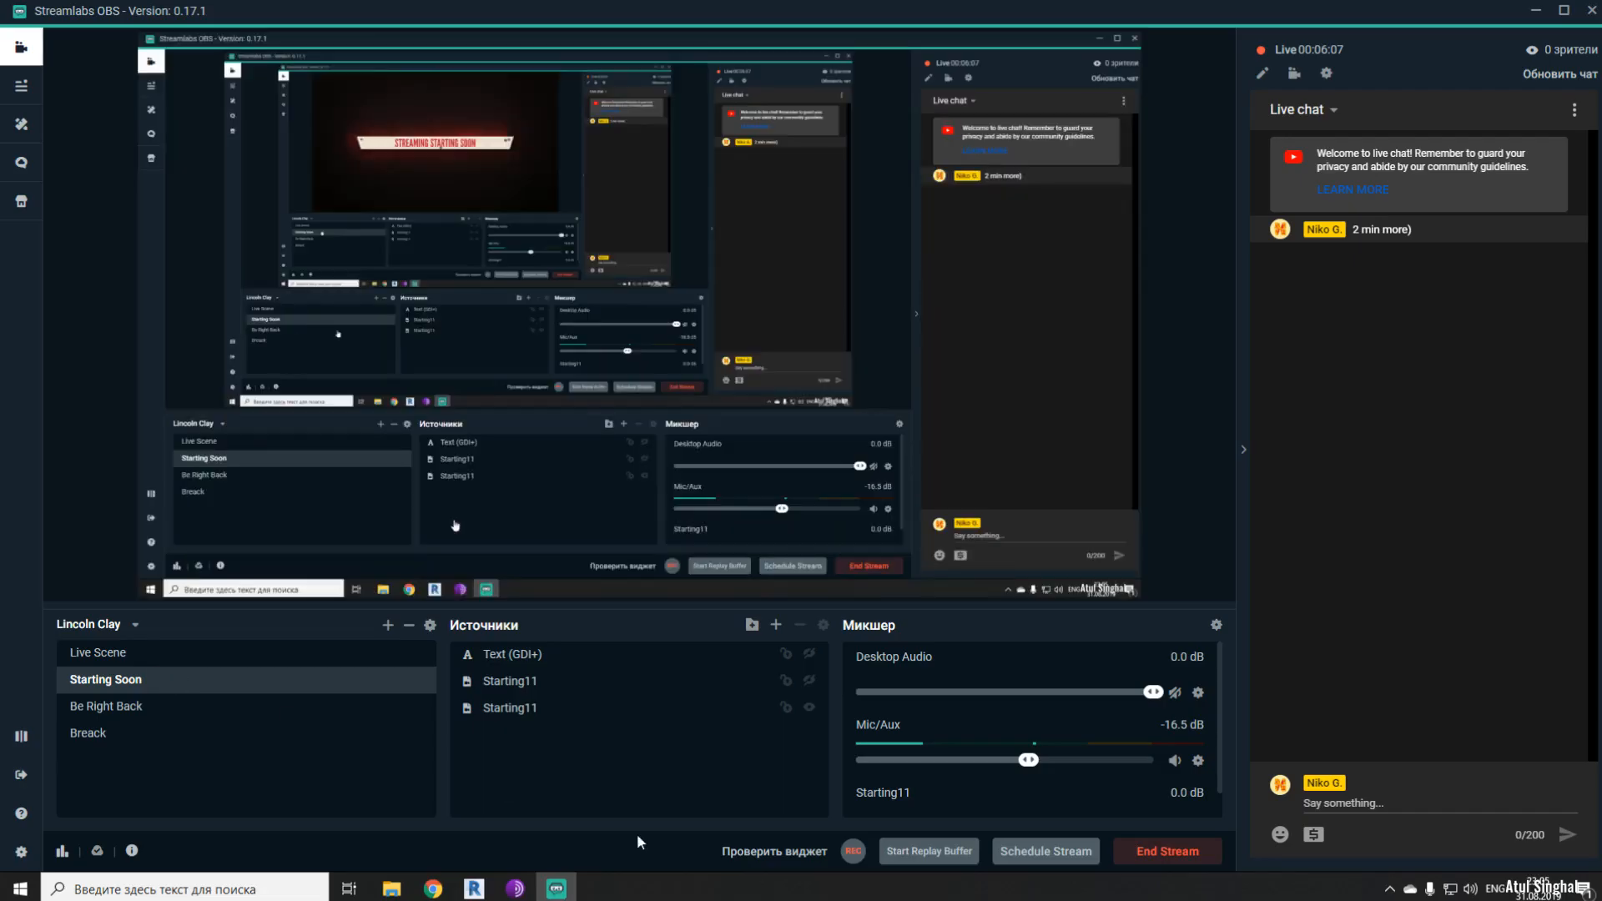
- Switch to Revit and frame the Sun_Shade Final_001 family in its 3D view
left_click(558, 890)
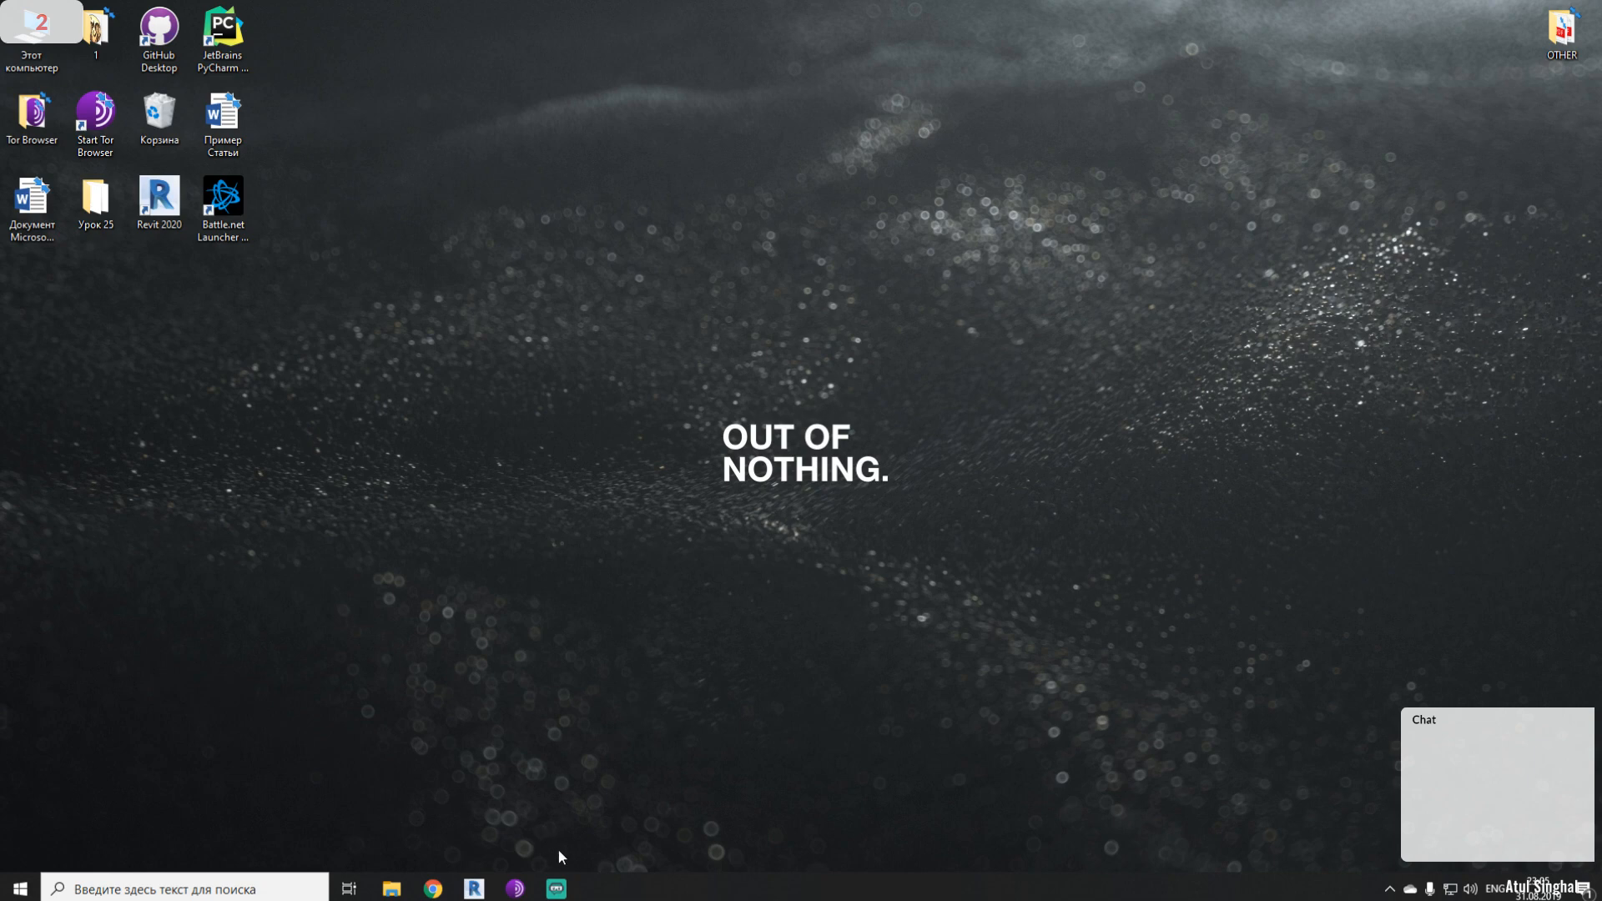
left_click(473, 888)
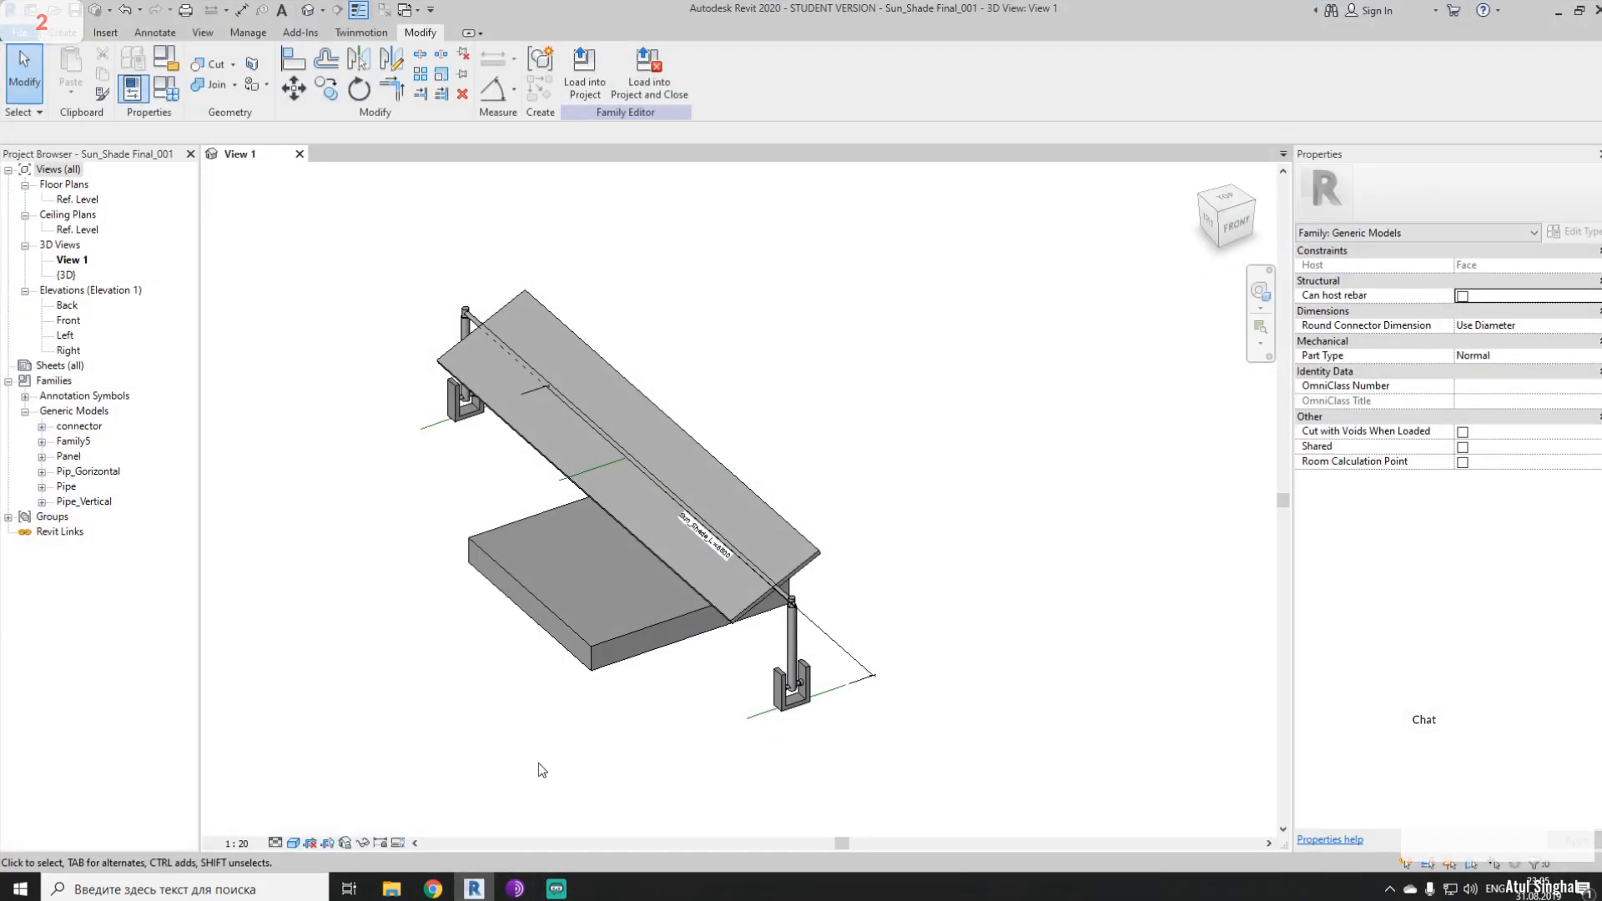
middle_click_drag(540, 765, 682, 695)
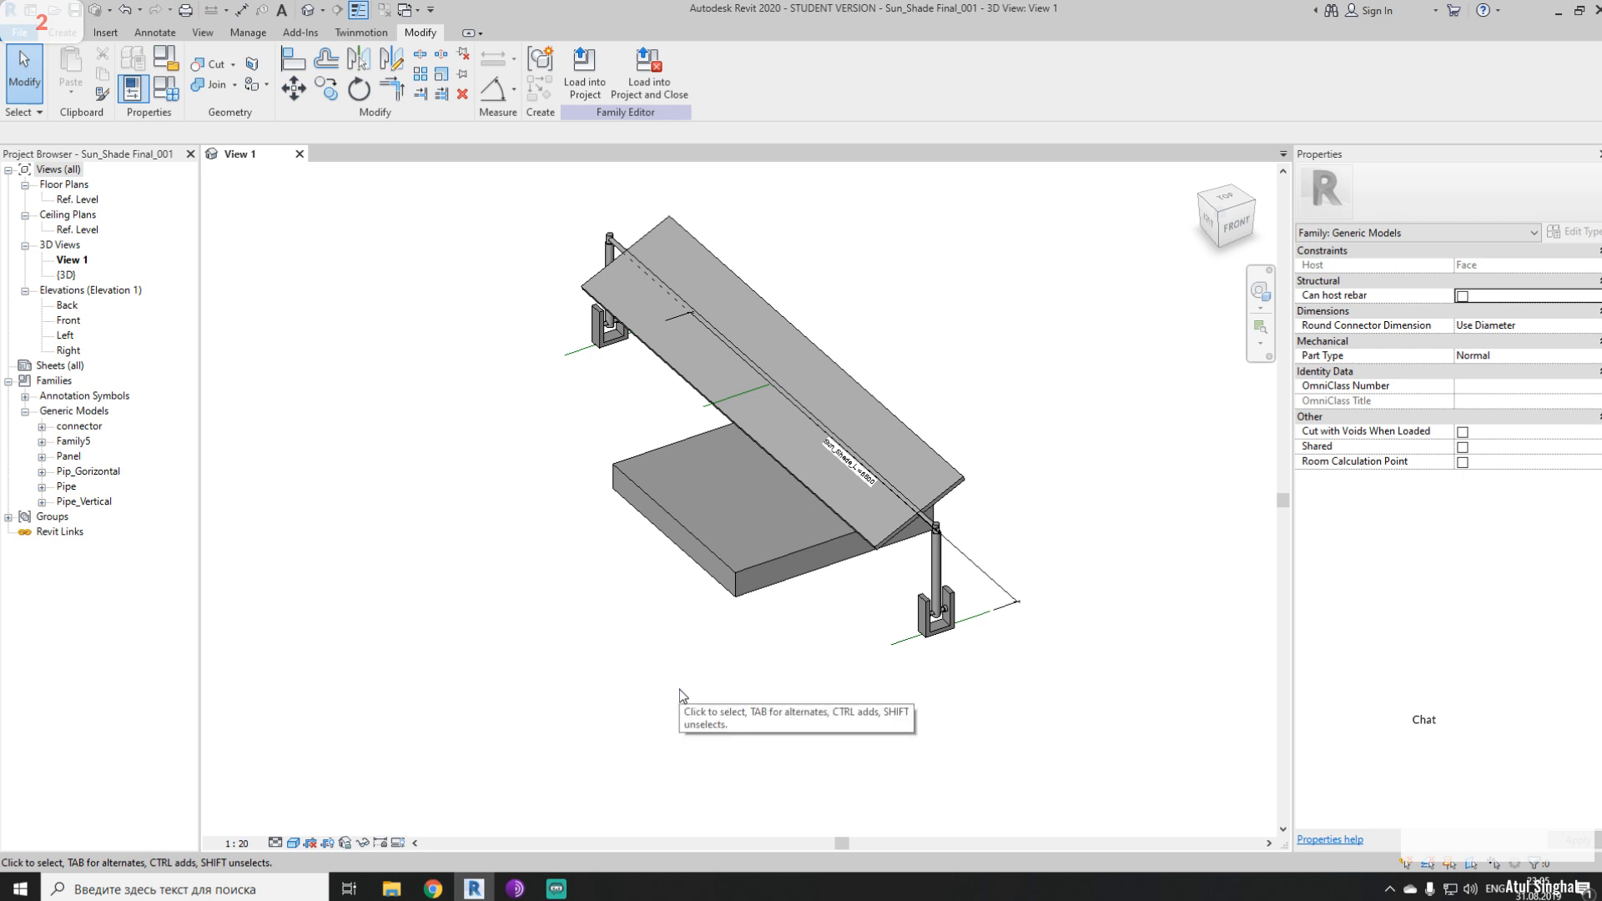
mouse_move(676, 717)
middle_mouse_down()
mouse_move(715, 726)
mouse_move(693, 734)
middle_mouse_up()
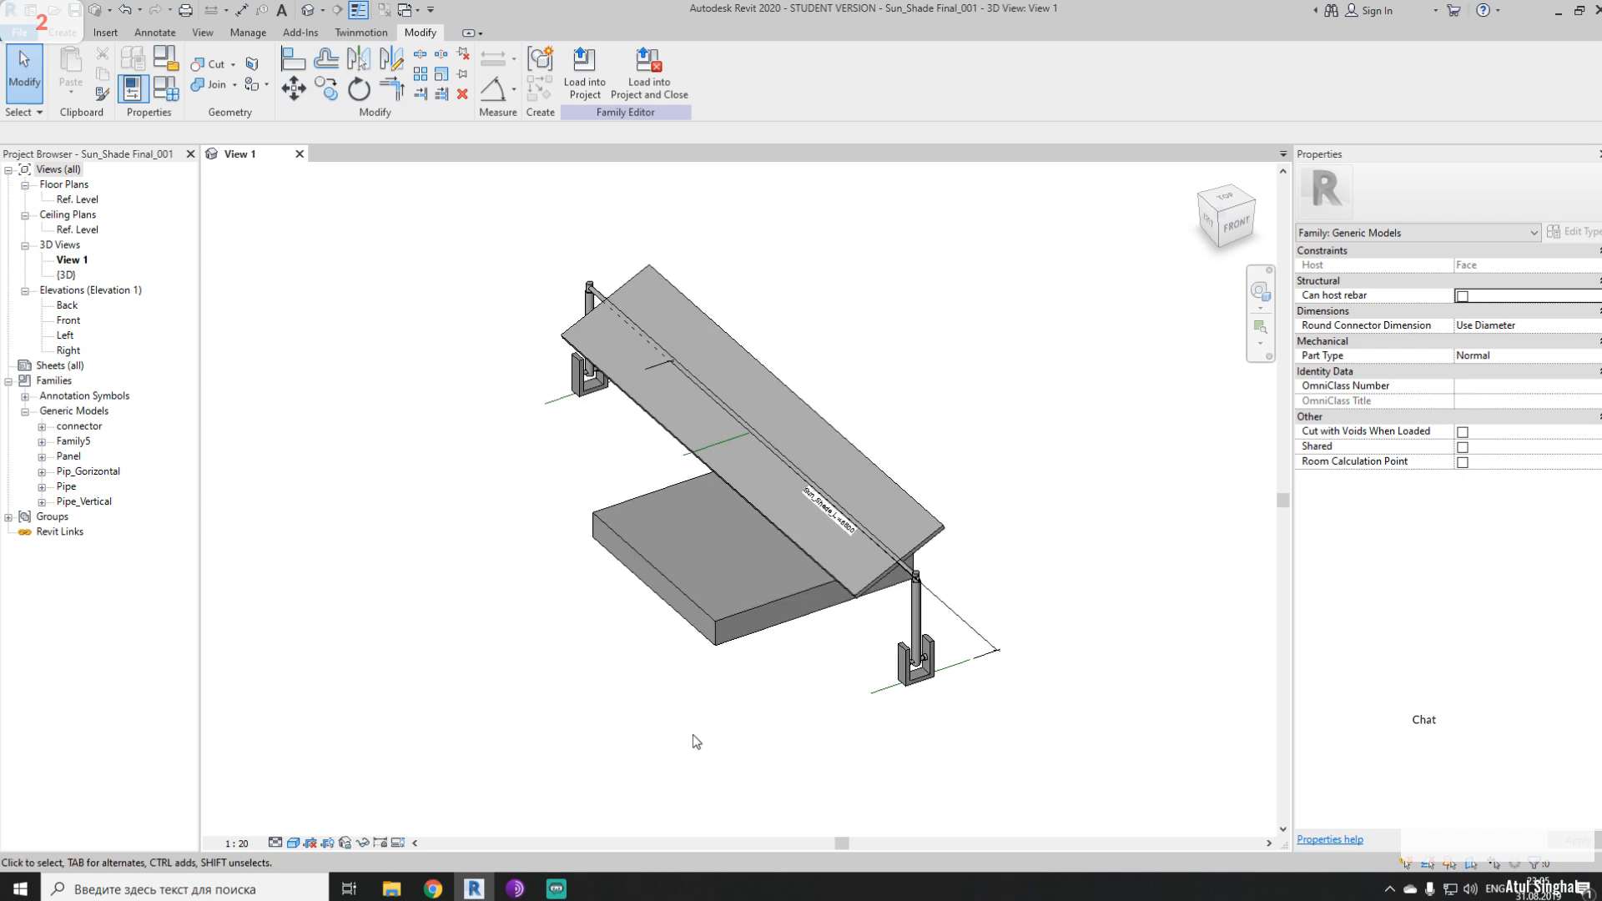
scroll(771, 674, "up", 2)
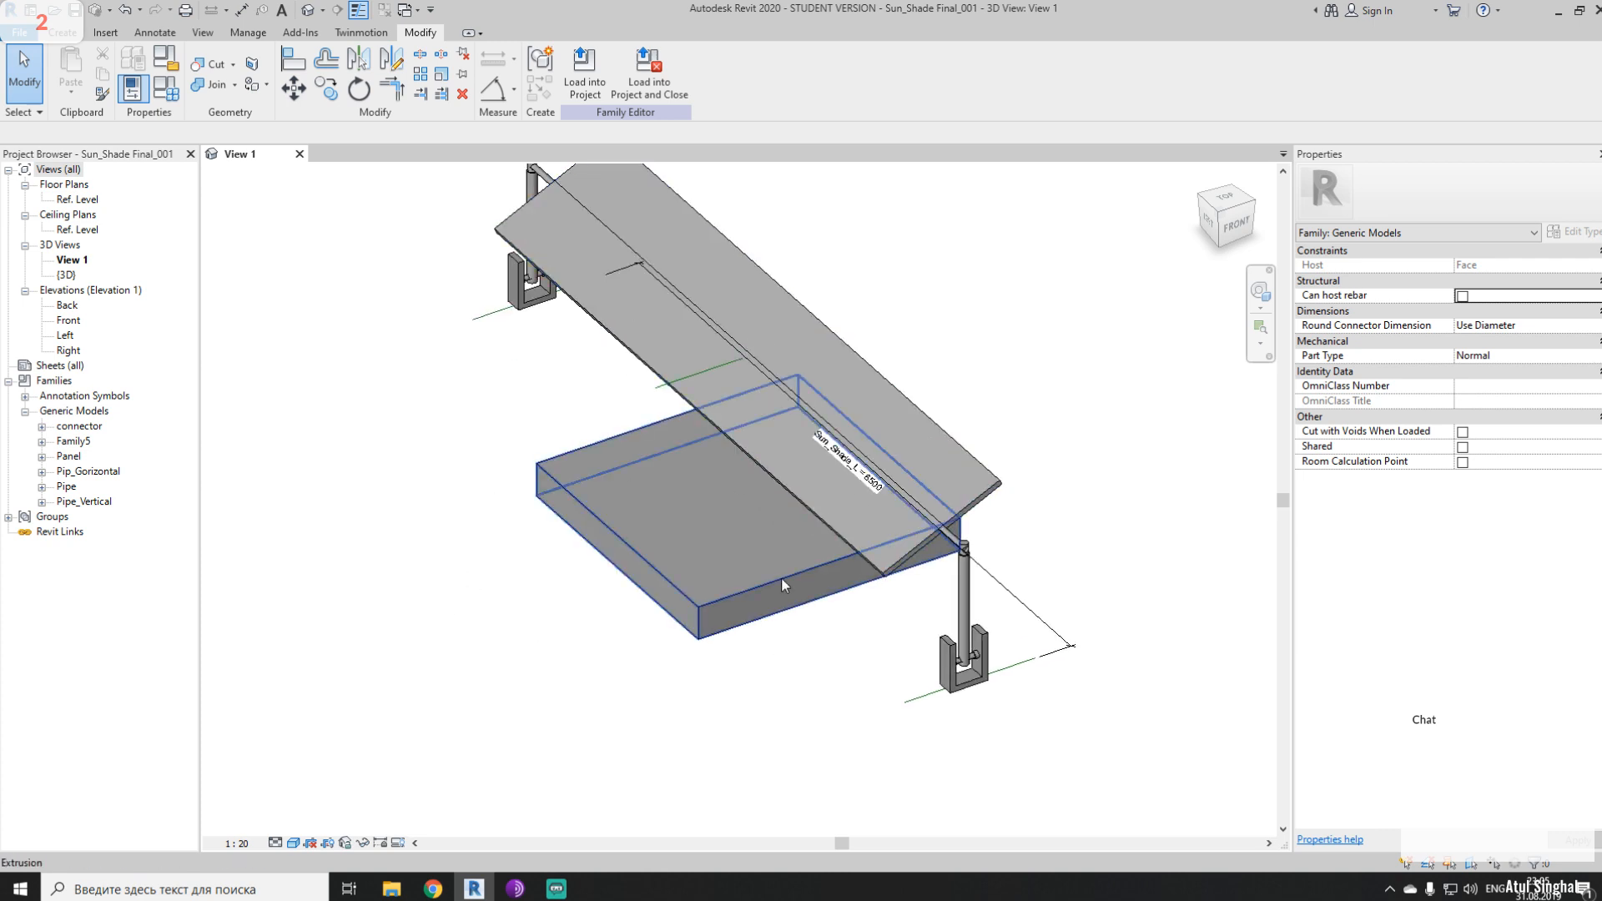
middle_click_drag(906, 693, 876, 780)
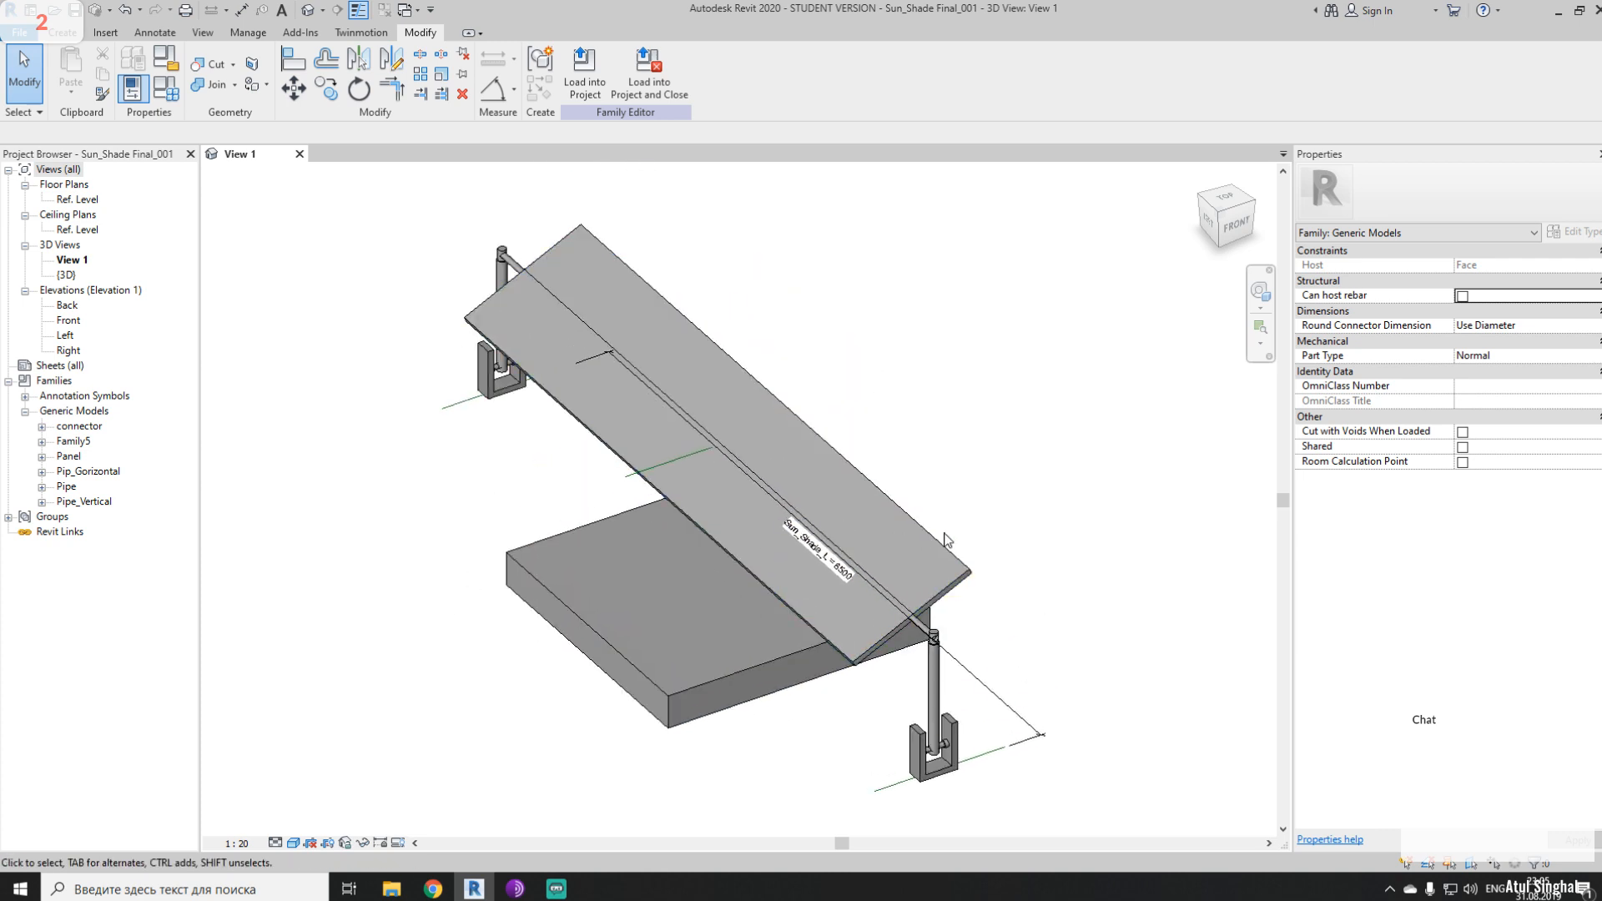
- Open the family types and apply a default Angle of 45° to the sun shade
left_click(166, 88)
left_click_drag(361, 209, 333, 177)
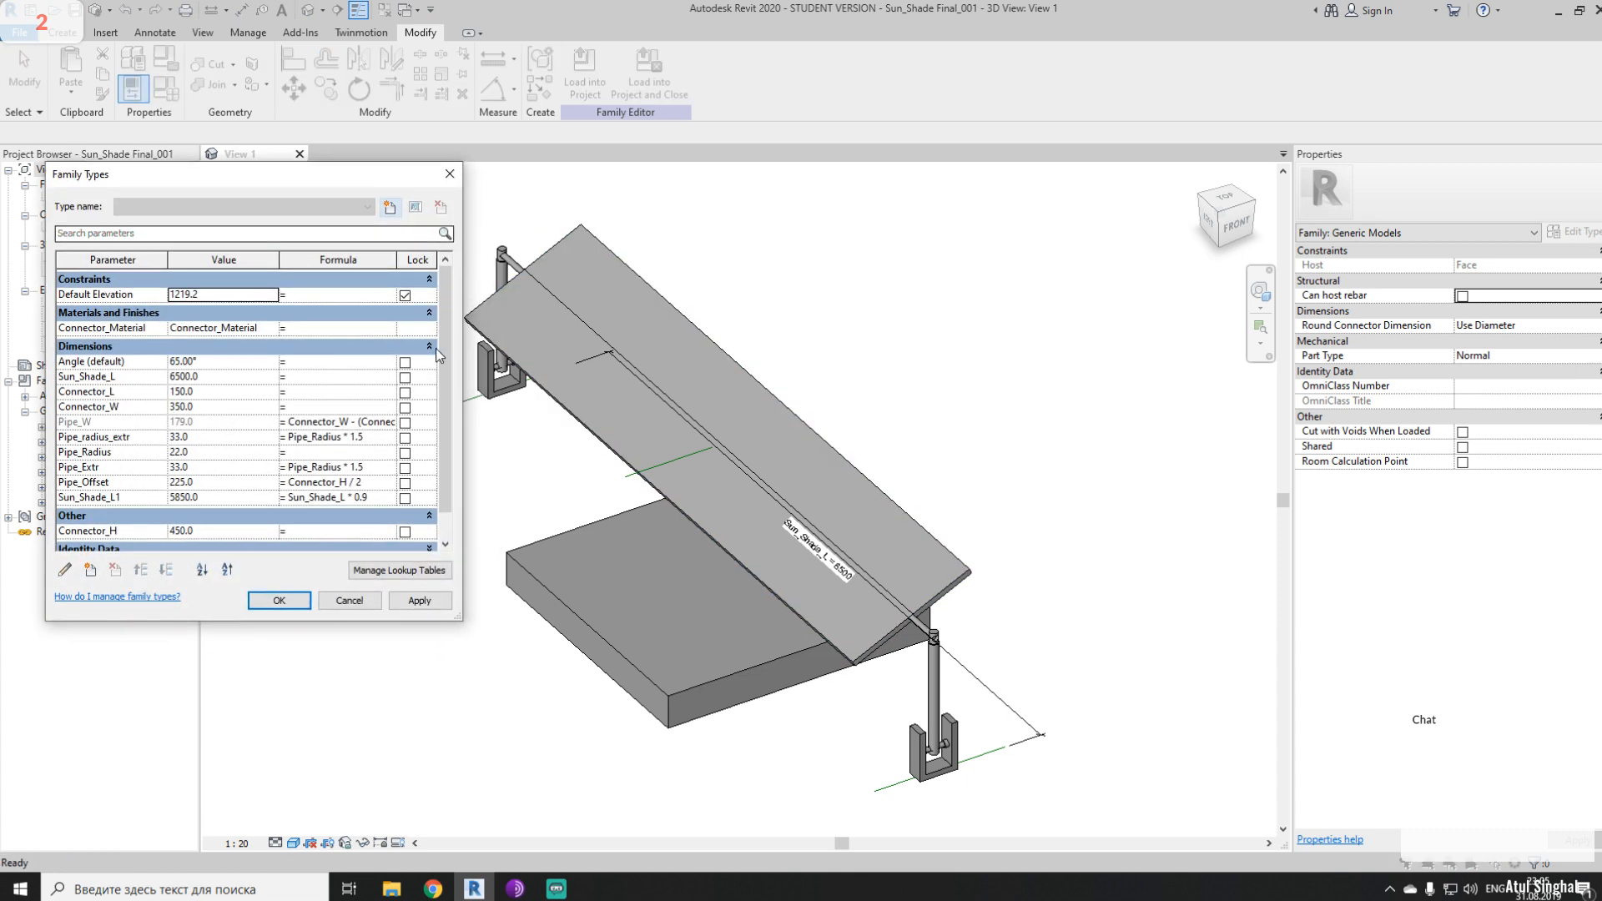
left_click(237, 362)
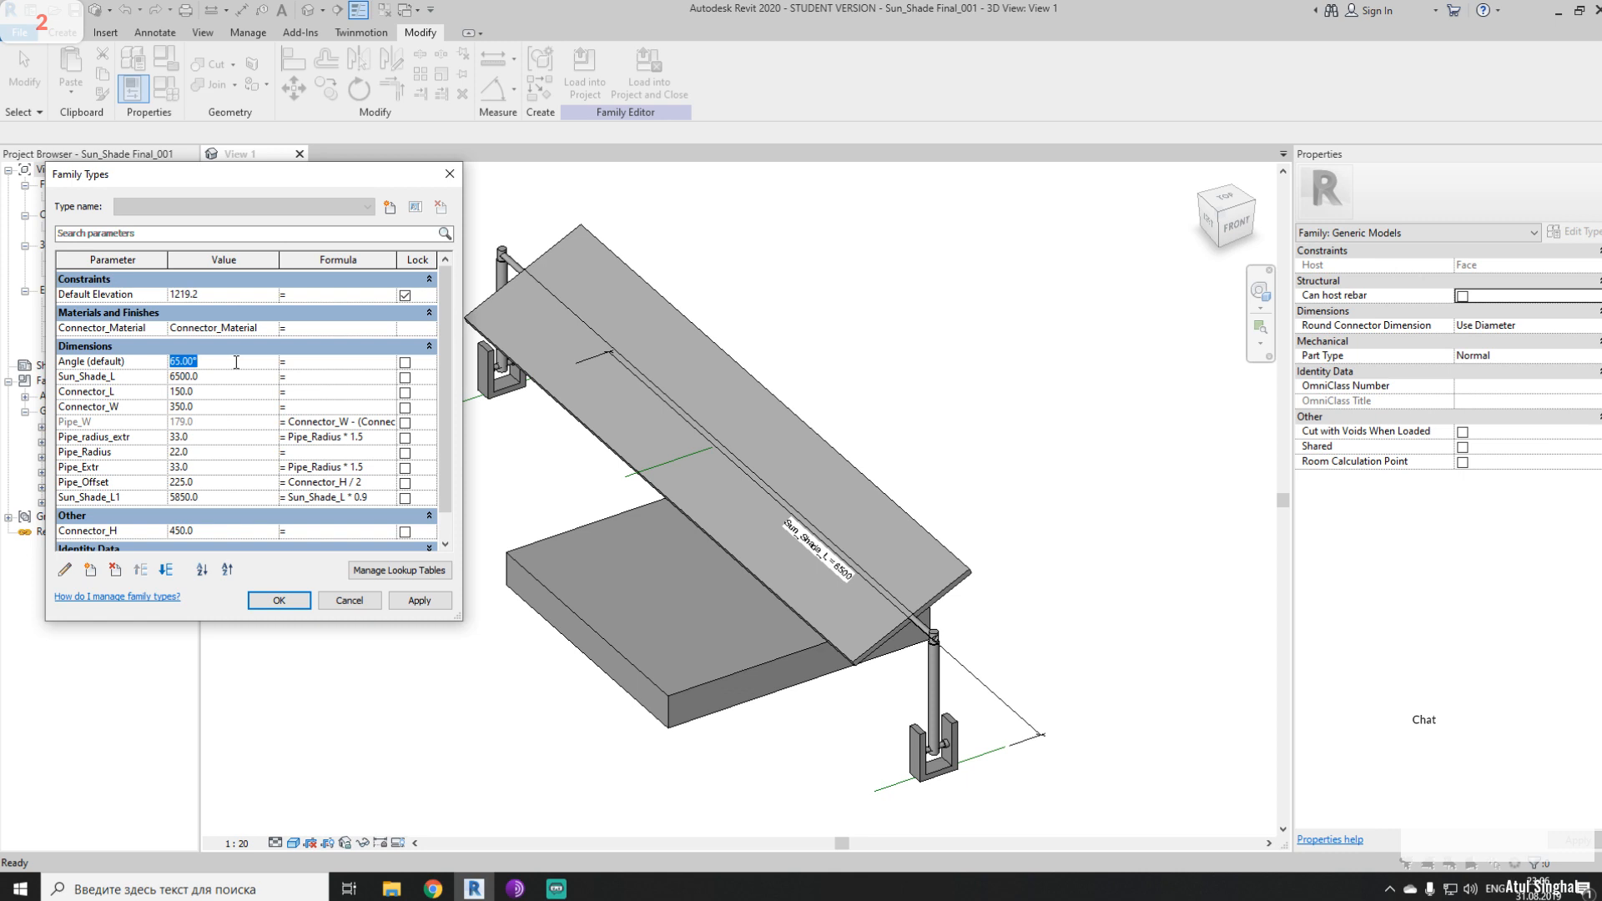
type("45")
left_click(402, 602)
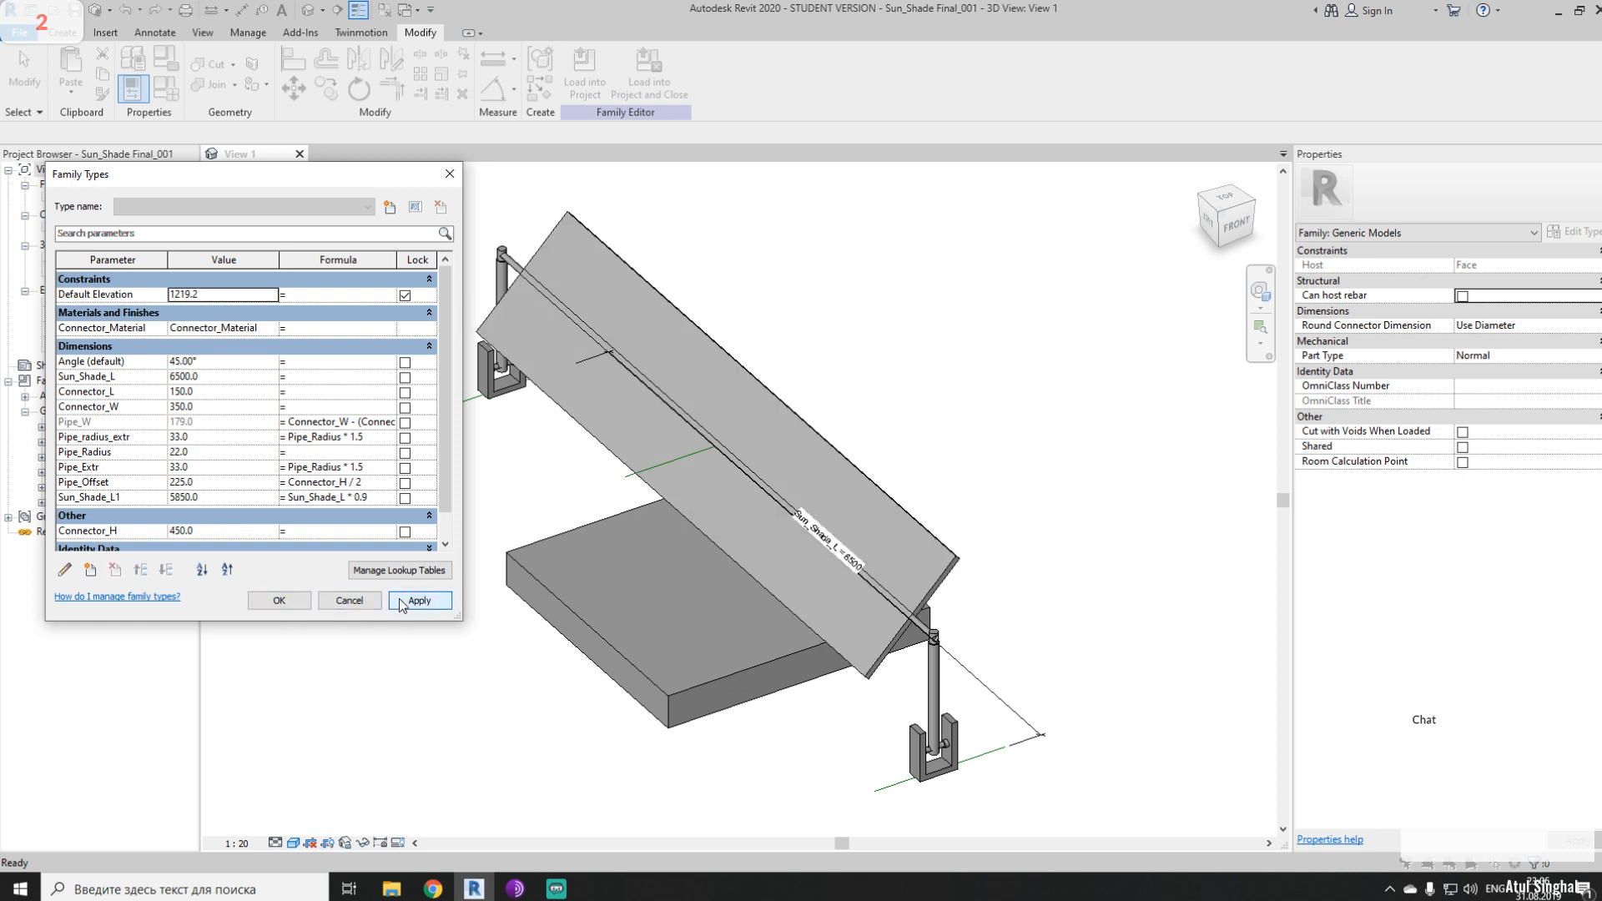
- Apply a default Angle of 35° to tilt the sun shade panel more steeply
left_click(225, 296)
left_click(215, 364)
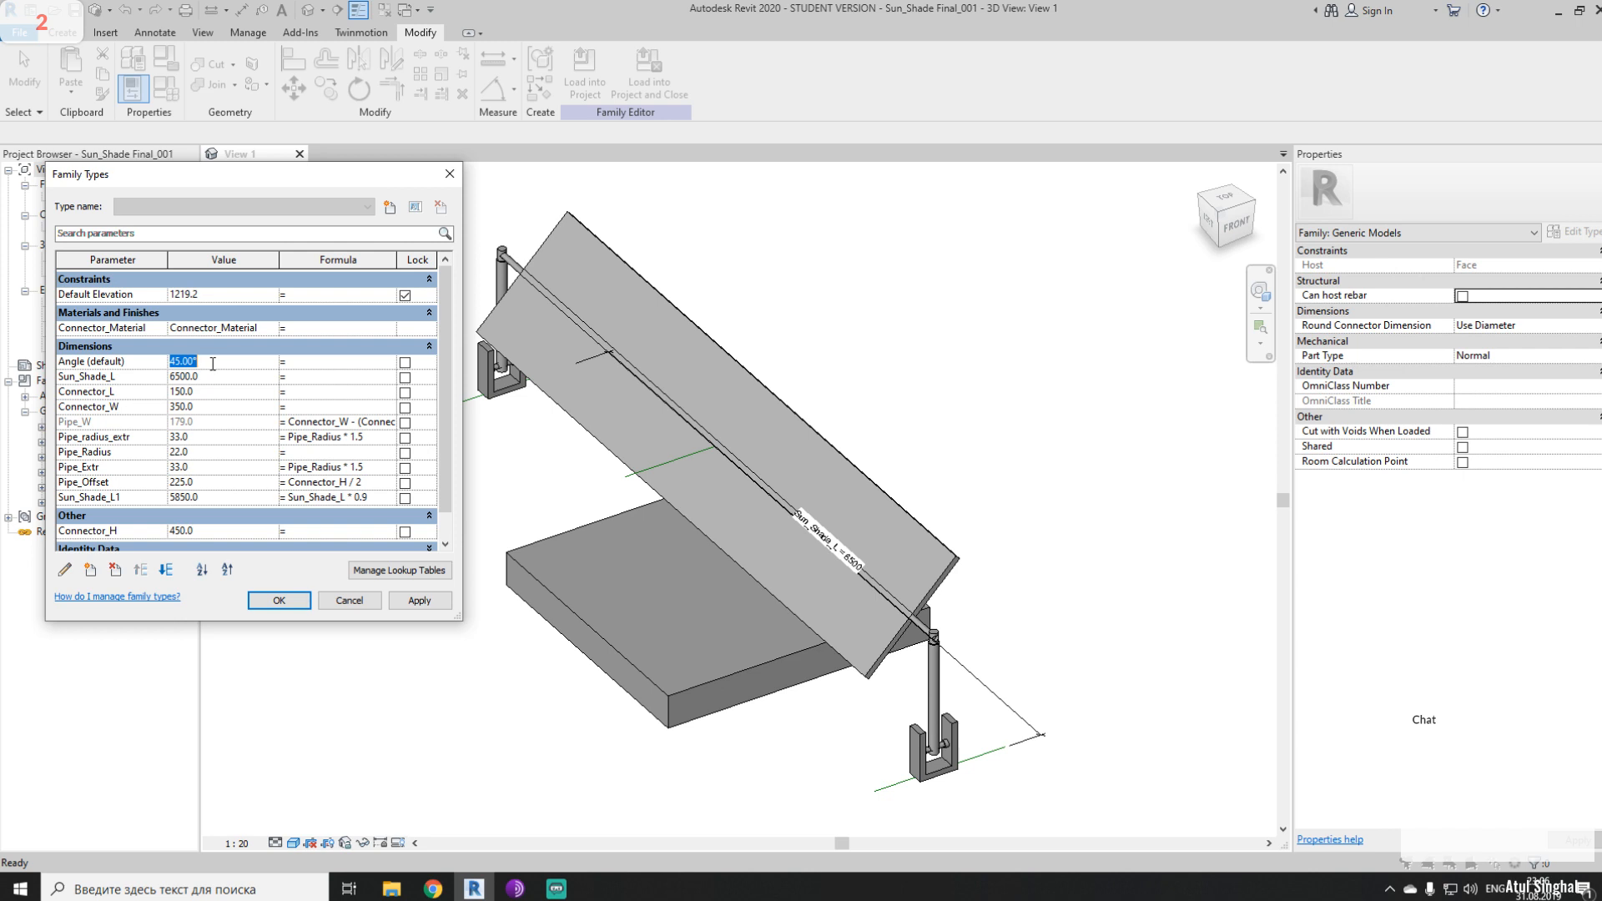
type("35")
left_click(418, 602)
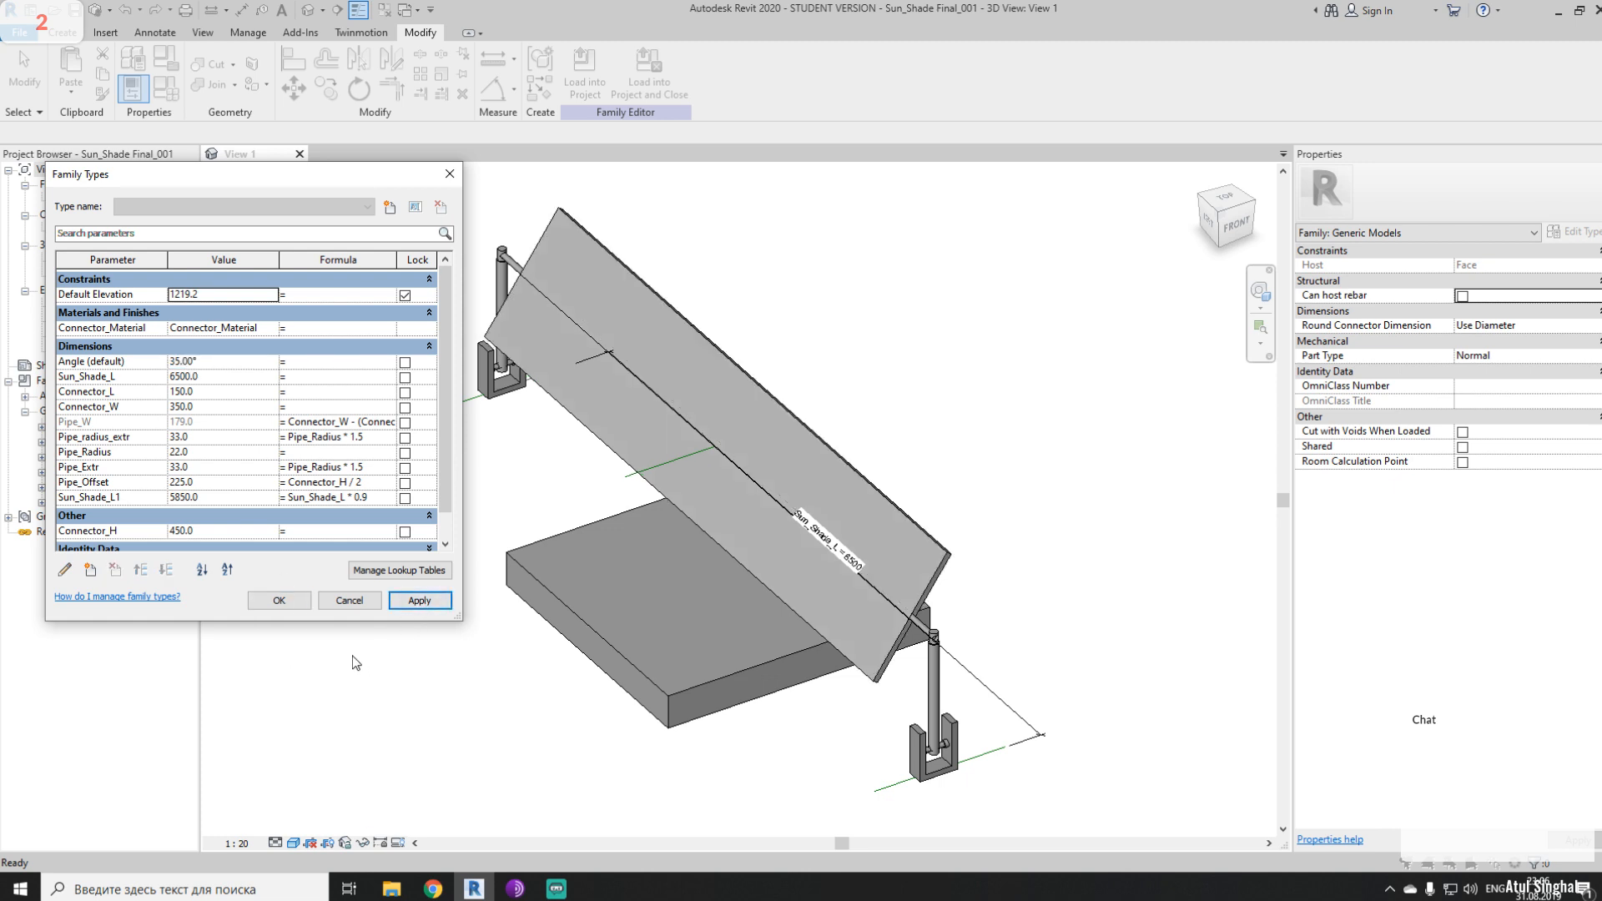
- Apply a default Angle of 0° to turn the sun shade panel vertical
left_click(252, 362)
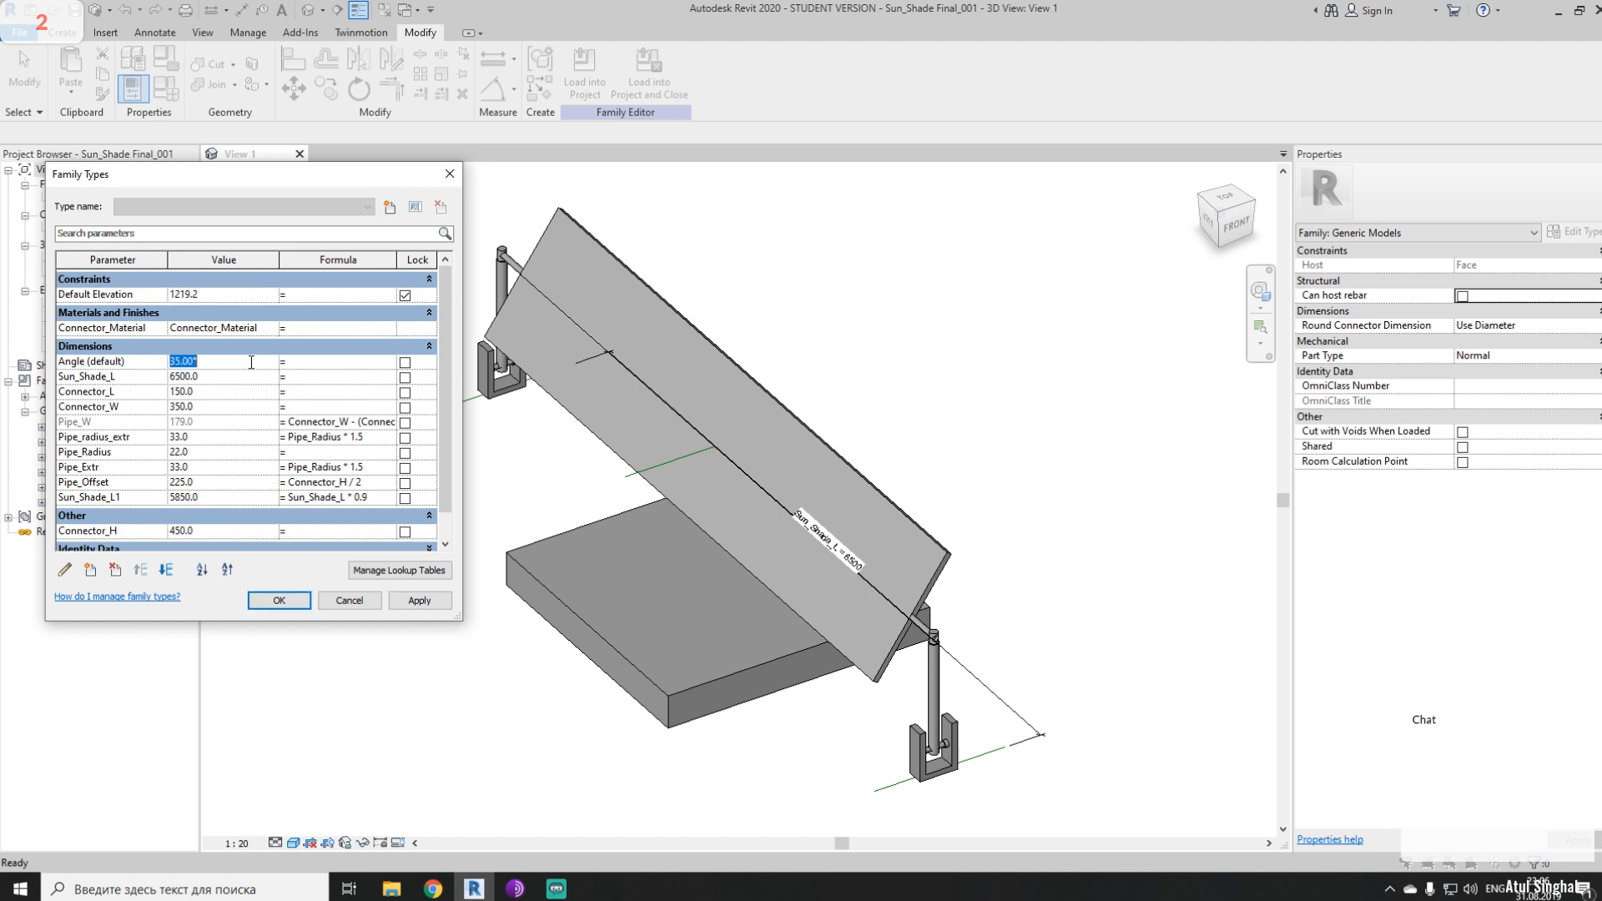
type("0")
left_click(419, 601)
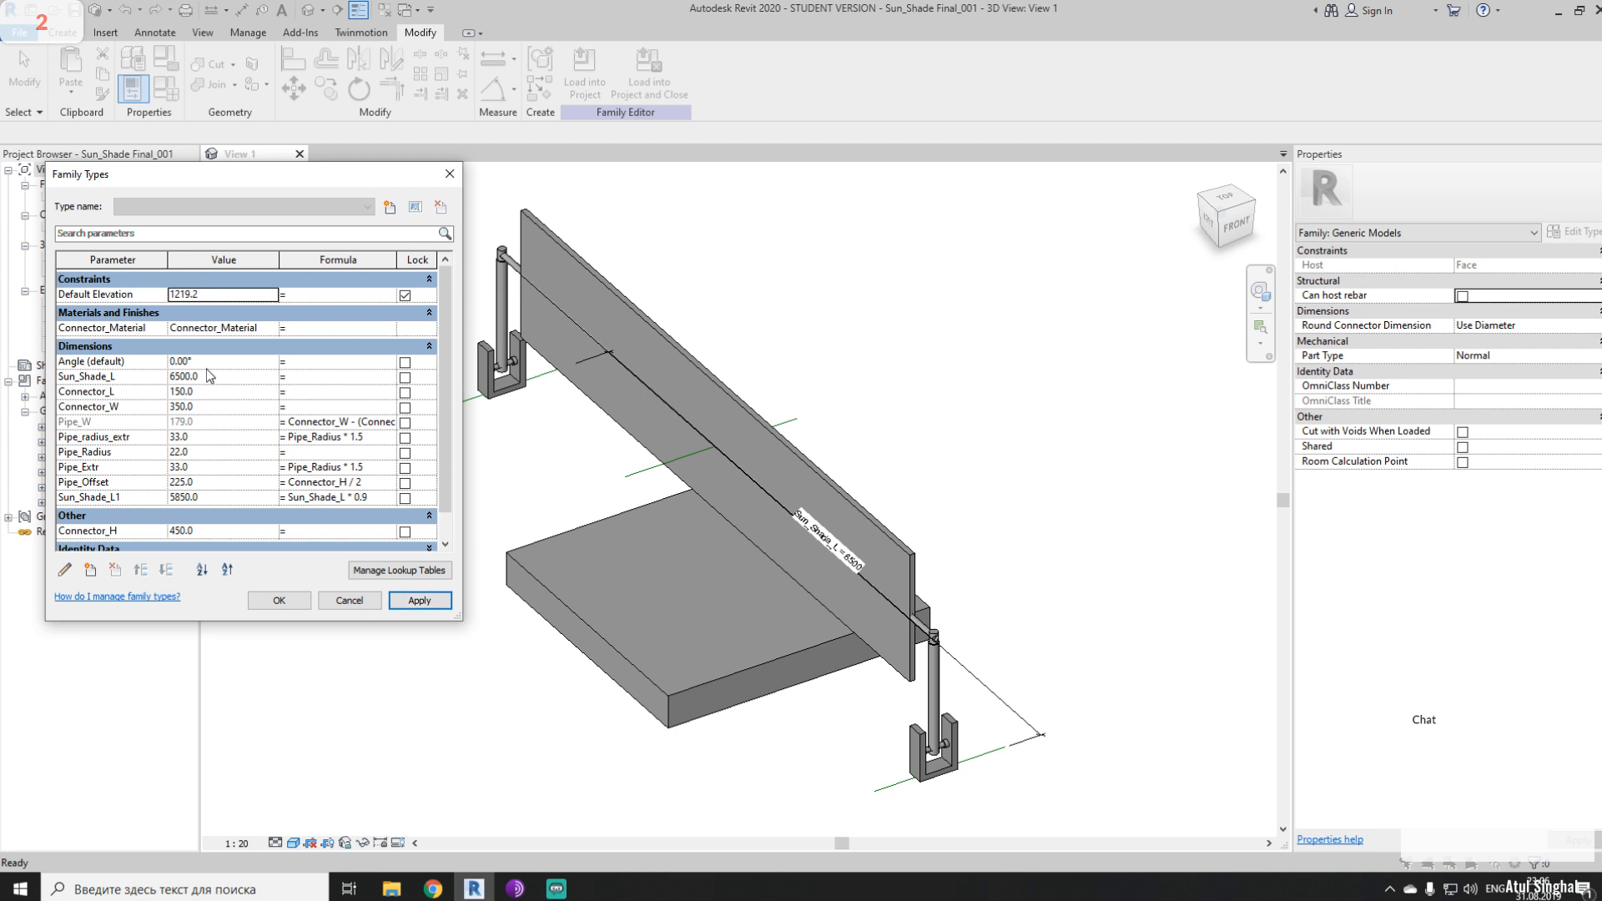
- Apply a default Angle of 90° to lay the sun shade panel flat, and close the family types
left_click(221, 360)
double_click(221, 360)
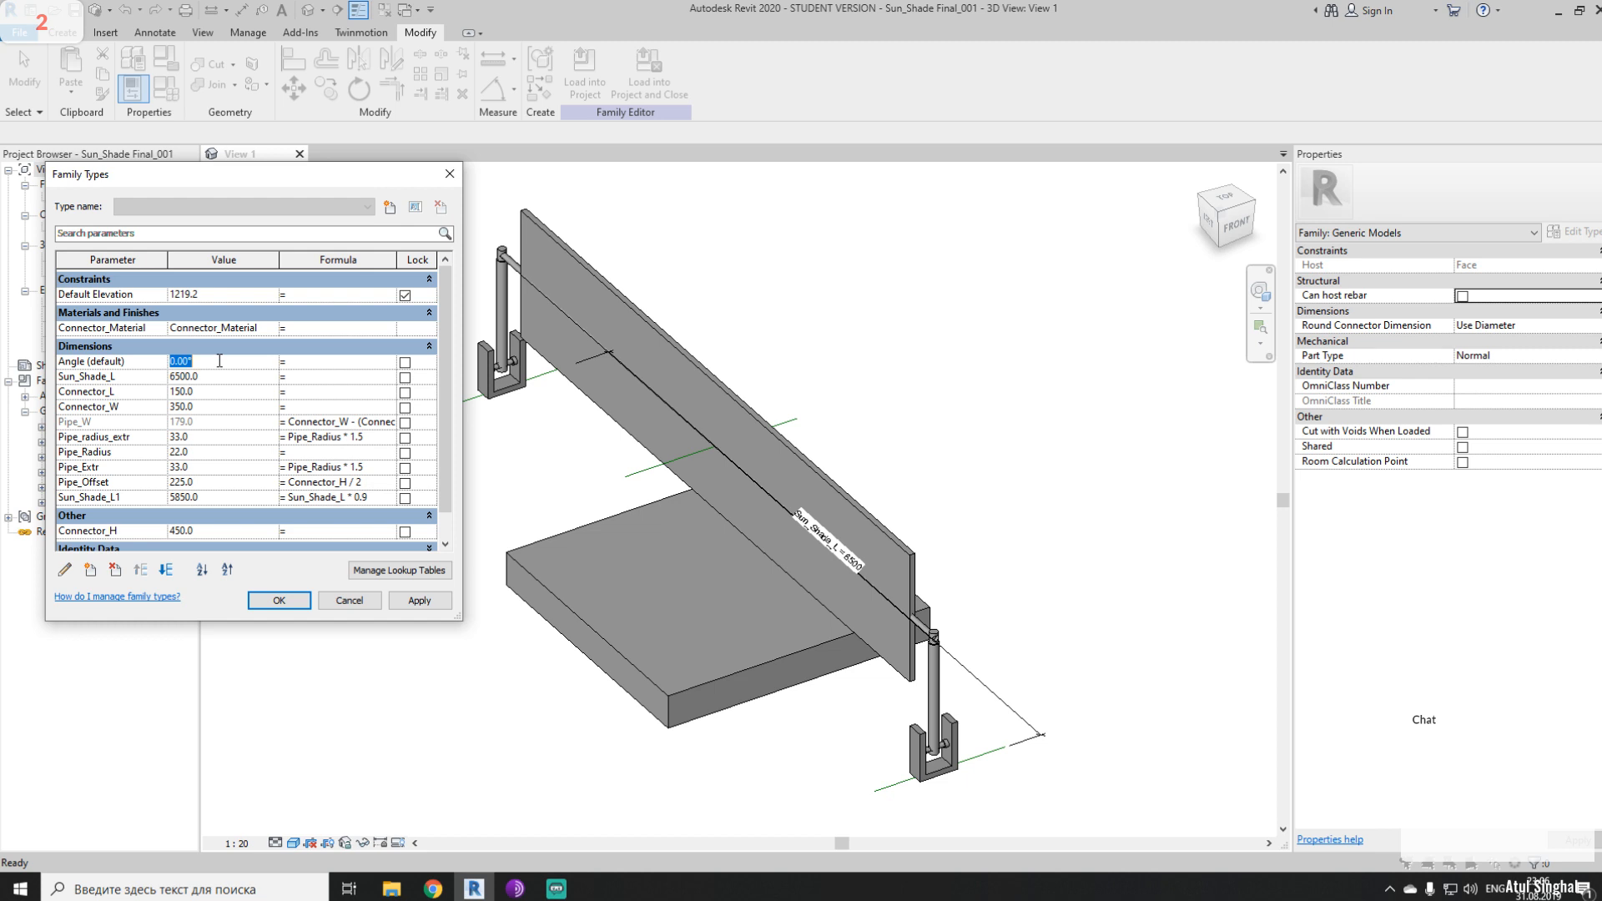
type("90")
left_click(420, 601)
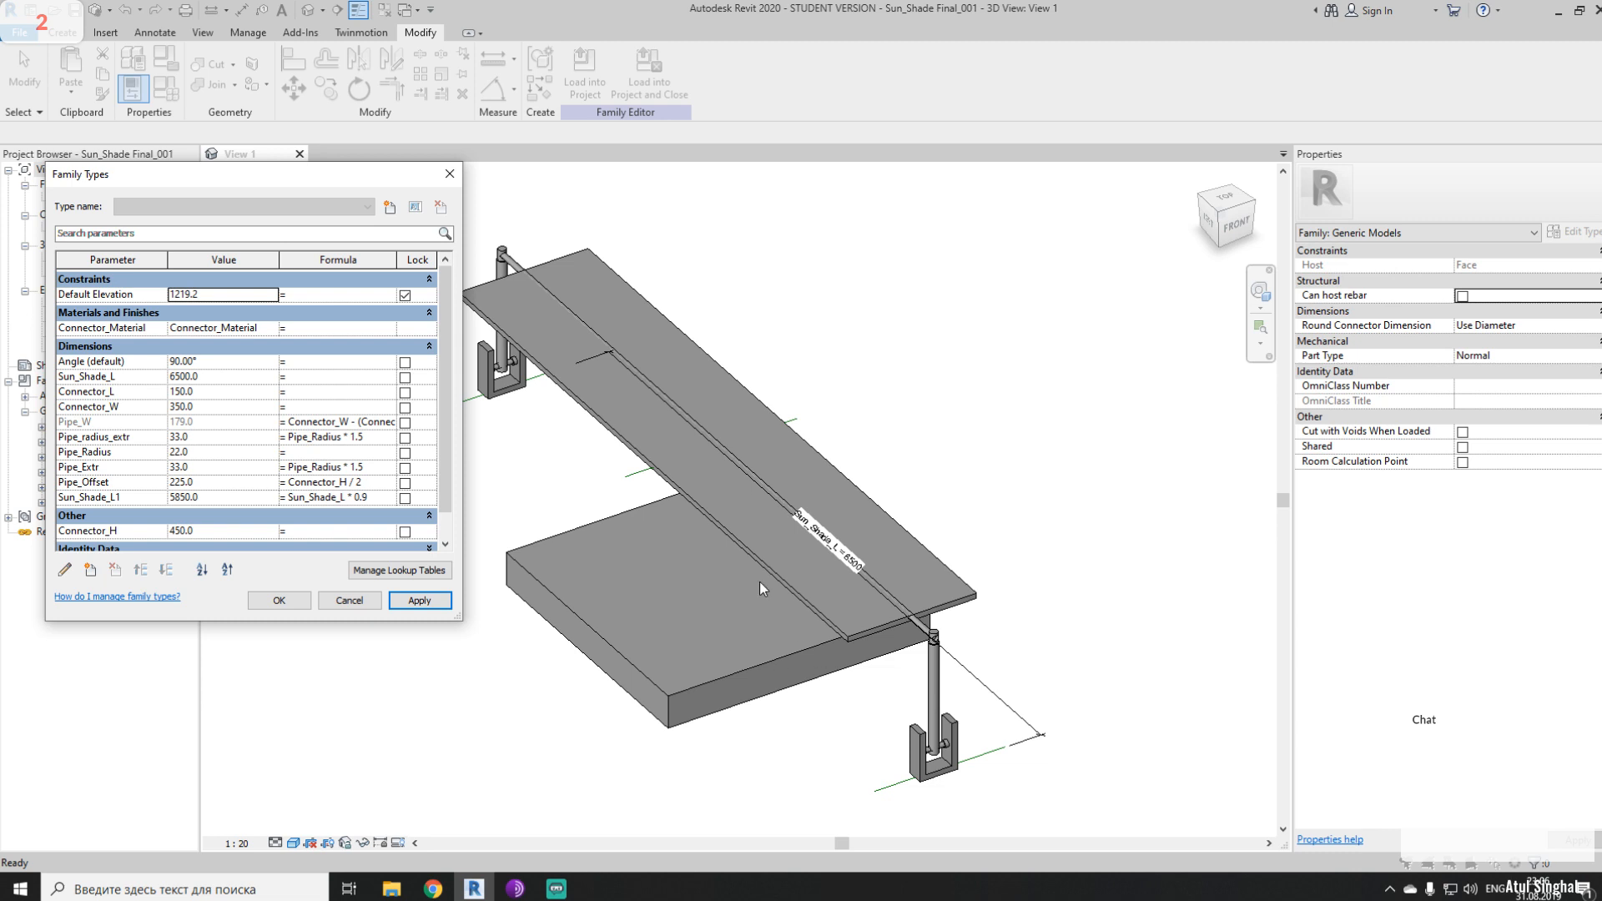
left_click(450, 174)
middle_click_drag(824, 698, 677, 572)
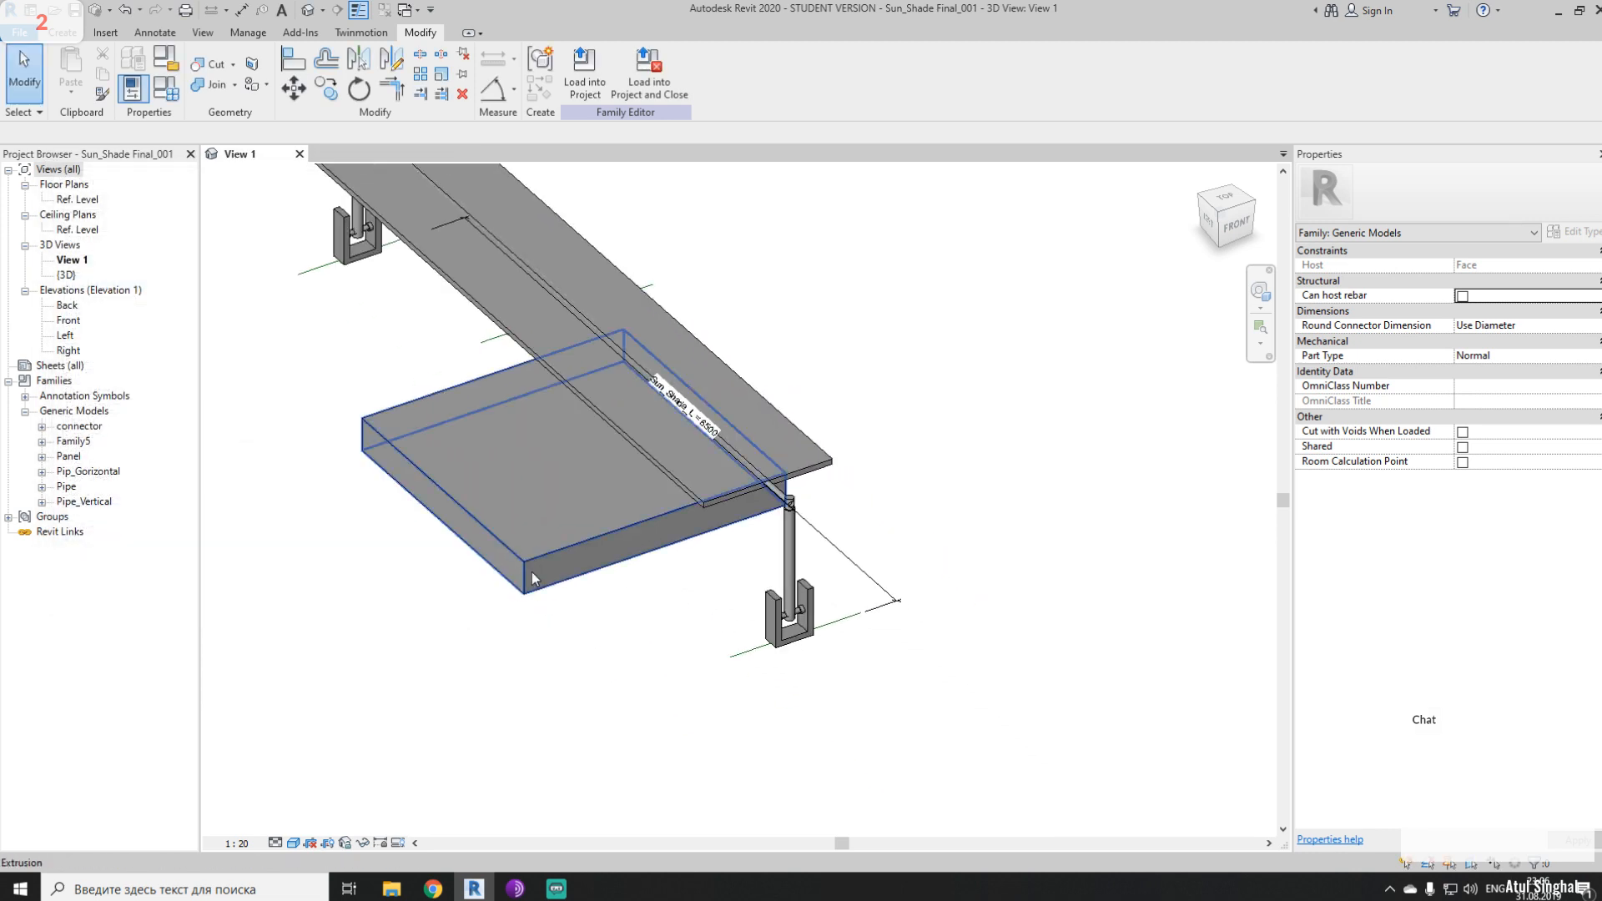
middle_click_drag(605, 618, 729, 725)
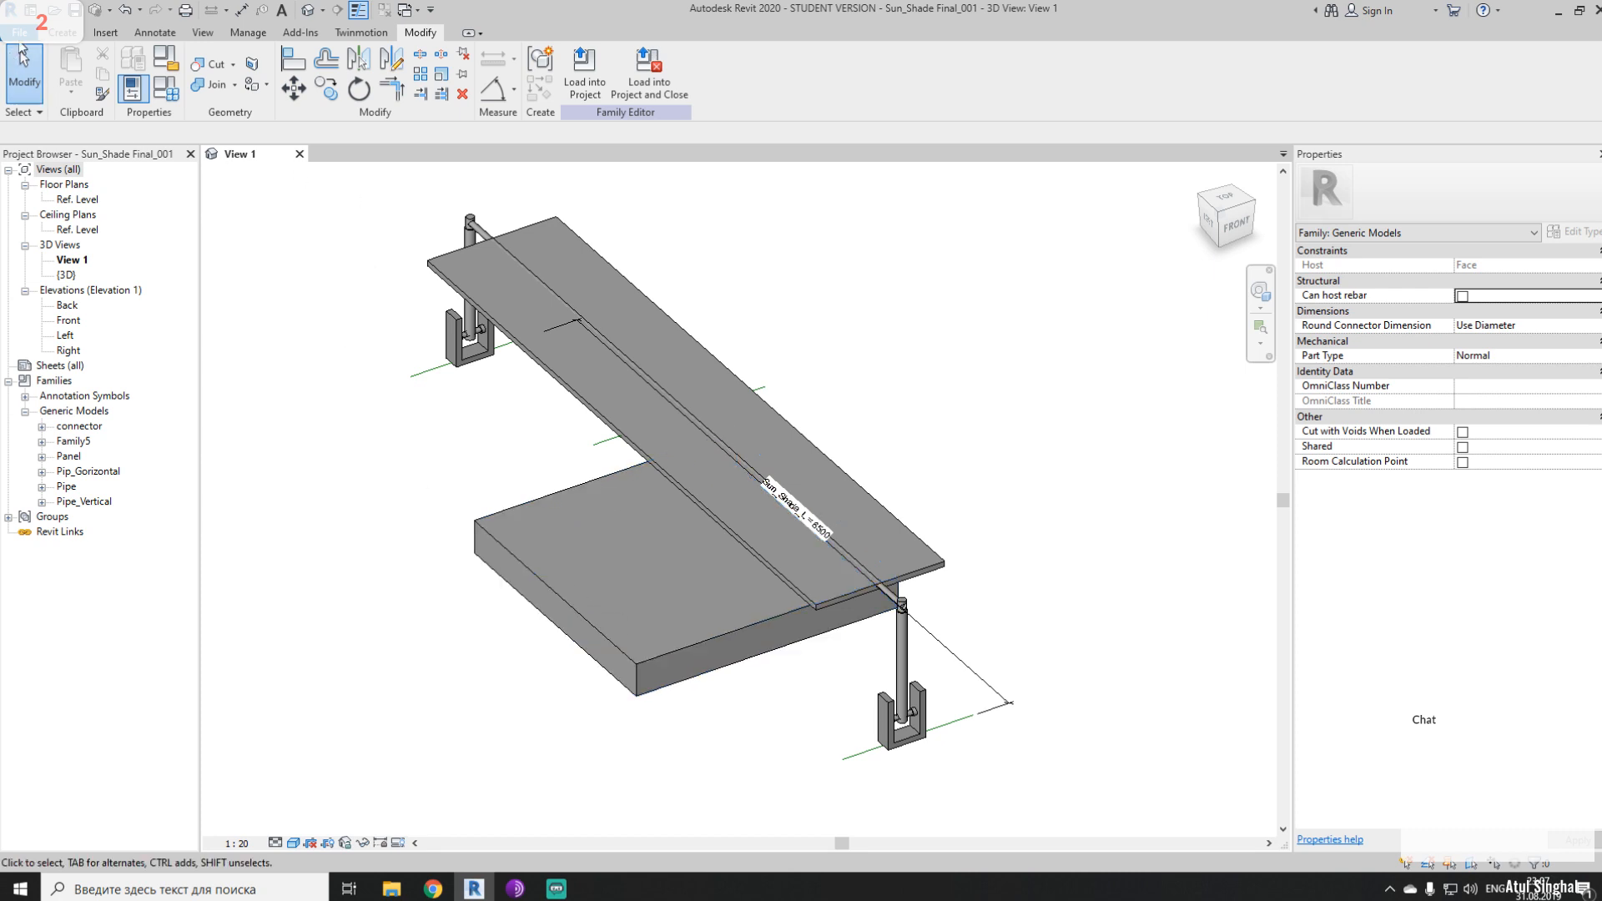
- Create a new project from the Architectural Template
left_click(21, 33)
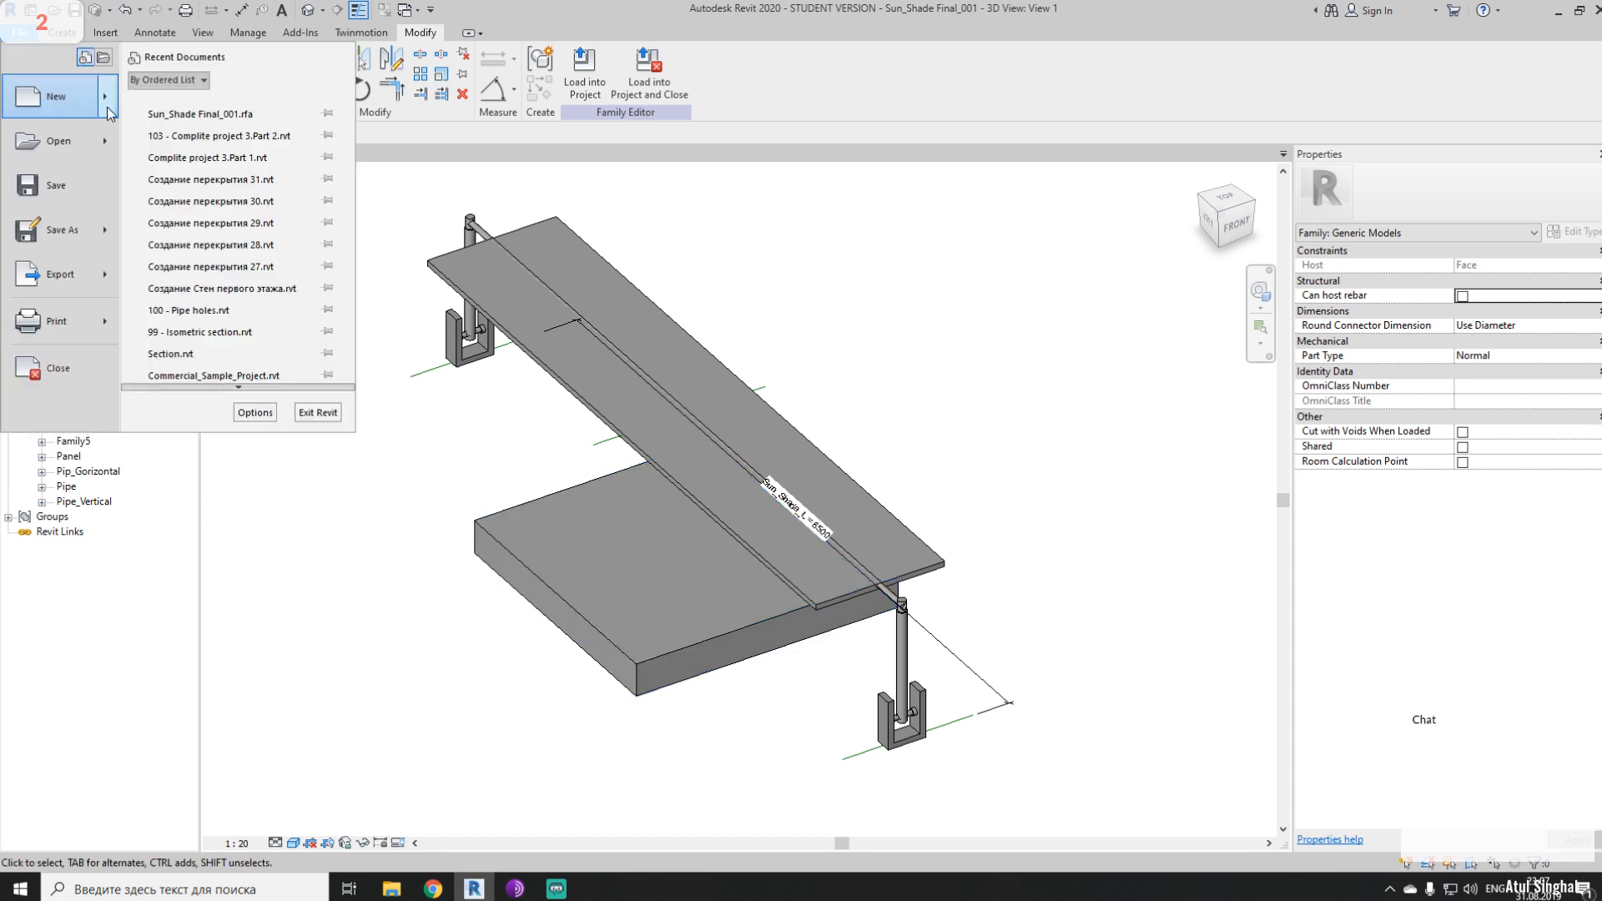
mouse_move(109, 112)
left_click(163, 113)
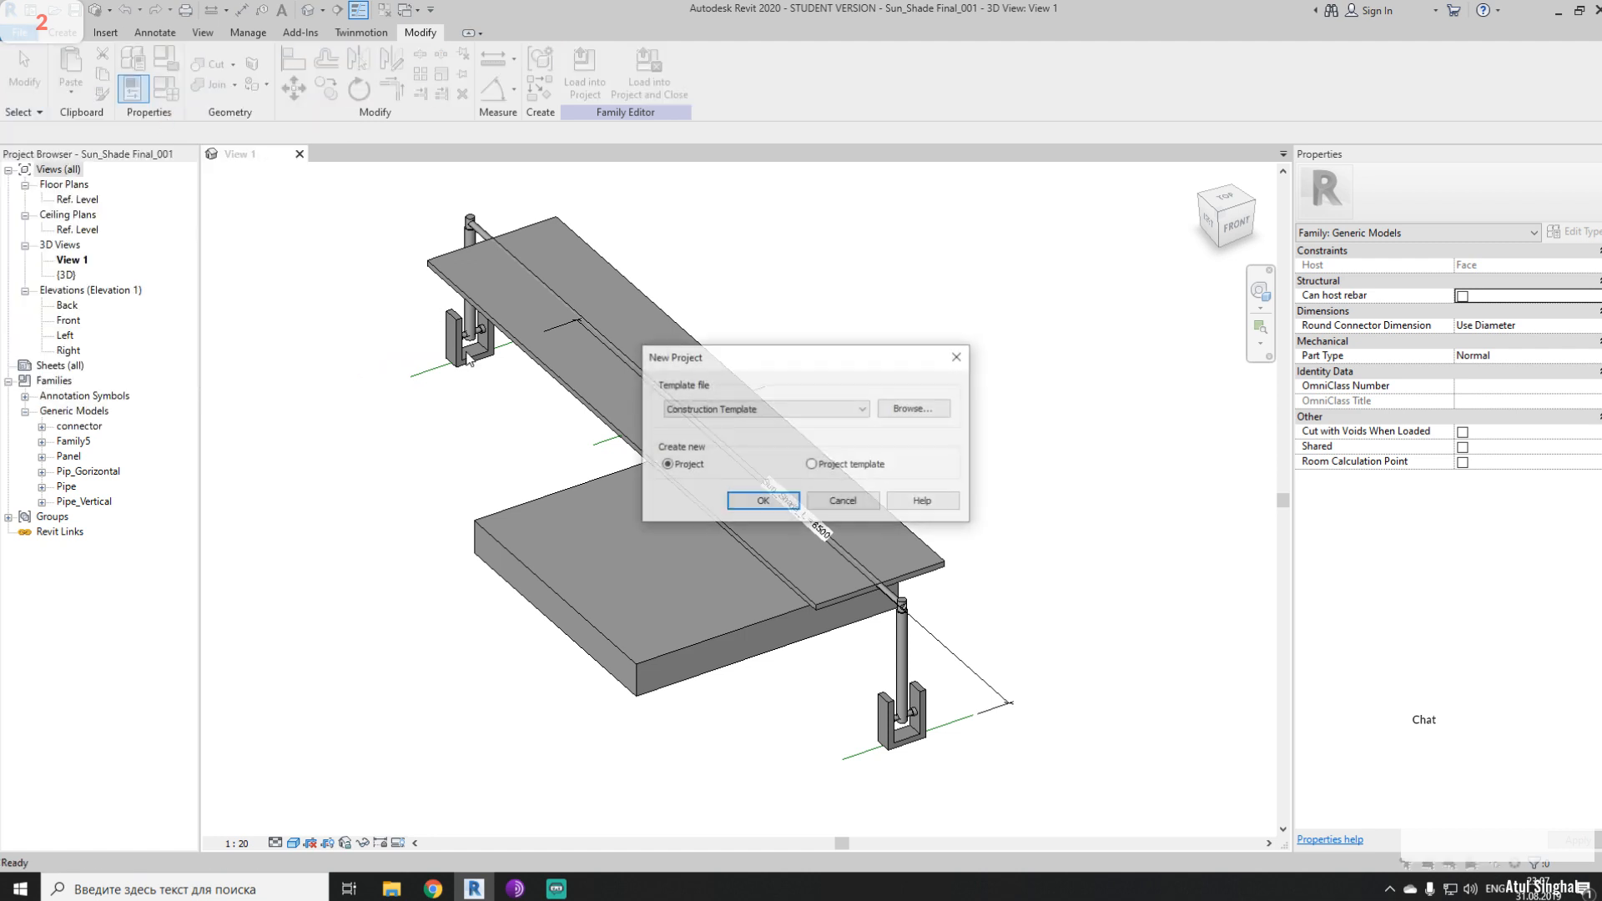
left_click(723, 412)
left_click(699, 448)
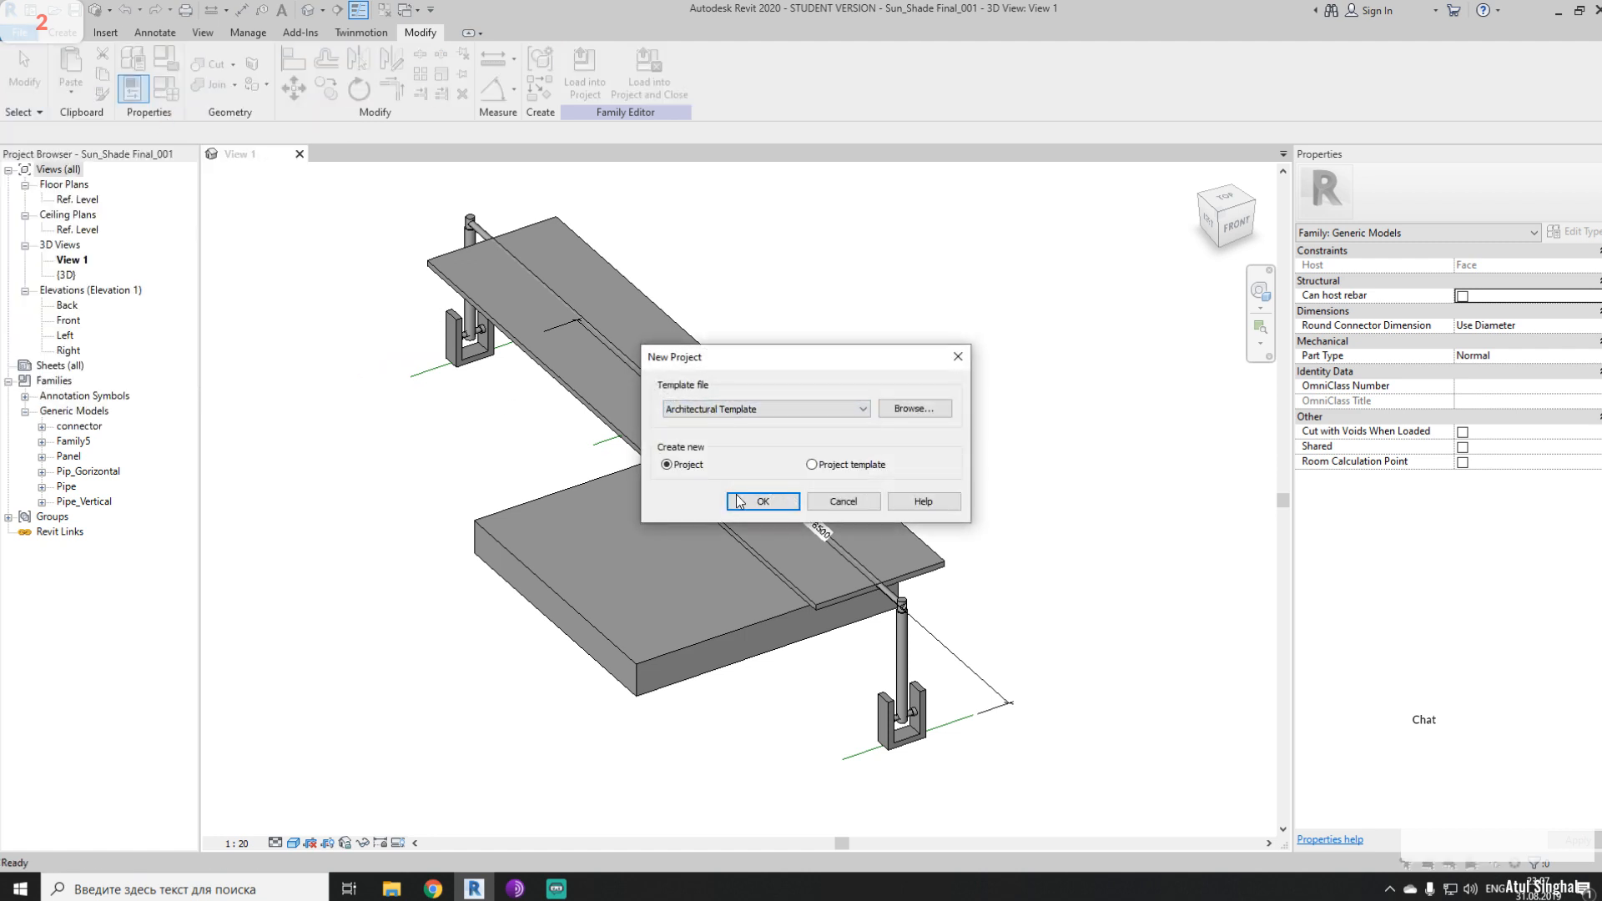
left_click(756, 500)
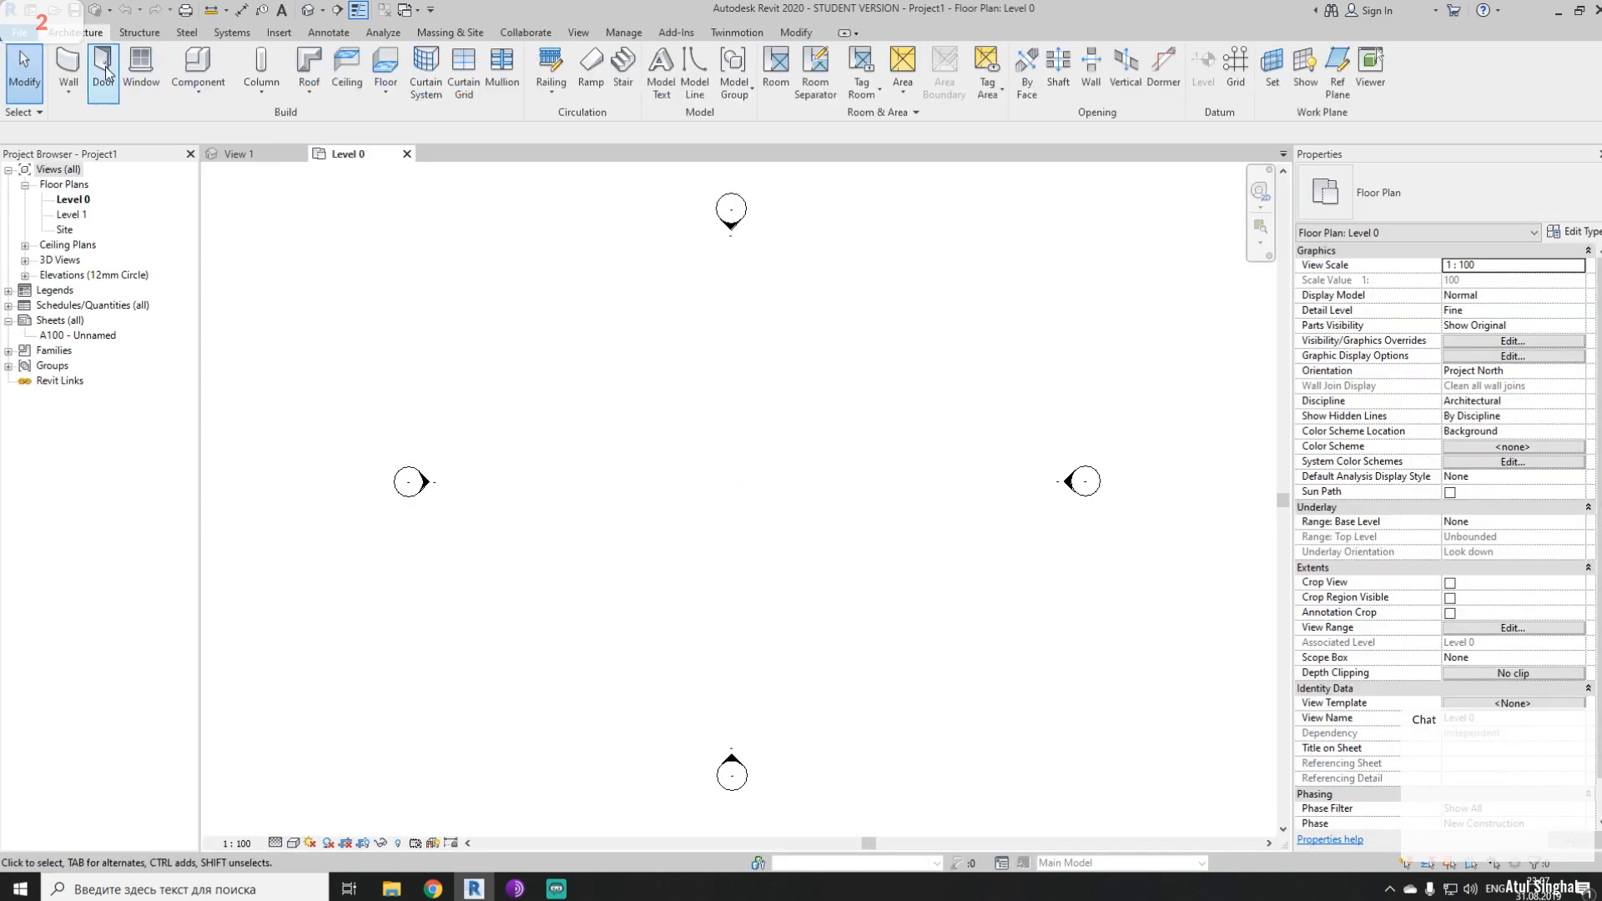
- Draw one straight horizontal wall about 5200 mm long in the middle of the Level 0 plan and end the wall chain
left_click(68, 67)
left_click(609, 484)
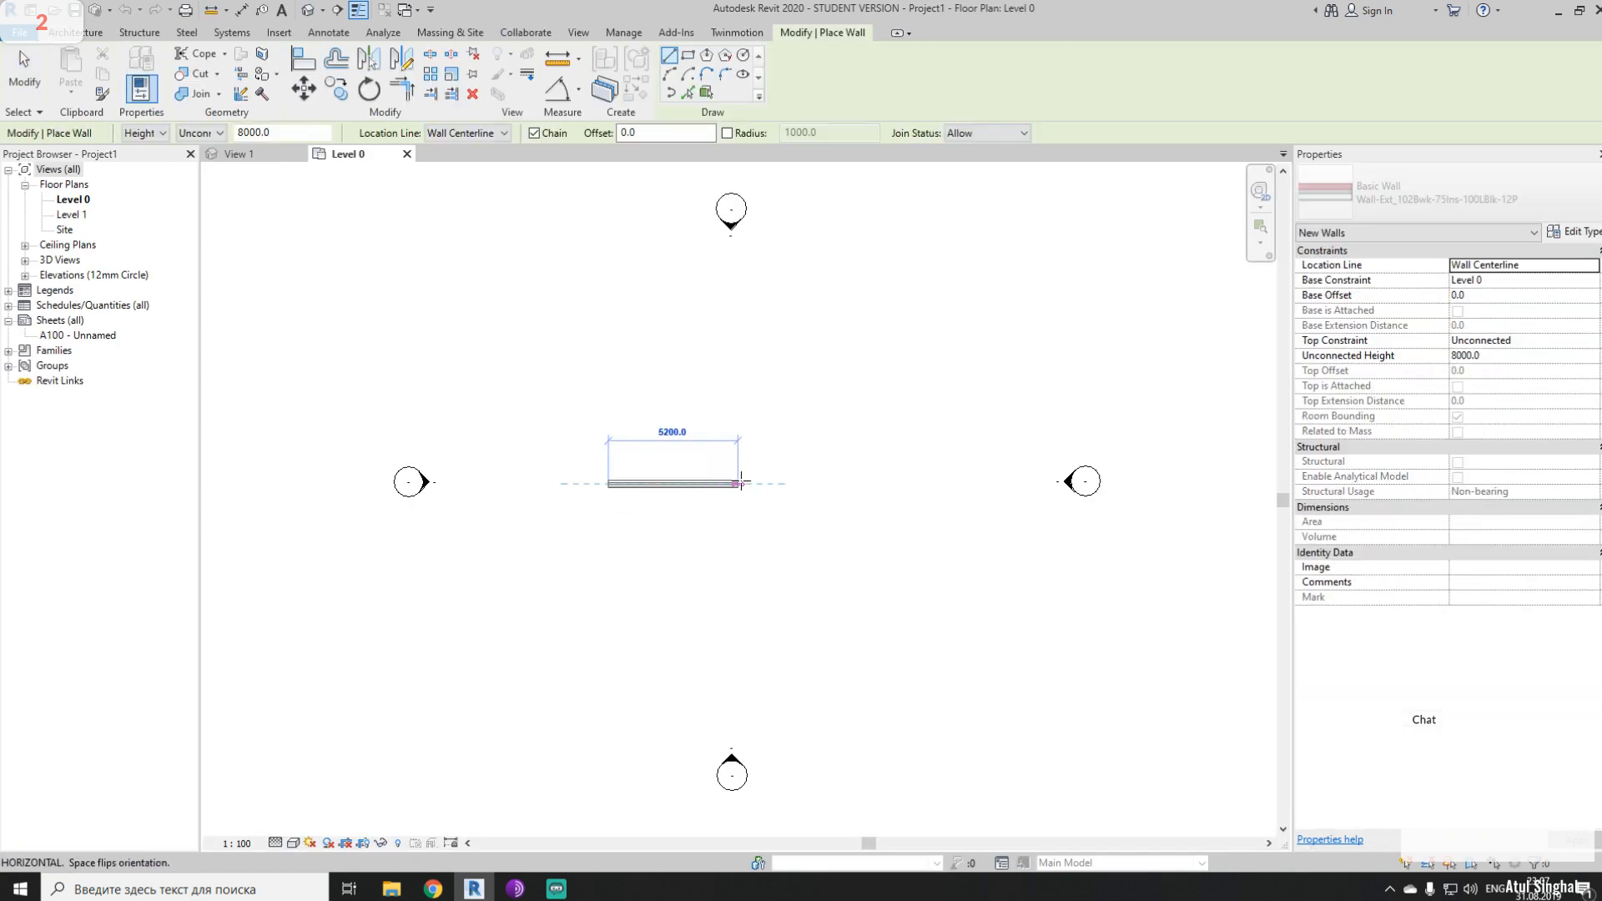
left_click(741, 483)
middle_click_drag(875, 499, 769, 507)
scroll(764, 491, "up", 3)
scroll(748, 487, "up", 1)
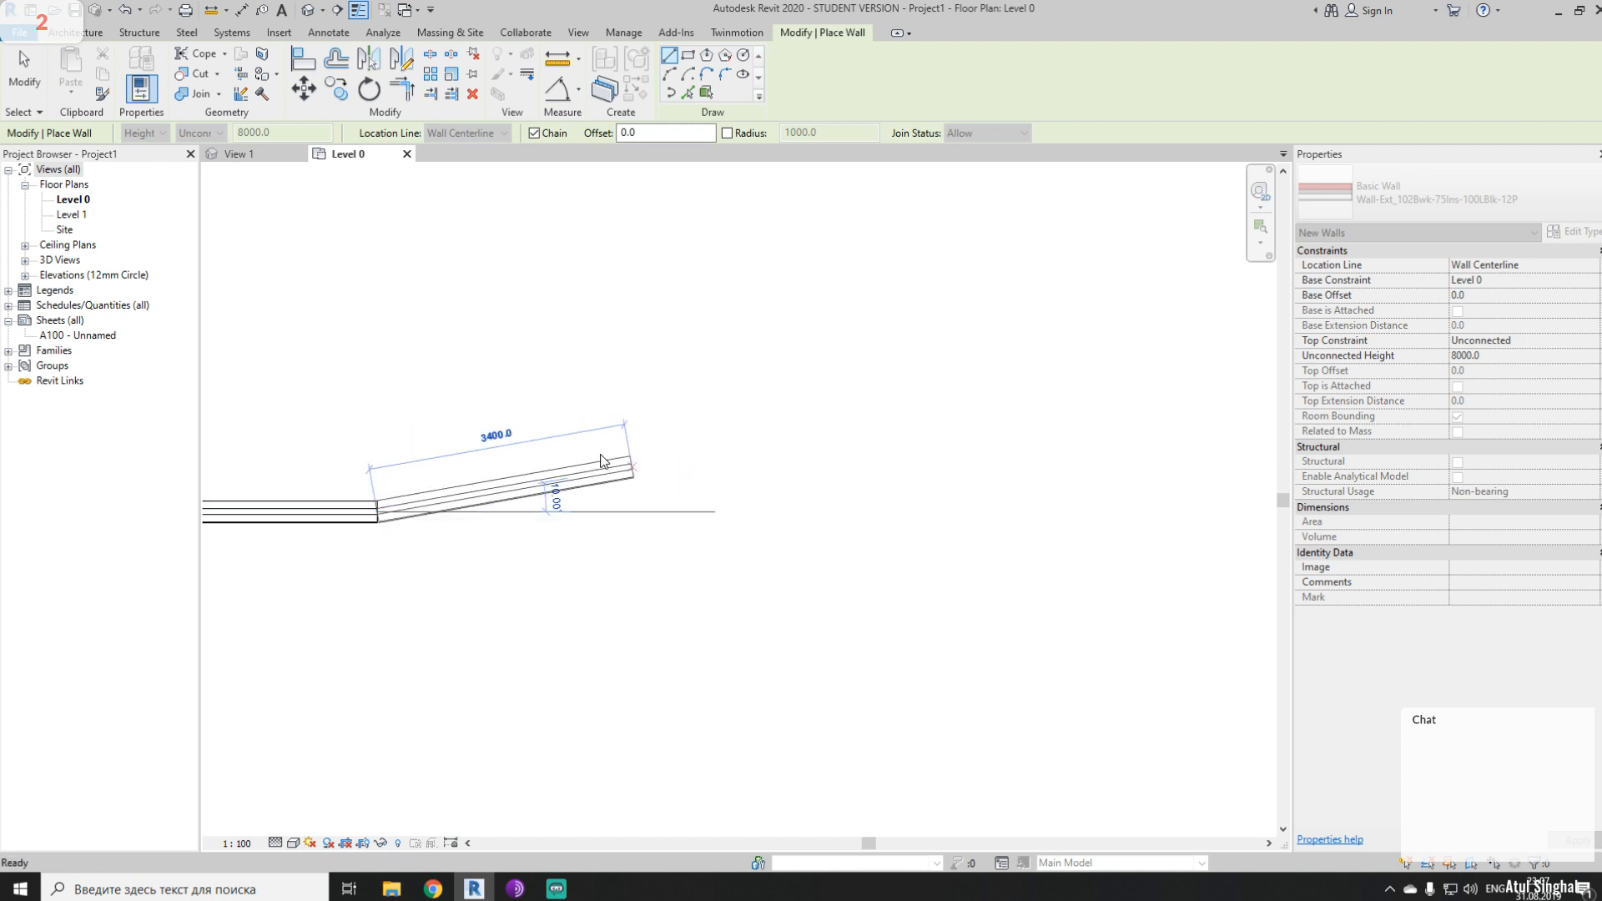
key("Escape")
key("Escape")
- Create a rectangular floor about 7245 mm wide on Level 0, between the wall and the east elevation marker
scroll(525, 364, "down", 2)
middle_click_drag(543, 367, 513, 440)
left_click(386, 65)
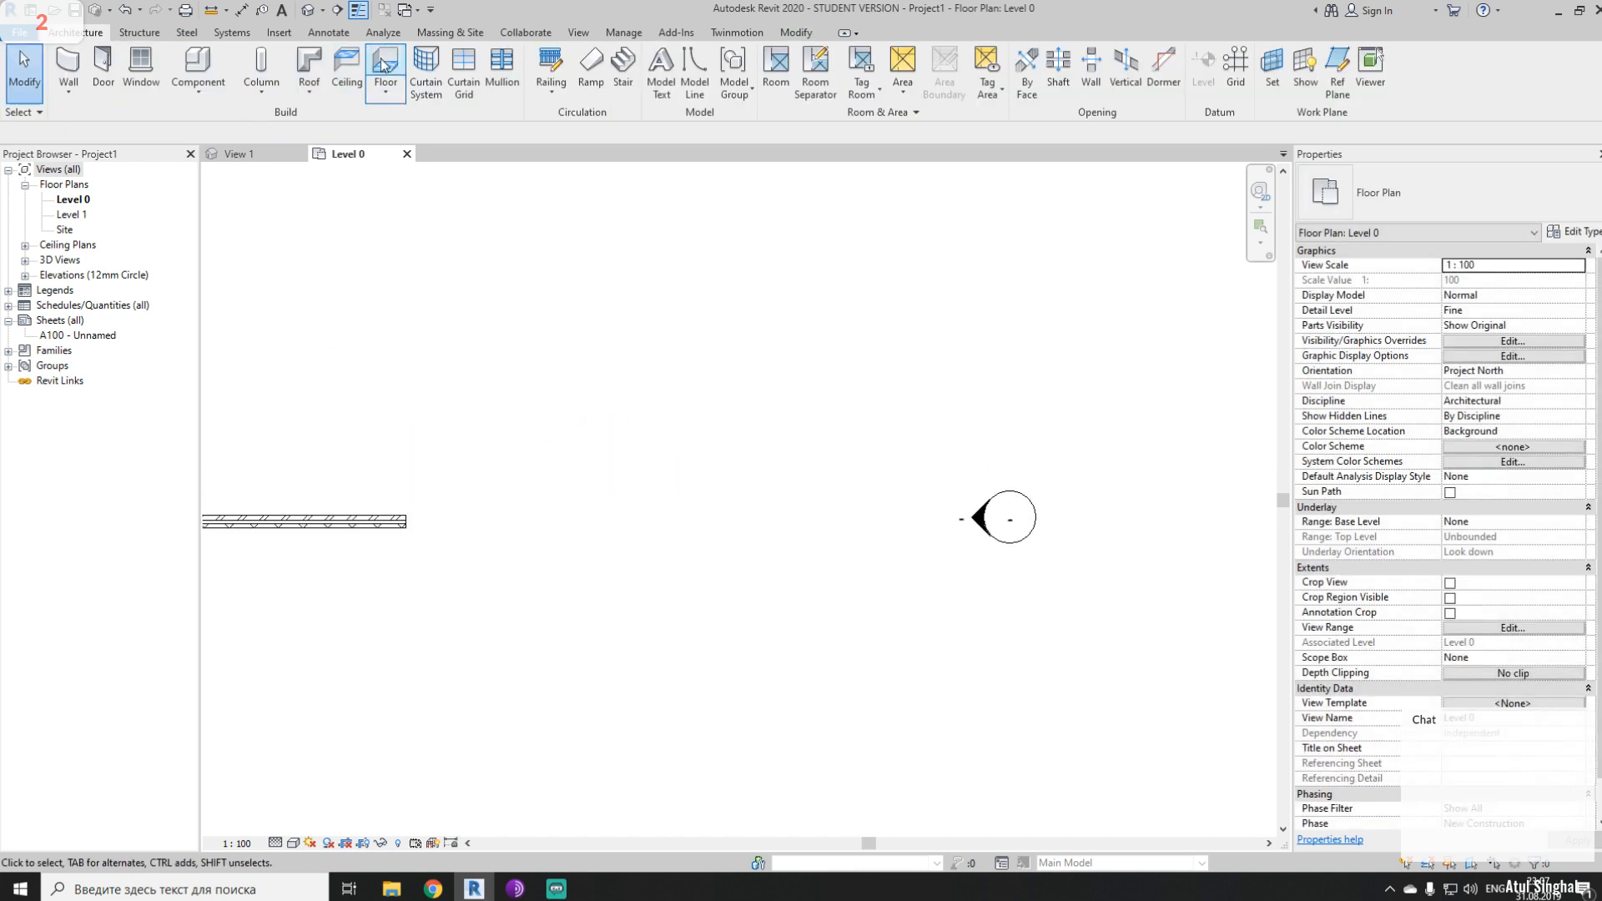
left_click(815, 56)
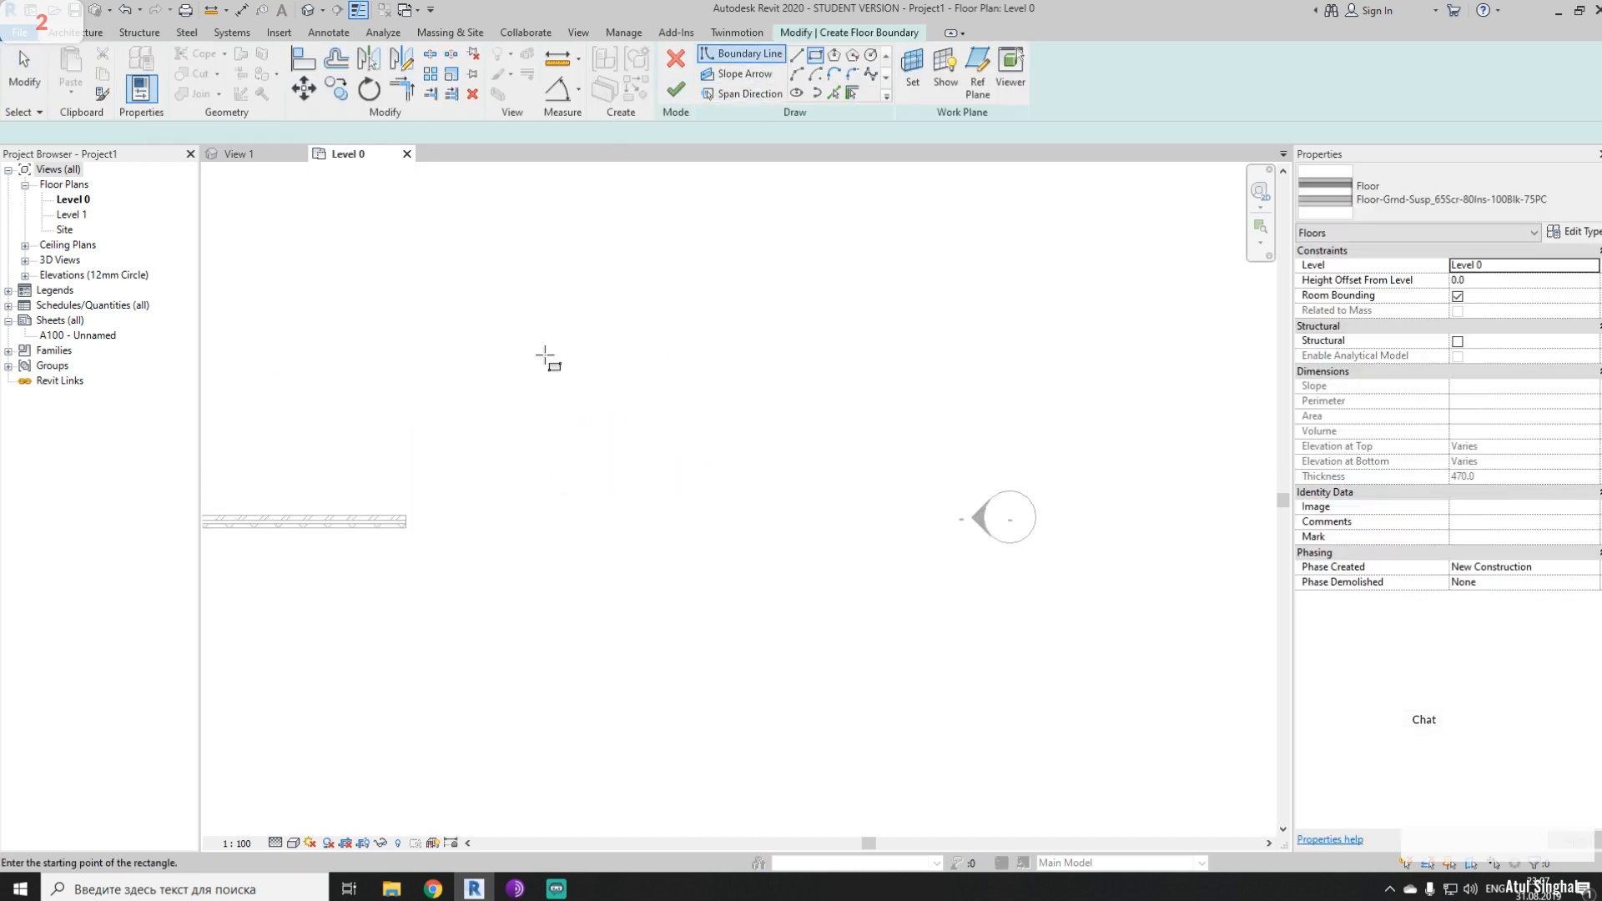
left_click(543, 349)
left_click(858, 527)
left_click(668, 102)
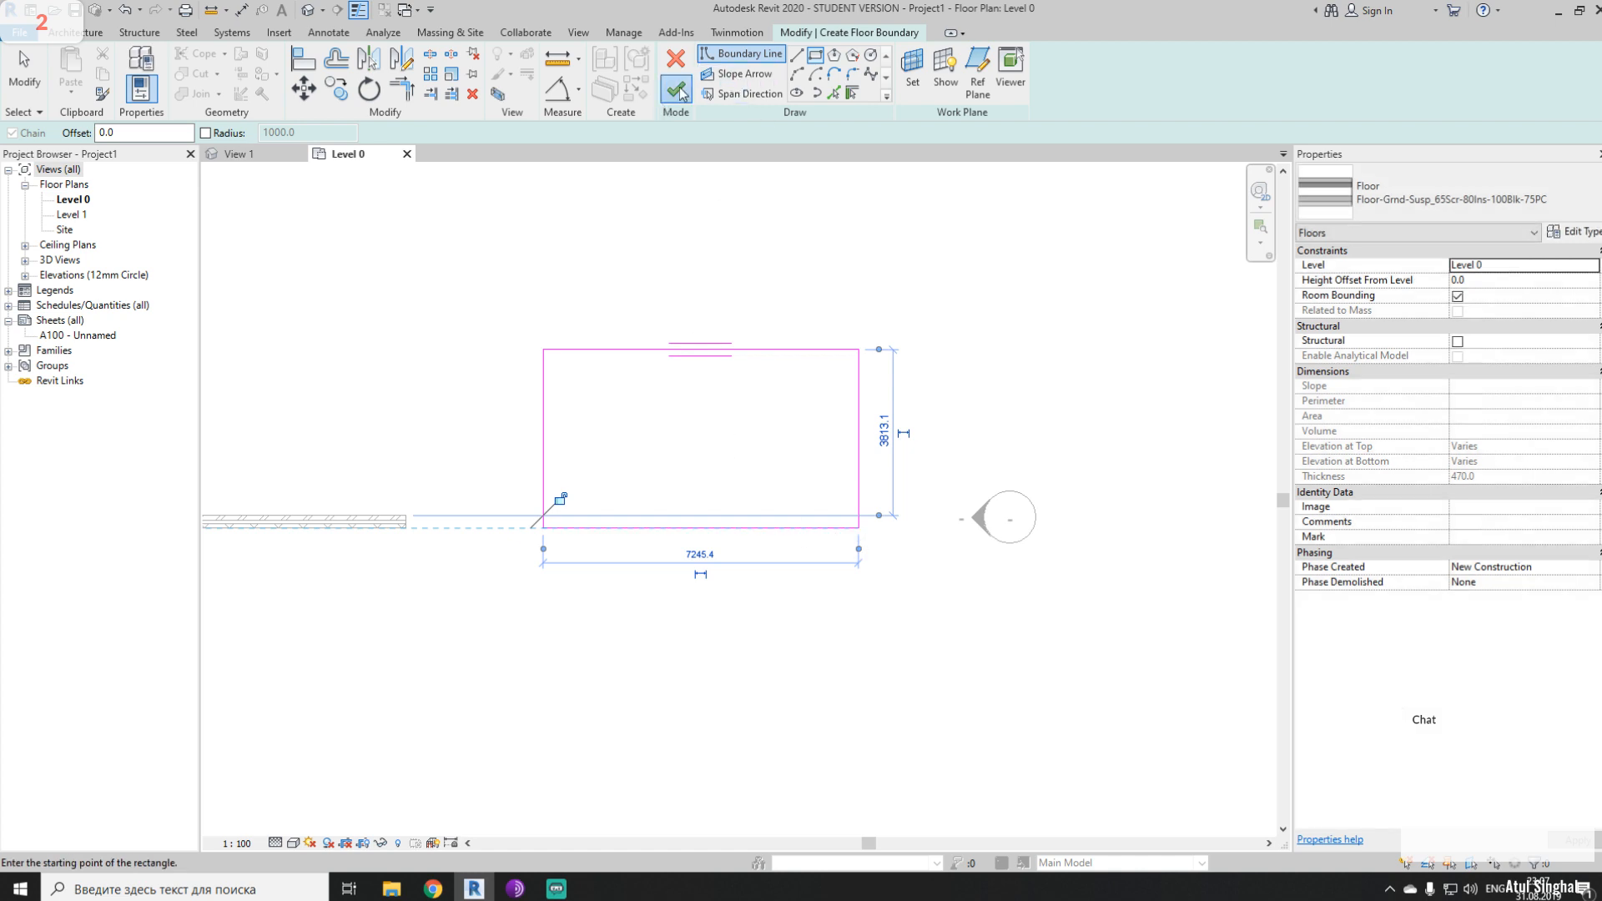
- Sketch a rectangular roof footprint between the west elevation marker and the wall, with the roof based on Level 1
middle_click_drag(447, 440, 794, 397)
scroll(793, 397, "up", 2)
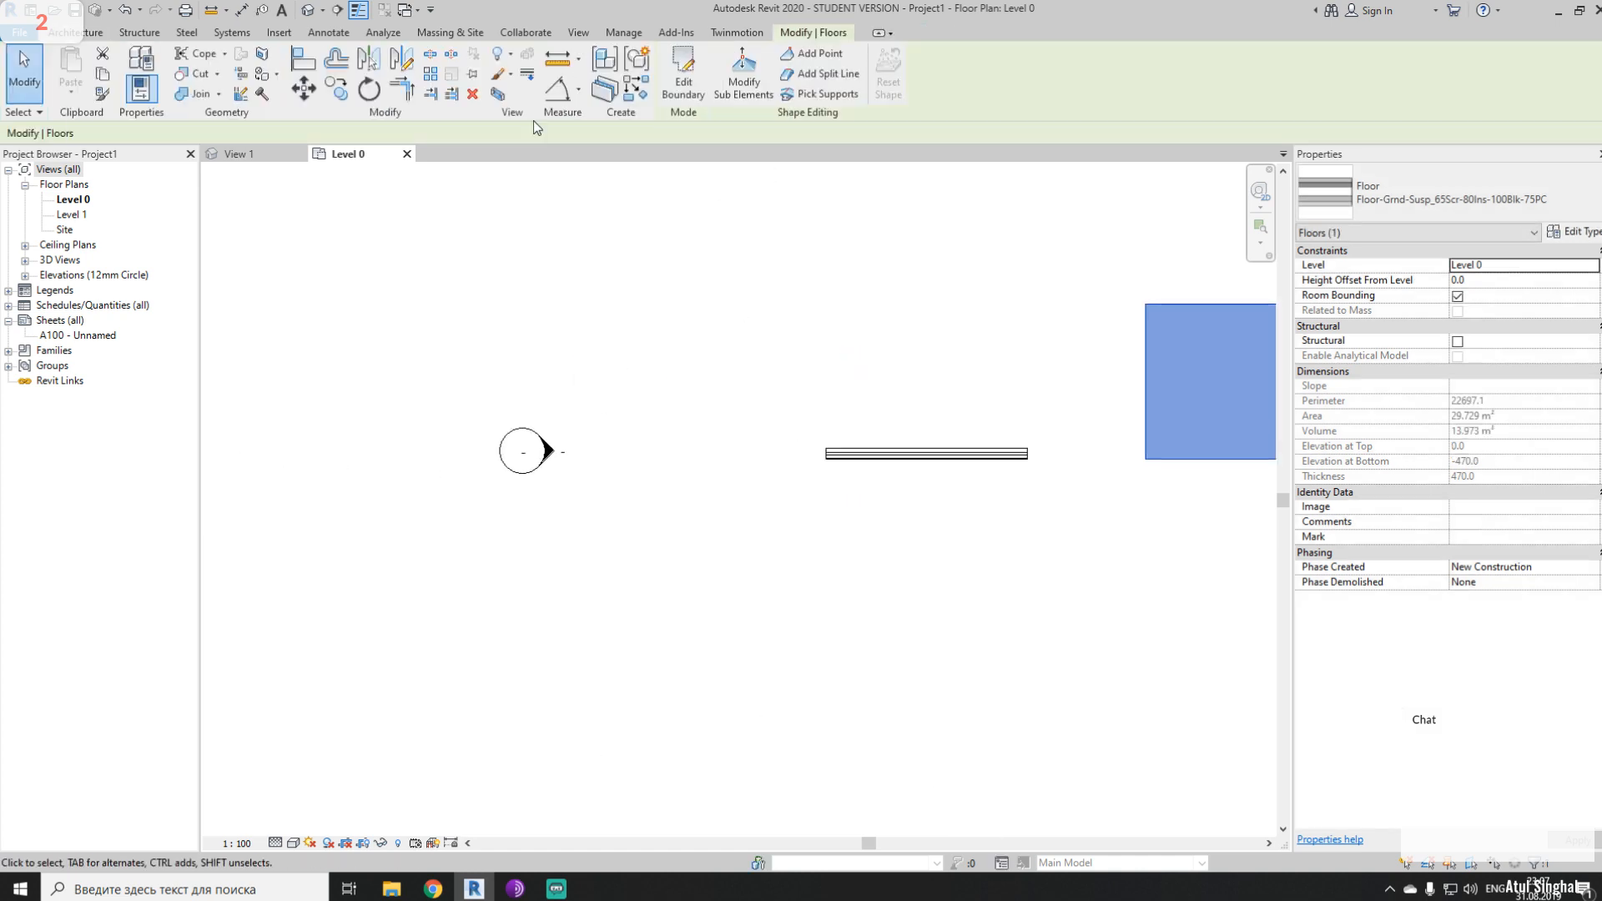
left_click(73, 32)
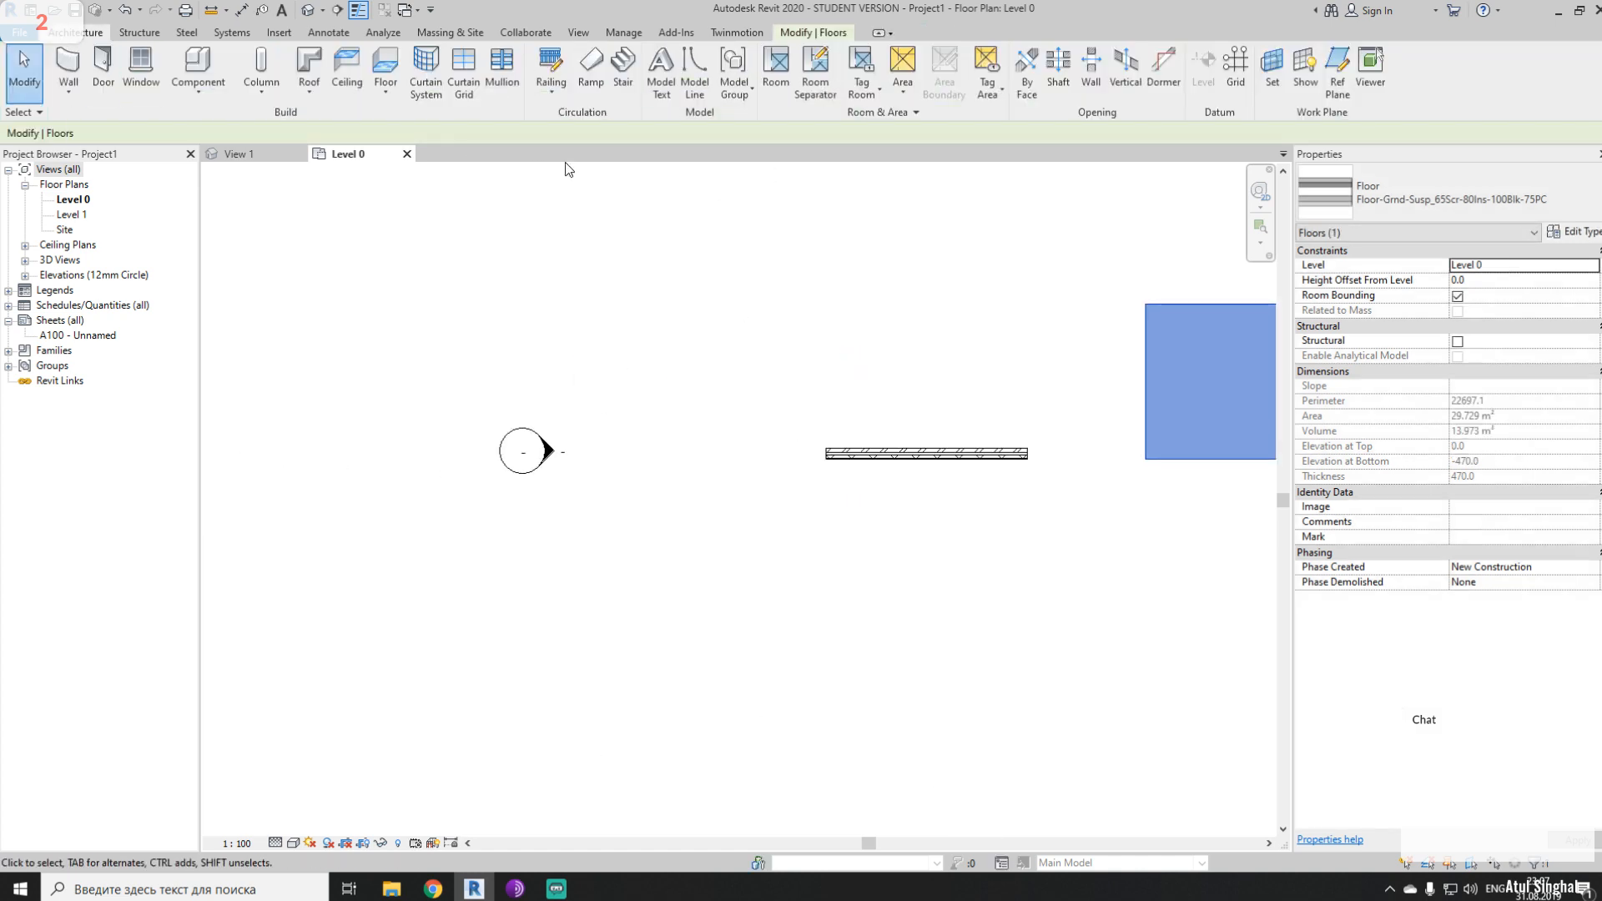
left_click(307, 73)
left_click(773, 479)
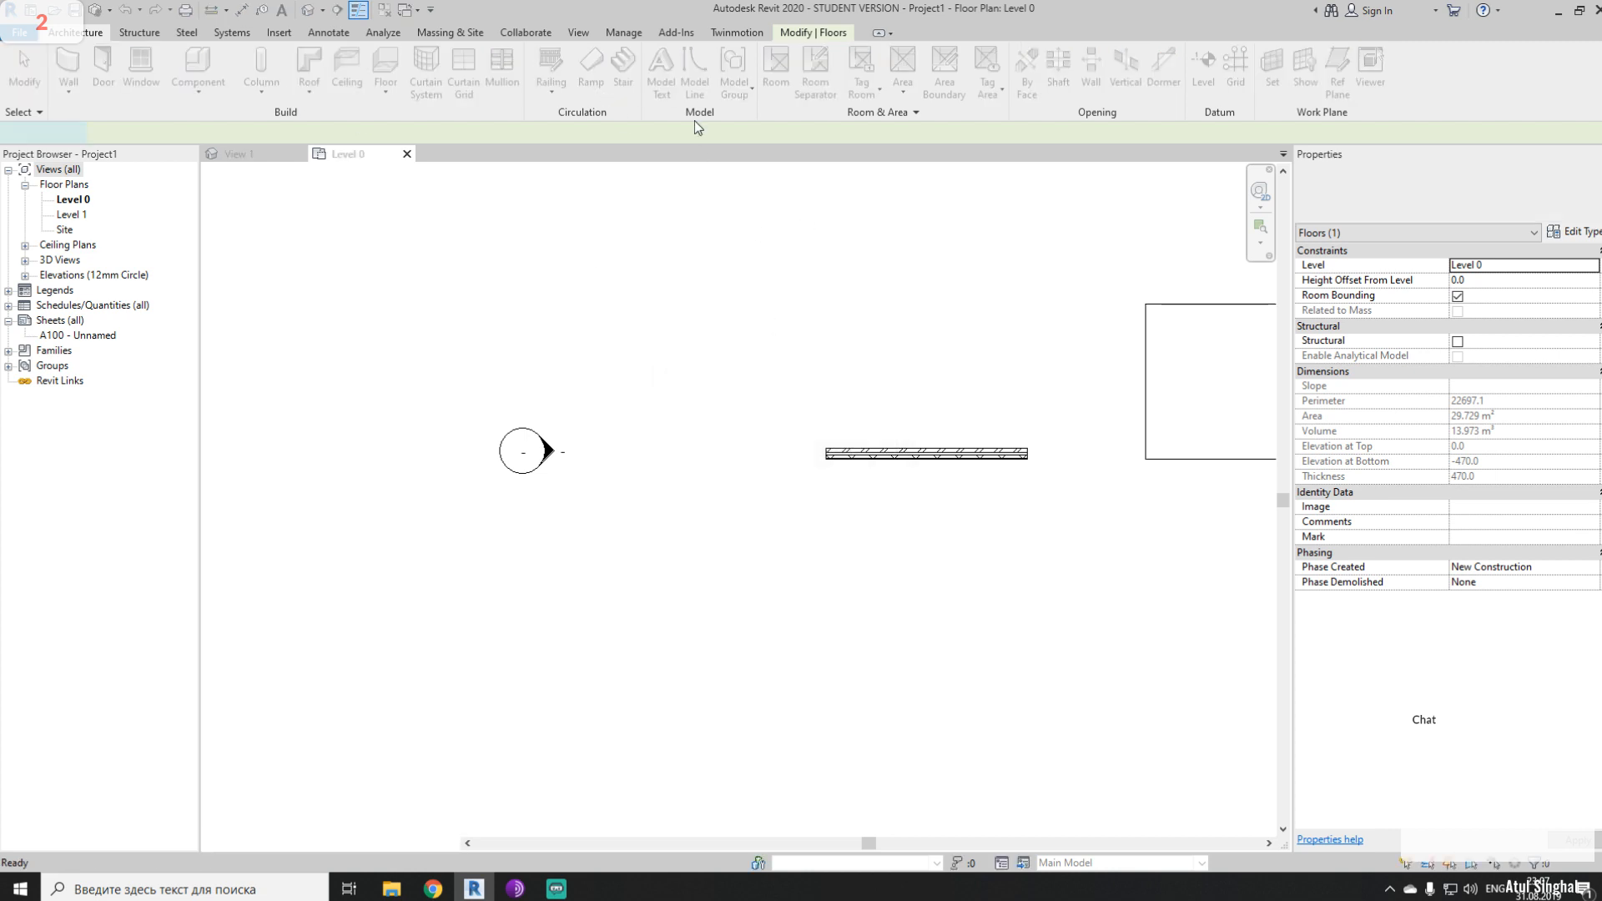
left_click(813, 58)
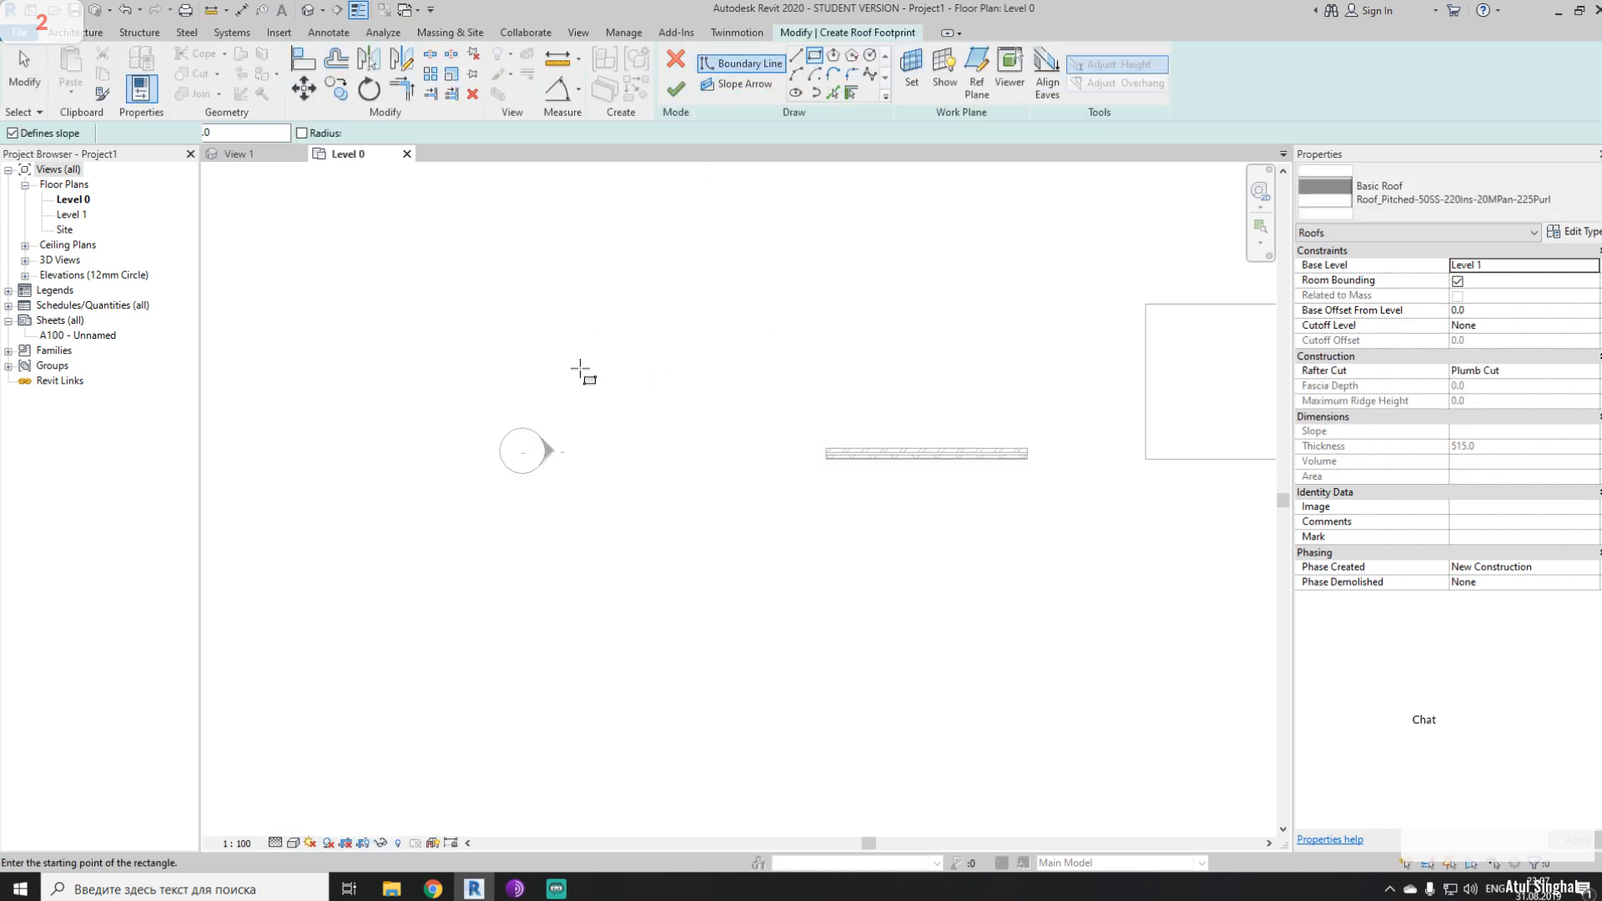
left_click(604, 336)
left_click(765, 459)
key("Escape")
key("Escape")
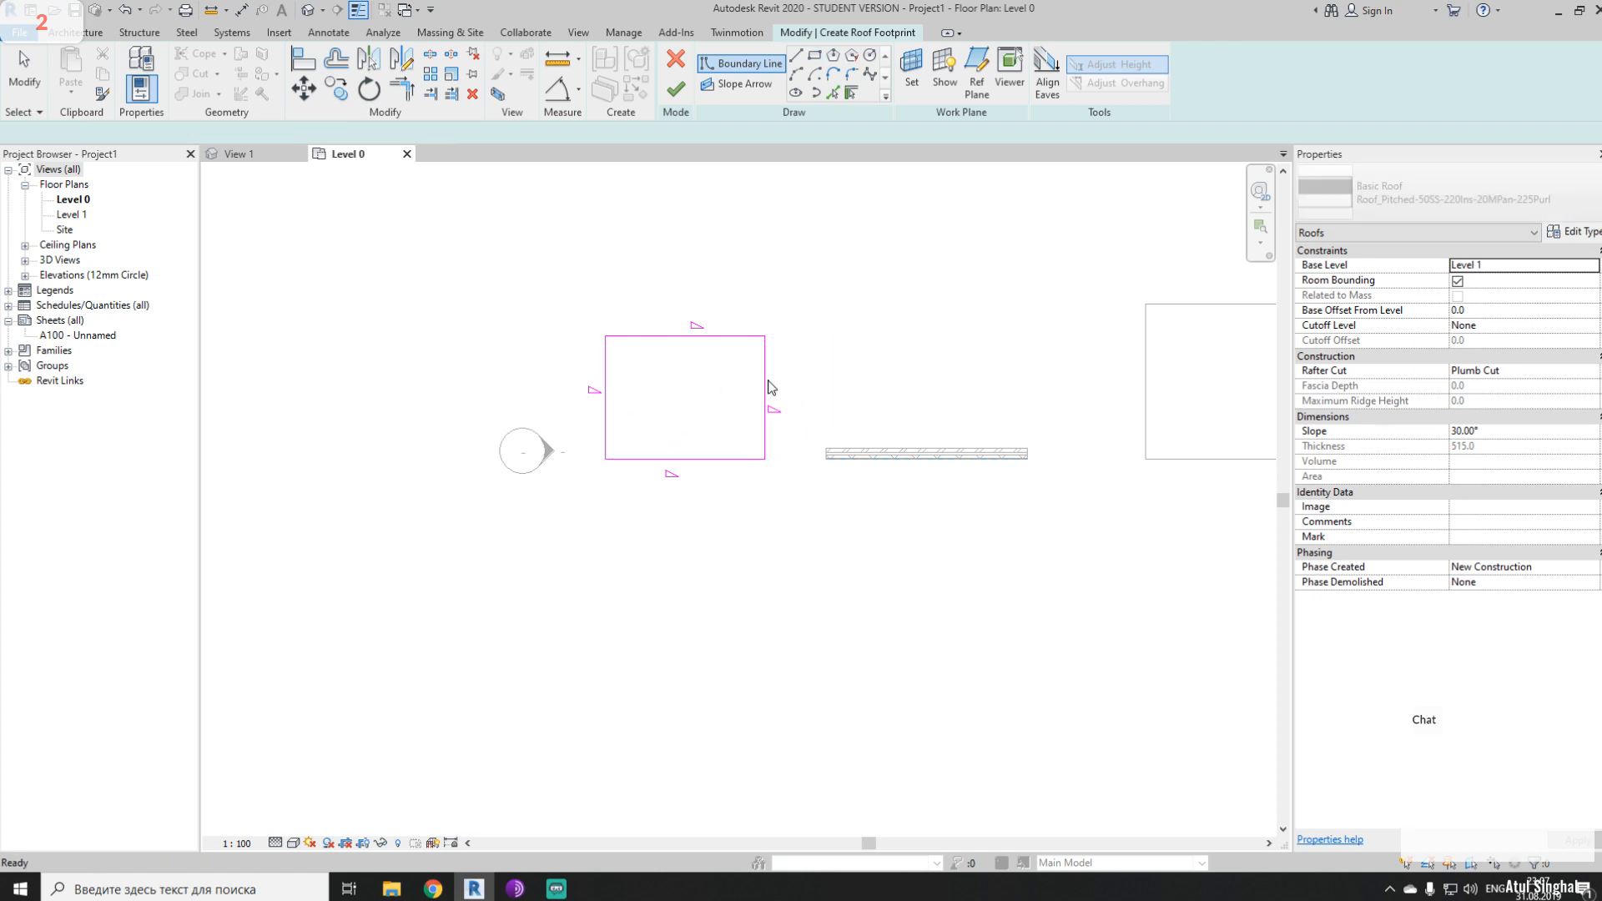
- Remove the slope definition from all footprint edges except the north one and finish the roof
left_click_drag(777, 377, 594, 509)
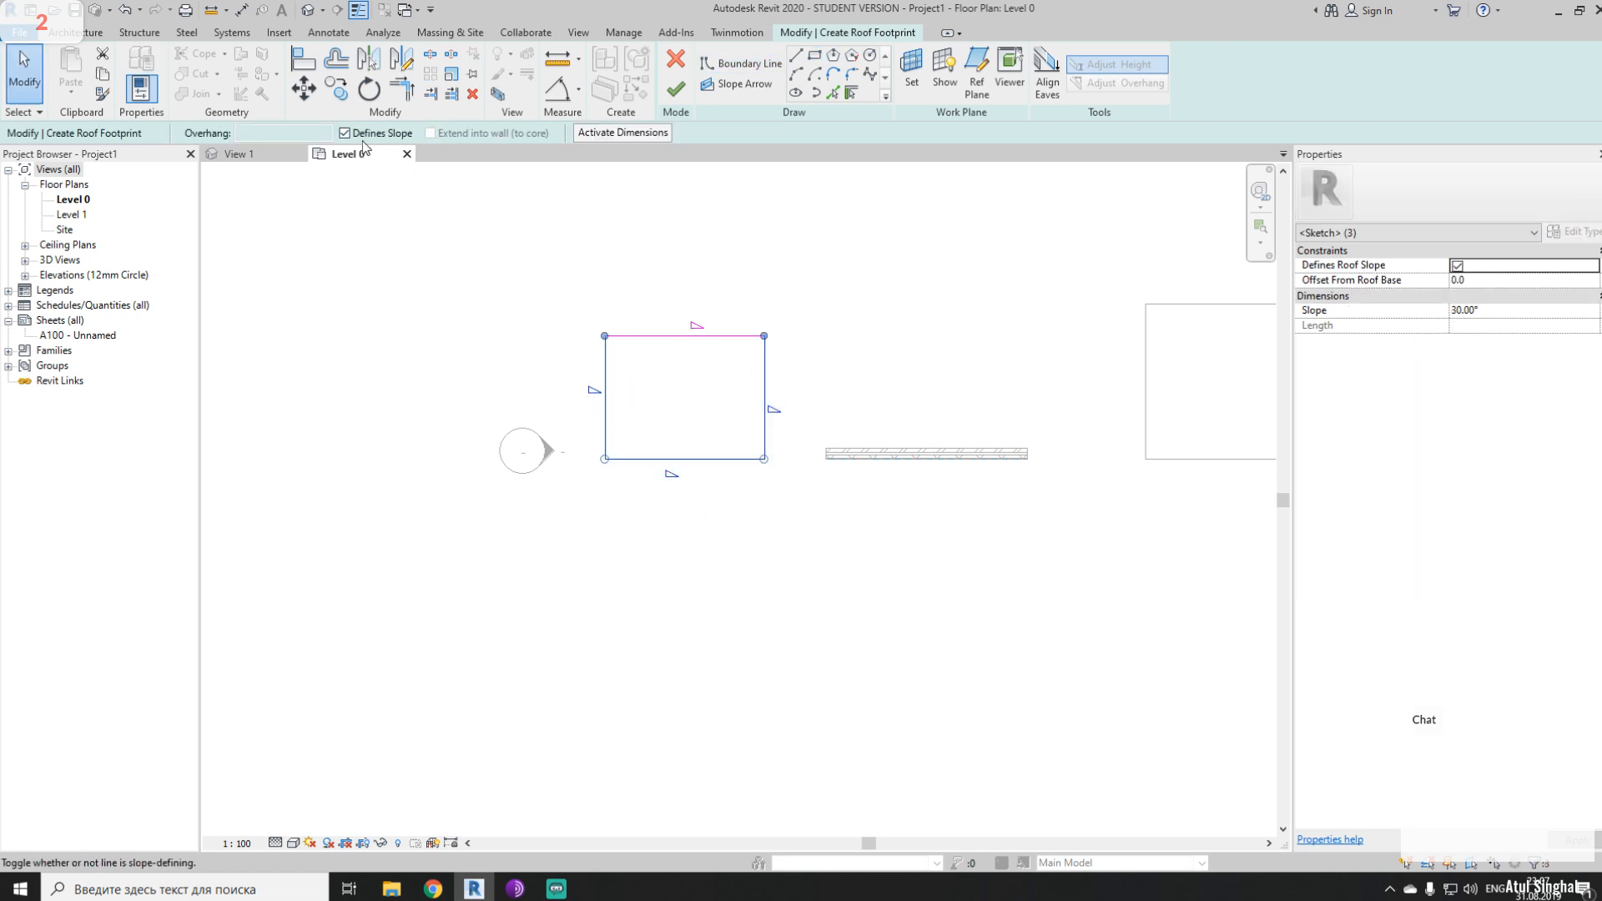
key("Escape")
left_click(676, 88)
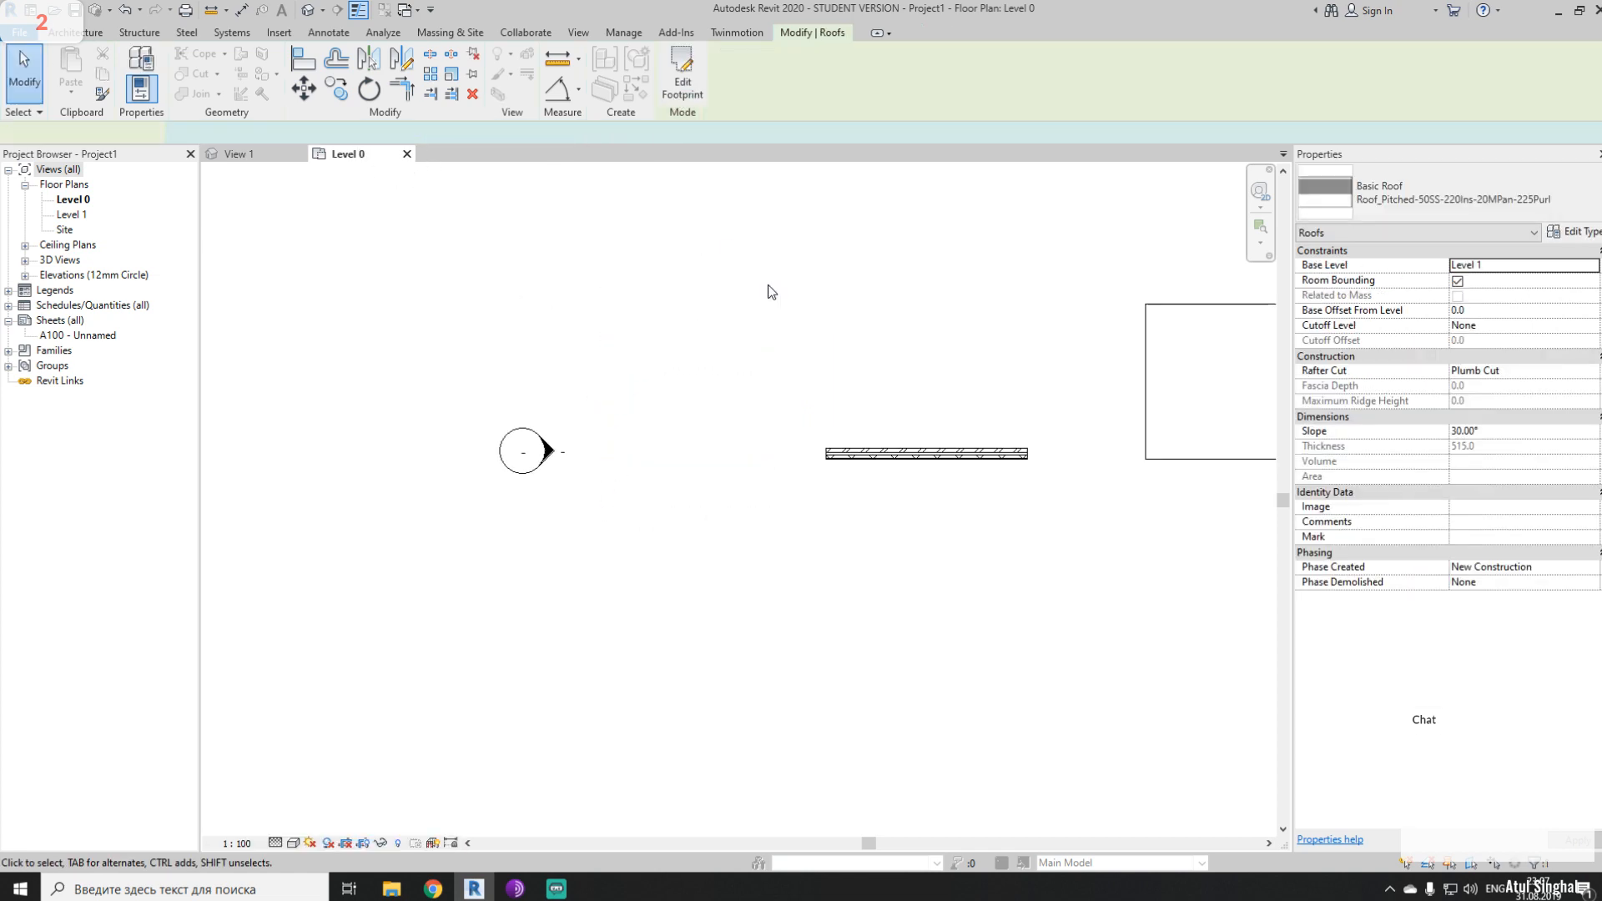
- Open the default 3D view and orbit it to see the wall, floor and roof from a low side angle
left_click(308, 9)
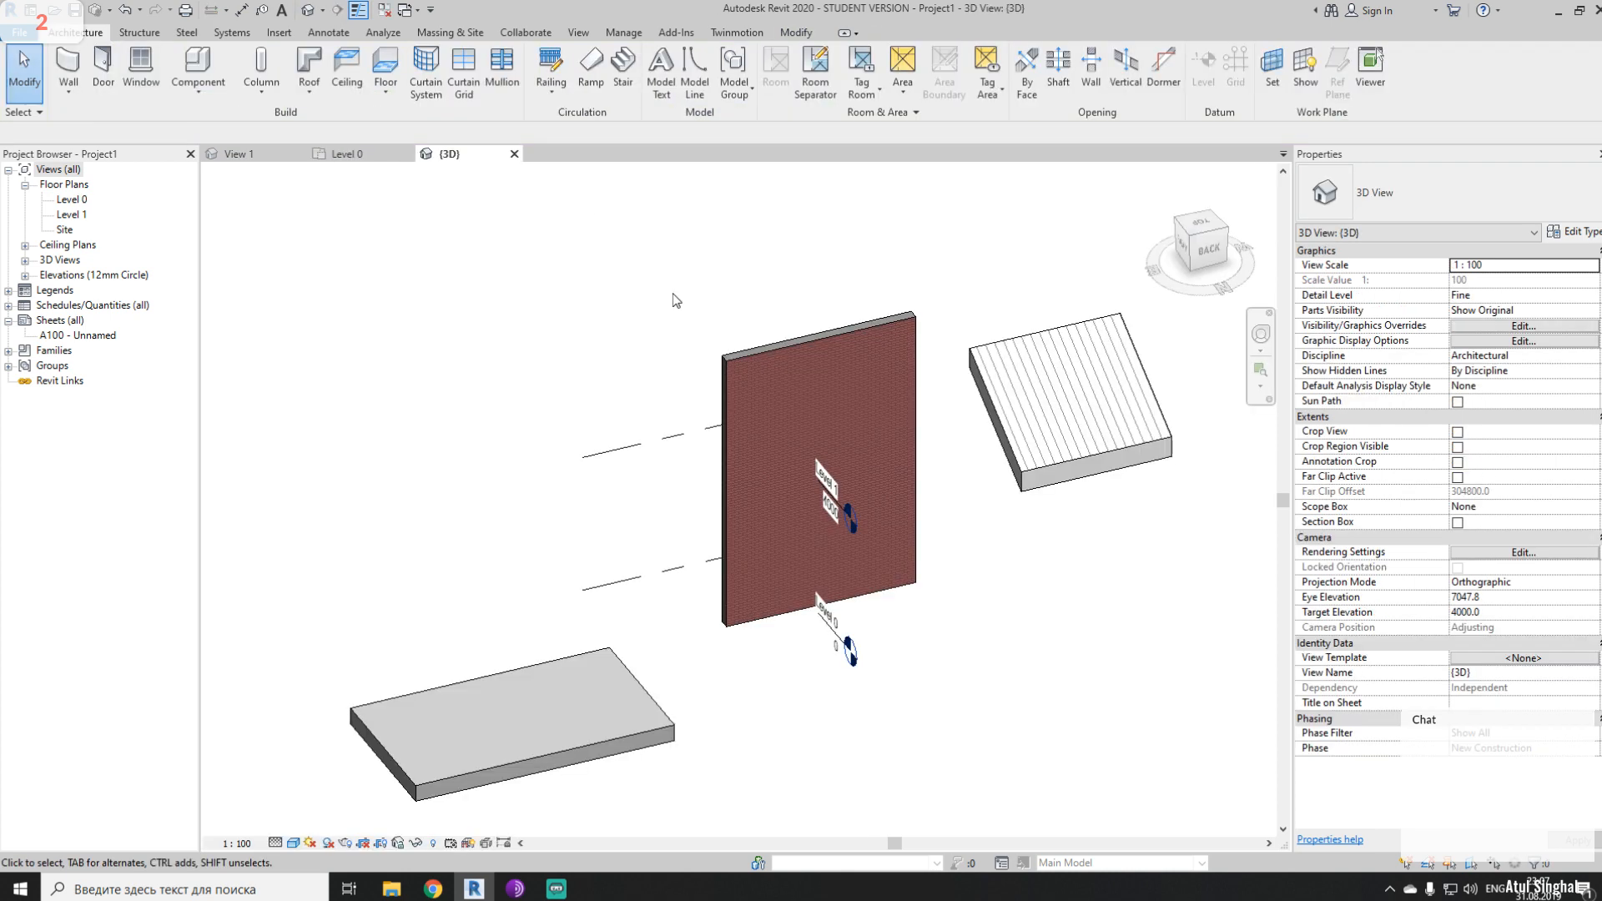
middle_click_drag(804, 522, 543, 287, "shift")
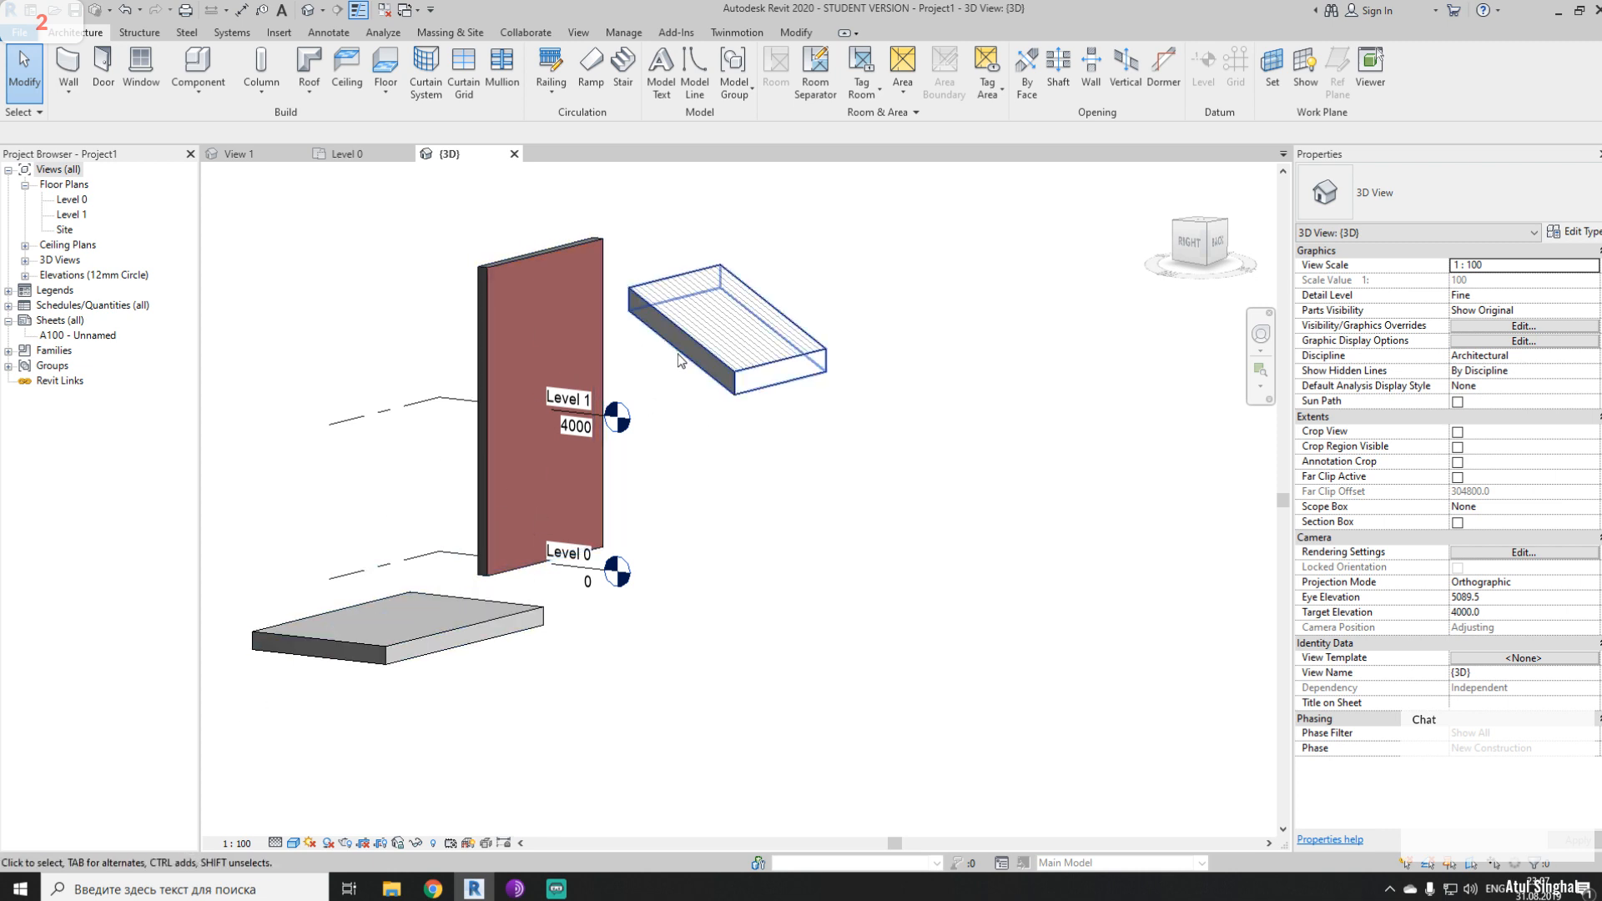
- Load the Sun_Shade Final_001 family into the project containing the wall, floor and roof
middle_click_drag(745, 386, 830, 609, "shift")
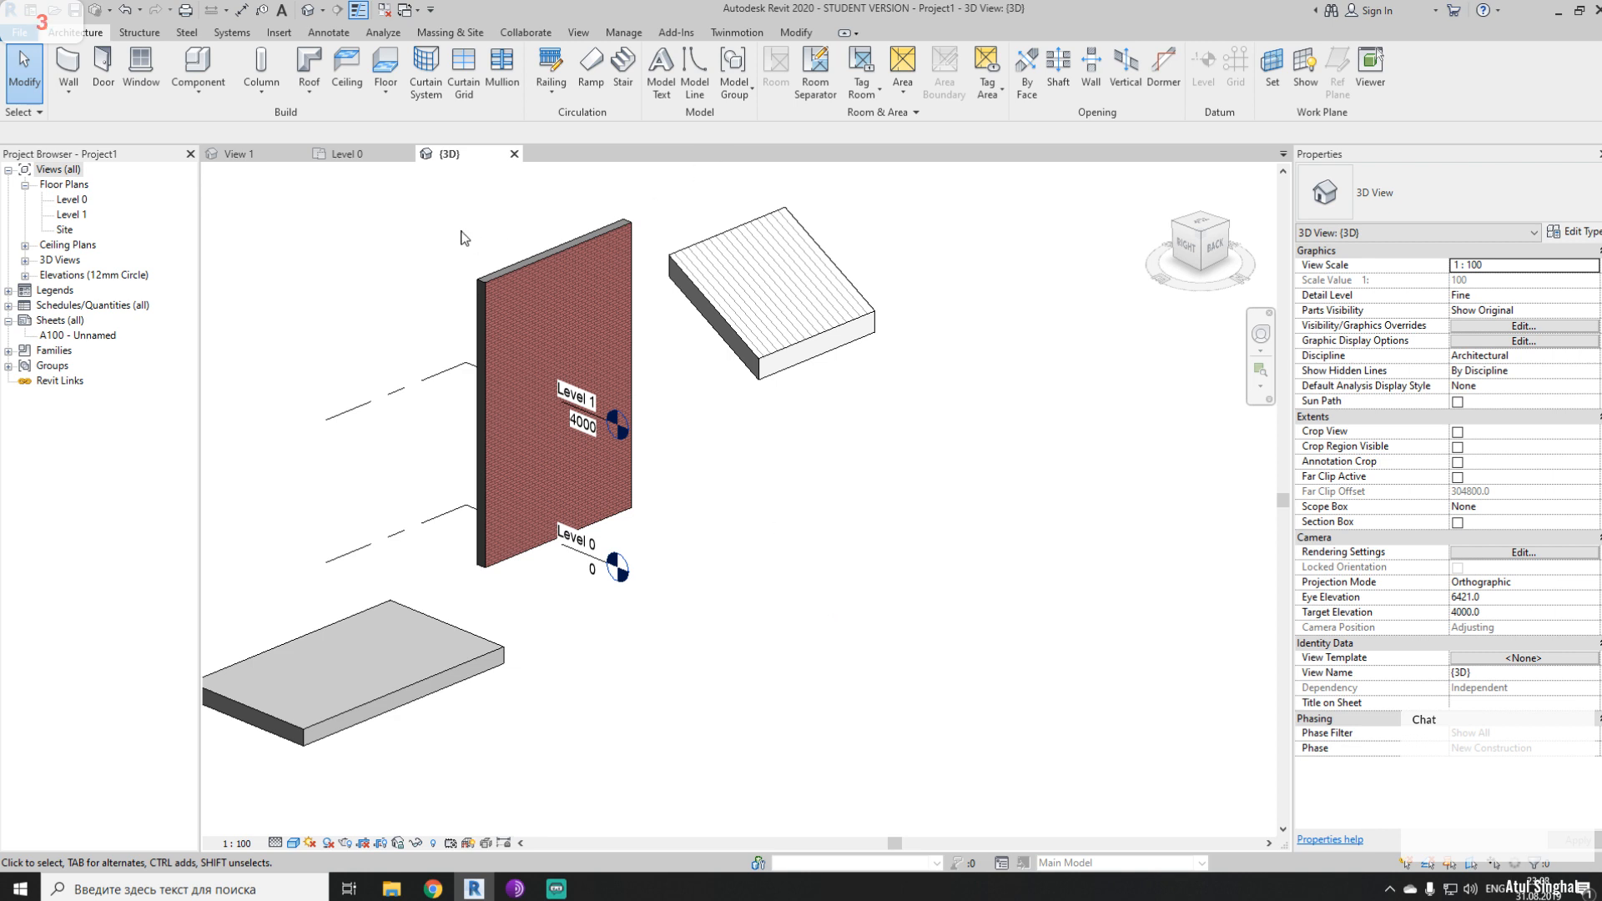
left_click(408, 153)
left_click(250, 154)
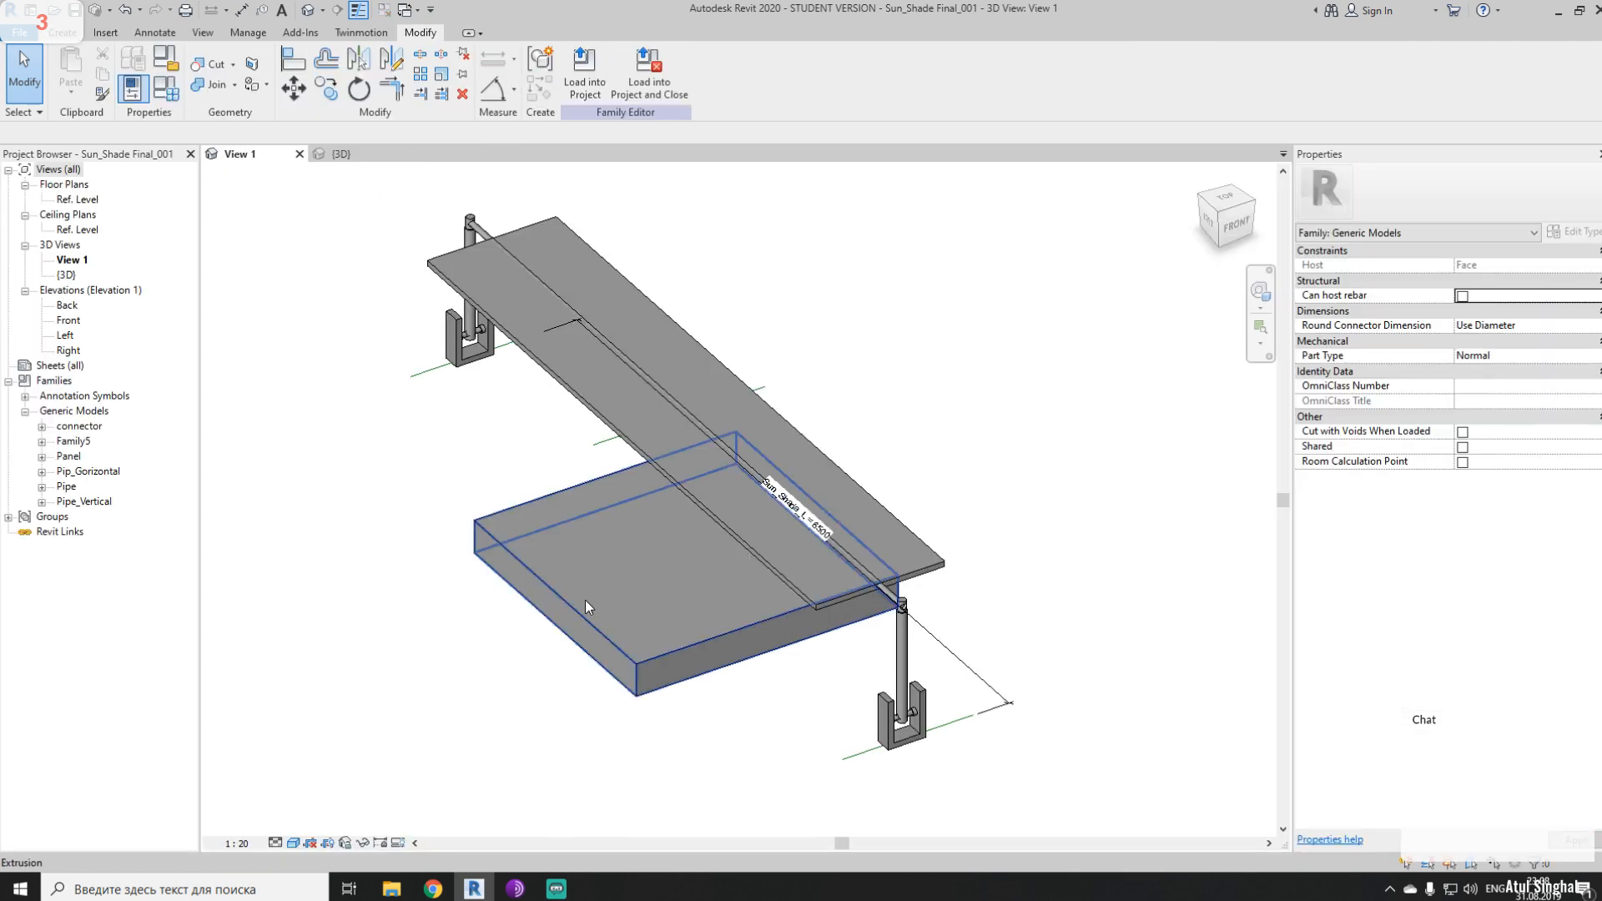
left_click(590, 81)
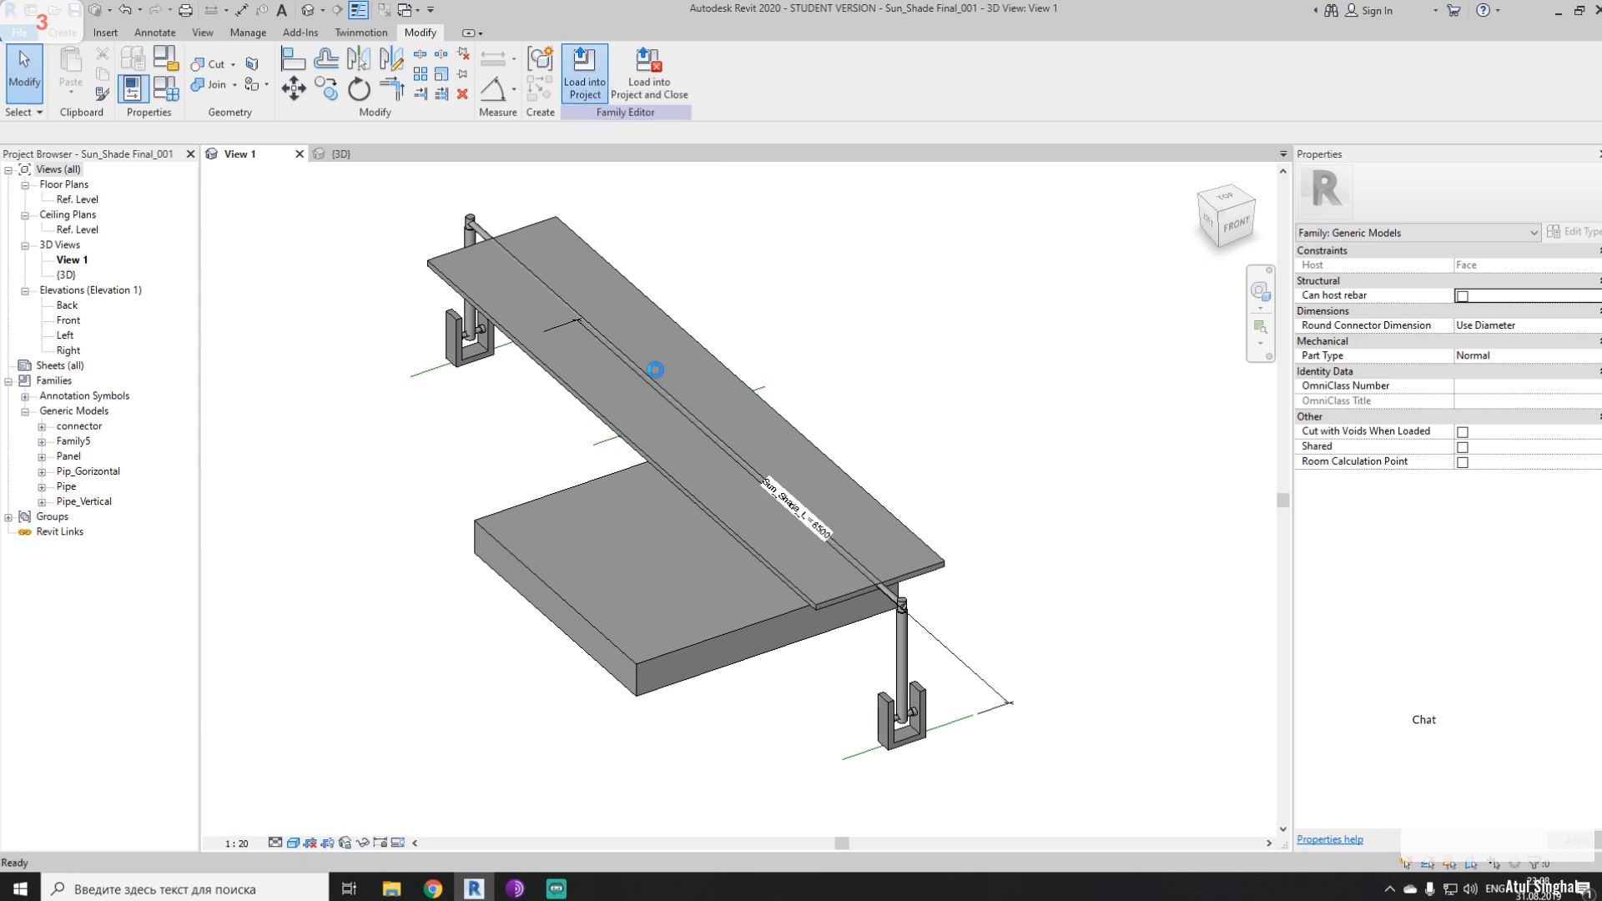
- Place one sun shade upright on the brick wall's face and another on the floor's top face
middle_click_drag(845, 539, 951, 542)
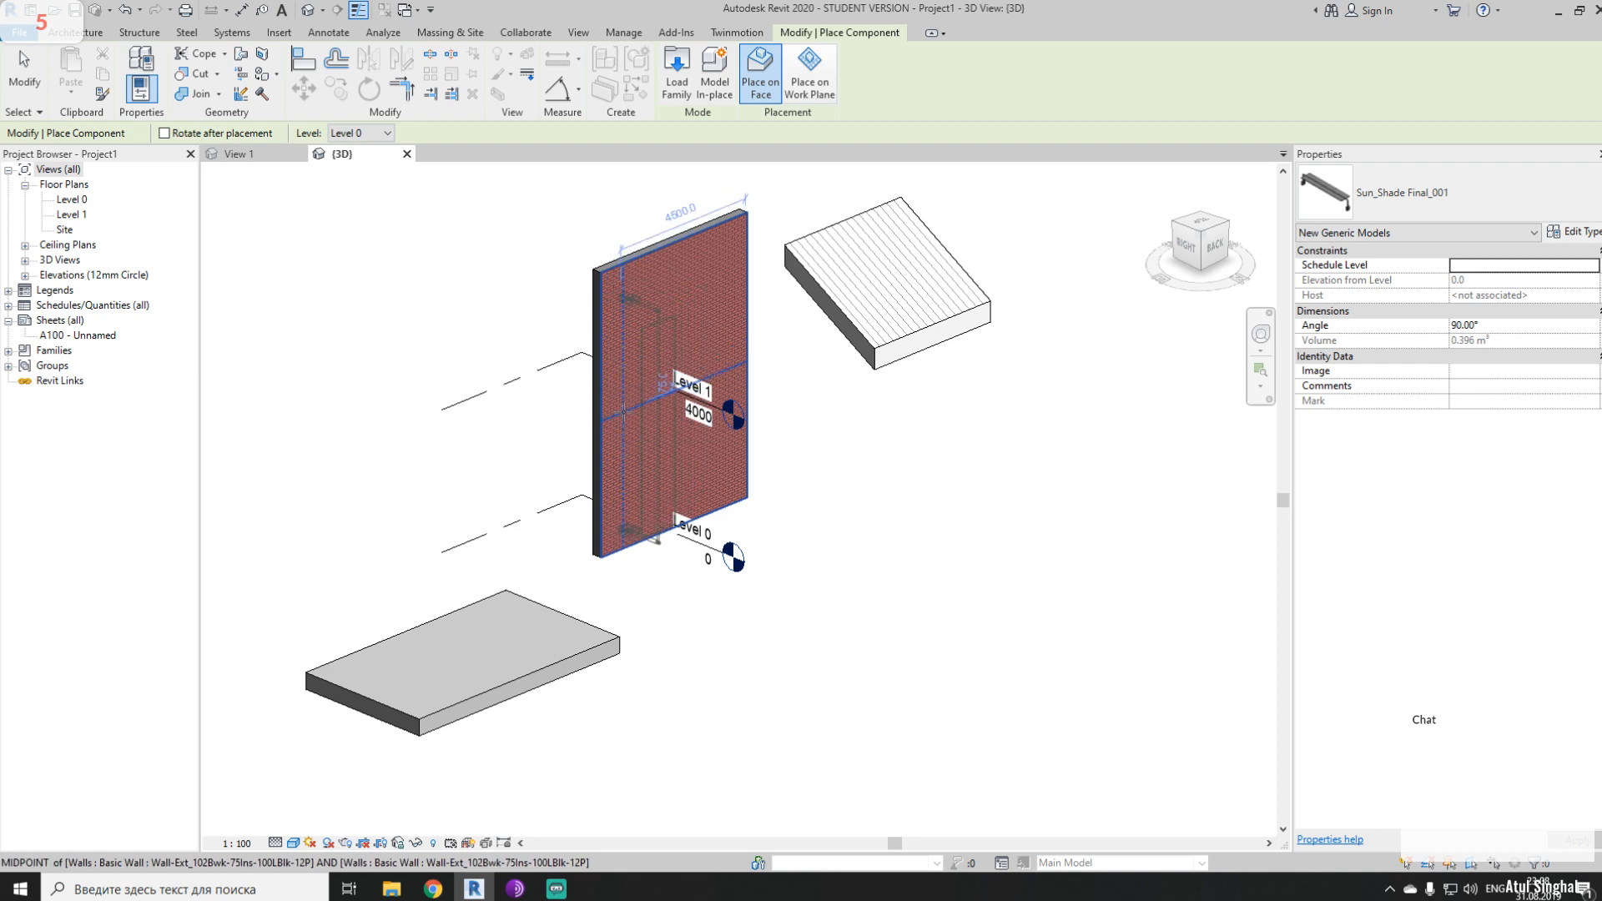
left_click(623, 411)
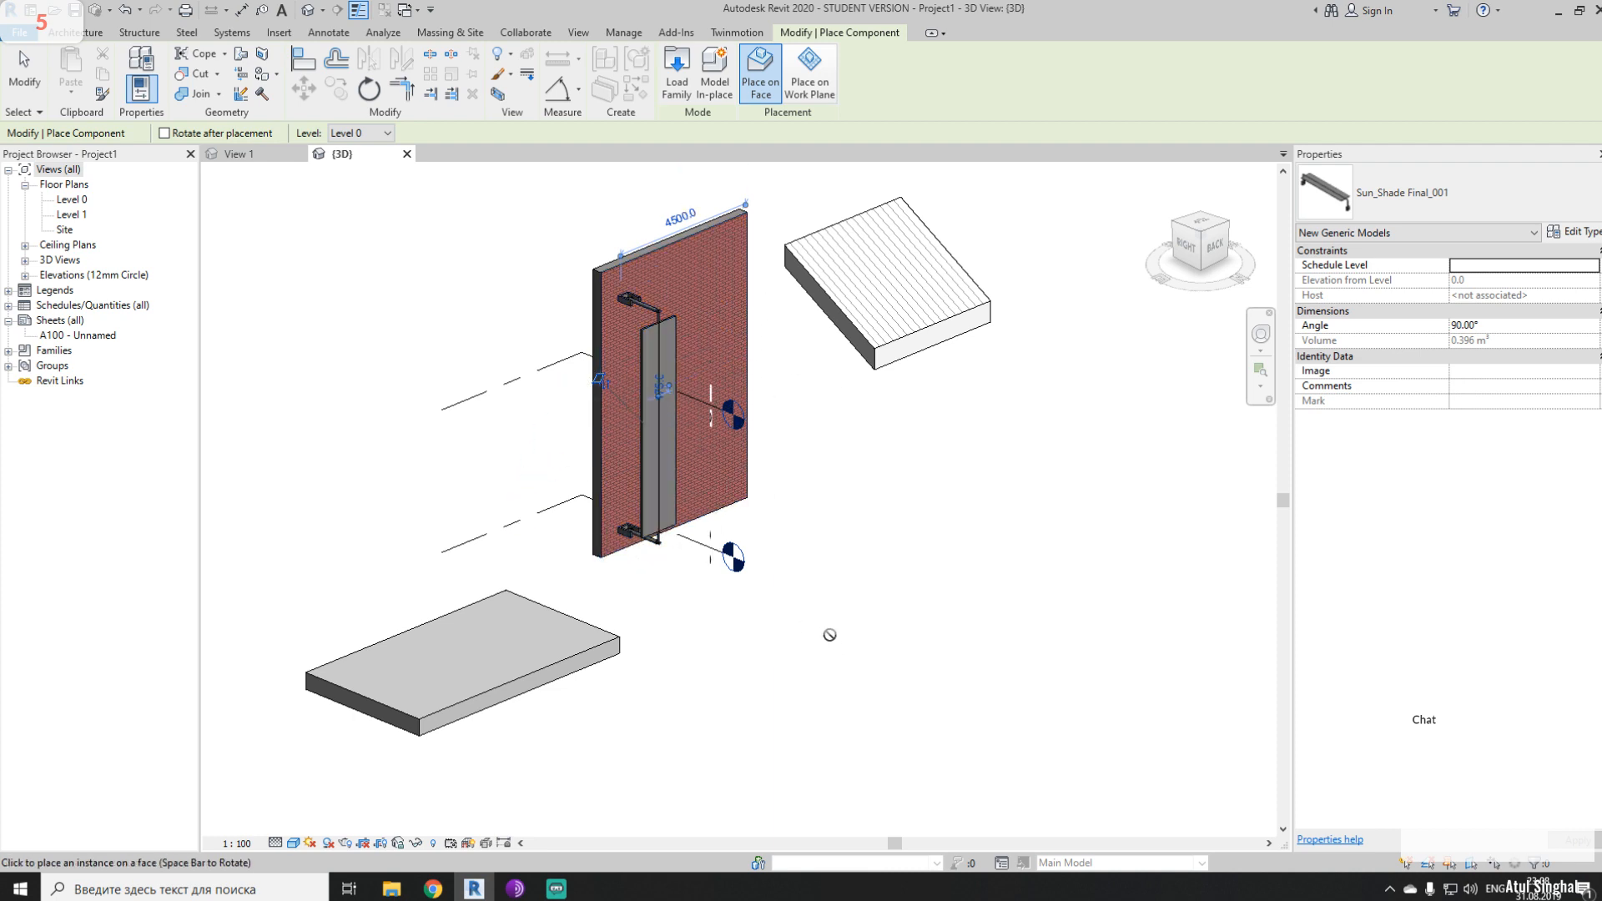
middle_click_drag(830, 637, 969, 615)
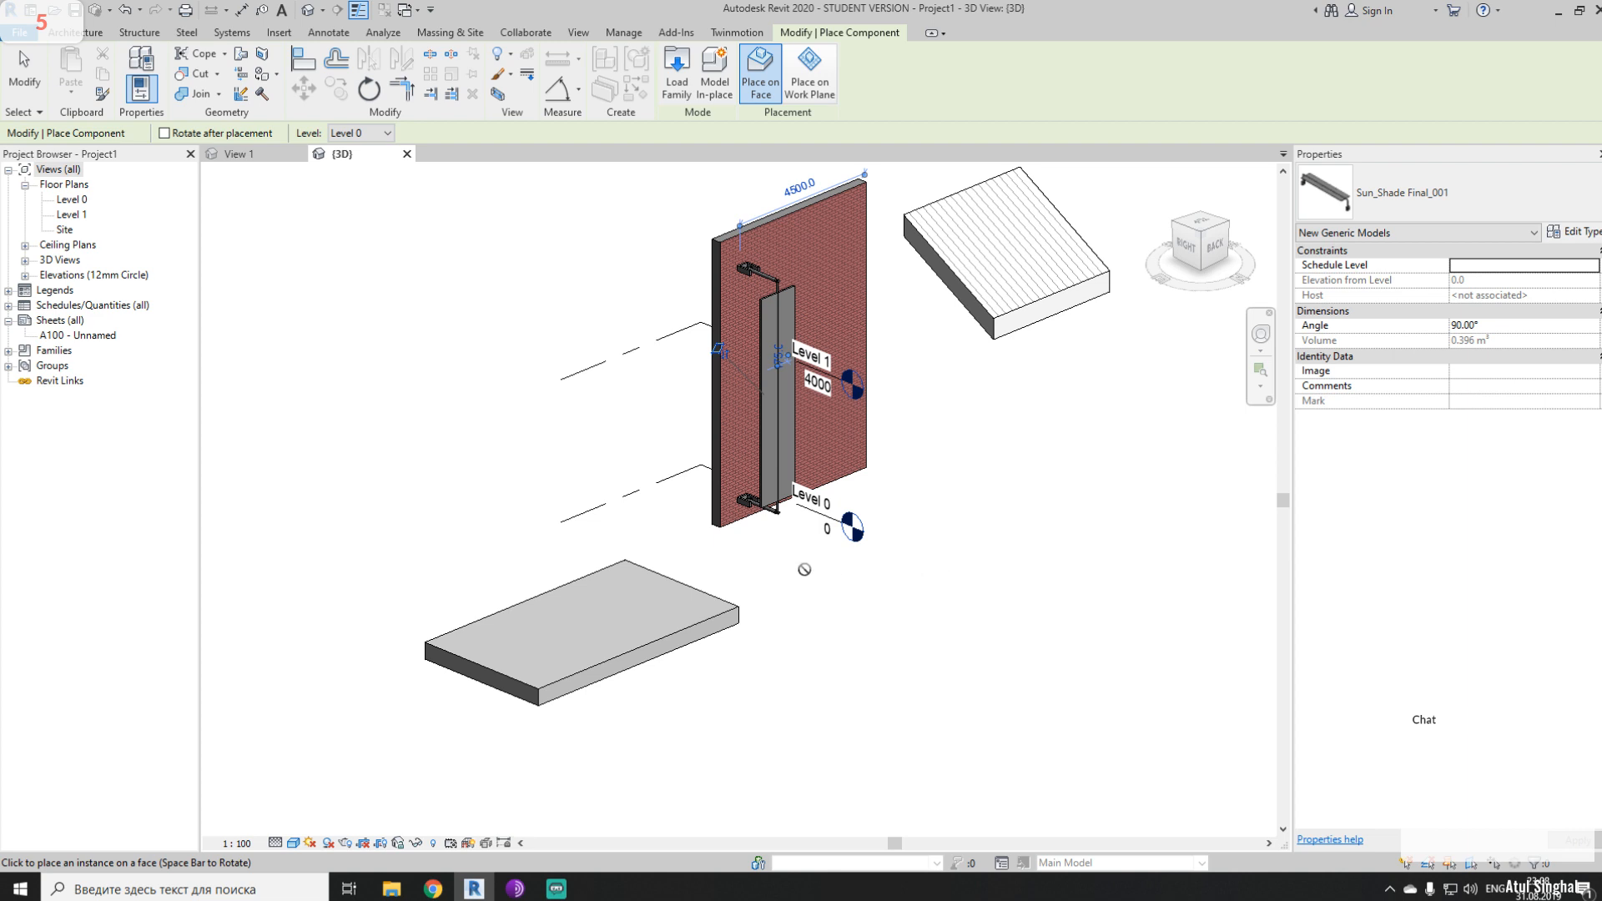
left_click(574, 626)
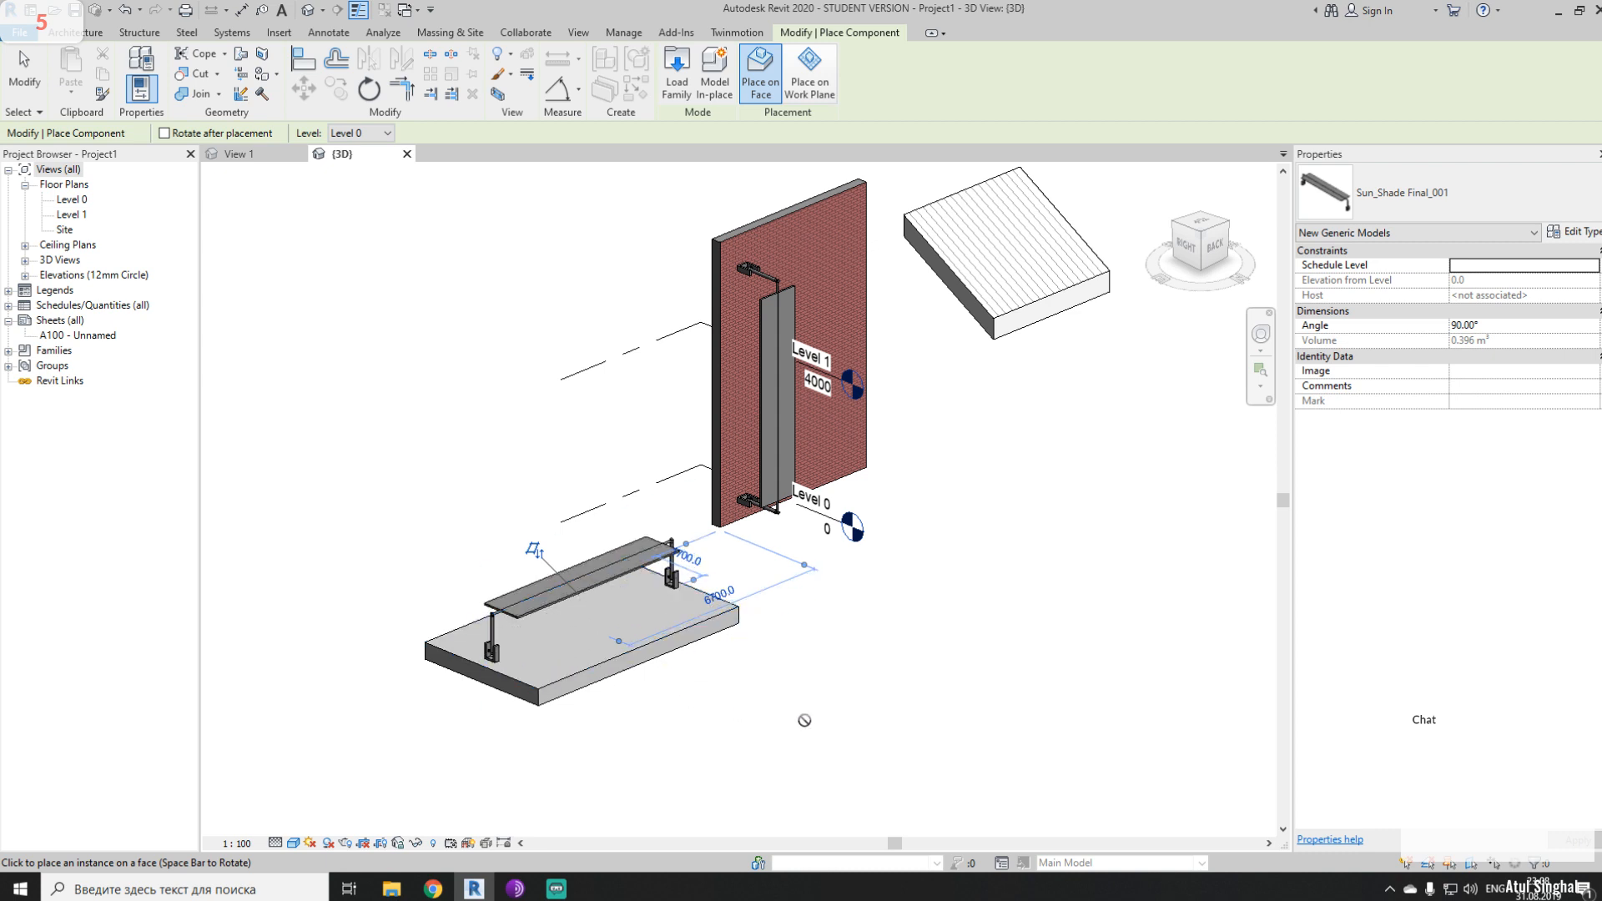
- Place a third sun shade on the sloped face of the roof and end the placement
middle_click_drag(1077, 541, 717, 675)
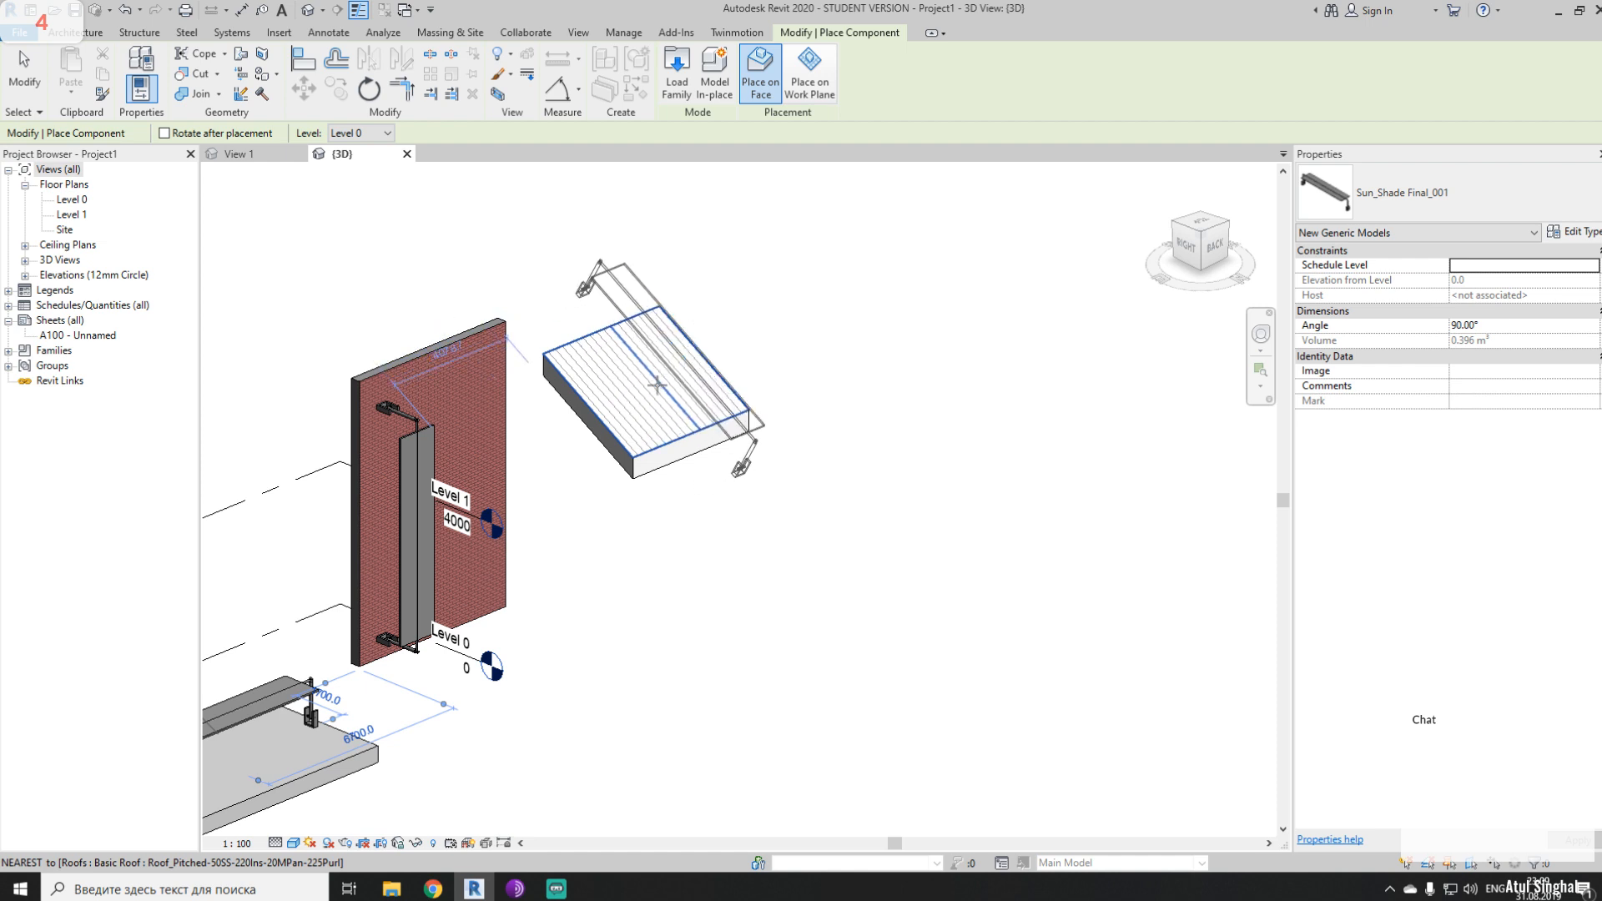
left_click(630, 321)
middle_click_drag(834, 601, 899, 576)
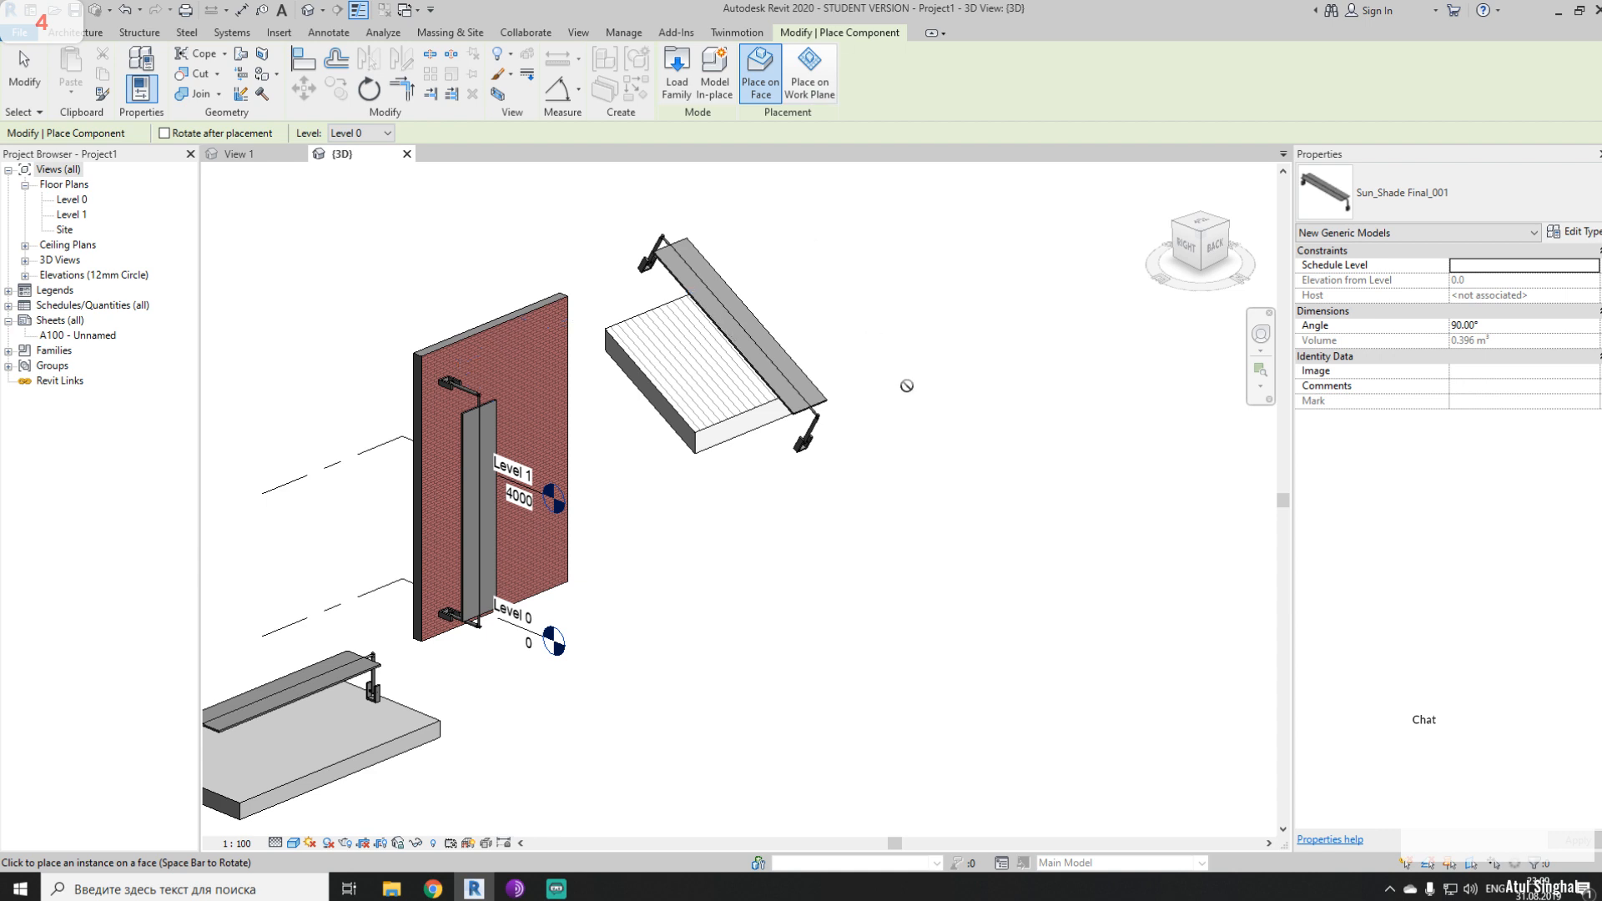
key("Escape")
- Rotate the wall-mounted sun shade to horizontal and move it up to an elevation of about 4800 mm from Level 0
scroll(844, 464, "up", 3)
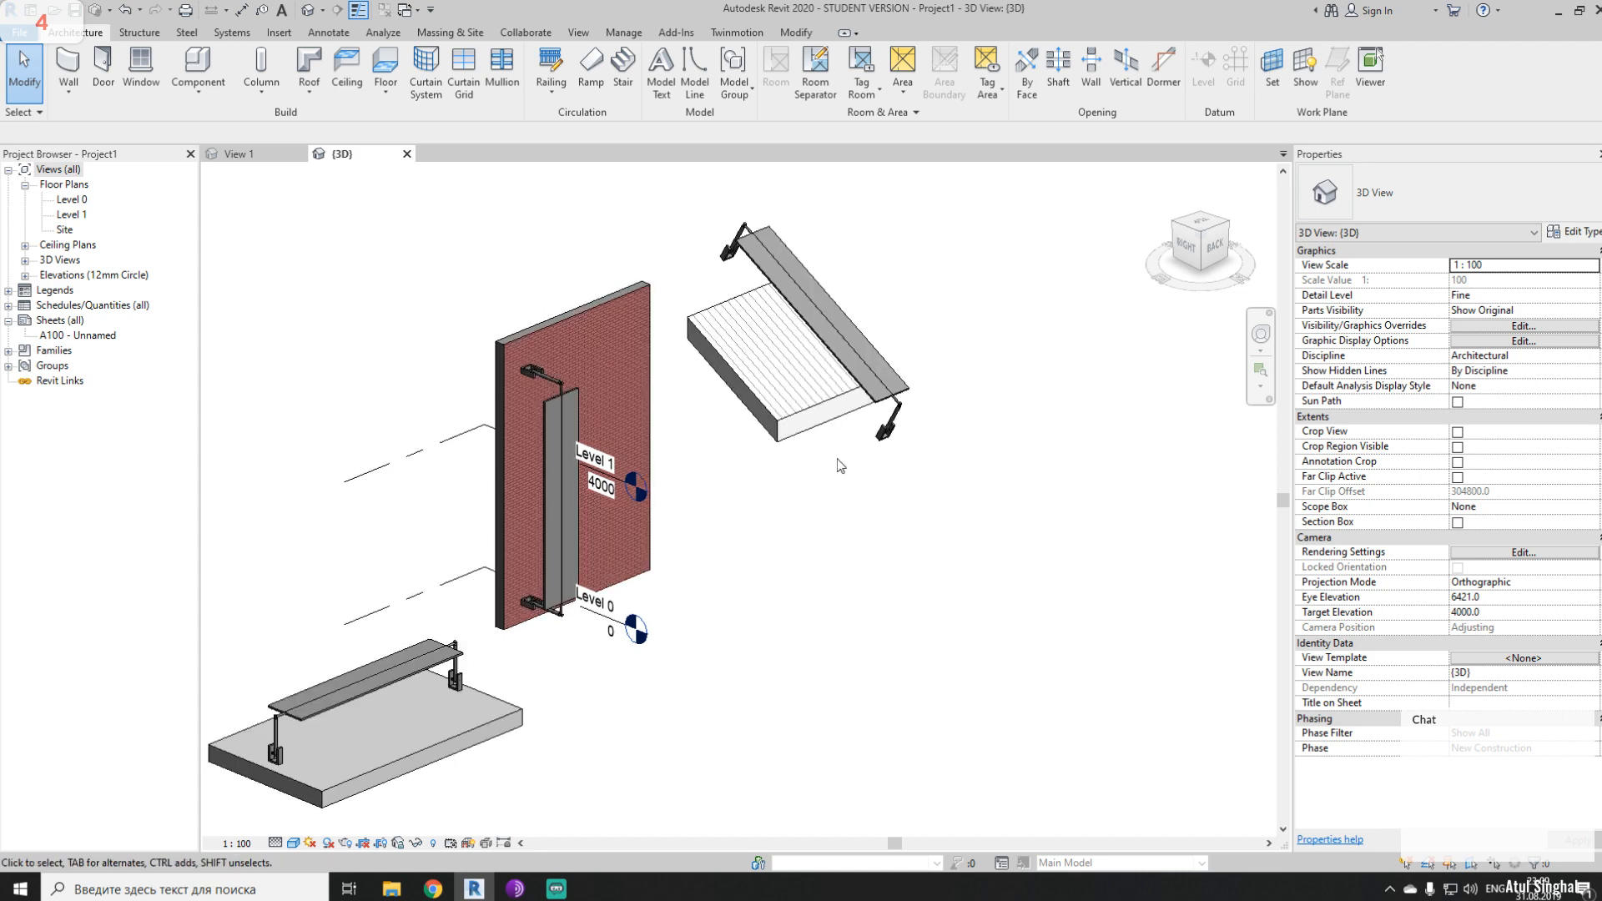
middle_click_drag(739, 518, 967, 446)
scroll(892, 329, "up", 2)
left_click(674, 388)
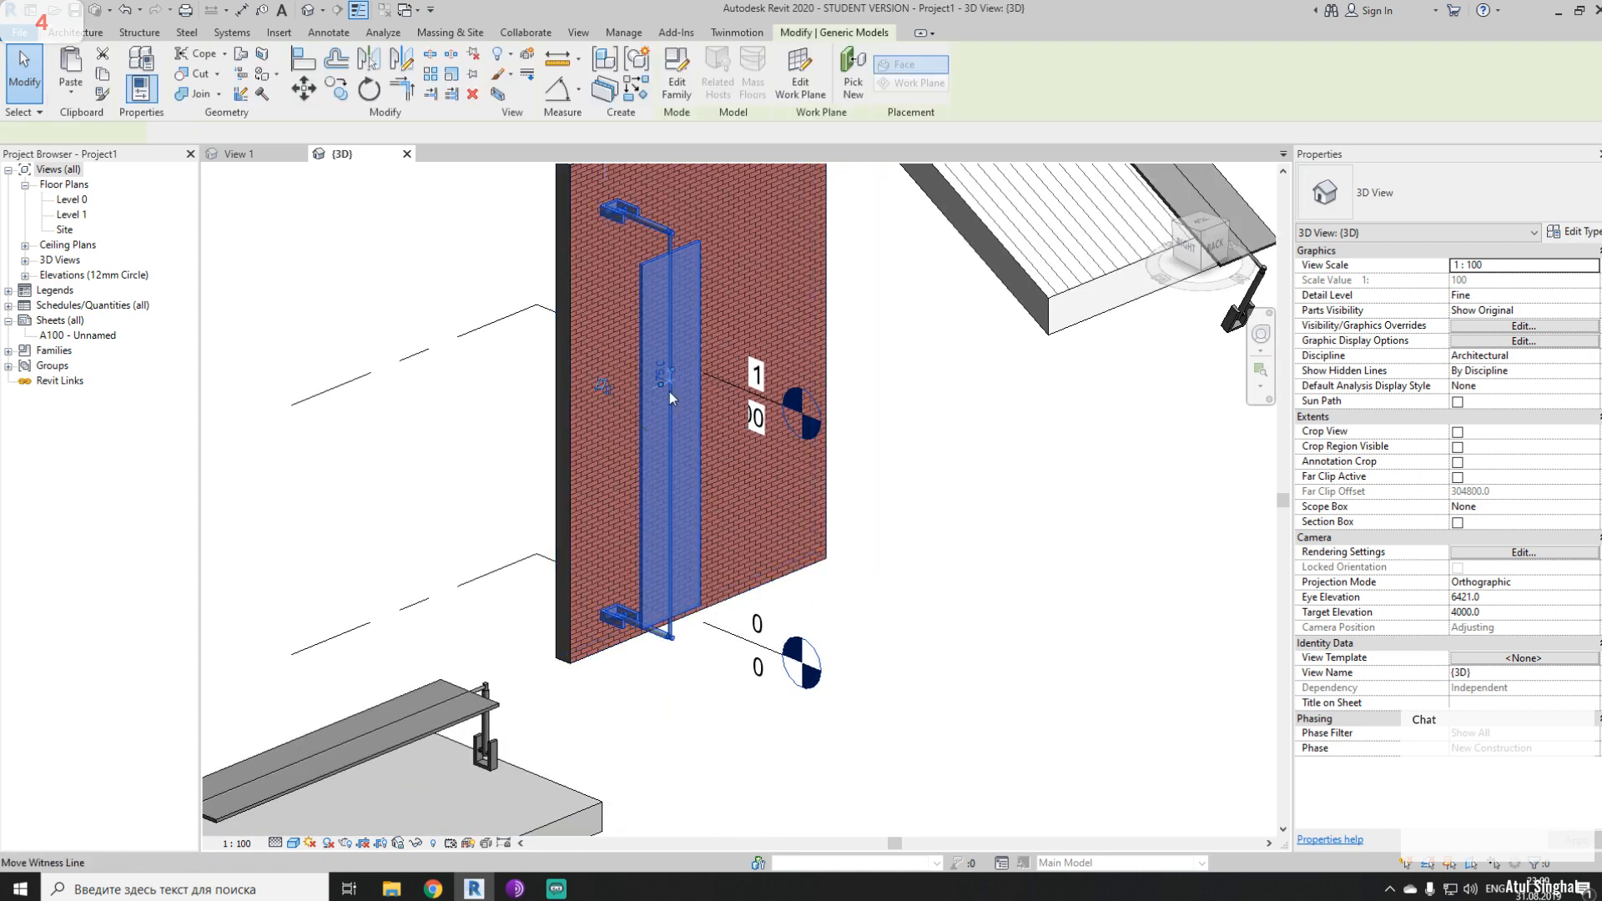
key("space")
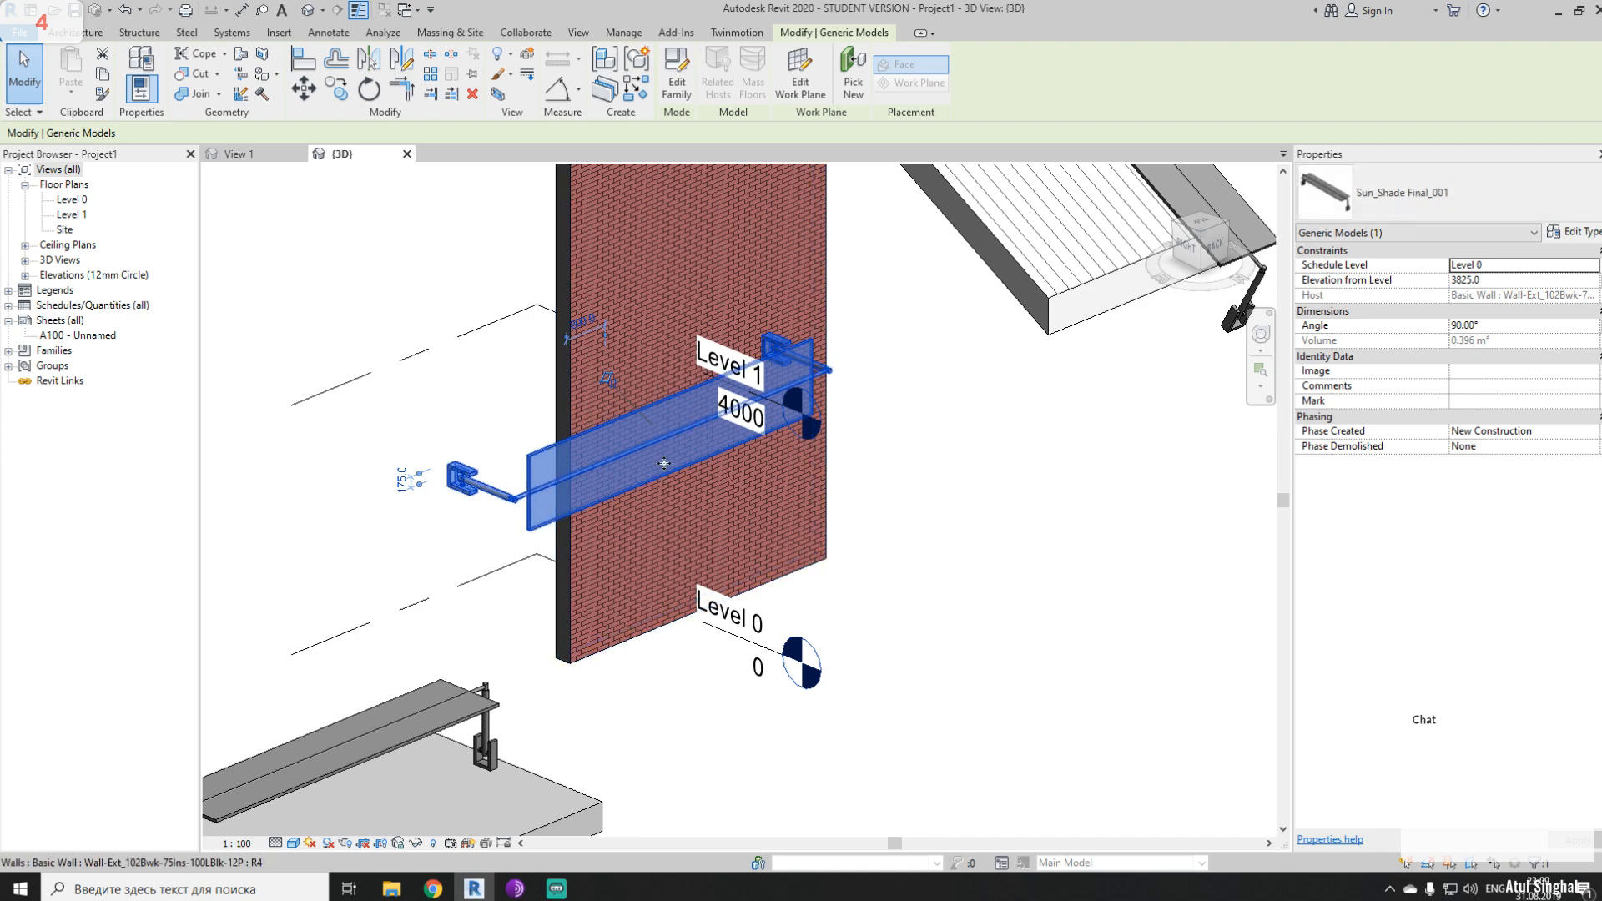
left_click_drag(613, 462, 782, 344)
left_click(766, 276)
left_click(761, 242)
left_click(923, 437)
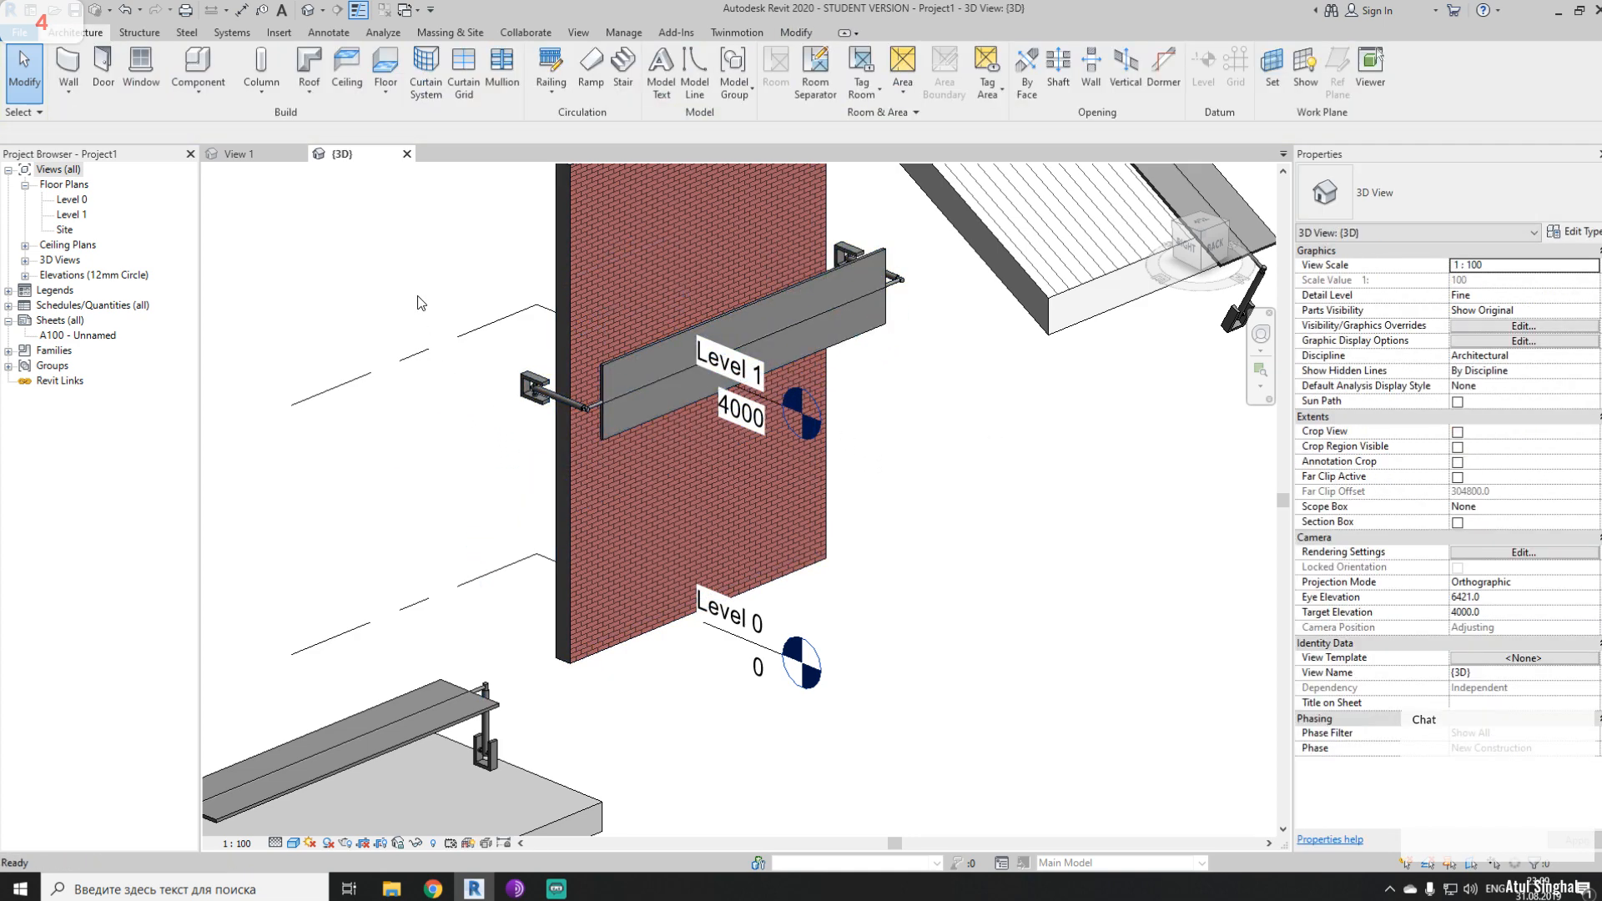
- Temporarily hide the Level 0 and Level 1 lines in the 3D view
left_click_drag(418, 294, 294, 627)
key("h")
key("h")
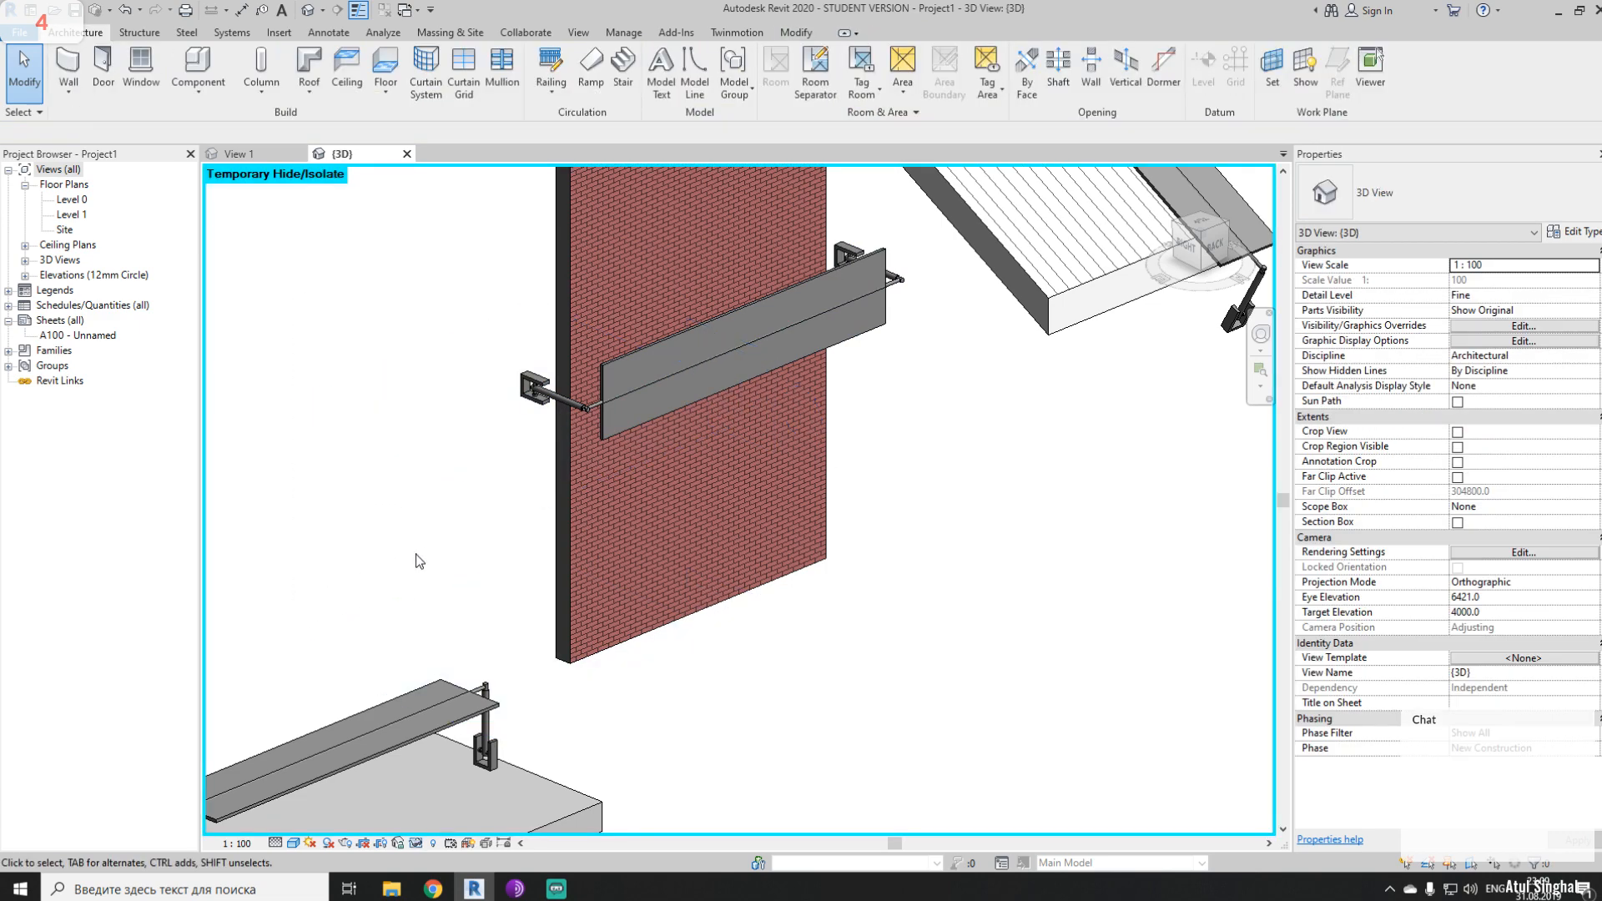
- Set the Angle of the wall-mounted sun shade to 45°
middle_click_drag(1028, 457, 952, 536)
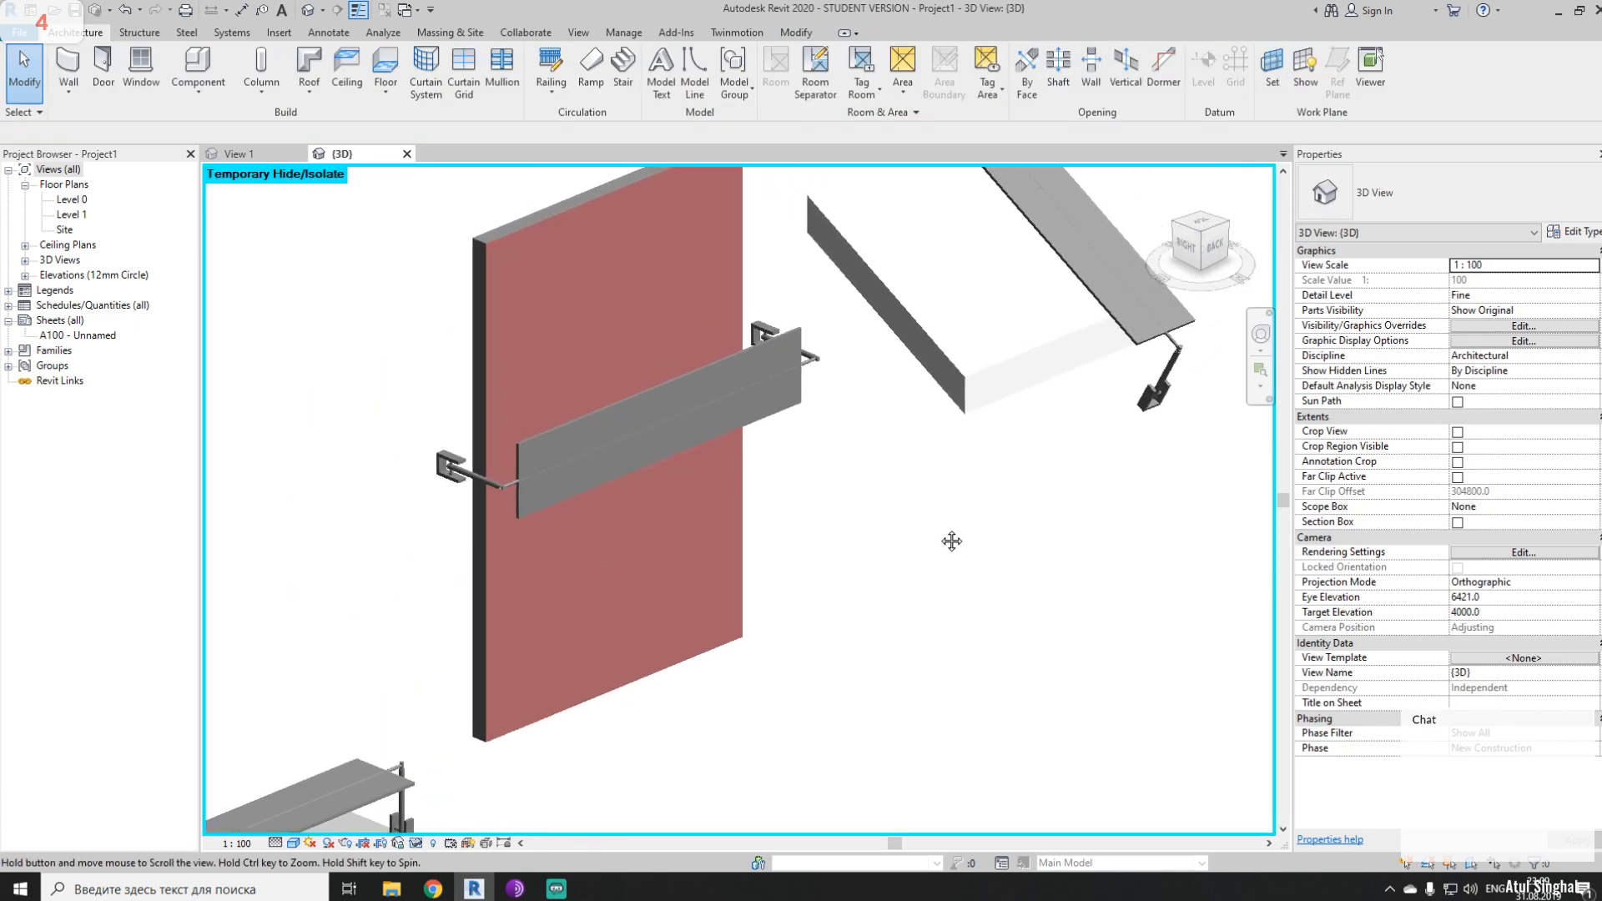
left_click(620, 438)
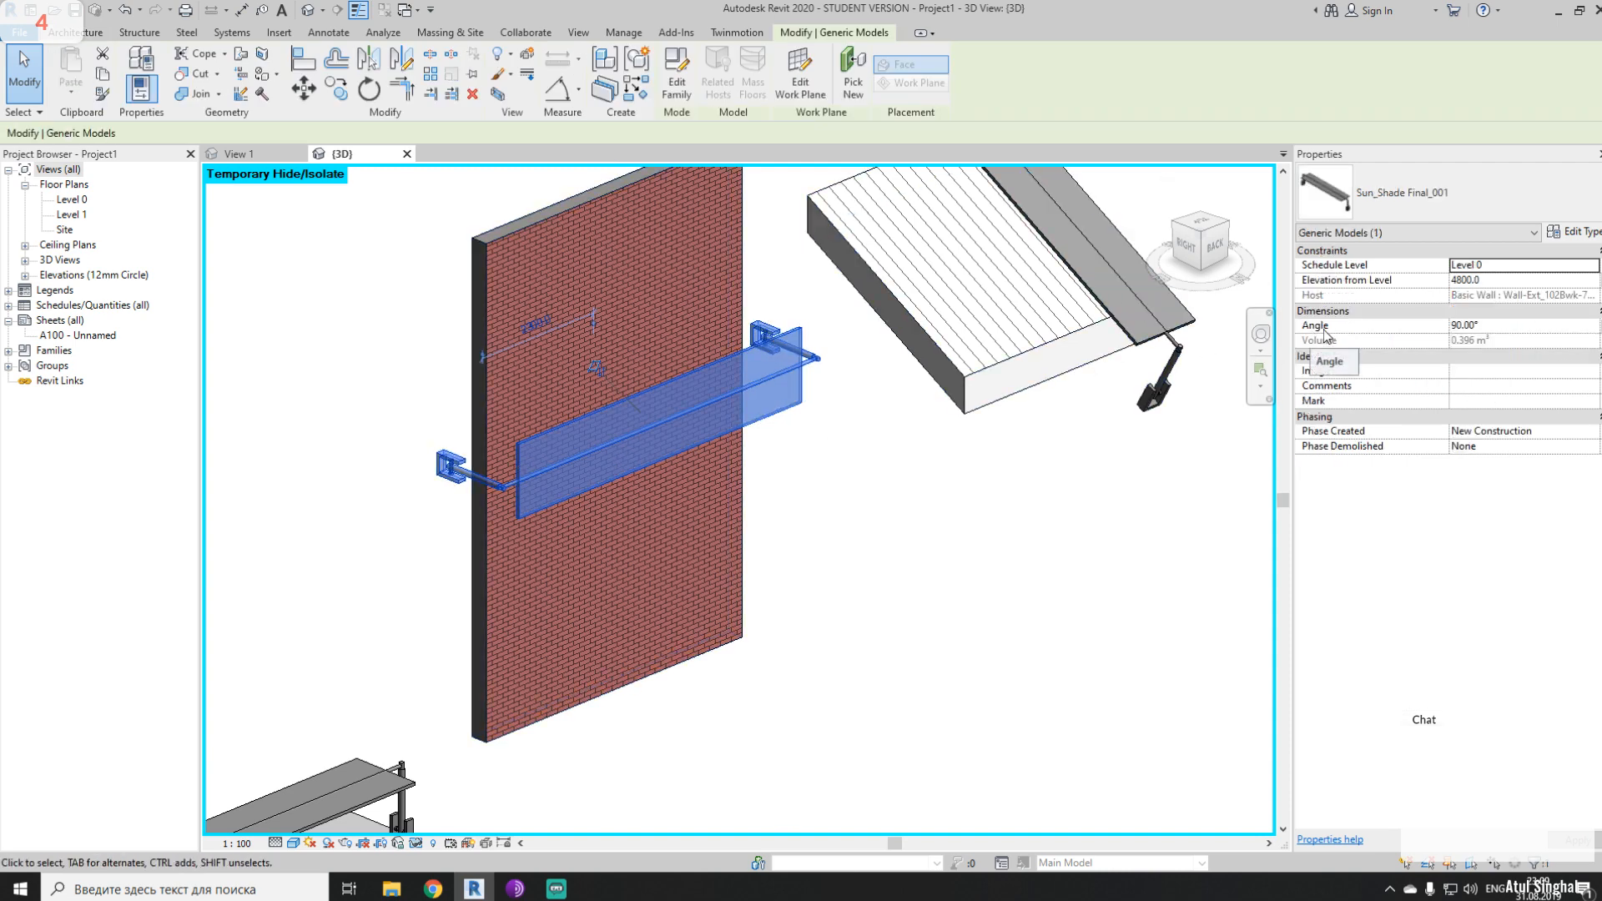
left_click(1508, 331)
type("45")
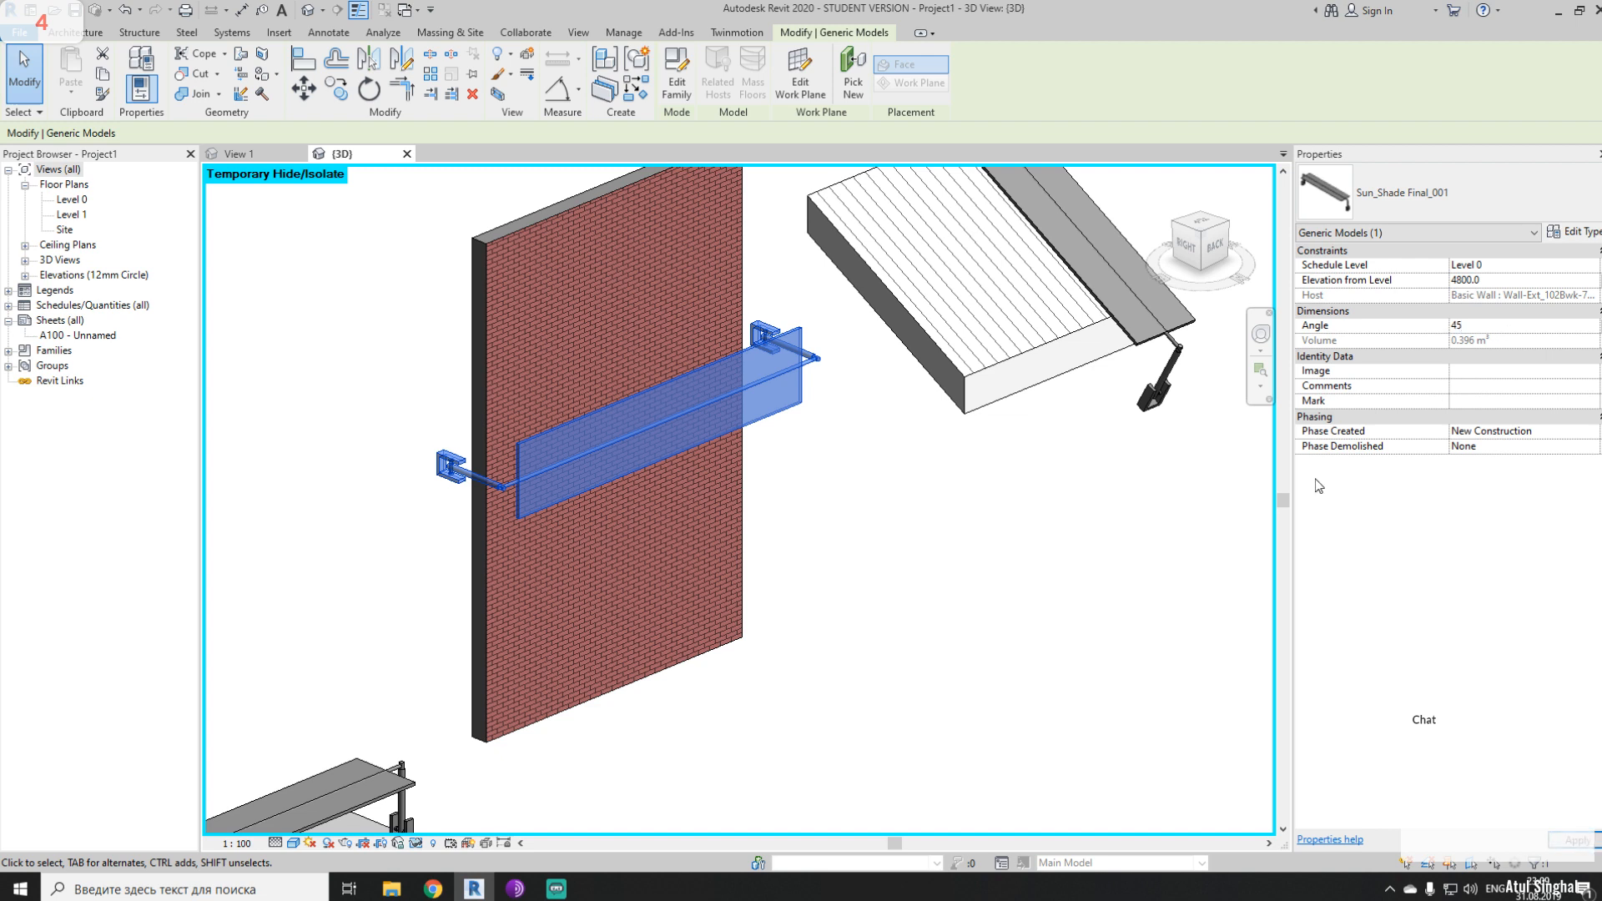
key("Return")
- Set the Angle of the wall-mounted sun shade to 135° and deselect it
left_click(1498, 324)
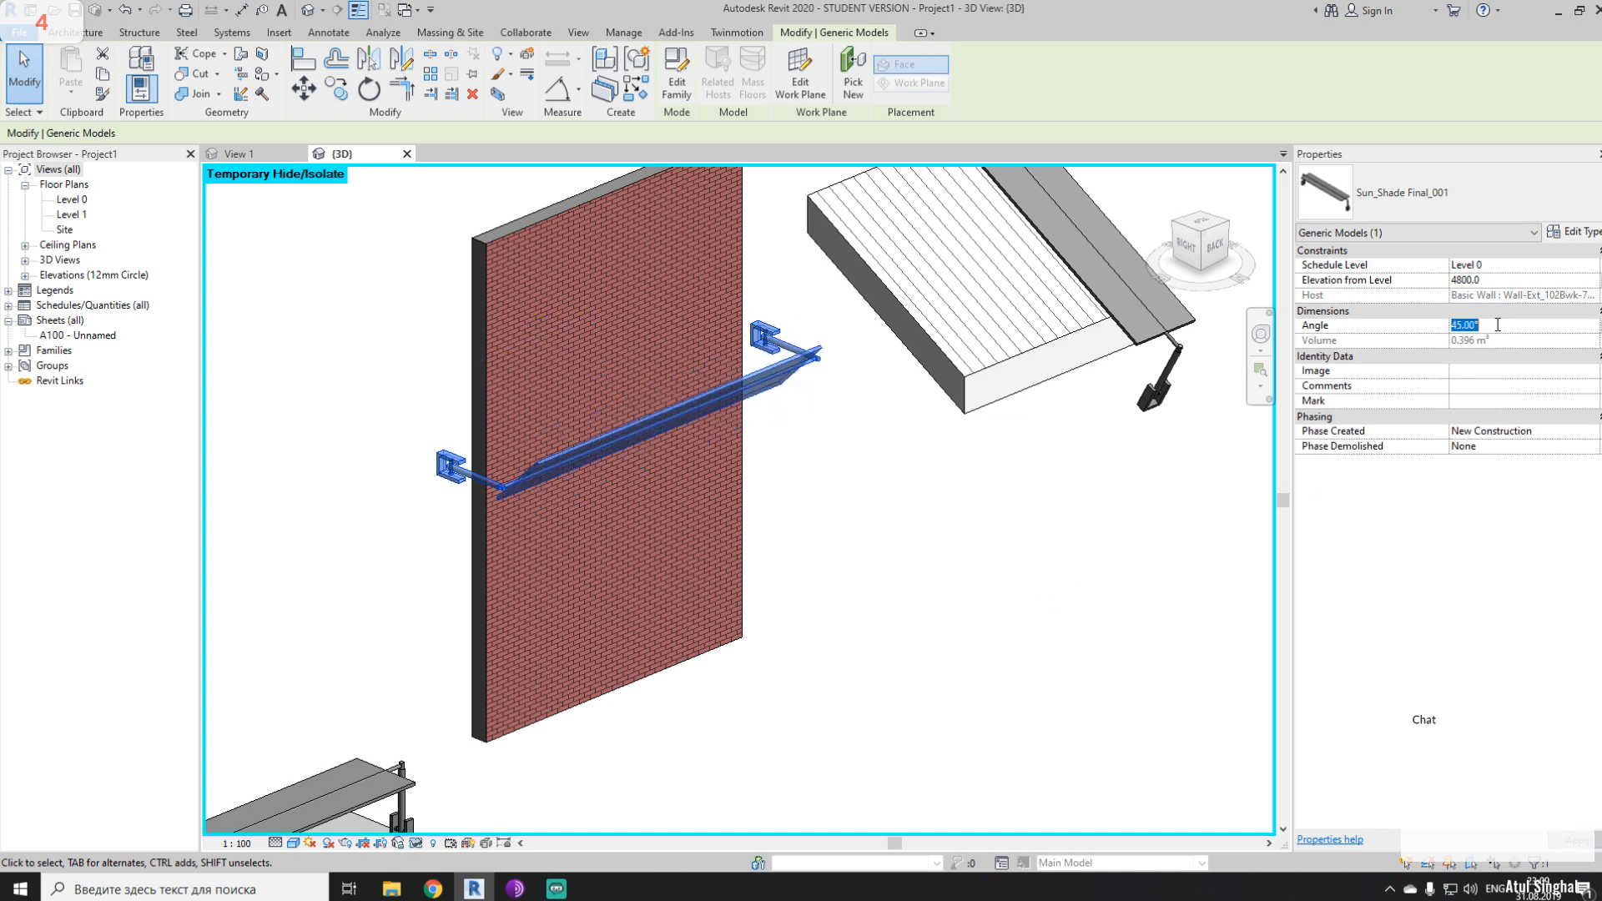
type("135")
key("Return")
left_click(1053, 605)
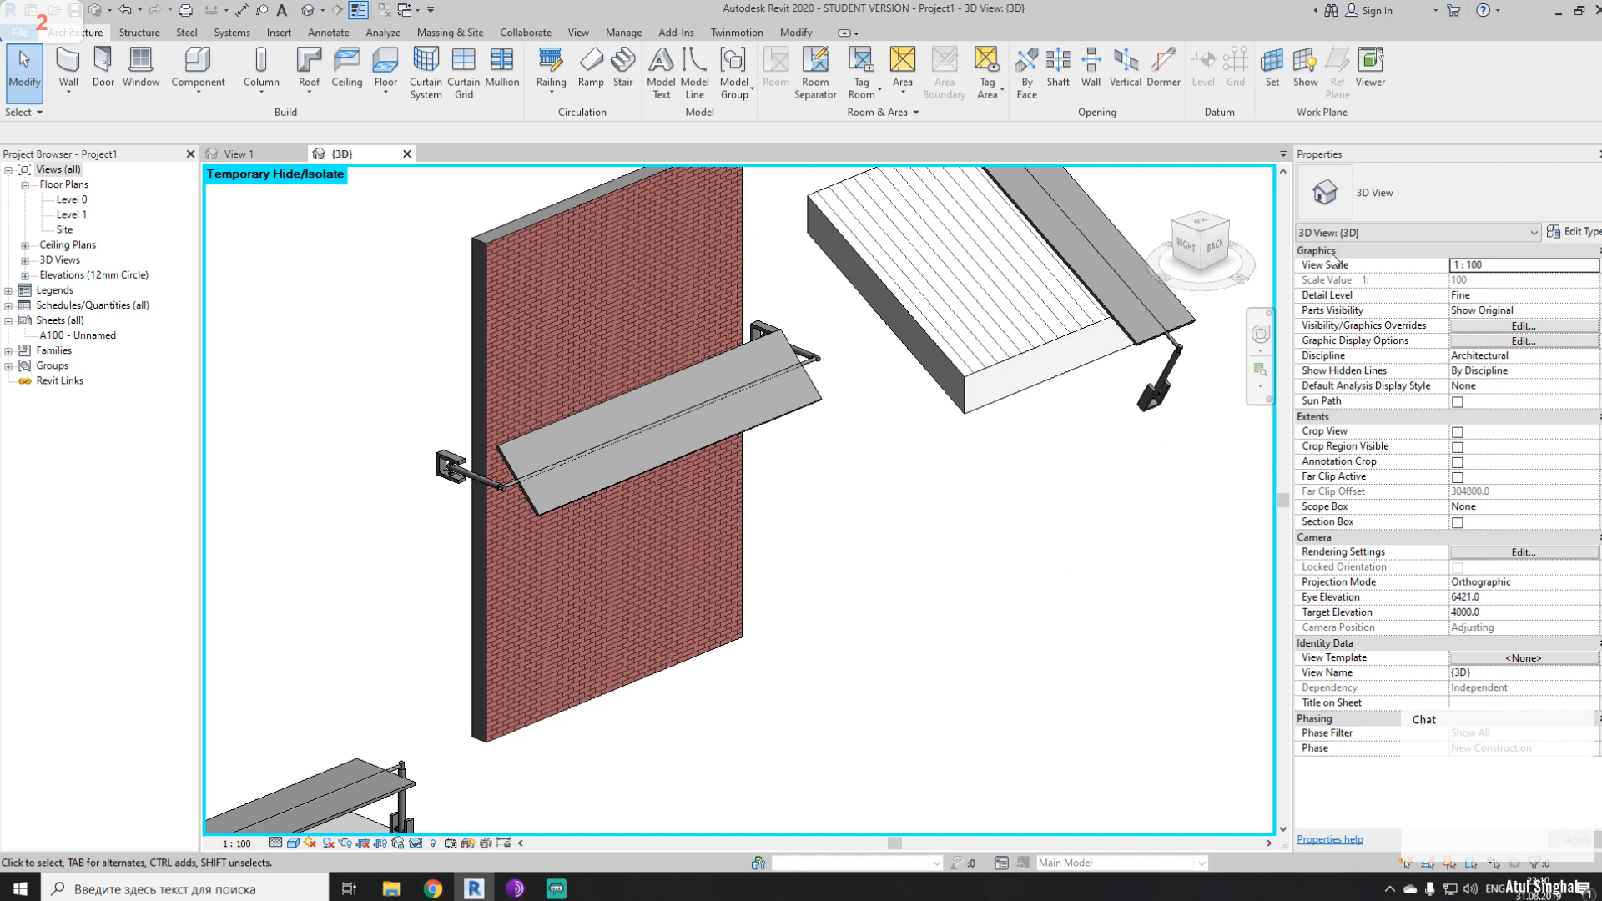
left_click(576, 484)
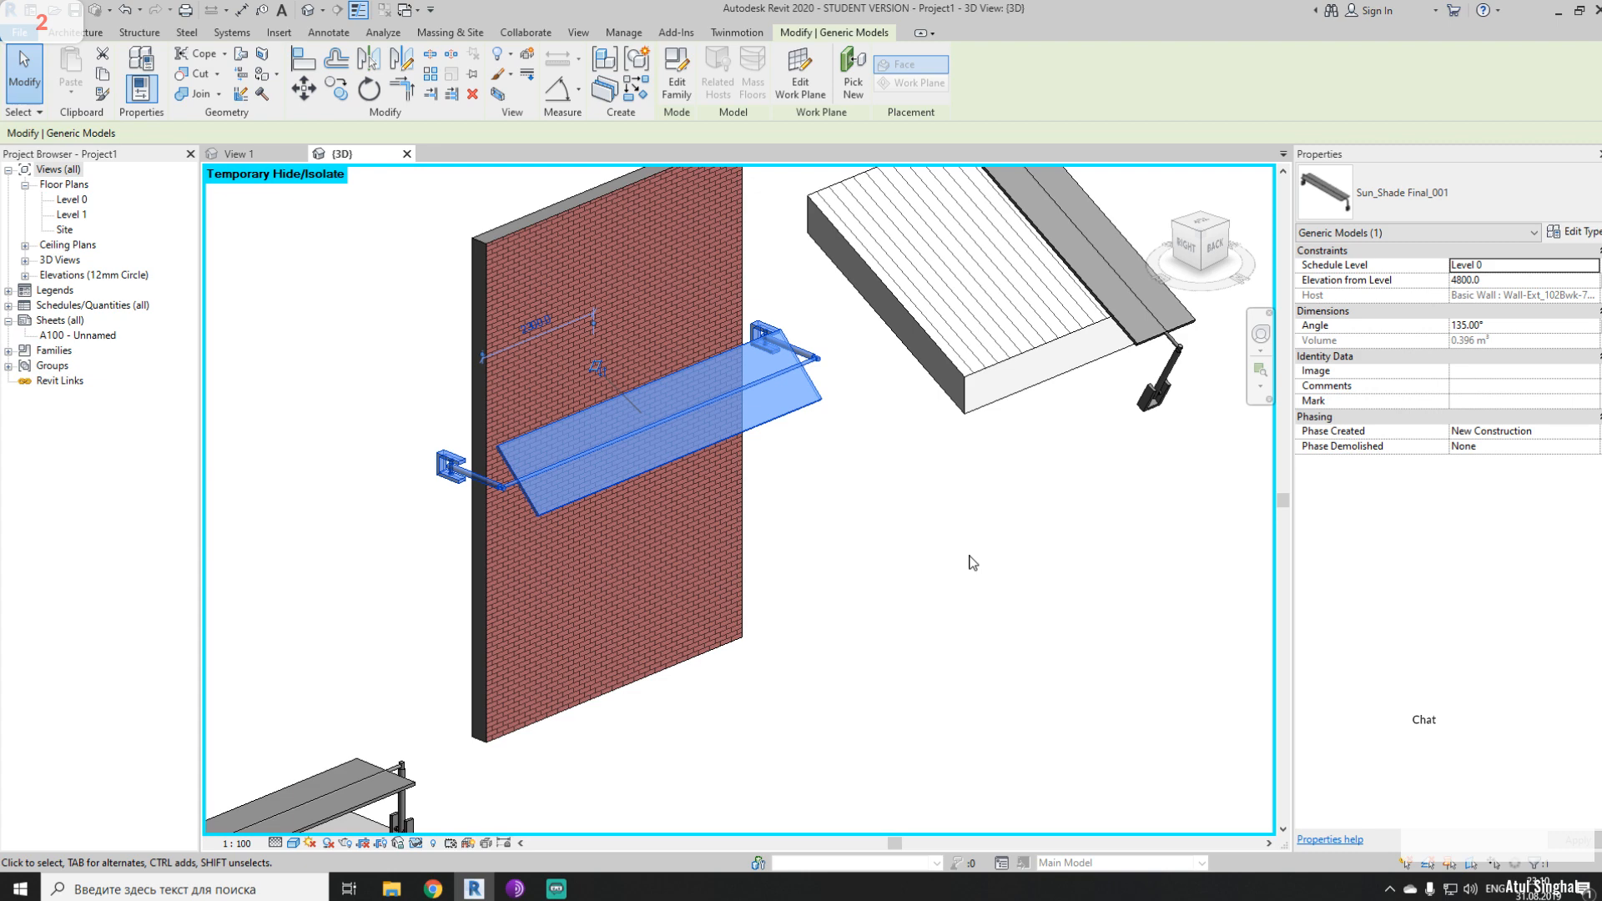
key("Escape")
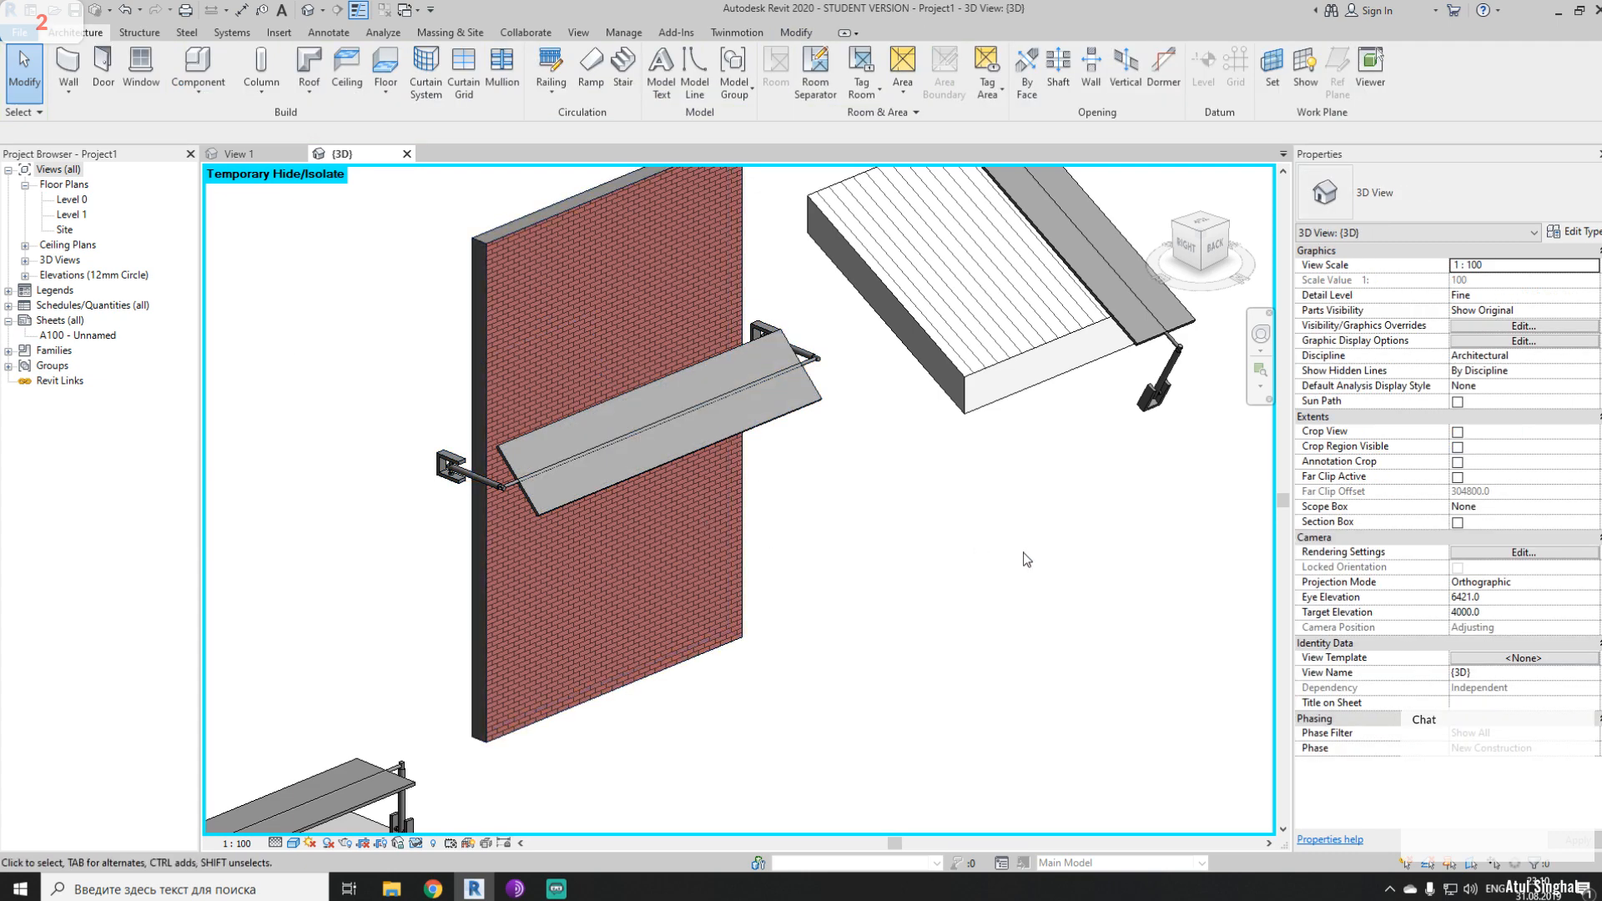
middle_click_drag(962, 571, 871, 617)
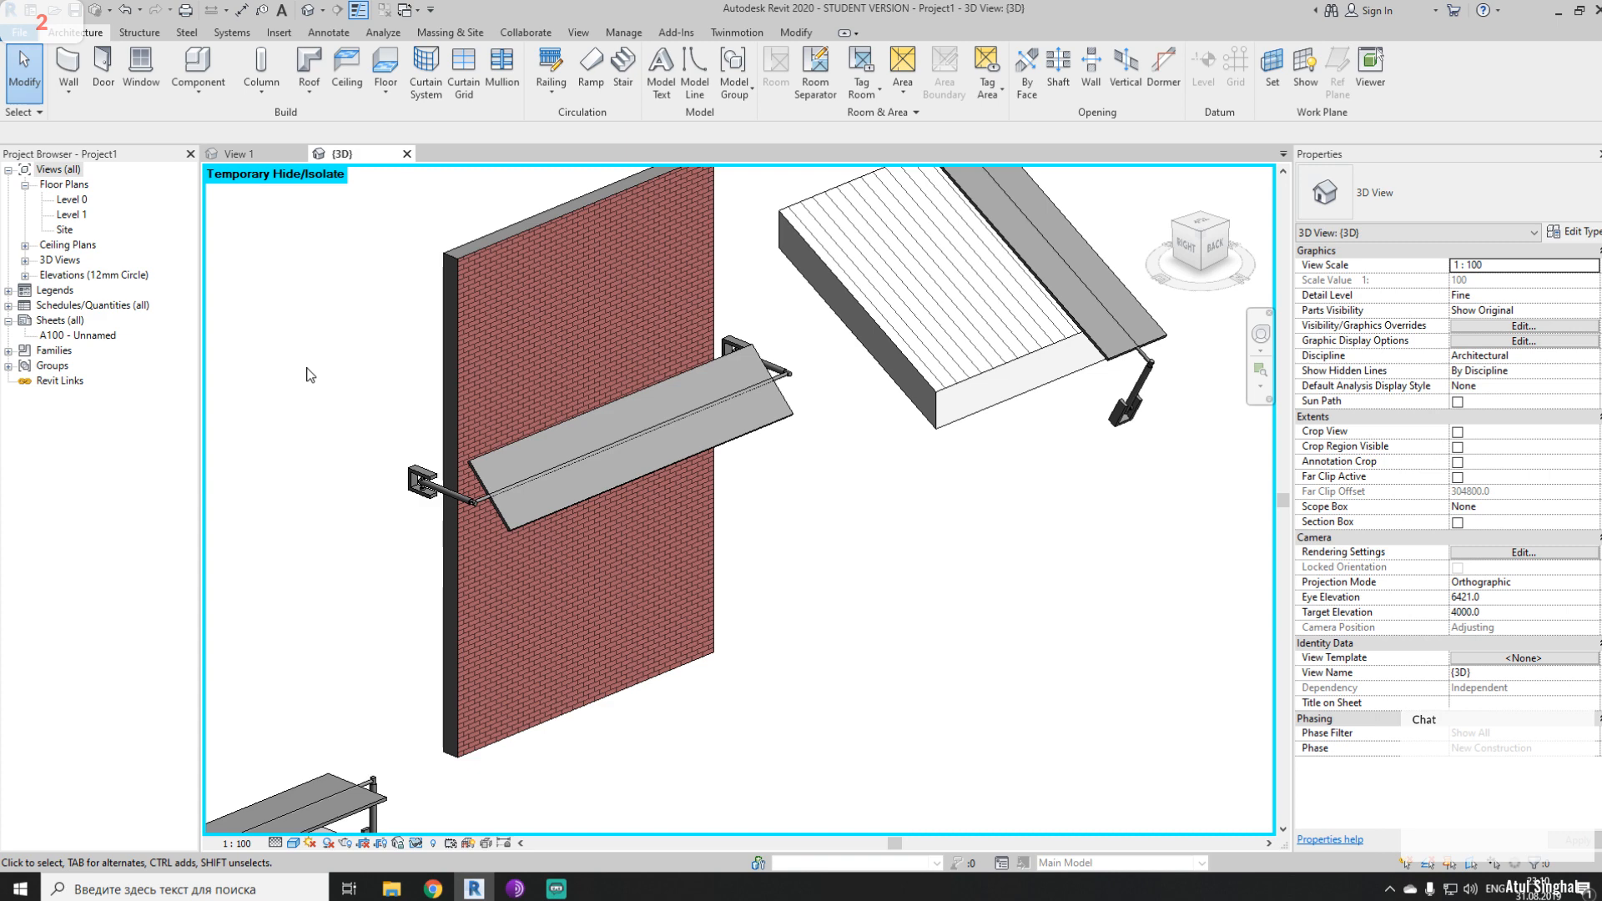
- Delete the sun shade hosted on the sloped roof
scroll(967, 367, "down", 4)
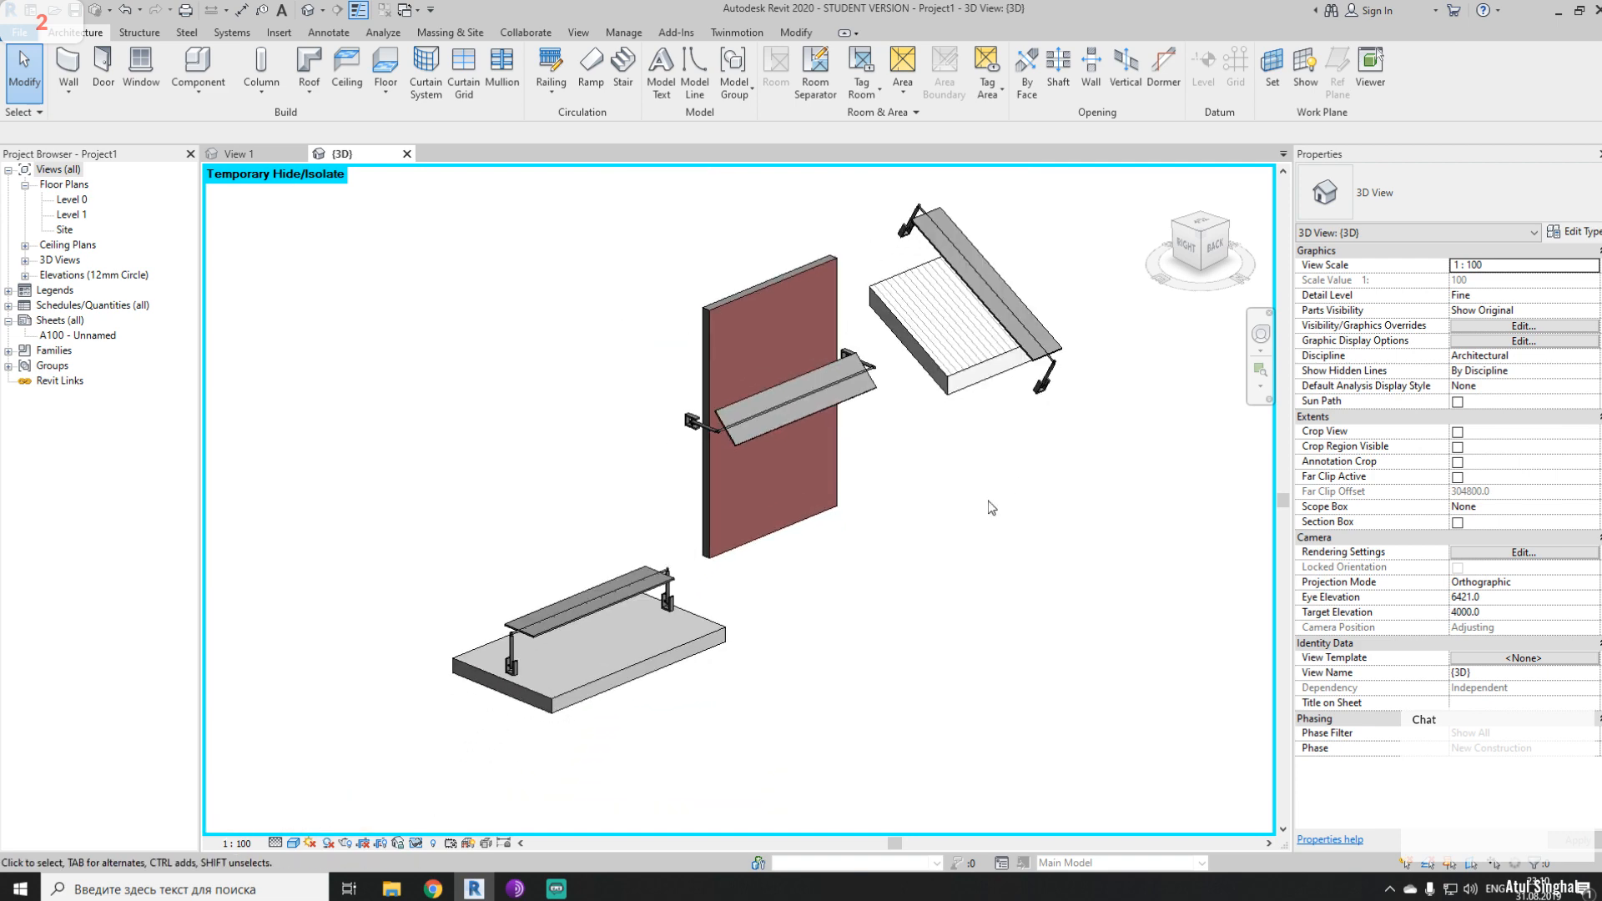
left_click(1028, 363)
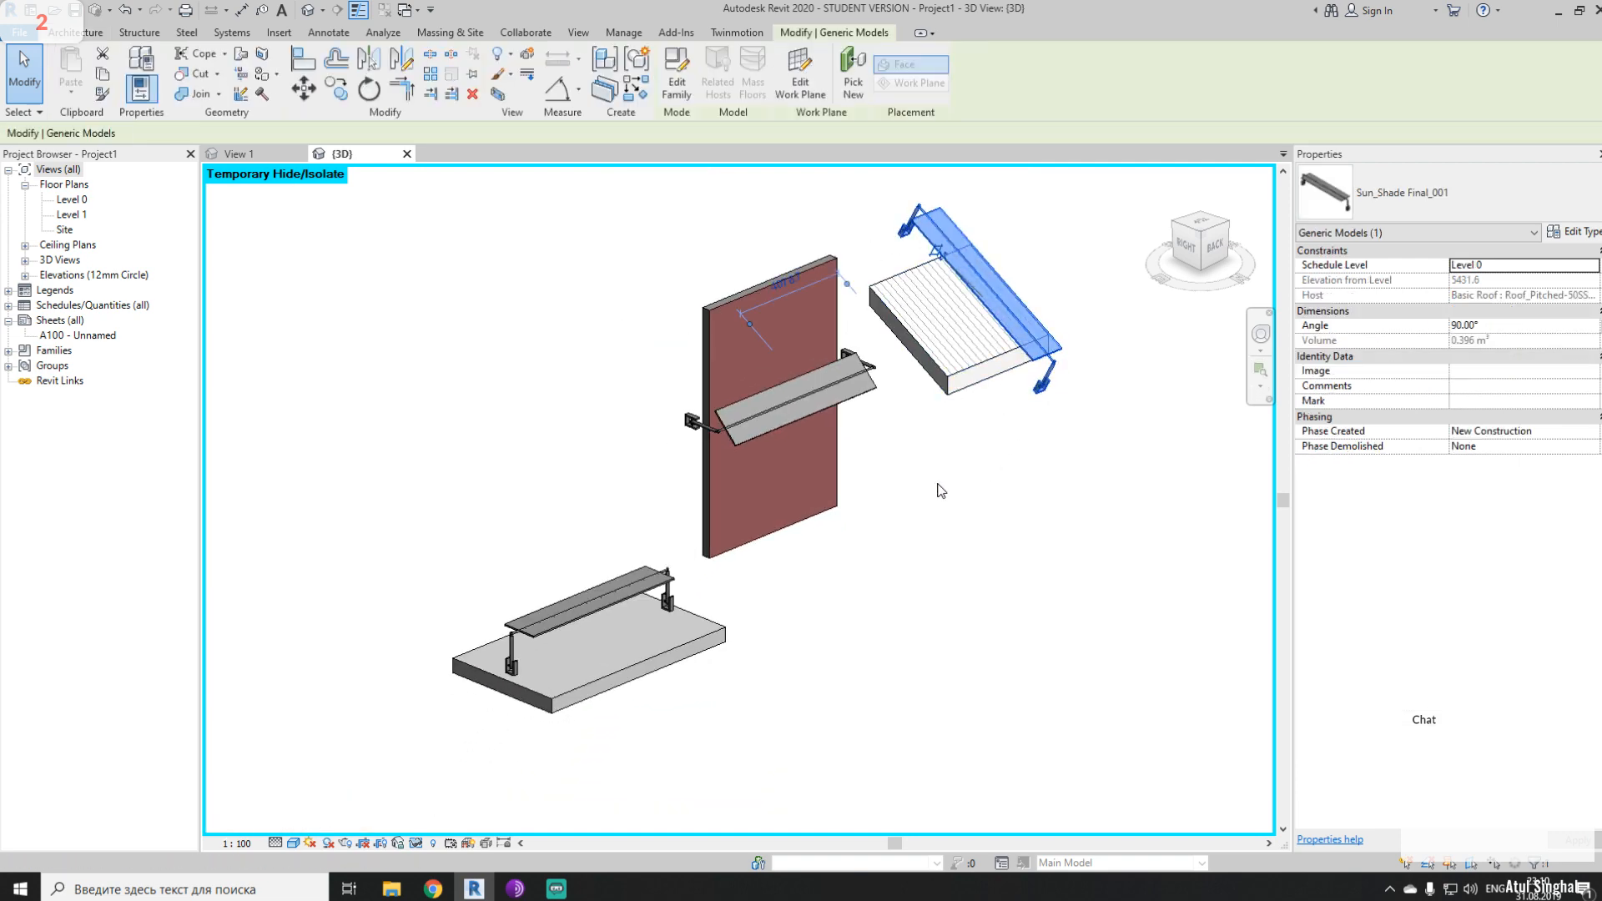
left_click(941, 490)
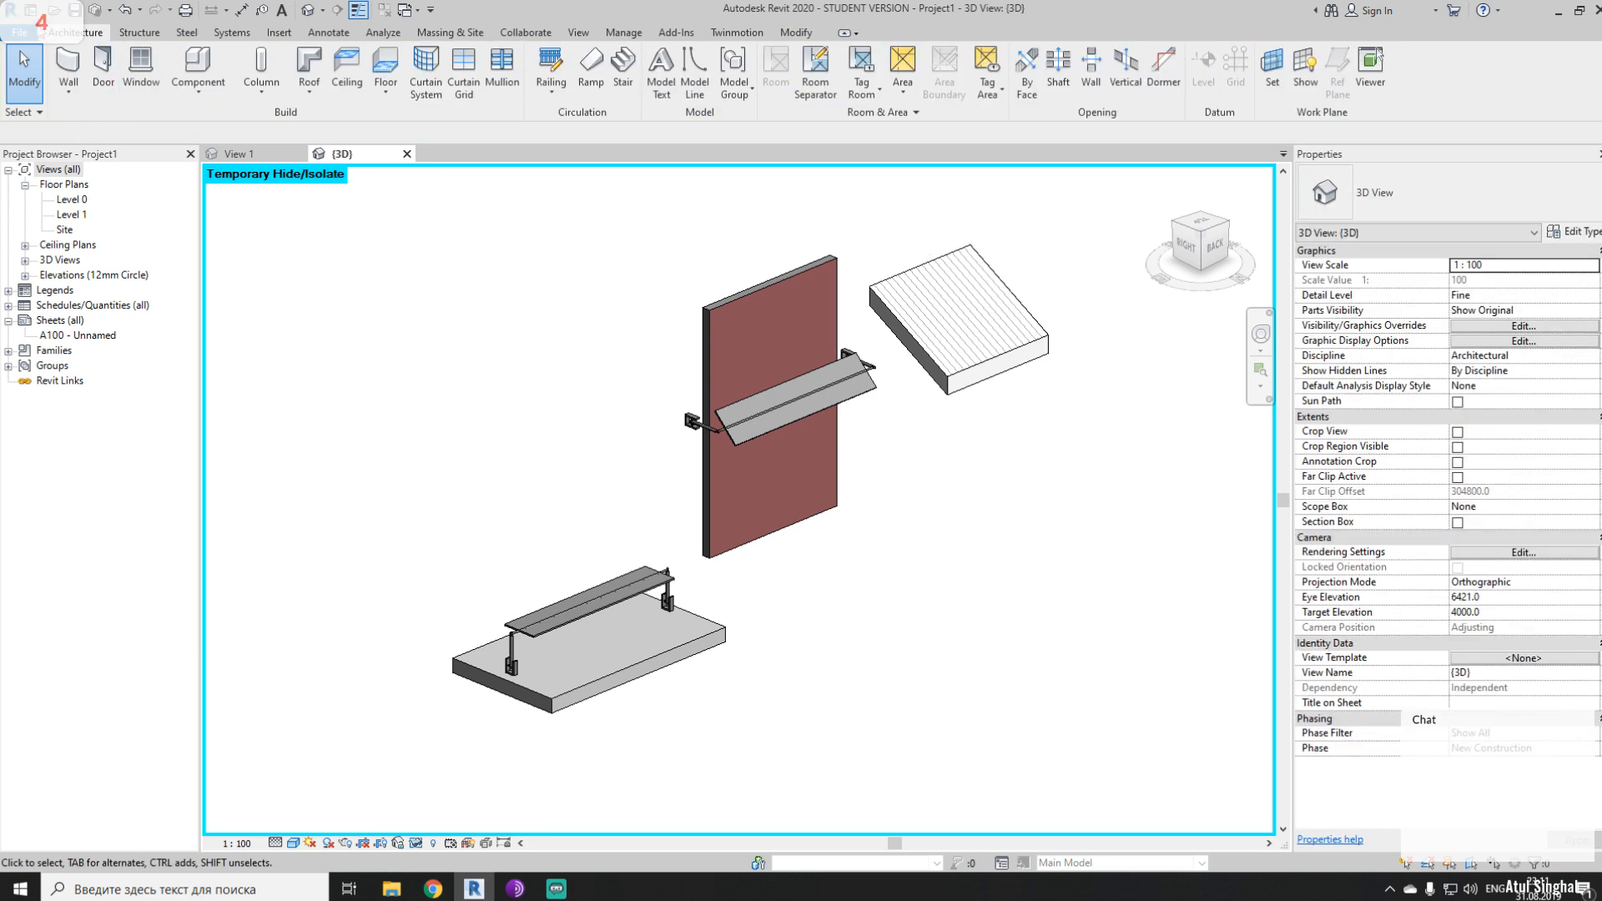
- Create a new family from the Metric Generic Model face based template
left_click(26, 35)
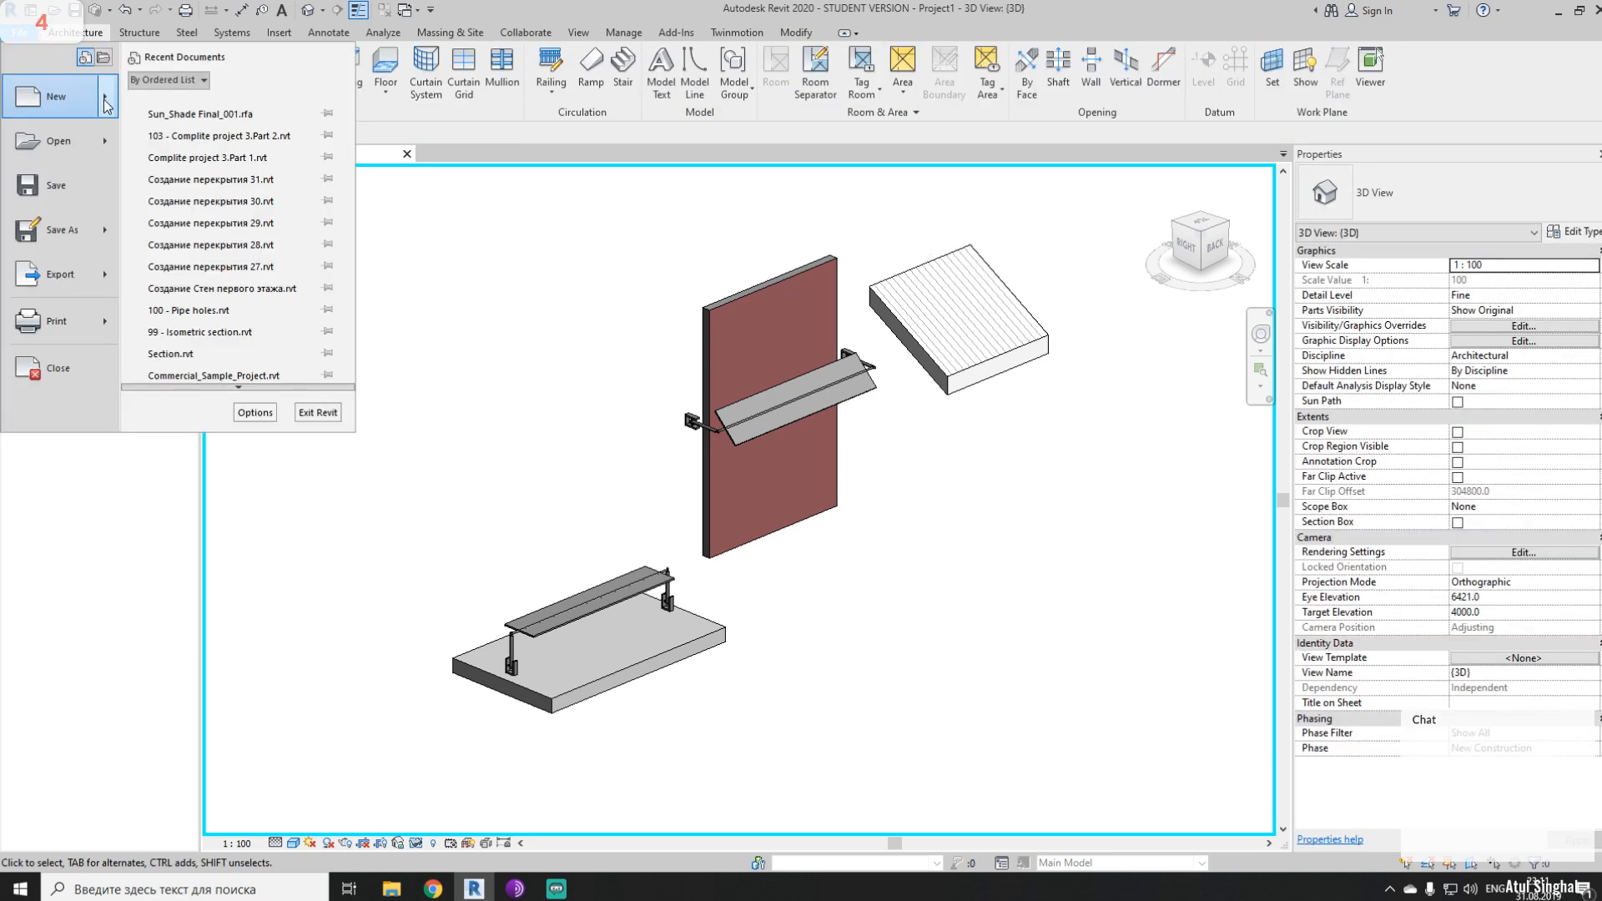
mouse_move(98, 113)
left_click(171, 142)
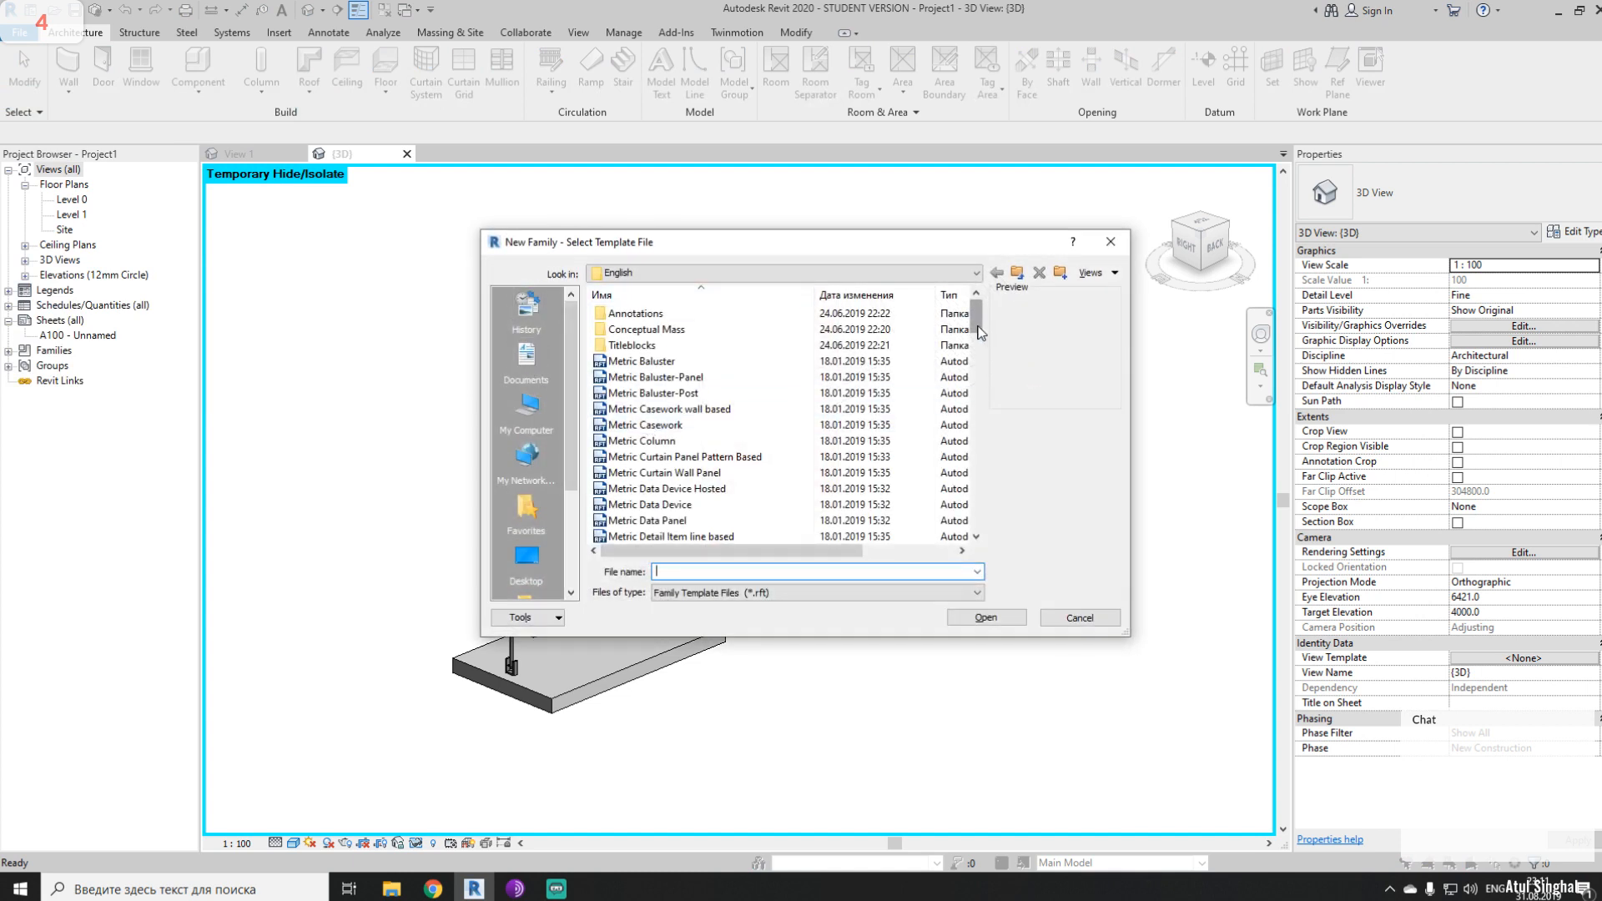
left_click_drag(981, 332, 984, 402)
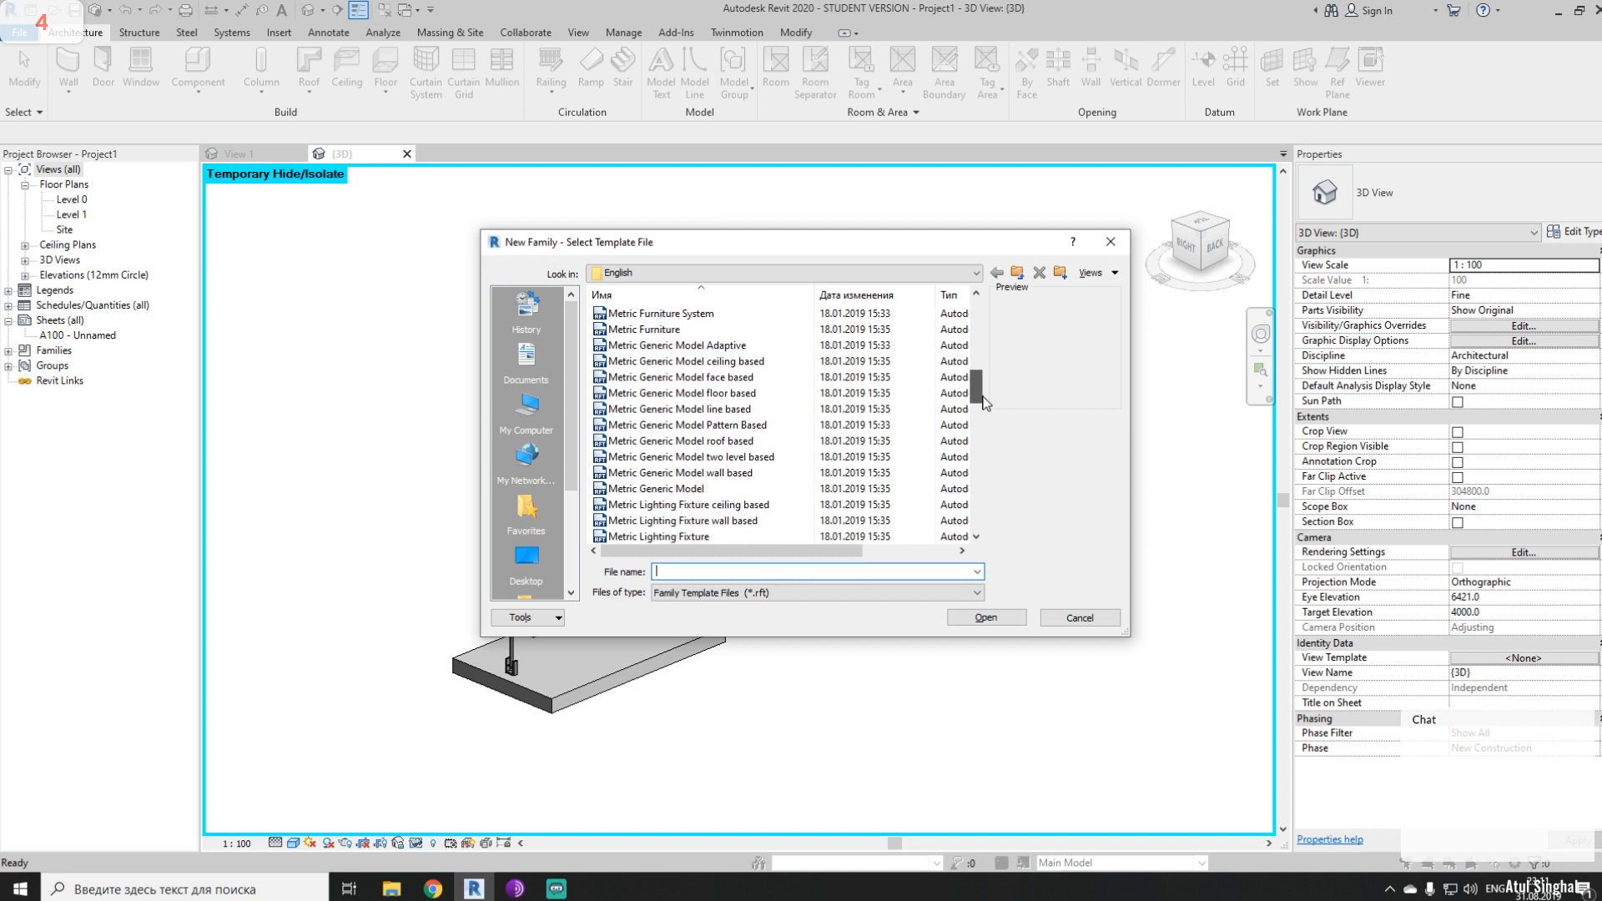
left_click(750, 378)
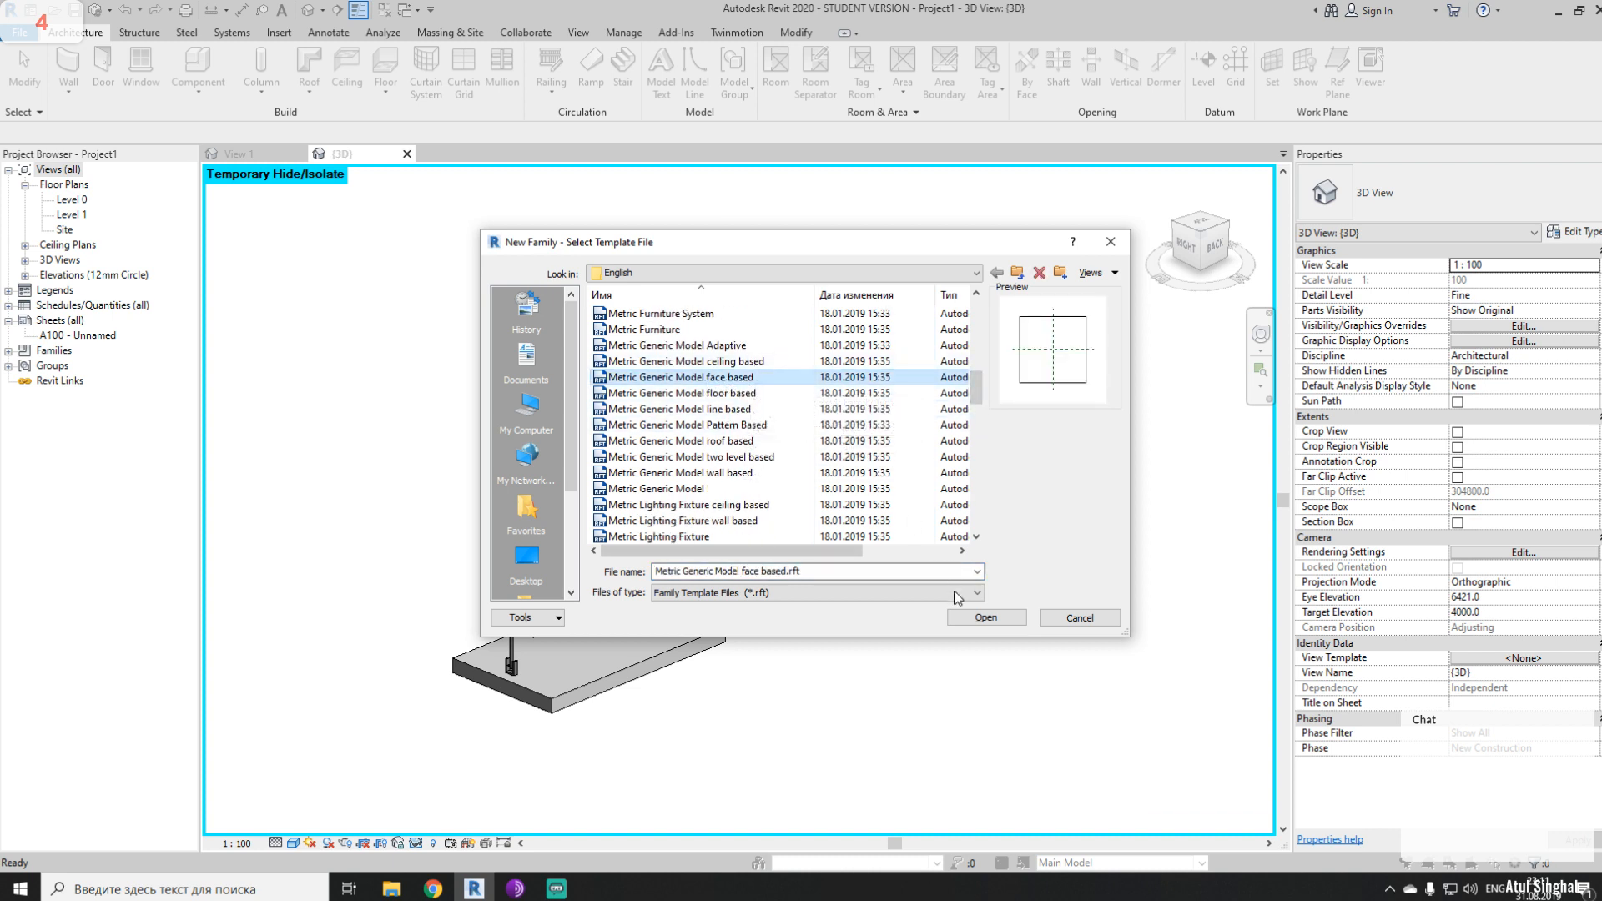
left_click(986, 618)
- Examine the template's host extrusion in the Ref. Level plan and the 3D view, and close the 3D view
middle_click_drag(1000, 528, 894, 412)
middle_click_drag(468, 269, 471, 388)
left_click(428, 359)
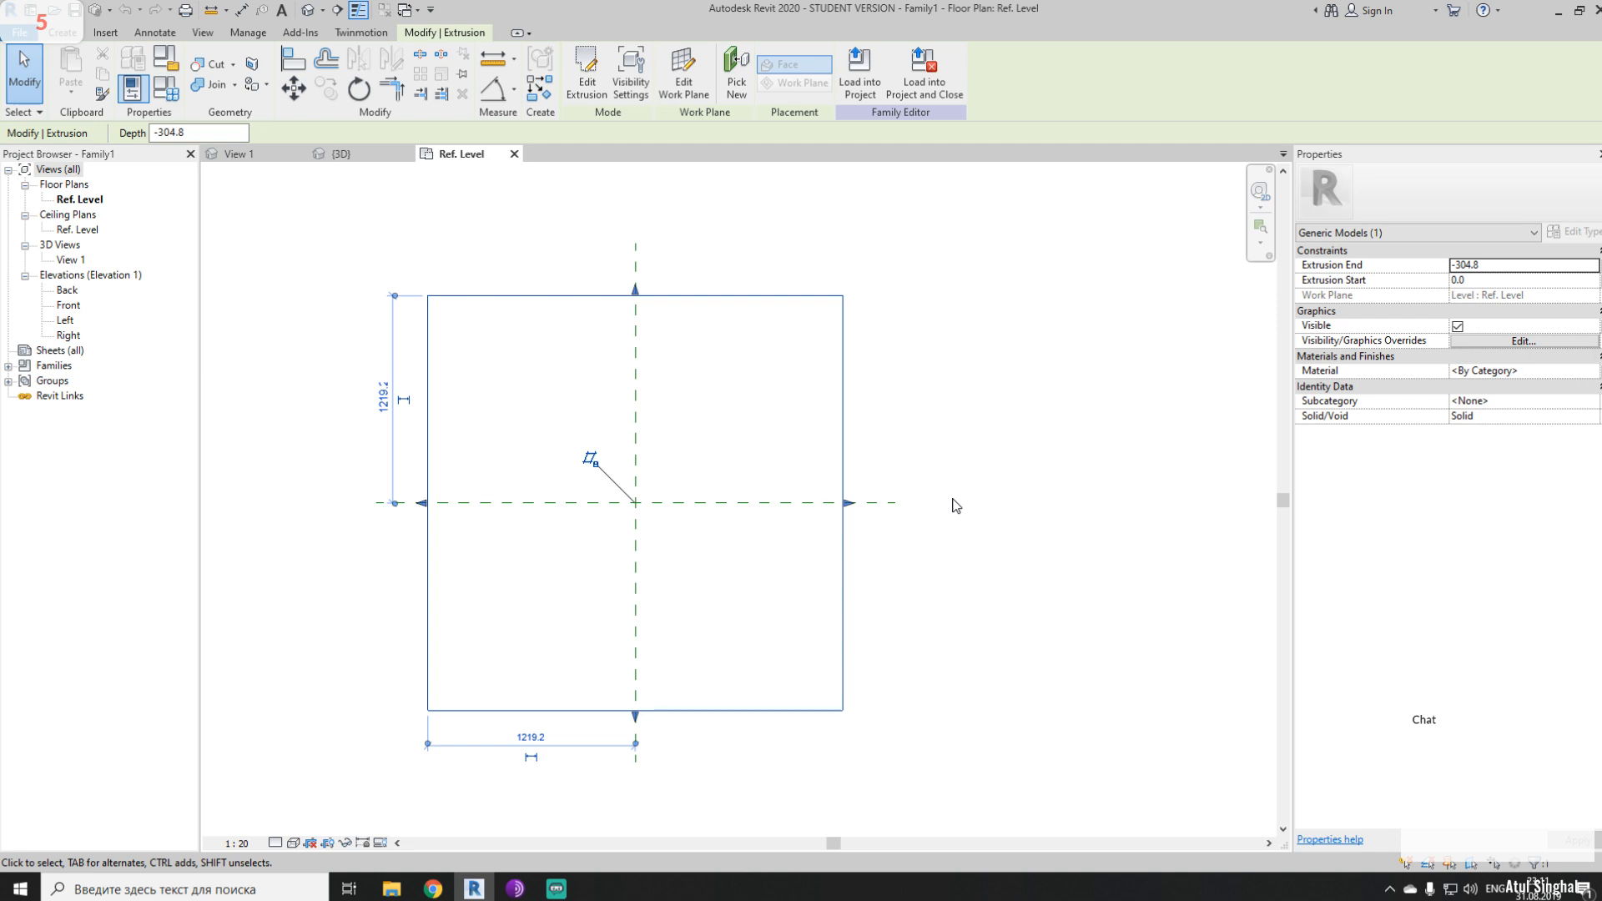
left_click(307, 10)
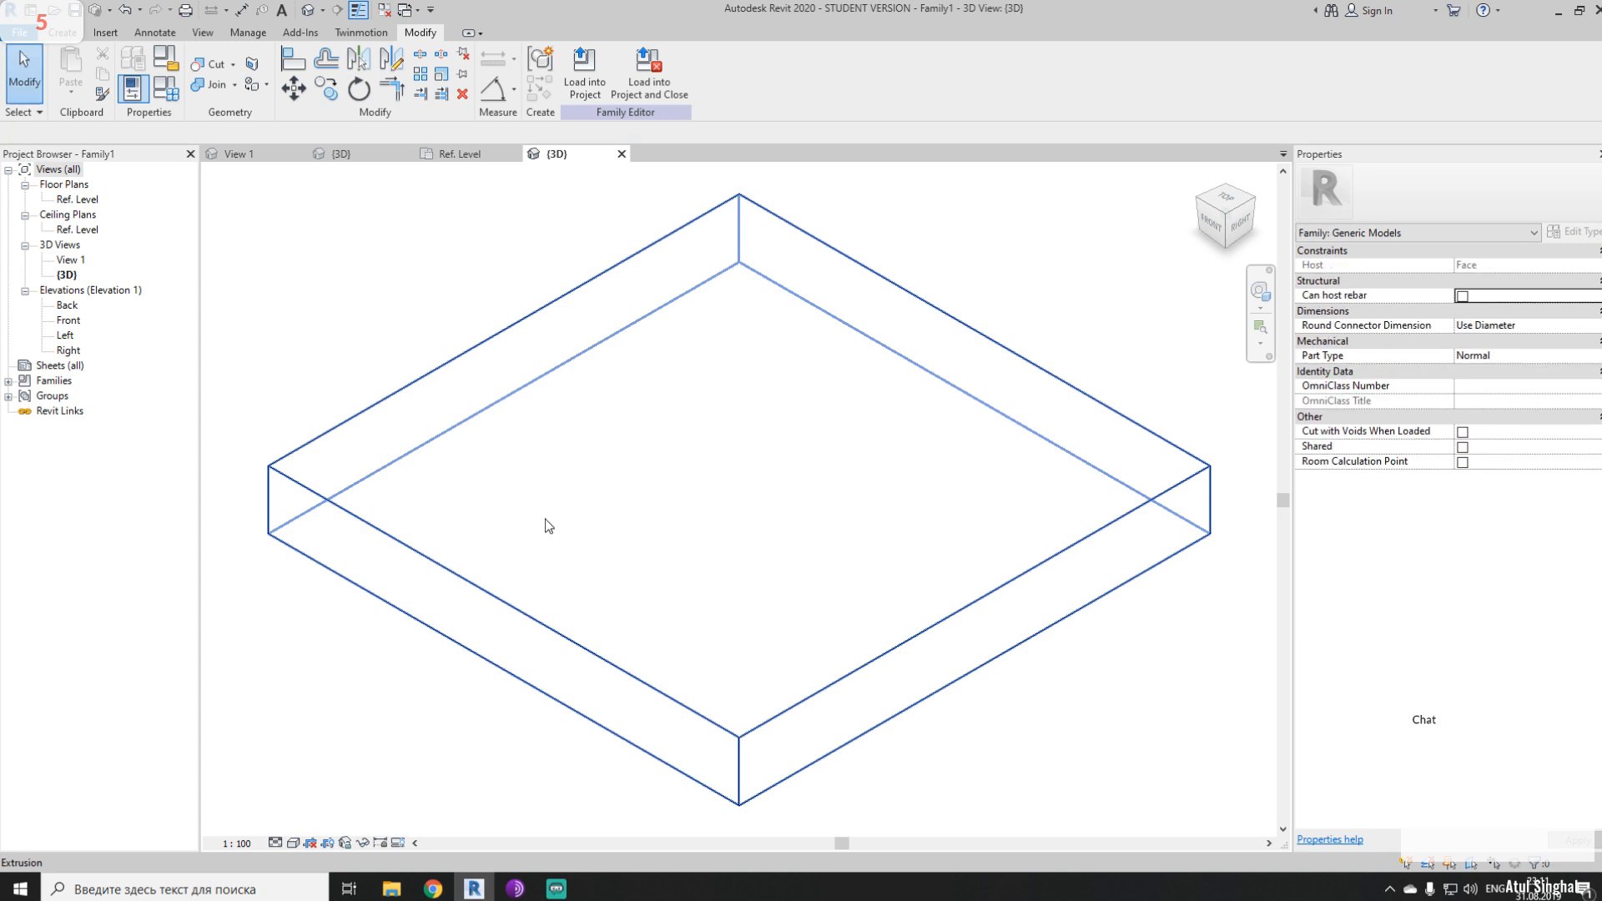
scroll(650, 444, "down", 2)
middle_click_drag(685, 469, 1079, 501, "shift")
middle_click_drag(1047, 399, 985, 478, "shift")
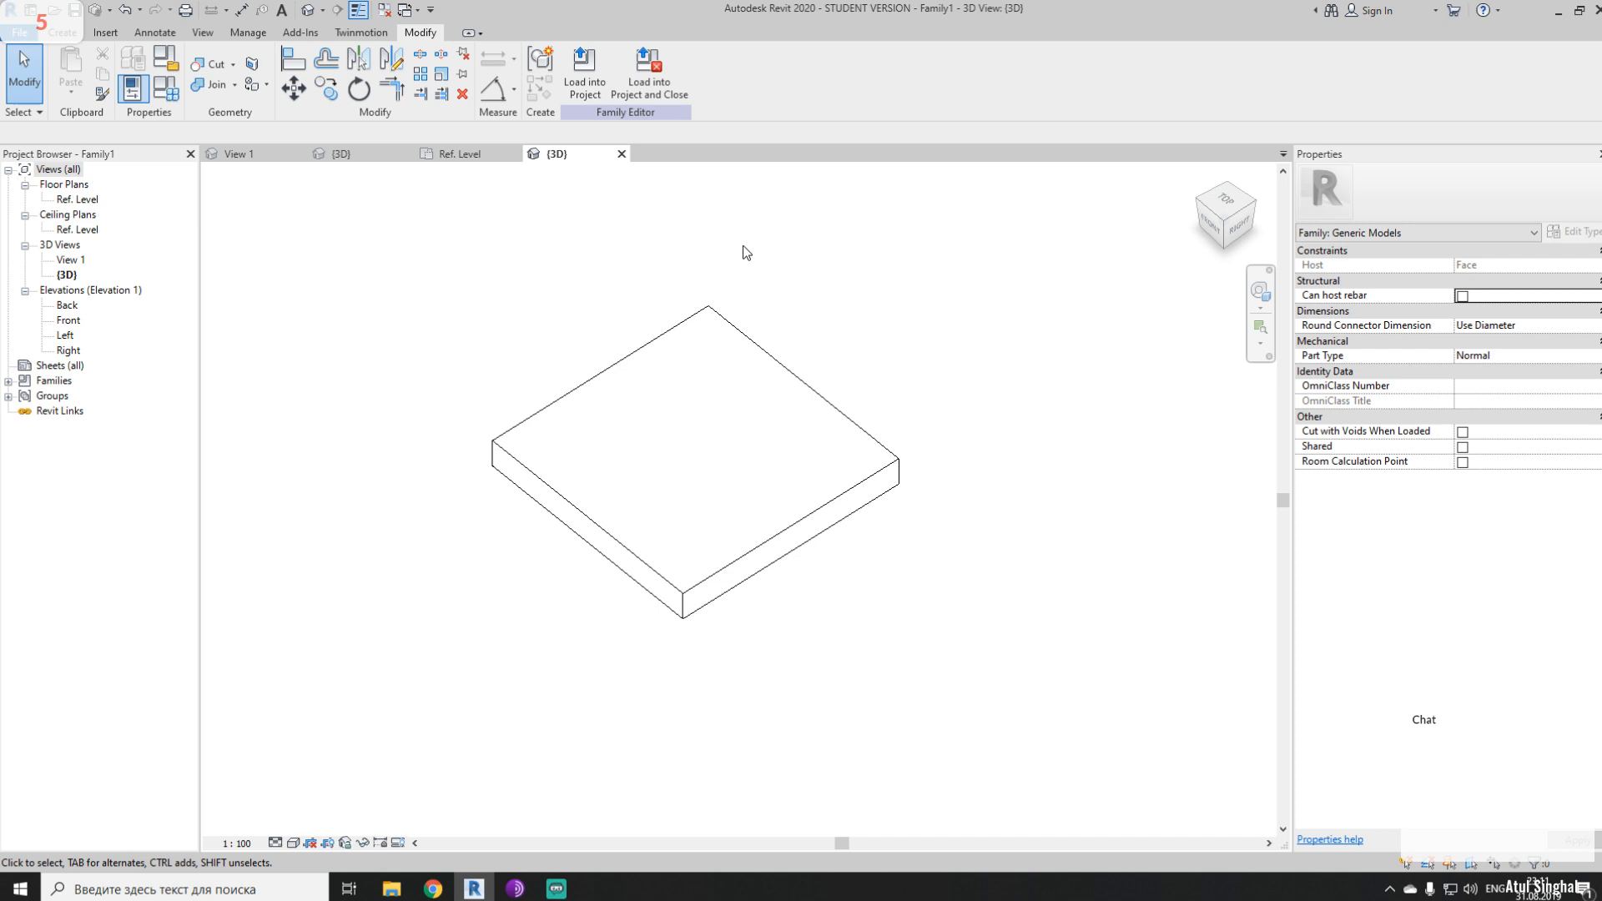
left_click(622, 155)
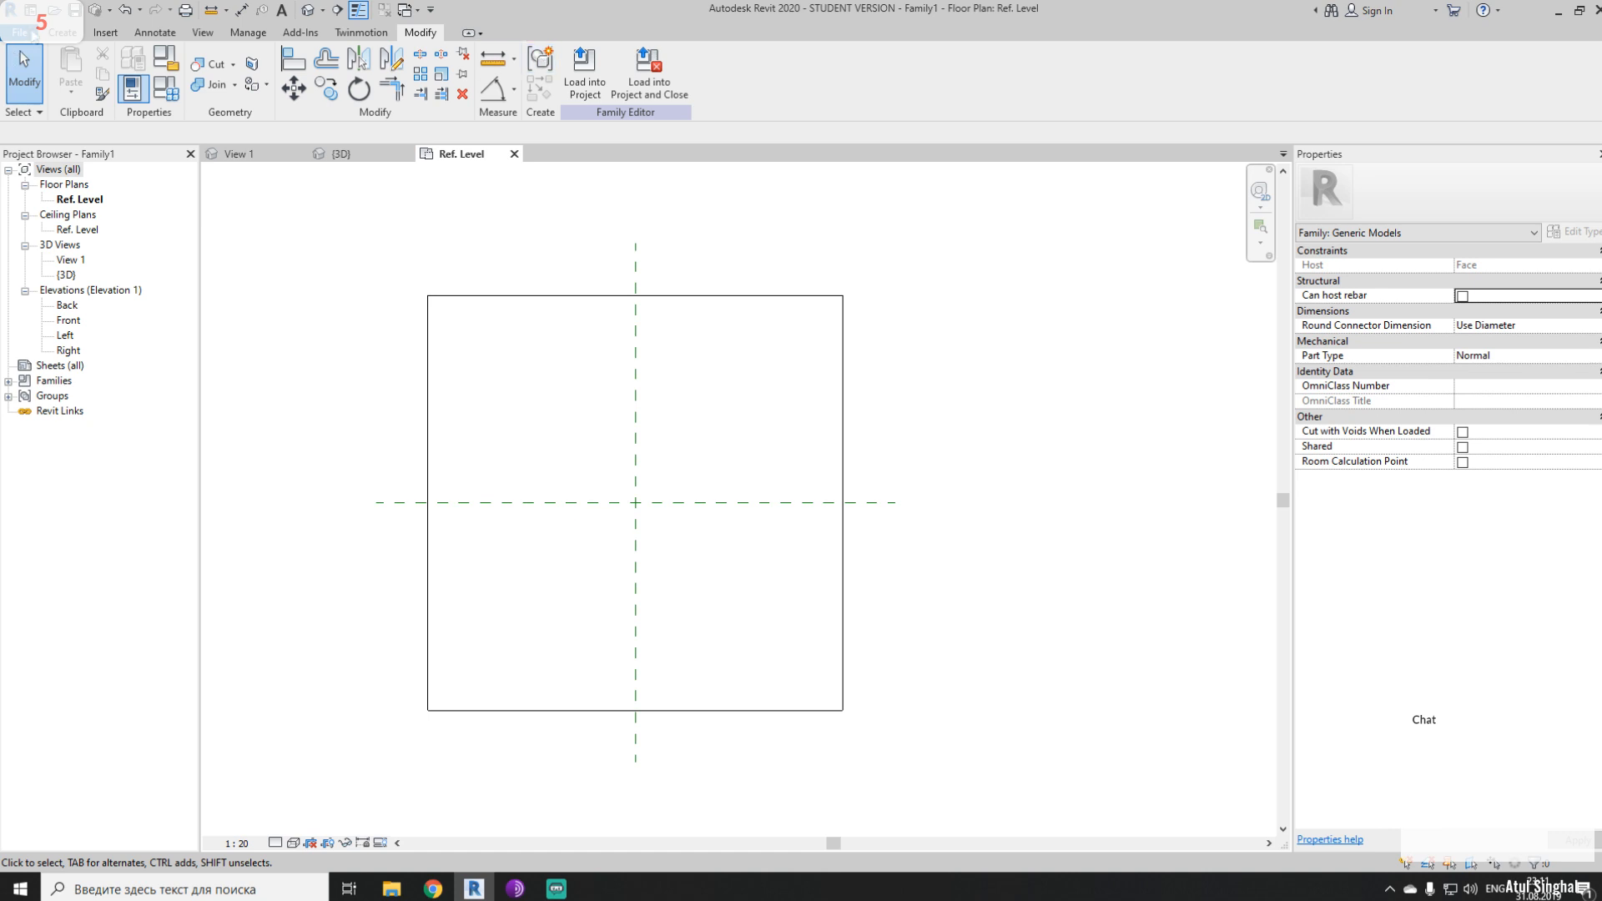
- Create another new family from the Metric Generic Model template
left_click(18, 32)
mouse_move(87, 95)
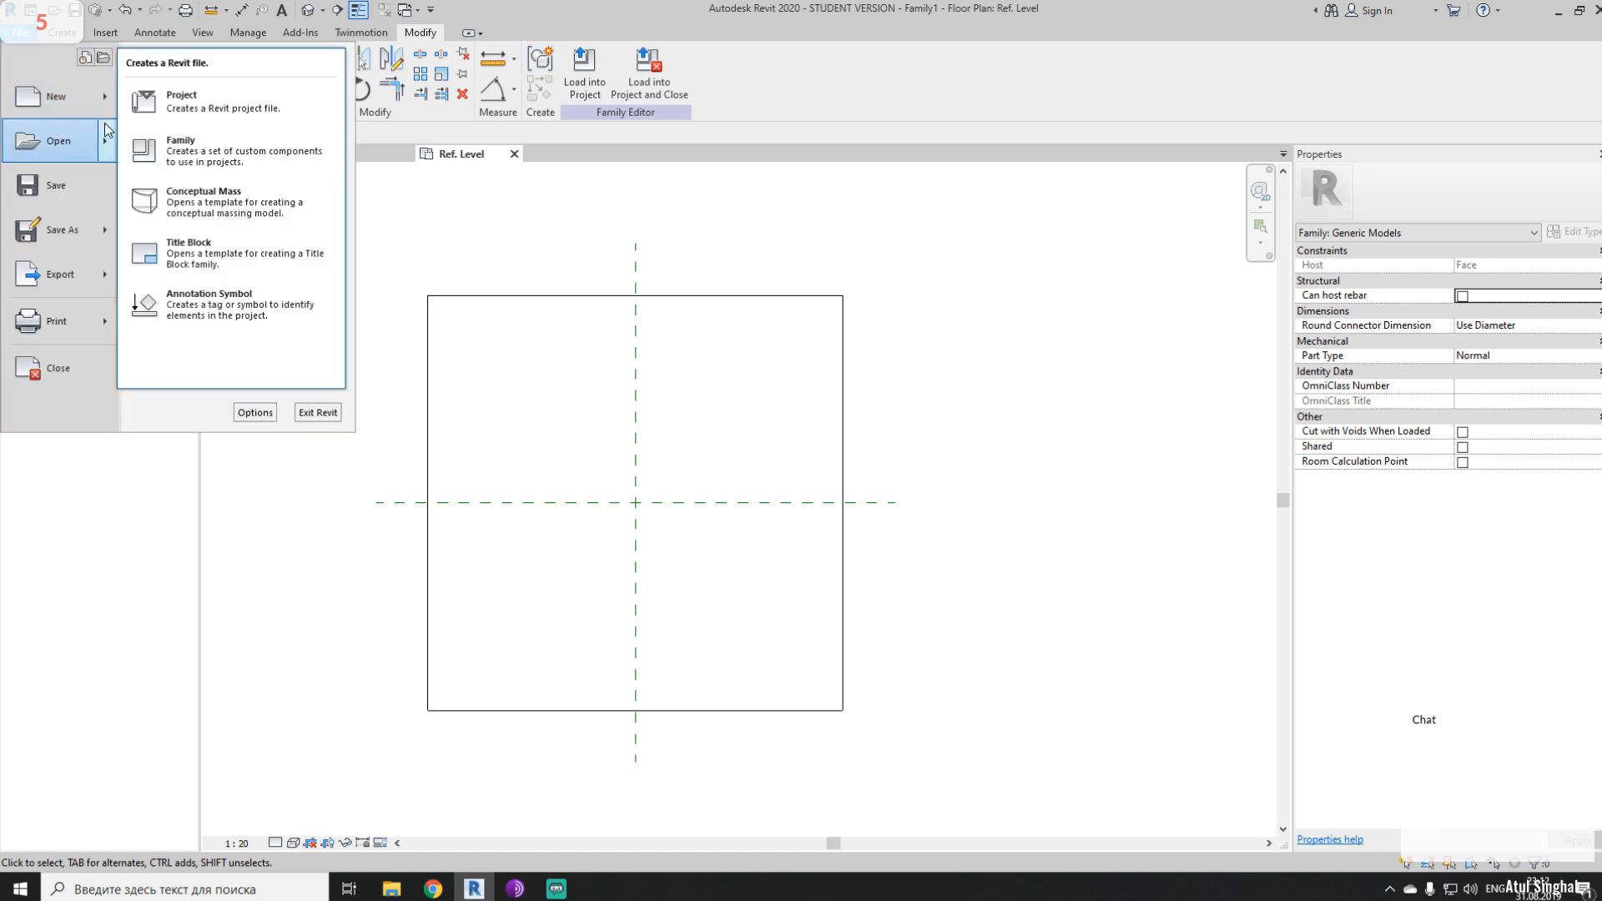
left_click(224, 152)
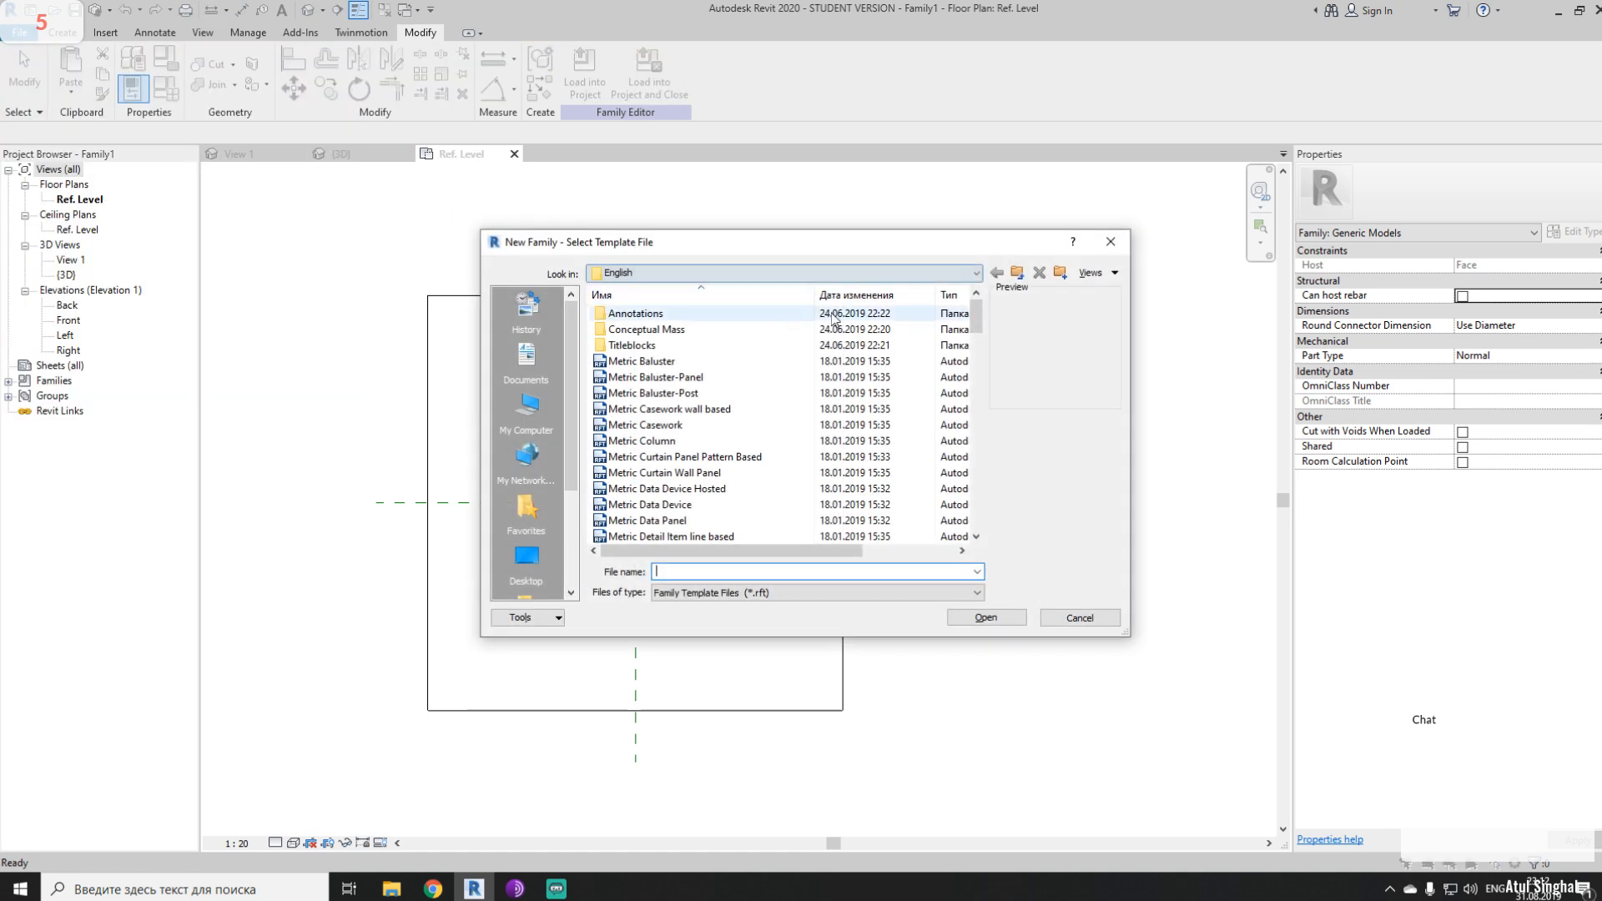
mouse_move(978, 333)
left_mouse_down()
mouse_move(976, 509)
mouse_move(1004, 393)
left_mouse_up()
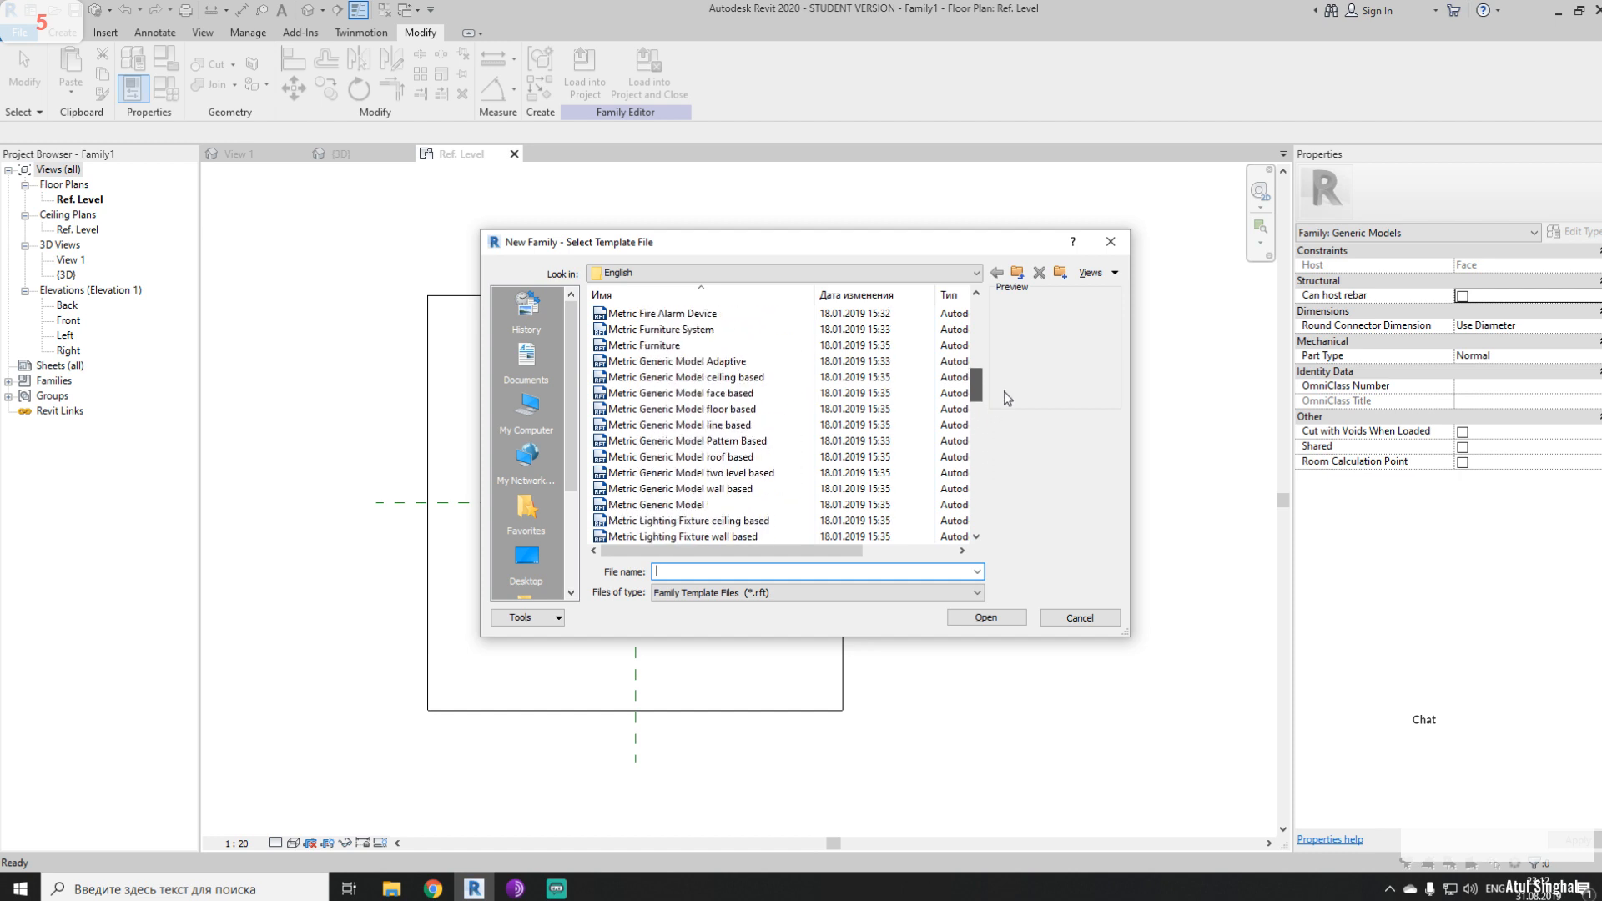
left_click(677, 504)
left_click(993, 619)
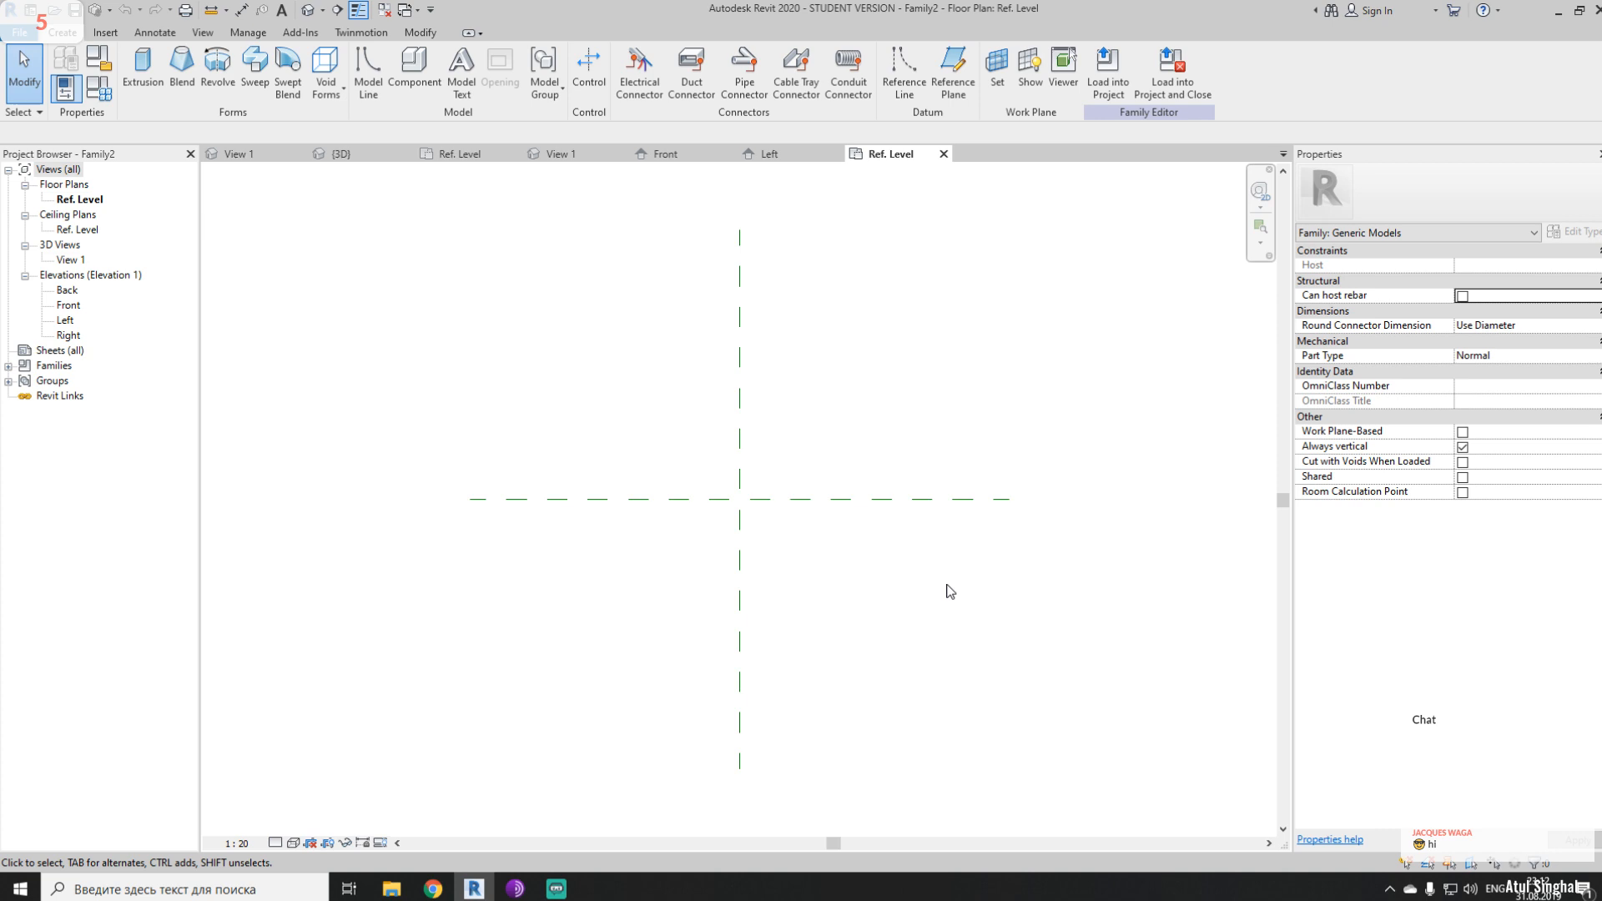
middle_click_drag(828, 465, 754, 502)
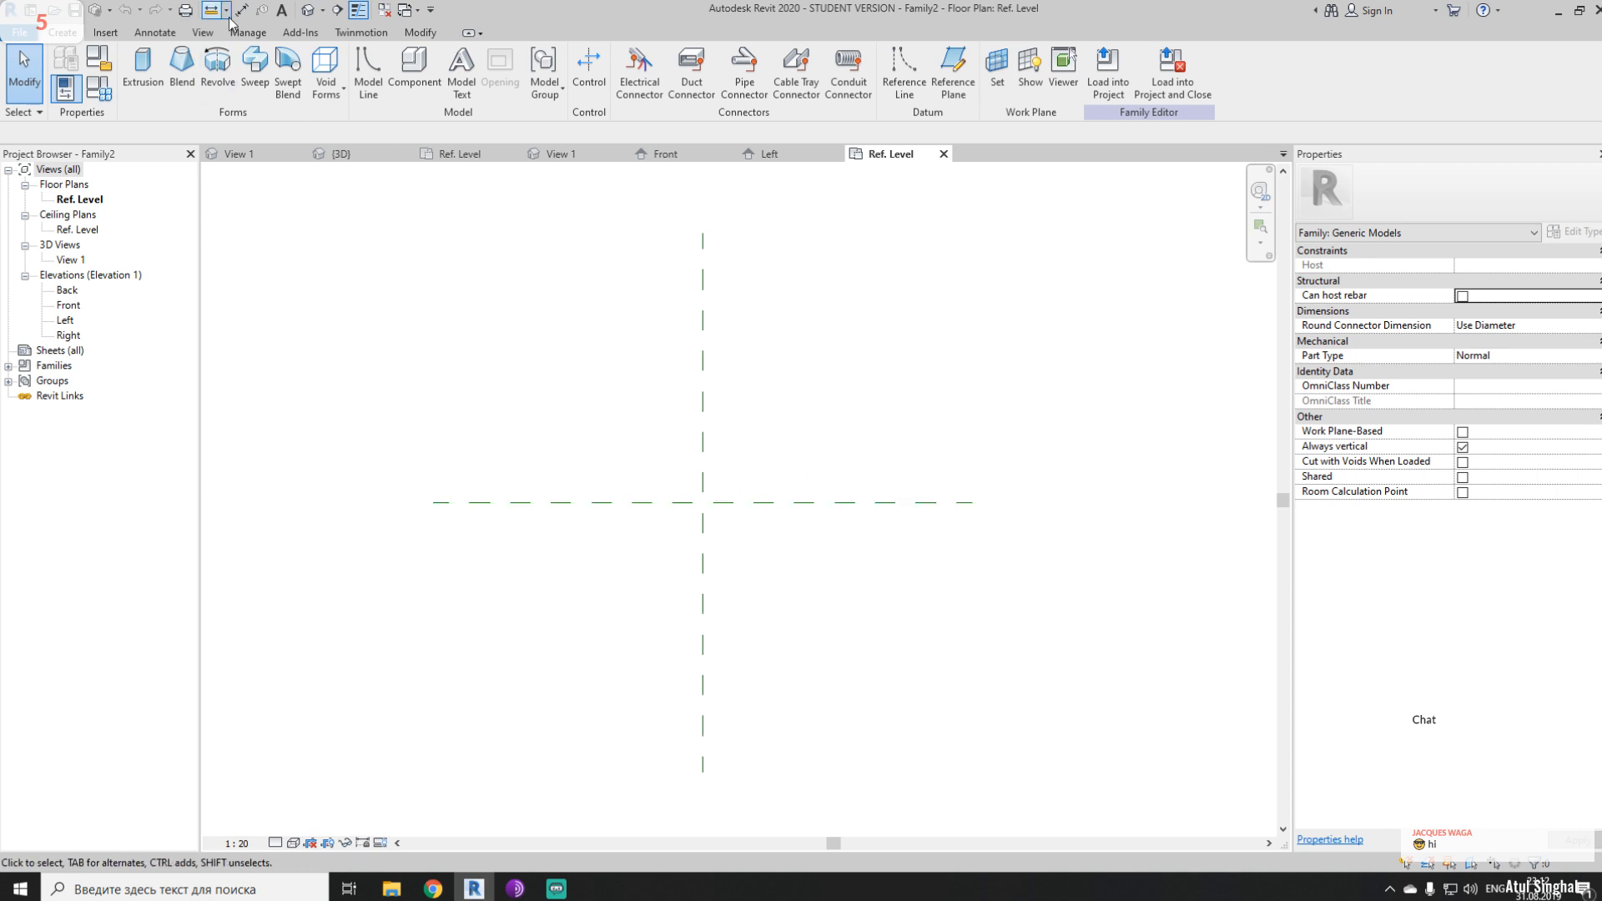
- Close the inactive views and the Sun_Shade Final_001 family without saving, and return to the new family's Ref. Level plan
left_click(386, 10)
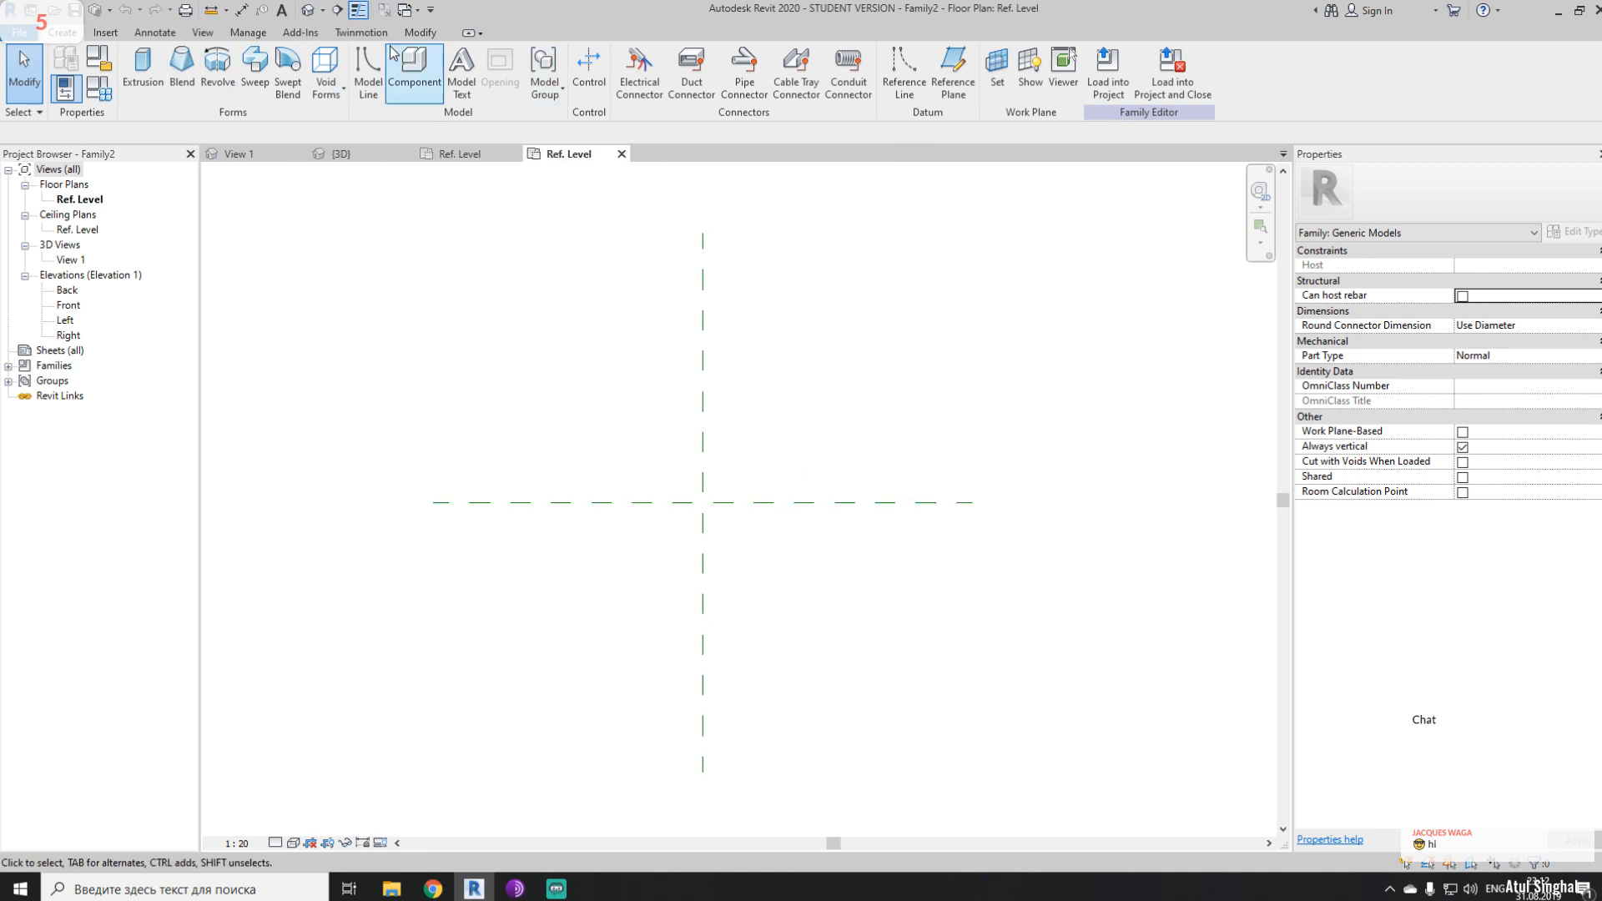
left_click(367, 154)
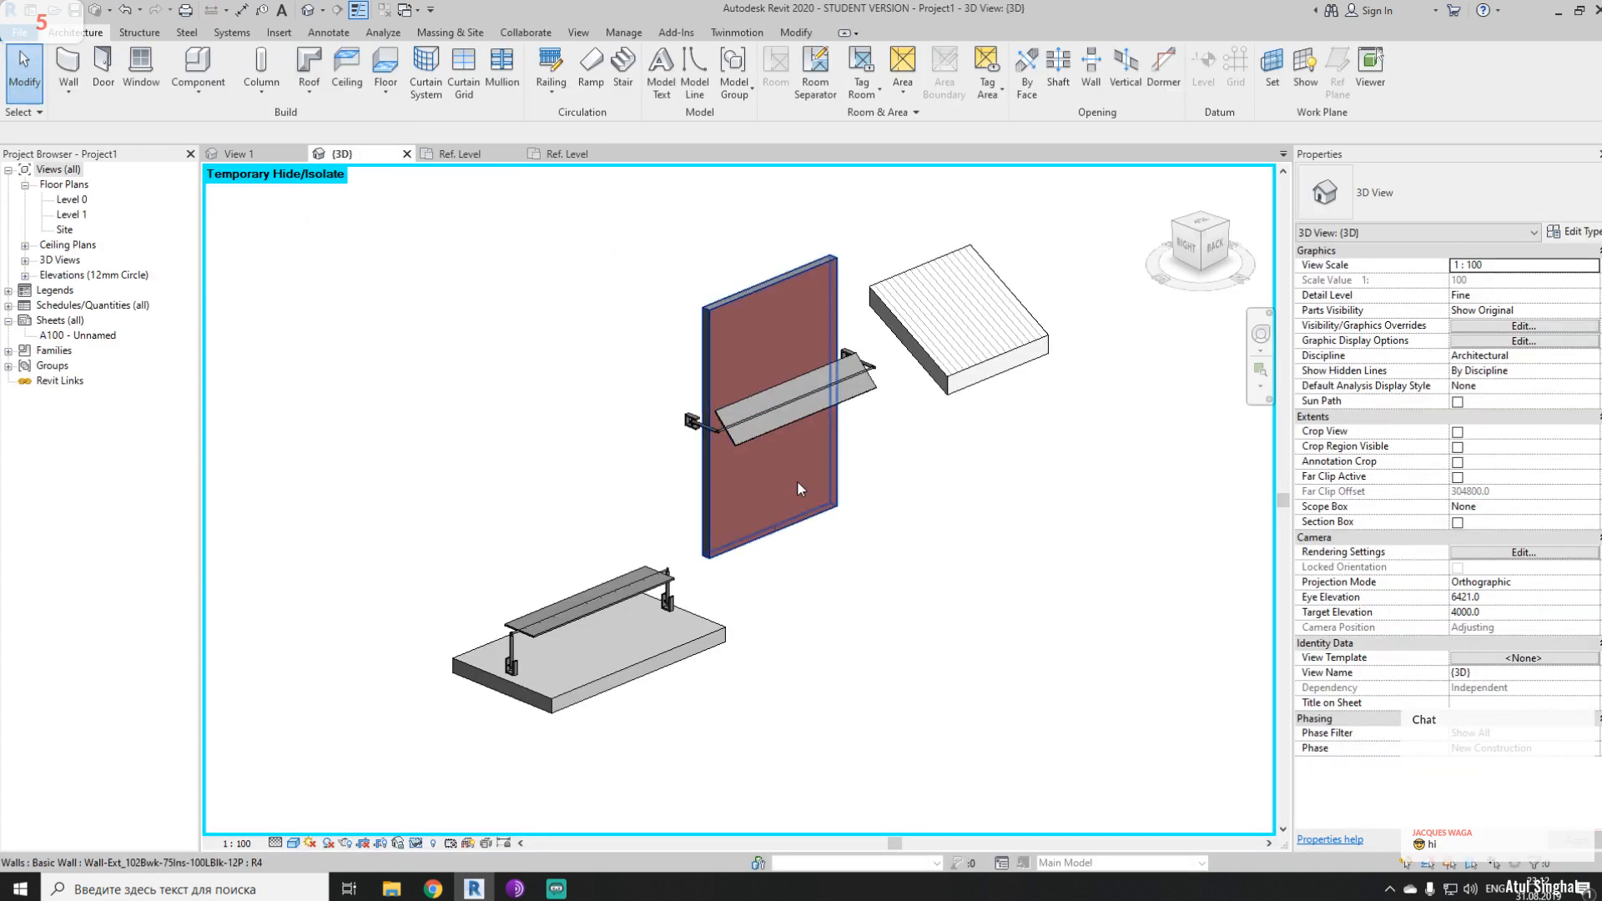
left_click(300, 155)
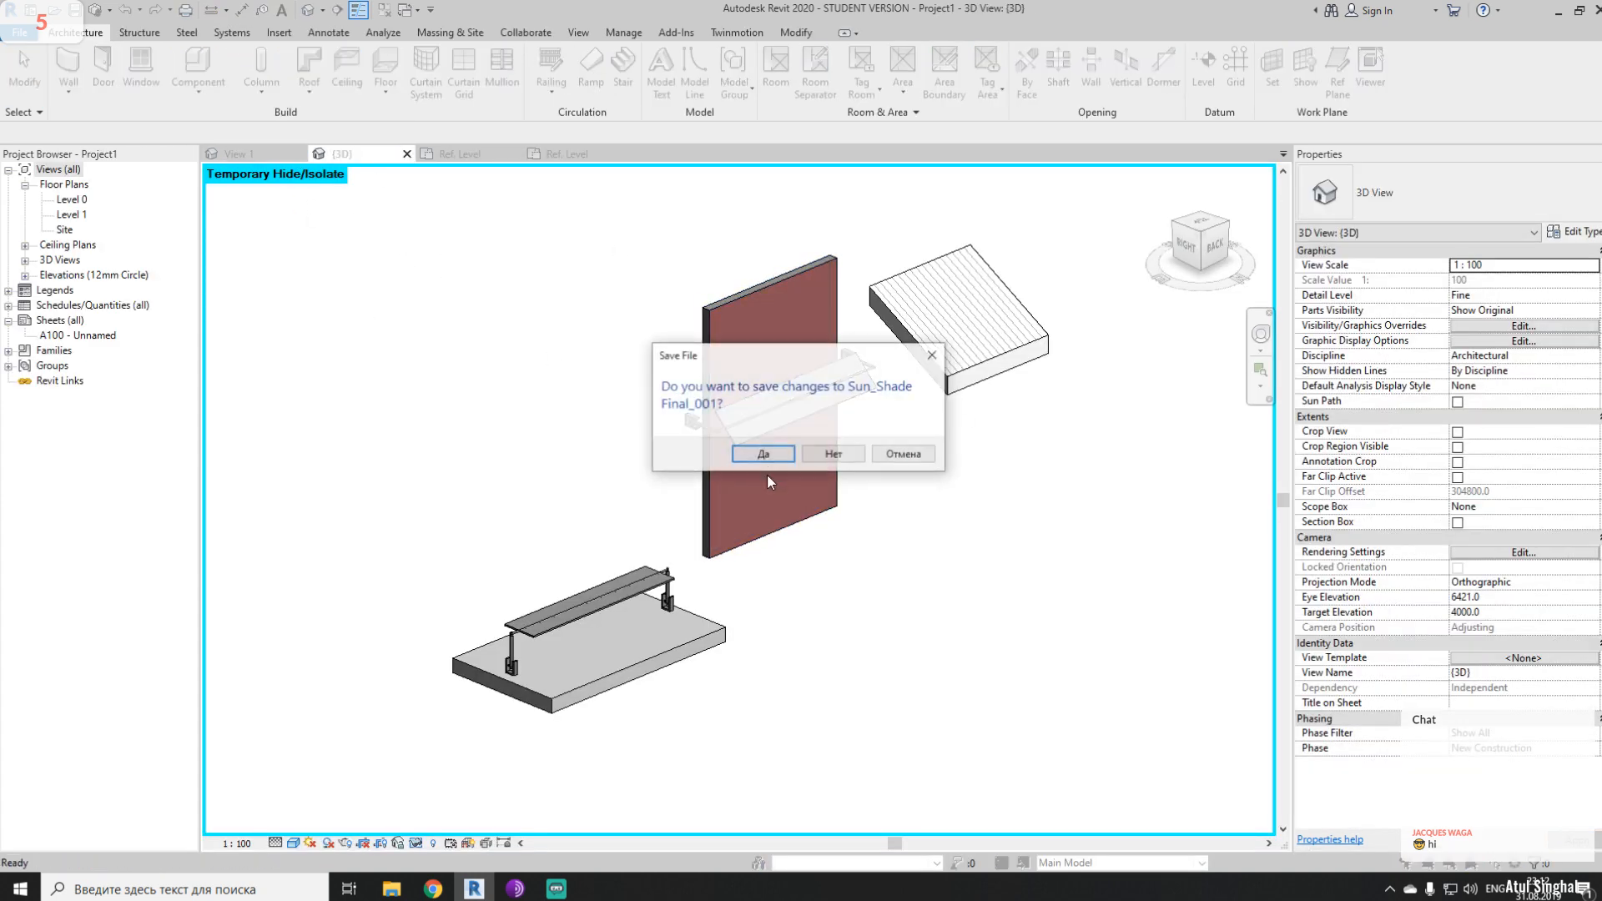
left_click(861, 456)
left_click(452, 161)
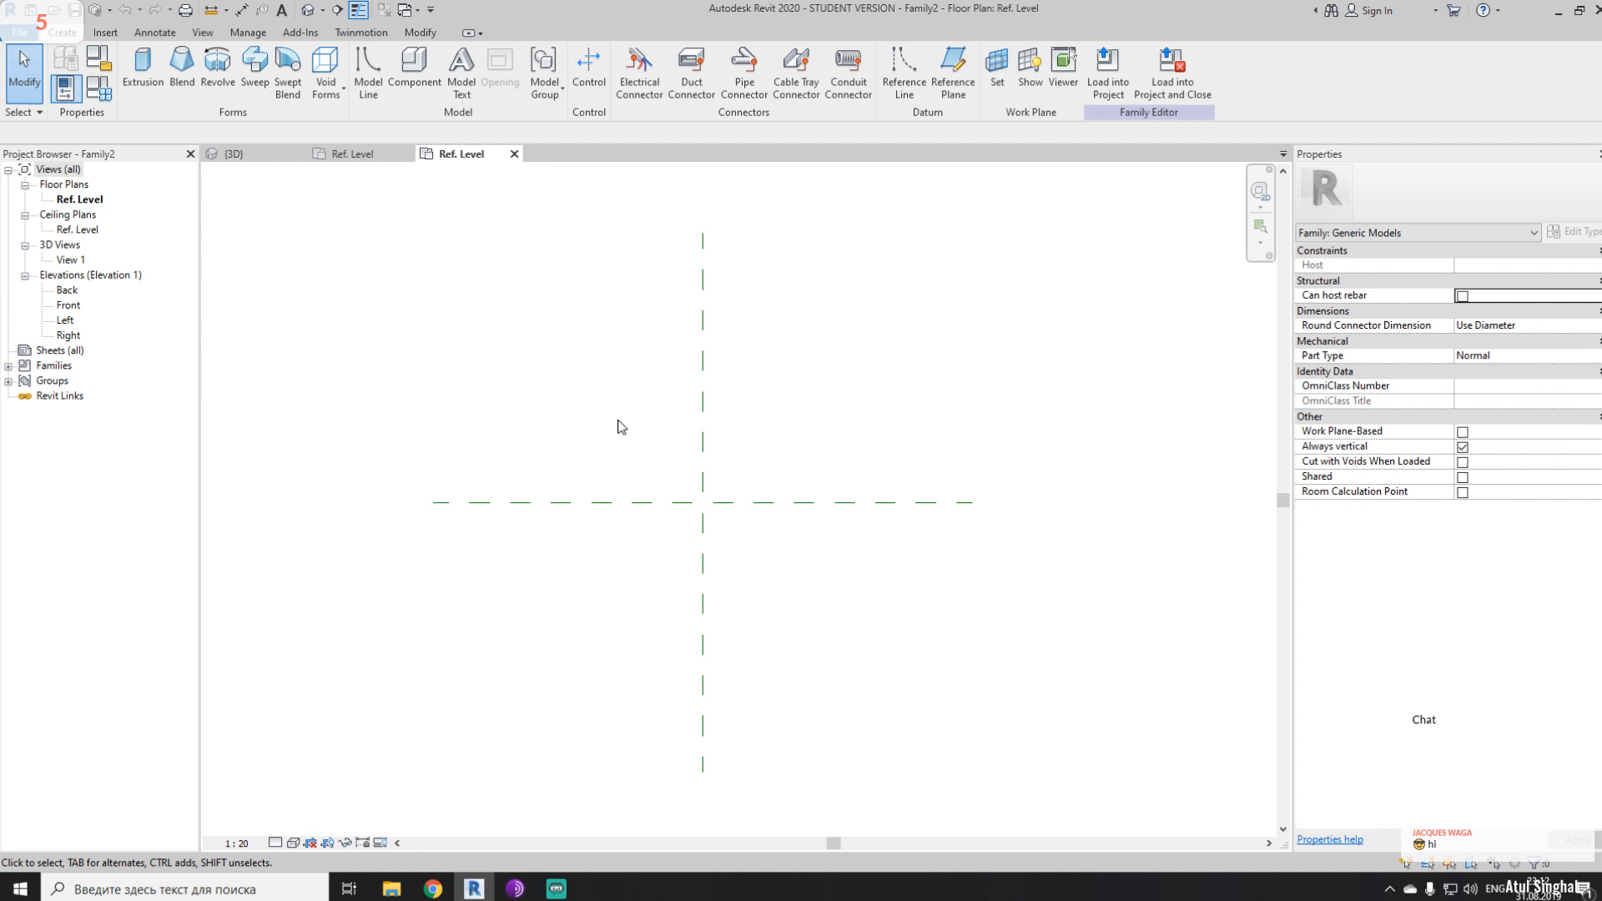
- Start an extrusion and sketch a rectangle about 820 by 360 mm around the intersection of the reference planes
scroll(715, 503, "up", 3)
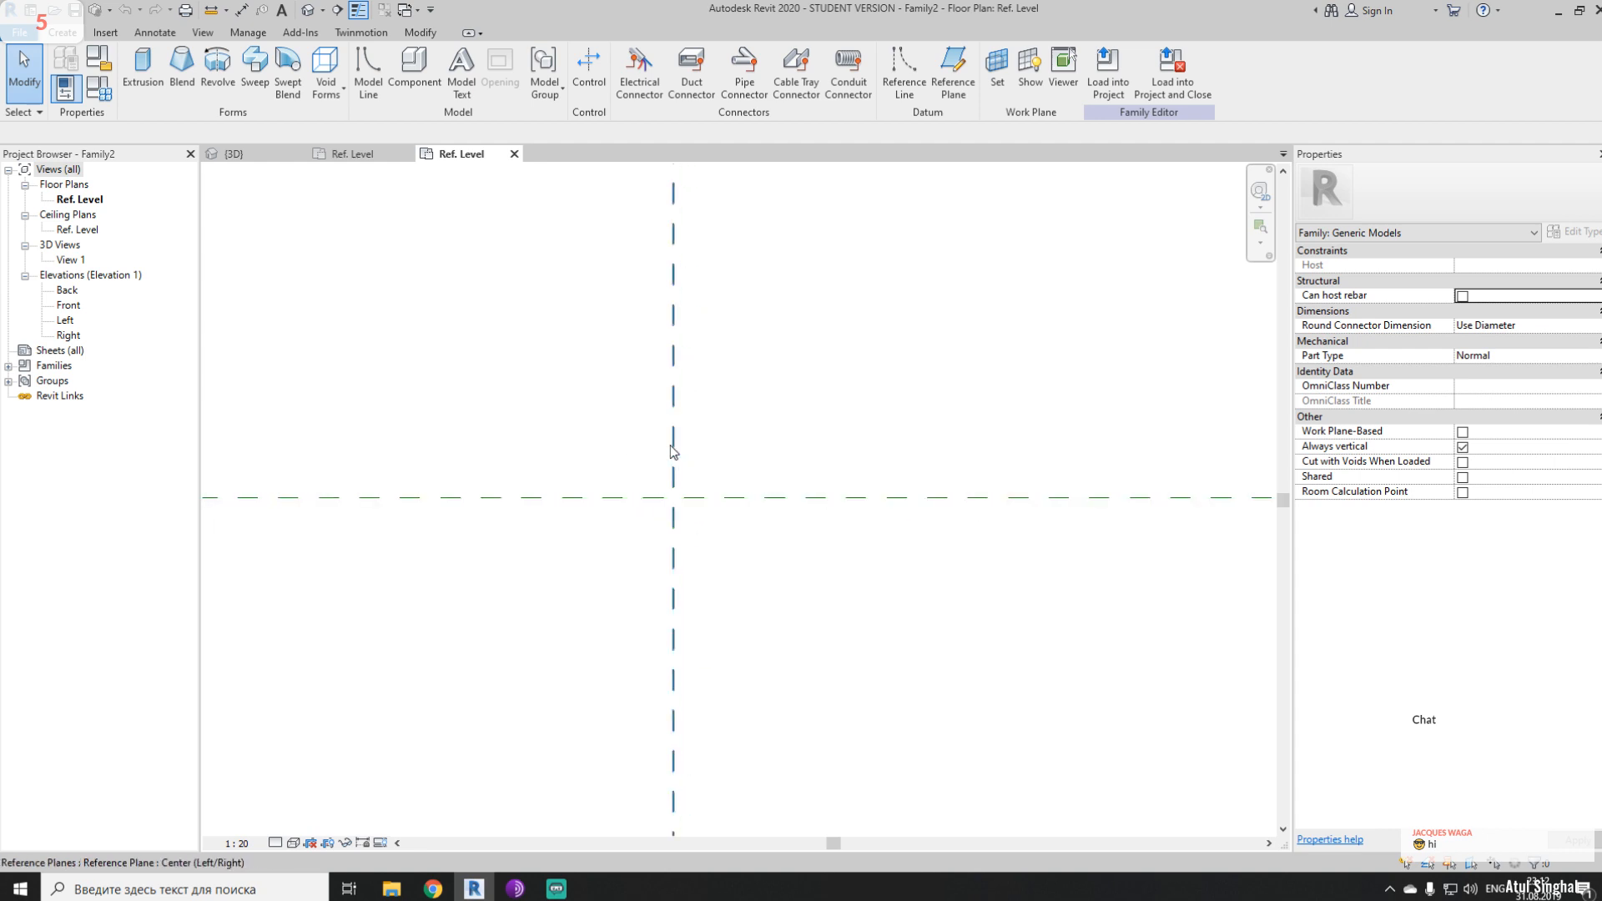
left_click(142, 67)
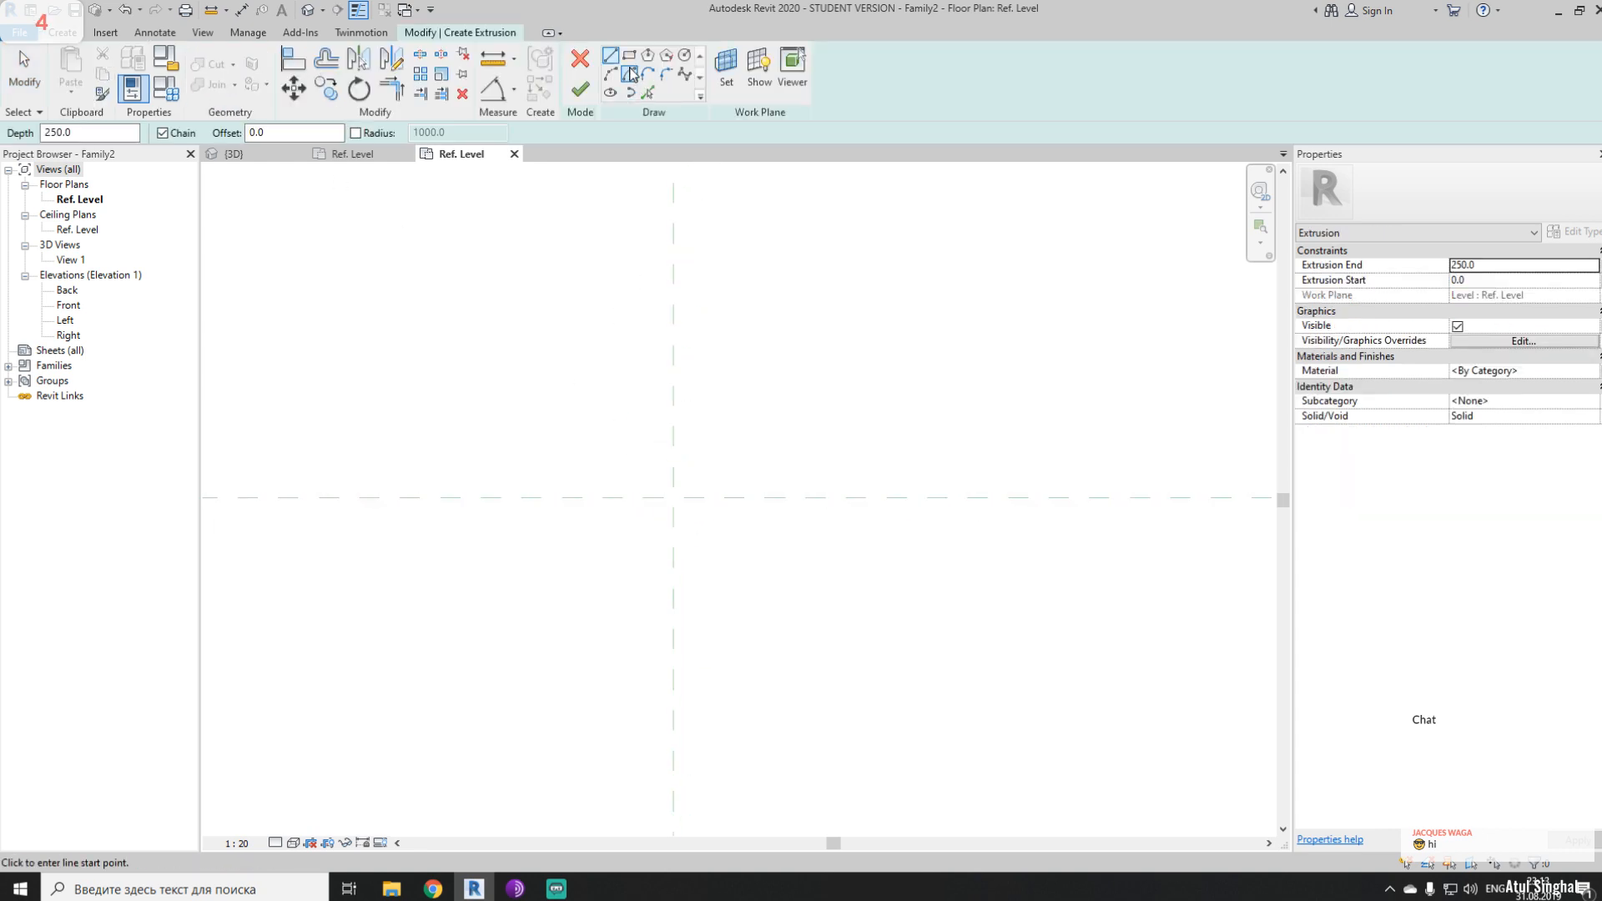
left_click(567, 453)
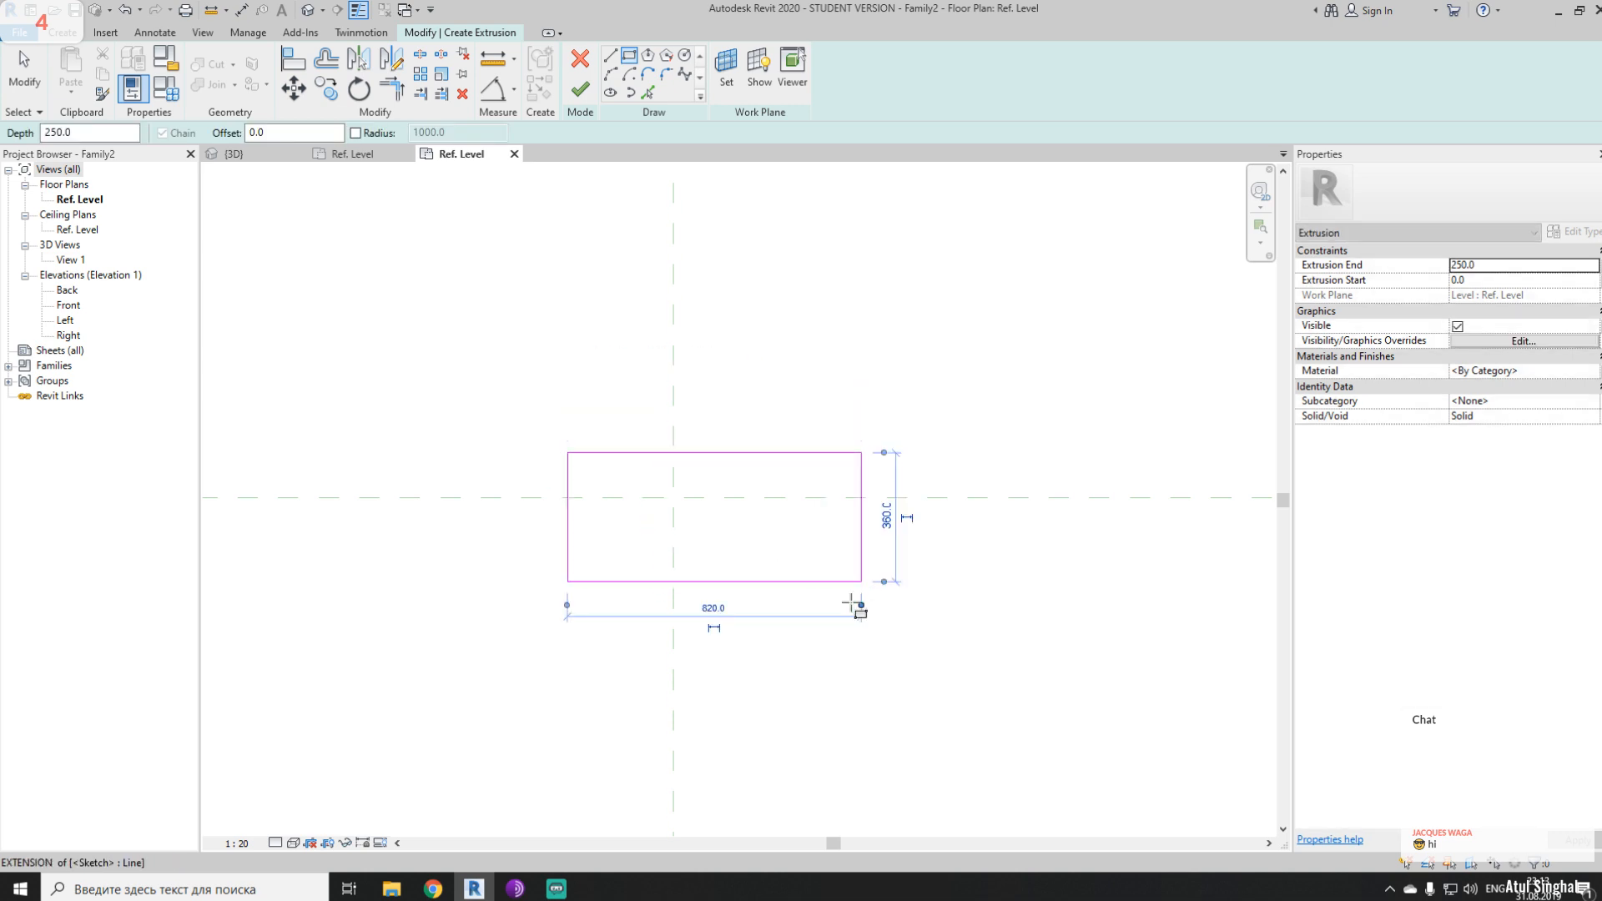
left_click(861, 581)
key("Escape")
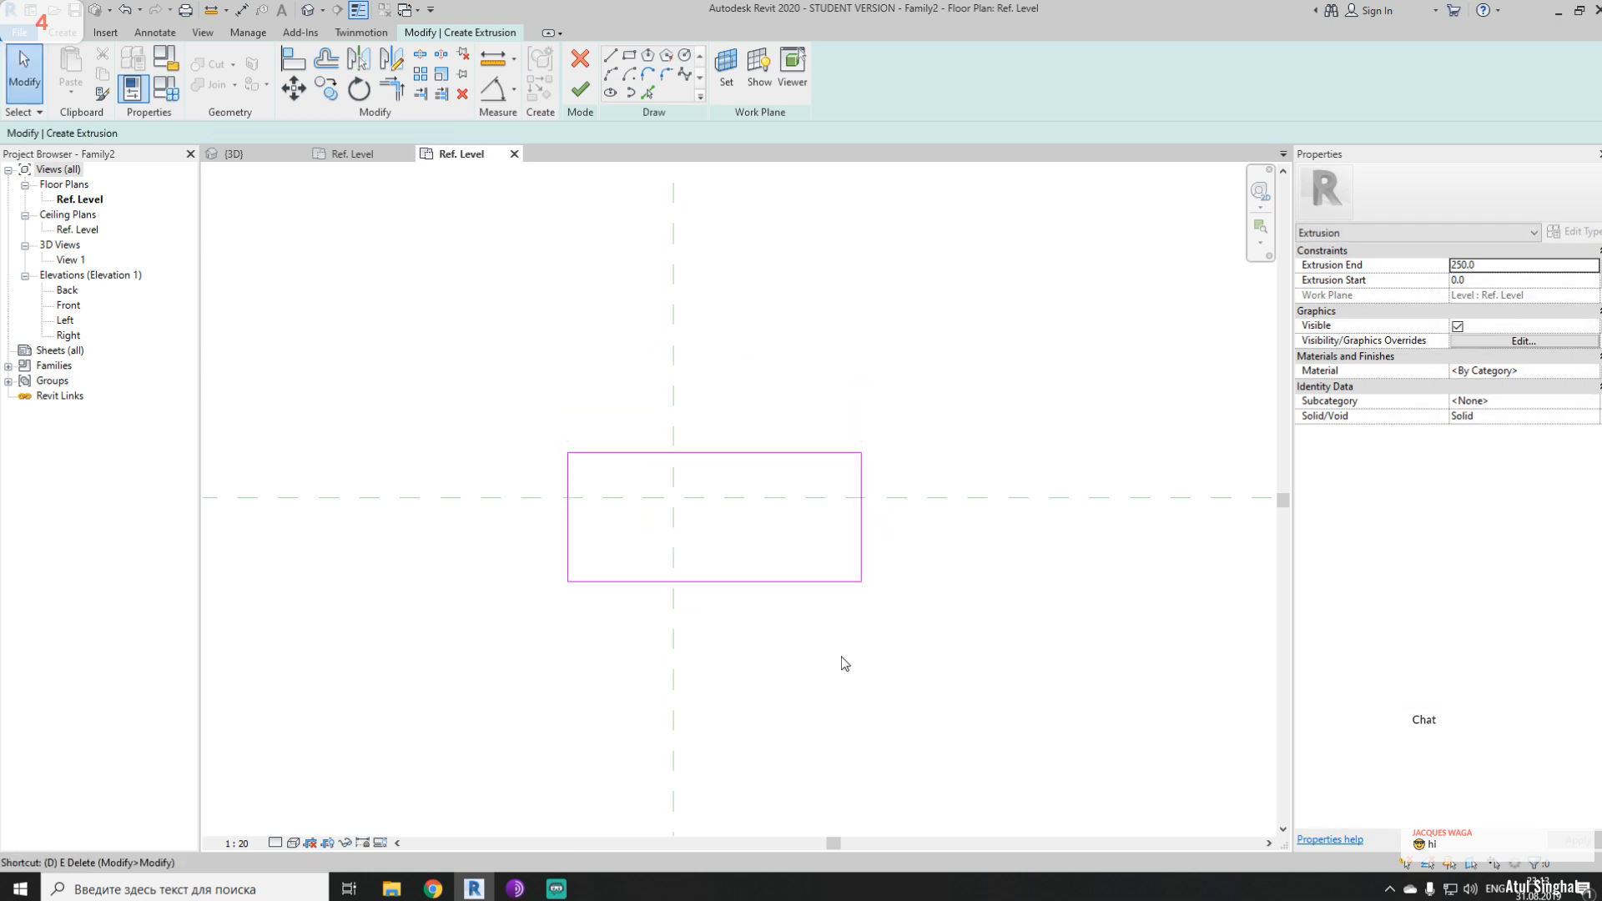
- Dimension the rectangle's left edge, the Center (Left/Right) reference plane and the right edge in one string, and make the segments equal
key("d")
key("i")
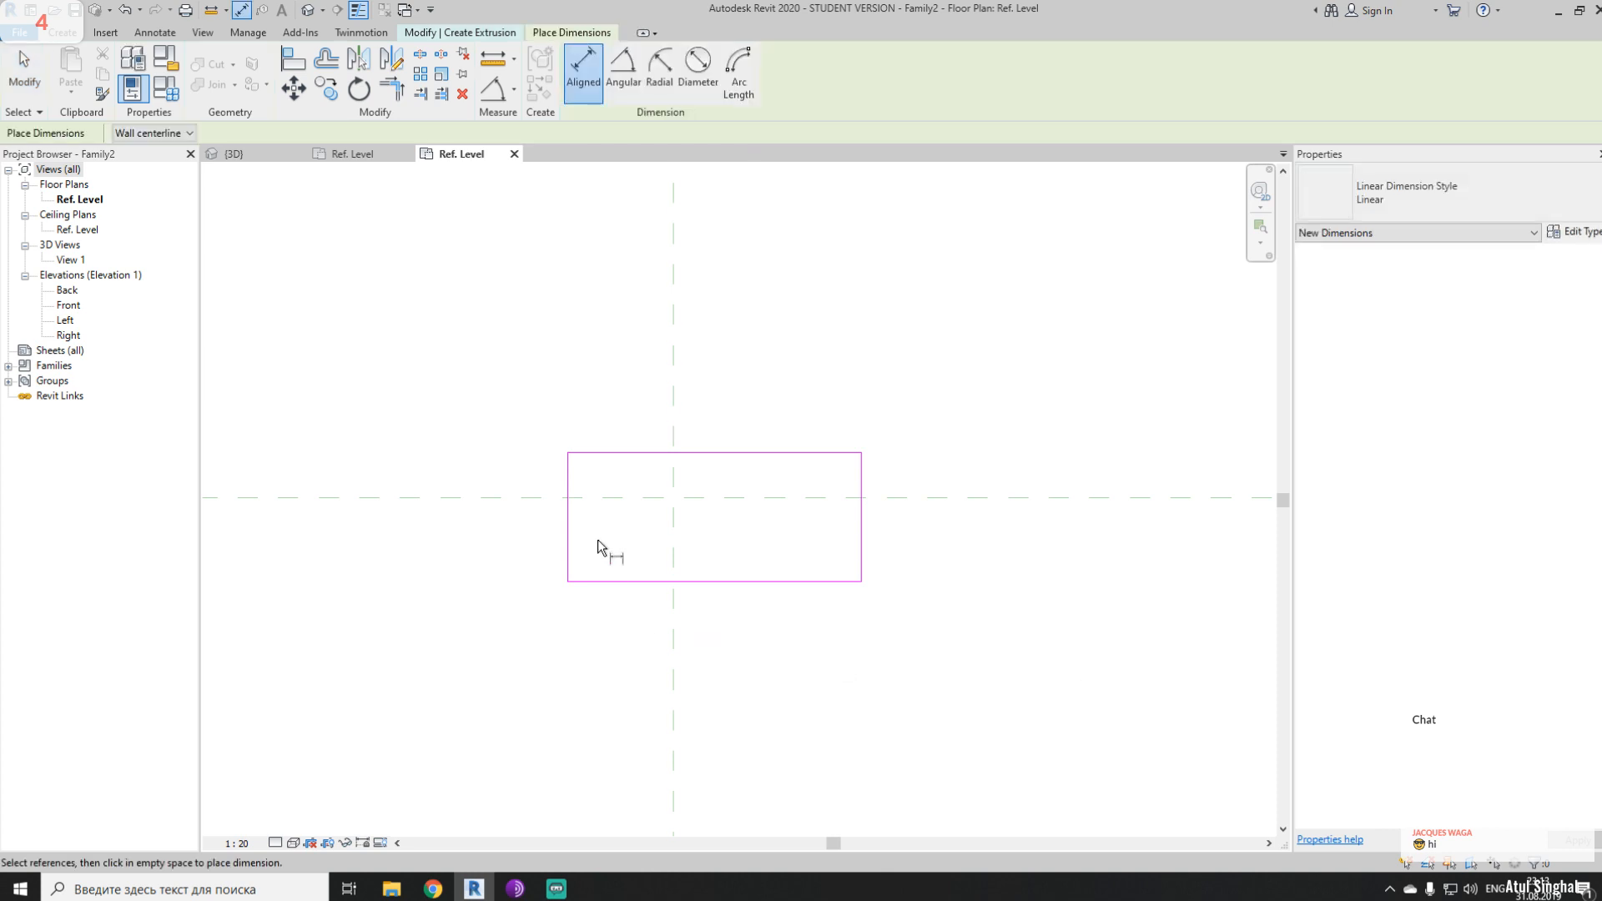
left_click(569, 548)
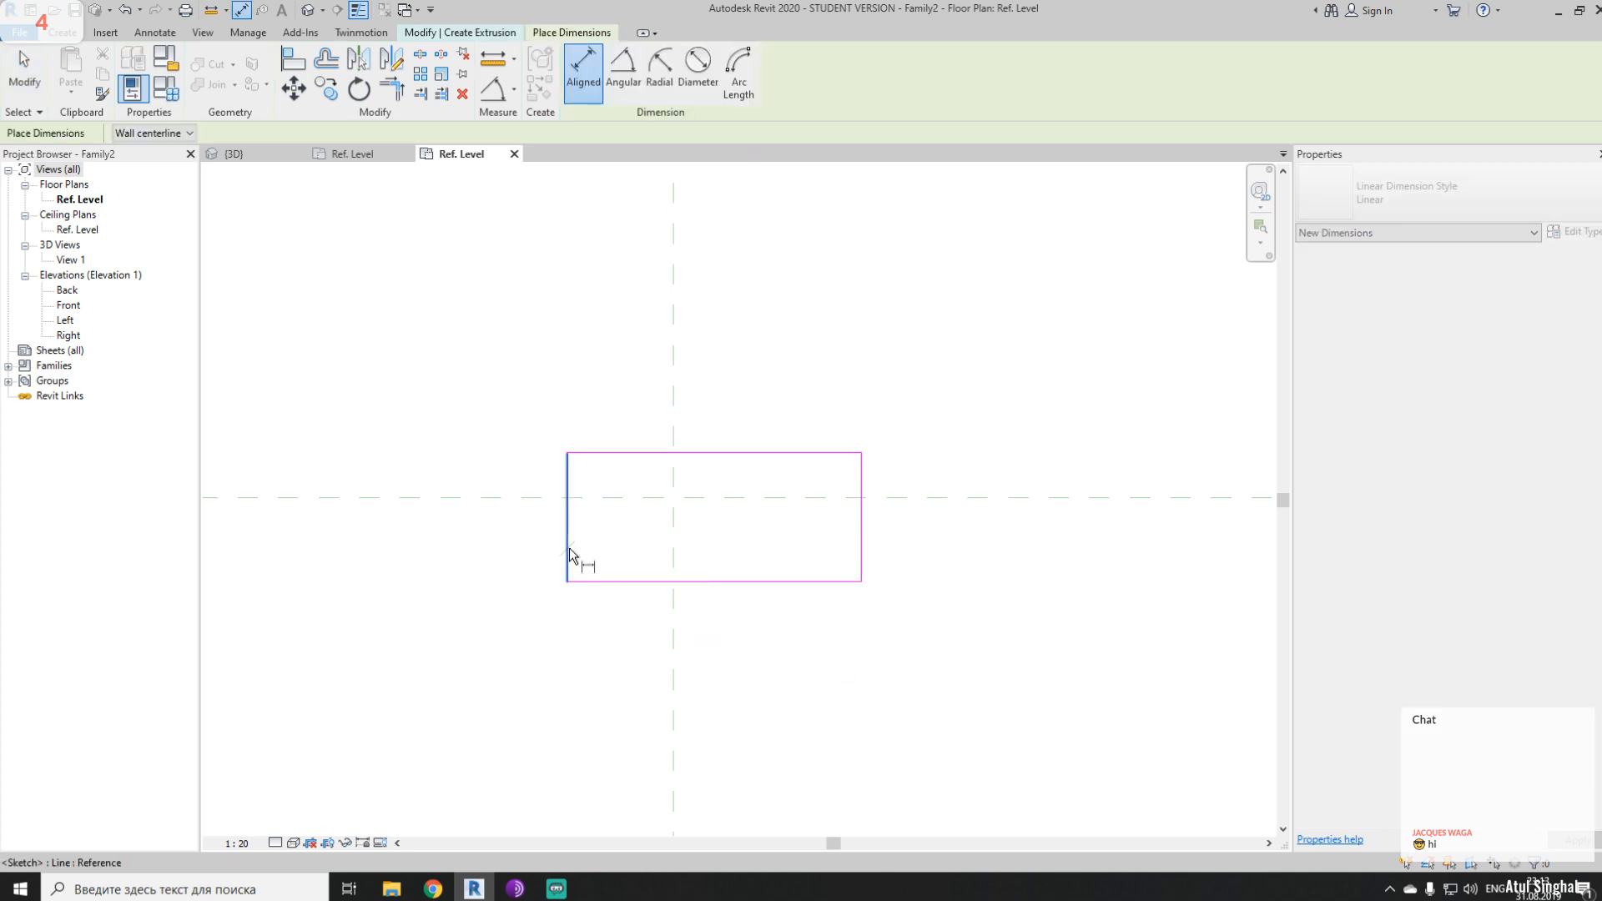
left_click(675, 560)
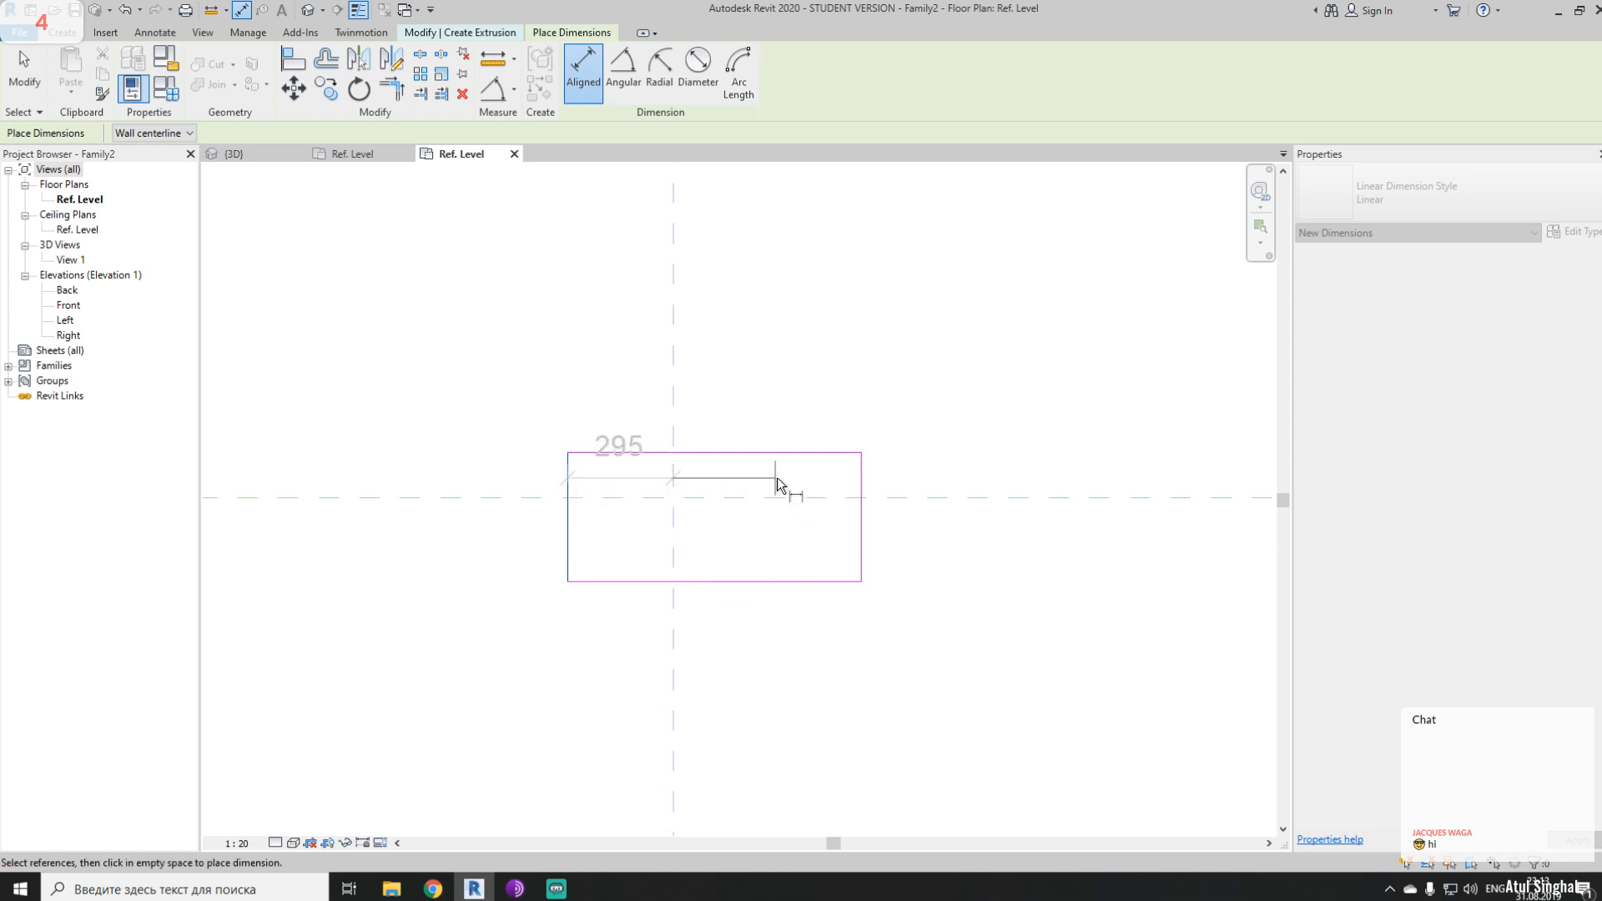
left_click(862, 555)
left_click(876, 344)
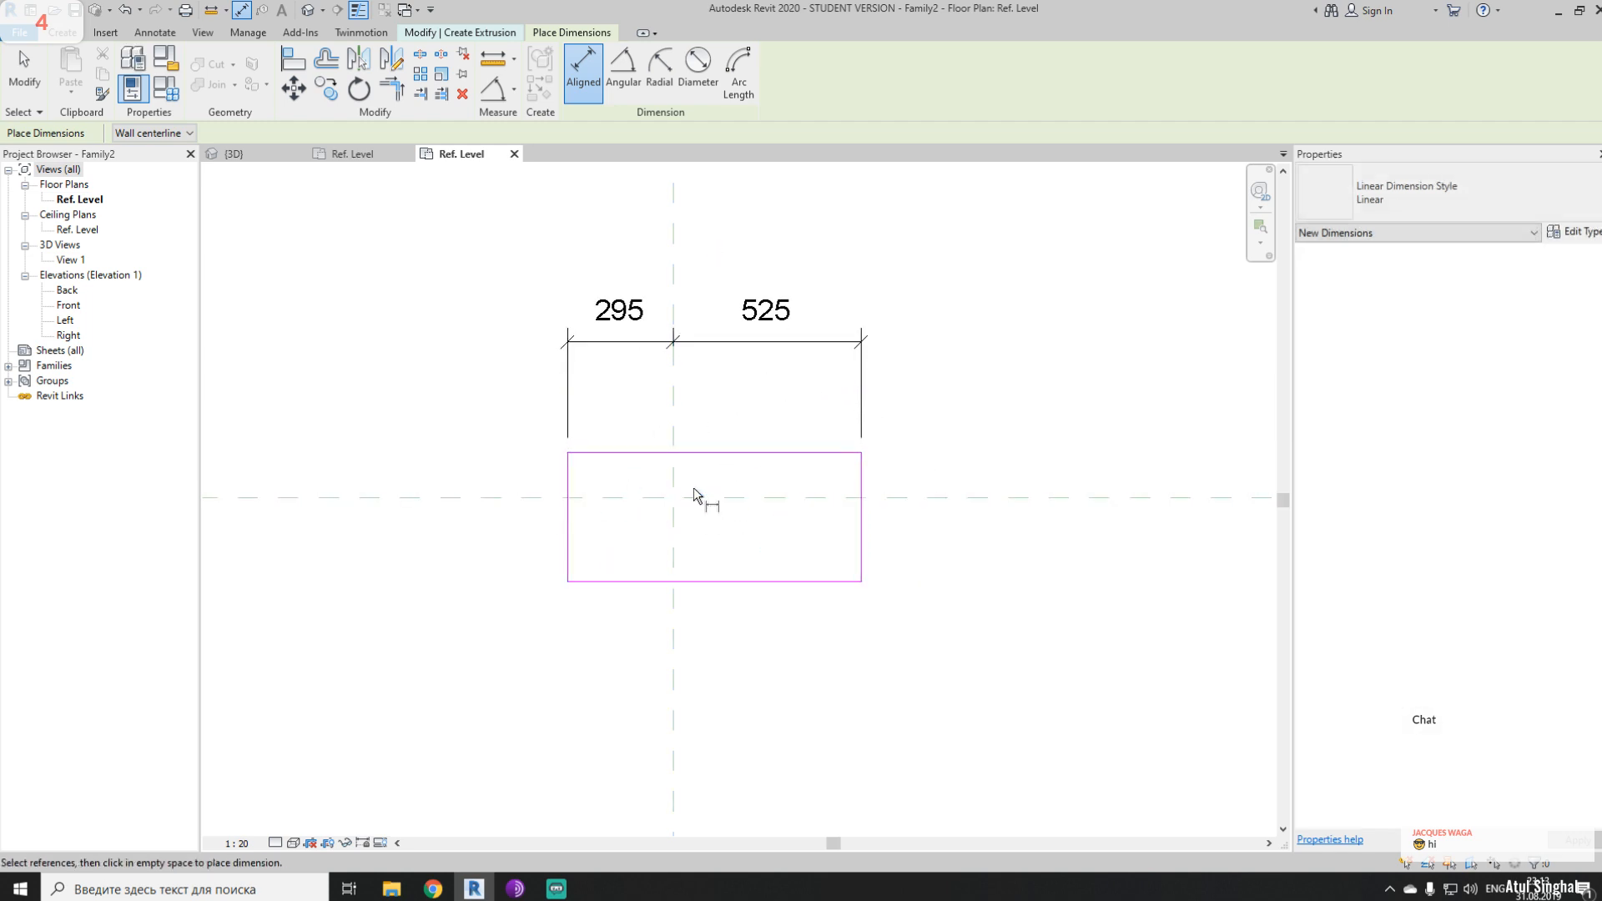
key("Escape")
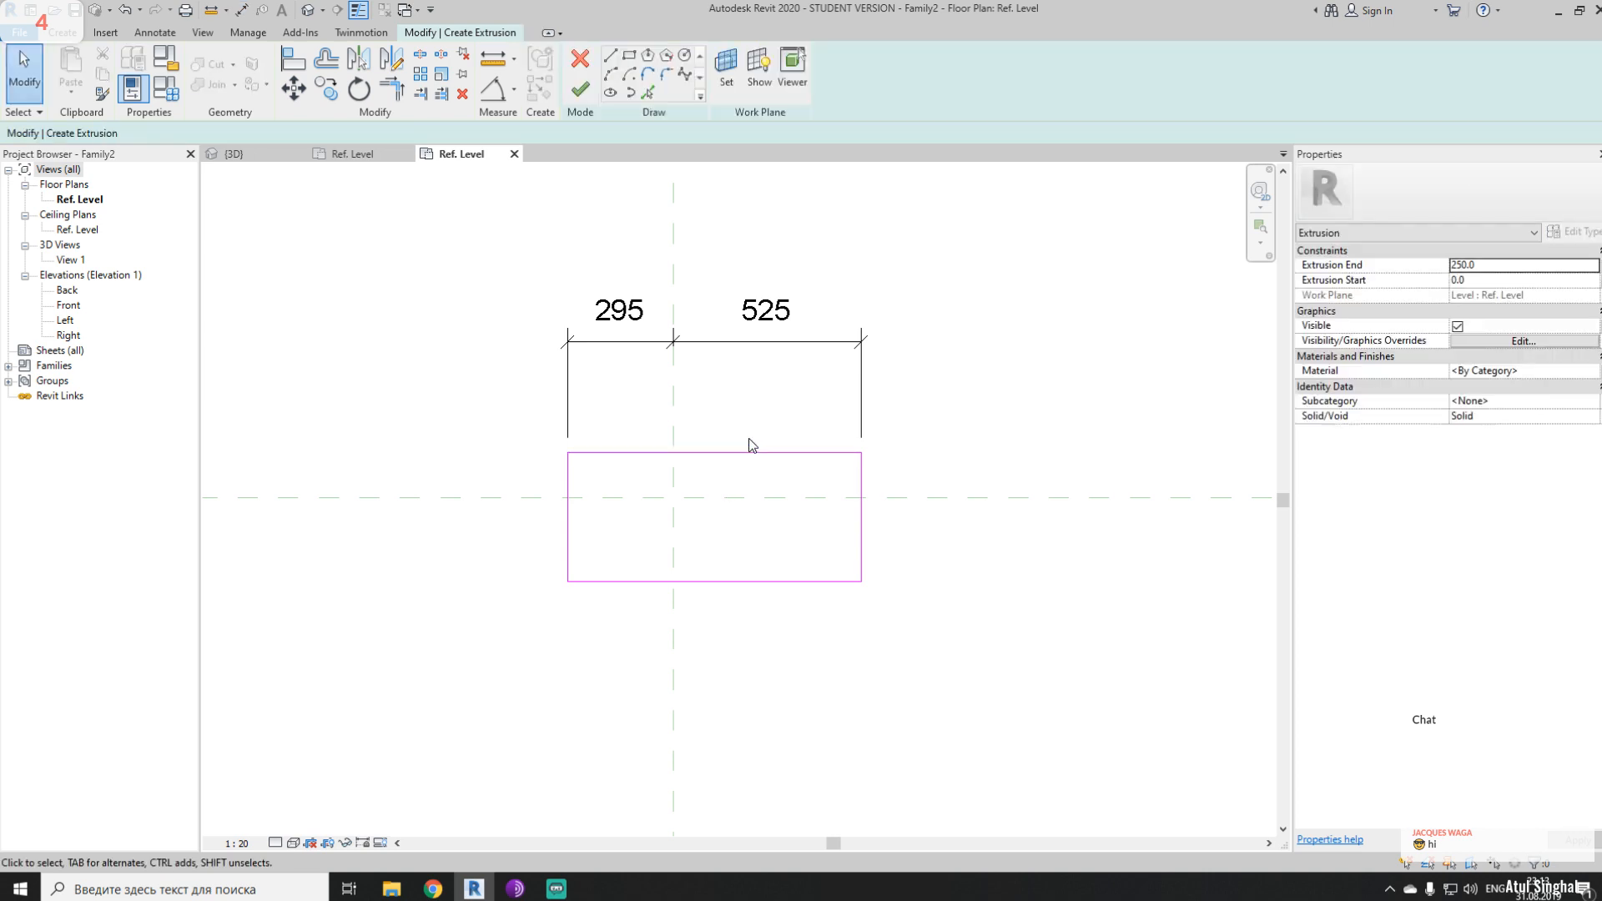
left_click(726, 343)
left_click(713, 250)
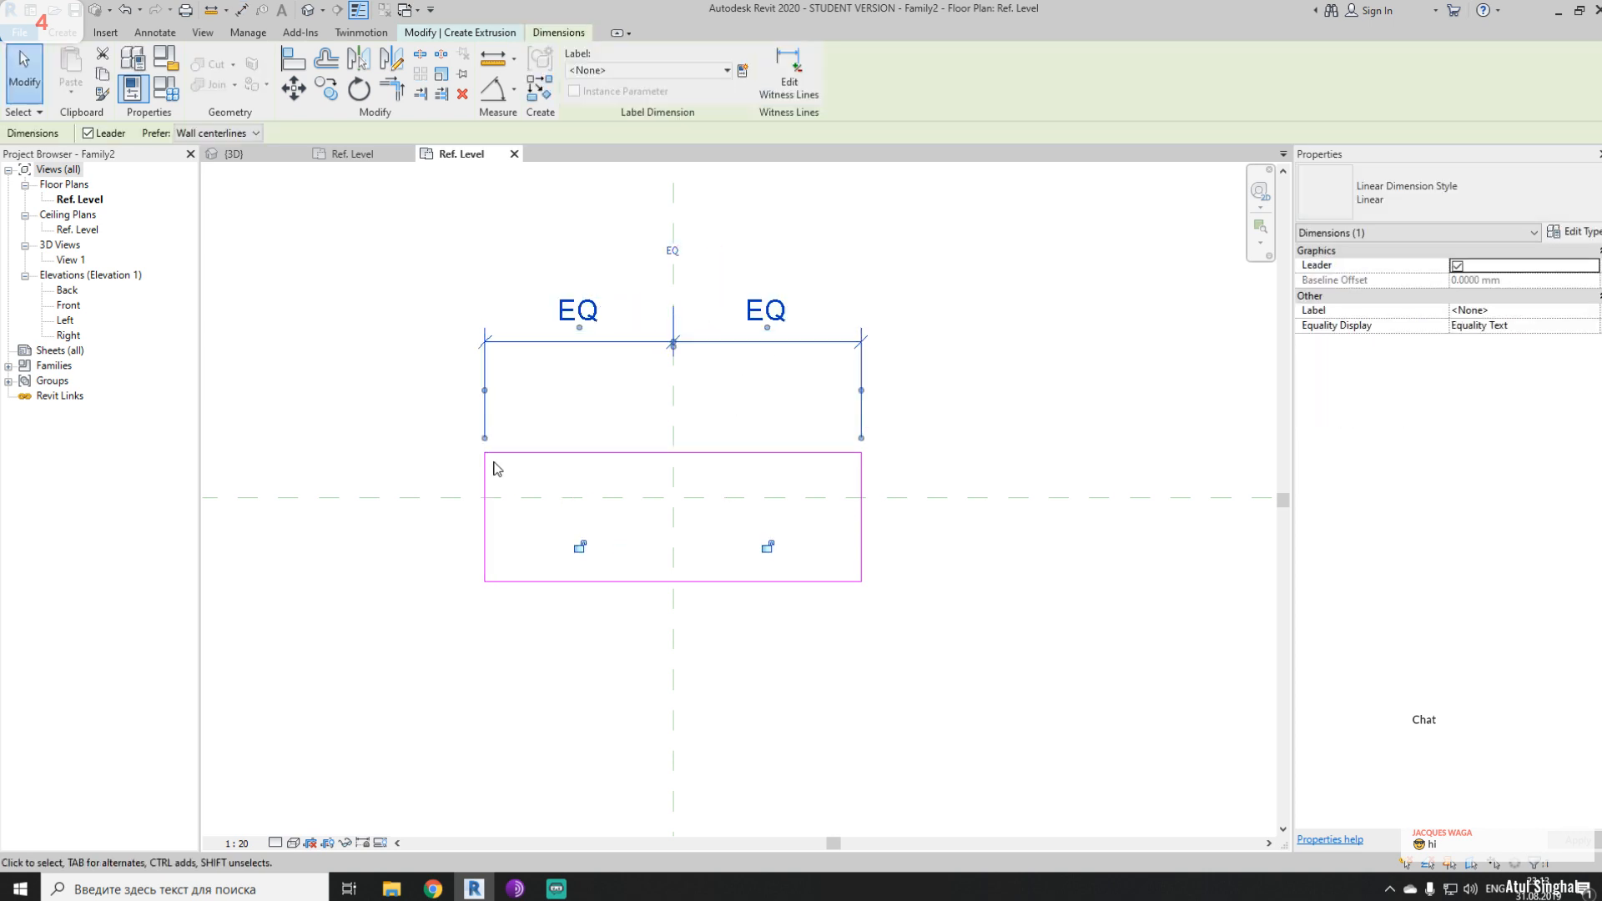
left_click(1020, 389)
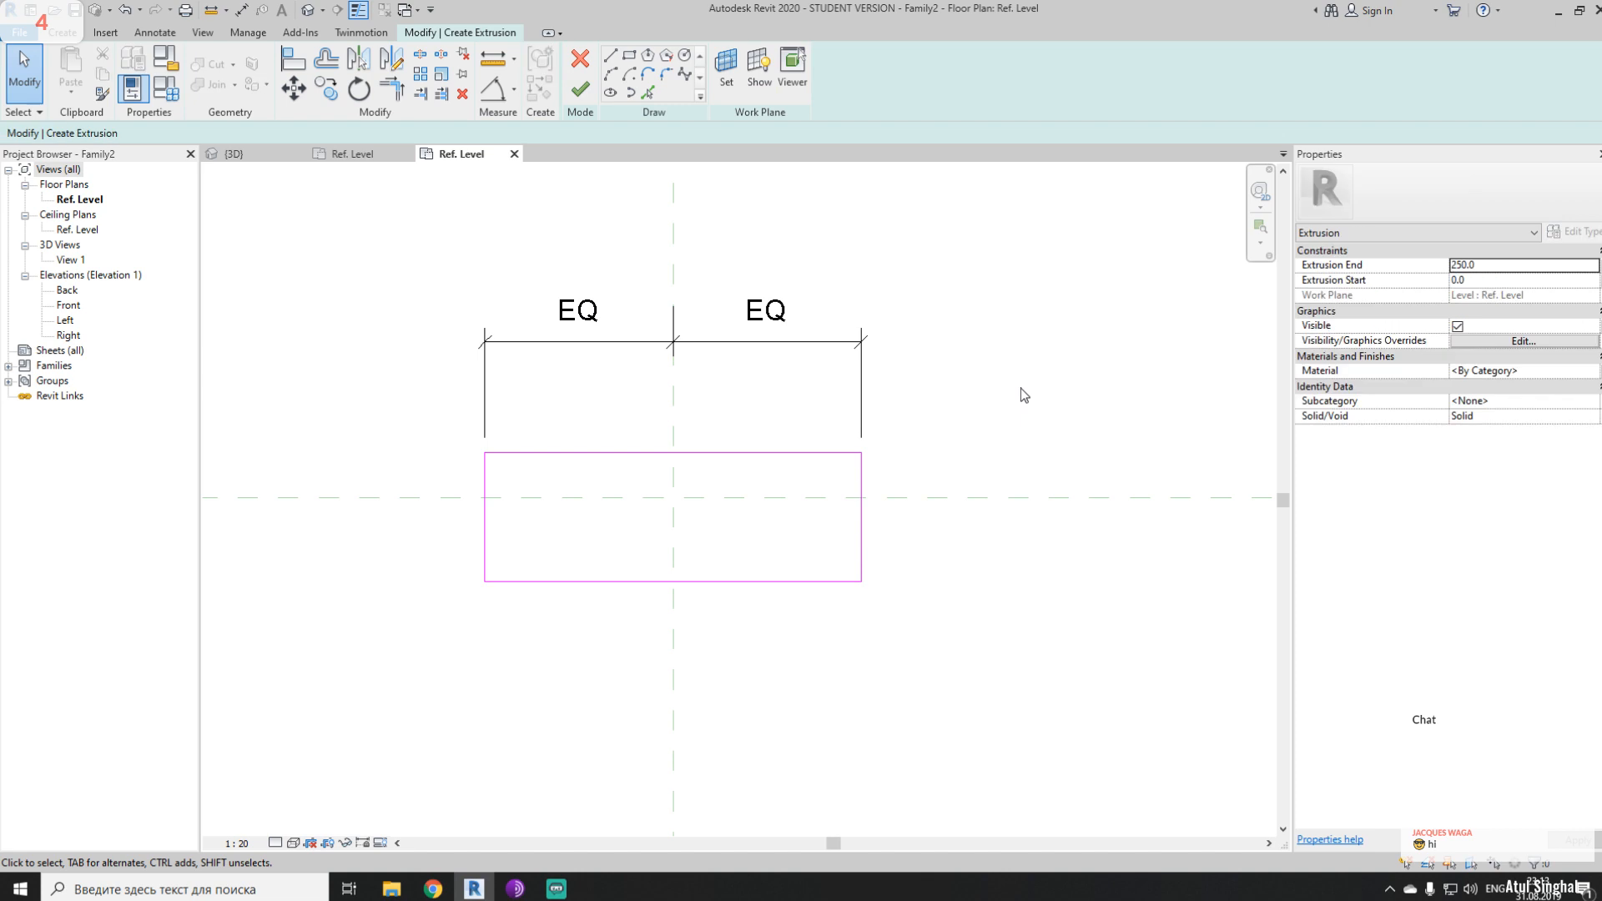
- Dimension the rectangle's upper edge, the horizontal reference plane and the lower edge in one string, and make the segments equal
key("d")
key("i")
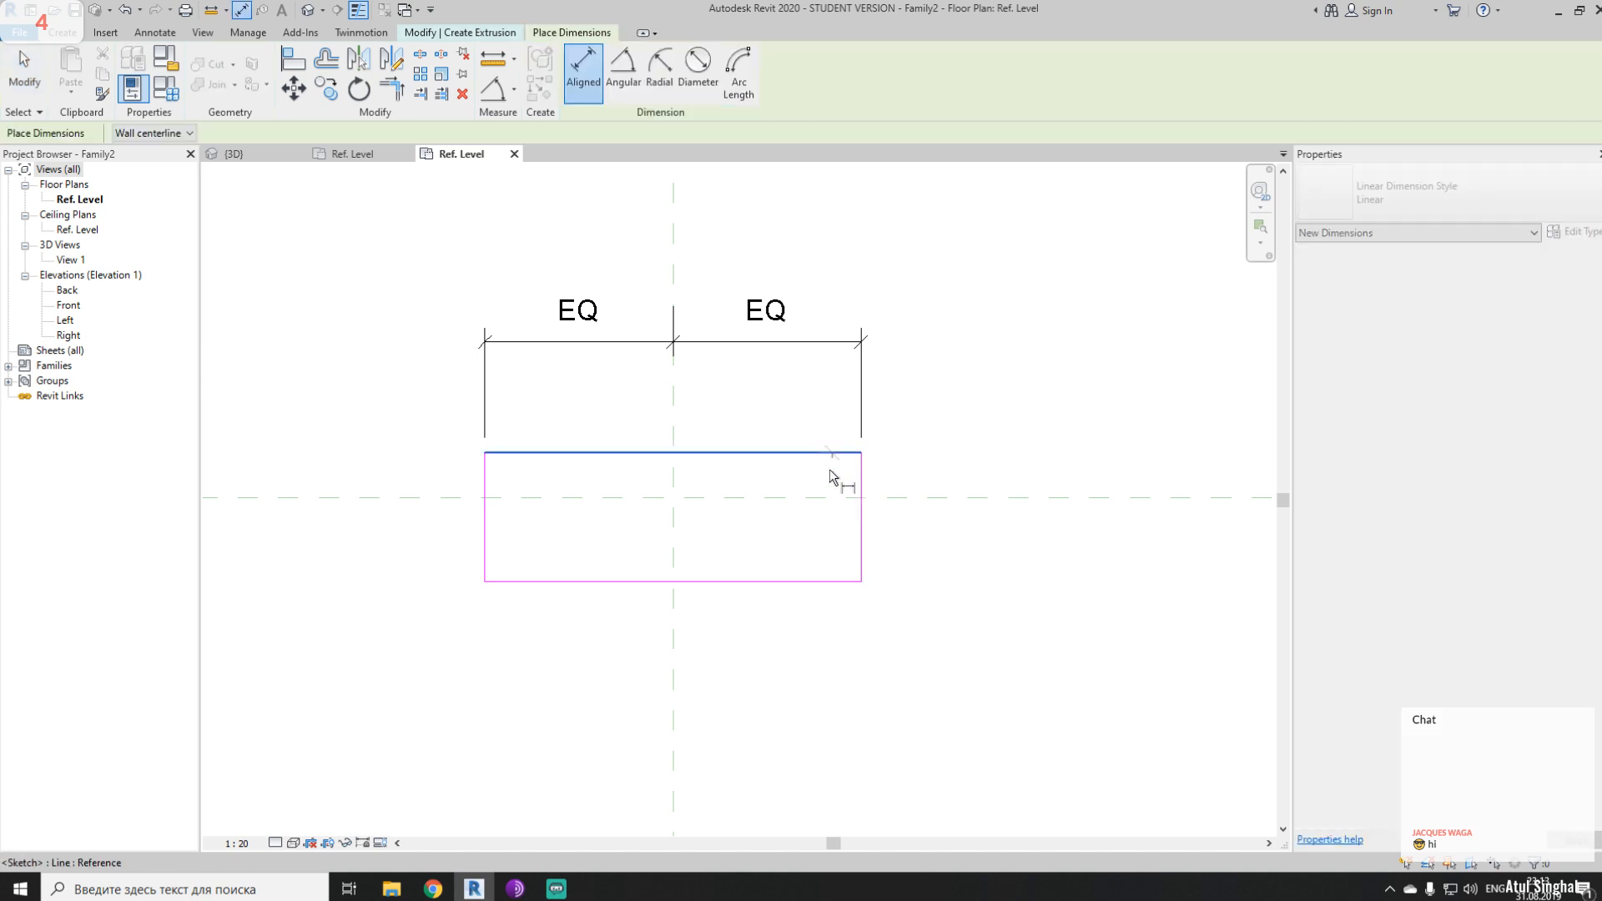
left_click(830, 474)
left_click(818, 496)
left_click(825, 582)
left_click(967, 540)
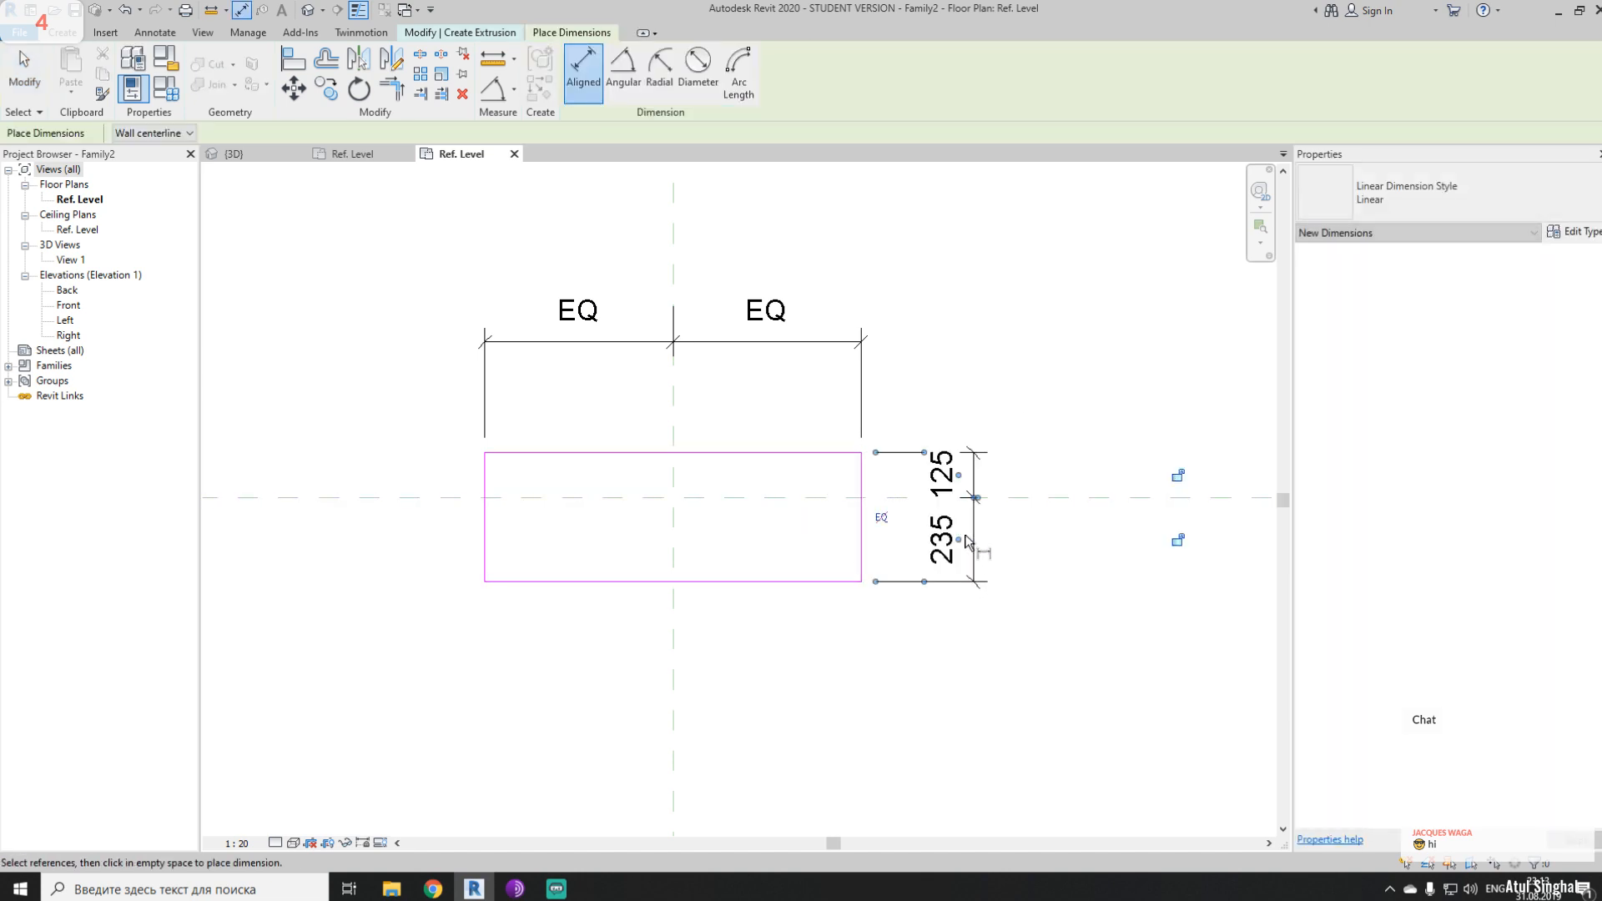
left_click(881, 517)
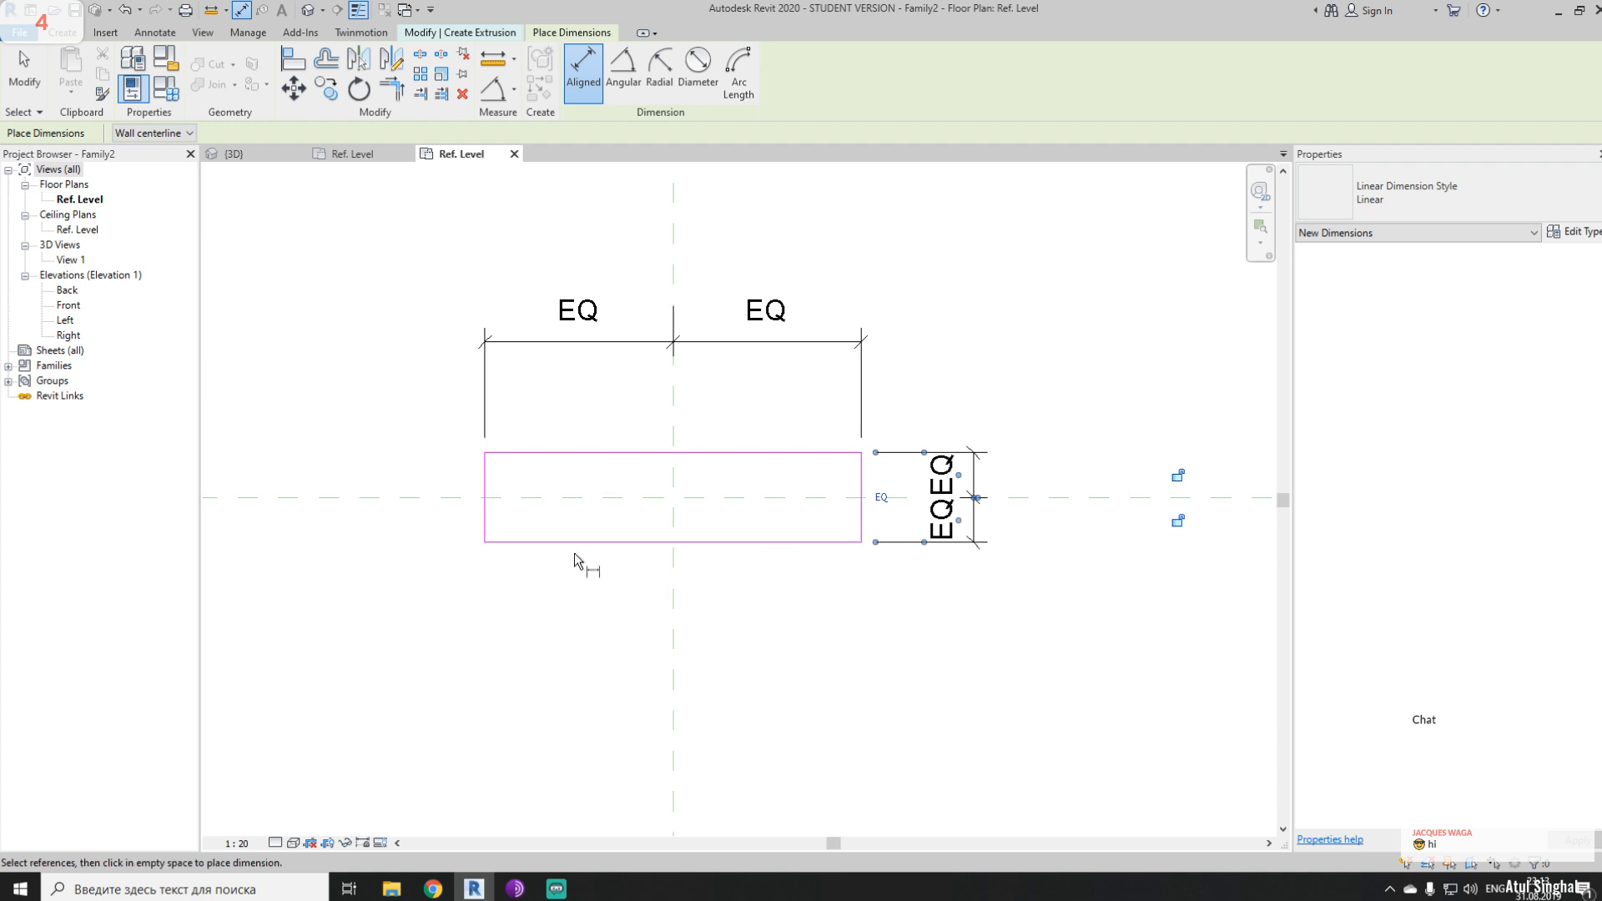
key("Escape")
key("Escape")
middle_click_drag(841, 562, 837, 650)
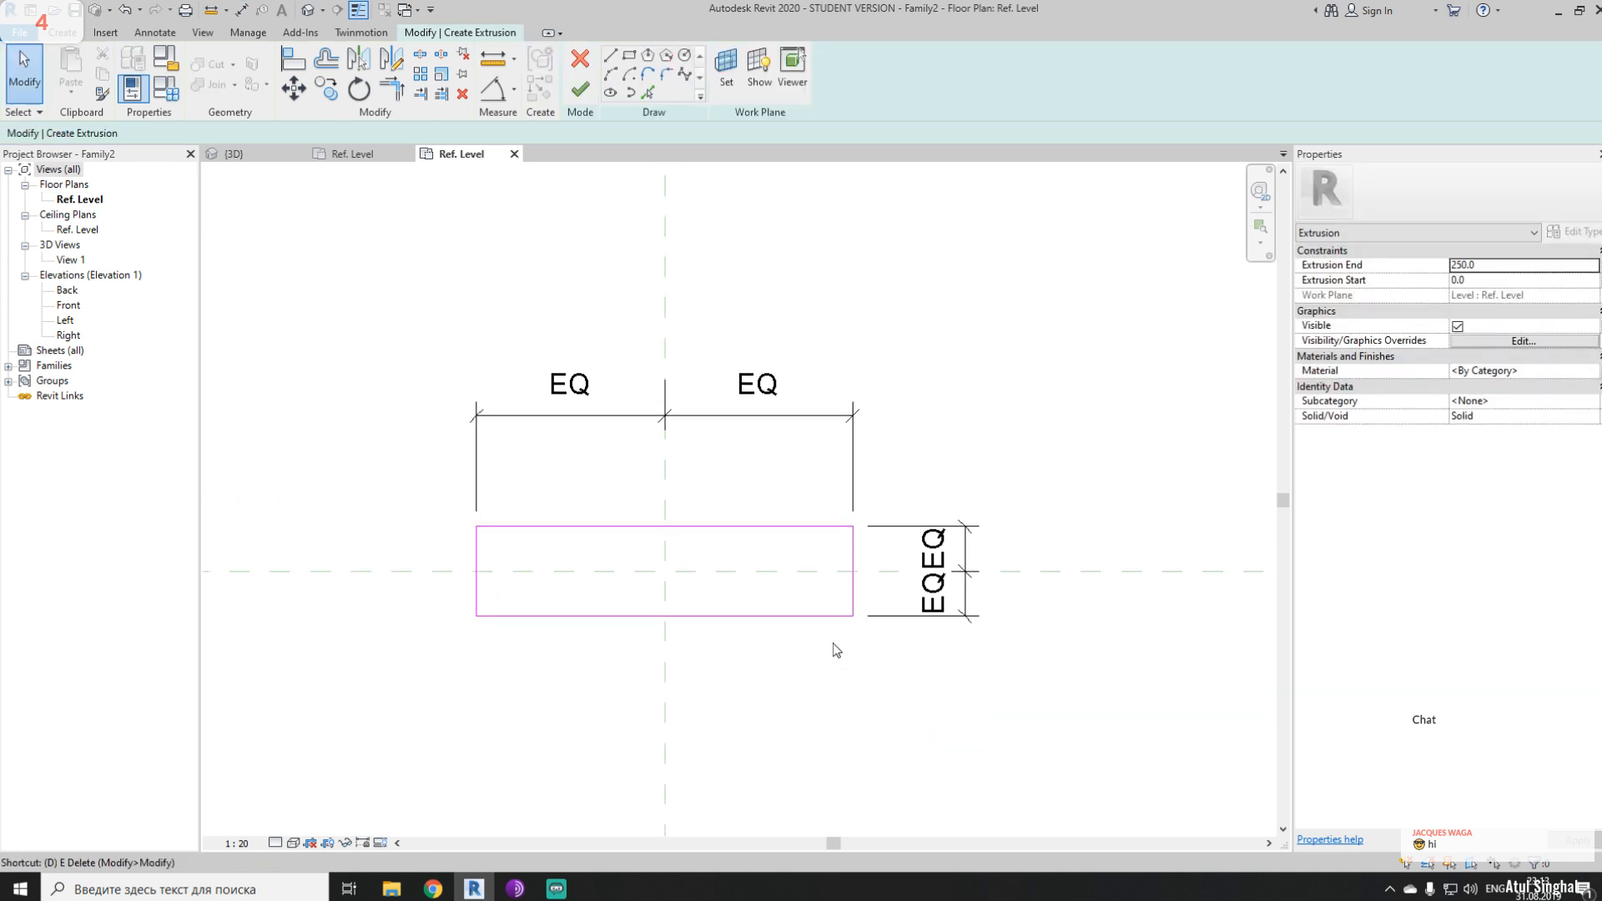
- Add overall dimensions for the rectangle's length and width, placed outside the equality dimensions
key("i")
left_click(478, 608)
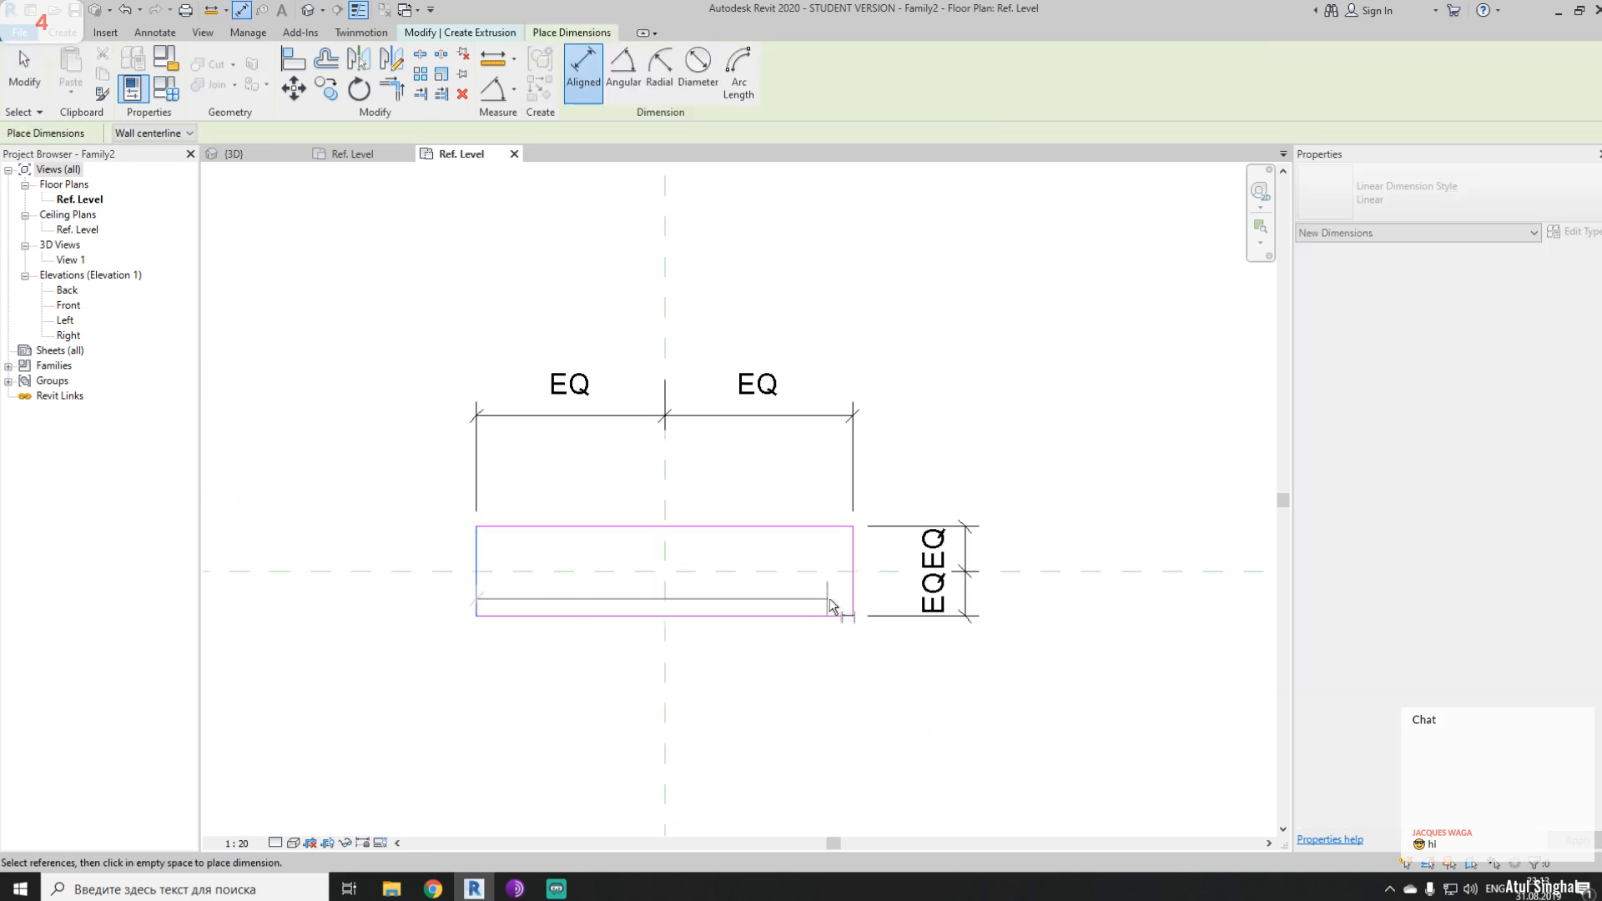
left_click(852, 607)
left_click(852, 318)
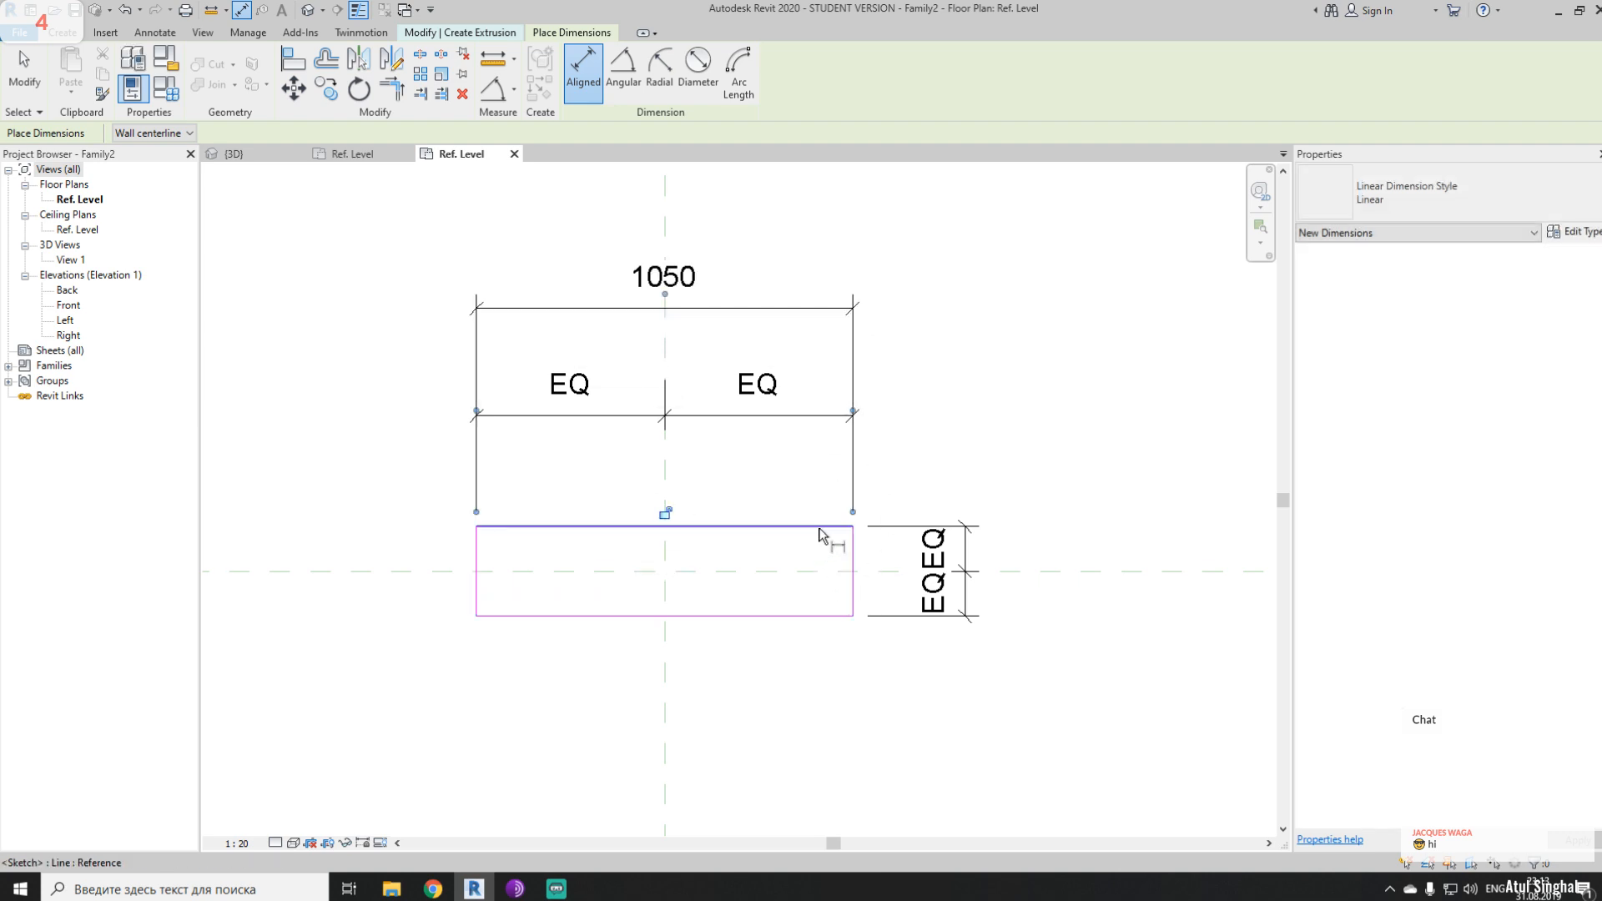
left_click(820, 531)
left_click(815, 618)
left_click(1117, 684)
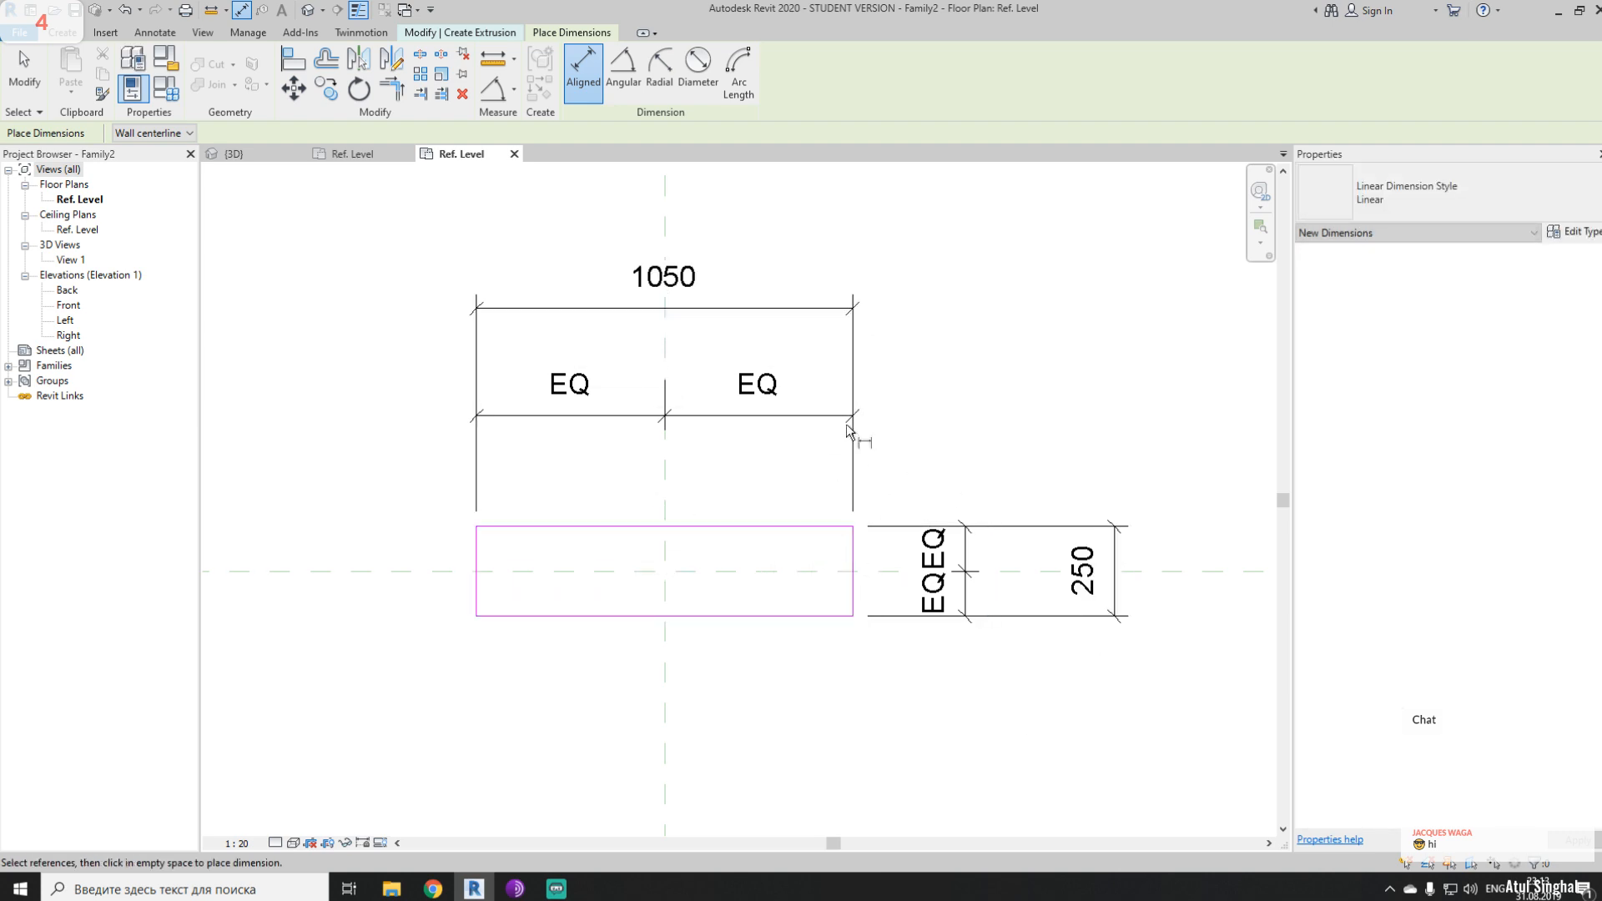
key("Escape")
key("Escape")
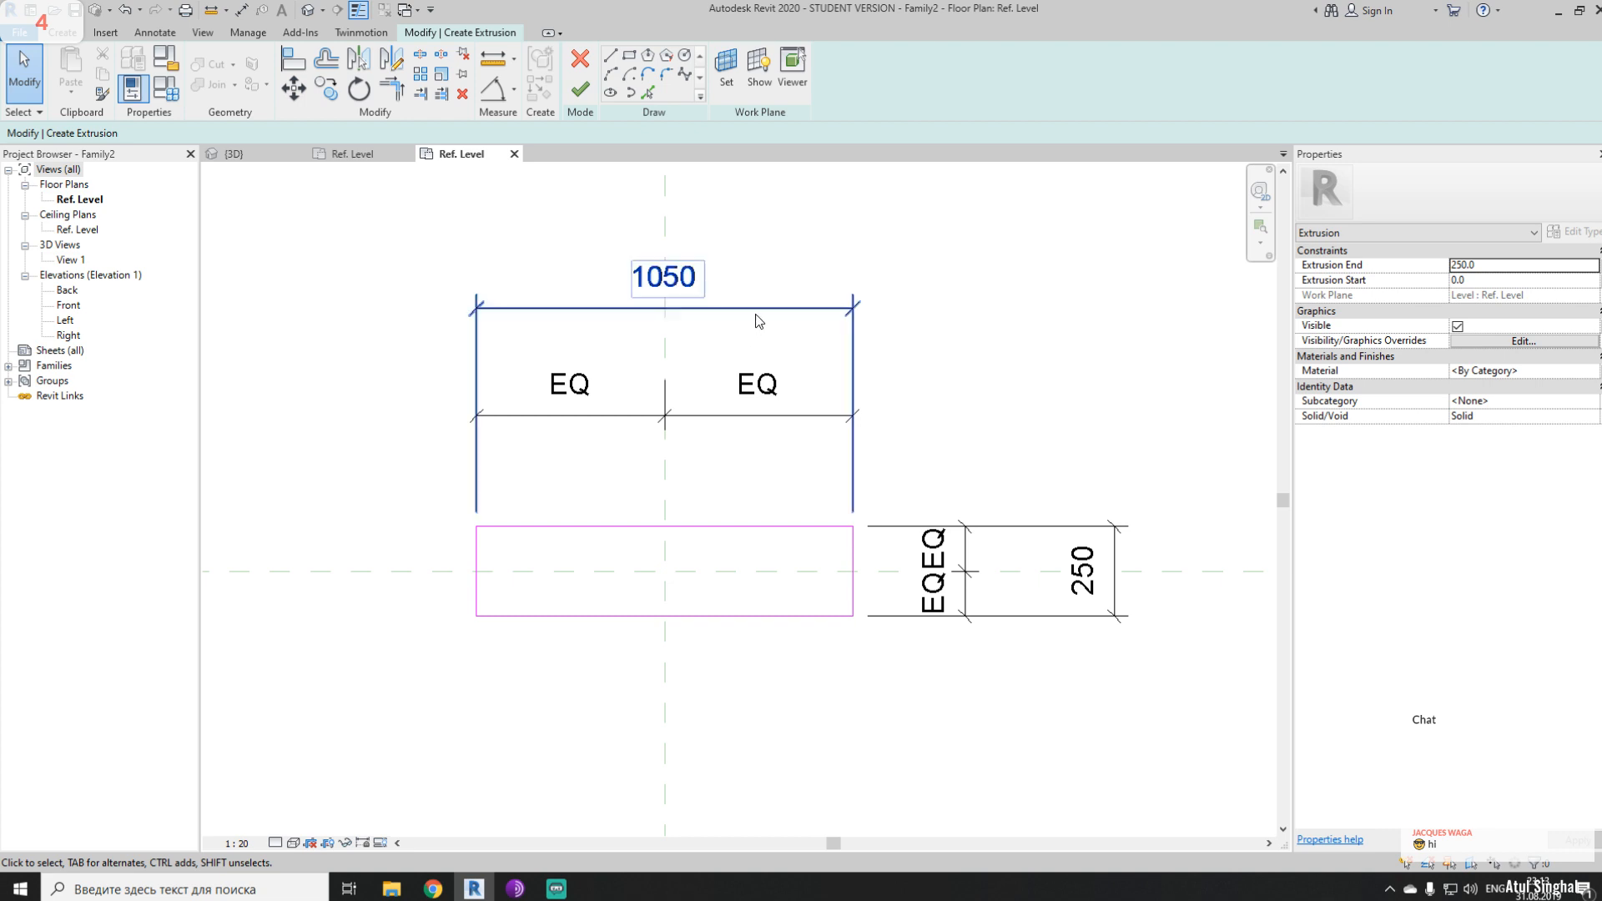
- Move the rectangle's right edge inward so that the overall length is about 488 mm
left_click(677, 282)
left_click(856, 552)
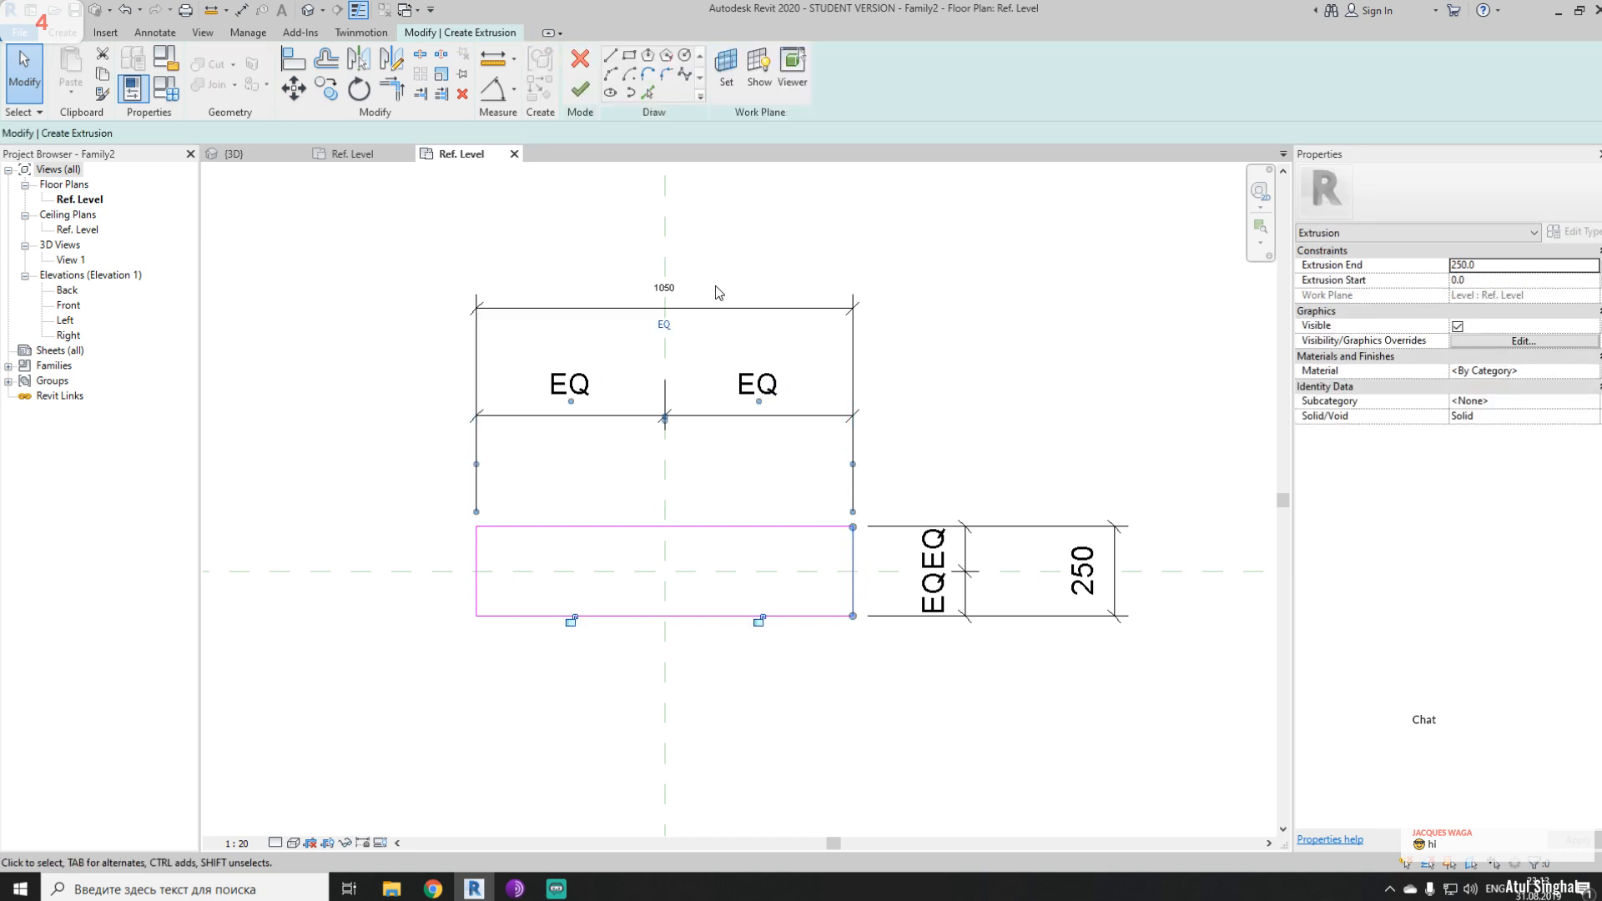
left_click(673, 302)
left_click(743, 273)
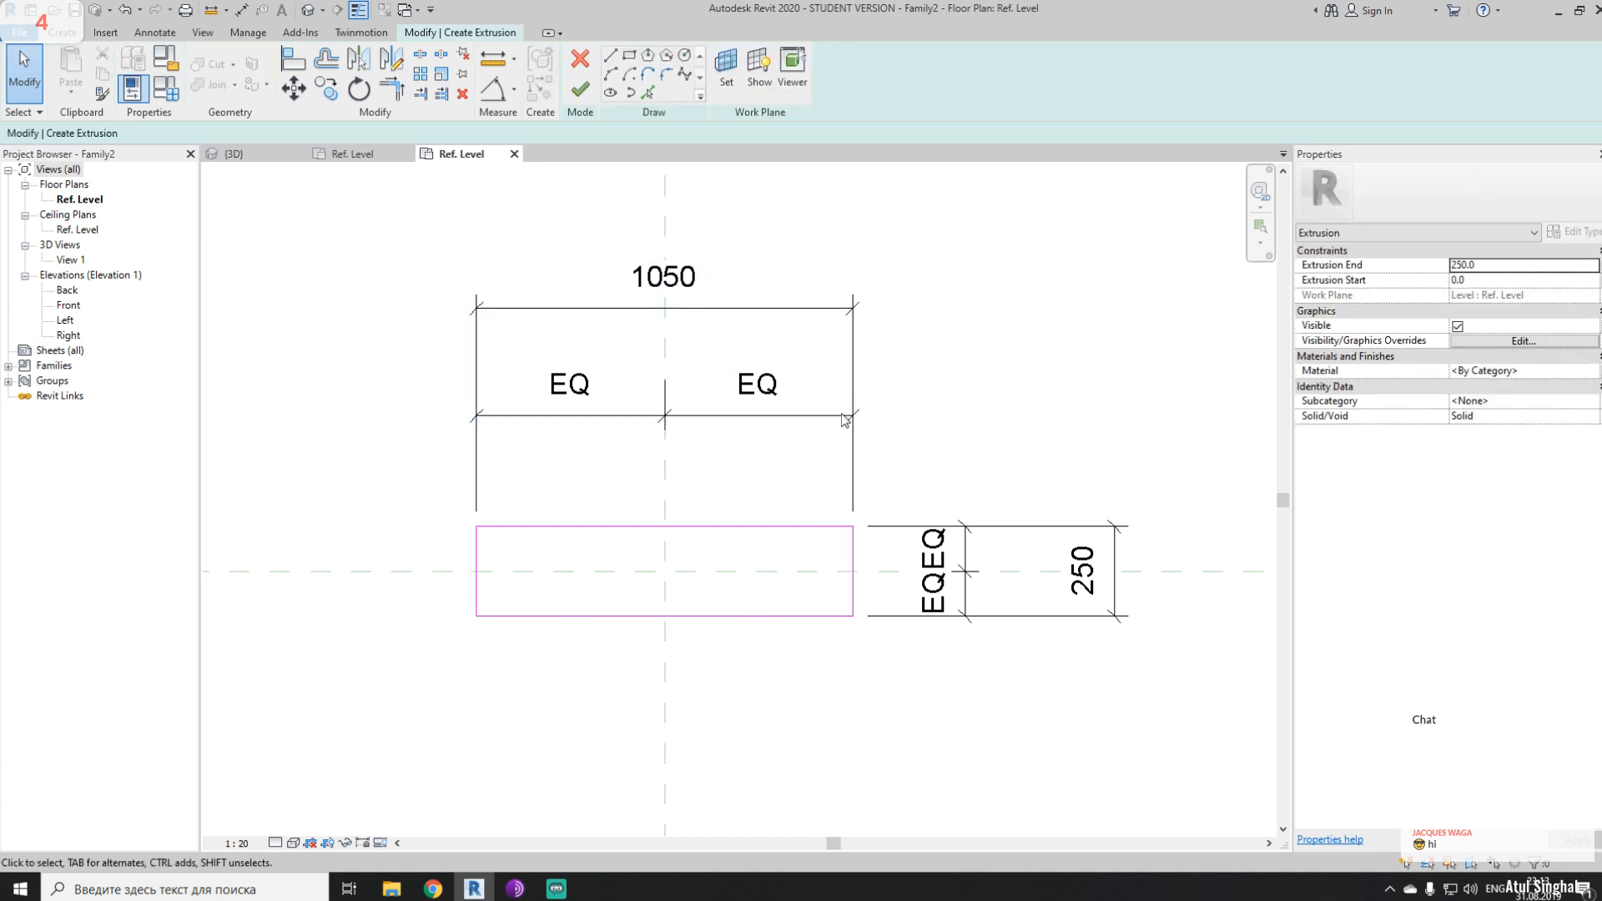
left_click(849, 553)
left_click_drag(850, 552, 753, 553)
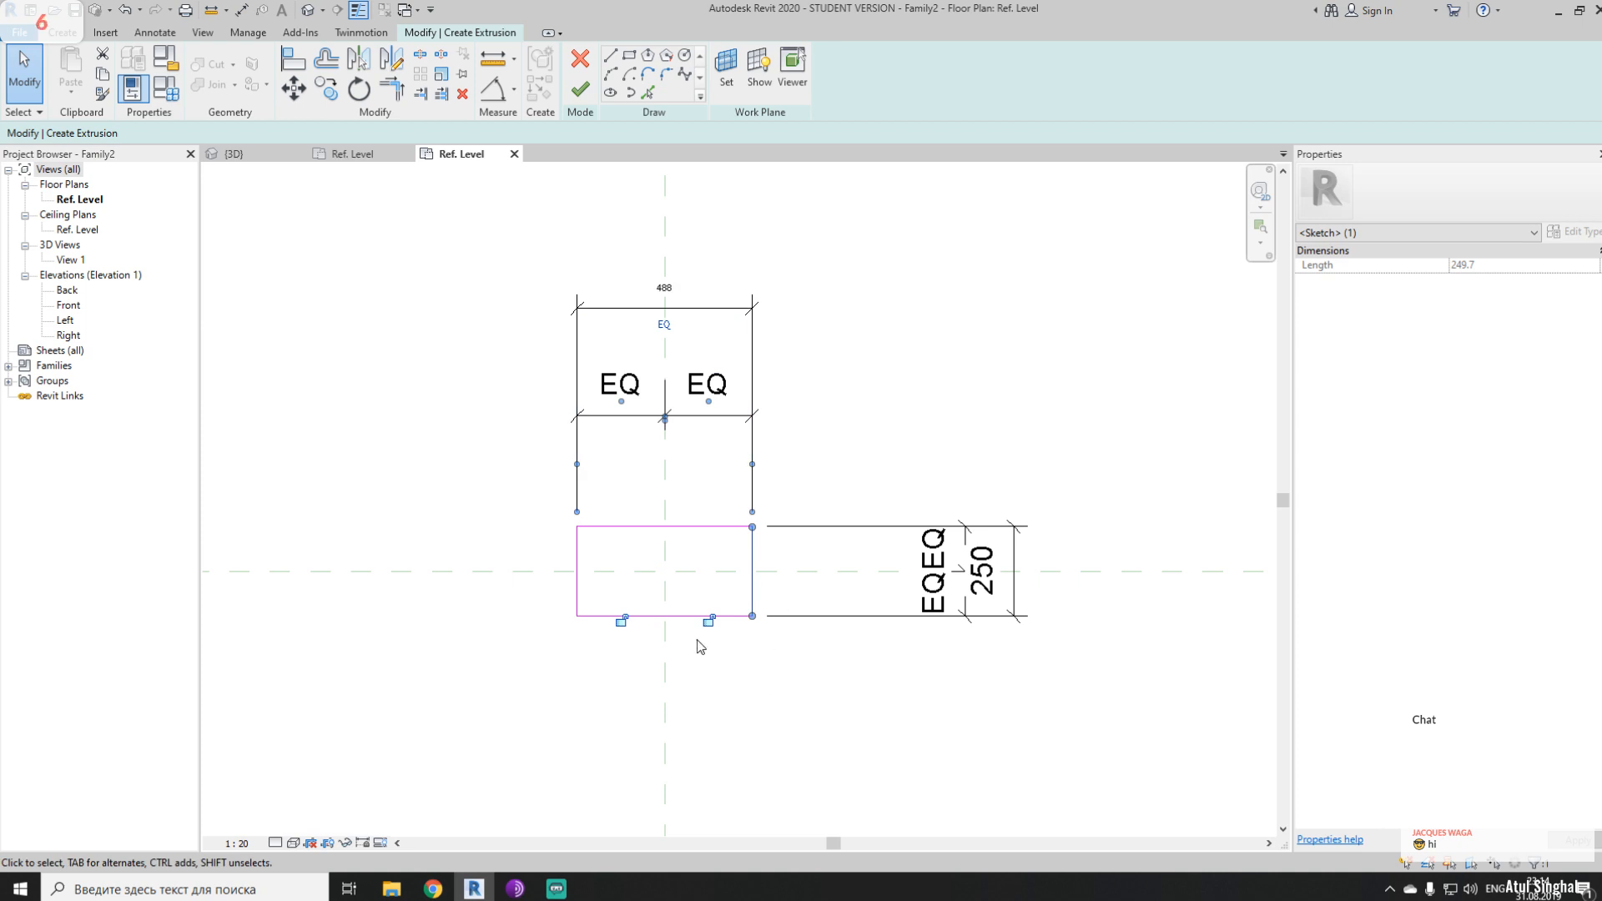
left_click(821, 413)
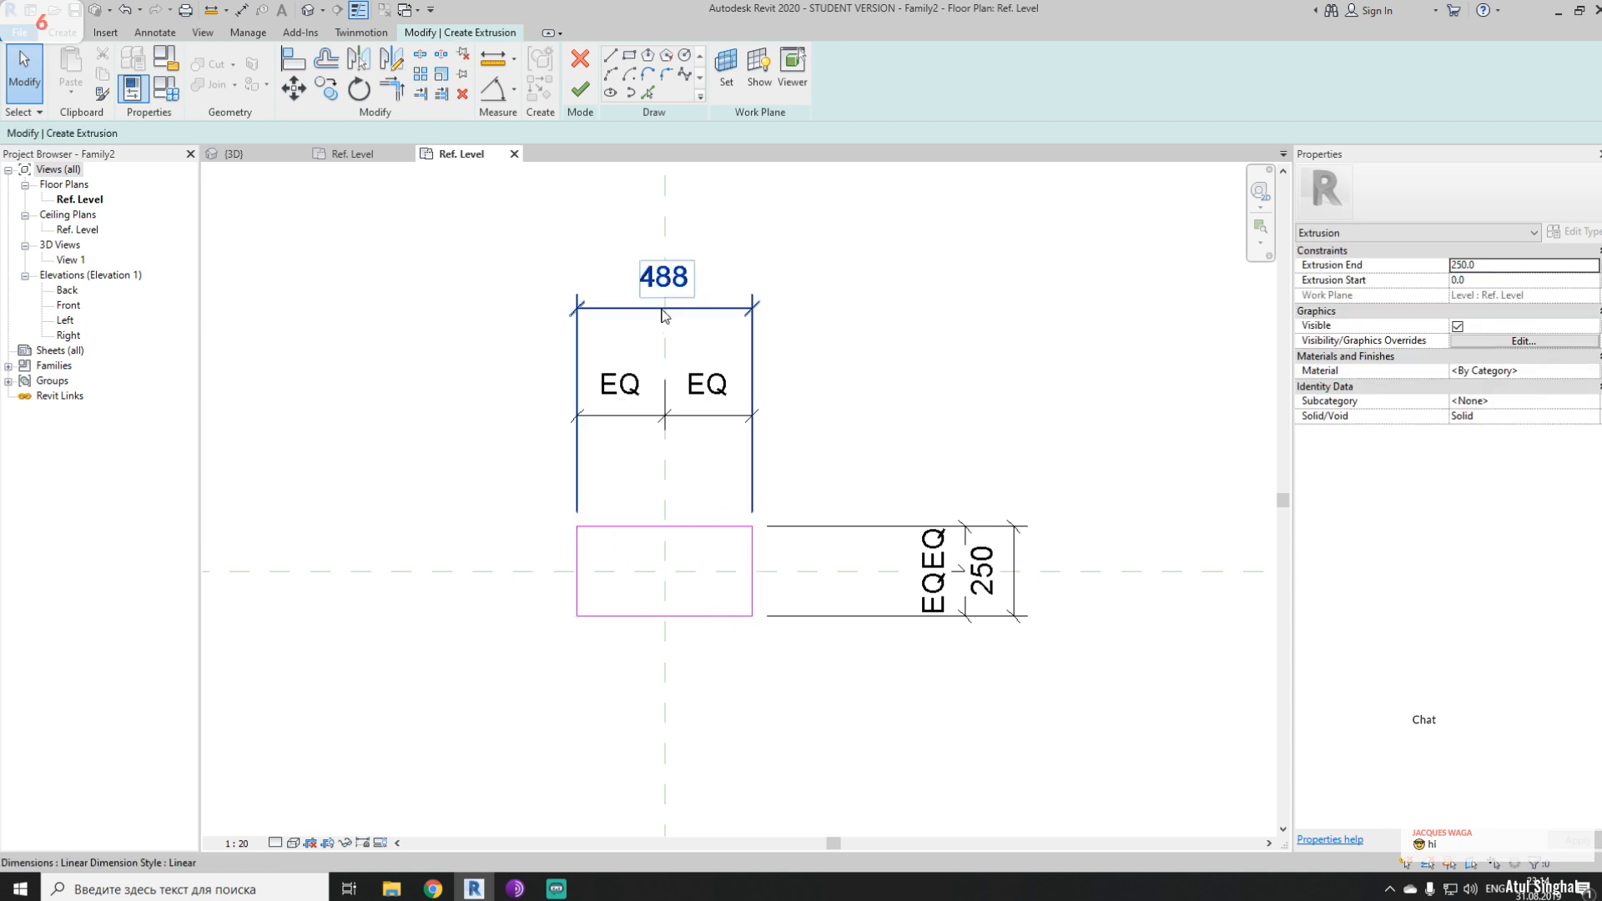
- Label the rectangle's overall 488 mm horizontal dimension with a new instance family parameter named D
left_click(664, 278)
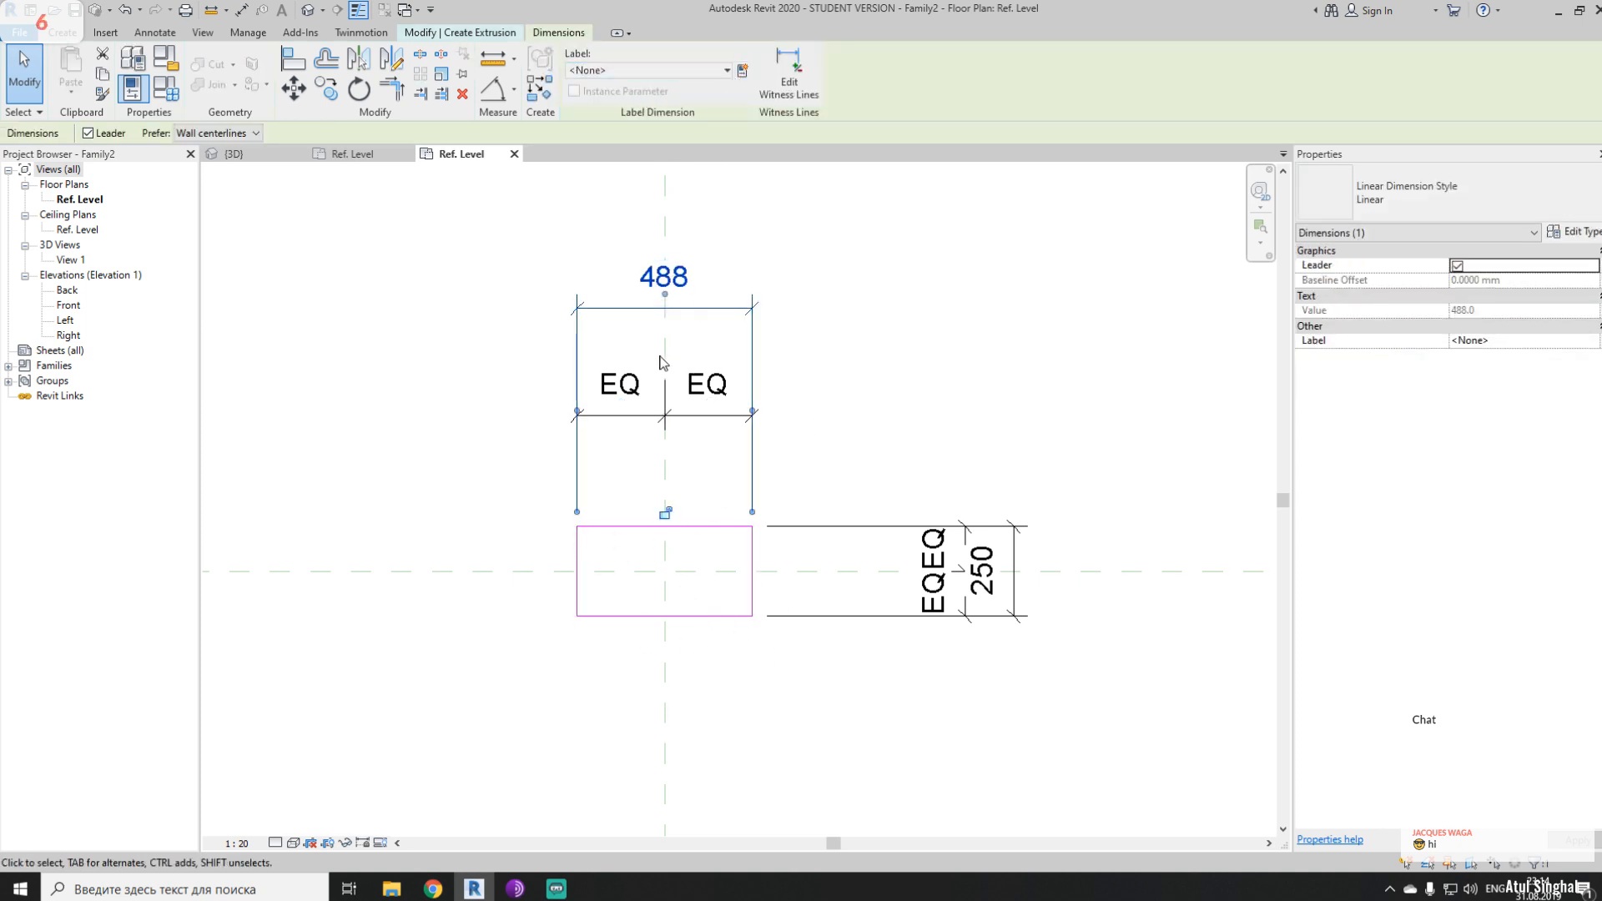
left_click(742, 70)
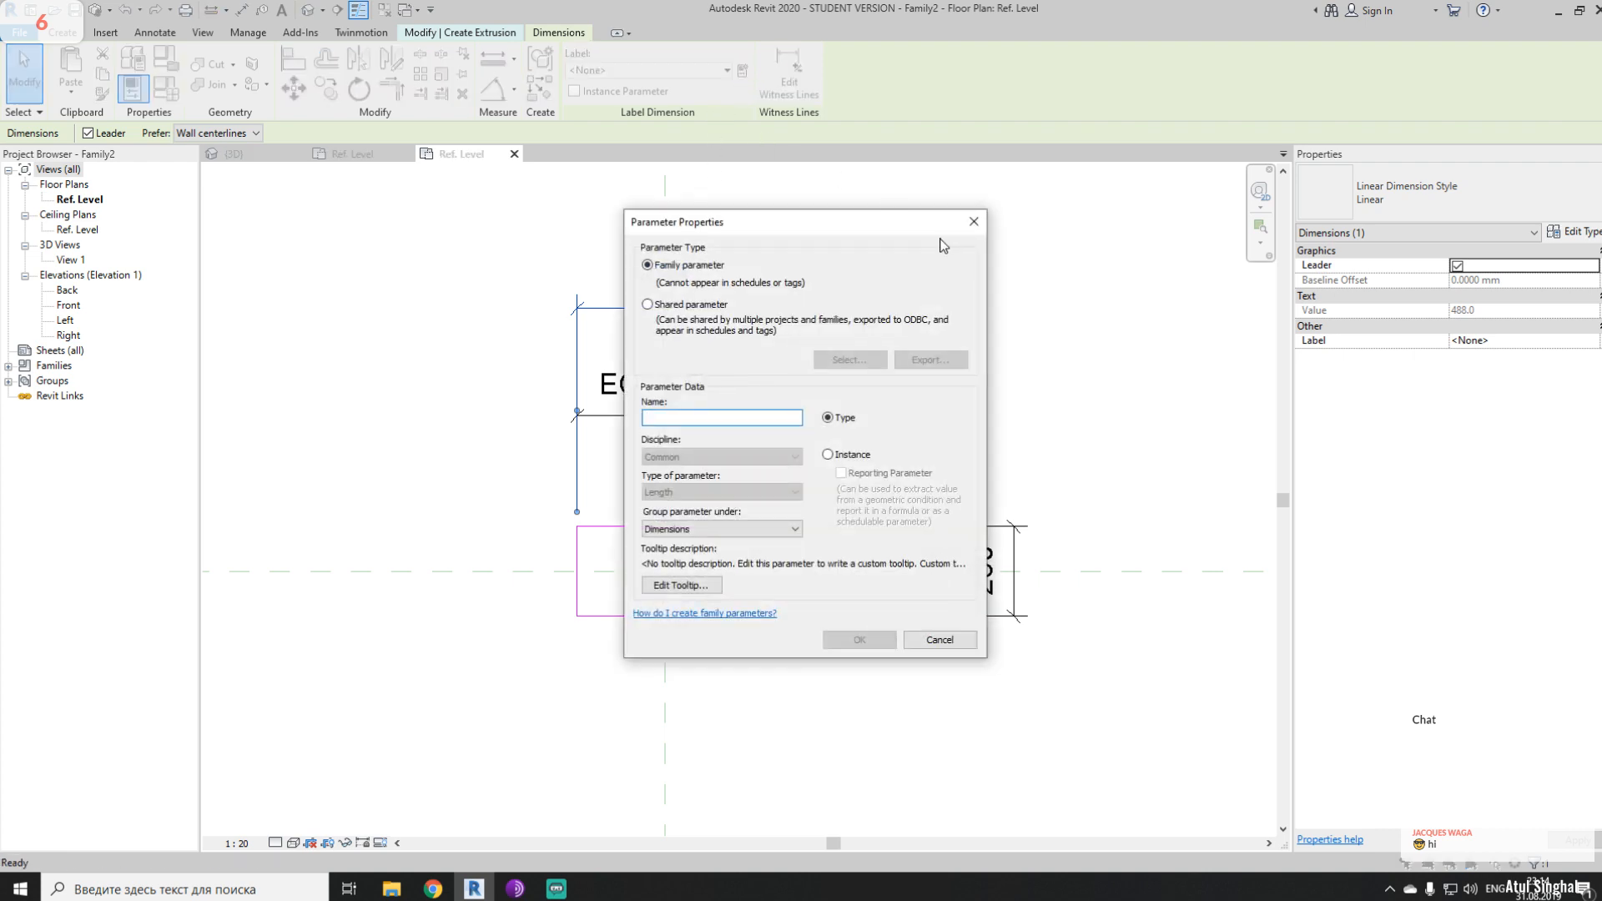
type("L")
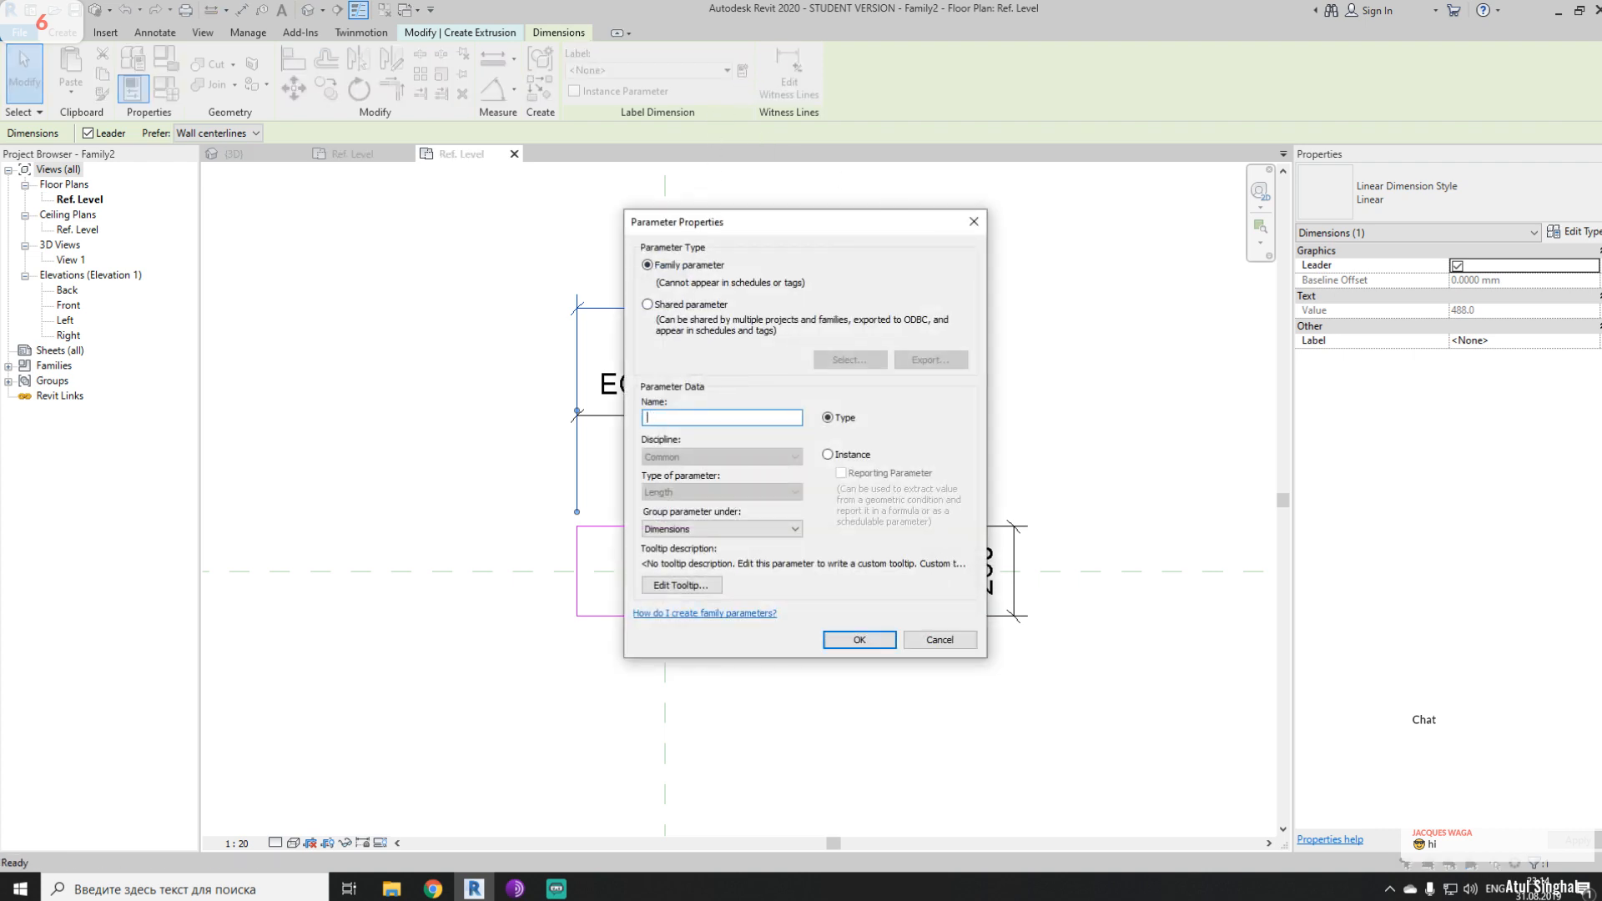
type("D")
left_click(831, 455)
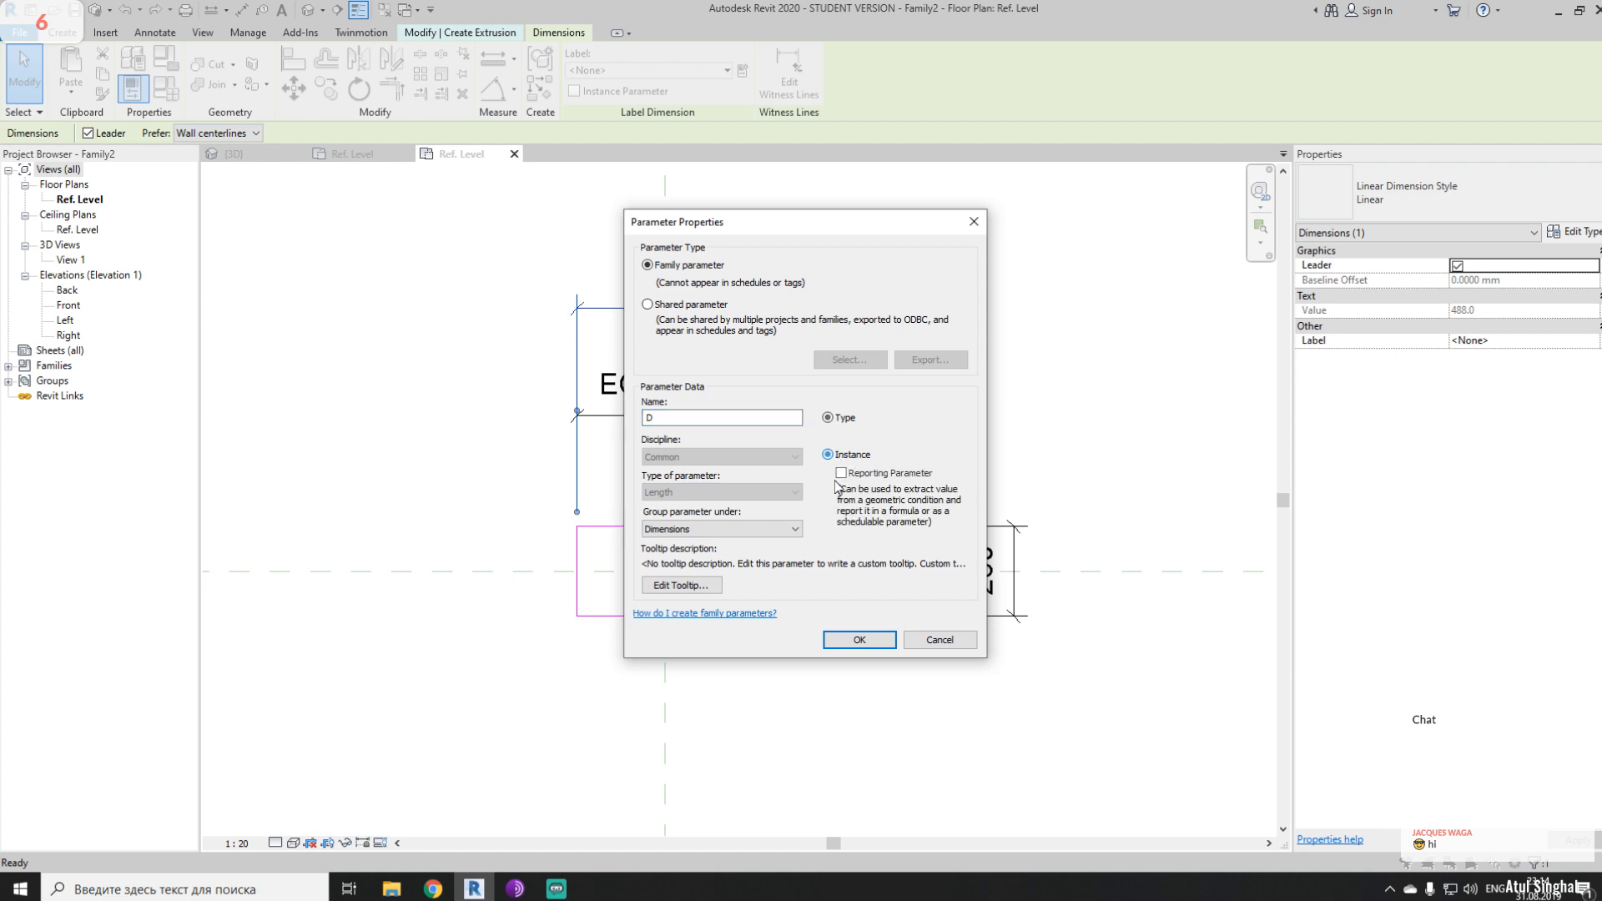
left_click(859, 640)
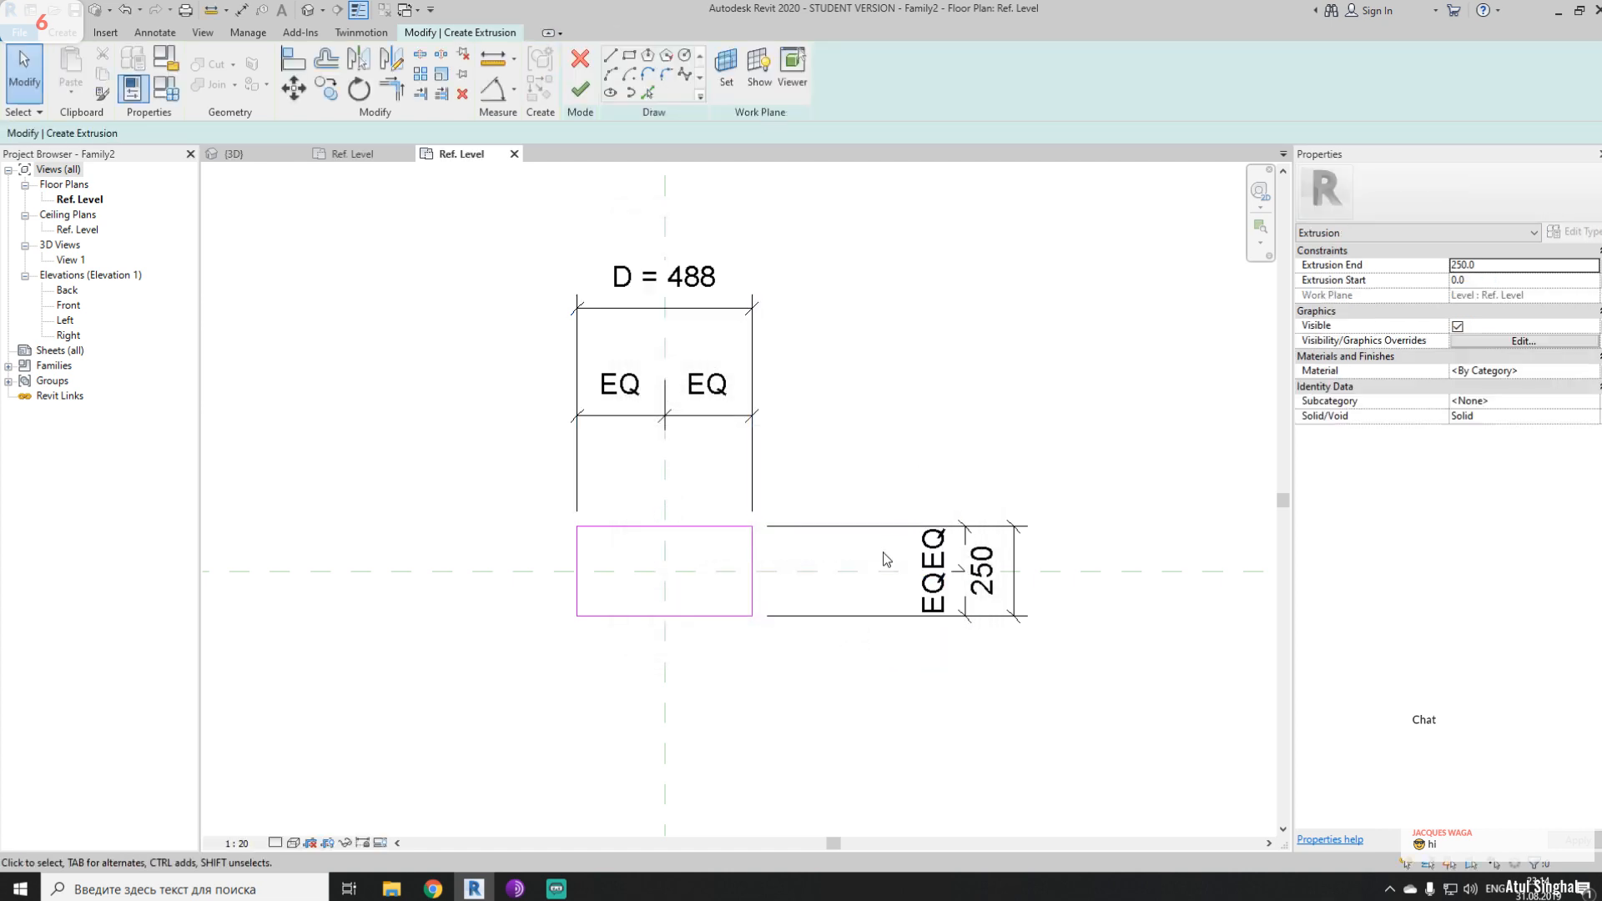
- Label the rectangle's overall vertical dimension with a new instance family parameter named L
left_click(1015, 551)
left_click(742, 70)
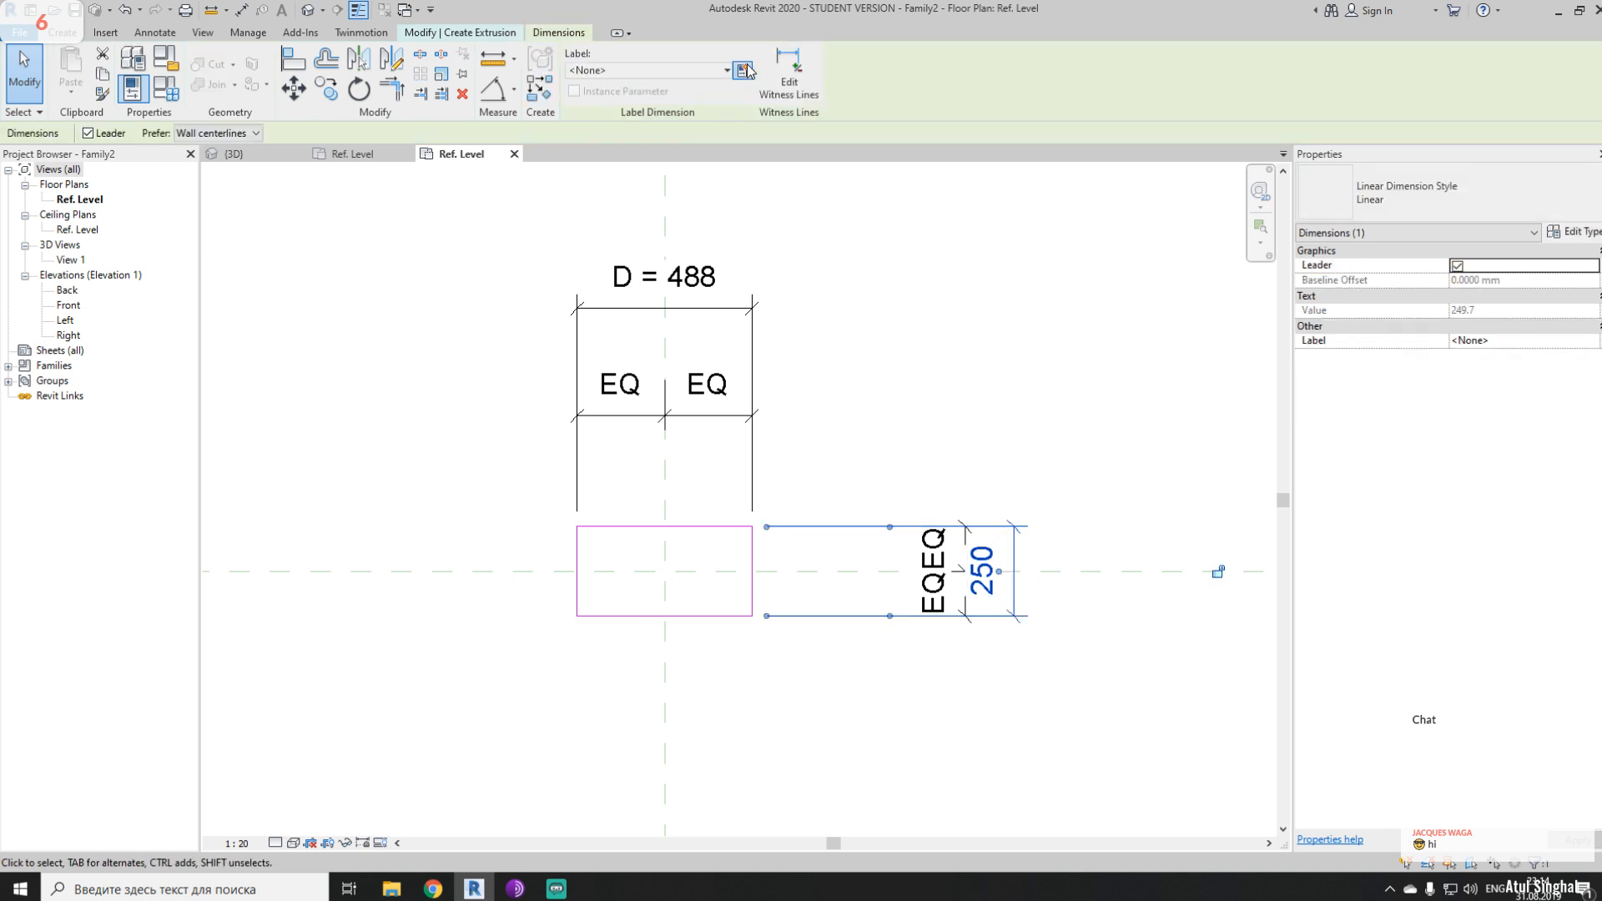
type("L")
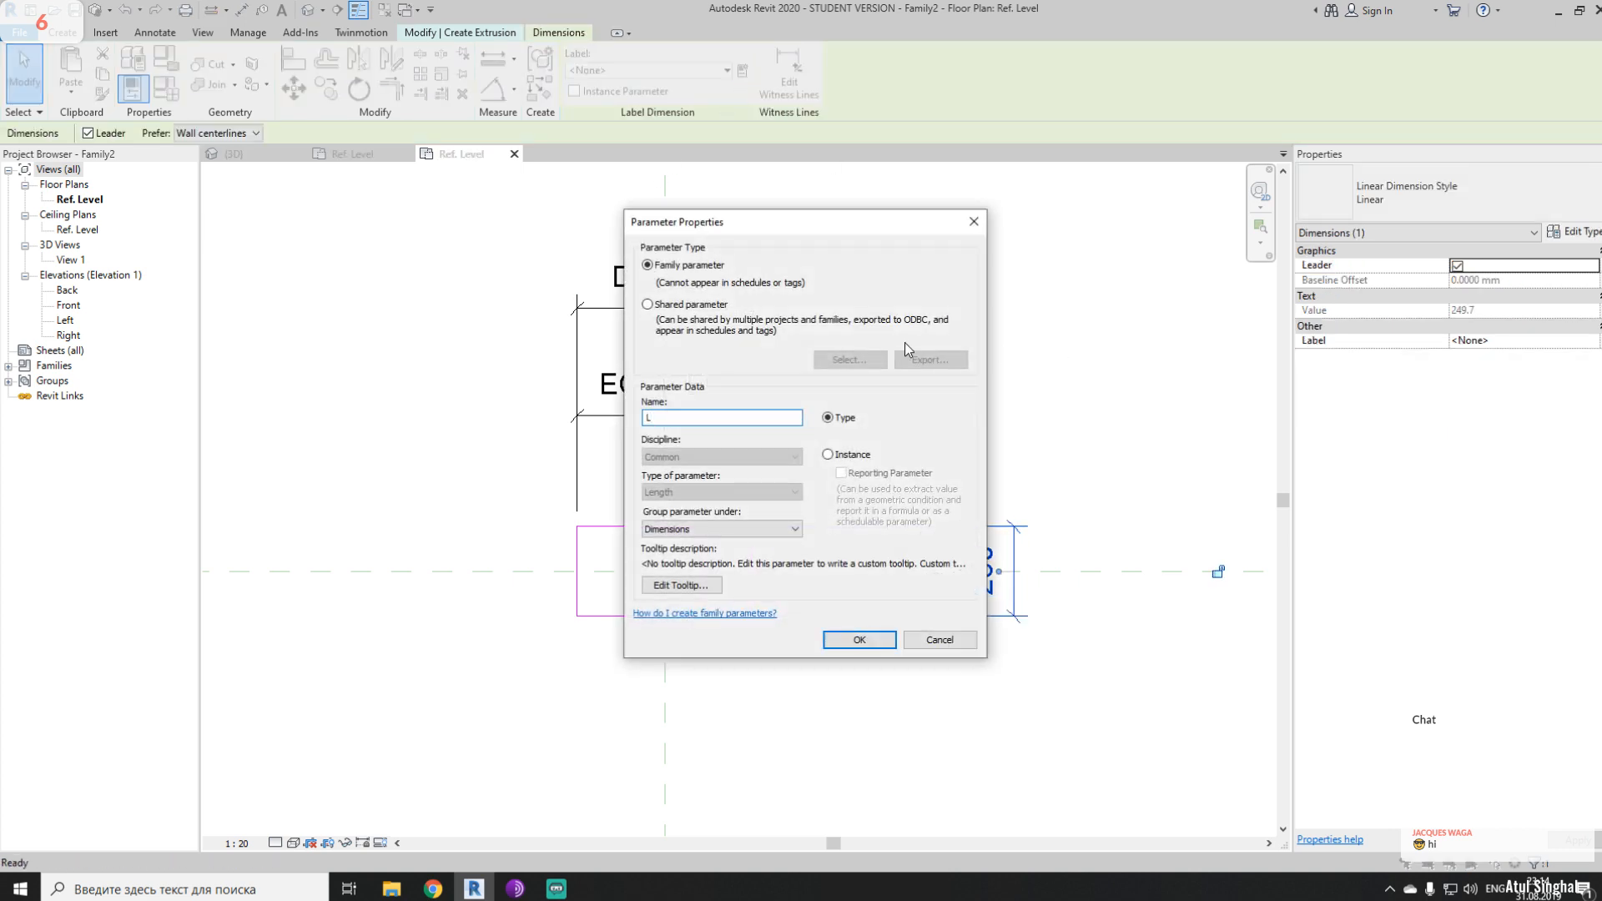
left_click(854, 457)
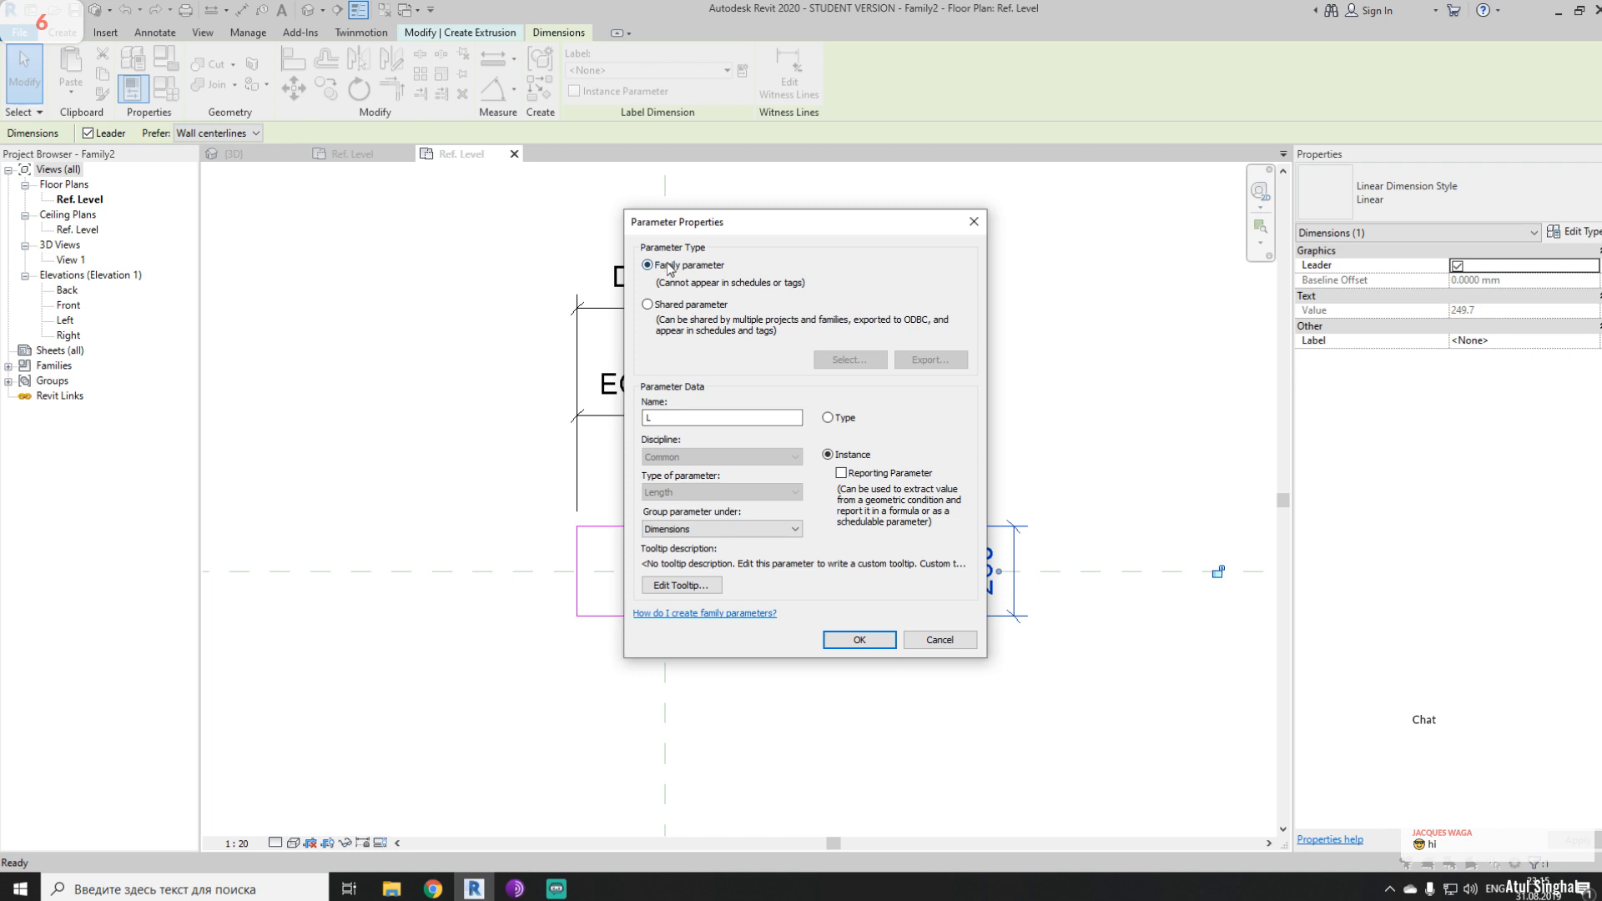
double_click(658, 418)
left_click(881, 640)
left_click(864, 717)
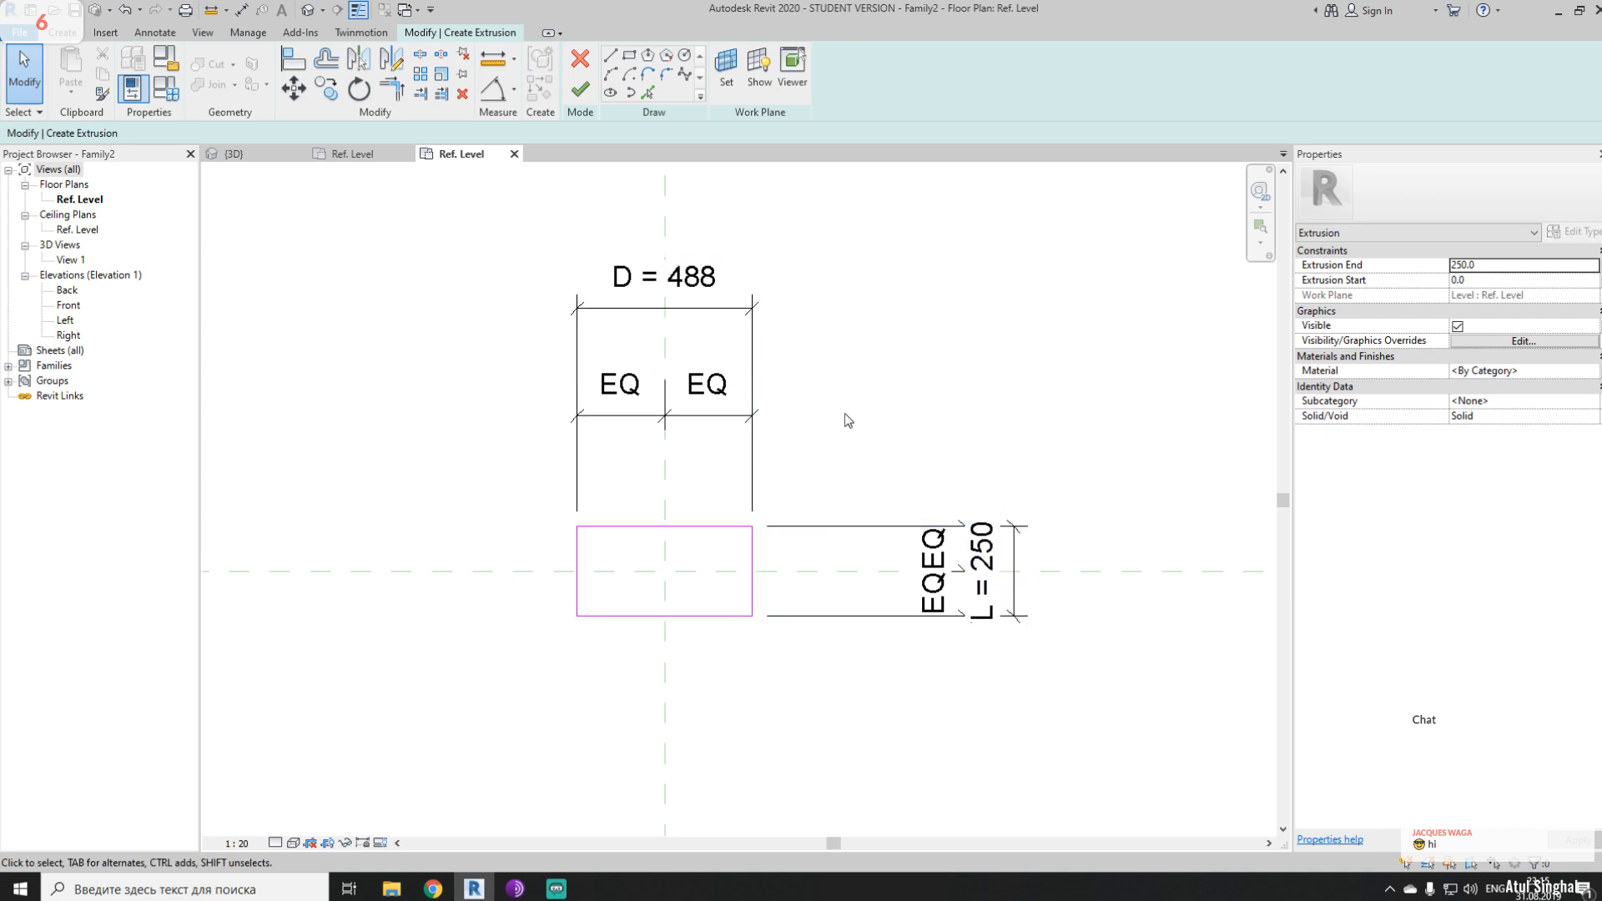
- Associate the extrusion's Extrusion End with a new instance family parameter named H
middle_click_drag(887, 433, 854, 389)
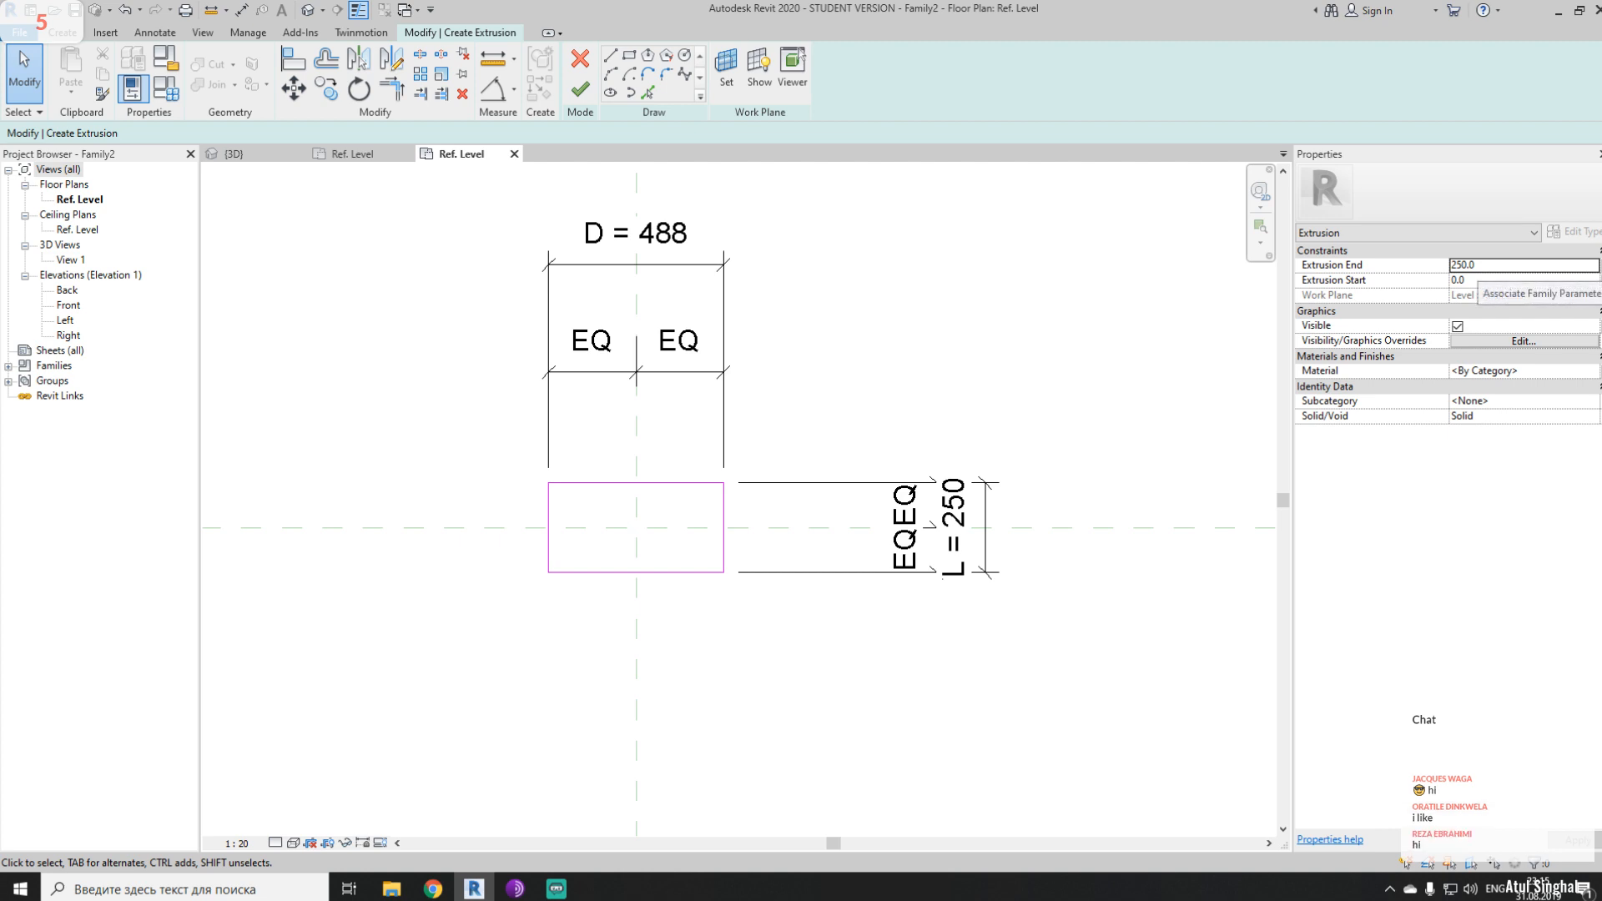
left_click(1597, 266)
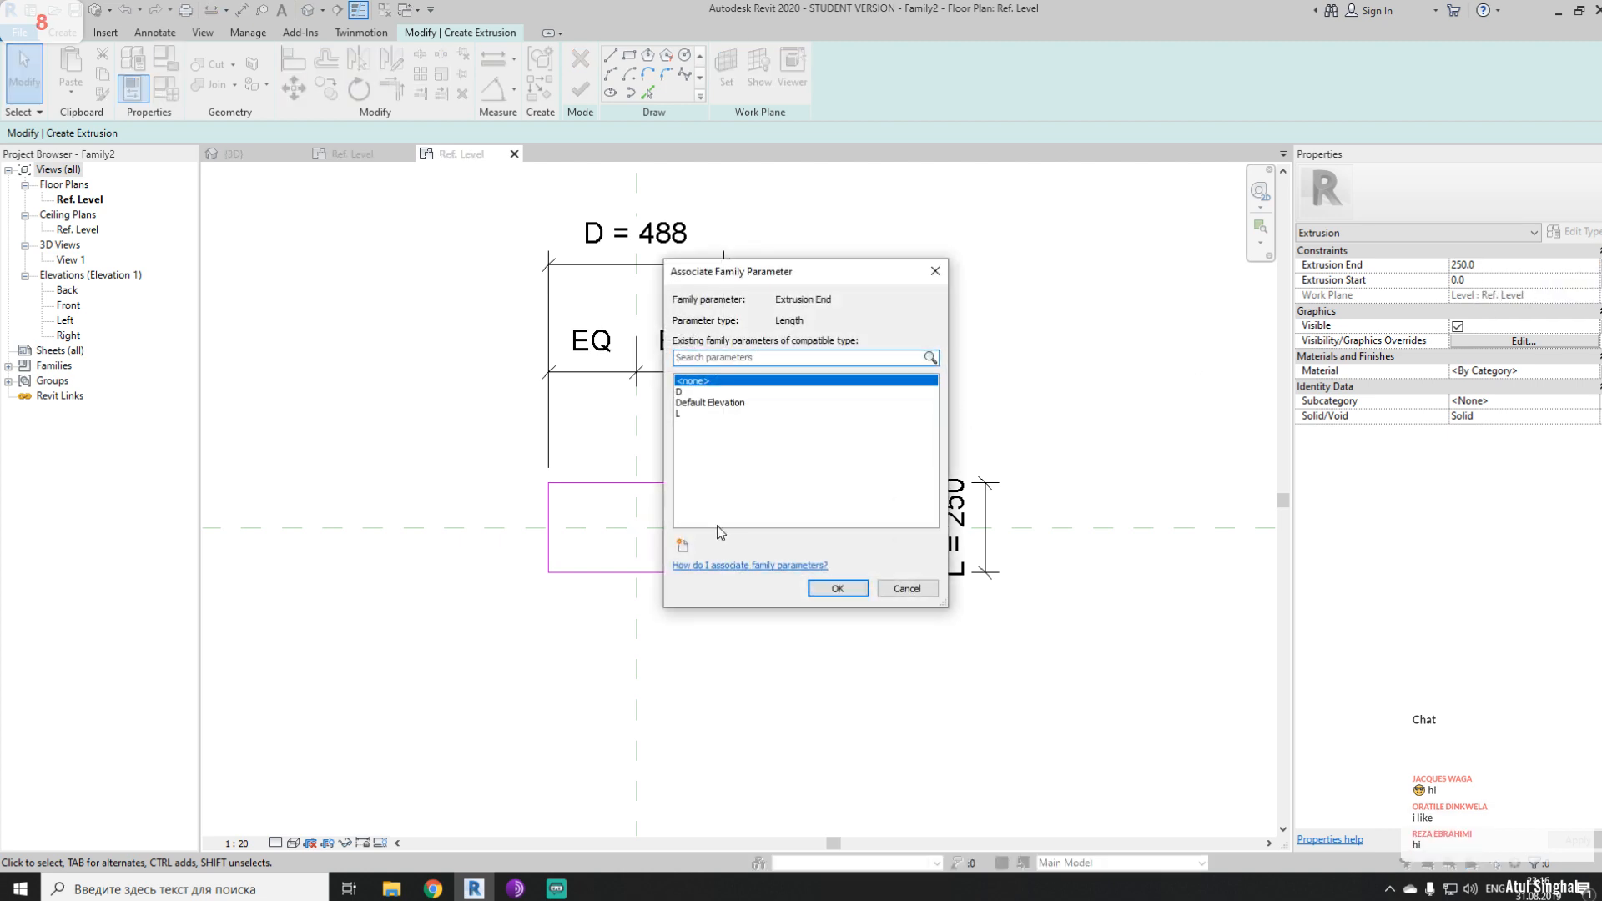
left_click(681, 546)
type("H")
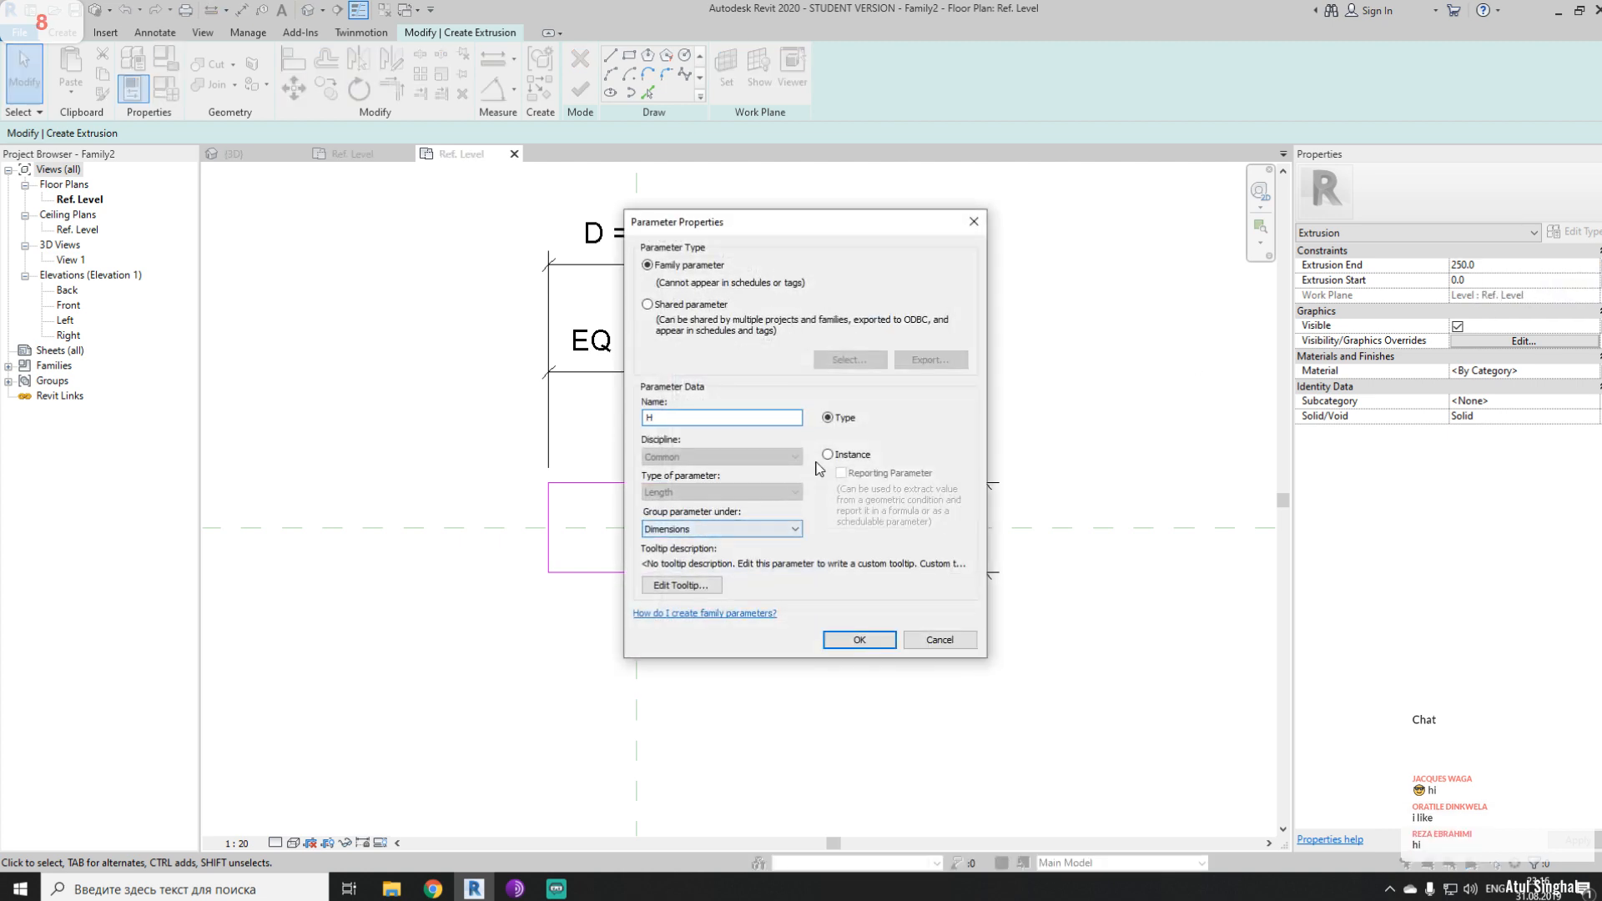
left_click(842, 462)
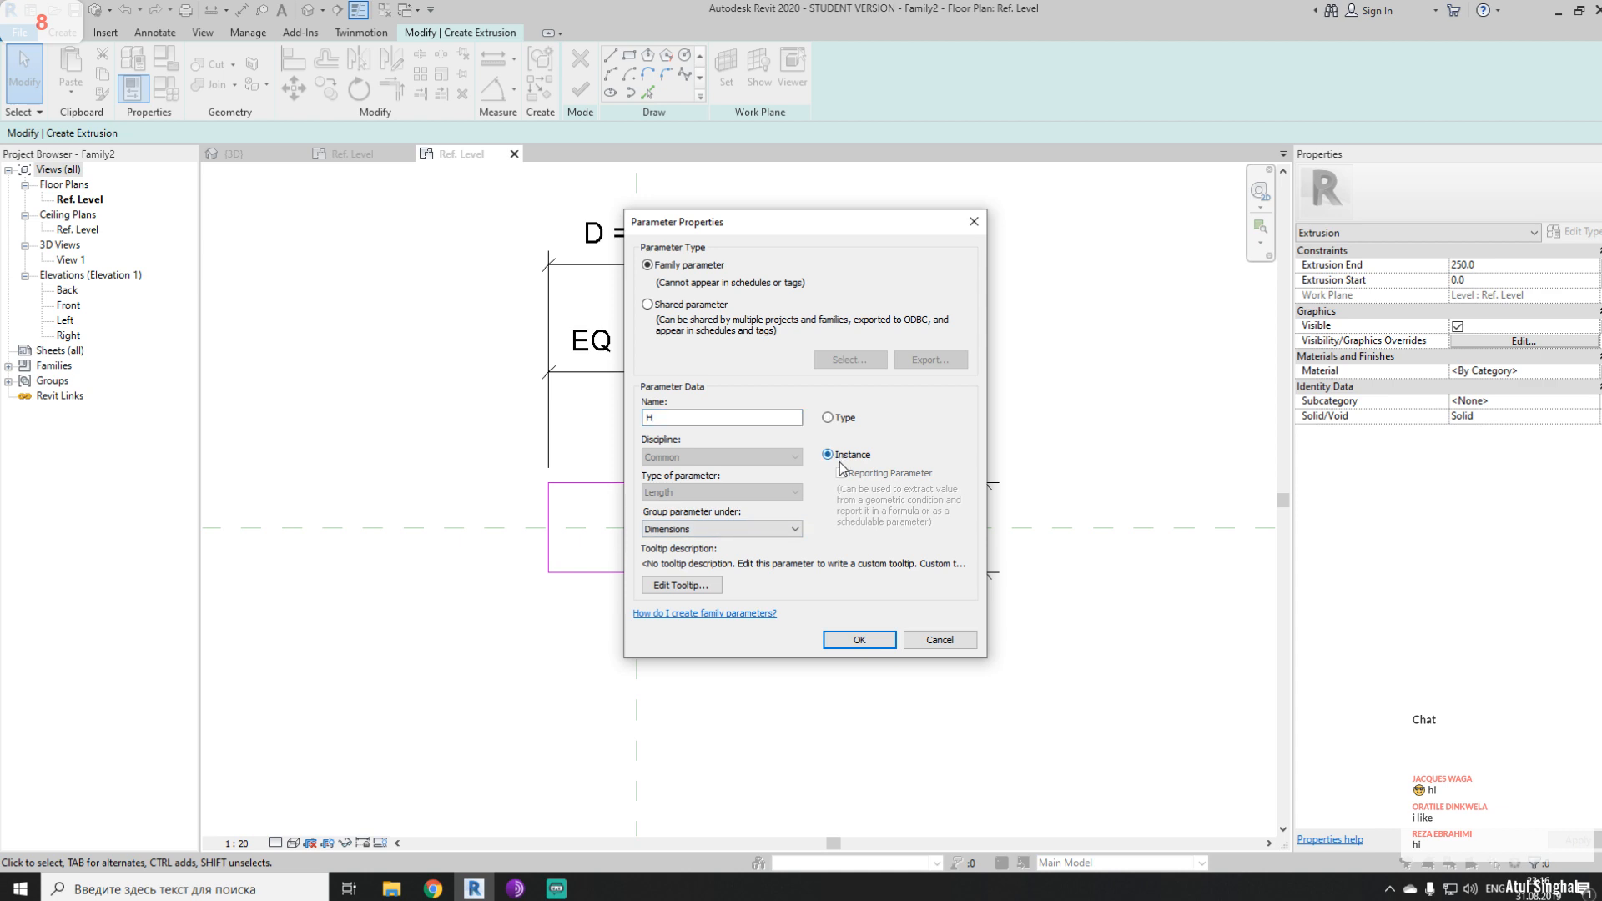
left_click(859, 640)
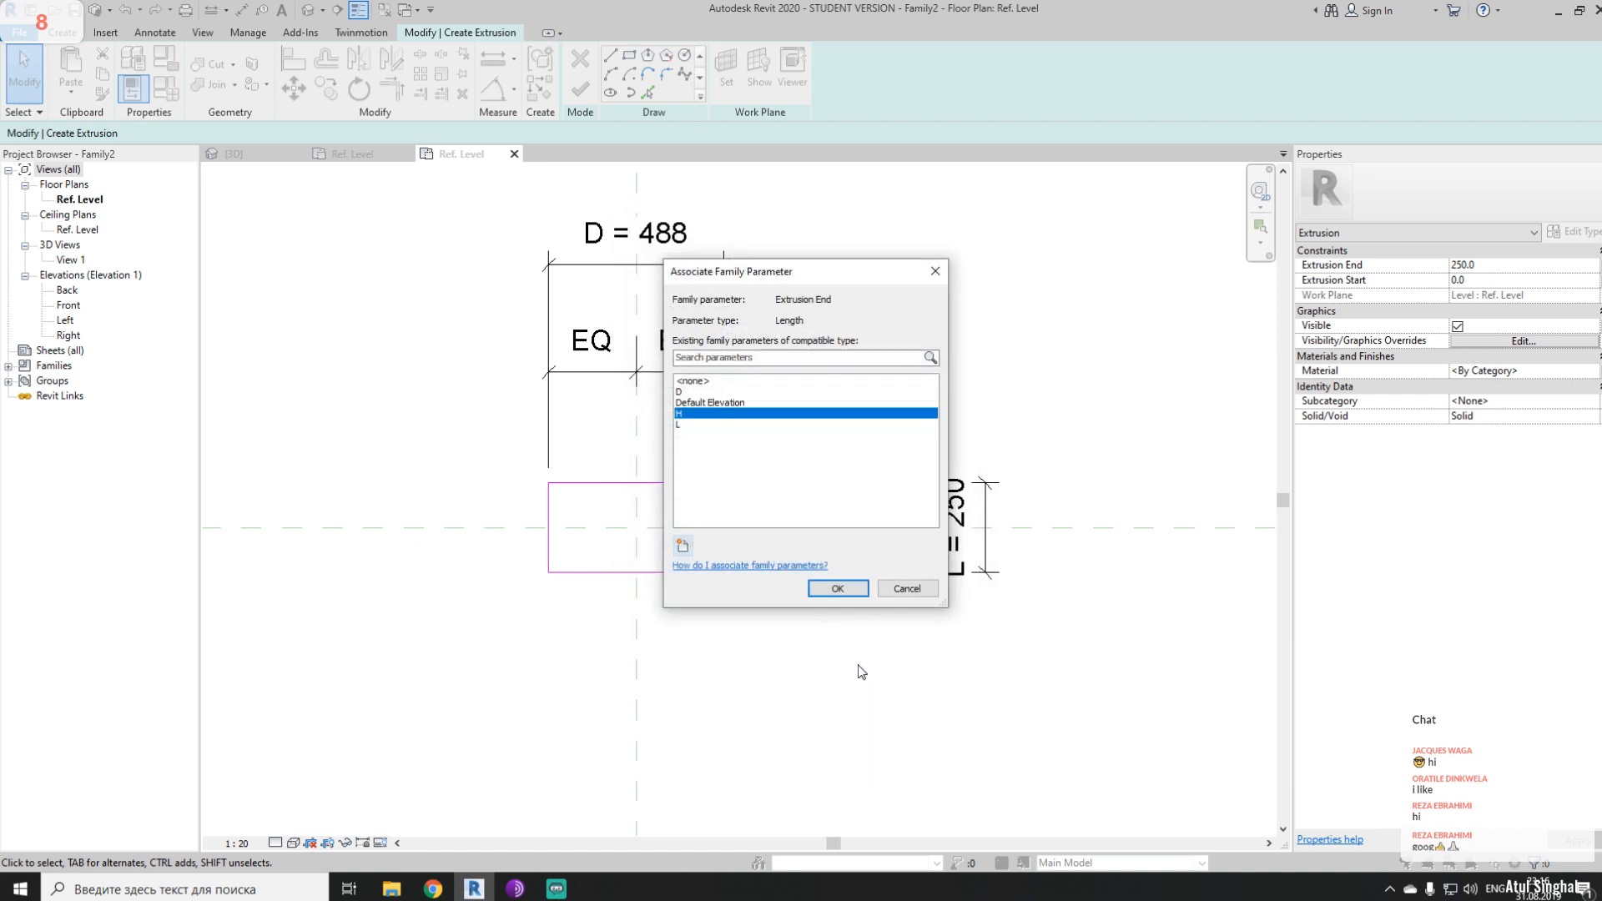
key("Return")
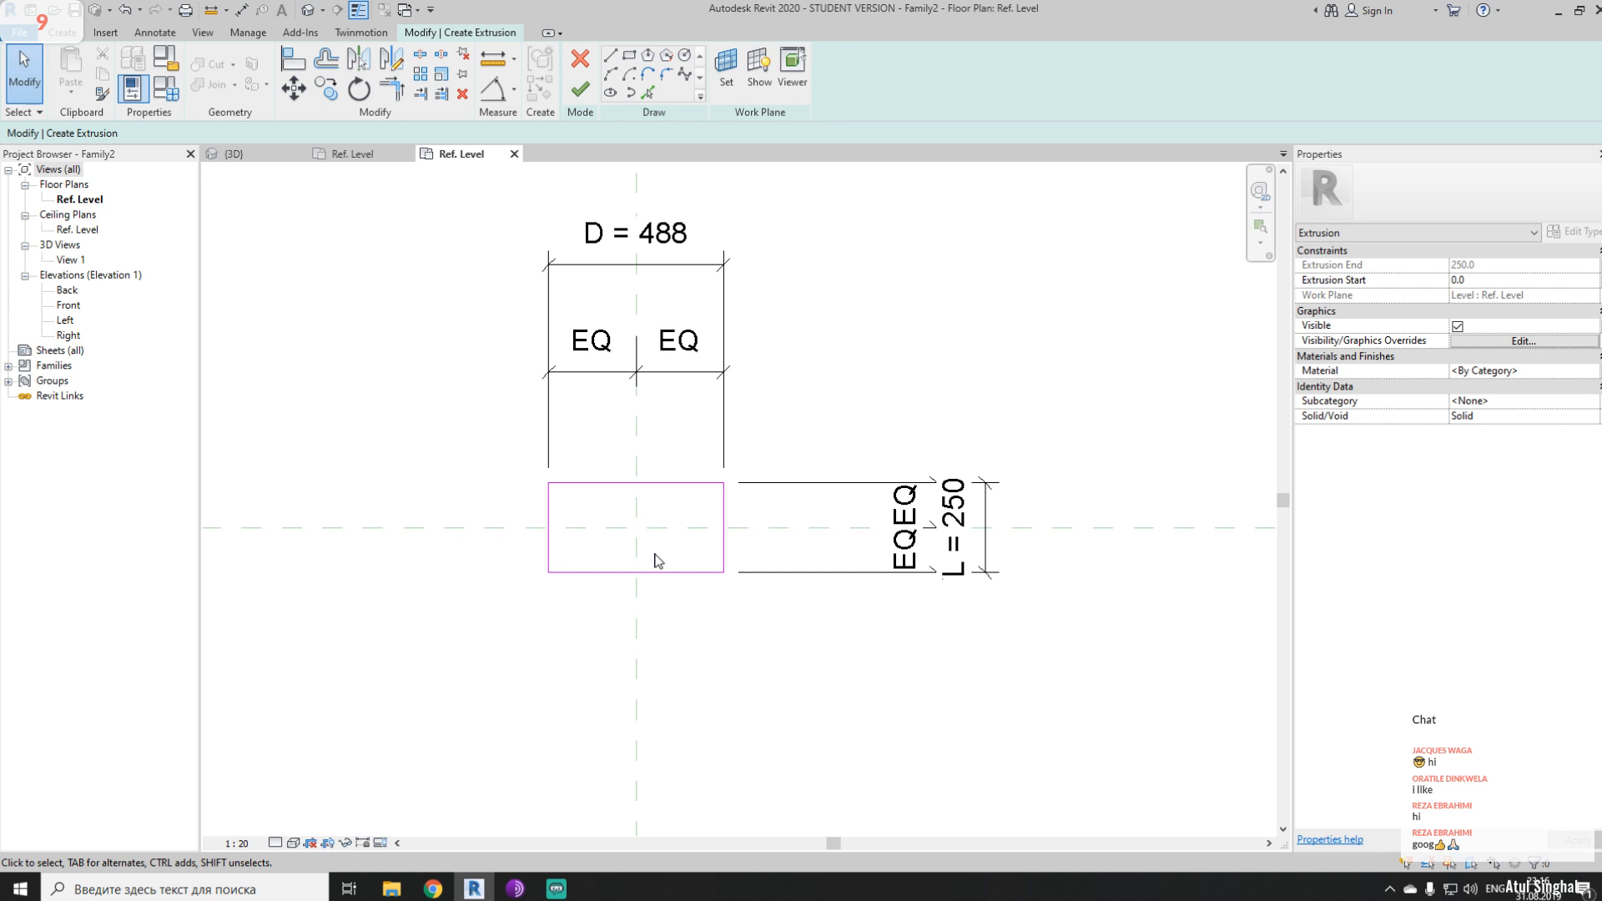
- Finish the extrusion sketch and show the resulting box in the family's default 3D view
left_click(580, 89)
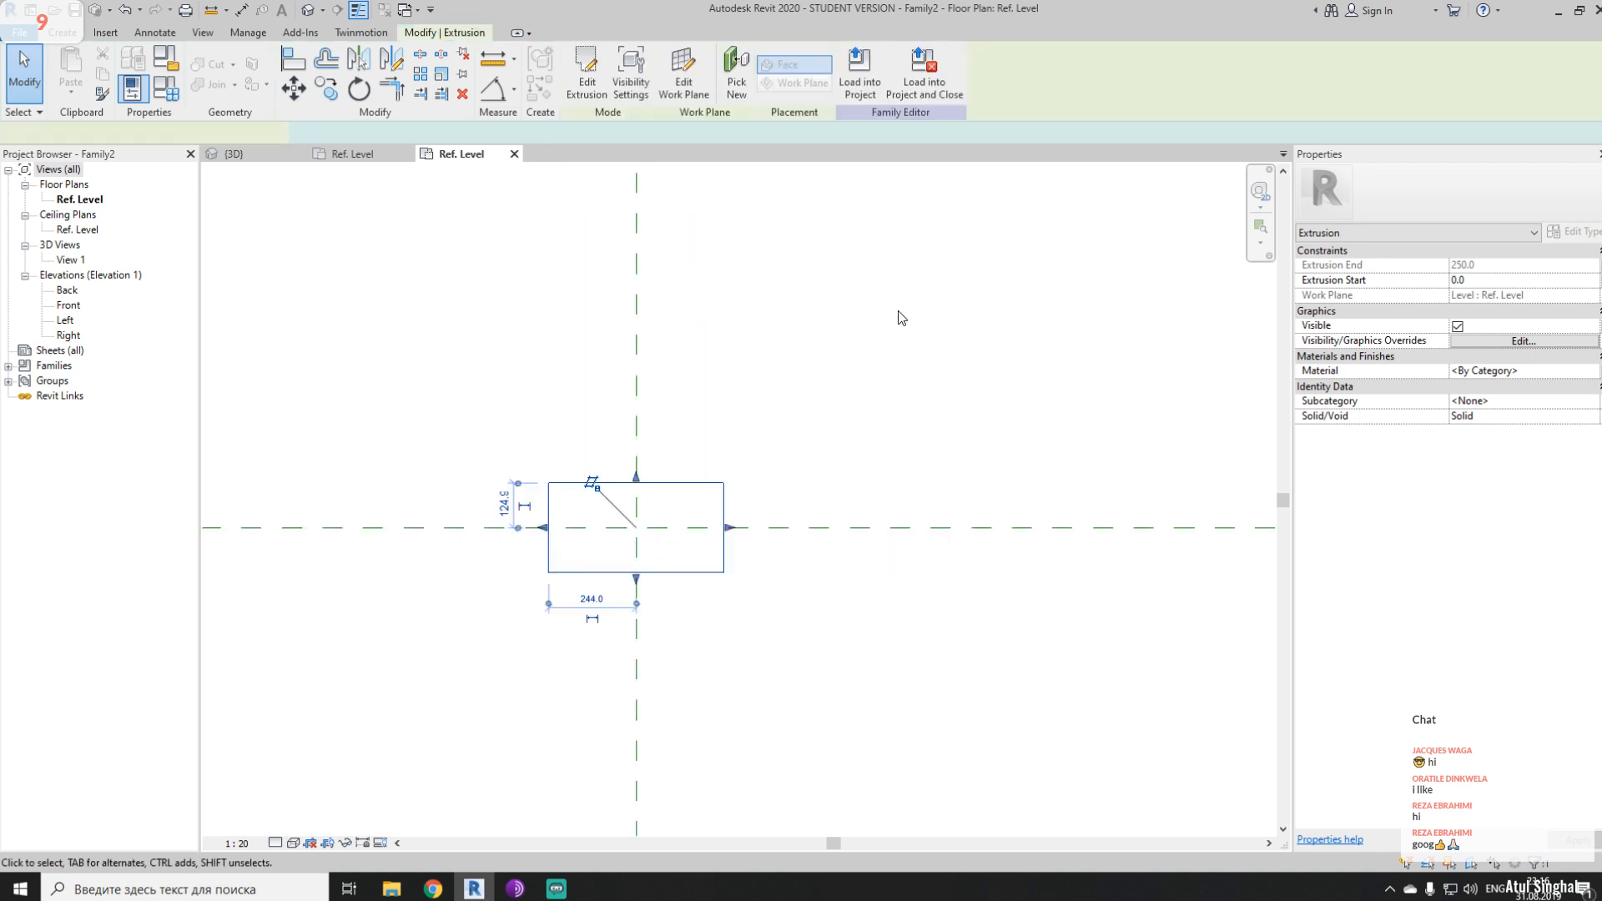
left_click(895, 315)
left_click(308, 10)
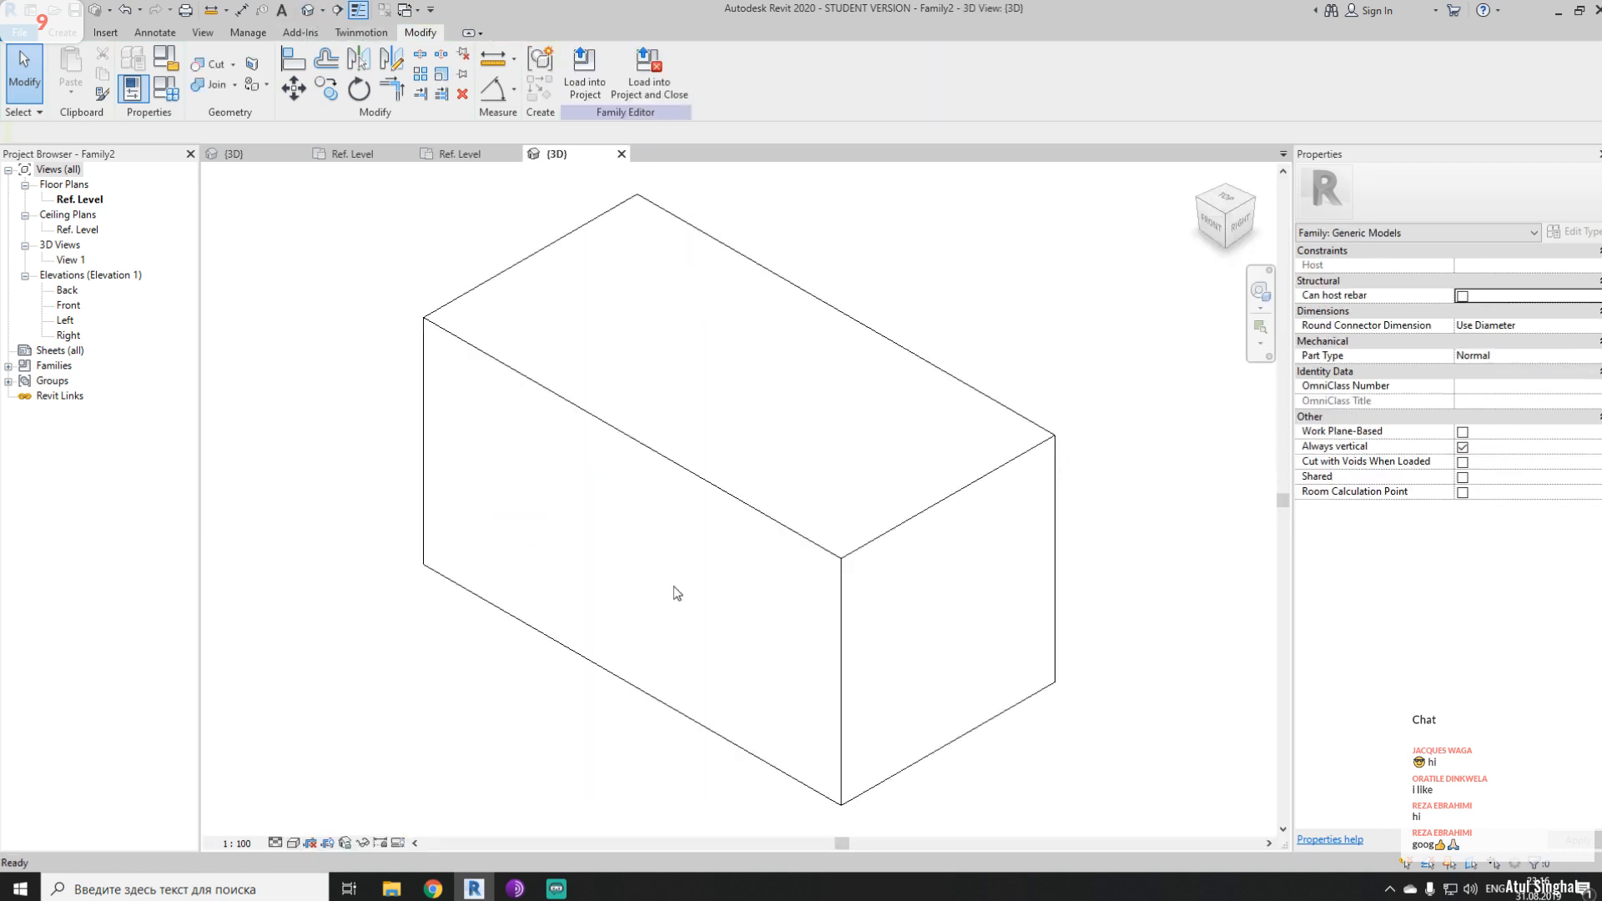
middle_click_drag(697, 608, 842, 501, "shift")
scroll(906, 514, "down", 4)
middle_click_drag(1004, 540, 923, 572, "shift")
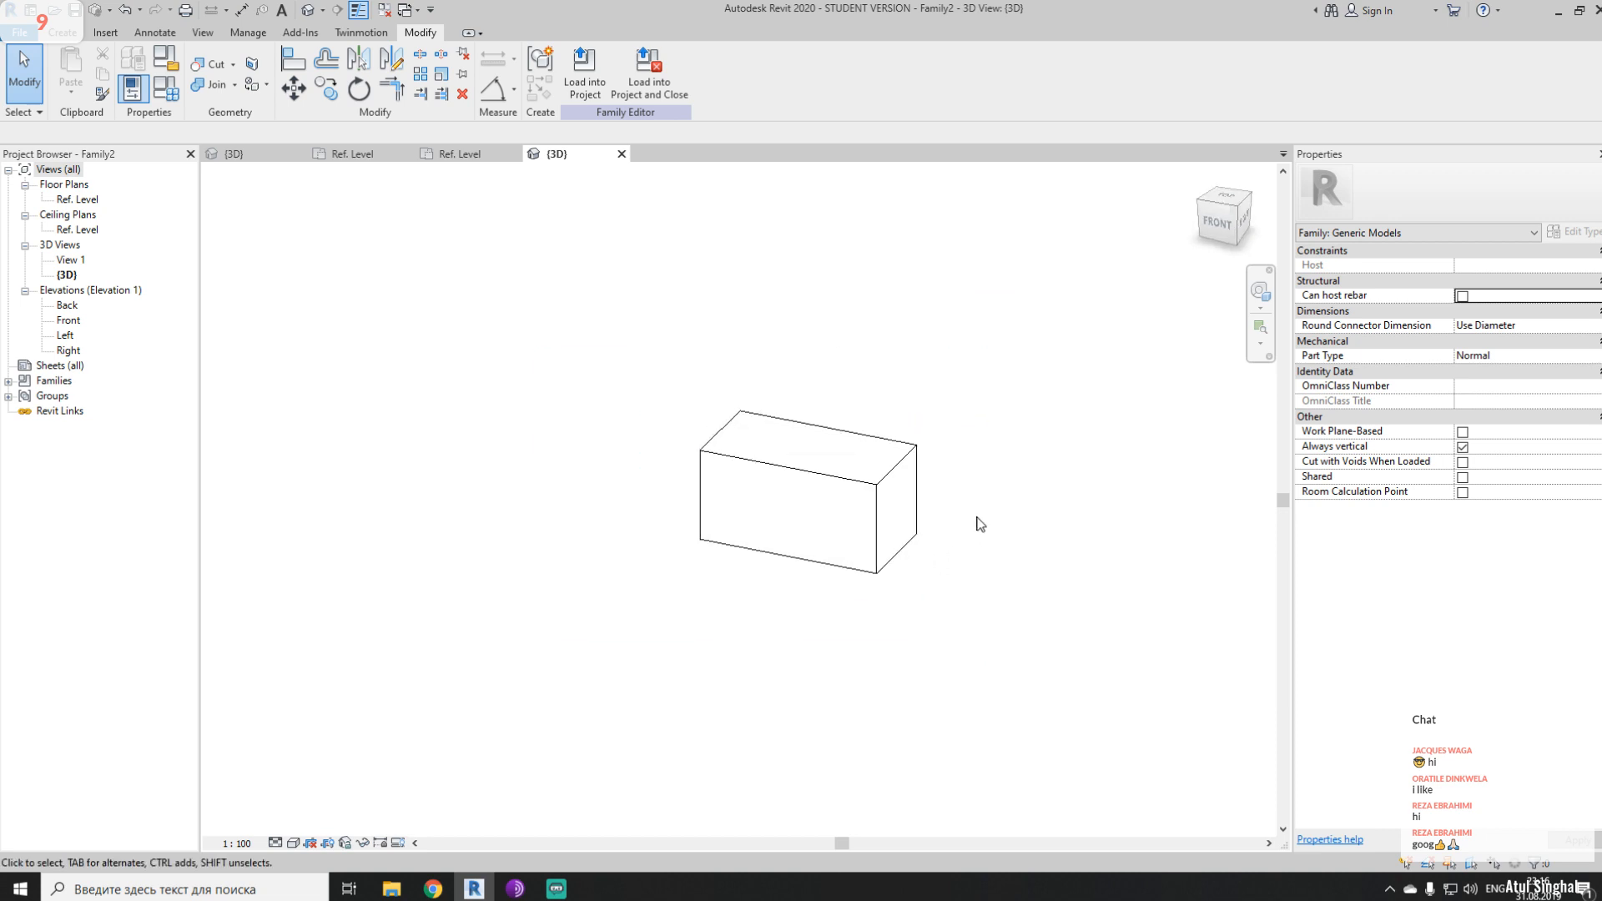
- Test the box in Family Types by applying D = 500 and H = 600
left_click(164, 90)
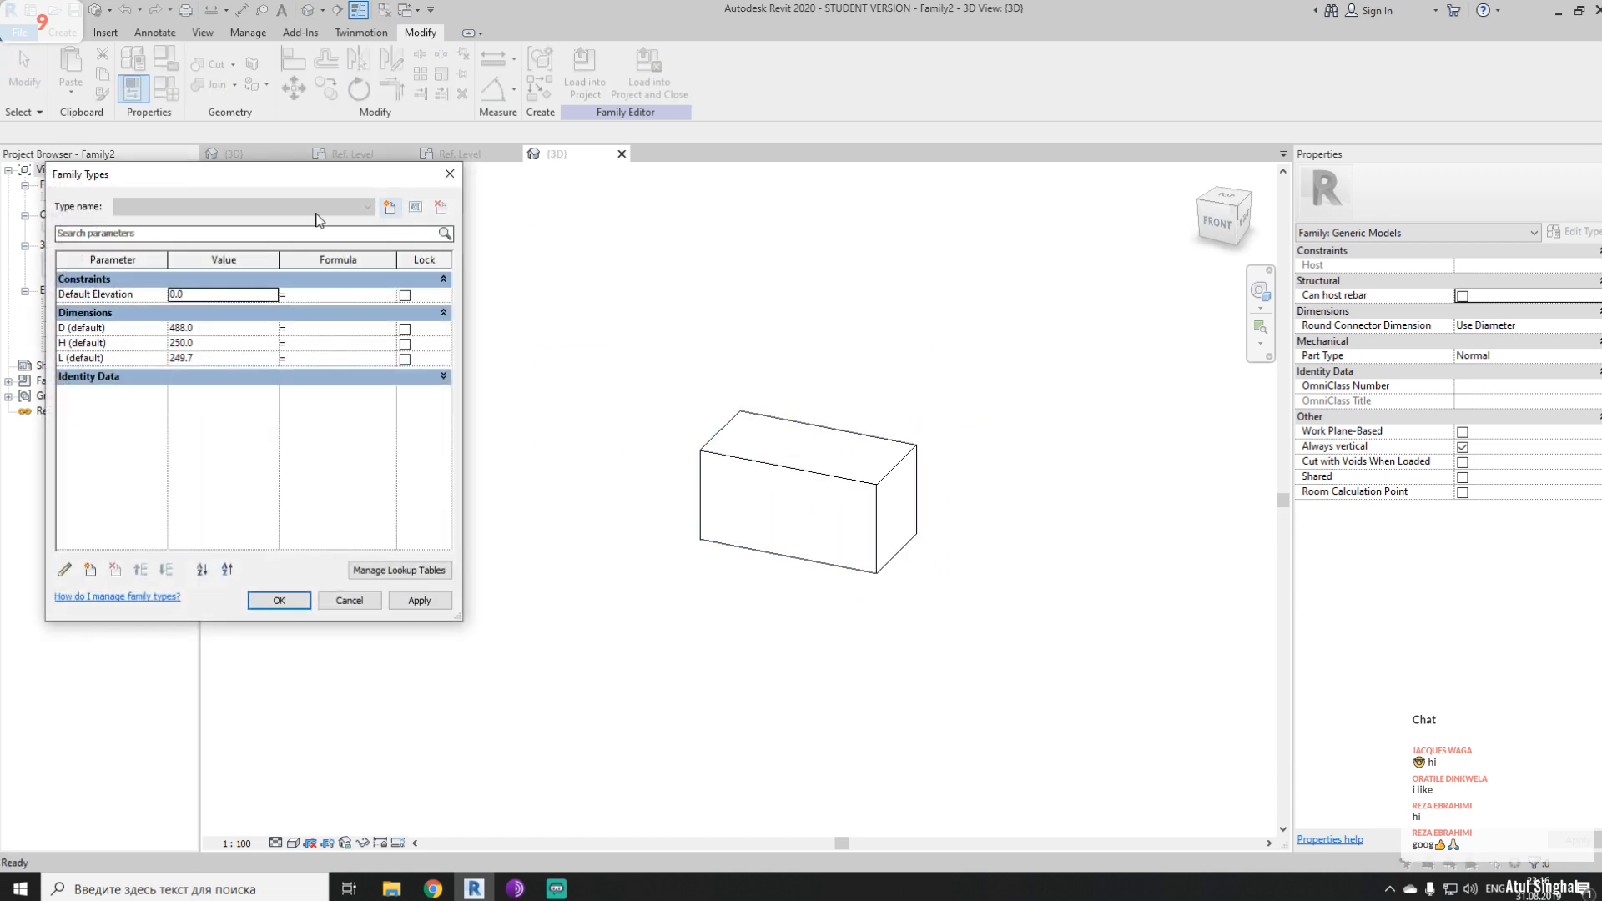
left_click(225, 328)
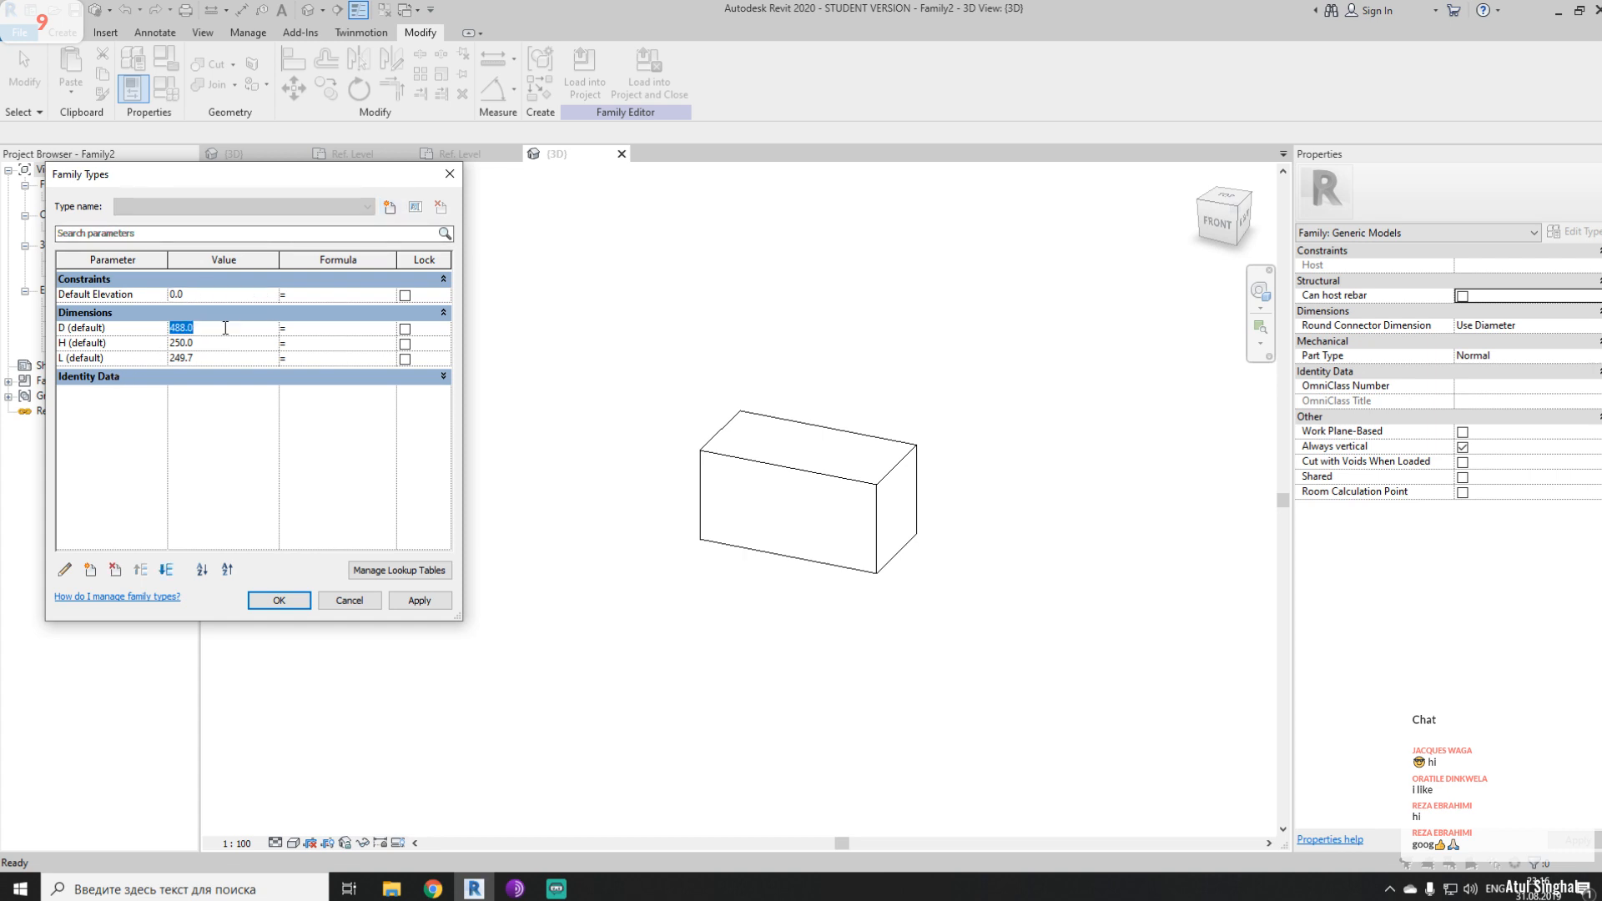
type("500")
left_click(423, 594)
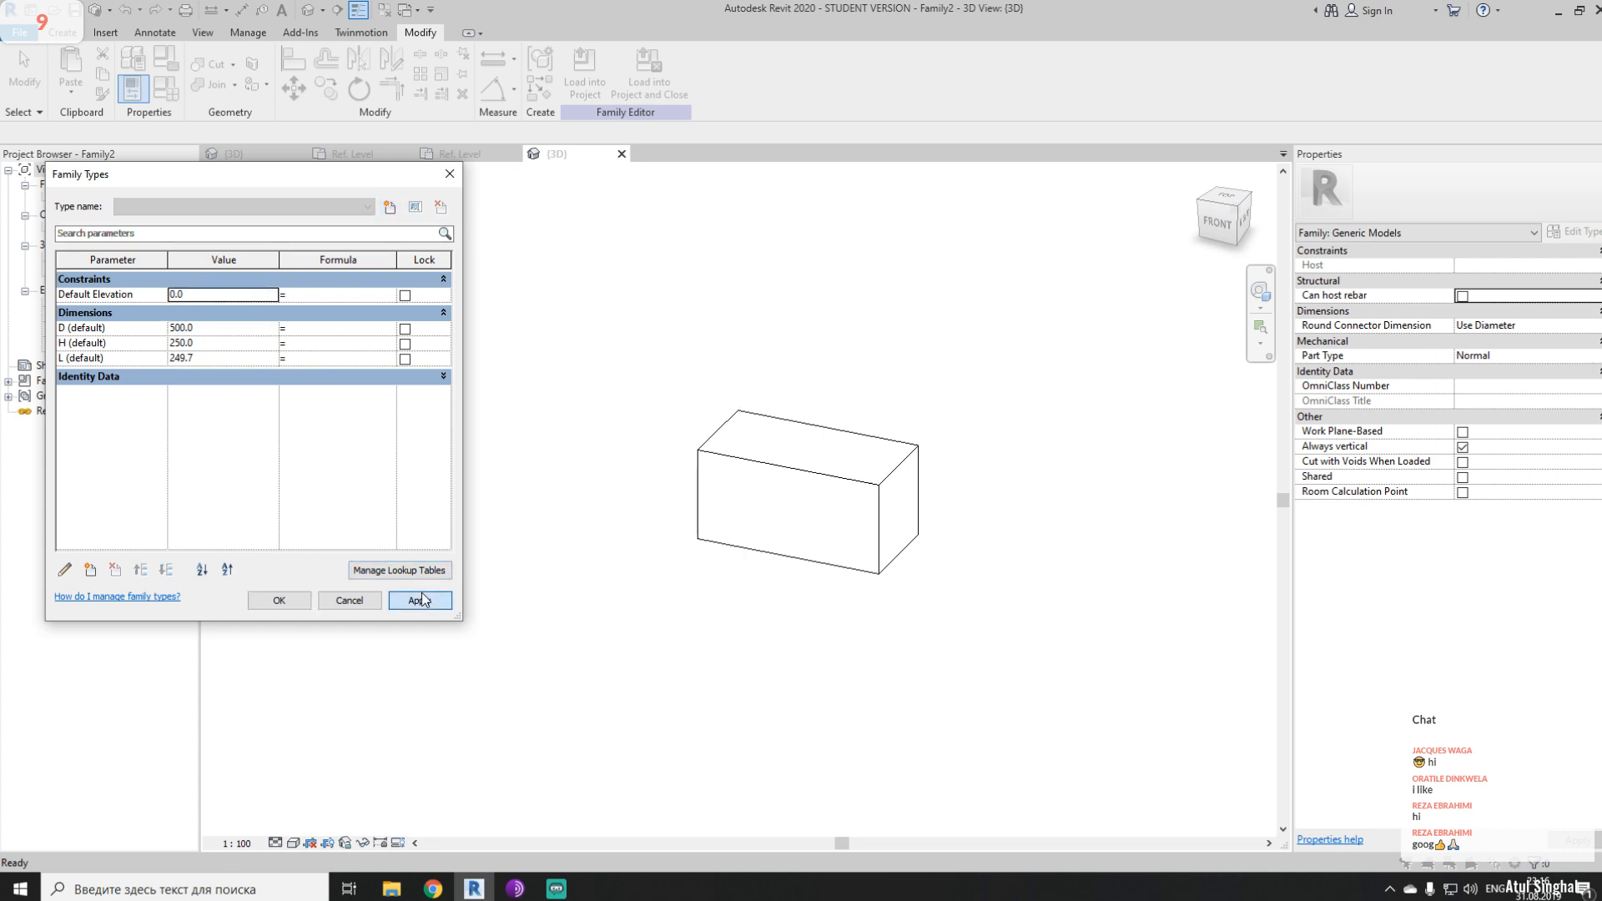
left_click(230, 344)
type("600")
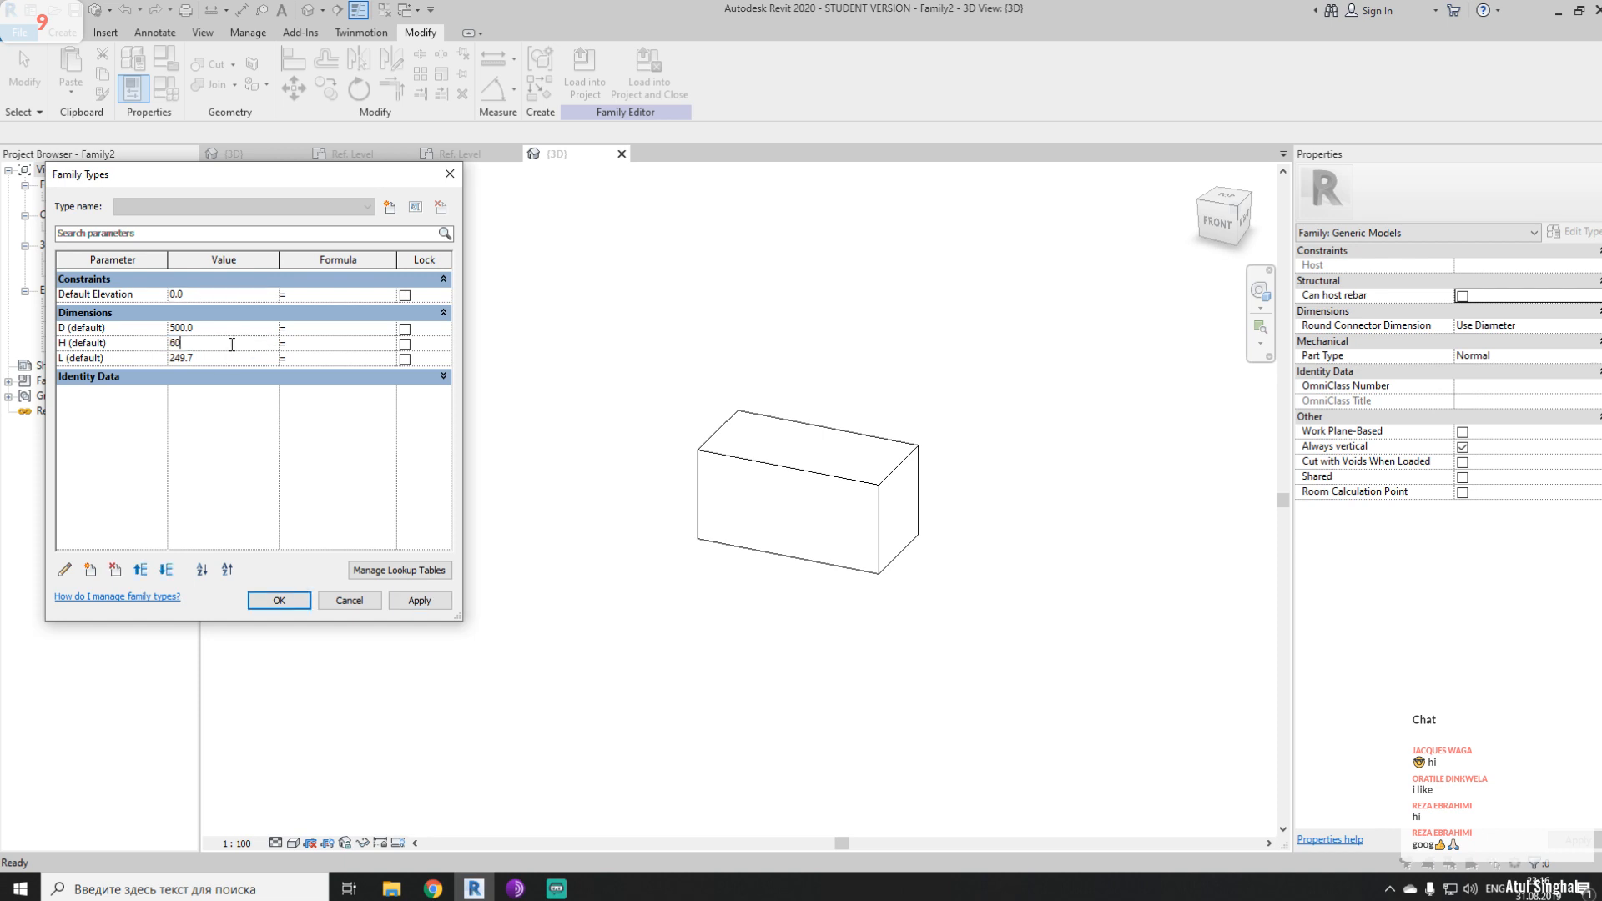
left_click(432, 602)
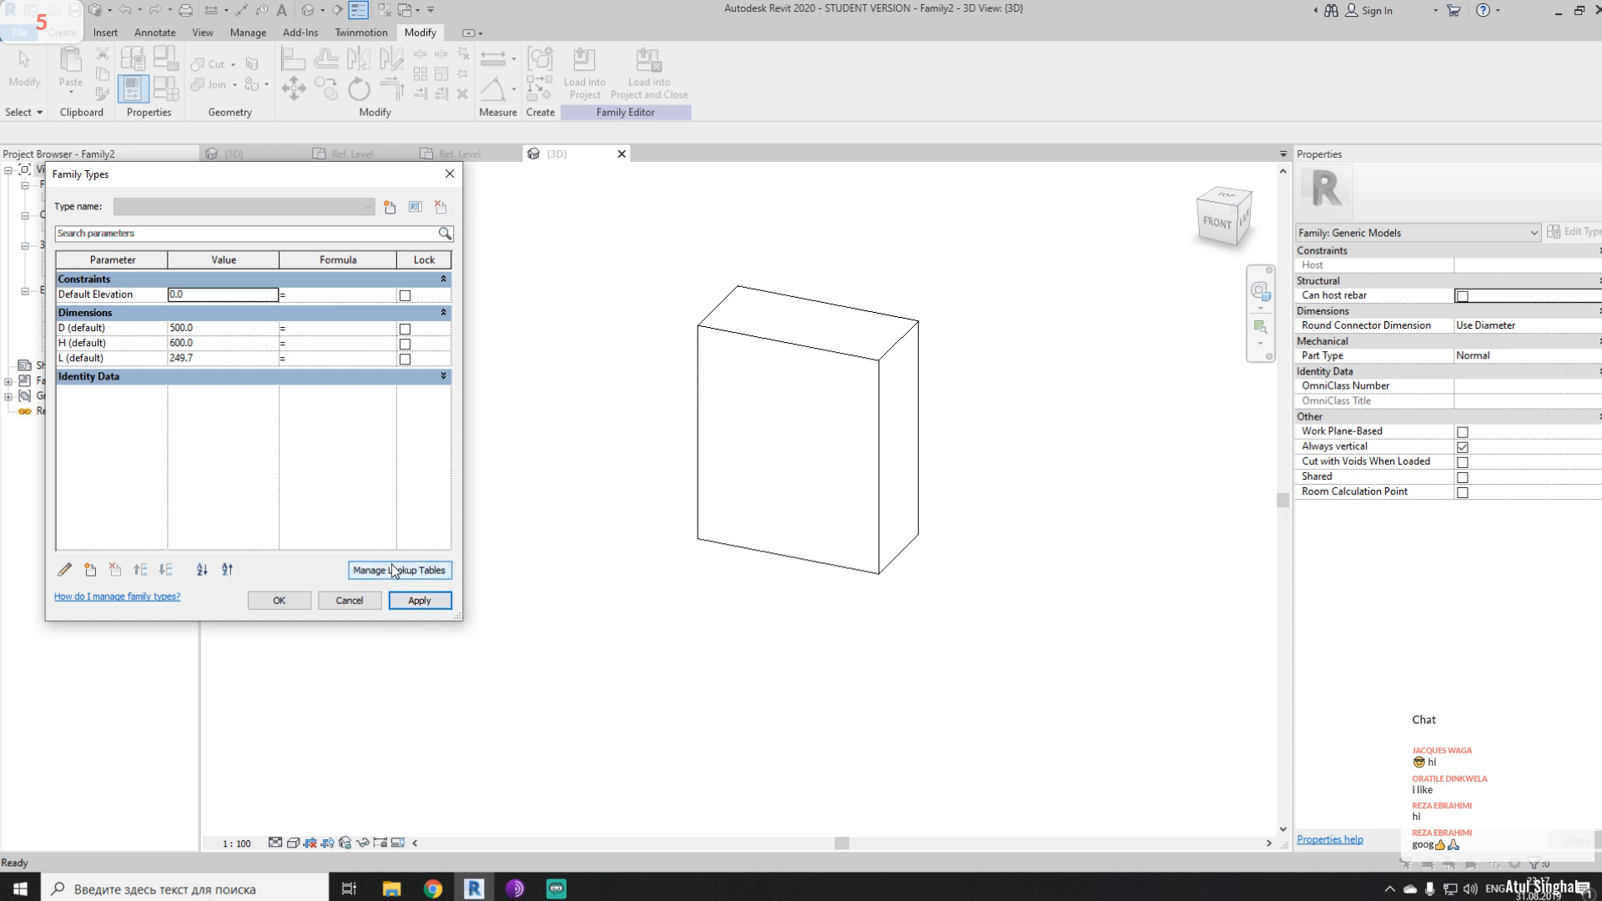
- Apply D = 250 in the family types, and flex H to 400 and finally to 350
left_click(230, 329)
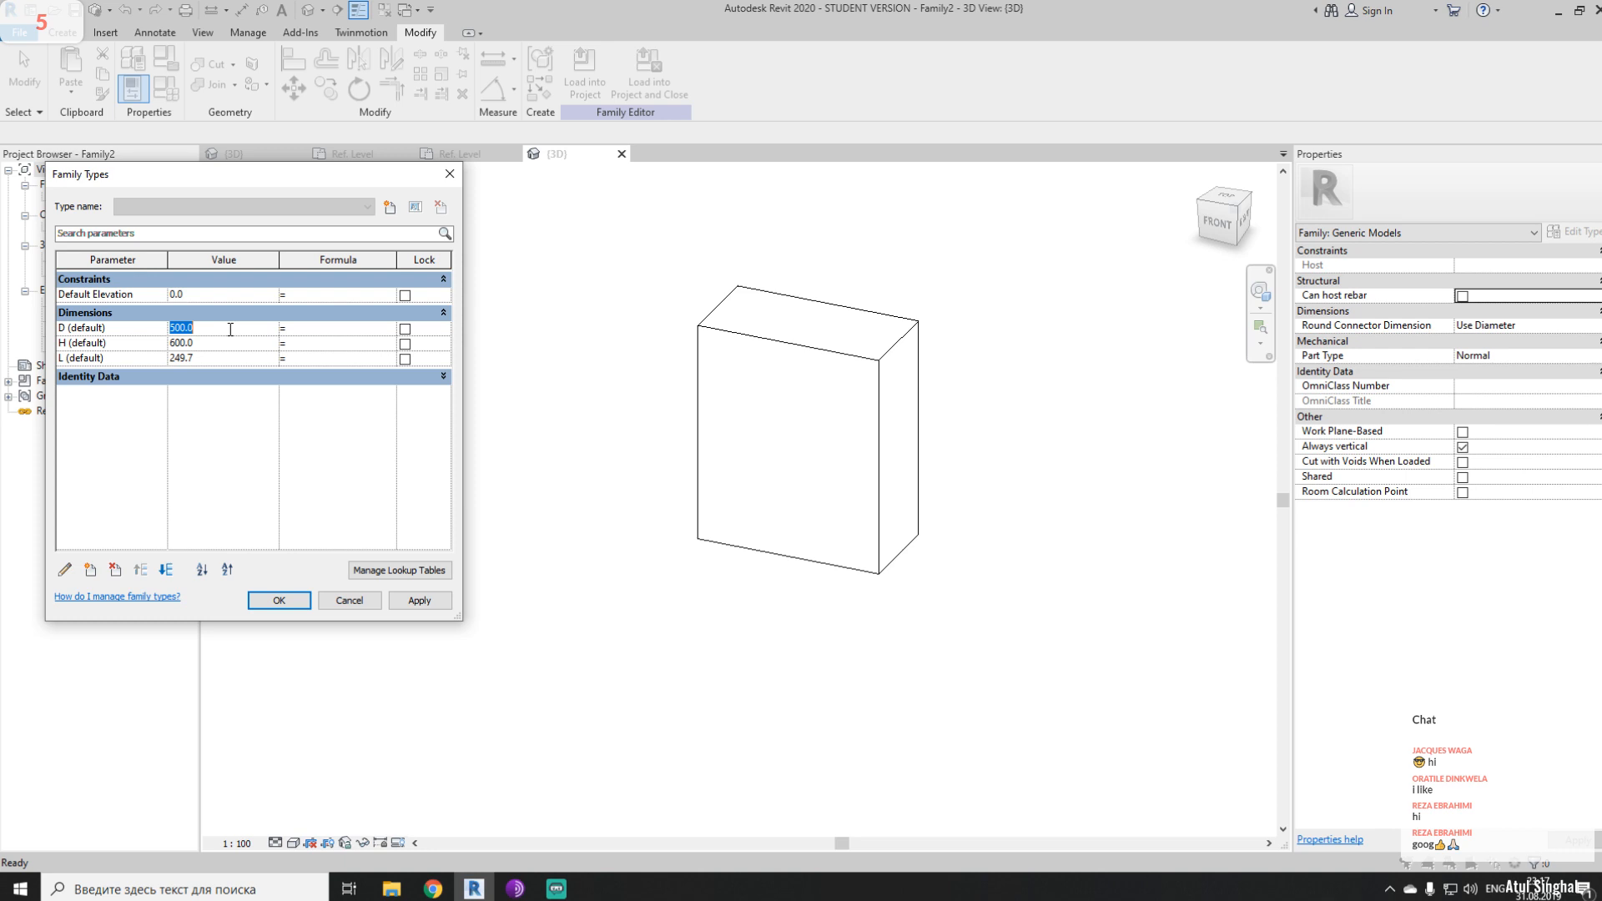
type("250")
left_click(419, 600)
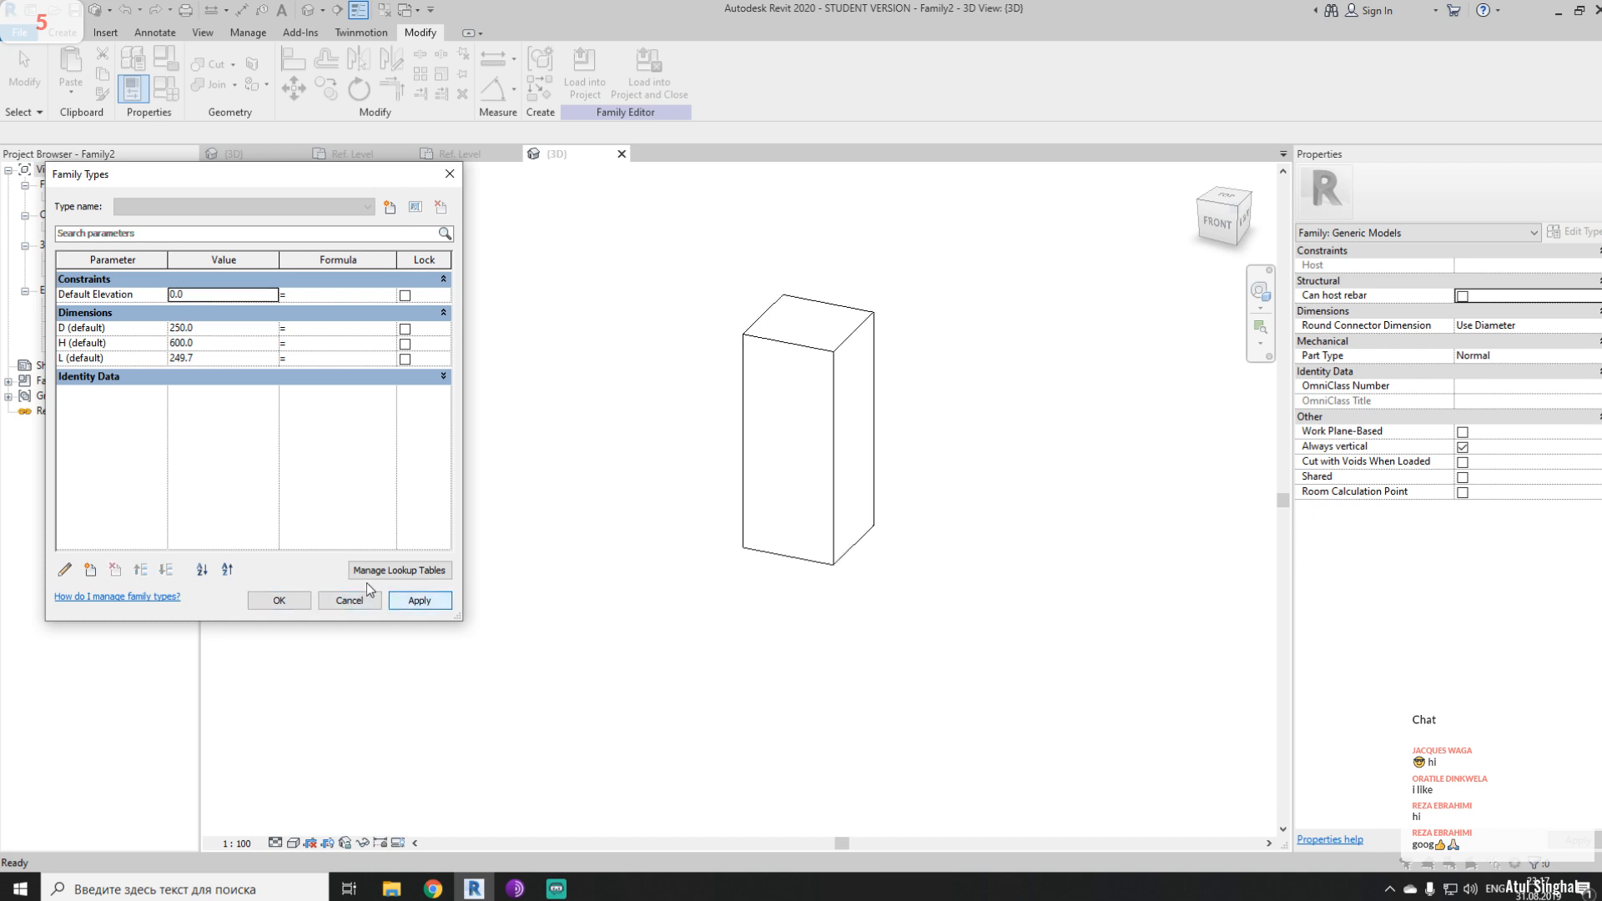
left_click(225, 342)
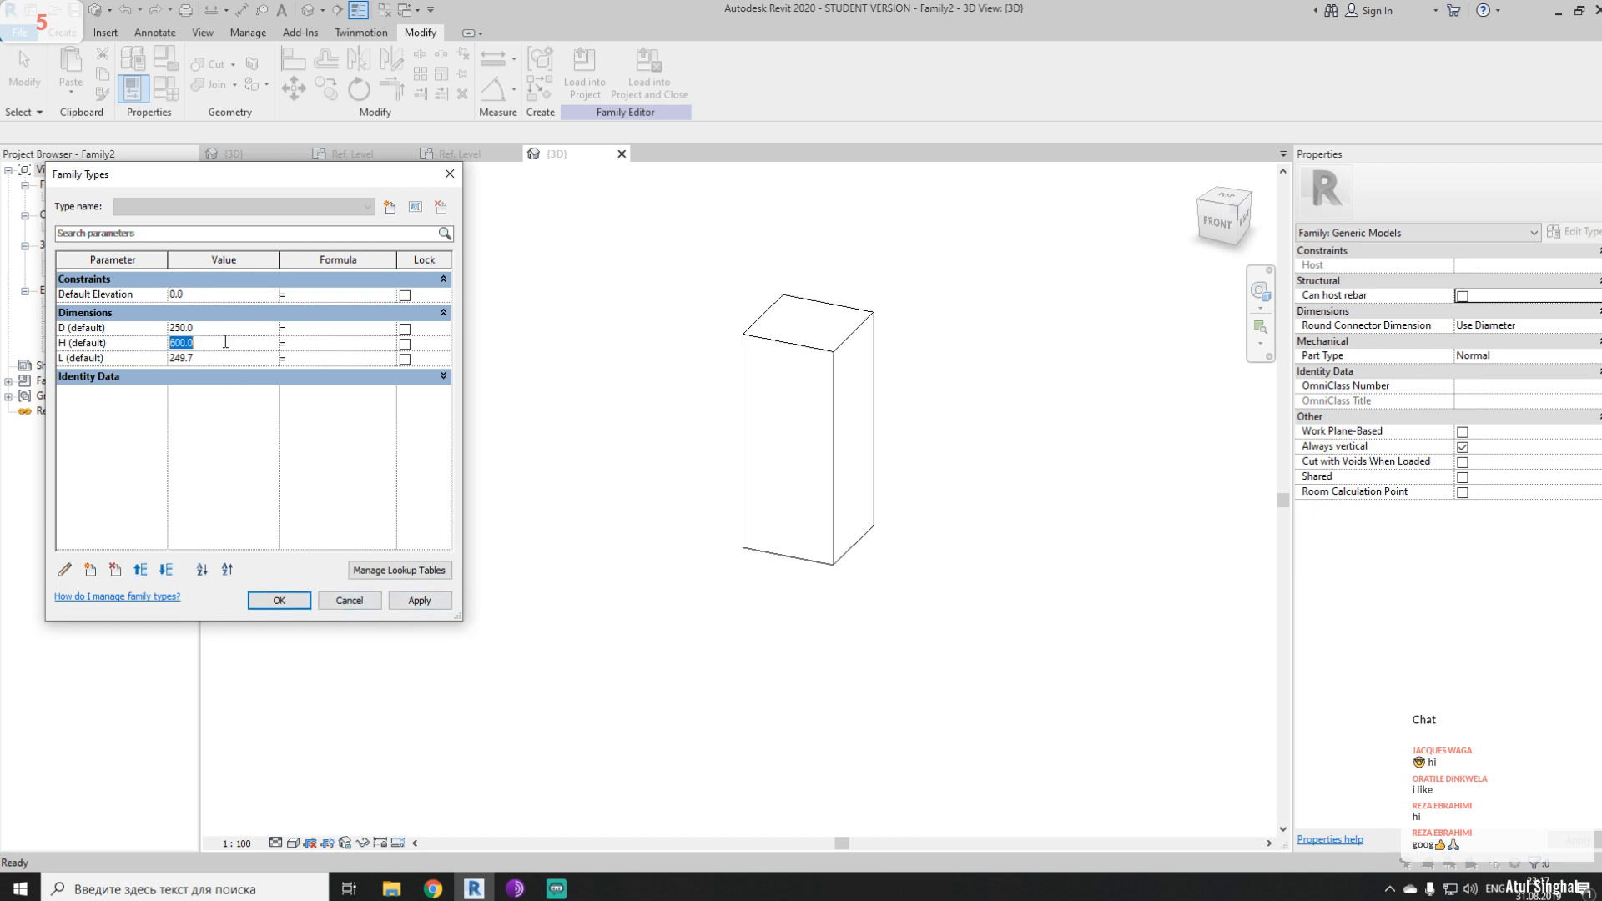
type("400")
left_click(419, 600)
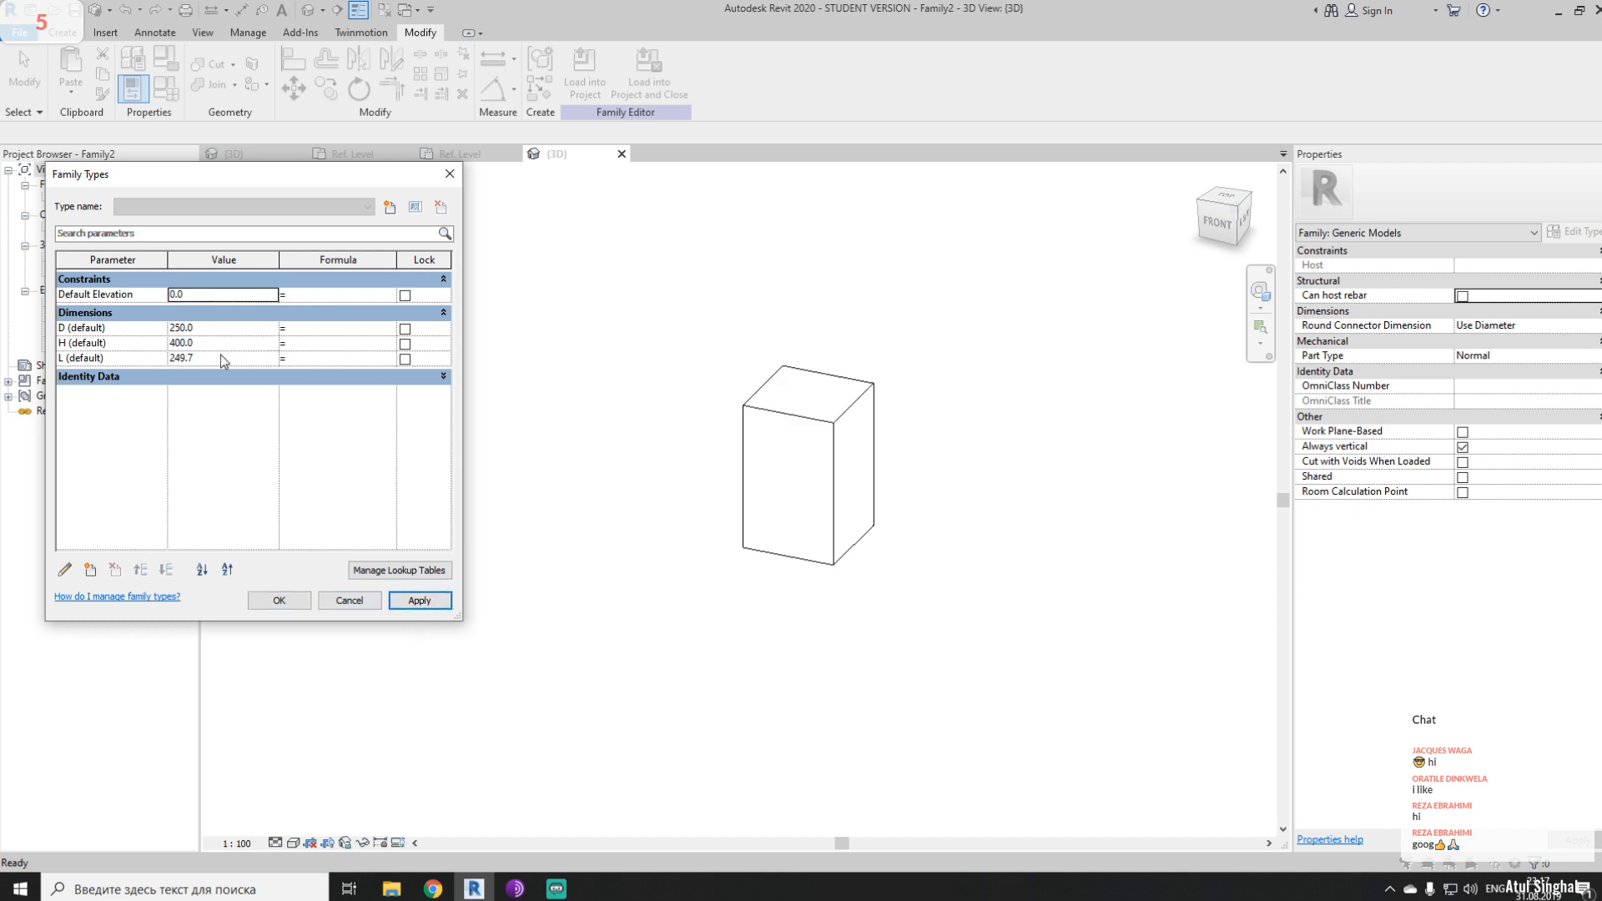
left_click(222, 343)
type("350")
left_click(419, 600)
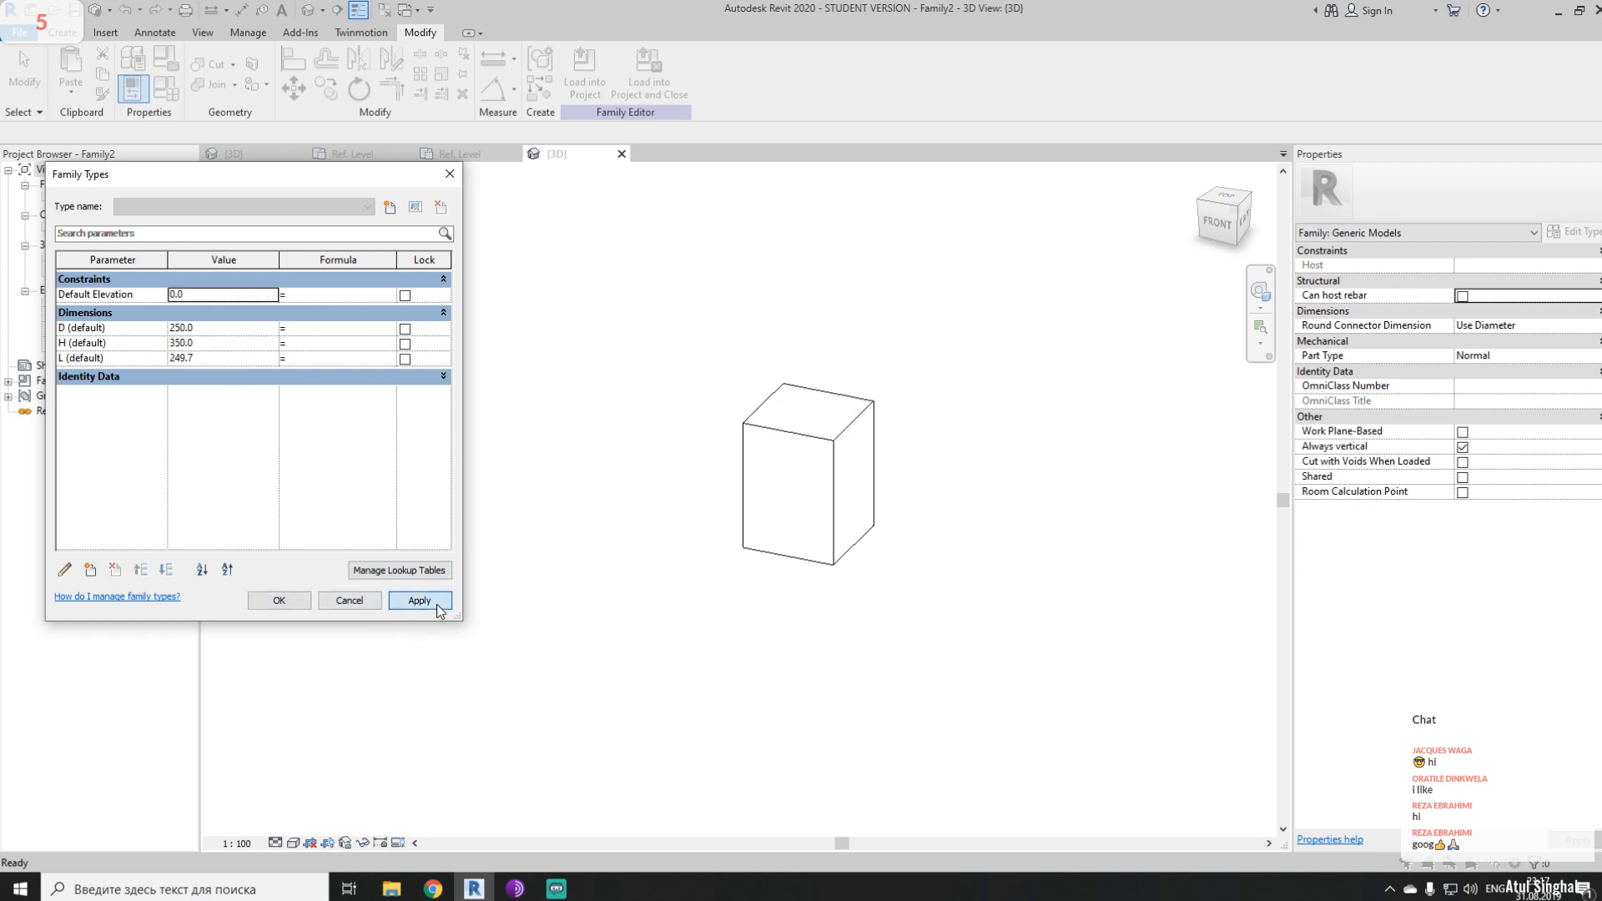
- Flex parameter L to 200 and finally to 150, and accept the family type values
left_click(220, 359)
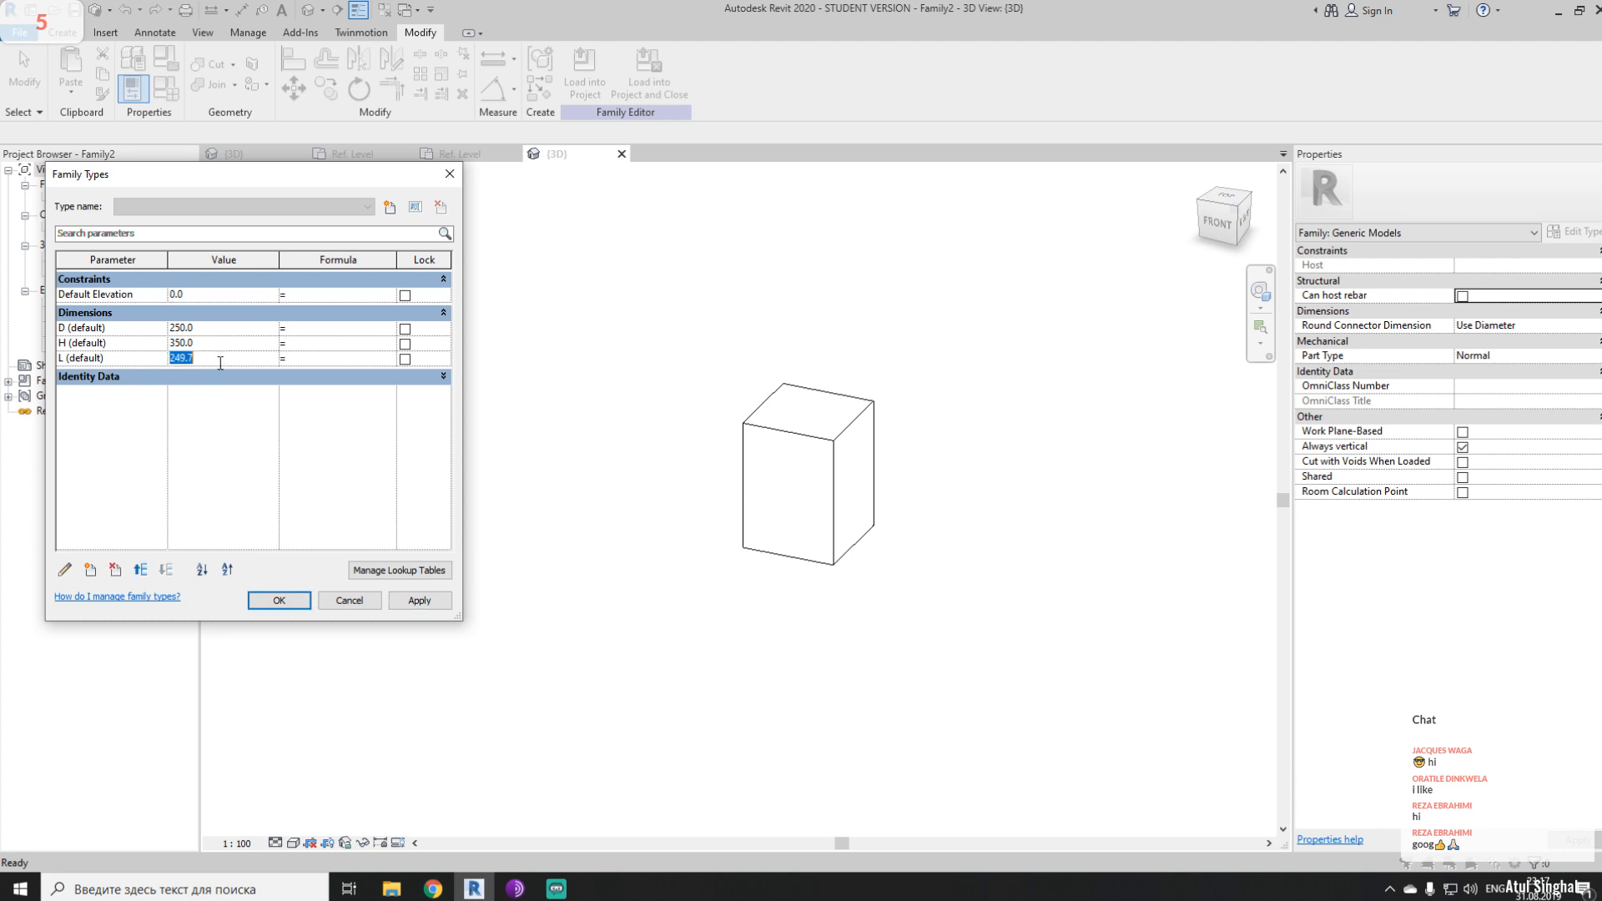
type("200")
left_click(409, 609)
left_click(222, 359)
type("150")
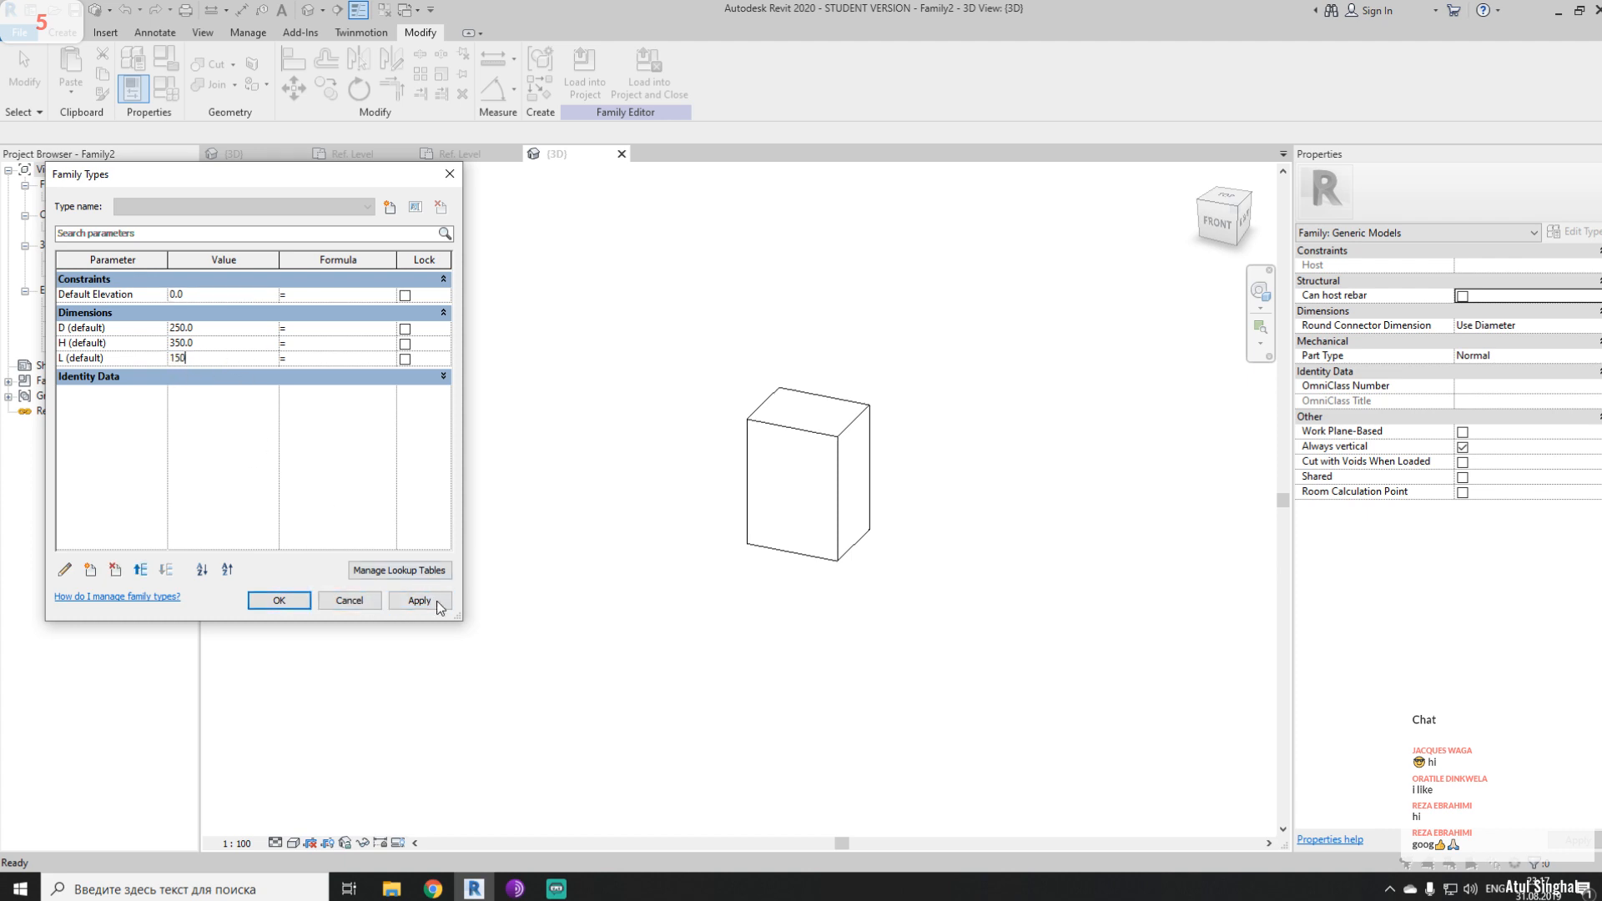
left_click(430, 600)
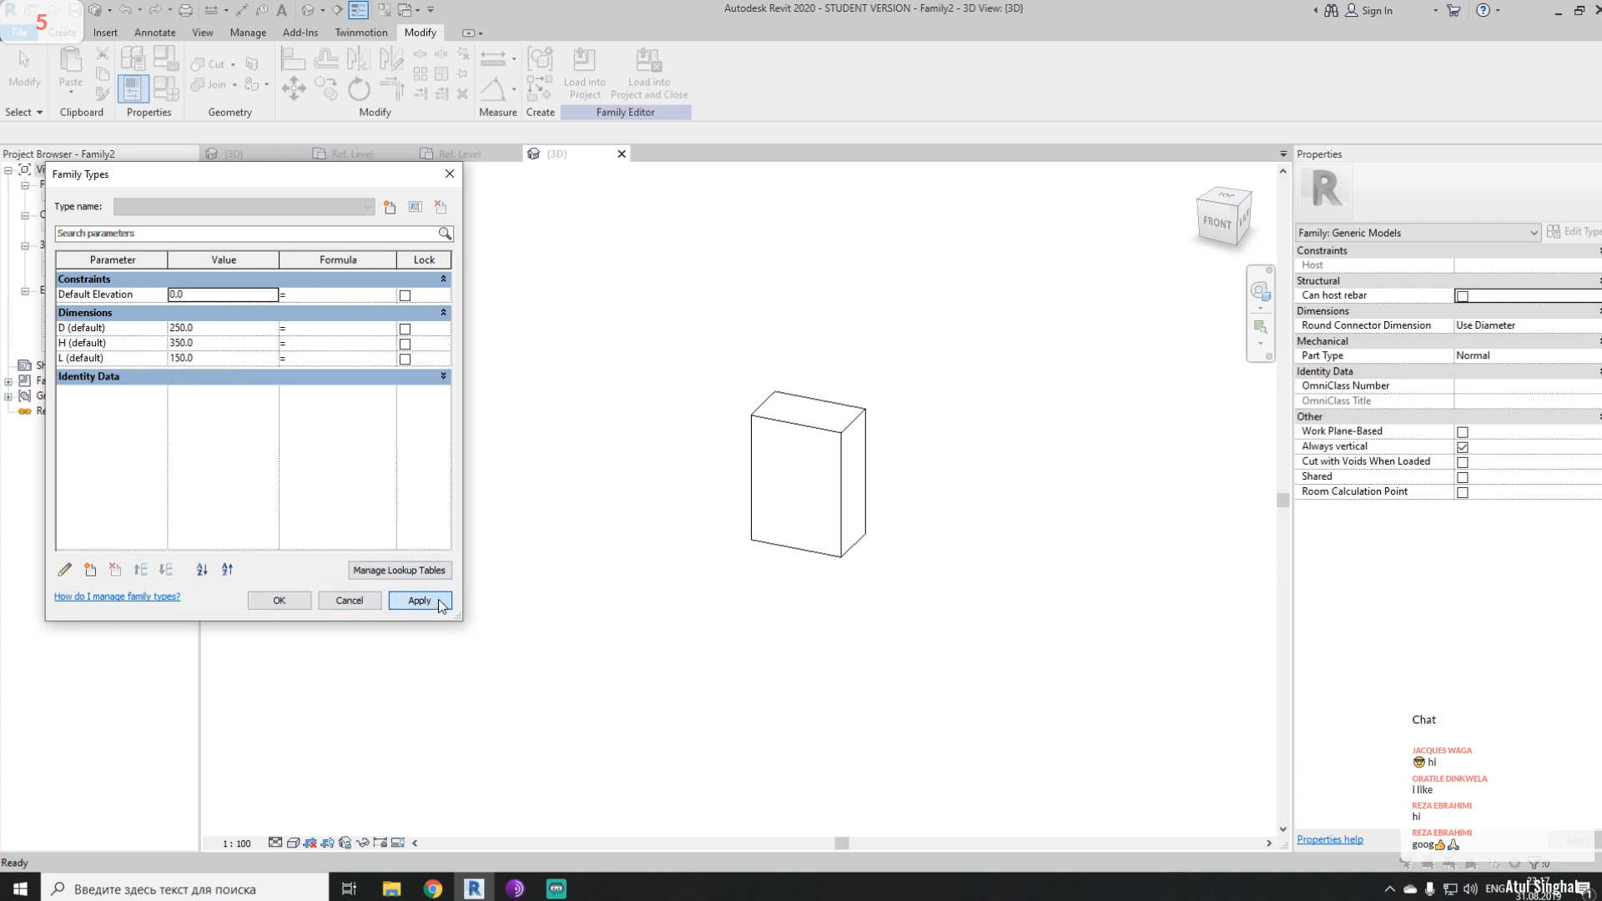
left_click(291, 602)
middle_click_drag(565, 633, 737, 608, "shift")
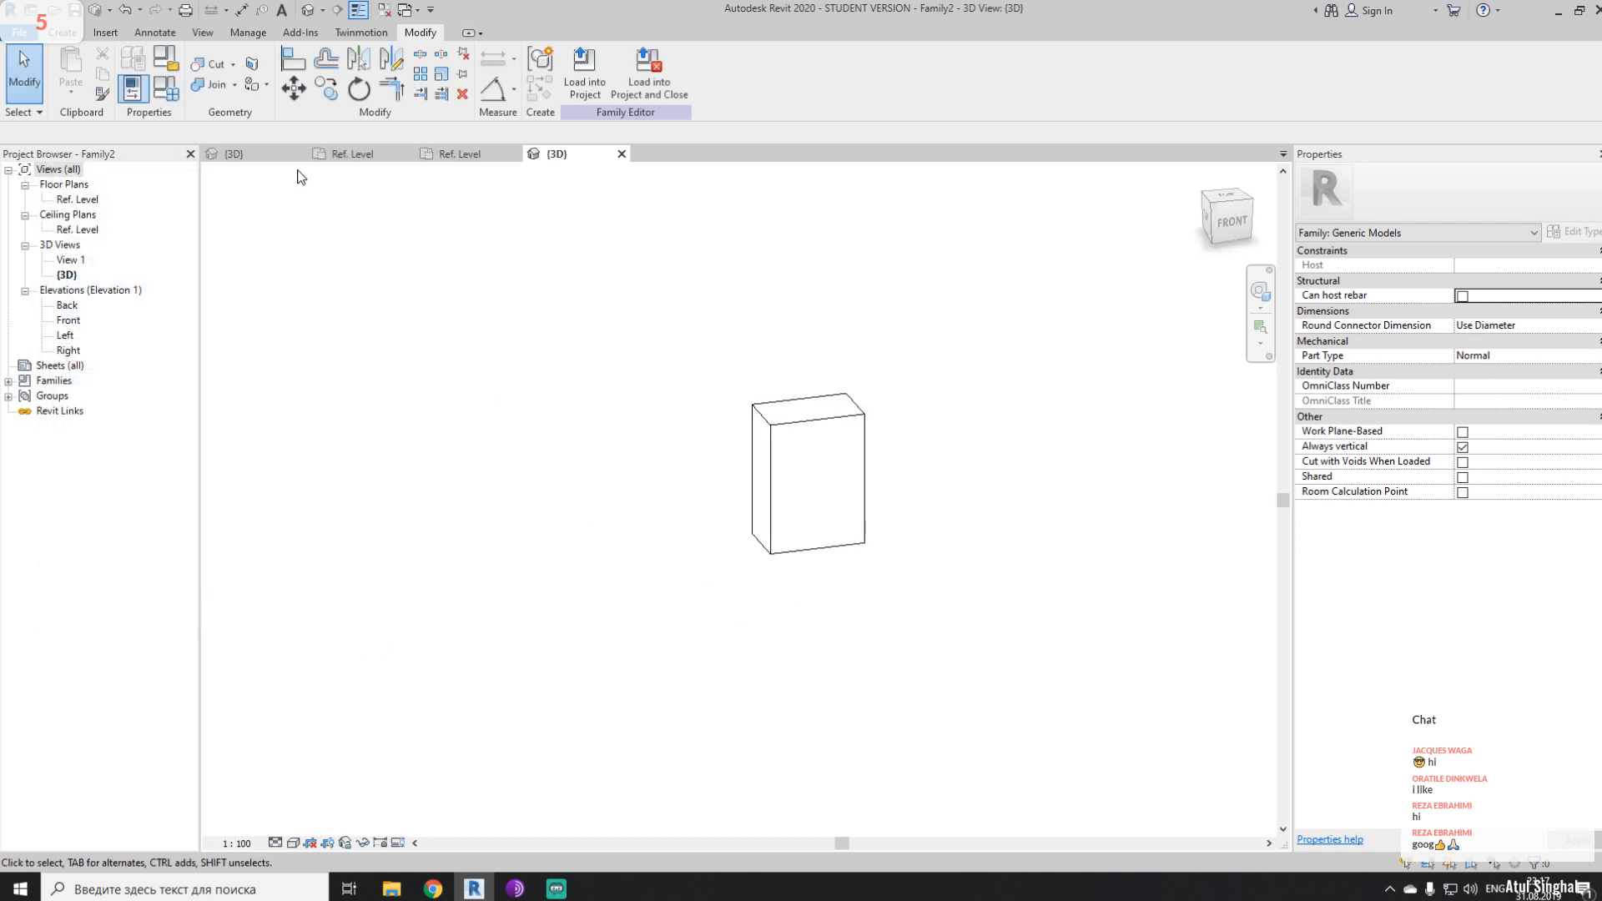
- Return to Project1's 3D view and examine the bracket and post of the sun shade on the floor slab up close
left_click(233, 154)
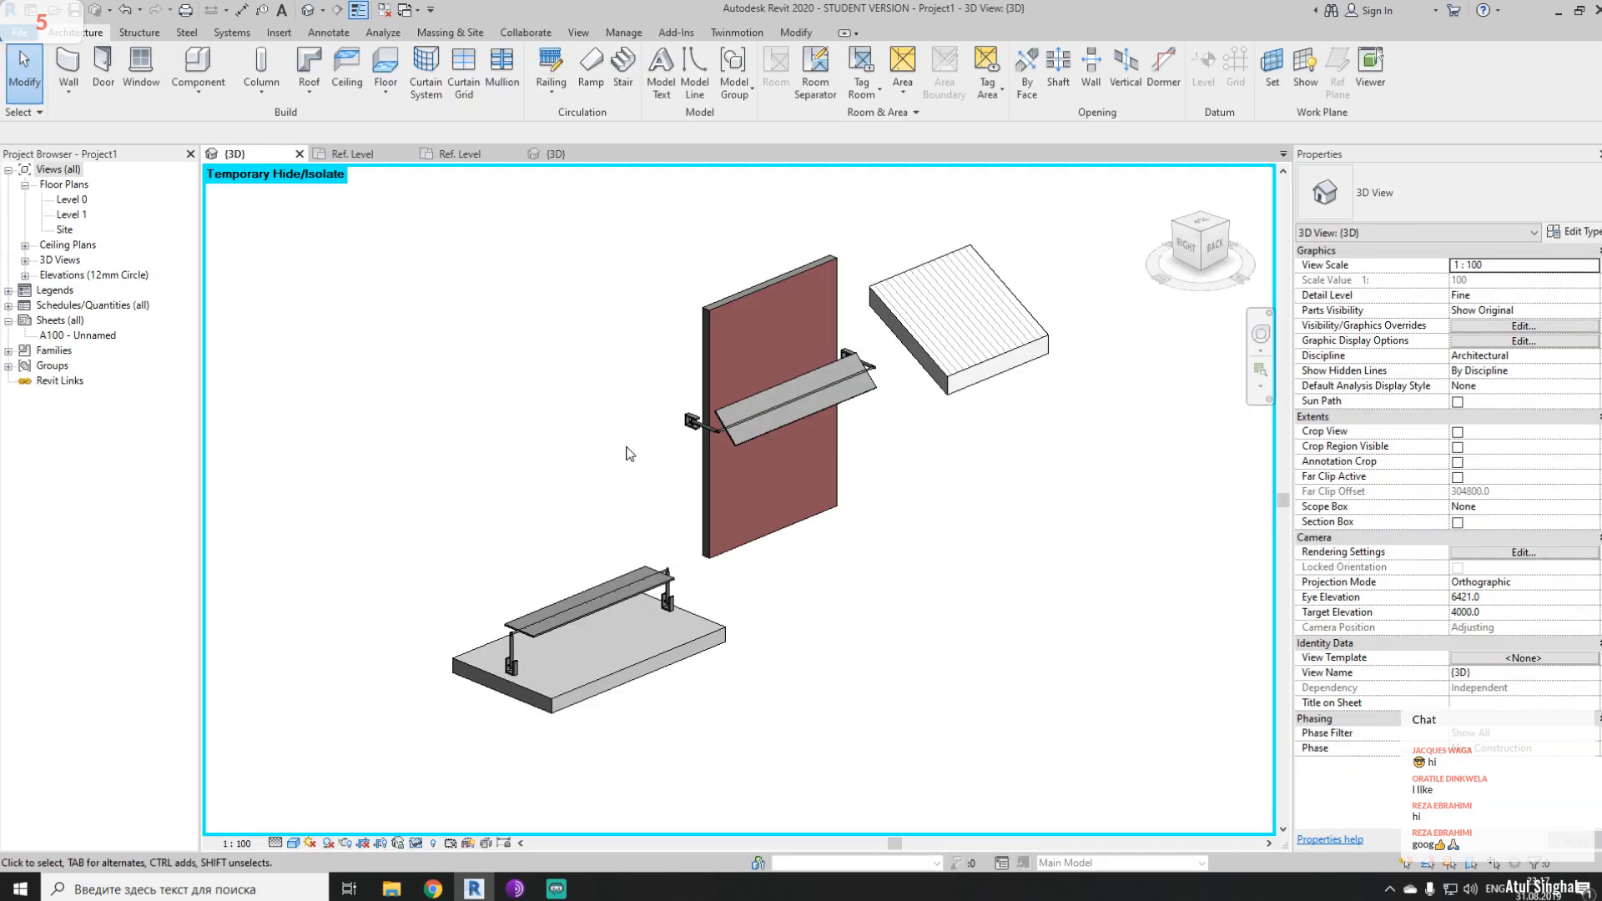
scroll(504, 664, "up", 8)
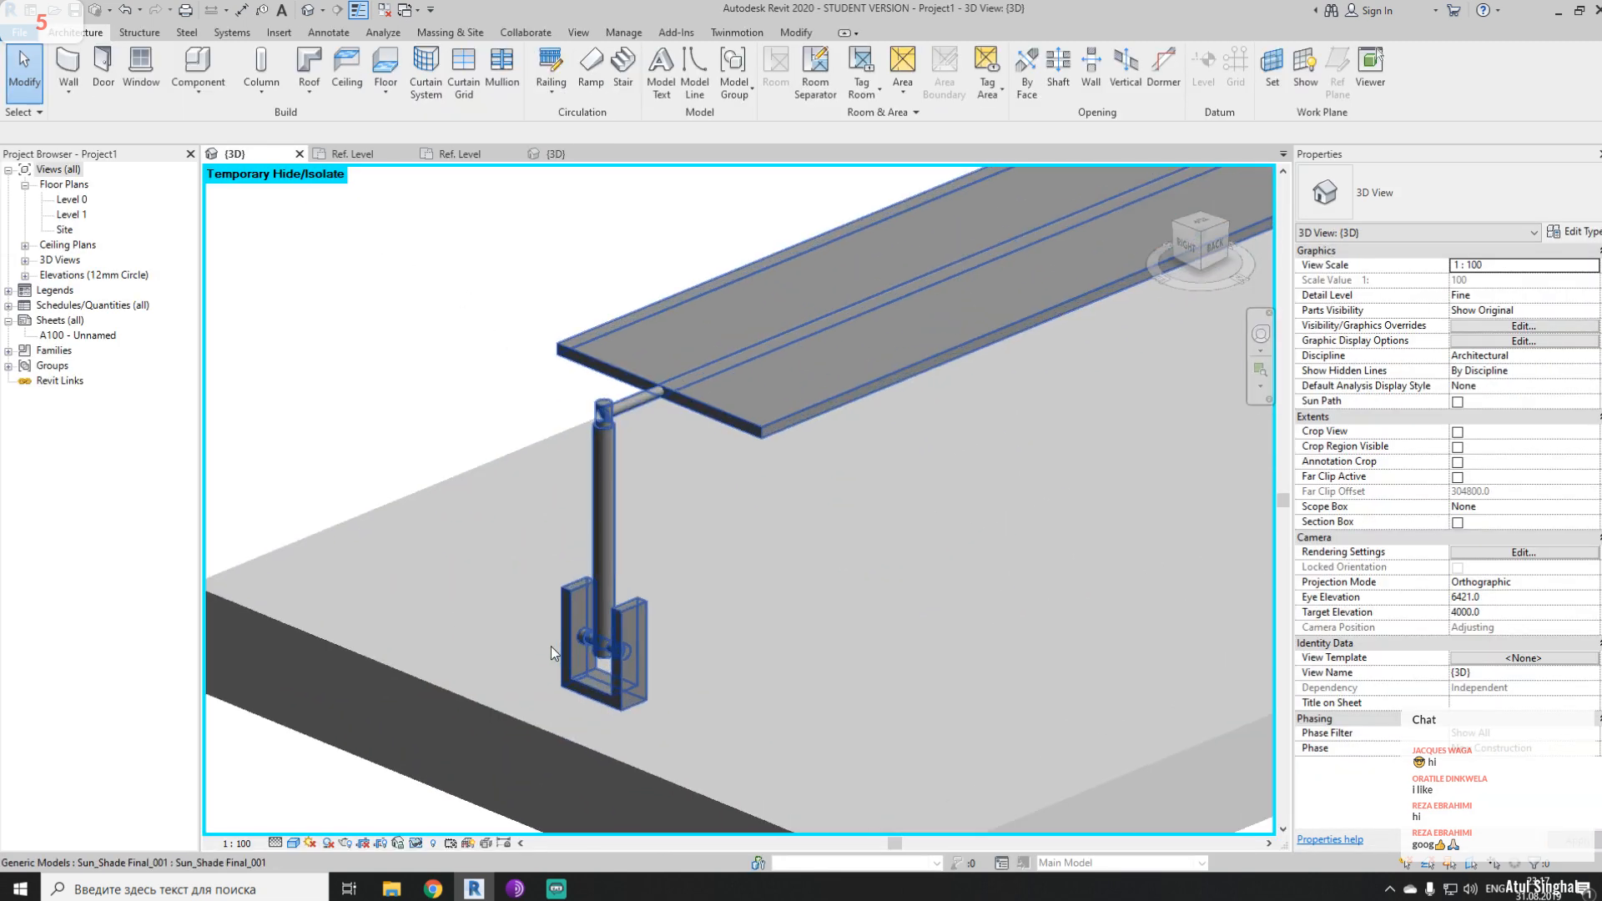
scroll(551, 646, "up", 3)
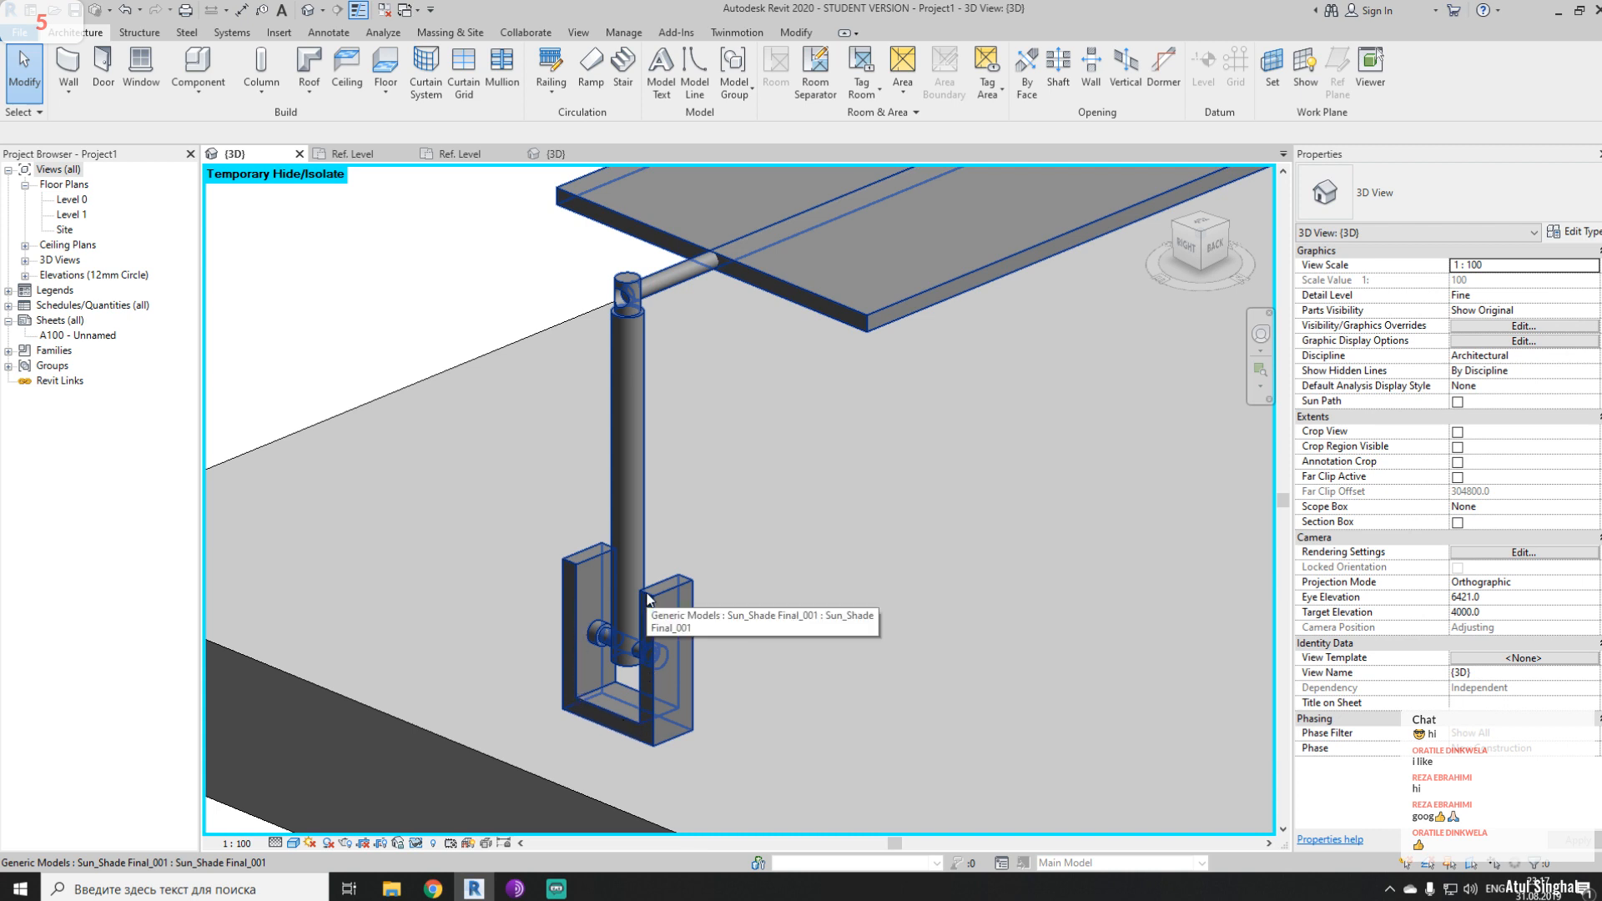
- Close the Family2 3D view and return to the box in the family's Ref. Level plan
double_click(579, 636)
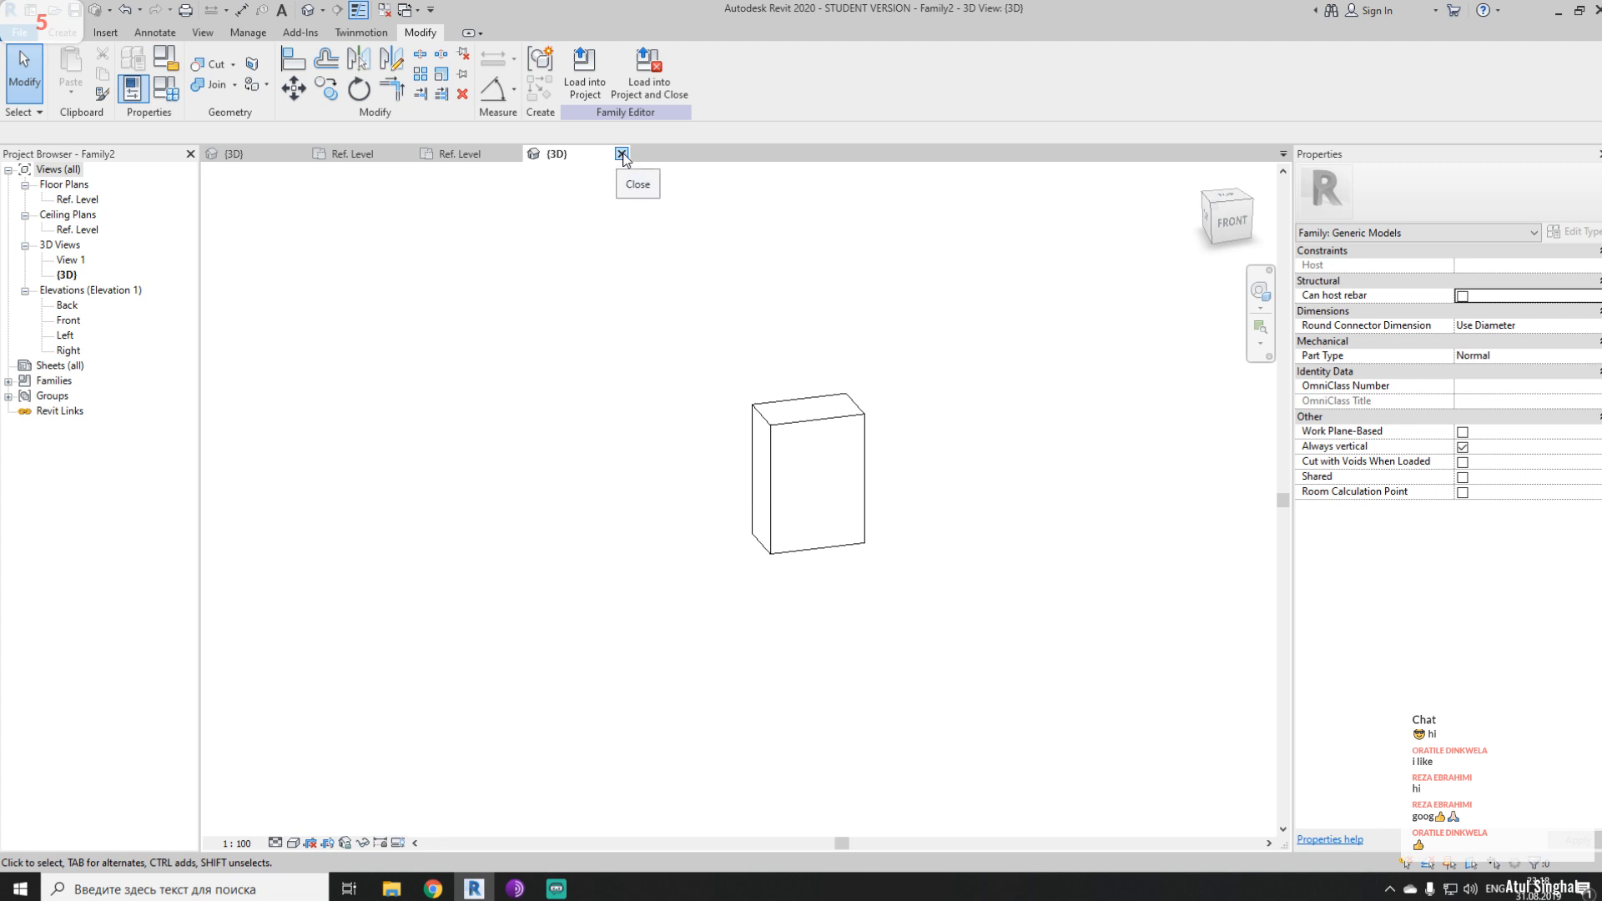
left_click(622, 154)
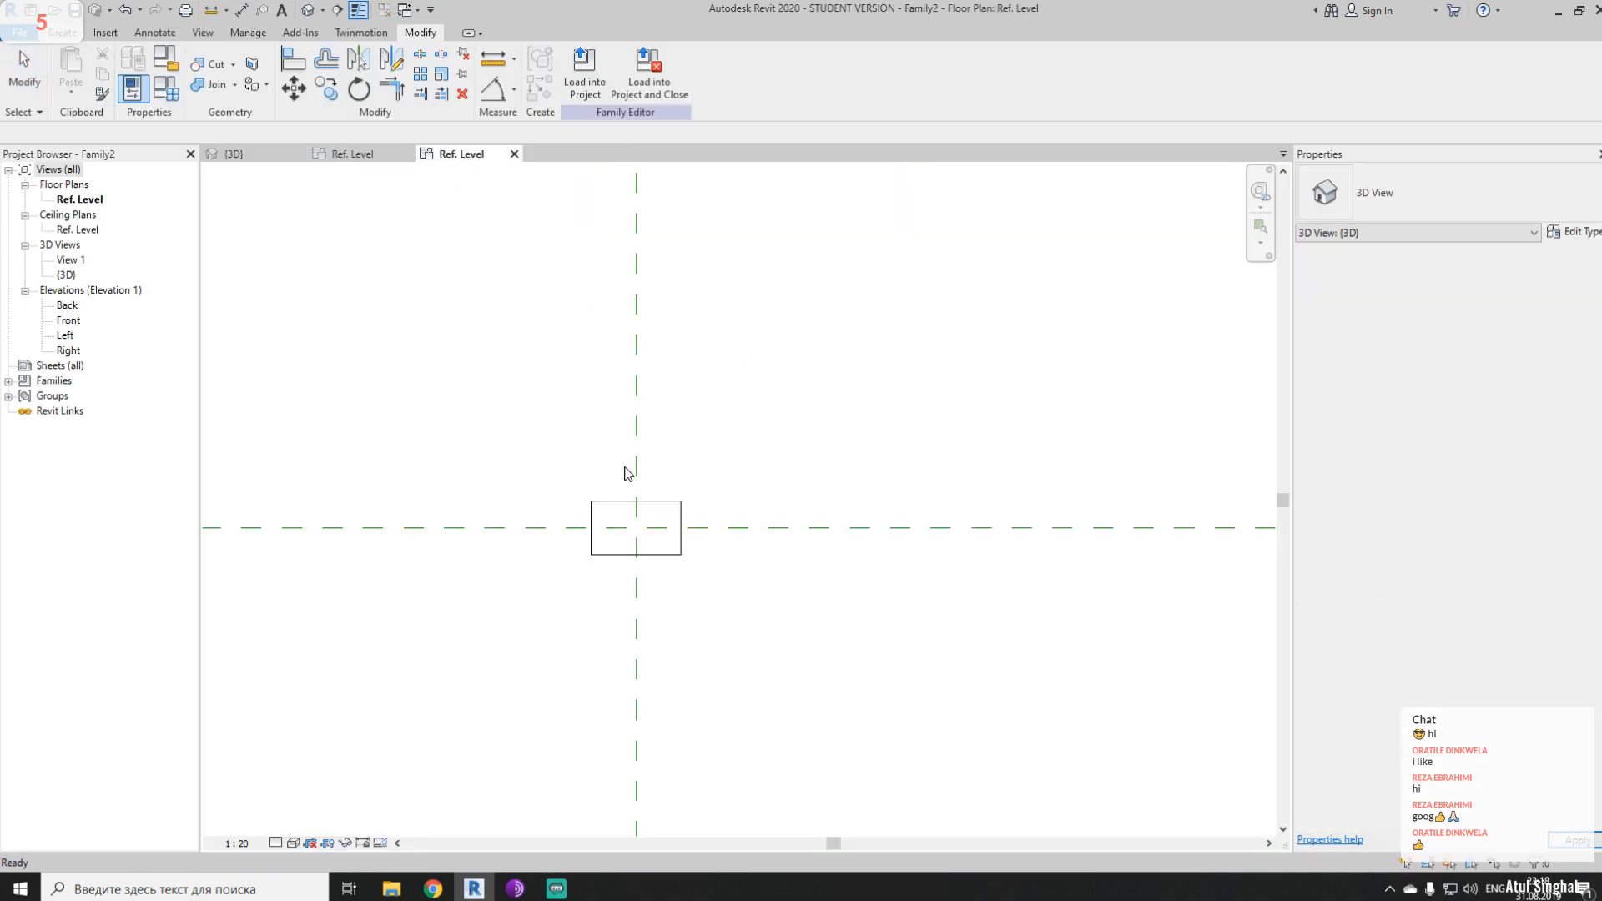
scroll(601, 545, "up", 4)
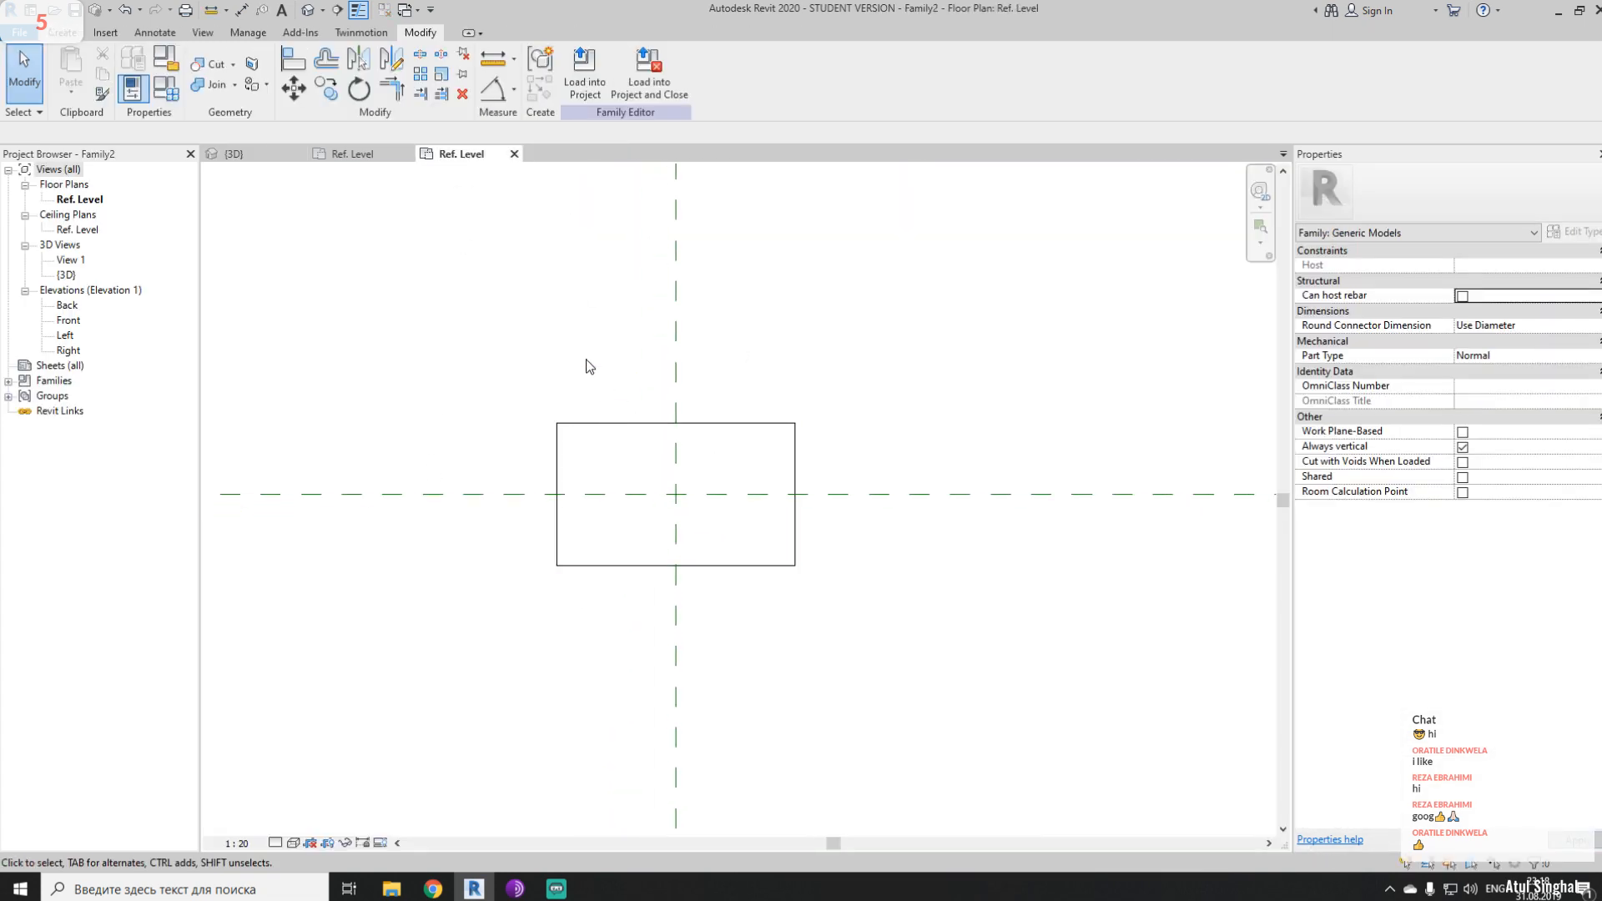
- Start a new extrusion and sketch a rectangle about 160 mm wide across the existing box, around the crossing of the reference planes
left_click(71, 37)
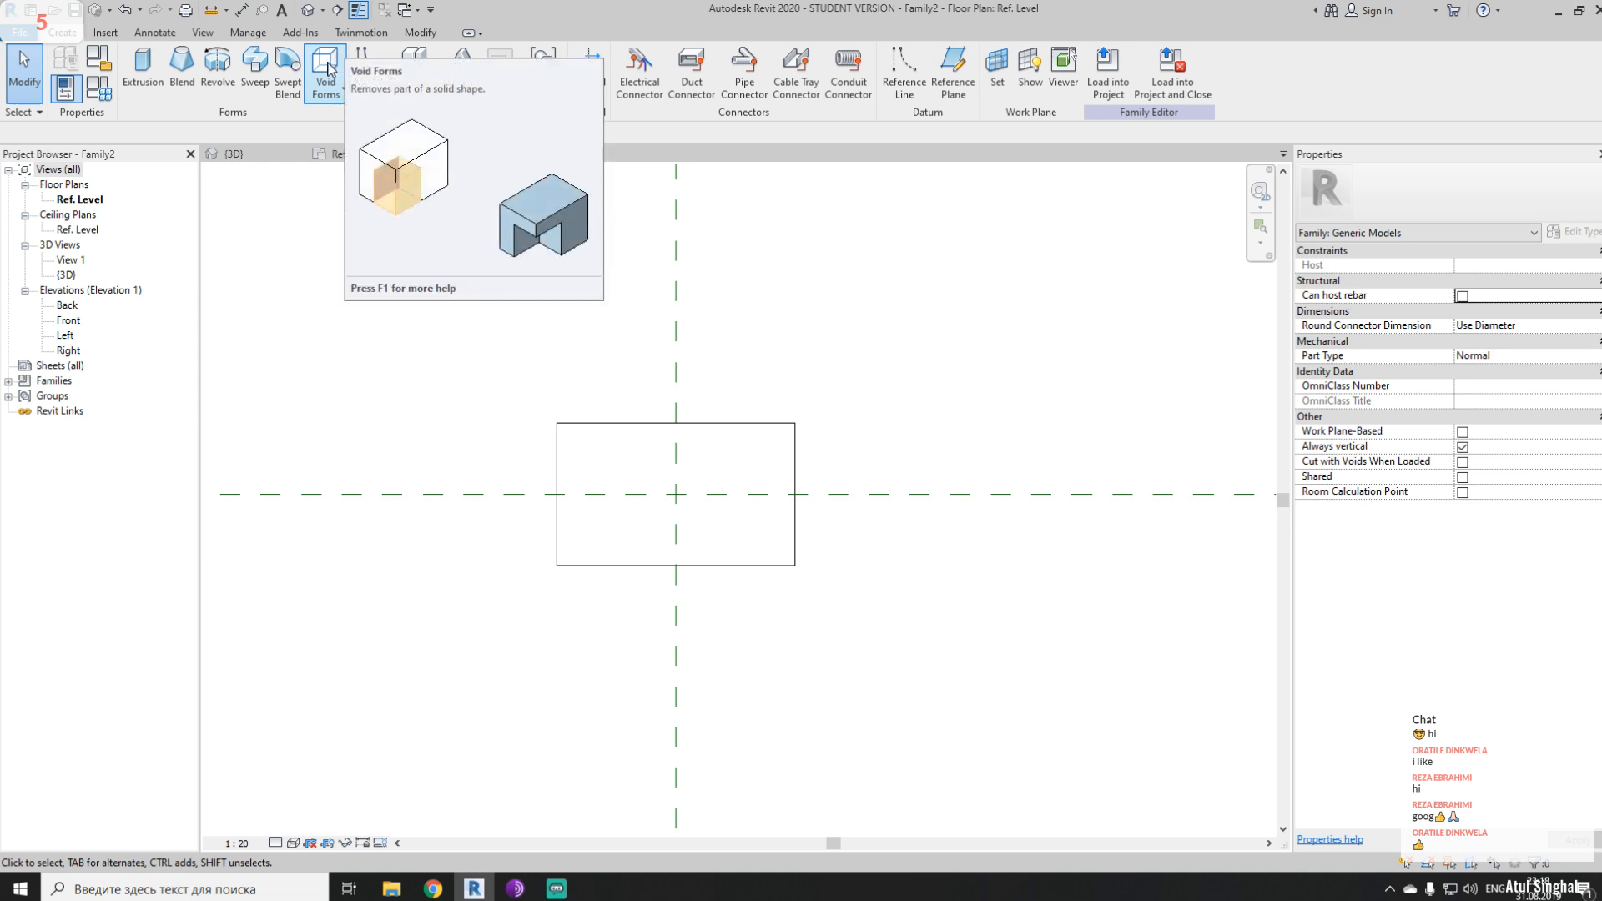
left_click(136, 58)
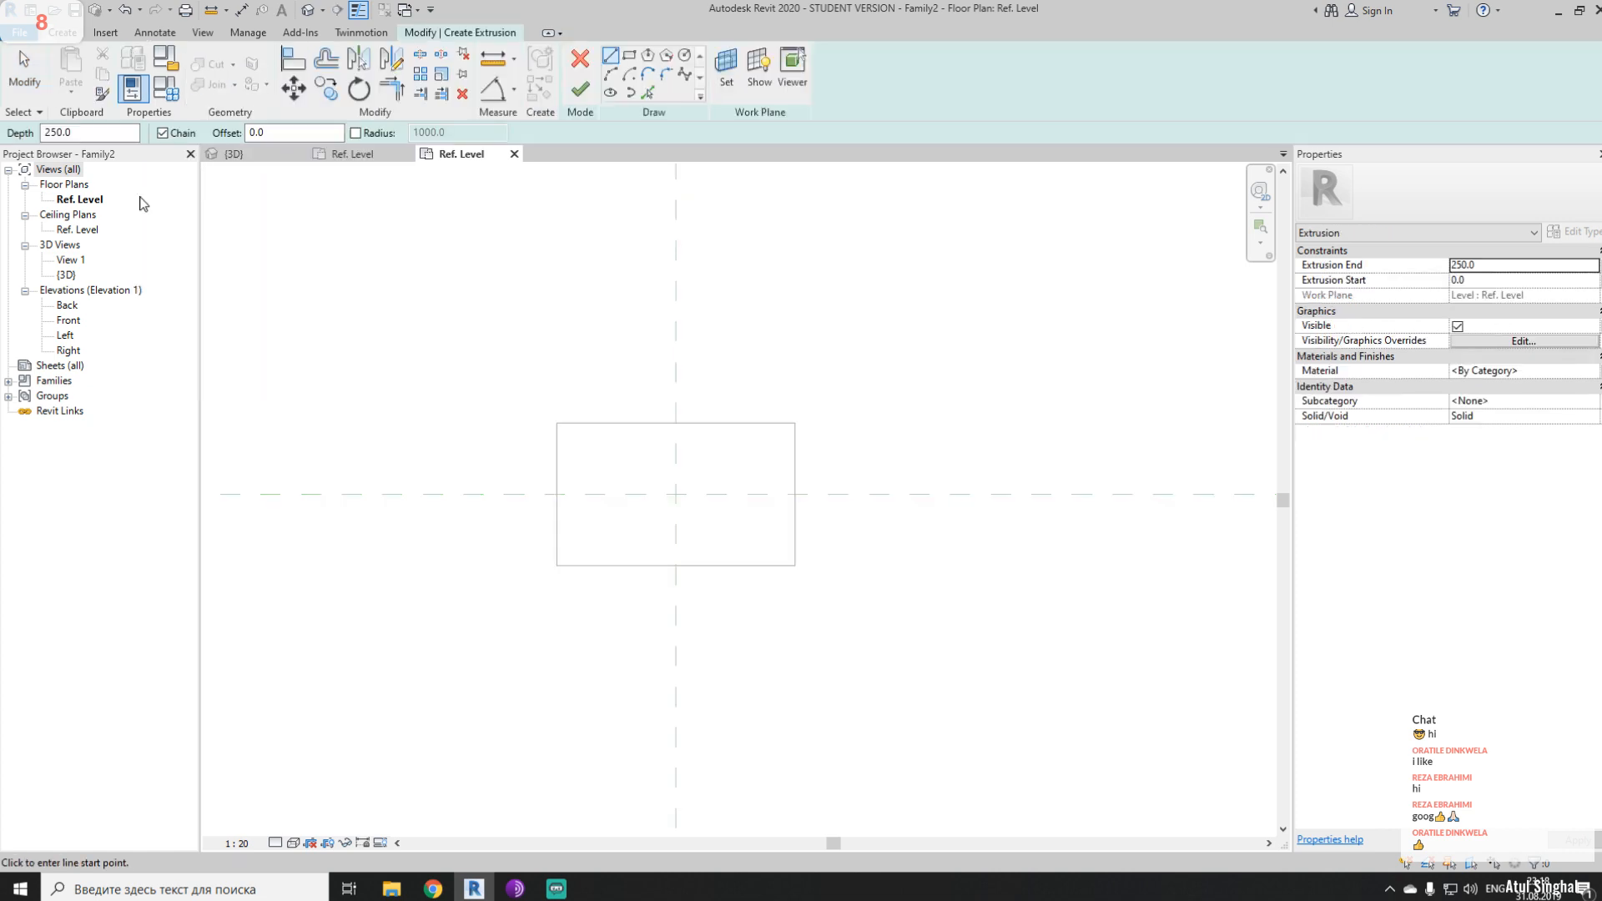
left_click(628, 56)
left_click(595, 388)
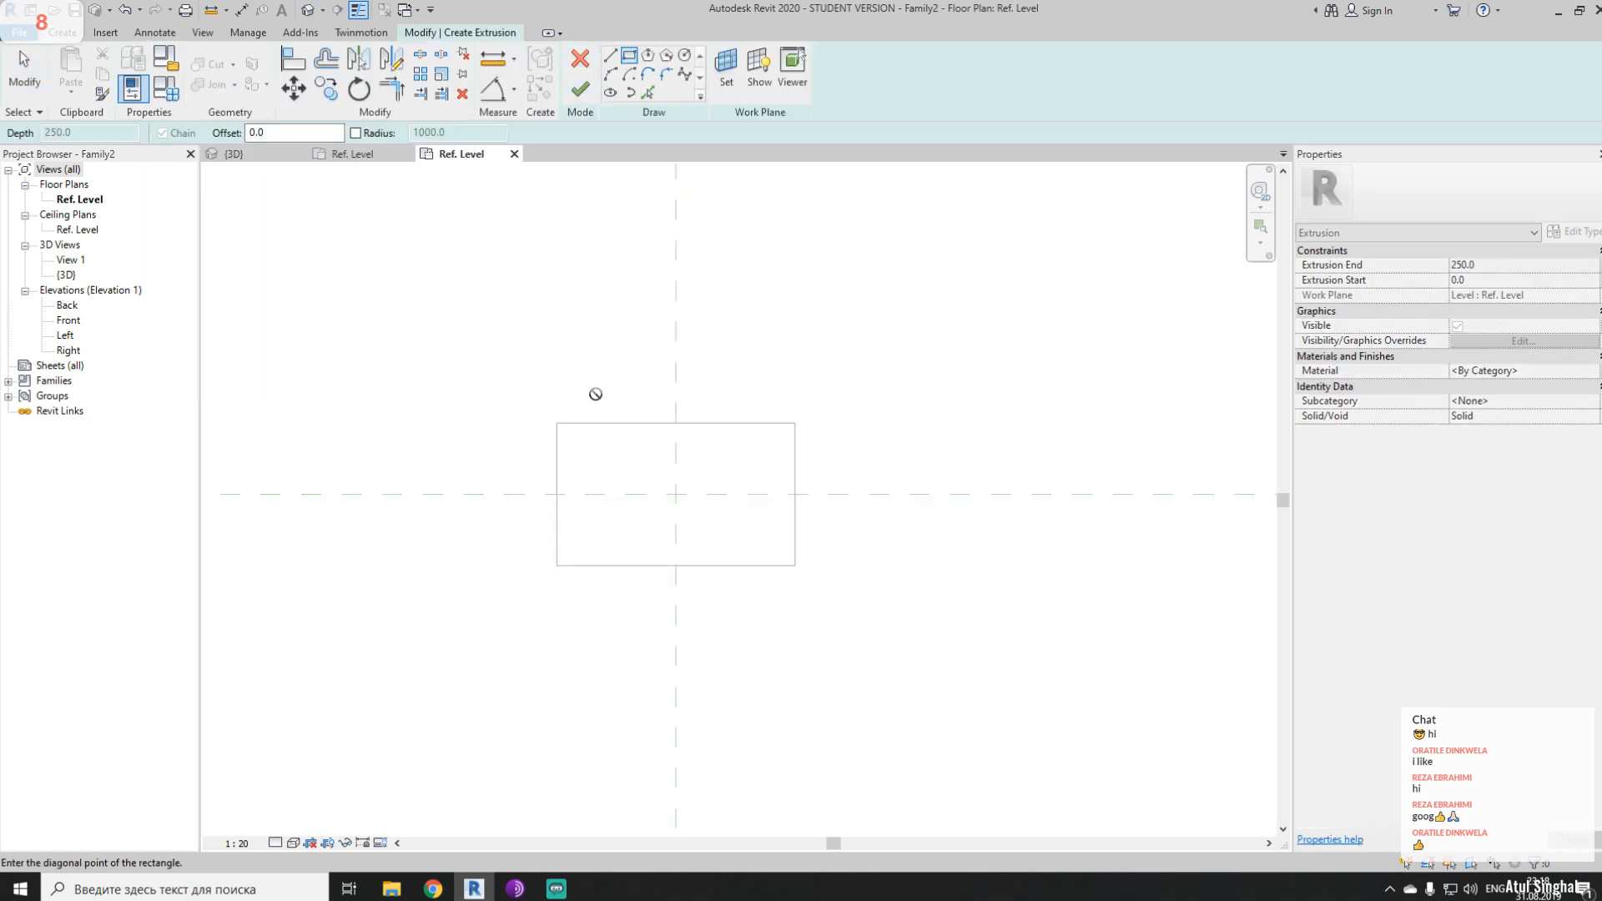
left_click(746, 634)
key("Escape")
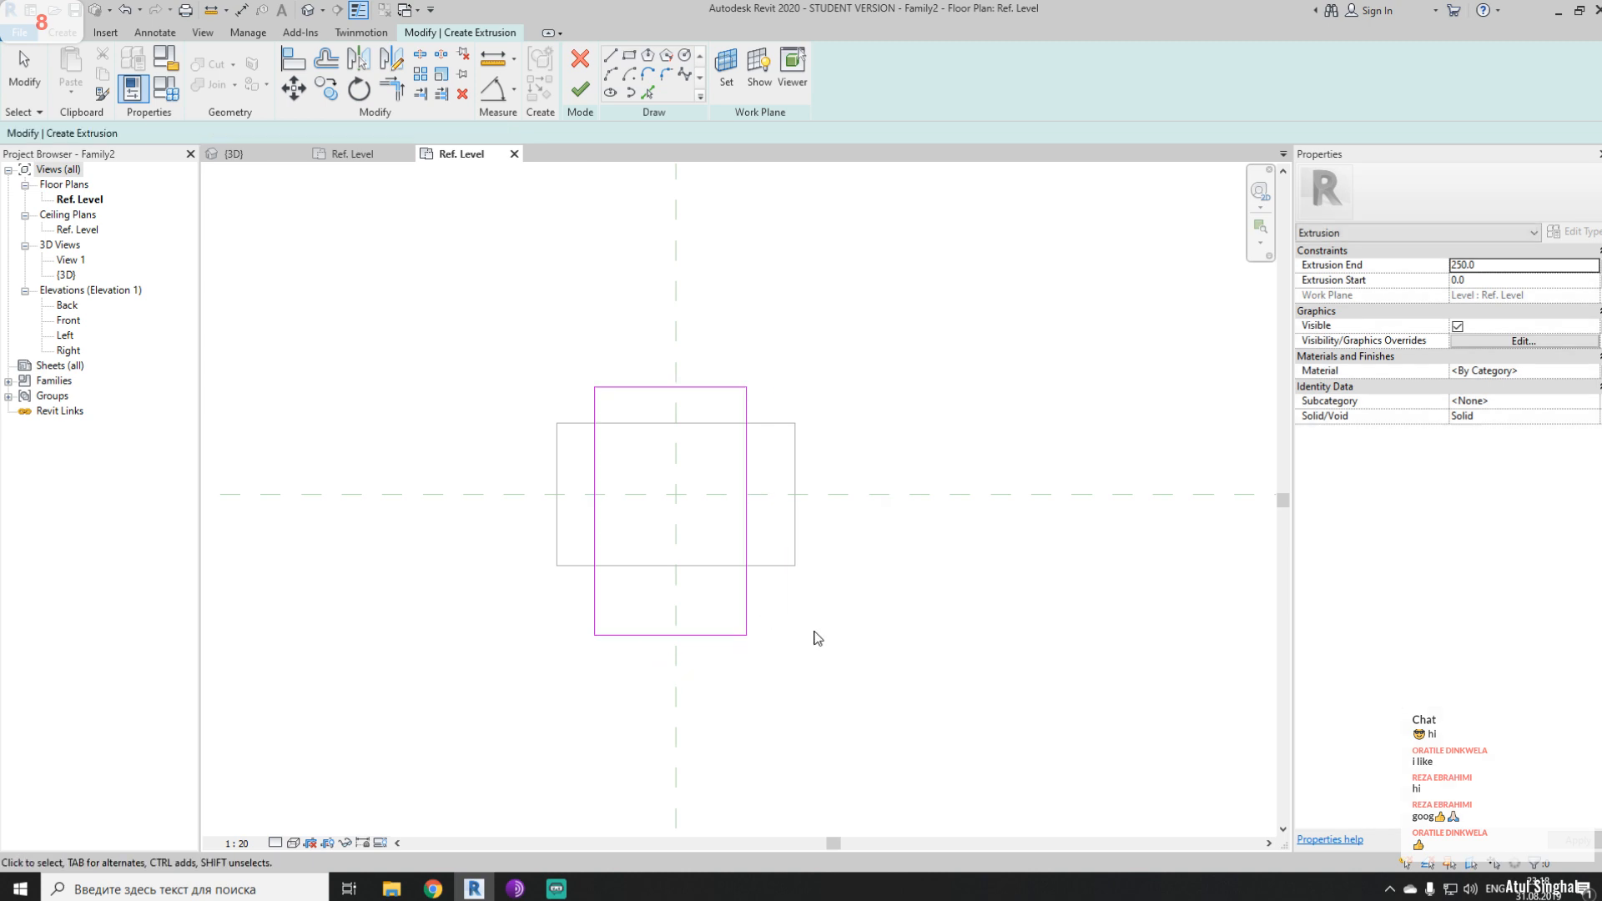
- Dimension the rectangle's two vertical sides to the vertical reference plane and make the segments equal
key("d")
key("i")
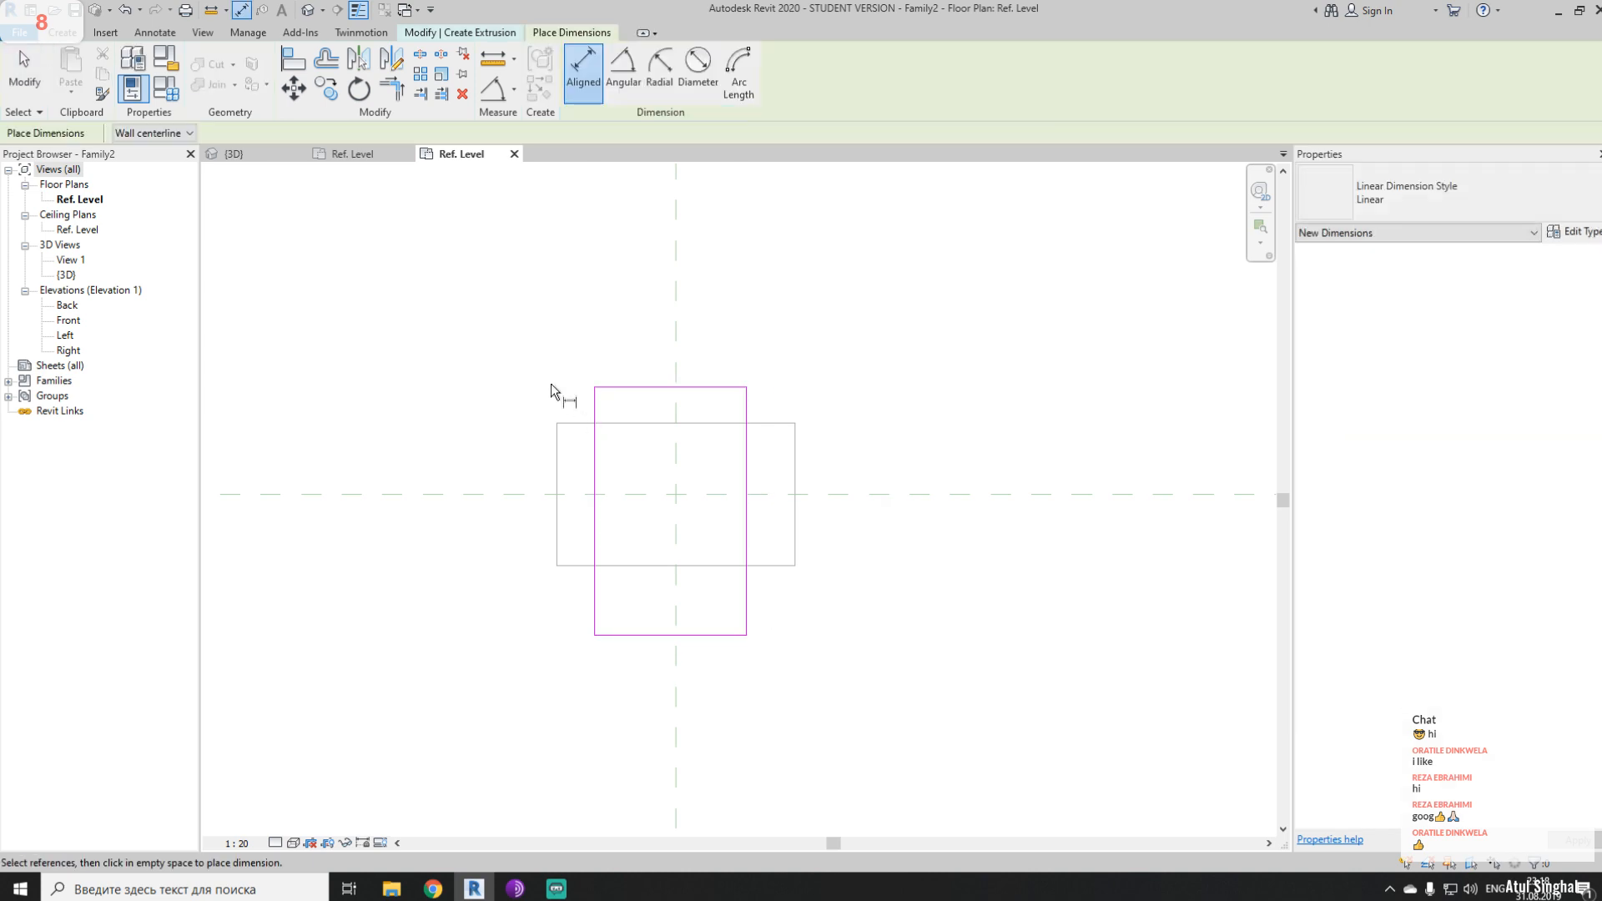
left_click(594, 458)
left_click(676, 467)
left_click(746, 465)
left_click(651, 283)
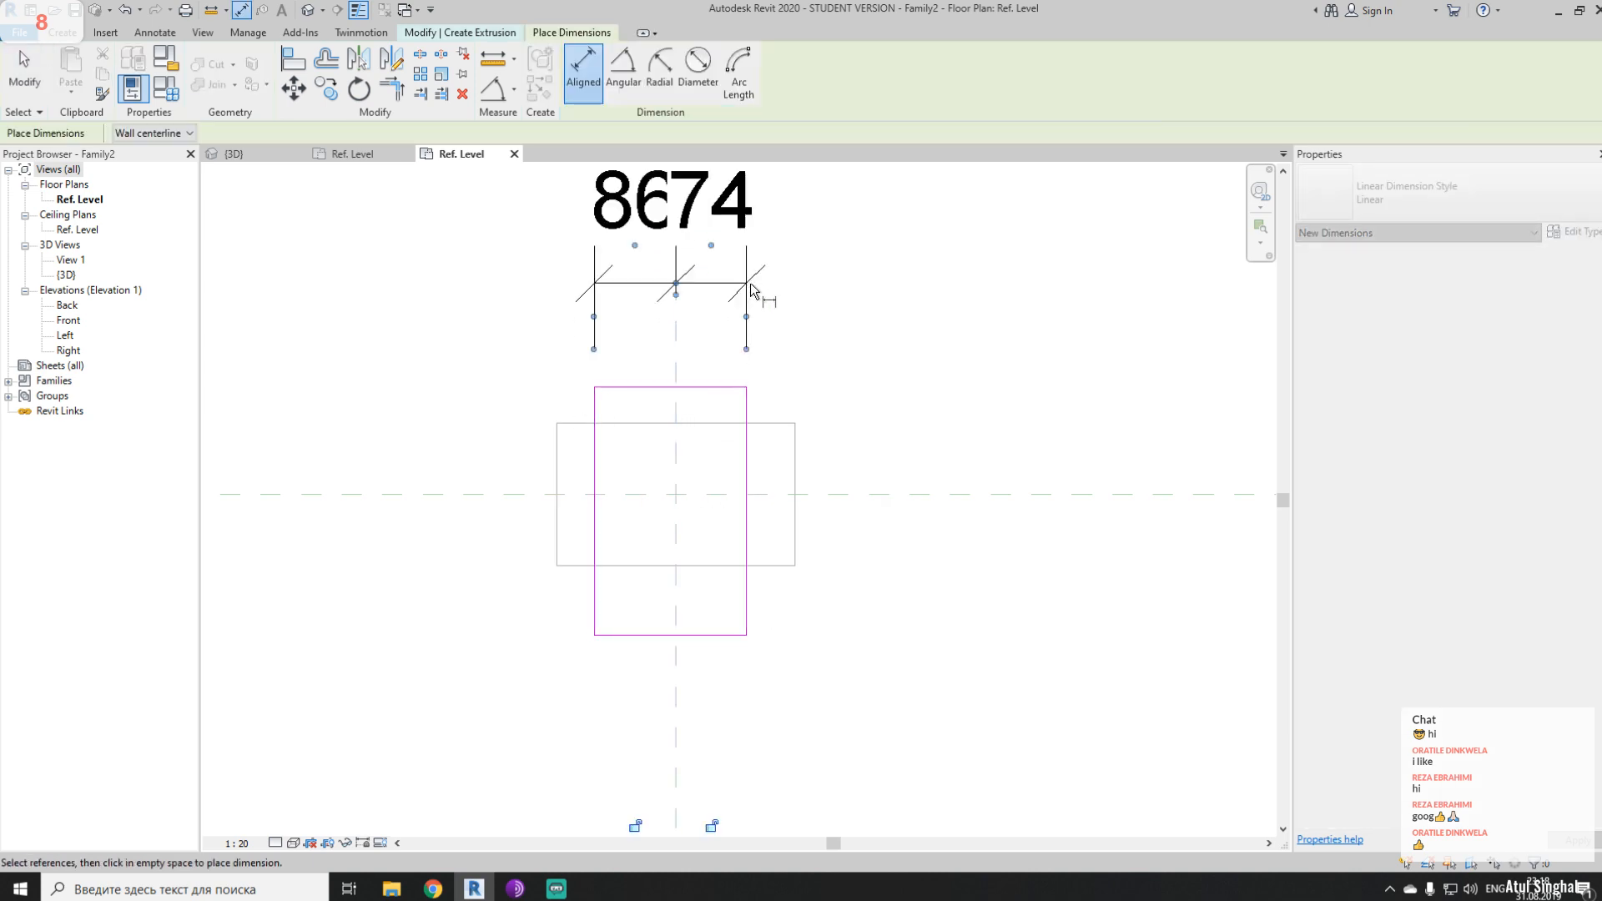
scroll(709, 575, "down", 2)
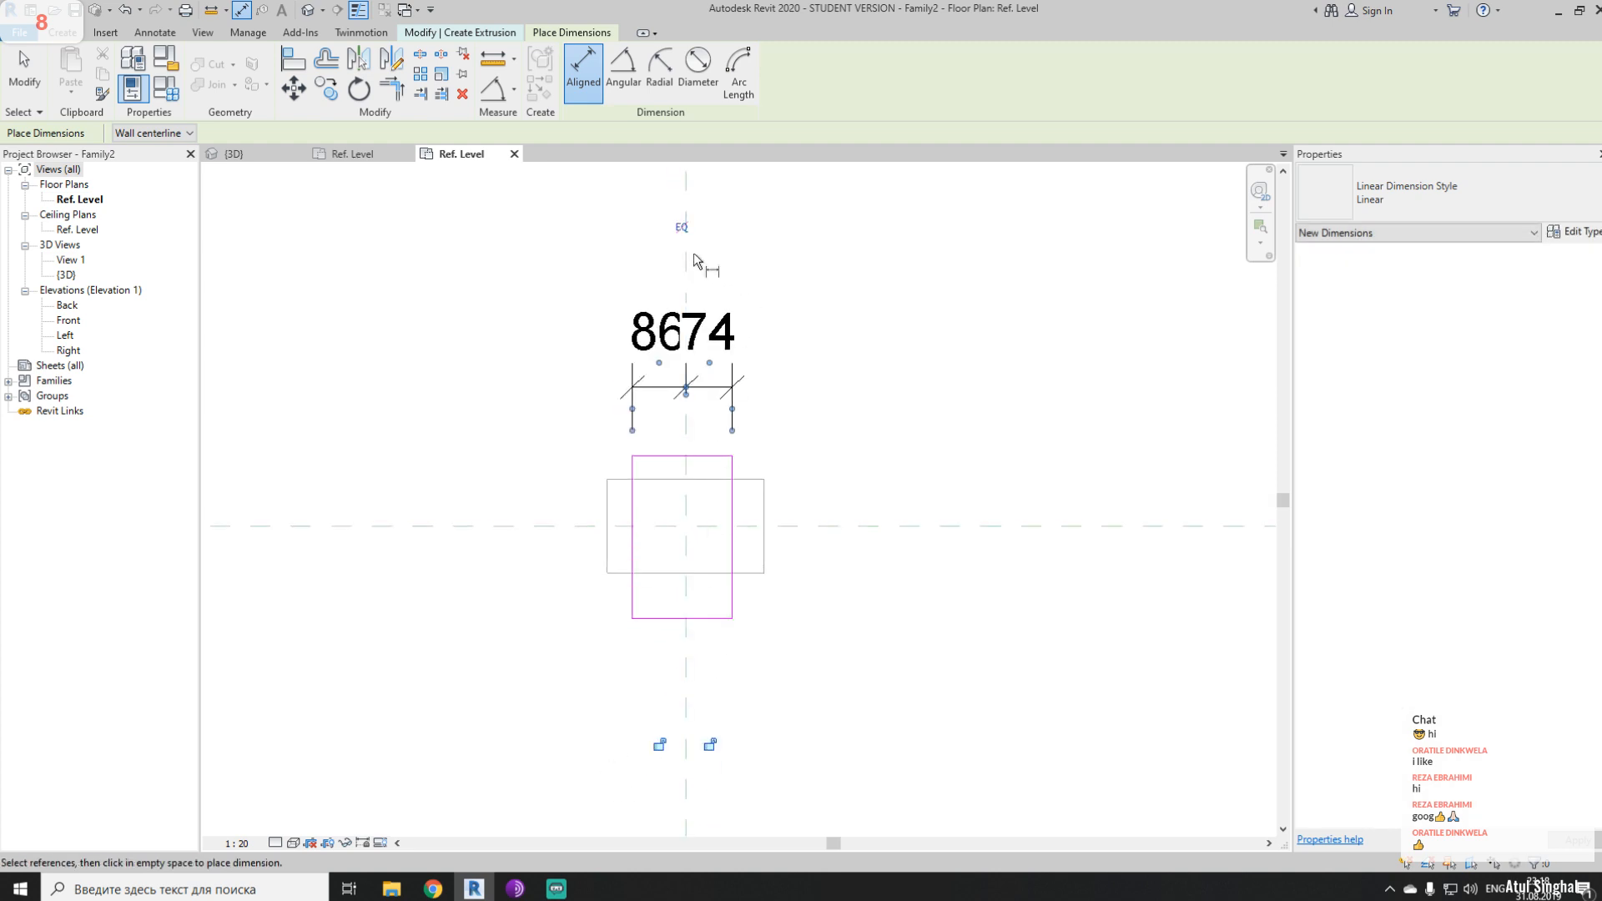
left_click(680, 228)
- Set the view scale to 1:10 and constrain the rectangle's upper and lower edges equally about the horizontal reference plane with an aligned dimension
left_click(237, 843)
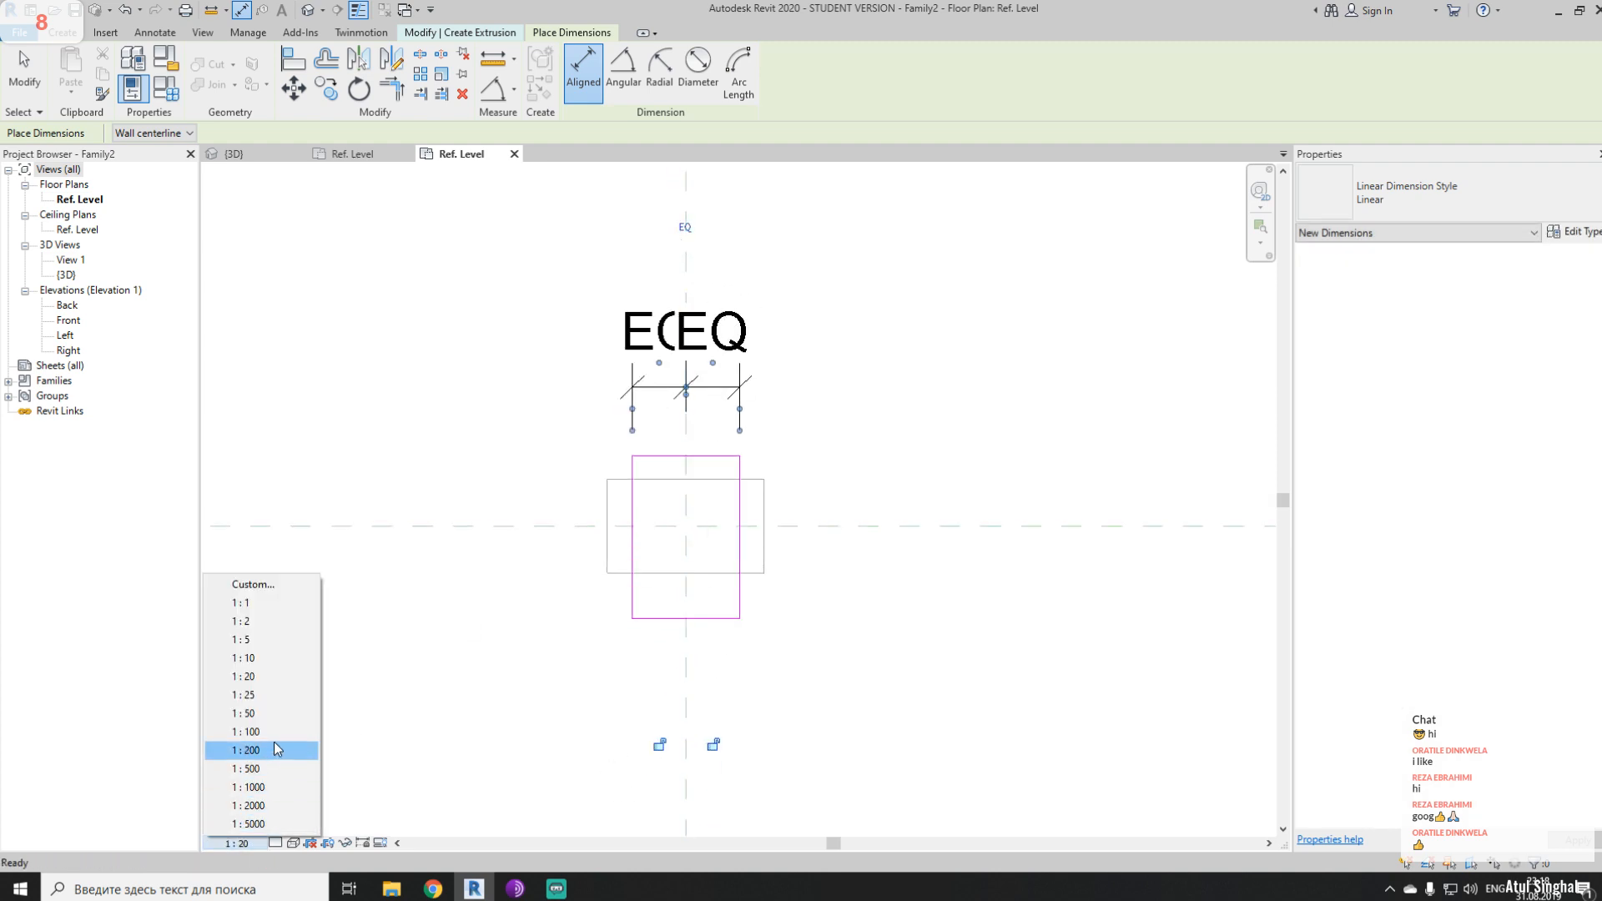
left_click(282, 658)
scroll(762, 504, "up", 2)
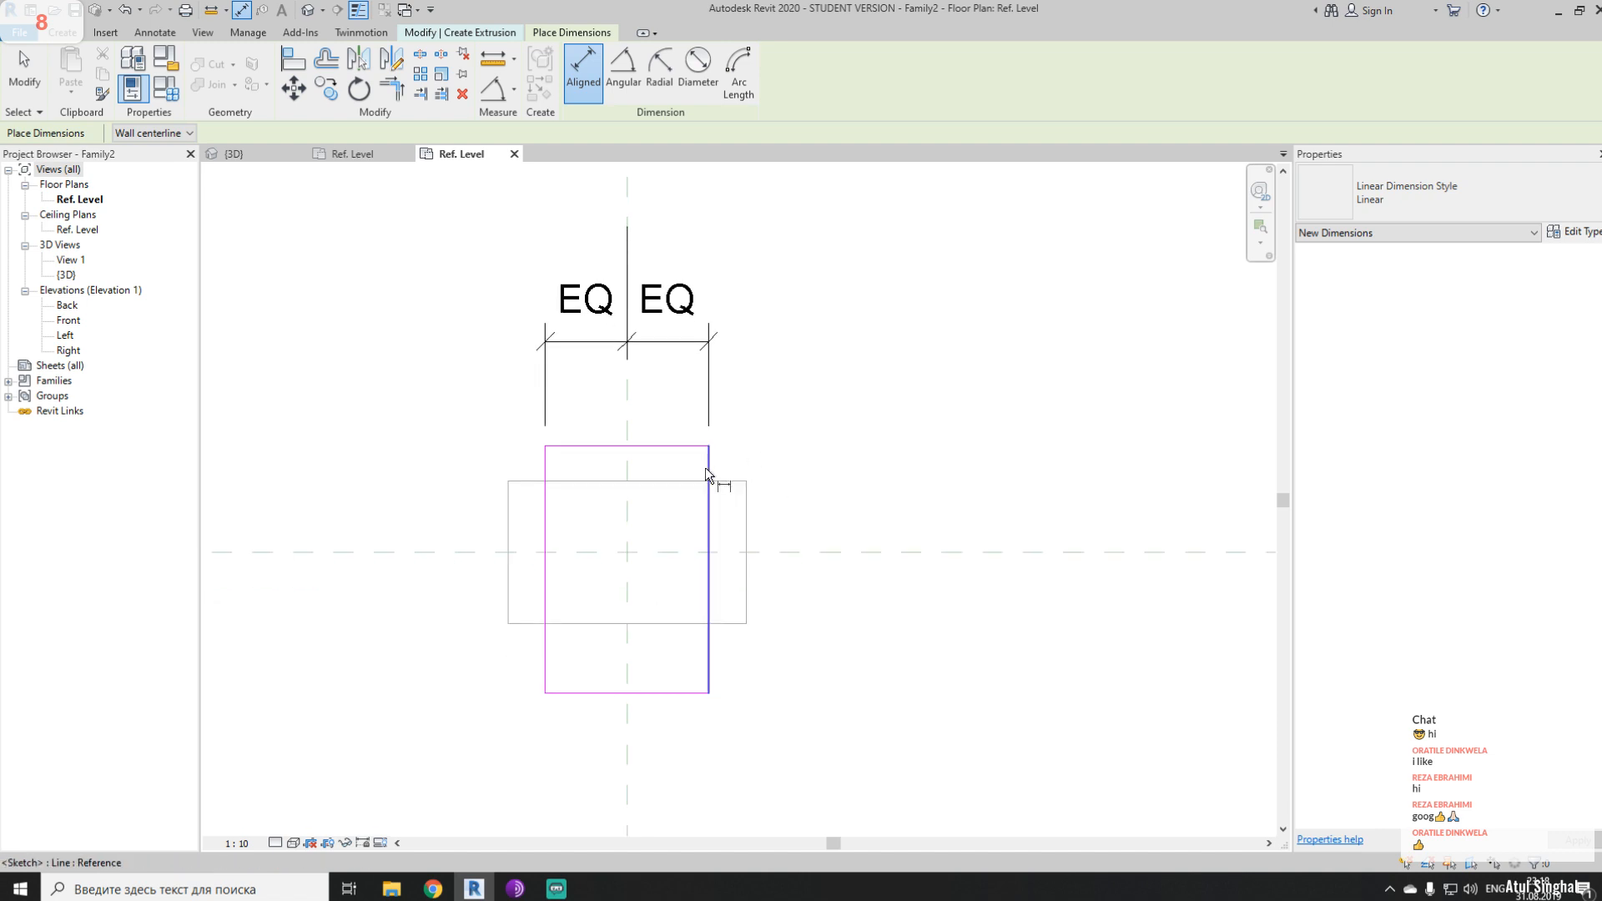
left_click(669, 445)
left_click(669, 553)
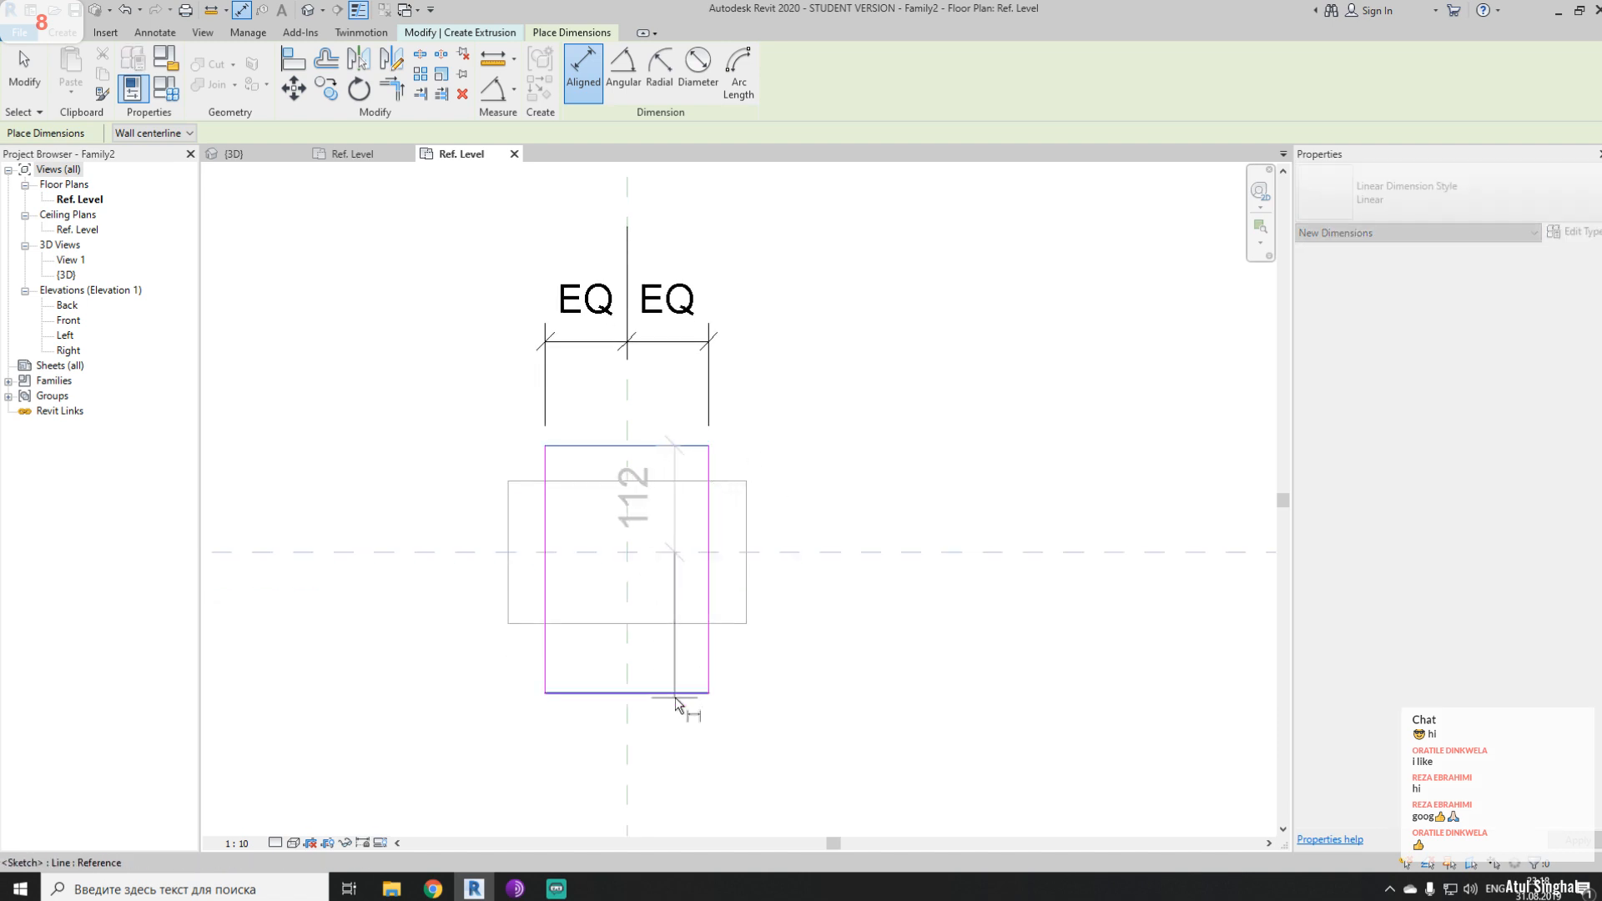
left_click(680, 694)
left_click(905, 660)
left_click(797, 576)
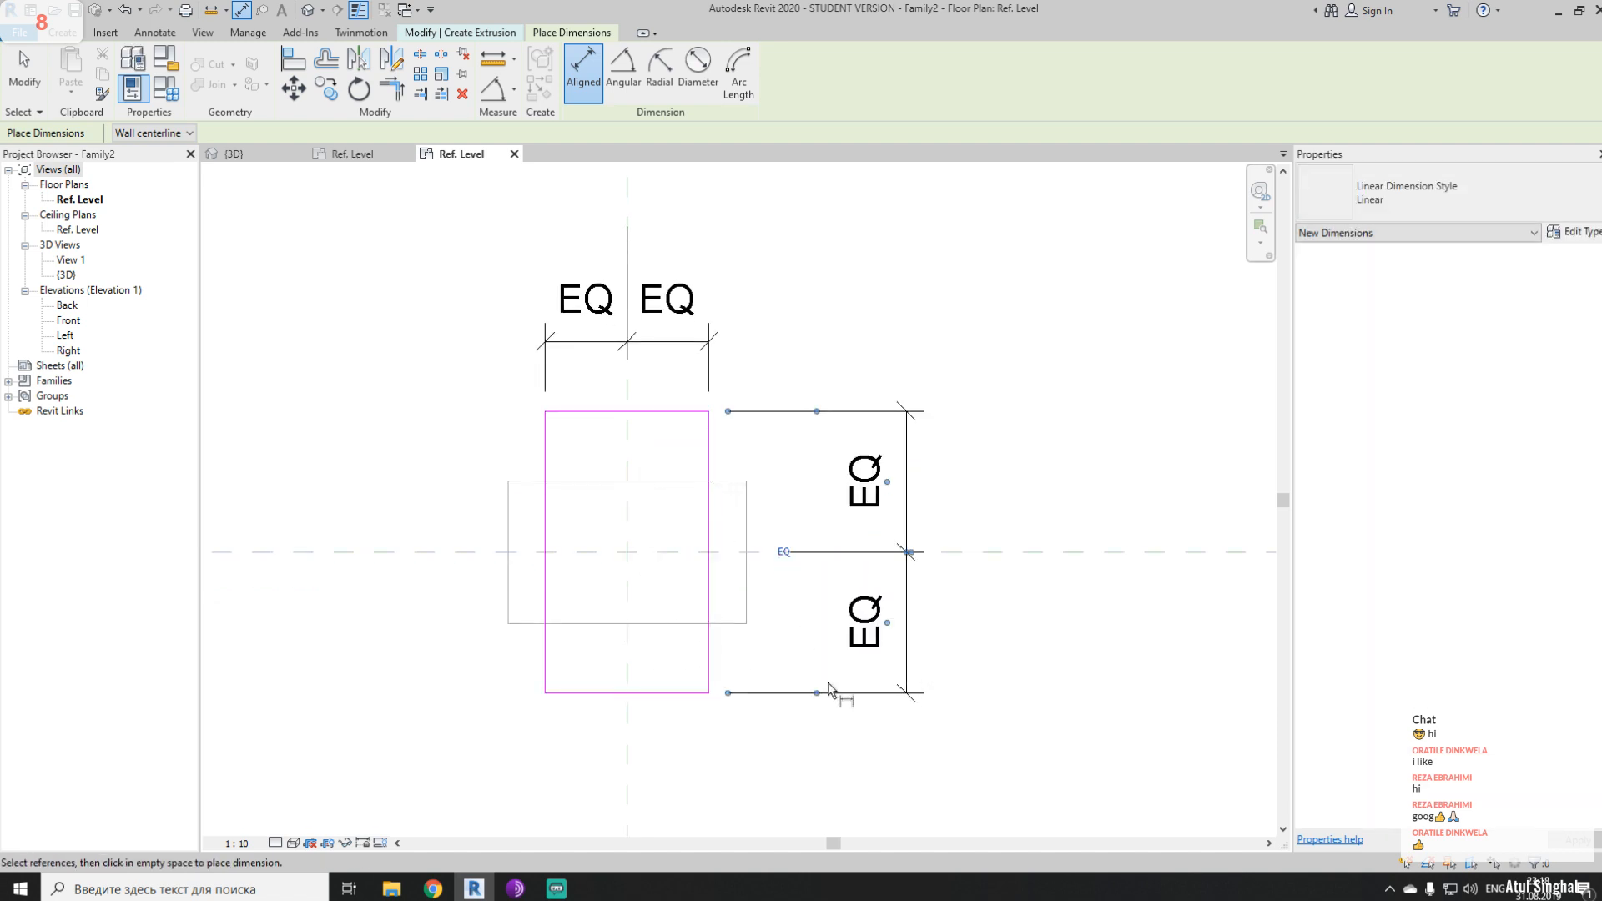
key("Escape")
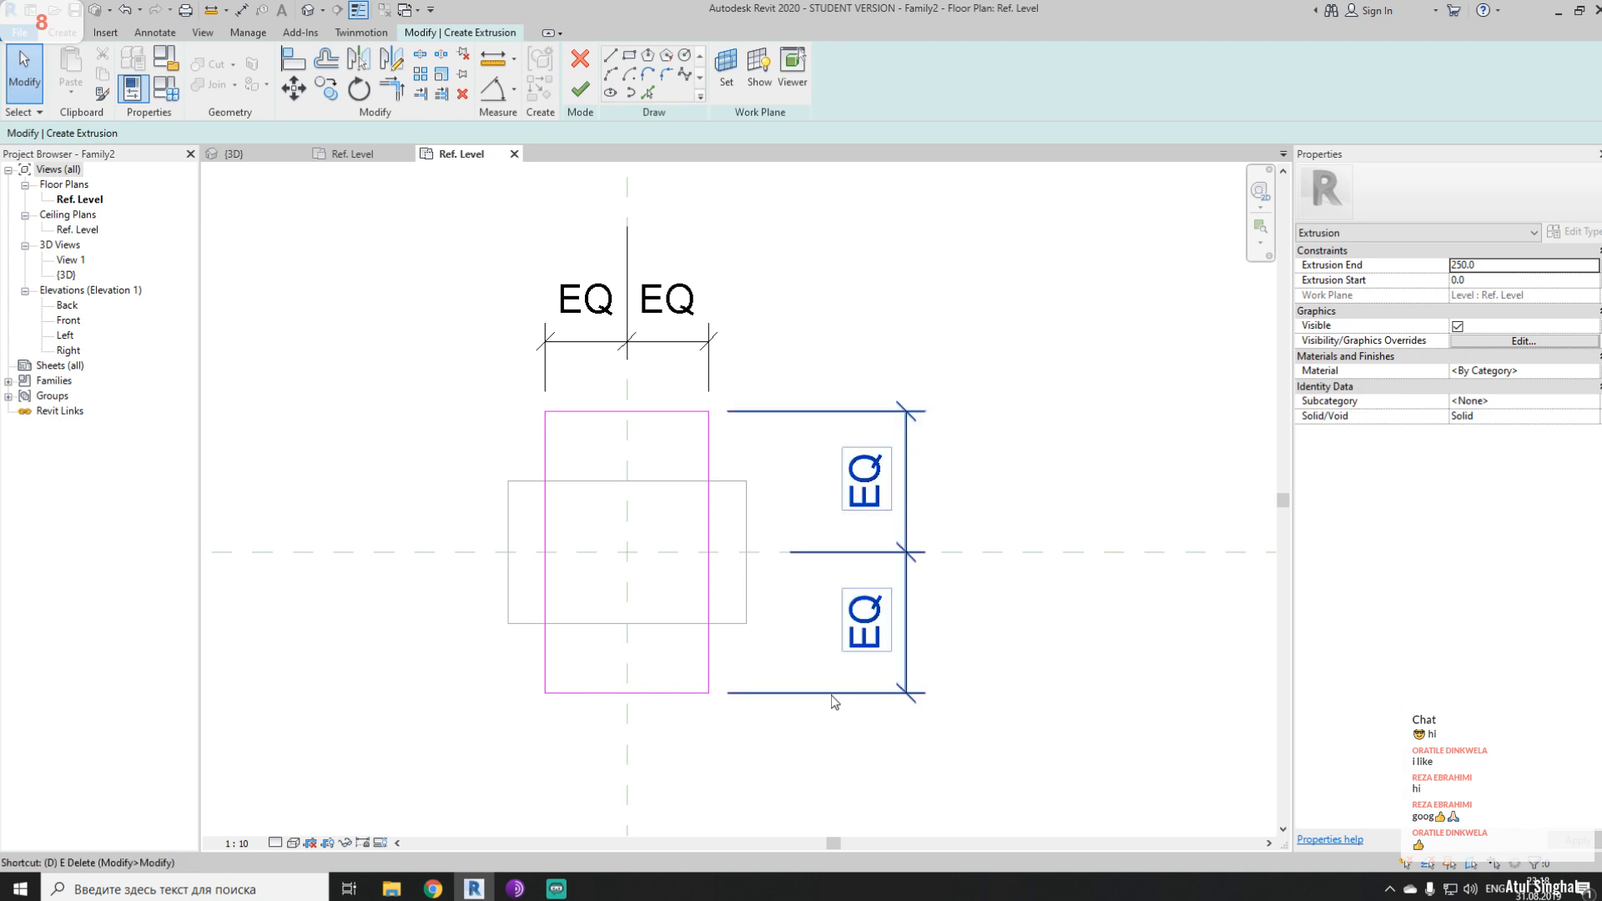
key("Escape")
- Add an overall aligned dimension between the rectangle's upper and lower edges, outside the equality dimension
key("d")
key("i")
left_click(649, 413)
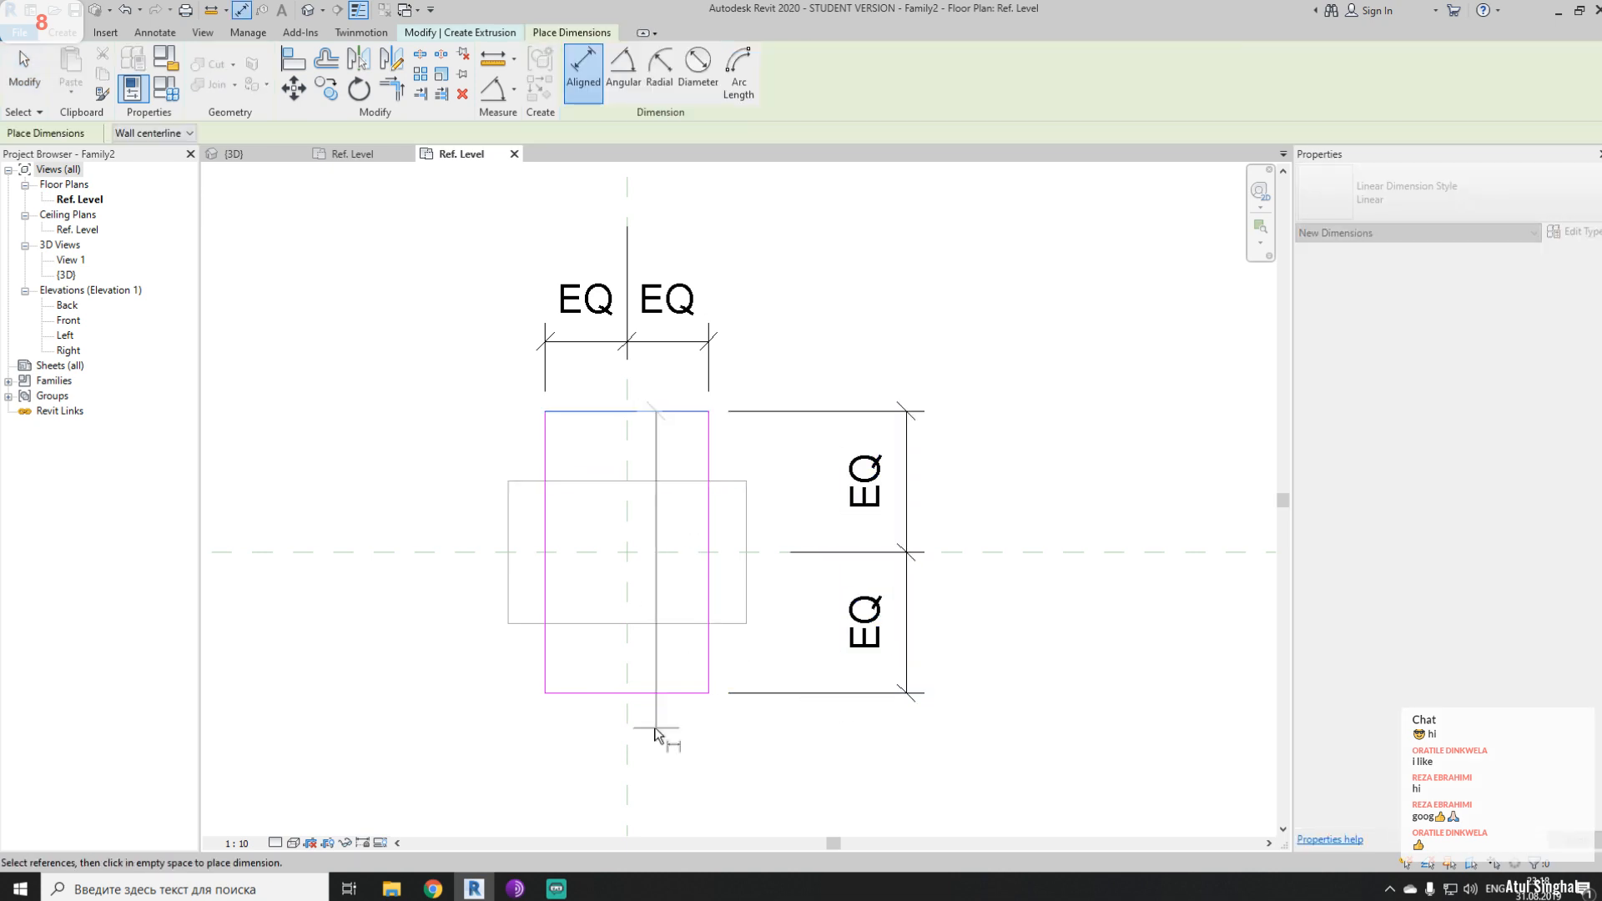
left_click(661, 693)
left_click(1054, 657)
key("Escape")
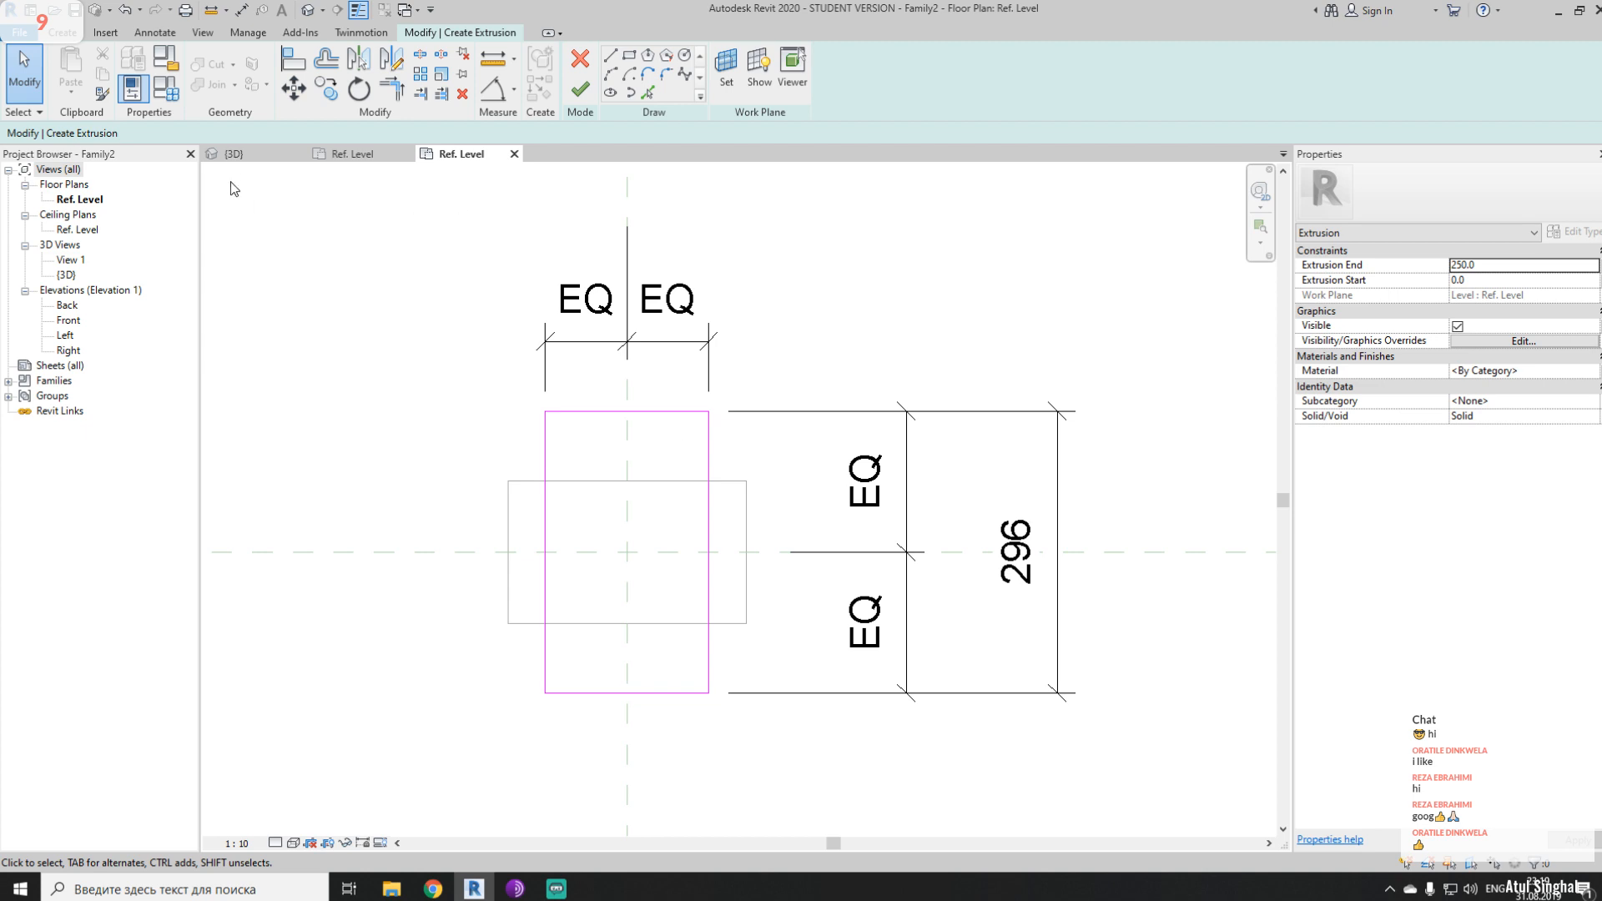
- Check the bracket in Project1's 3D view, and label the rectangle's overall vertical dimension with parameter L in the Family2 plan
left_click(236, 153)
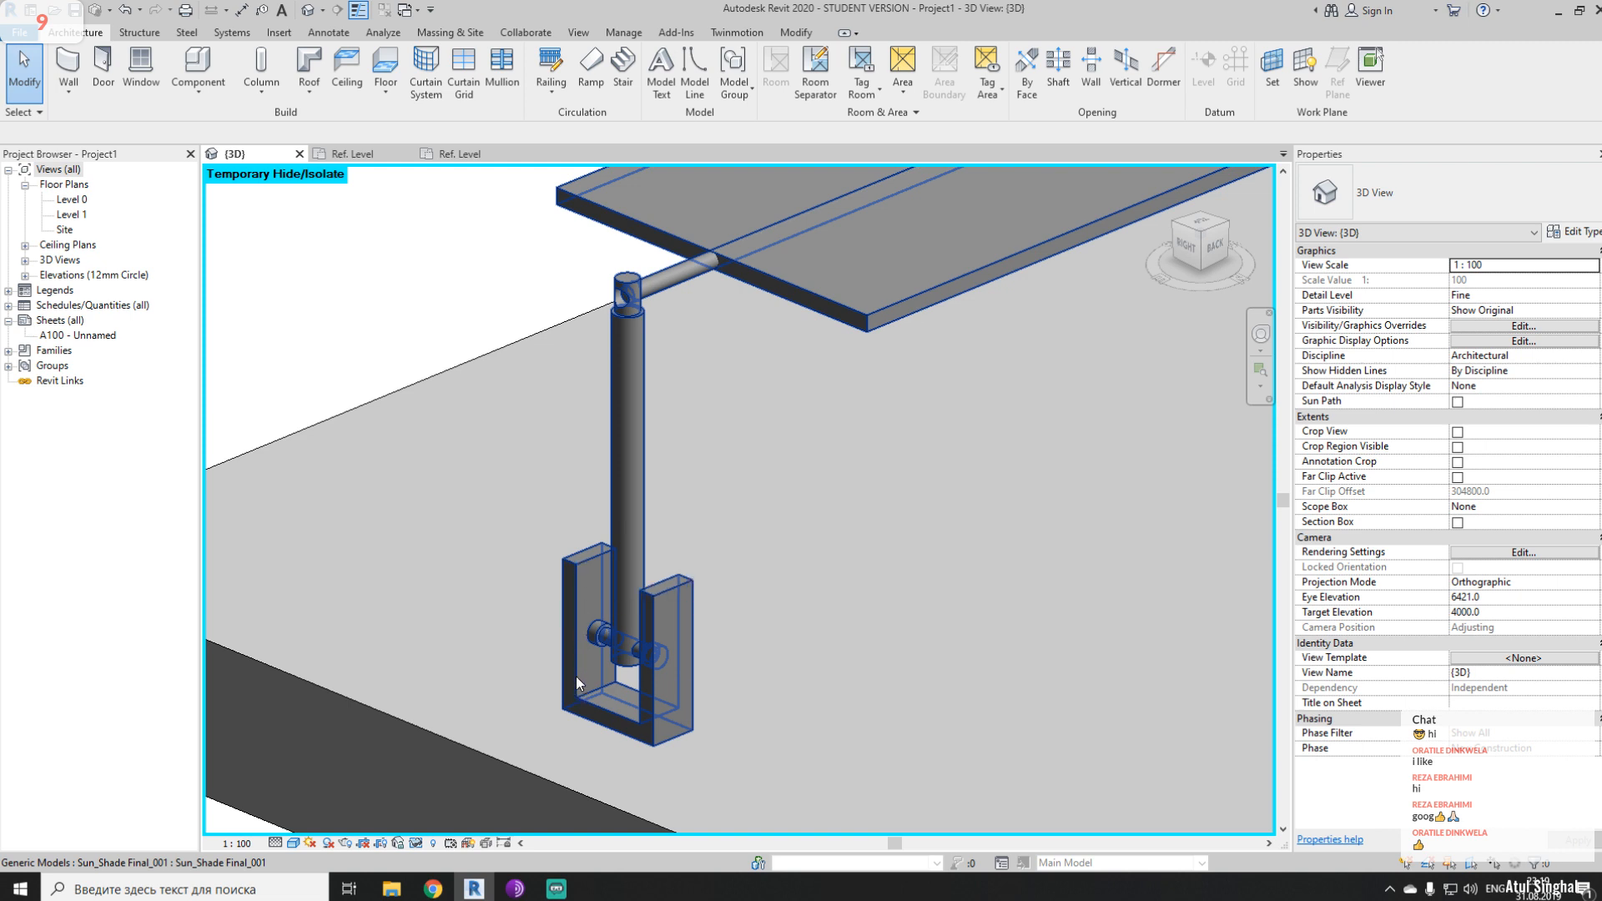
left_click(459, 153)
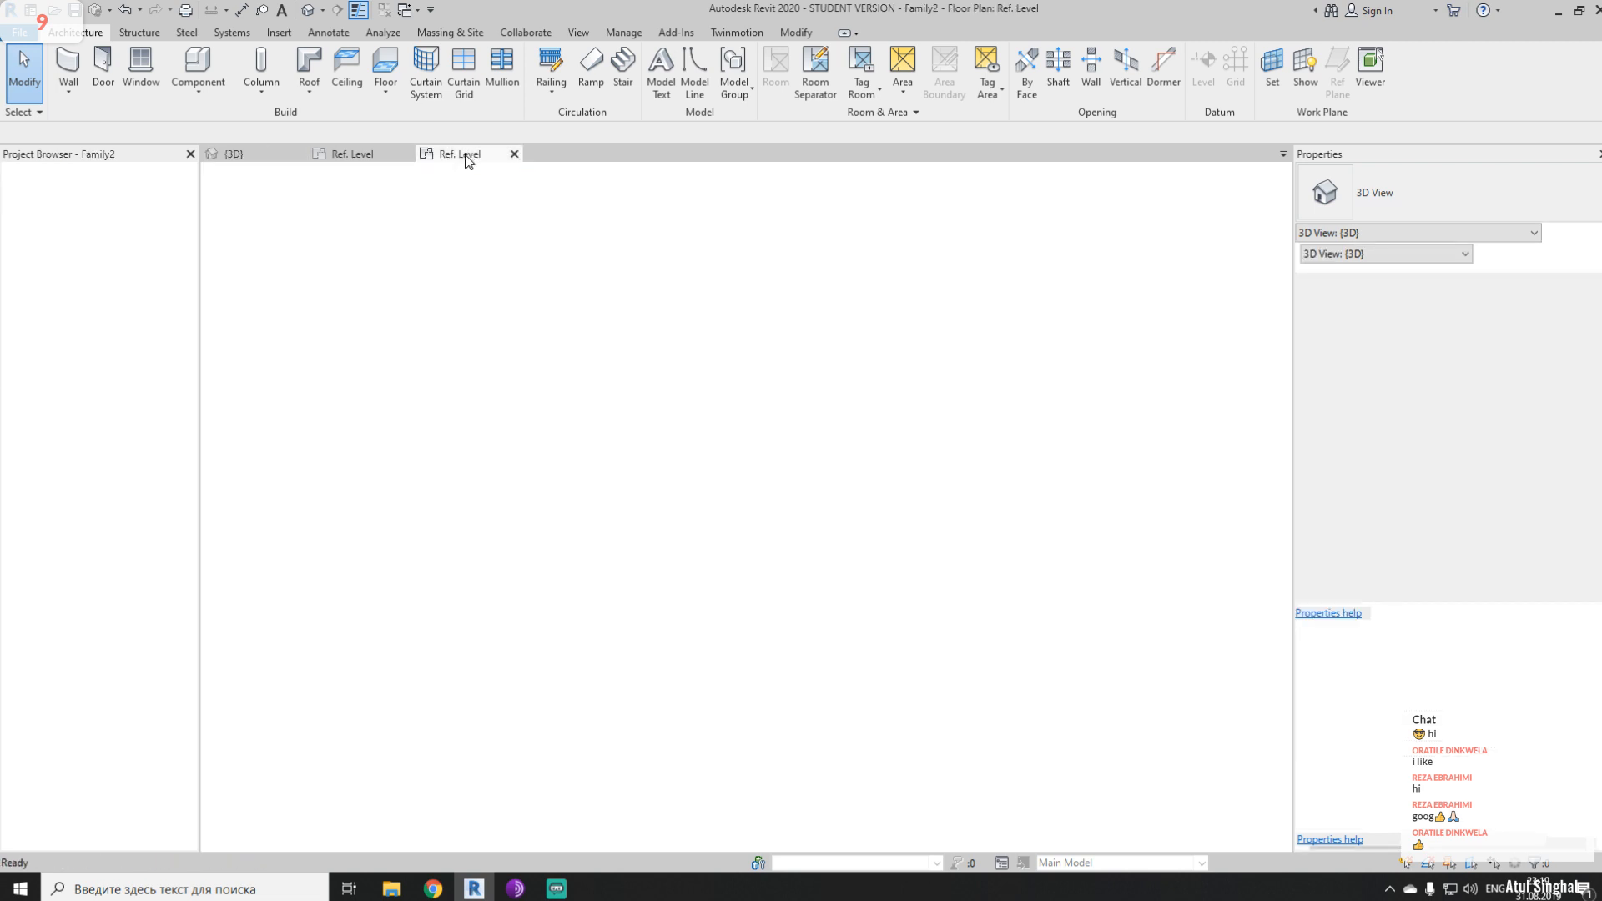
left_click(1023, 547)
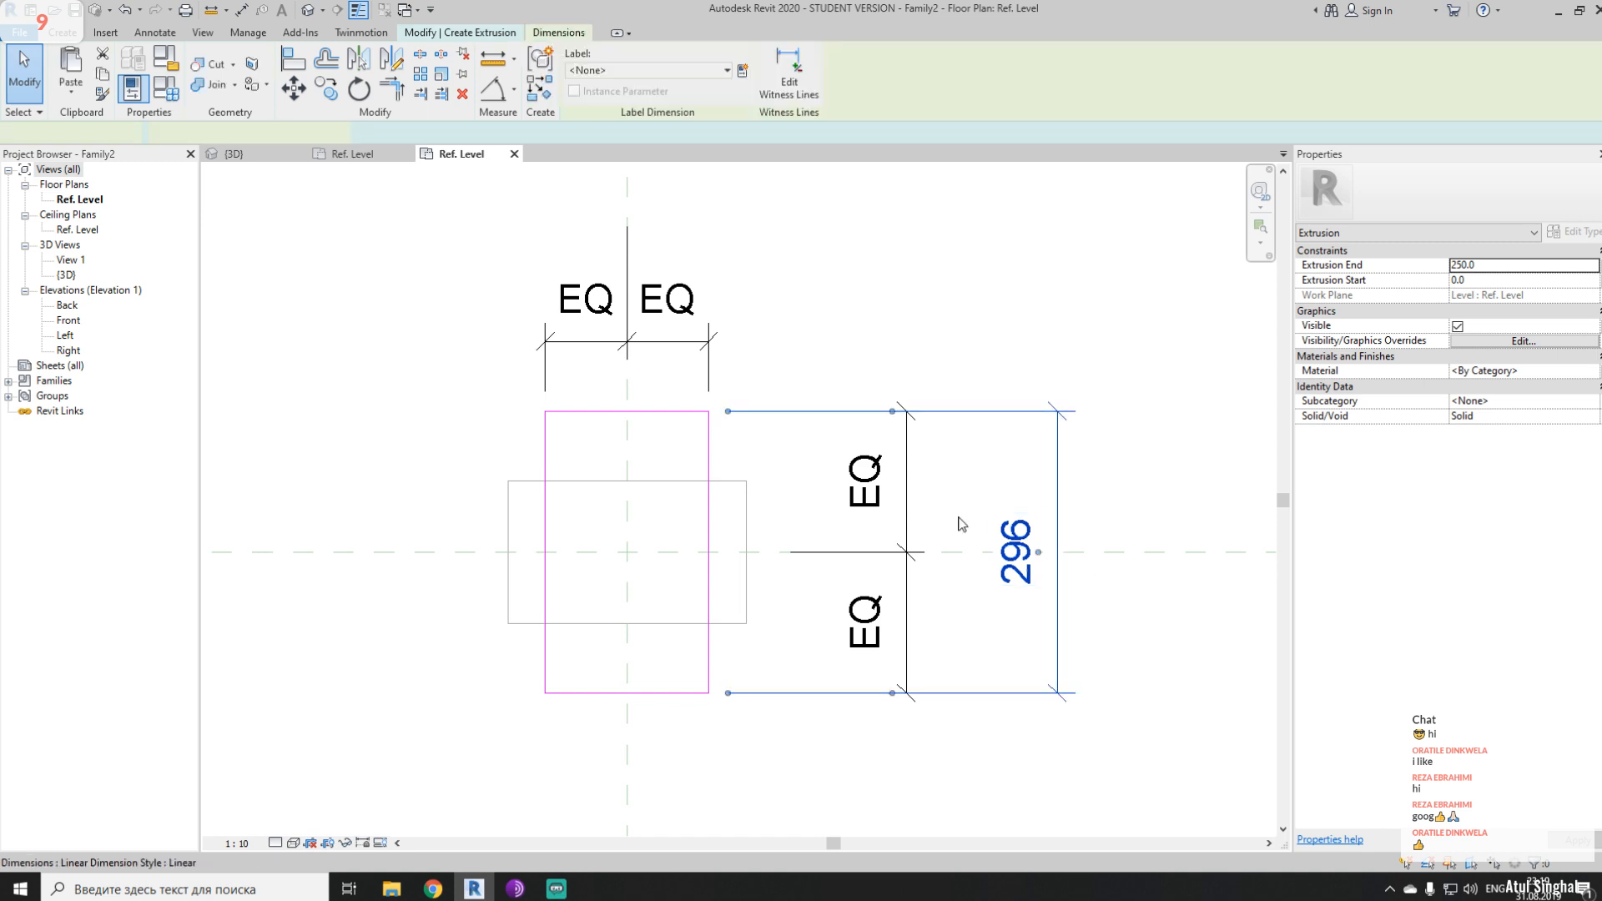
left_click(627, 70)
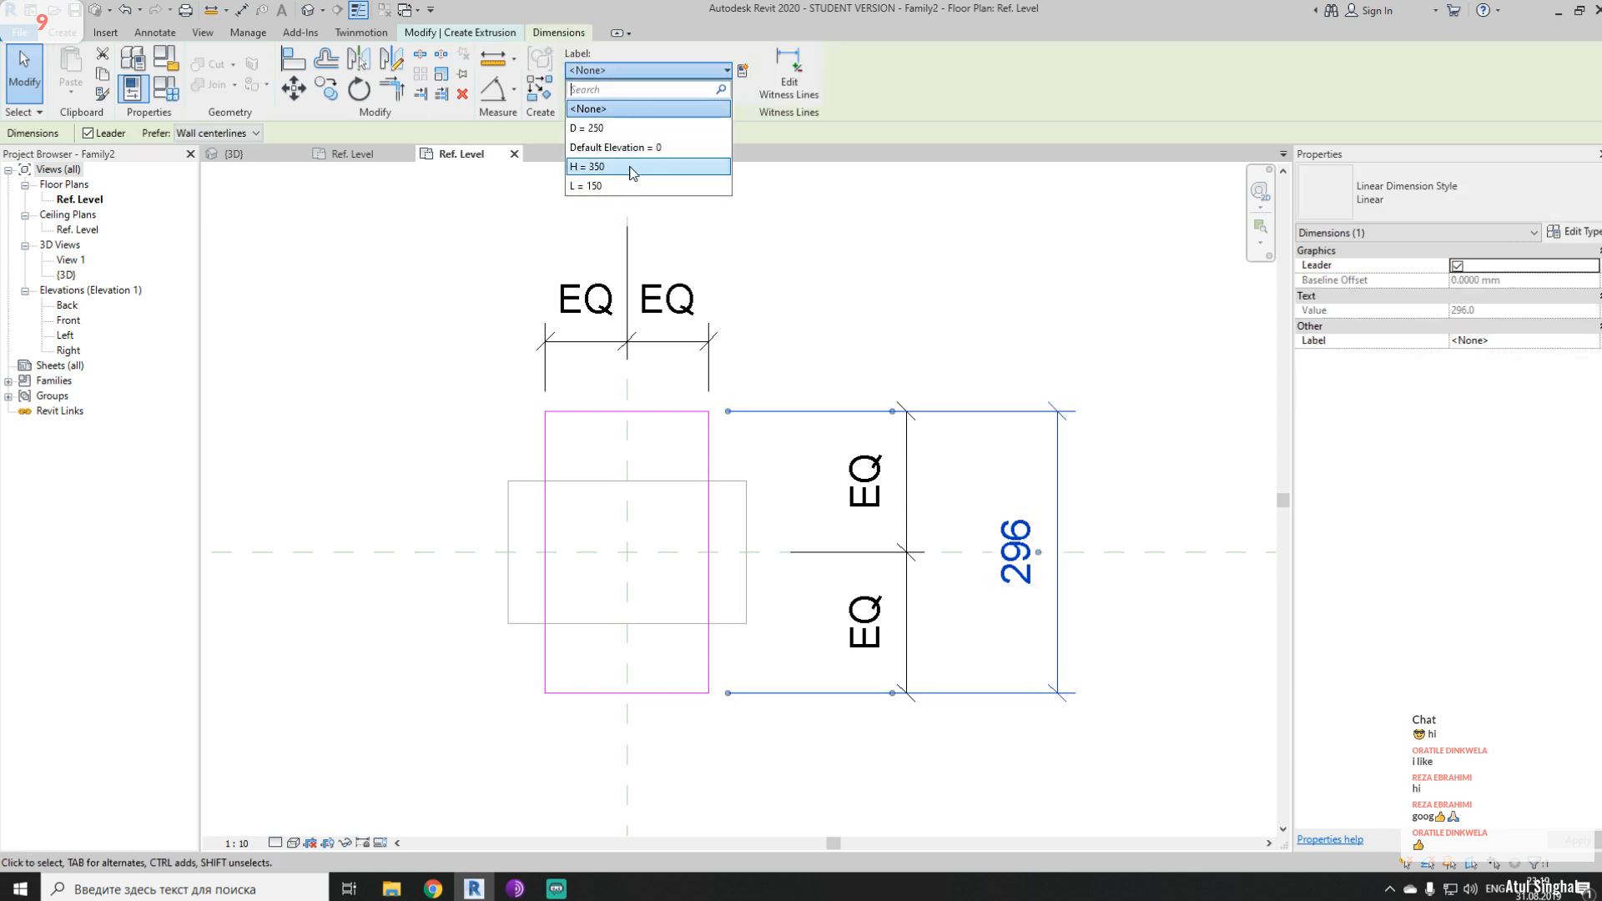
left_click(600, 186)
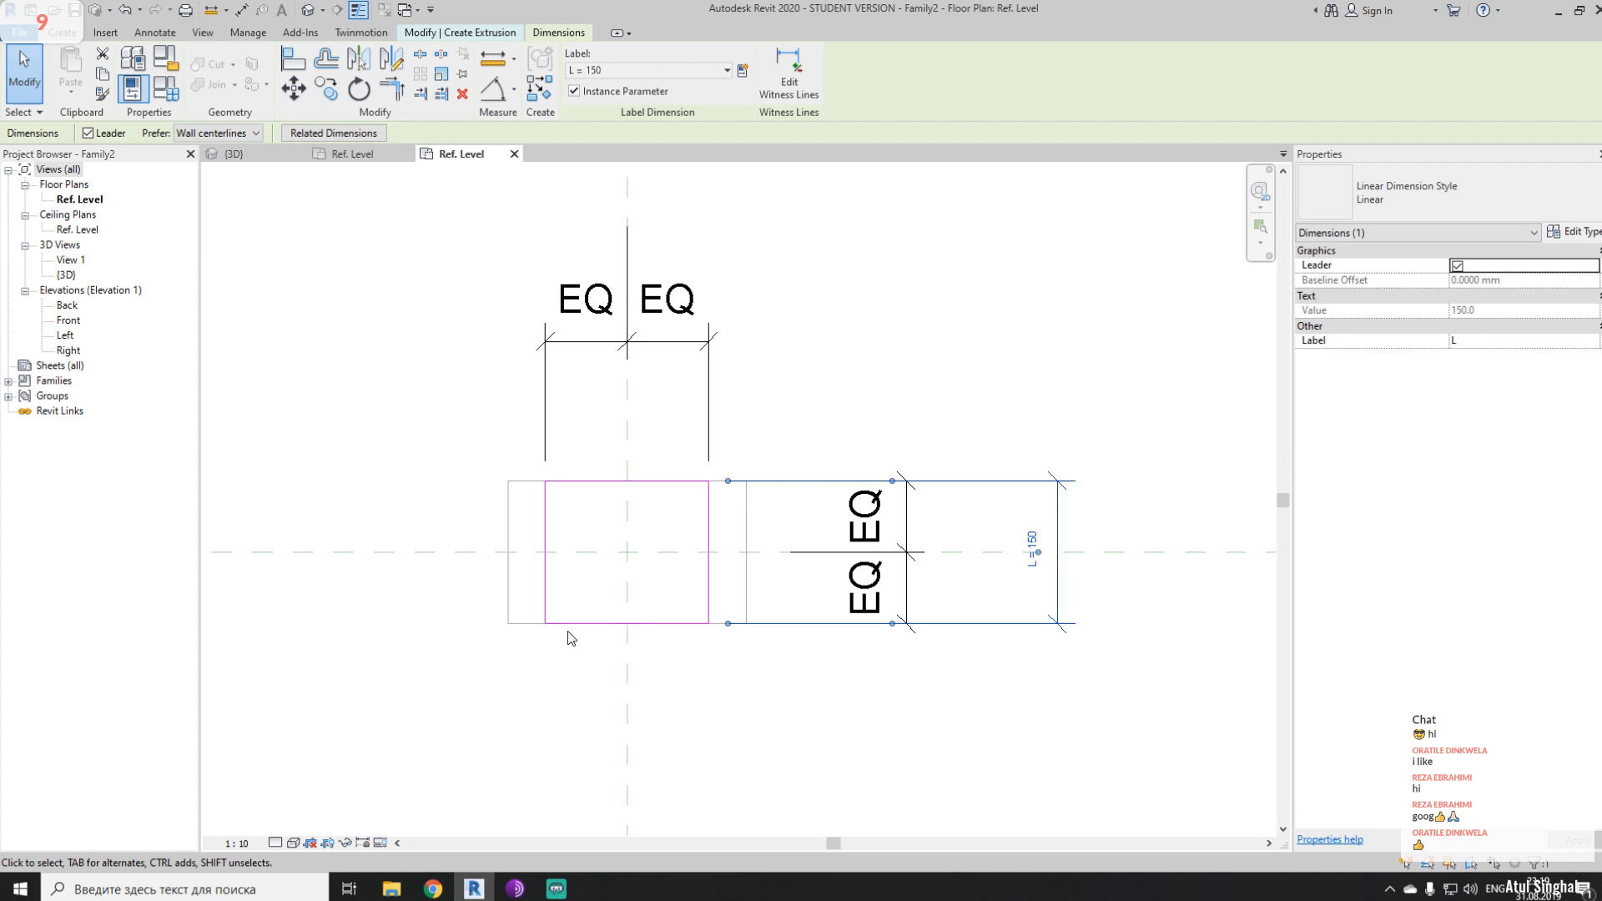
left_click(807, 404)
- Add an overall aligned dimension between the rectangle's two vertical sides, above the equality dimension
key("d")
key("i")
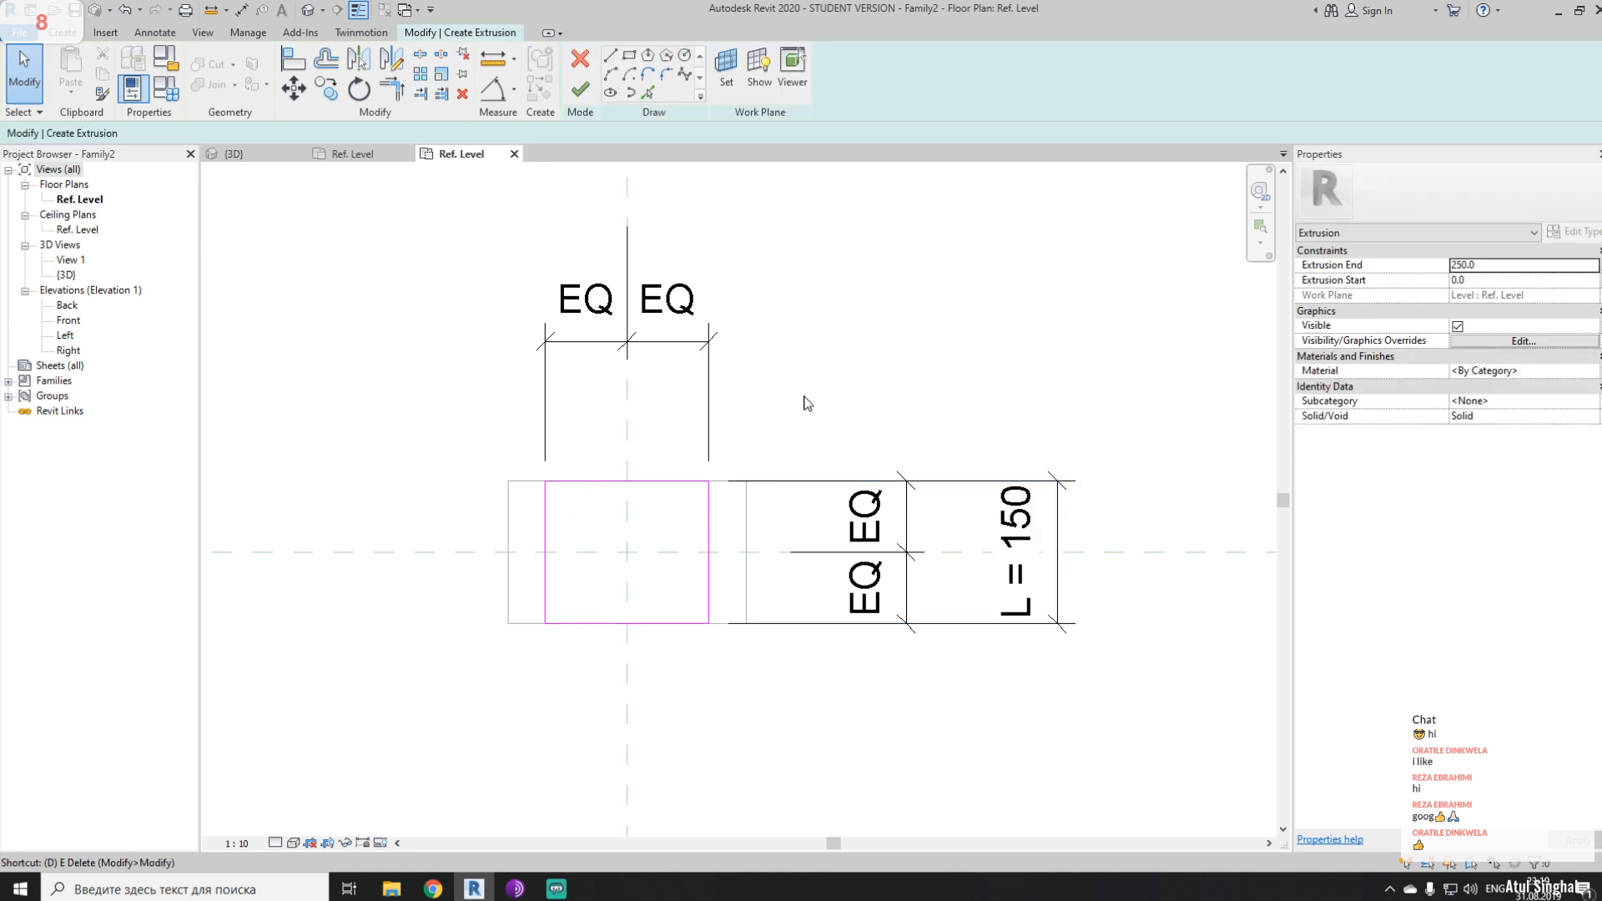
left_click(544, 516)
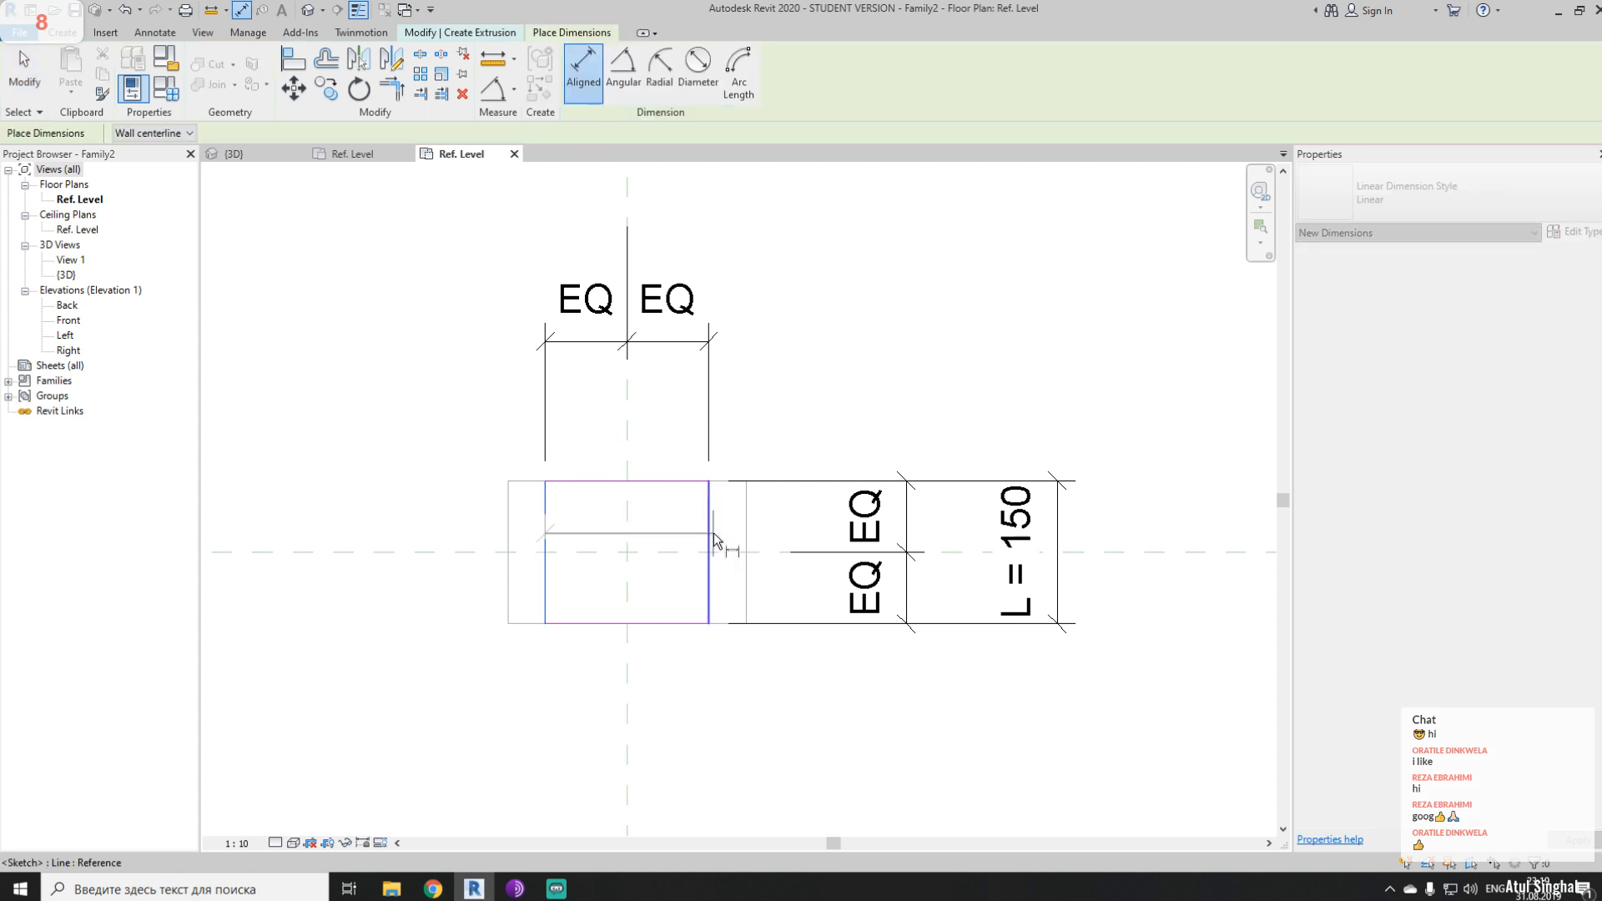
left_click(710, 534)
middle_click_drag(759, 346, 718, 481)
left_click(719, 343)
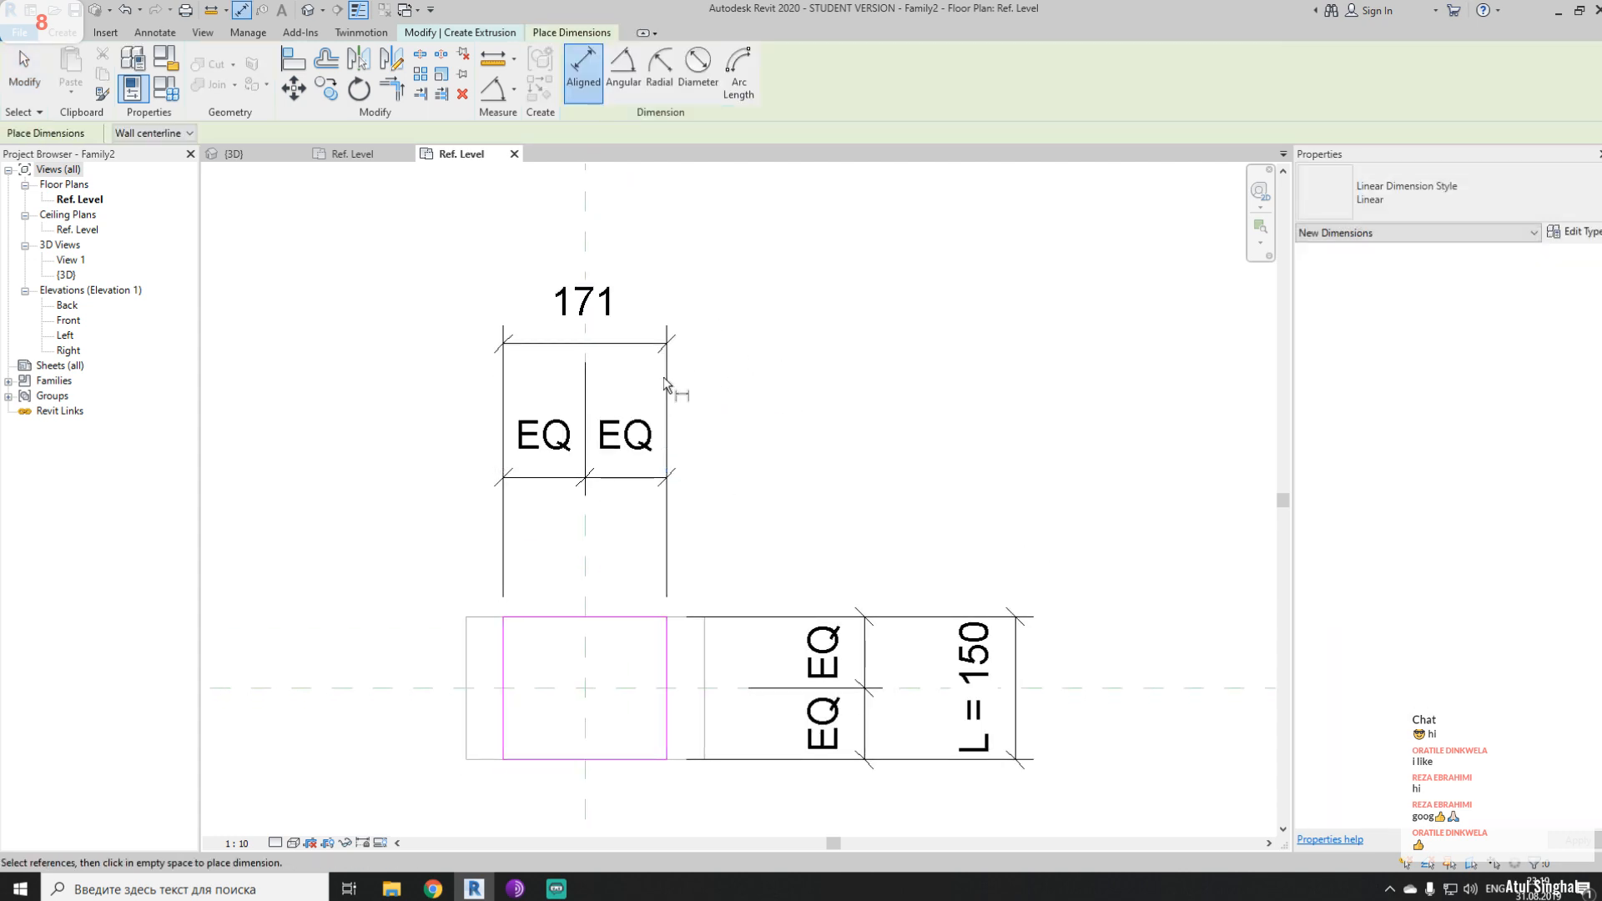
key("Escape")
key("Escape")
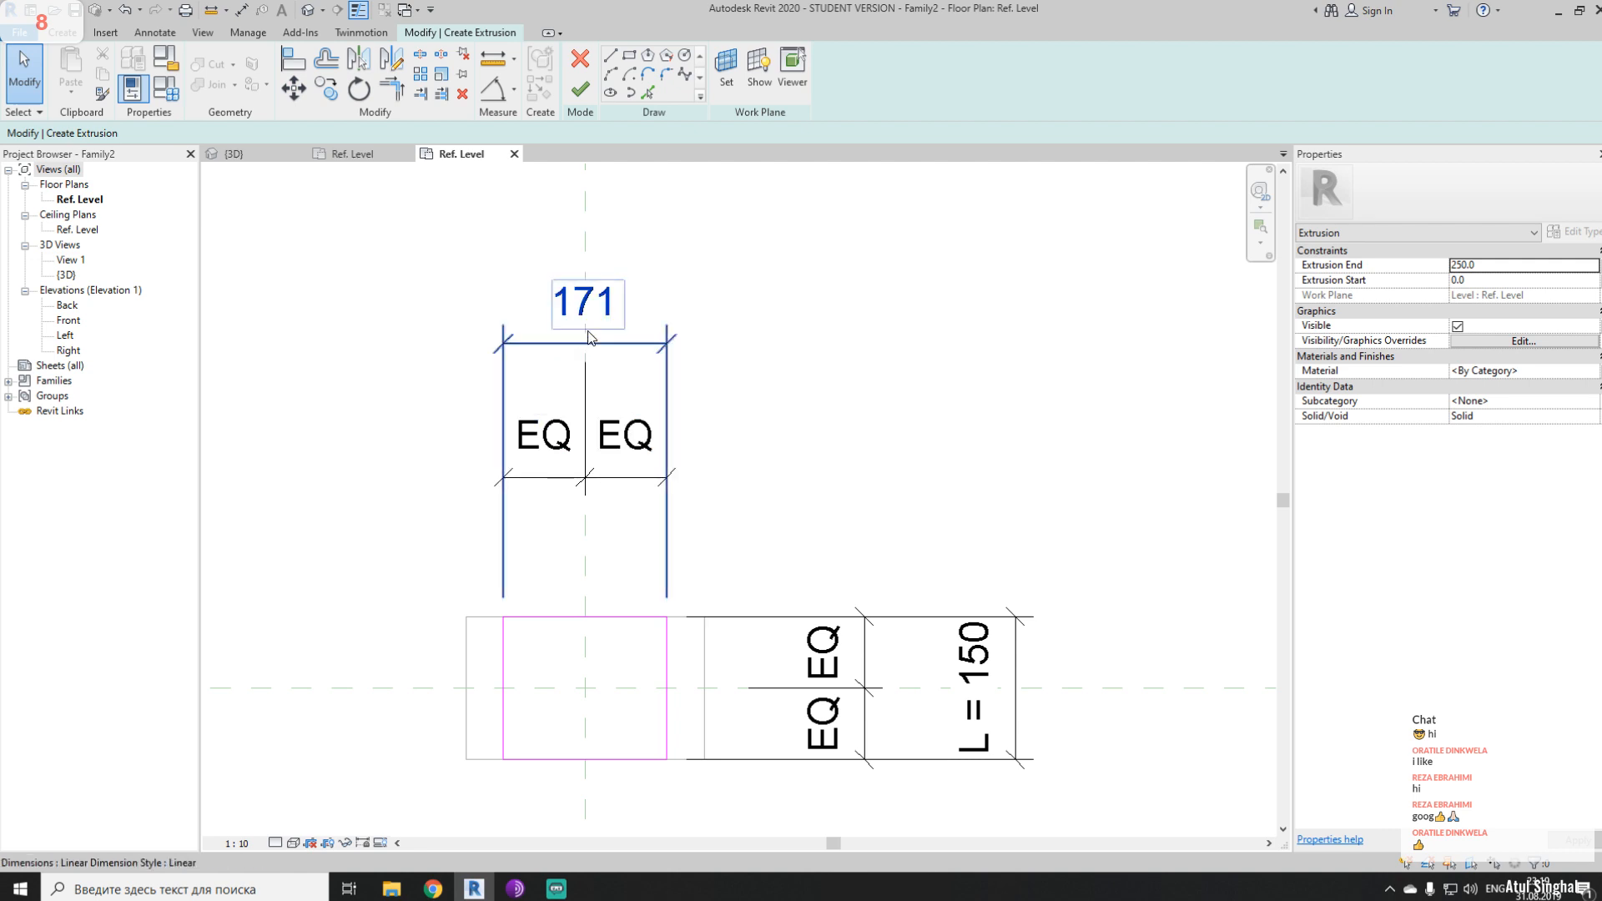
- Label the overall width dimension with a new instance family parameter named D1
left_click(645, 354)
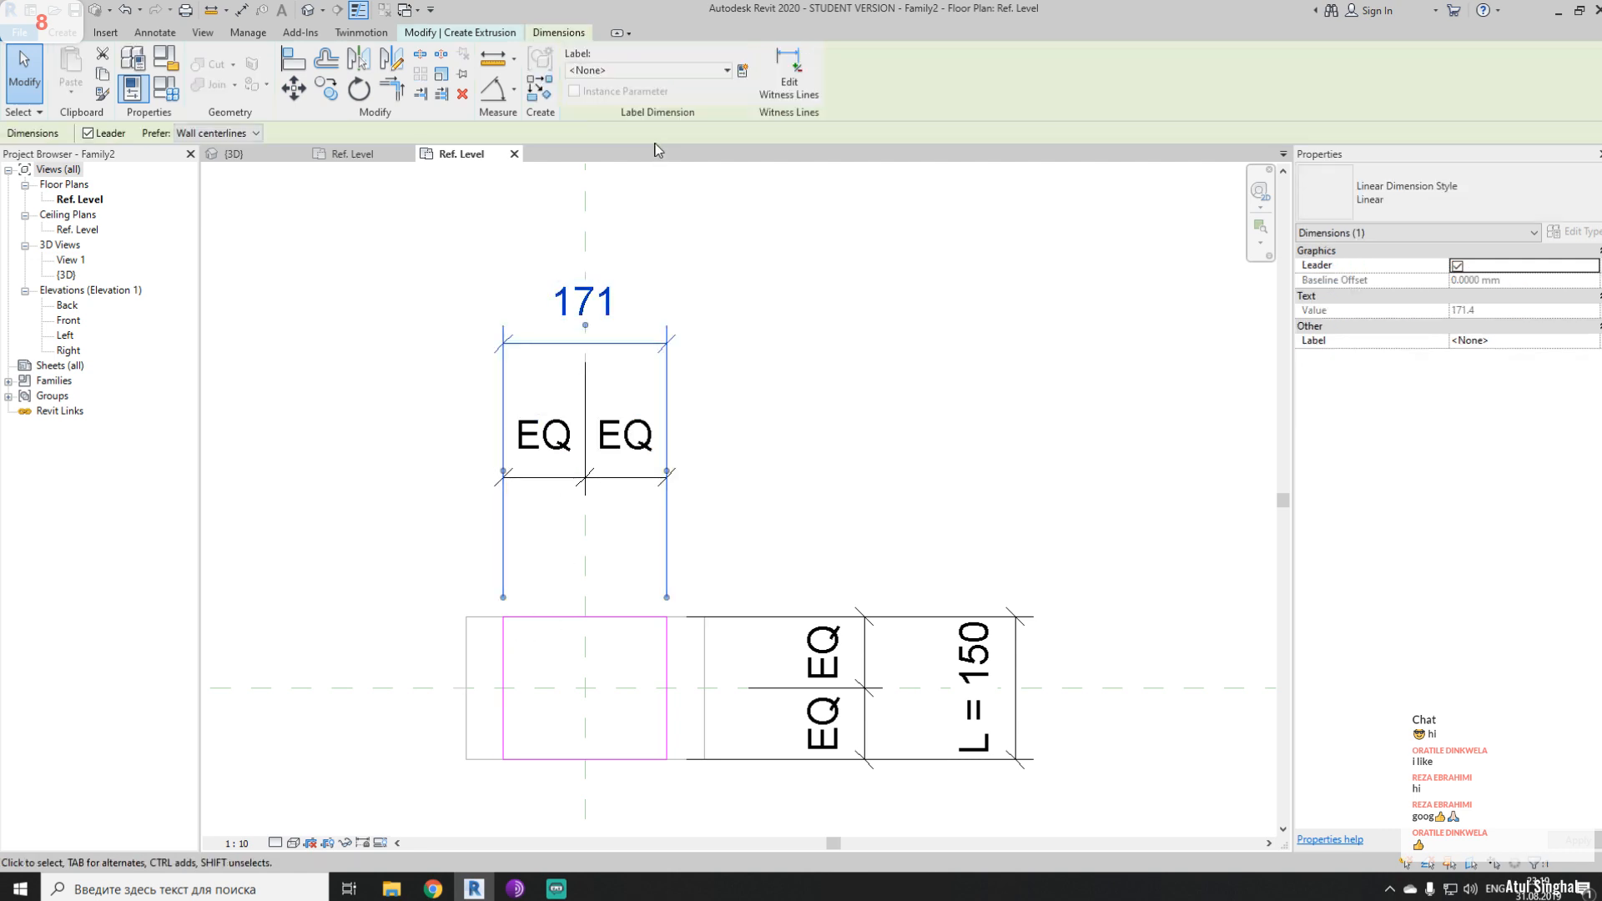
left_click(742, 70)
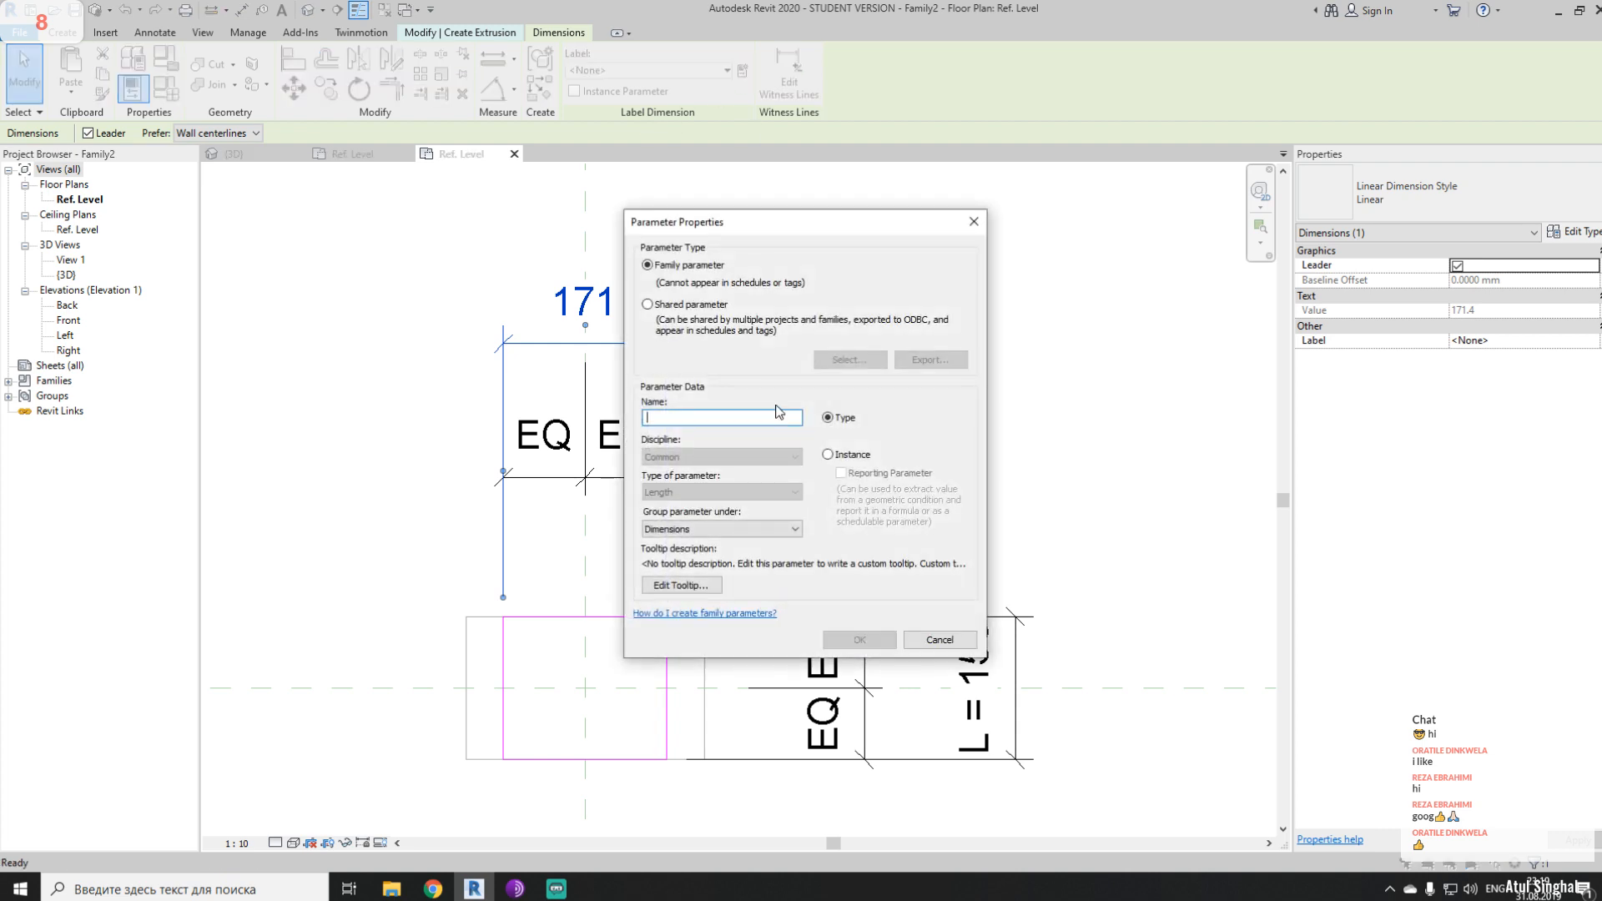
type("D1")
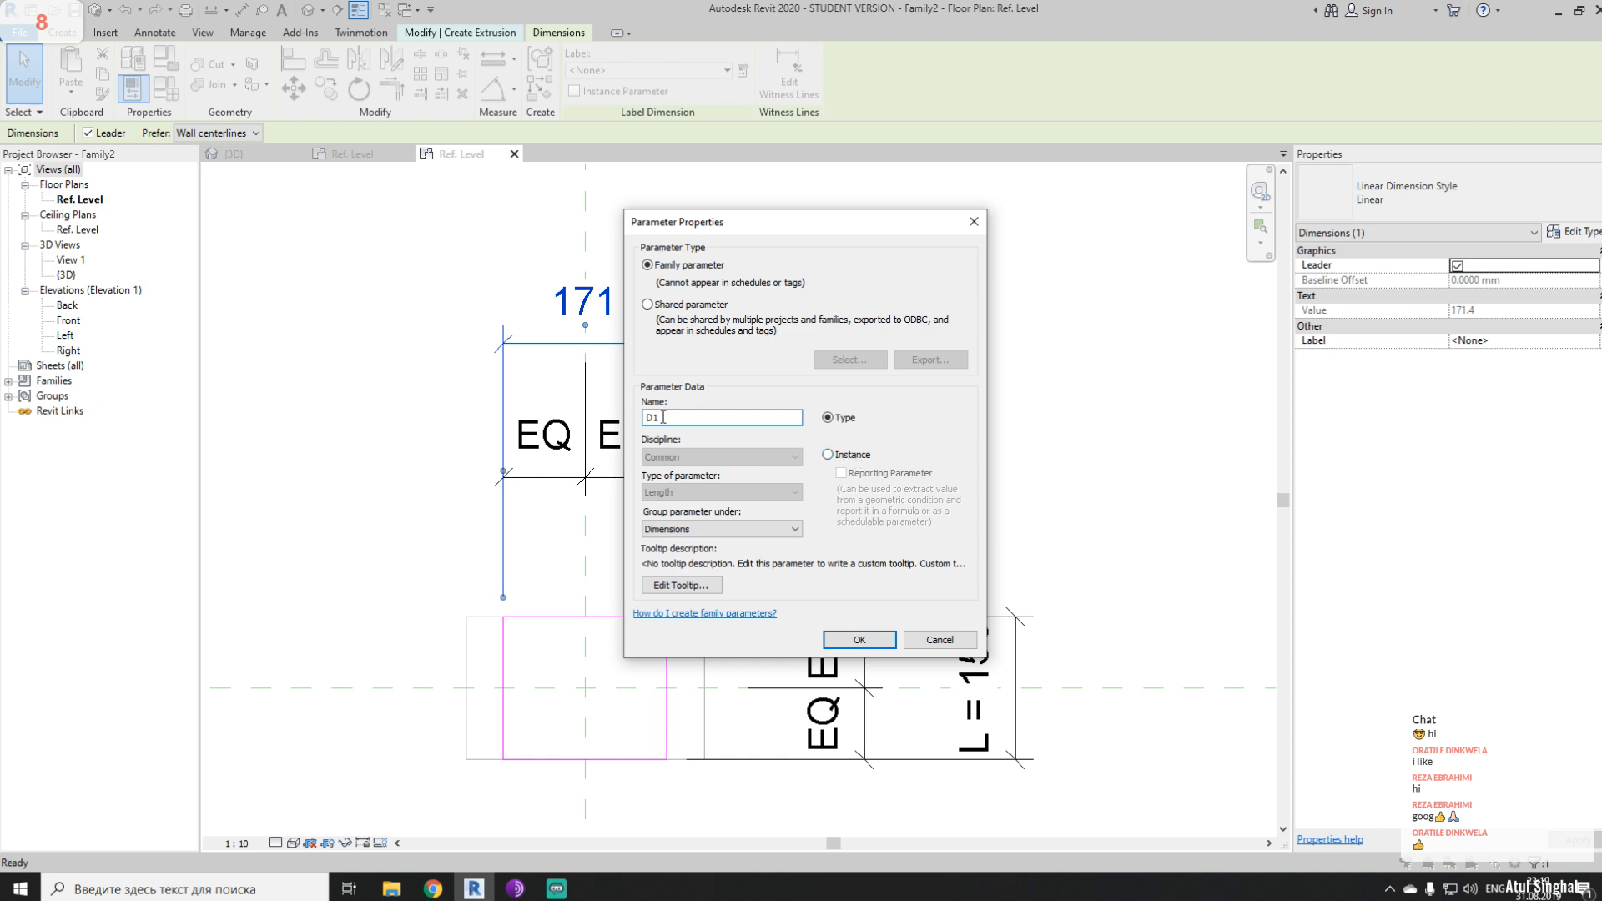
left_click(846, 456)
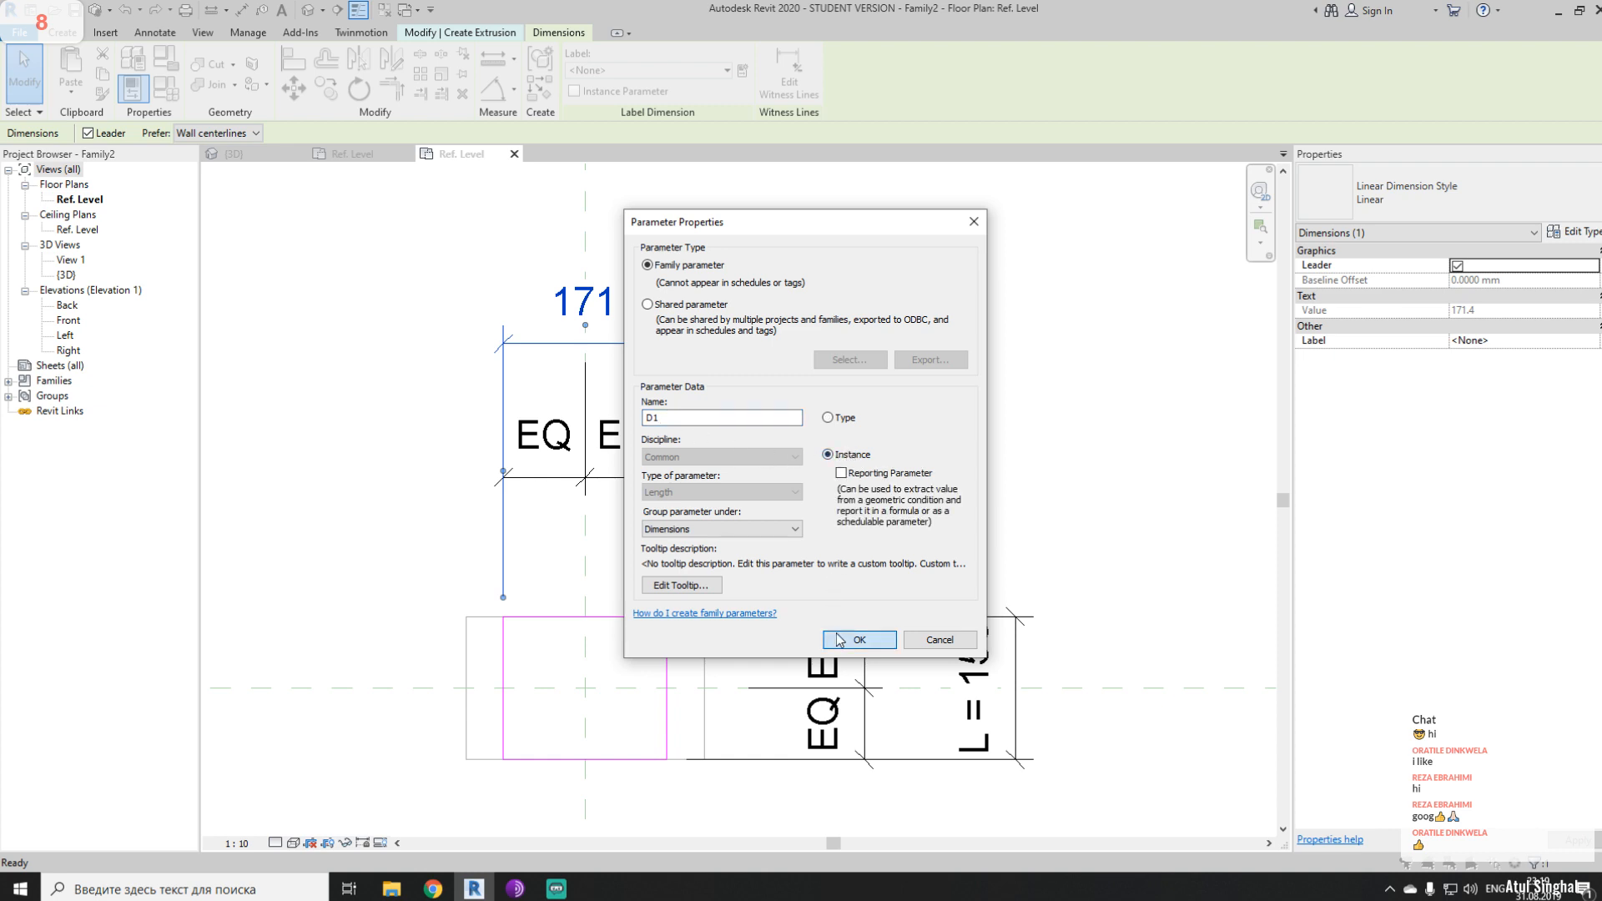
left_click(847, 639)
- Change family parameter D1 from an instance parameter to a type parameter
left_click(166, 94)
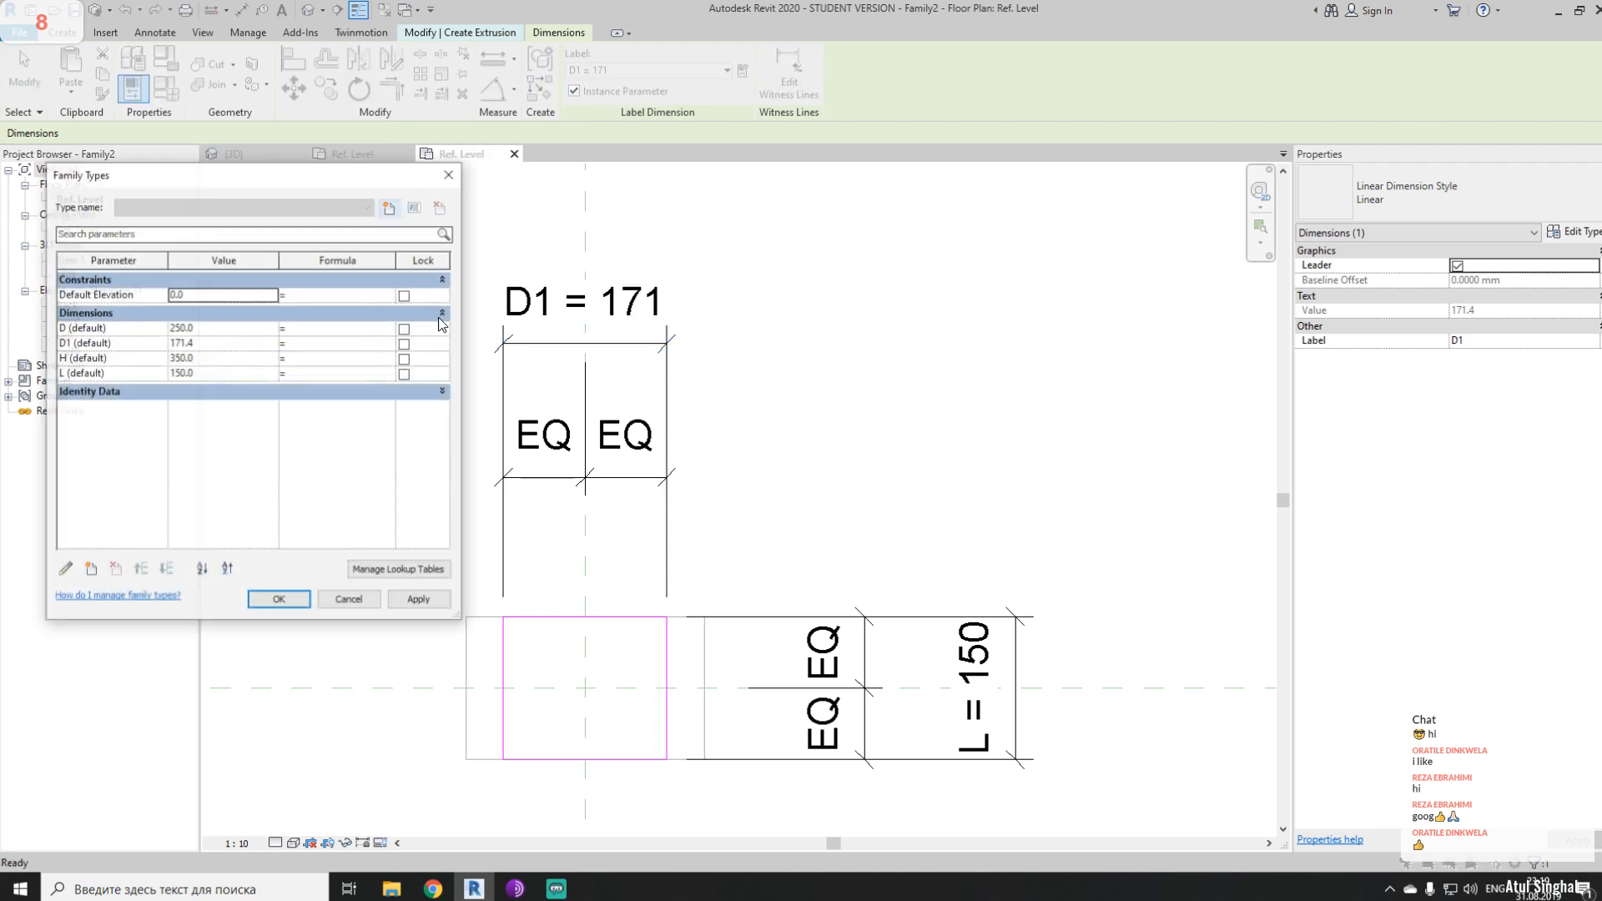
left_click(109, 345)
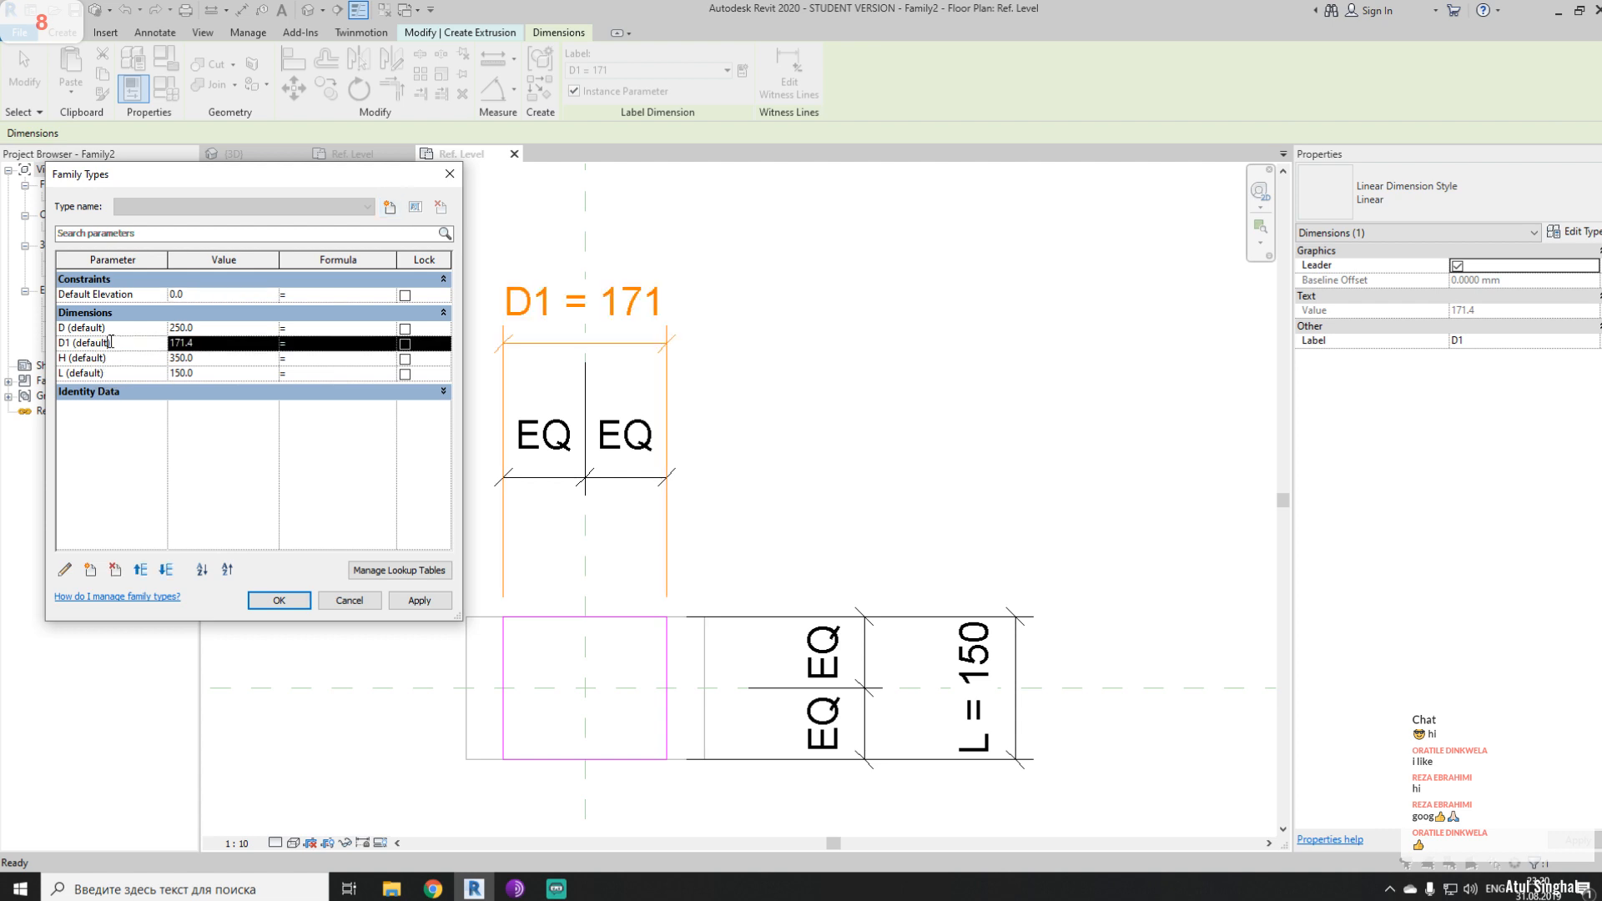
left_click(64, 570)
left_click(276, 376)
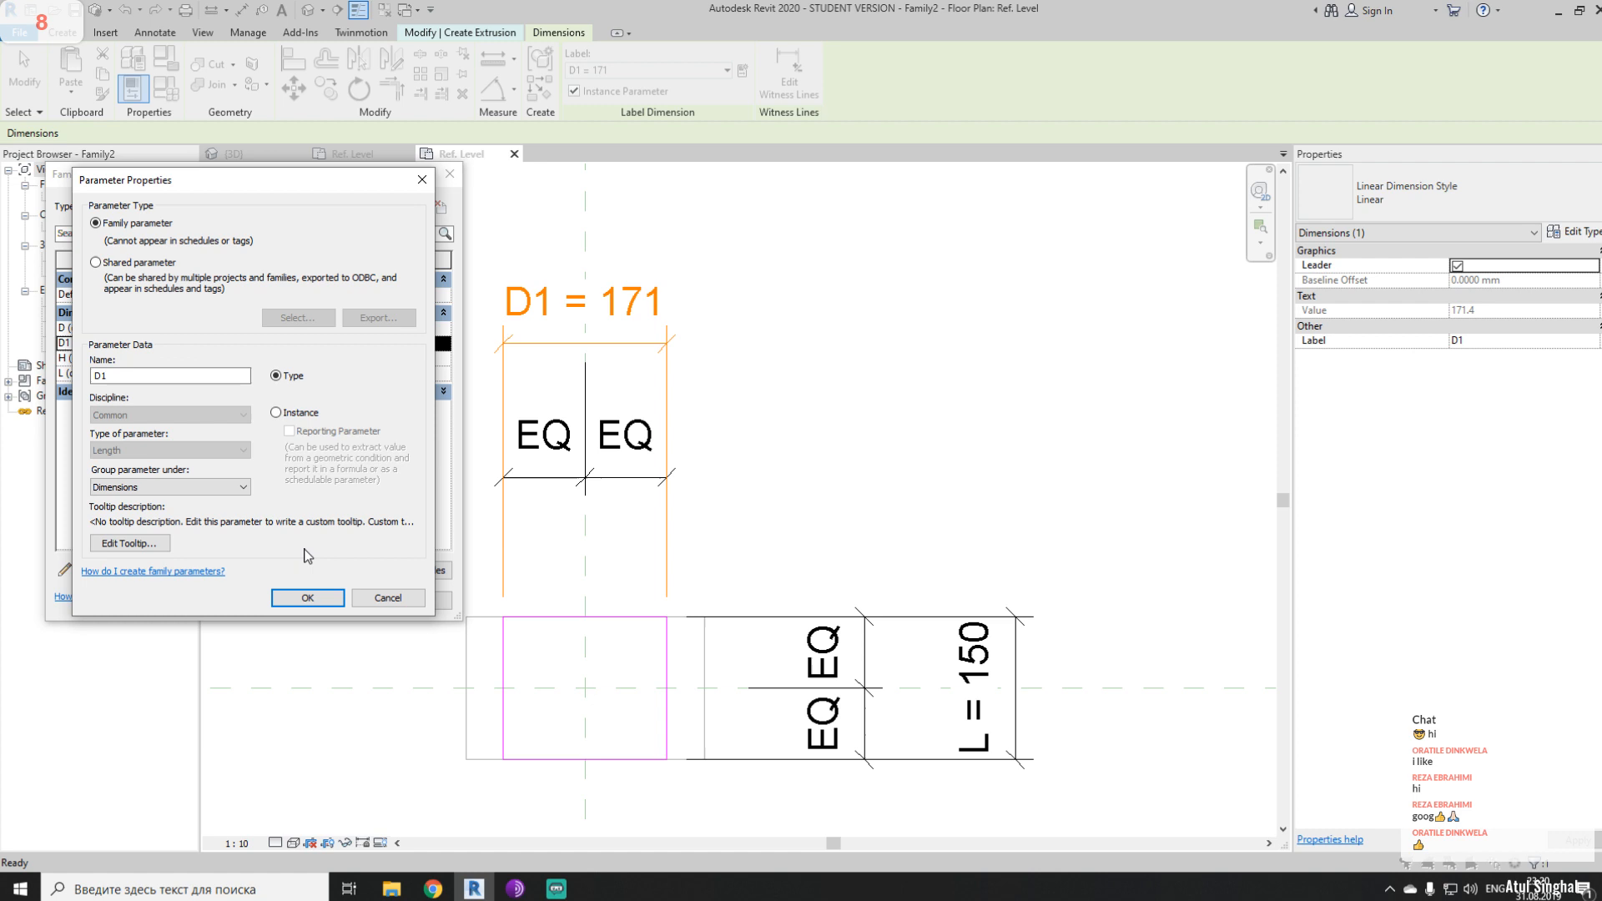
left_click(305, 606)
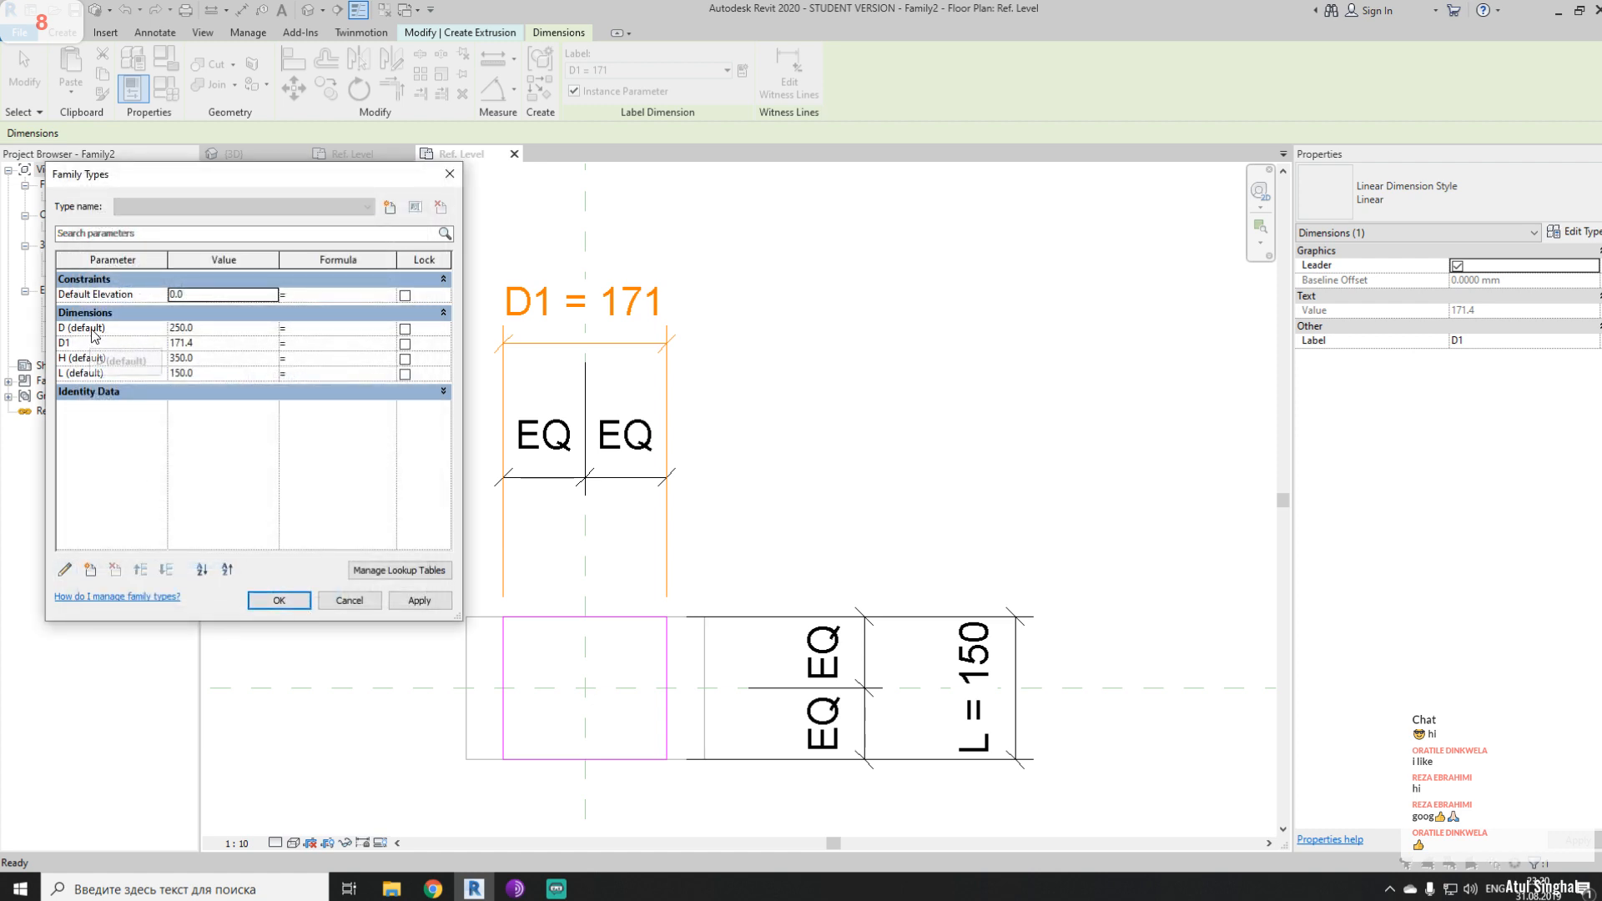
- Try to drive the type parameter D1 with the formula D/2 and apply it, then dismiss the error
left_click(118, 331)
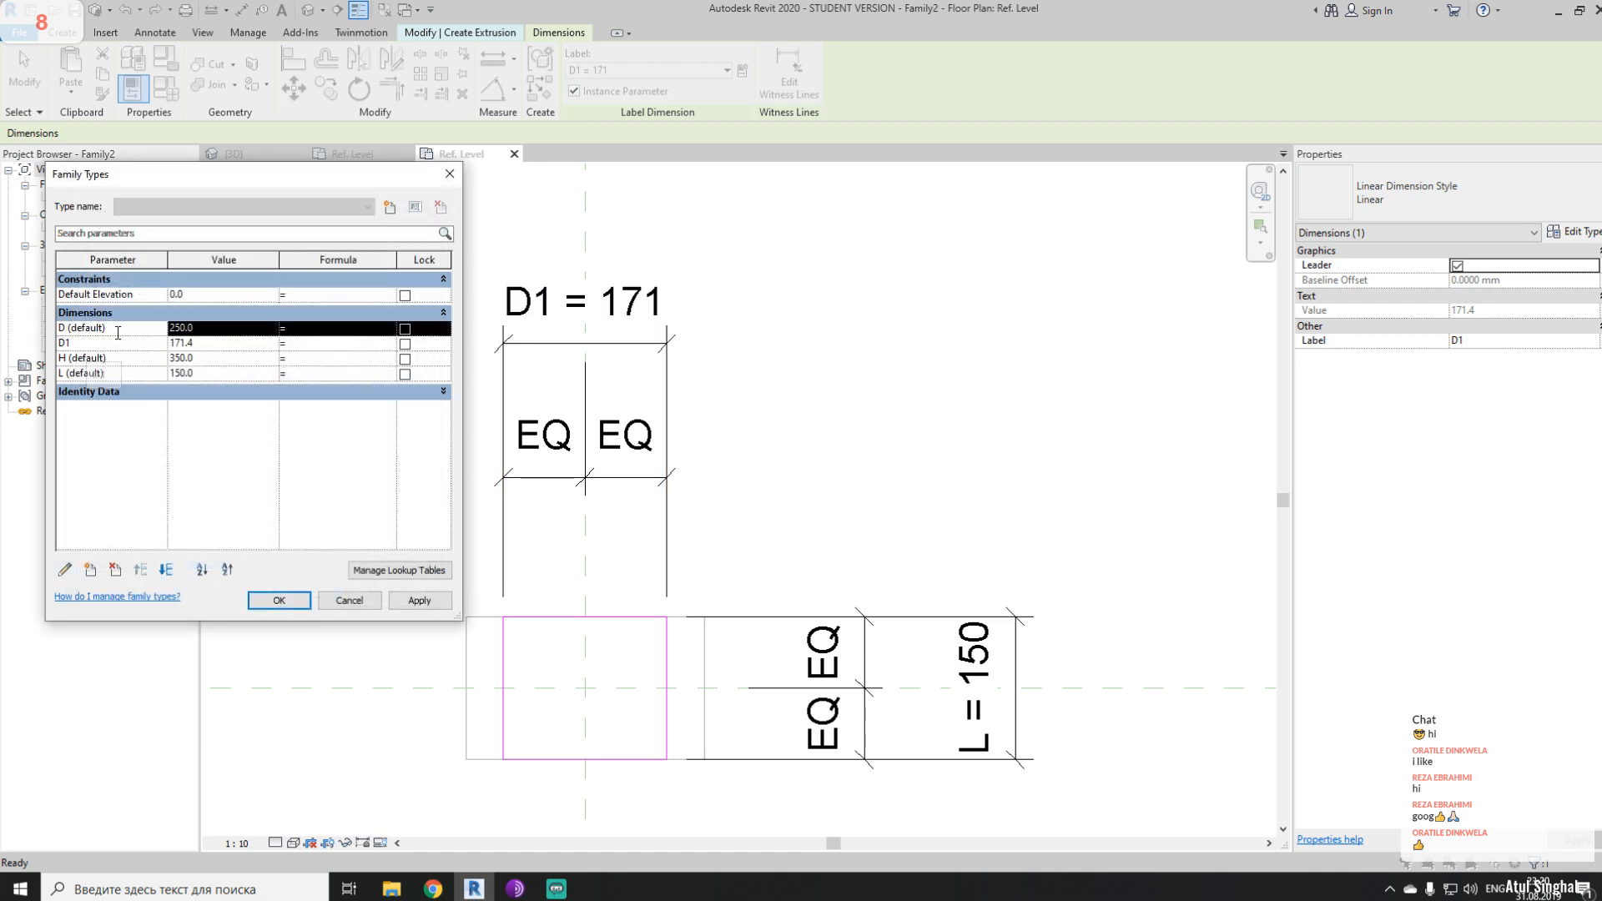
left_click(108, 344)
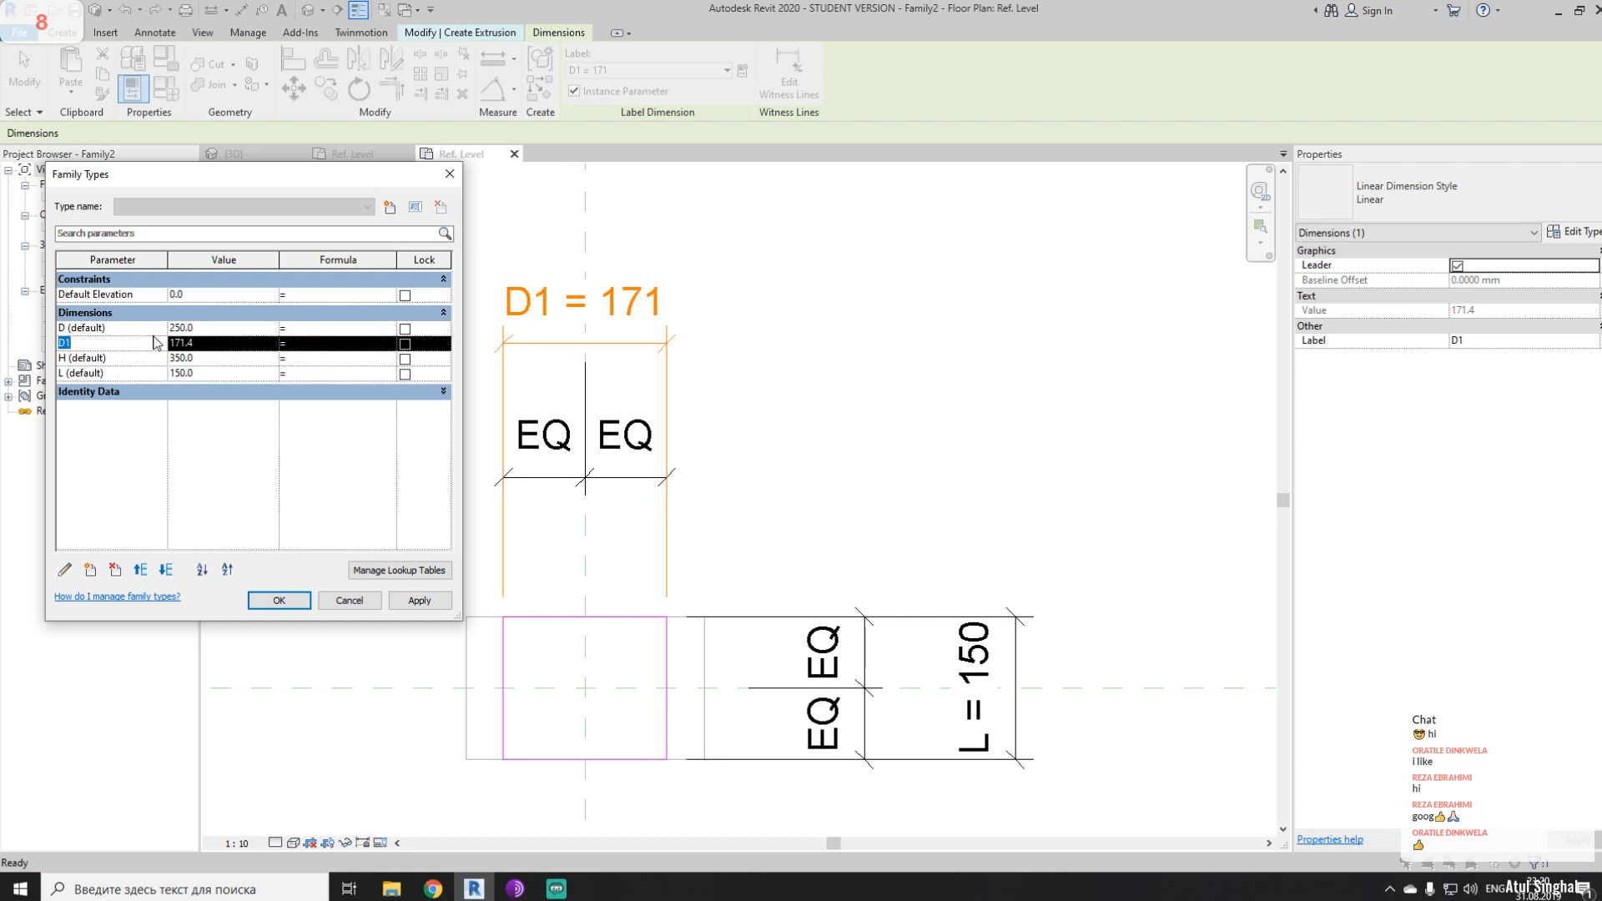
left_click(66, 329)
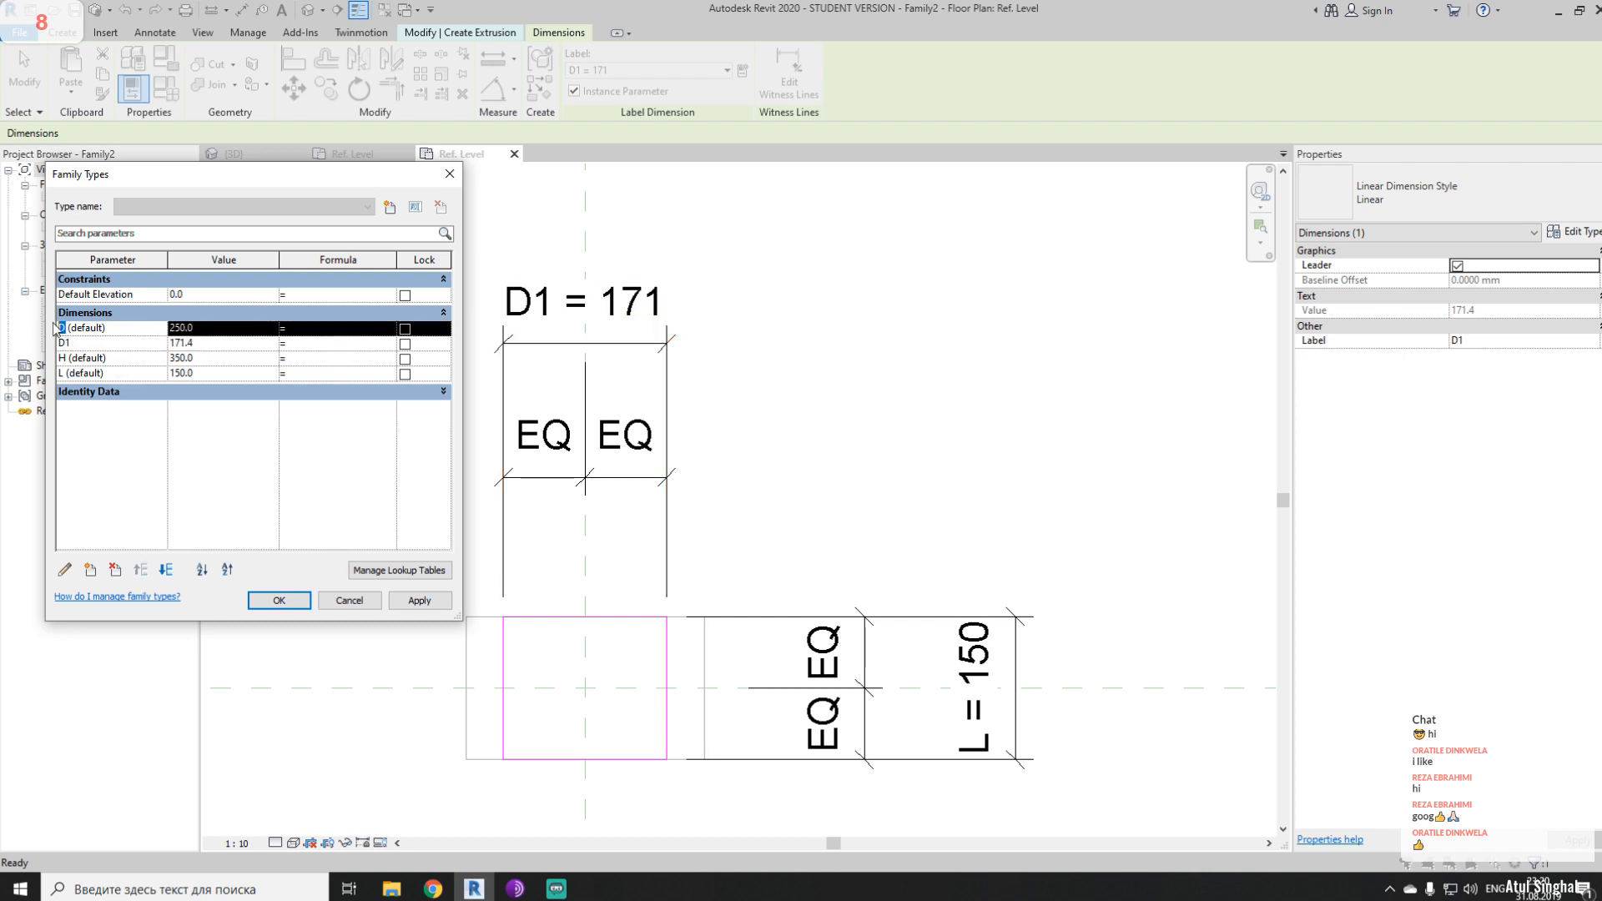
left_click(328, 342)
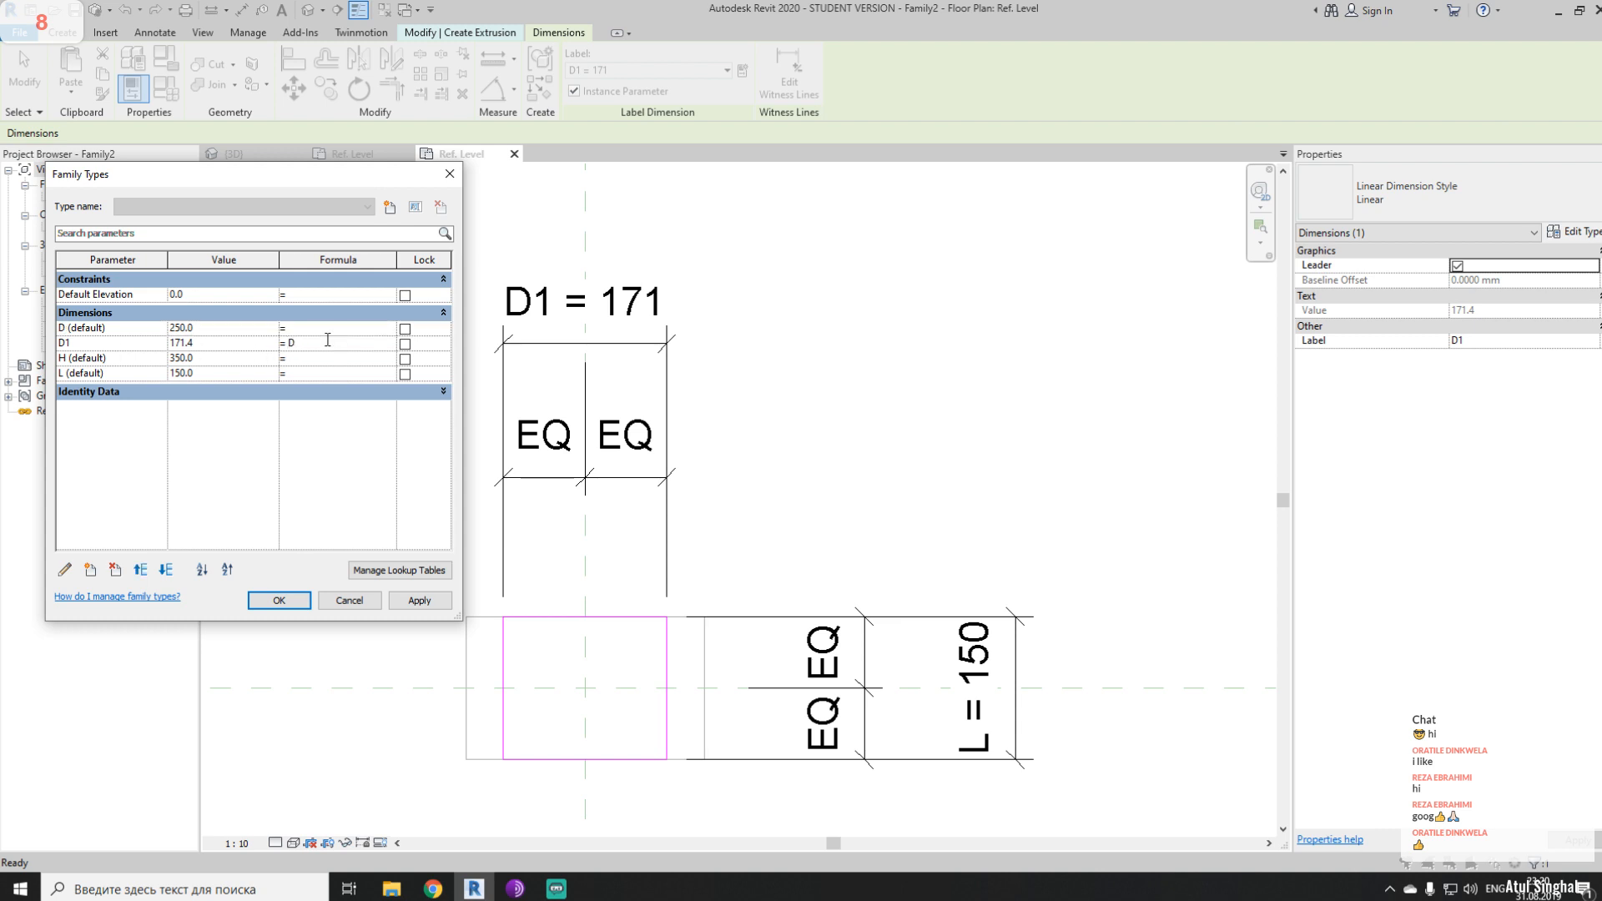
type("D/2")
left_click(414, 606)
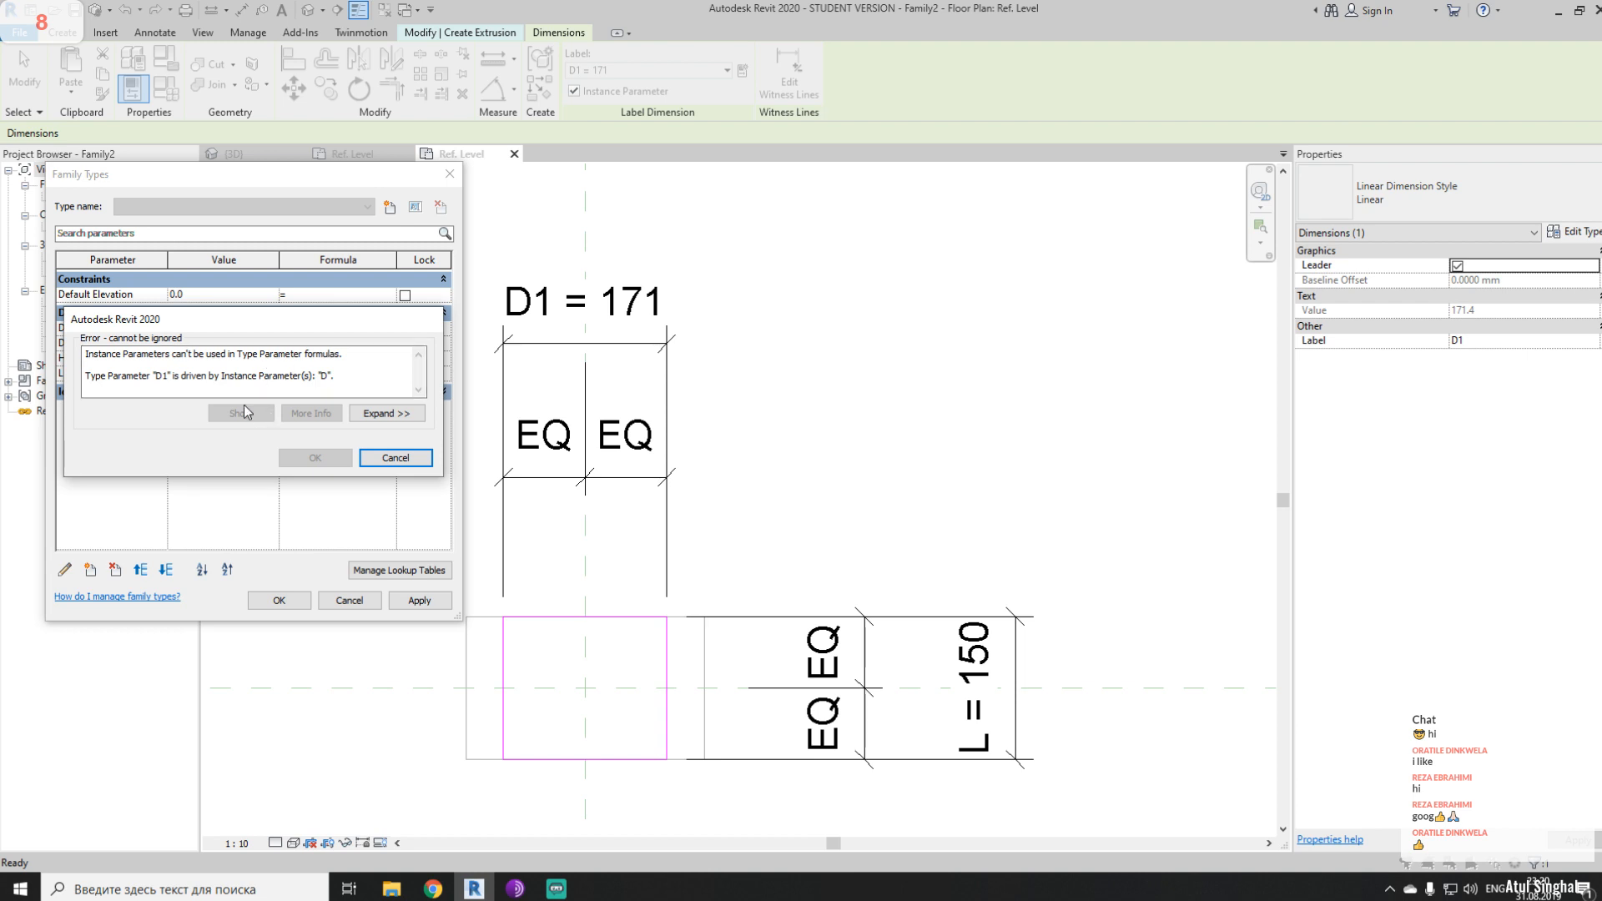
left_click_drag(173, 376, 295, 355)
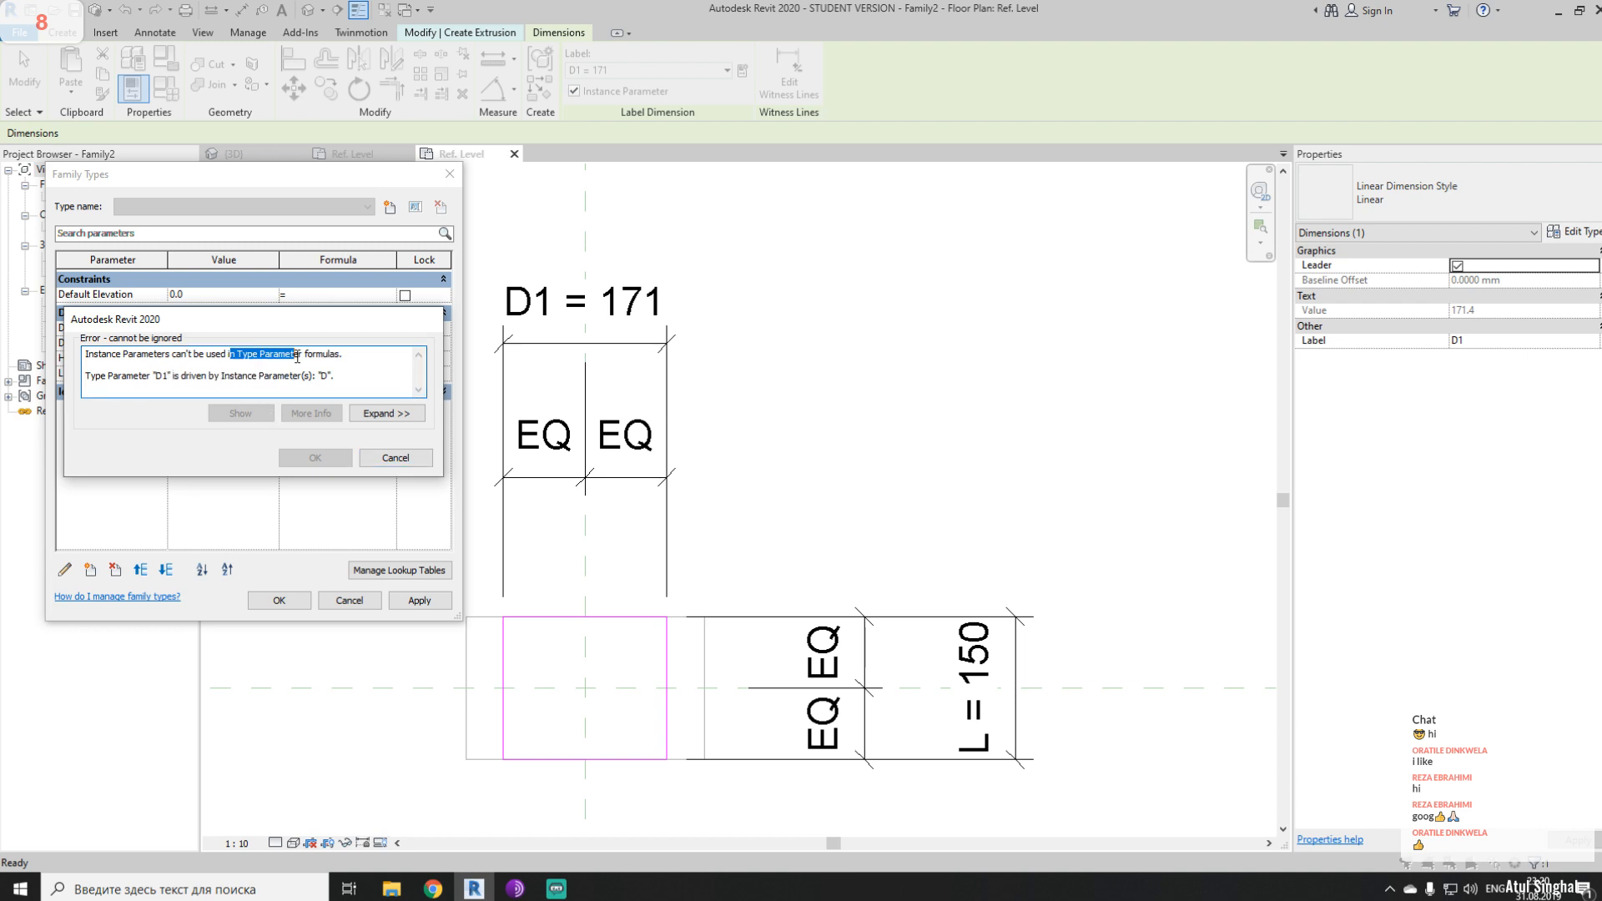
left_click(394, 458)
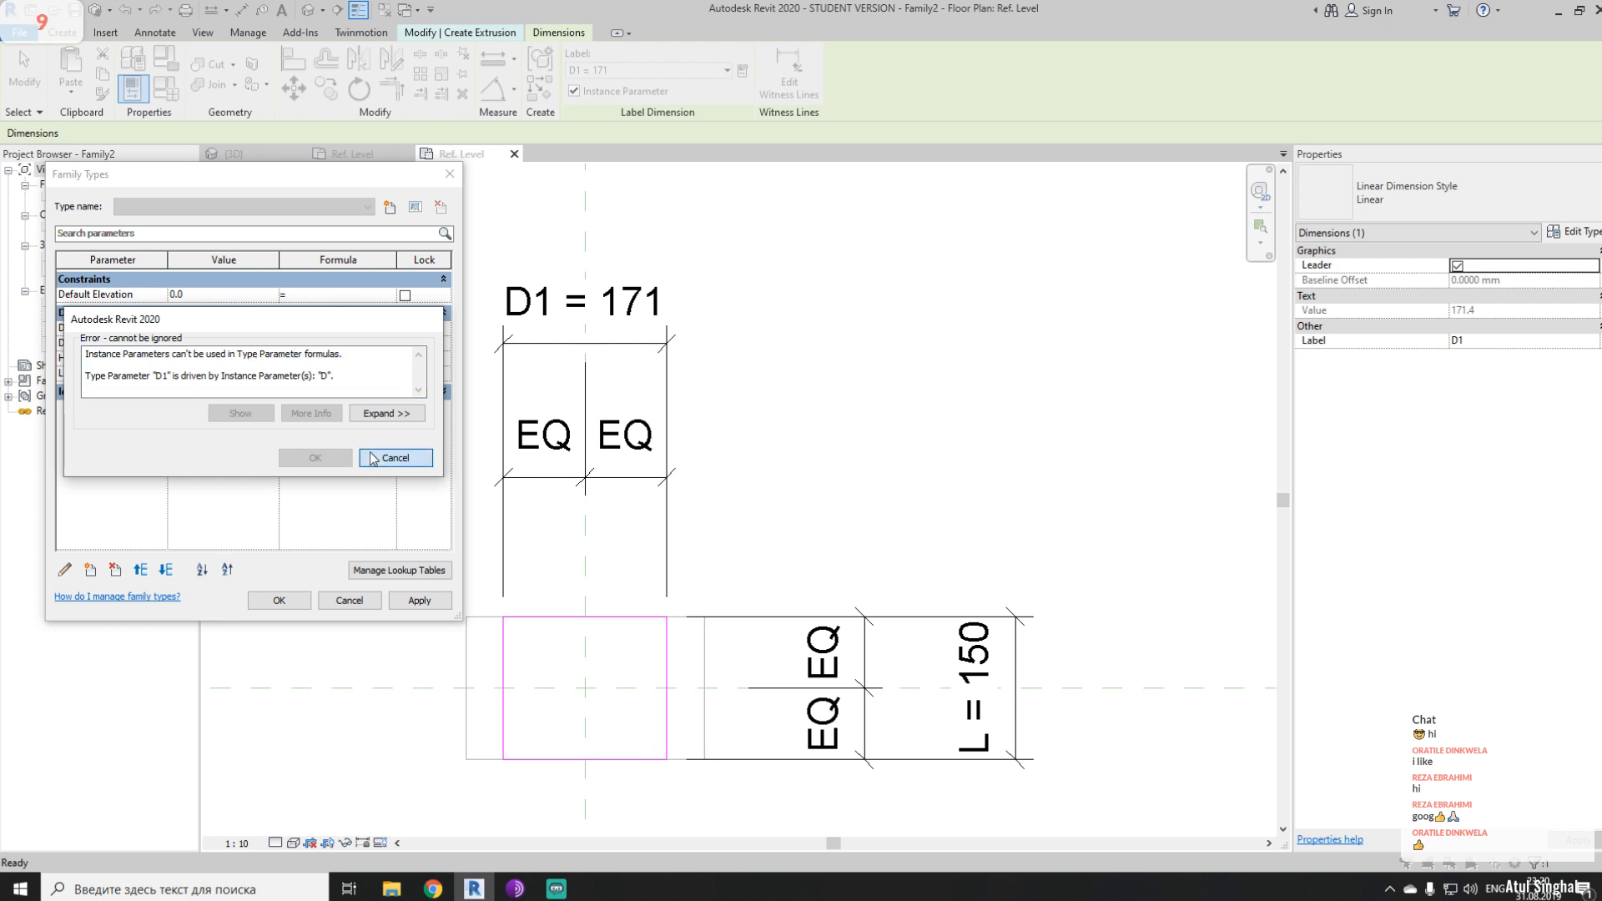
- Make D1 an instance parameter again and apply the change
left_click(86, 348)
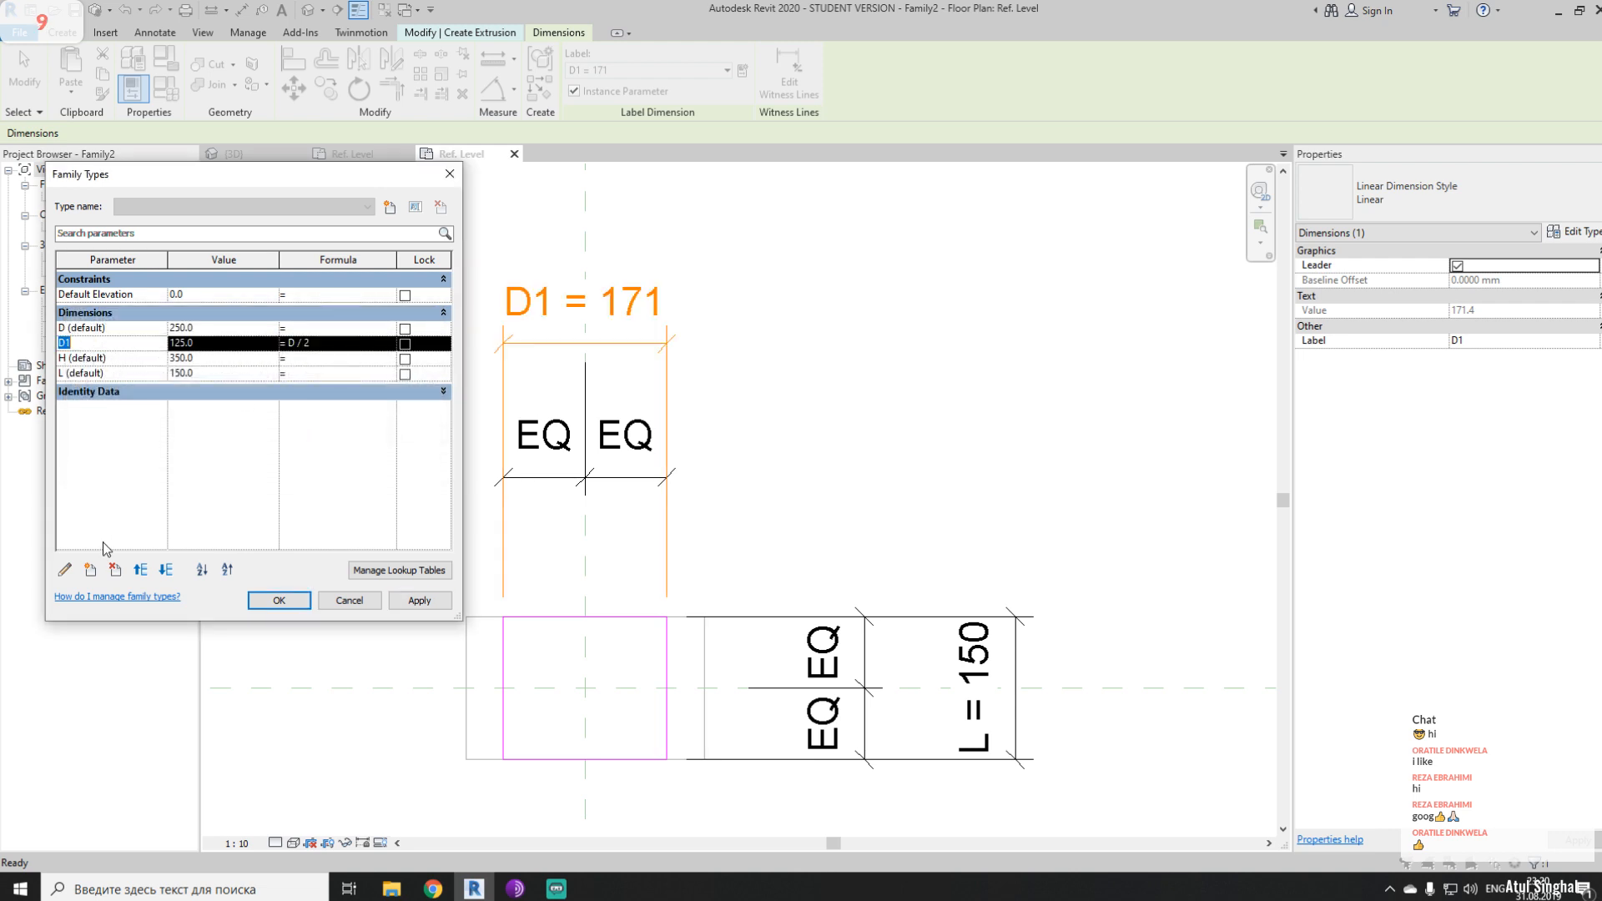
left_click(65, 569)
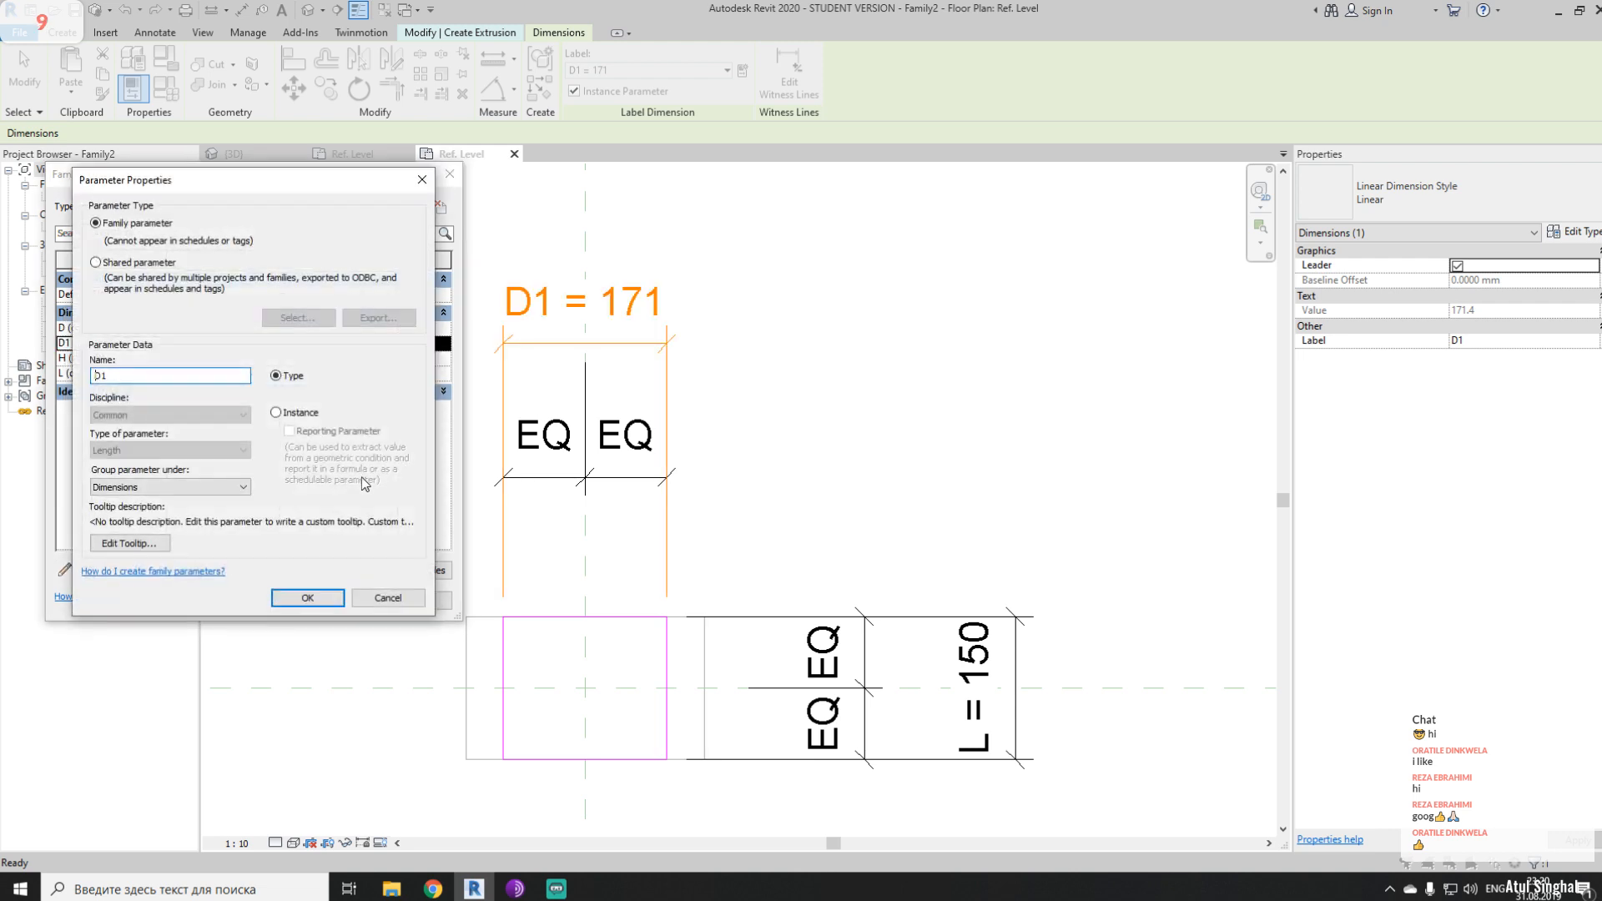
left_click(307, 597)
left_click(409, 601)
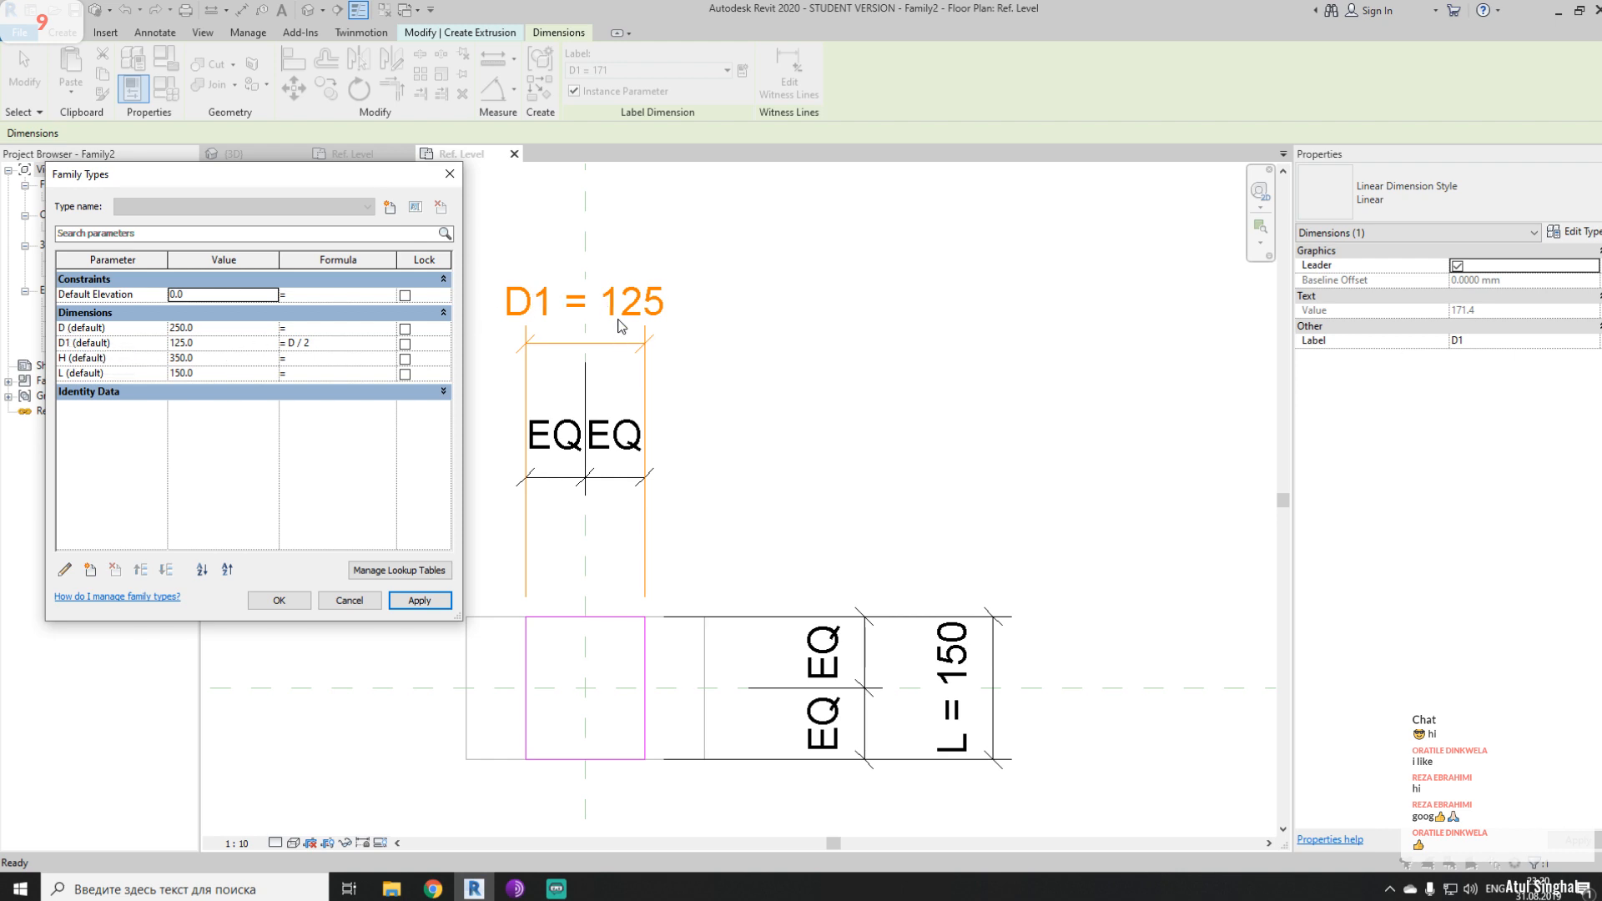
- Set D1's formula to D - (D / 3), apply it, and leave the dimension command
left_click(324, 344)
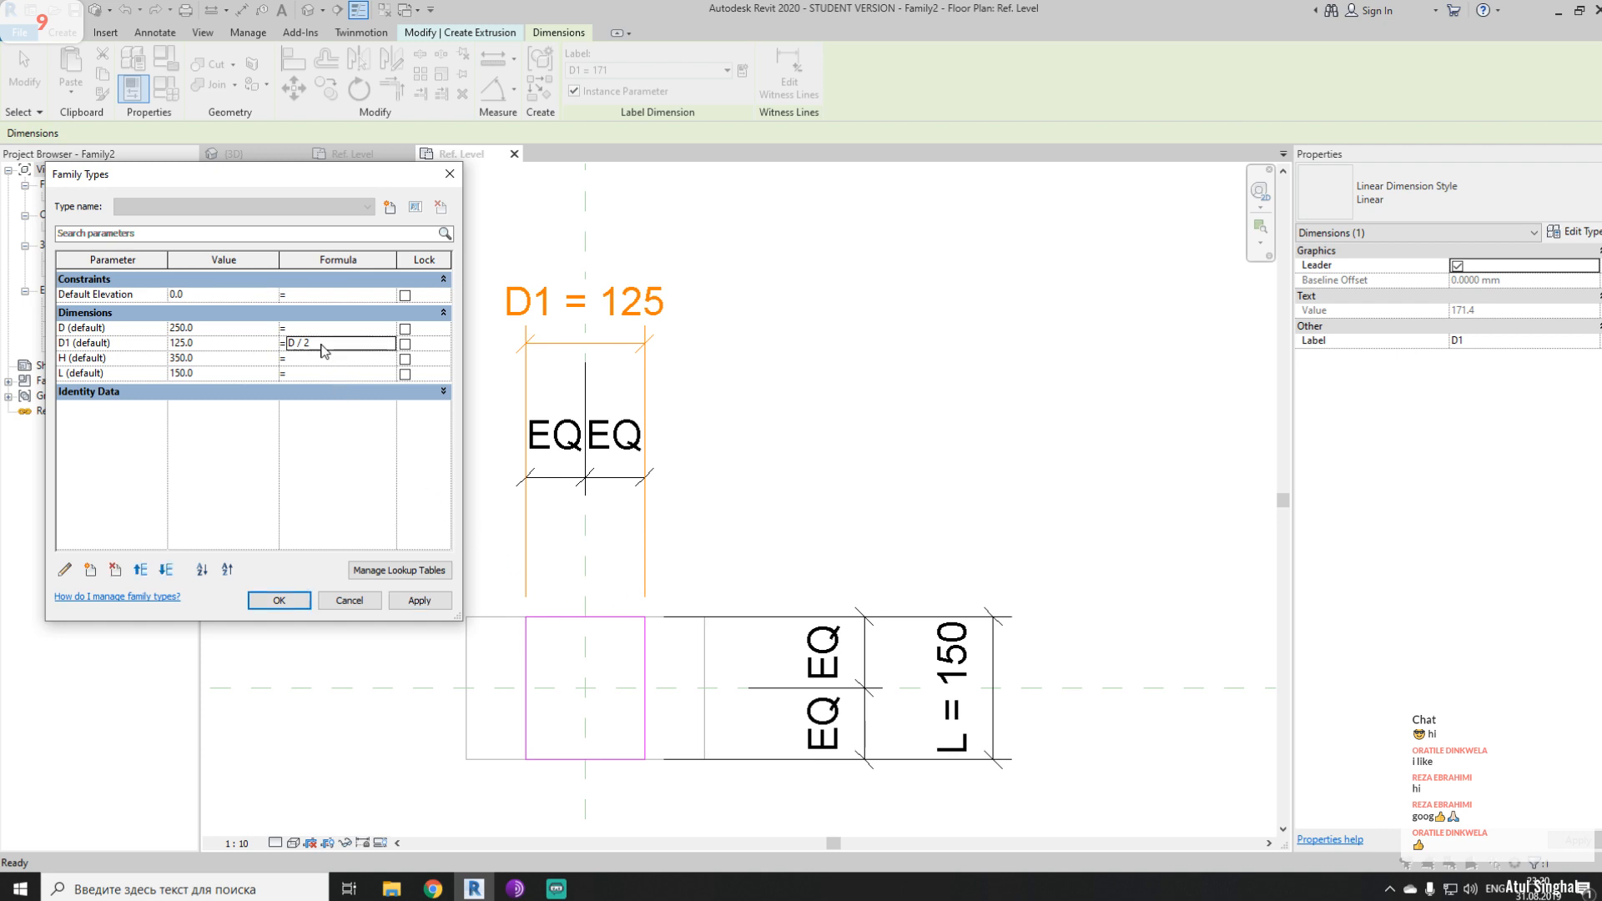
left_click(325, 344)
type("3")
key("Return")
left_click(334, 342)
left_click(333, 341)
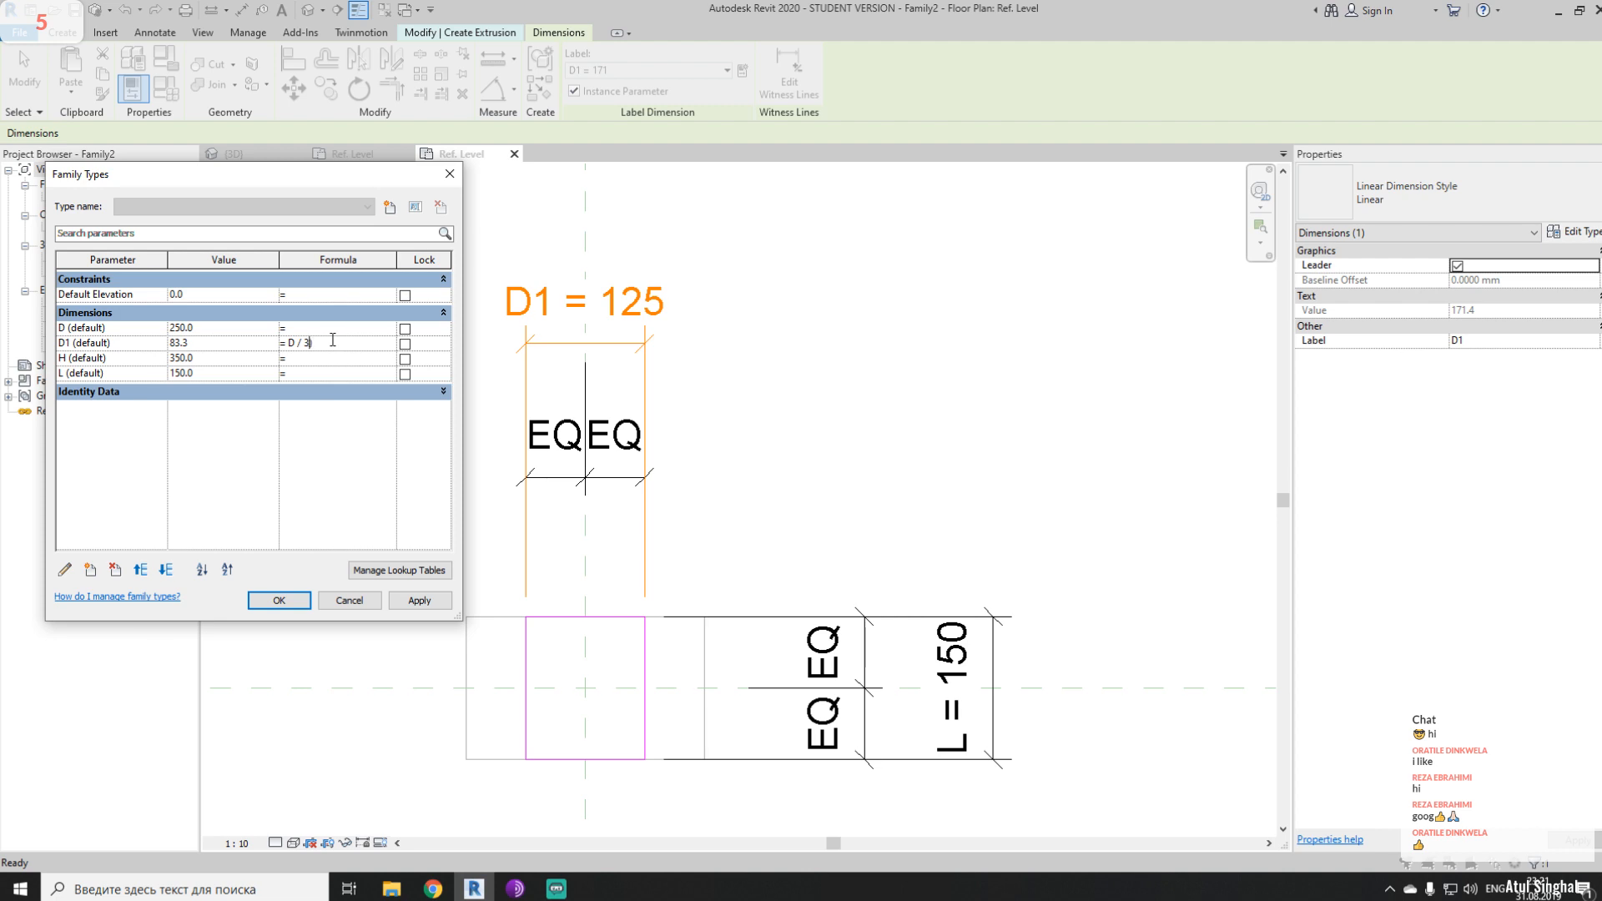
type("(")
type("D -")
key("Return")
left_click(408, 600)
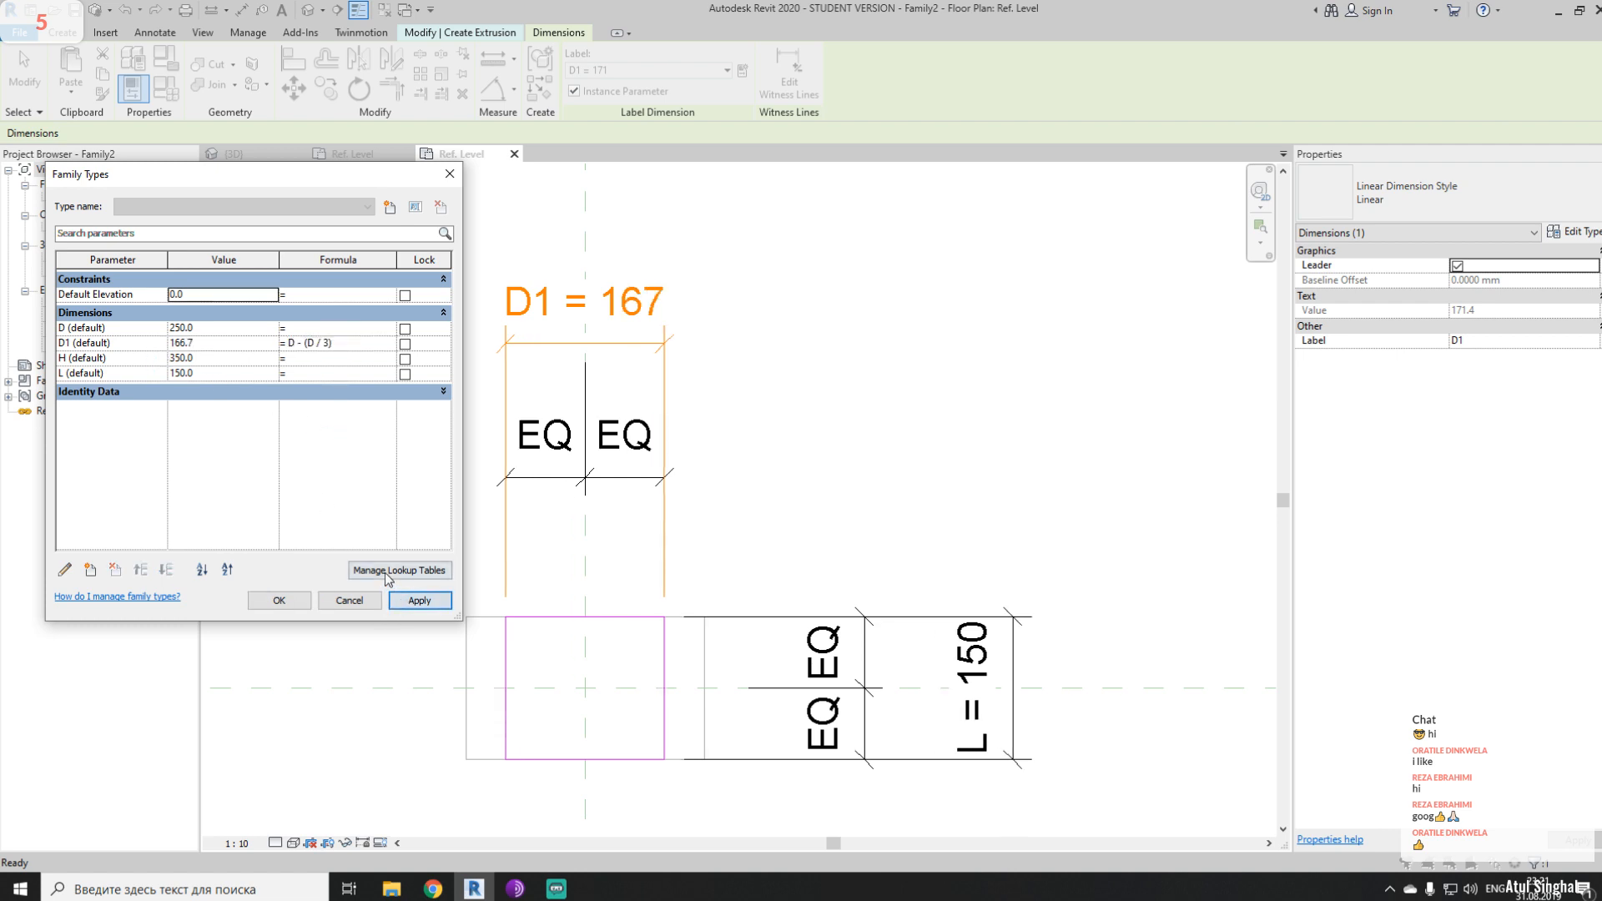
left_click(310, 607)
left_click(24, 75)
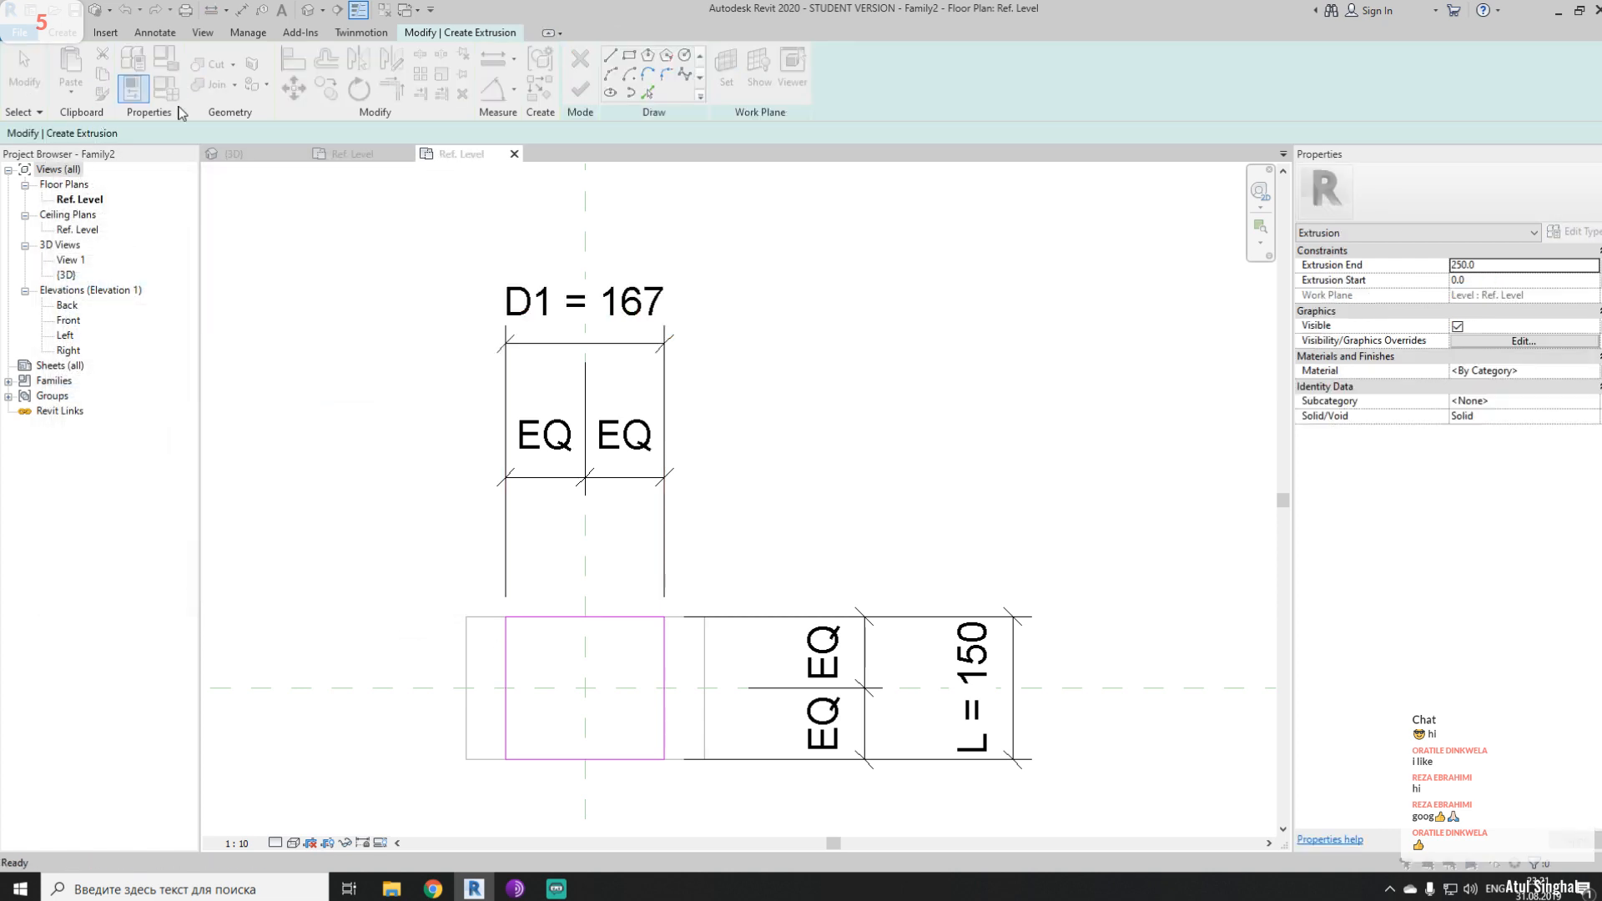
- Set family parameter D to 300 and apply it to test that the rectangle's D1 width follows
left_click(165, 87)
left_click_drag(182, 183, 963, 163)
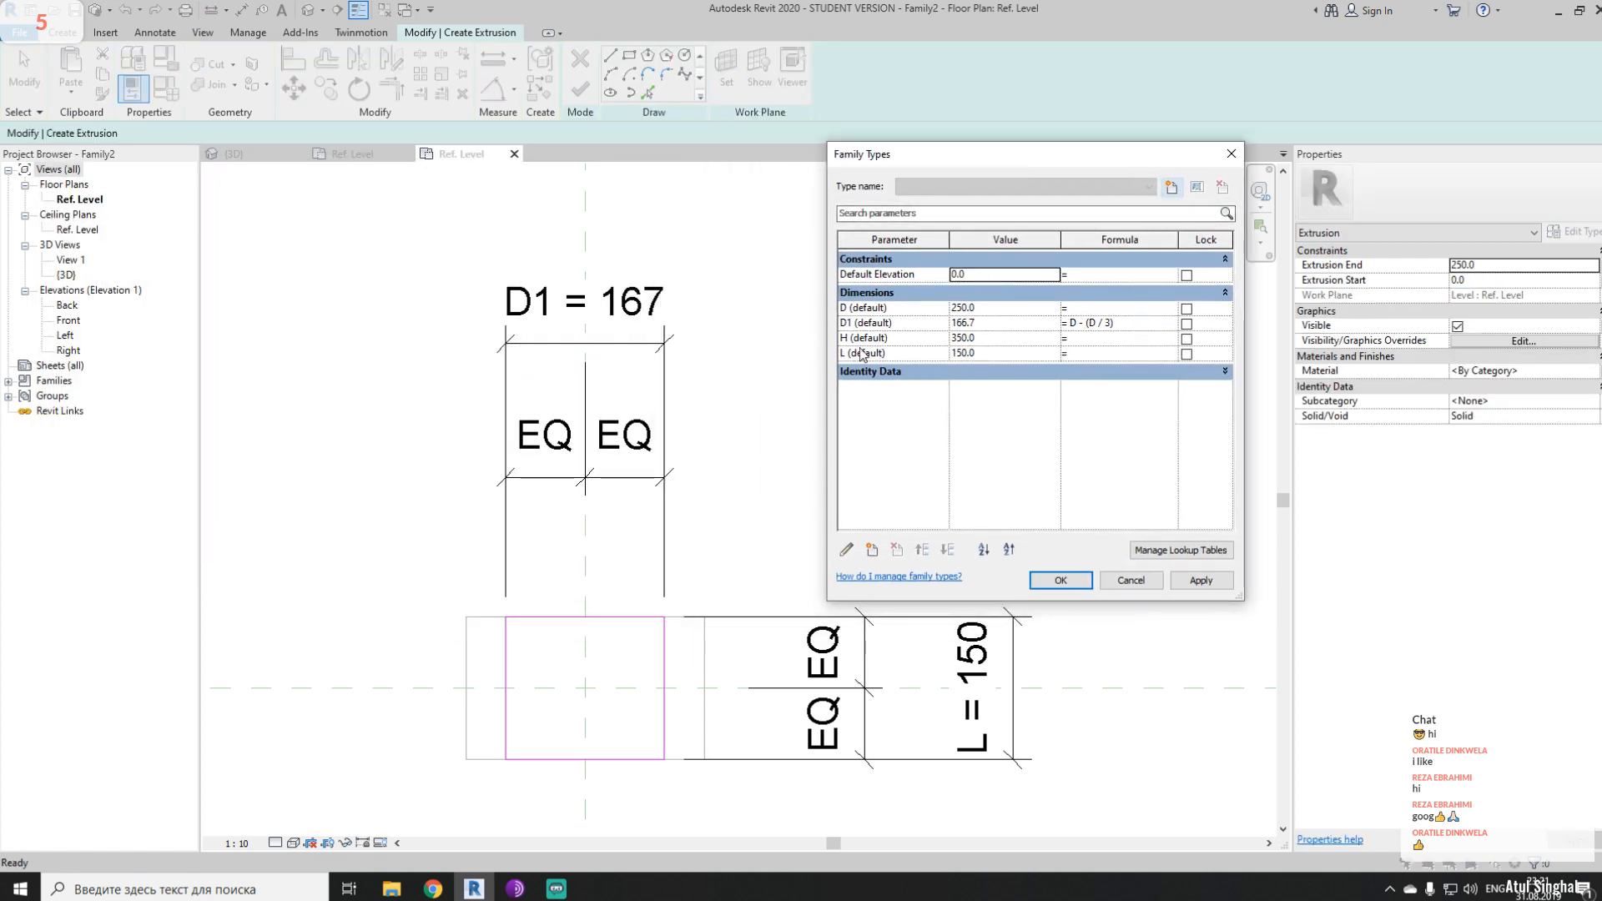
left_click(984, 307)
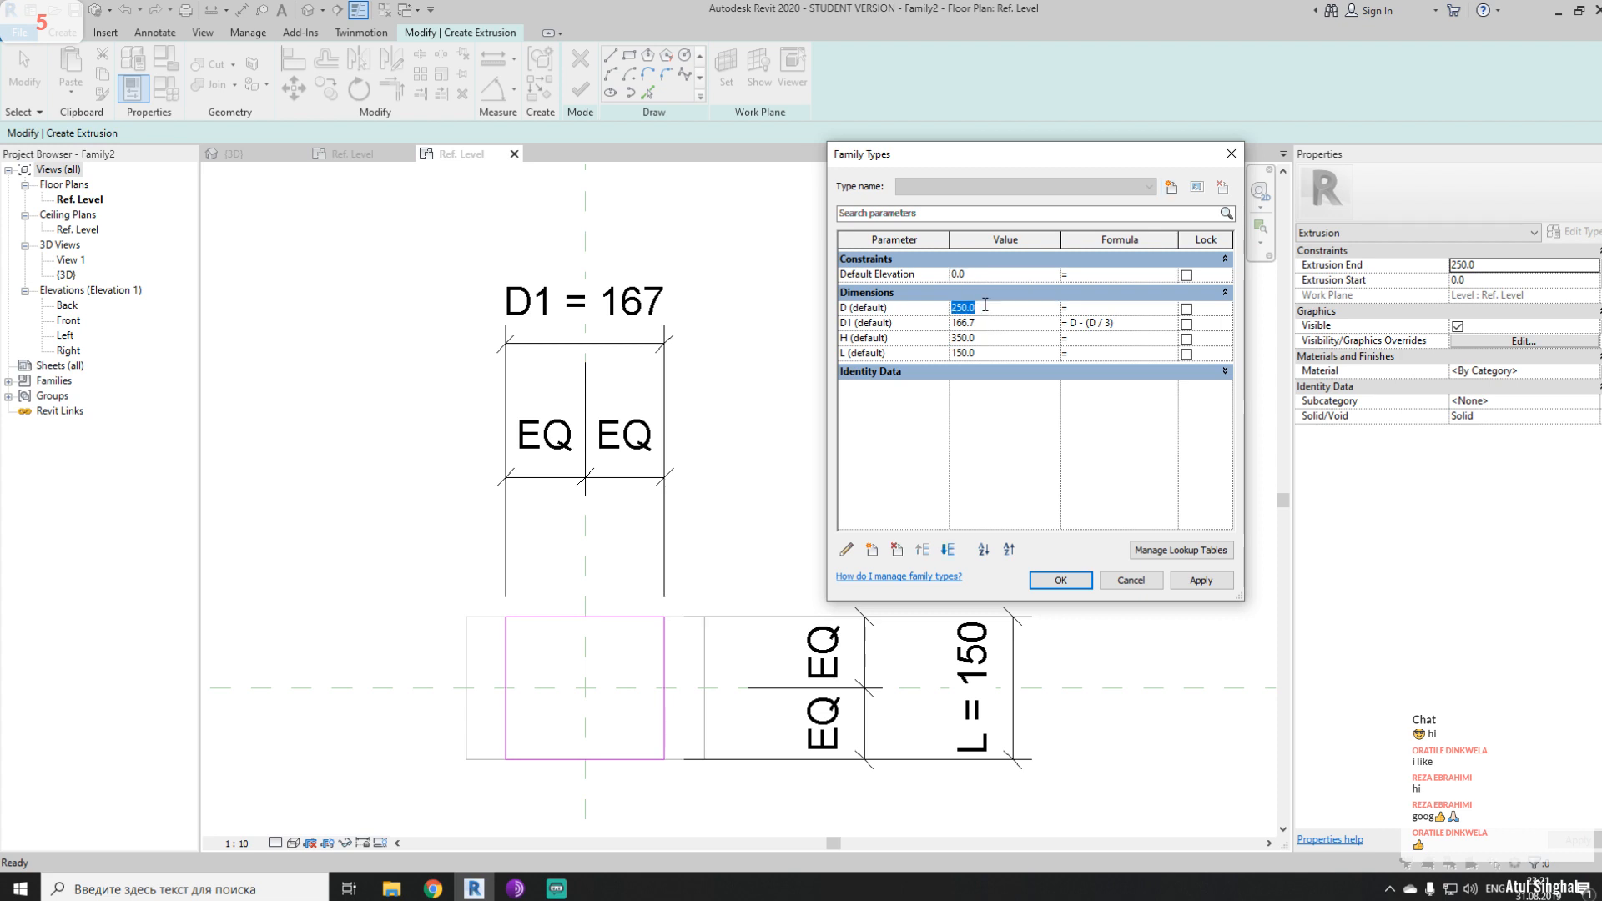
type("300")
left_click(932, 493)
left_click(1199, 583)
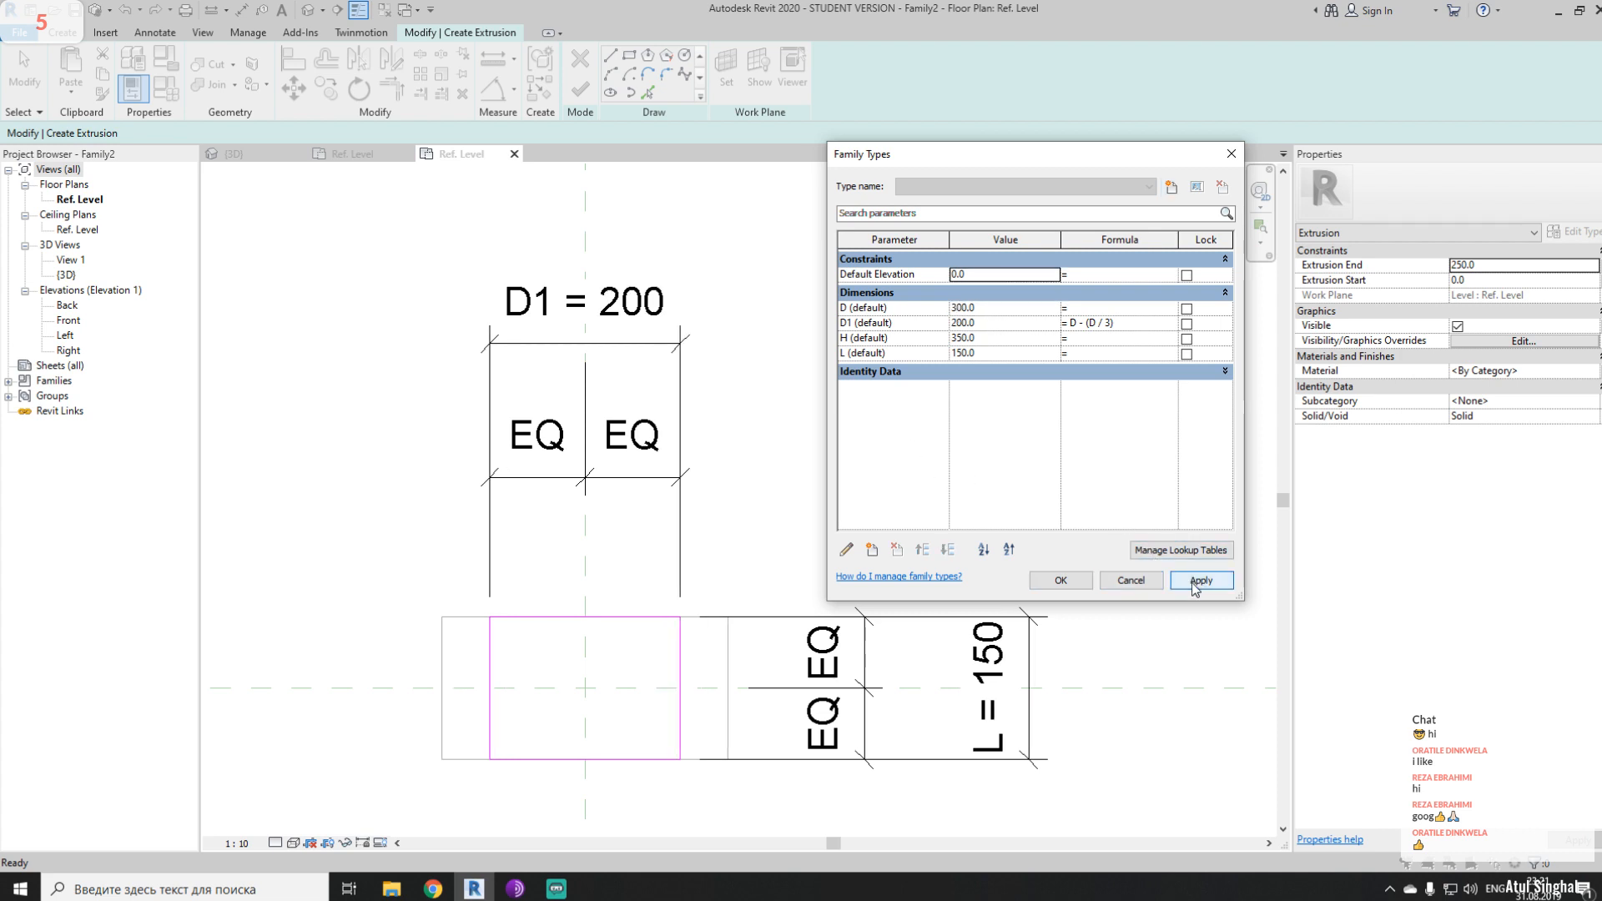
left_click(1001, 324)
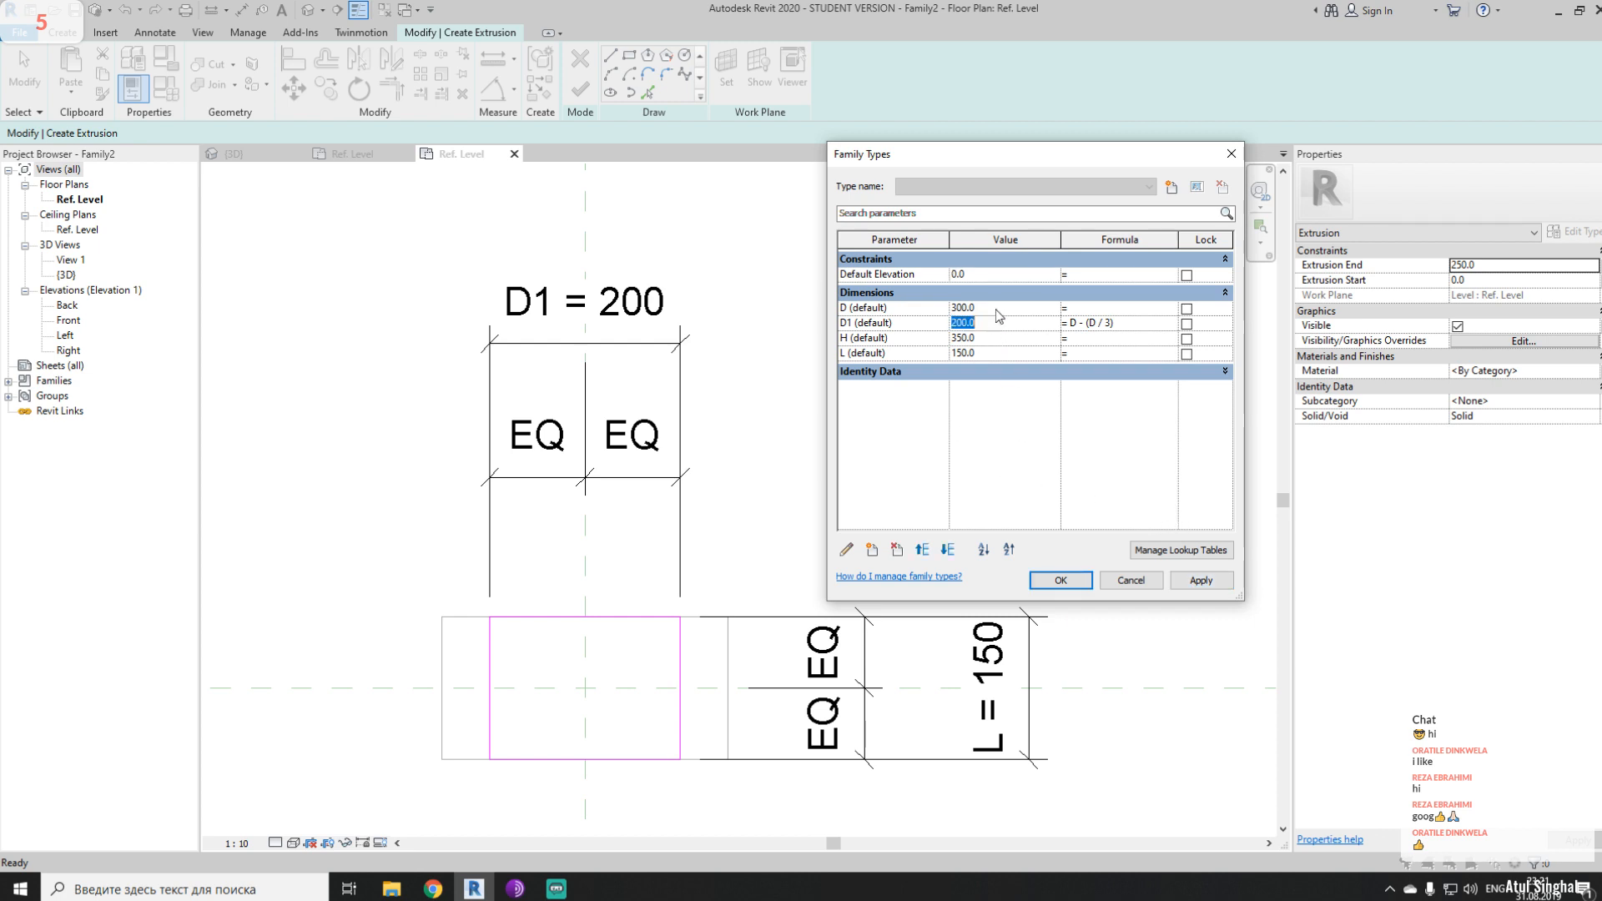
left_click(997, 310)
left_click(1062, 577)
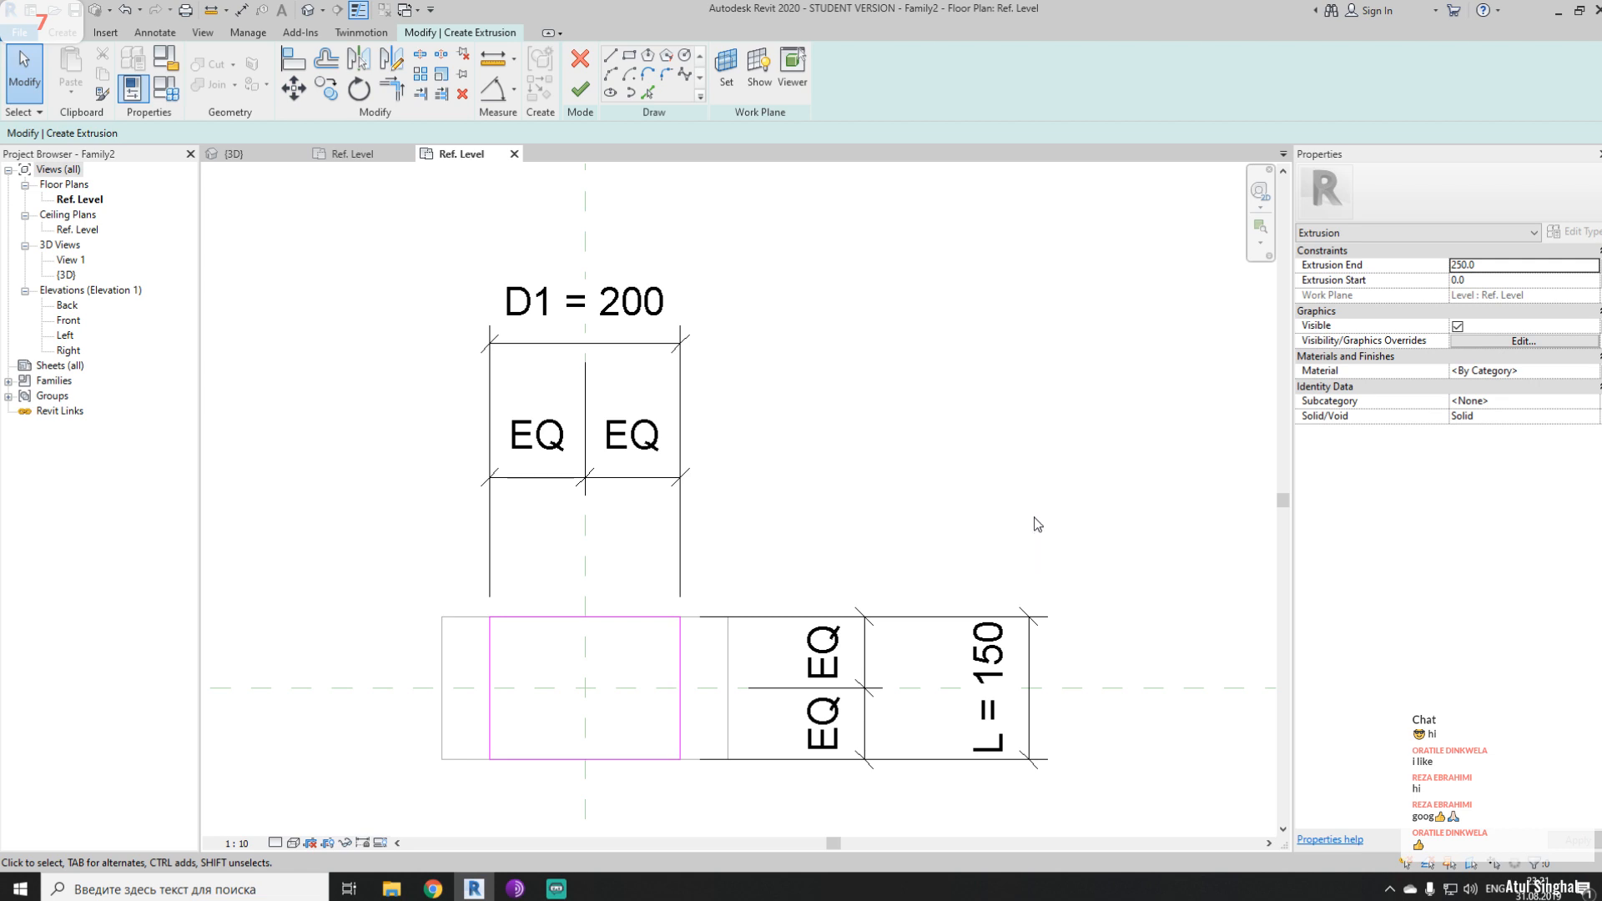
- Check the bracket in Project1's 3D view, and finish the second extrusion's sketch in the Family2 plan
left_click(334, 156)
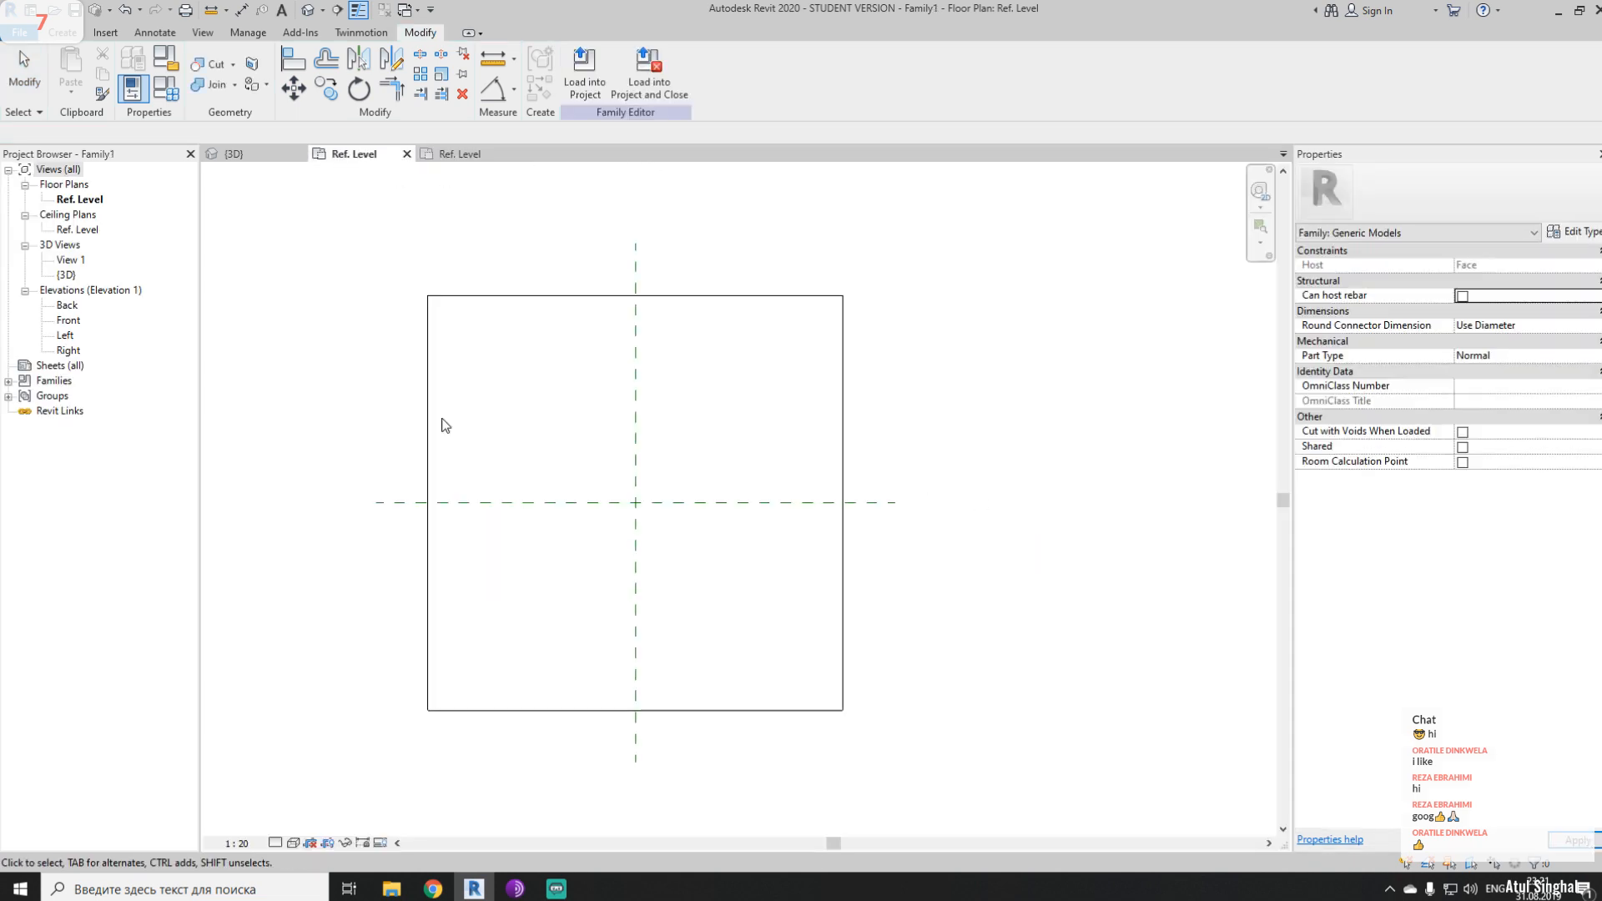
left_click(233, 155)
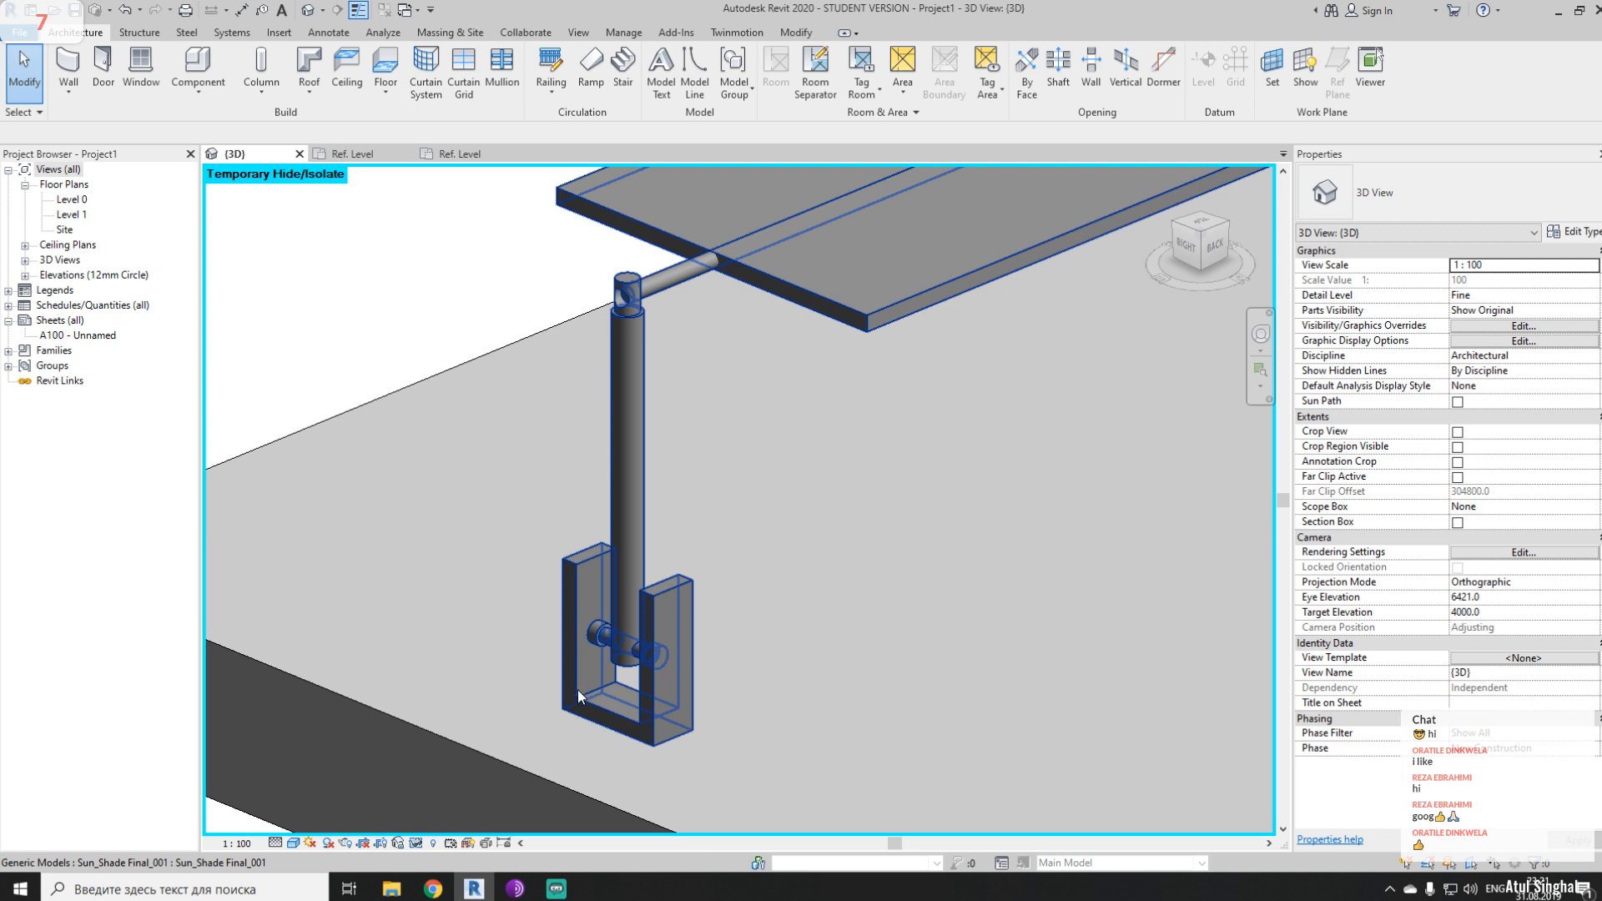
left_click(459, 153)
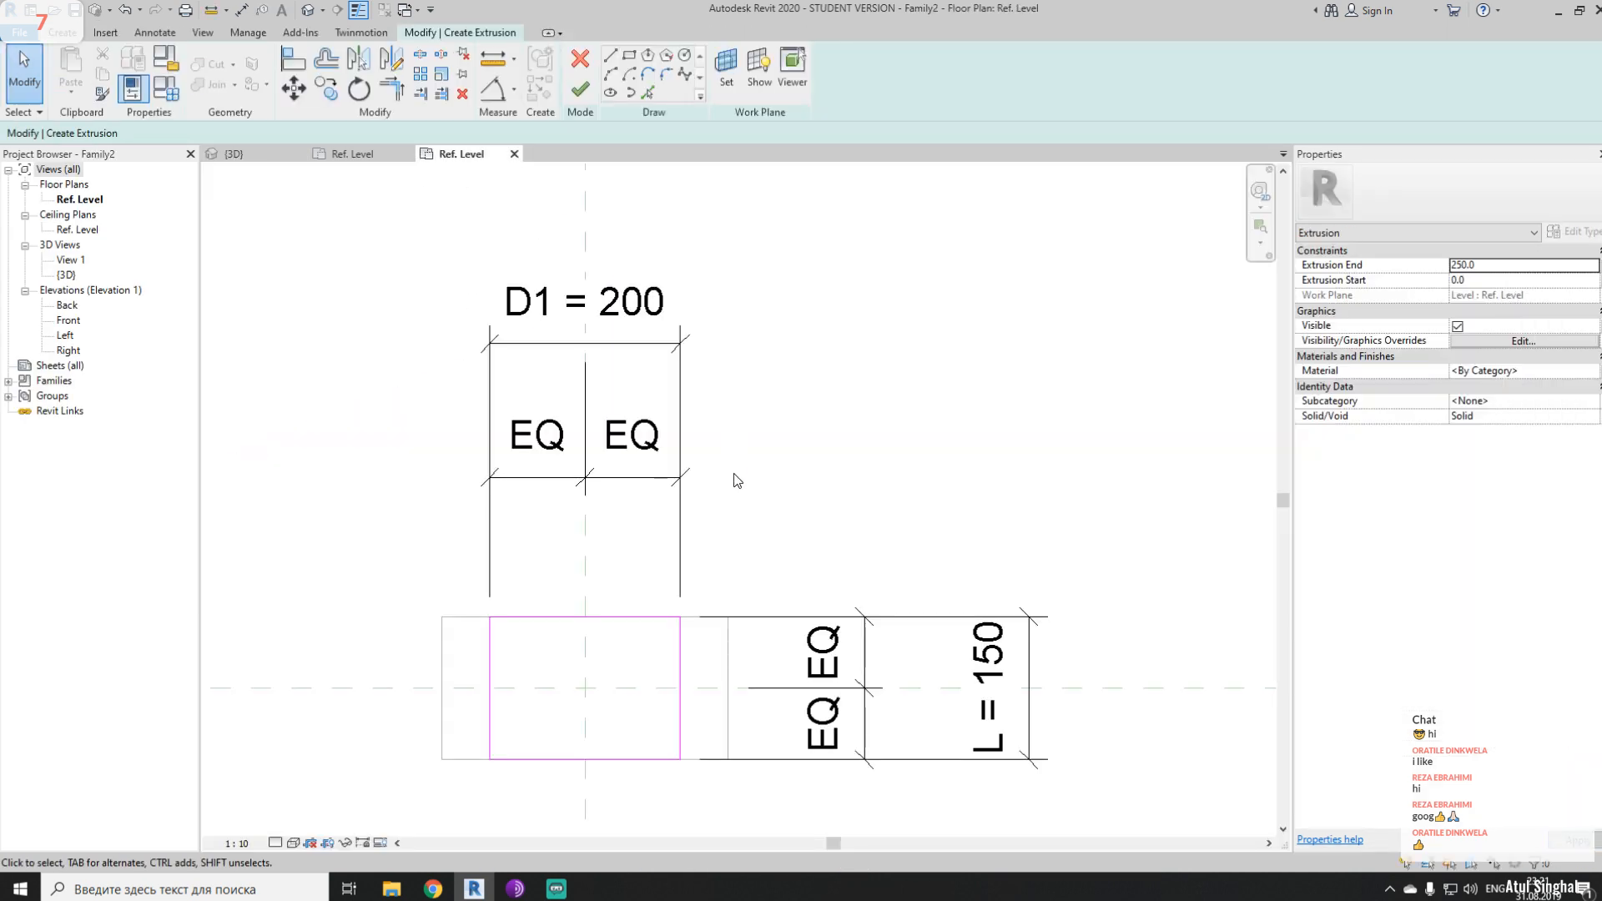
middle_click_drag(734, 480, 758, 434)
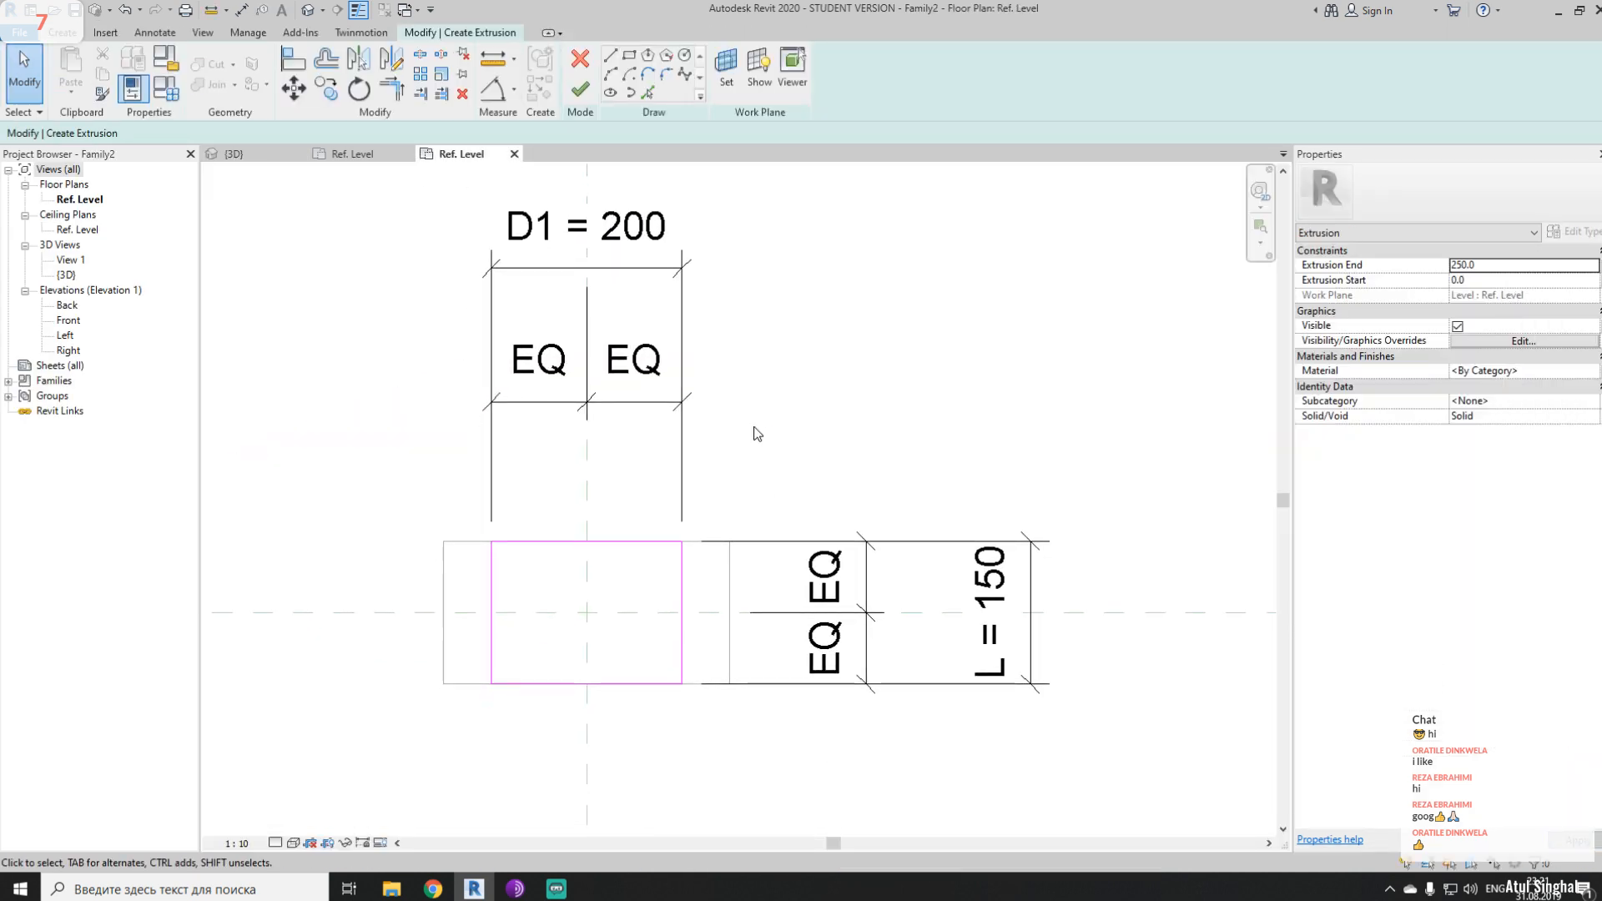
left_click(581, 89)
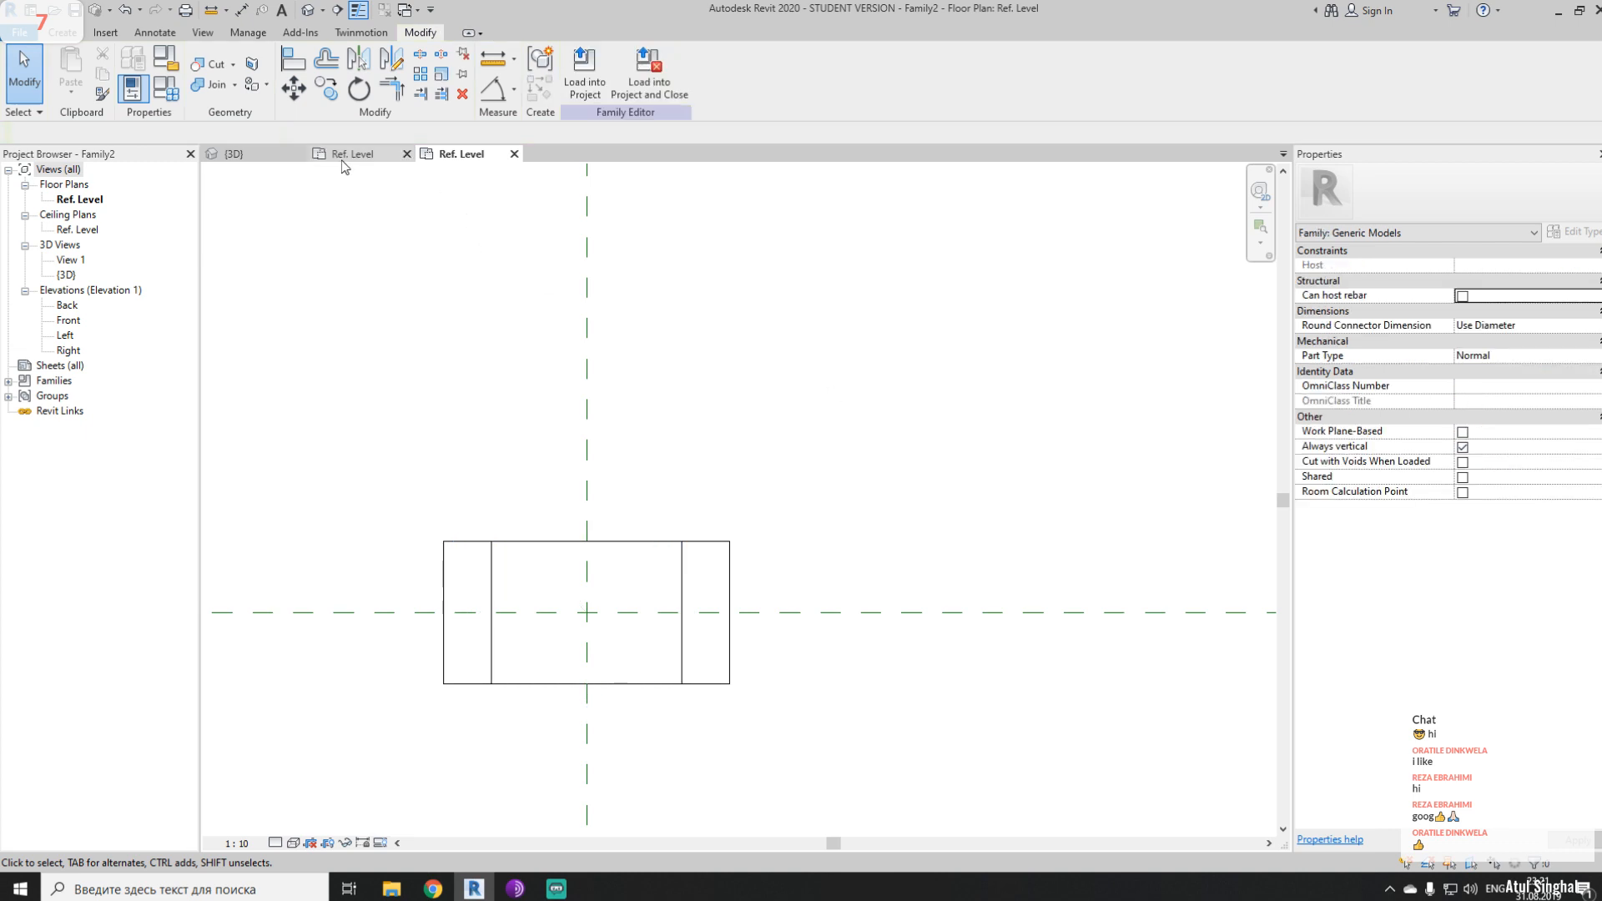
- Open Family2's default 3D view and display the model in a shaded visual style
left_click(311, 10)
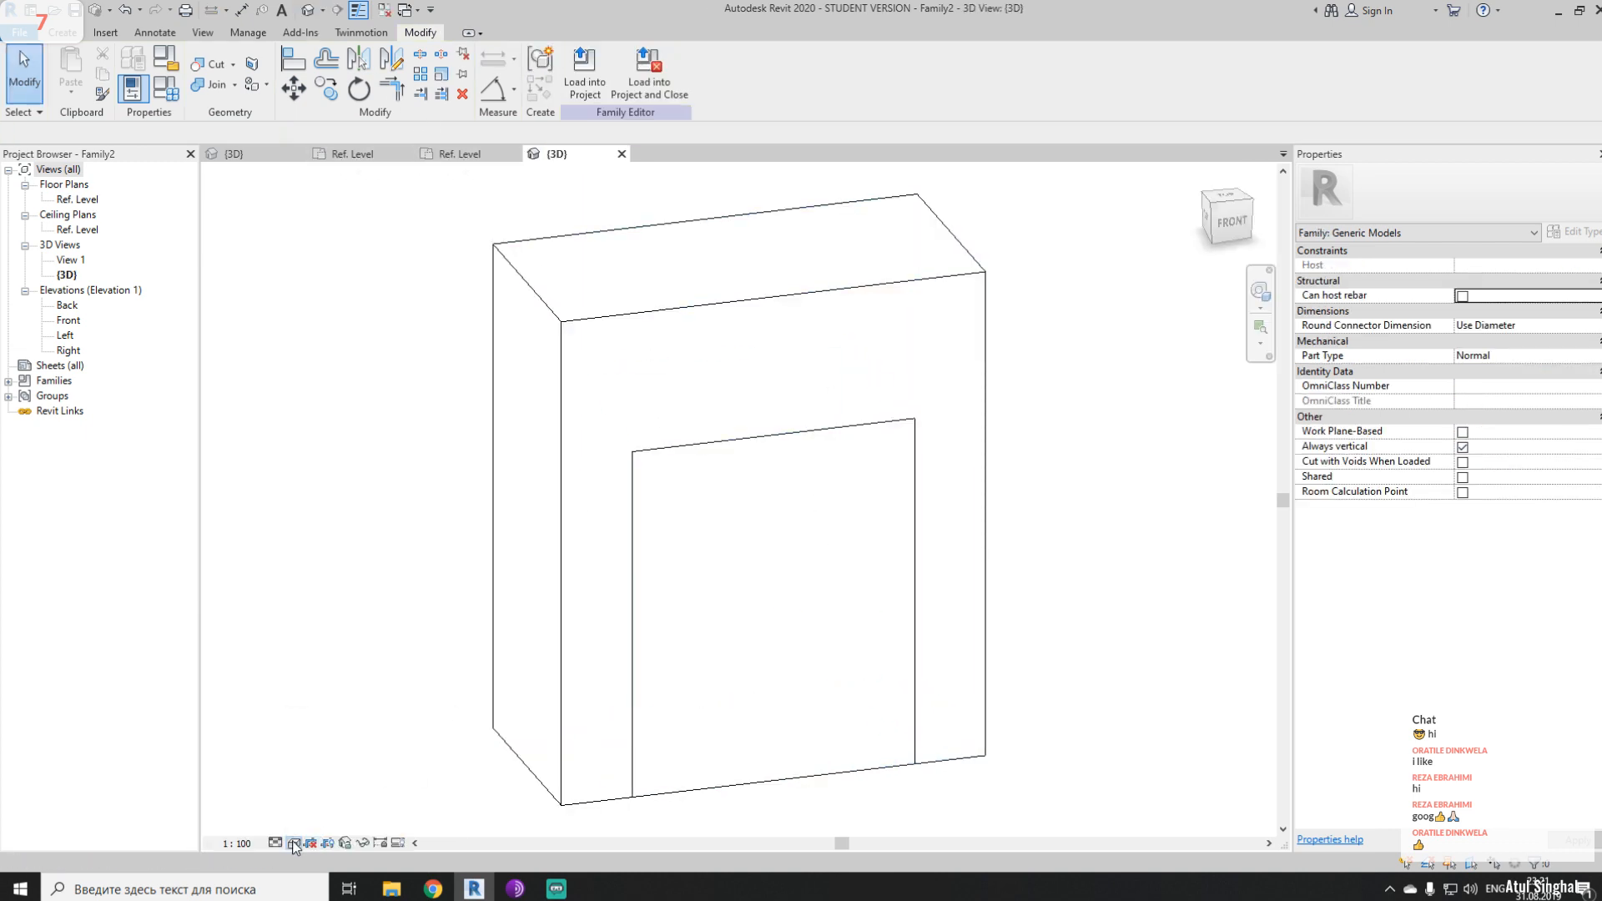
left_click(293, 842)
left_click(342, 780)
- Inspect the outer and inner extrusions in 3D, including the inner one's extrusion start and end constraints
mouse_move(590, 665)
middle_mouse_down("shift")
mouse_move(965, 476)
mouse_move(996, 528)
mouse_move(822, 629)
middle_mouse_up("shift")
left_click(823, 625)
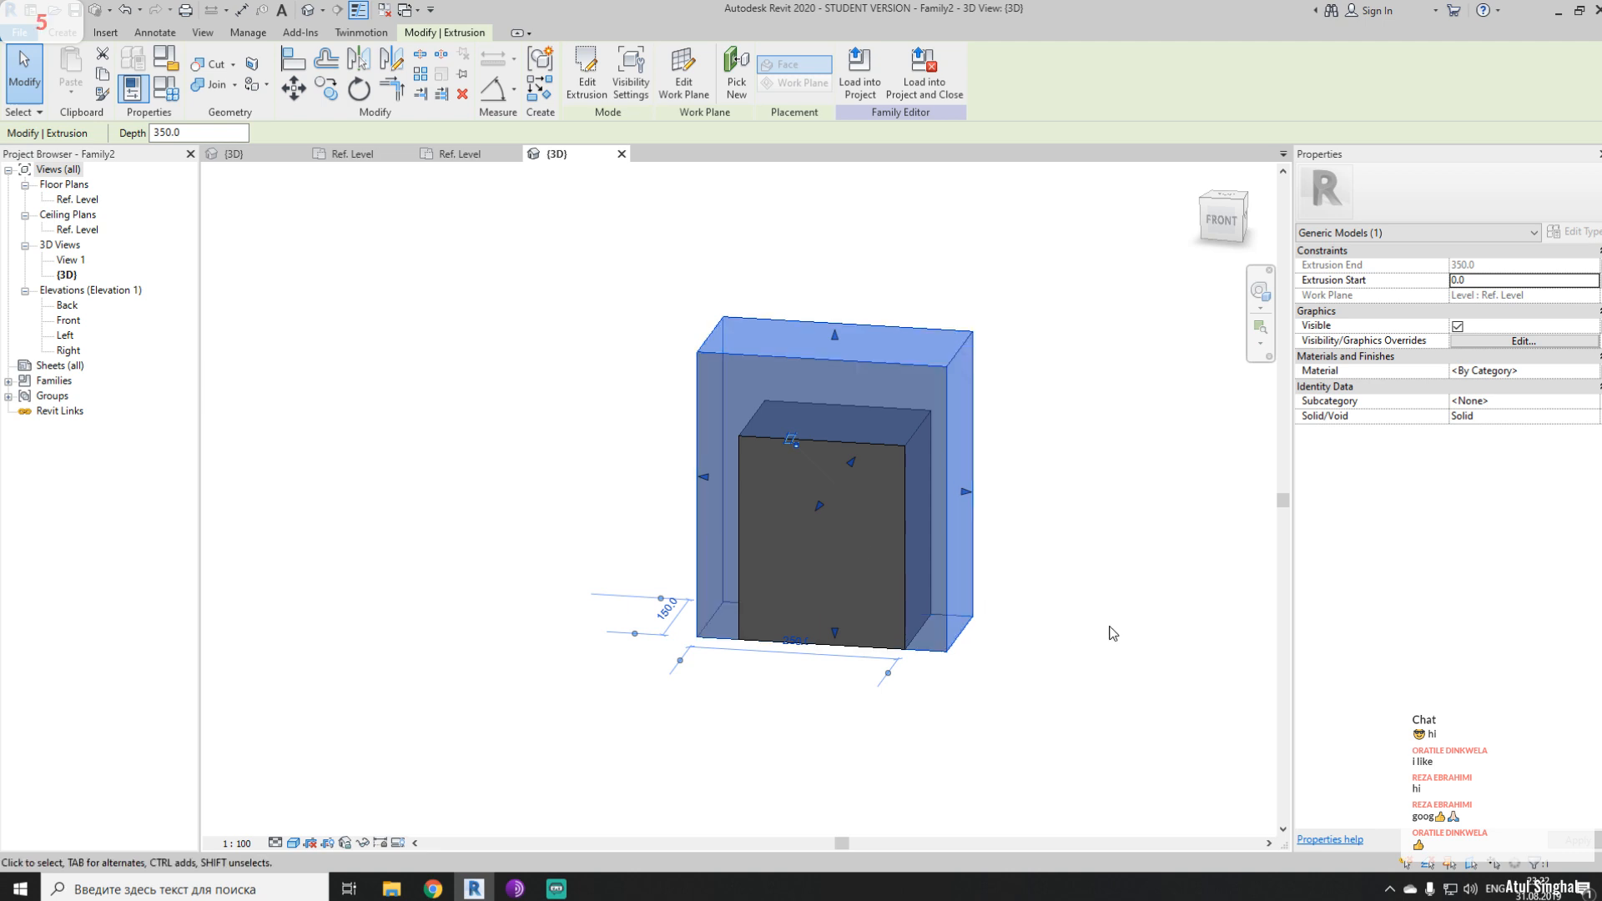
key("Escape")
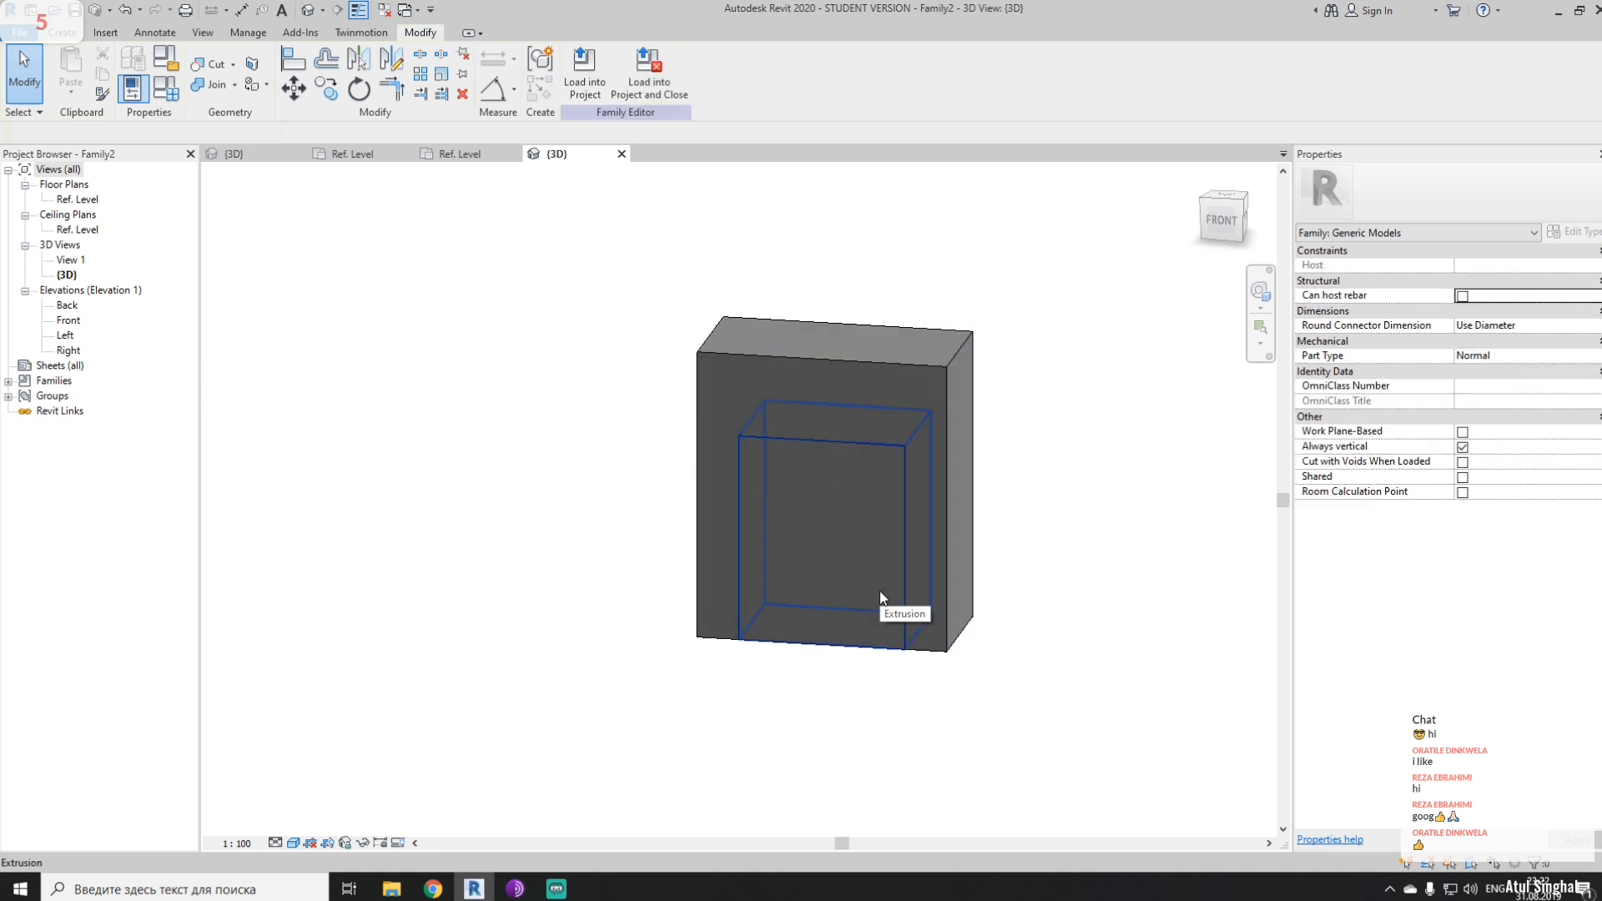
left_click(879, 590)
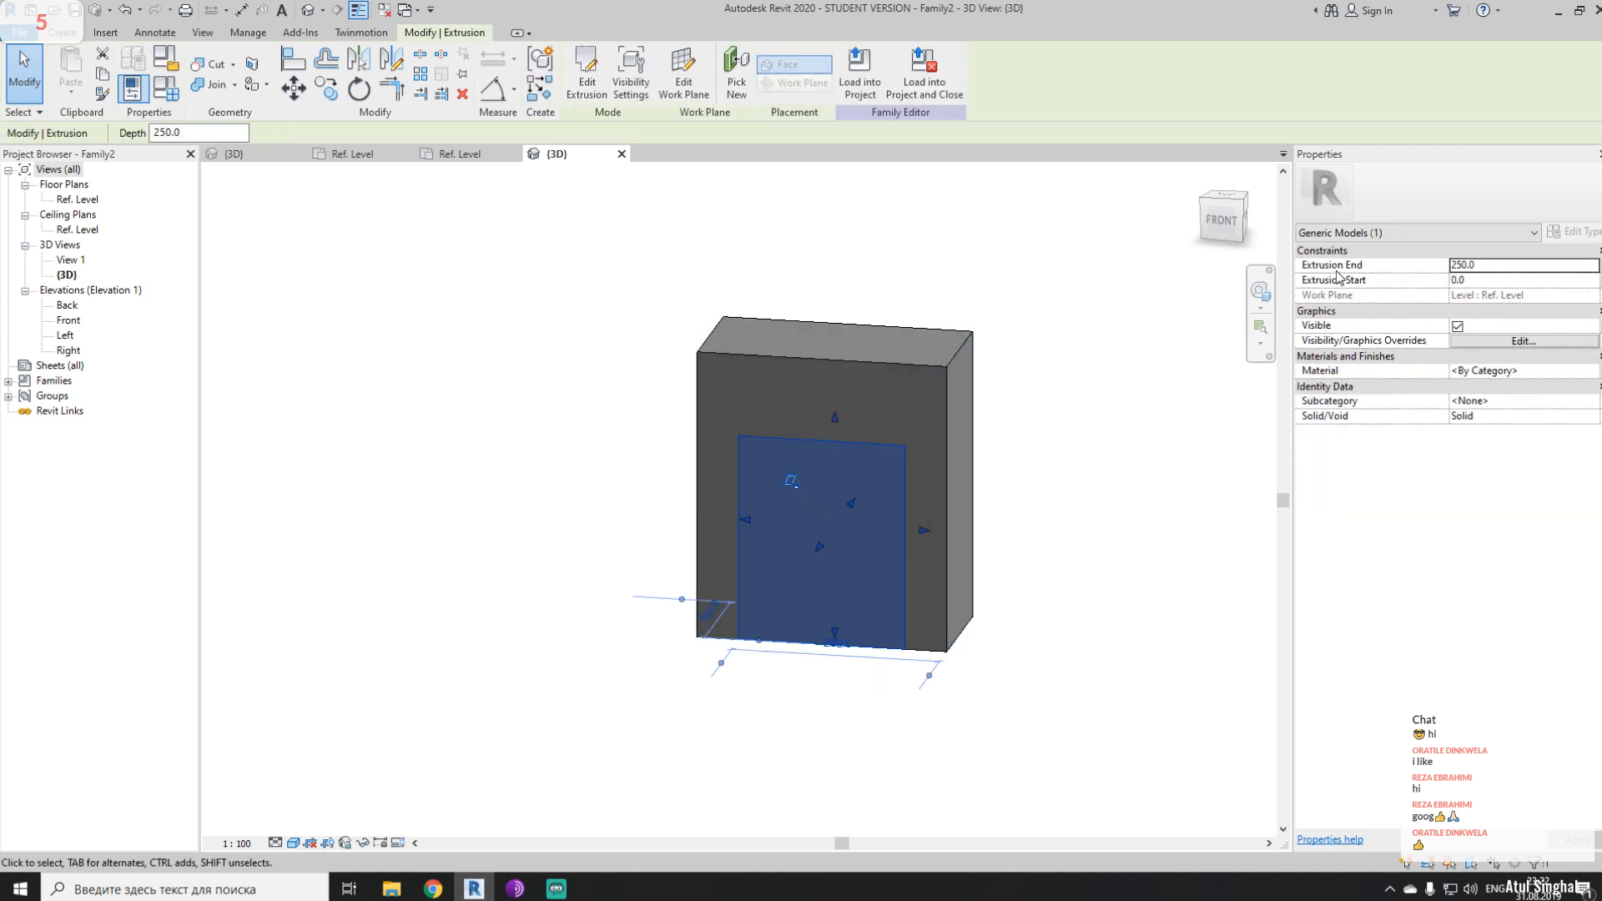
left_click(1499, 281)
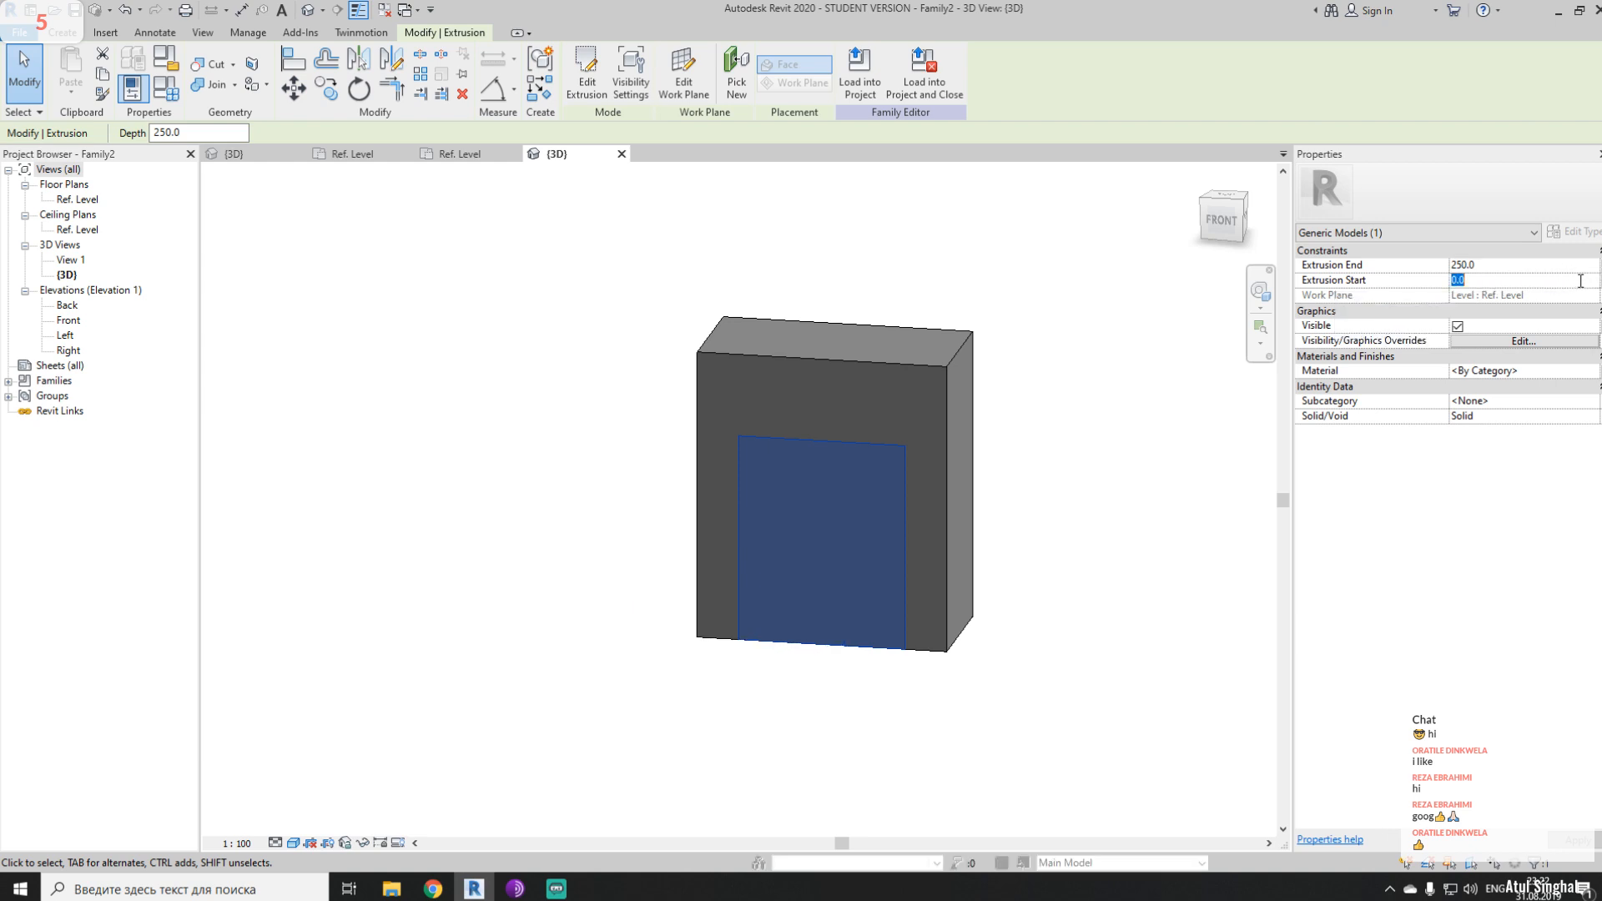
key("Escape")
key("Escape")
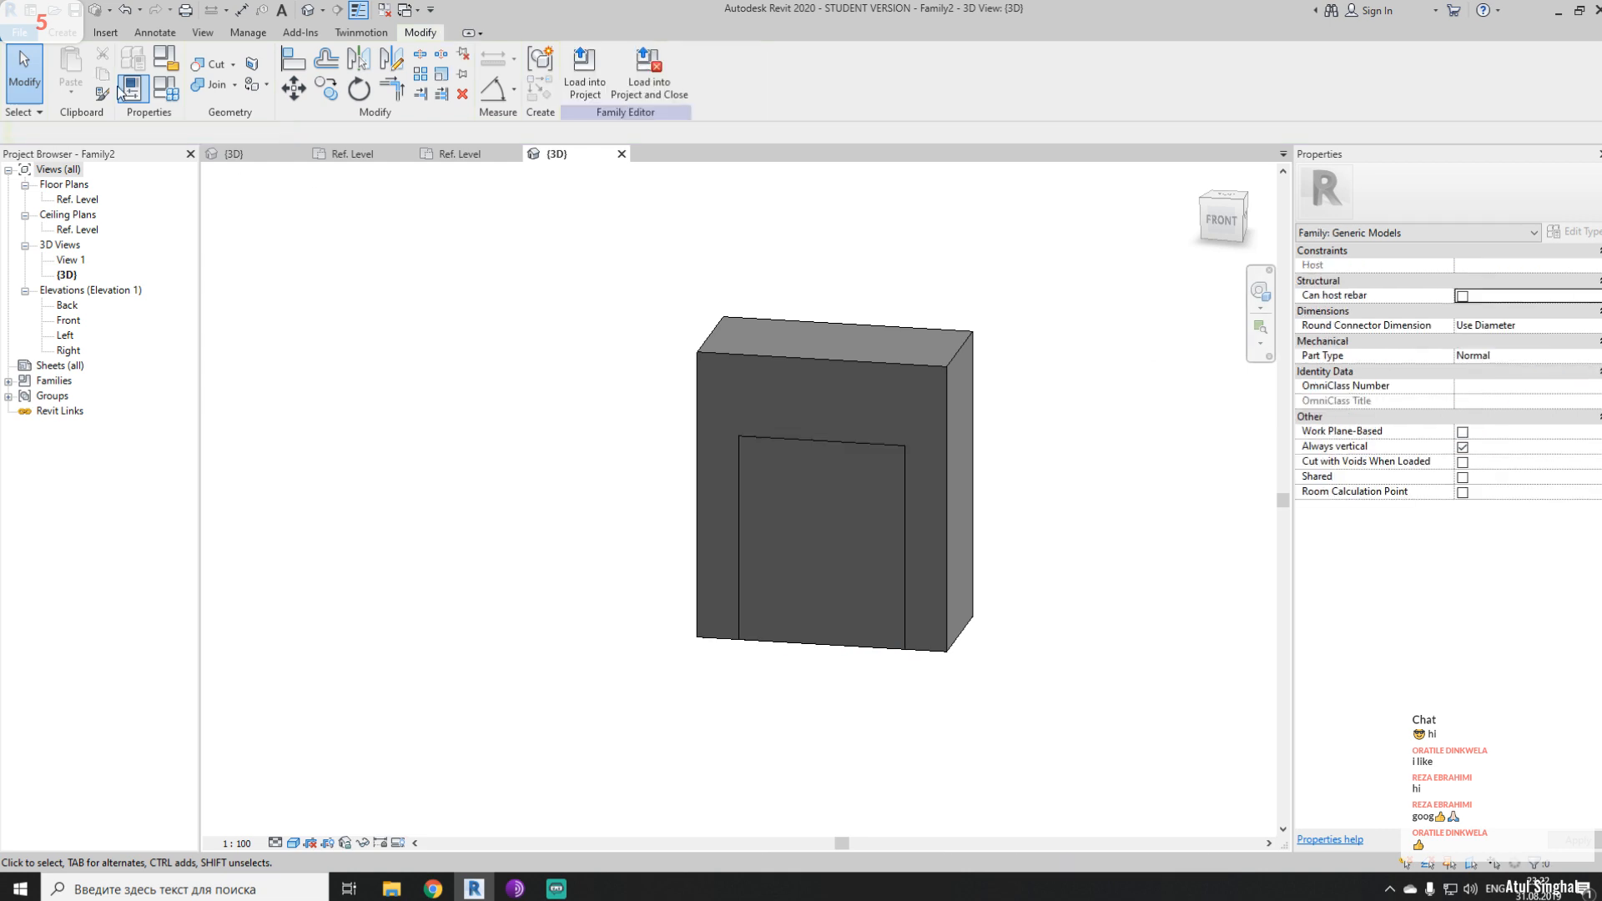
- Review D1's value and formula in the family's type parameters, then close them without changes
left_click(166, 88)
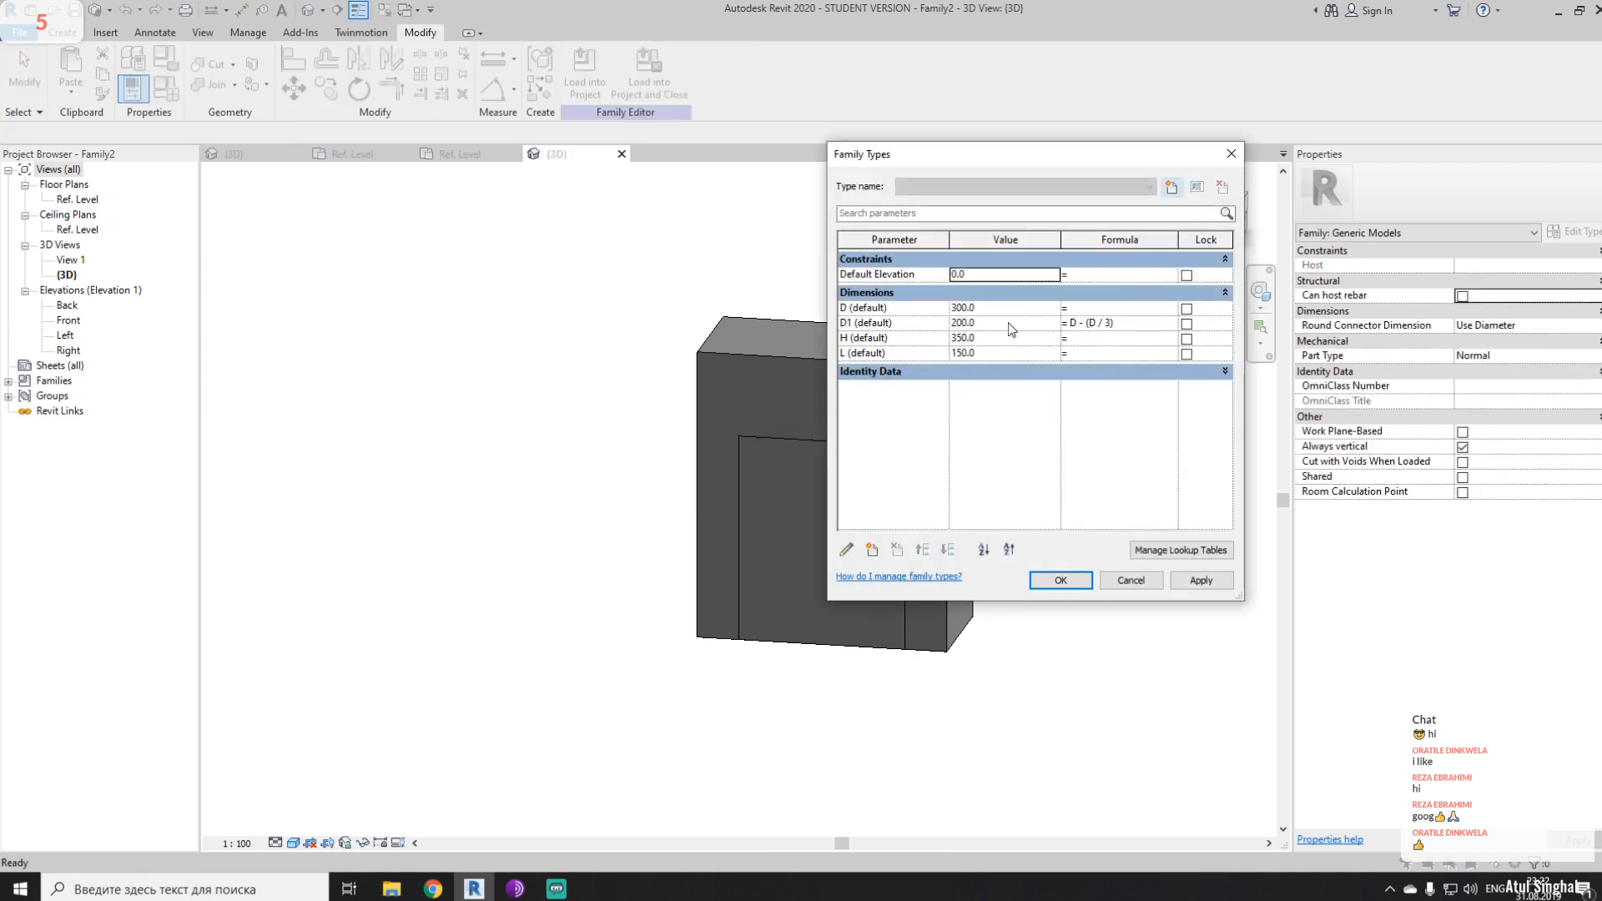
left_click(1012, 327)
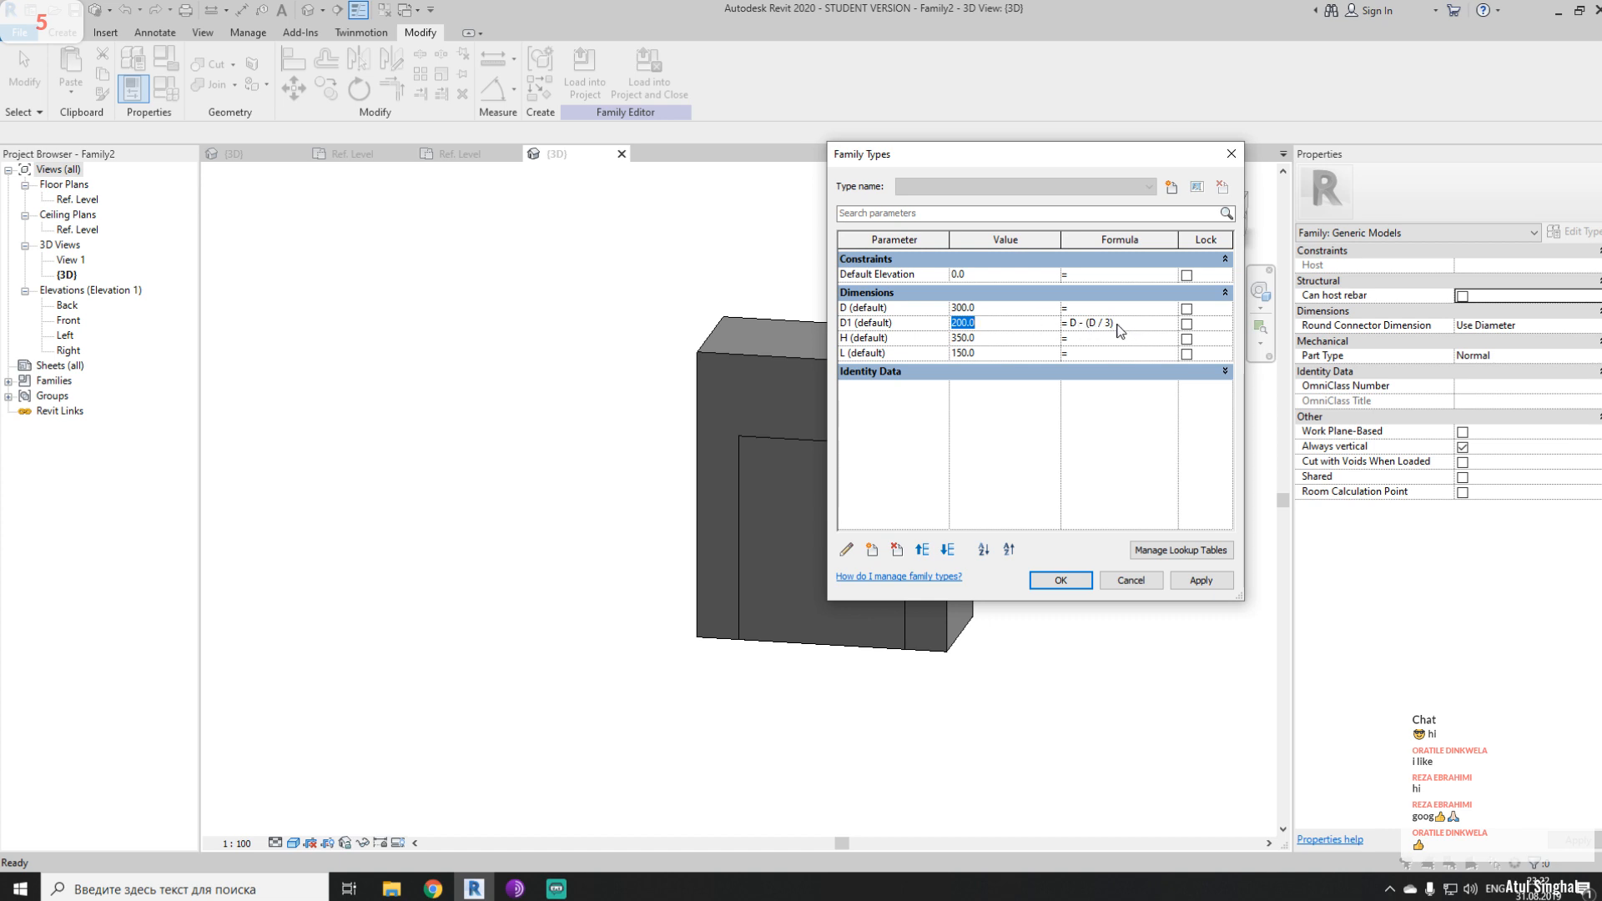
left_click_drag(1058, 154, 397, 157)
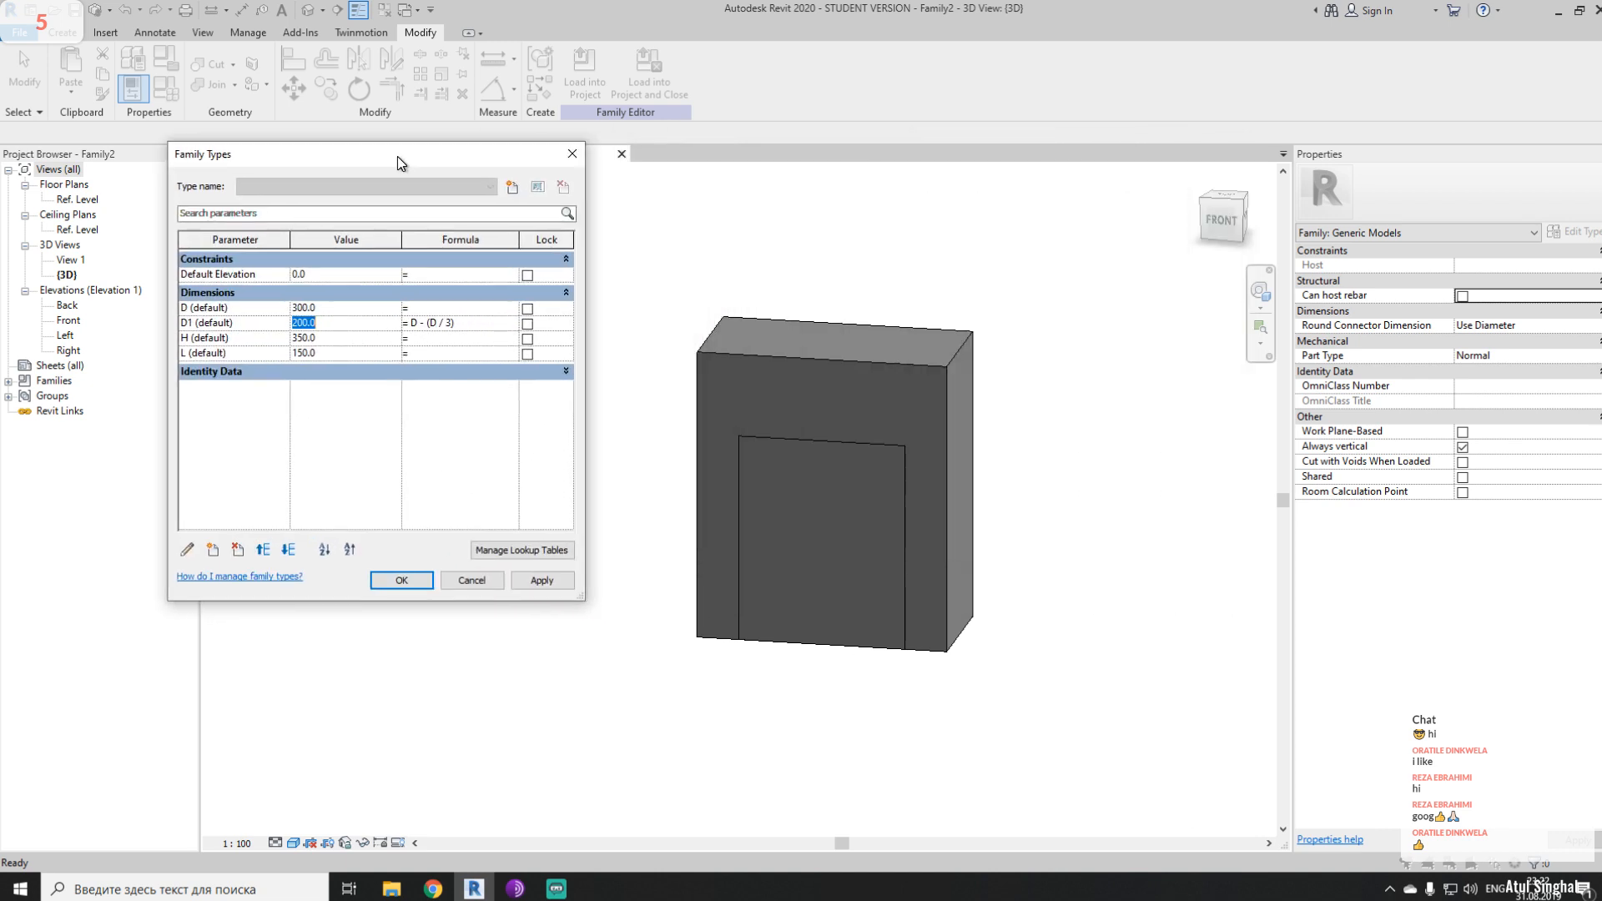
left_click(469, 580)
- Associate the inner extrusion's Extrusion Start with a new instance family parameter named H1
left_click(792, 522)
left_click(1600, 280)
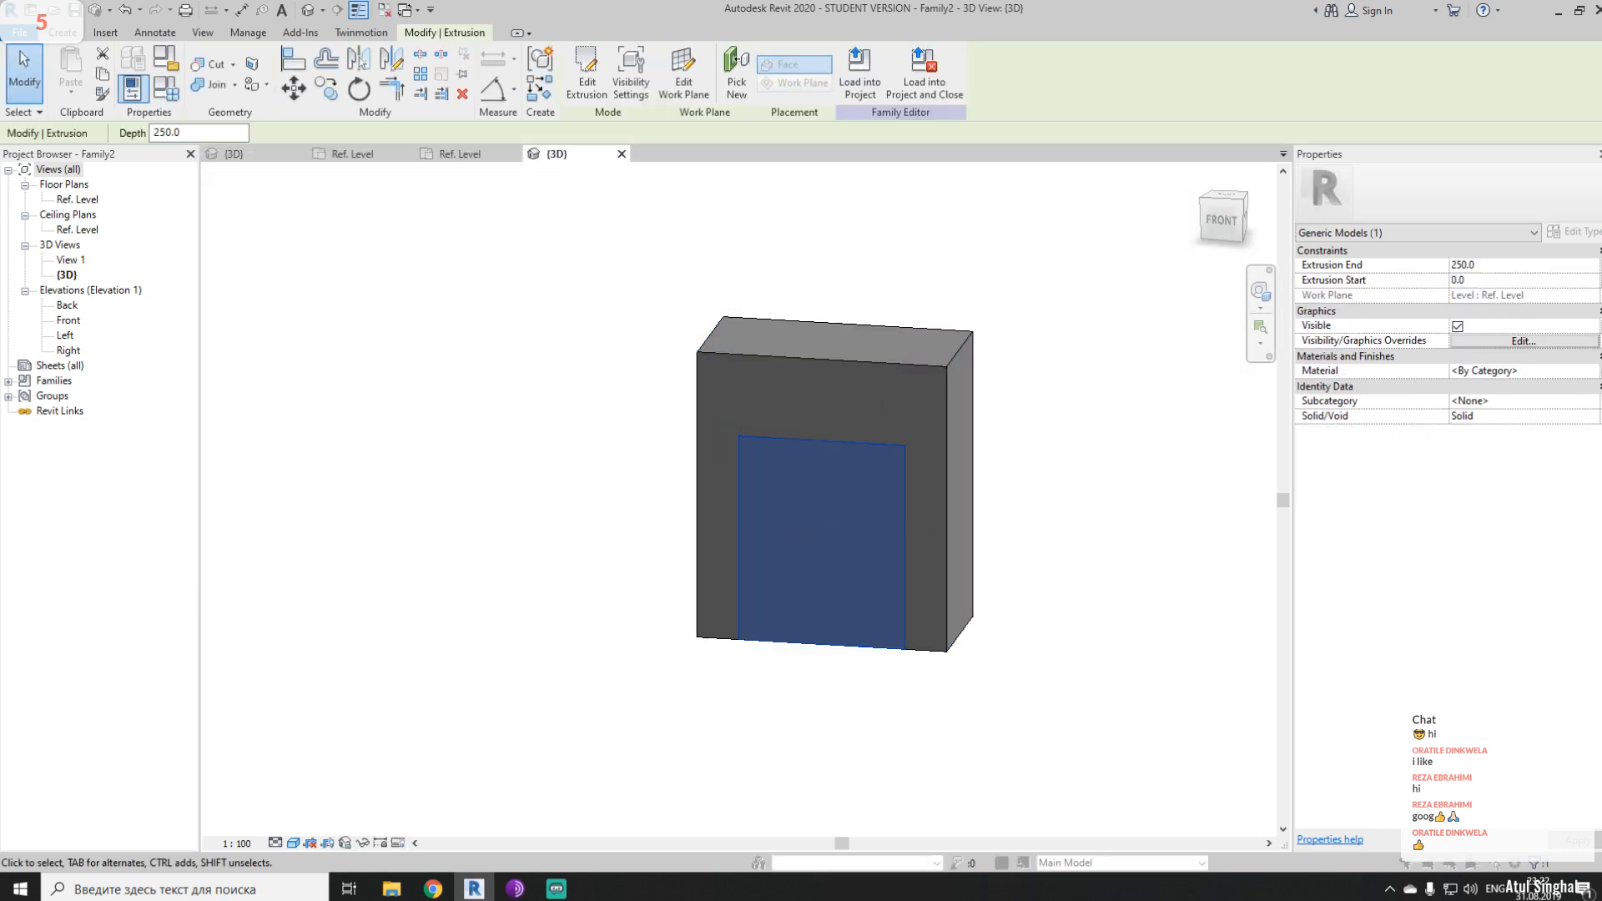
left_click(683, 547)
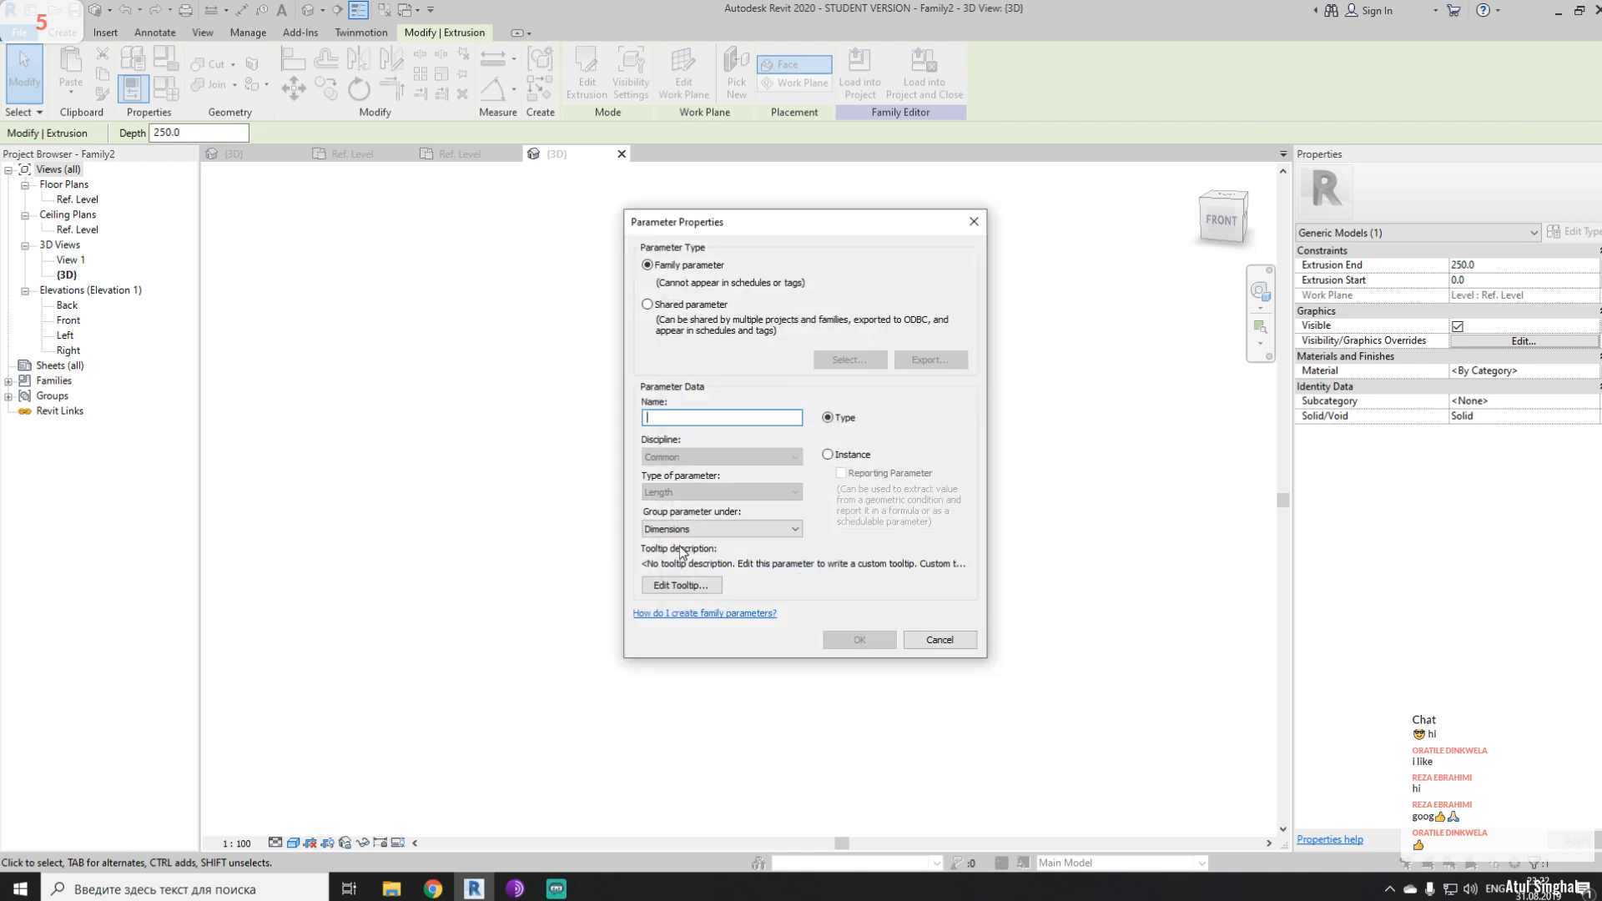
type("H1")
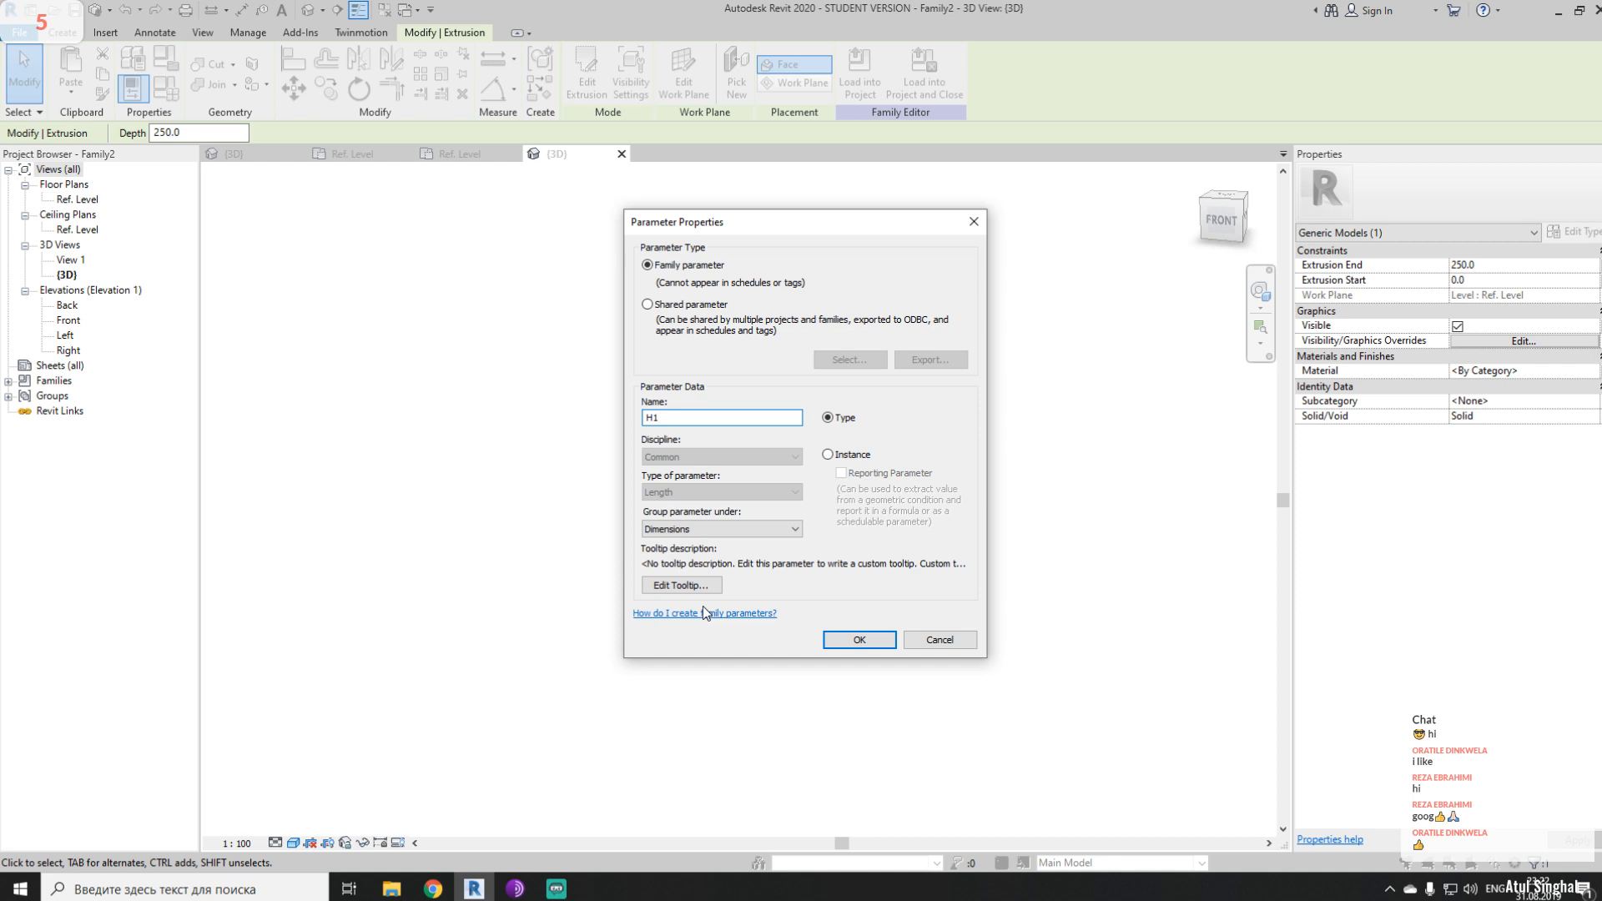
left_click(841, 458)
left_click(876, 643)
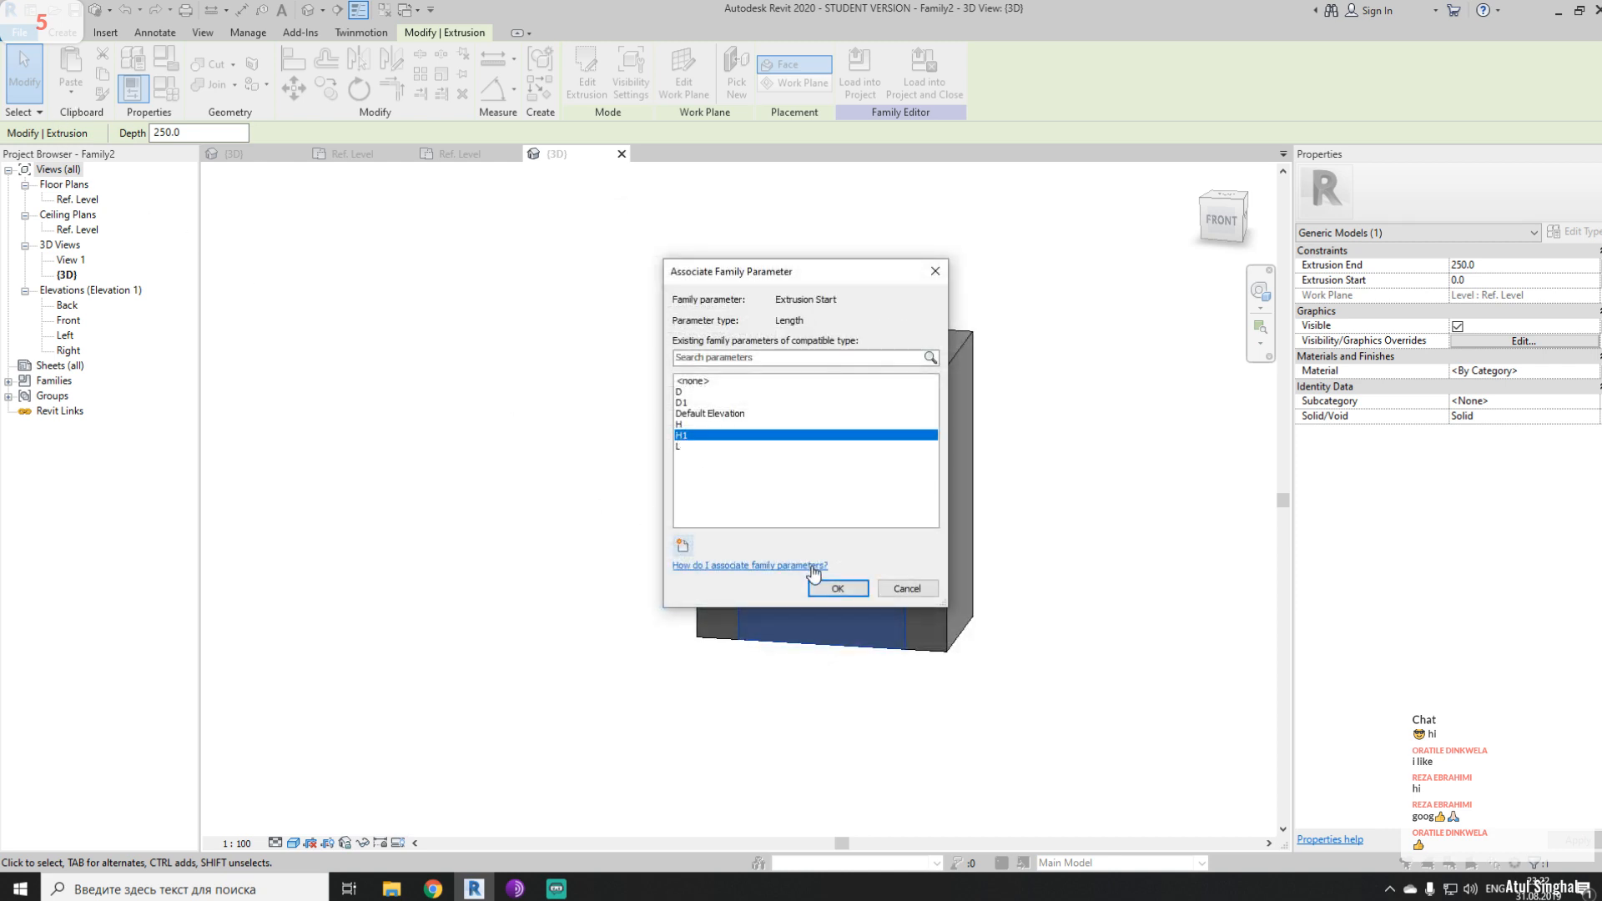
left_click(831, 589)
- Associate the inner extrusion's Extrusion End with a new instance family parameter named H2
left_click(1597, 266)
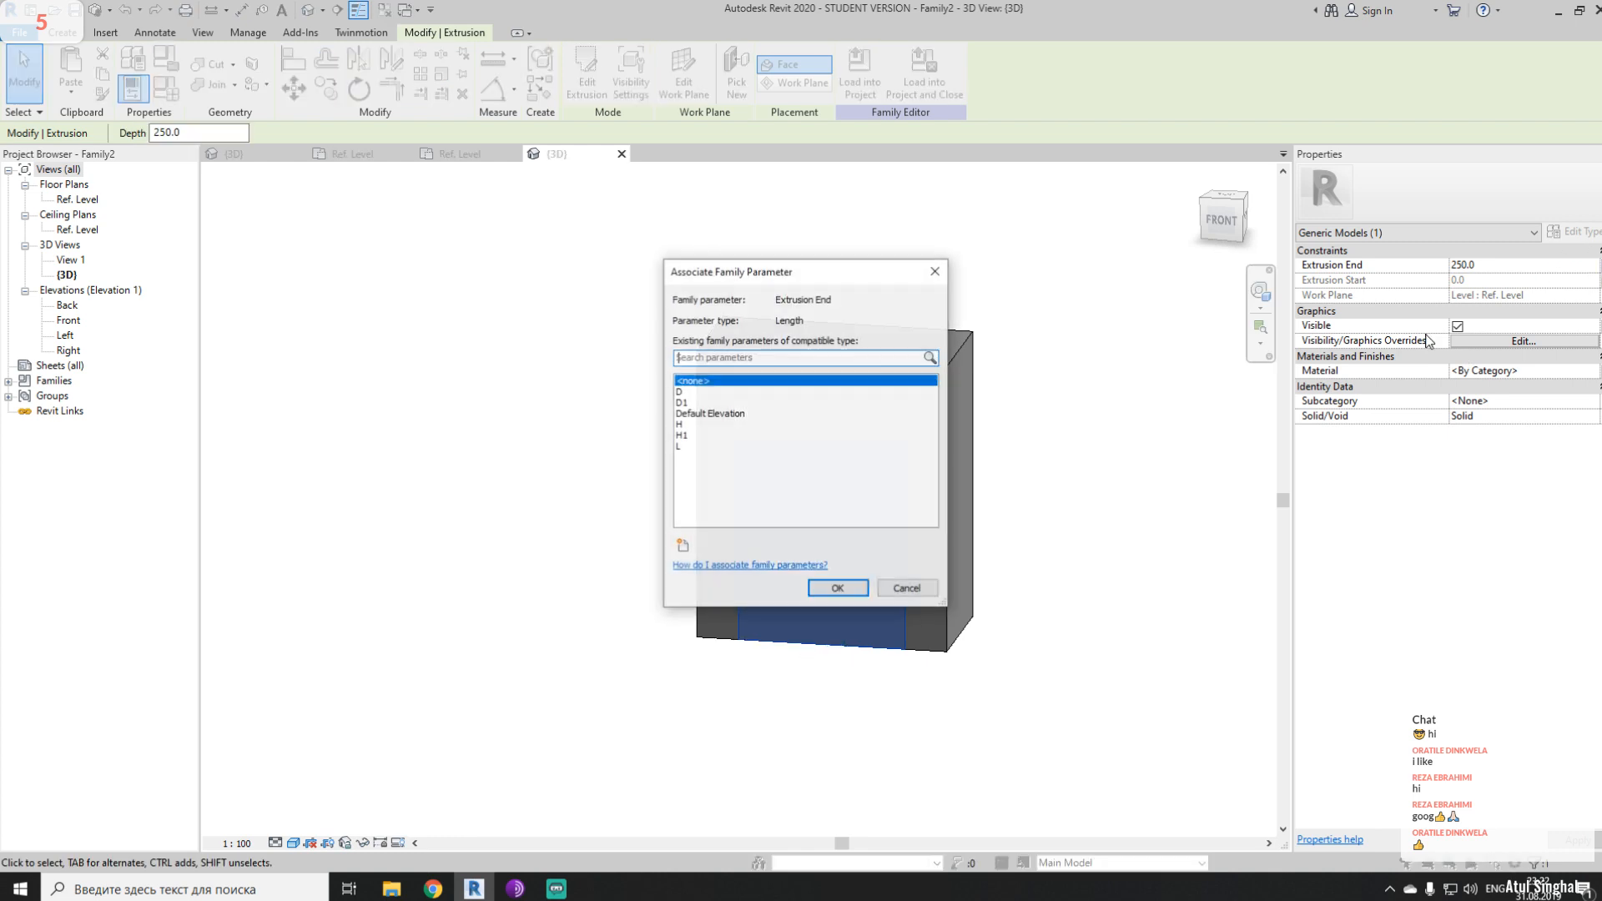
left_click(680, 543)
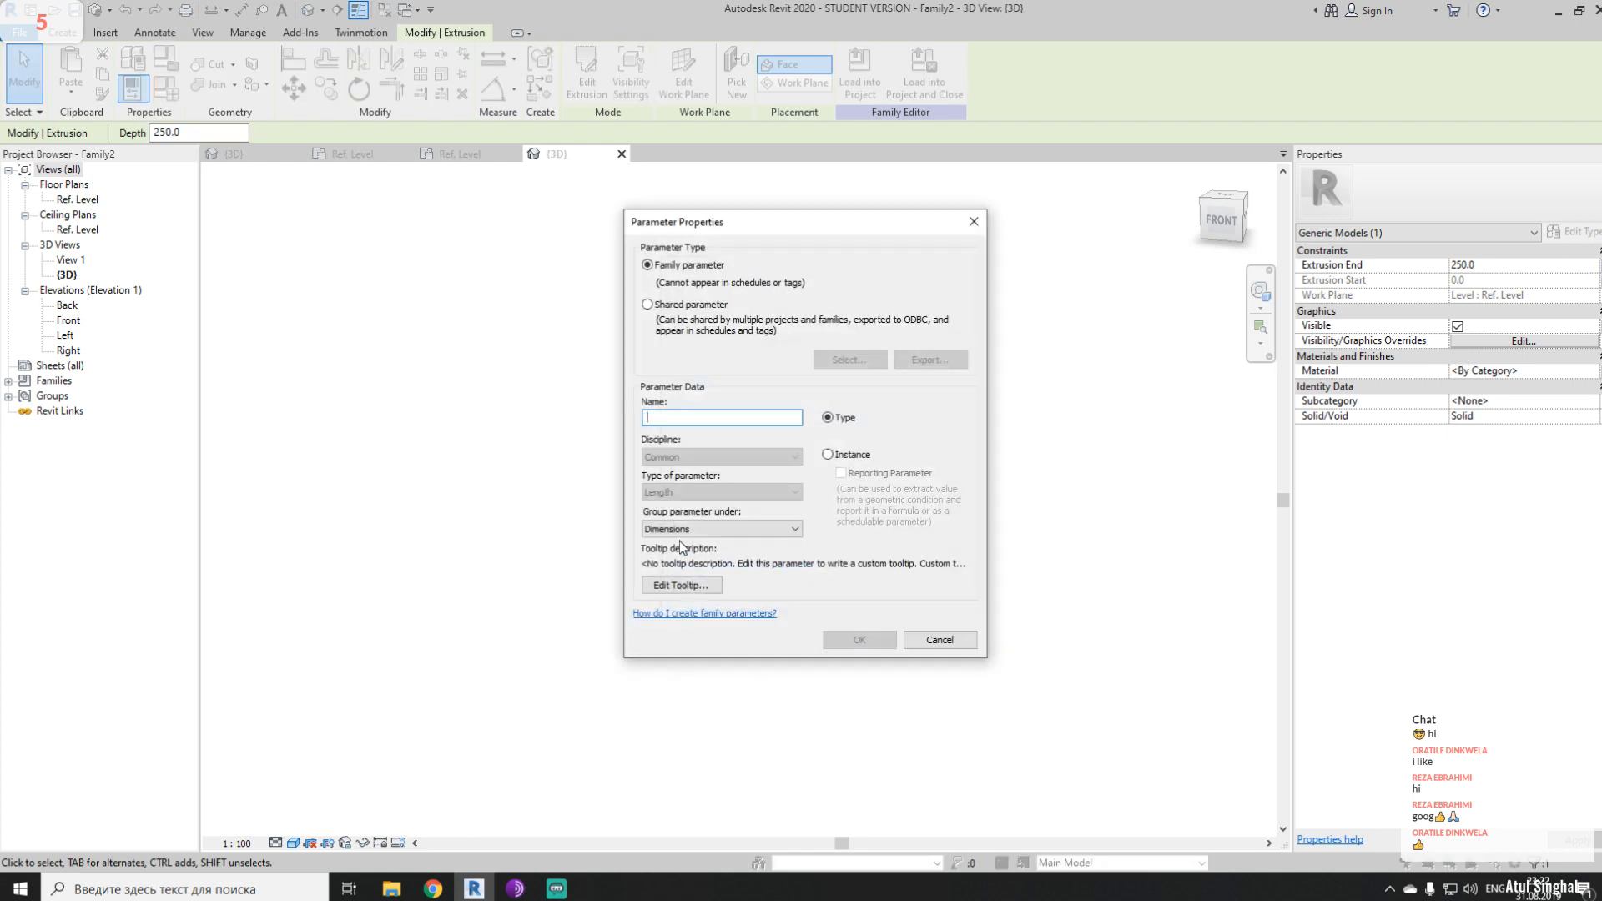
type("H2")
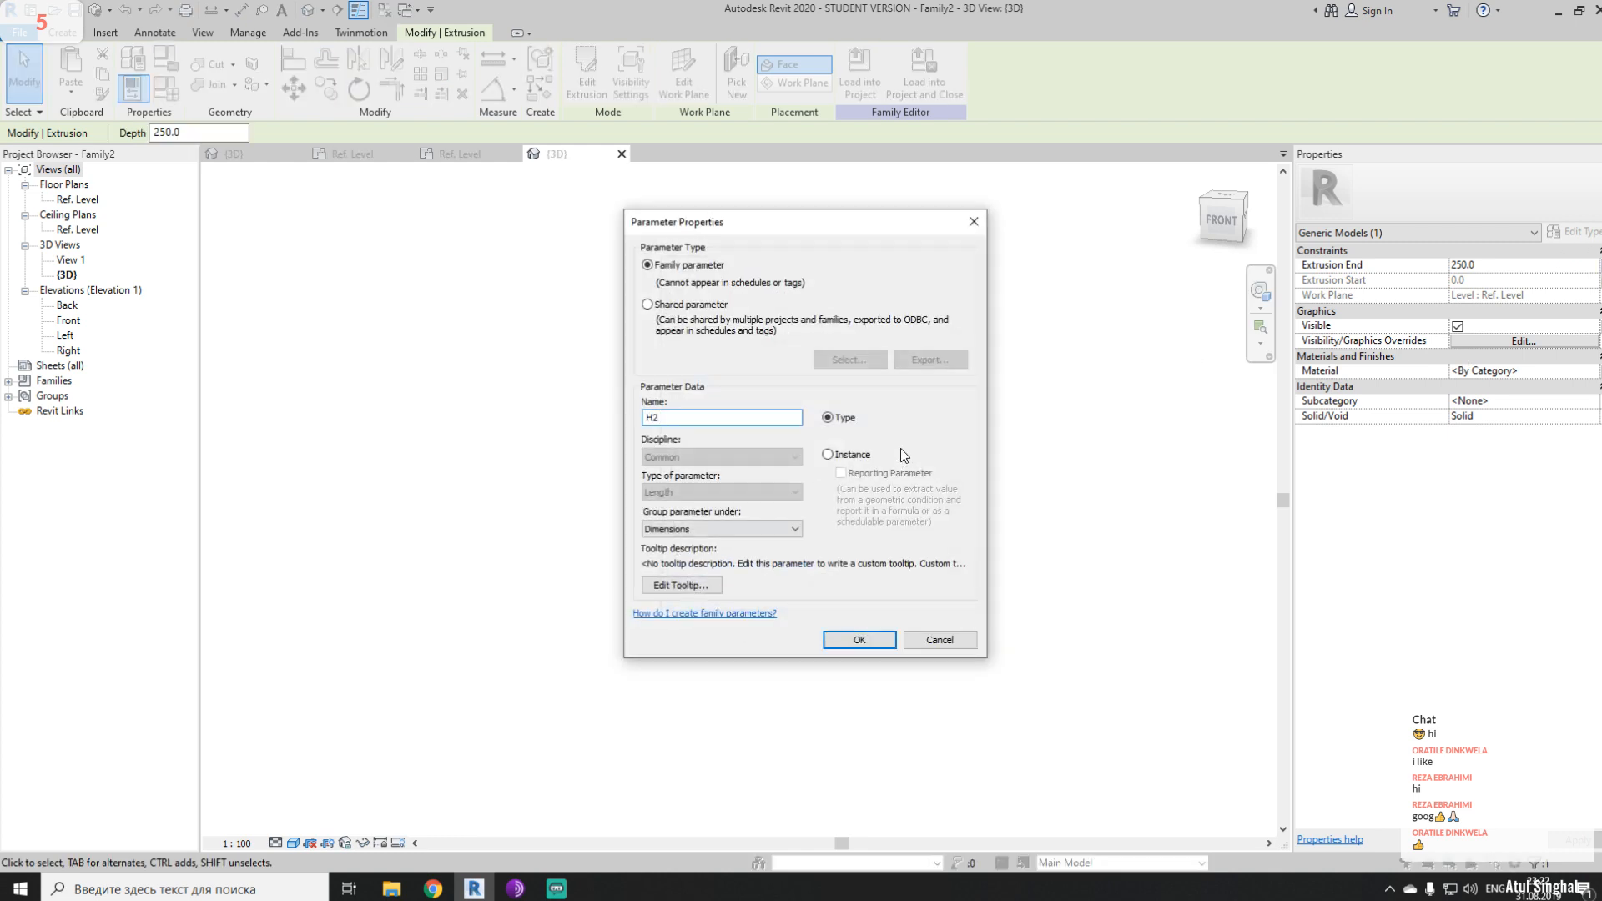
left_click(859, 452)
left_click(868, 646)
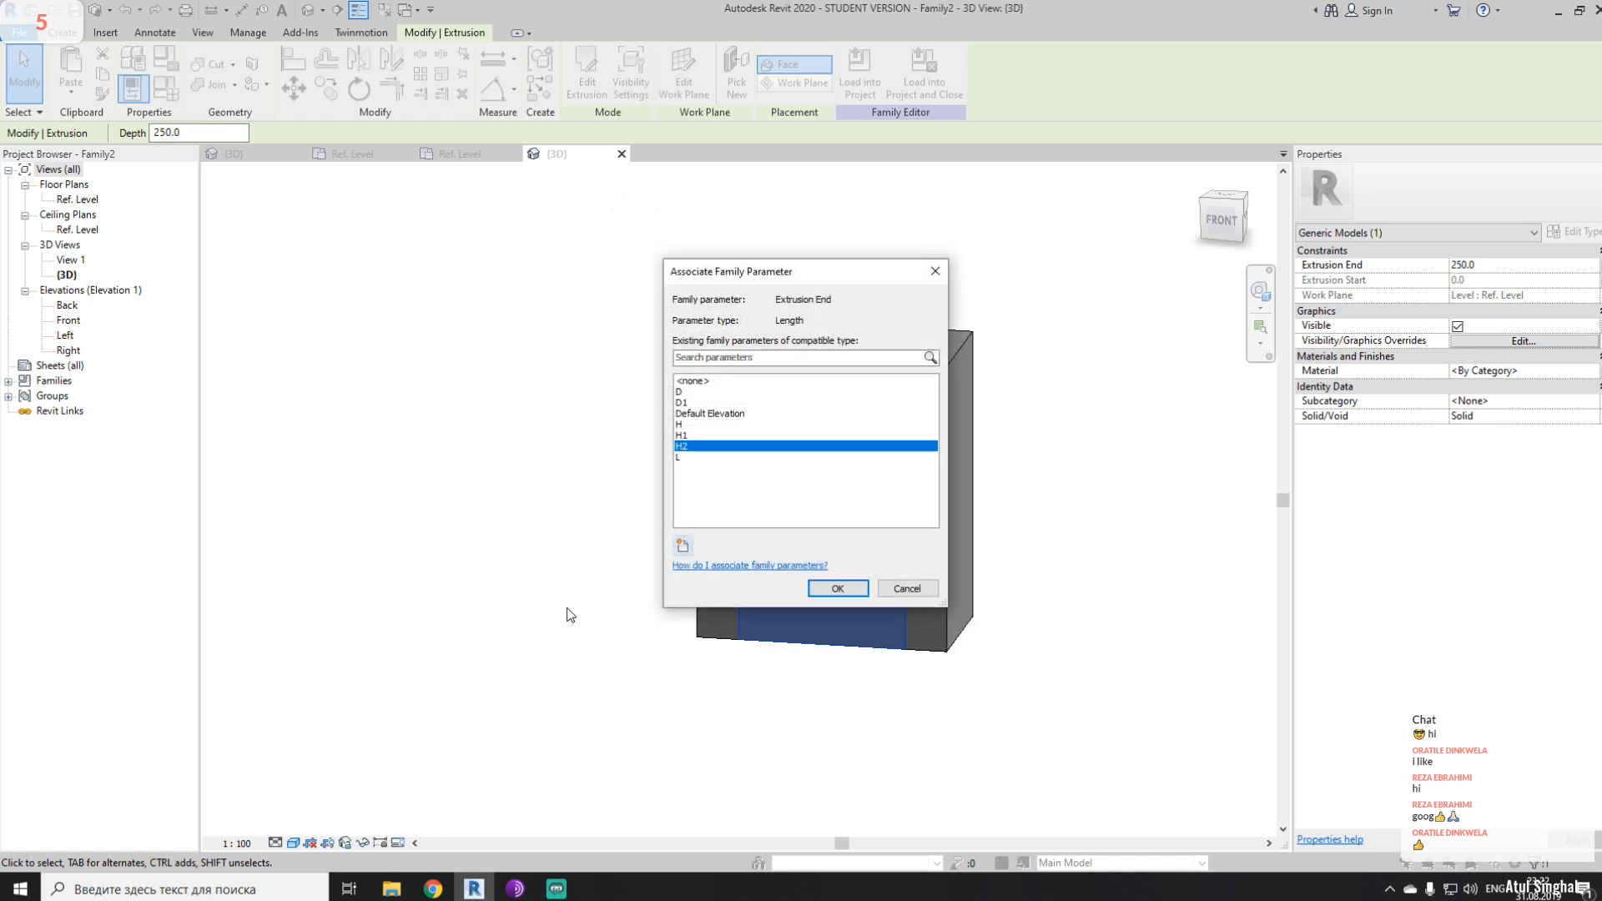
left_click(842, 591)
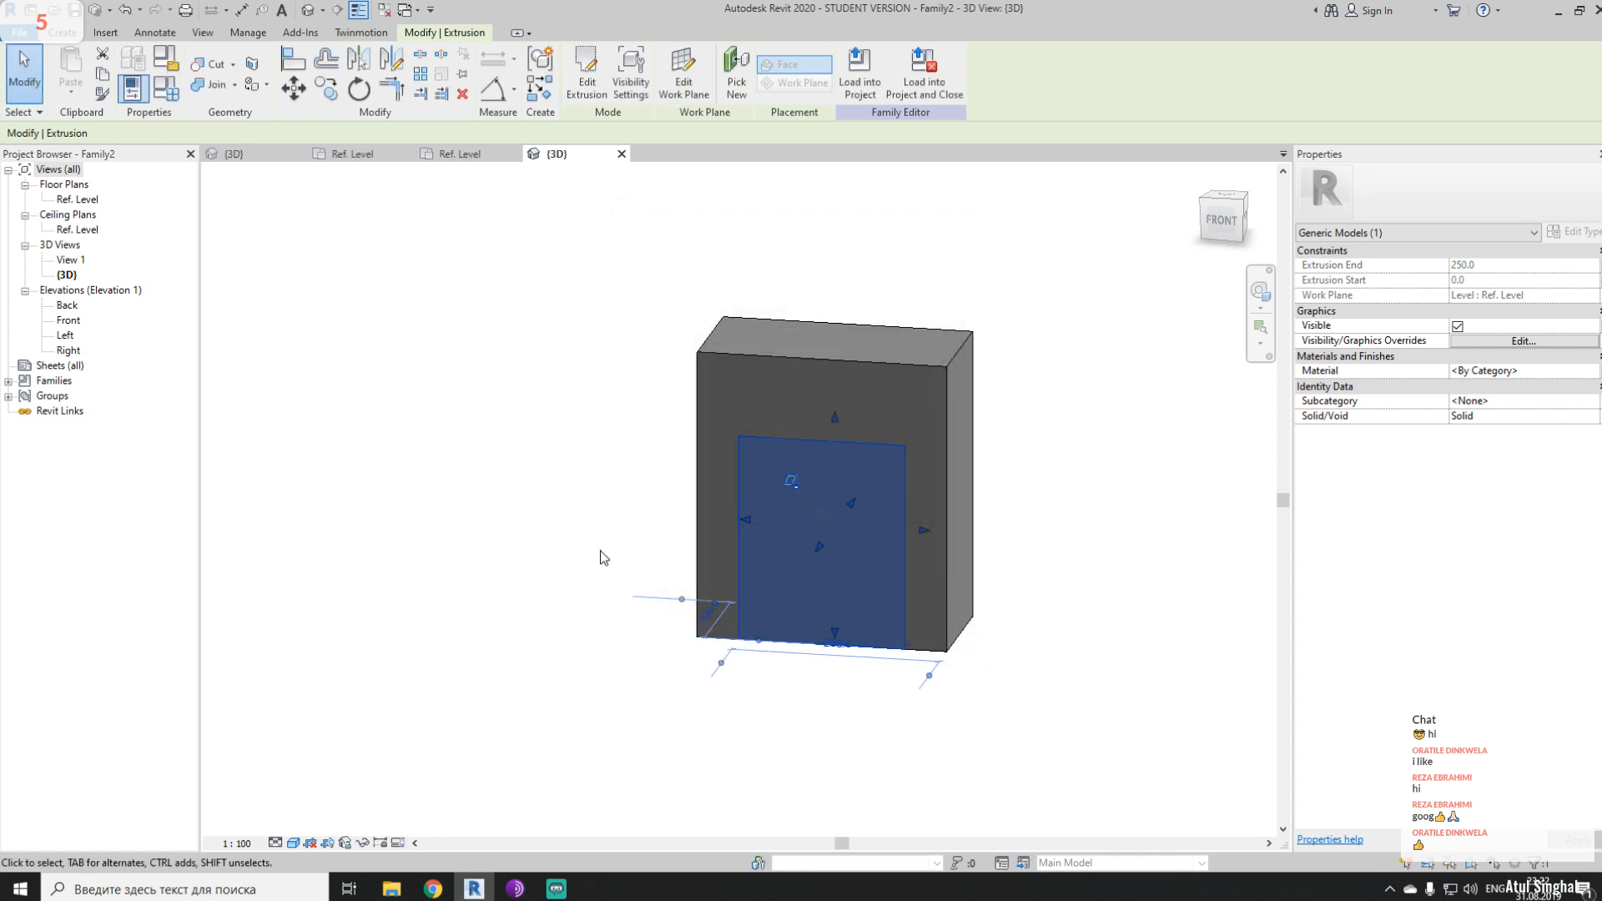
left_click(434, 526)
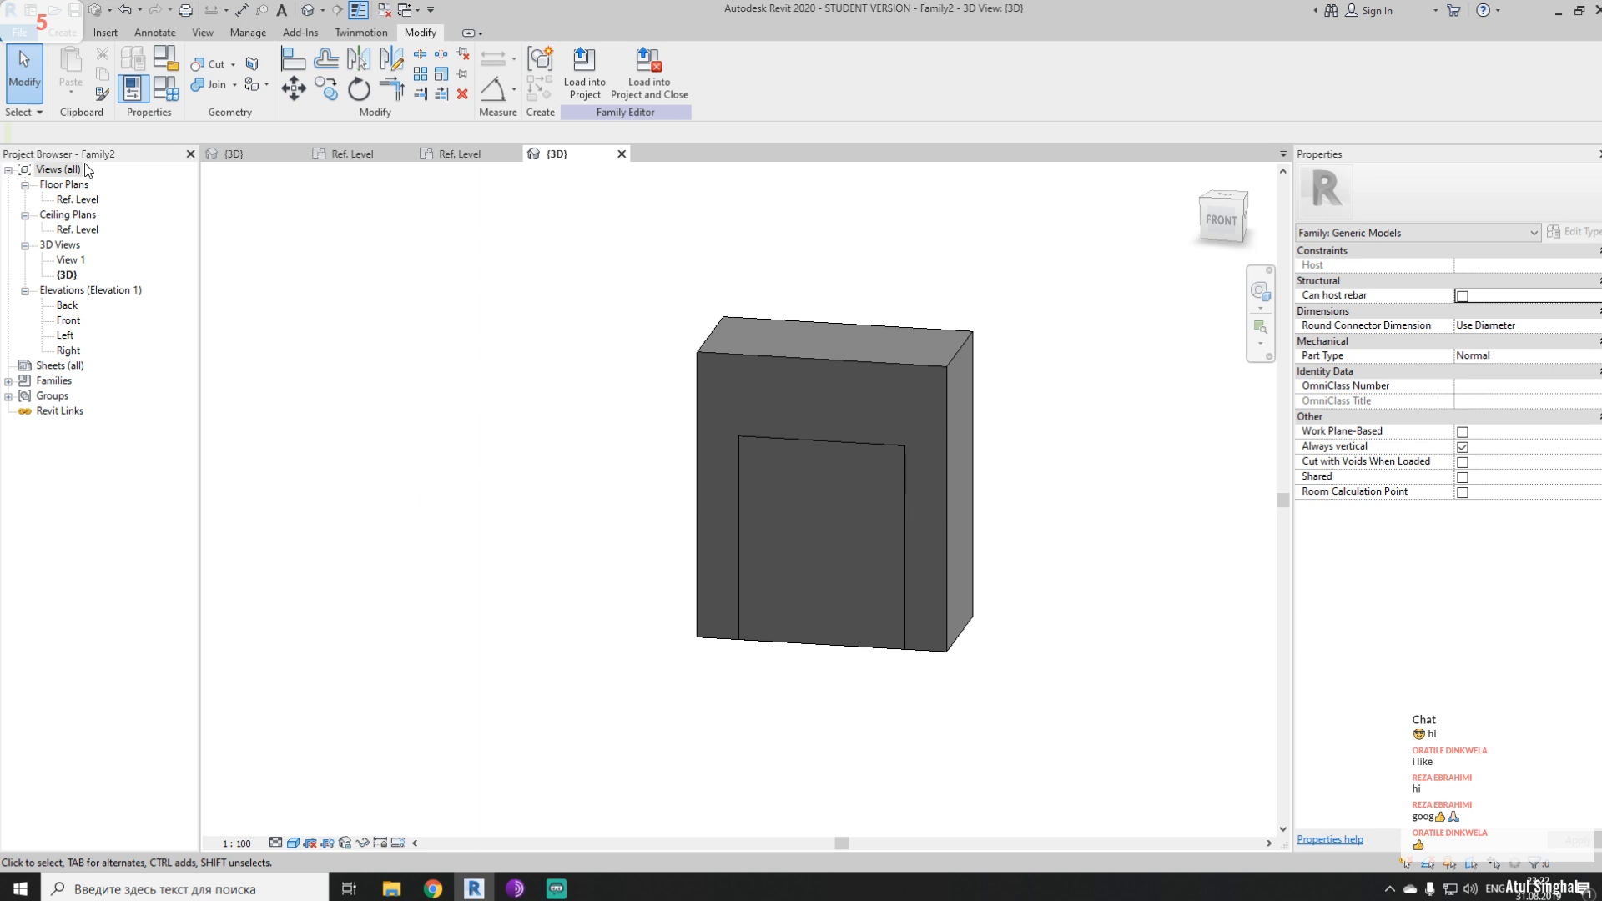
- Give family parameter H1 the formula H / 3 and apply it to the model
left_click(166, 88)
left_click_drag(375, 158, 349, 229)
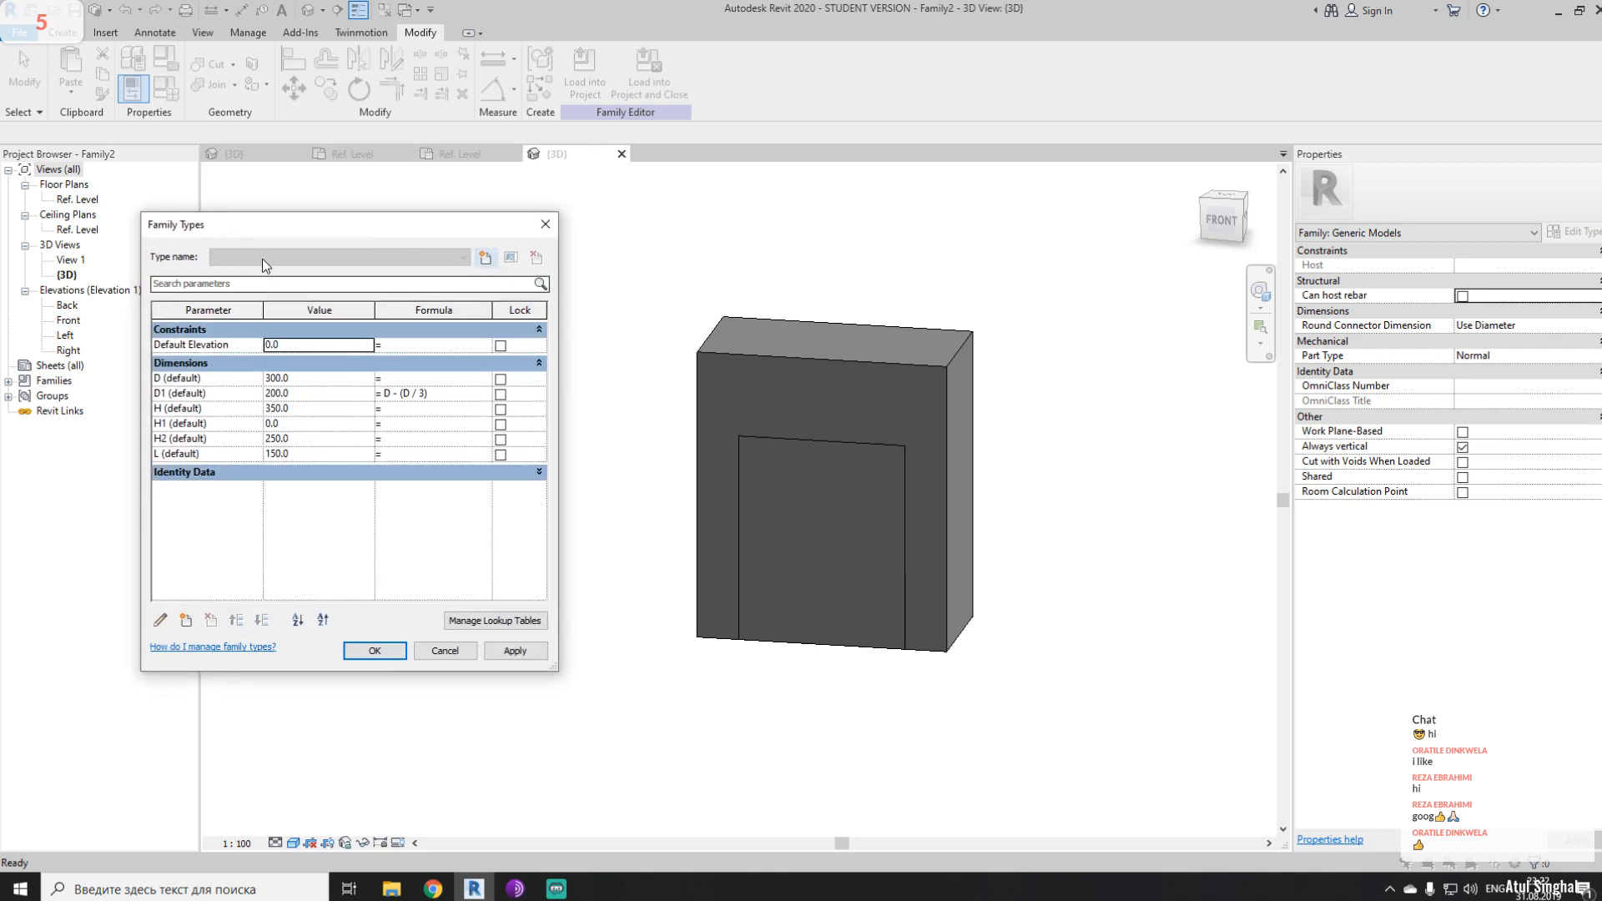
left_click_drag(251, 224, 244, 185)
left_click(198, 401)
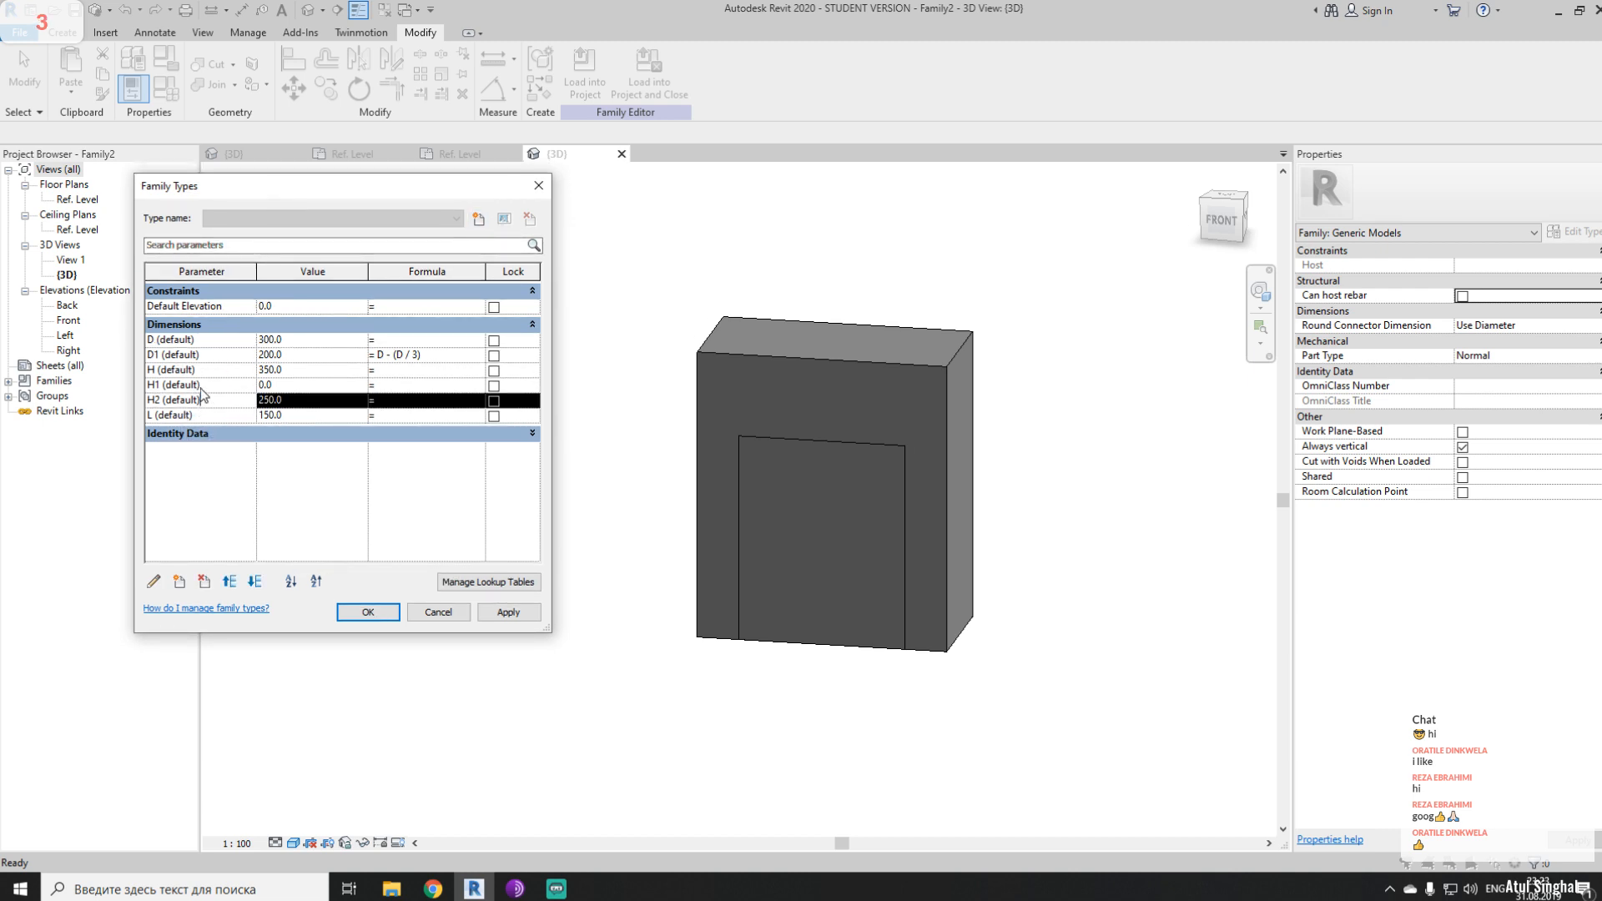
left_click(202, 387)
left_click(161, 356)
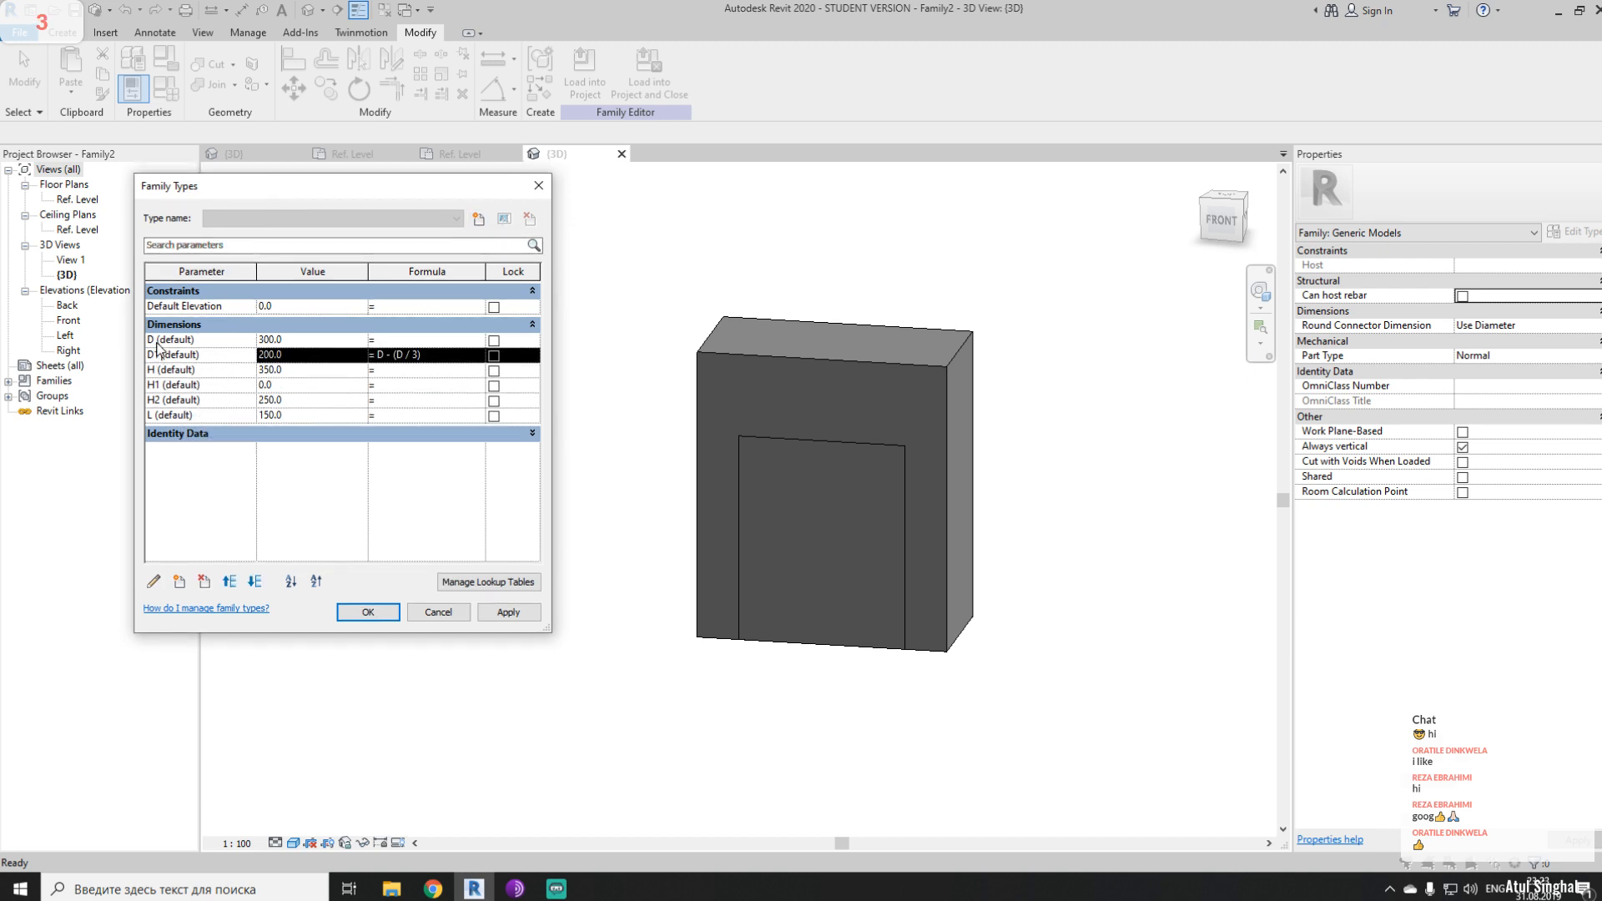
left_click(158, 340)
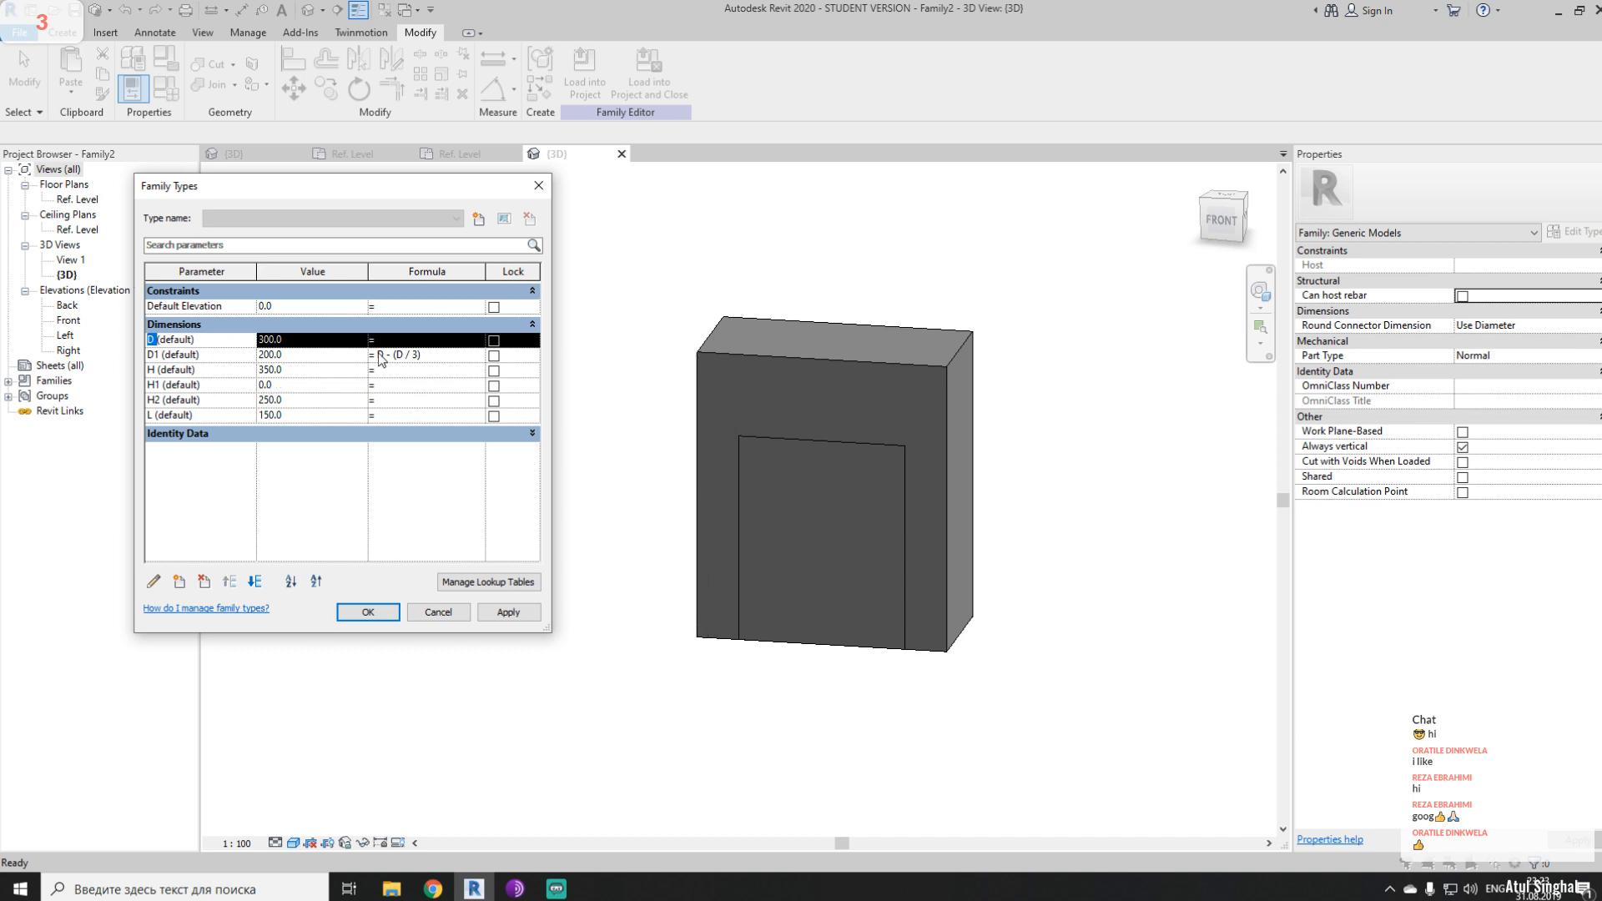
left_click(162, 385)
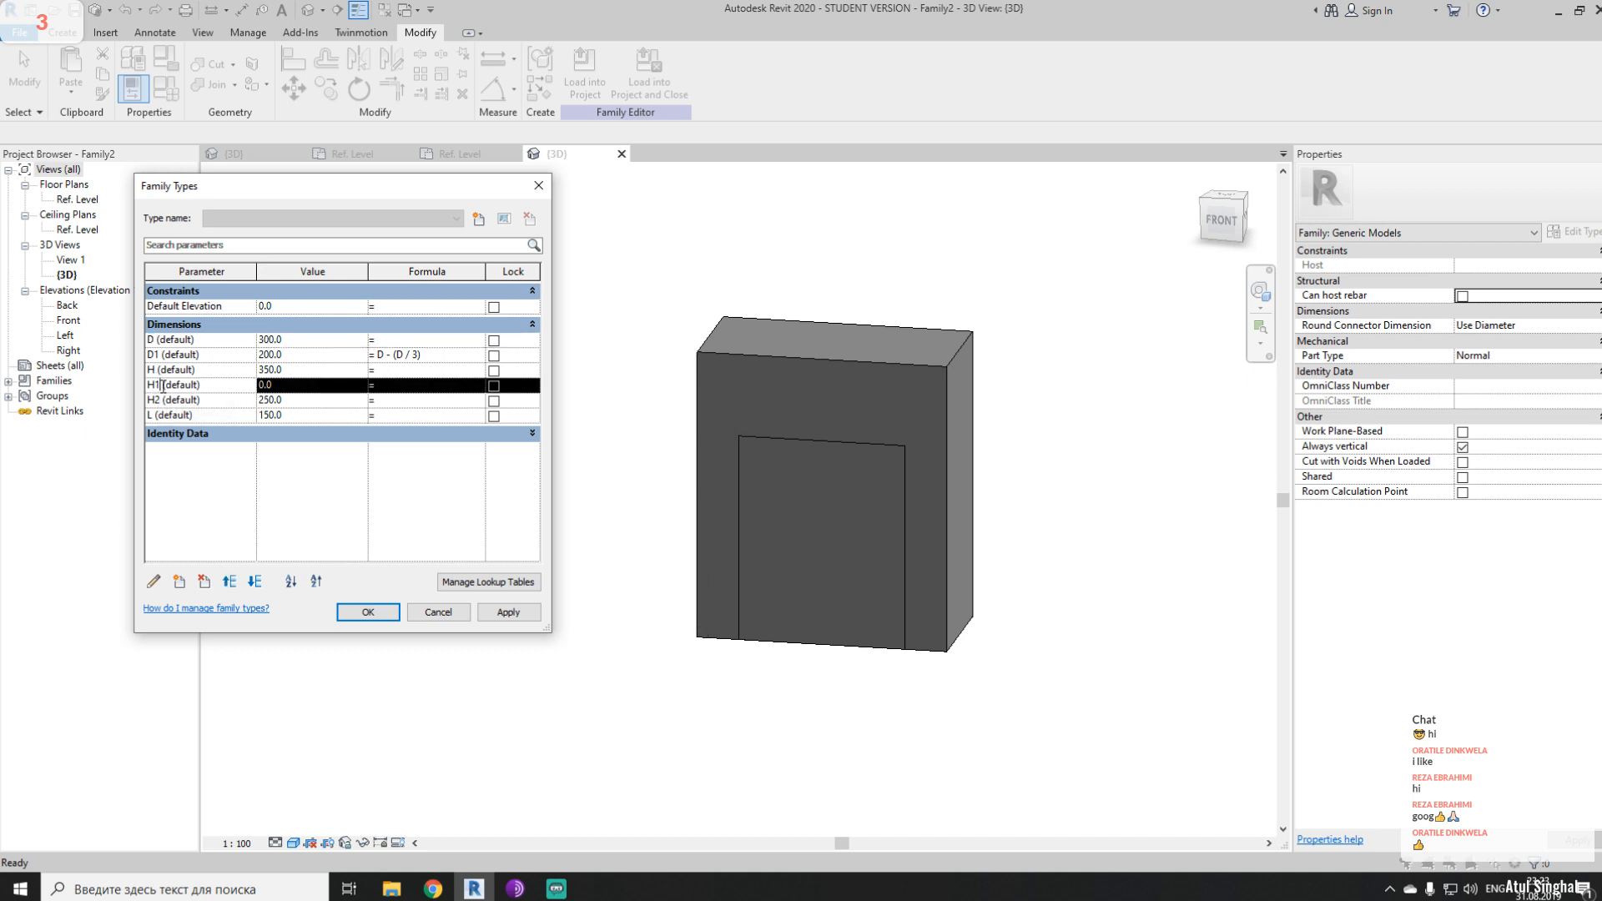
left_click(168, 399)
left_click(157, 369)
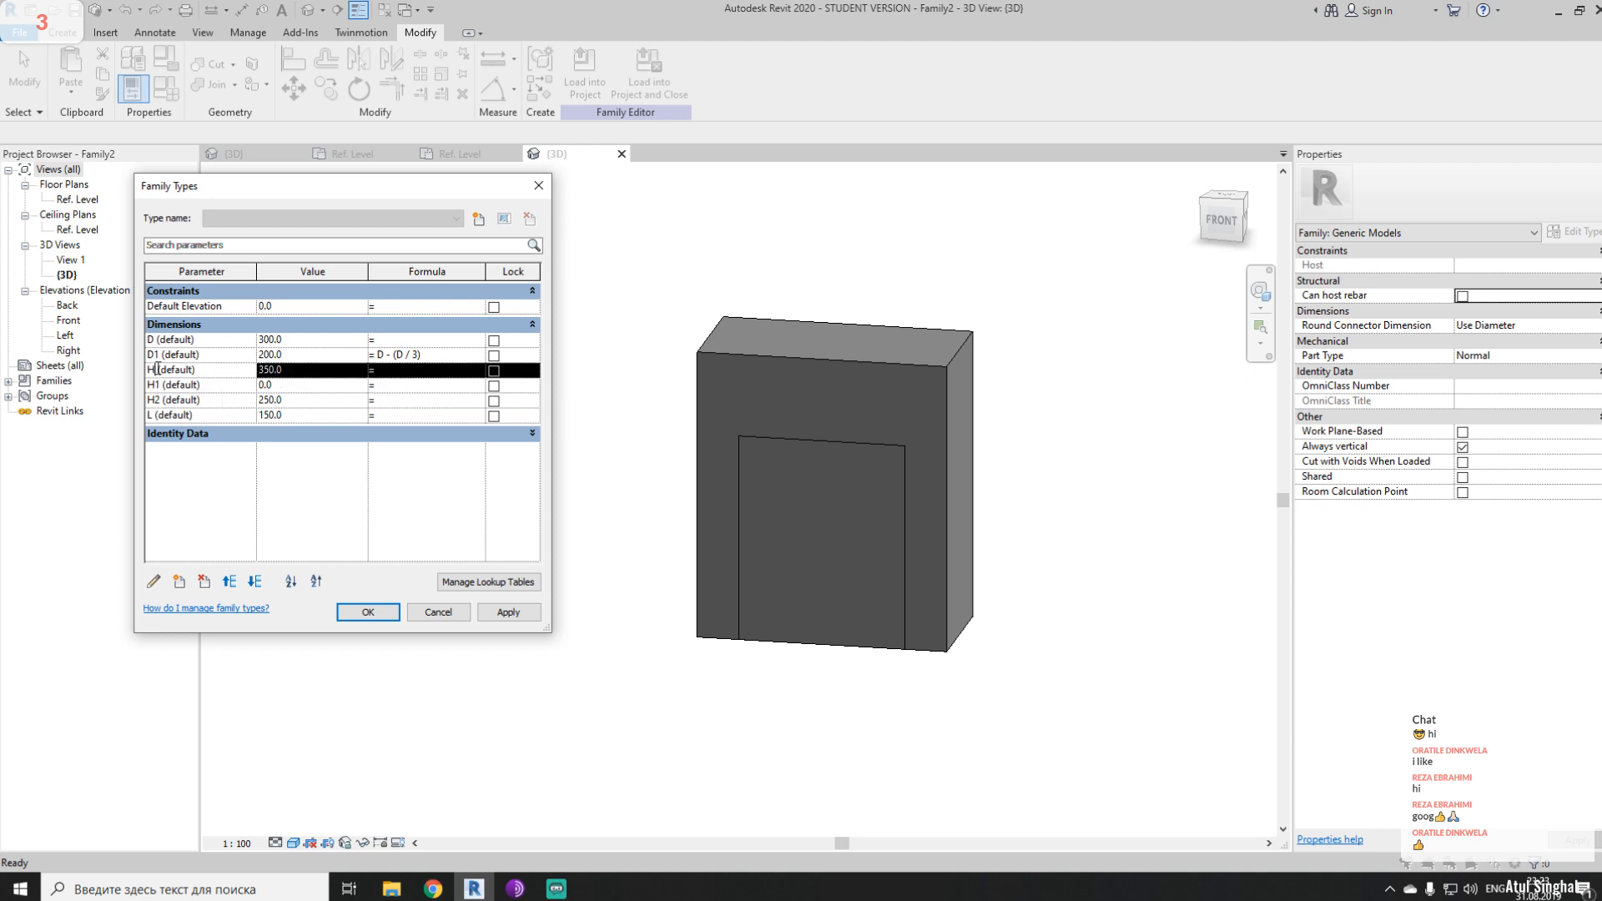
left_click(405, 387)
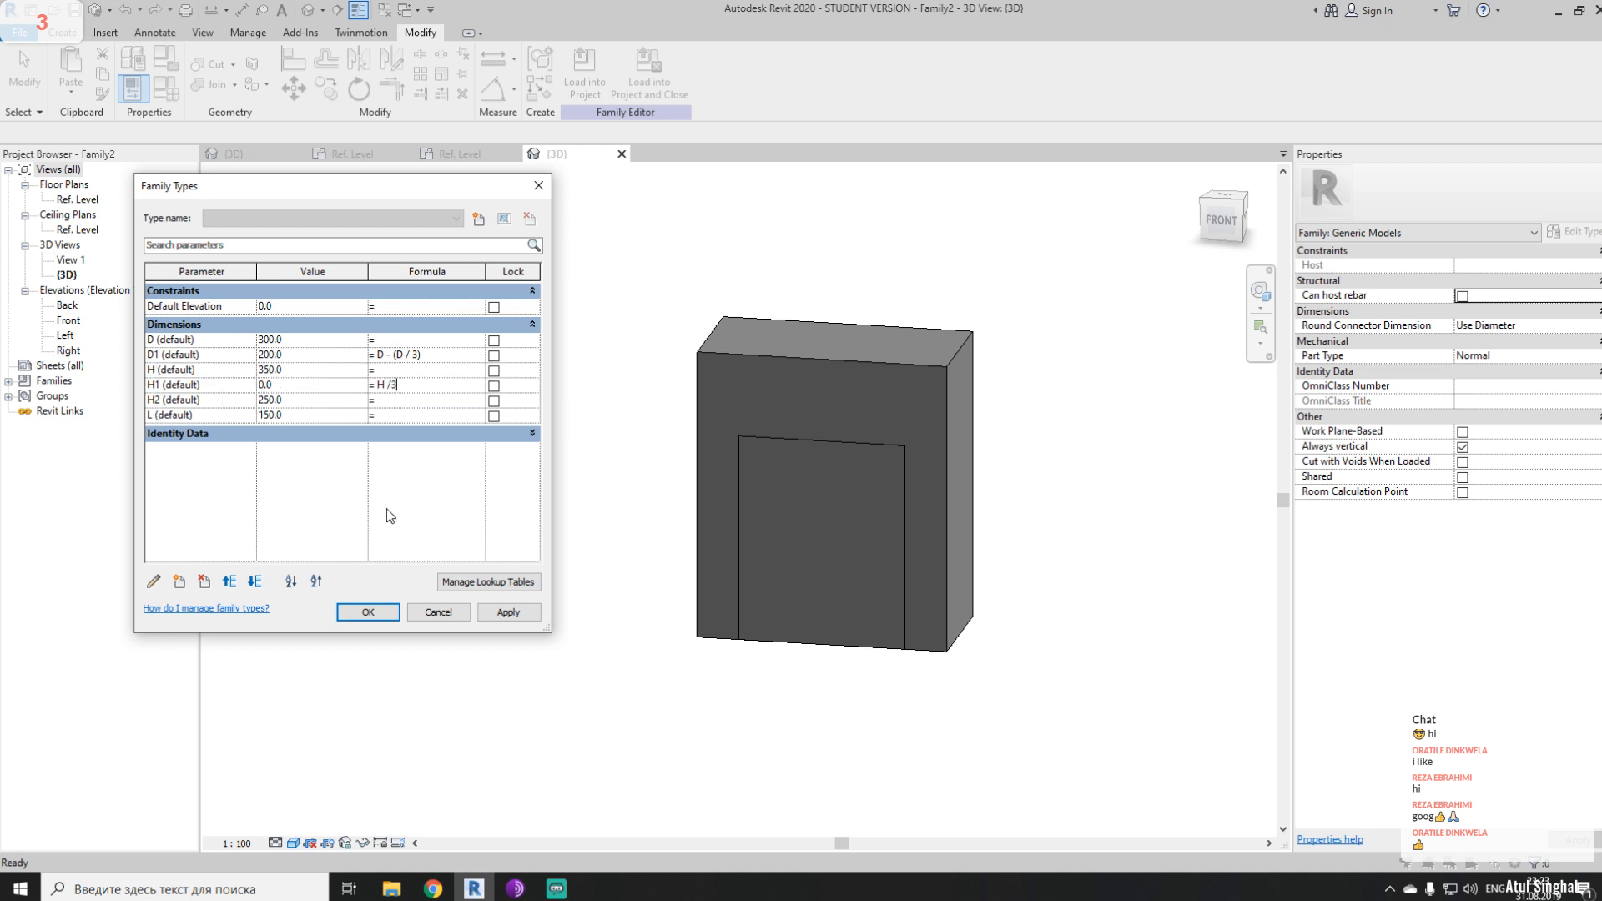
left_click(508, 612)
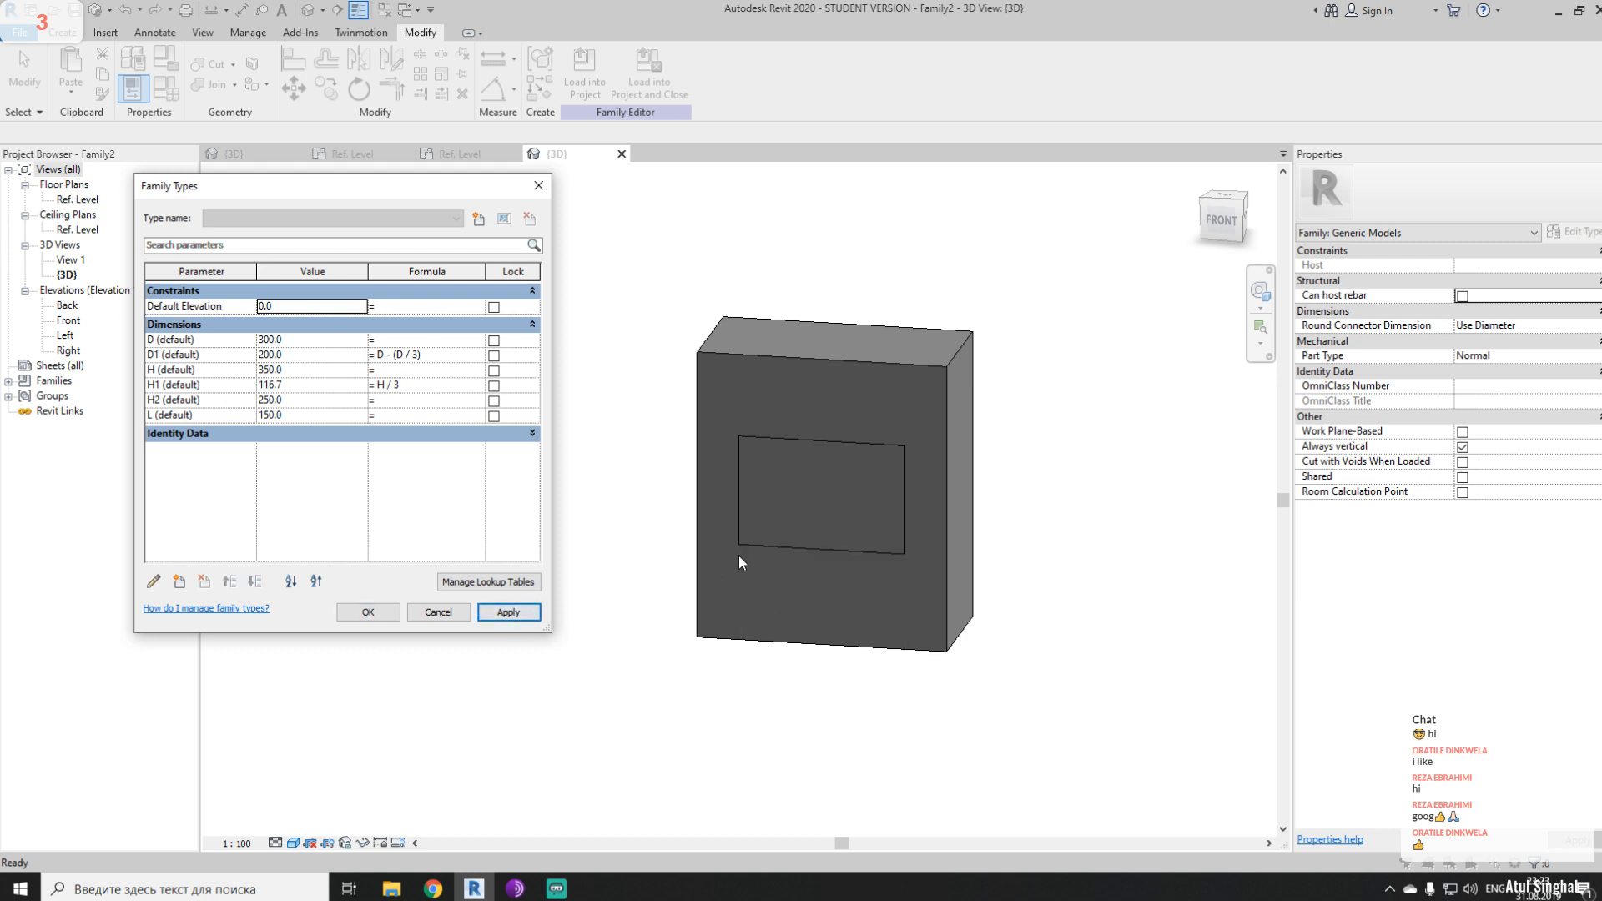
- Give family parameter H2 the formula H, apply it and close the family types
left_click(409, 401)
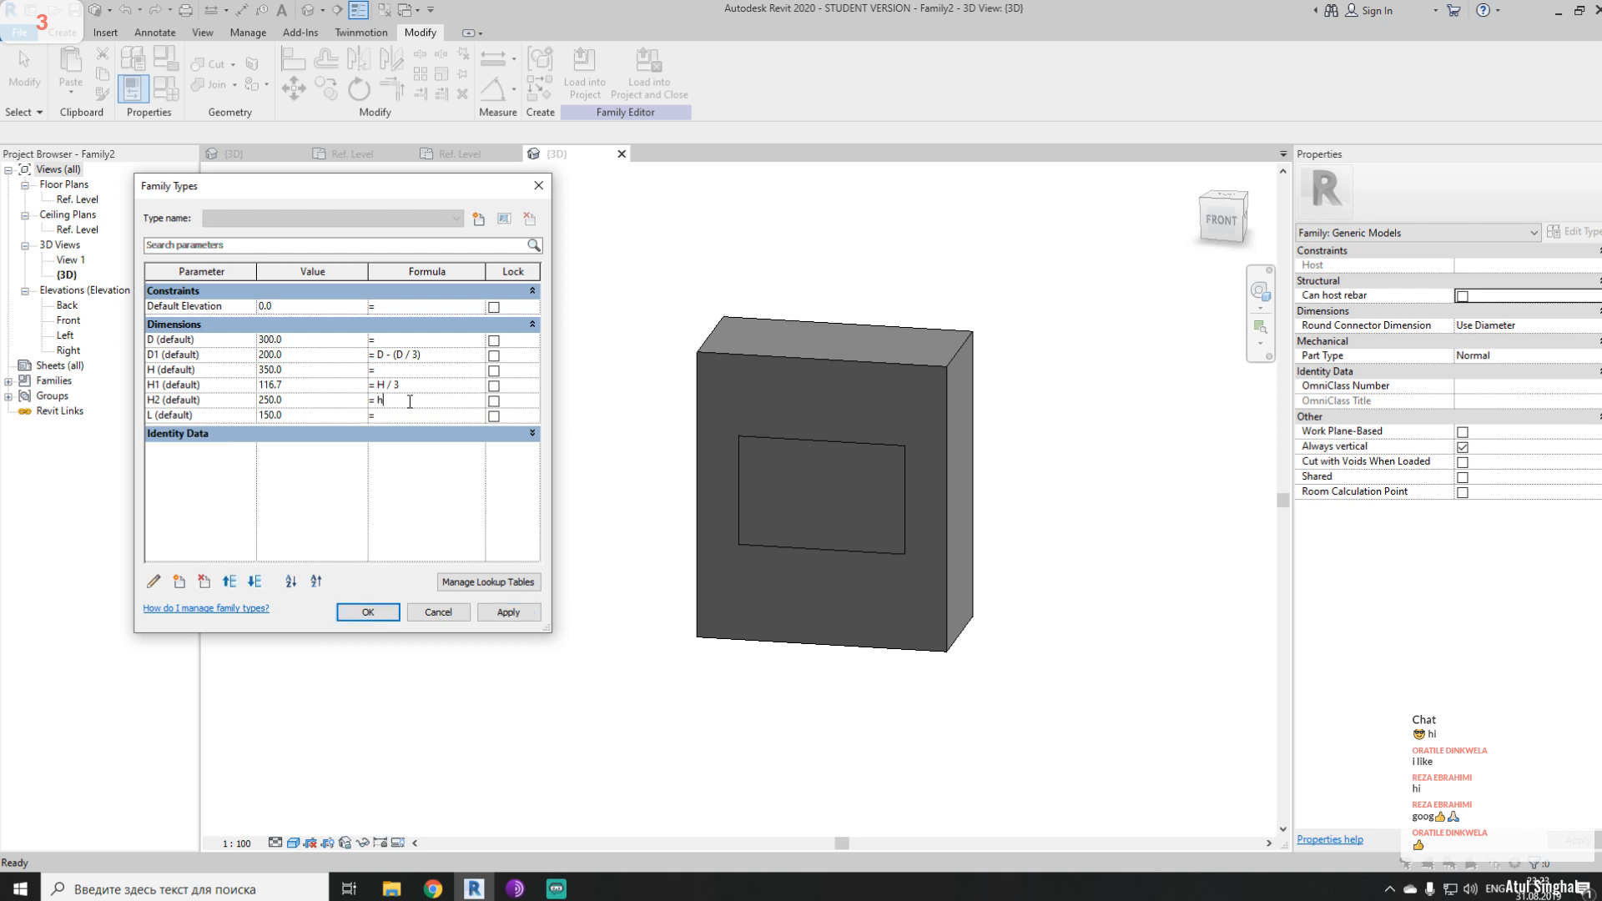
left_click(403, 489)
left_click(905, 456)
key("BackSpace")
type("H")
left_click(508, 612)
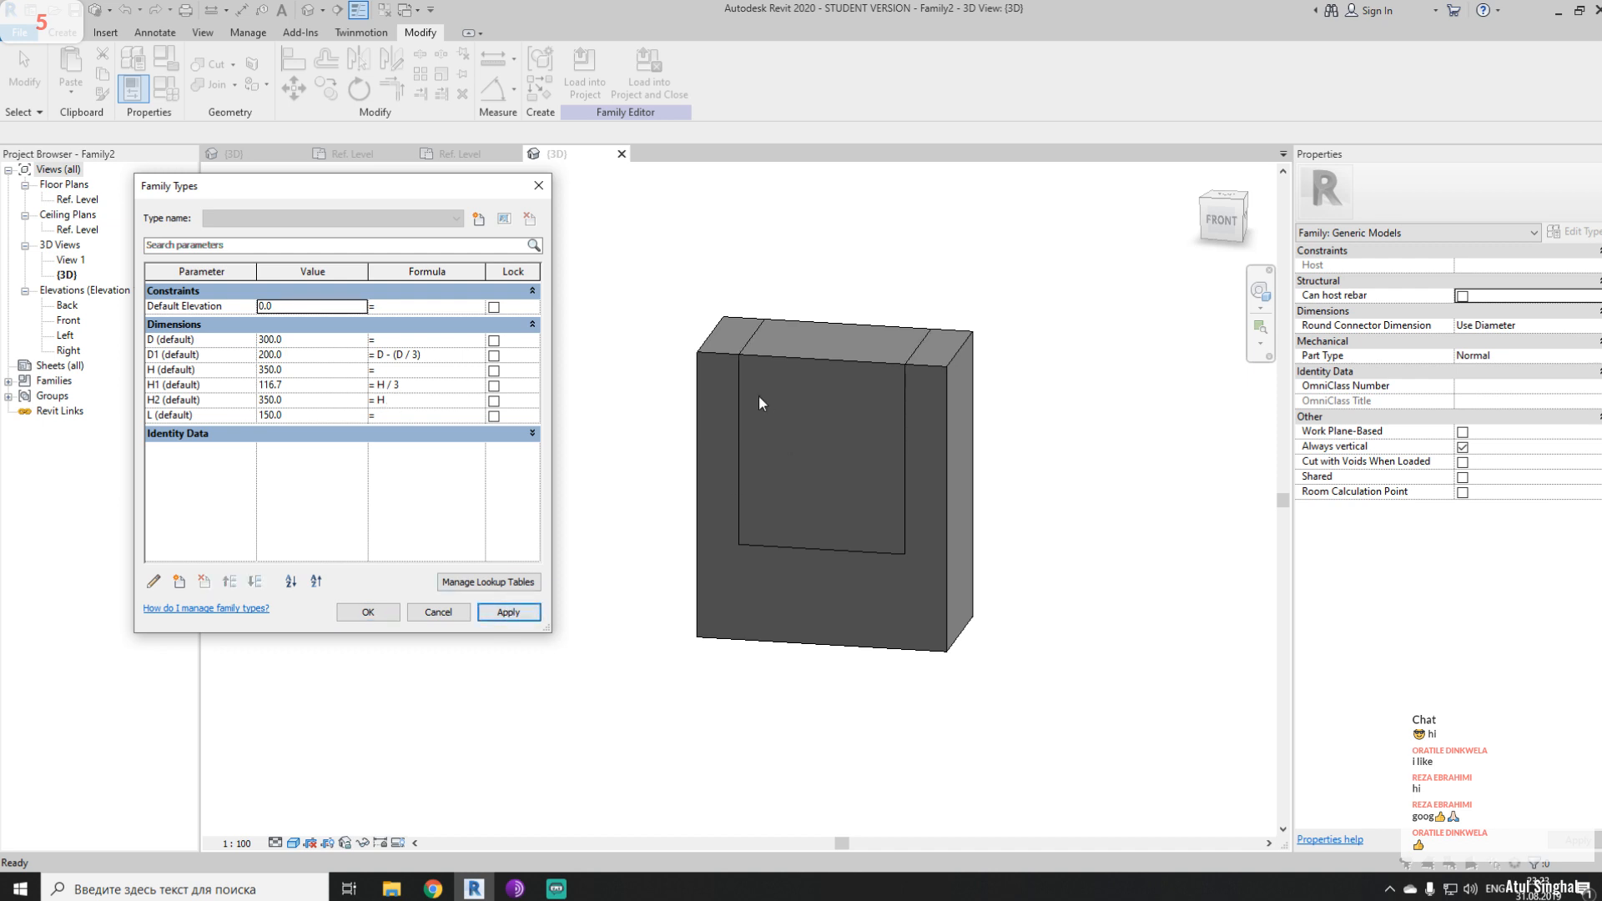
left_click(368, 612)
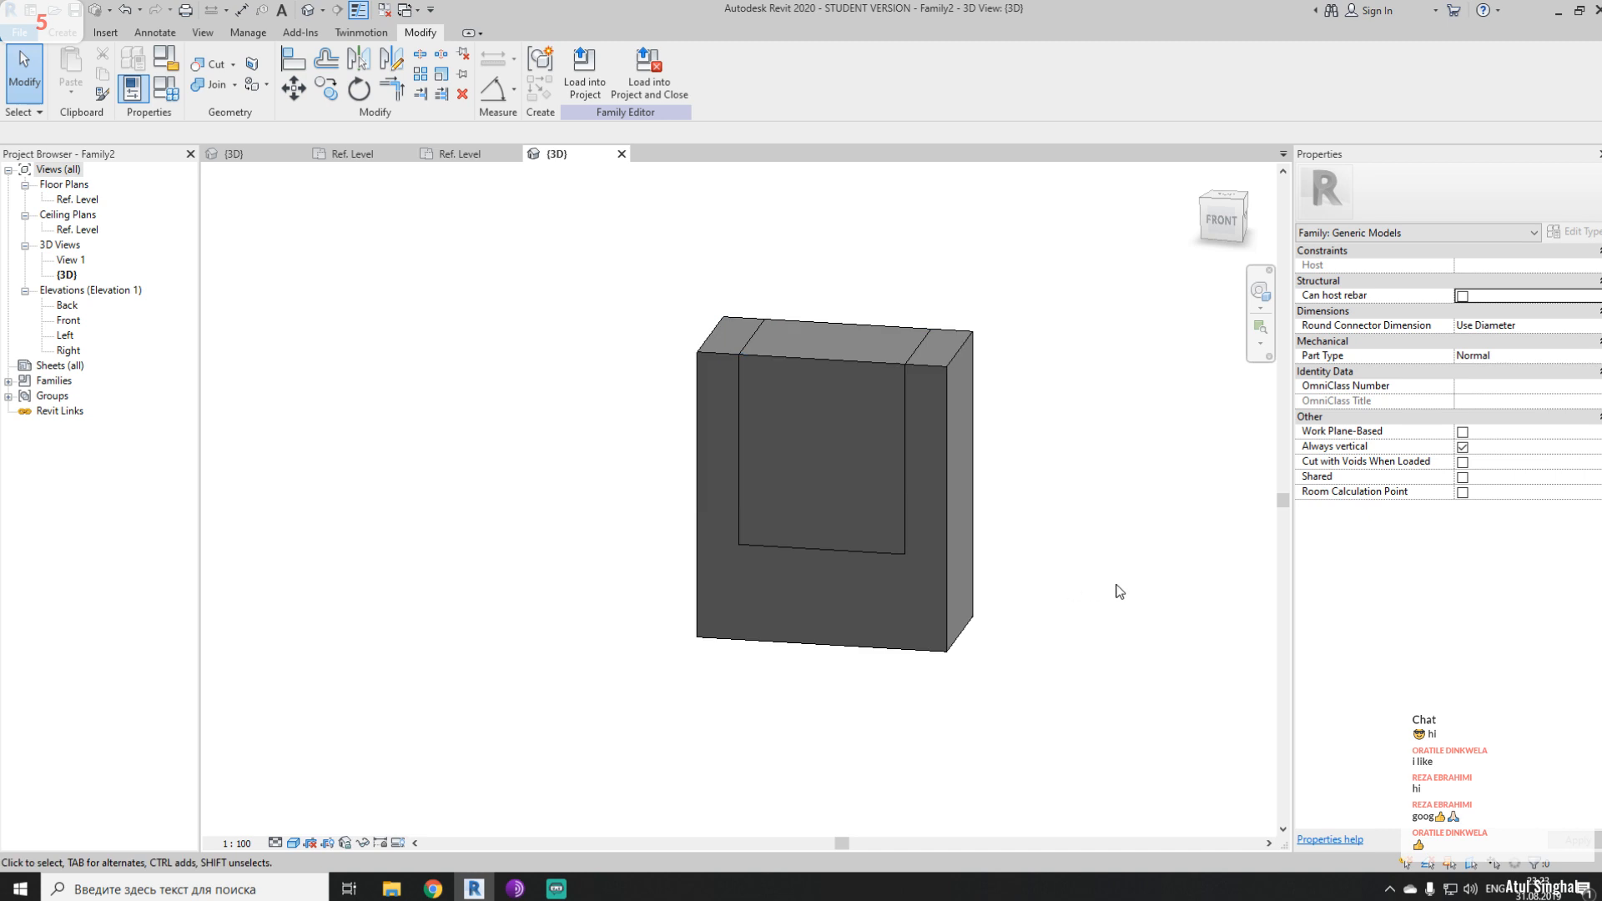
- Change the inner extrusion from Solid to Void
left_click(831, 377)
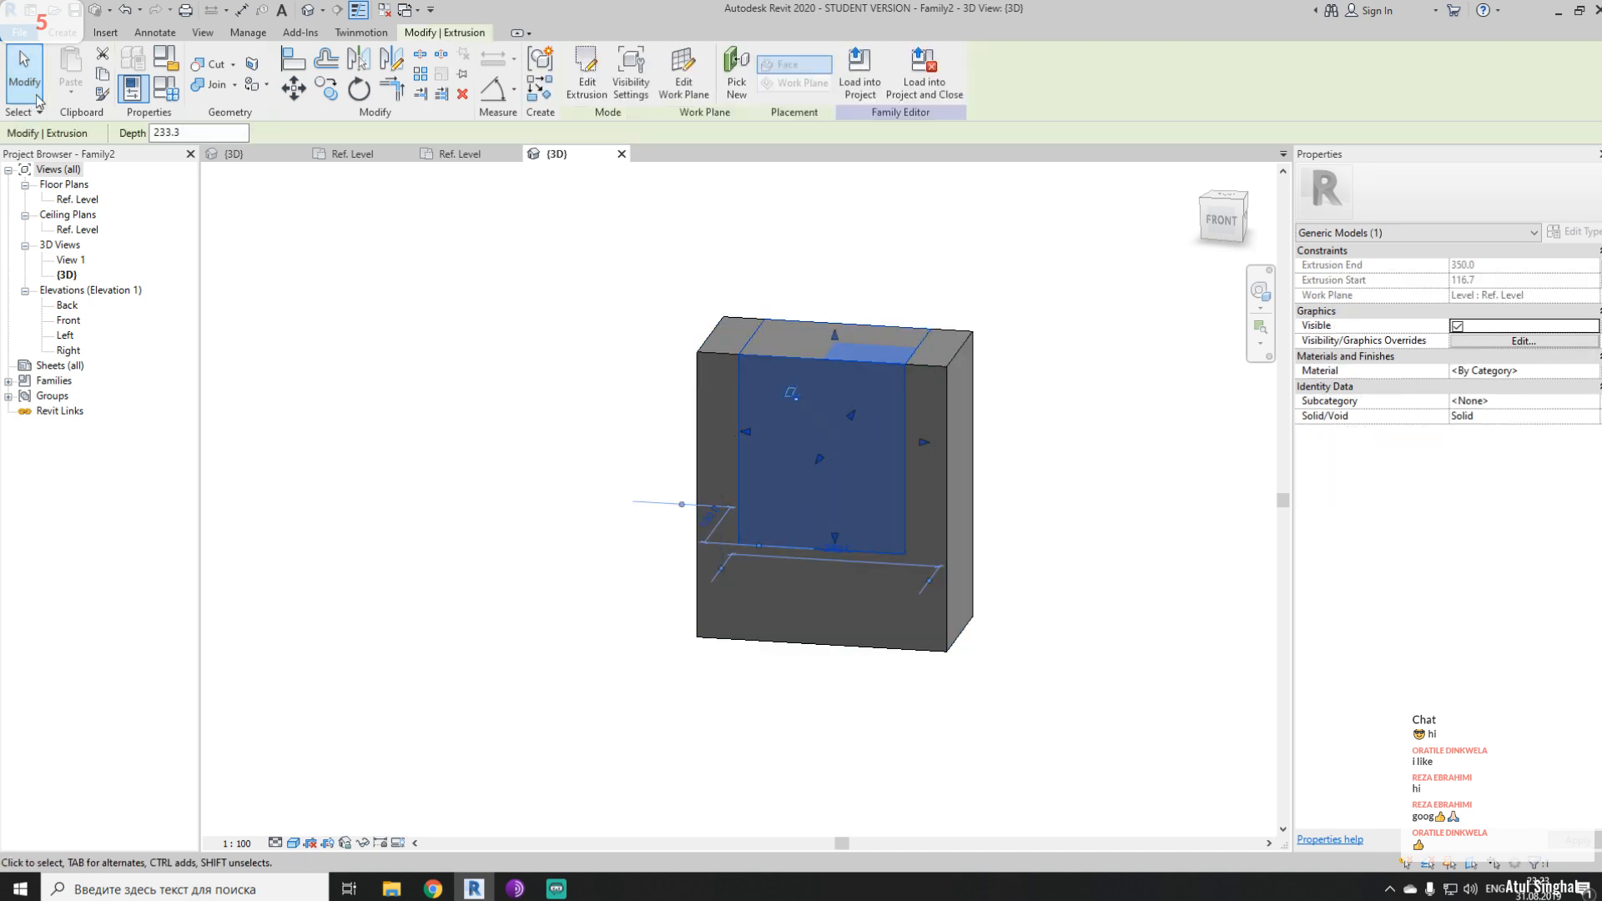
left_click(74, 33)
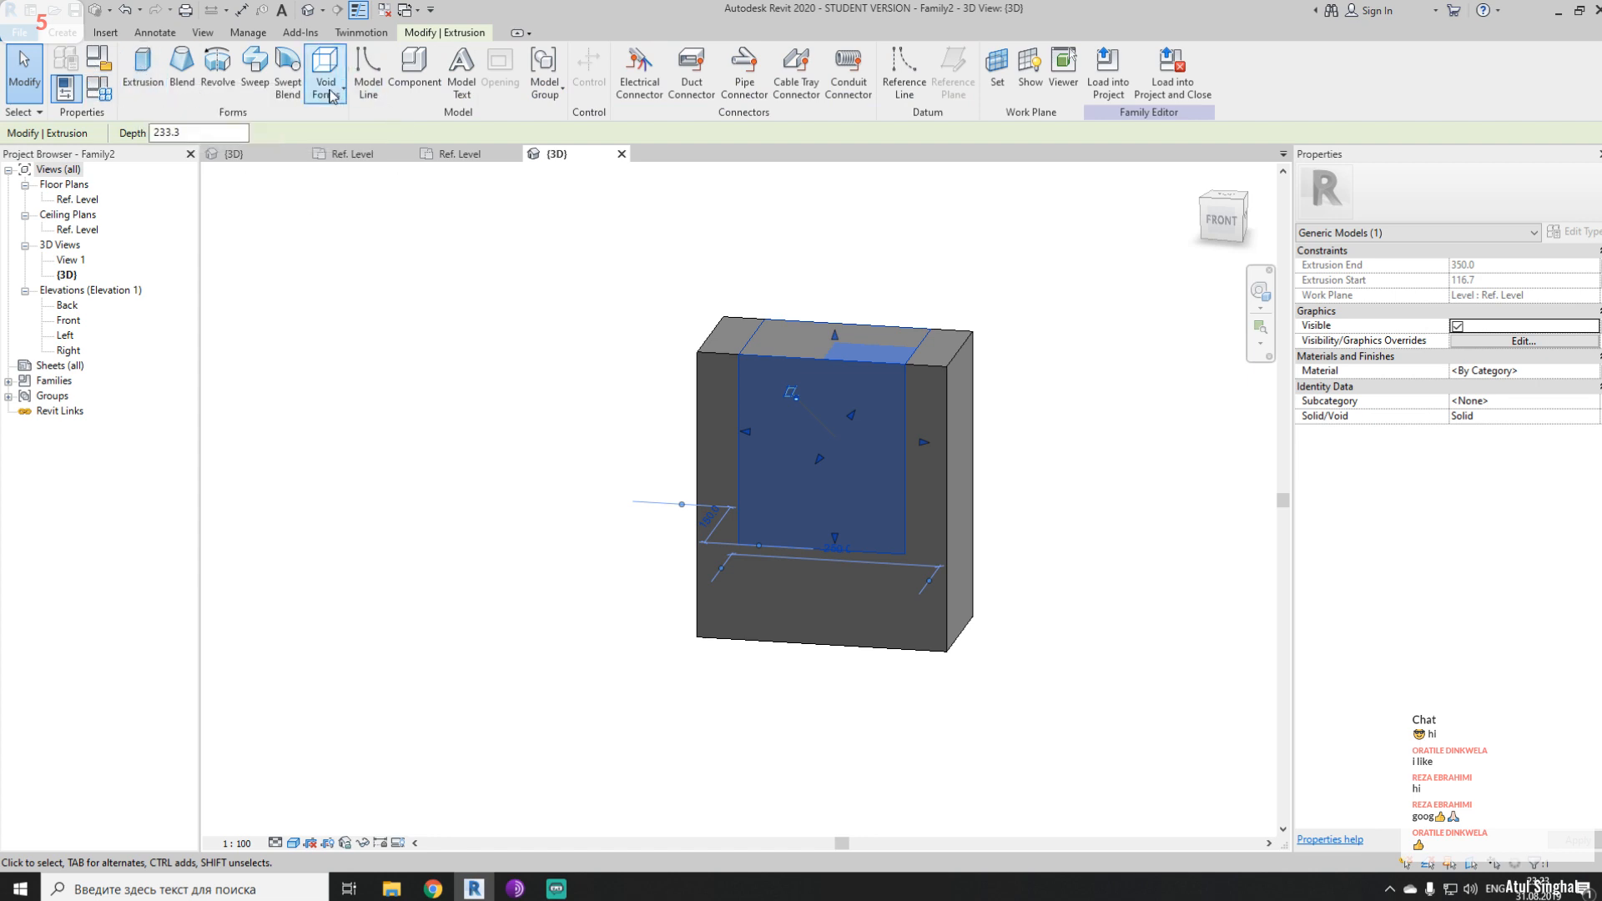
left_click(454, 348)
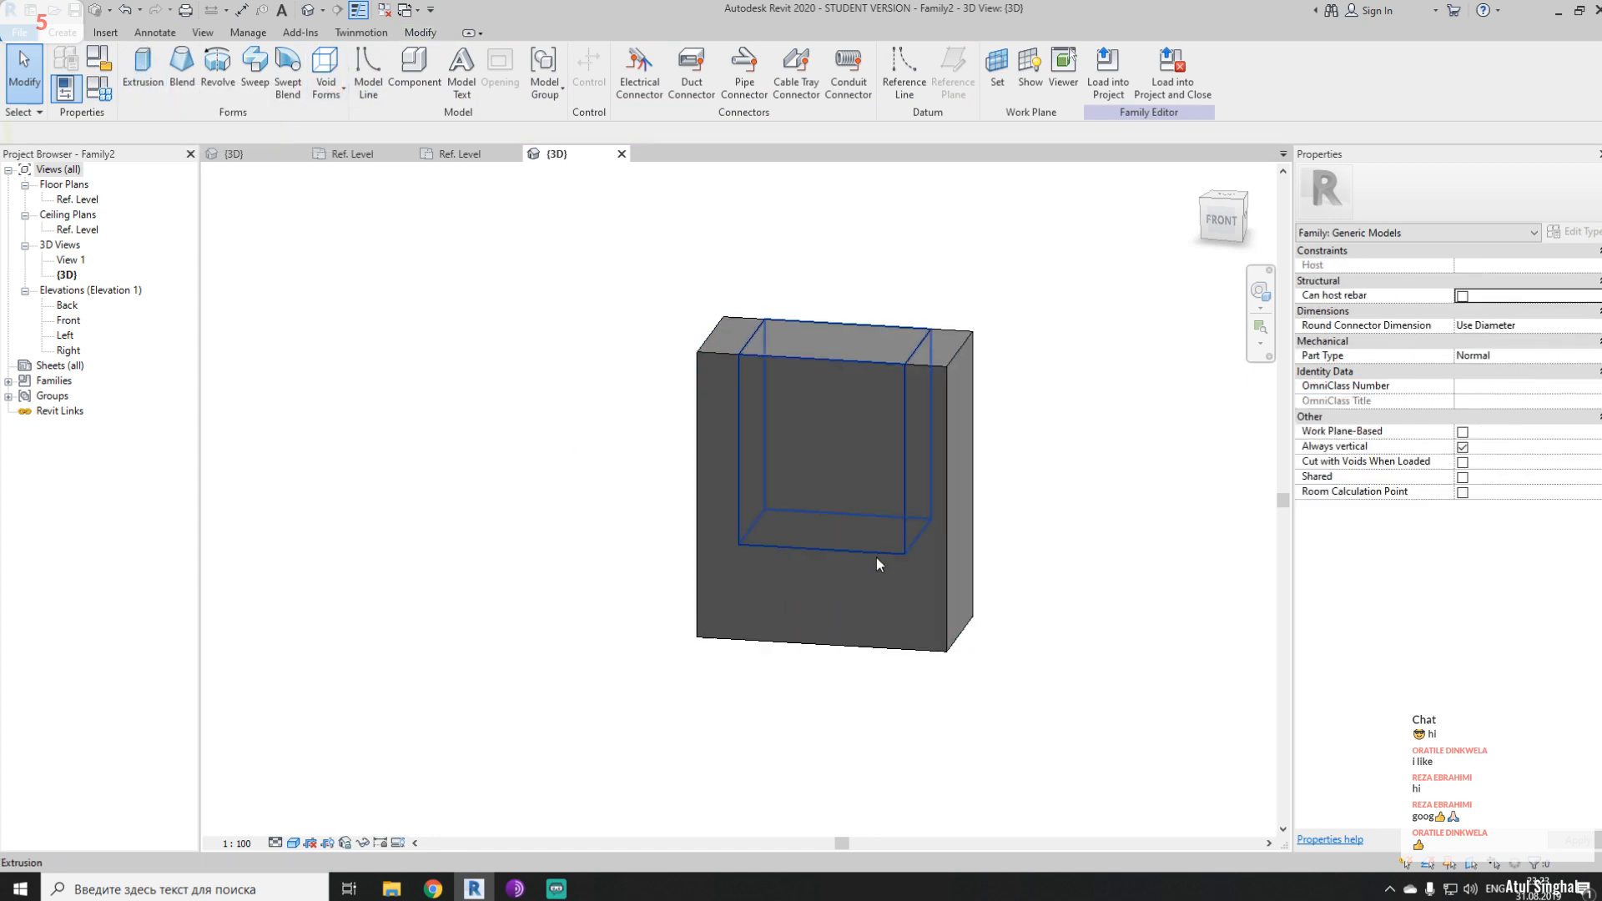
left_click(841, 443)
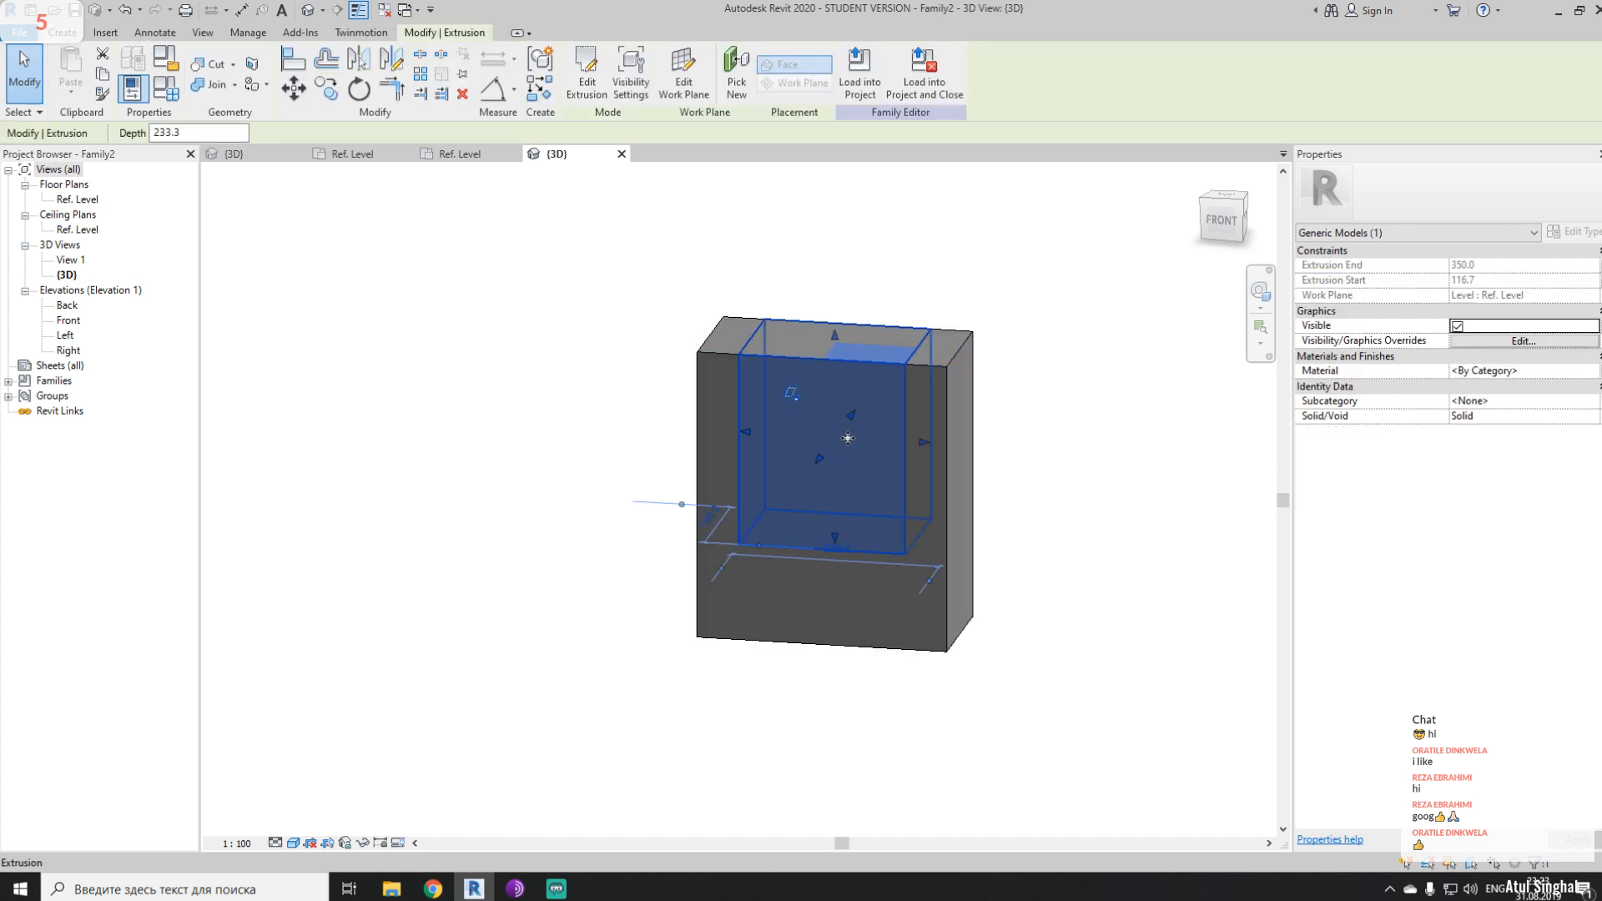
left_click(1593, 419)
left_click(1468, 447)
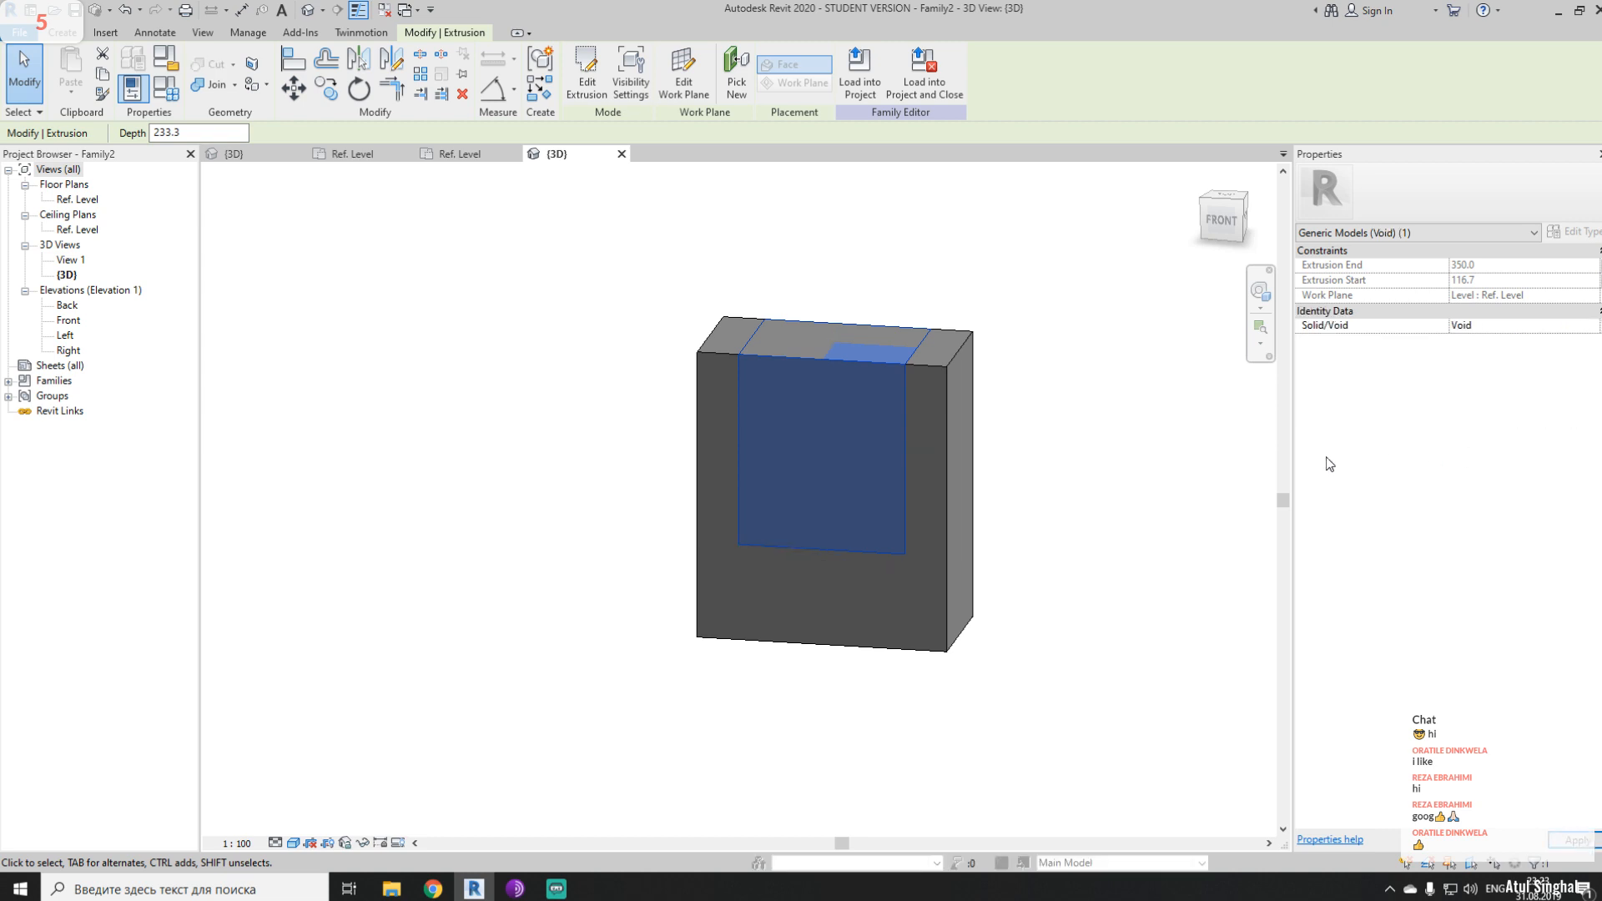
left_click(1054, 447)
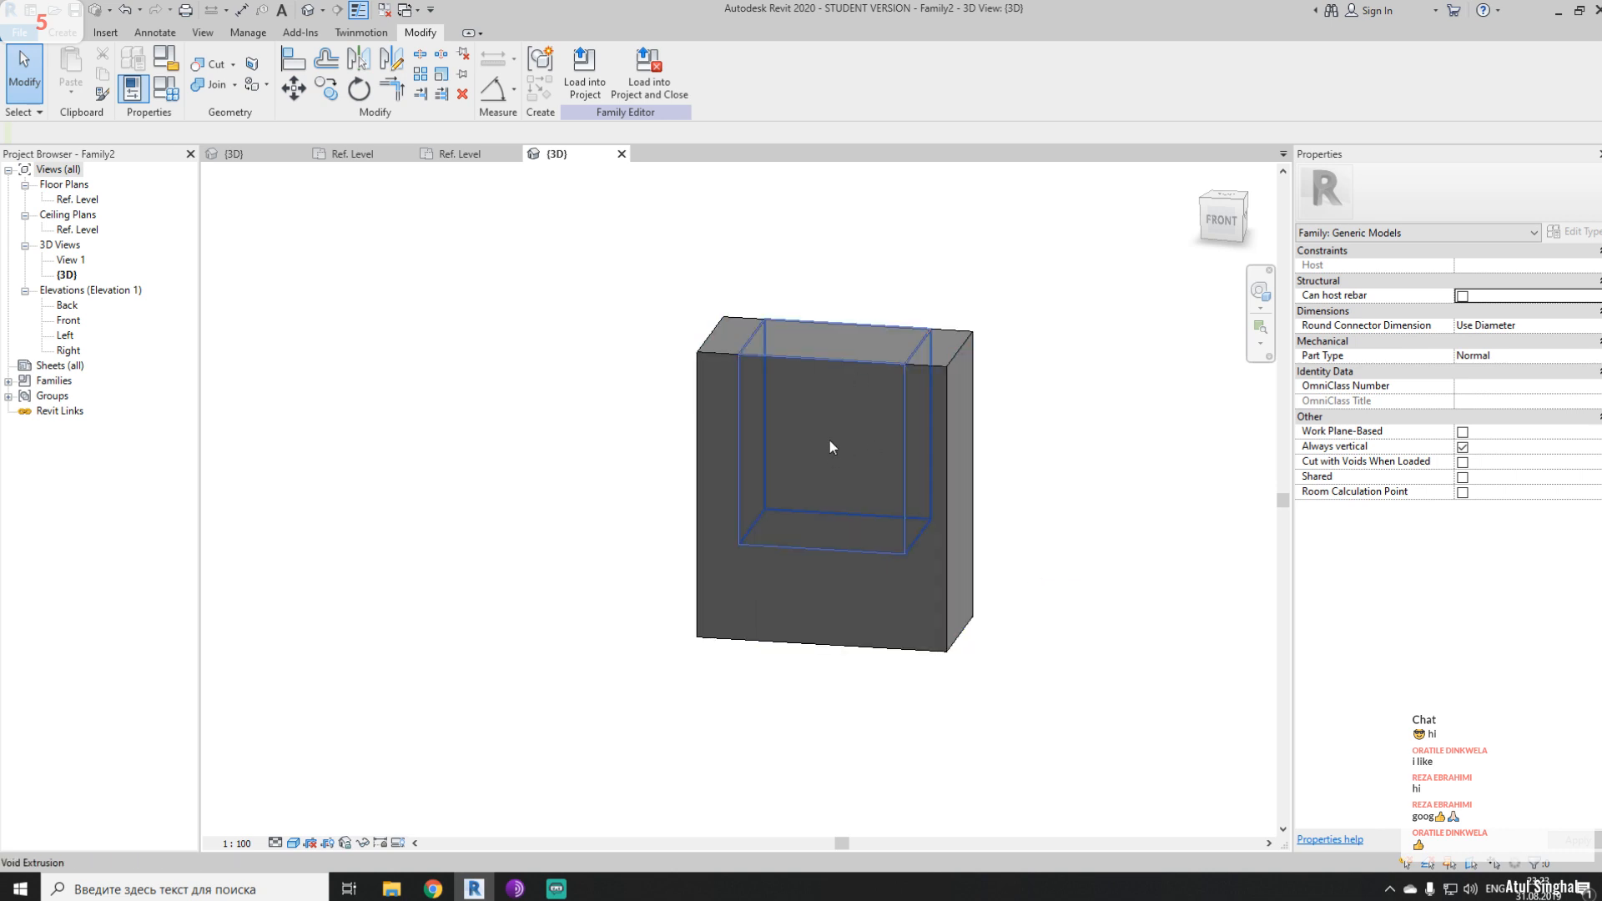
- Cut the outer solid extrusion with the inner void using Cut Geometry
left_click(209, 64)
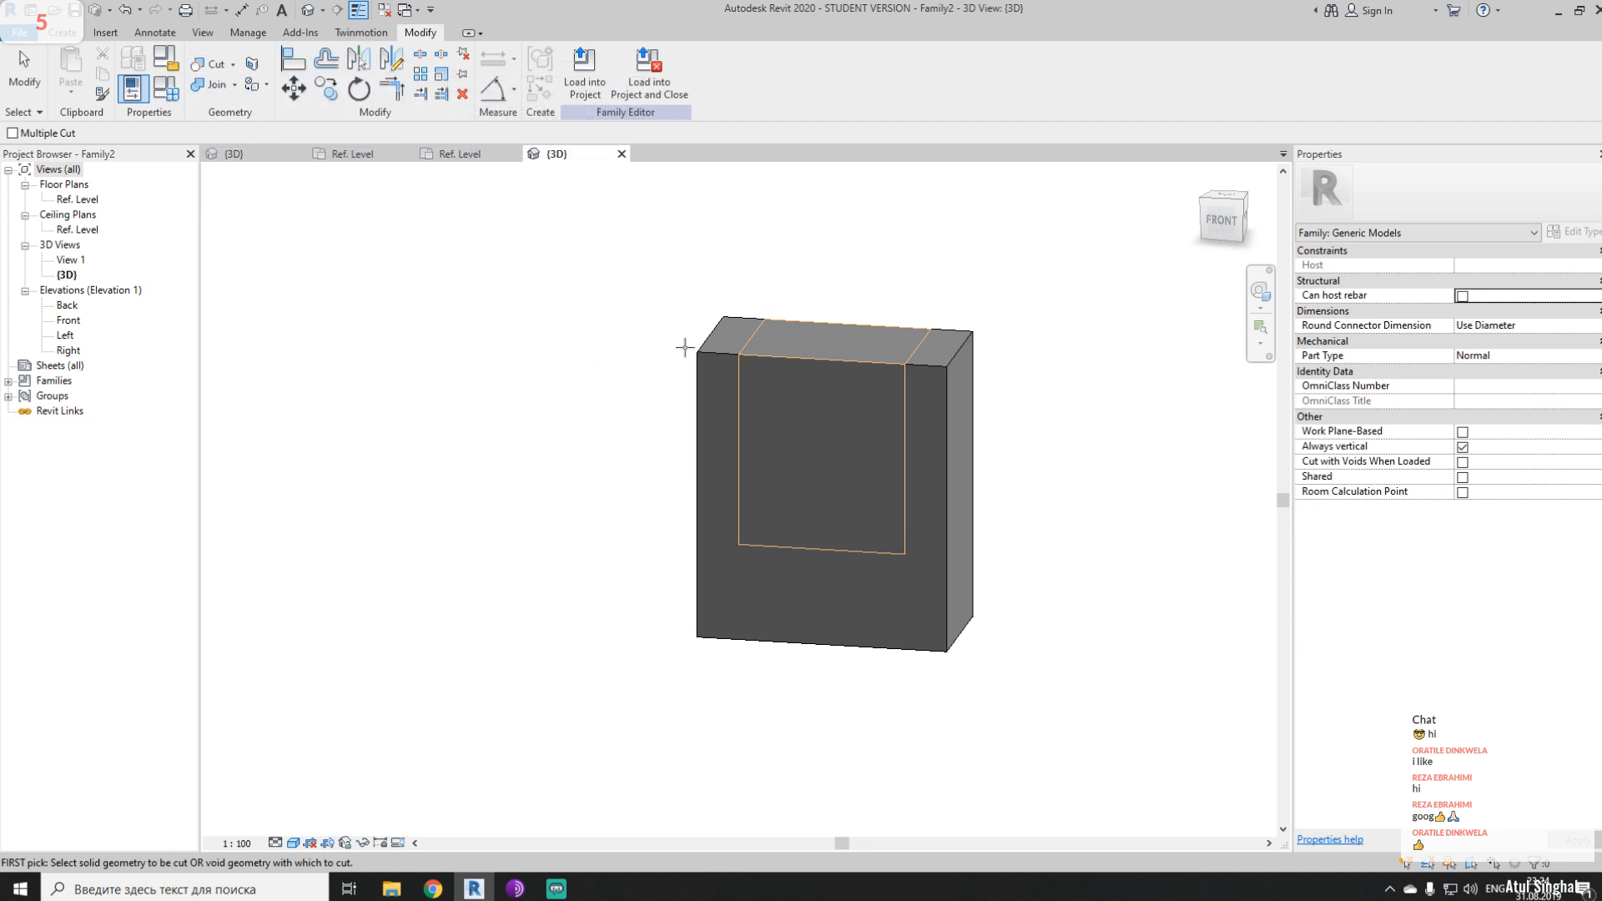
left_click(773, 361)
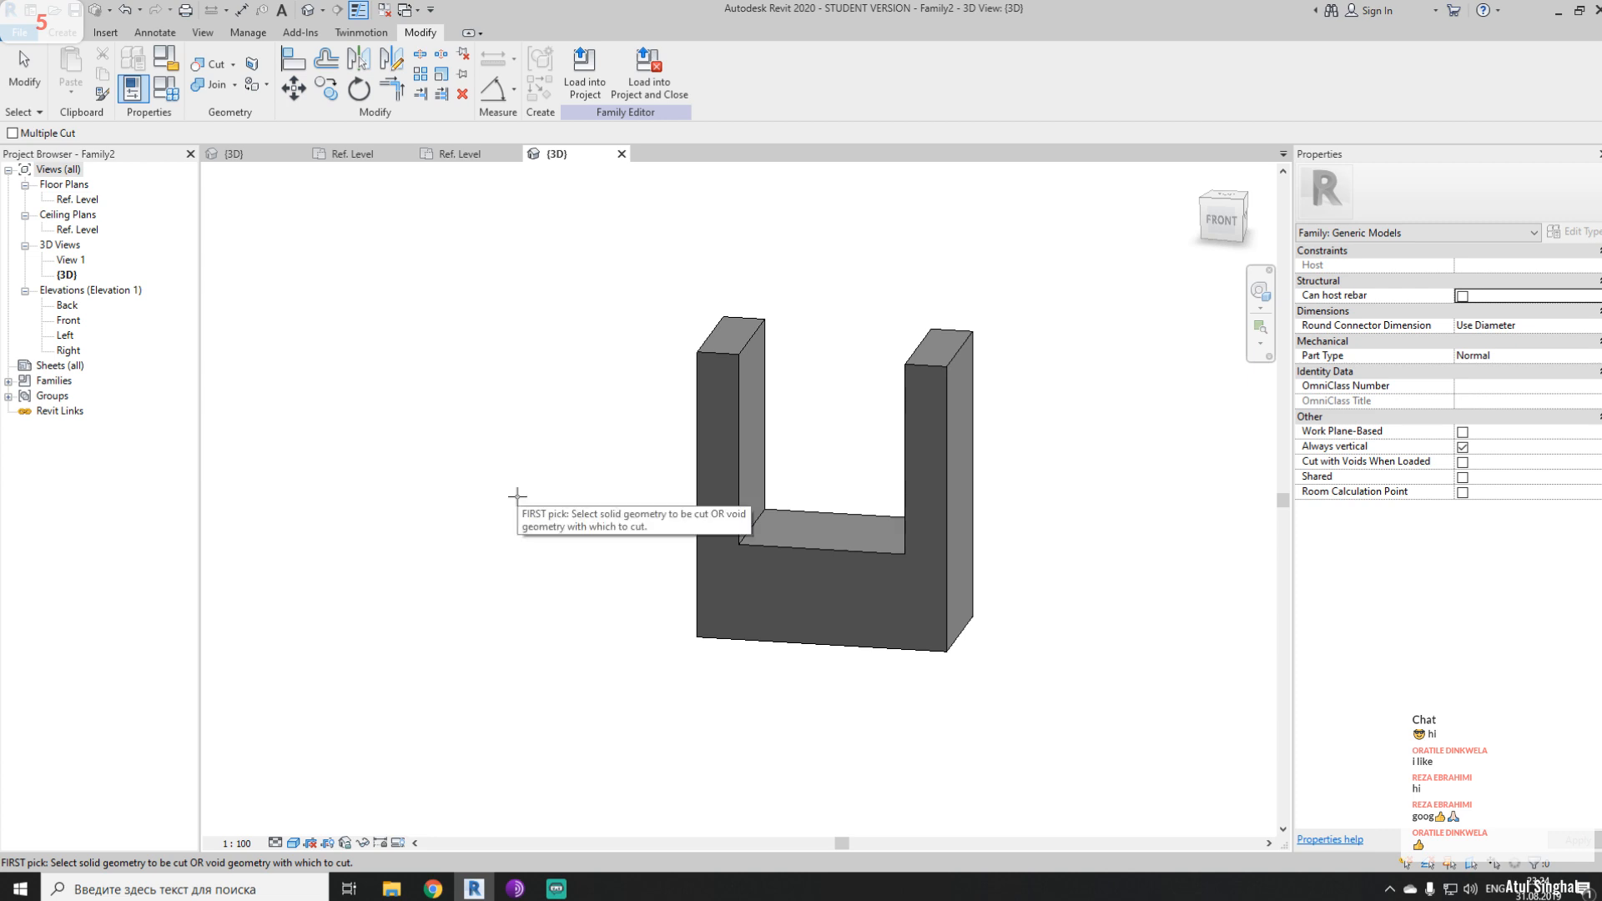
key("Escape")
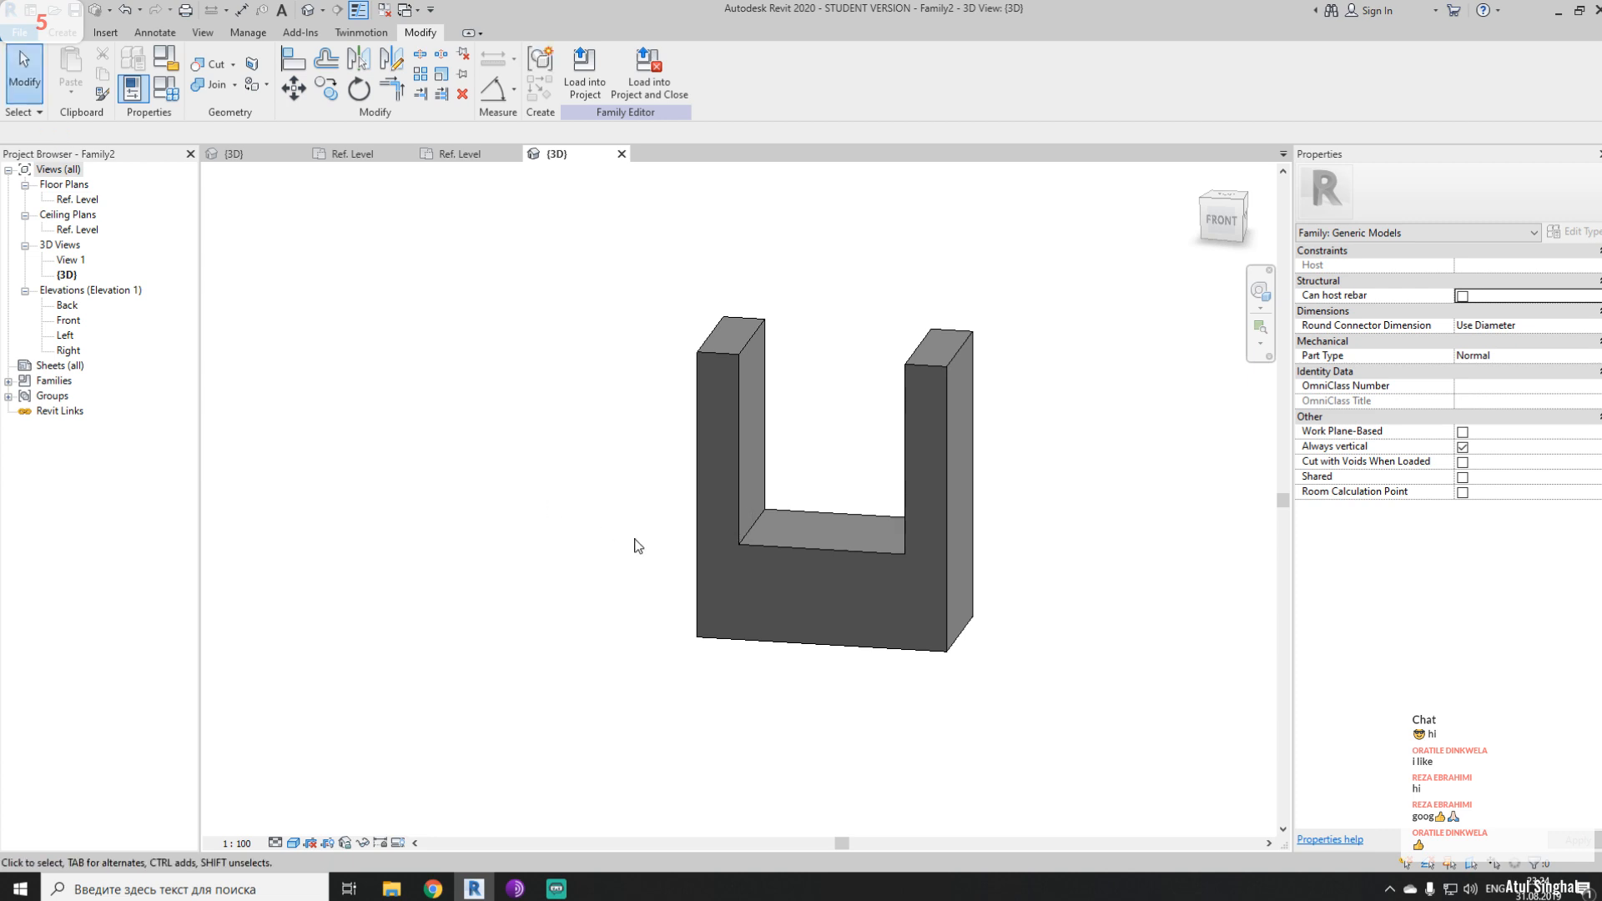
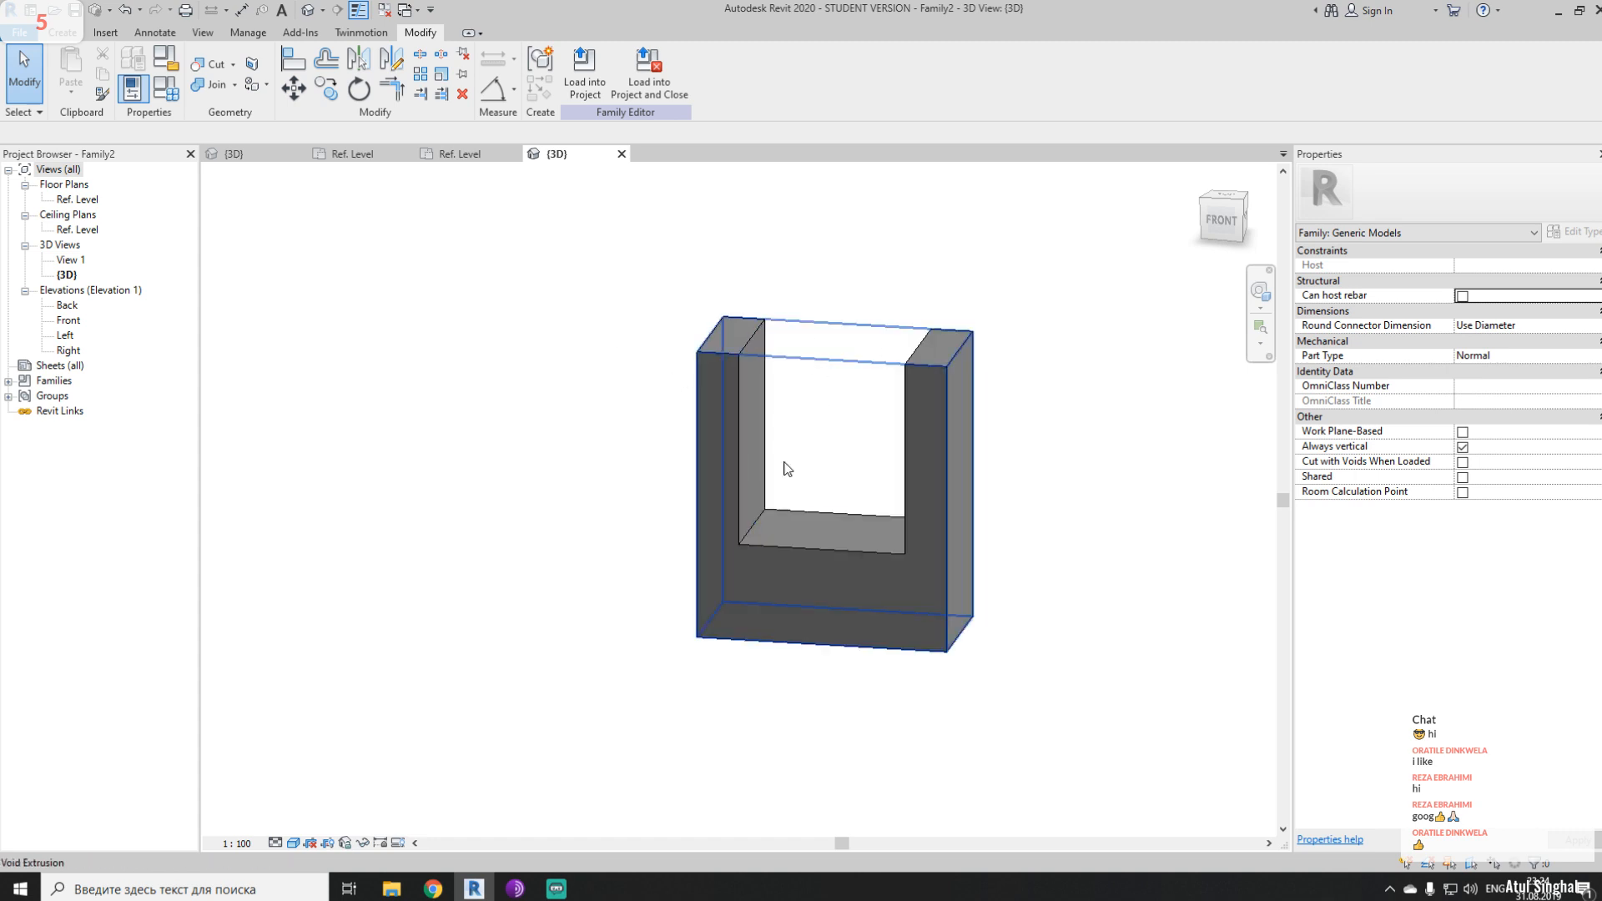
- Reorder the family parameters so that H and L directly follow D, above D1, H1 and H2
left_click(166, 88)
left_click(287, 342)
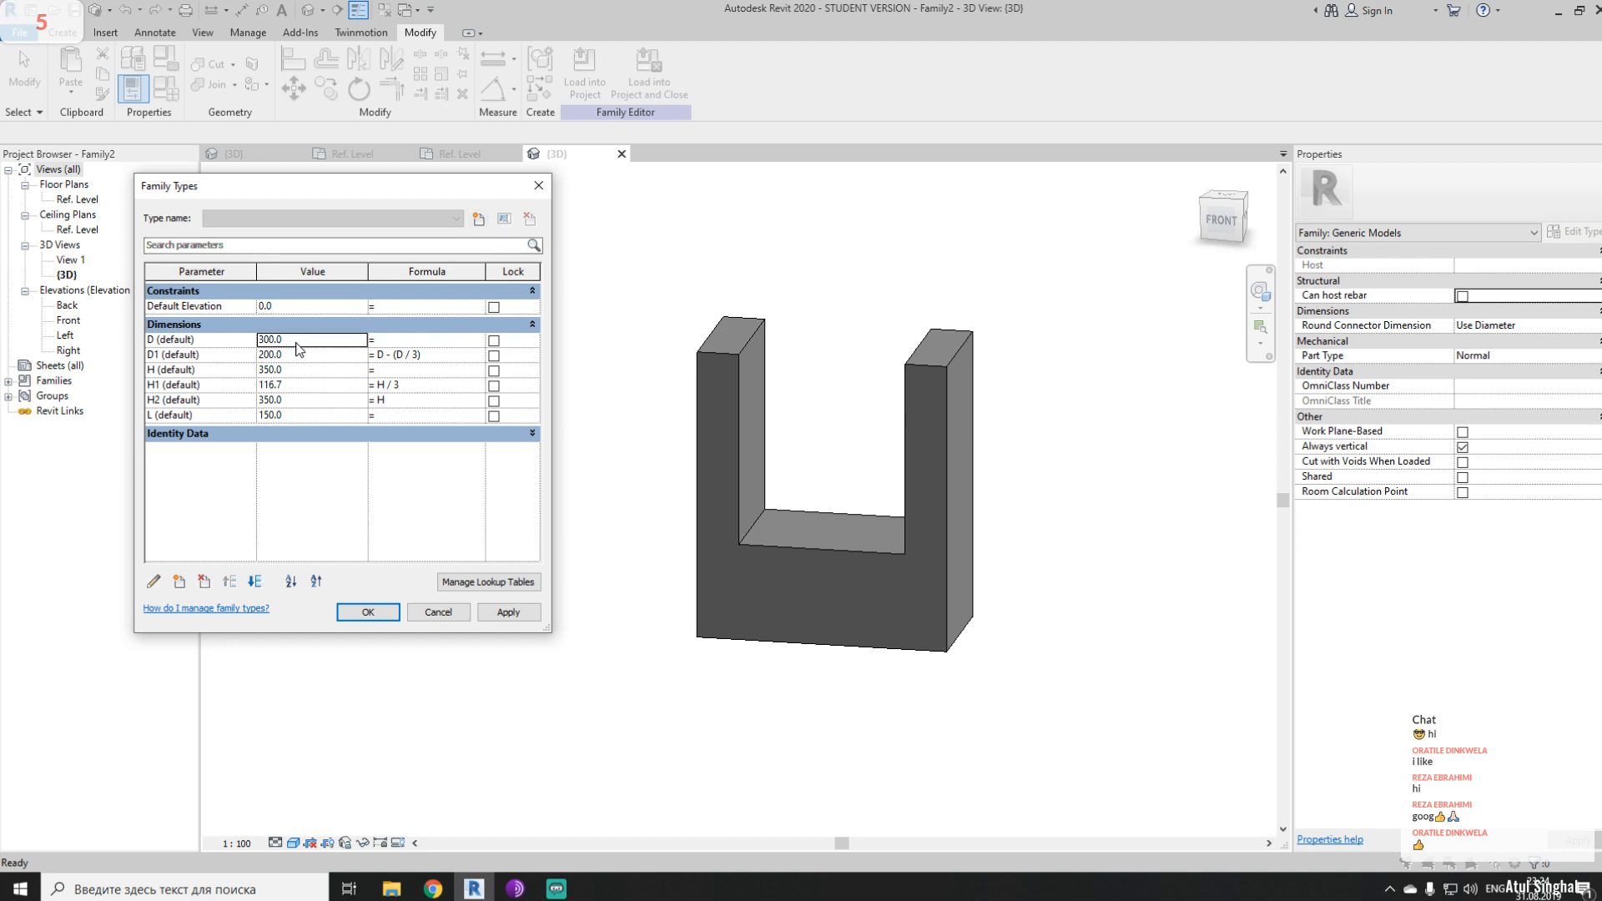
left_click(204, 375)
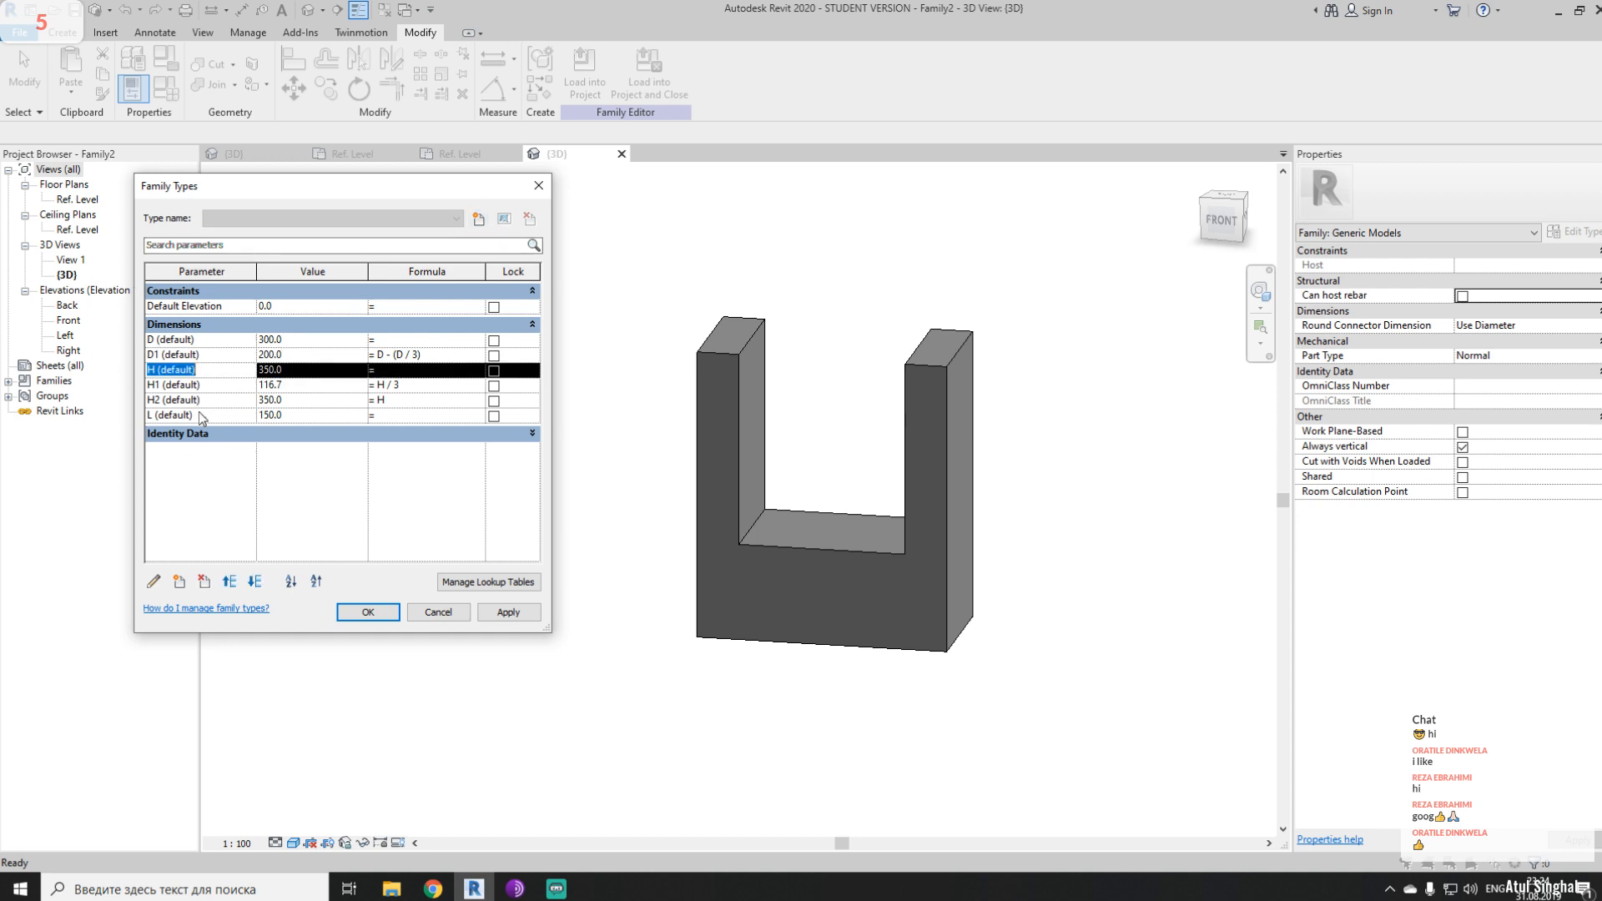
left_click(236, 583)
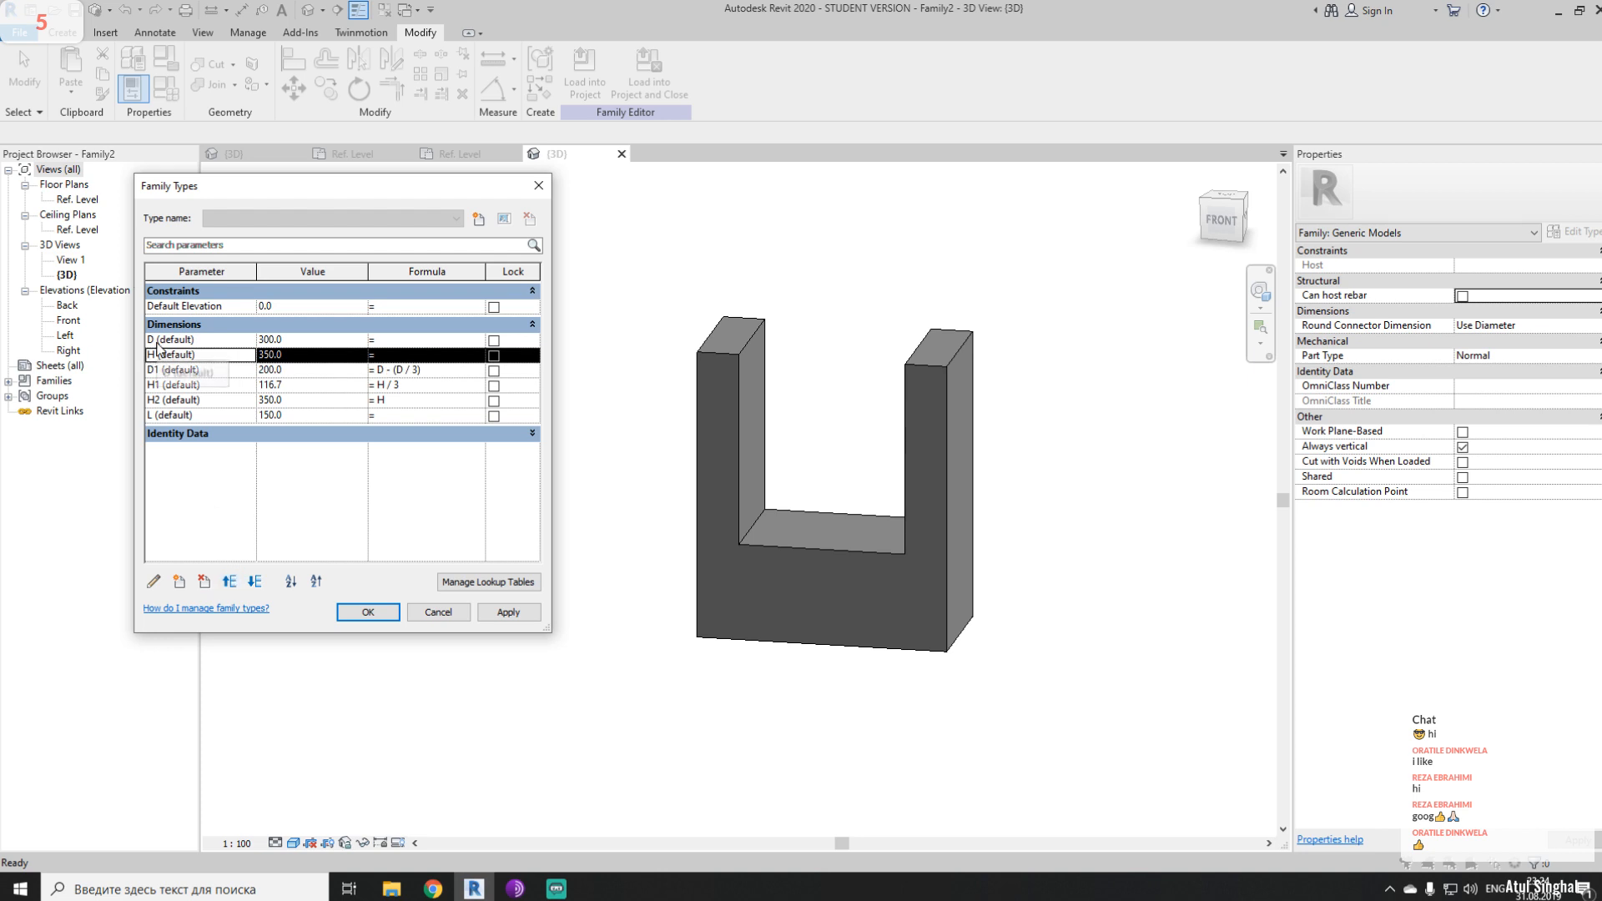
left_click(208, 415)
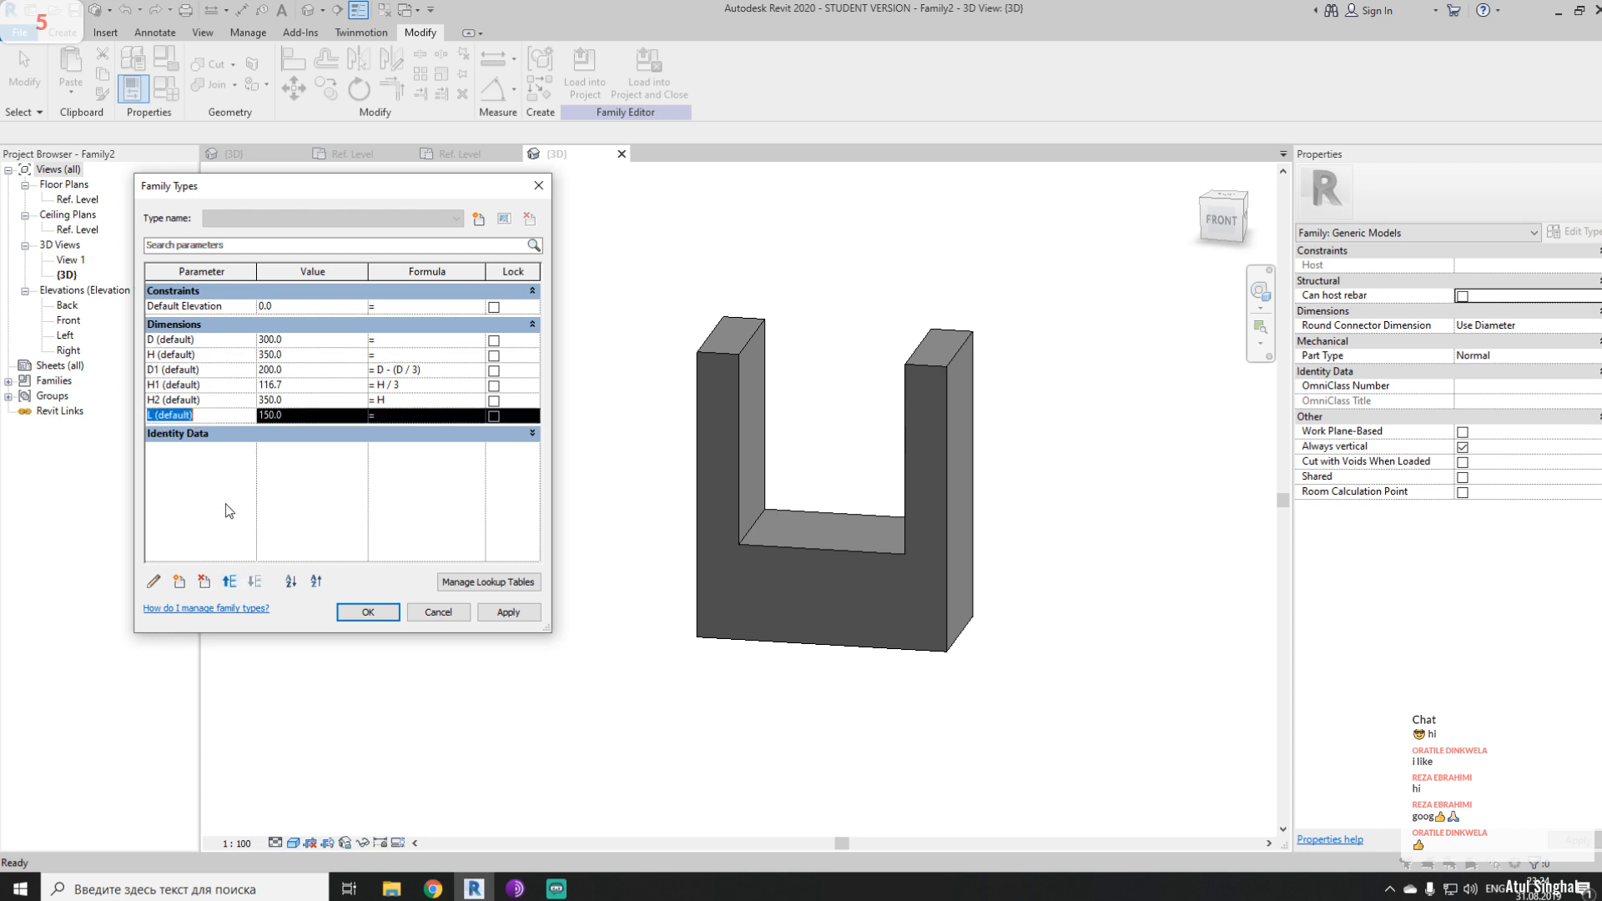
left_click(229, 580)
left_click(229, 580)
left_click(228, 581)
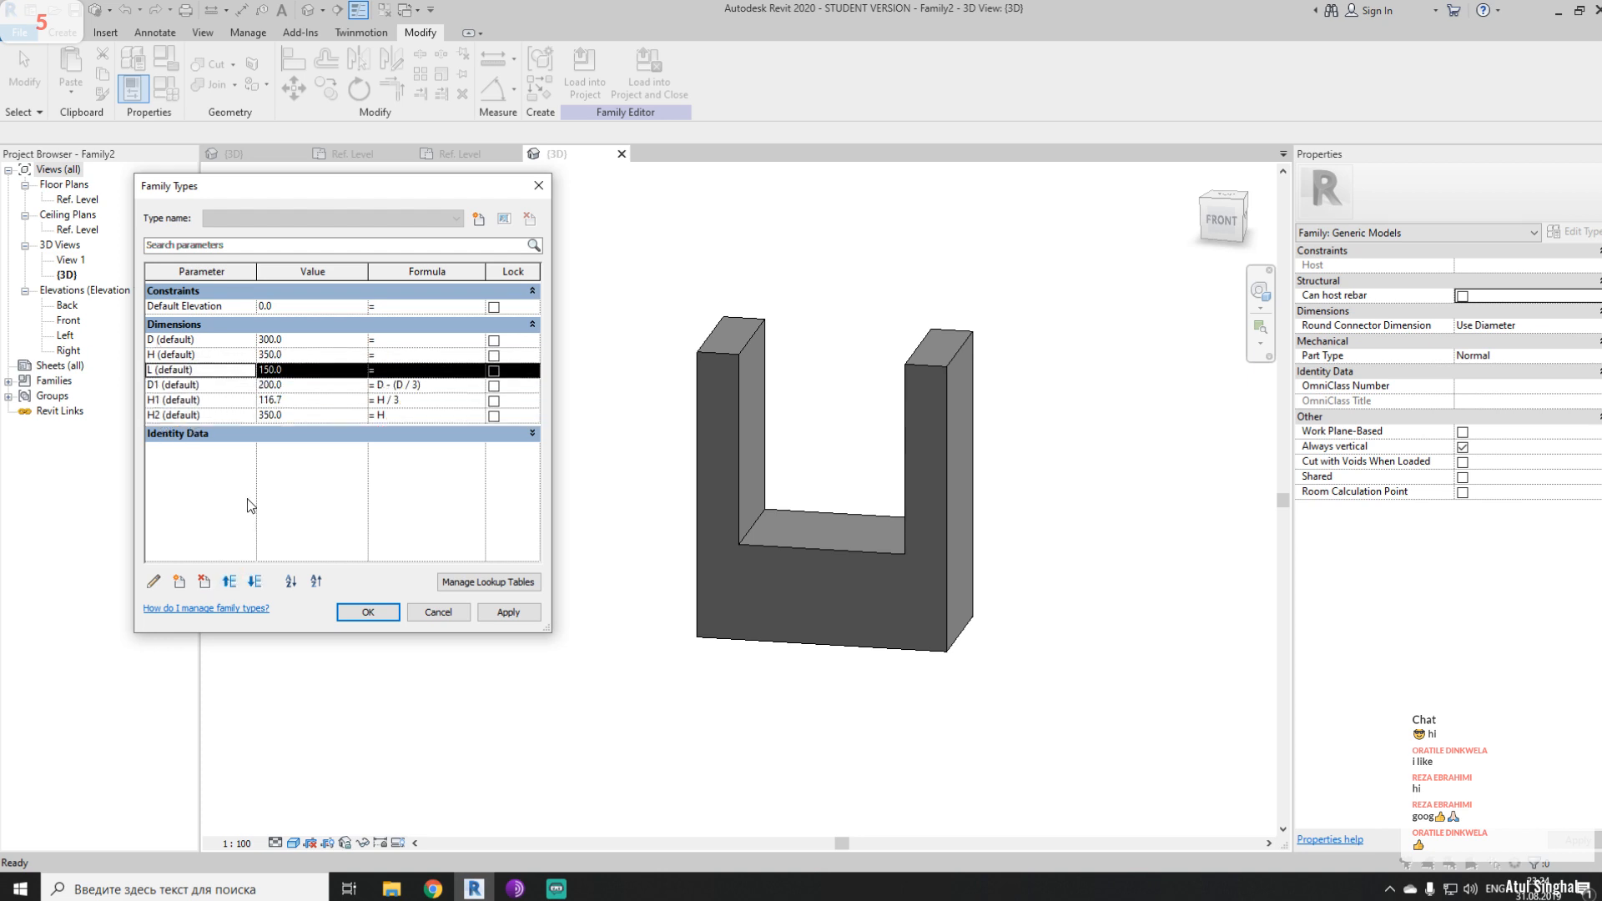
- Flex the family by setting D to 450 and H to 250, applying each value to the model
left_click(302, 343)
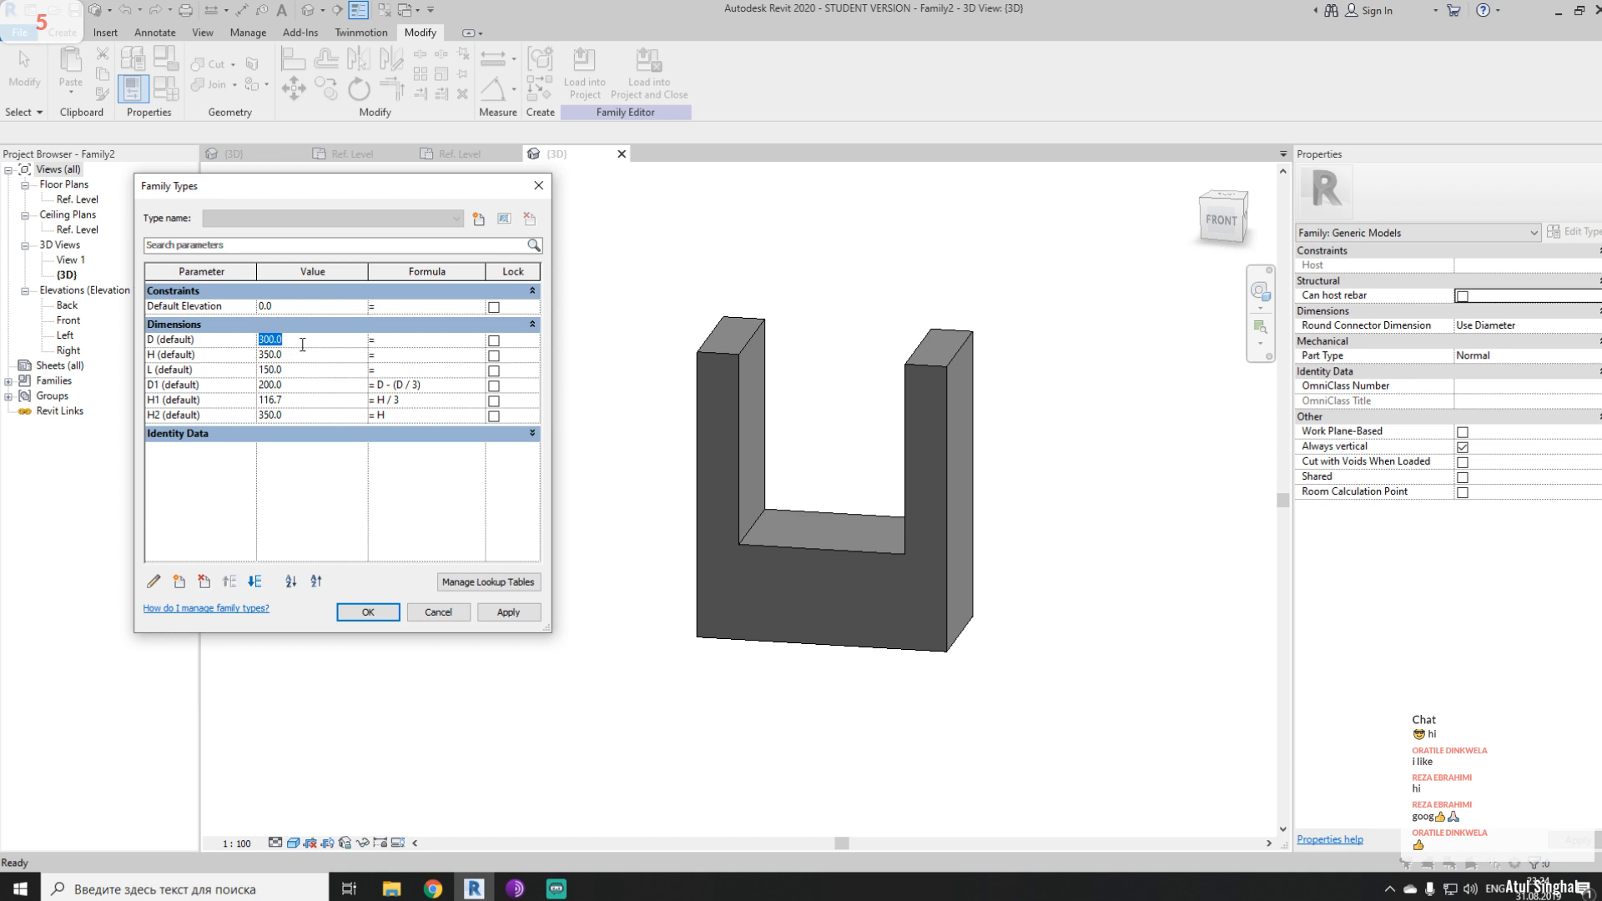
type("450")
left_click(508, 611)
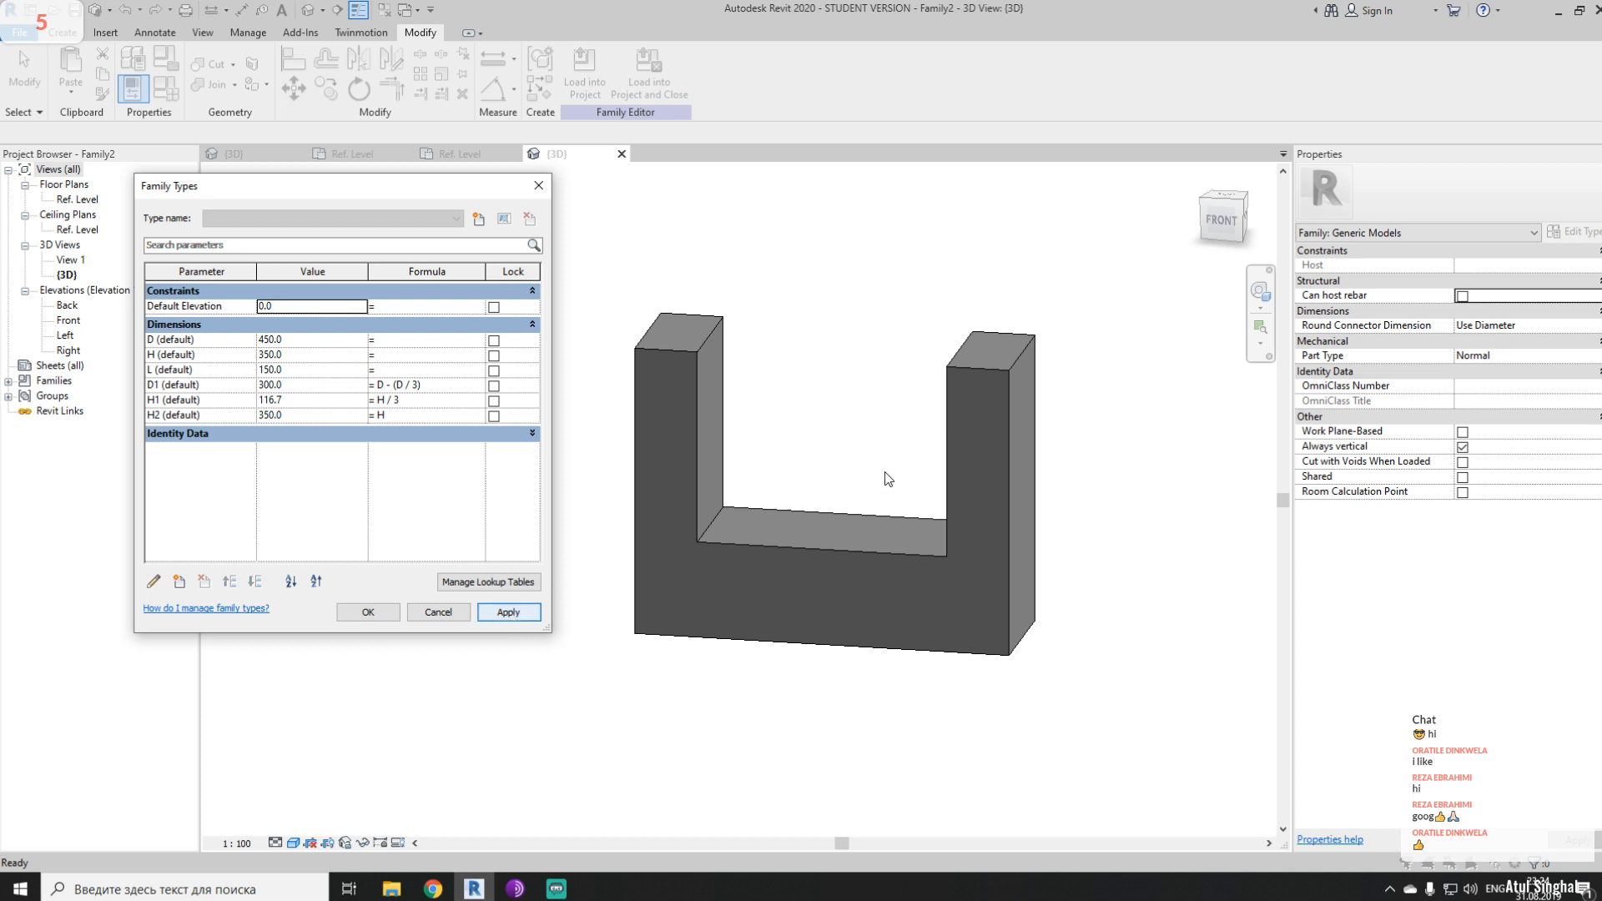
left_click(308, 354)
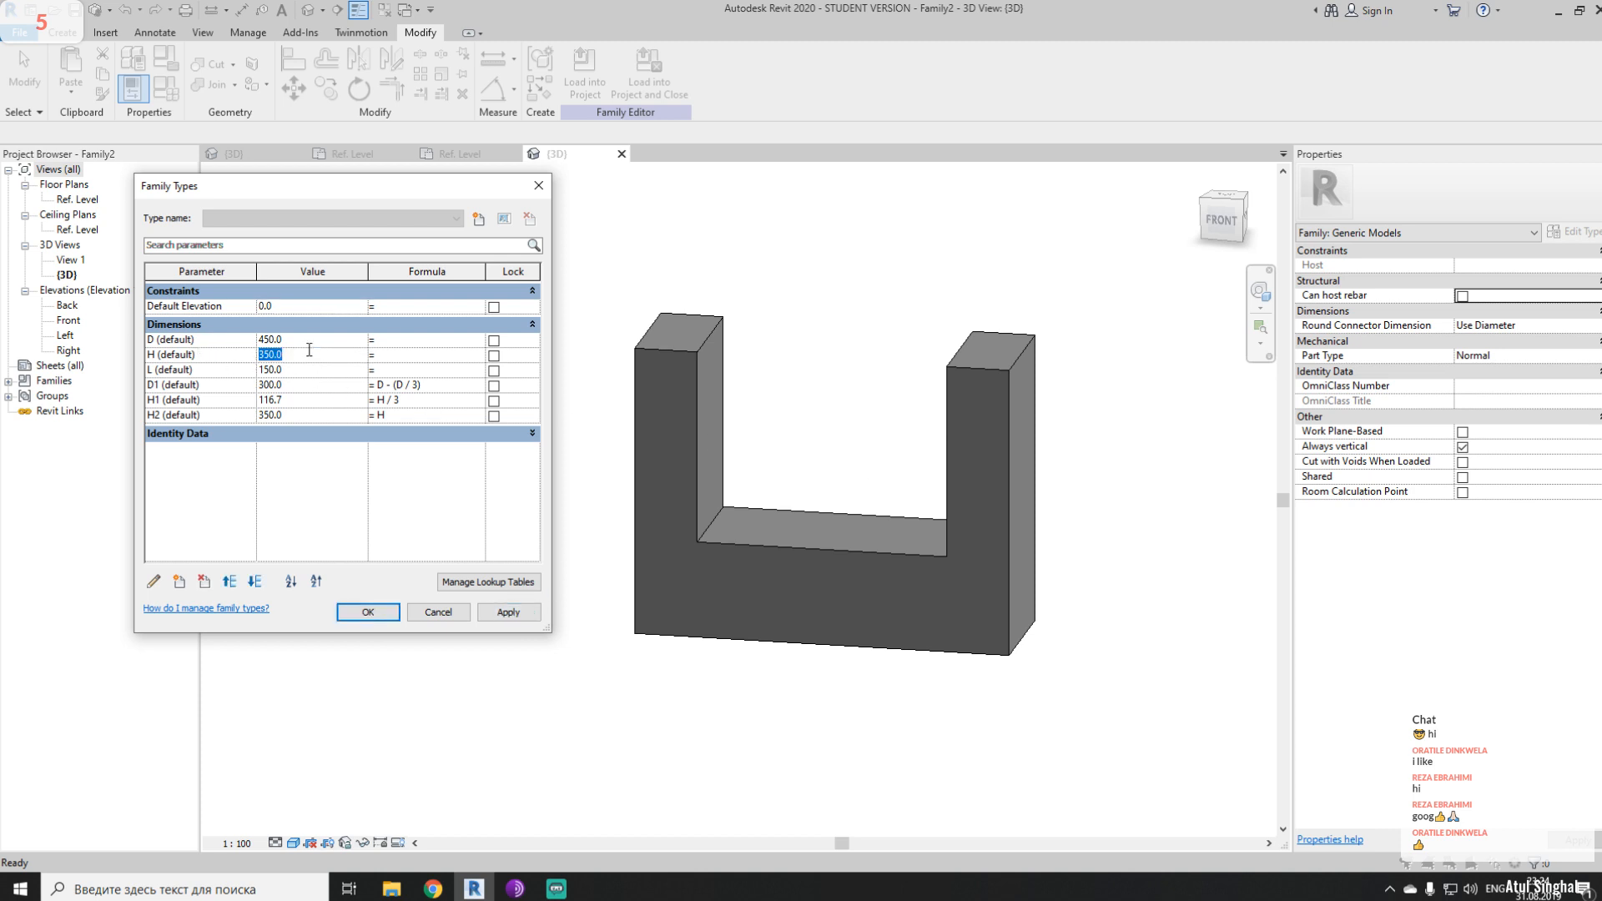
type("250")
left_click(505, 611)
- Flex parameter L by applying 250 to the model and setting it back to 150
left_click(300, 368)
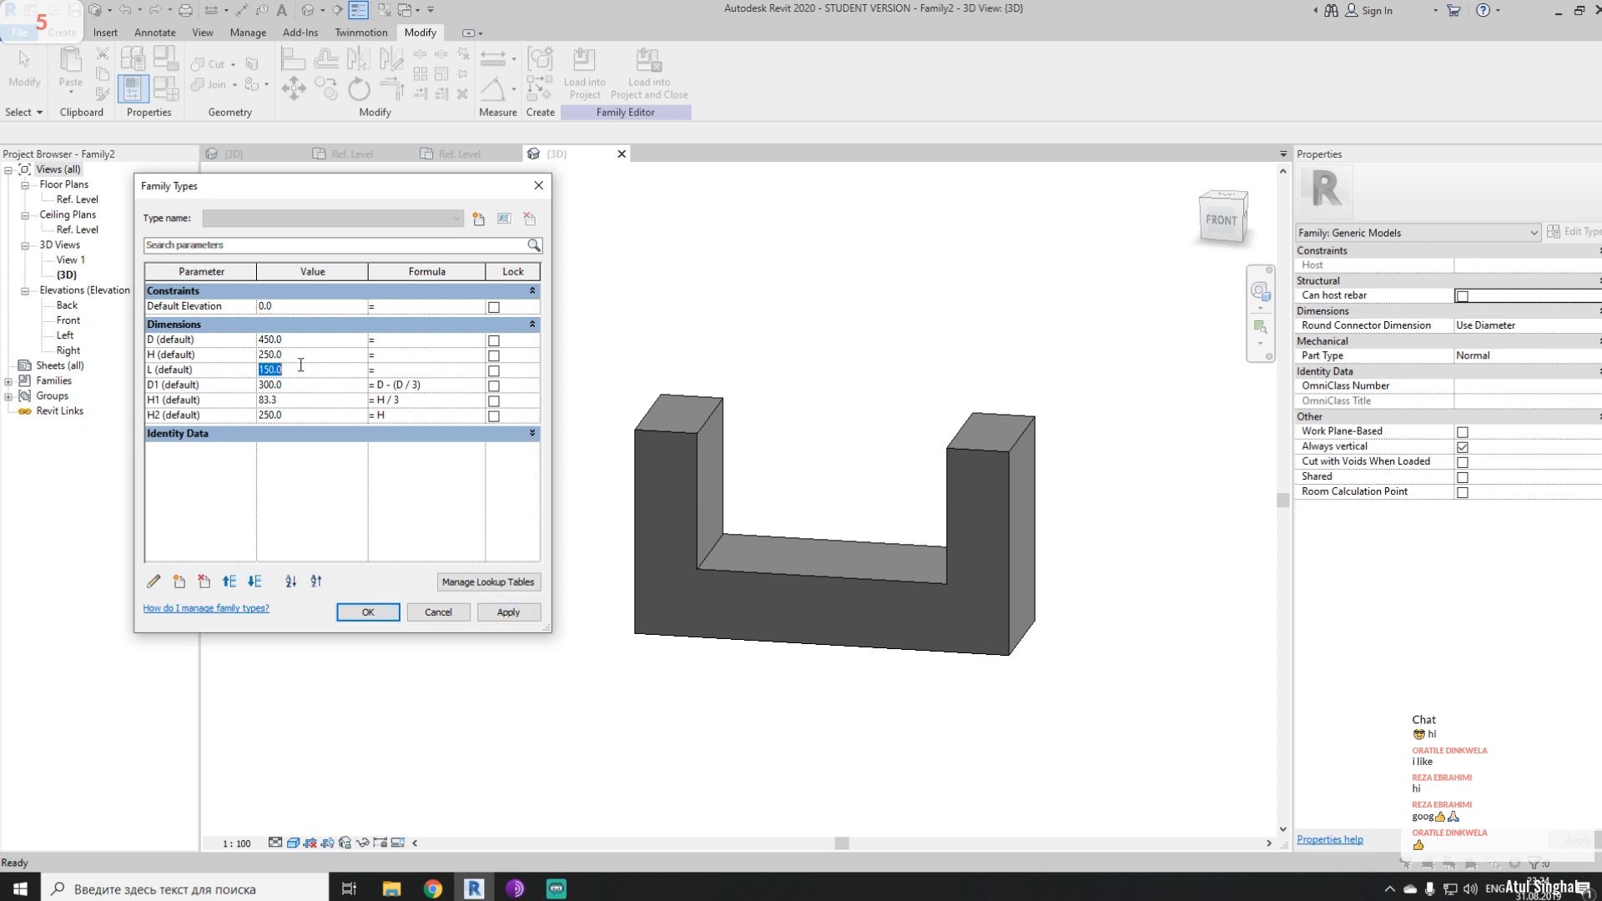
type("250")
left_click(508, 612)
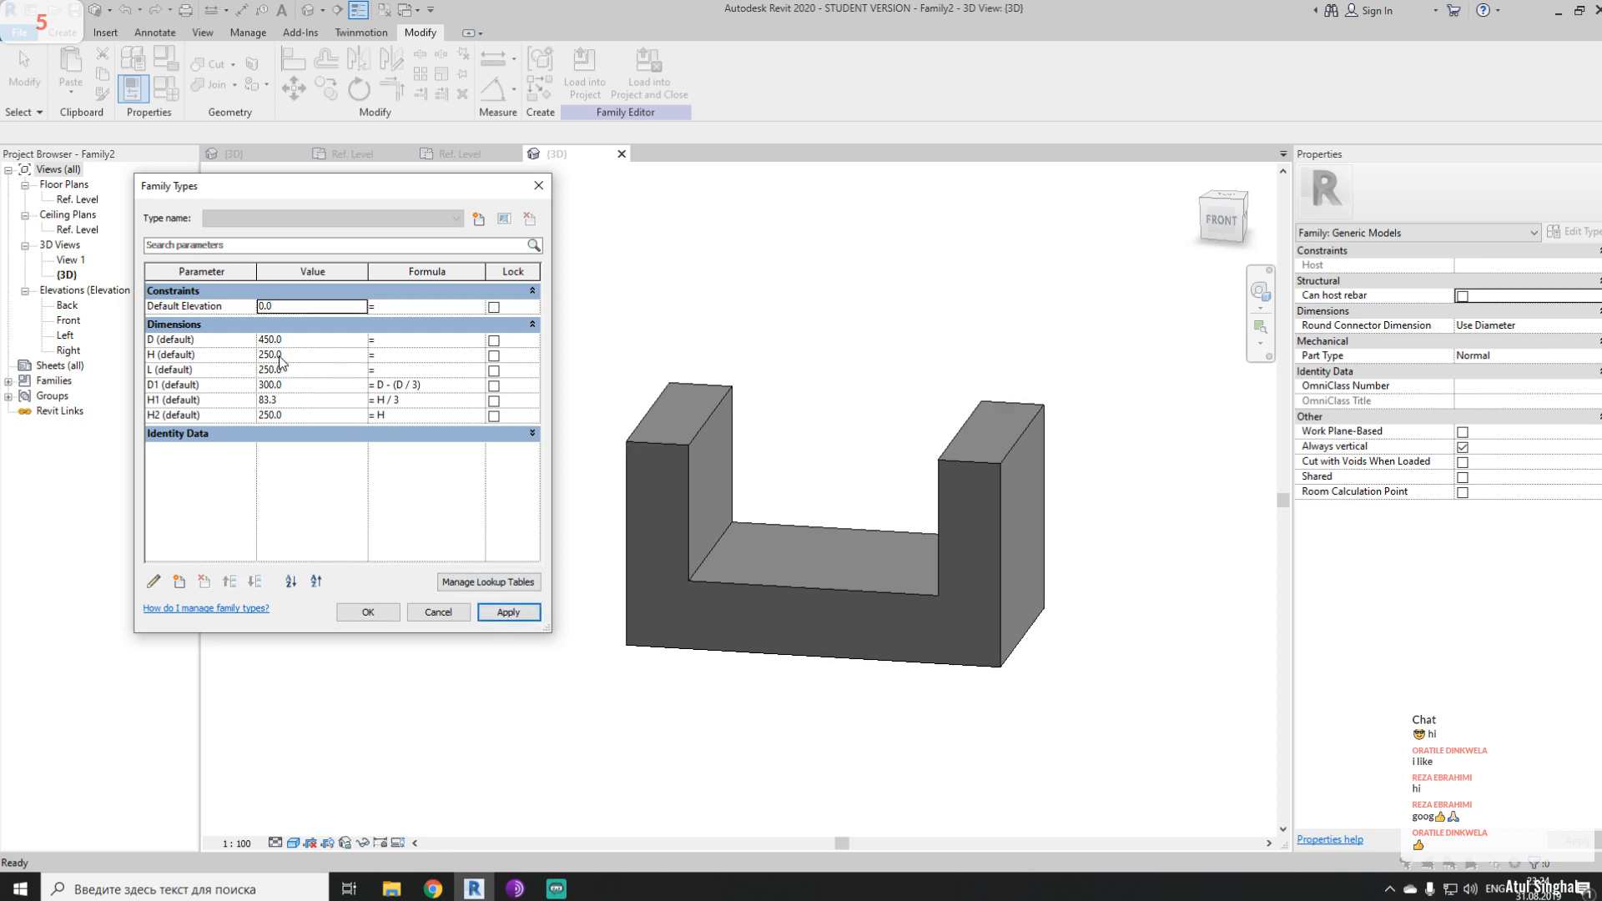
left_click(321, 367)
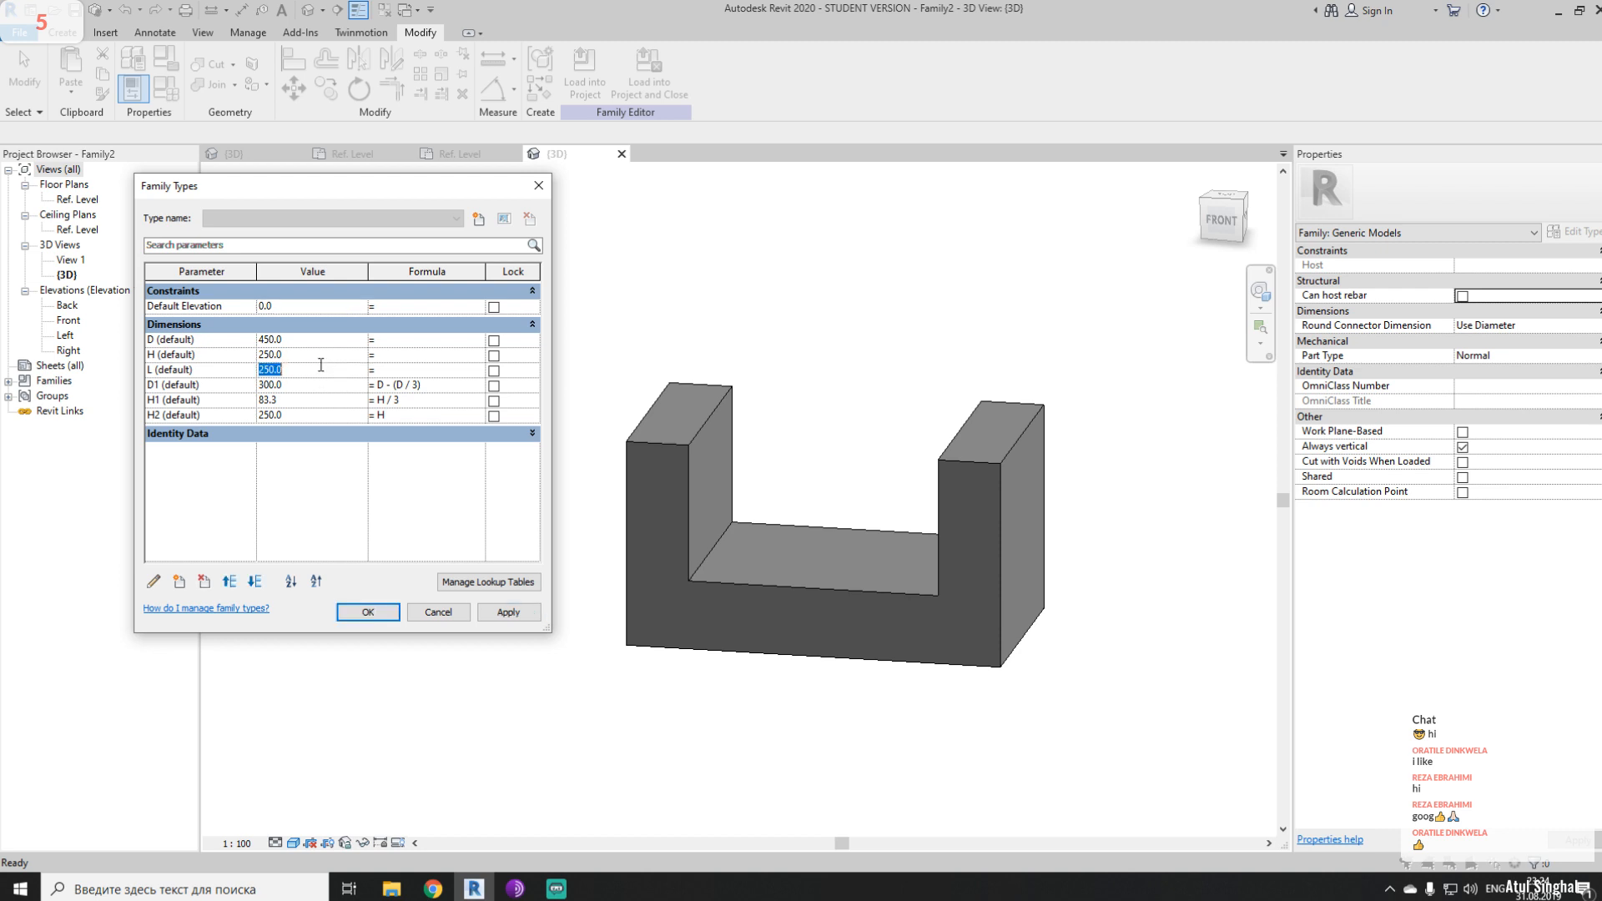
type("150")
key("Tab")
left_click(334, 351)
left_click(508, 612)
- Set parameter D to 500 and apply it to the model
left_click(304, 344)
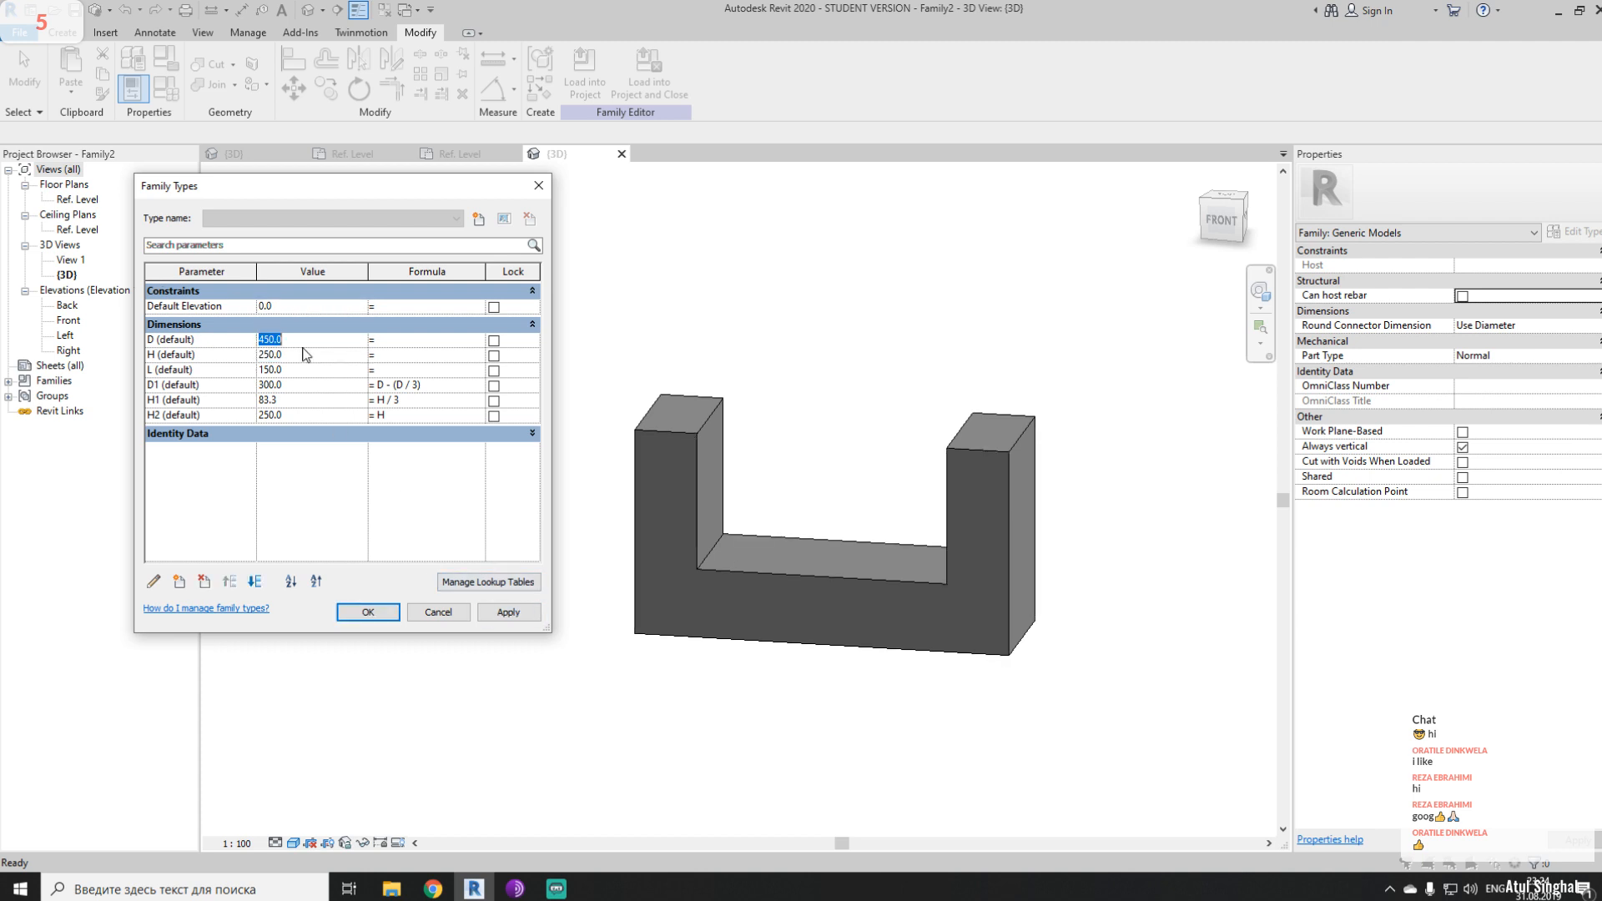
type("5")
left_click(508, 612)
- Set D to 350 and H to 400 and apply both values to the model
left_click(320, 341)
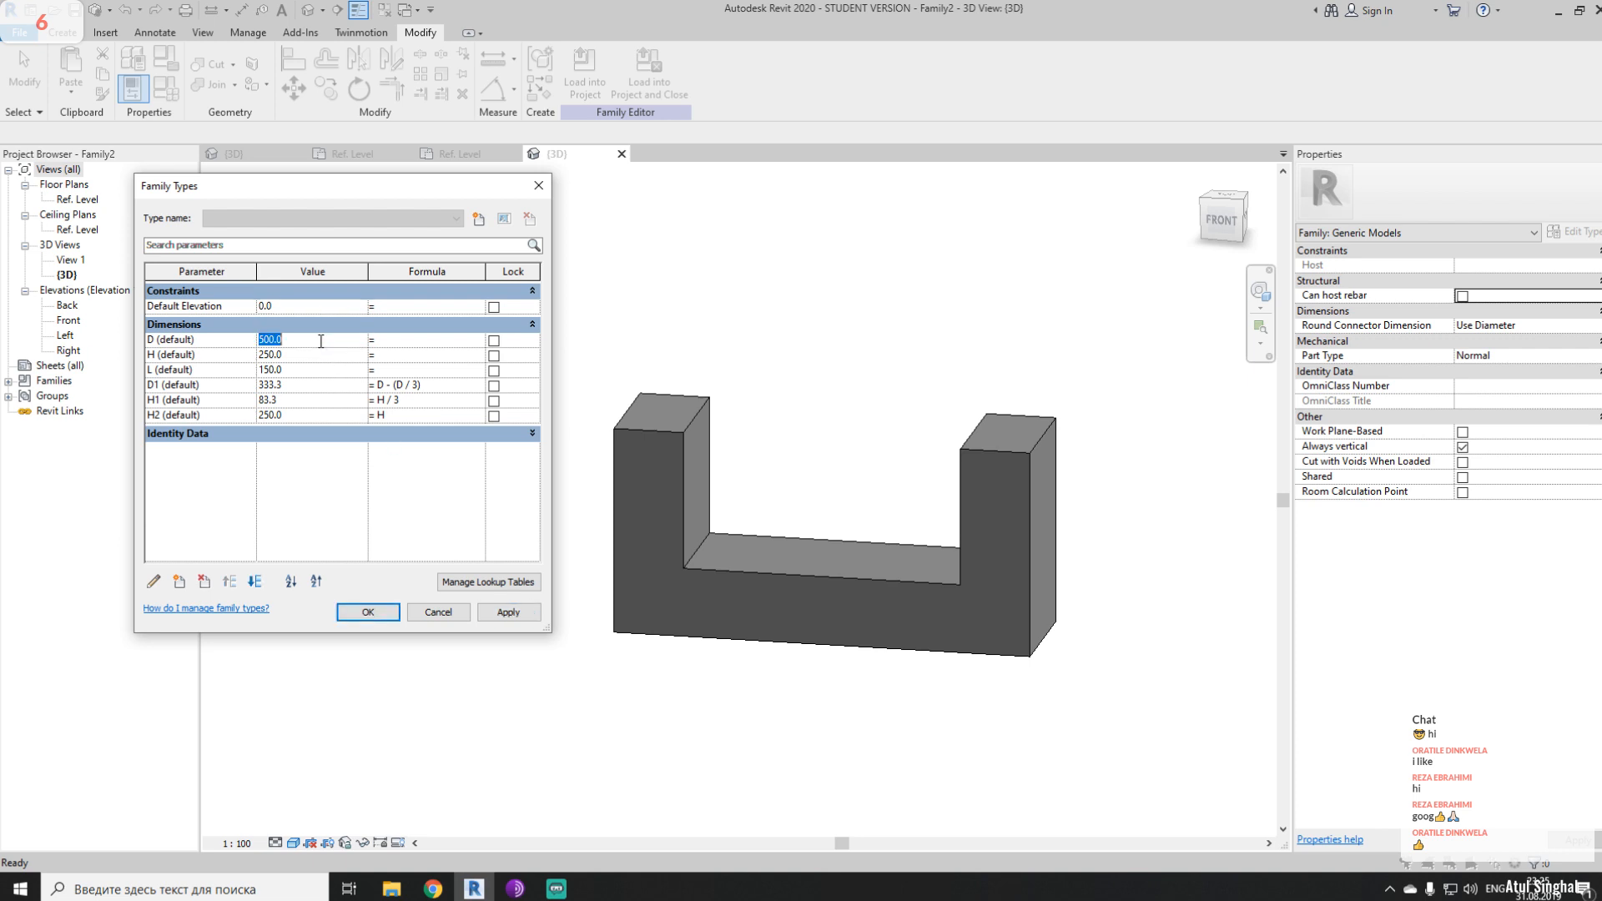
type("350")
left_click(315, 356)
type("400")
left_click(504, 611)
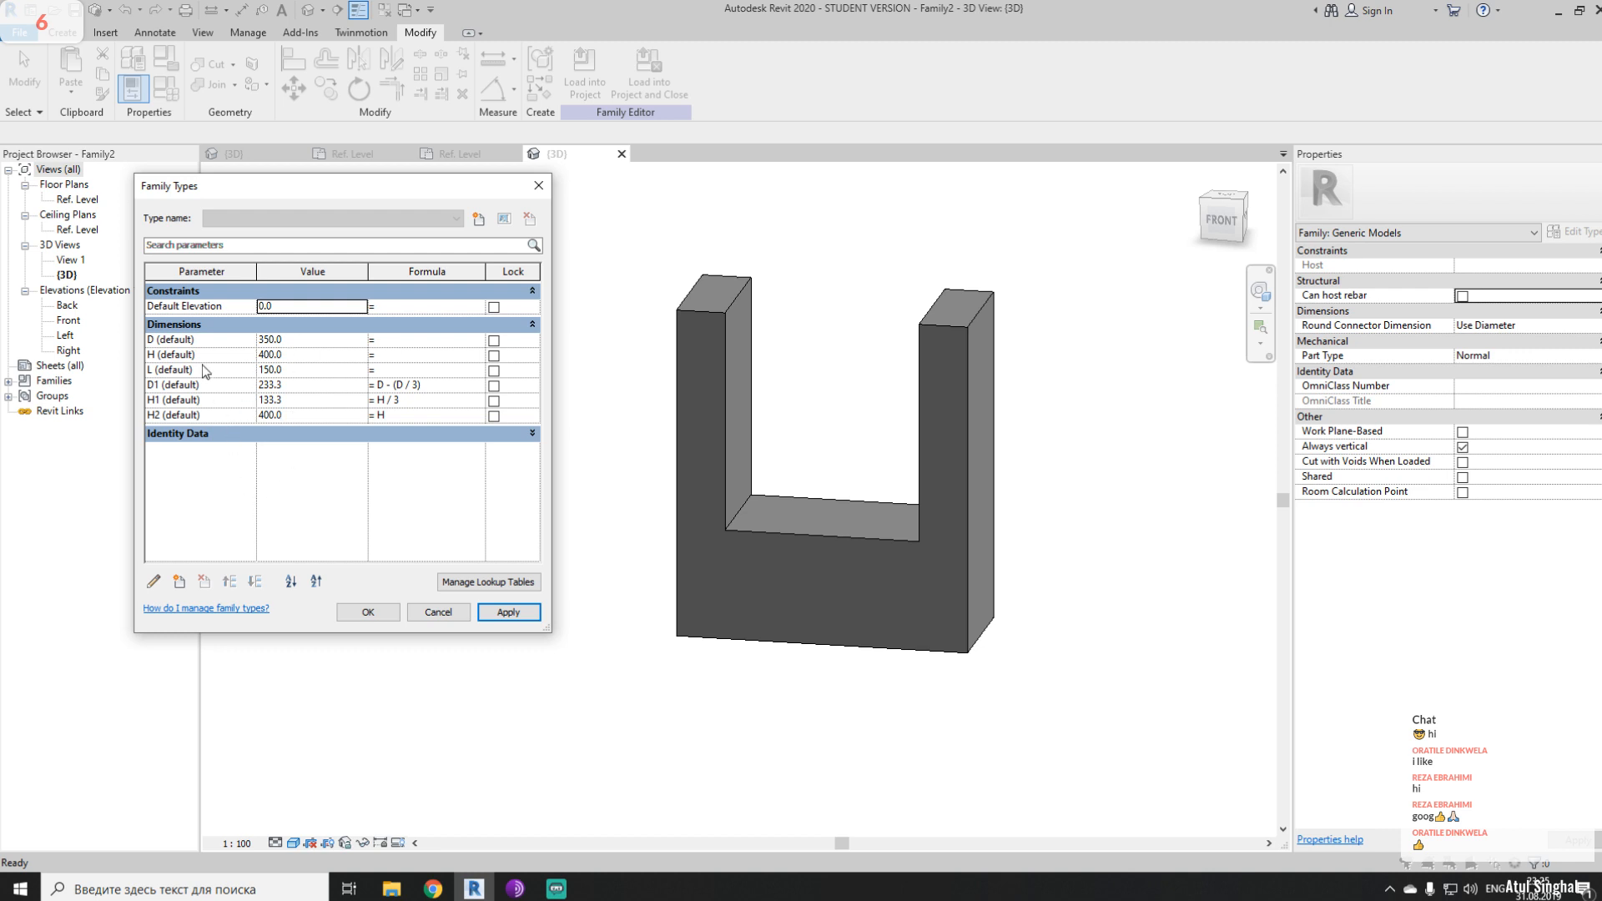
- Move the formula-driven parameter D1 from the Dimensions group to the Other group
left_click(178, 399)
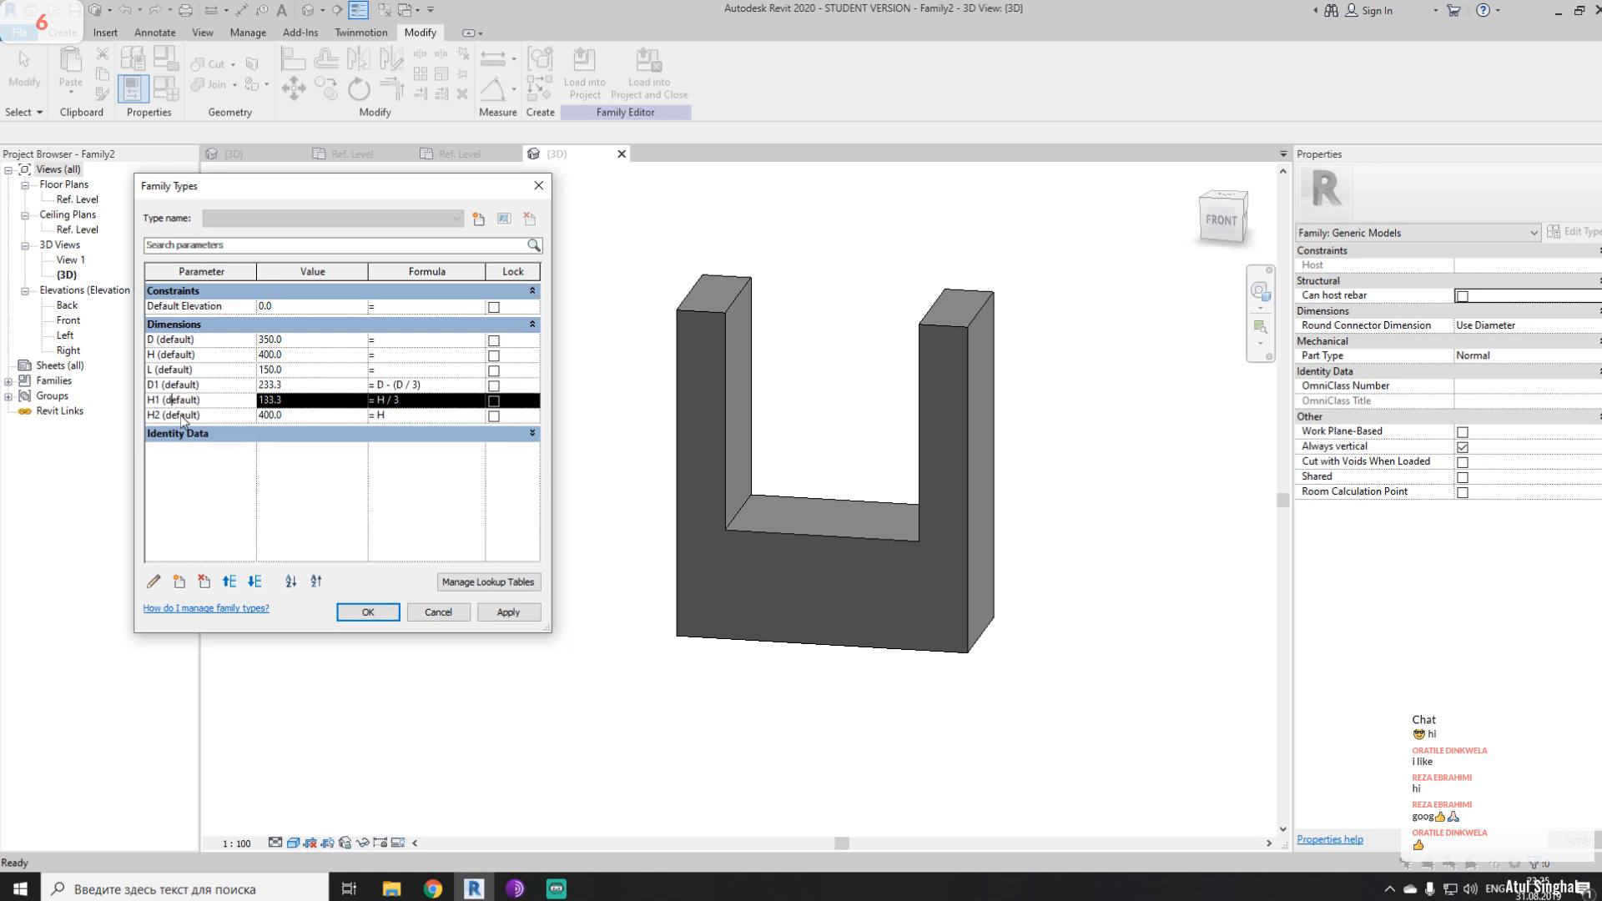
left_click(181, 415)
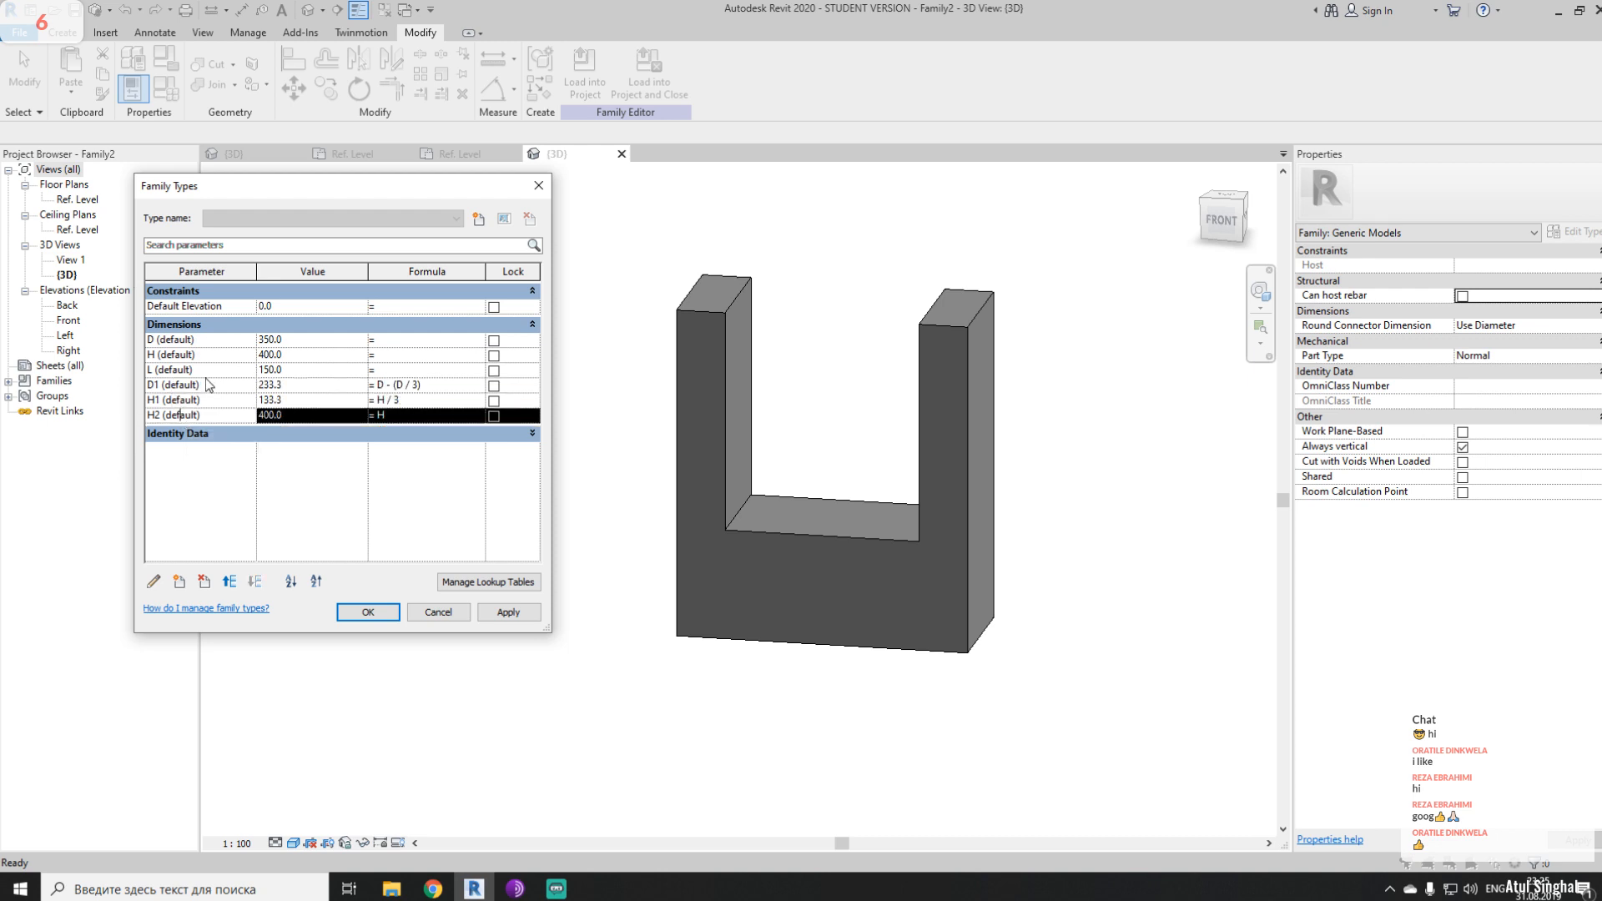
left_click(209, 386)
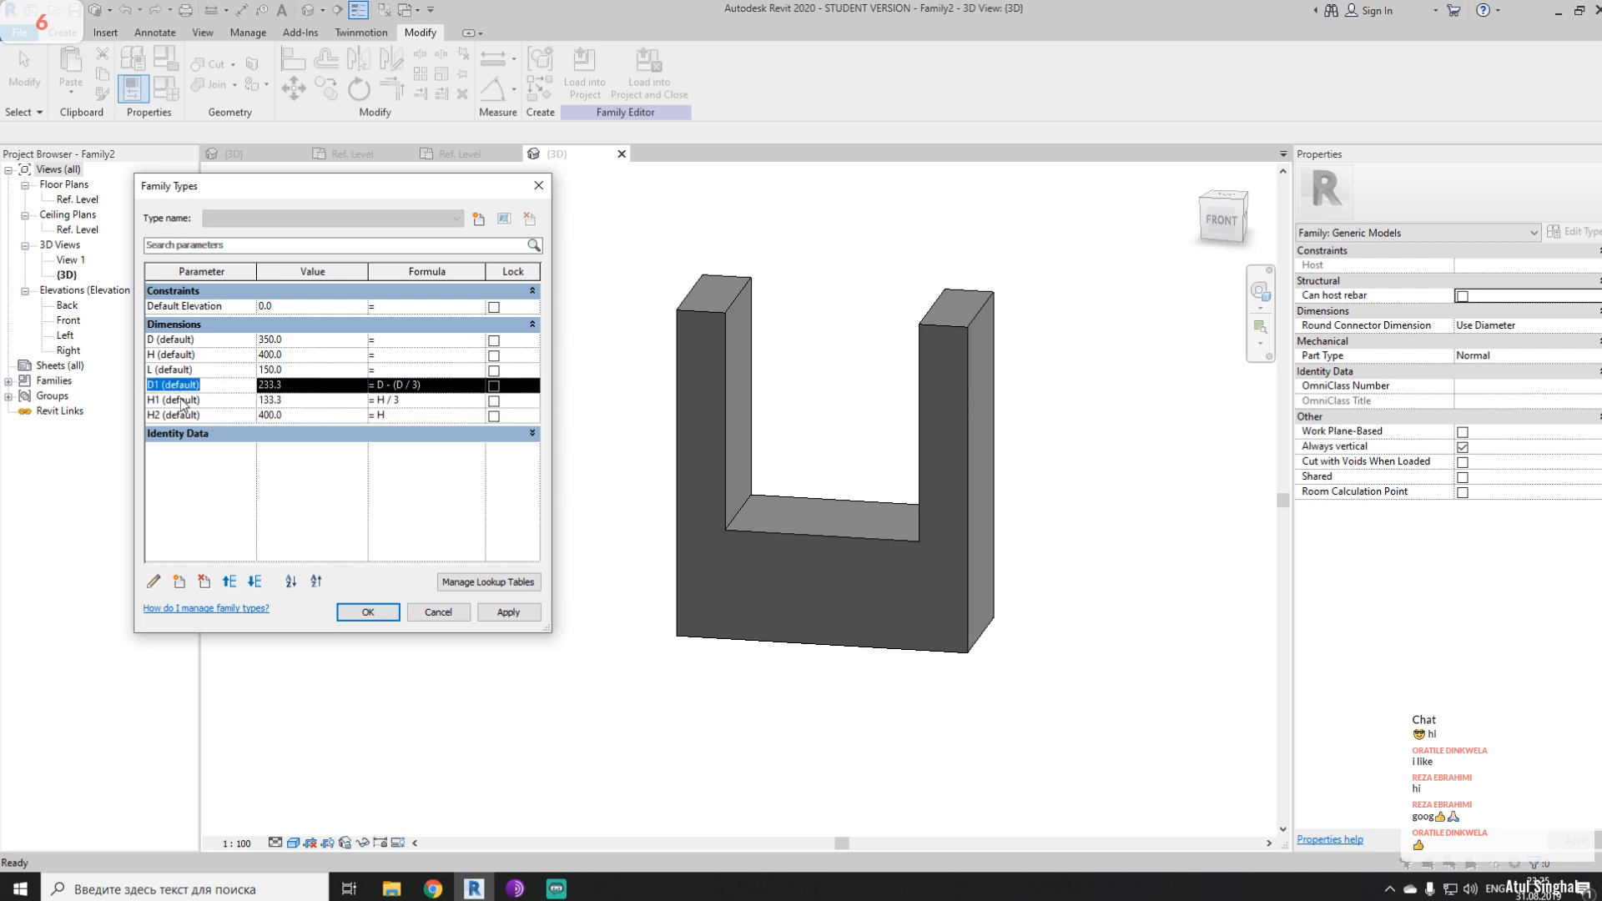
left_click(154, 584)
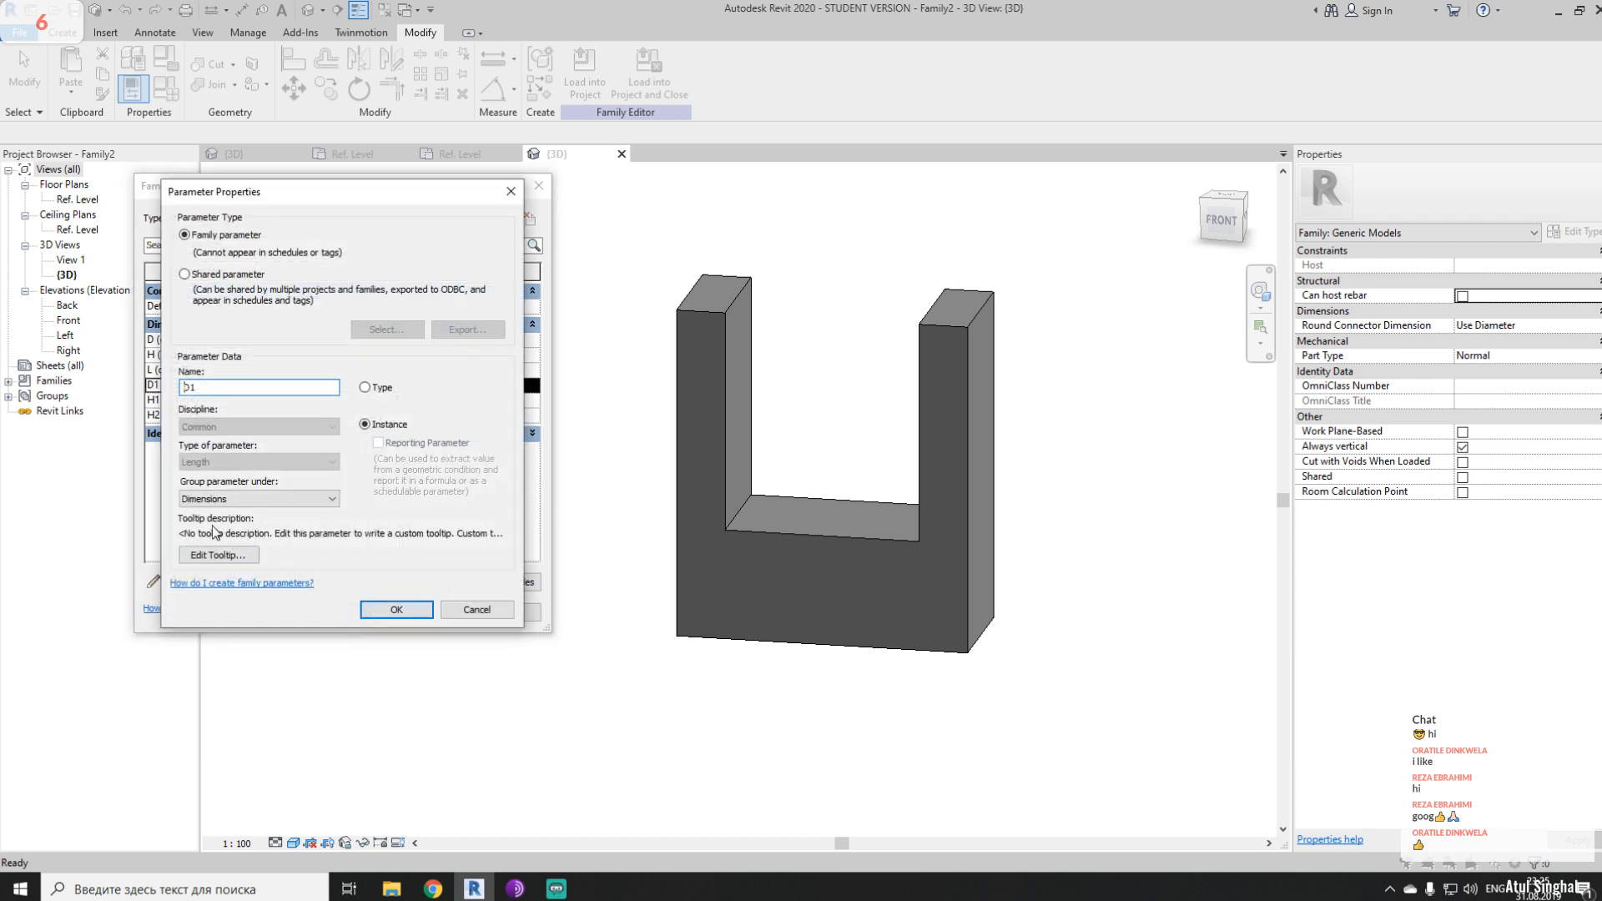
left_click(232, 499)
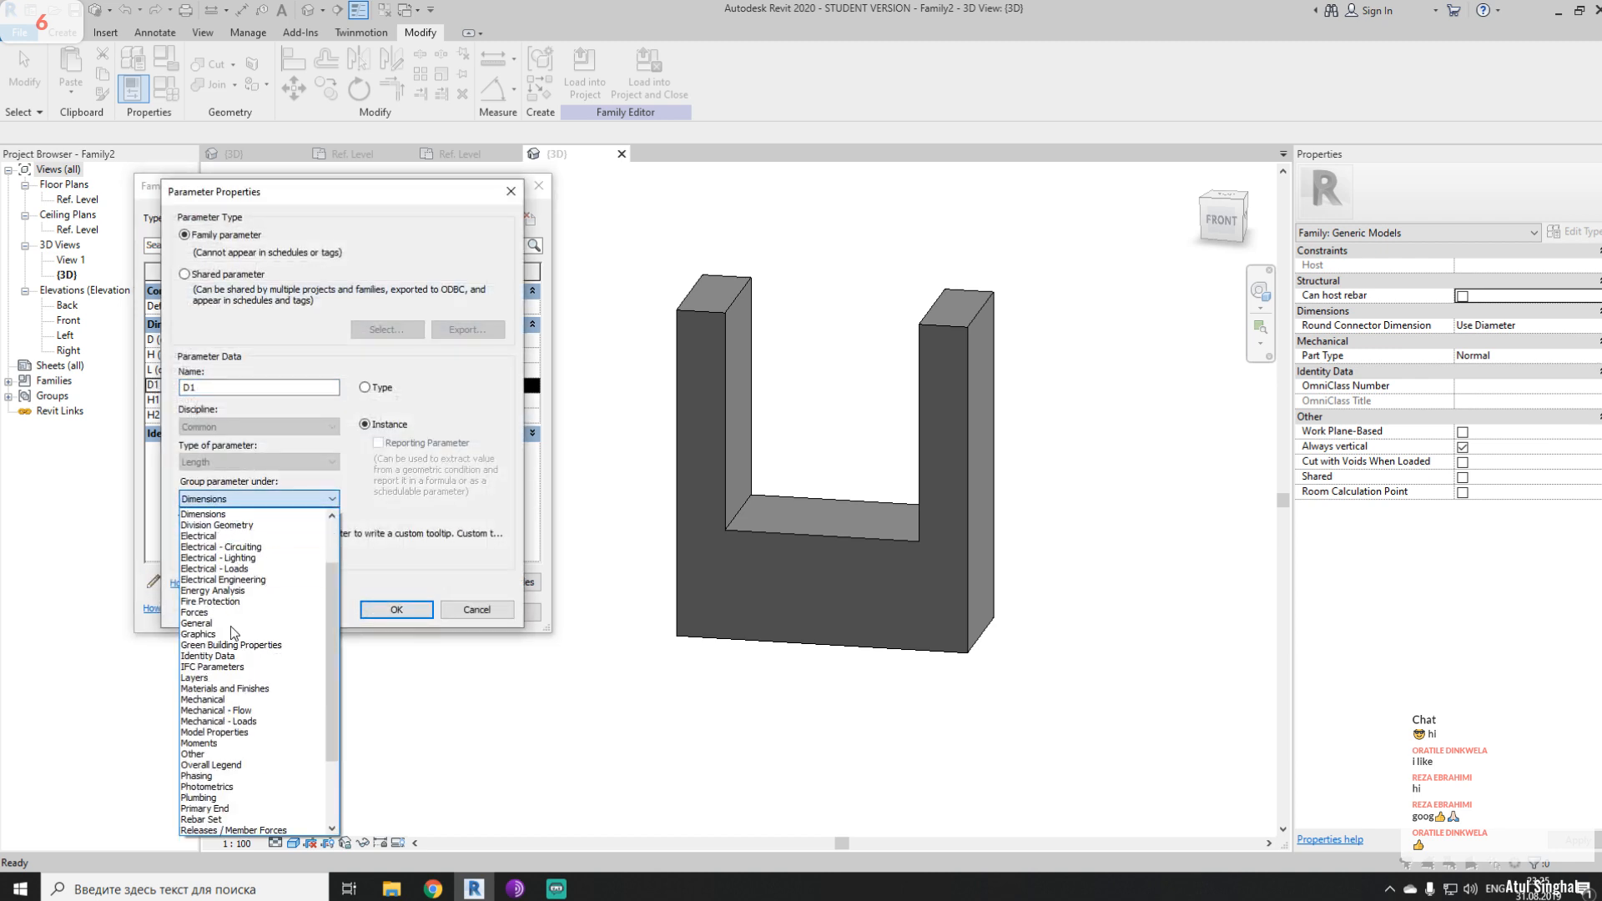
left_click(250, 764)
left_click(379, 610)
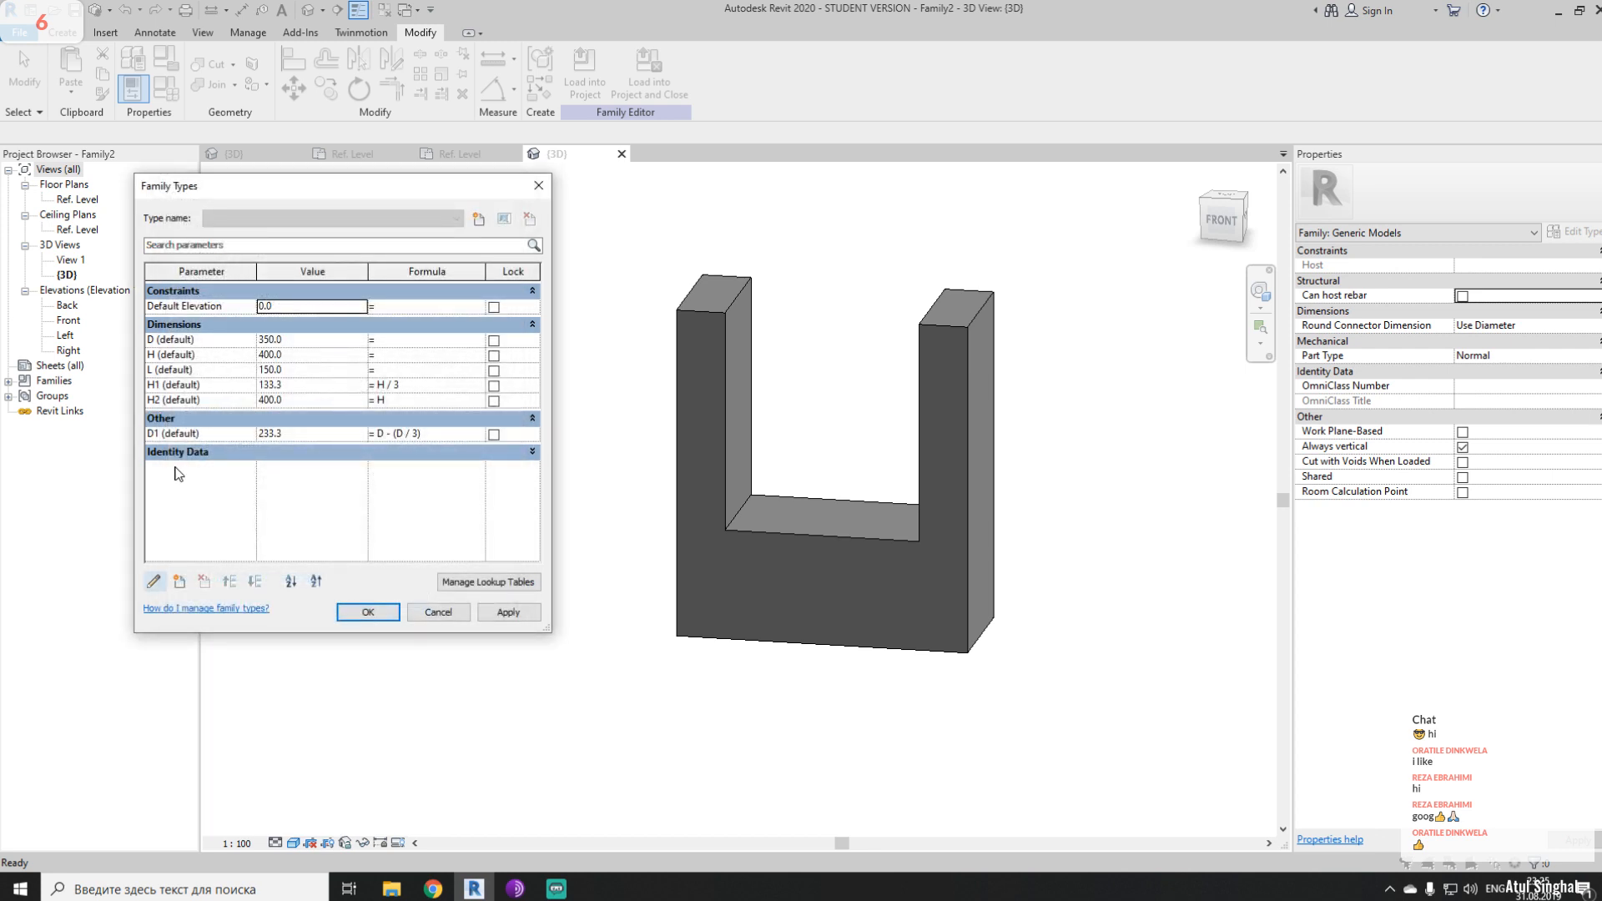
- Regroup parameter H1 under Other in its parameter properties
left_click(200, 385)
left_click(154, 583)
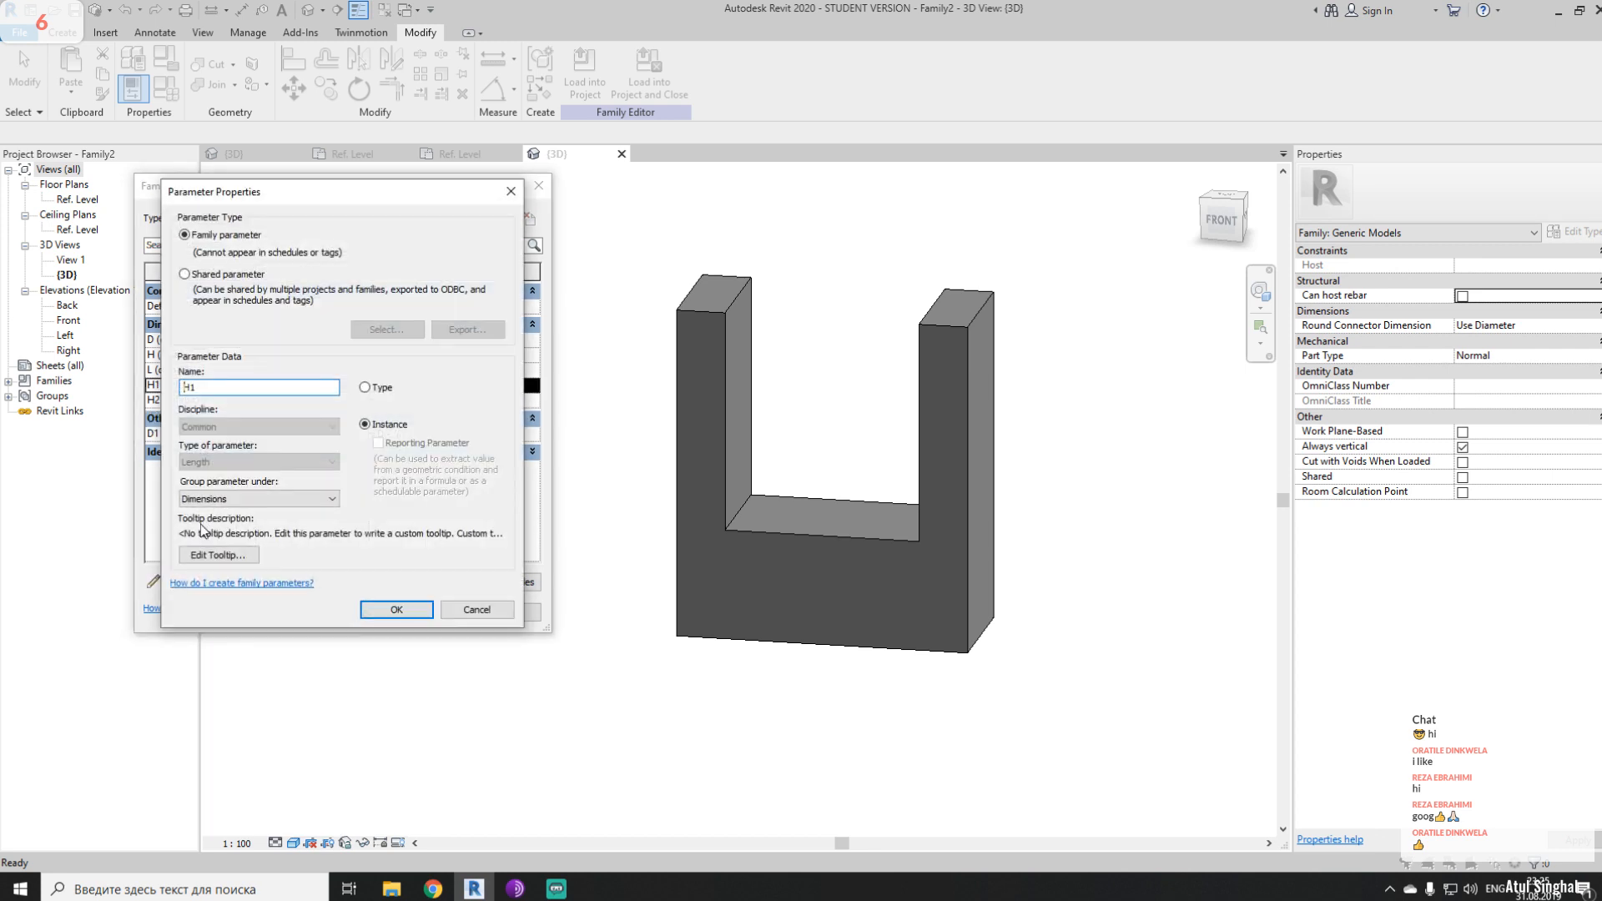
left_click(250, 499)
left_click(210, 754)
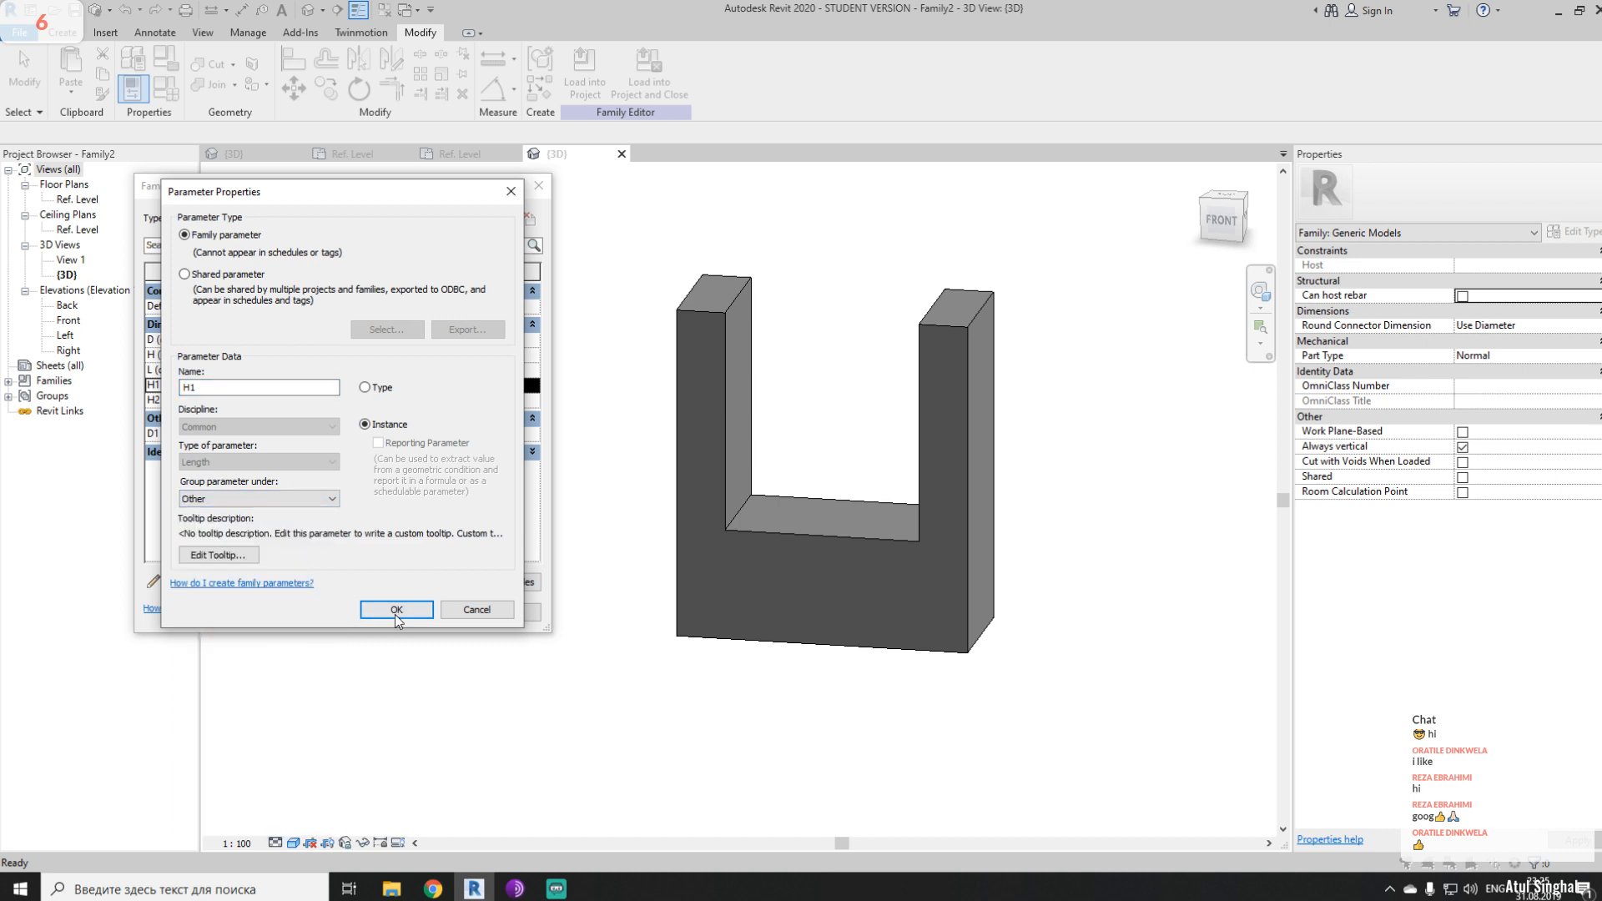
left_click(396, 610)
- Regroup parameter H2 under Other in its parameter properties
left_click(229, 389)
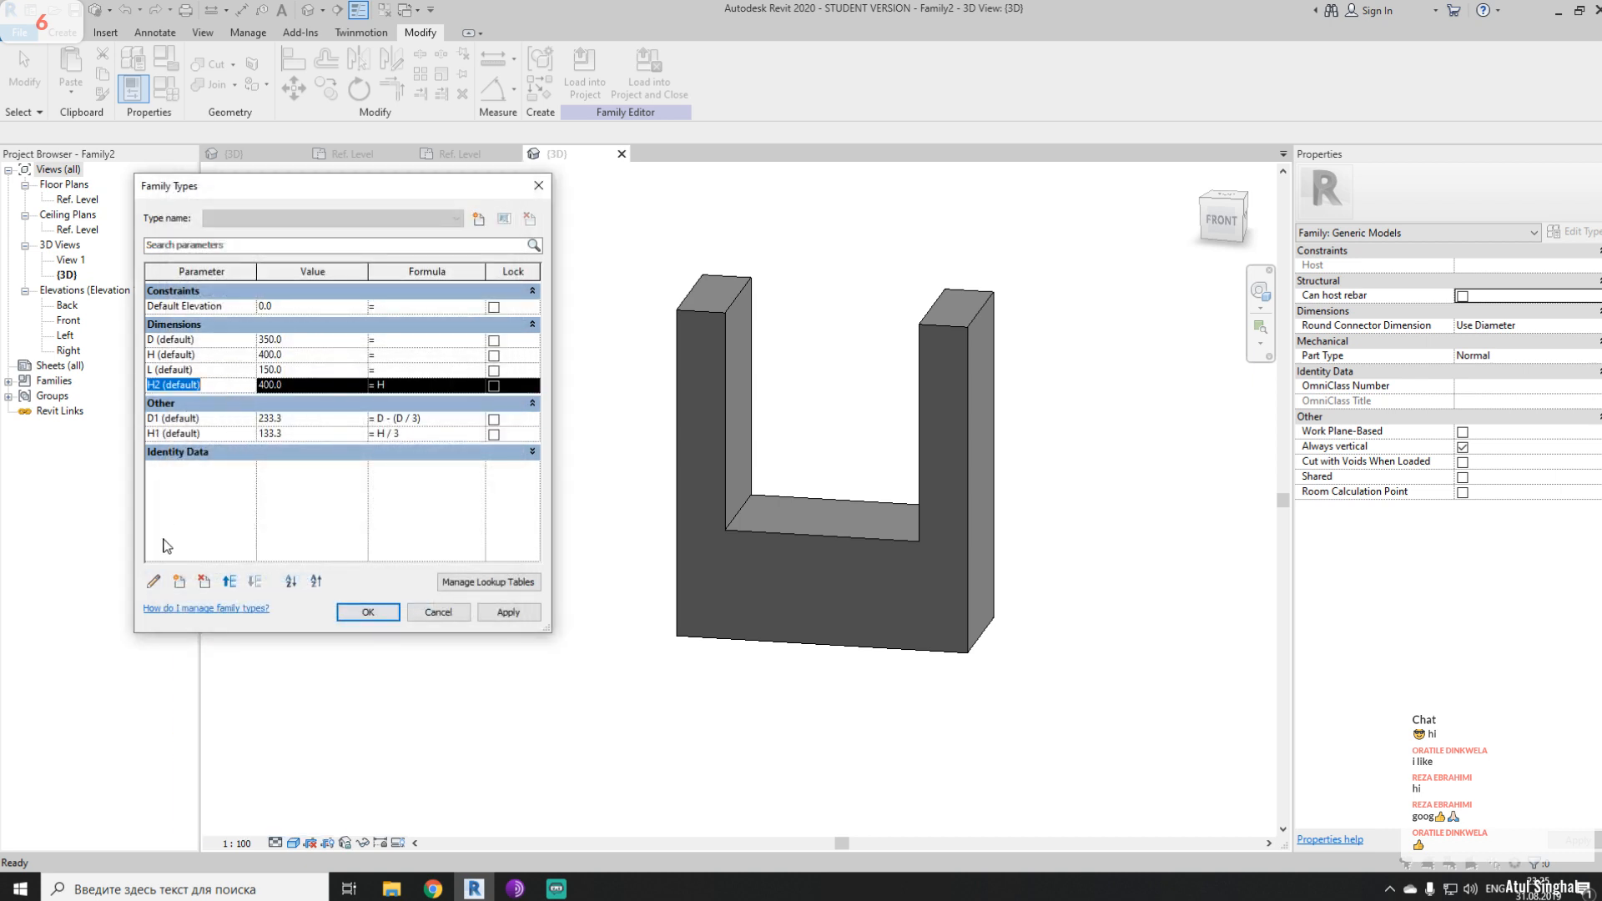
left_click(154, 582)
left_click(259, 499)
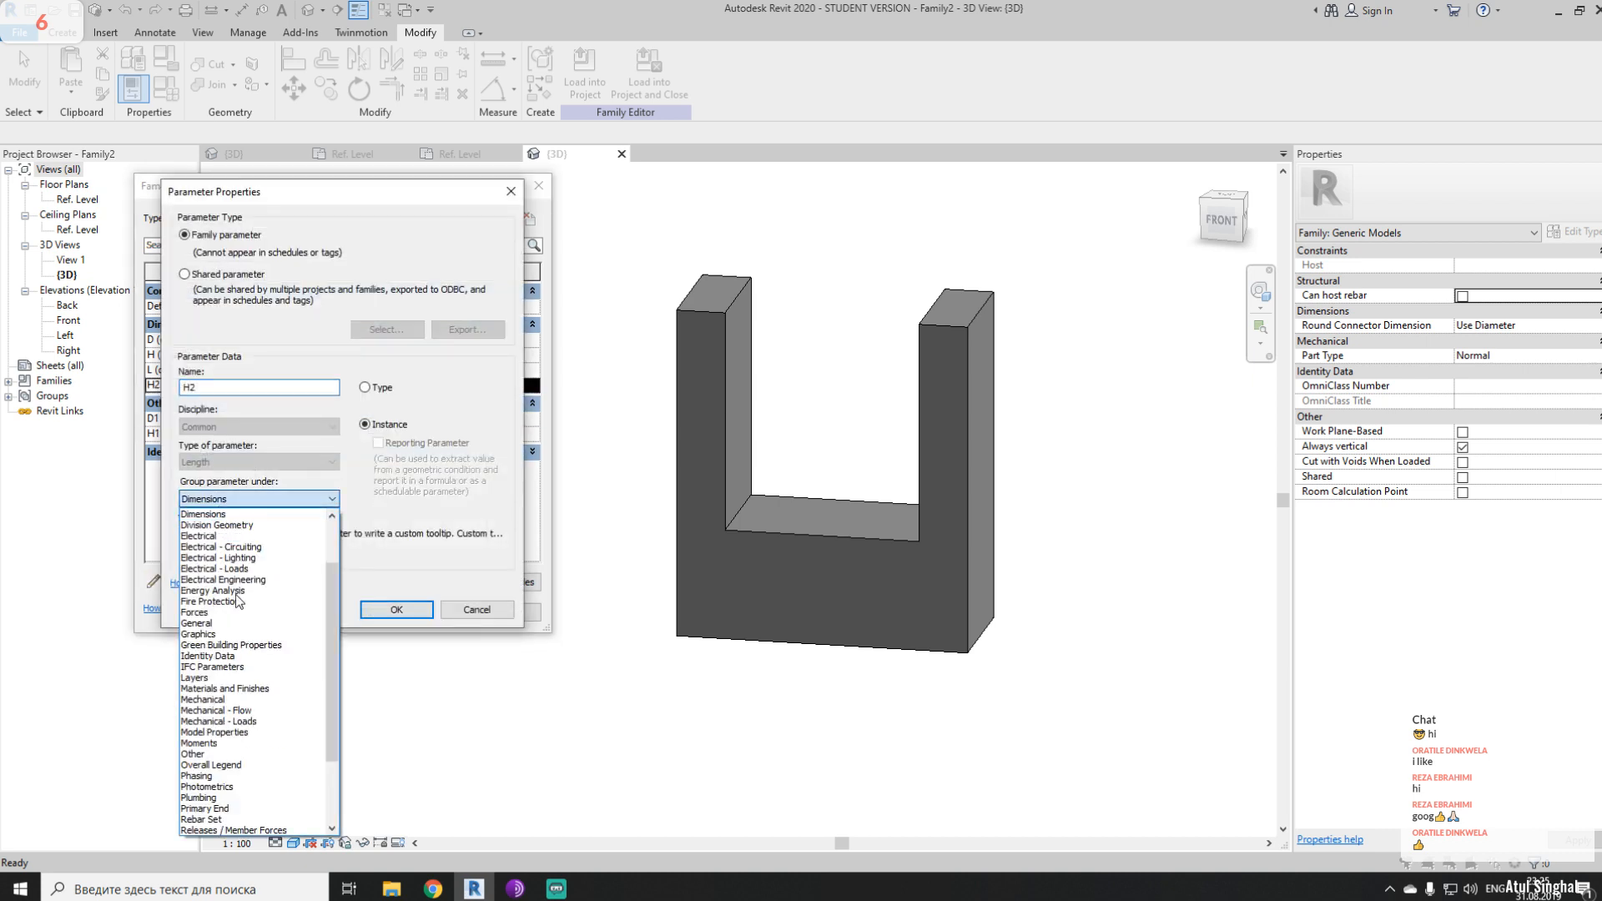
left_click(200, 753)
left_click(396, 610)
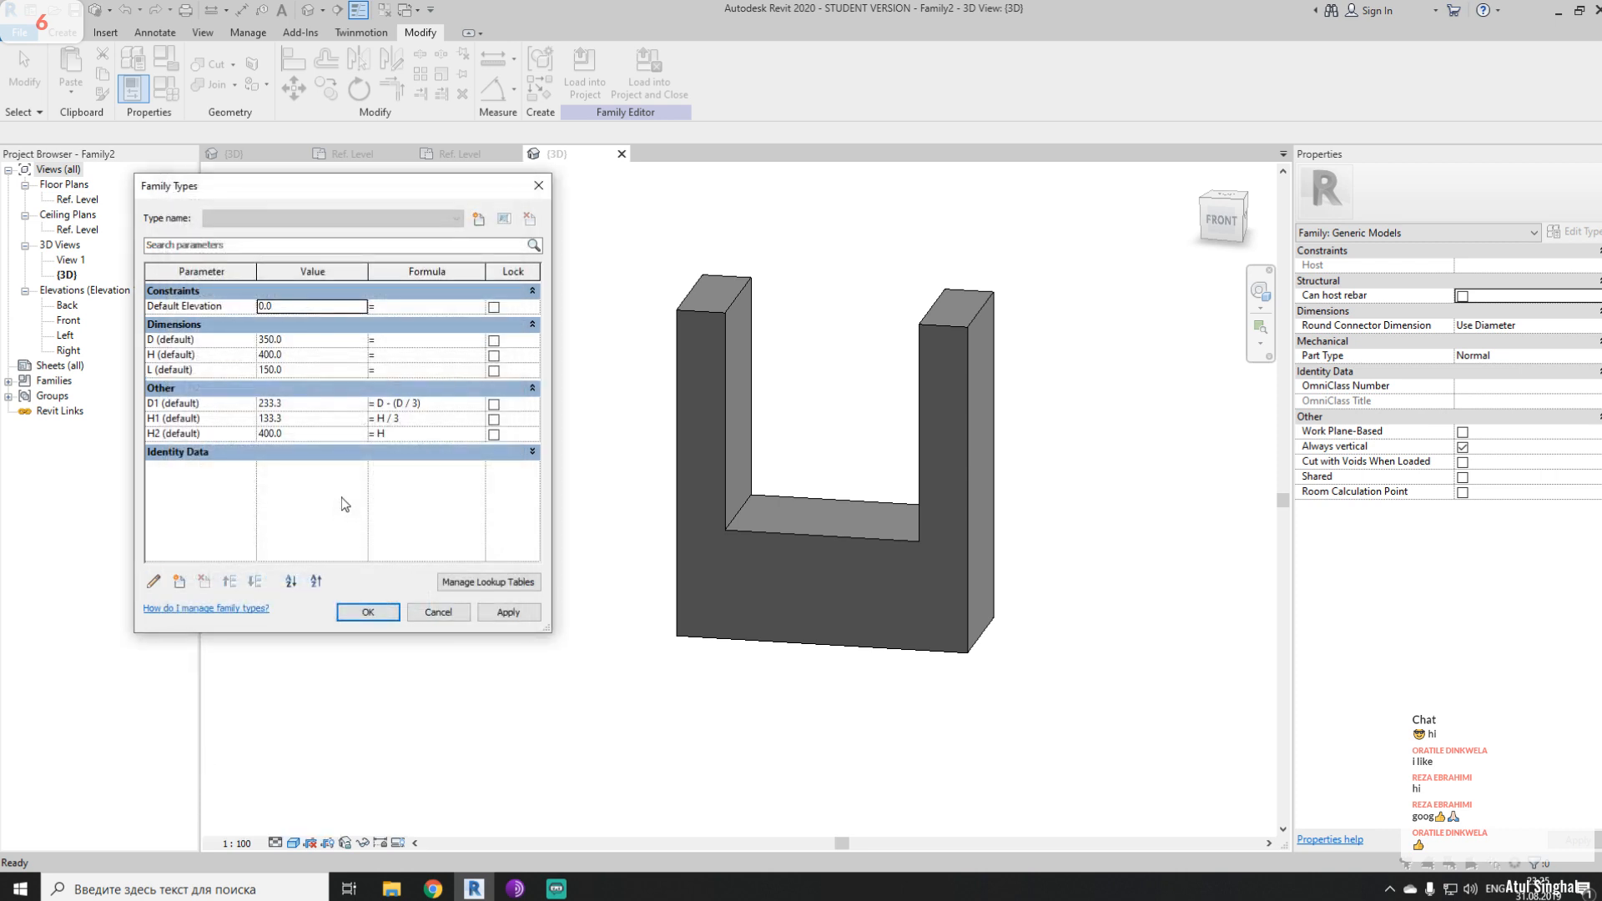
- Collapse the Other and Constraints parameter groups and accept the family types
left_click(533, 388)
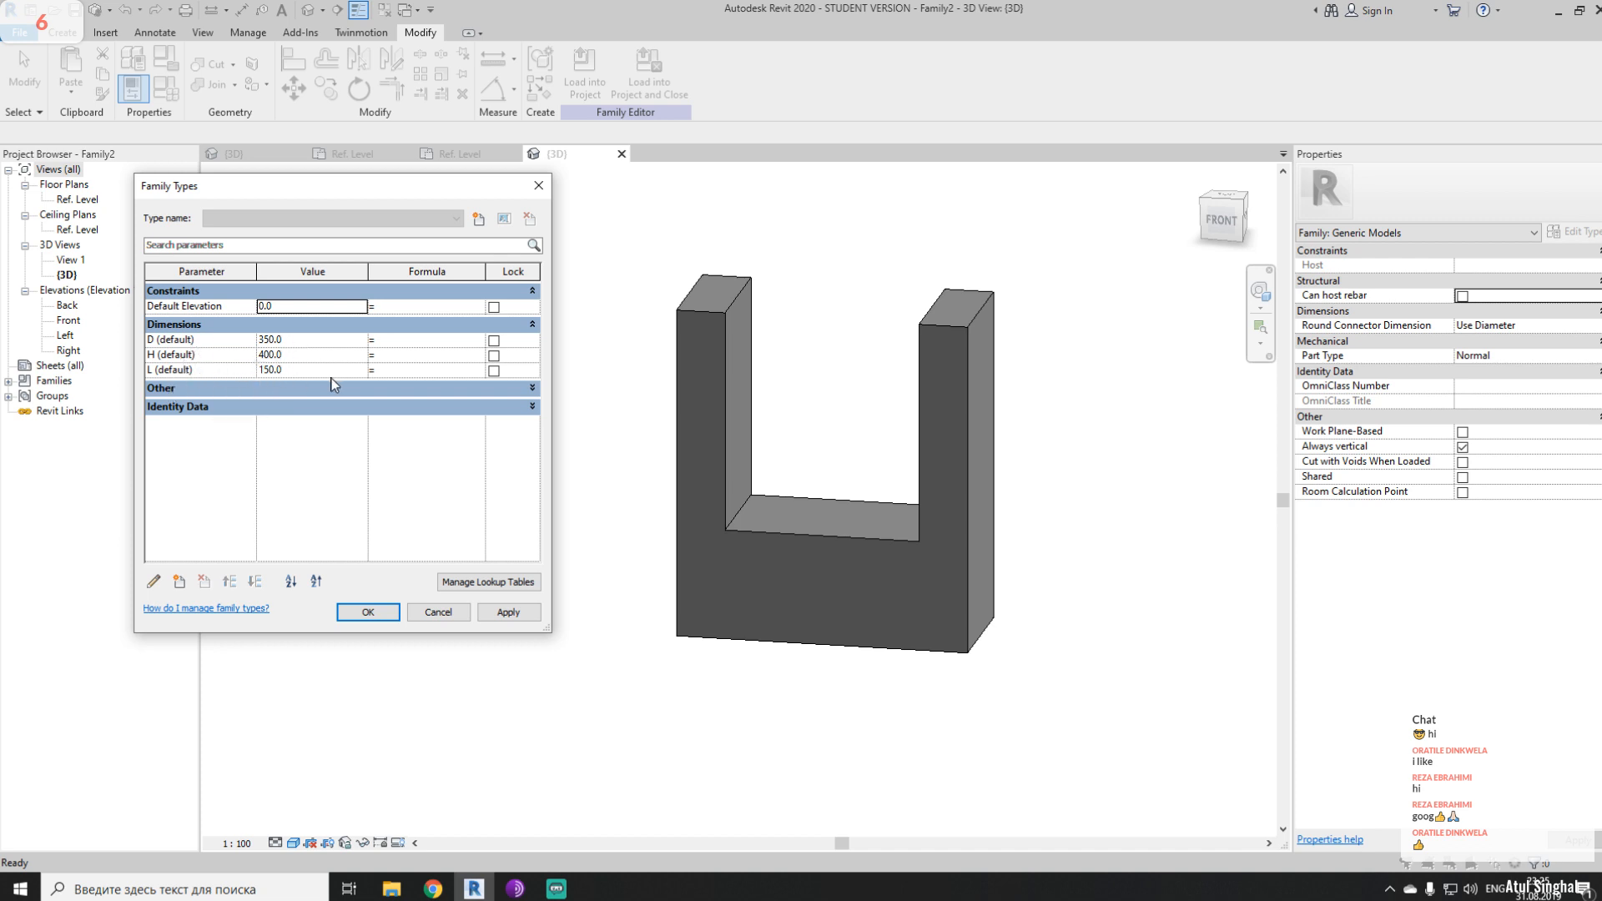
left_click(495, 292)
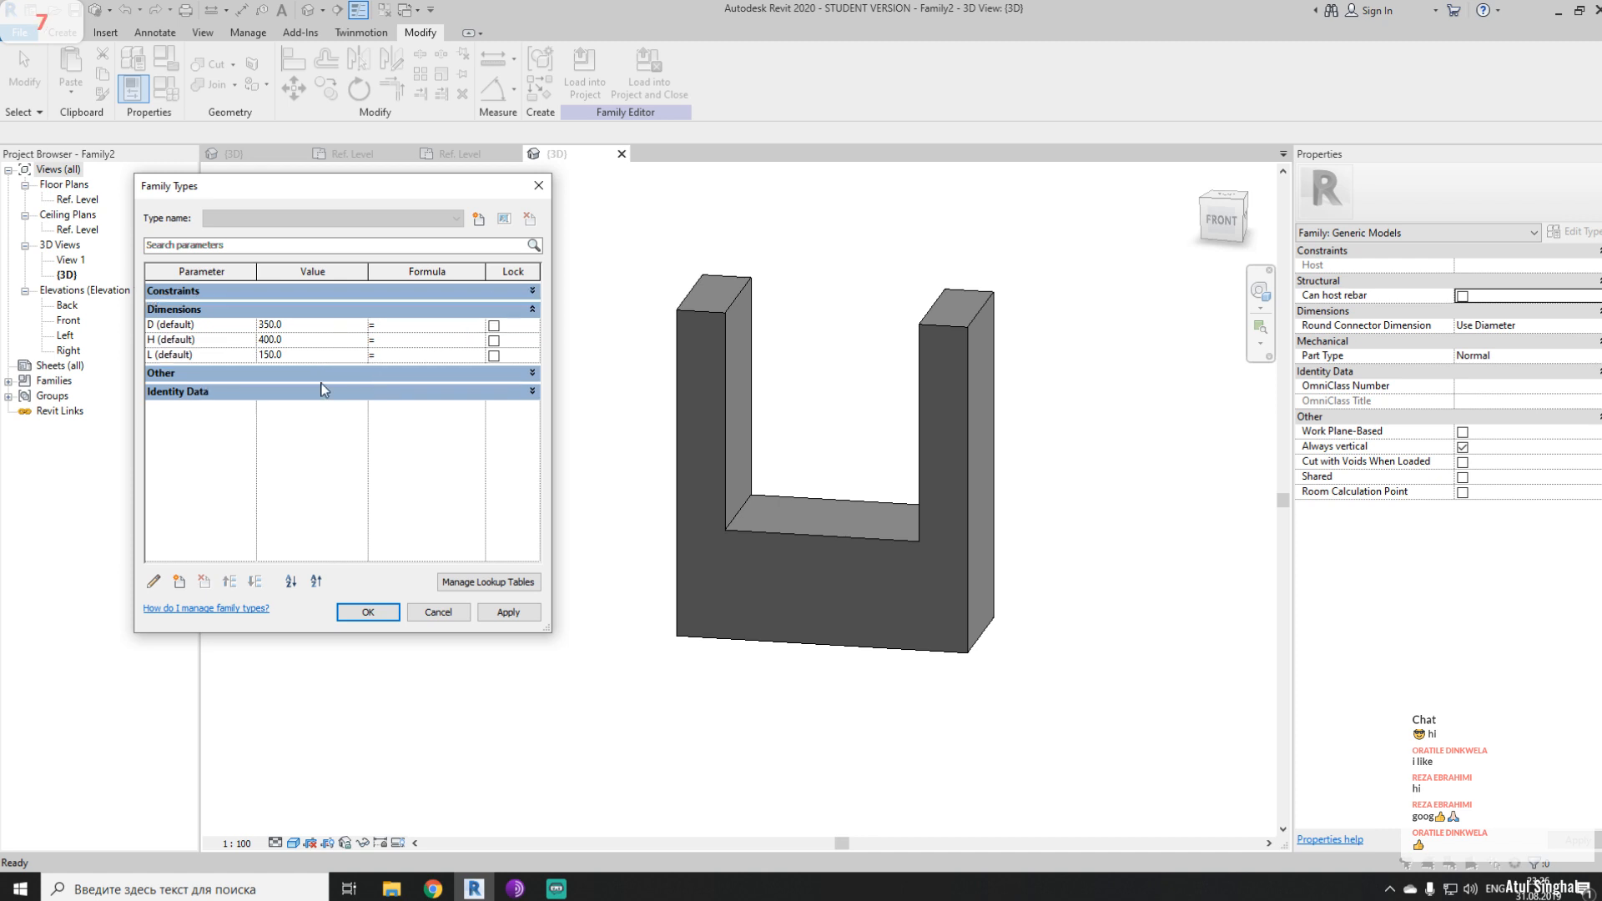
left_click(368, 613)
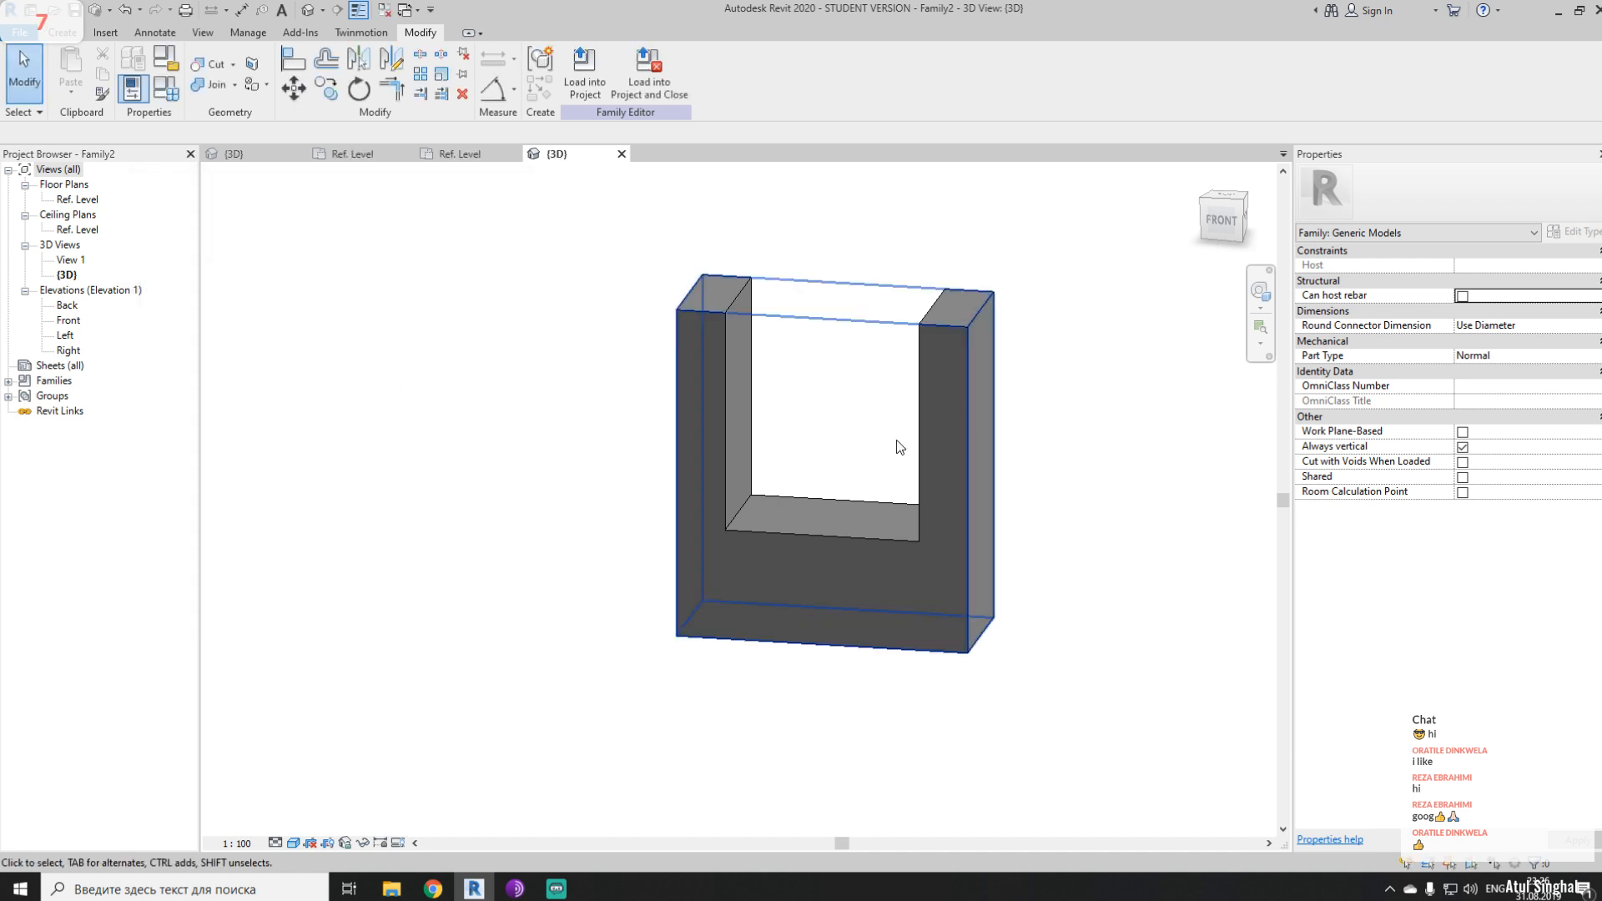
- Inspect the Center (Left/Right) and Center (Front/Back) reference planes in Family2's Ref. Level plan, and switch to Family1's Ref. Level plan for comparison
left_click(461, 157)
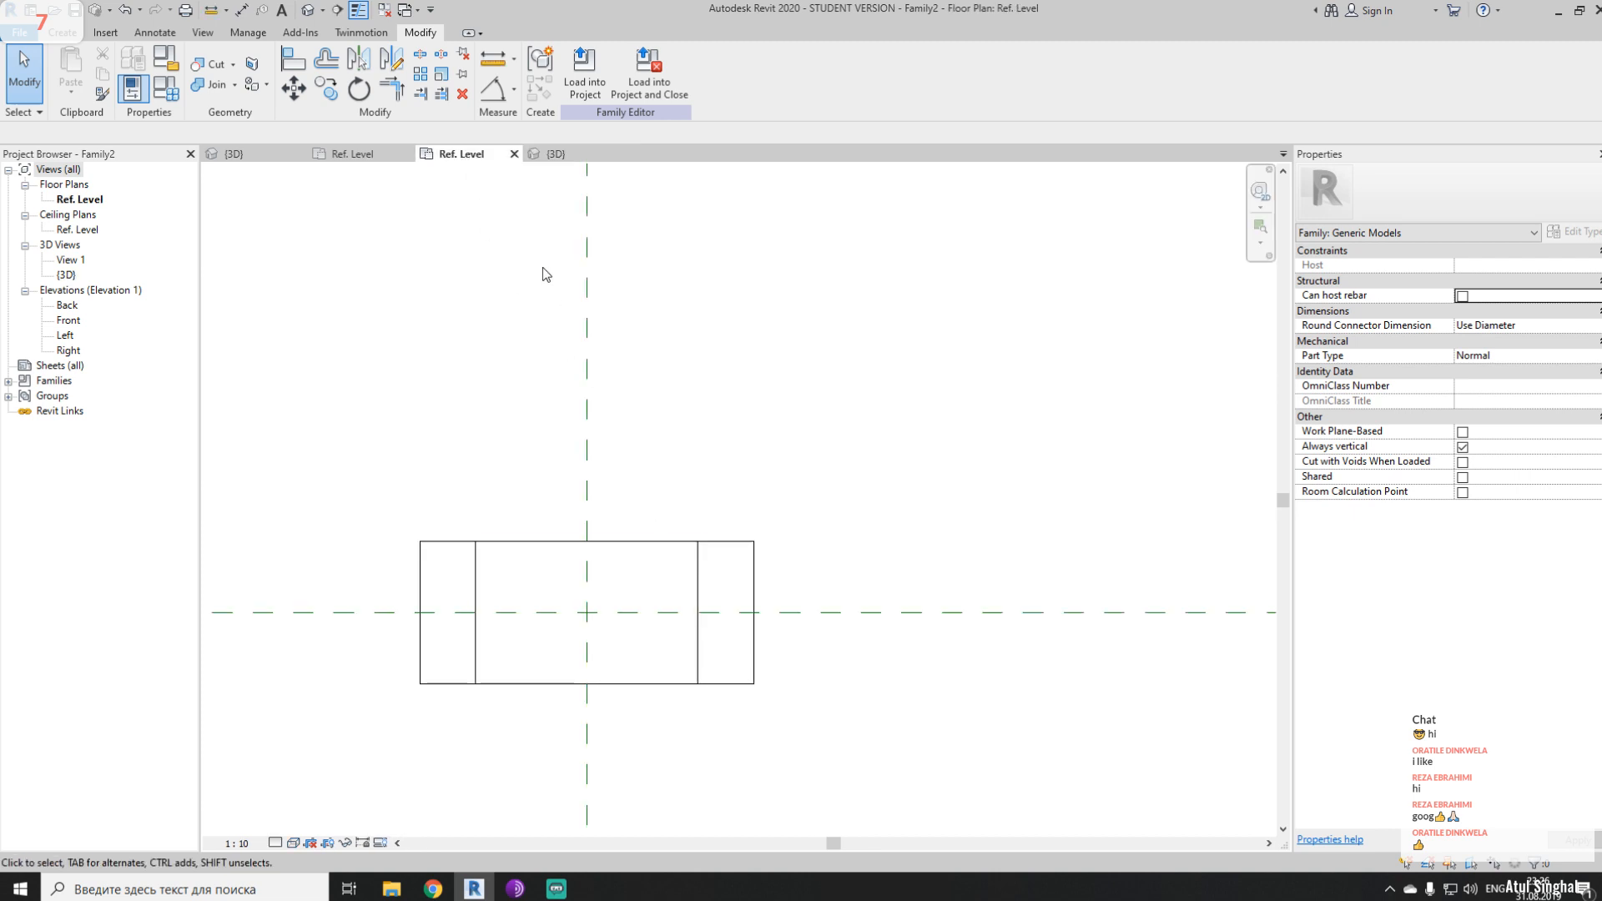
middle_click_drag(795, 501, 831, 350)
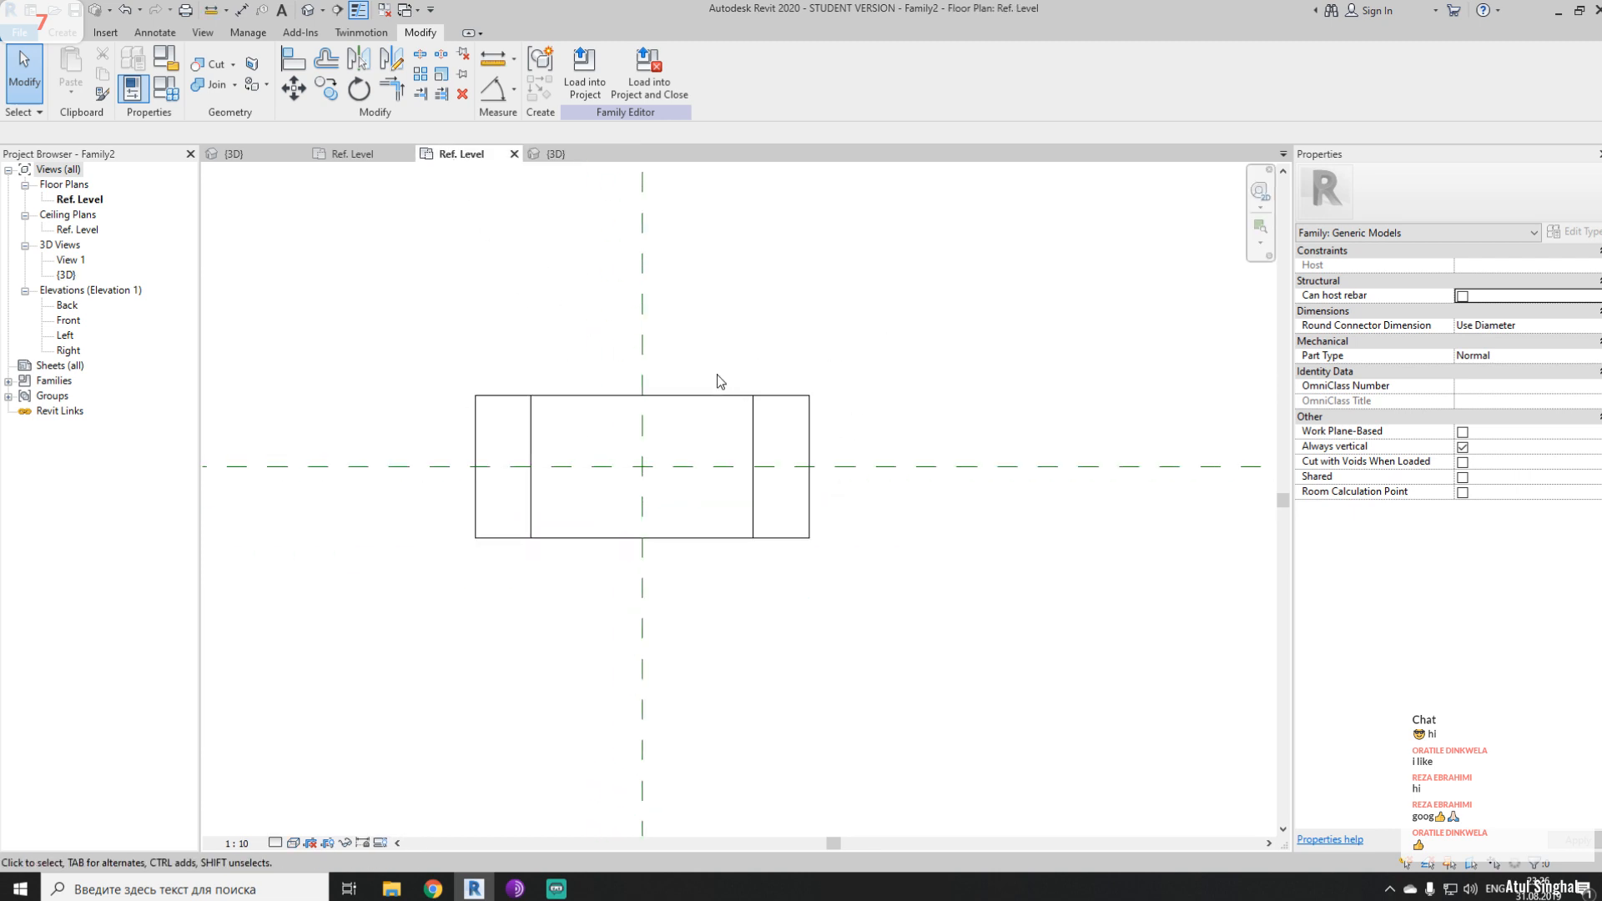
left_click(642, 278)
scroll(643, 277, "down", 3)
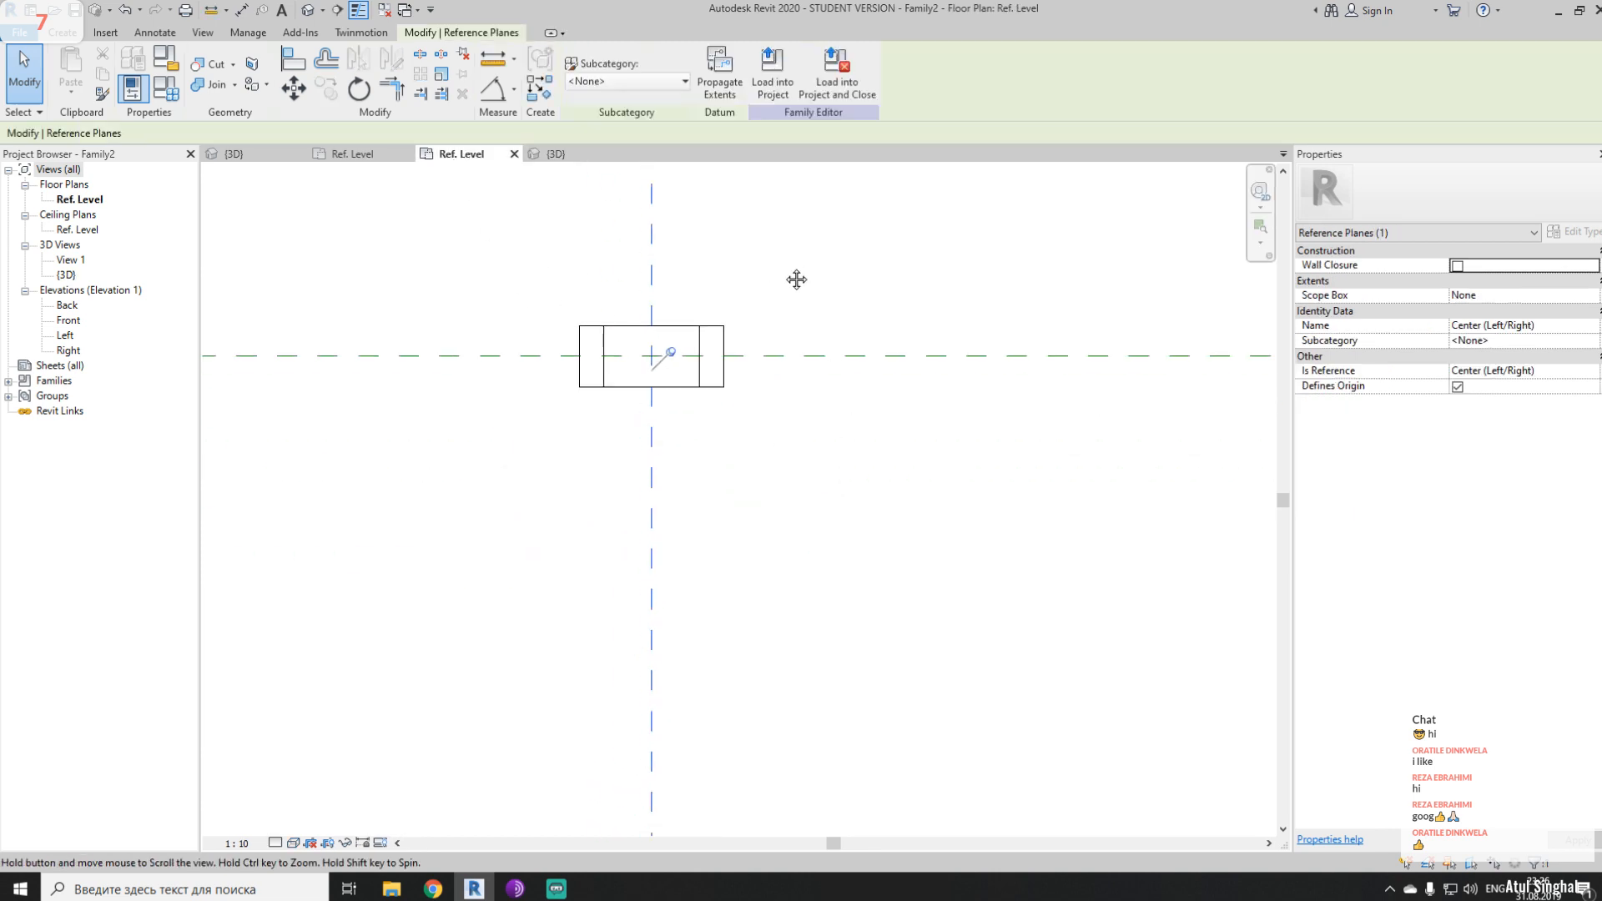
middle_click_drag(793, 276, 799, 395)
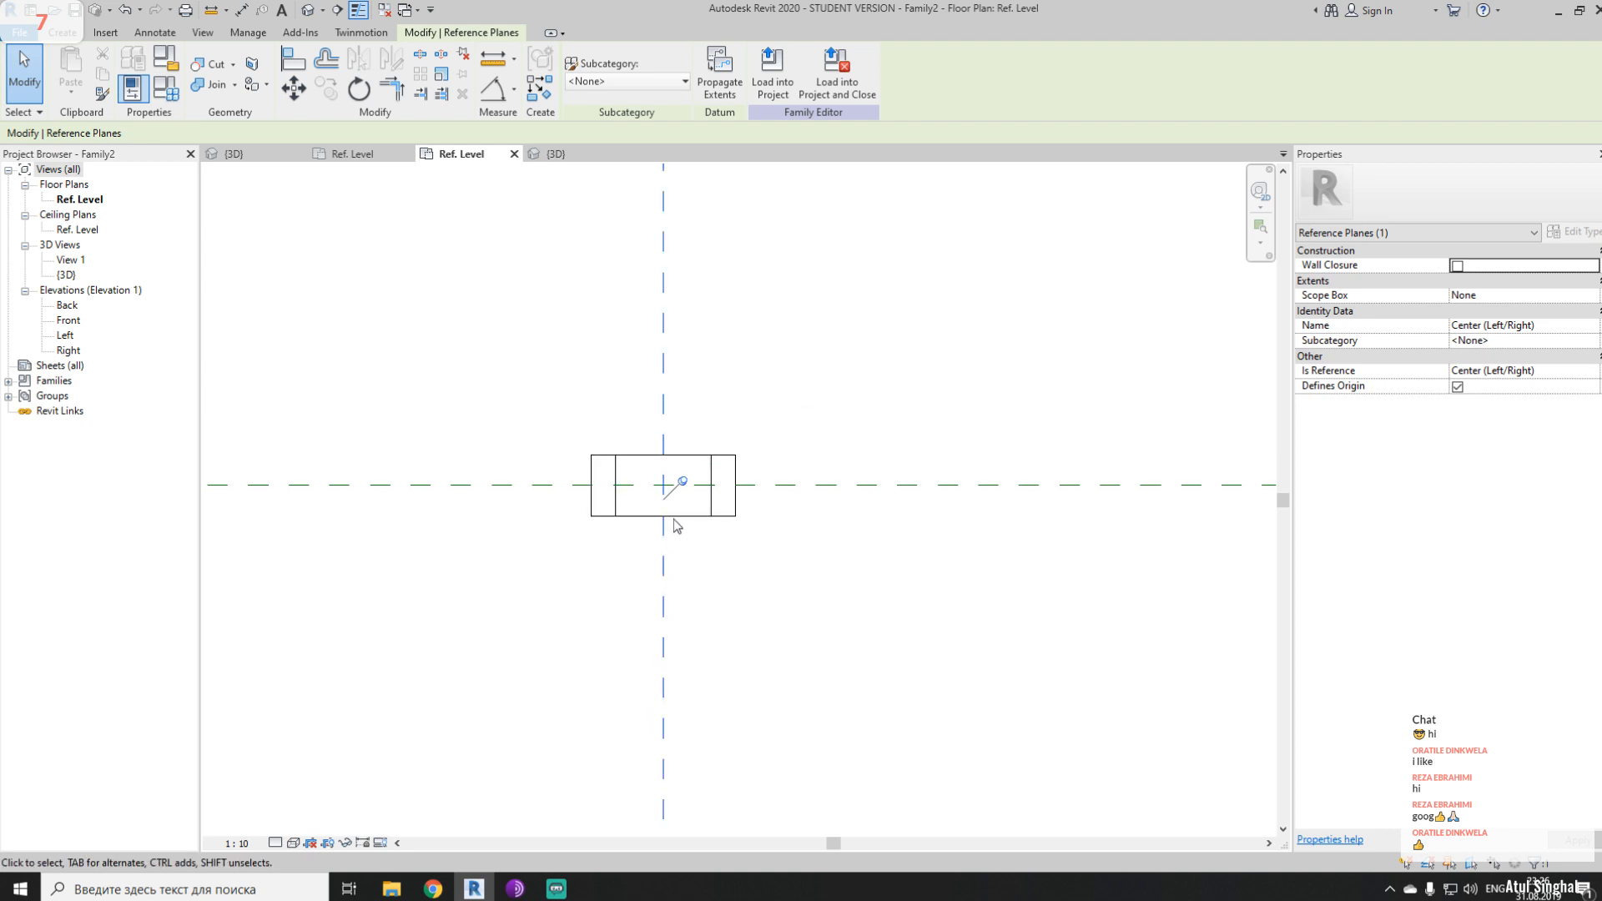
left_click(448, 485)
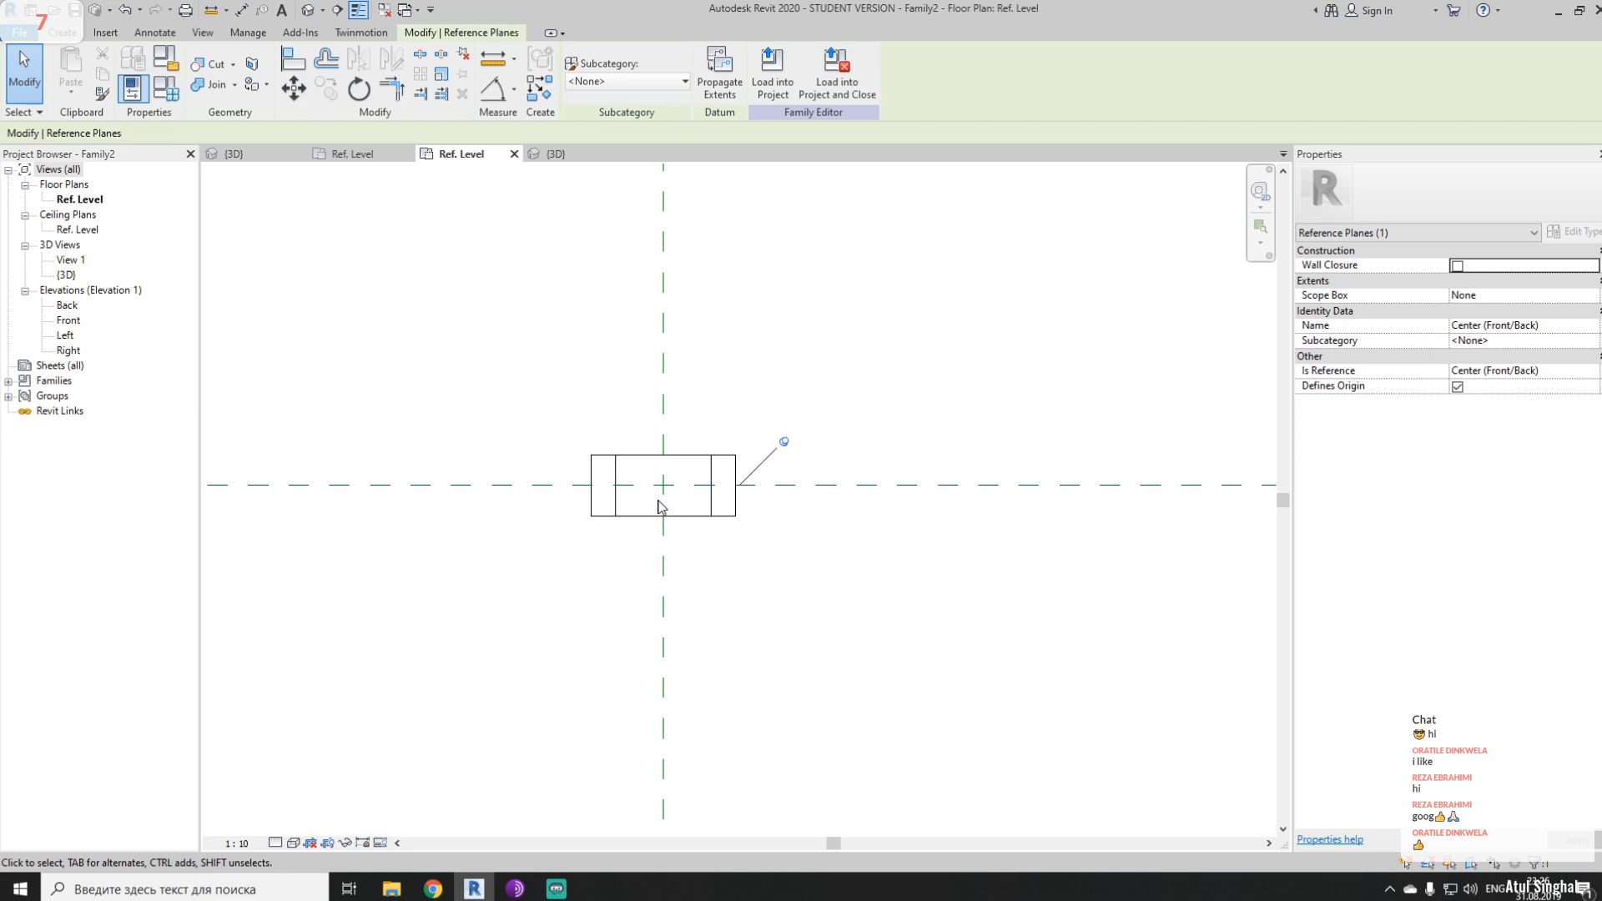
left_click(733, 567)
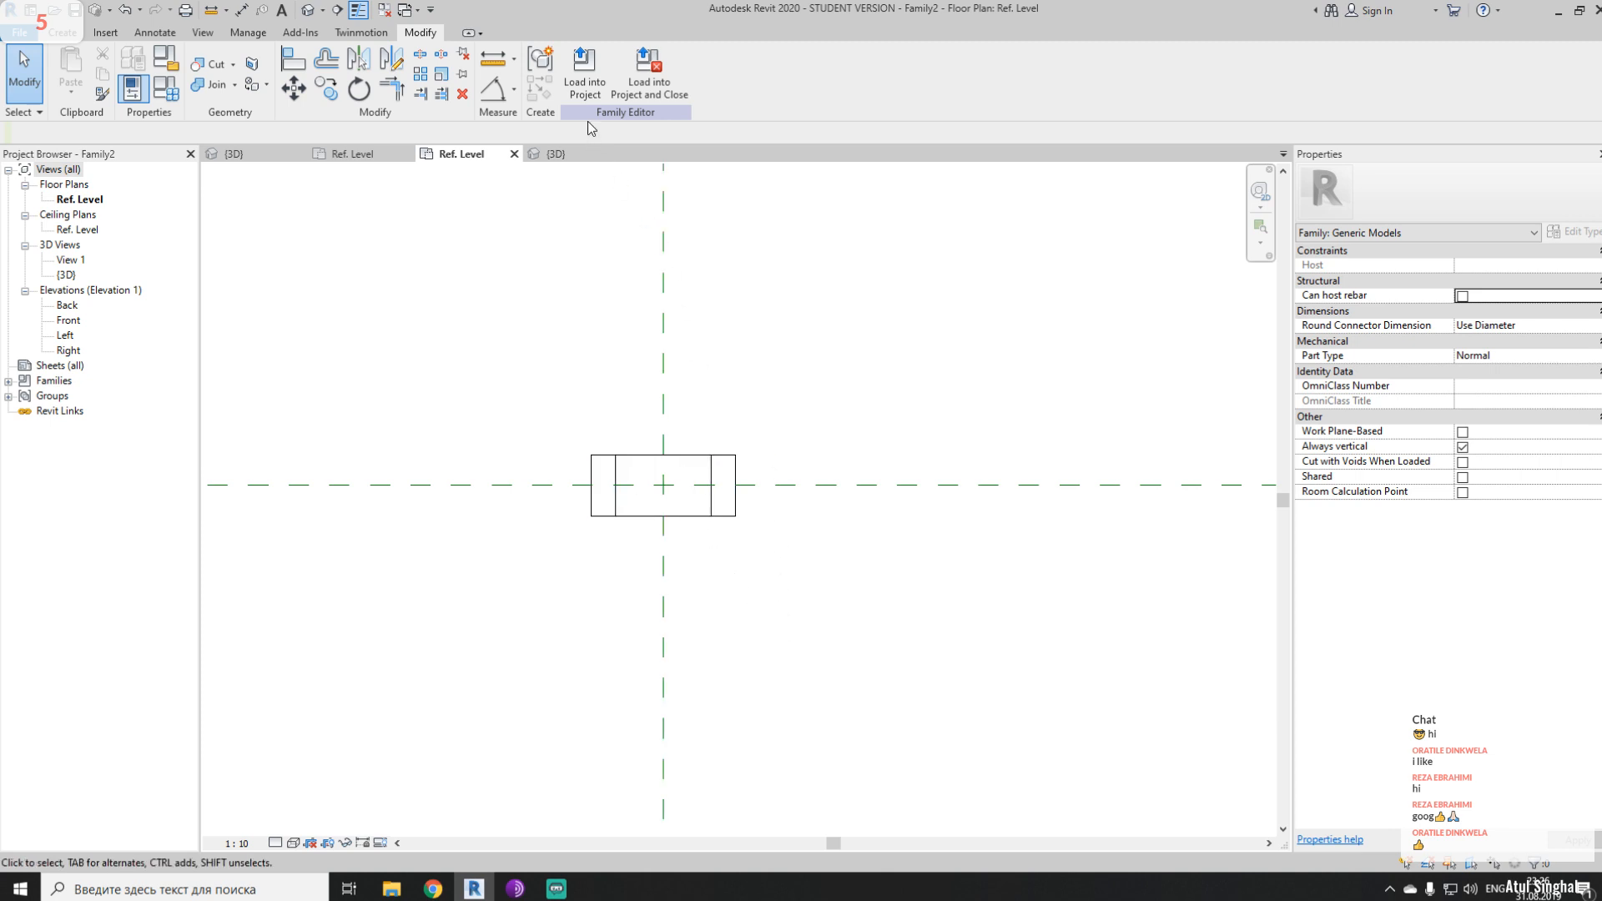
left_click(335, 151)
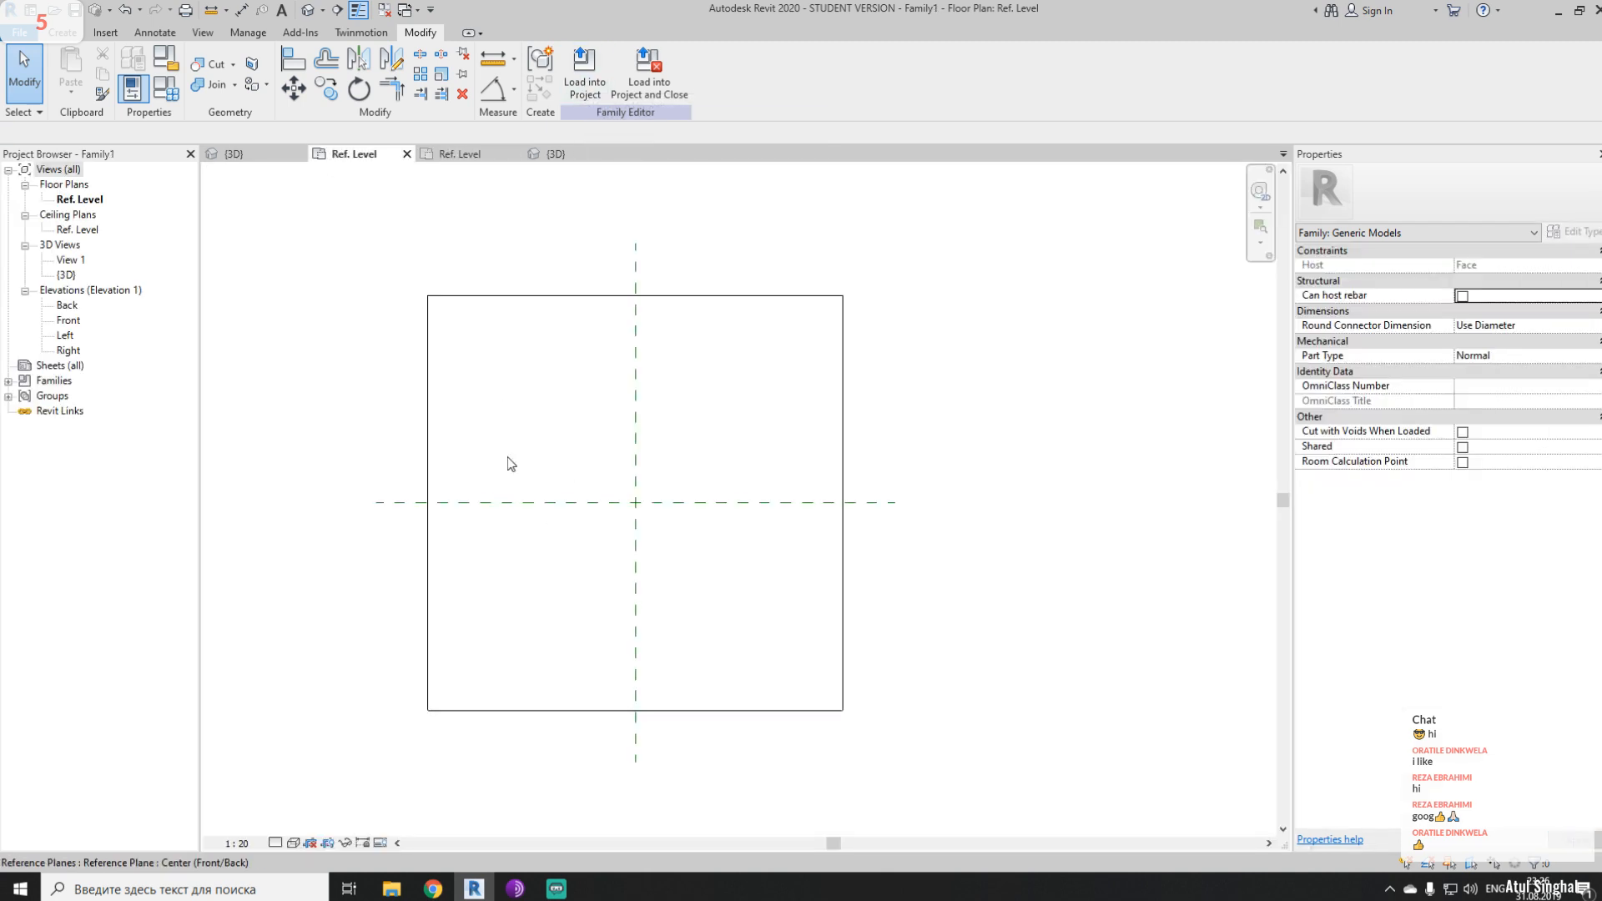
- Close the hidden views and load Family2 from its Ref. Level plan into Family1 only, excluding Project1
left_click(384, 9)
left_click(451, 154)
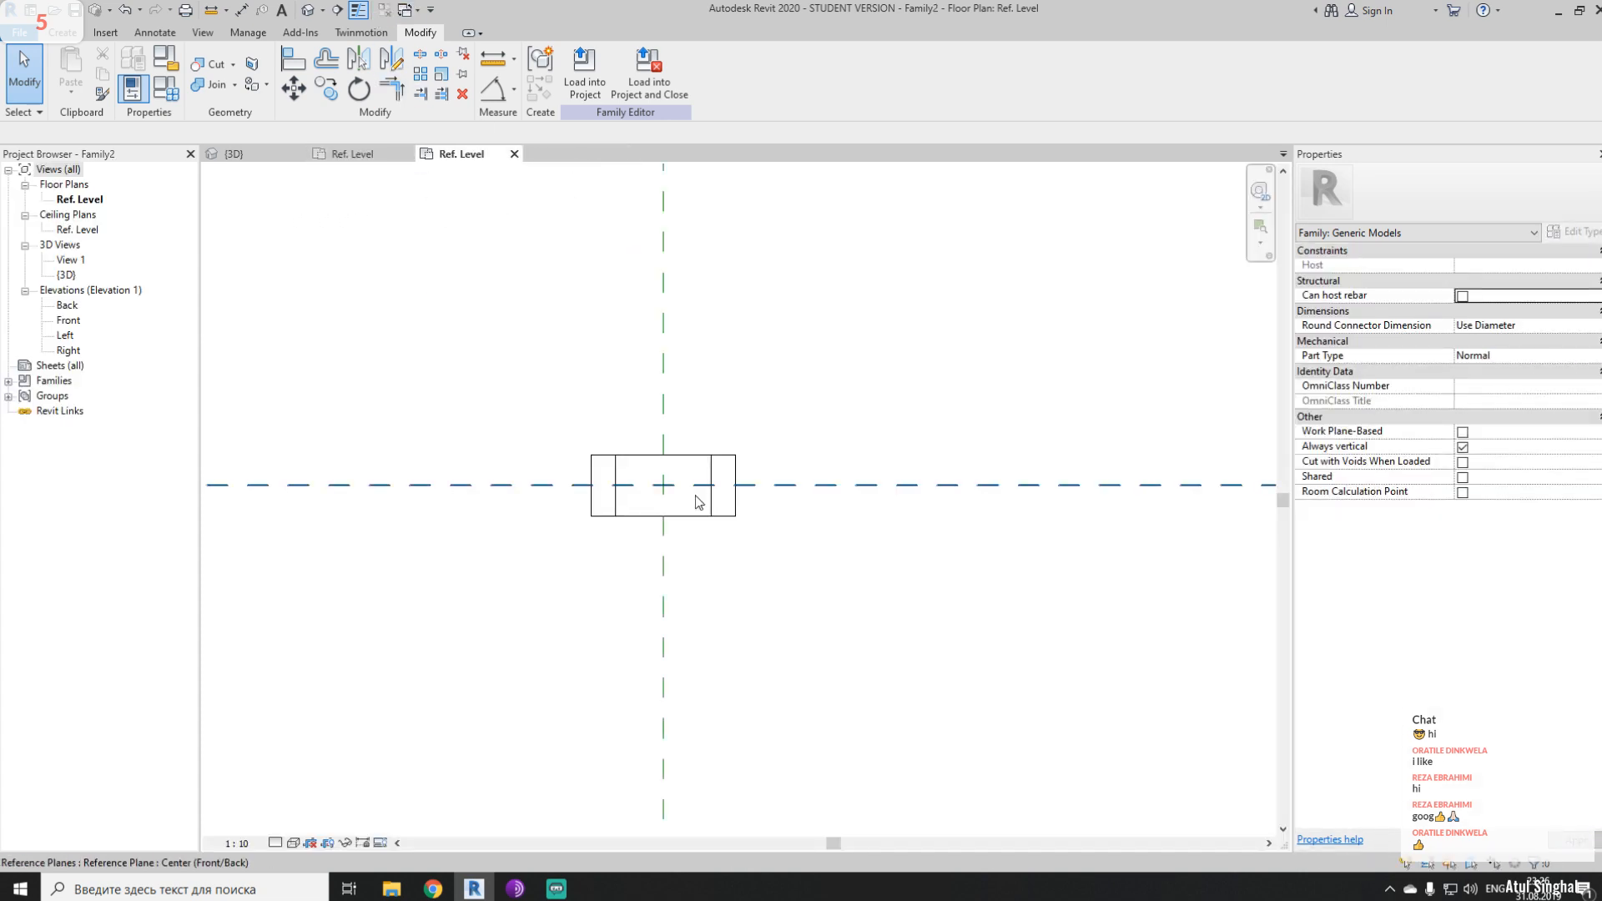
left_click(370, 155)
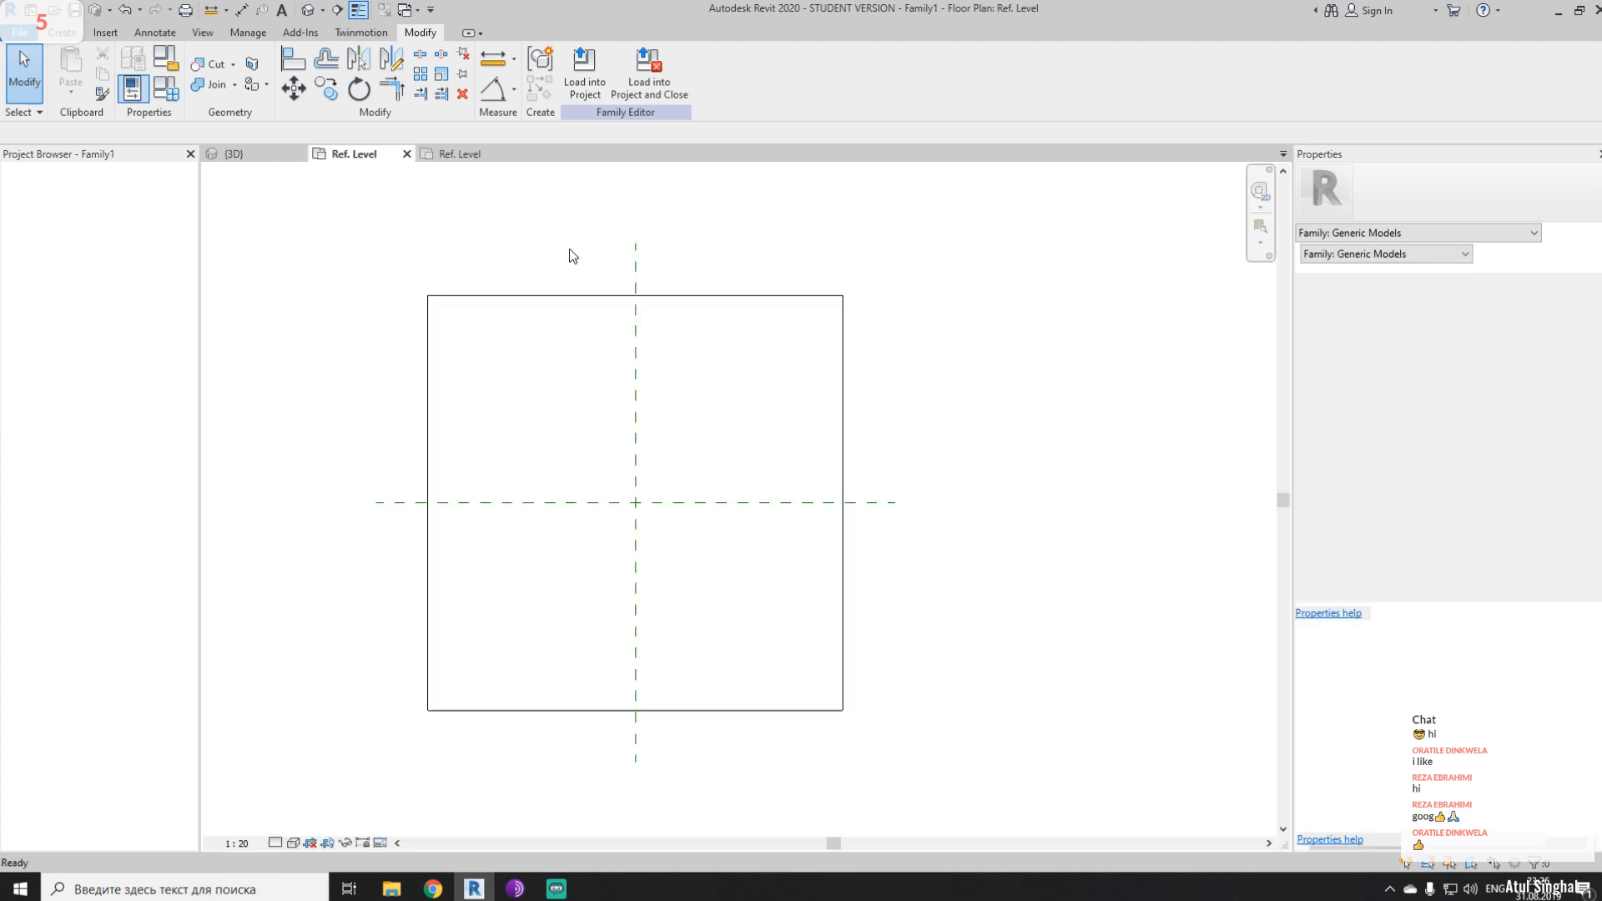
left_click(461, 159)
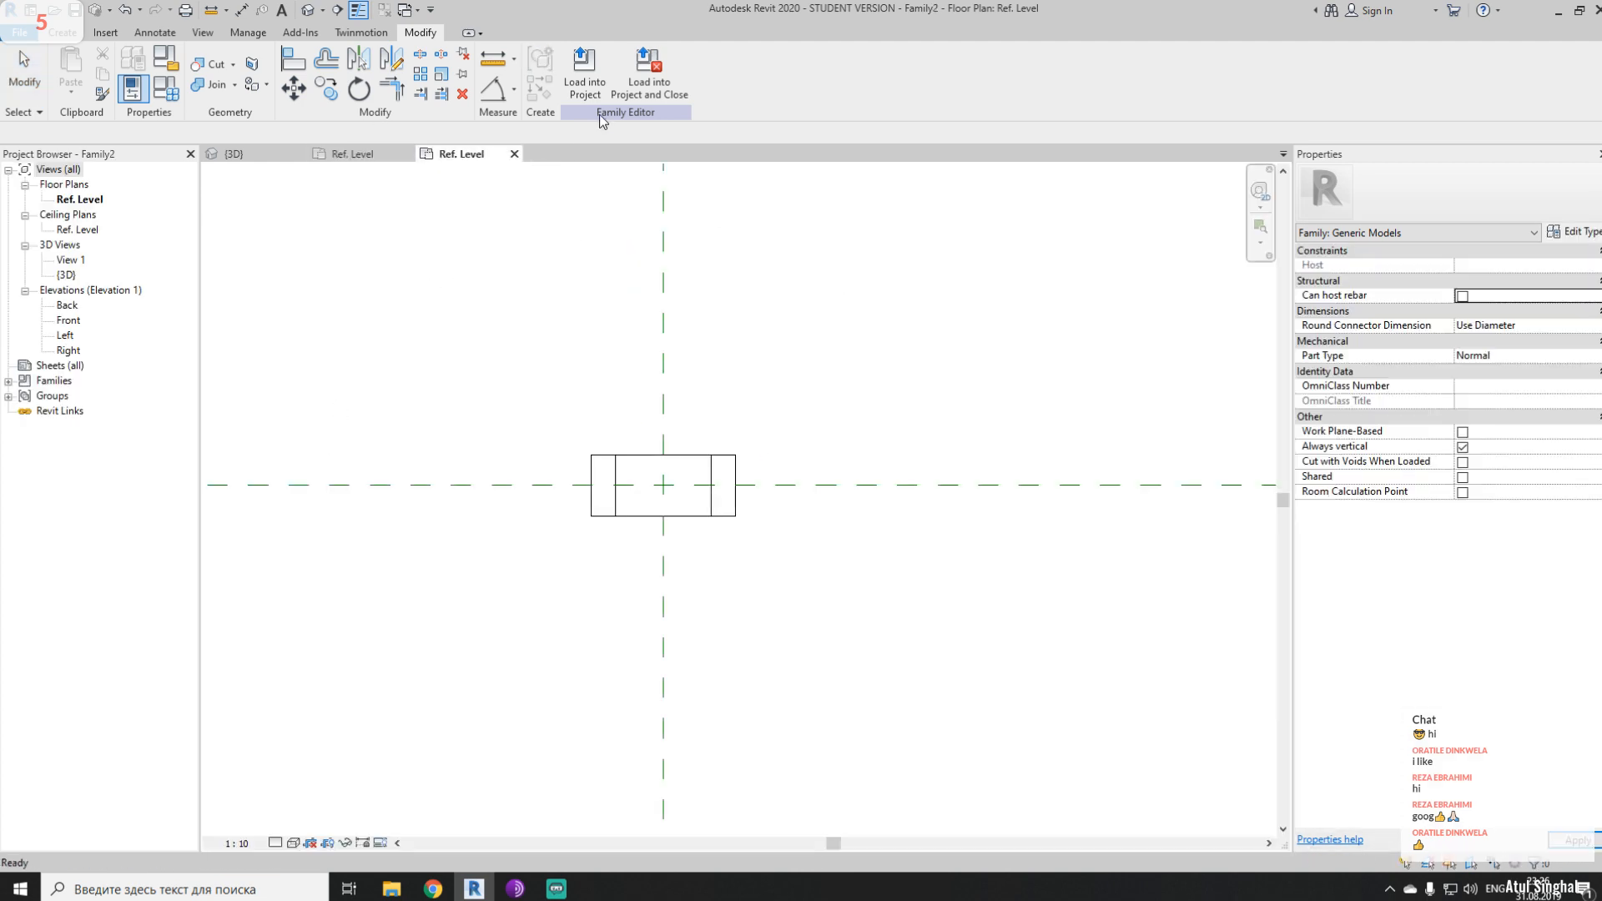
left_click(584, 73)
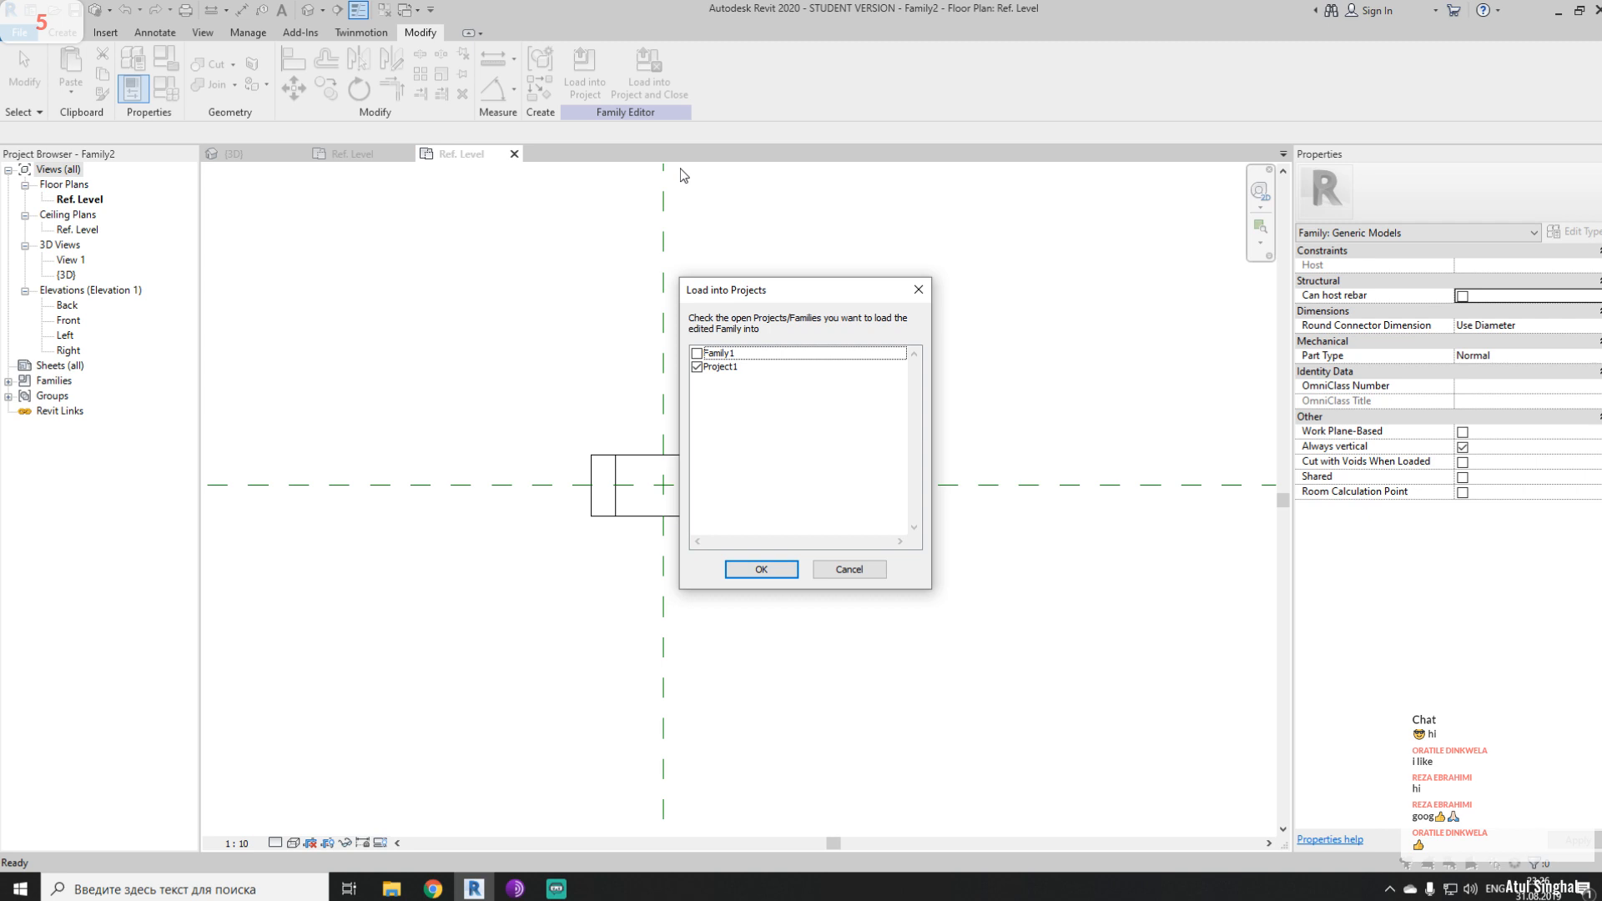
left_click(696, 354)
left_click(696, 367)
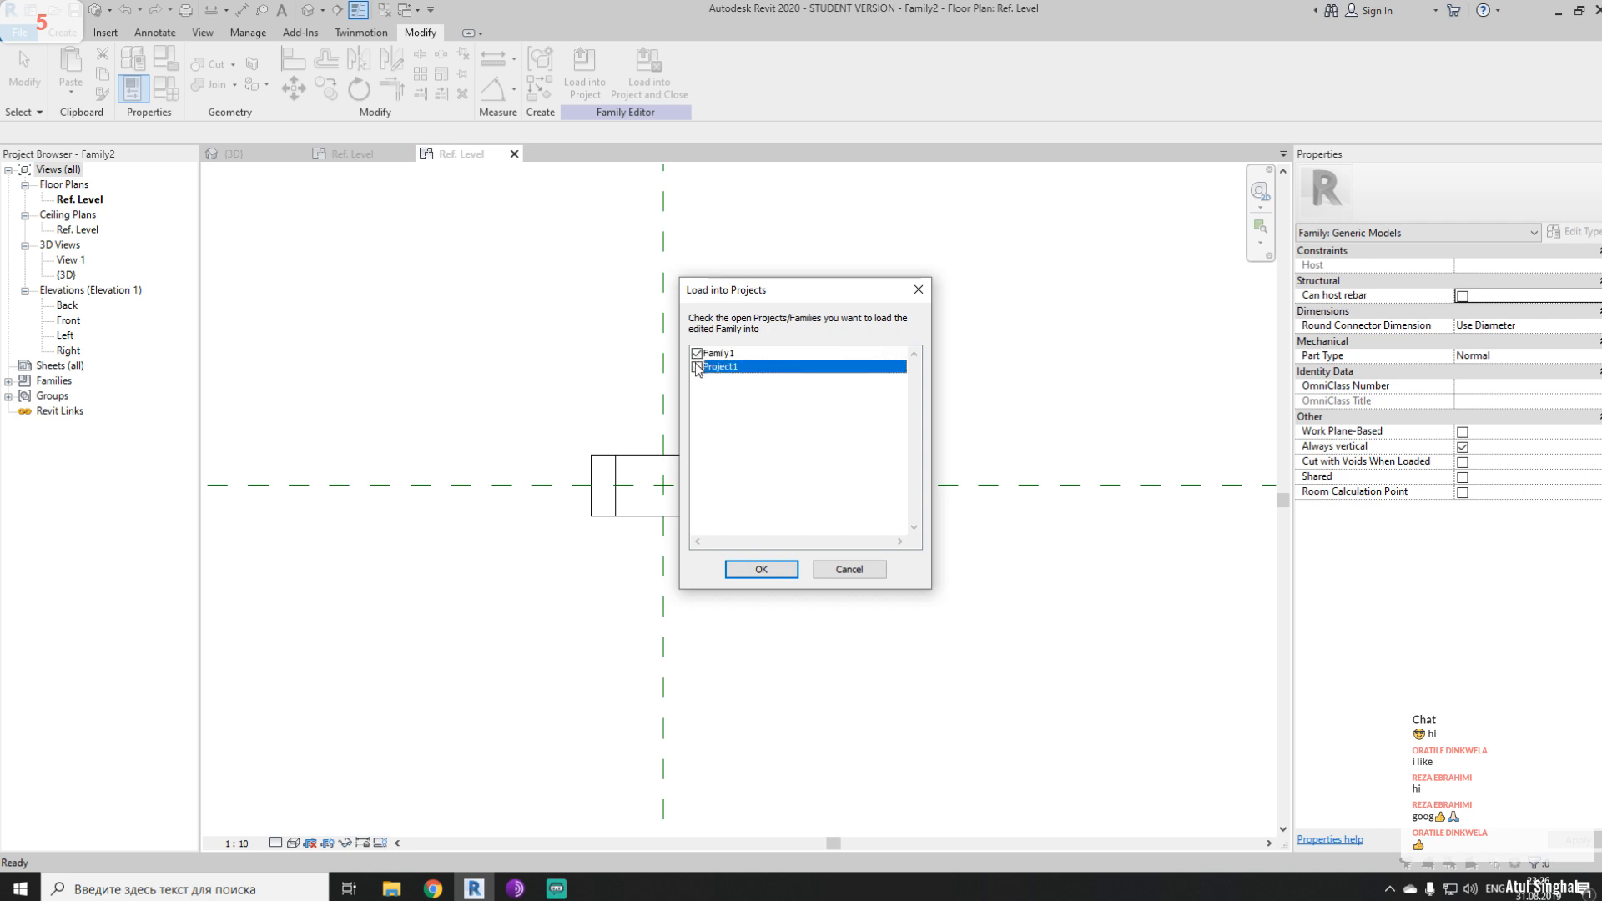
left_click(761, 569)
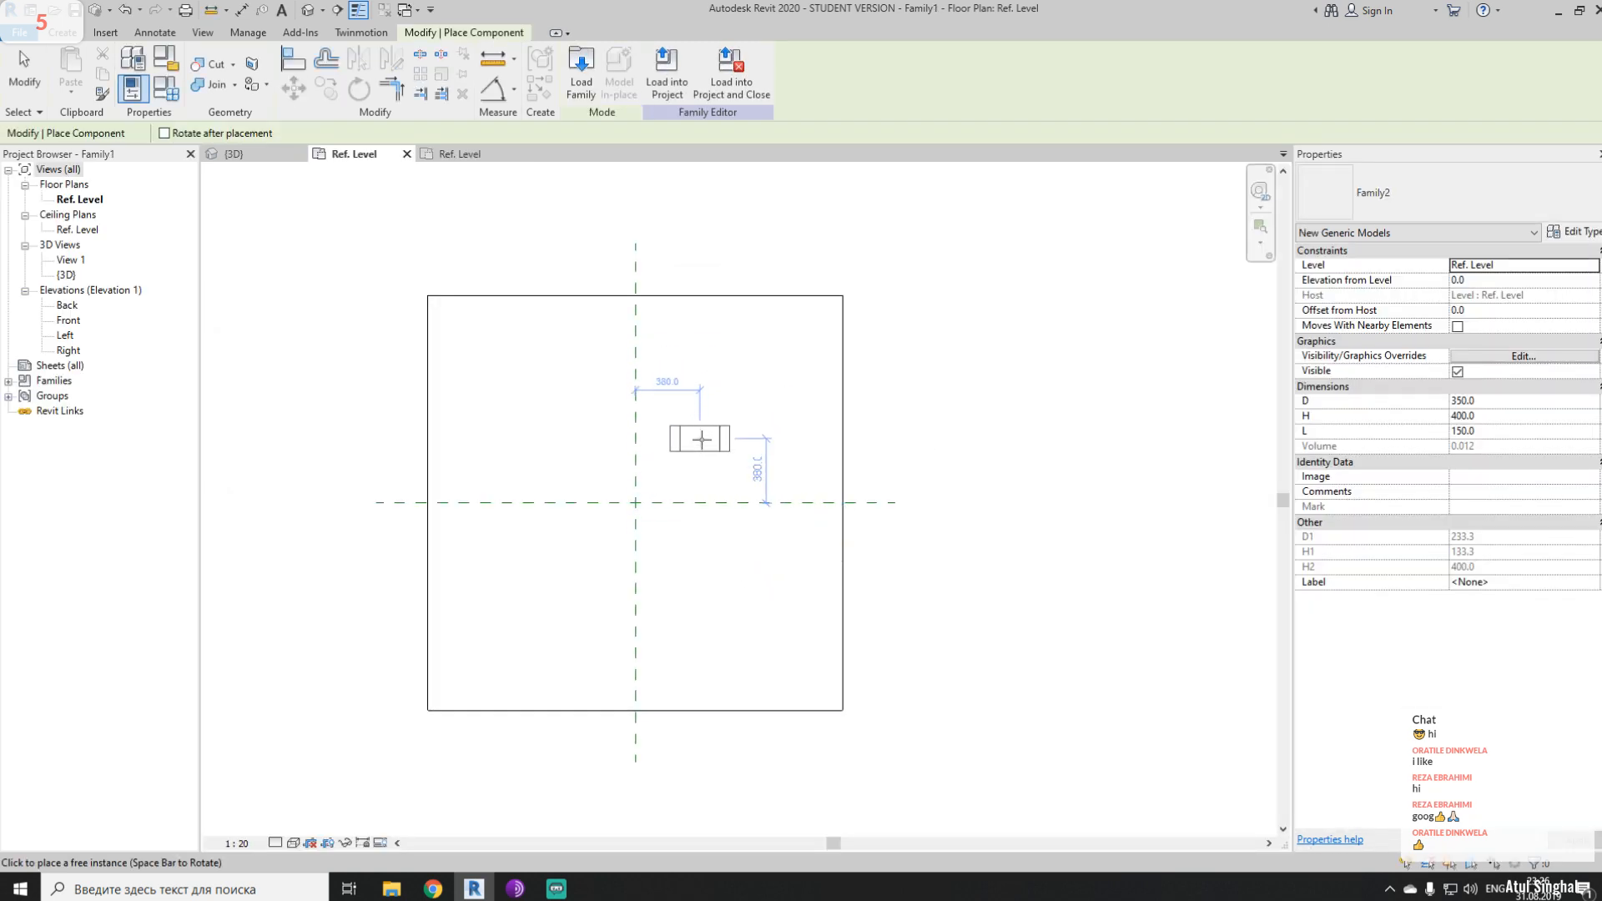
- Place one Family2 instance in Family1's plan, about 380 mm right of and 380 mm above the center planes' intersection
left_click(701, 437)
scroll(662, 452, "up", 3)
key("Escape")
key("Escape")
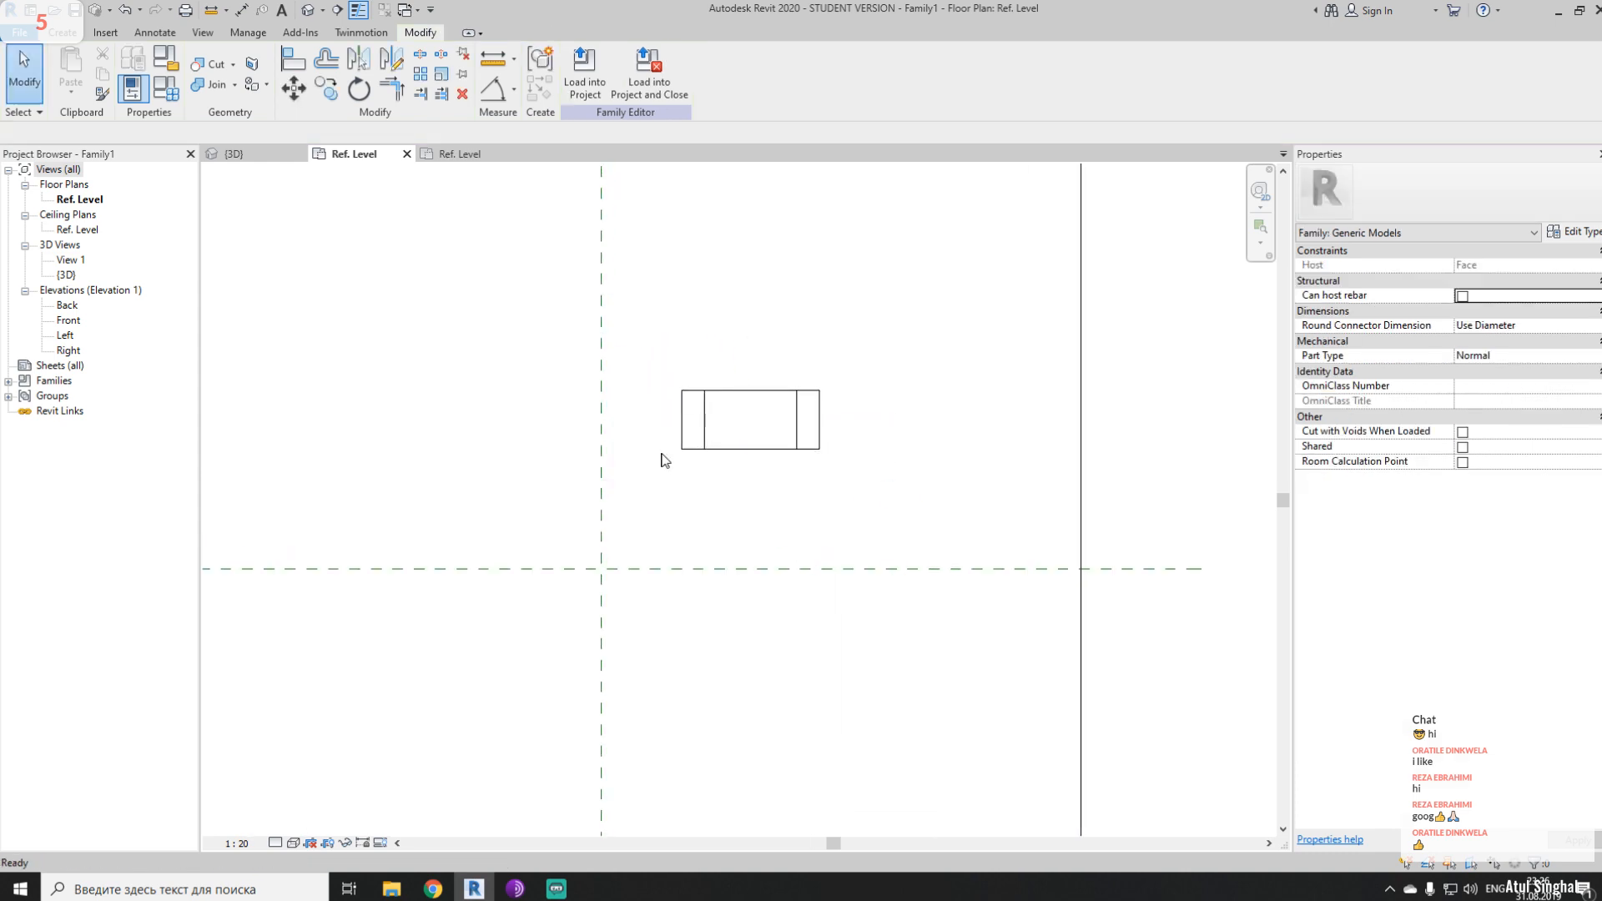
- Align the Family2 instance's centerline to the vertical center reference plane and lock the alignment
key("a")
key("l")
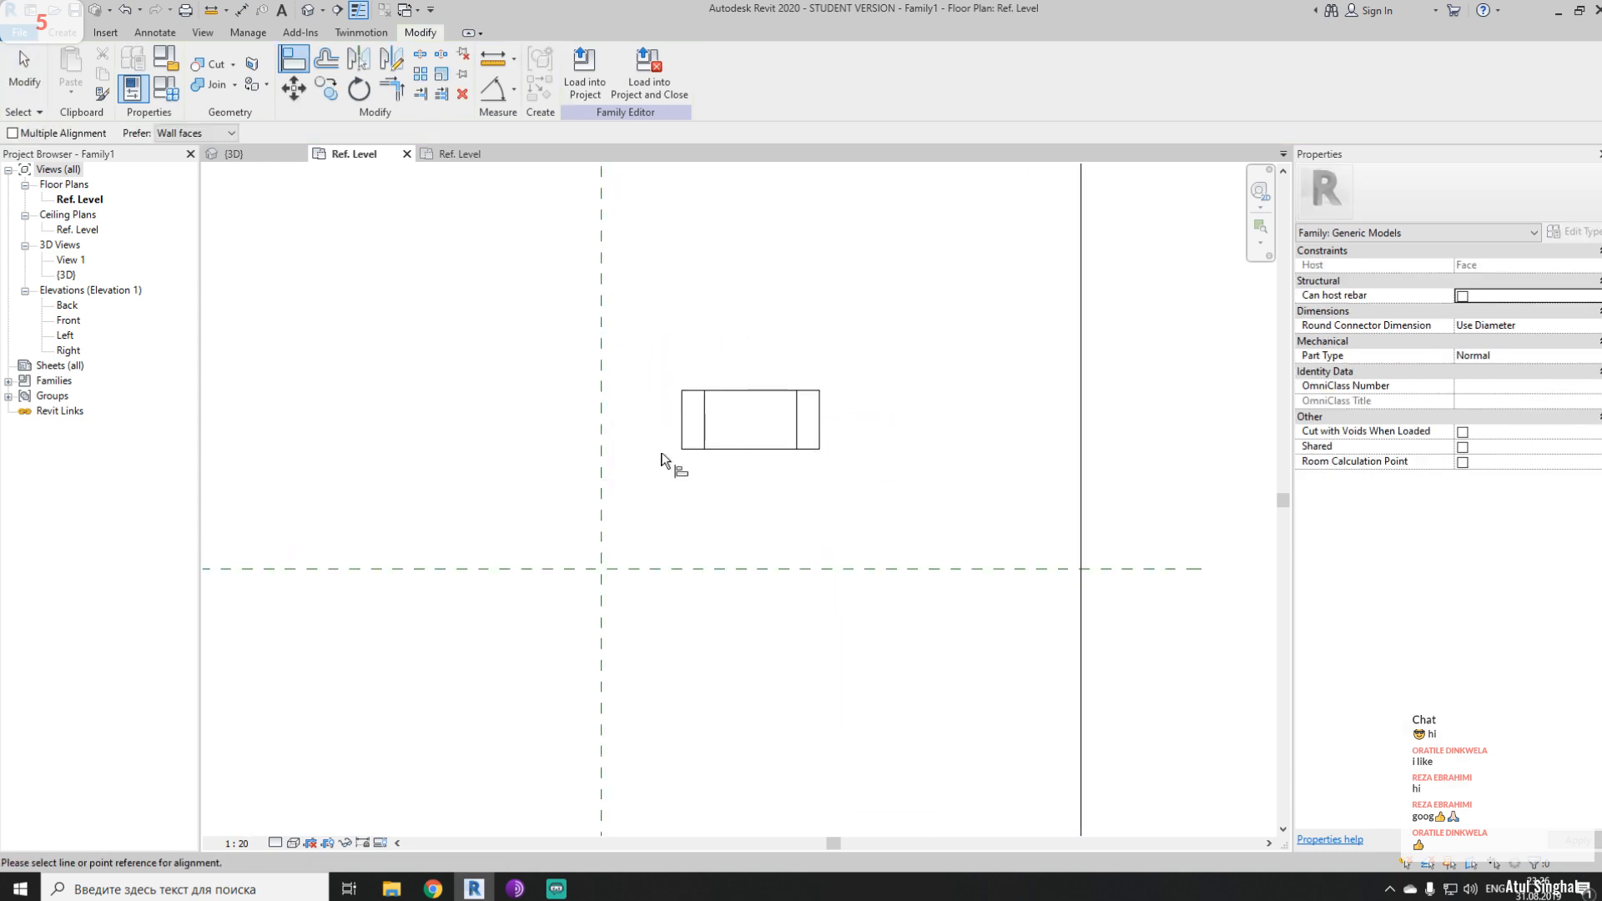
left_click(606, 352)
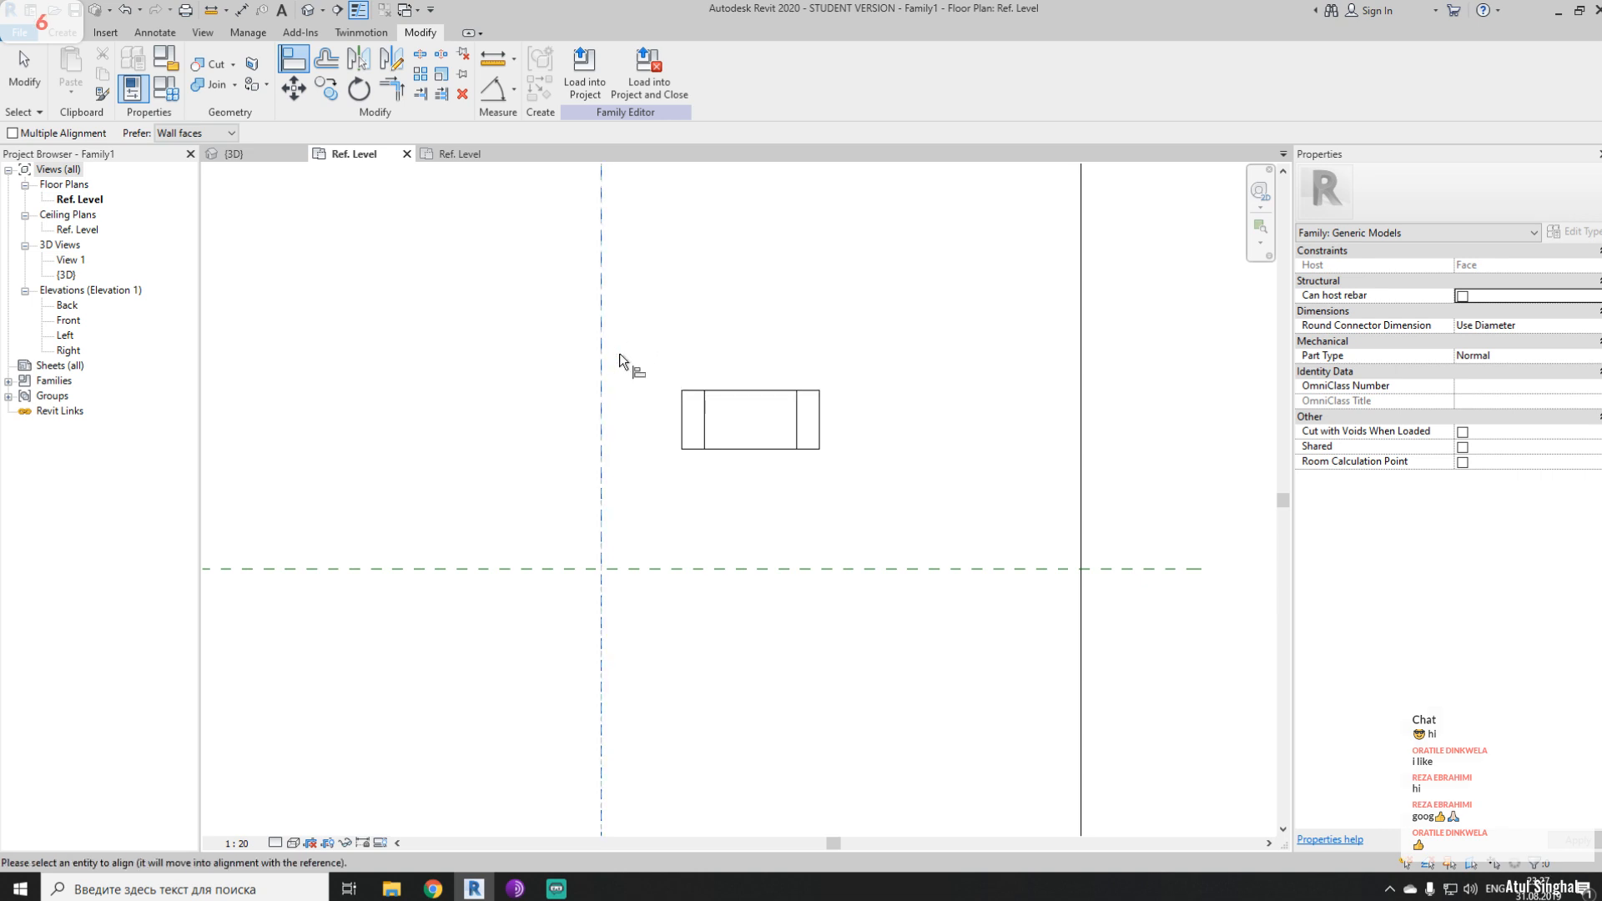
left_click(750, 410)
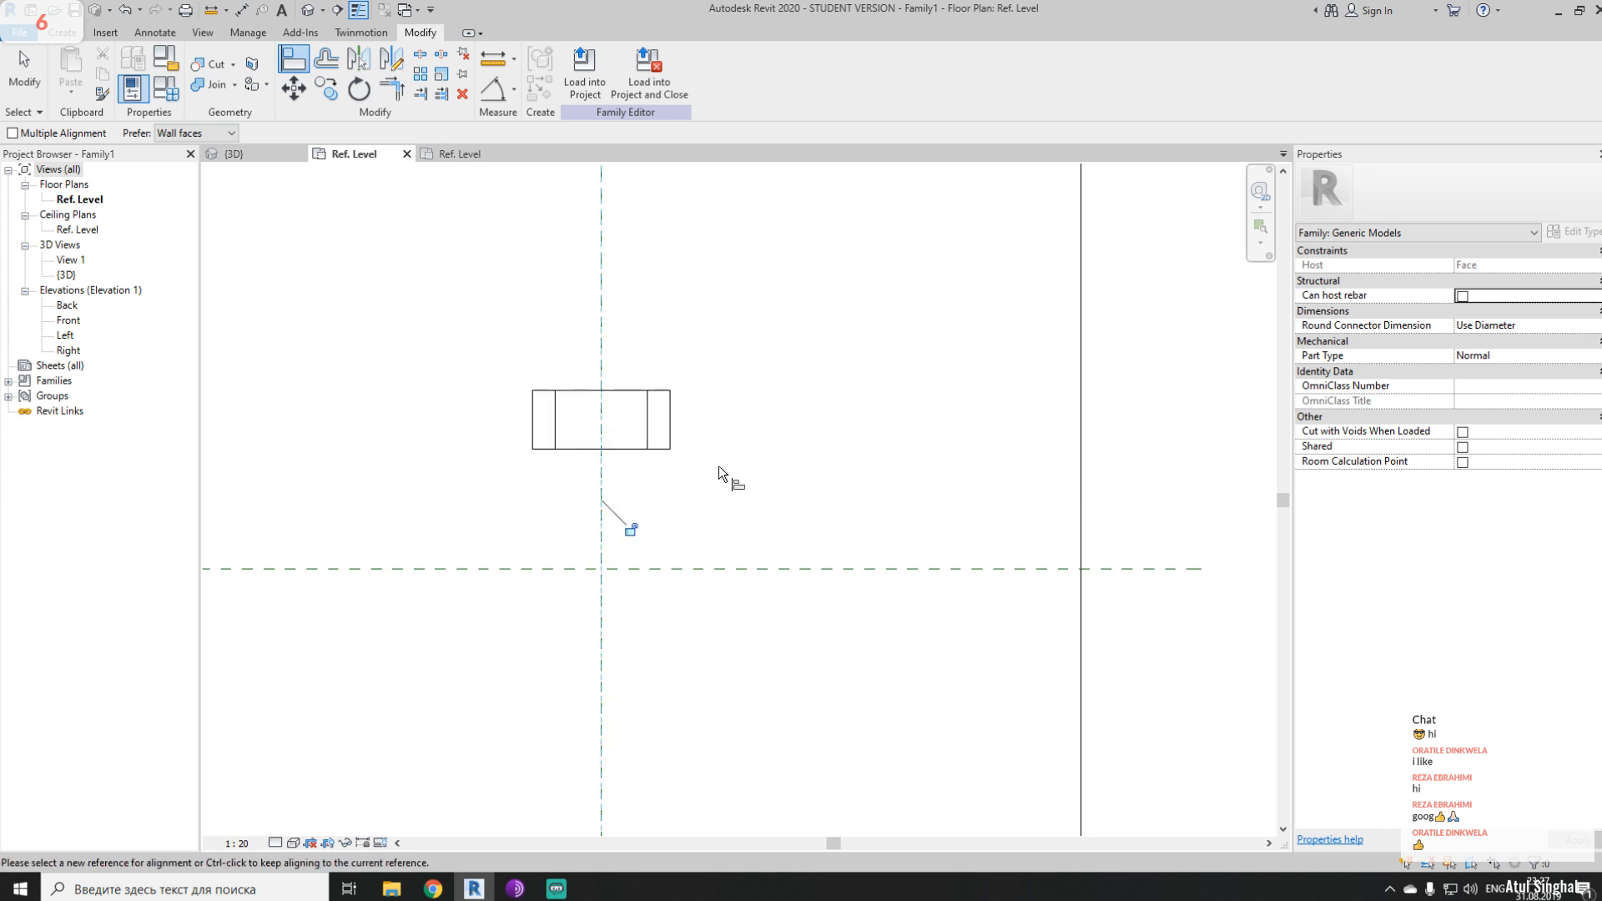
left_click(631, 534)
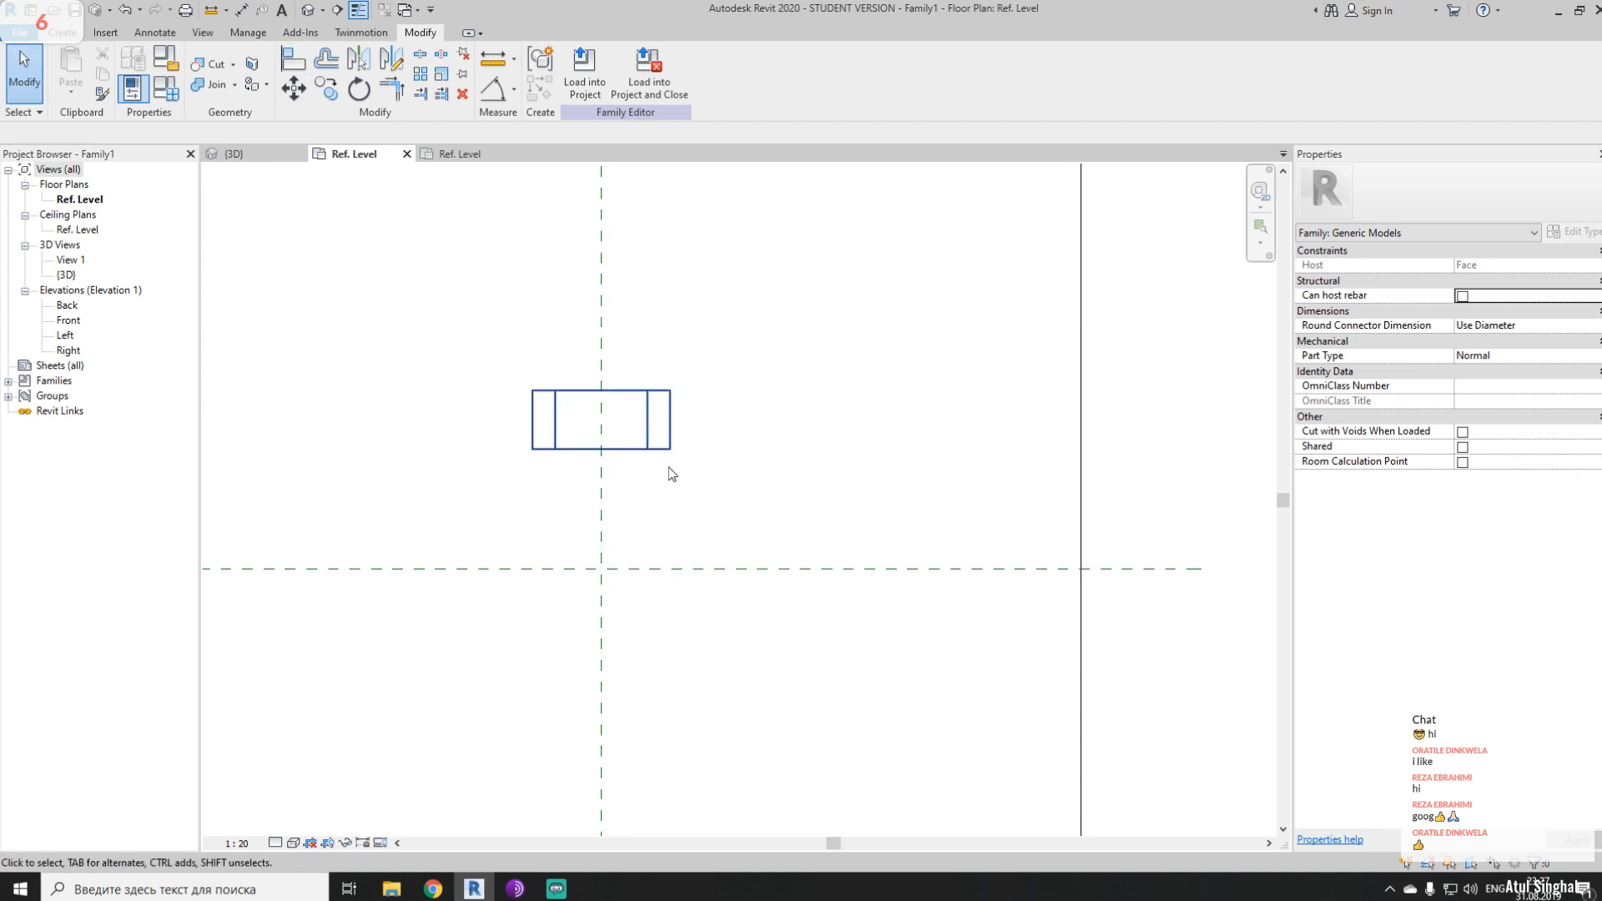
- Draw two horizontal reference planes, one about 980 mm above and one about 940 mm below the horizontal center plane
middle_click_drag(752, 555, 794, 626)
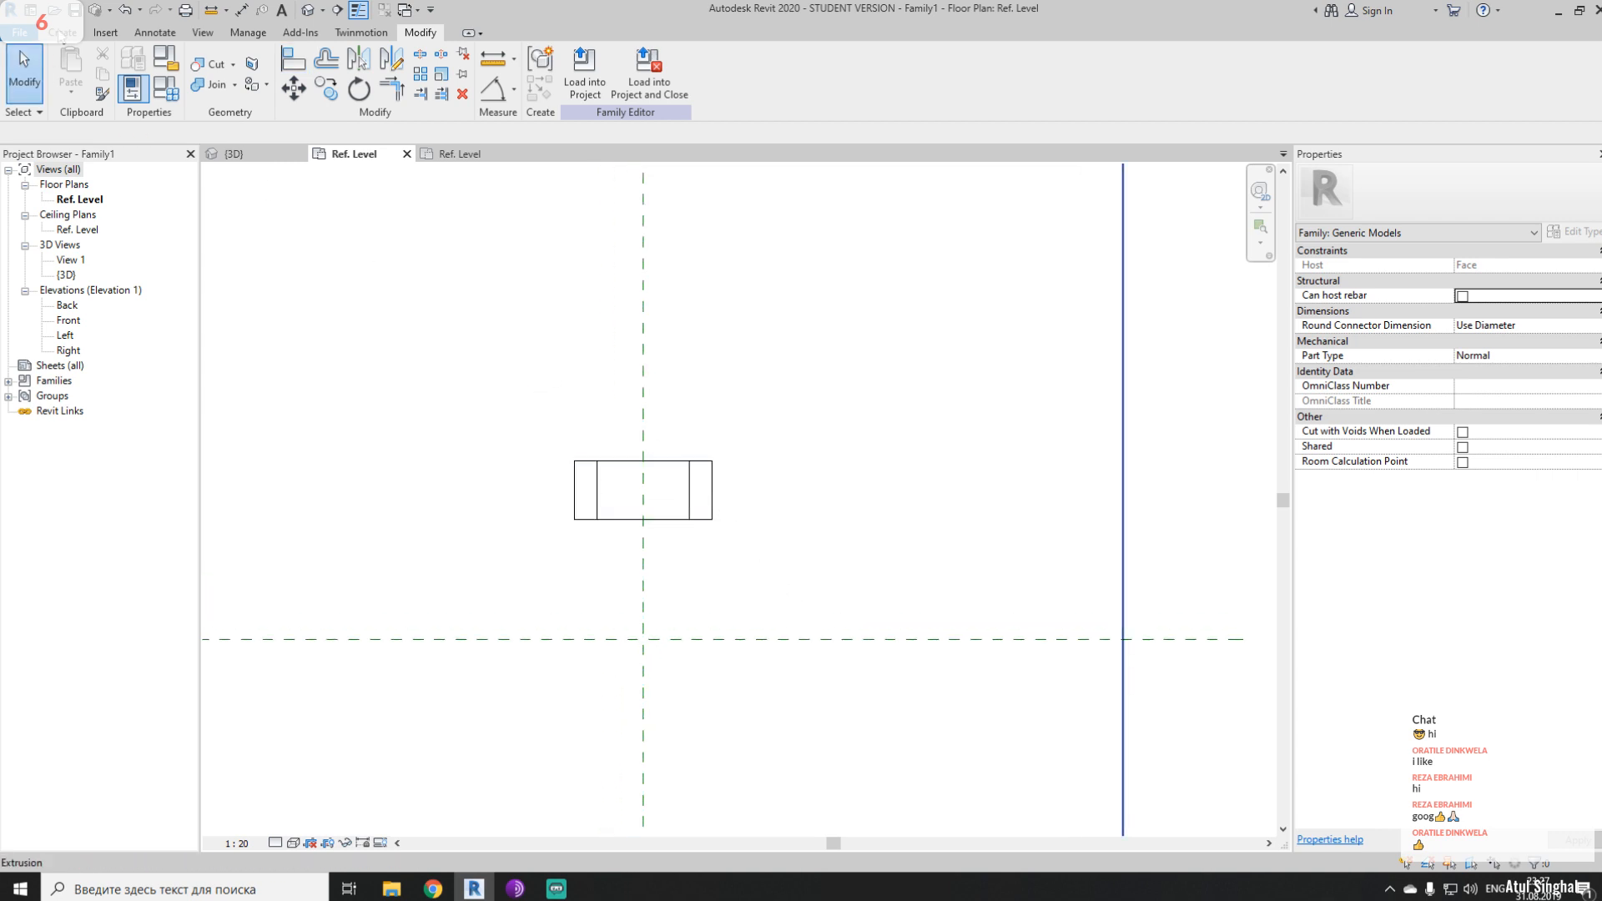
left_click(62, 32)
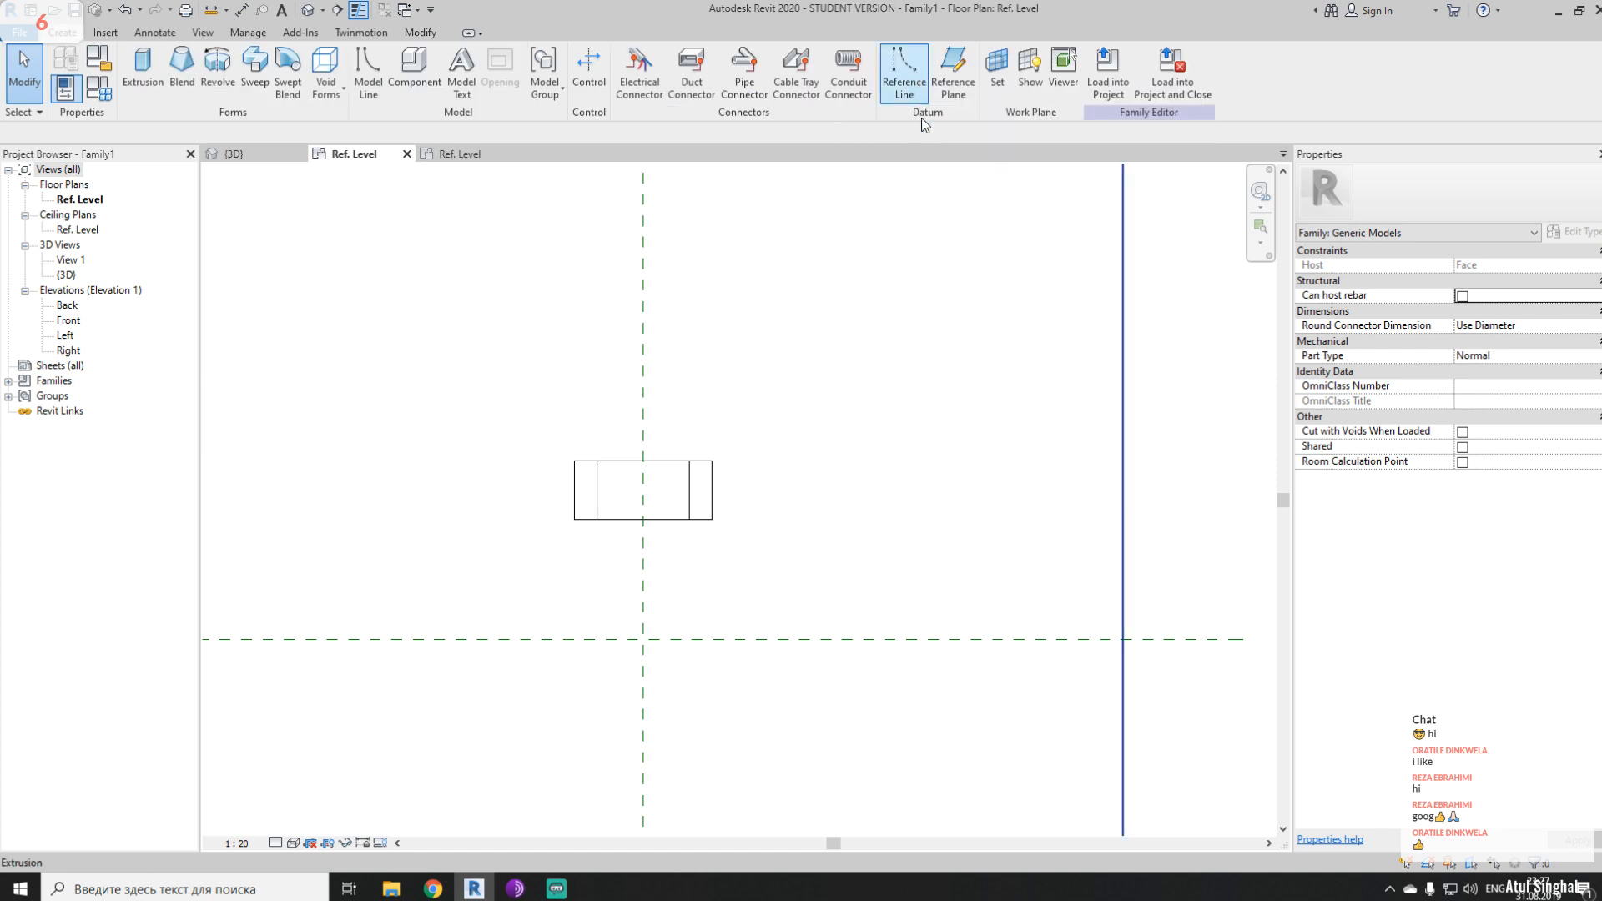
left_click(952, 73)
left_click(451, 253)
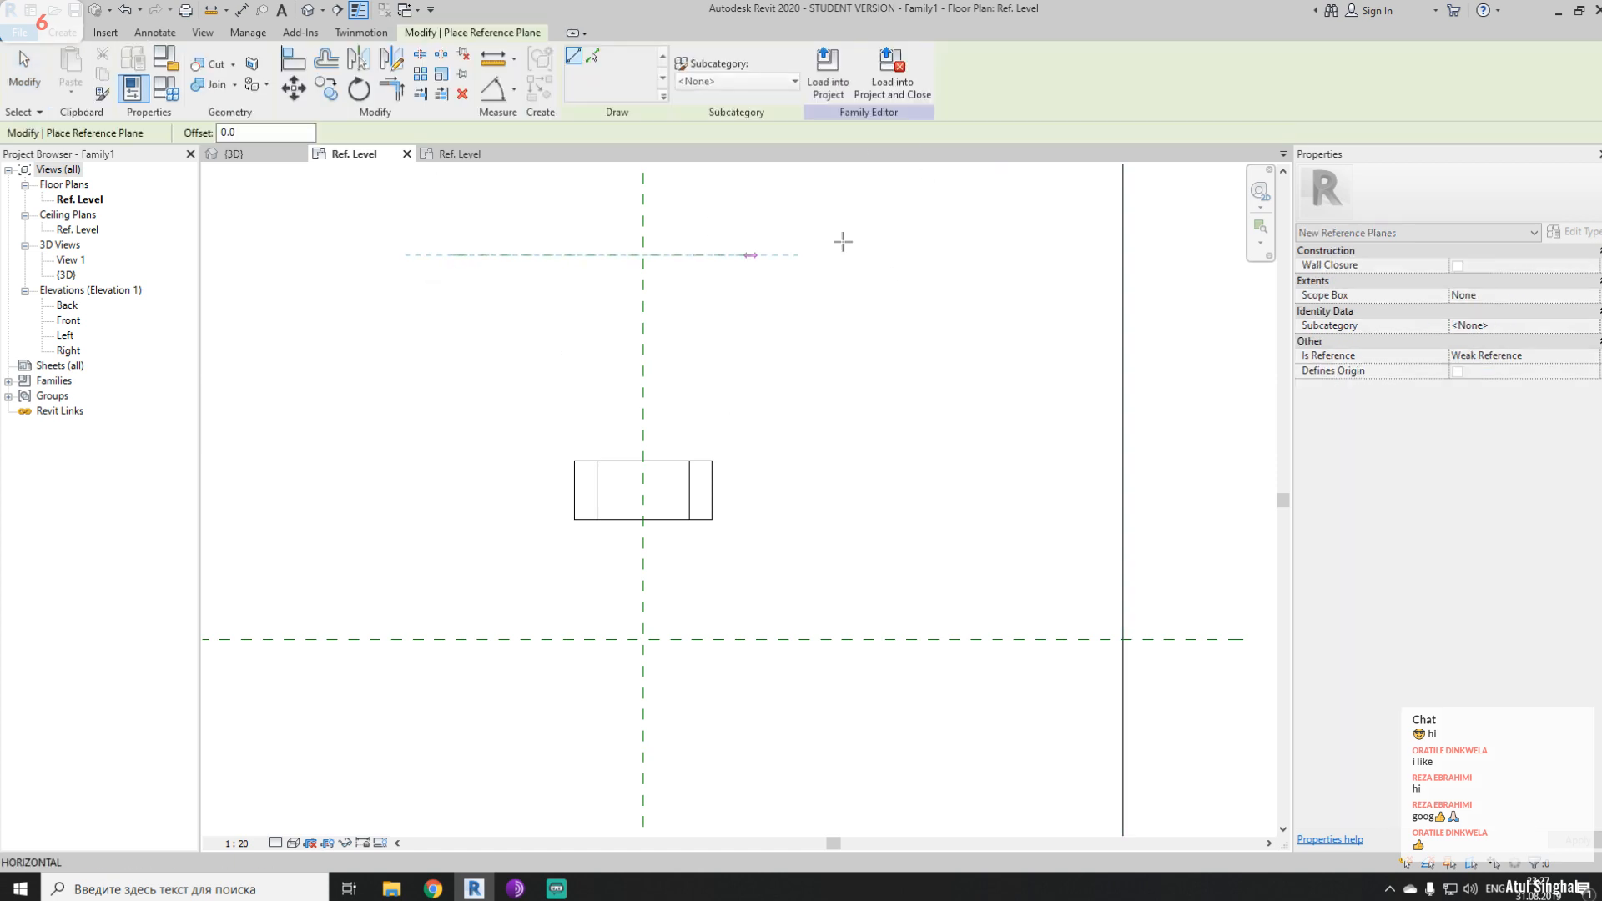
left_click(853, 255)
scroll(827, 331, "down", 2)
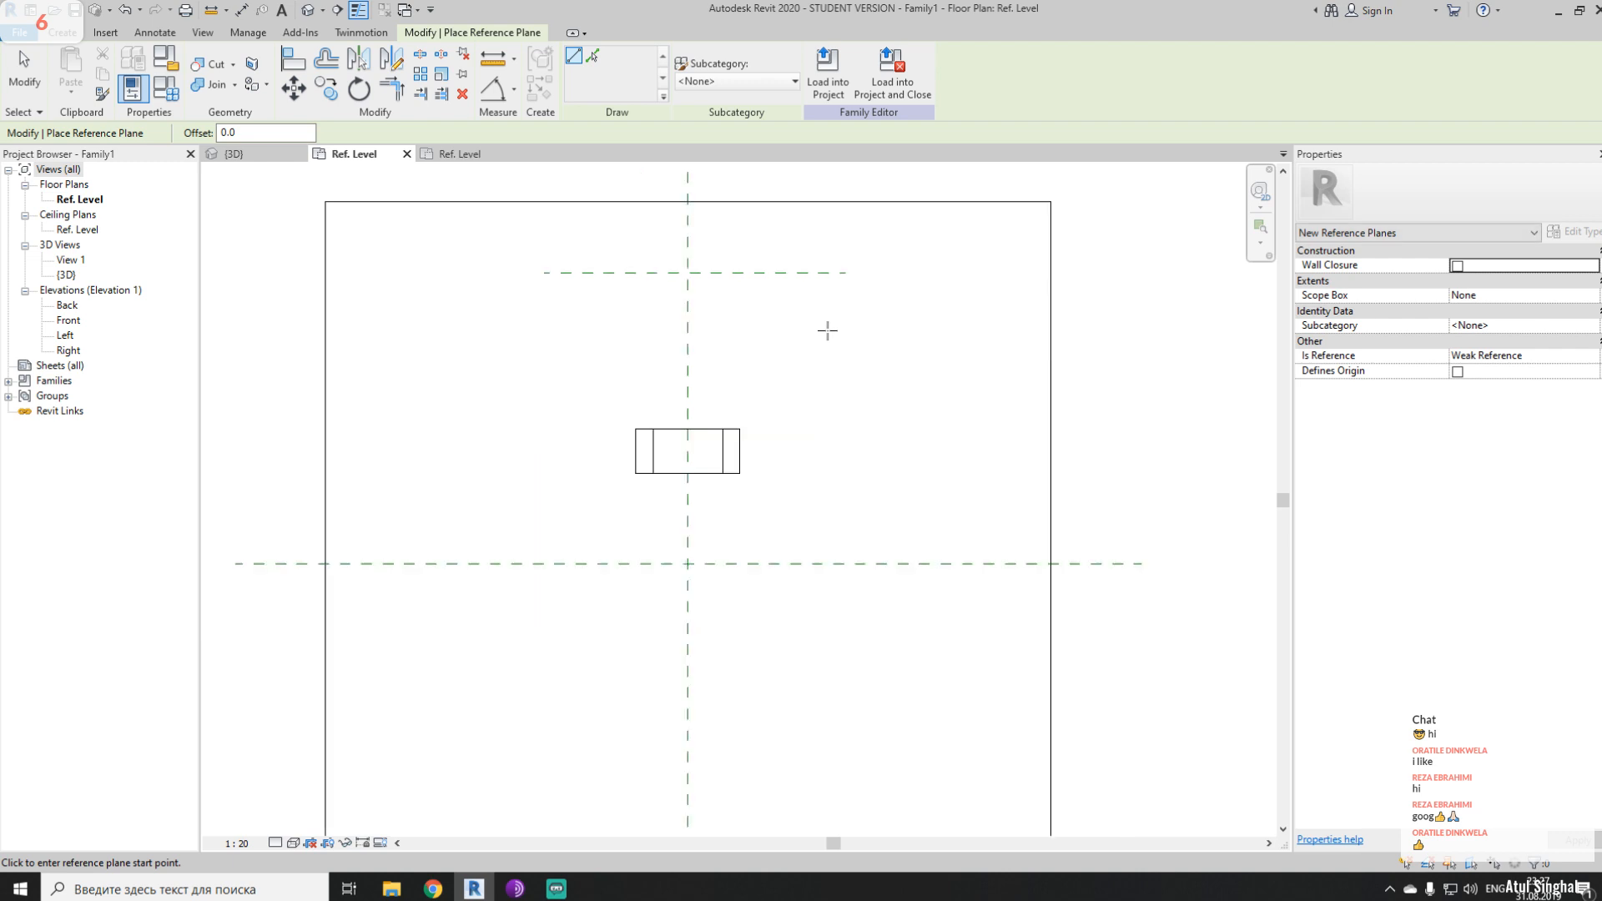
middle_click_drag(826, 332, 804, 261)
left_click(593, 645)
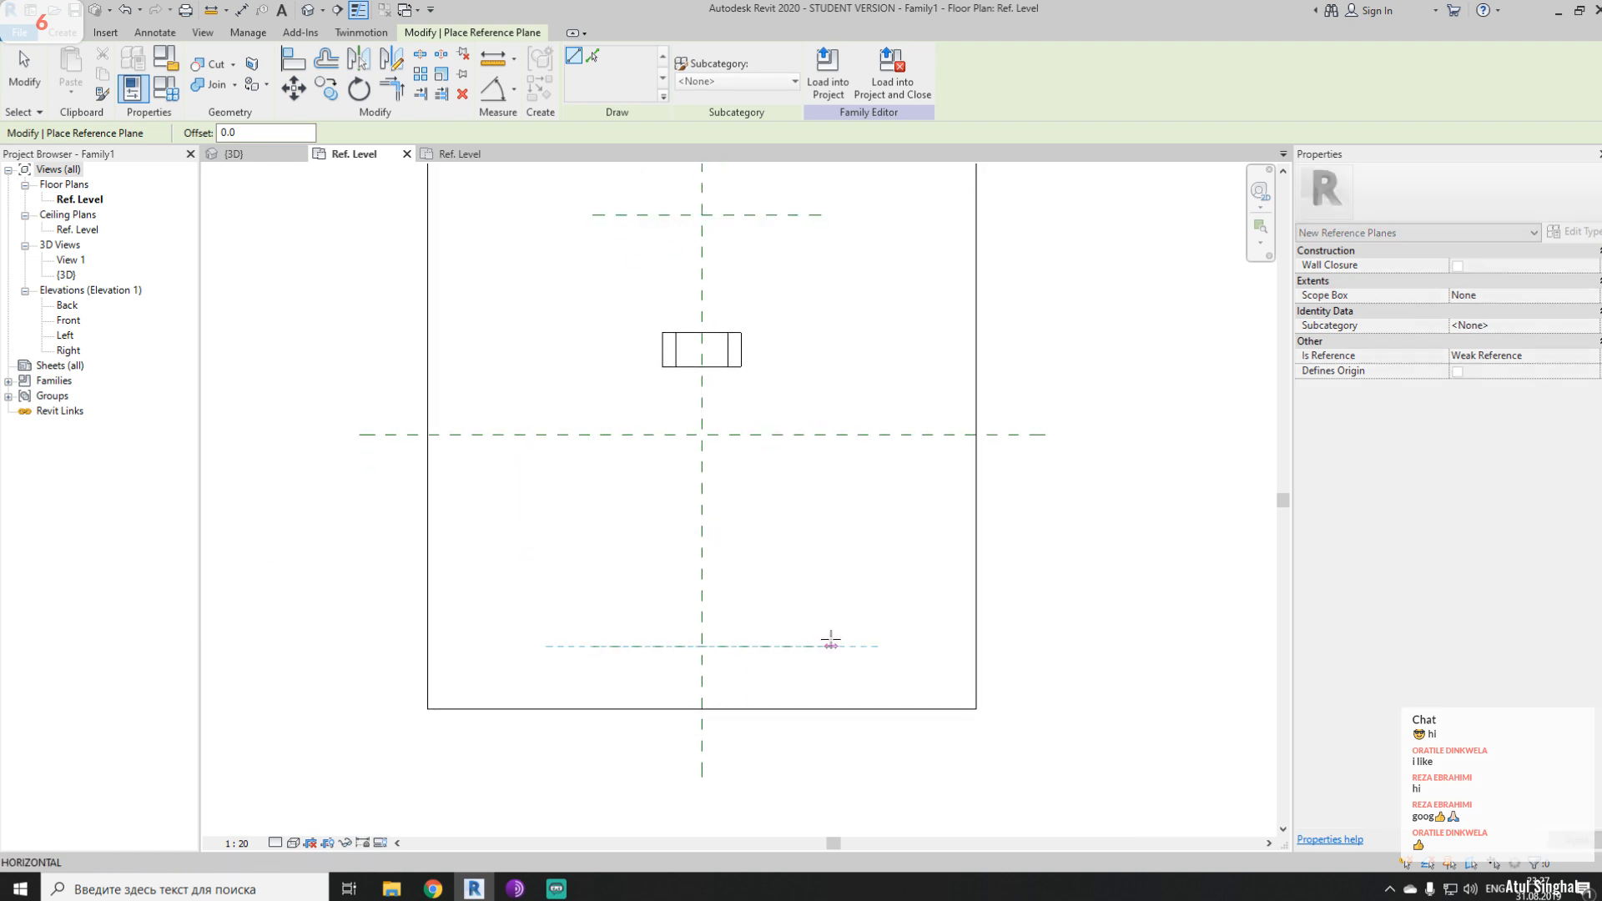
left_click(822, 645)
key("Escape")
key("Escape")
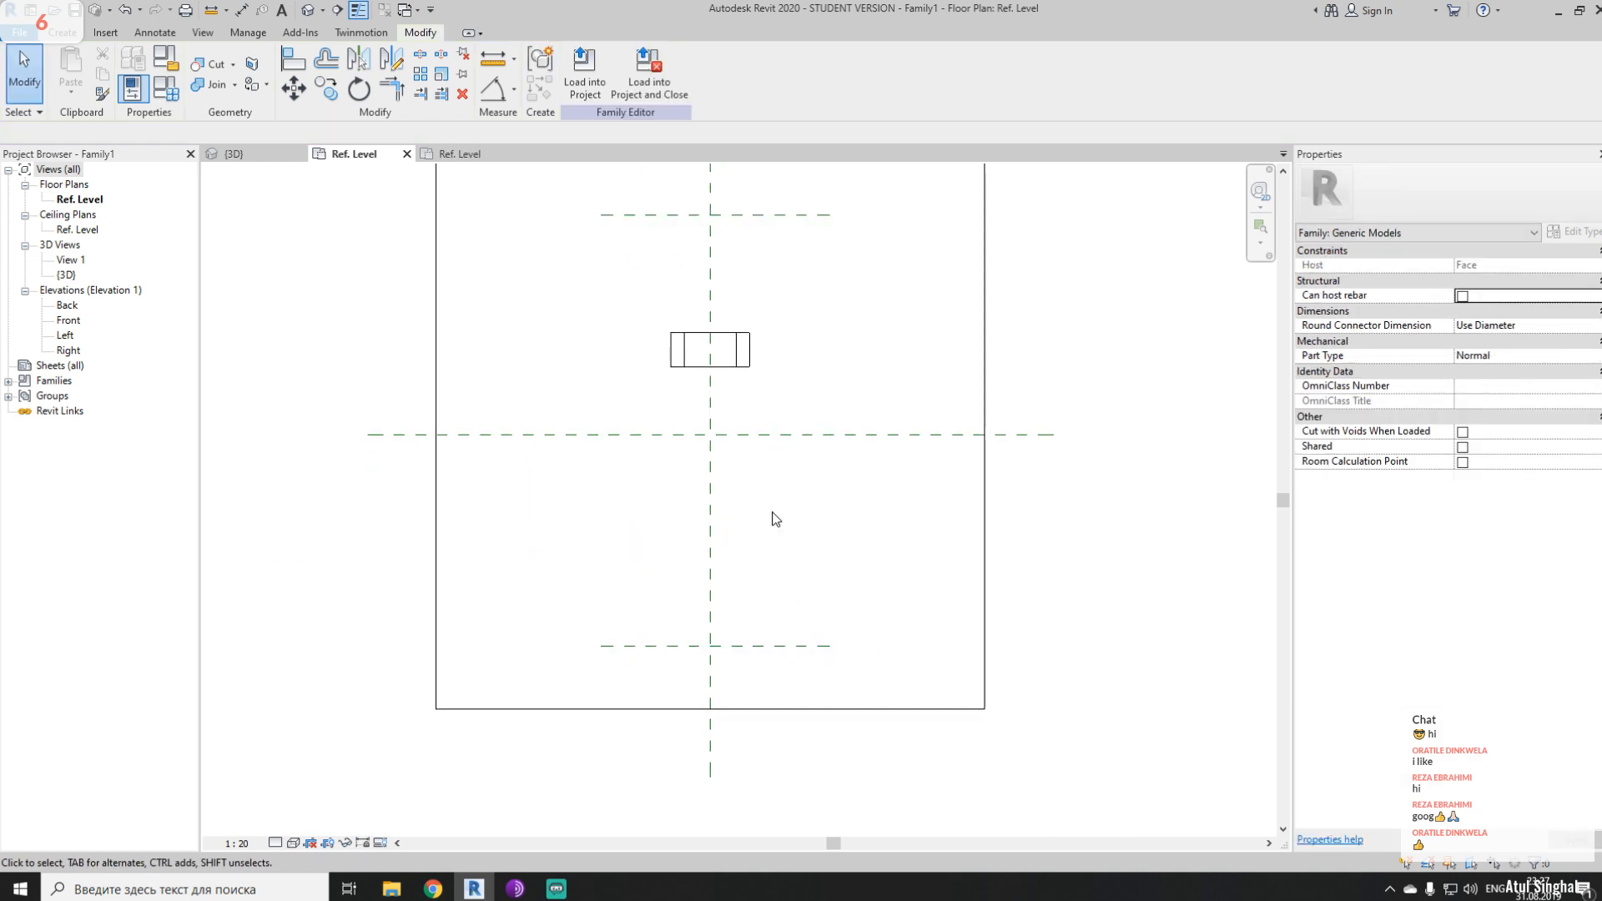
- Add a chained aligned dimension across the upper, center and lower horizontal reference planes and make its segments equal (EQ)
key("d")
key("i")
left_click(629, 217)
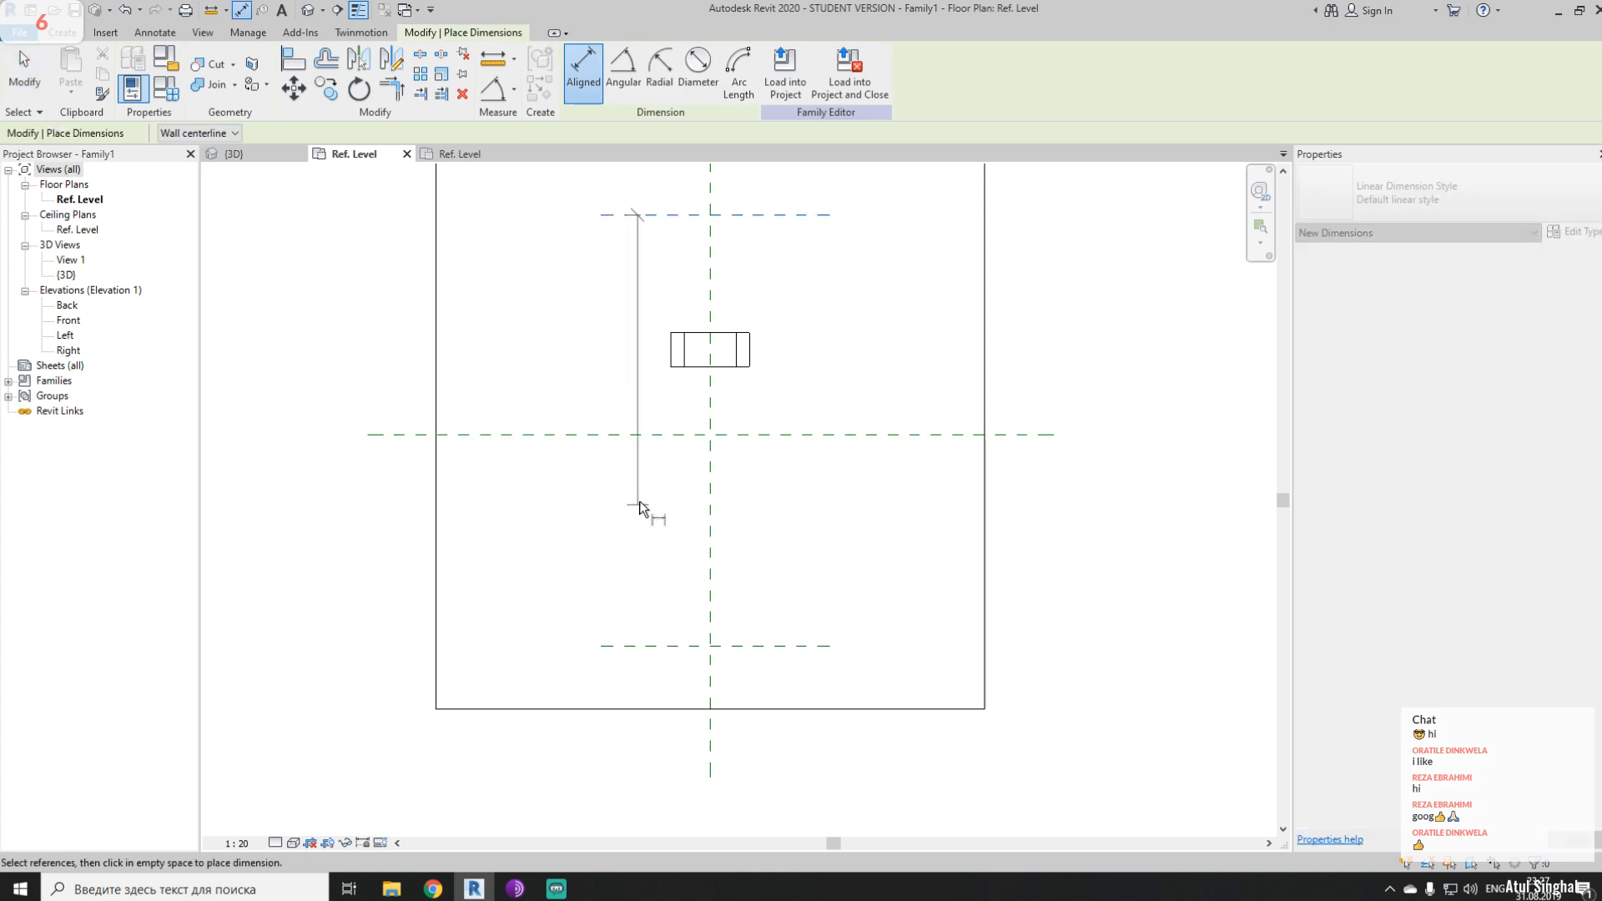
left_click(638, 435)
left_click(643, 649)
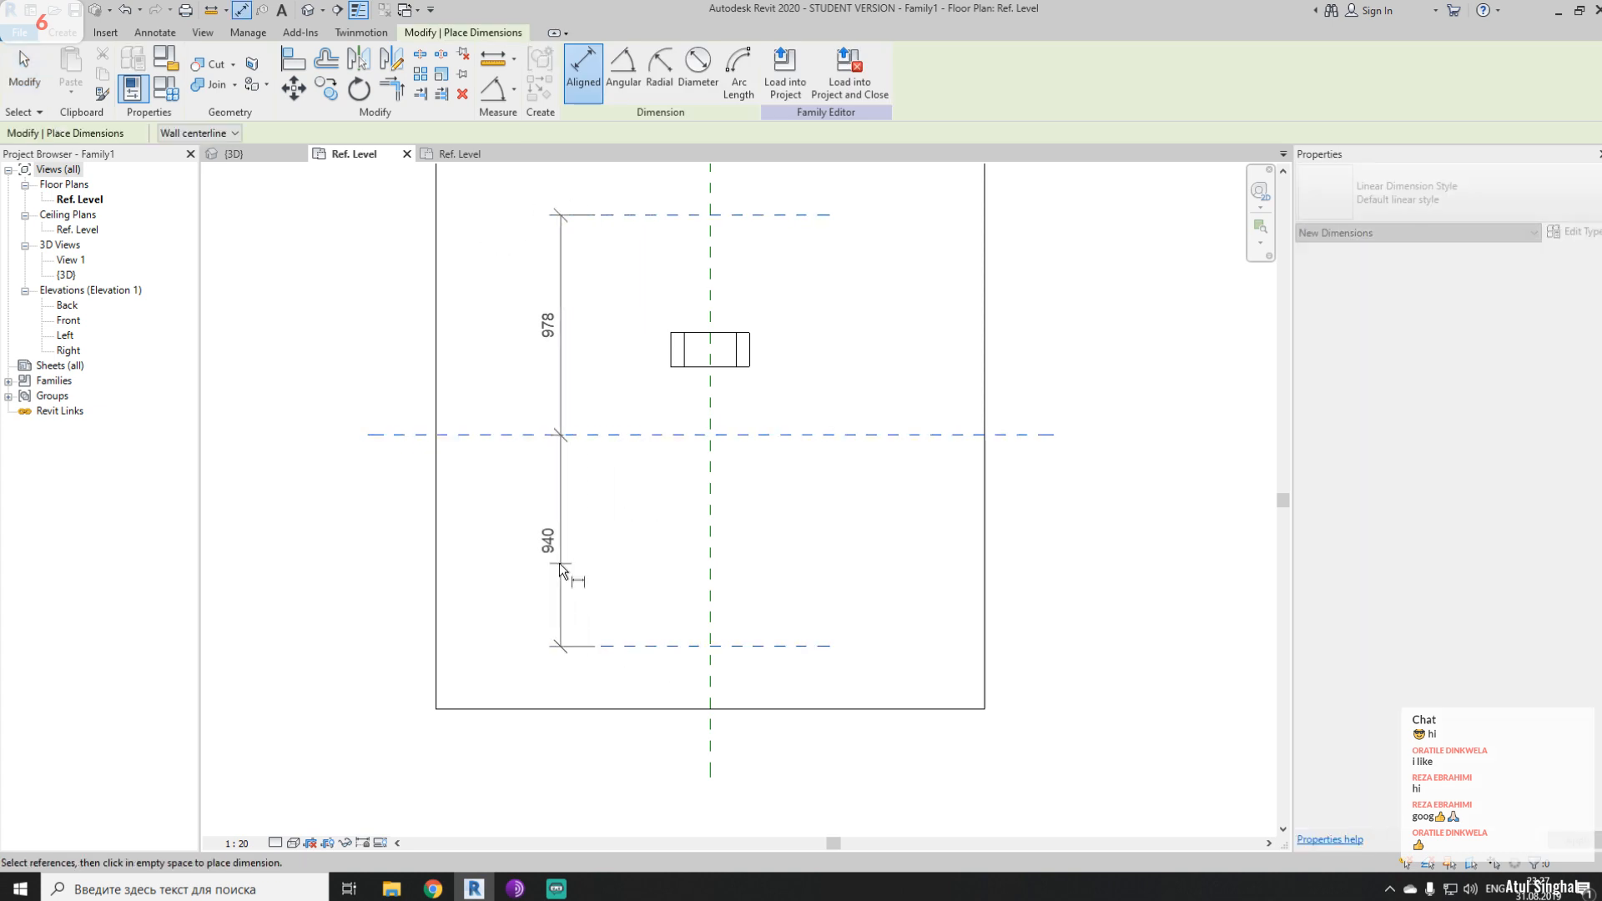
left_click(576, 571)
left_click(615, 434)
- Add an overall aligned dimension between the upper and lower reference planes, outside the EQ dimension
left_click(657, 220)
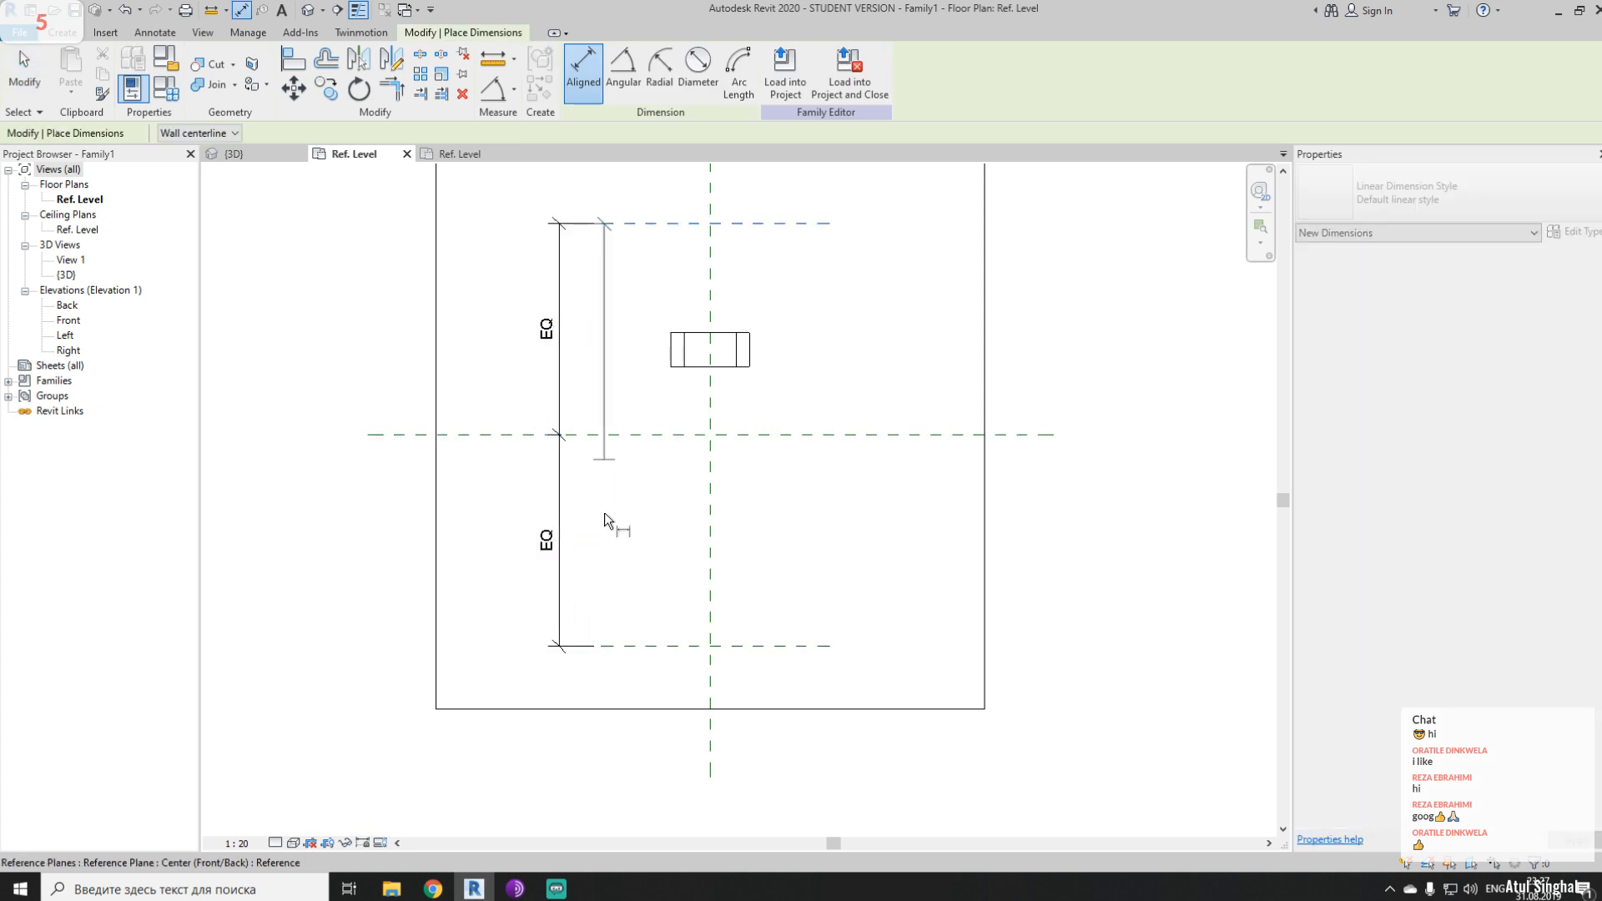
left_click(634, 648)
left_click(511, 551)
key("Escape")
key("Escape")
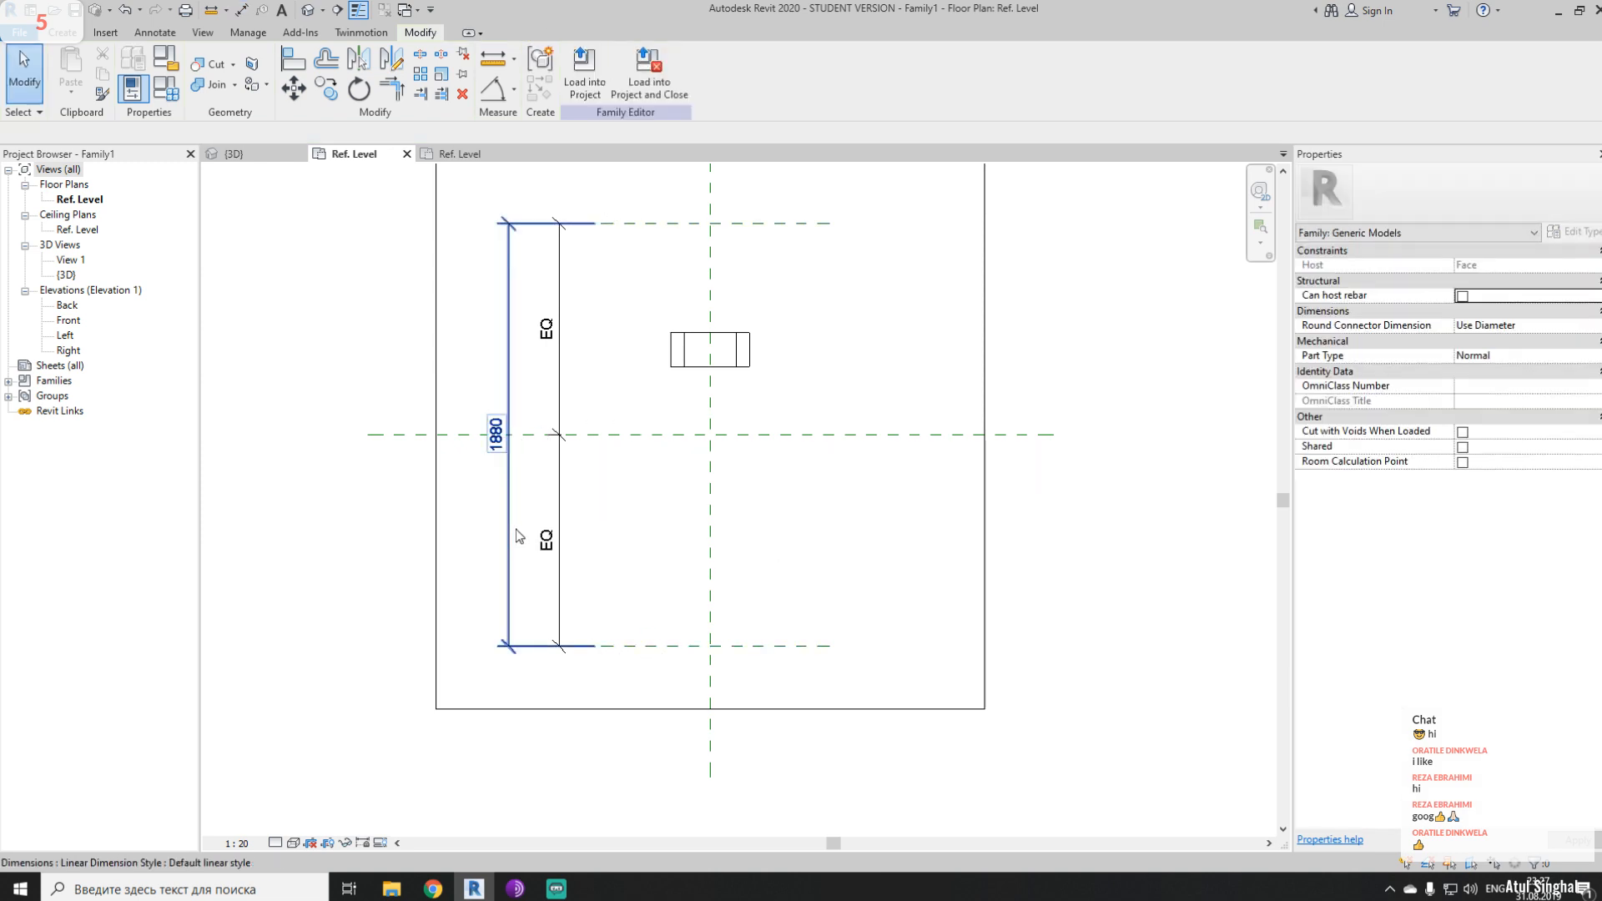
- Label the overall dimension with a new family type parameter named Distance_SHading_Panel, grouped under Dimensions
left_click(509, 531)
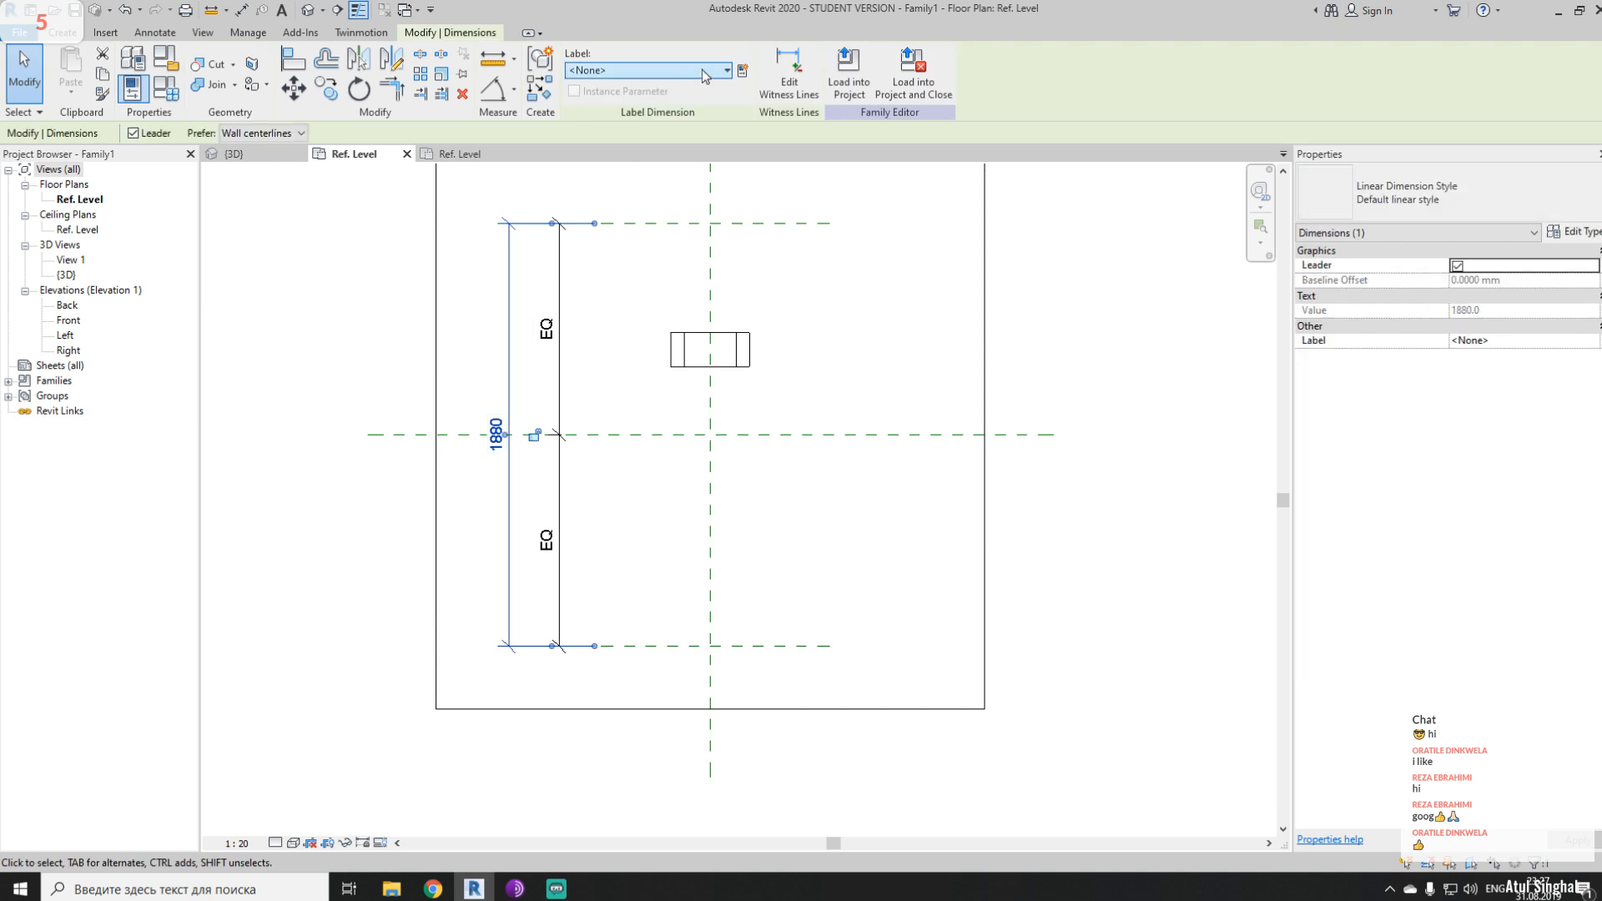
left_click(741, 72)
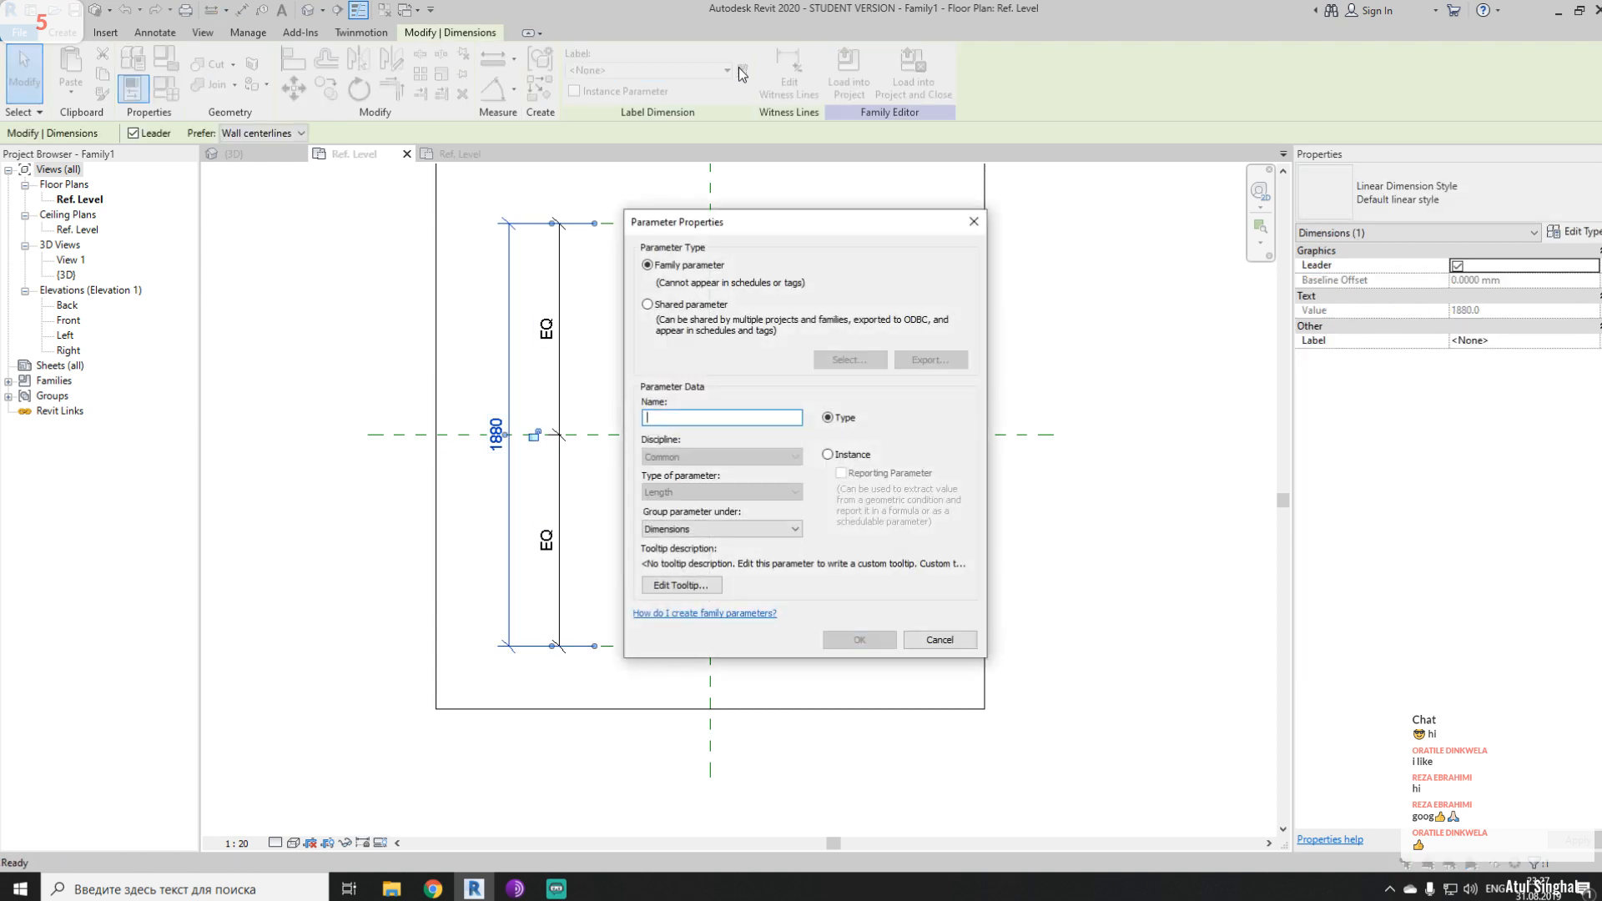
type("Distance_SHading_Panel")
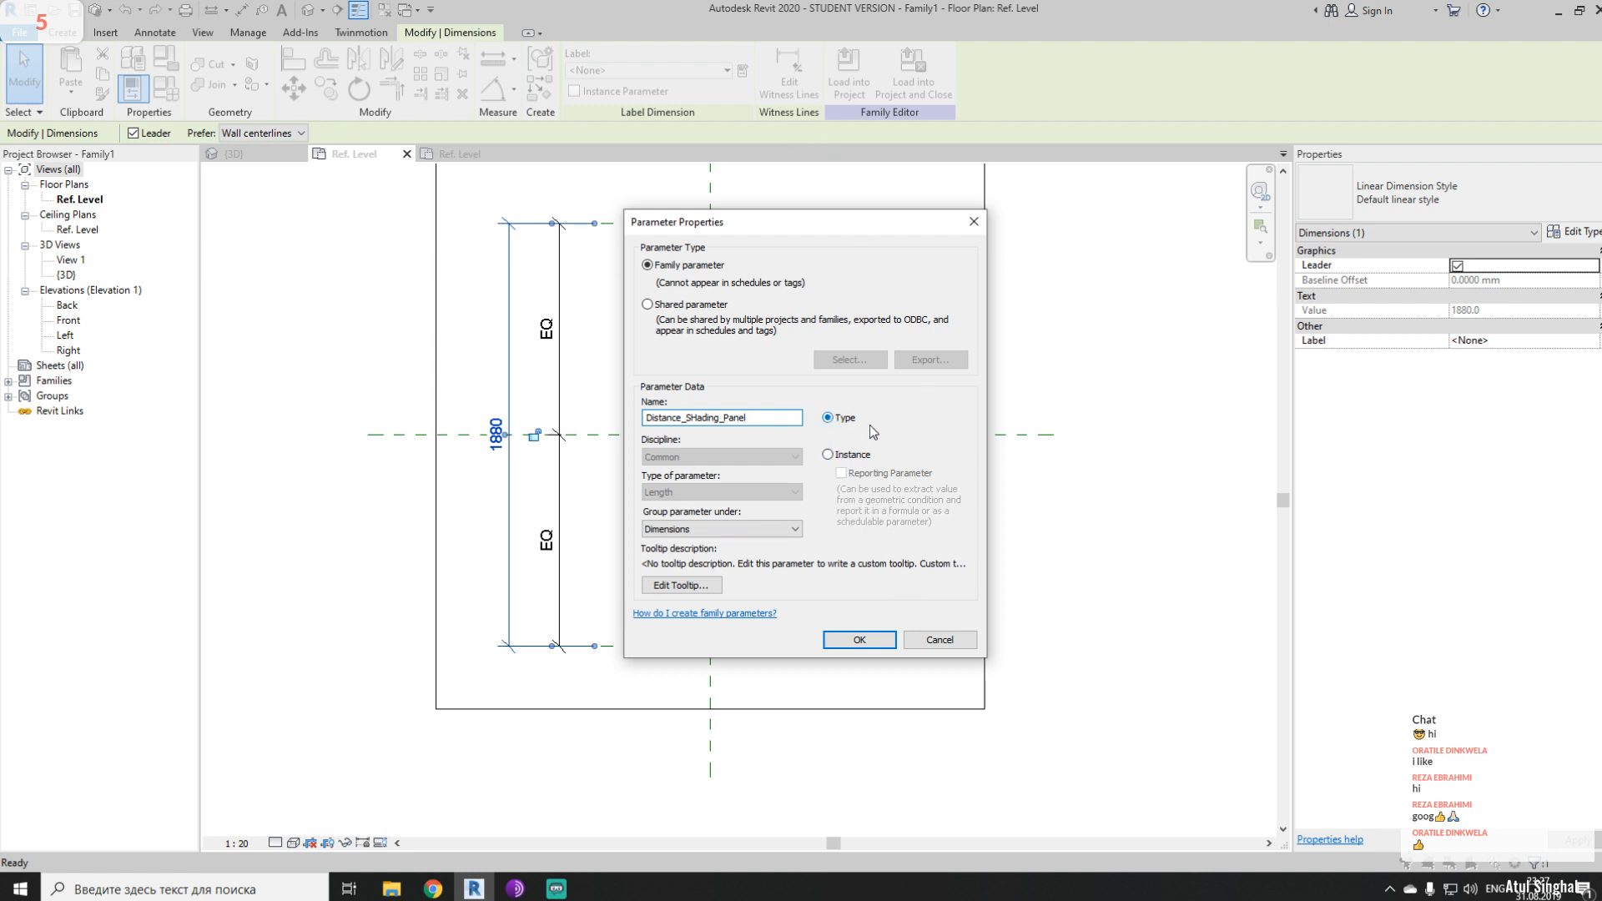
left_click(869, 647)
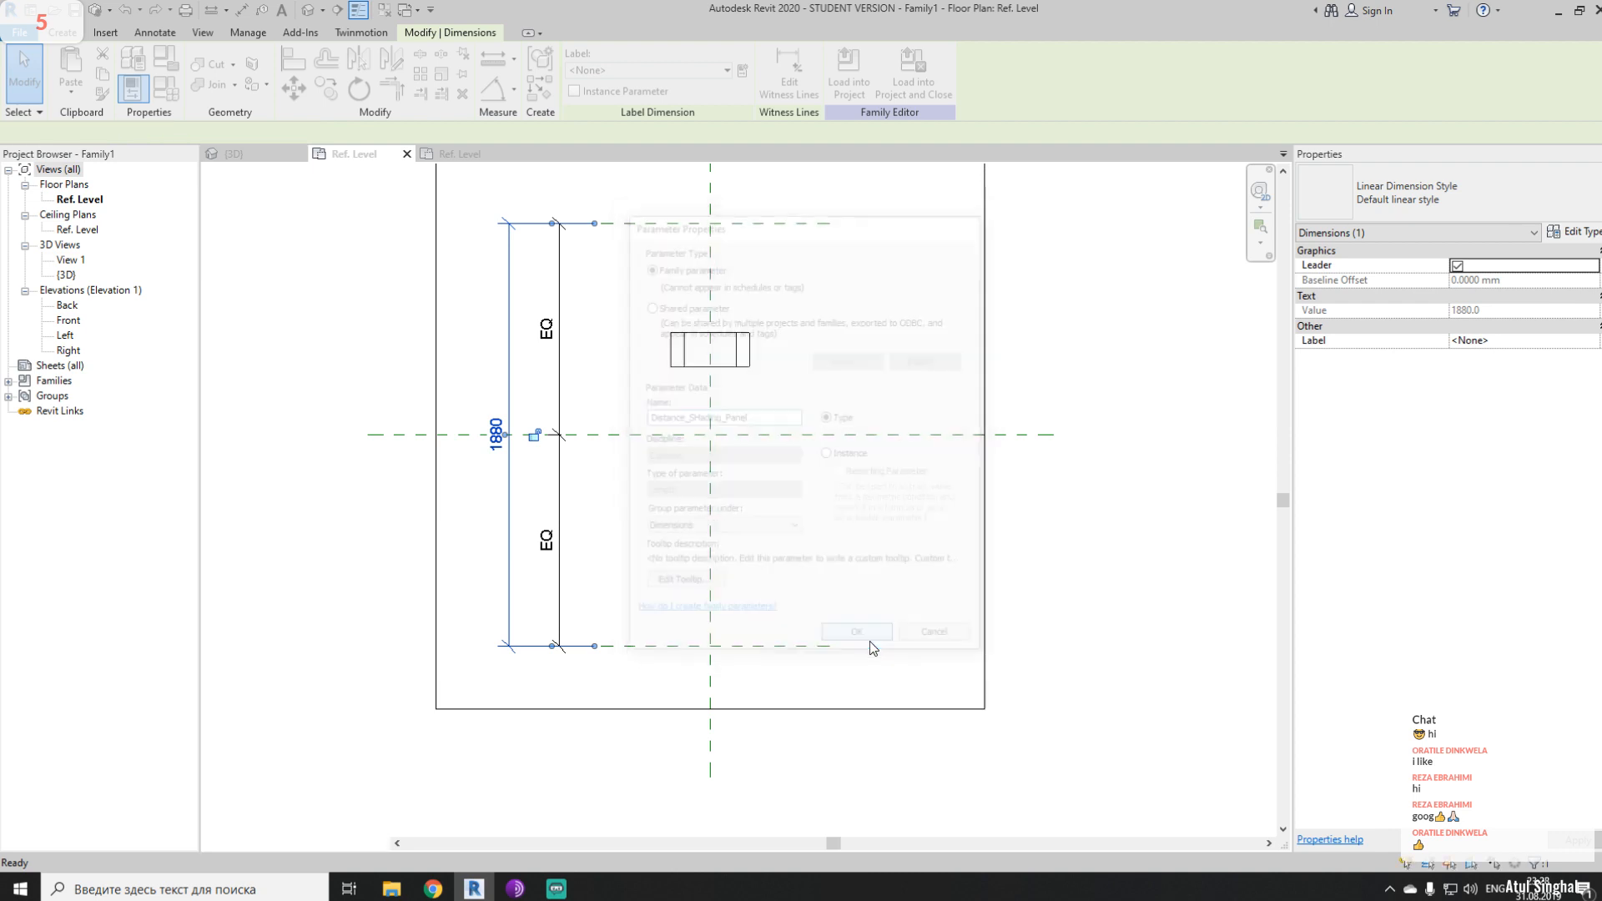
left_click(800, 451)
- Align the Family2 instance's horizontal centerline to the upper reference plane and lock the alignment
middle_click_drag(786, 357, 784, 422)
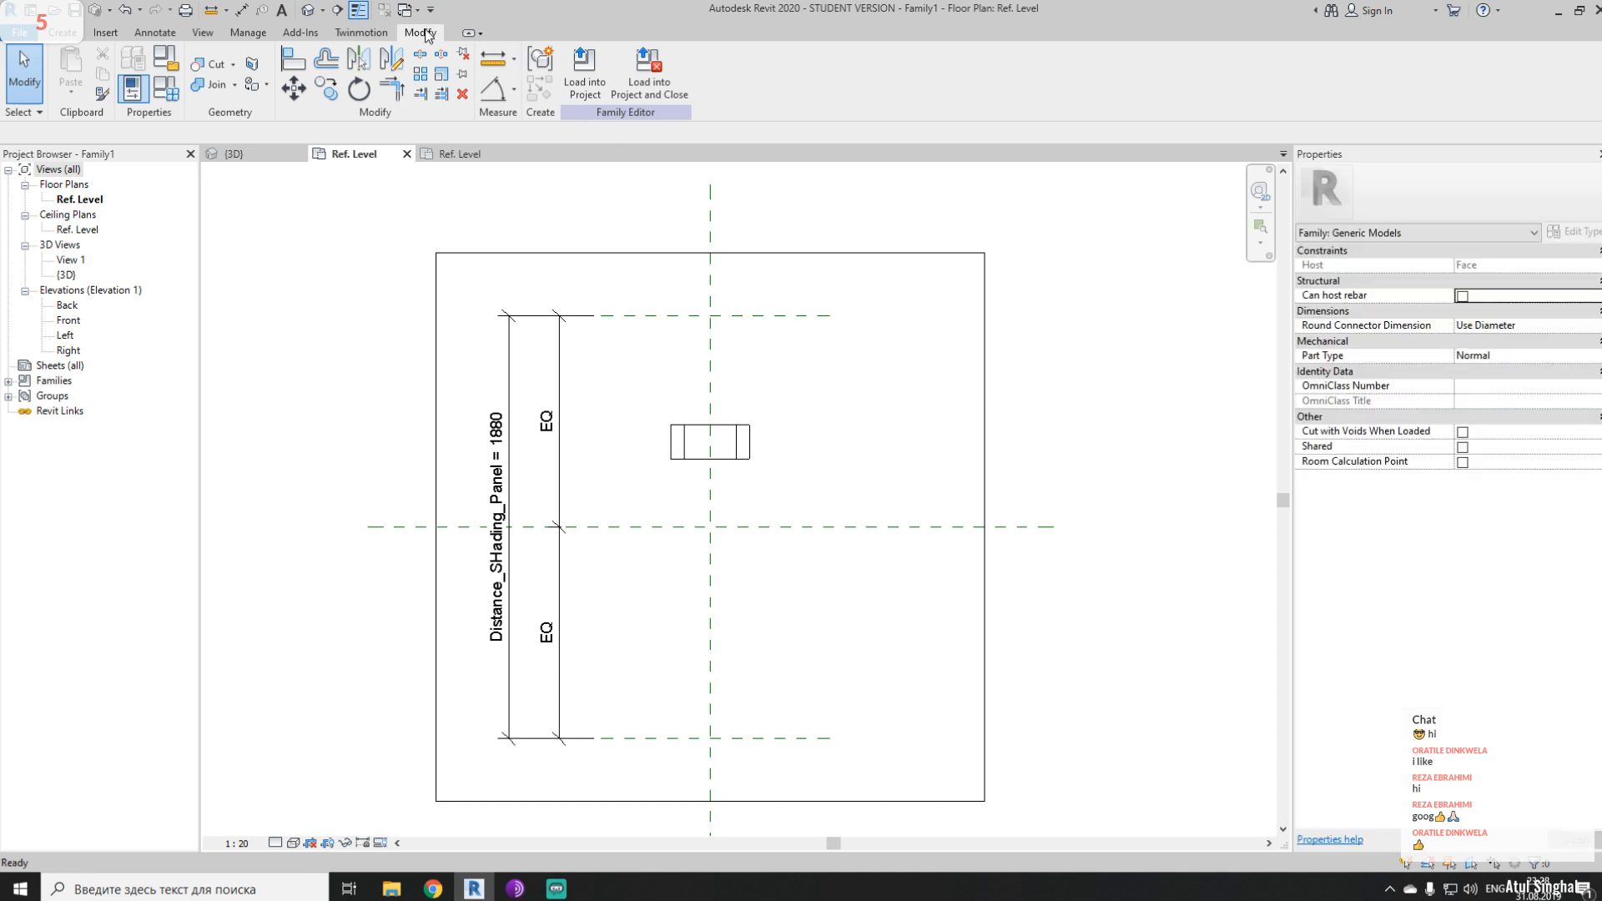
left_click(292, 60)
left_click(778, 317)
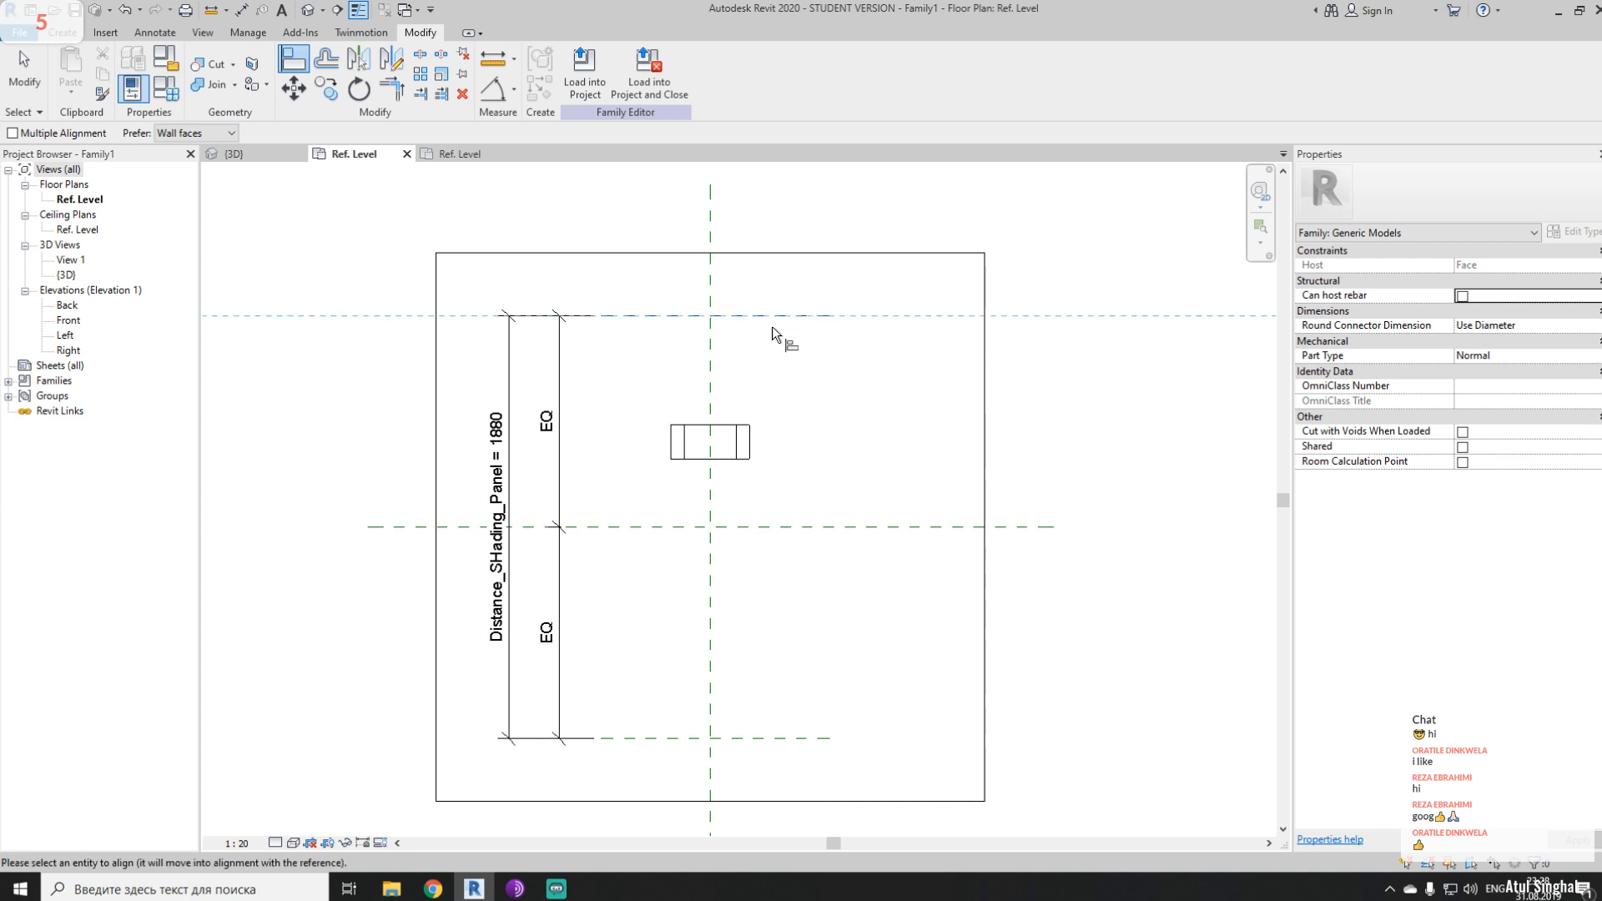
left_click(723, 442)
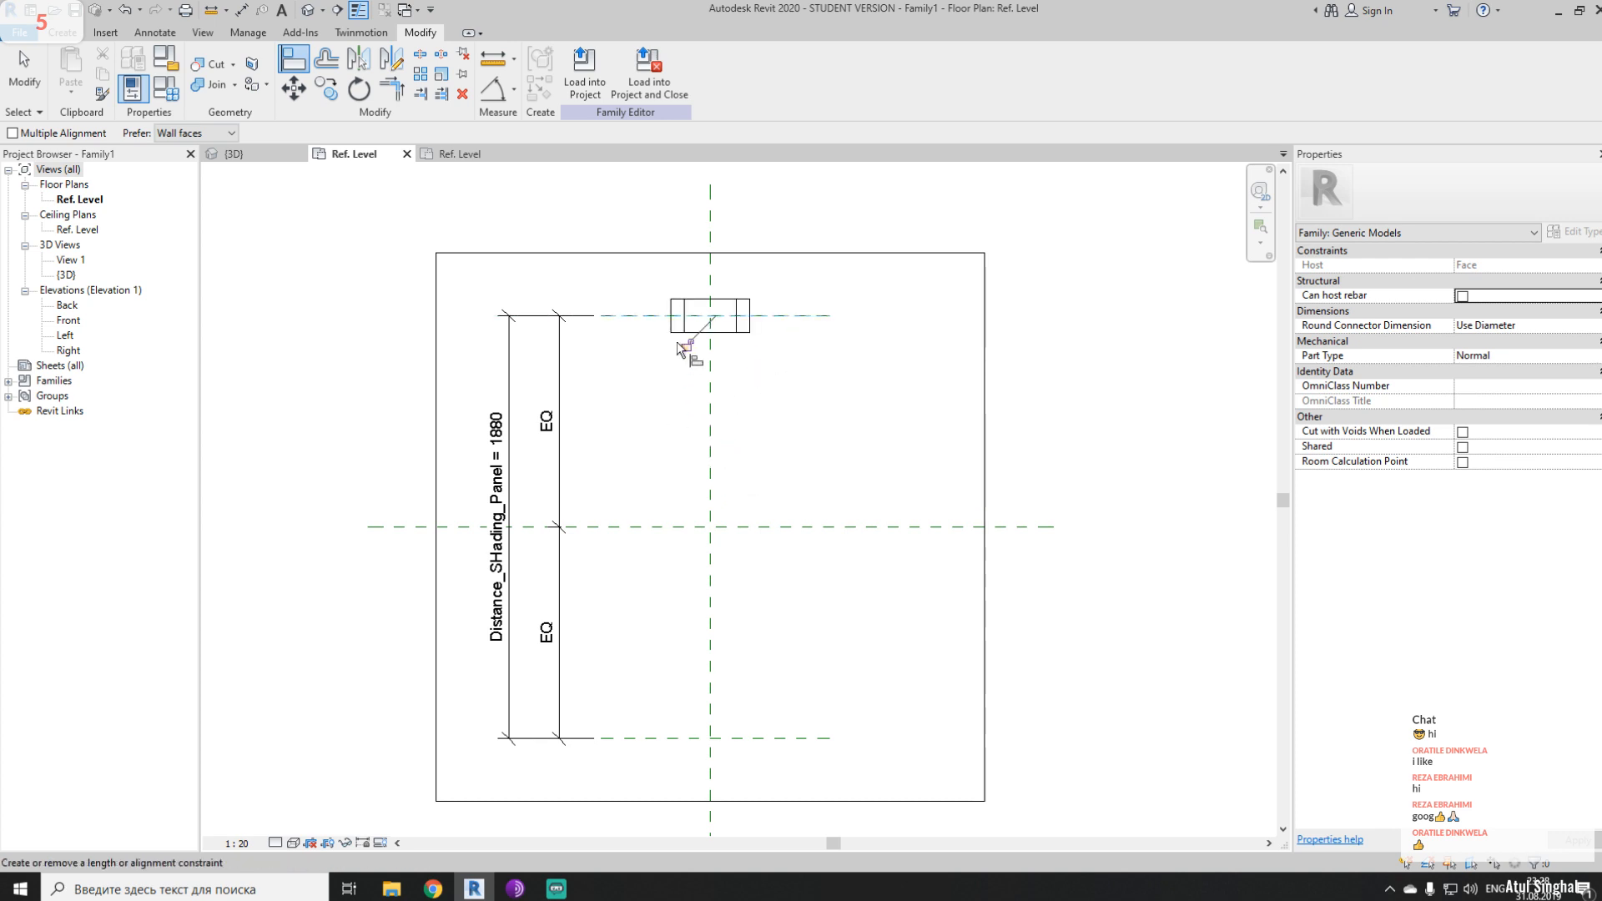
key("Escape")
- Flex Distance_SHading_Panel in the family types by applying 1500 first and 1200 second, and accept the 1200 value
left_click(166, 89)
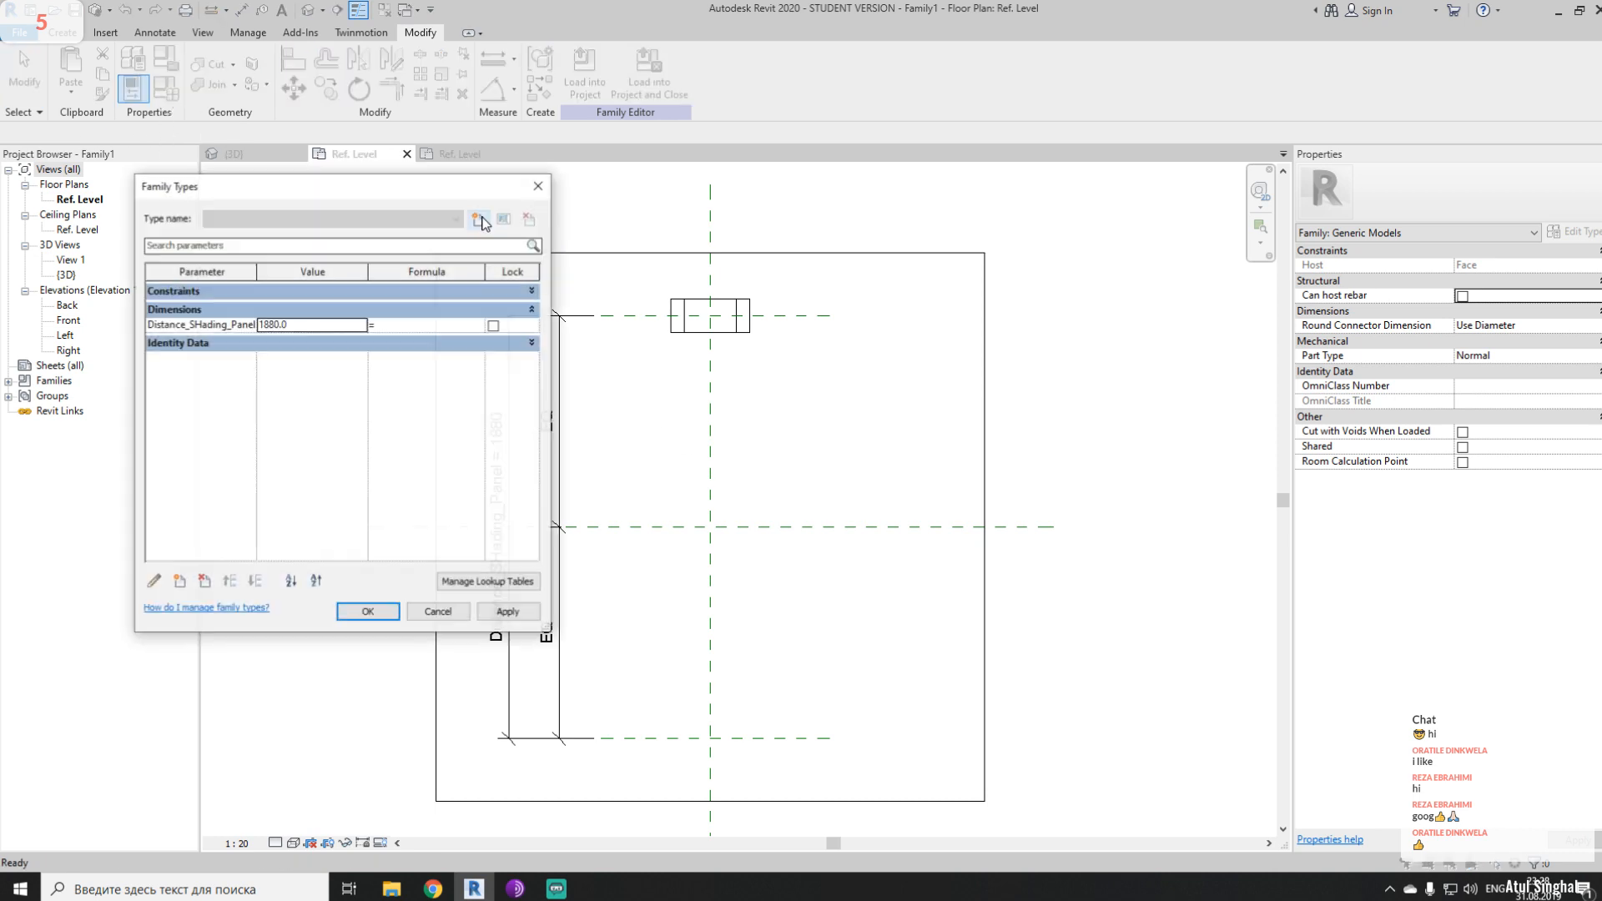
left_click_drag(379, 191, 286, 176)
left_click(246, 304)
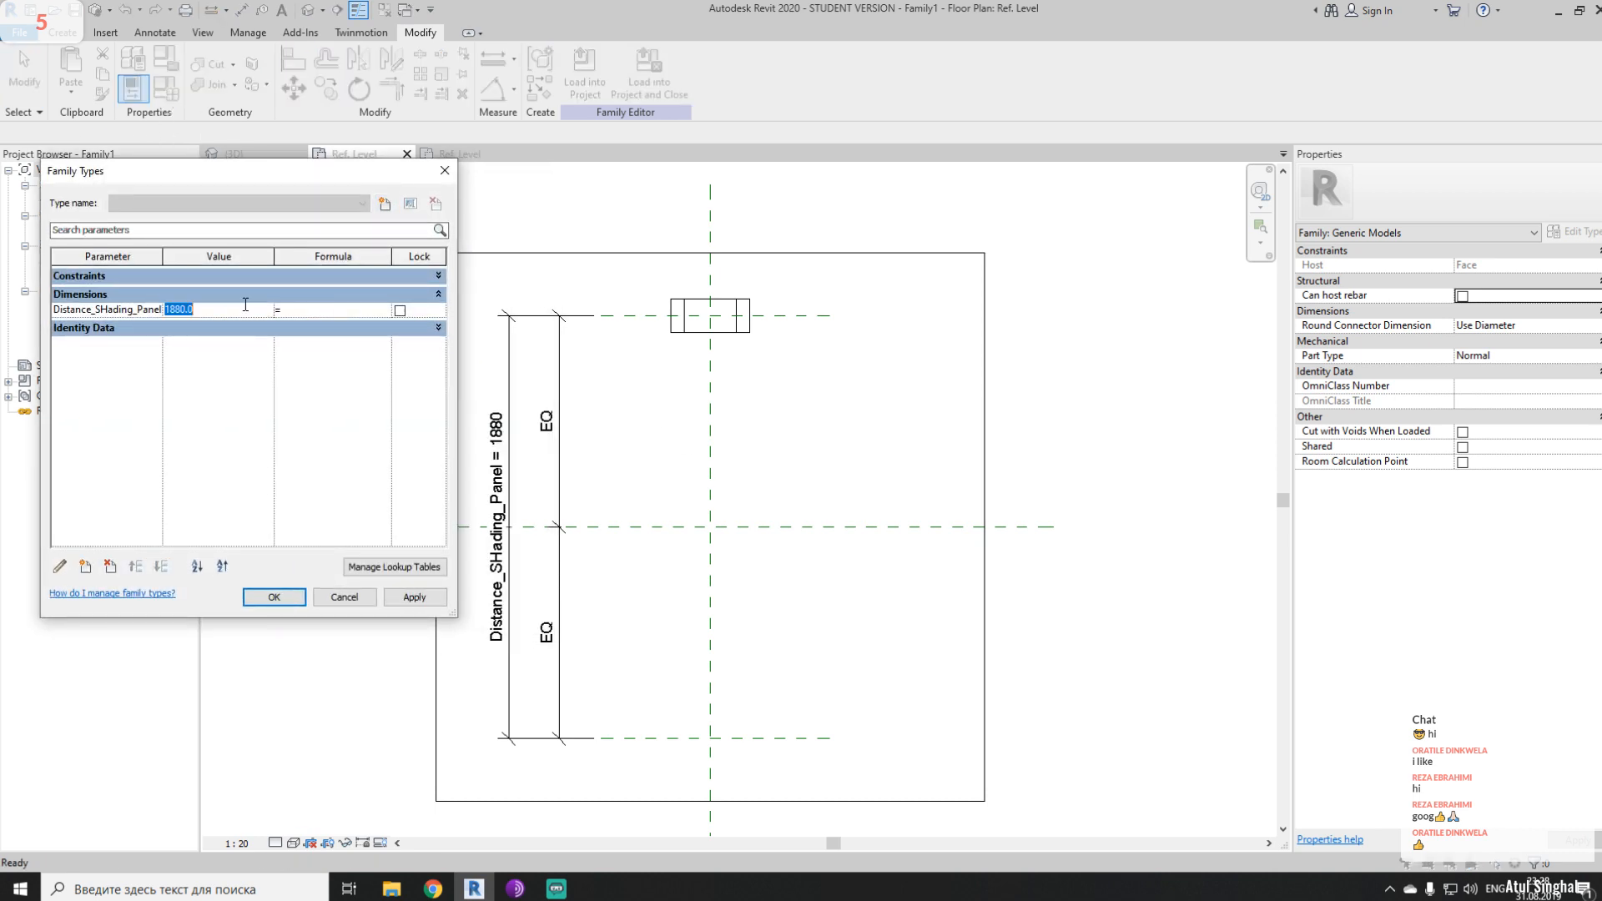
type("15")
left_click(414, 598)
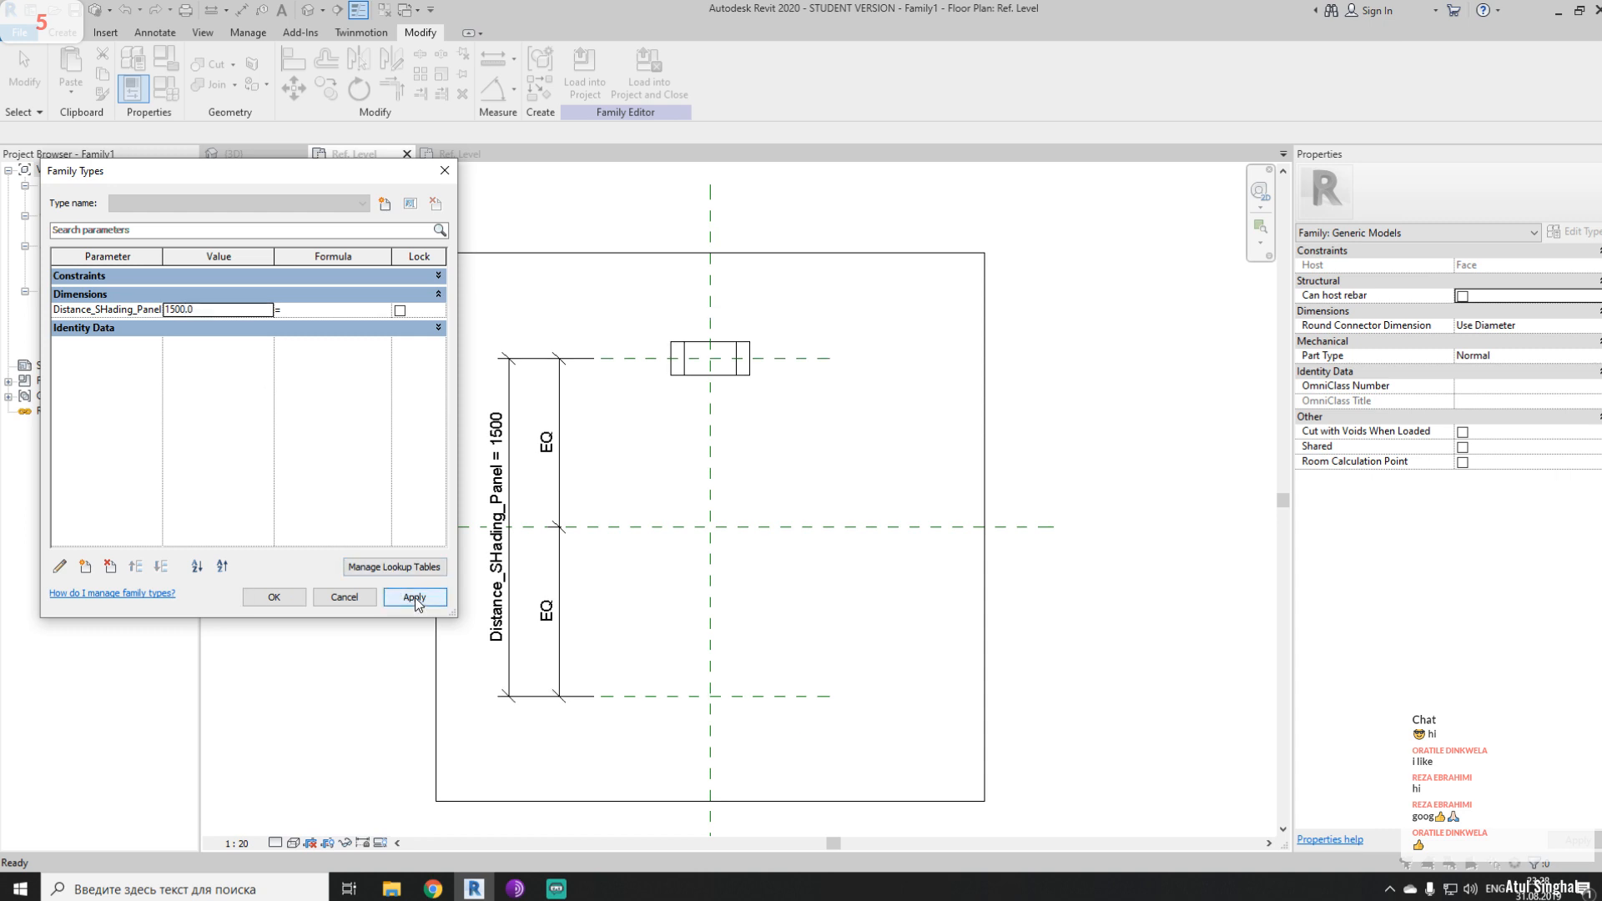
left_click(205, 308)
type("1200")
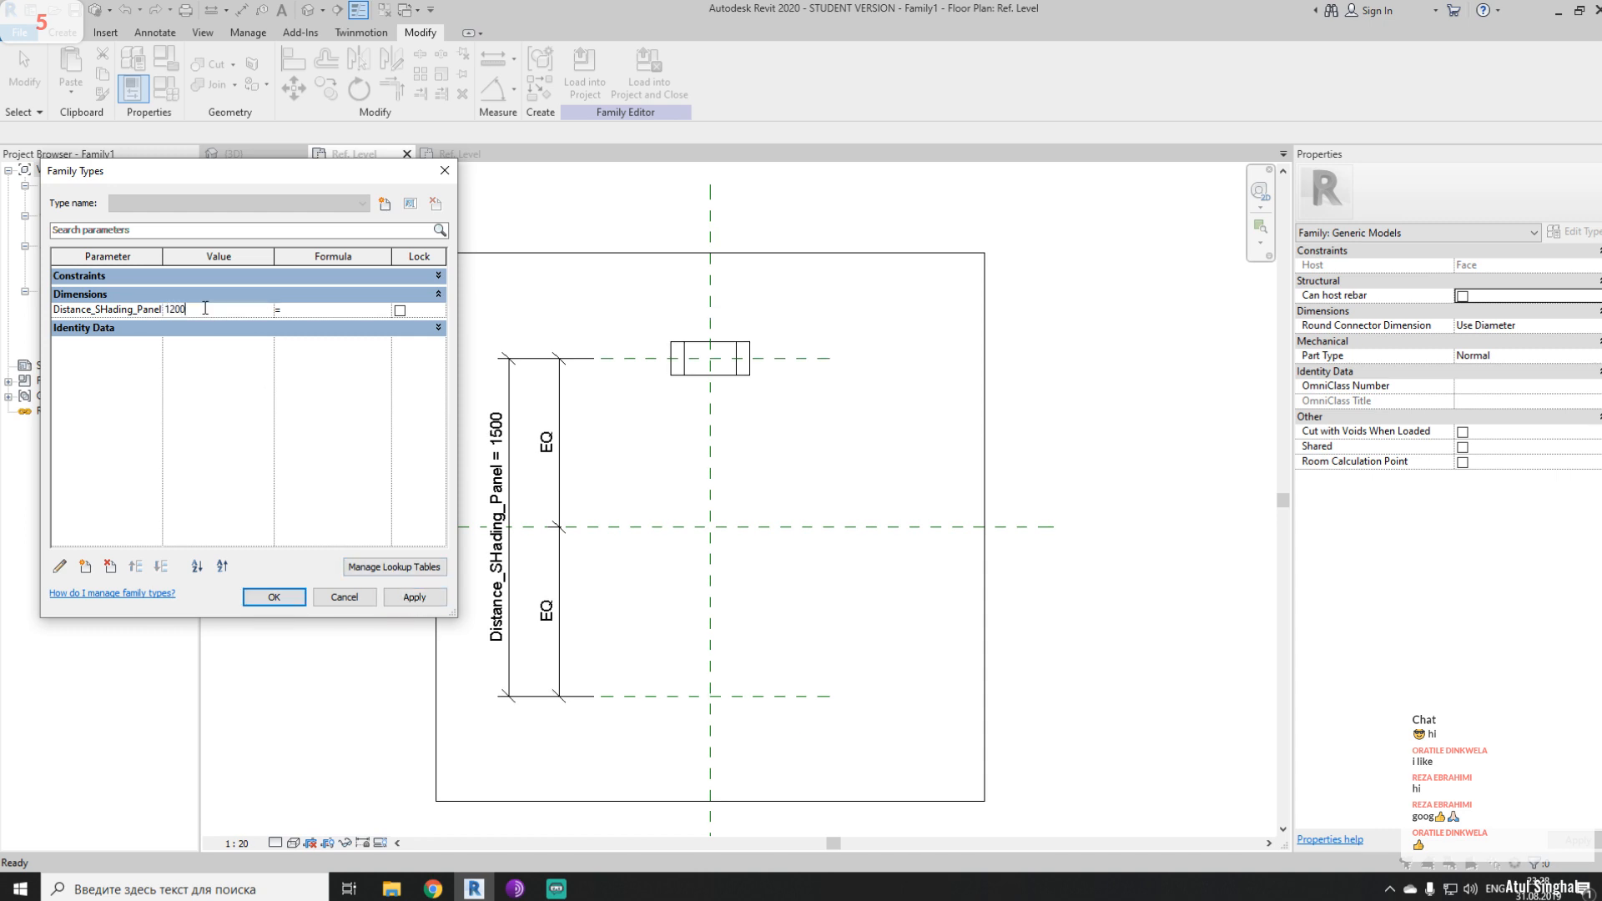
left_click(415, 597)
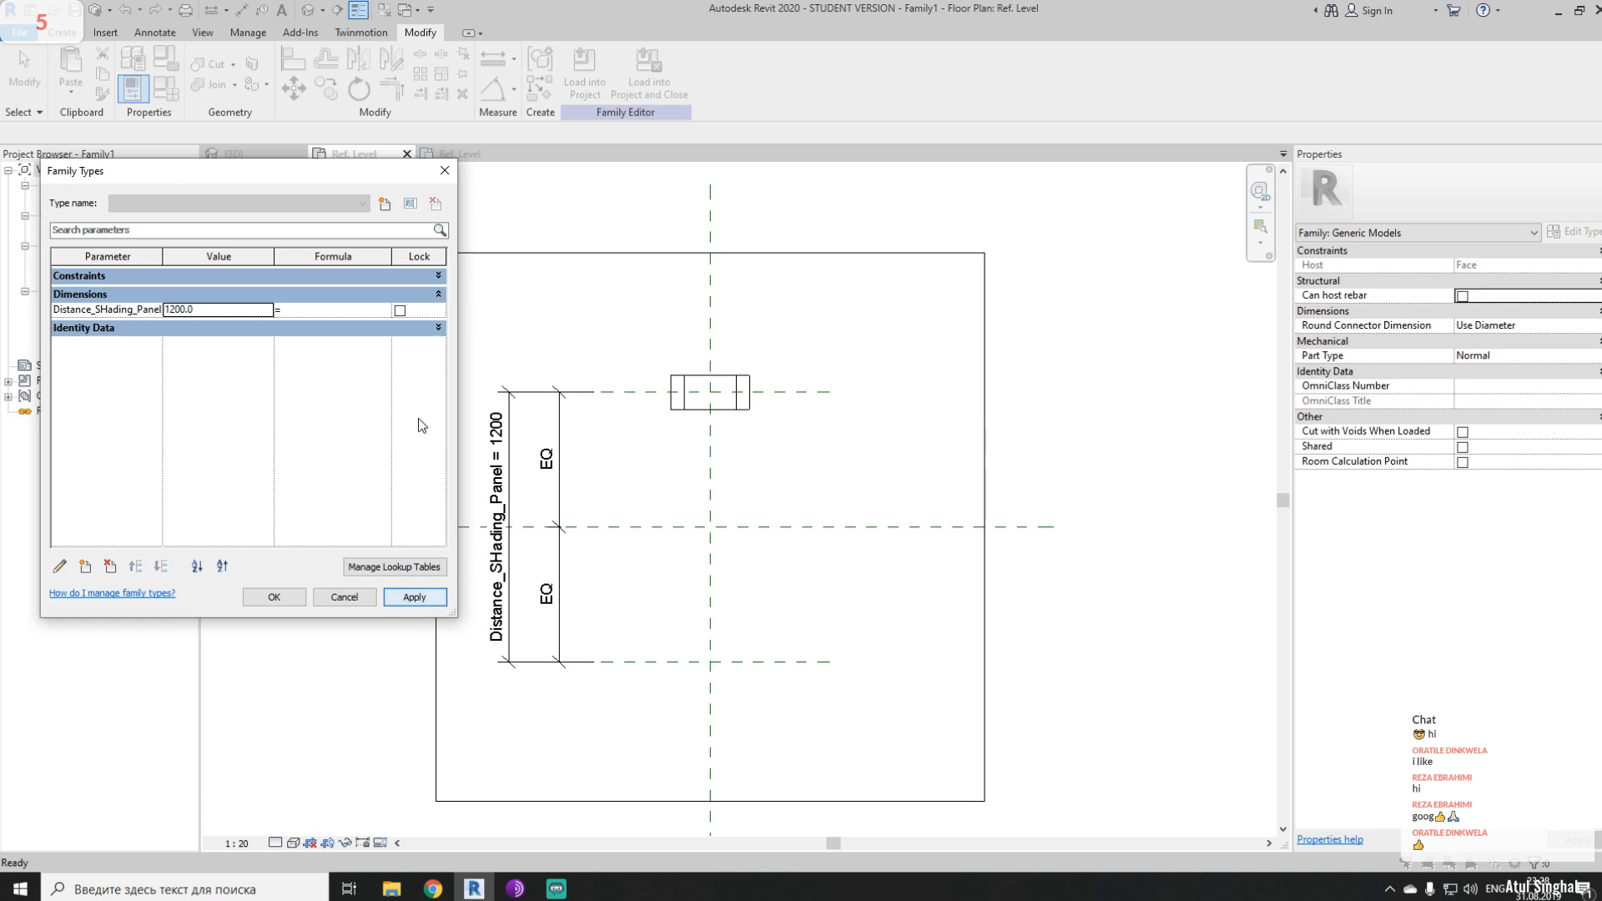
left_click(274, 597)
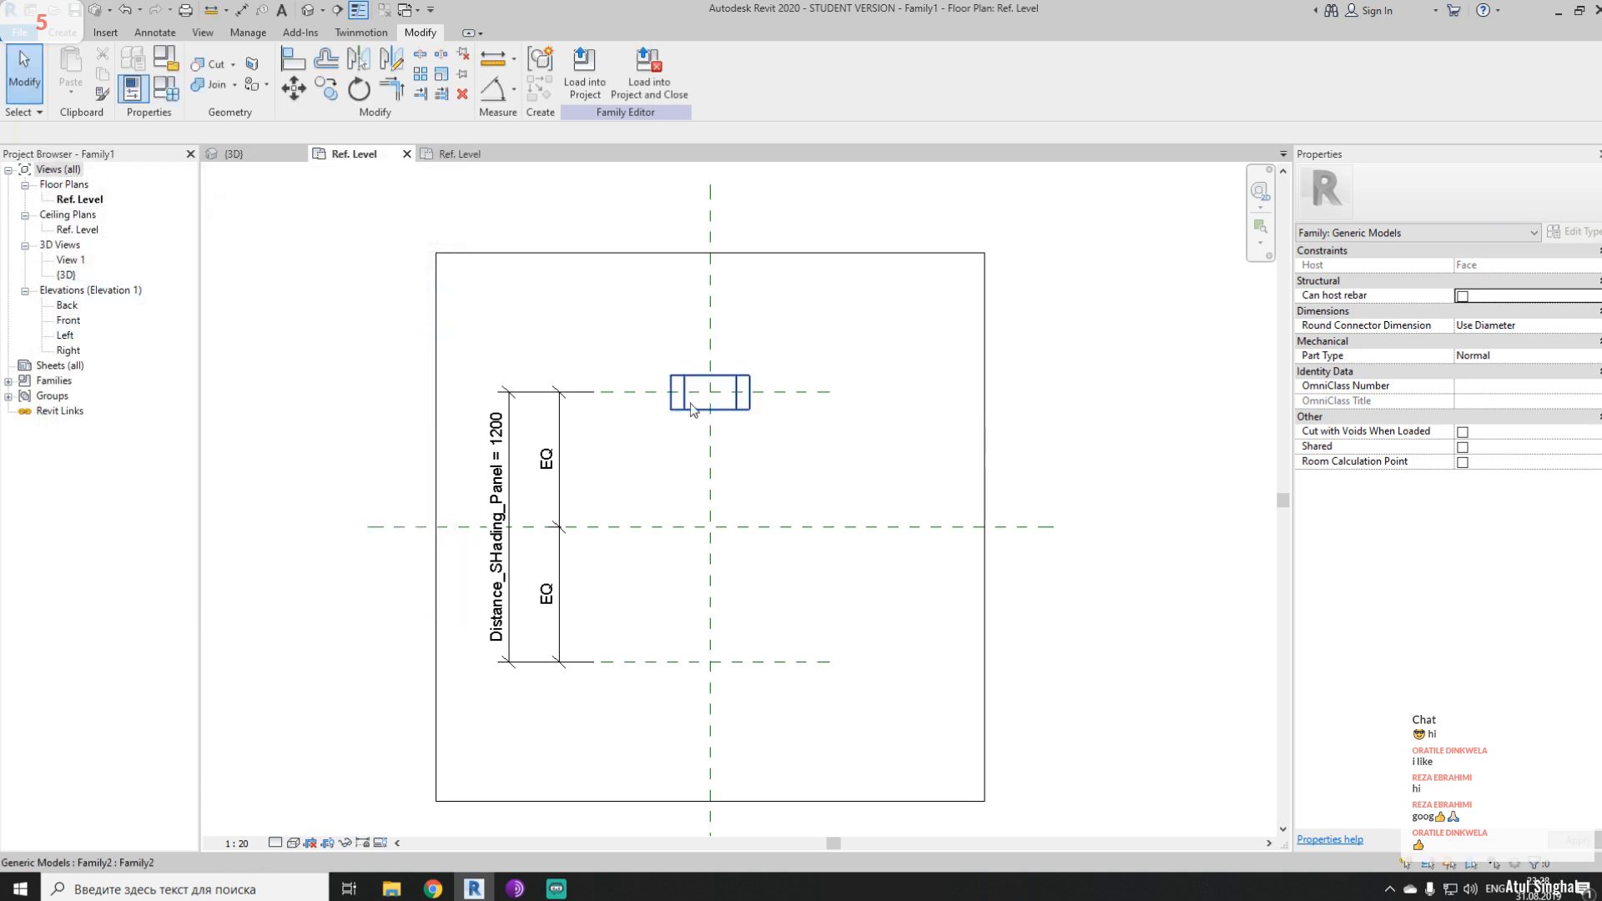
- Place a second Family2 component about 720 right of the vertical centerline and about 320 below the upper reference plane
left_click(734, 407)
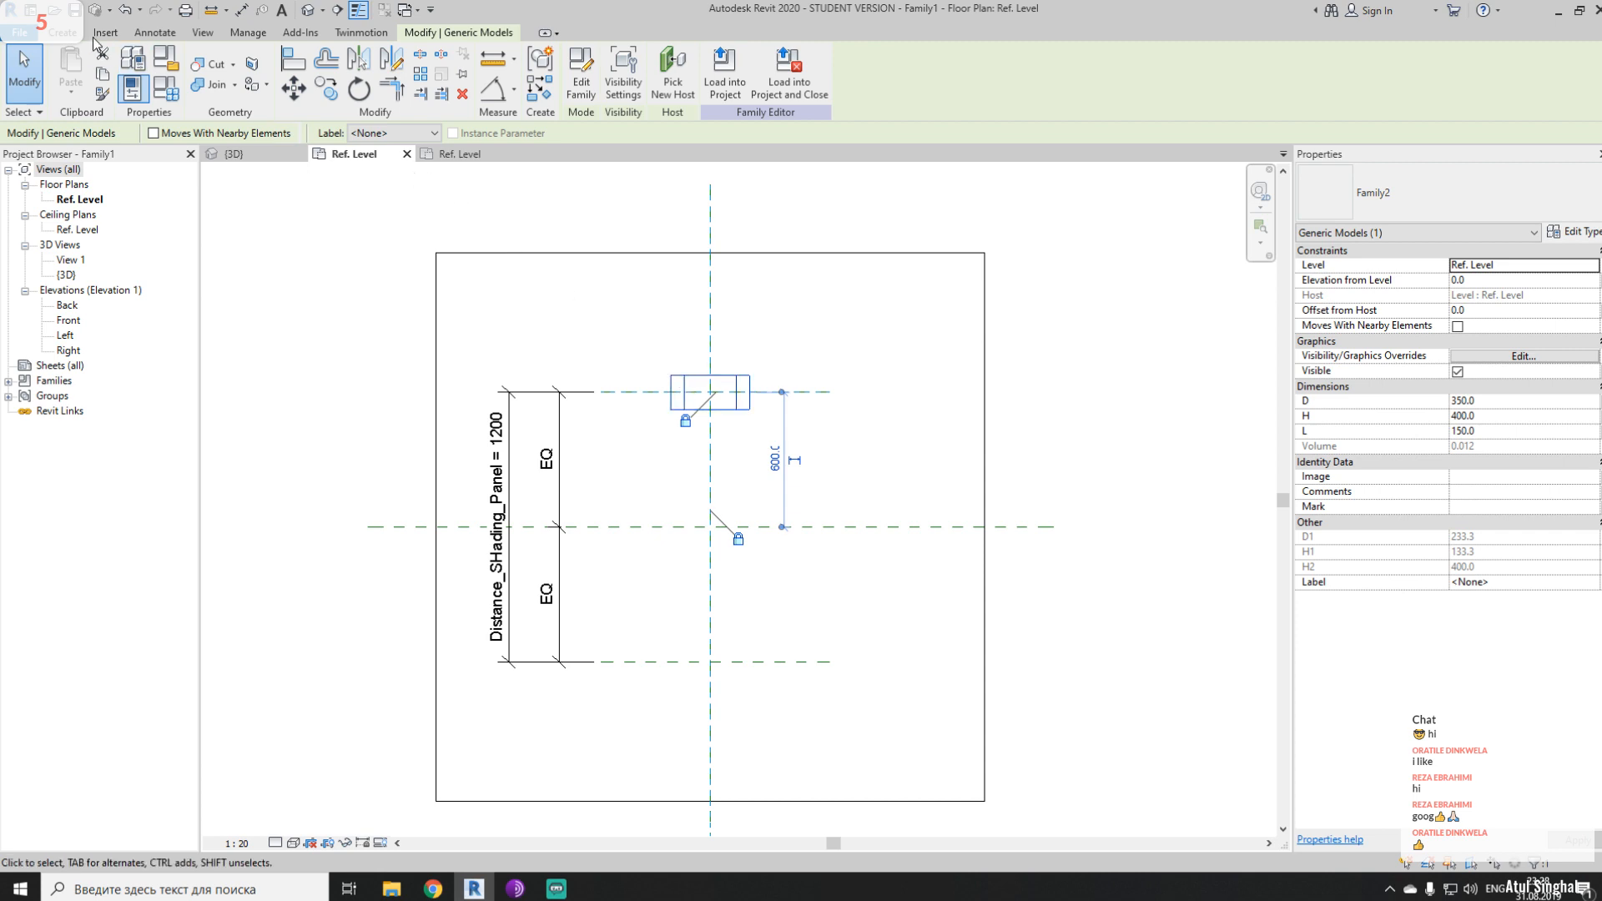
left_click(65, 33)
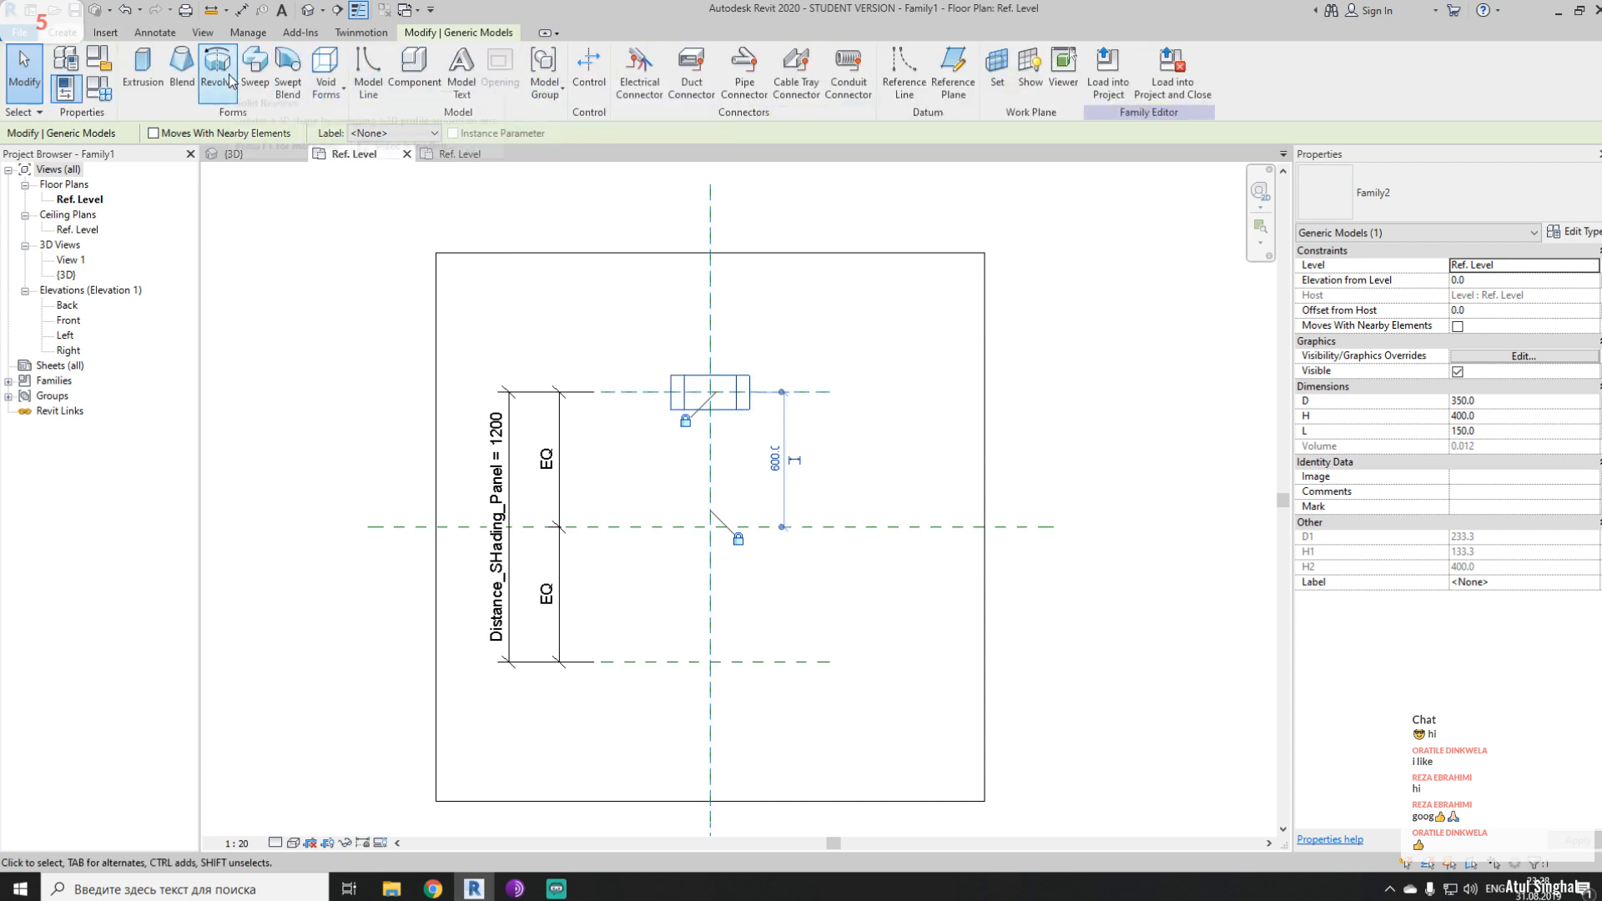
left_click(414, 73)
left_click(872, 465)
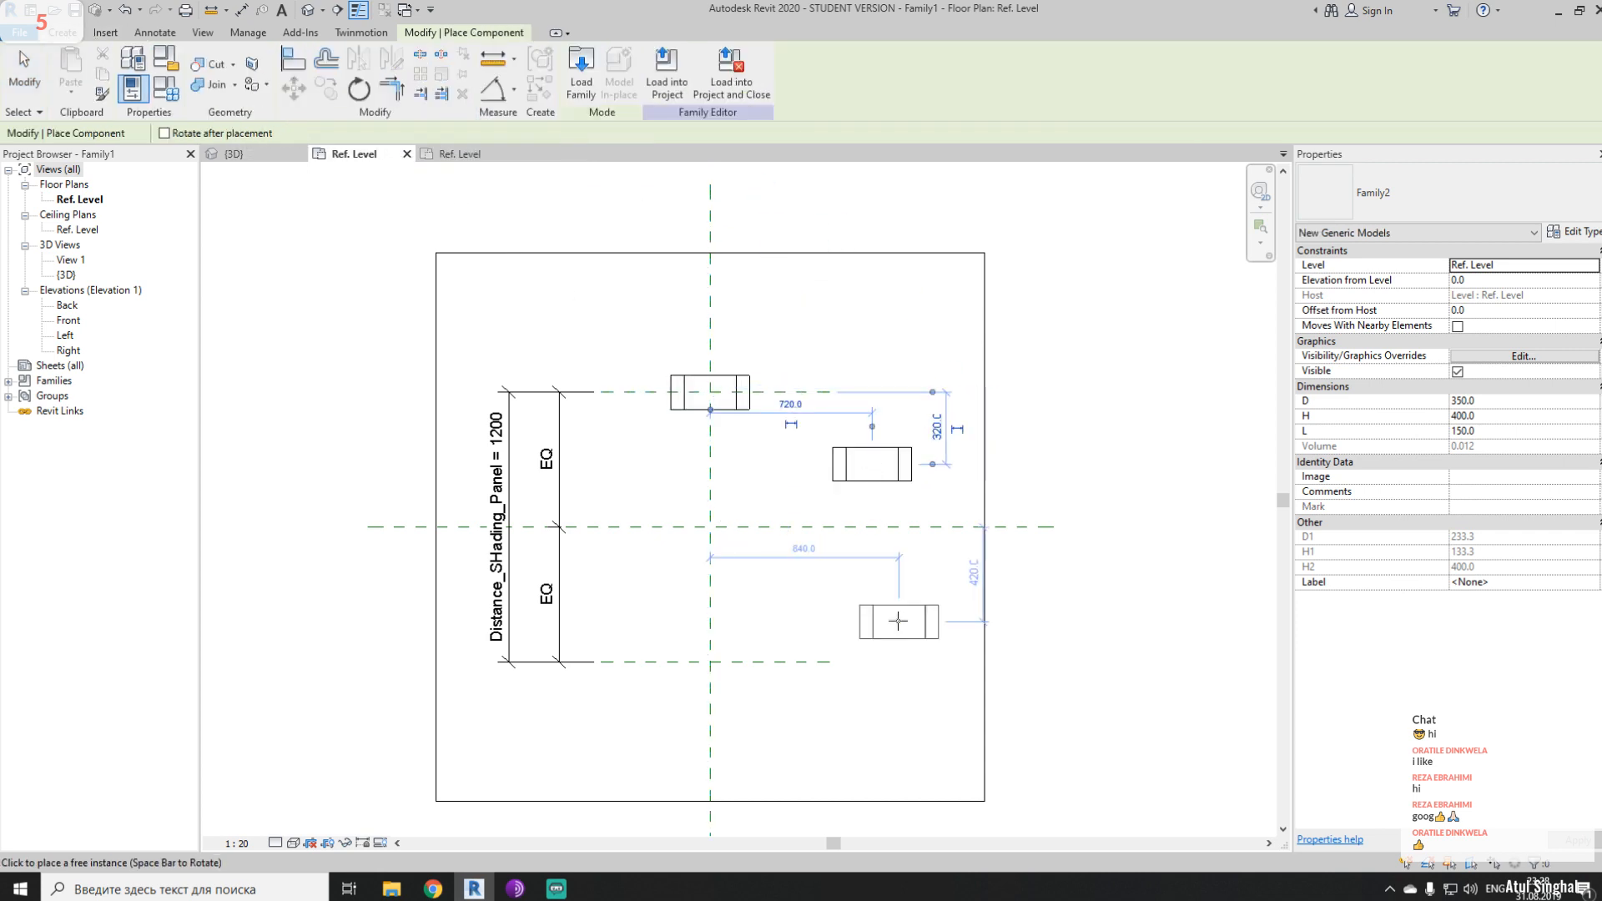
key("Escape")
- Align and lock the second Family2 instance to the lower reference plane, and align its center with the vertical reference plane
key("a")
key("l")
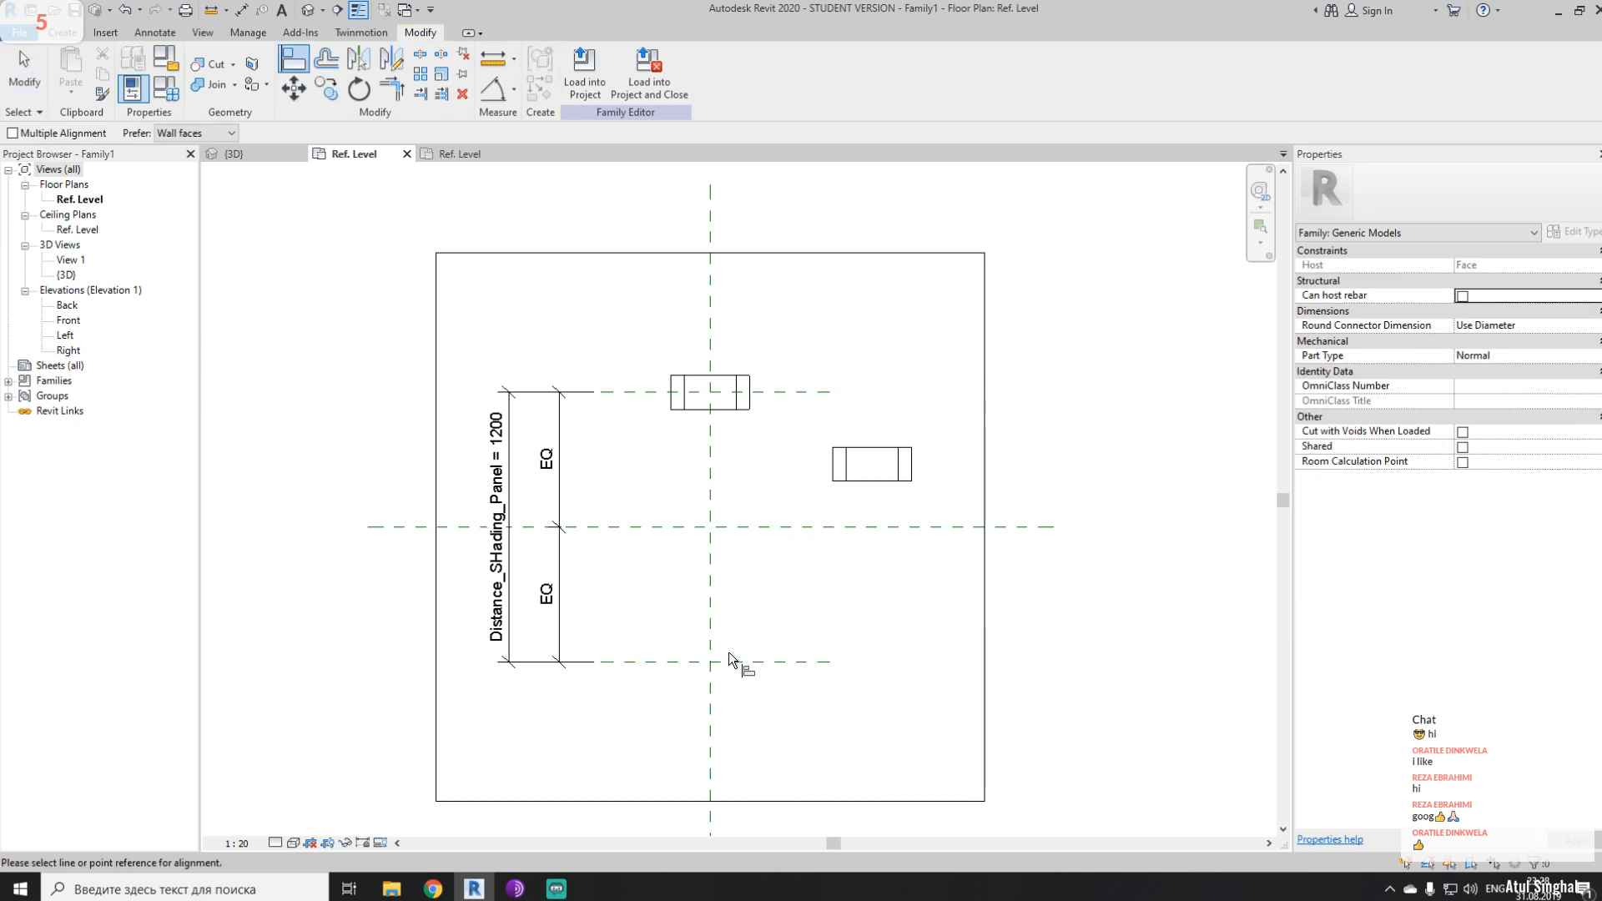
left_click(728, 662)
left_click(872, 464)
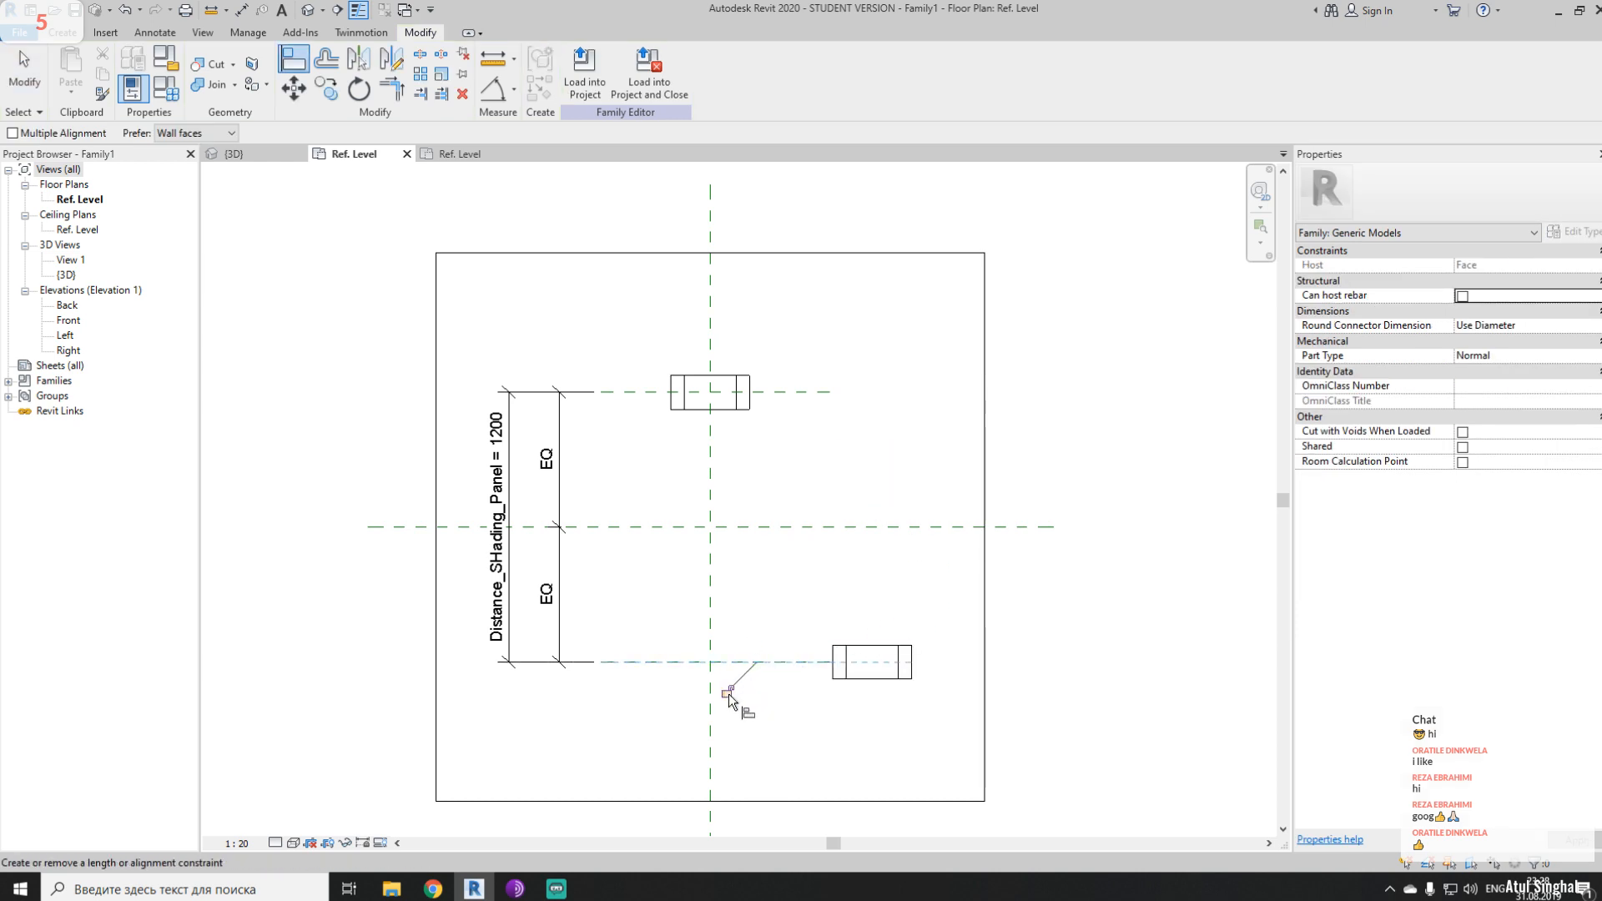
left_click(712, 591)
left_click(870, 663)
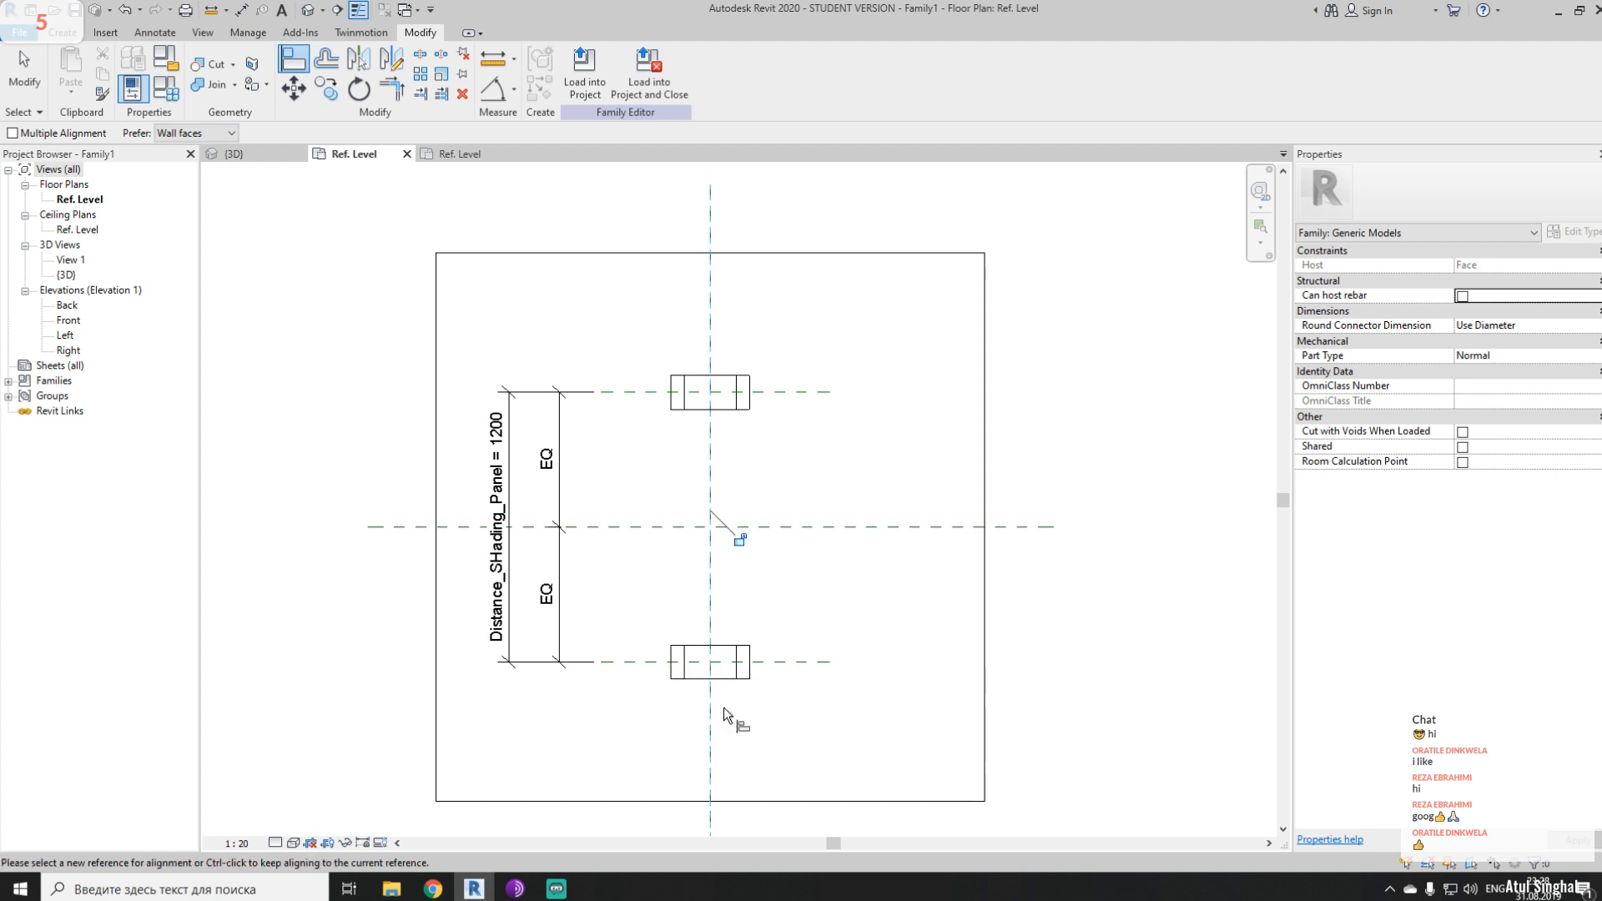
key("Escape")
key("Escape")
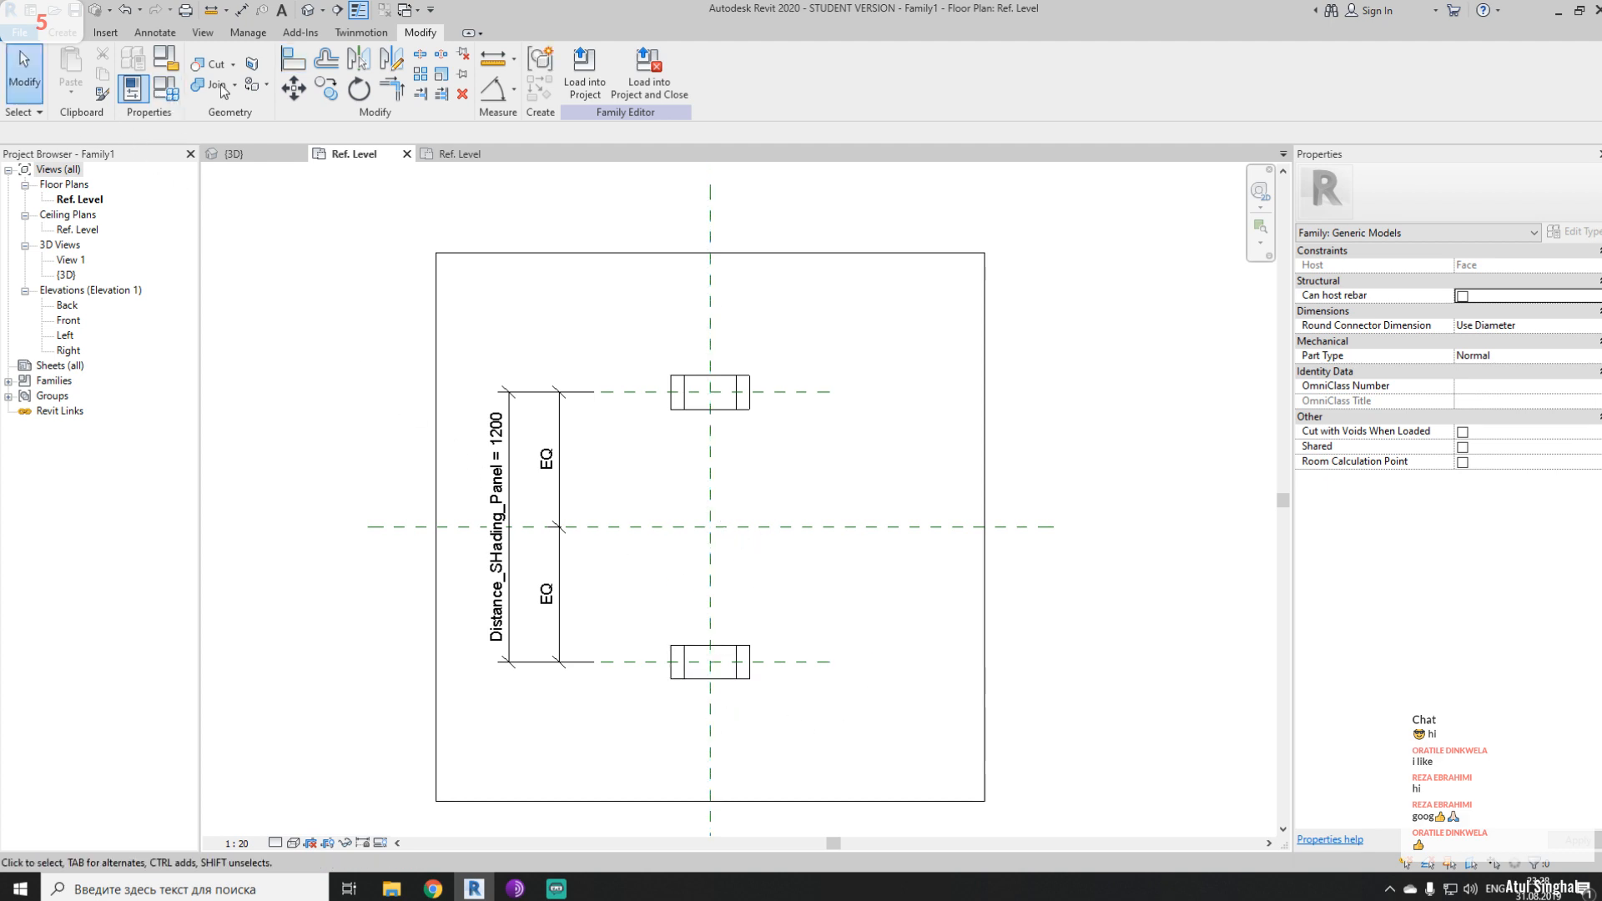
- In the default 3D view, flex Distance_SHading_Panel in the family types by applying 1500 first and 2000 second, and accept 2000
left_click(308, 9)
middle_click_drag(776, 600, 458, 450, "shift")
left_click(165, 88)
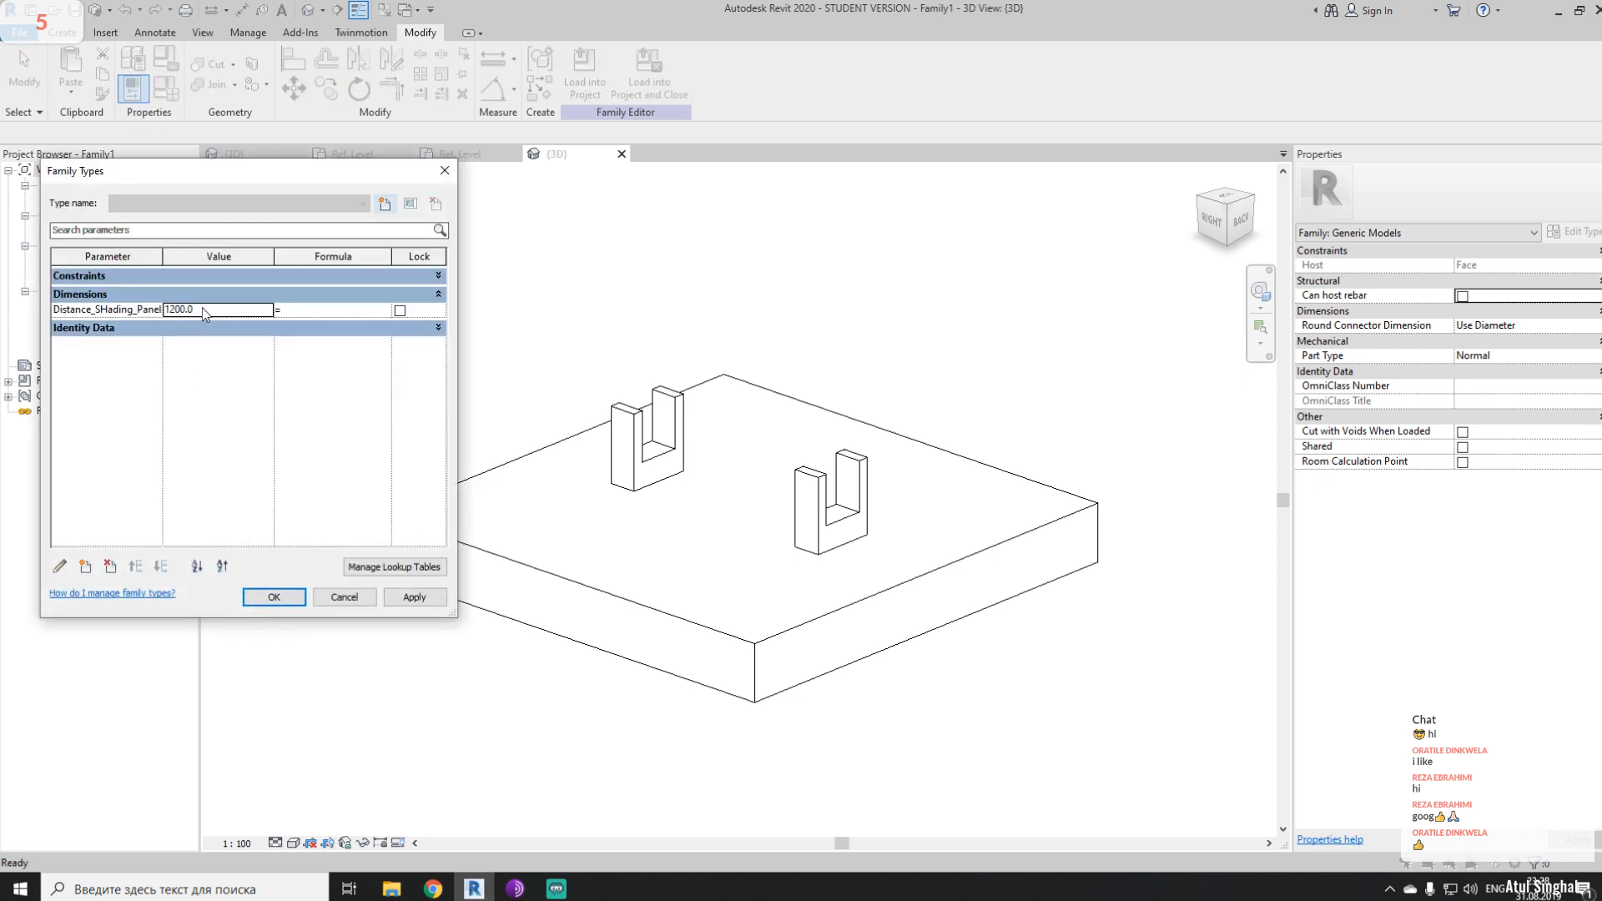
double_click(203, 309)
type("1")
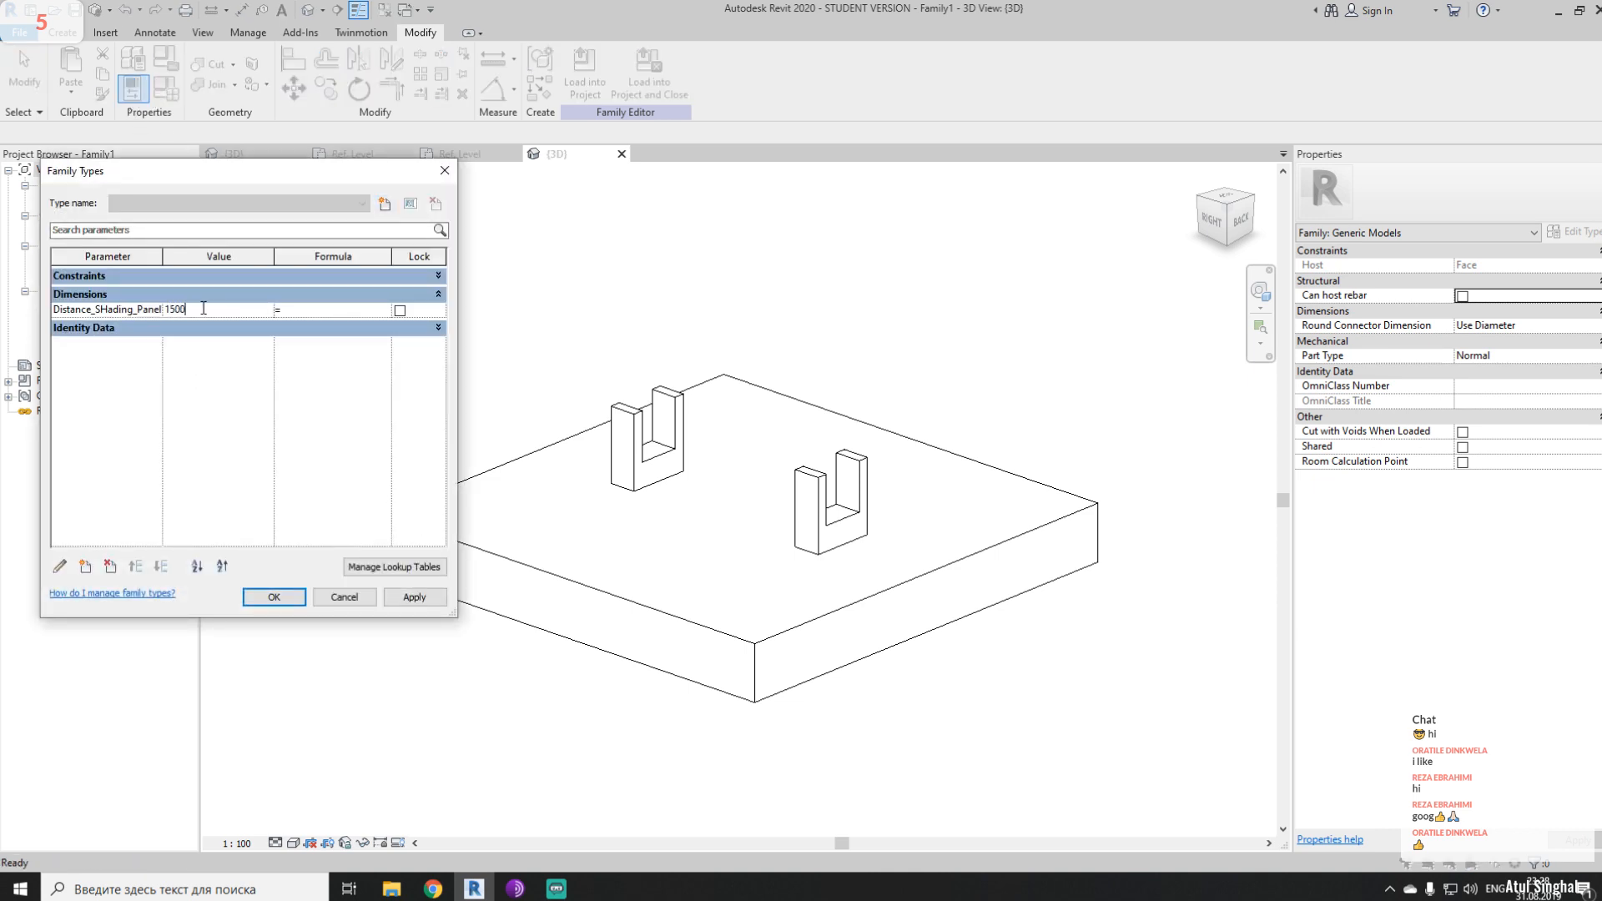
left_click(407, 590)
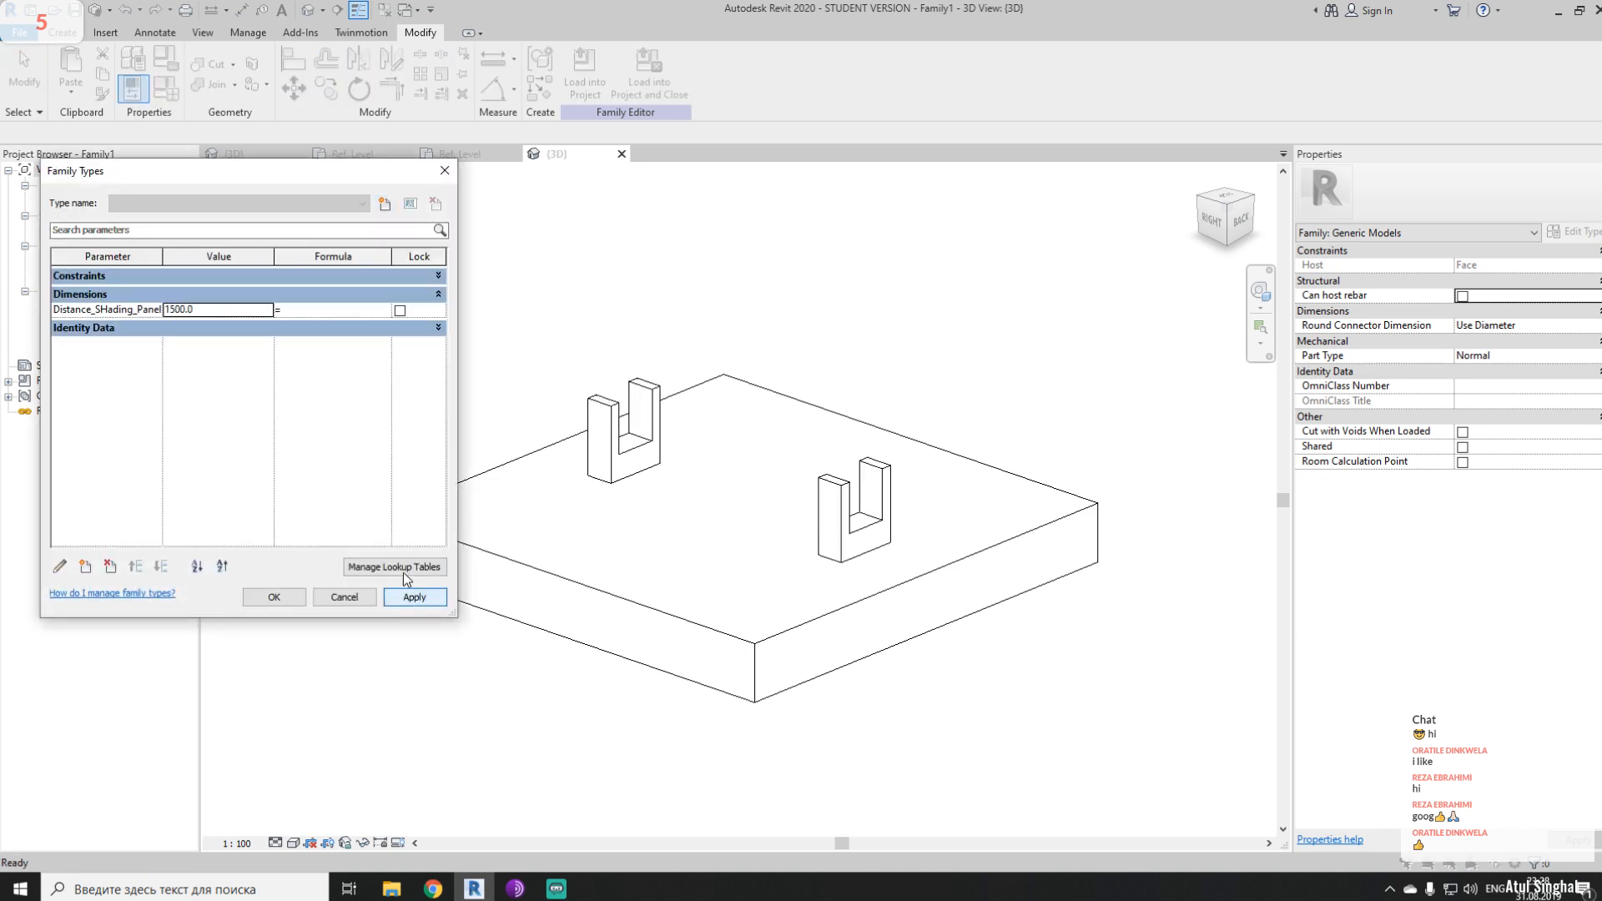
left_click(242, 306)
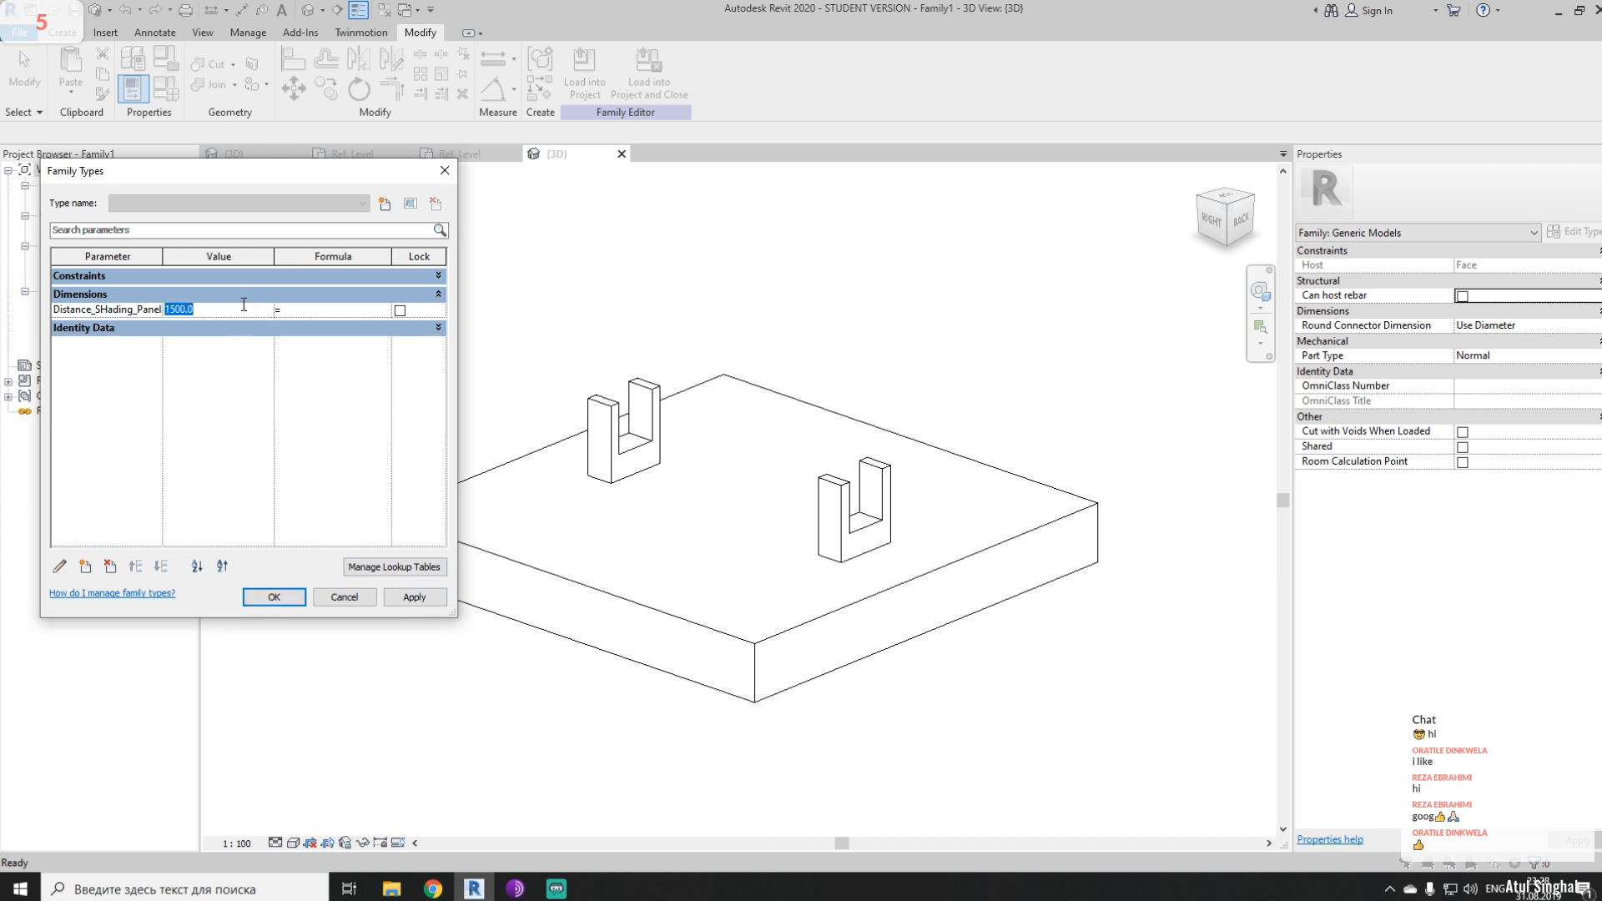
type("2")
left_click(399, 599)
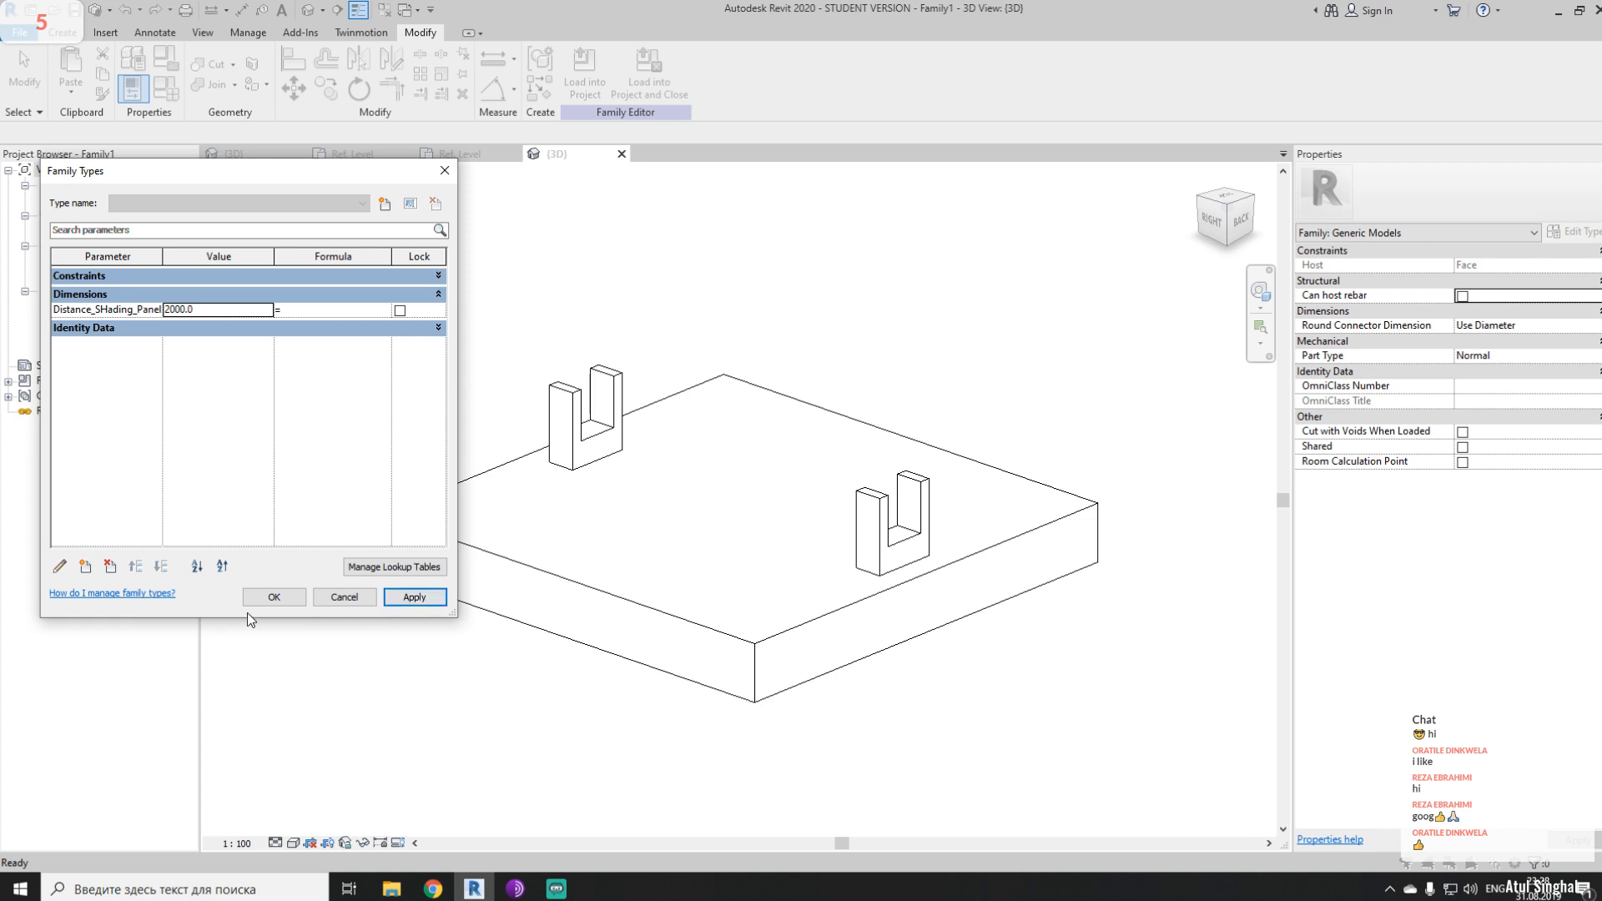
left_click(278, 603)
middle_click_drag(693, 472, 626, 470, "shift")
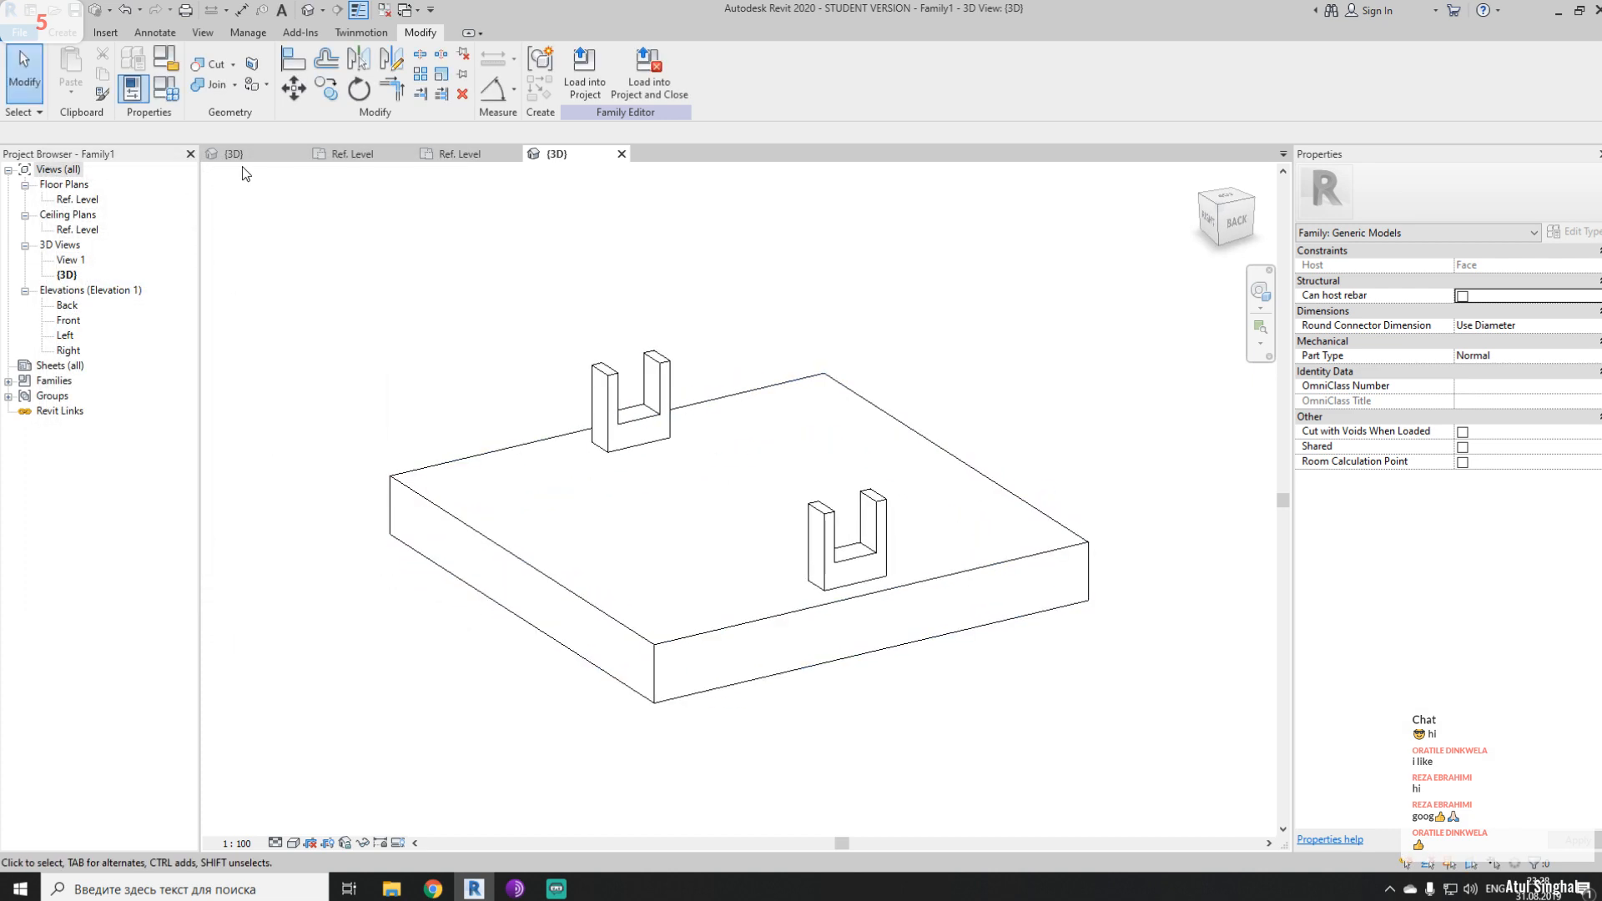
- Examine the sun shade's posts, panel and U-shaped supports in the project's 3D view
left_click(282, 157)
scroll(803, 509, "down", 2)
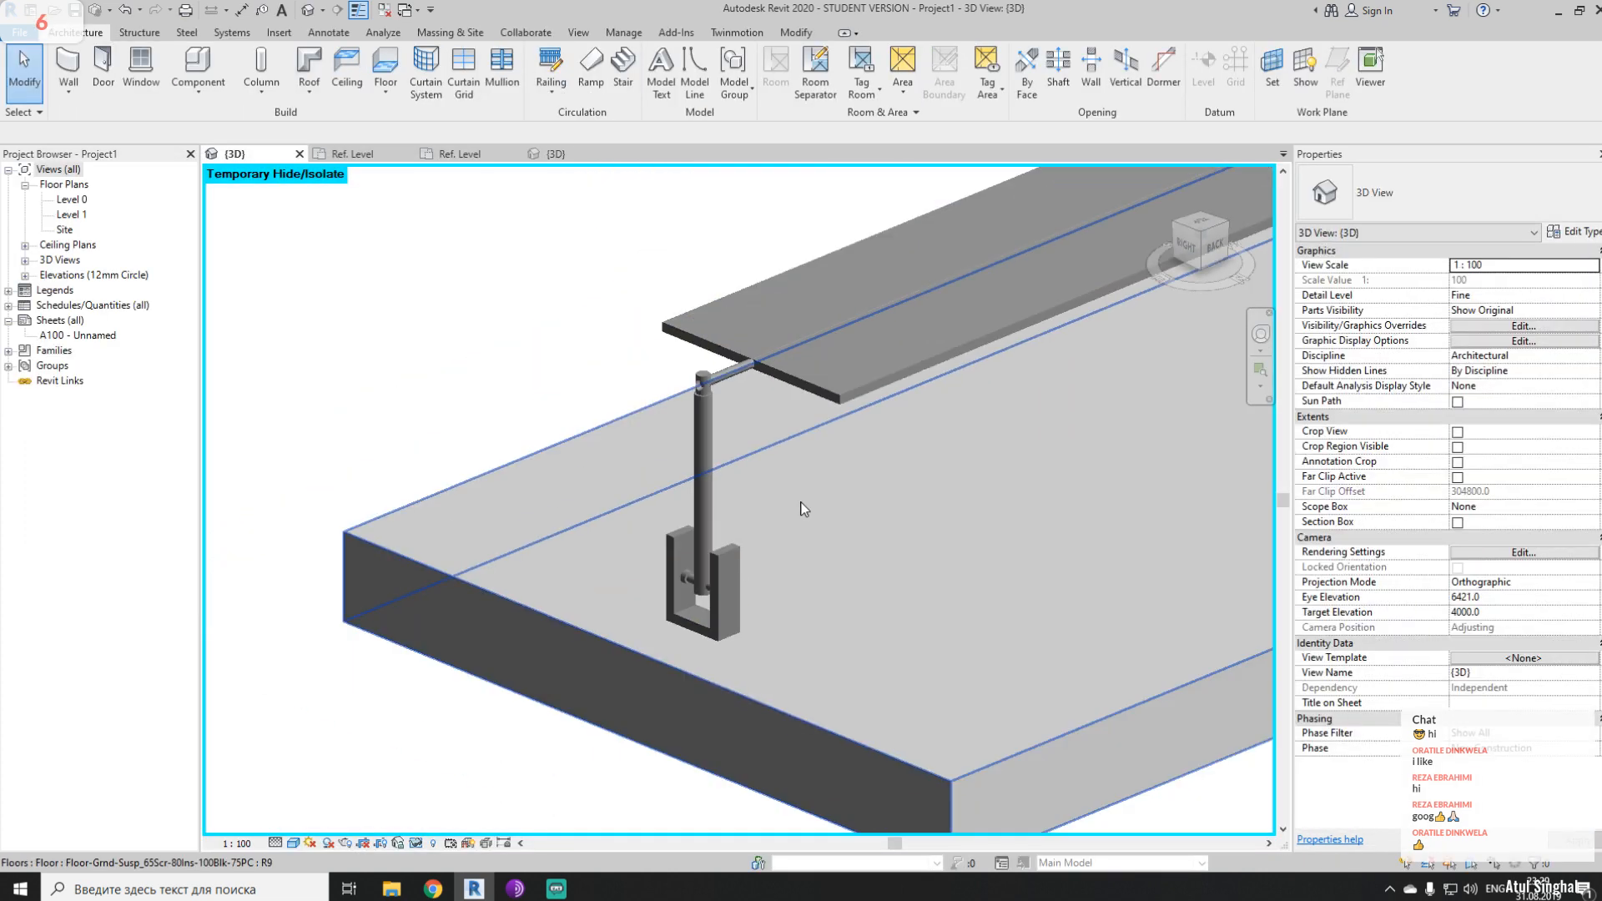
middle_click_drag(899, 433, 636, 444)
scroll(690, 445, "down", 4)
scroll(636, 444, "up", 4)
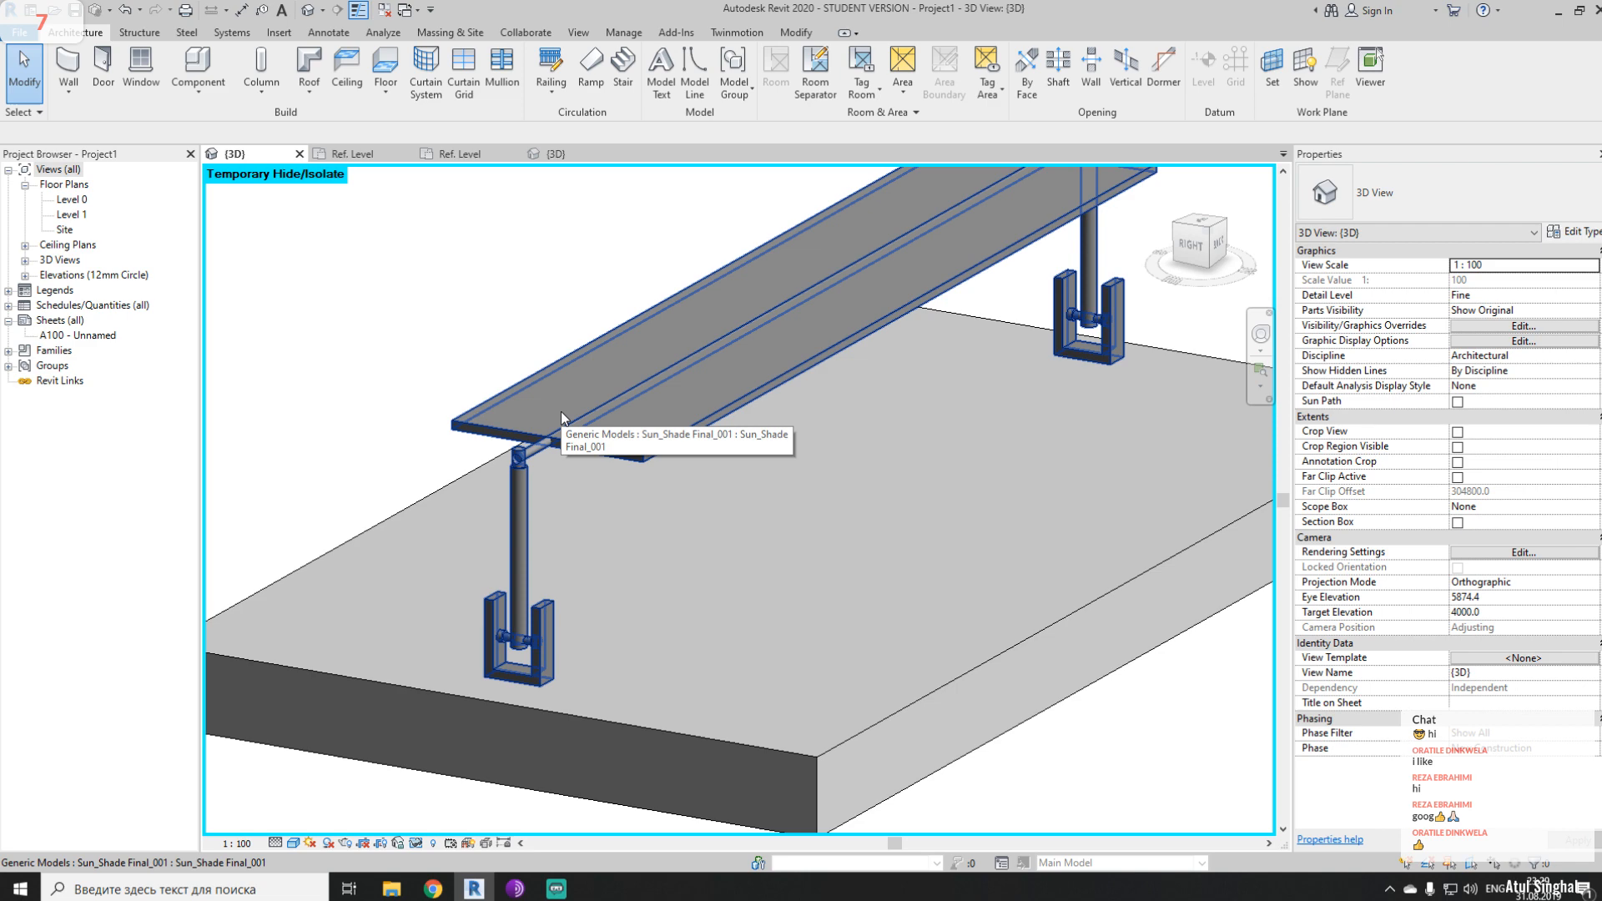
- Close Family2 without saving its changes, and close the 3D view of Family1
left_click(446, 153)
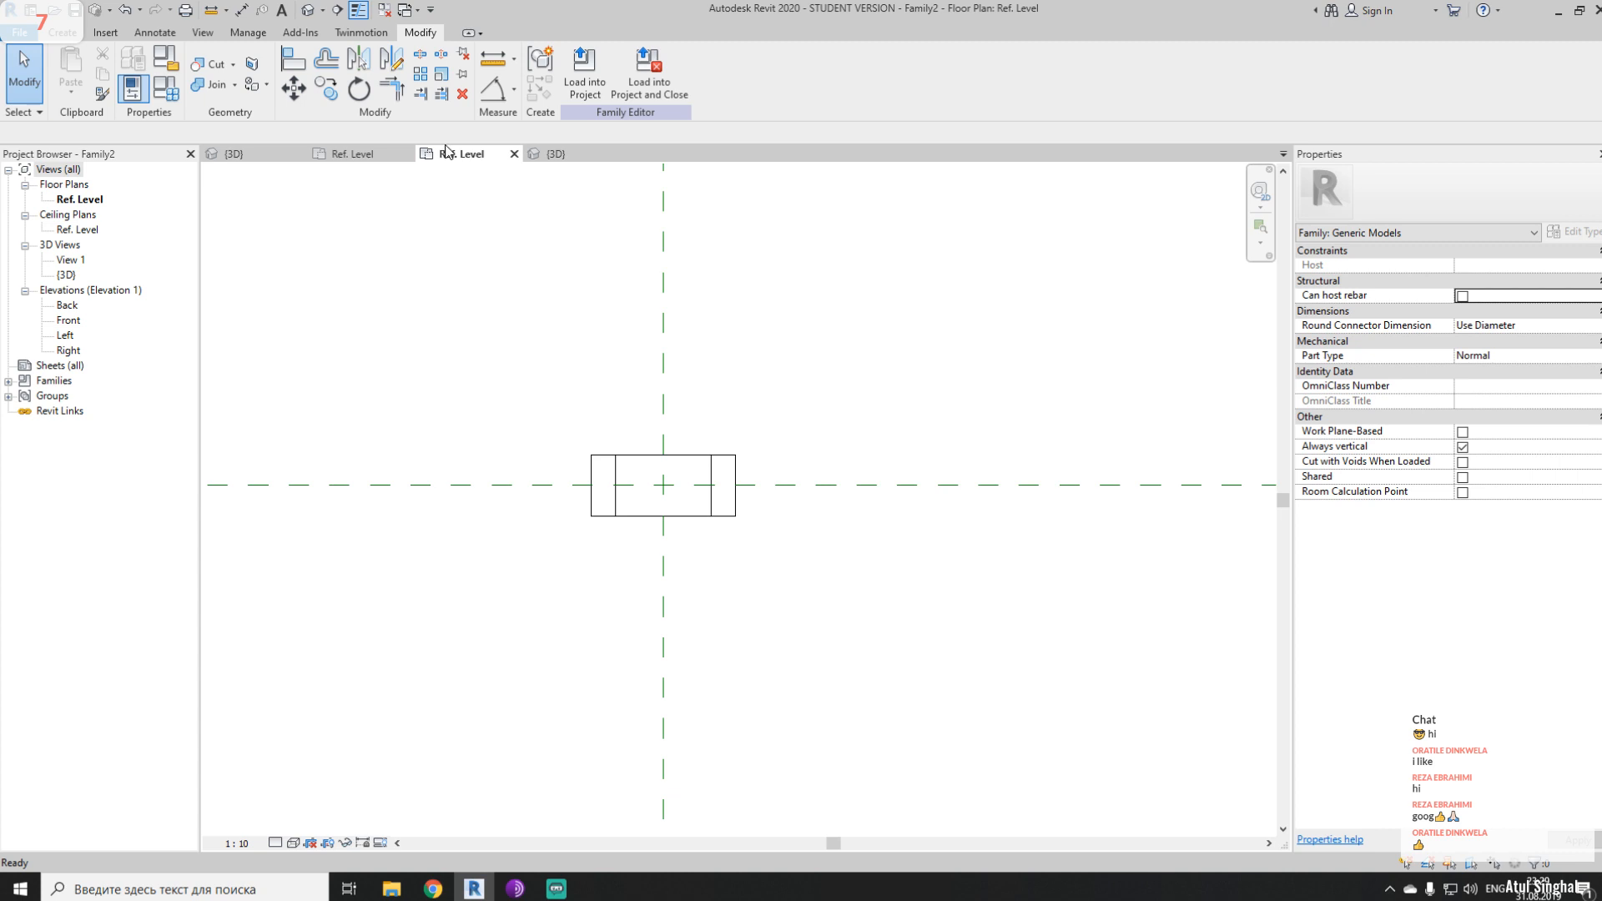
left_click(514, 154)
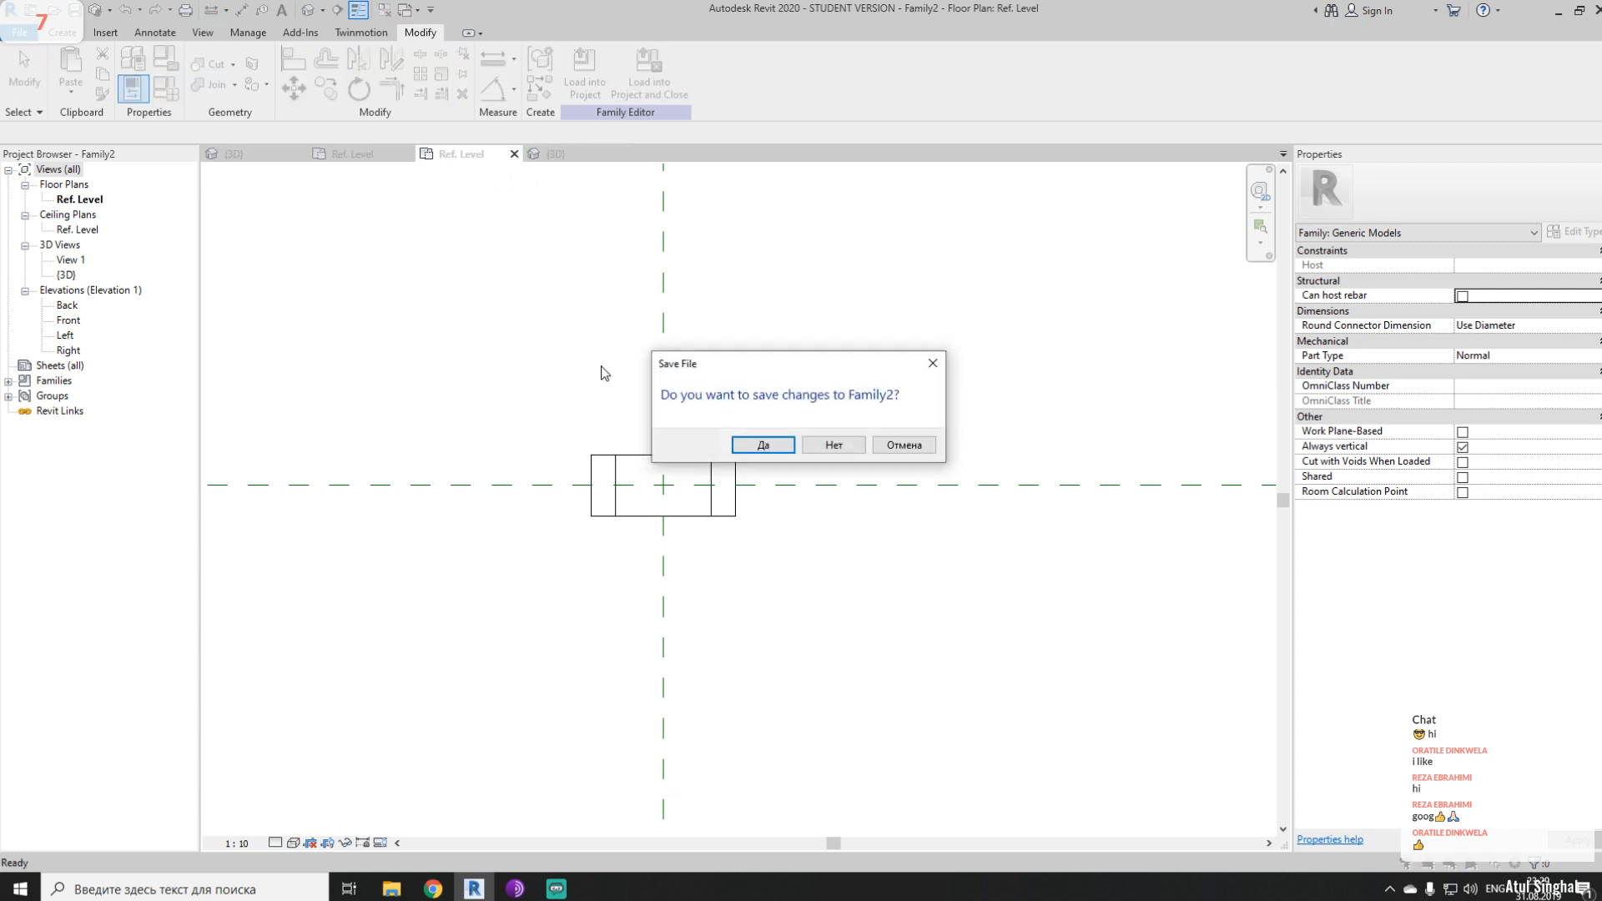
left_click(816, 447)
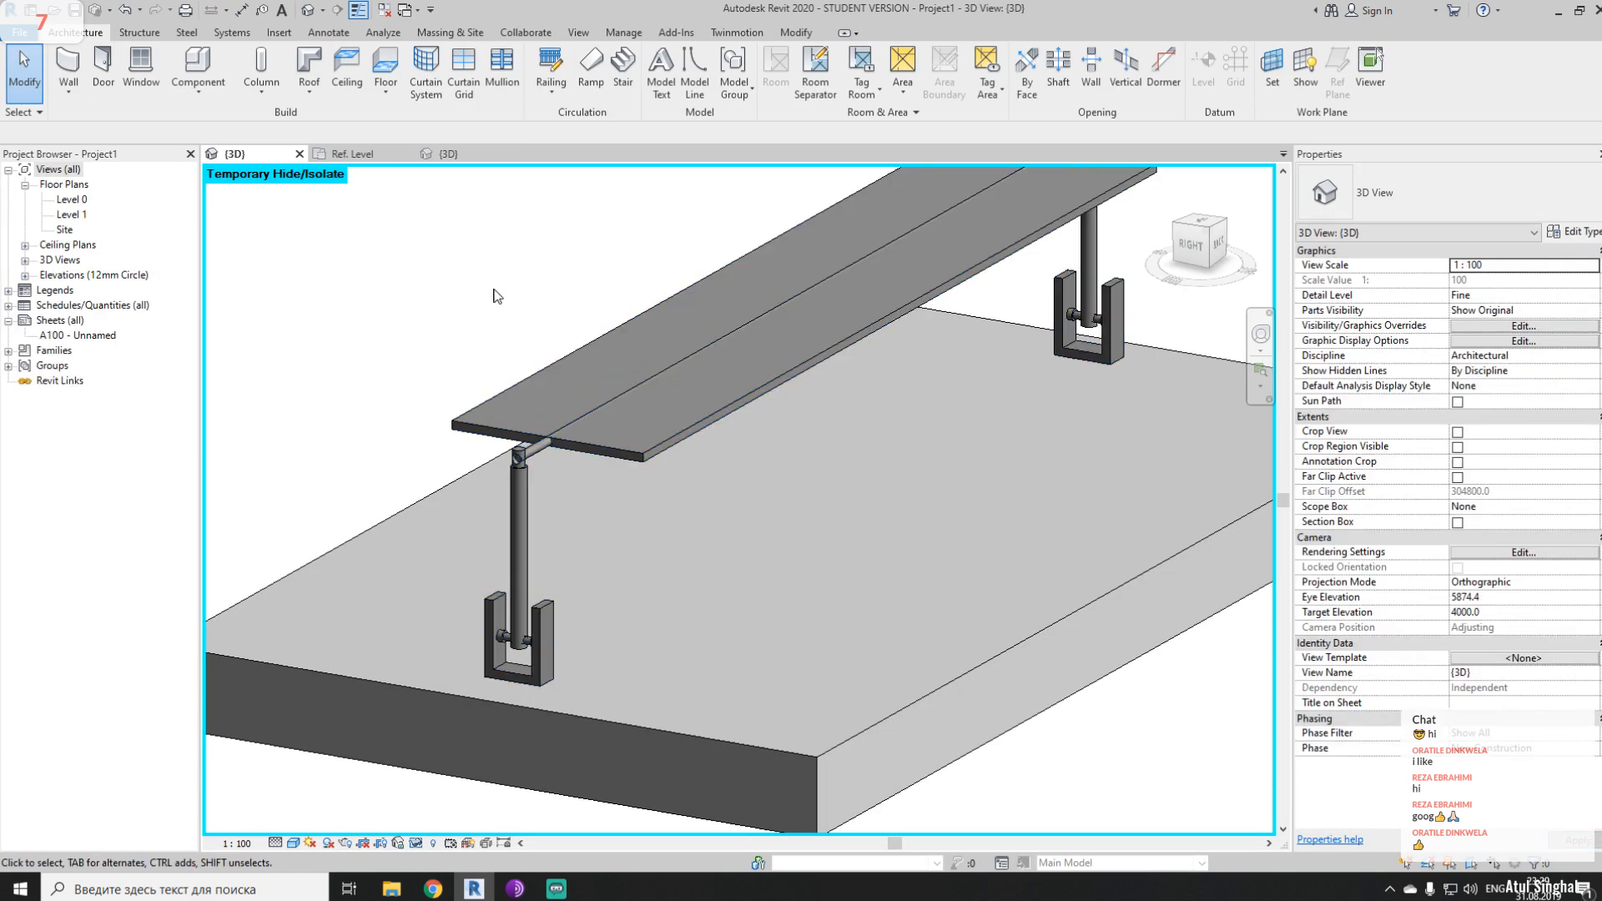
left_click(351, 154)
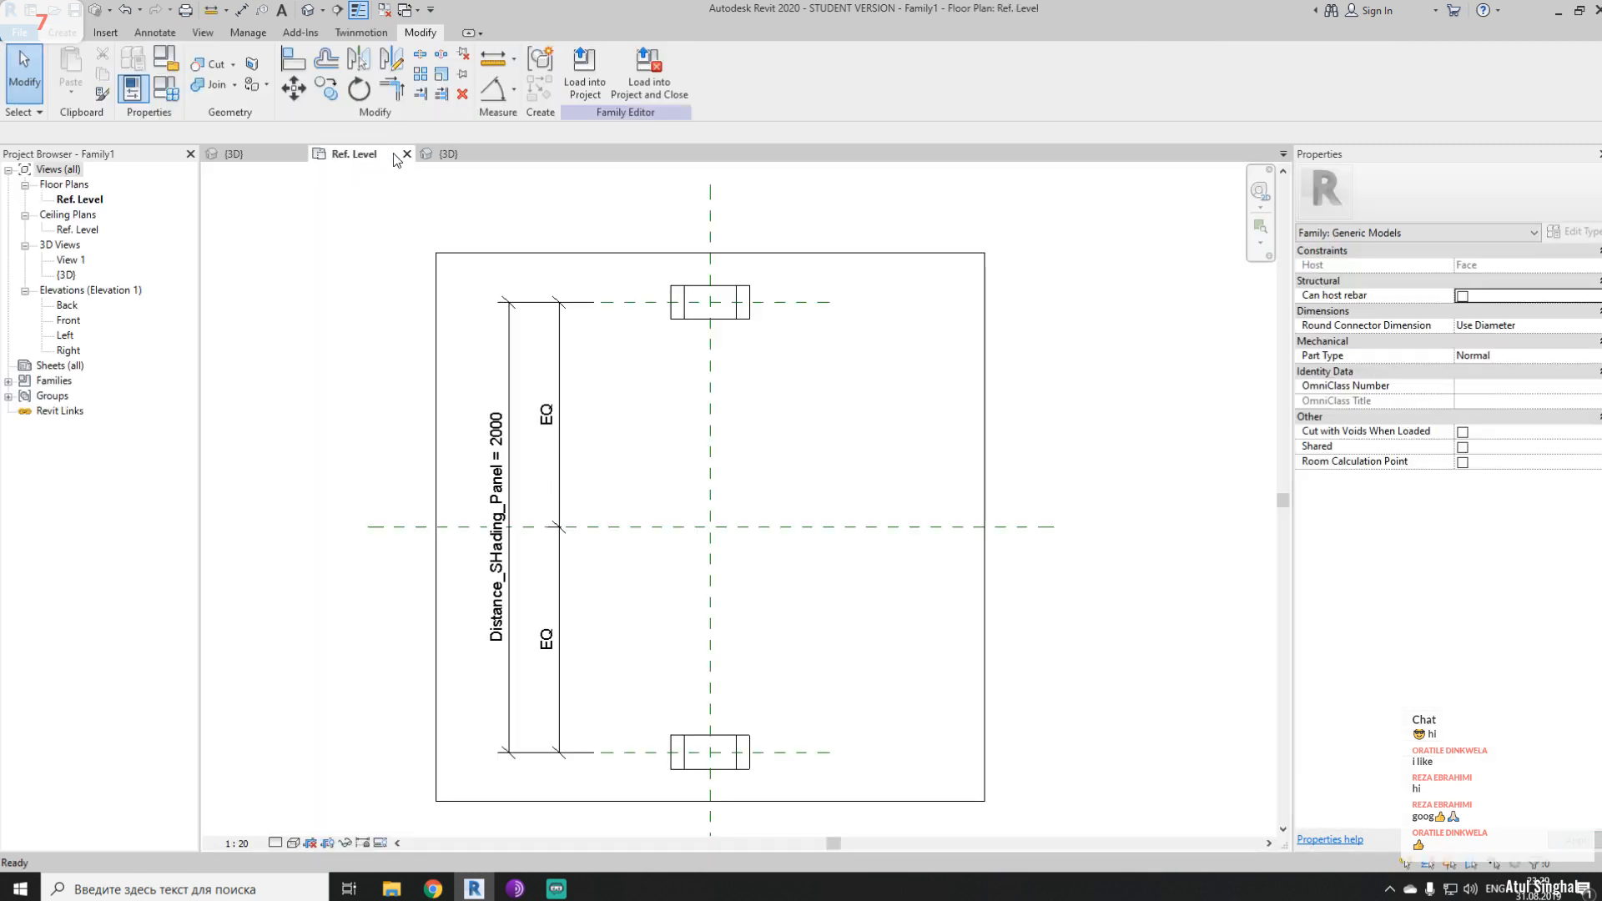
left_click(443, 156)
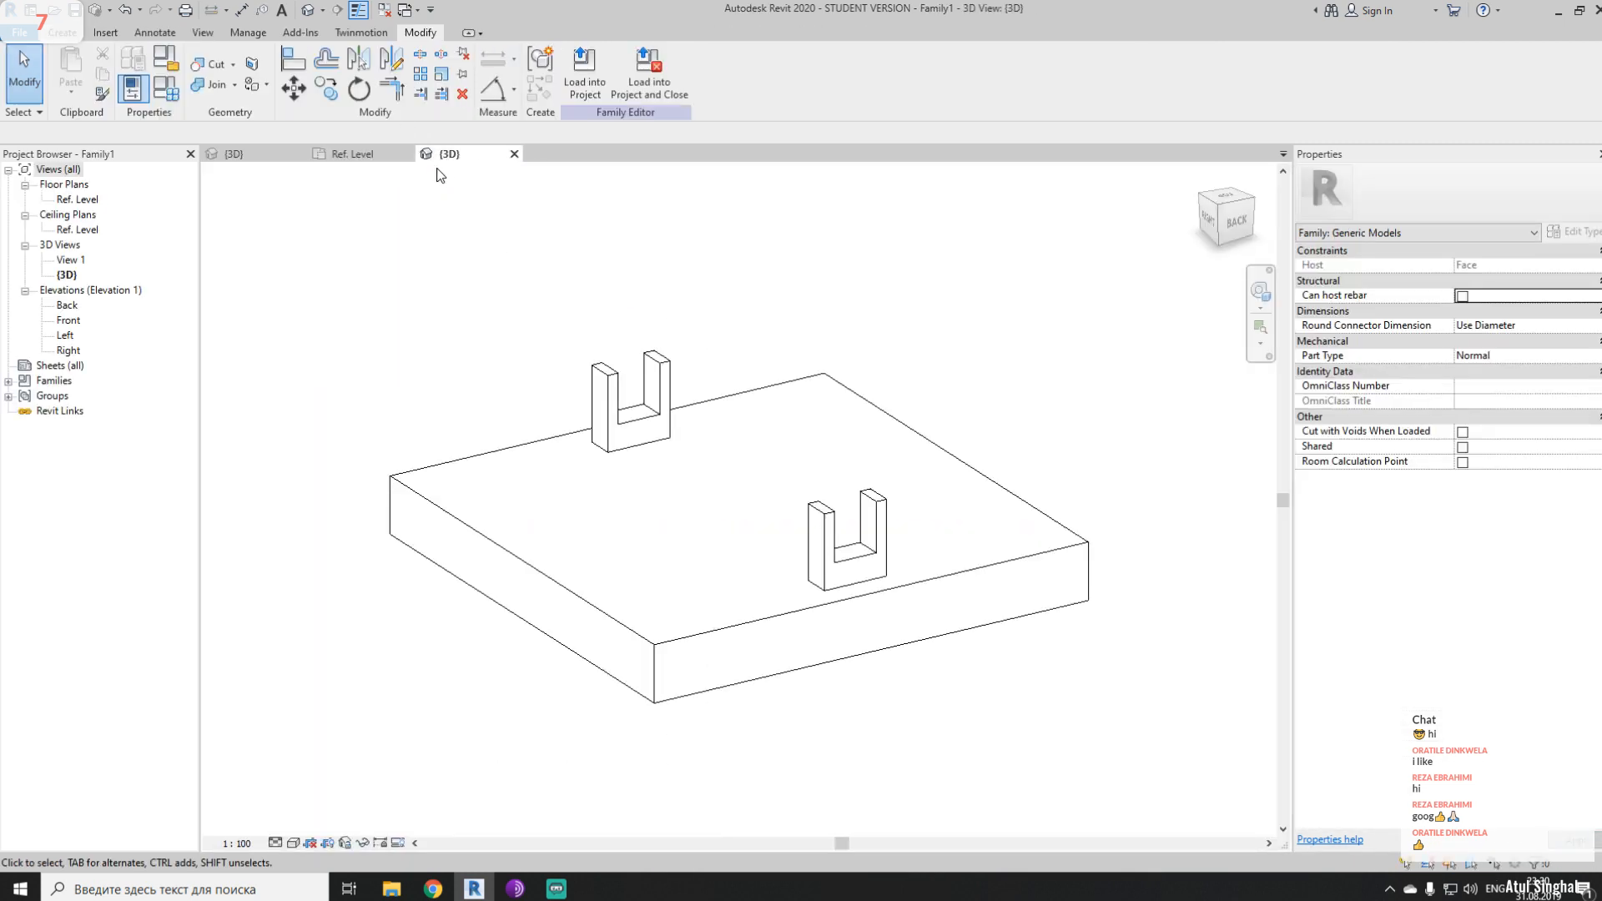
left_click(513, 155)
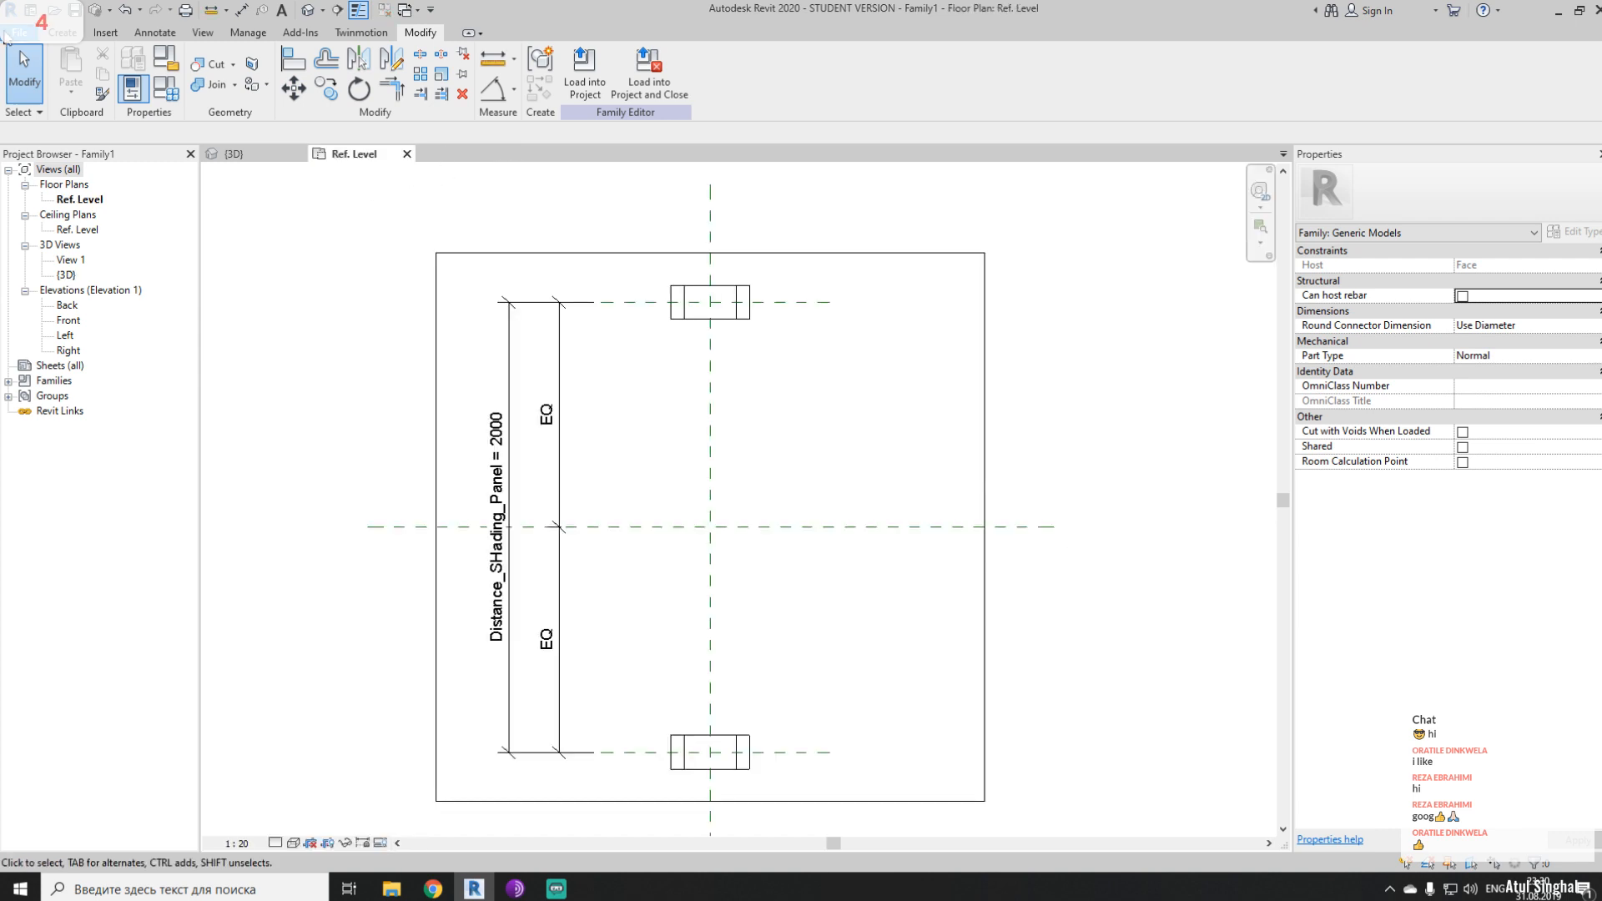
- Create a new family from the Metric Generic Model template
left_click(19, 31)
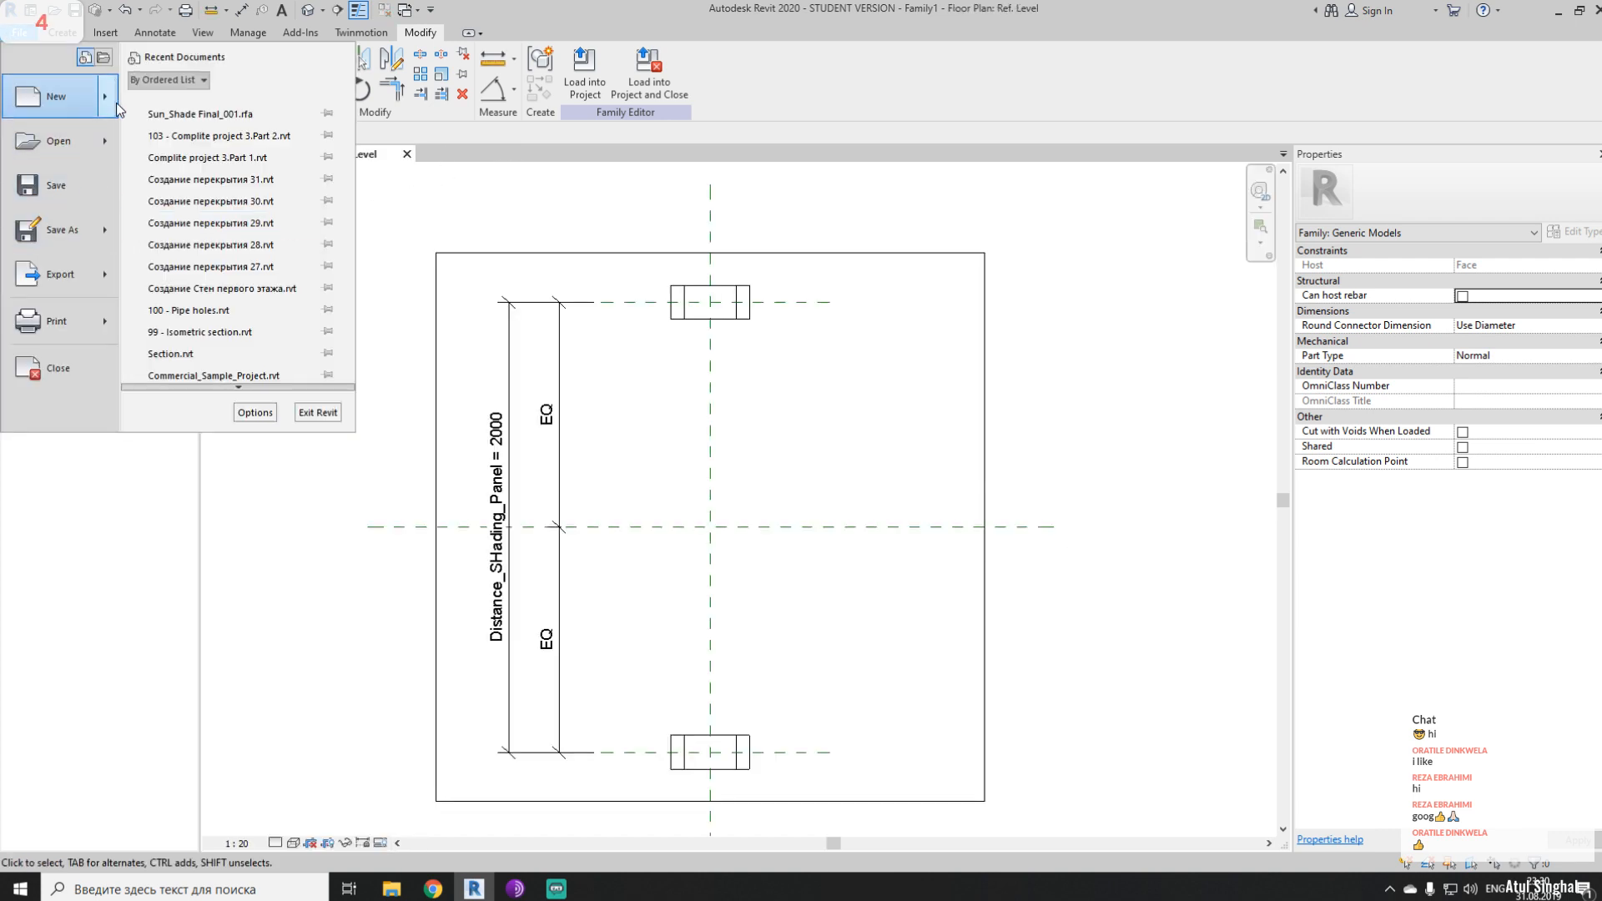
mouse_move(108, 98)
left_click(184, 151)
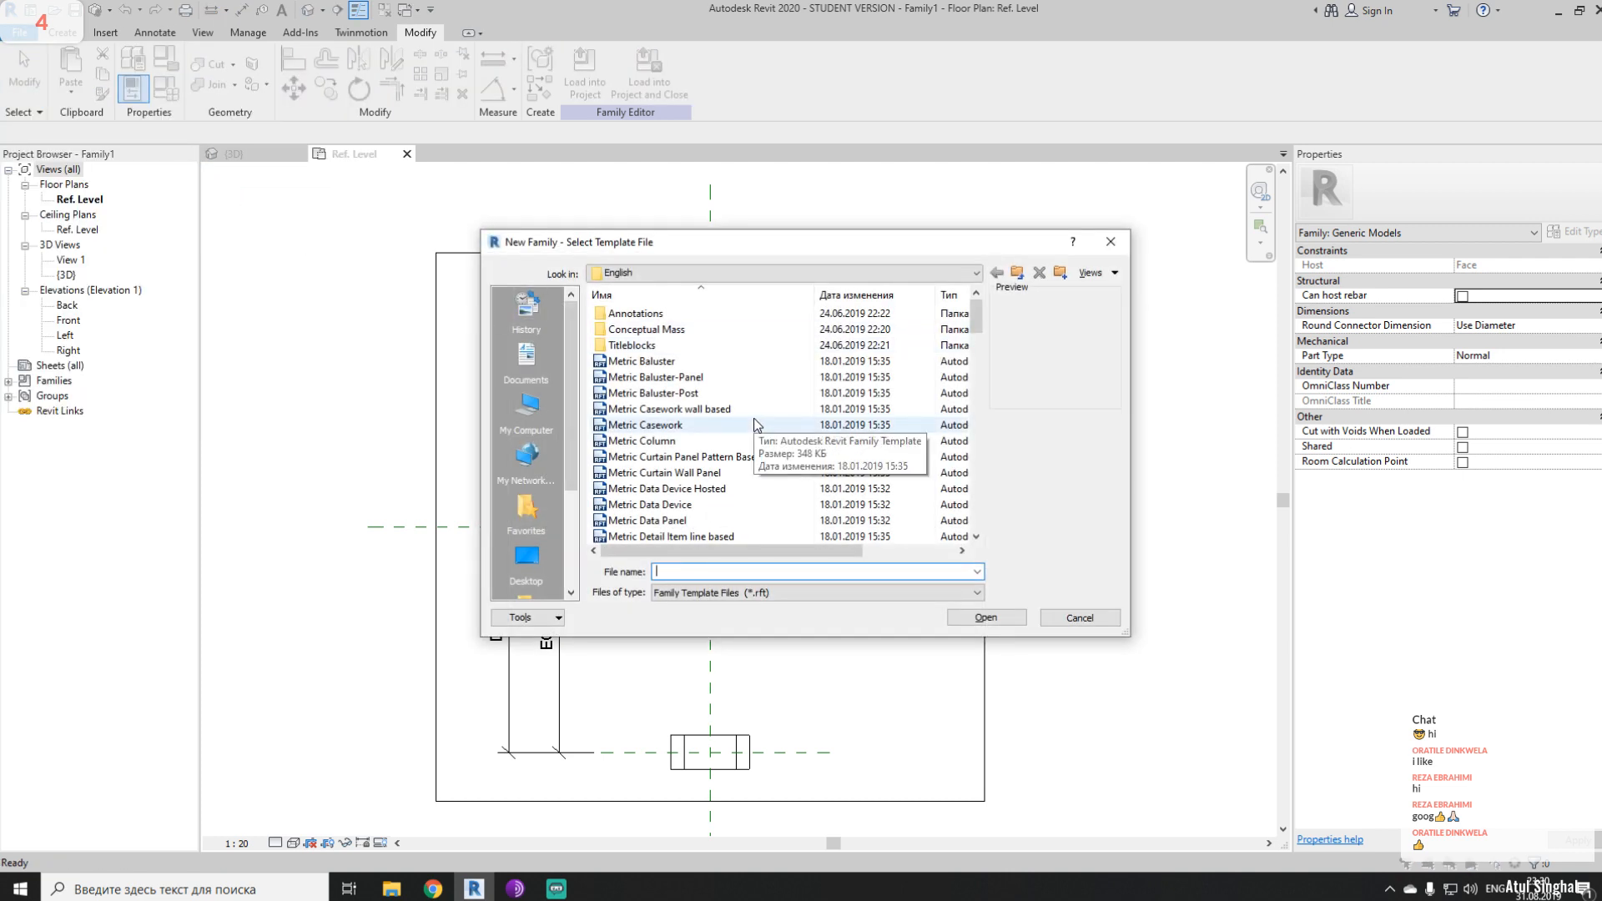
scroll(753, 418, "down", 10)
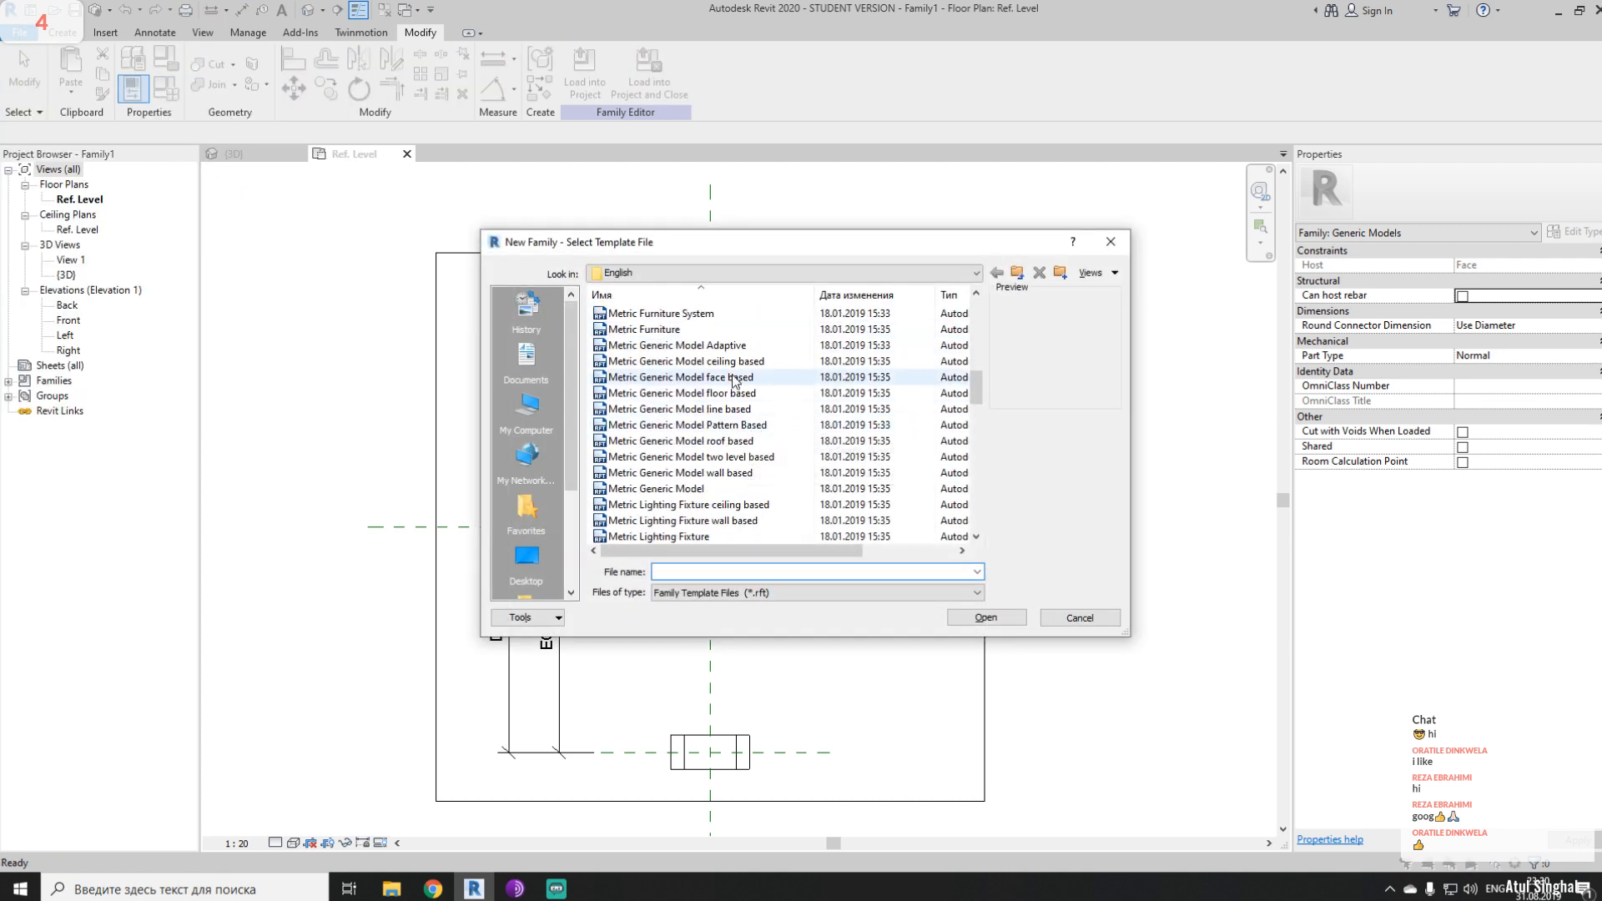
left_click(656, 489)
left_click(985, 617)
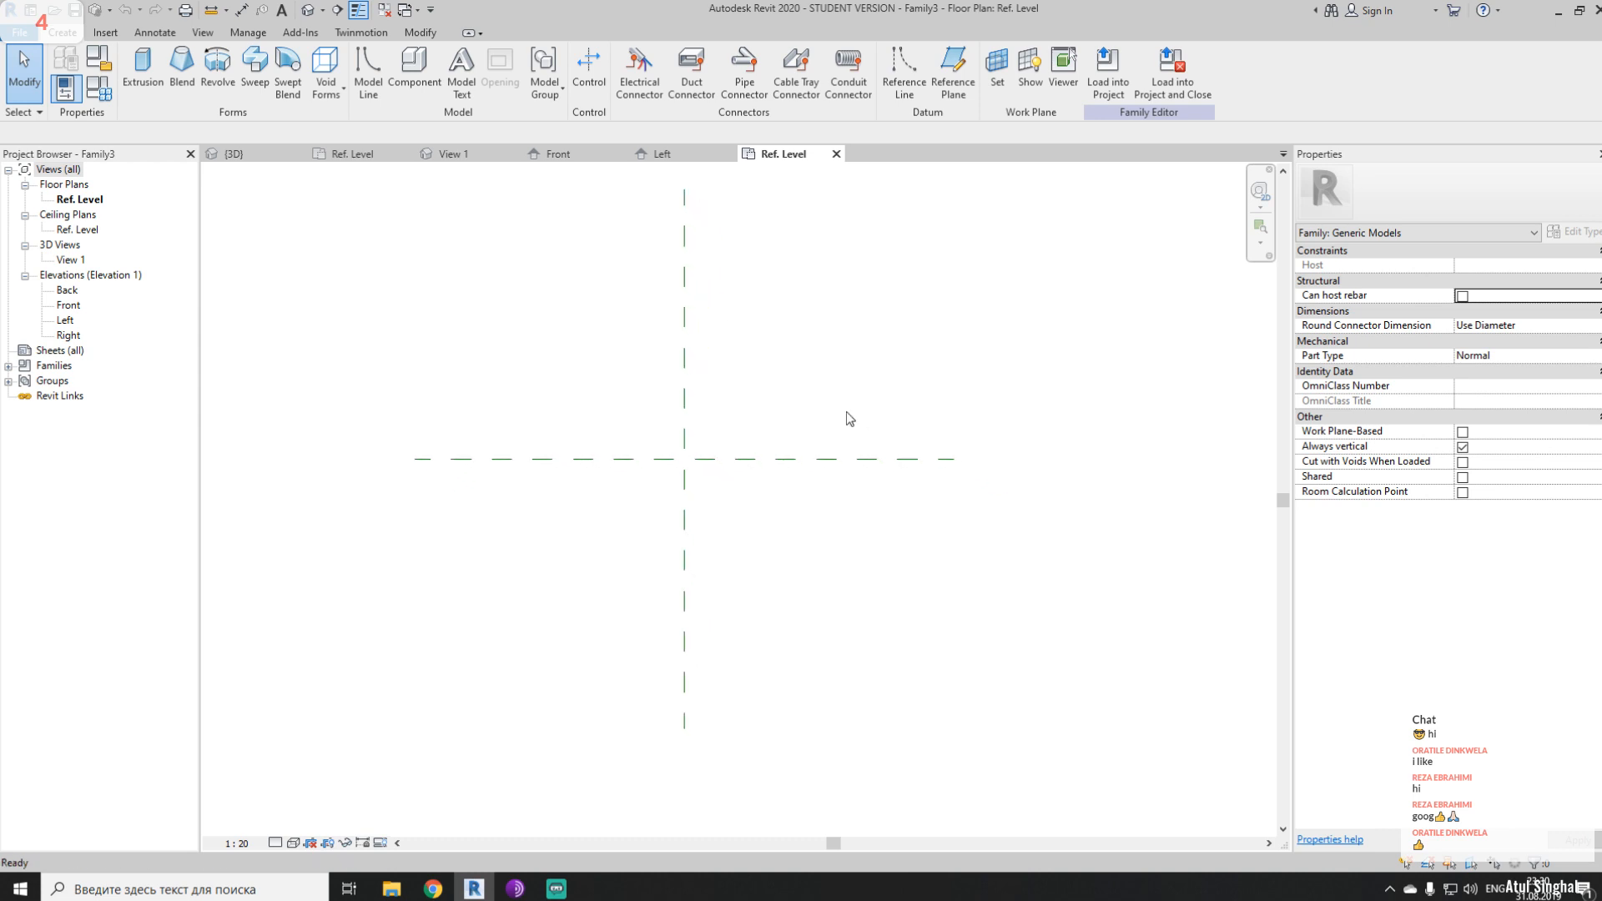
- Draw two vertical reference planes, about 508 mm left and about 580 mm right of the centre plane
scroll(714, 401, "up", 2)
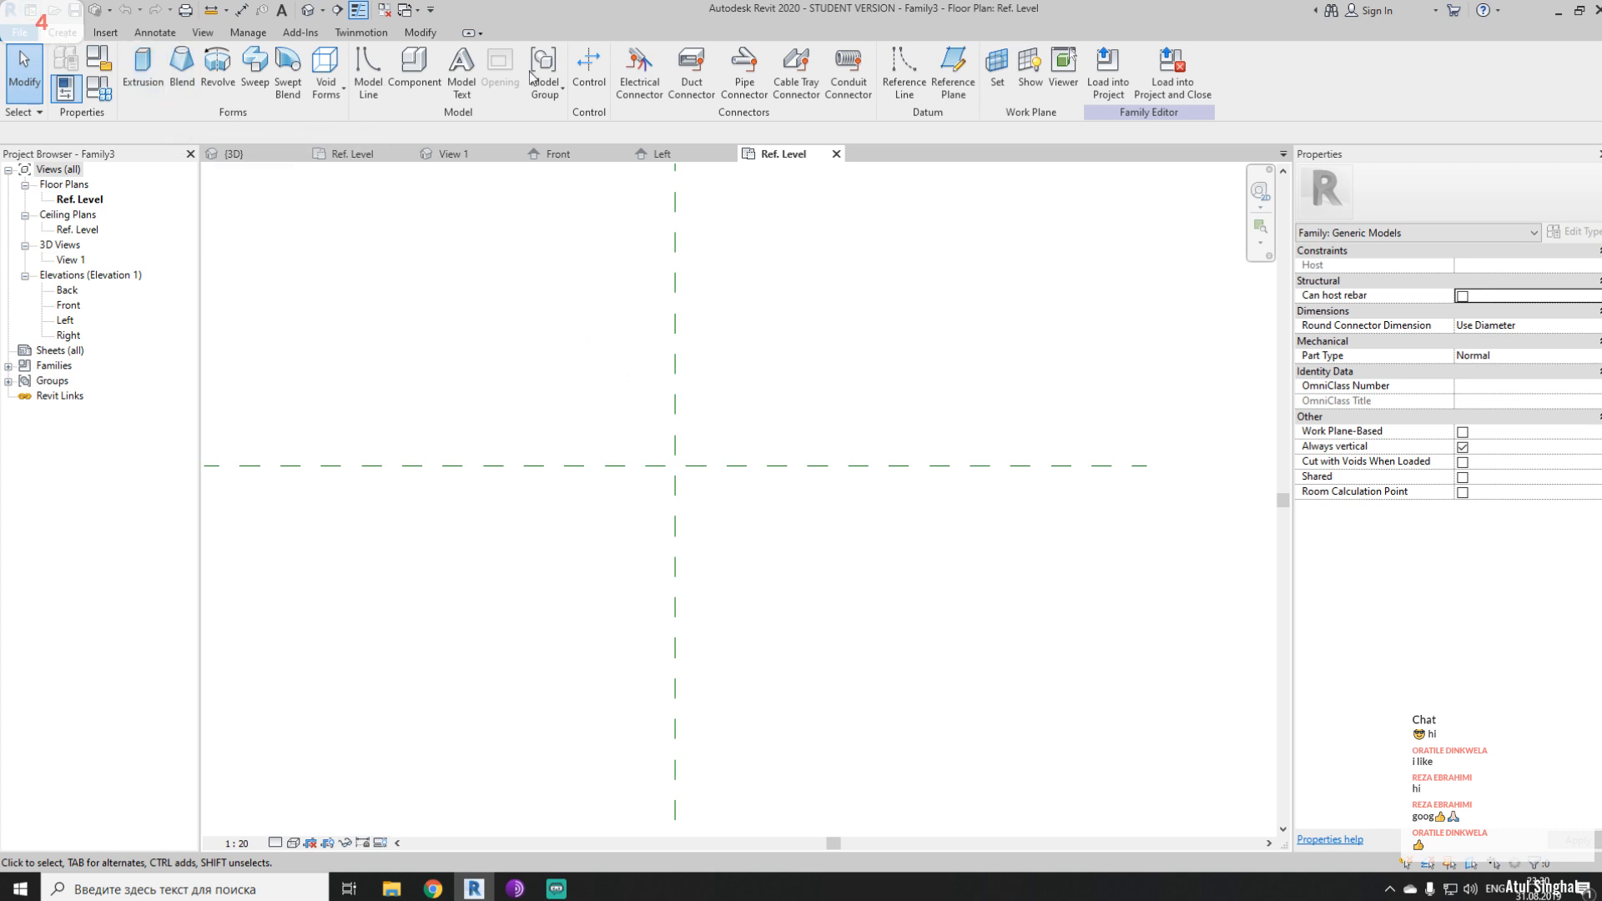
left_click(953, 68)
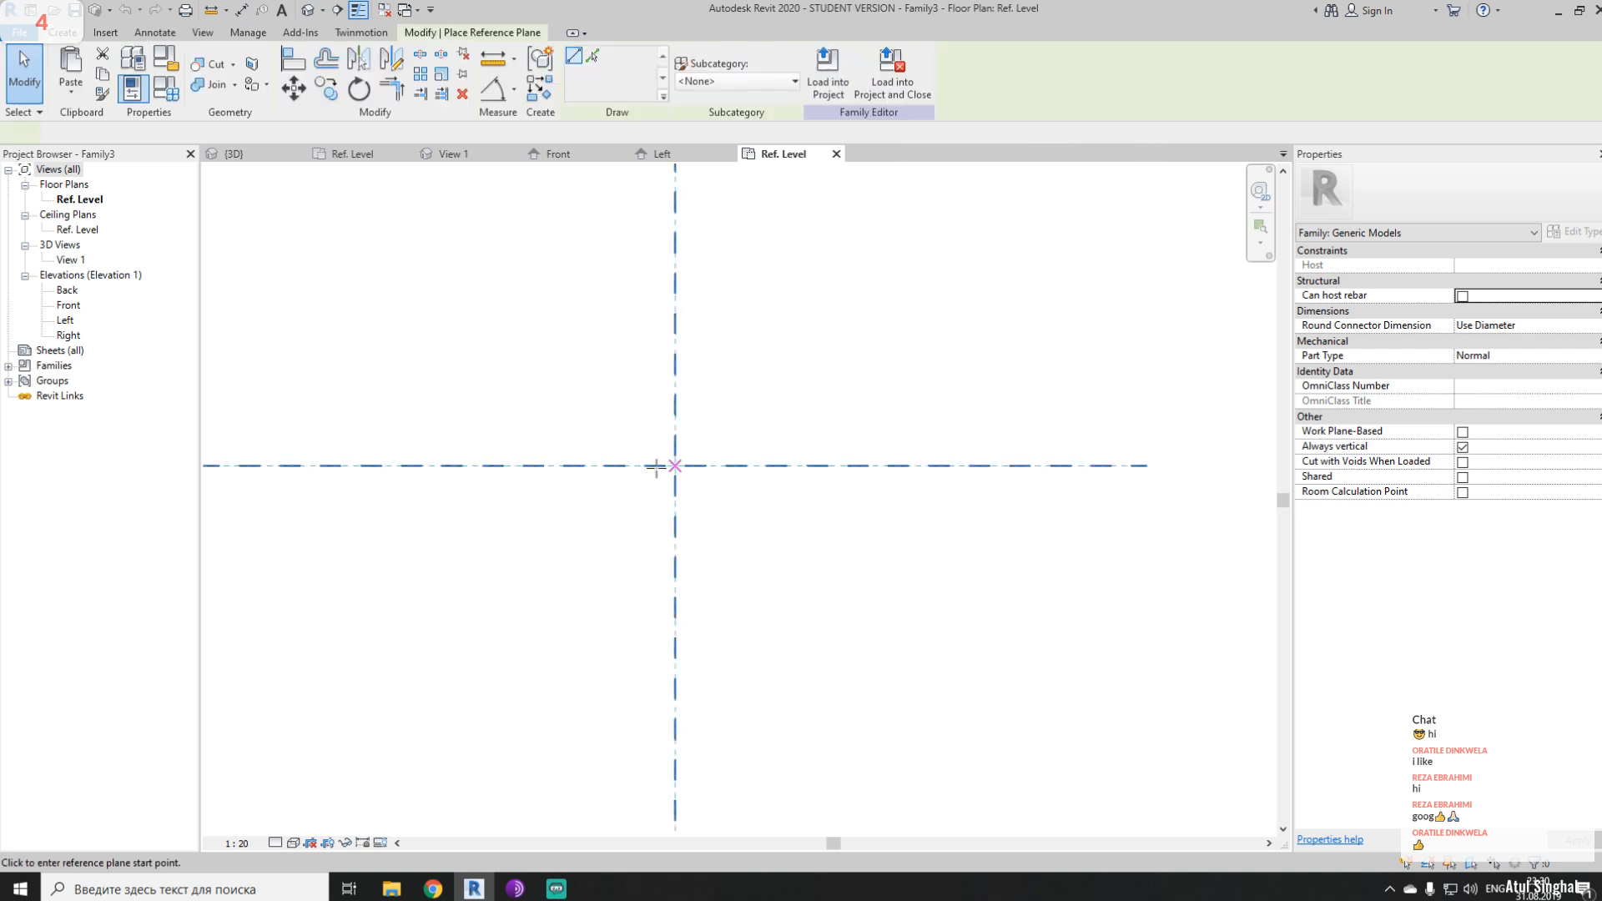
left_click(556, 344)
left_click(555, 574)
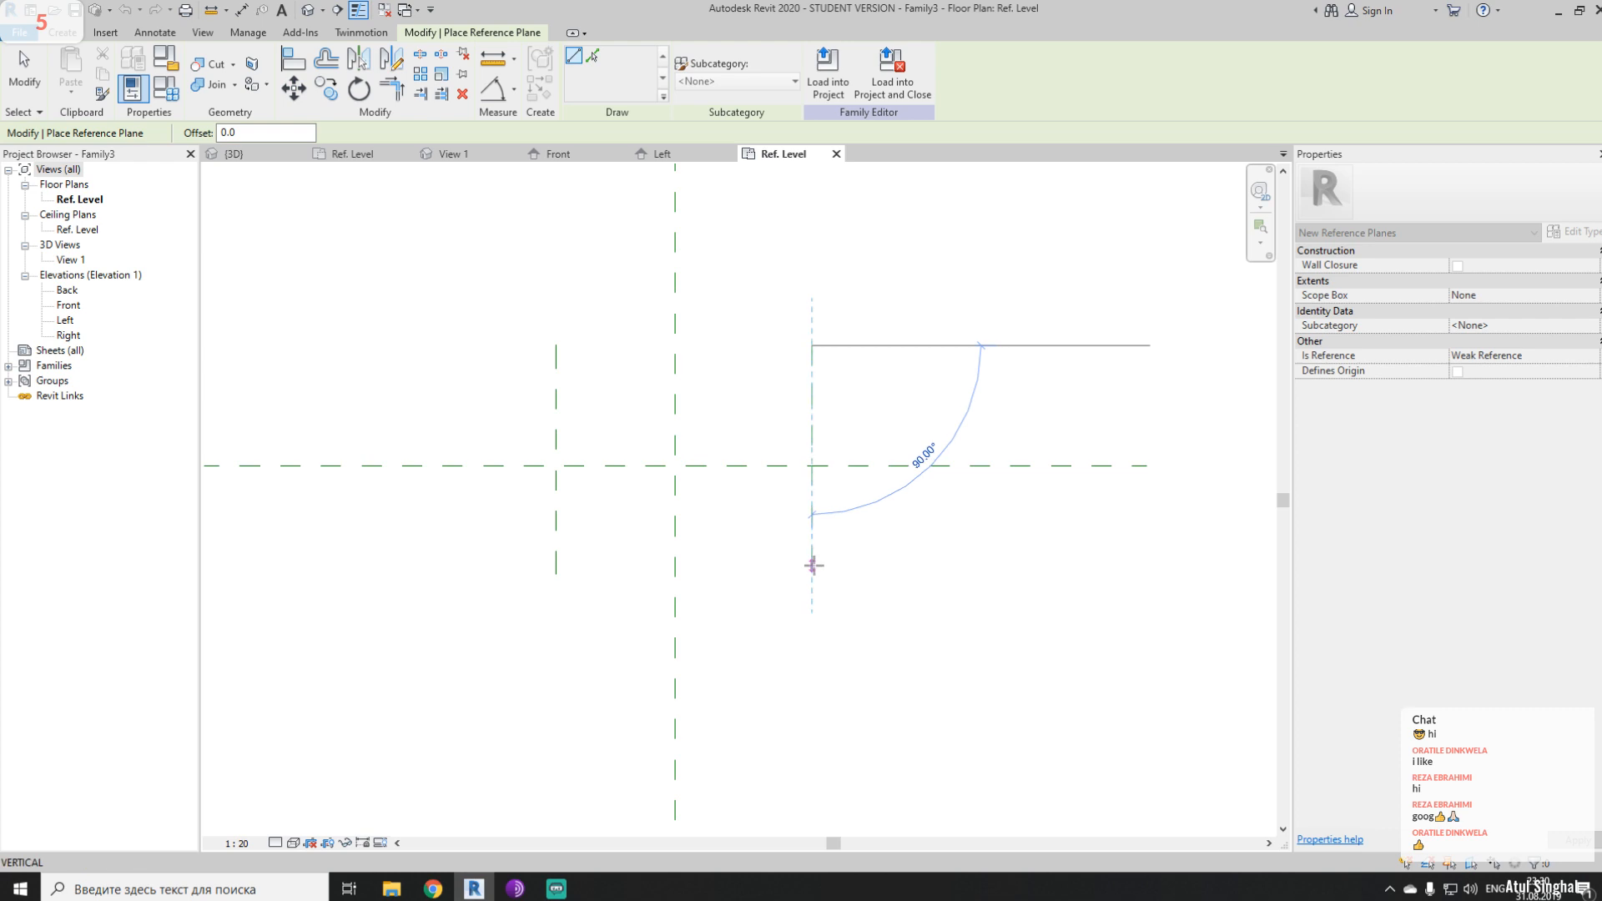
left_click(812, 574)
key("Escape")
key("Escape")
- Dimension the three vertical reference planes in one chain and make the spacing equal on both sides of the centre
middle_click_drag(758, 415, 769, 431)
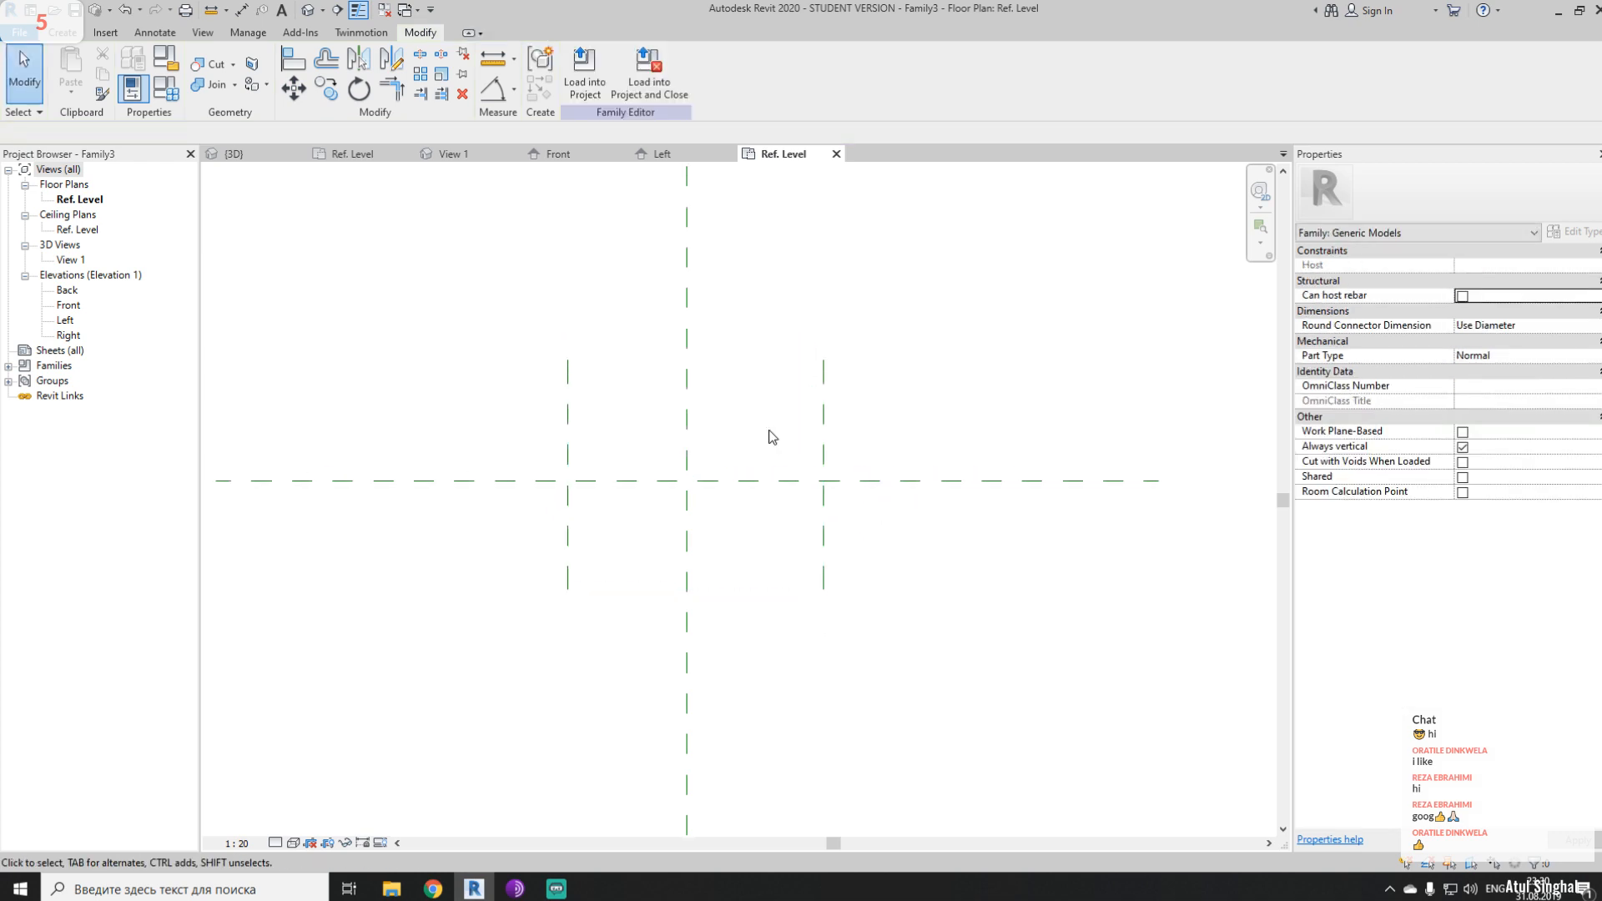
key("d")
key("i")
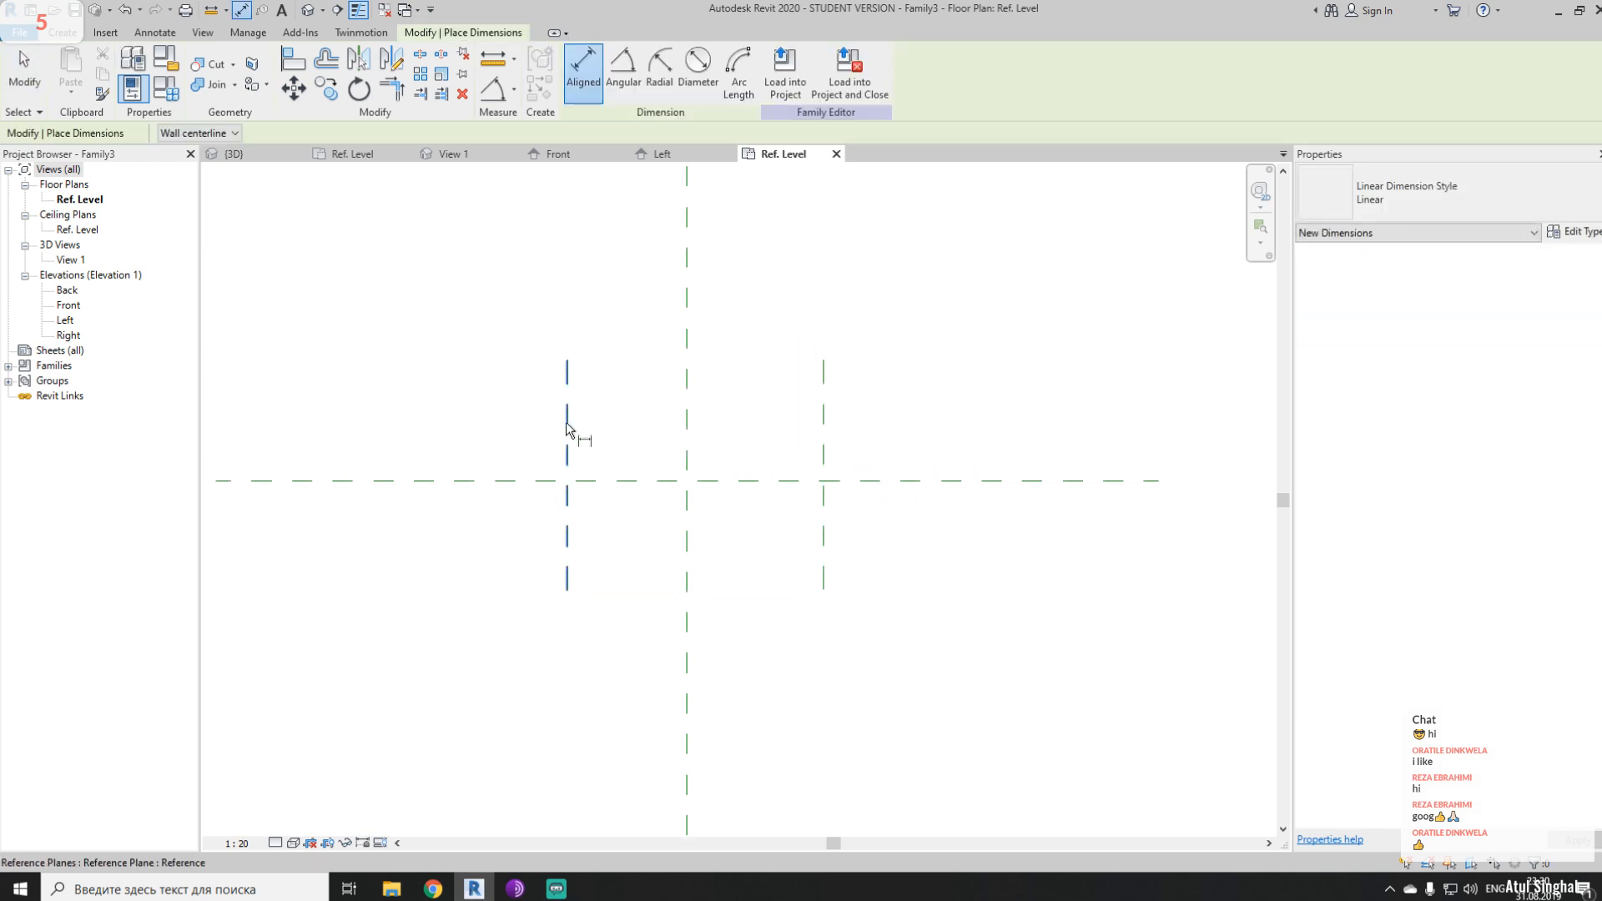
left_click(567, 423)
left_click(689, 405)
left_click(824, 418)
left_click(709, 310)
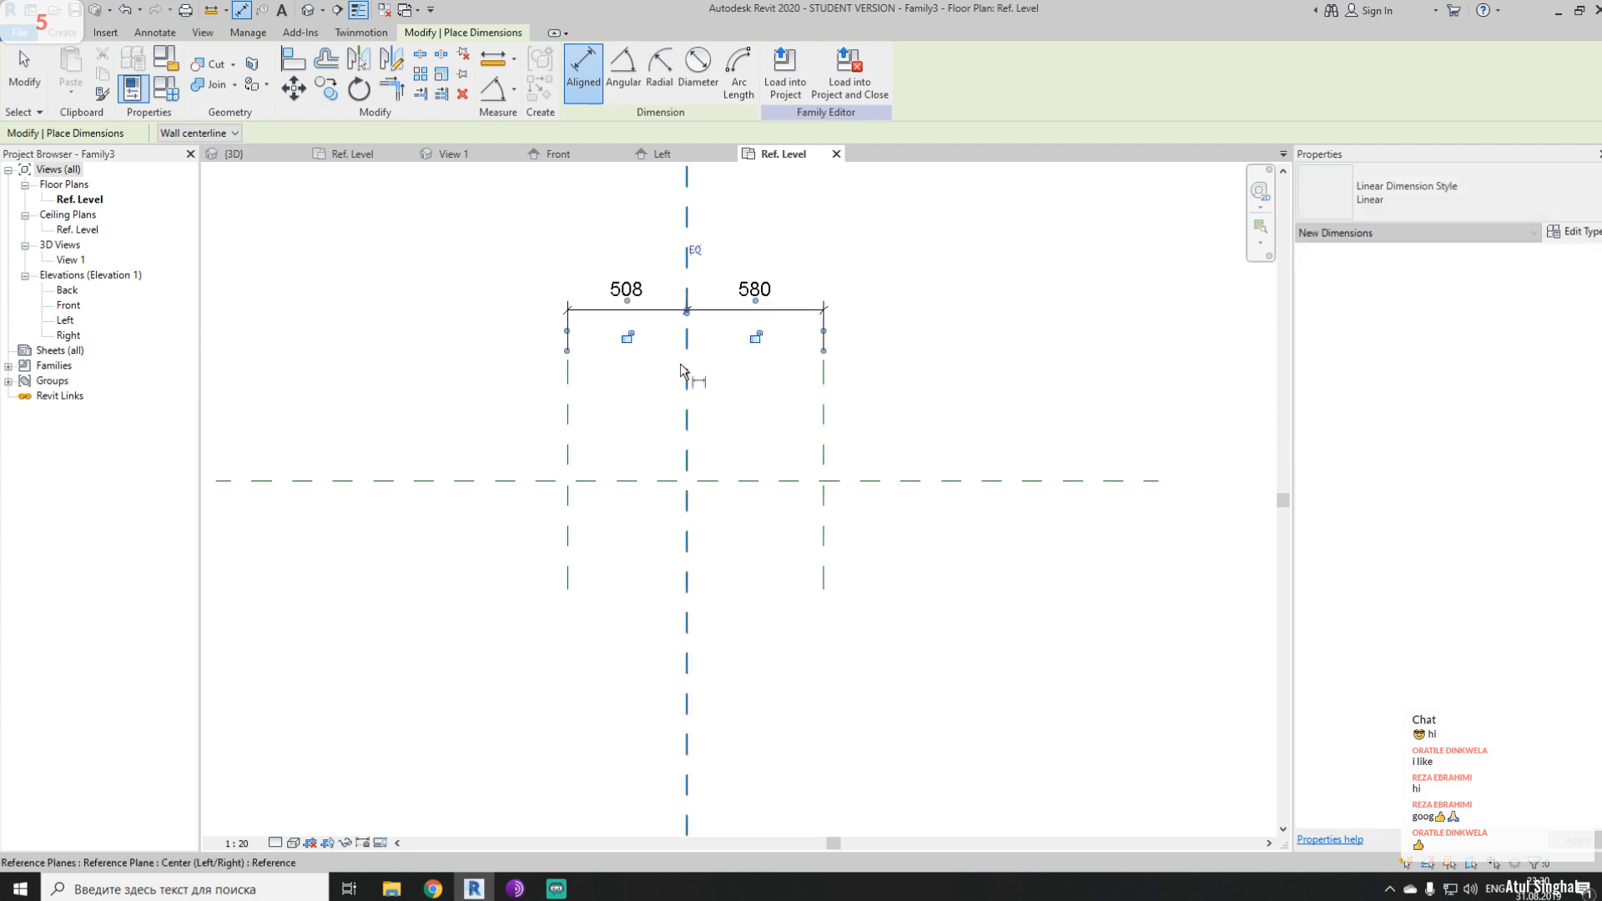
left_click(696, 250)
- Add an overall dimension between the two outer reference planes above the equality dimension
left_click(550, 434)
left_click(824, 429)
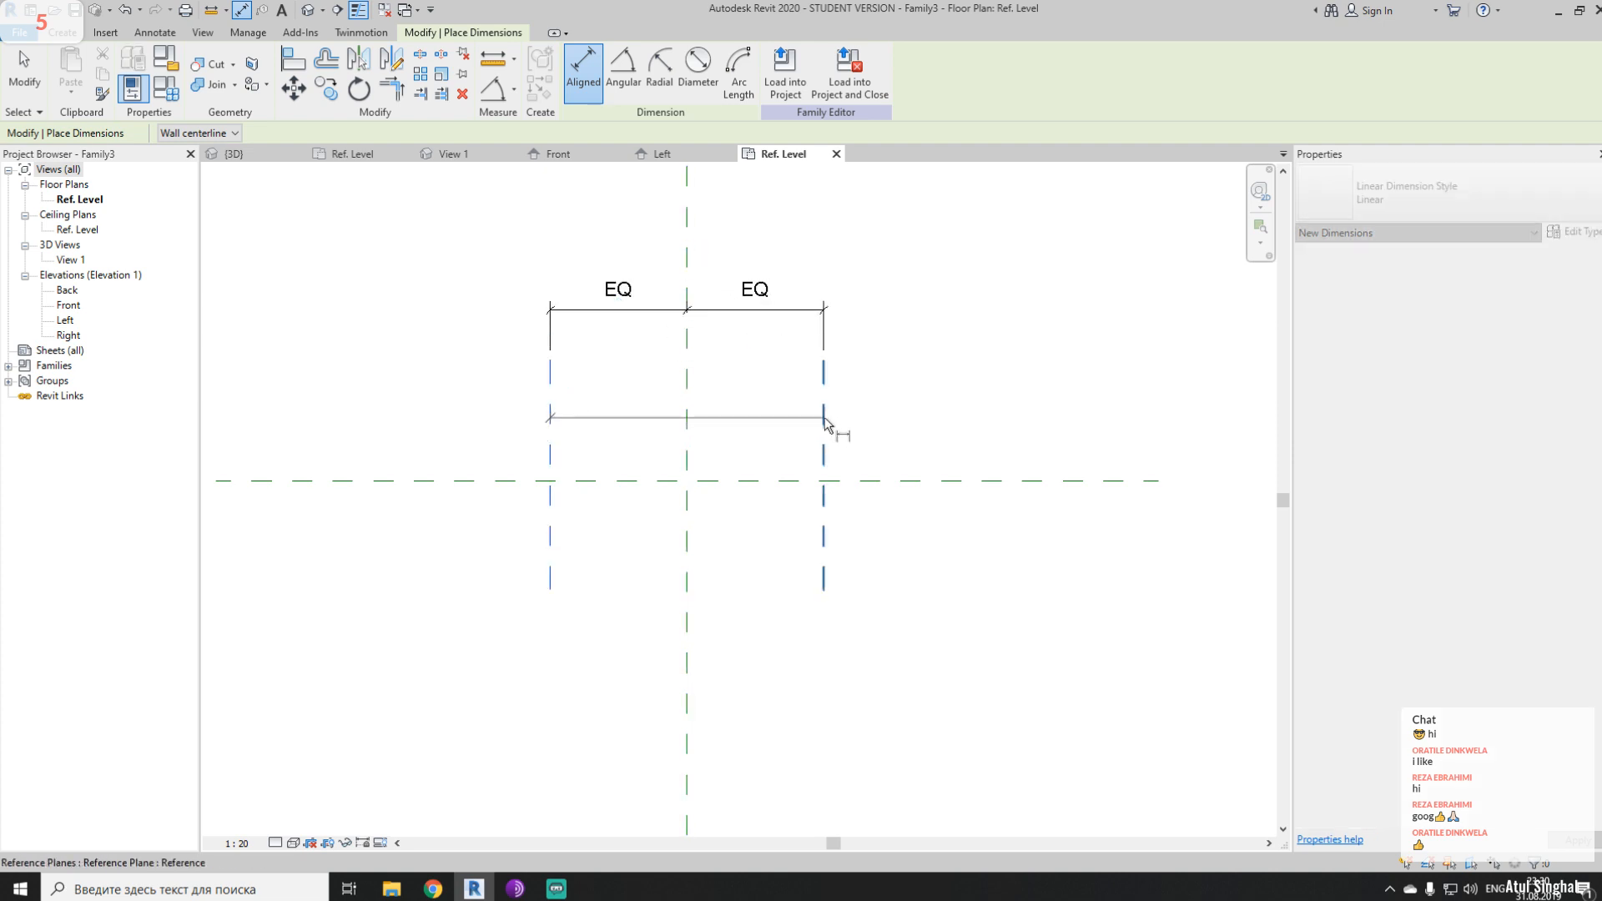
left_click(822, 237)
key("Escape")
middle_click_drag(855, 449, 882, 459)
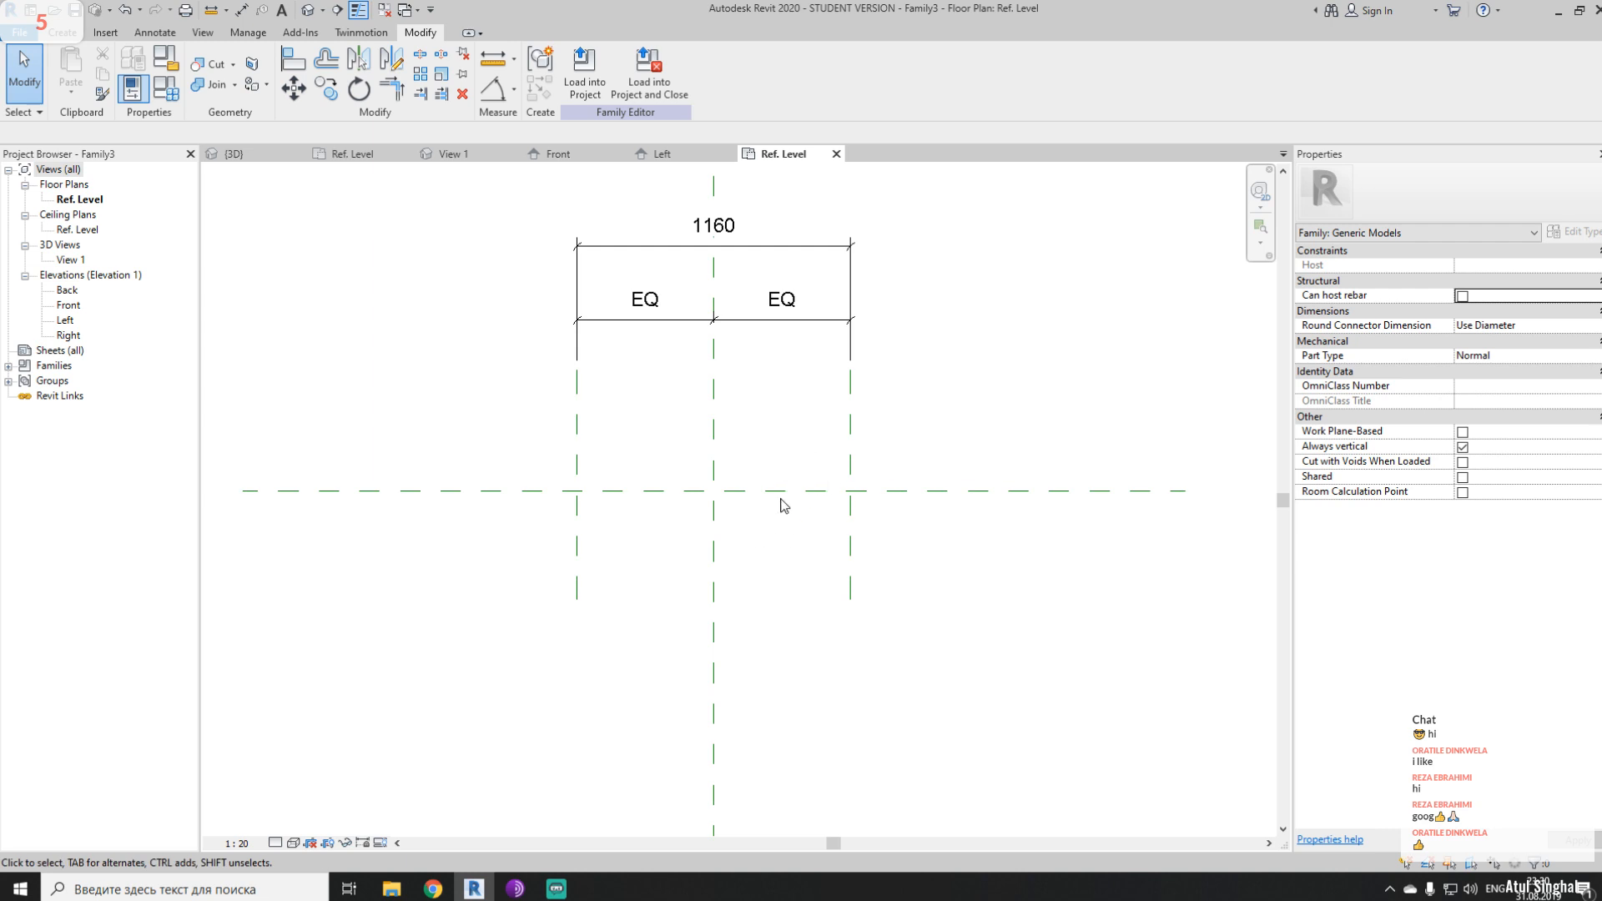
- Start a Revolve and draw its axis line, about 1640 mm long, along the horizontal centre reference plane
middle_click_drag(801, 505, 739, 511)
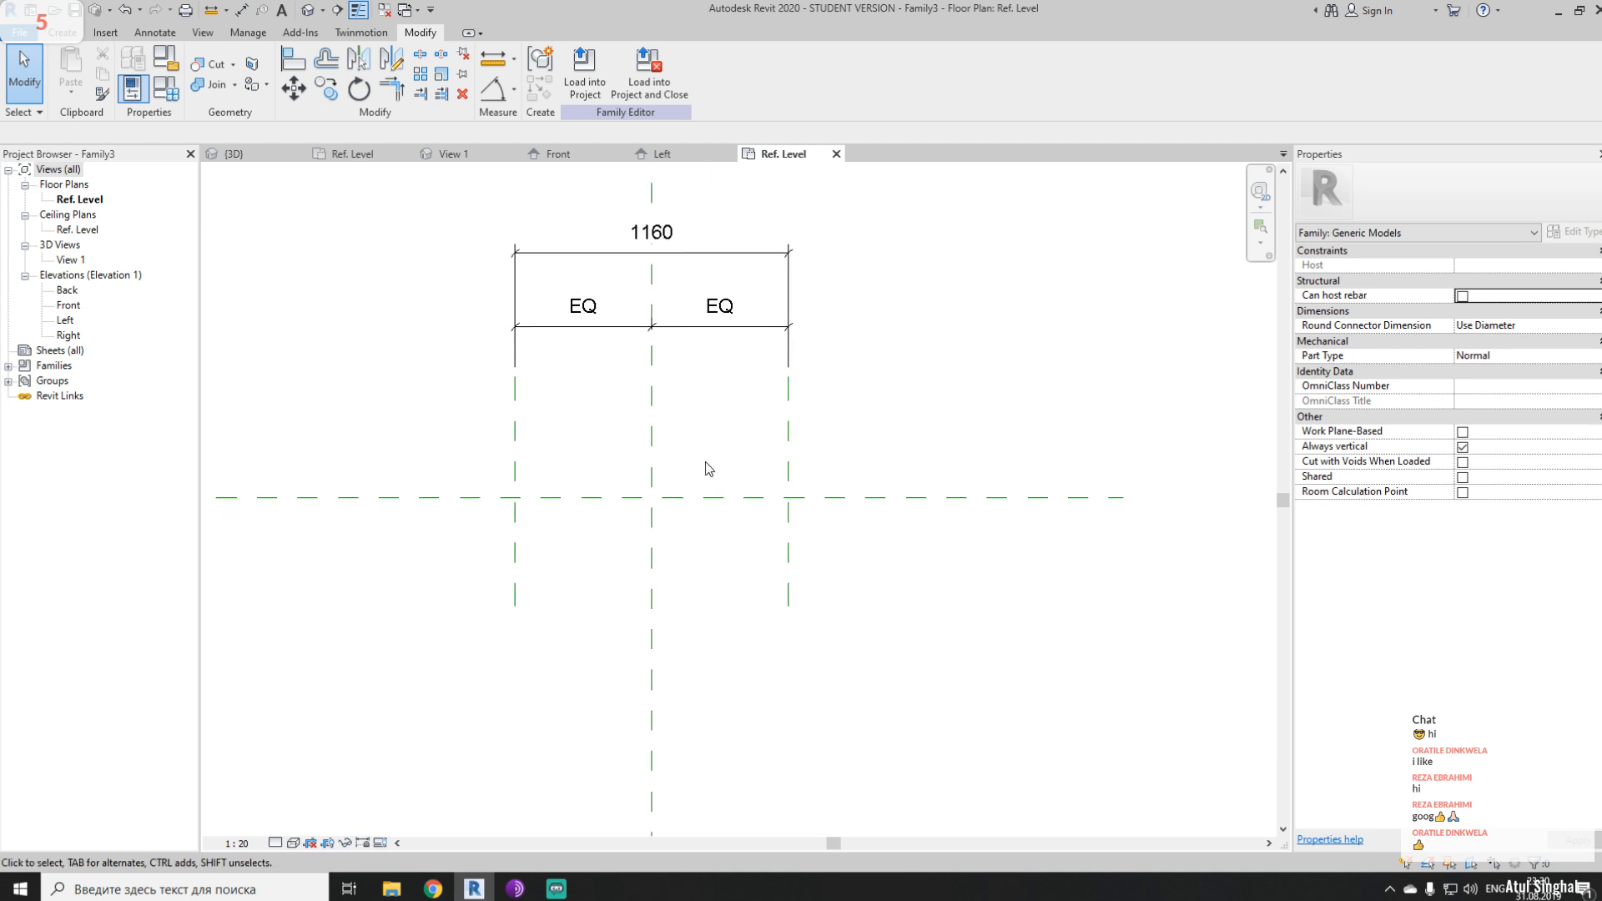
scroll(705, 469, "up", 1)
left_click(63, 32)
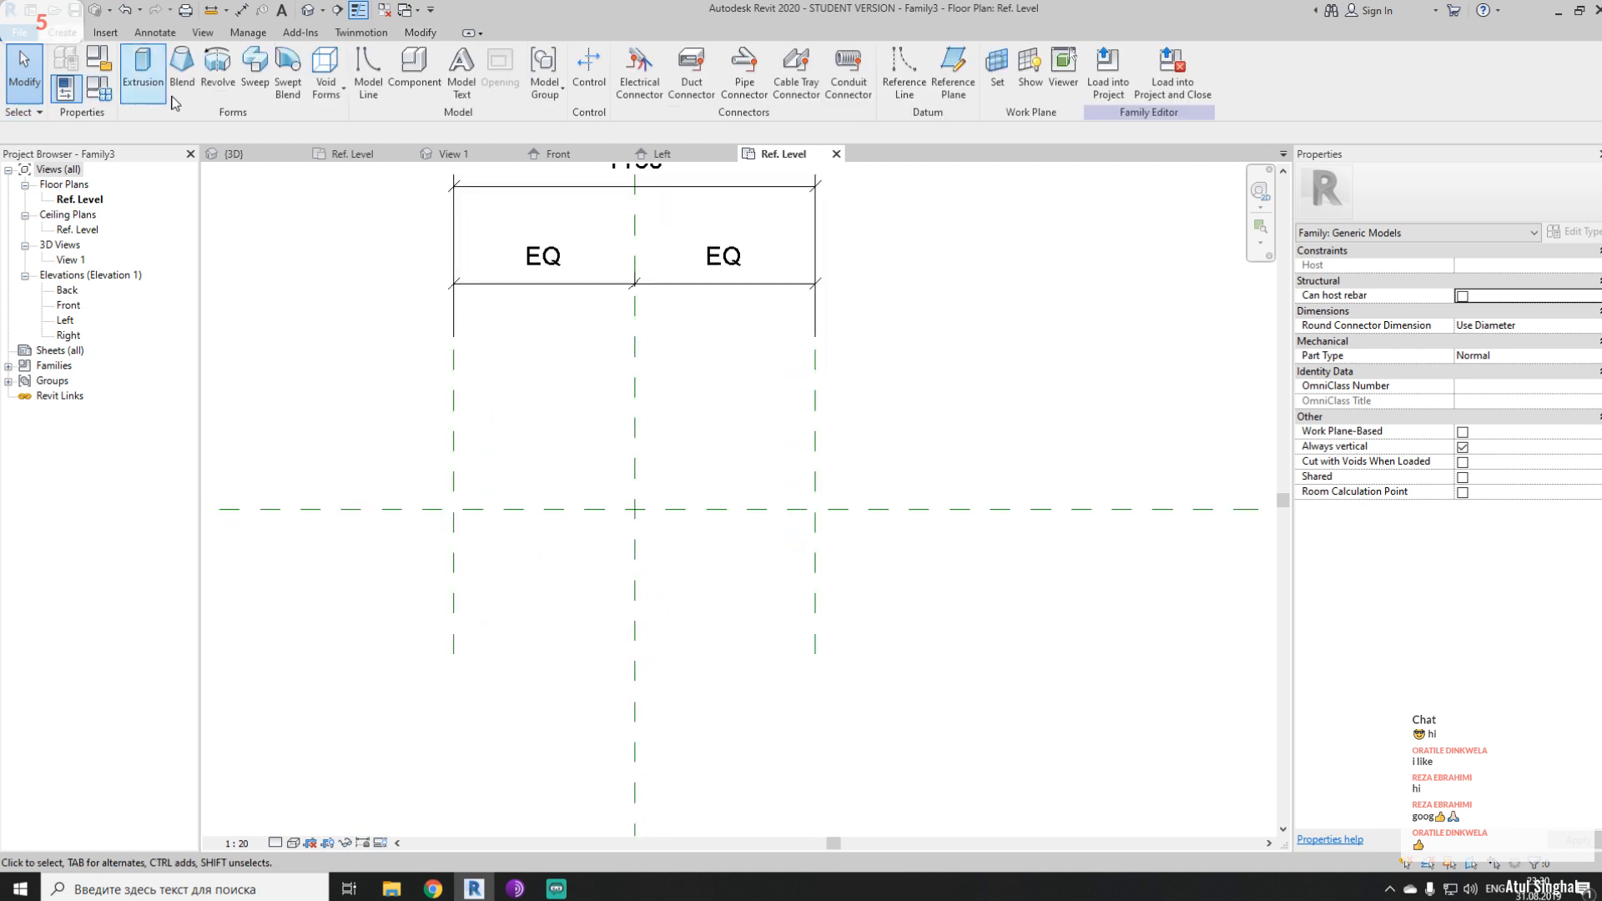
left_click(218, 75)
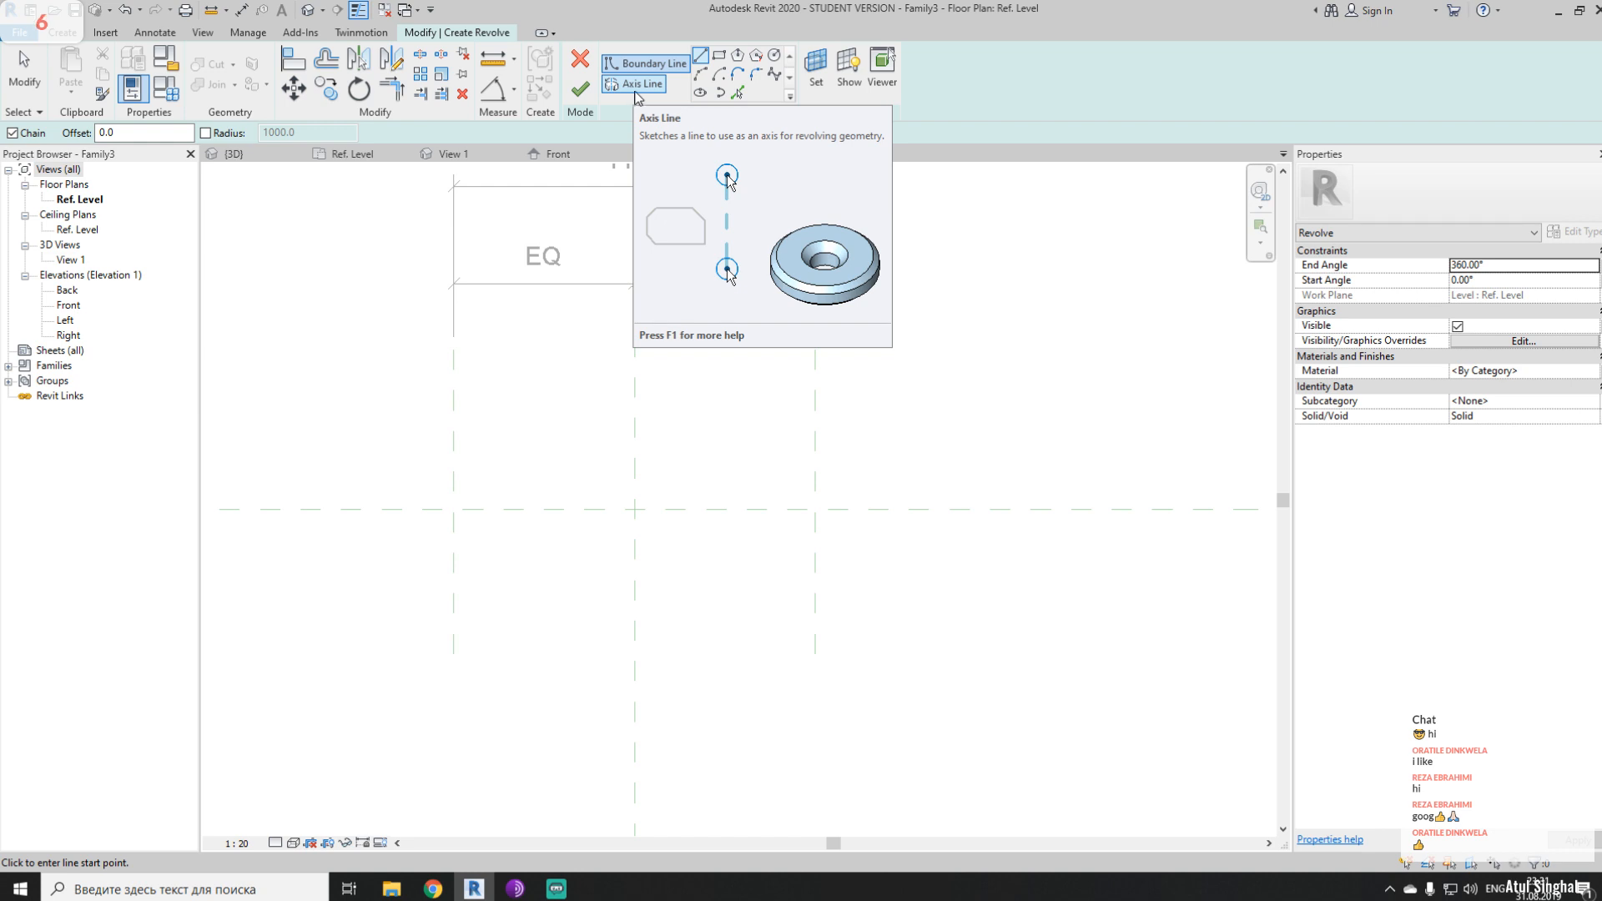
left_click(633, 85)
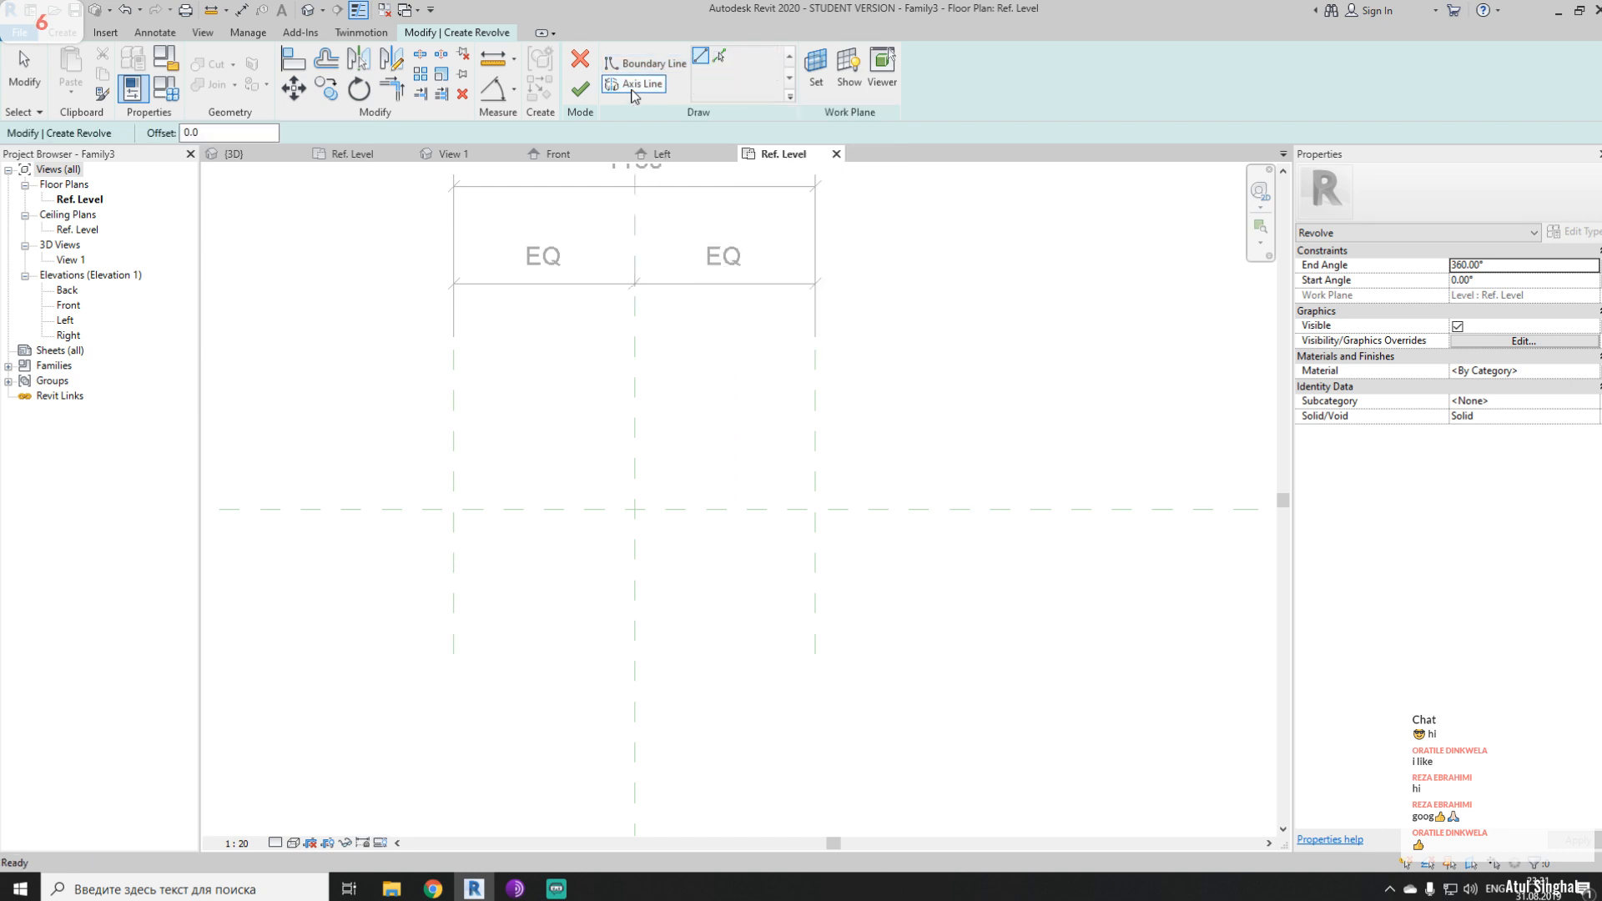
left_click(386, 508)
left_click(896, 509)
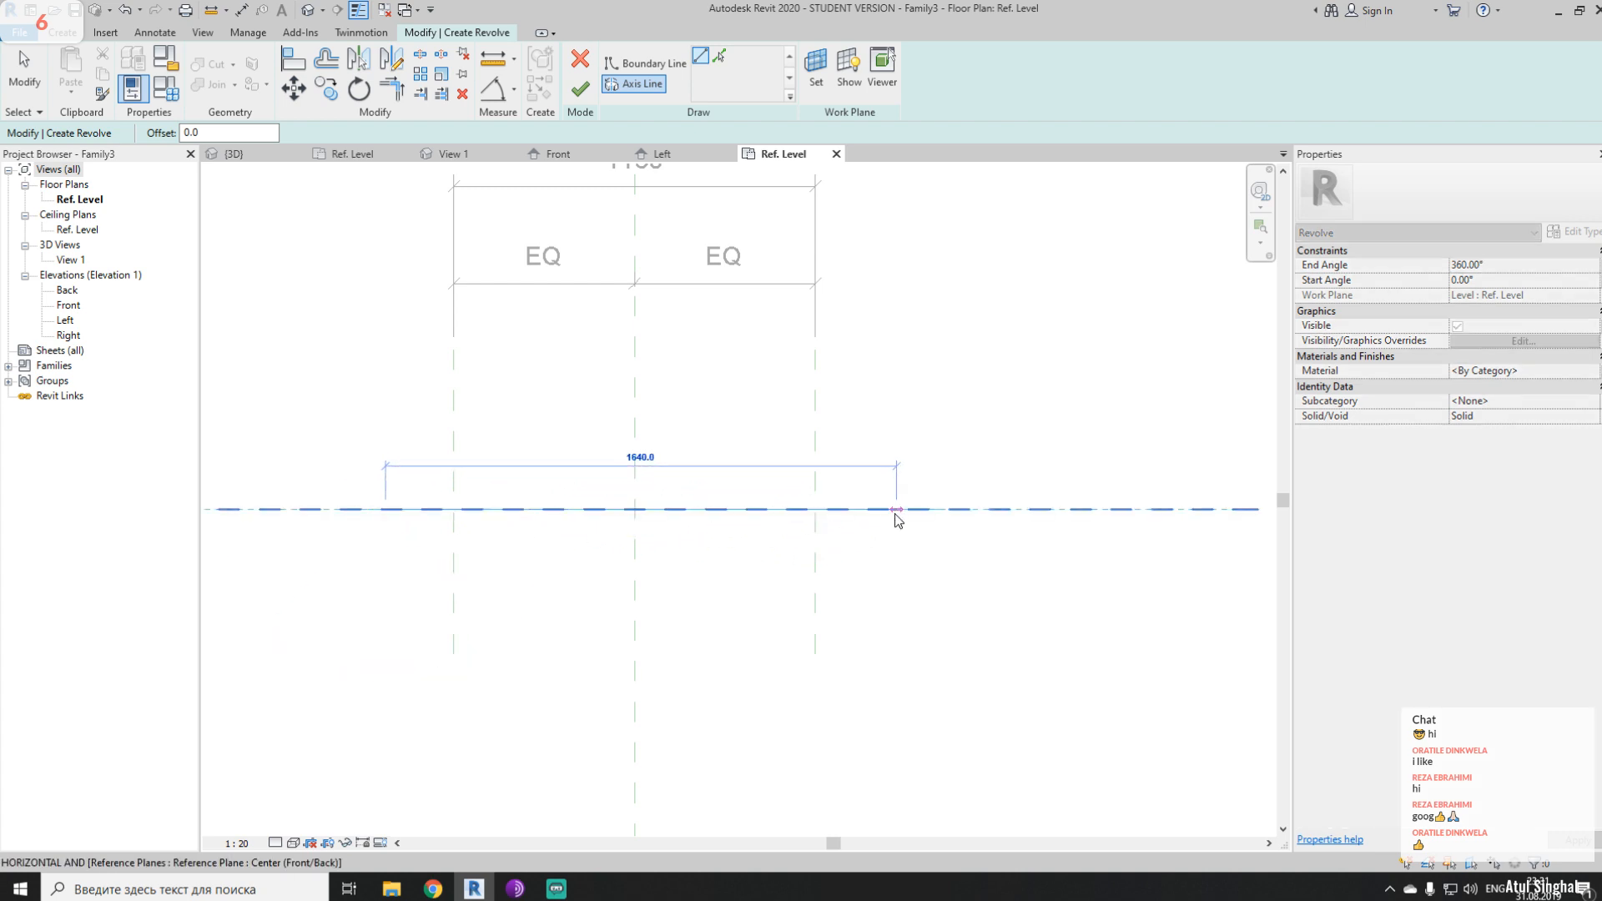
key("Escape")
key("Escape")
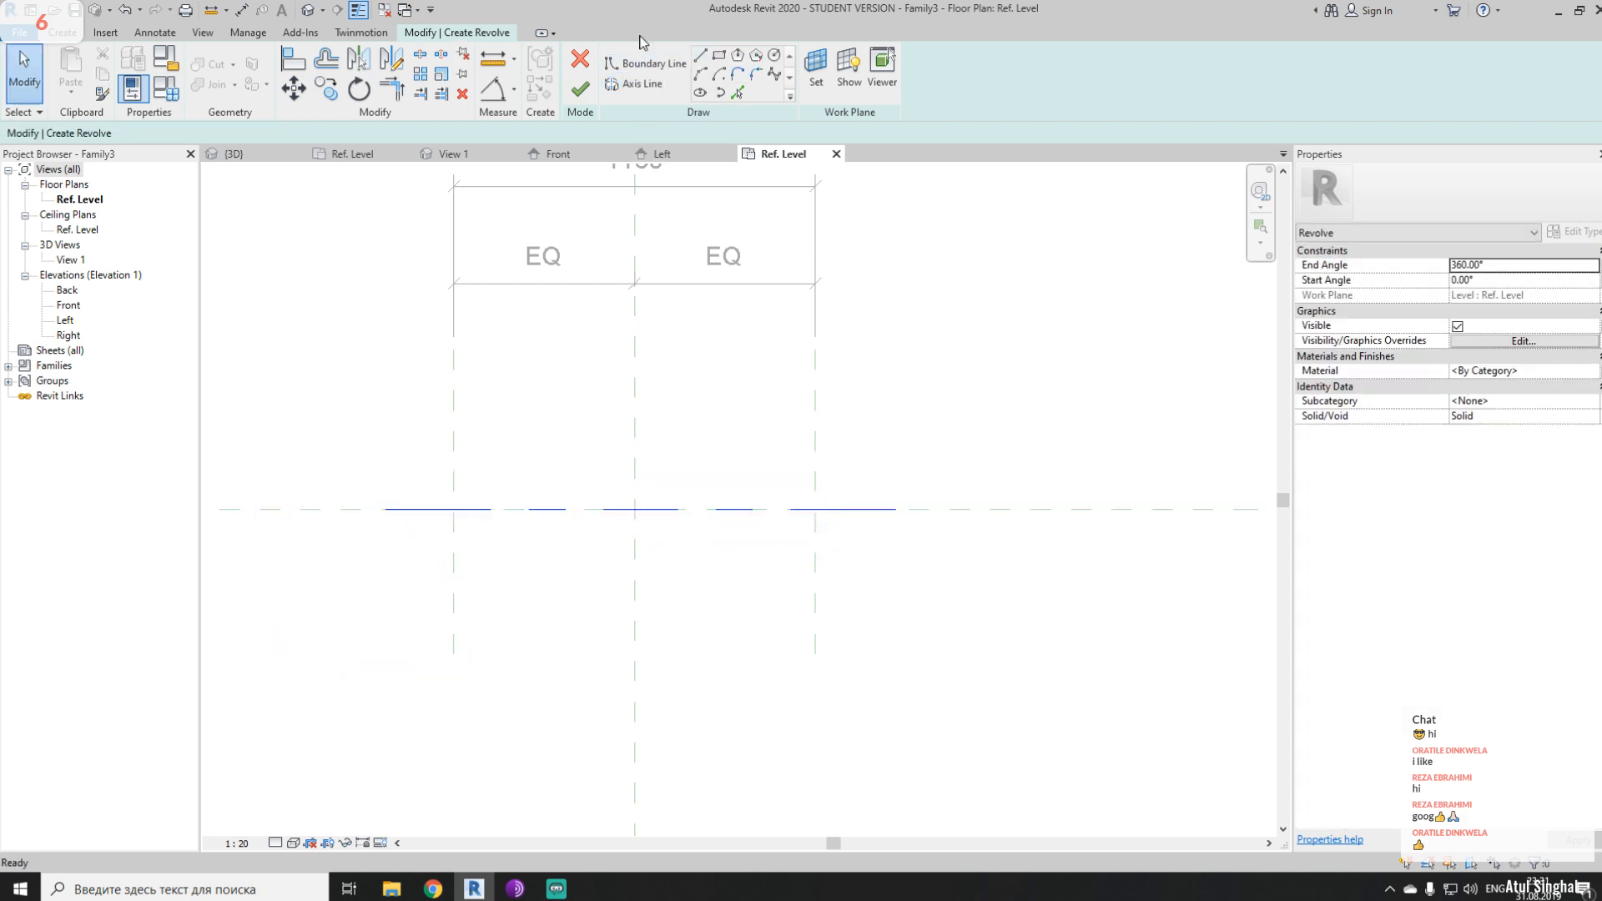
- Sketch a closed stepped boundary below the axis between the outer planes, with ends about 260 mm deep and the middle about 100 mm deep
left_click(648, 63)
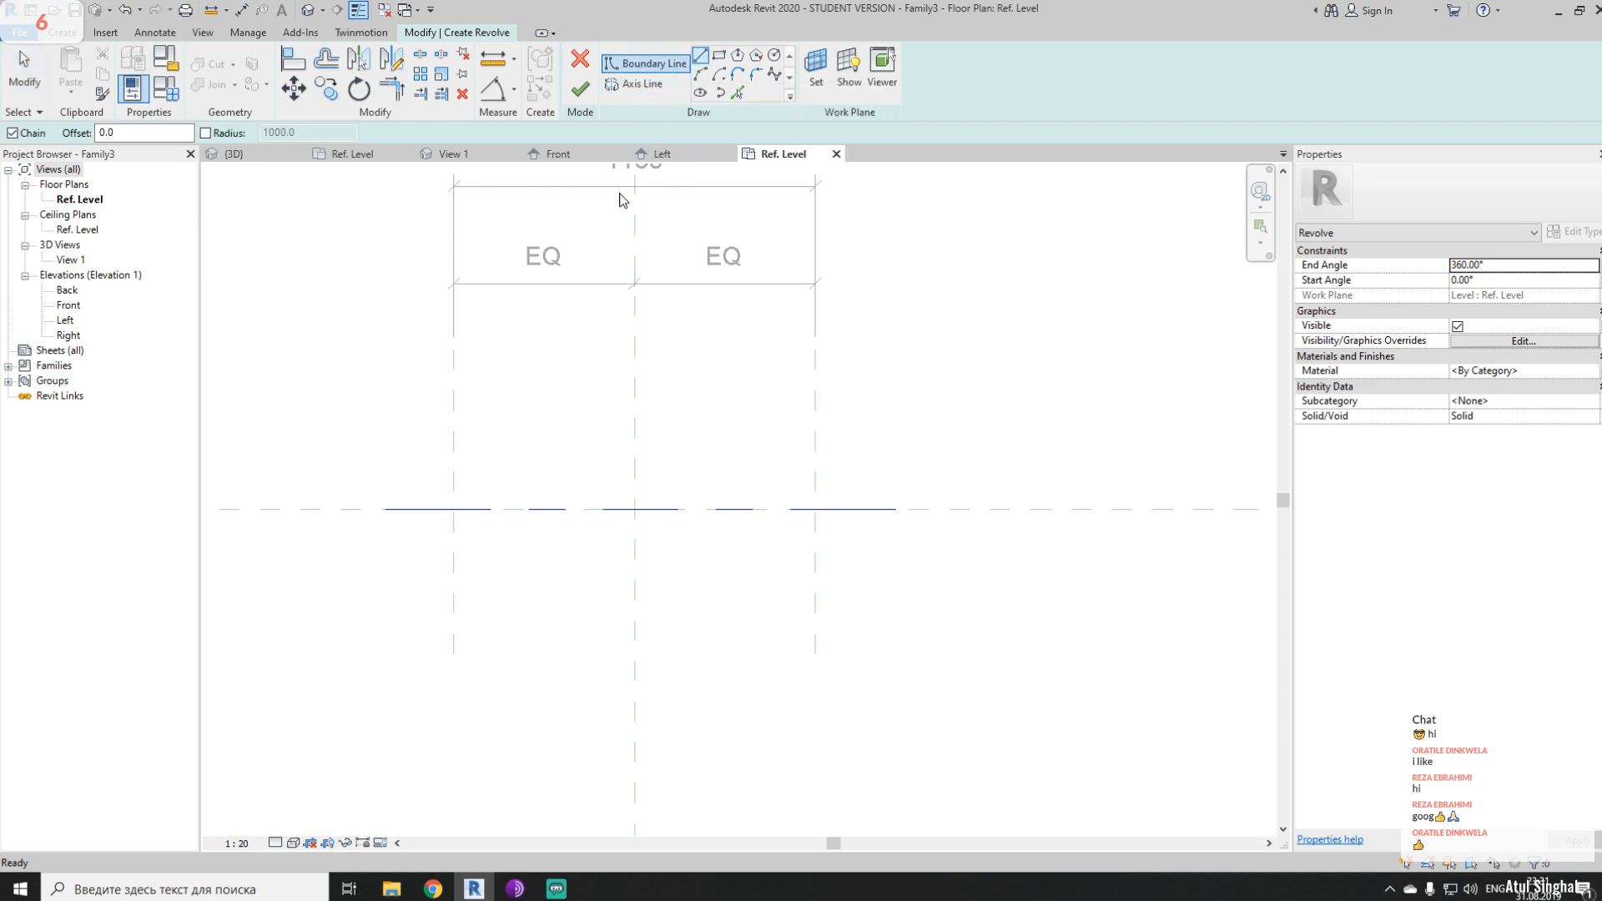
left_click(454, 509)
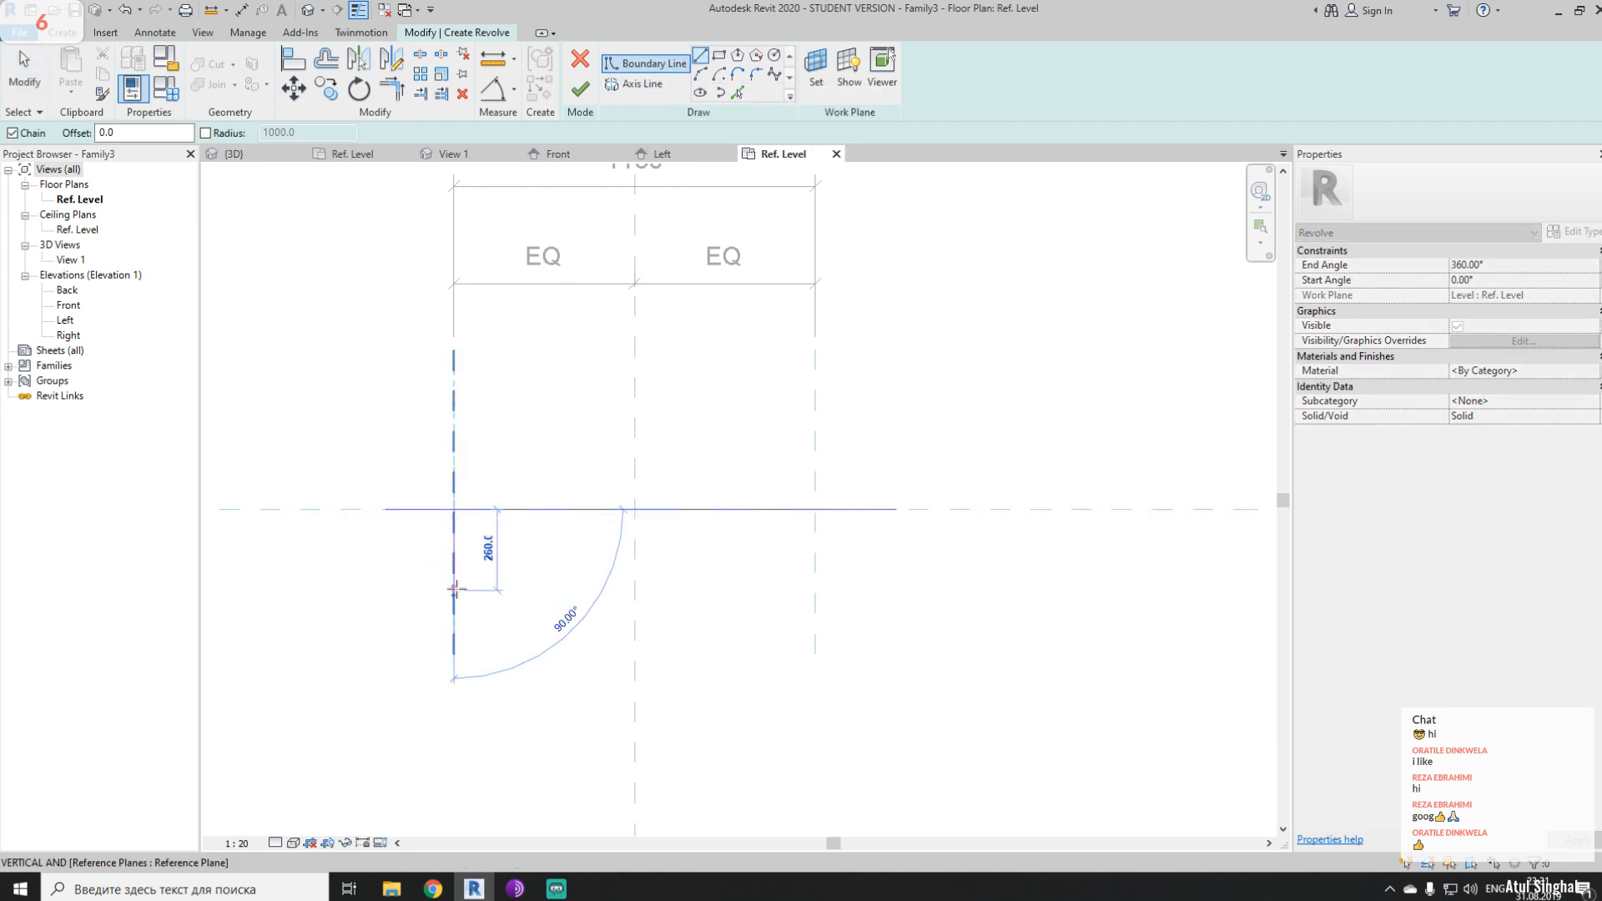
left_click(454, 589)
left_click(504, 590)
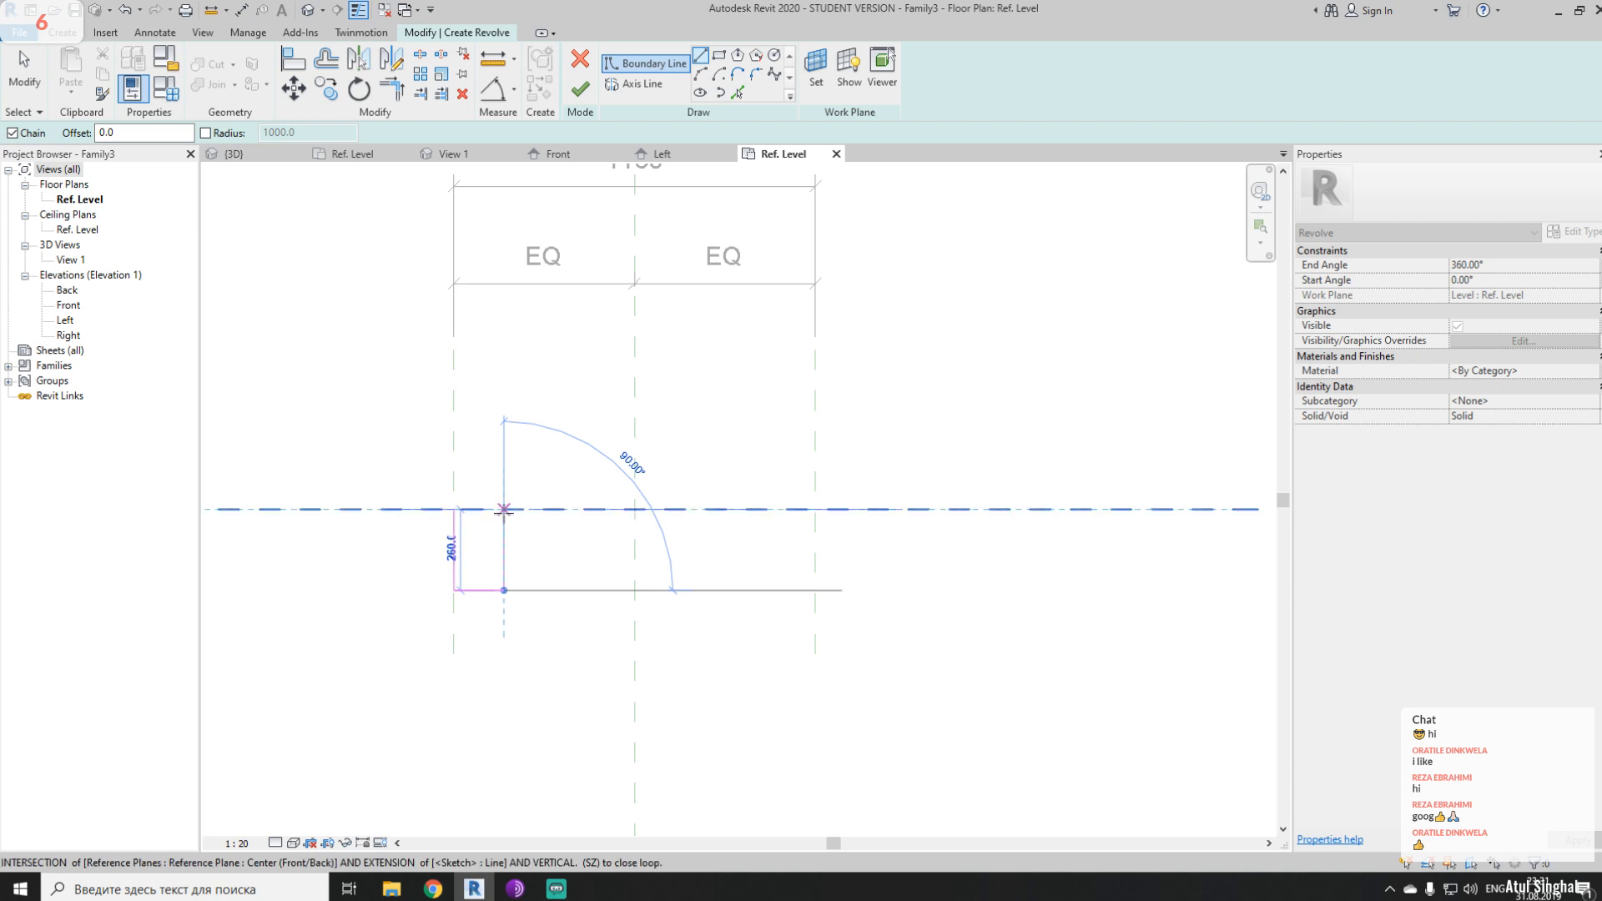
left_click(504, 541)
left_click(735, 541)
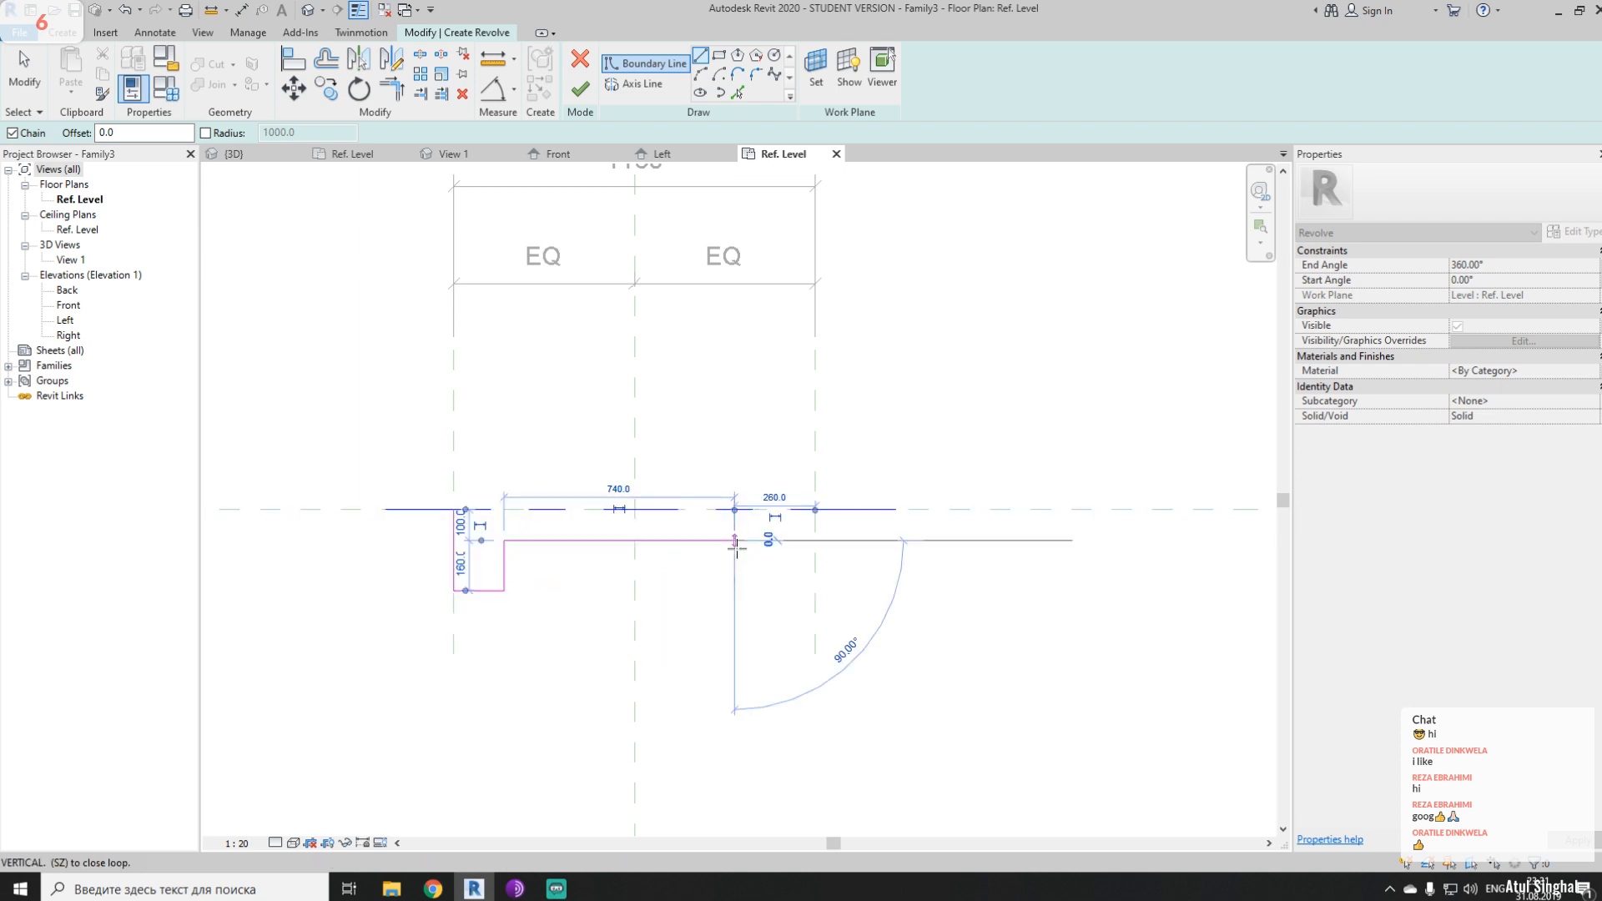
left_click(734, 589)
left_click(815, 590)
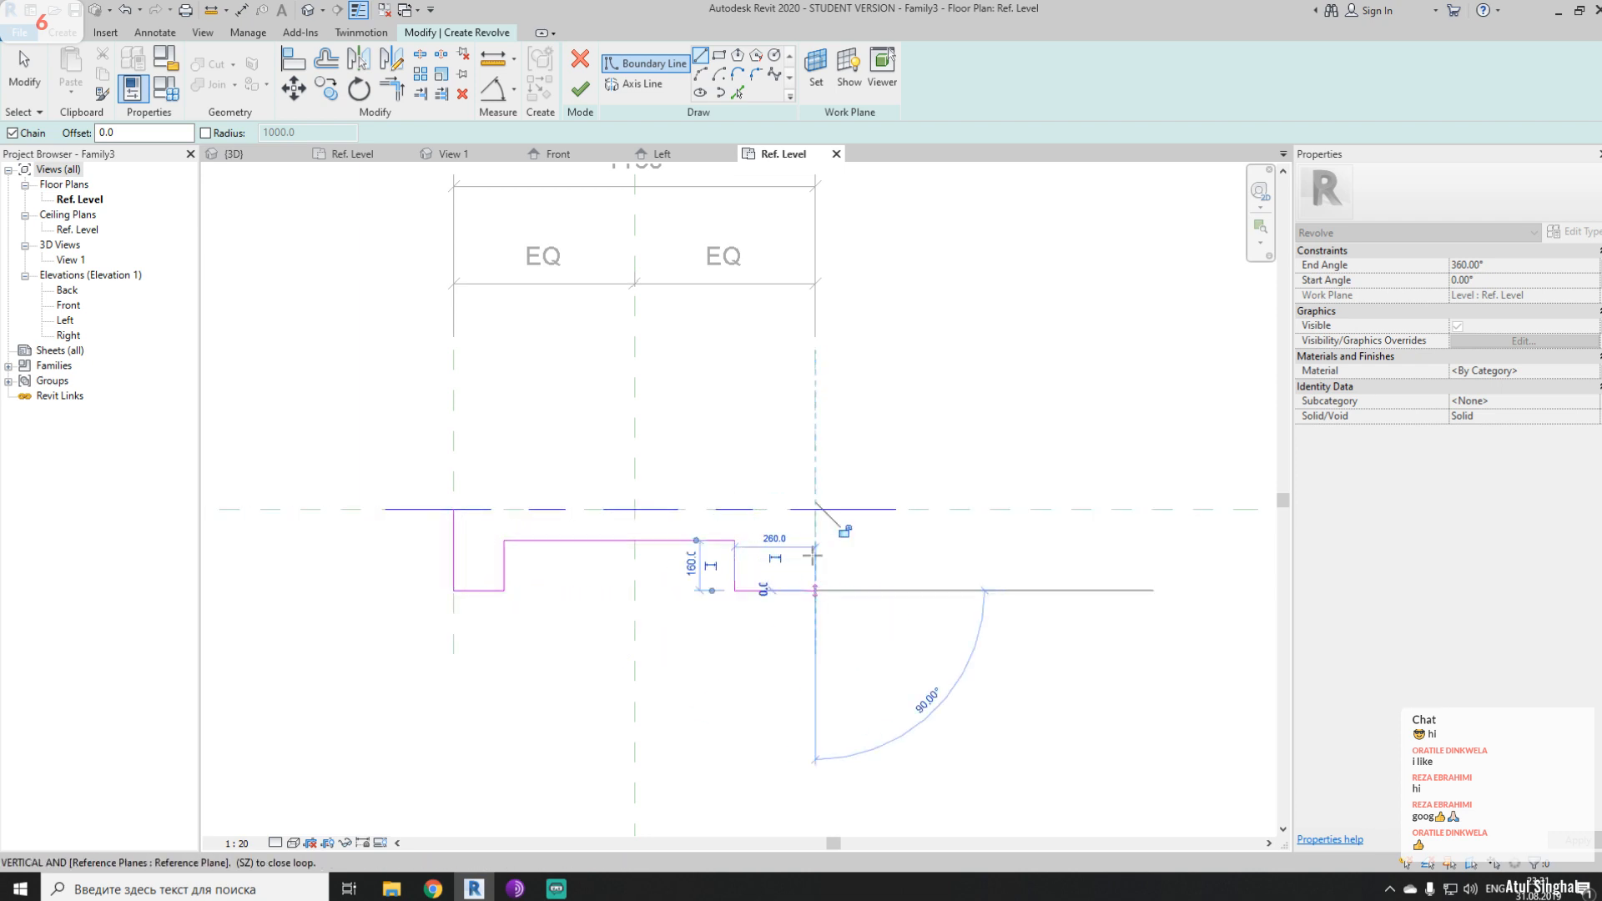
left_click(815, 509)
left_click(454, 509)
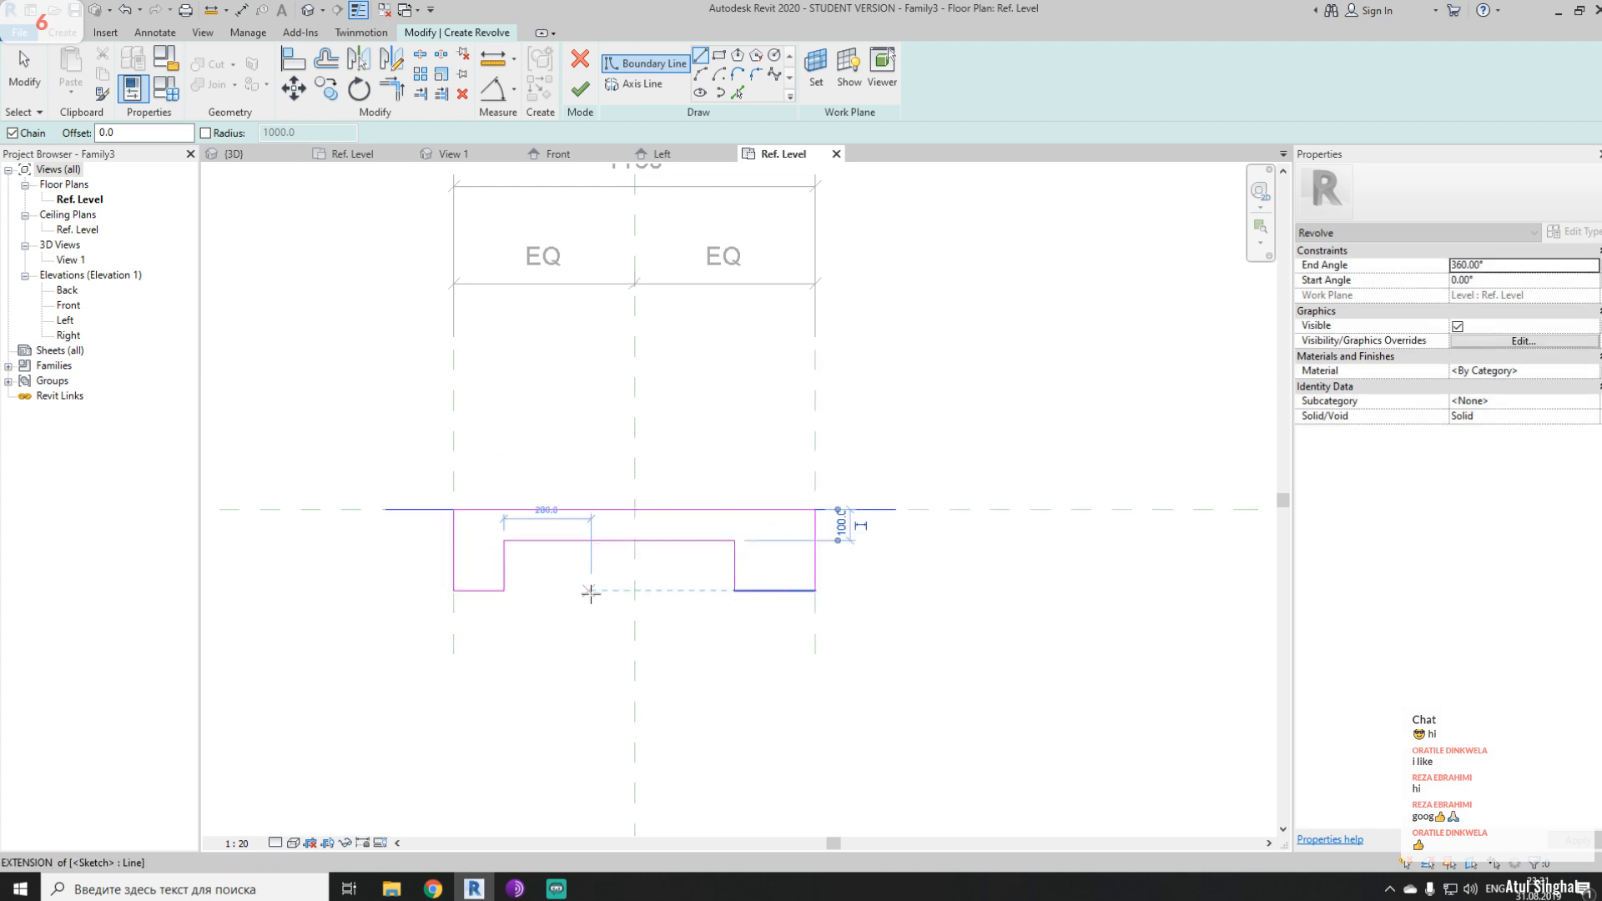
key("Escape")
key("Escape")
scroll(580, 583, "up", 1)
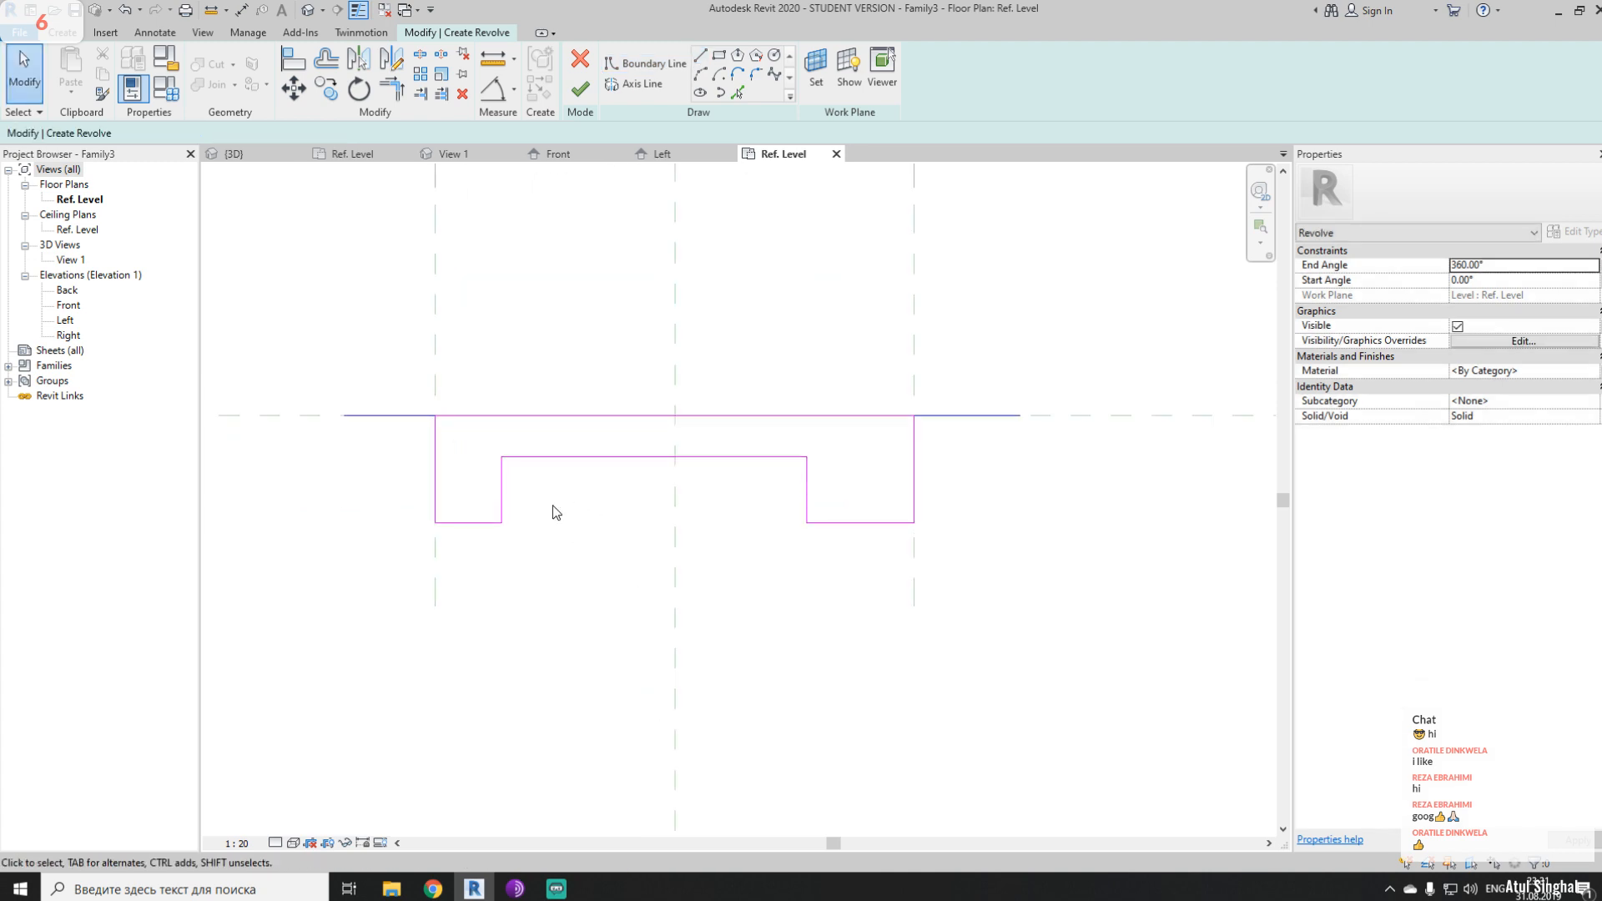
key("d")
key("i")
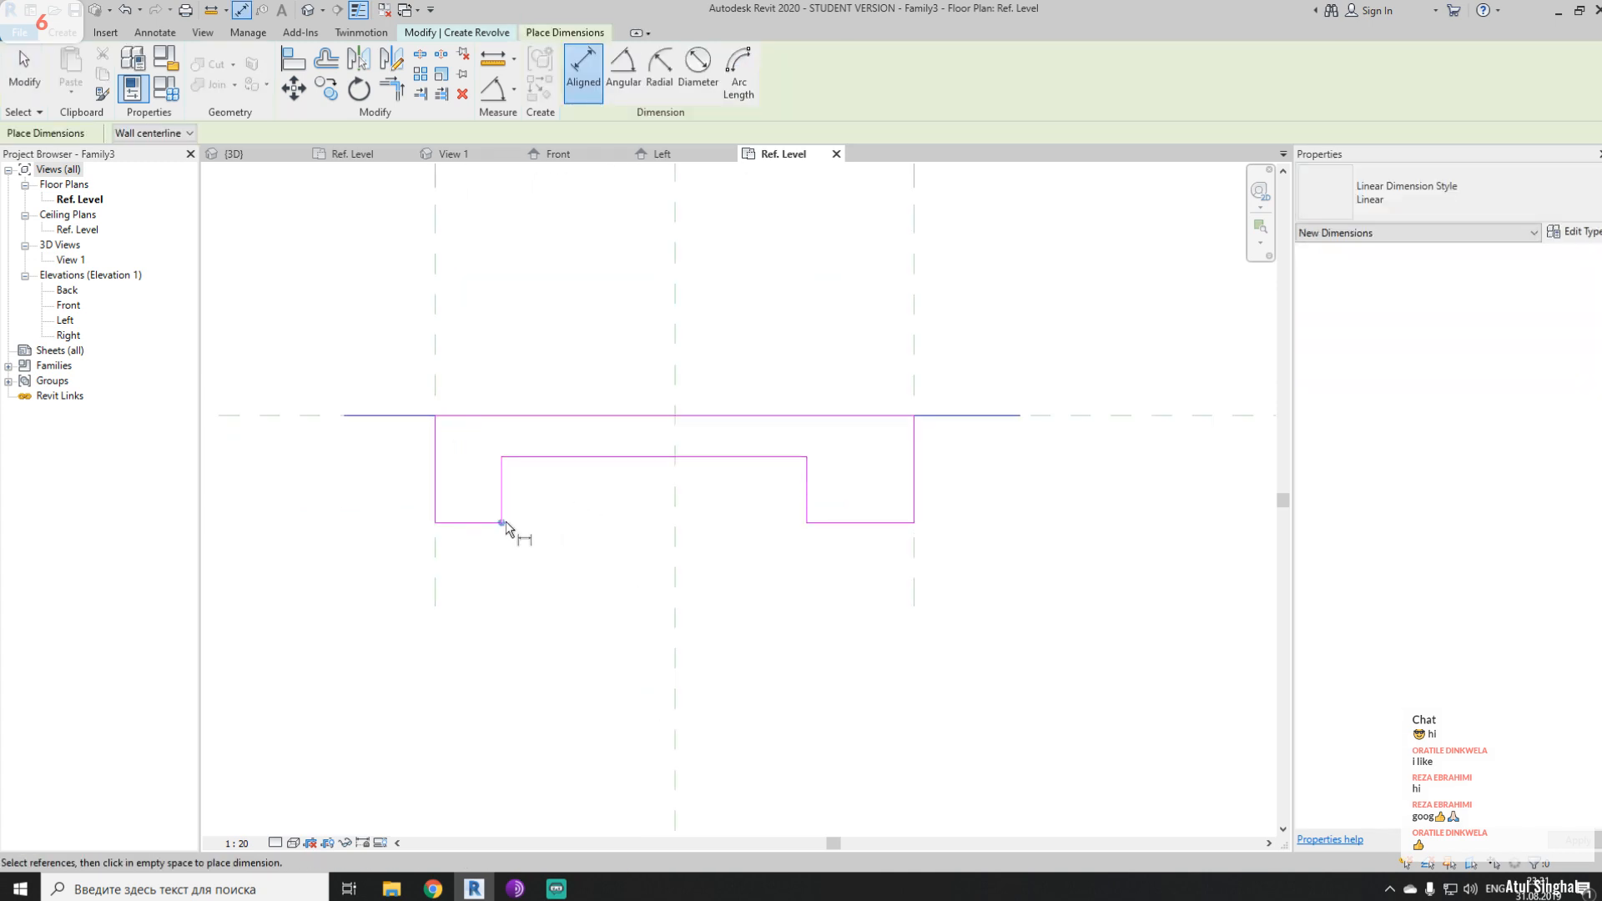
left_click(435, 502)
key("Escape")
key("Escape")
- Dimension the width of both stepped ends, from each outer reference plane to the inner vertical edge, below the profile
key("d")
key("i")
left_click(436, 557)
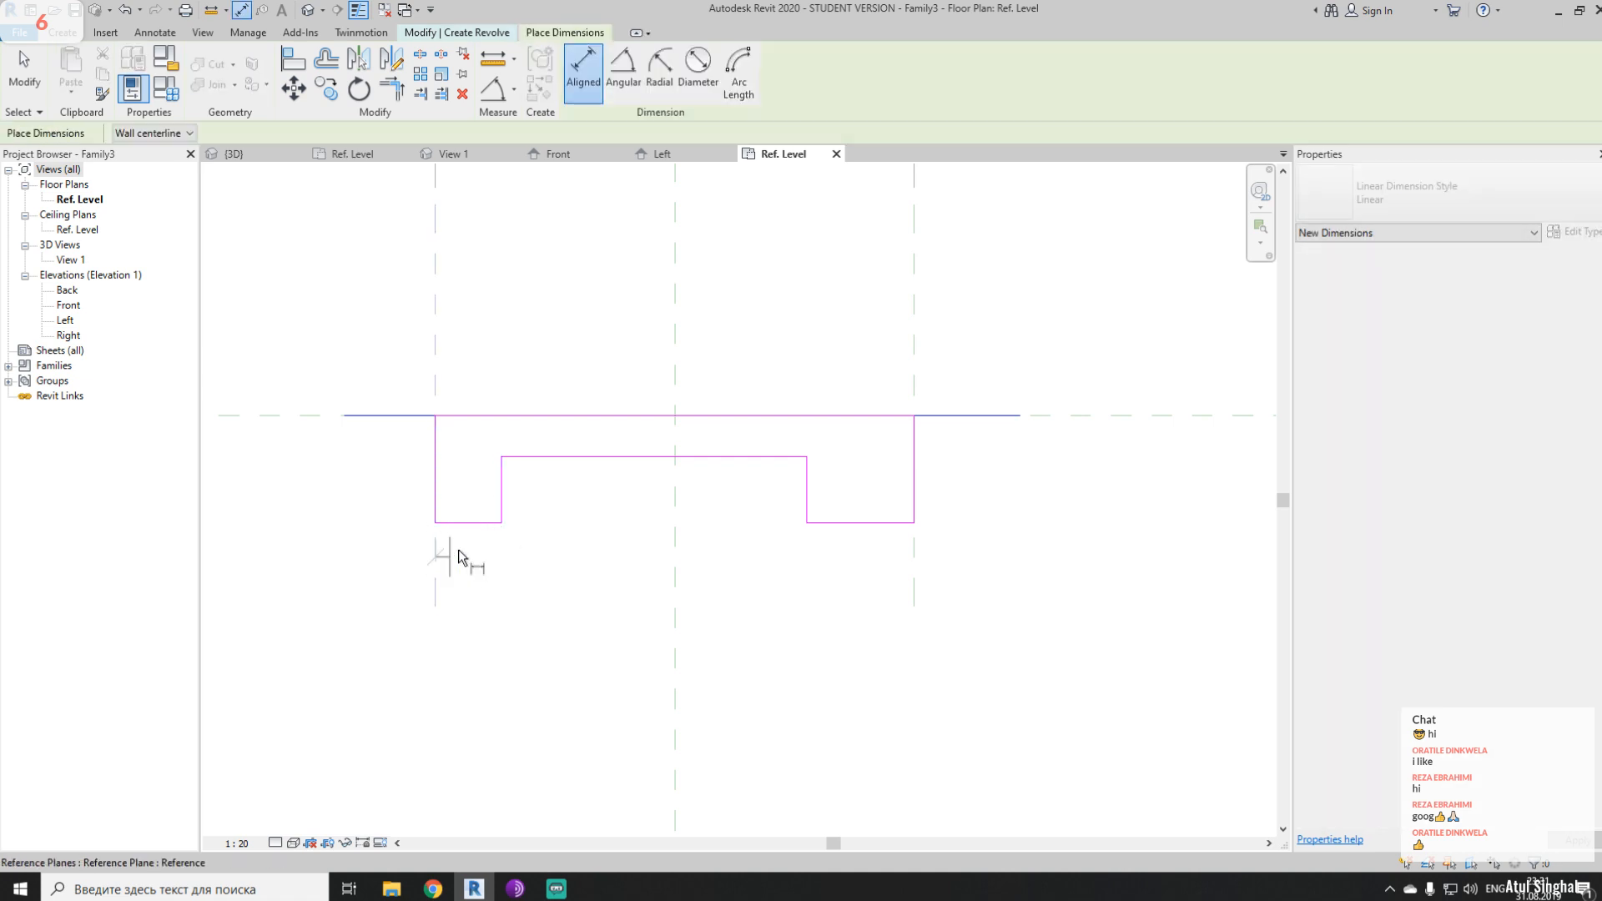
left_click(502, 501)
left_click(491, 740)
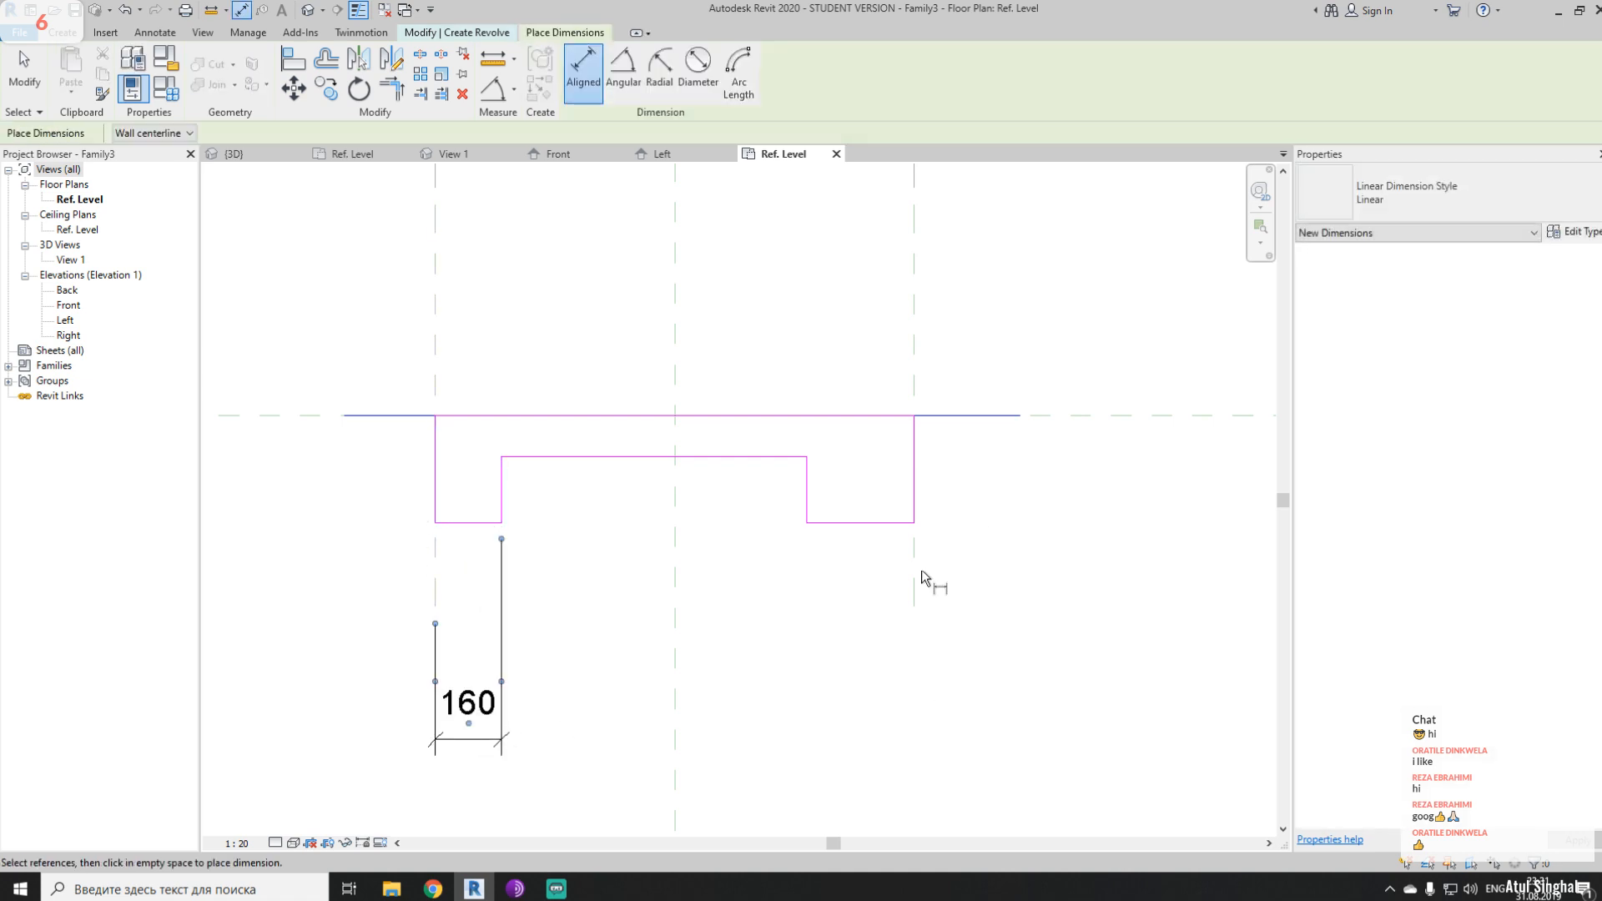
left_click(807, 513)
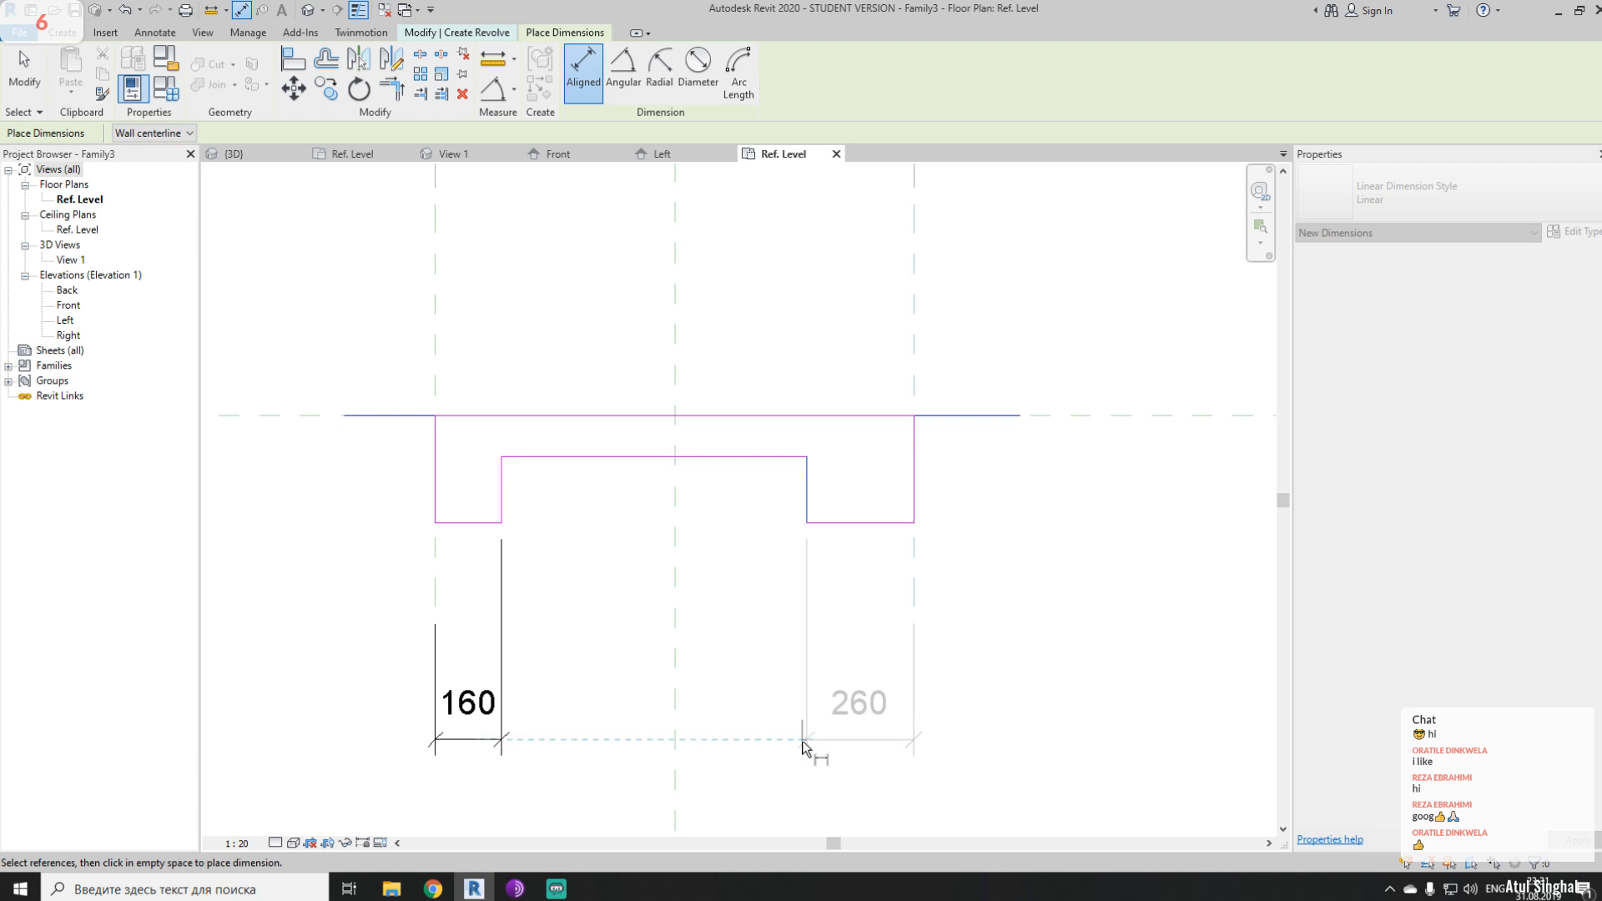
left_click(805, 740)
key("Escape")
key("Escape")
- Lock the profile's two outer vertical edges to the outer reference planes
left_click(913, 468)
mouse_move(913, 467)
left_mouse_down()
mouse_move(893, 467)
mouse_move(914, 469)
left_mouse_up()
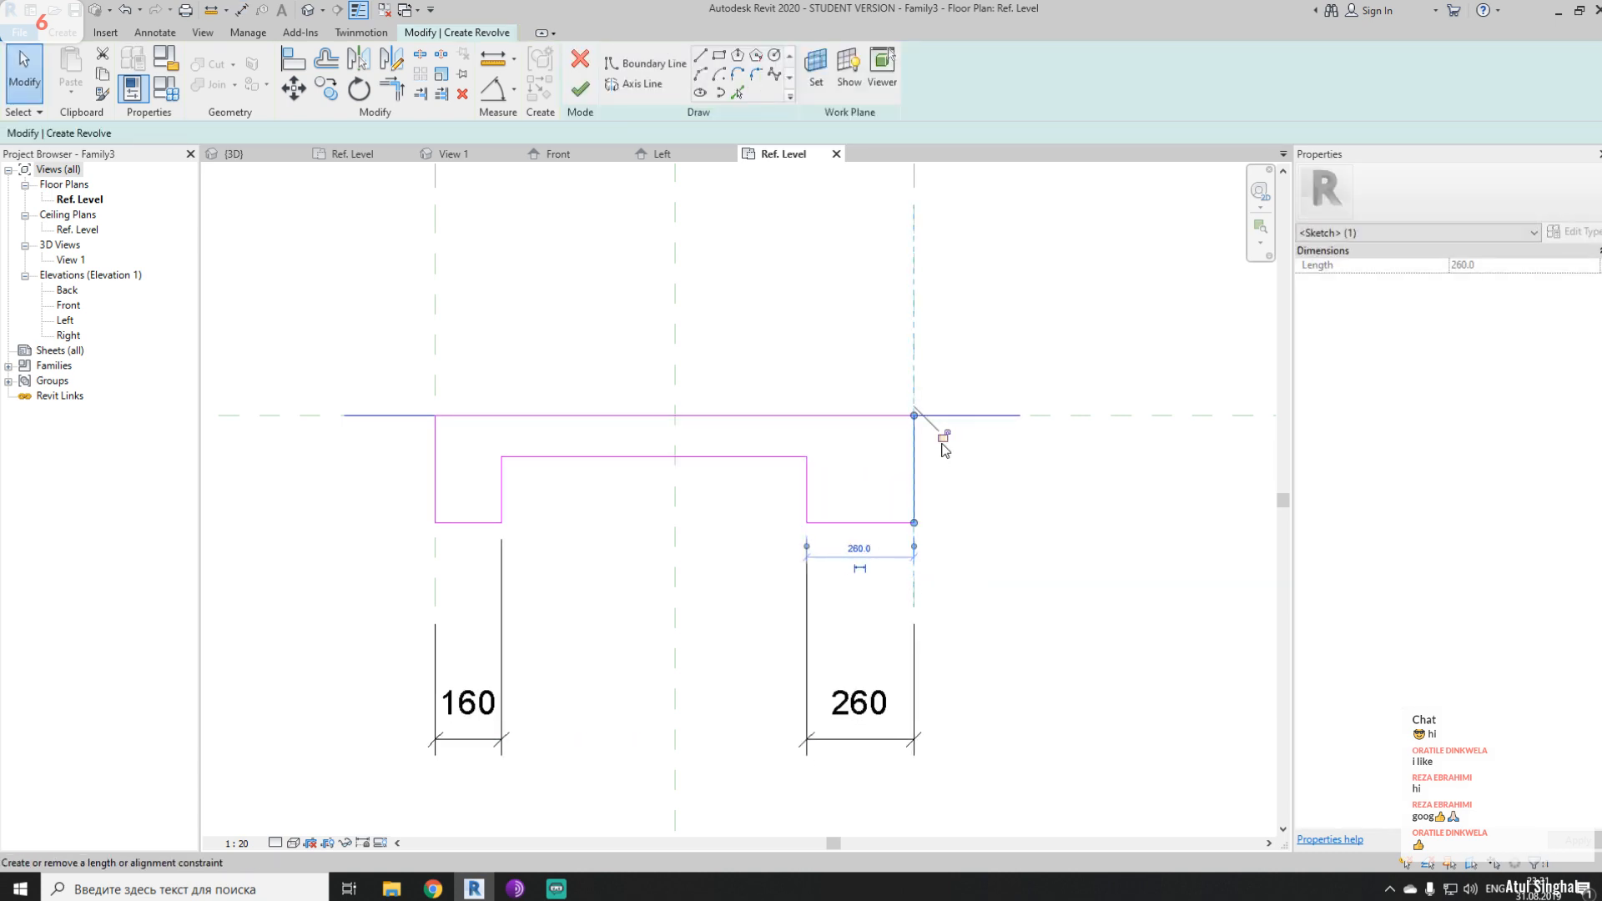
left_click(947, 534)
left_click(433, 455)
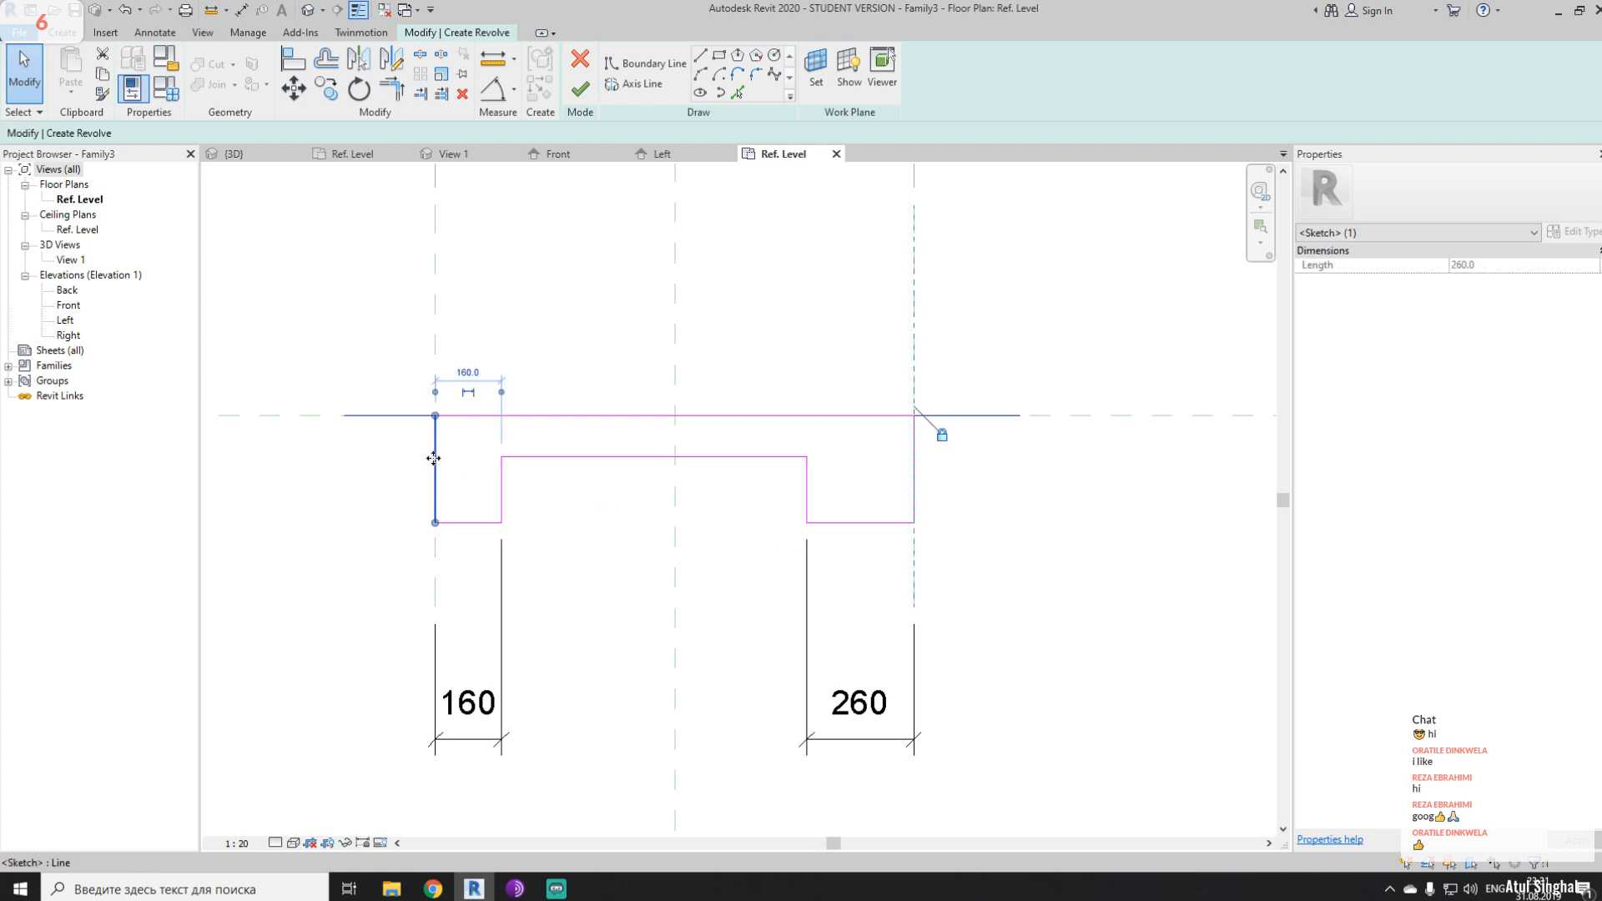
mouse_move(433, 455)
left_mouse_down()
mouse_move(471, 454)
mouse_move(435, 455)
left_mouse_up()
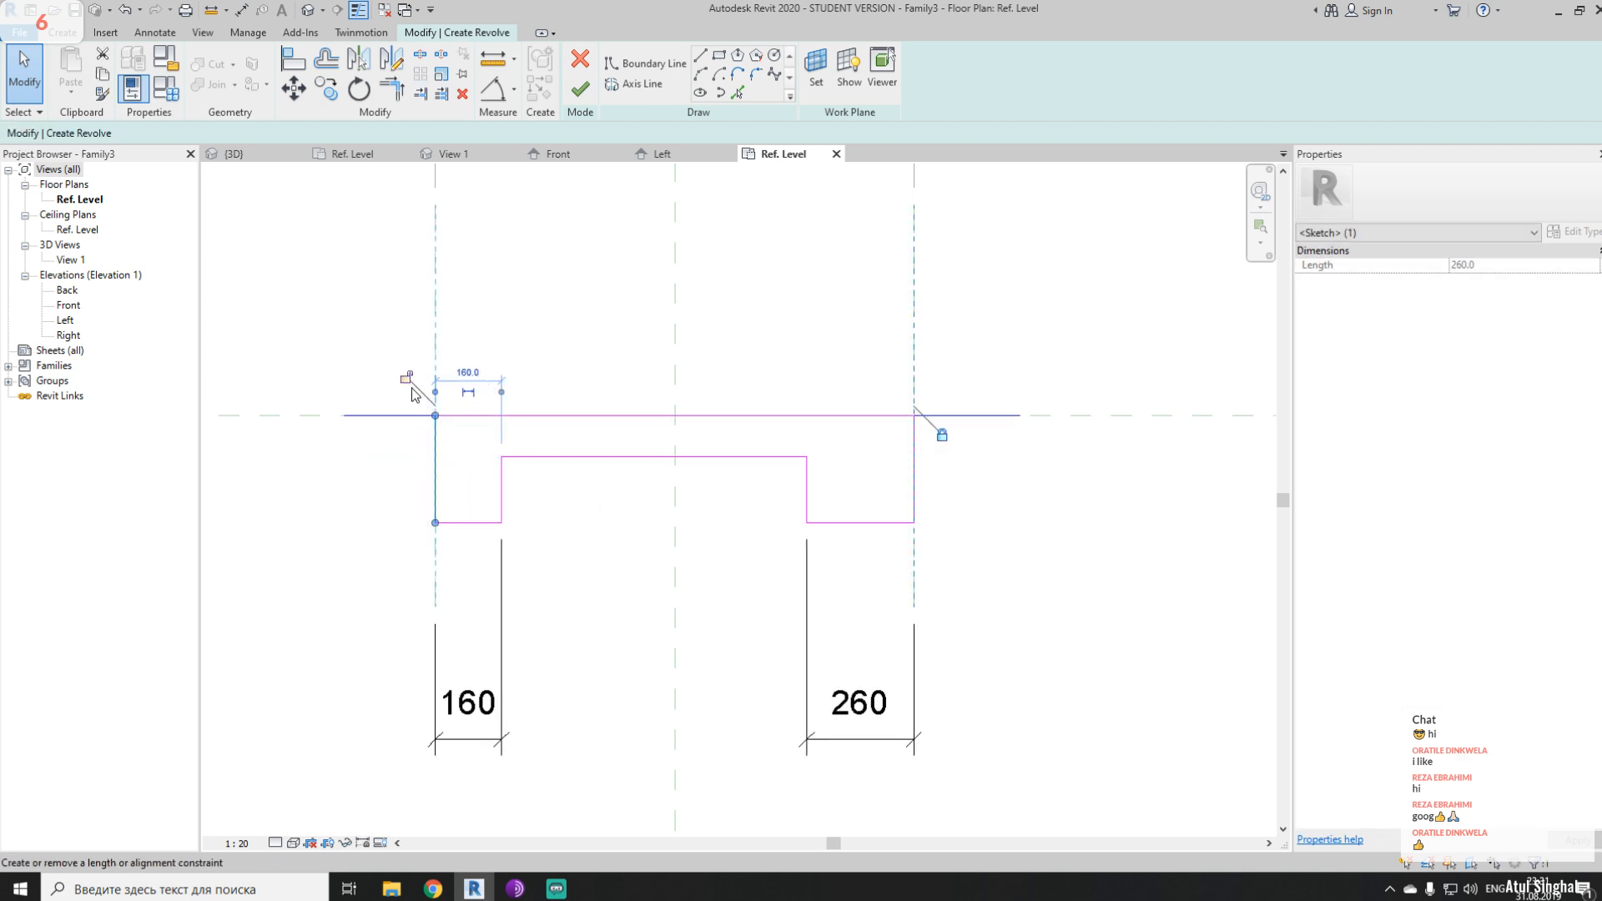
left_click(354, 359)
- Dimension the depth of the profile's middle edge from the horizontal centre reference plane
middle_click_drag(576, 493, 602, 488)
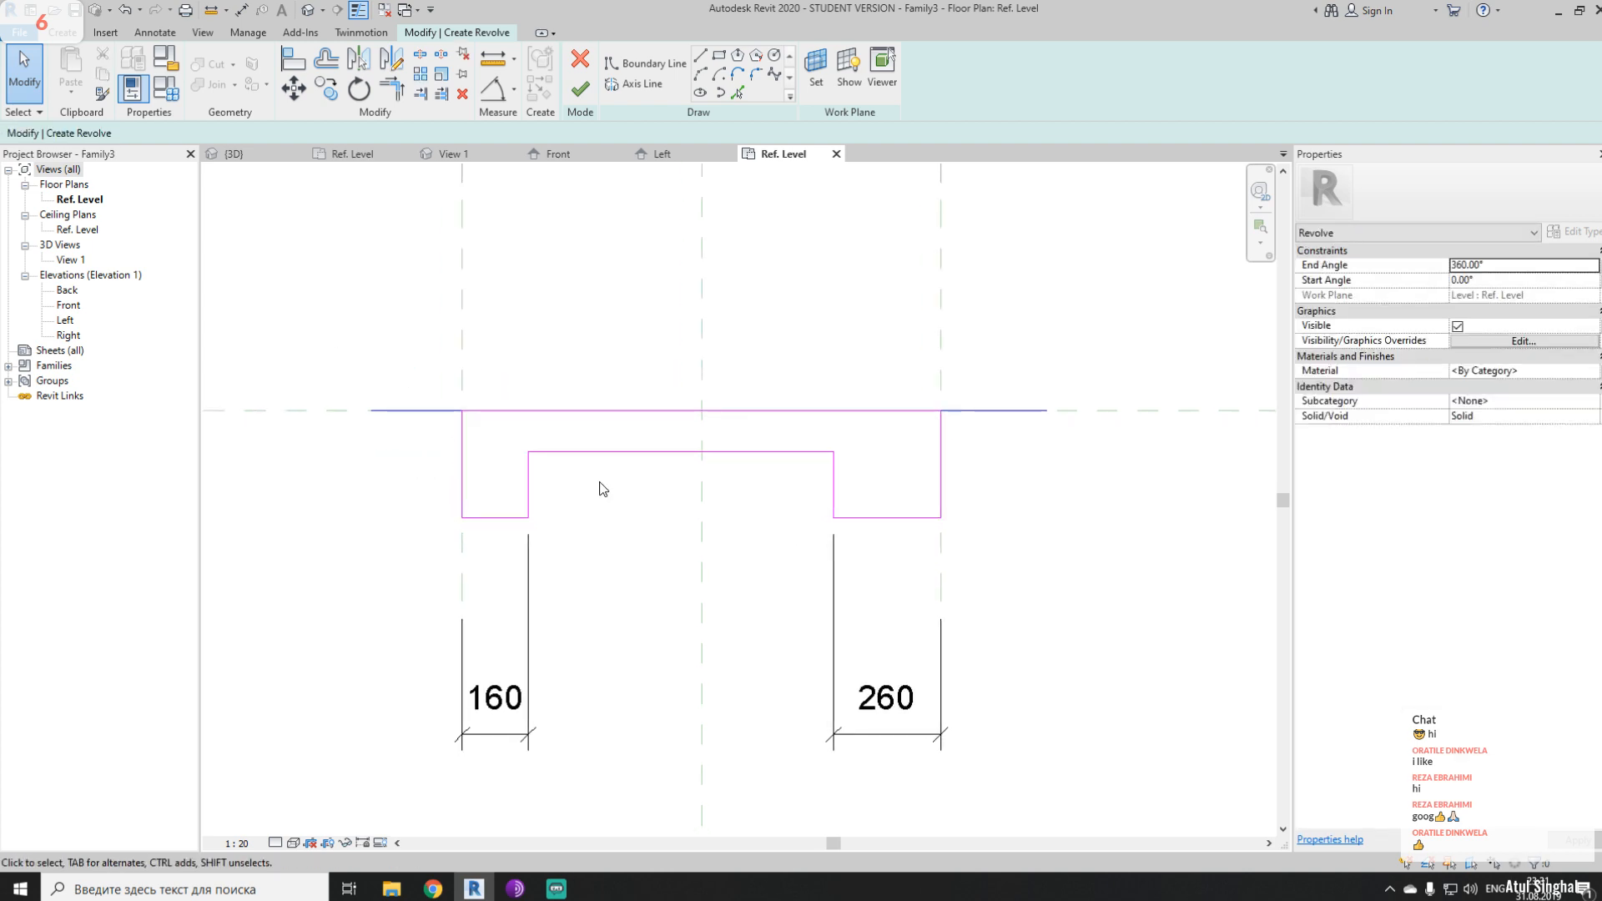
key("d")
key("i")
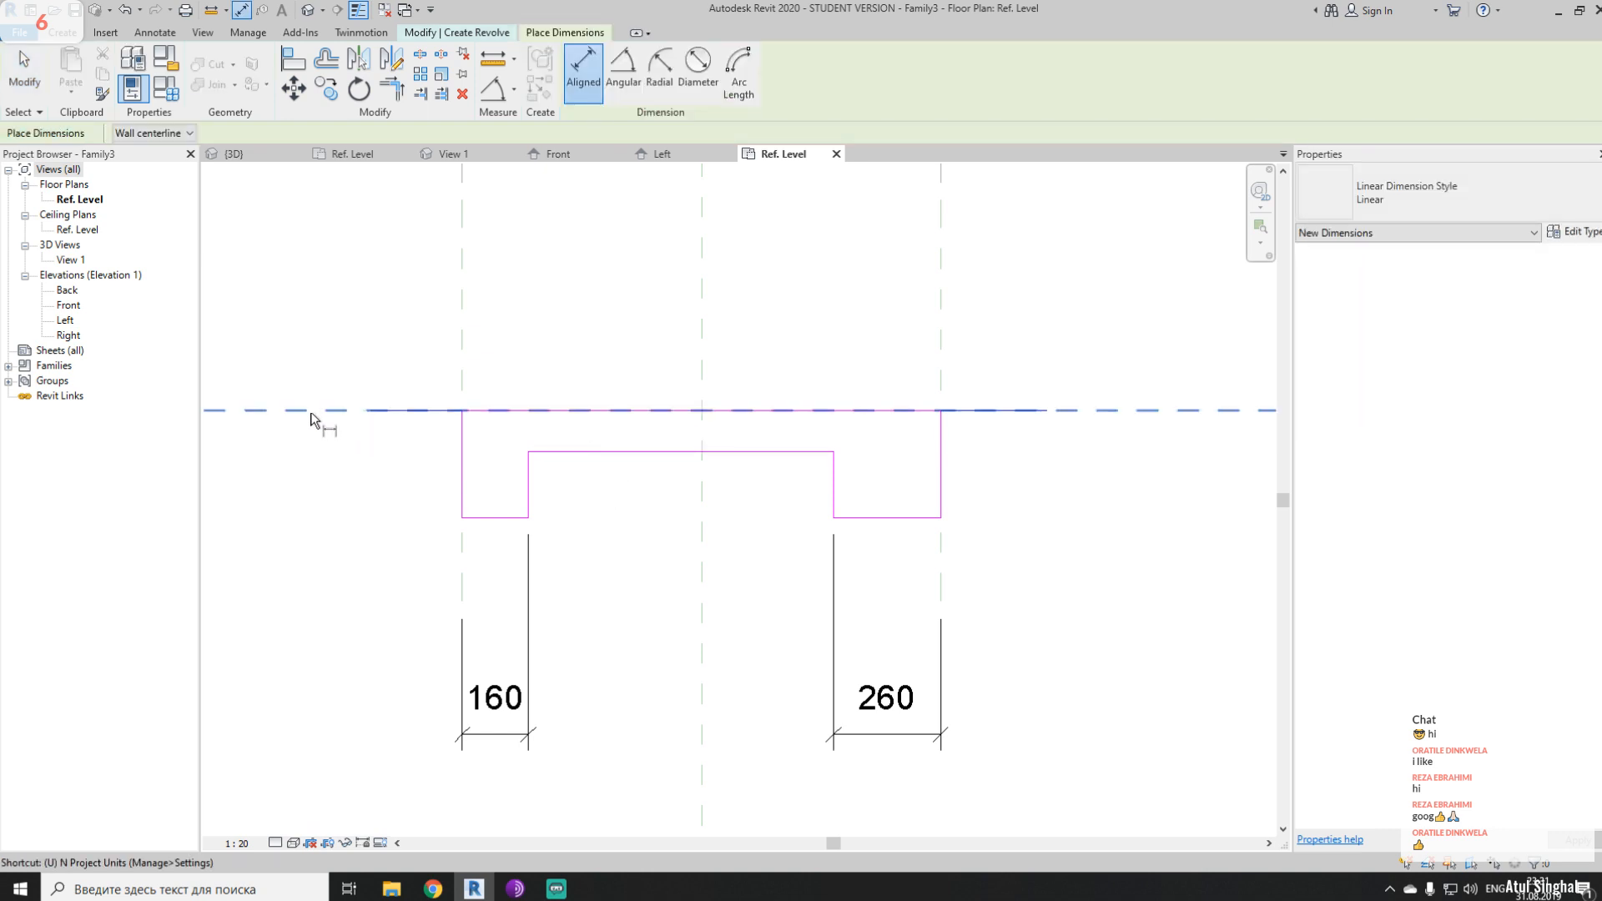
left_click(374, 419)
left_click(568, 451)
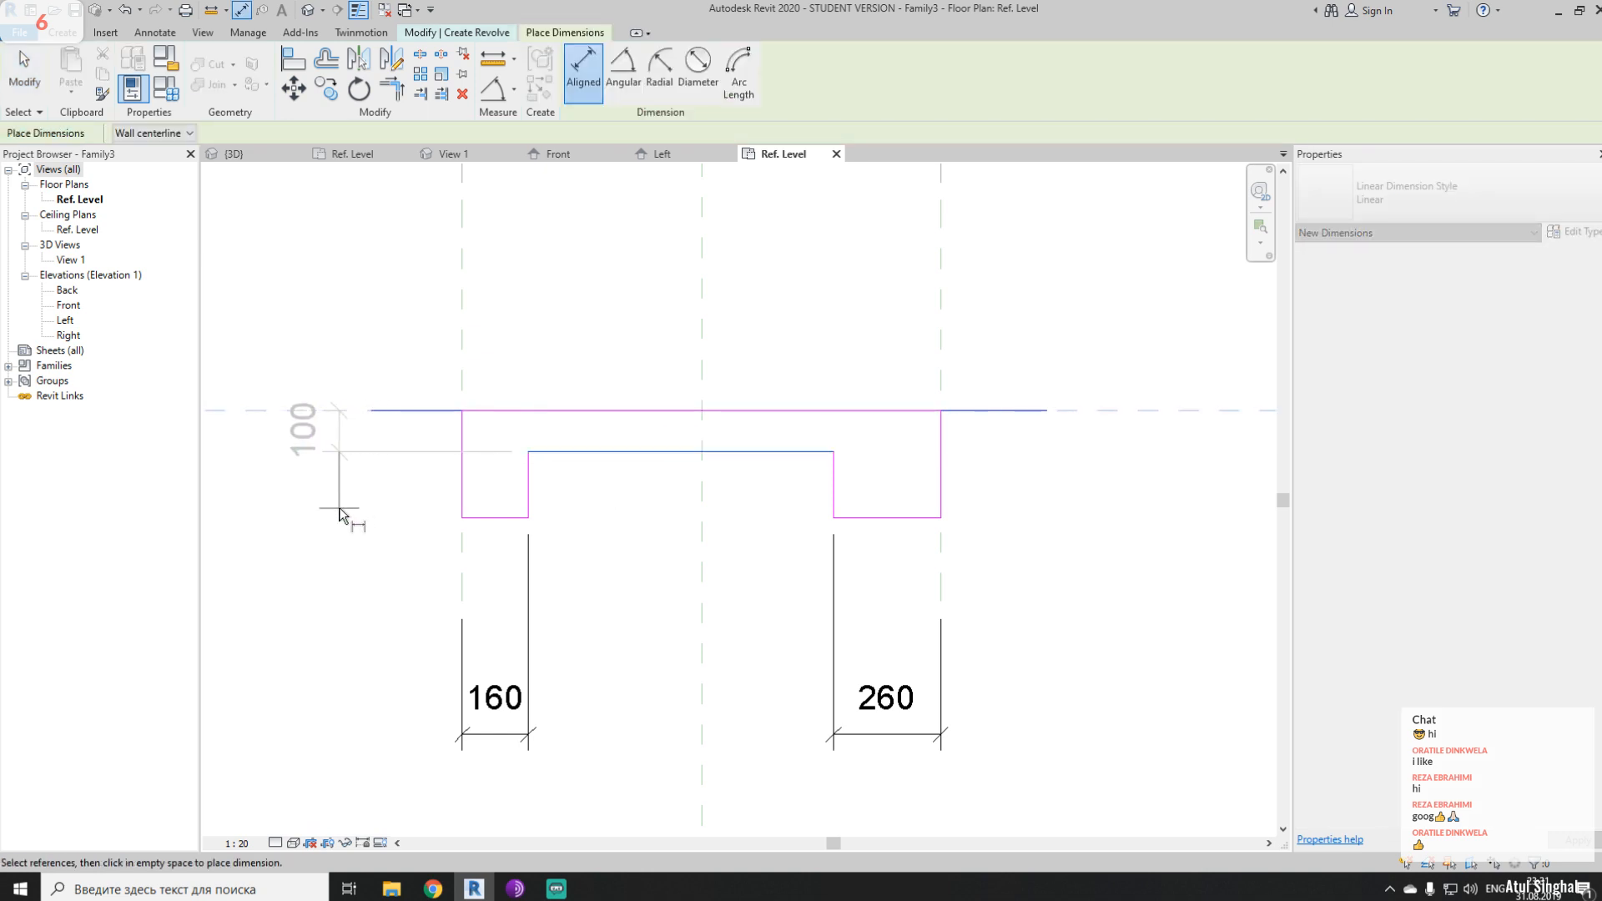
left_click(307, 518)
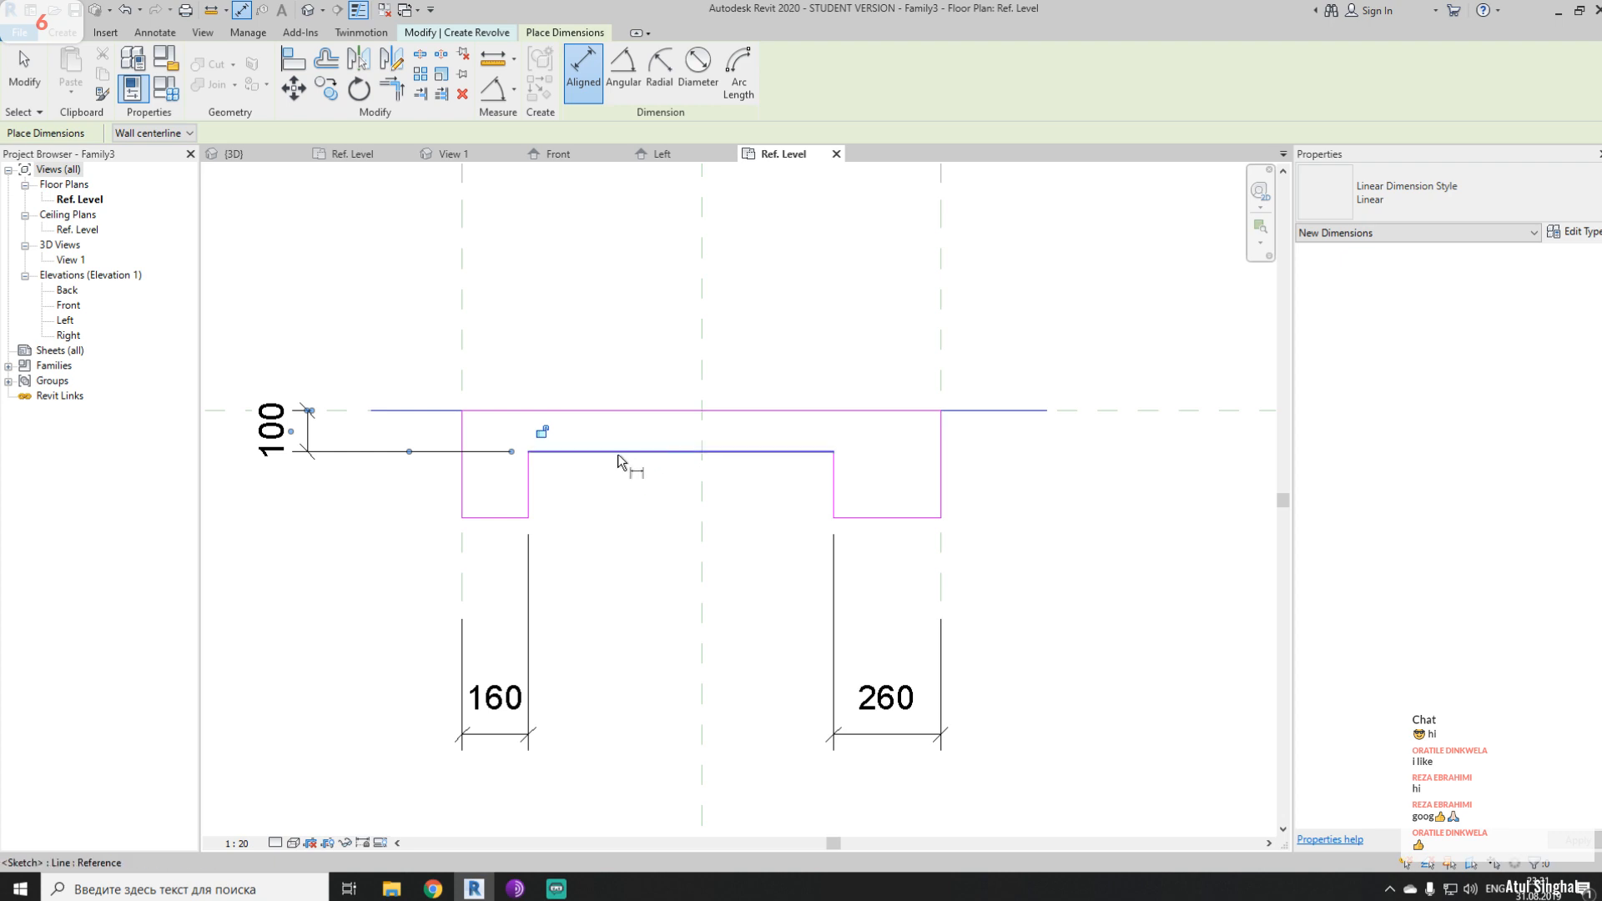
key("Escape")
key("Escape")
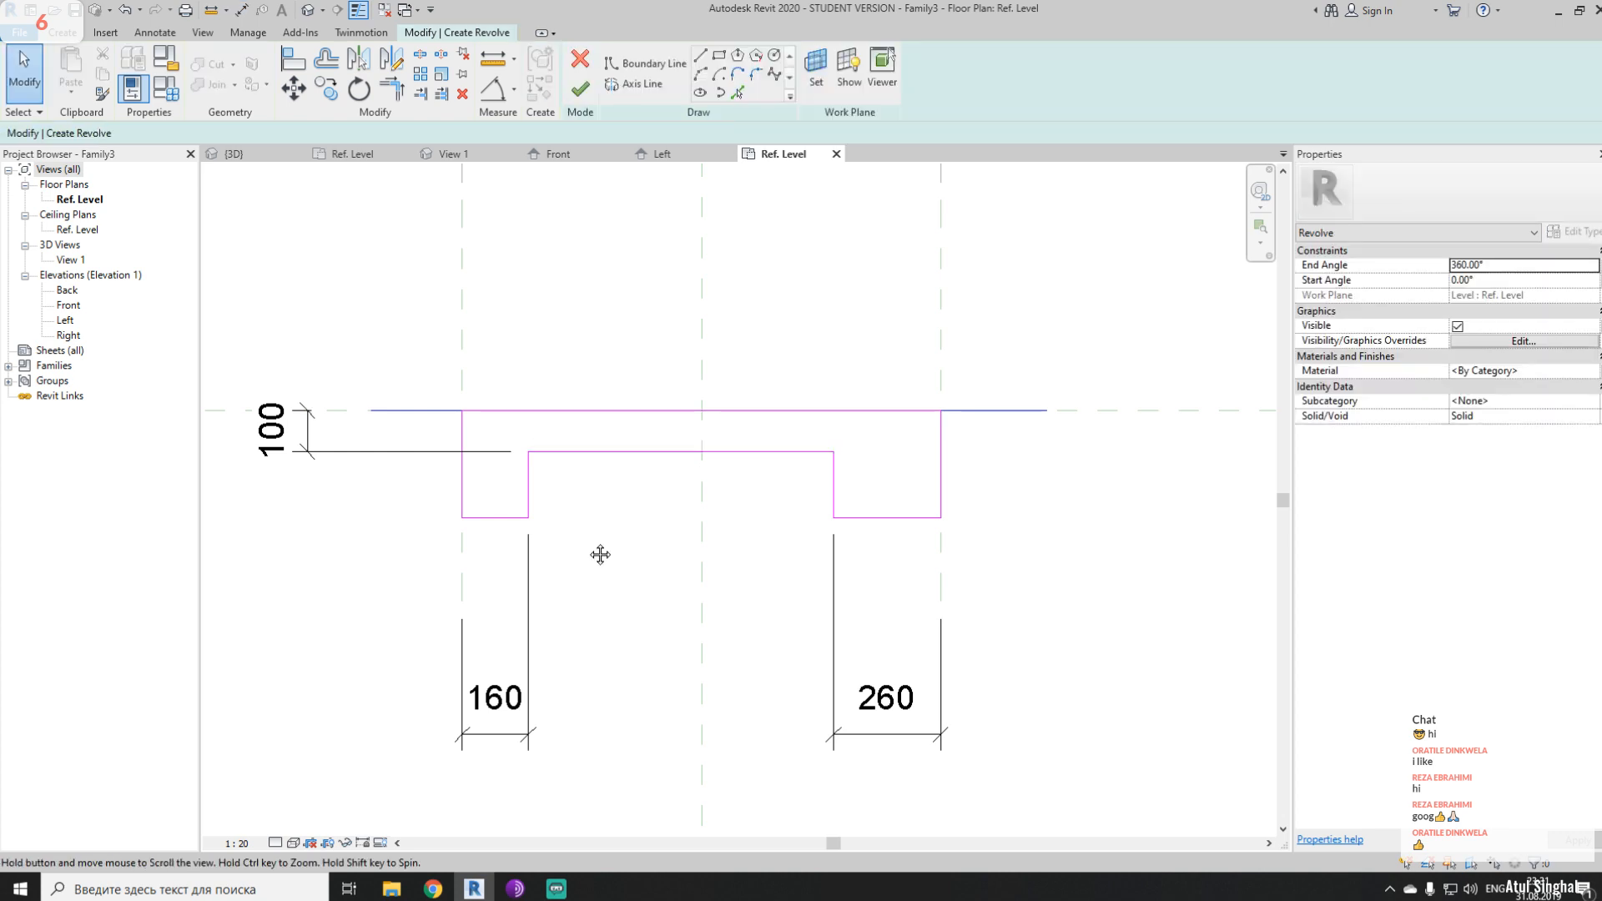
- Label the left end's width dimension with a new family type parameter named L1
middle_click_drag(600, 554, 682, 516)
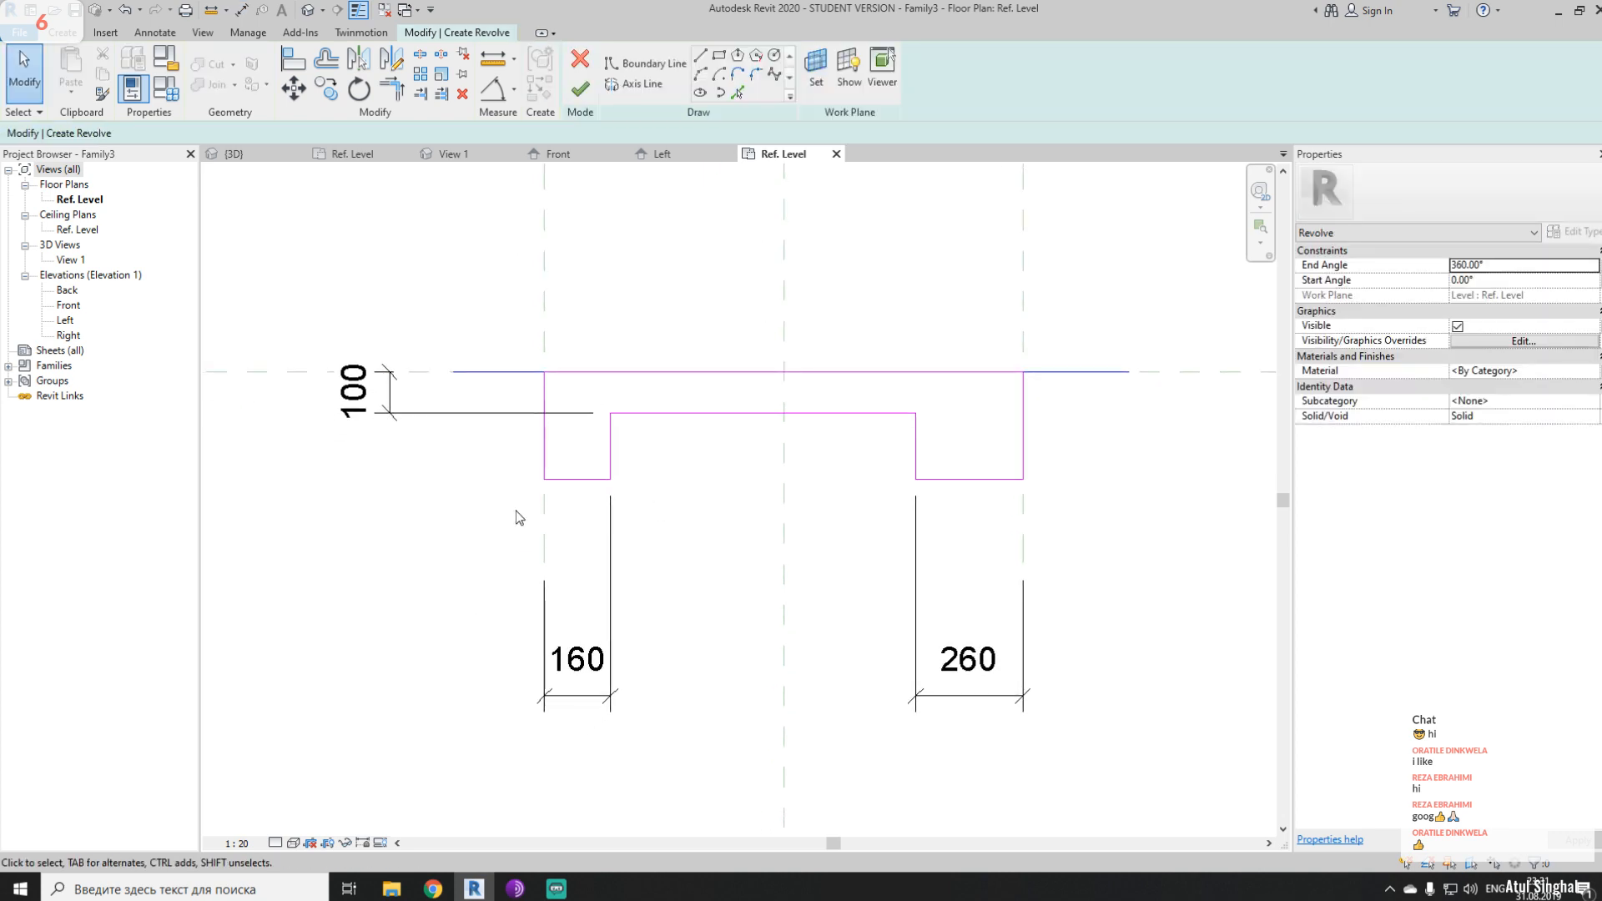
left_click(588, 683)
left_click(741, 71)
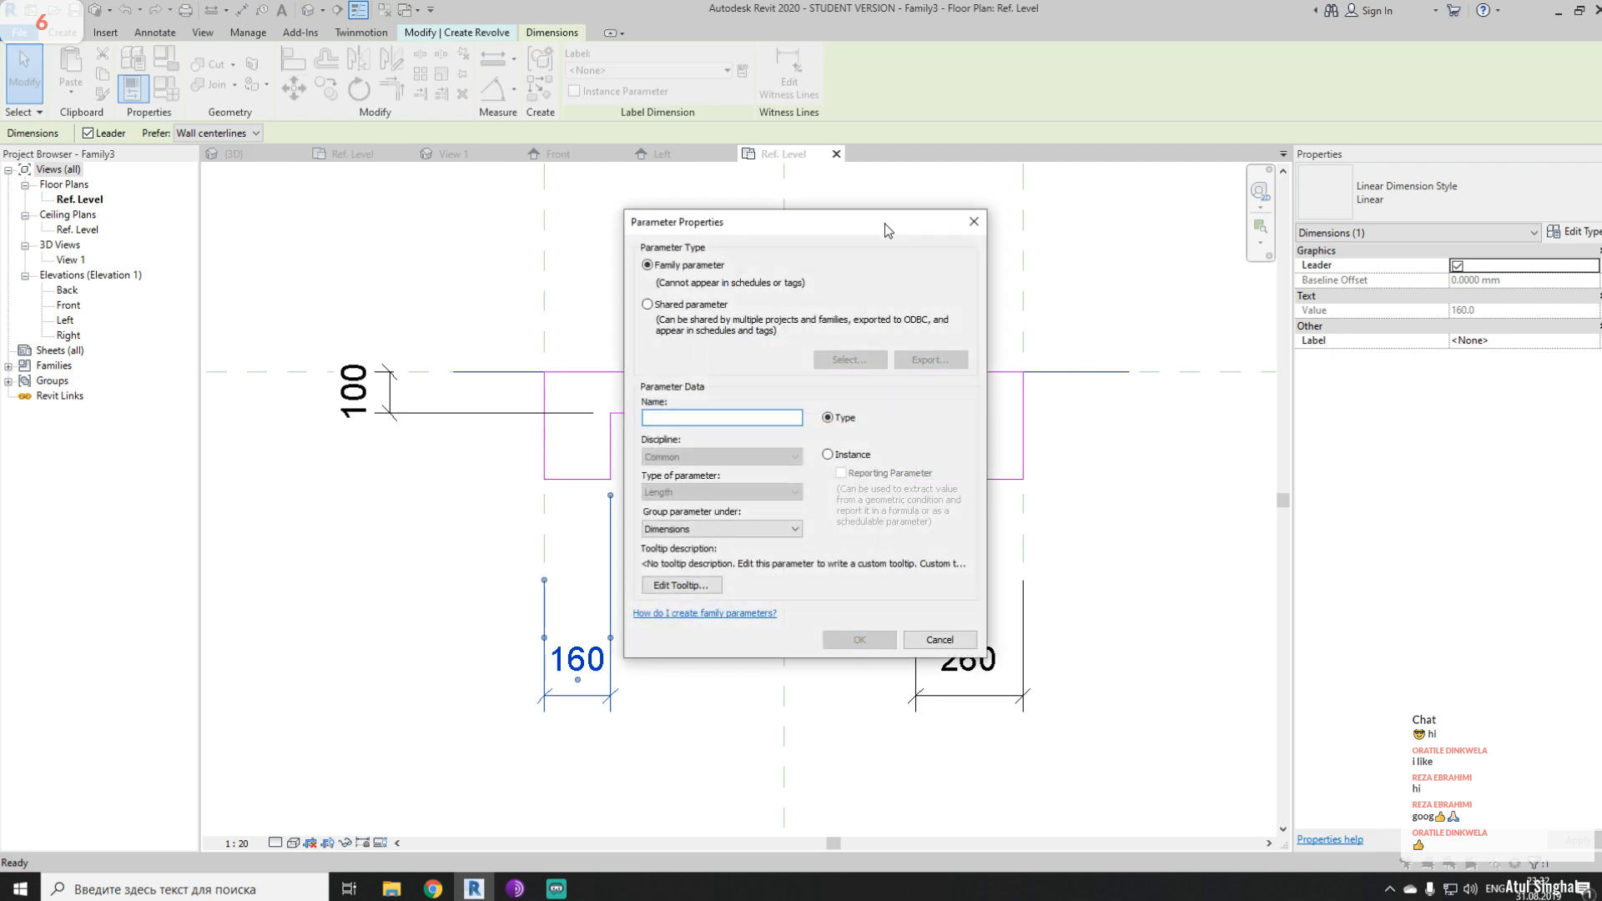
type("L1")
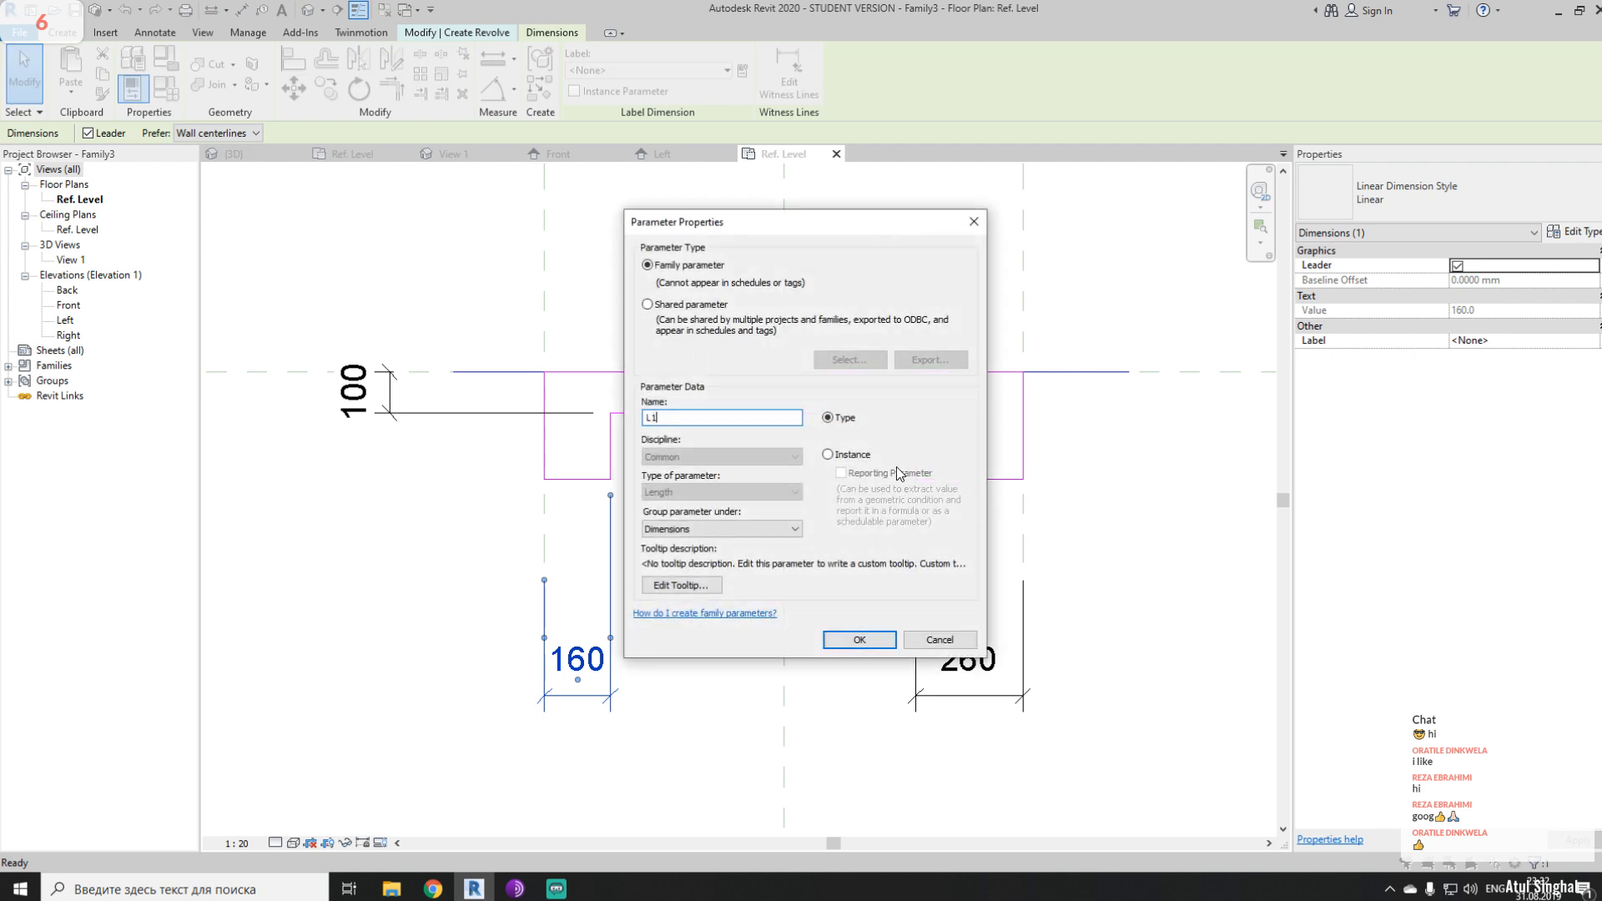
left_click(860, 640)
left_click(968, 683)
left_click(741, 71)
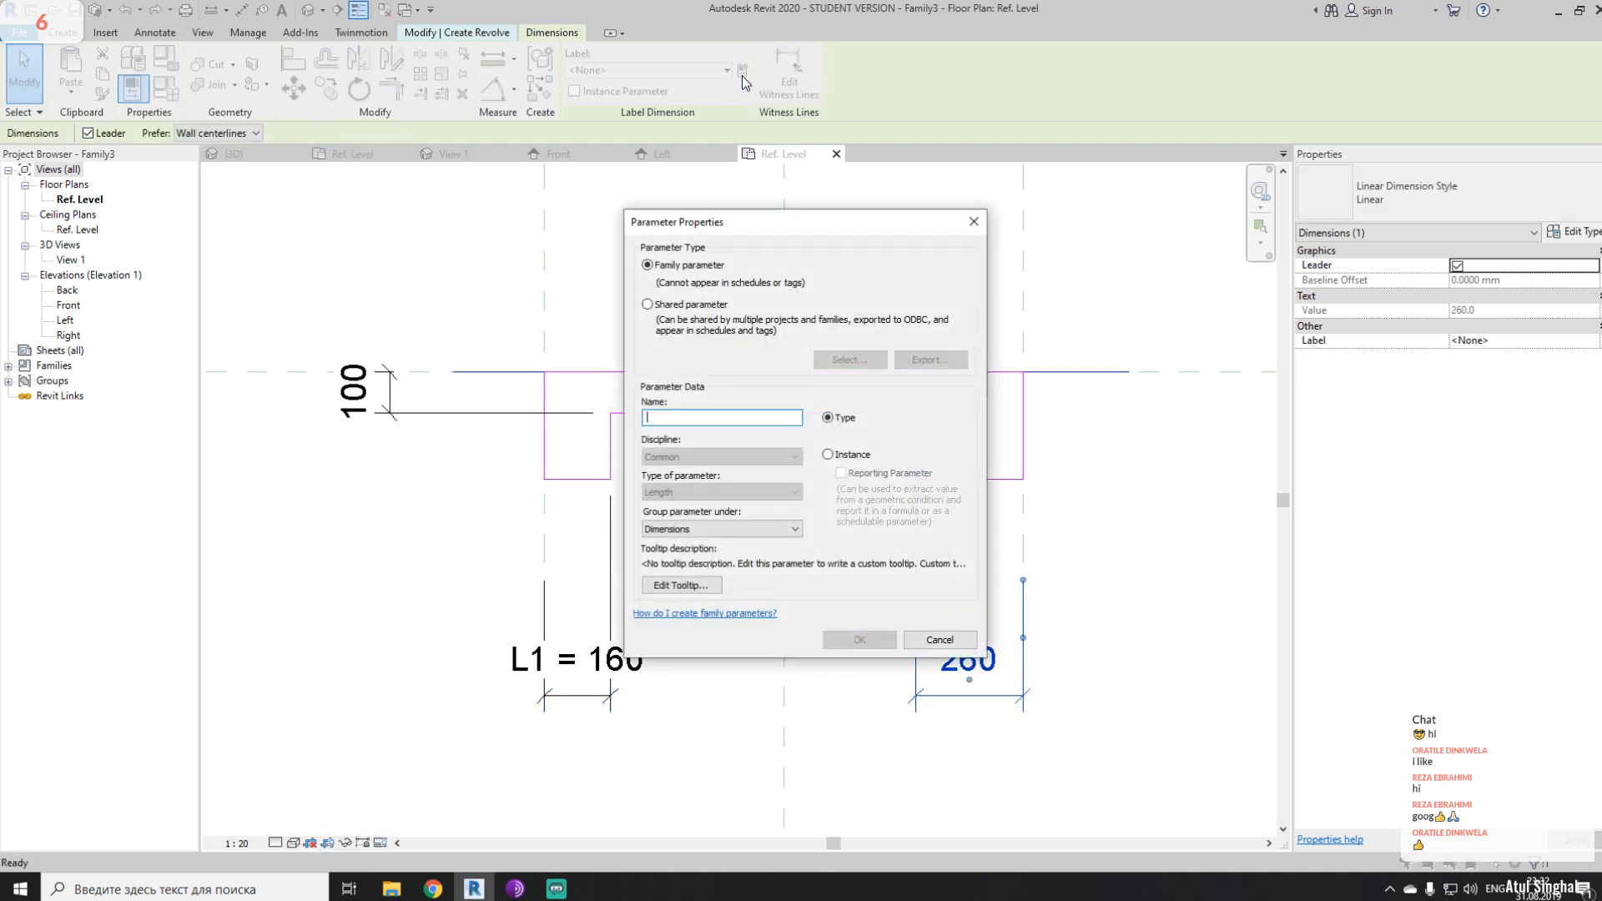
type("L2")
key("BackSpace")
key("BackSpace")
left_click(940, 640)
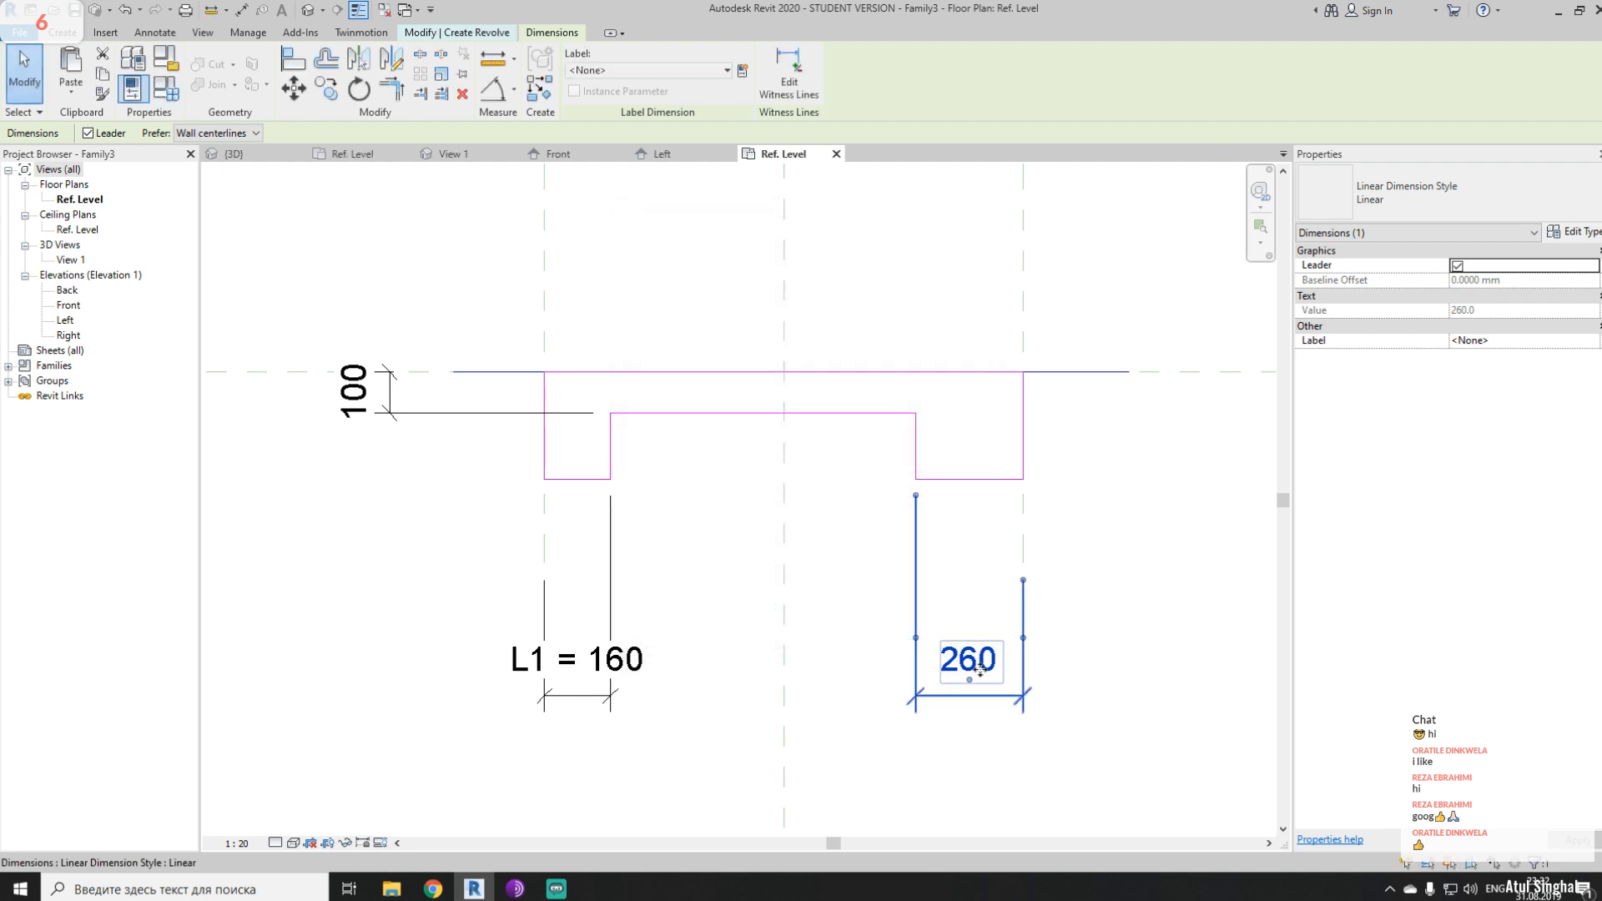
- Assign the existing L1 parameter to the right end's width dimension
left_click(694, 68)
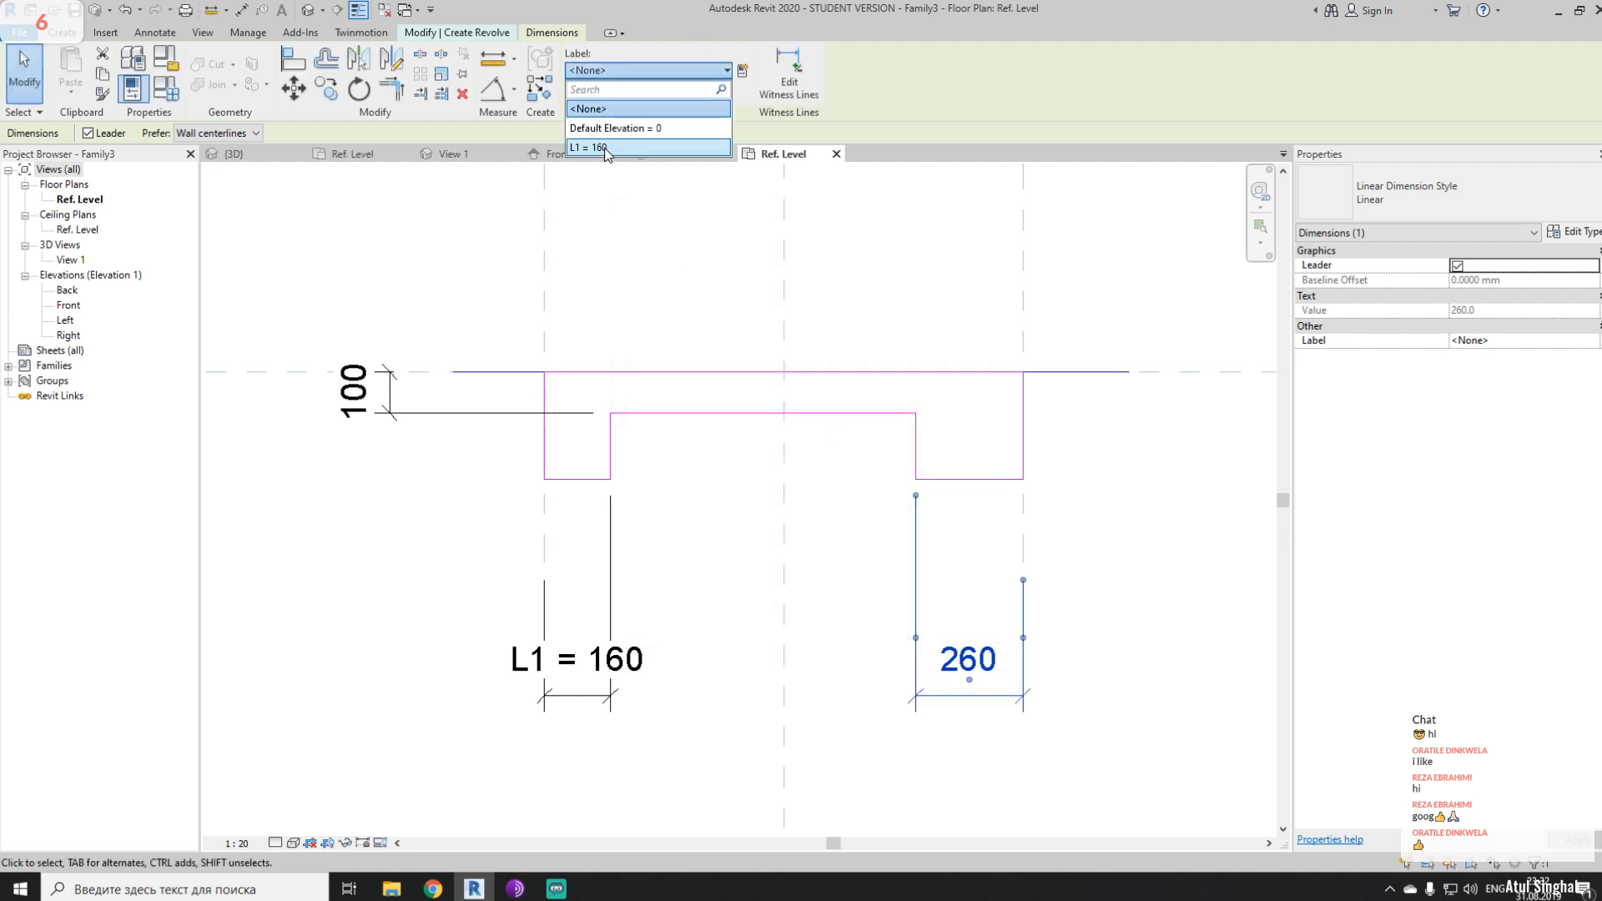
left_click(604, 149)
left_click(1126, 646)
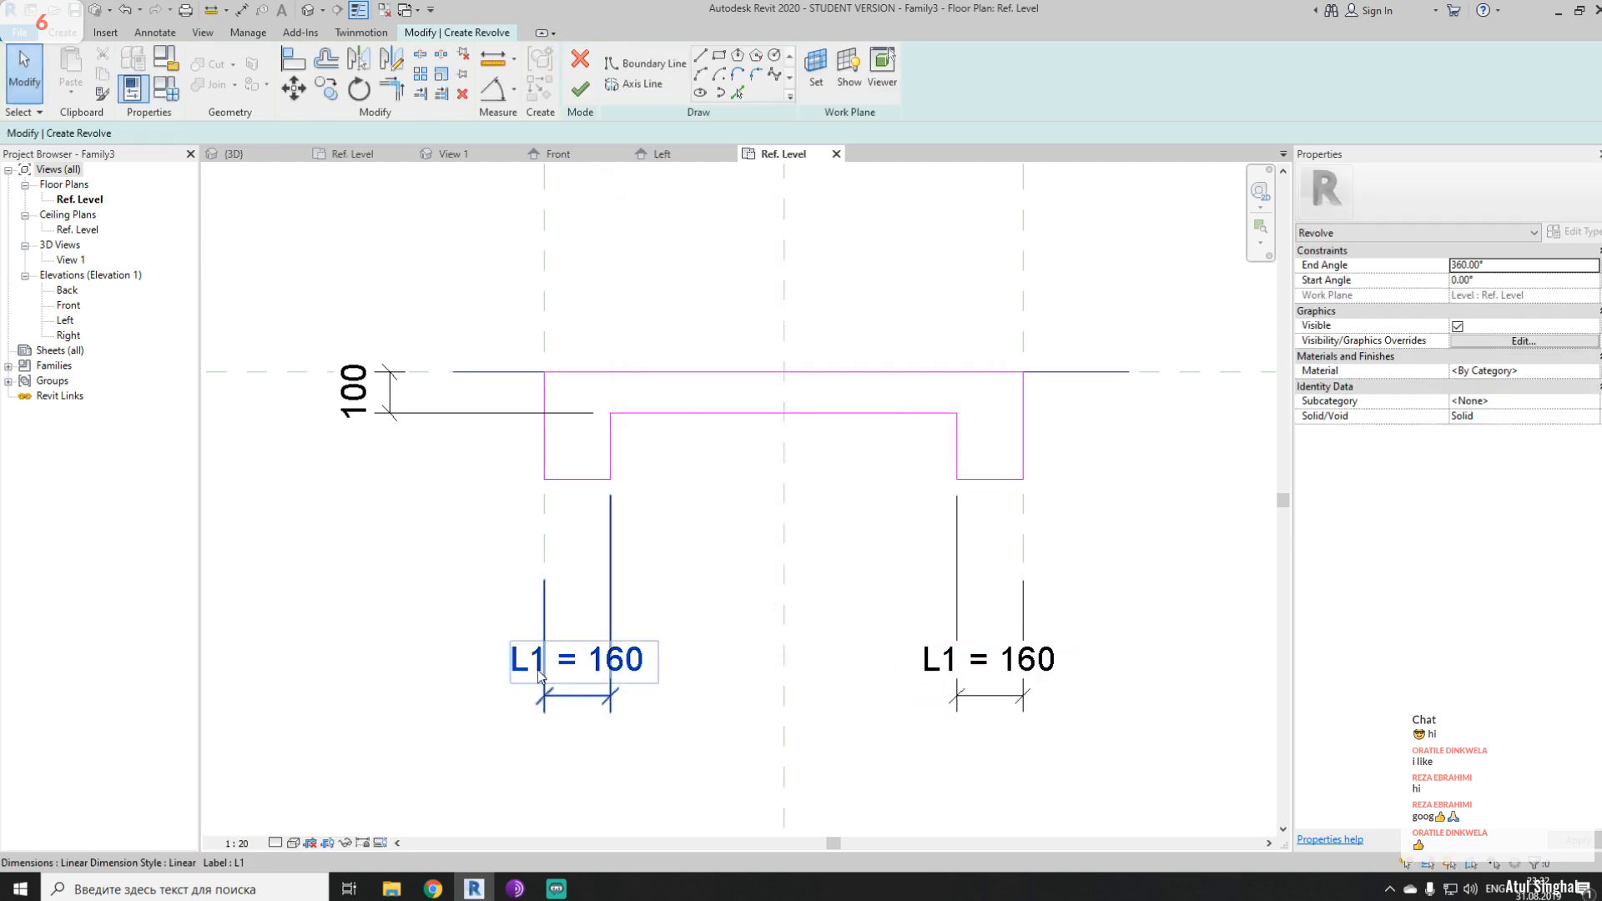
- Label the middle edge's depth dimension with a new family type parameter named L2
mouse_move(561, 540)
middle_mouse_down()
mouse_move(659, 547)
mouse_move(726, 575)
mouse_move(700, 510)
middle_mouse_up()
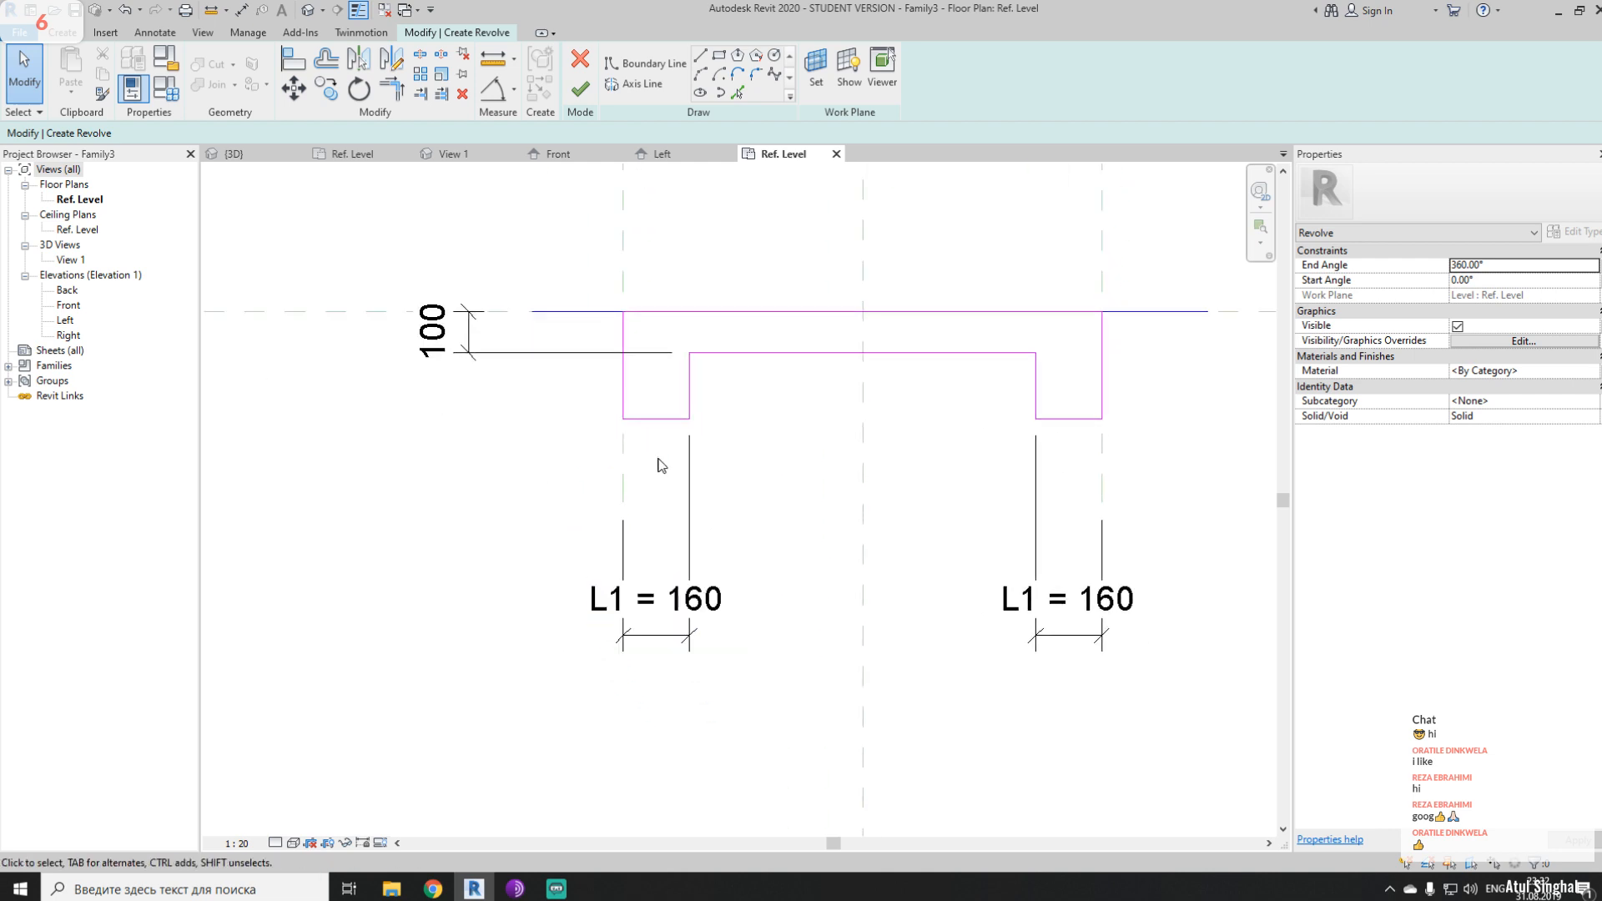
left_click(505, 355)
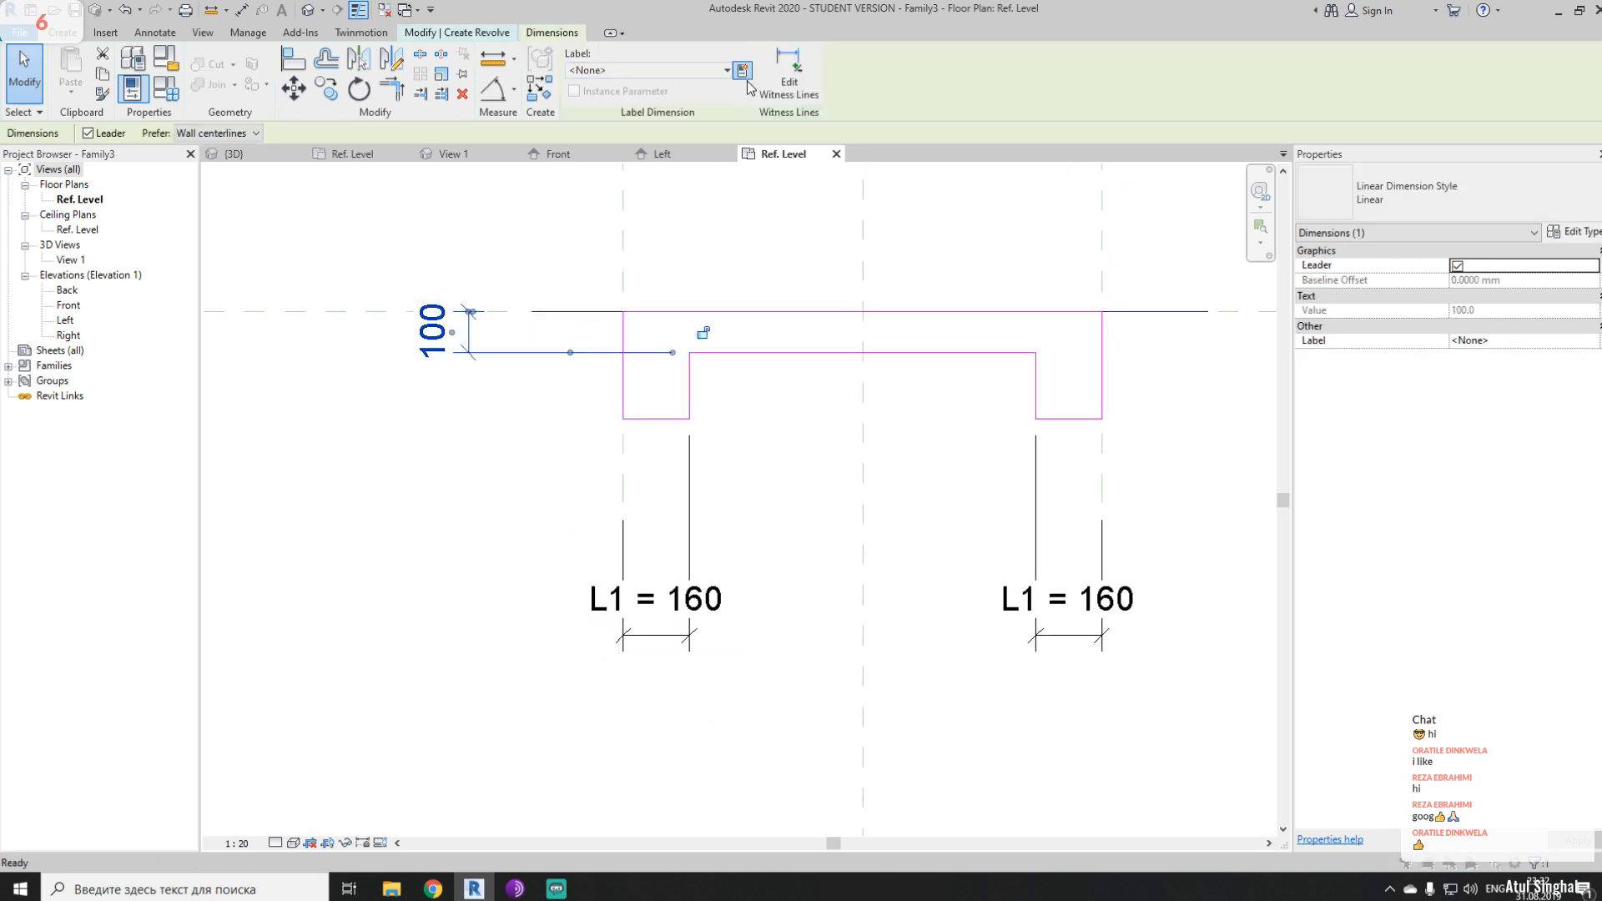
left_click(742, 72)
type("L")
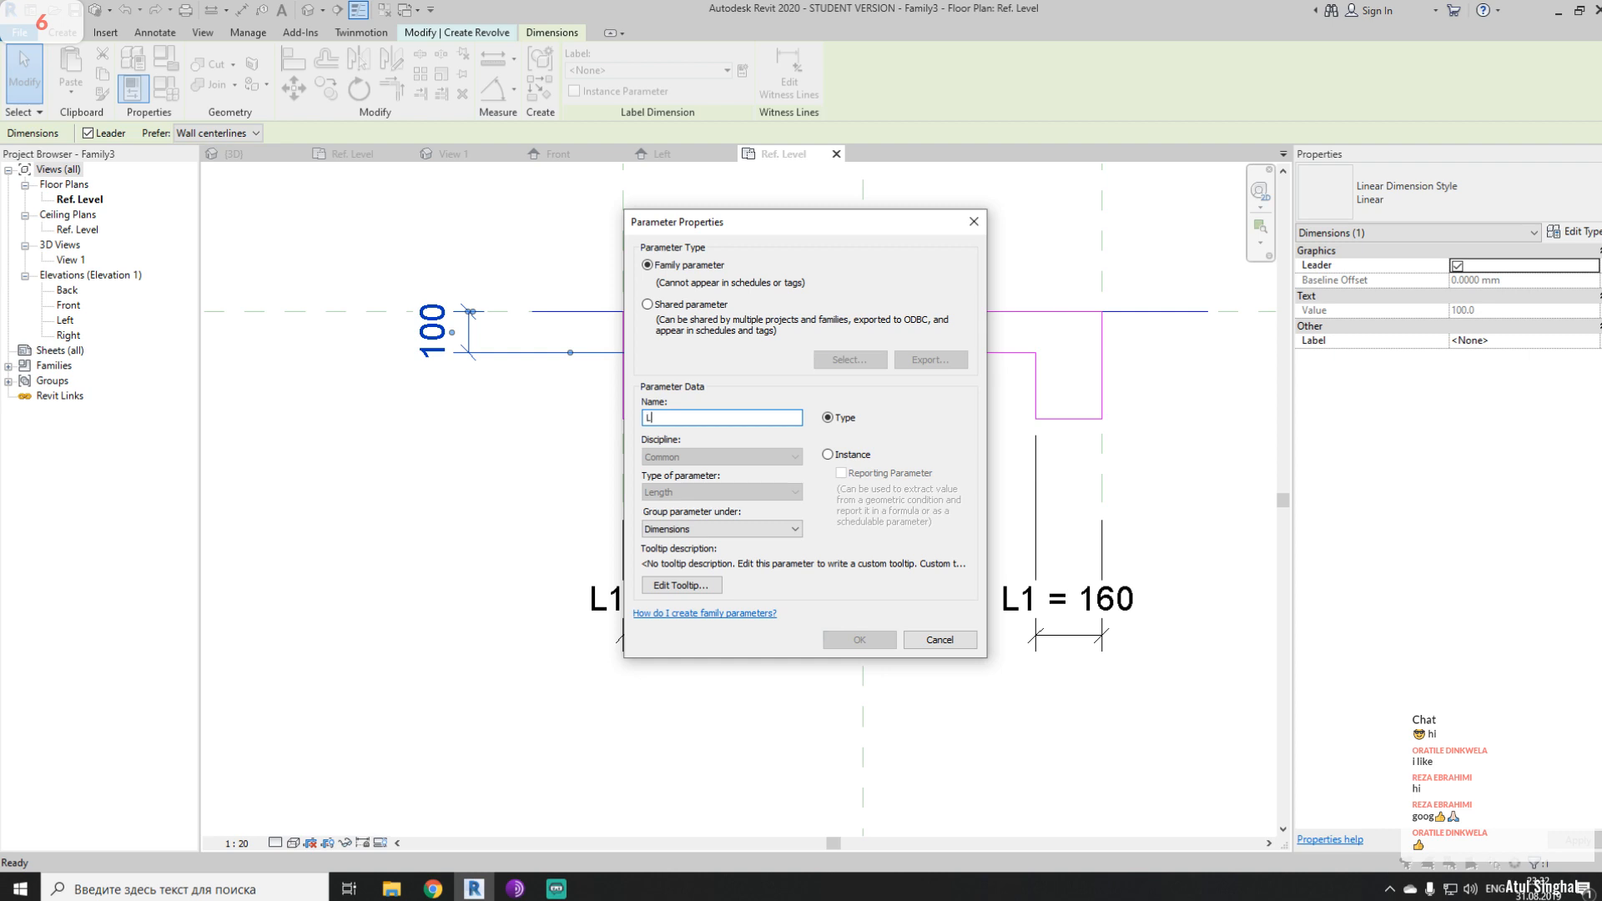
type("2")
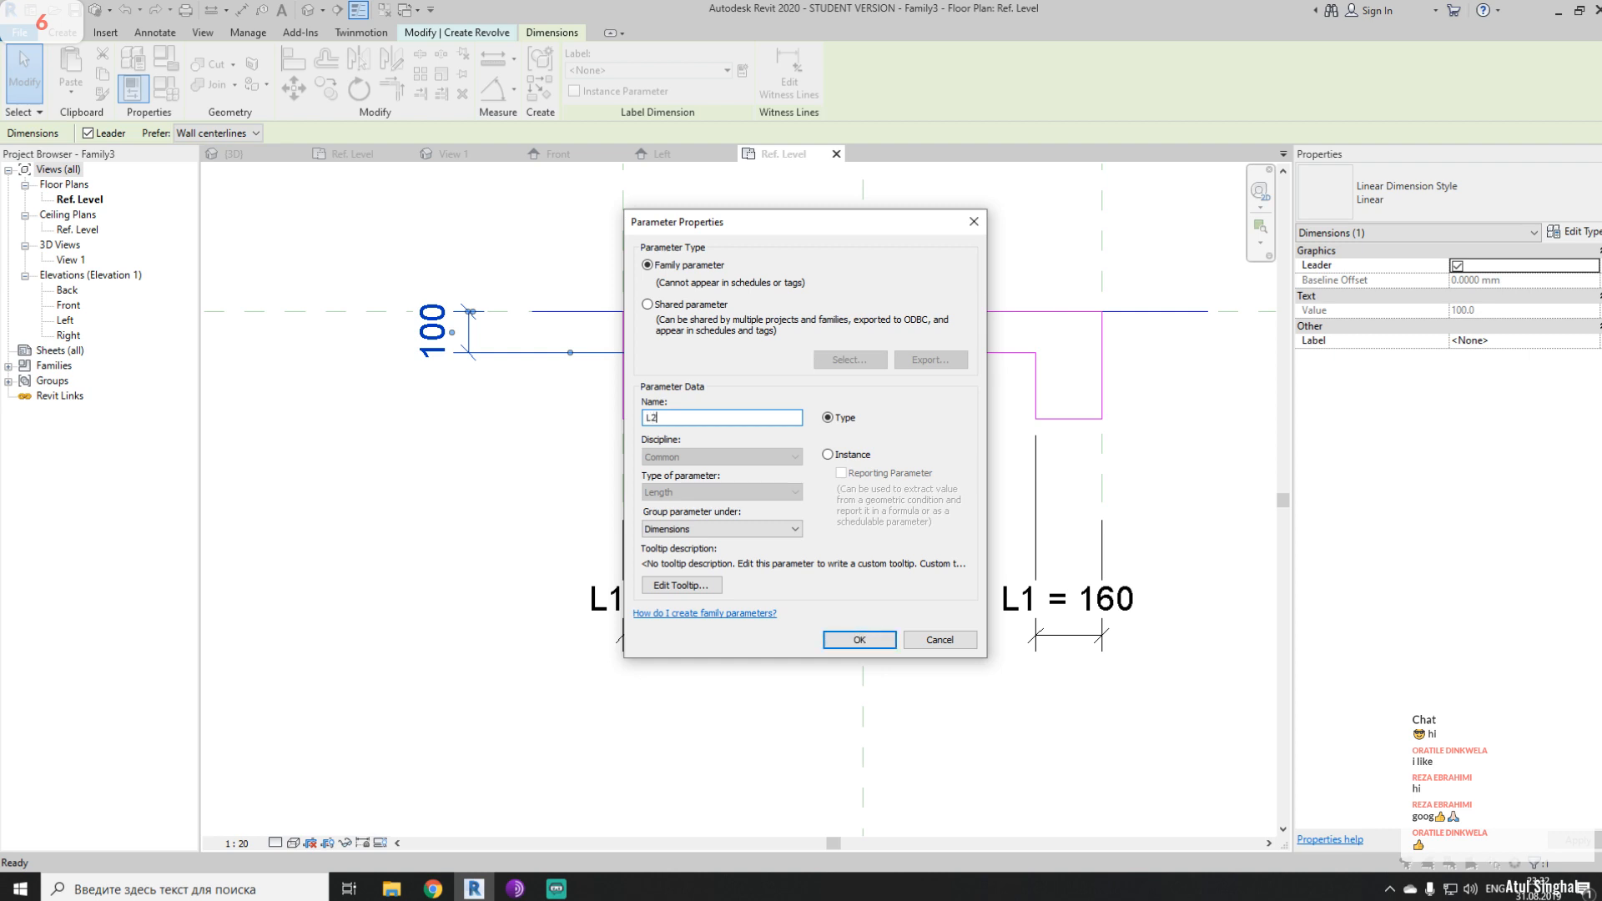
left_click(868, 638)
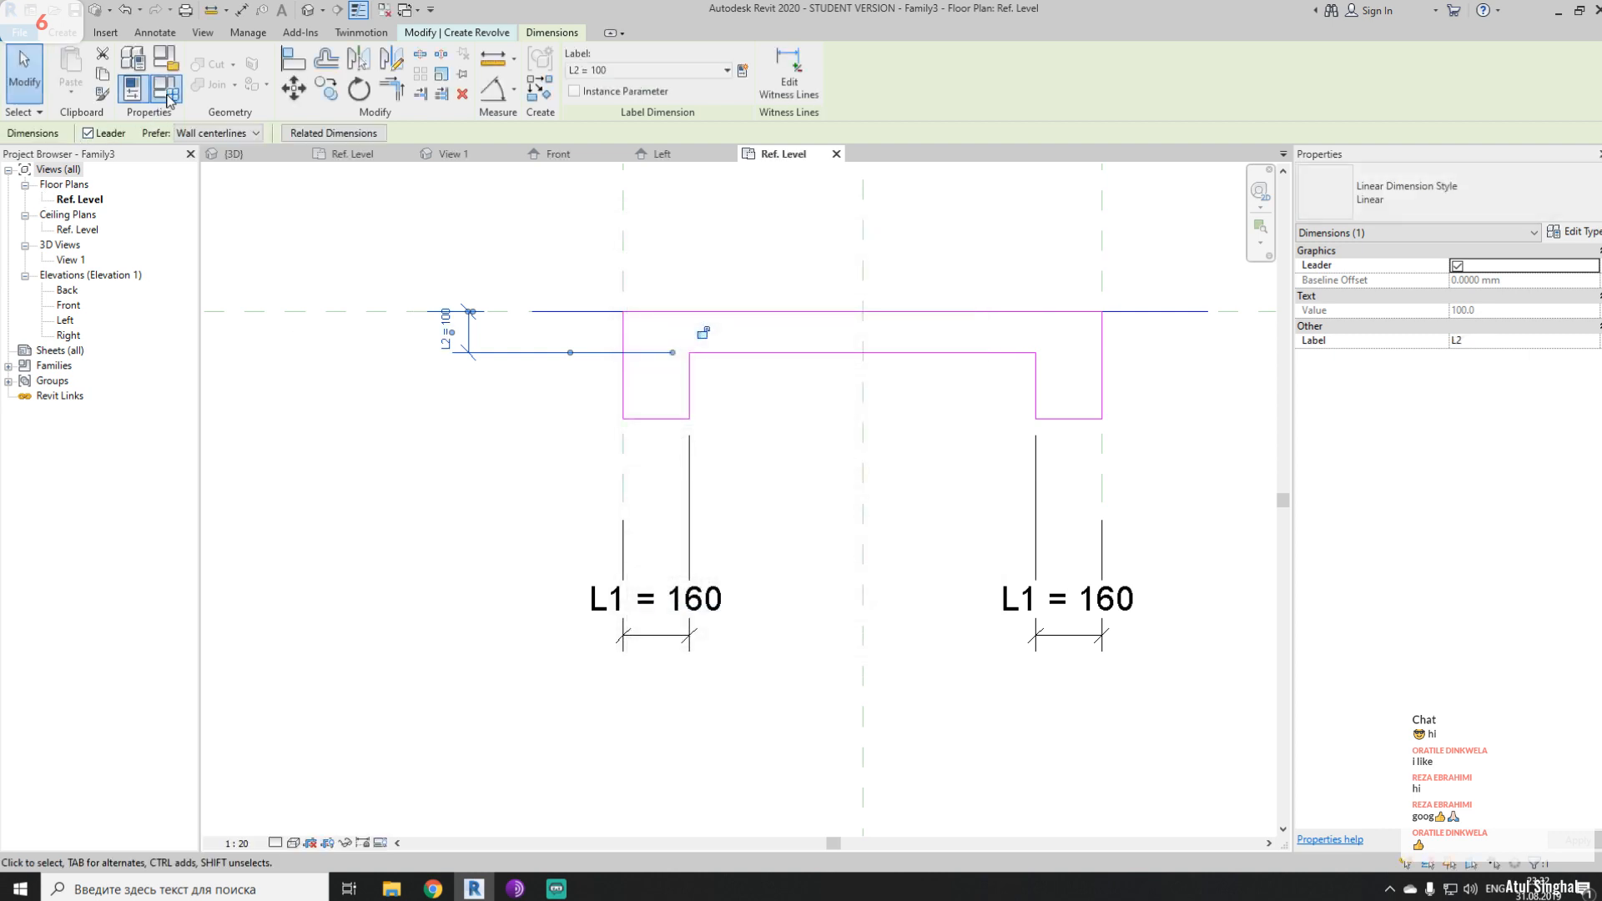
- Give parameter L1 the formula L2*1.5 in the family types and apply it to the sketch
left_click(167, 93)
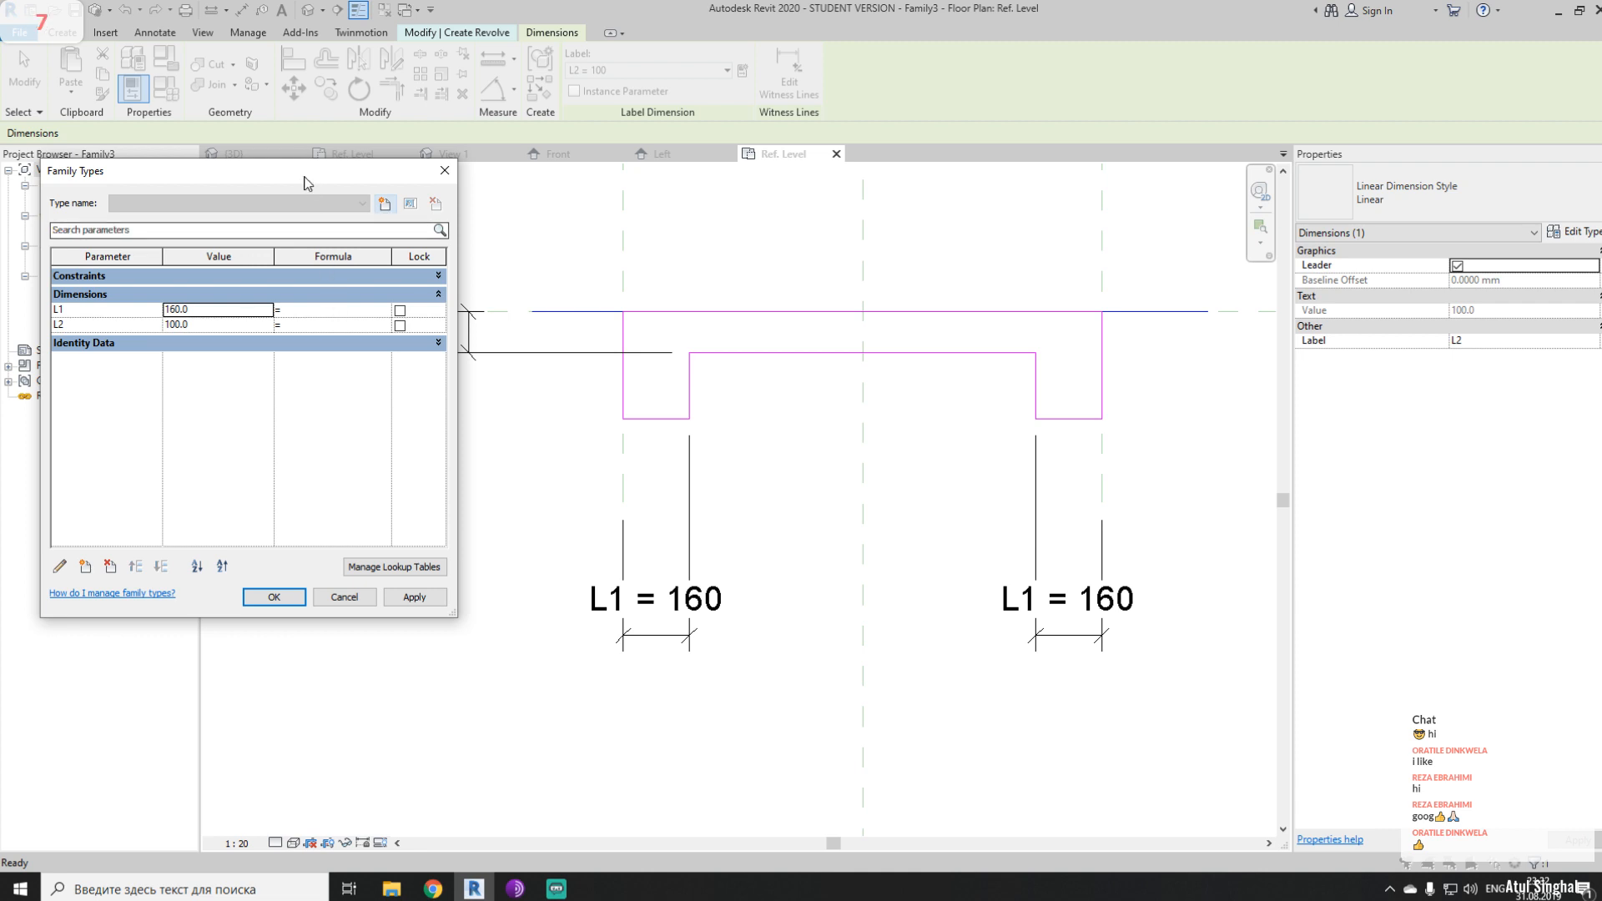
left_click_drag(307, 184, 350, 411)
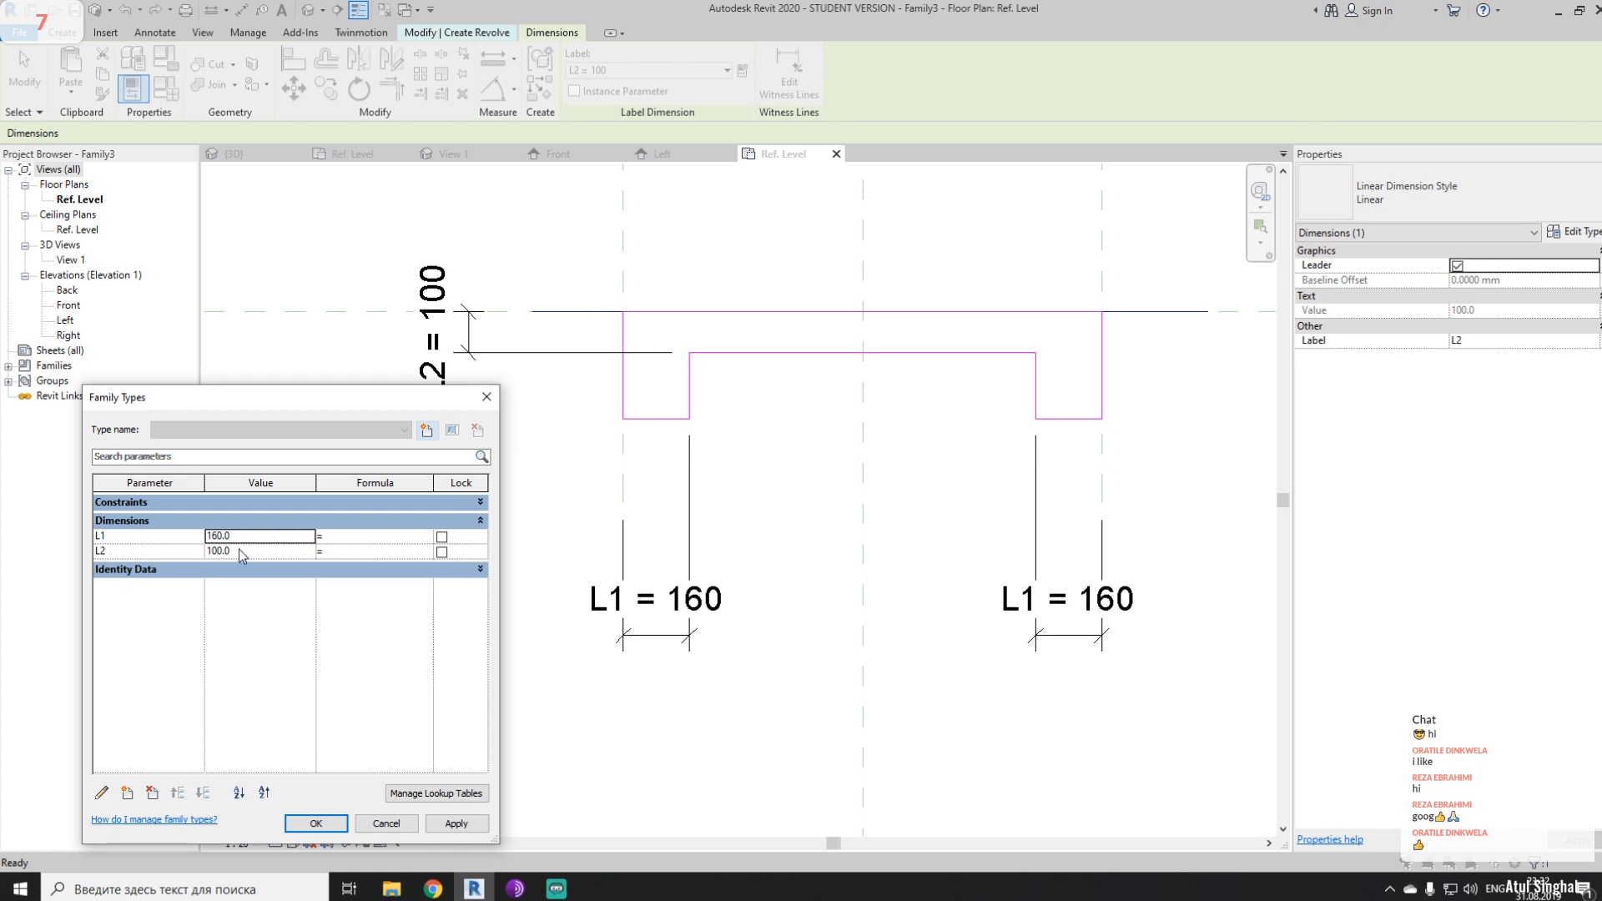
left_click(136, 550)
left_click(348, 540)
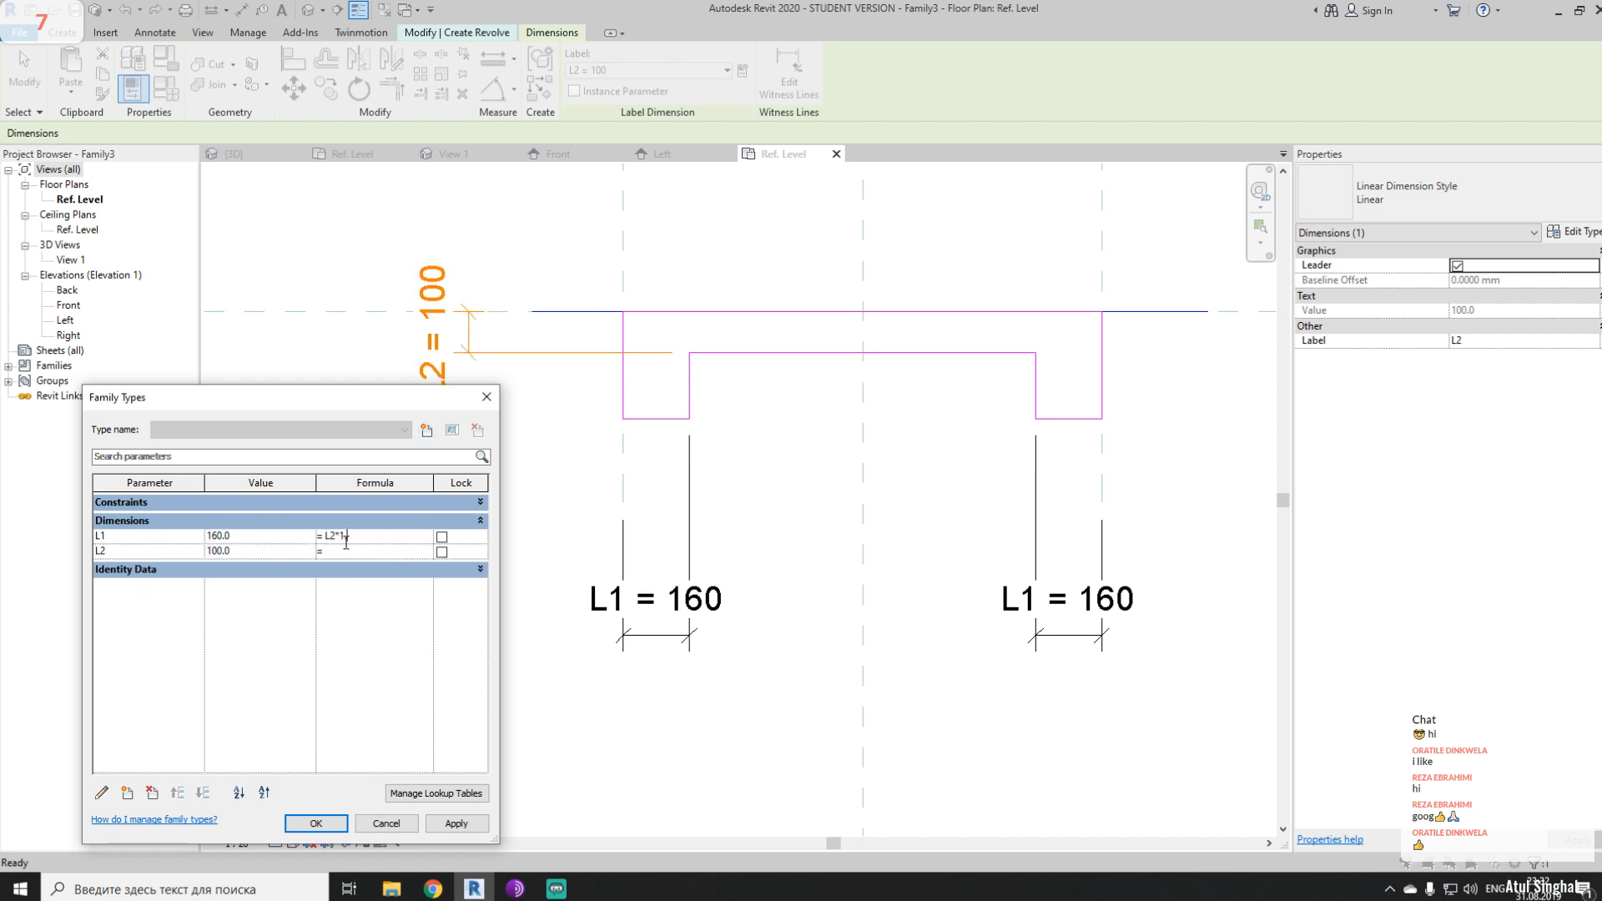
left_click(369, 641)
left_click(316, 823)
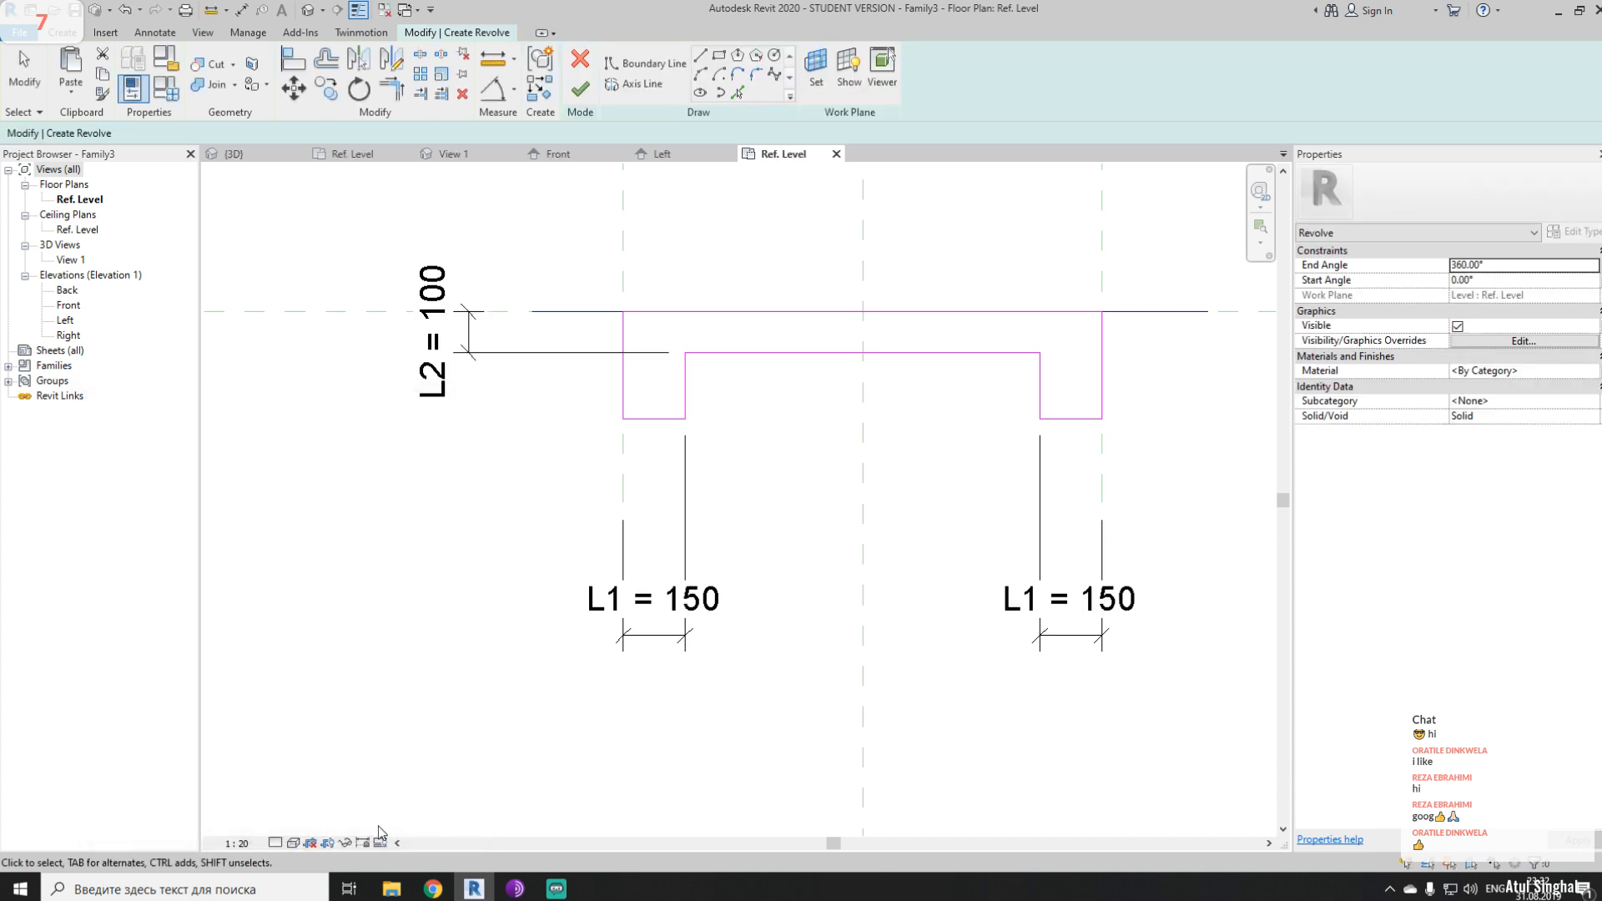
- Dimension the depth of the left end's outer edge from the horizontal centre reference plane
middle_click_drag(737, 758, 545, 682)
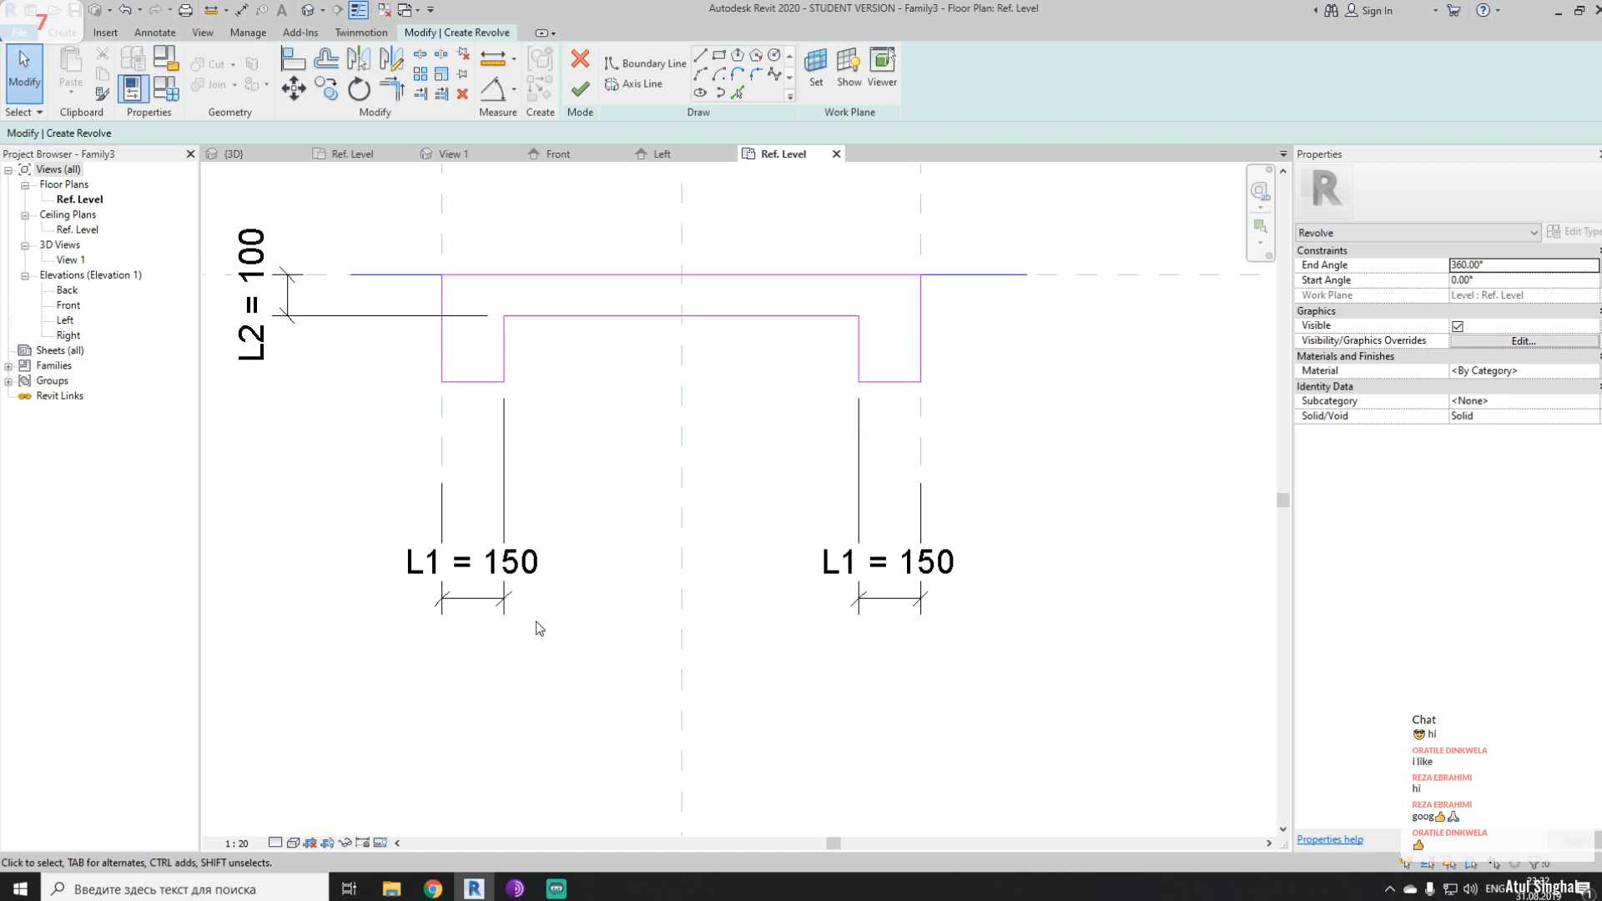
middle_click_drag(593, 540, 709, 580)
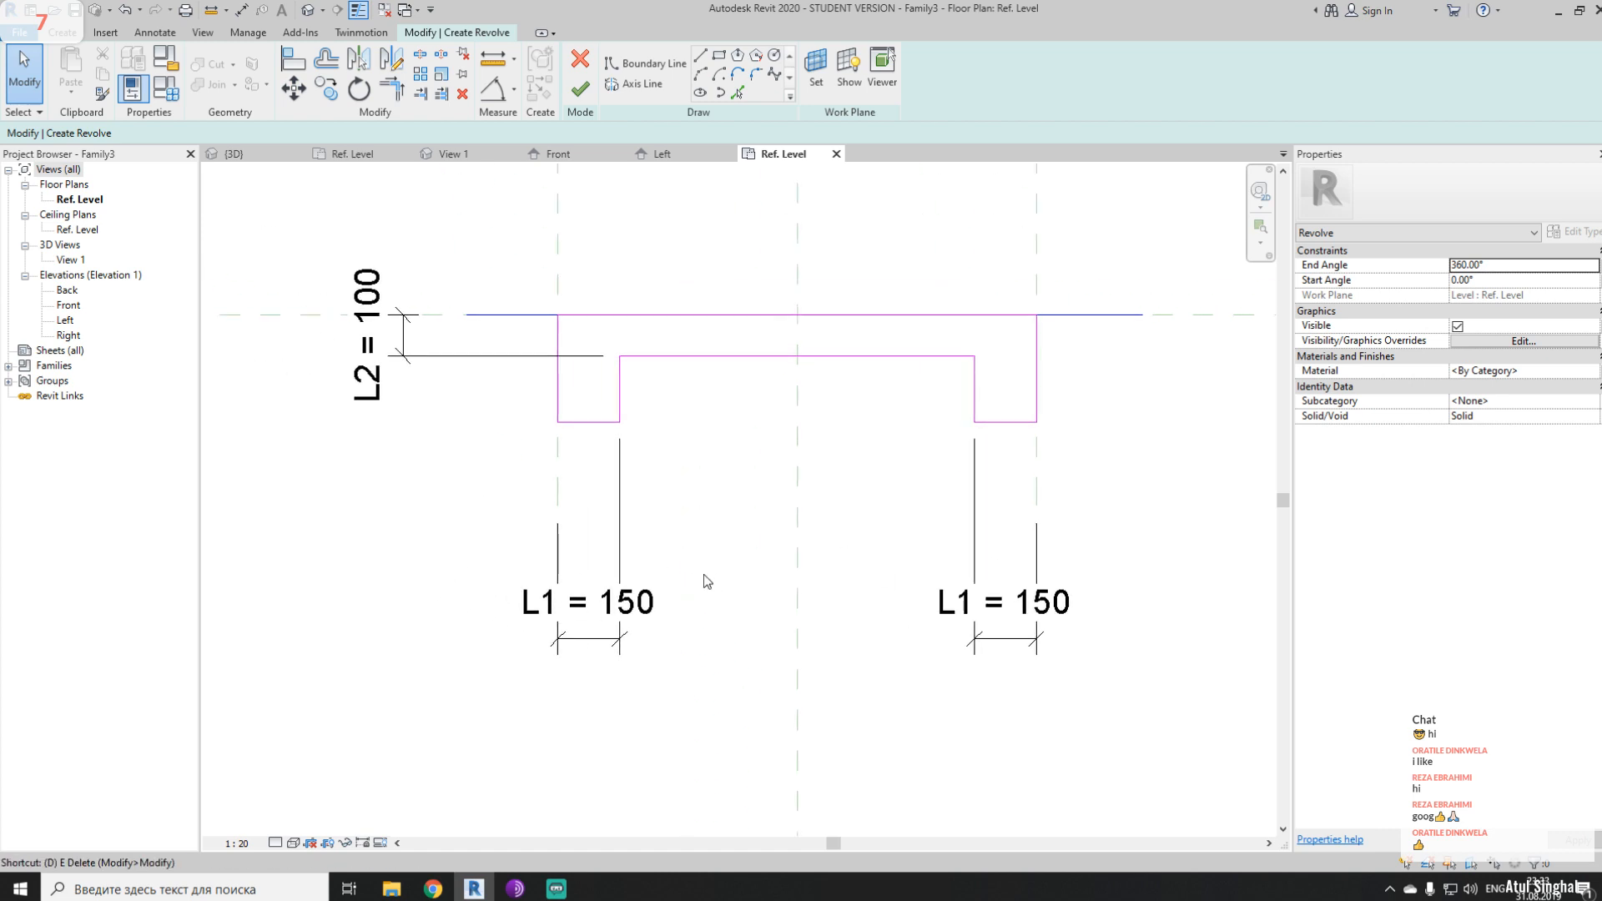
key("d")
key("i")
left_click(589, 424)
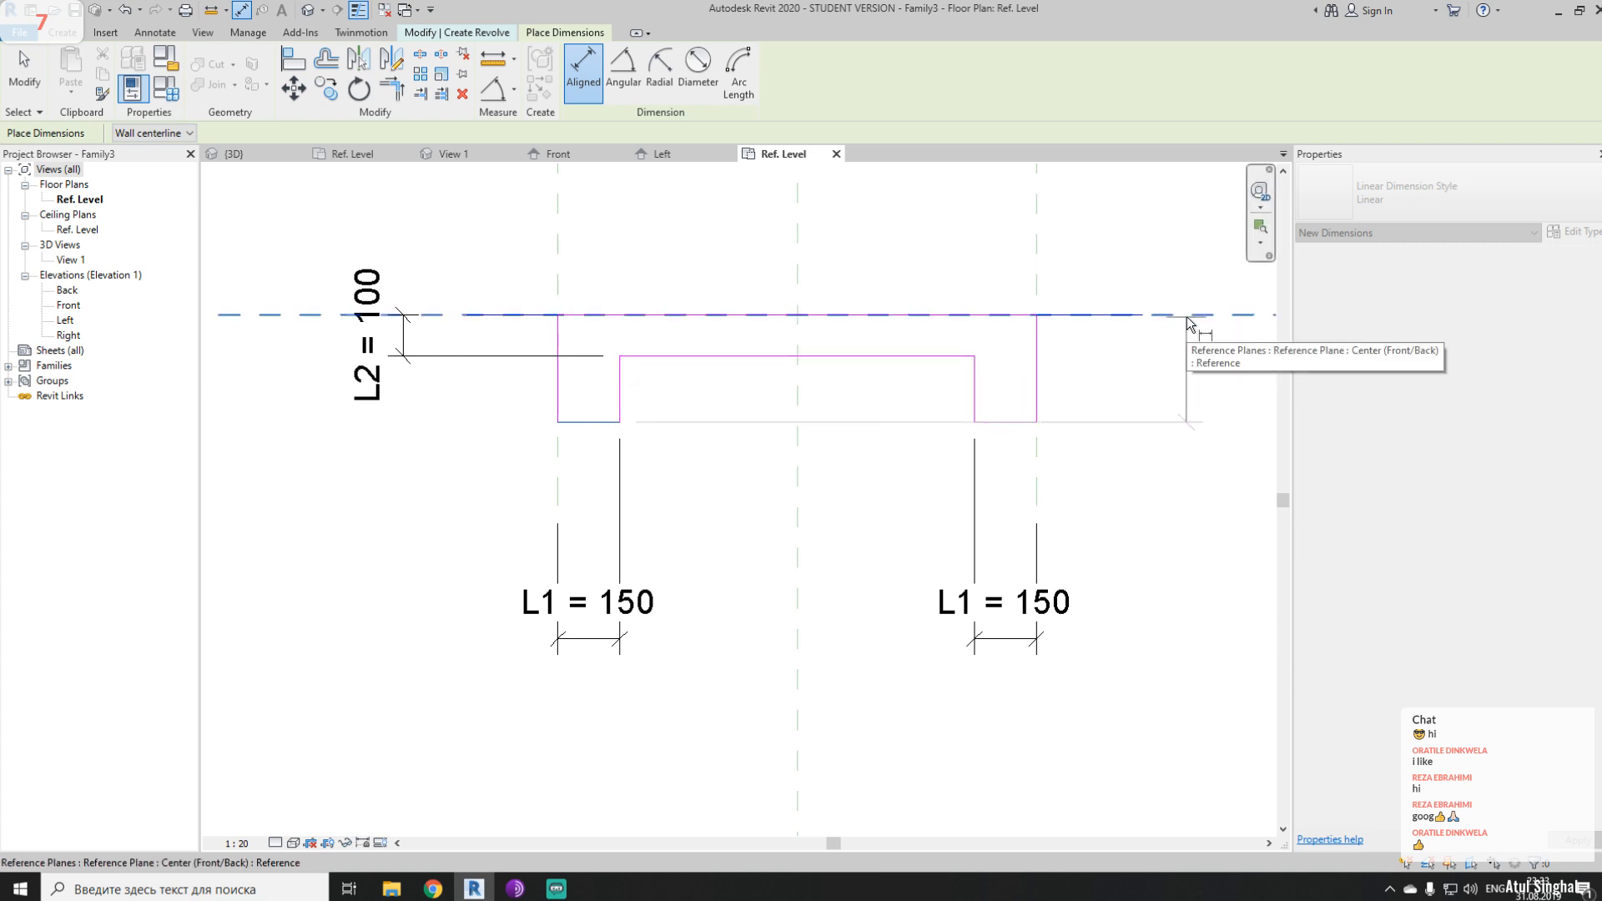
left_click(1187, 320)
middle_click_drag(529, 468, 228, 476)
left_click(462, 415)
- Dimension the right end's depth from the horizontal centre reference plane, placing it outside the profile
left_click(663, 386)
left_click(859, 280)
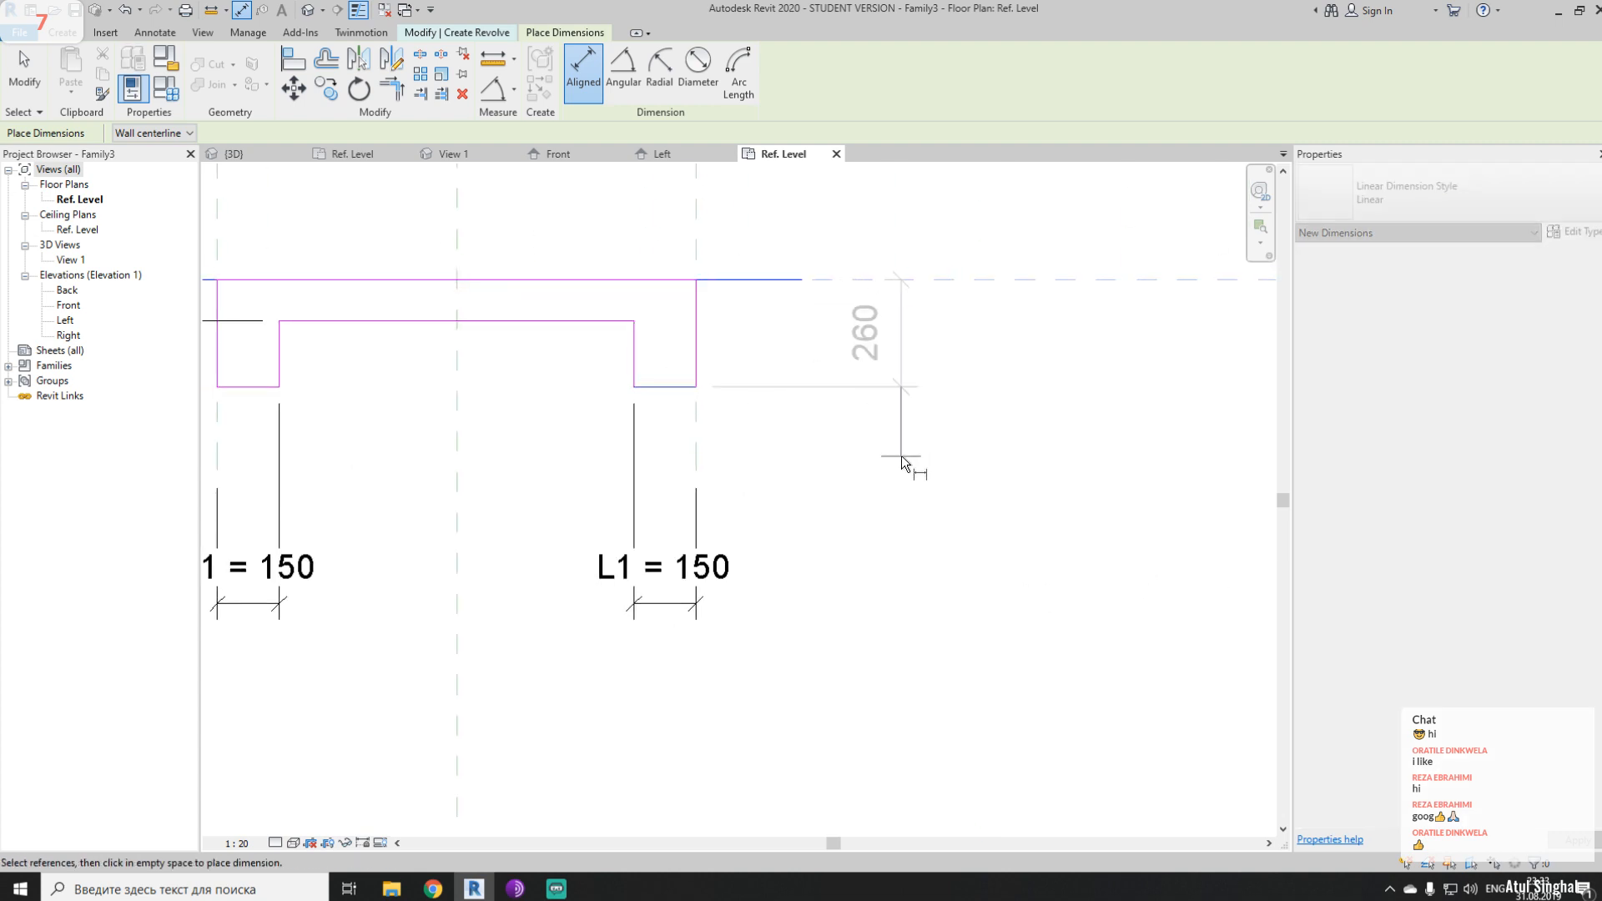
left_click(901, 457)
key("Escape")
key("Escape")
- Label the left end's depth dimension with a new family type parameter named L3
middle_click_drag(561, 472, 860, 442)
mouse_move(361, 439)
middle_mouse_down()
mouse_move(621, 440)
mouse_move(591, 473)
middle_mouse_up()
left_click(634, 428)
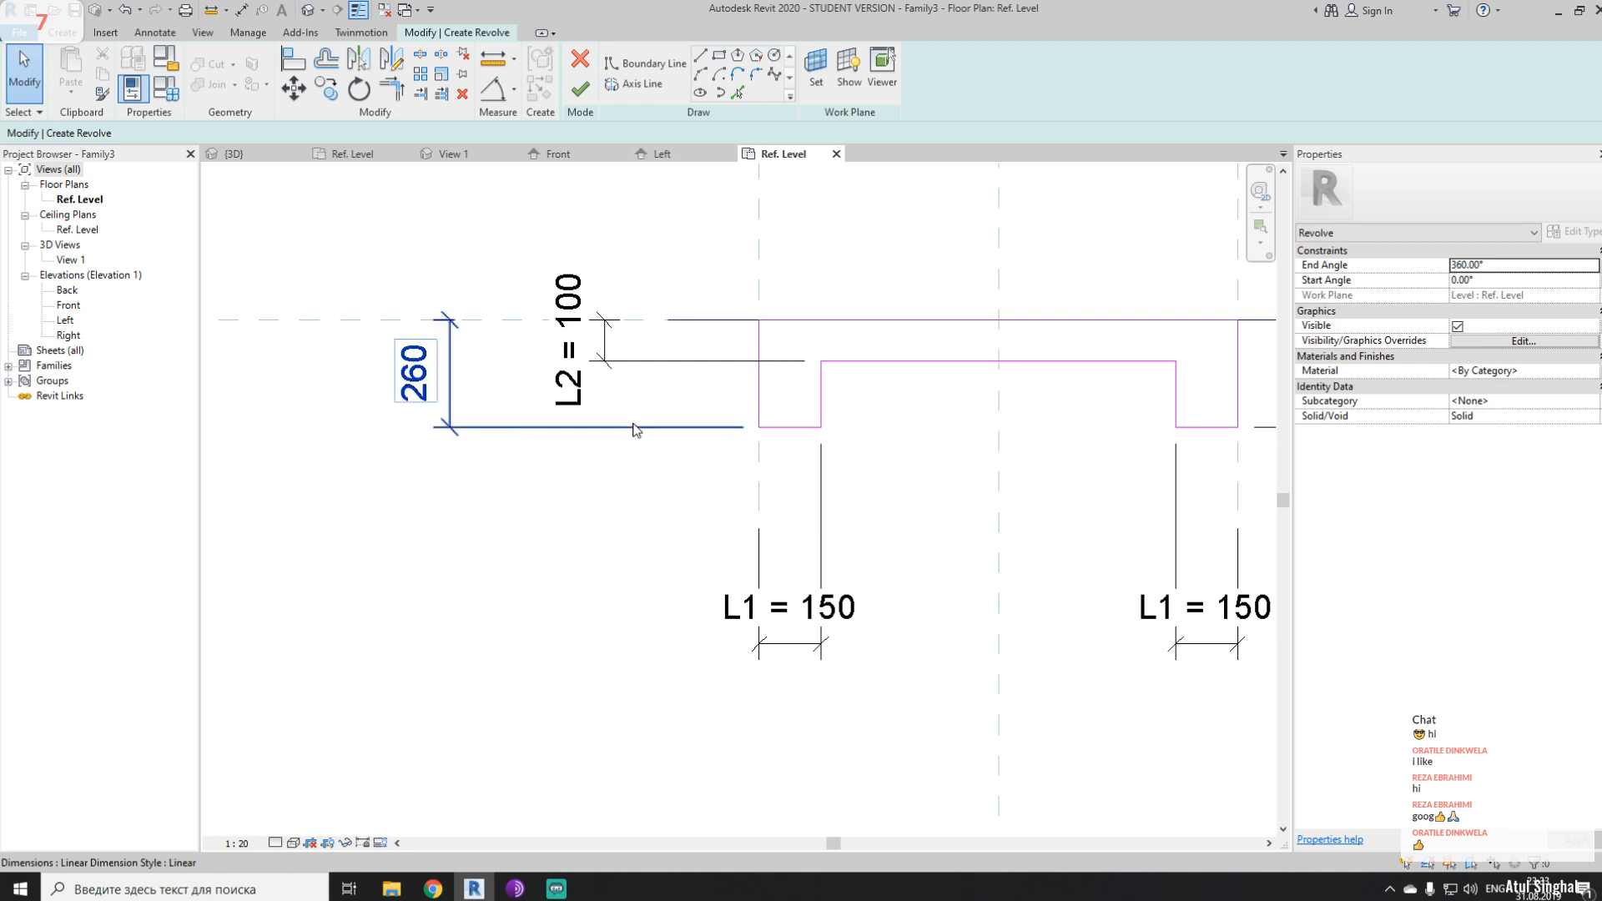
left_click(635, 428)
left_click(742, 72)
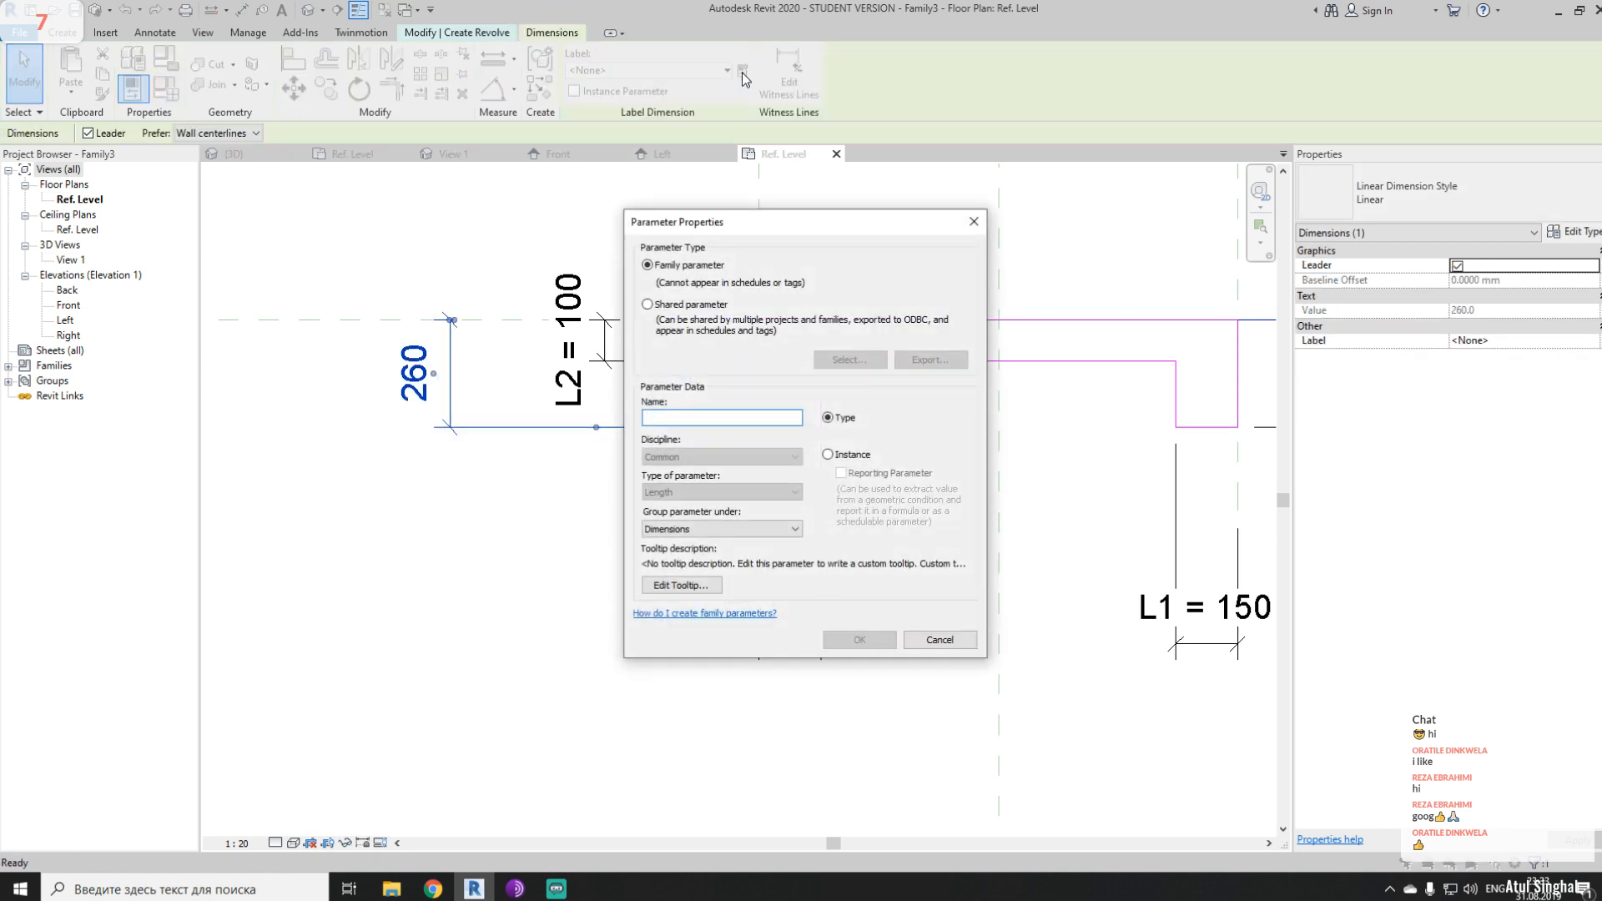
type("L3")
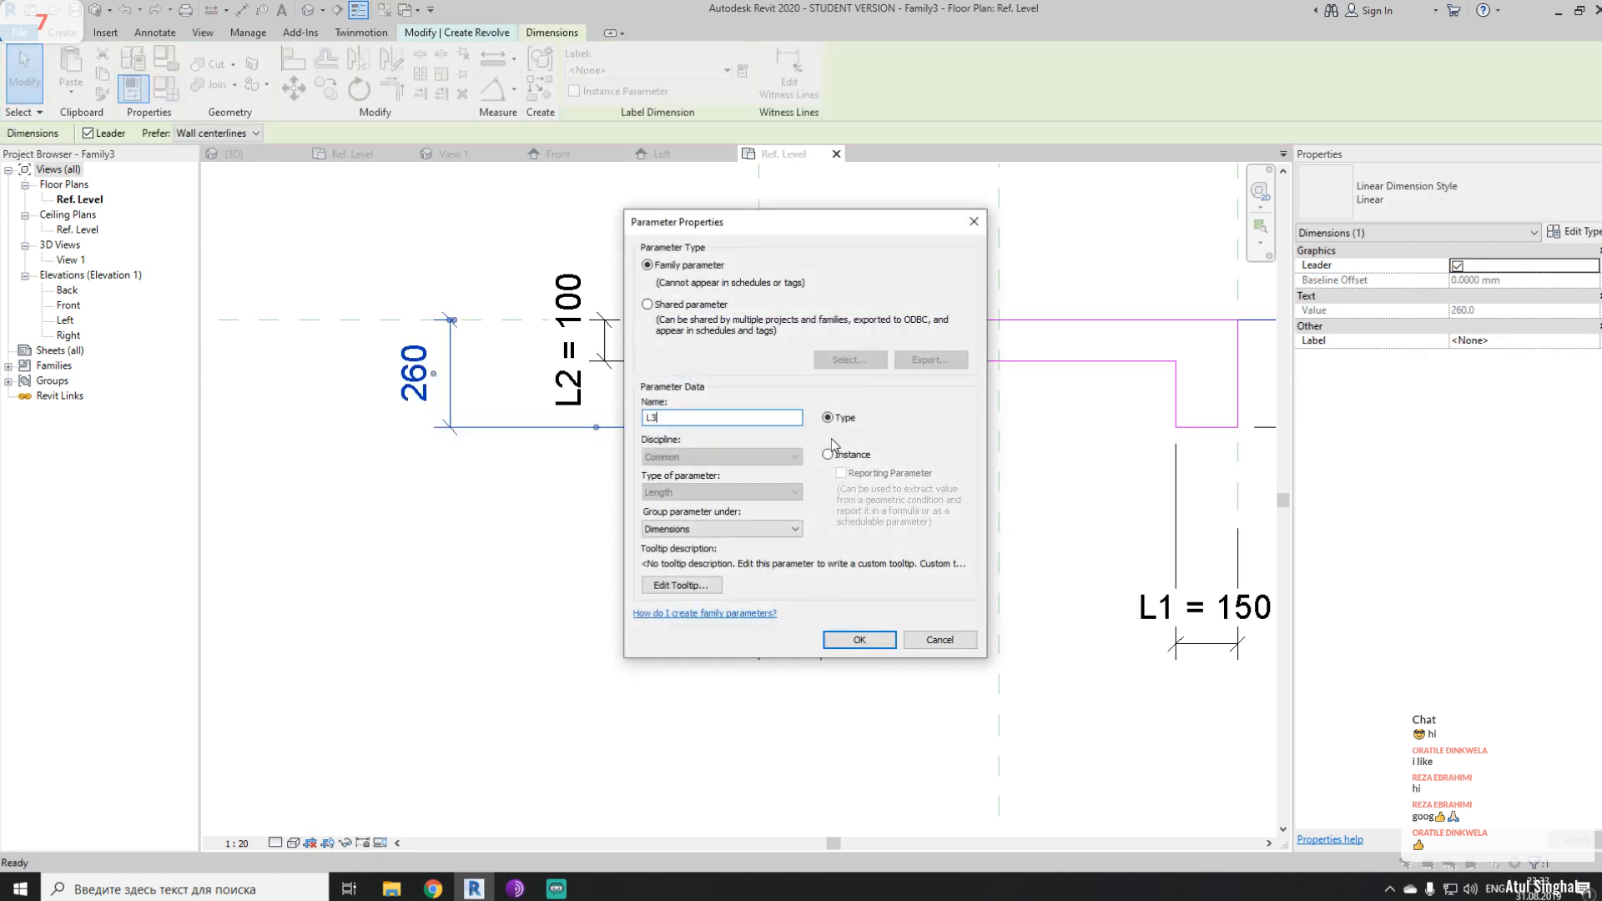
left_click(868, 645)
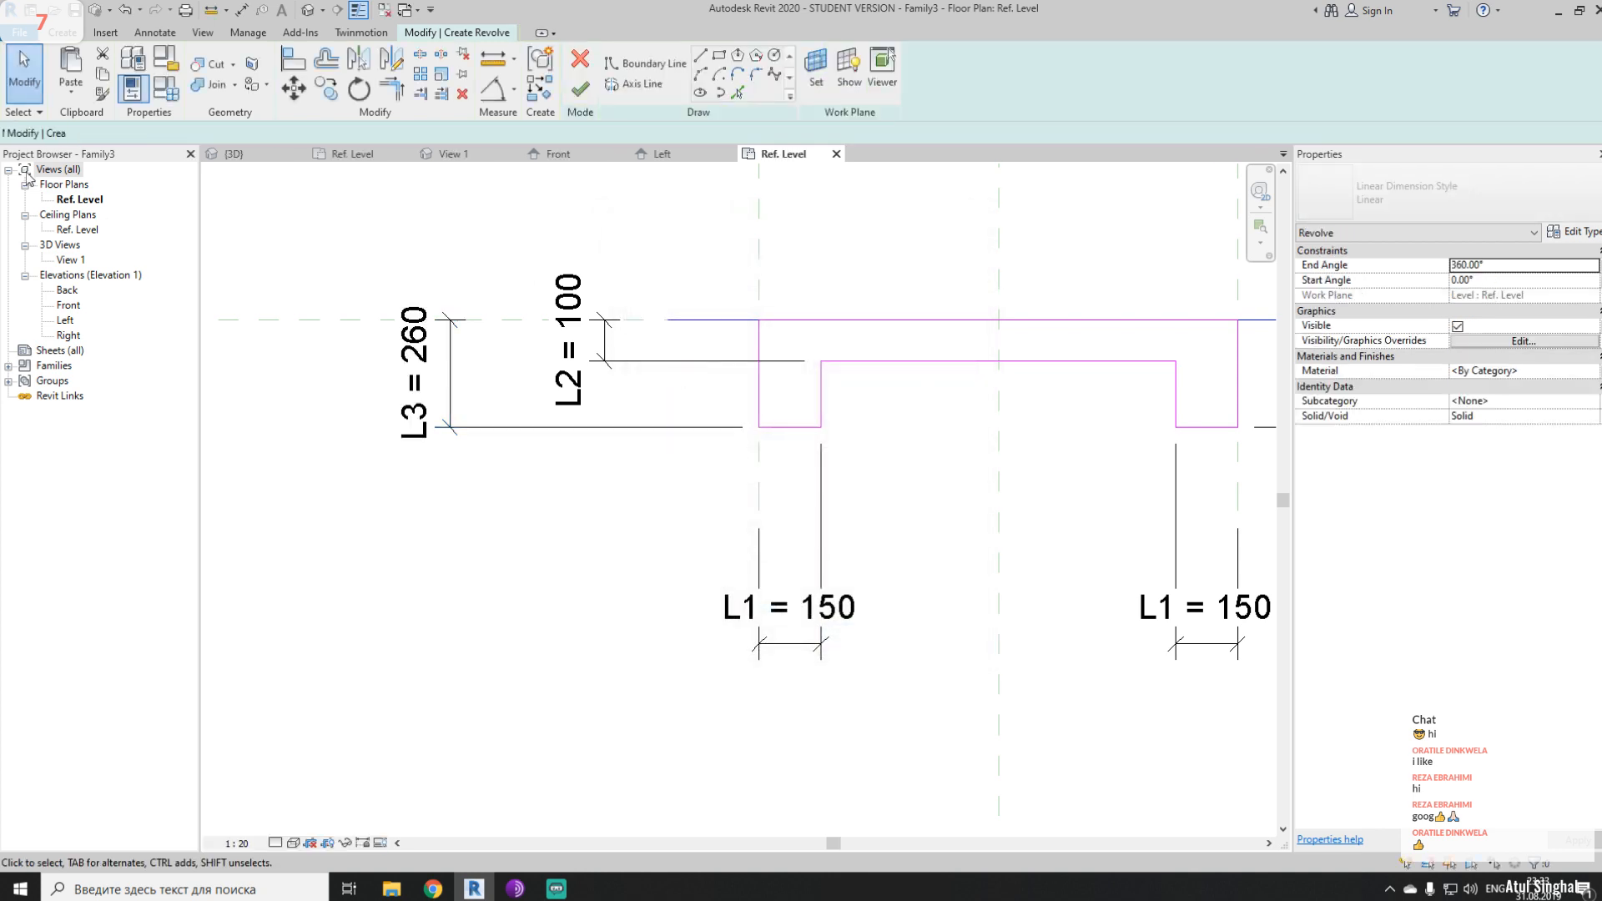
- Give parameter L3 the formula L2*3 in the family types and apply it to the sketch
left_click(153, 101)
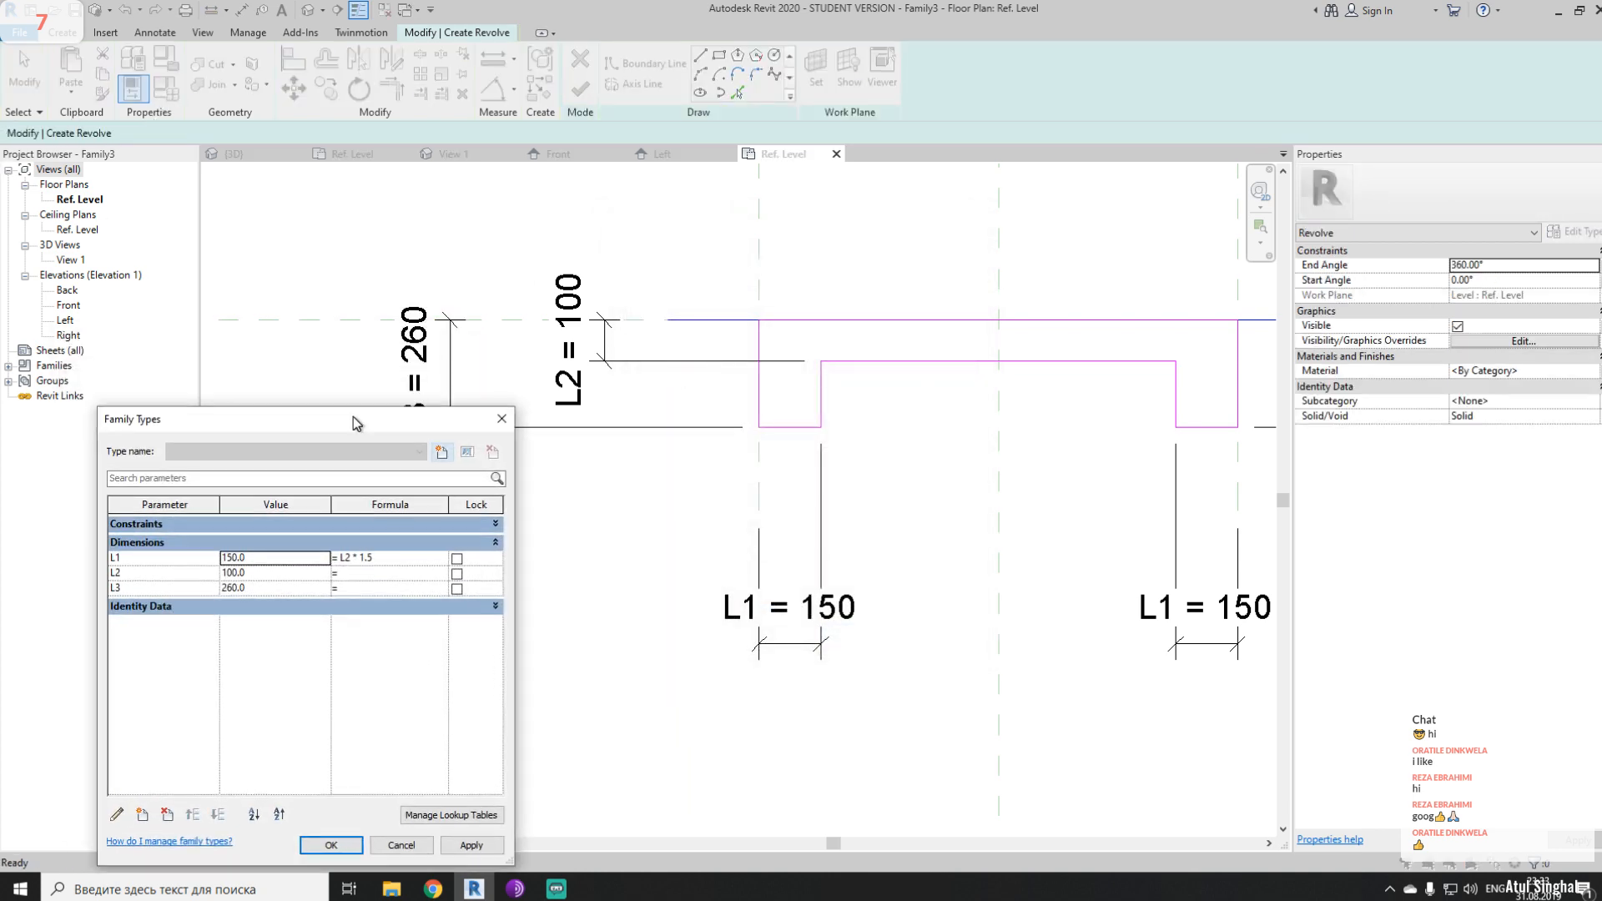
left_click_drag(353, 418, 370, 457)
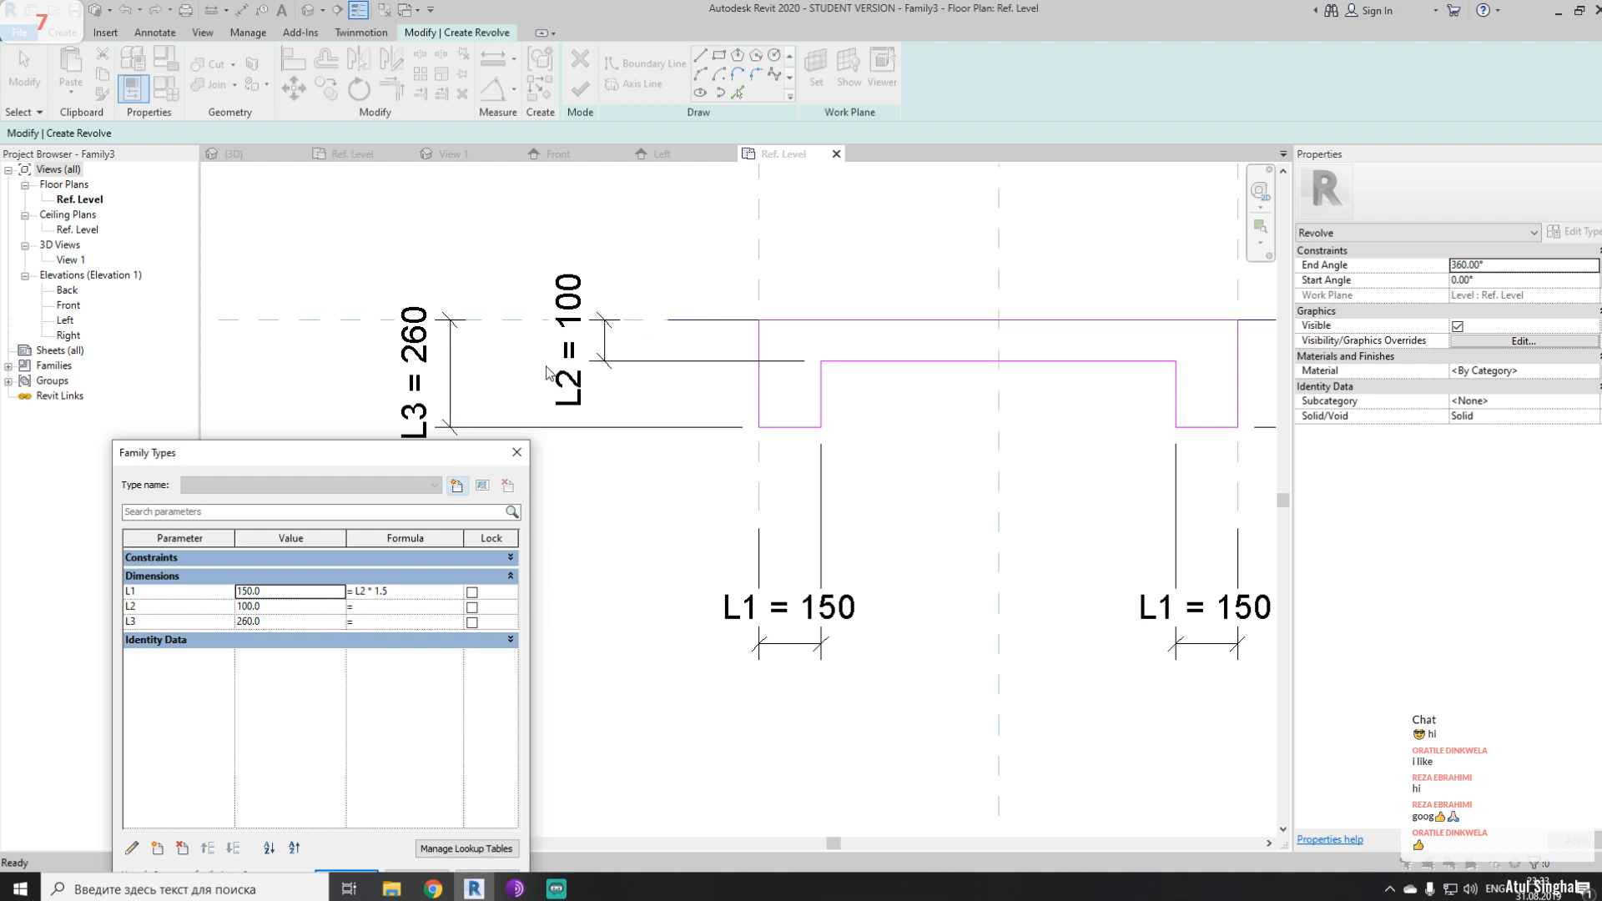
left_click(148, 606)
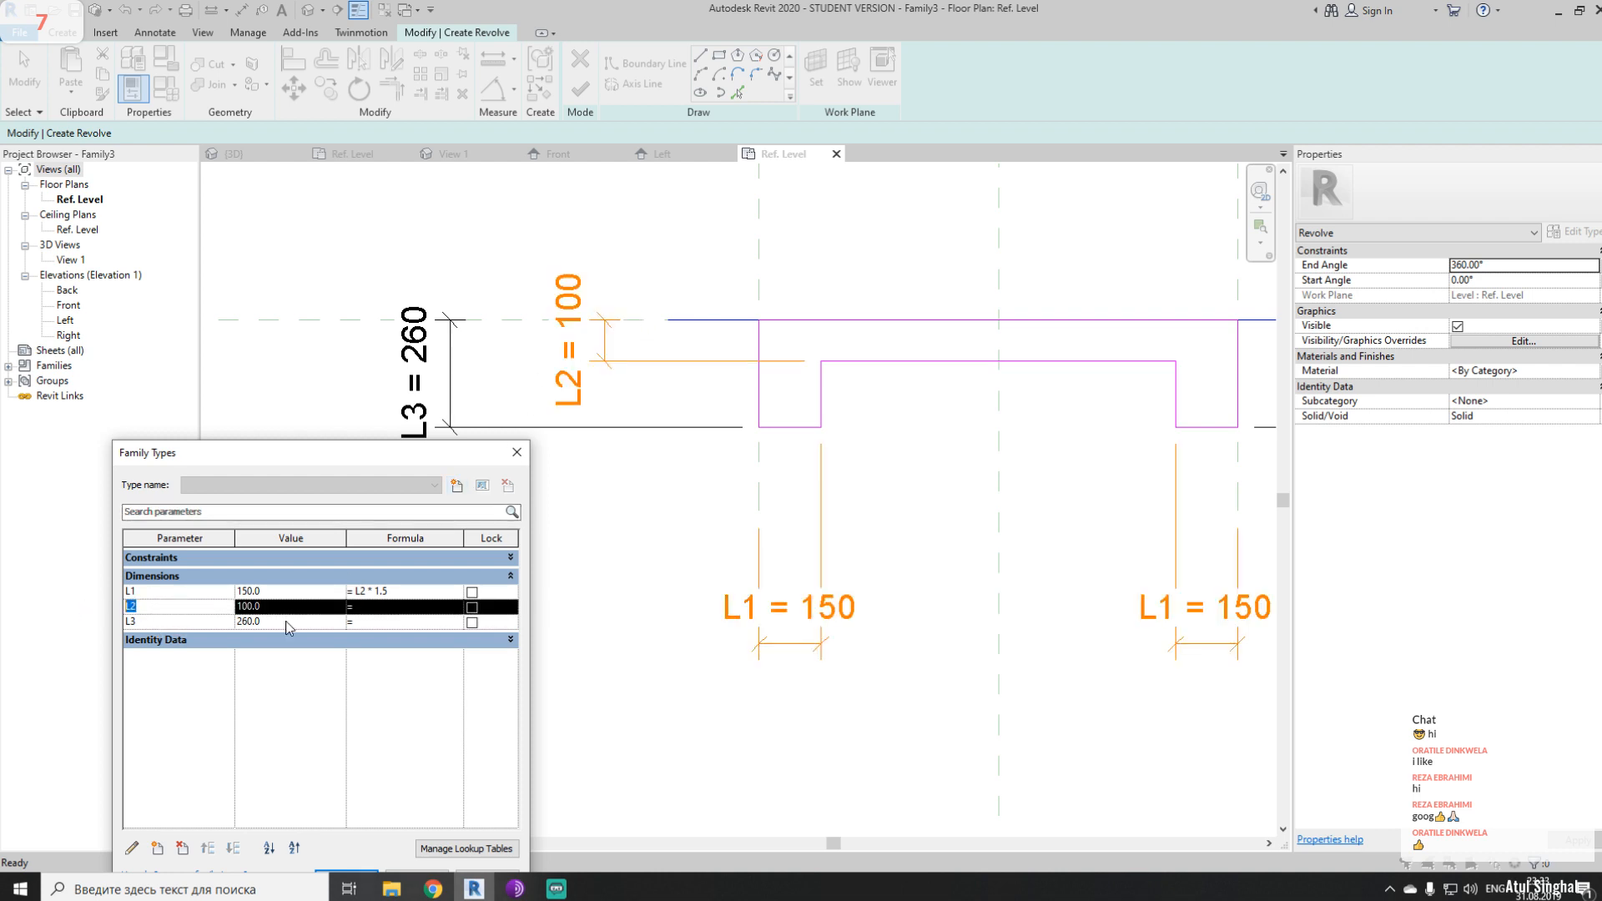
left_click(407, 626)
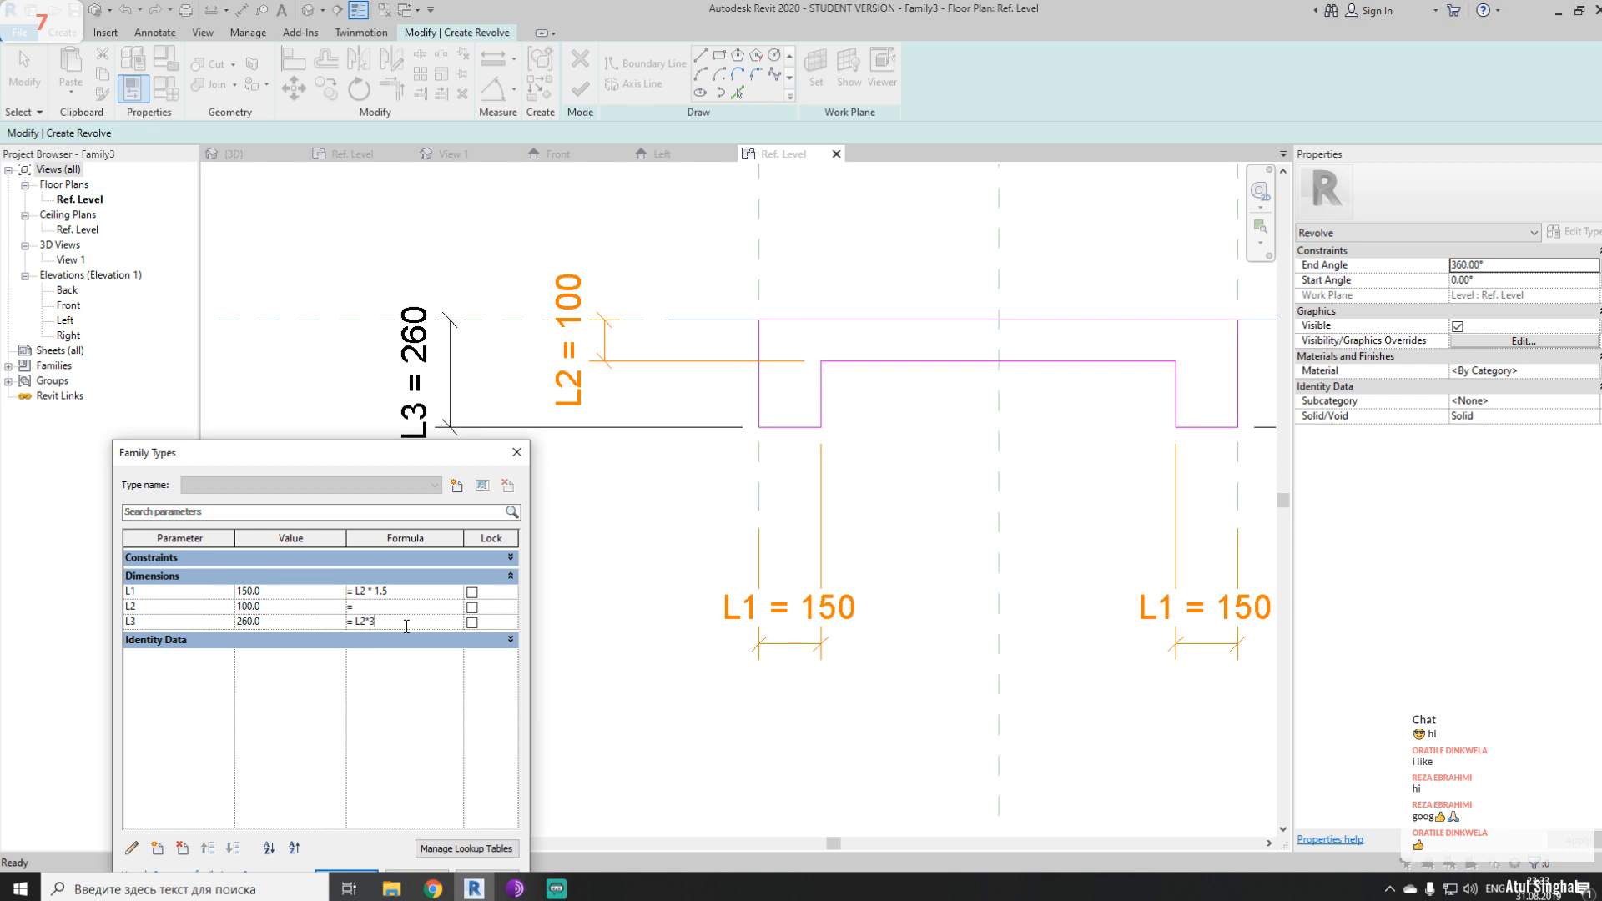
key("Return")
left_click_drag(245, 452, 246, 269)
left_click(346, 696)
- Label the right end's depth dimension with the existing parameter L3
scroll(518, 550, "down", 2)
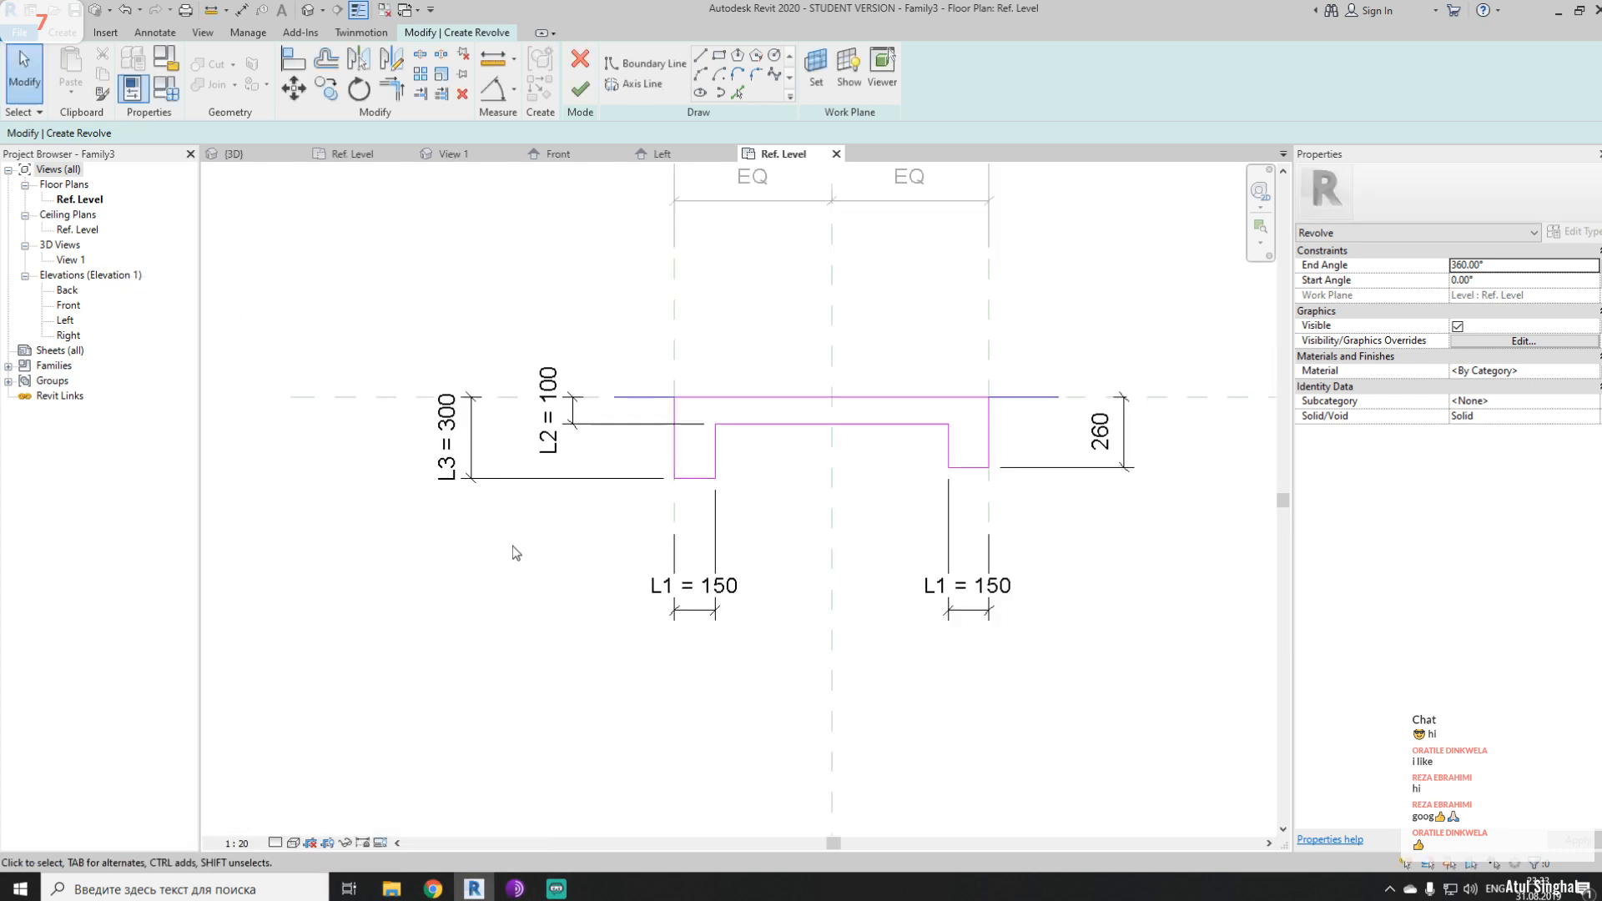
left_click(797, 456)
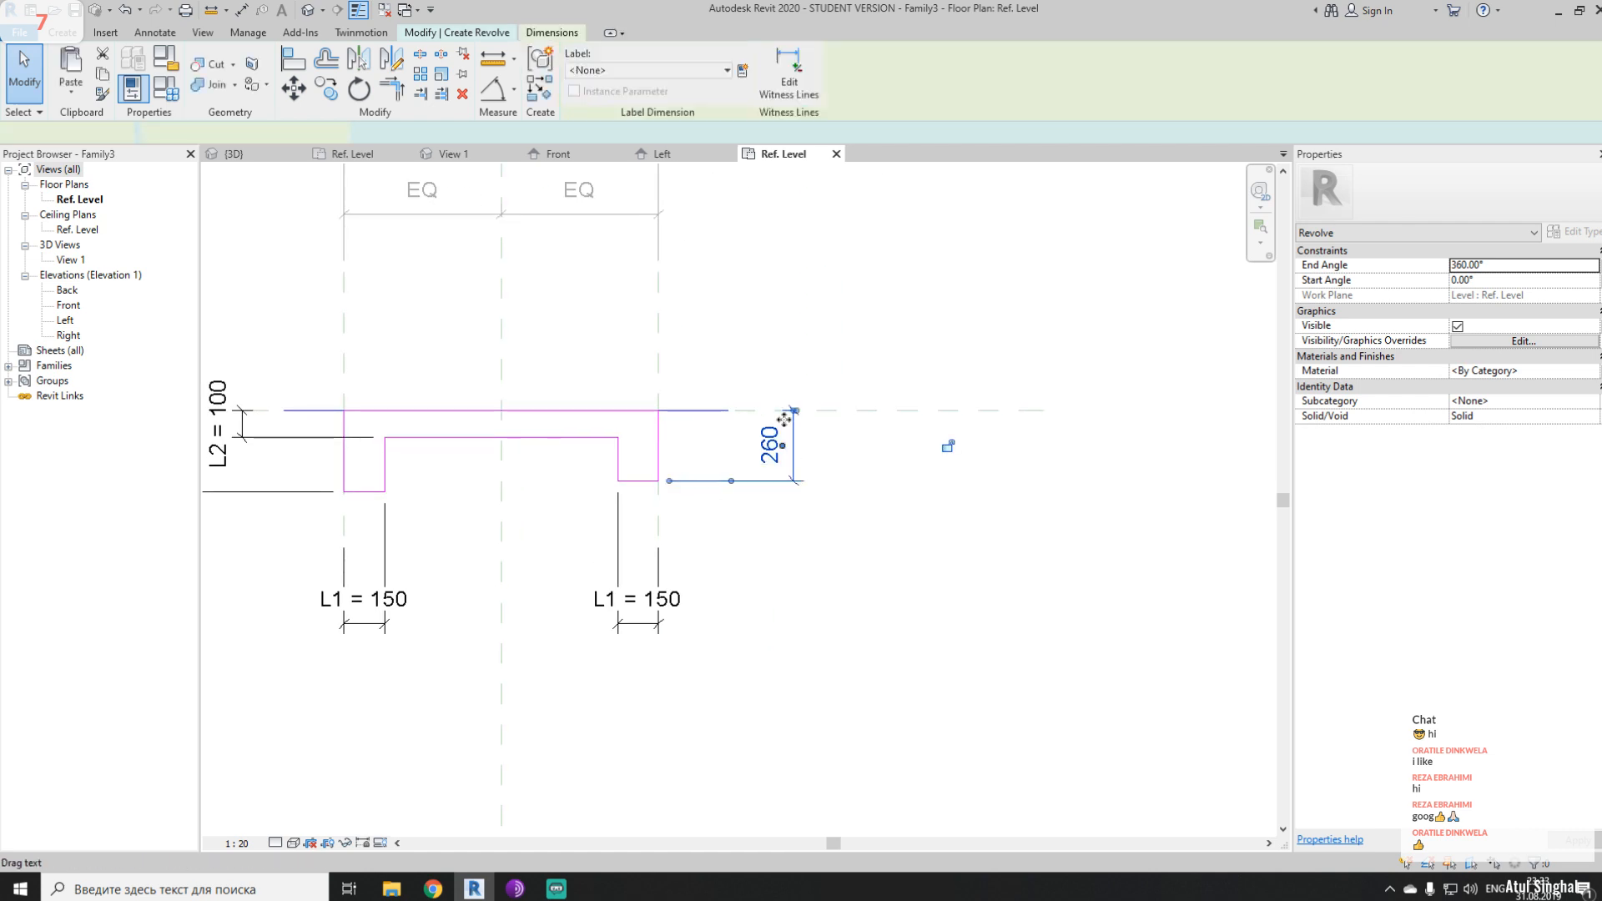
left_click(647, 70)
left_click(635, 186)
left_click(907, 541)
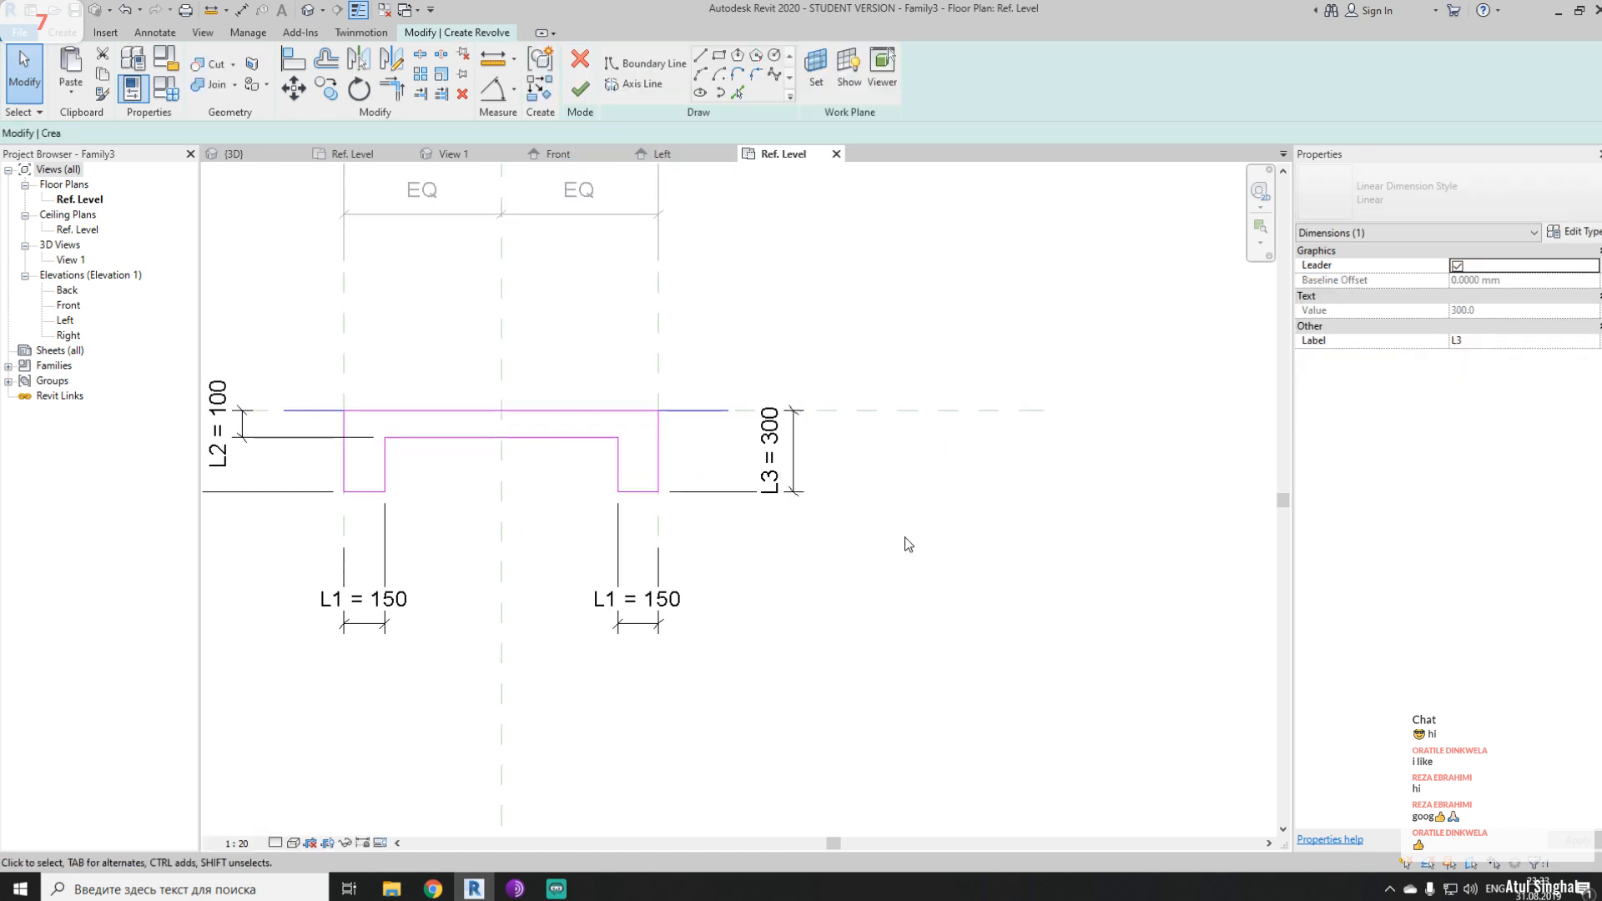
- Finish the revolve sketch and inspect the resulting solid in the default 3D view
middle_click_drag(621, 579, 882, 557)
left_click(586, 94)
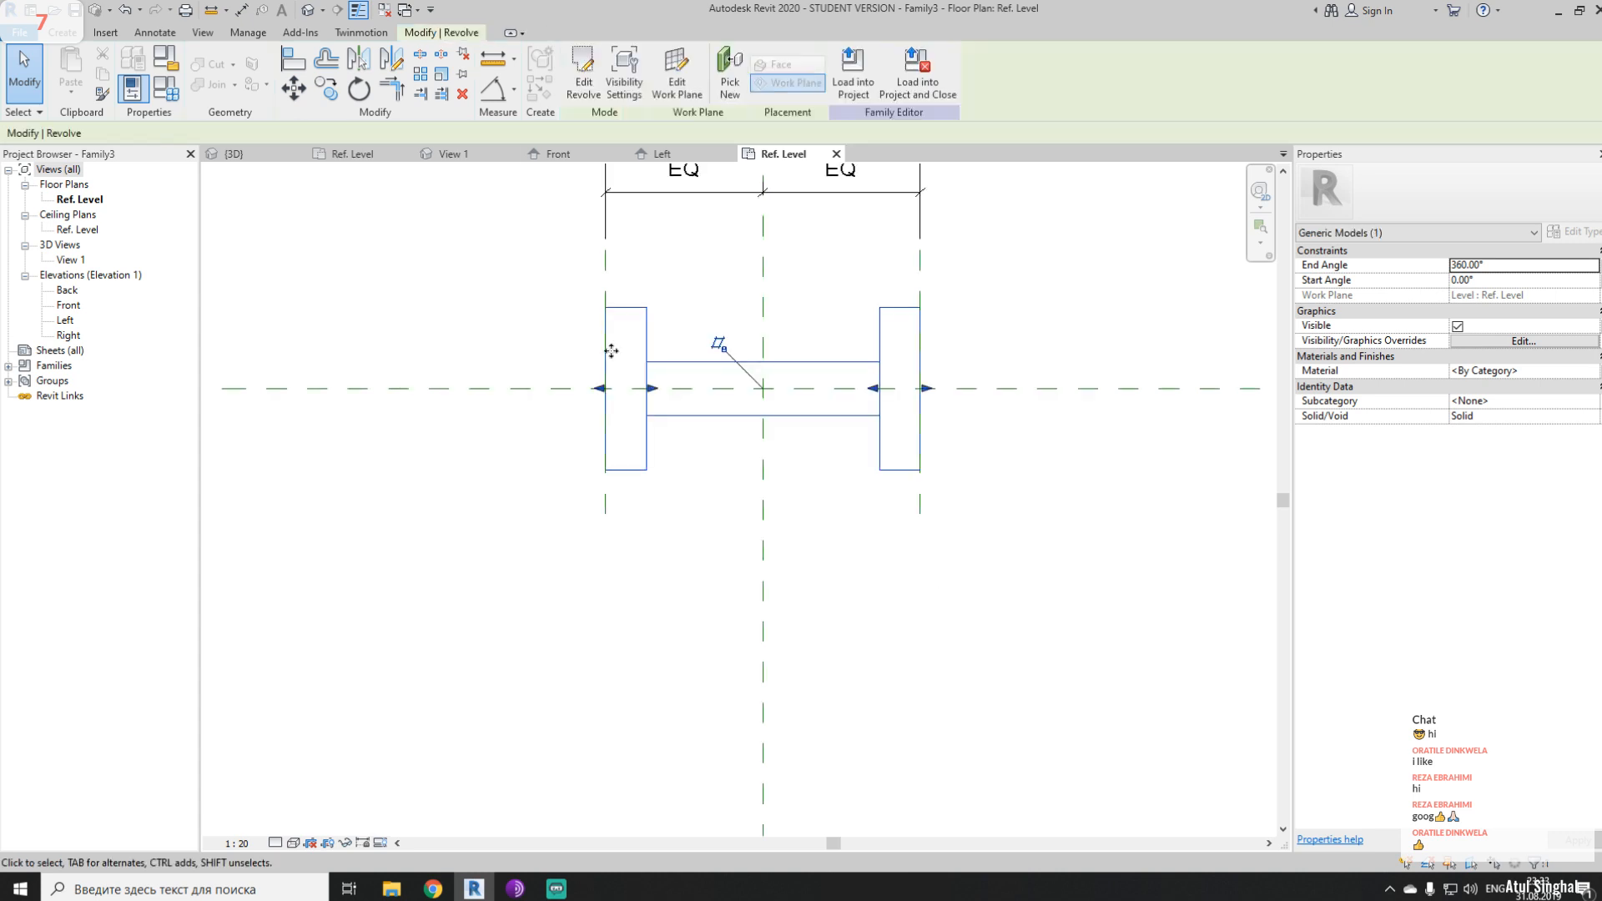
left_click(708, 550)
middle_click_drag(708, 550, 659, 548)
left_click(308, 9)
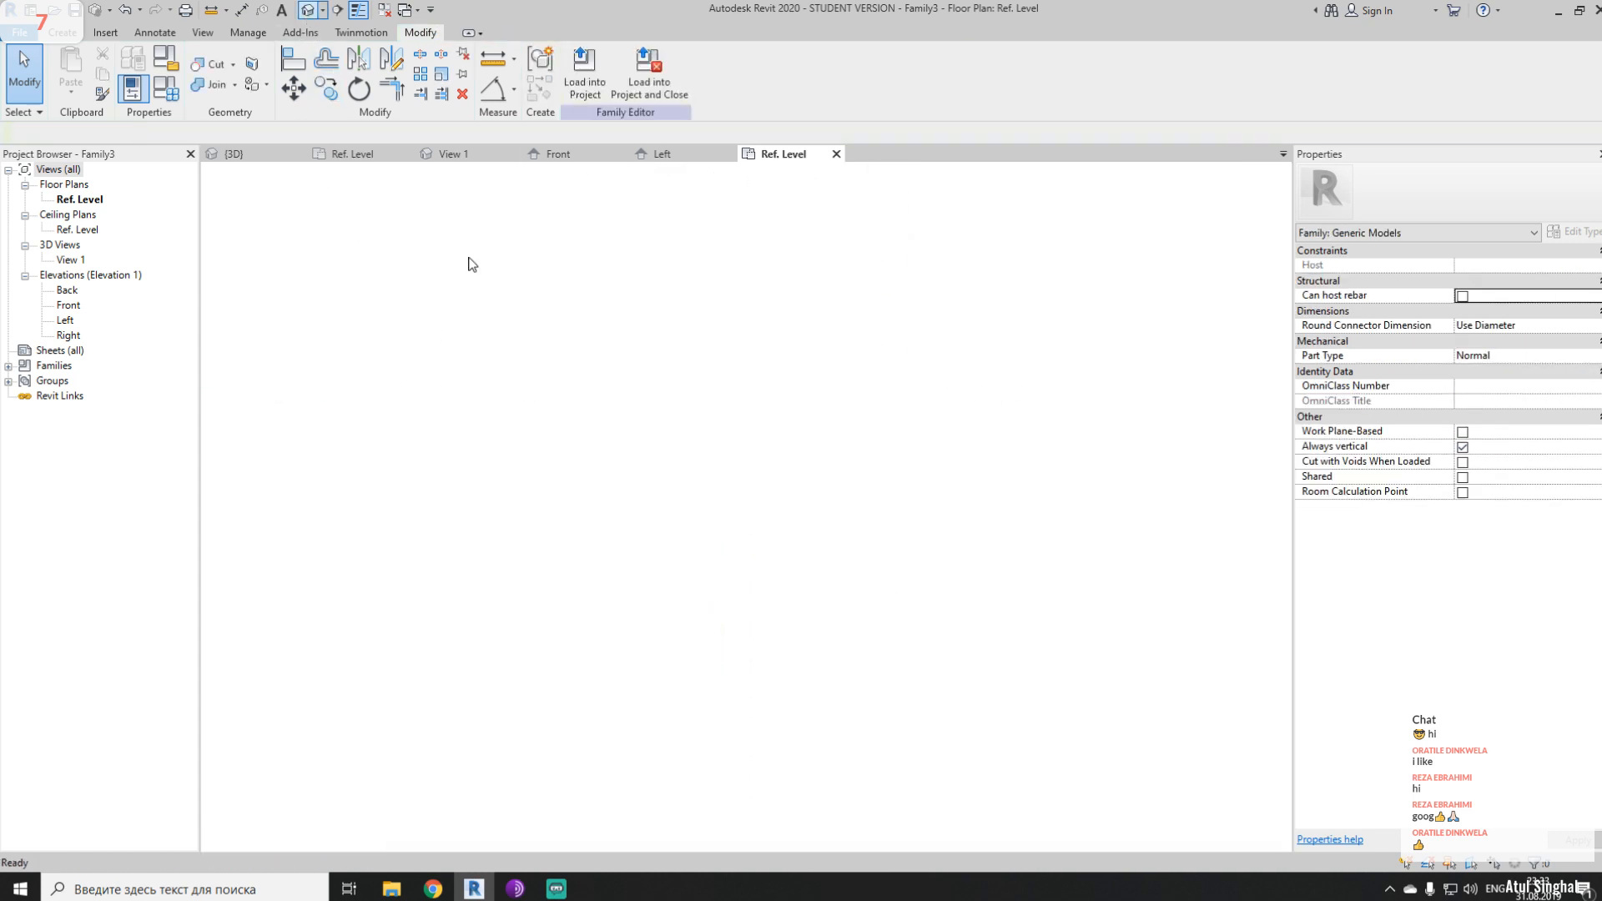
middle_click_drag(518, 637, 662, 537, "shift")
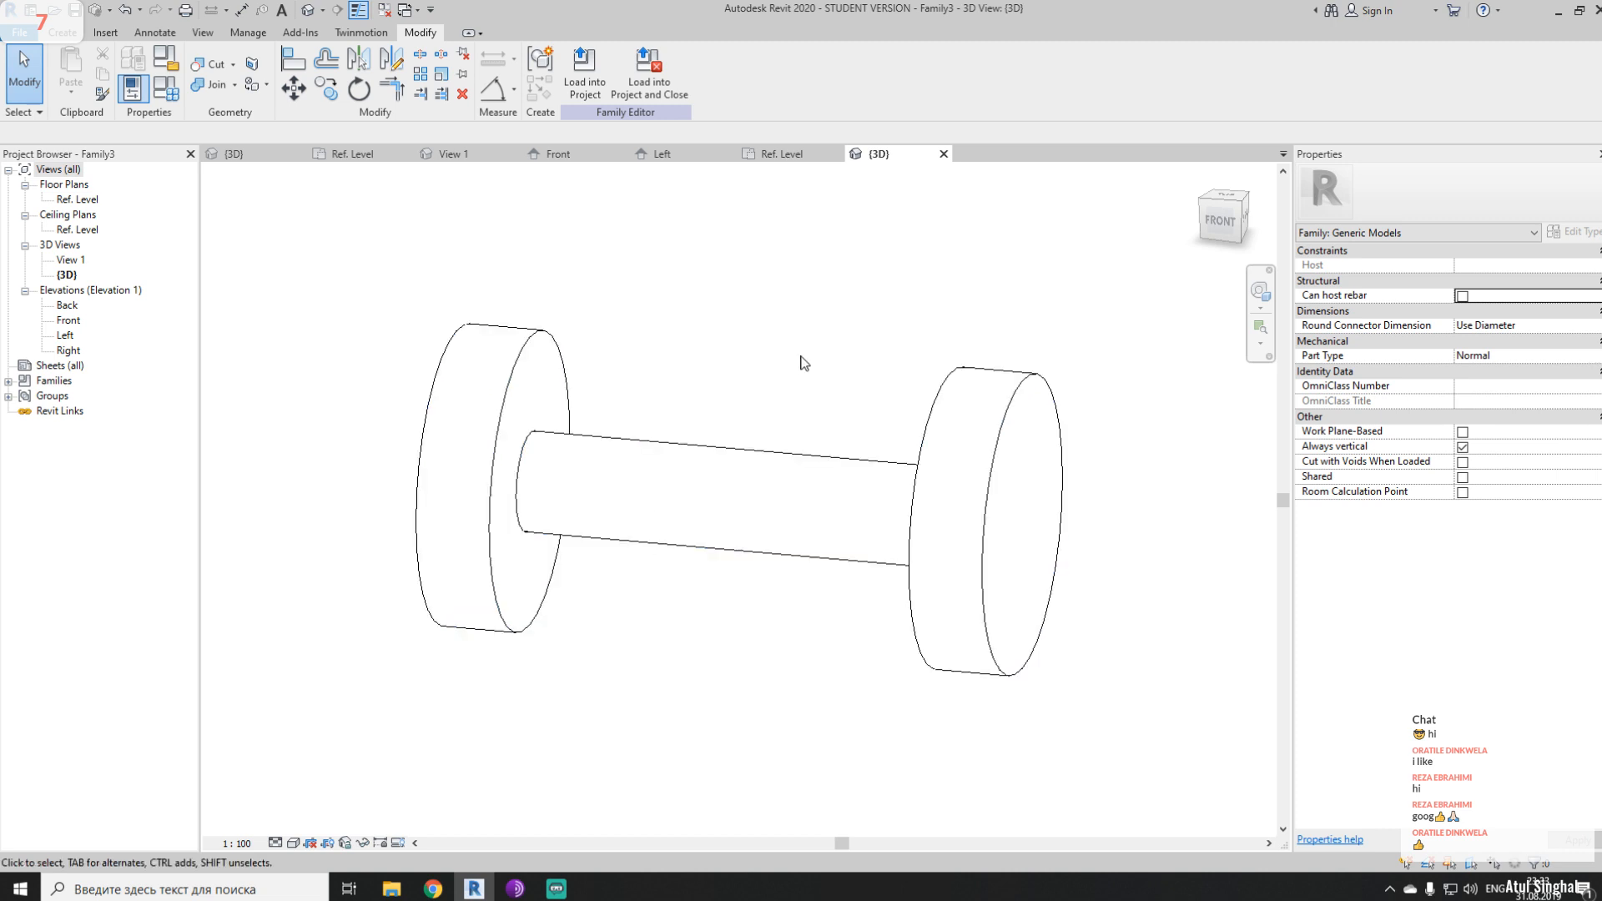
- Close the inactive views and reopen the Ref. Level floor plan of Family3
left_click(383, 10)
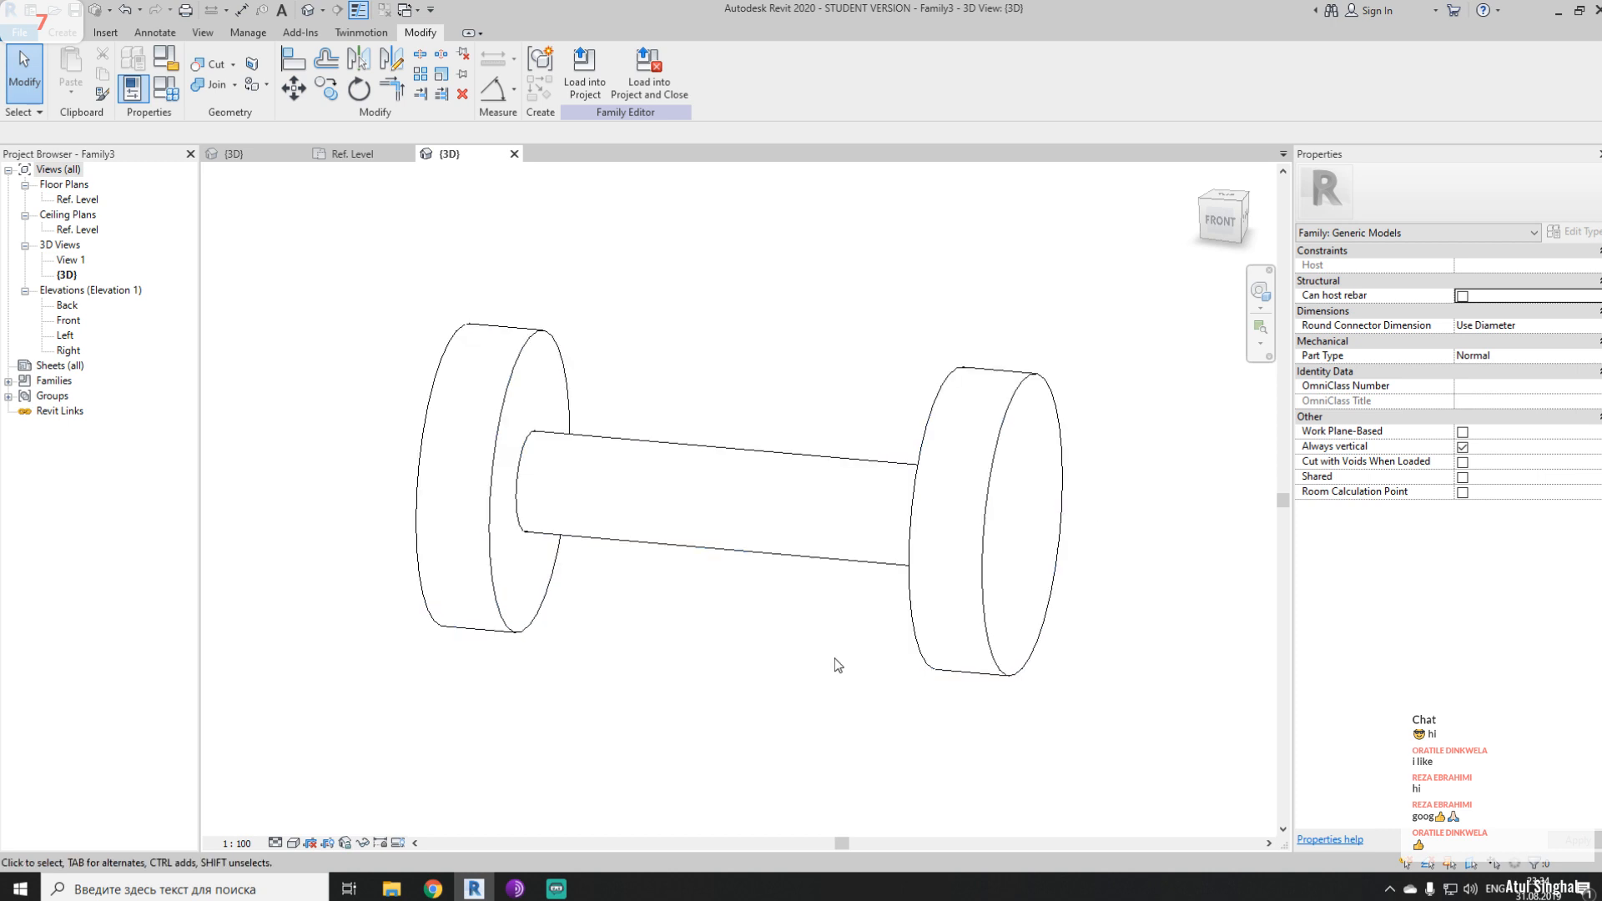
left_click(346, 154)
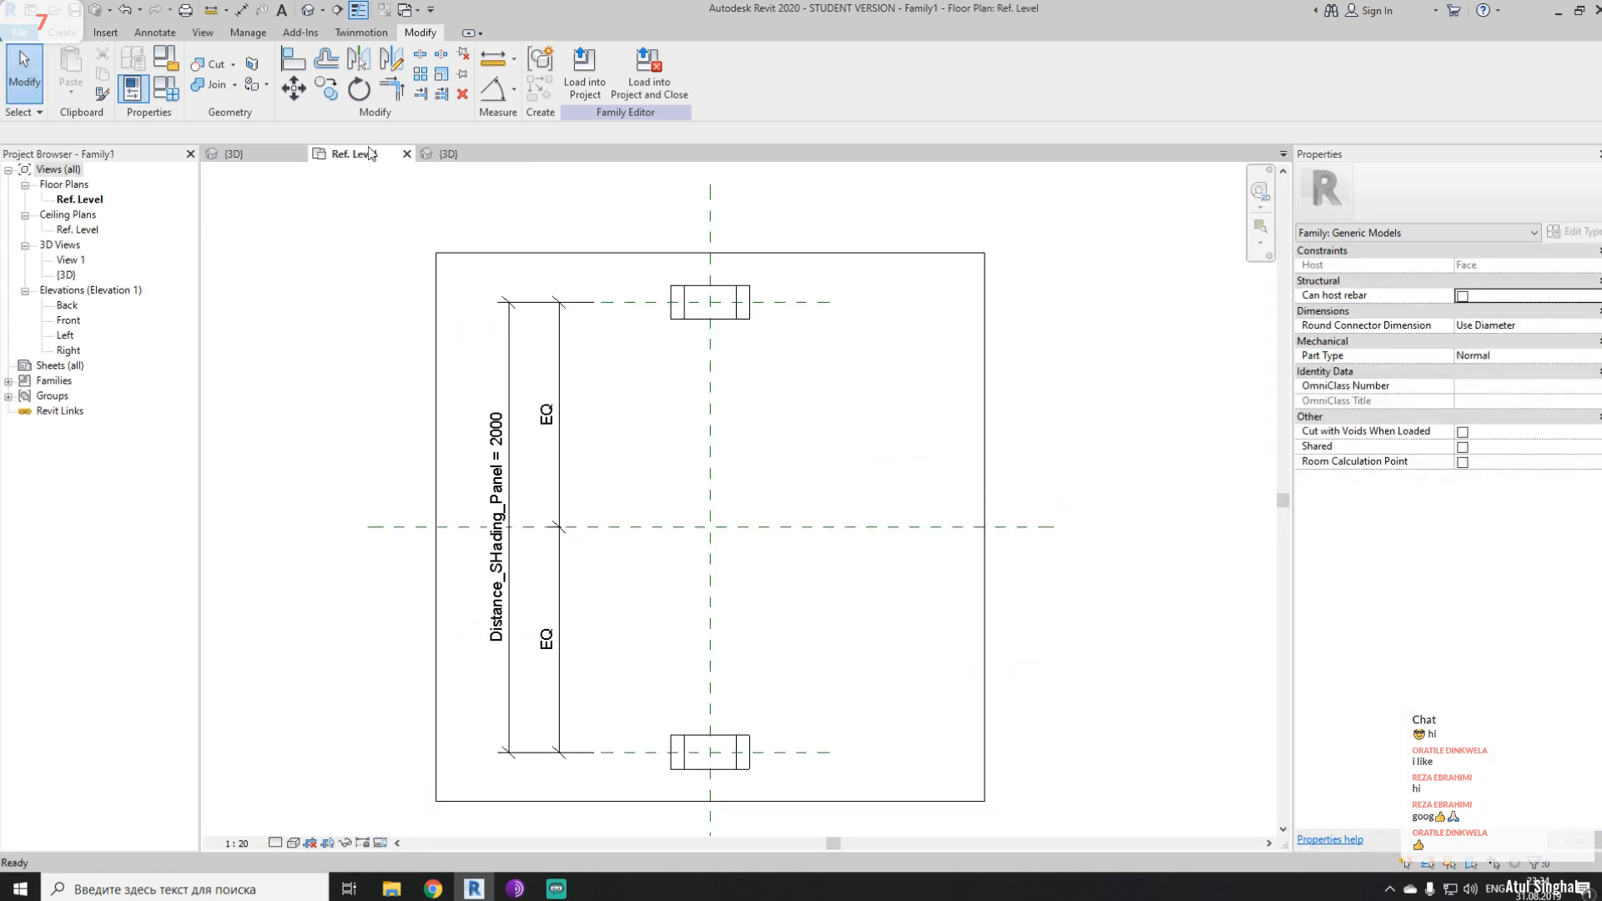
left_click(448, 157)
double_click(80, 199)
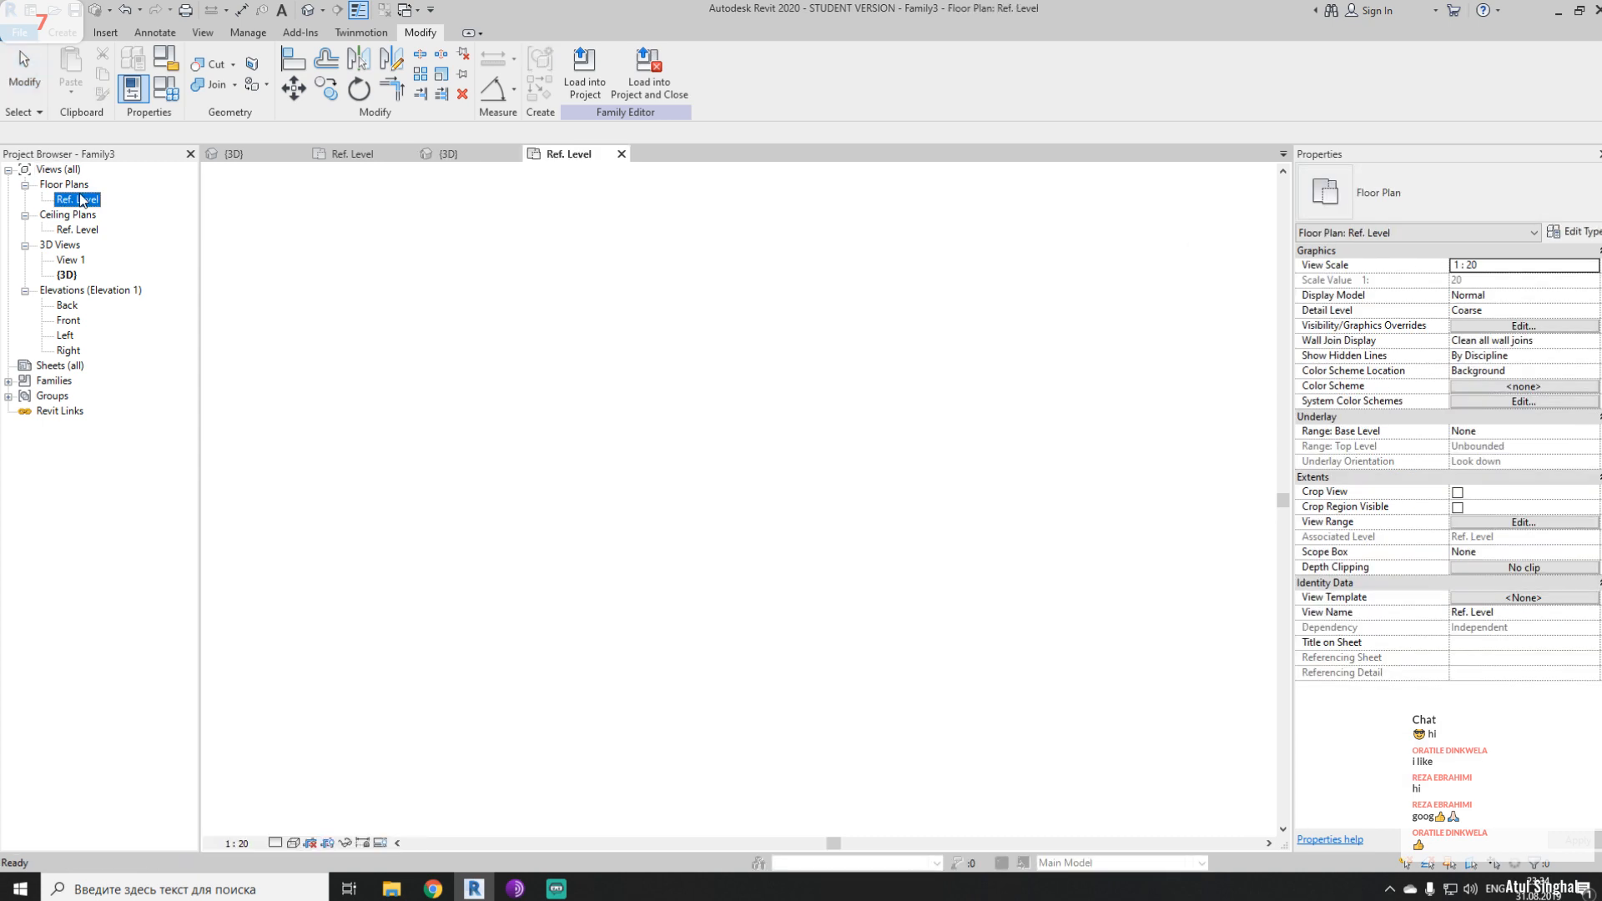
- Label the overall length dimension between the outer reference planes with a new family instance parameter named L
scroll(716, 364, "up", 2)
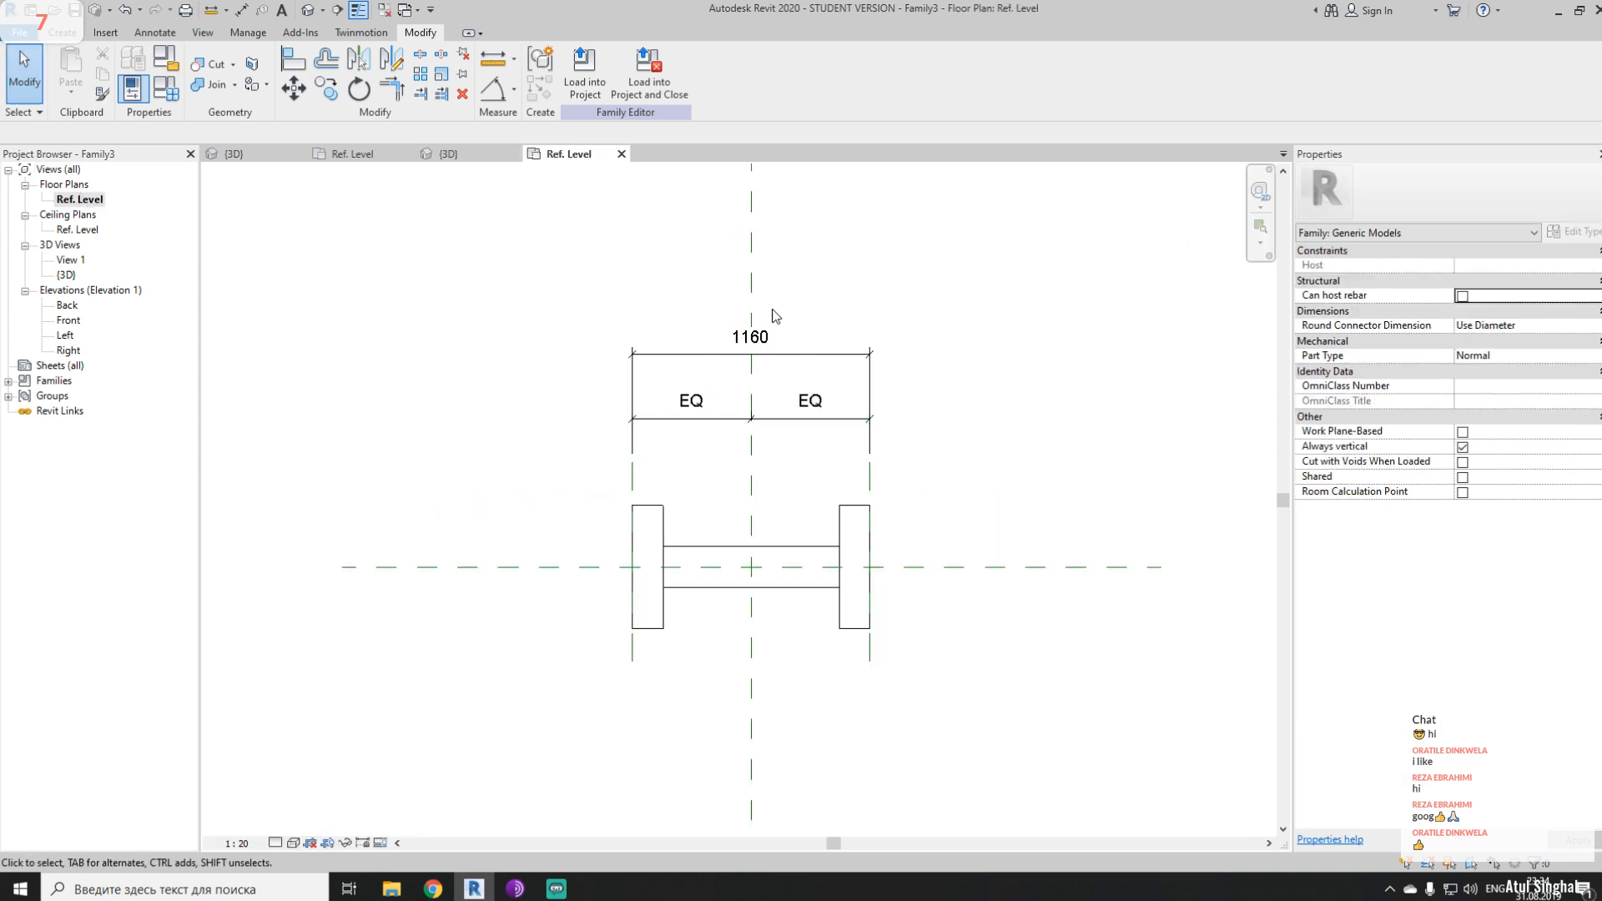
scroll(789, 337, "up", 2)
left_click(823, 359)
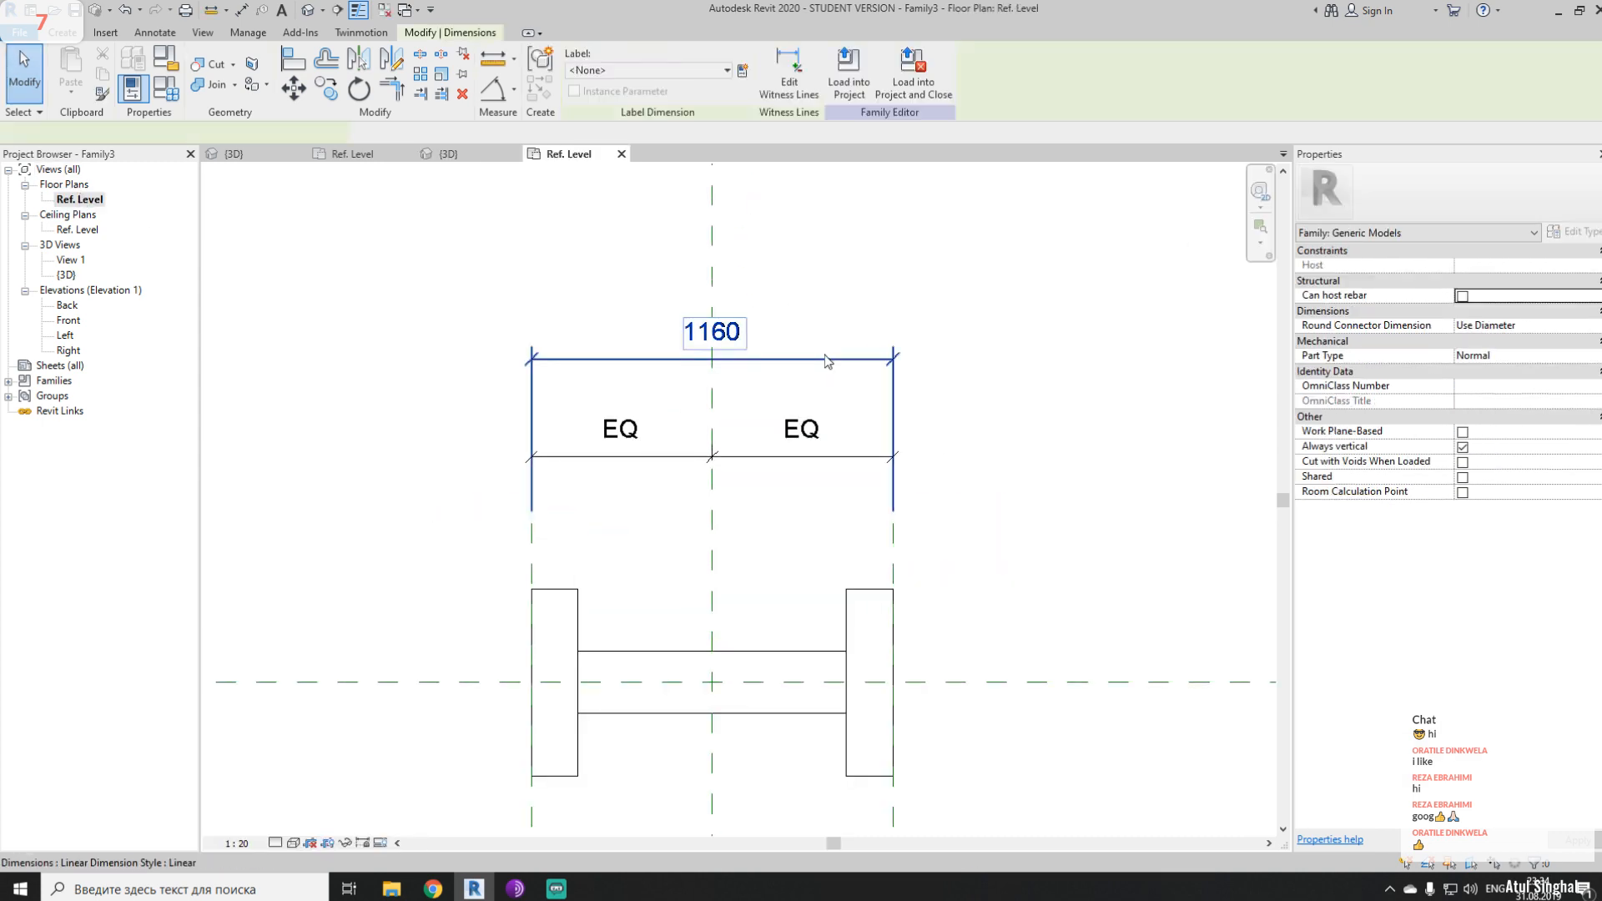
left_click(706, 73)
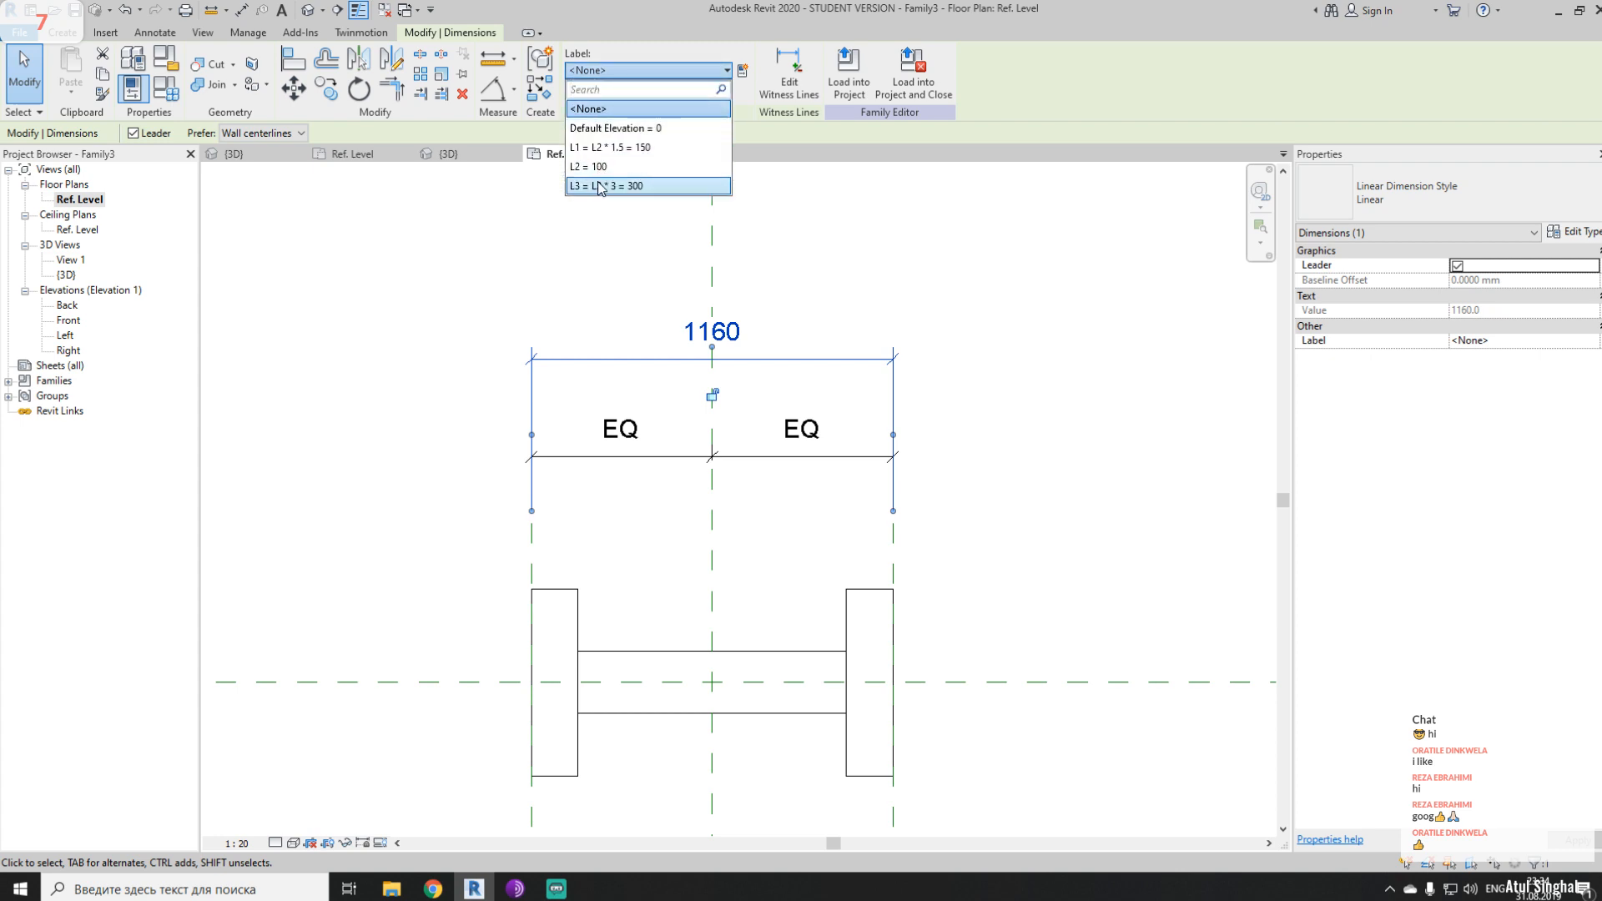
left_click(744, 70)
left_click(744, 70)
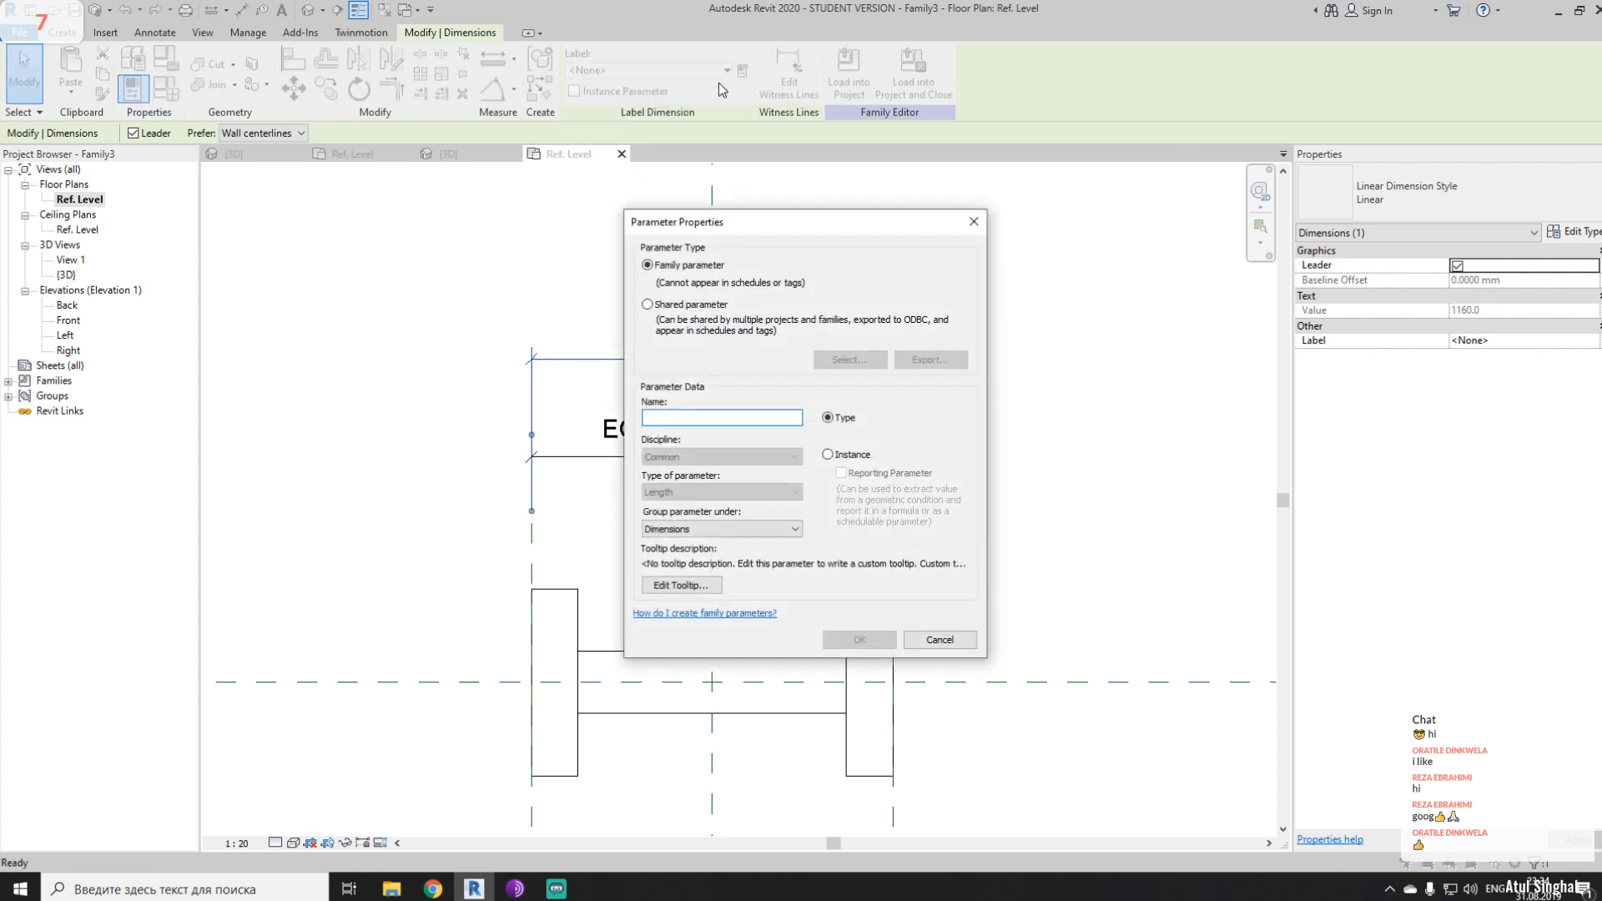
type("L")
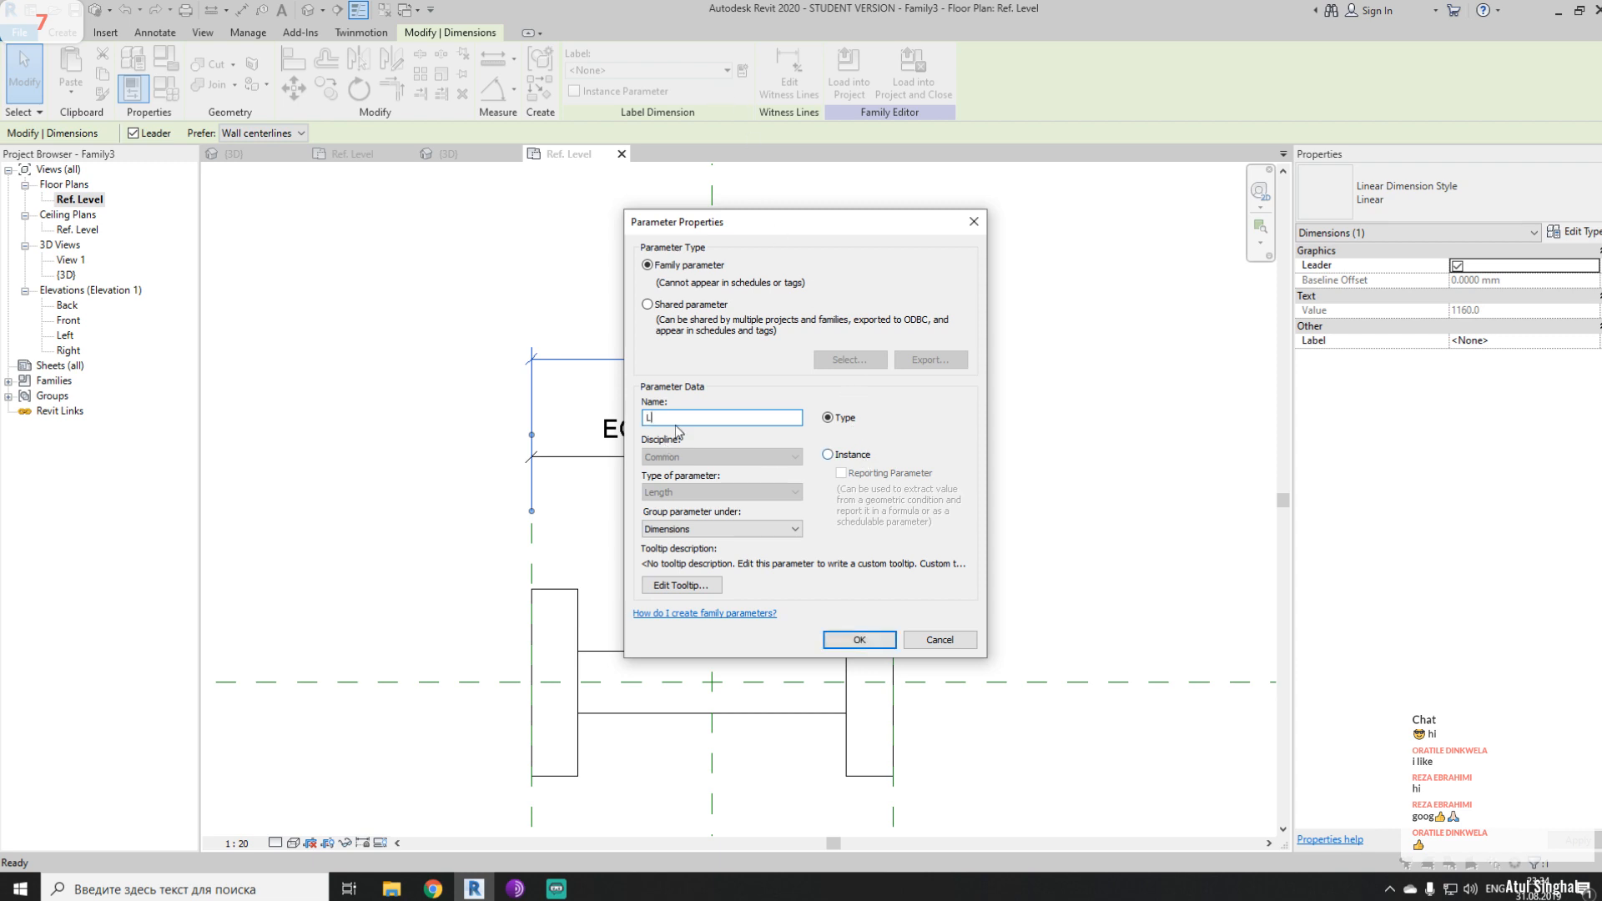
left_click(829, 454)
left_click(860, 639)
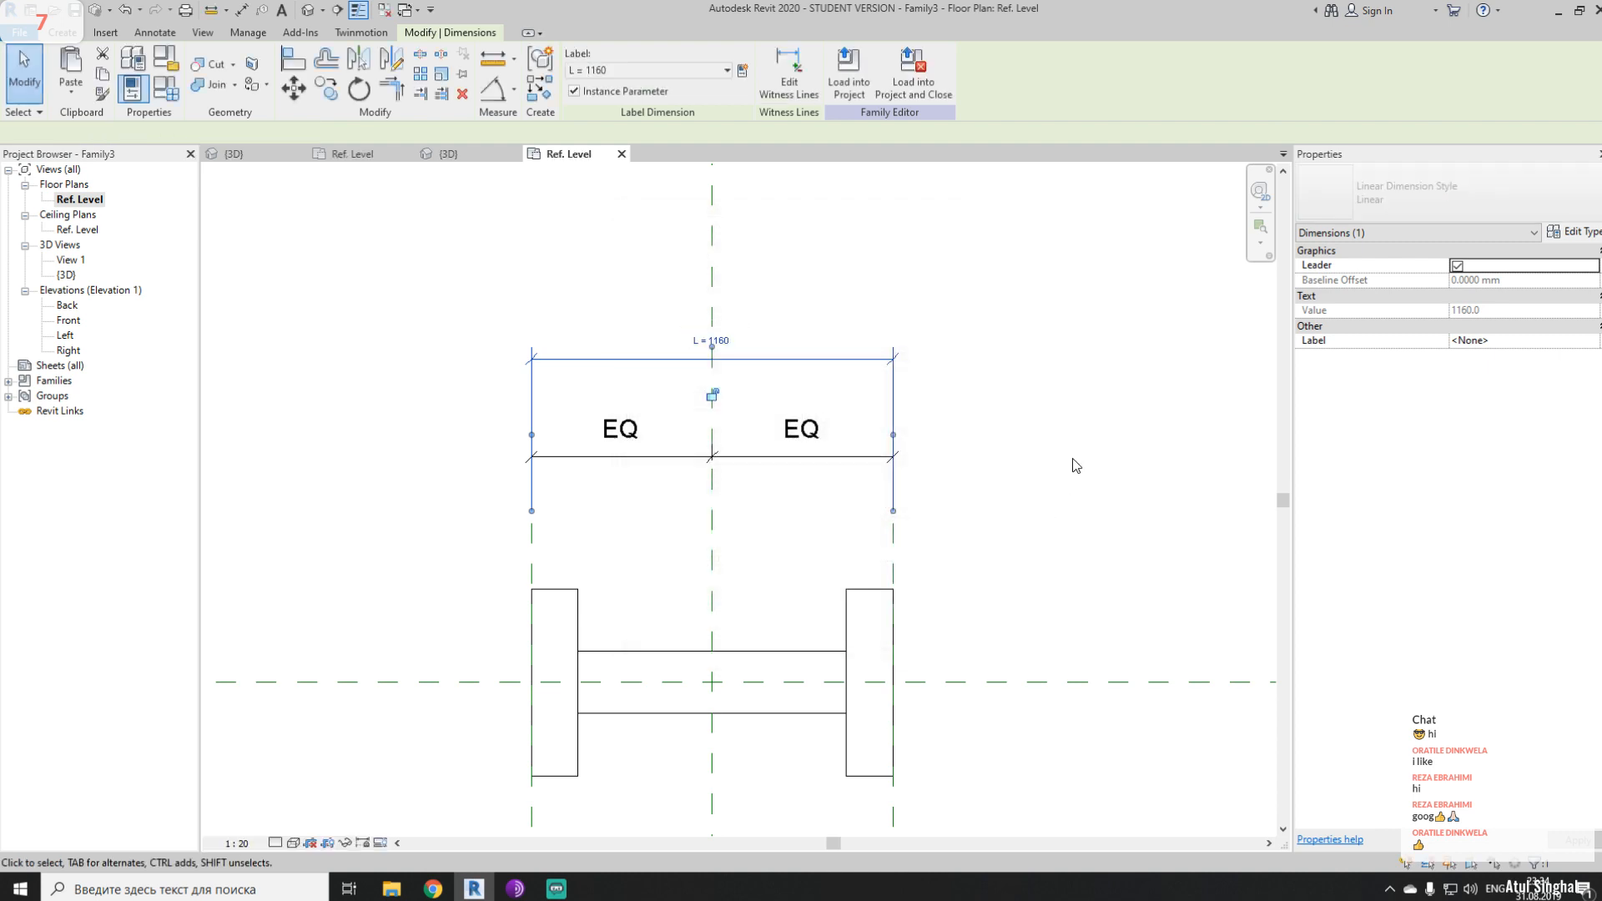
middle_click_drag(1075, 469, 961, 364)
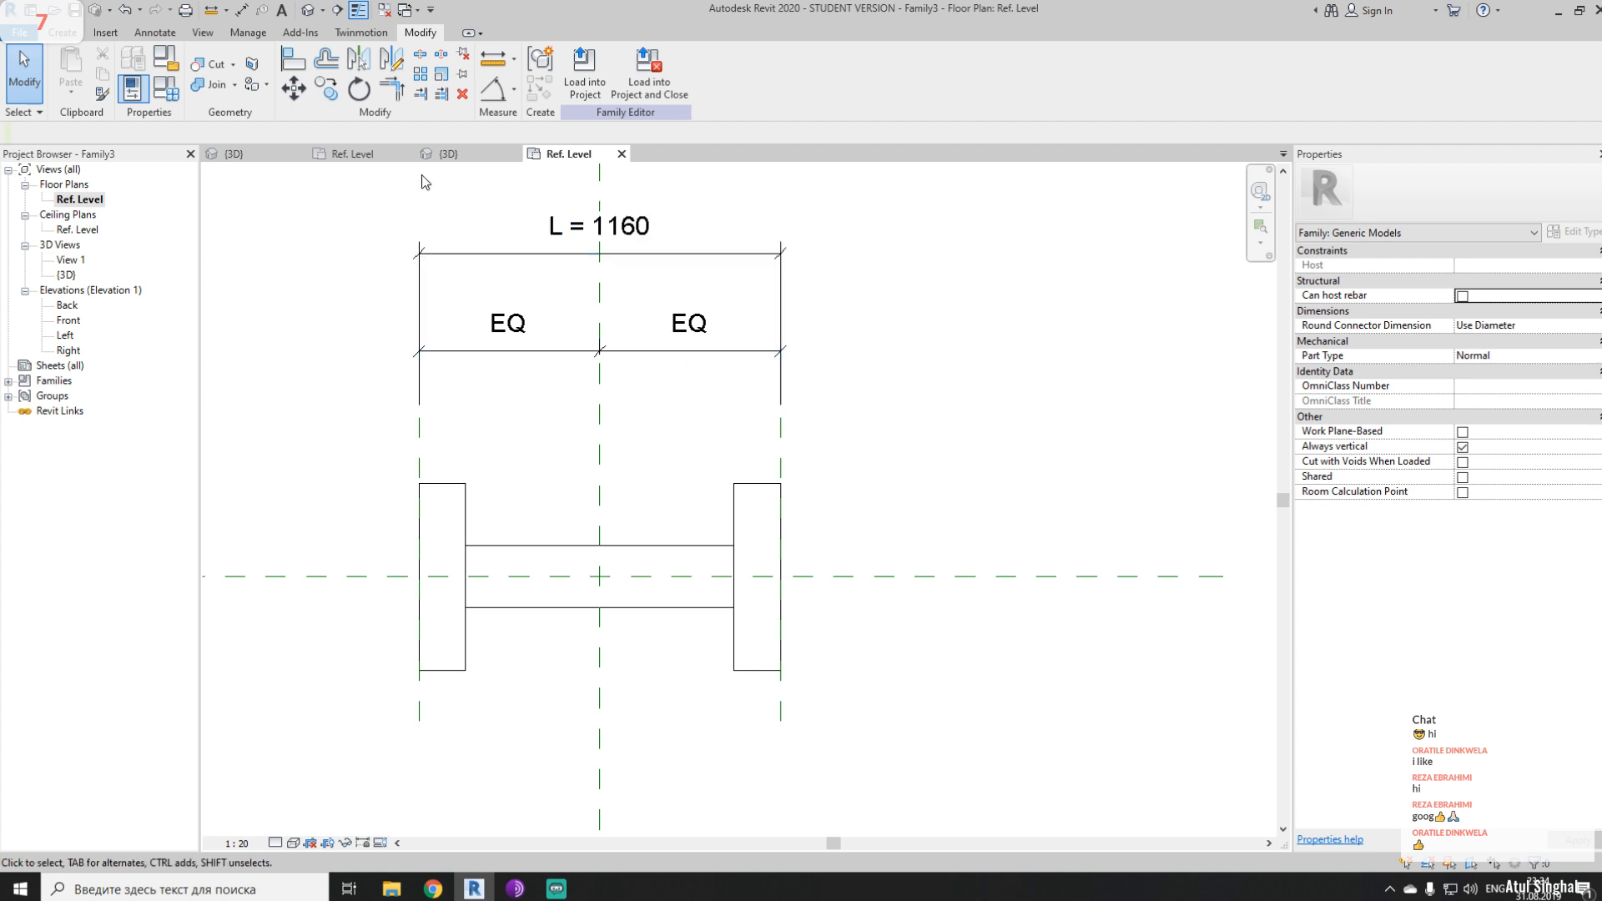
- Measure the length of the upper component in Family1's Ref. Level plan, and return to Family3's plan
left_click(338, 155)
scroll(766, 297, "up", 5)
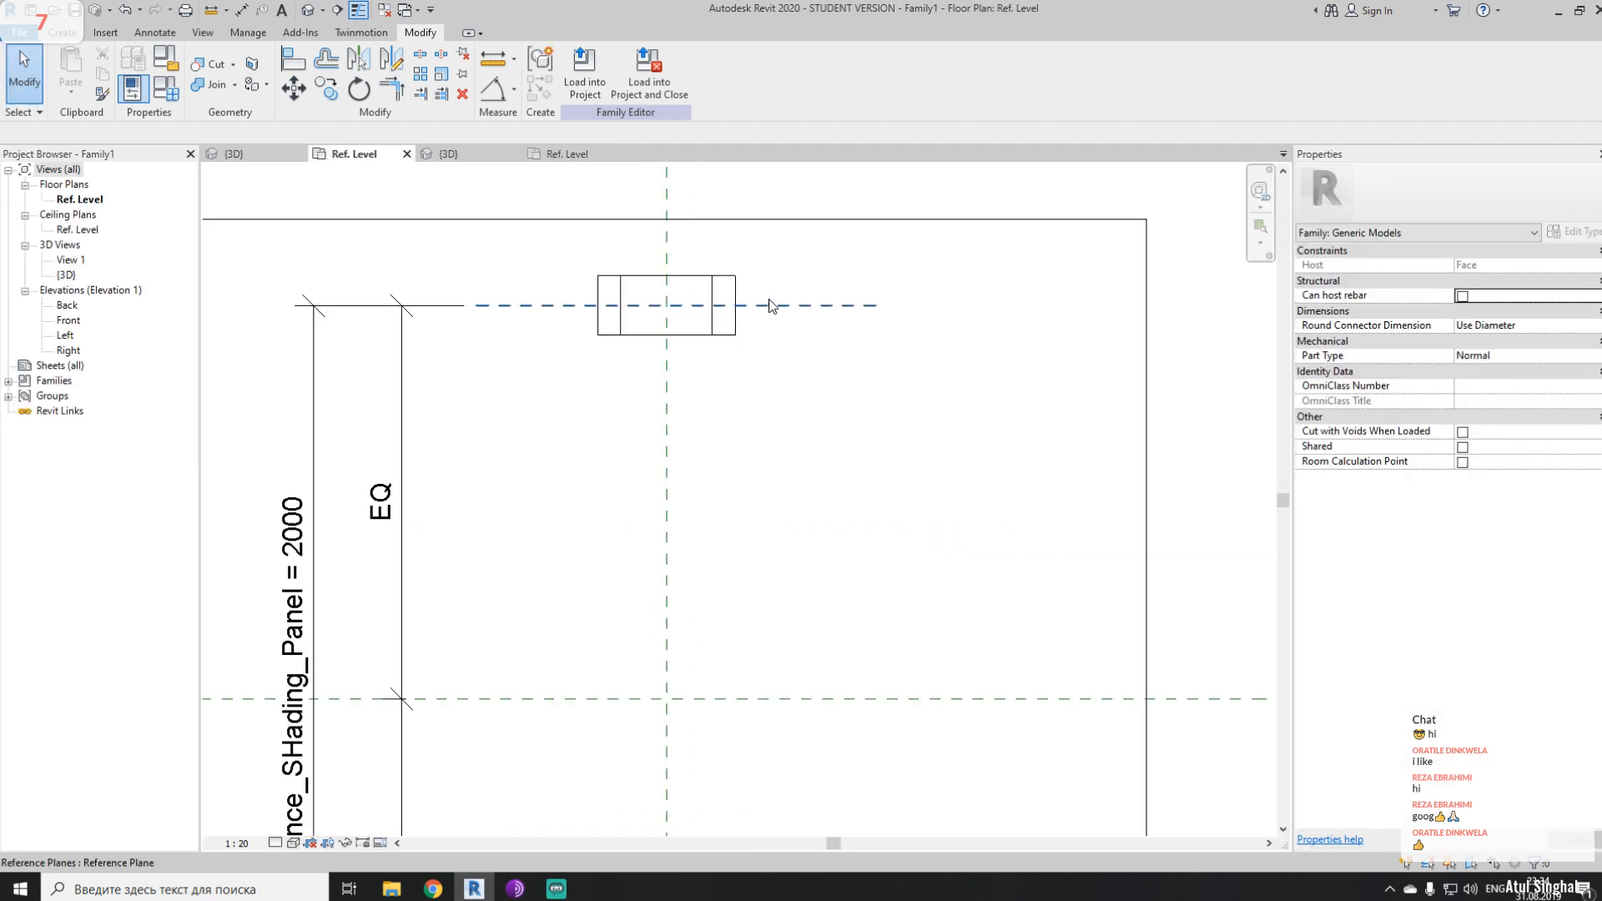
left_click(493, 58)
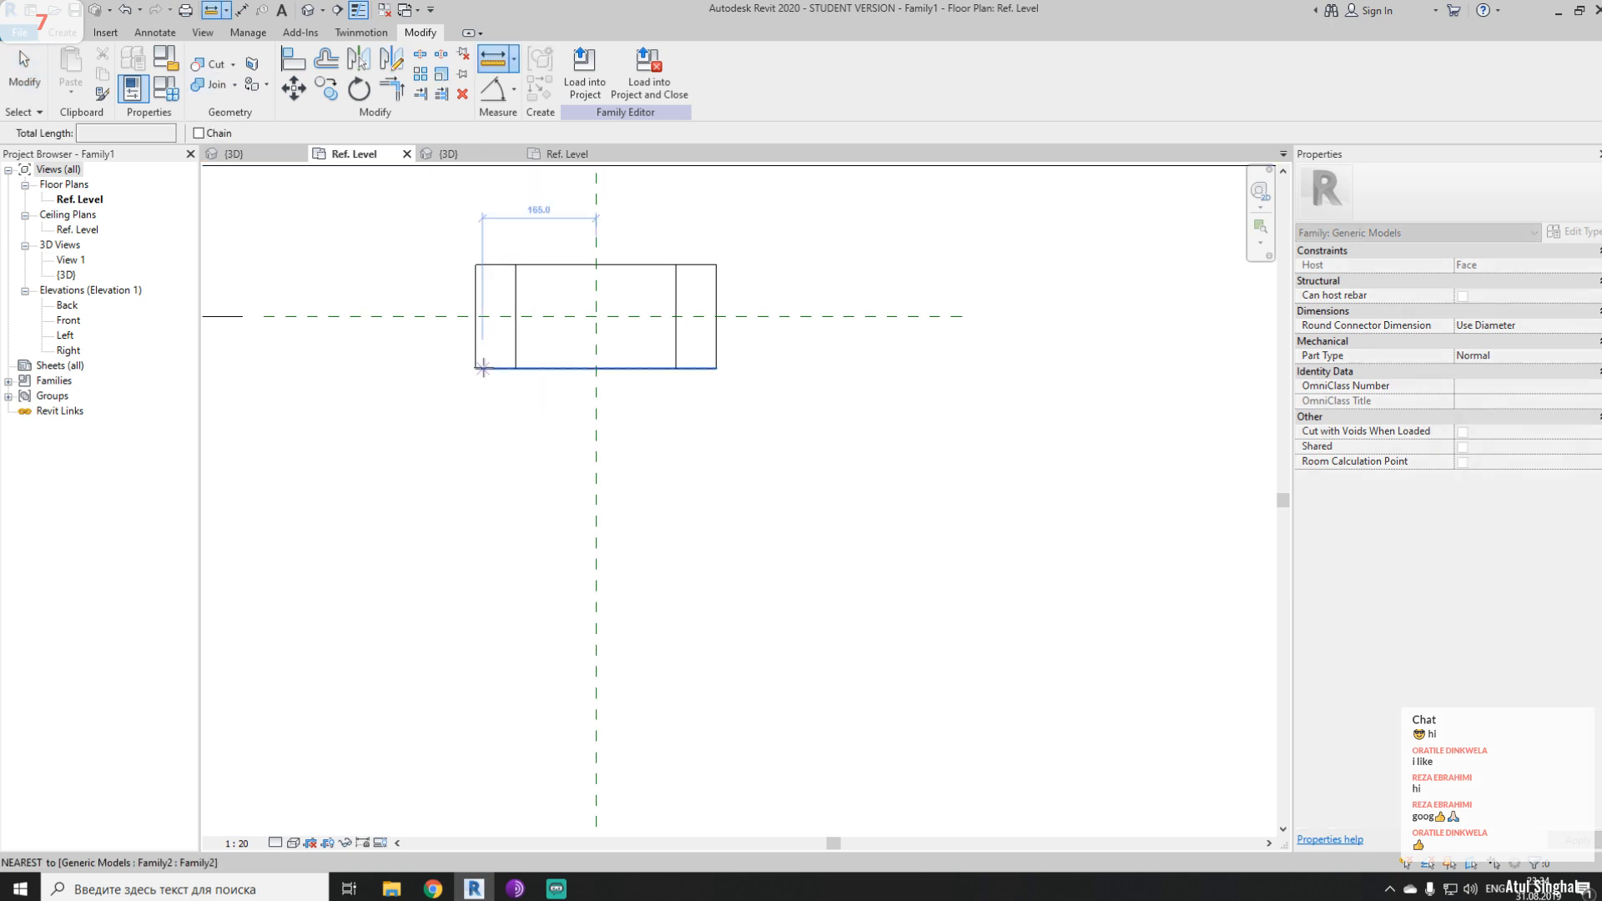
left_click(476, 368)
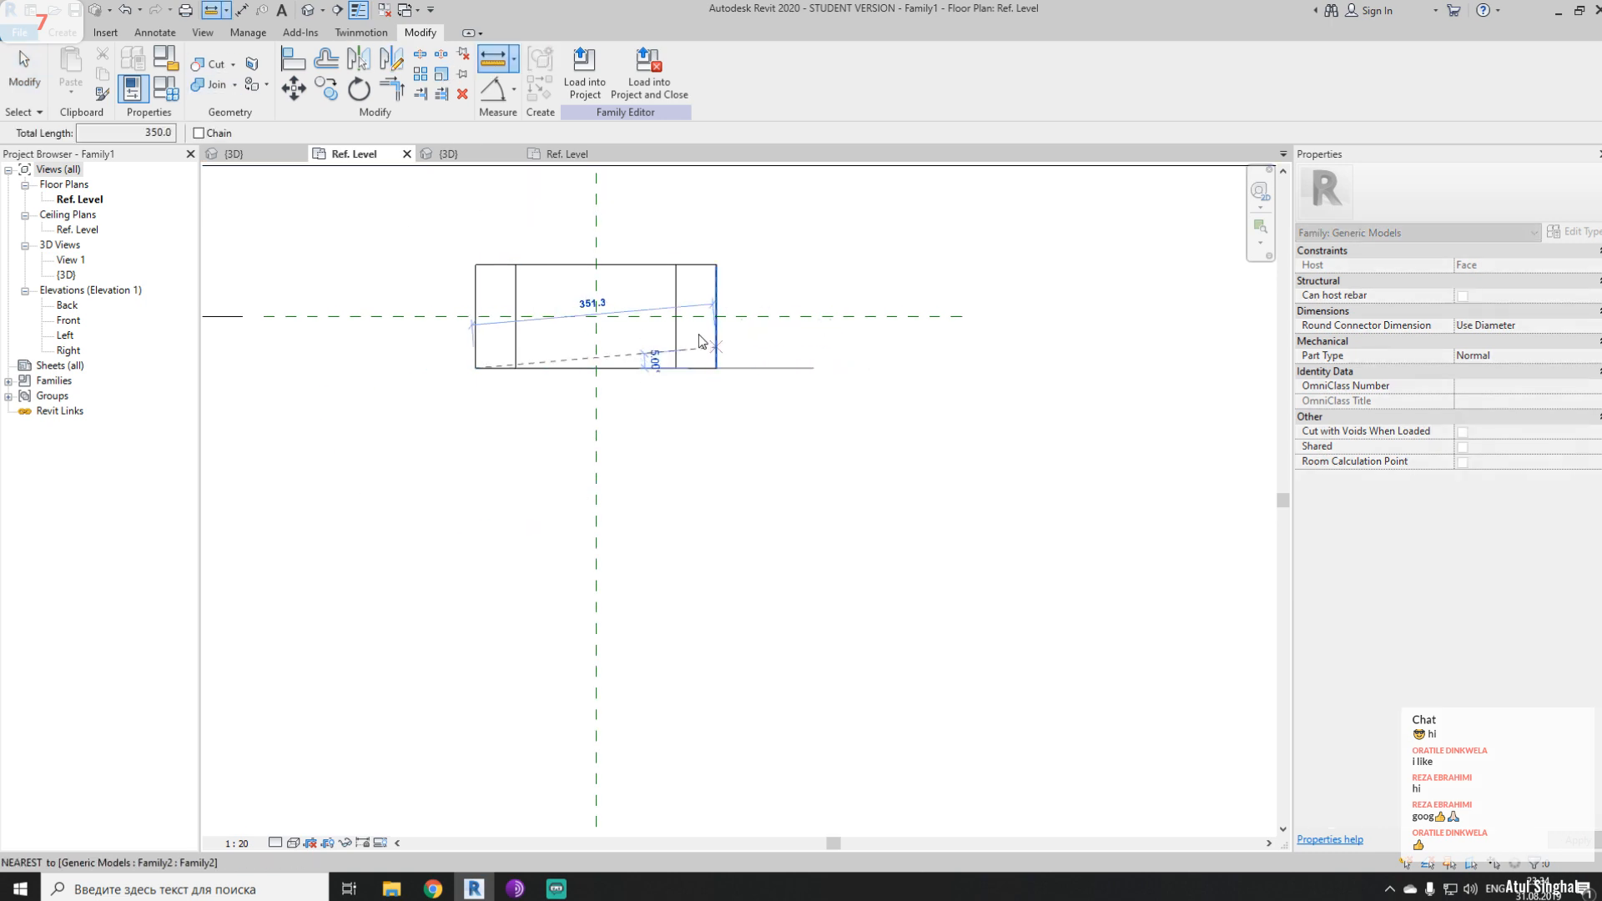
left_click(568, 154)
middle_click_drag(656, 377, 677, 429)
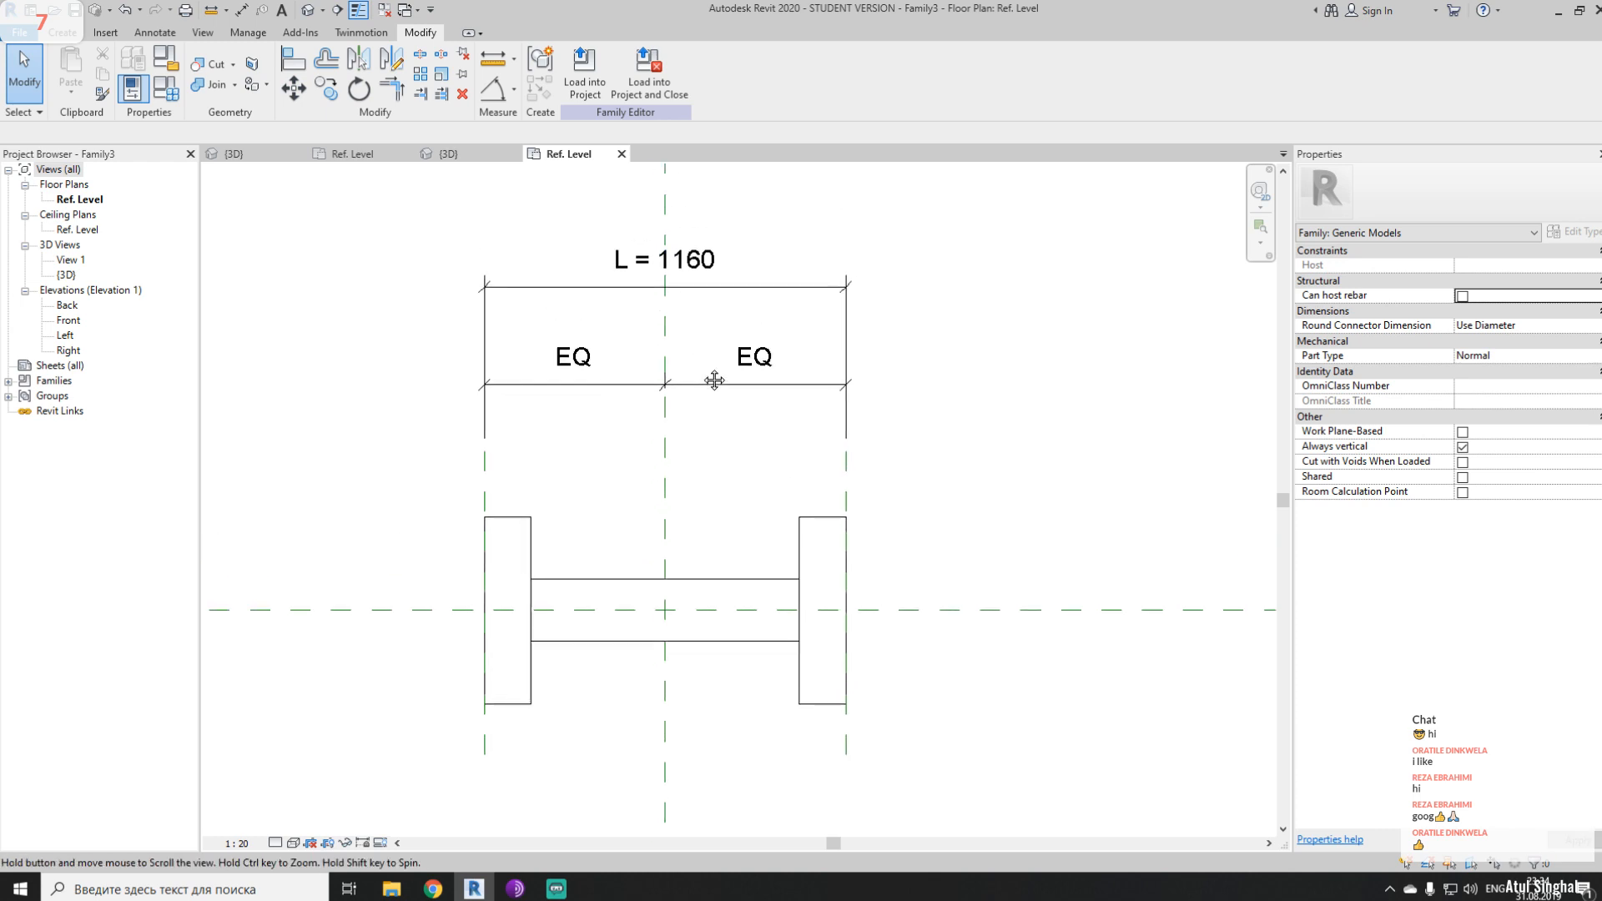
- Set parameter L to 250 in the family types and try to apply it to the model
left_click(171, 95)
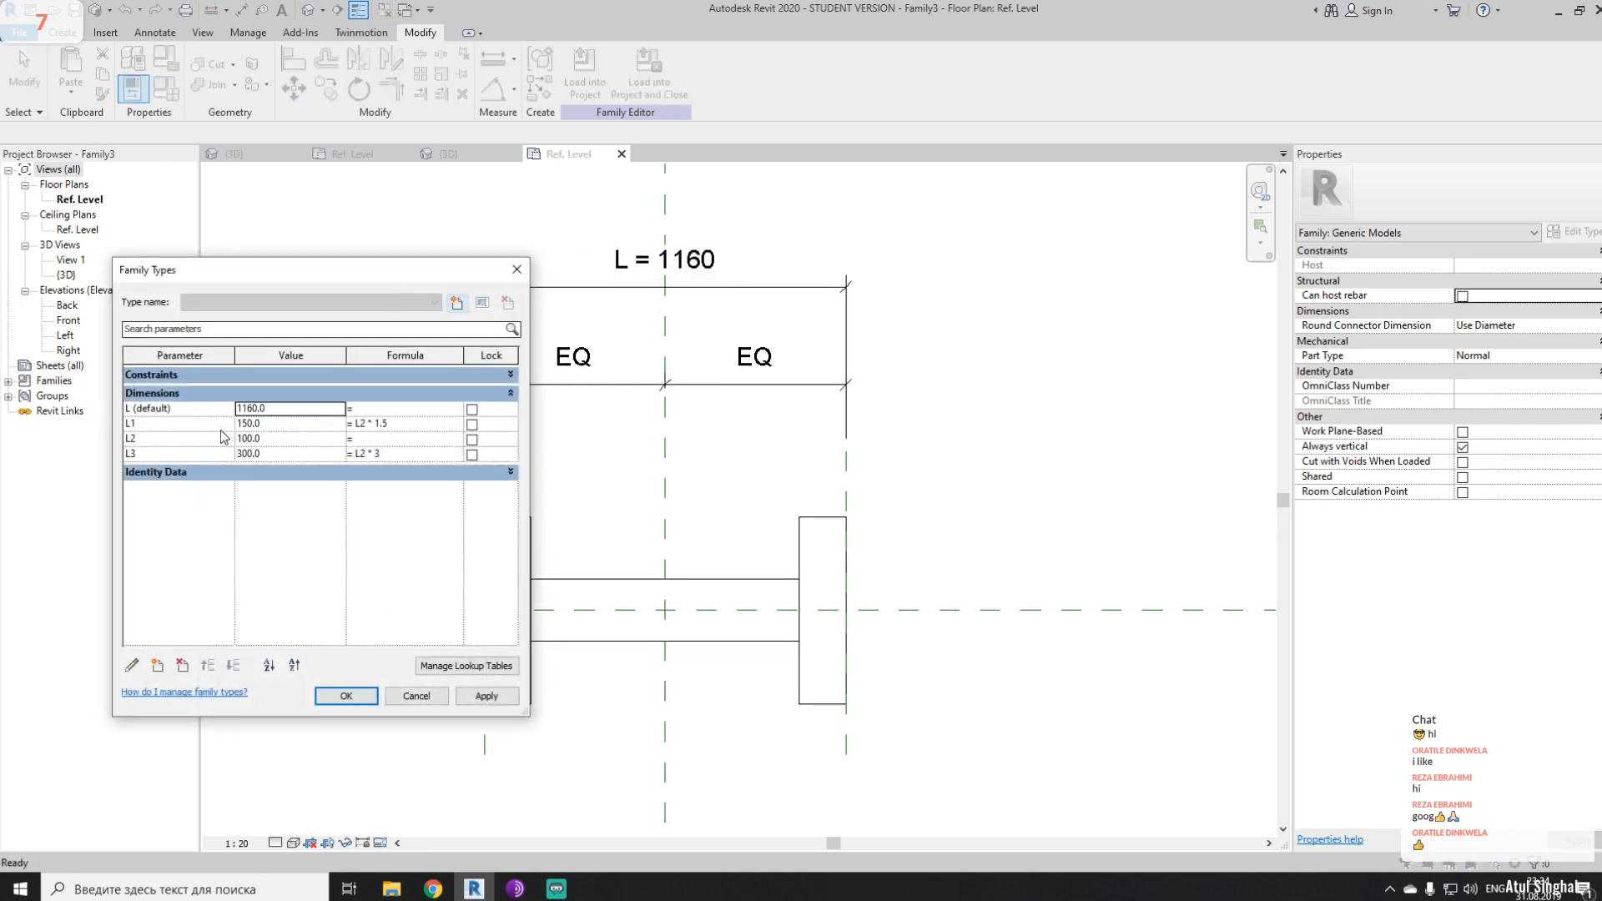
double_click(307, 408)
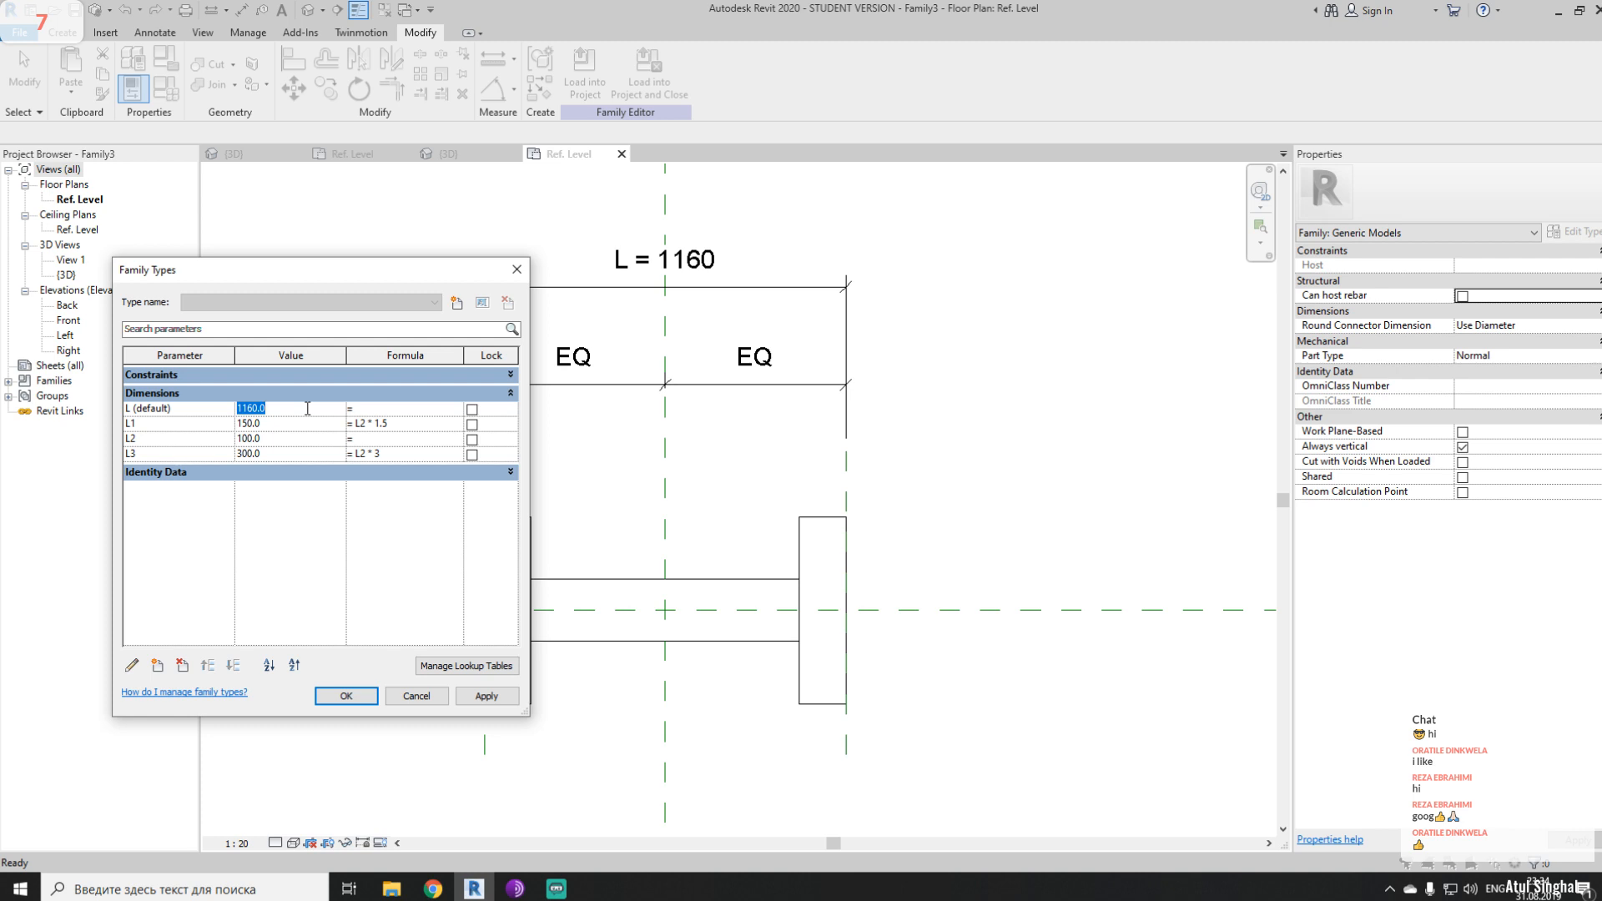
type("250")
left_click(473, 703)
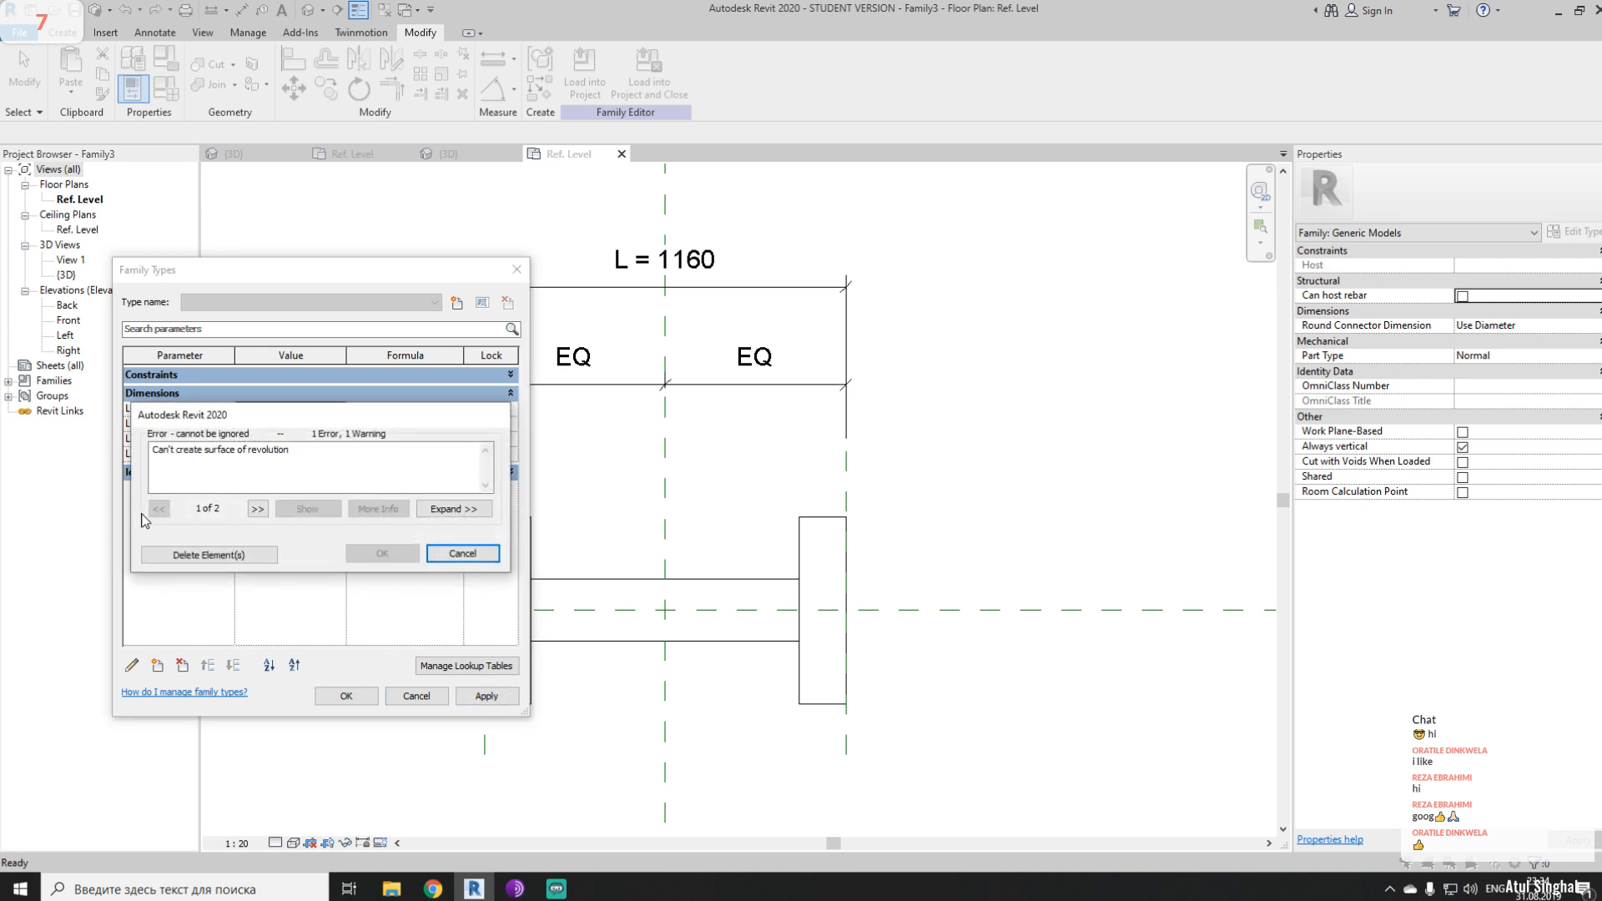
left_click(463, 554)
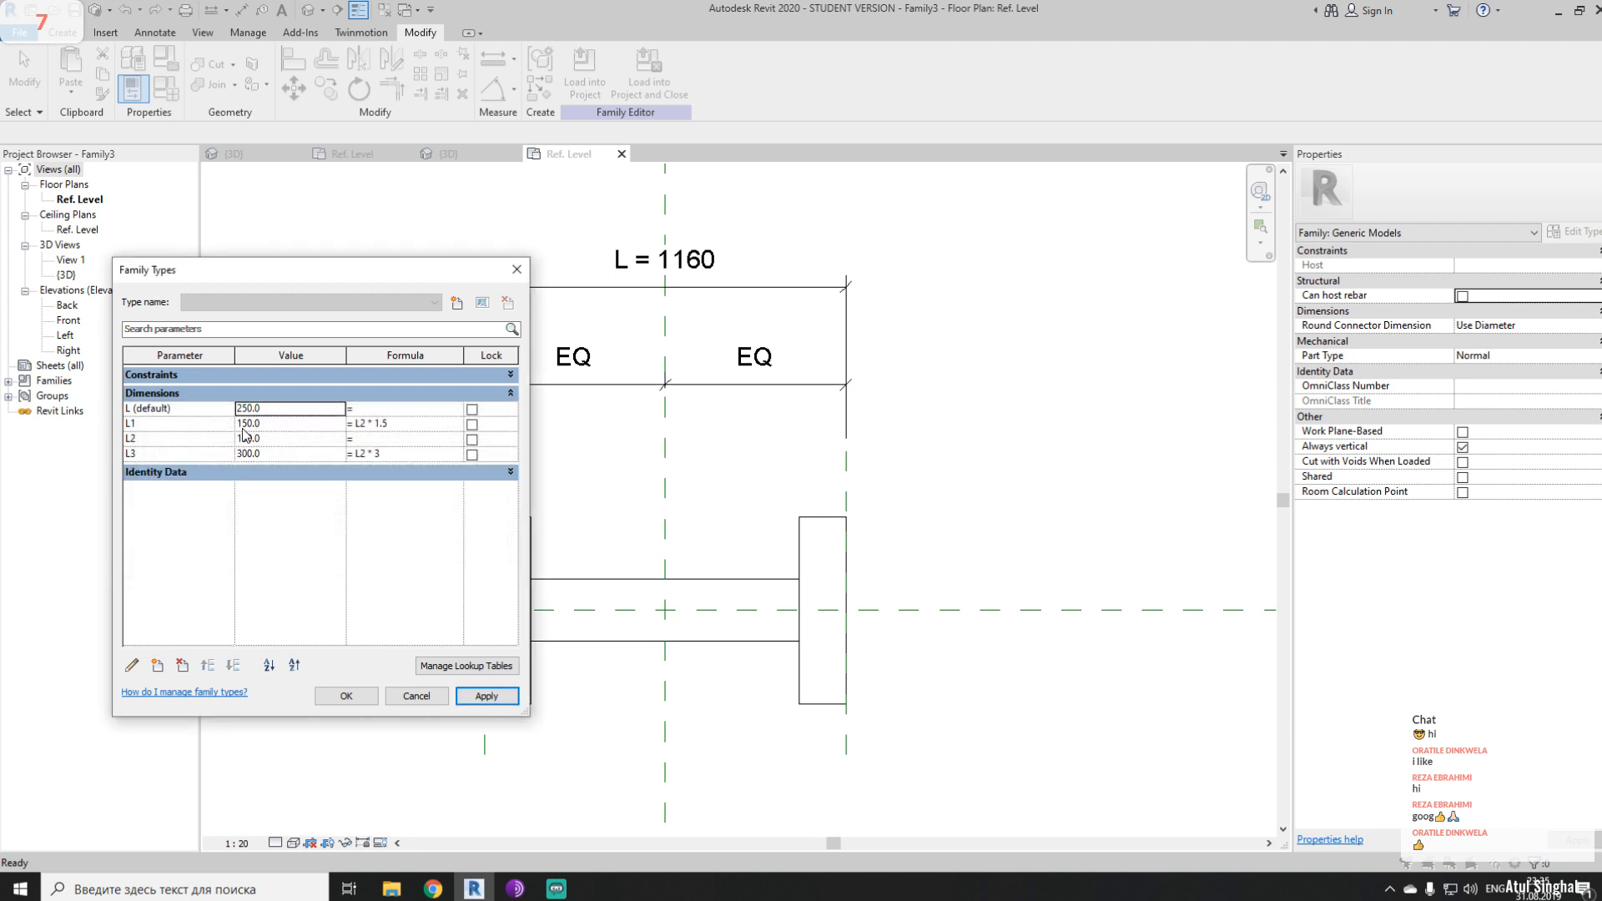
- Change parameter L from an instance parameter to a type parameter
left_click(181, 413)
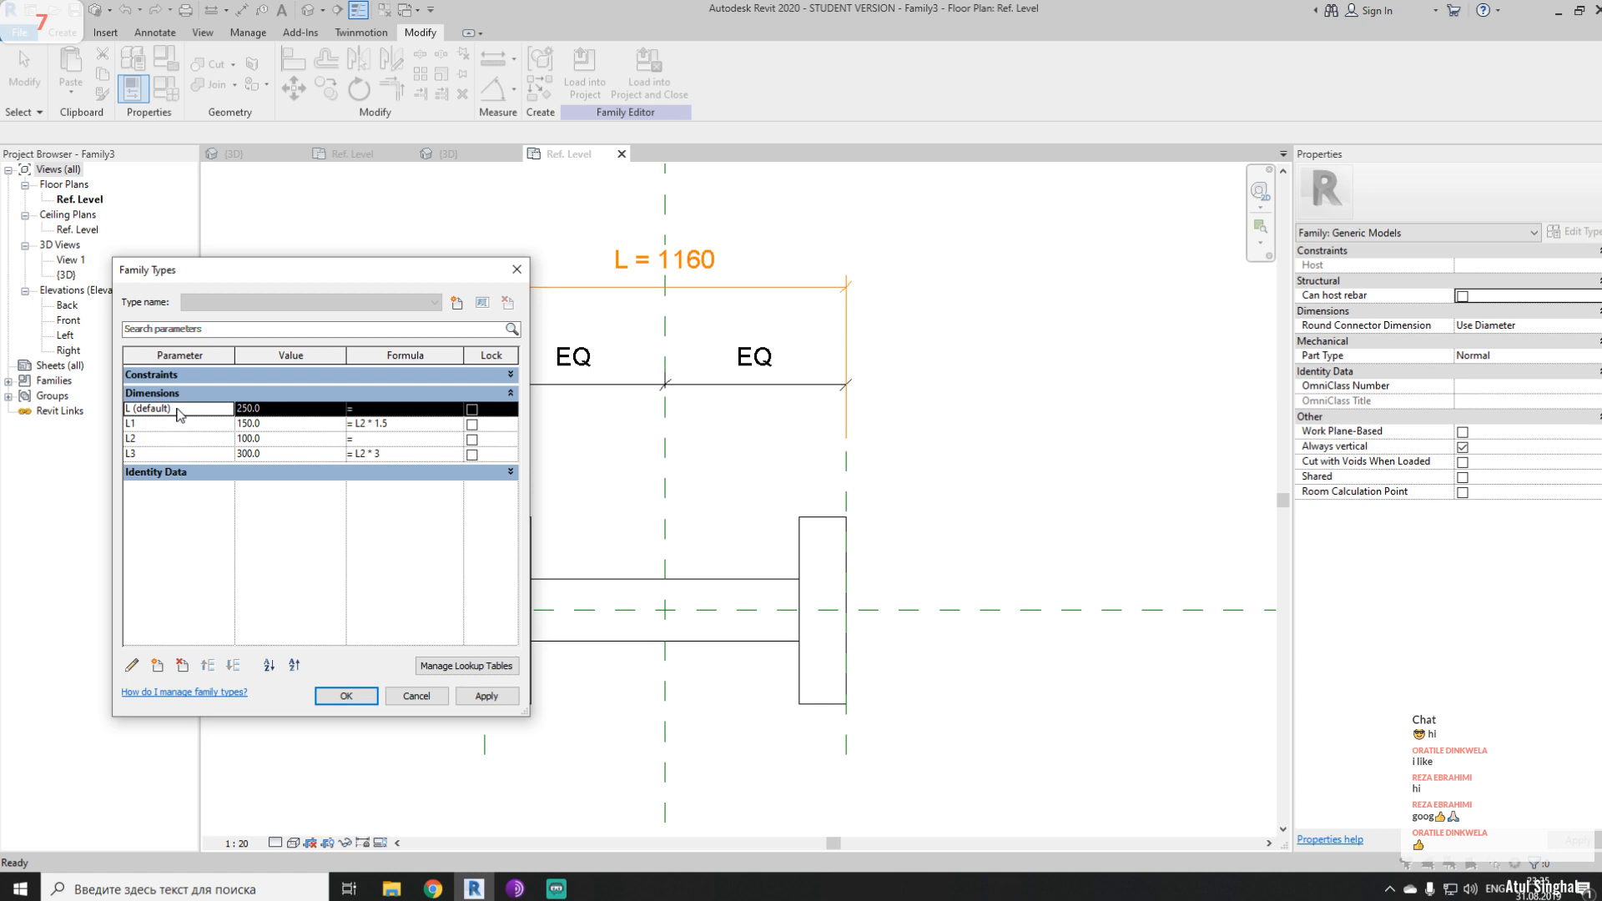
left_click(131, 665)
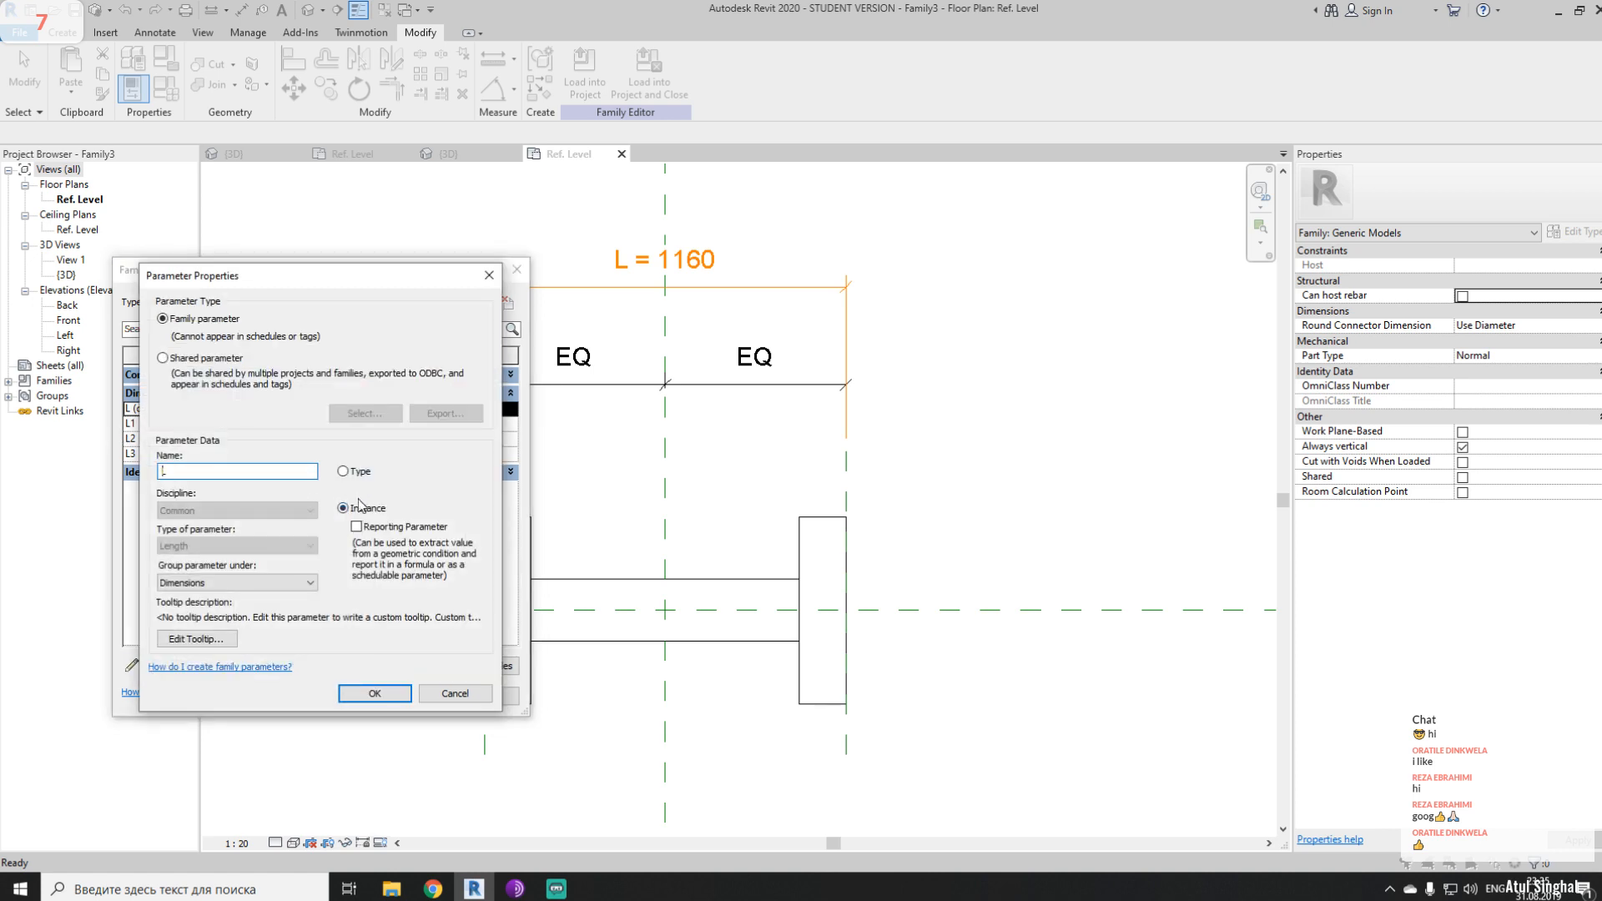
left_click(368, 472)
left_click(374, 694)
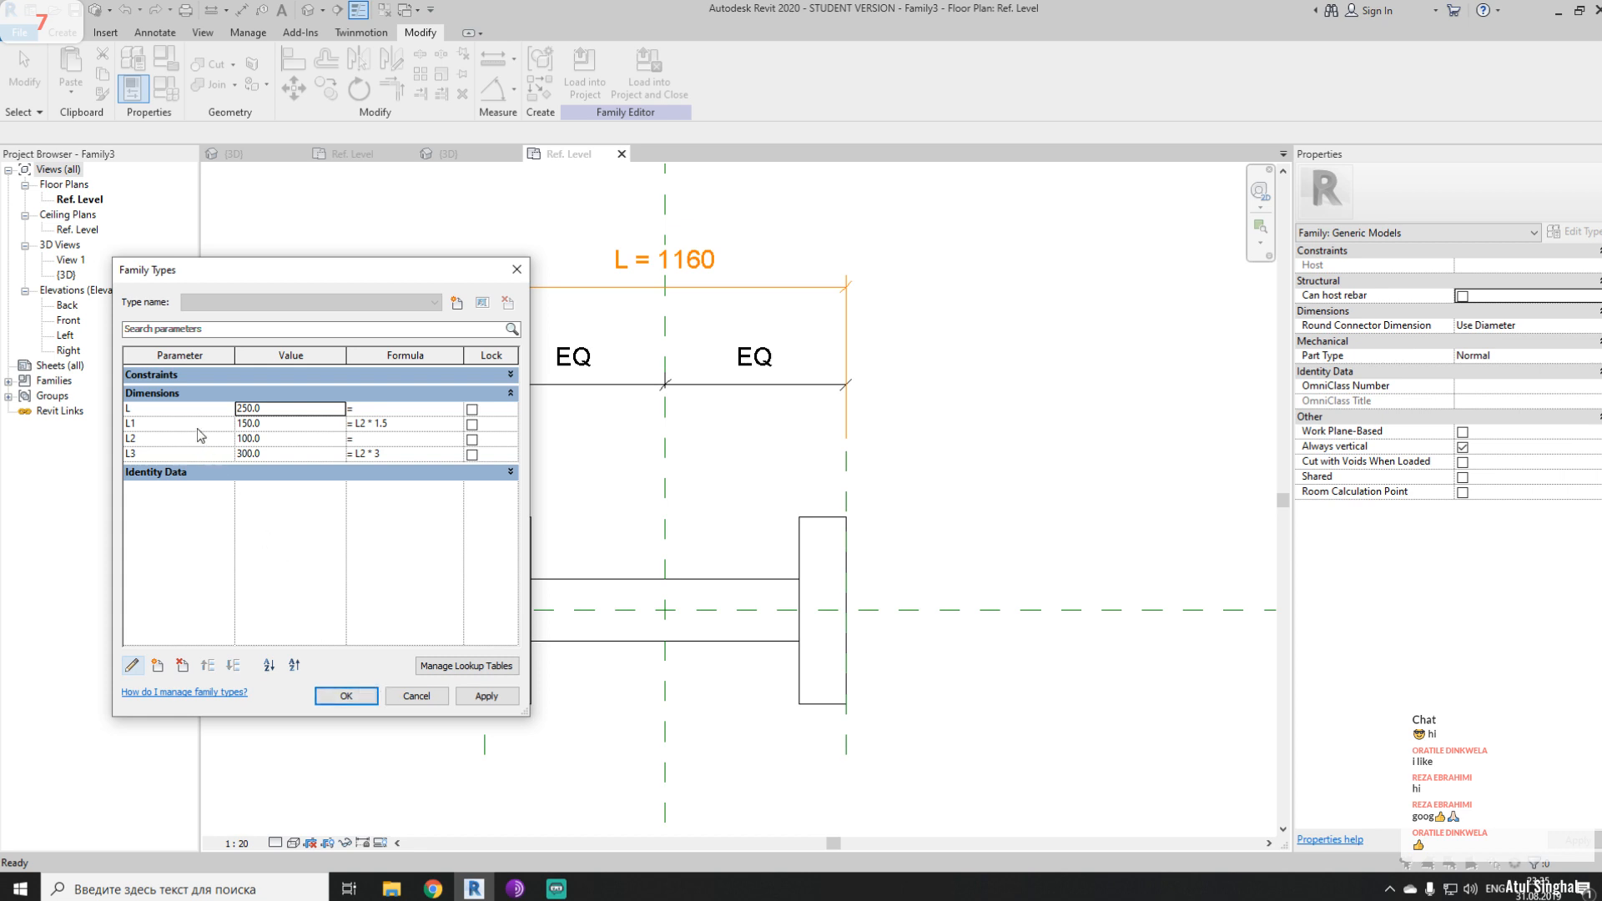
- Give parameter L2 the formula L/10 in the family types
left_click(163, 438)
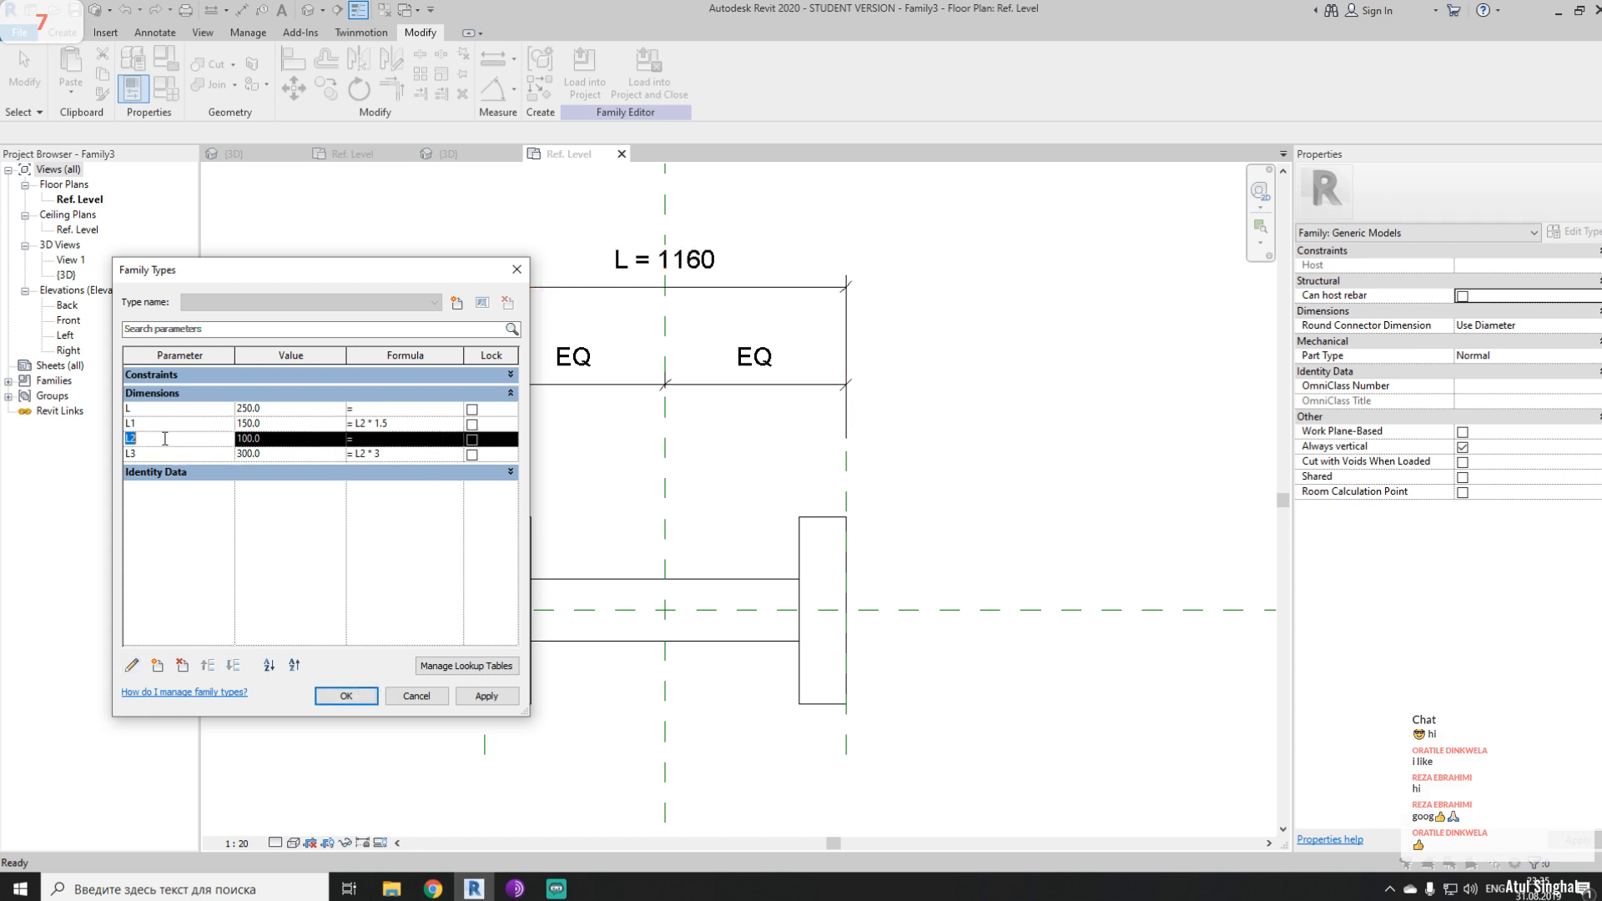
left_click(151, 408)
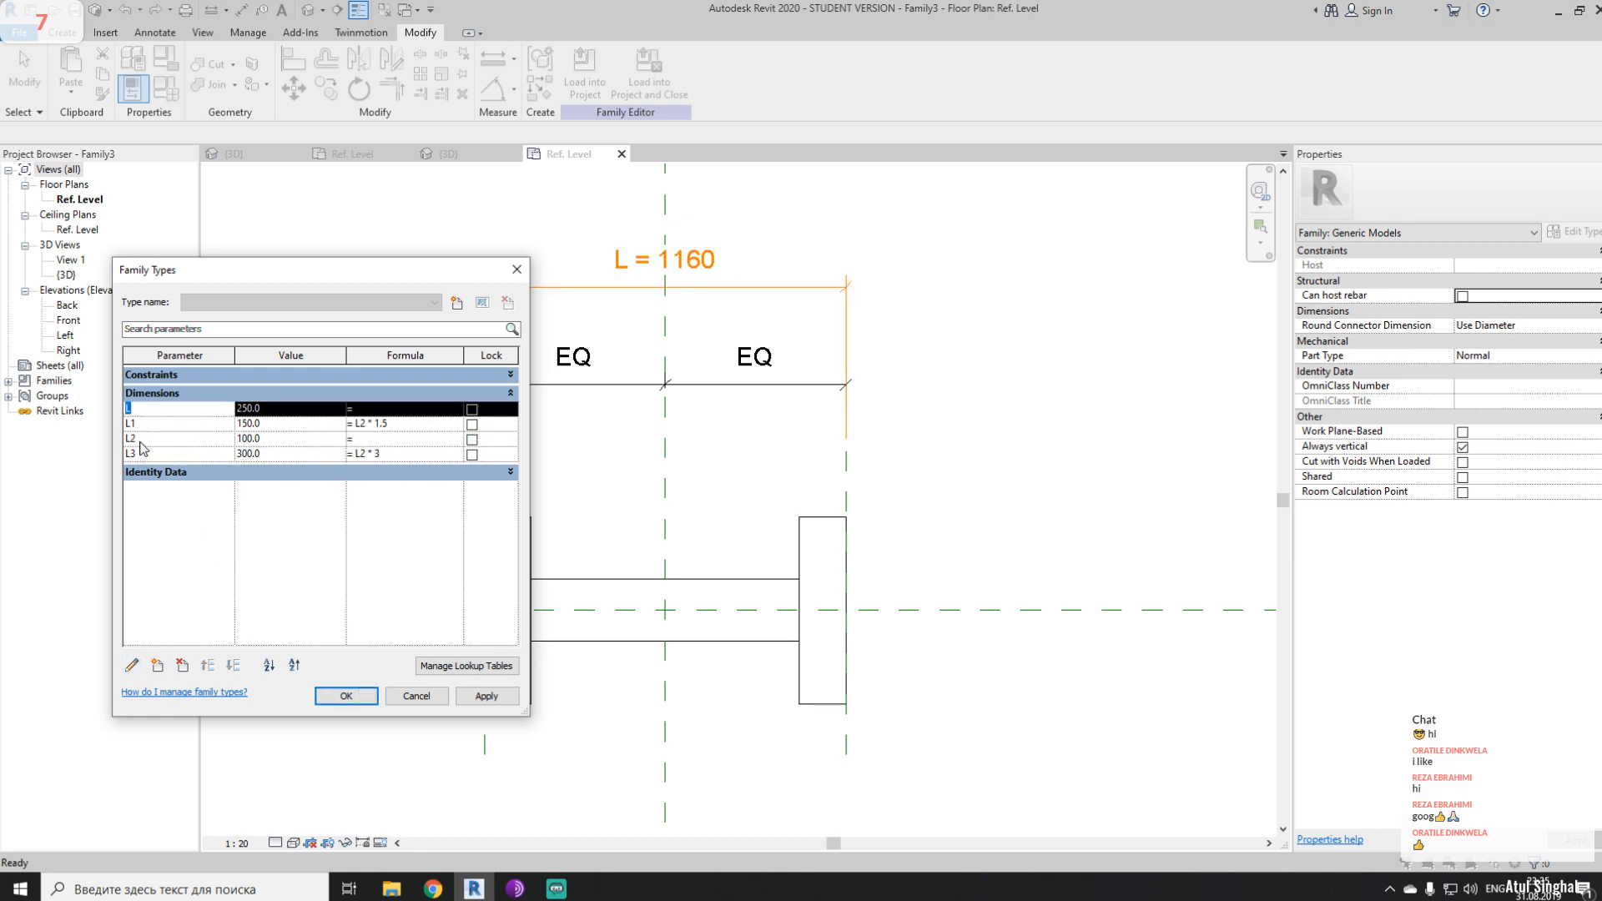
left_click(408, 439)
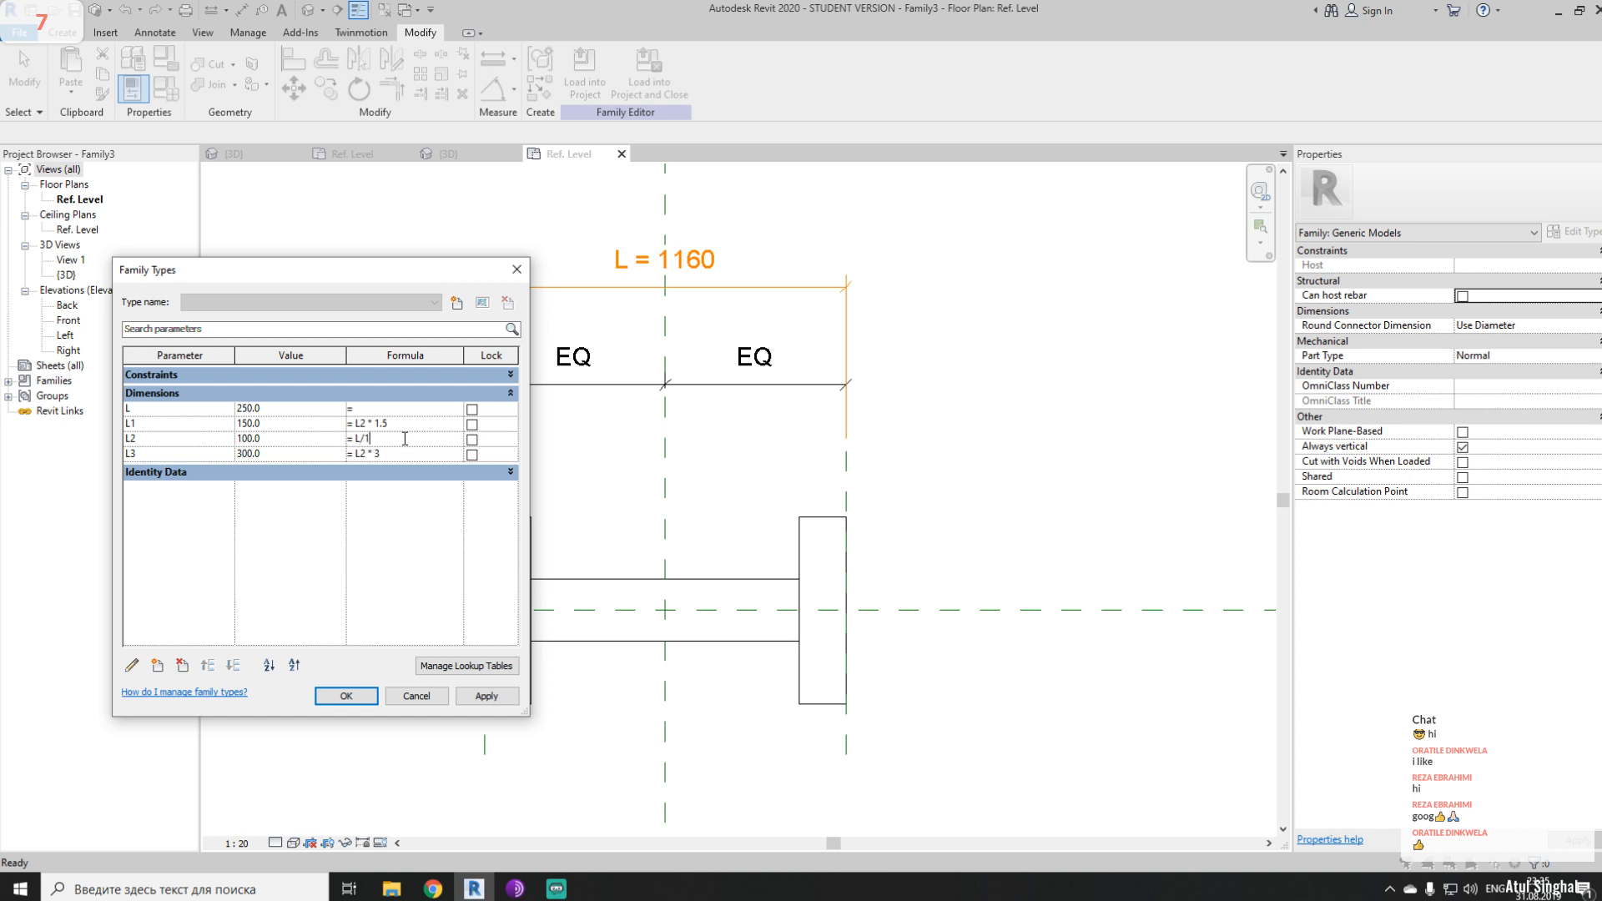
left_click(406, 541)
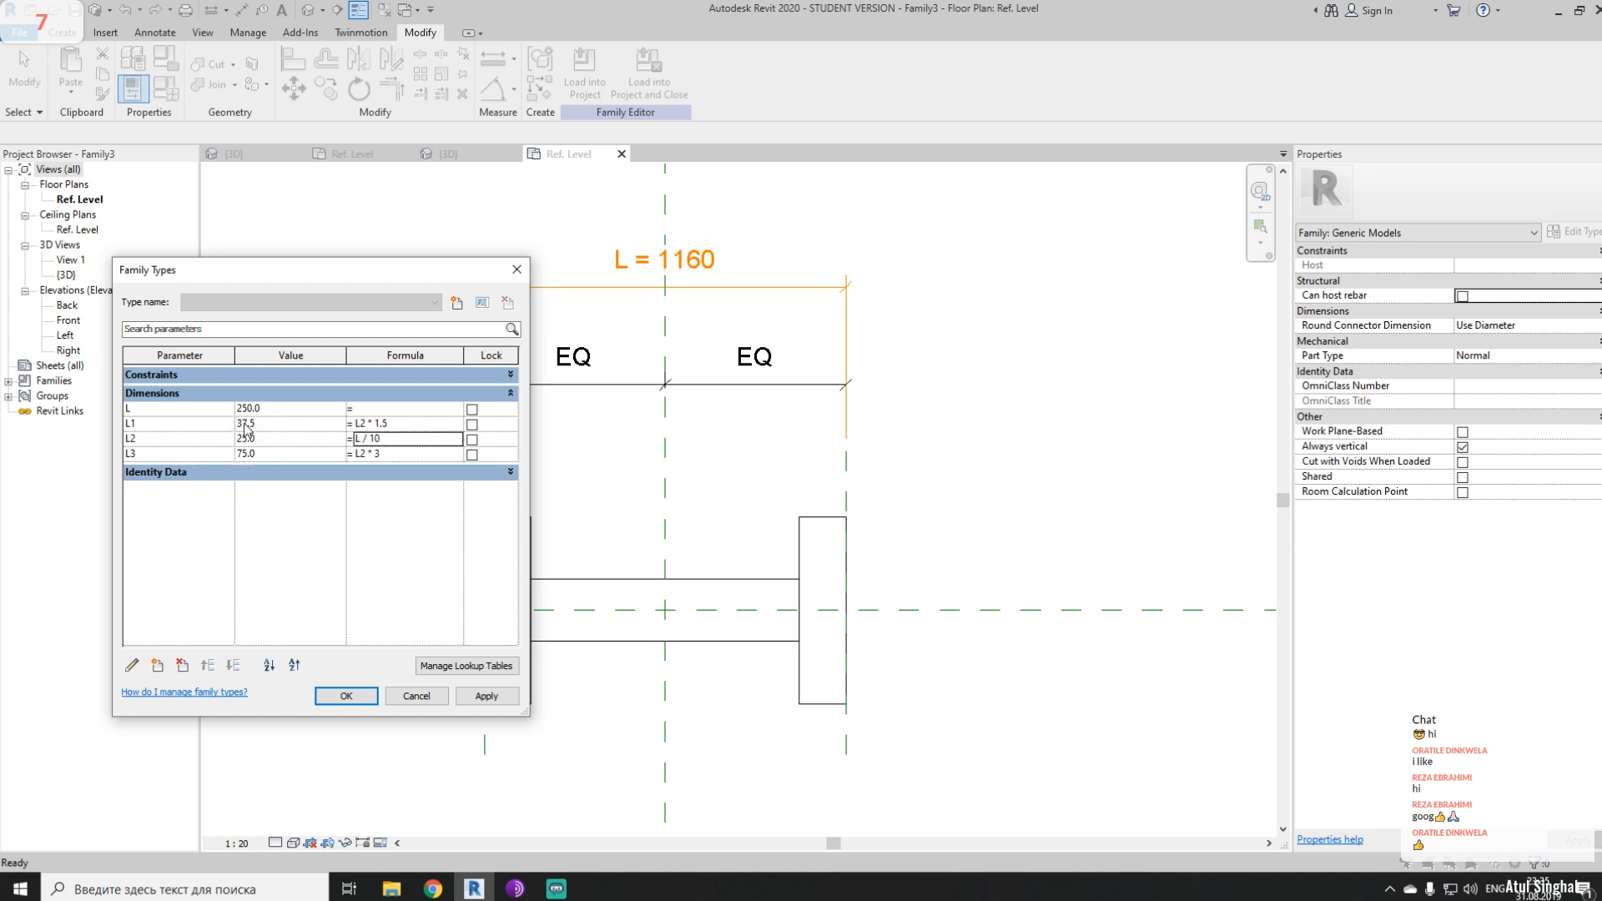
- Apply the family type values, load Family3 into Family1, and place one instance below the upper component in the Ref. Level plan
left_click(345, 696)
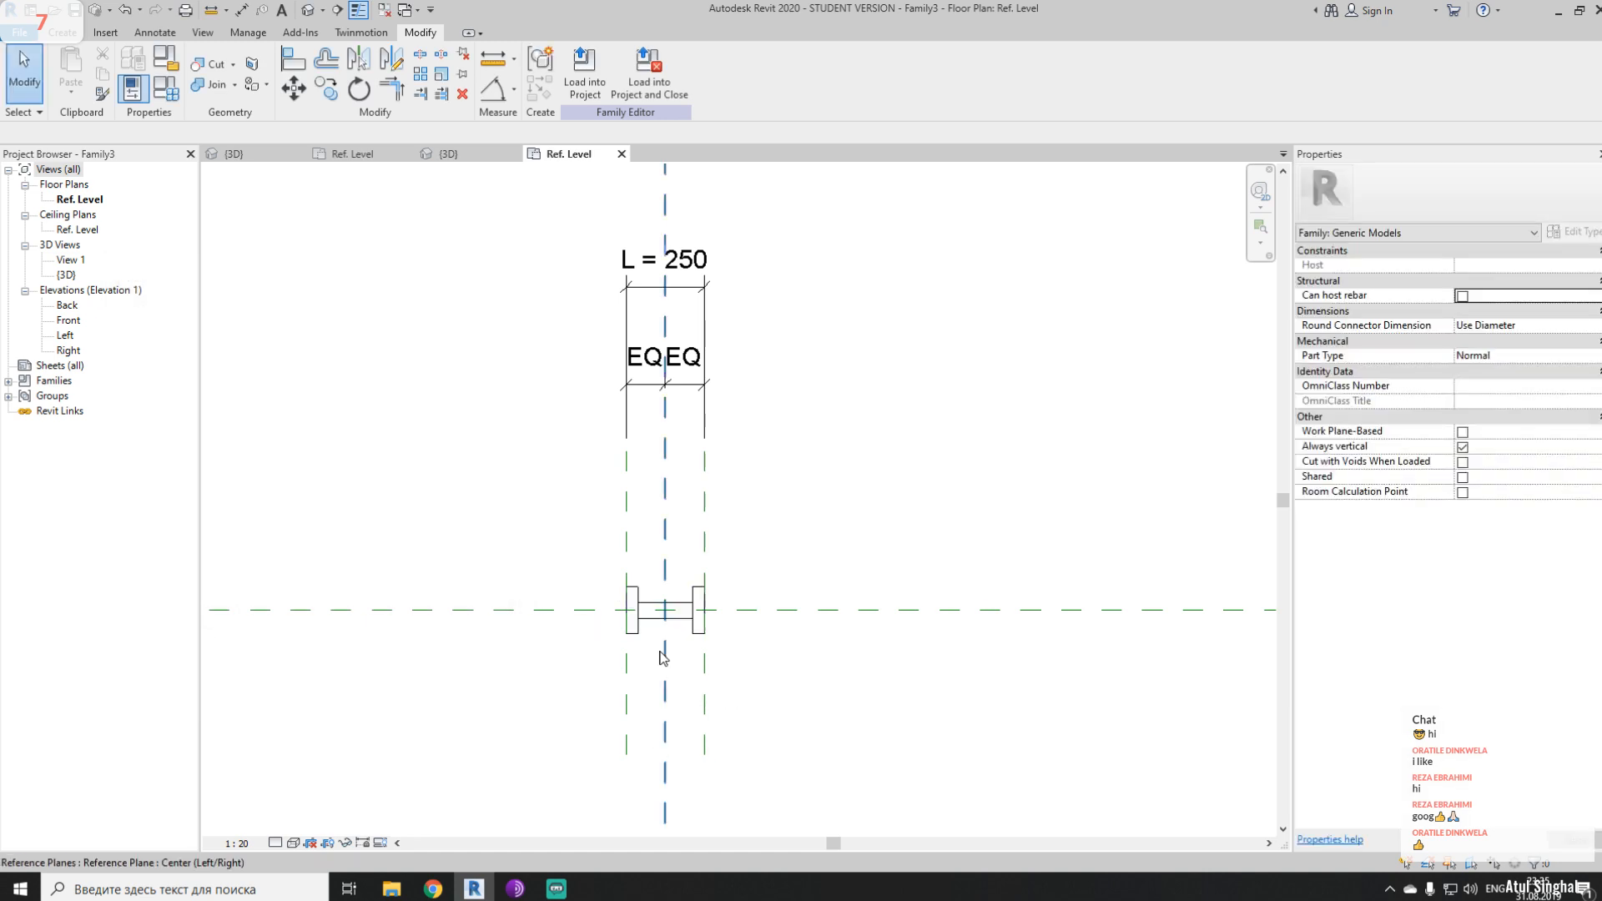
scroll(663, 658, "up", 4)
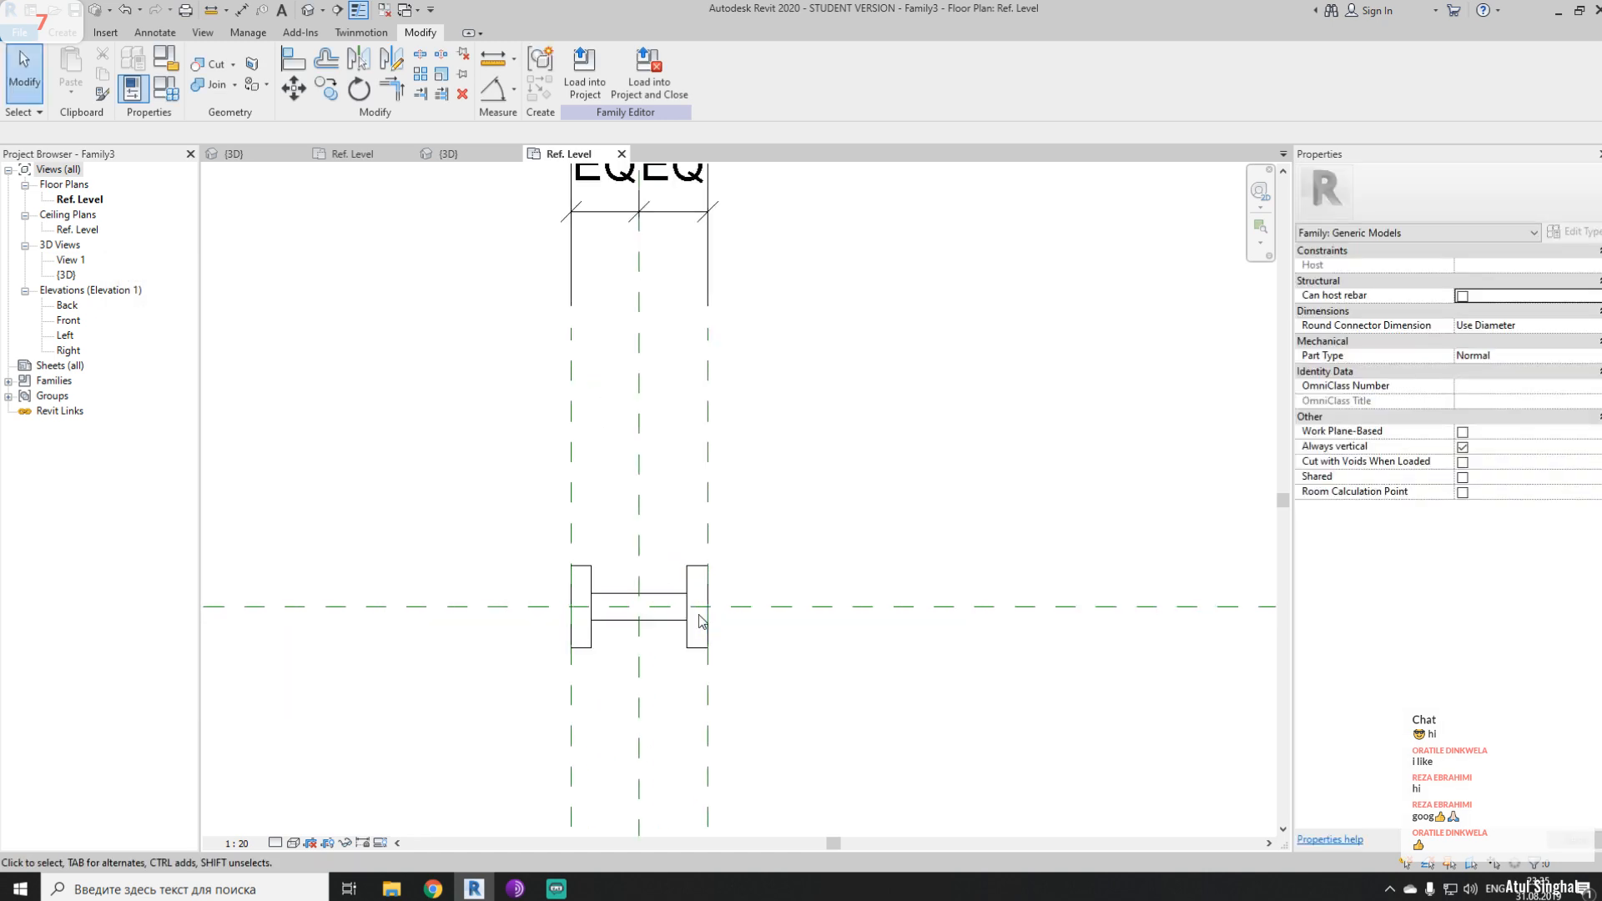
left_click(581, 67)
left_click(761, 569)
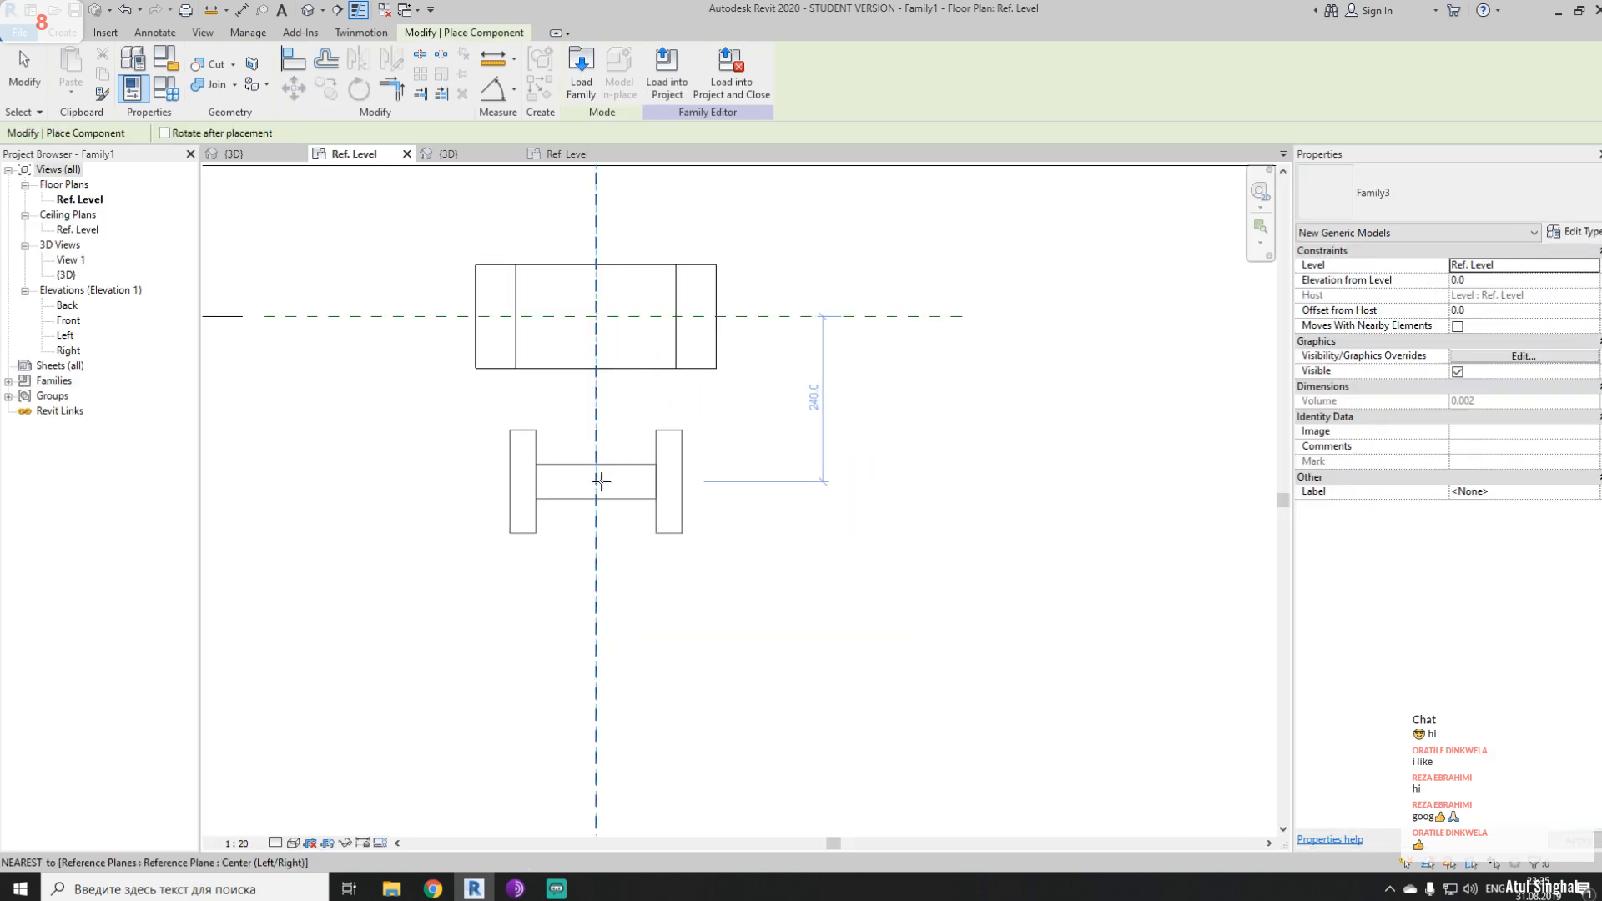
left_click(660, 546)
key("Escape")
key("Escape")
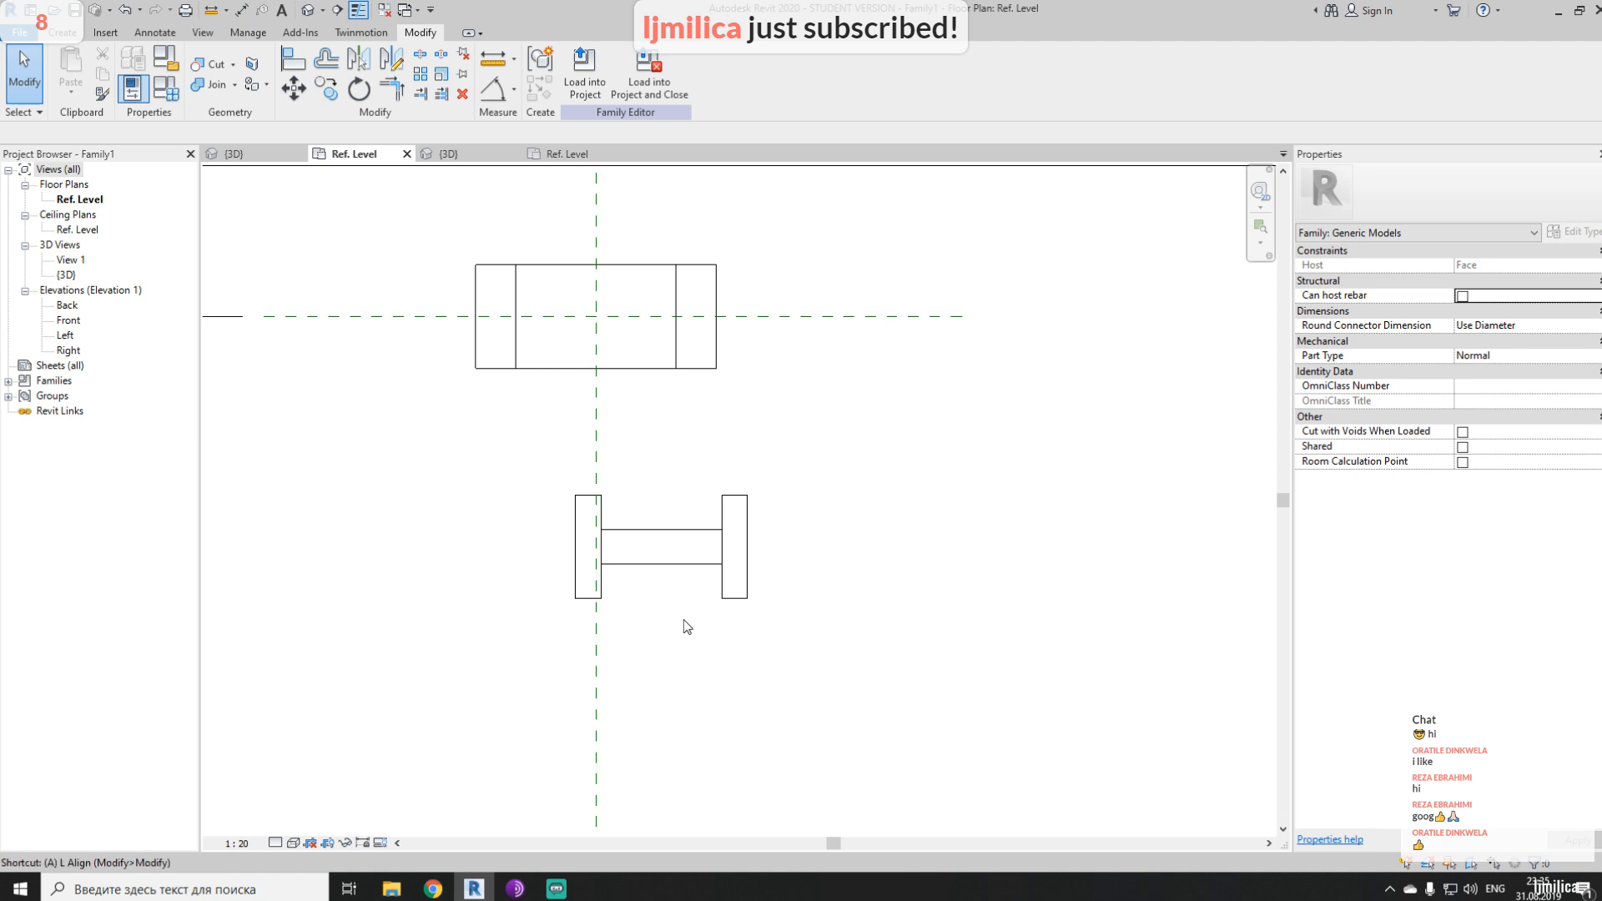
- Align the placed flanged component to the vertical center reference plane and the upper component's horizontal reference plane, locking the horizontal alignment
key("a")
key("l")
left_click(594, 682)
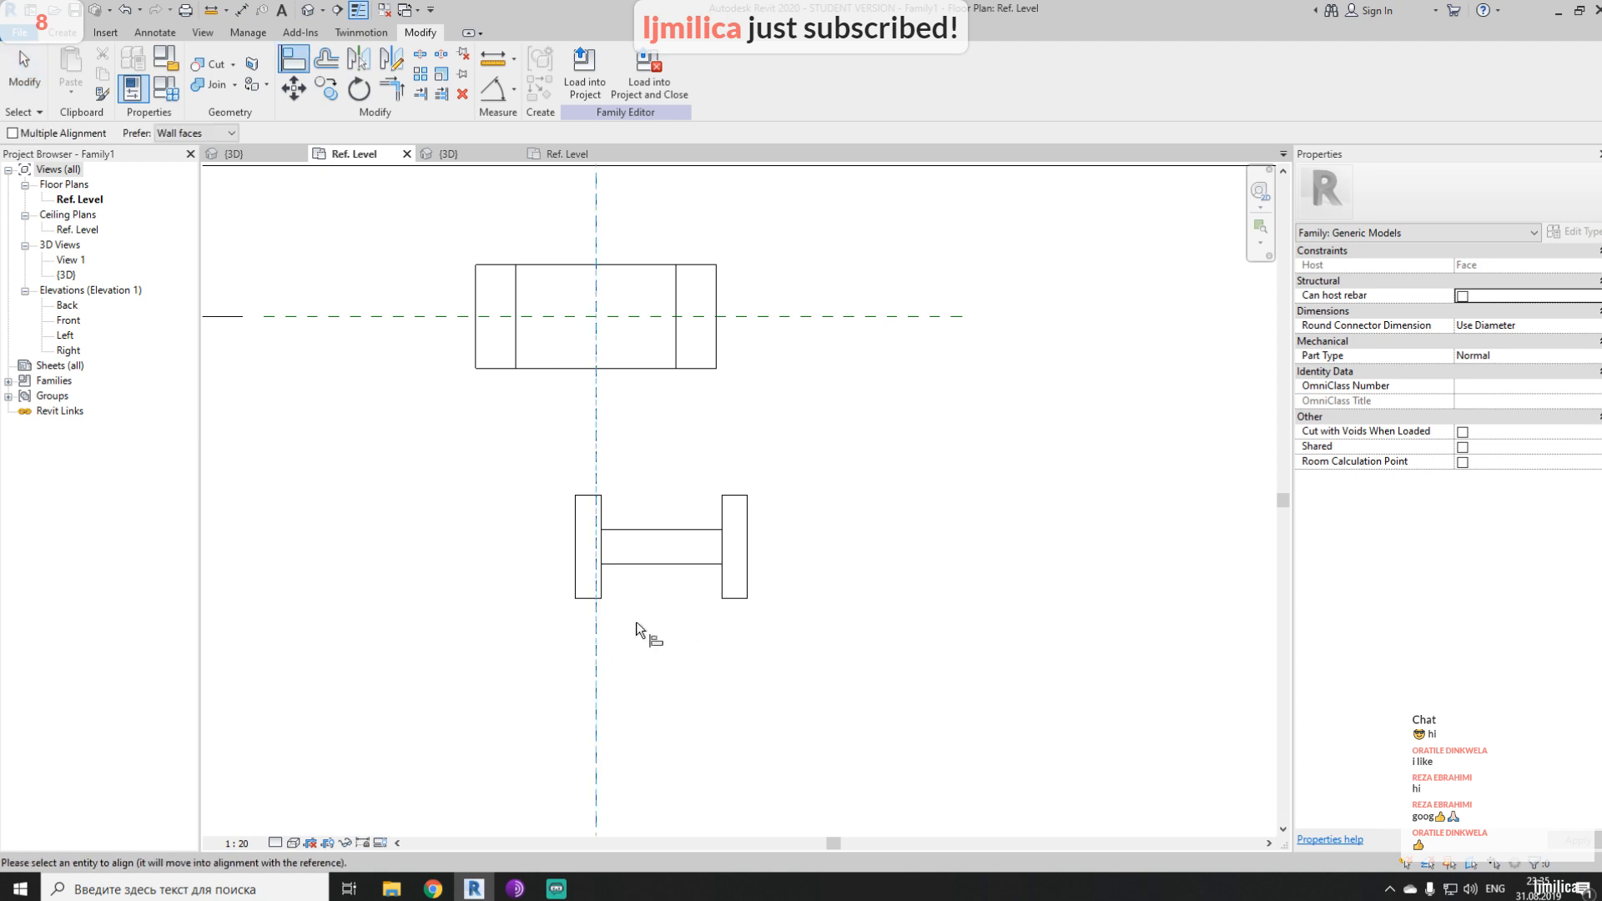
left_click(661, 594)
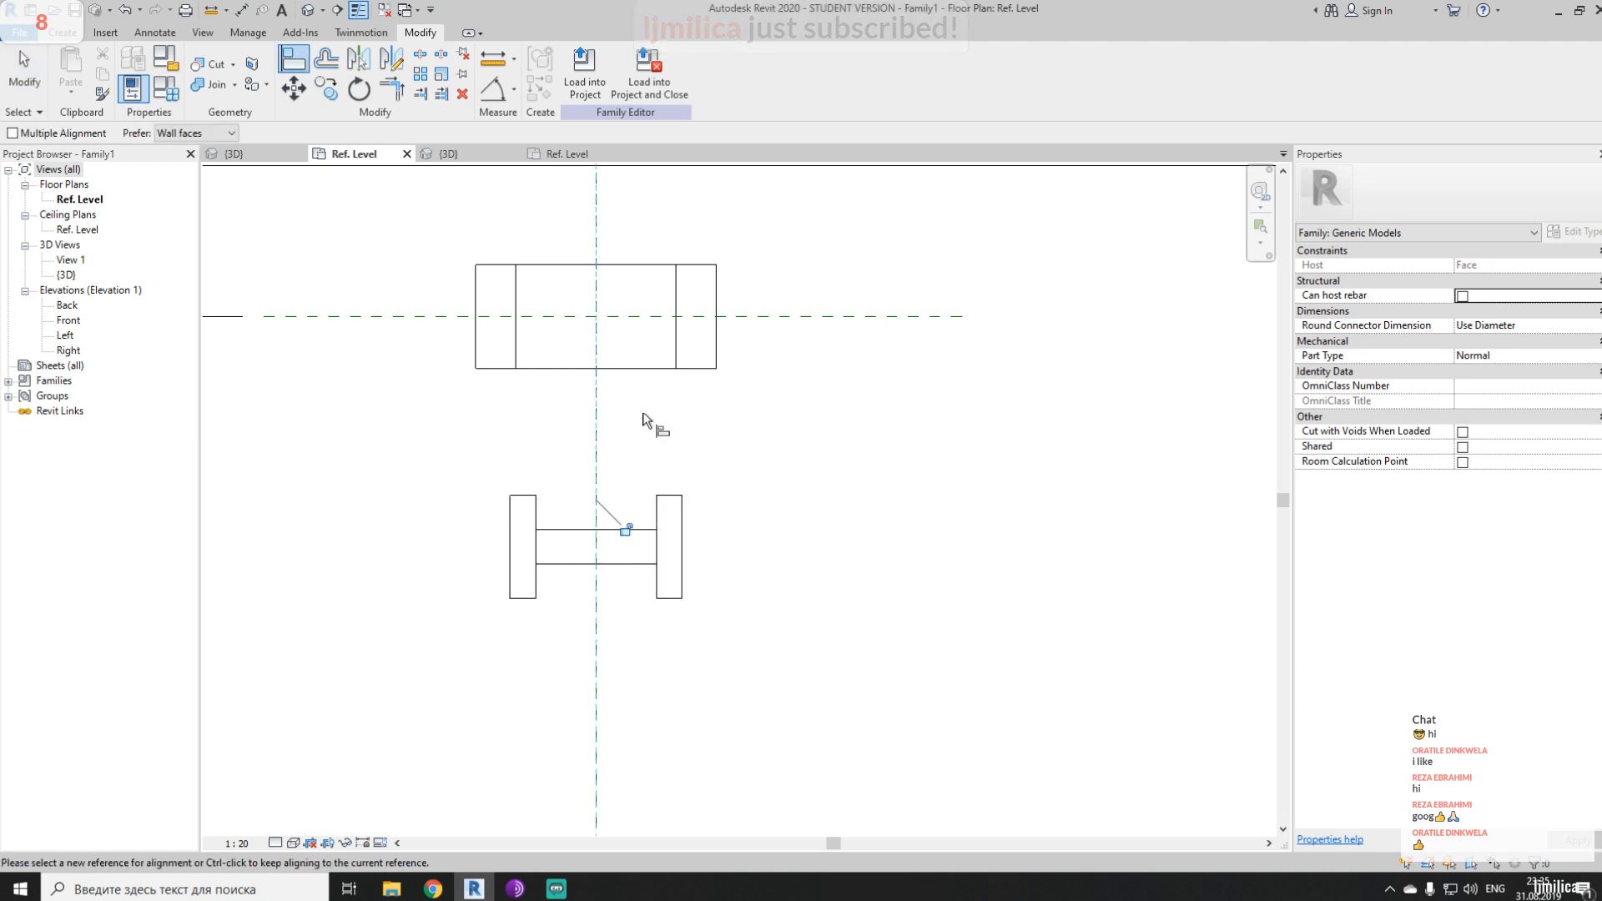
left_click(784, 316)
left_click(622, 549)
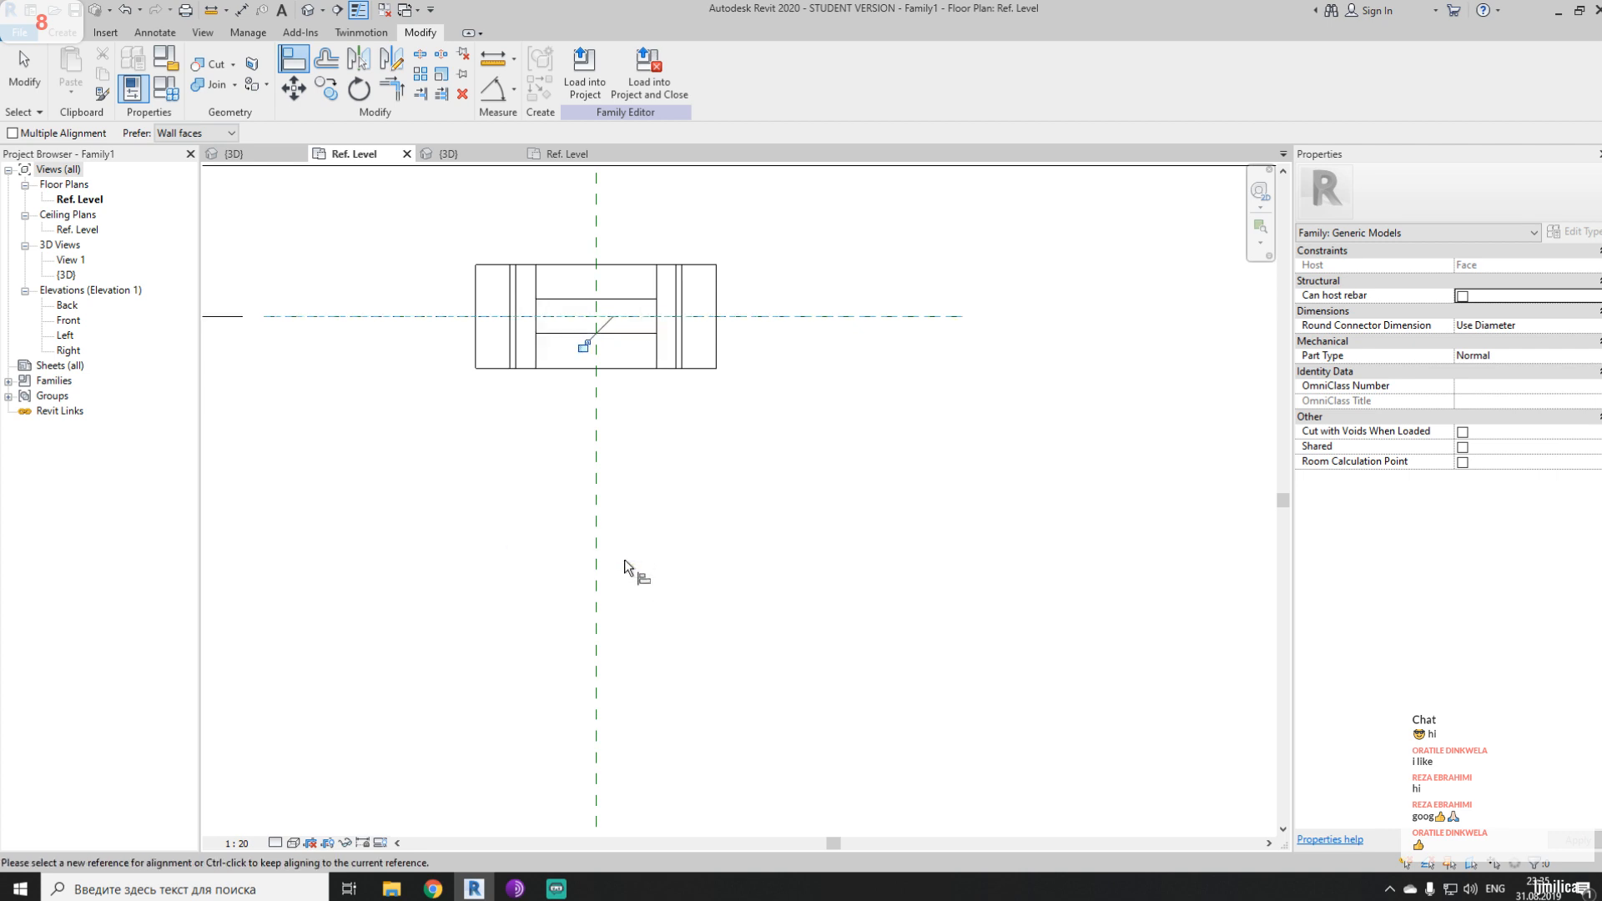
scroll(654, 409, "up", 3)
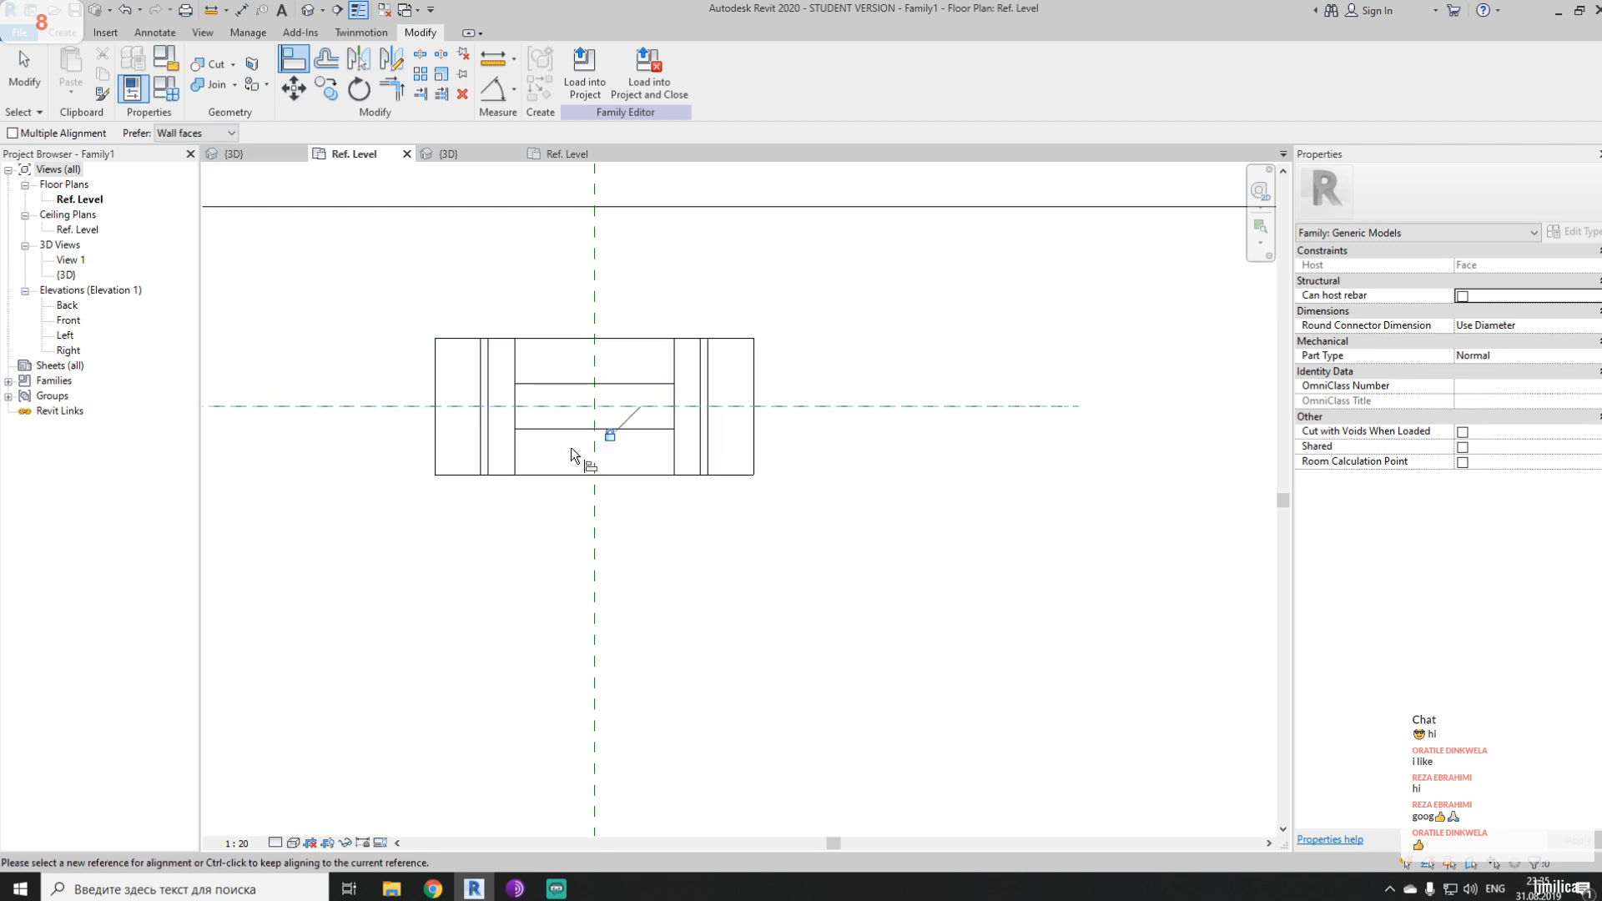
key("Escape")
key("Escape")
- Measure the overall length of the flanged Family3 component between its outer flange edges
left_click(649, 433)
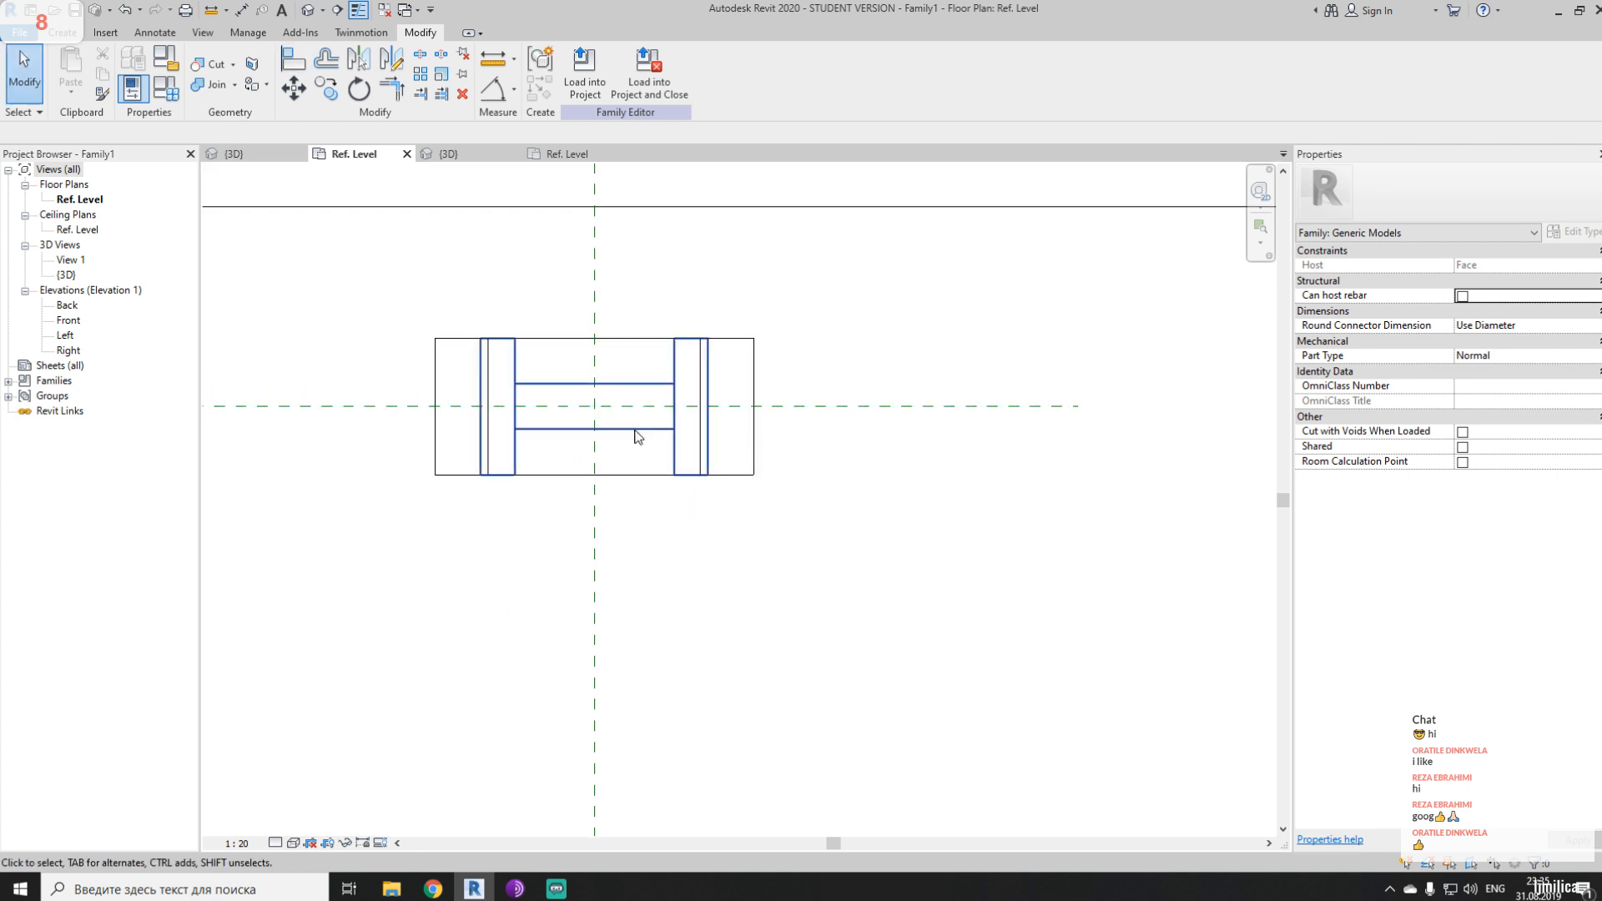
key("Escape")
scroll(687, 411, "up", 3)
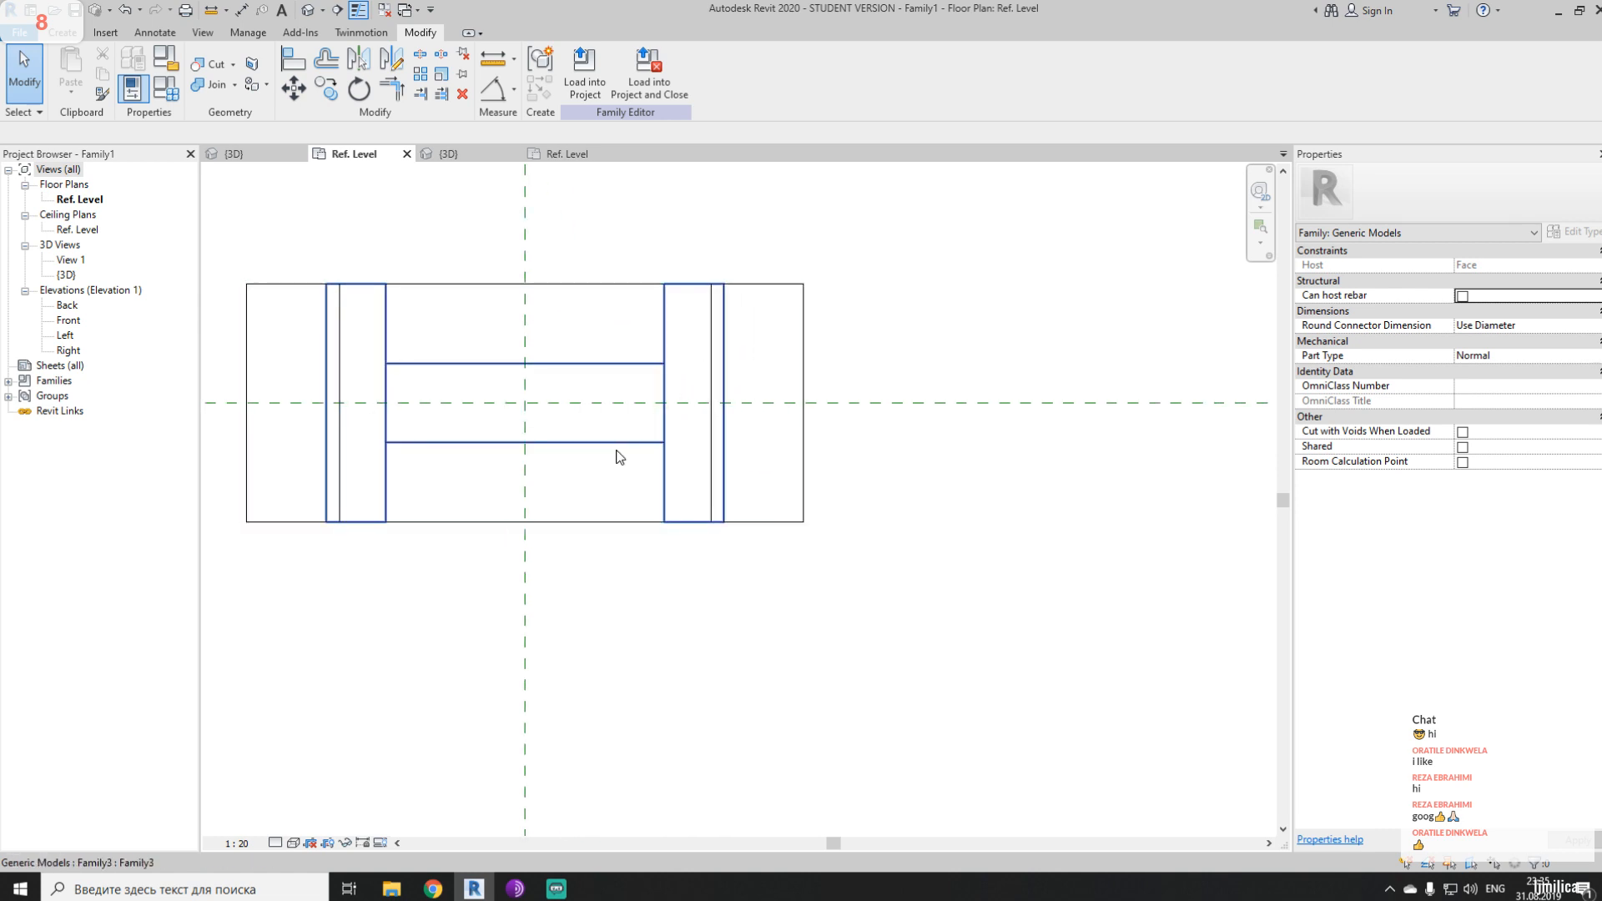
middle_click_drag(617, 450, 647, 466)
left_click(493, 62)
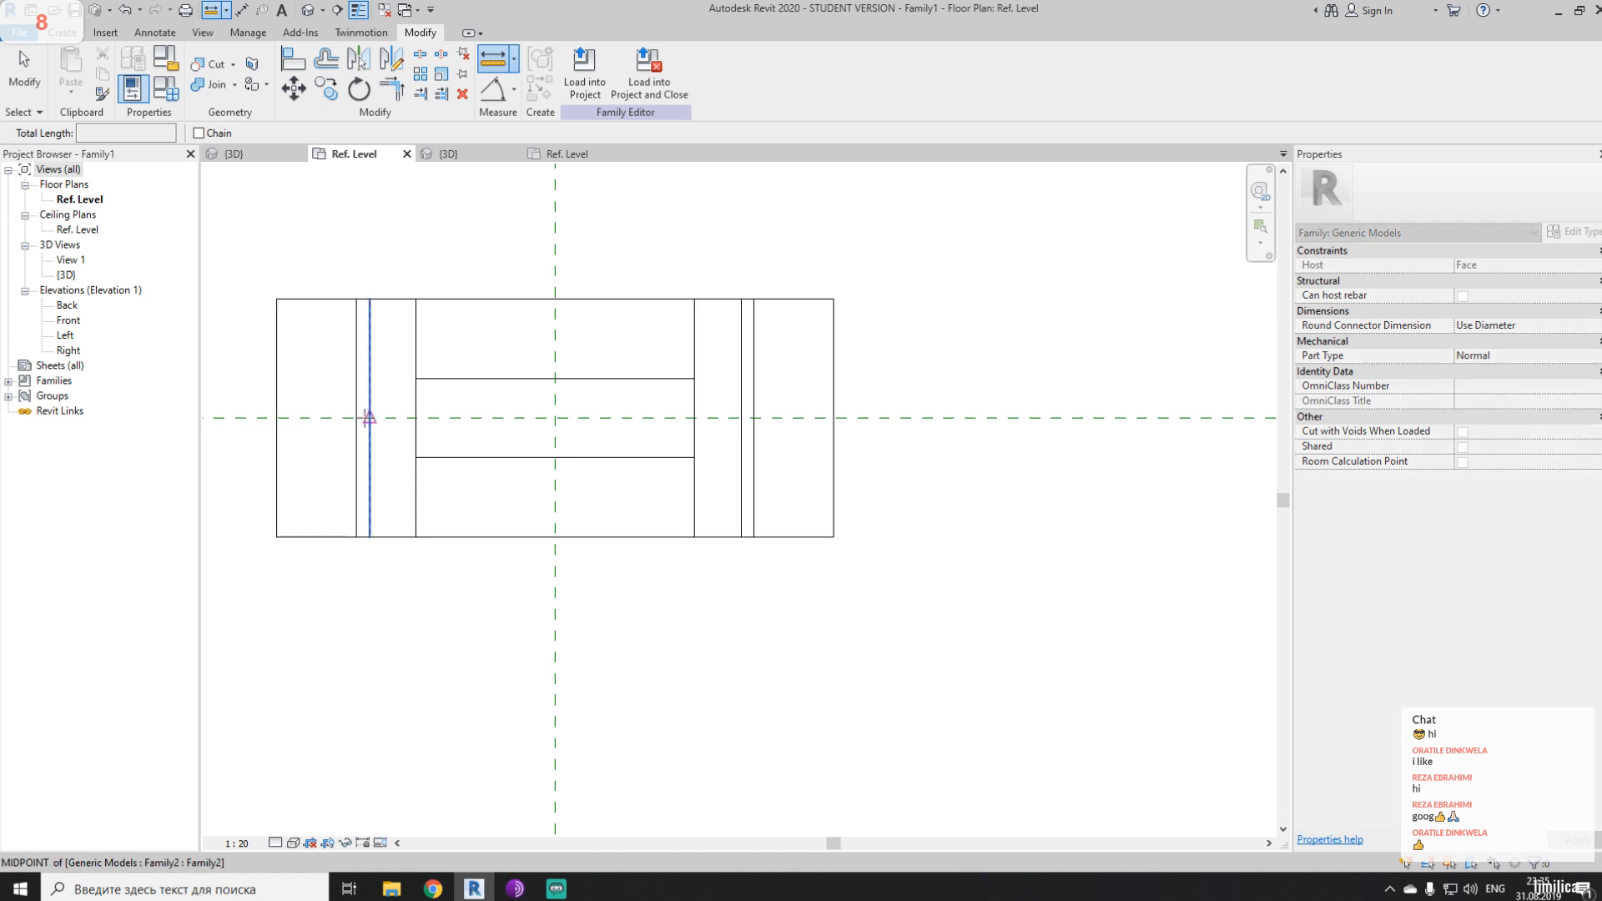
left_click(356, 417)
left_click(753, 418)
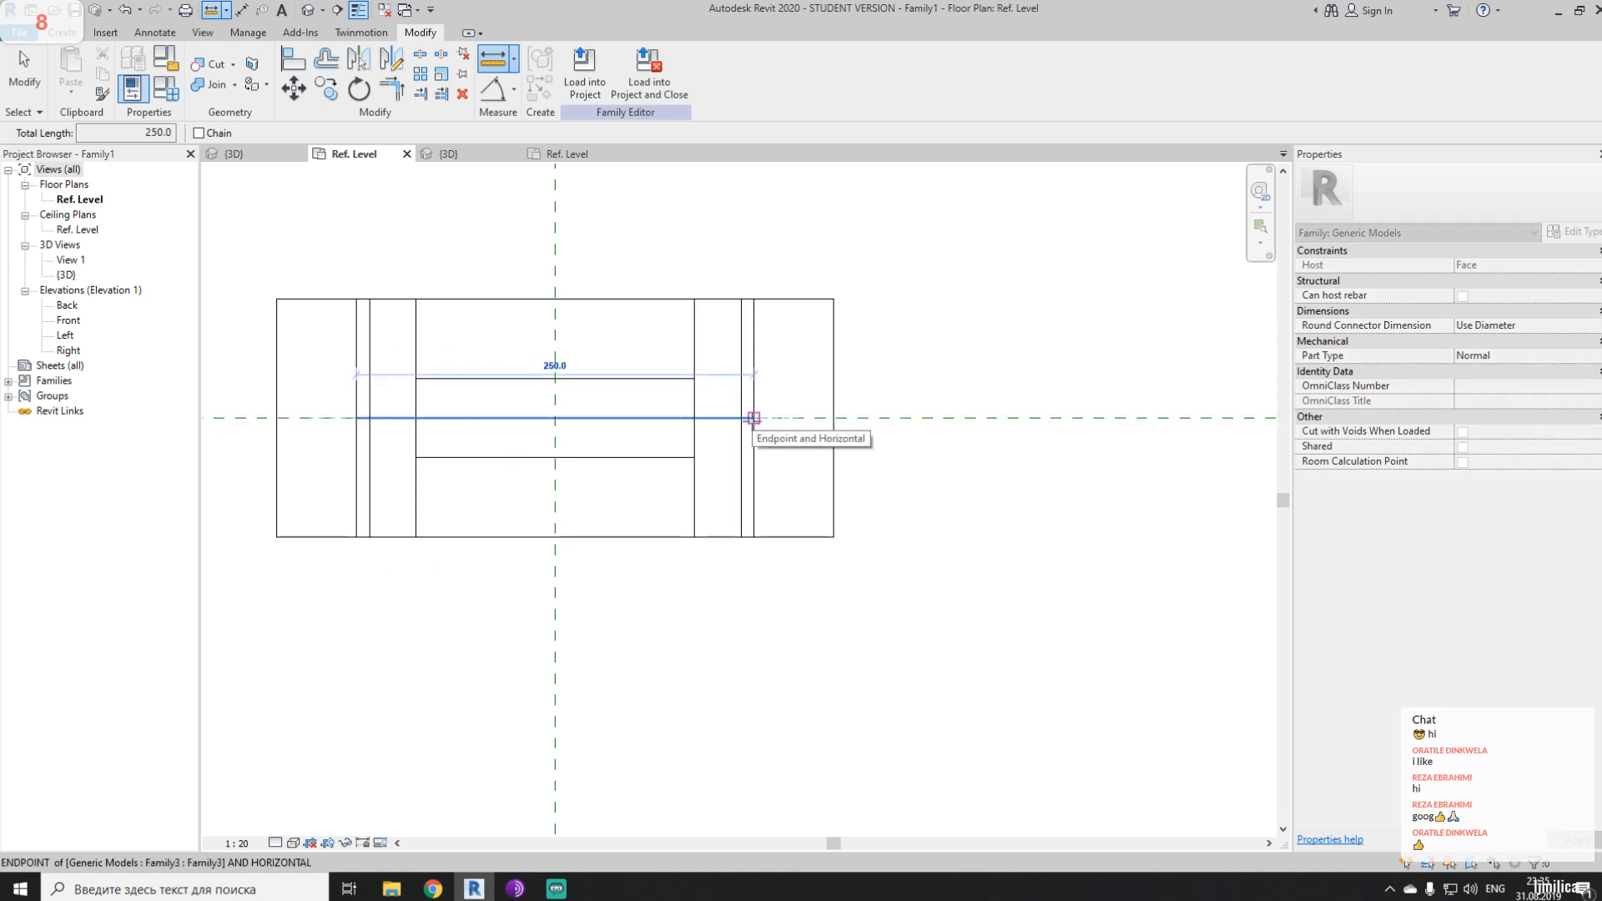
key("Escape")
key("Escape")
- Check the Family2 component's dimension properties, comparing them against a repeated measurement of the flanged component's length
left_click(834, 484)
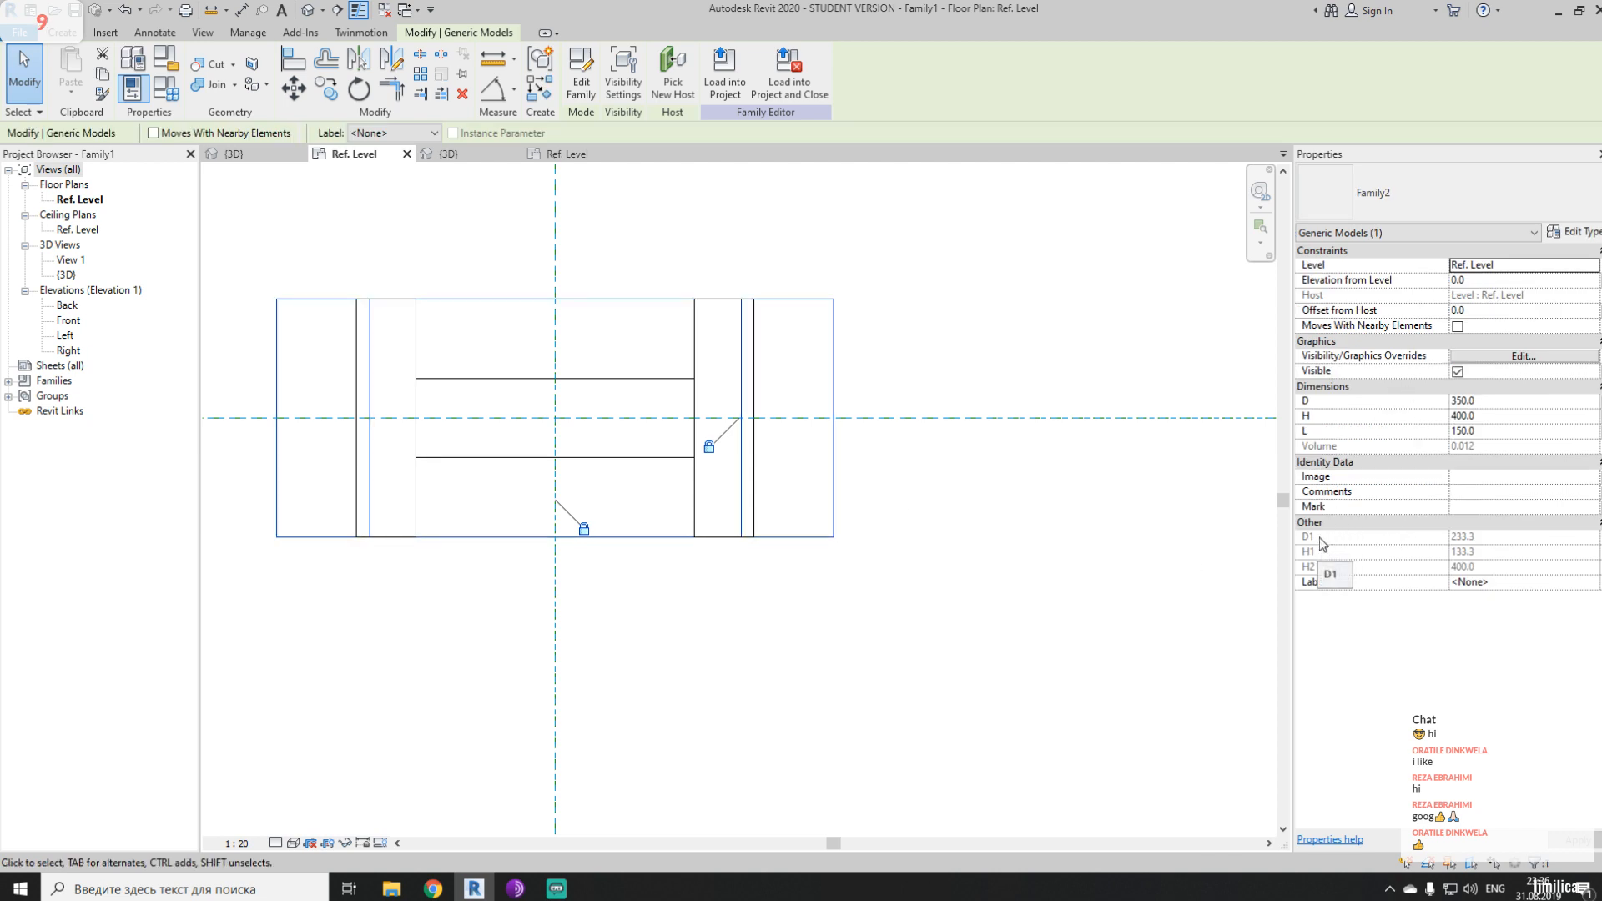
left_click(493, 58)
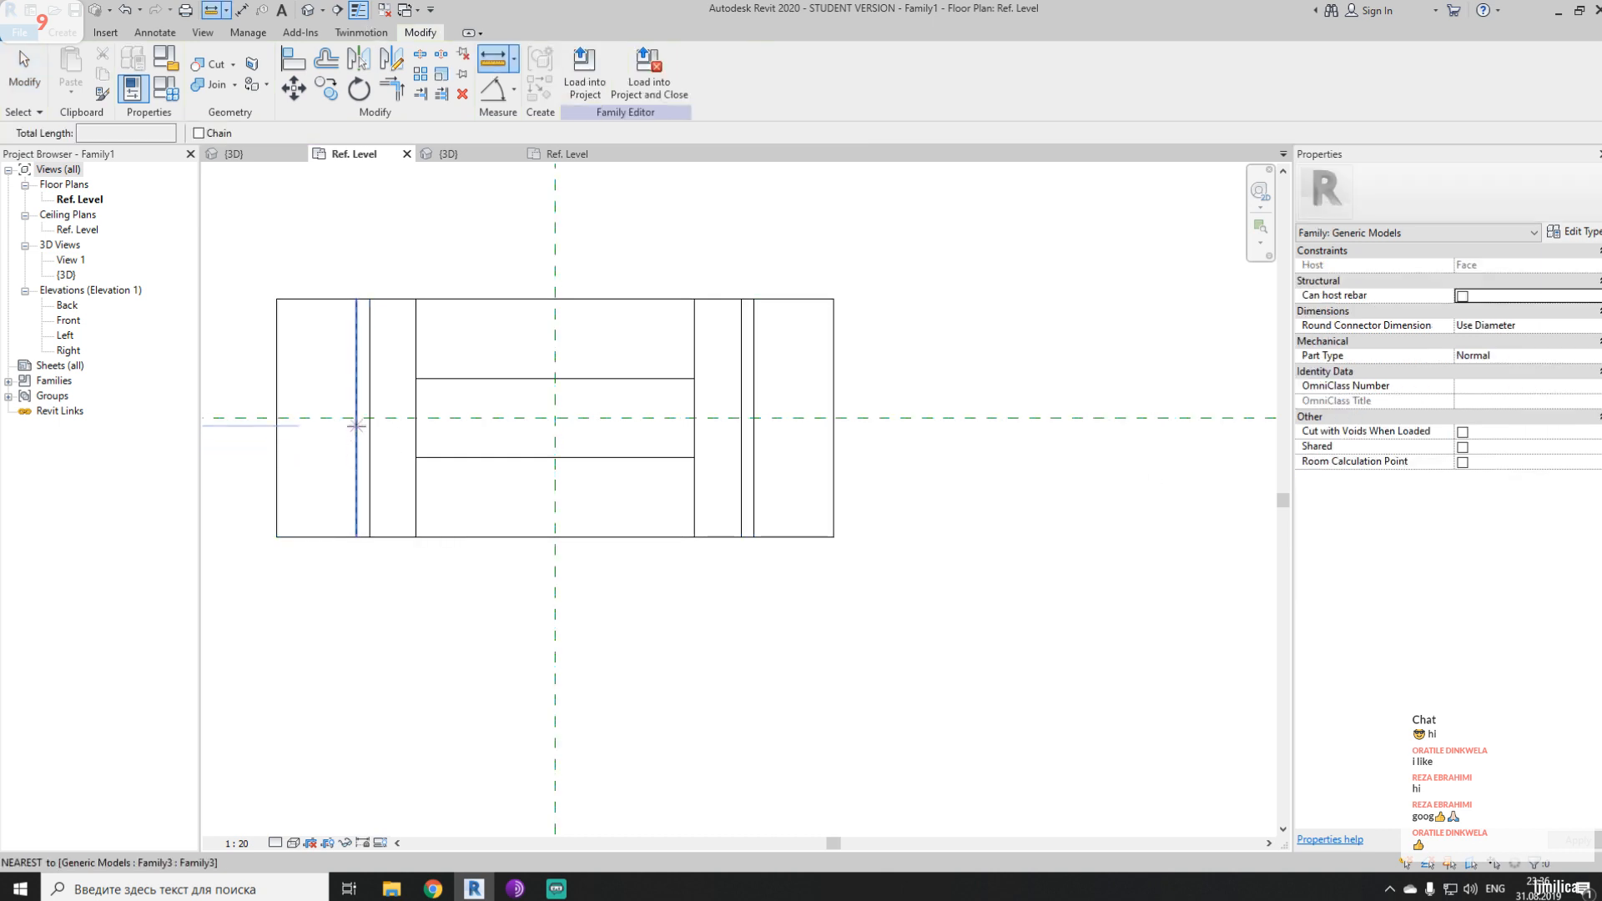
left_click(356, 417)
left_click(754, 417)
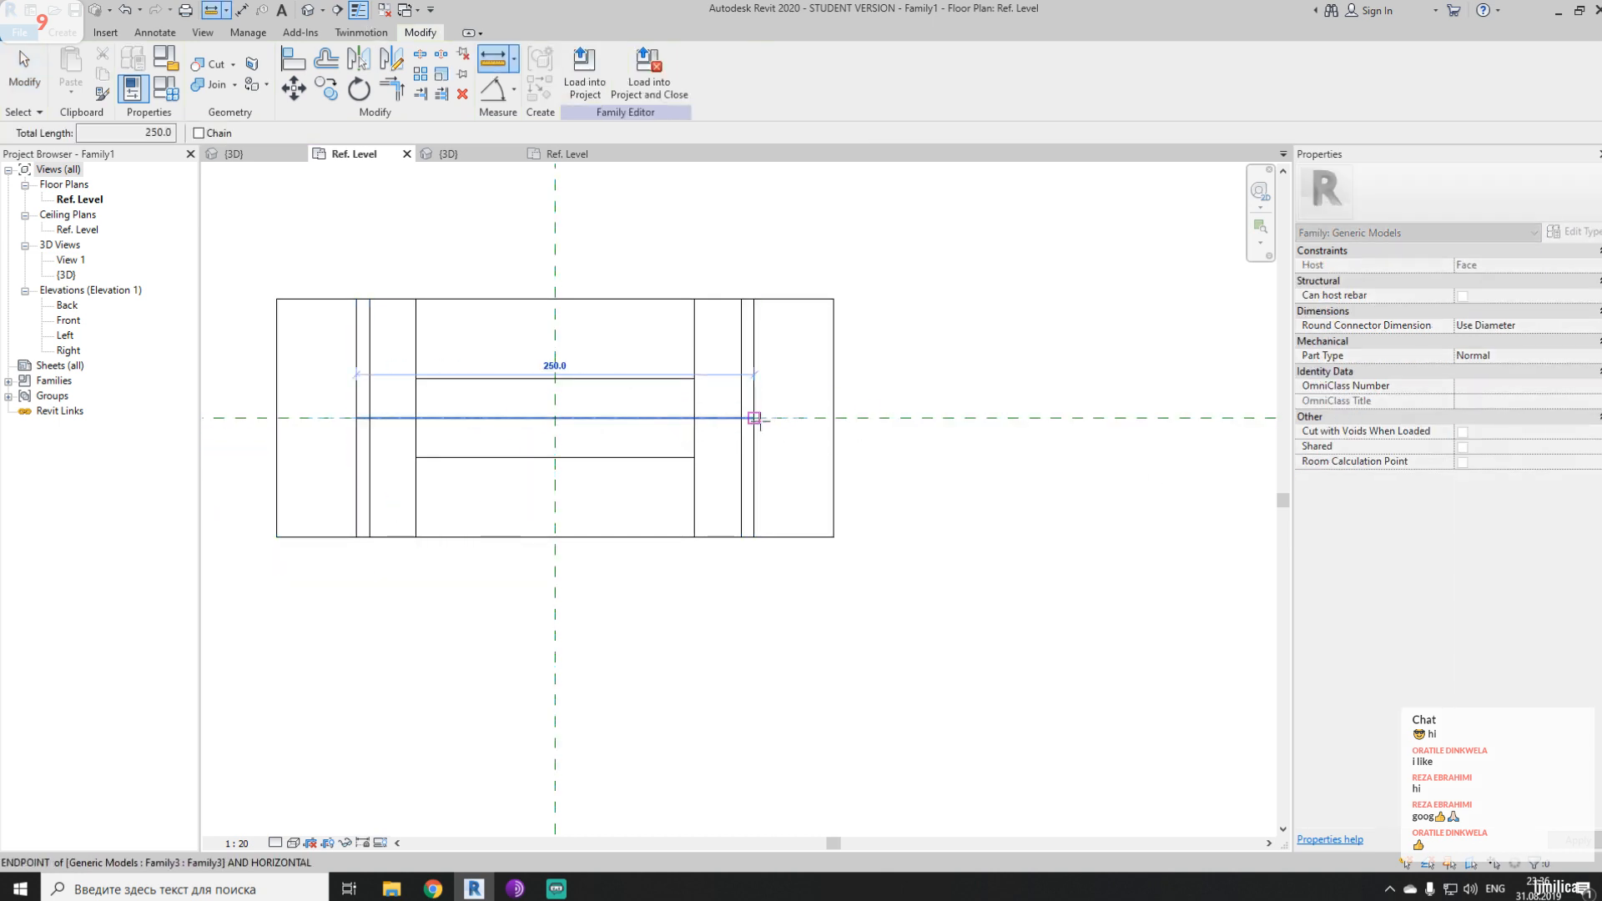
key("Escape")
key("Escape")
left_click(833, 450)
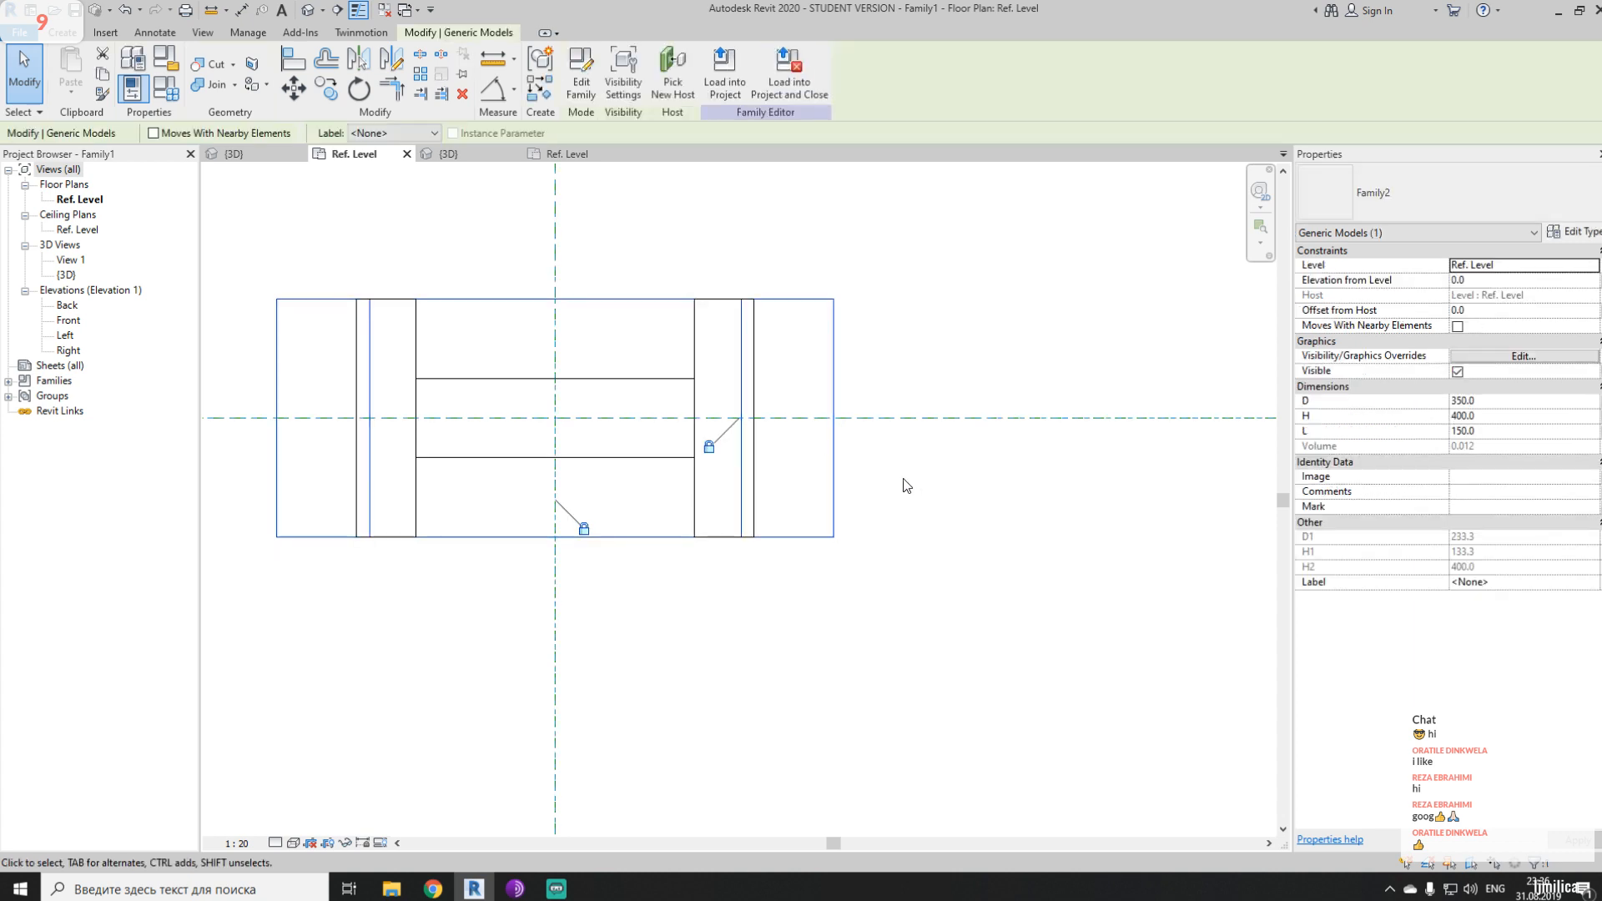
key("Escape")
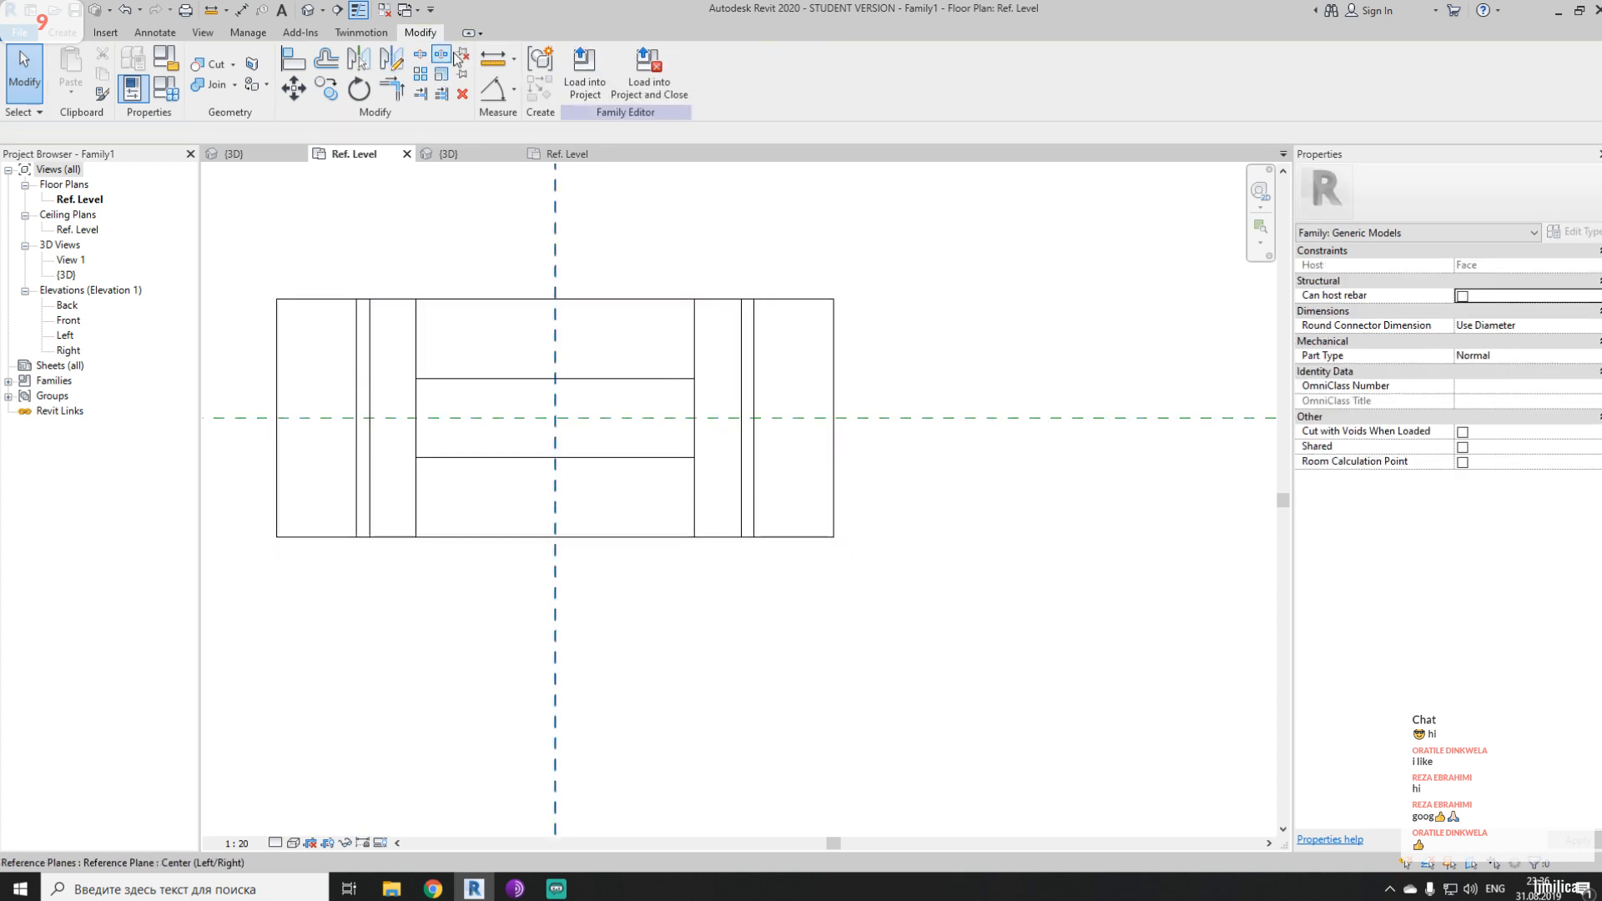
- Measure the distance between Family2's two inner vertical edges and check its D1 property
left_click(493, 58)
left_click(370, 417)
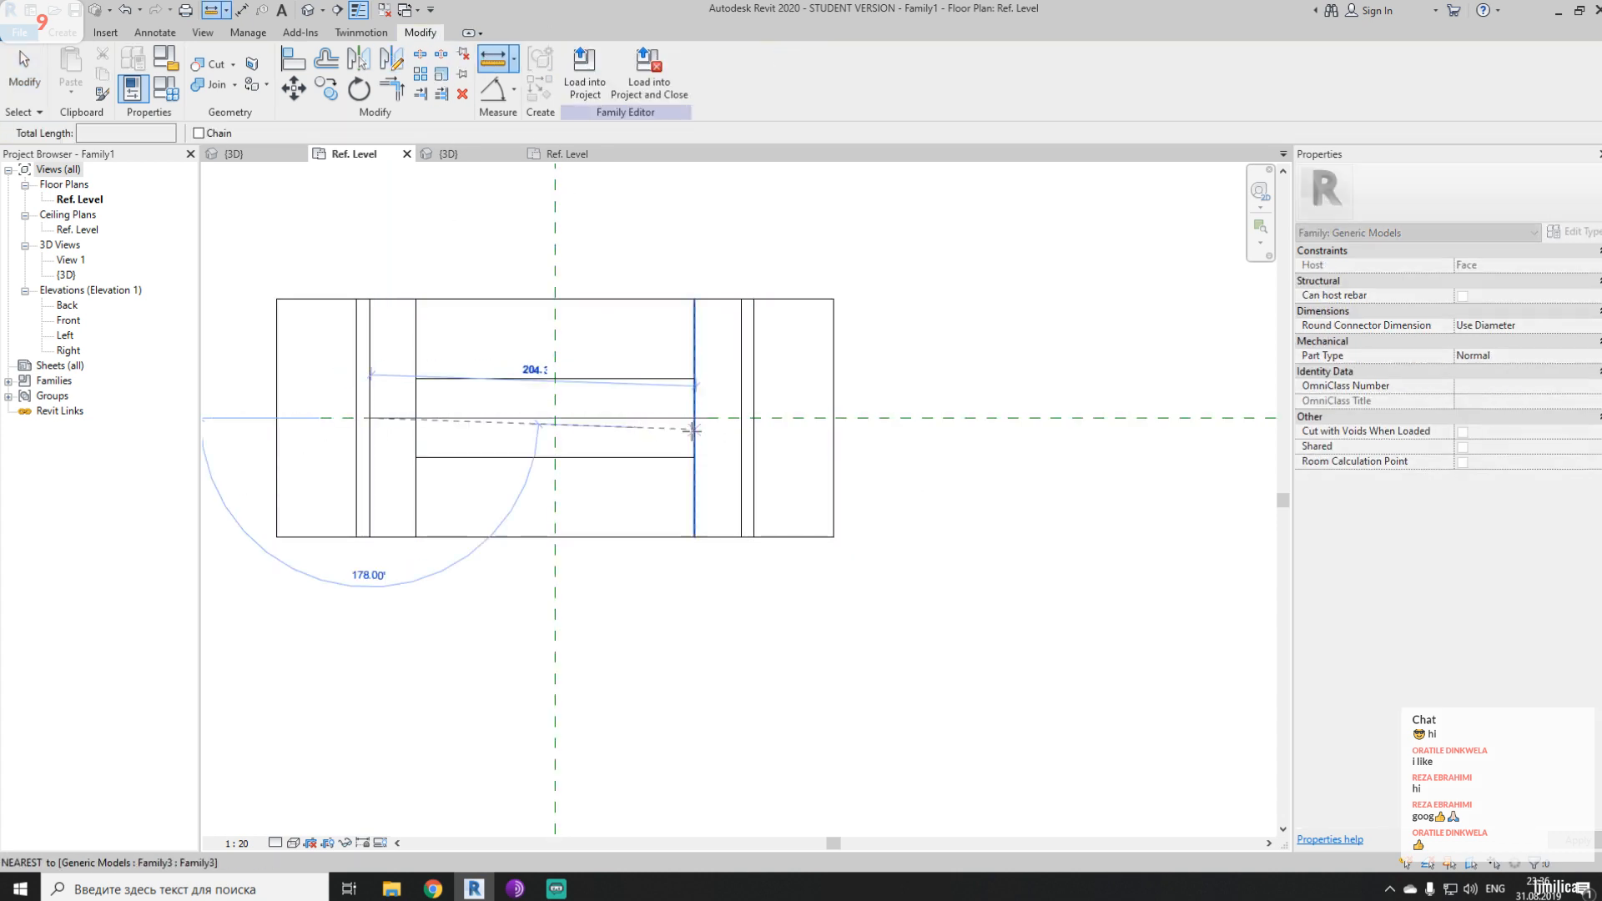
left_click(741, 417)
key("Escape")
left_click(741, 417)
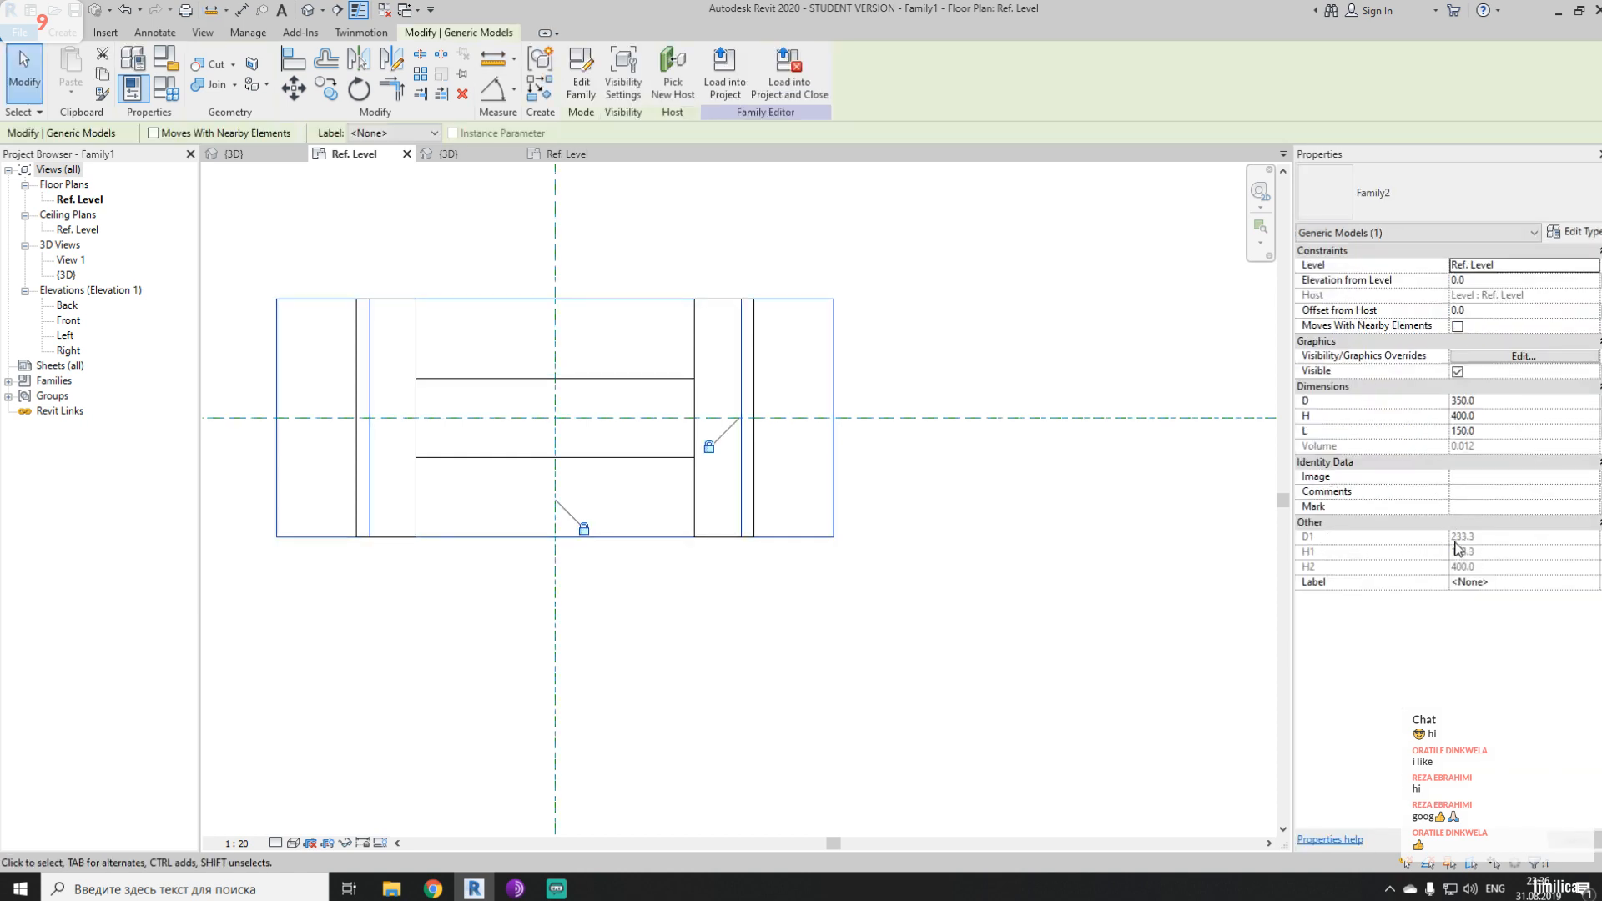
key("Escape")
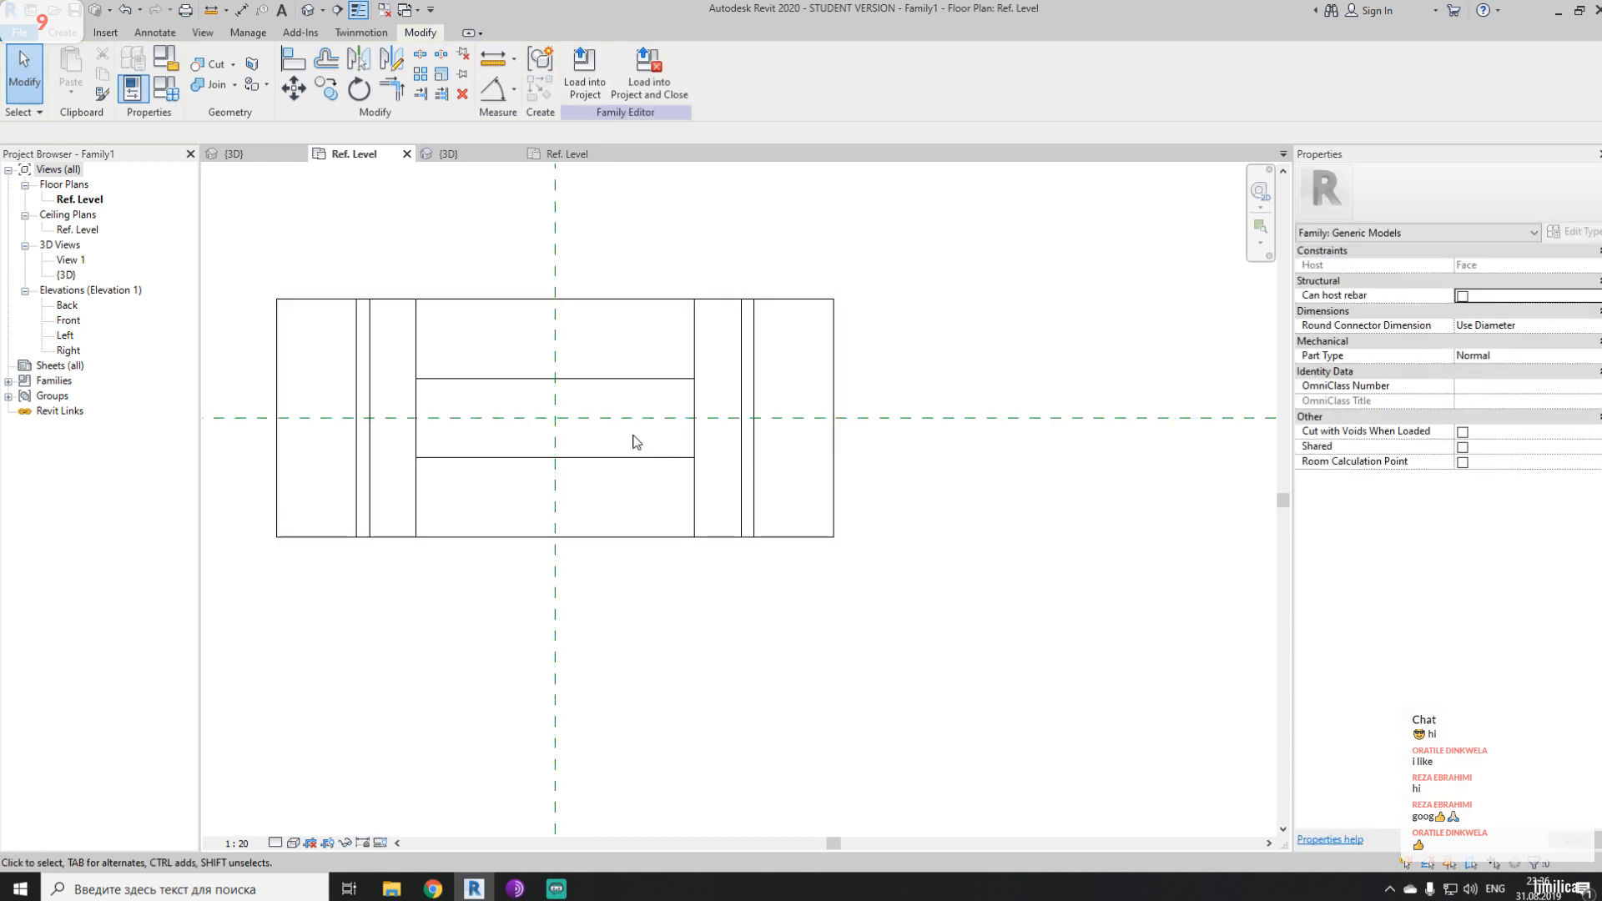
- Set the type parameter L of the Family3 component to 233
left_click(695, 455)
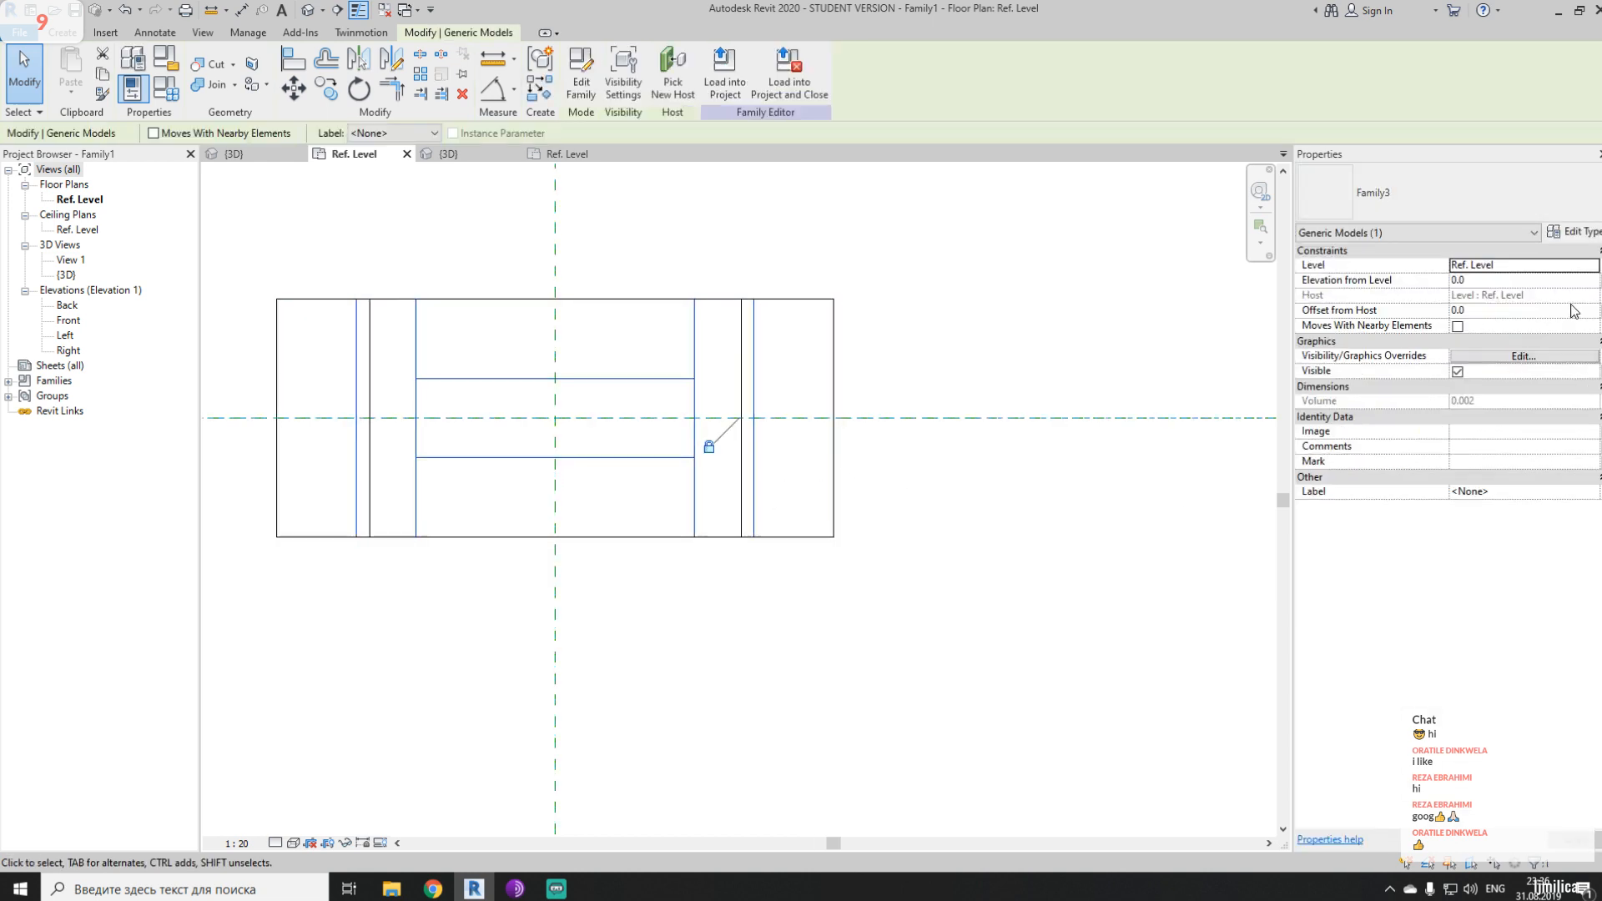
left_click(1569, 232)
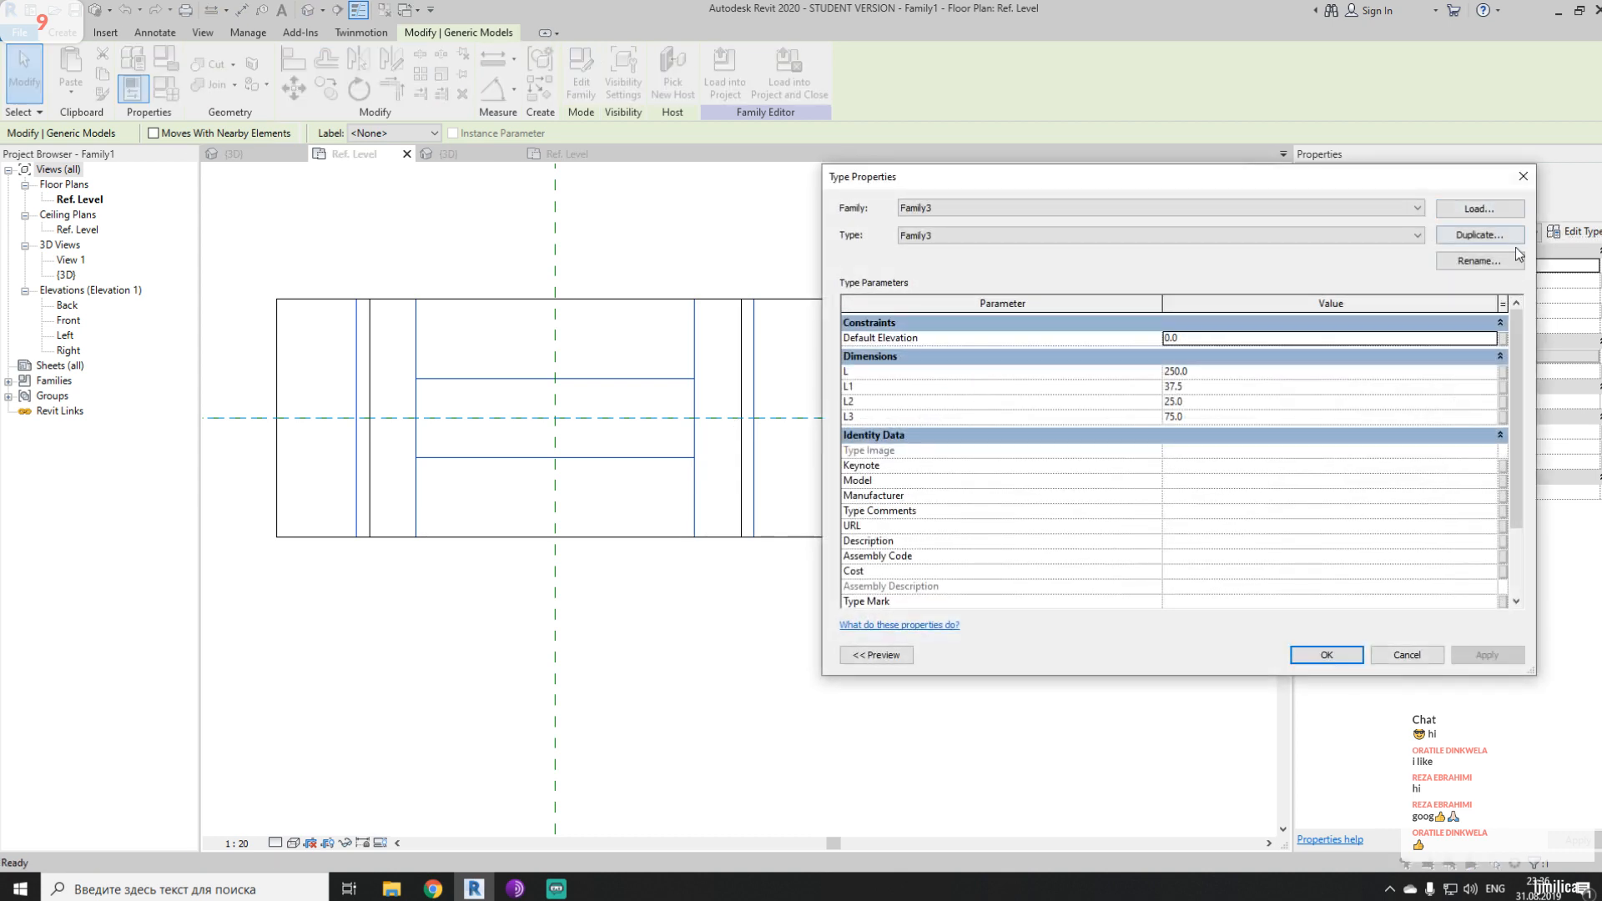
left_click(1202, 372)
type("233")
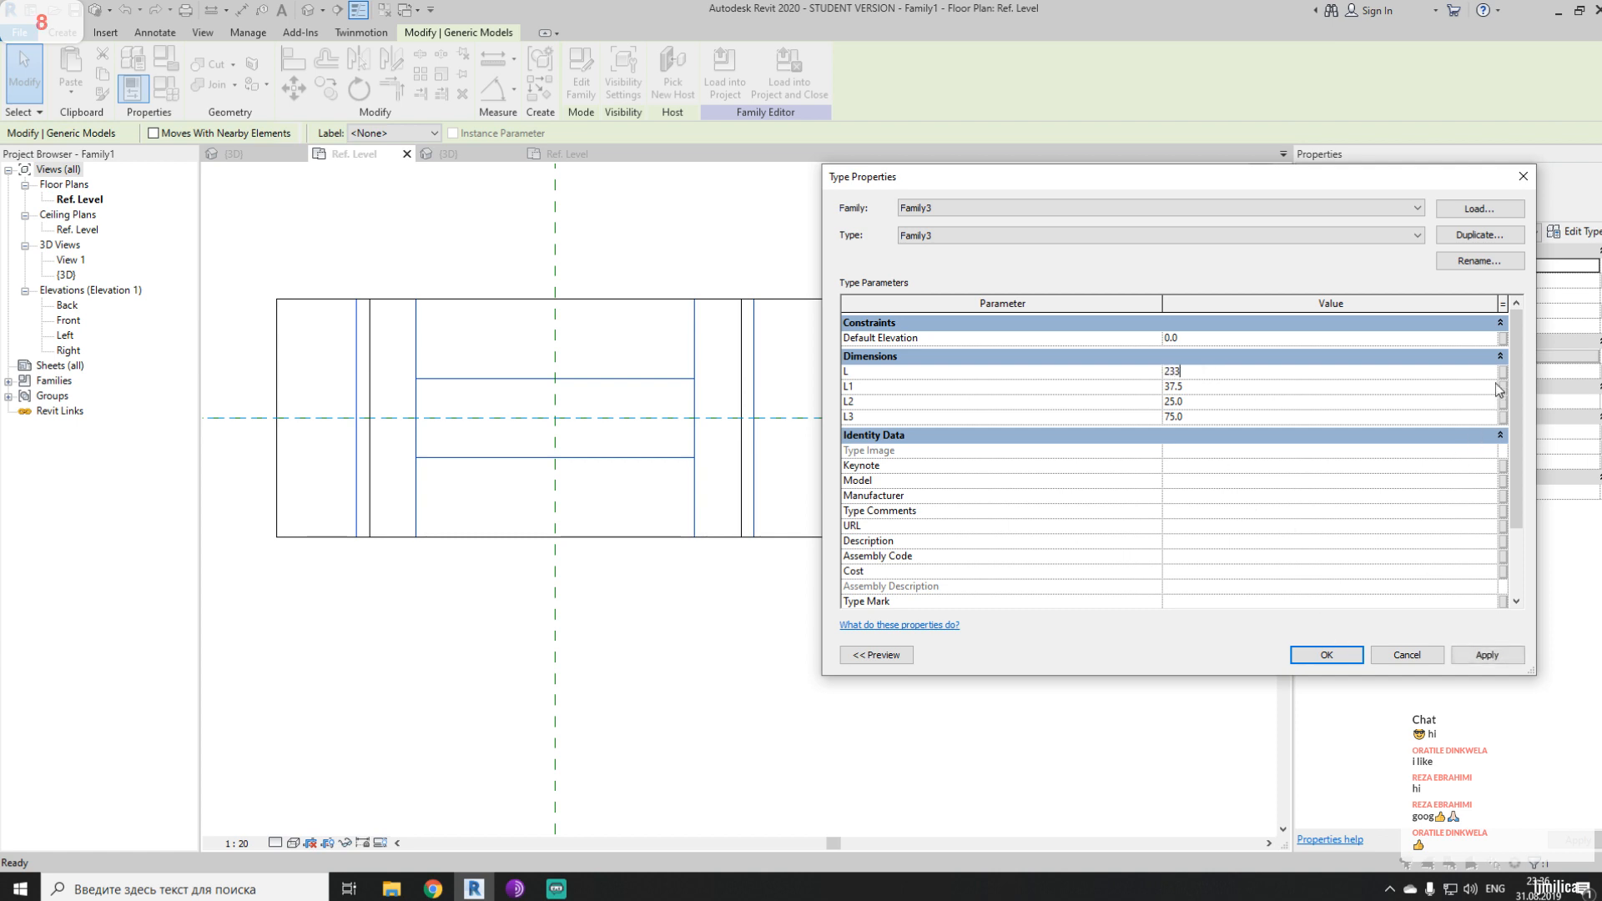
left_click(1328, 654)
left_click(818, 643)
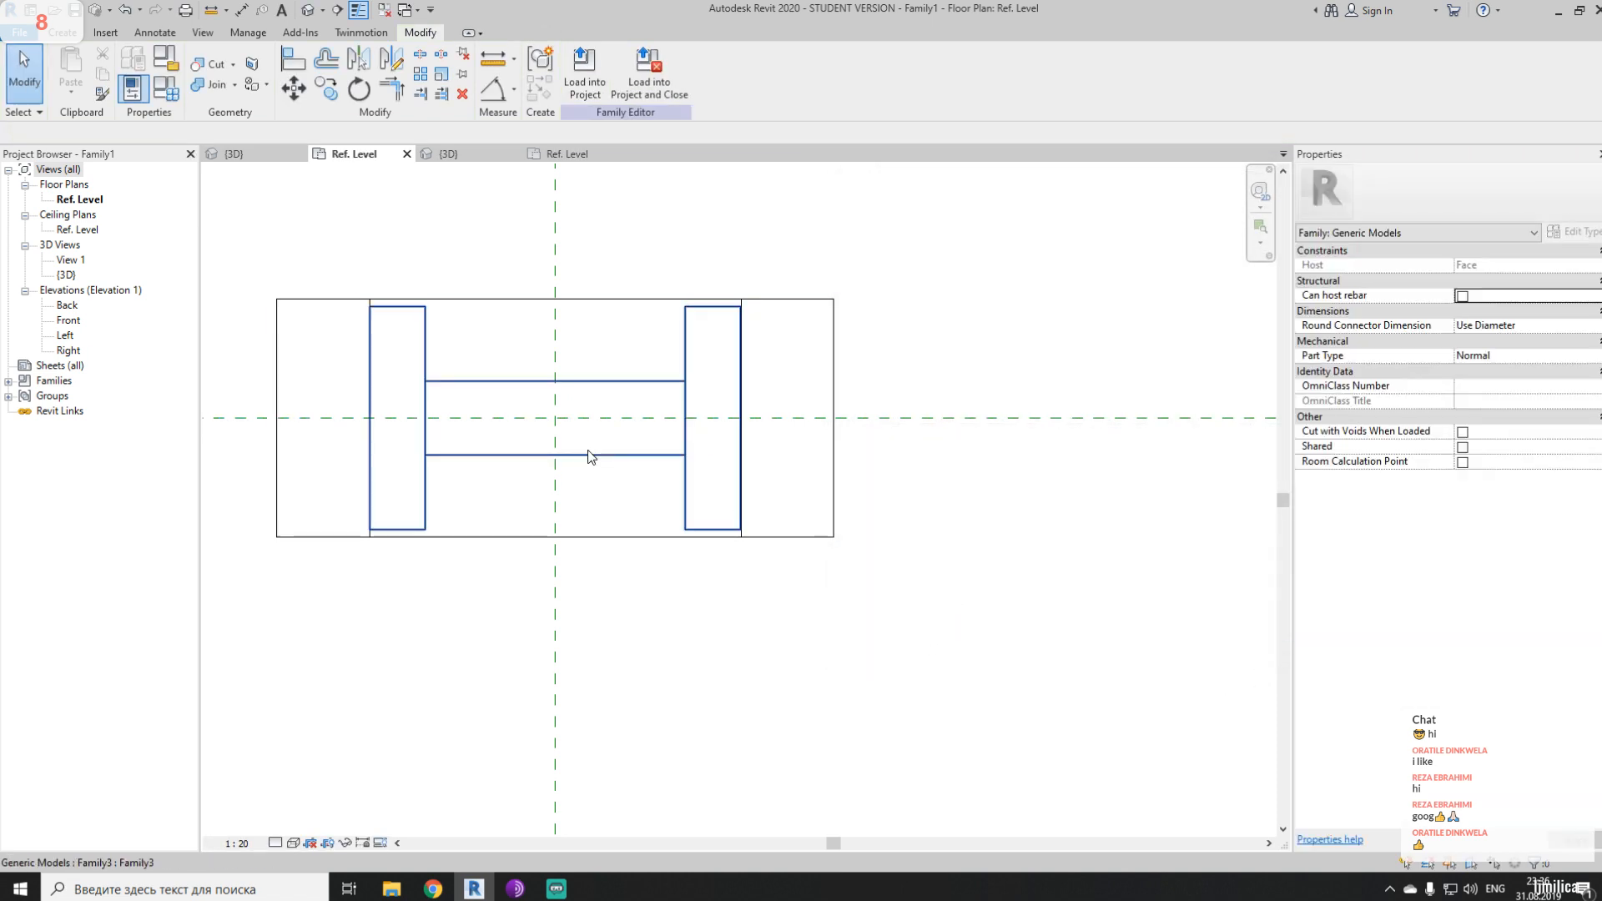
- Try to move the flanged component down off the horizontal reference plane
left_click(588, 451)
left_click(294, 88)
left_click(901, 476)
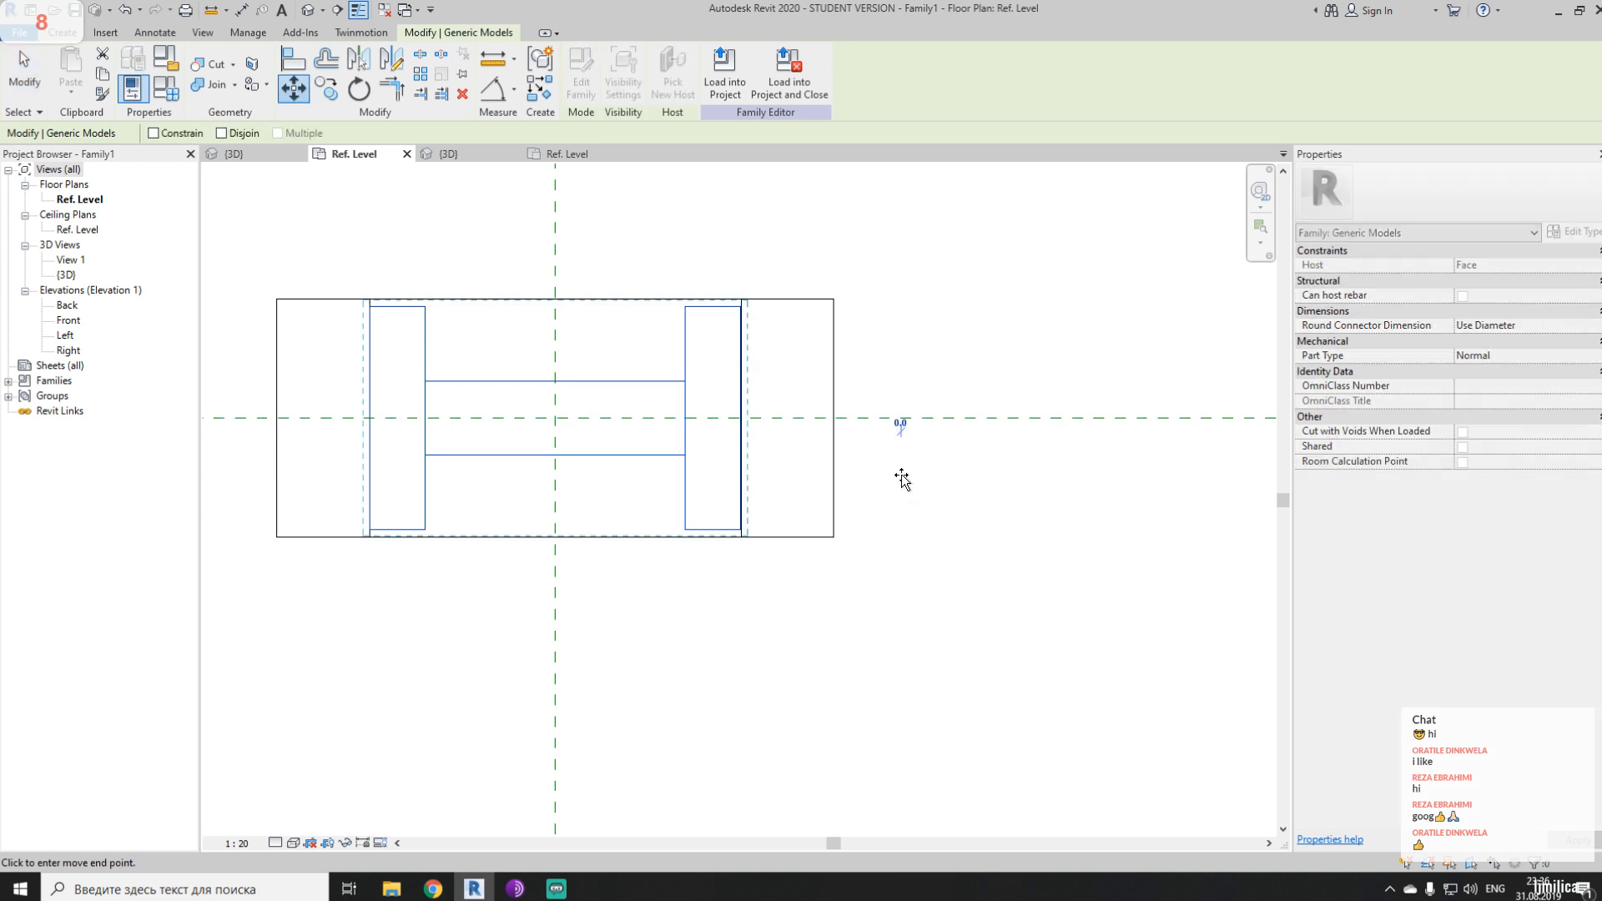
left_click(951, 621)
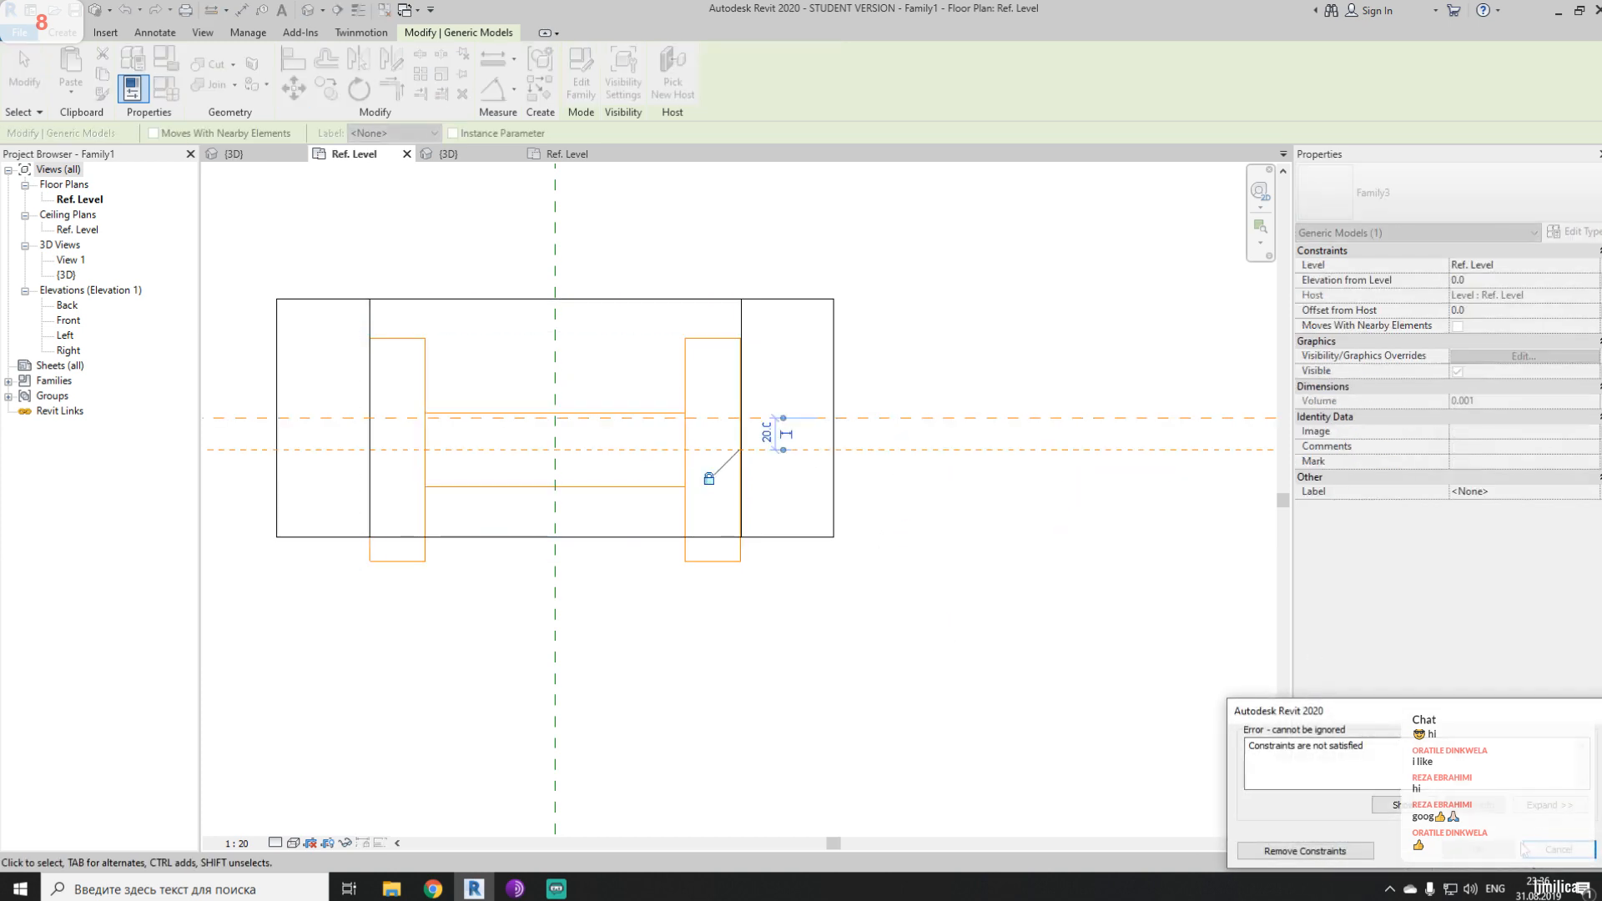
left_click(1527, 850)
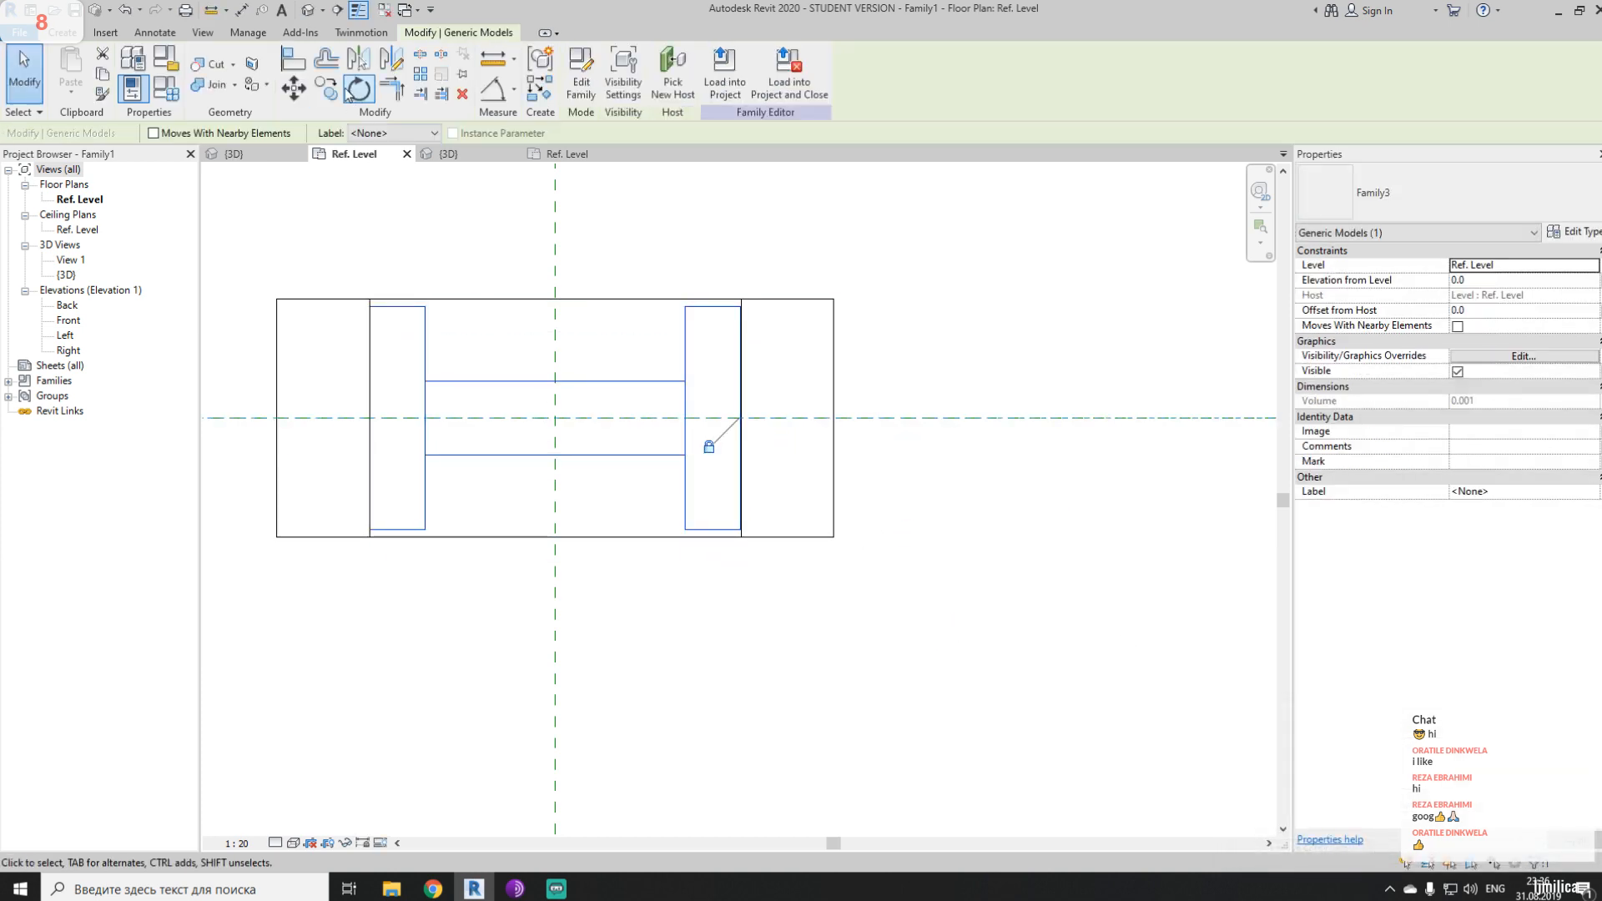
- Shift the flanged component 15 mm to the left, and realign and lock it to the vertical center reference plane
left_click(293, 89)
left_click(1042, 566)
left_click(1017, 567)
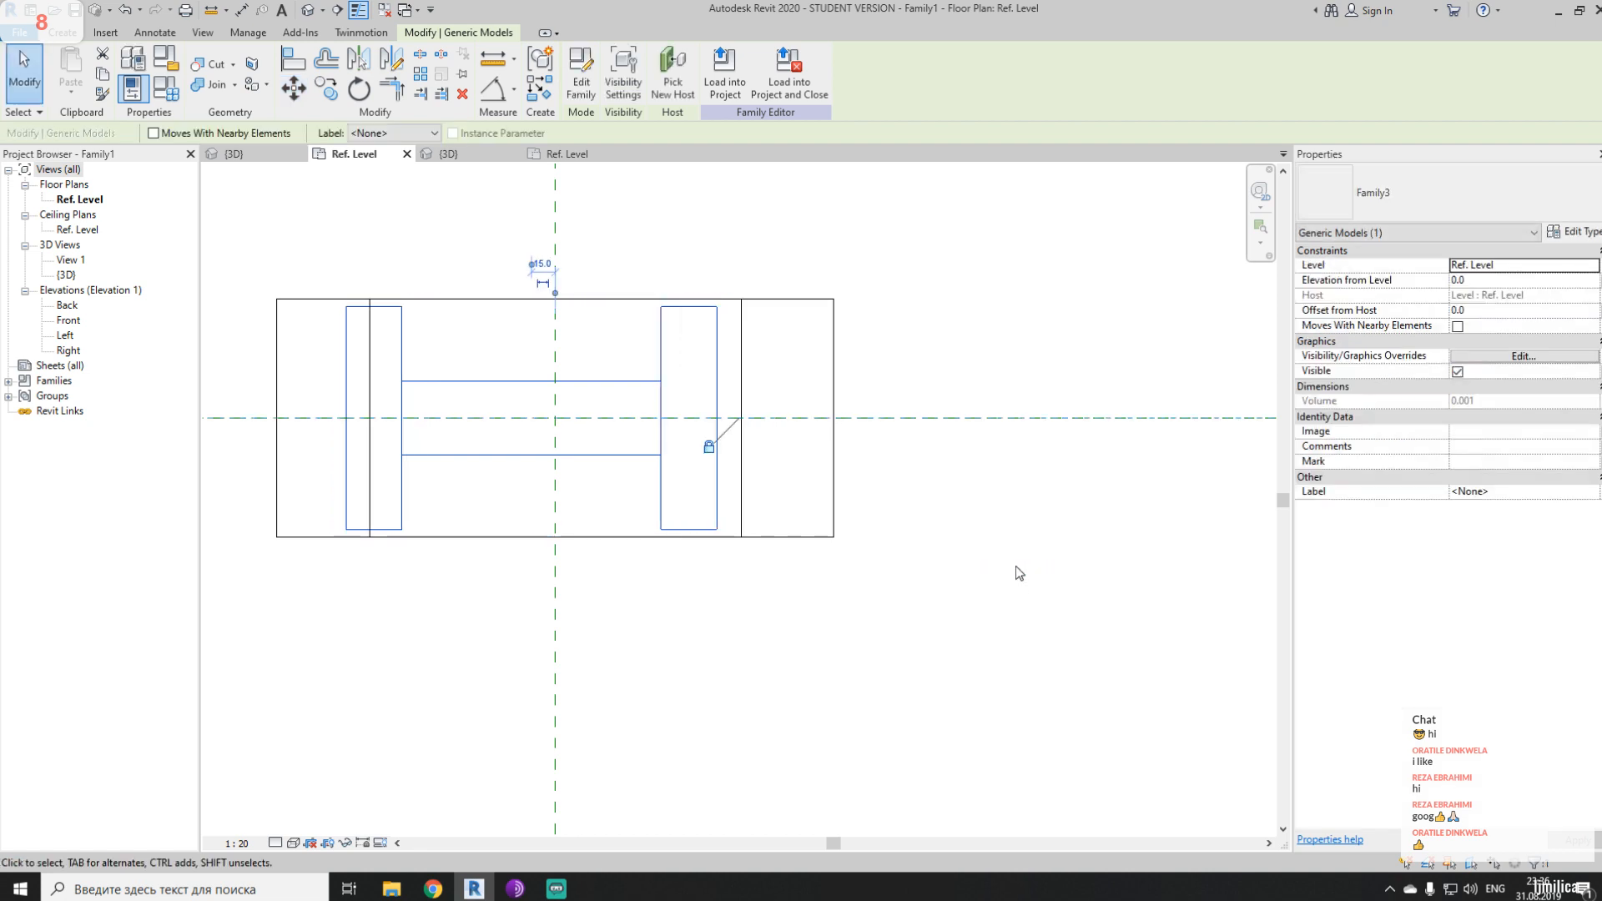
left_click(823, 565)
key("a")
key("l")
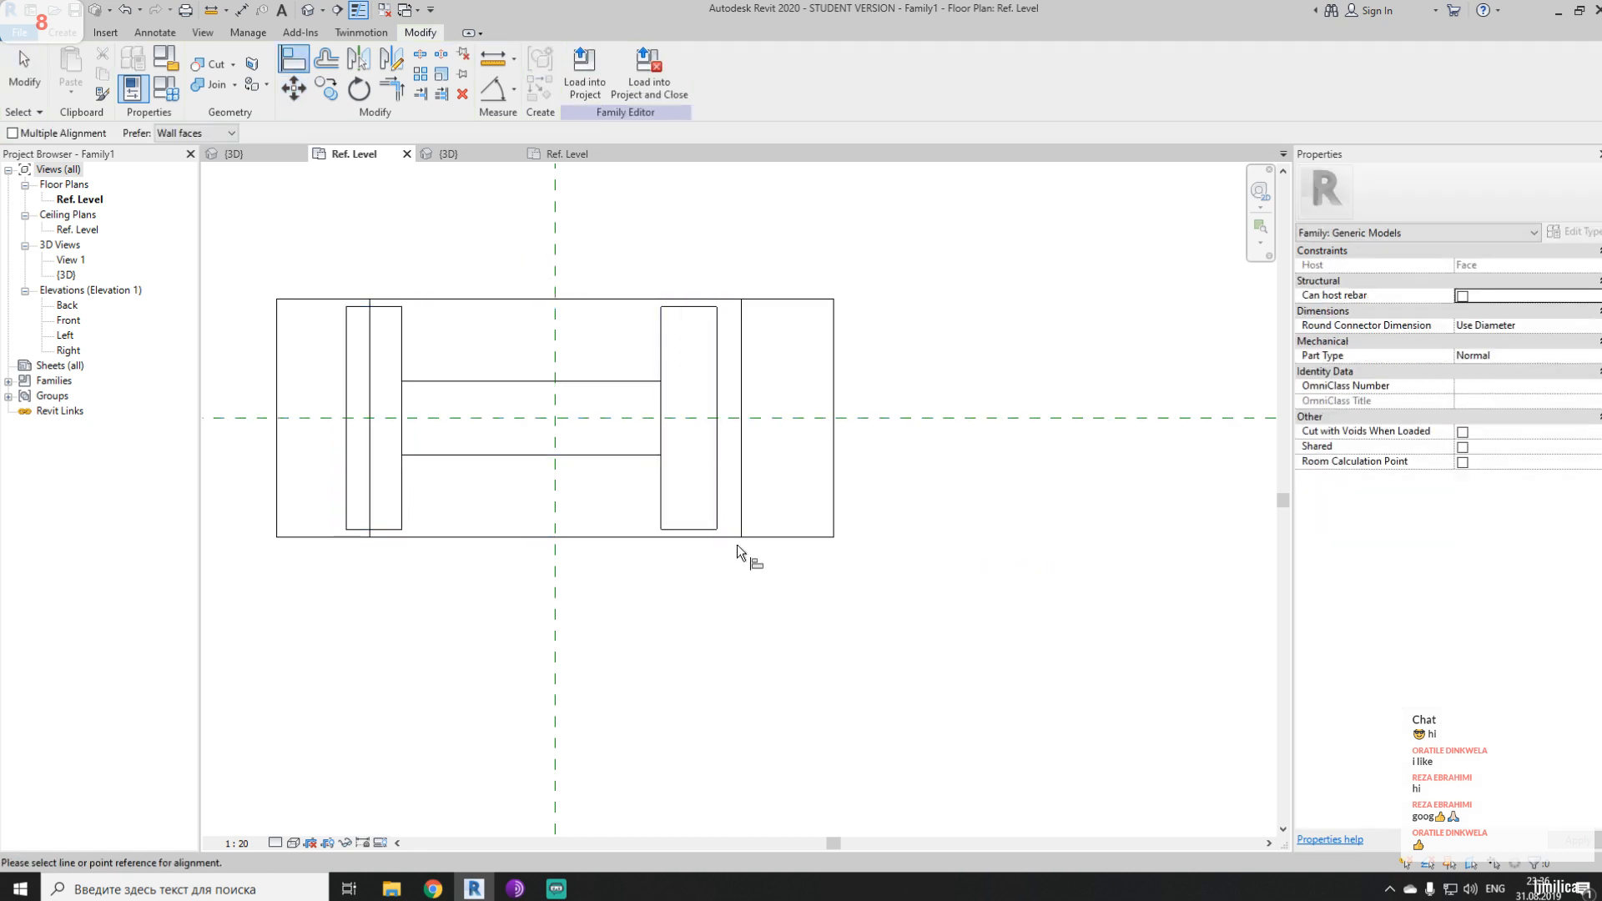
left_click(556, 623)
left_click(532, 451)
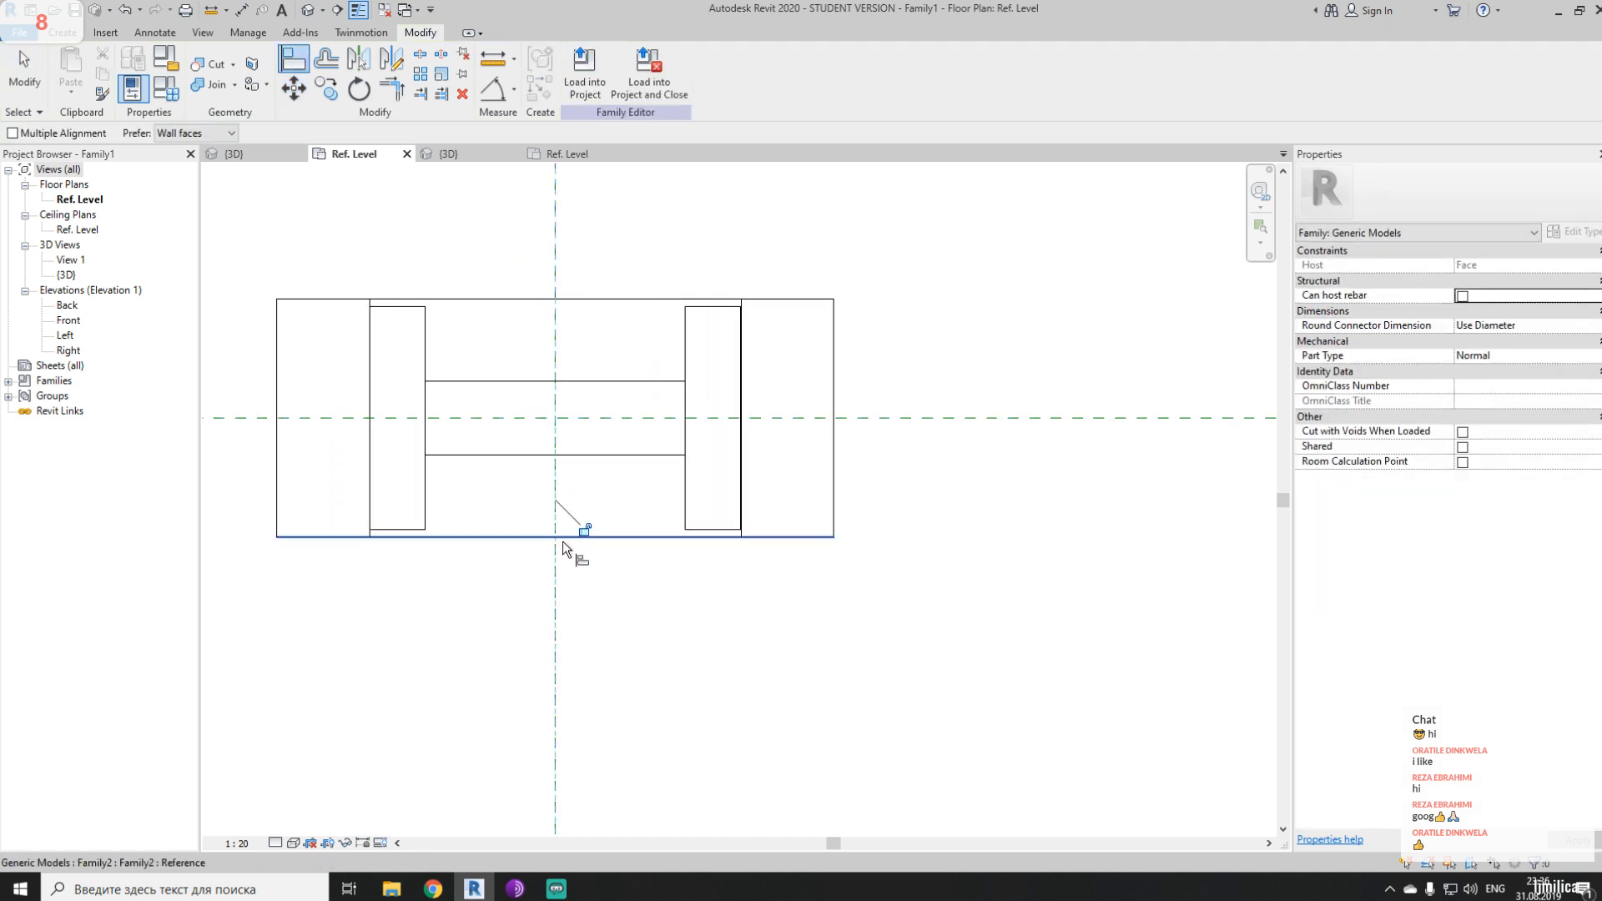
key("Escape")
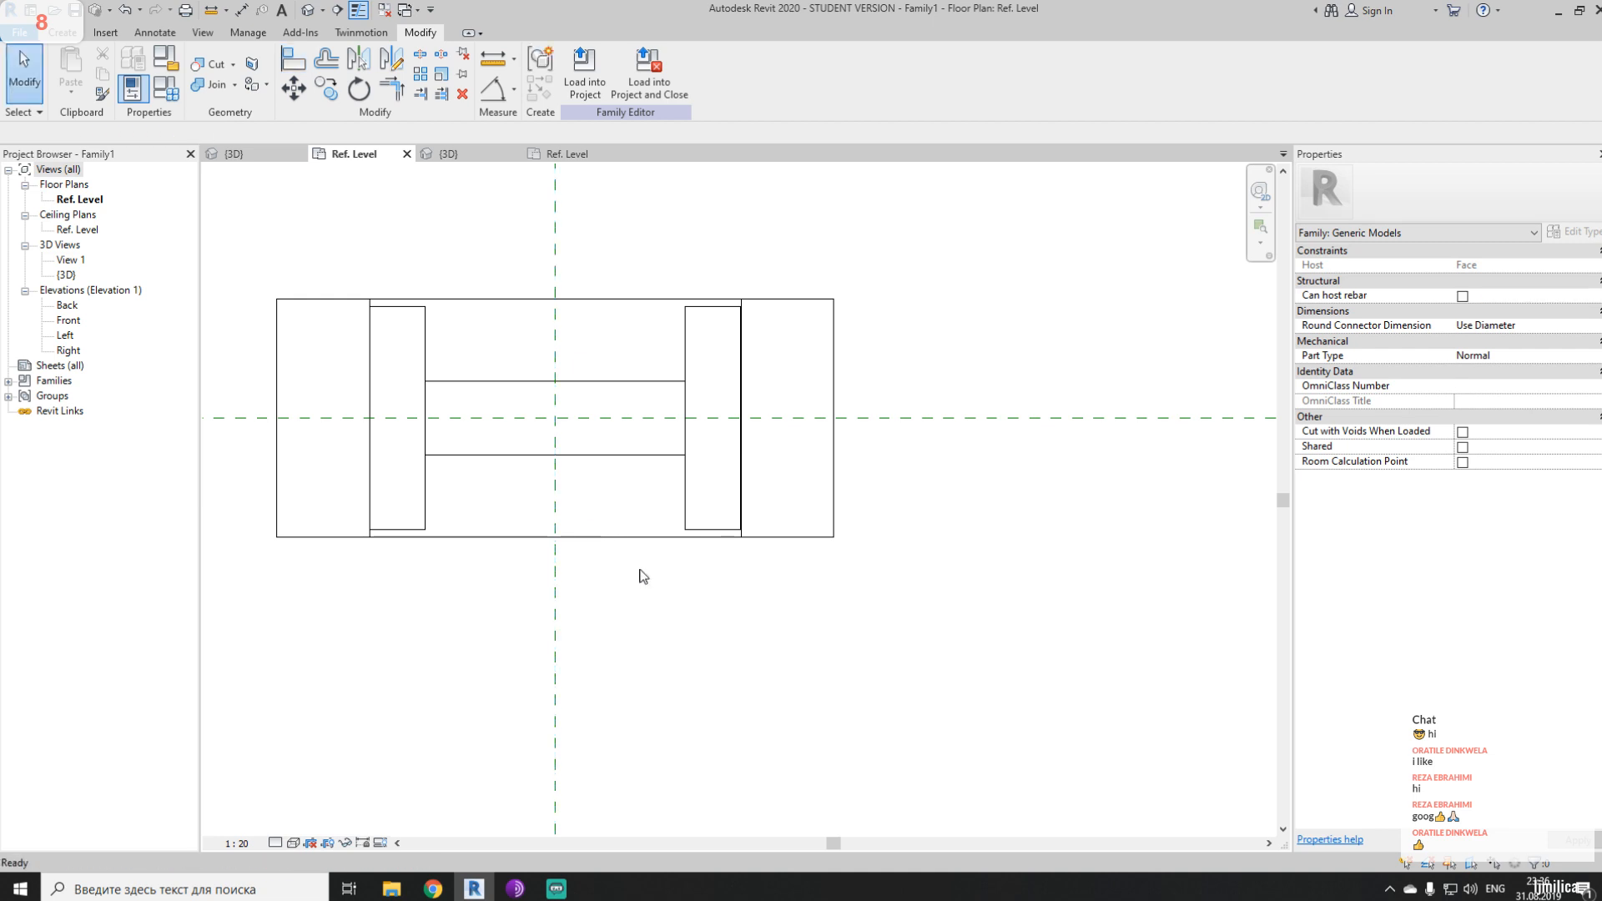
- Copy the flanged component down to just above the lower Family2 component
left_click(658, 451)
scroll(657, 448, "down", 2)
scroll(656, 450, "down", 4)
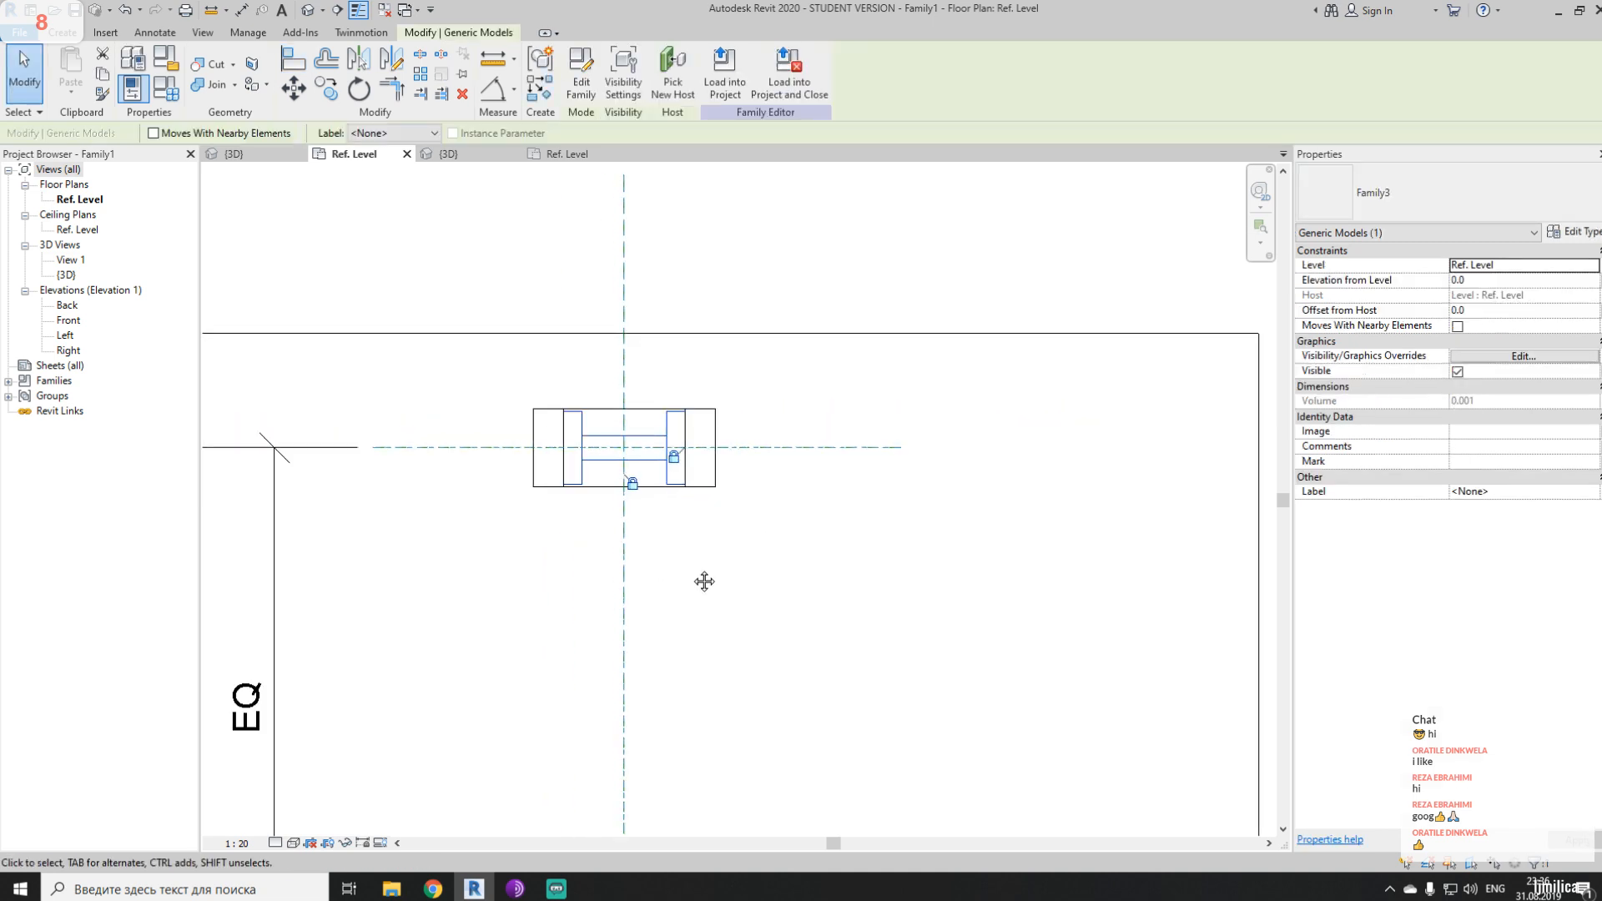
middle_click_drag(704, 584, 689, 163)
middle_click_drag(579, 568, 588, 187)
scroll(611, 500, "down", 3)
middle_click_drag(688, 420, 728, 130)
left_click(327, 89)
left_click(770, 281)
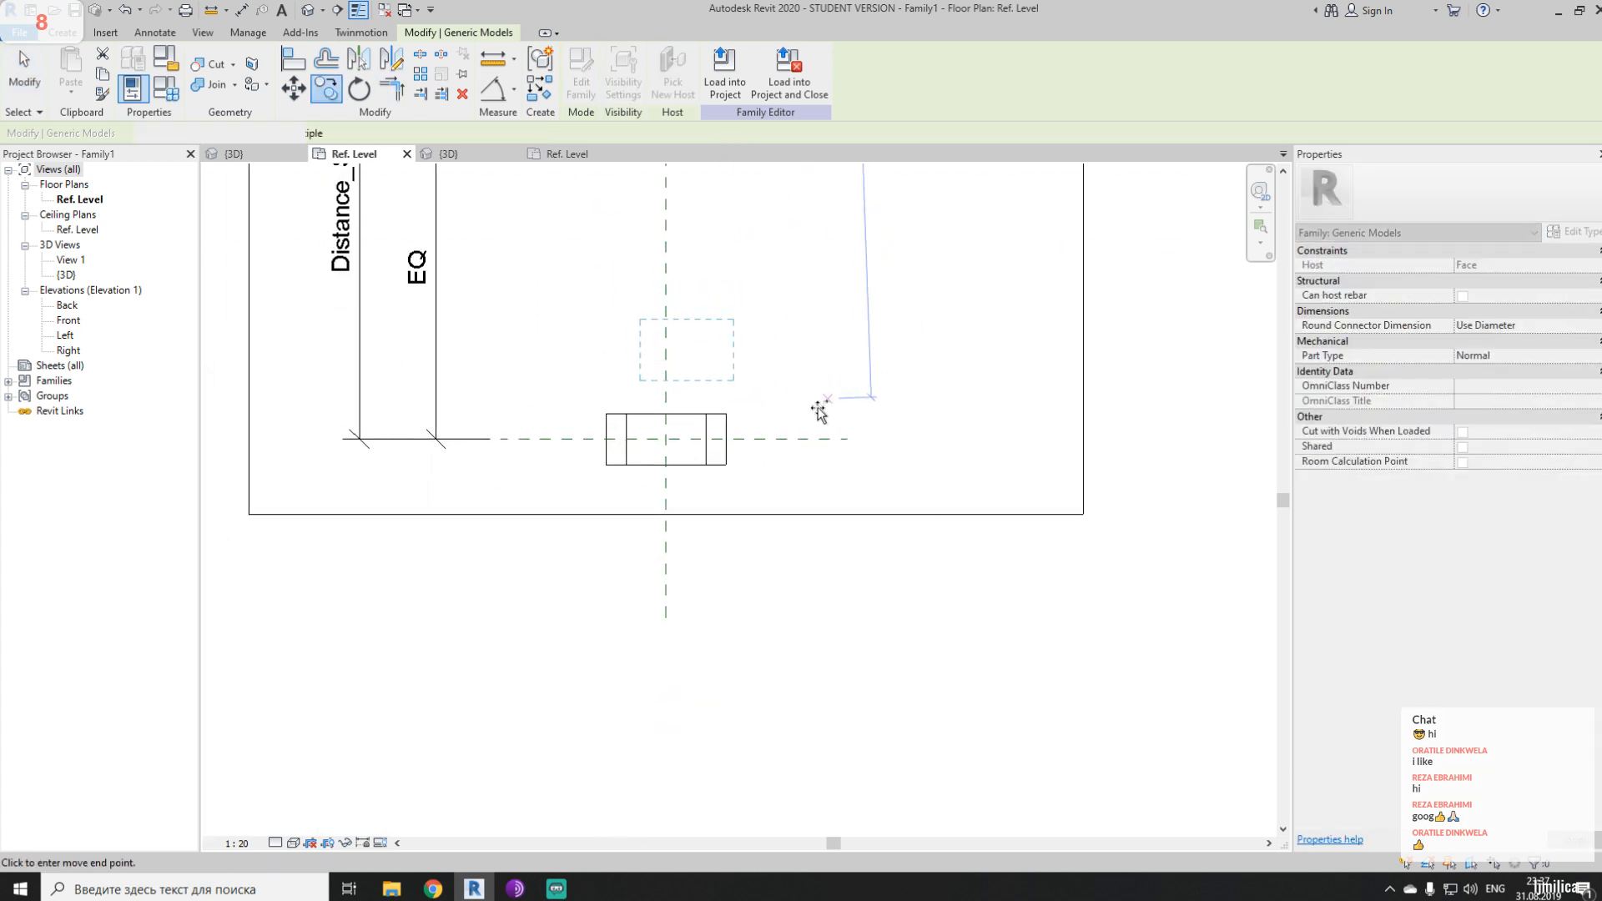
left_click(817, 404)
scroll(726, 378, "up", 3)
key("Escape")
- Align the copied flanged component to the lower horizontal reference plane and the vertical center reference plane
key("a")
key("l")
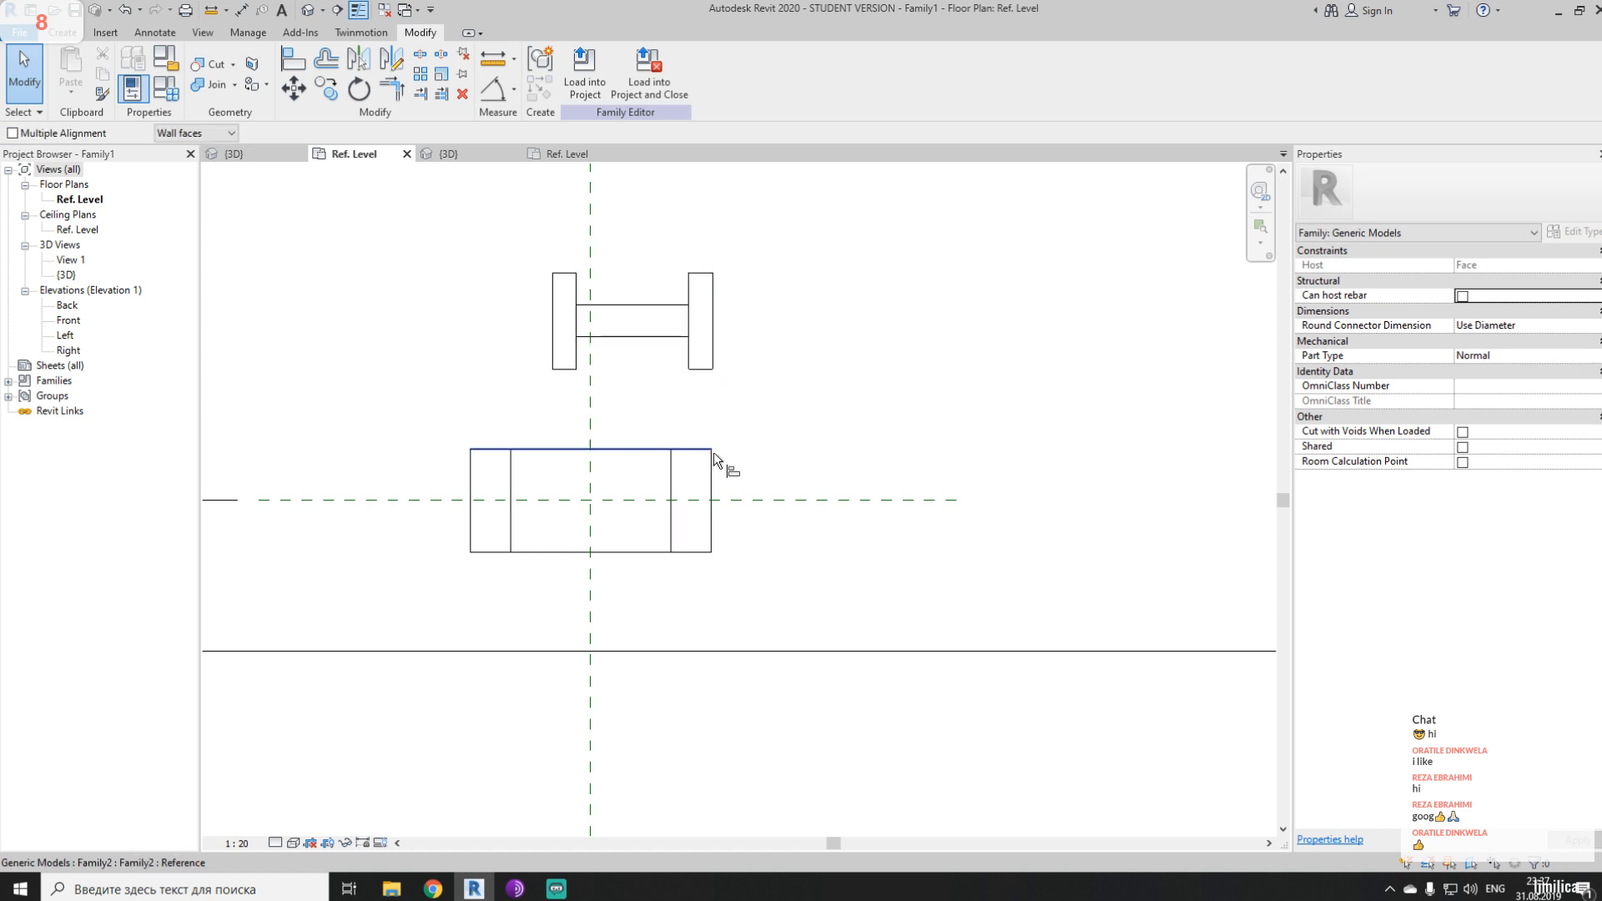
left_click(754, 501)
left_click(657, 322)
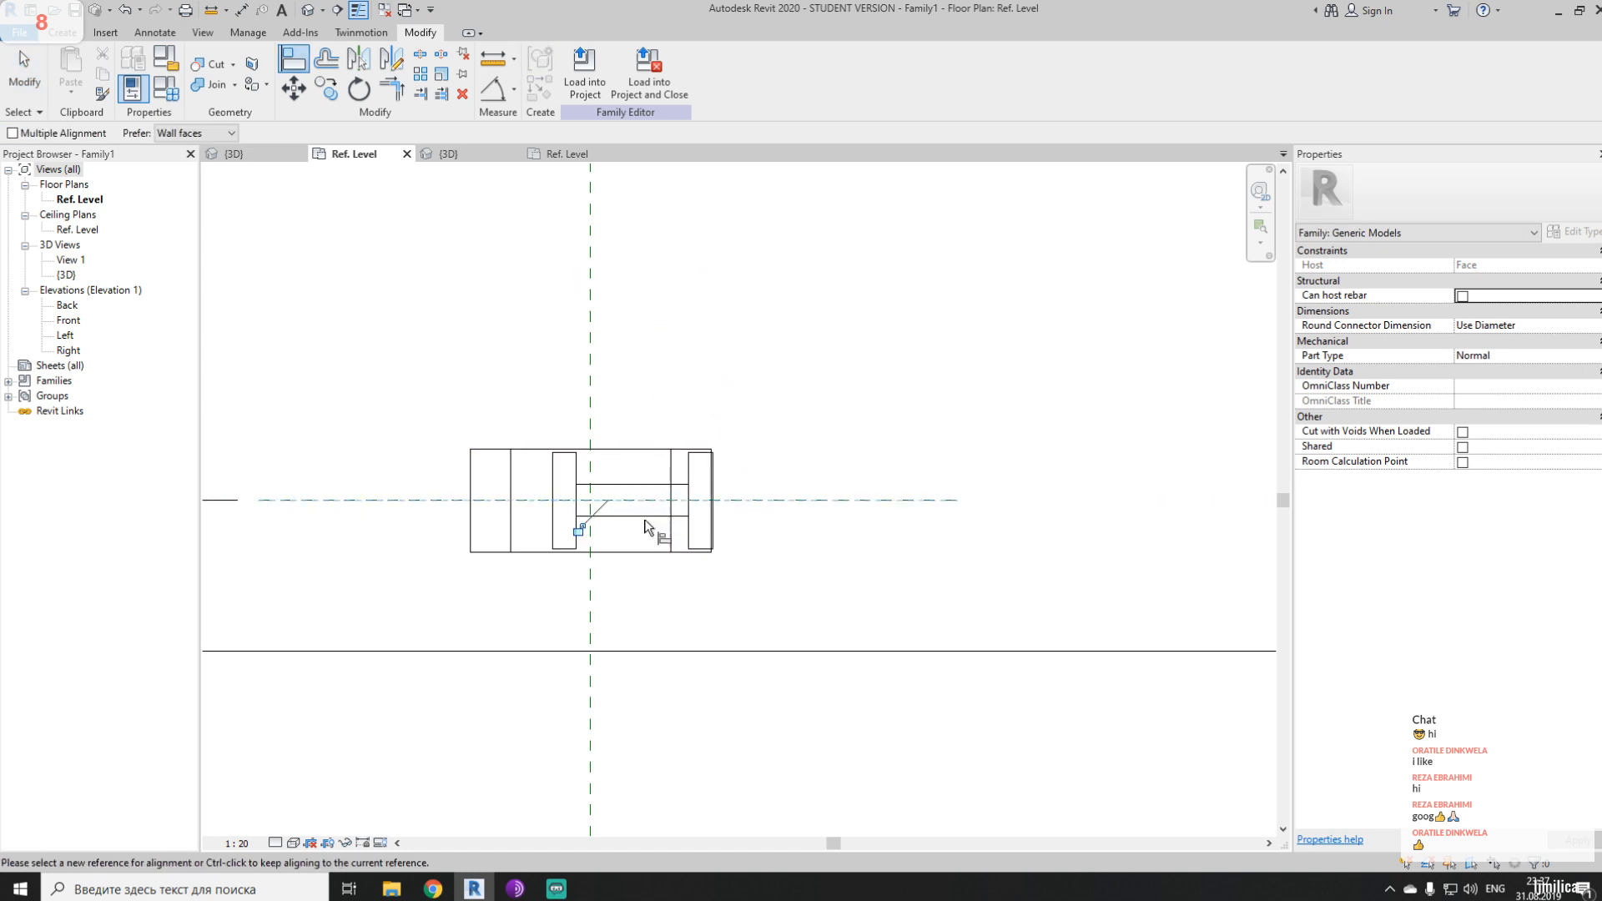
left_click(588, 530)
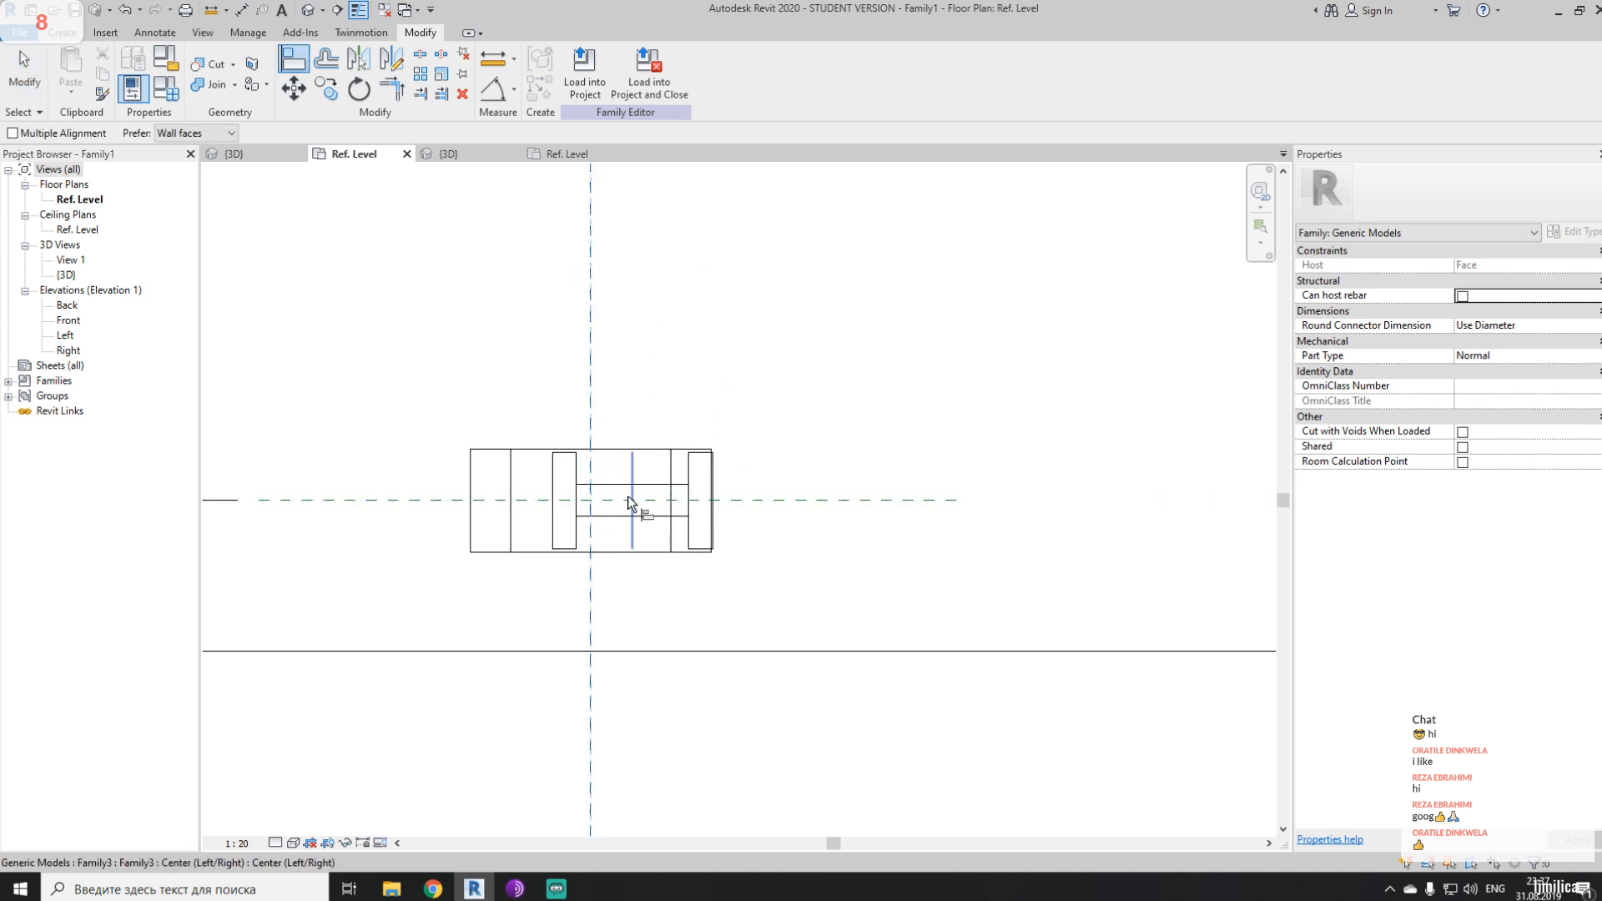
left_click(632, 505)
key("Escape")
key("Escape")
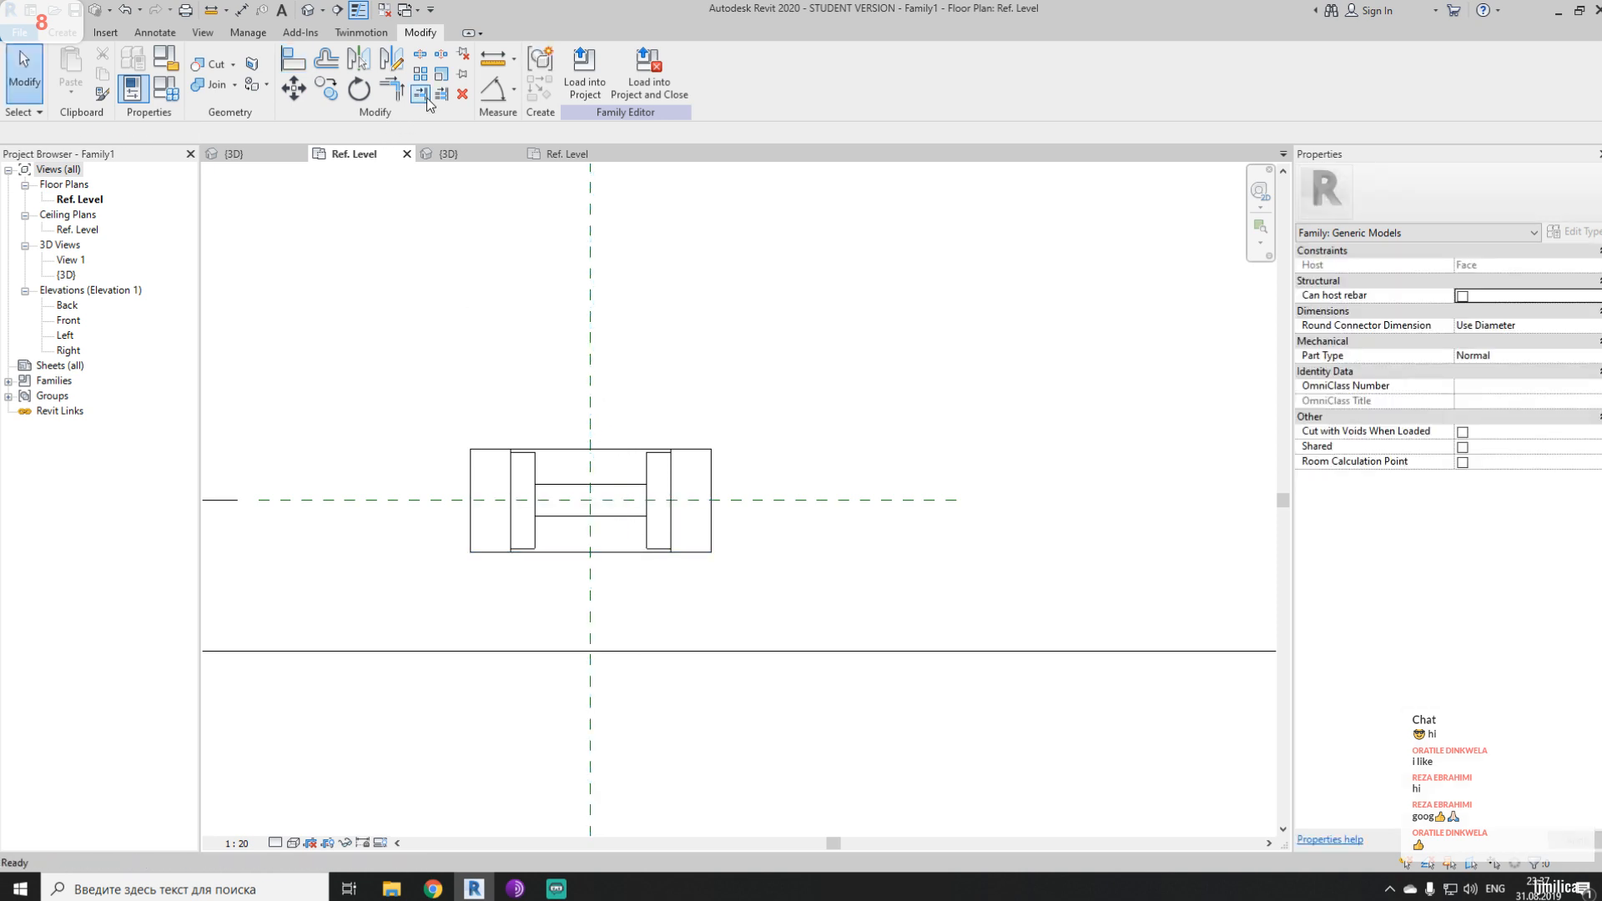
- Inspect the brackets in the 3D view from the back and select both flanged components
left_click(308, 9)
middle_click_drag(645, 493, 706, 362, "shift")
middle_click_drag(693, 410, 714, 403, "shift")
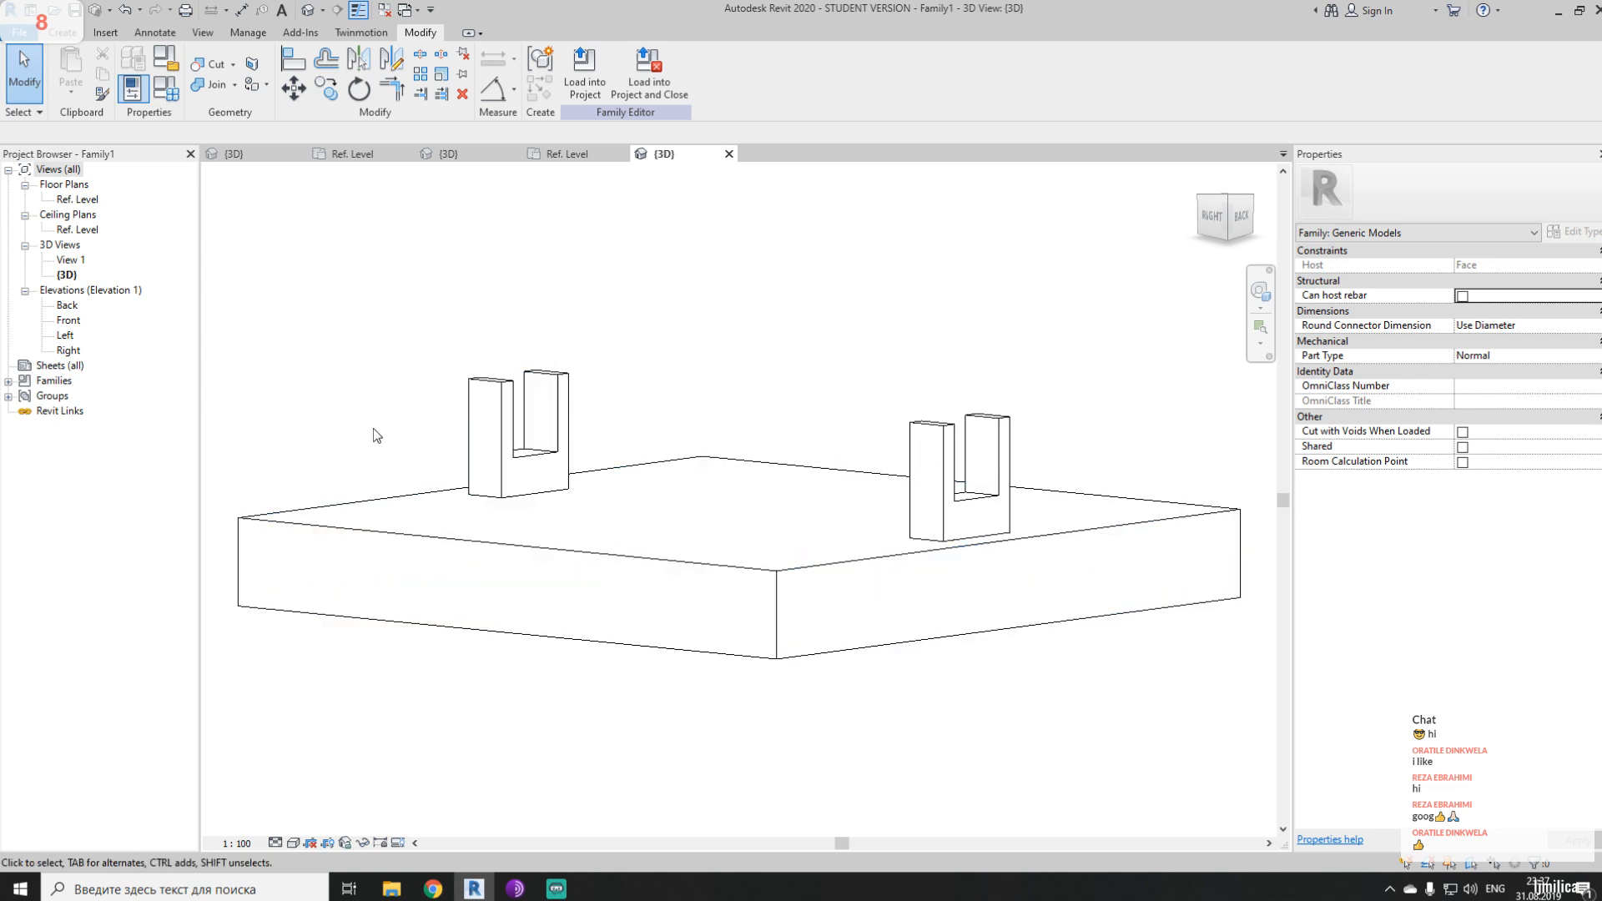
left_click_drag(355, 419, 1140, 589)
middle_click_drag(1091, 724, 1009, 693, "shift")
left_click_drag(495, 446, 1053, 629)
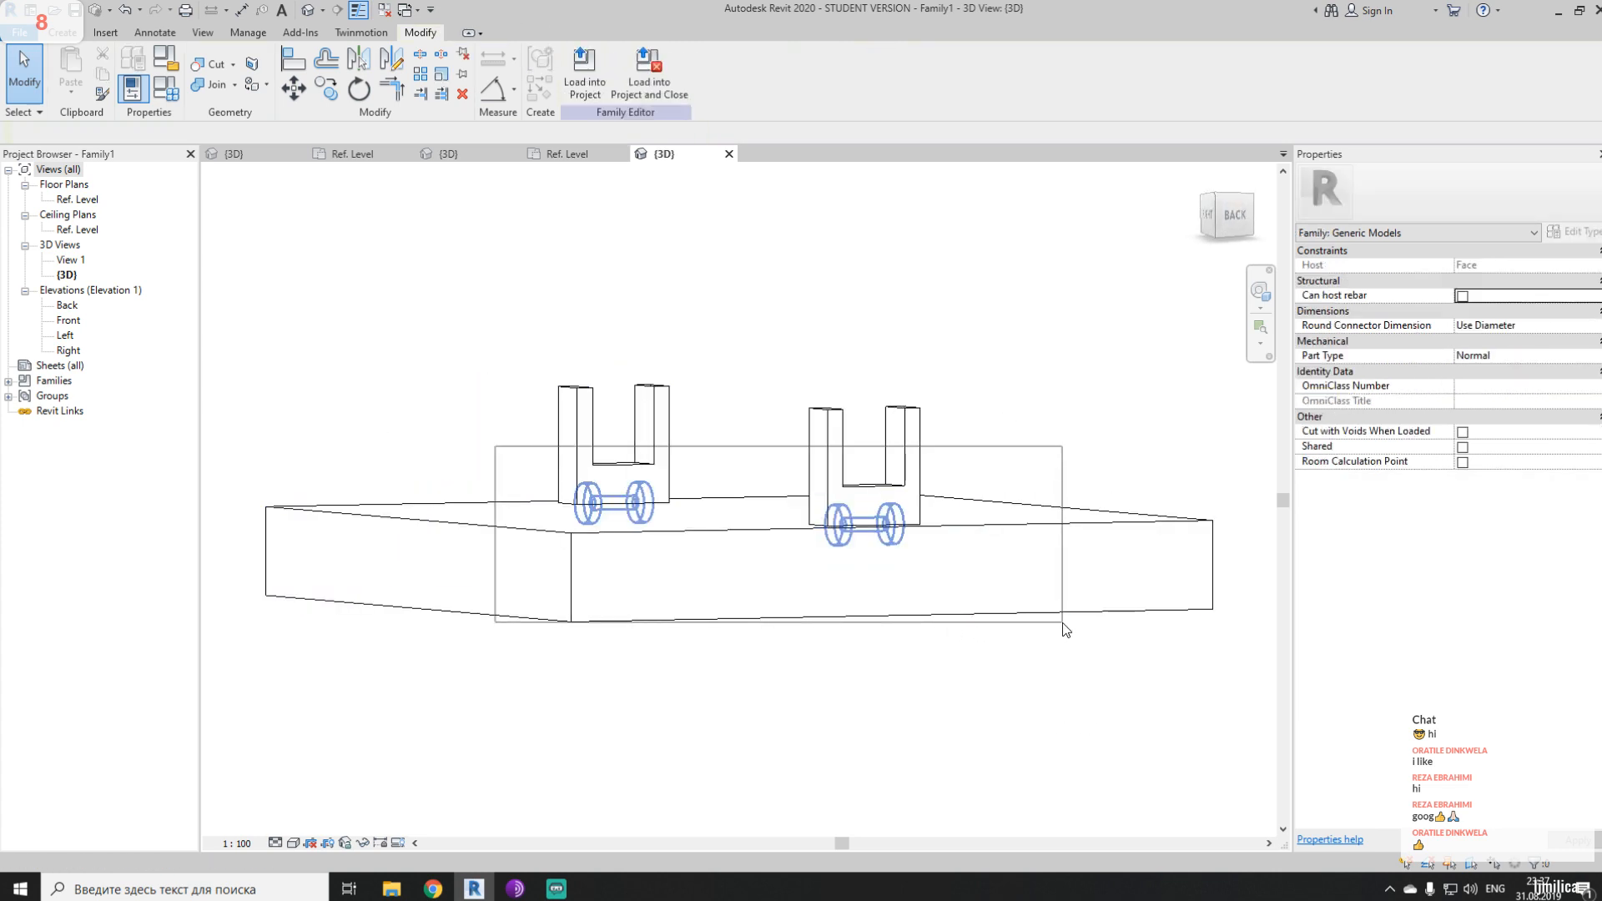
key("Delete")
- Open the Back elevation and examine the selected flanged components relative to the U-shaped bracket
left_click(67, 306)
double_click(67, 305)
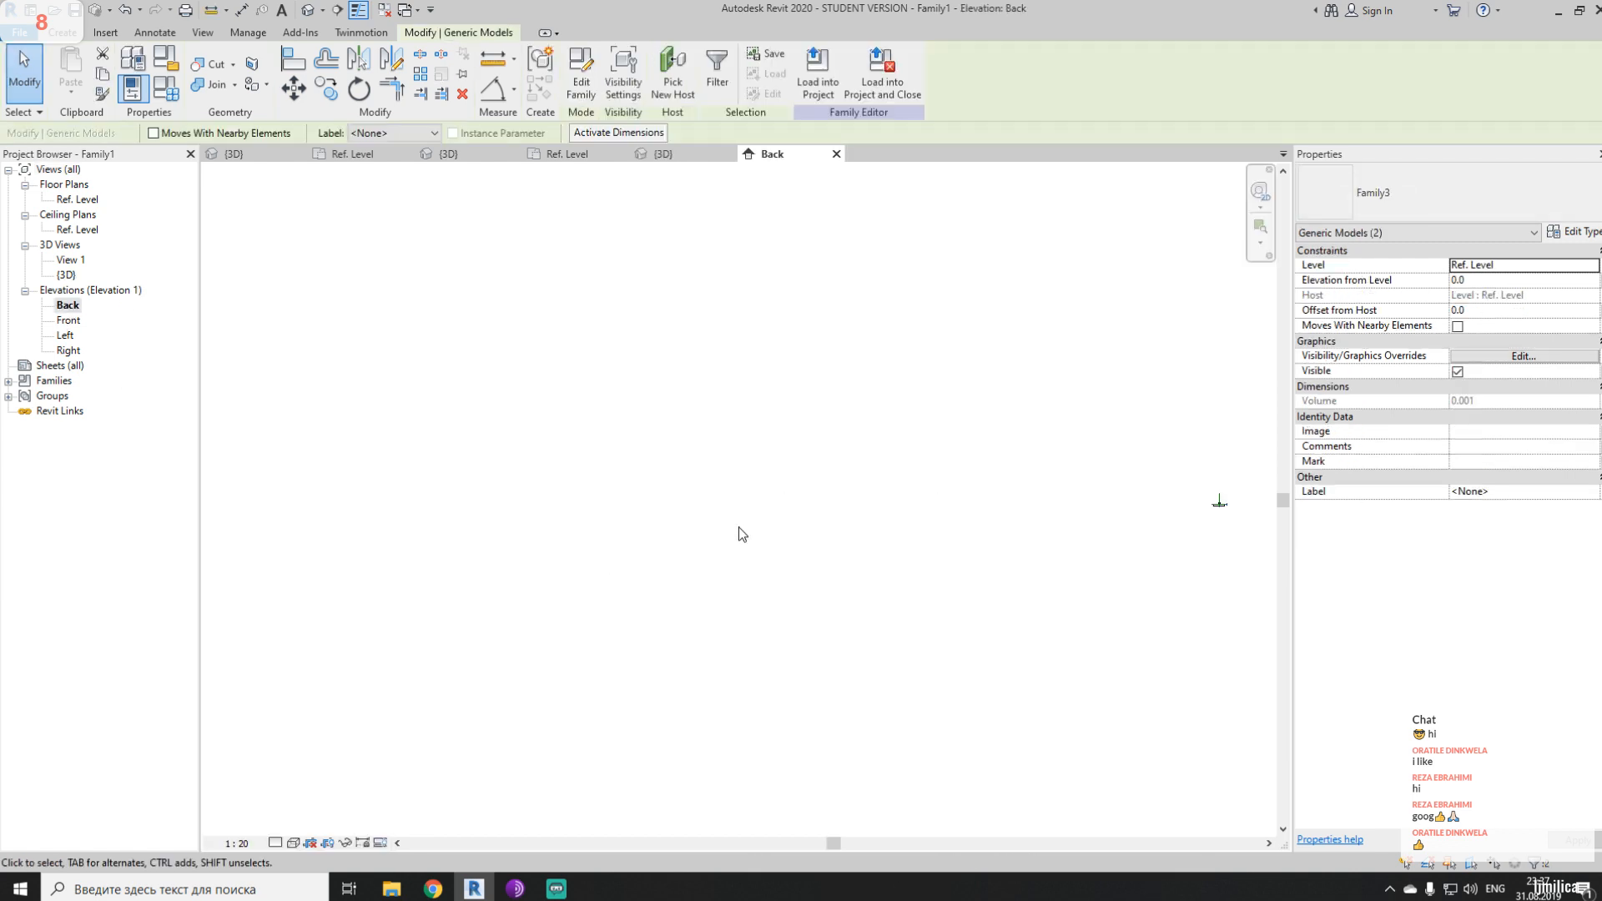
middle_click_drag(1197, 504, 764, 523)
scroll(826, 542, "up", 5)
scroll(820, 541, "up", 3)
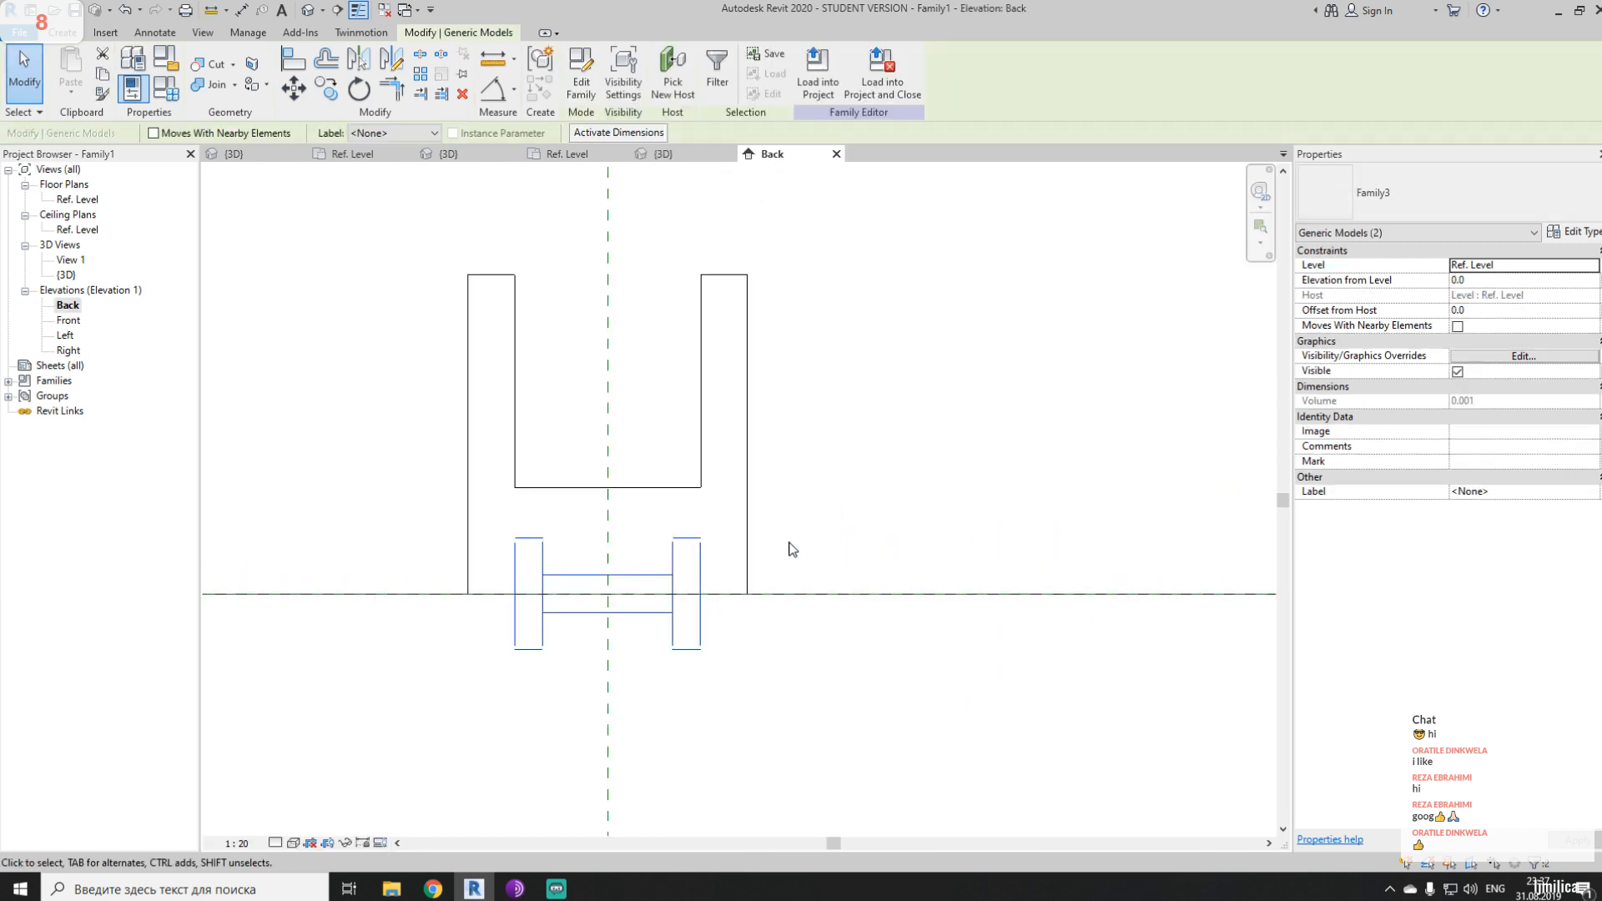
left_click(723, 388)
left_click(655, 577)
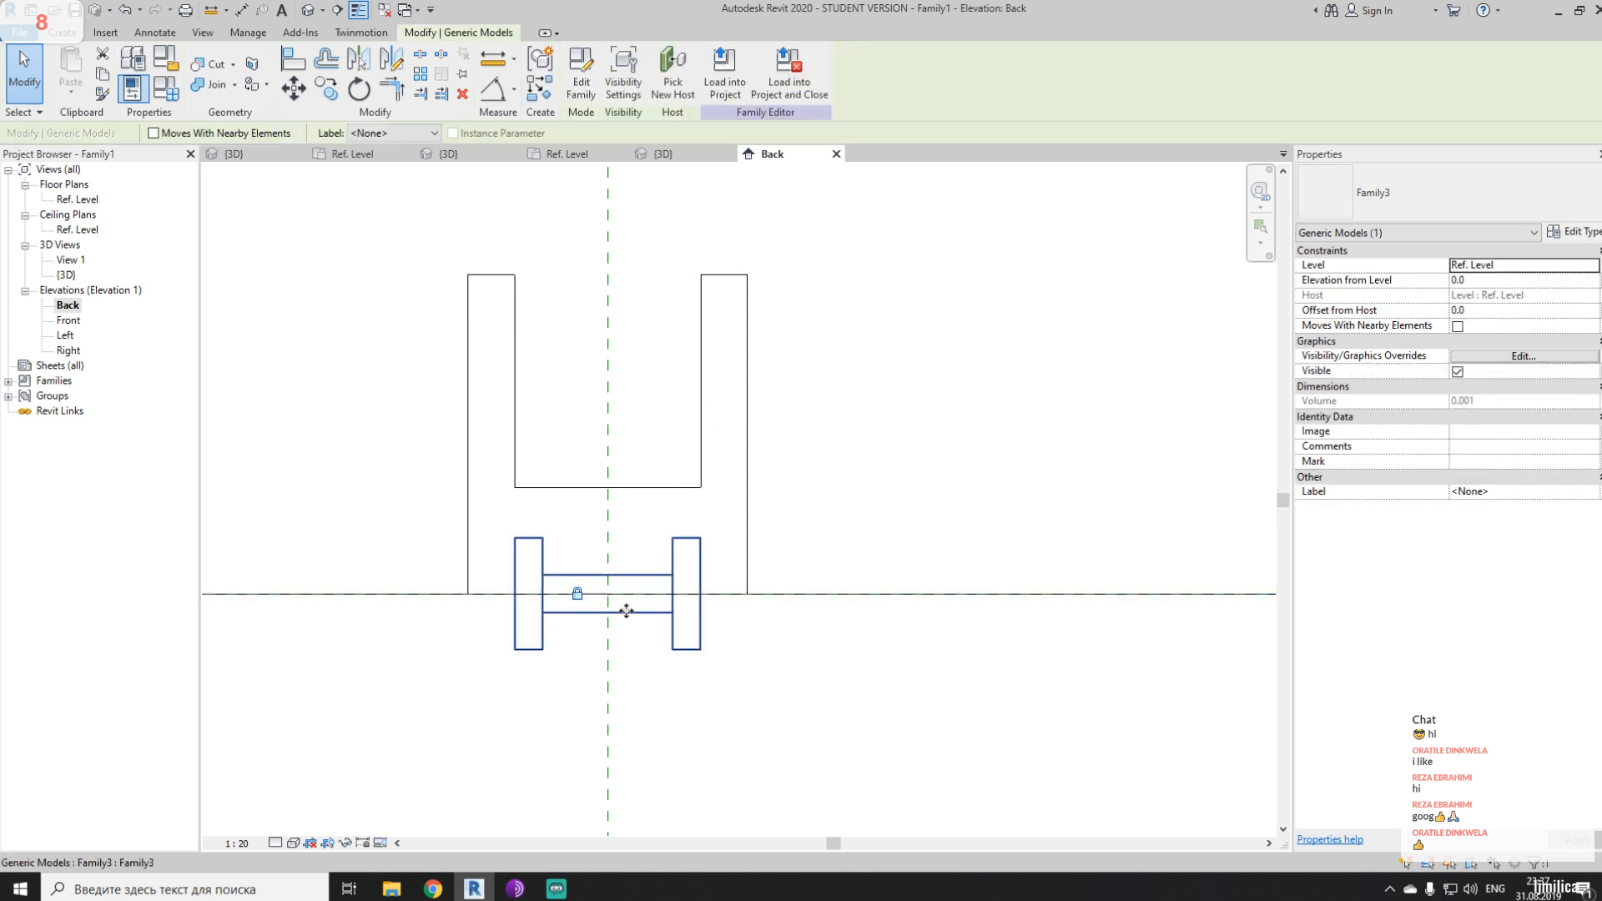
left_click(924, 424)
key("a")
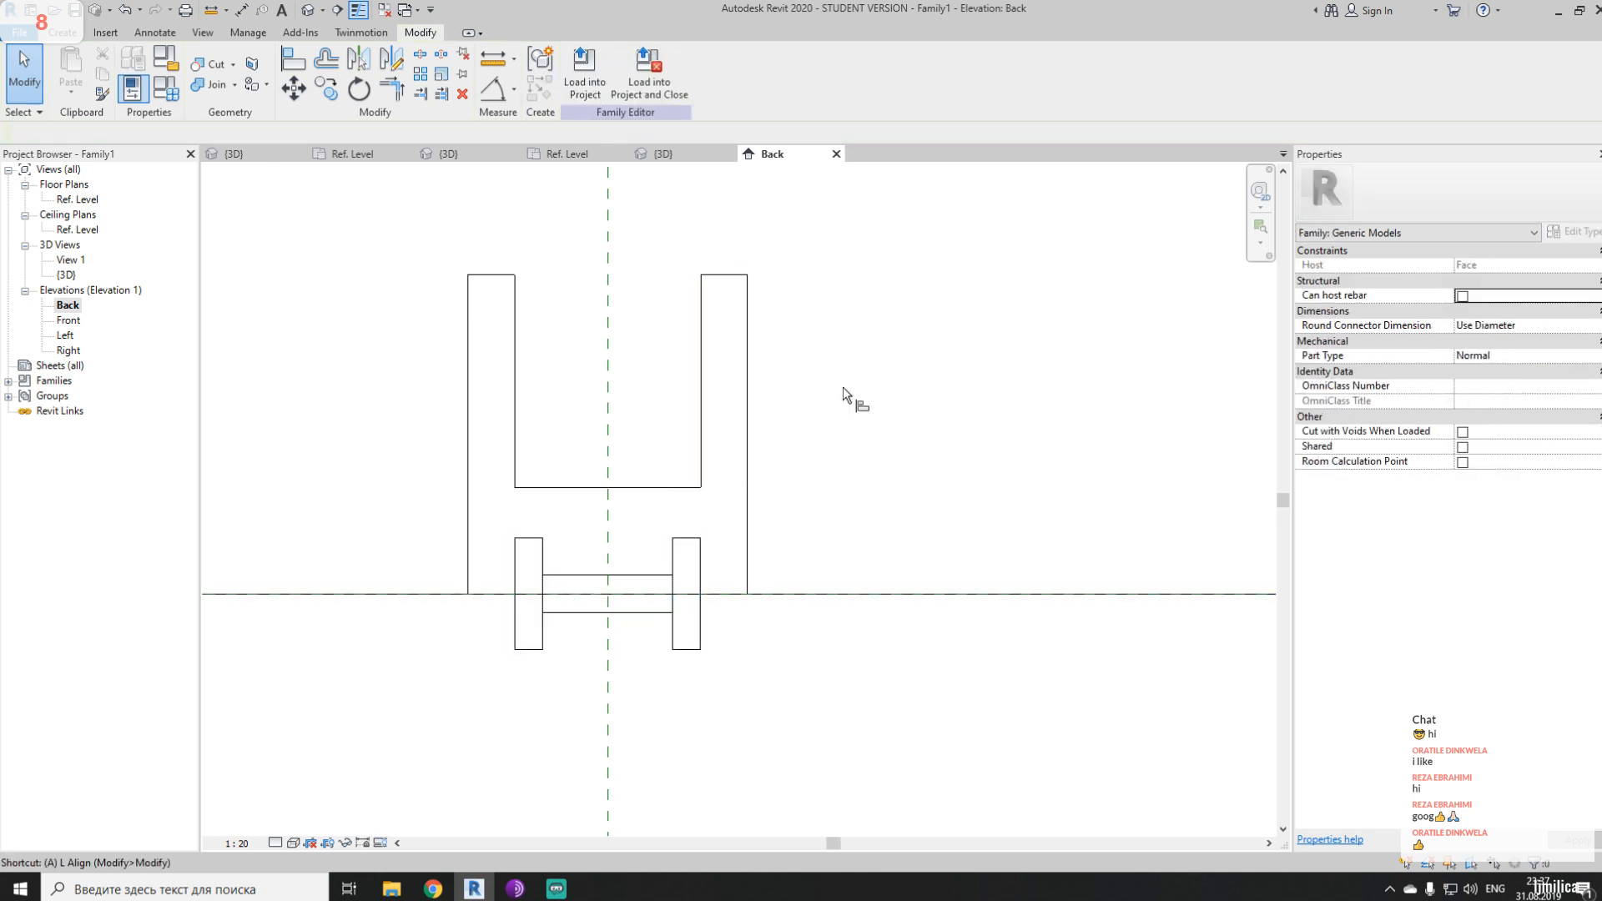
key("l")
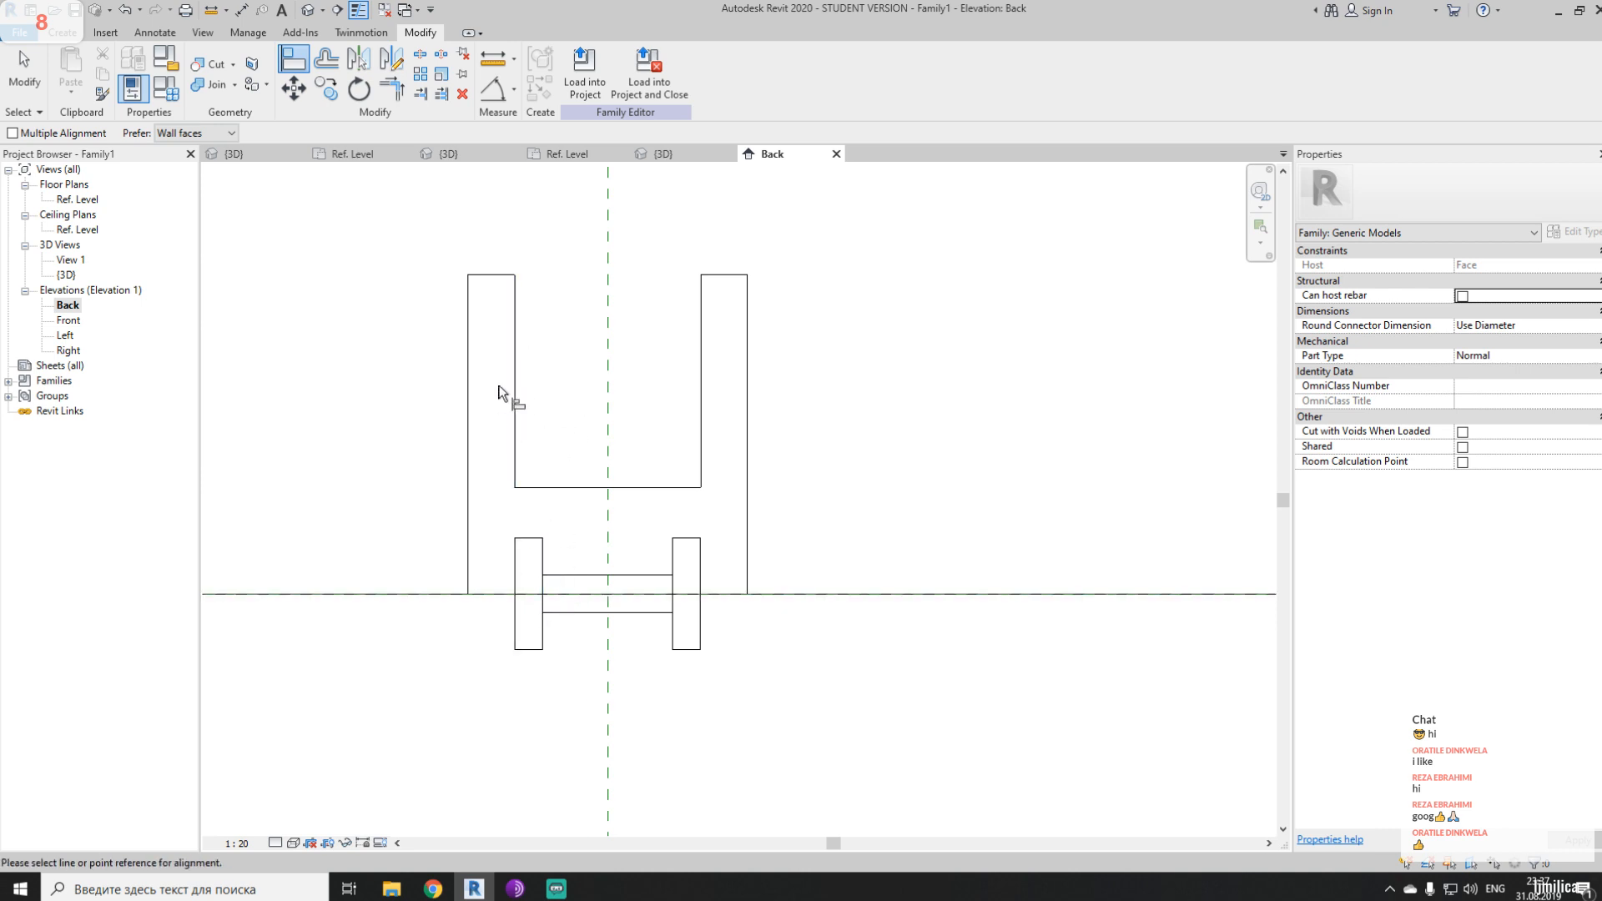
key("Escape")
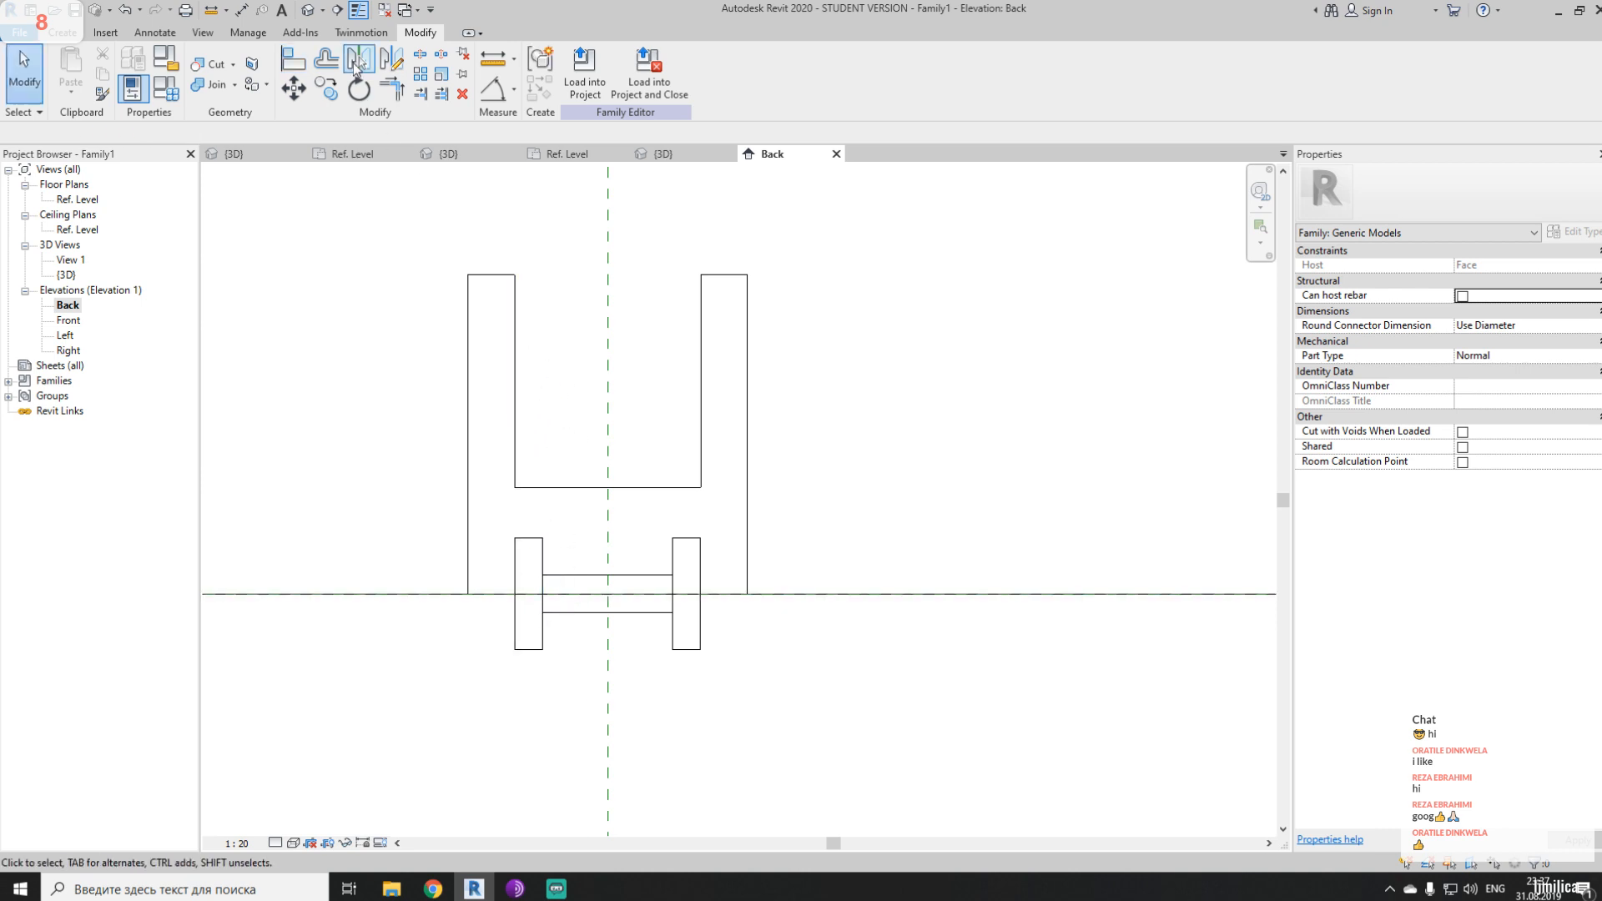
- Close the inactive views and open the U-shaped Family2 component for editing in its Back elevation
left_click(384, 9)
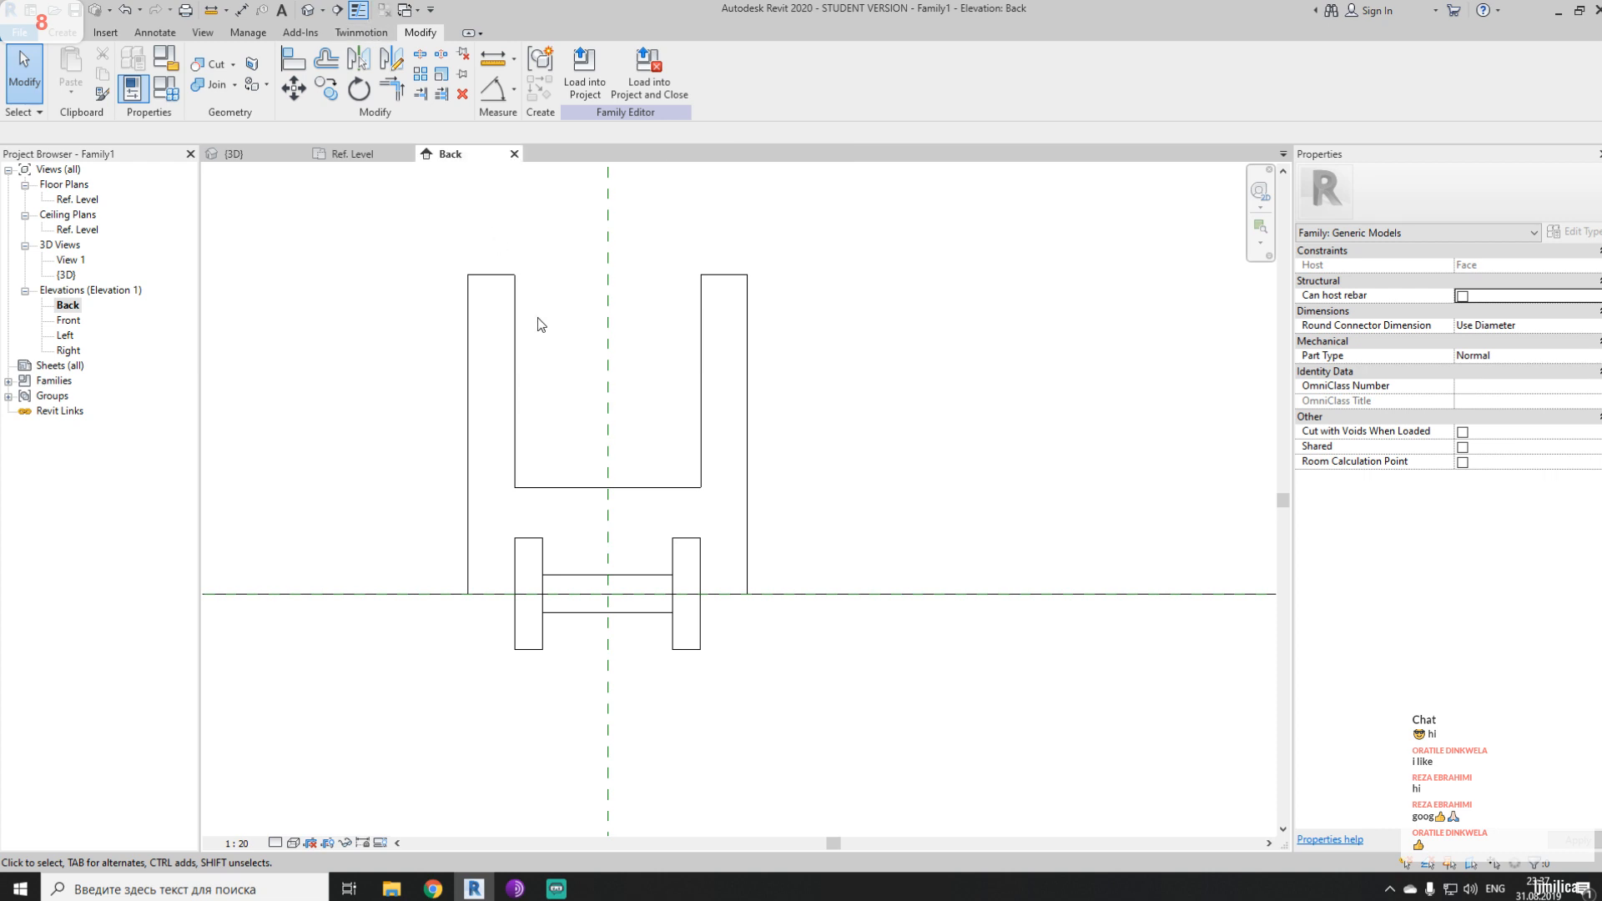
left_click(518, 360)
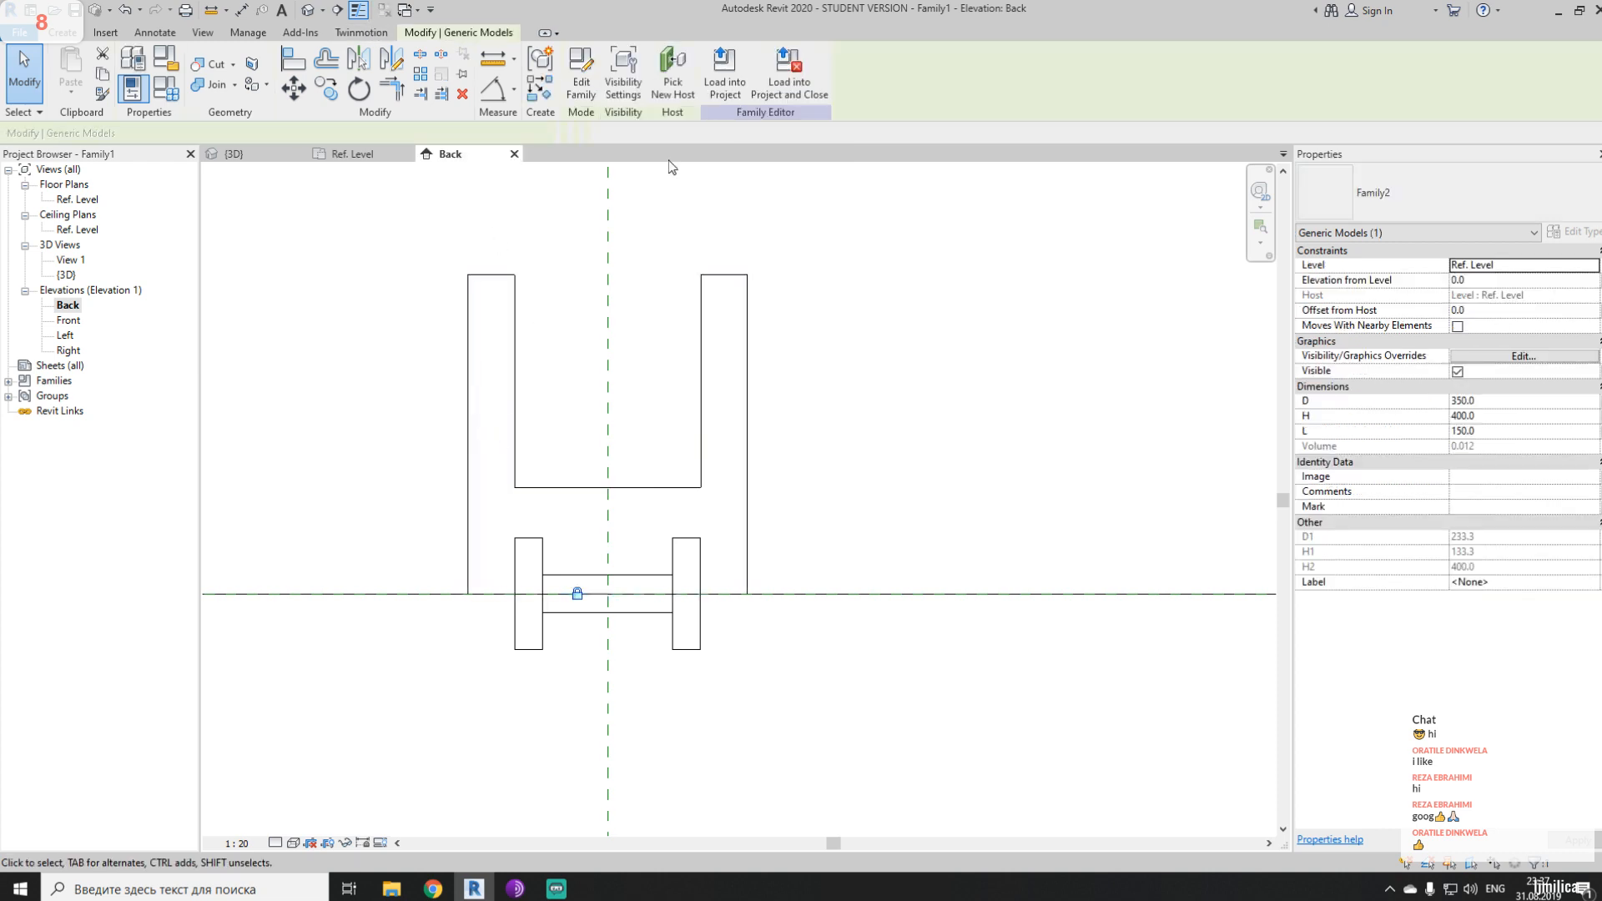
left_click(580, 75)
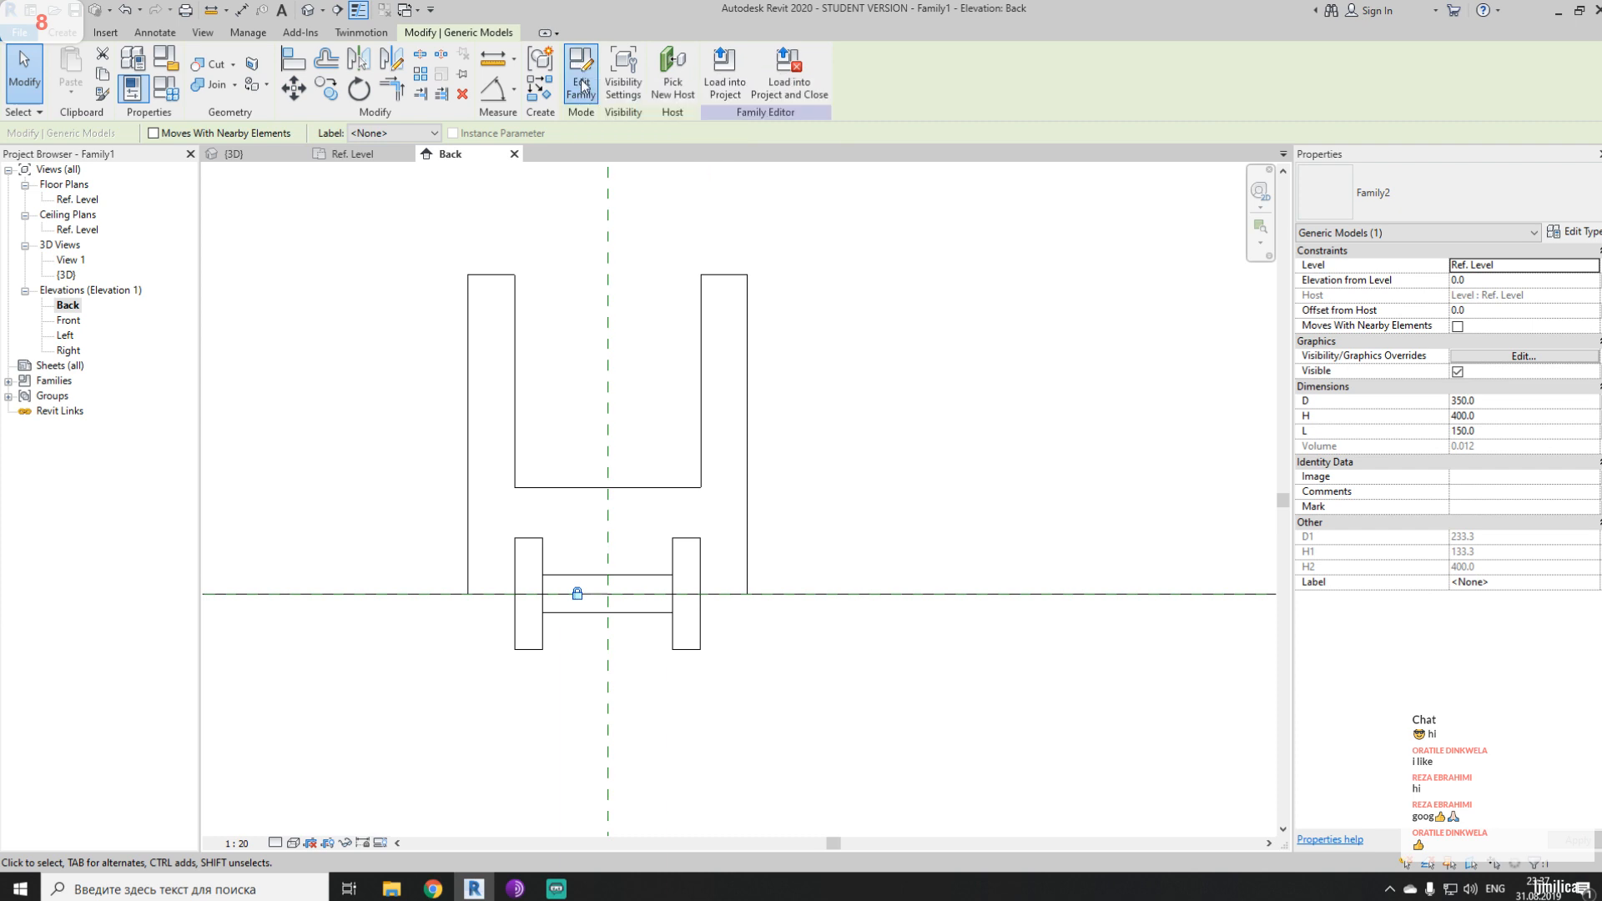
double_click(66, 260)
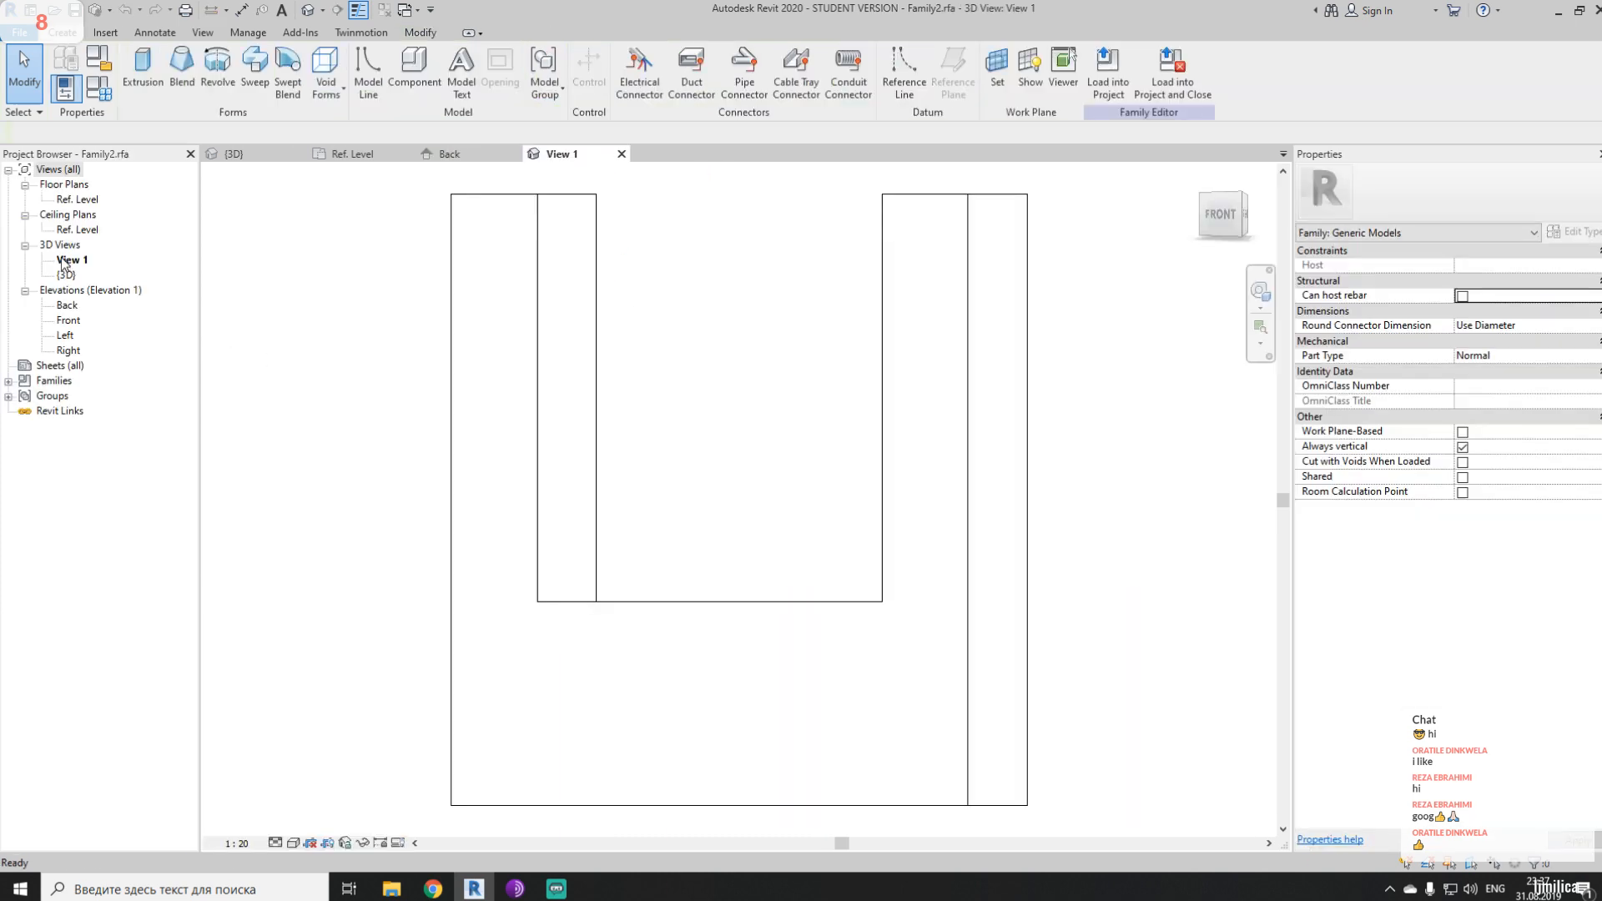
double_click(66, 306)
scroll(550, 527, "up", 3)
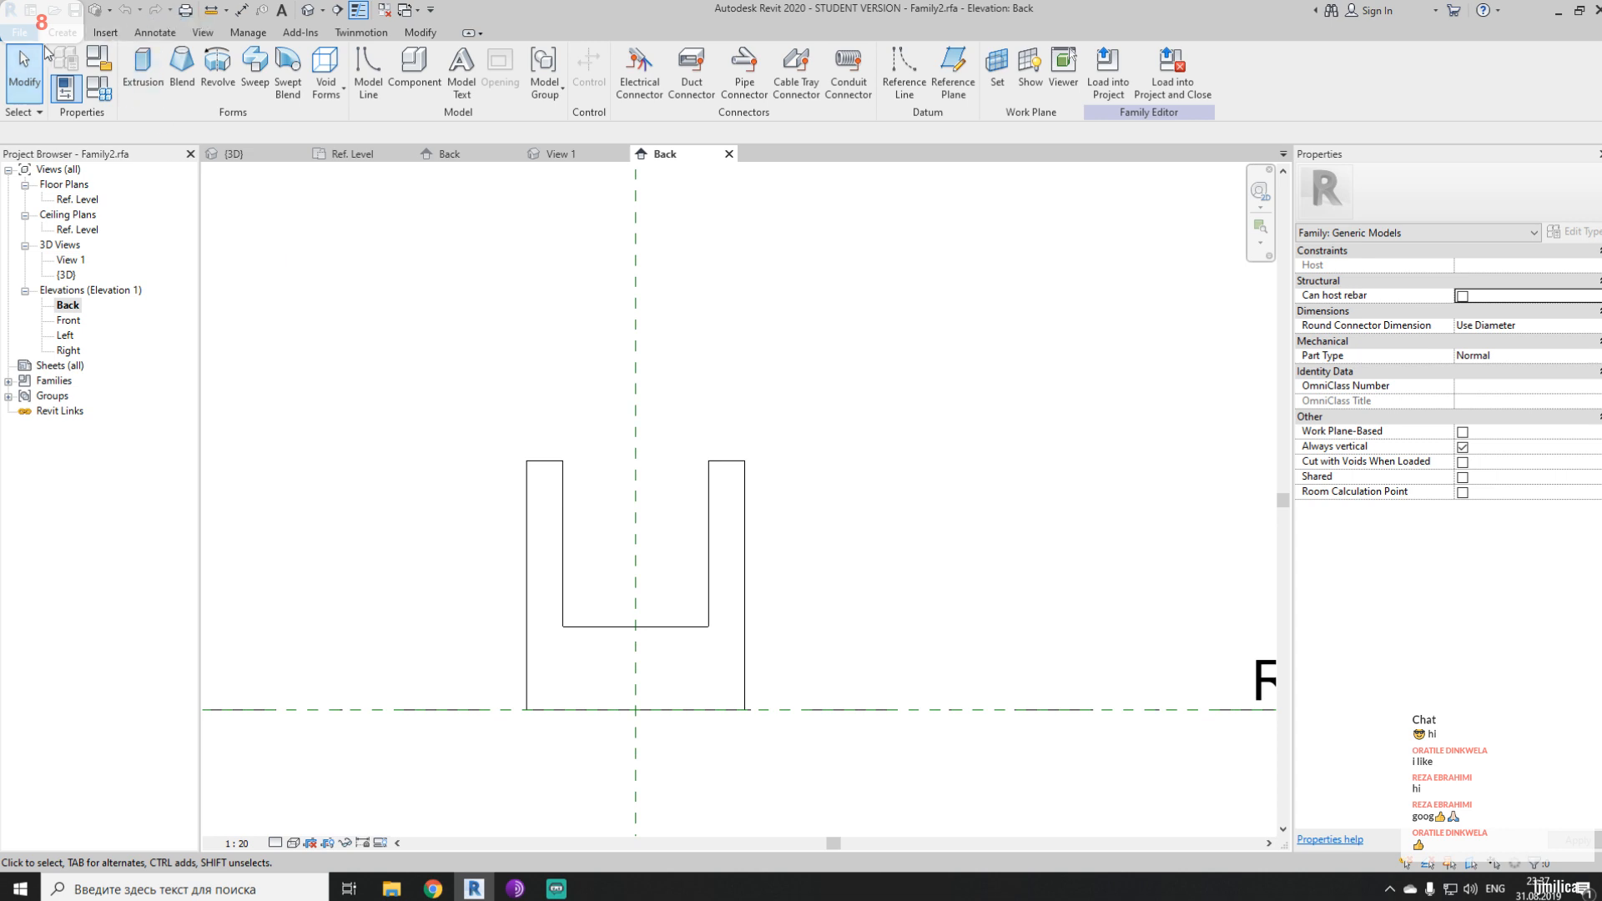
- Draw a horizontal reference plane across both arms of the U profile, about 136 mm below their top edge
left_click(953, 71)
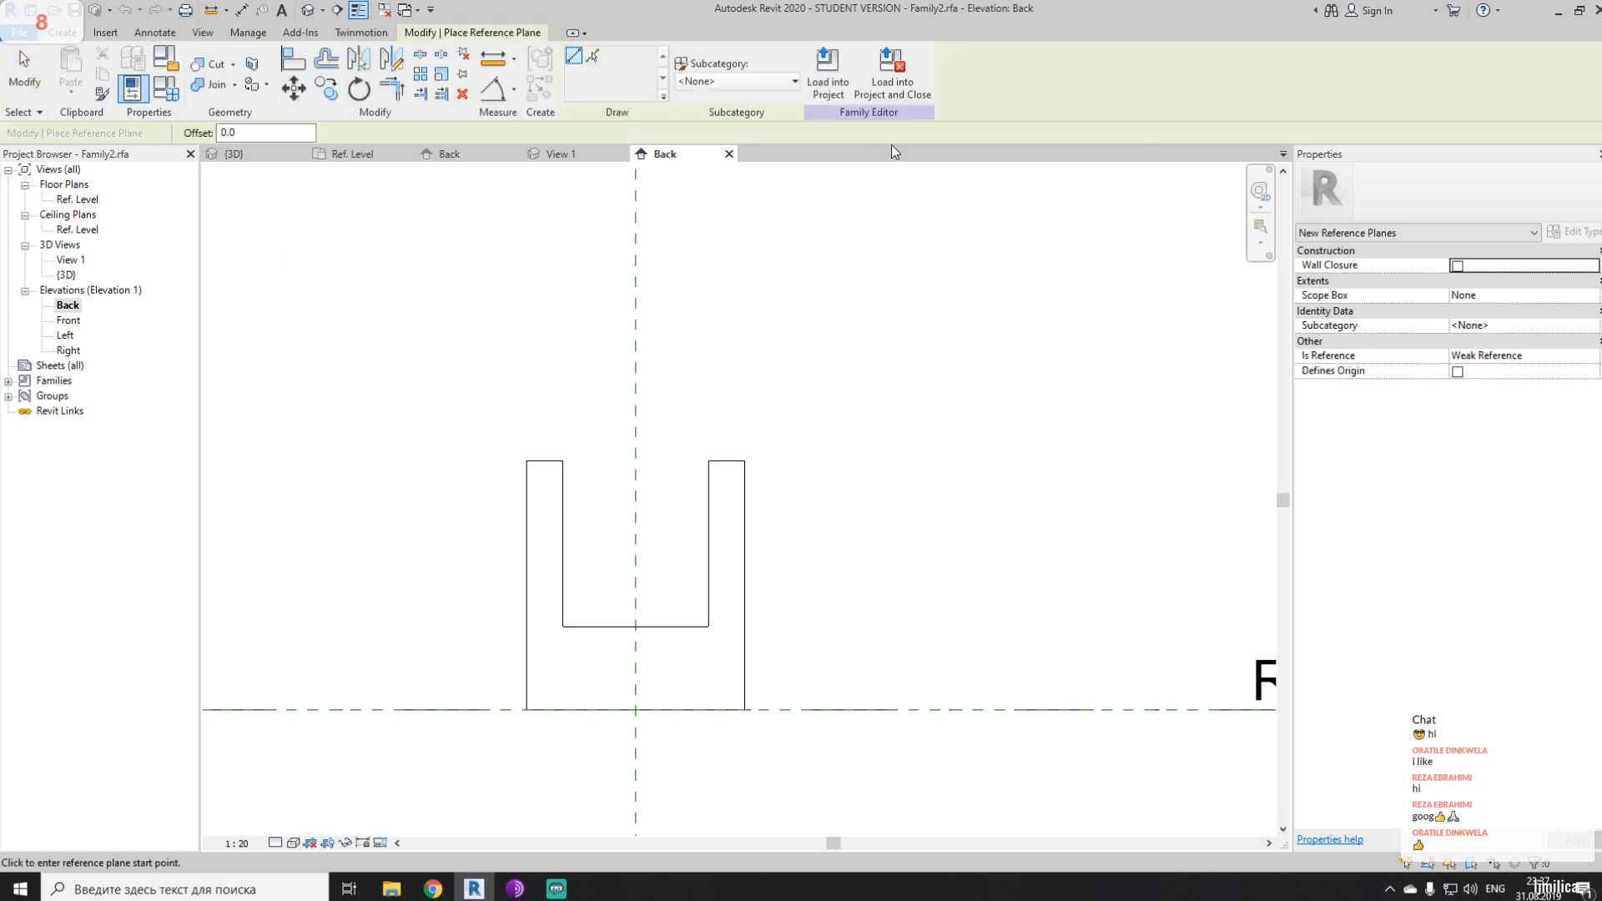
left_click(377, 545)
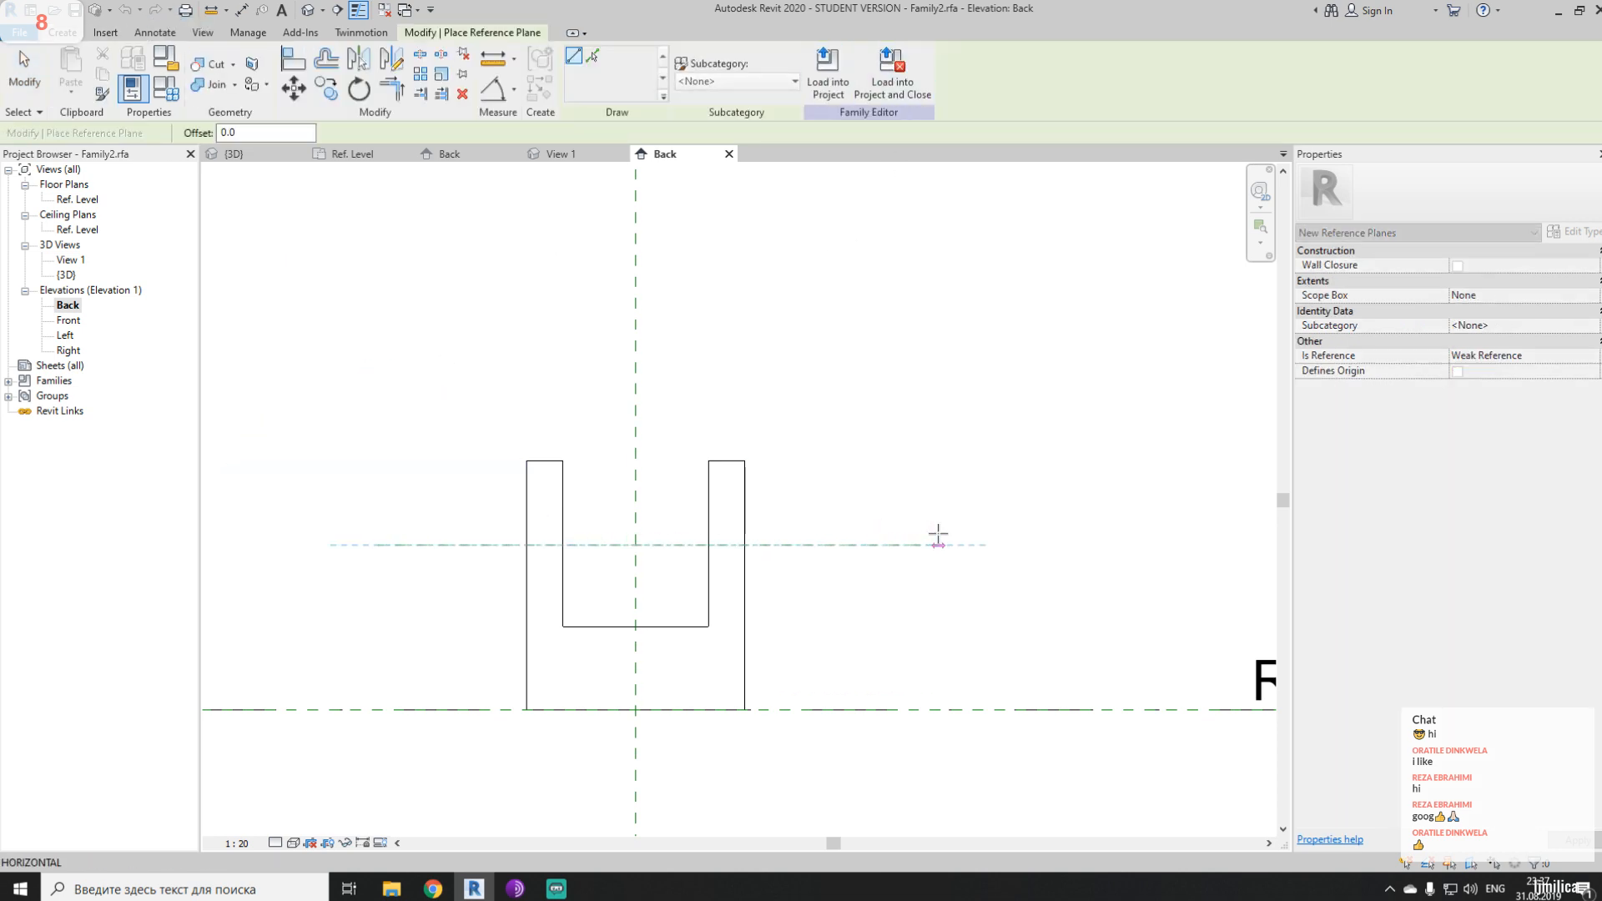
left_click(938, 545)
key("Escape")
key("Escape")
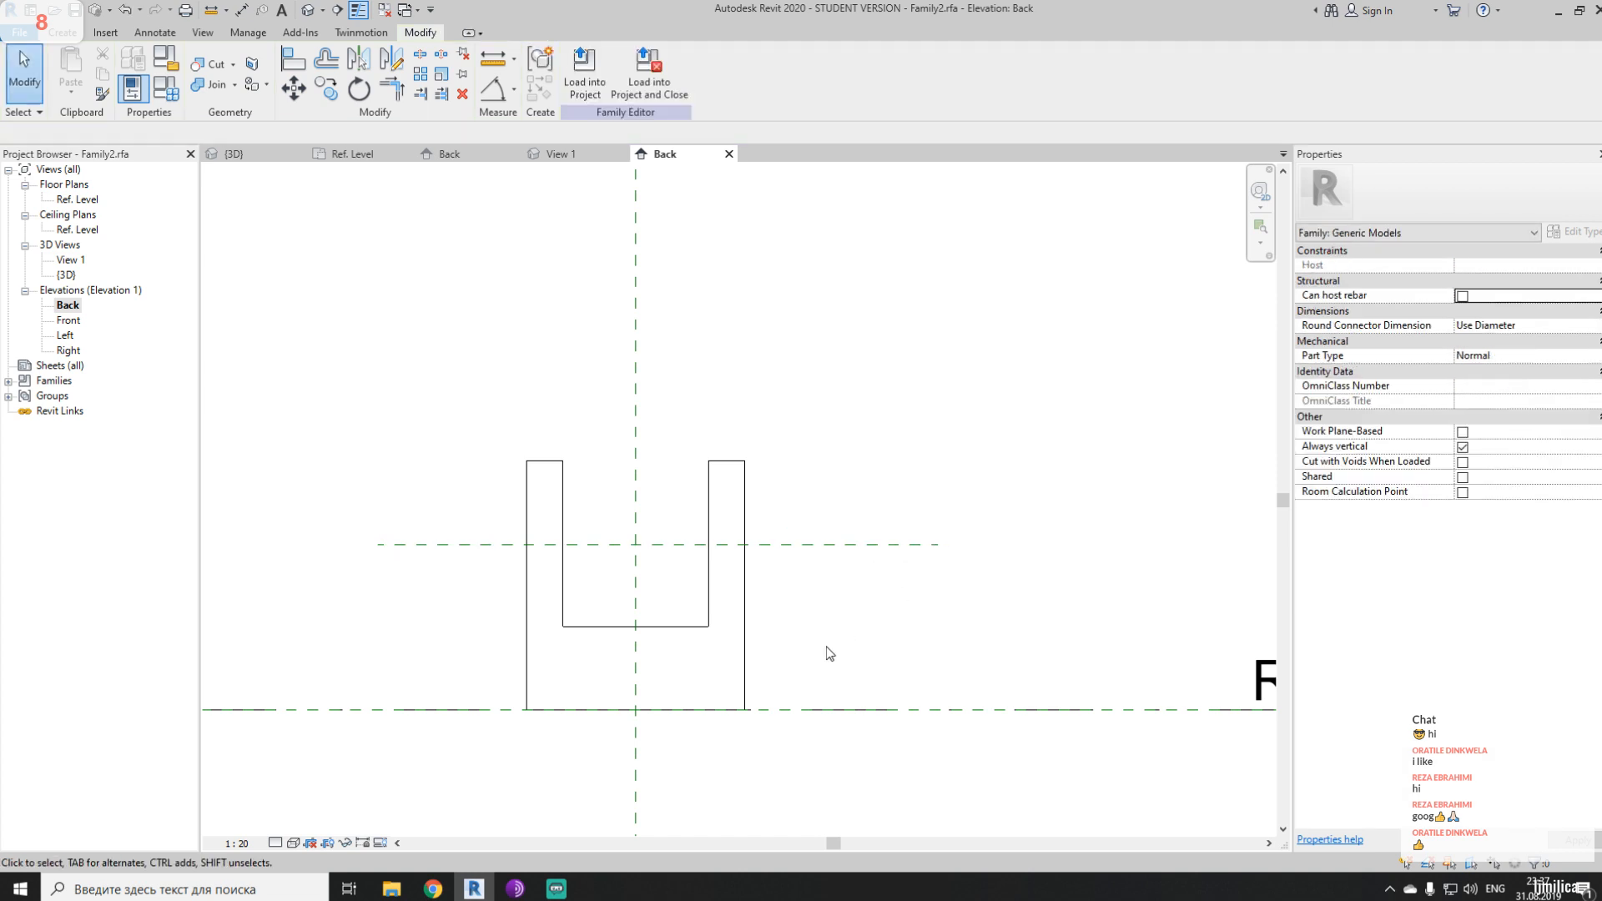
- Dimension from the arms' top edge through the reference plane to the slot's bottom edge, and make both segments equal
key("d")
key("i")
scroll(513, 510, "up", 2)
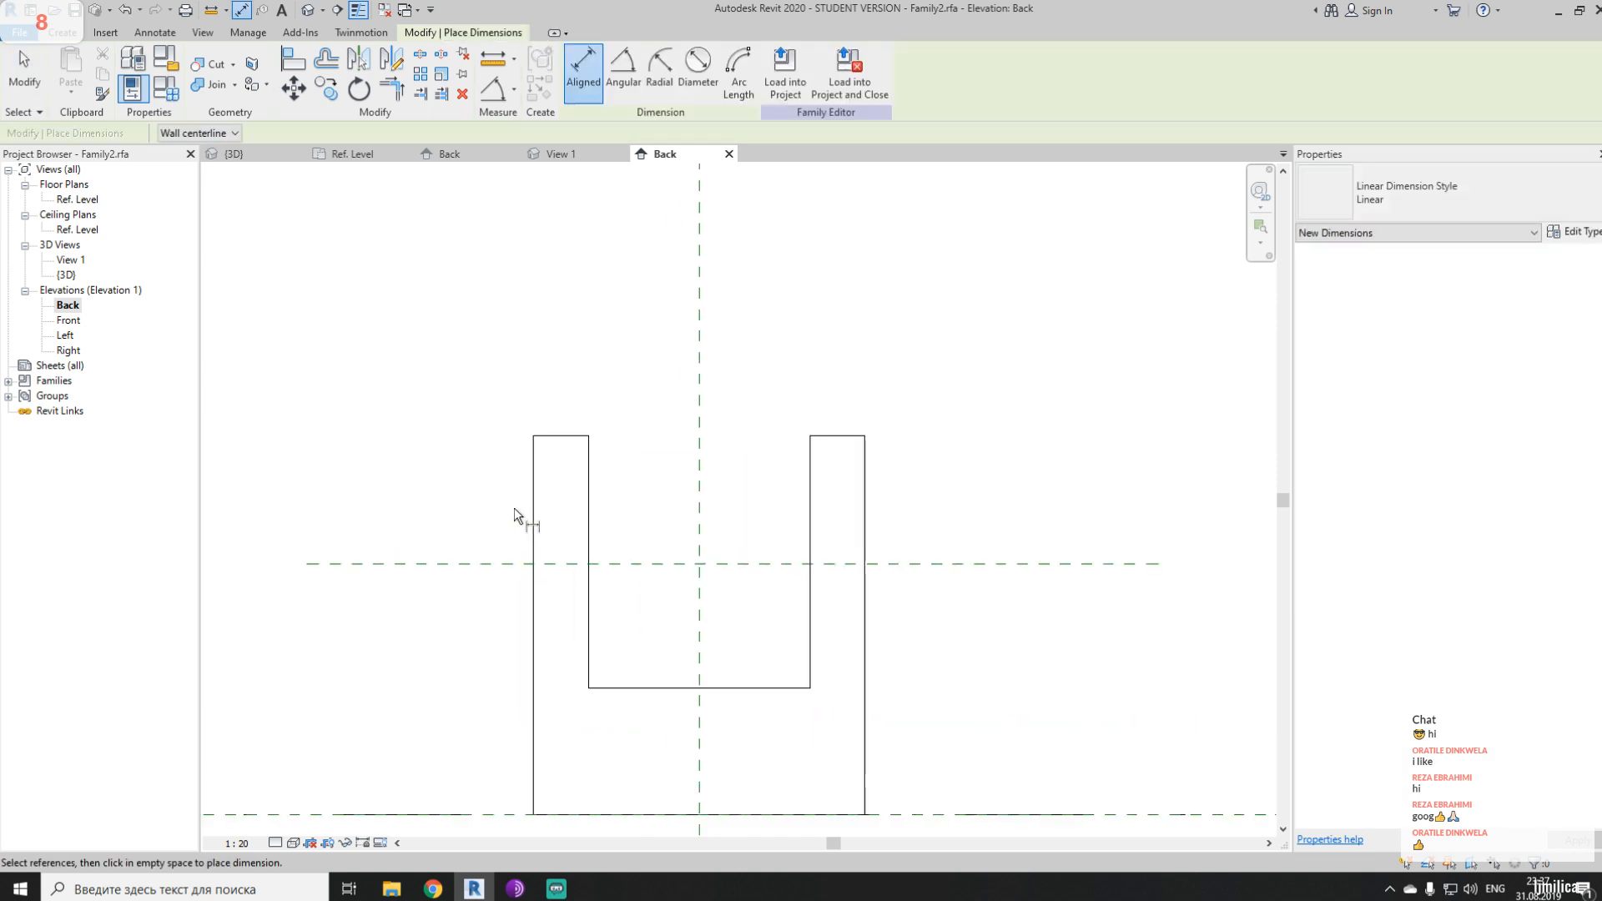
left_click(572, 437)
left_click(573, 565)
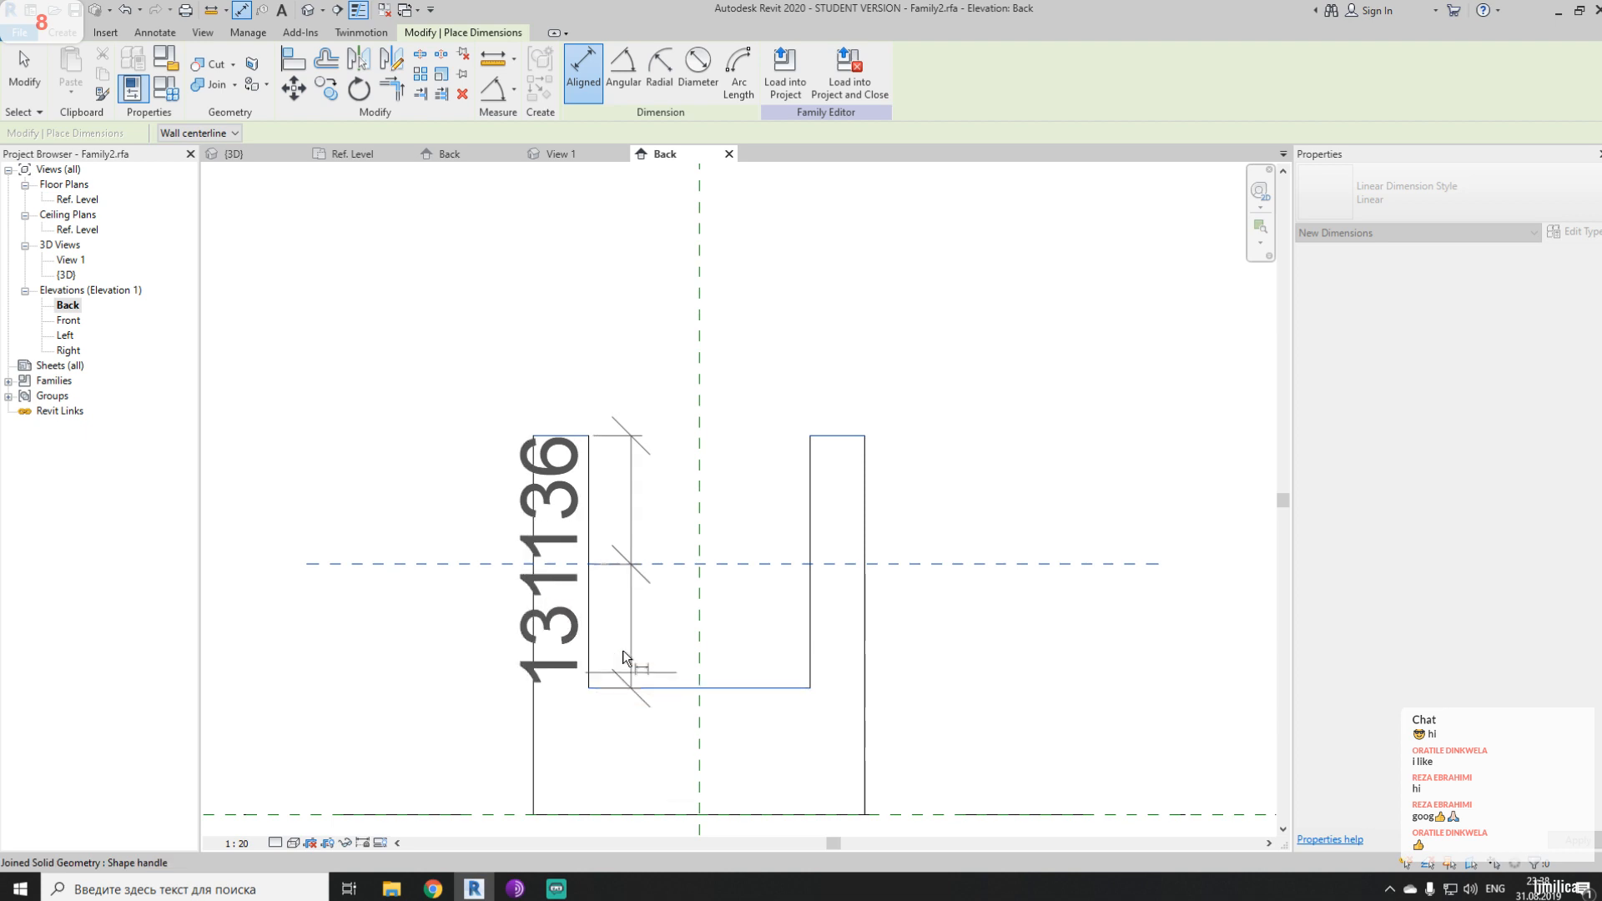
left_click(624, 678)
left_click(389, 456)
scroll(432, 584, "down", 2)
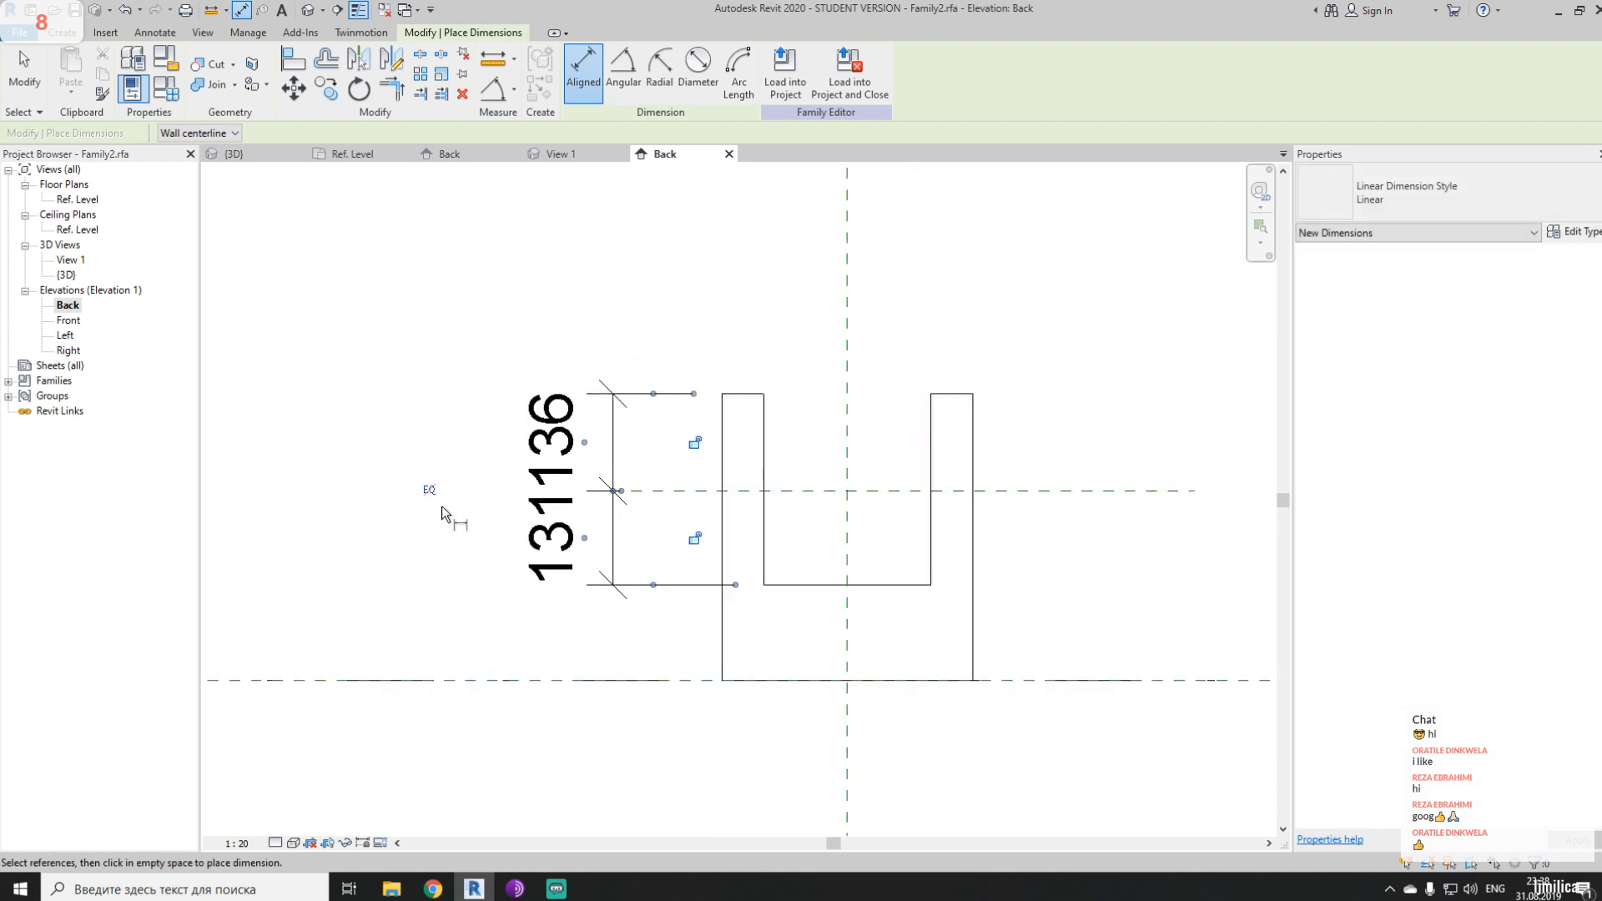
left_click(429, 490)
key("Escape")
key("Escape")
middle_click_drag(532, 643, 391, 628)
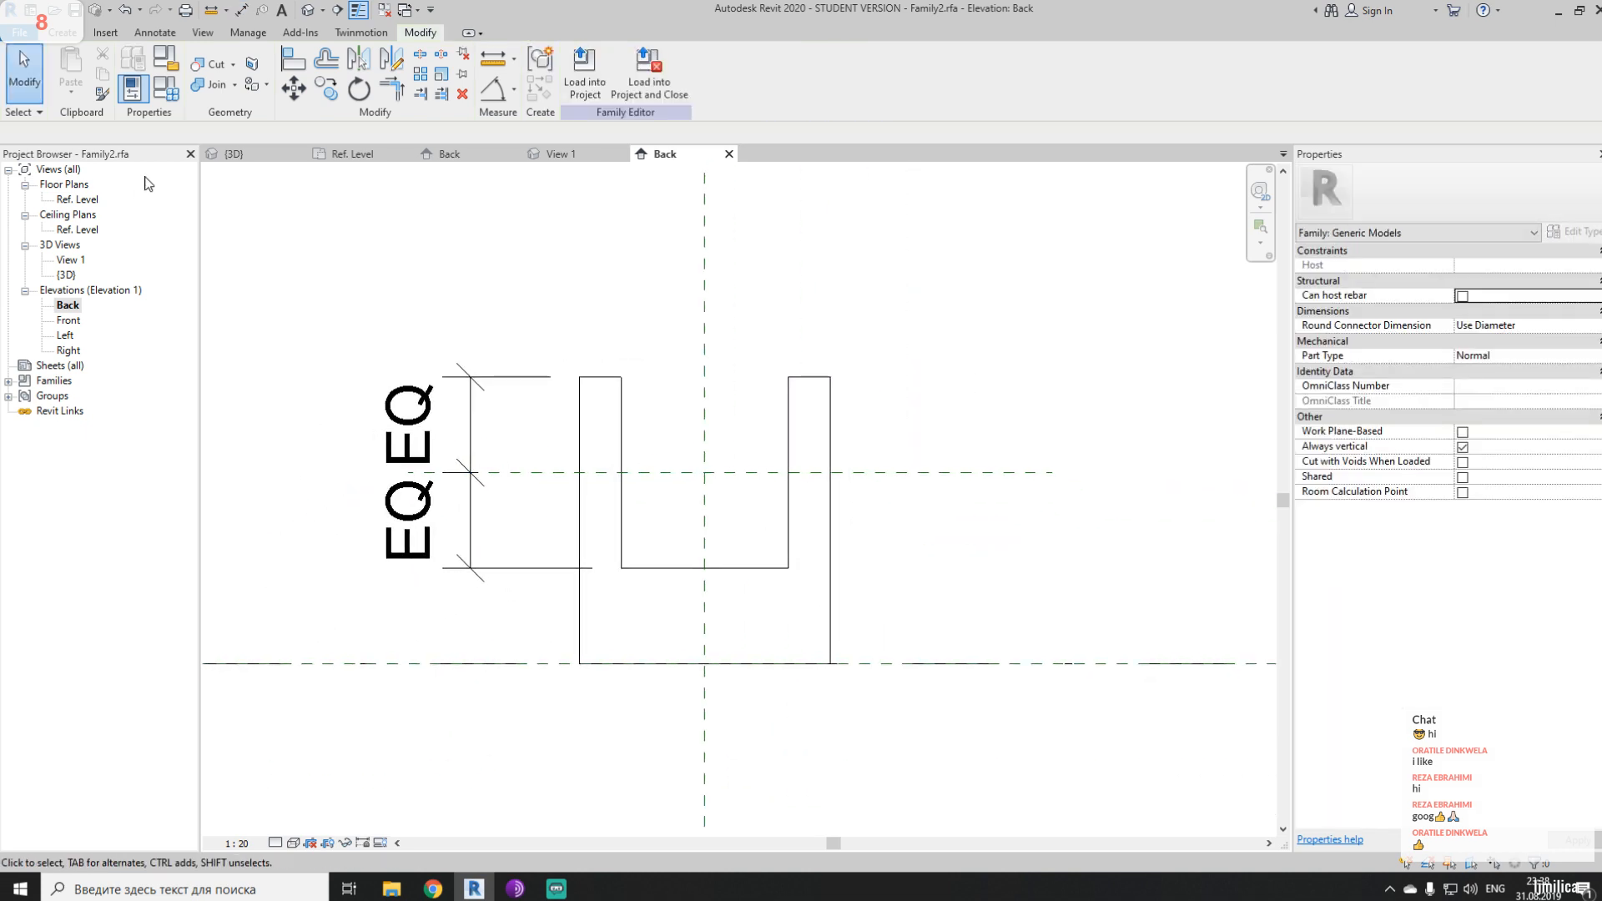
- Try to set the family parameter H to 450
left_click(166, 87)
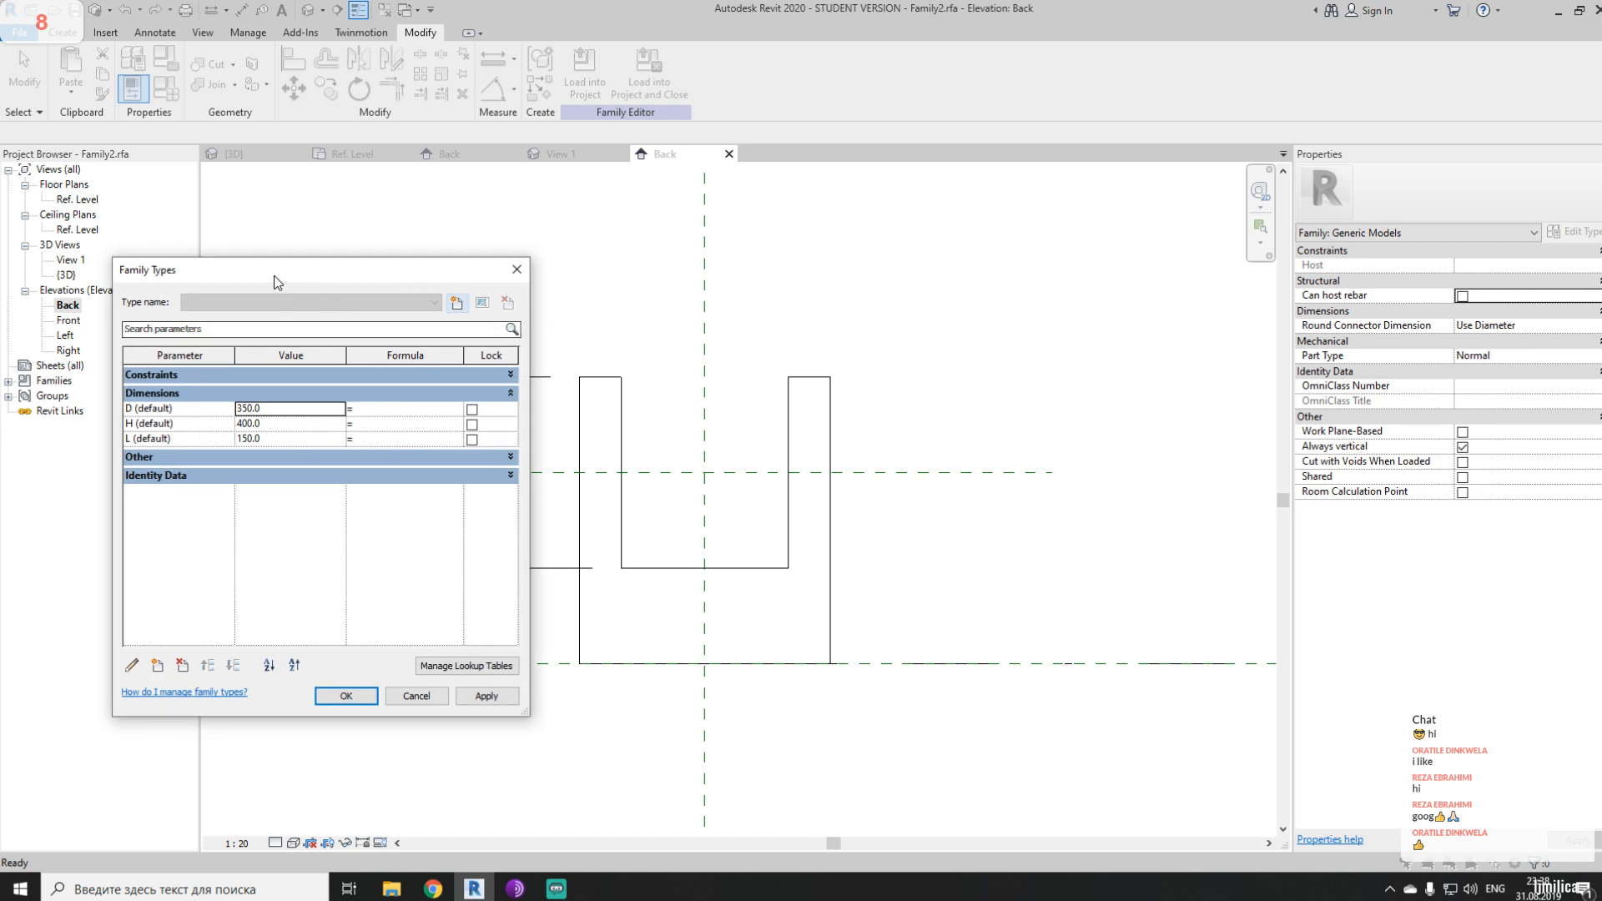
left_click_drag(278, 282, 199, 260)
left_click(215, 398)
type("4")
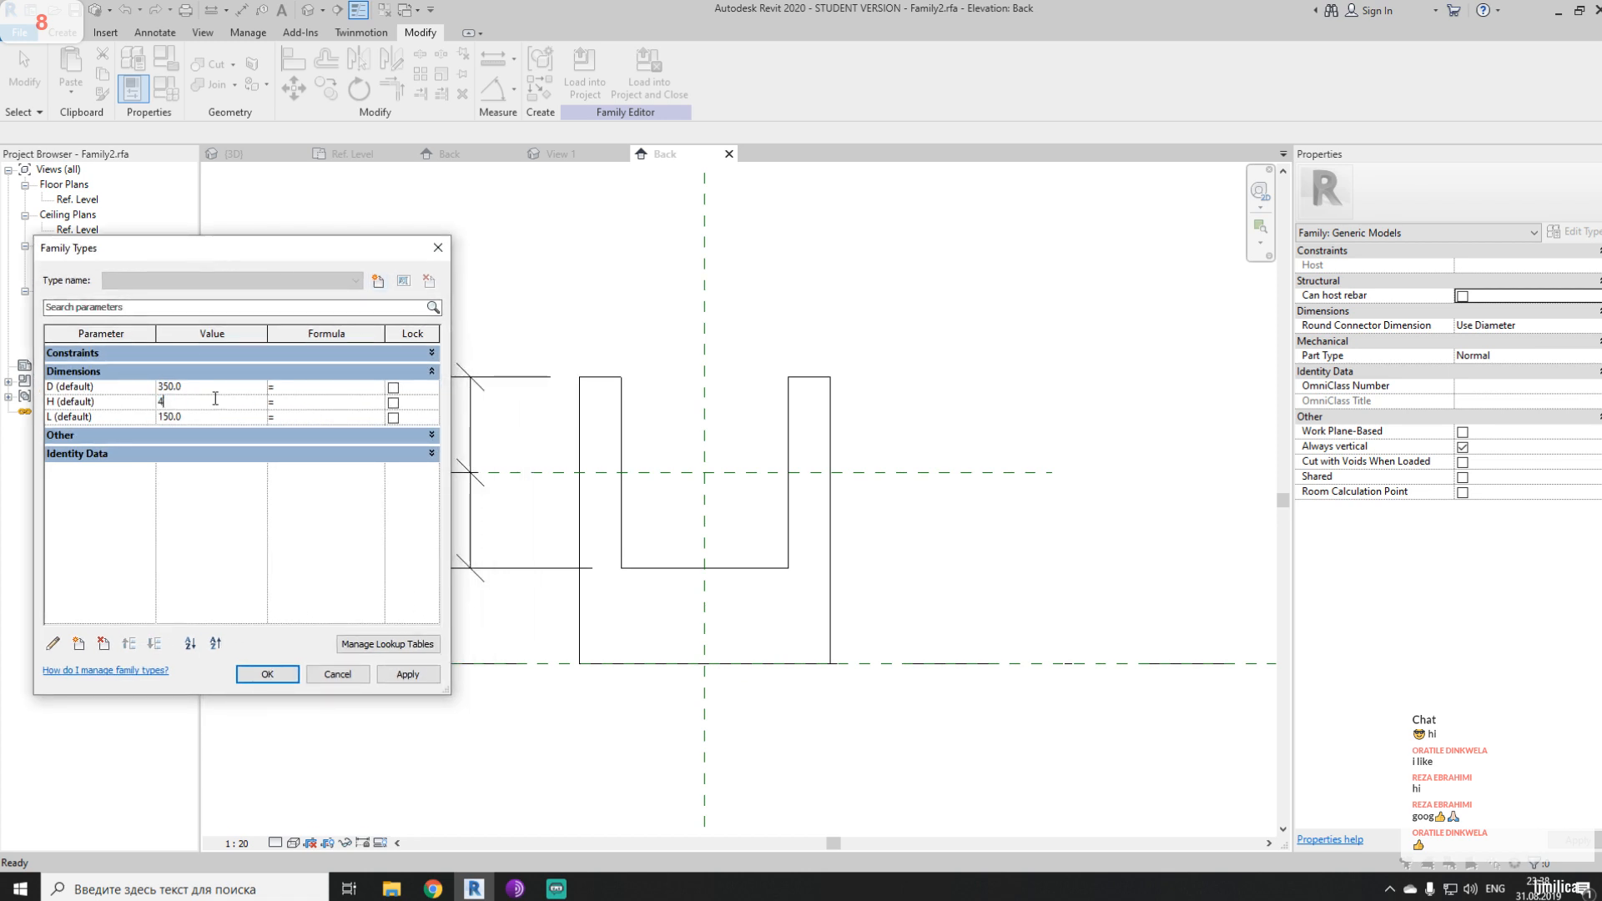
type("50")
left_click(397, 672)
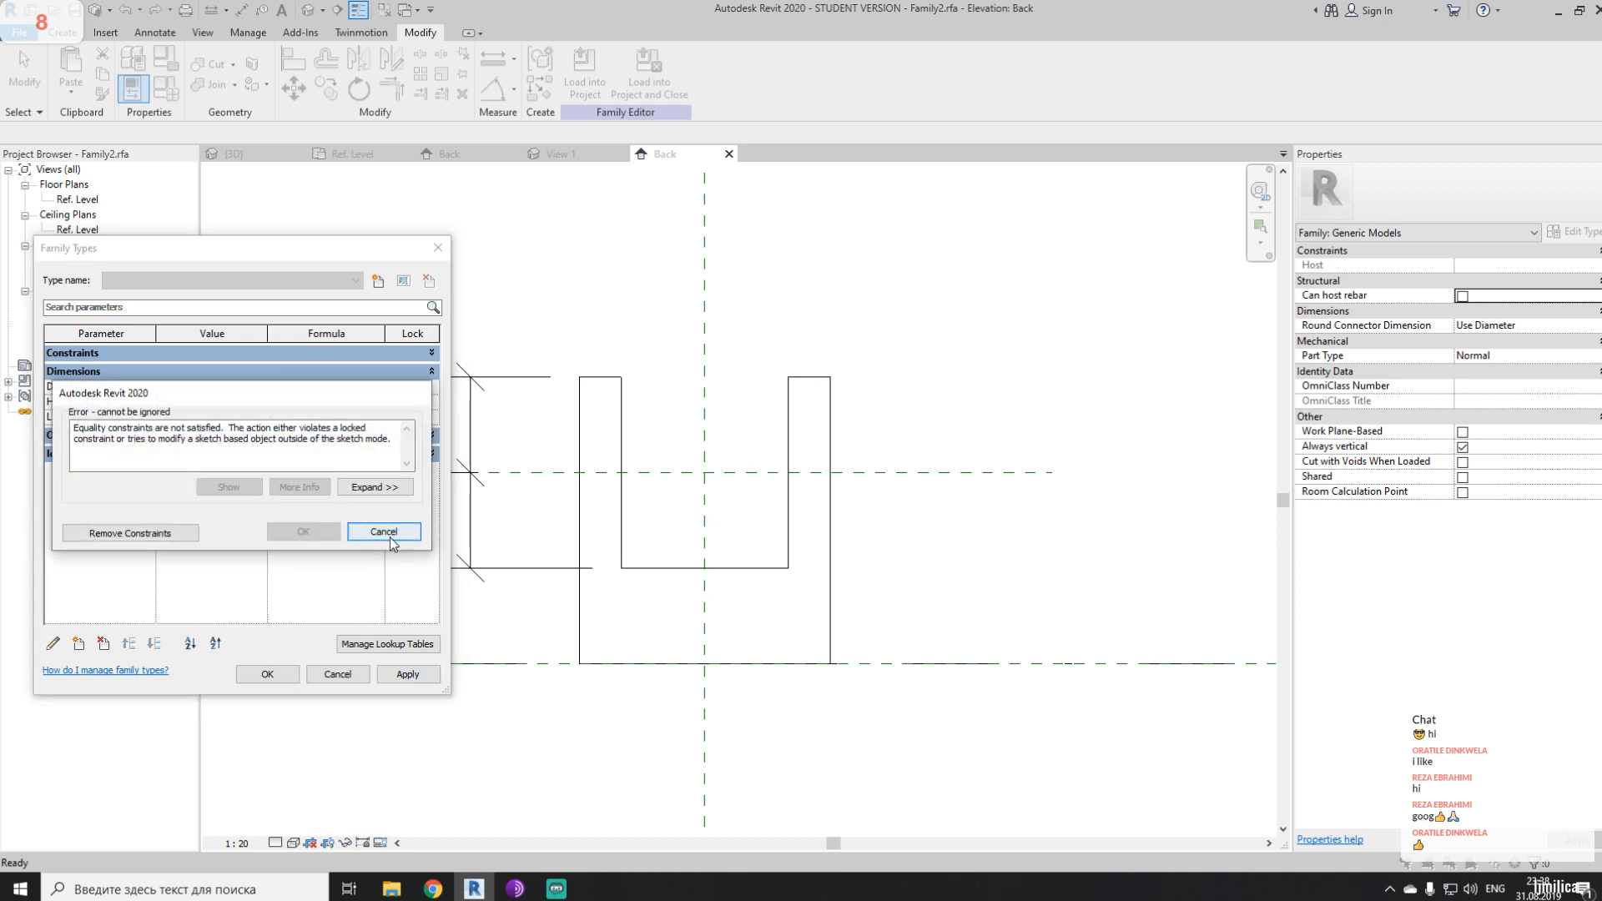
left_click(385, 532)
left_click(337, 673)
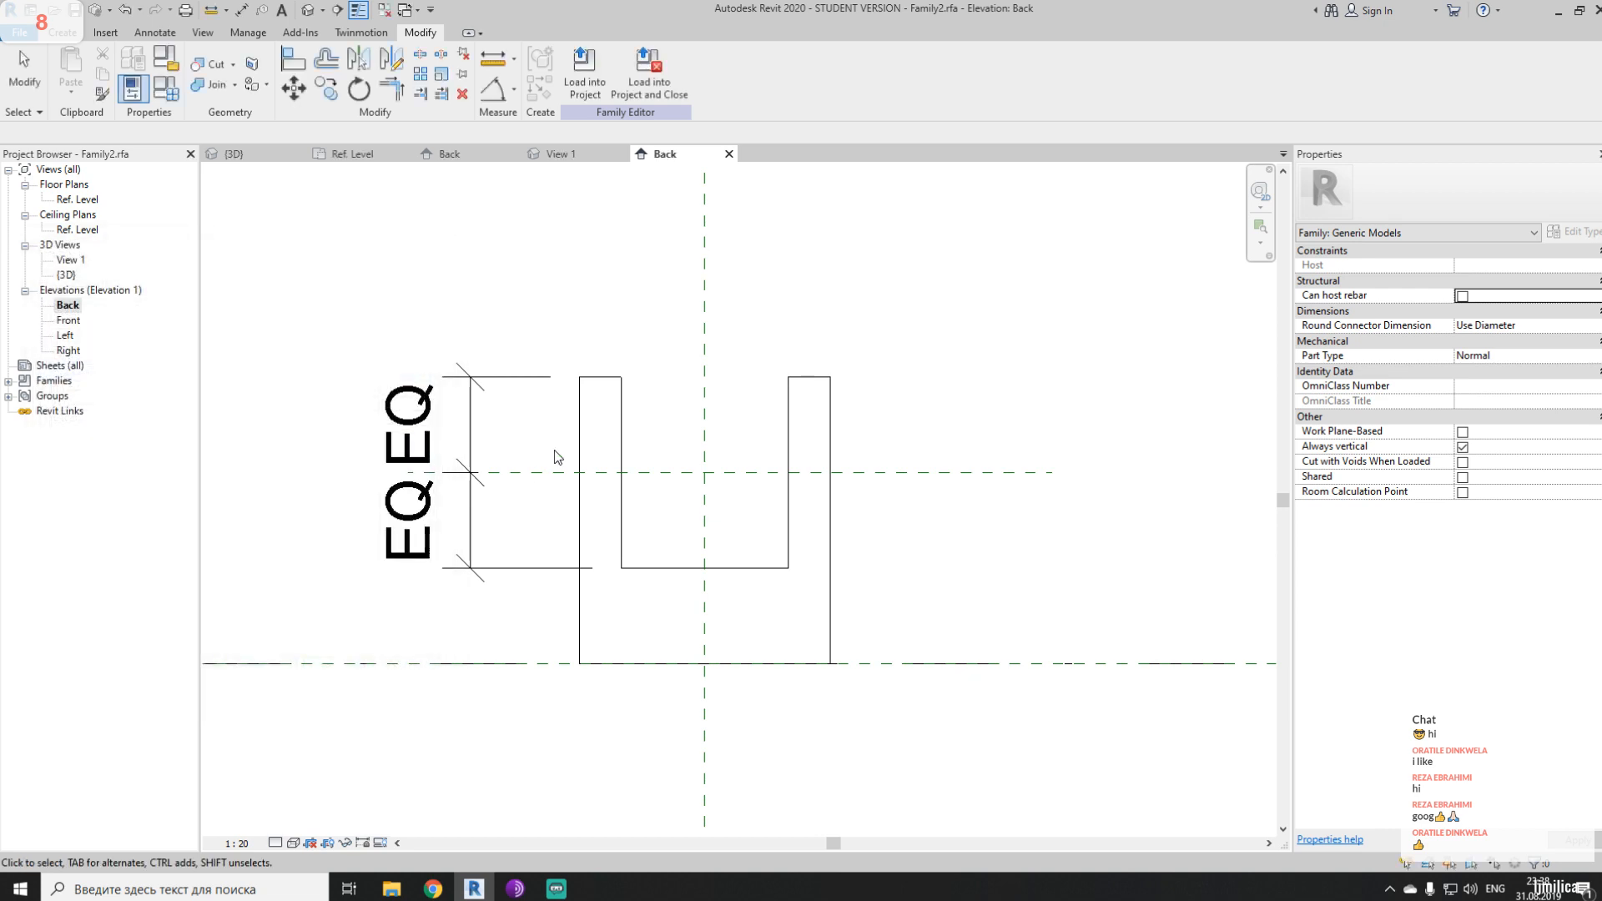
- Delete the equality dimension and the horizontal reference plane crossing the arms
left_click(479, 508)
key("Delete")
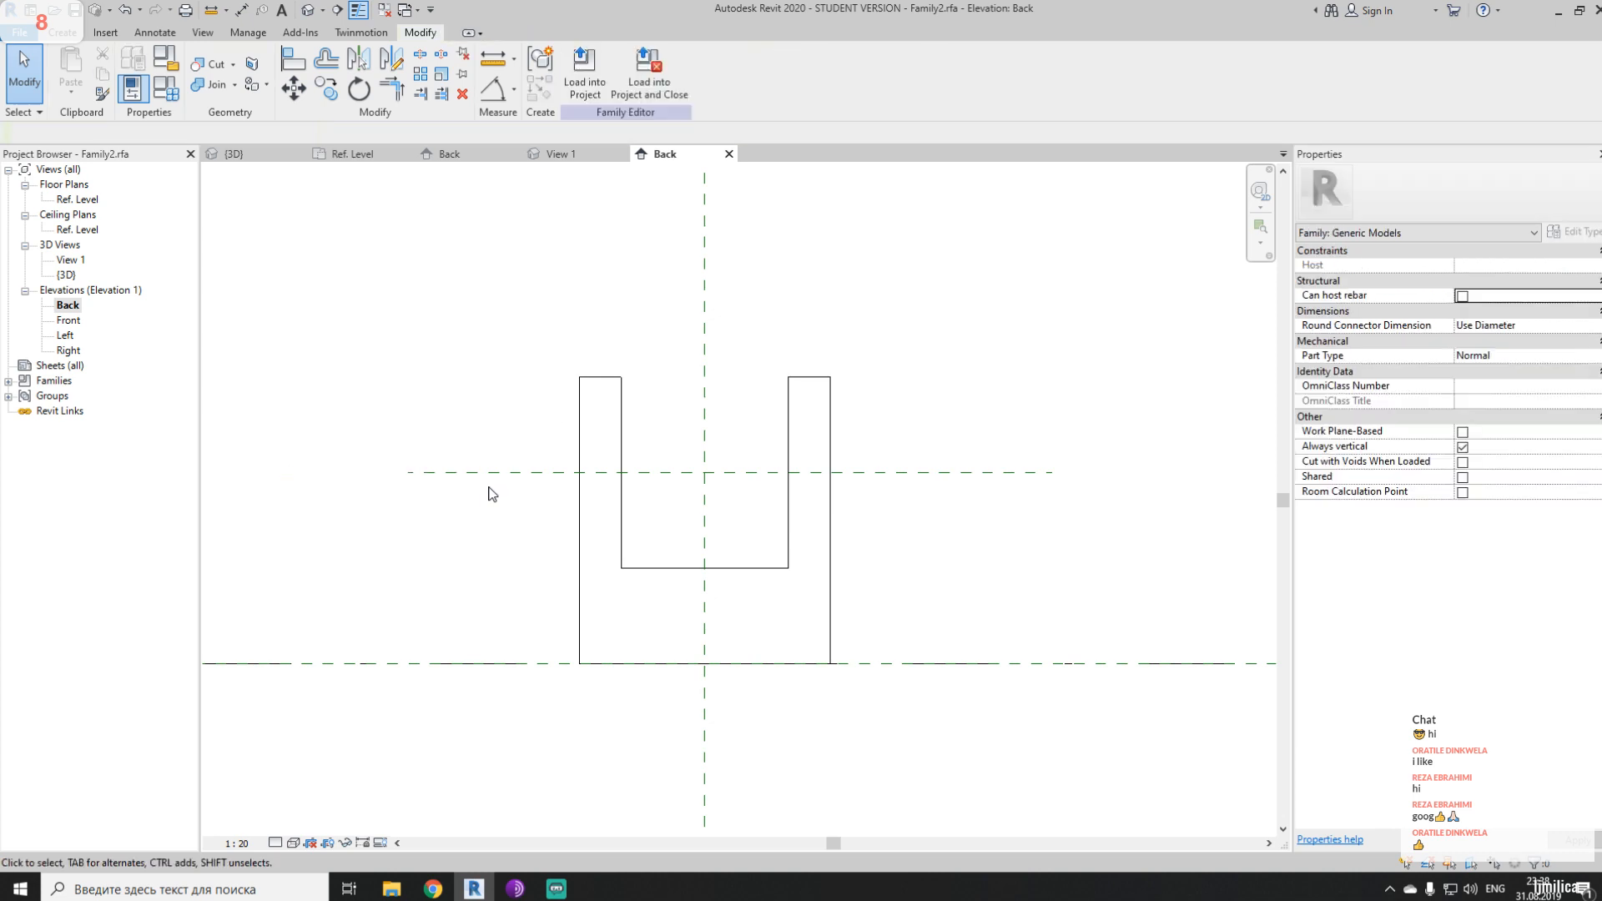
left_click(492, 474)
key("Delete")
- Draw a horizontal reference line across both arms of the U profile, about 153 mm below their top edge
left_click(62, 32)
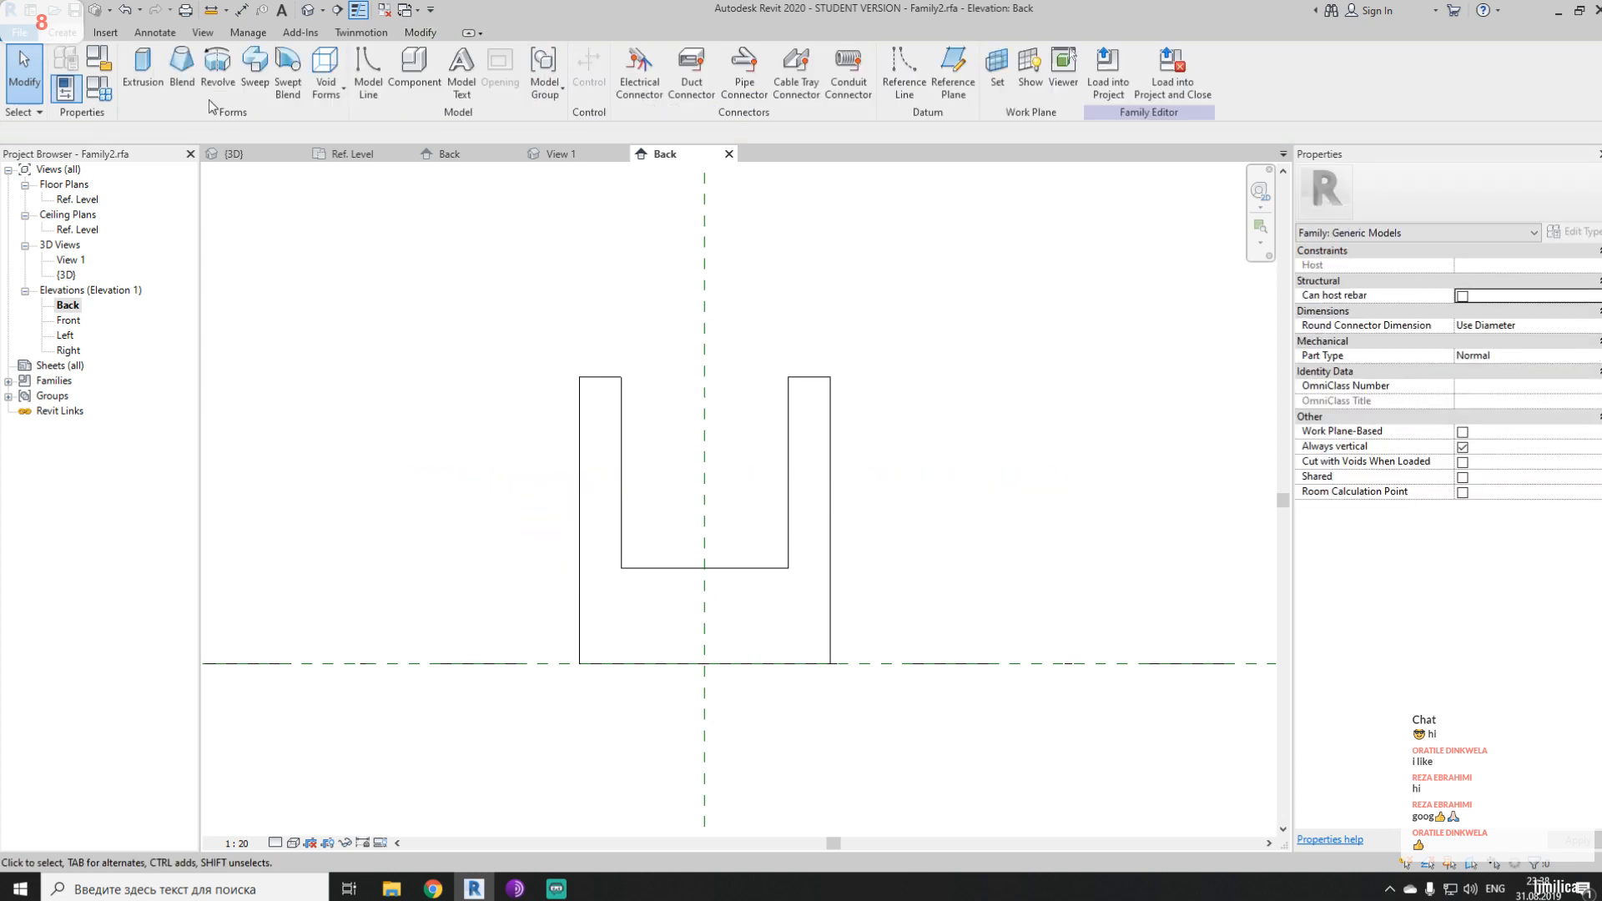
left_click(903, 80)
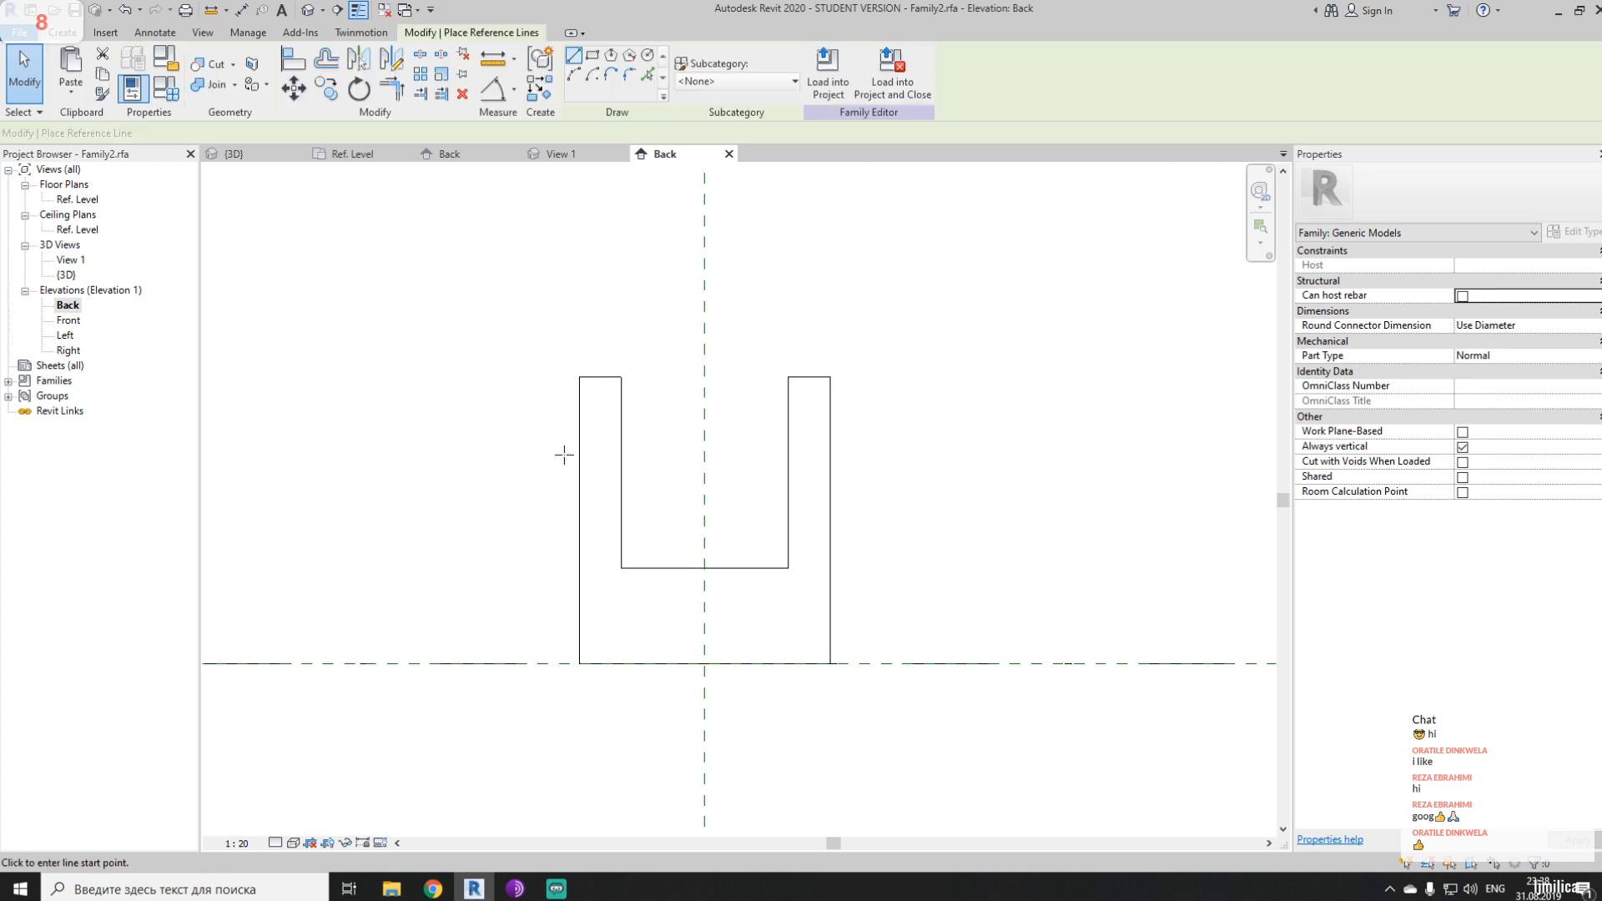
left_click(499, 485)
left_click(928, 485)
key("Escape")
key("Escape")
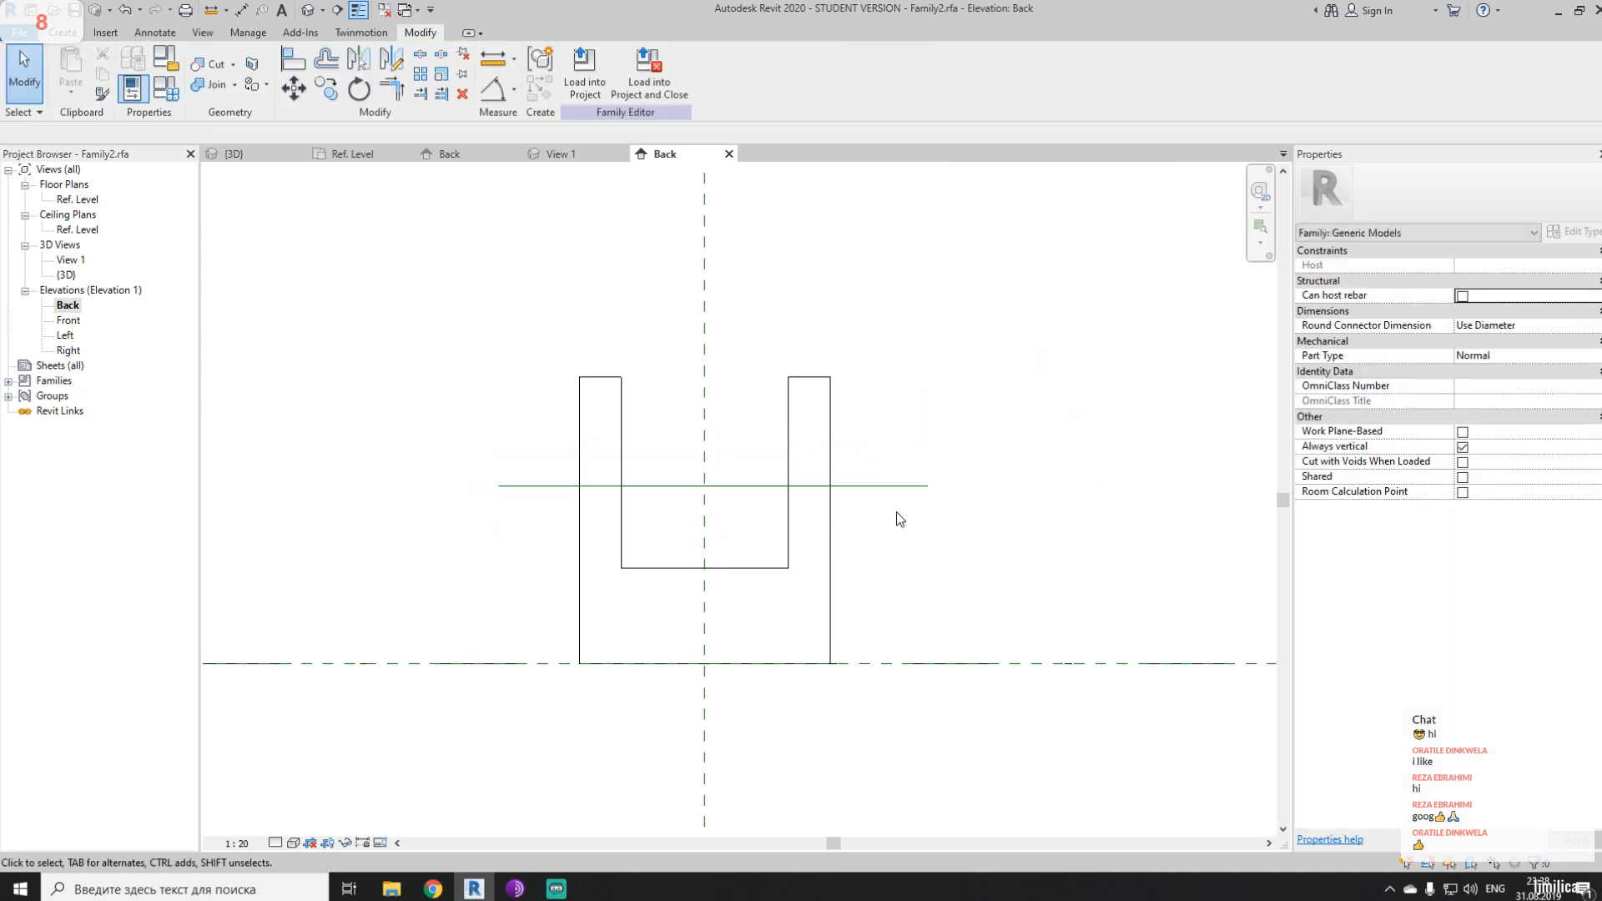
key("d")
key("i")
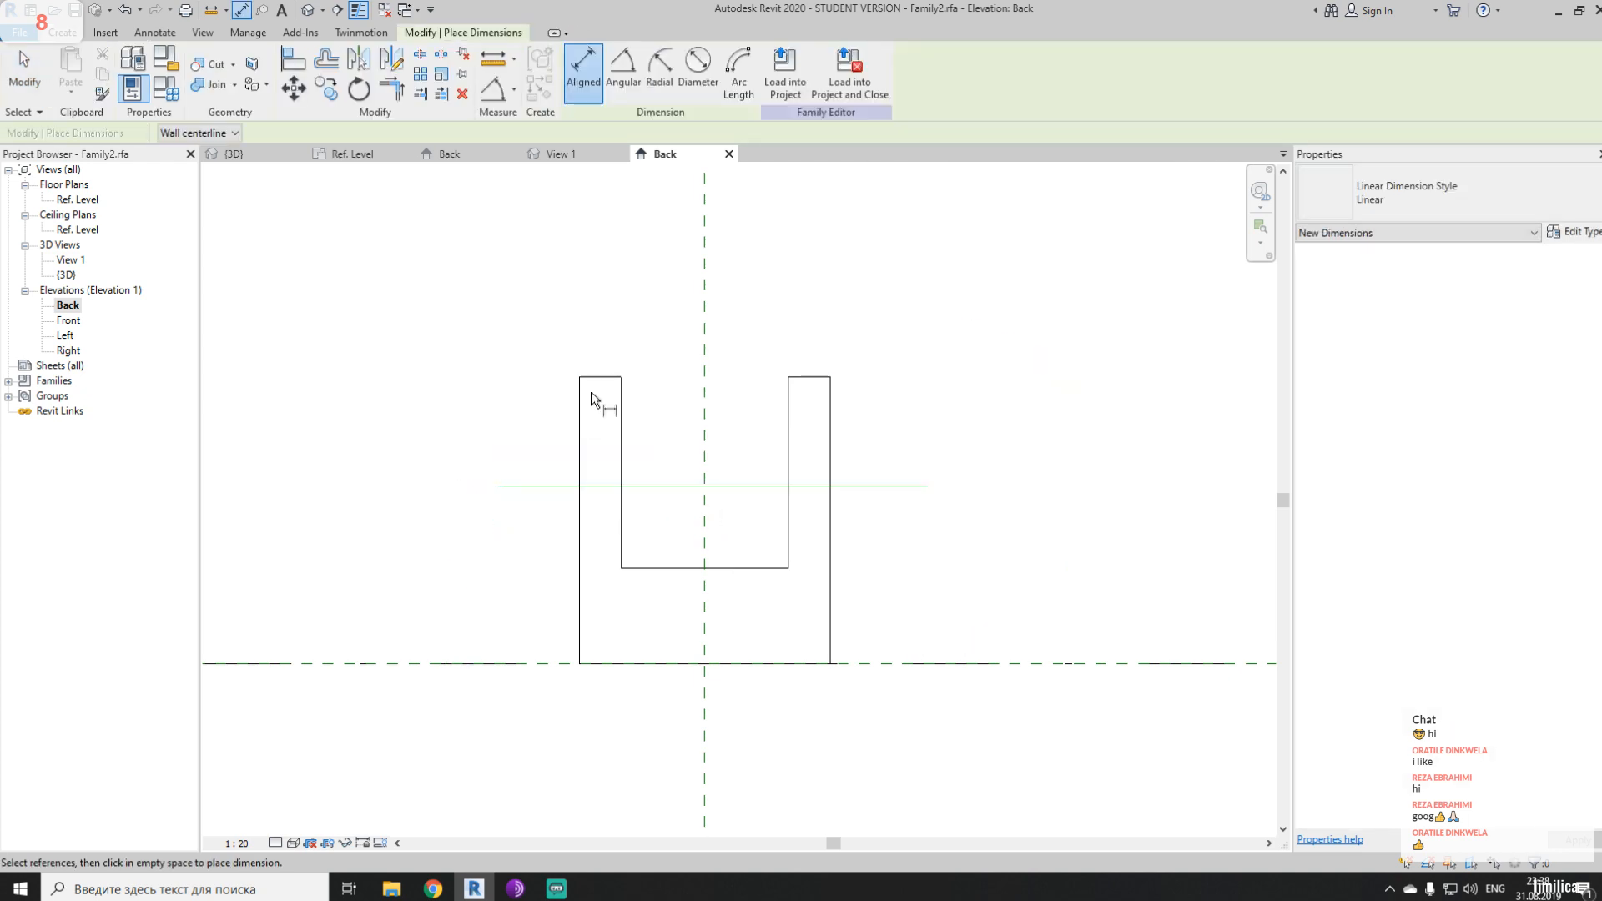
left_click(587, 378)
left_click(541, 486)
left_click(648, 575)
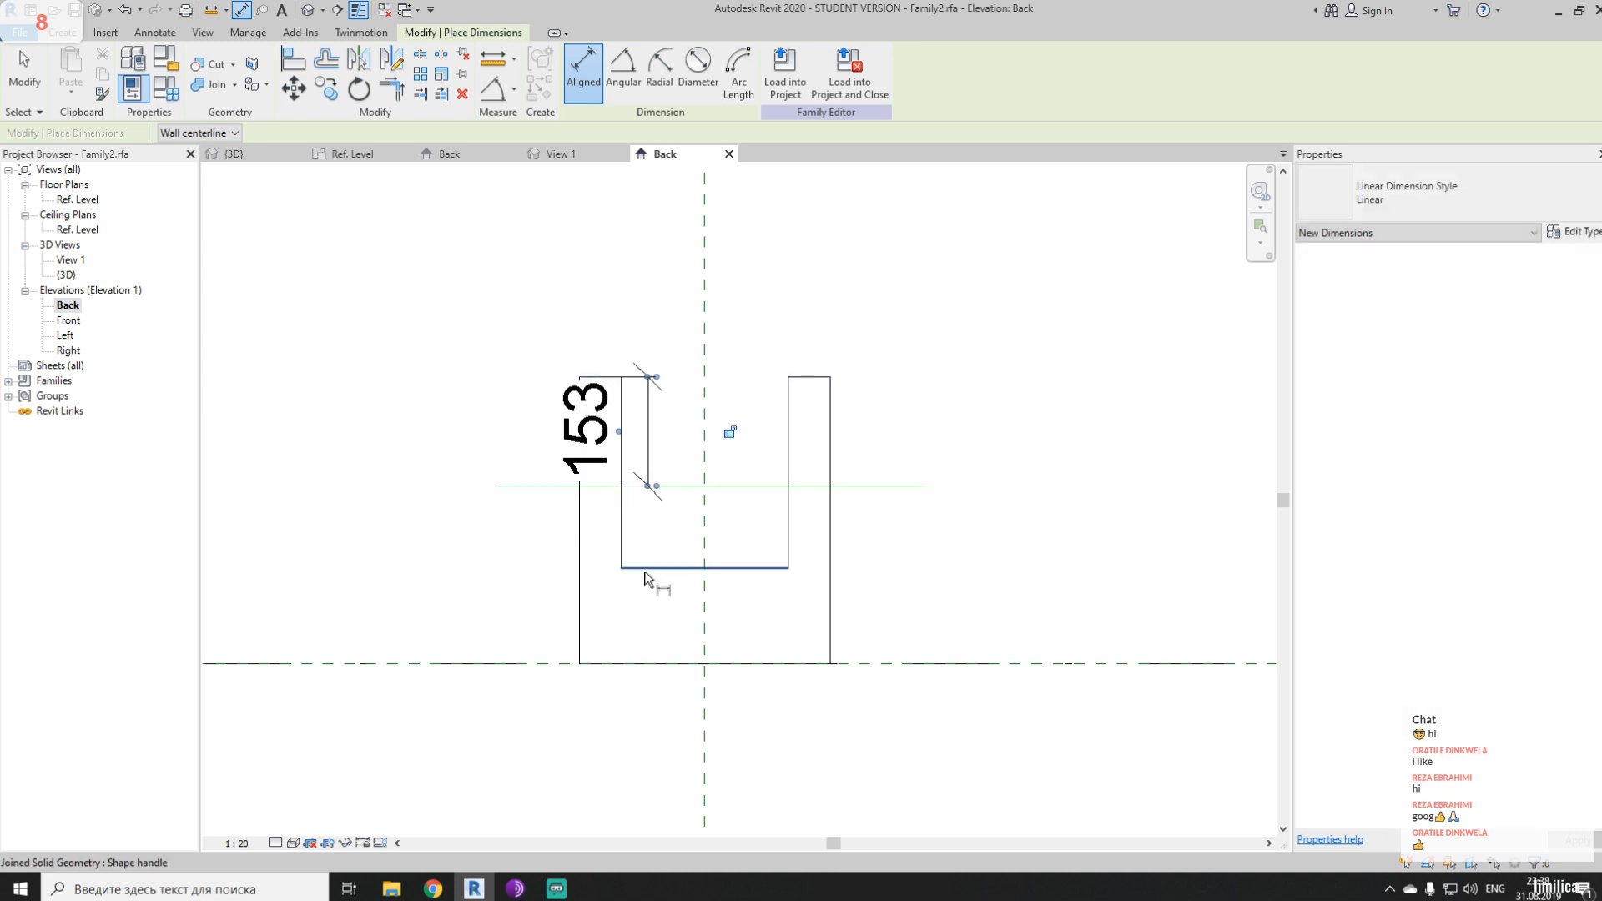
key("ctrl+z")
- Dimension from the arms' top edge through the reference line to the slot's bottom edge, and make both segments equal
left_click(604, 378)
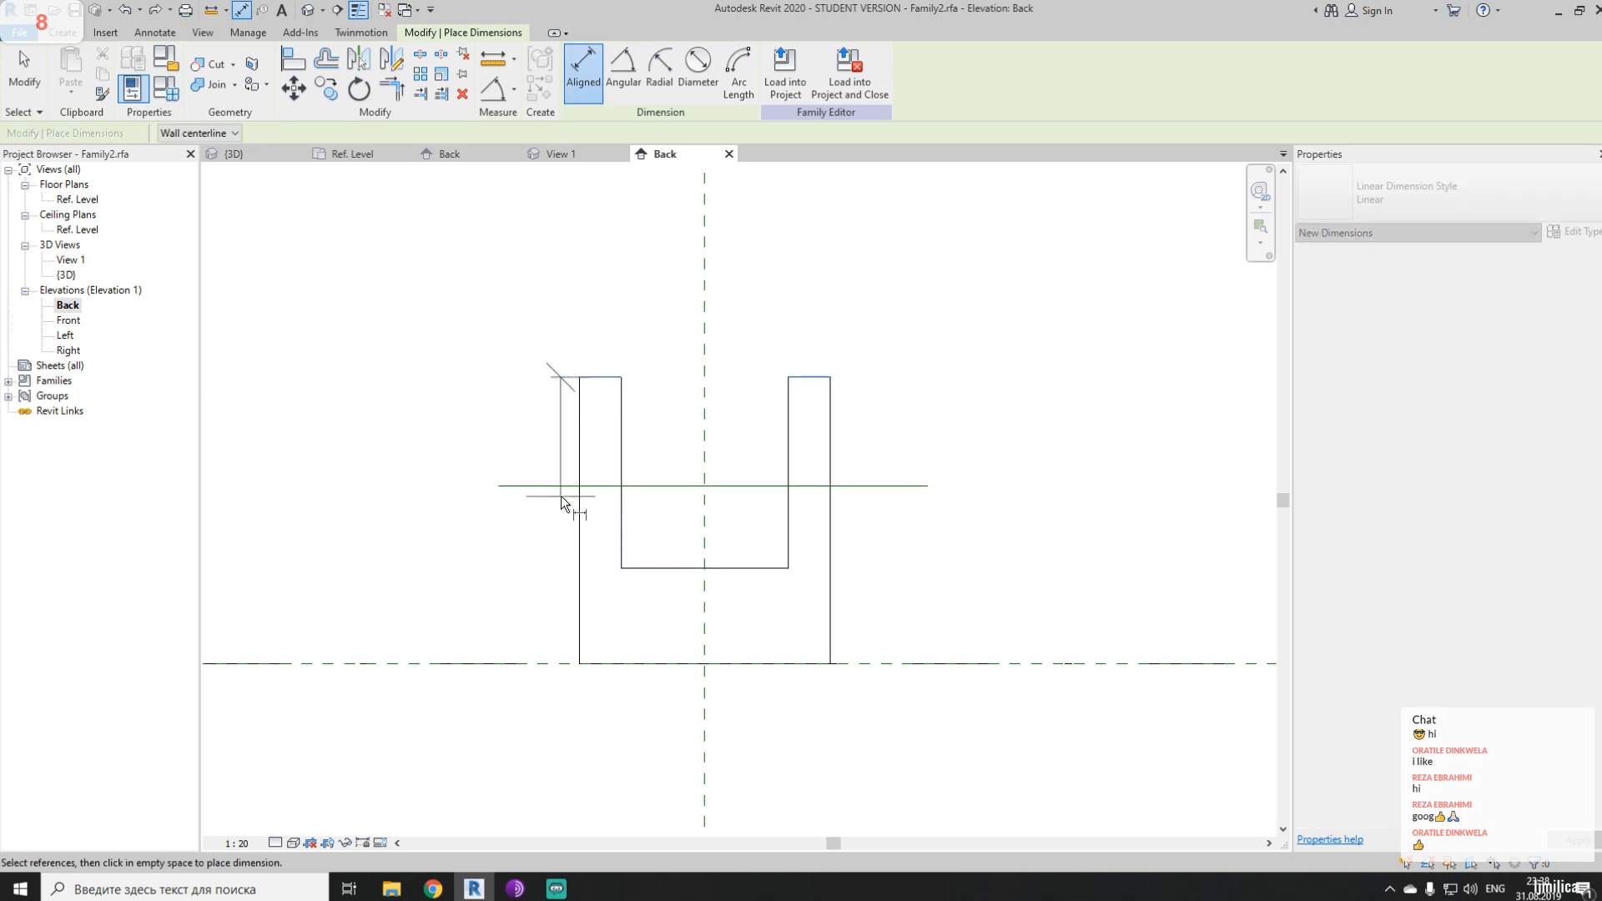
left_click(562, 487)
left_click(643, 568)
left_click(342, 514)
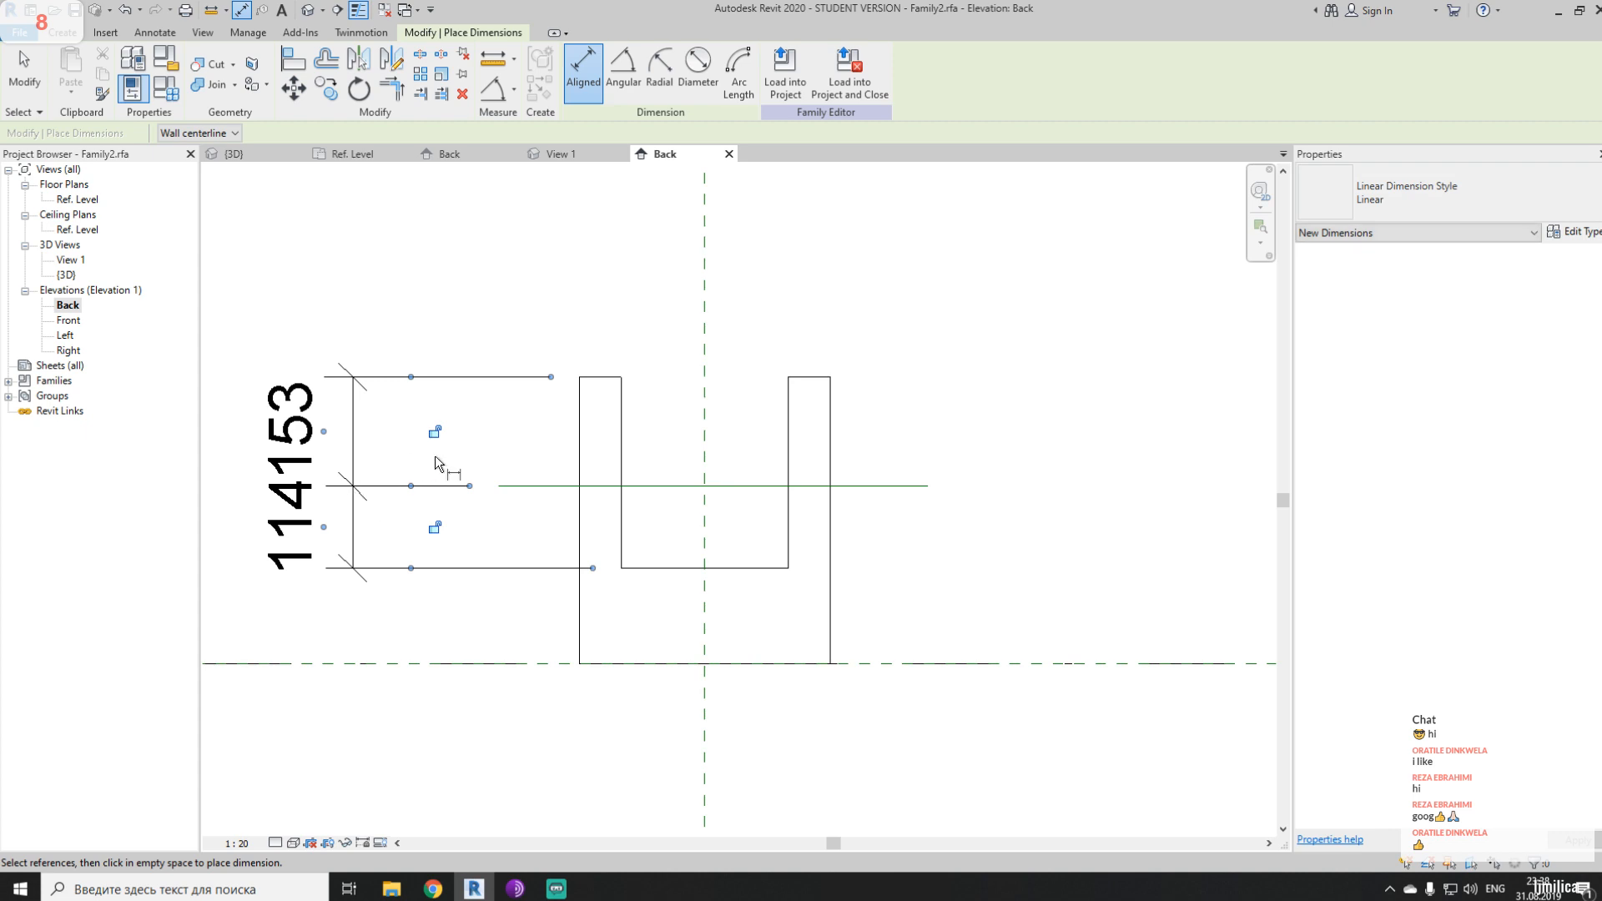
middle_click_drag(175, 482, 463, 474)
left_click(456, 466)
middle_click_drag(605, 435, 354, 432)
key("Escape")
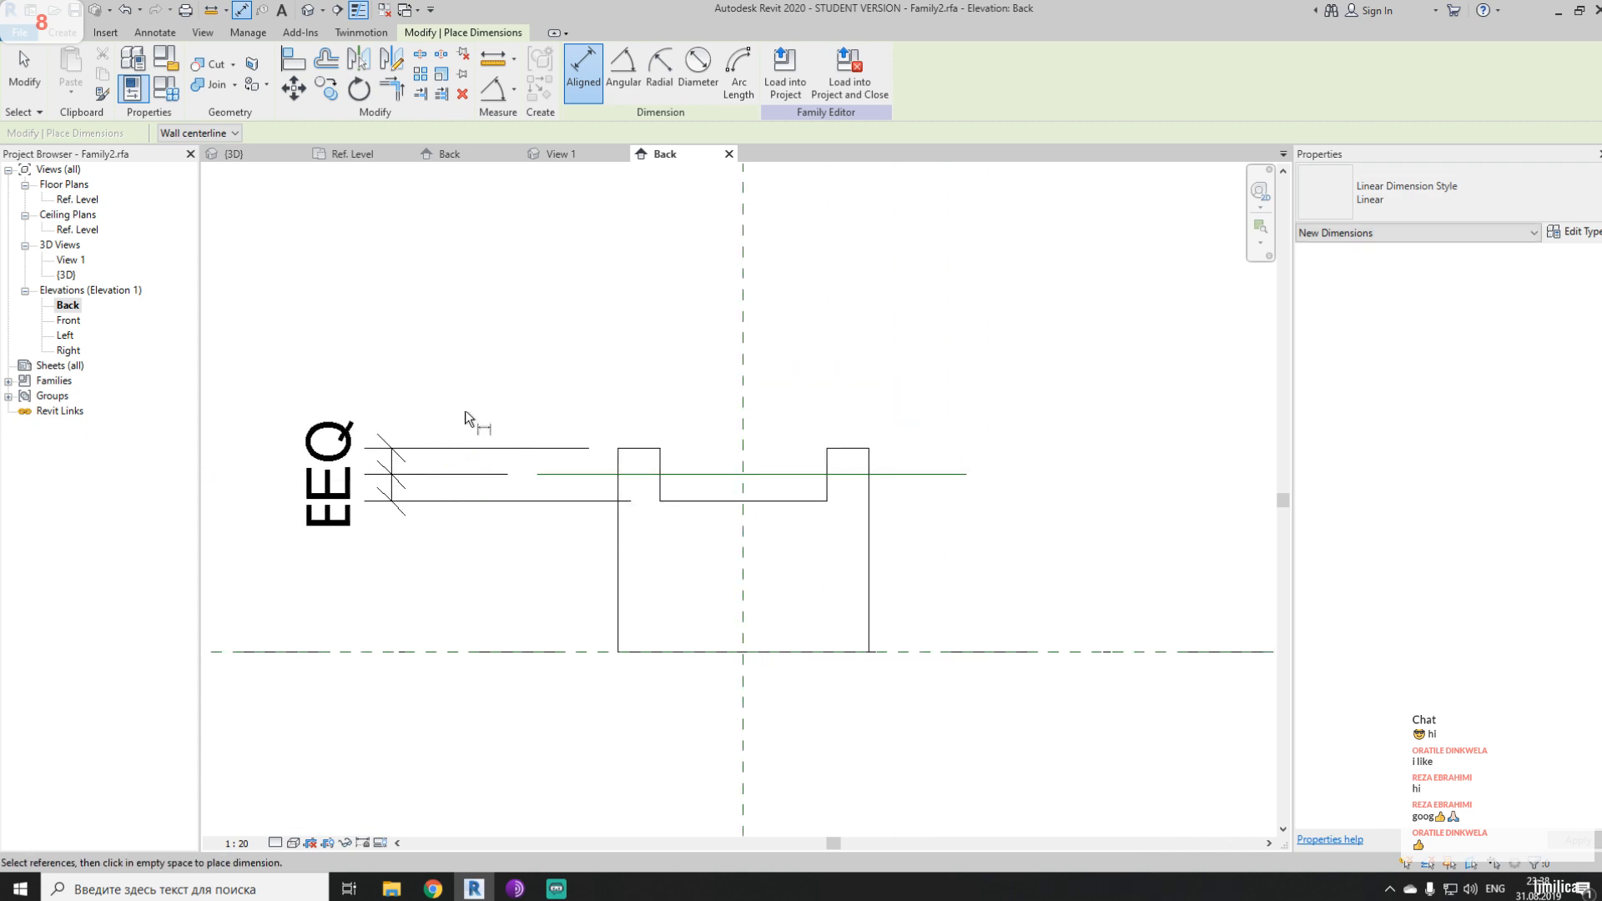
key("Escape")
key("Escape")
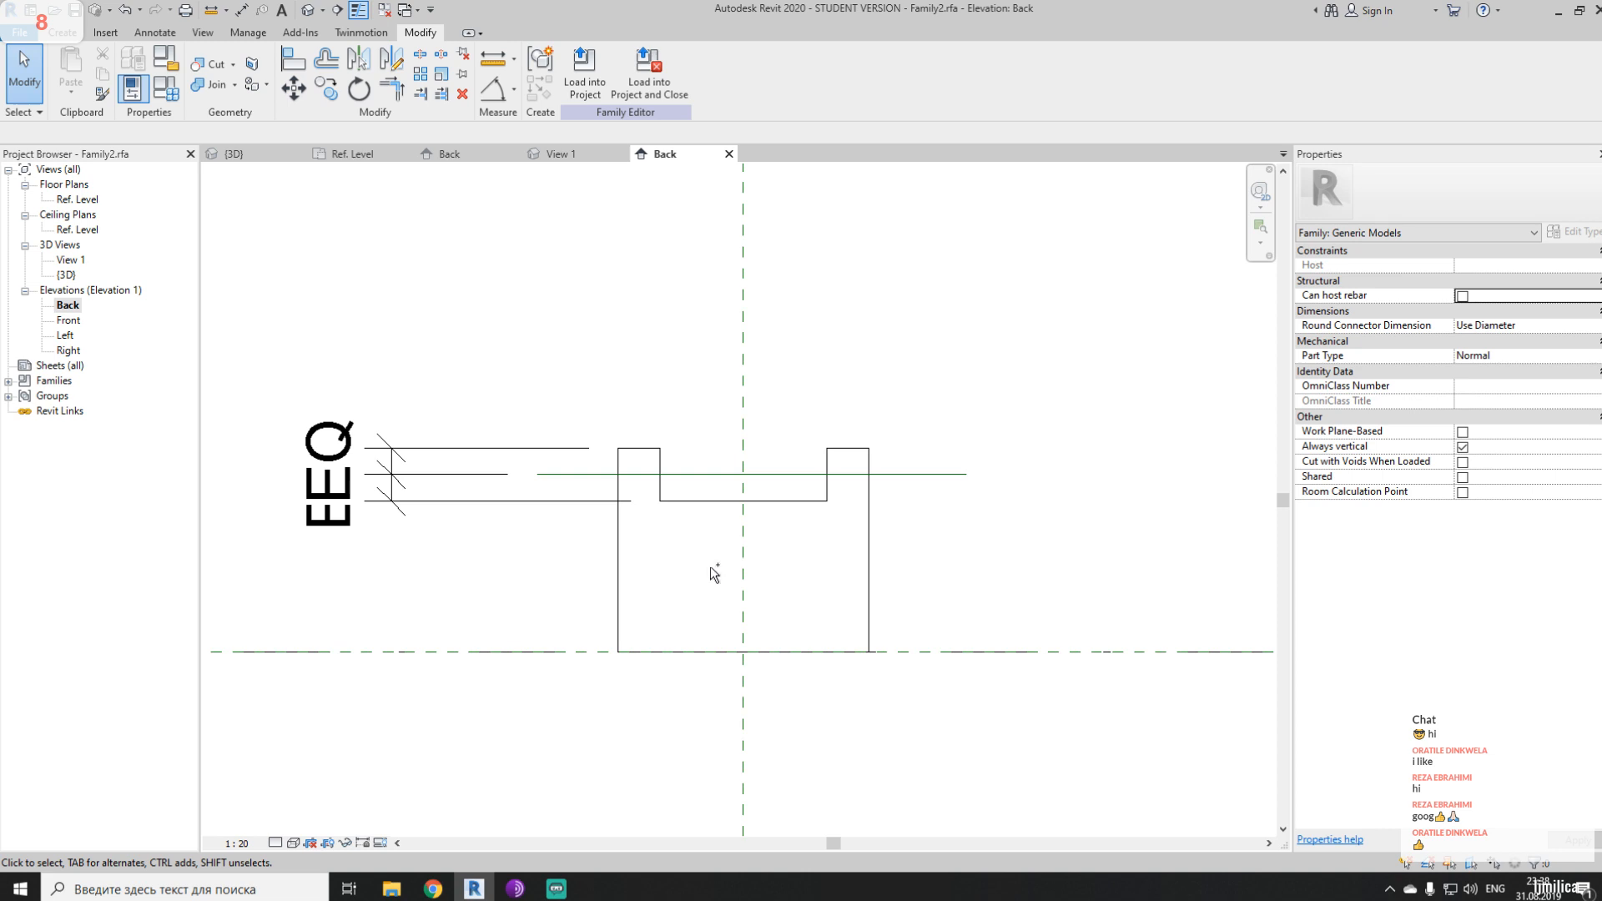
- Undo the equal-segment dimension and delete the horizontal reference line crossing the arms
key("ctrl+z")
left_click(715, 484)
key("Delete")
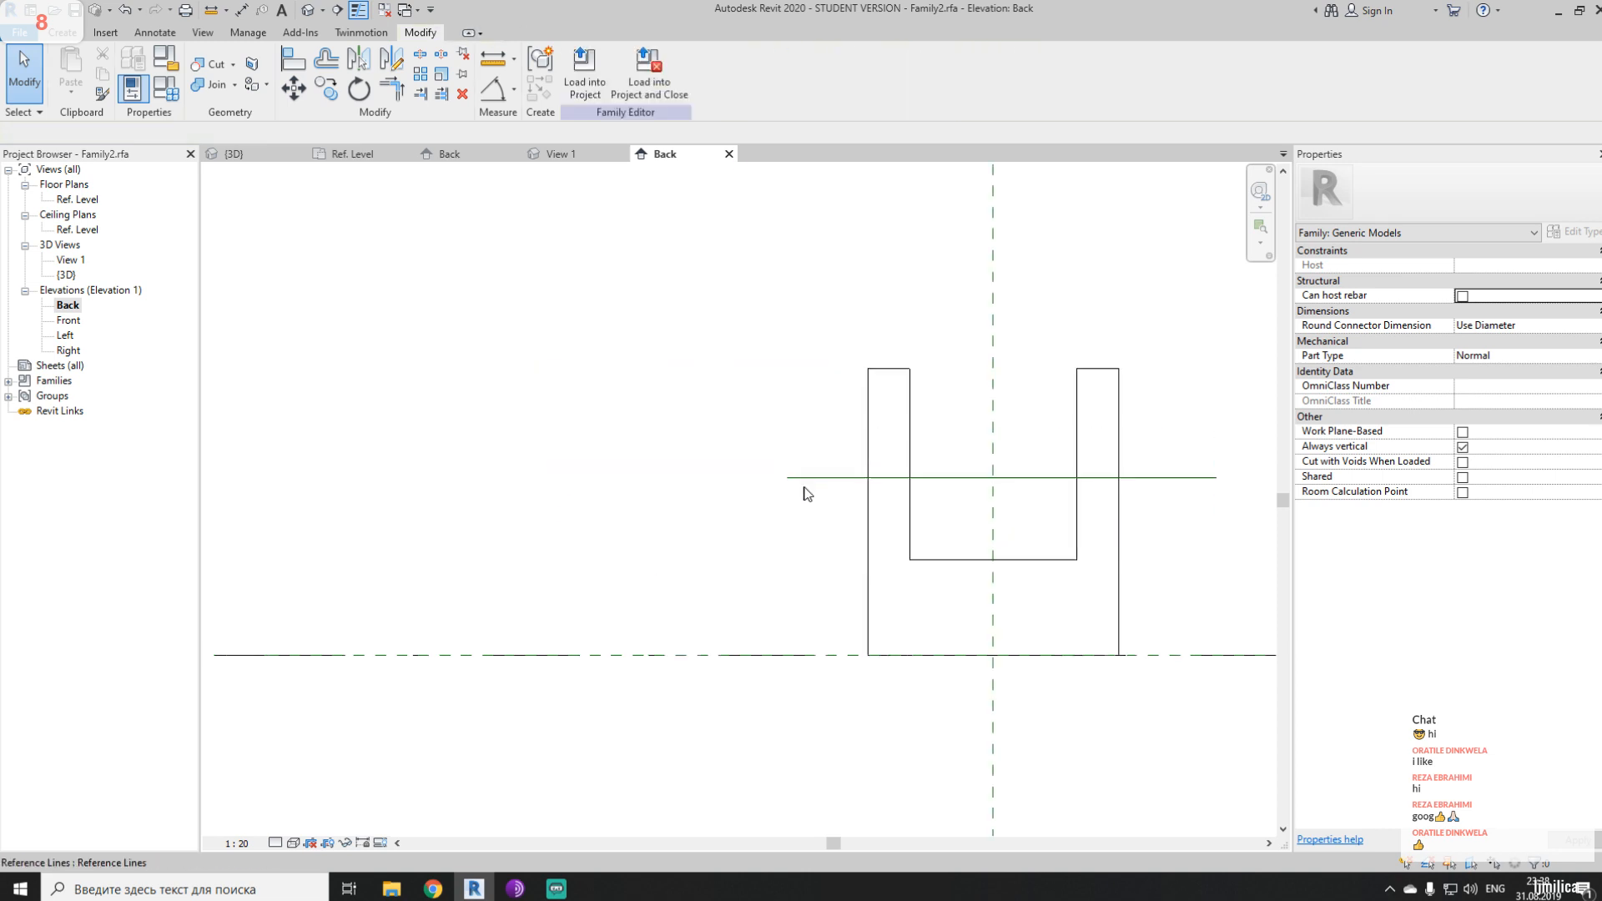
left_click(806, 482)
key("Delete")
middle_click_drag(767, 508, 459, 448)
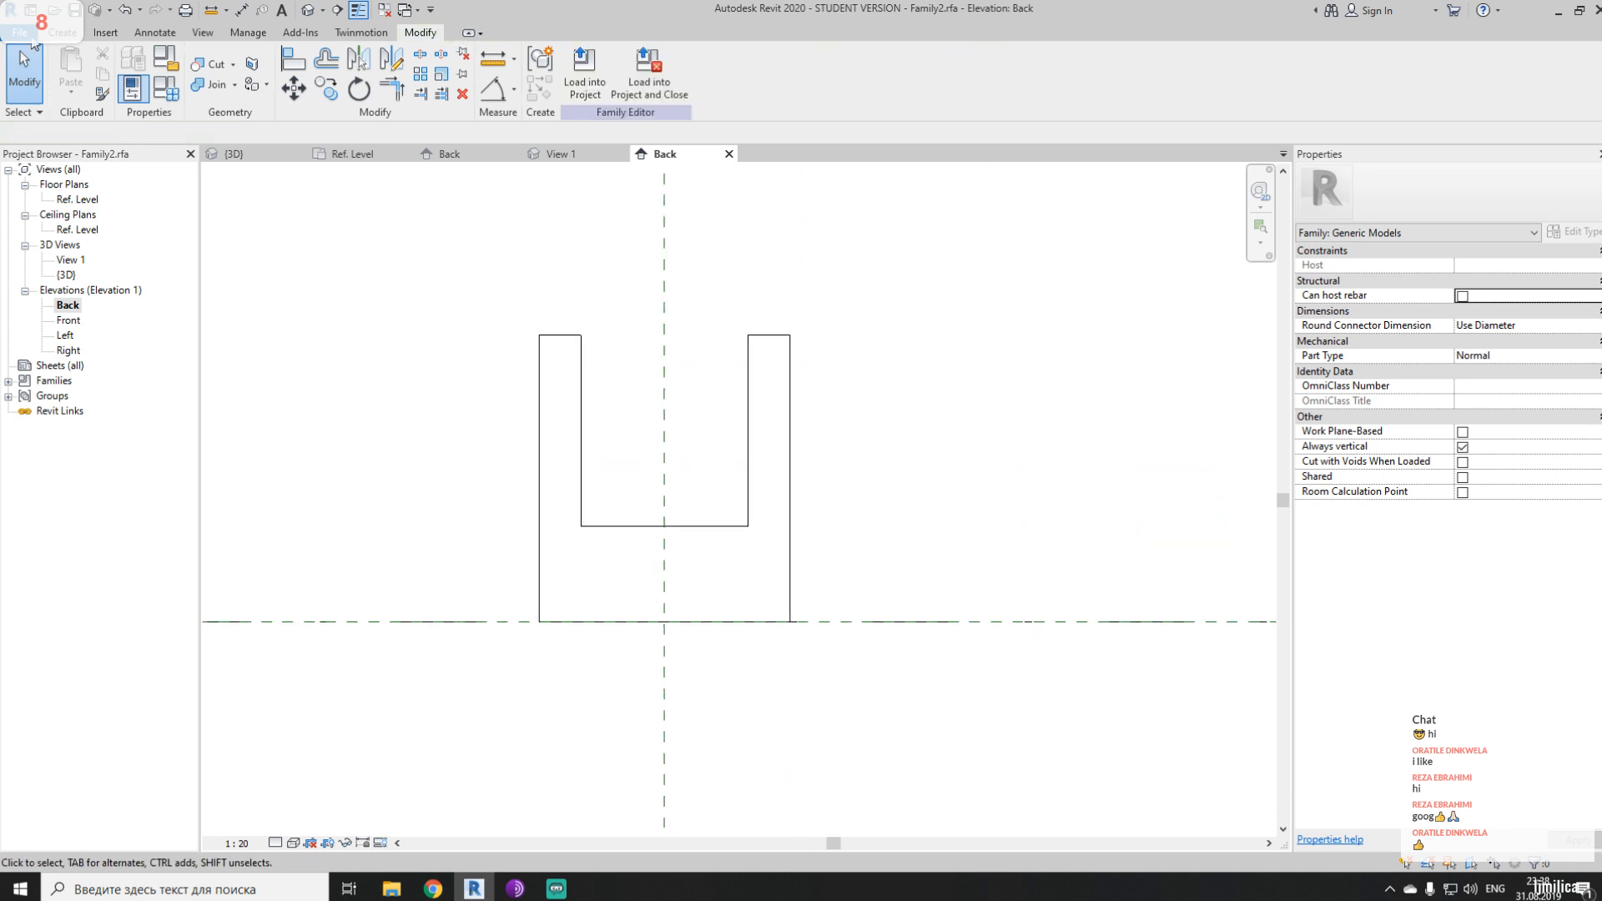
- Draw a horizontal reference plane across both arms of the U profile, about 264 mm above its base
left_click(54, 11)
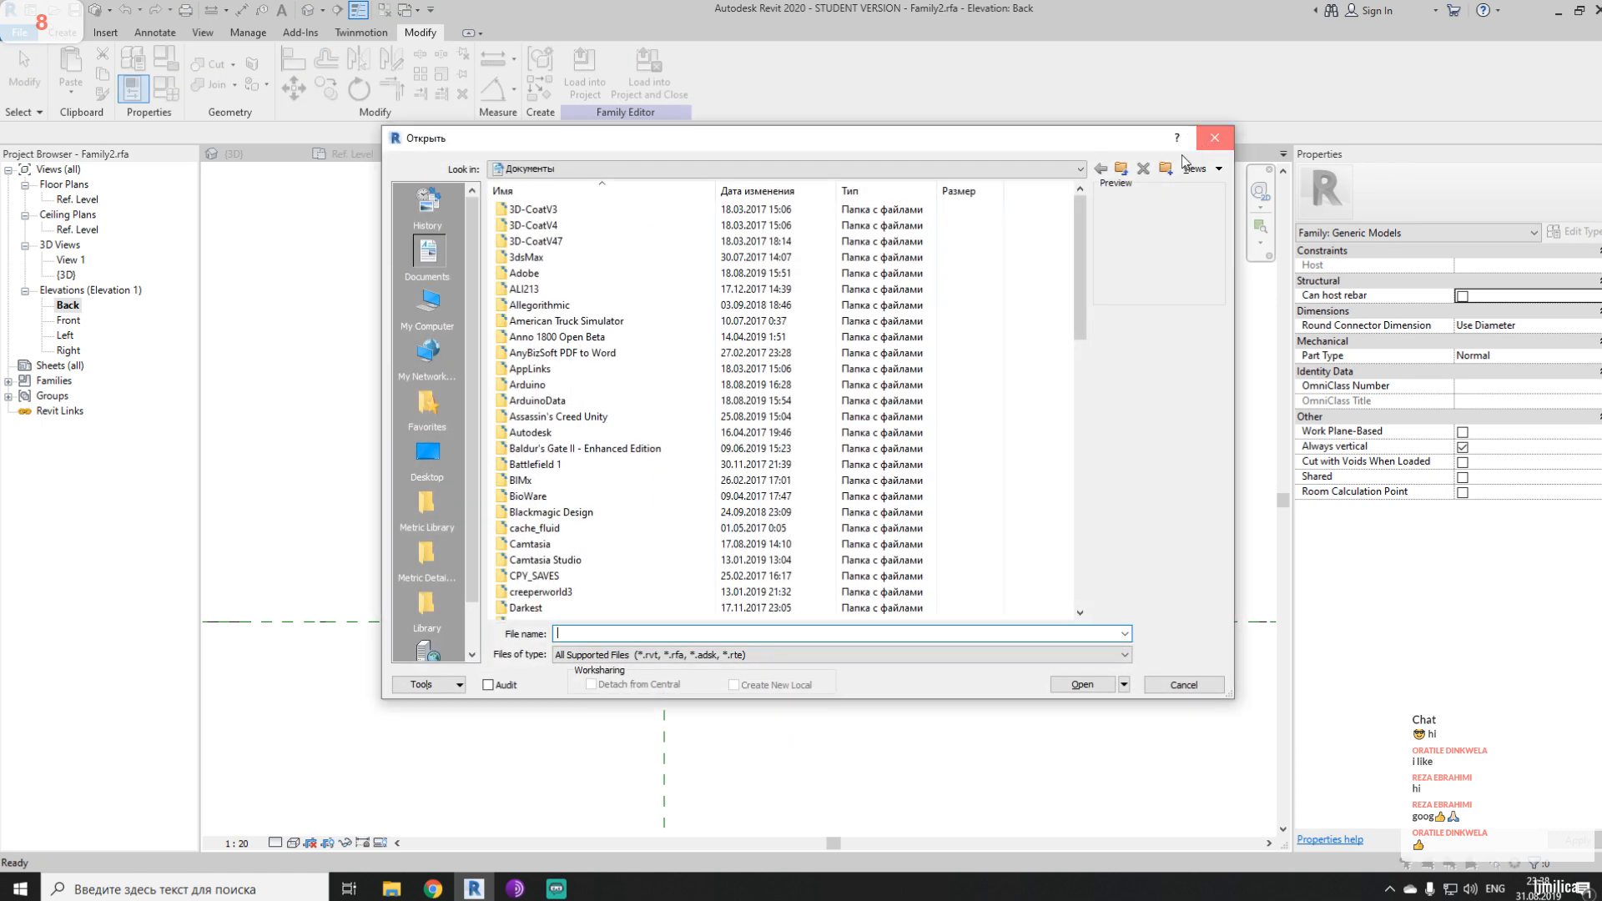
left_click(1214, 138)
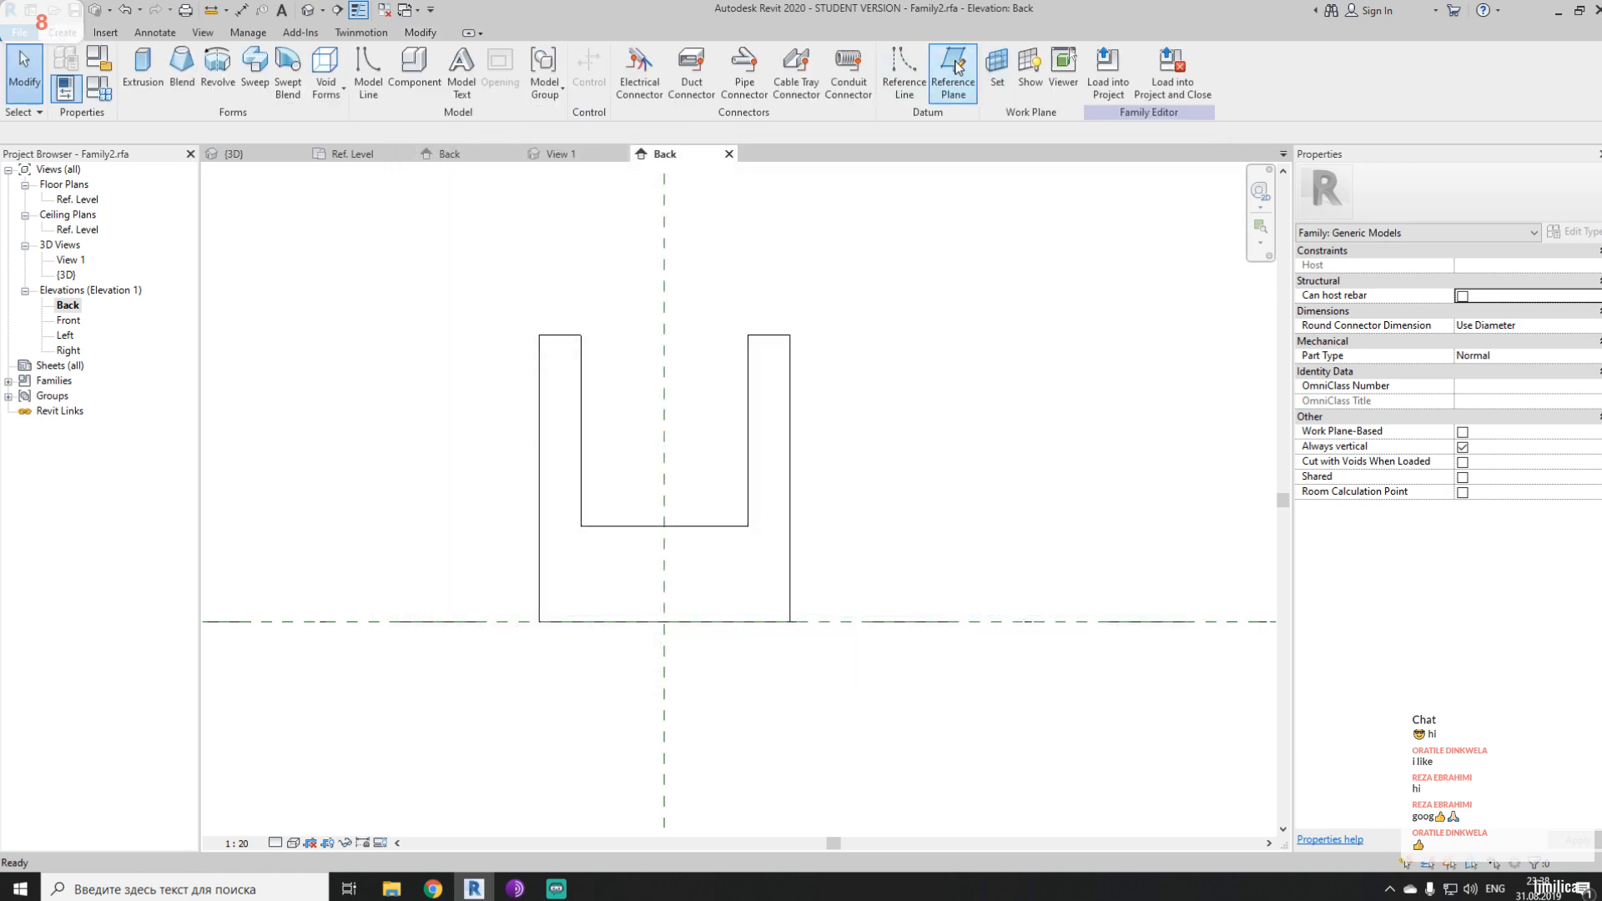
left_click(953, 67)
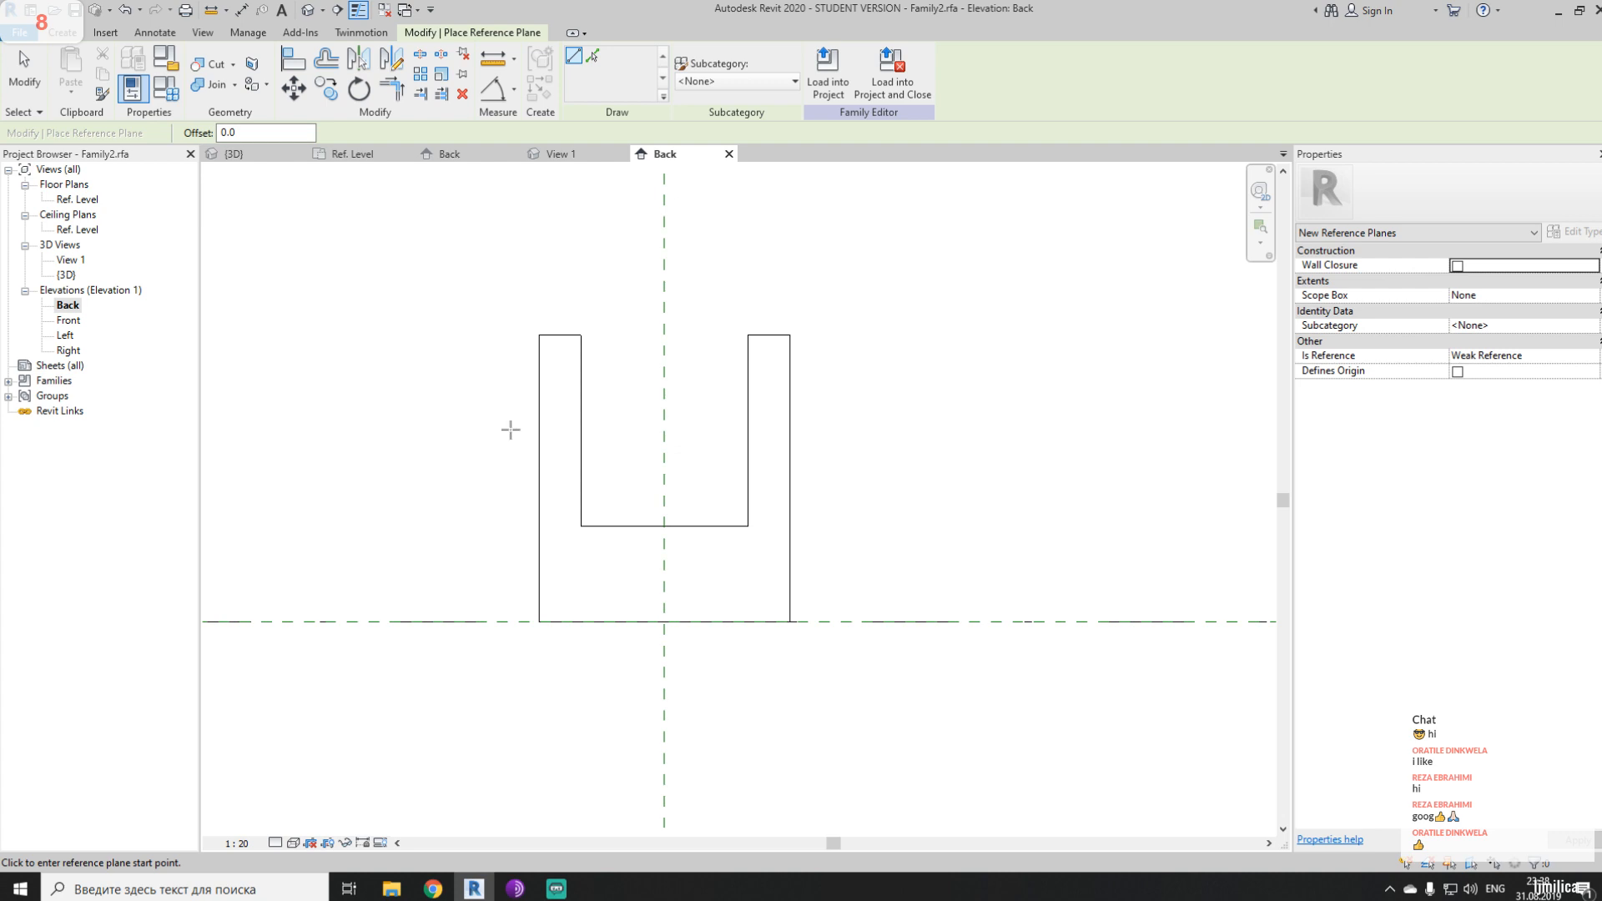
left_click(413, 432)
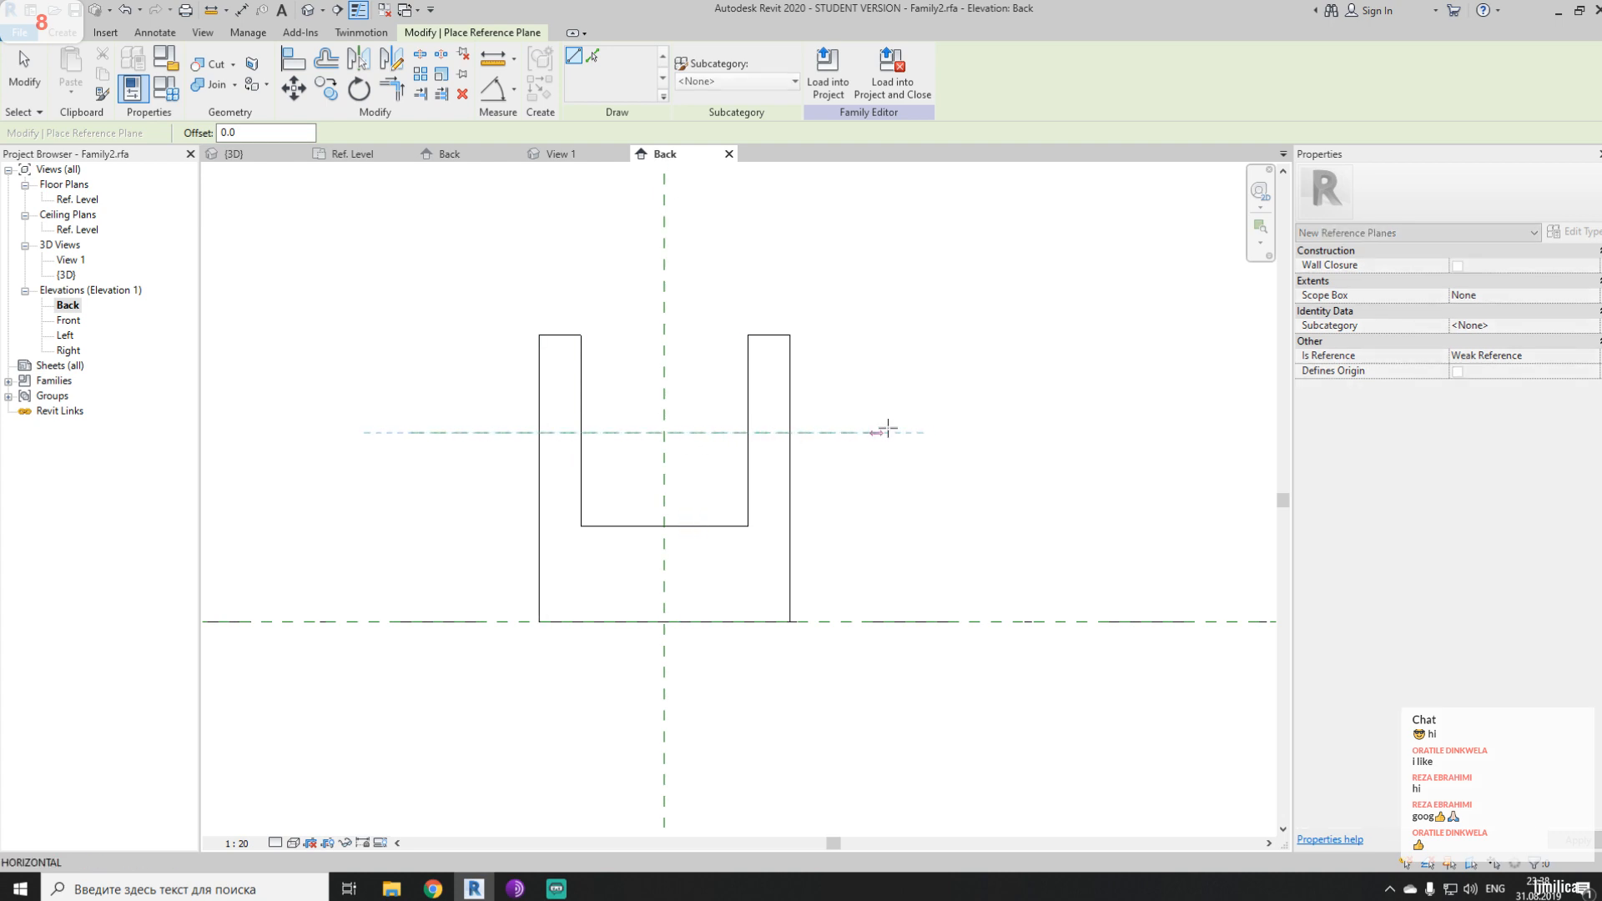
left_click(898, 378)
- Dimension the height from the reference level at the base to the new horizontal reference plane, placed outside the profile
key("d")
key("i")
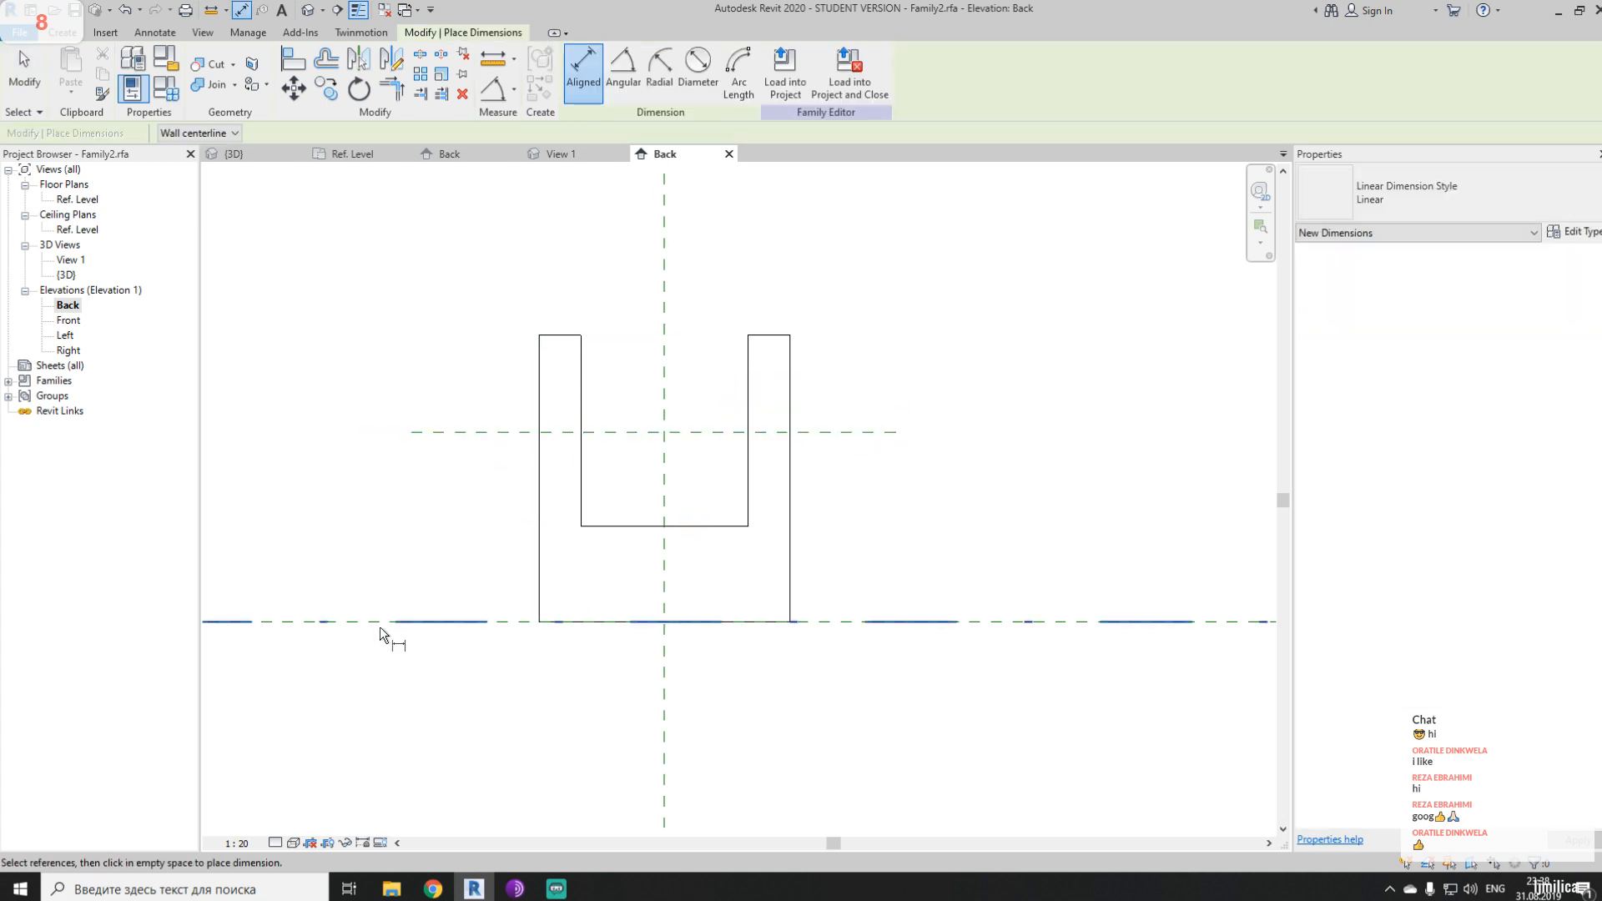
left_click(347, 627)
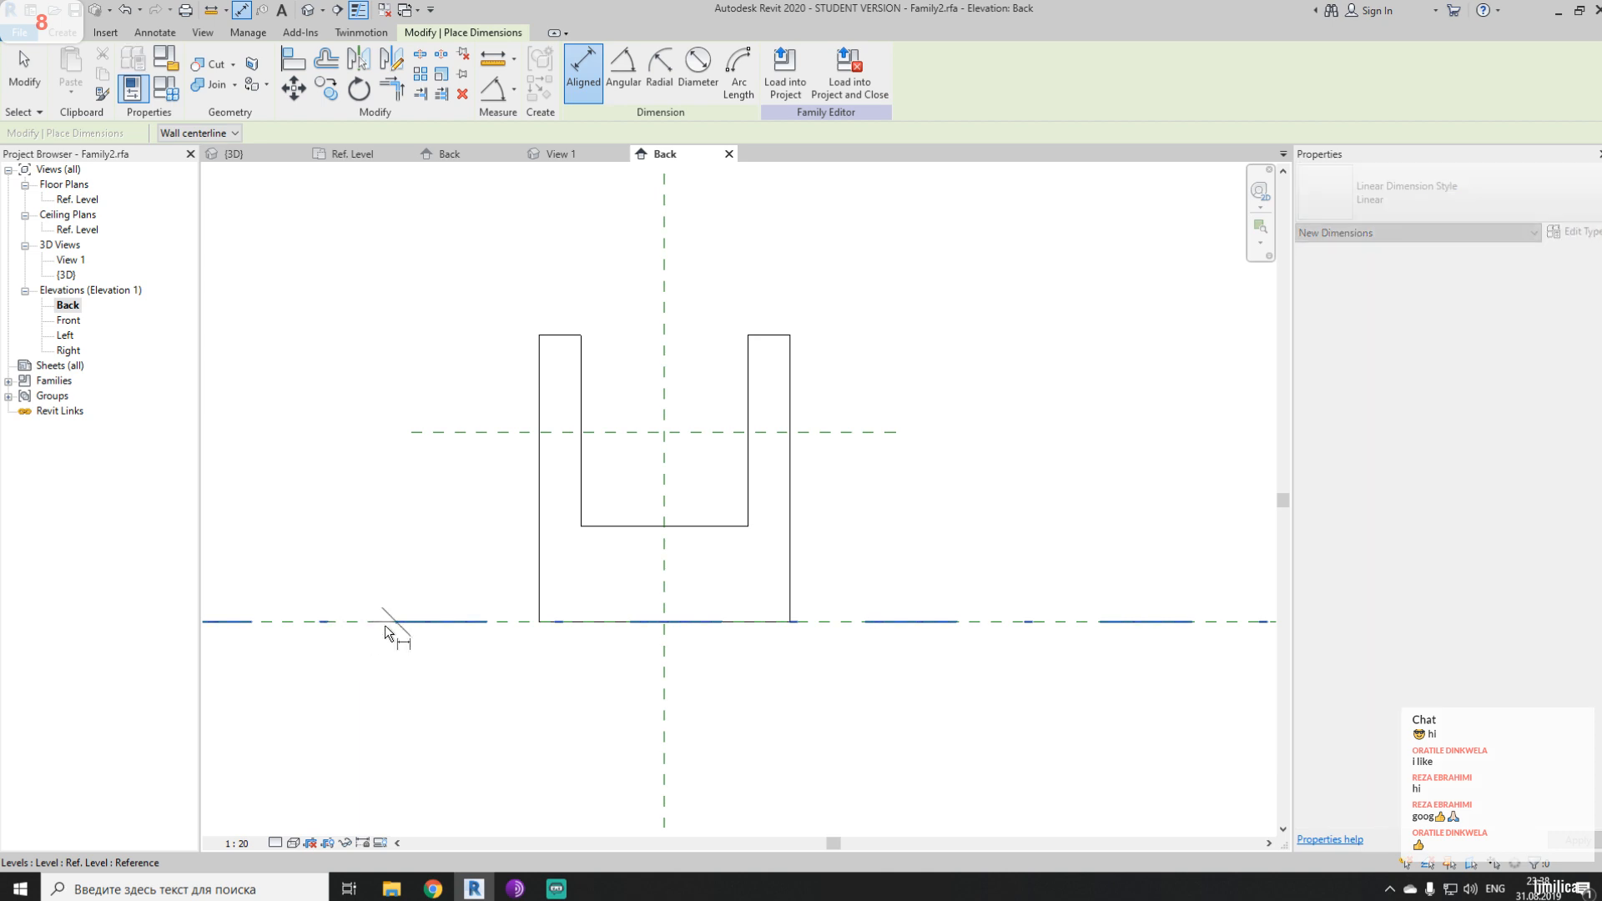
middle_click_drag(408, 552, 583, 528)
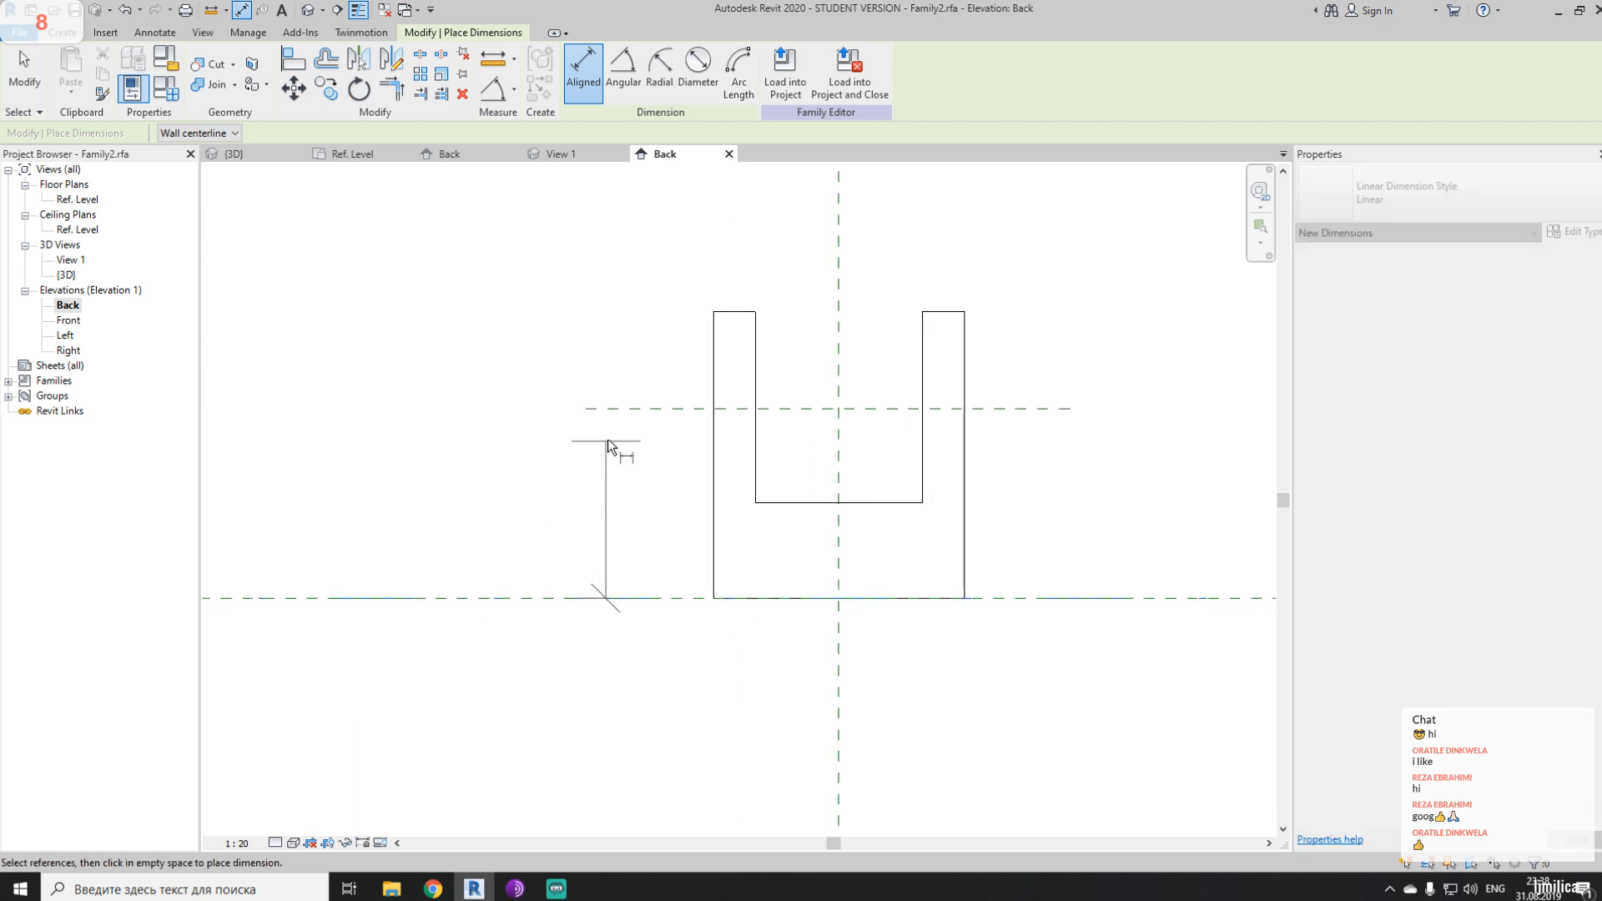
left_click(632, 410)
left_click(513, 457)
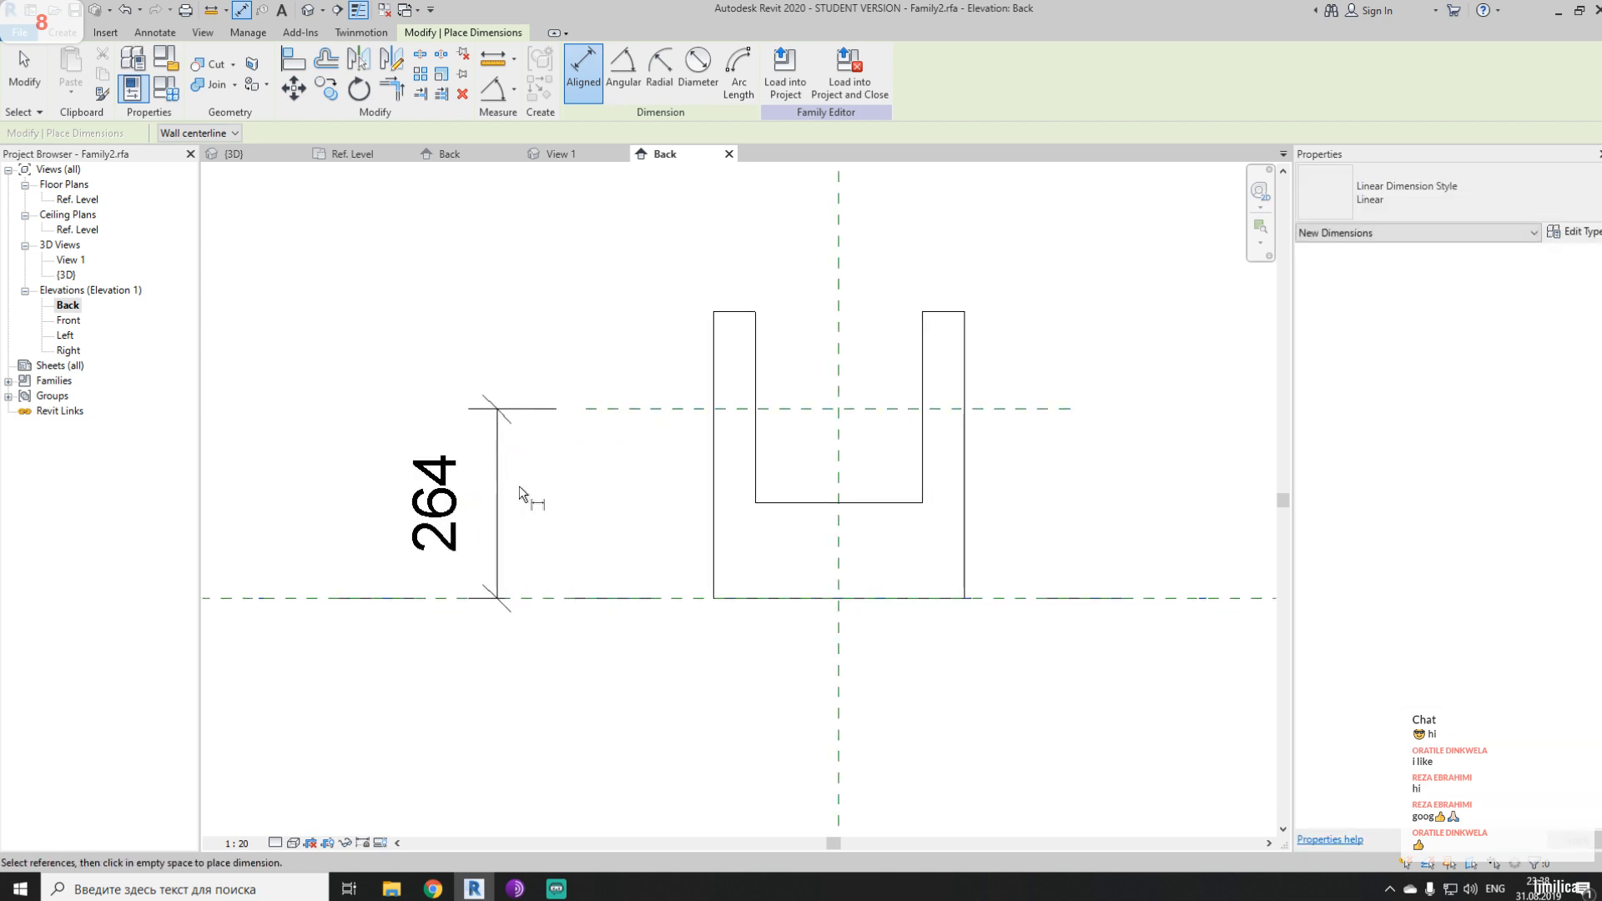
key("Escape")
- Label the reference plane's height dimension with a new instance family parameter Md, grouped under Other
left_click(503, 498)
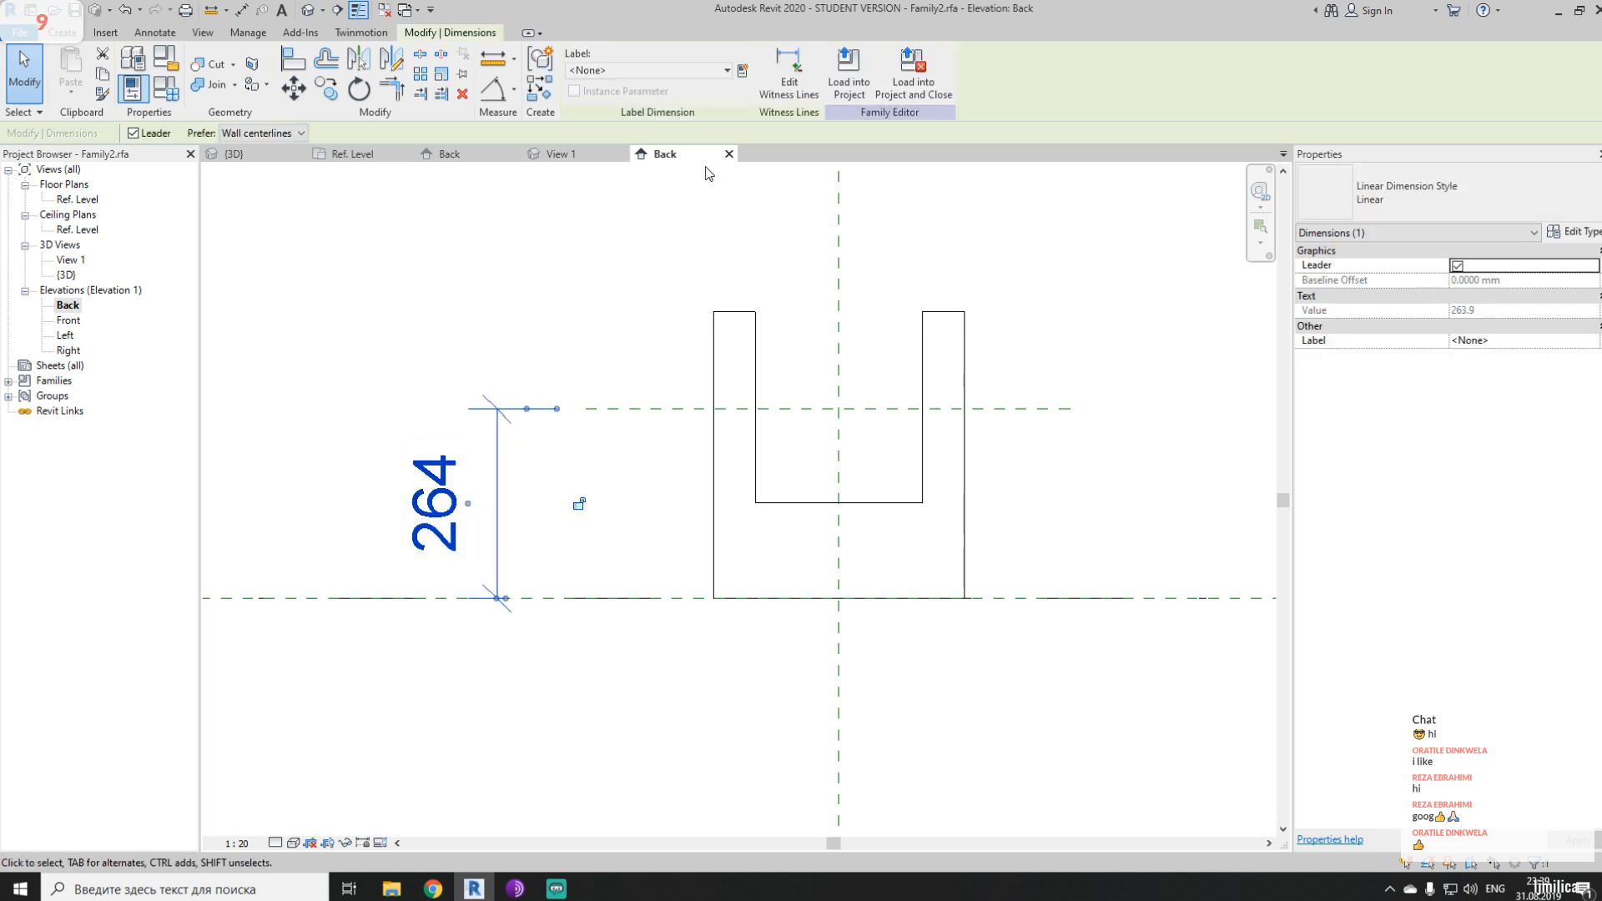
left_click(742, 70)
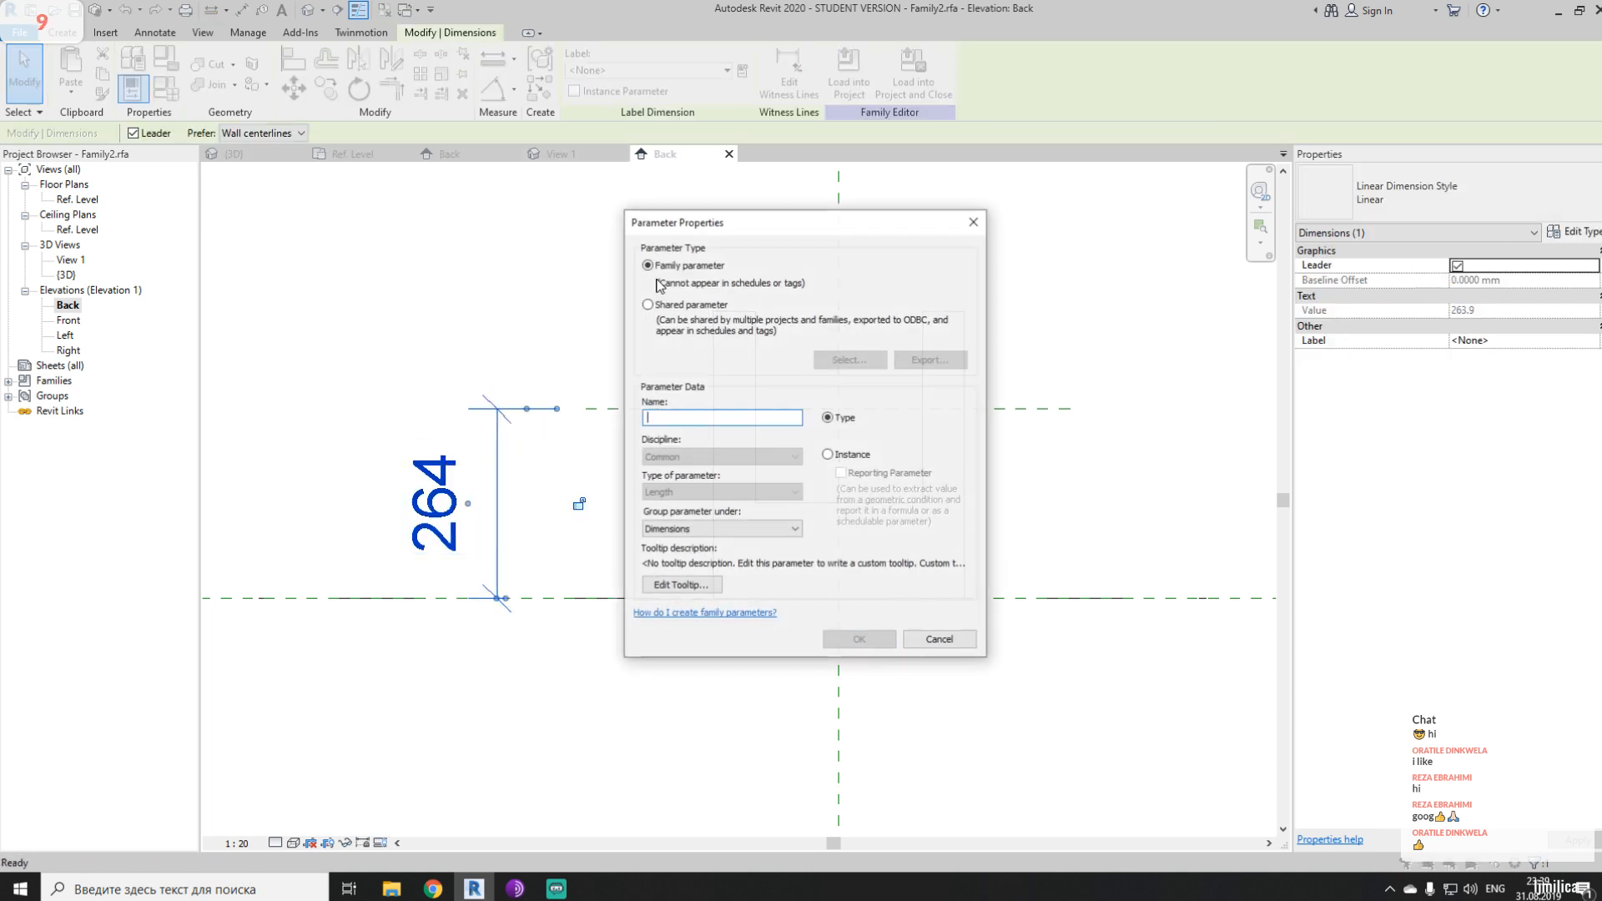
type("Md")
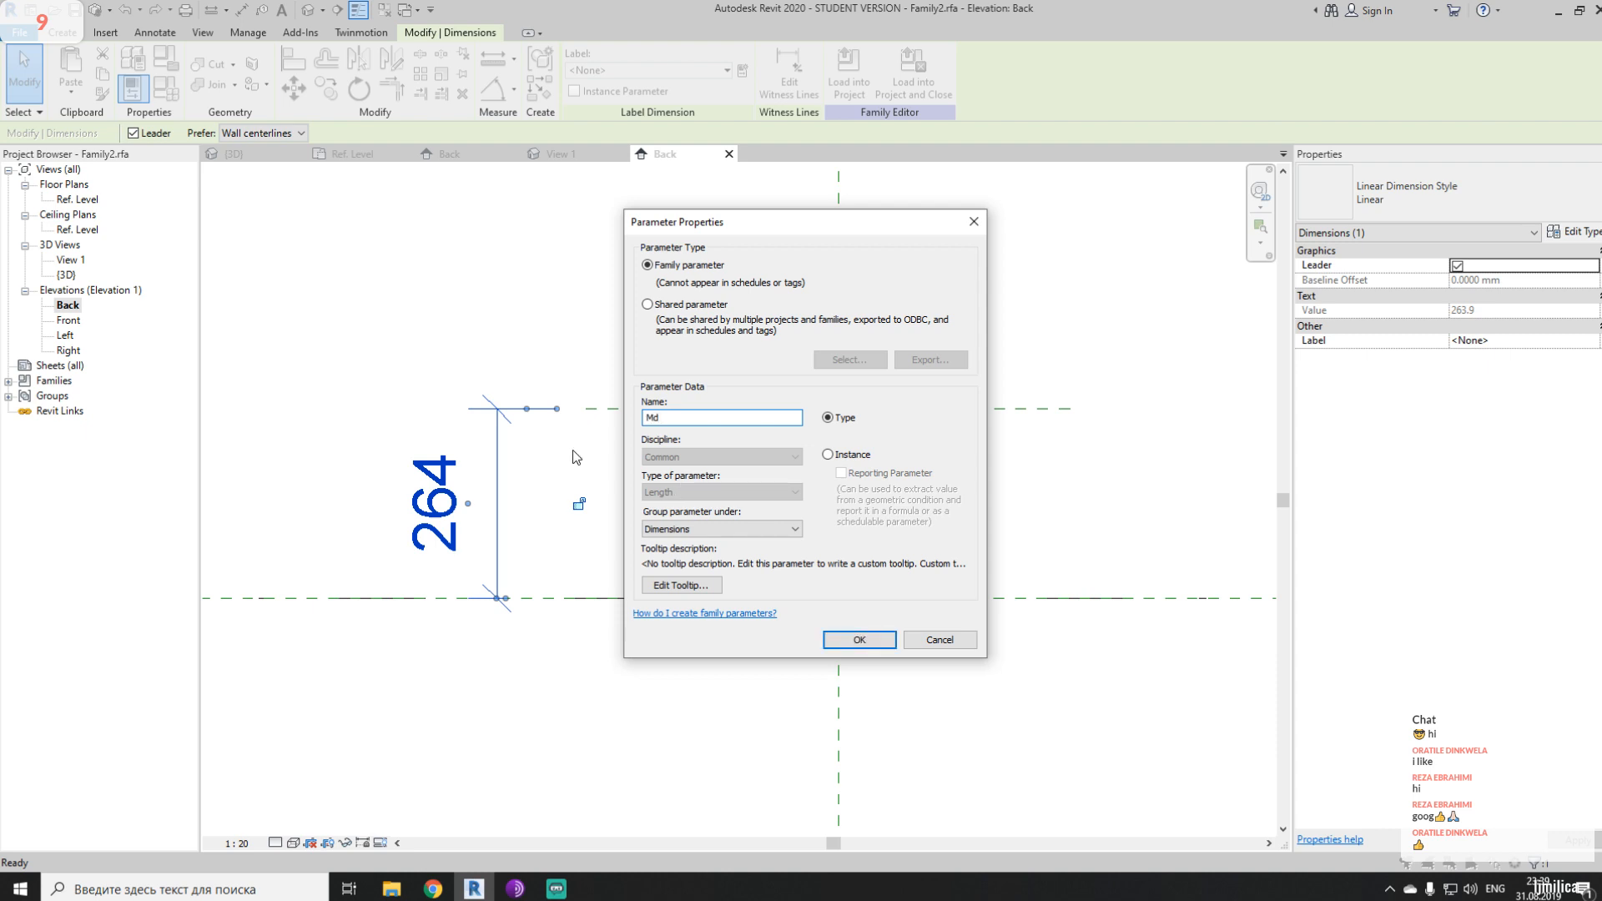
left_click(680, 529)
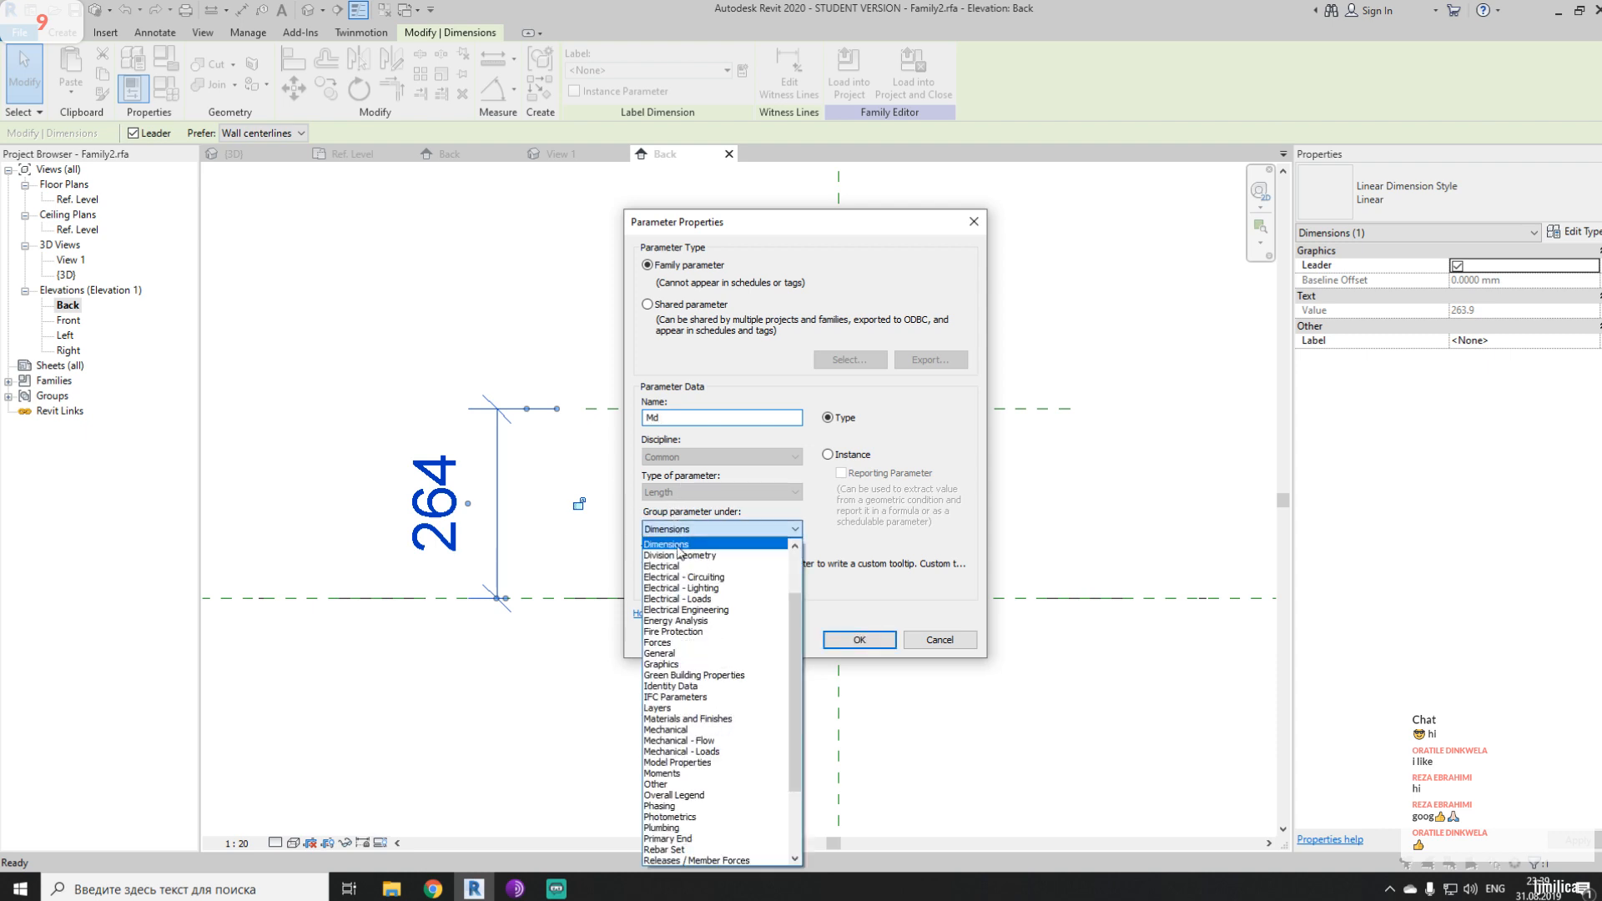
left_click(656, 784)
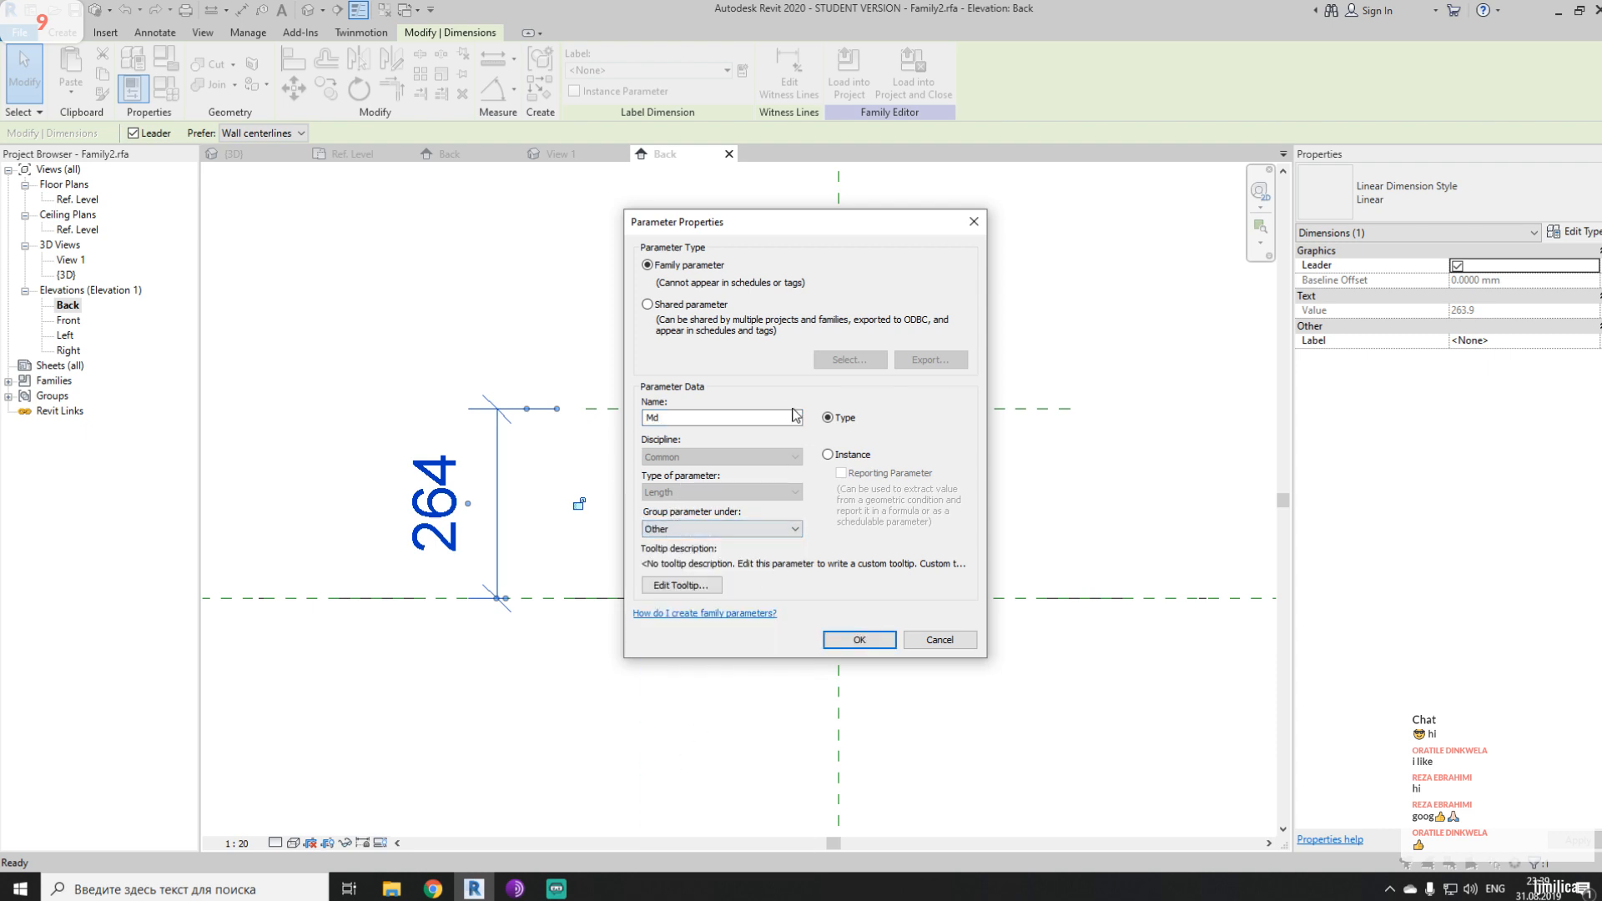
left_click(828, 453)
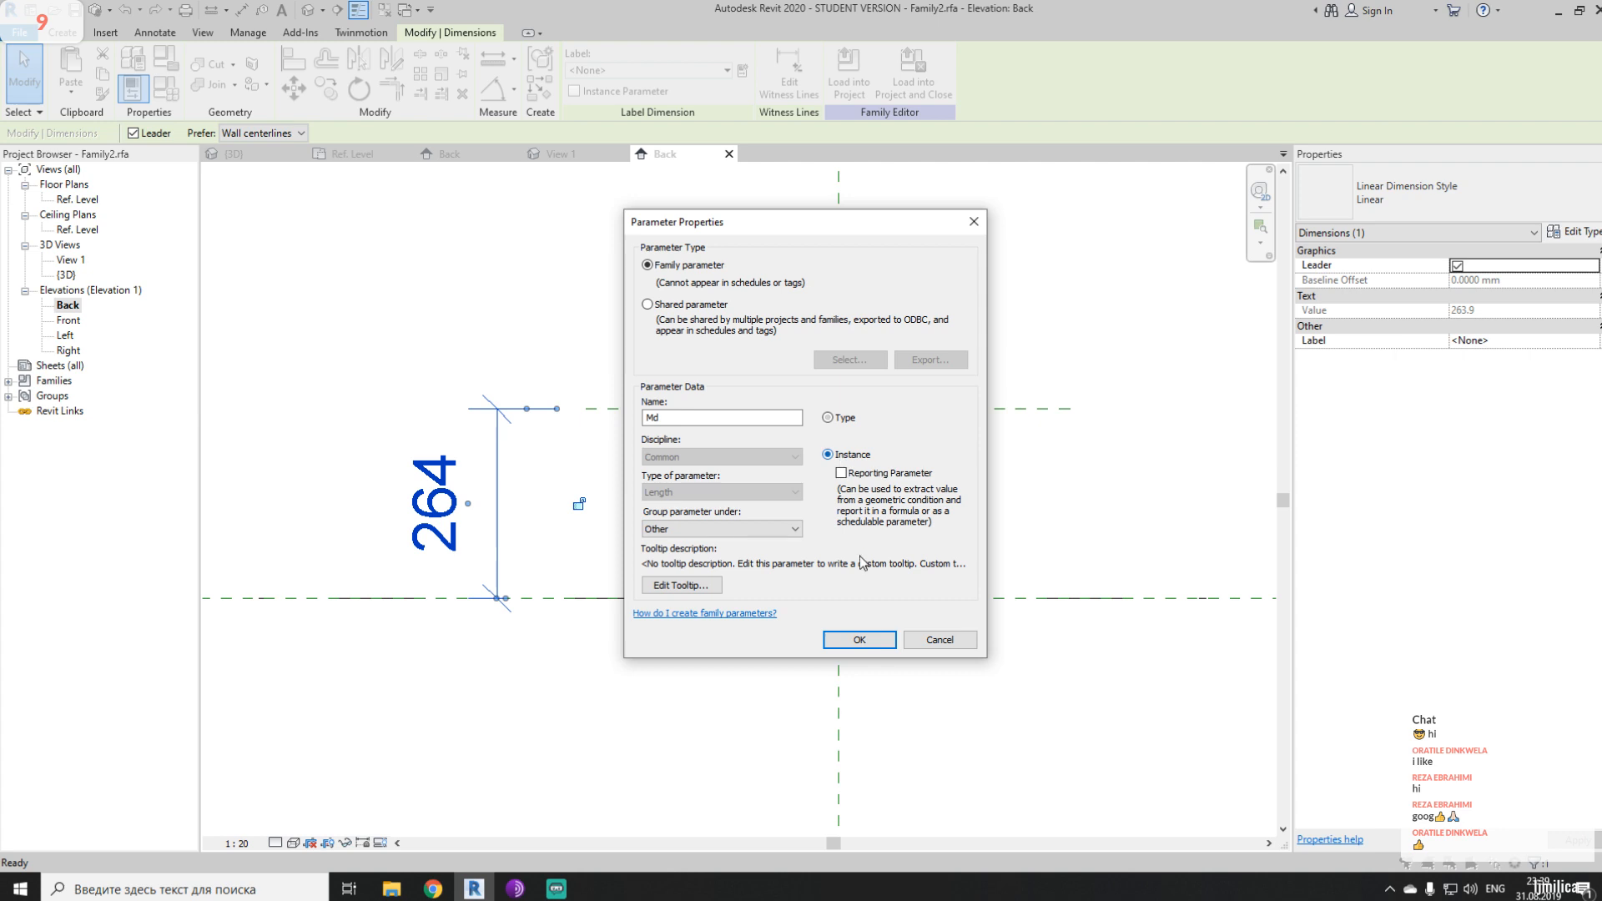
left_click(864, 639)
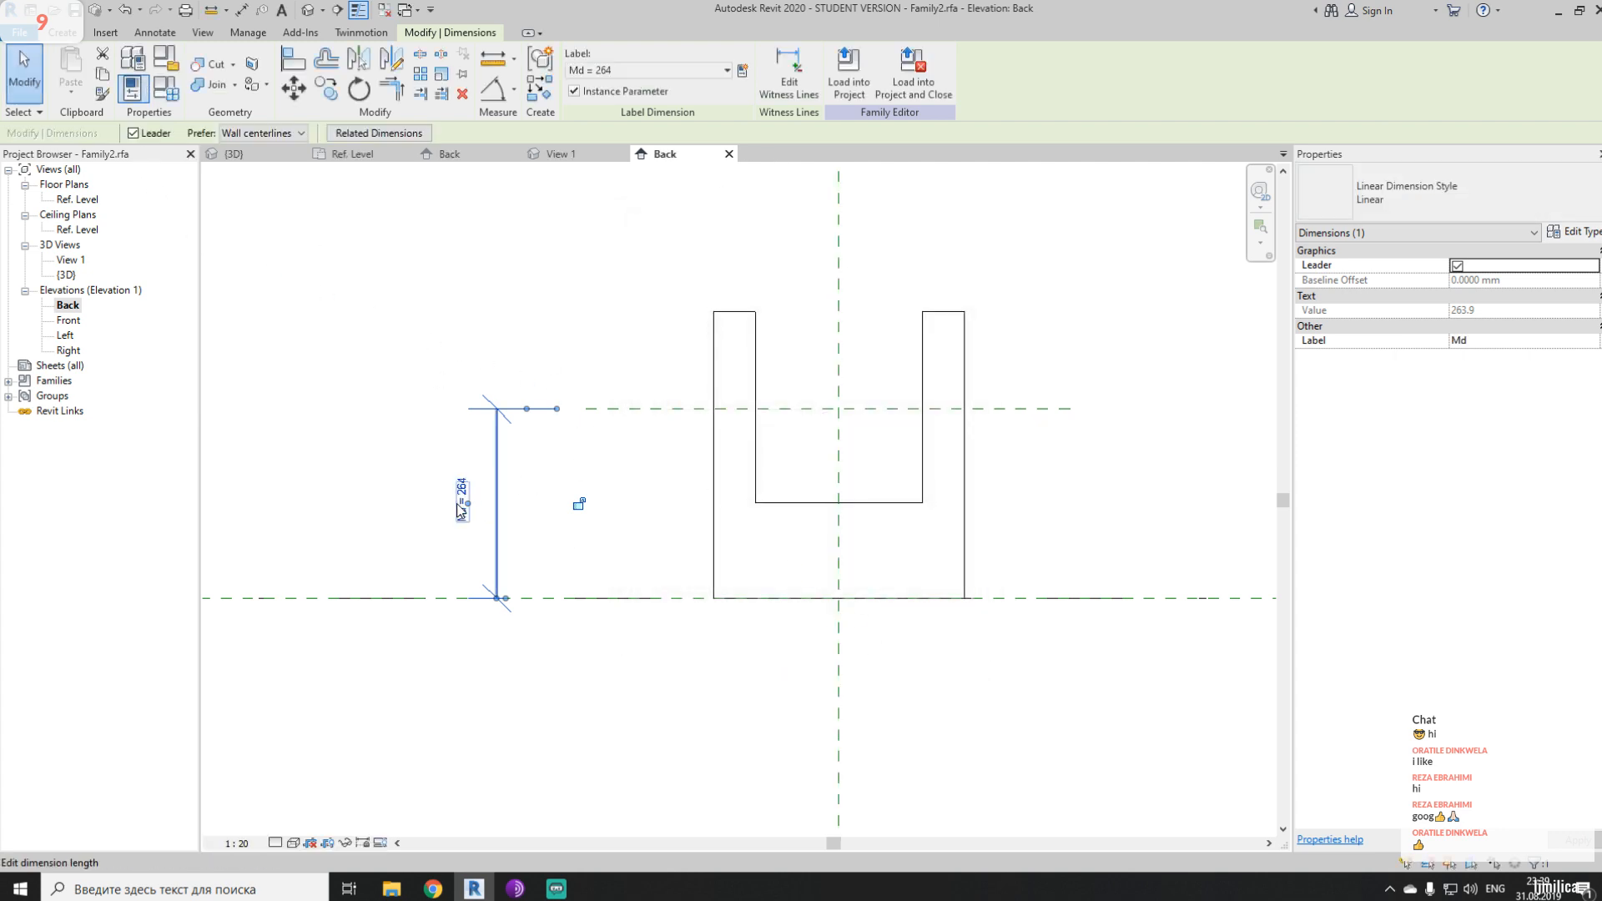
- Measure the vertical distance from the horizontal reference plane down to the profile's base
left_click(490, 66)
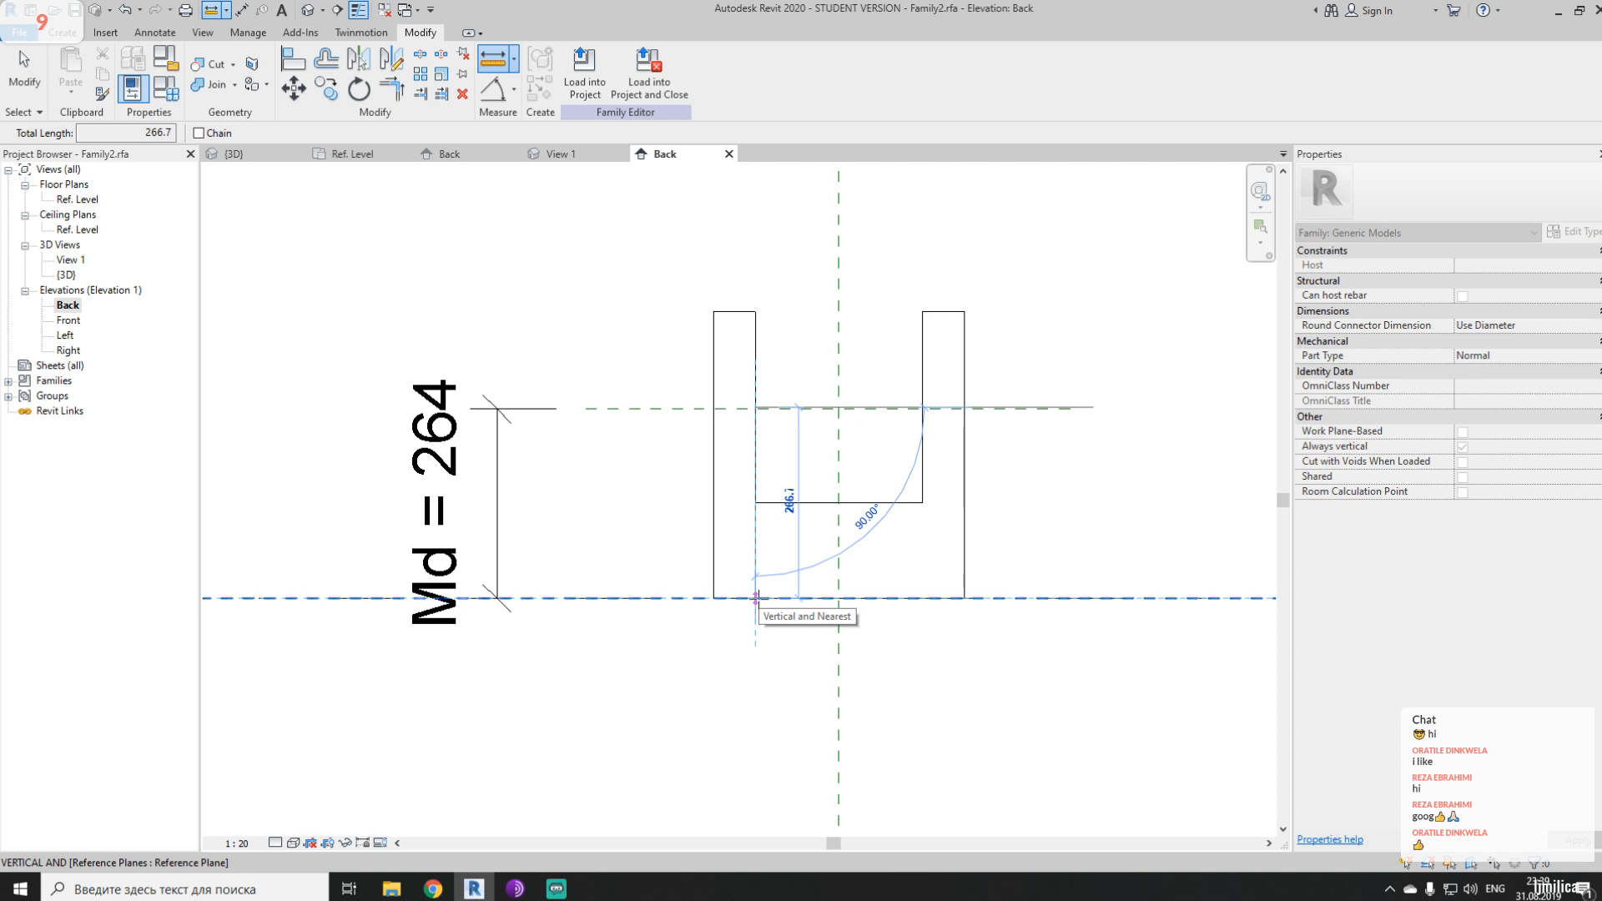
key("Escape")
key("Escape")
- Give the family parameter Md the formula (H / 2) + H1 and apply it
left_click(161, 89)
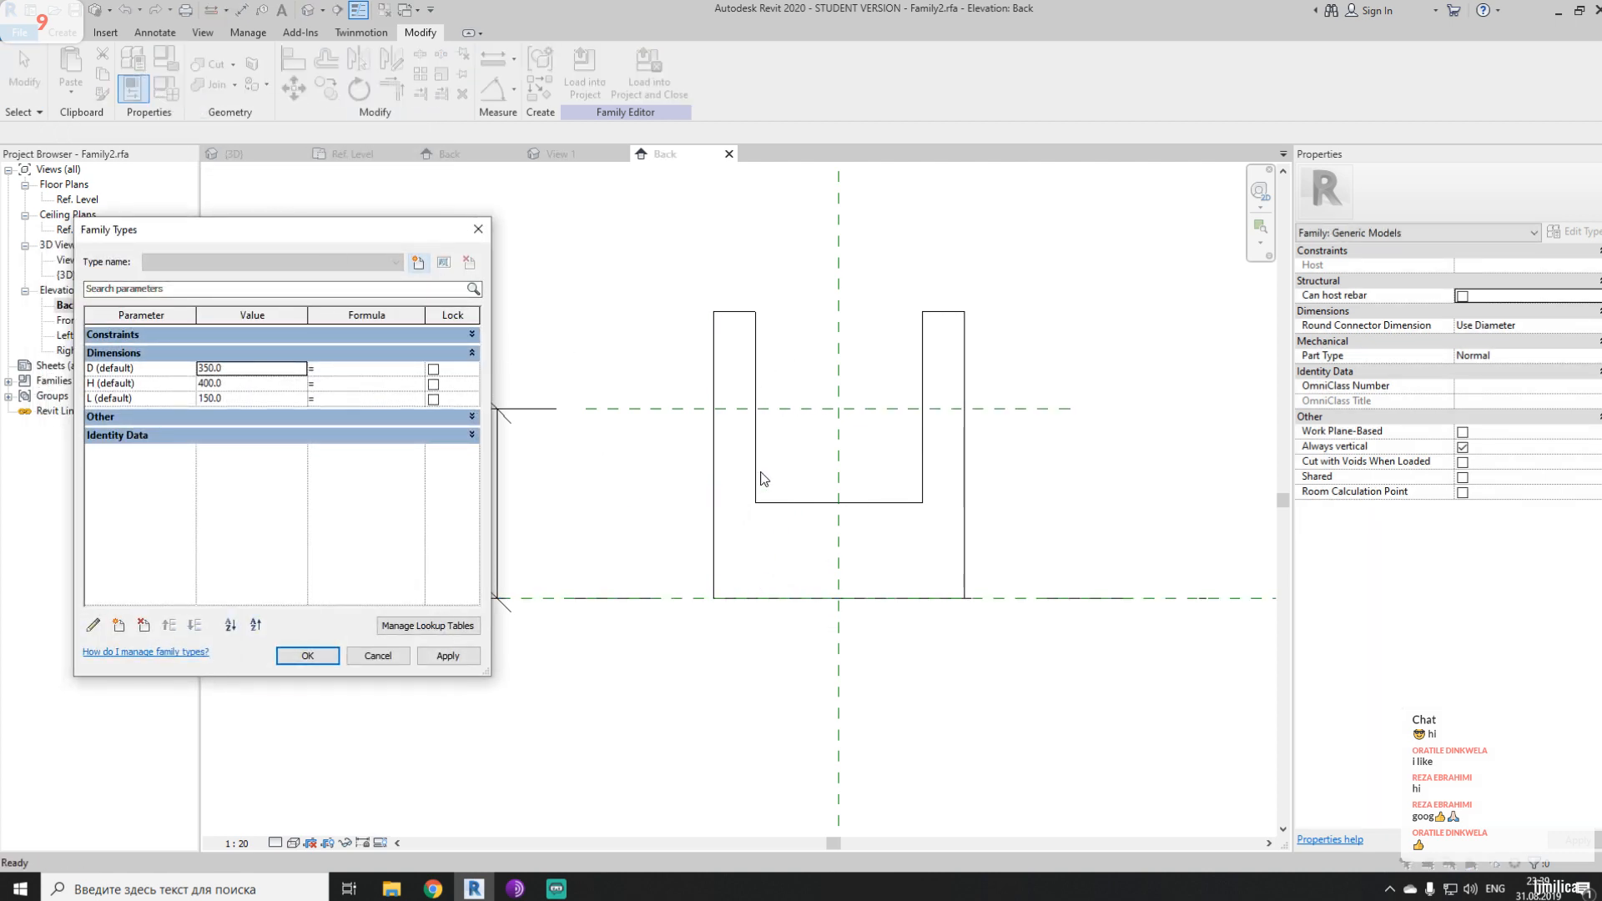
left_click(127, 417)
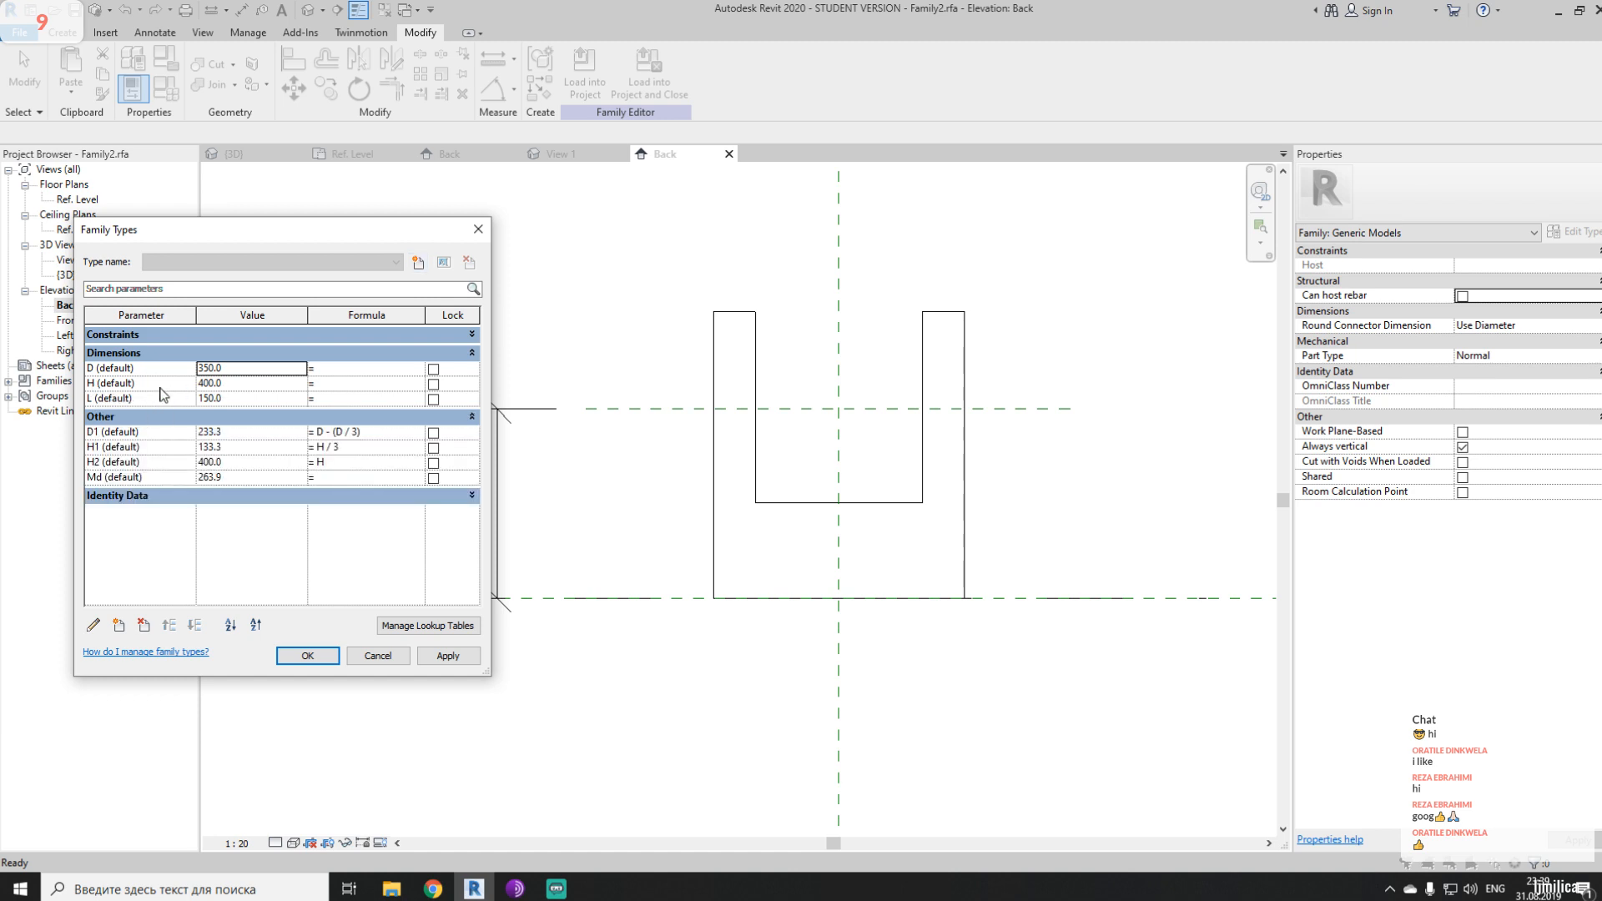
left_click(325, 480)
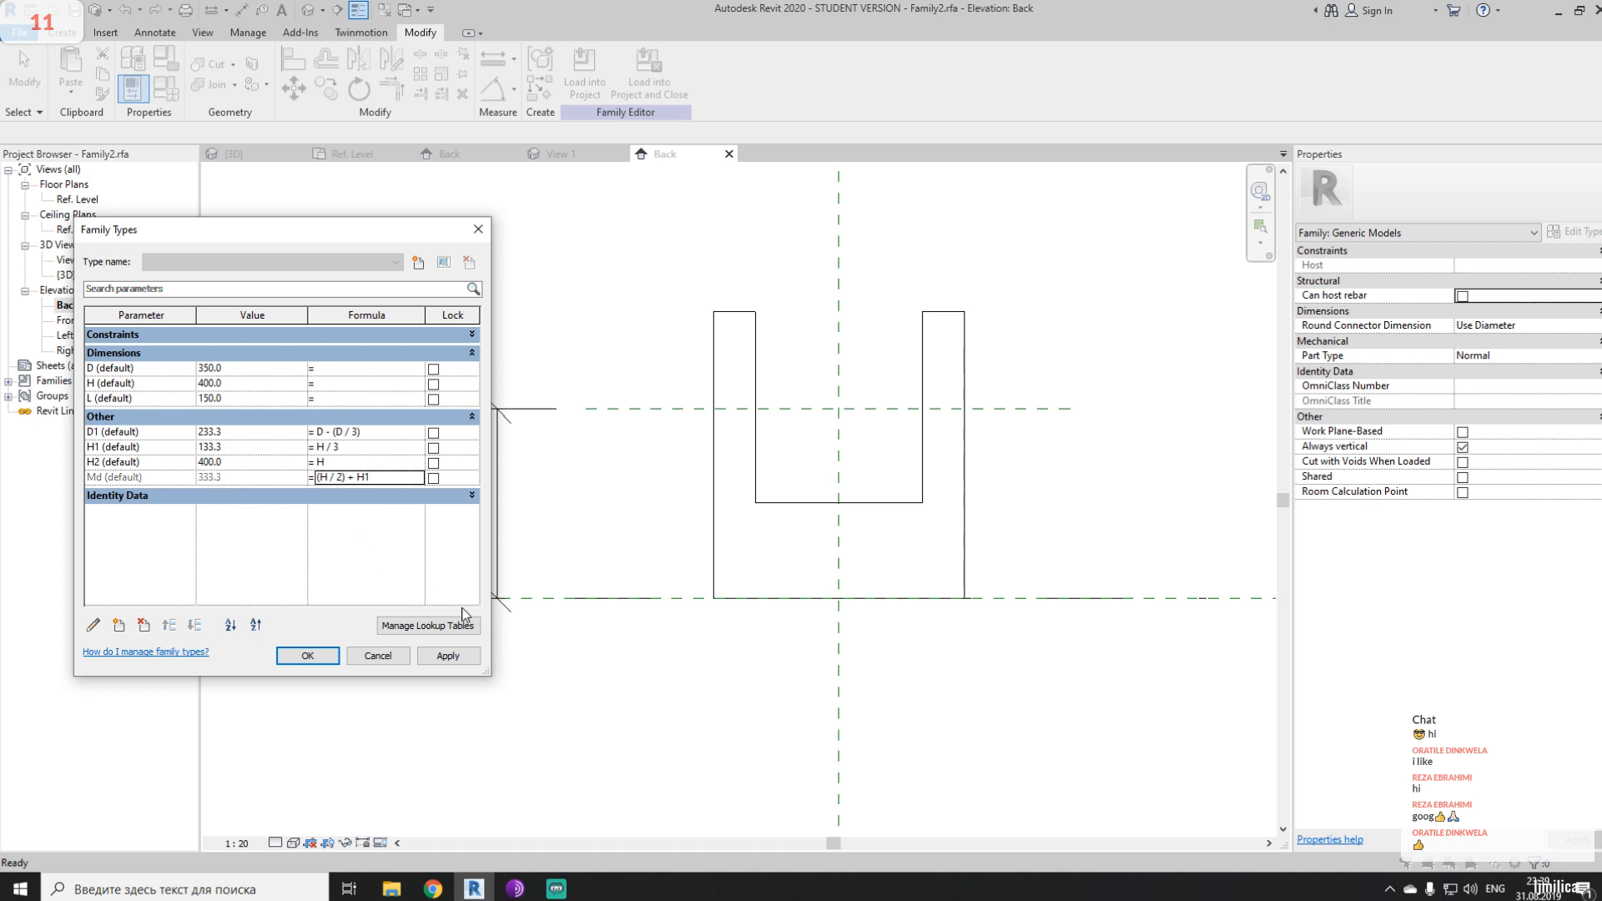
left_click(445, 656)
- Try (H / 2) - H1 as the Md formula, and replace it with (H / 2) + H2
left_click(370, 479)
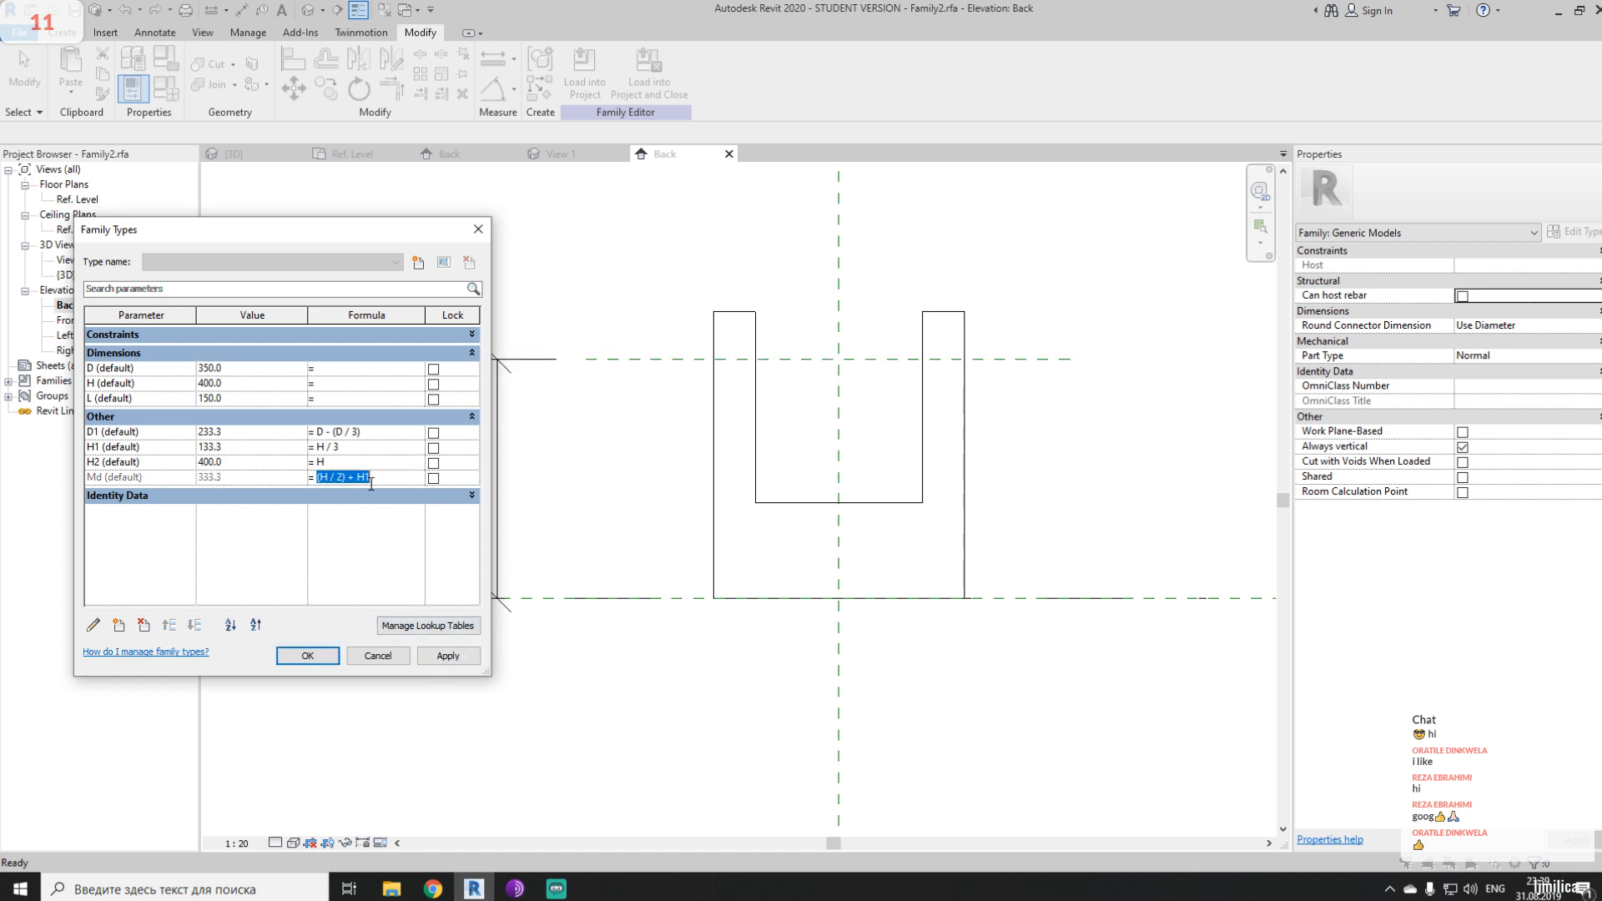
left_click(357, 481)
key("BackSpace")
key("BackSpace")
type("-")
left_click(450, 655)
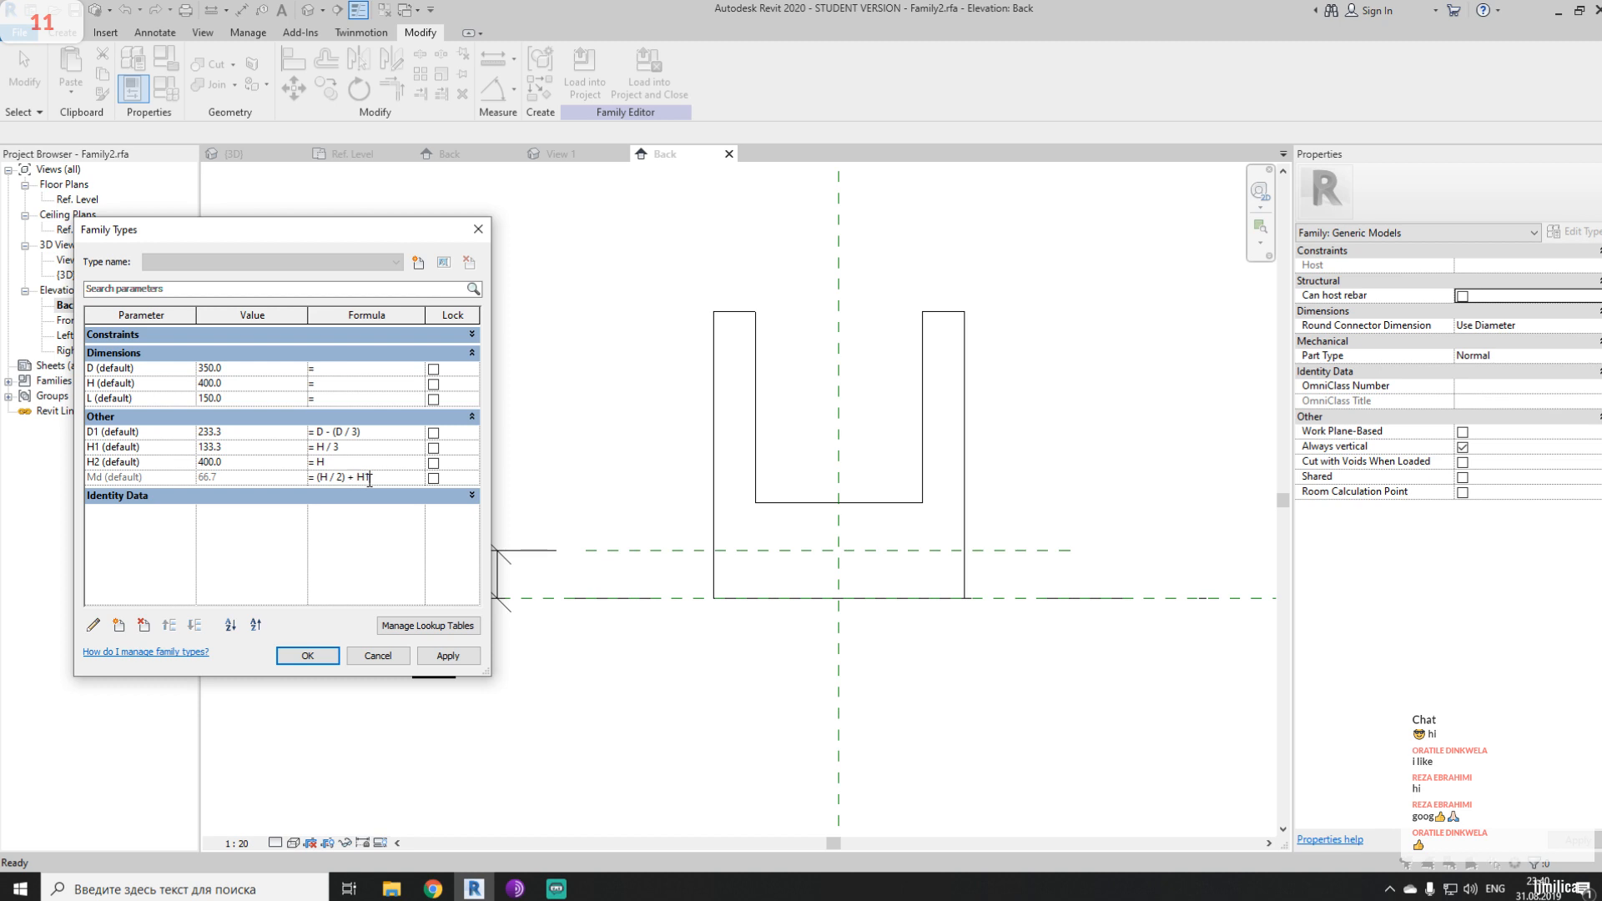
left_click(468, 660)
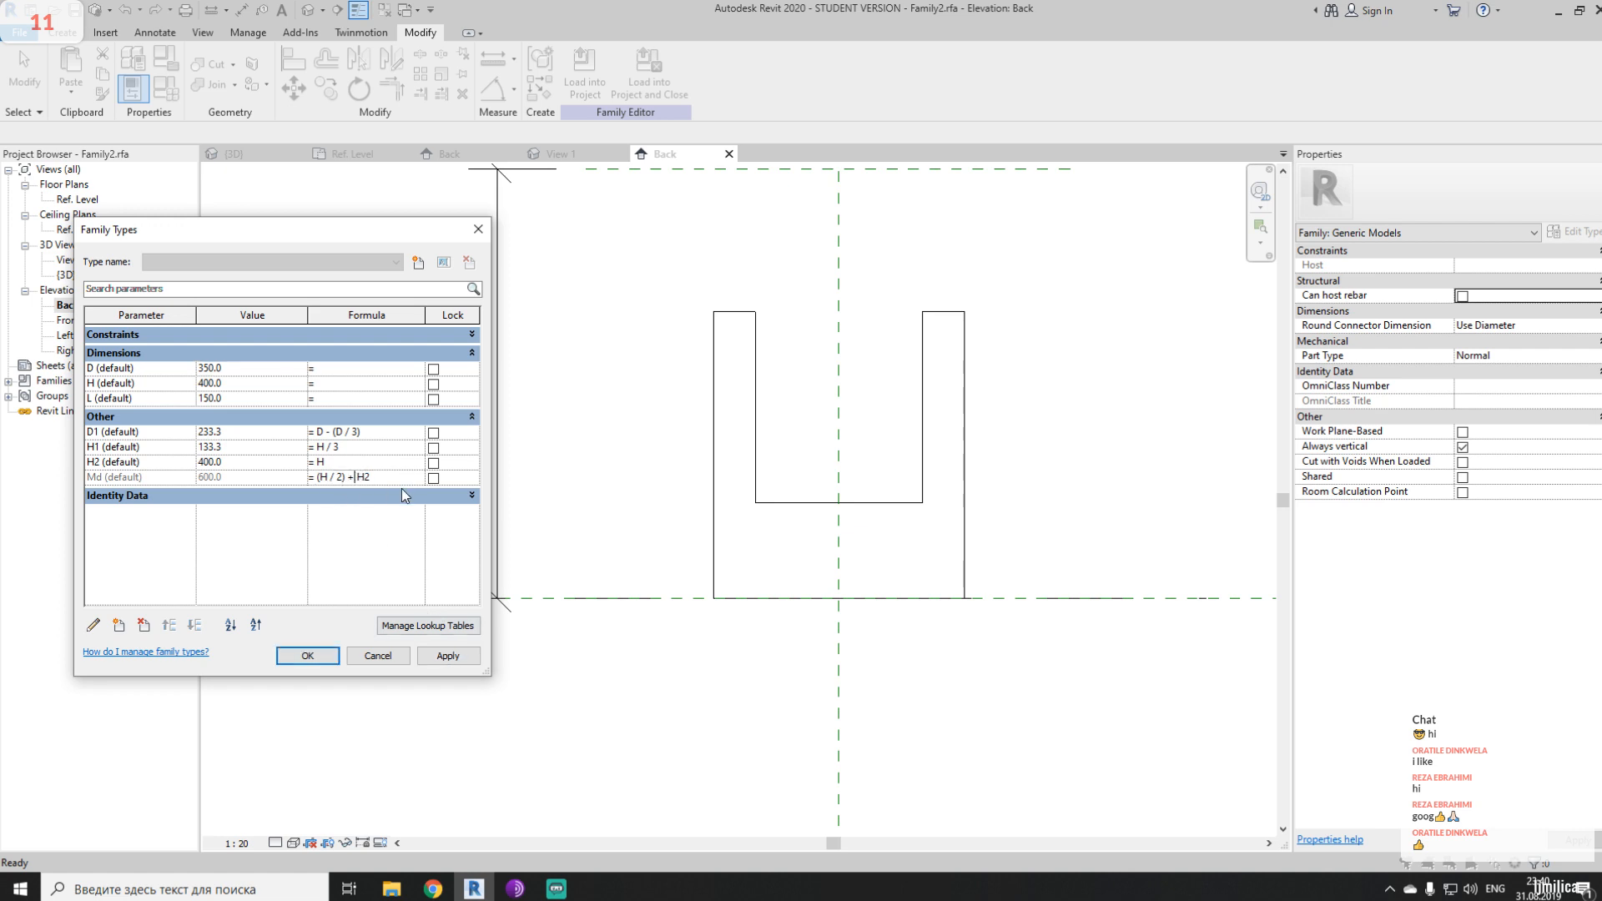
- Try to apply the formula (H / 2) - H2 to the parameter Md, and discard the change
left_click(447, 656)
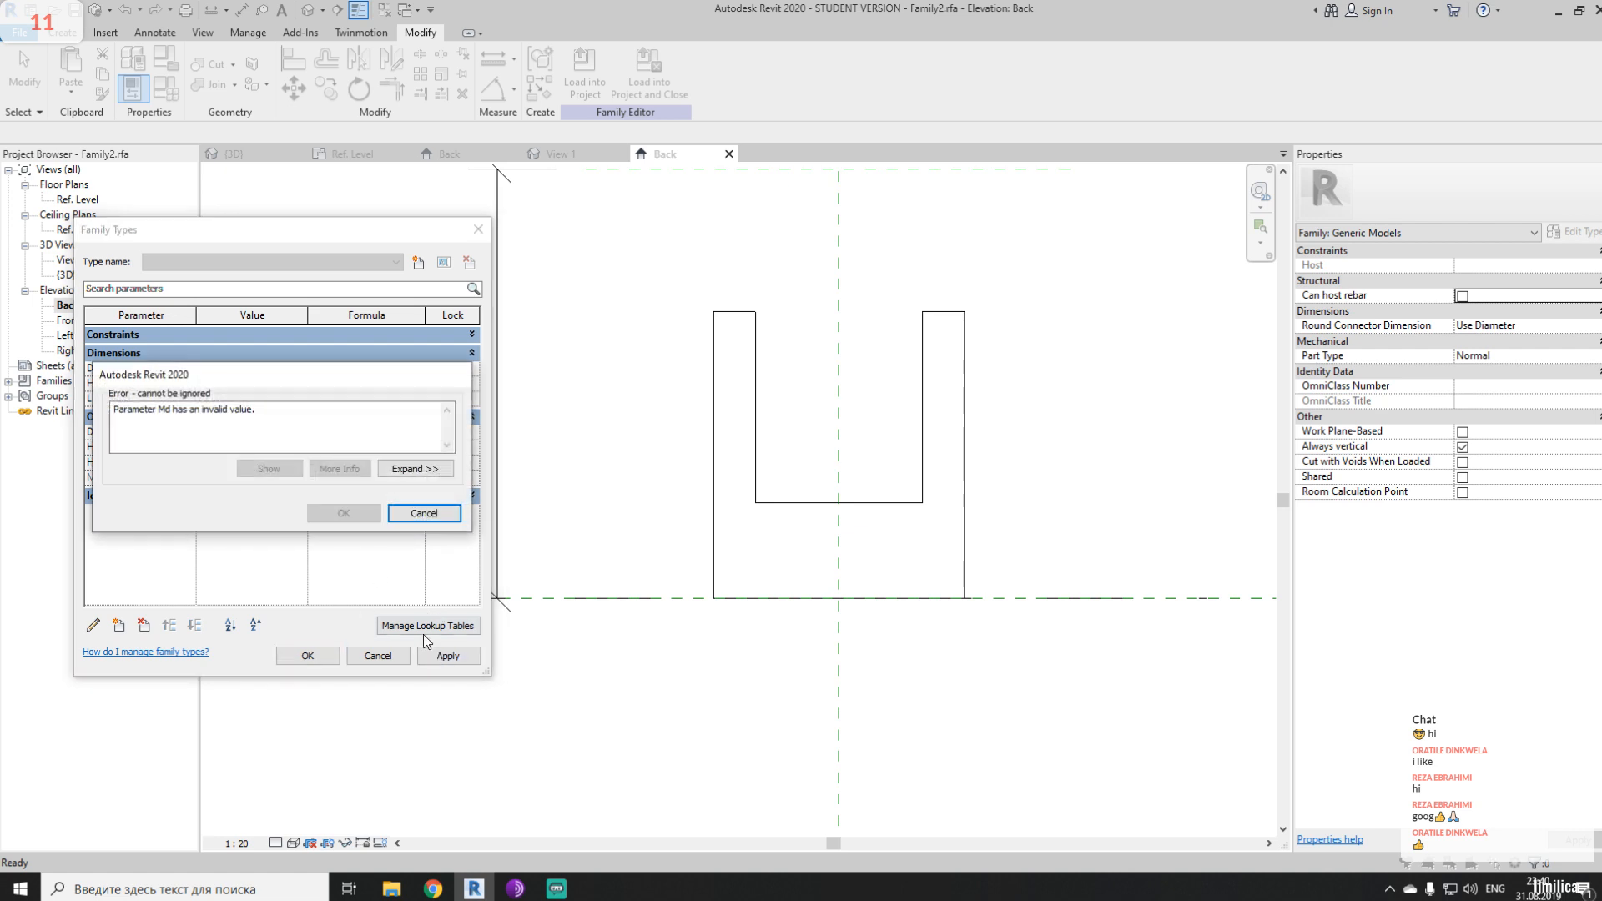
left_click(422, 514)
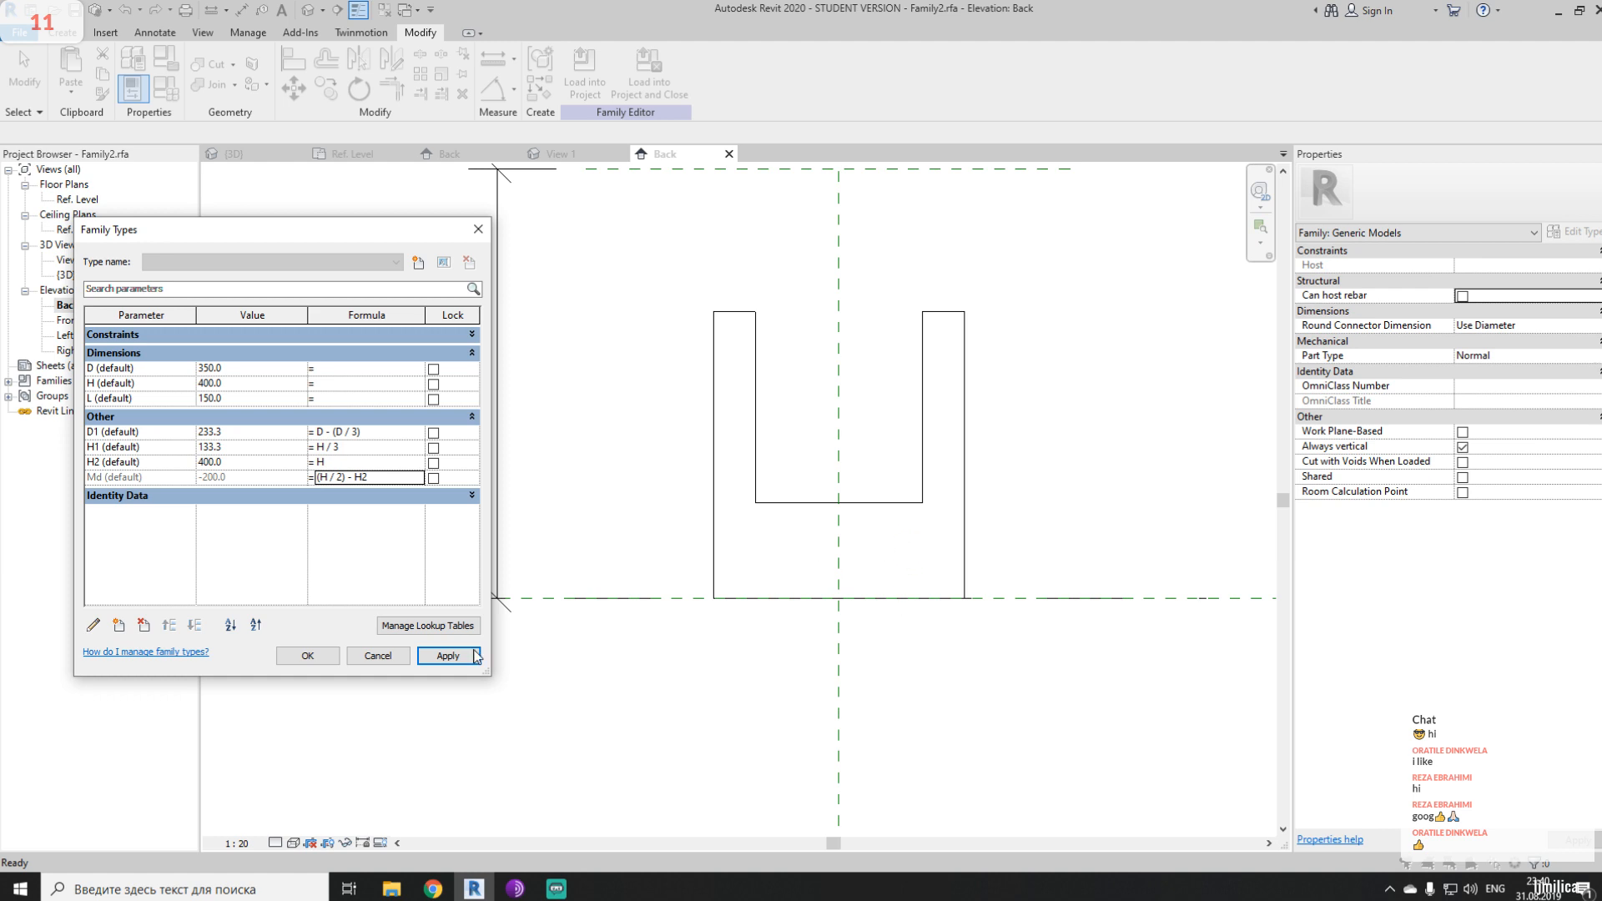
left_click(380, 656)
- Check which parameters control the start and end of the void extrusion that cuts the slot
left_click(793, 503)
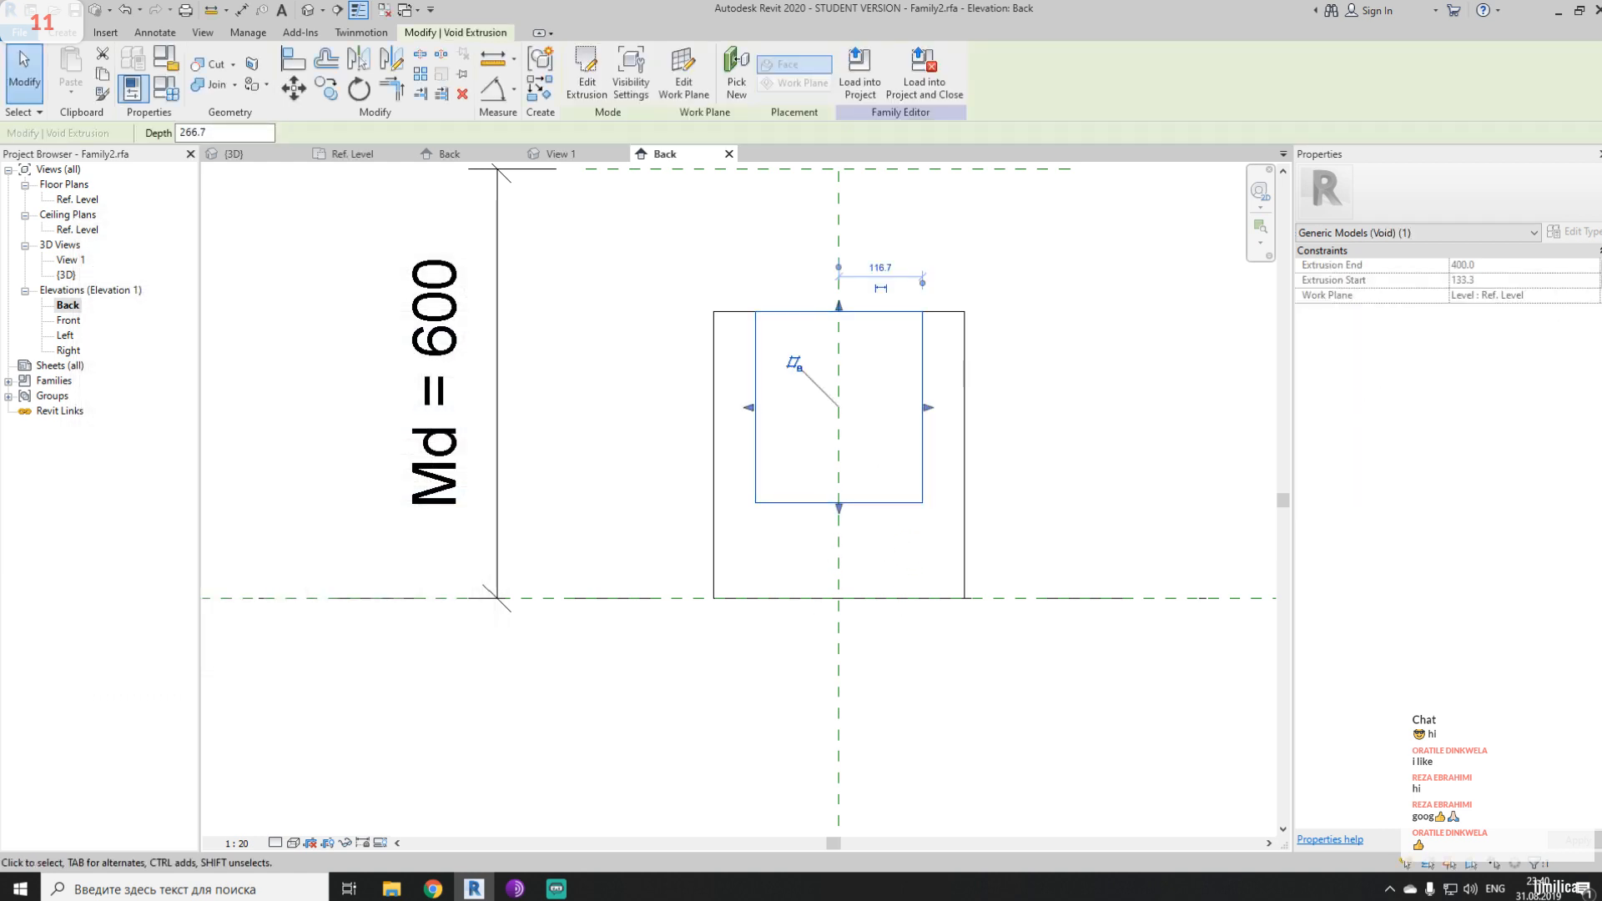
left_click(1600, 280)
left_click(944, 271)
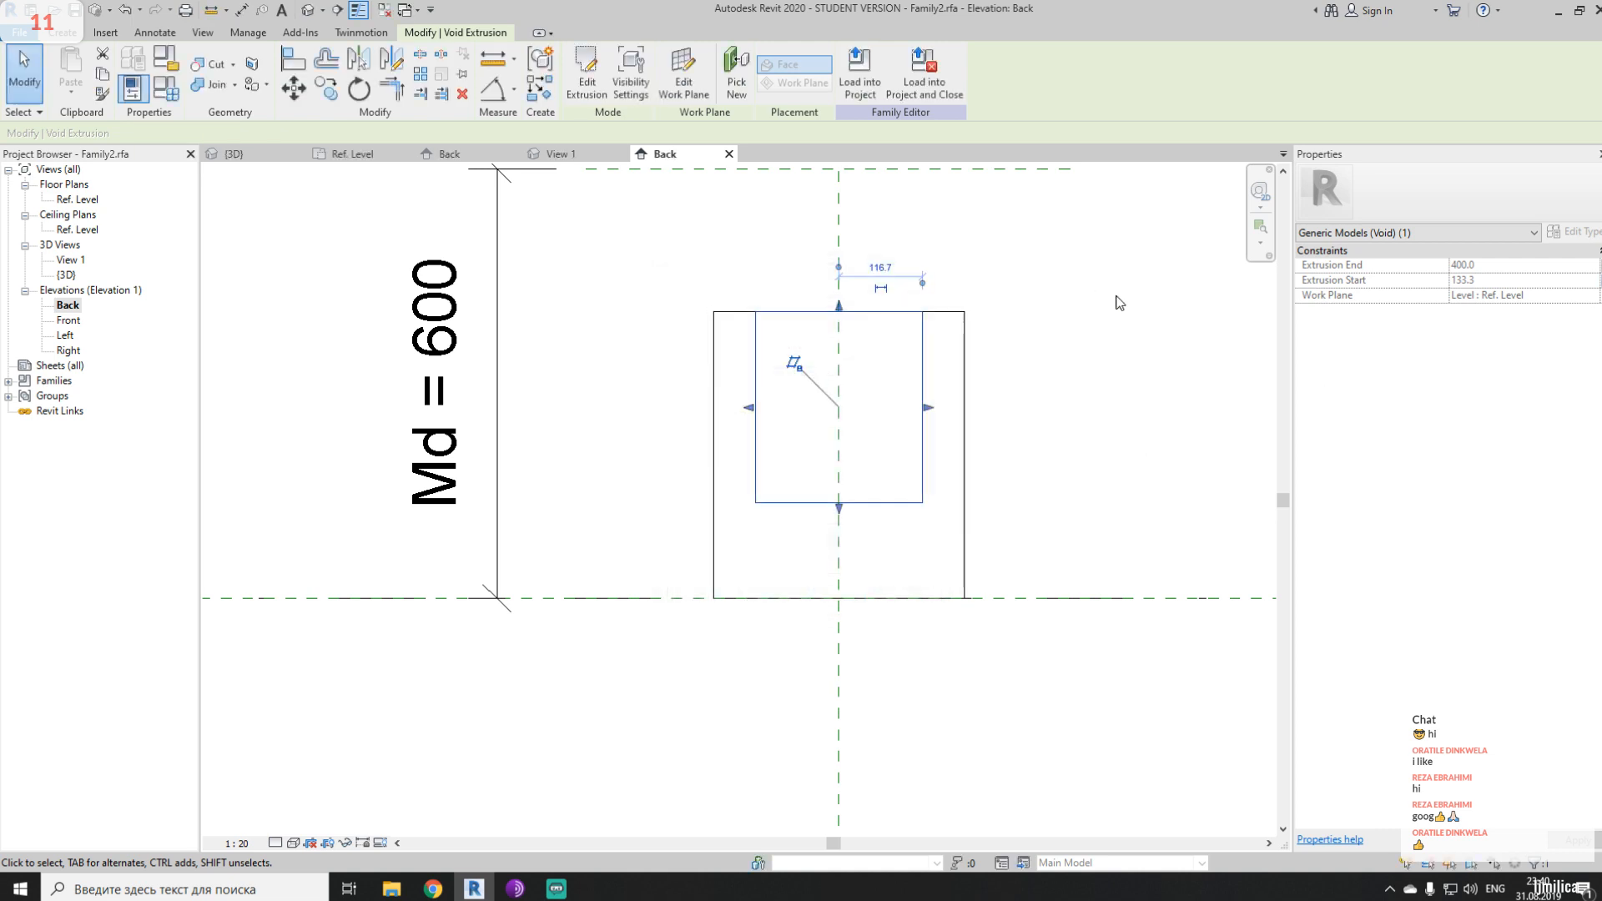
left_click(1118, 302)
- Try (H / 2) + H1 as the formula of the family parameter Md and apply it
left_click(166, 87)
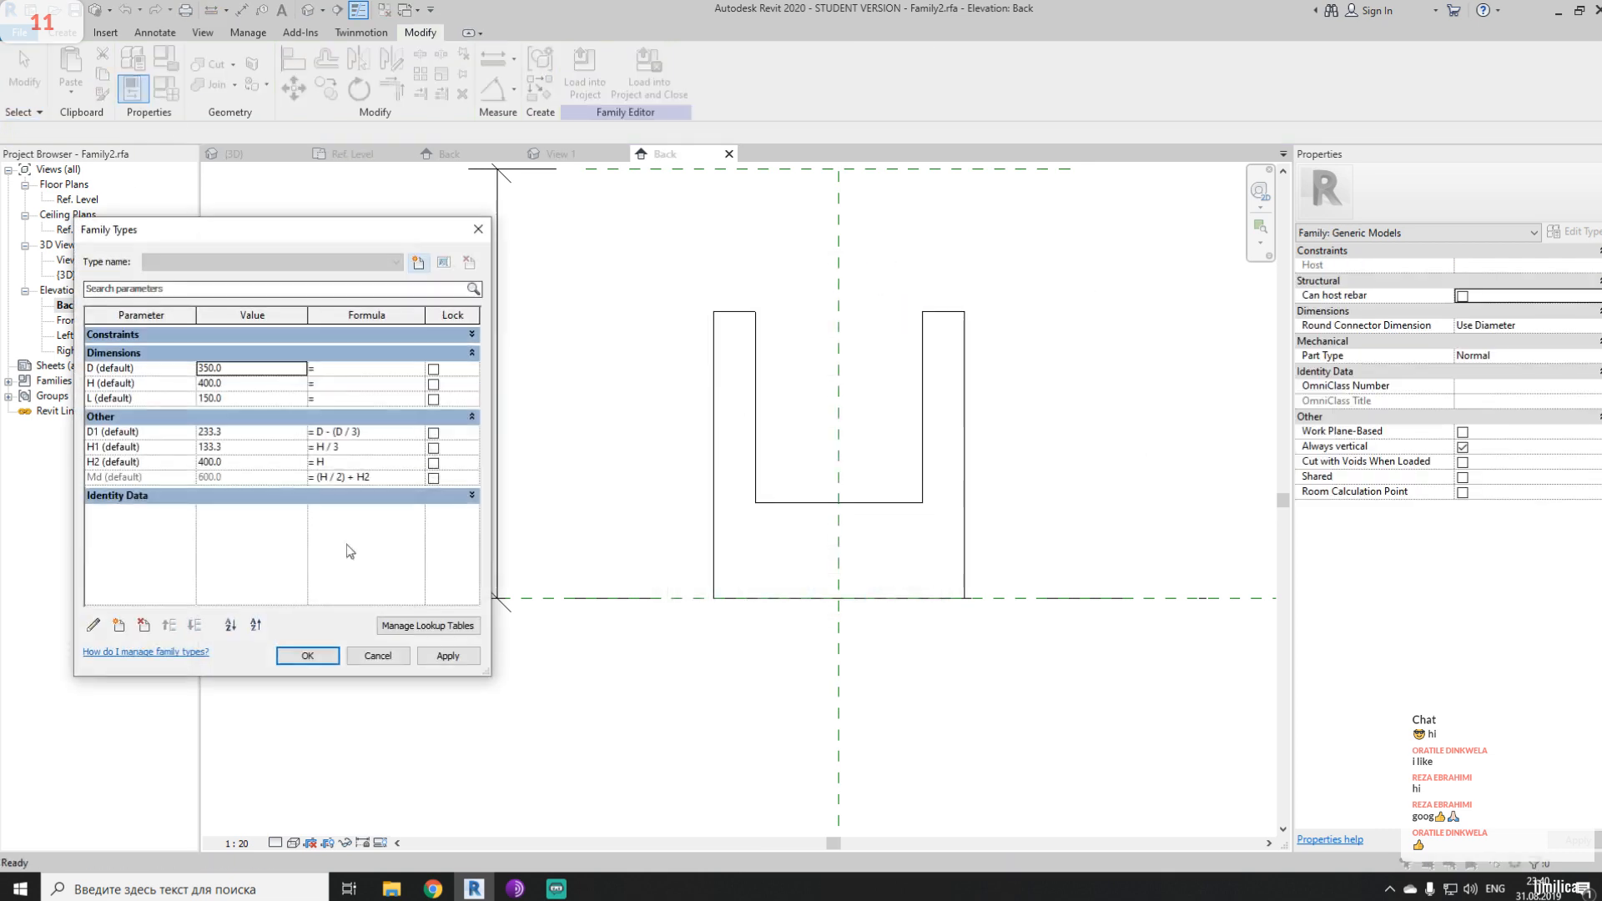
left_click(389, 481)
left_click(366, 477)
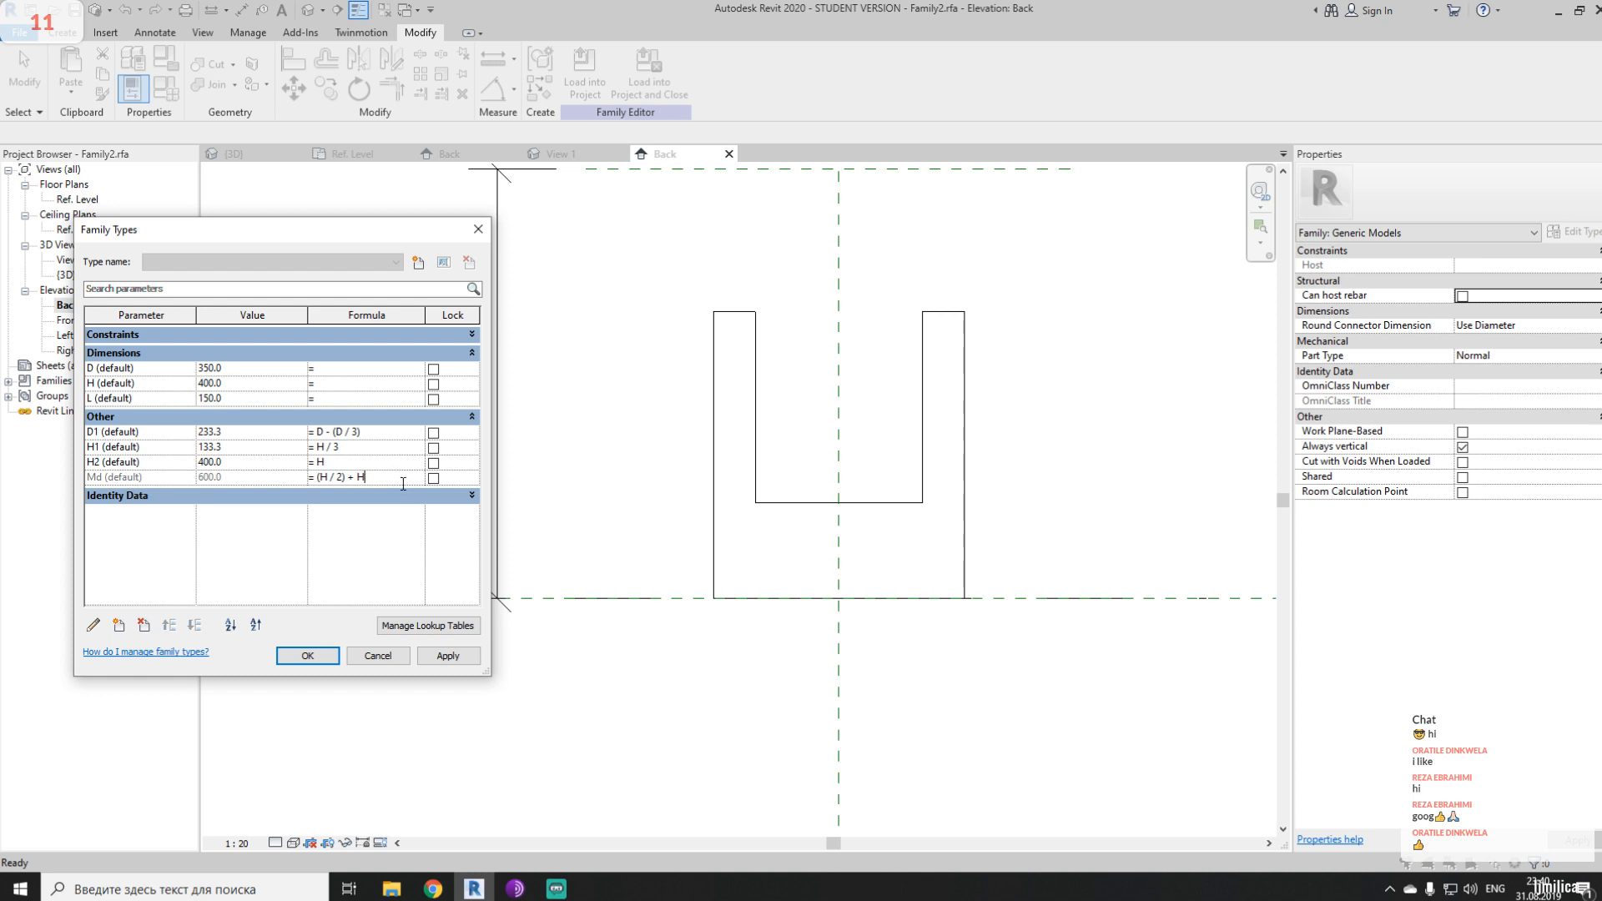
left_click(442, 655)
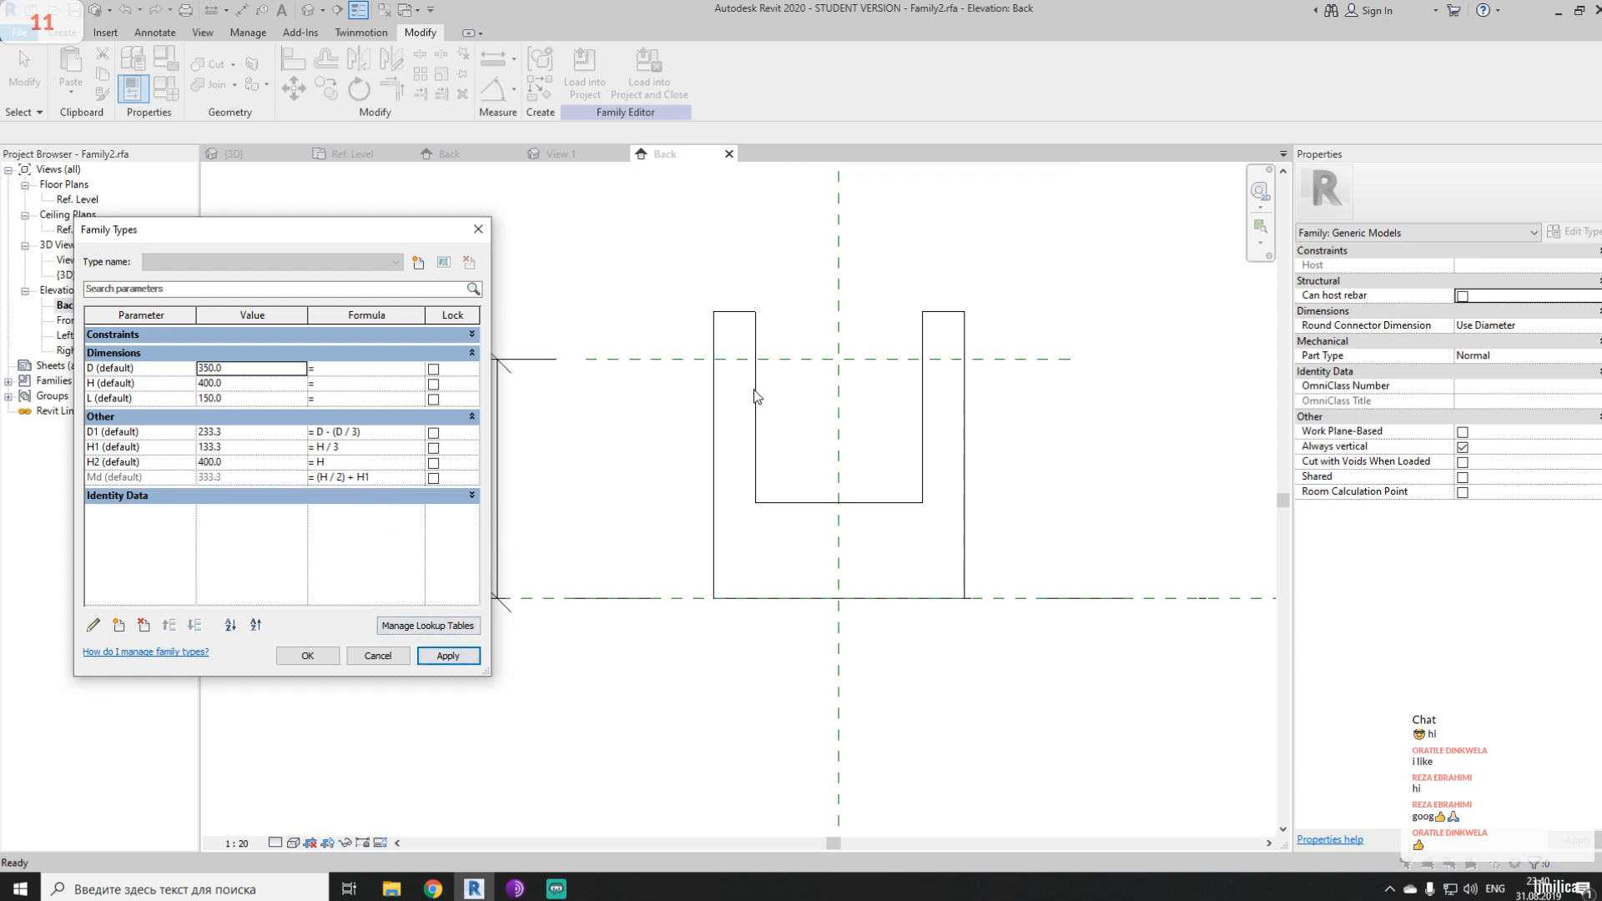
- Set the formula of the parameter Md to (H / 2) + (H1 / 2) and accept the family types
left_click(327, 478)
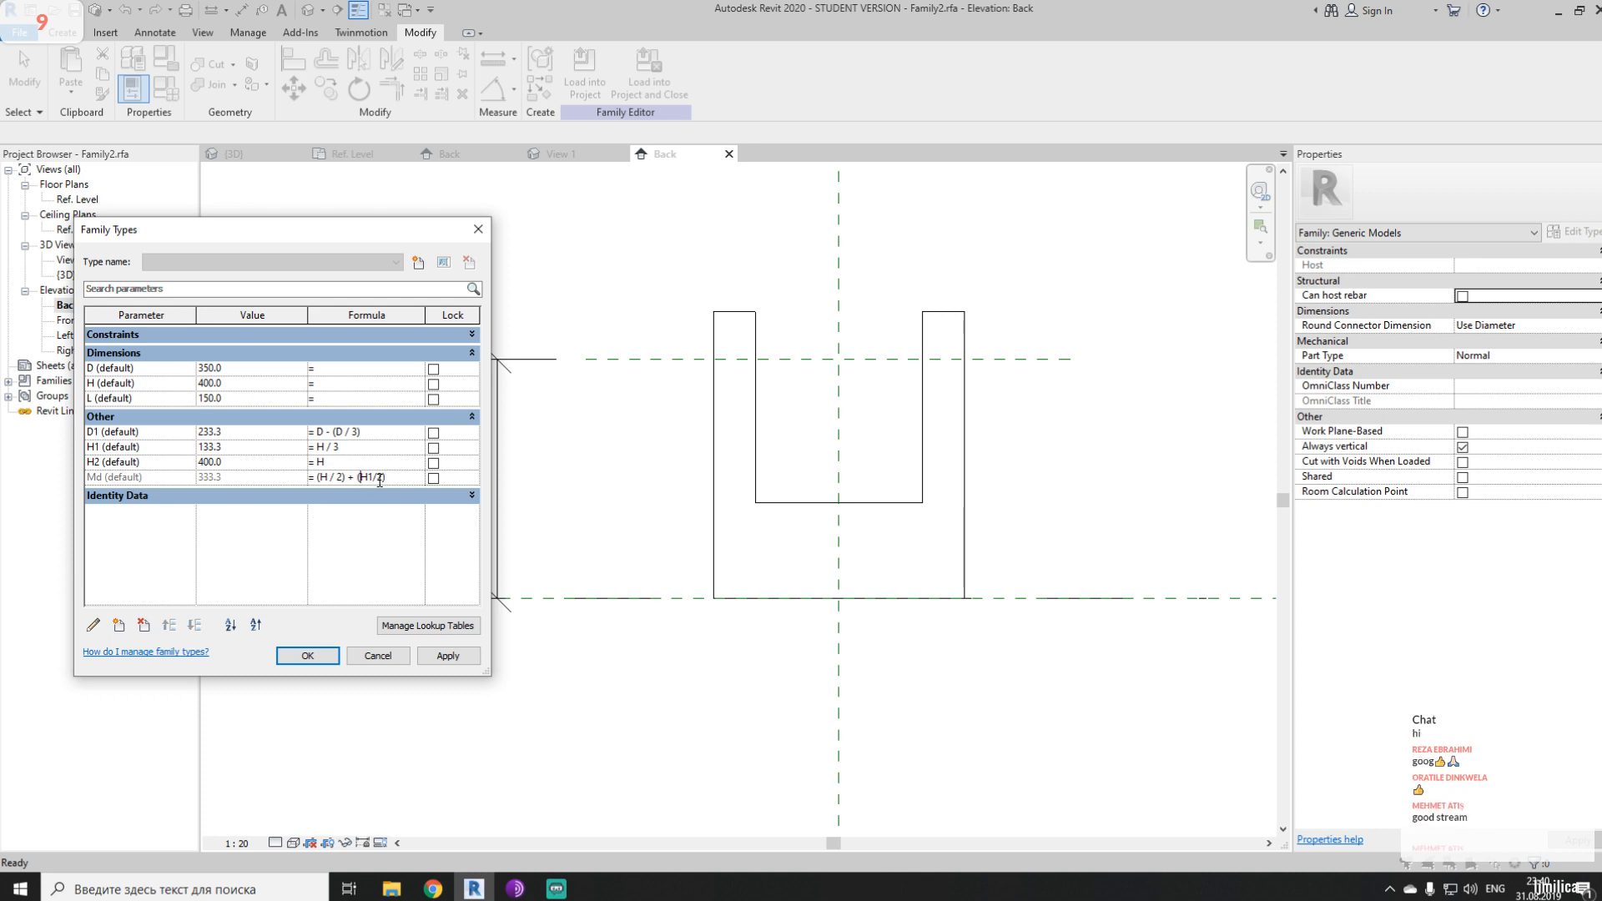
key("Return")
left_click(431, 656)
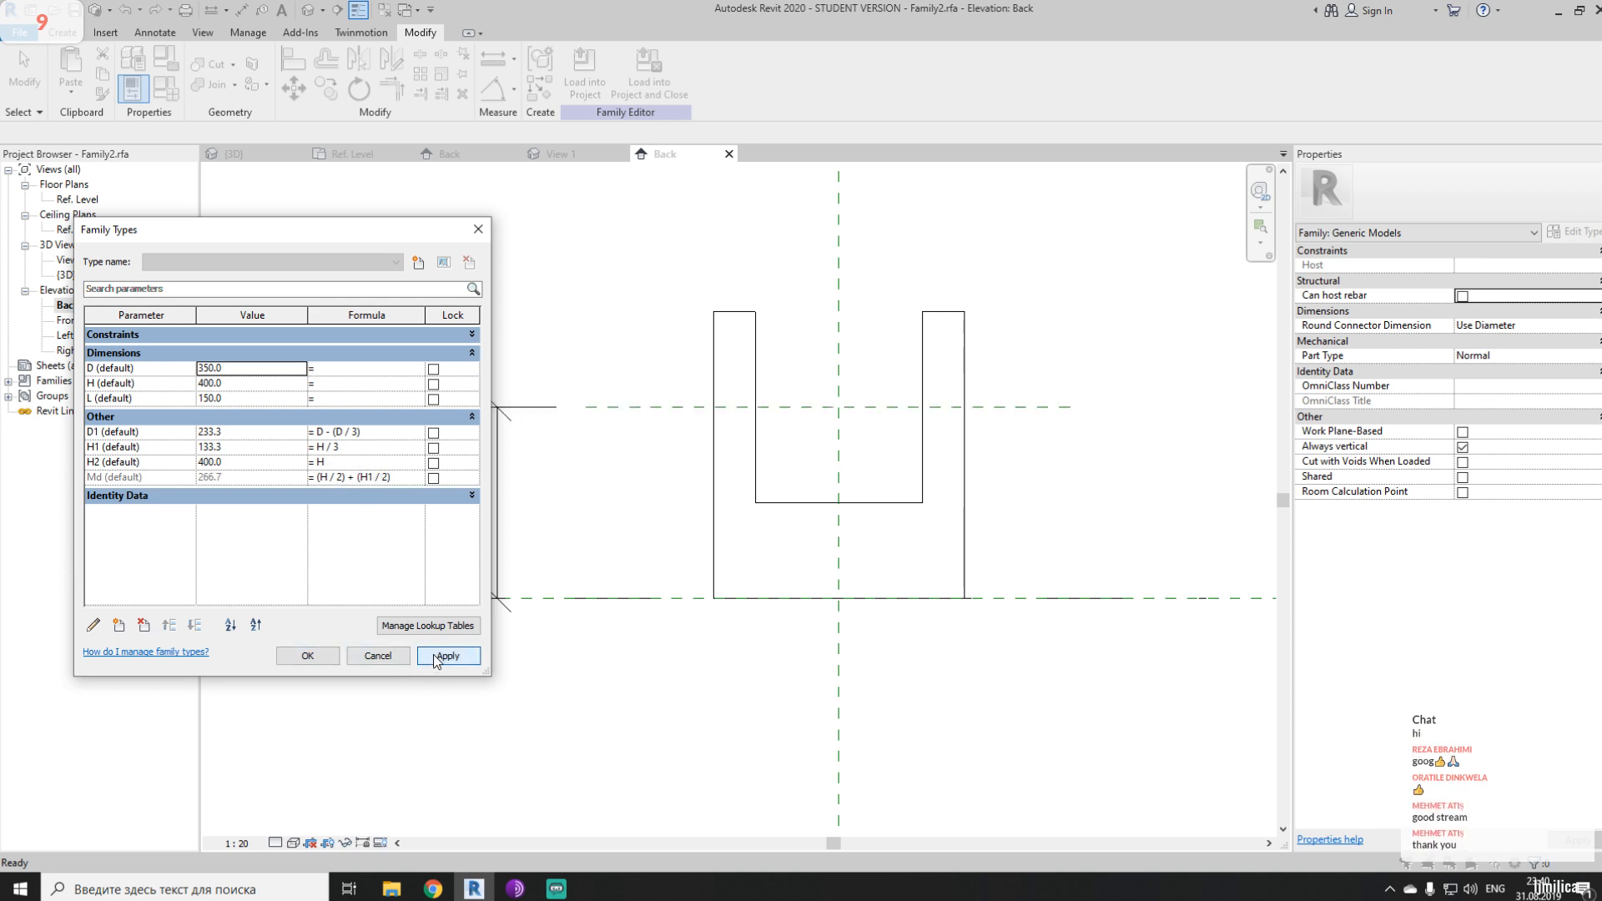
left_click(306, 656)
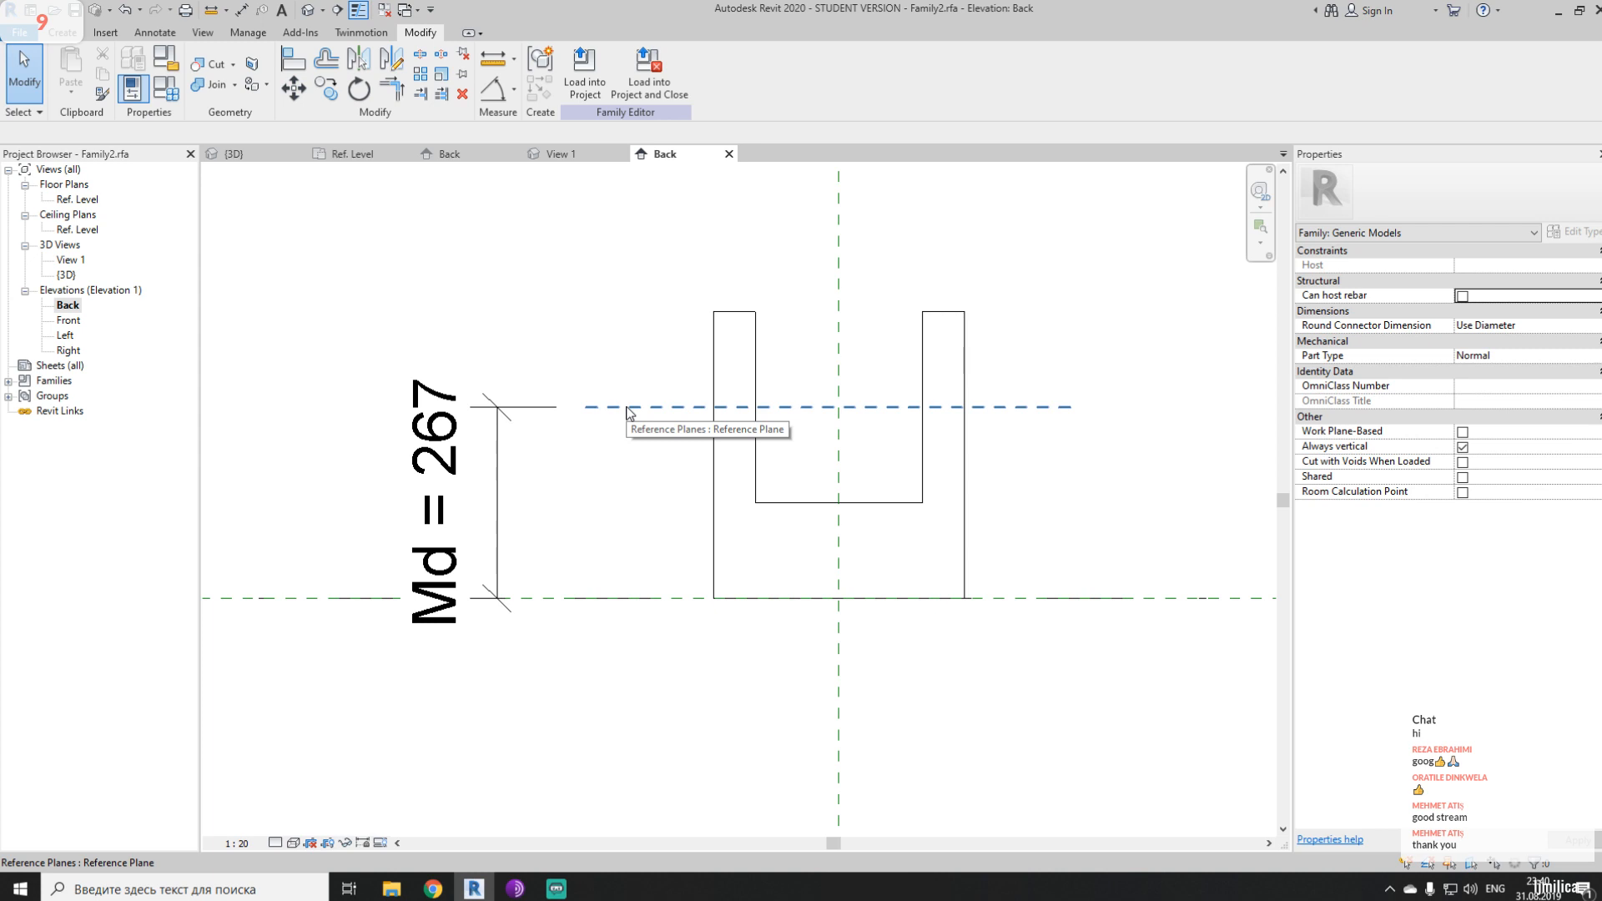
- Load the updated Family2 into Family1, overwriting the existing version
left_click(584, 84)
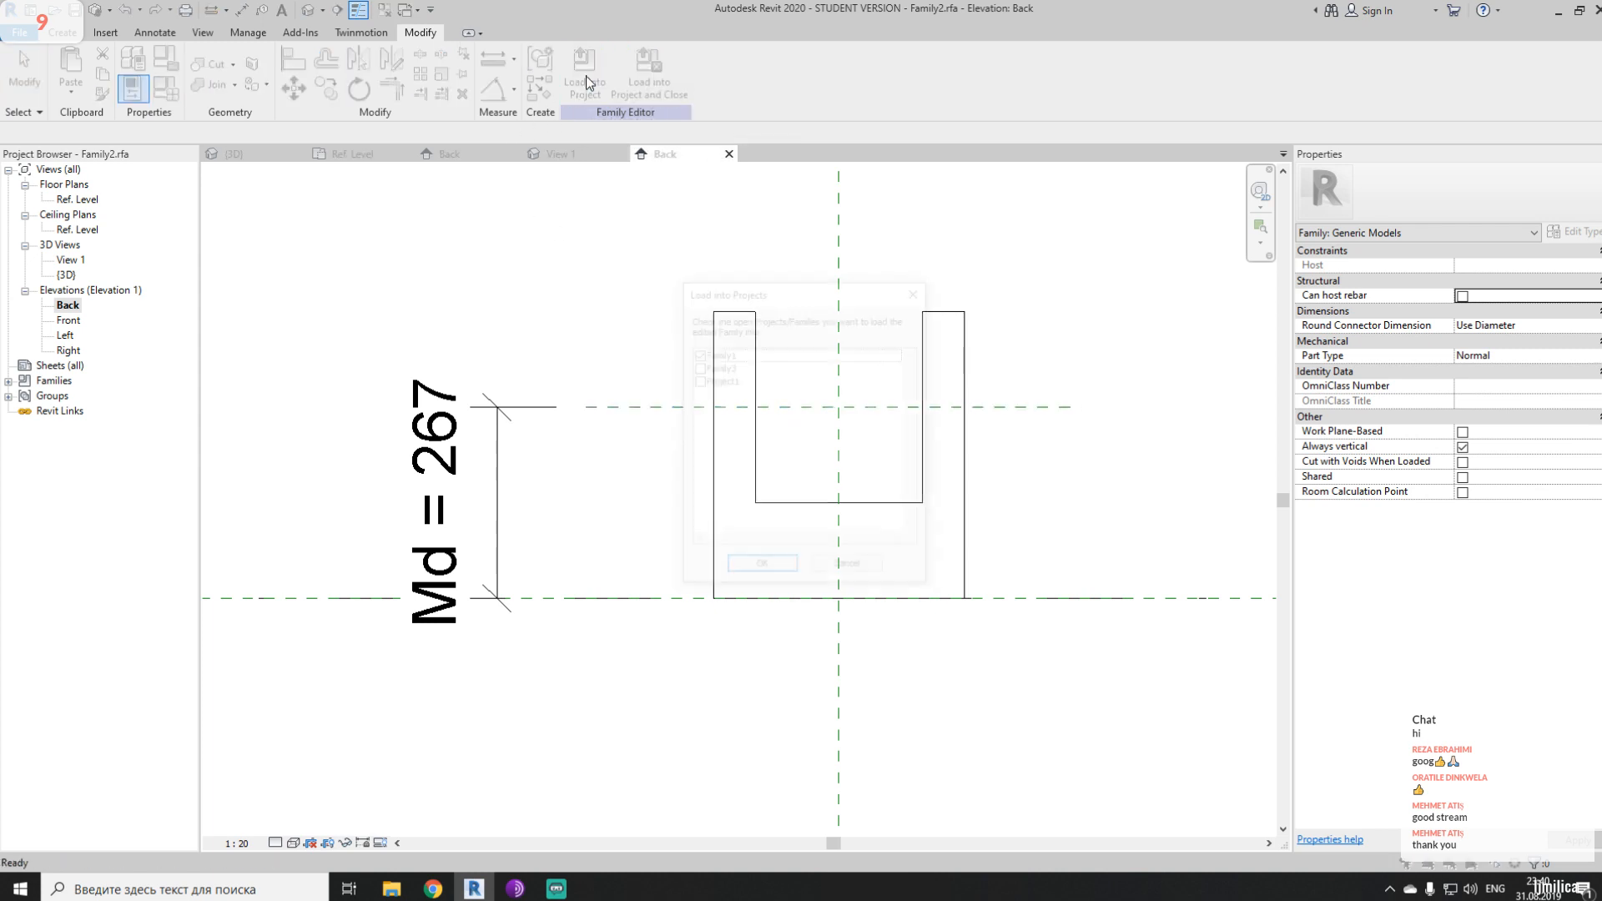
left_click(760, 570)
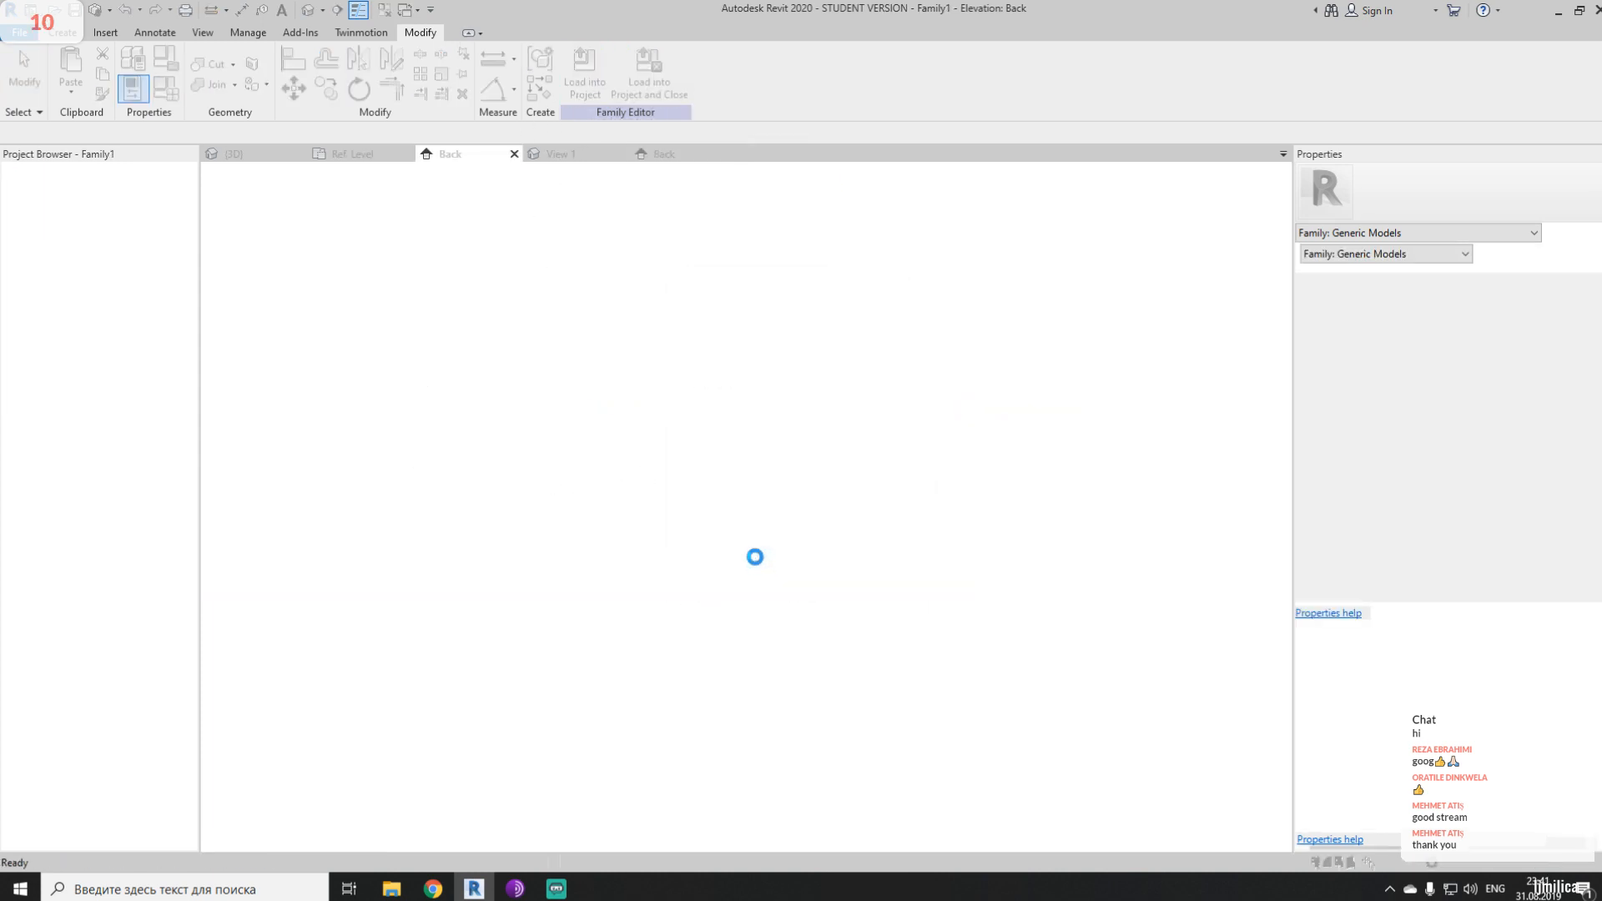
left_click(670, 395)
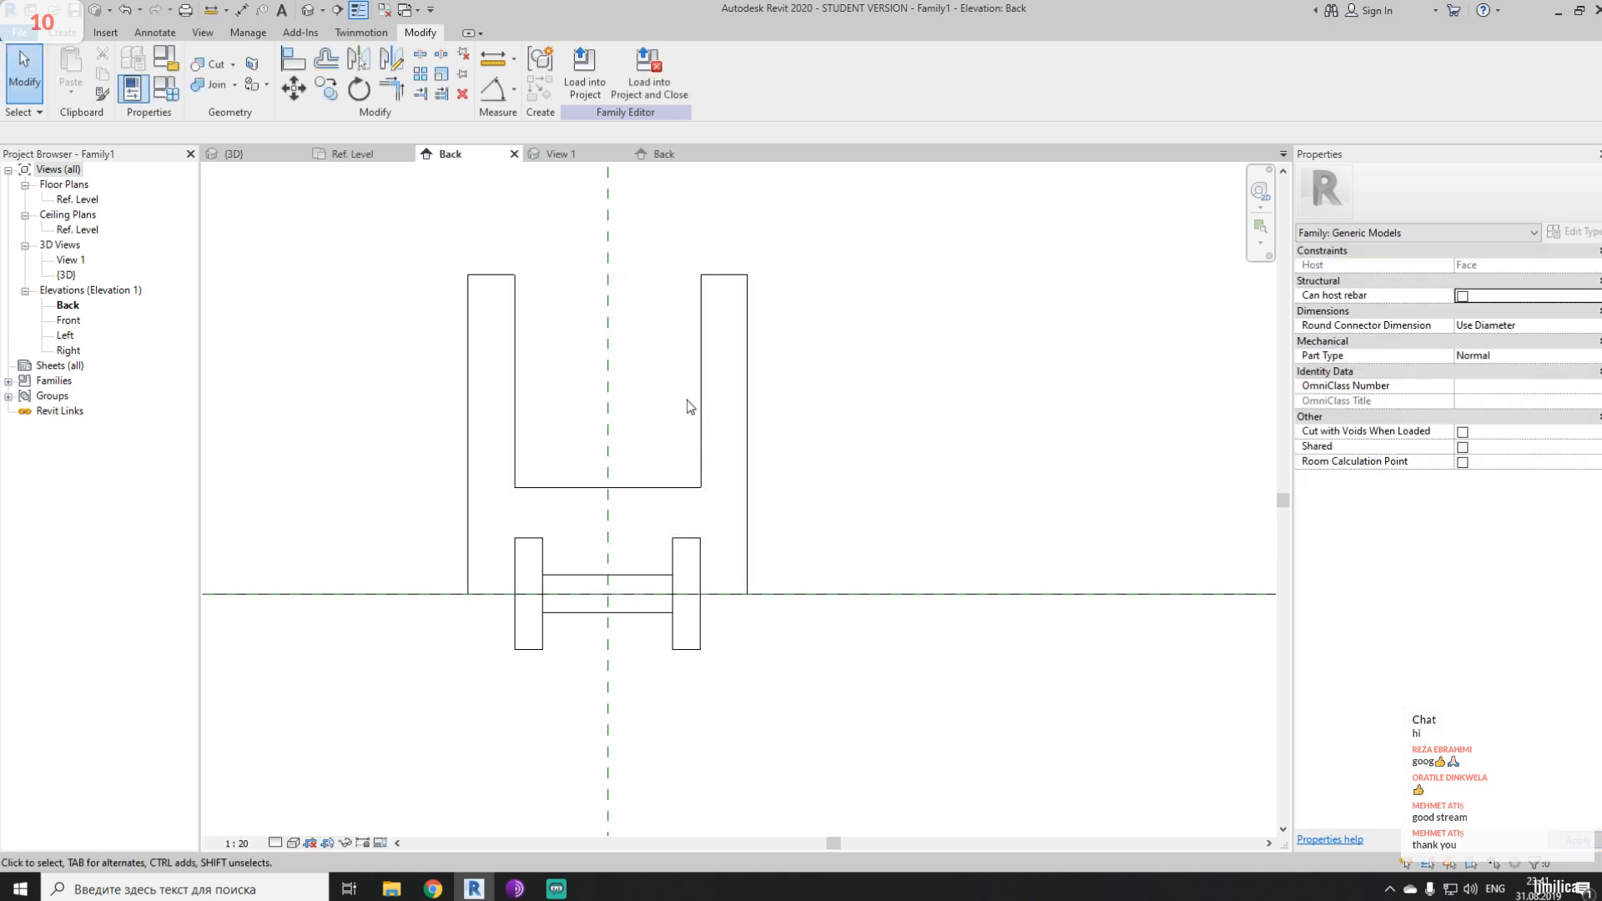
- Try to align a Family3 component with Family2's mid-slot reference plane, and move one copy slightly upward
key("a")
key("l")
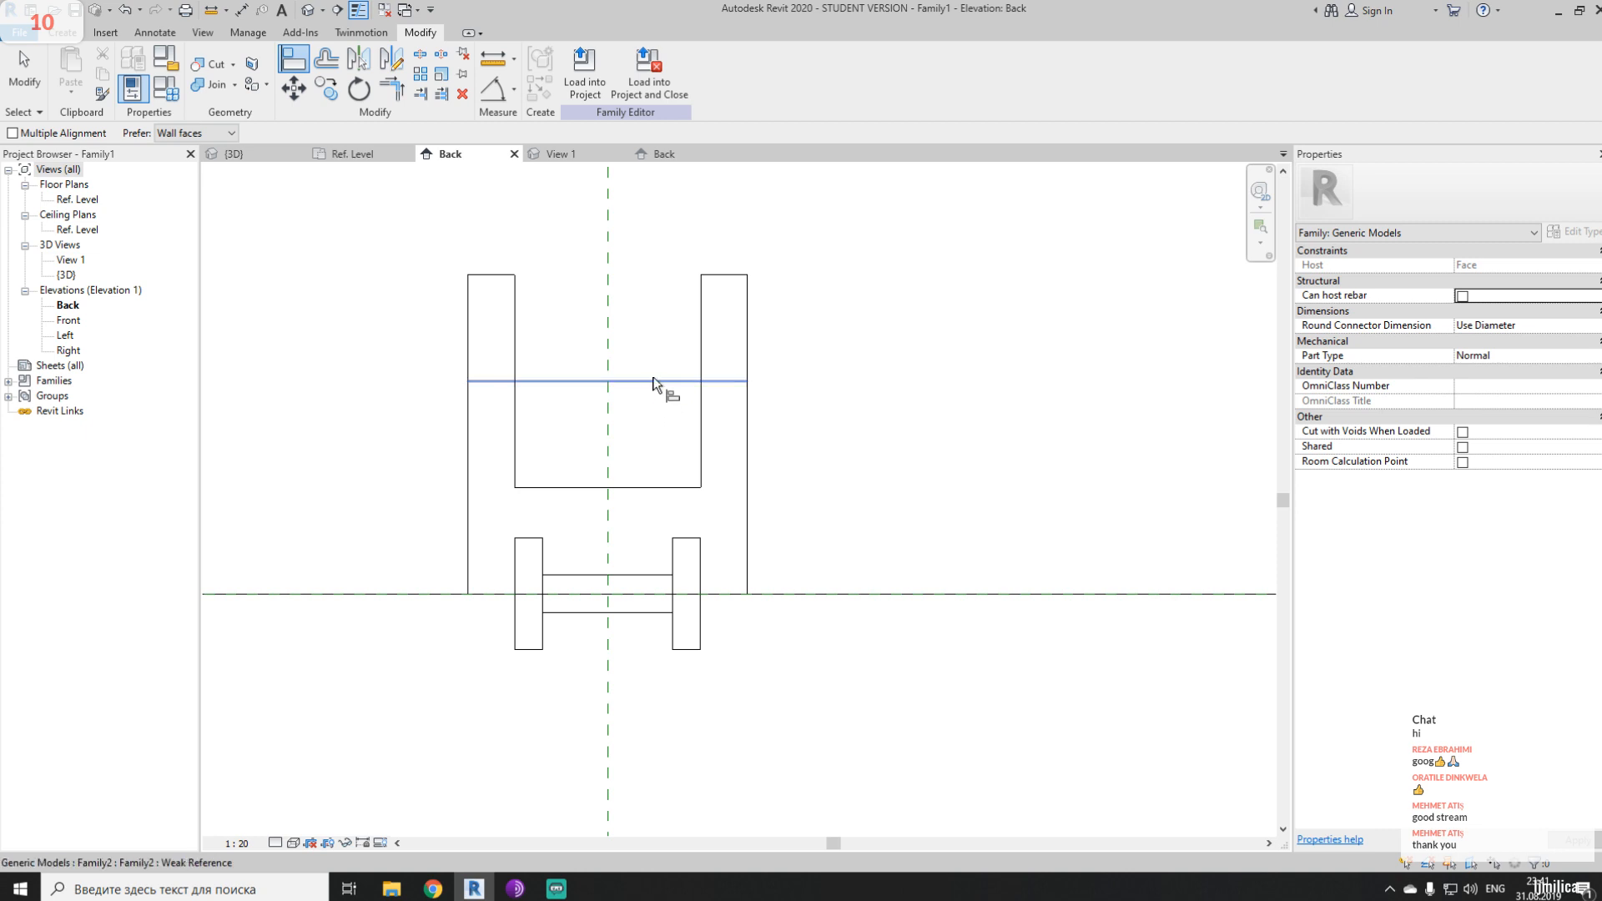
left_click(659, 382)
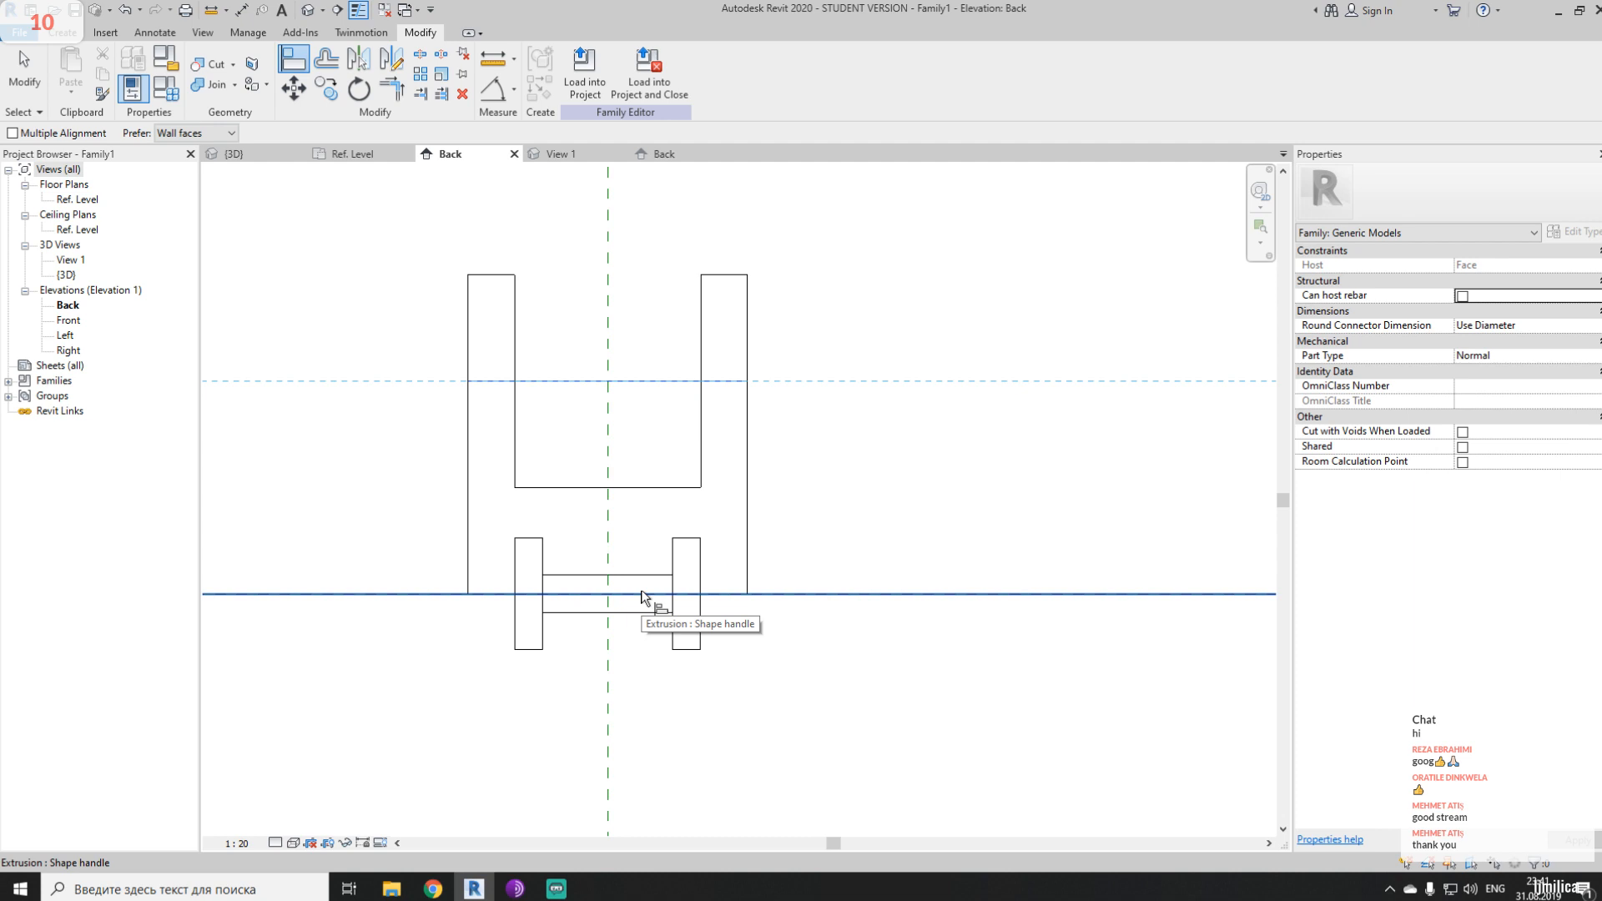
key("Tab")
key("Tab")
key("Tab")
key("Tab")
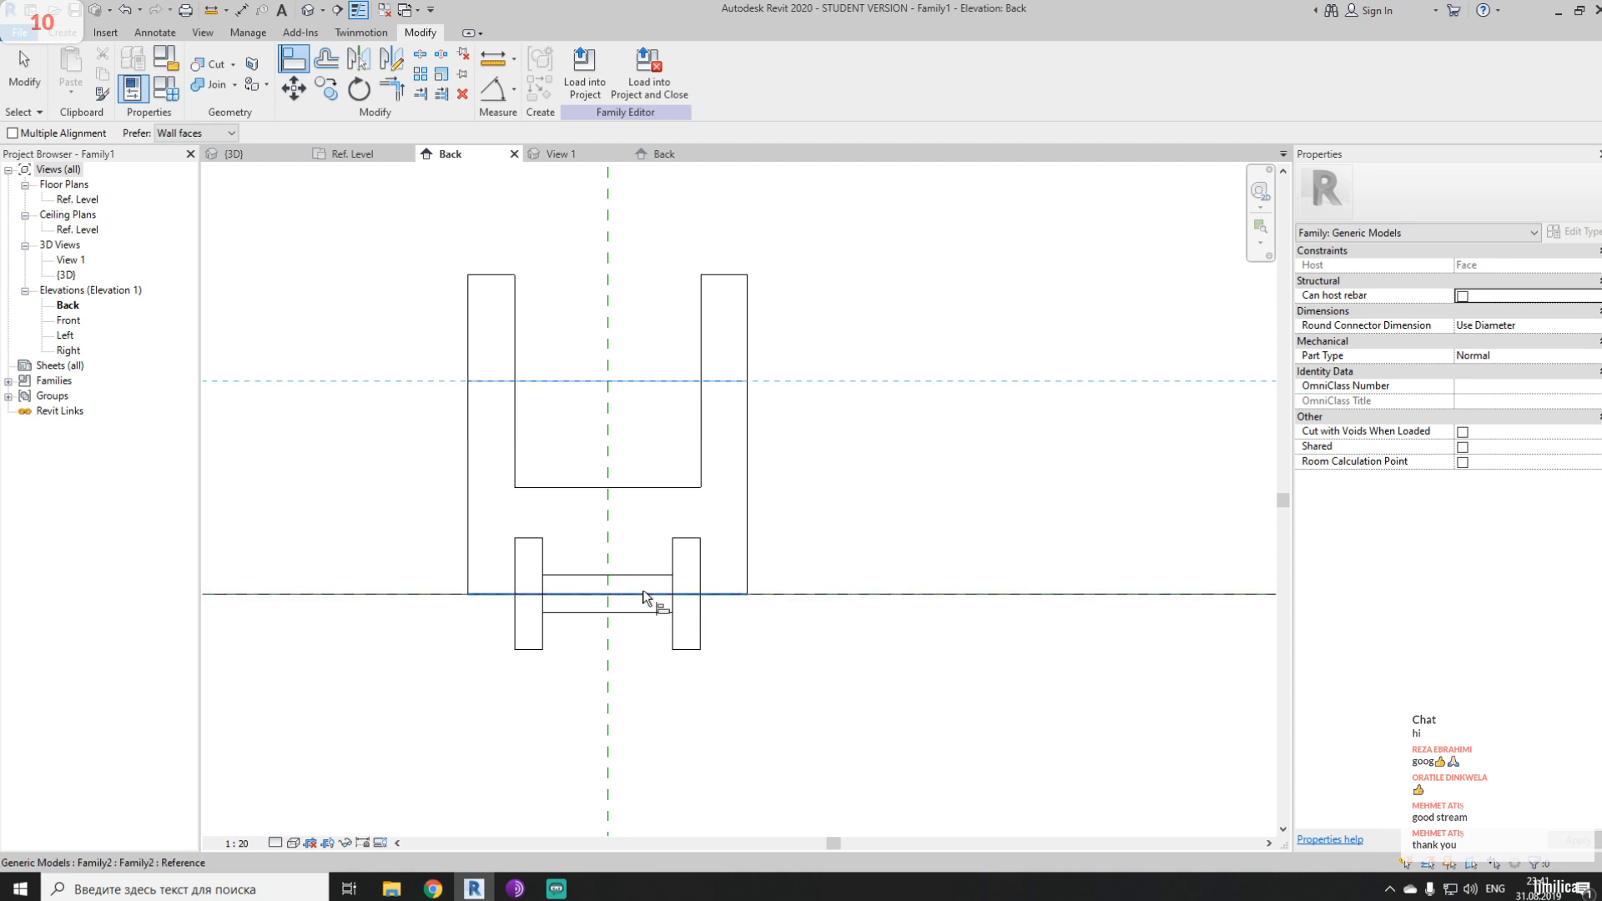
left_click(647, 594)
key("Escape")
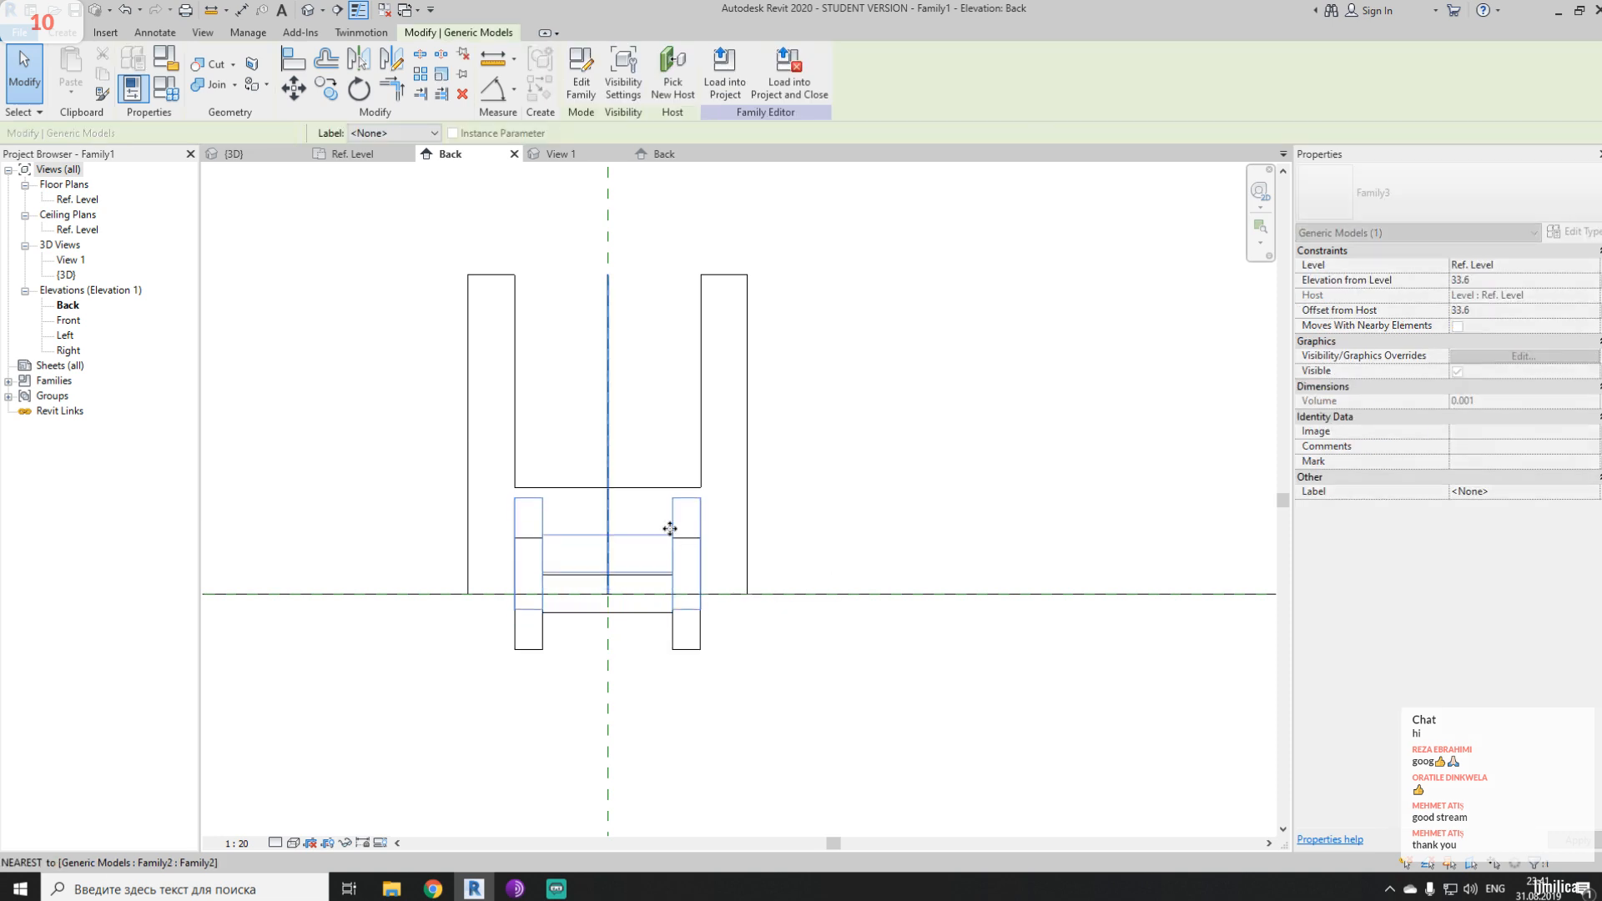
key("Escape")
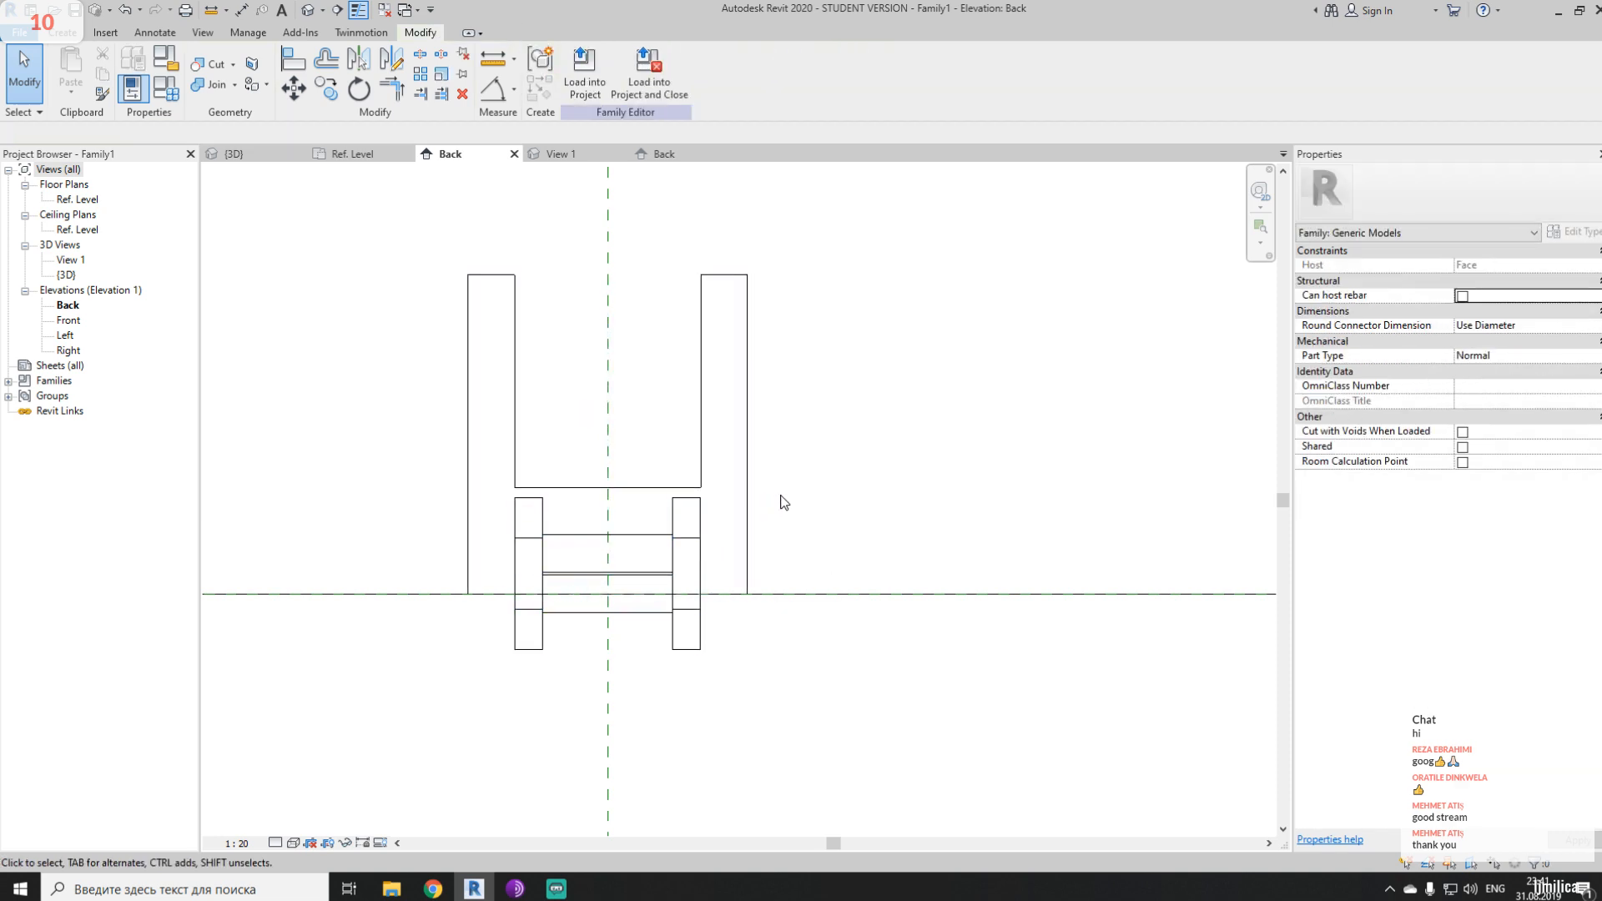
key("a")
key("l")
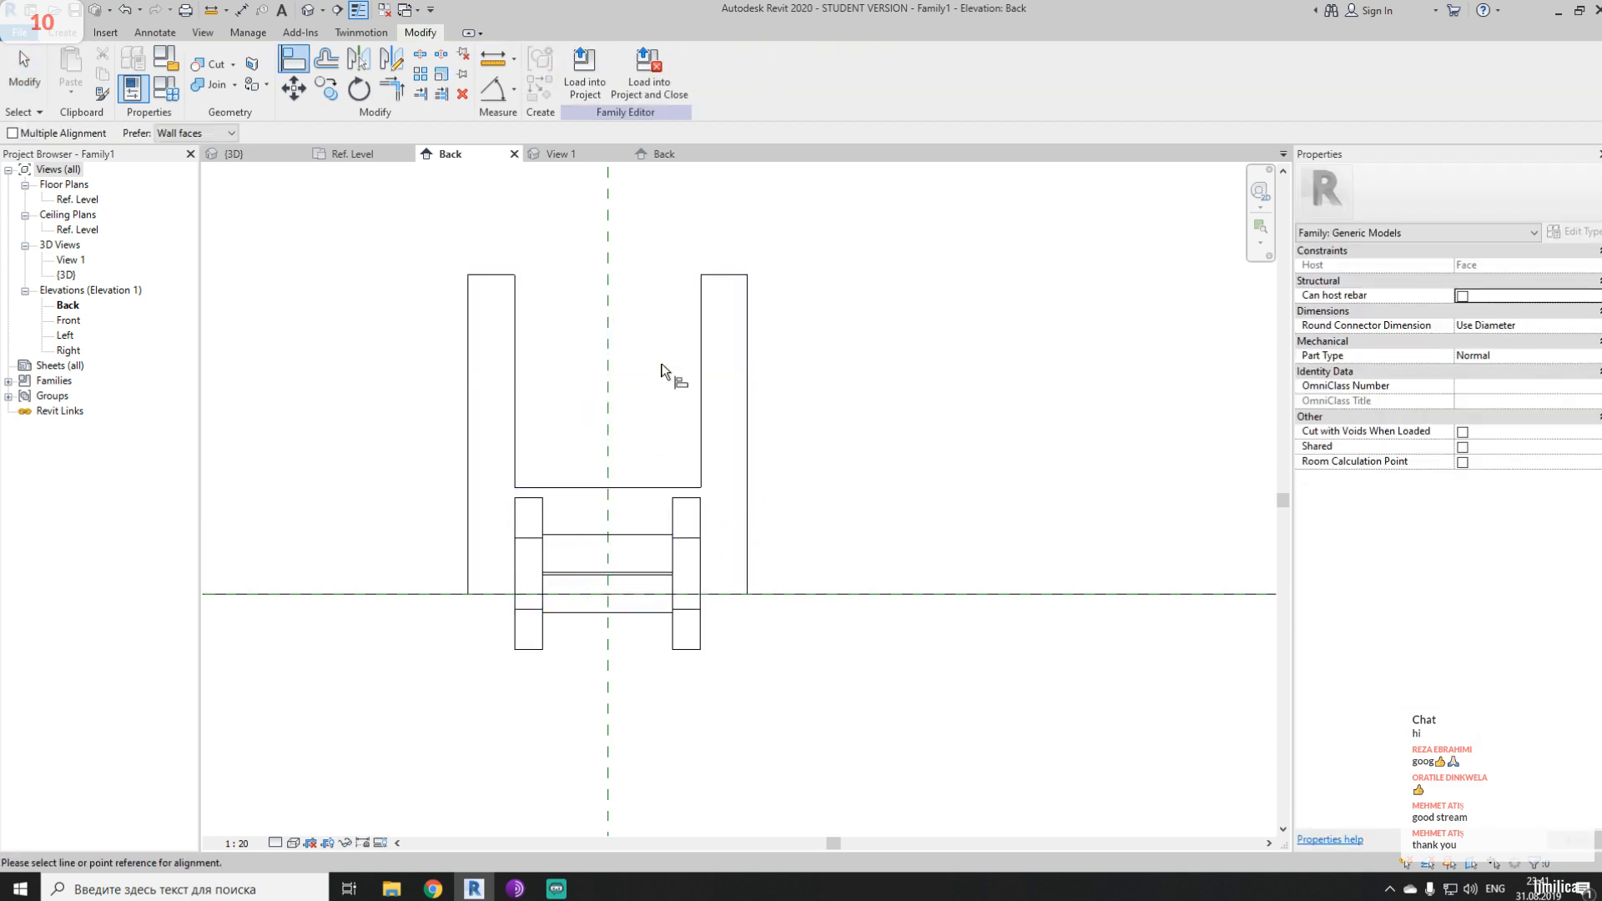
left_click(656, 389)
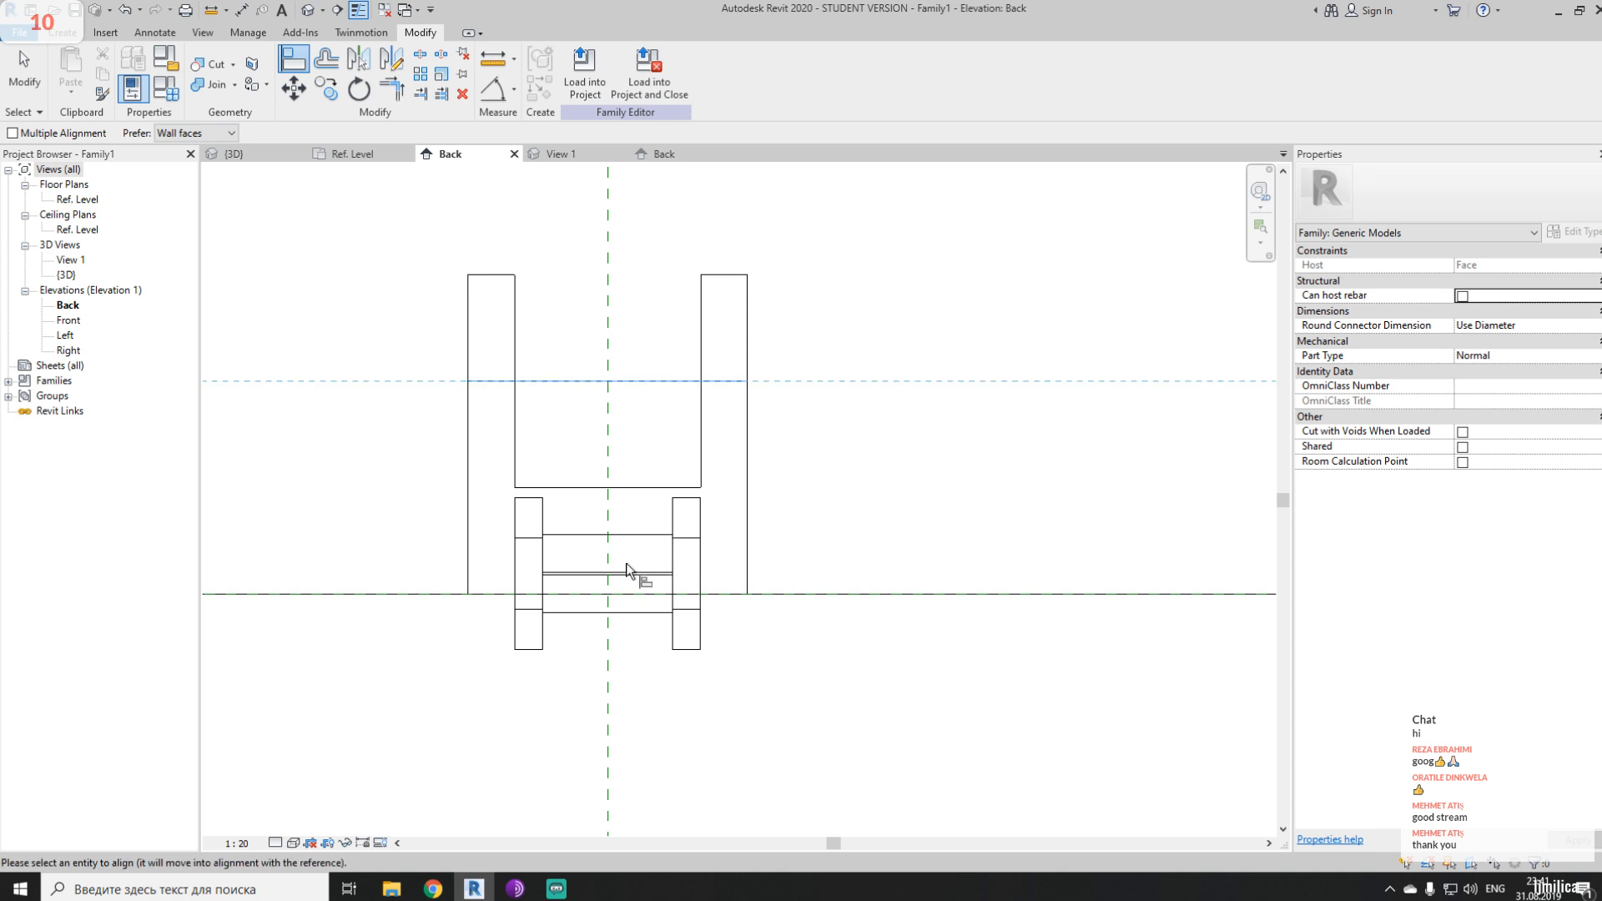
scroll(606, 549, "up", 3)
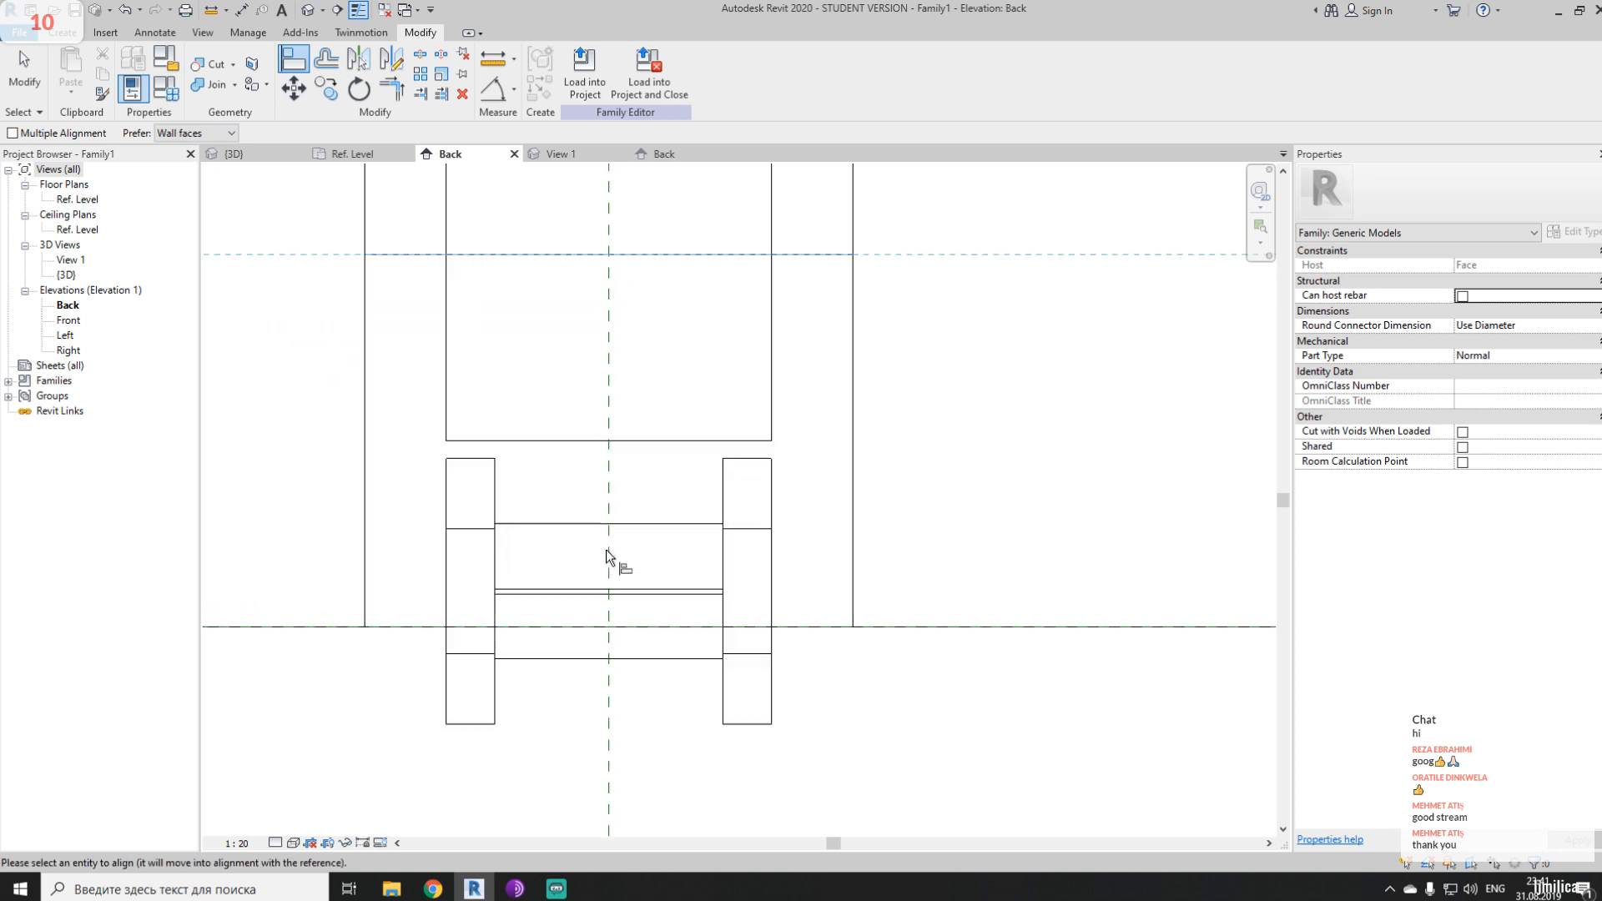
key("Escape")
key("Escape")
- Move the overlapping Family3 component up to the open upper end of Family2's slot
left_click(635, 523)
scroll(654, 550, "down", 2)
middle_click_drag(682, 550, 669, 620)
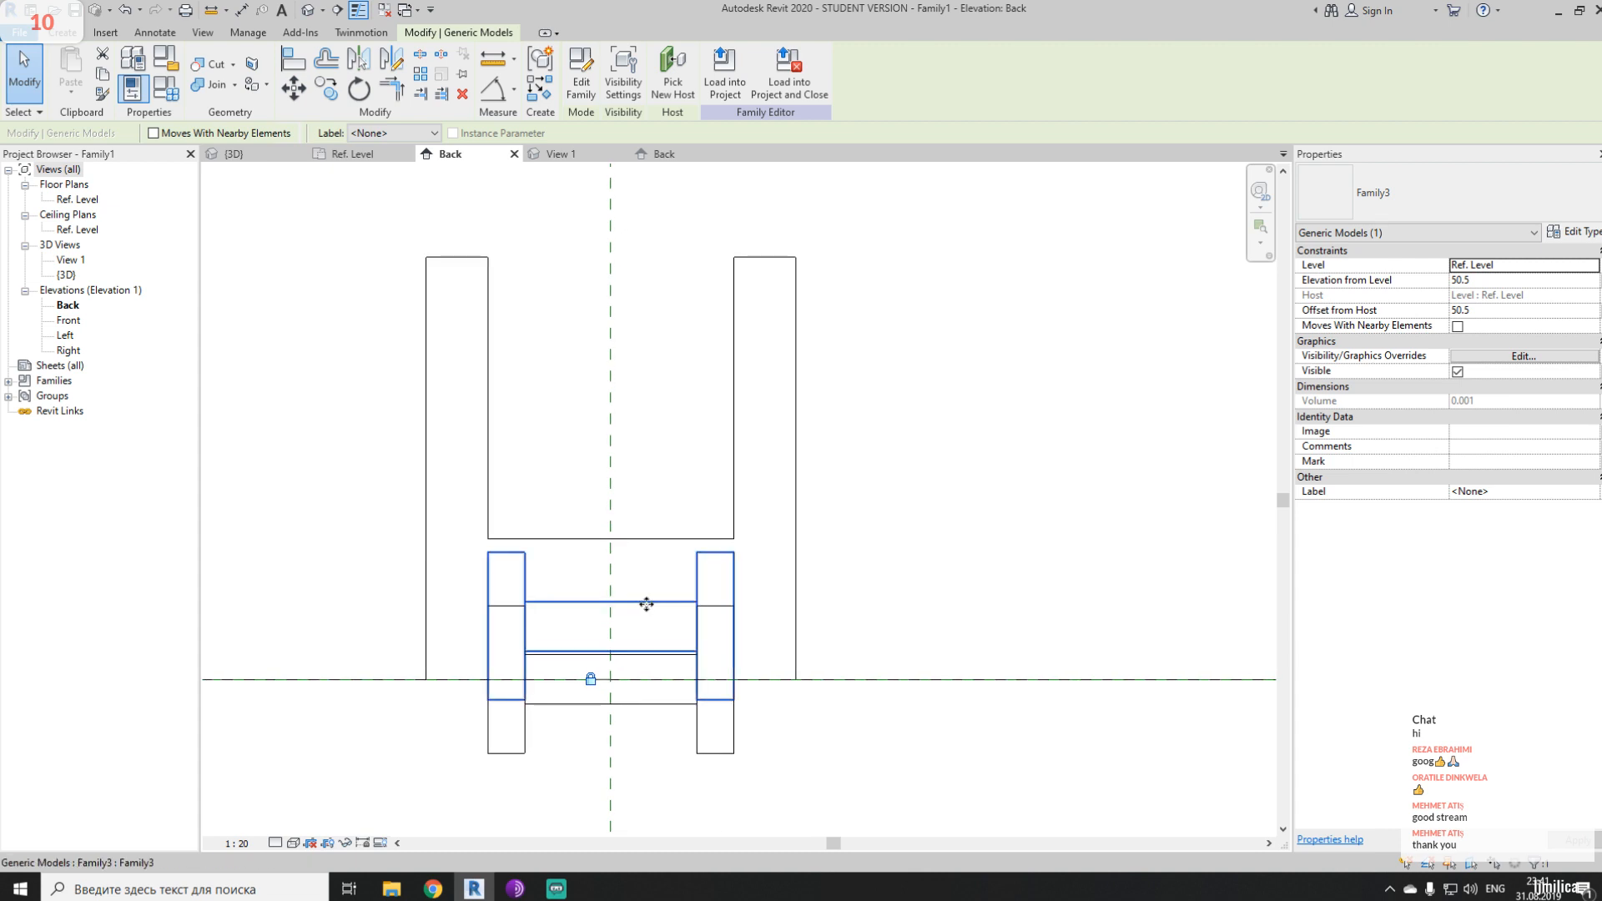
left_click_drag(647, 603, 636, 232)
left_click(615, 293)
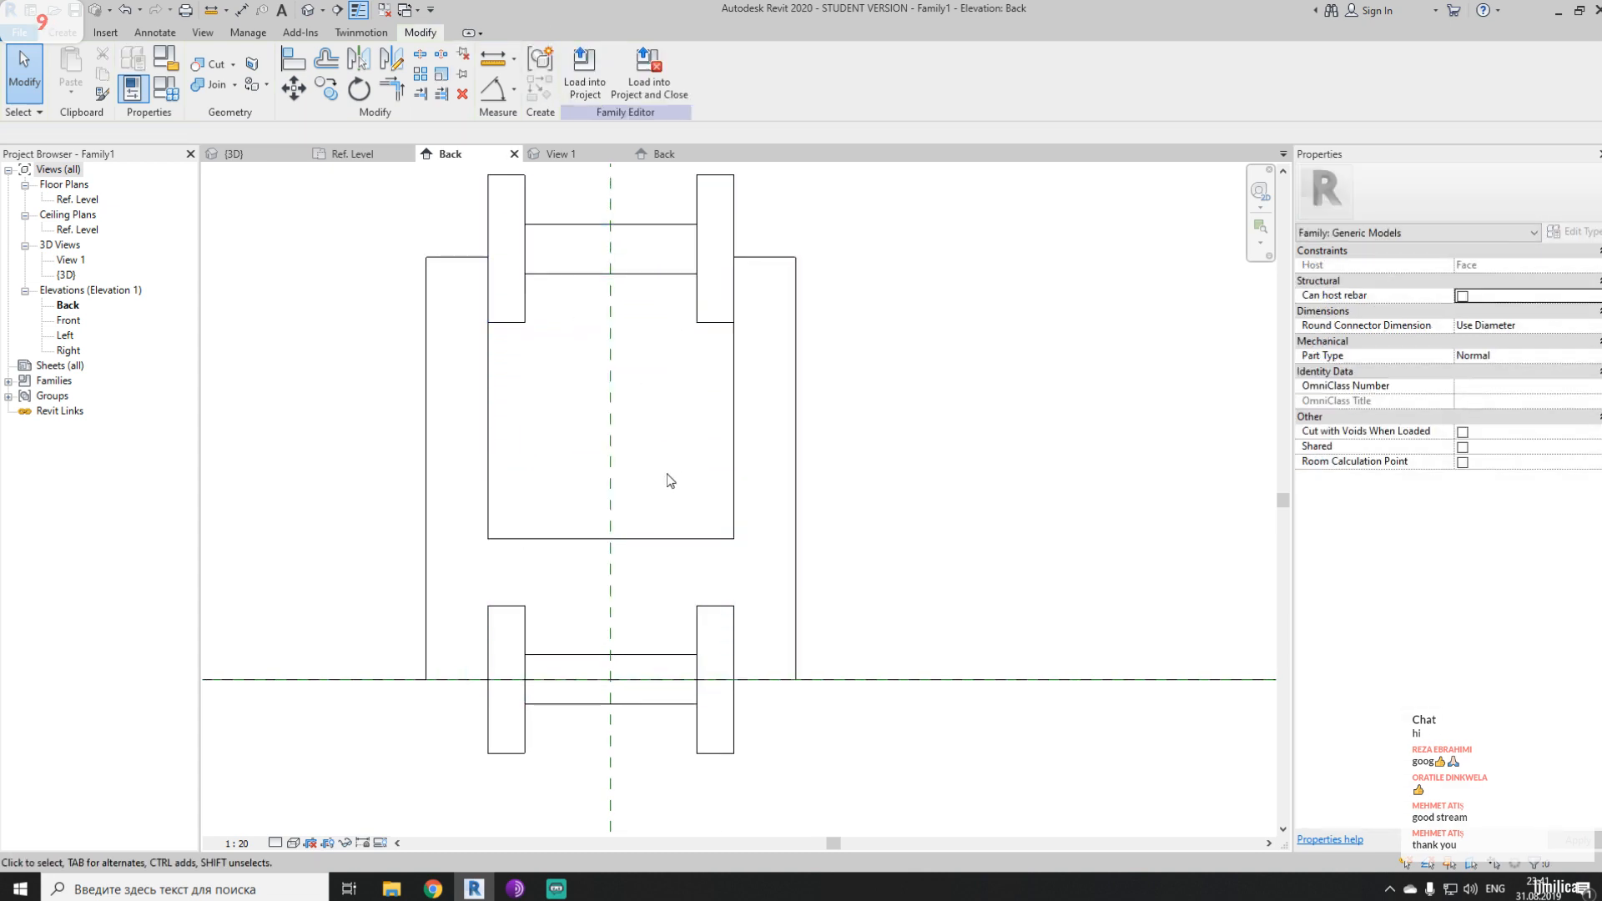
middle_click_drag(673, 448, 663, 589)
key("a")
key("l")
left_click(627, 538)
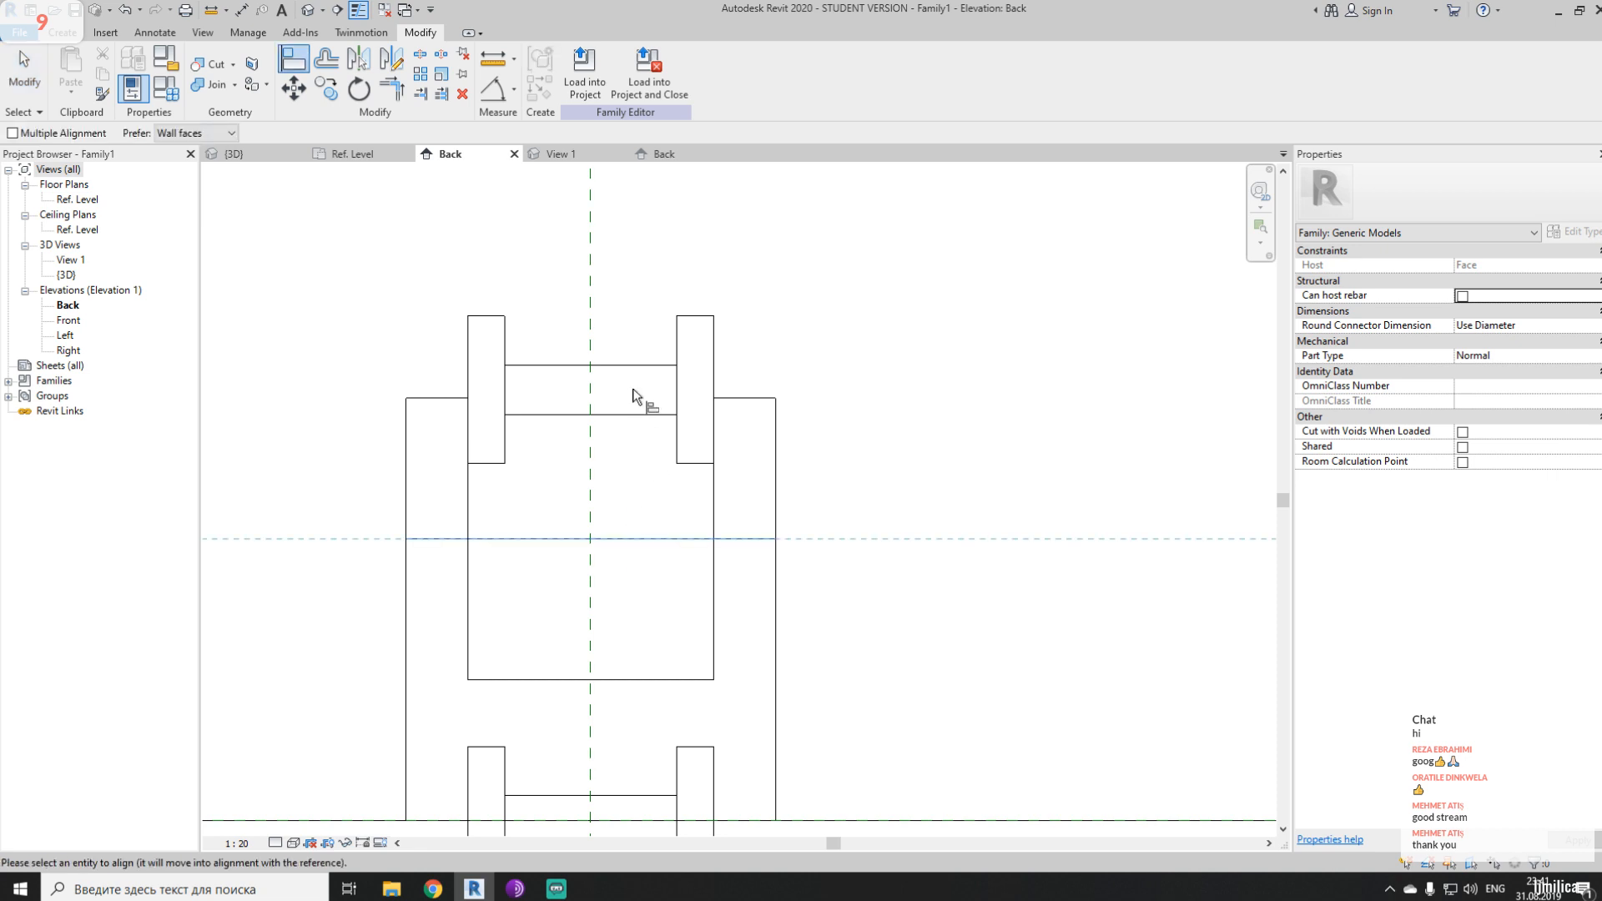
key("Escape")
key("Escape")
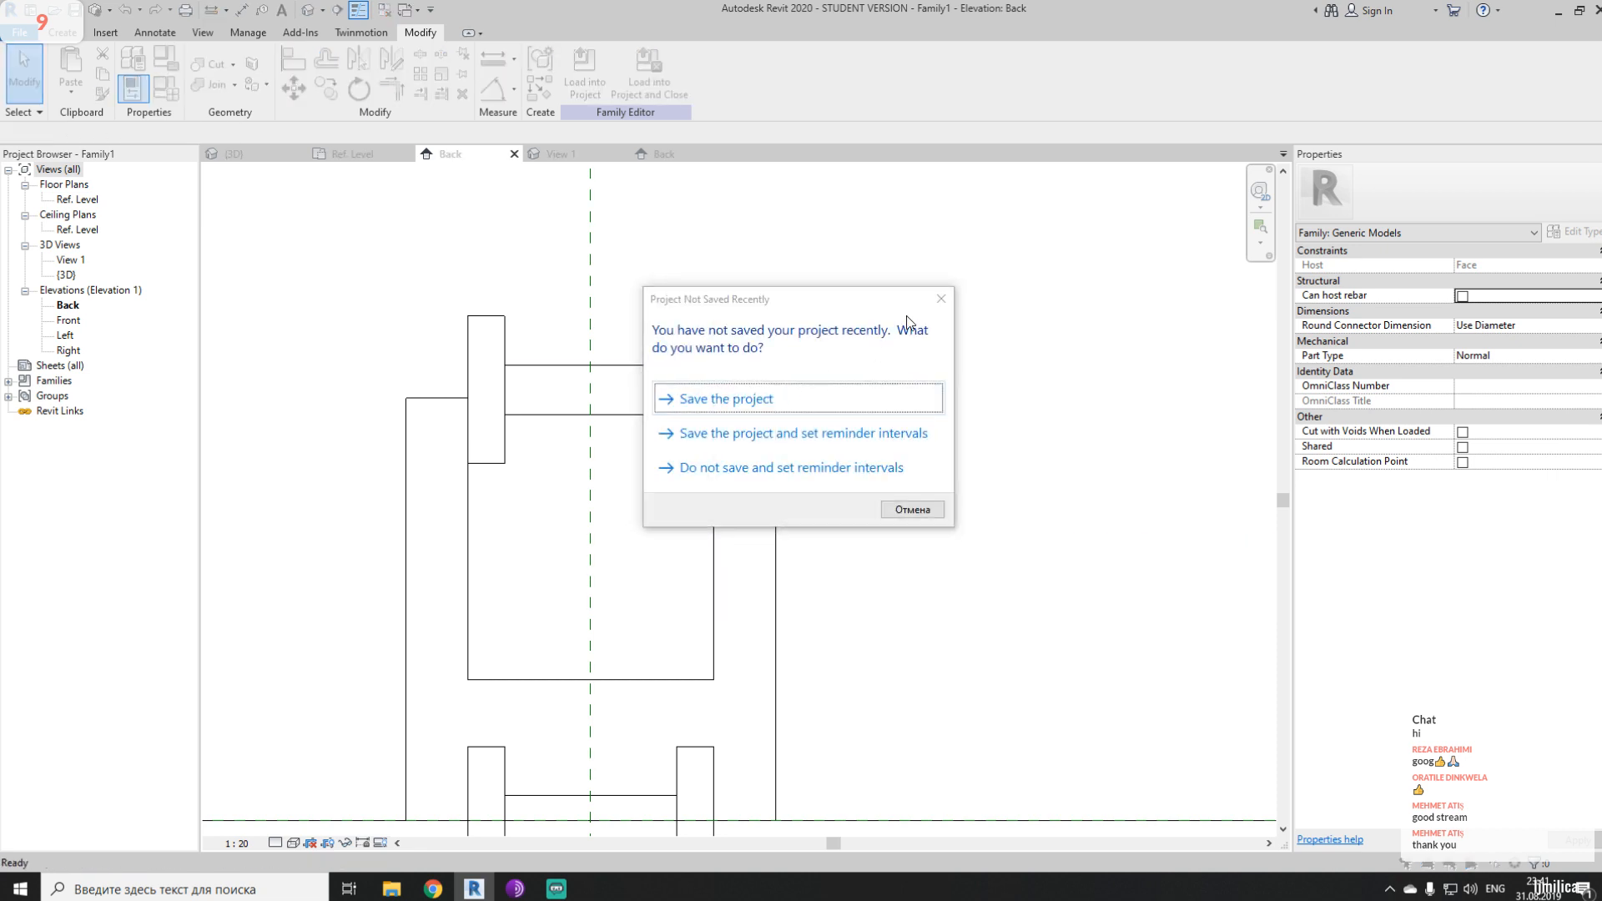
left_click(940, 299)
- Open Family3 for editing and examine its geometry in the Back elevation
left_click(627, 366)
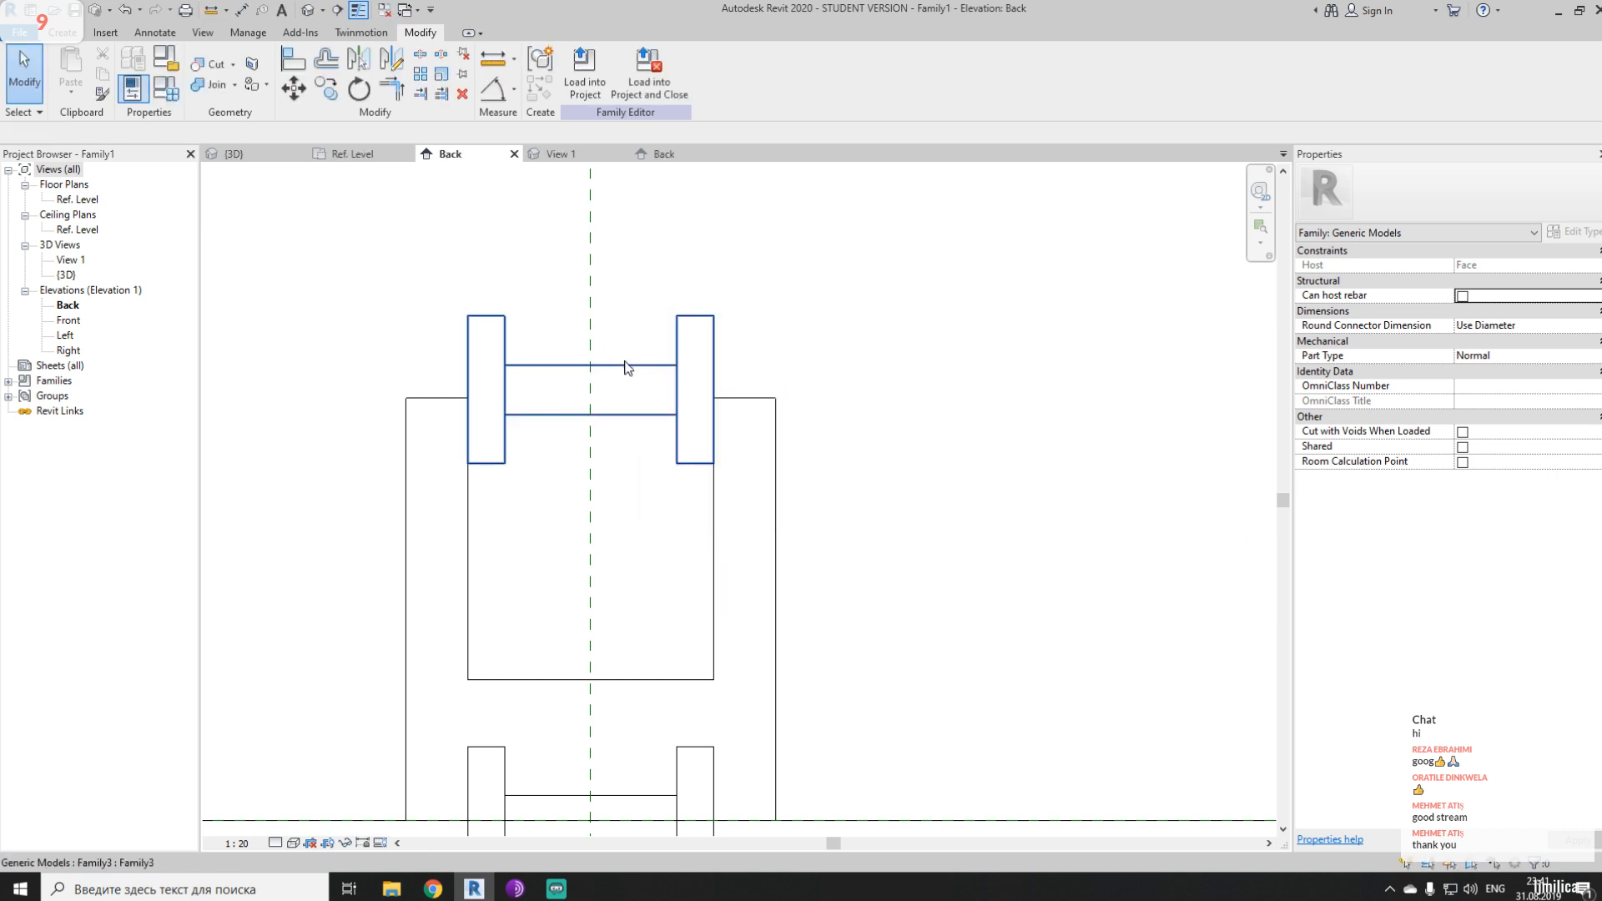
double_click(628, 369)
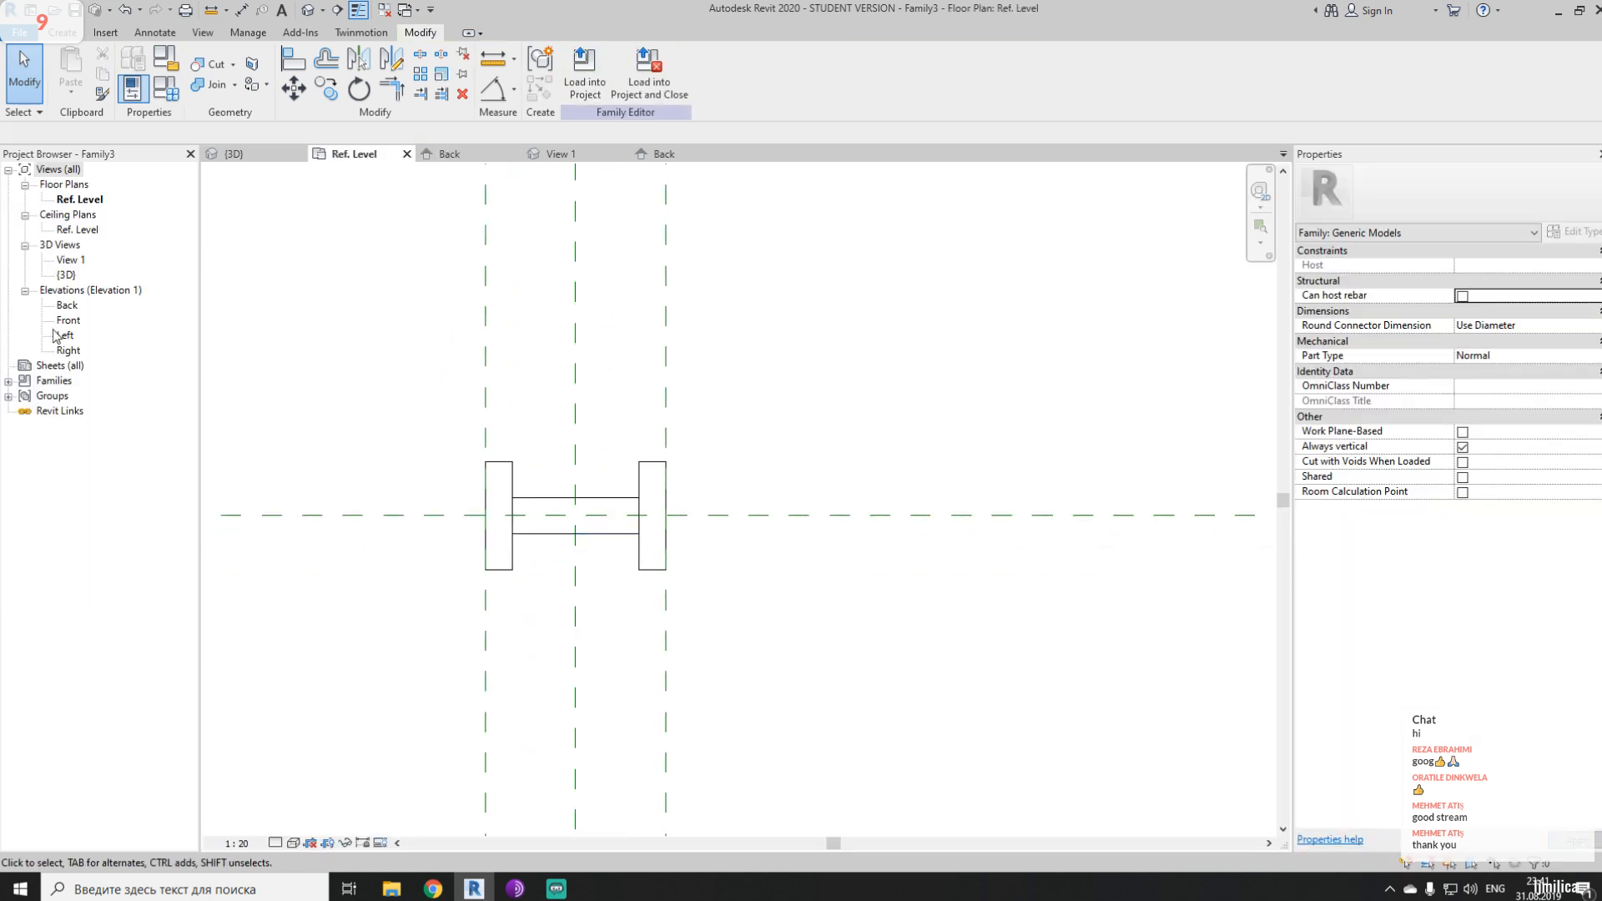
left_click(68, 307)
double_click(69, 307)
scroll(665, 686, "up", 4)
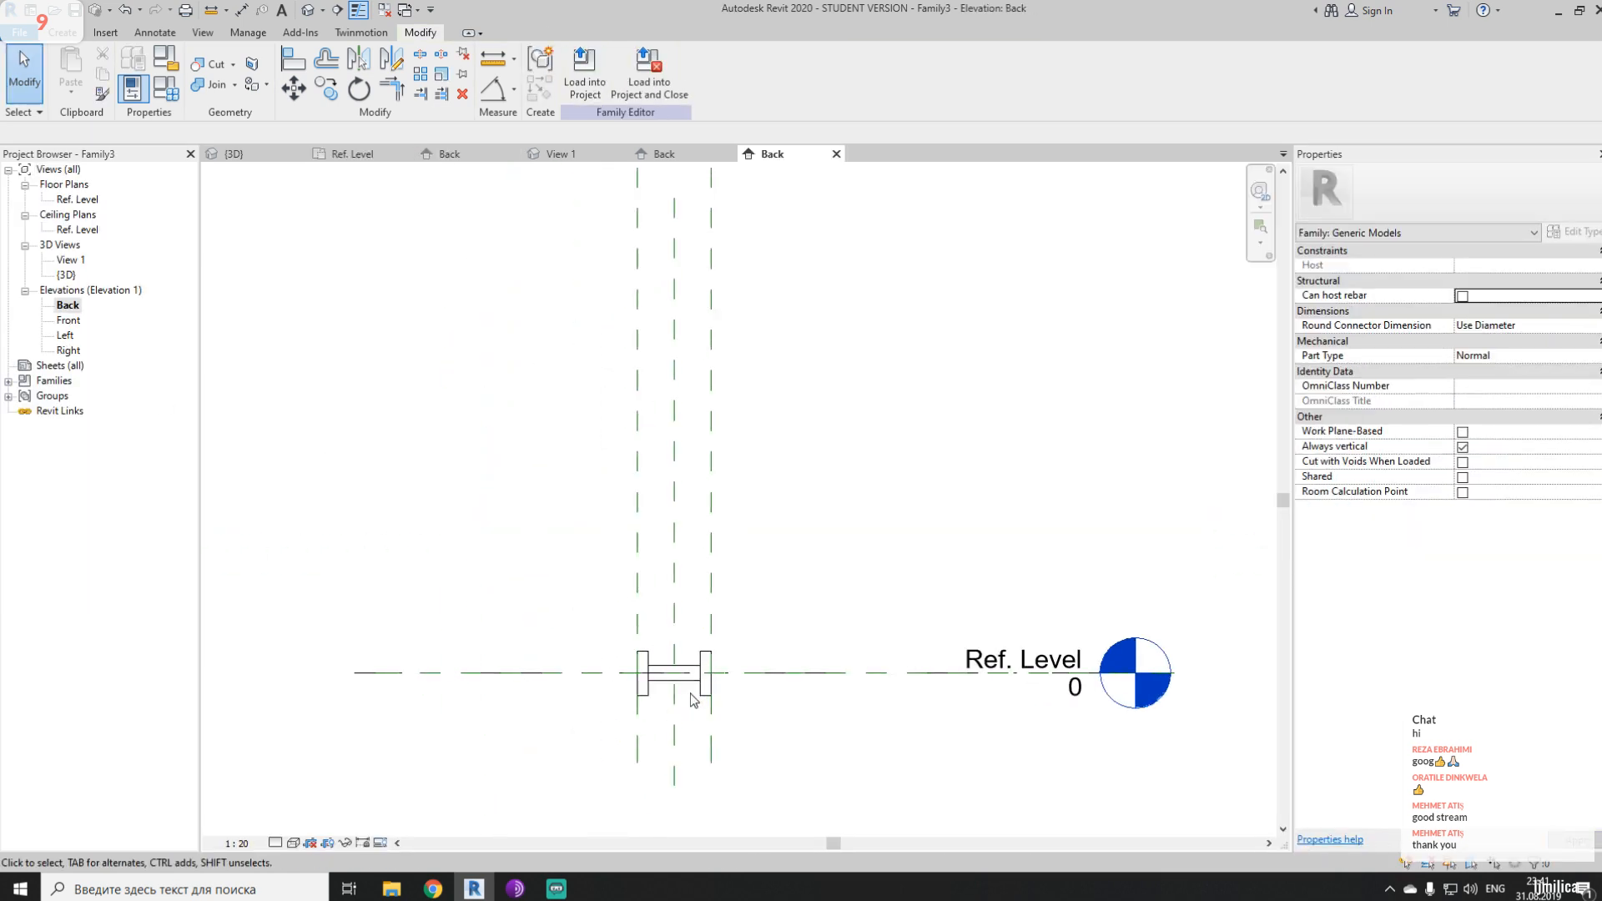
scroll(665, 687, "up", 2)
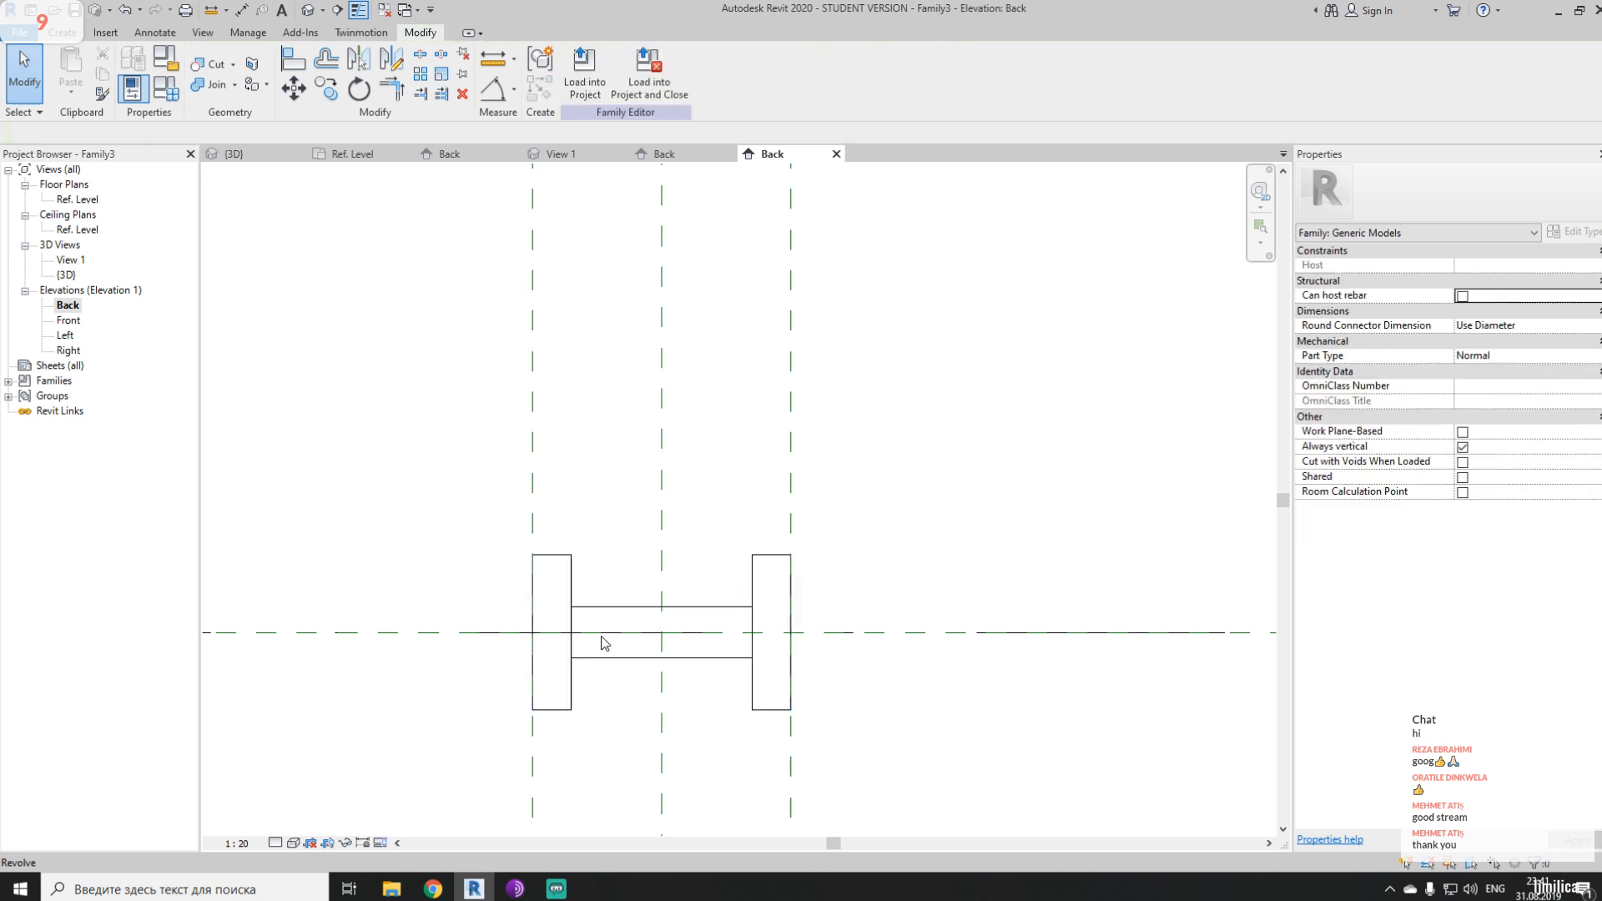
left_click(62, 32)
left_click(953, 71)
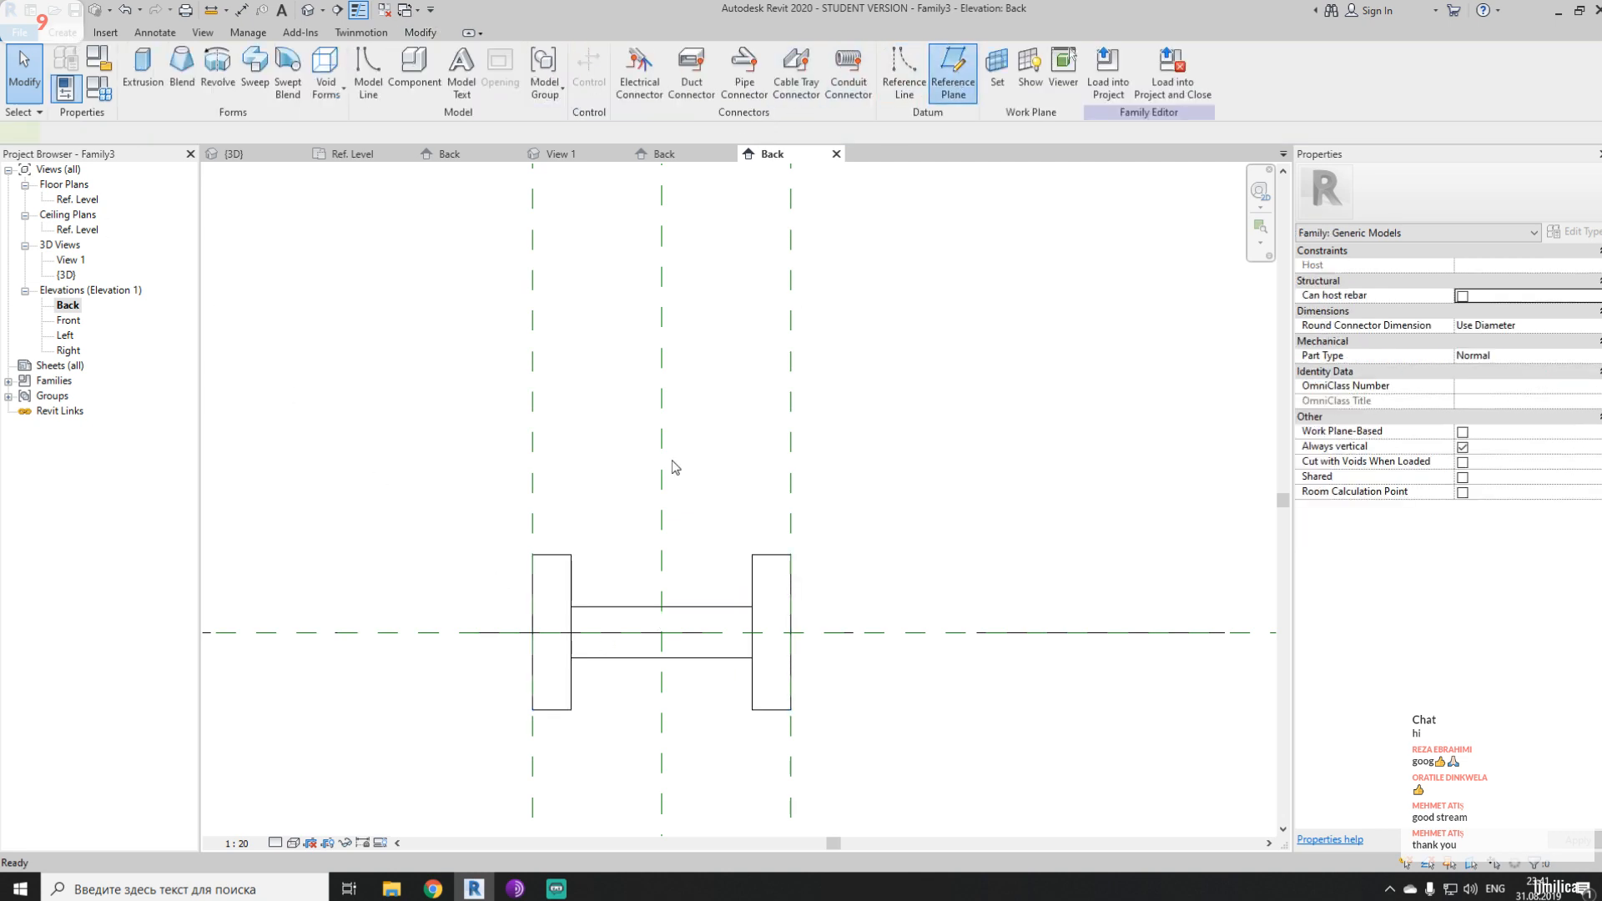
key("Escape")
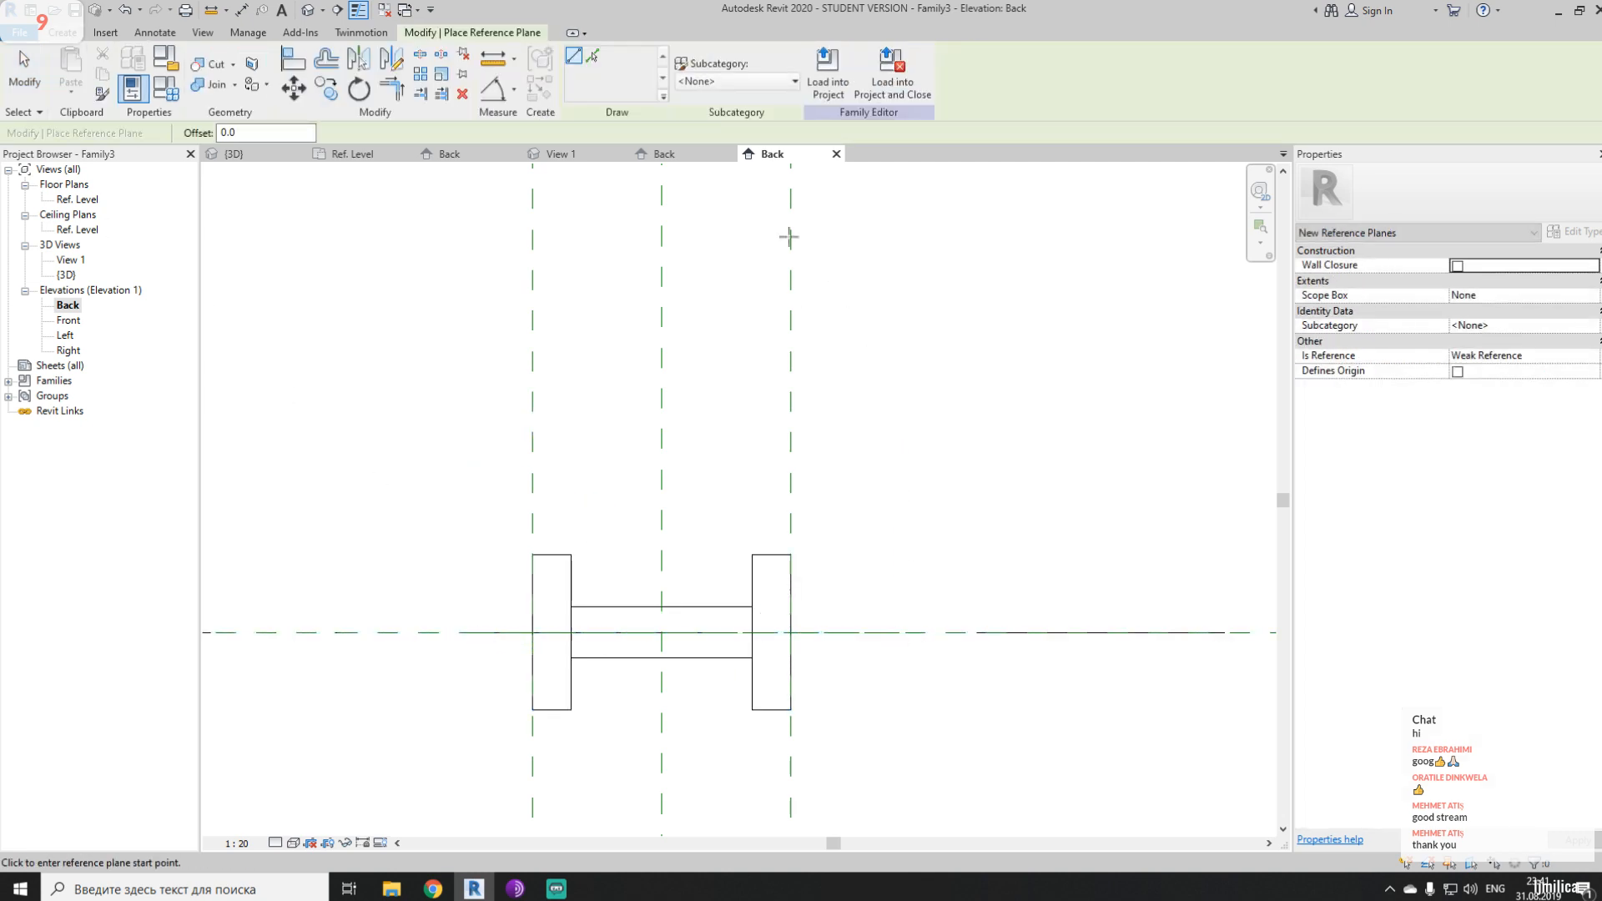
key("Escape")
- Load Family3 into Family1, overwriting the existing version
left_click(584, 76)
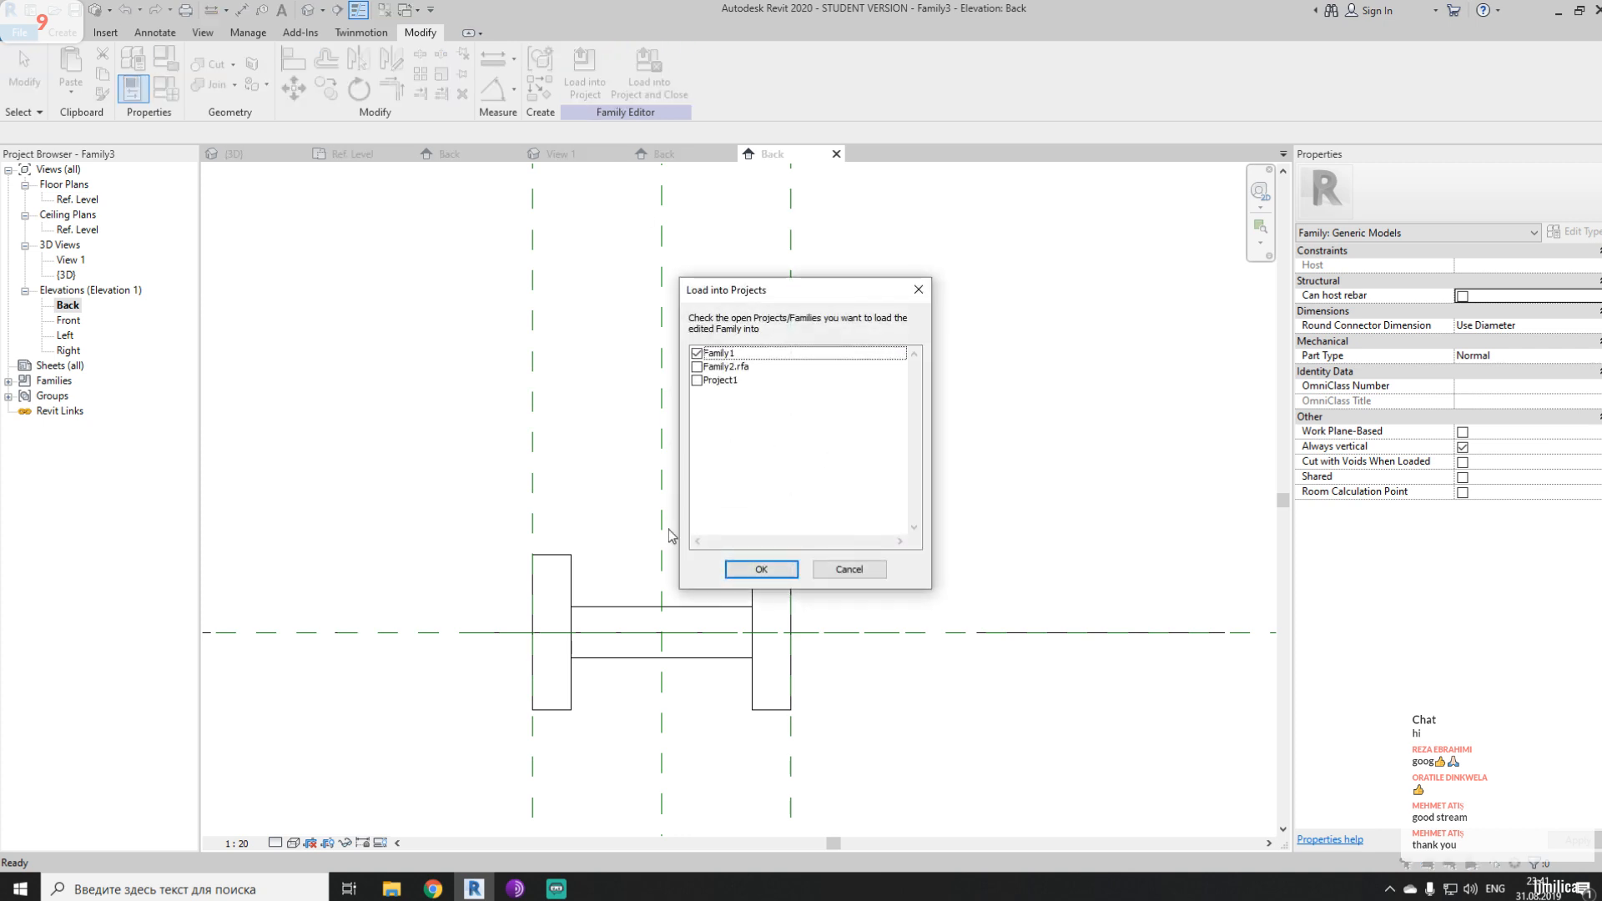
left_click(742, 575)
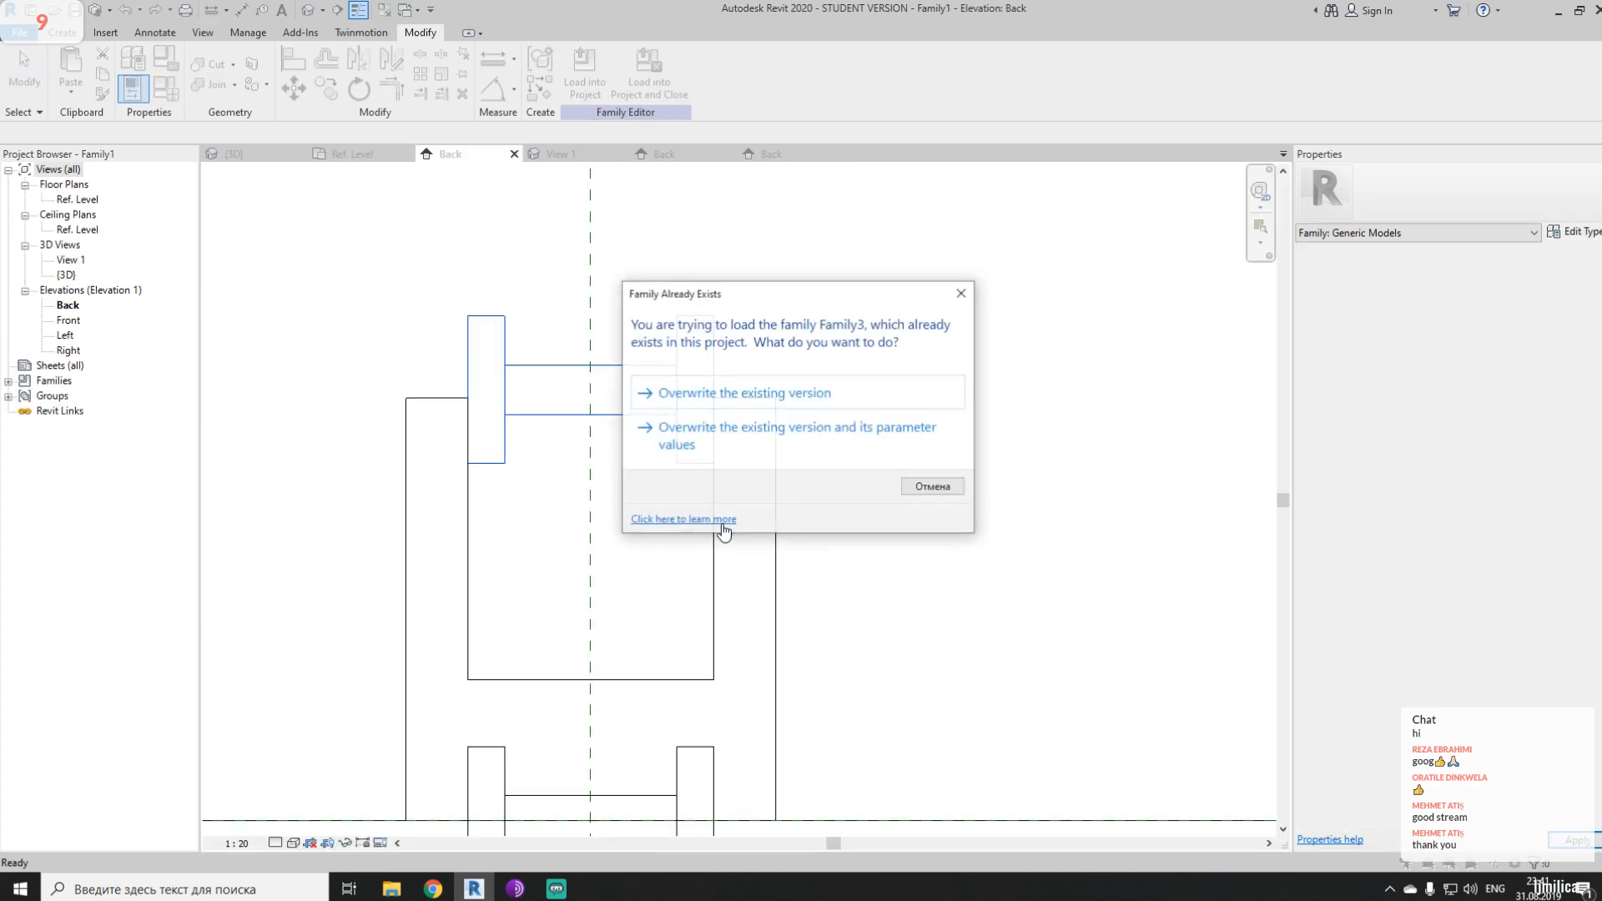
left_click(702, 398)
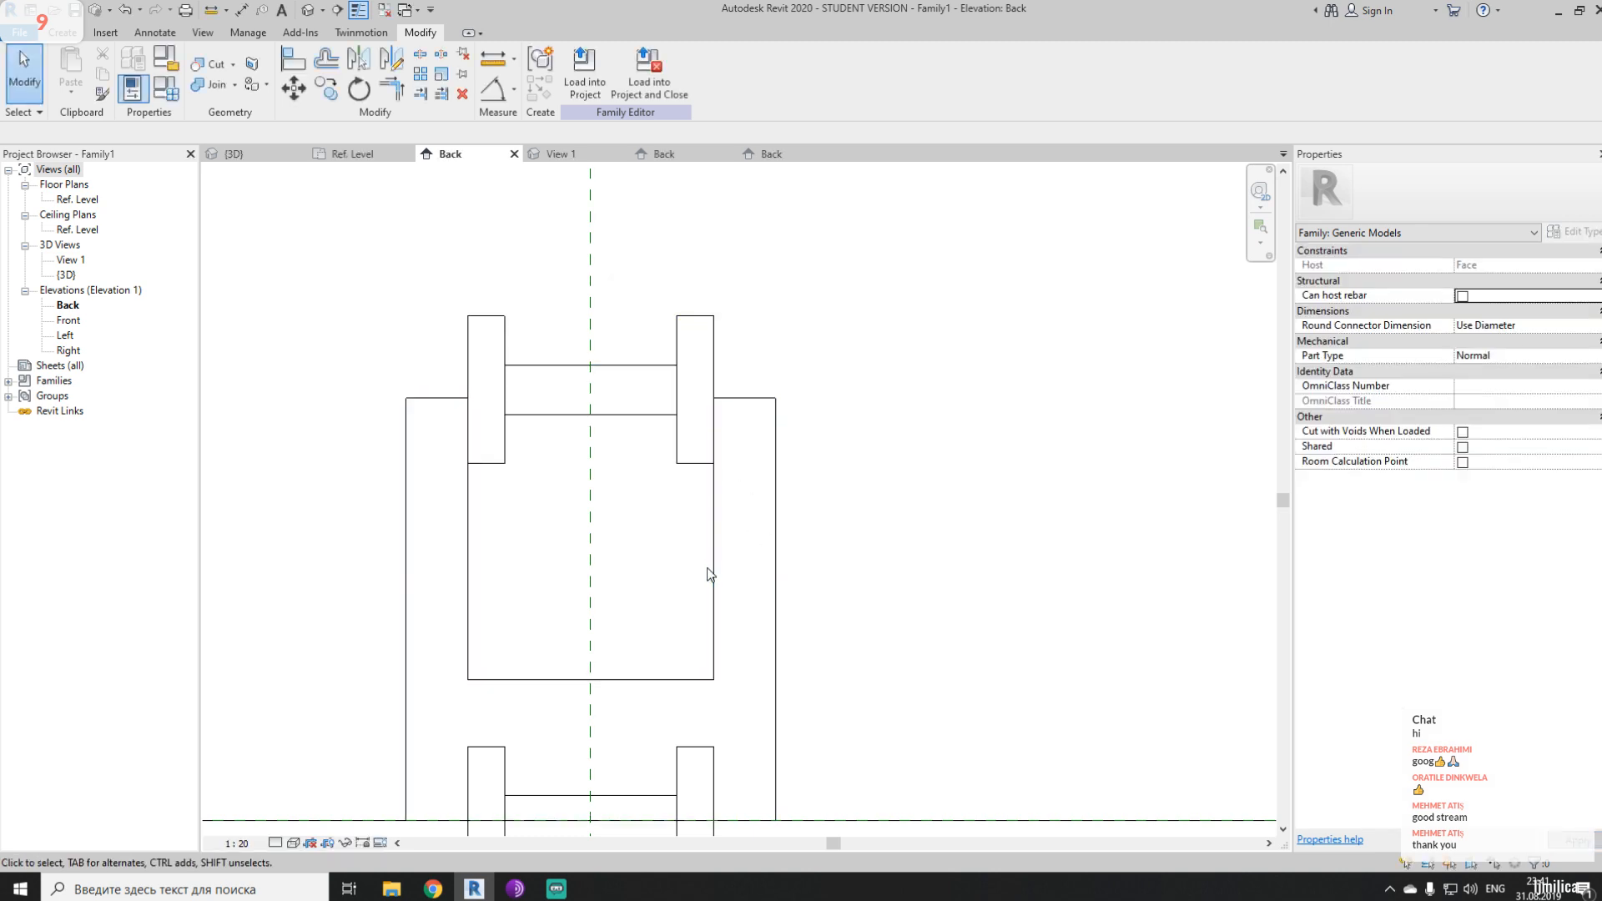
- Align the raised Family3 component's center with Family2's mid-slot reference plane, and remove the constraint after trying to lock it
key("a")
key("l")
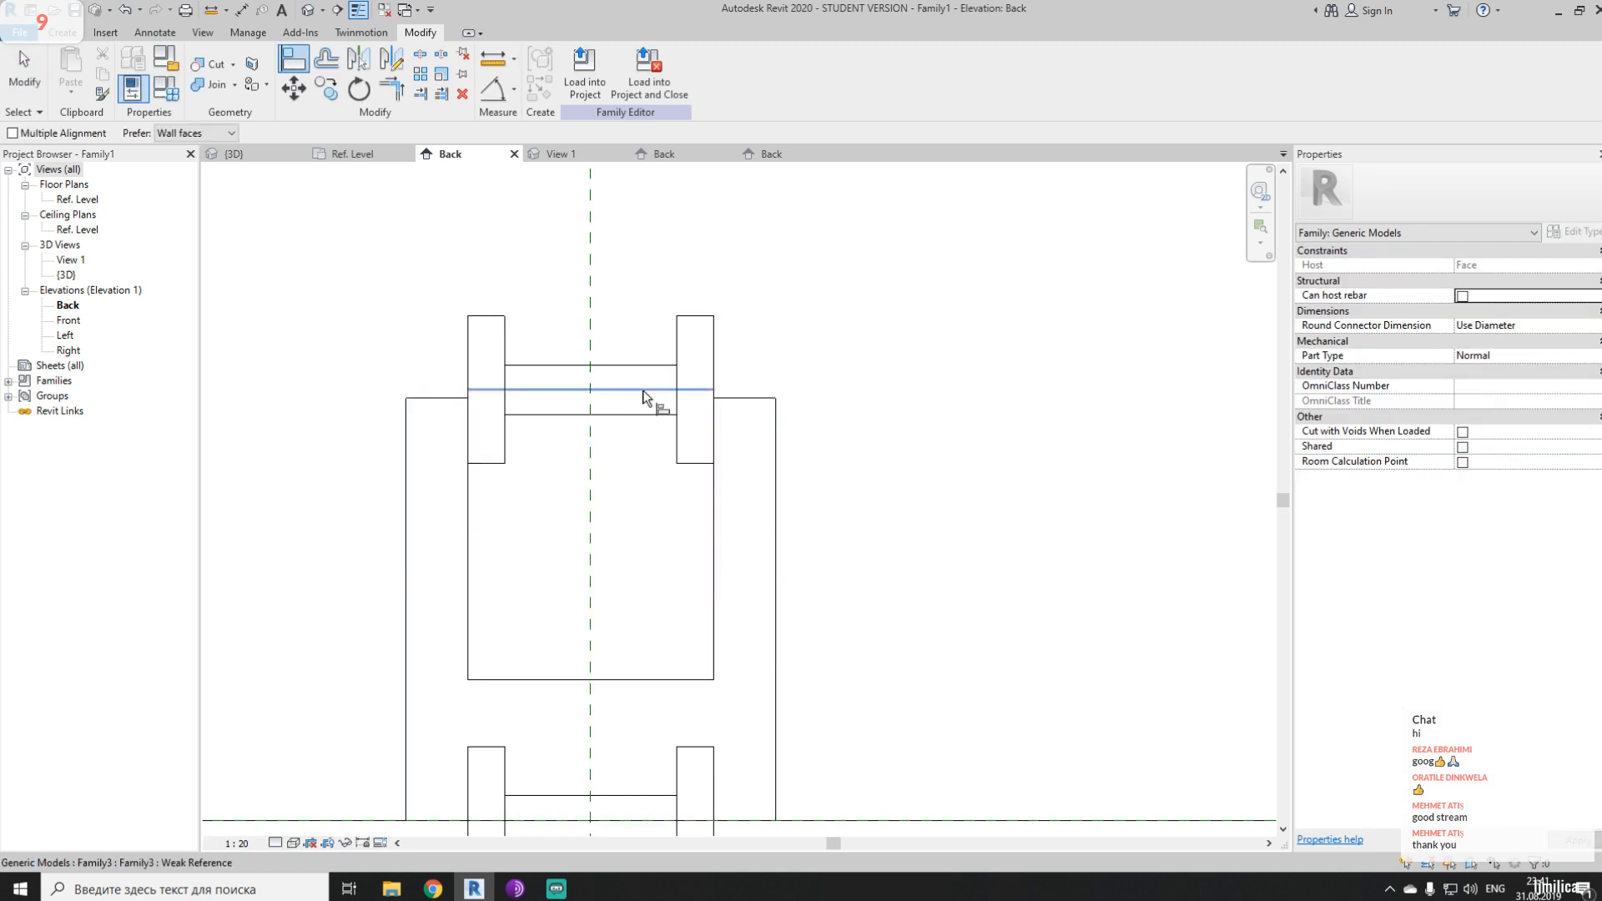
left_click(625, 539)
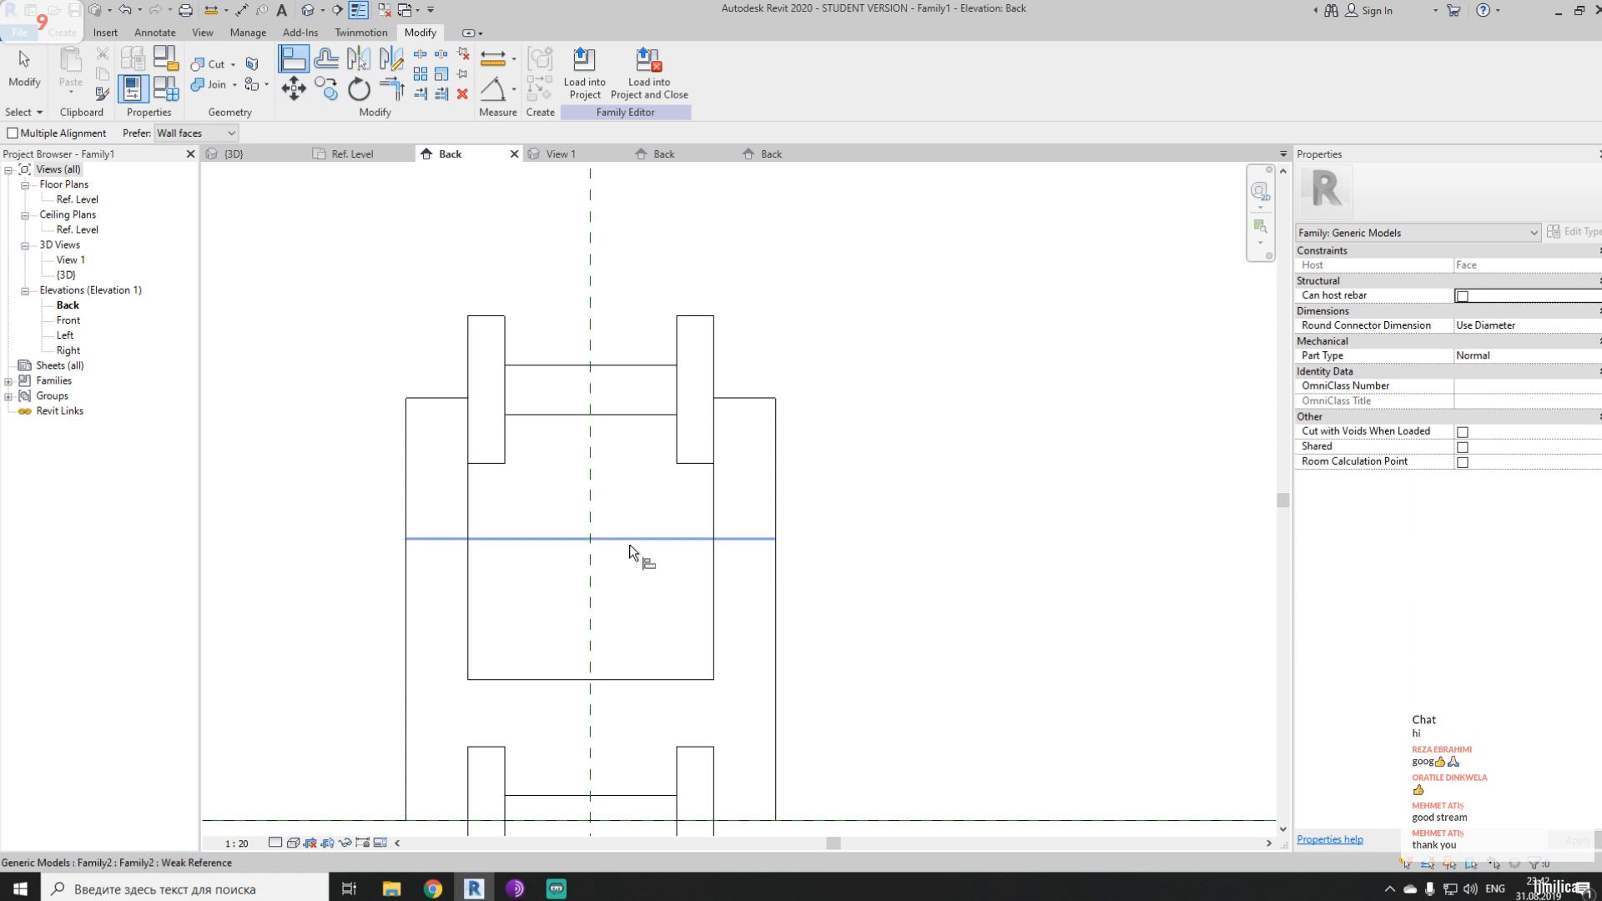
left_click(628, 392)
left_click(620, 508)
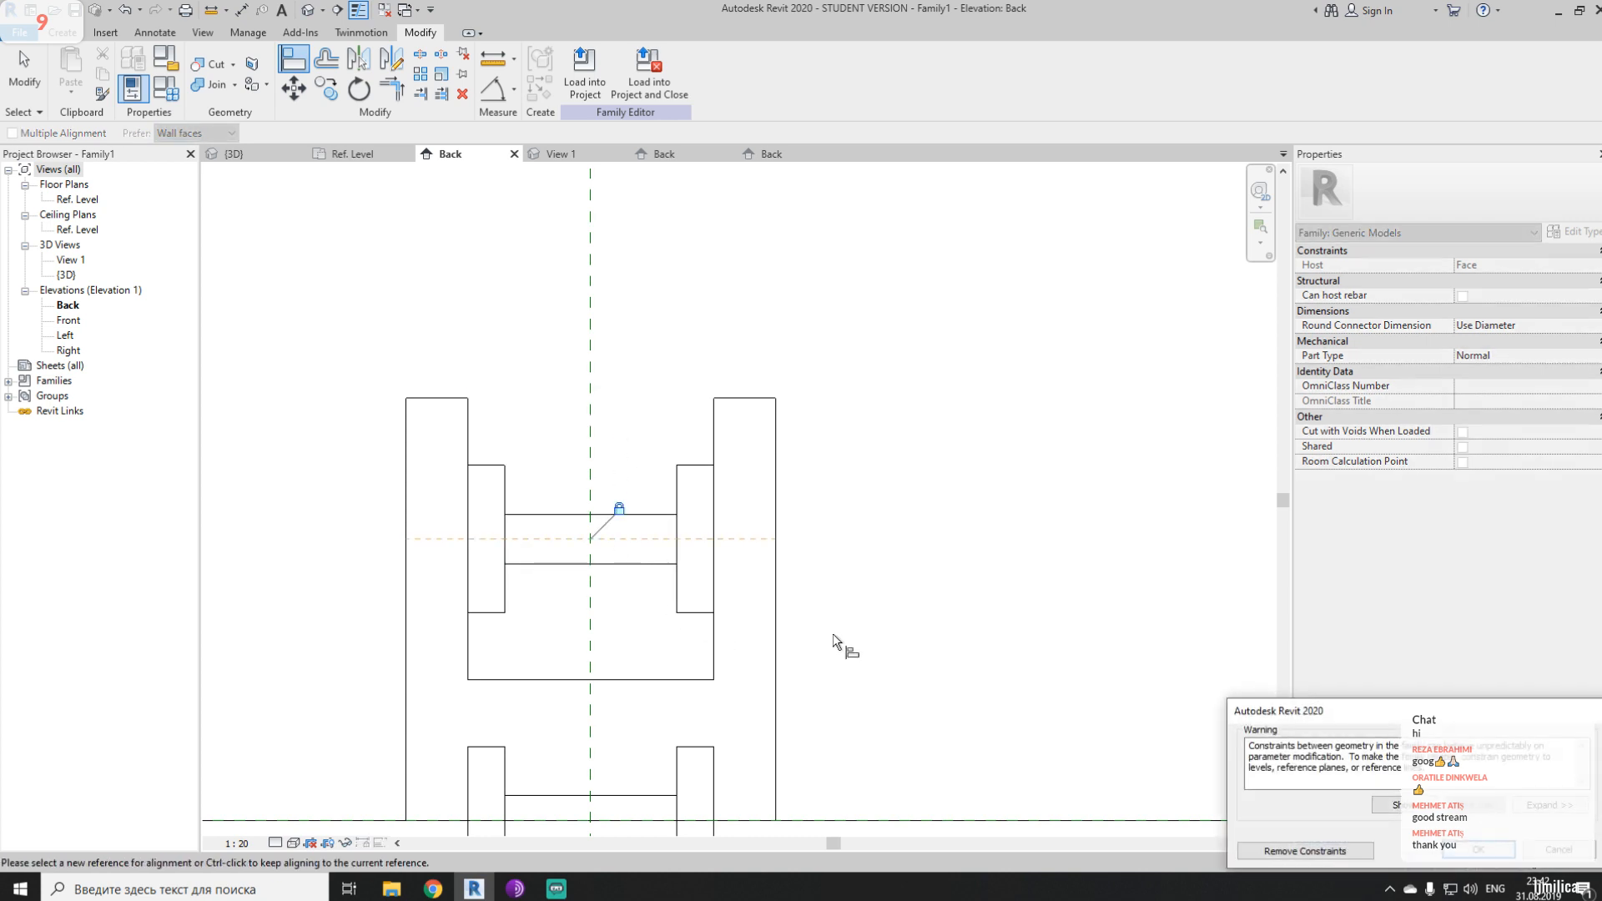
left_click(1337, 850)
middle_click_drag(748, 557, 794, 430)
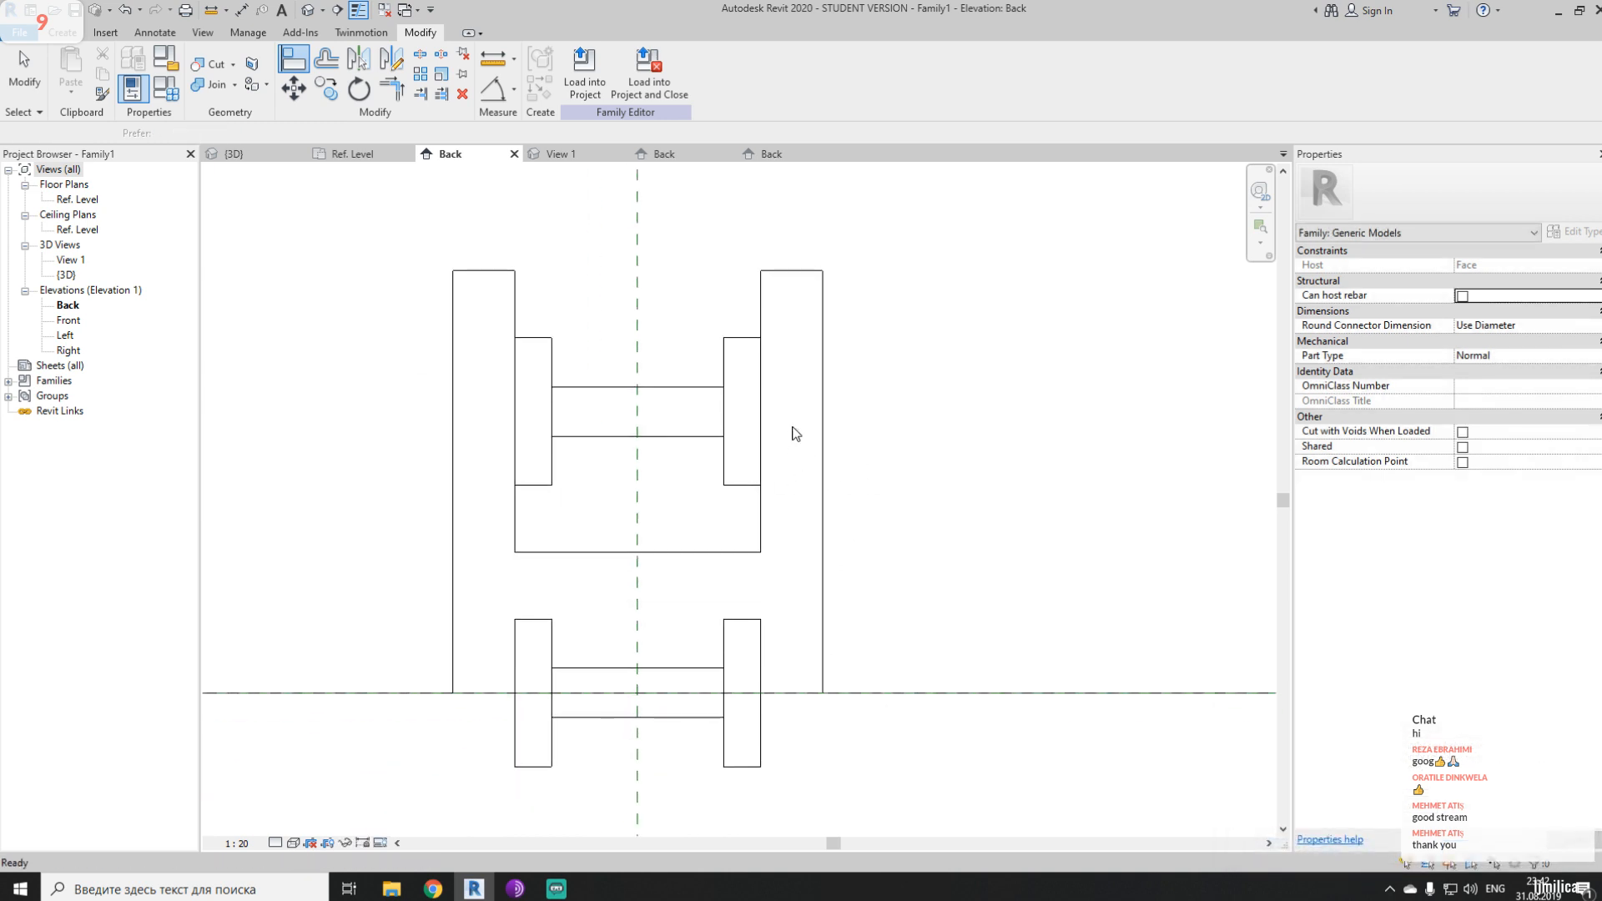
key("Escape")
- Try to align the lower Family3 component's center with Family2's mid-slot reference plane, and undo the alignment
key("a")
key("l")
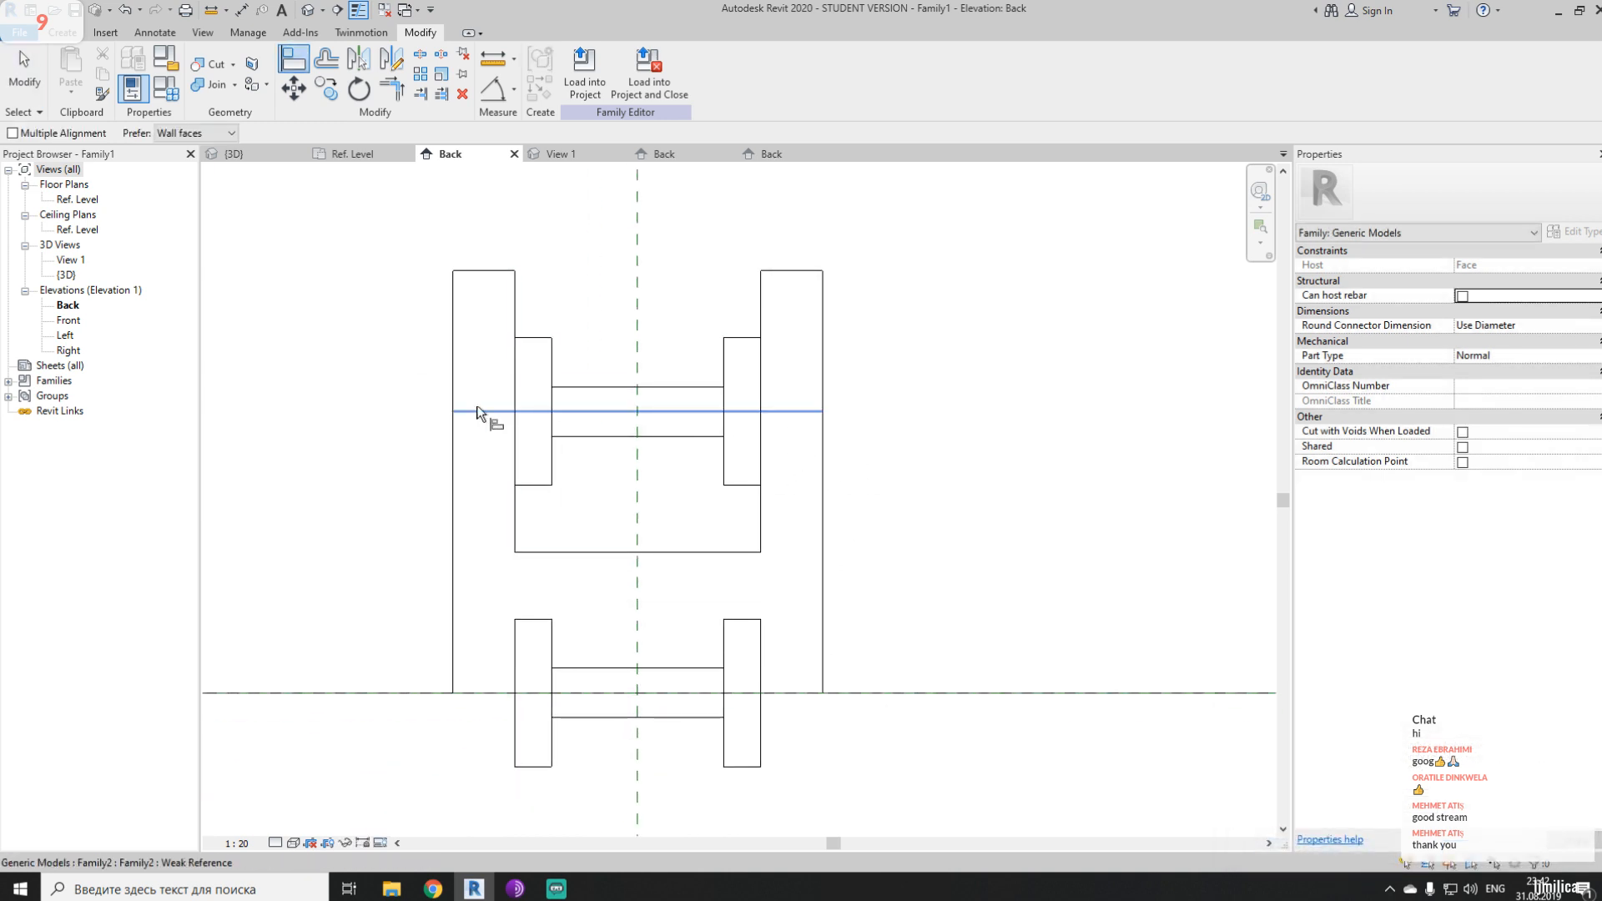
left_click(578, 413)
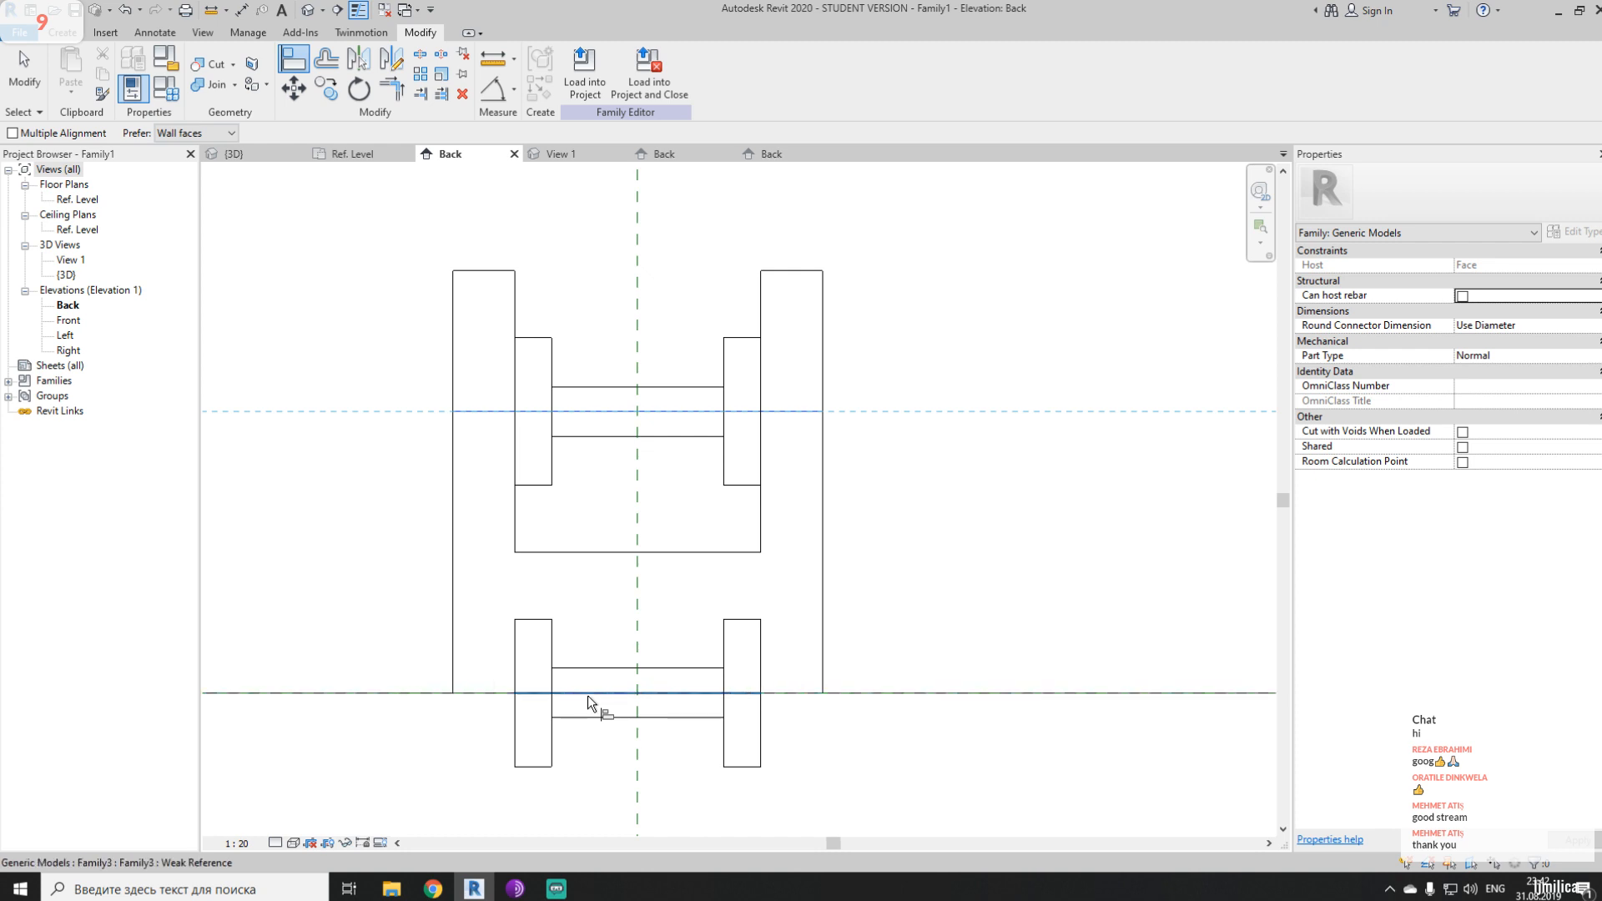
left_click(588, 694)
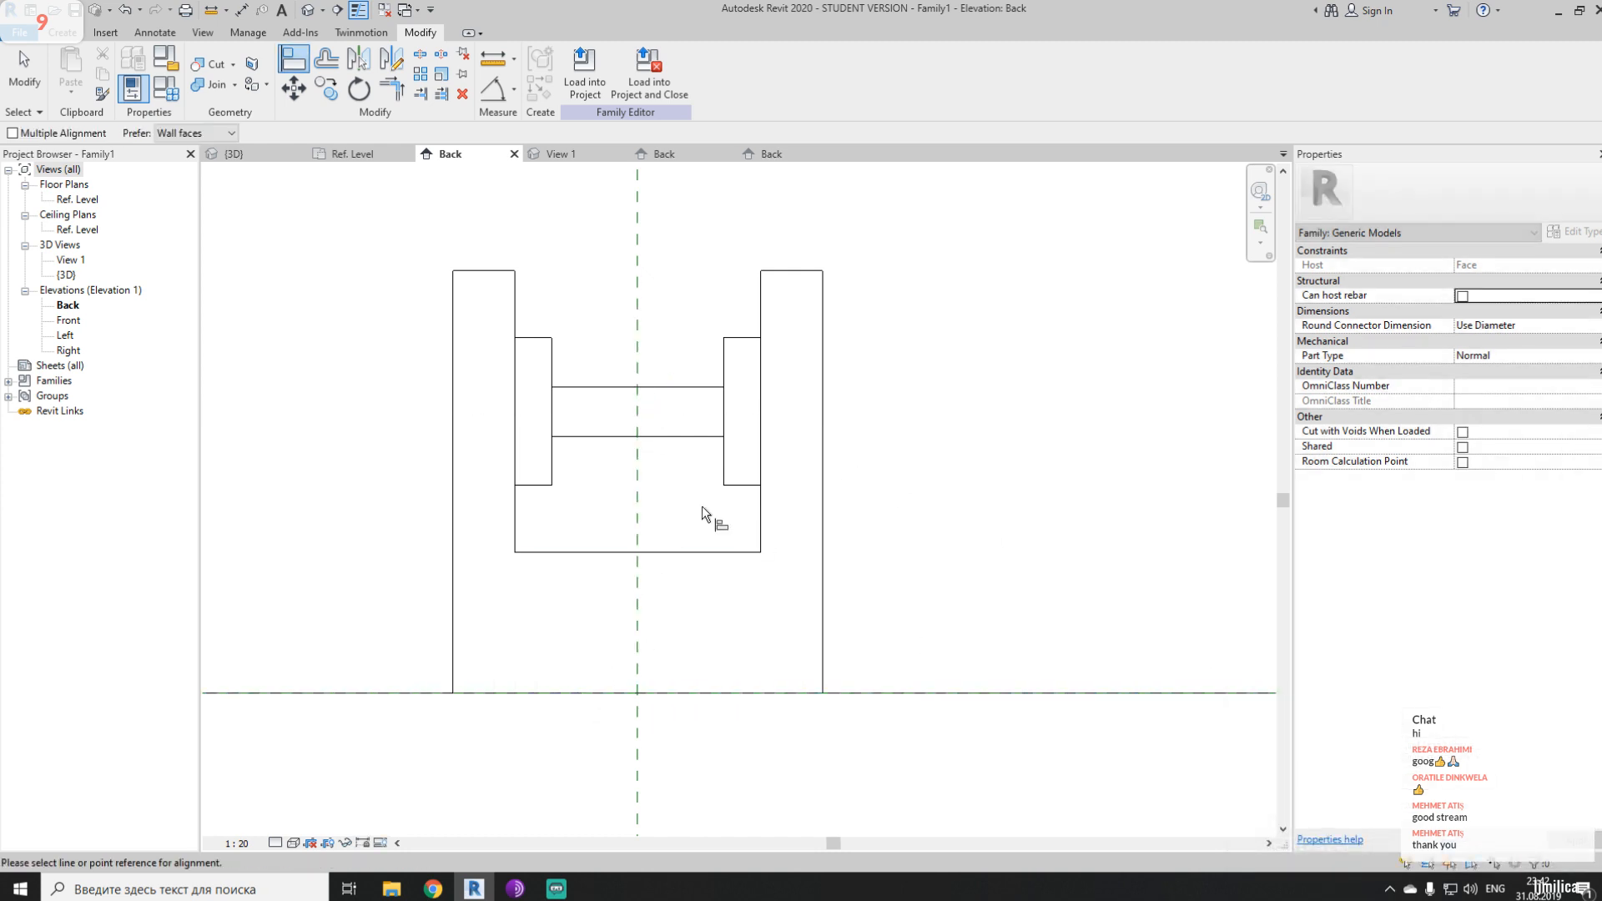
key("Escape")
key("Escape")
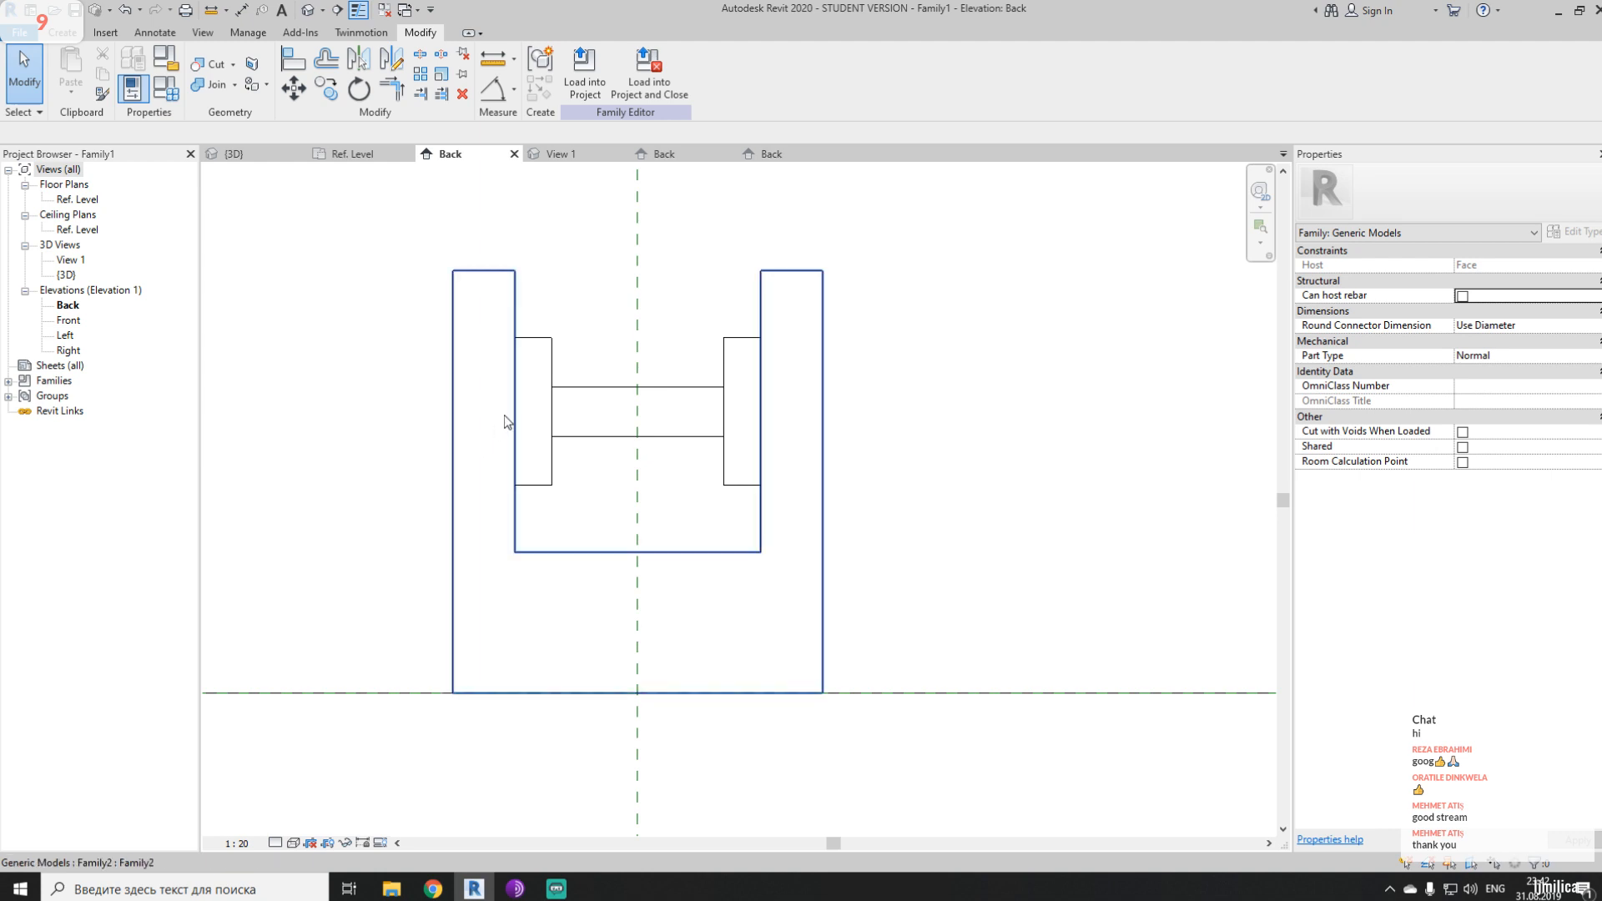
key("ctrl+z")
- Align the lower Family3 component's center with Family2's mid-slot reference plane, and remove the constraint after trying to lock it
key("l")
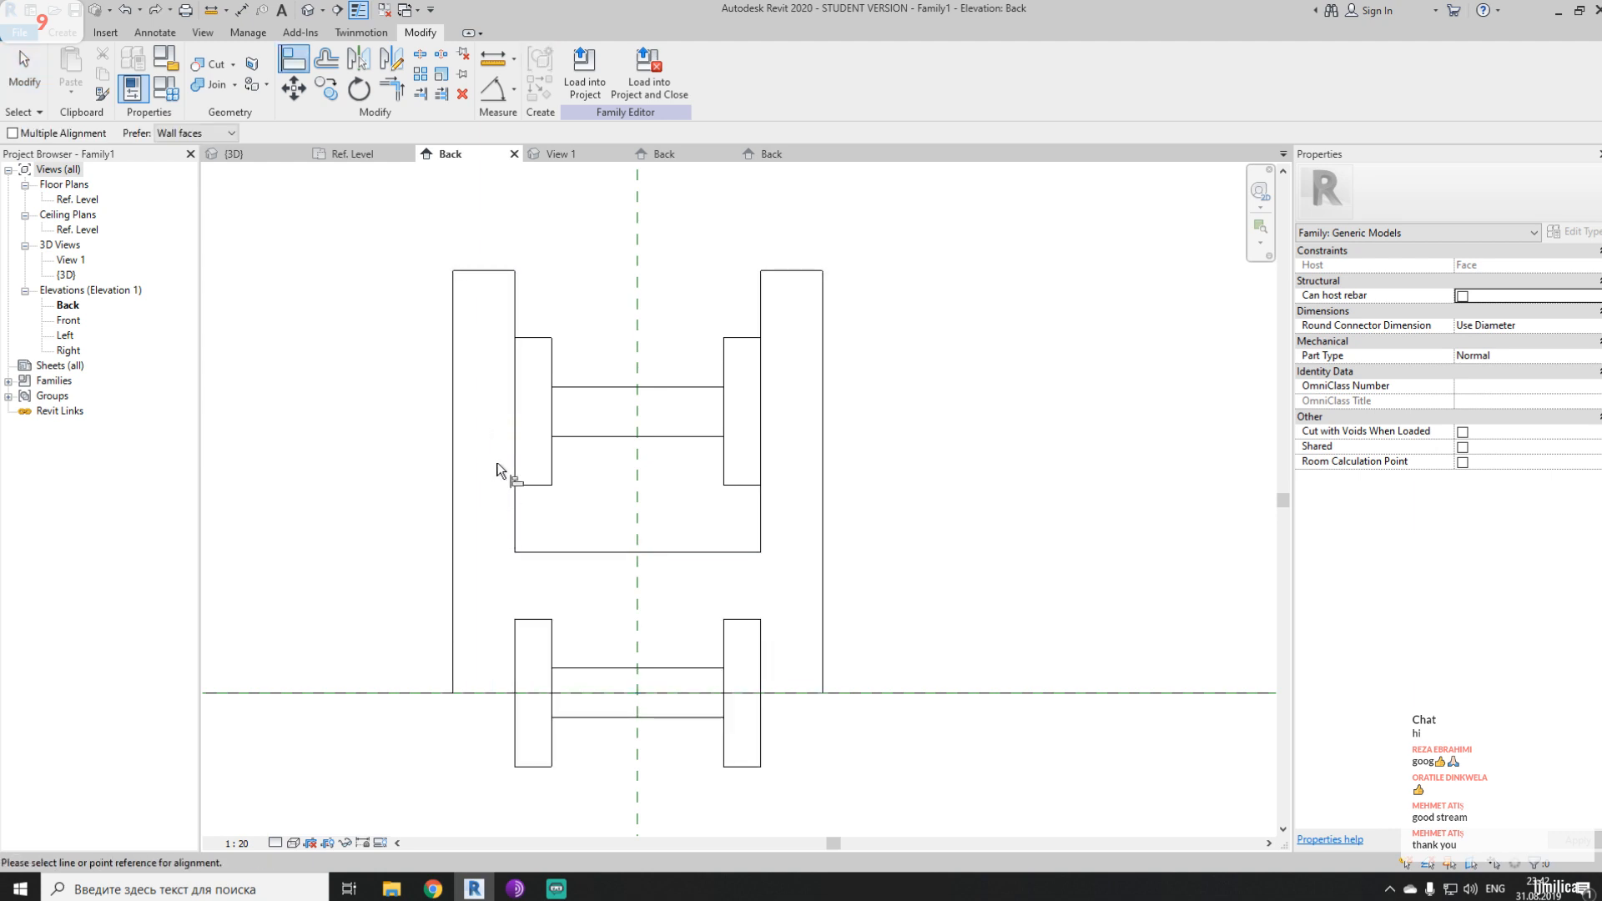
left_click(492, 411)
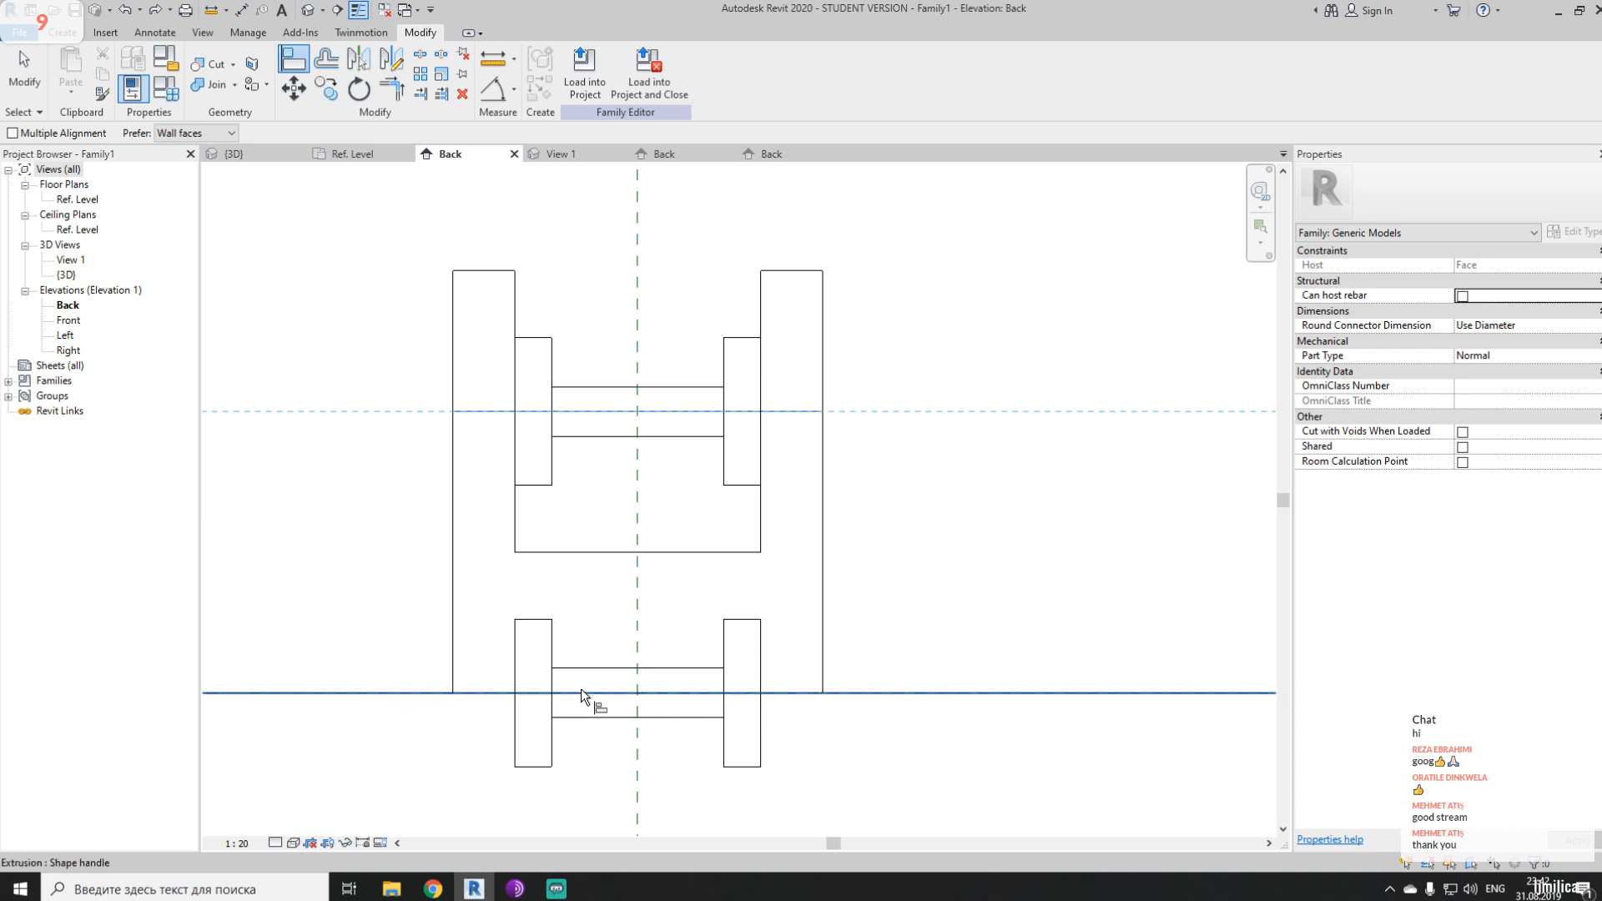
left_click(582, 691)
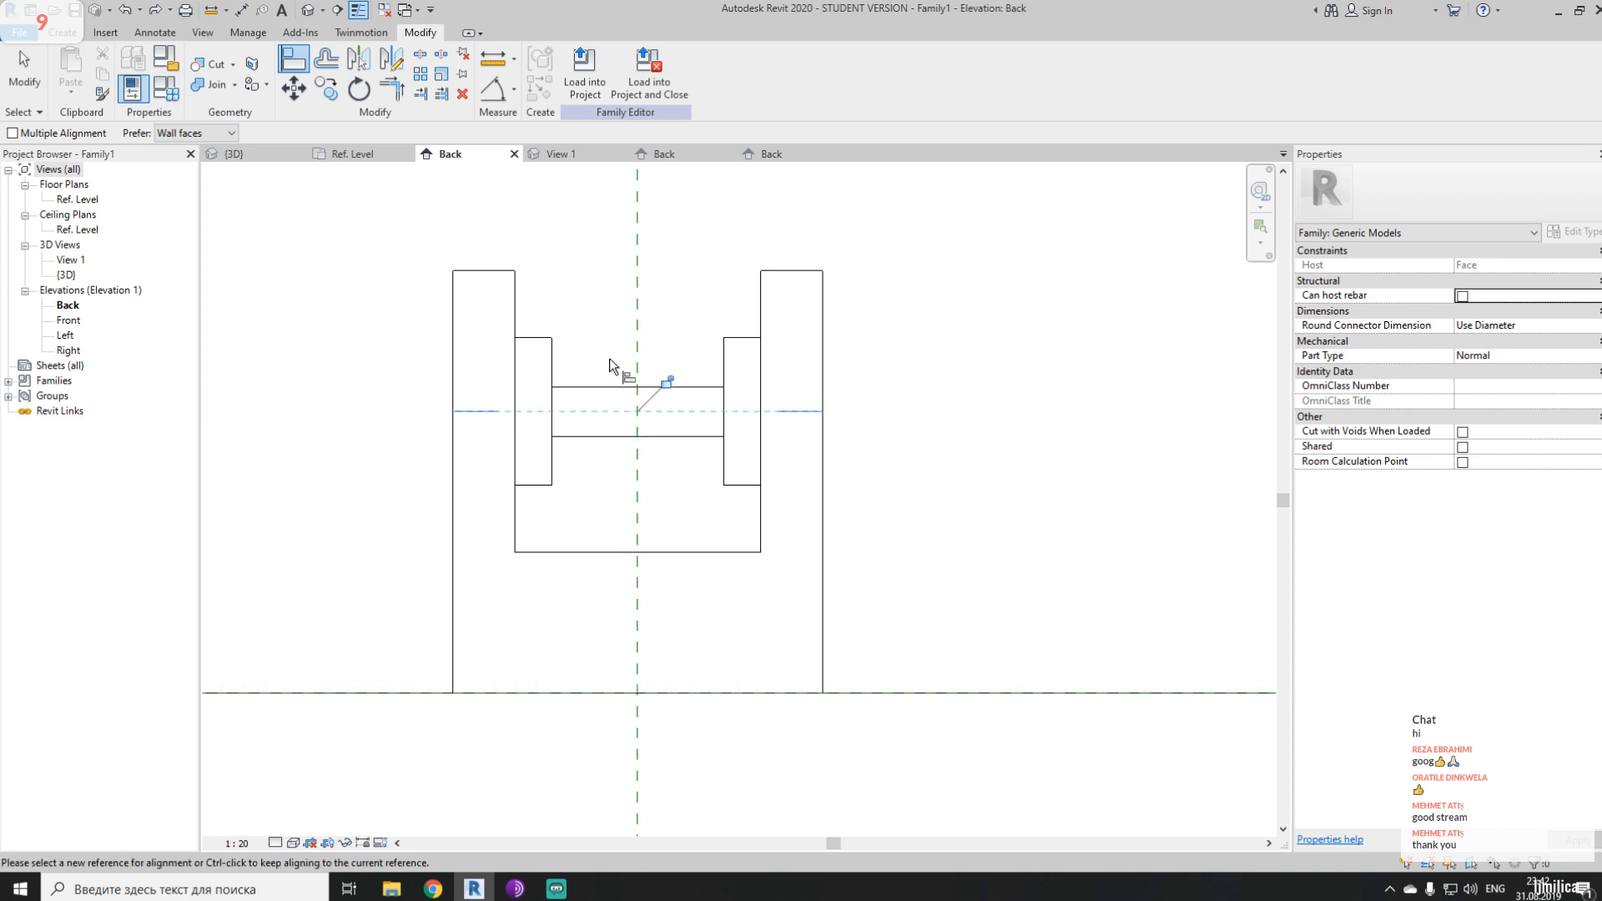
left_click(666, 382)
left_click(1276, 850)
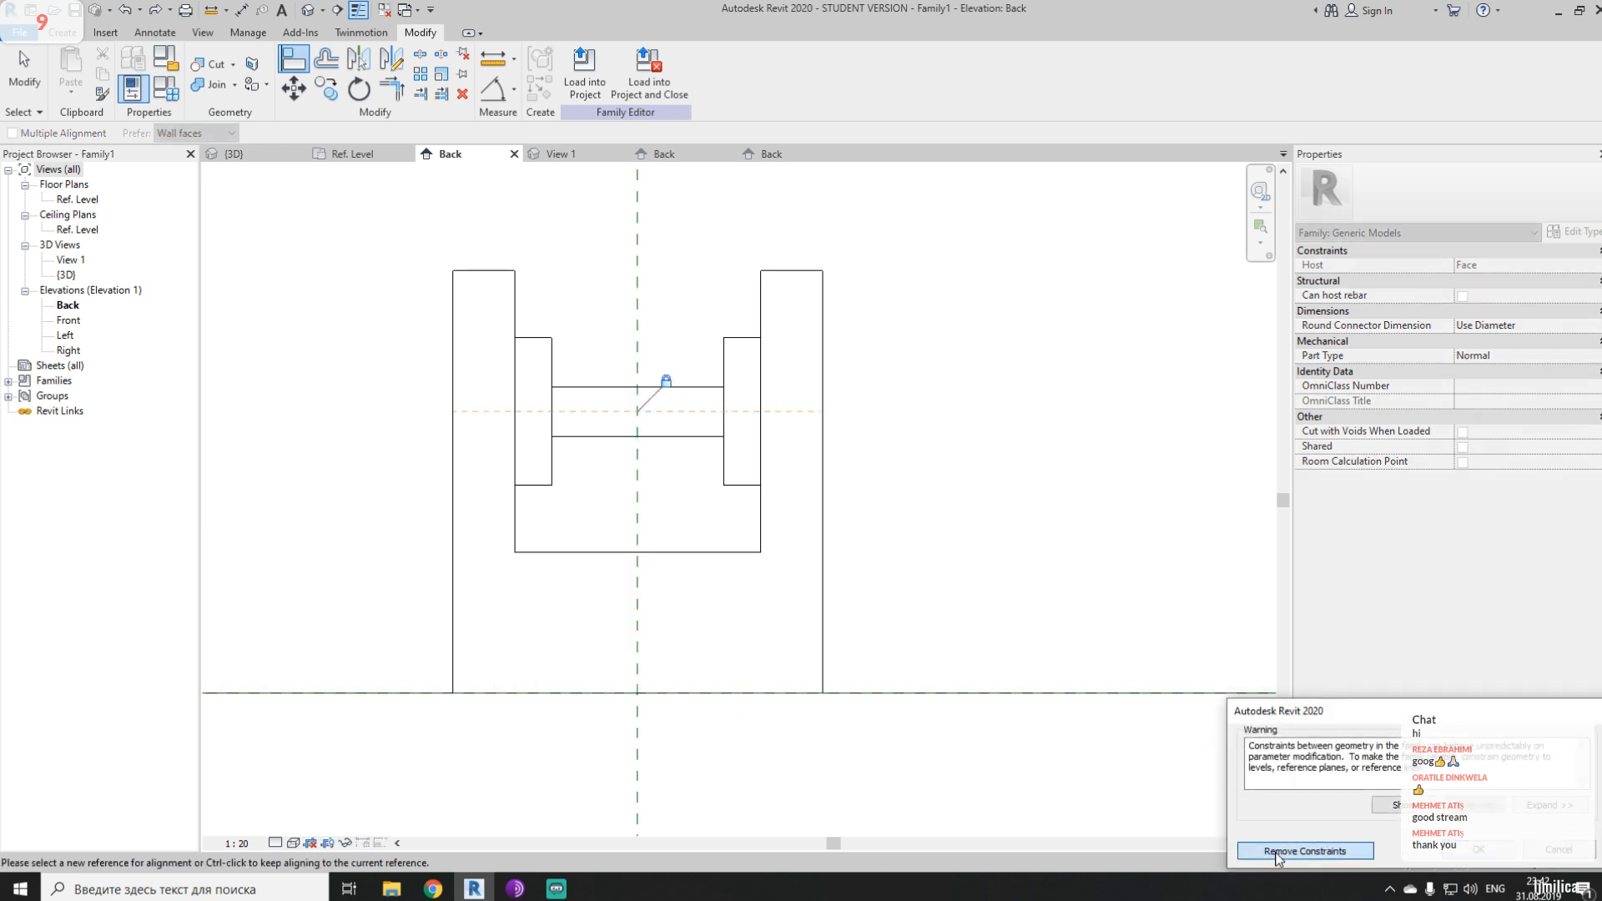
key("Escape")
key("Escape")
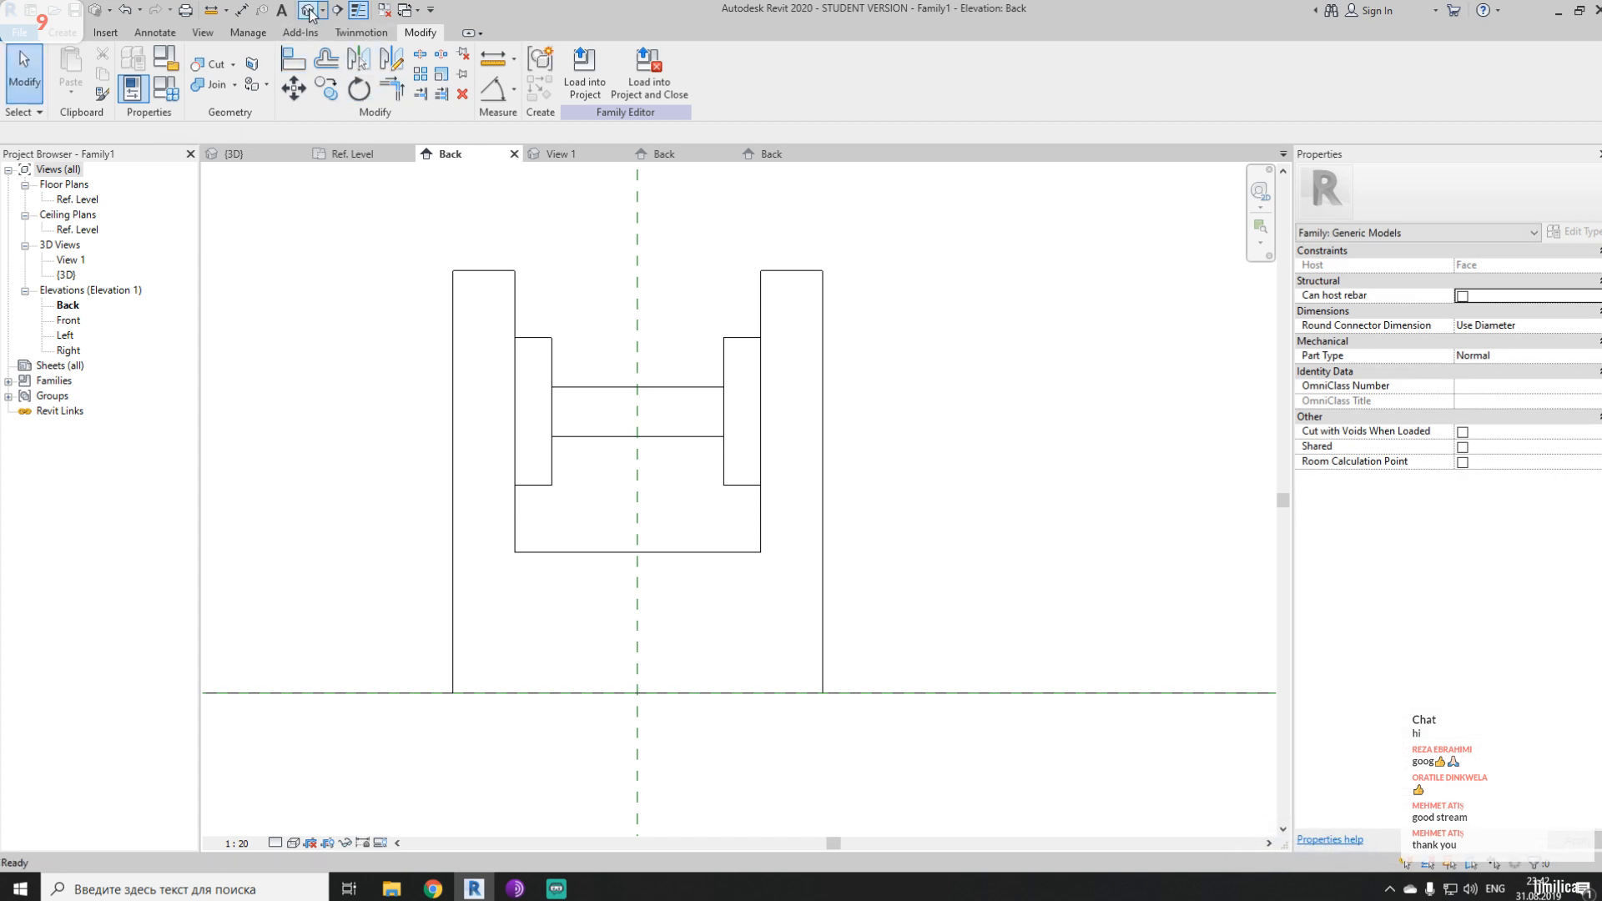
- Show Family1 in the 3D view and apply a Distance_SHading_Panel value of 1800 to flex the bracket spacing
left_click(308, 10)
scroll(865, 542, "down", 2)
middle_click_drag(718, 480, 472, 497, "shift")
key("f")
key("t")
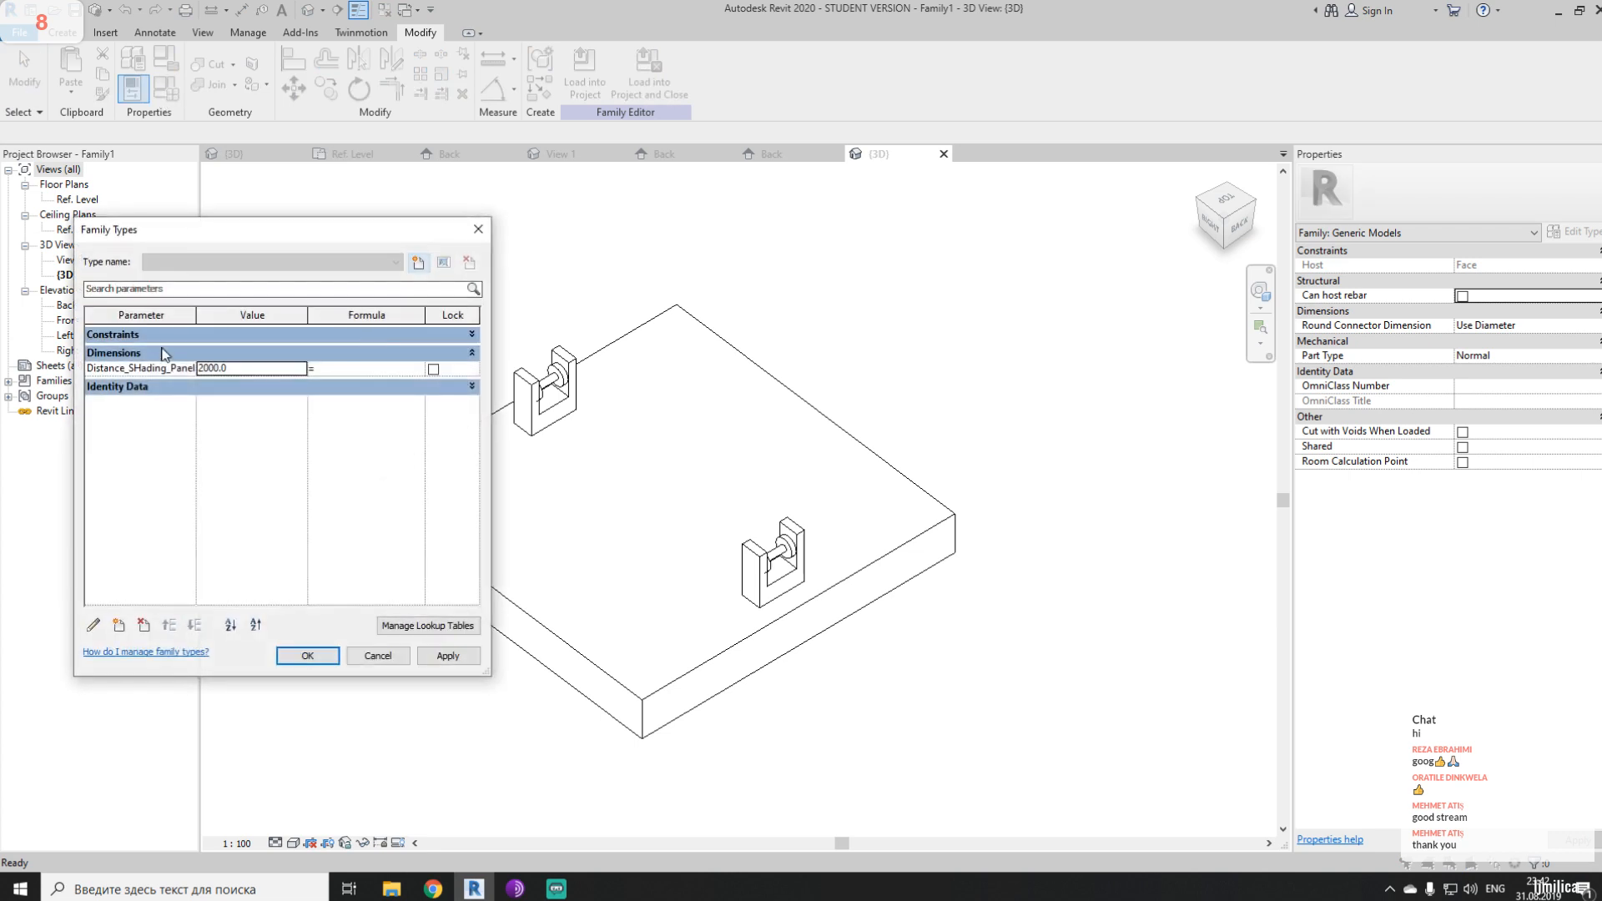
double_click(237, 367)
type("1800")
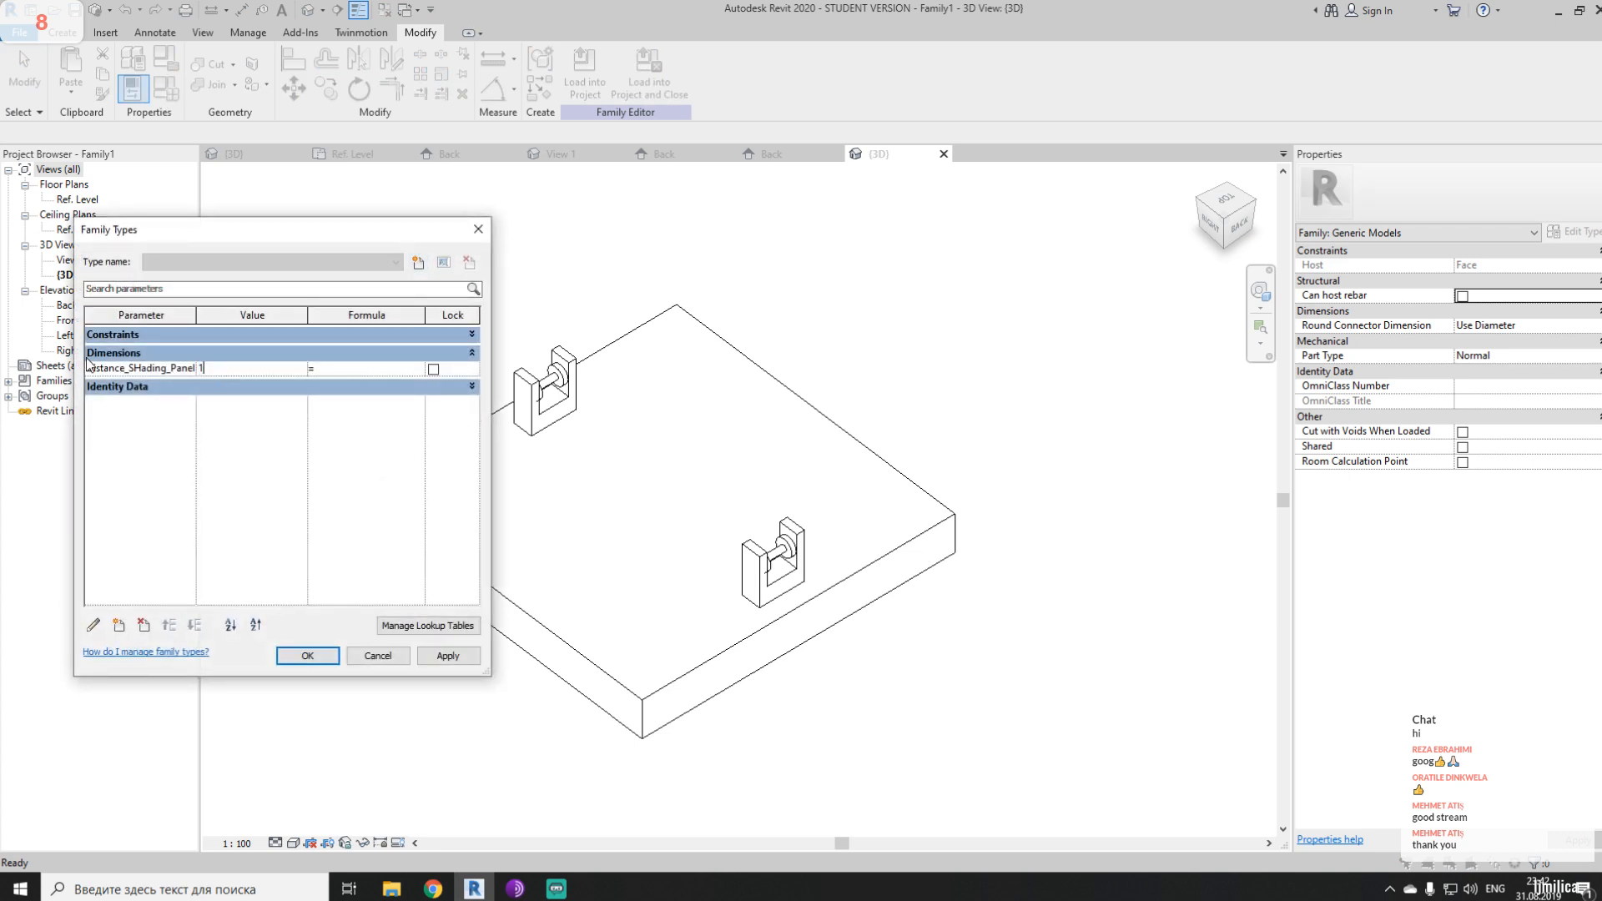
left_click(453, 657)
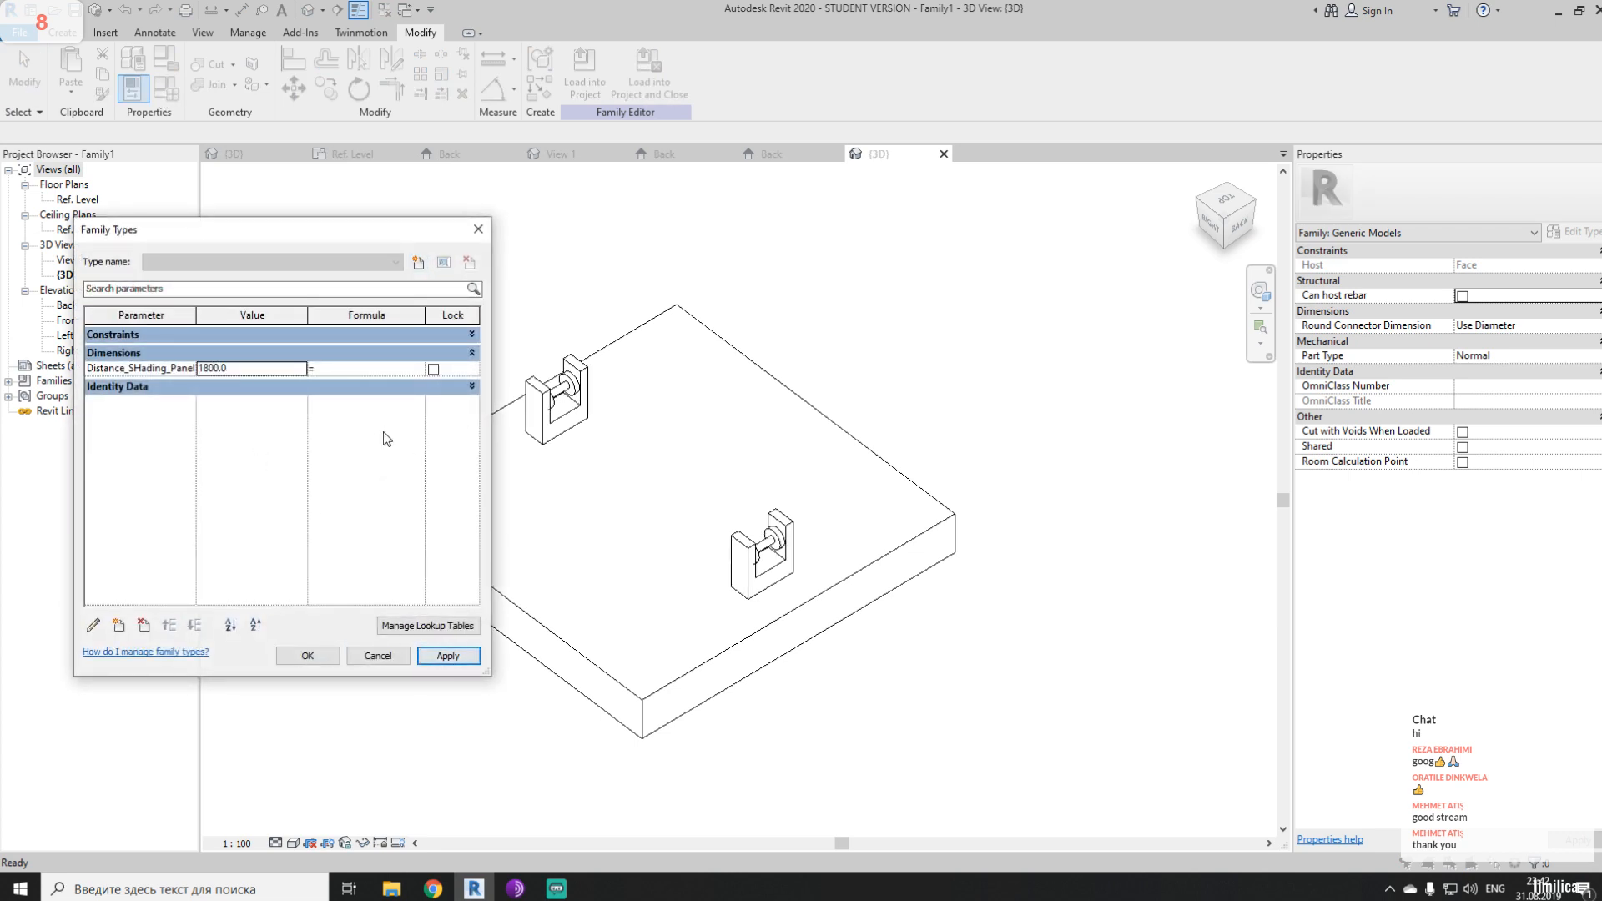
- Flex the bracket spacing again by applying a Distance_SHading_Panel value of 1200
left_click(261, 368)
type("1200")
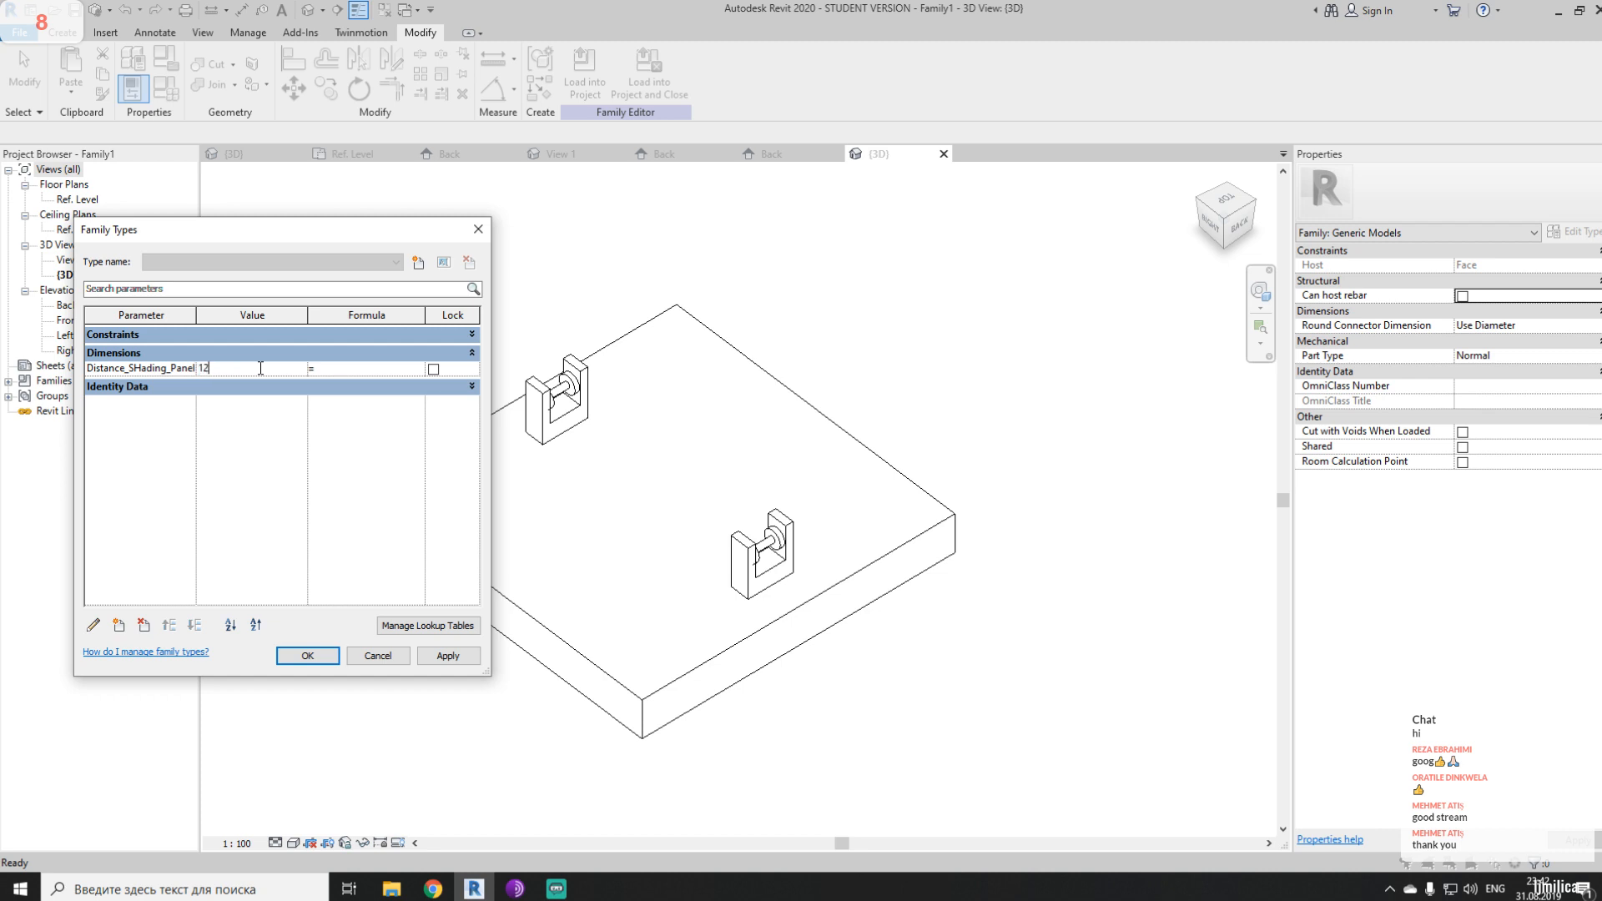
left_click(472, 656)
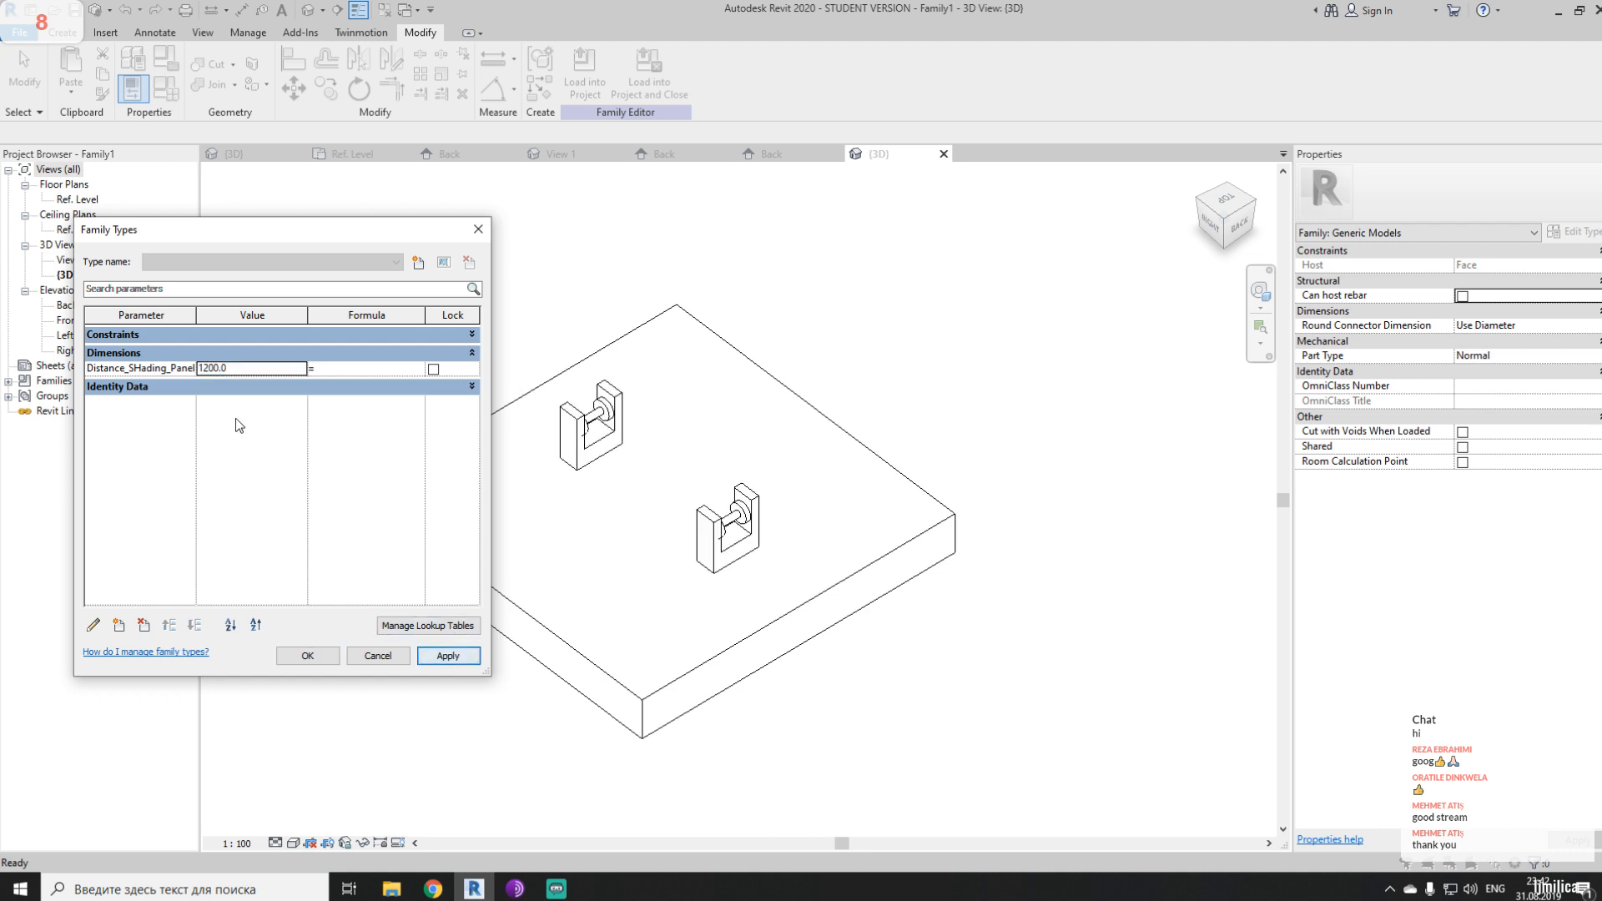
- Set the Distance_SHading_Panel parameter to 1600 and accept the family type settings
left_click(248, 367)
type("1")
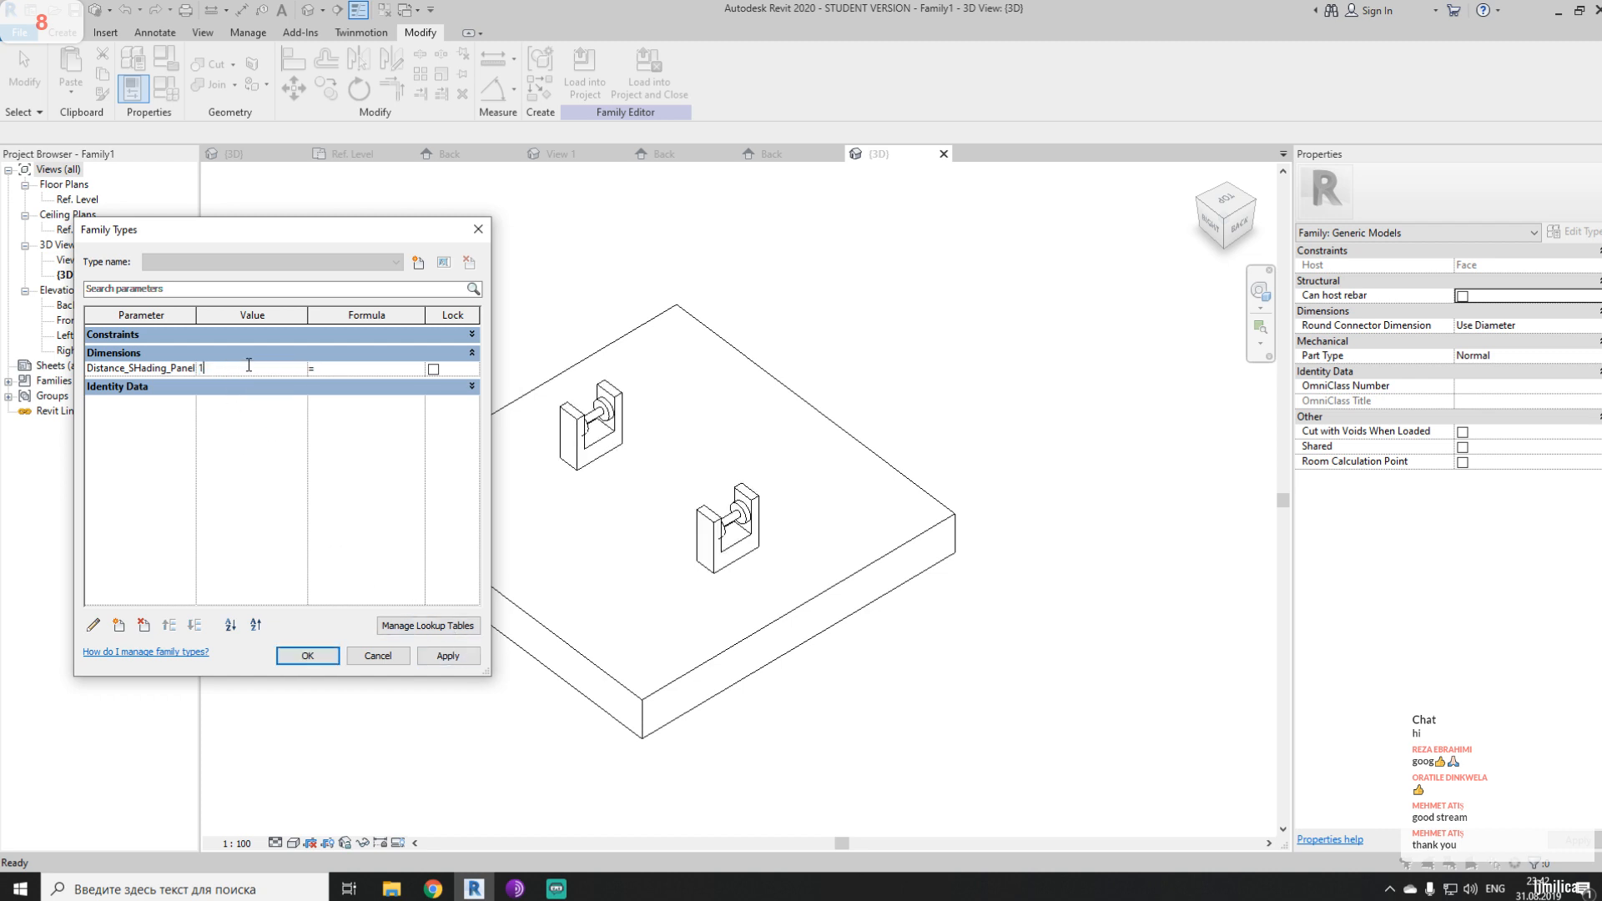
type("600")
left_click(467, 657)
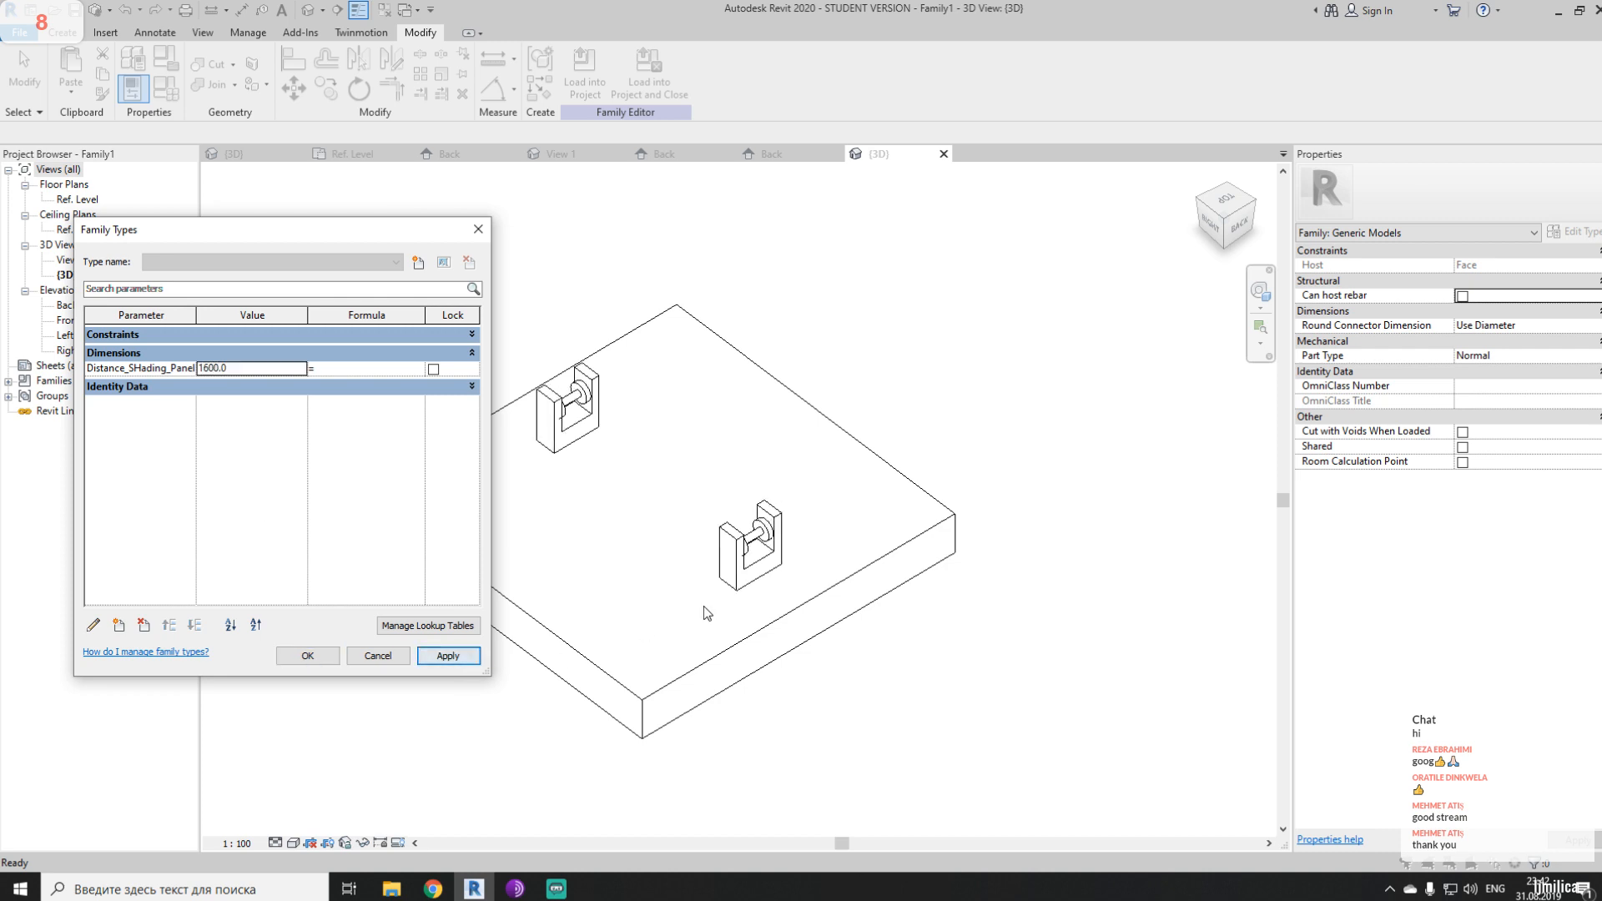
left_click(308, 656)
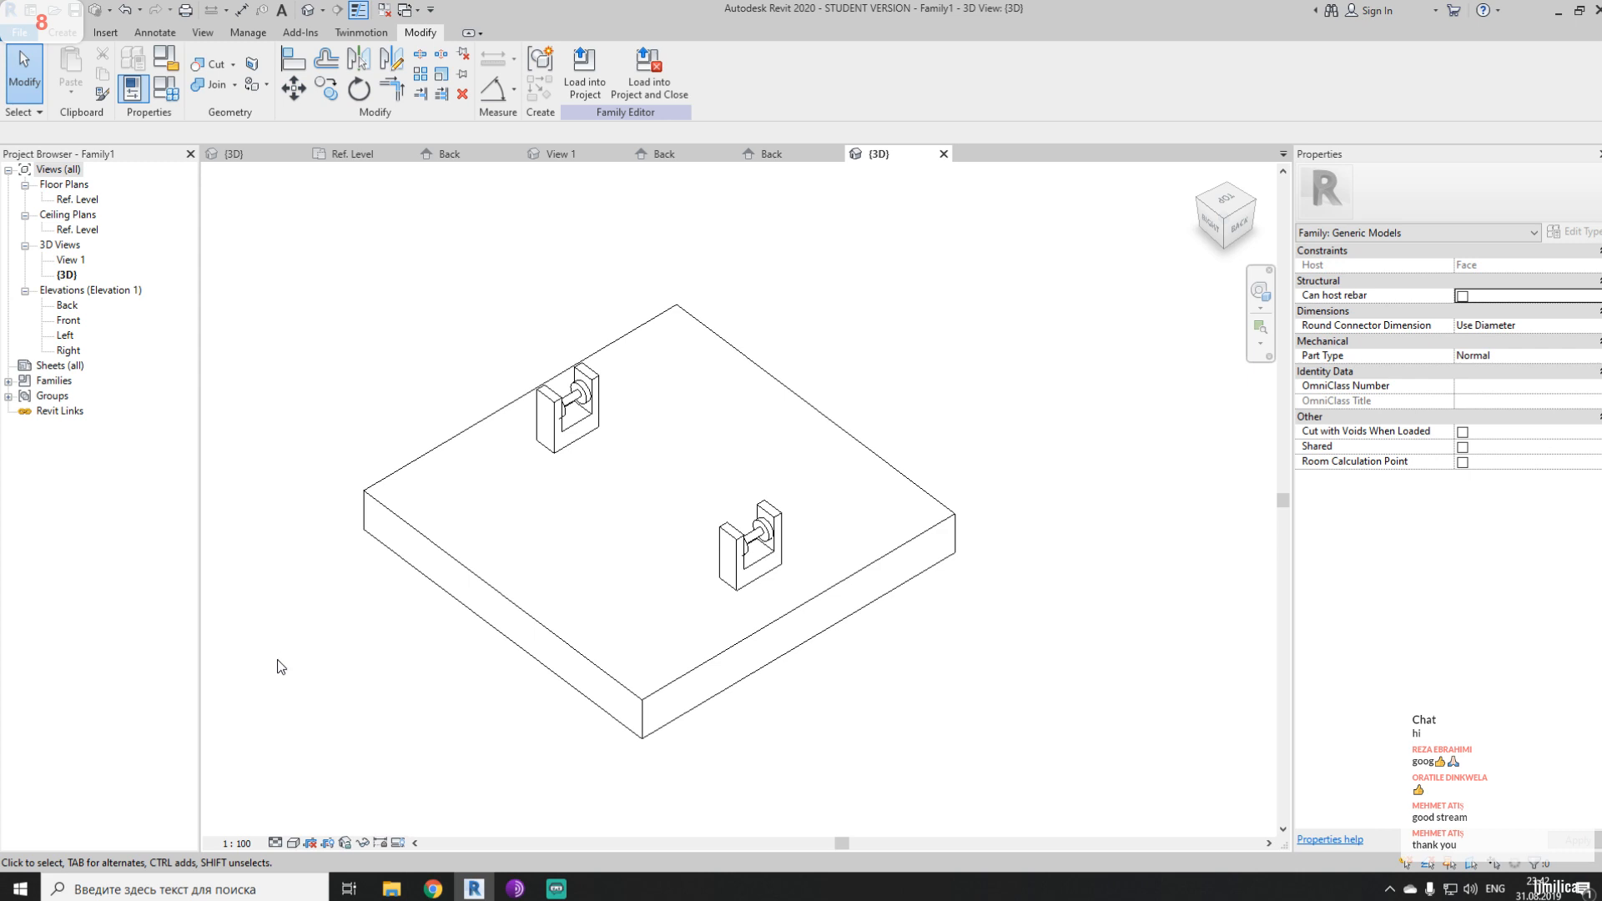
- Close the inactive views and examine the finished sun shade in Project1's 3D view, dismissing the save reminder
middle_click_drag(484, 624, 287, 339, "shift")
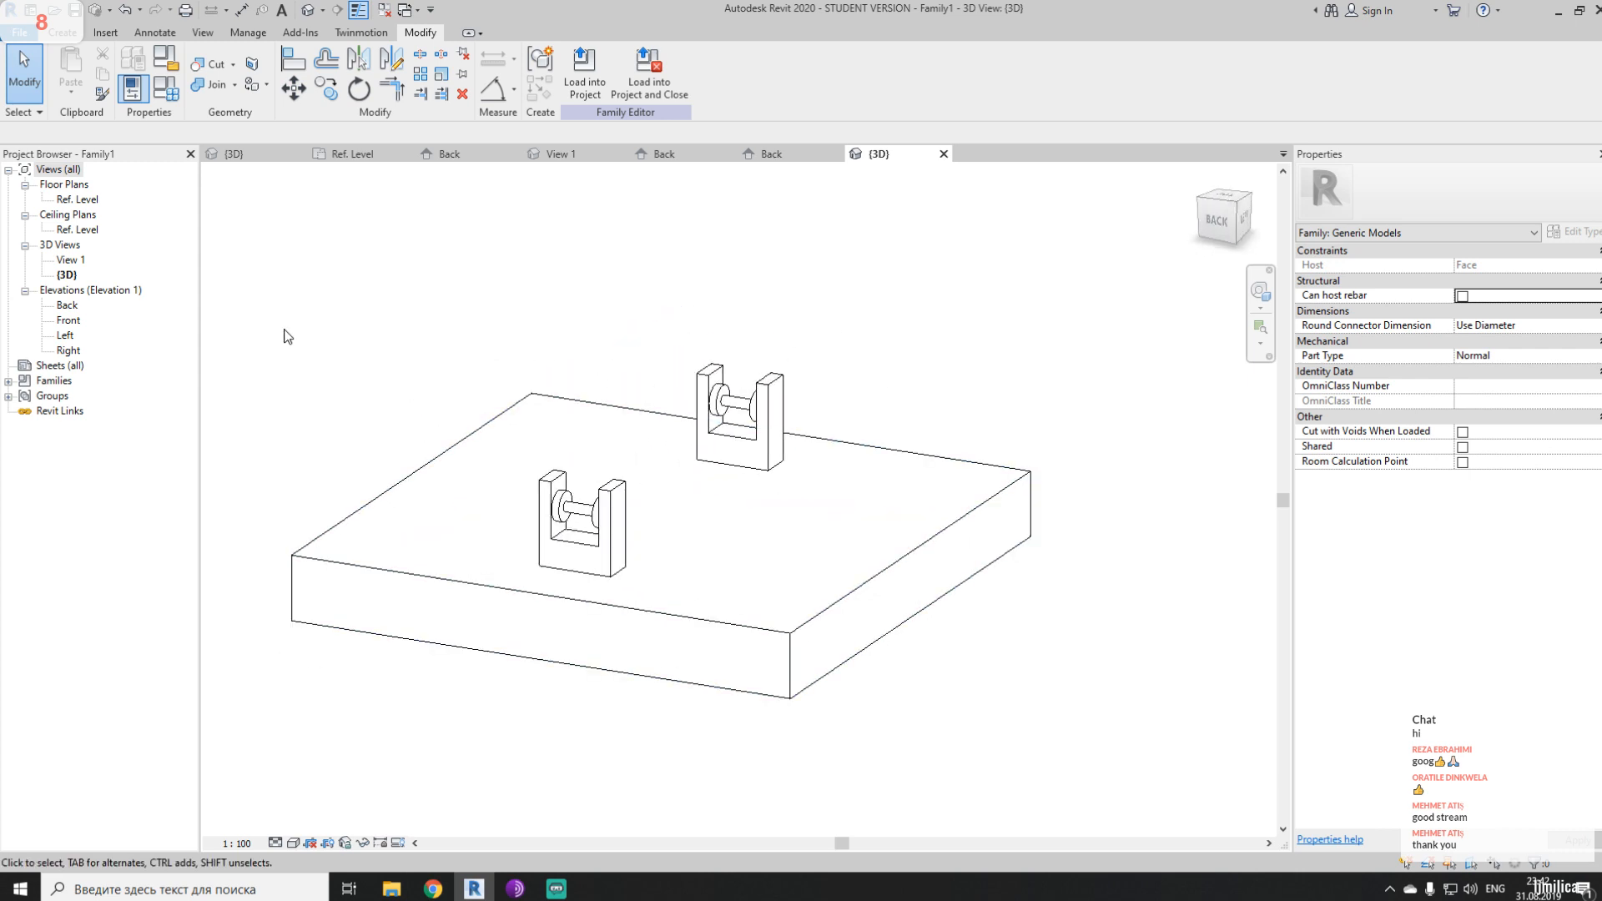
left_click(385, 9)
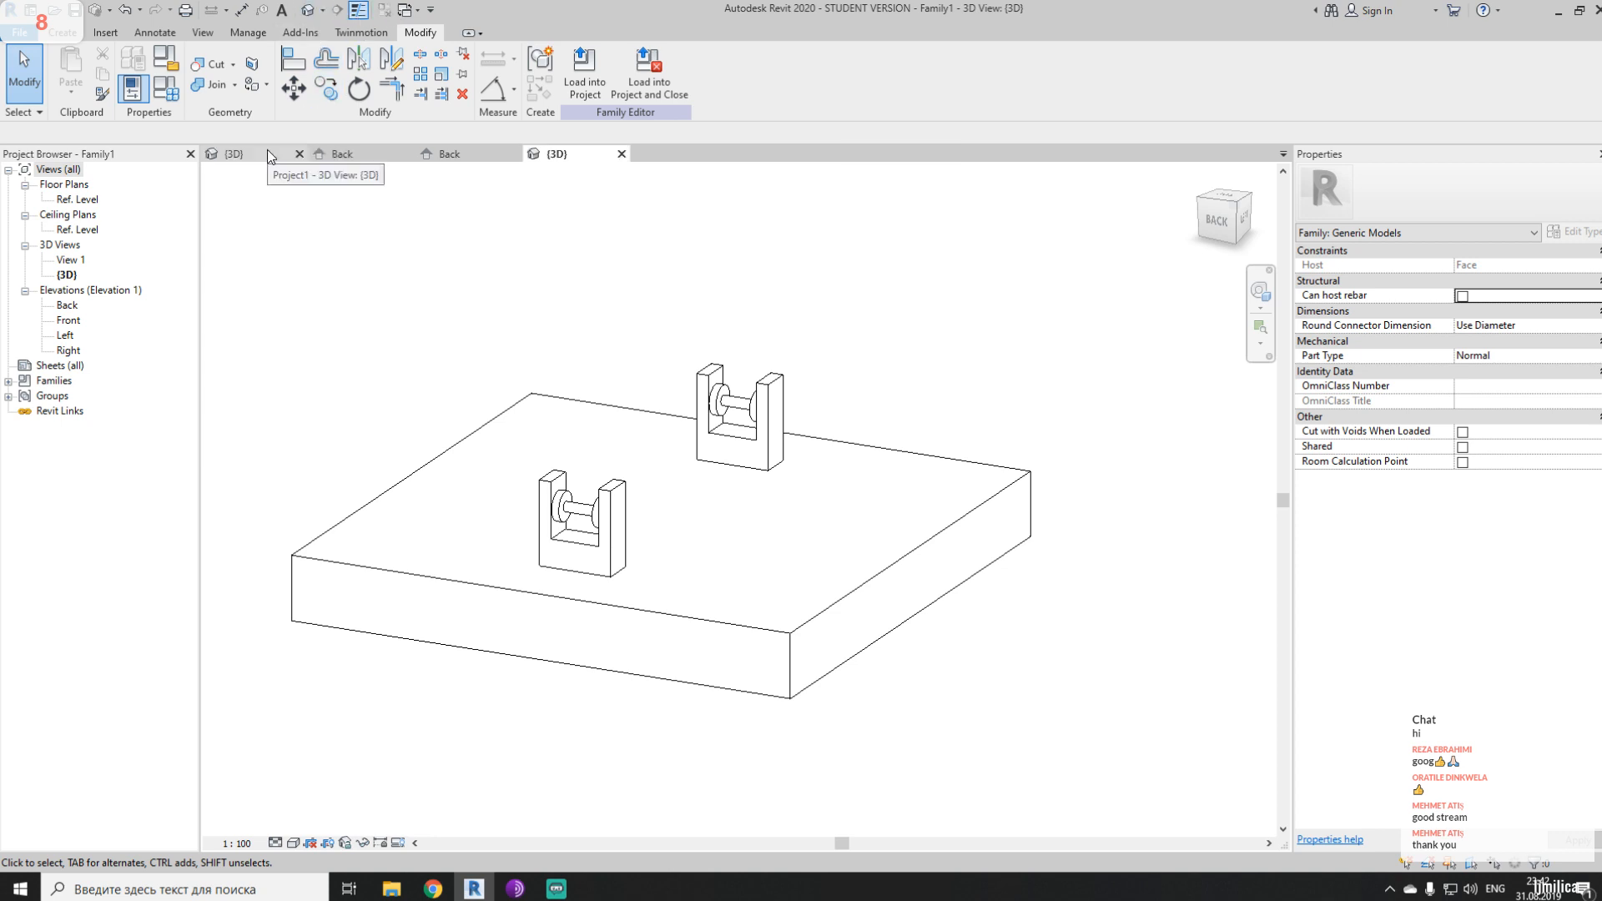
left_click(268, 152)
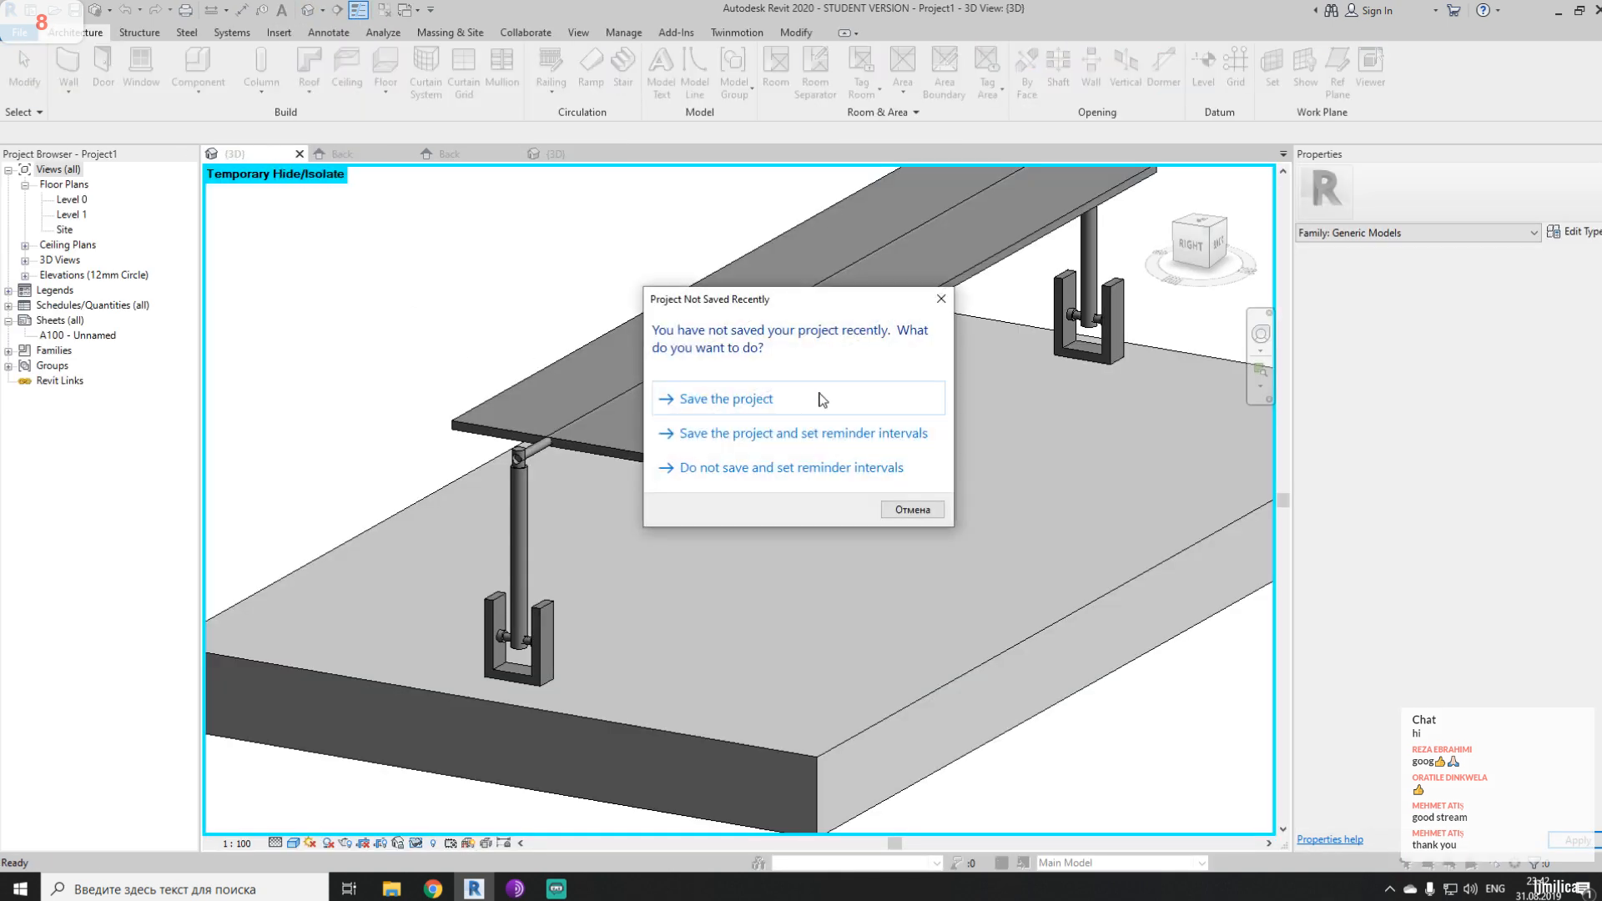
left_click(941, 299)
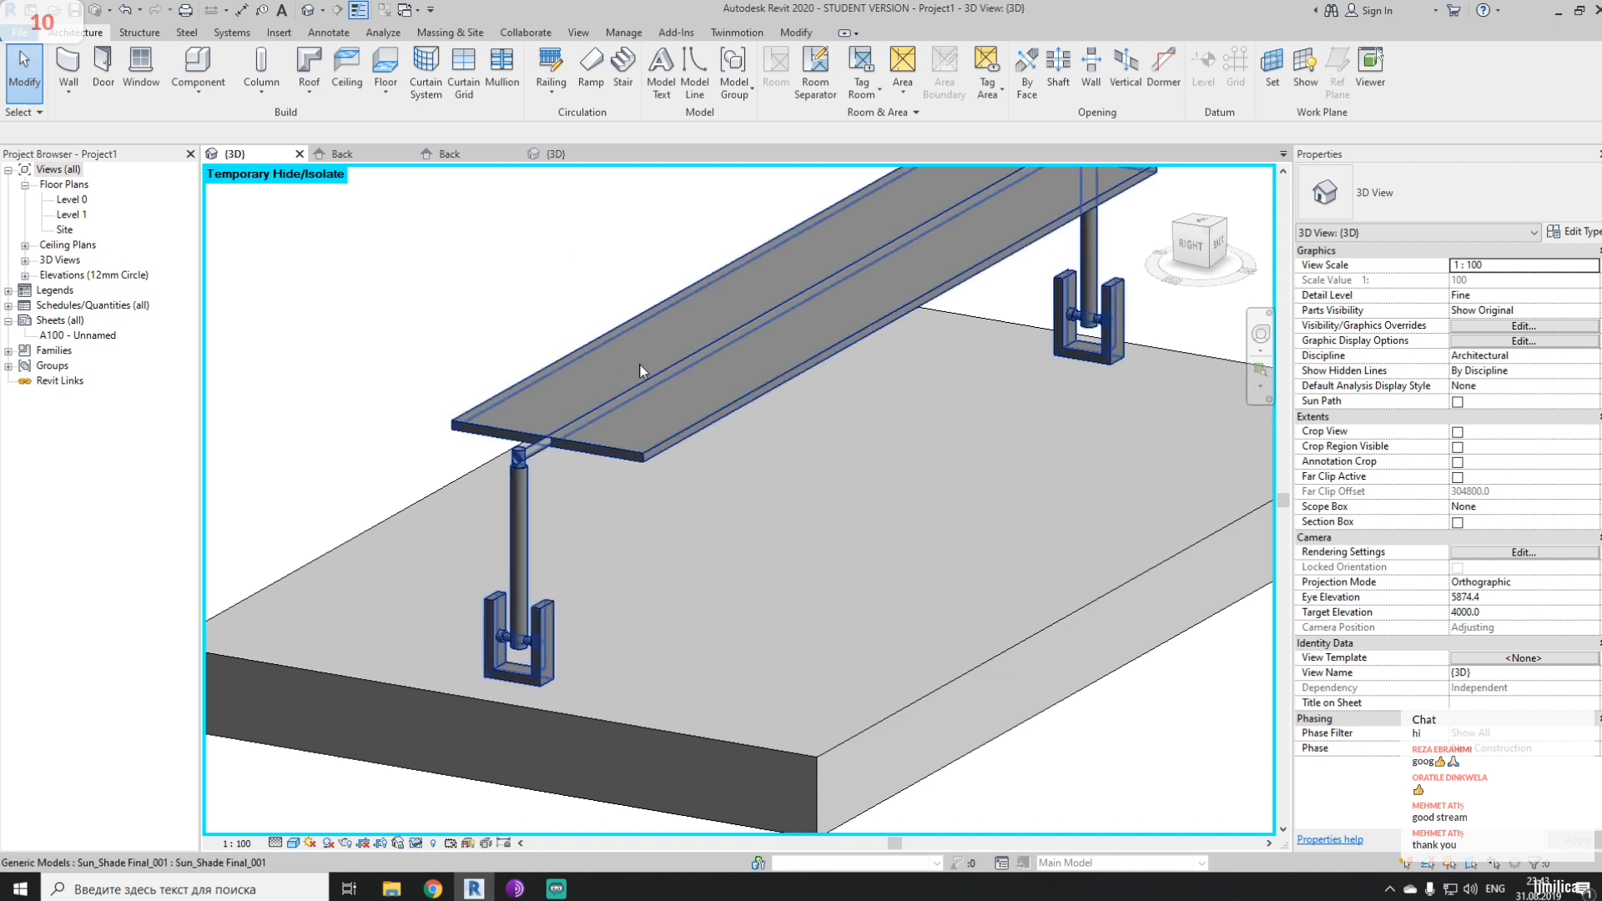
- Return to Family1, keep it open, and close the Family3 and Family2 files without saving their changes
left_click(578, 154)
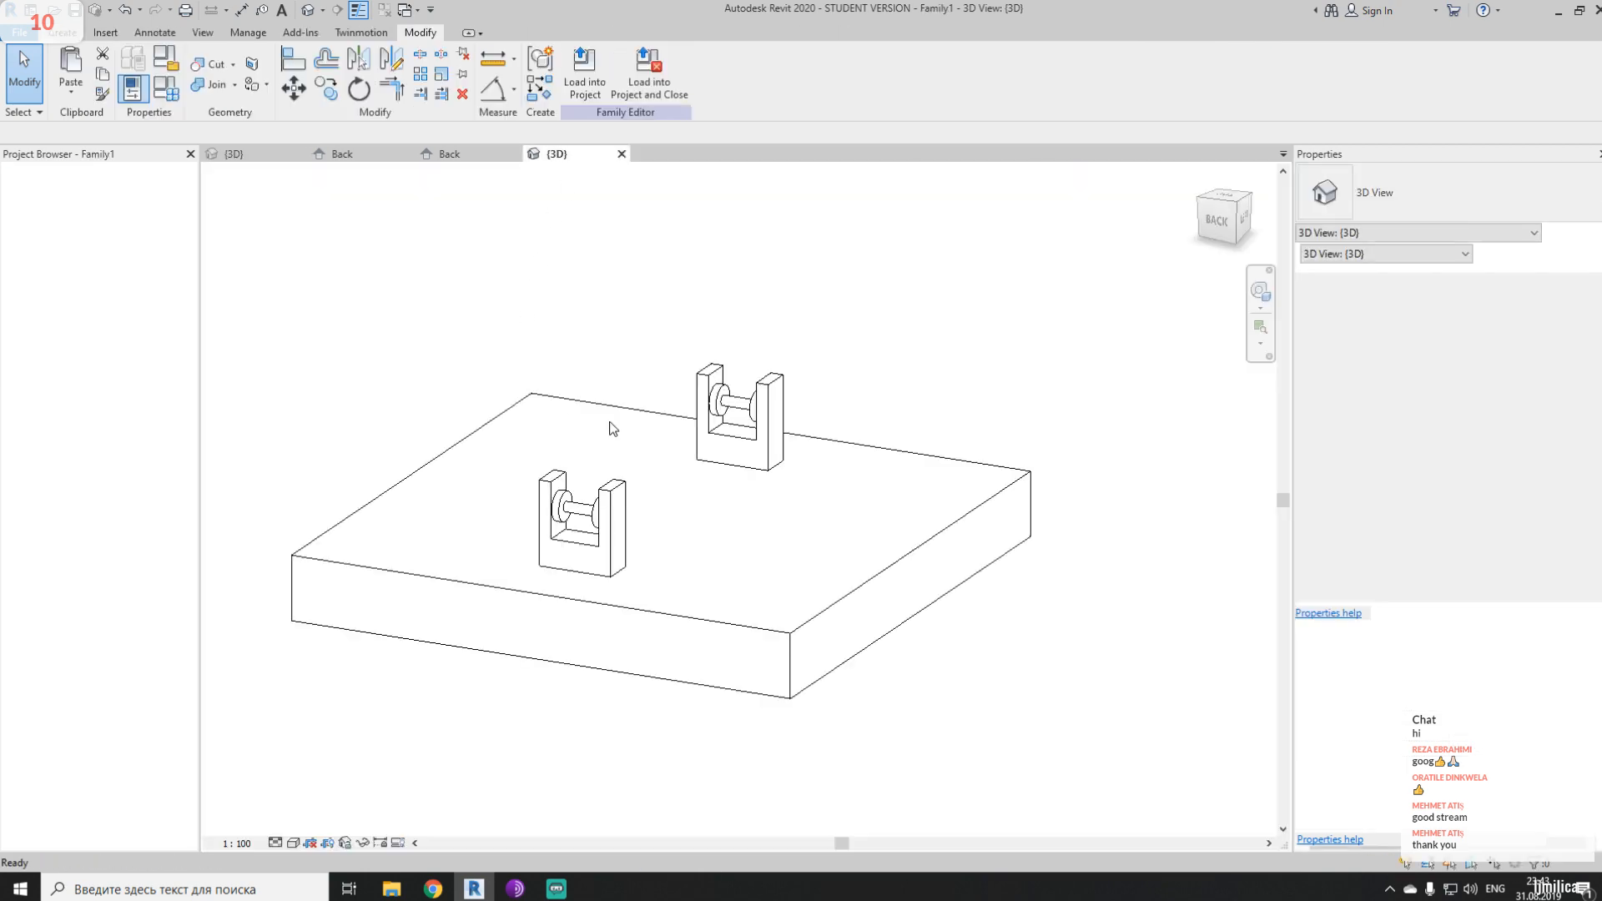
left_click(621, 155)
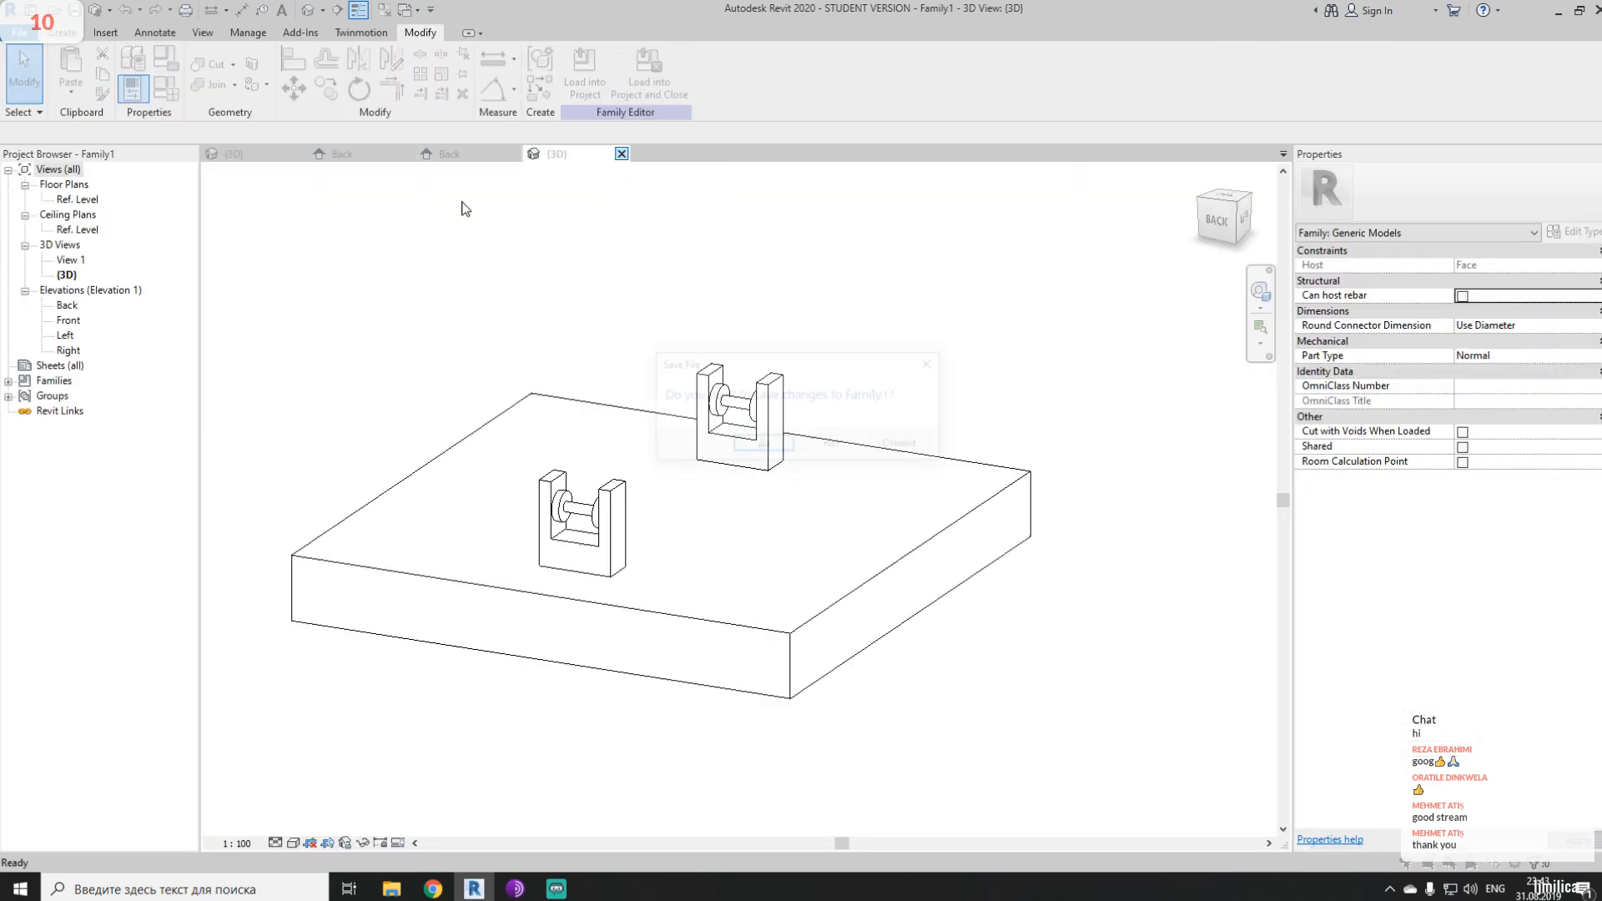
left_click(895, 448)
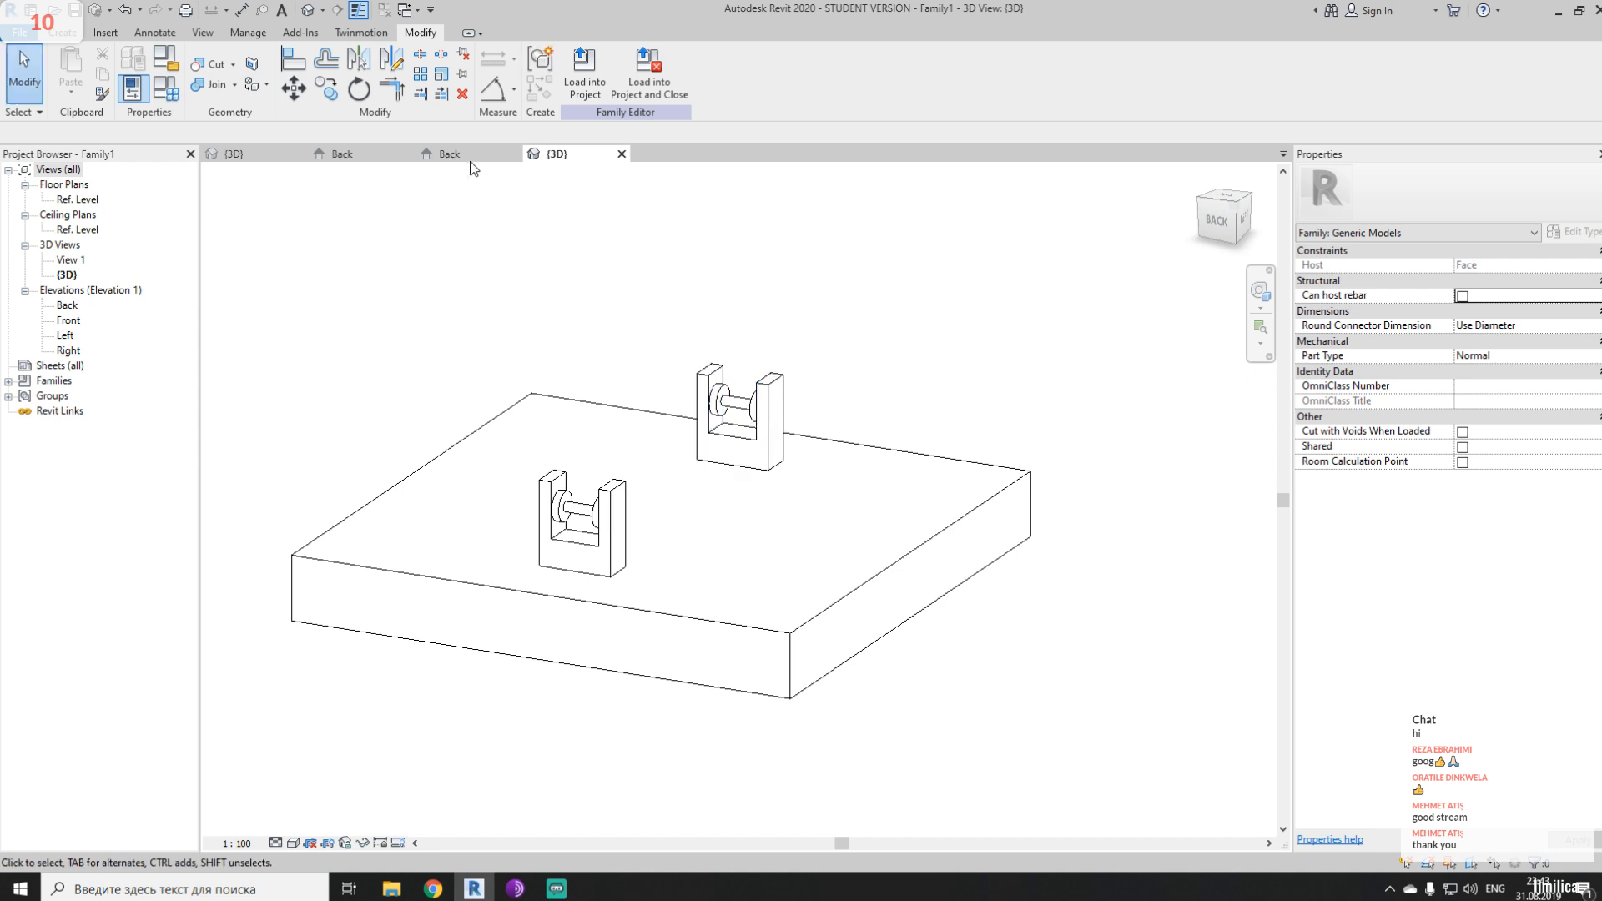
left_click(492, 159)
left_click(514, 155)
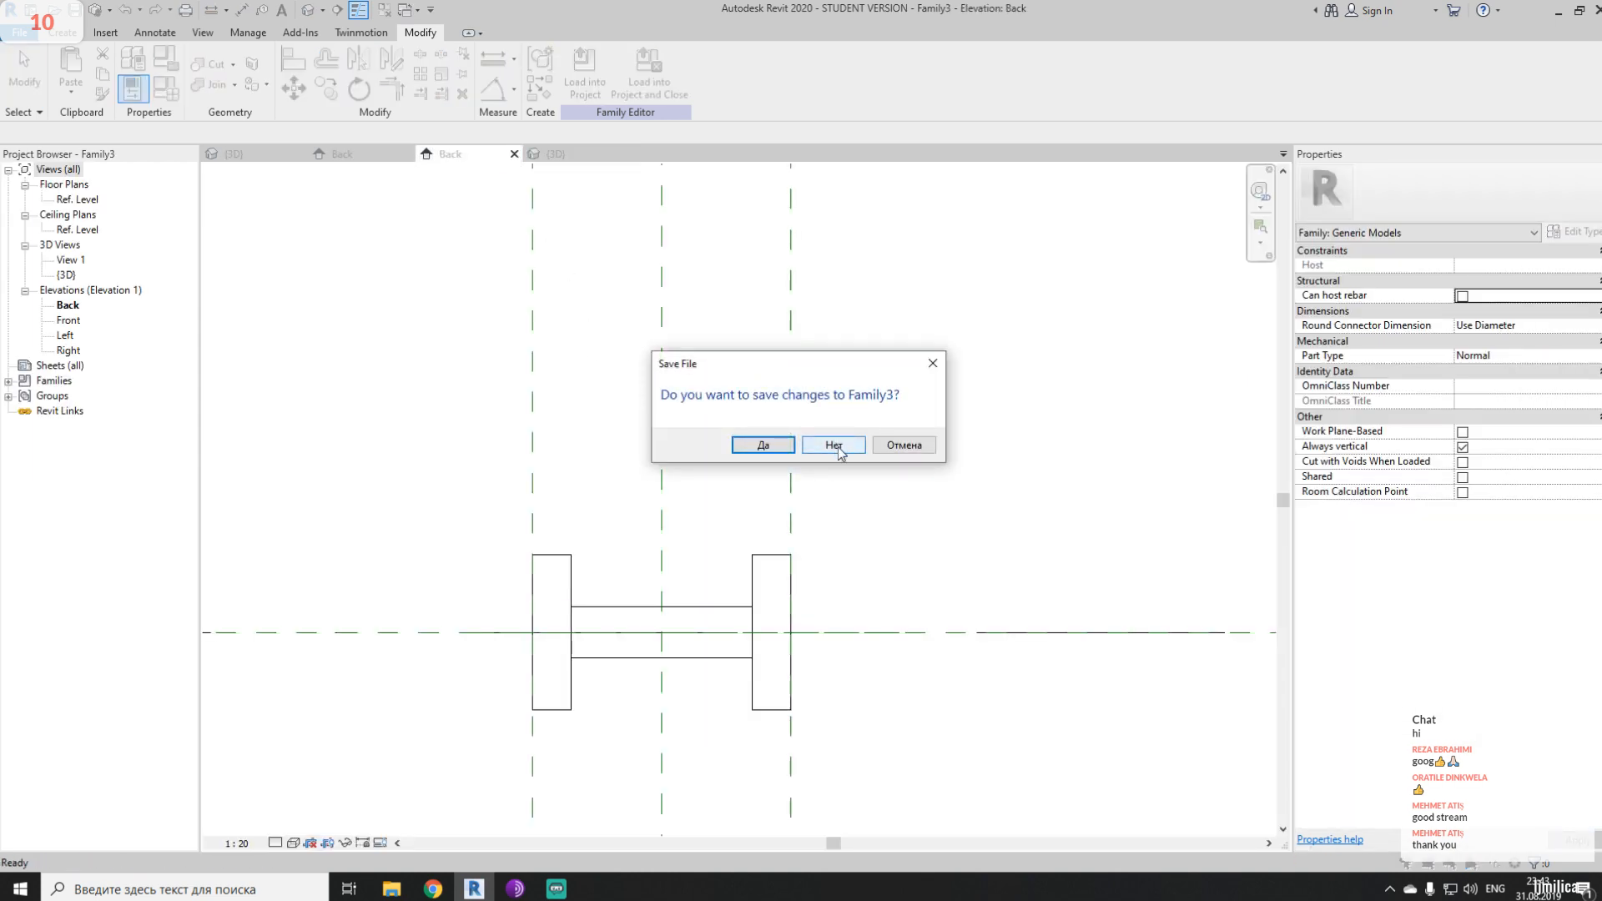
left_click(834, 445)
left_click(375, 154)
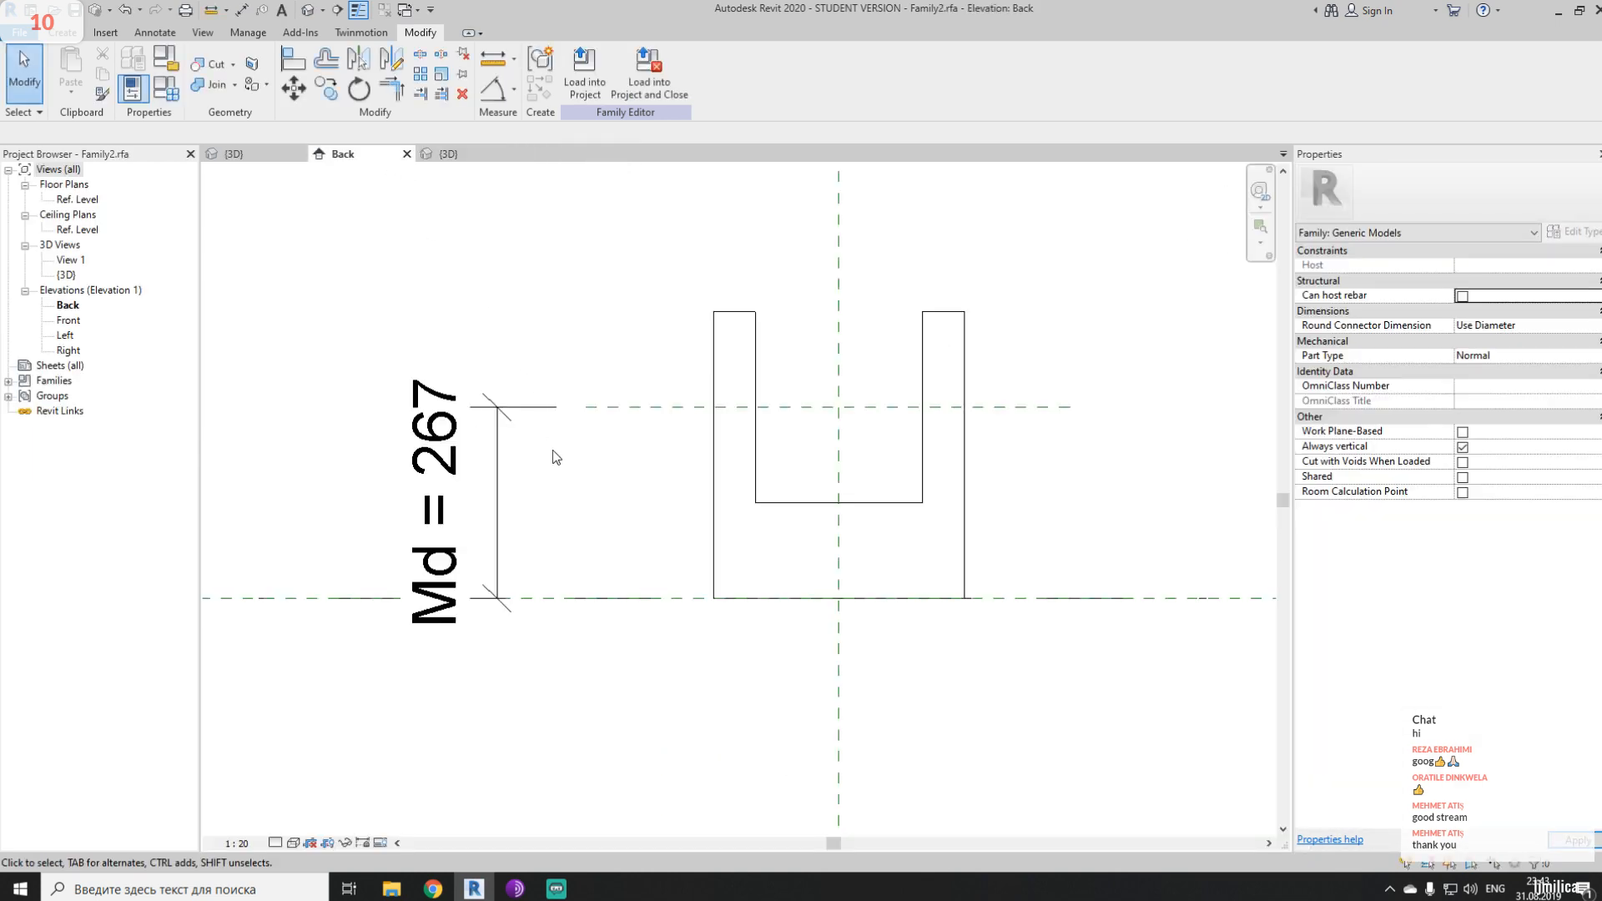
left_click(406, 154)
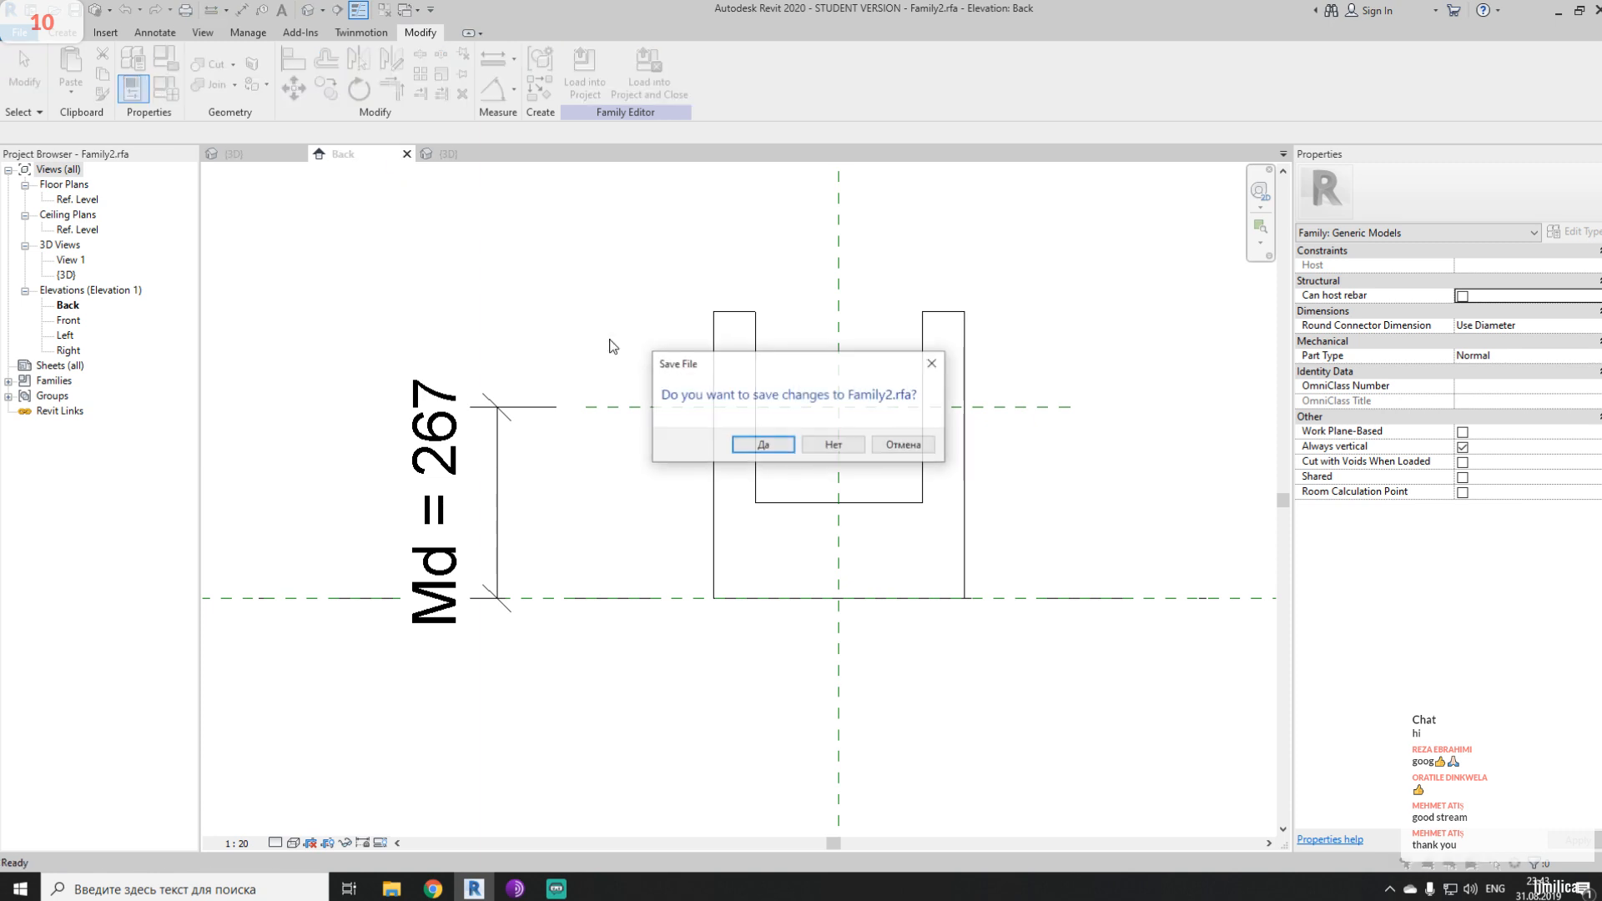
left_click(834, 445)
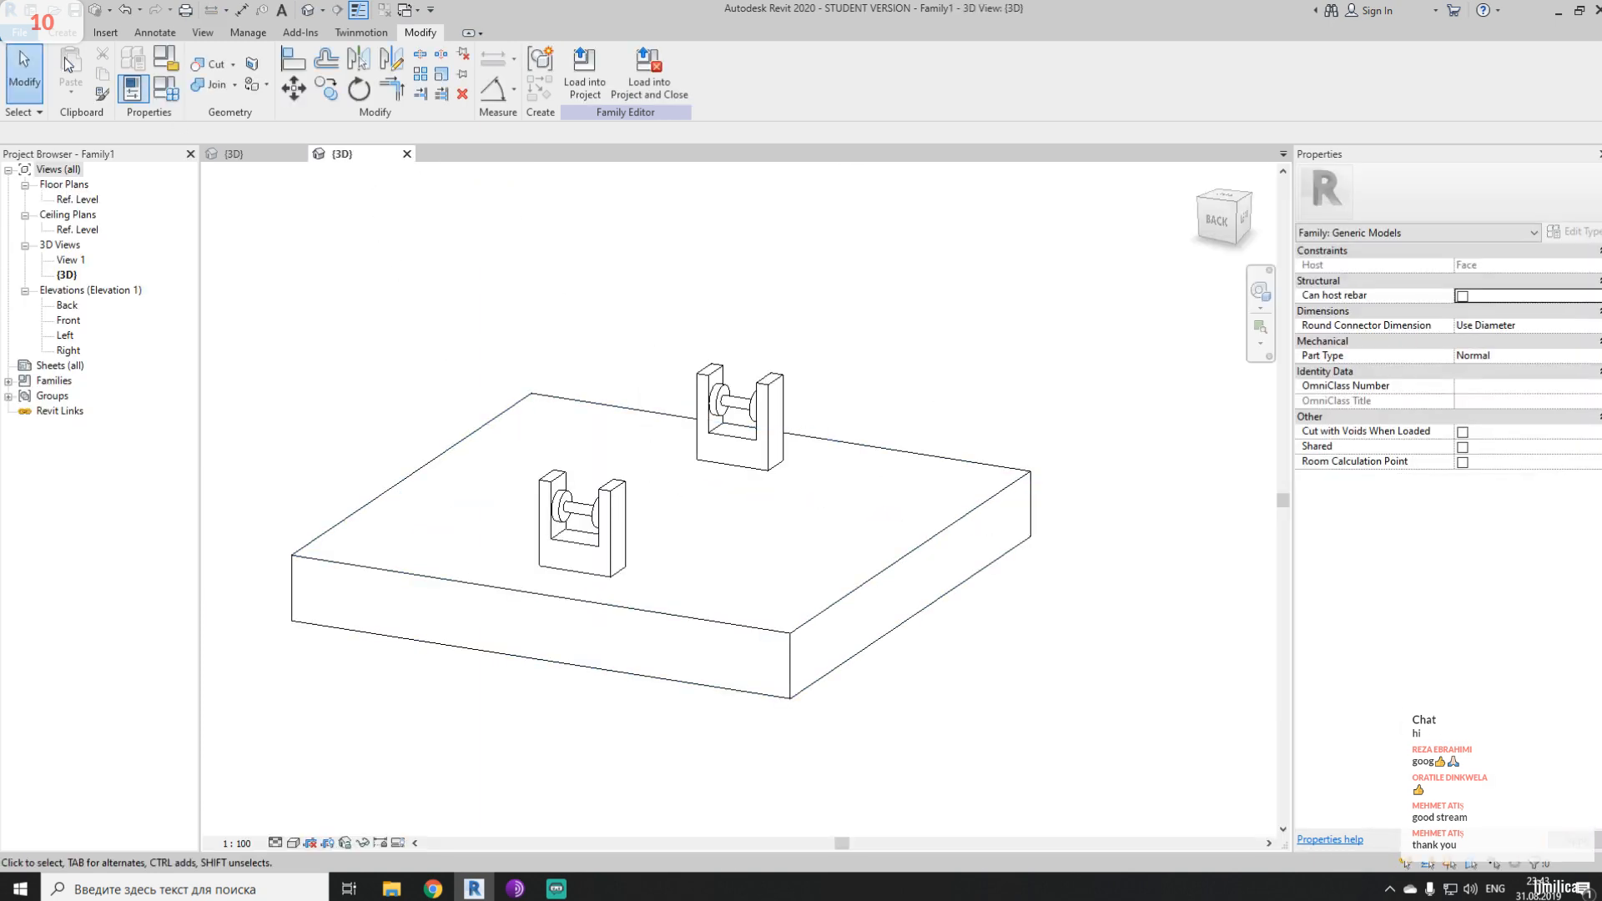
- Create a new family from the Metric Generic Model template
left_click(17, 34)
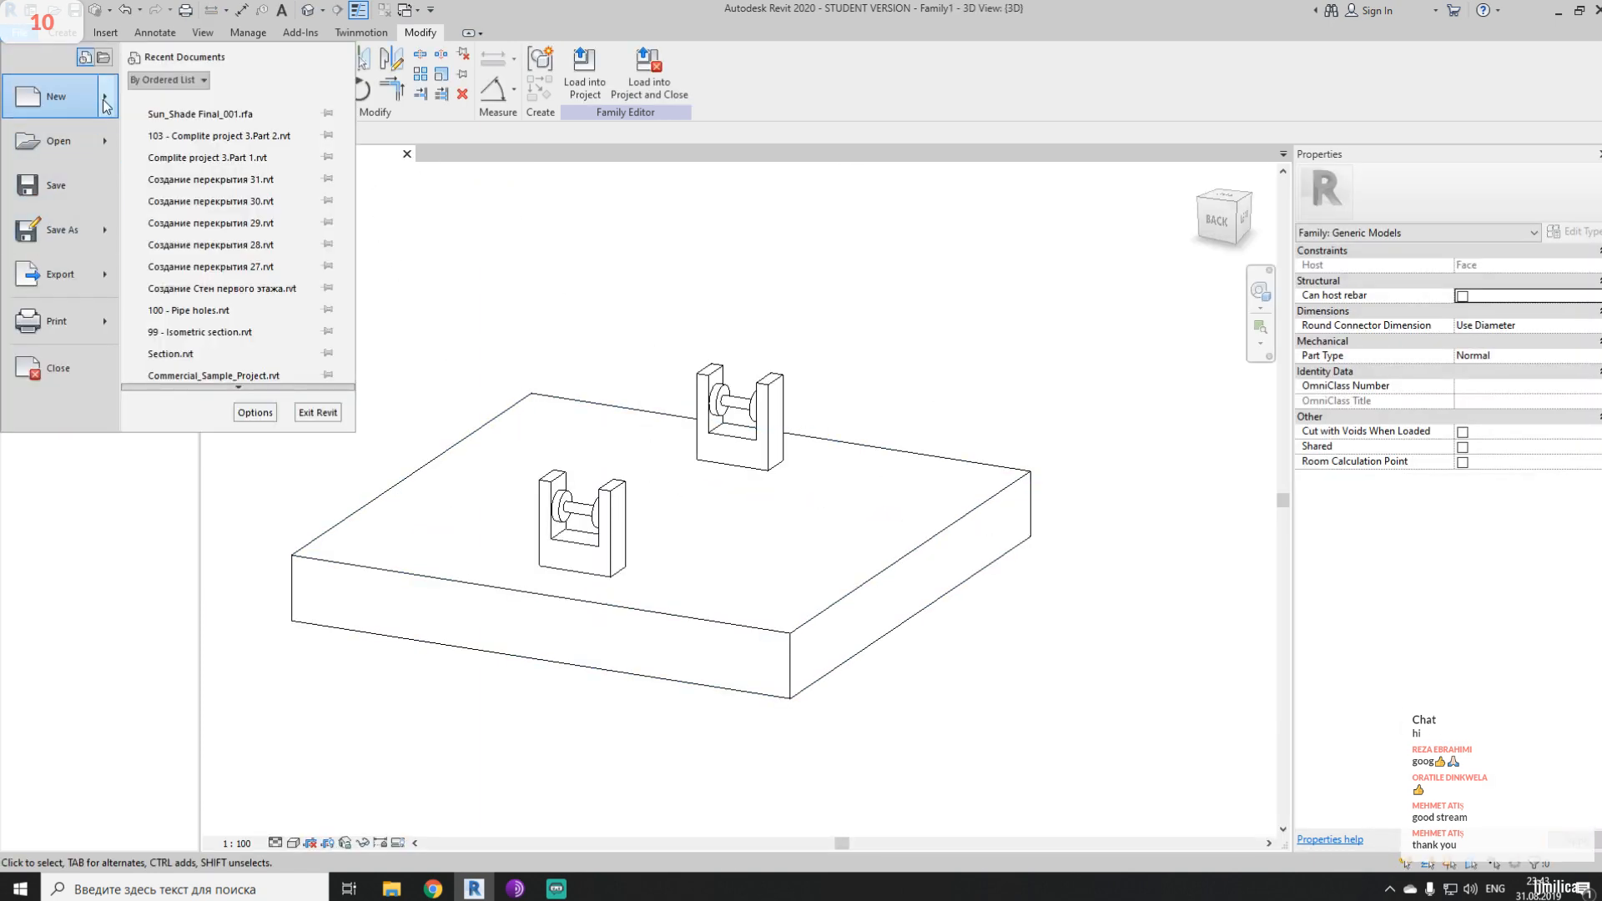
mouse_move(107, 99)
left_click(213, 158)
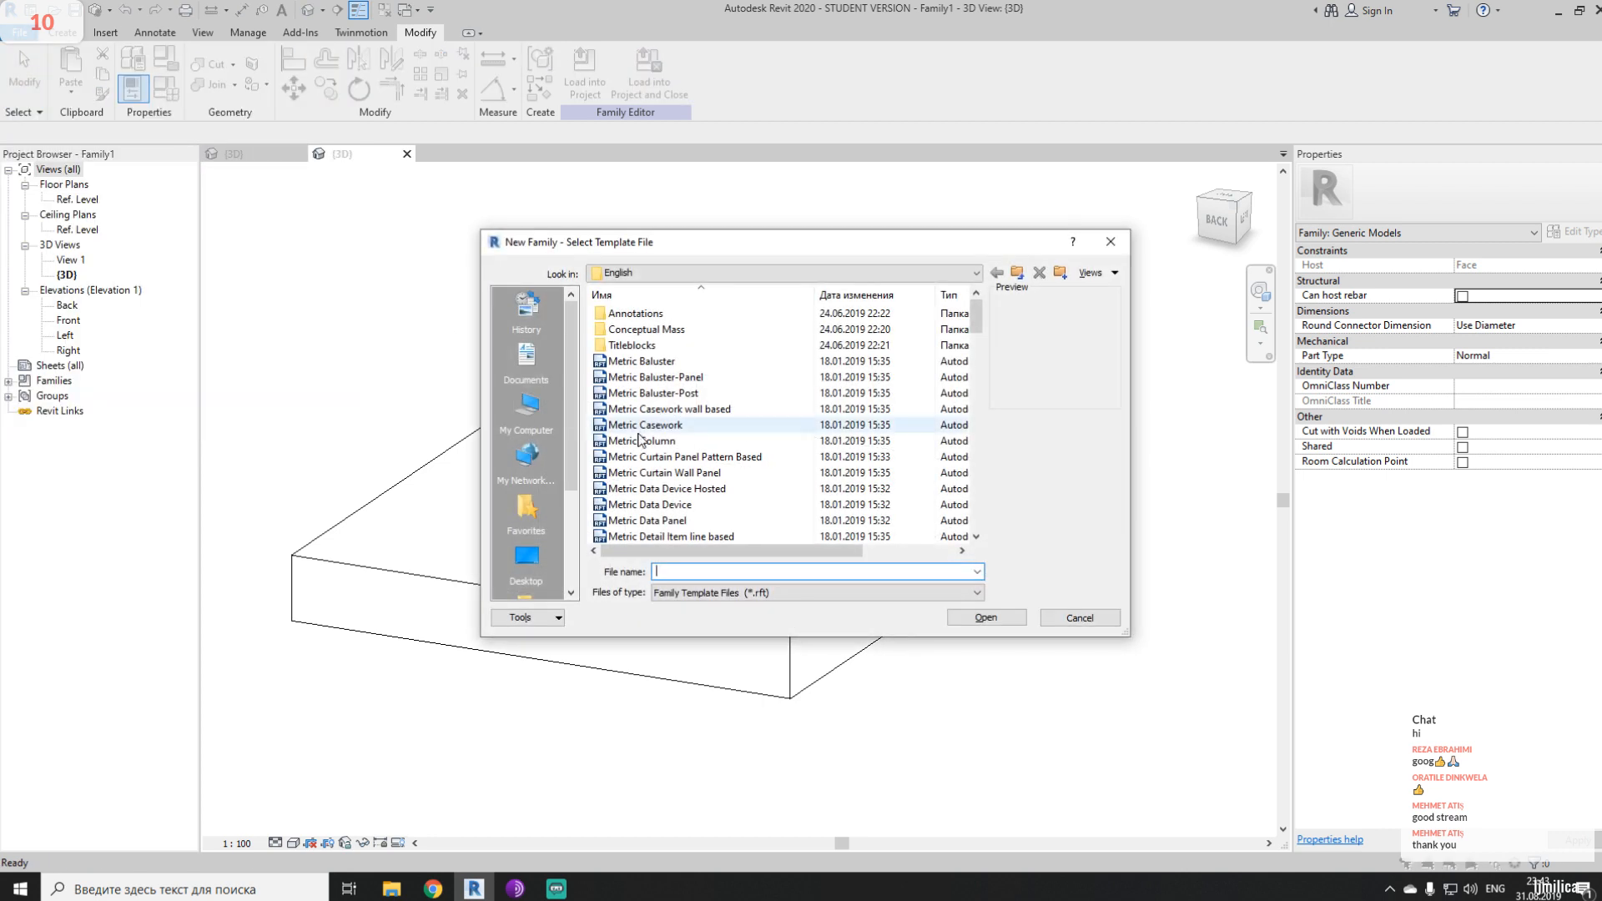
scroll(734, 482, "down", 5)
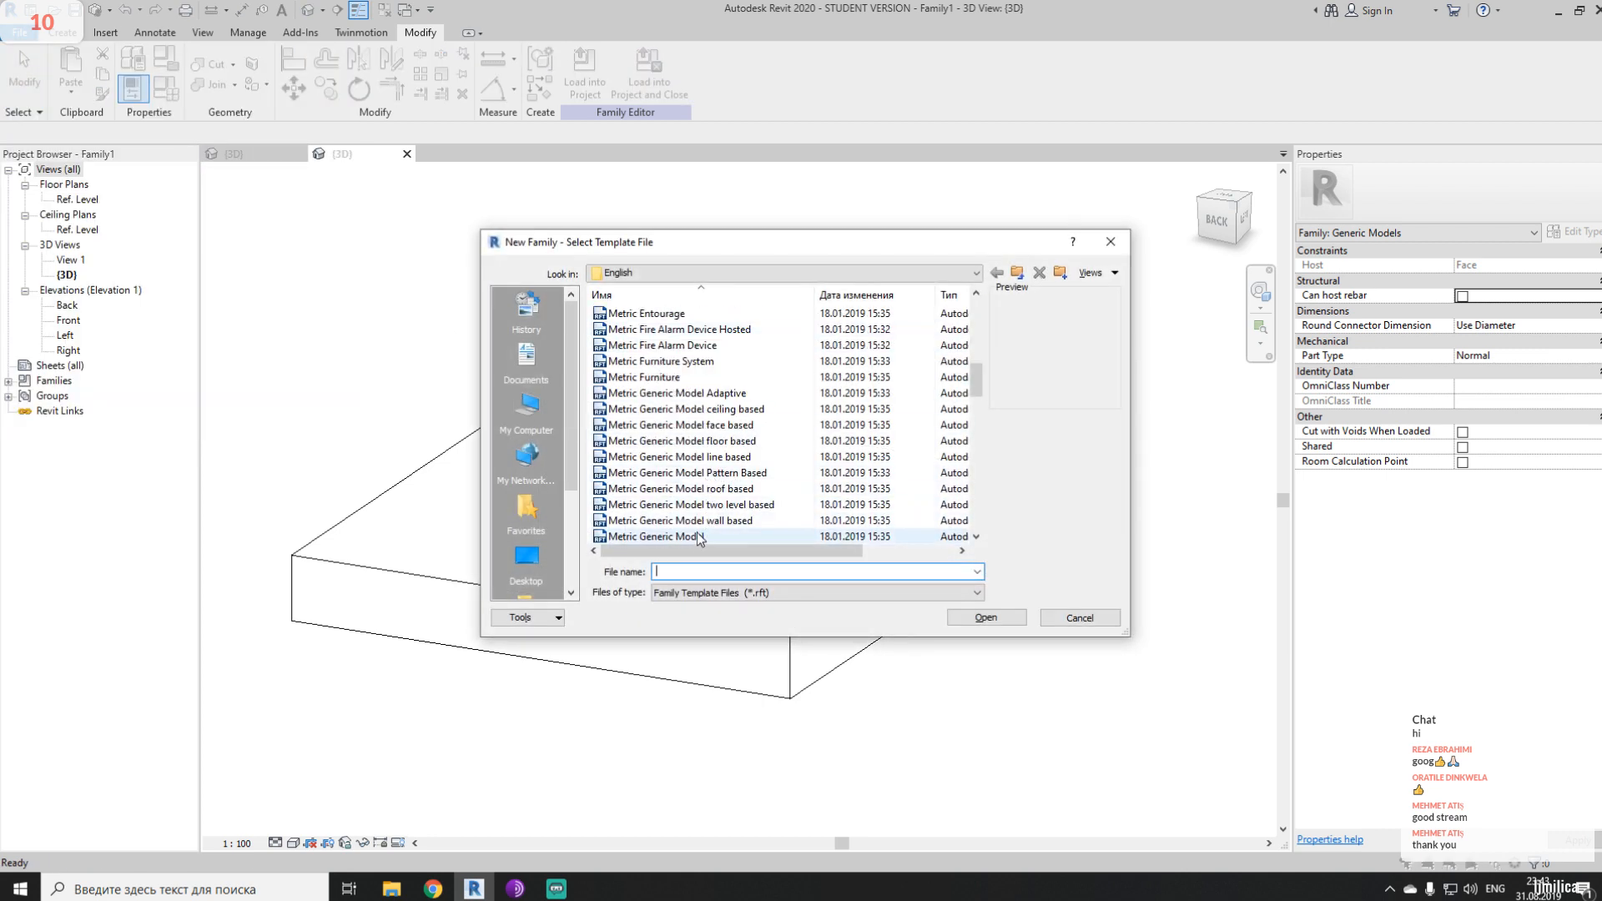
left_click(655, 537)
left_click(973, 620)
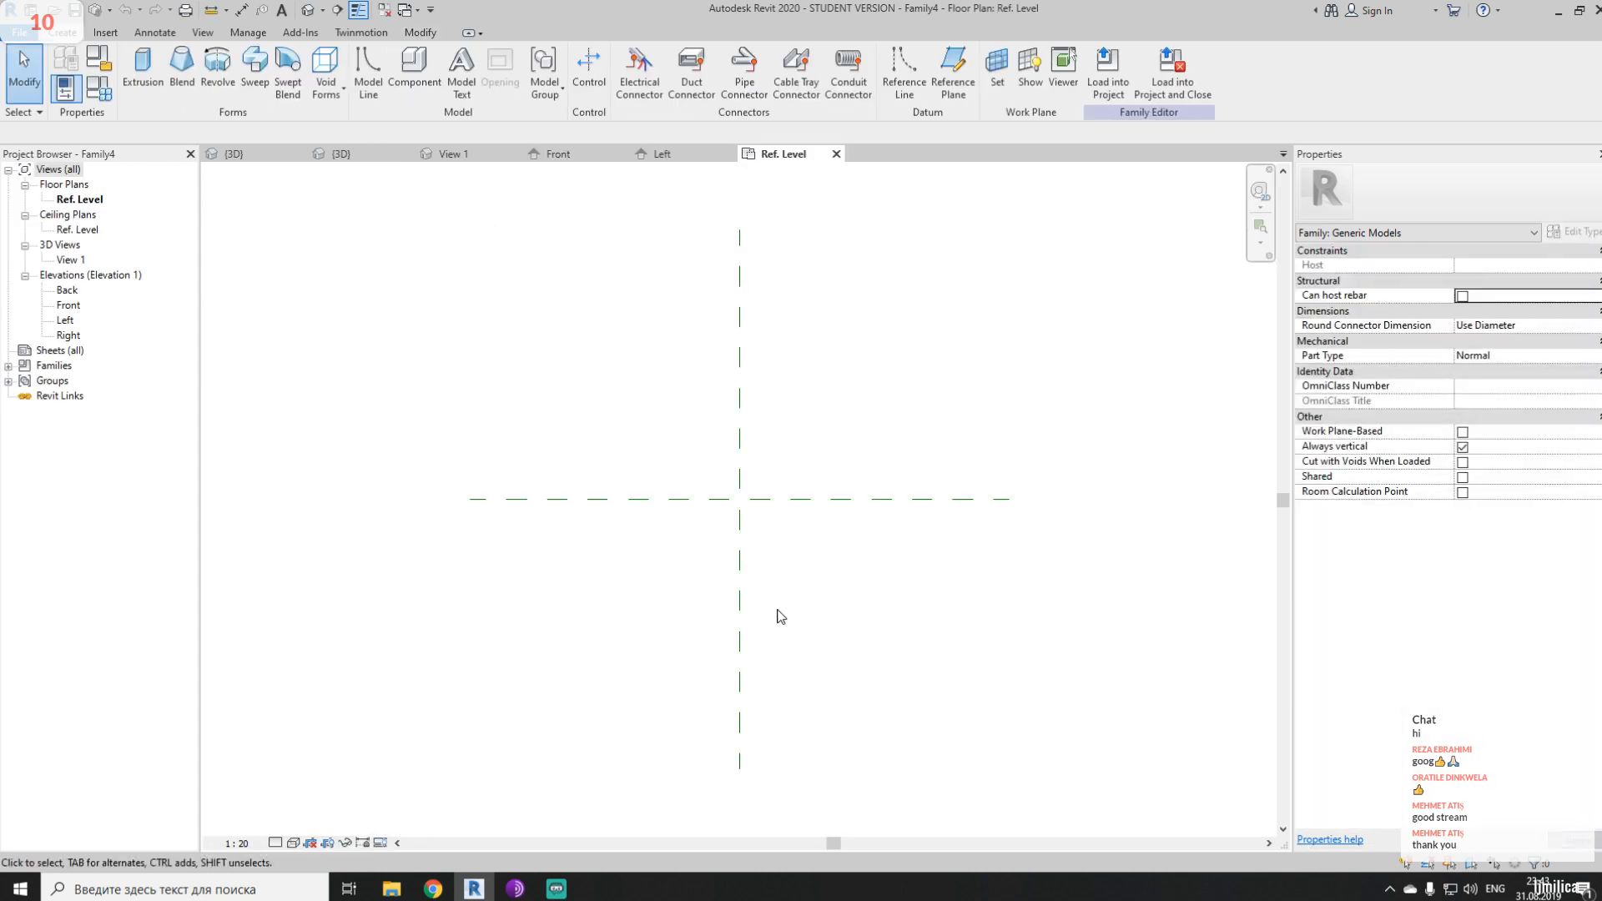
- Start an extrusion in the Back elevation and sketch a rectangle about 155 by 180 mm around the intersection of the reference planes
double_click(67, 291)
scroll(584, 493, "up", 2)
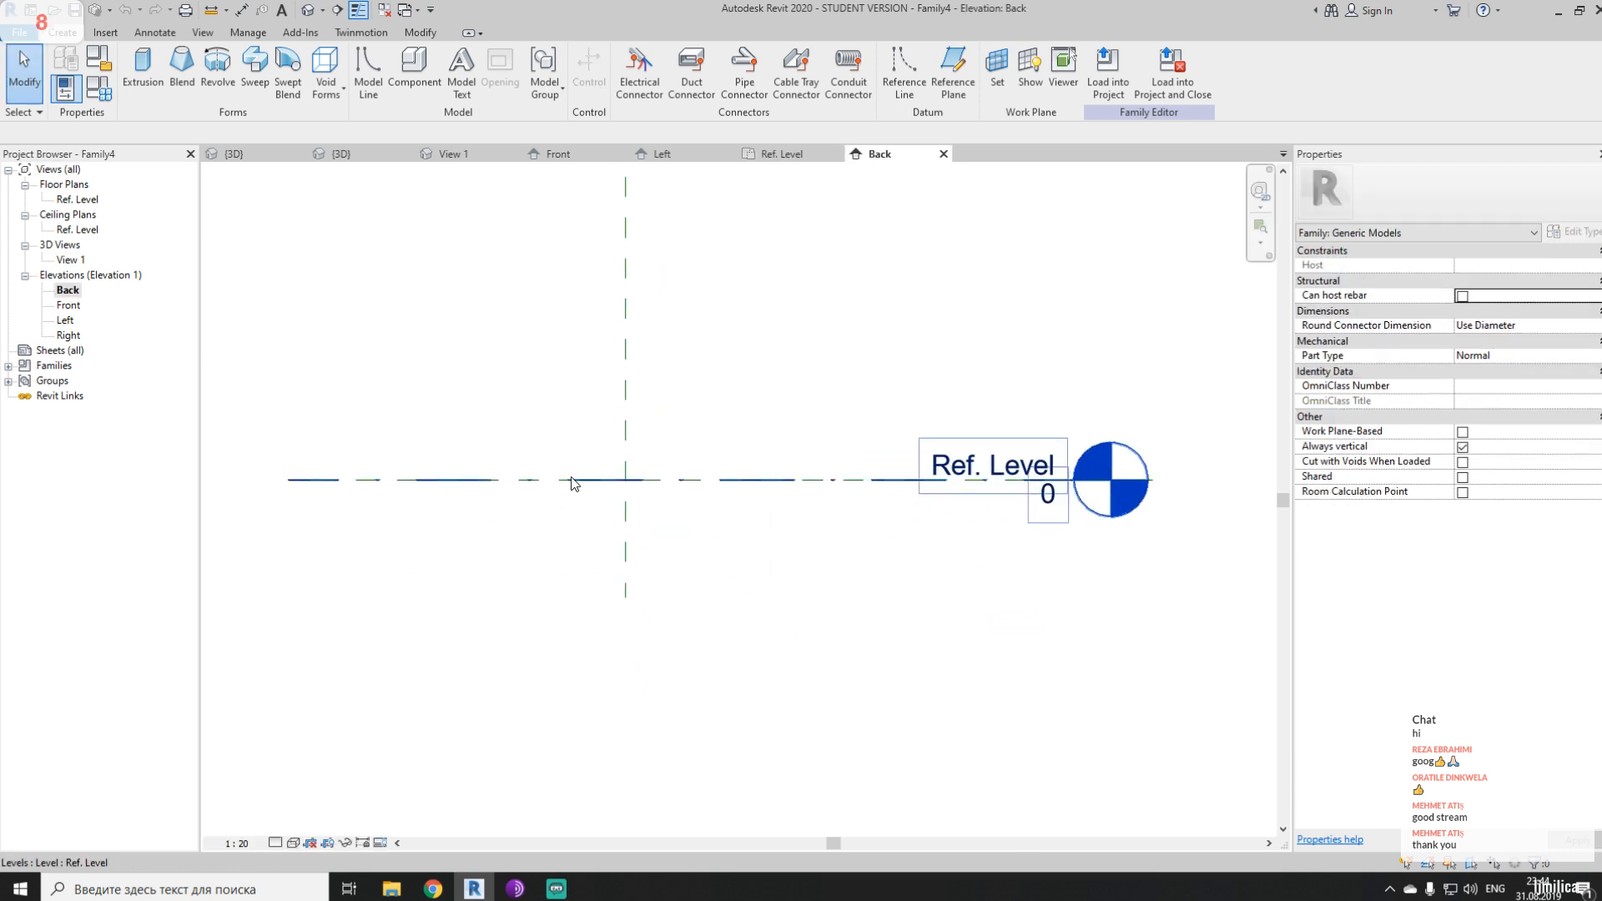
scroll(584, 484, "up", 4)
middle_click_drag(600, 477, 576, 487)
left_click(152, 68)
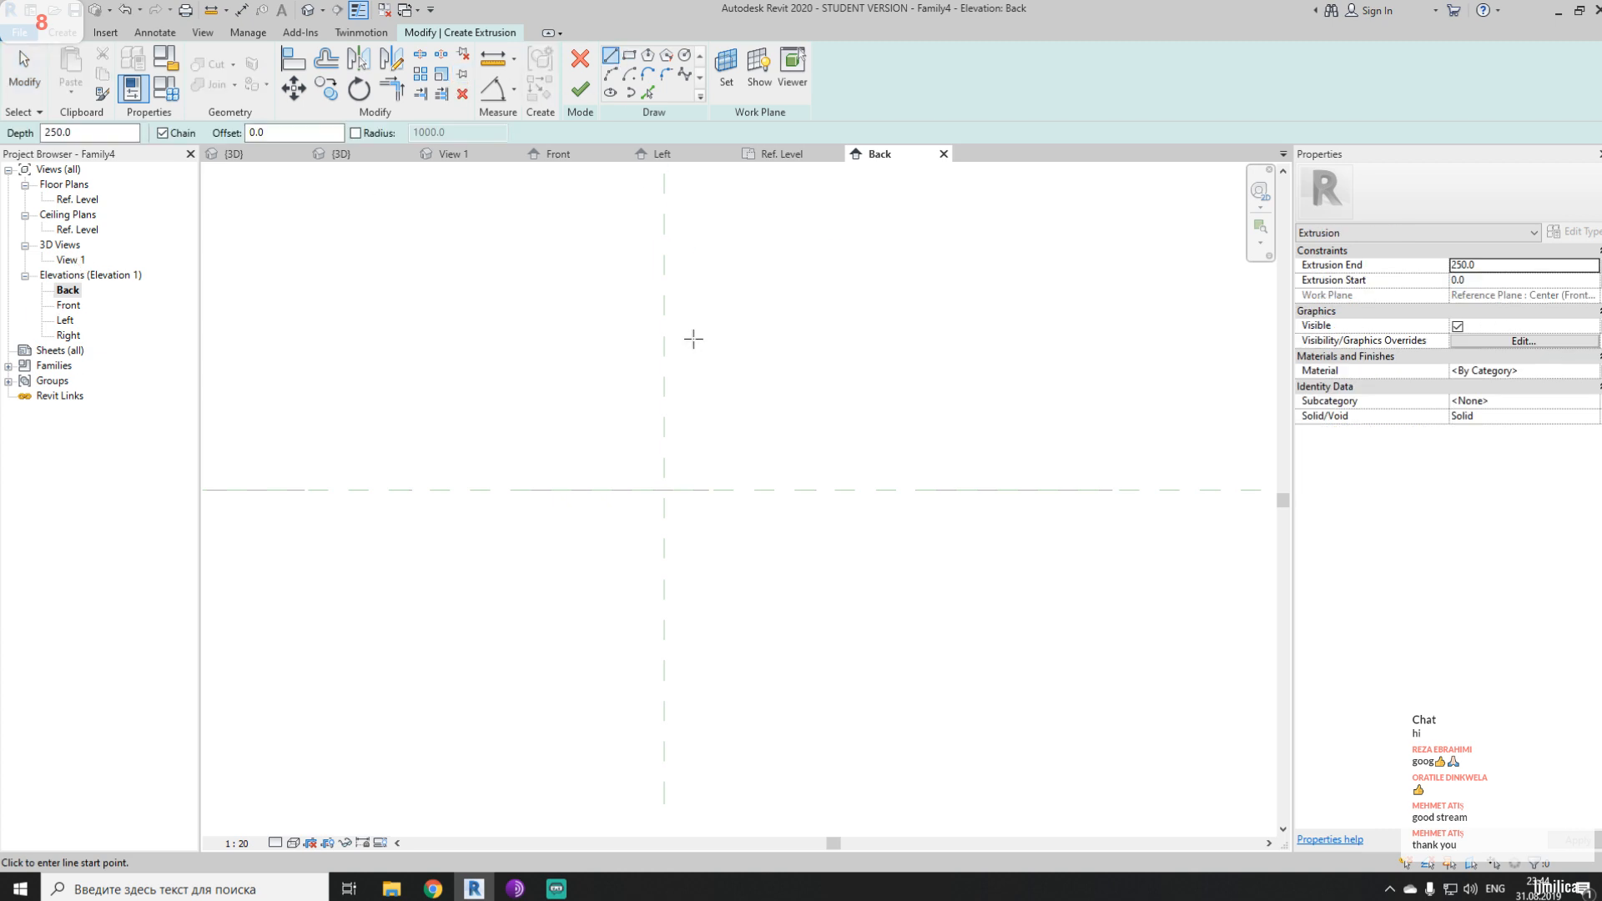
left_click(628, 55)
left_click(608, 432)
left_click(736, 578)
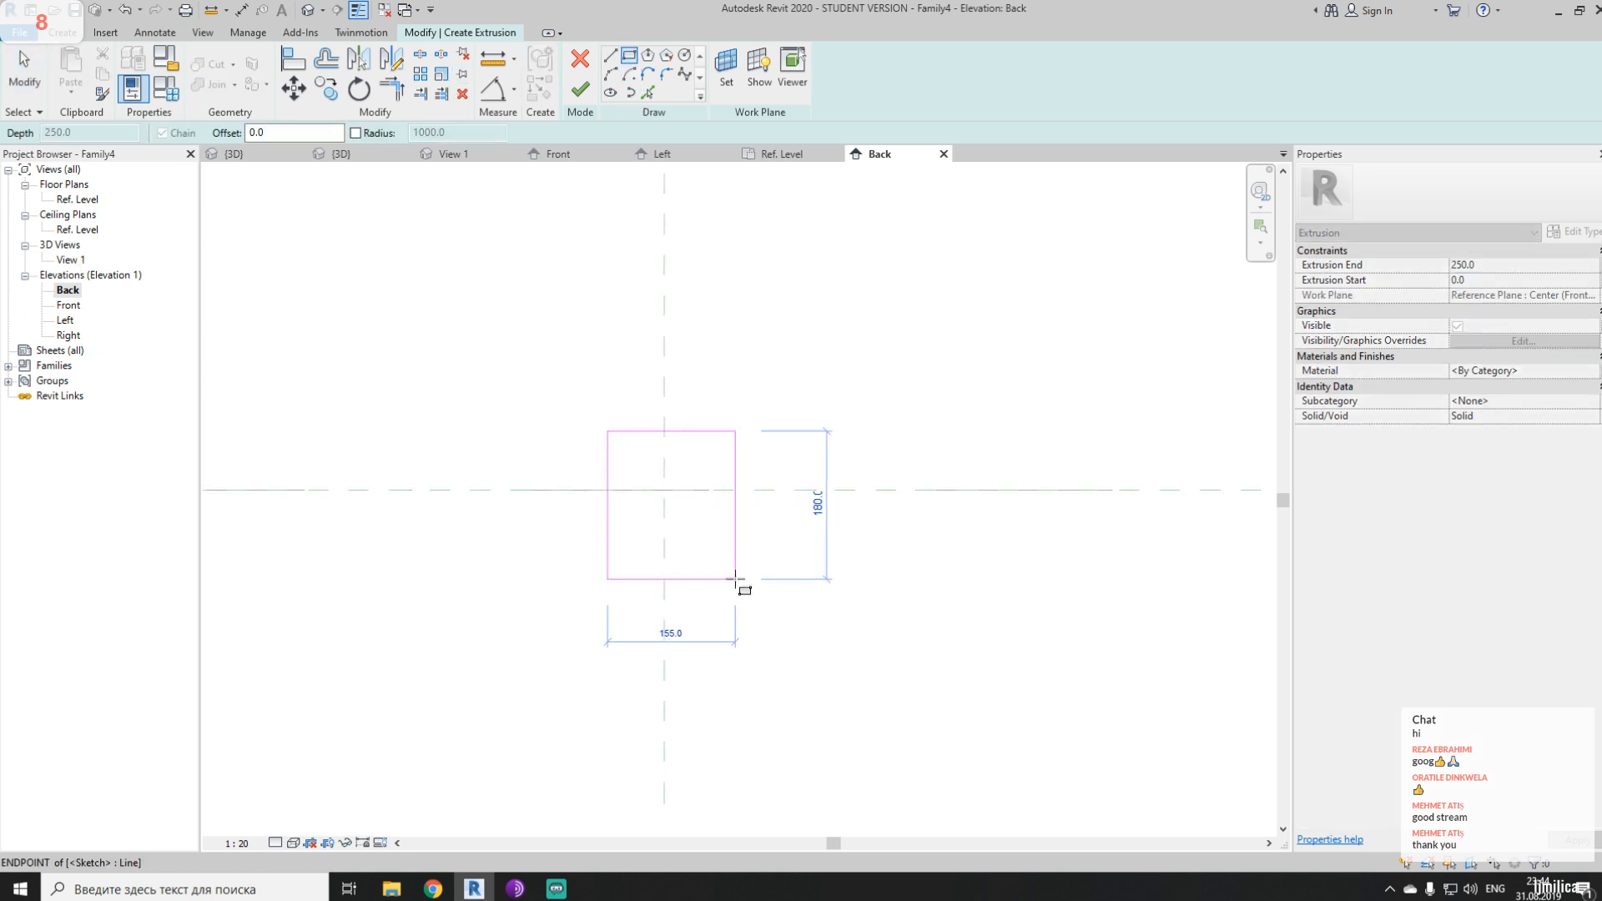
- Dimension the rectangle's vertical edges equally about the vertical reference plane and add an overall width dimension below it
key("Escape")
key("Escape")
key("d")
key("i")
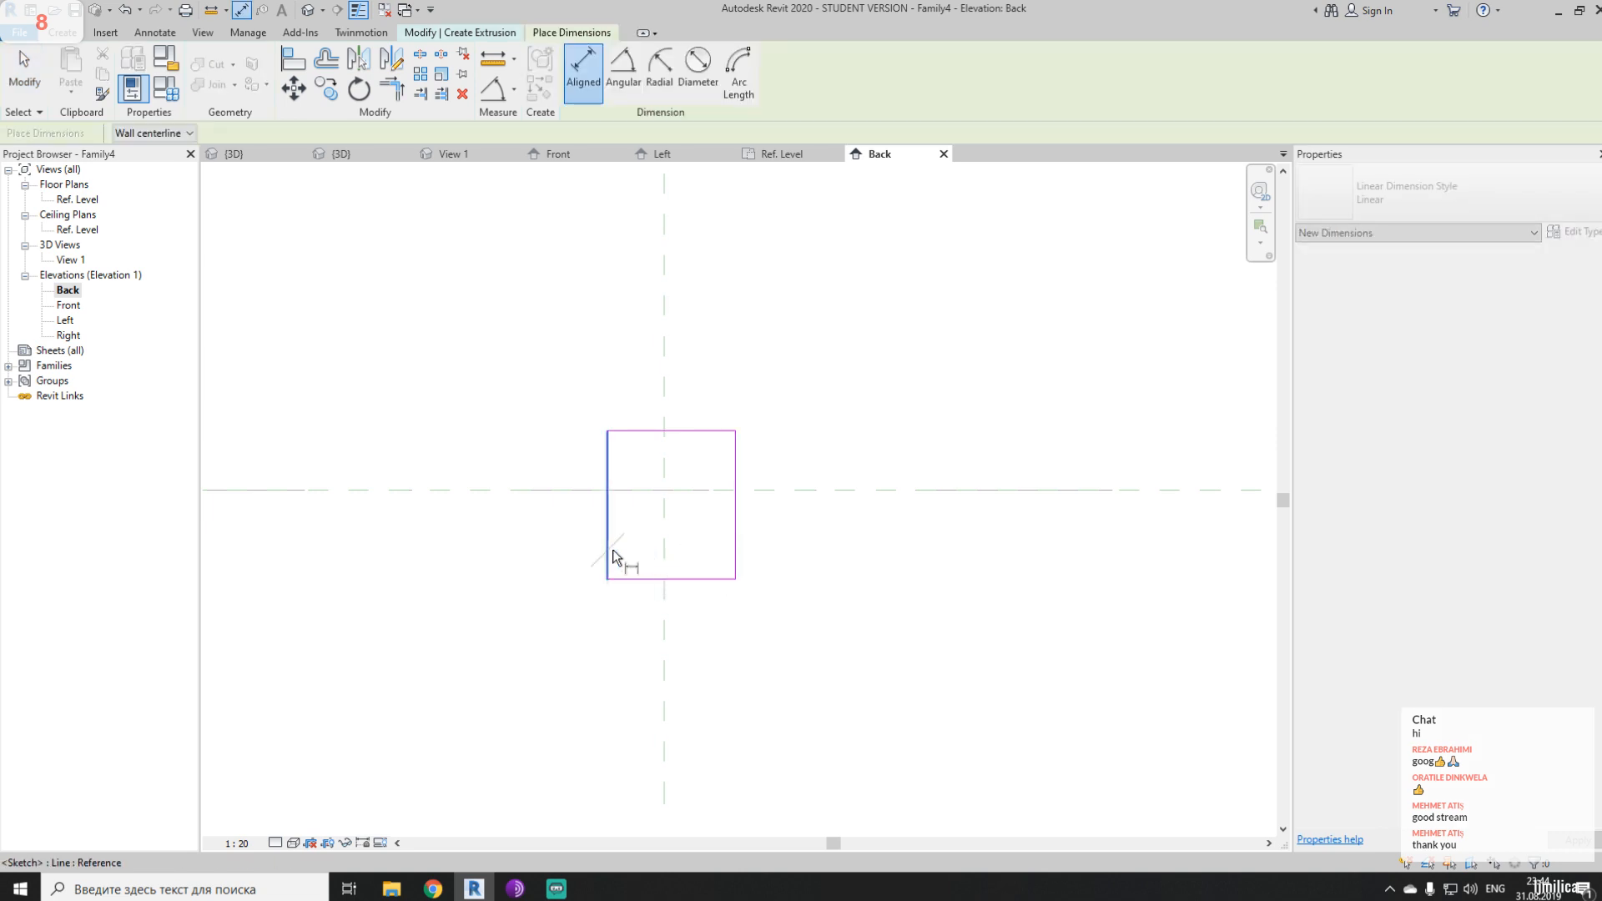
left_click(662, 550)
left_click(738, 554)
left_click(707, 708)
middle_click_drag(808, 759, 730, 604)
left_click(659, 664)
left_click(609, 366)
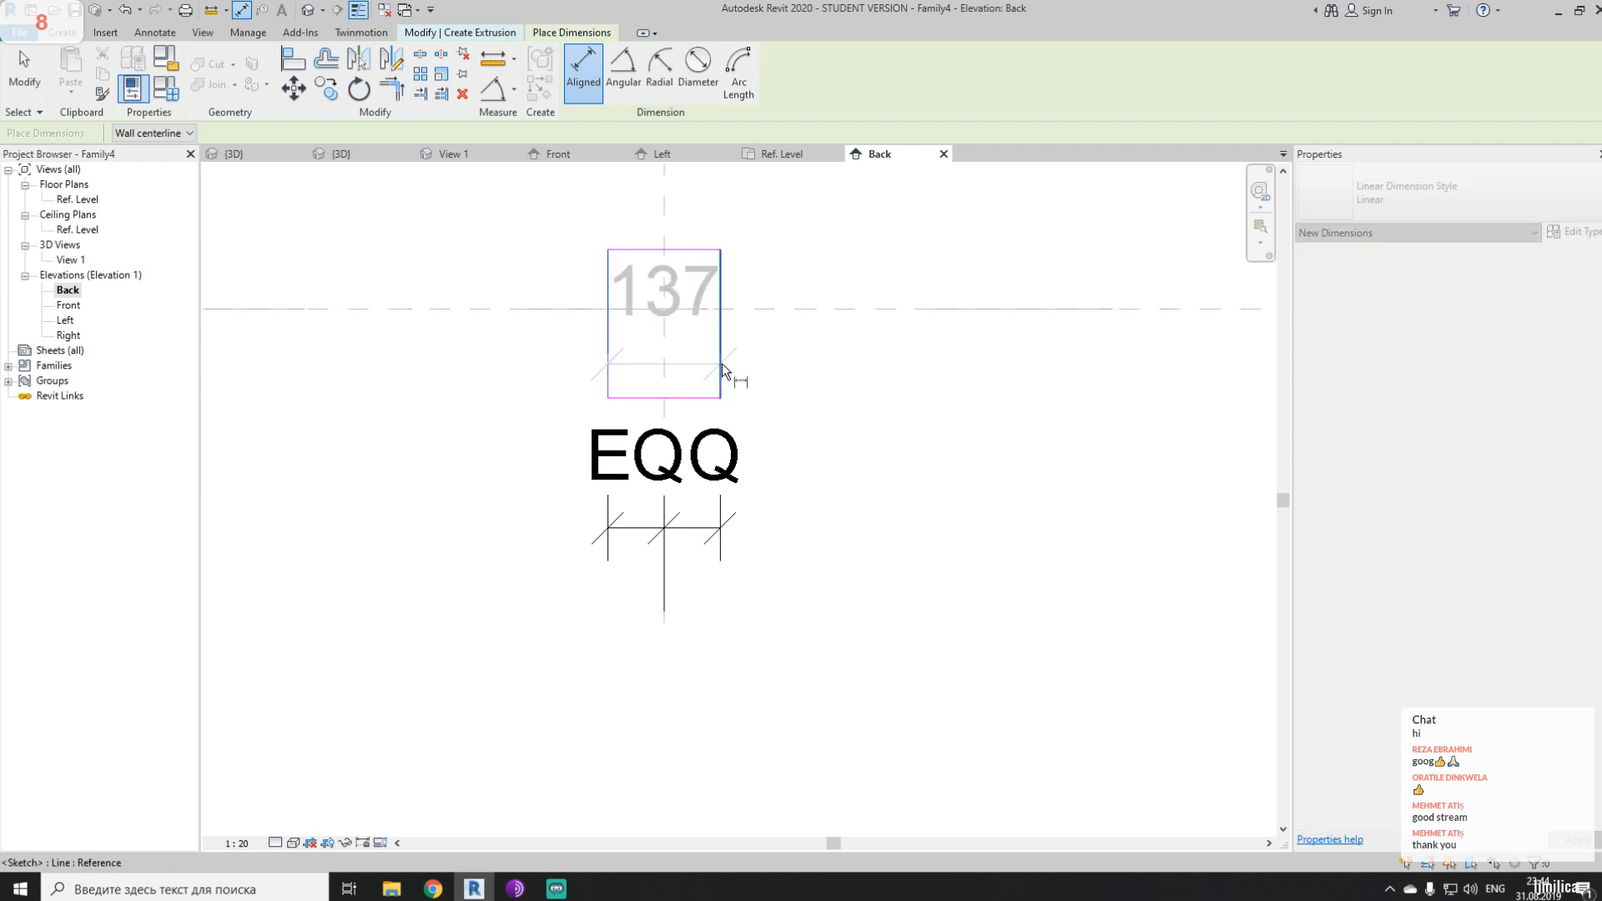
left_click(722, 363)
left_click(795, 768)
- Set the Back view scale to 1:10 and constrain the rectangle's horizontal edges equally about the horizontal reference plane
left_click(237, 843)
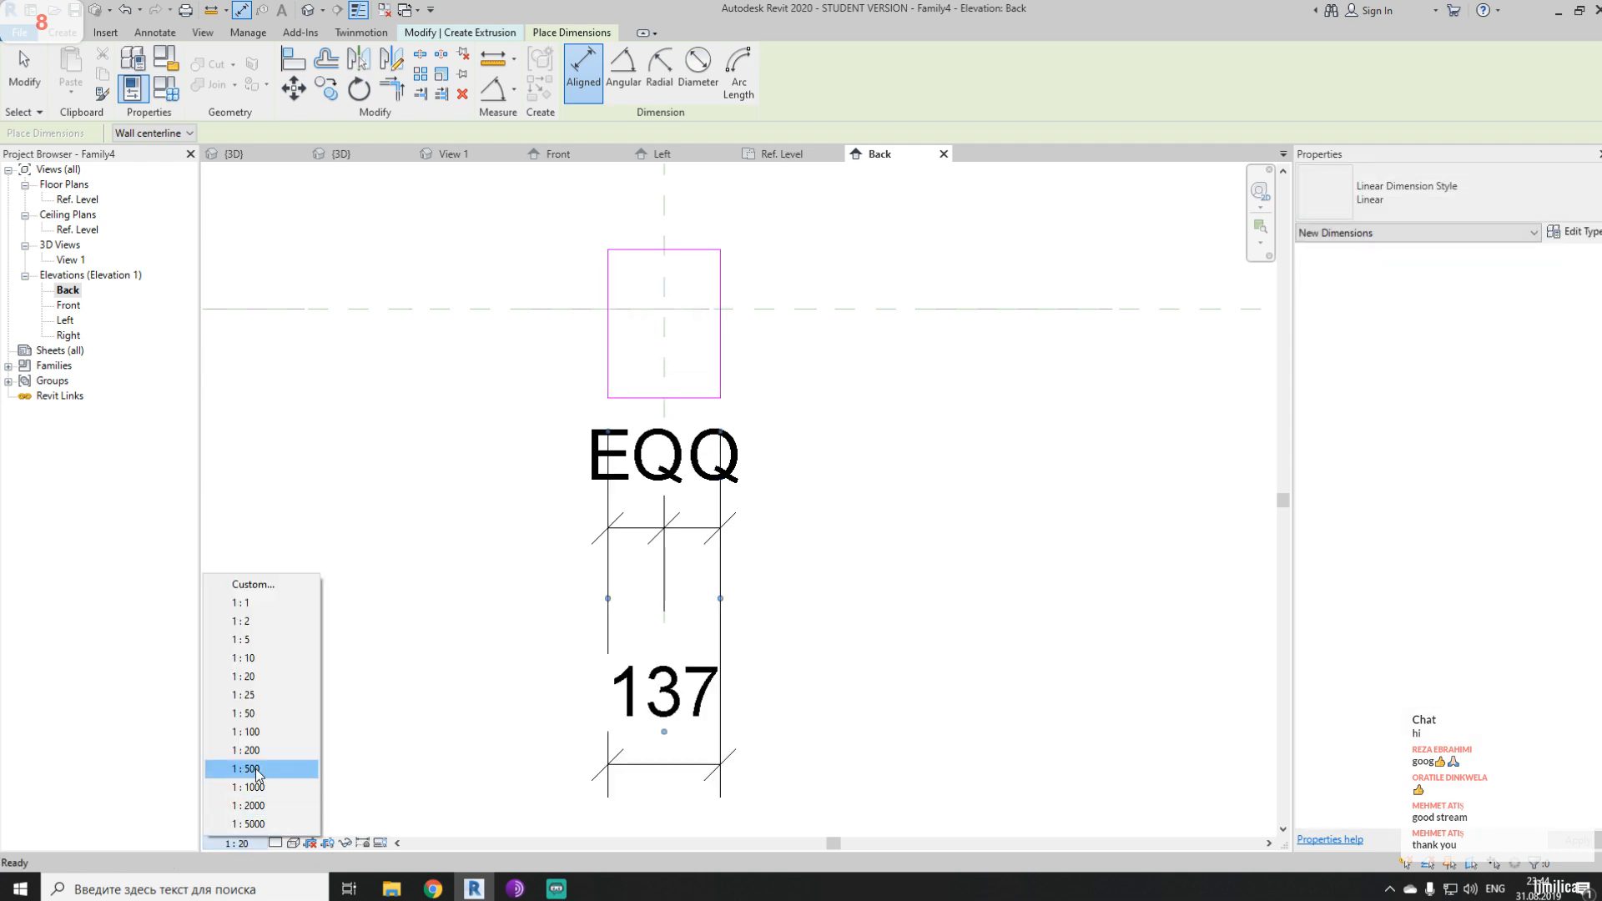
left_click(257, 661)
middle_click_drag(640, 171, 643, 260)
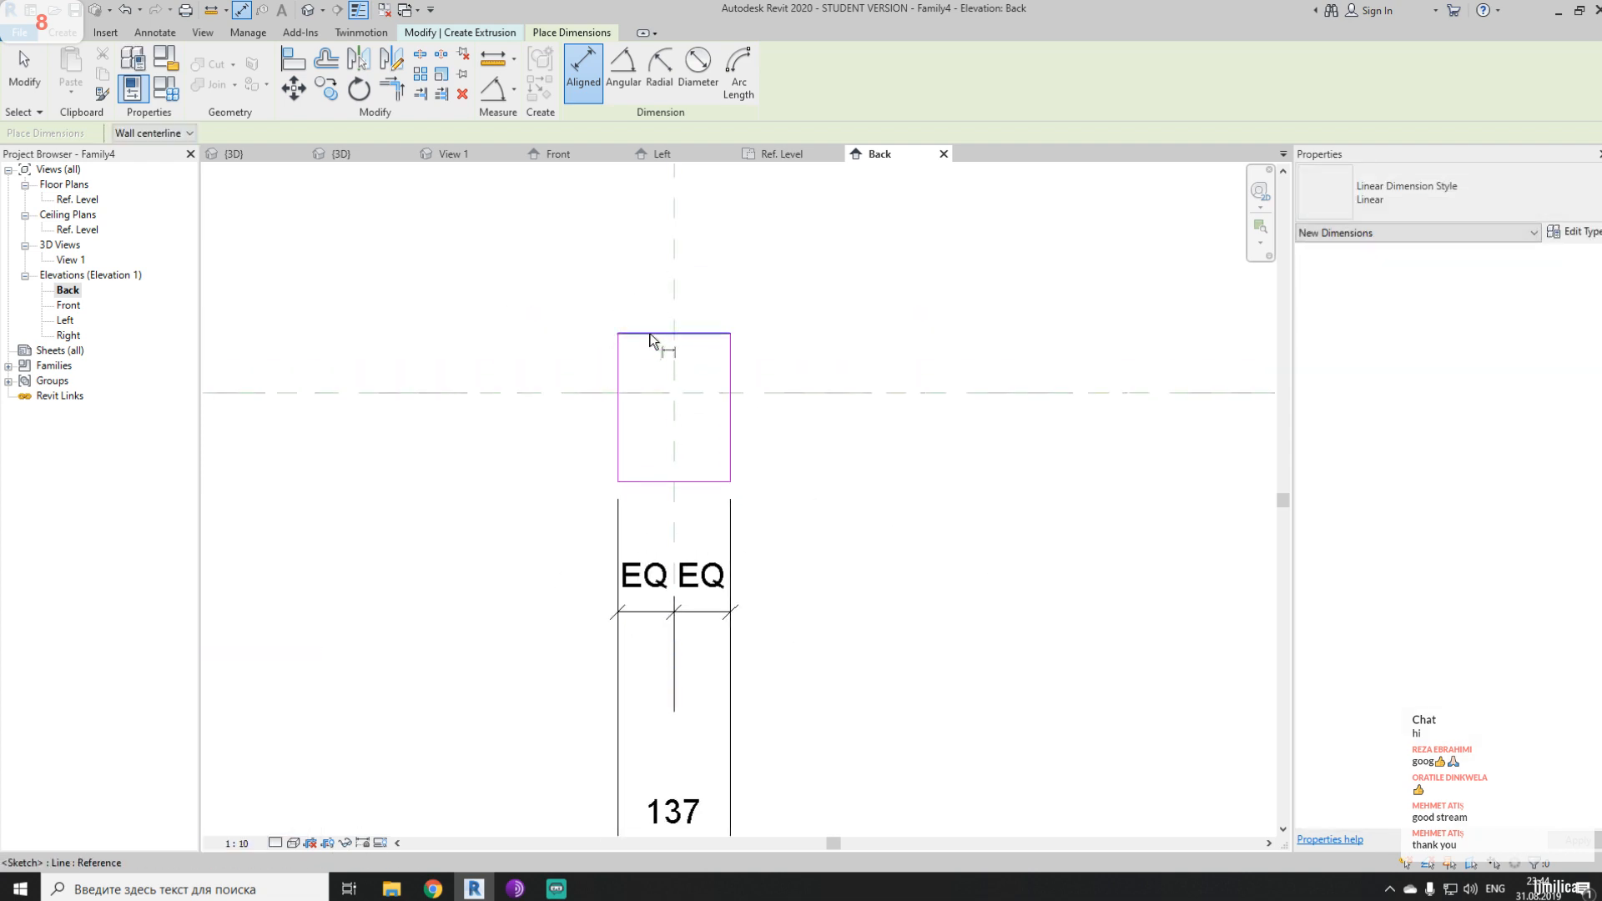
left_click(651, 335)
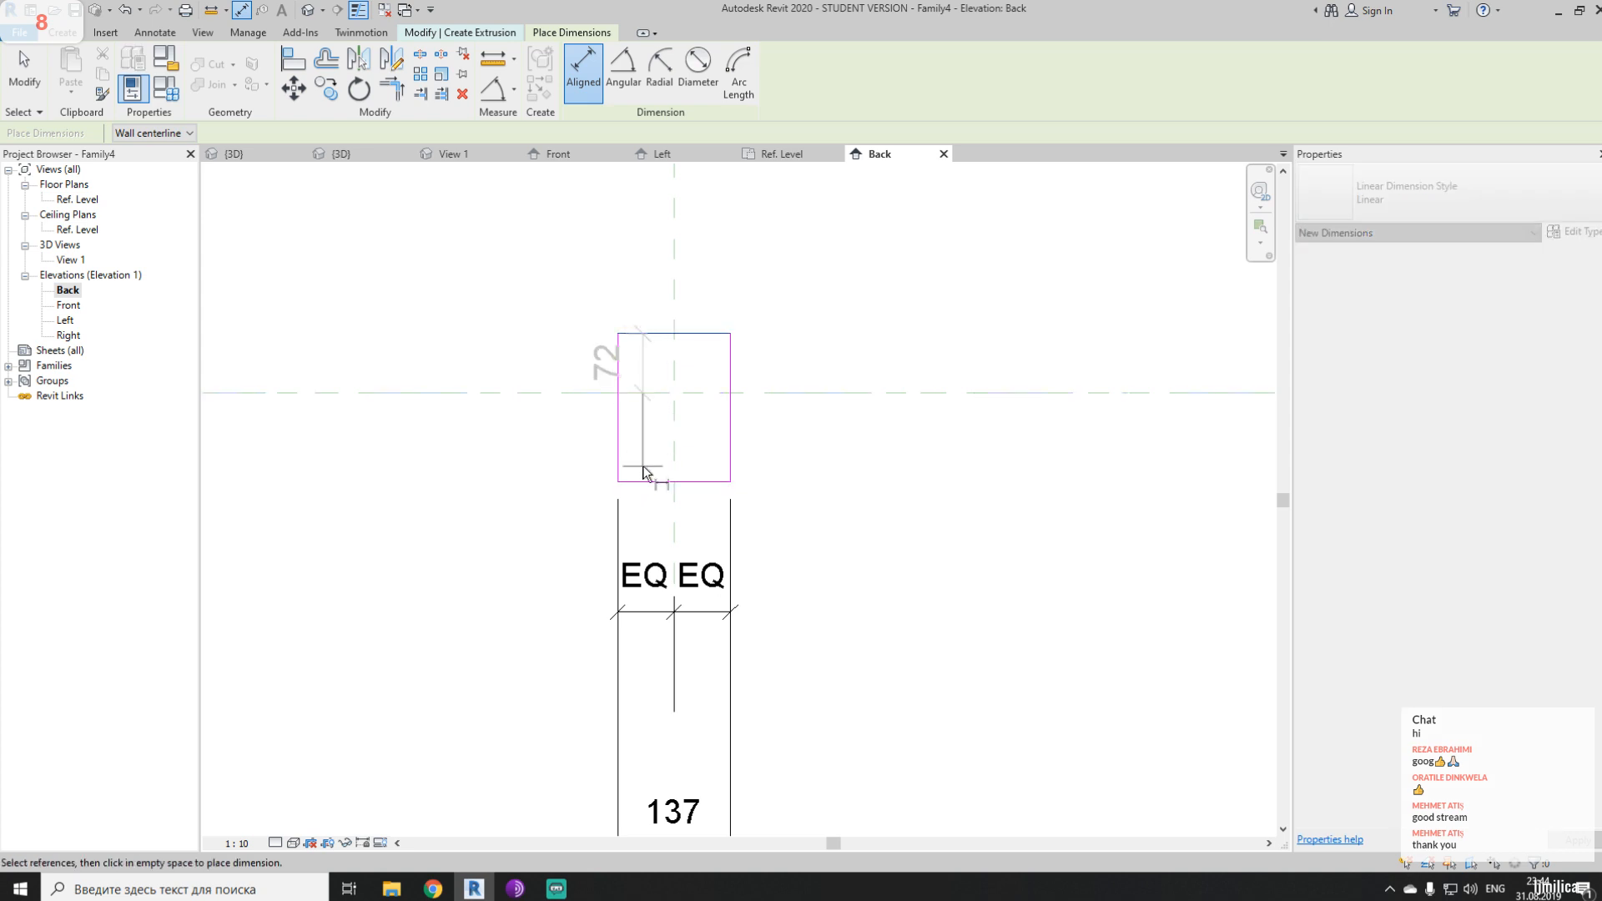
left_click(644, 481)
left_click(482, 442)
left_click(378, 408)
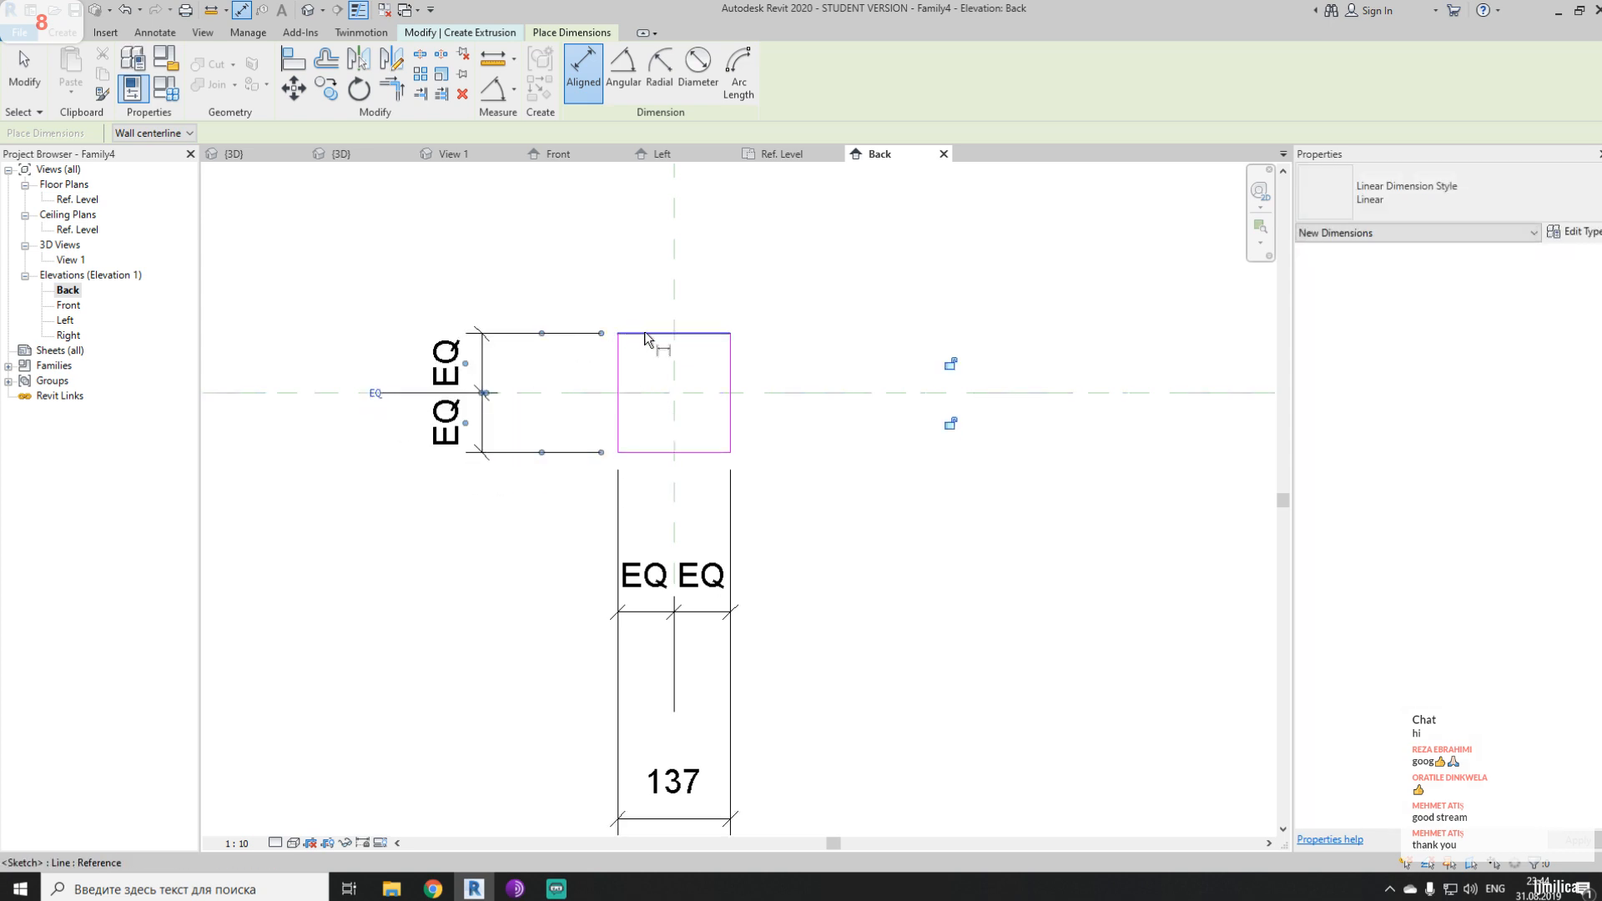
- Add an overall height dimension between the rectangle's horizontal edges, outside the equality dimension
left_click(643, 333)
left_click(642, 453)
left_click(343, 417)
key("Escape")
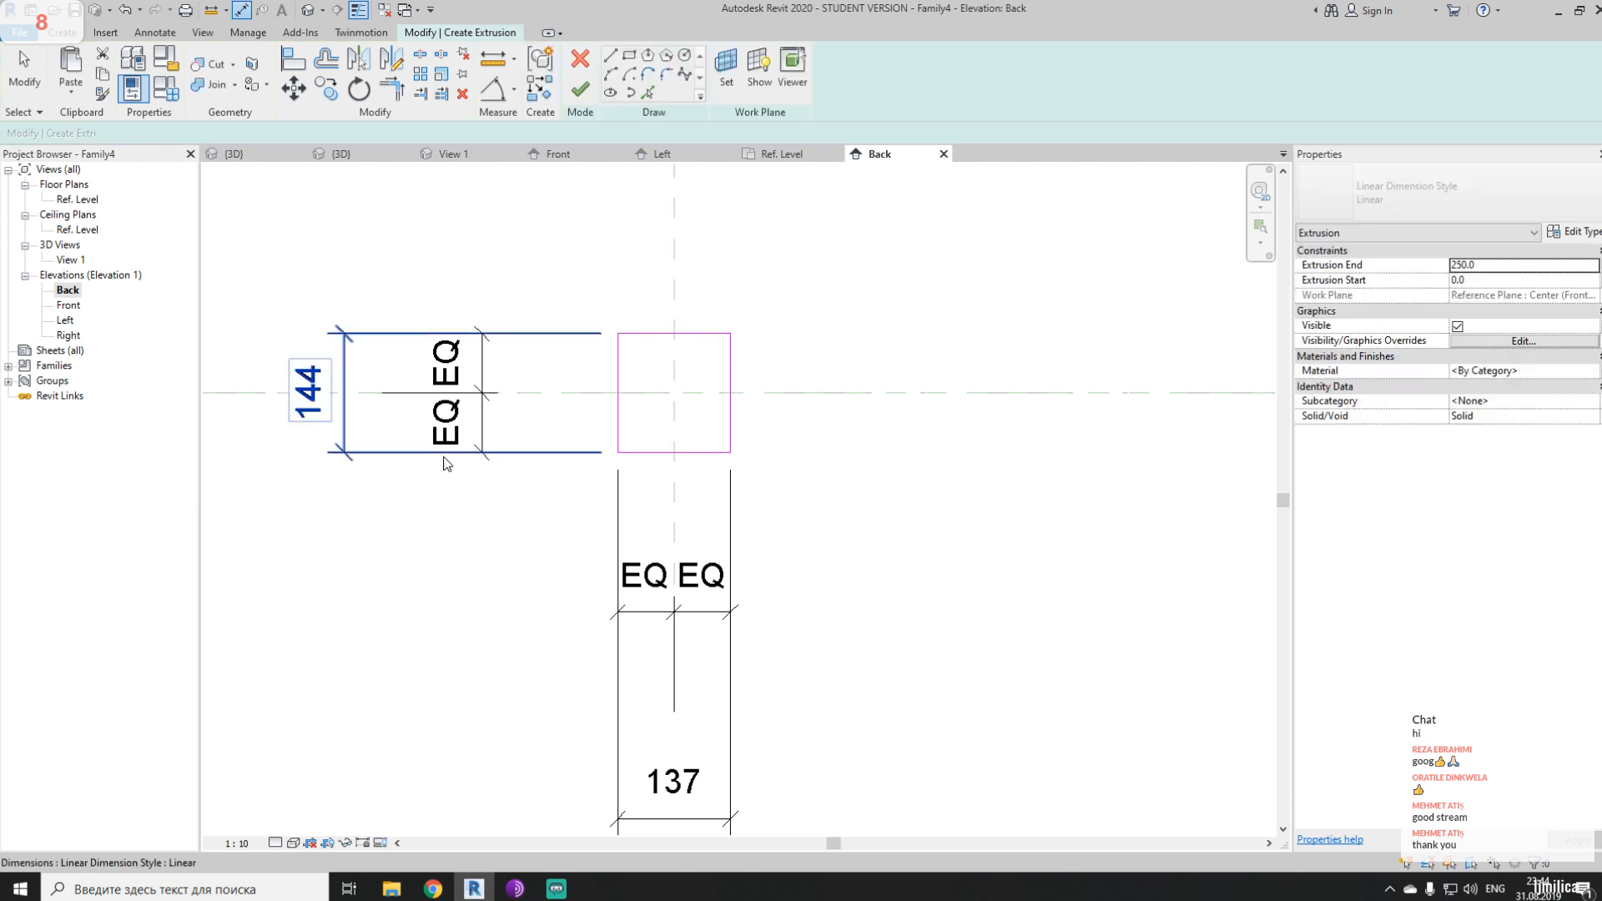
middle_click_drag(471, 409, 570, 474)
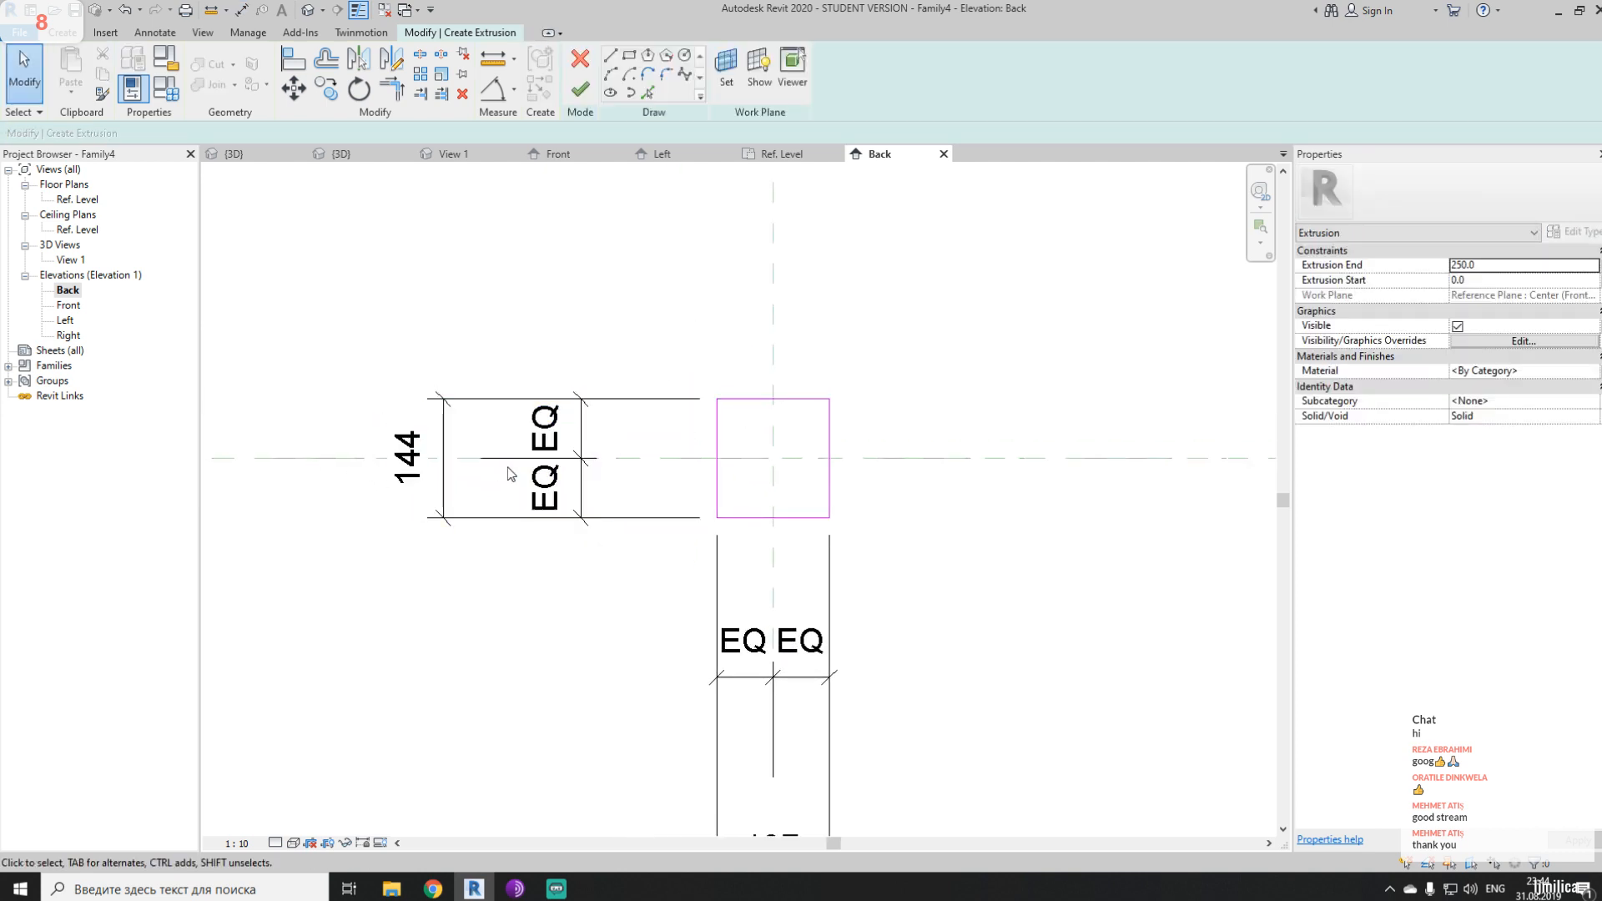
- Label the overall height dimension with a new type parameter named h
left_click(449, 492)
left_click(742, 70)
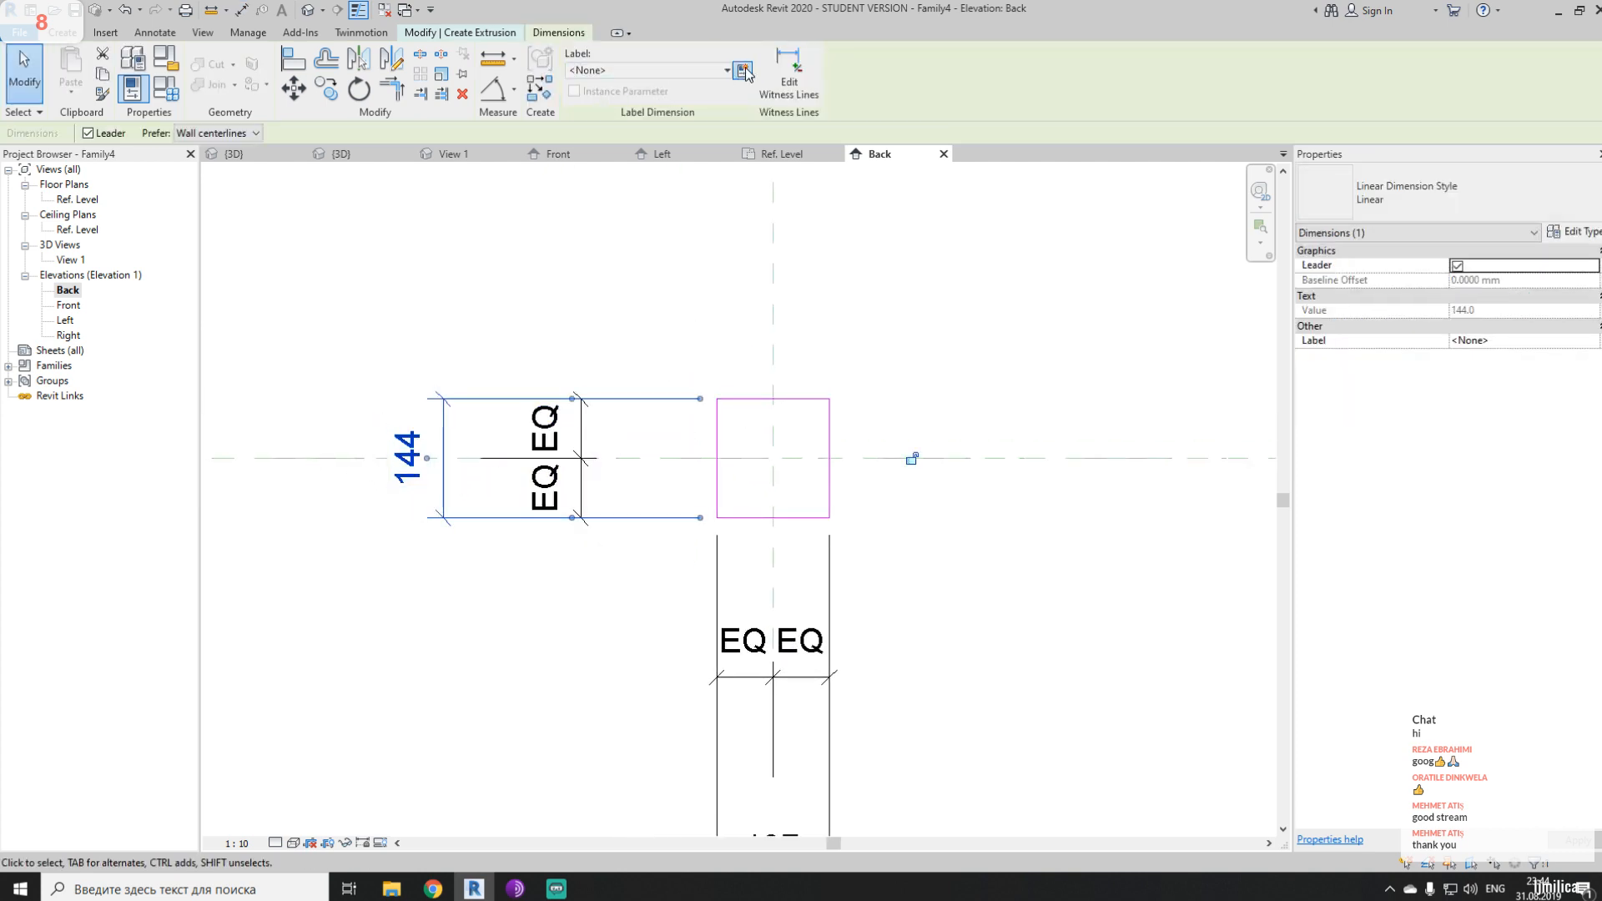
type("h")
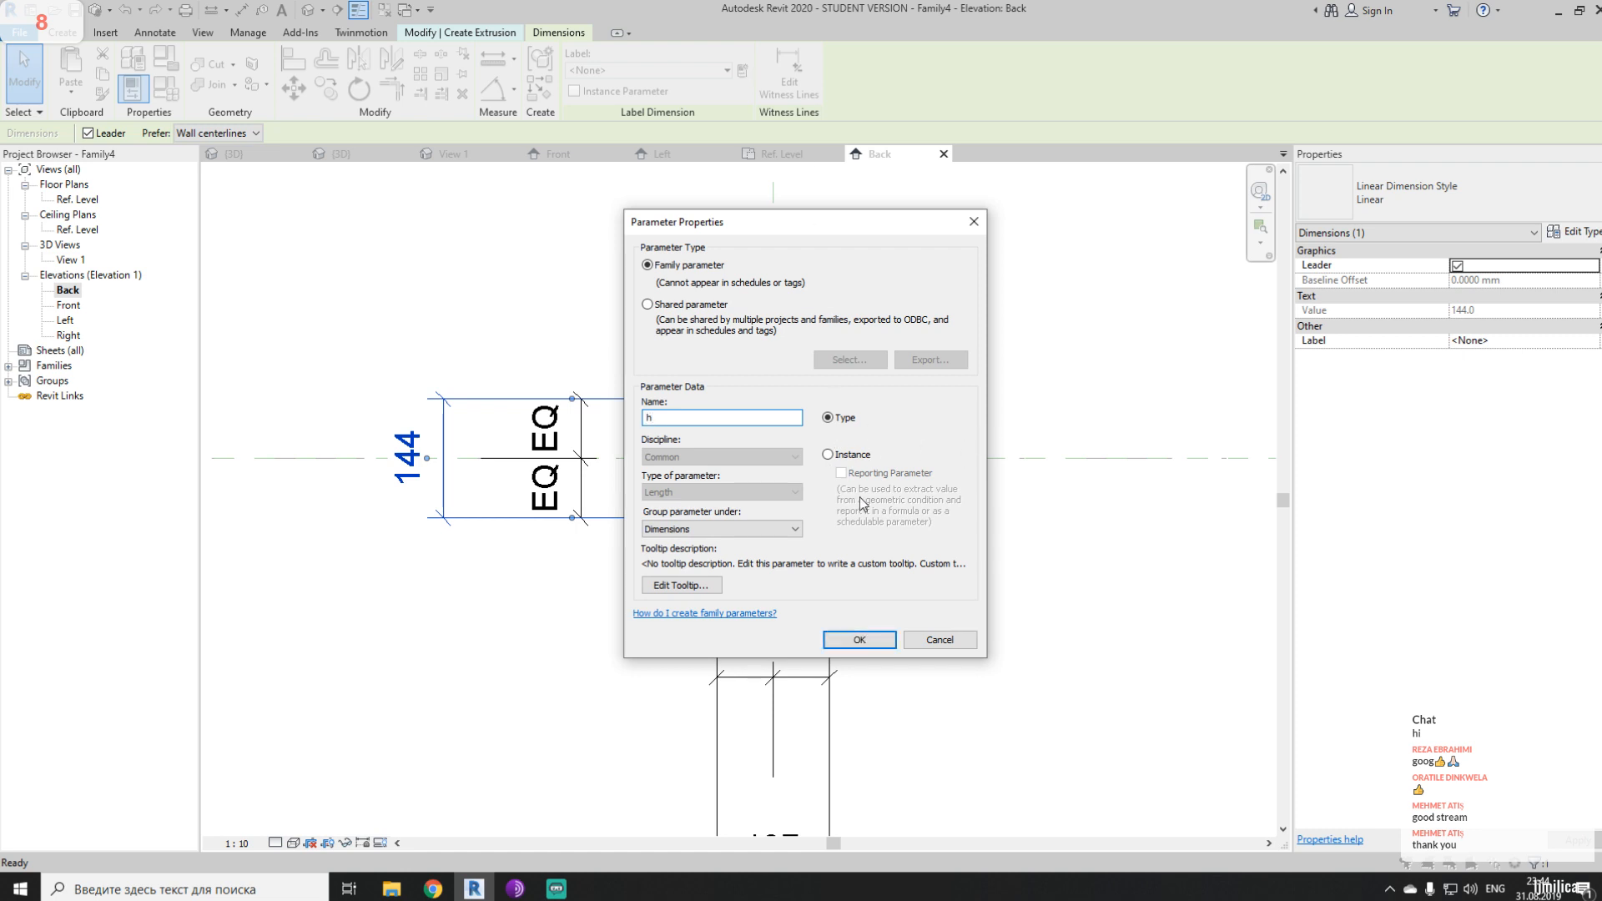
left_click(861, 640)
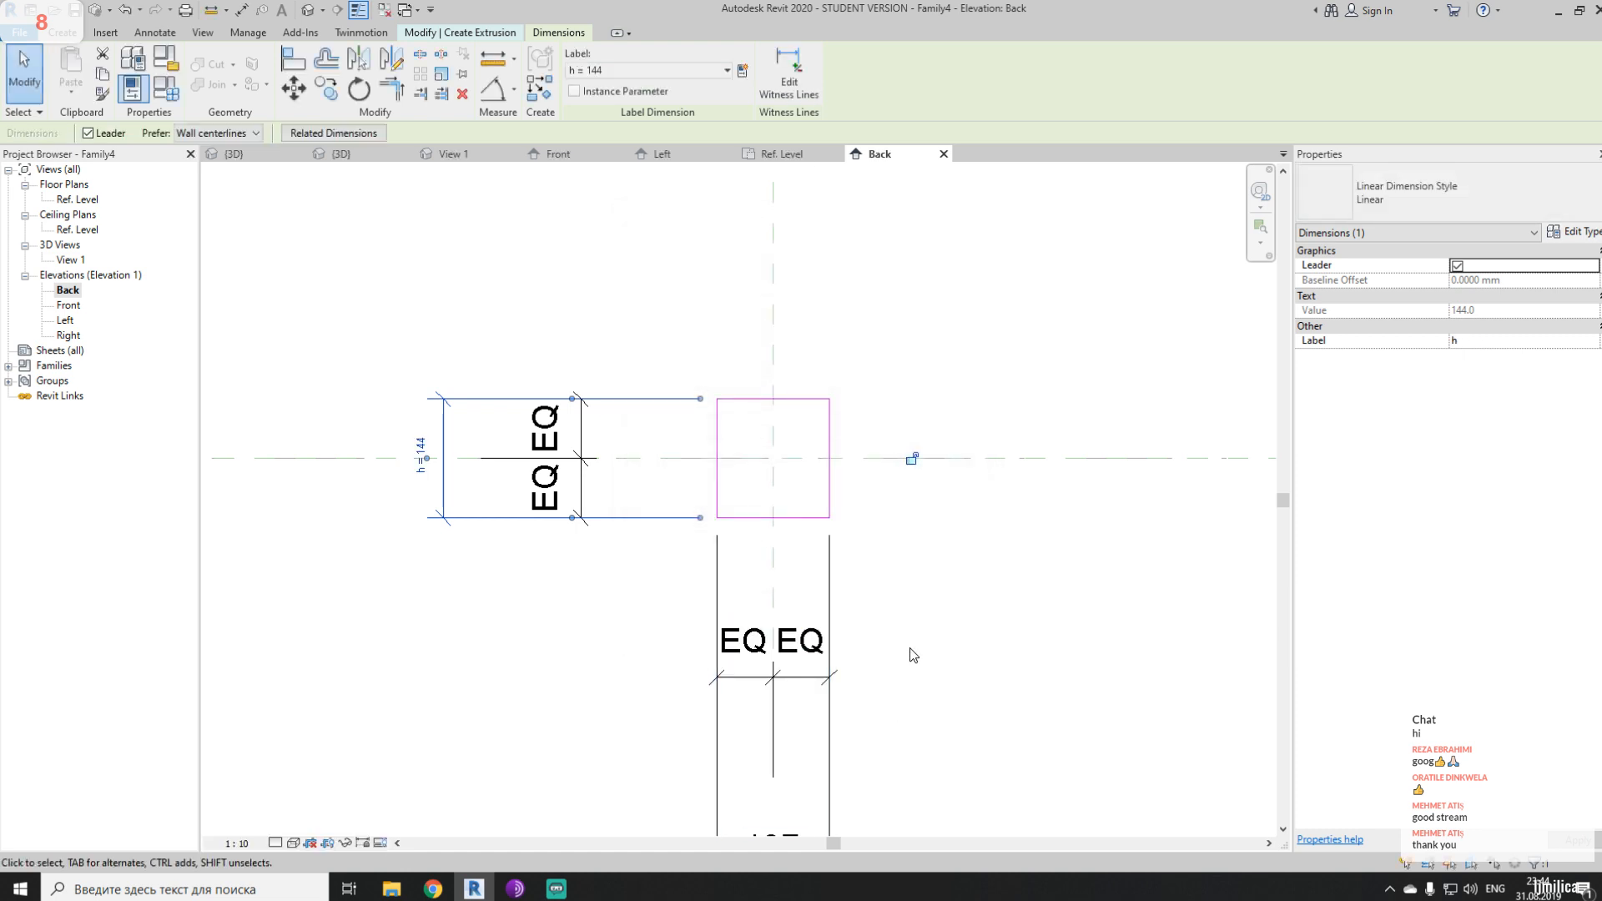
- Label the overall width dimension with a new instance parameter named th
middle_click_drag(908, 649, 868, 330)
left_click(696, 566)
left_click(743, 72)
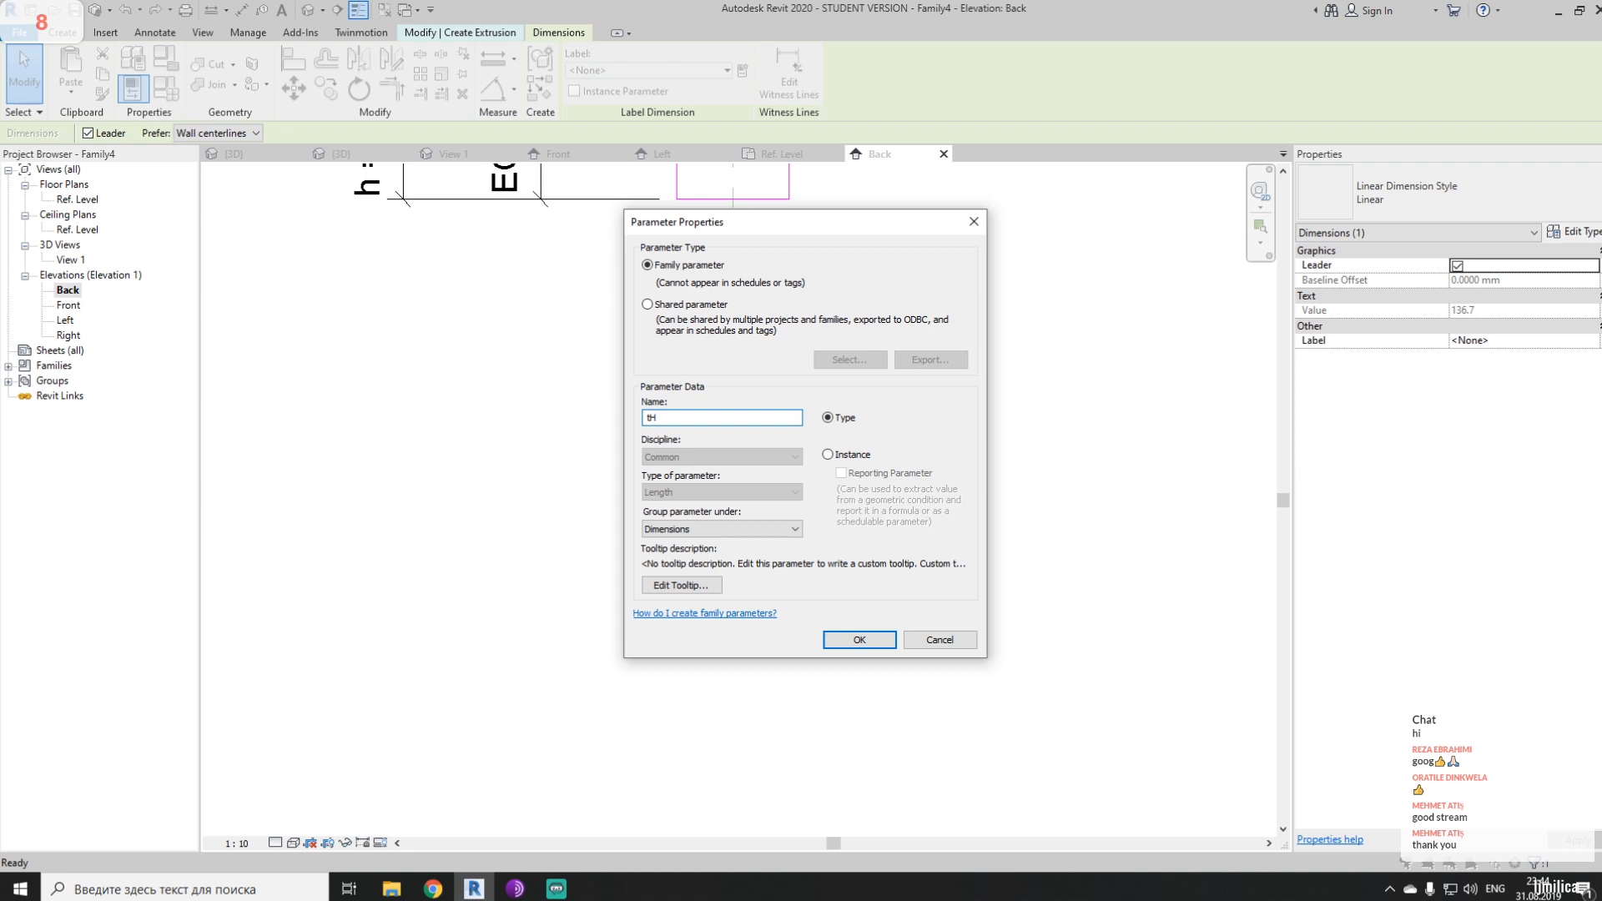
type("th")
left_click(860, 455)
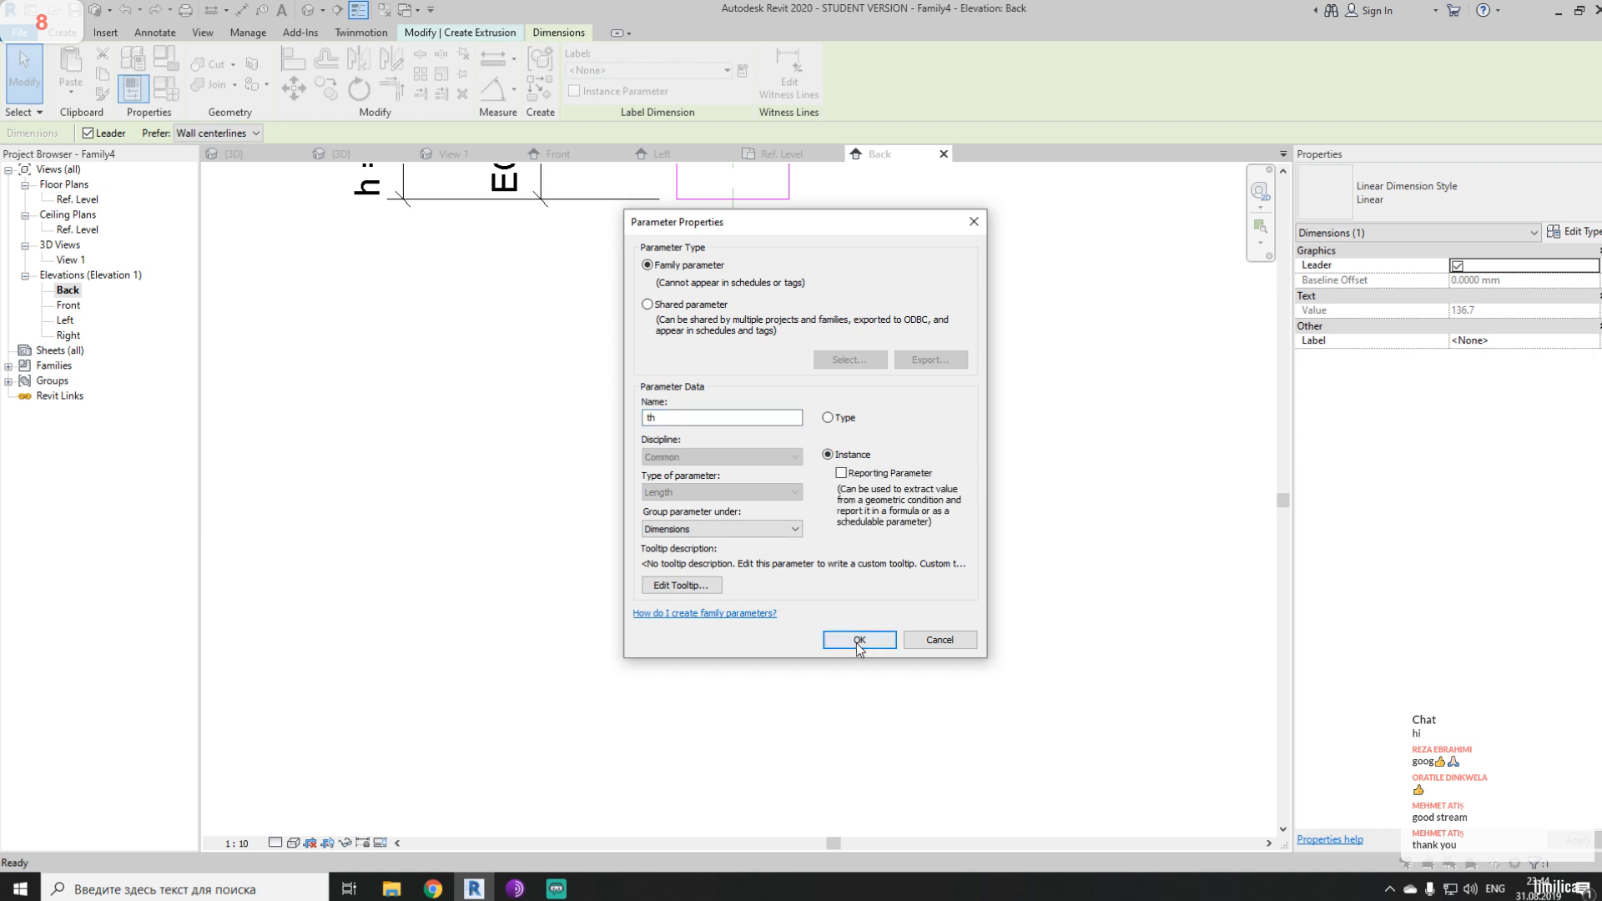
left_click(859, 639)
left_click(837, 505)
middle_click_drag(837, 505, 807, 601)
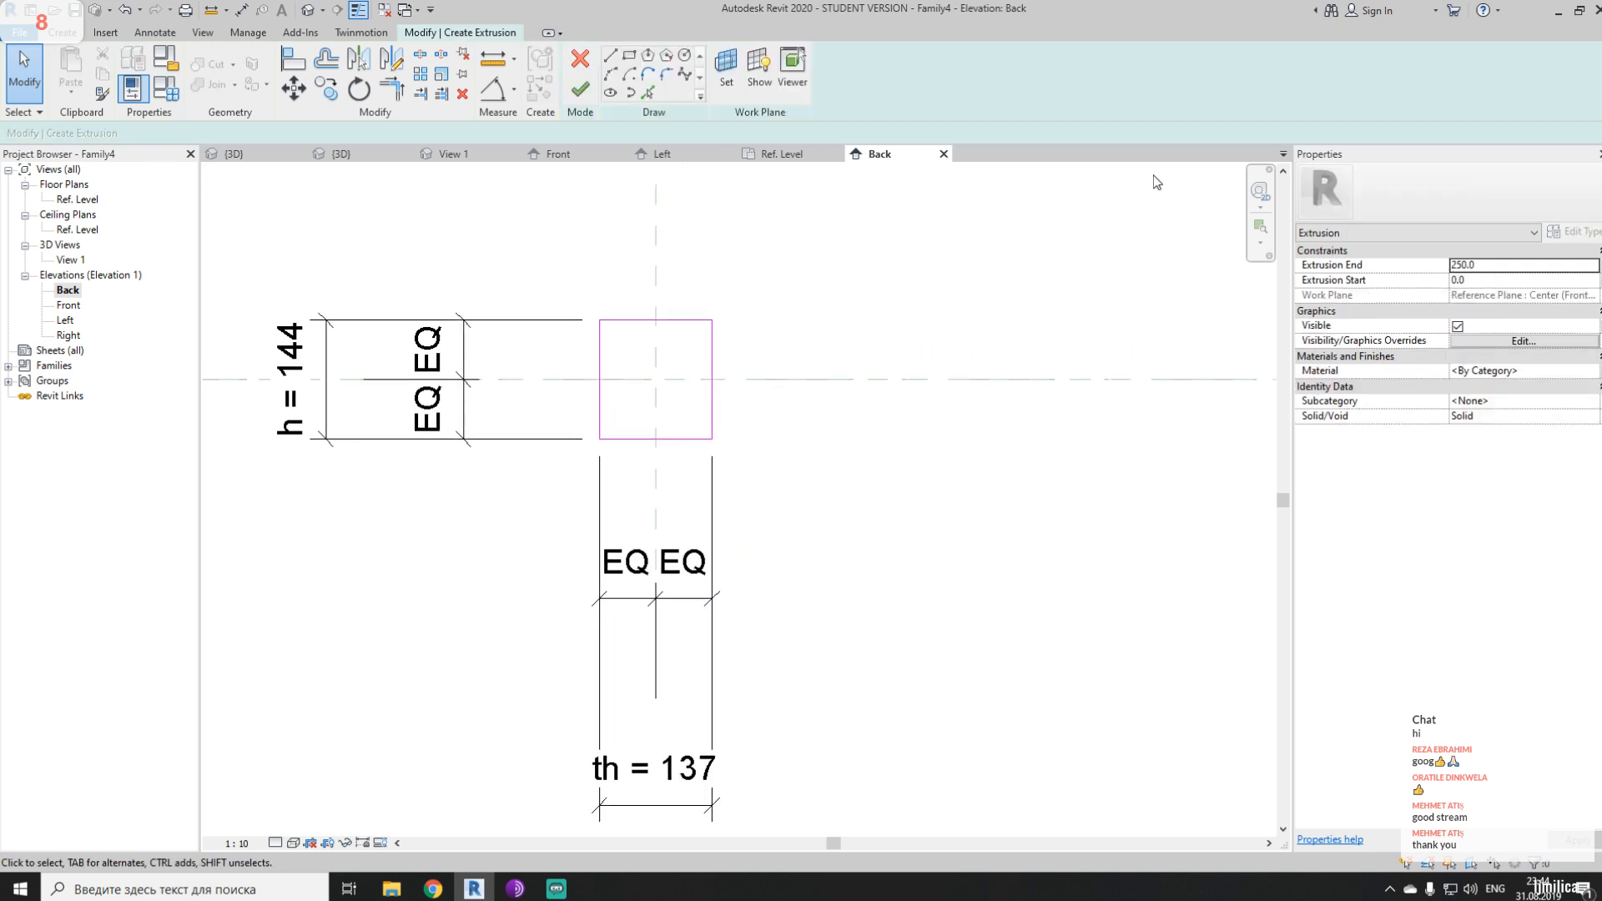
- Associate the Extrusion End with a new instance parameter named e1
left_click(1600, 266)
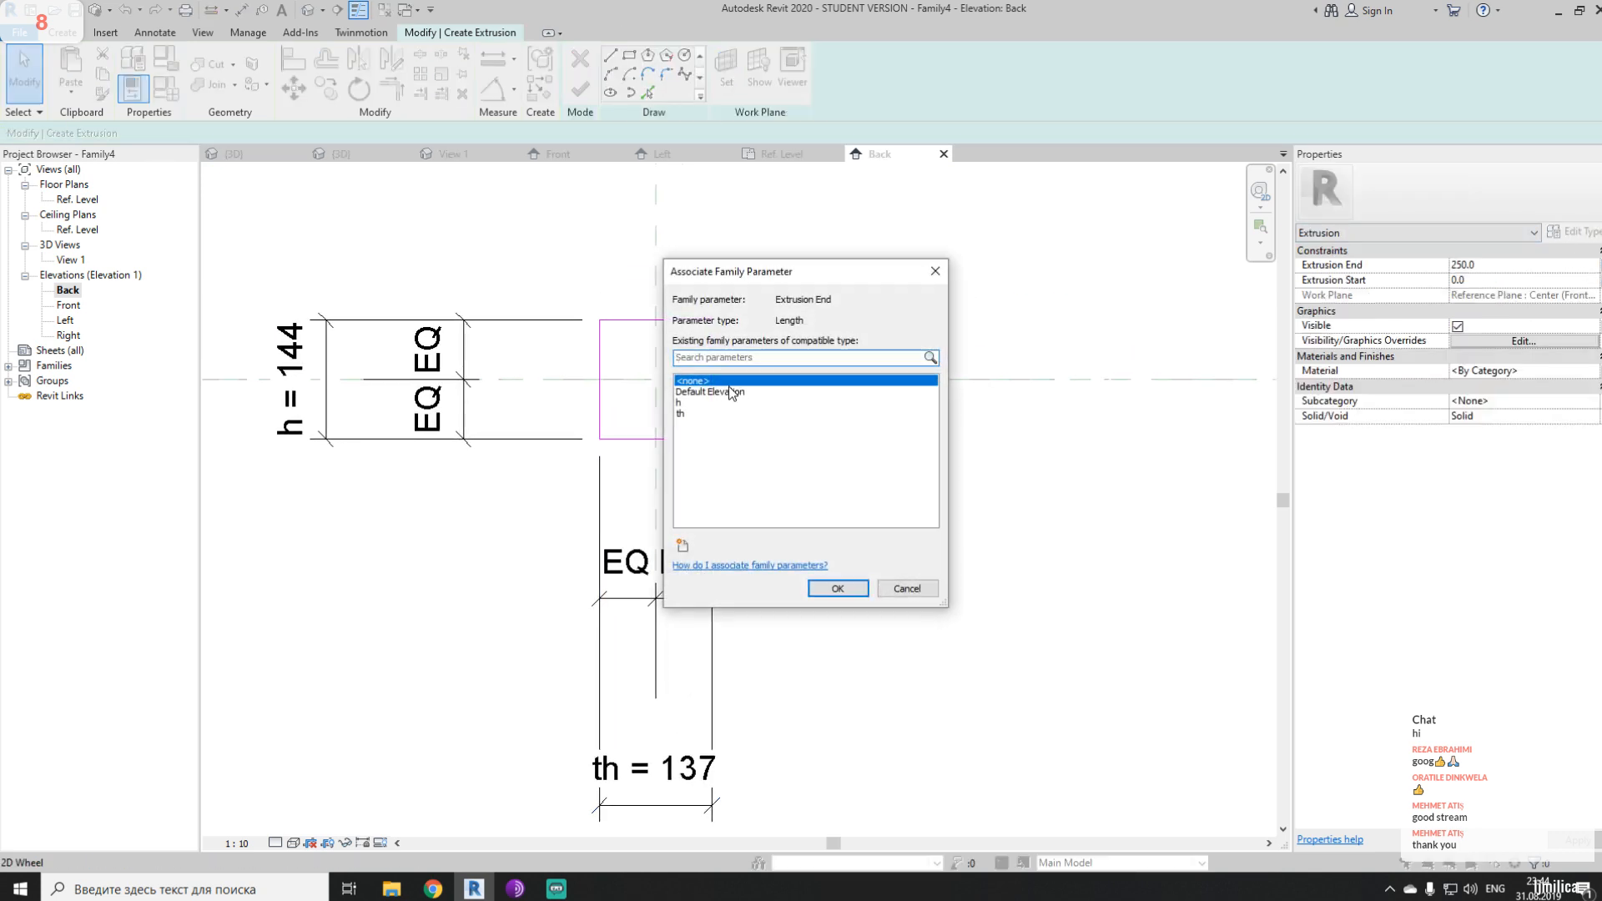
left_click(683, 545)
type("e1")
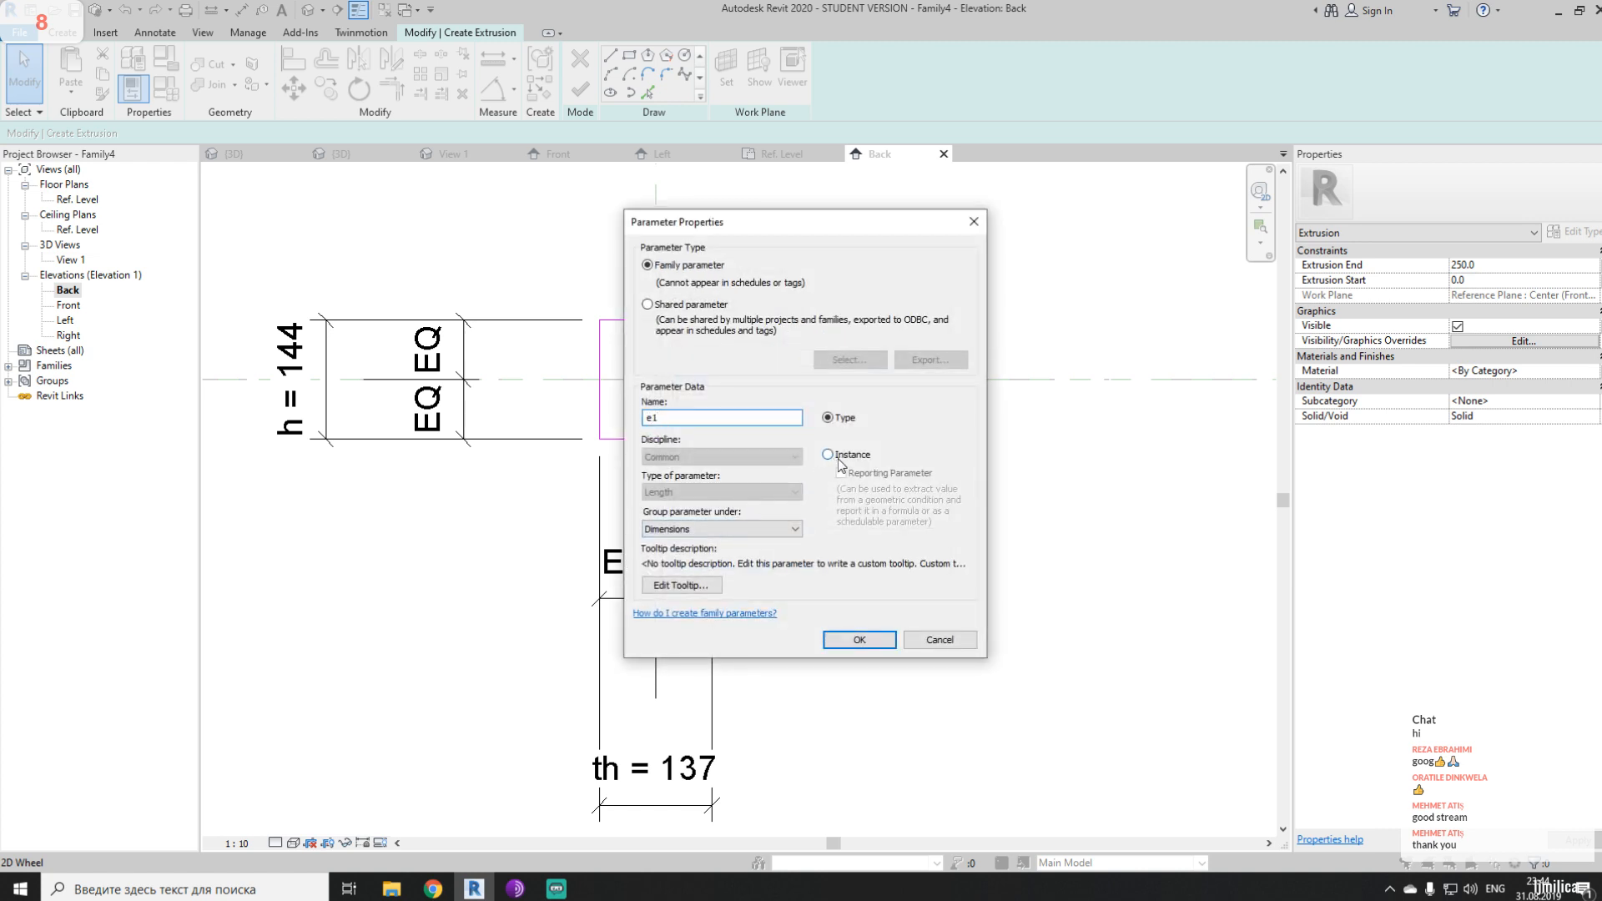
left_click(860, 639)
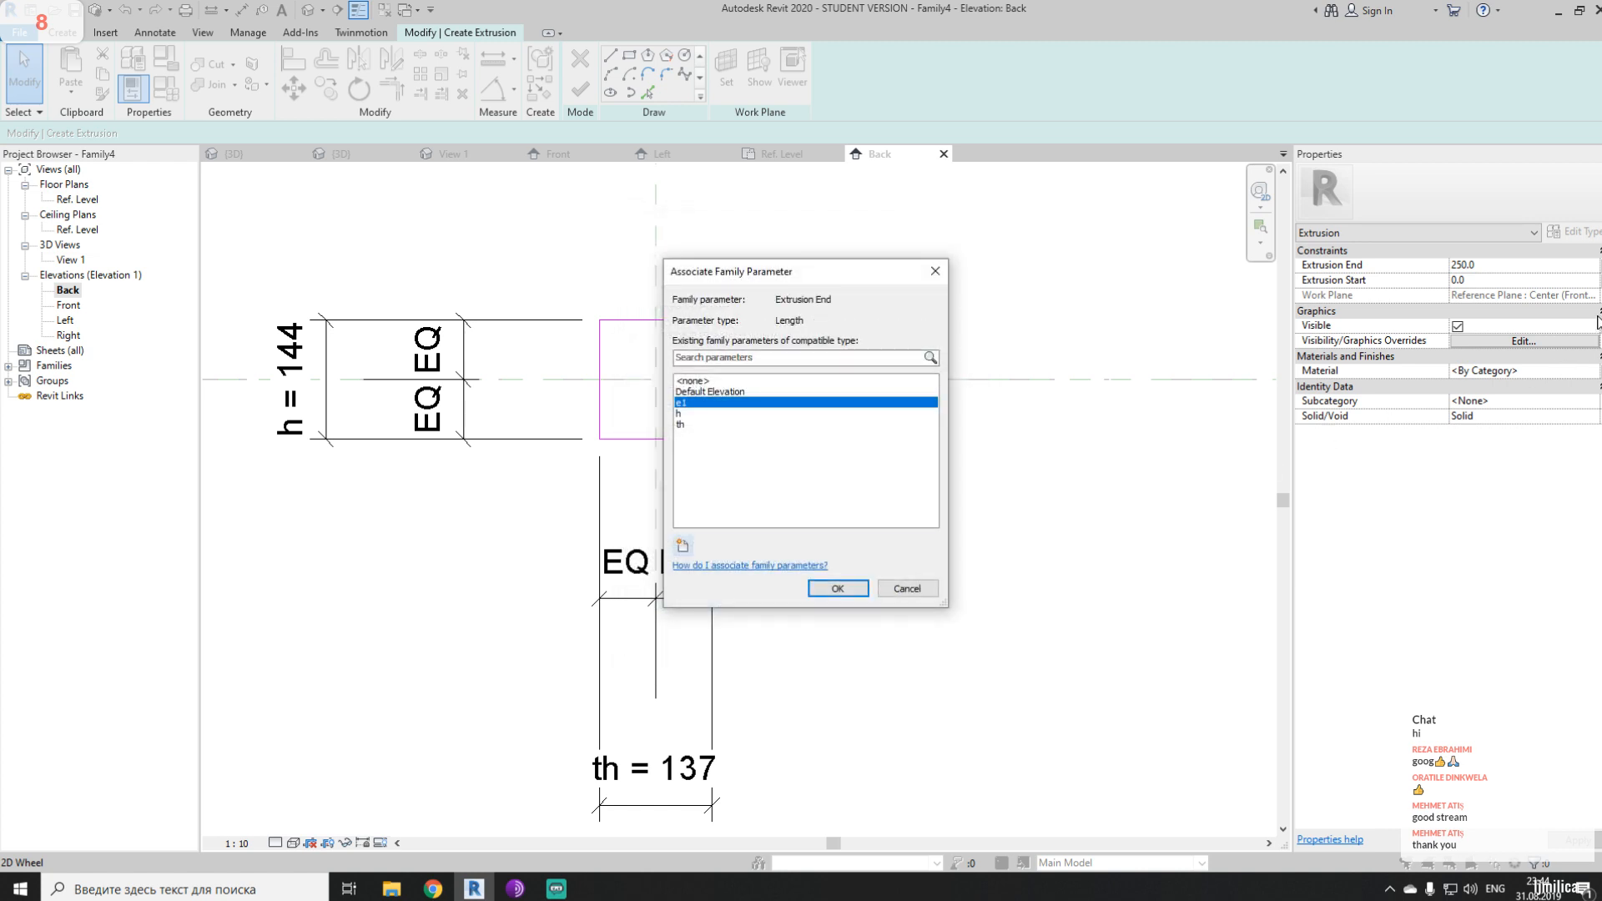
left_click(838, 588)
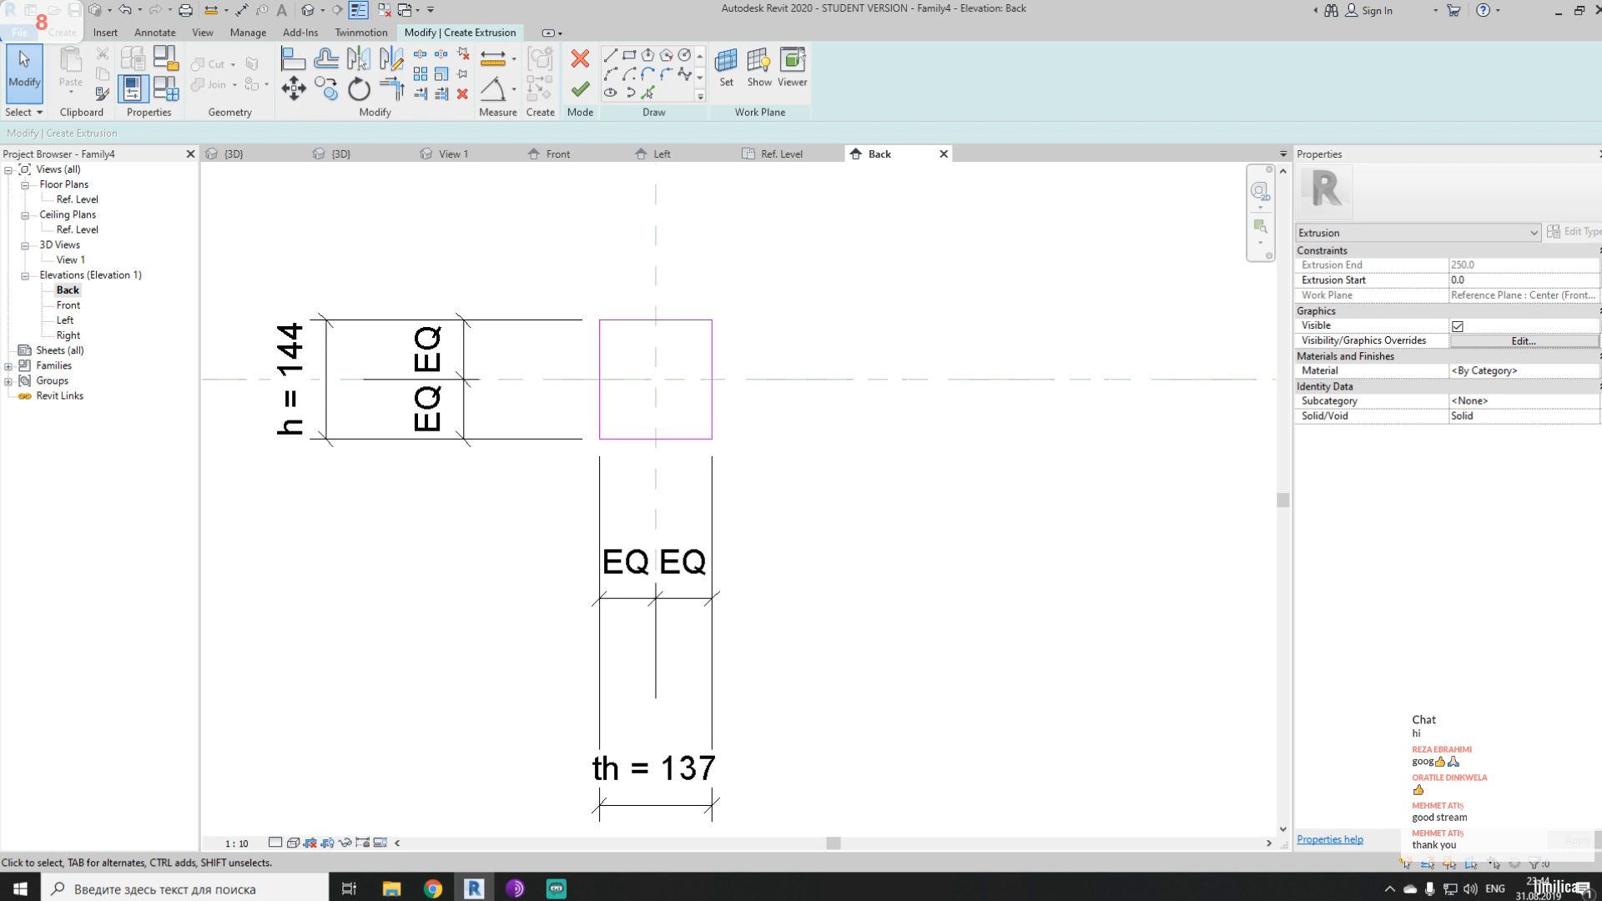
- Associate the Extrusion Start with a new type parameter named e2
left_click(1595, 281)
left_click(683, 543)
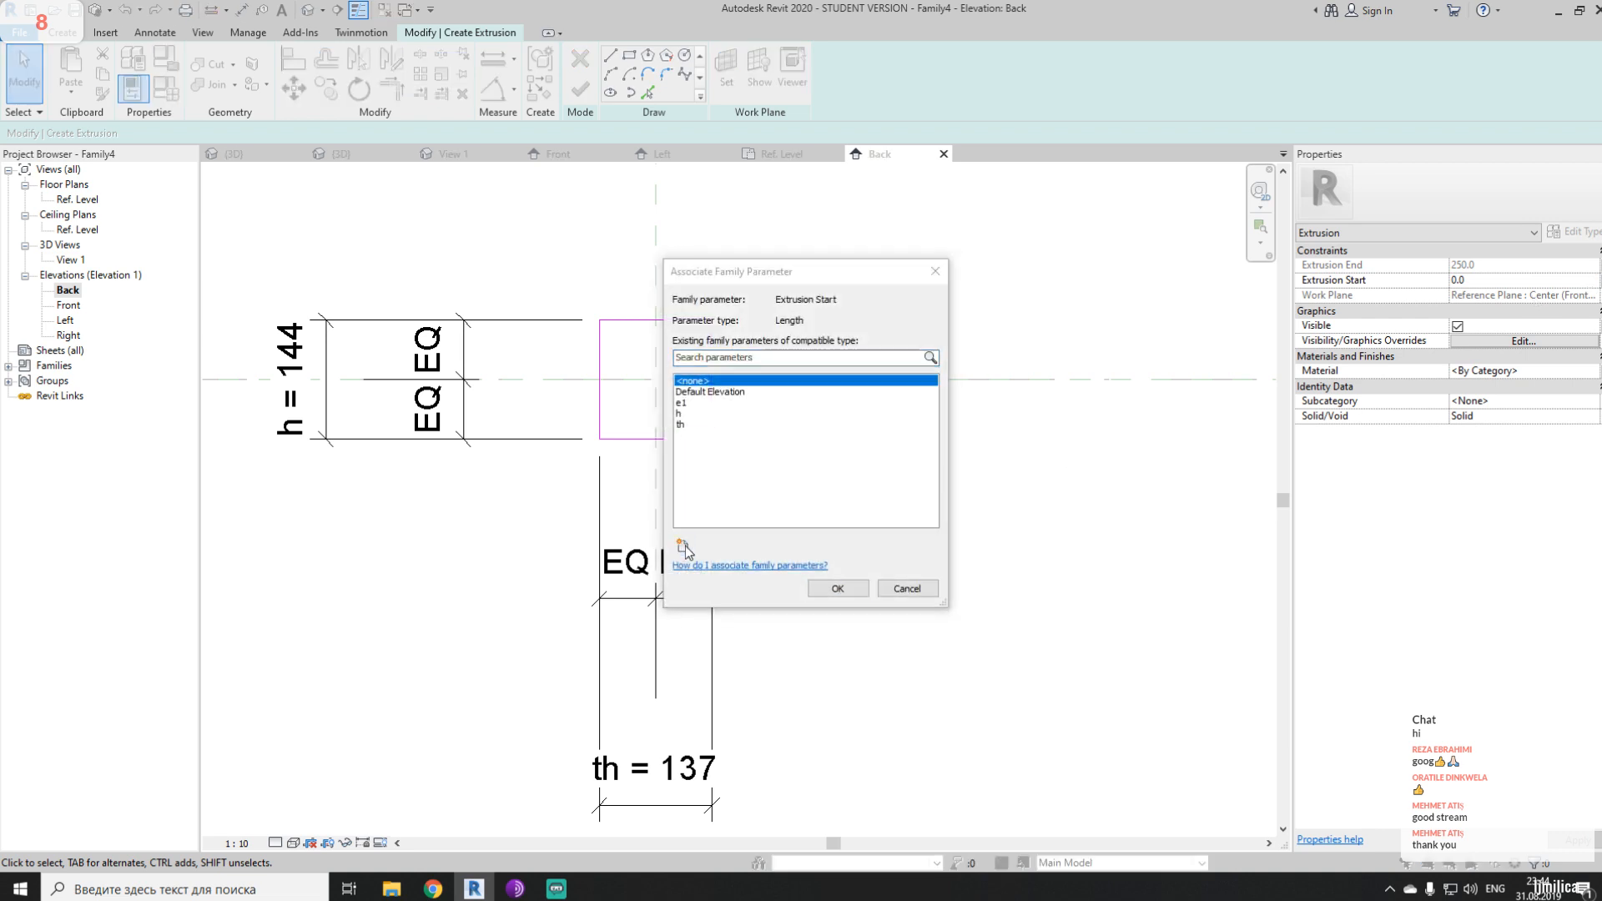
type("e2")
left_click(857, 639)
left_click(837, 588)
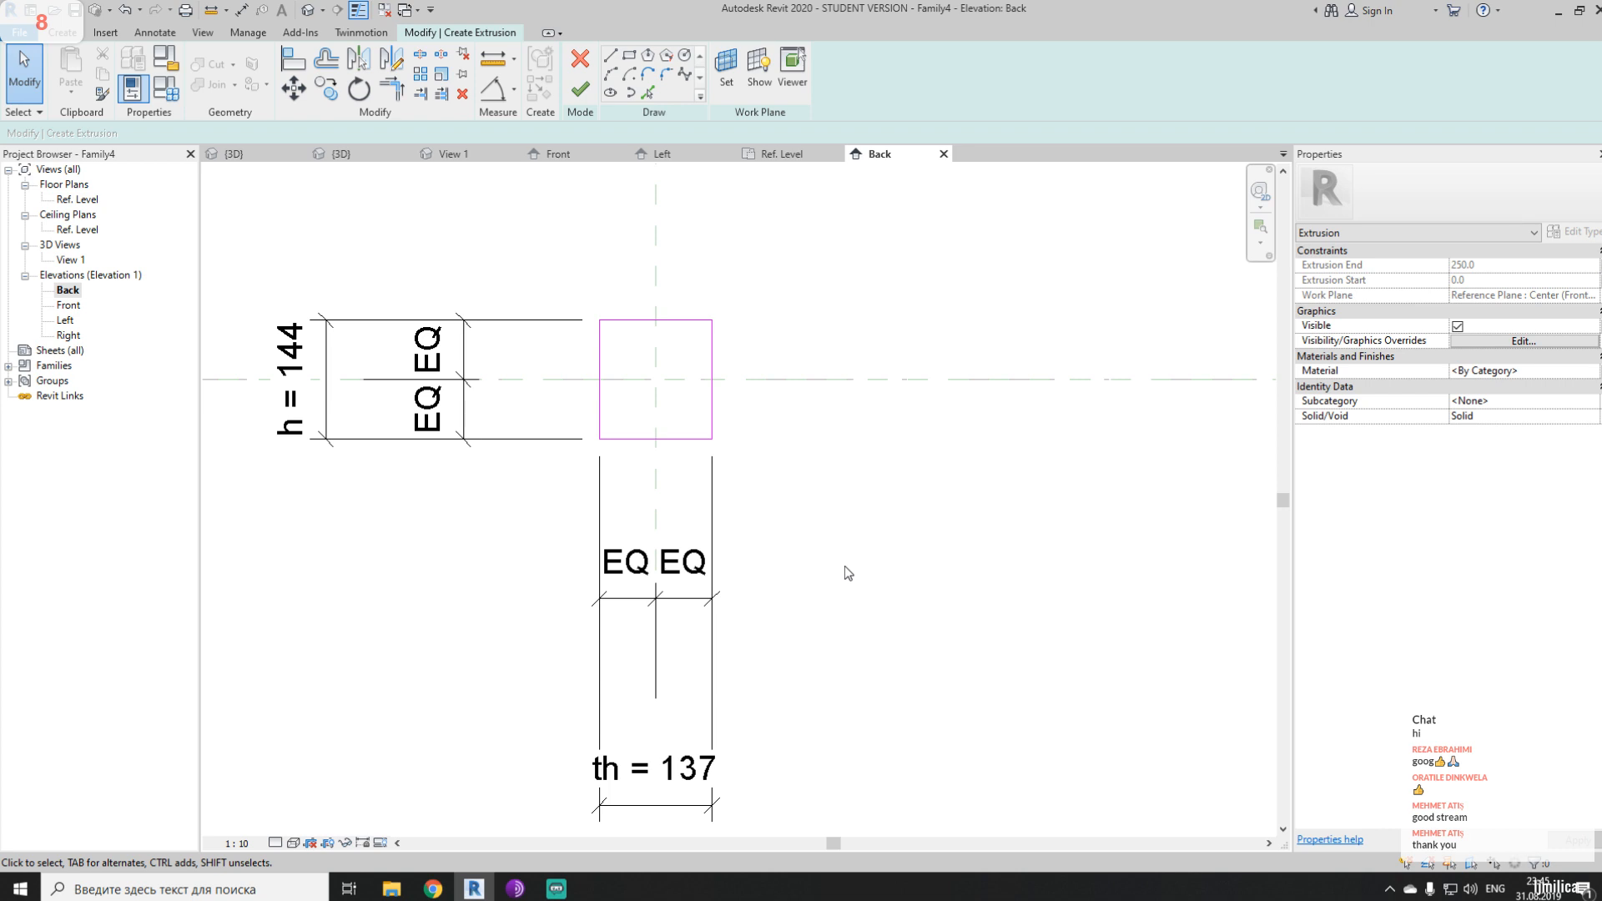
middle_click_drag(845, 568, 912, 549)
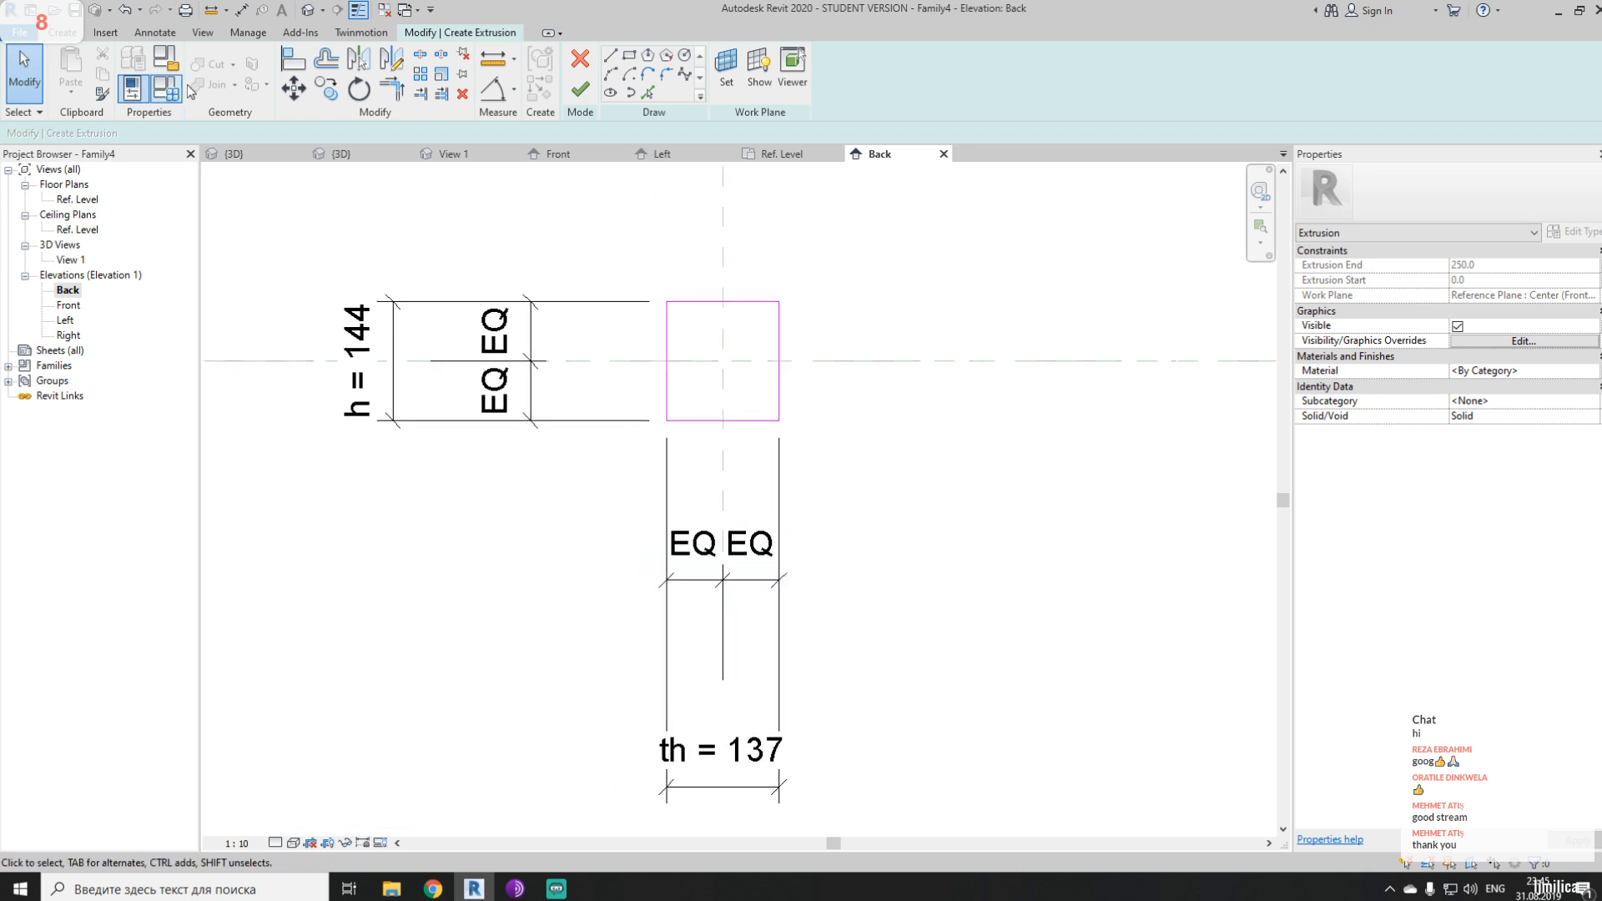
- Finish the extrusion in the default 3D view with the view scale set to 1:10
left_click(308, 9)
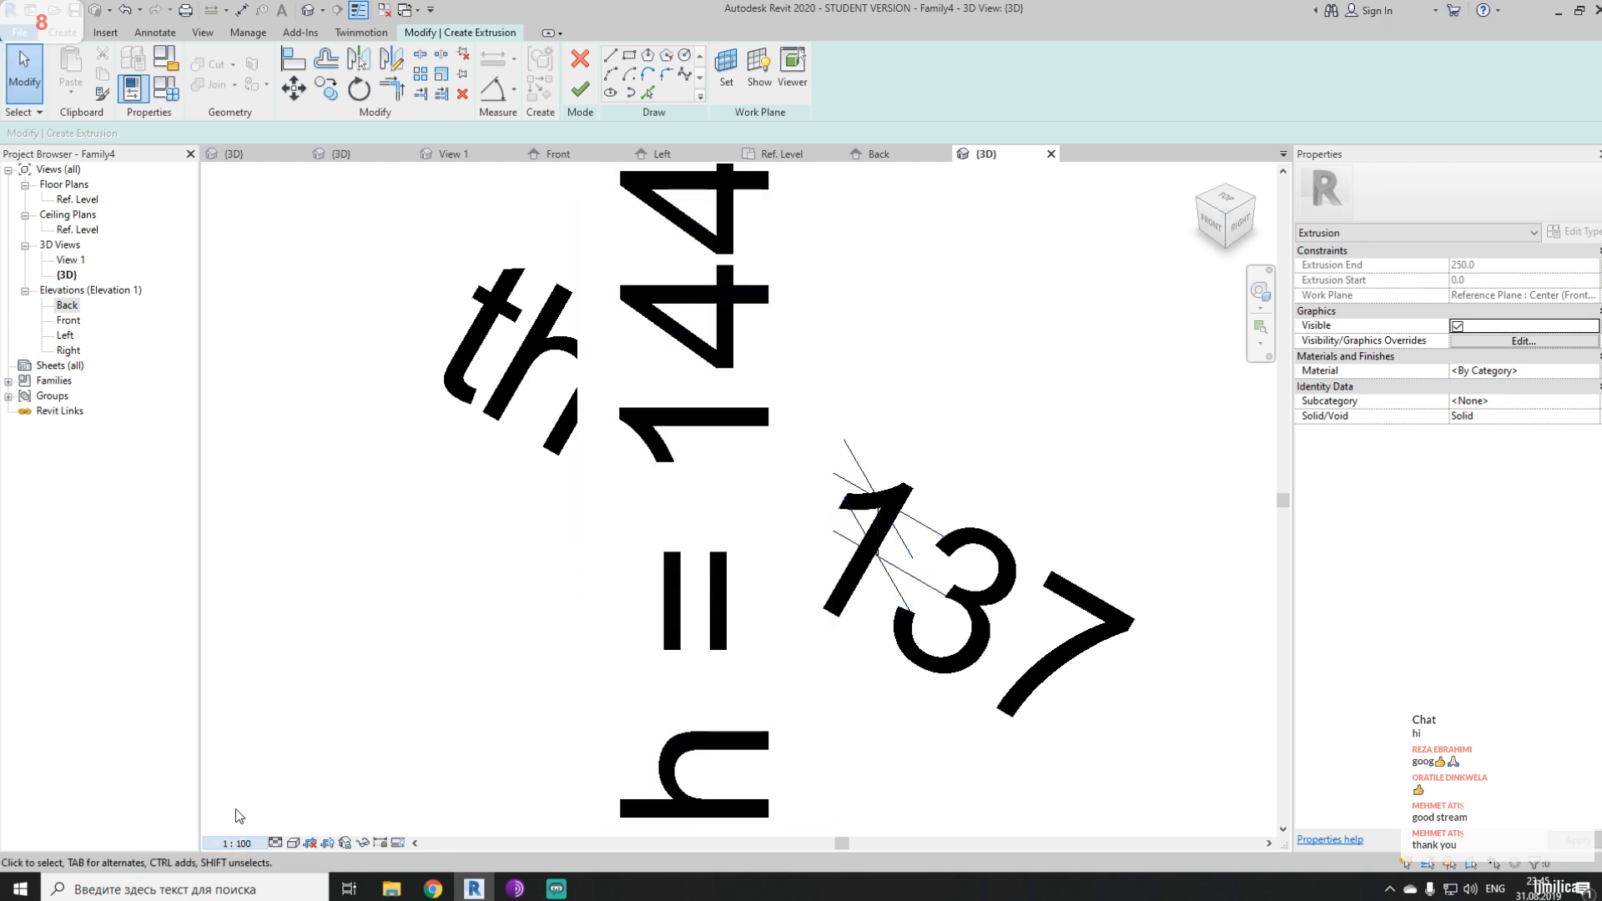
left_click(240, 844)
left_click(251, 663)
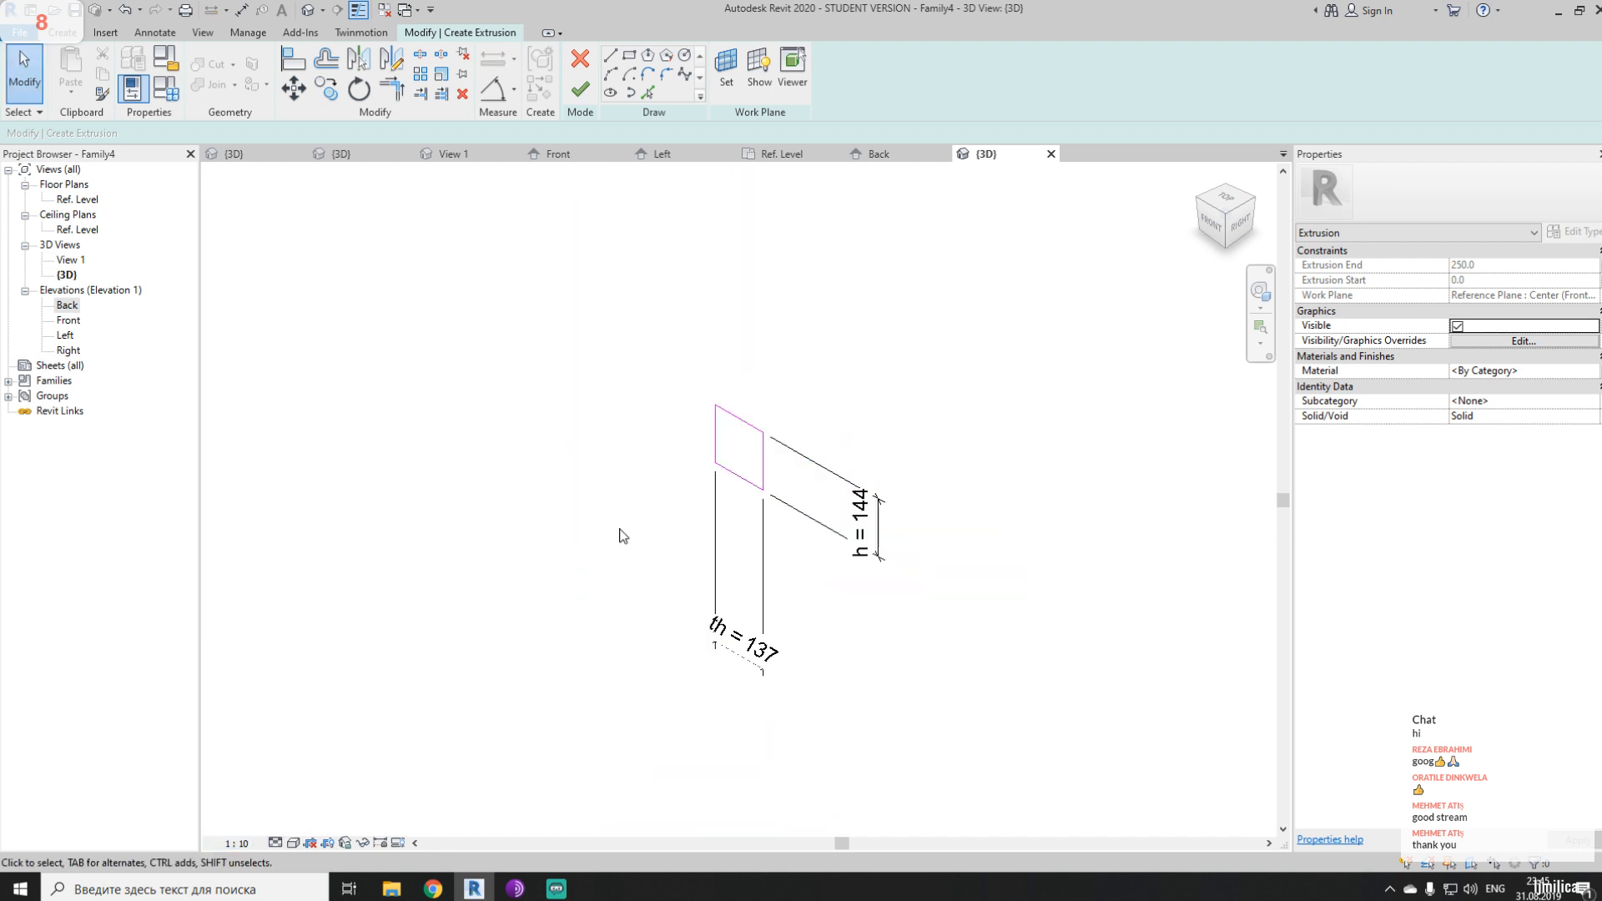
middle_click_drag(623, 536, 628, 509, "shift")
scroll(628, 509, "down", 2)
left_click(579, 87)
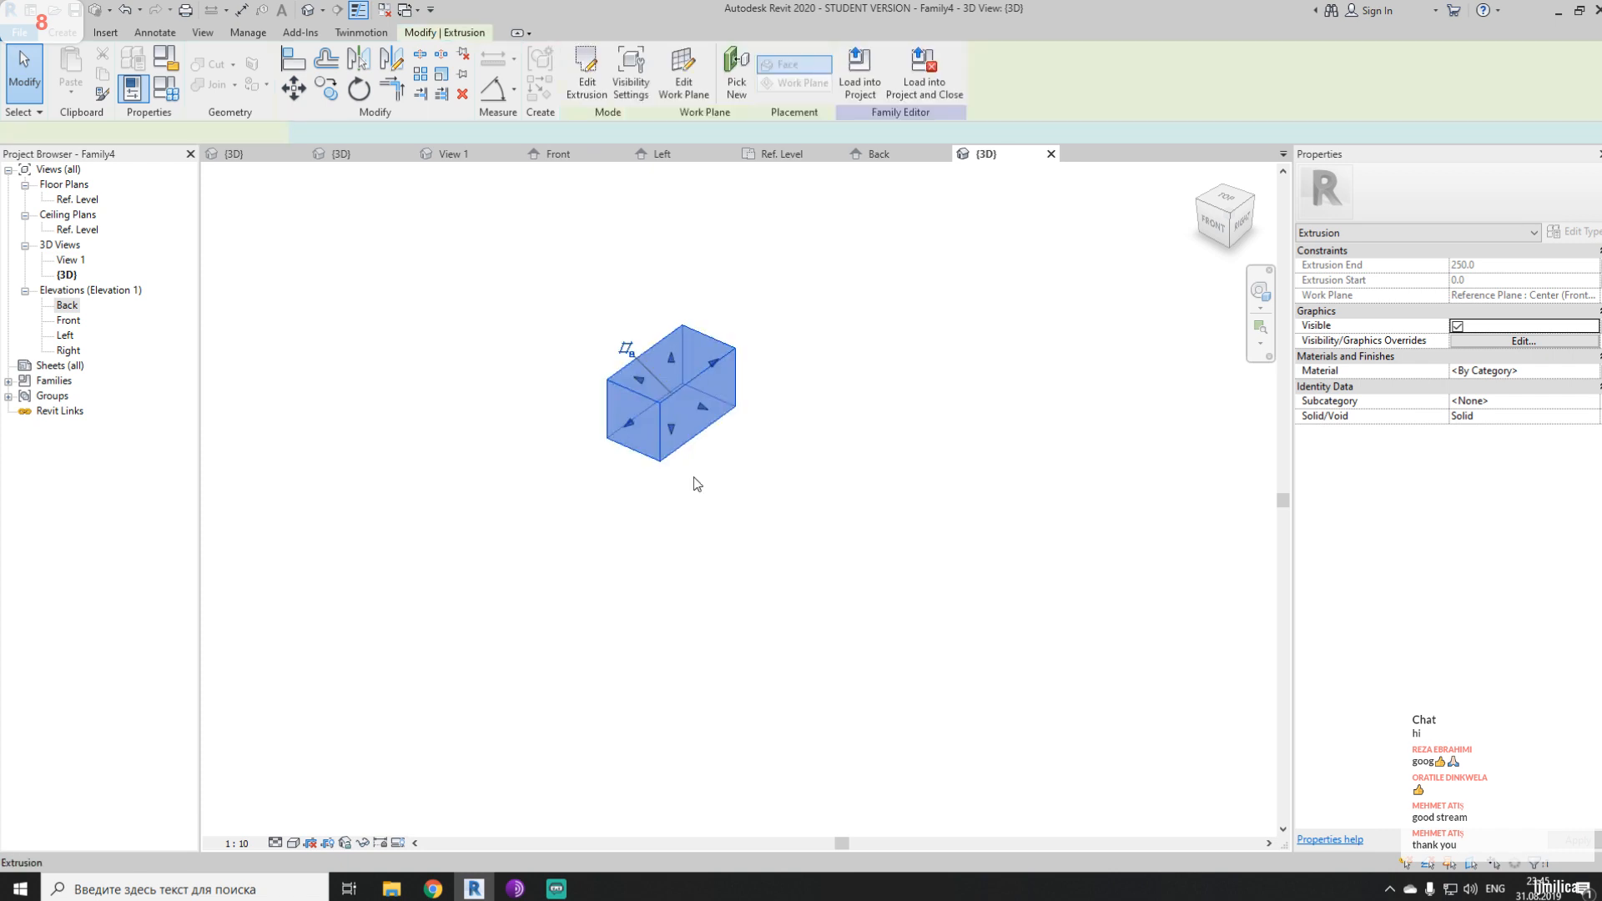
left_click(793, 383)
- Open the family types and try a value of 500 for both e1 and e2
left_click(165, 87)
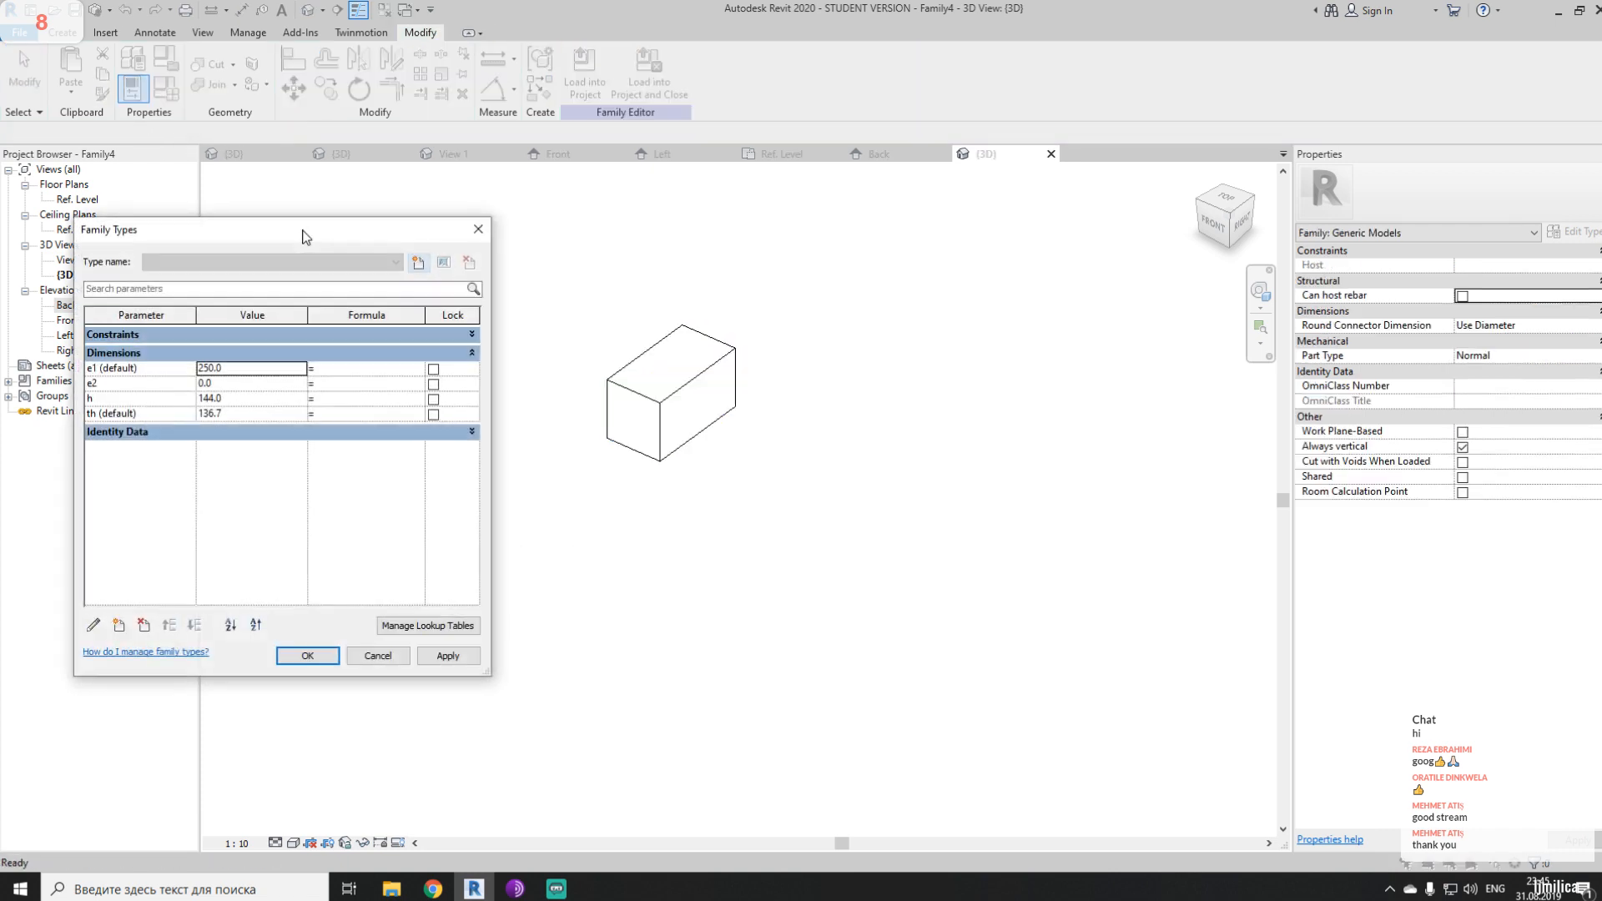
left_click_drag(292, 248, 275, 195)
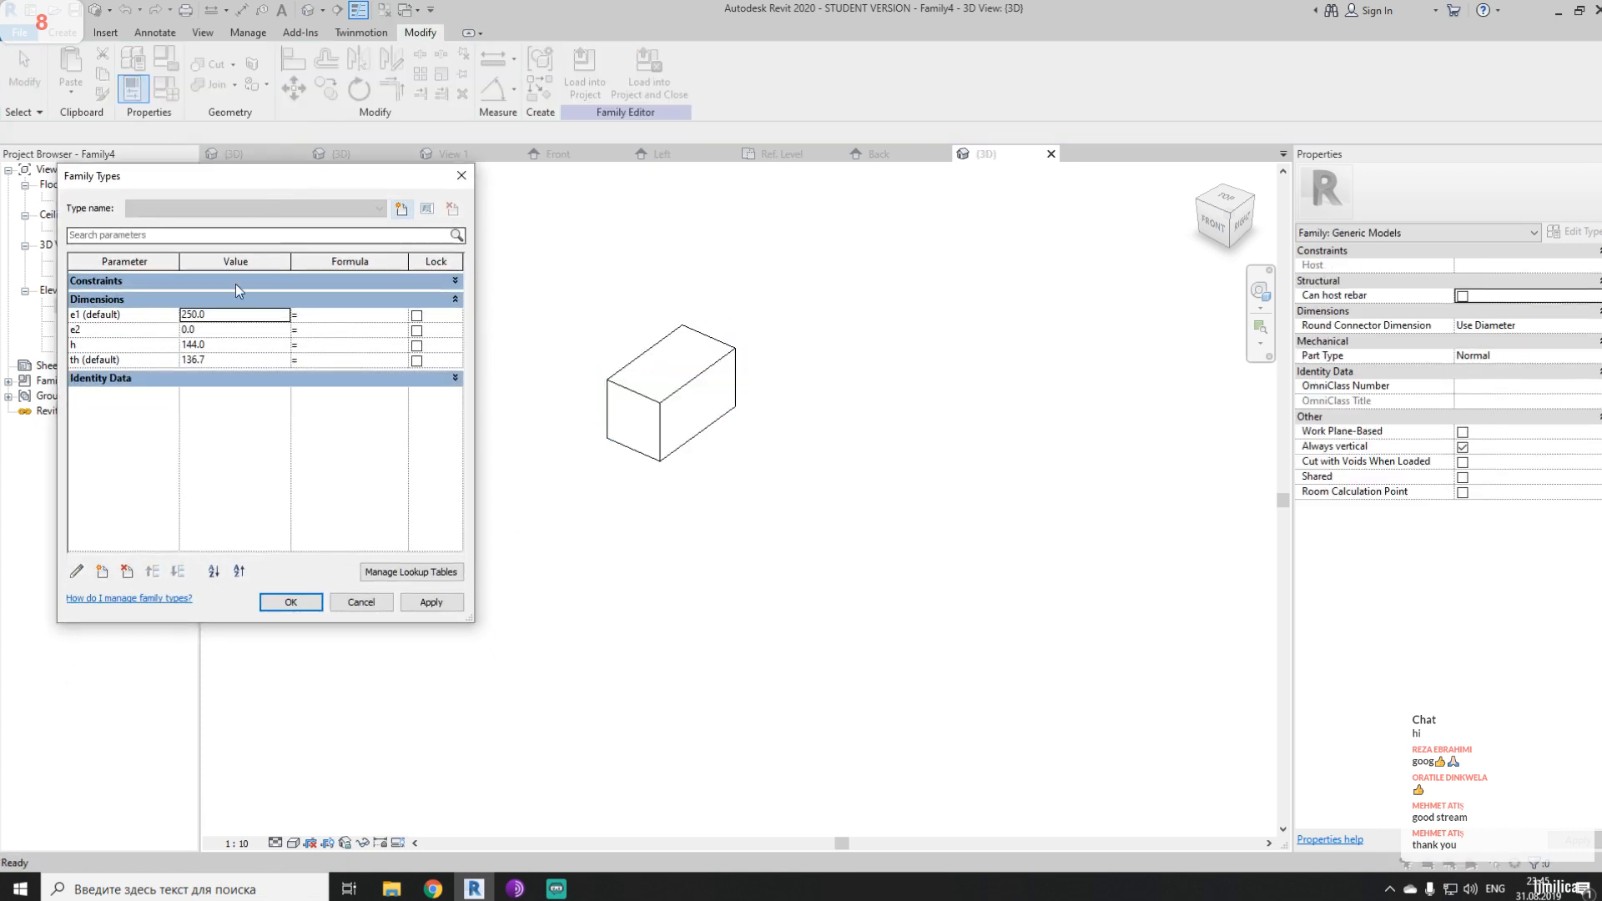
left_click(214, 330)
double_click(212, 328)
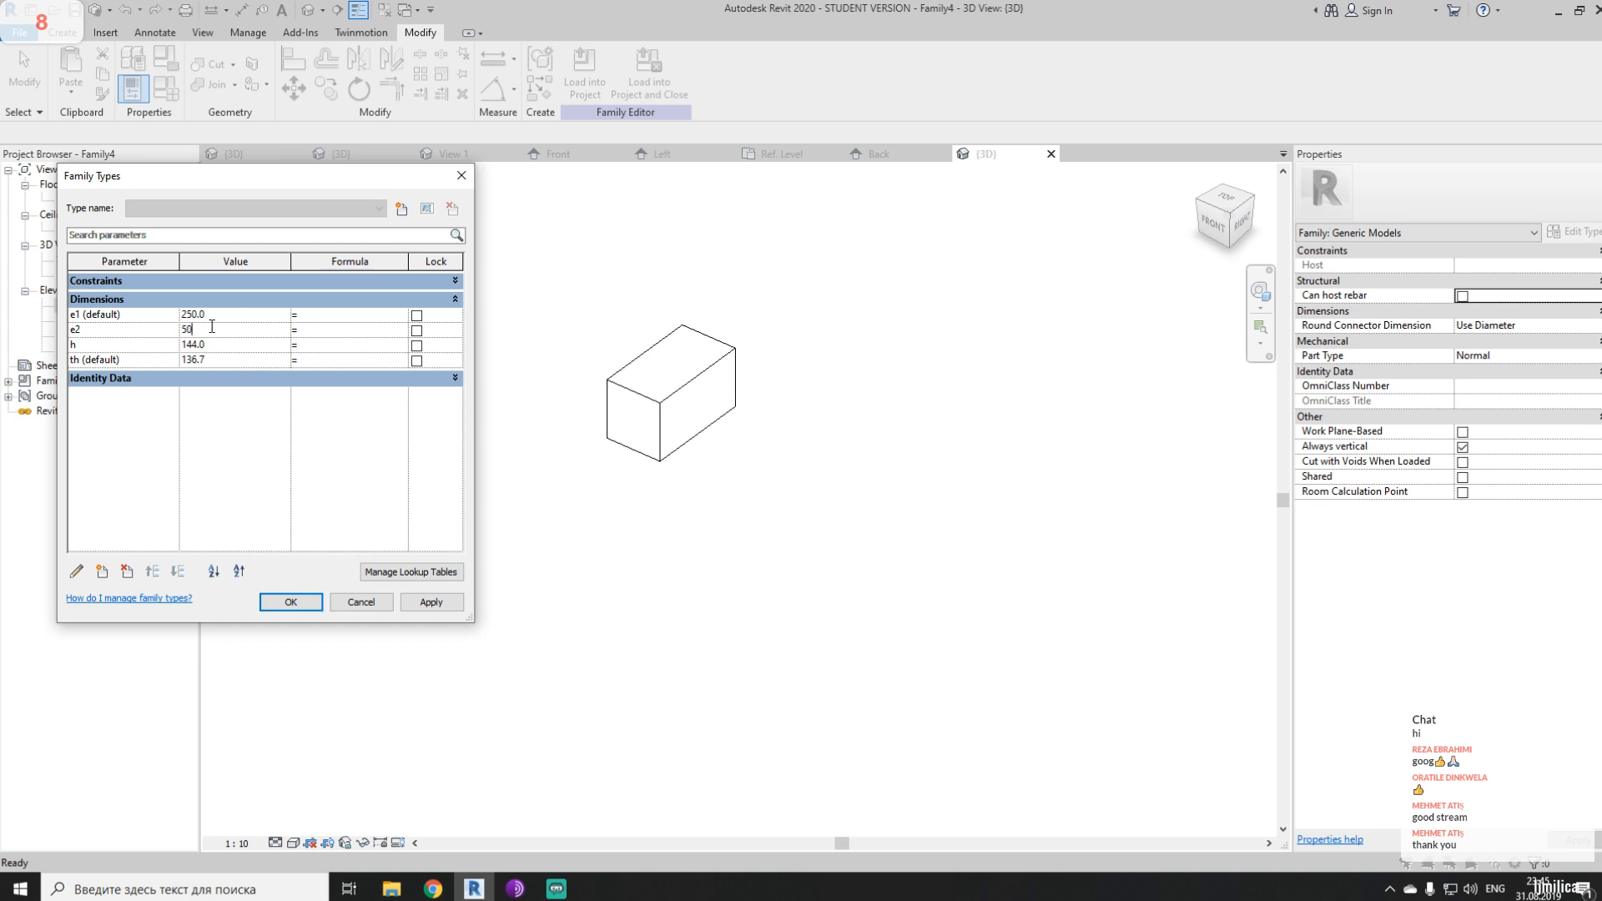
left_click(208, 316)
double_click(194, 314)
type("50")
- Try to apply the family type values with h at 1000 and th at 130
left_click(241, 344)
double_click(243, 344)
type("90")
left_click(250, 363)
double_click(252, 364)
type("130")
left_click(431, 602)
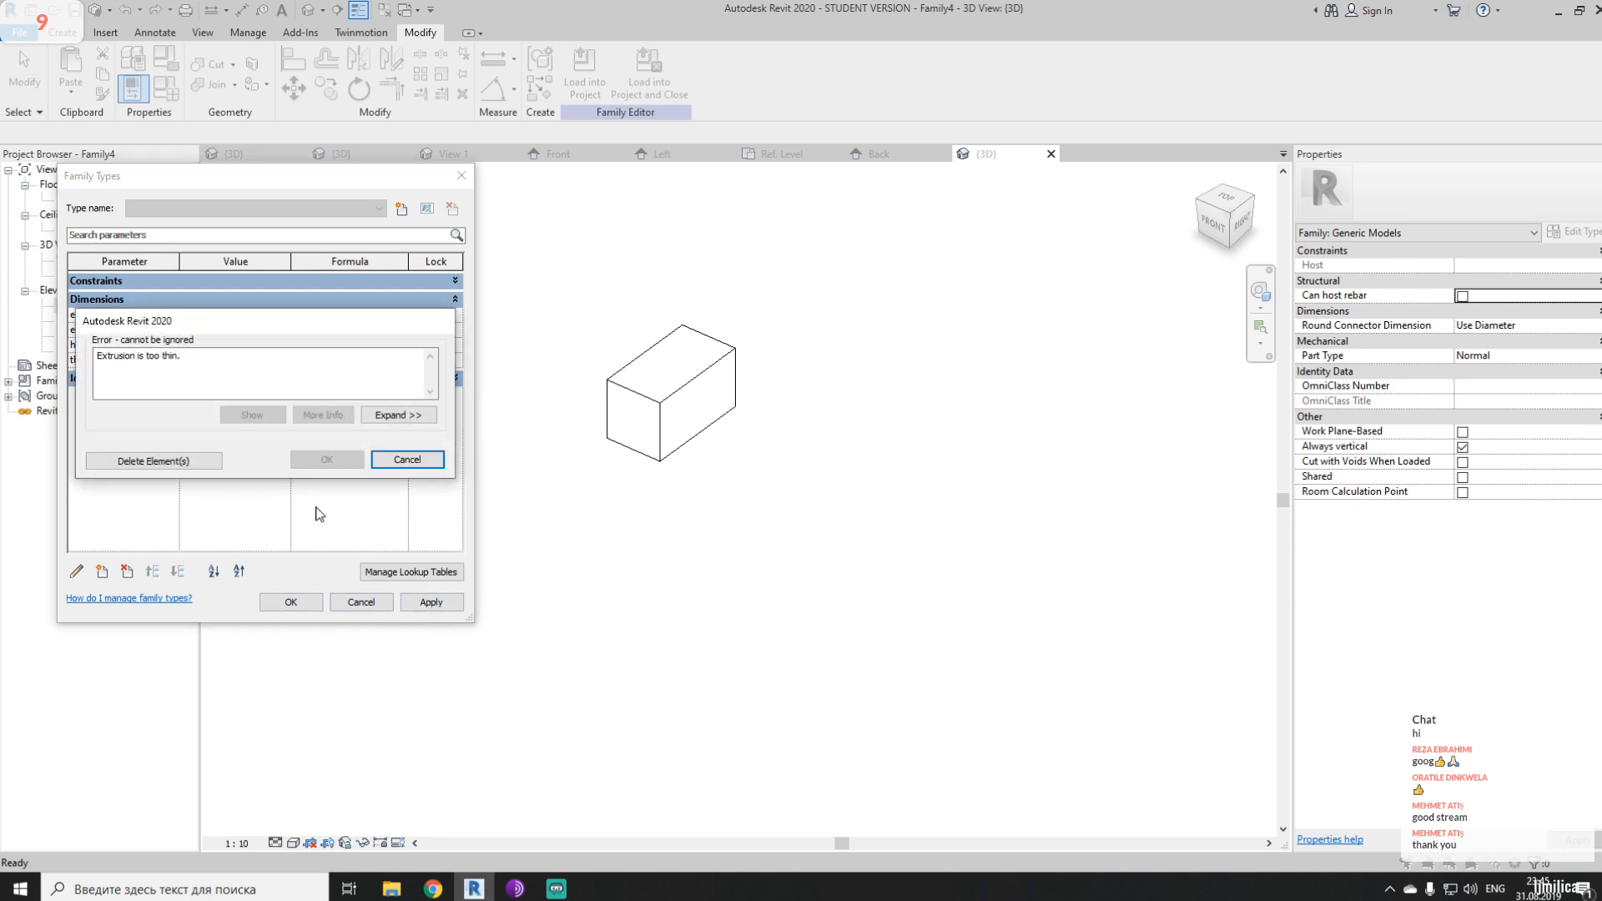
left_click(408, 460)
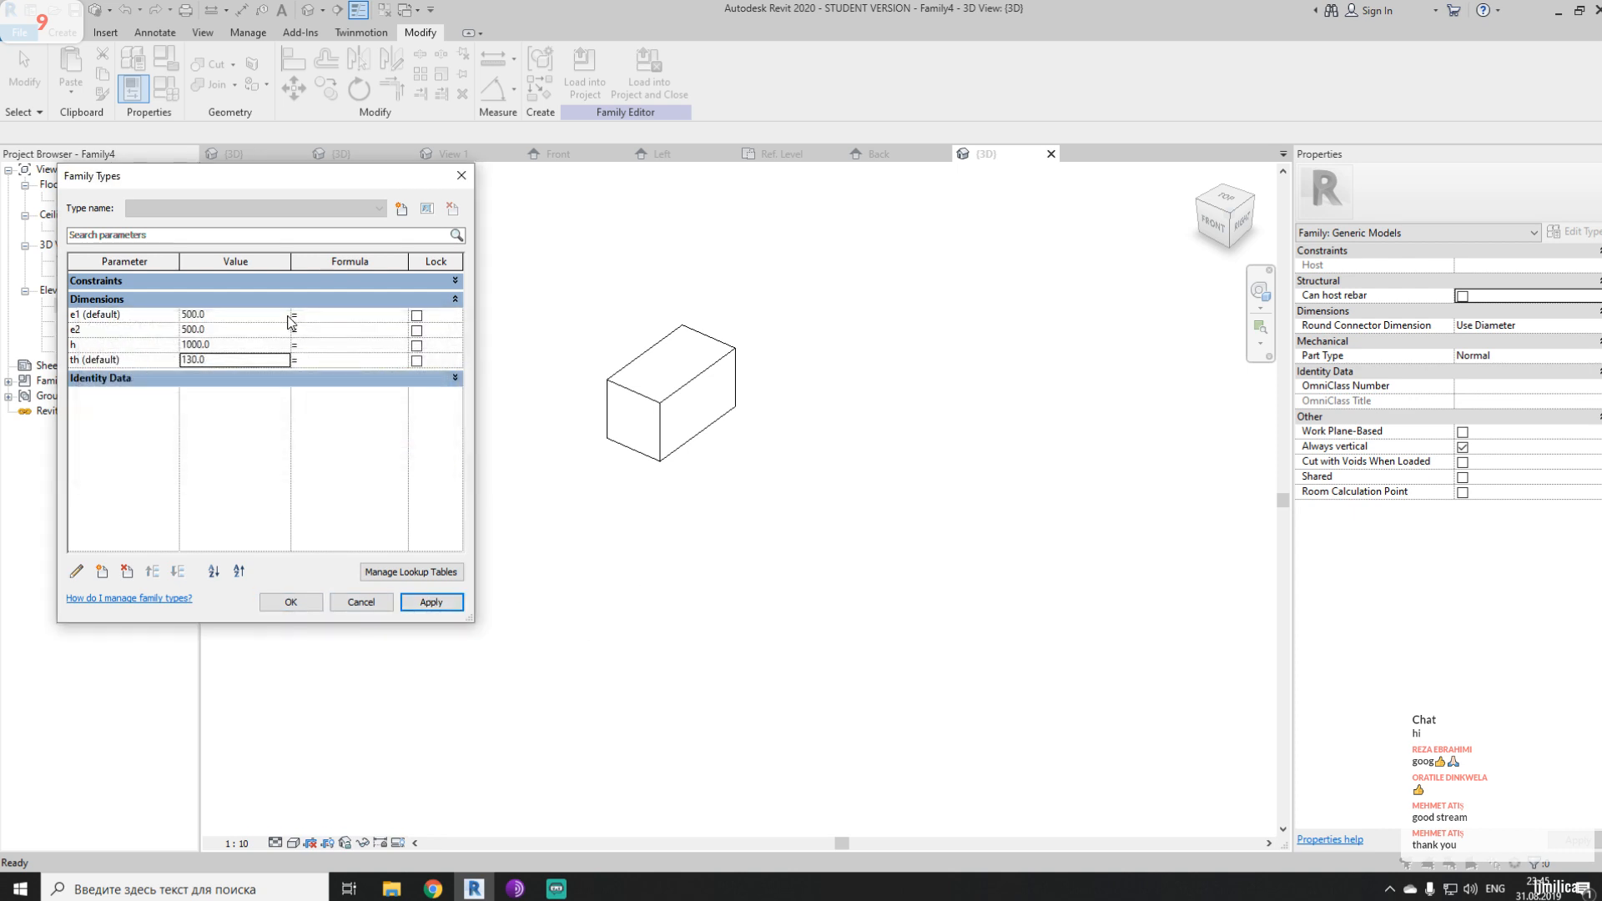
- Try to apply th at 25 with the extrusion deleted, and discard the family type changes
left_click(230, 357)
type("25")
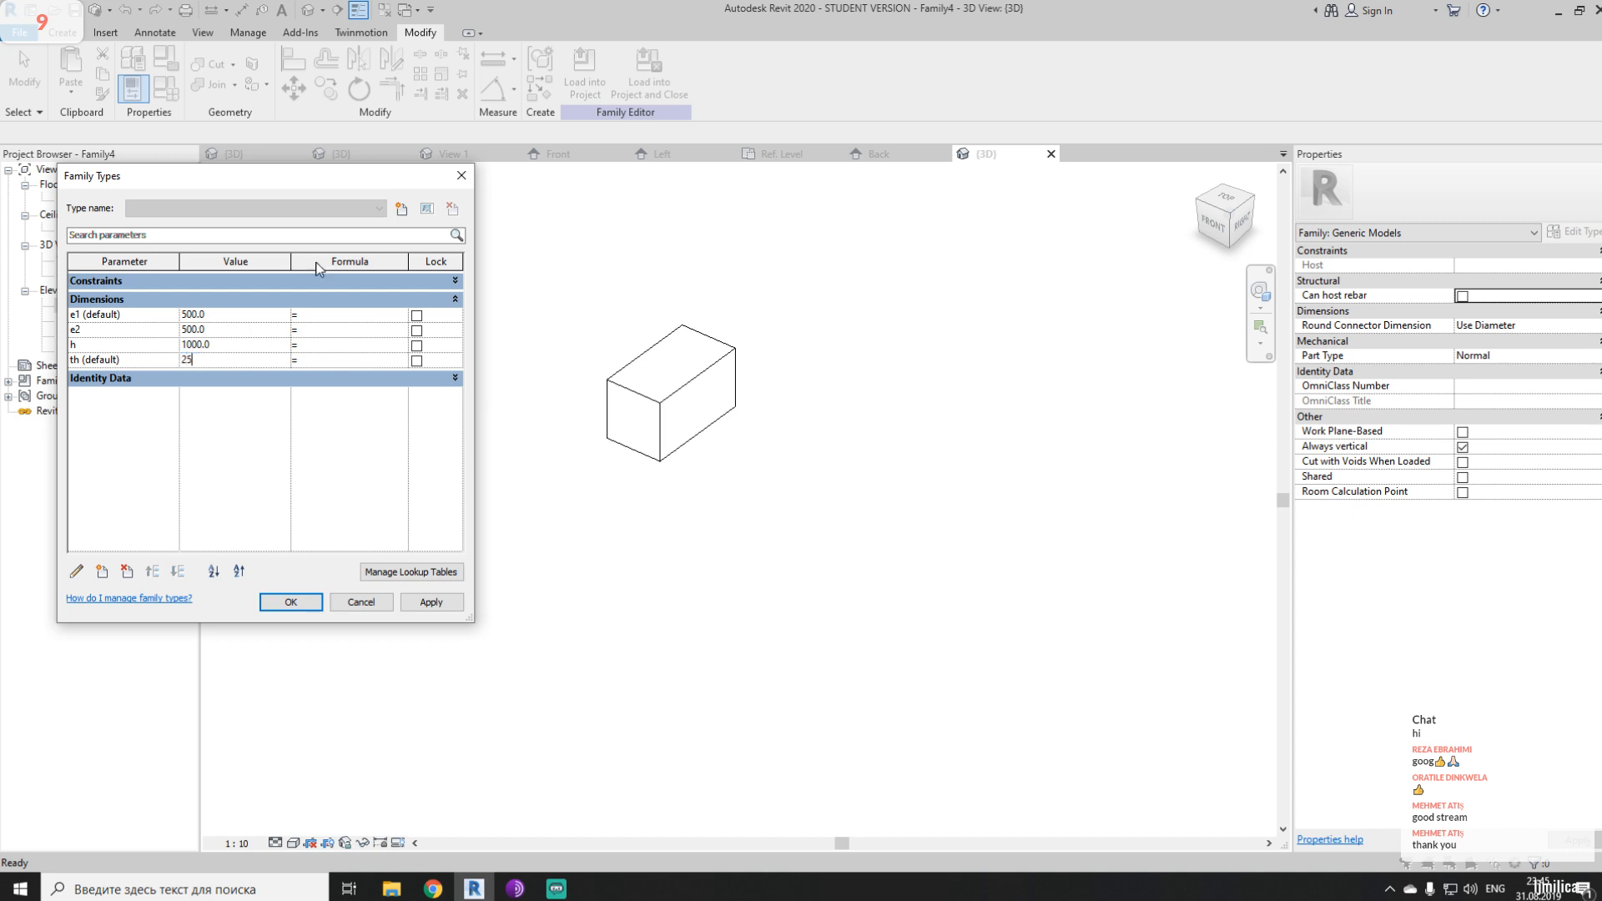
left_click(444, 603)
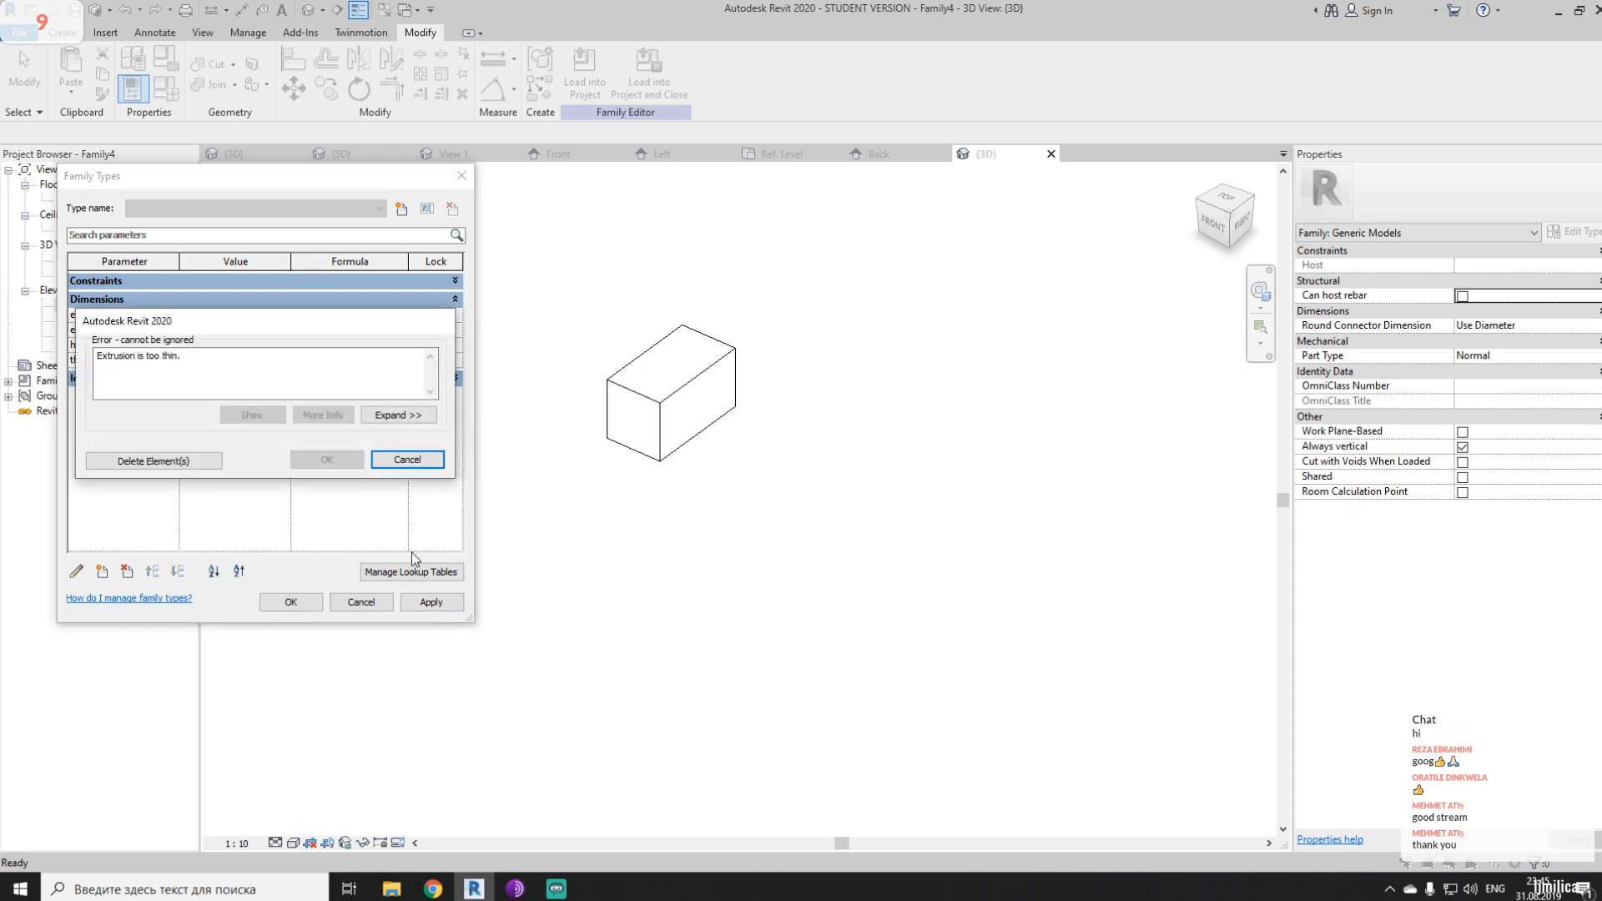
left_click(155, 459)
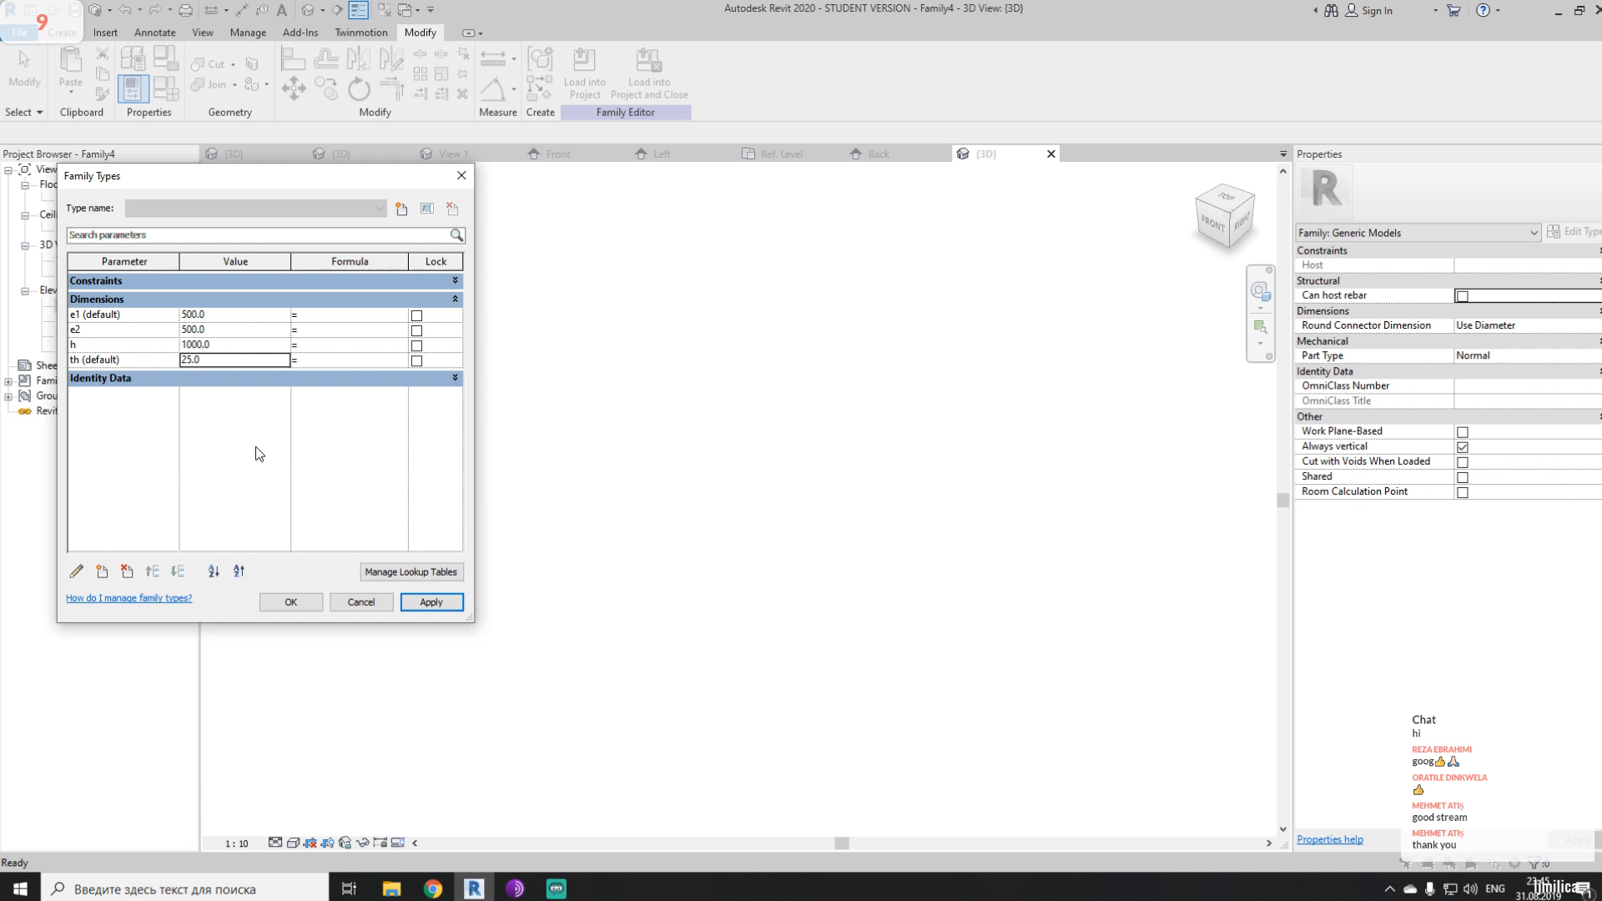
left_click(361, 601)
- Reopen the extrusion's sketch for editing and set the th parameter to 25 in the family types
double_click(729, 423)
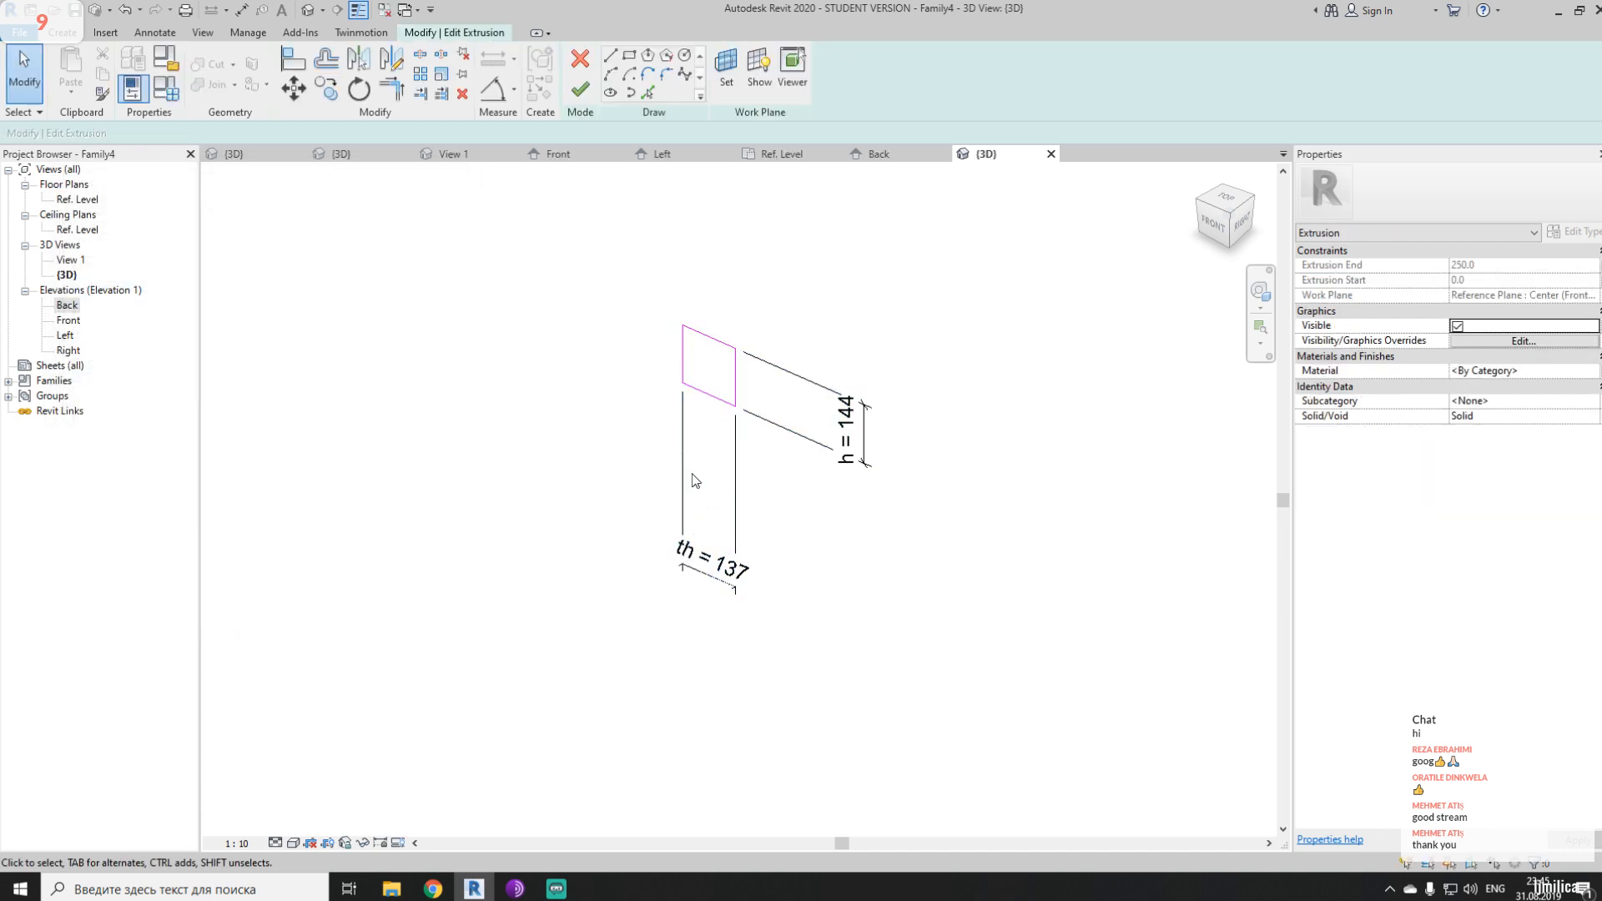
left_click(165, 87)
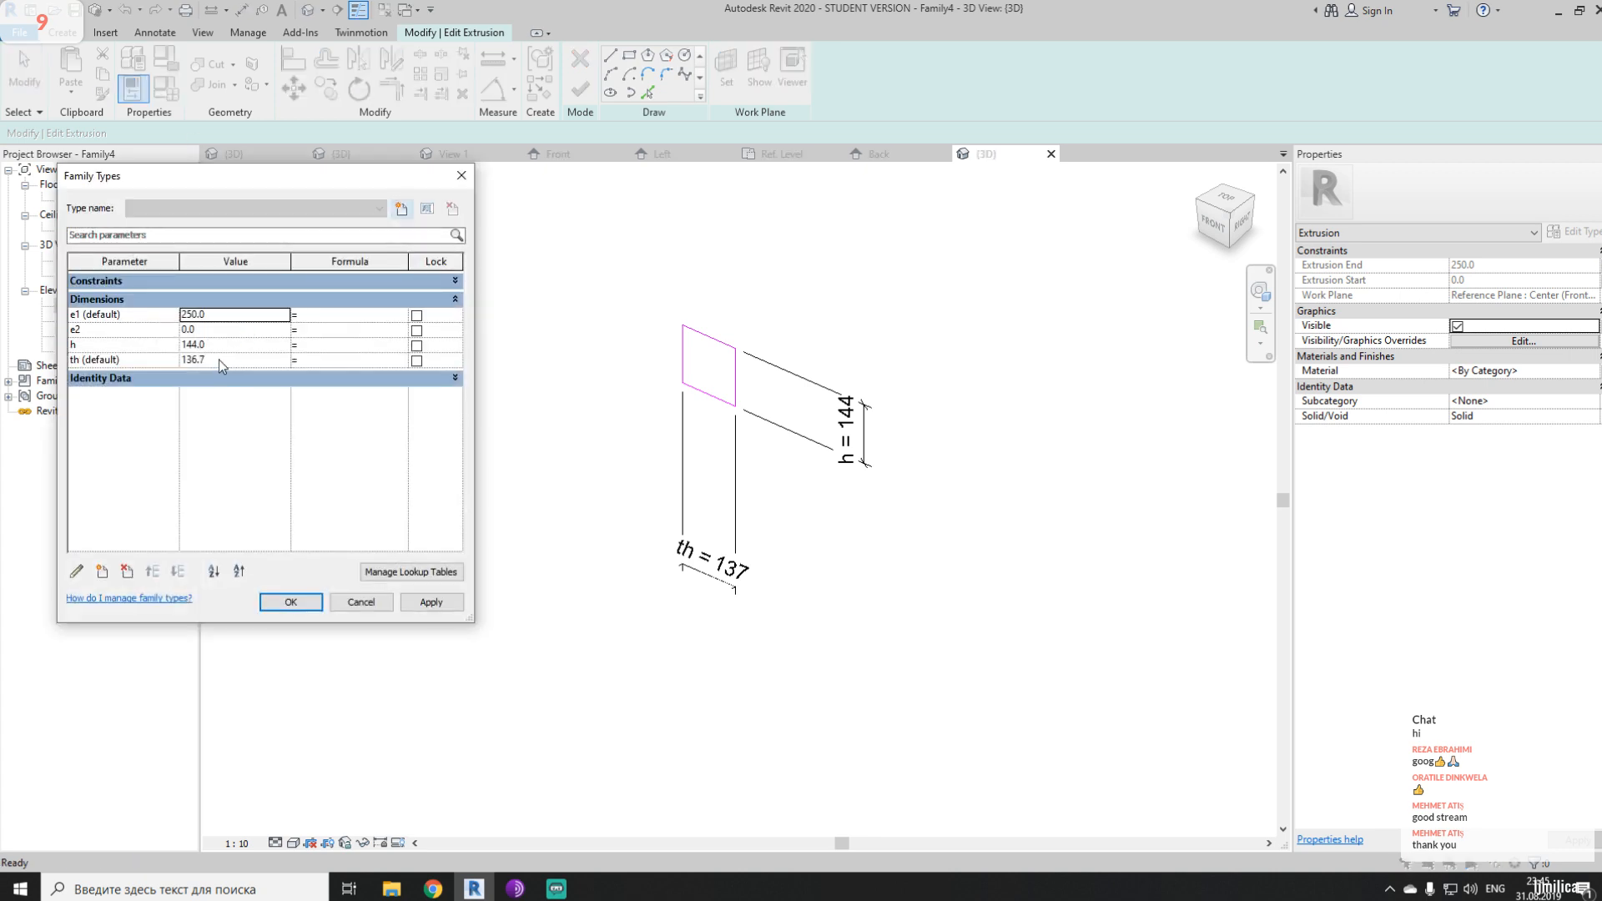
left_click(225, 359)
type("25")
left_click(430, 601)
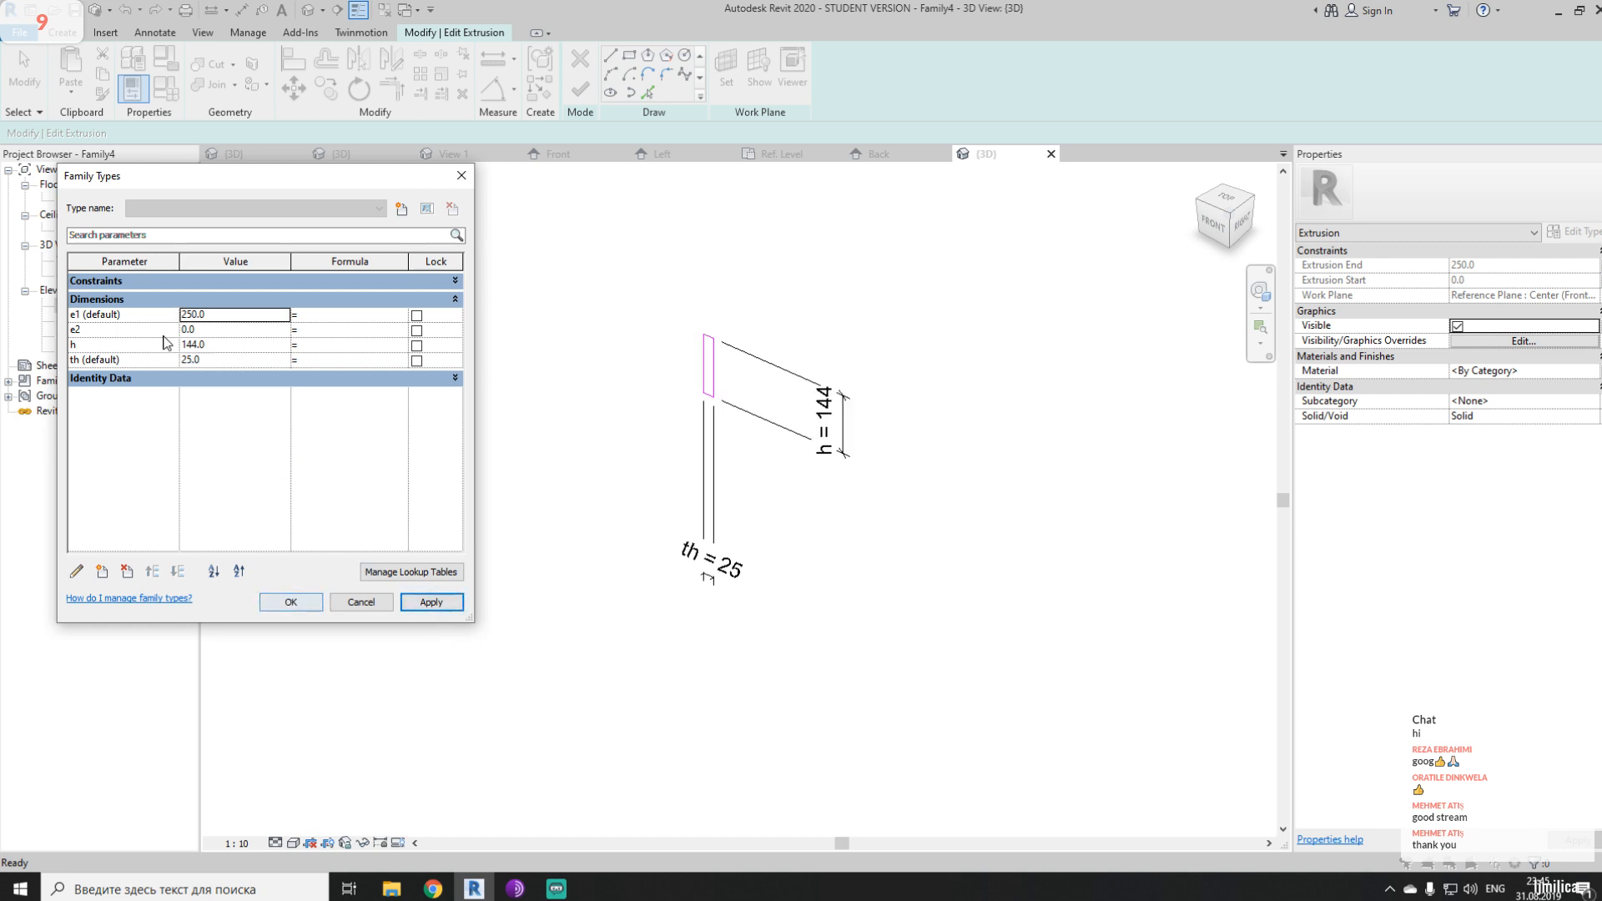
- Set h to 1000 and both e1 and e2 to 500 in the family types
left_click(207, 346)
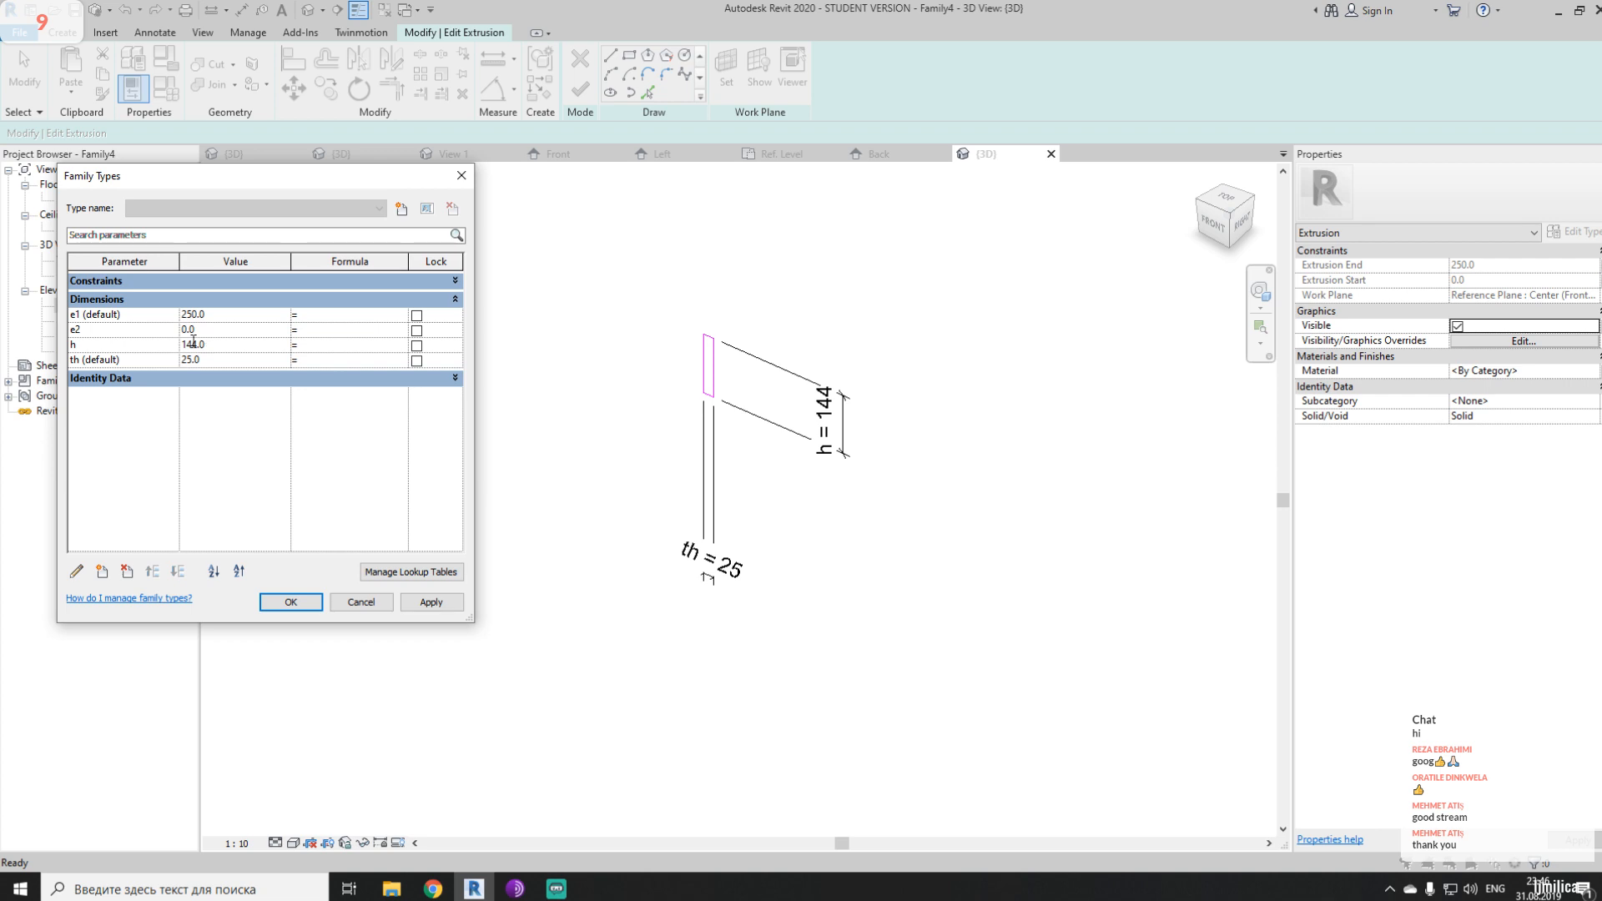
double_click(193, 342)
type("1")
double_click(189, 331)
left_click(222, 321)
left_click(227, 332)
type("500")
left_click(241, 314)
type("500")
key("Return")
- Change the e2 parameter from a type parameter to an instance parameter
left_click(85, 328)
left_click(76, 571)
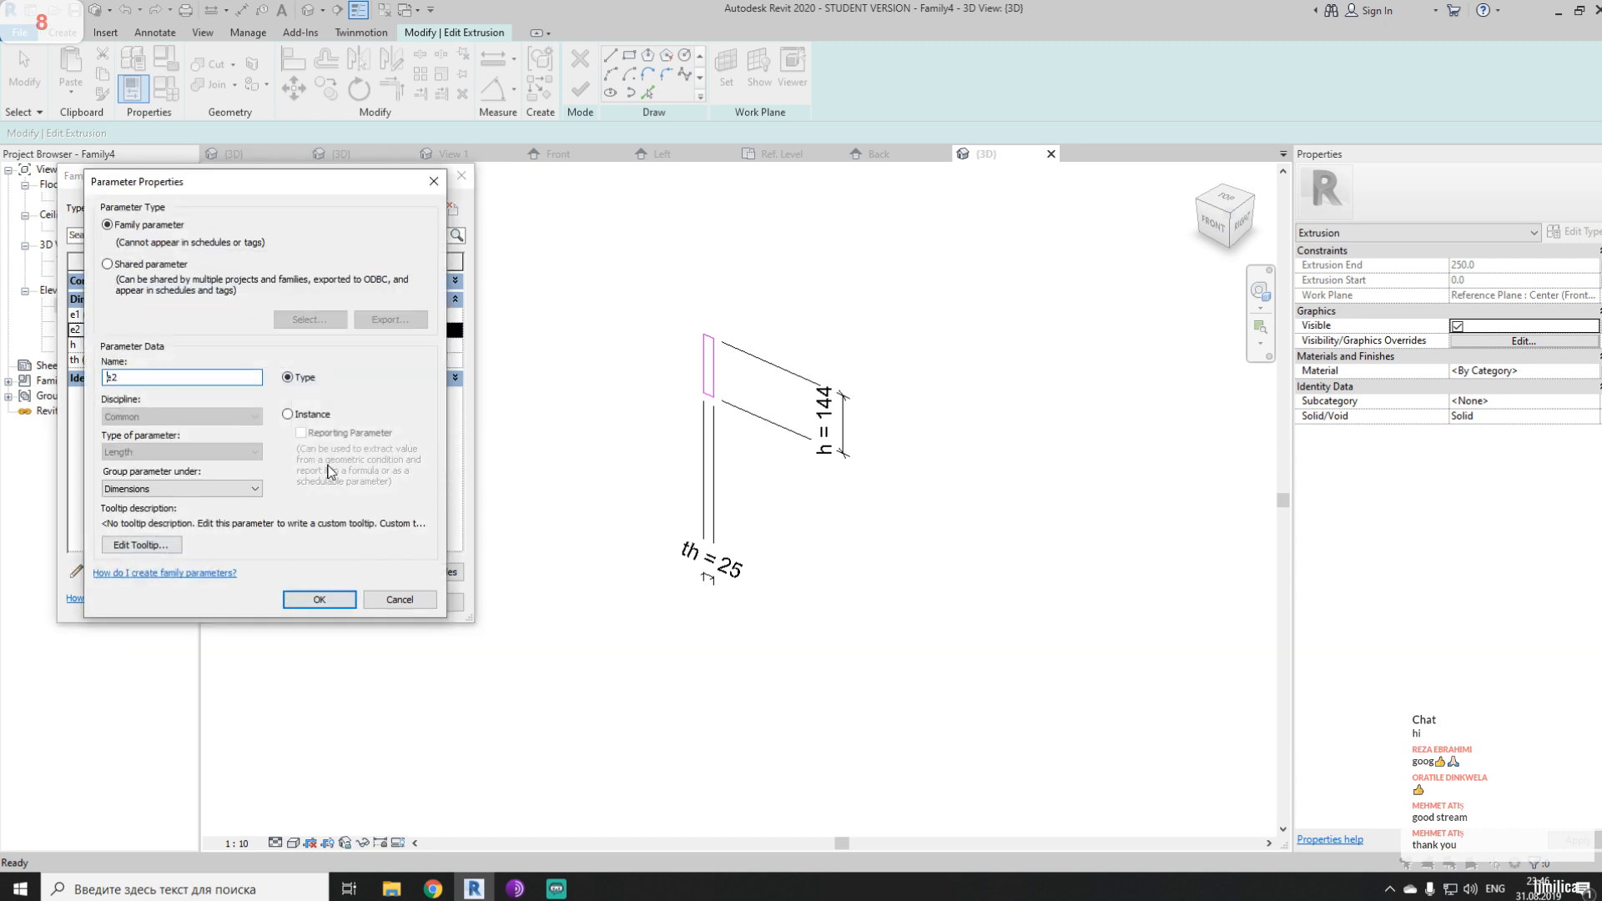
left_click(329, 601)
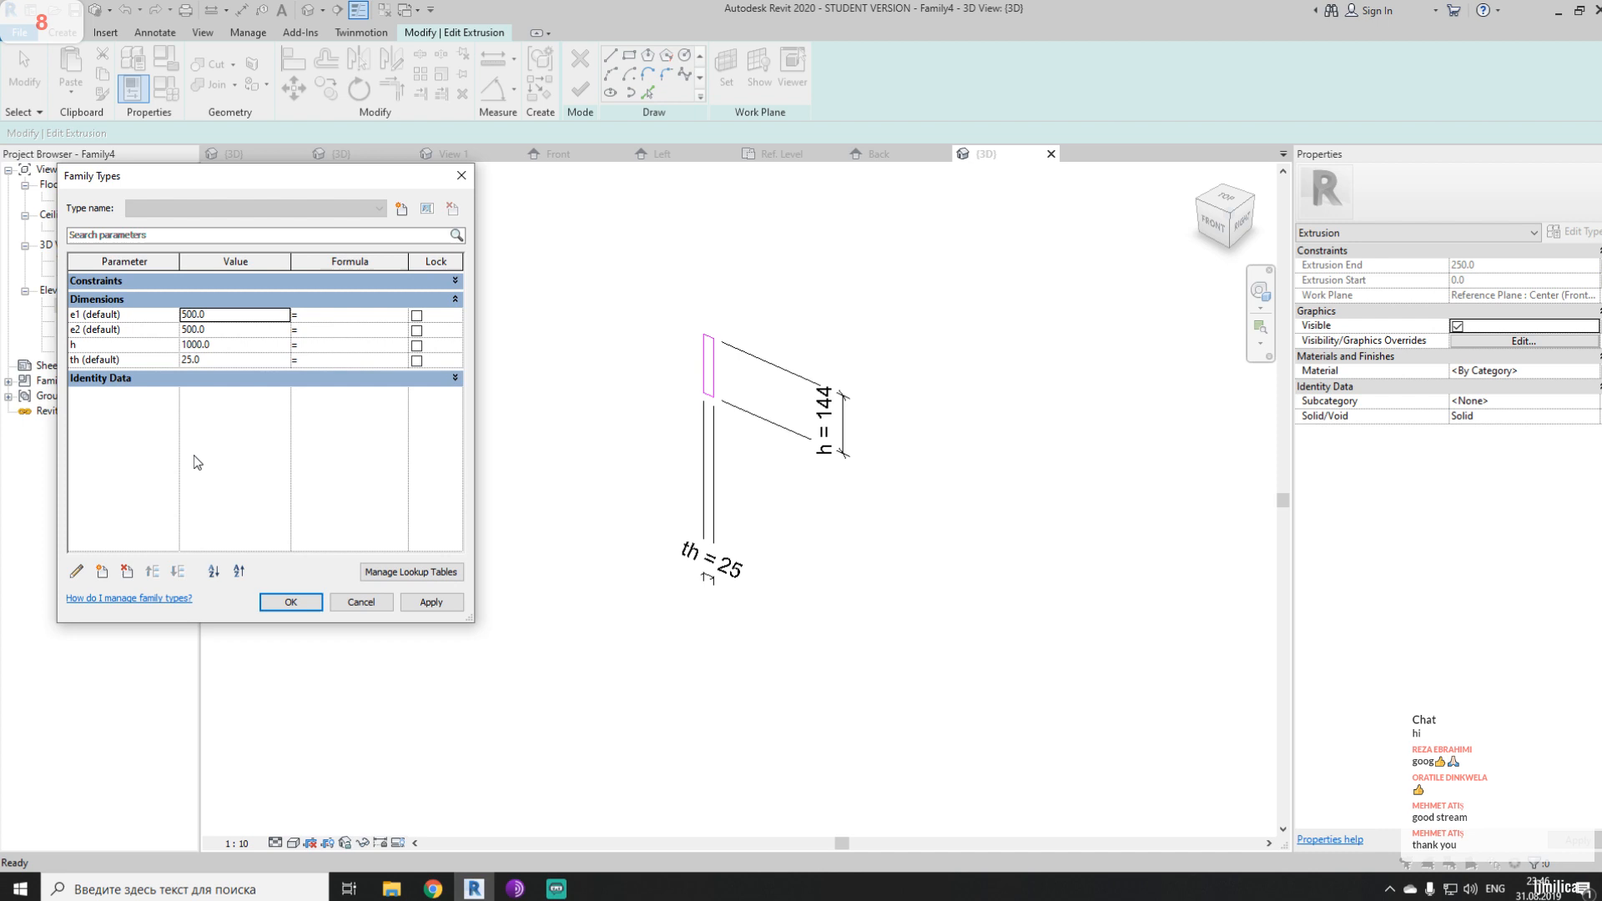
- Give e2 the formula e1 * (-1), accept the family types and finish the extrusion's sketch
left_click(80, 313)
left_click_drag(85, 313, 3, 332)
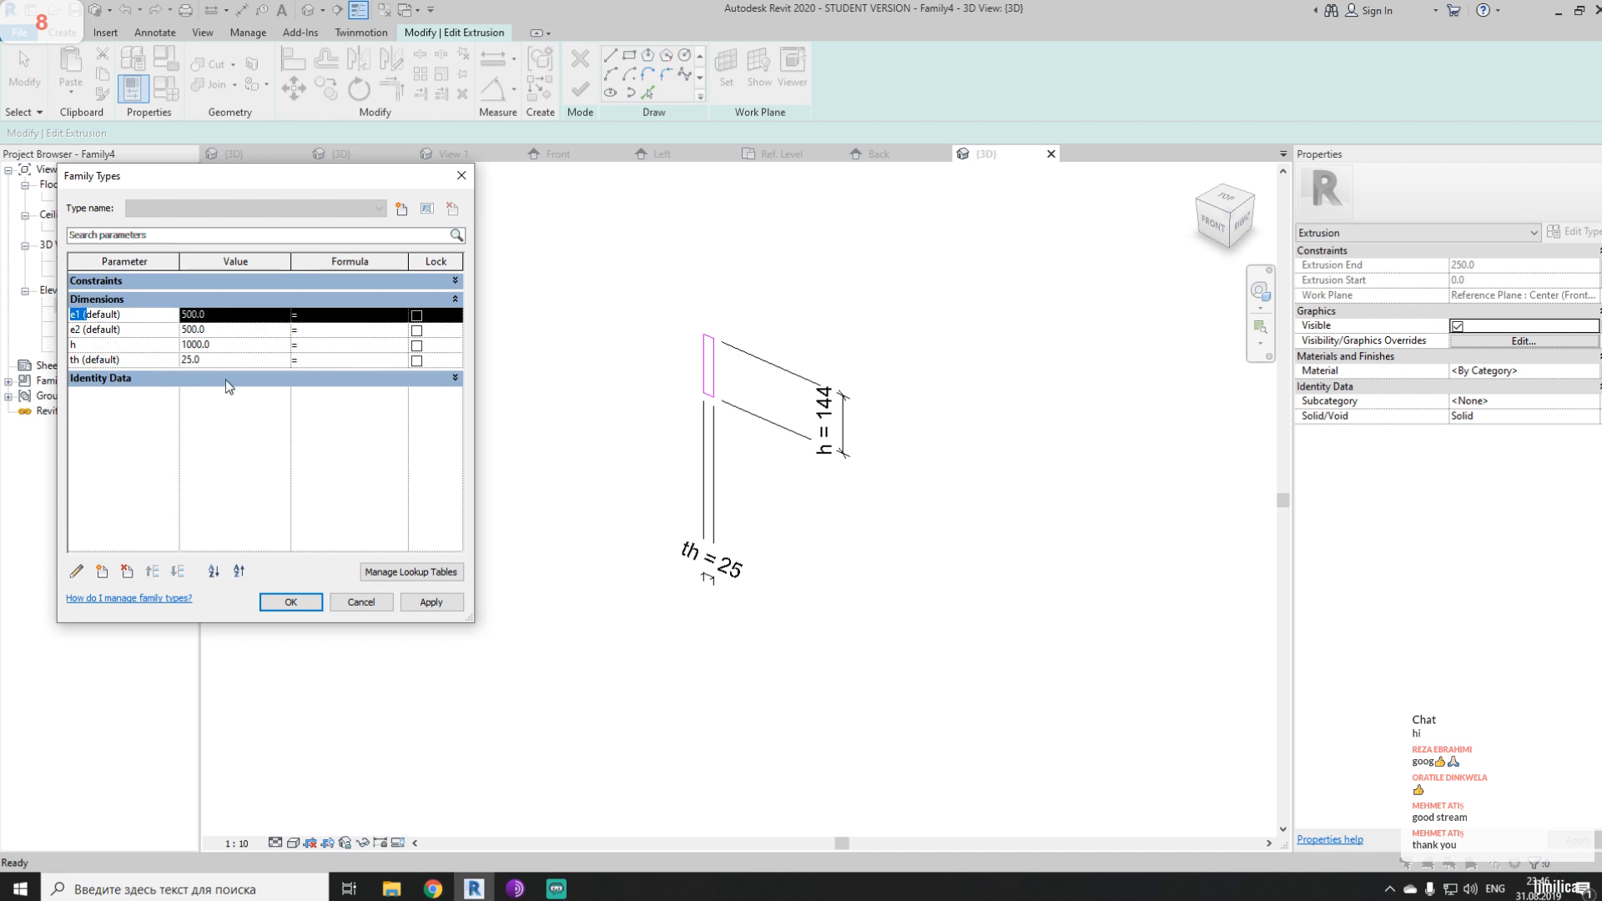
left_click(317, 330)
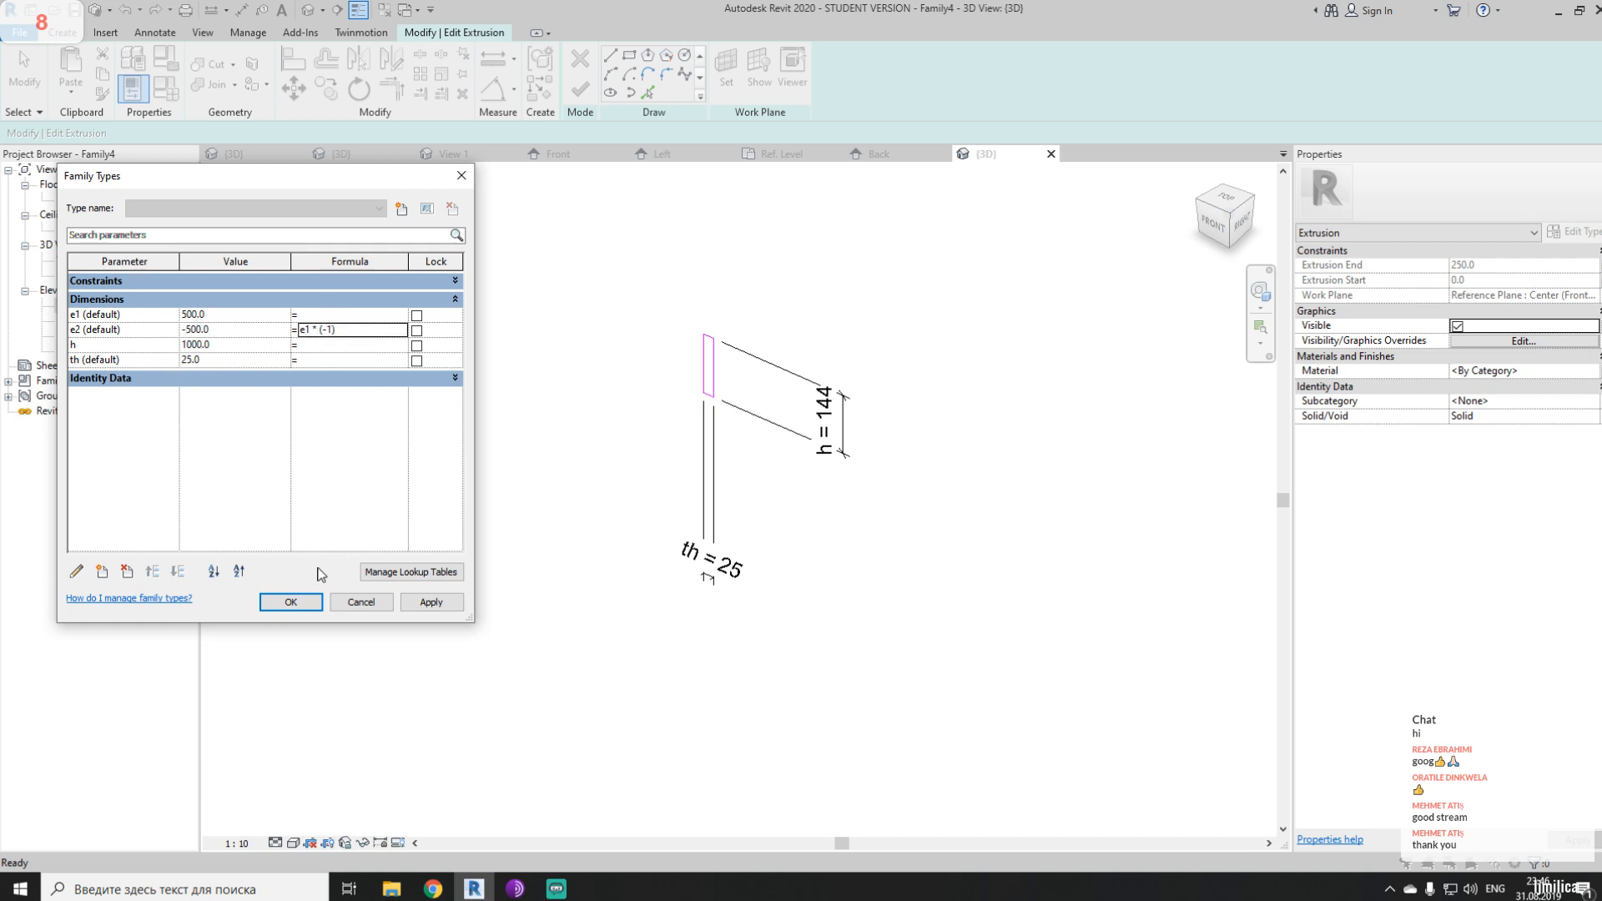
left_click(309, 602)
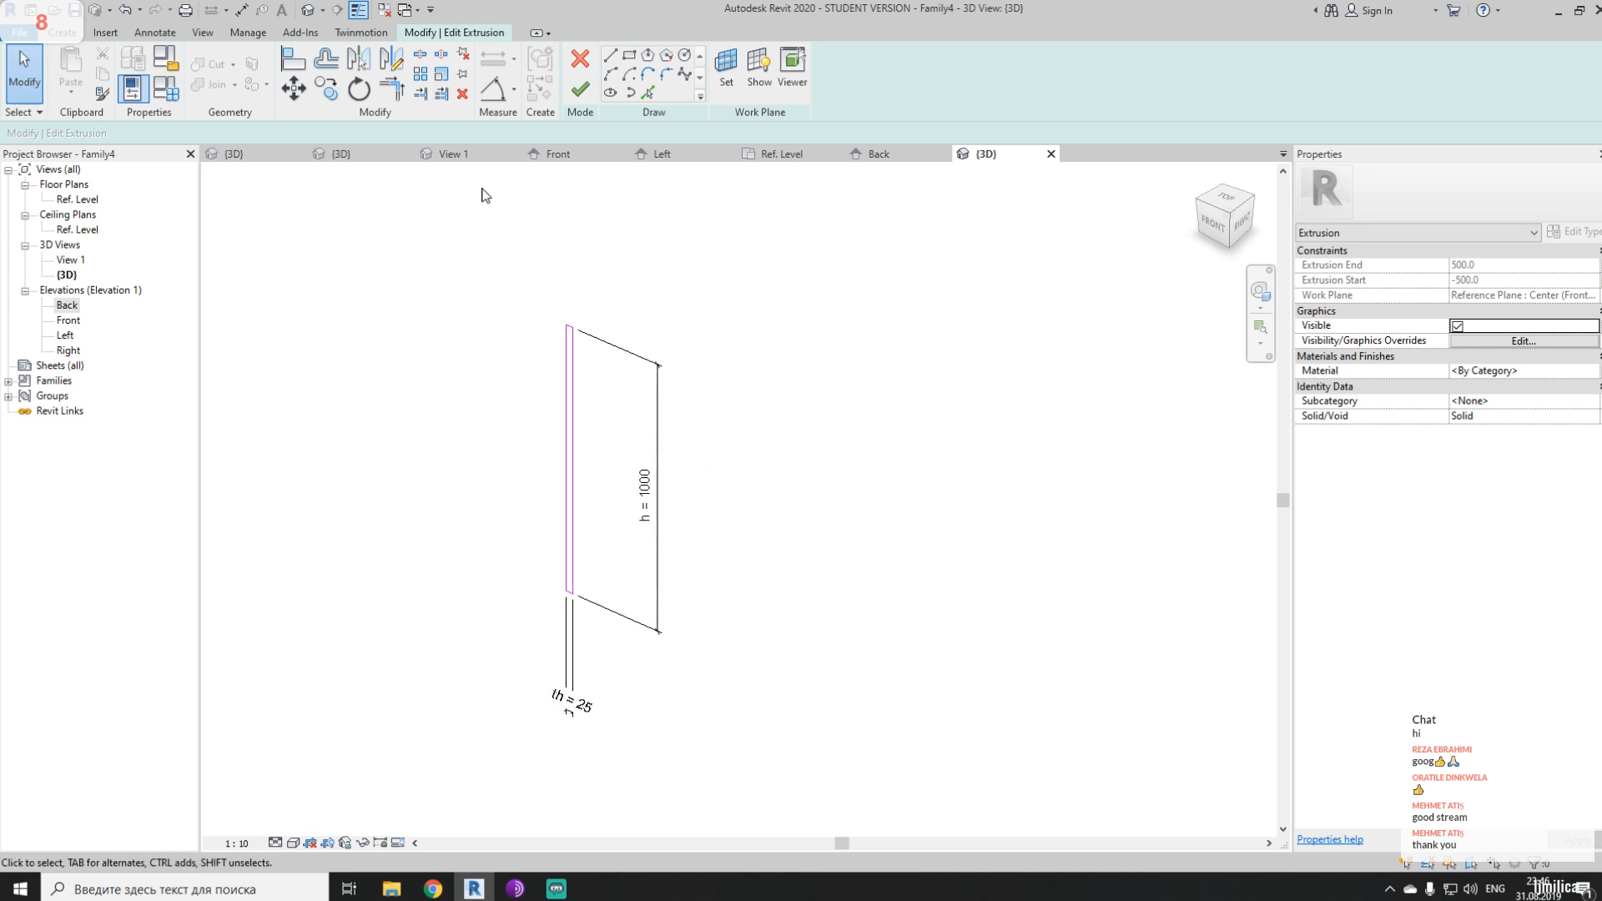
left_click(580, 88)
left_click(751, 566)
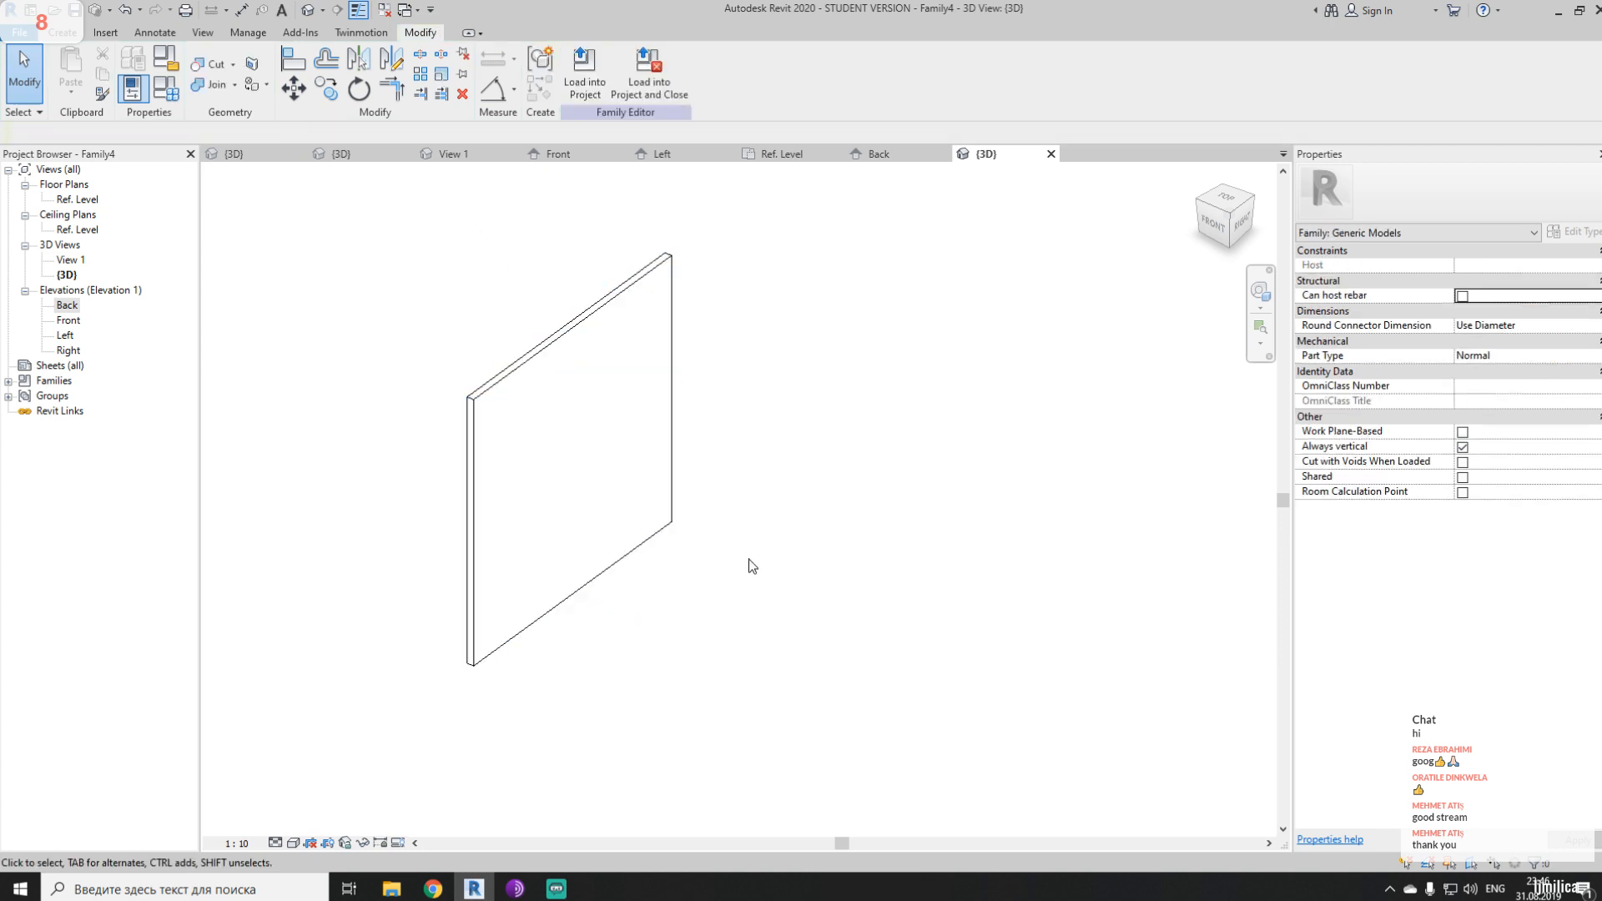
- Set the family parameters e1 to 1000 and h to 800 in the family types
left_click(165, 88)
left_click(217, 299)
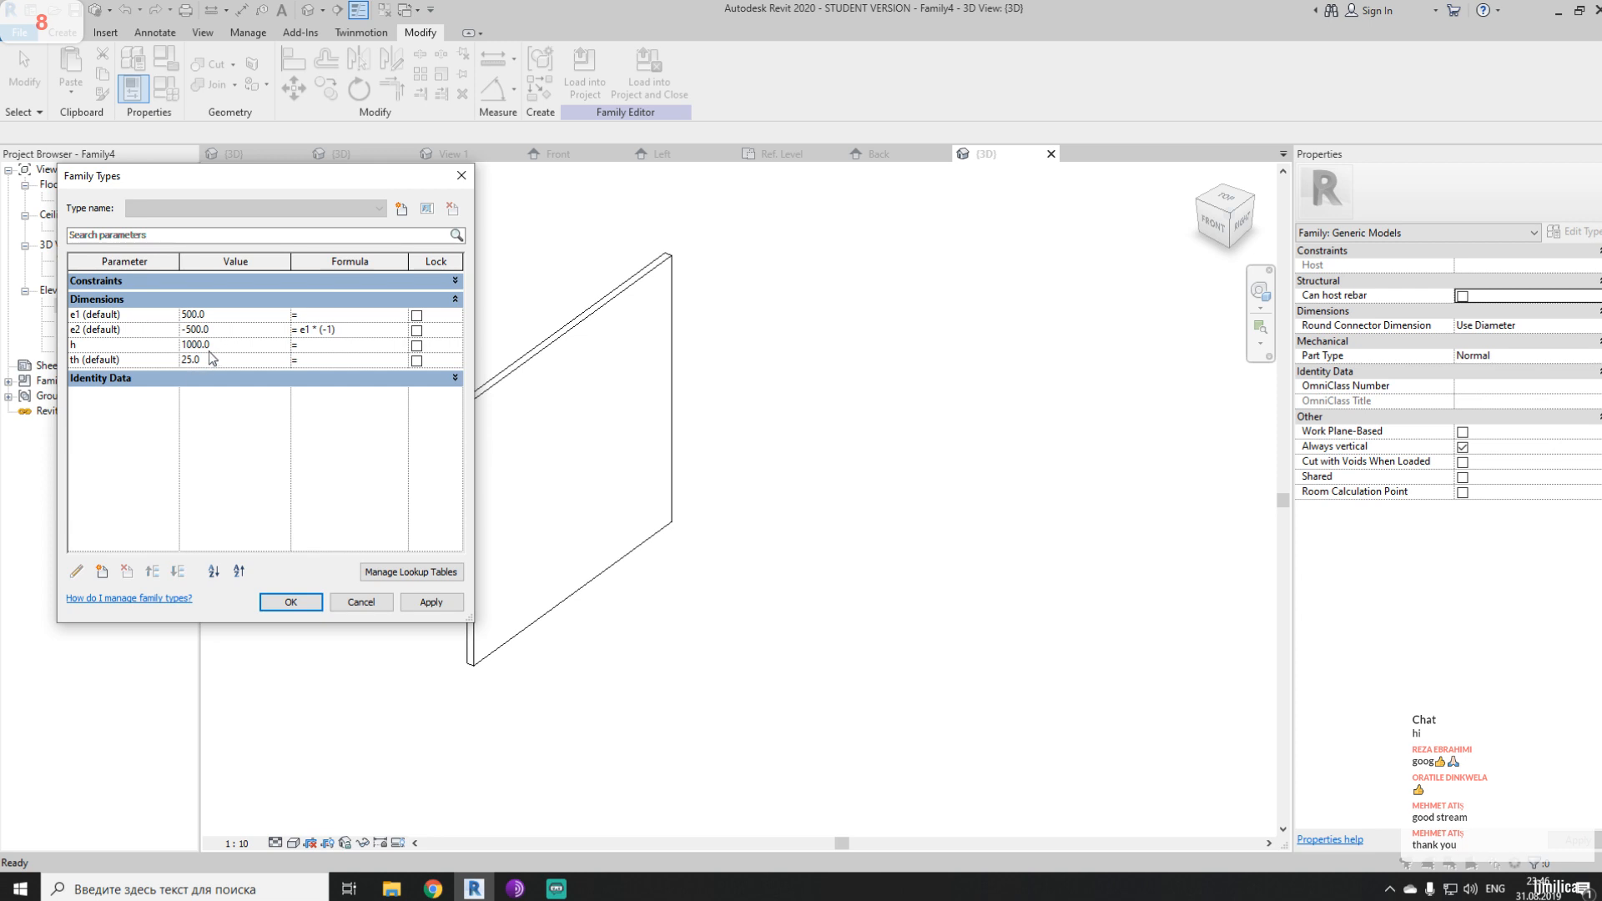
left_click(236, 347)
left_click(229, 316)
type("10")
left_click(245, 343)
type("800")
left_click(291, 601)
middle_click_drag(690, 636, 826, 279, "shift")
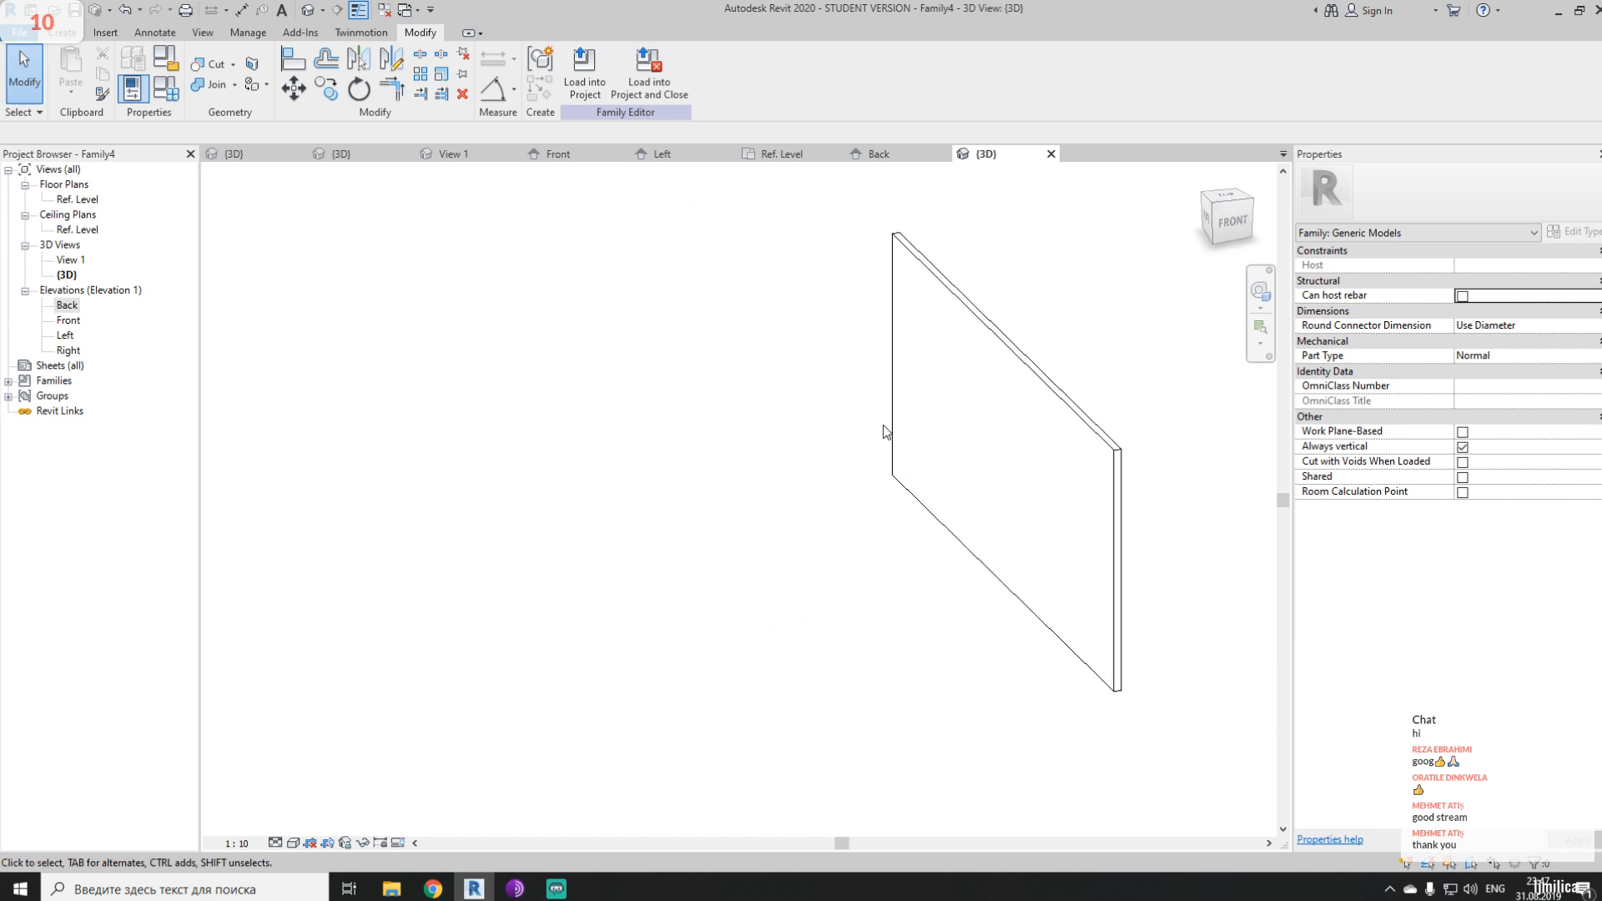
middle_click_drag(1010, 474, 504, 357)
left_click(504, 357)
scroll(504, 357, "down", 2)
middle_click_drag(687, 384, 713, 403, "shift")
left_click(710, 404)
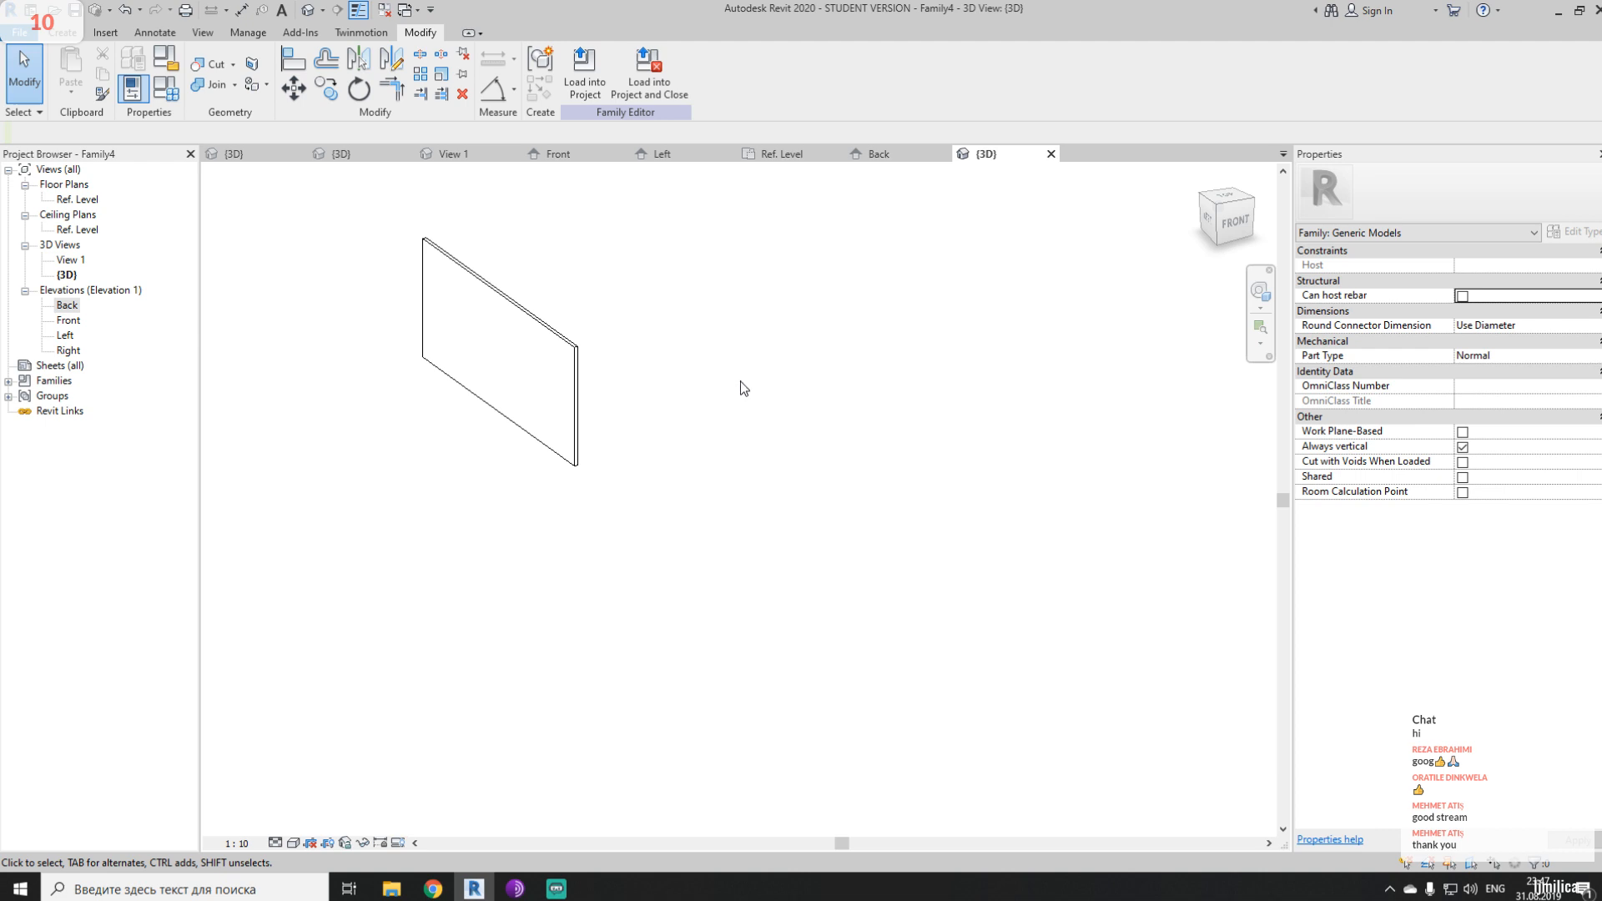
- Add an angular dimension between the horizontal reference and the panel's side edge in the Back elevation
left_click(881, 159)
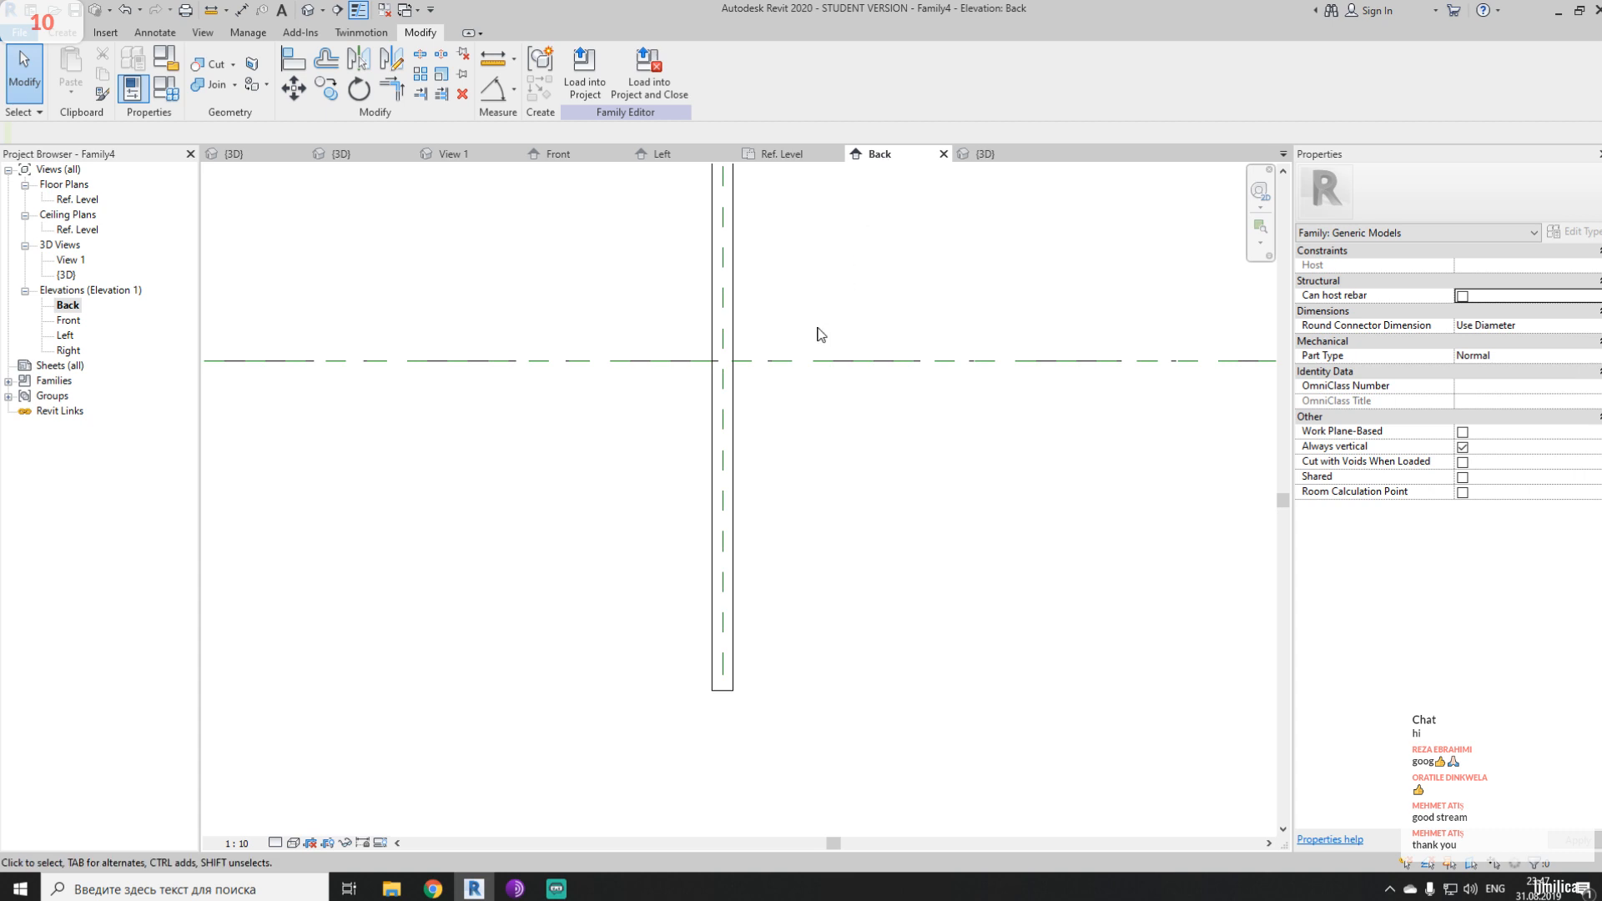
left_click(493, 93)
left_click(719, 557)
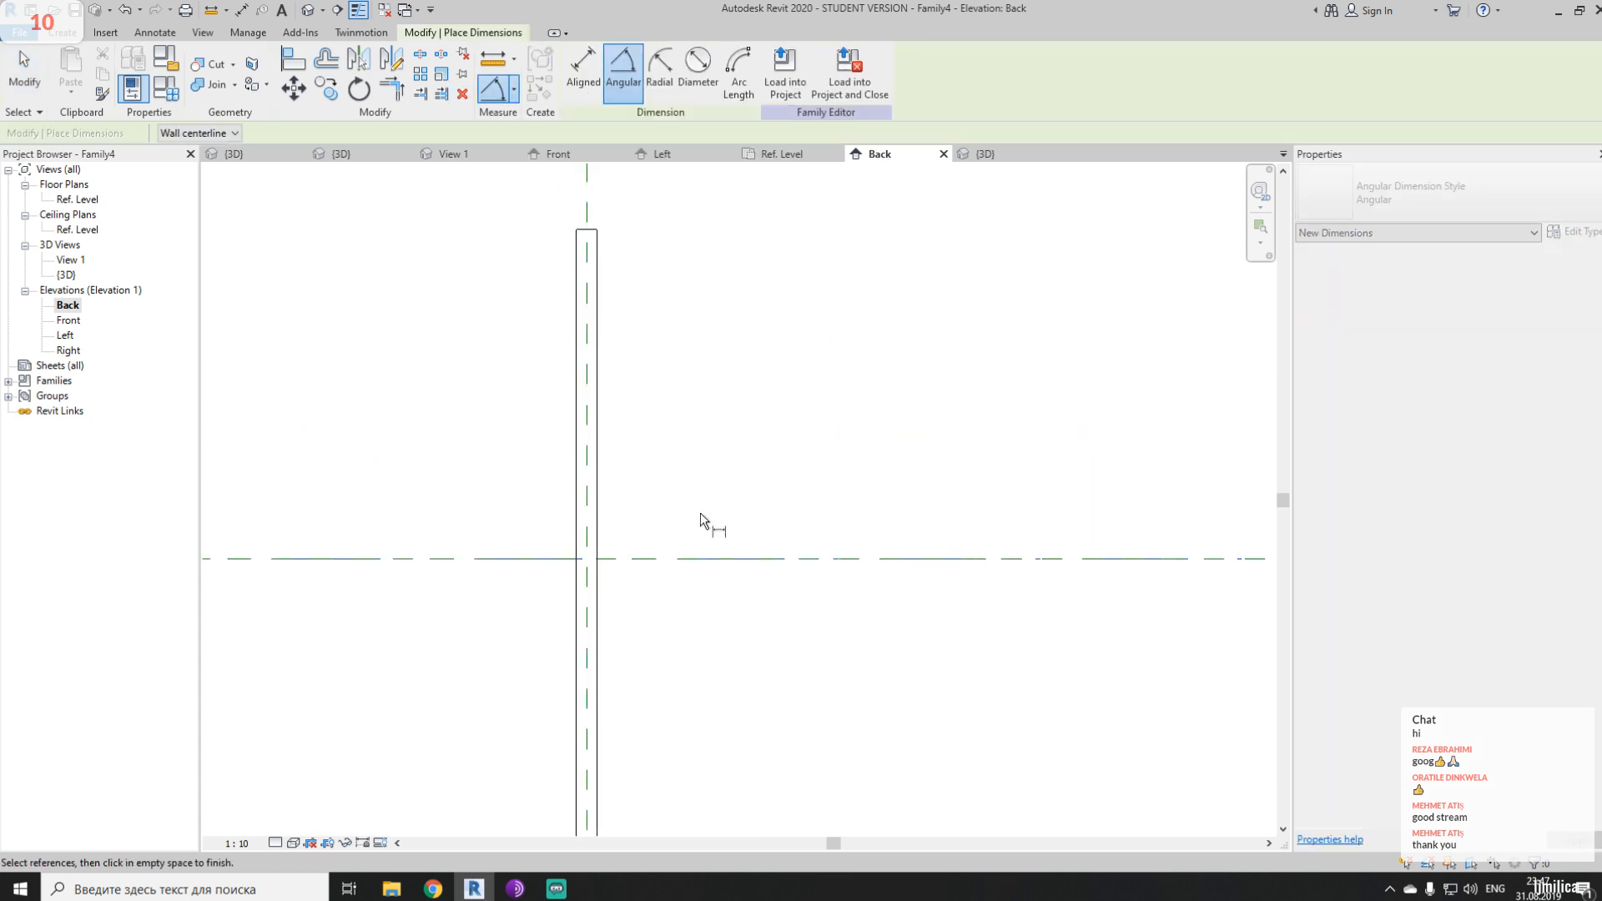
left_click(597, 464)
left_click(747, 471)
key("Escape")
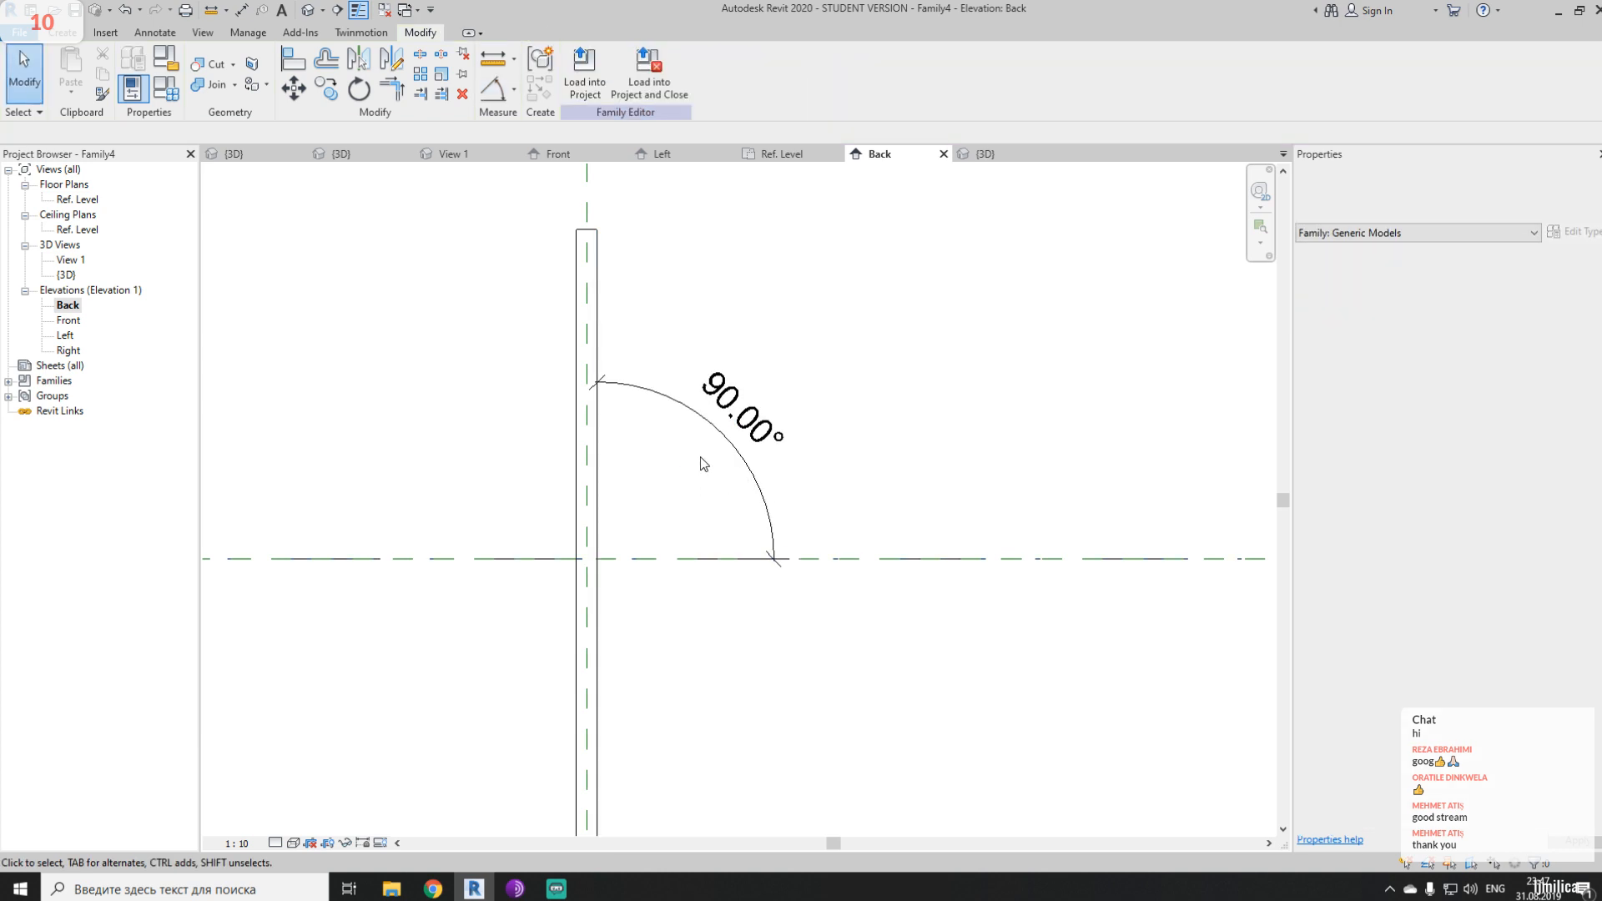
- Try to set the angle between the panel and the horizontal reference to 45°
left_click(595, 310)
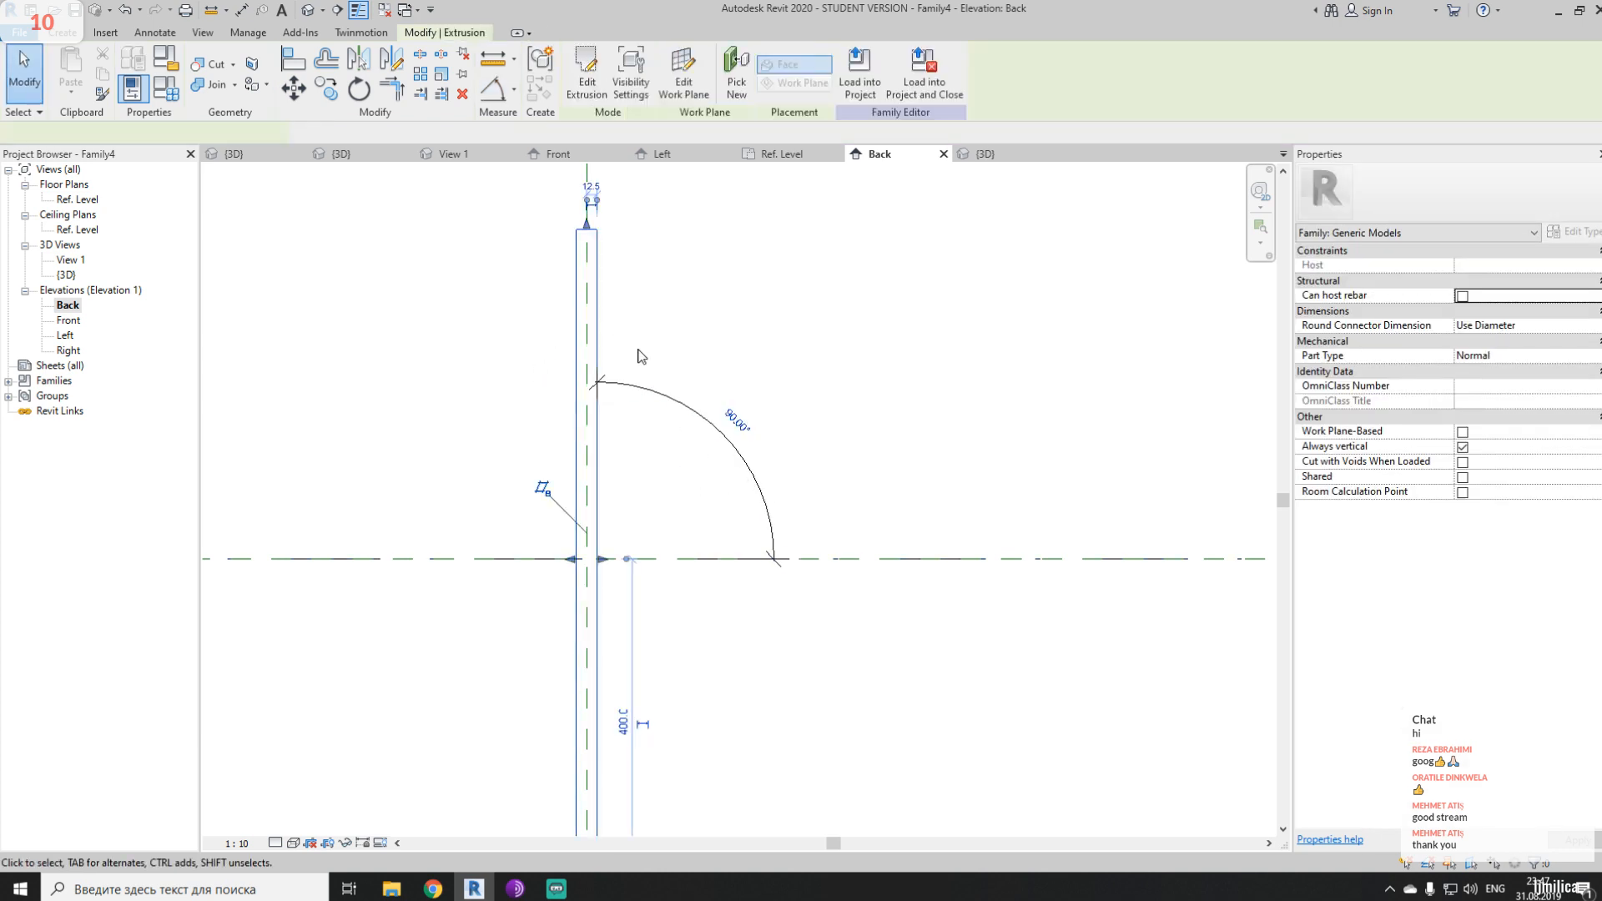
left_click(734, 421)
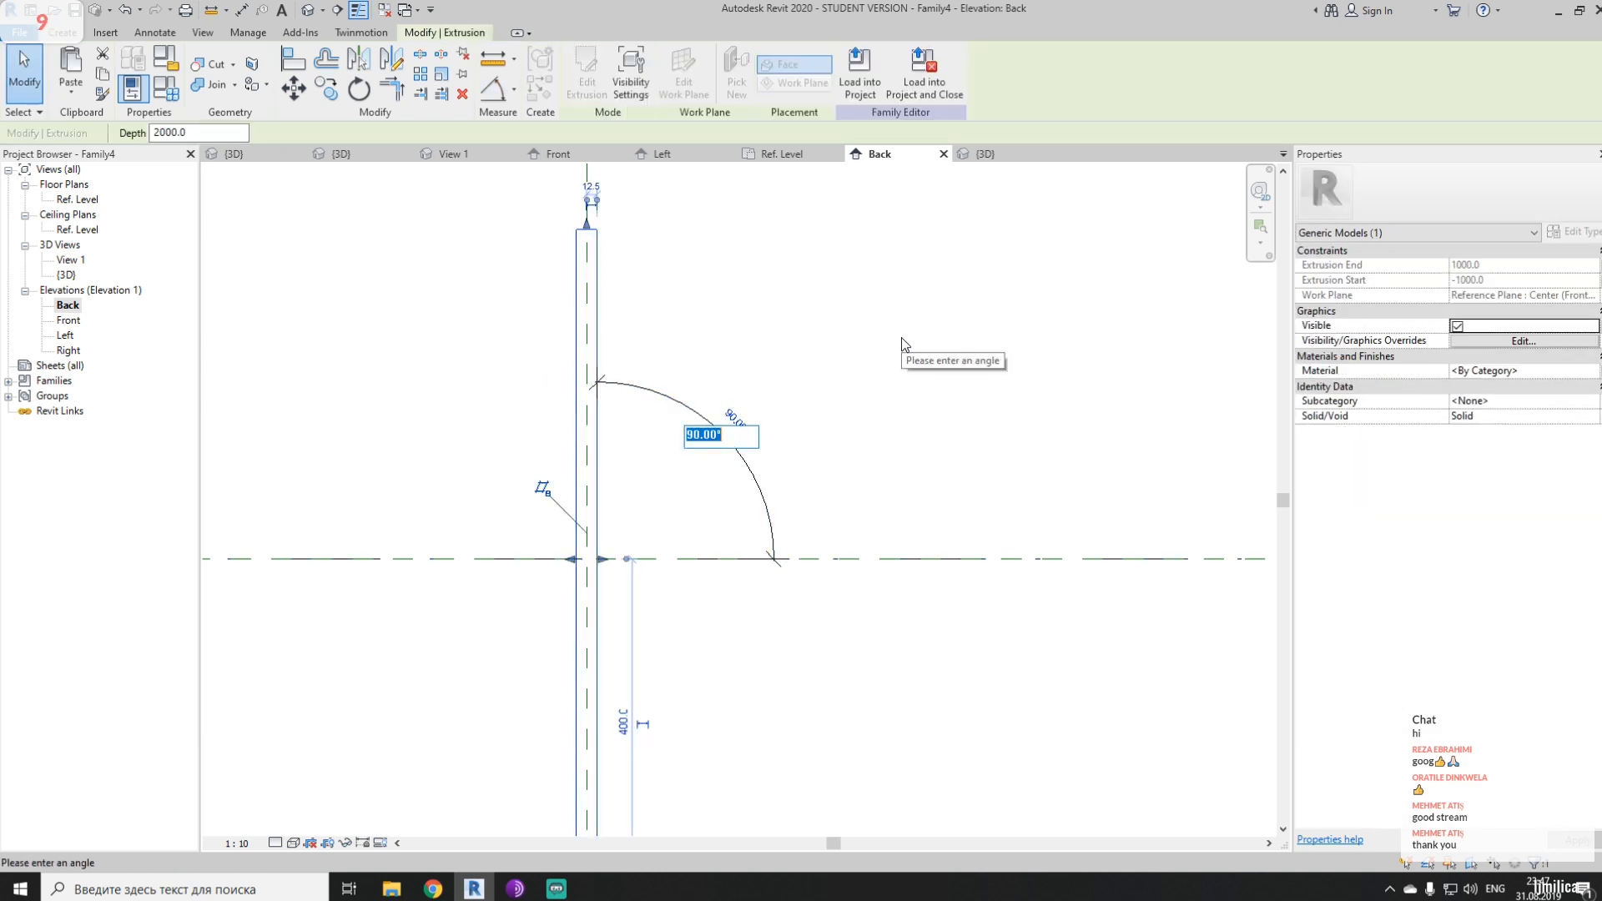
type("45")
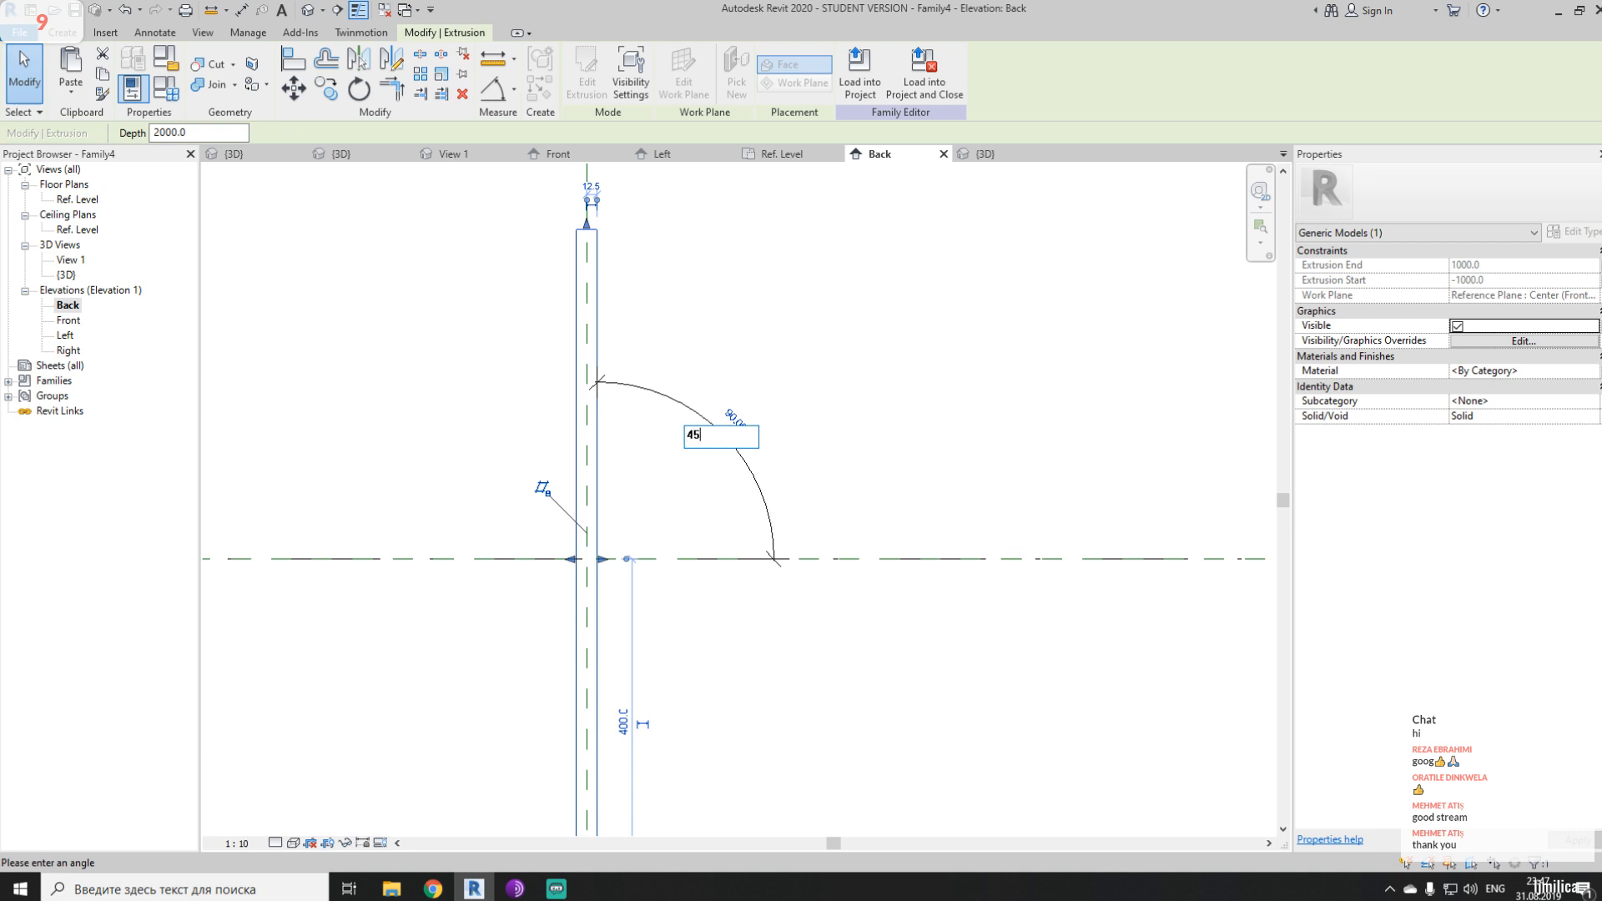
key("Return")
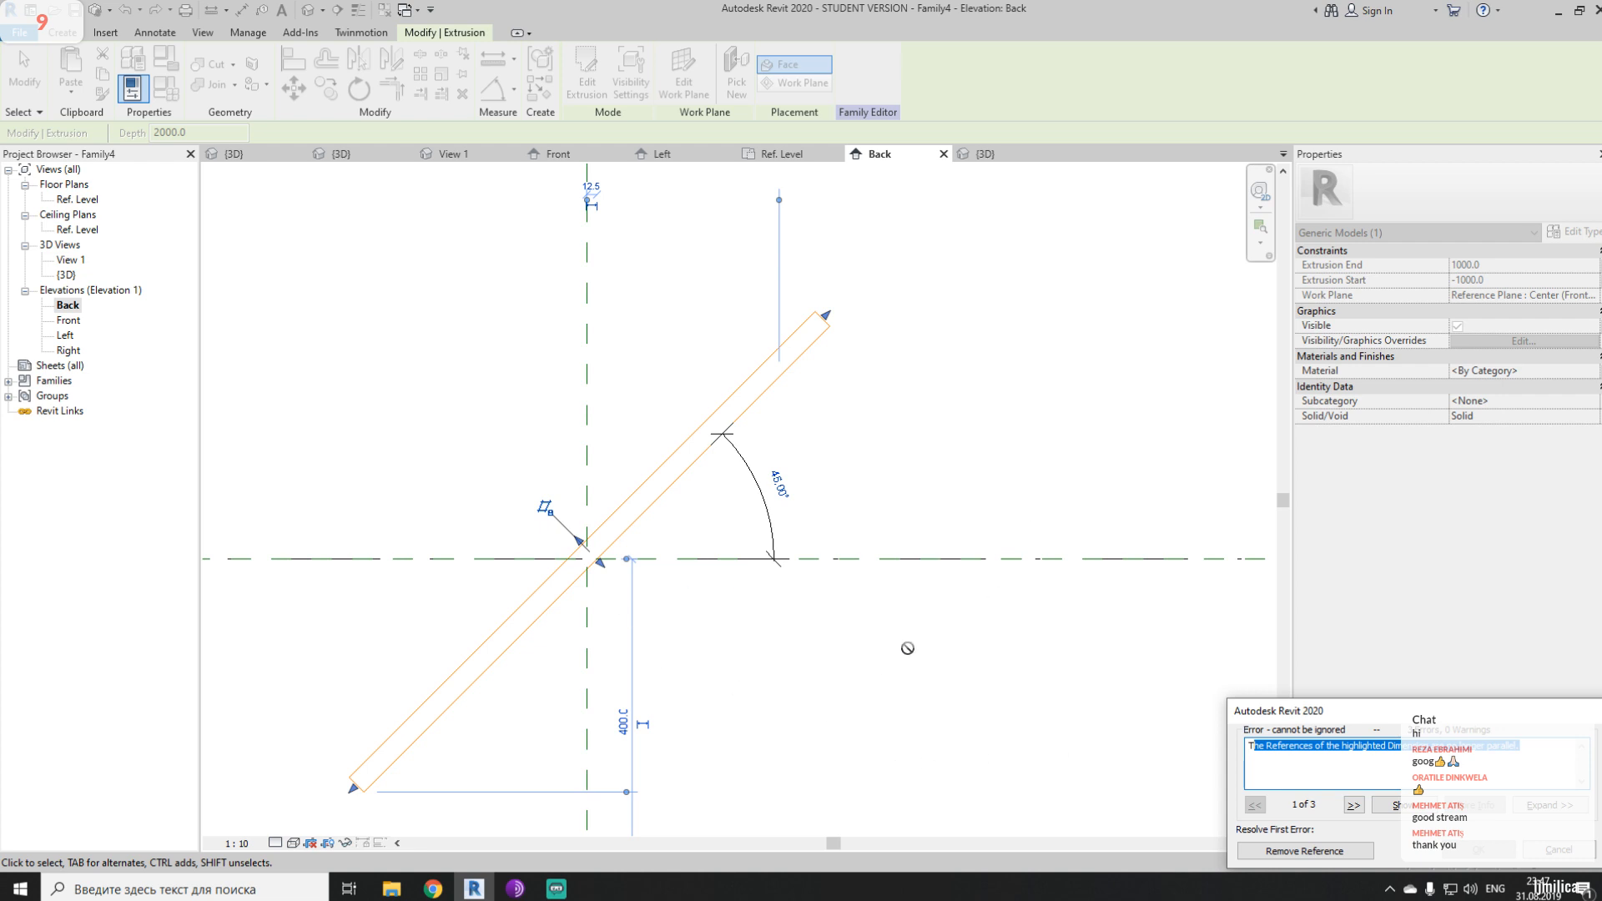
left_click(1550, 857)
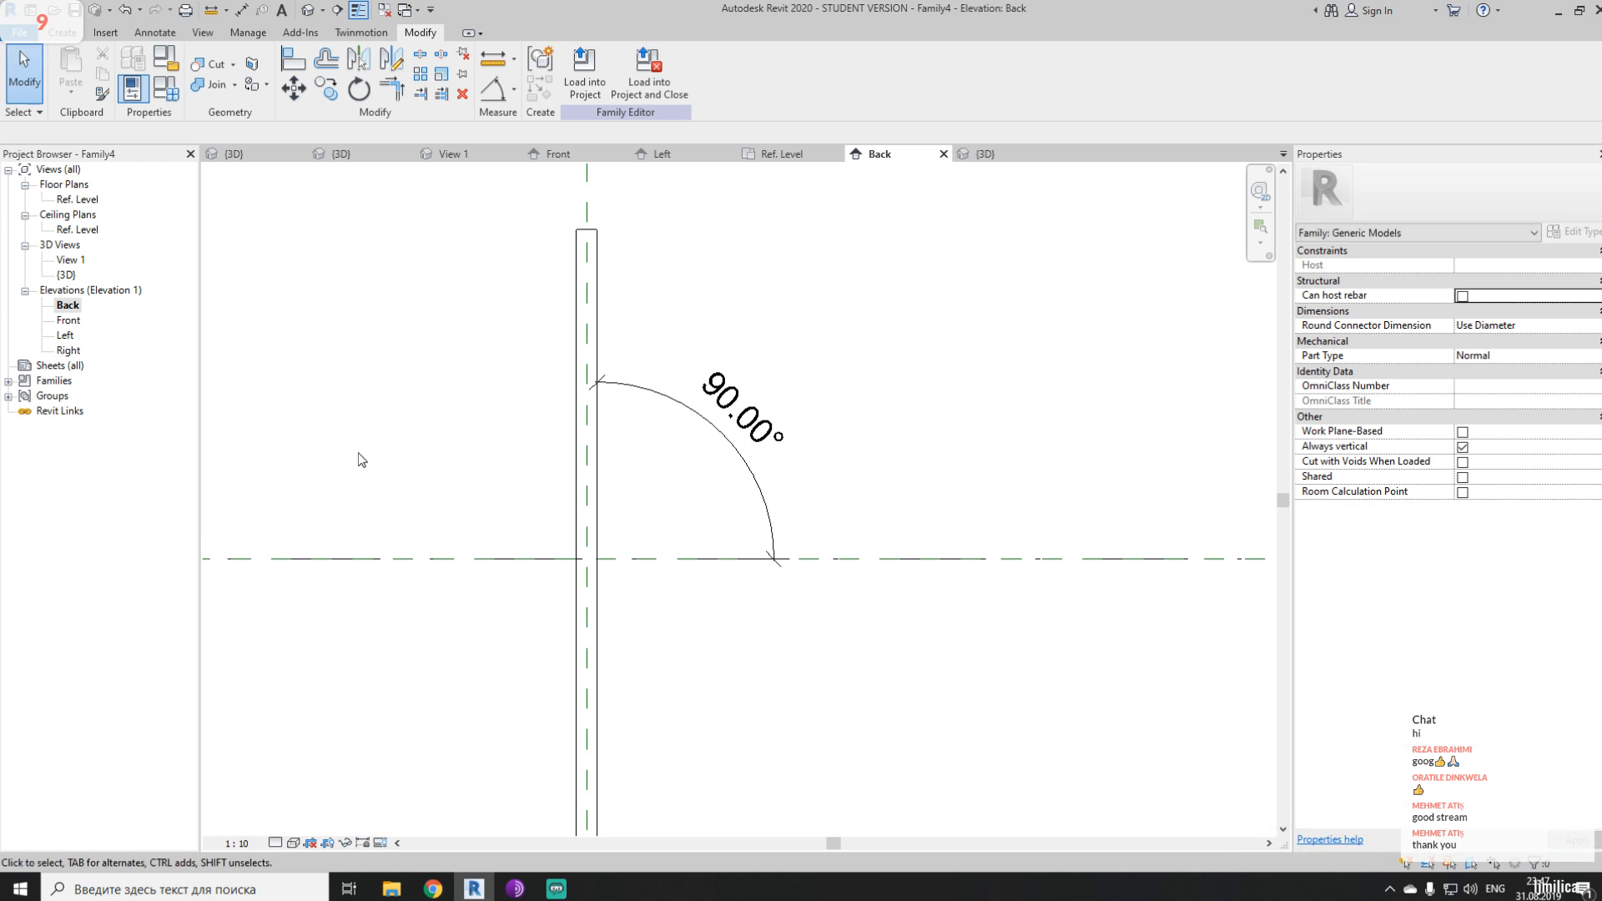
- Delete the angular dimension and the panel extrusion from the Back elevation
left_click(684, 409)
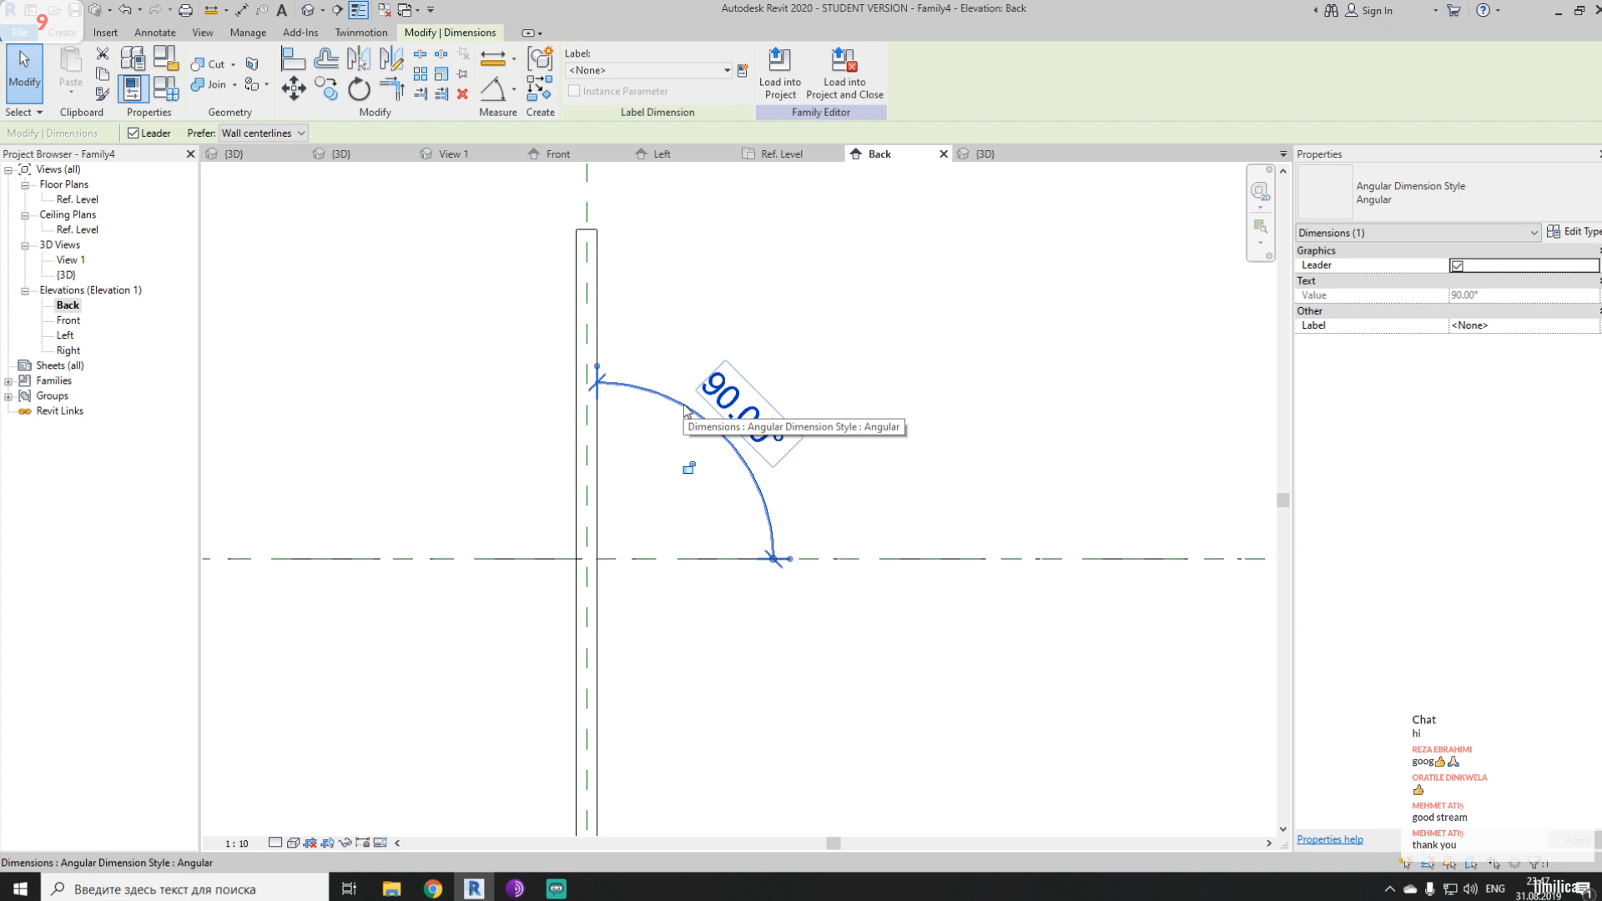
key("Delete")
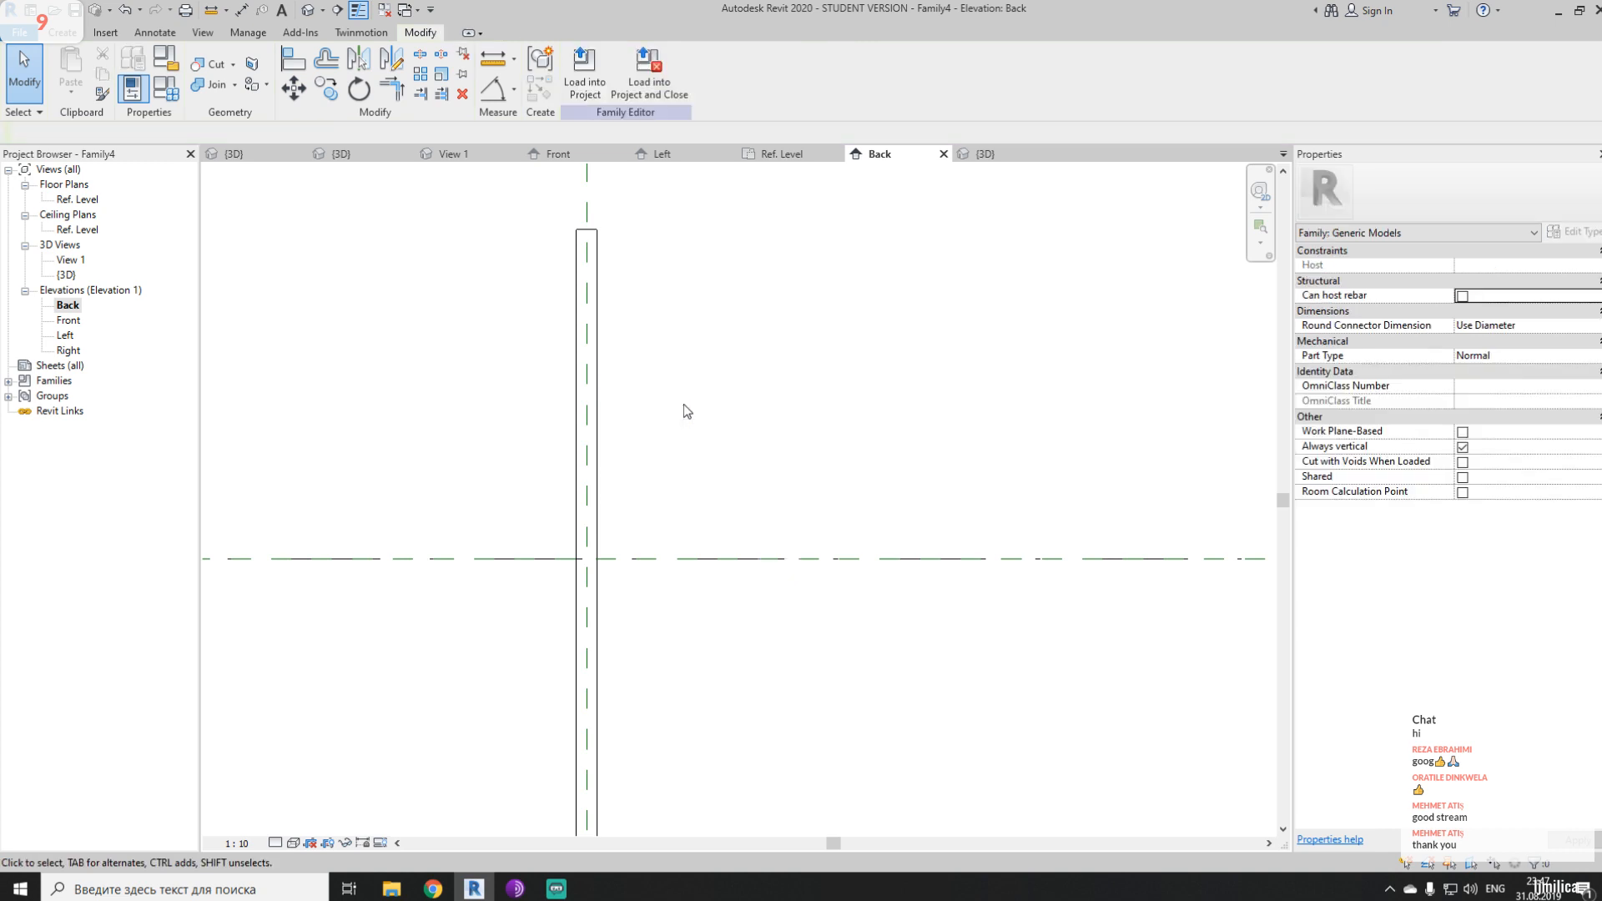
left_click(600, 342)
key("Delete")
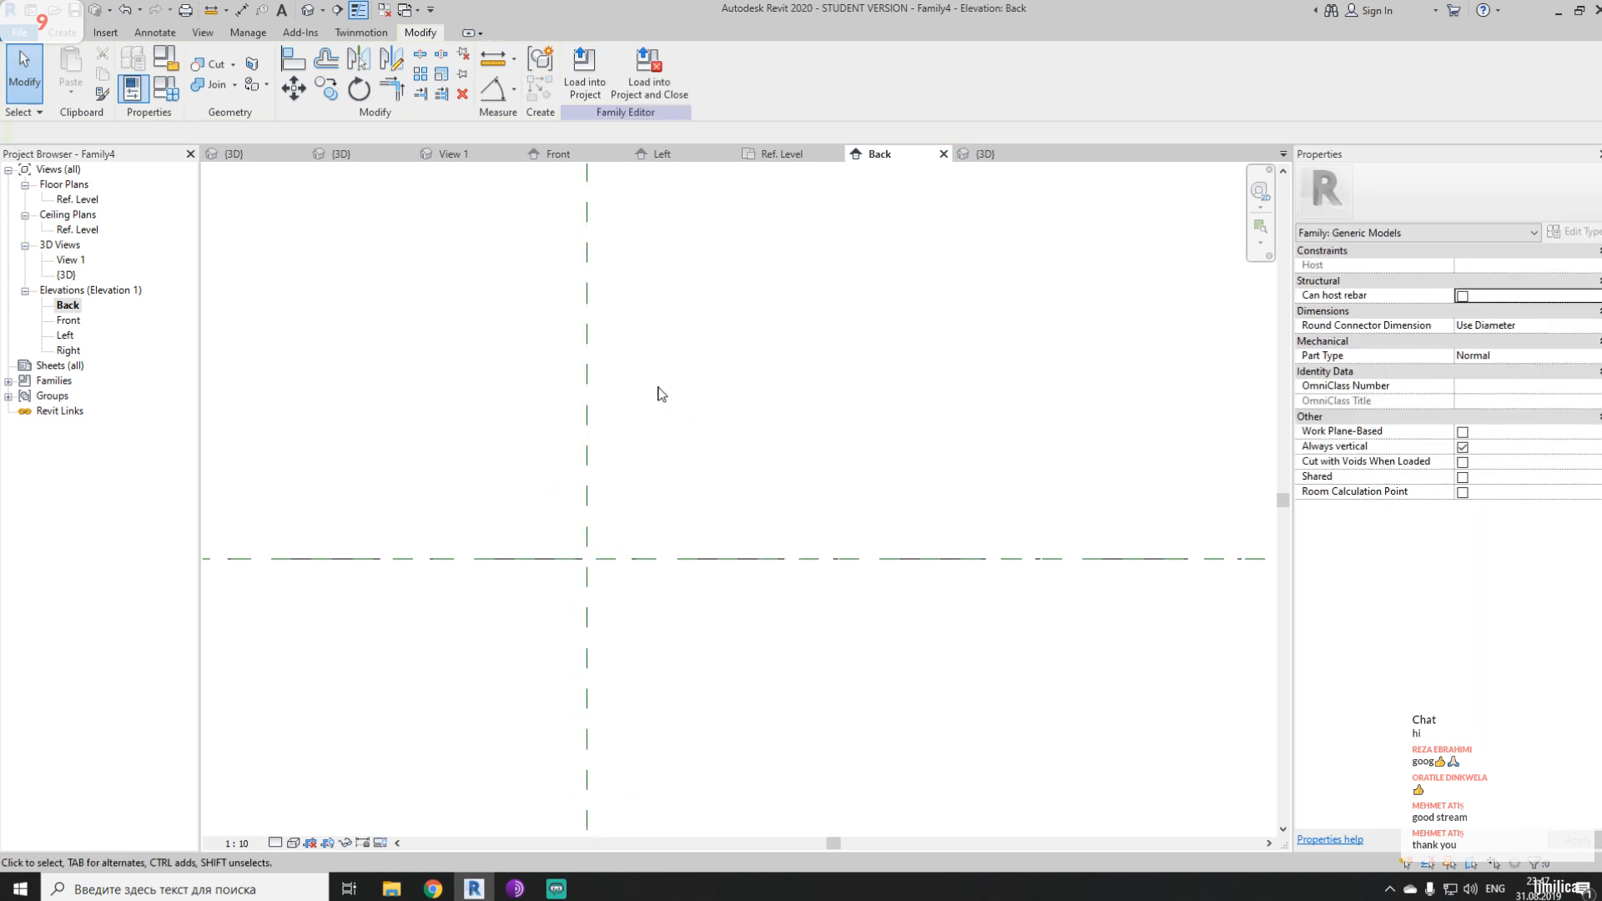
- Open the sun shade family from the project's 3D view, and open its nested Panel family for editing
middle_click_drag(607, 496, 628, 444)
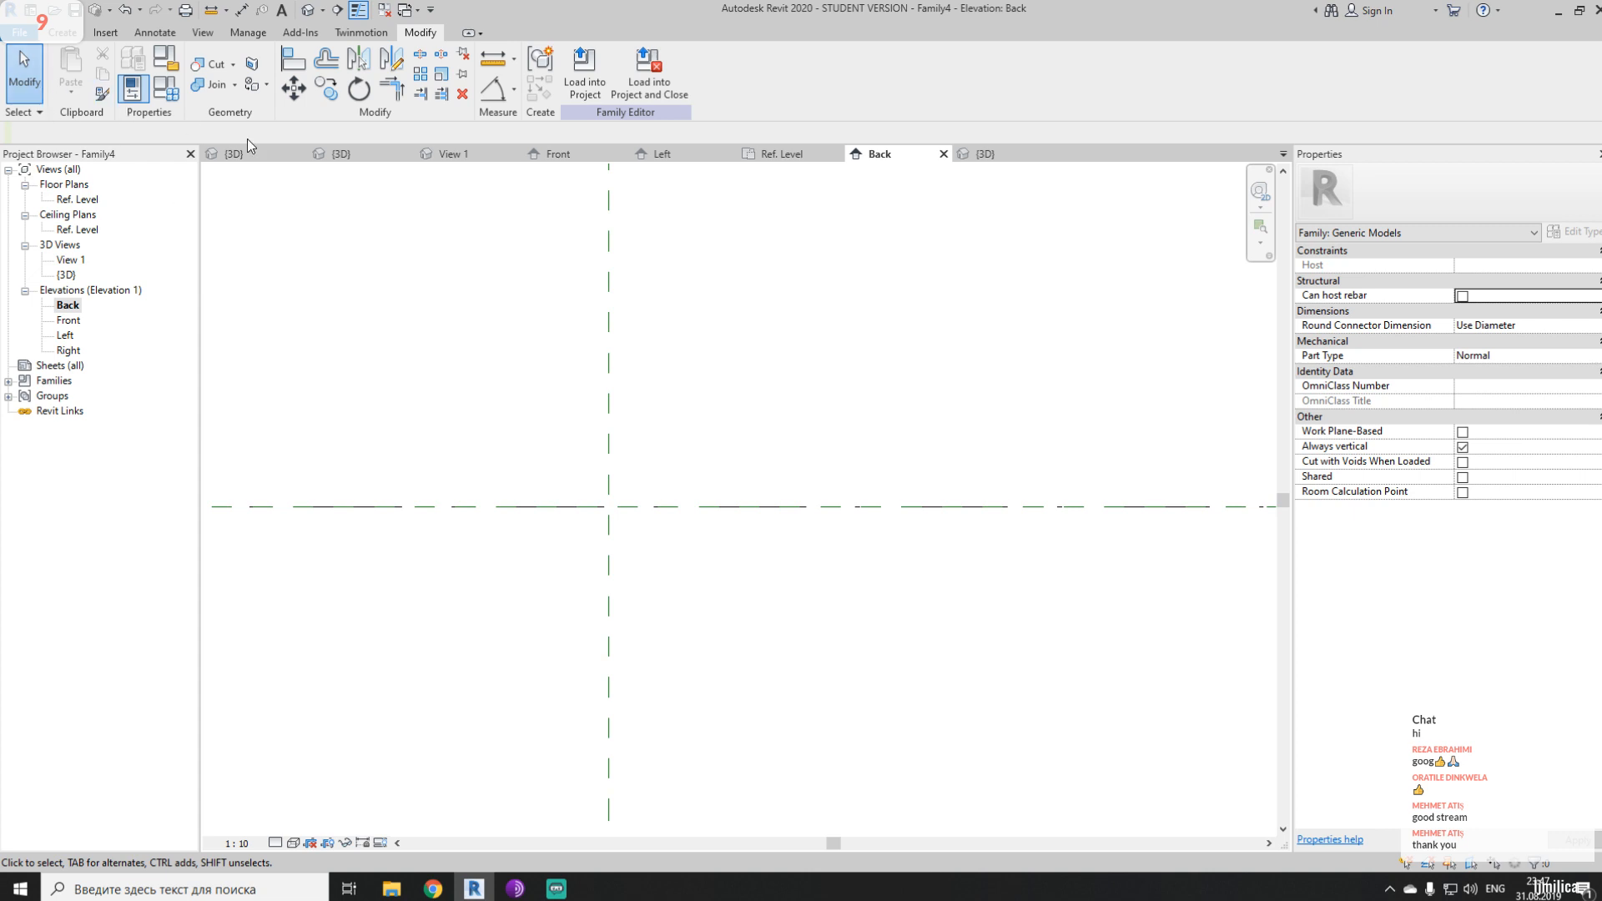
middle_click_drag(608, 361, 651, 406)
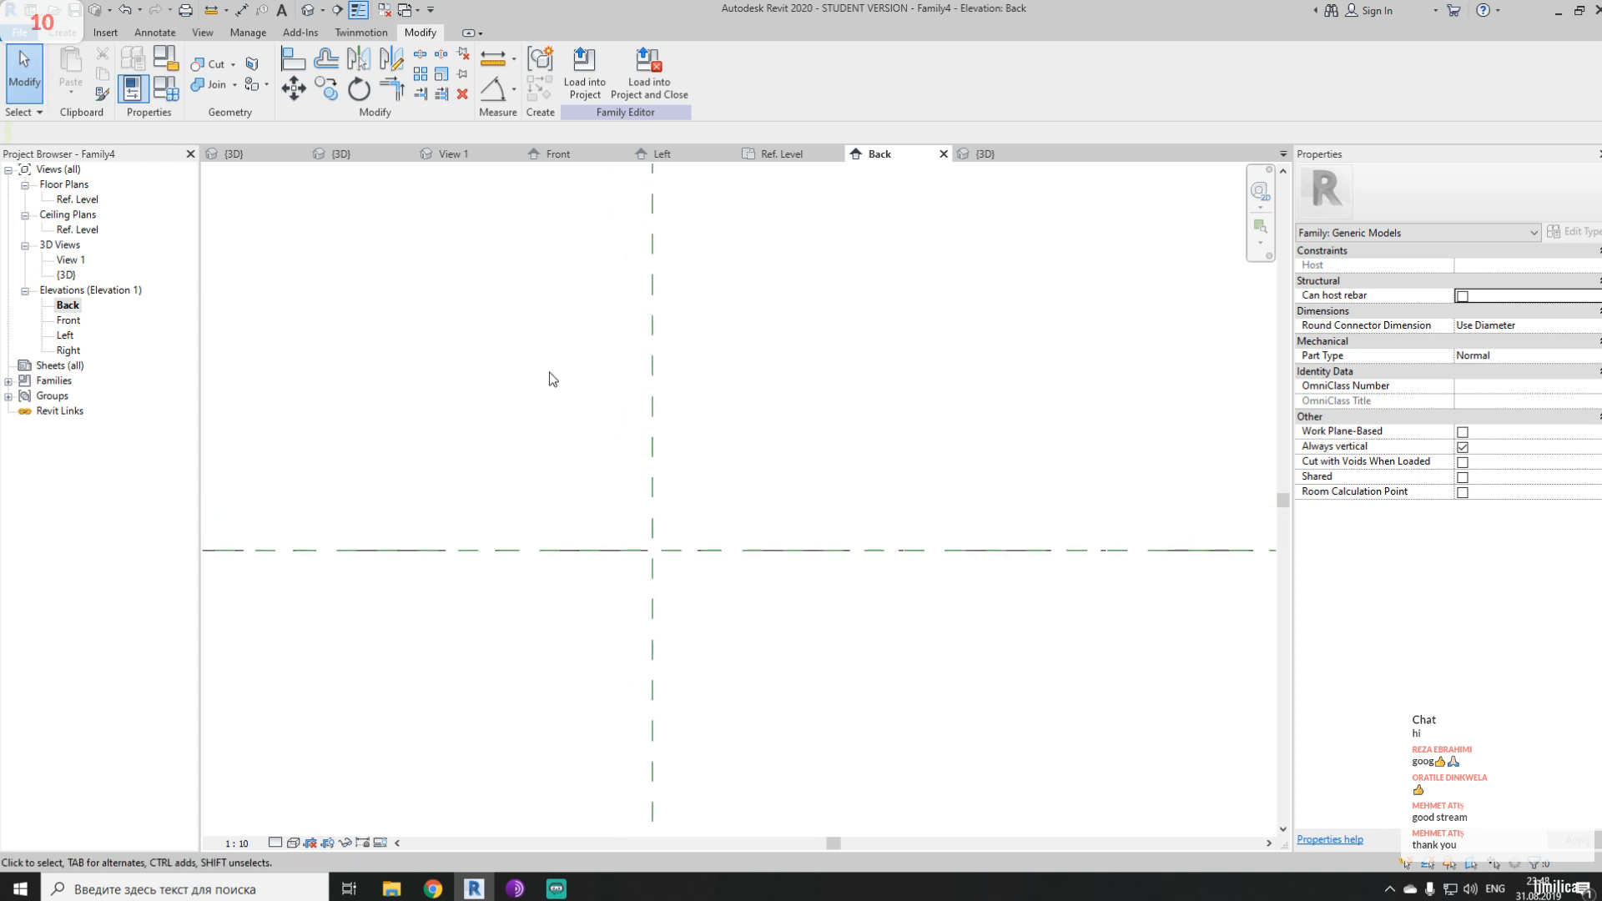
left_click(265, 157)
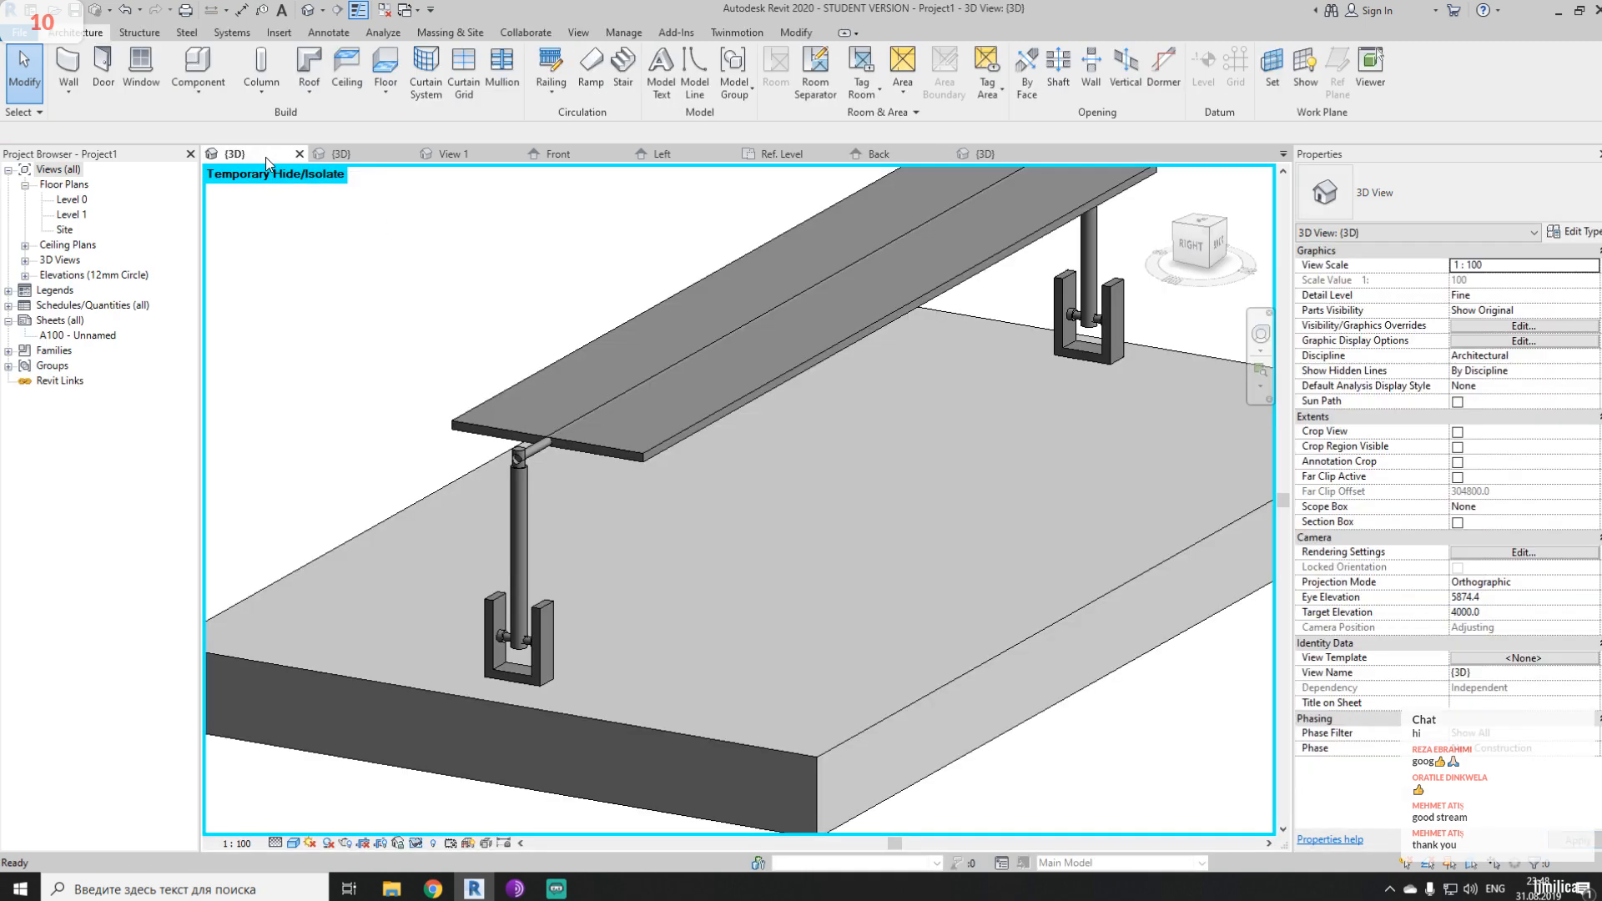
double_click(487, 421)
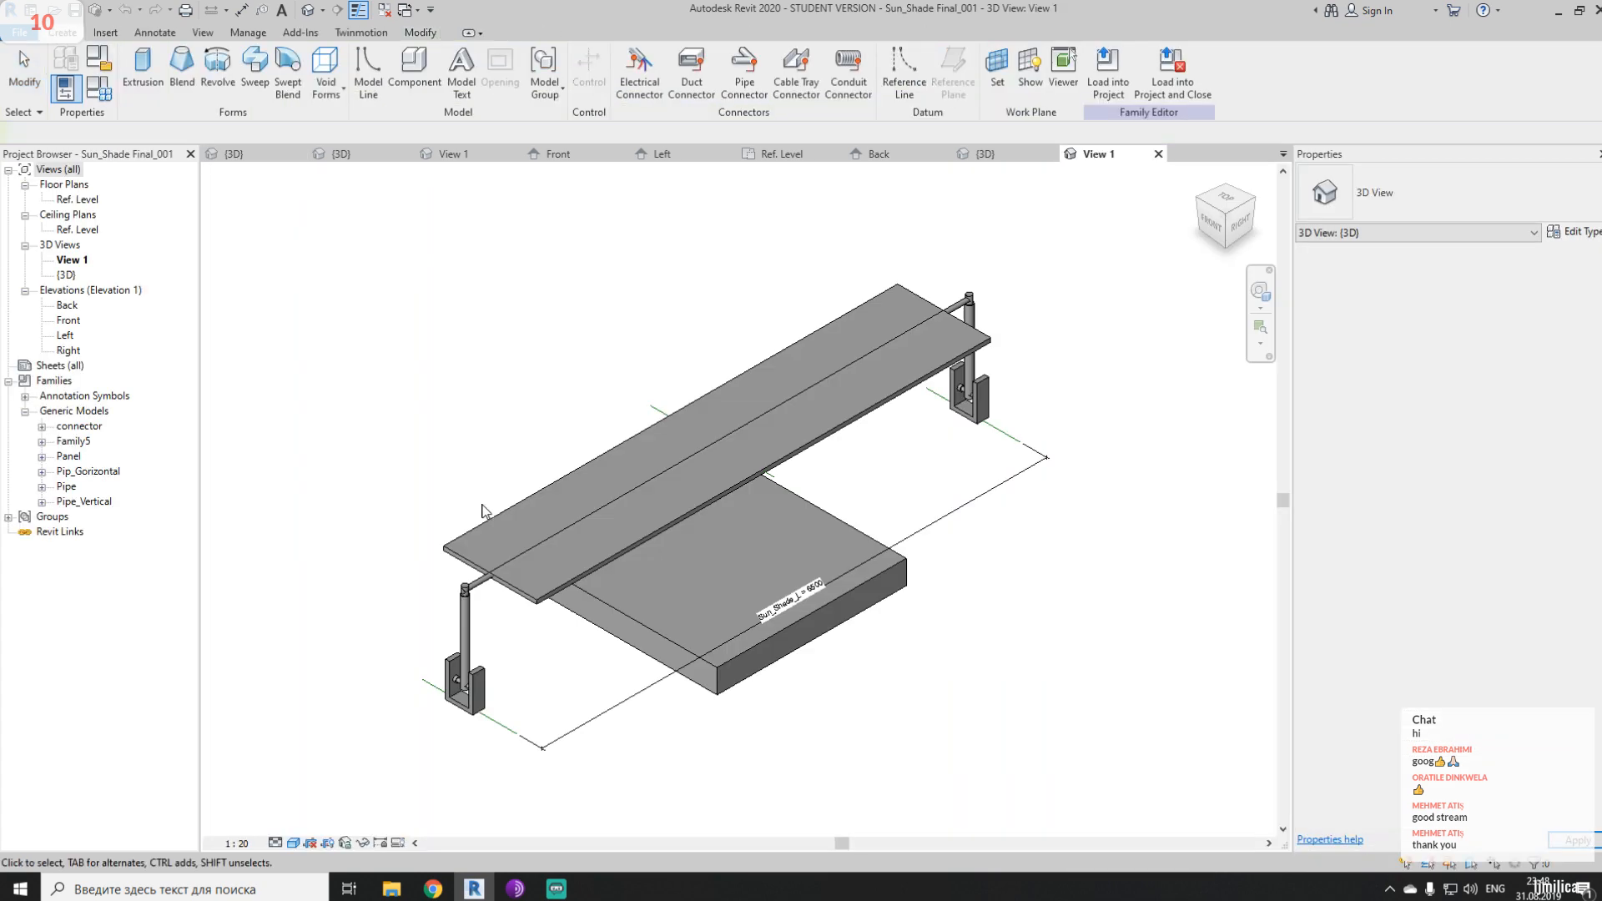
middle_click_drag(832, 534, 837, 497)
double_click(479, 494)
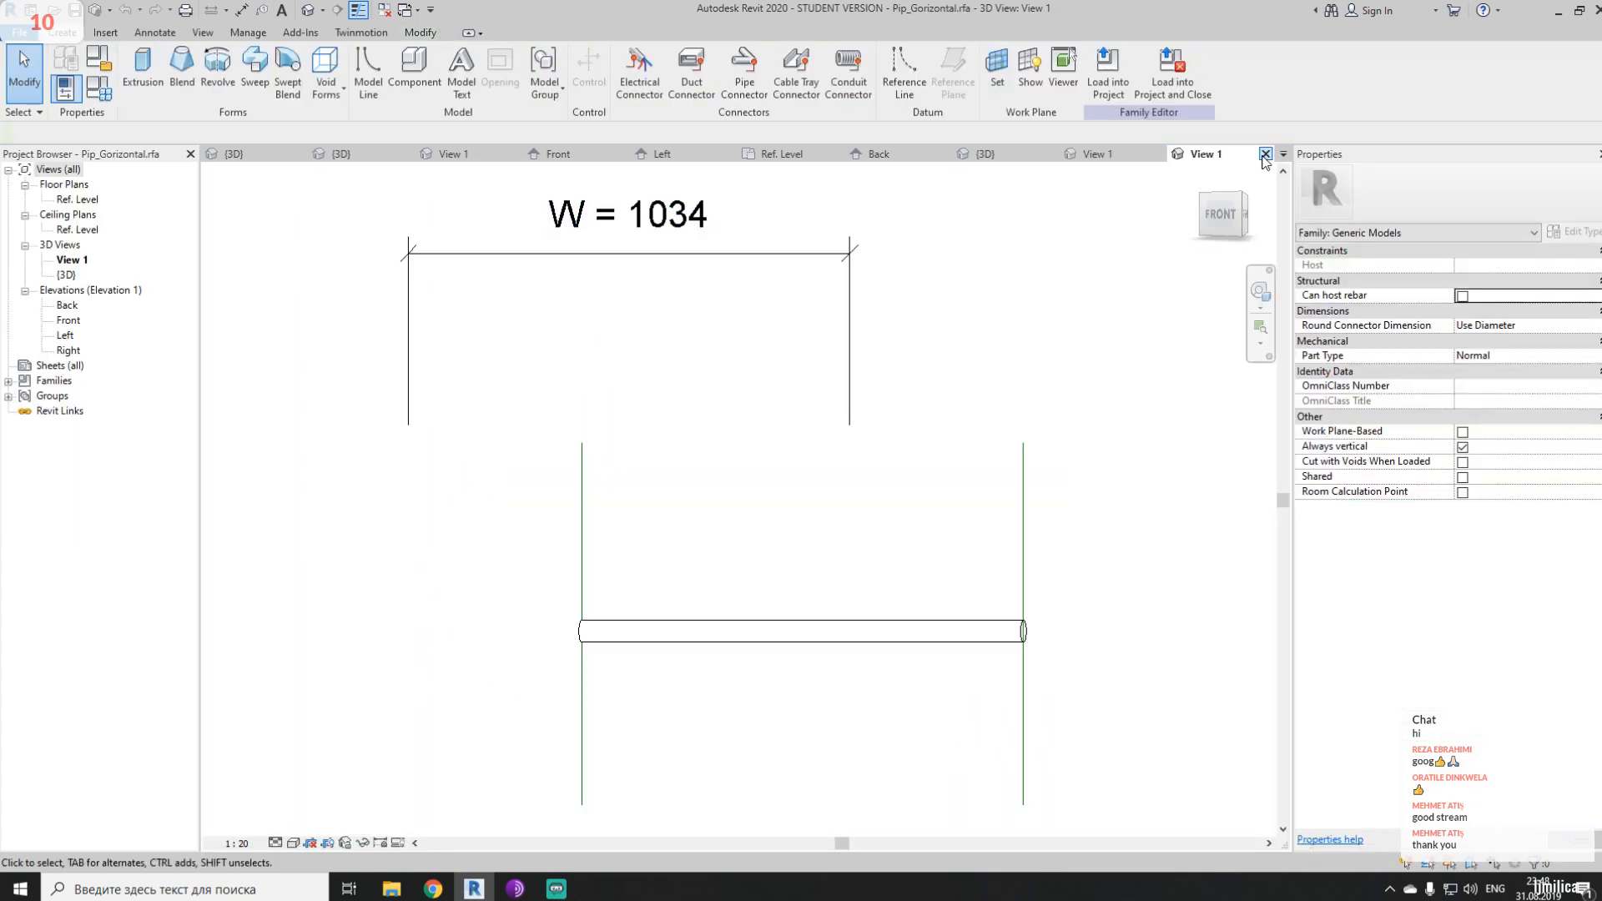
left_click(1265, 155)
left_click(834, 454)
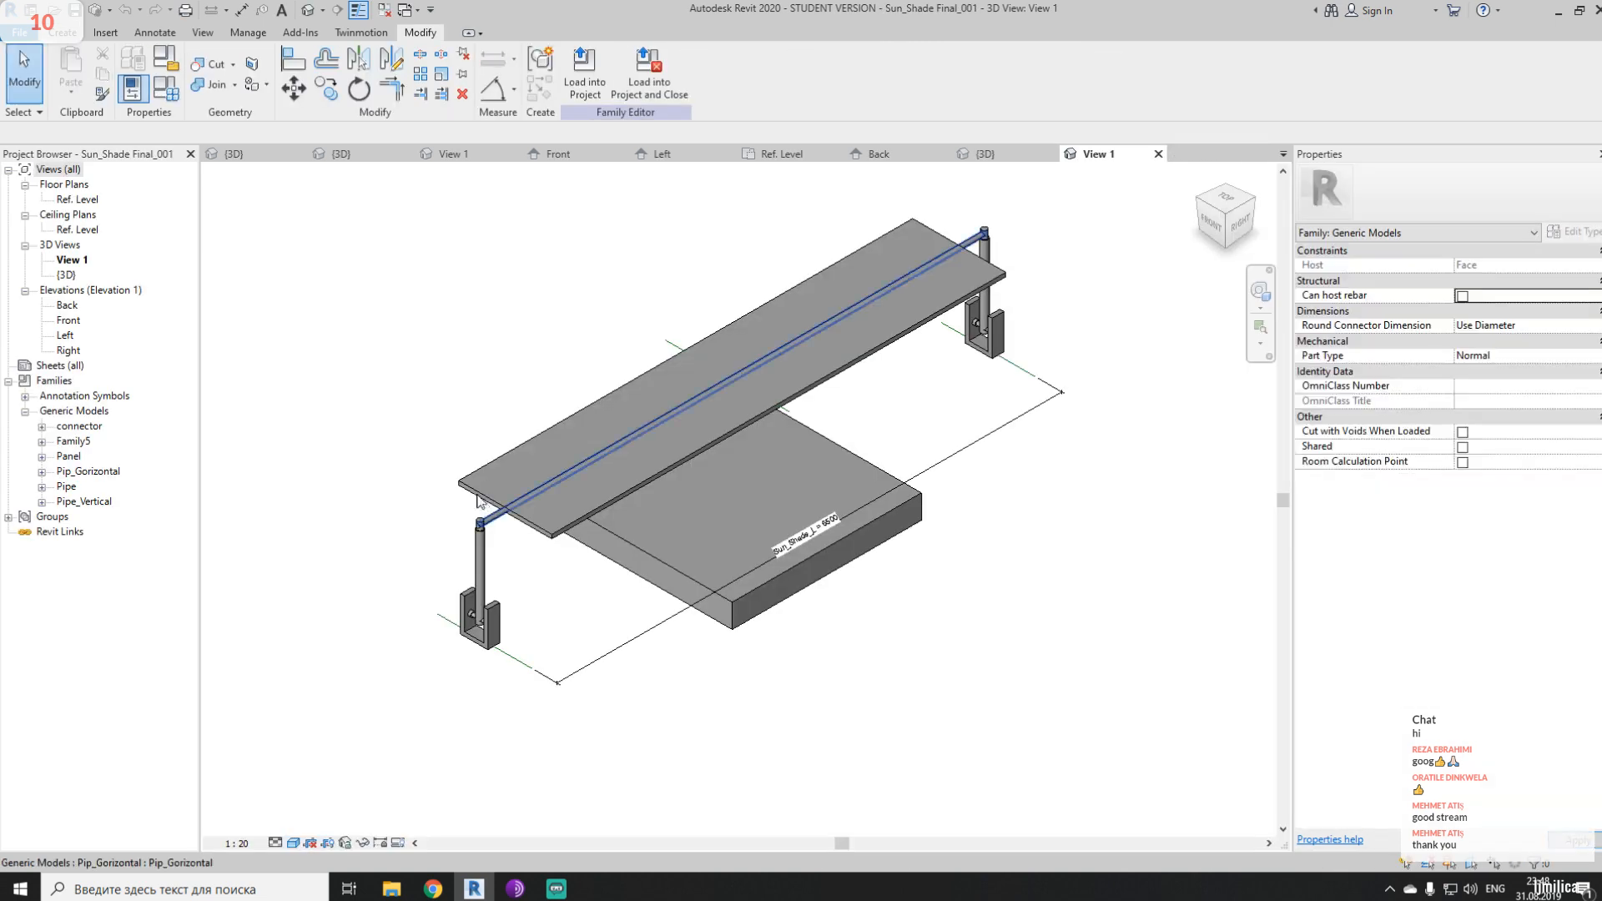
left_click(467, 484)
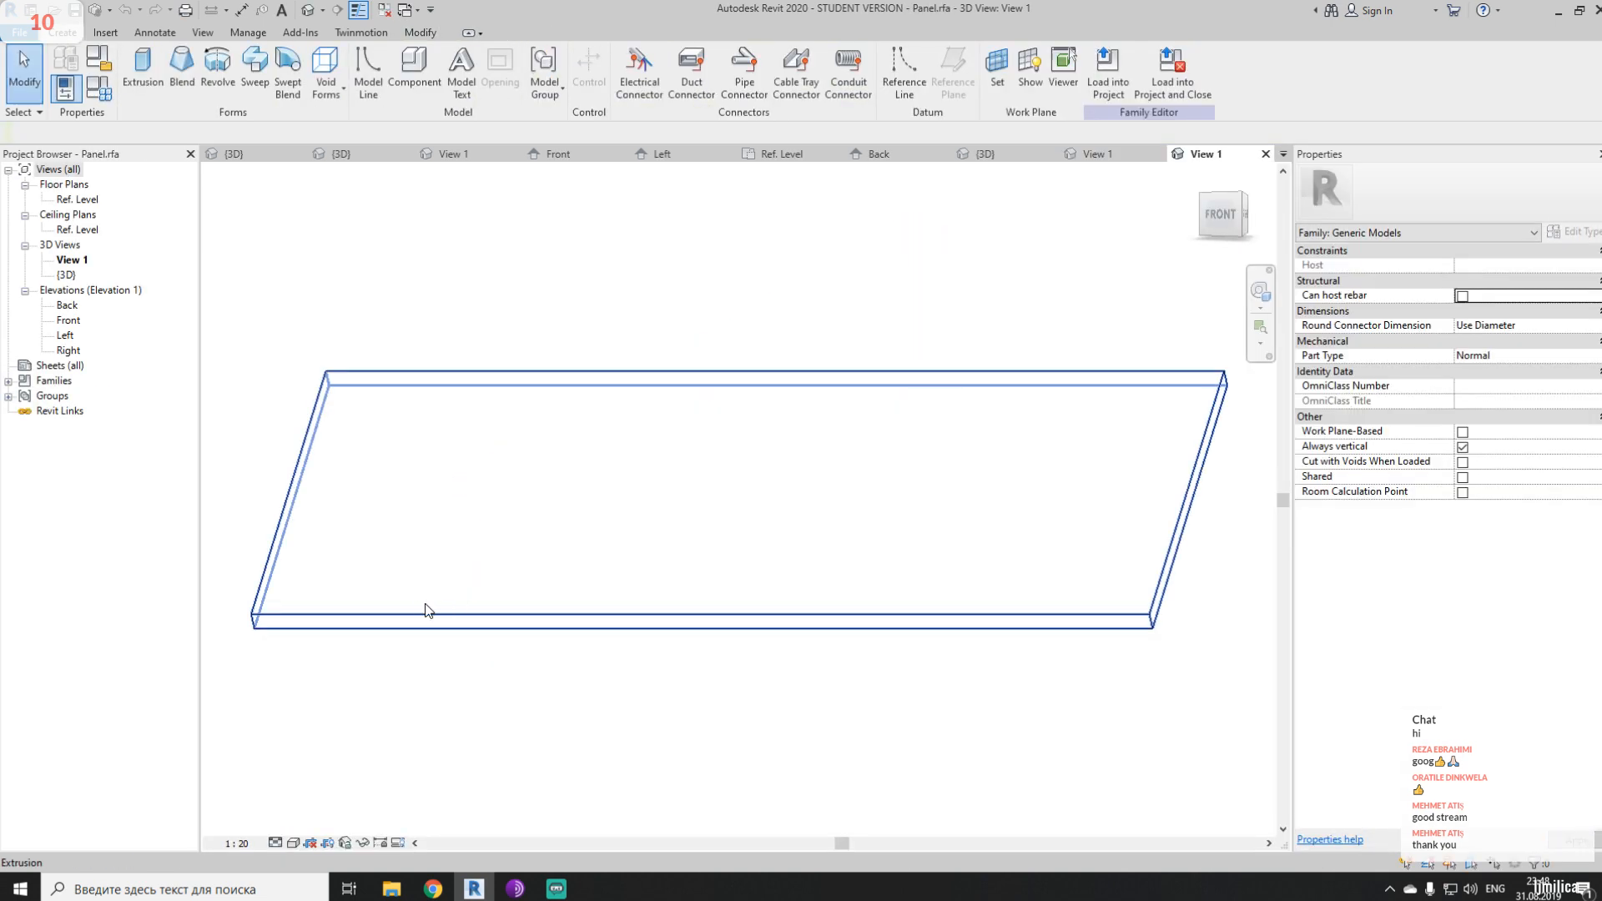
- Open the Panel family's extrusion sketch to examine how its profile is dimensioned, and finish the sketch
double_click(417, 606)
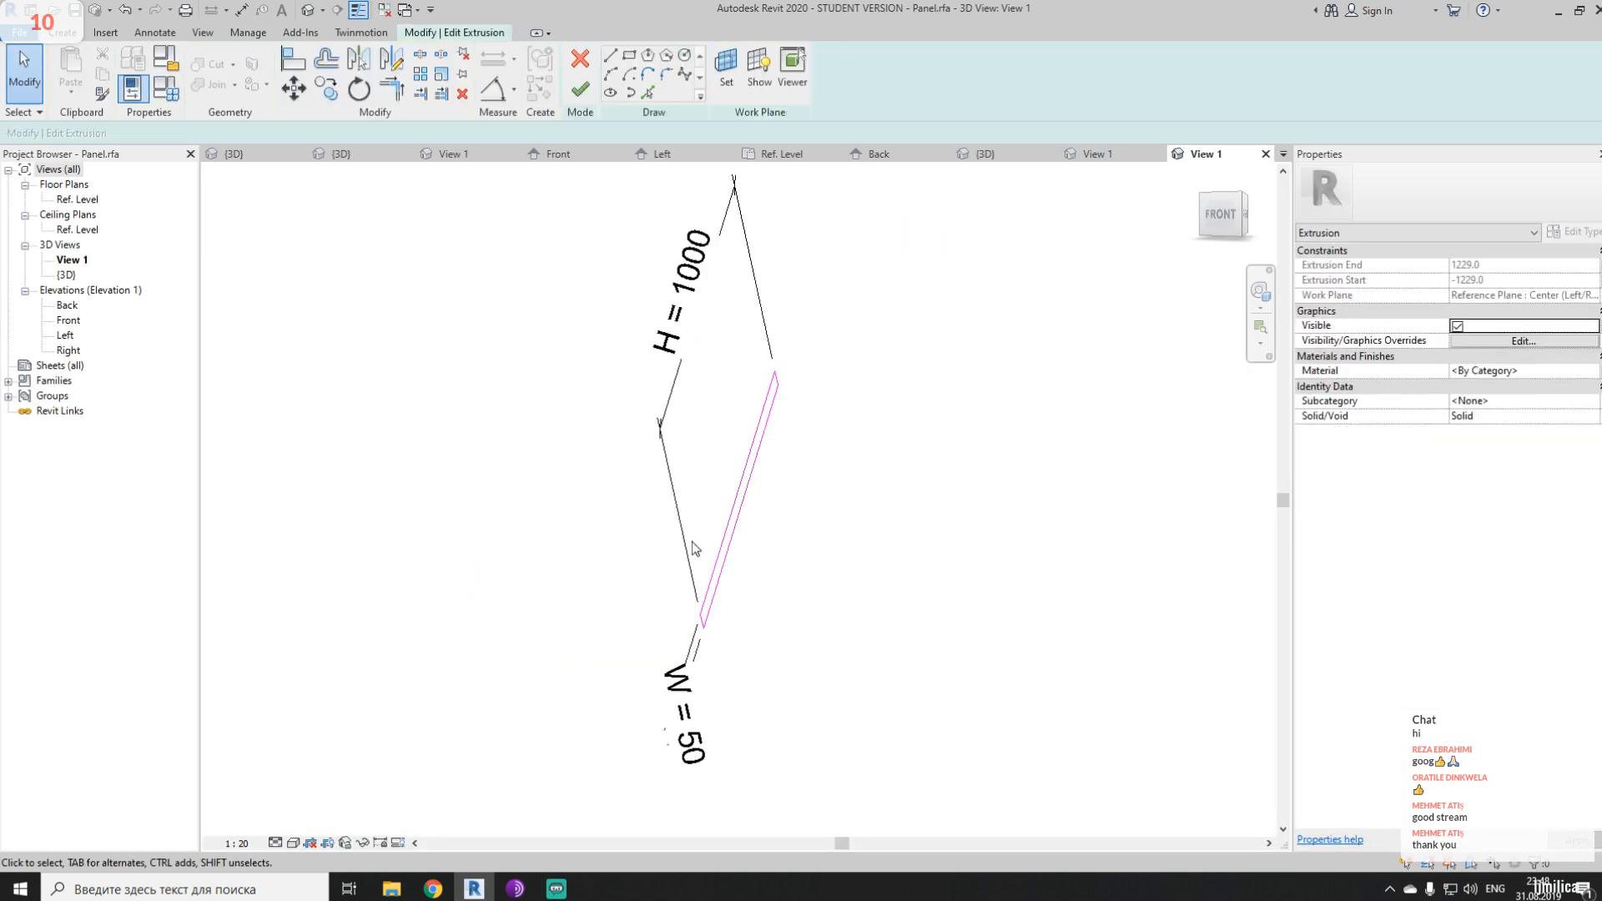
mouse_move(693, 542)
middle_mouse_down("shift")
mouse_move(802, 502)
mouse_move(737, 519)
middle_mouse_up("shift")
scroll(736, 519, "down", 5)
scroll(918, 488, "up", 1)
middle_click_drag(918, 488, 626, 467)
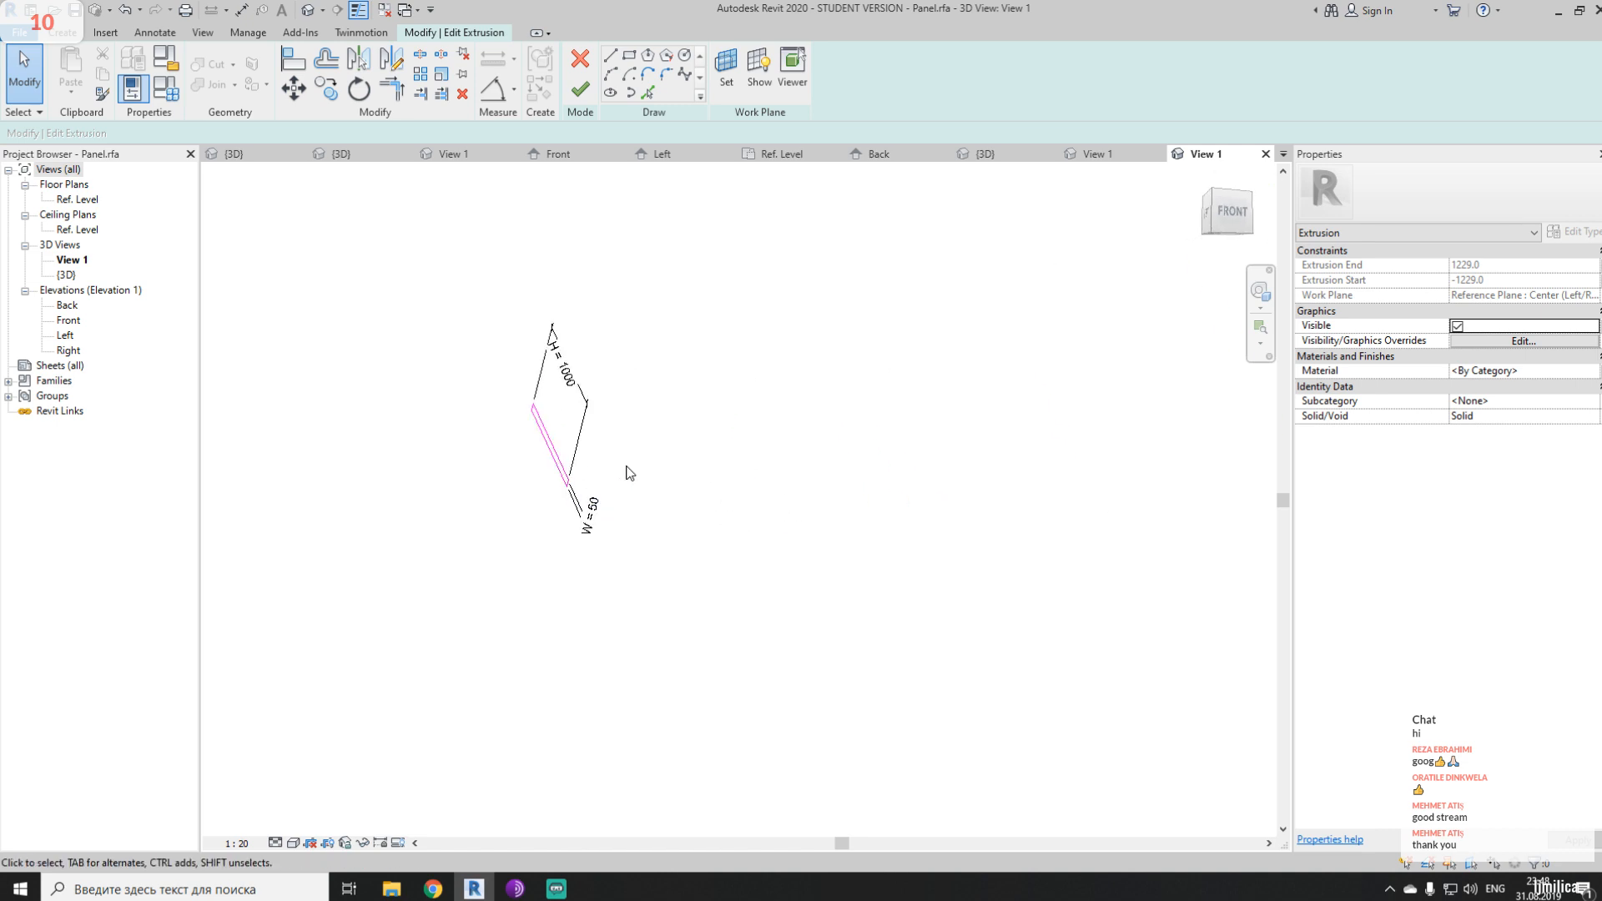
scroll(629, 473, "up", 3)
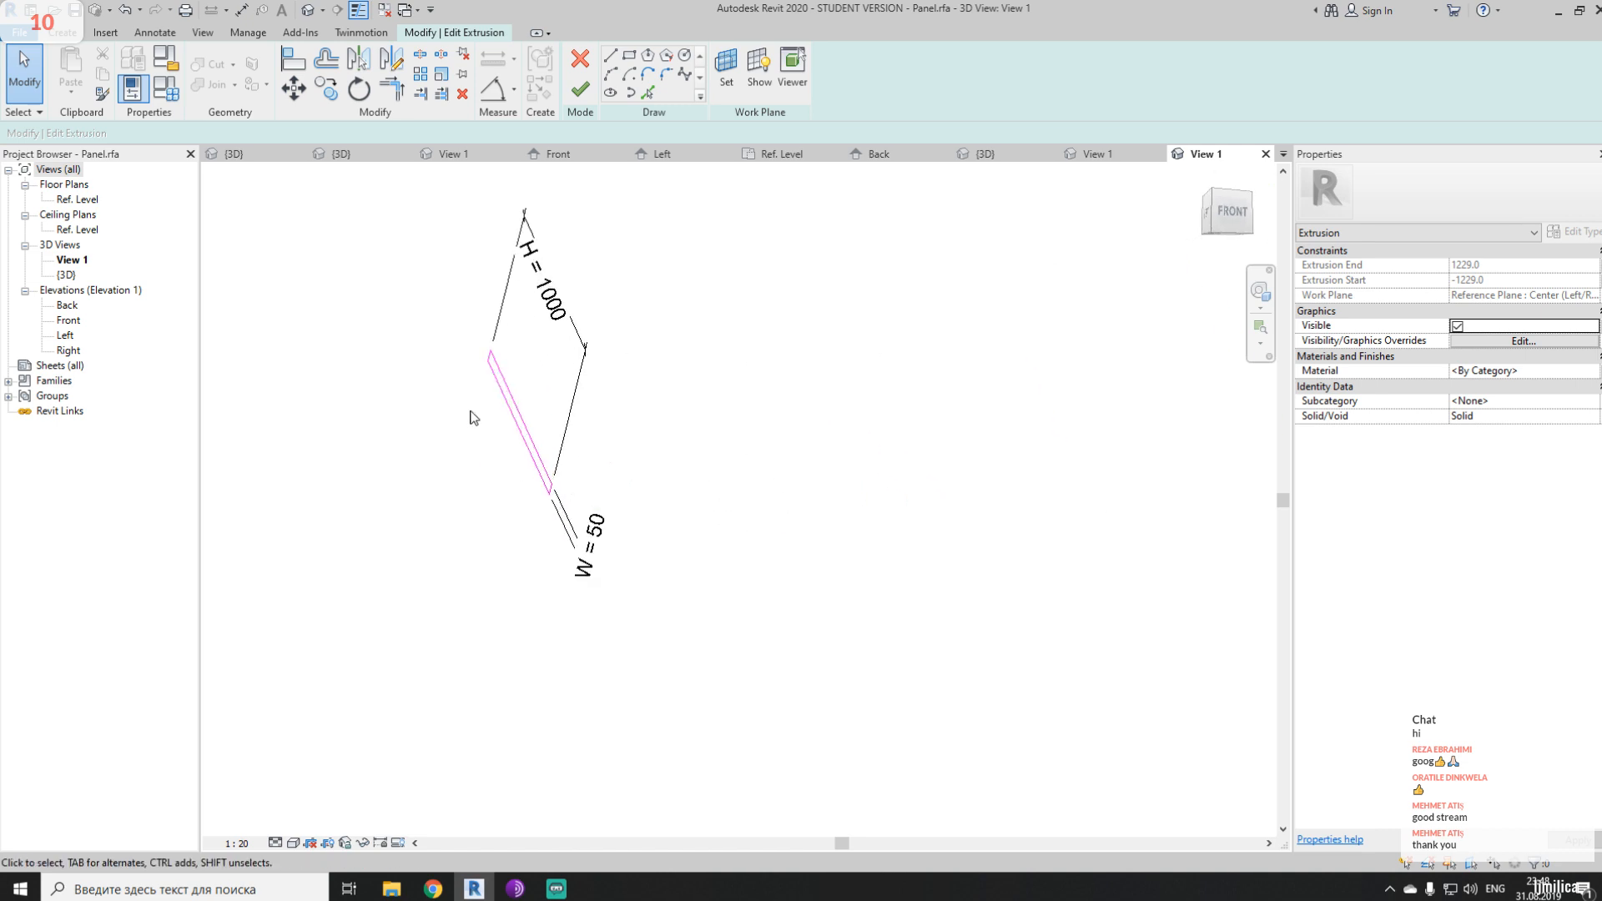
left_click(578, 94)
key("Escape")
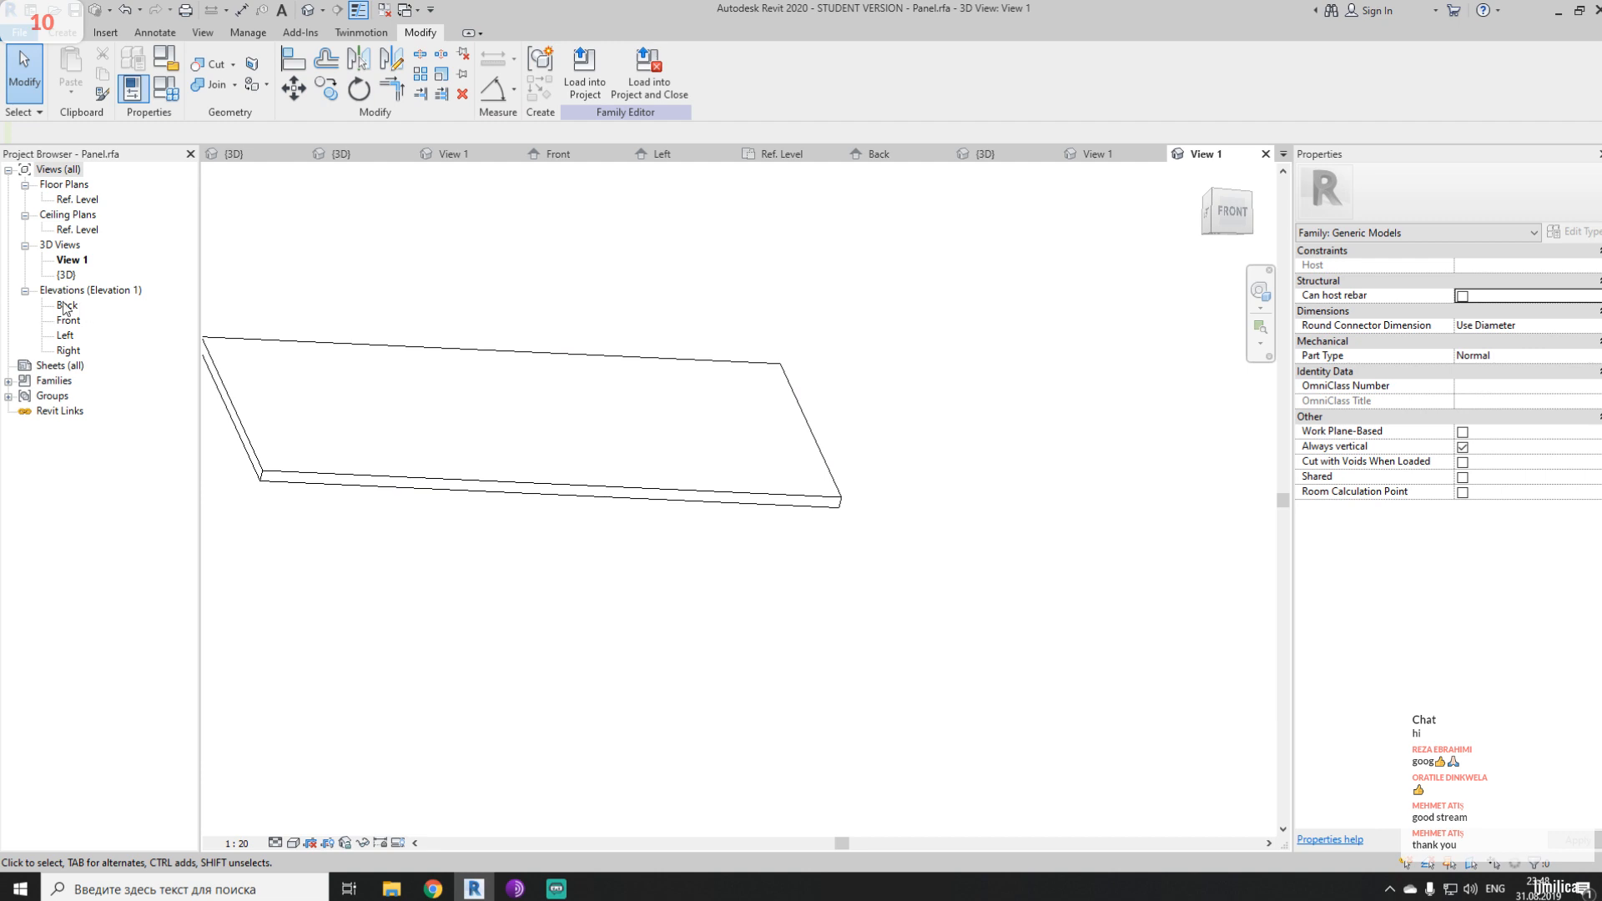
- Inspect the Panel family's Back, Front and Left elevations, examining the angle-controlled reference planes in the Left one
double_click(65, 306)
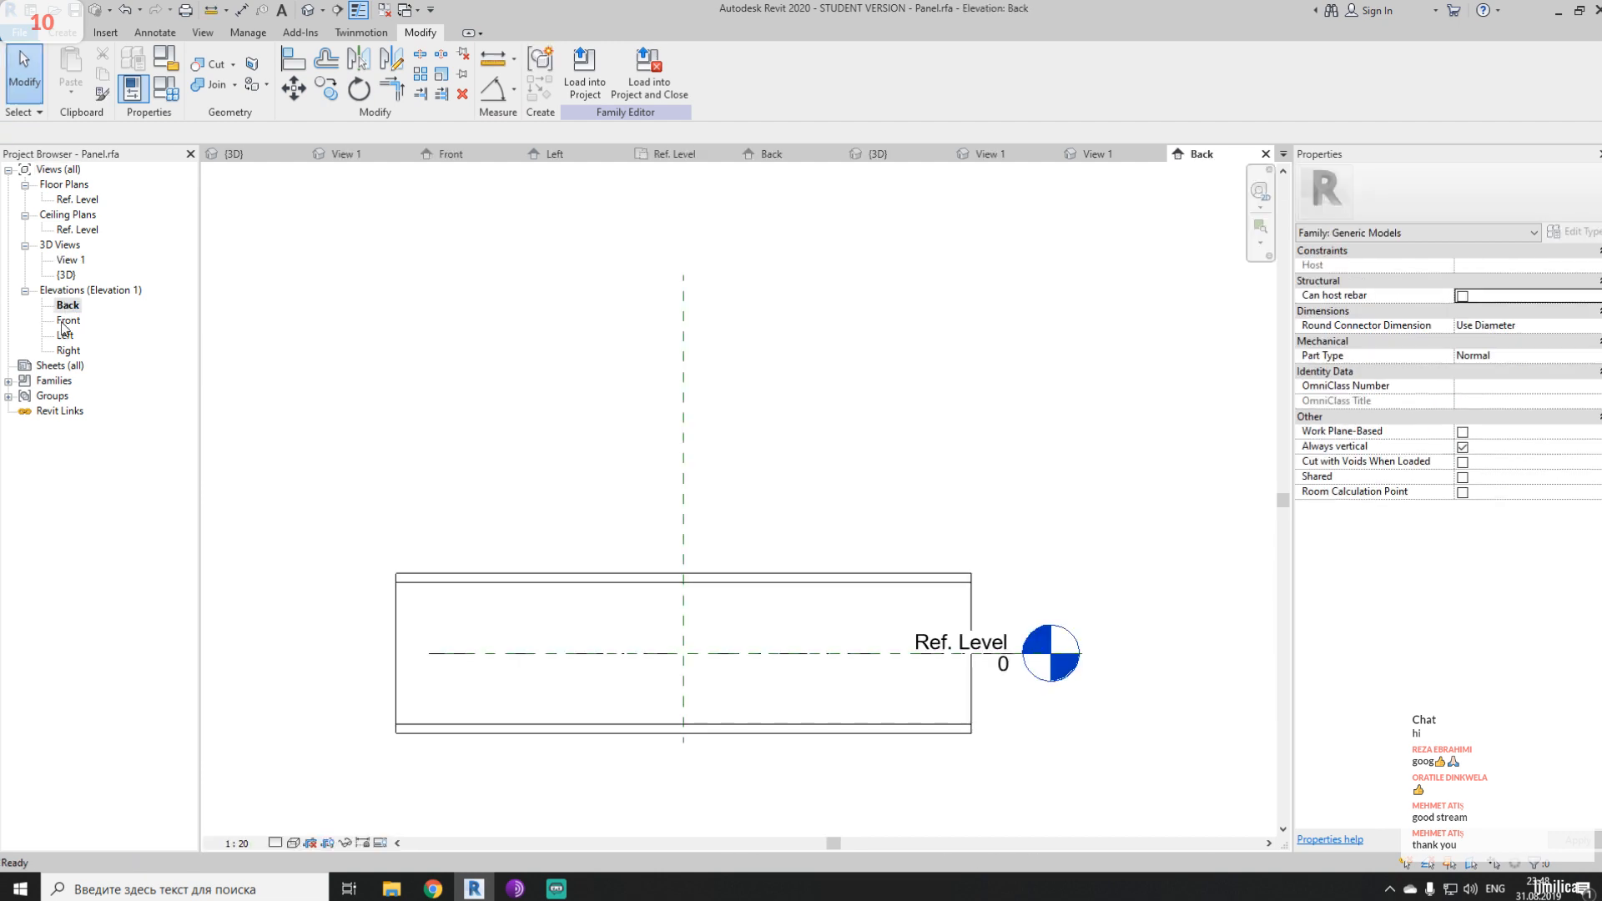
double_click(67, 320)
double_click(65, 334)
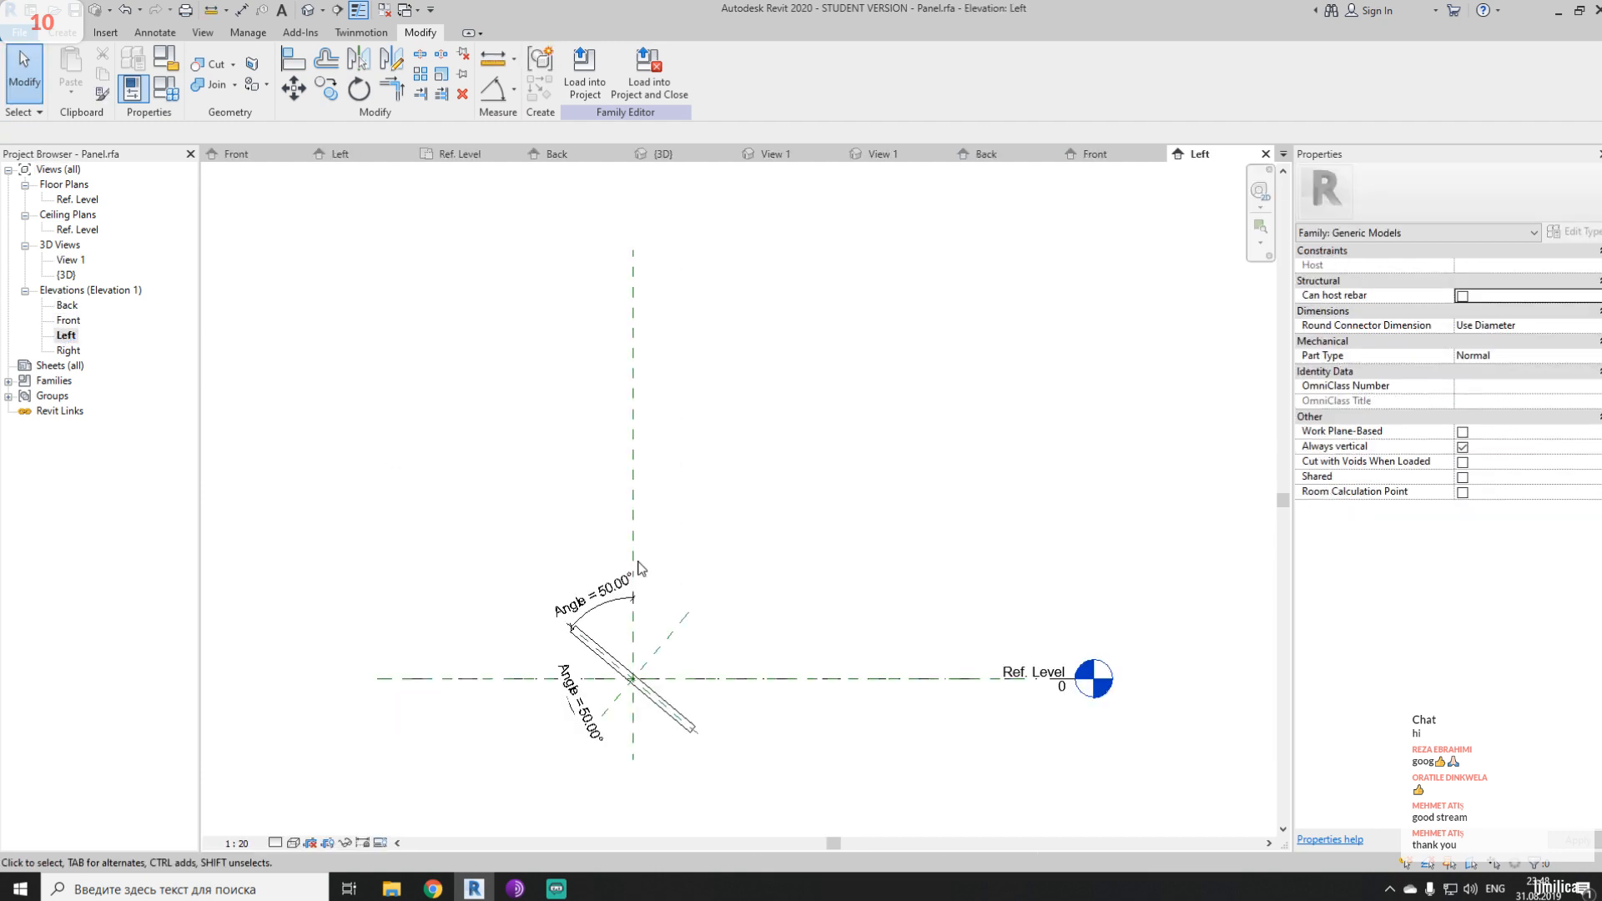
scroll(776, 443, "up", 5)
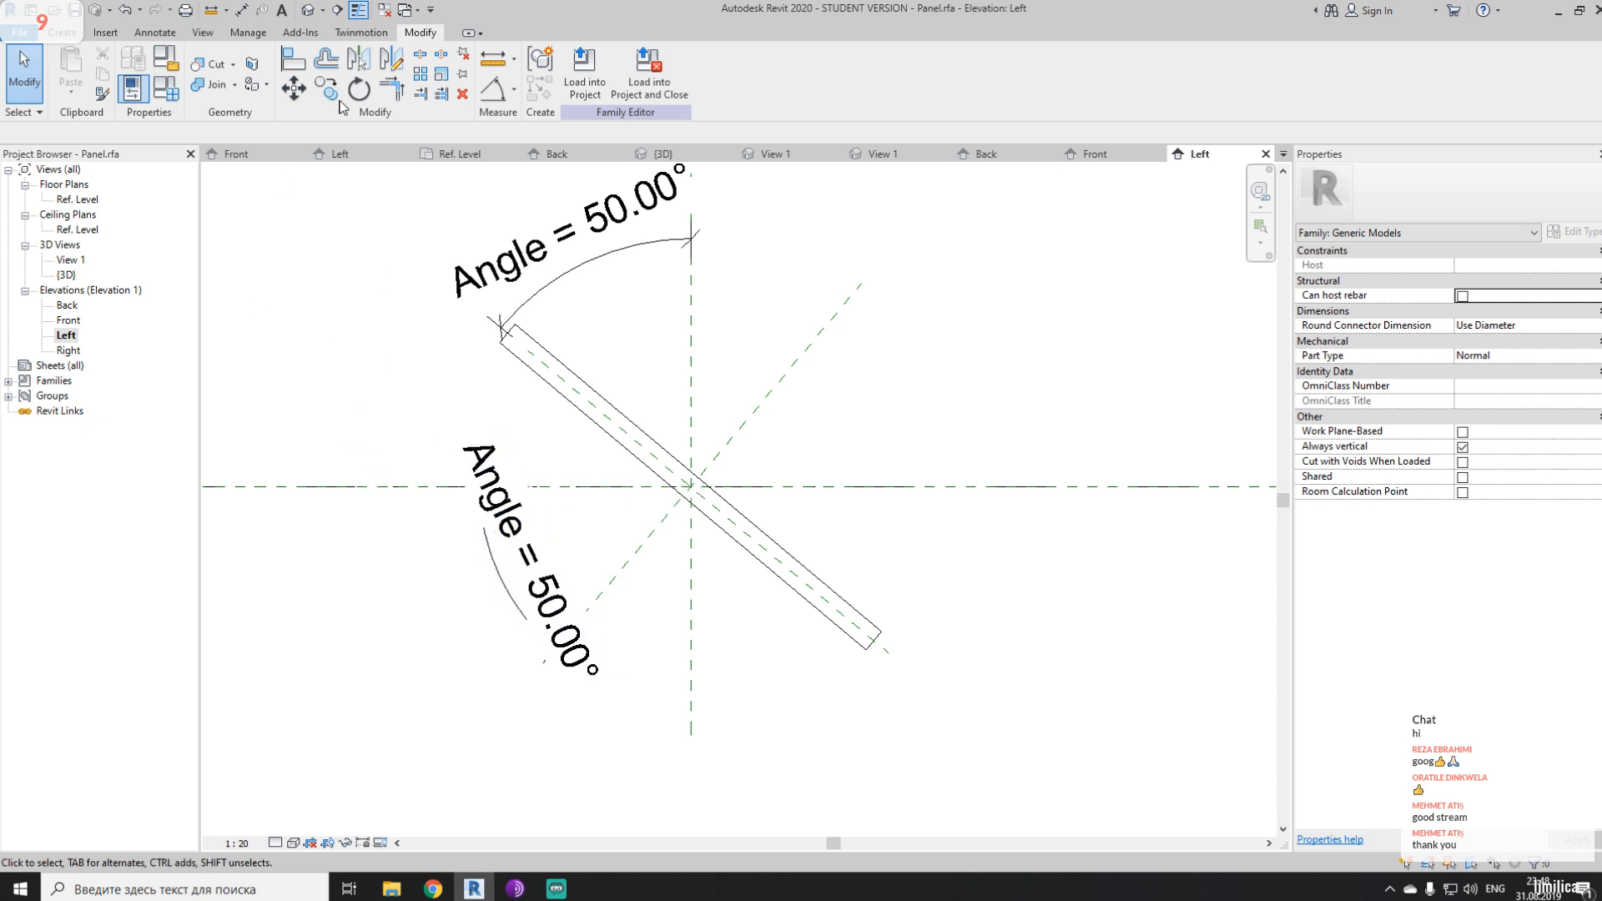
- Close the inactive views and the Sun_Shade Final_001 view, and return to Family4's Back elevation
left_click(389, 10)
left_click(538, 158)
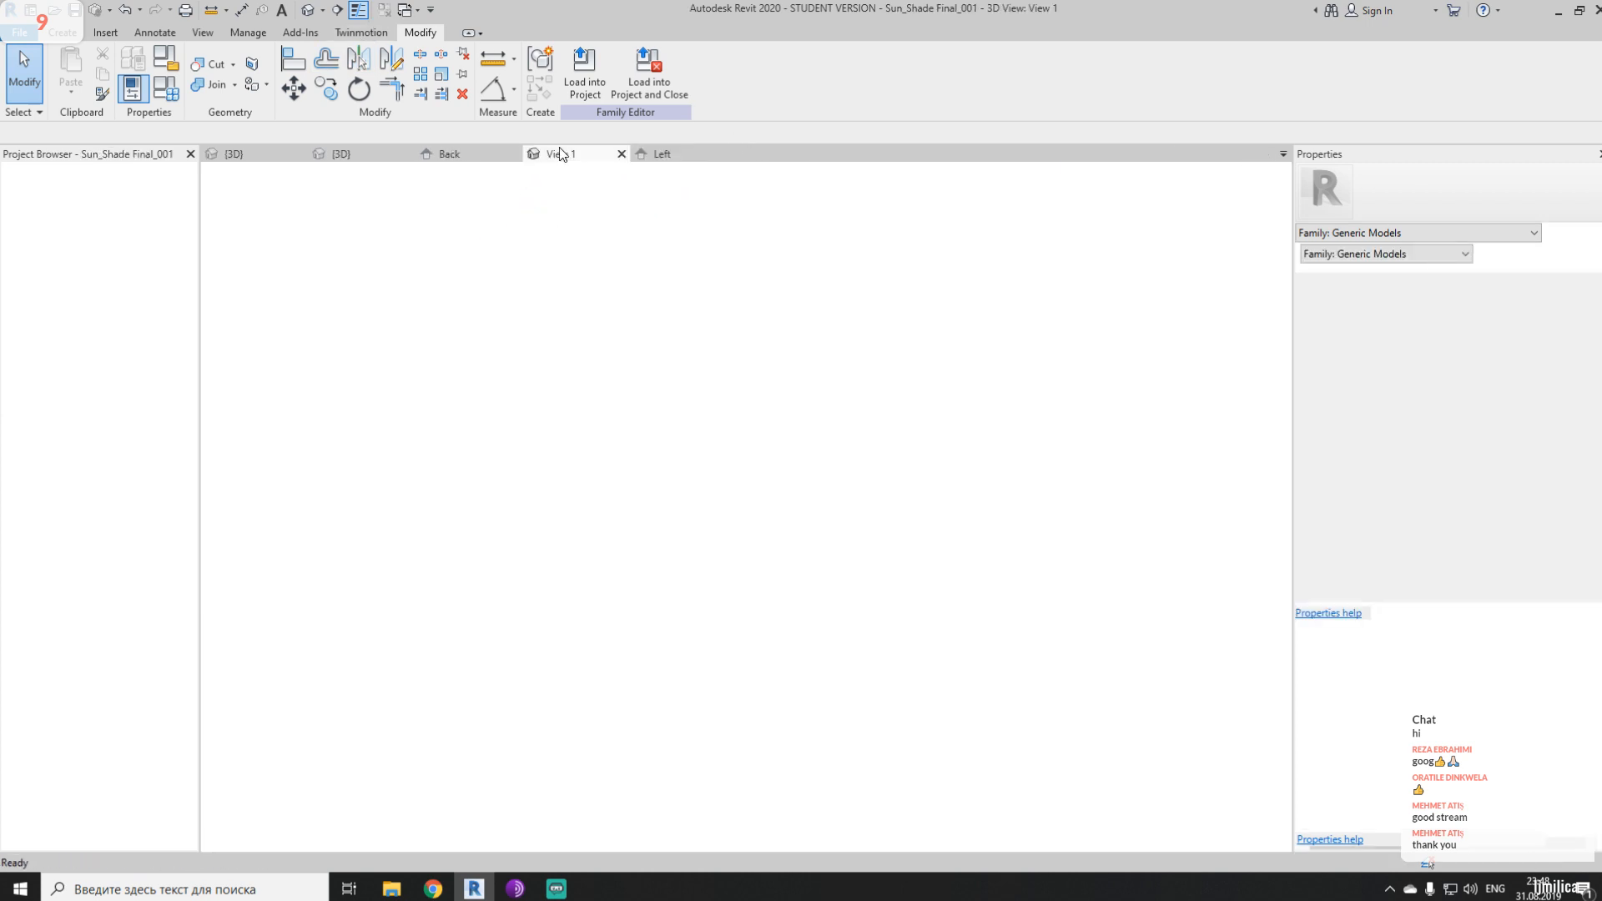
left_click(461, 153)
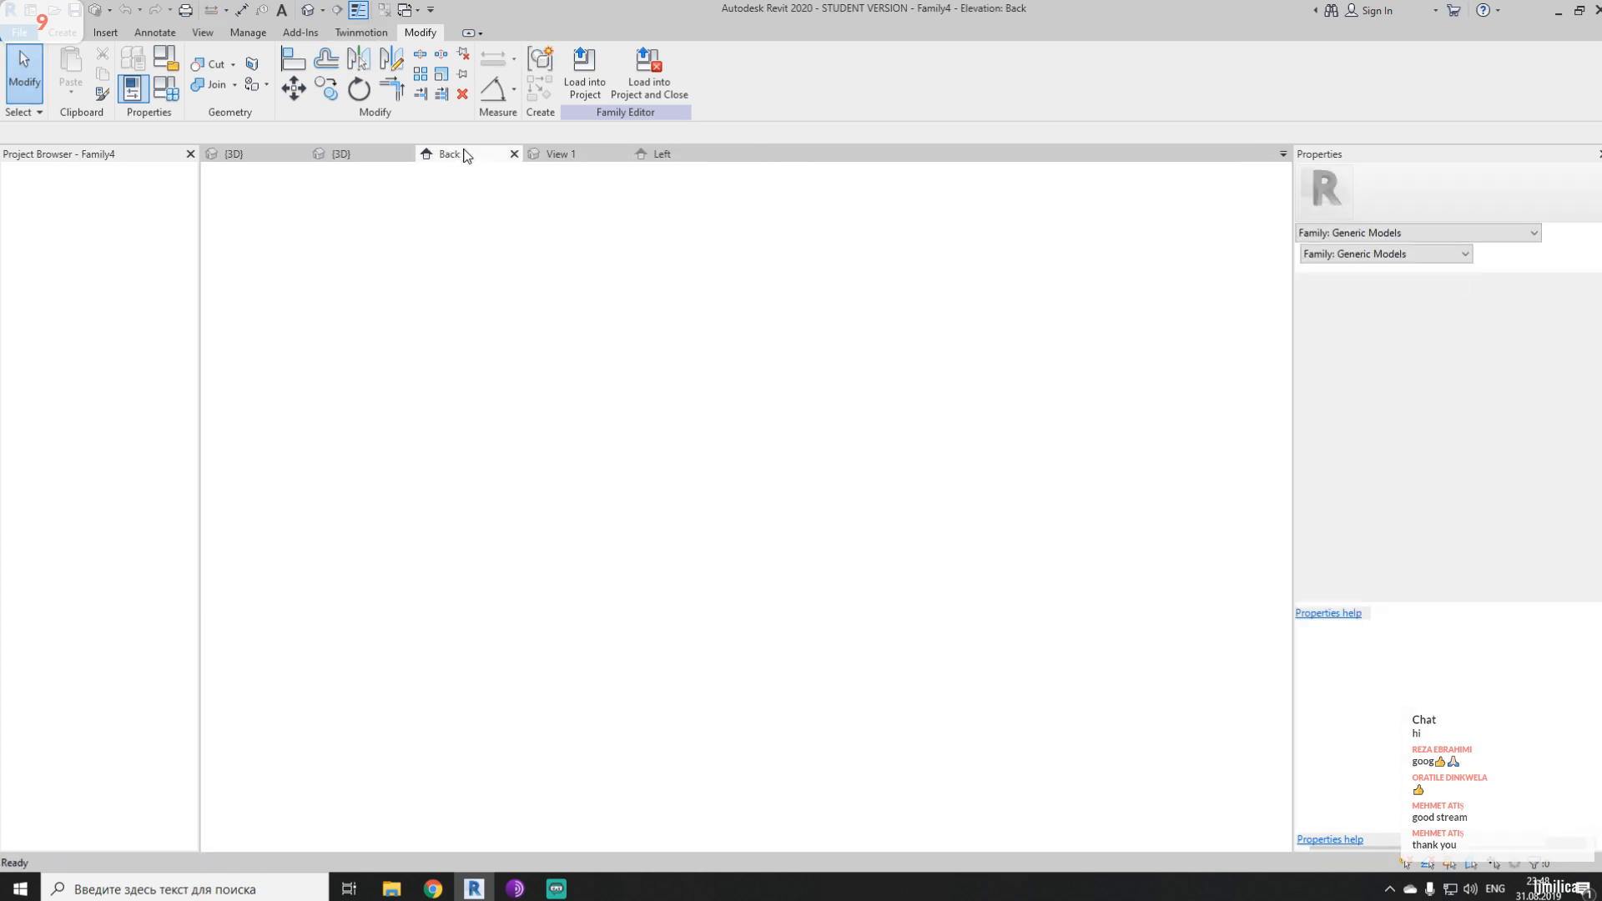
left_click(620, 154)
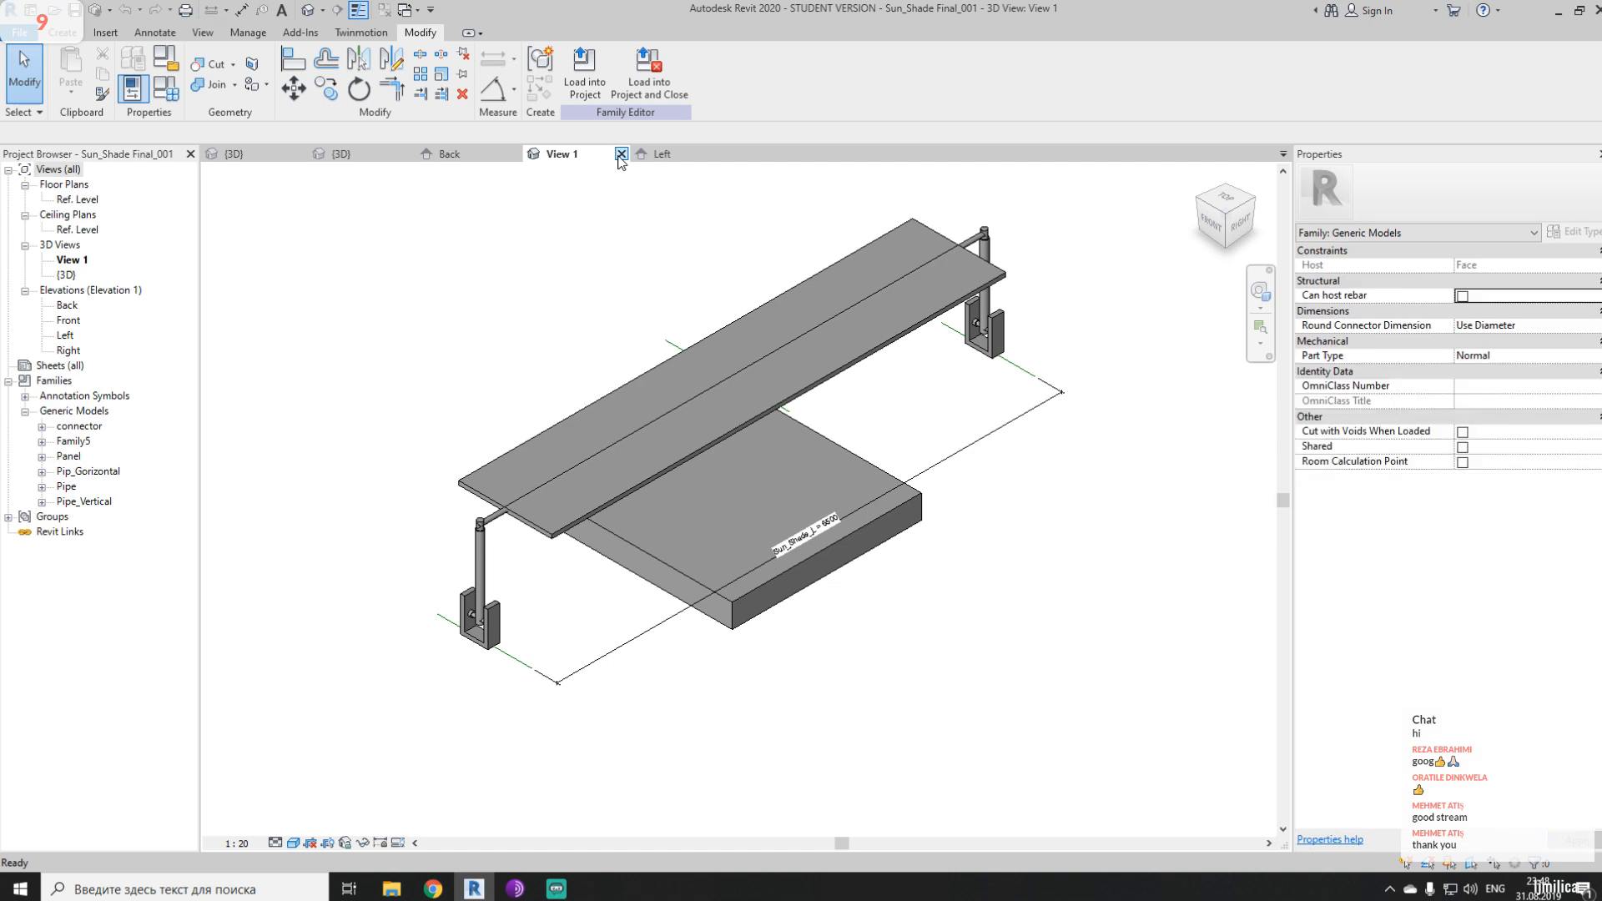
left_click(848, 461)
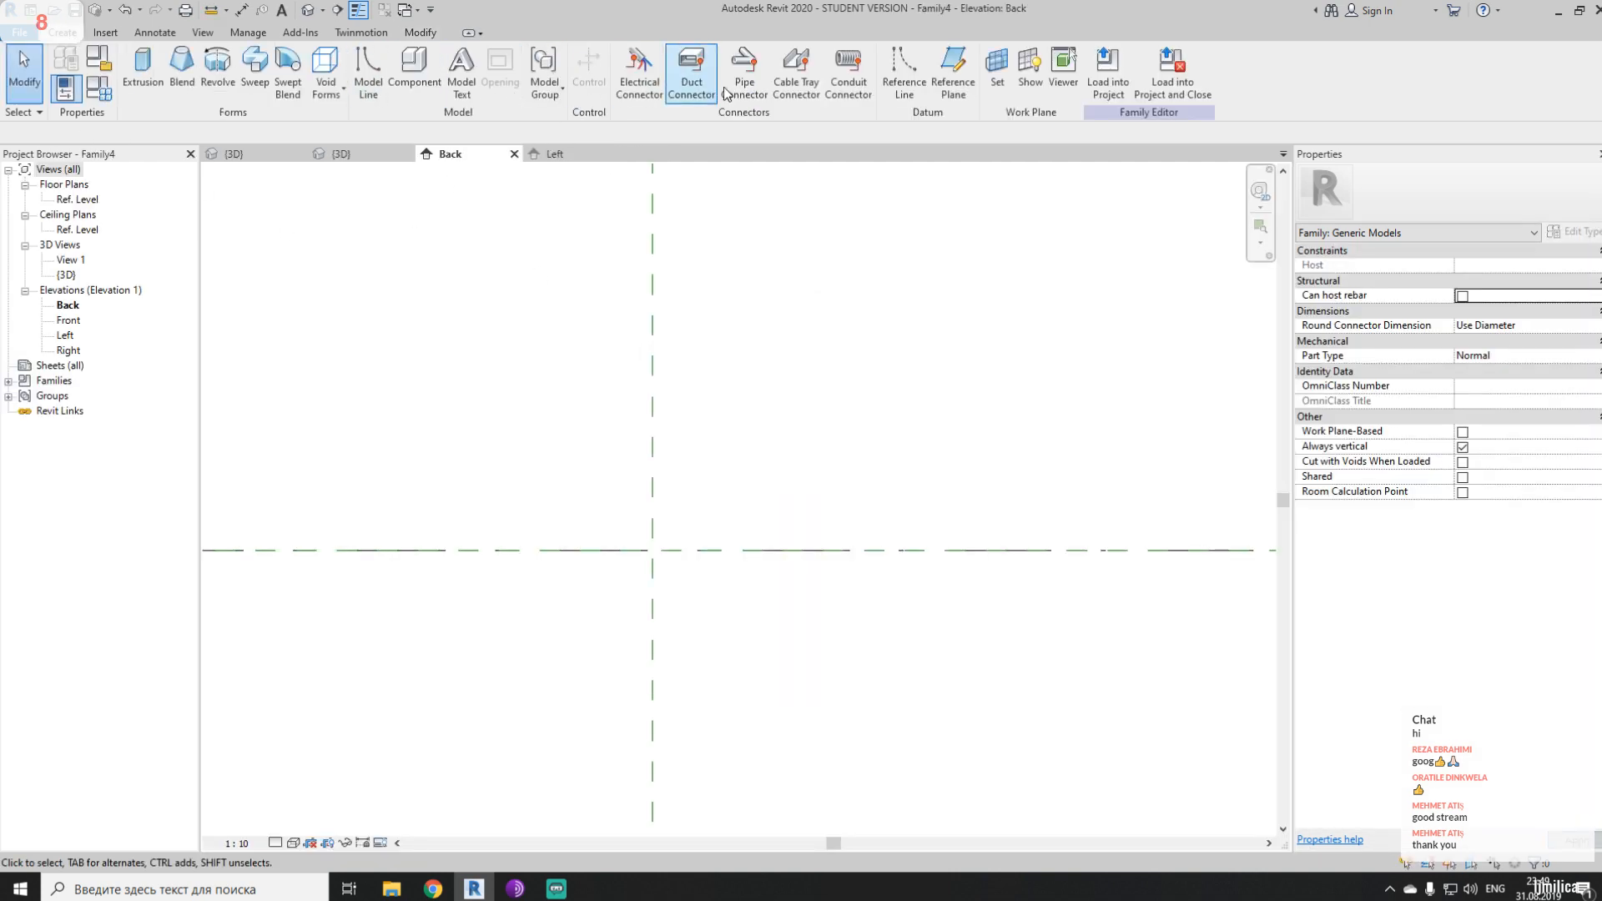
- Draw two crossing diagonal reference planes near the centre intersection, the first sloping down at about 49° to the horizontal
left_click(955, 81)
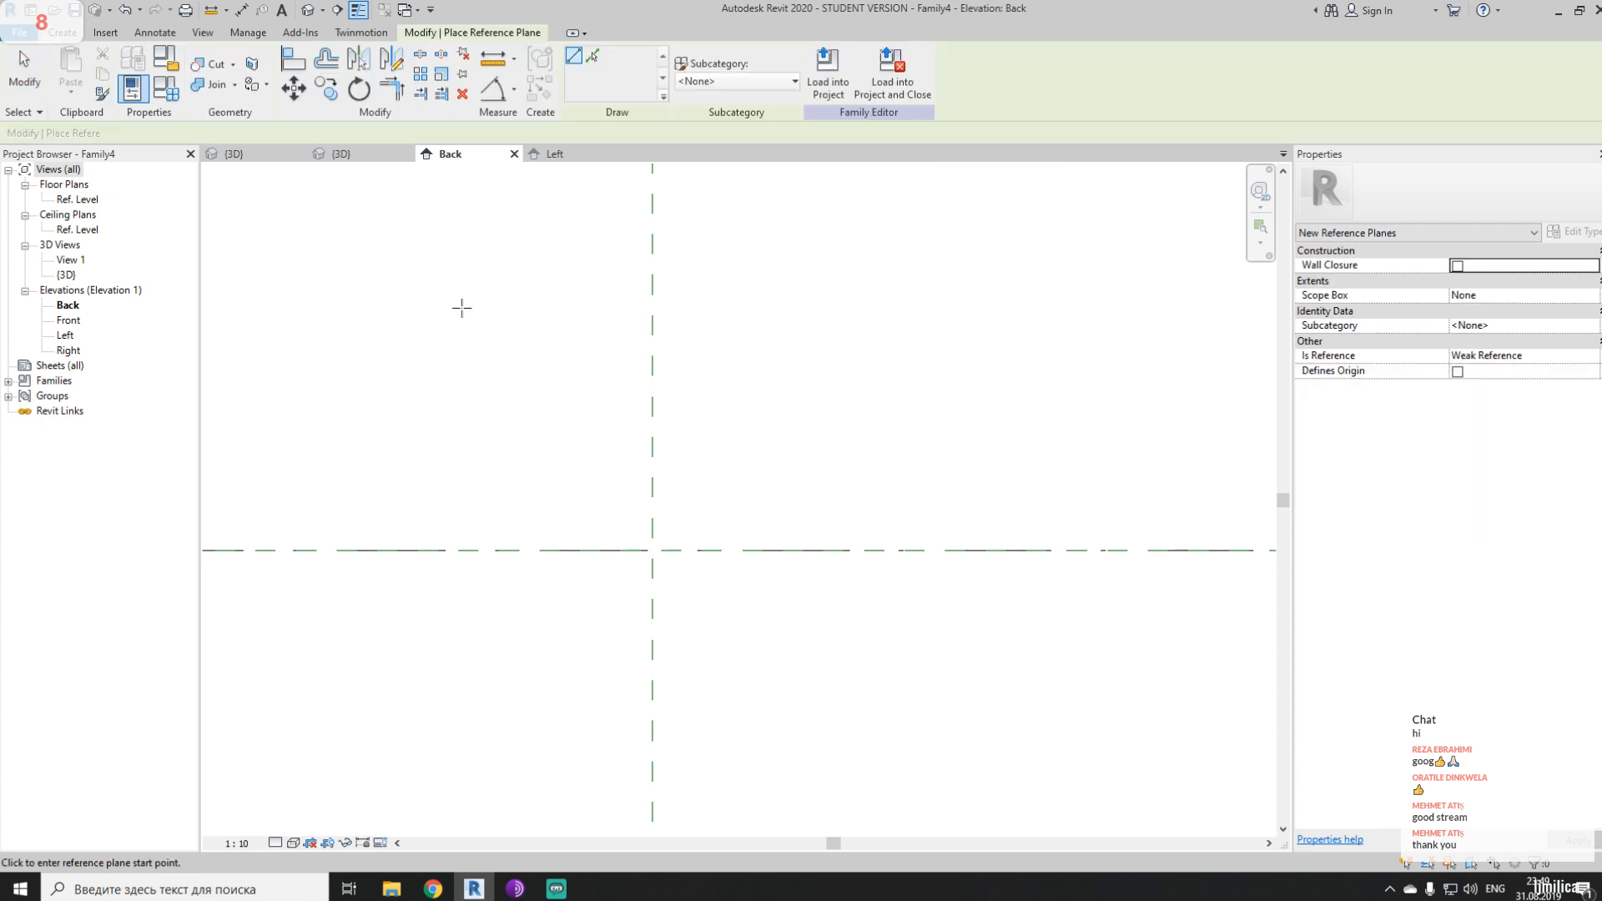
left_click(385, 244)
left_click(867, 797)
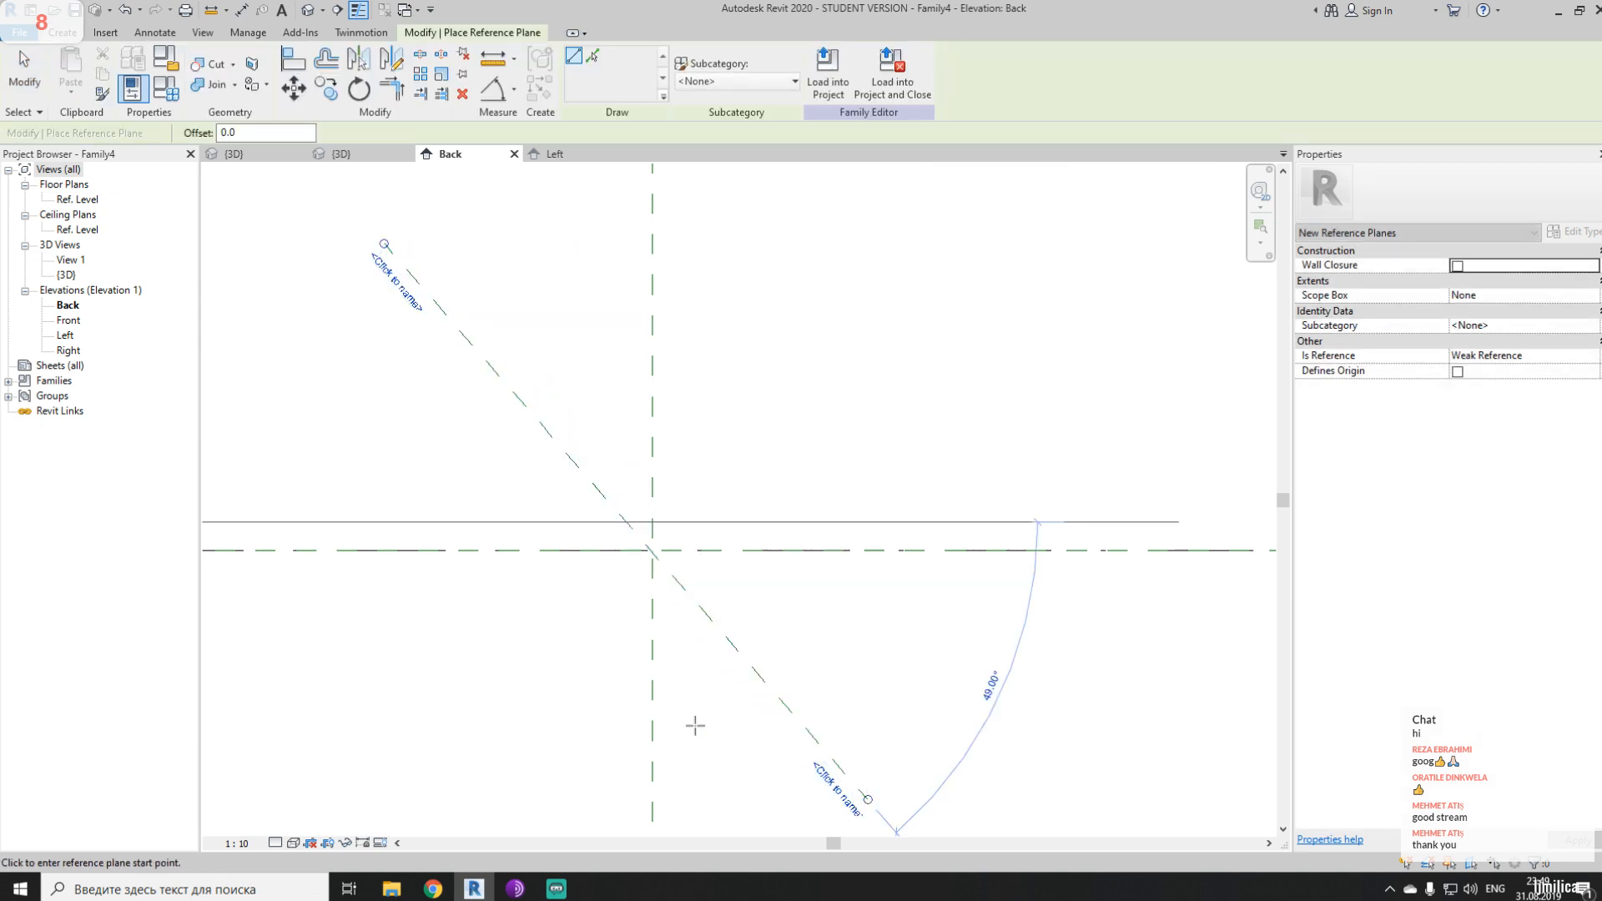
left_click(407, 764)
left_click(957, 211)
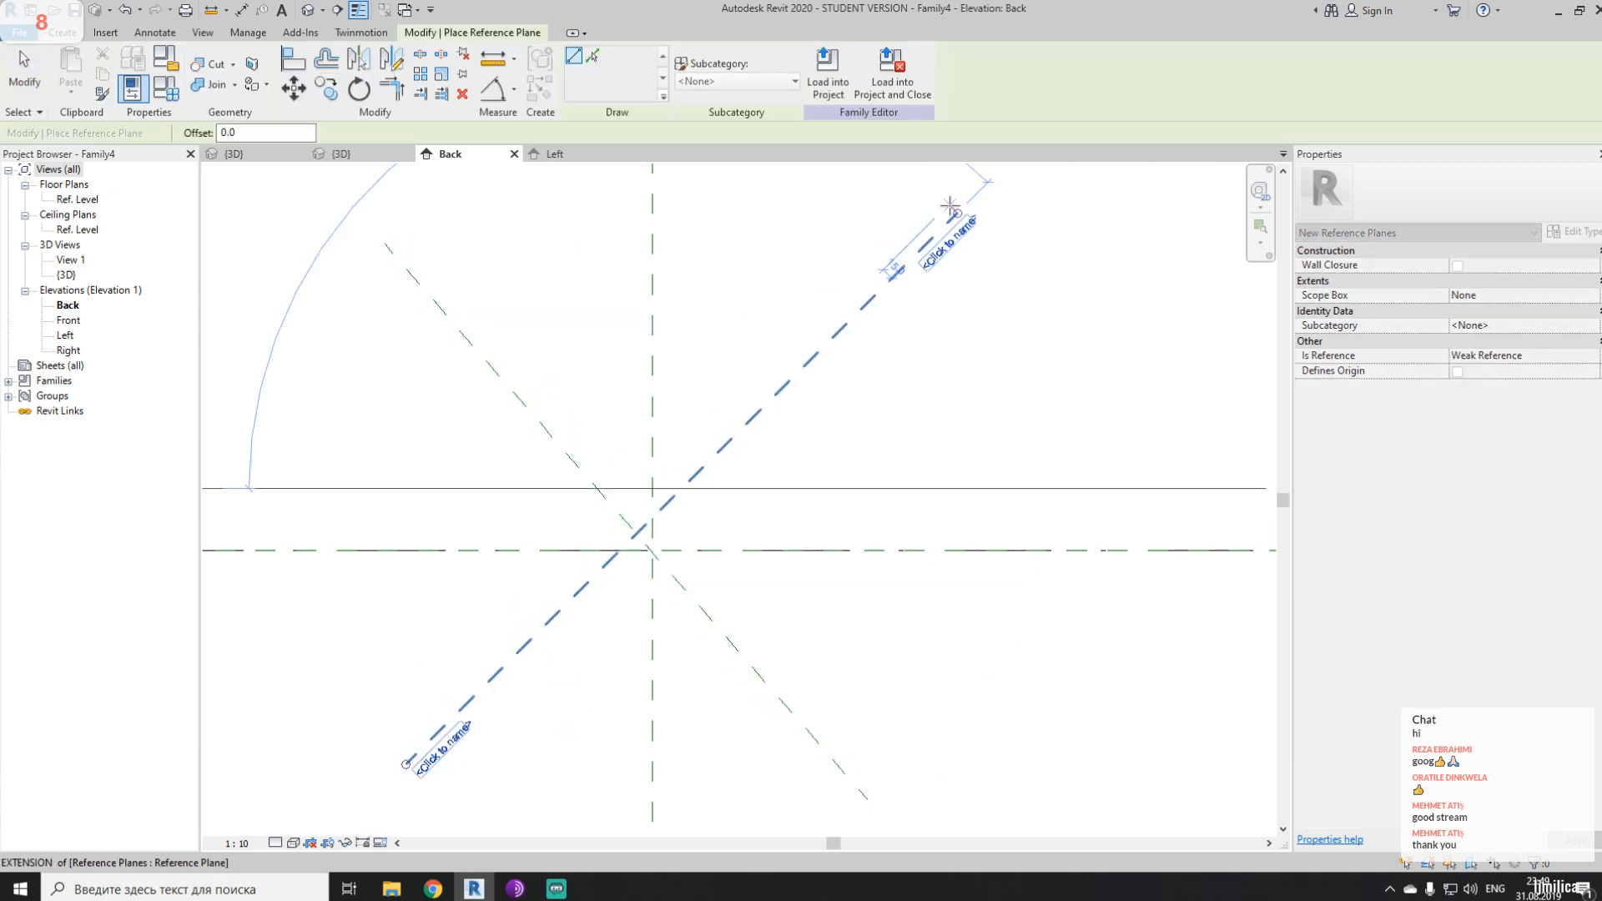
- Move the rising diagonal reference plane so that it passes through the intersection of the vertical centre plane and the reference level
key("Escape")
key("Escape")
middle_click_drag(824, 514, 818, 399)
scroll(816, 400, "down", 2)
scroll(755, 473, "up", 2)
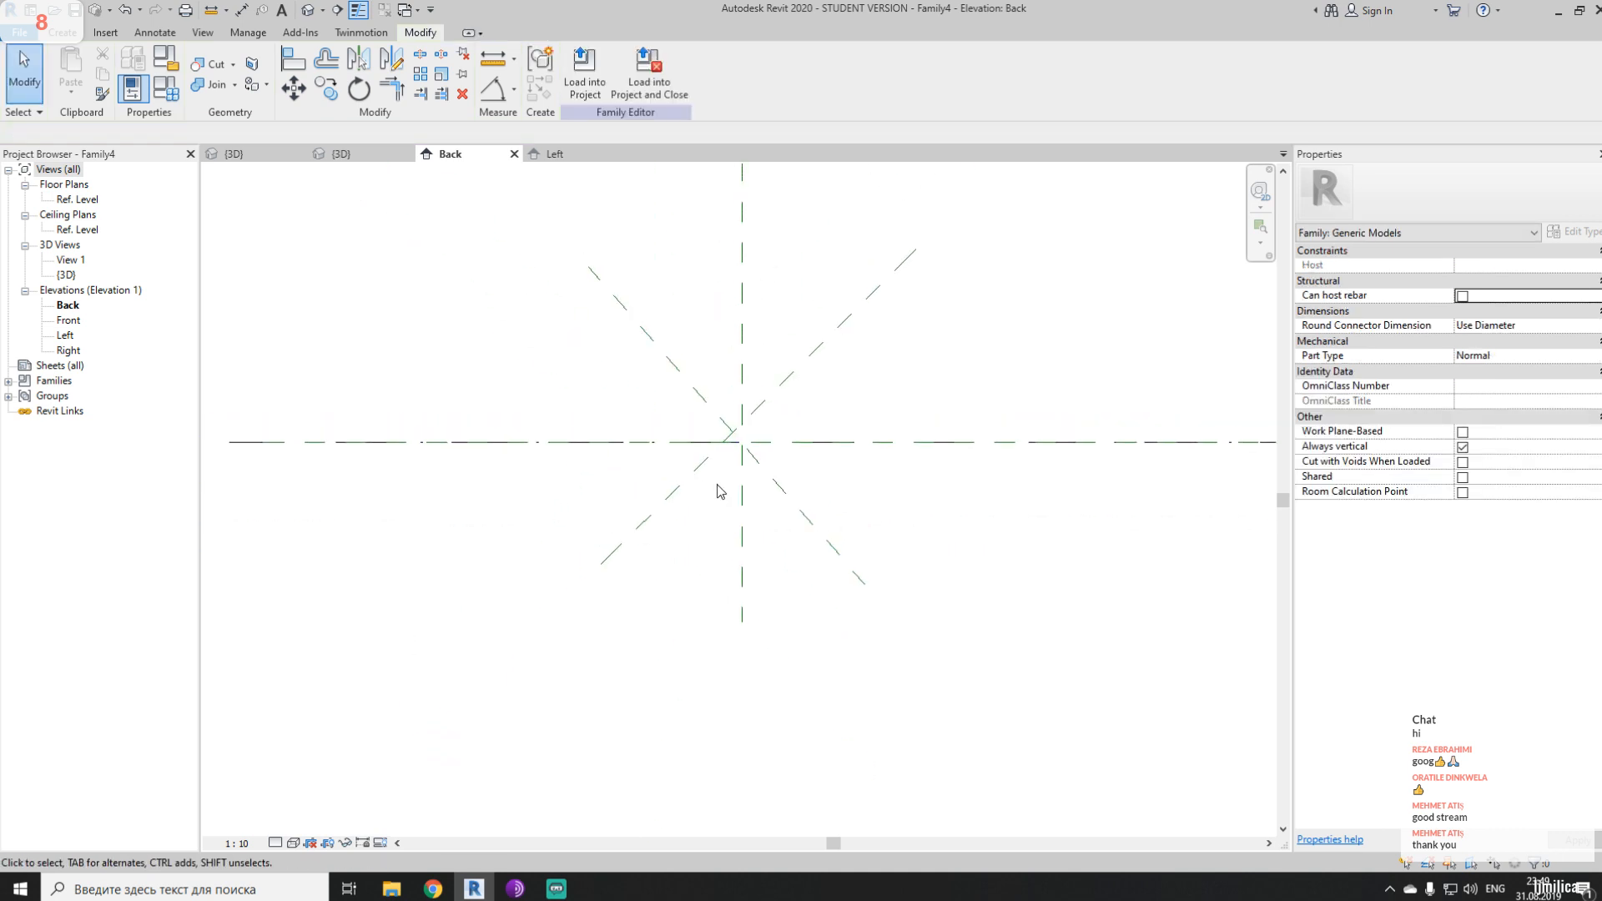
left_click(599, 551)
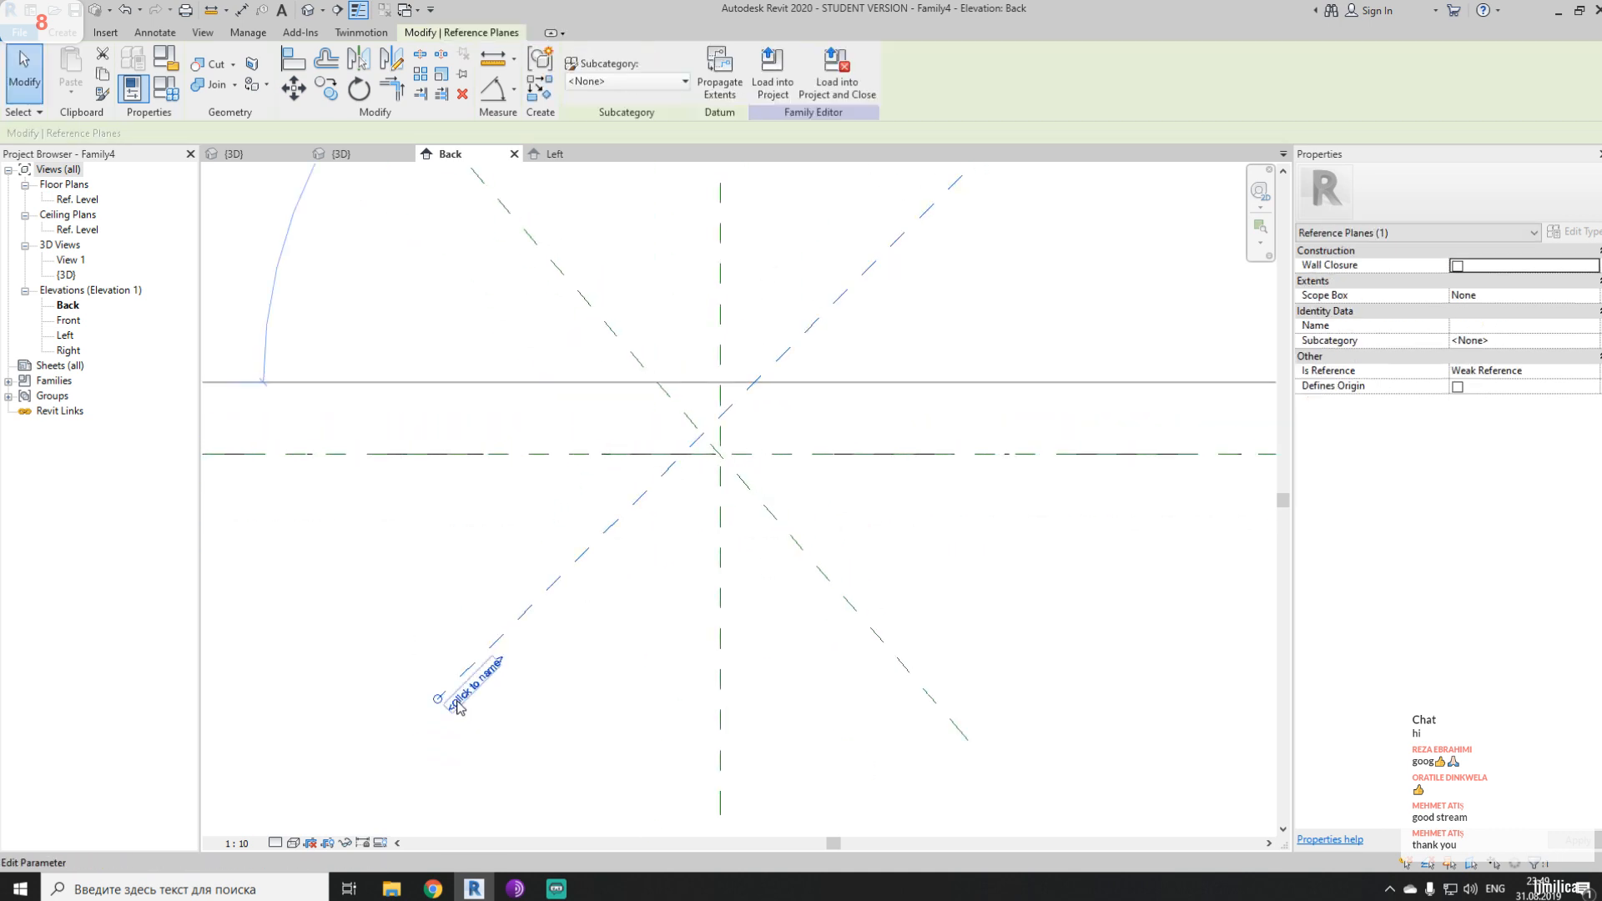
left_click_drag(709, 458, 719, 458)
left_click_drag(839, 509, 446, 769)
left_click(293, 88)
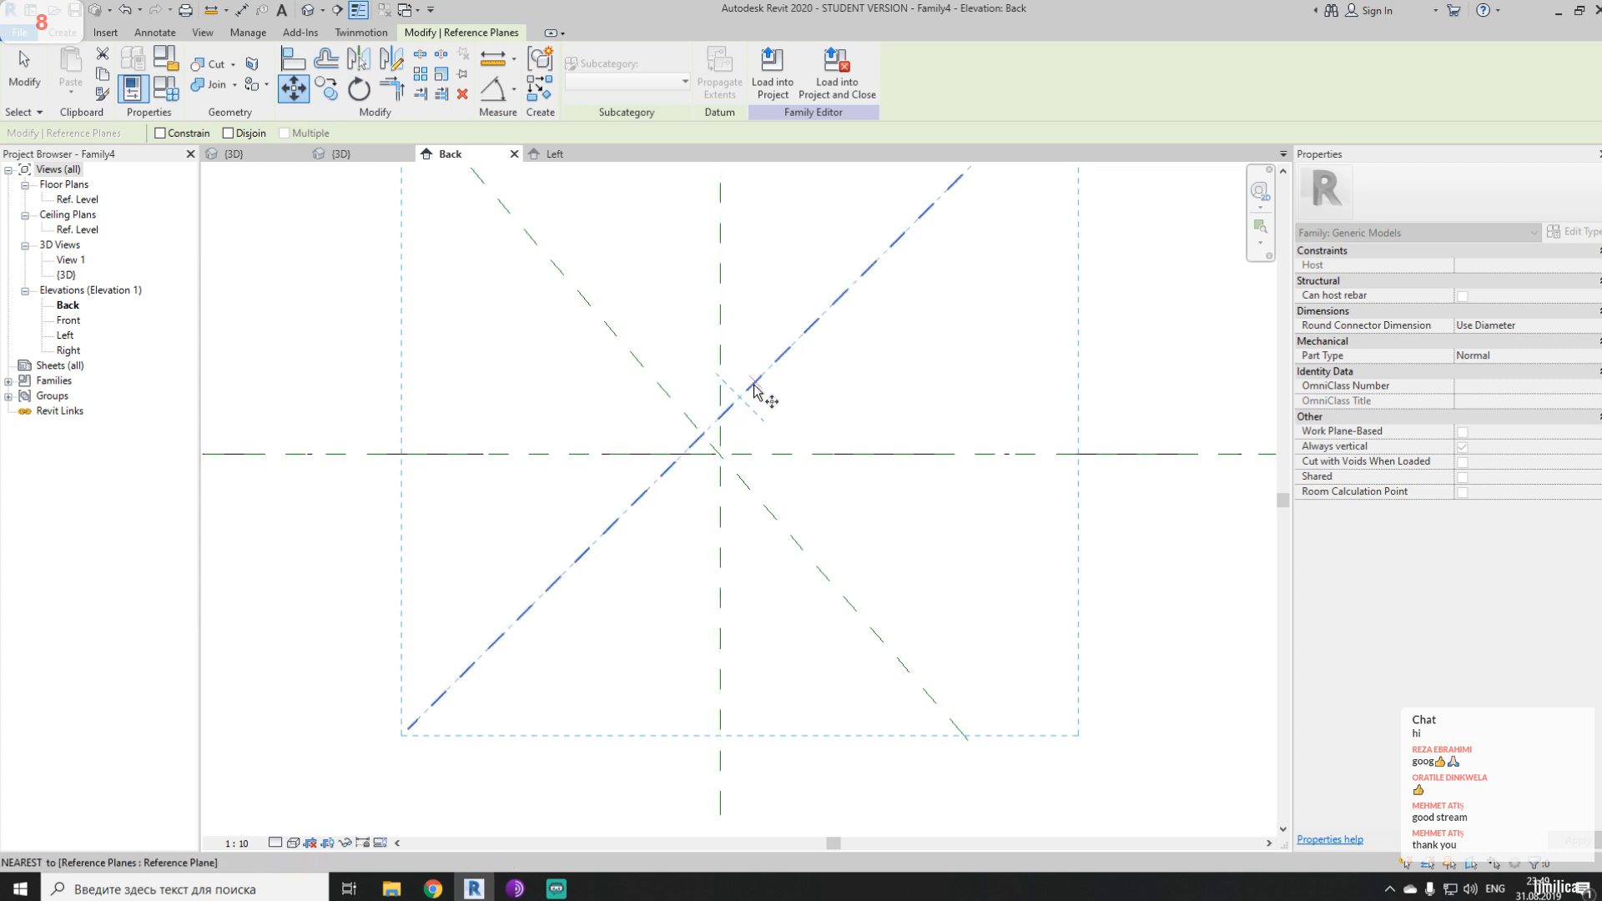
scroll(766, 373, "down", 2)
middle_click_drag(829, 383, 776, 454)
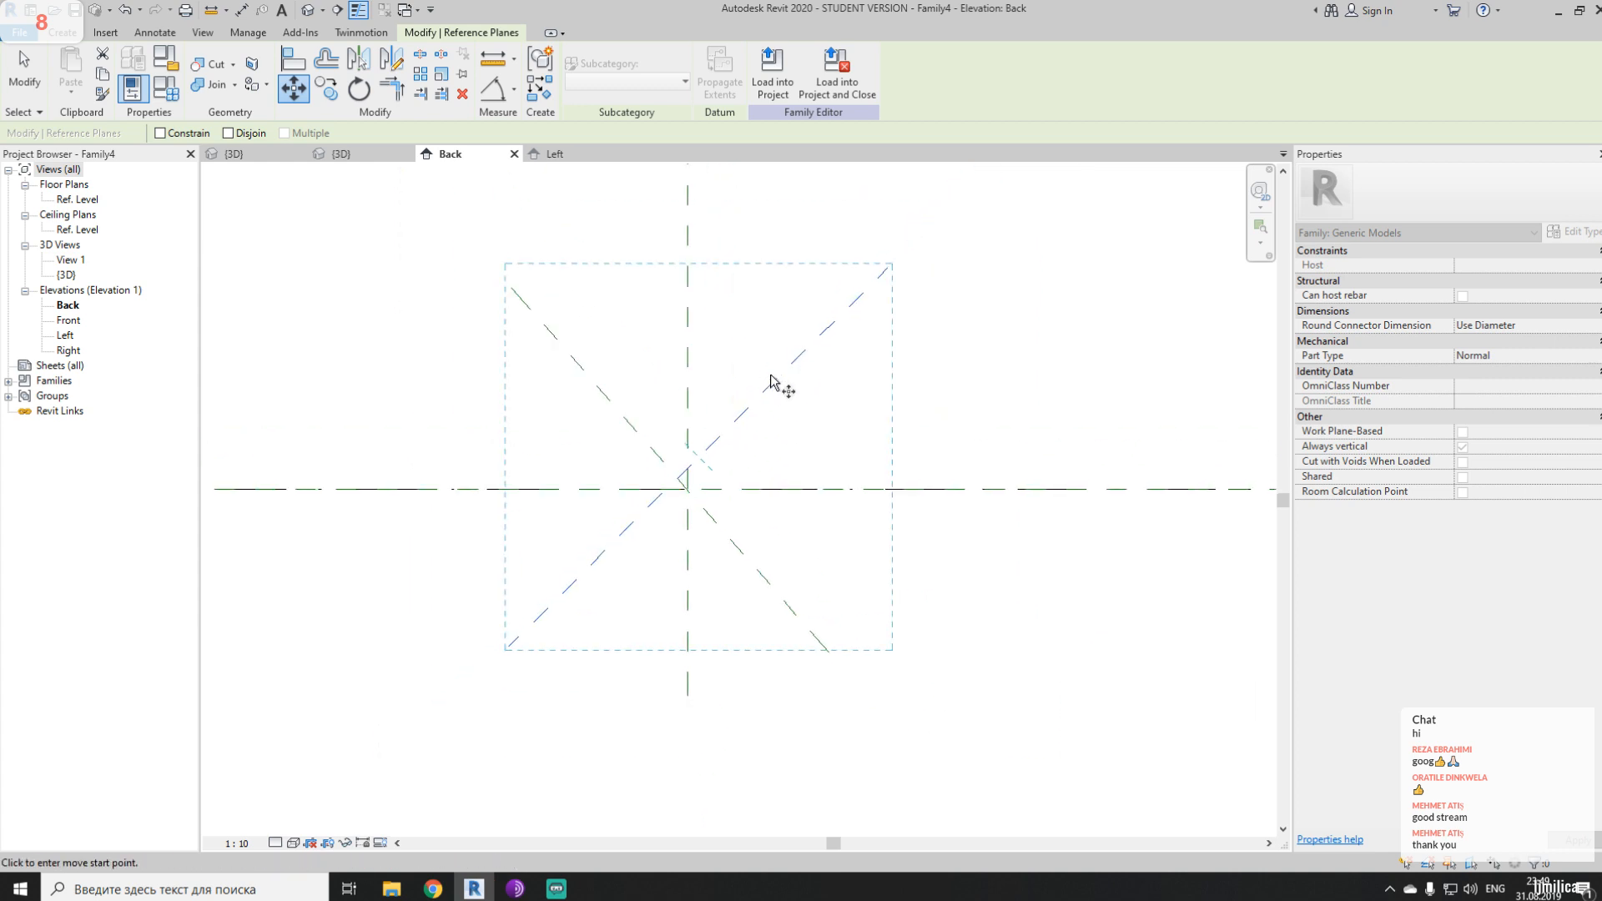
key("Escape")
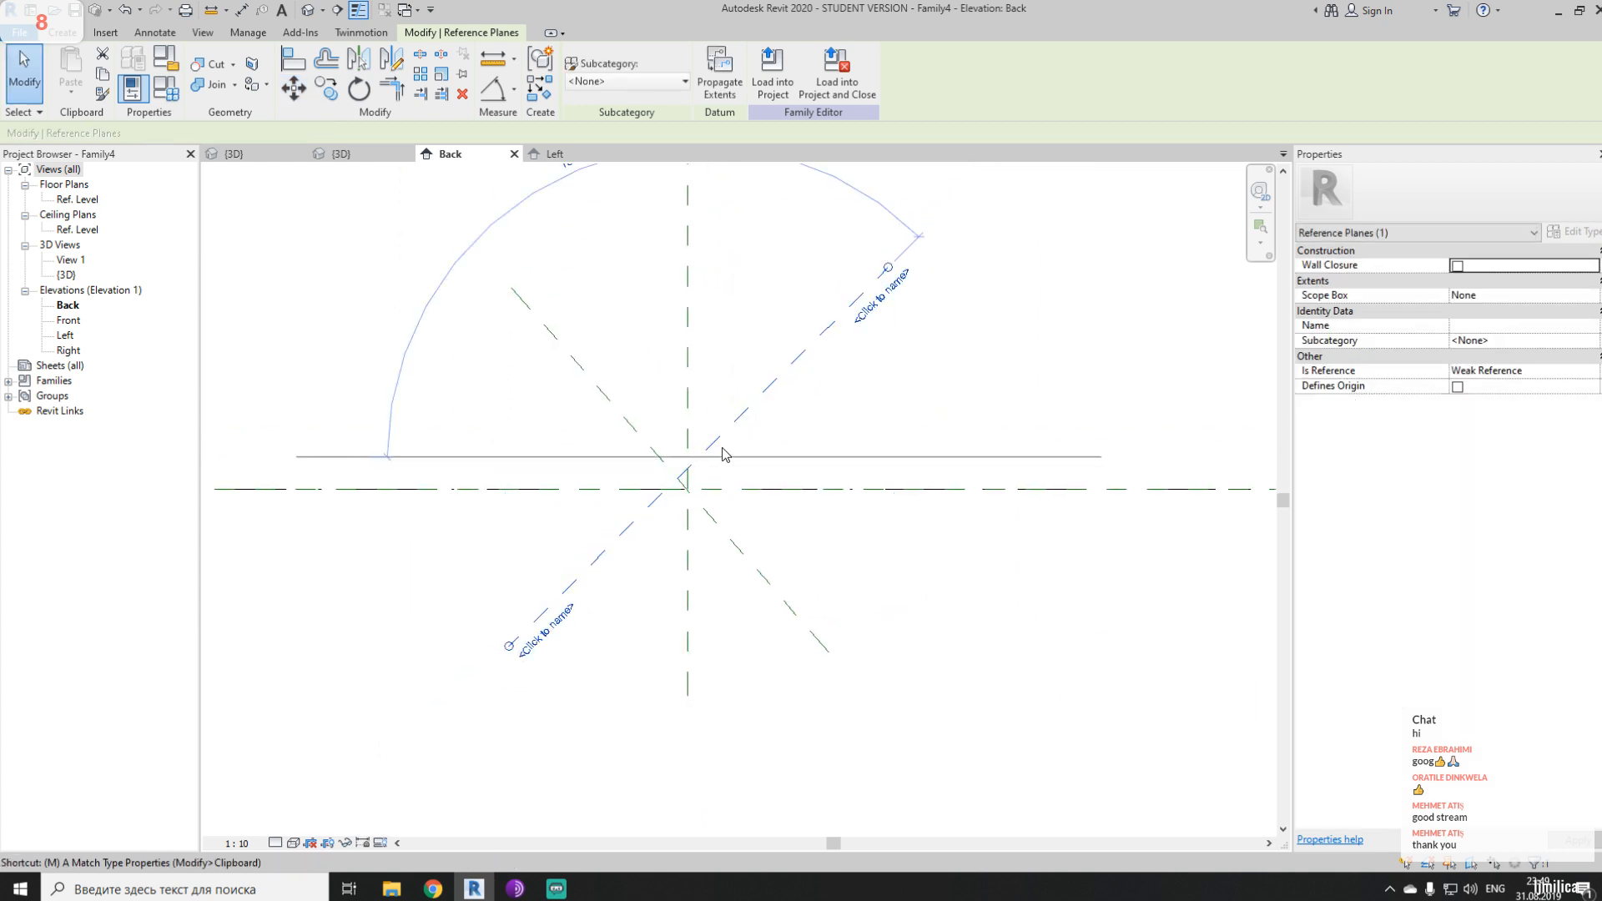
key("m")
key("v")
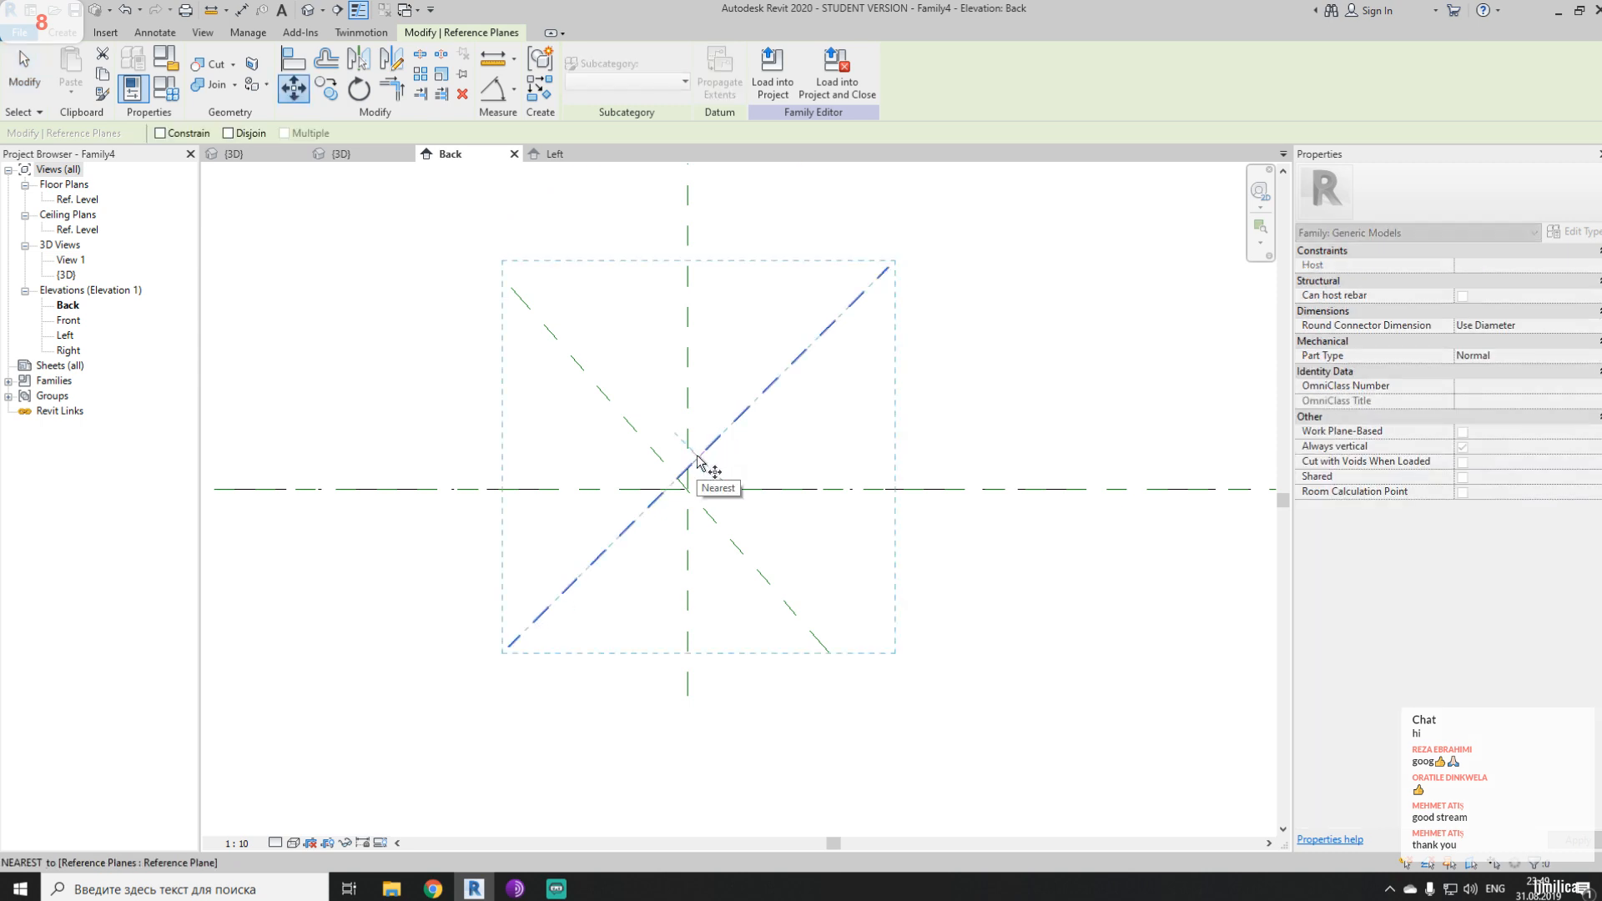
left_click(699, 457)
left_click(688, 490)
left_click(760, 437)
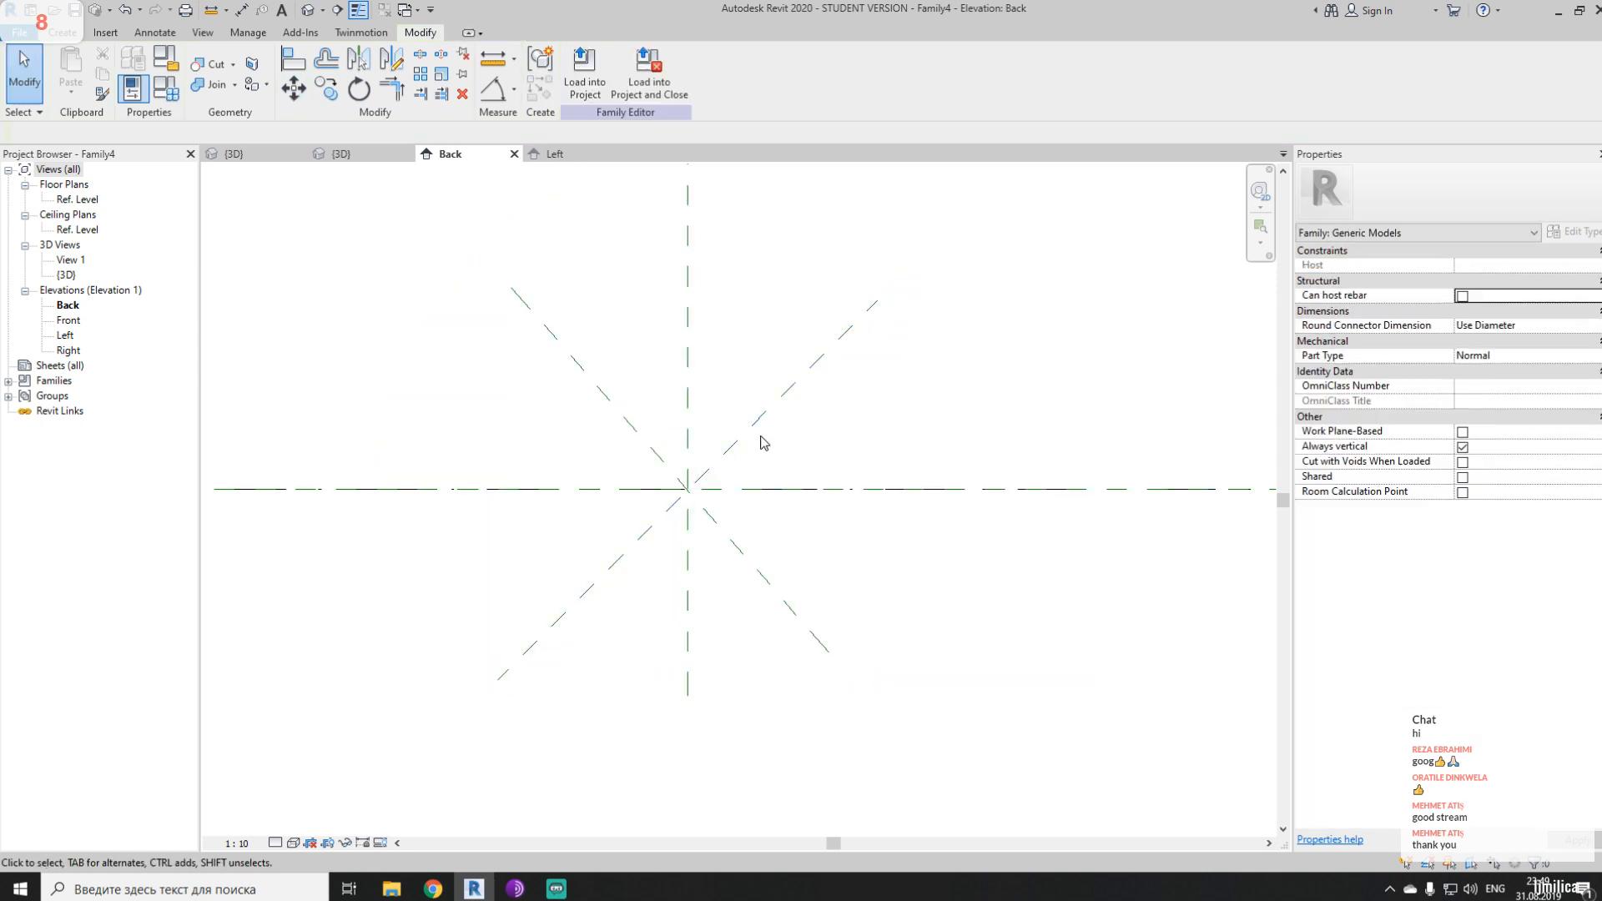
- Move the falling diagonal reference plane exactly onto the intersection of the centre plane and the reference level
left_click(645, 429)
key("m")
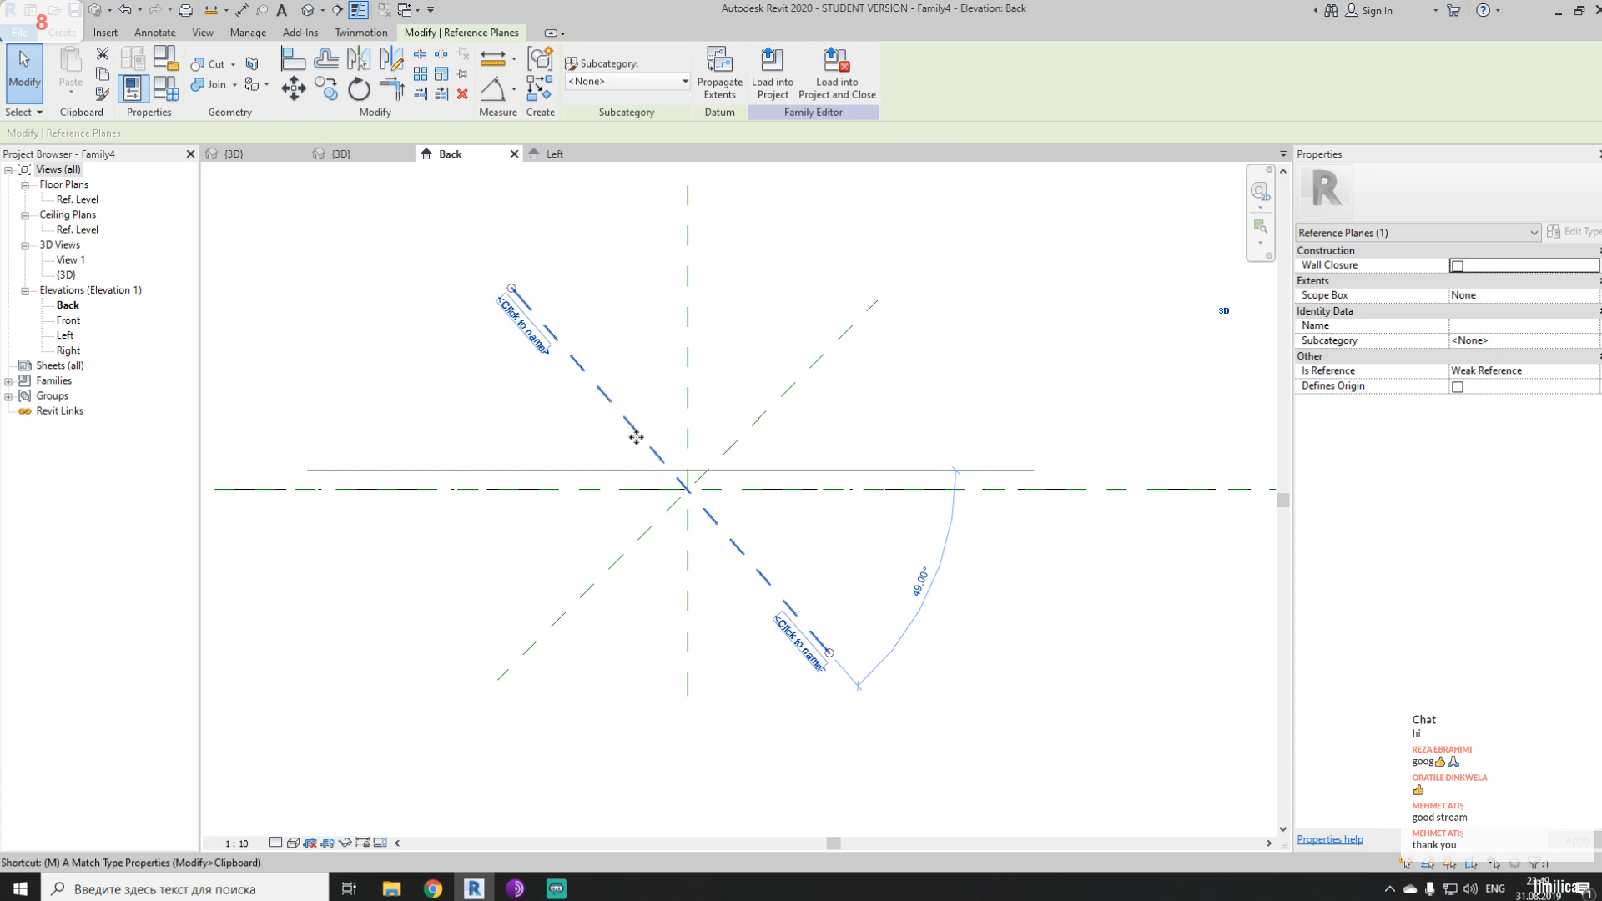
key("v")
scroll(684, 473, "up", 4)
left_click(653, 473)
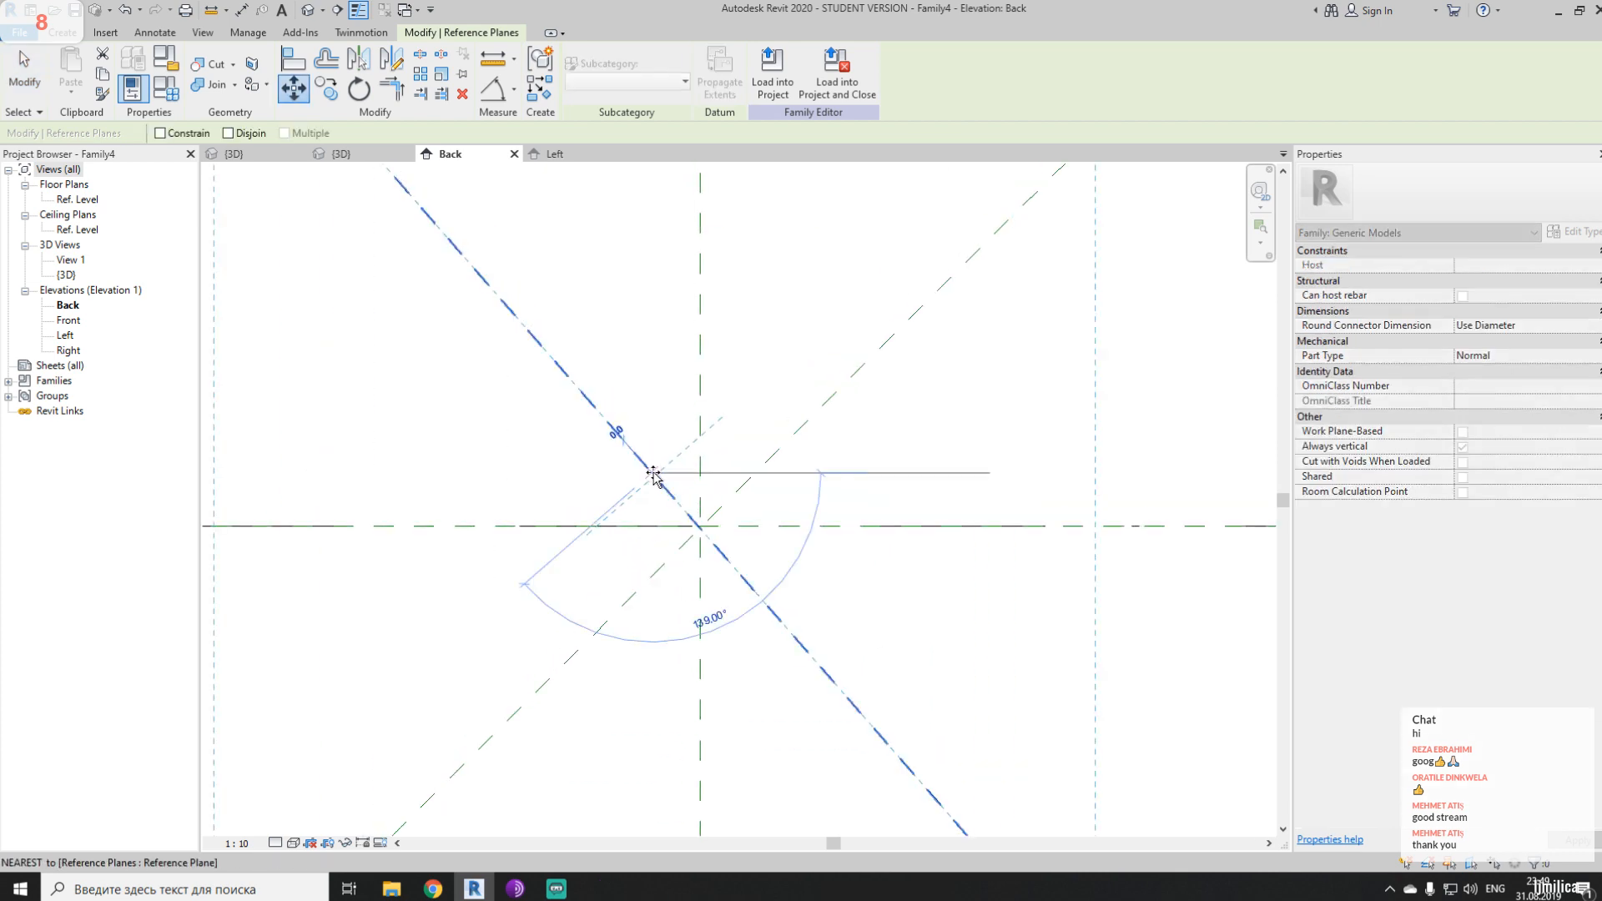
left_click(701, 526)
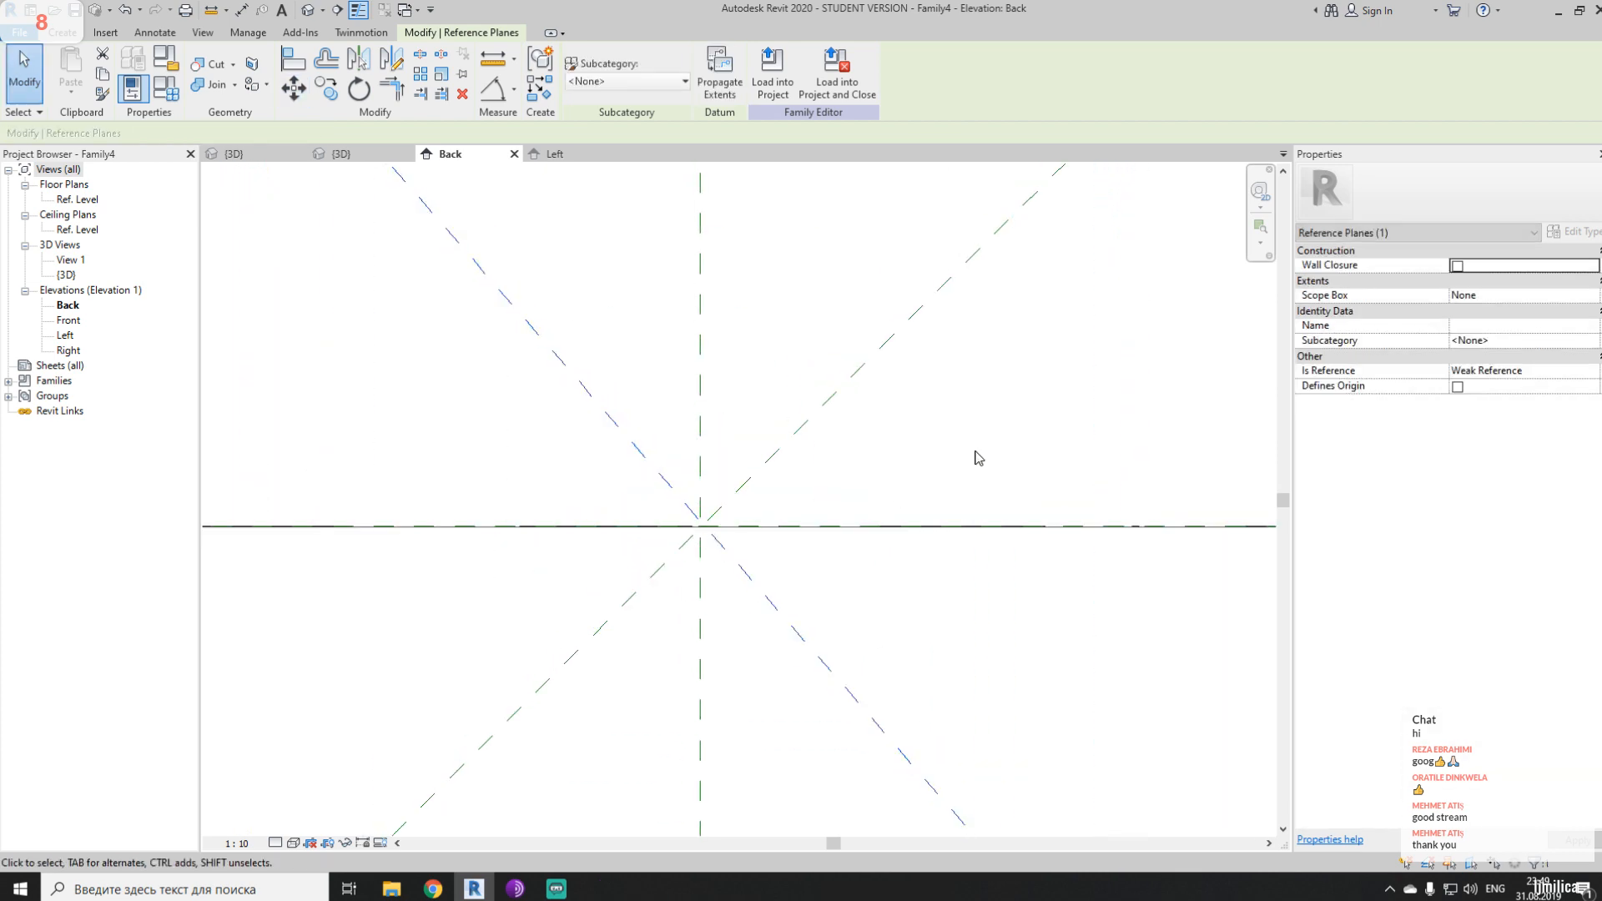
left_click(974, 450)
scroll(972, 440, "down", 3)
scroll(901, 442, "down", 2)
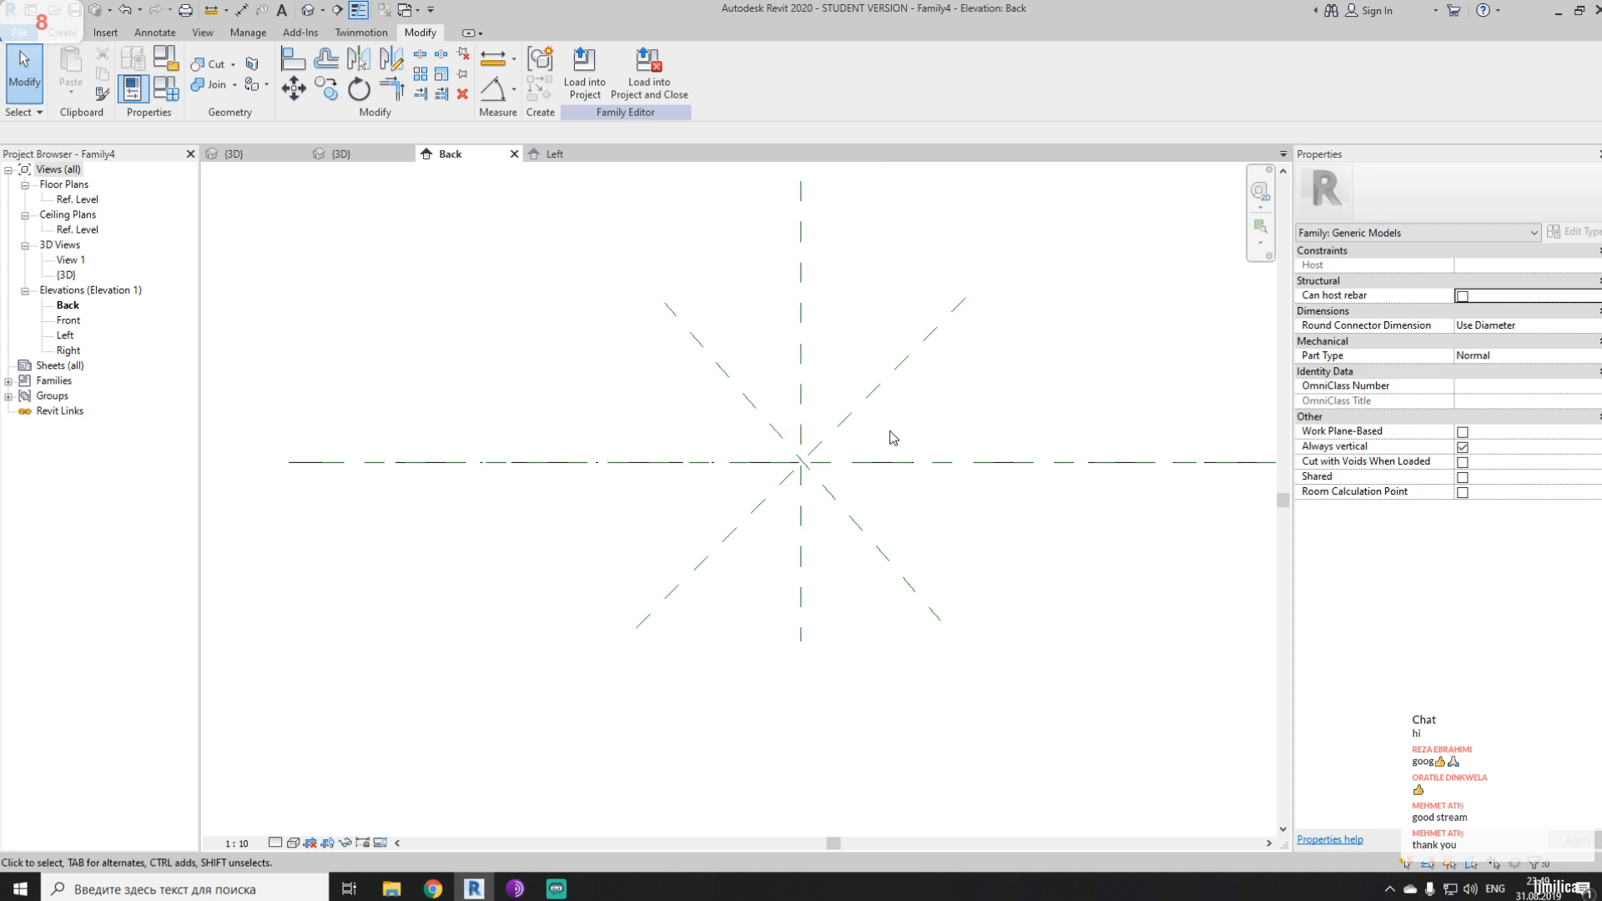
key("d")
key("i")
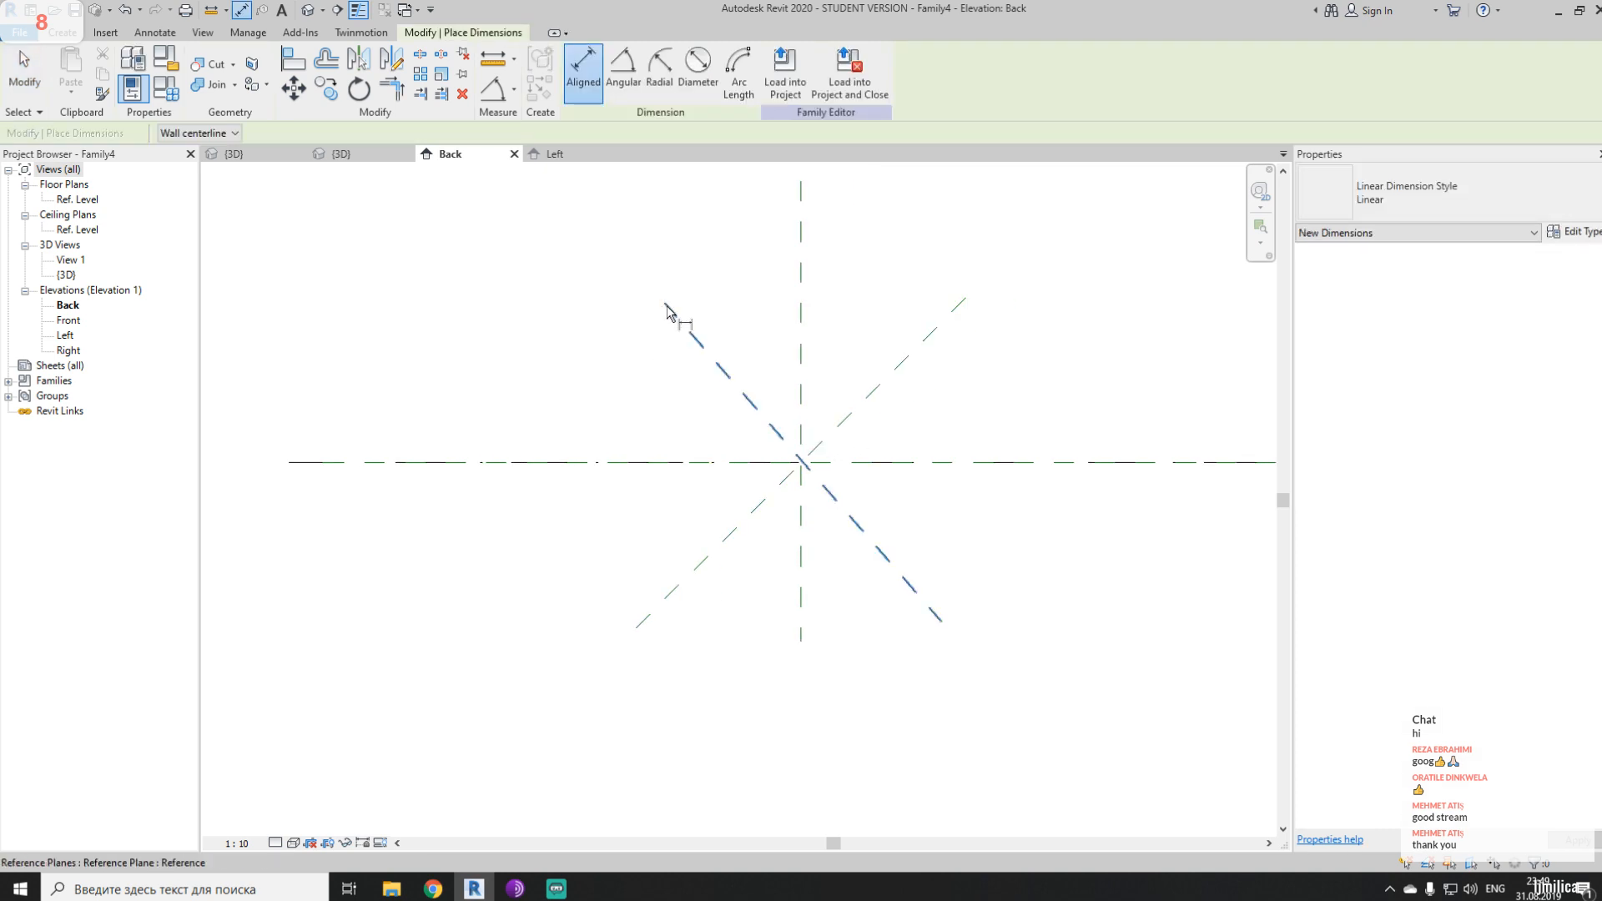
key("Escape")
key("Escape")
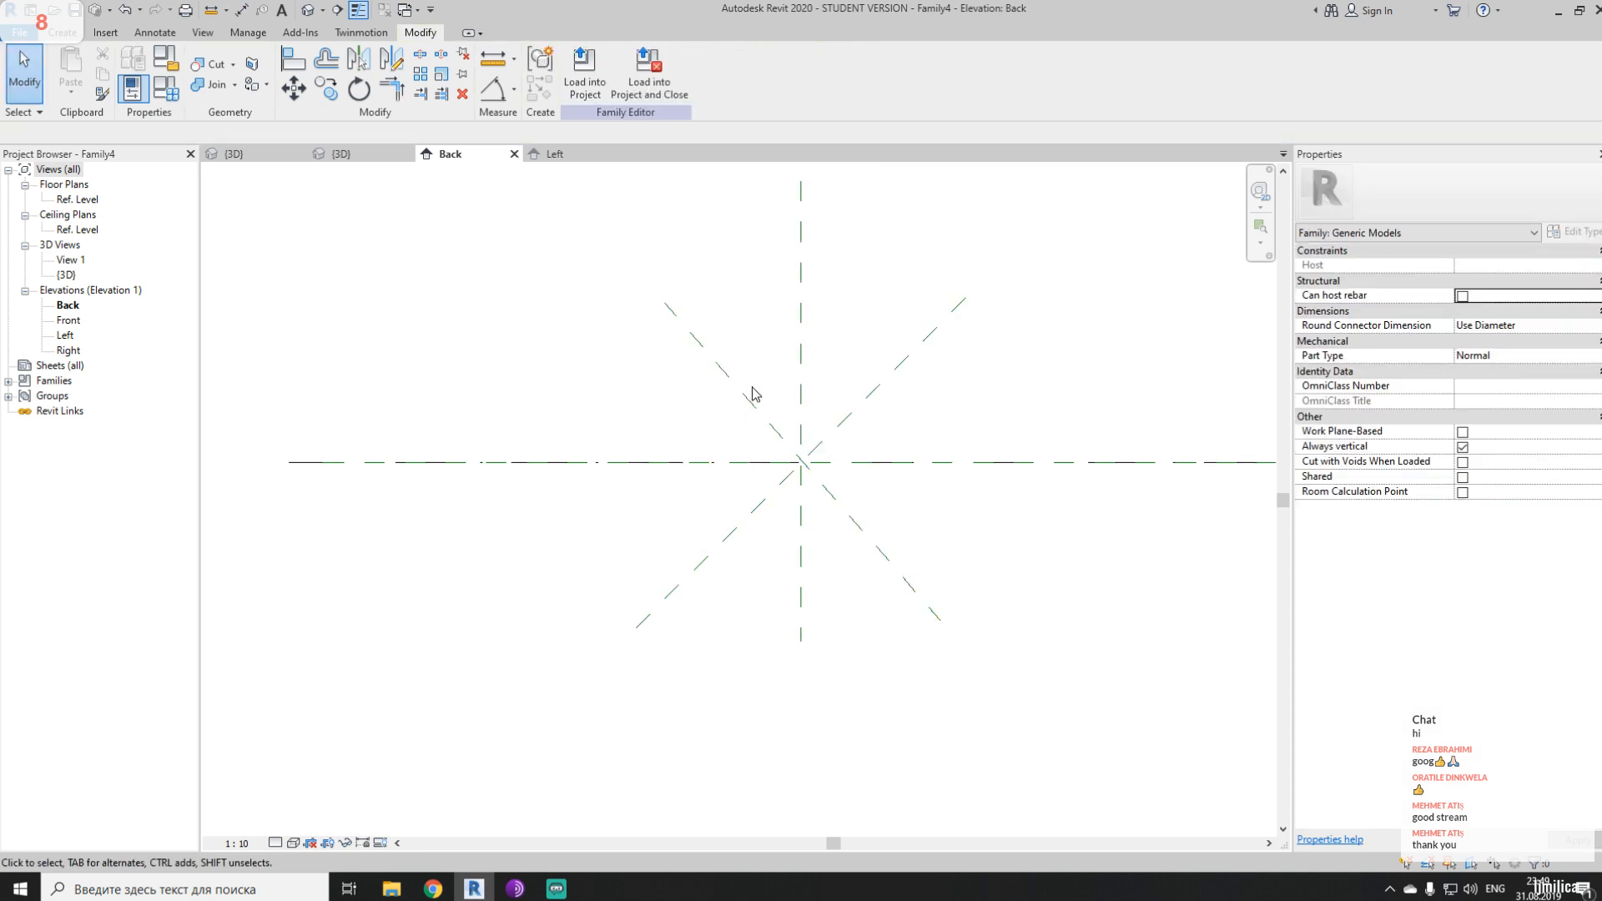
- Draw a model-line rectangle about 587 by 675 mm, using the falling diagonal plane's two ends as opposite corners
left_click(62, 31)
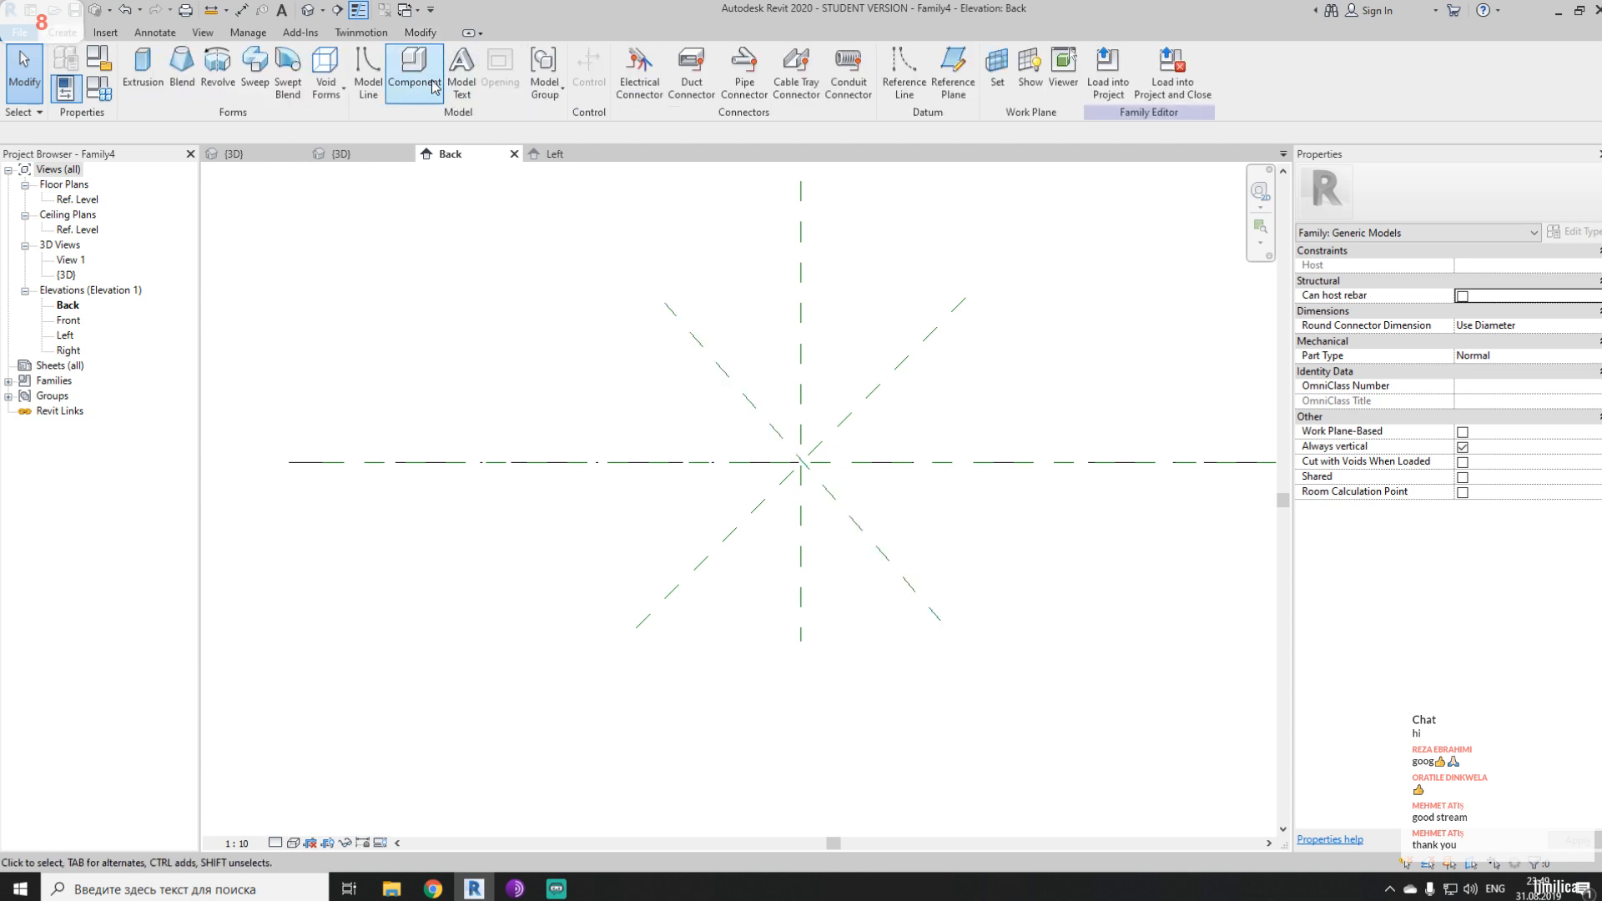
left_click(375, 65)
left_click(594, 57)
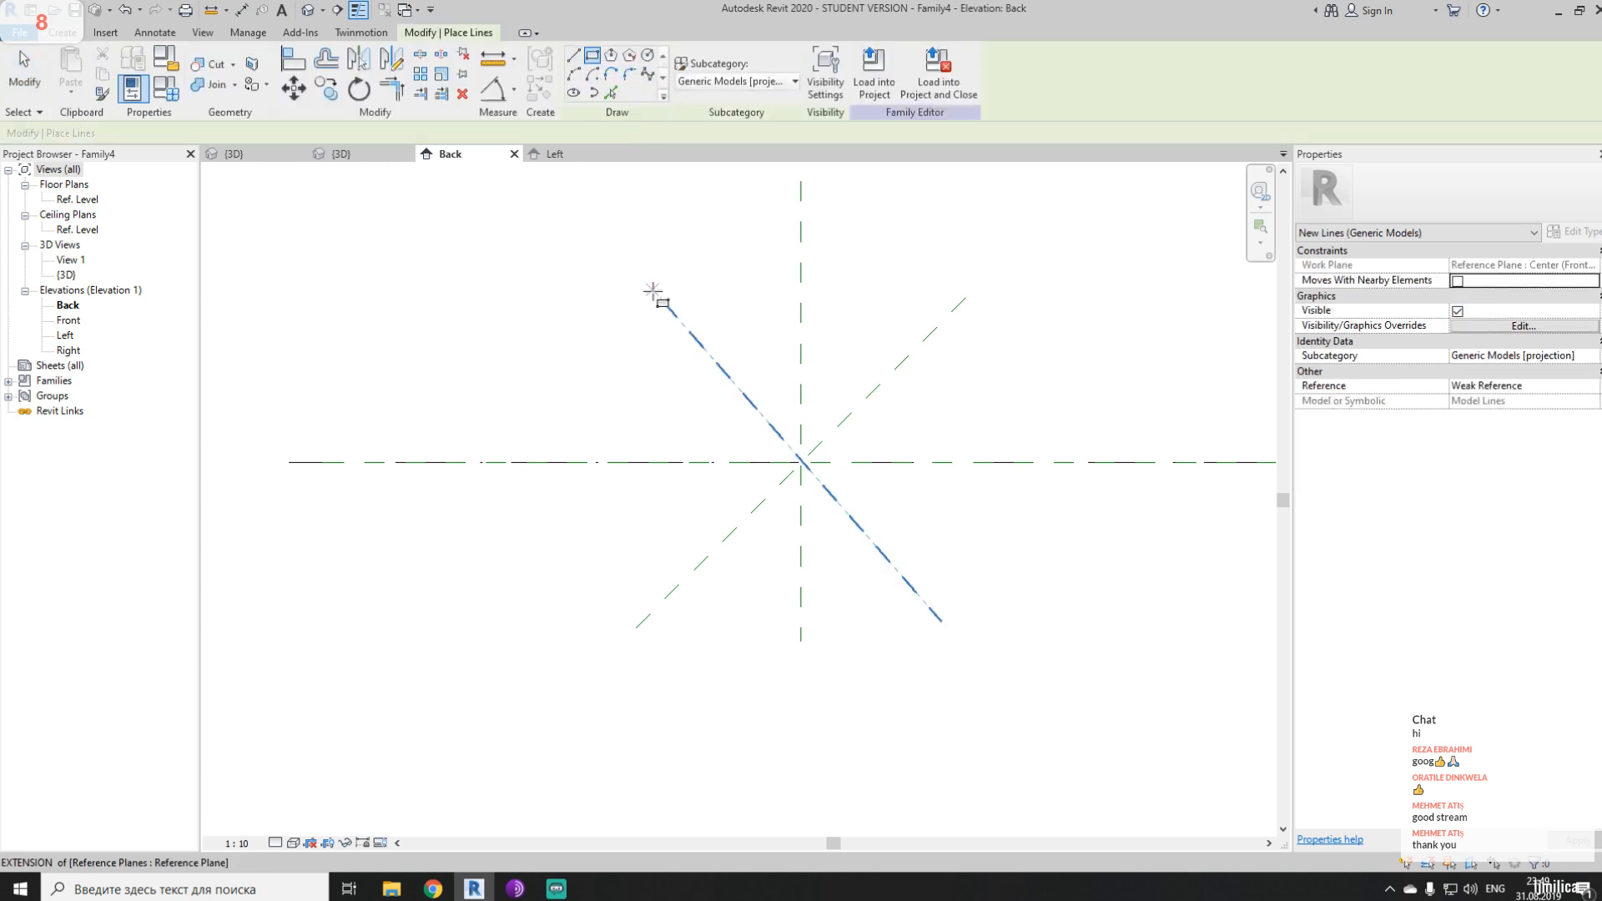
left_click(665, 303)
left_click(941, 620)
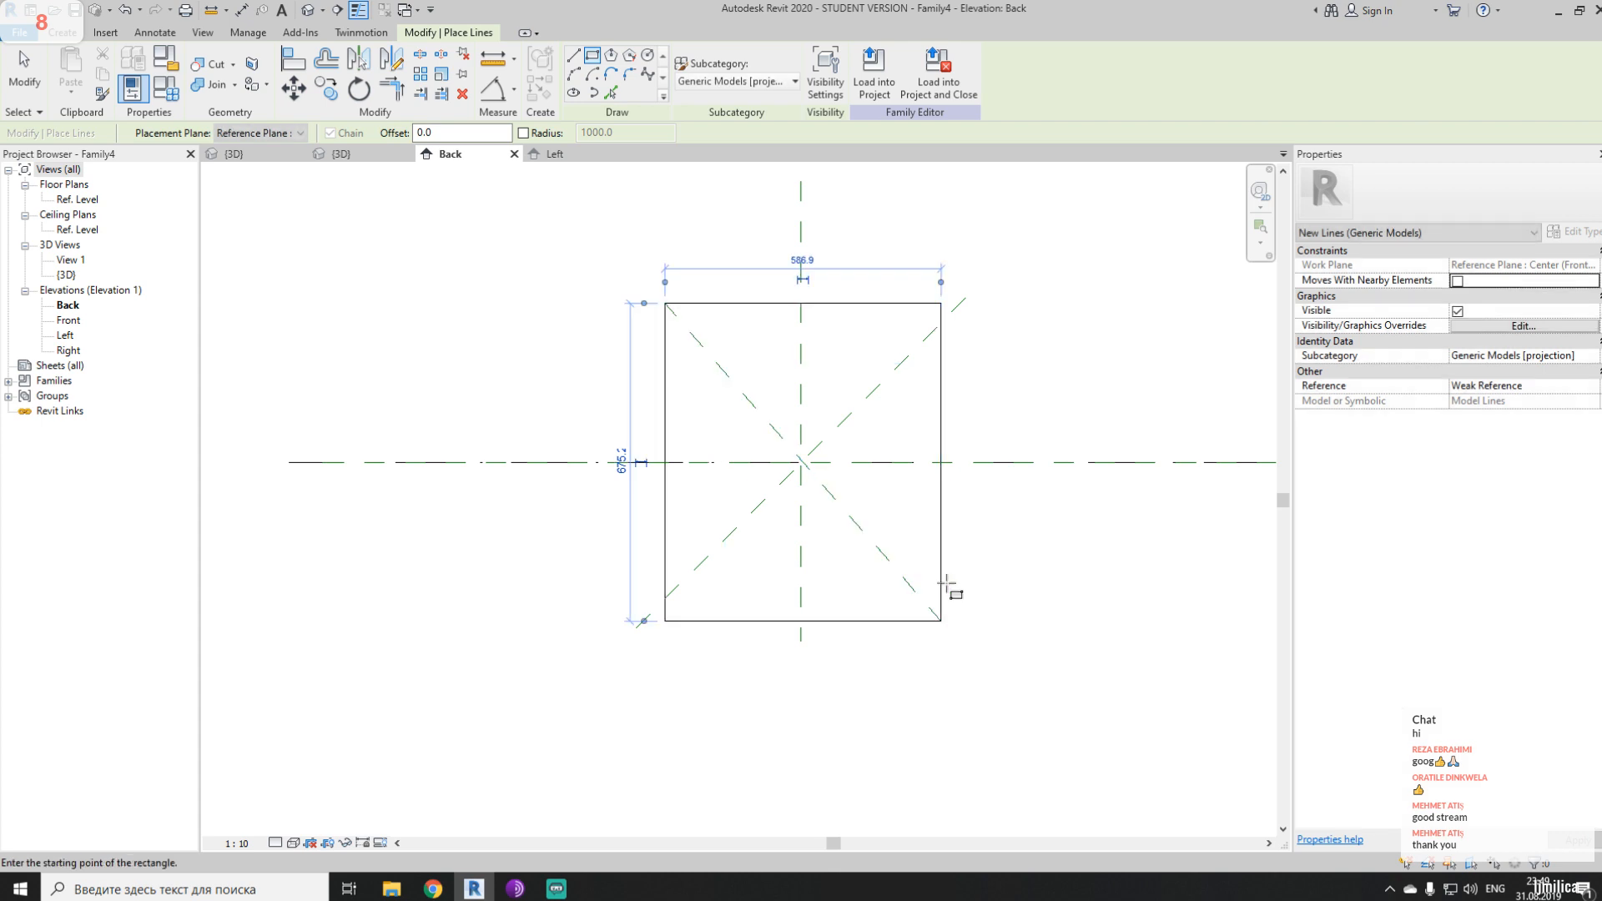
key("Escape")
key("Escape")
- Dimension the rectangle's vertical sides to the vertical centre plane and constrain the two distances to be equal
middle_click_drag(990, 539, 923, 508)
key("d")
key("i")
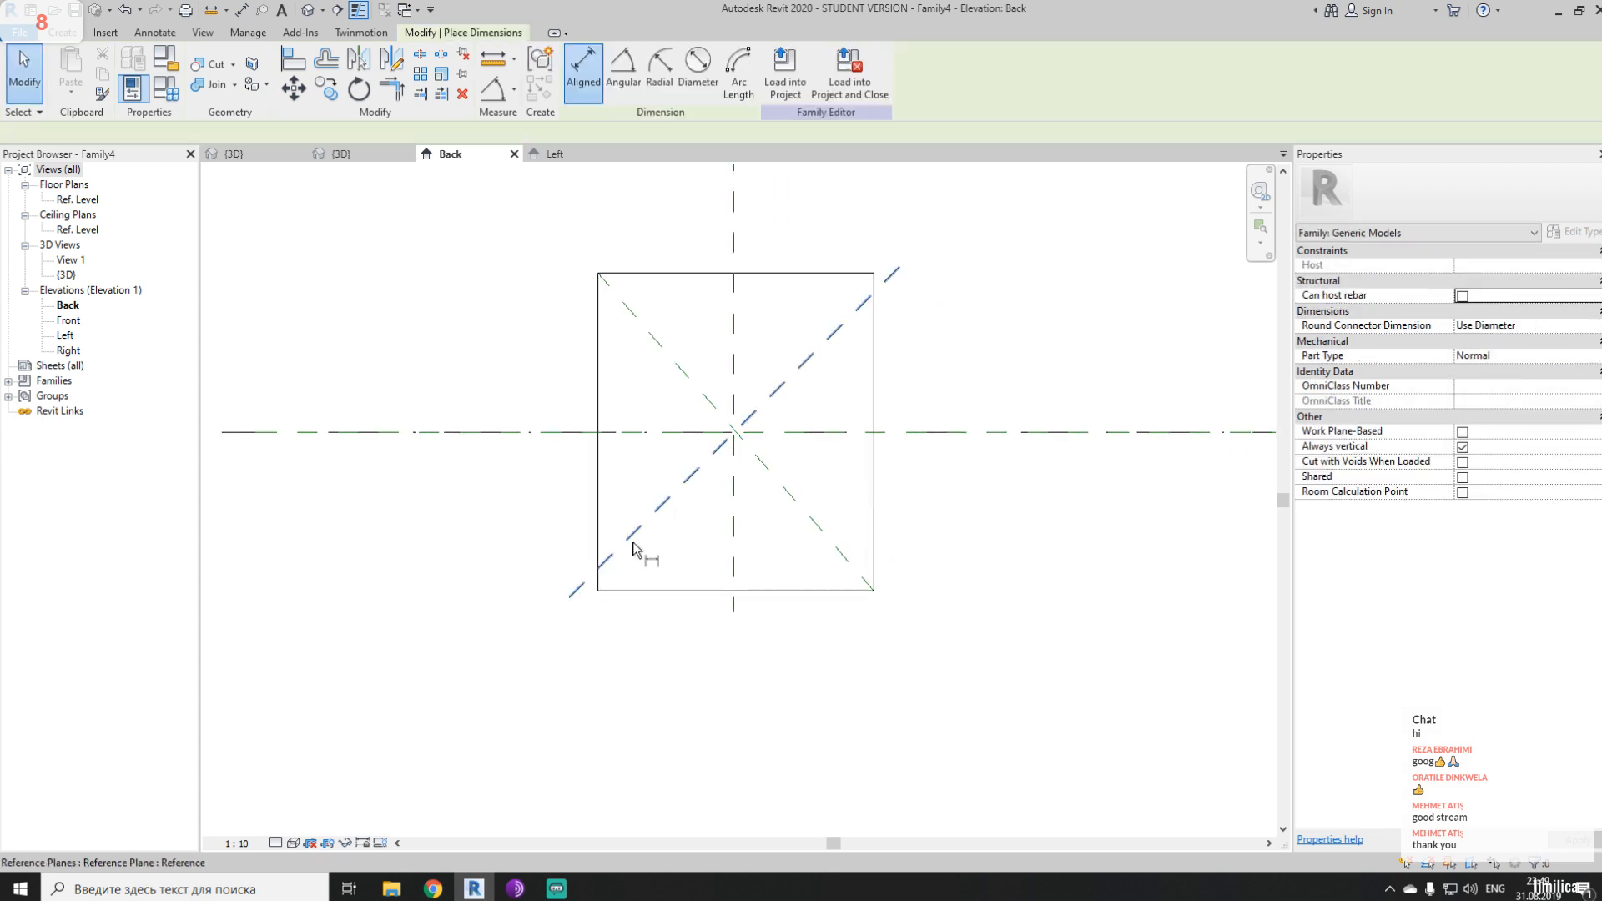
left_click(599, 513)
left_click(880, 538)
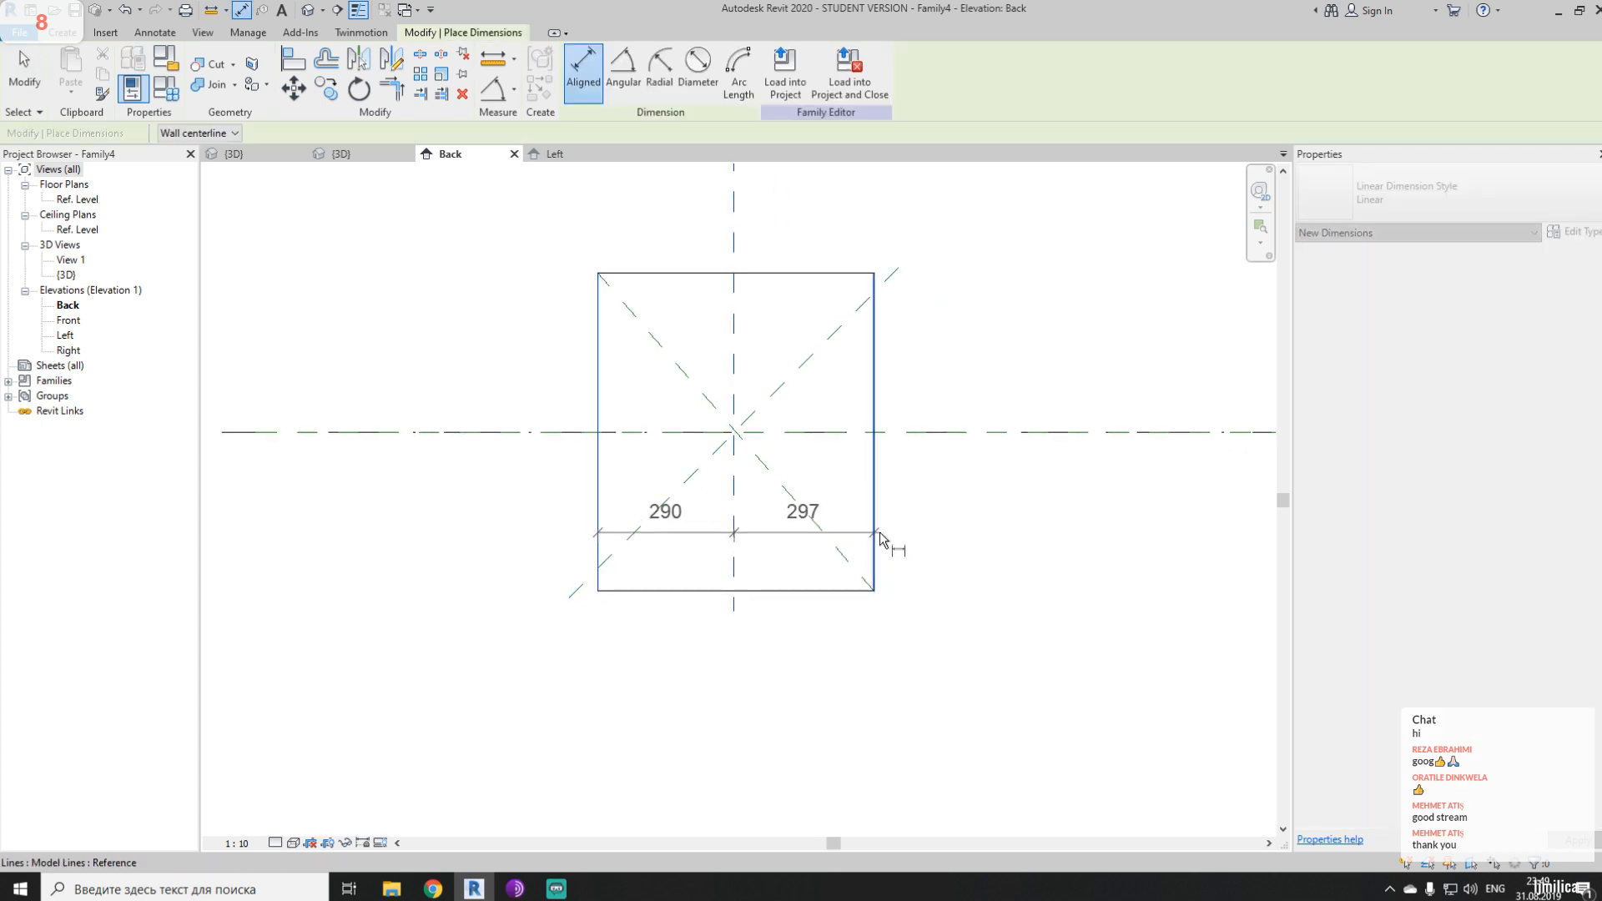
left_click(805, 708)
left_click(735, 753)
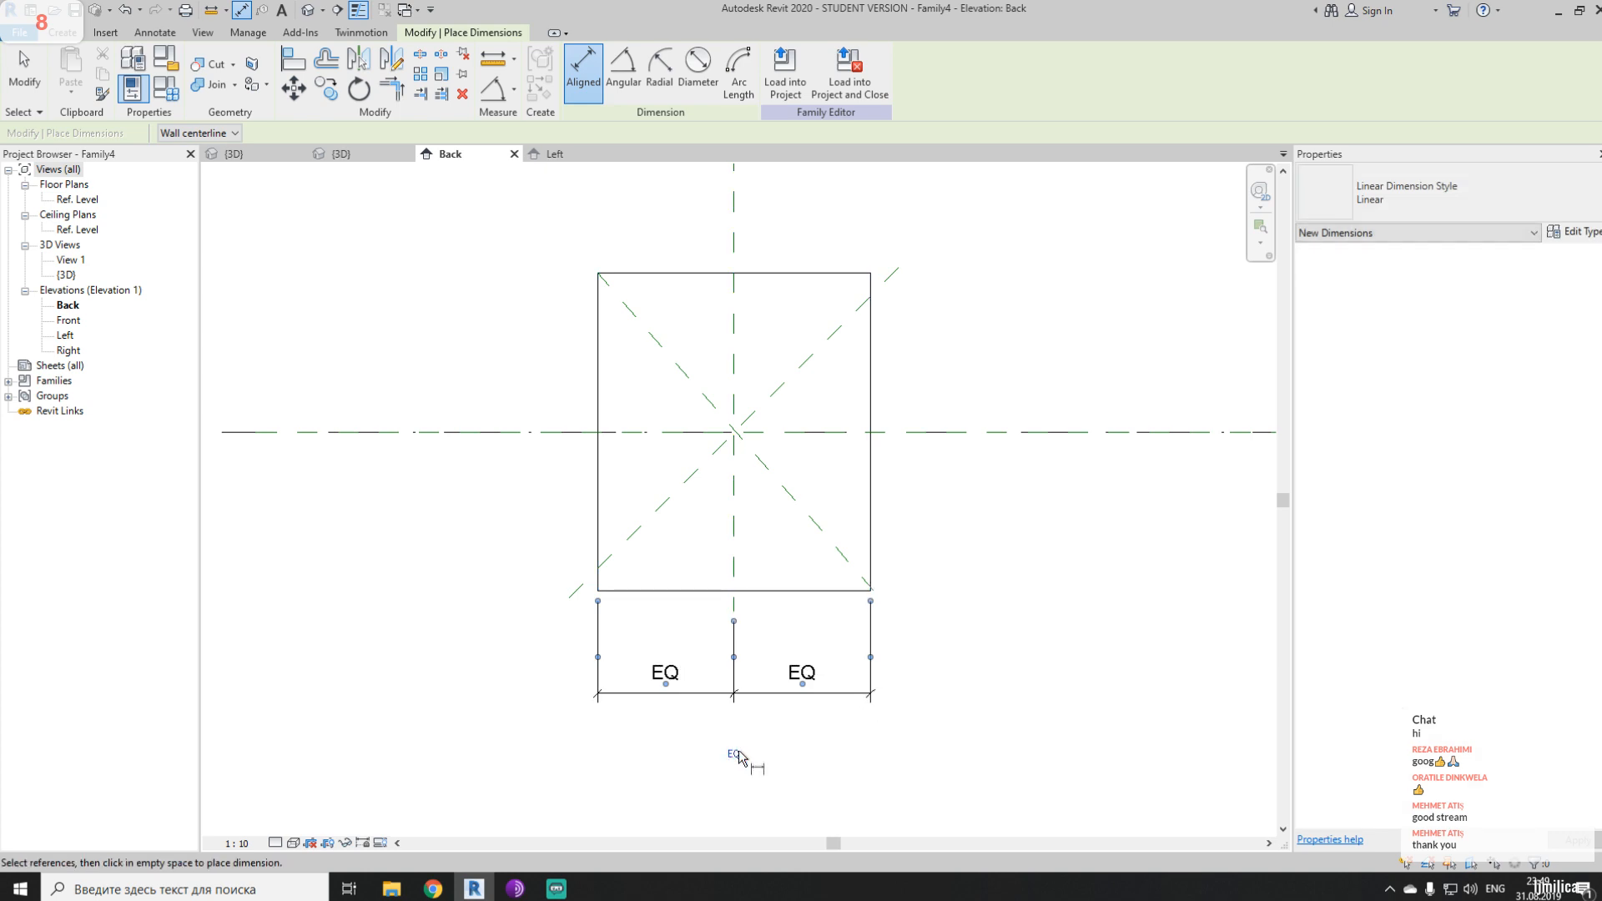
- Dimension the rectangle's horizontal sides to the horizontal centre reference and constrain the two distances to be equal
left_click(701, 274)
left_click(681, 589)
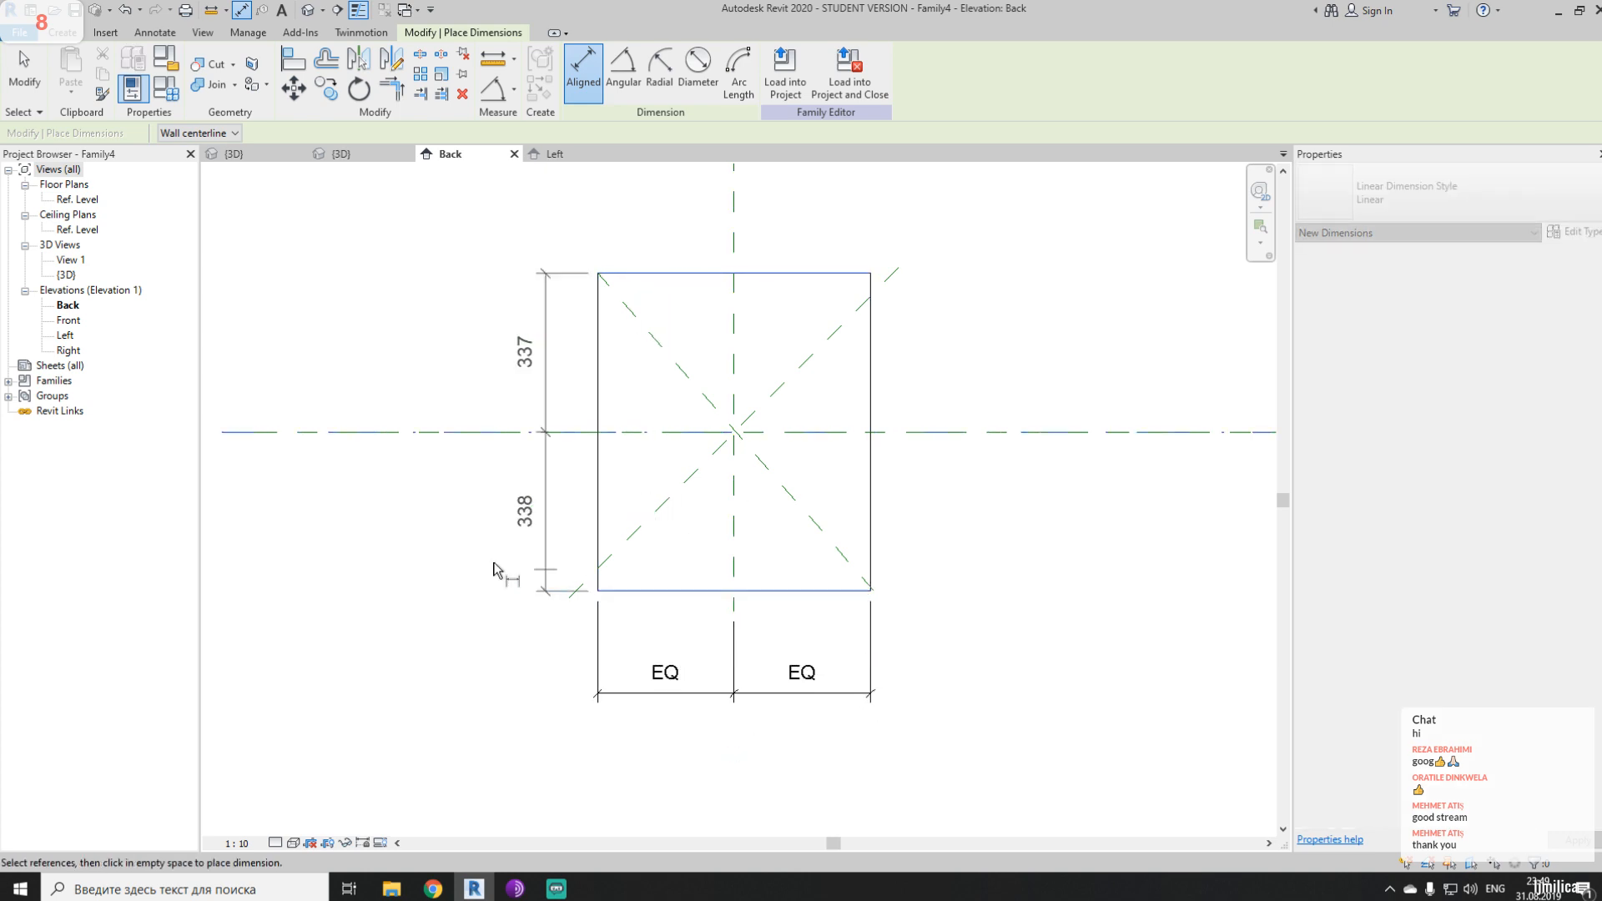
left_click(492, 571)
left_click(428, 436)
key("Escape")
key("Escape")
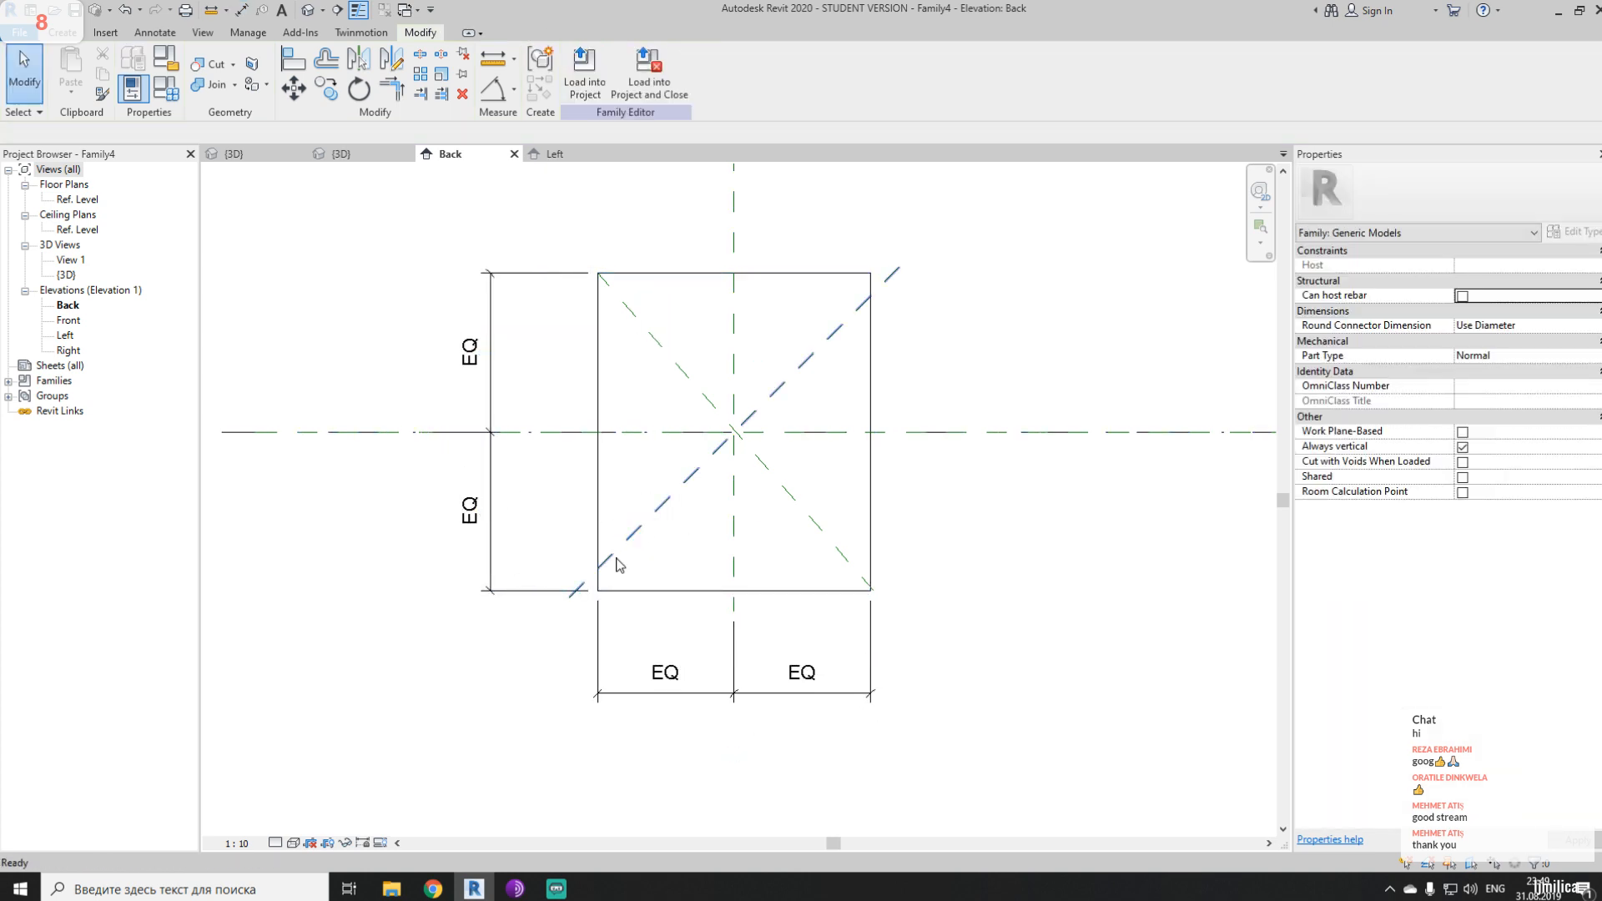
- Delete both diagonal reference planes crossing the rectangle
left_click(620, 543)
key("Delete")
left_click(786, 490)
key("Delete")
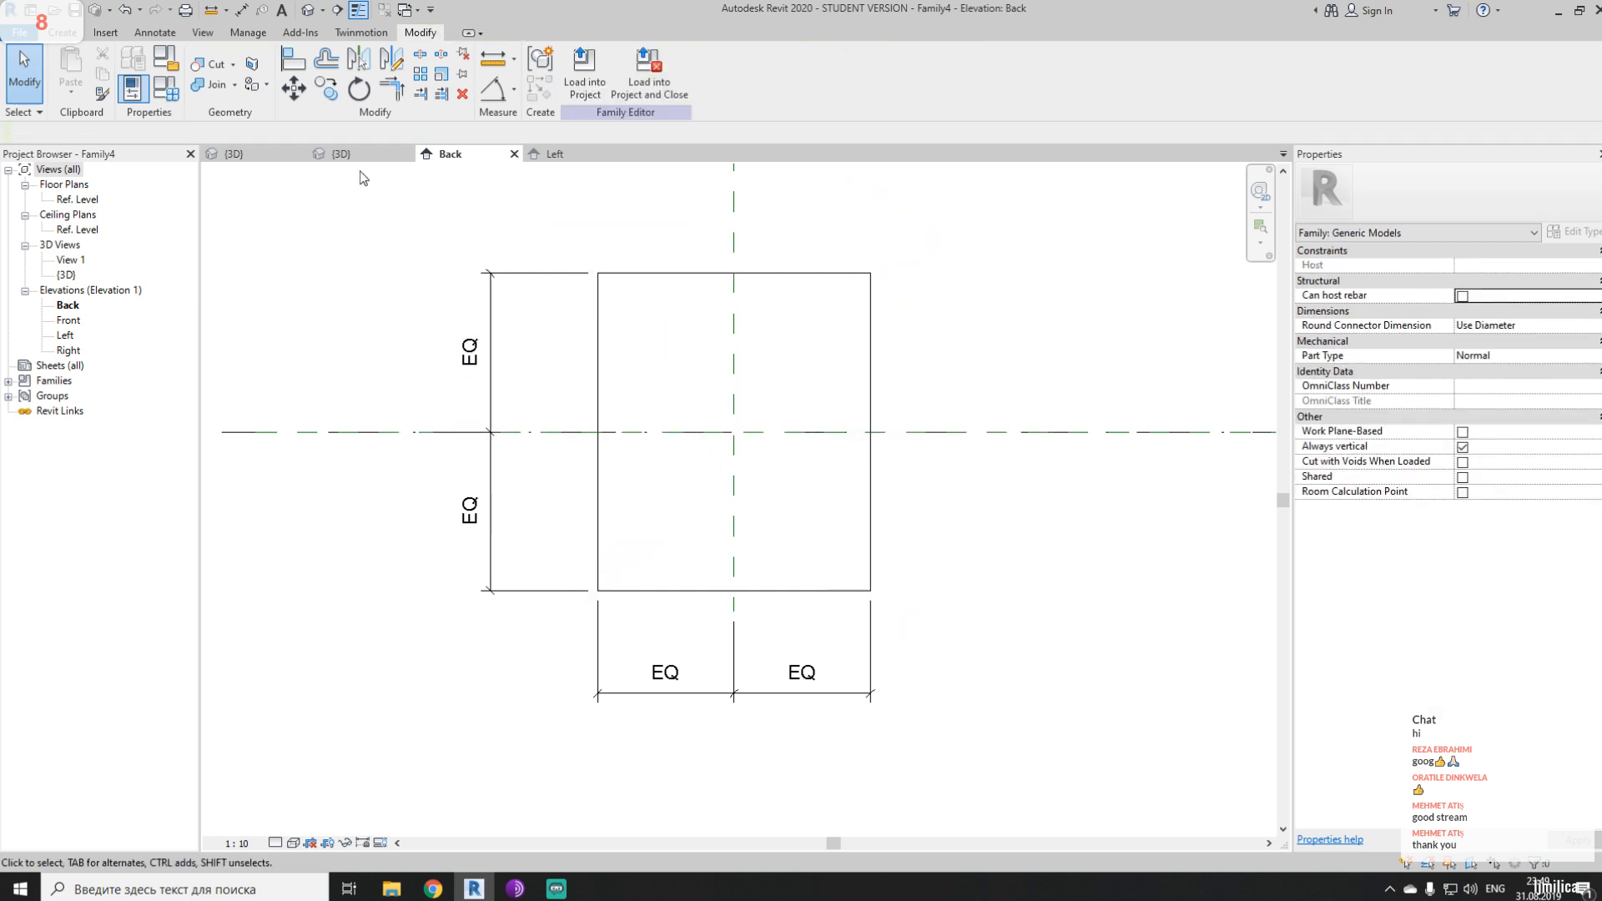
- Draw a reference line from the rectangle's lower-left corner to its upper-right corner, and delete it again
left_click(58, 35)
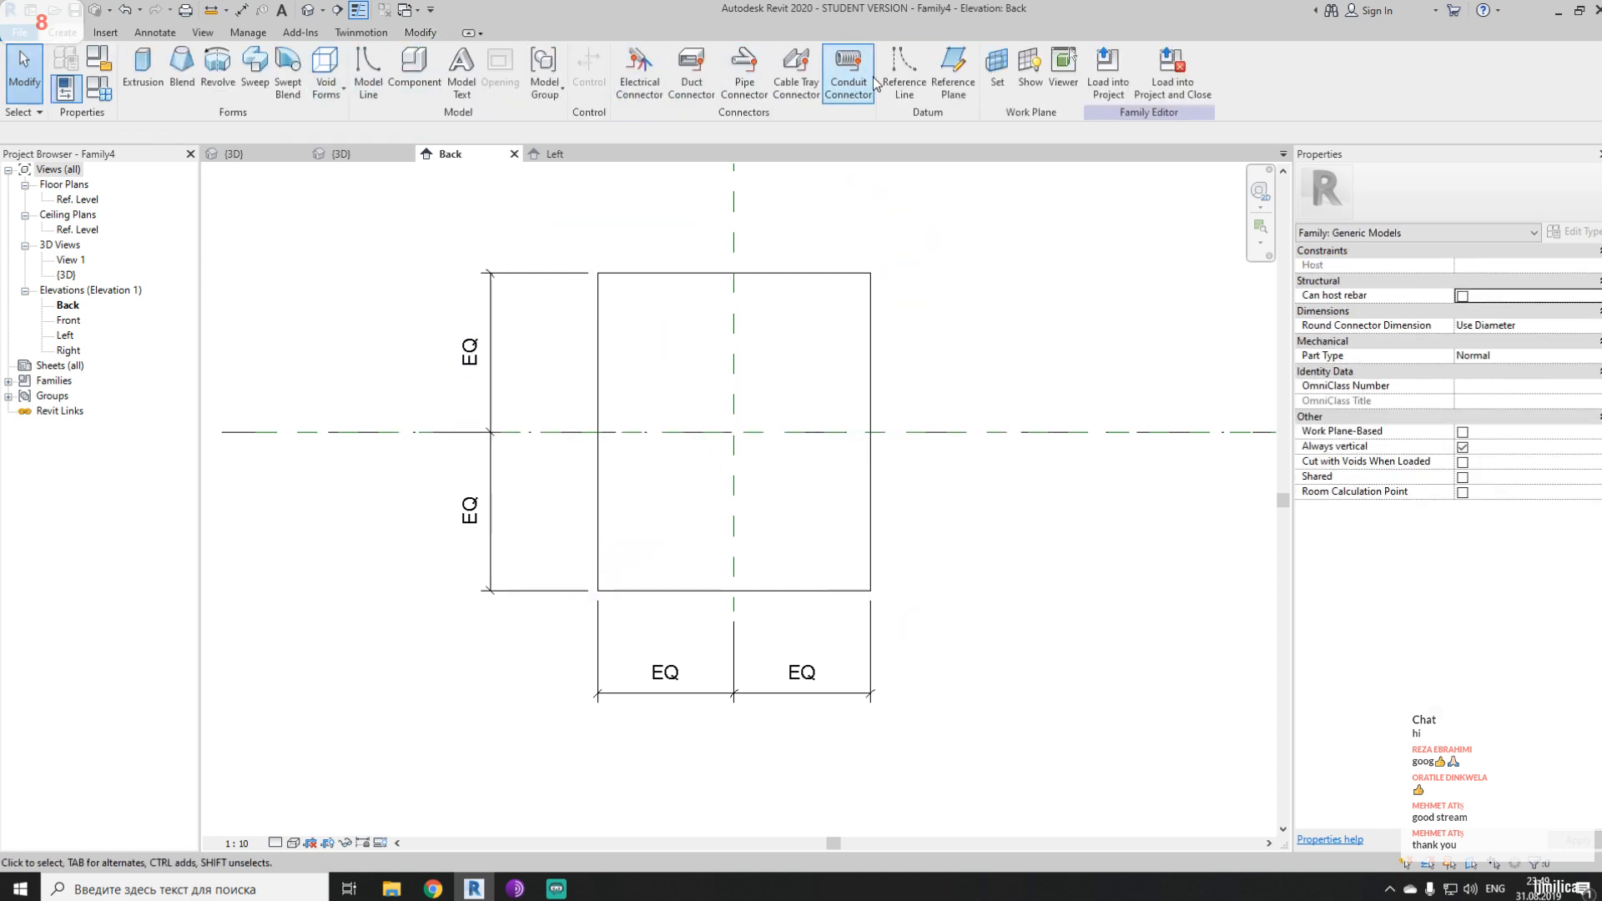
left_click(598, 591)
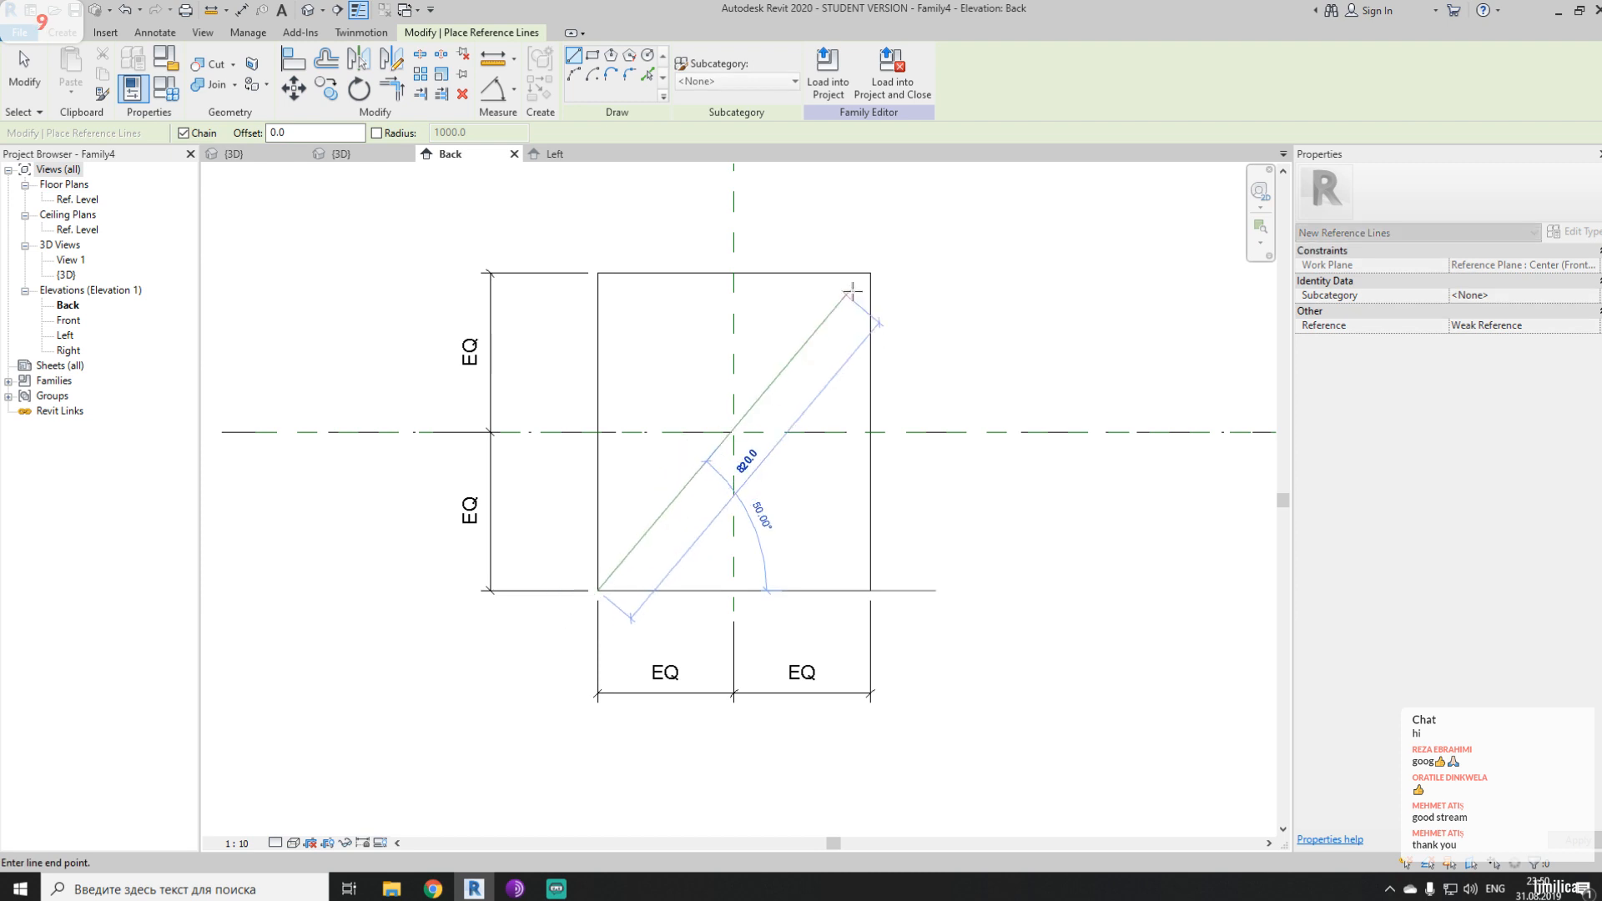
left_click(870, 273)
key("Escape")
key("Escape")
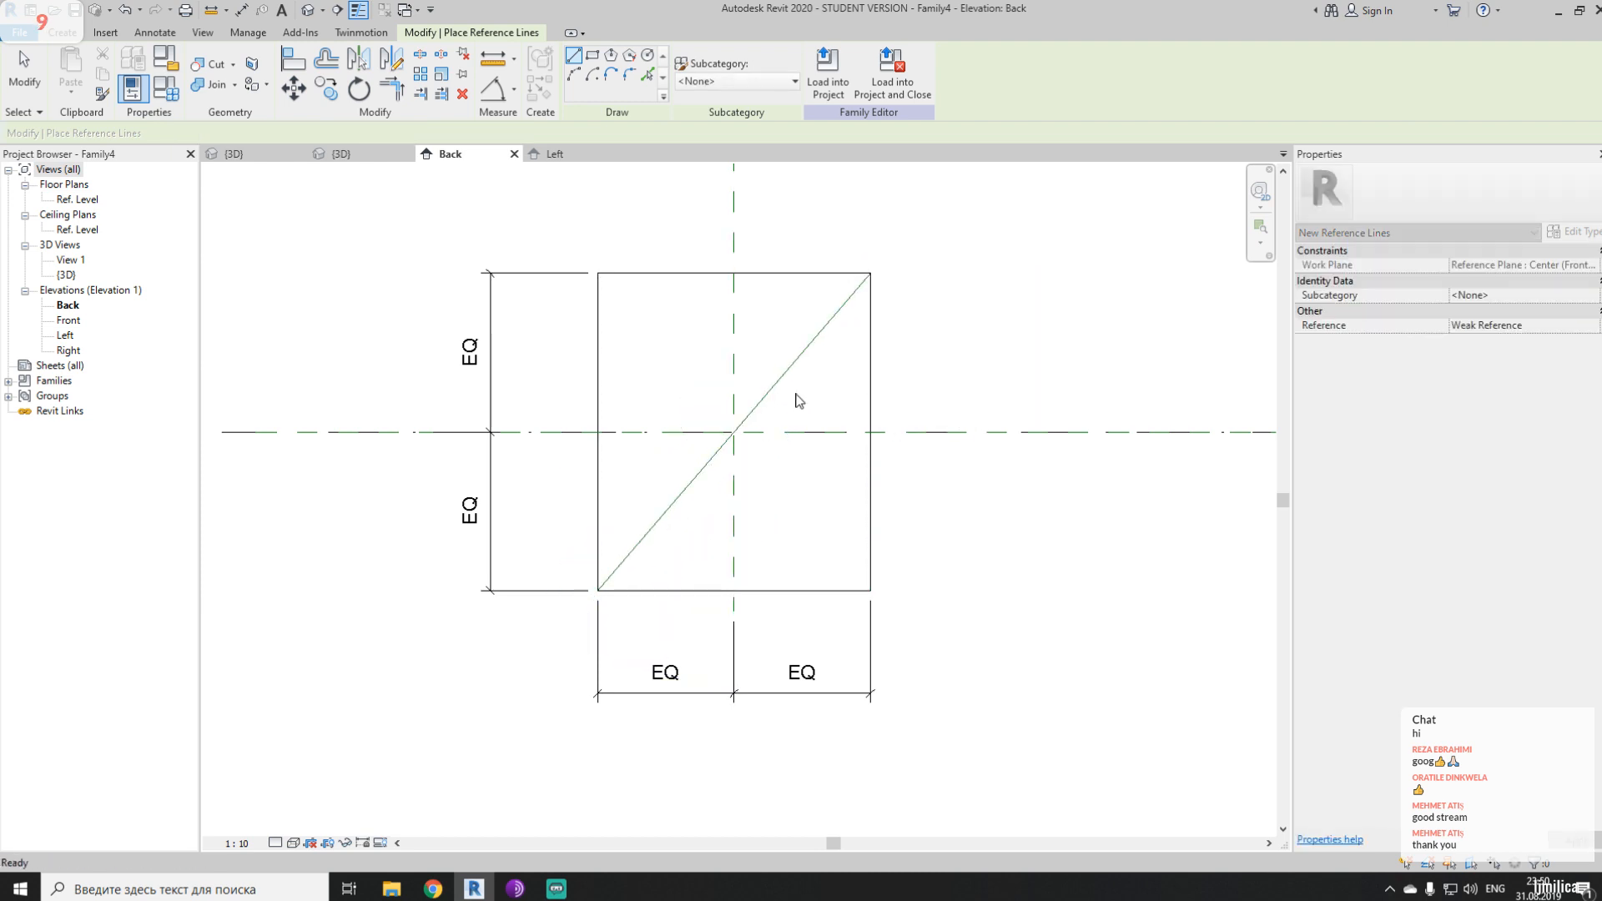
left_click(779, 386)
key("Delete")
- Draw two reference planes along the rectangle's diagonals, from corner to opposite corner
left_click(55, 35)
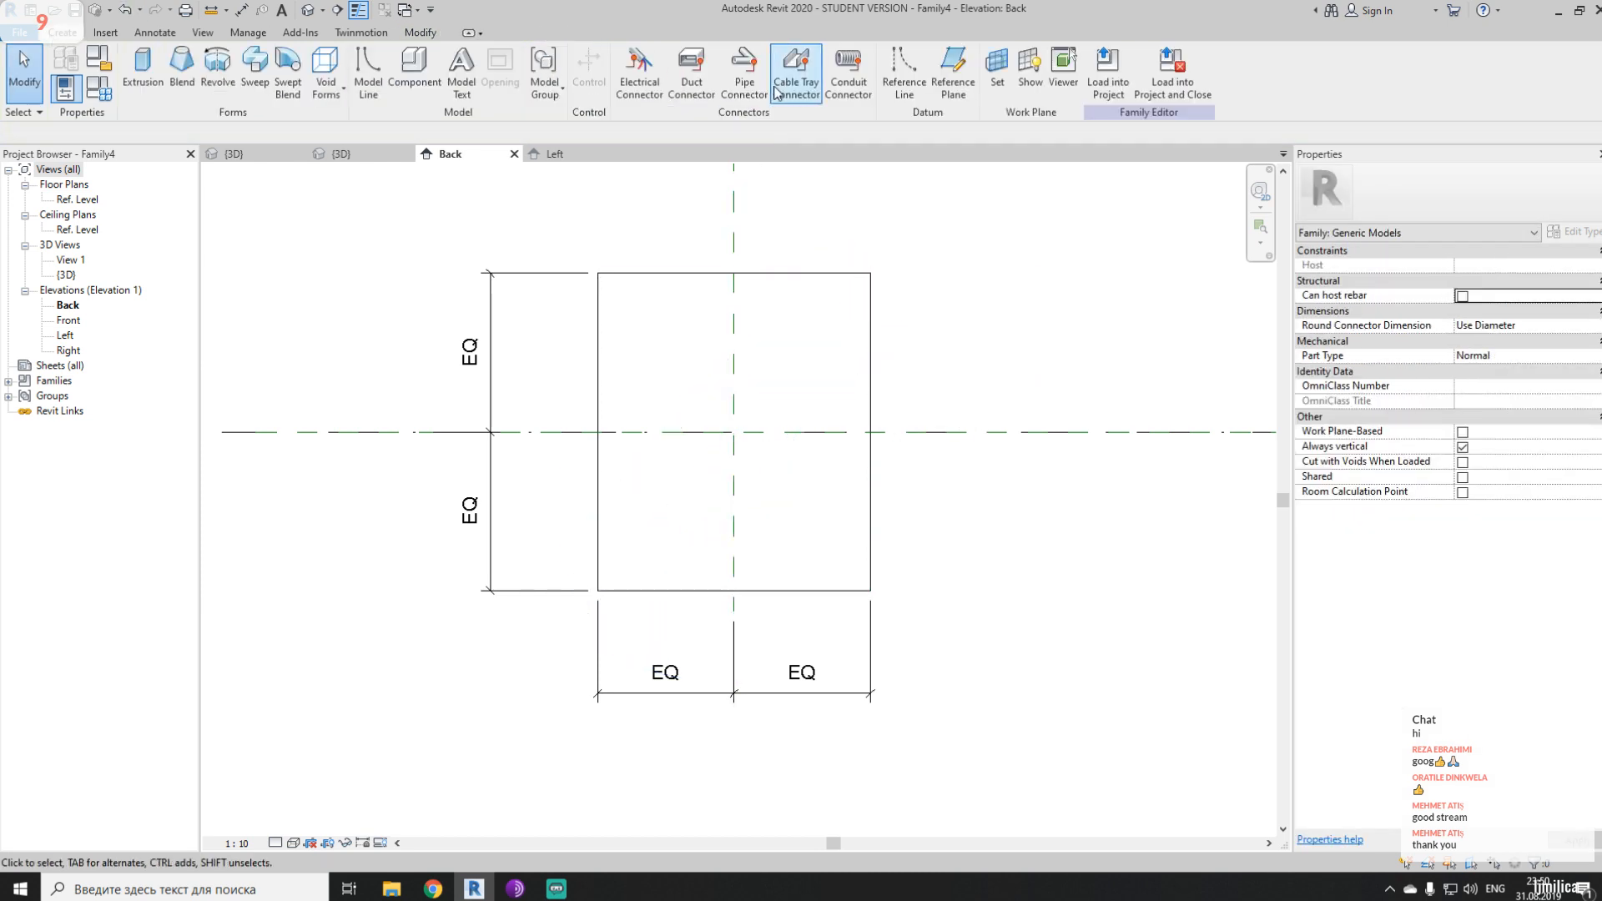
left_click(598, 591)
left_click(870, 273)
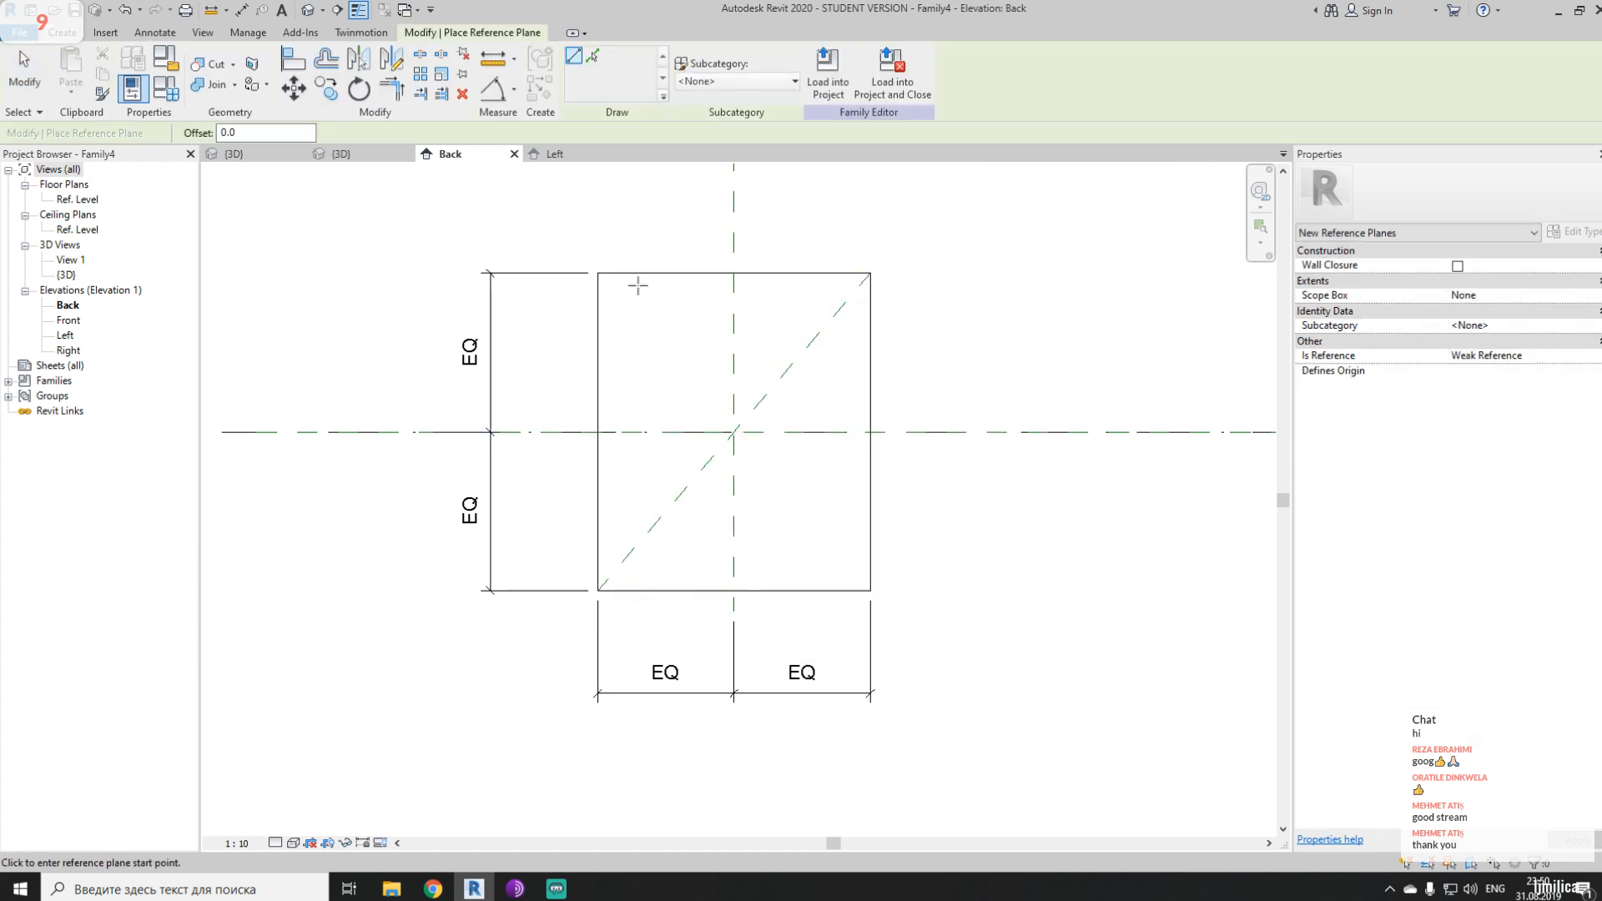
left_click(598, 273)
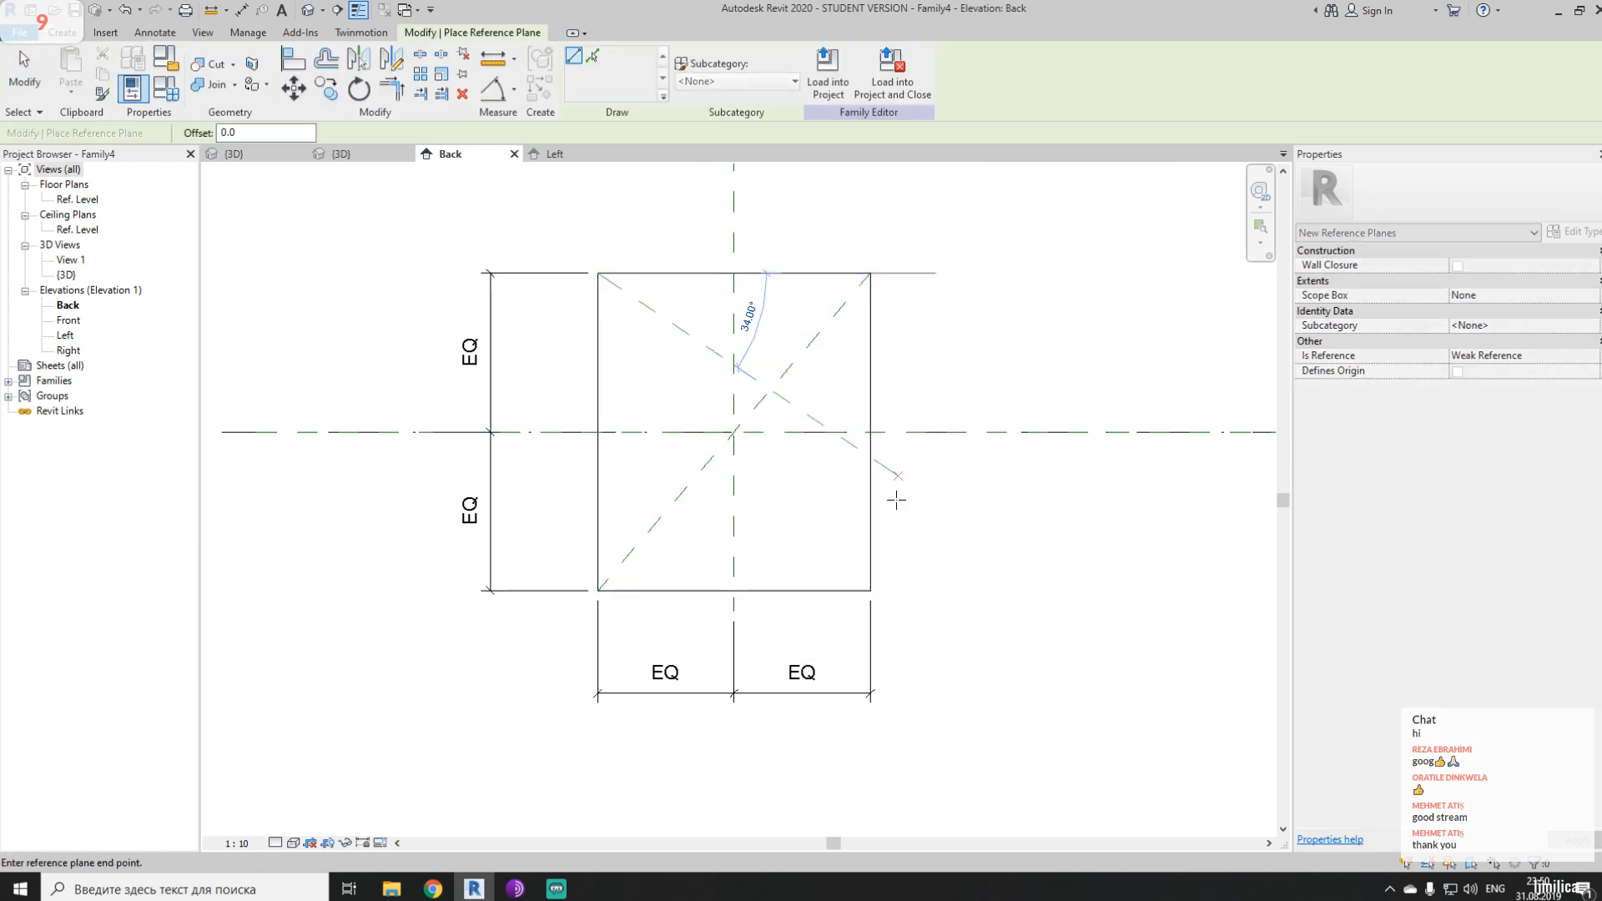
left_click(870, 591)
key("Escape")
key("Escape")
- Delete all four sides of the helper rectangle, keeping the two diagonal reference planes
left_click(598, 501)
key("Delete")
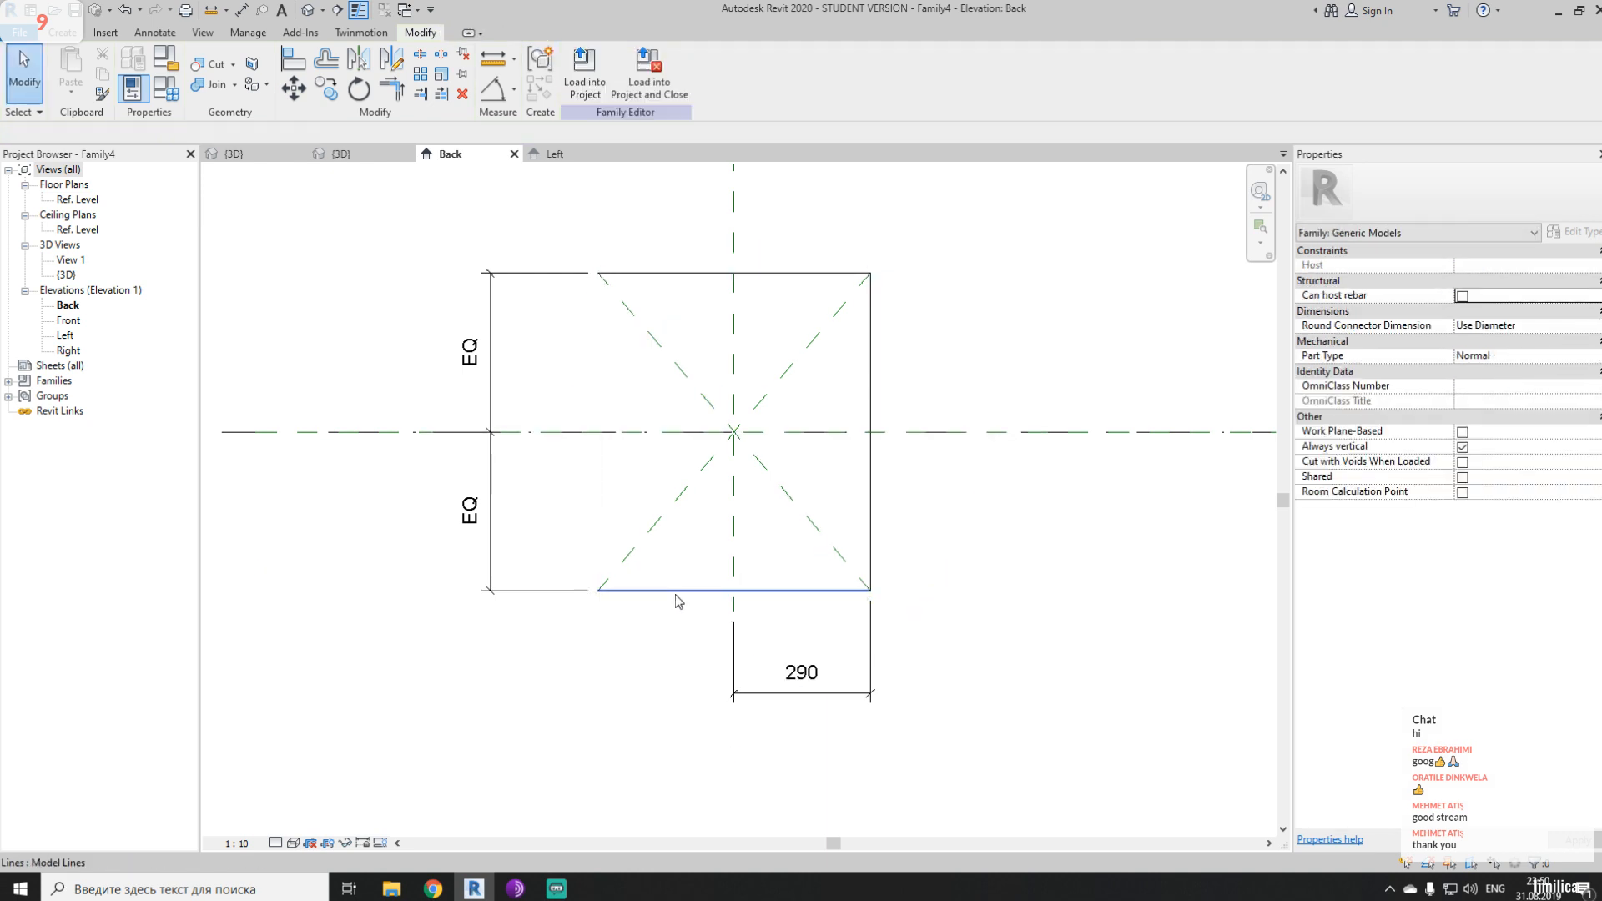
left_click(678, 591)
key("Delete")
left_click(872, 469)
key("Delete")
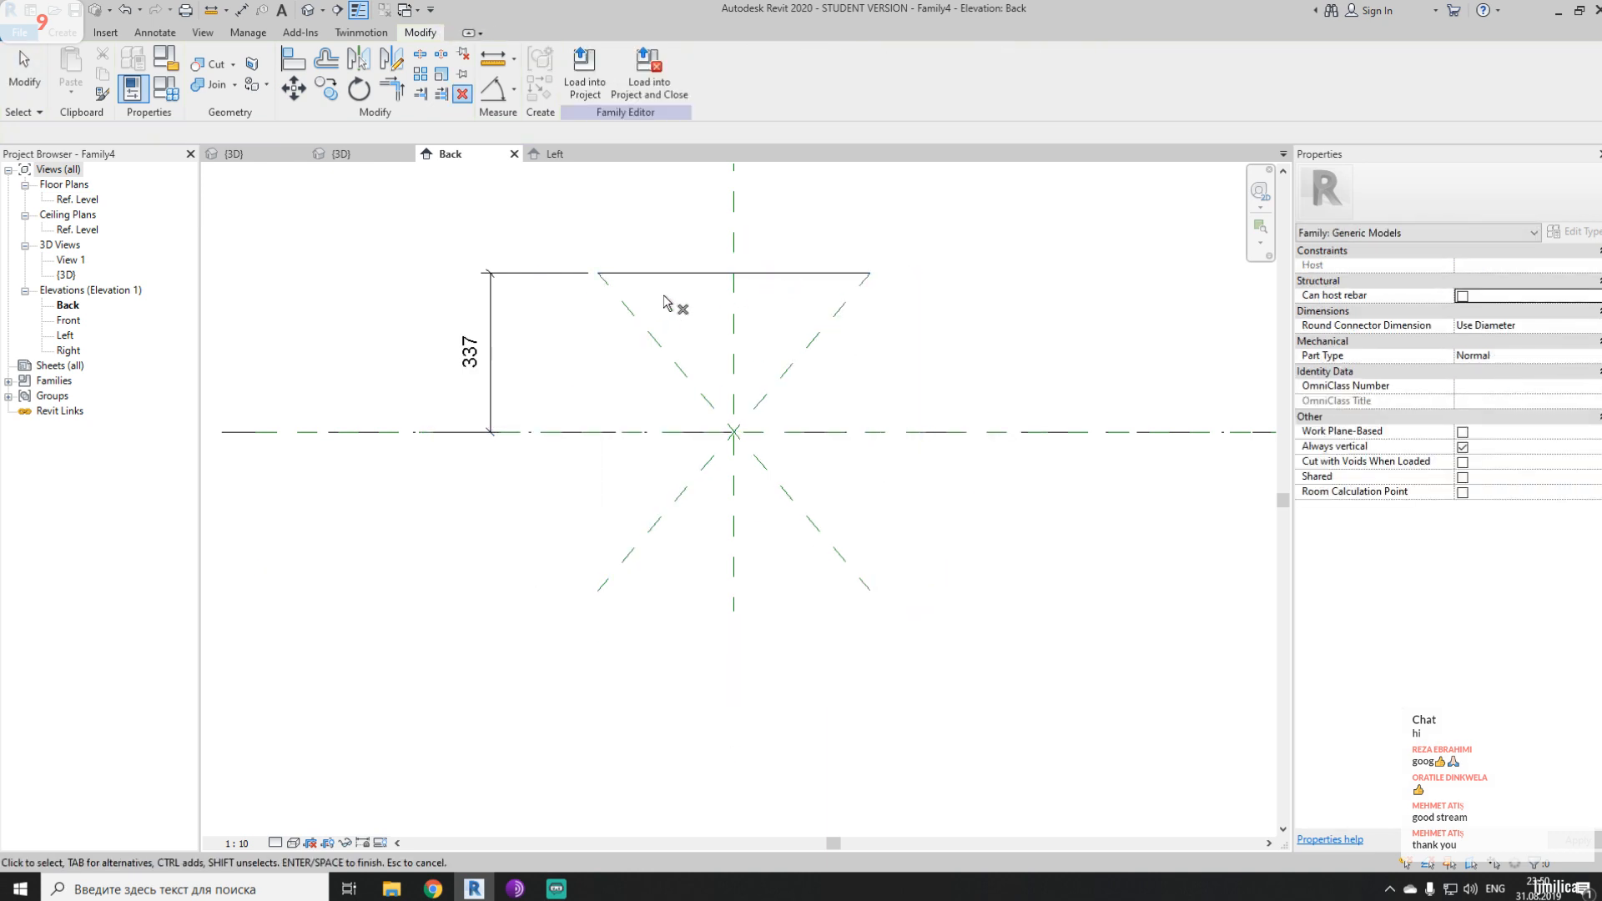
left_click(672, 273)
key("Delete")
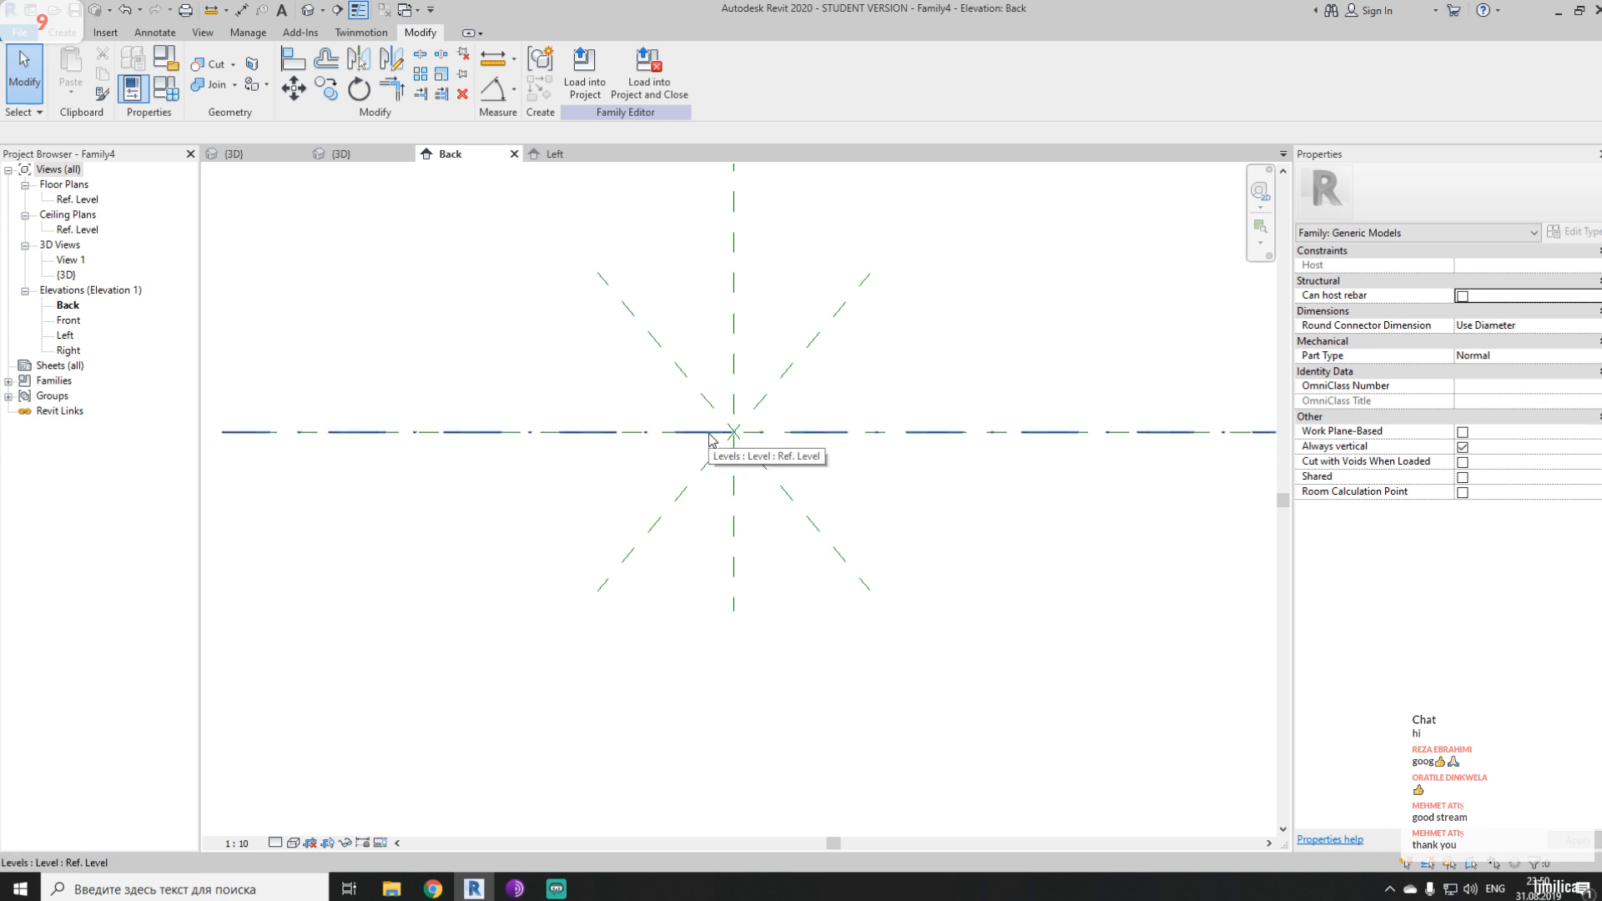
- Add an angular dimension between the diagonal plane descending from upper-left to lower-right and the horizontal reference, on the upper-left side
scroll(756, 451, "up", 2)
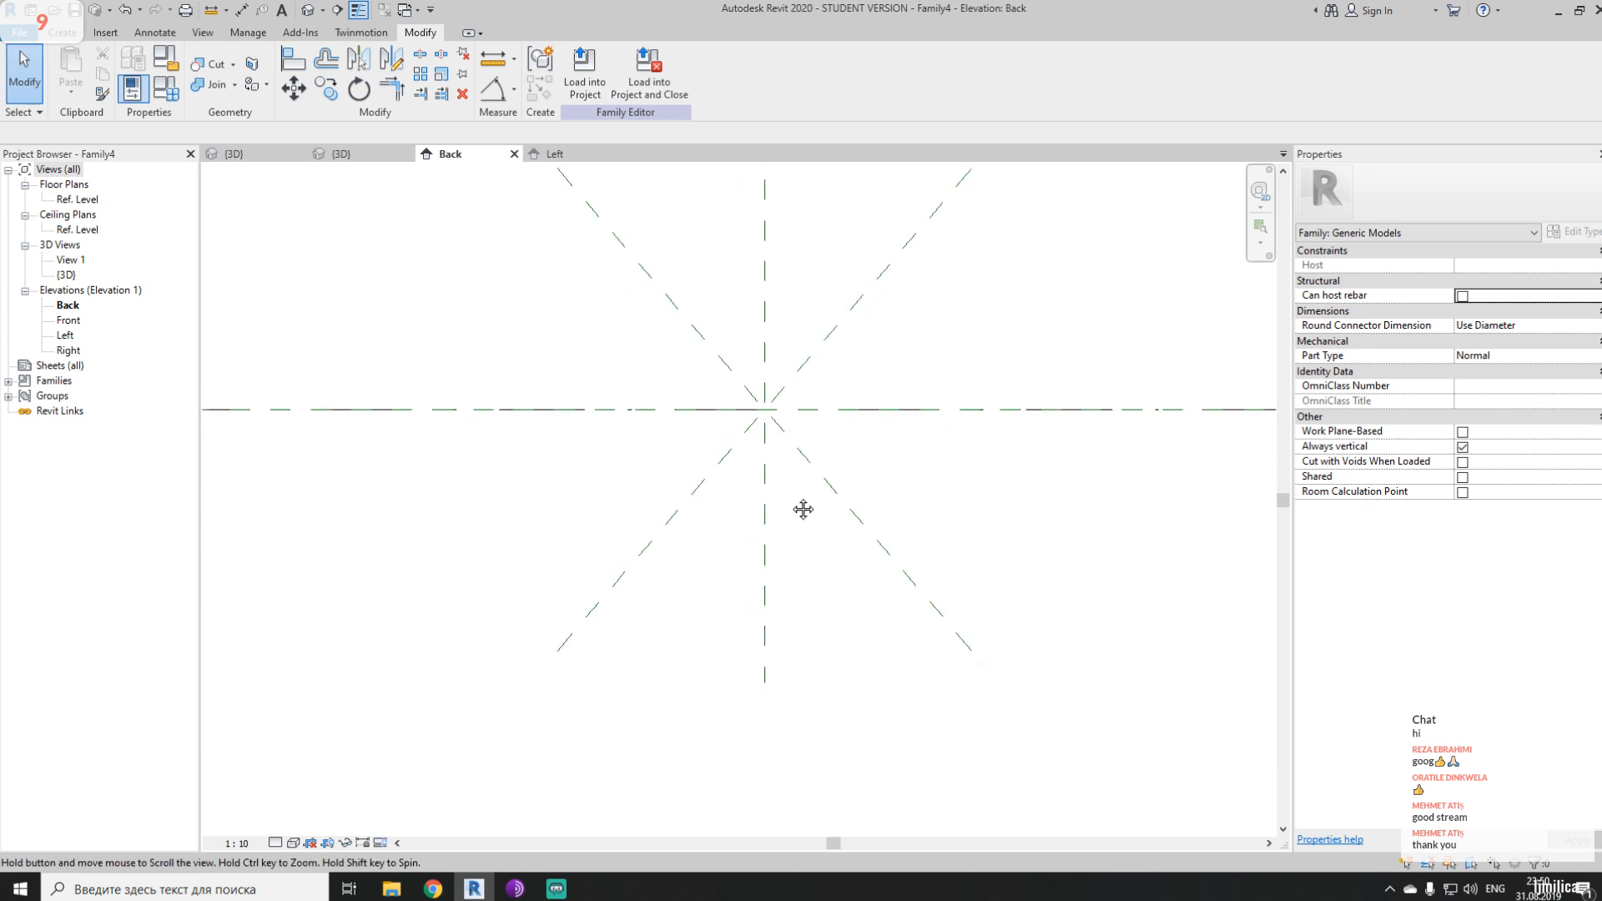
key("d")
key("i")
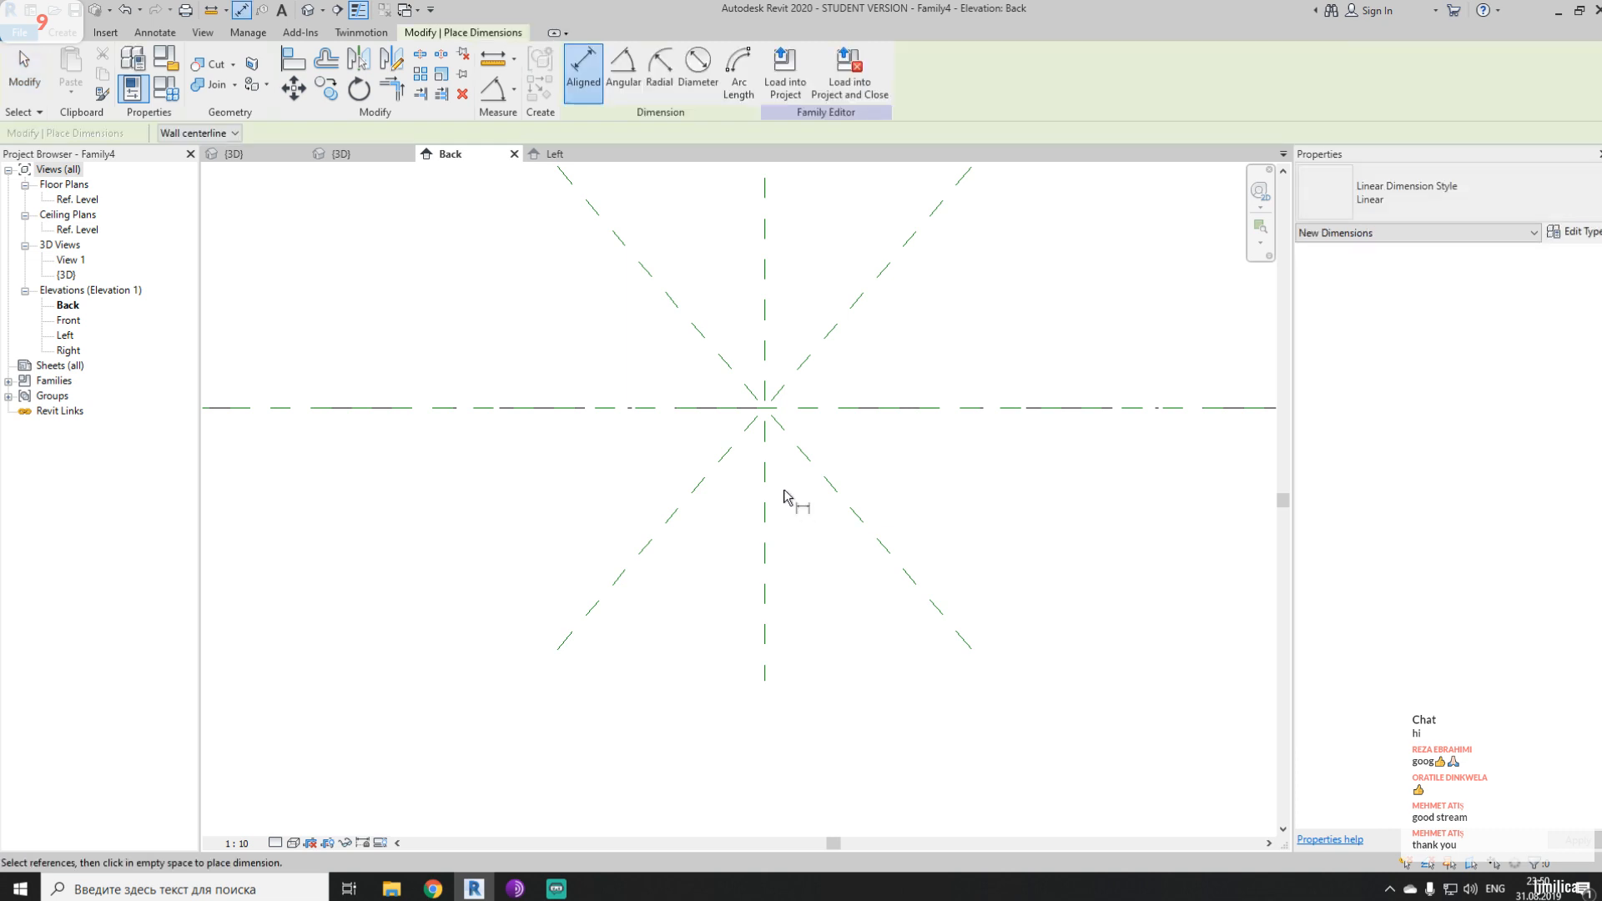
left_click(623, 71)
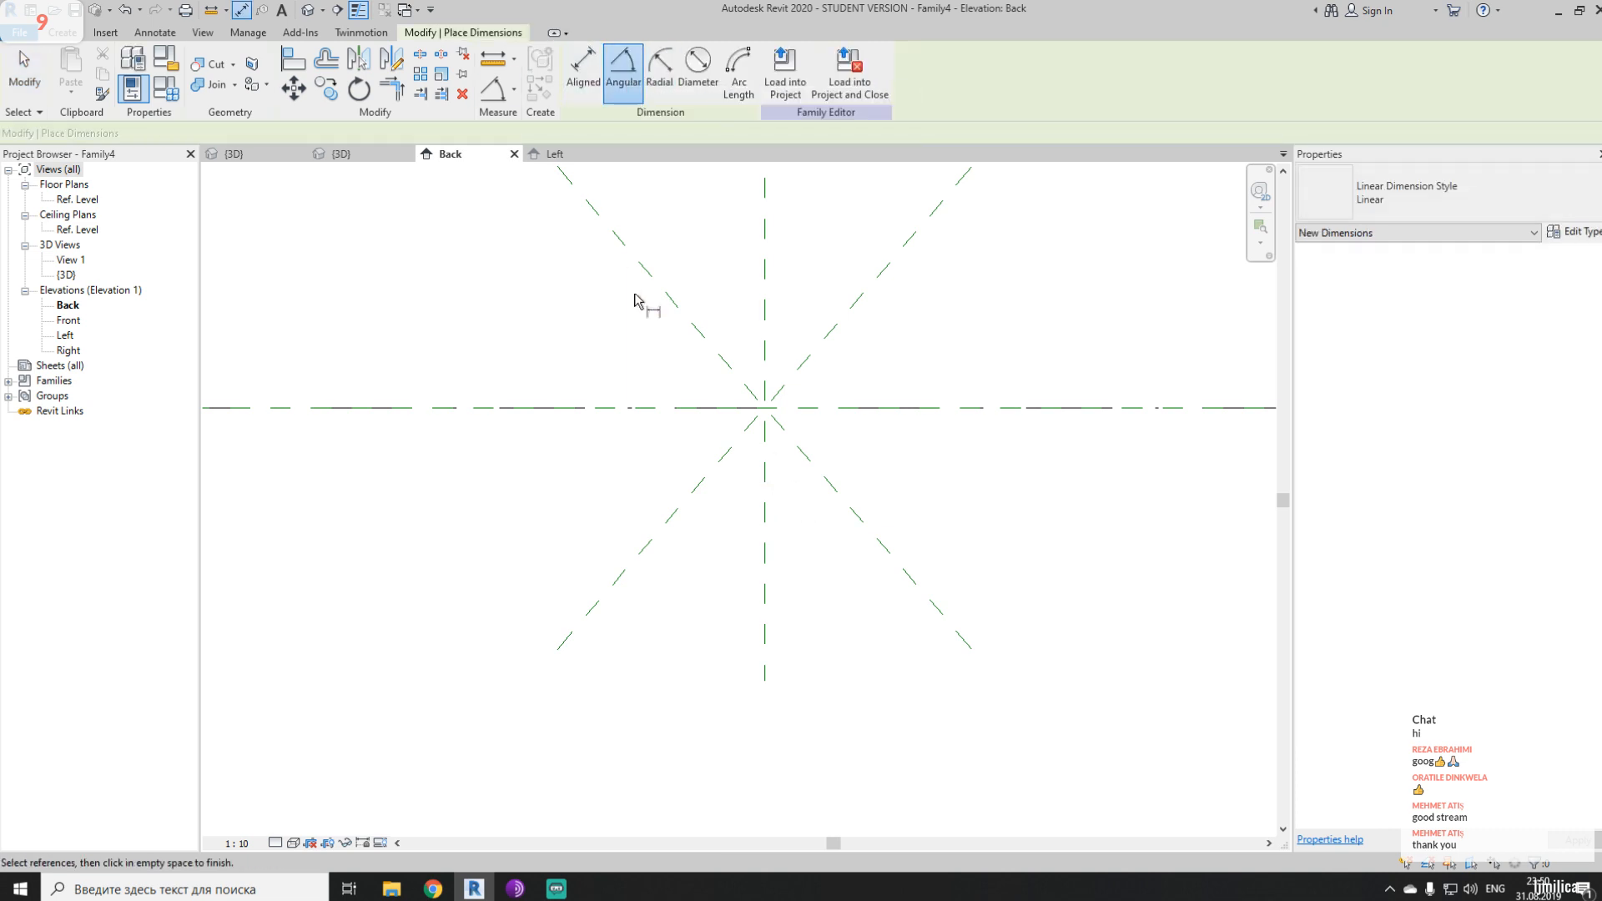
left_click(661, 302)
left_click(615, 408)
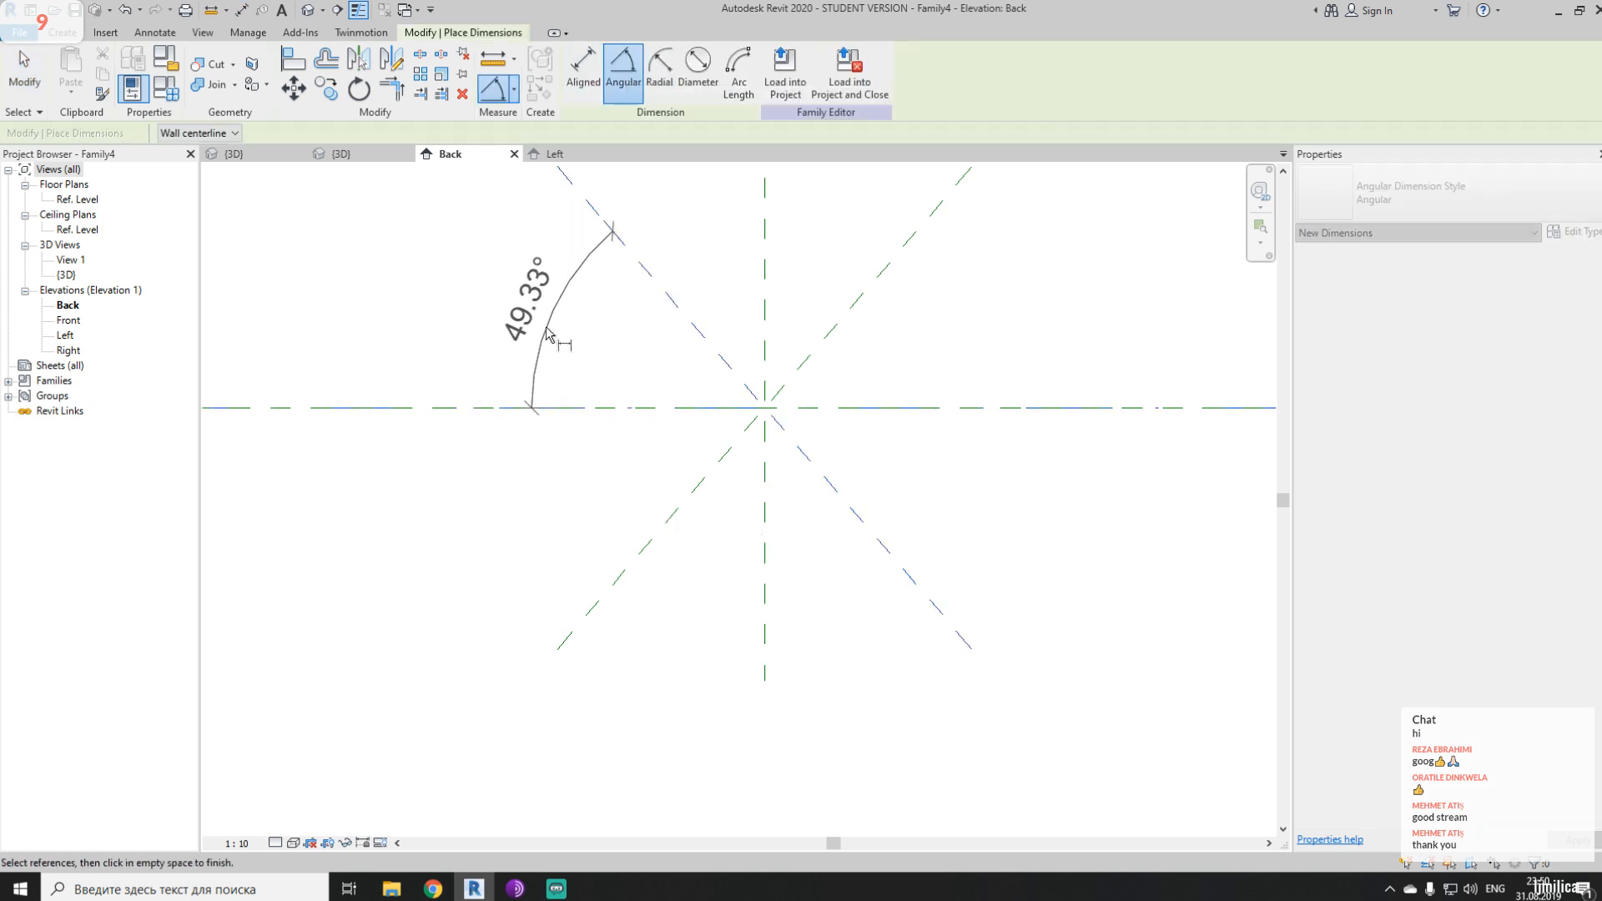
left_click(522, 293)
- Add an angular dimension between the other diagonal plane's lower-left half and the vertical centre reference plane
middle_click_drag(841, 390, 726, 372)
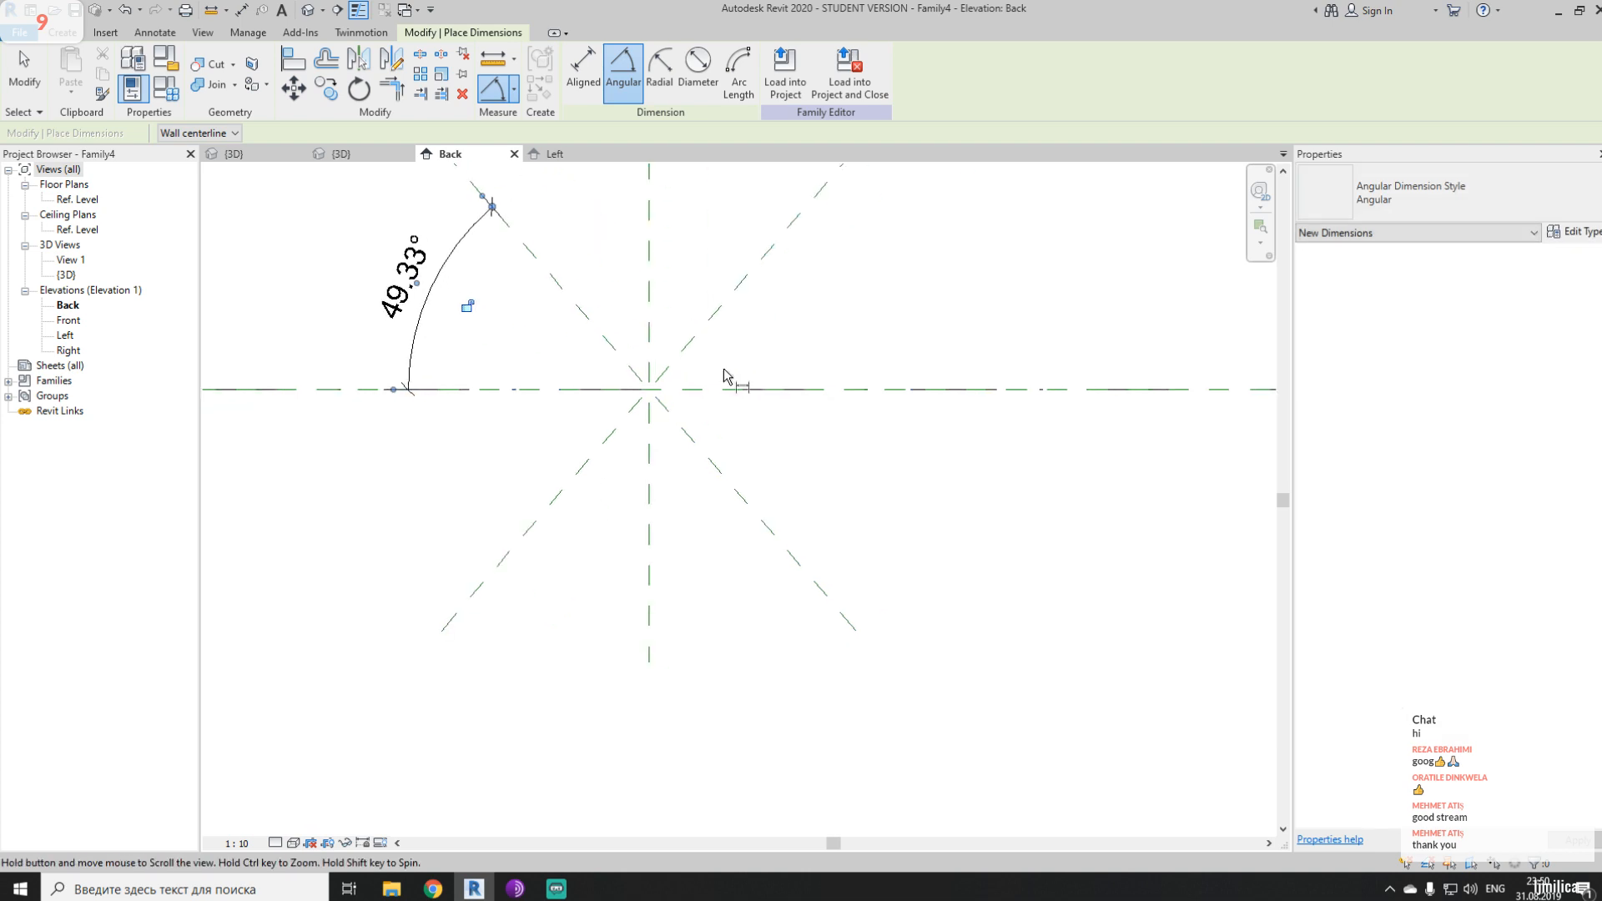
left_click(746, 498)
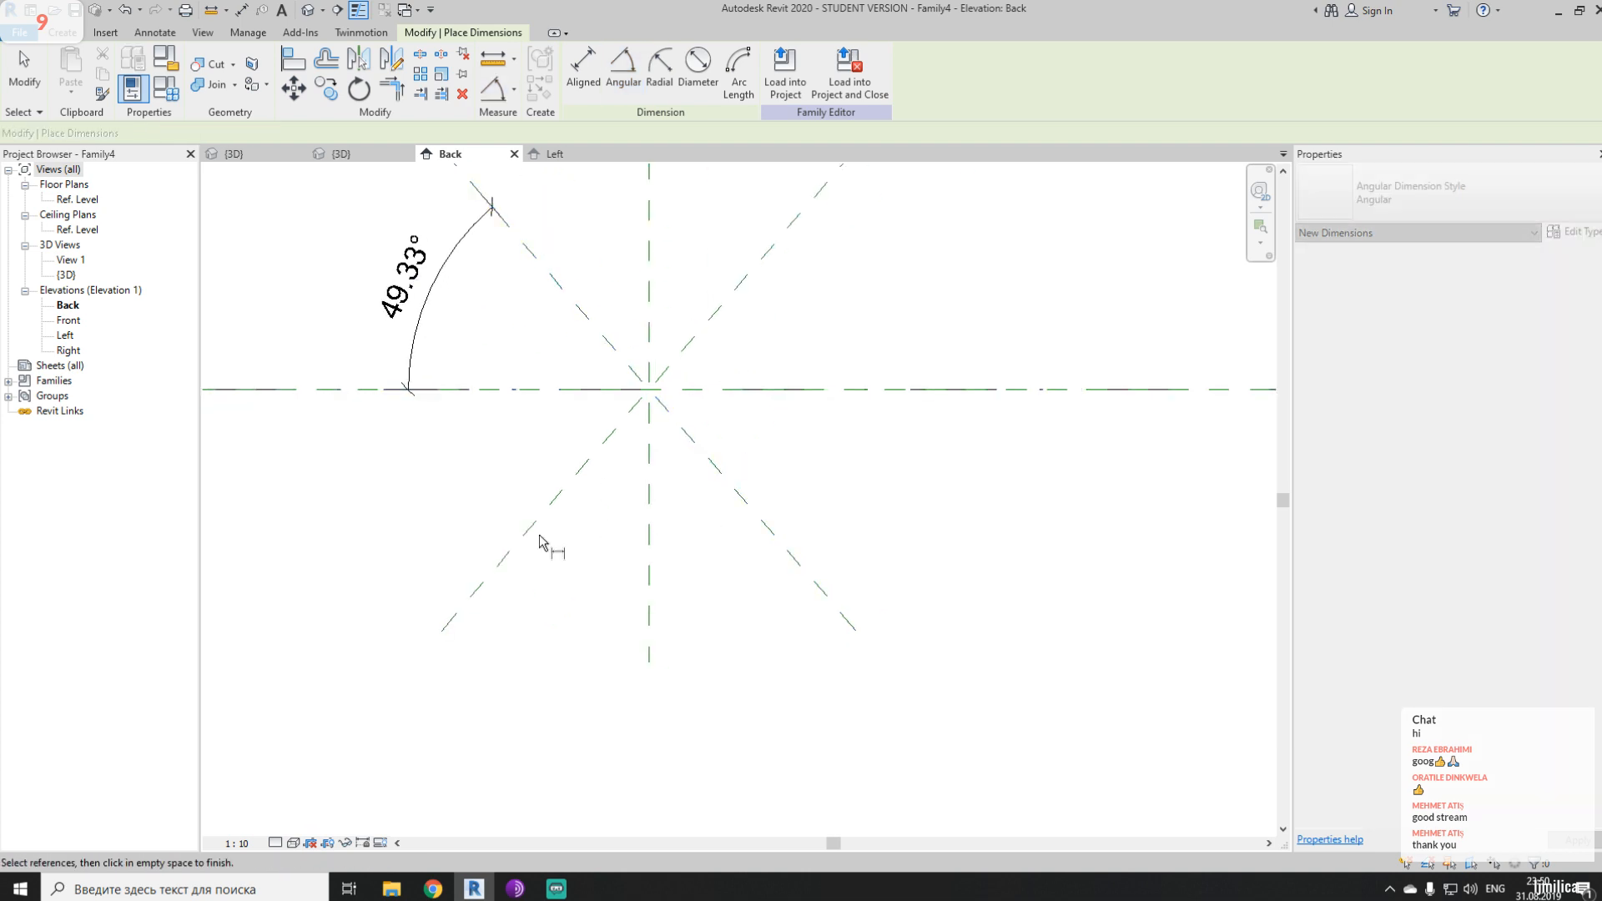
key("Escape")
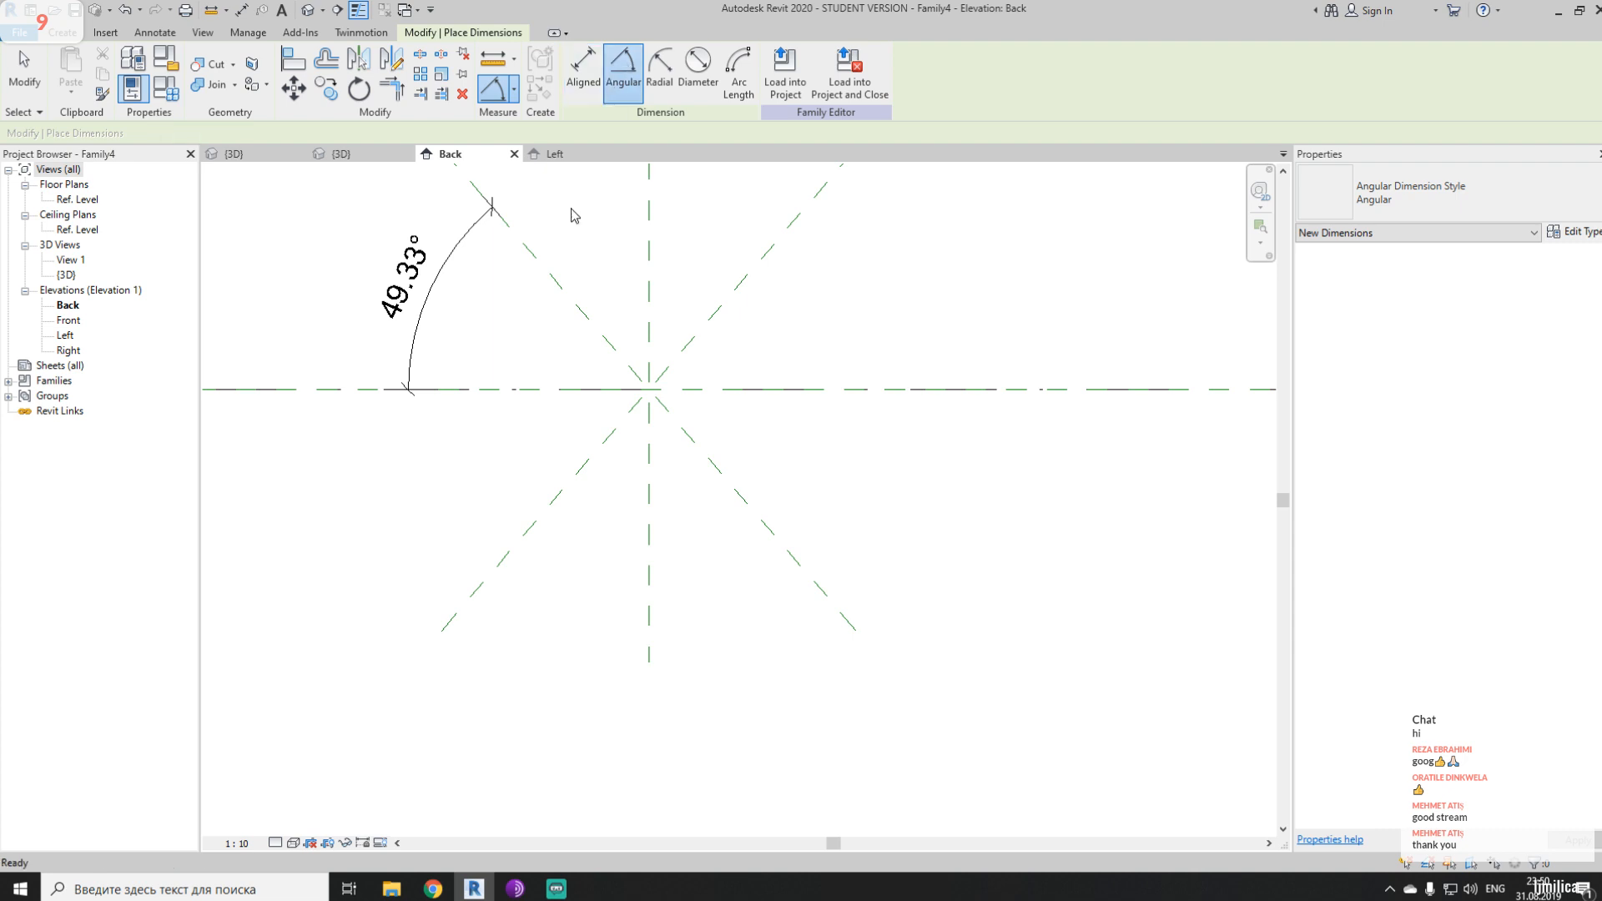
left_click(513, 549)
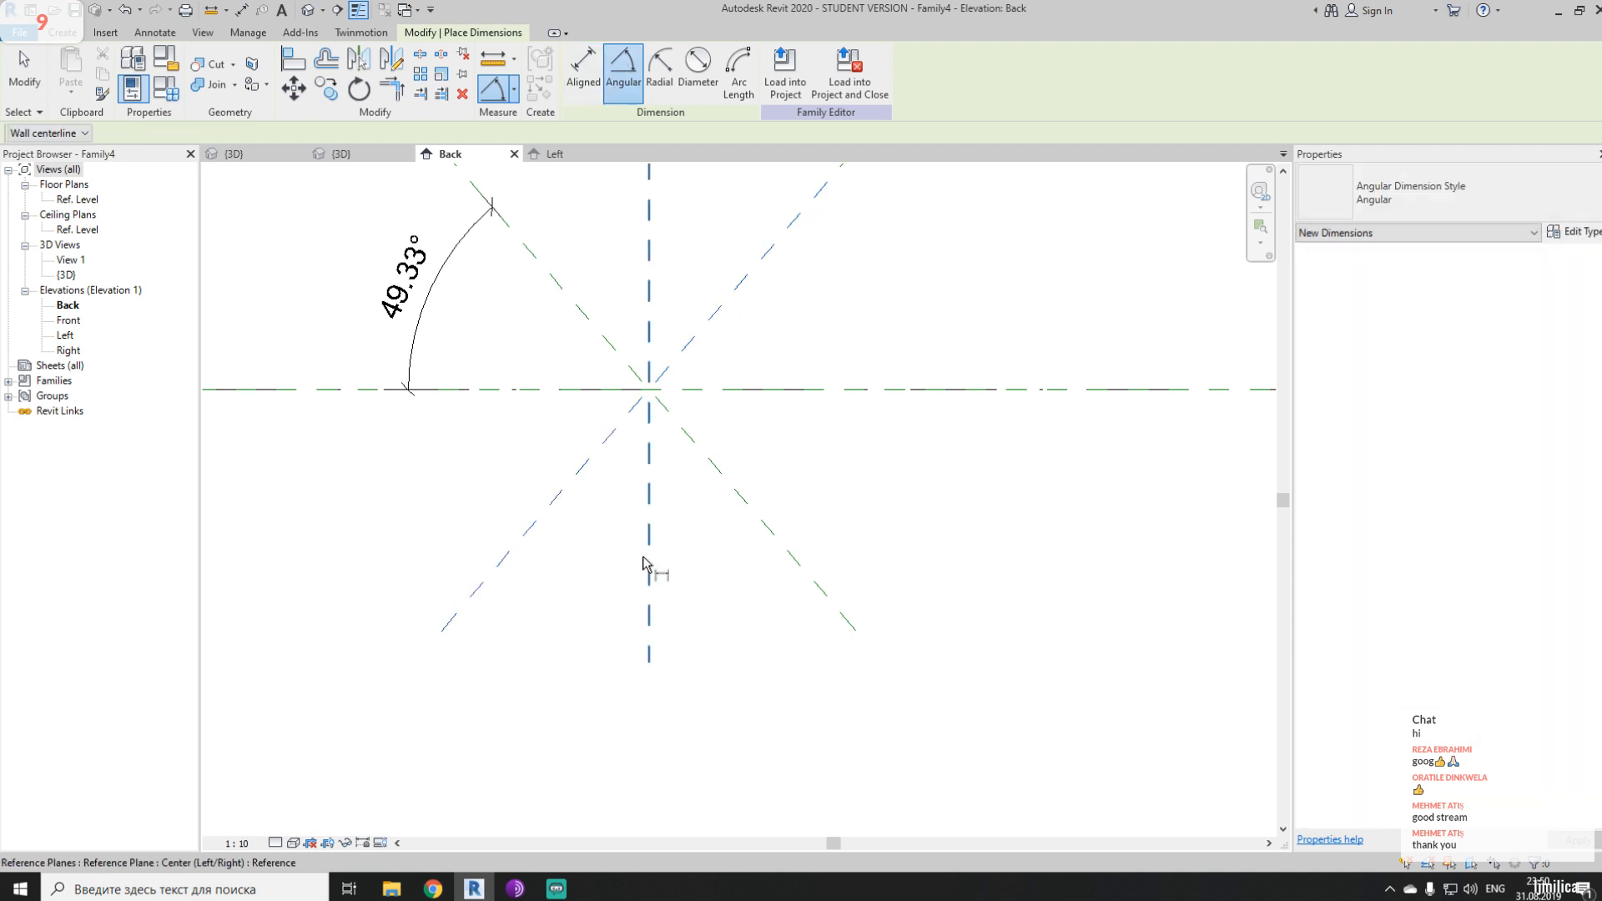
left_click(649, 565)
left_click(564, 634)
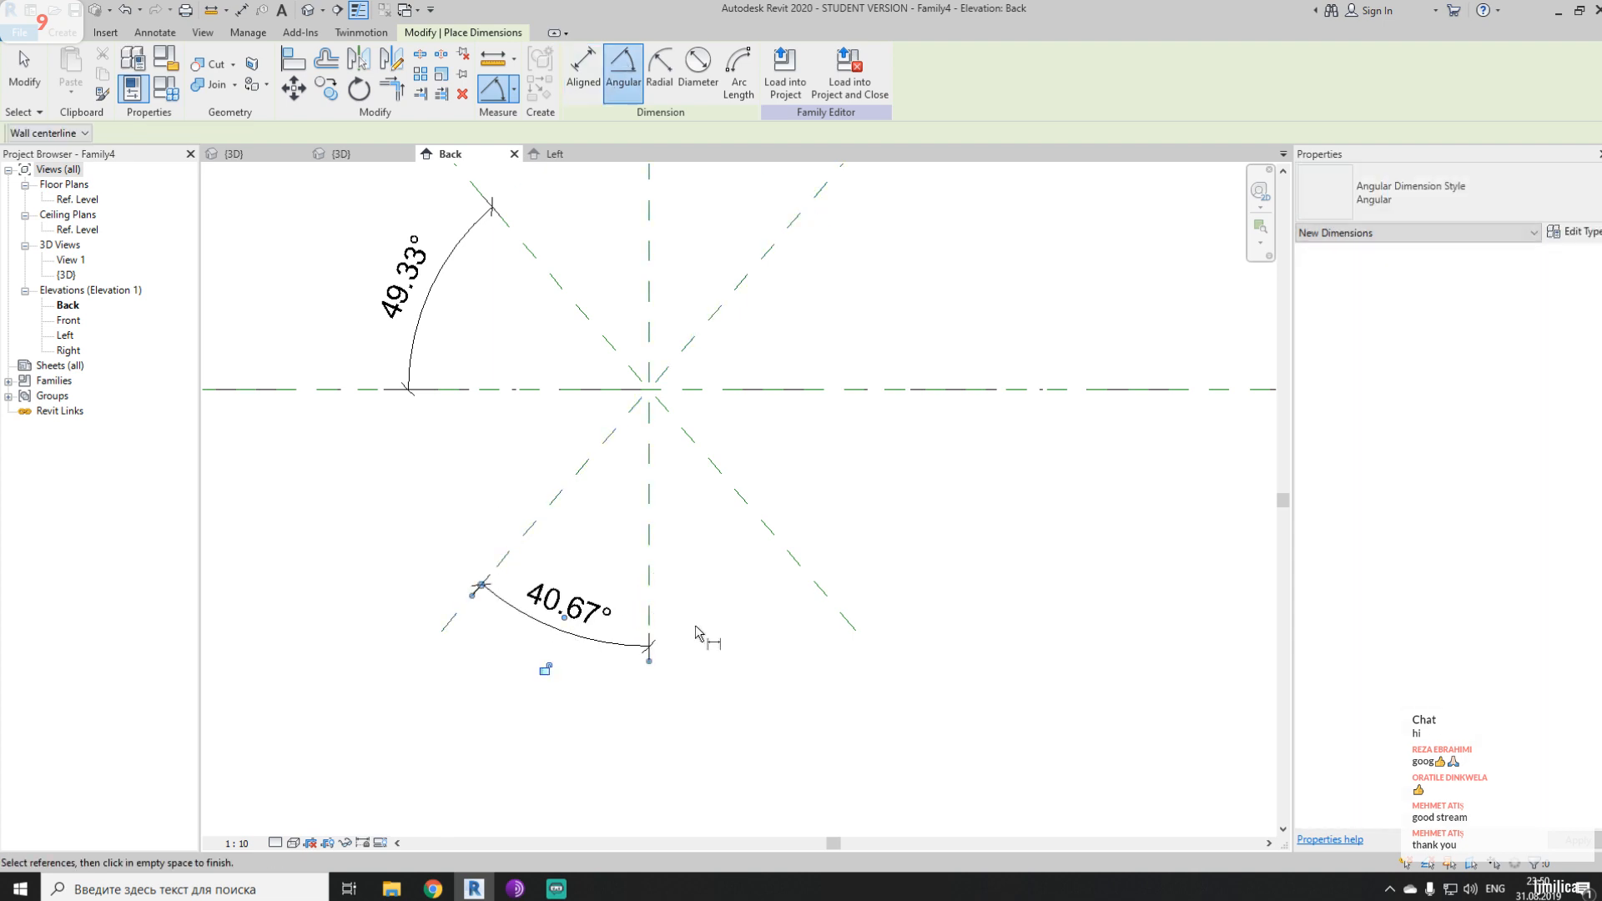
key("Escape")
key("Escape")
- Set the angle between the lower-left diagonal plane and the vertical centre plane to 45°
scroll(689, 607, "down", 2)
middle_click_drag(734, 614, 839, 553)
scroll(748, 497, "up", 1)
scroll(787, 514, "up", 2)
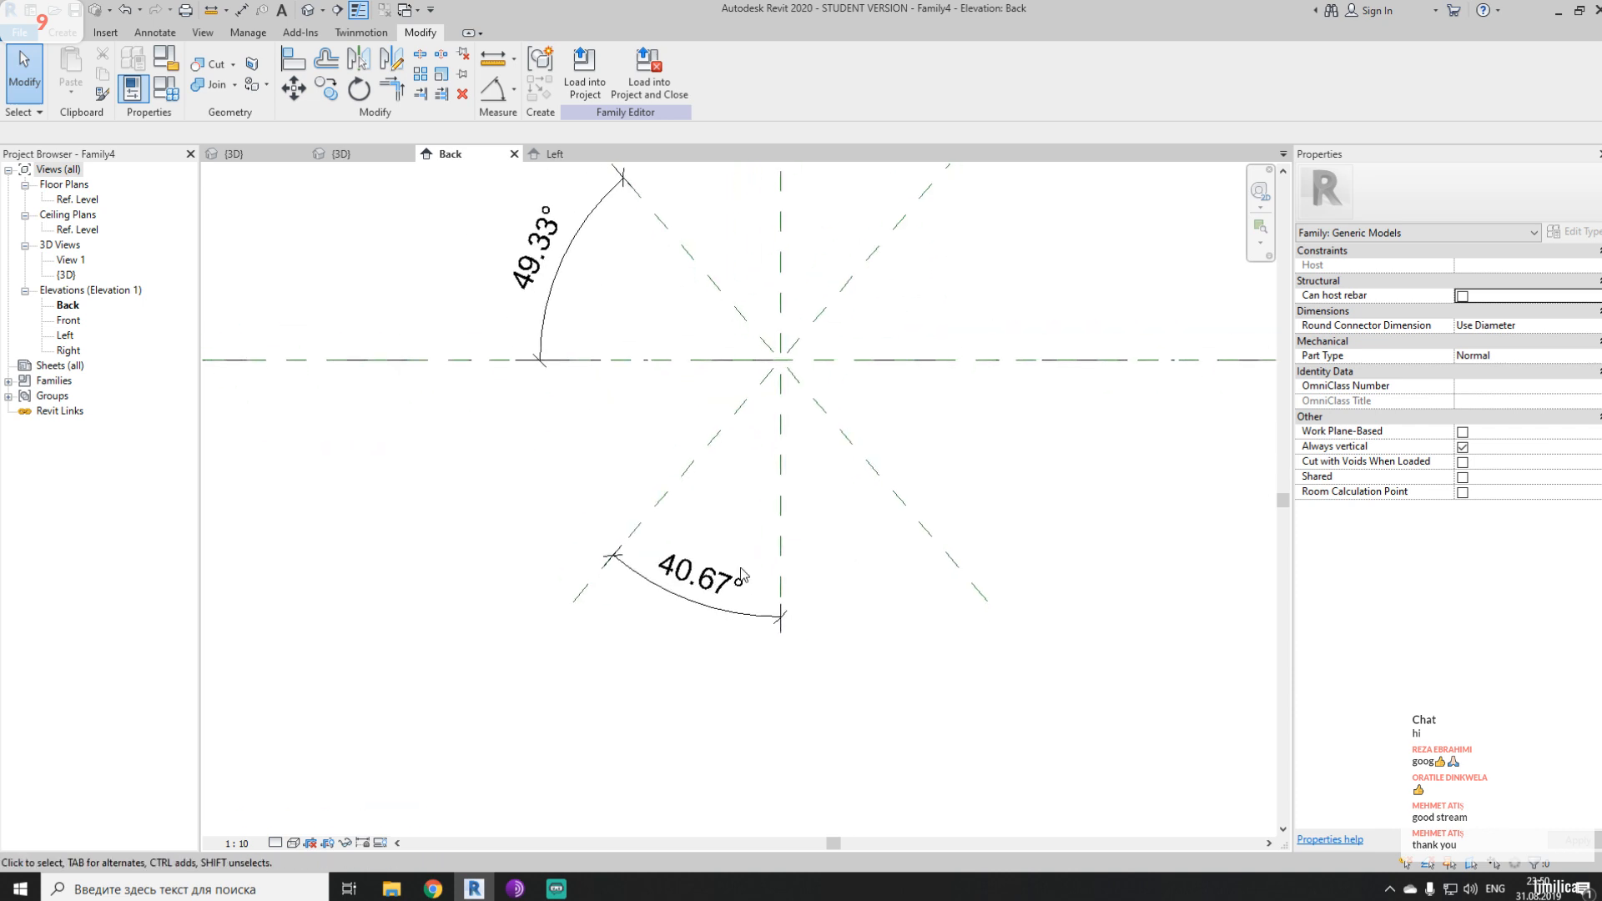
left_click(668, 494)
left_click(729, 570)
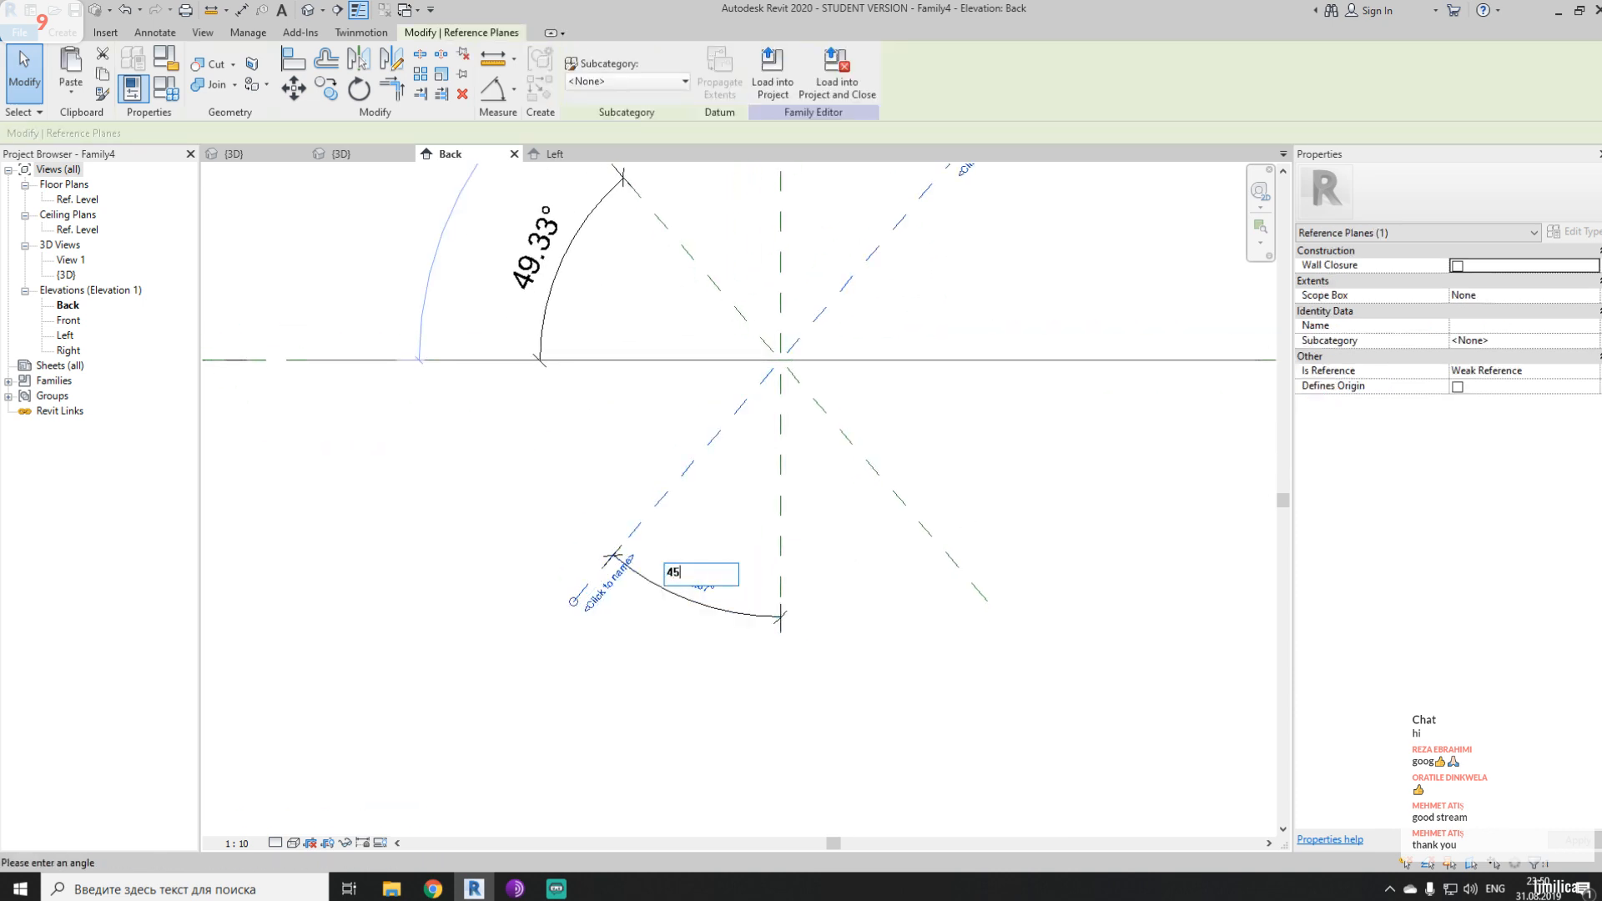
key("Return")
left_click(1029, 506)
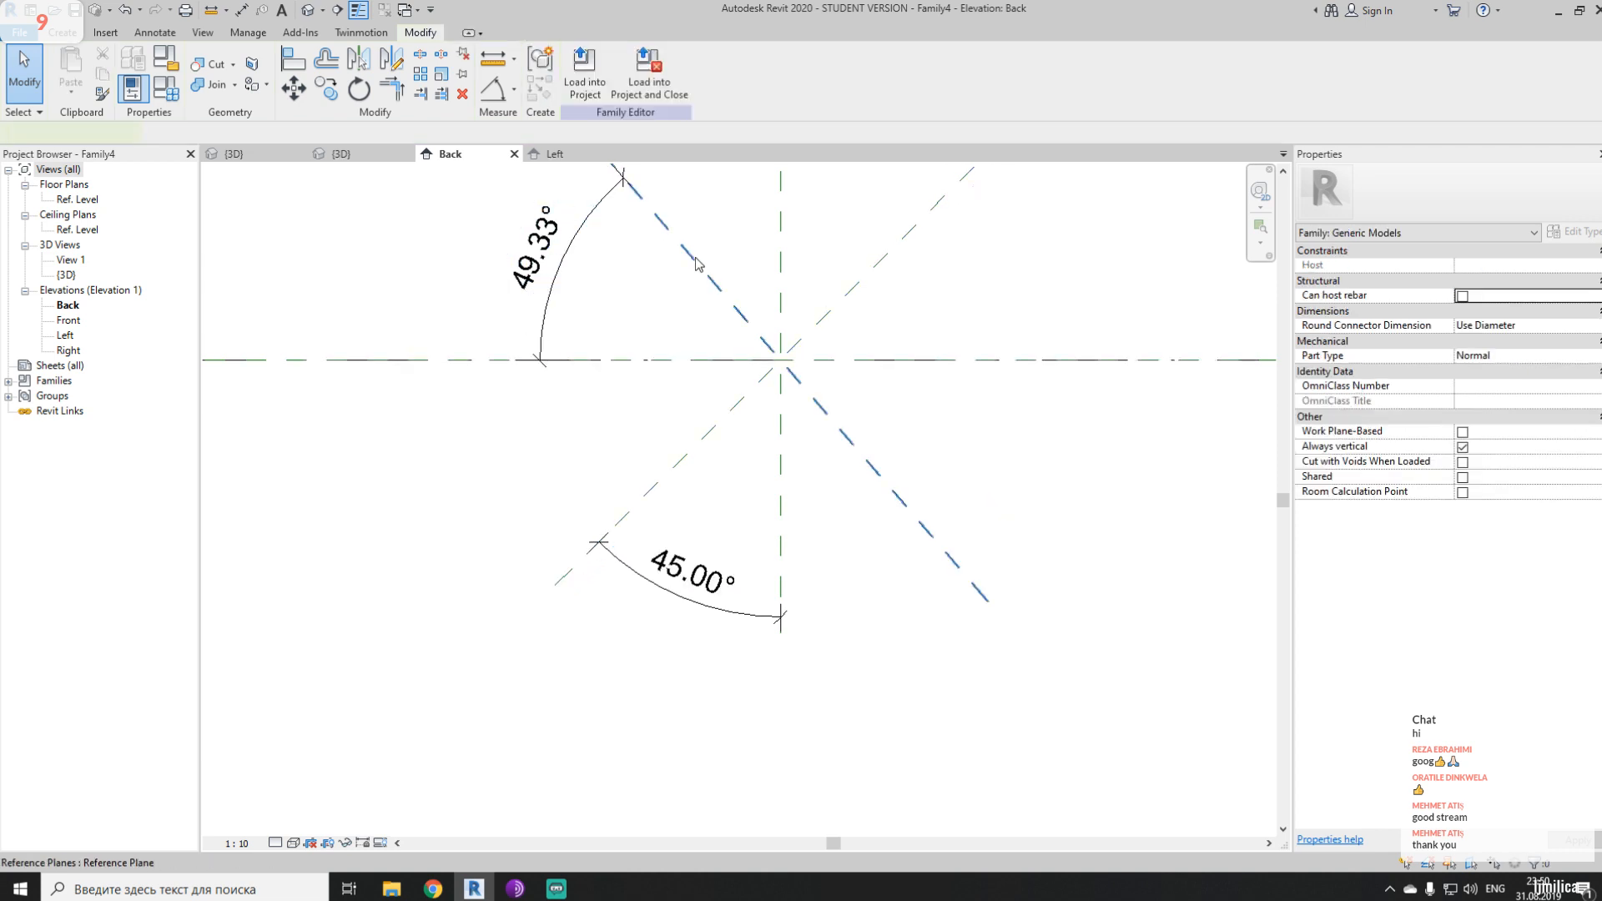
- Set the angle between the upper-left diagonal plane and the horizontal reference to 45°
left_click(693, 254)
left_click(546, 250)
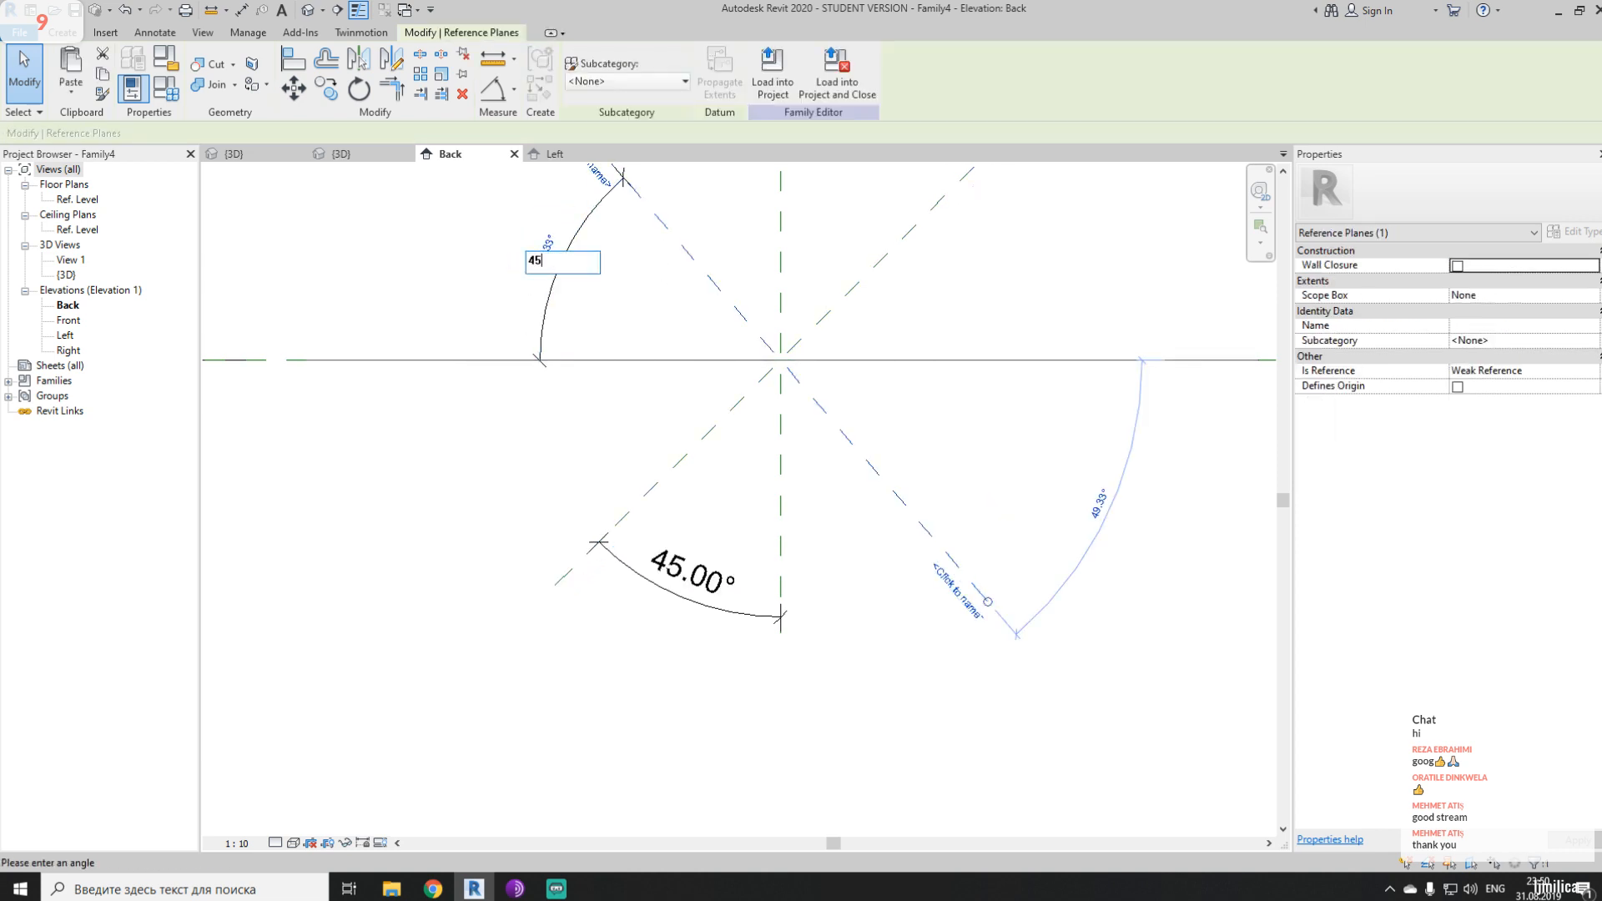
key("Return")
left_click(895, 610)
- Label the lower angular dimension with a new instance family parameter named Angle
scroll(784, 599, "down", 1)
middle_click_drag(783, 603, 768, 658)
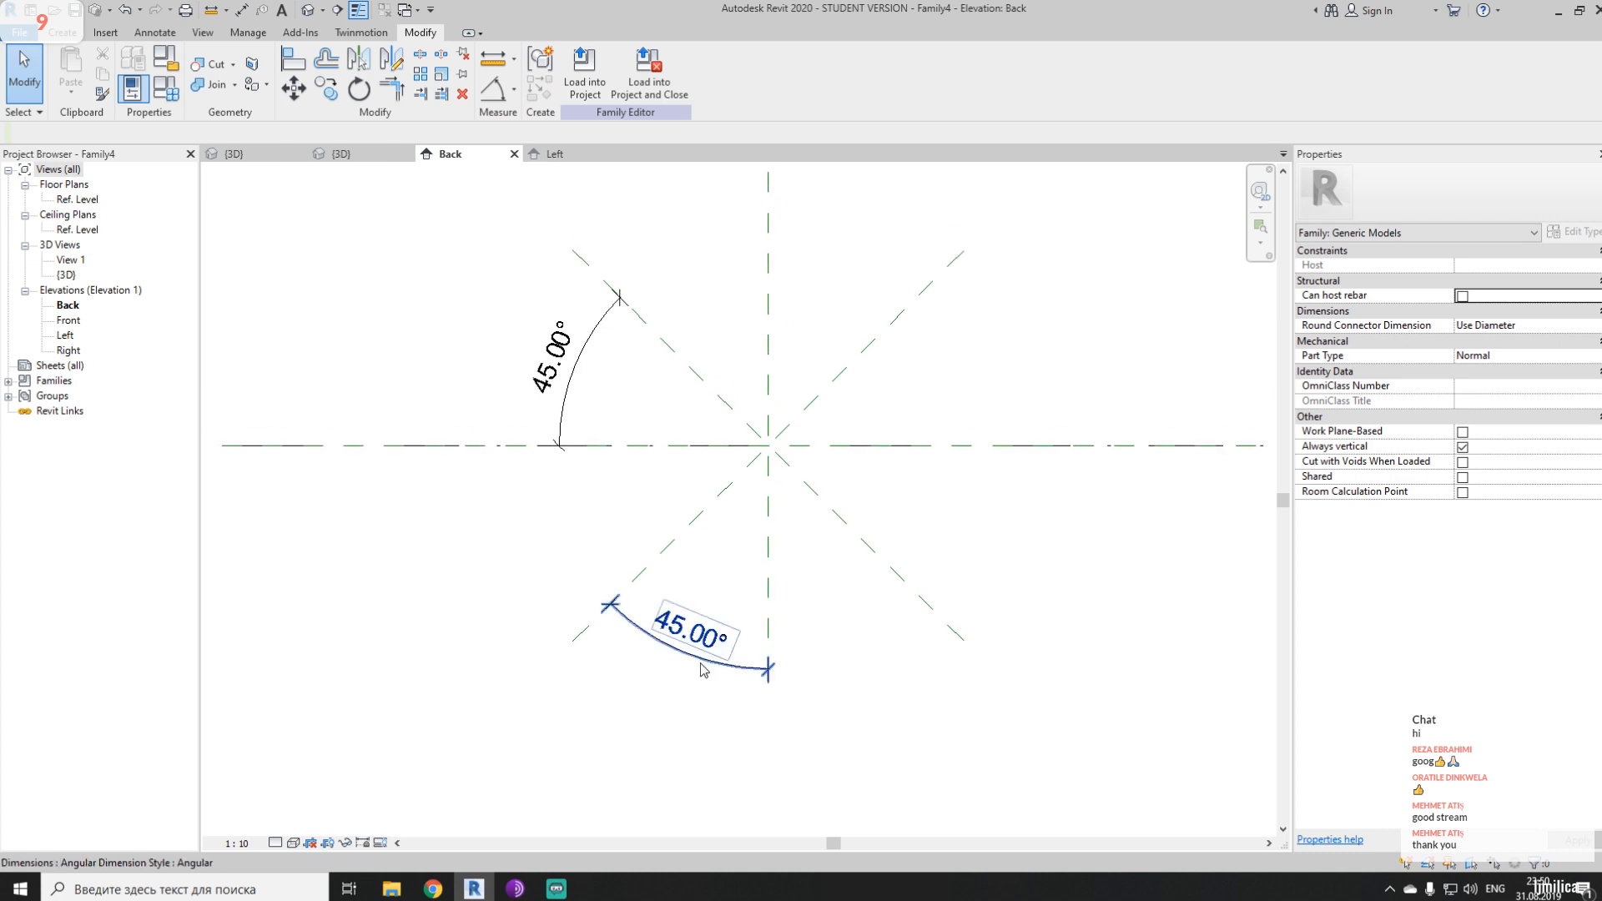
left_click(703, 670)
left_click(739, 72)
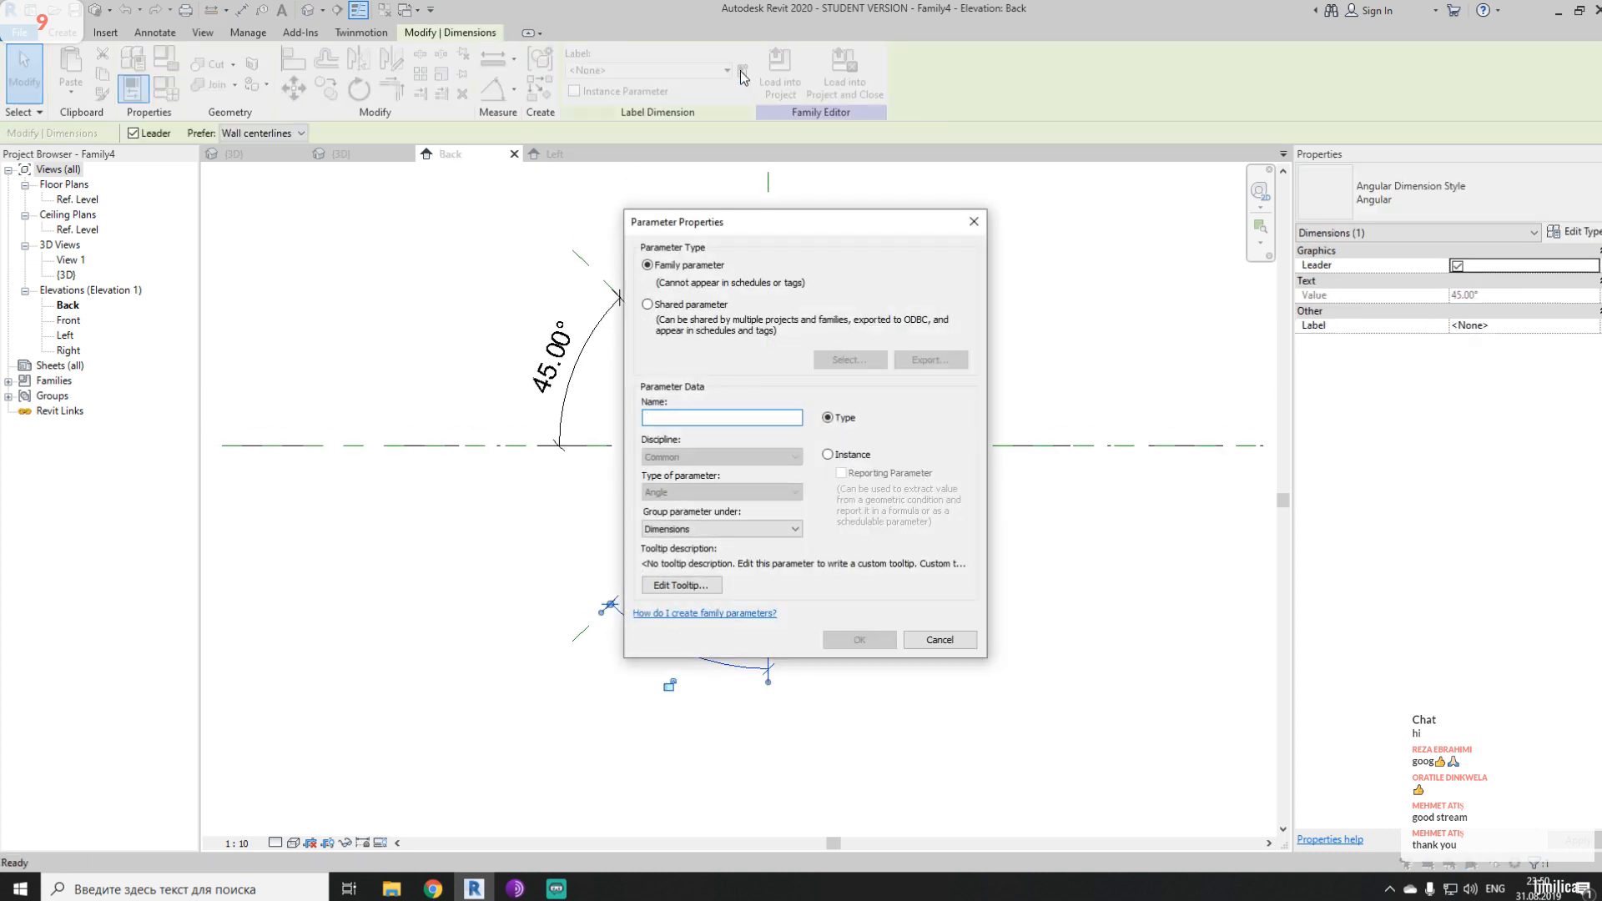
type("An")
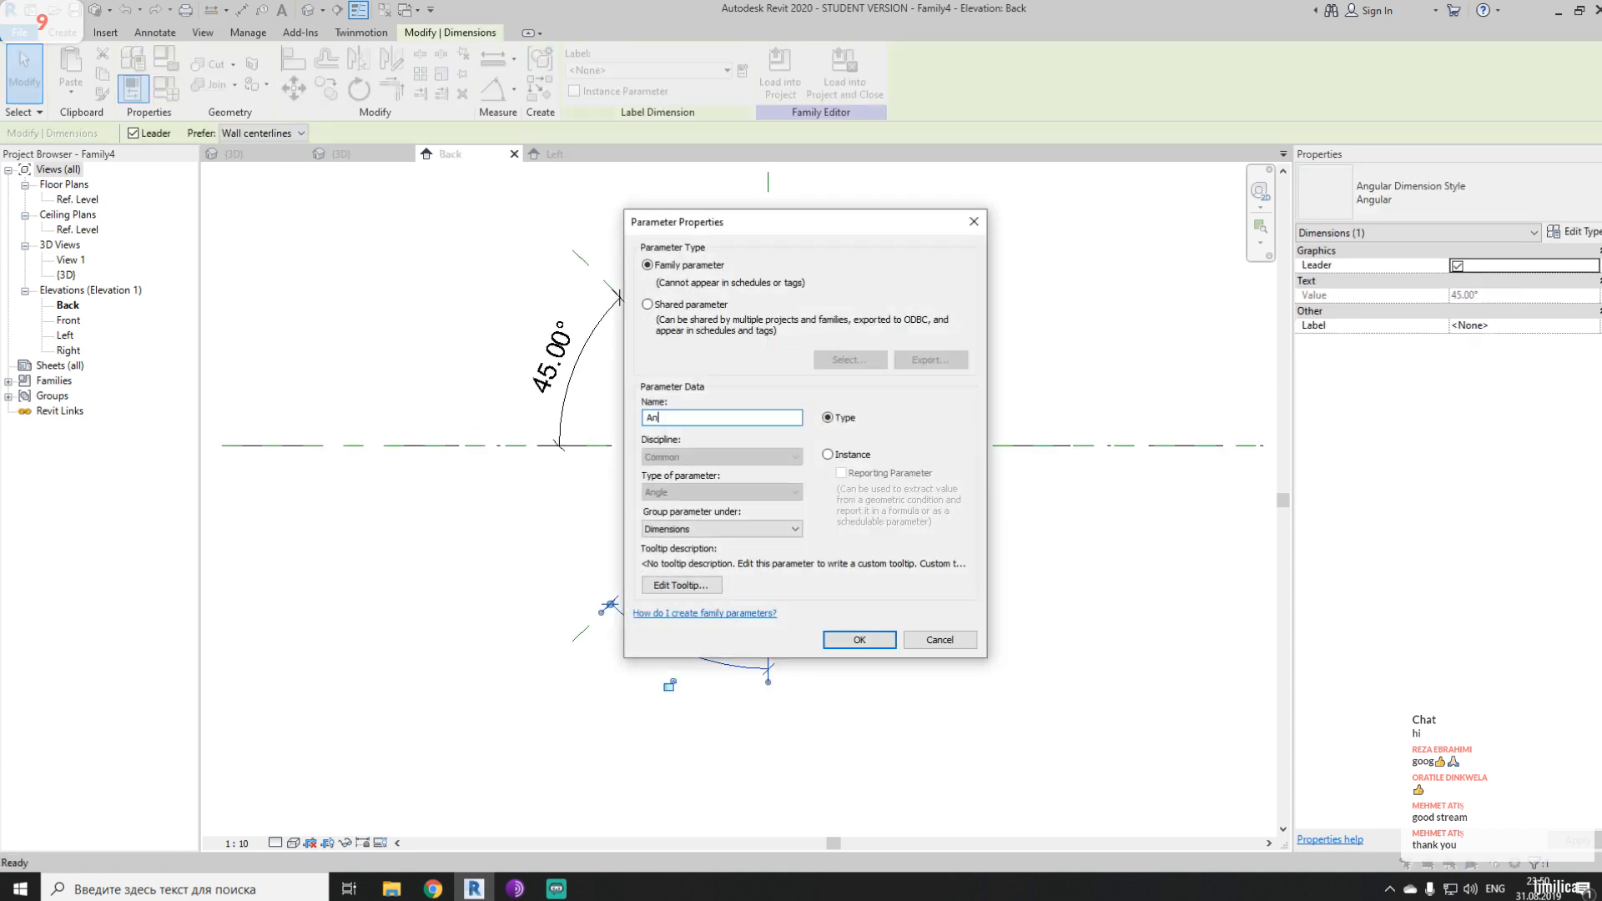
key("BackSpace")
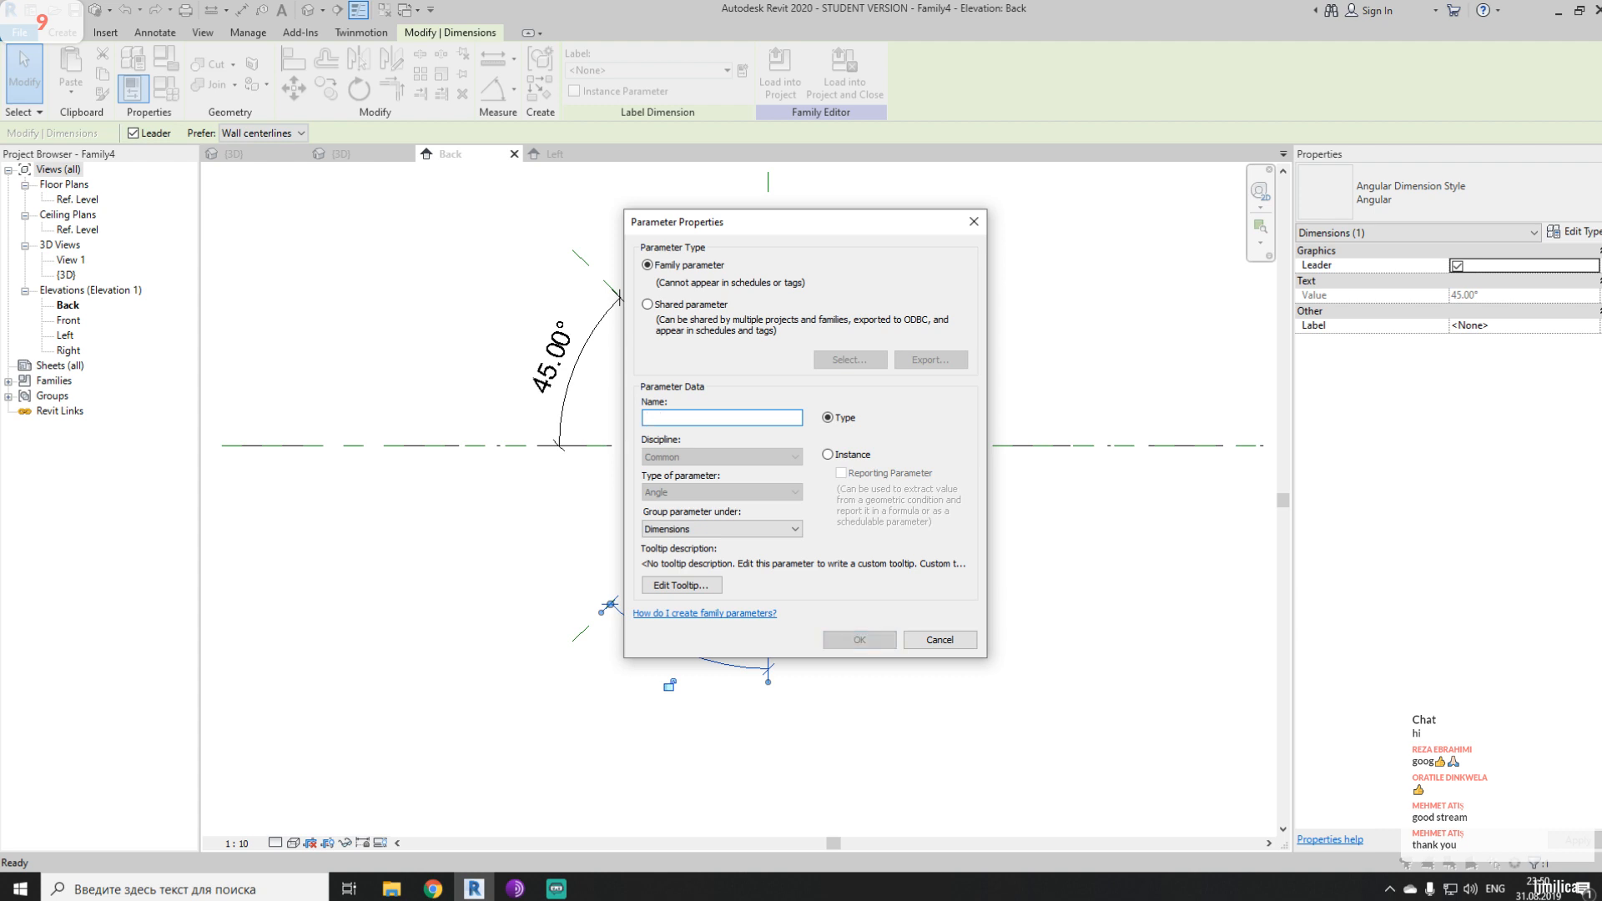
type("Angle")
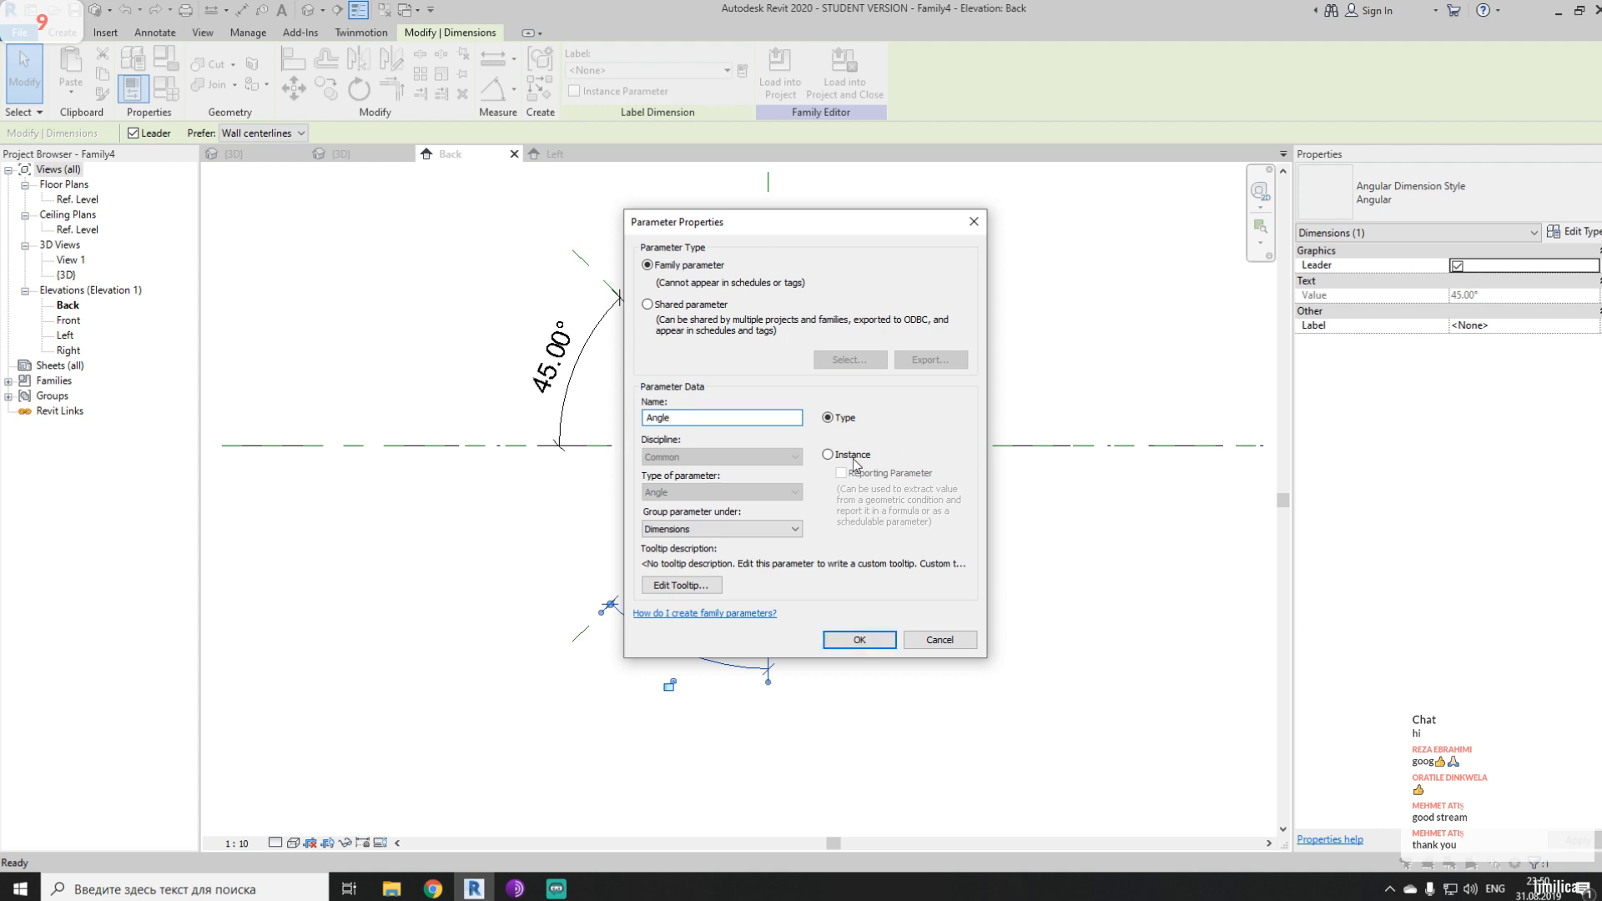
left_click(828, 454)
left_click(859, 639)
left_click(819, 675)
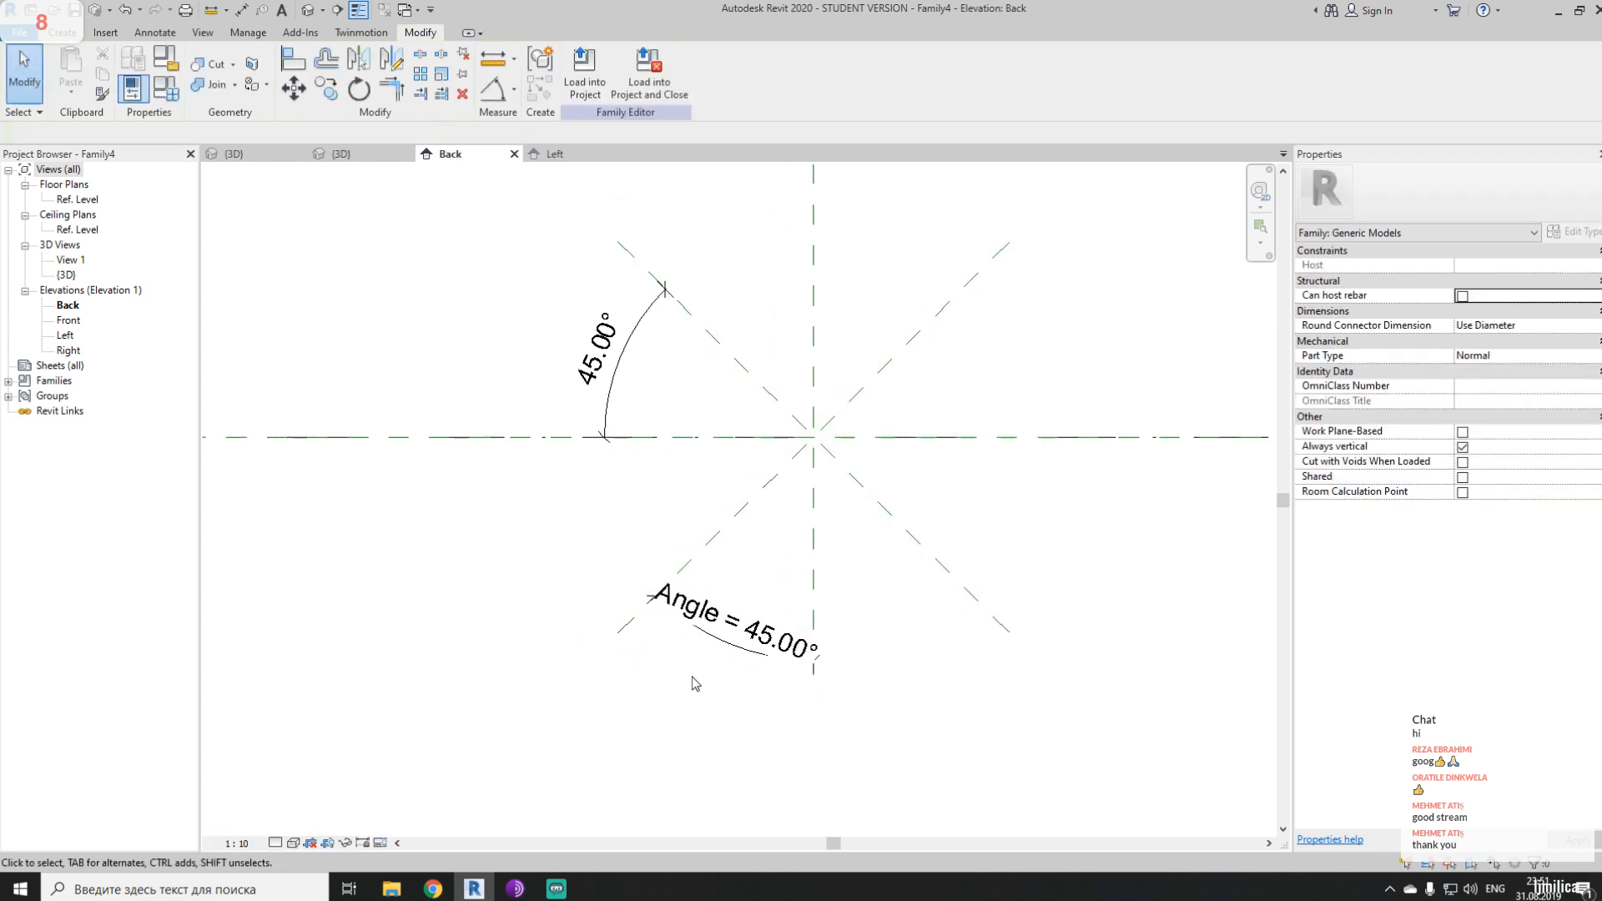
- Assign the existing Angle parameter to the upper-left angular dimension
left_click(598, 350)
left_click(646, 70)
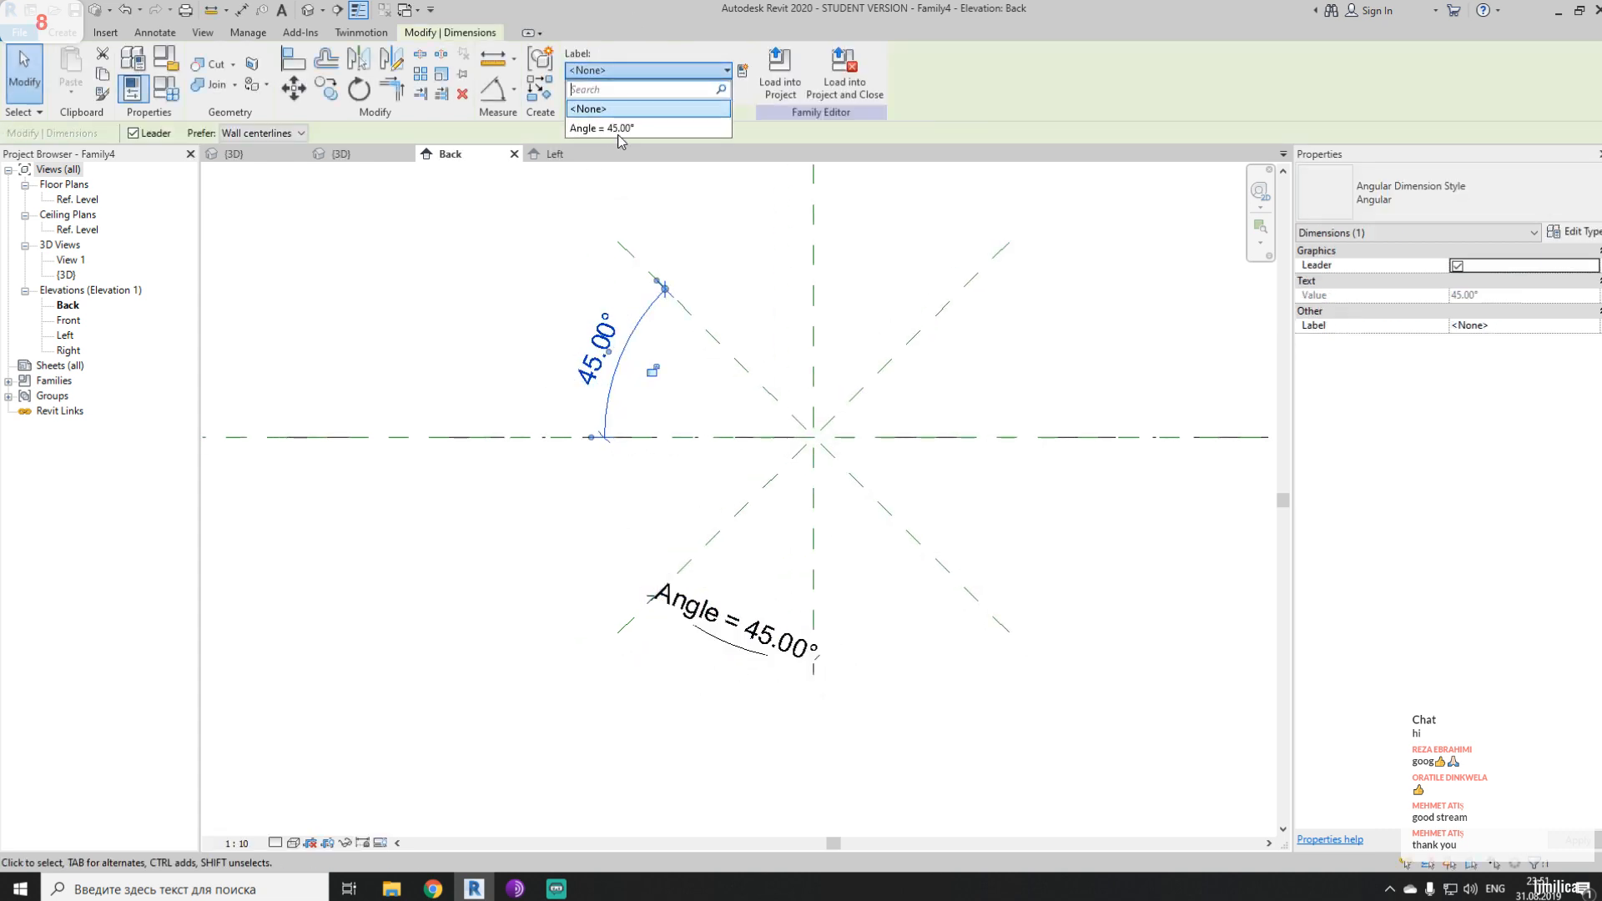
left_click(620, 128)
left_click(447, 339)
- Set the Angle parameter to 60° in the family types and apply it
left_click(165, 87)
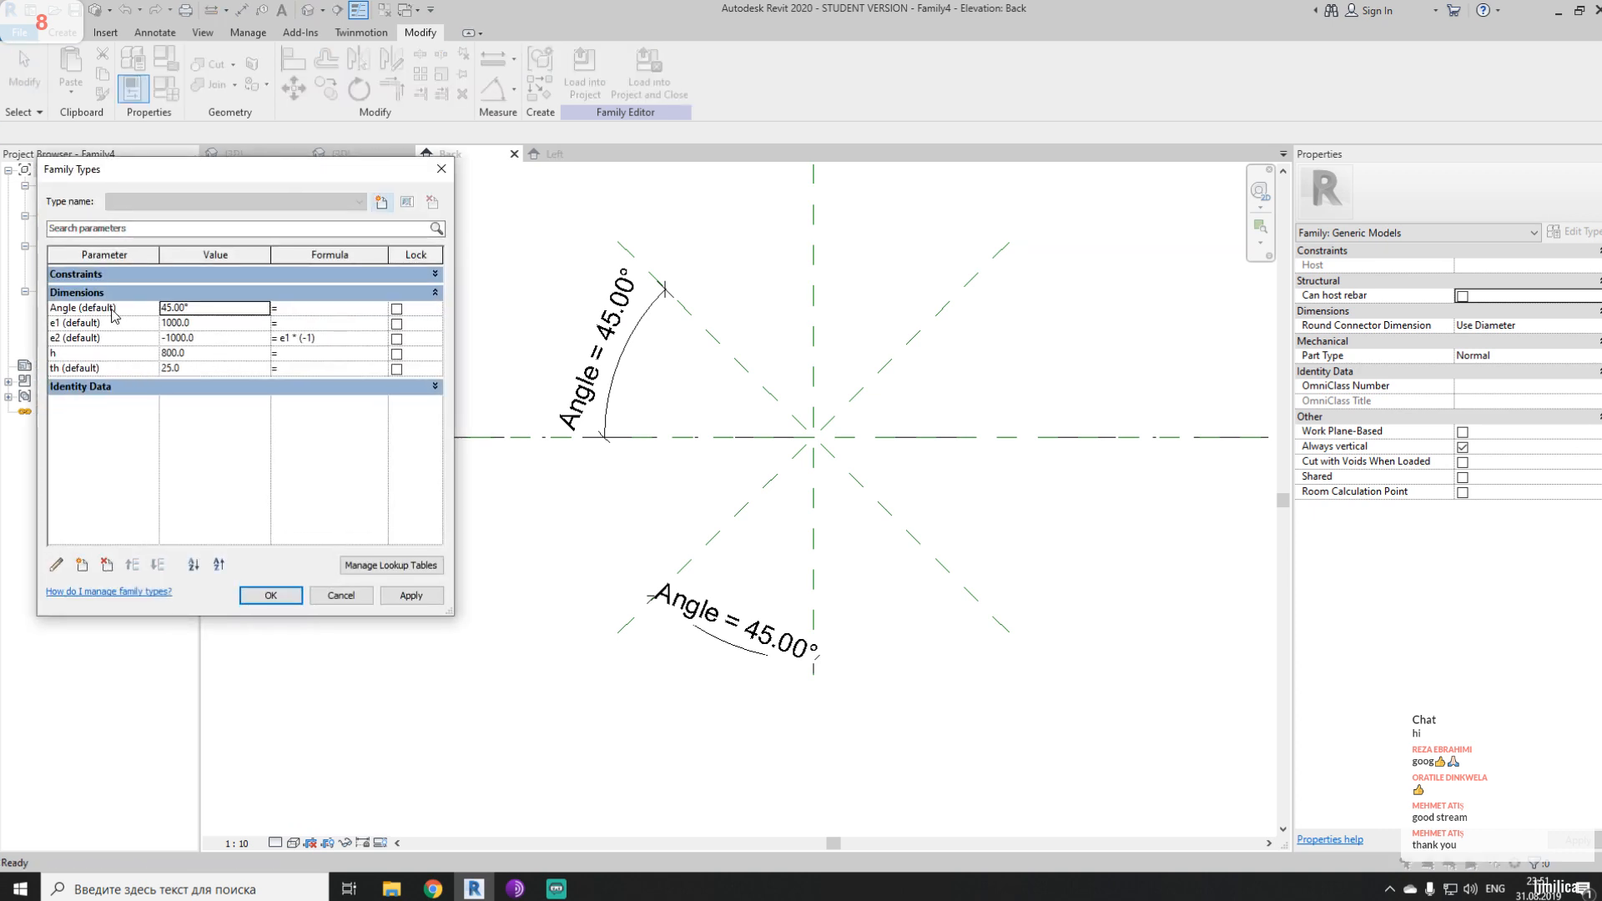
left_click(201, 307)
type("60")
left_click(414, 597)
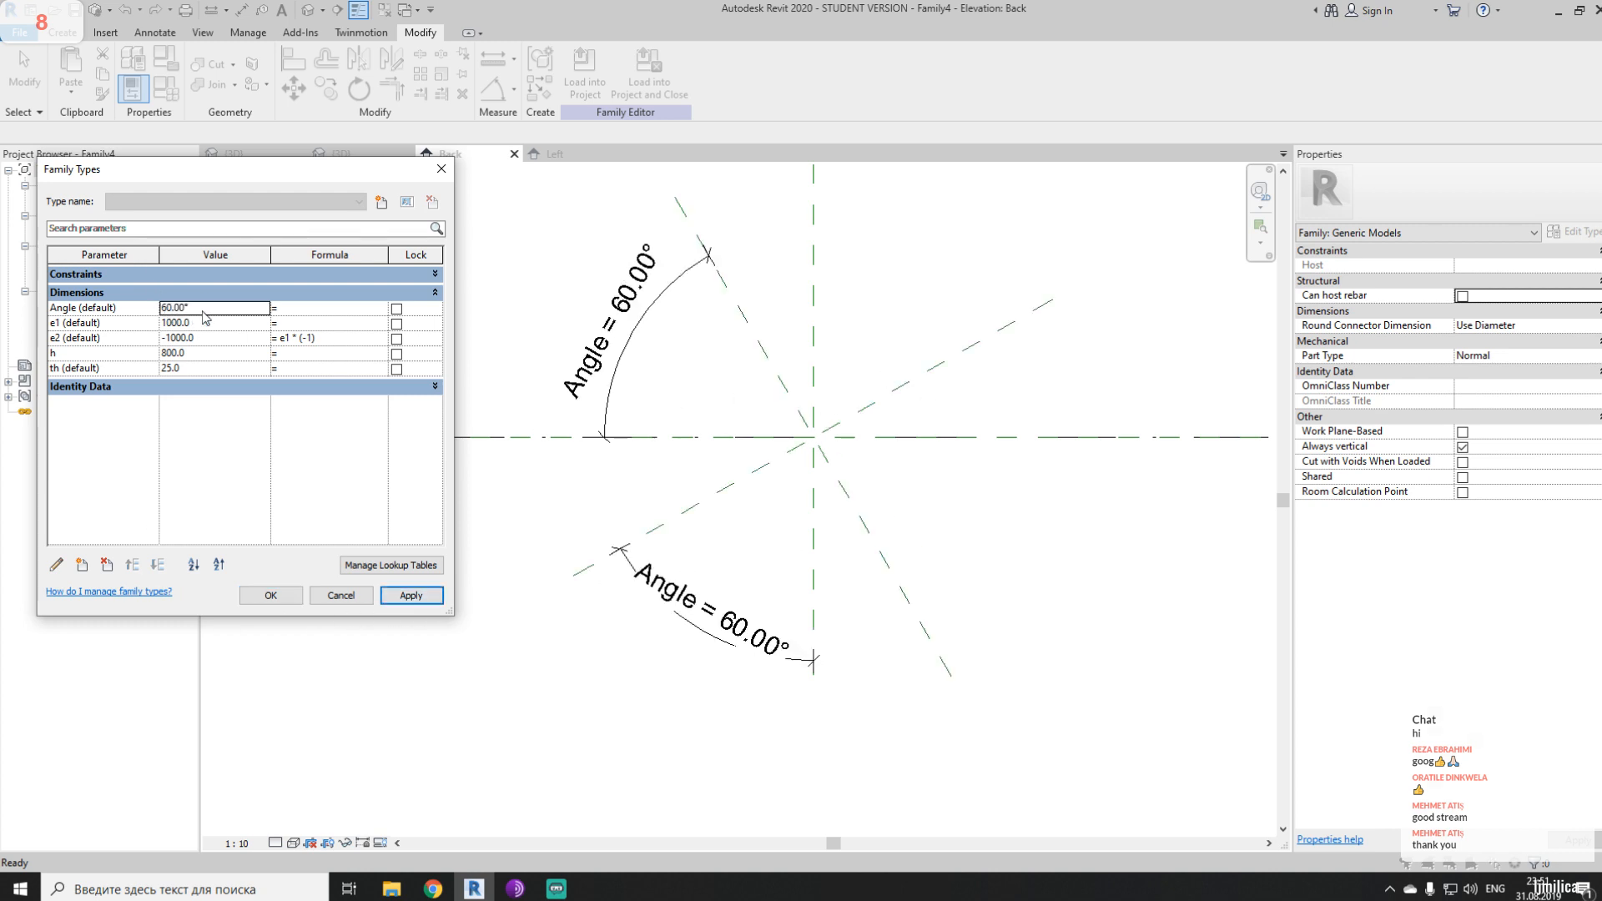
- Try the Angle parameter at 0° and then at 45°, and leave the family types
left_click(203, 309)
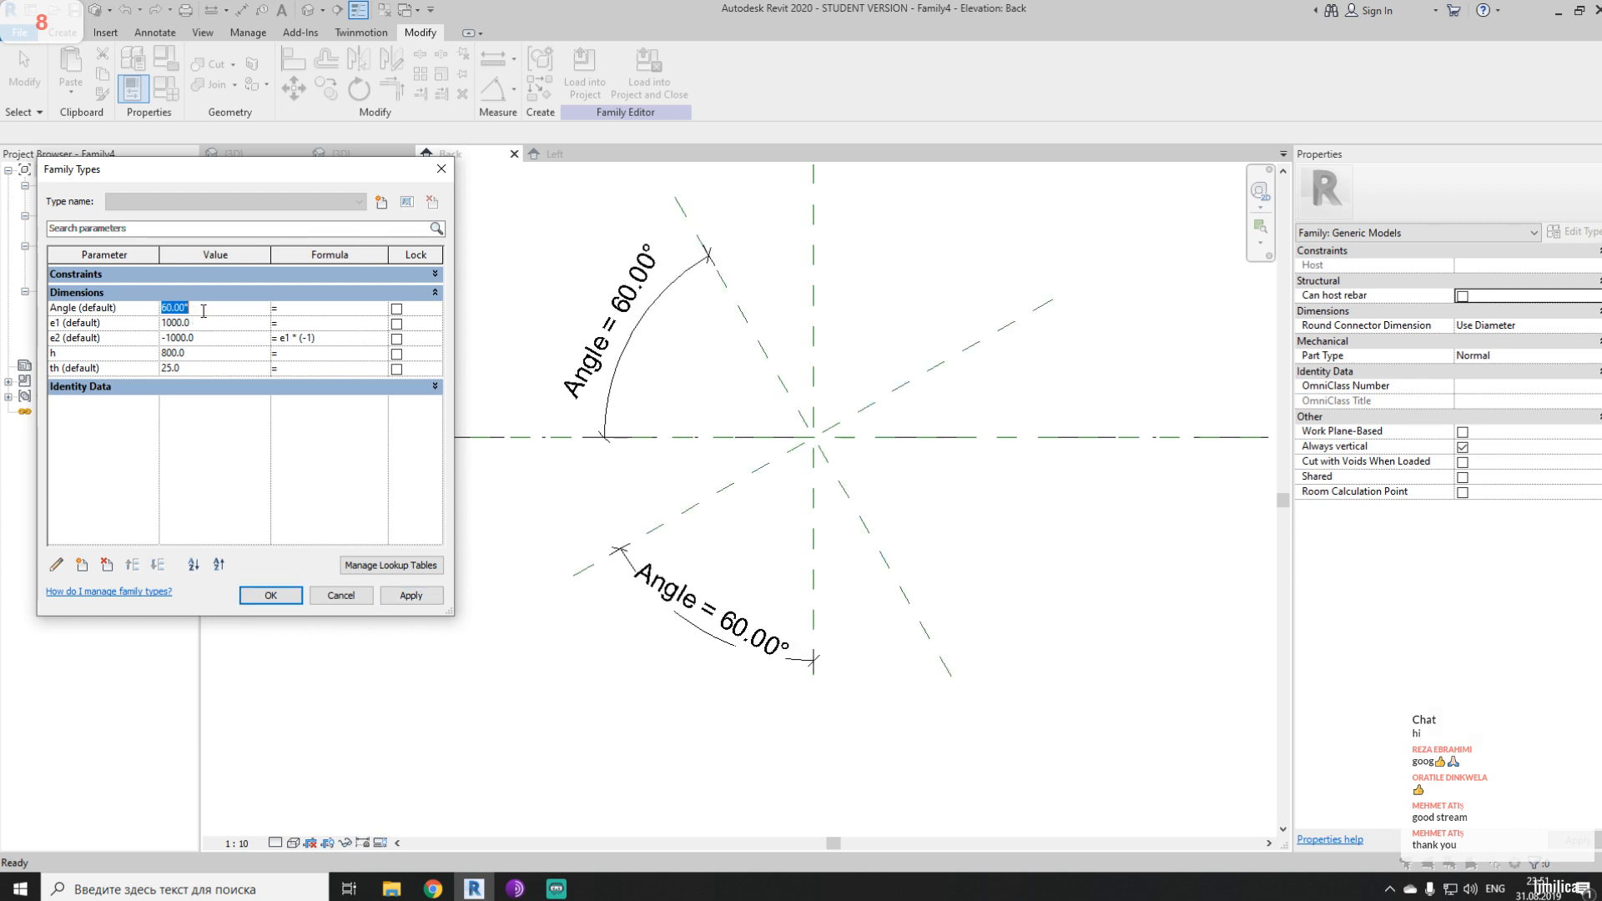
left_click(406, 597)
left_click(251, 311)
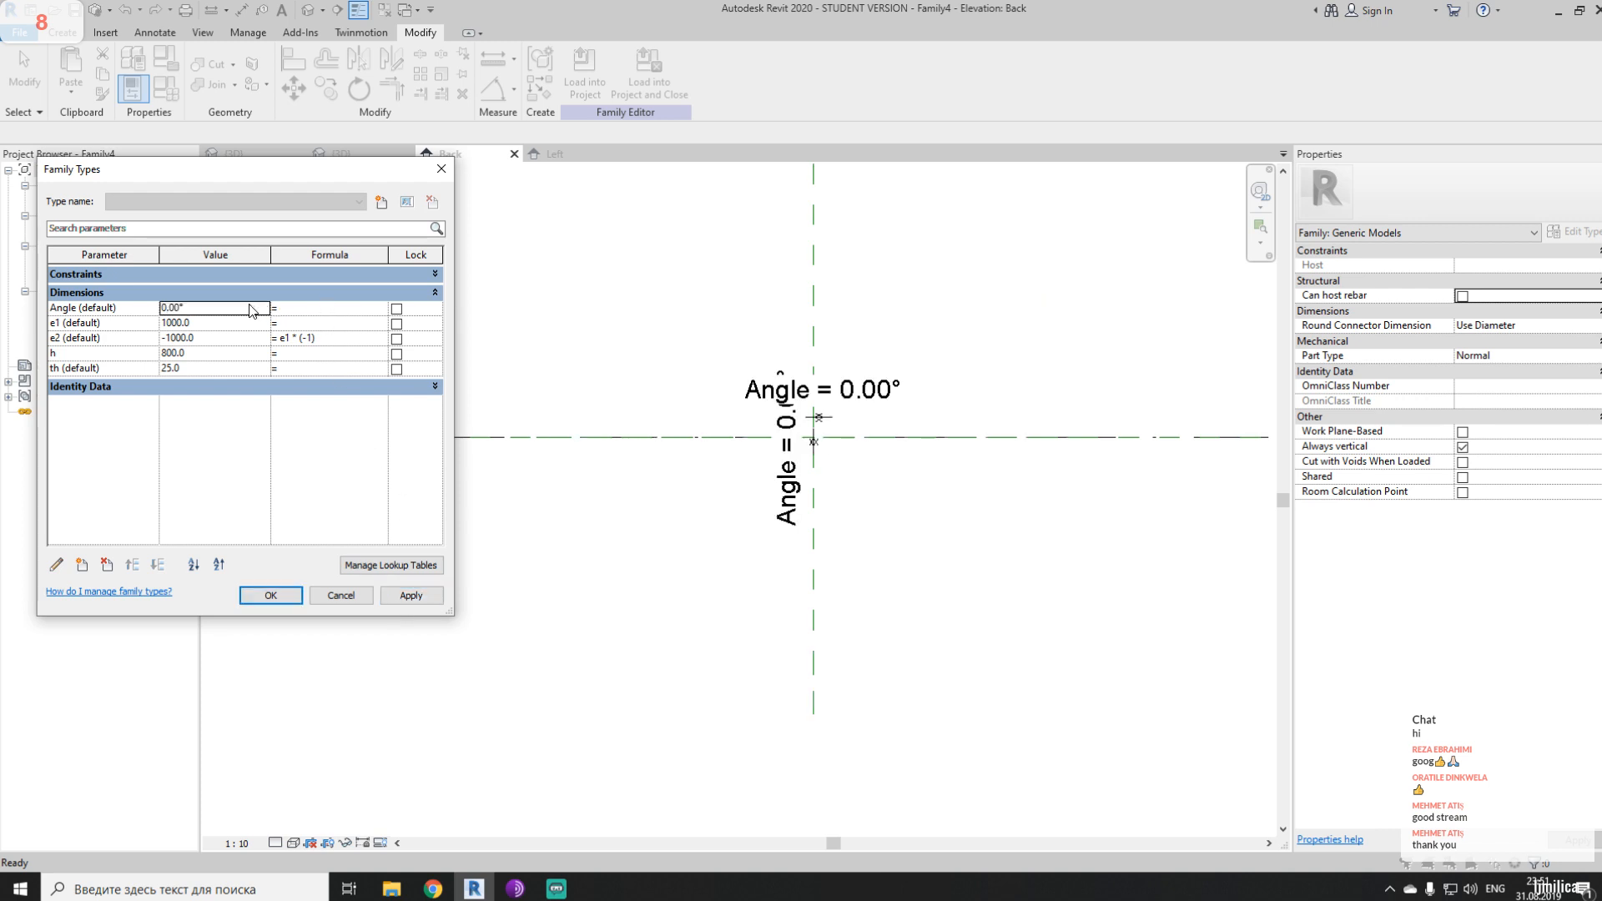
left_click(423, 594)
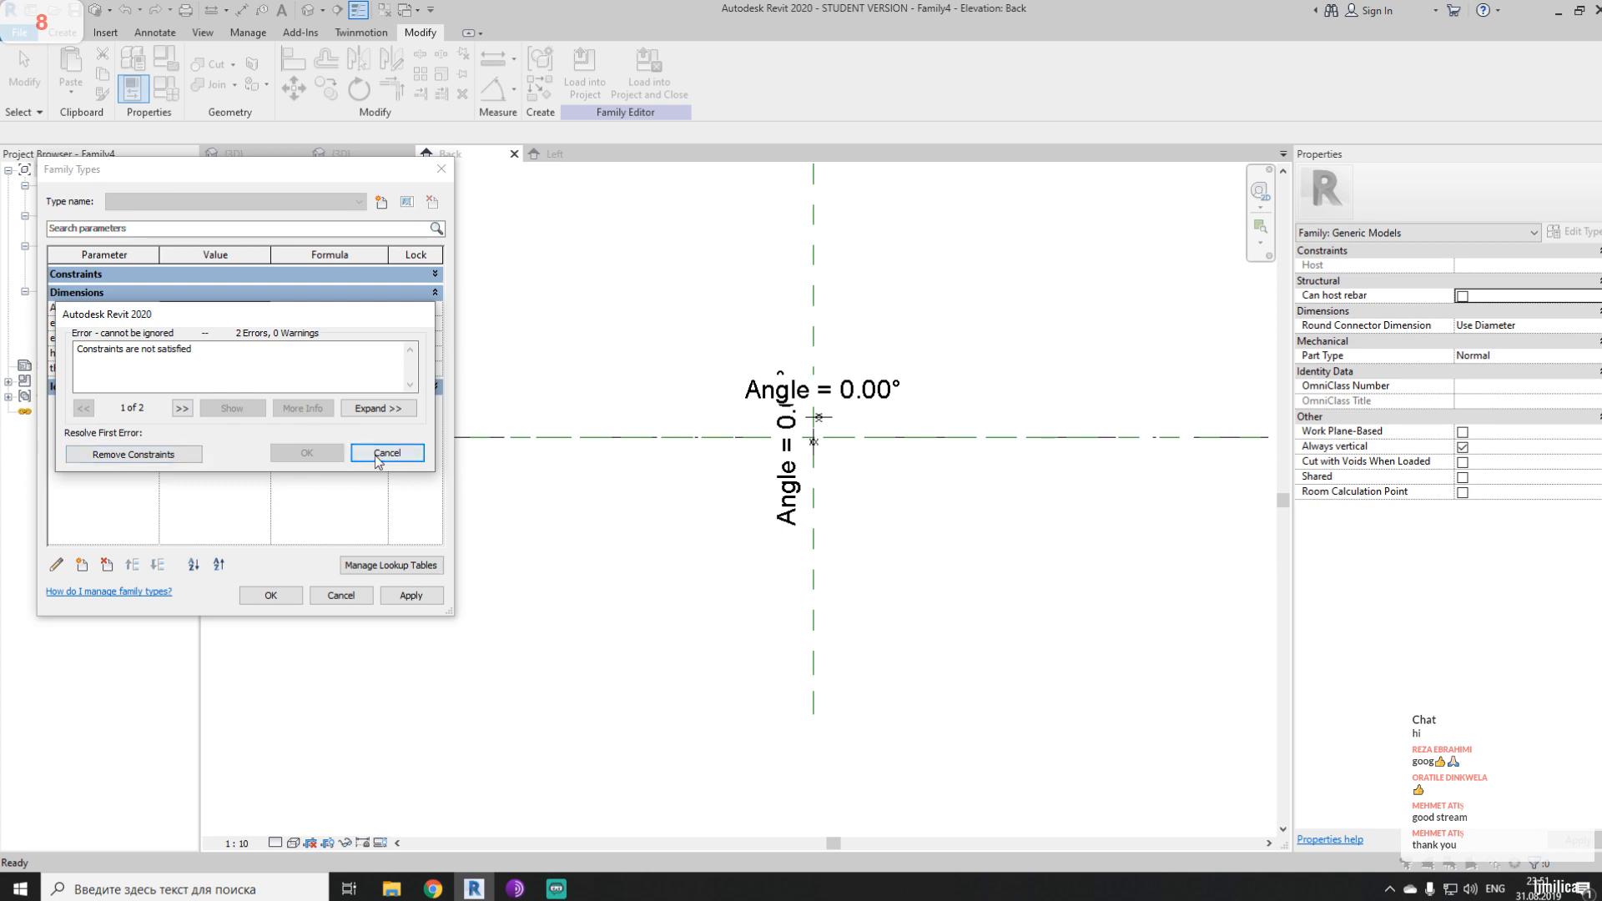
left_click(384, 454)
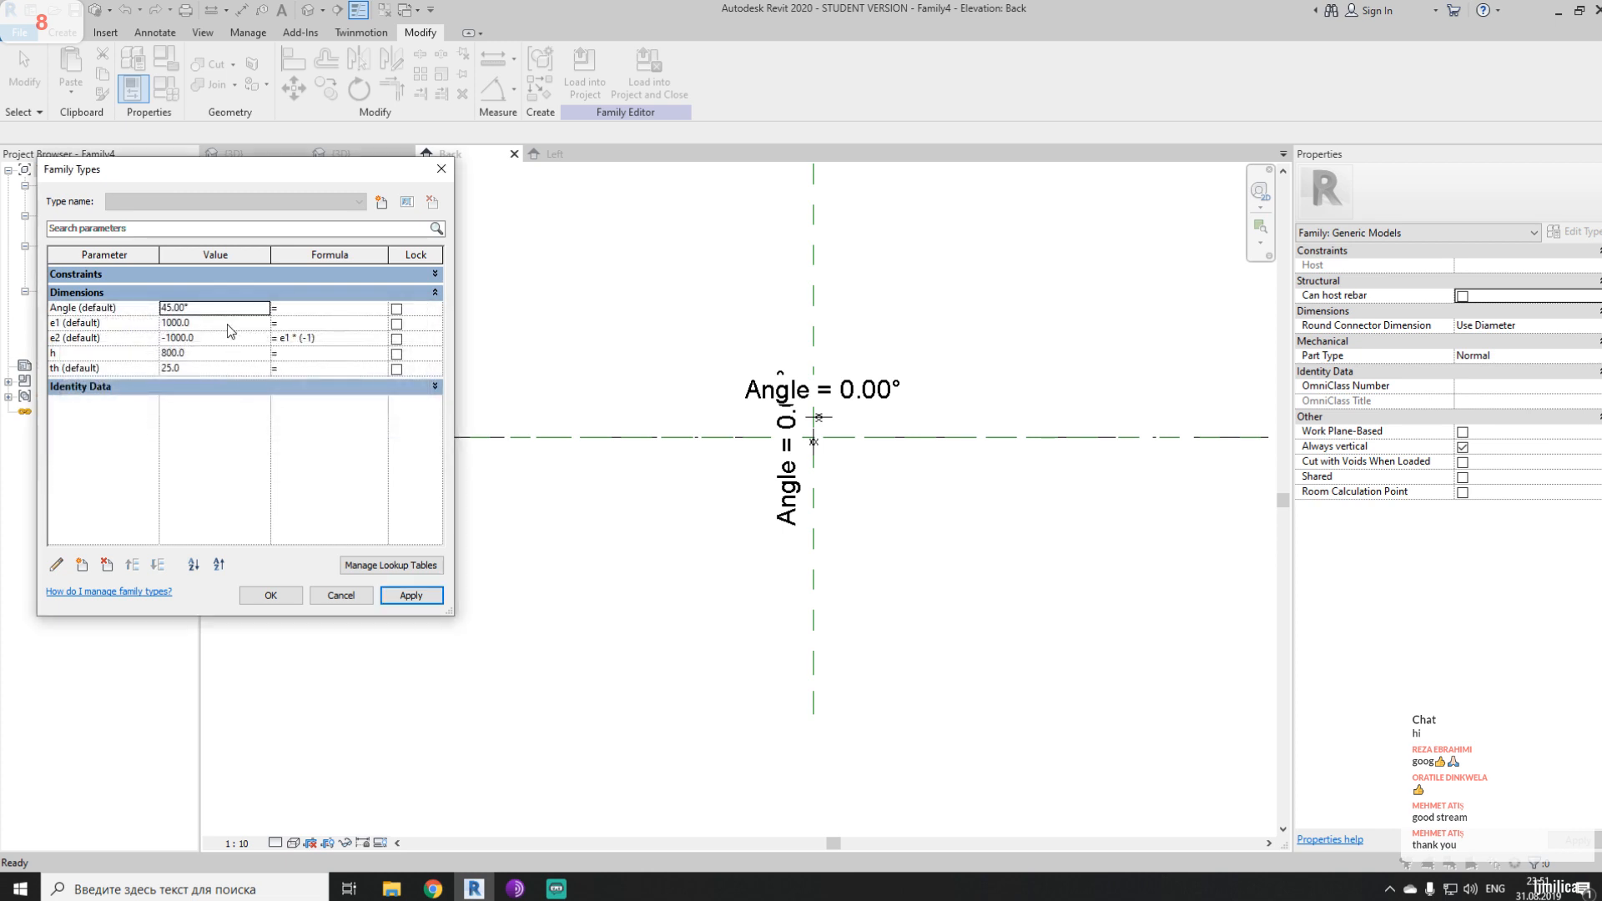
left_click(334, 596)
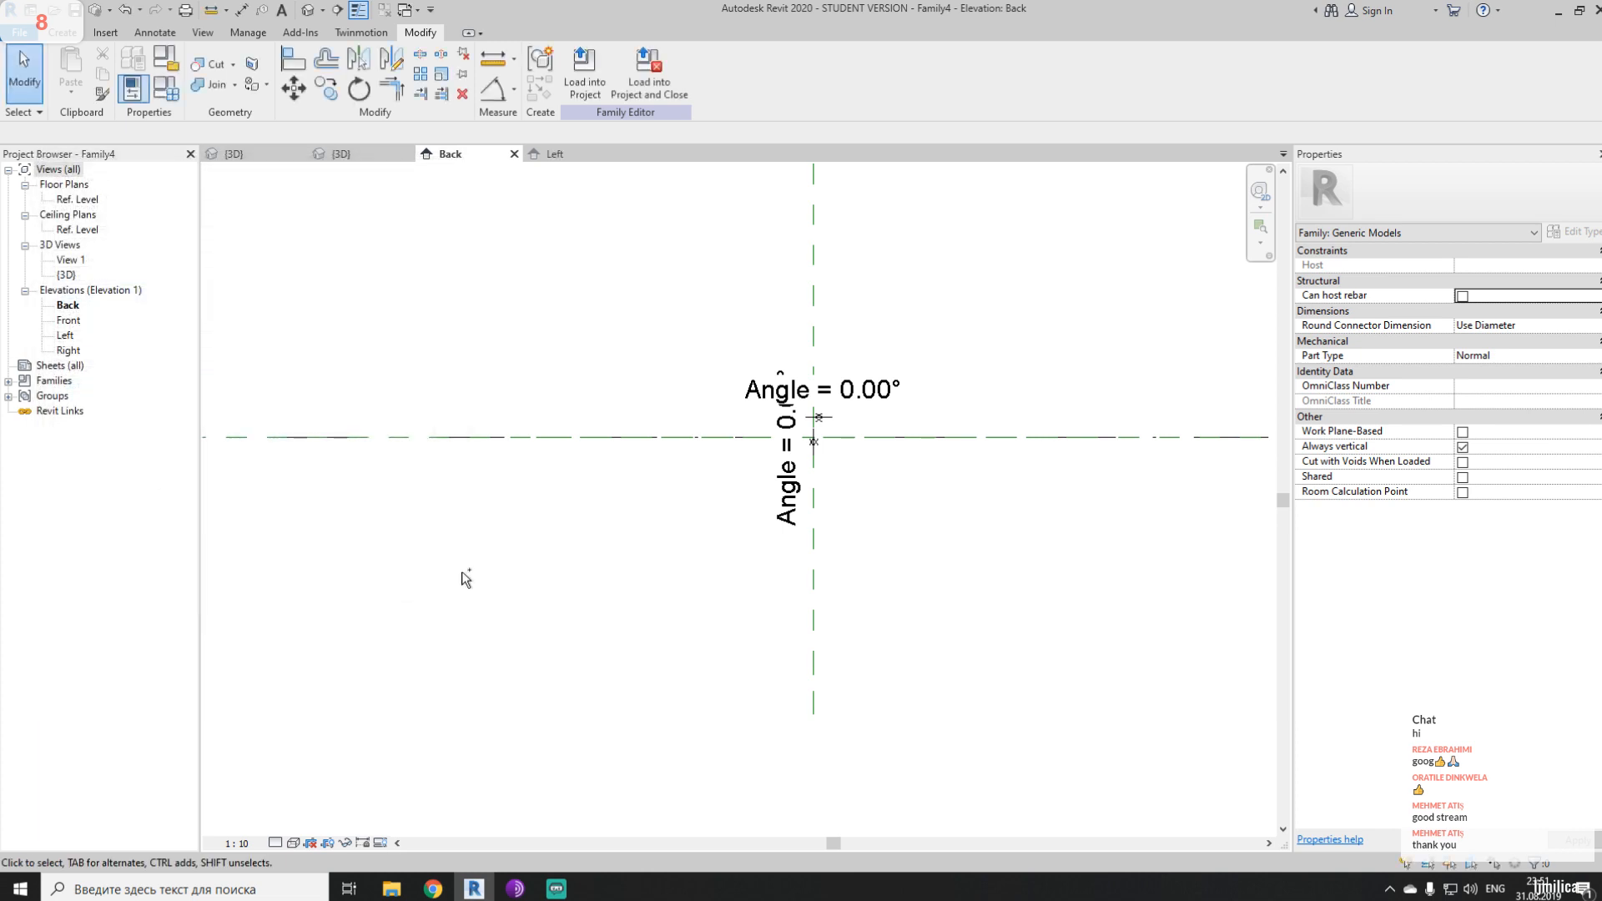
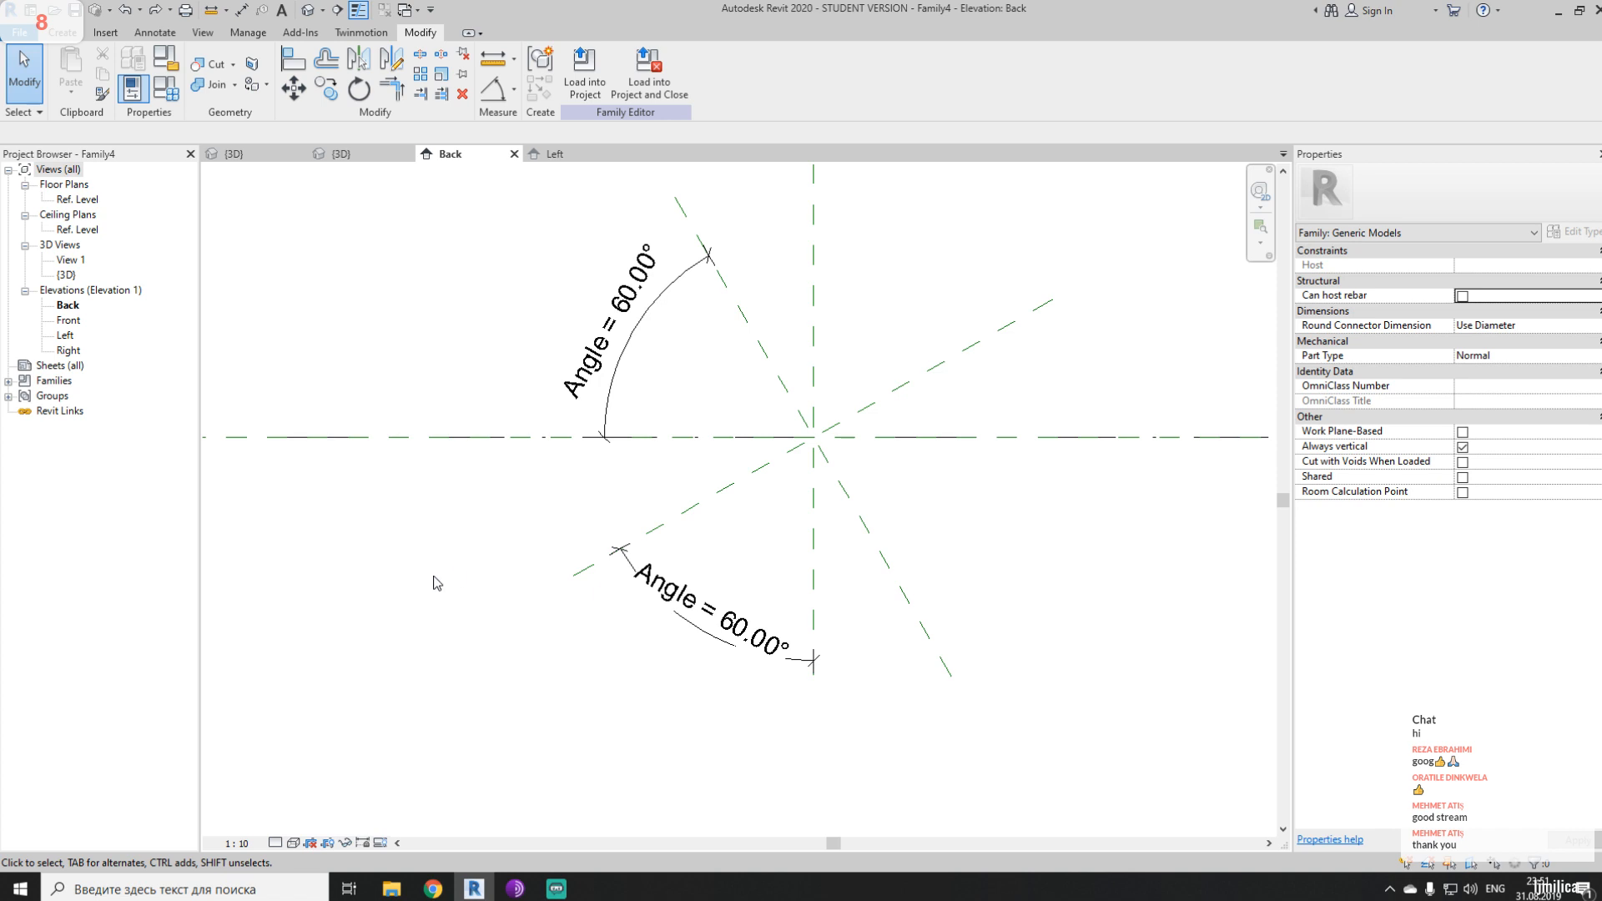
- Start an extrusion and create a sketch line by picking the diagonal reference plane that rises from lower-left to upper-right
middle_click_drag(599, 439, 493, 470)
left_click(62, 33)
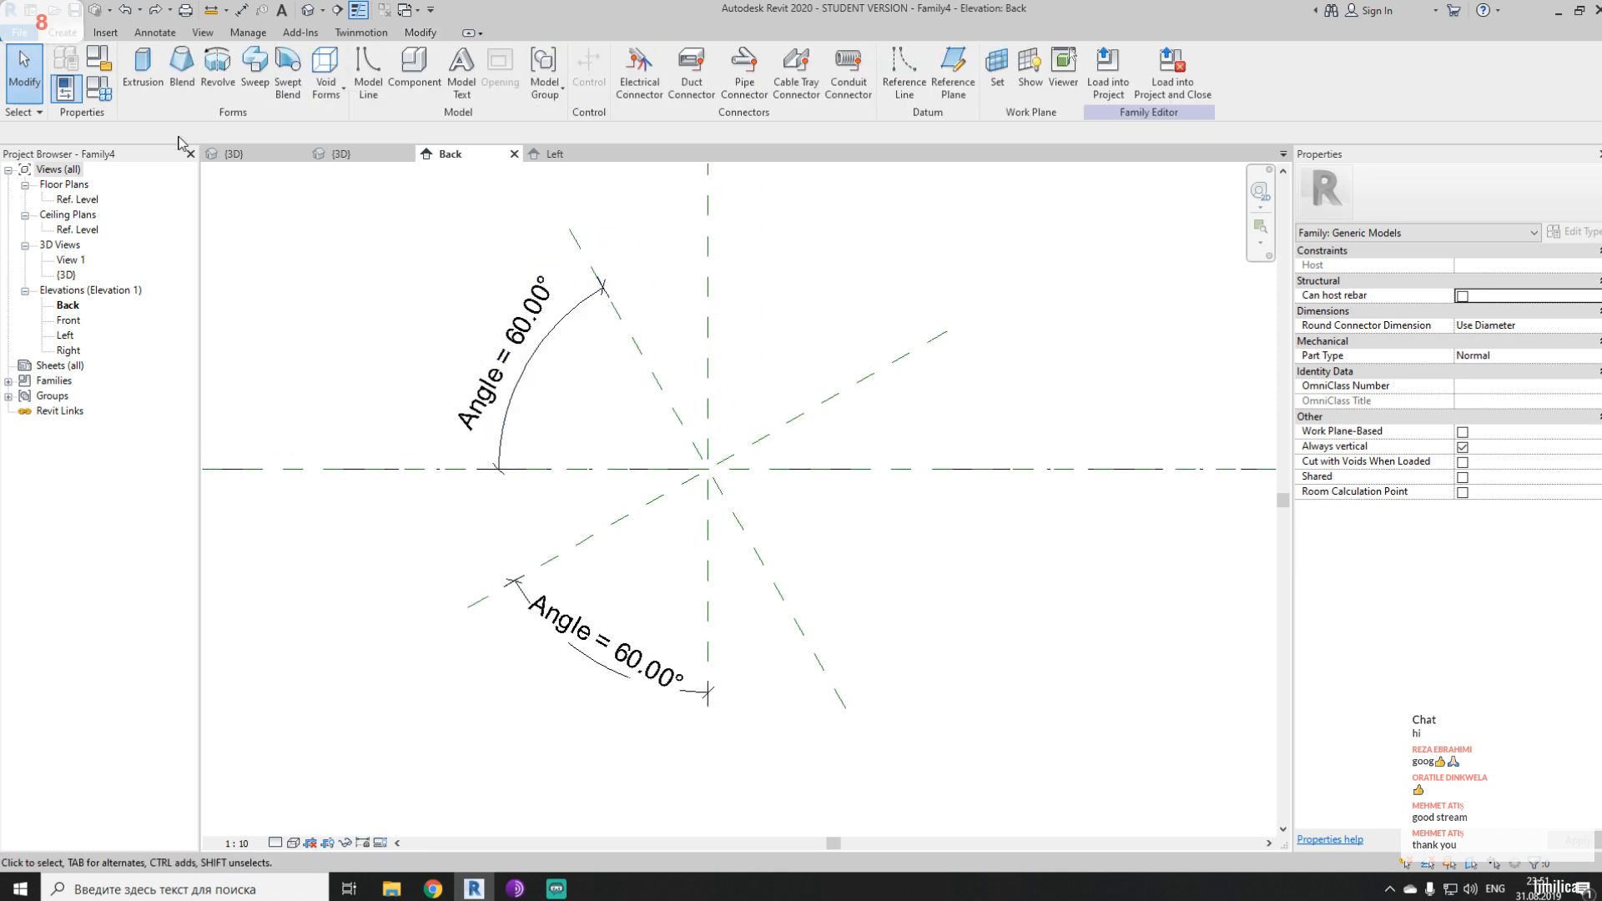
left_click(143, 69)
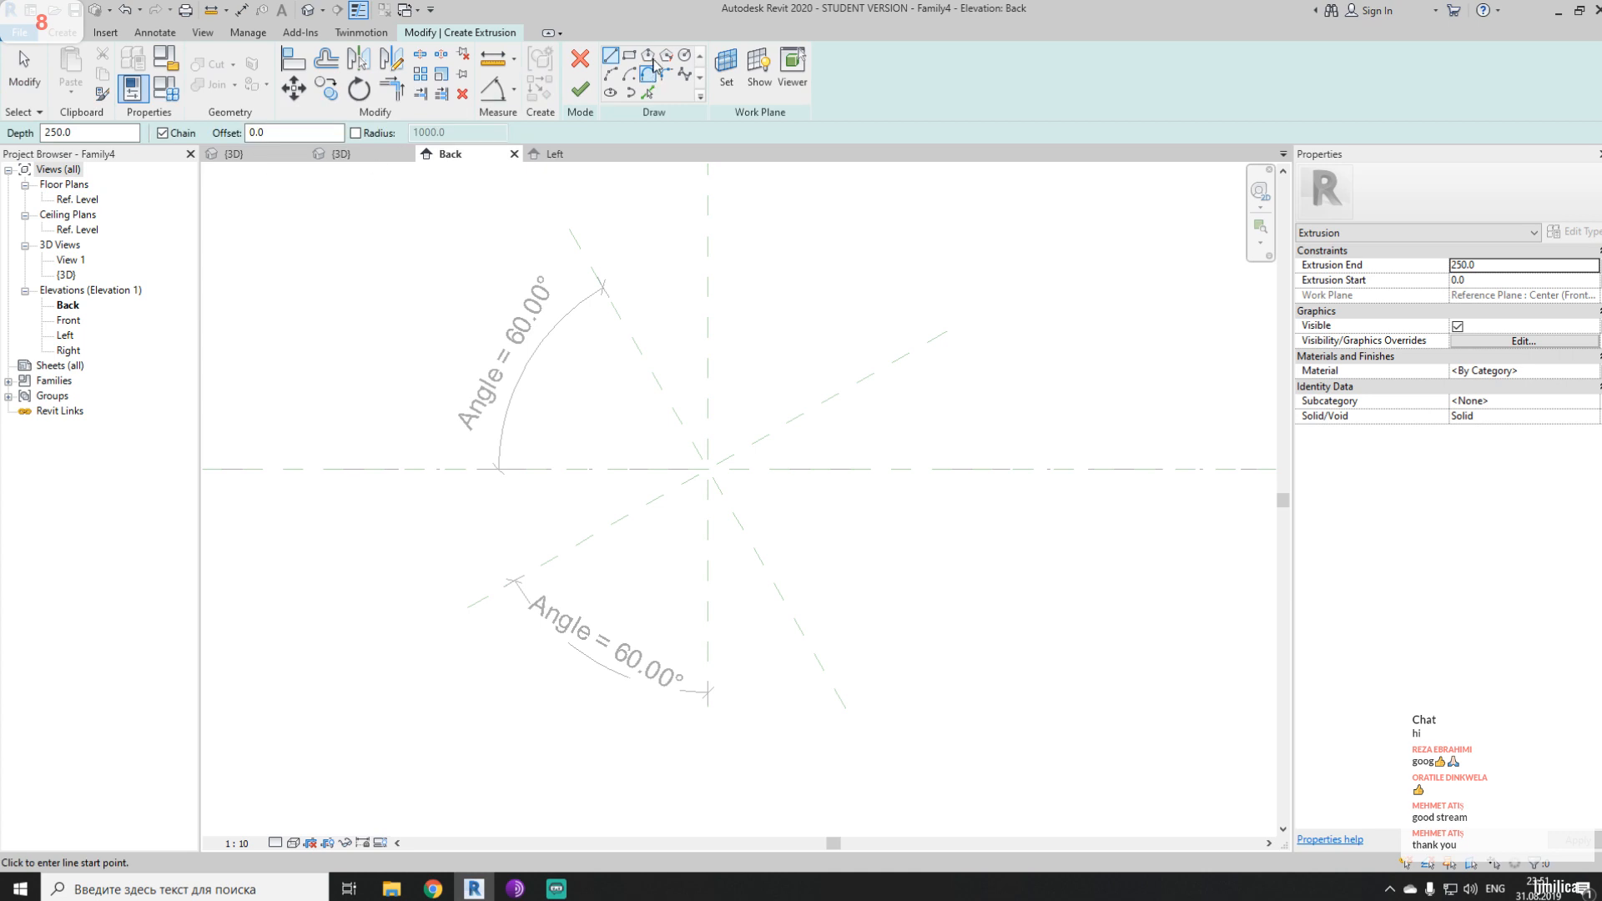
left_click(647, 94)
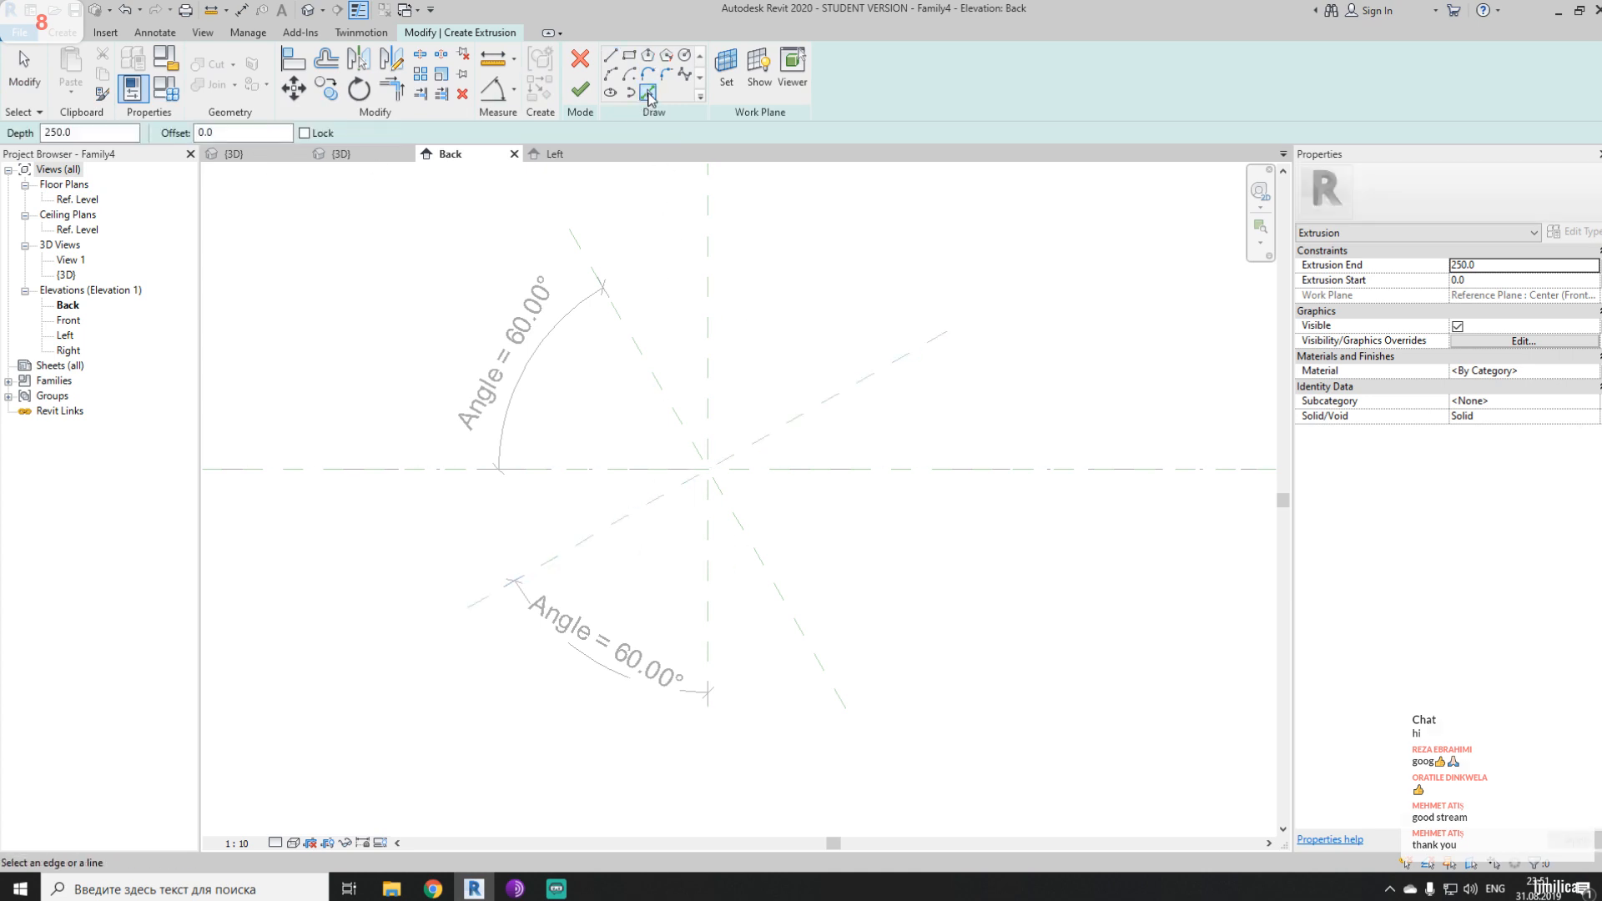
left_click(619, 519)
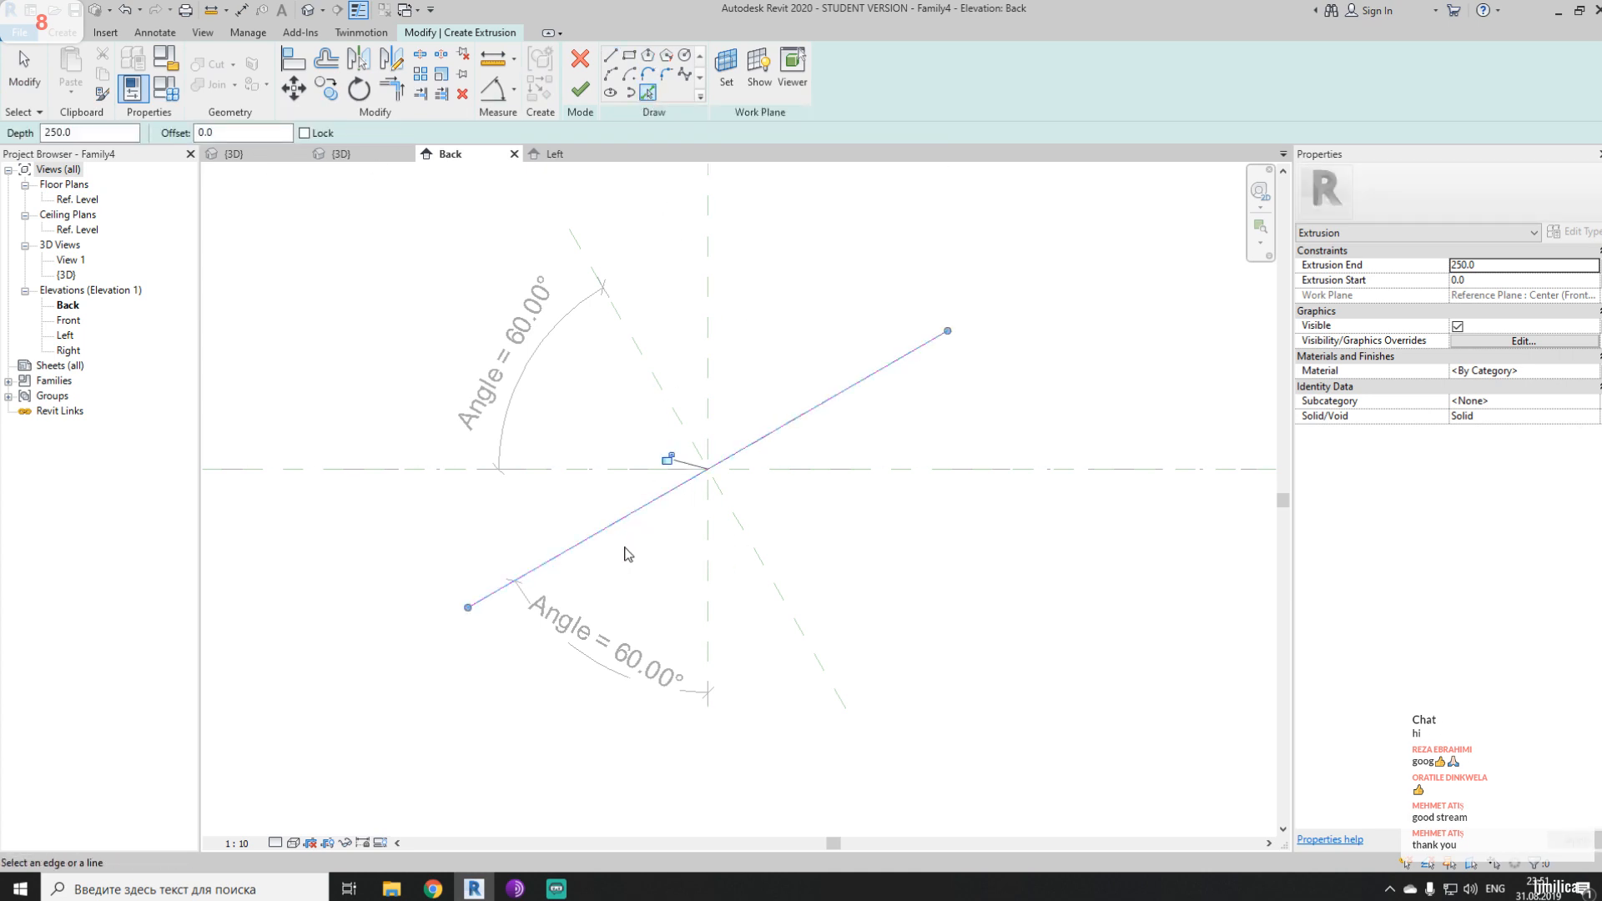
middle_click_drag(625, 547, 657, 556)
key("Escape")
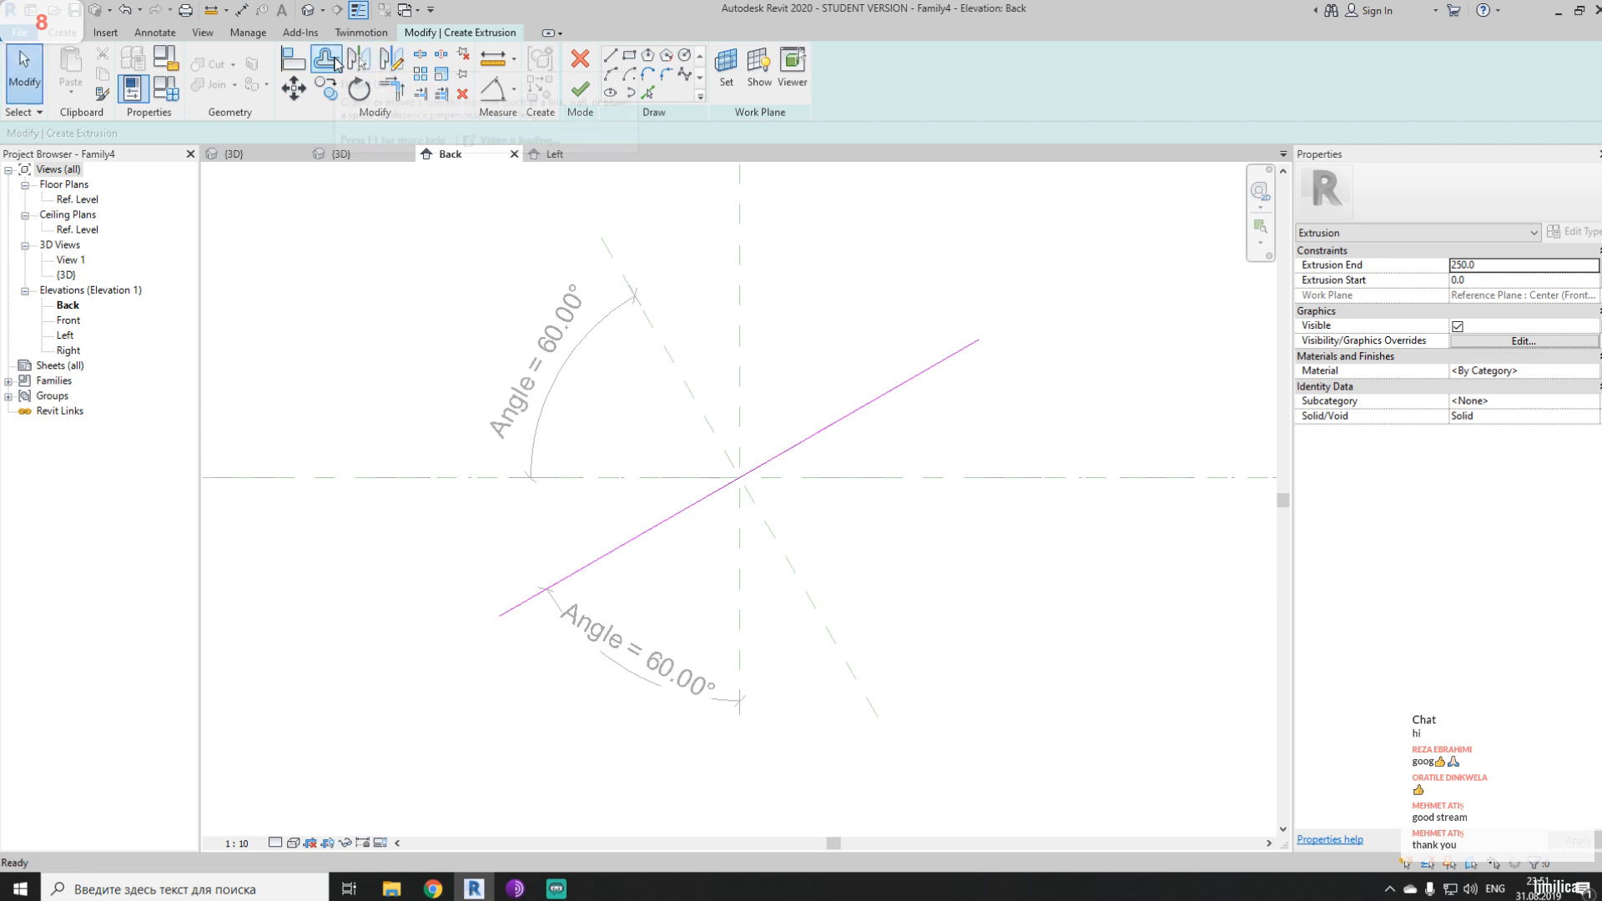
- Offset copies of the diagonal sketch line by 100 to both of its sides
left_click(334, 65)
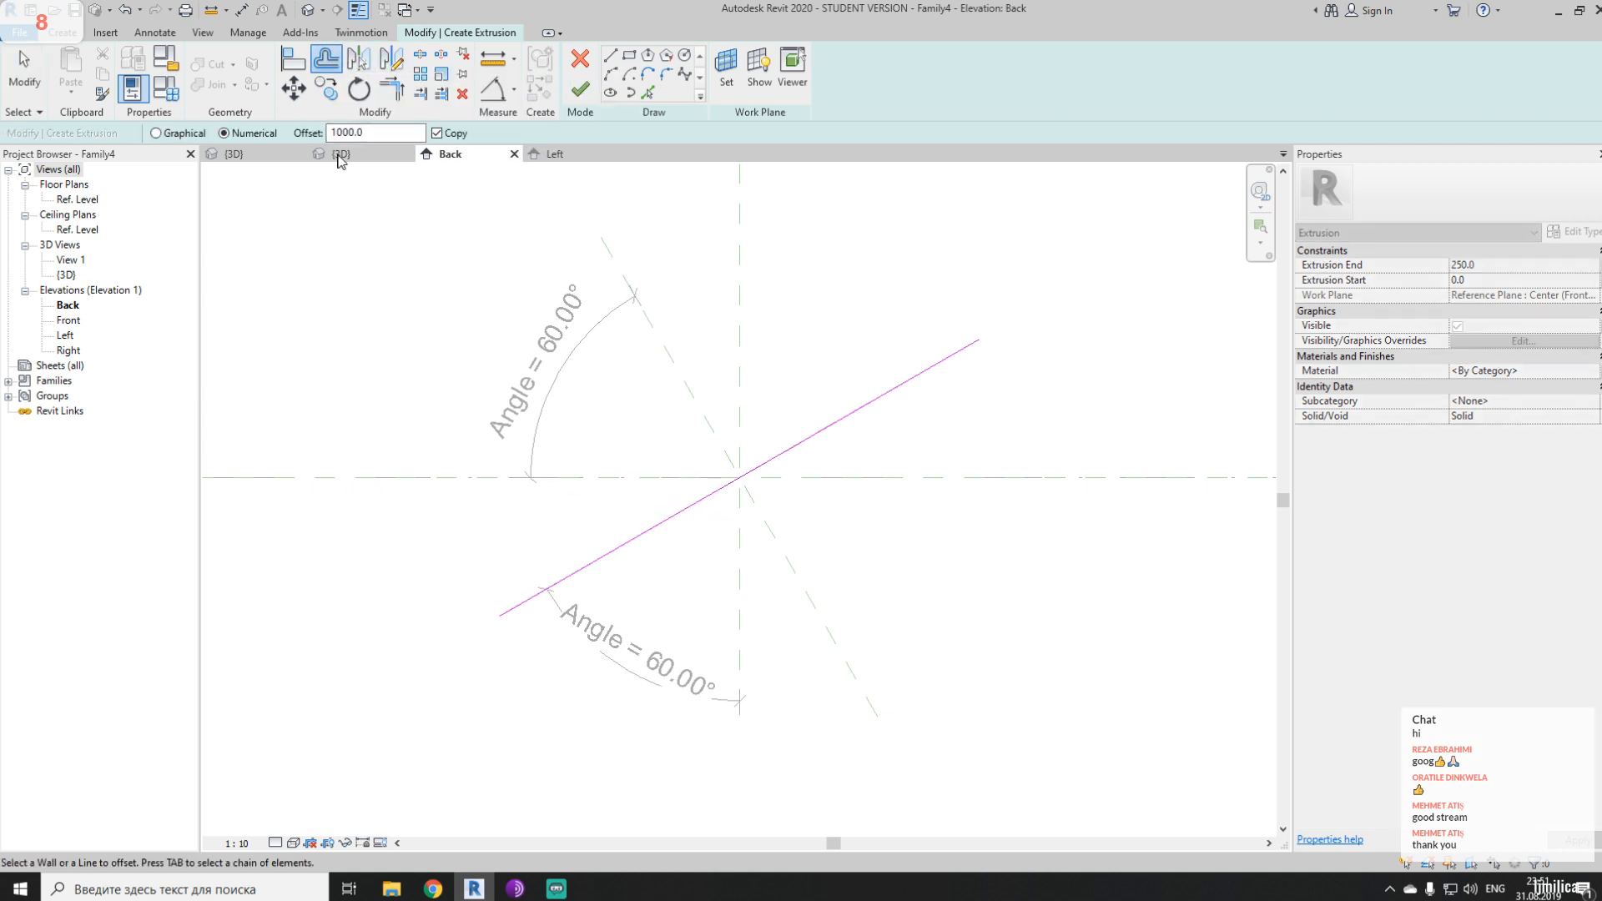
double_click(326, 133)
left_click(611, 559)
left_click(606, 559)
key("Escape")
- Delete the middle diagonal sketch line and close the two offset lines into a rectangle with perpendicular end lines
left_click(615, 548)
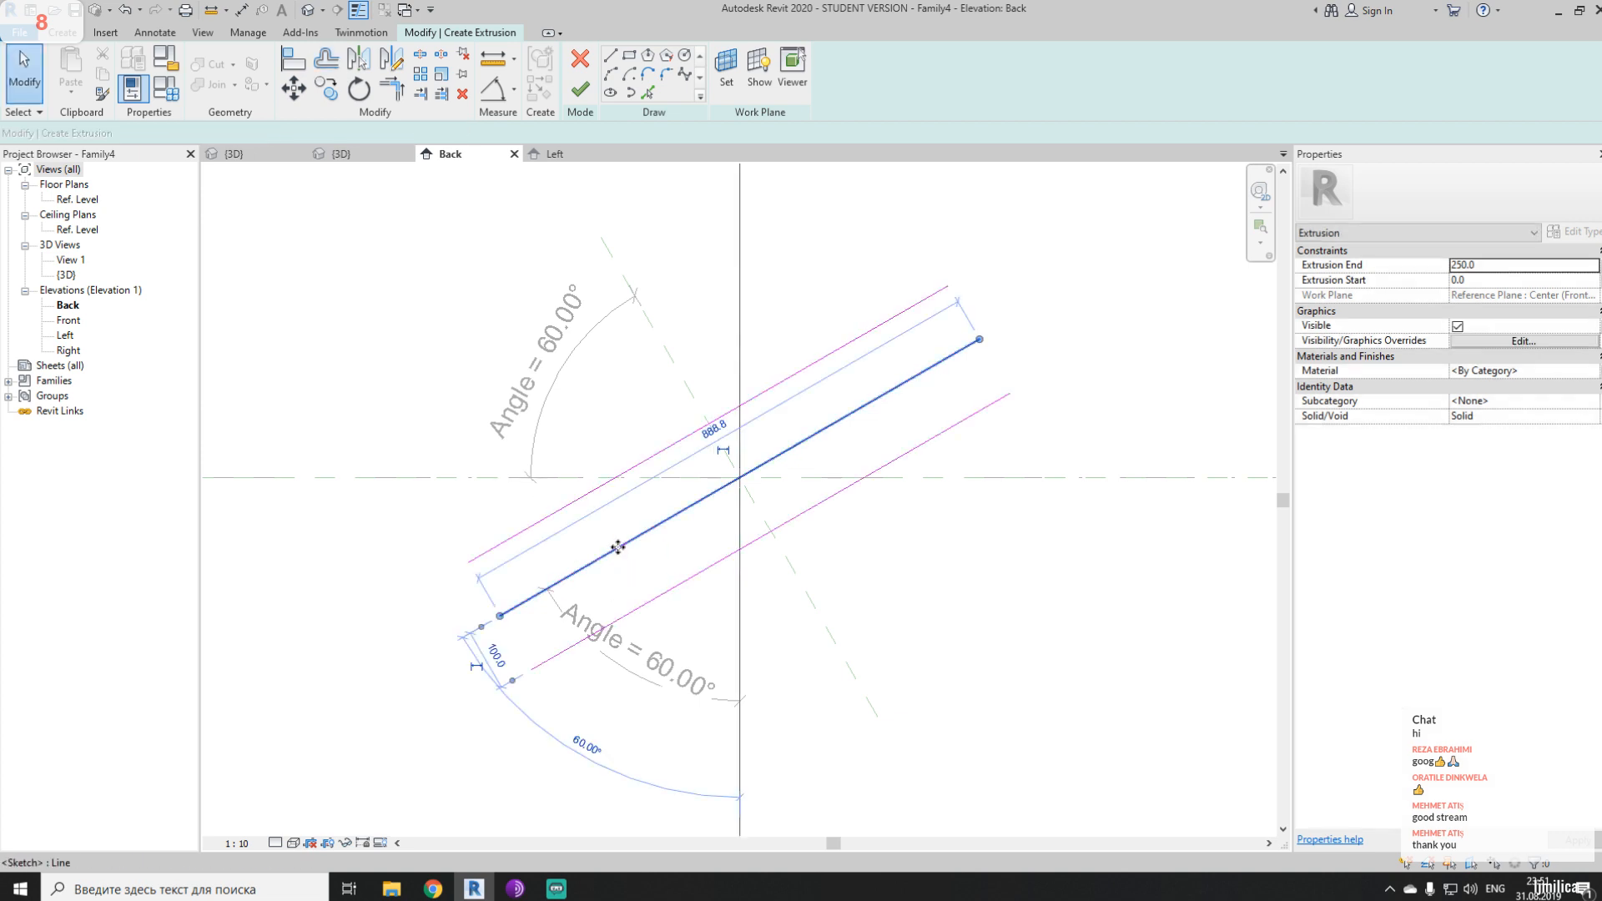
key("Delete")
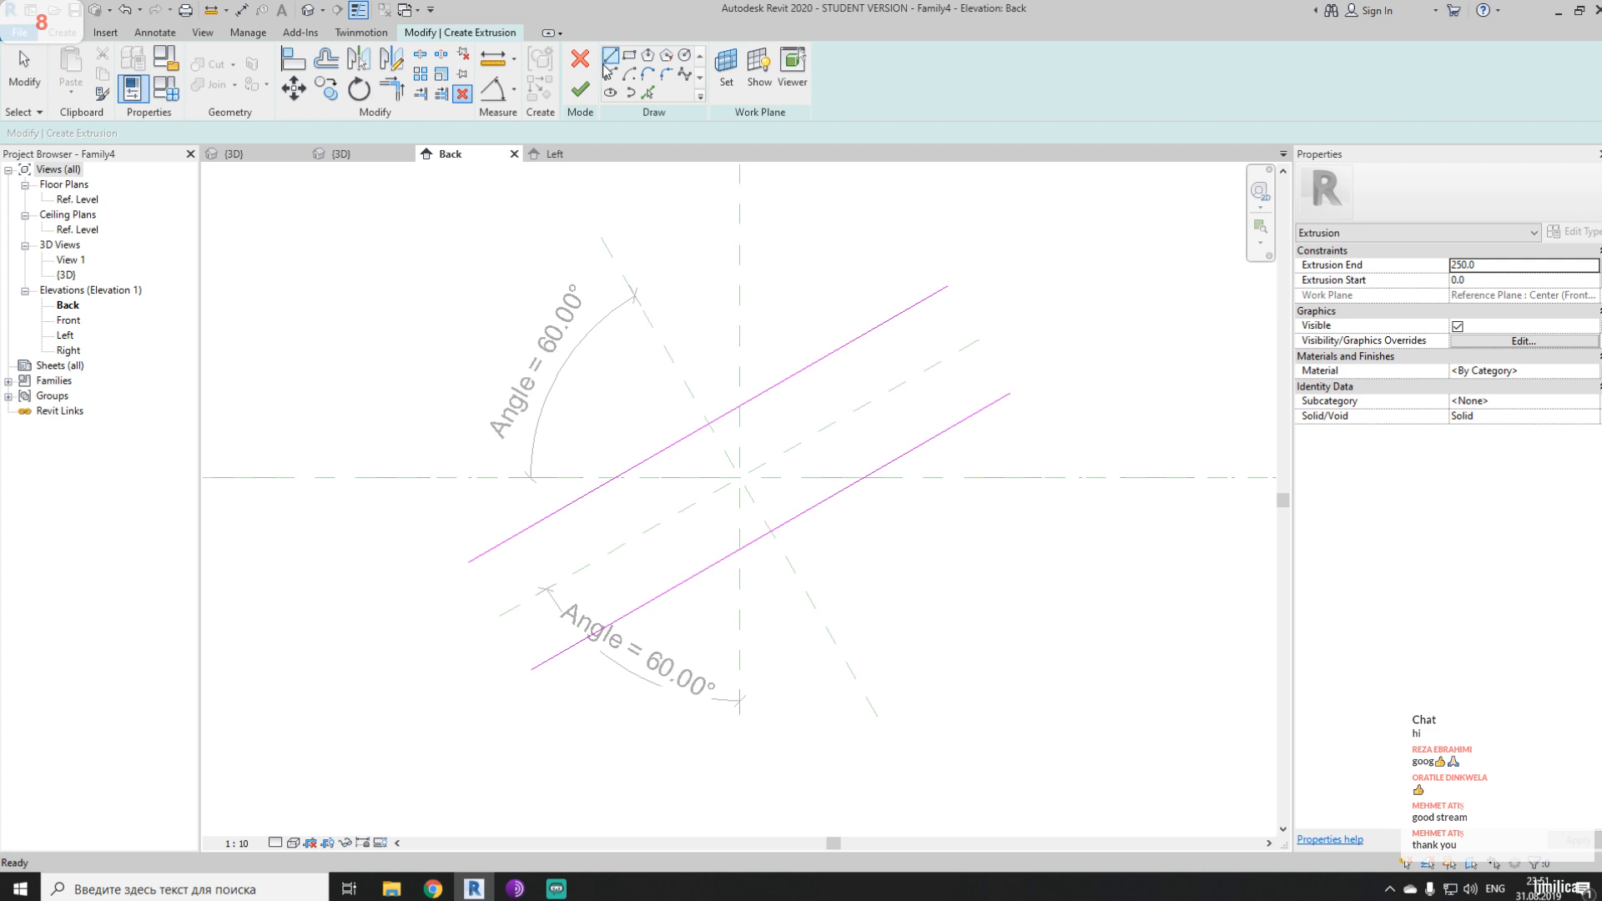
left_click(608, 59)
left_click(470, 562)
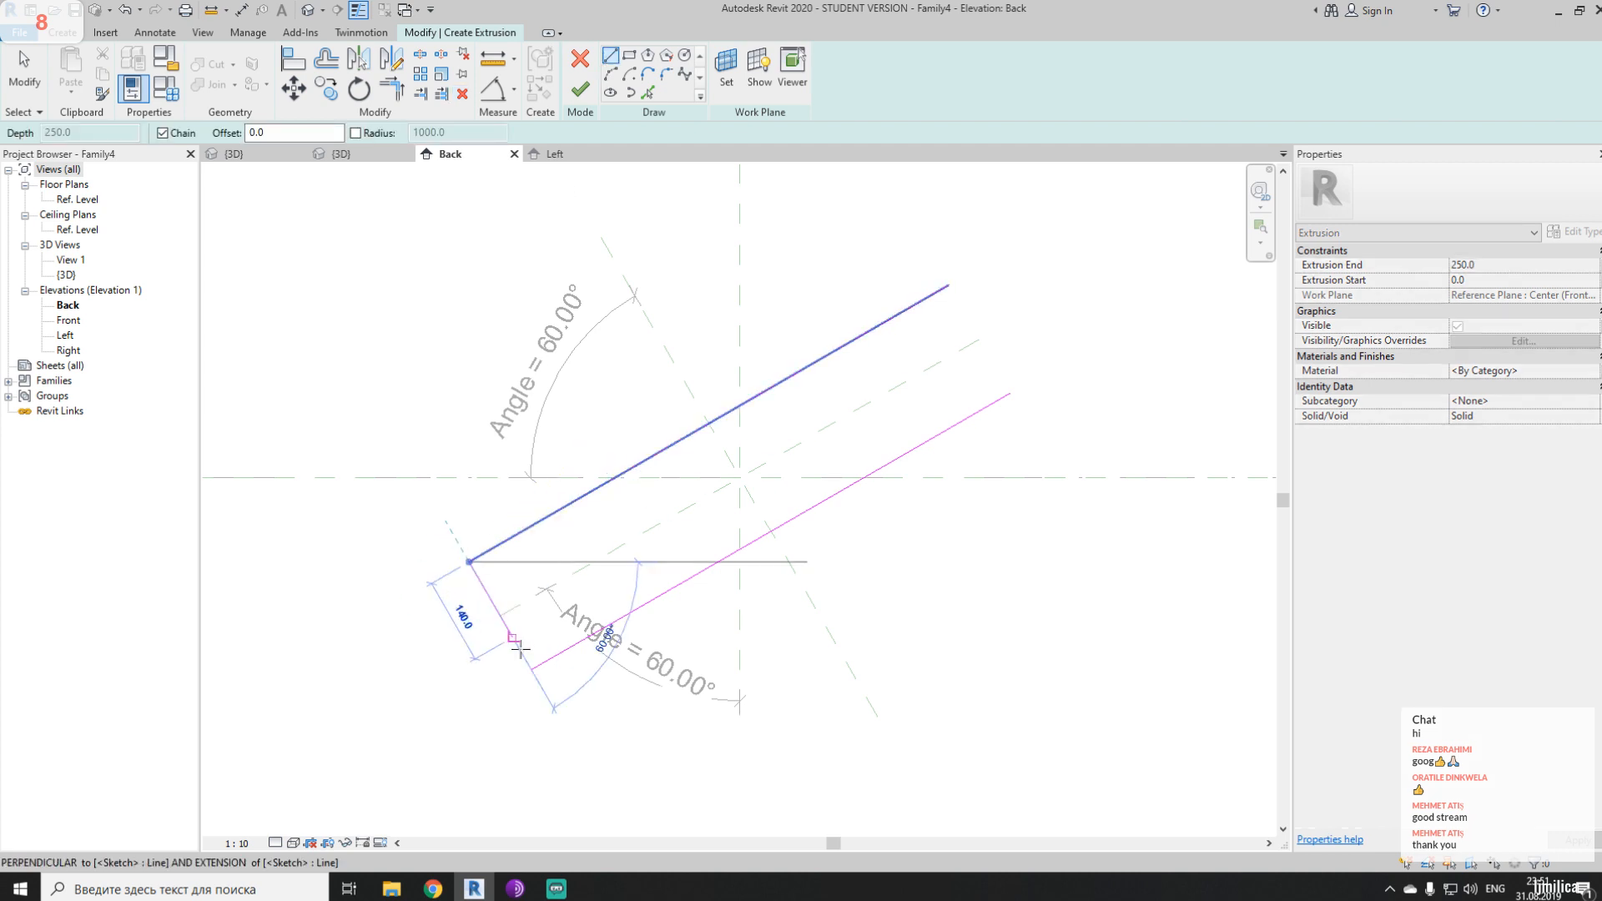
left_click(531, 667)
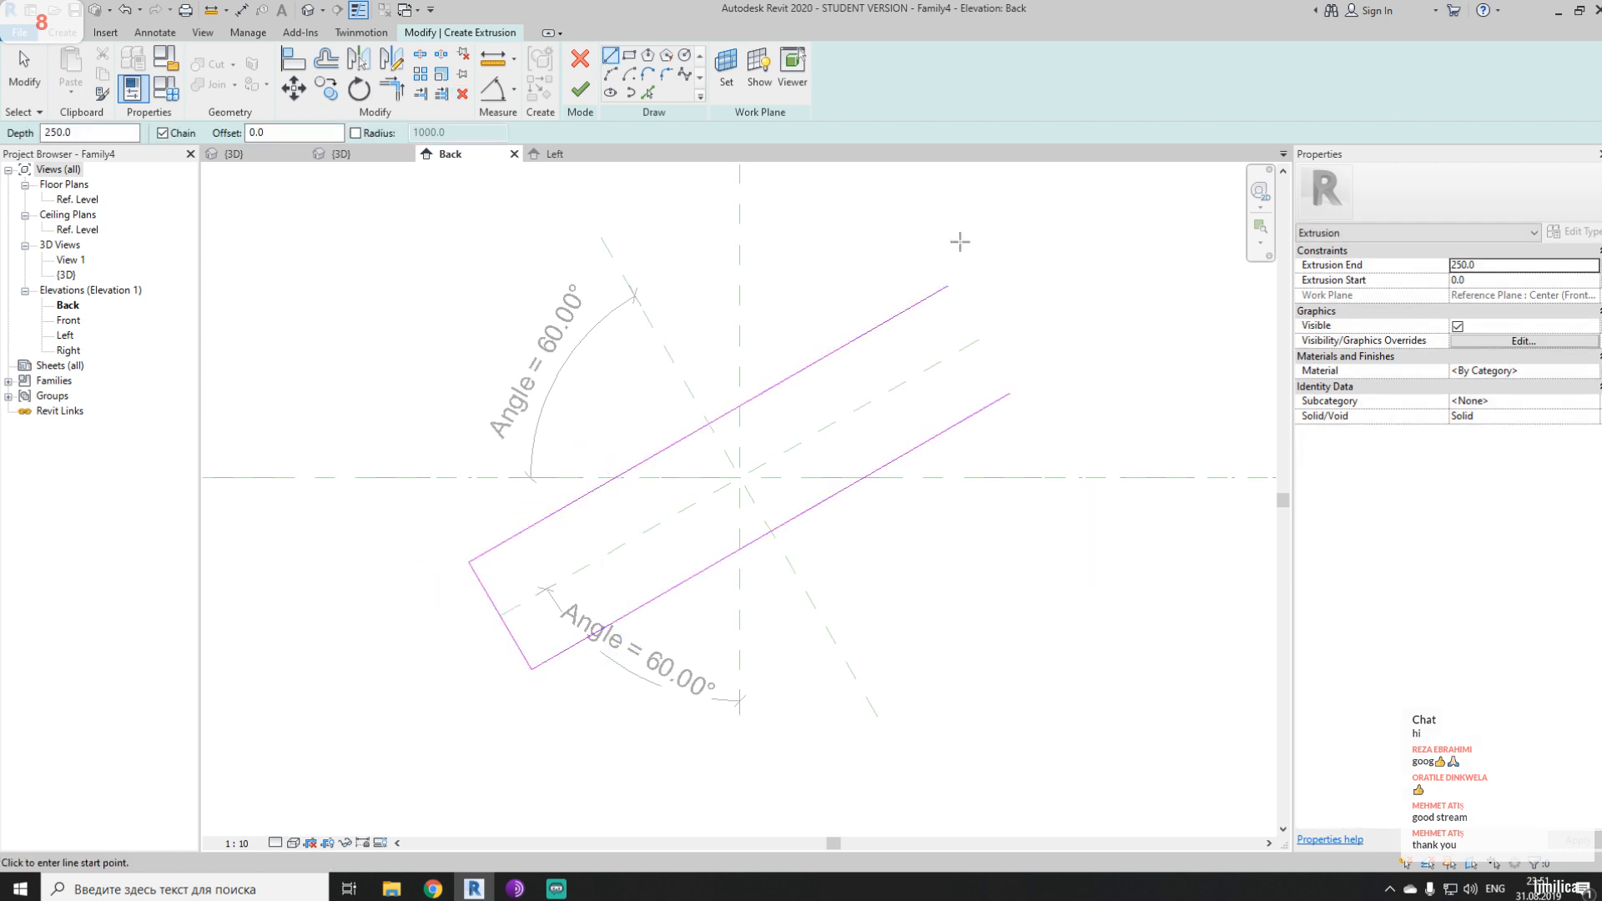
left_click(945, 285)
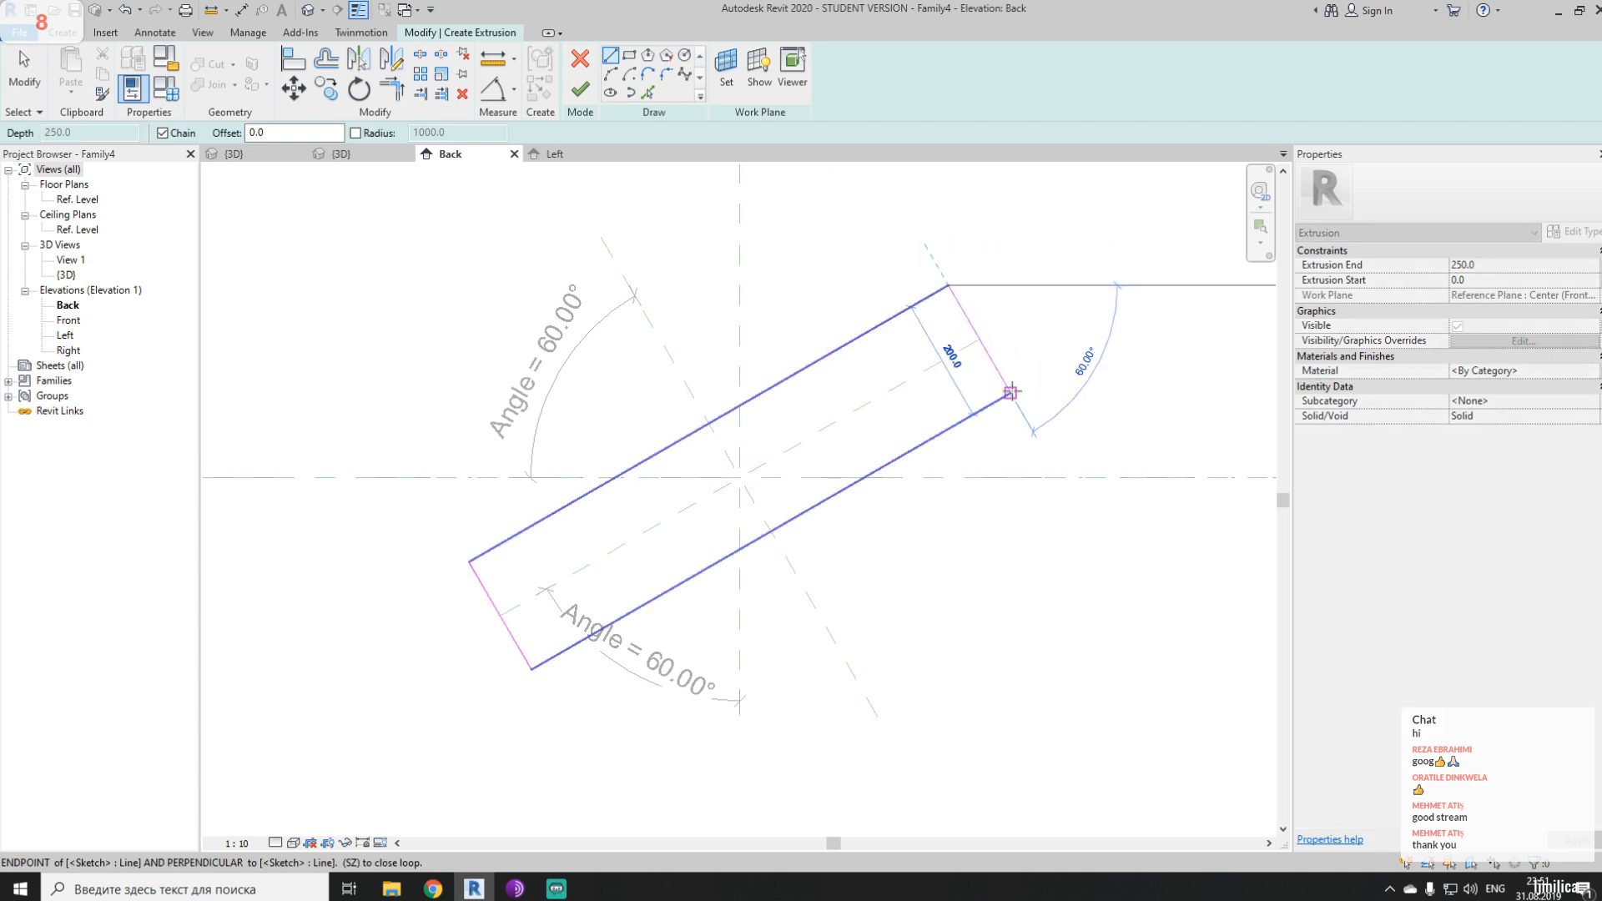
left_click(1010, 392)
key("Escape")
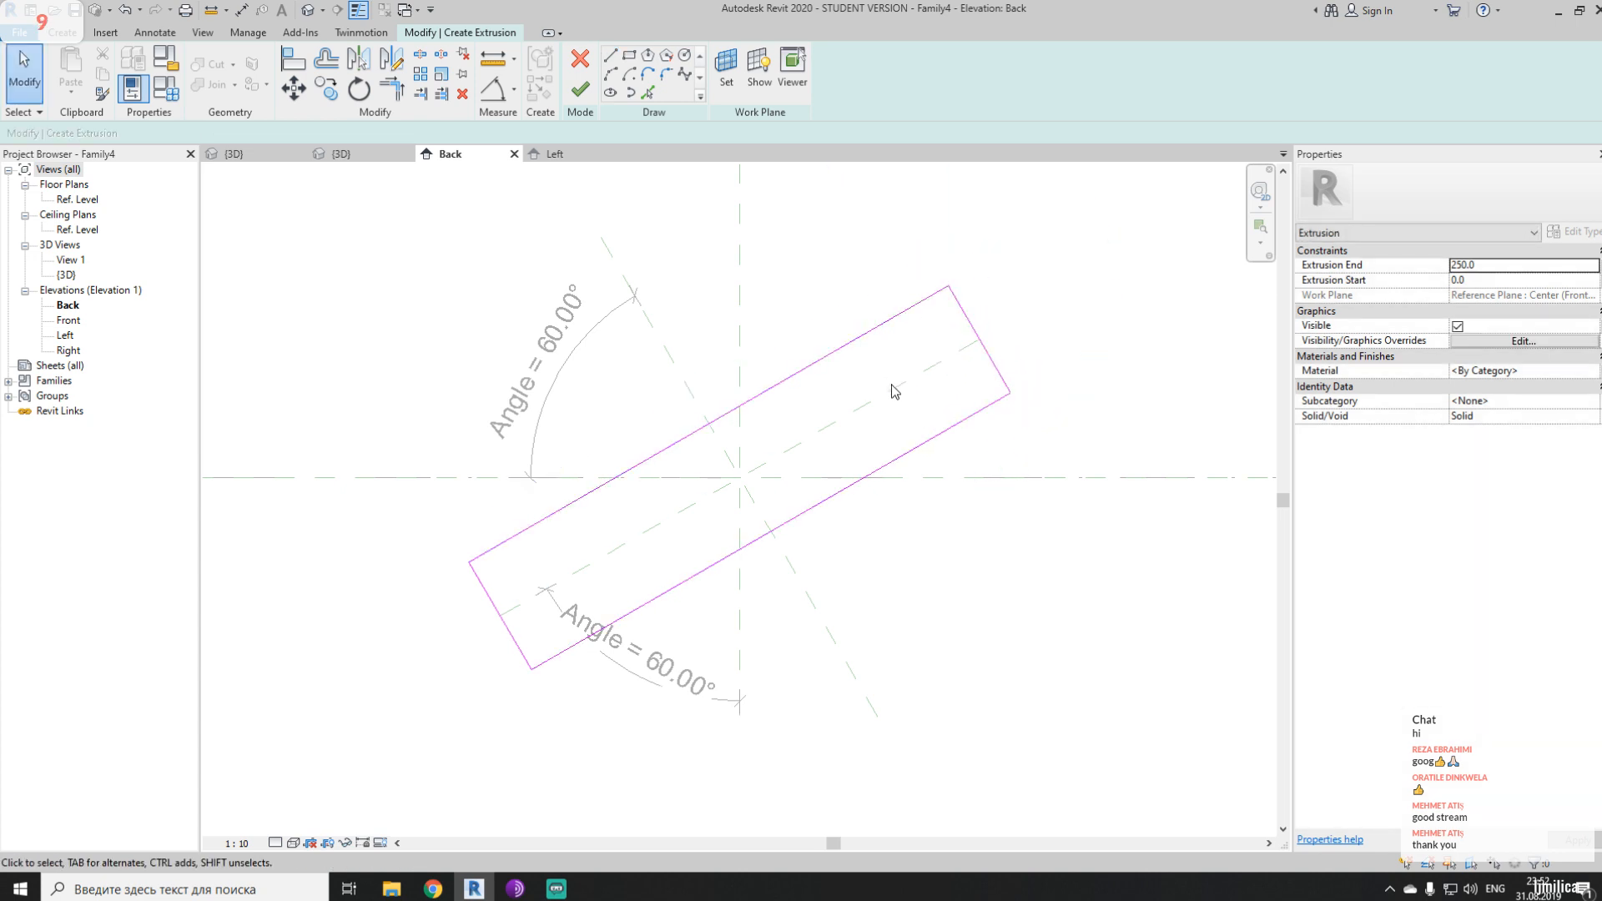
- Dimension both long edges of the panel profile to the diagonal reference plane between them and set the dimension segments equal
key("d")
key("i")
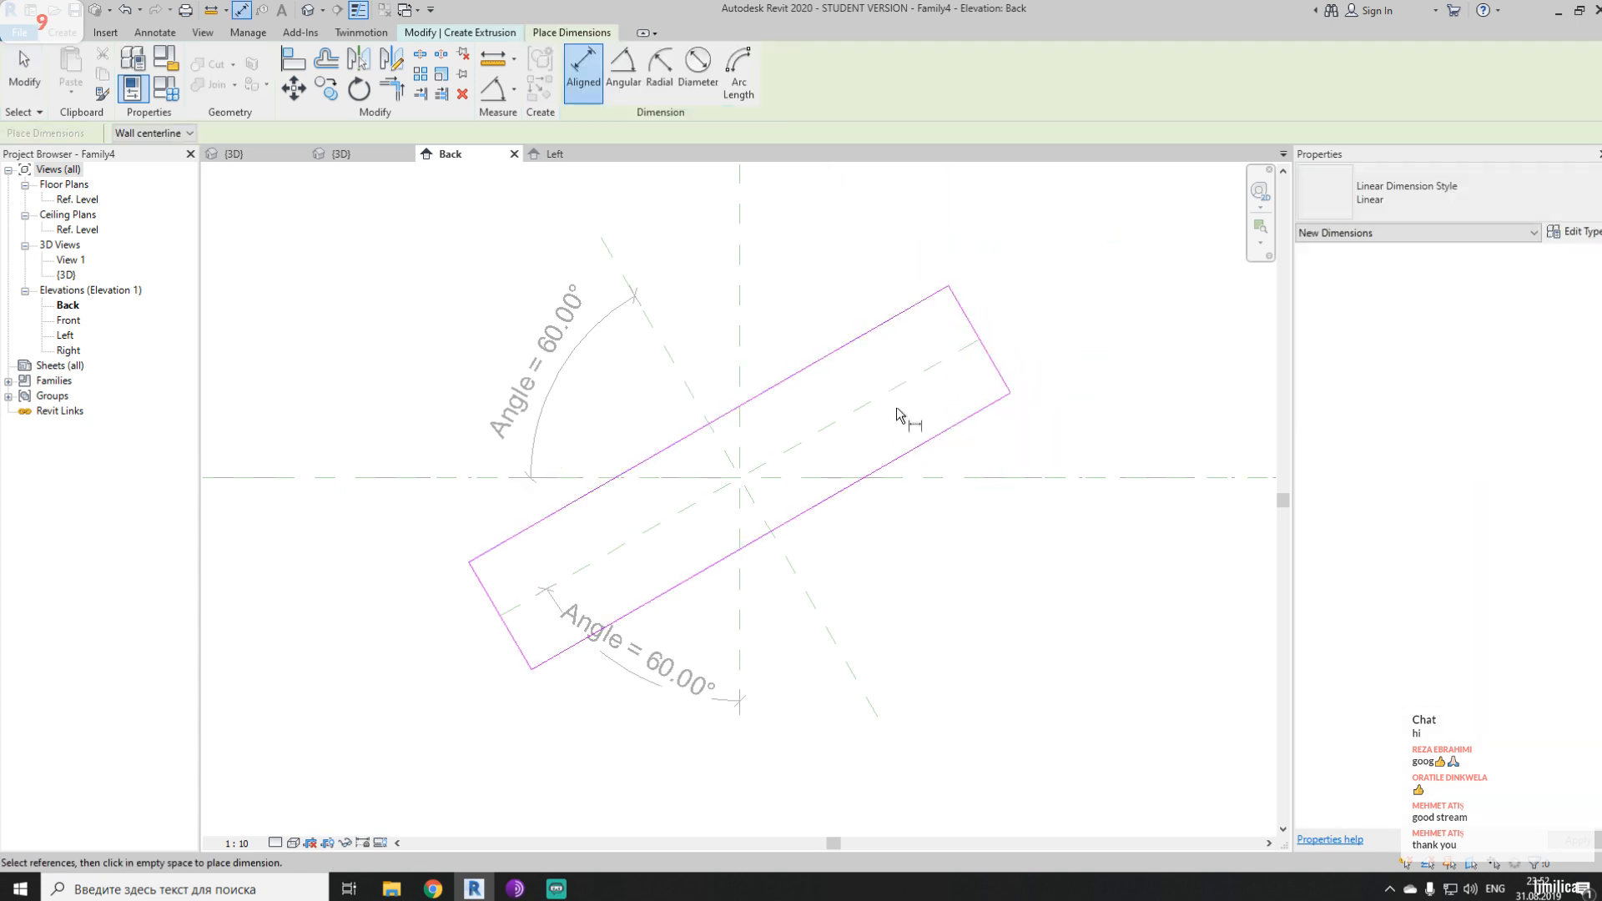
left_click(866, 338)
left_click(900, 385)
left_click(940, 433)
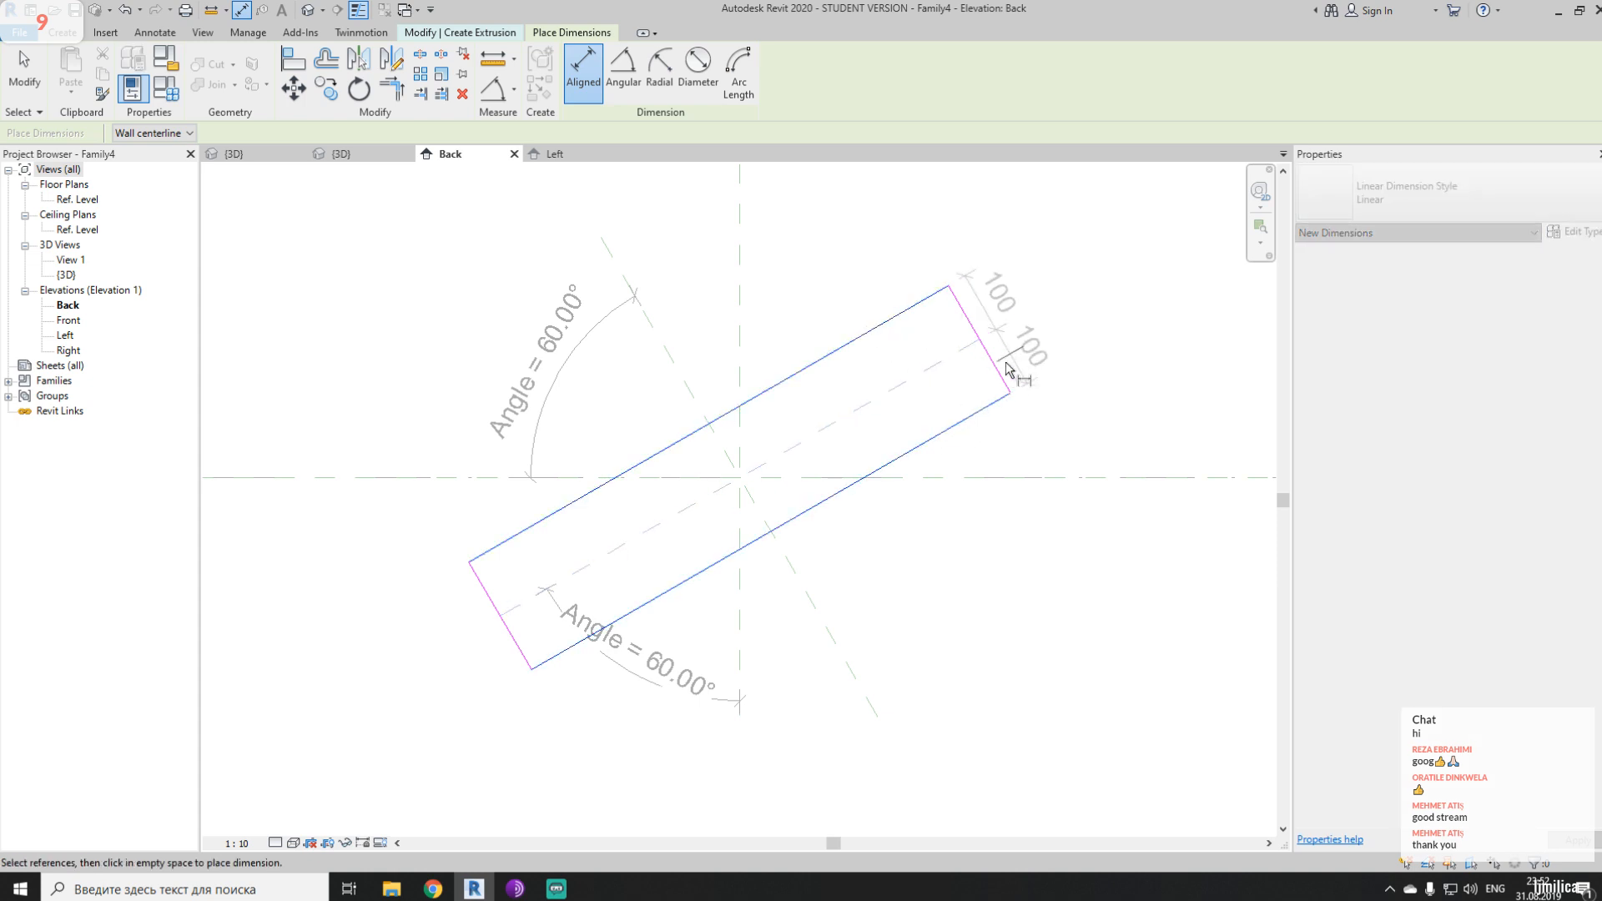
middle_click_drag(1011, 361, 866, 469)
left_click(990, 385)
left_click(910, 404)
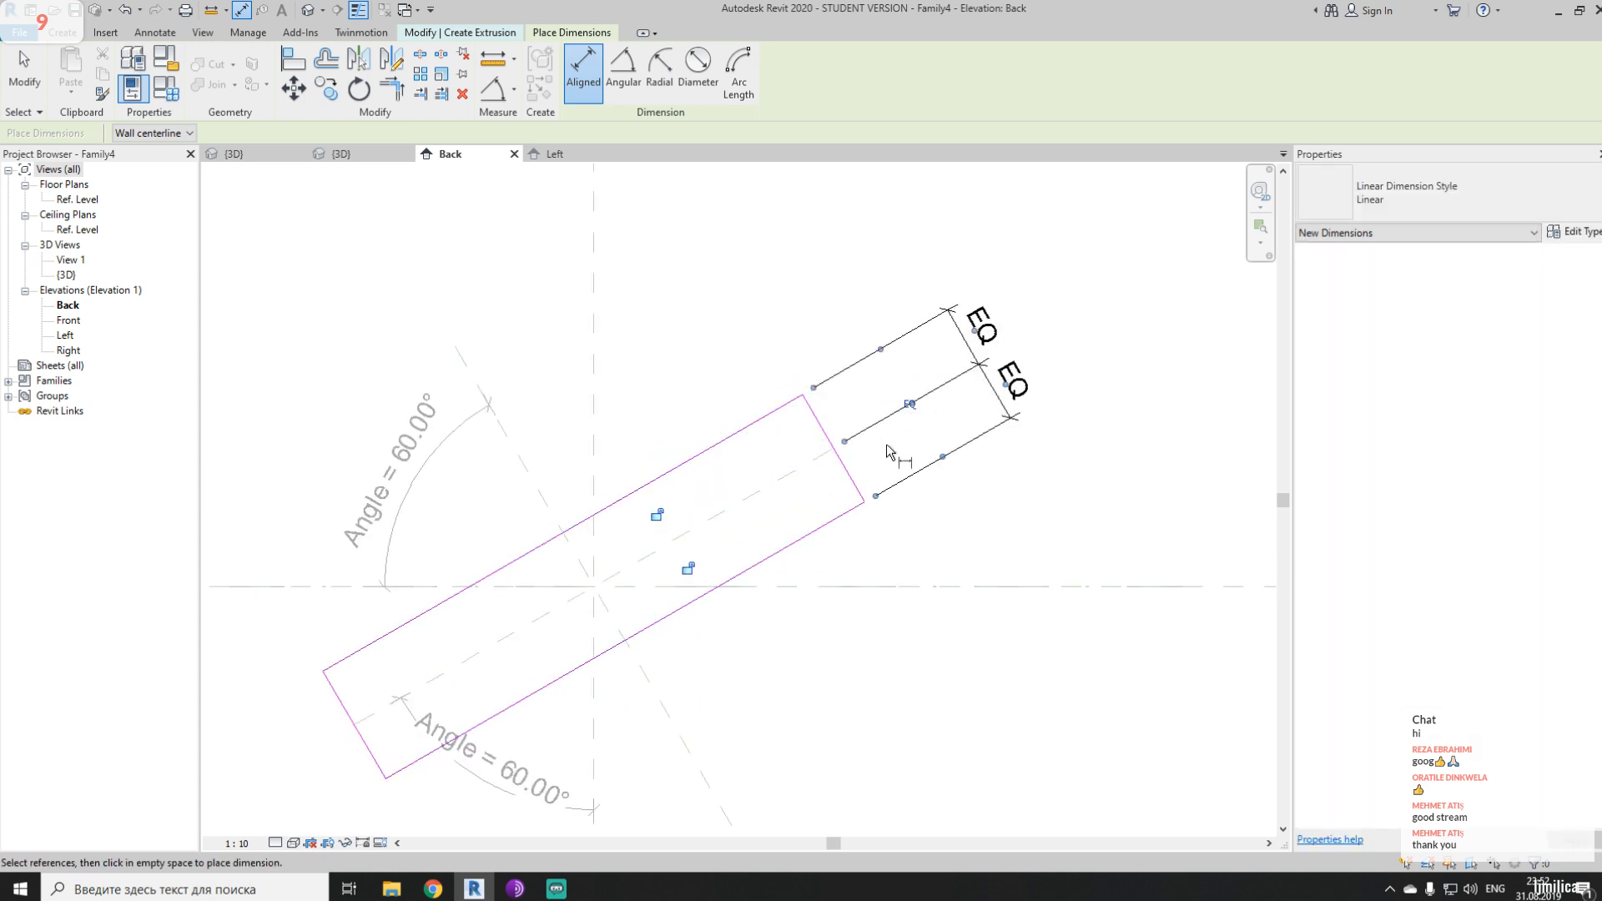
- Dimension the panel profile's full thickness between its long edges and label the dimension with the parameter th
left_click(770, 417)
left_click(832, 522)
left_click(1074, 359)
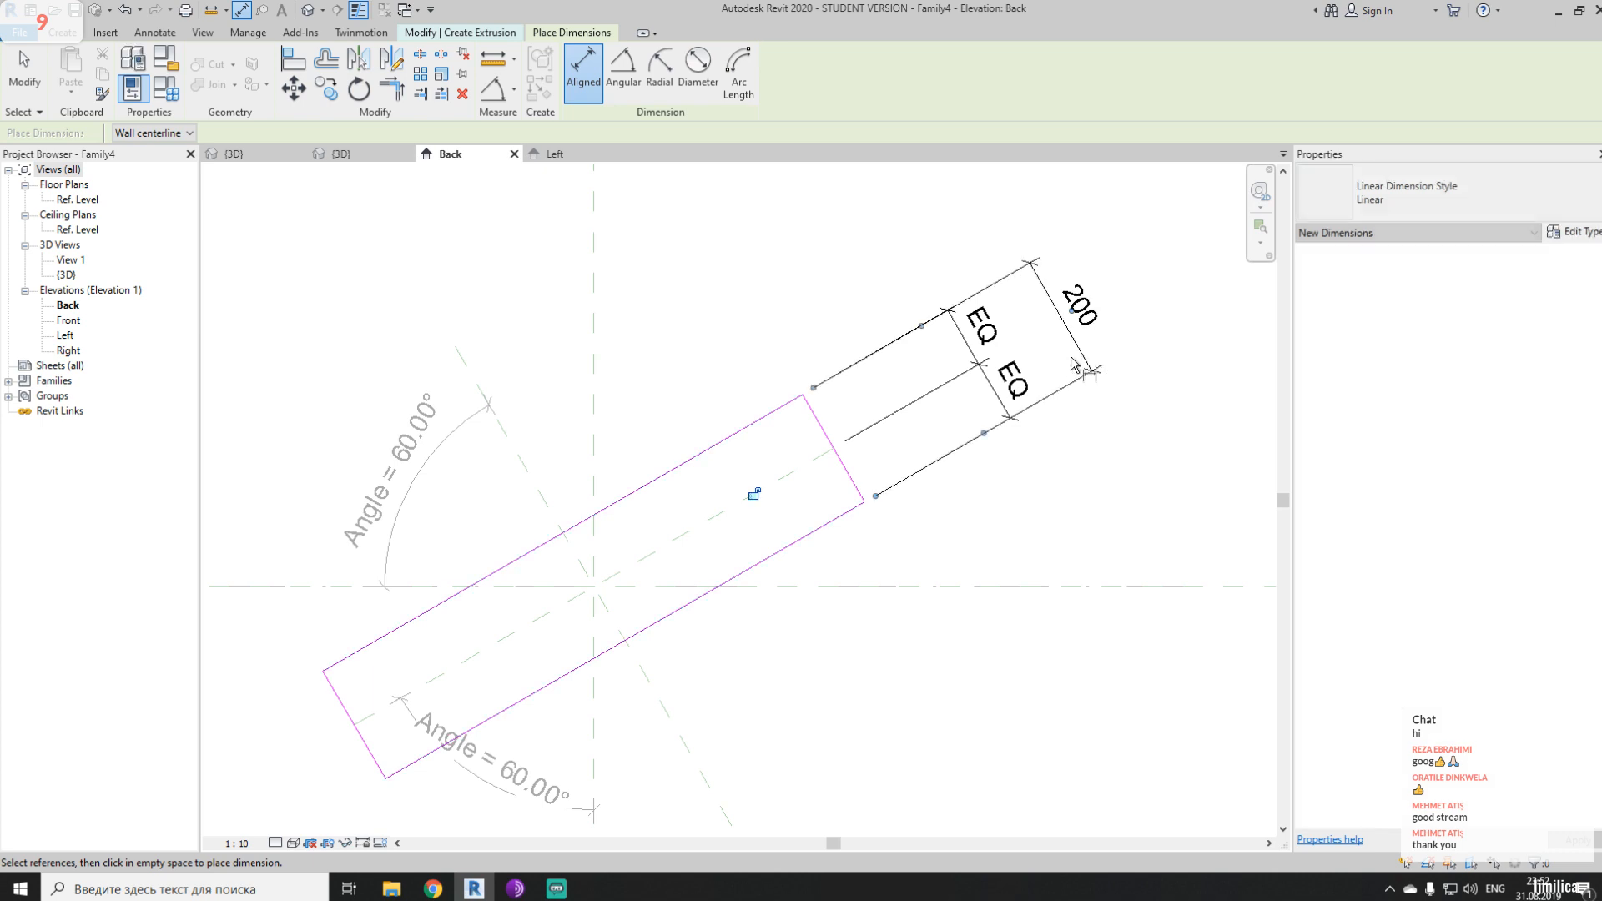
key("Escape")
left_click(1076, 344)
left_click(648, 70)
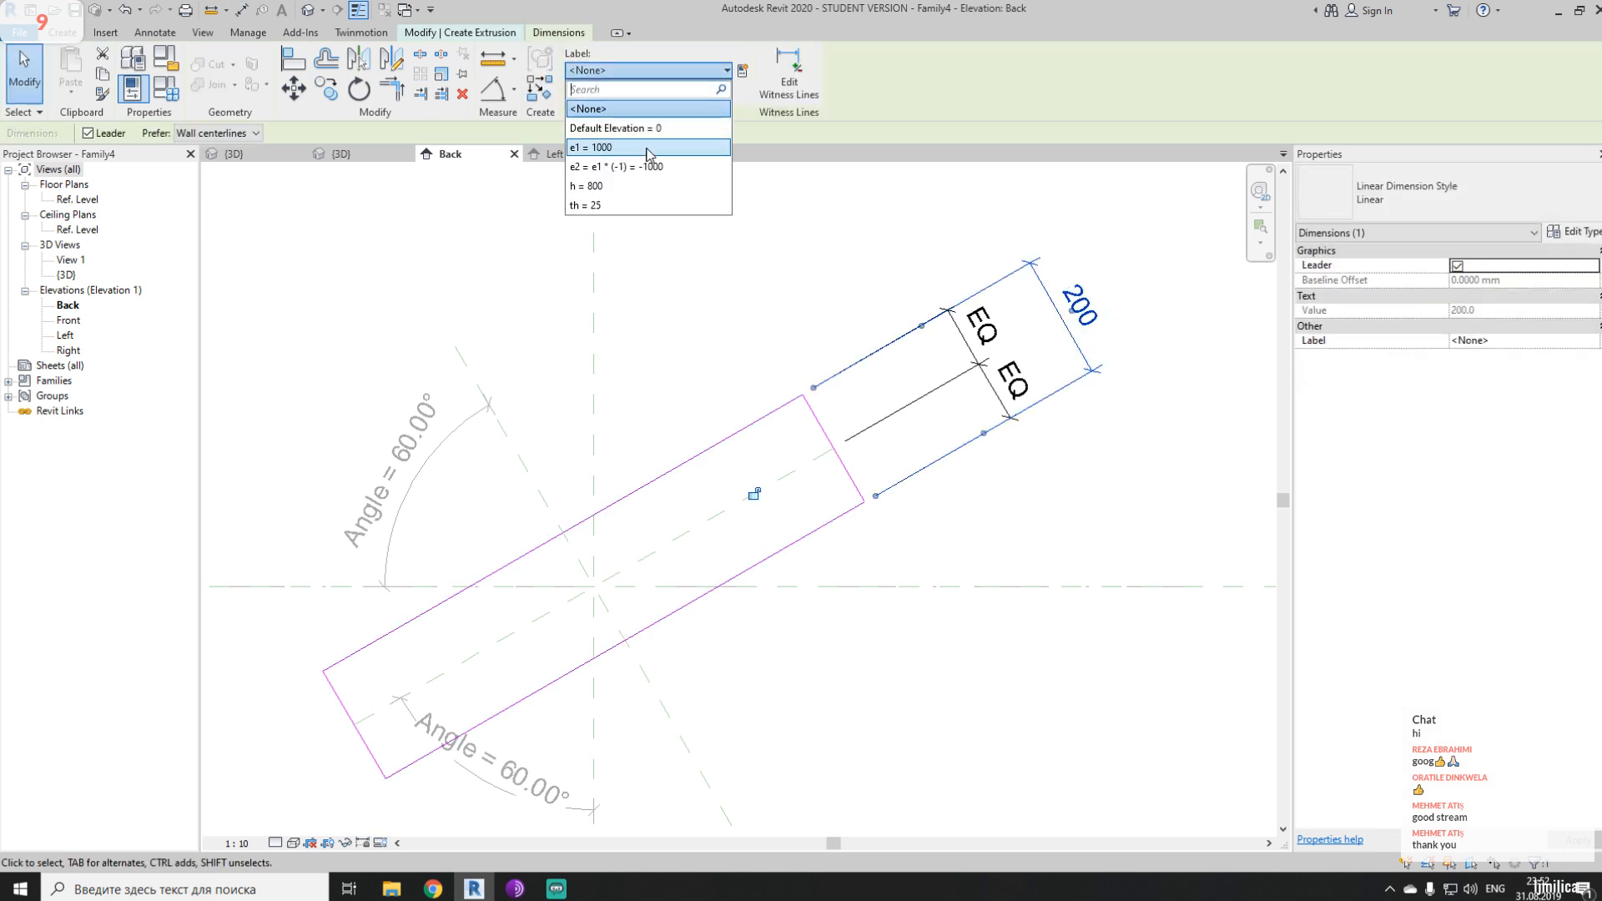
left_click(628, 205)
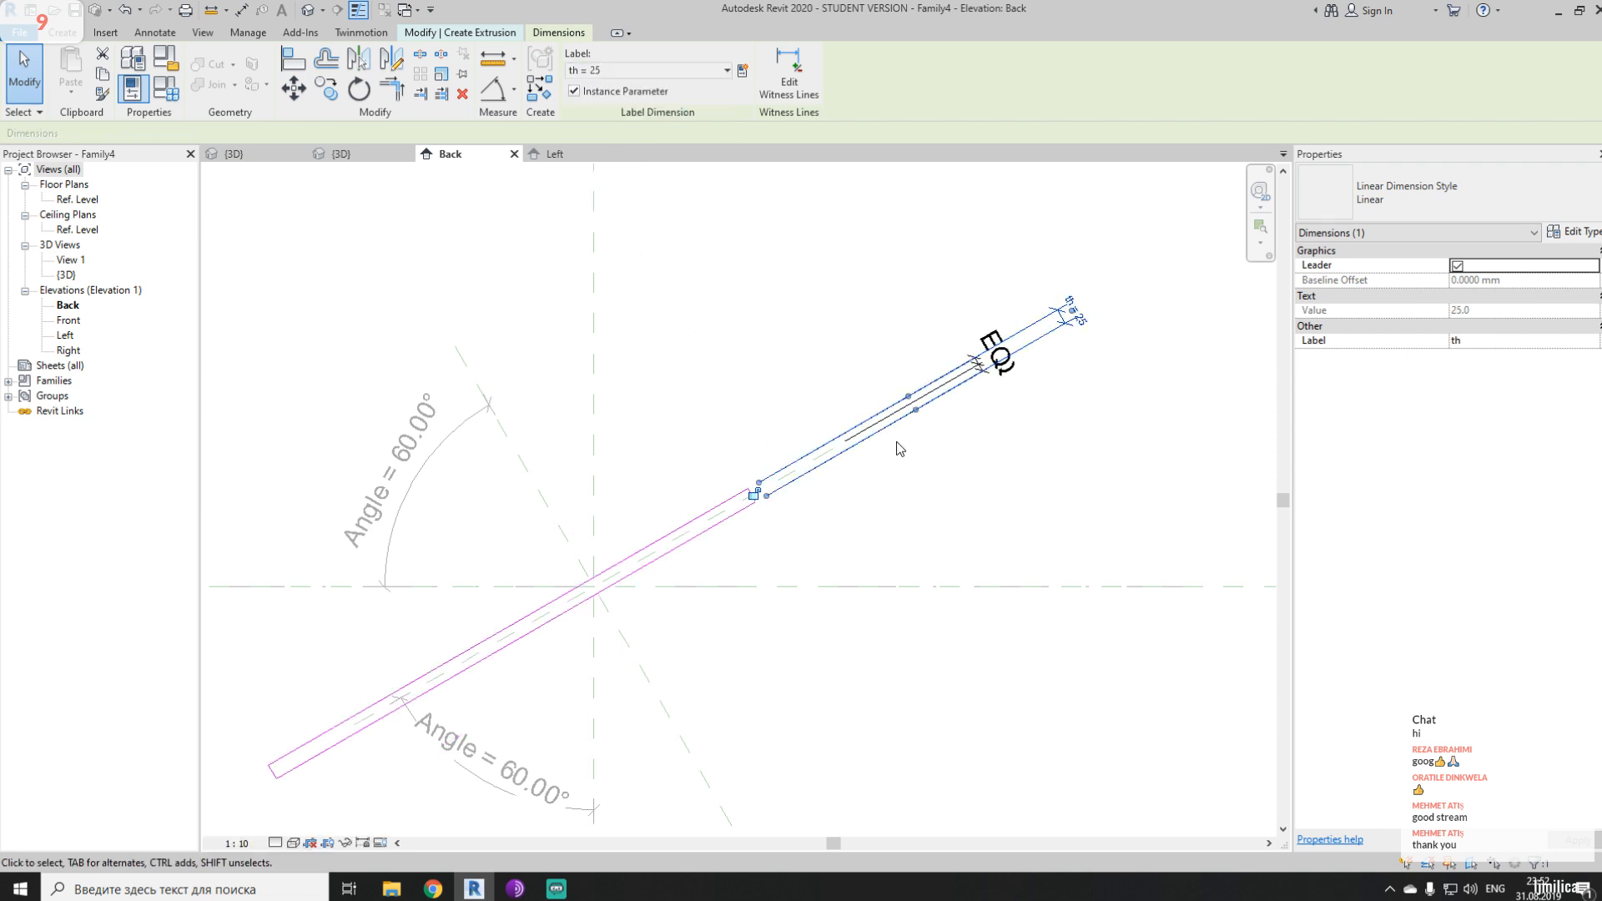
left_click(973, 512)
- Dimension both short ends of the profile to the perpendicular diagonal reference plane and set the dimension segments equal
middle_click_drag(834, 547, 918, 426)
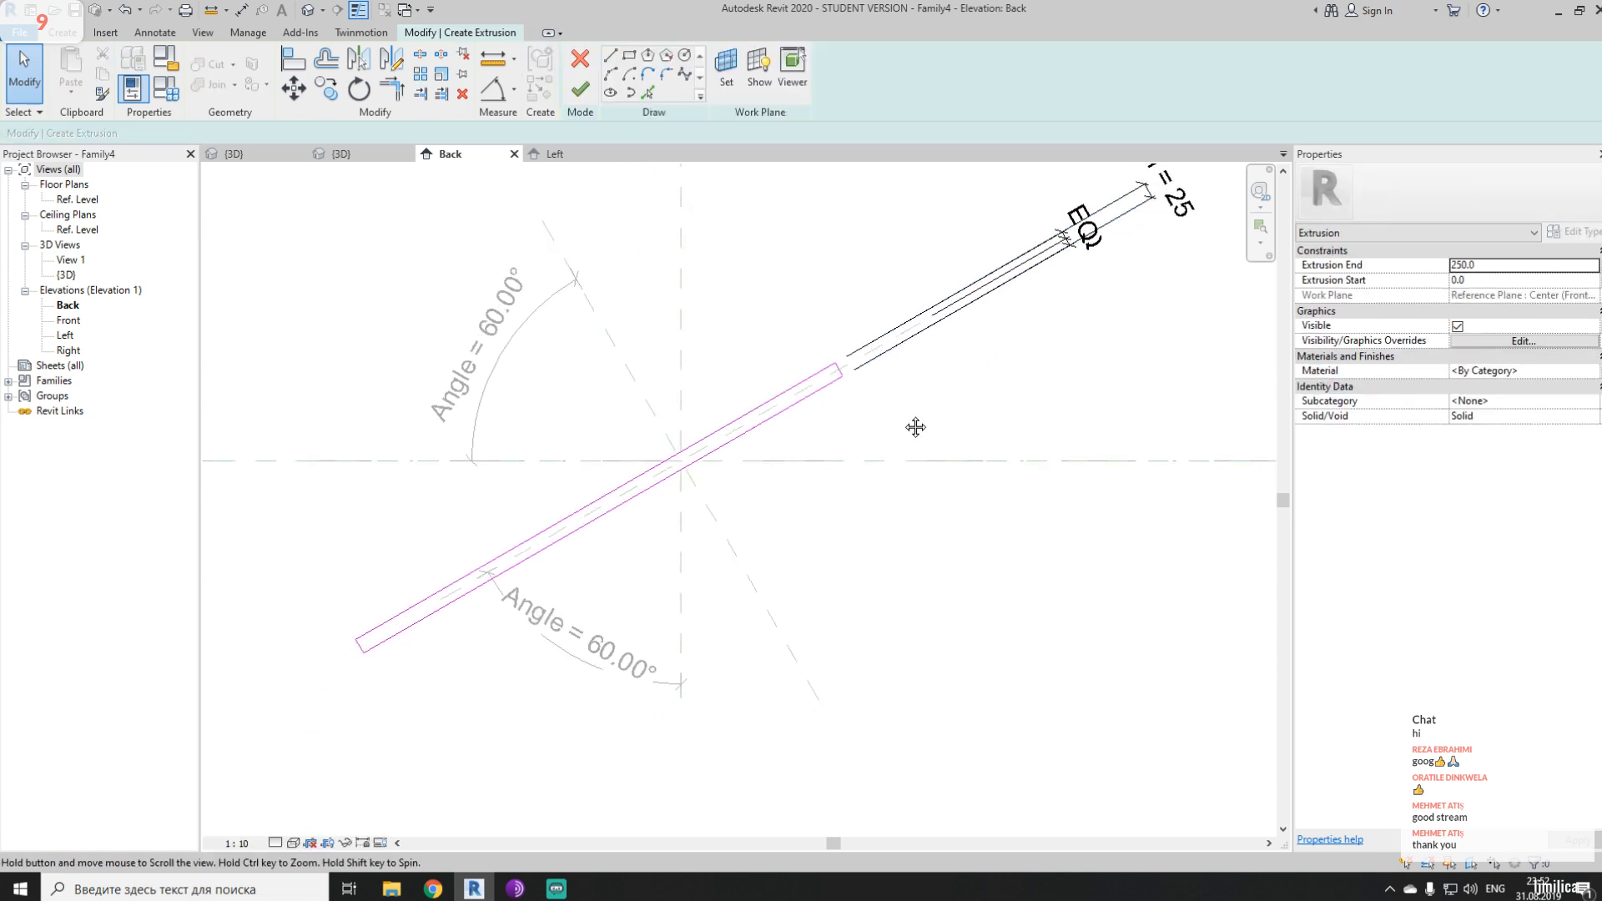
middle_click_drag(783, 454, 844, 404)
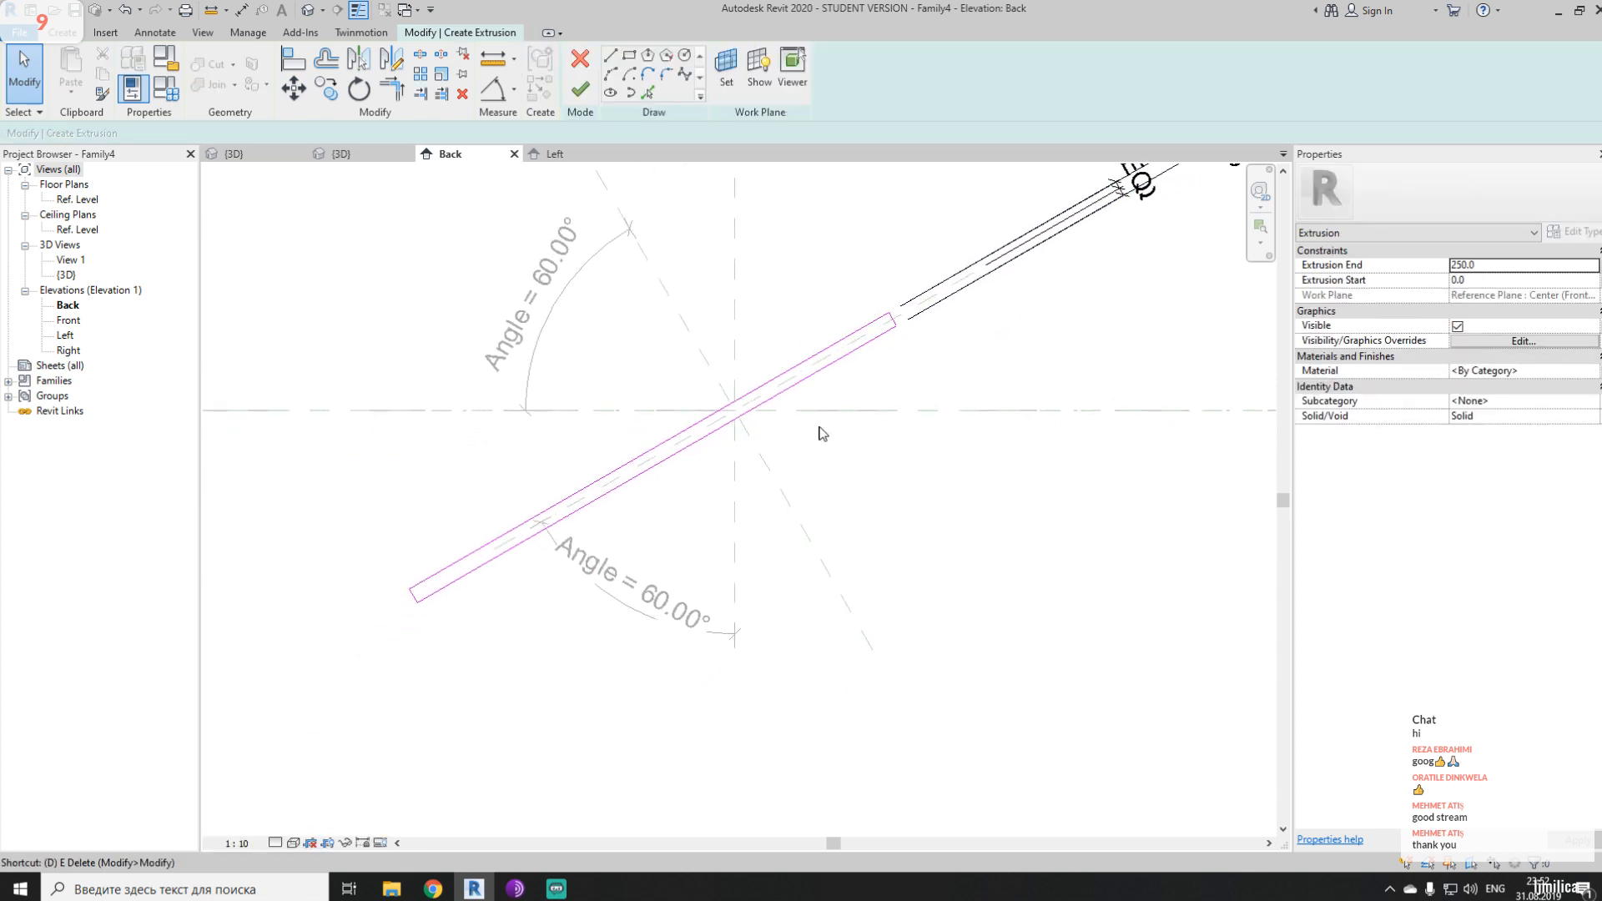
key("d")
key("i")
scroll(424, 613, "up", 2)
left_click(412, 592)
middle_click_drag(926, 404, 608, 590)
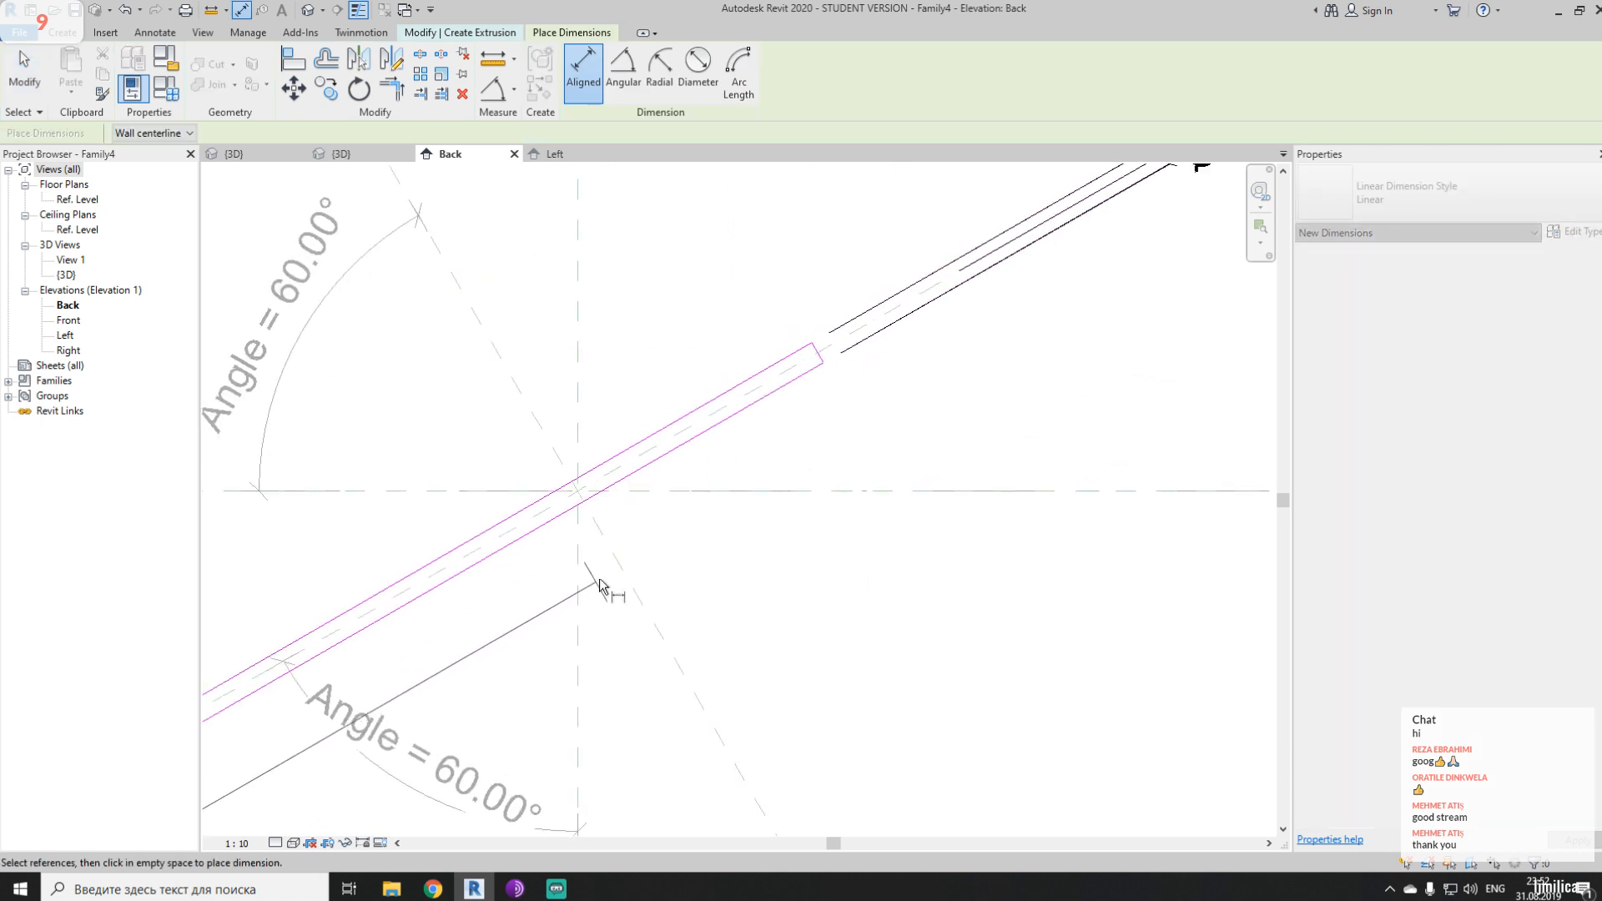
left_click(817, 347)
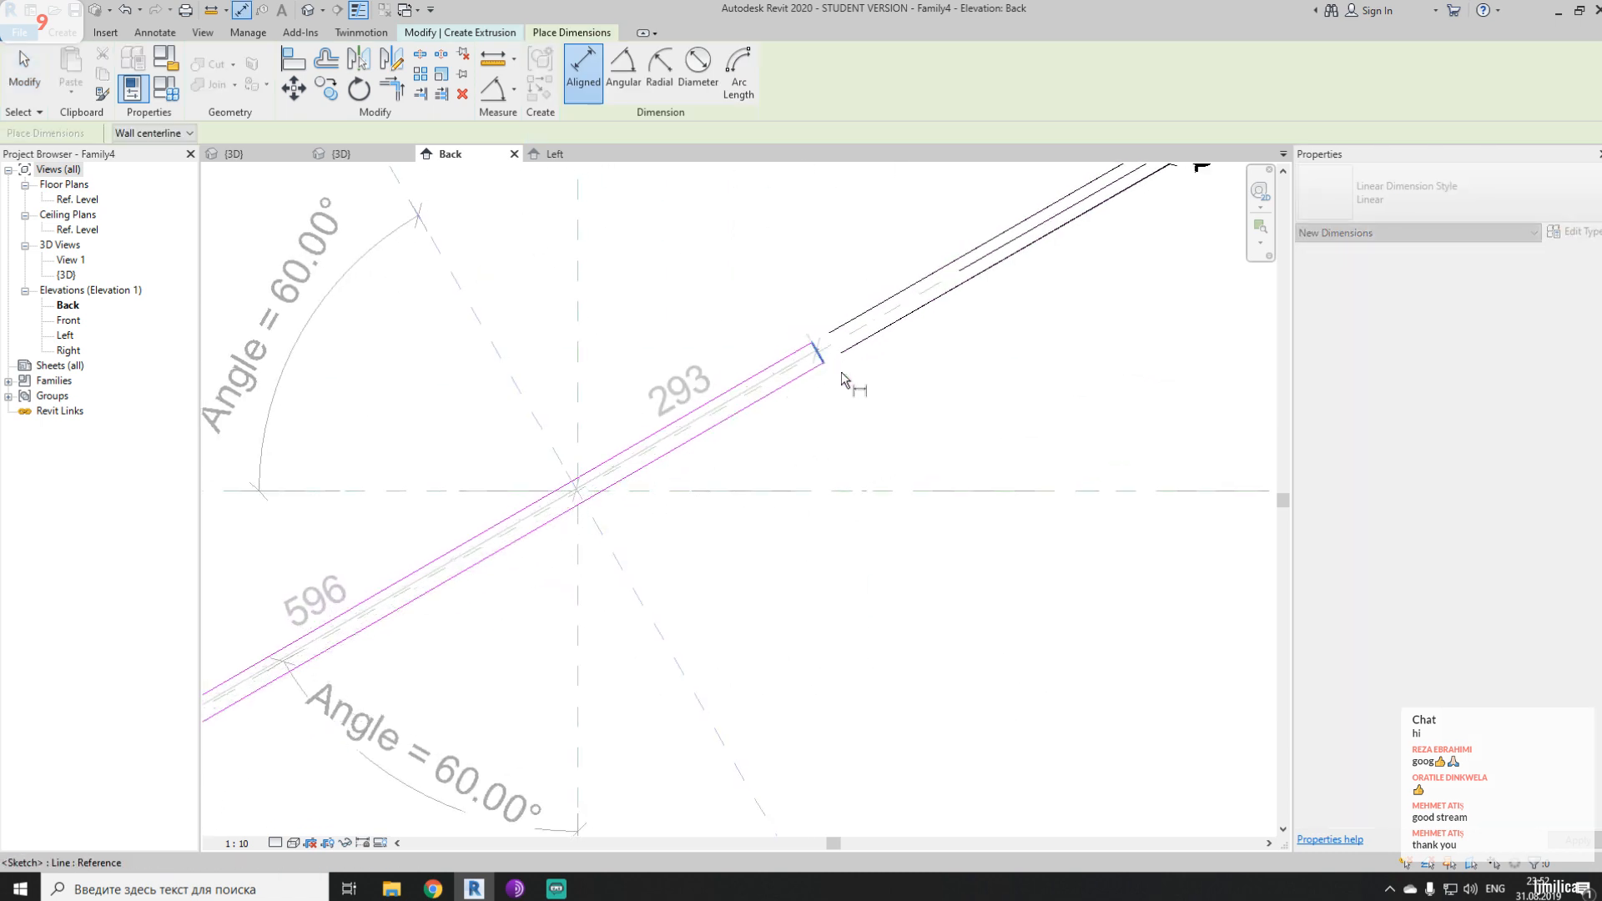
left_click(936, 449)
left_click(461, 576)
- Dimension the panel profile's full length between its two short ends, placed outside the equality dimension
scroll(409, 616, "down", 1)
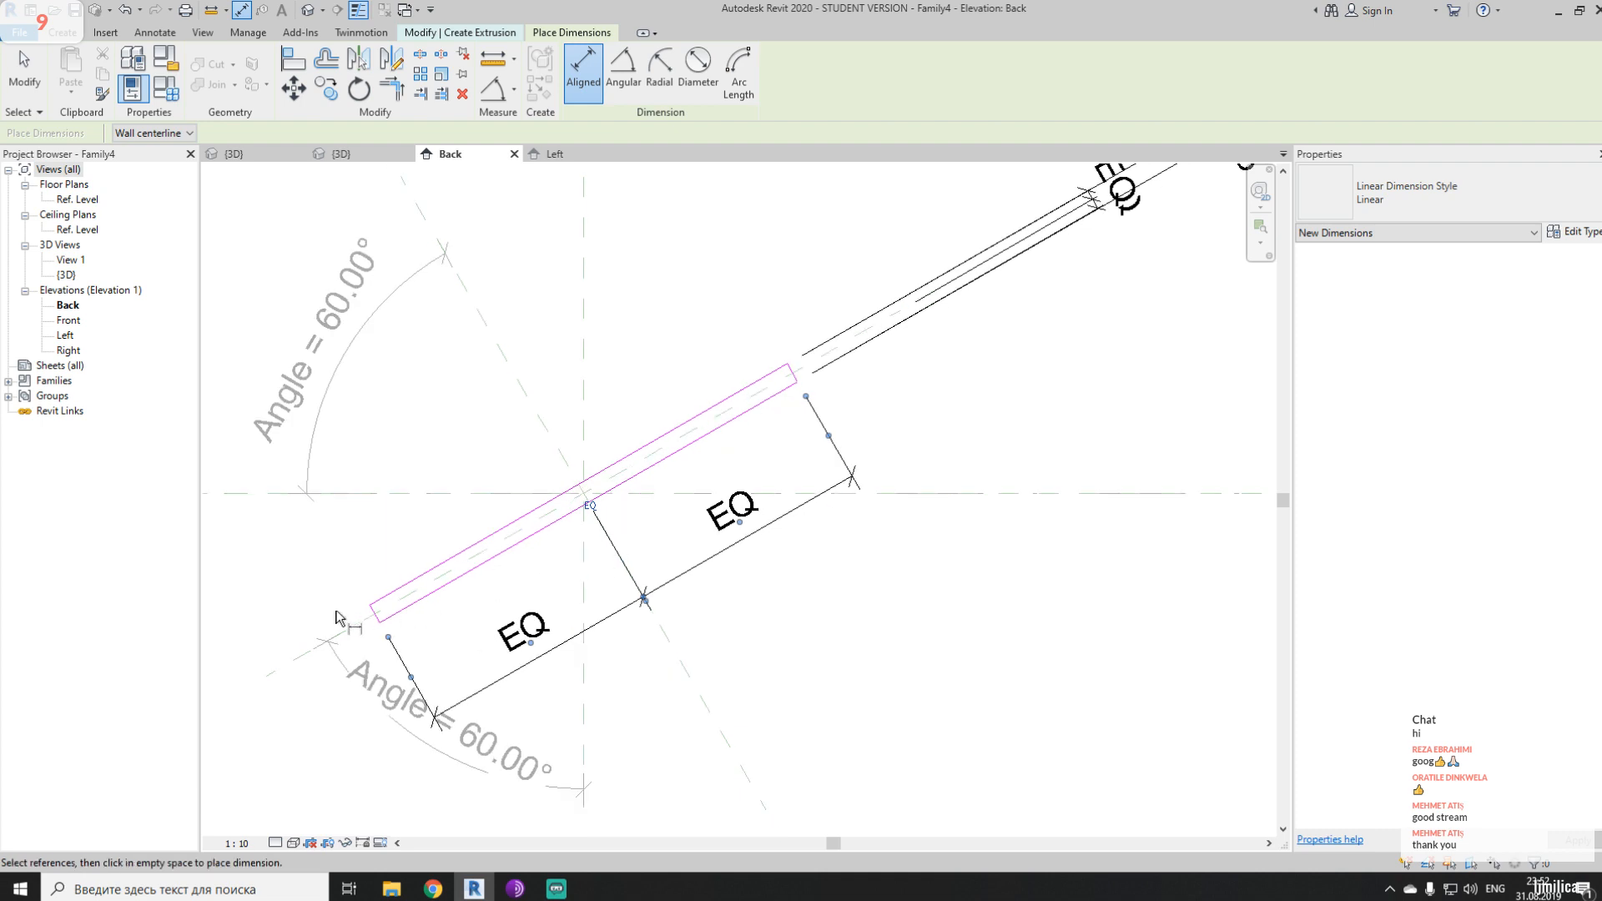
scroll(406, 618, "up", 3)
left_click(412, 609)
middle_click_drag(1177, 203, 687, 442)
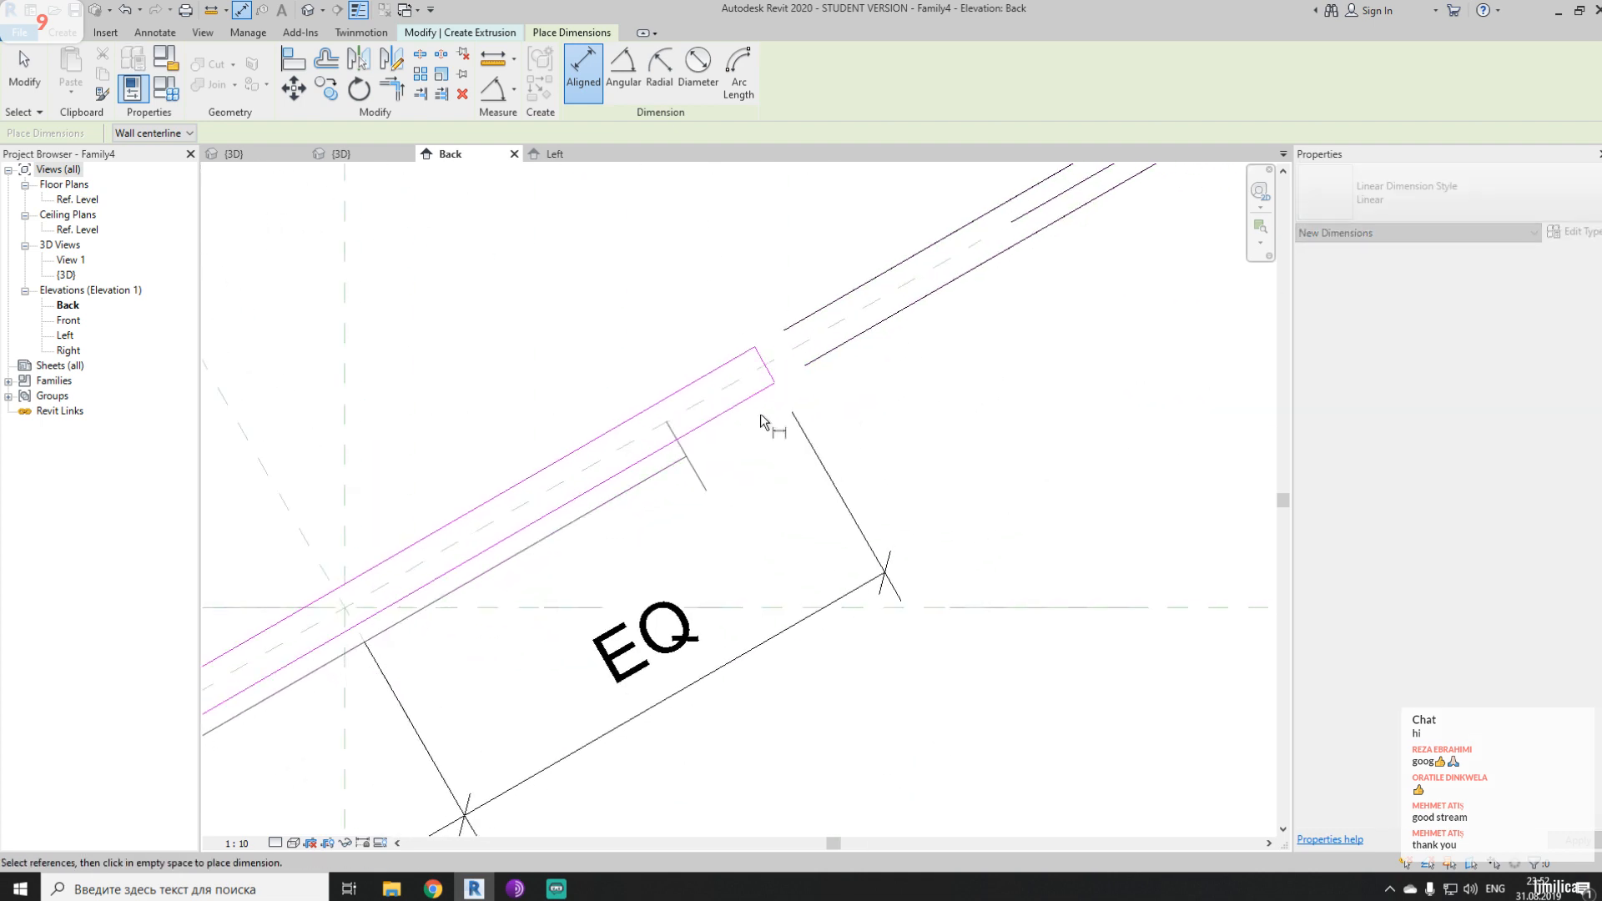
left_click(765, 367)
scroll(1085, 659, "down", 2)
middle_click_drag(1084, 659, 851, 350)
left_click(888, 512)
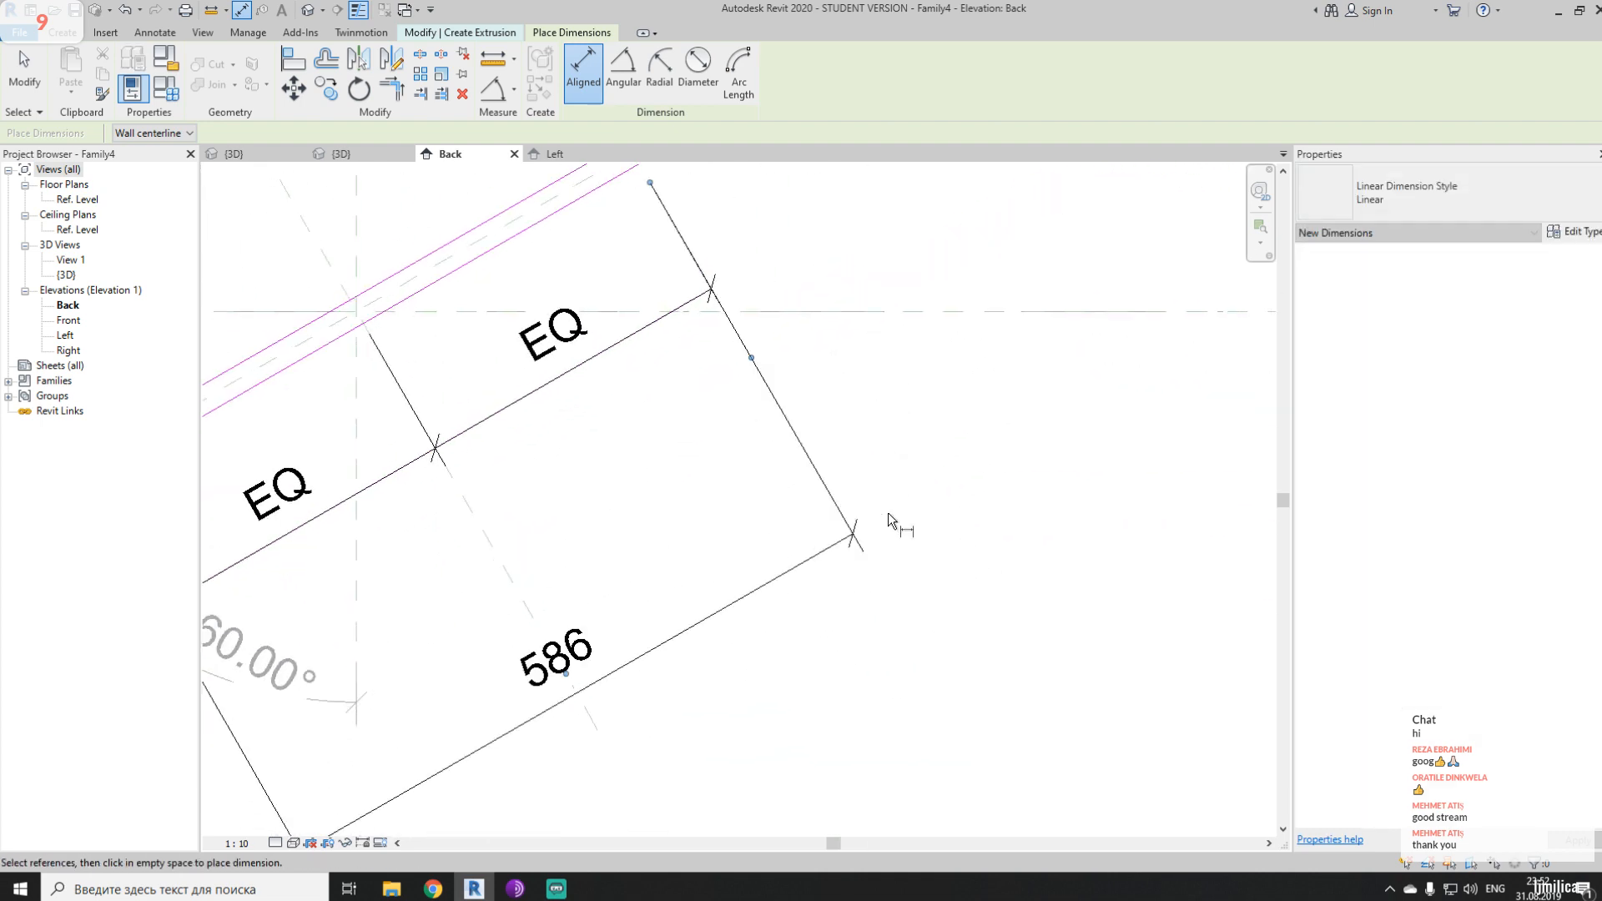
- Label the profile's full-length dimension with the parameter h
key("Escape")
key("Escape")
left_click(706, 619)
left_click(709, 68)
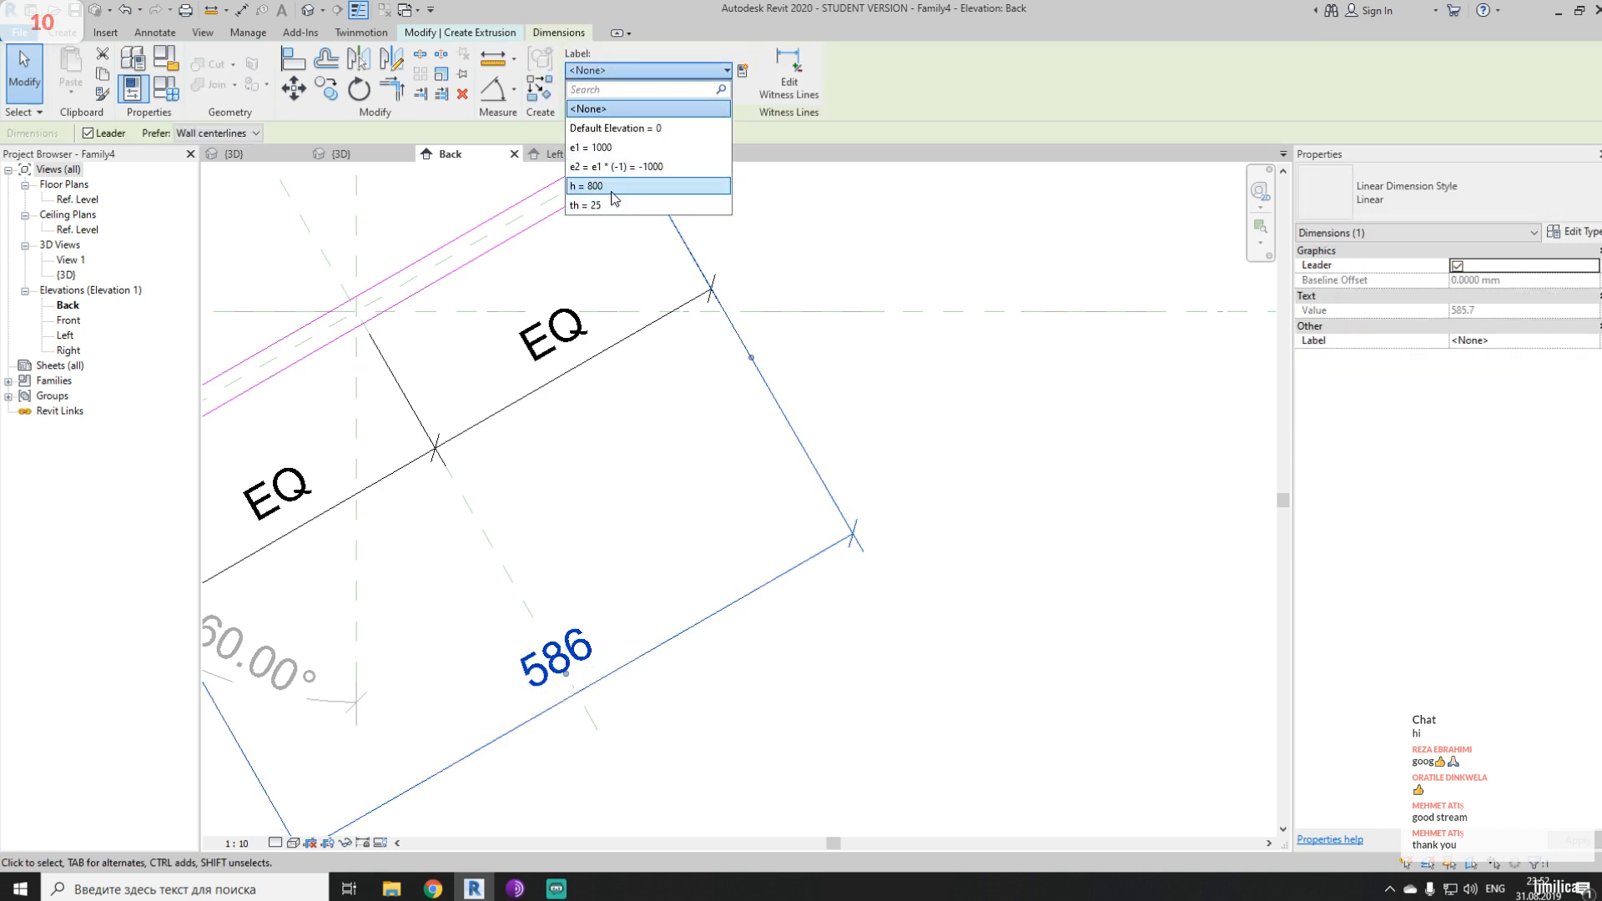
left_click(602, 186)
scroll(1008, 546, "down", 3)
left_click(1009, 548)
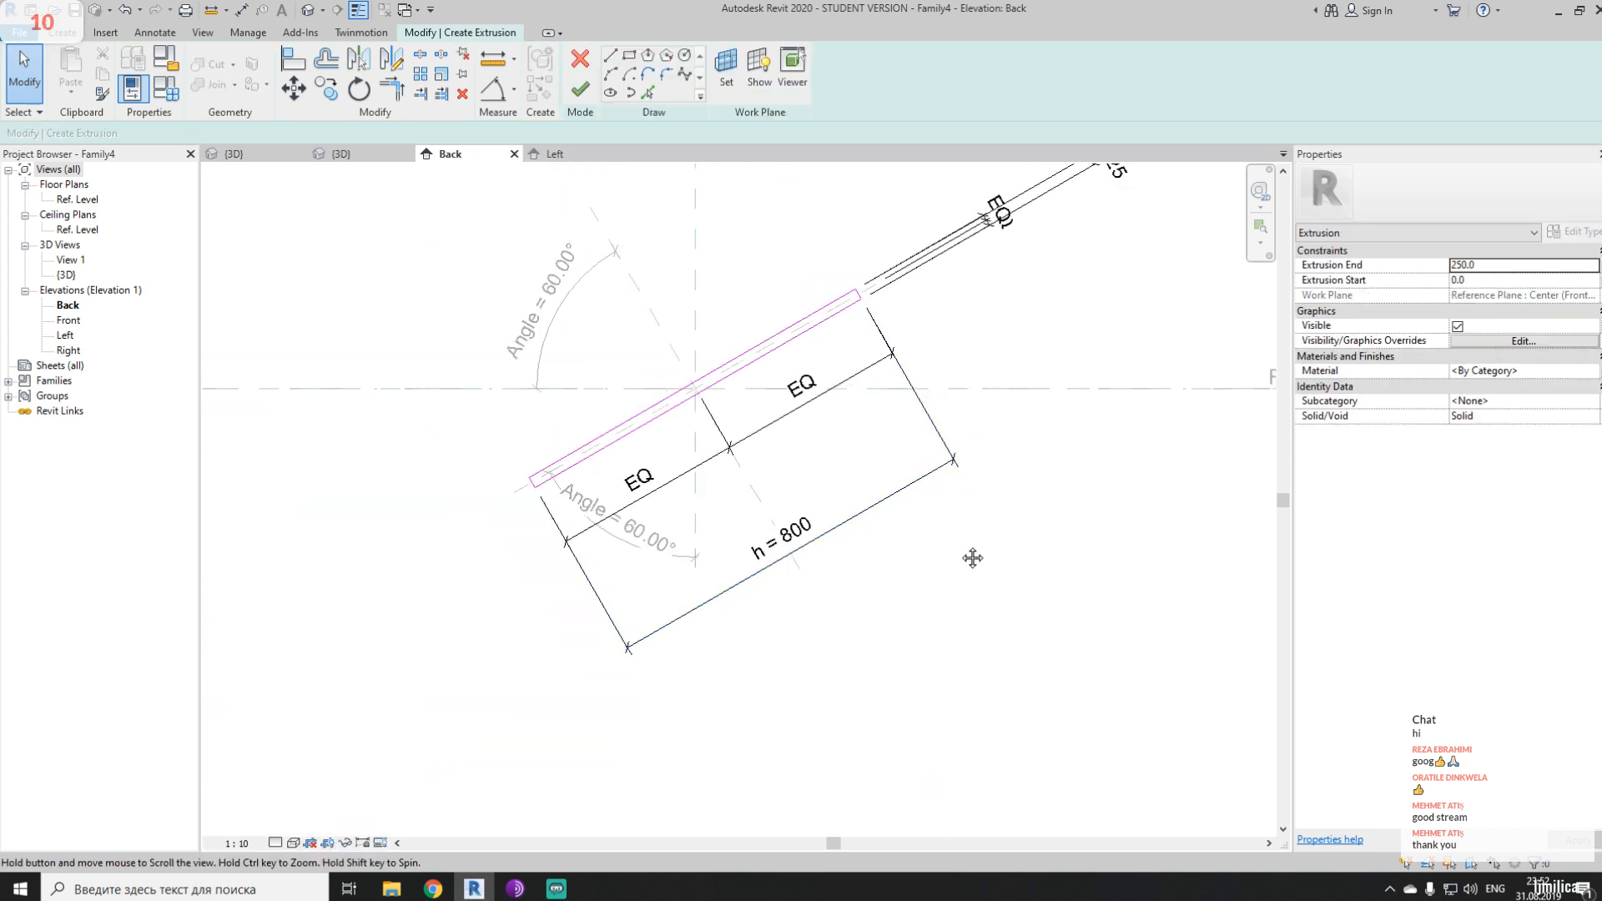
- Associate Extrusion End with parameter e1 and Extrusion Start with e2, and finish the extrusion
left_click(1597, 265)
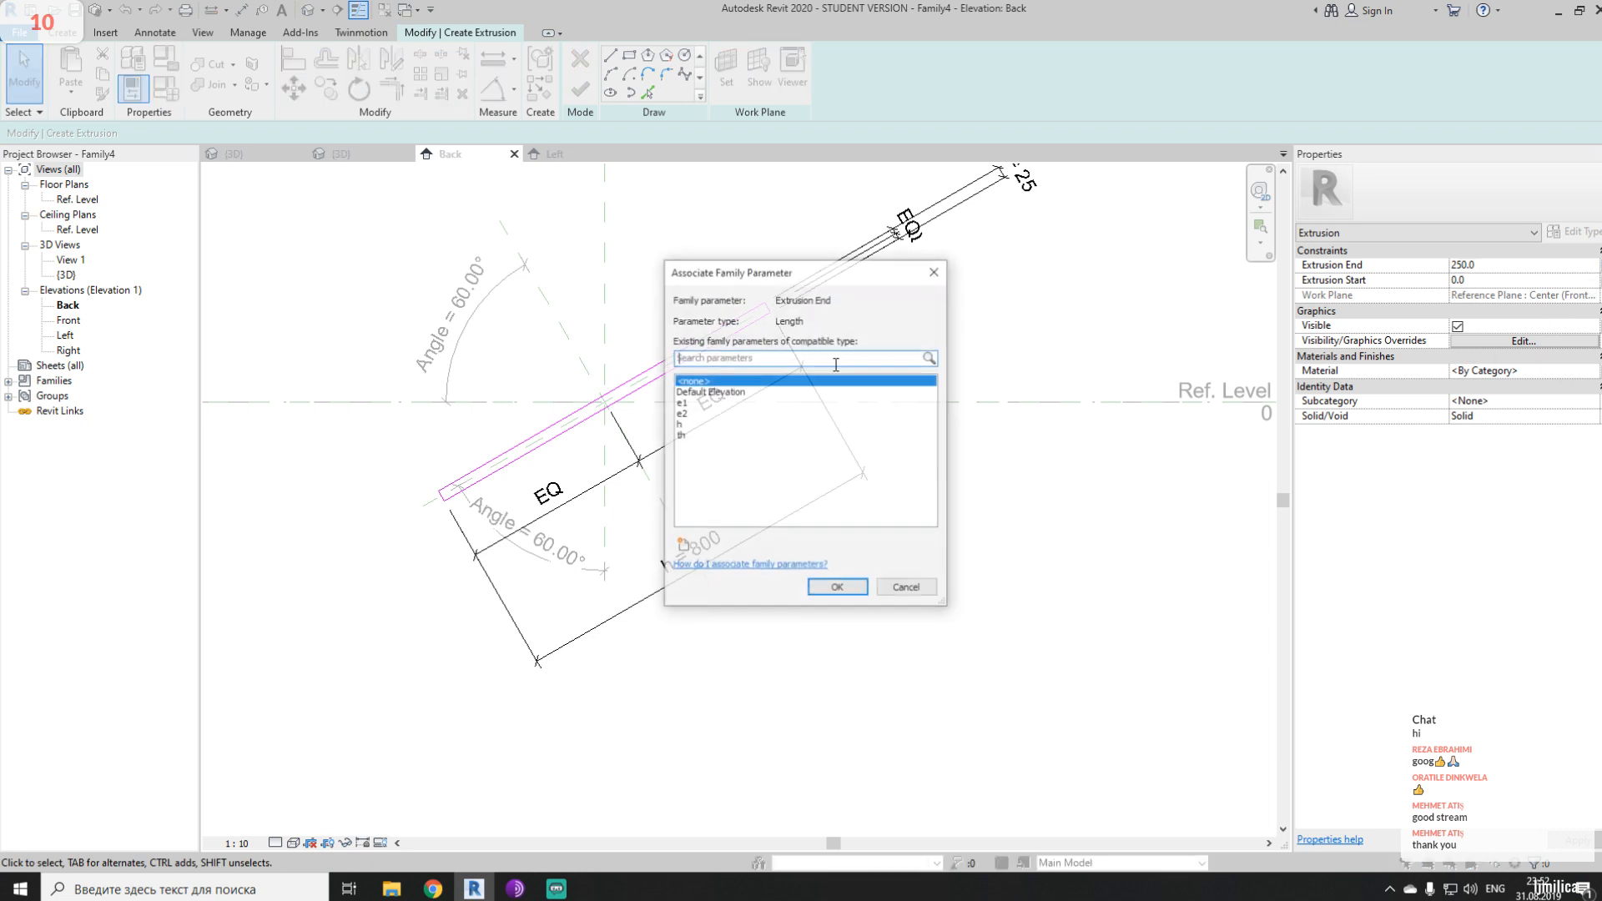
left_click(682, 403)
left_click(837, 588)
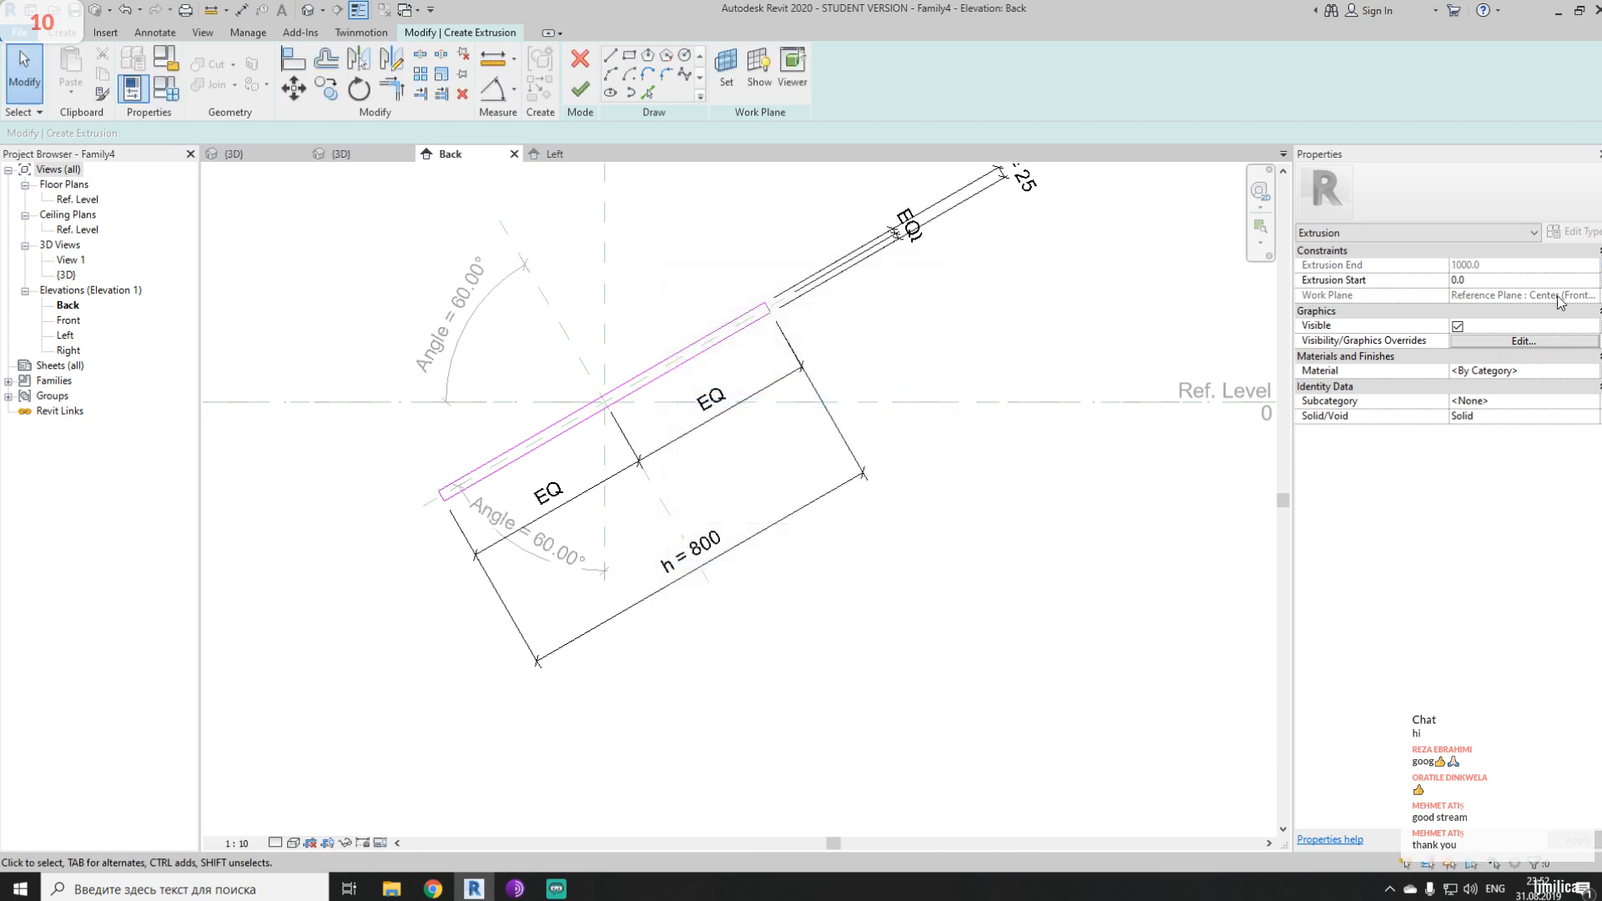
left_click(1597, 280)
left_click(682, 413)
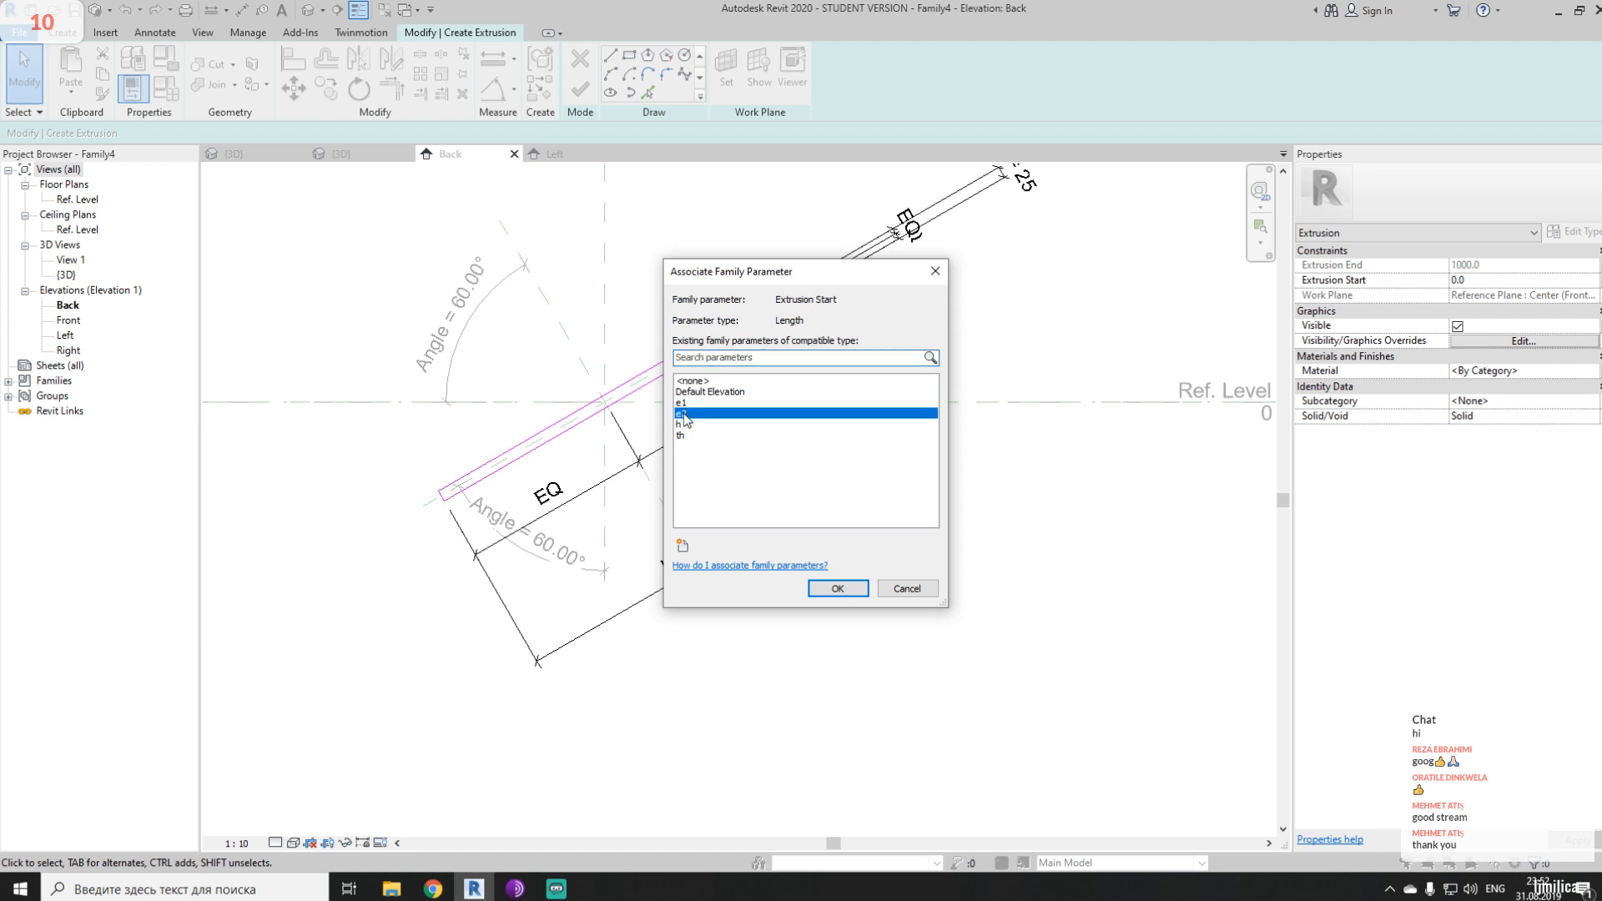
left_click(838, 588)
left_click(579, 89)
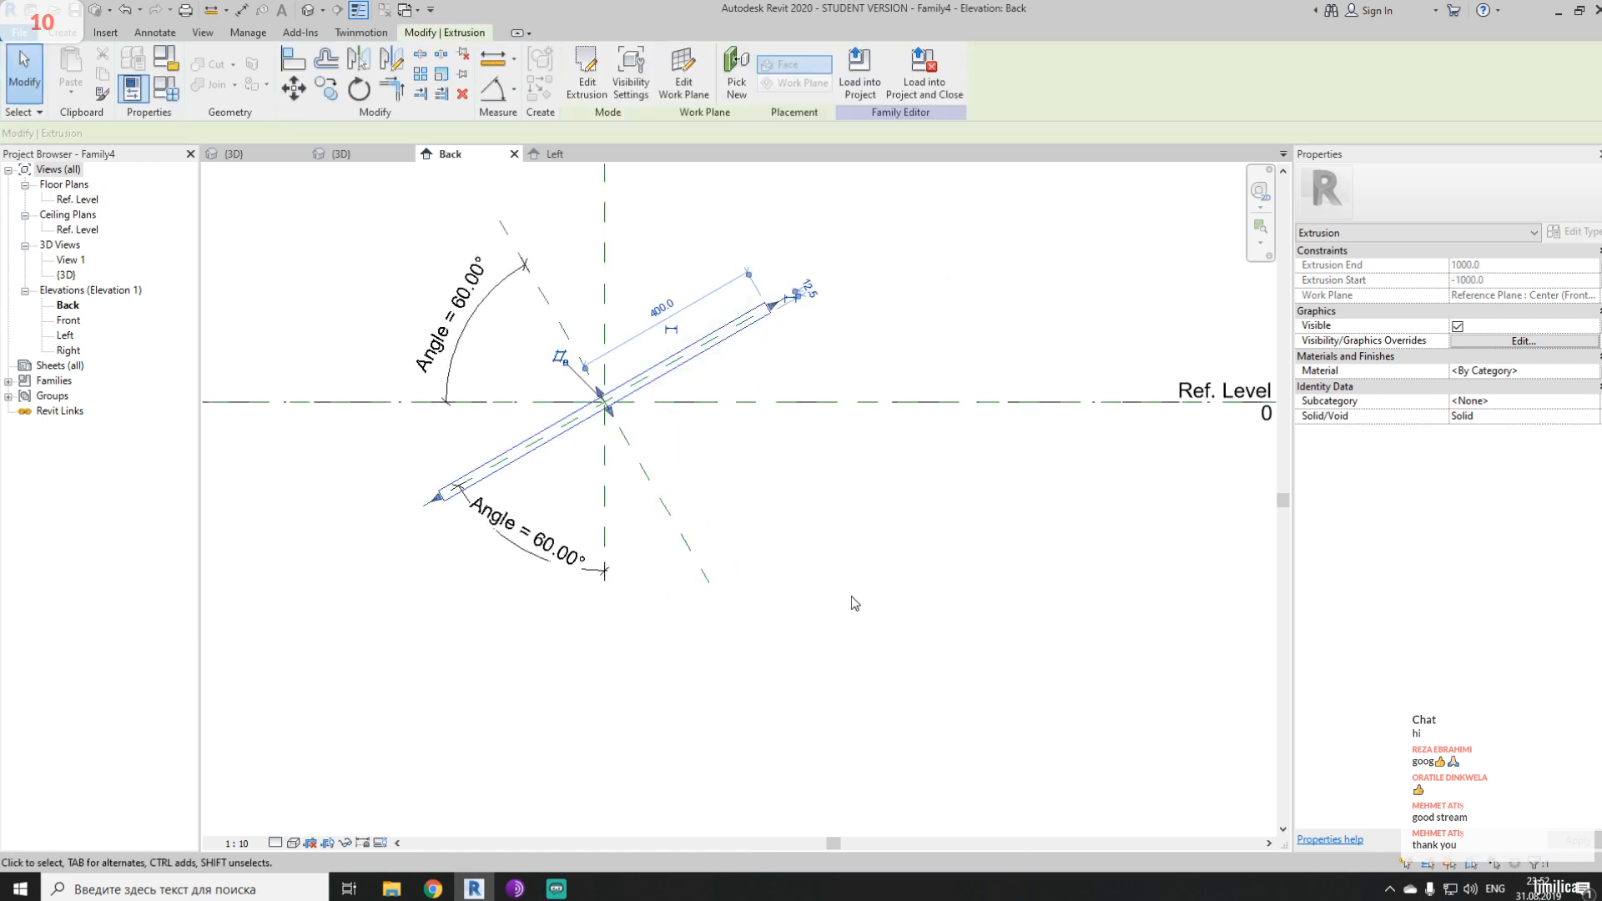
- Show the panel in 3D and test the Angle parameter at 70° and at 90° in the family types
middle_click_drag(641, 463, 669, 505)
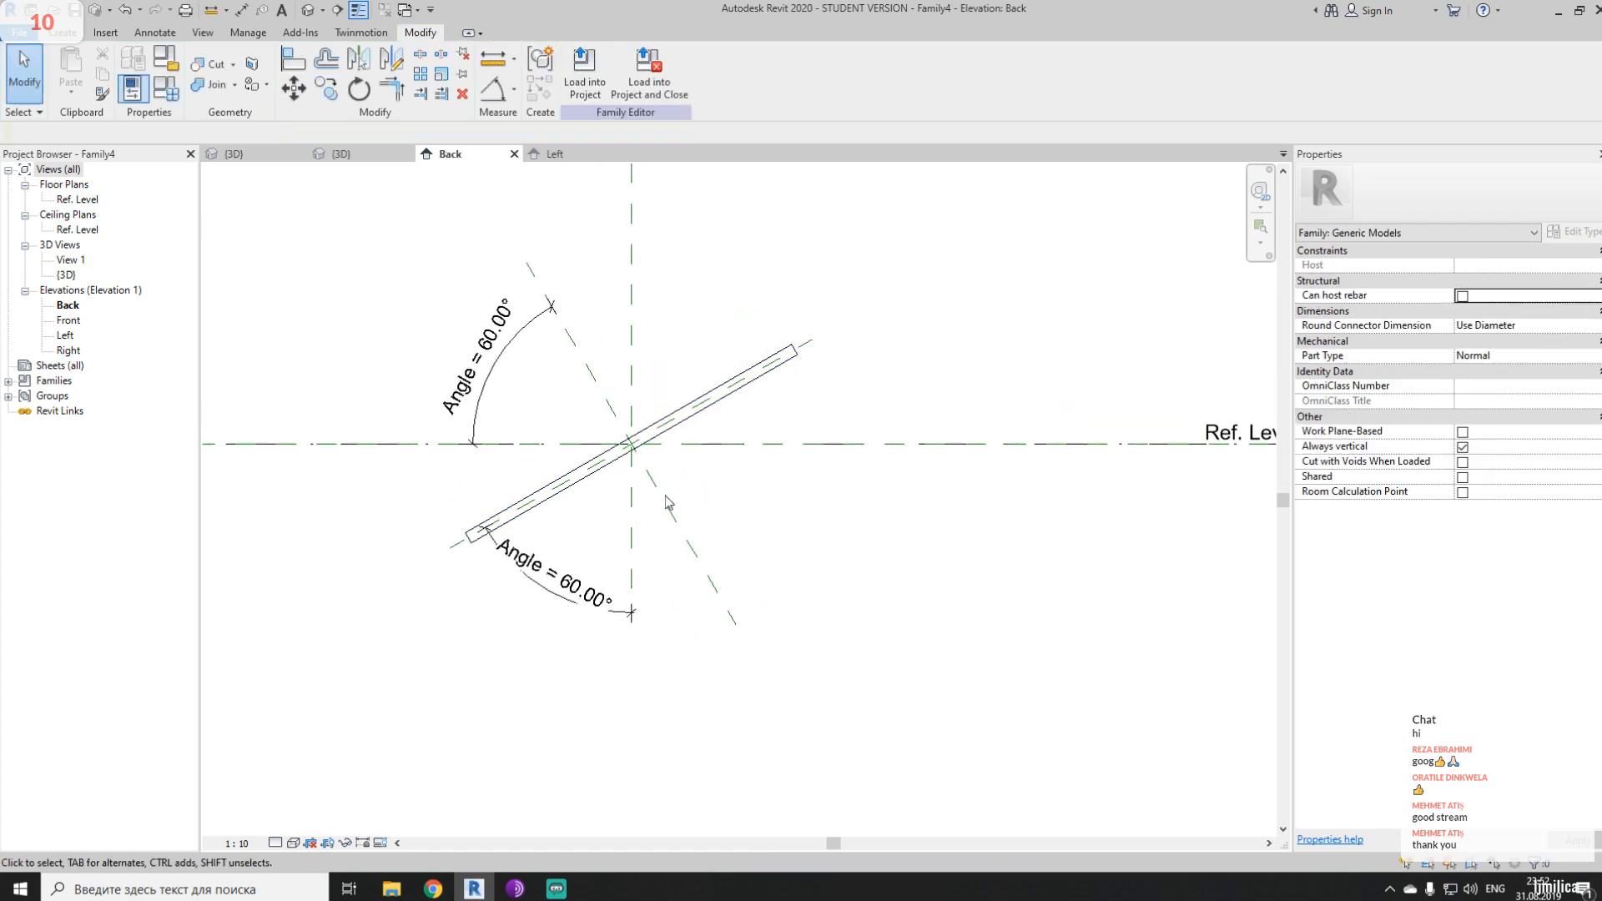
left_click(323, 17)
middle_click_drag(629, 608, 843, 597, "shift")
left_click(156, 93)
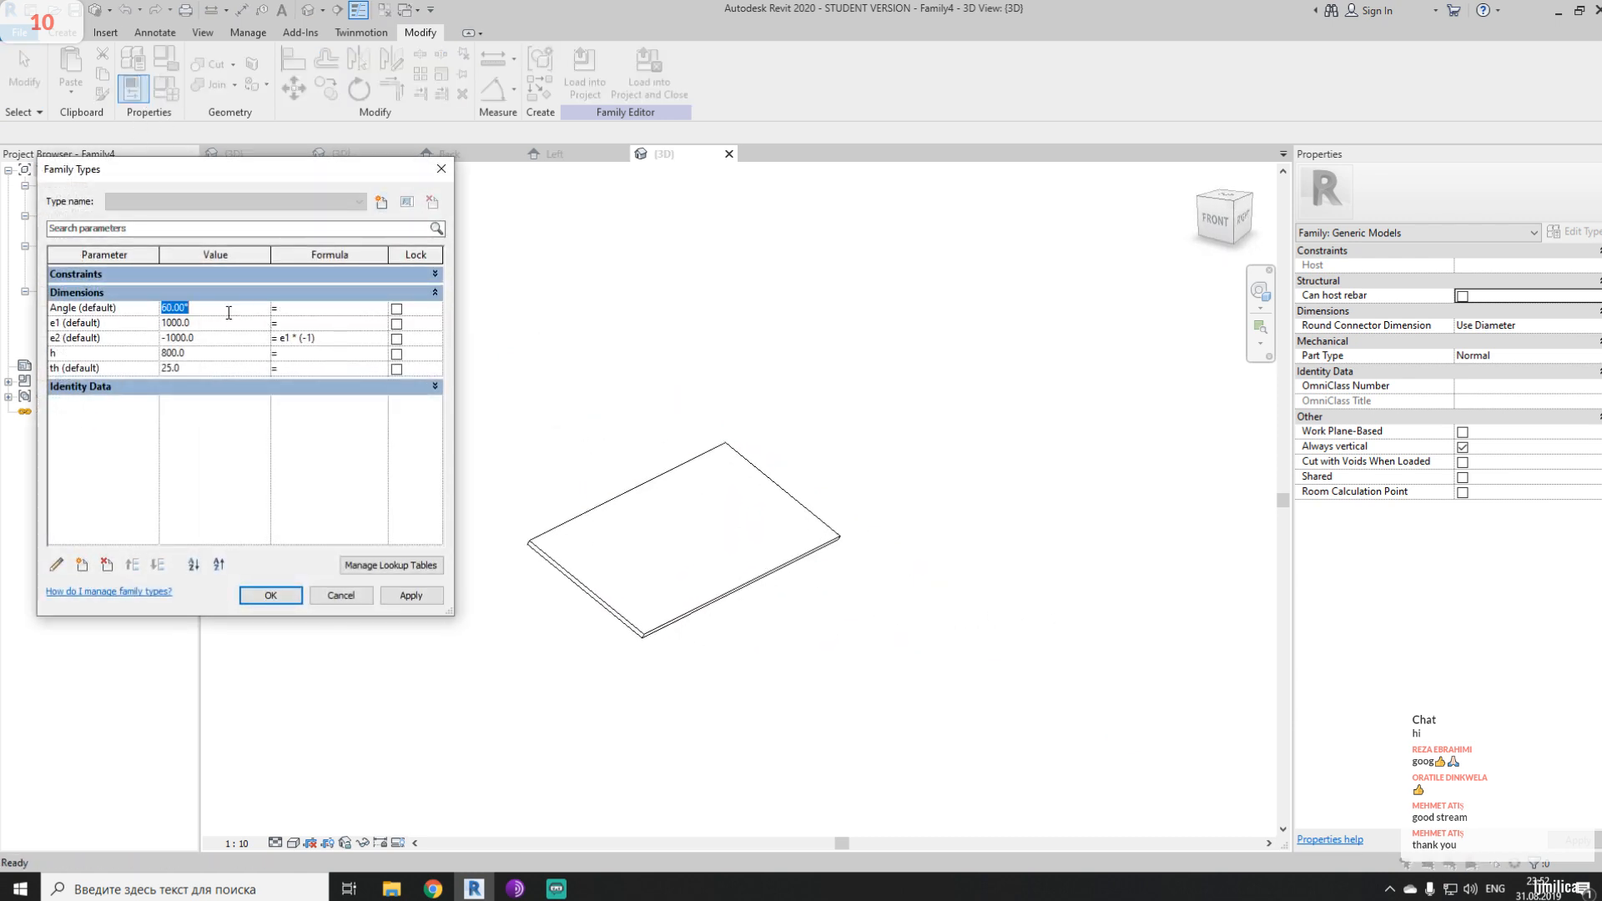
left_click(397, 603)
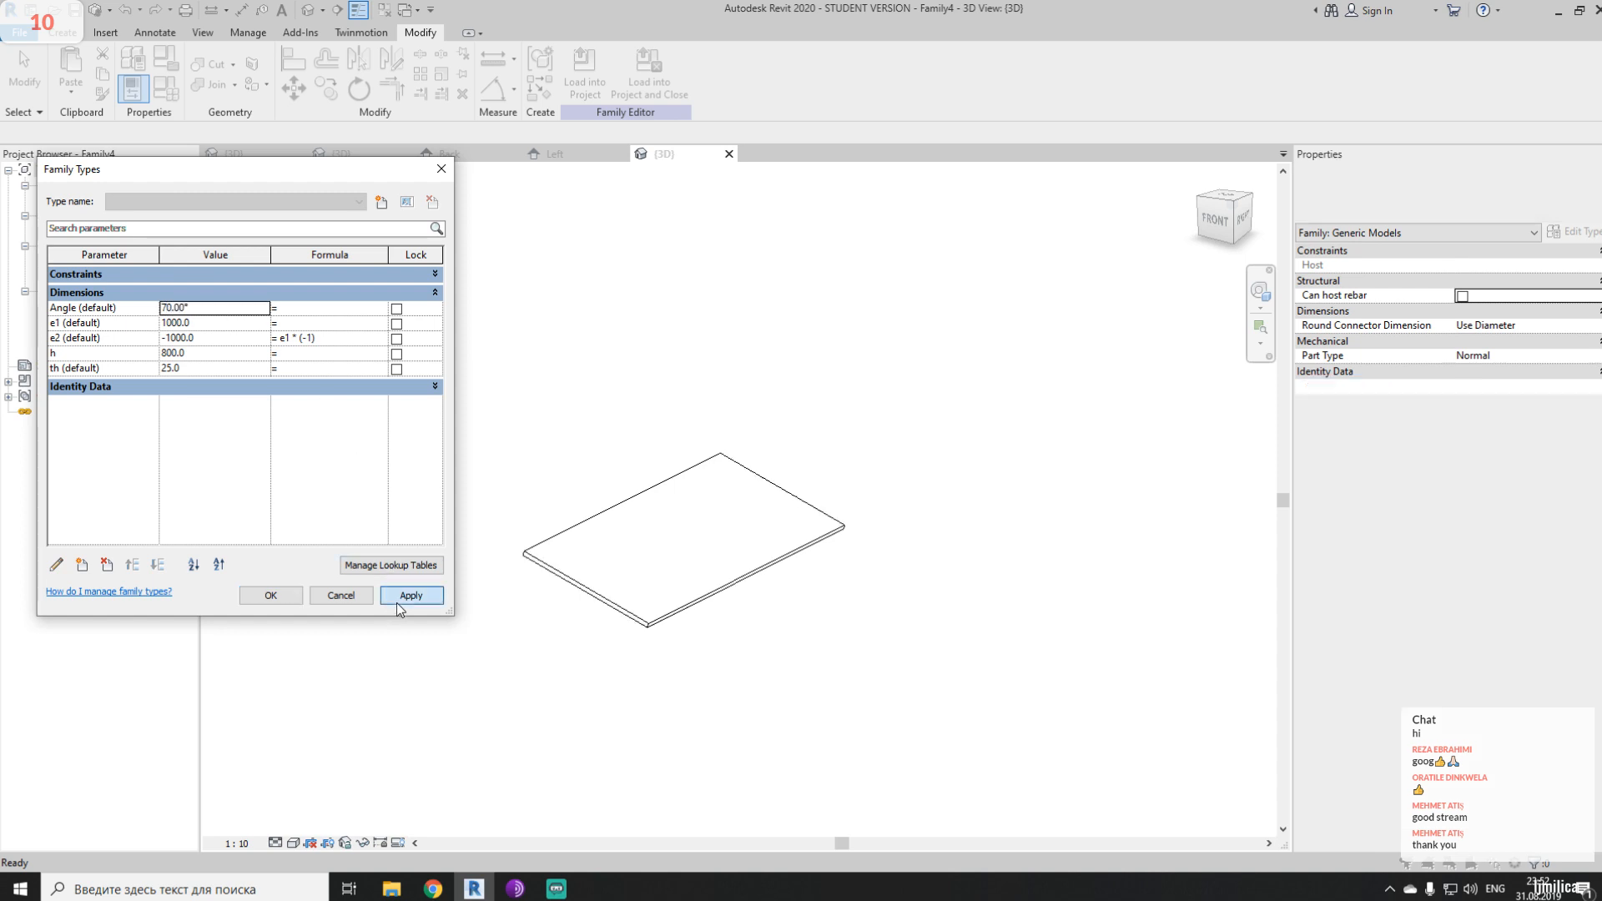
left_click(223, 308)
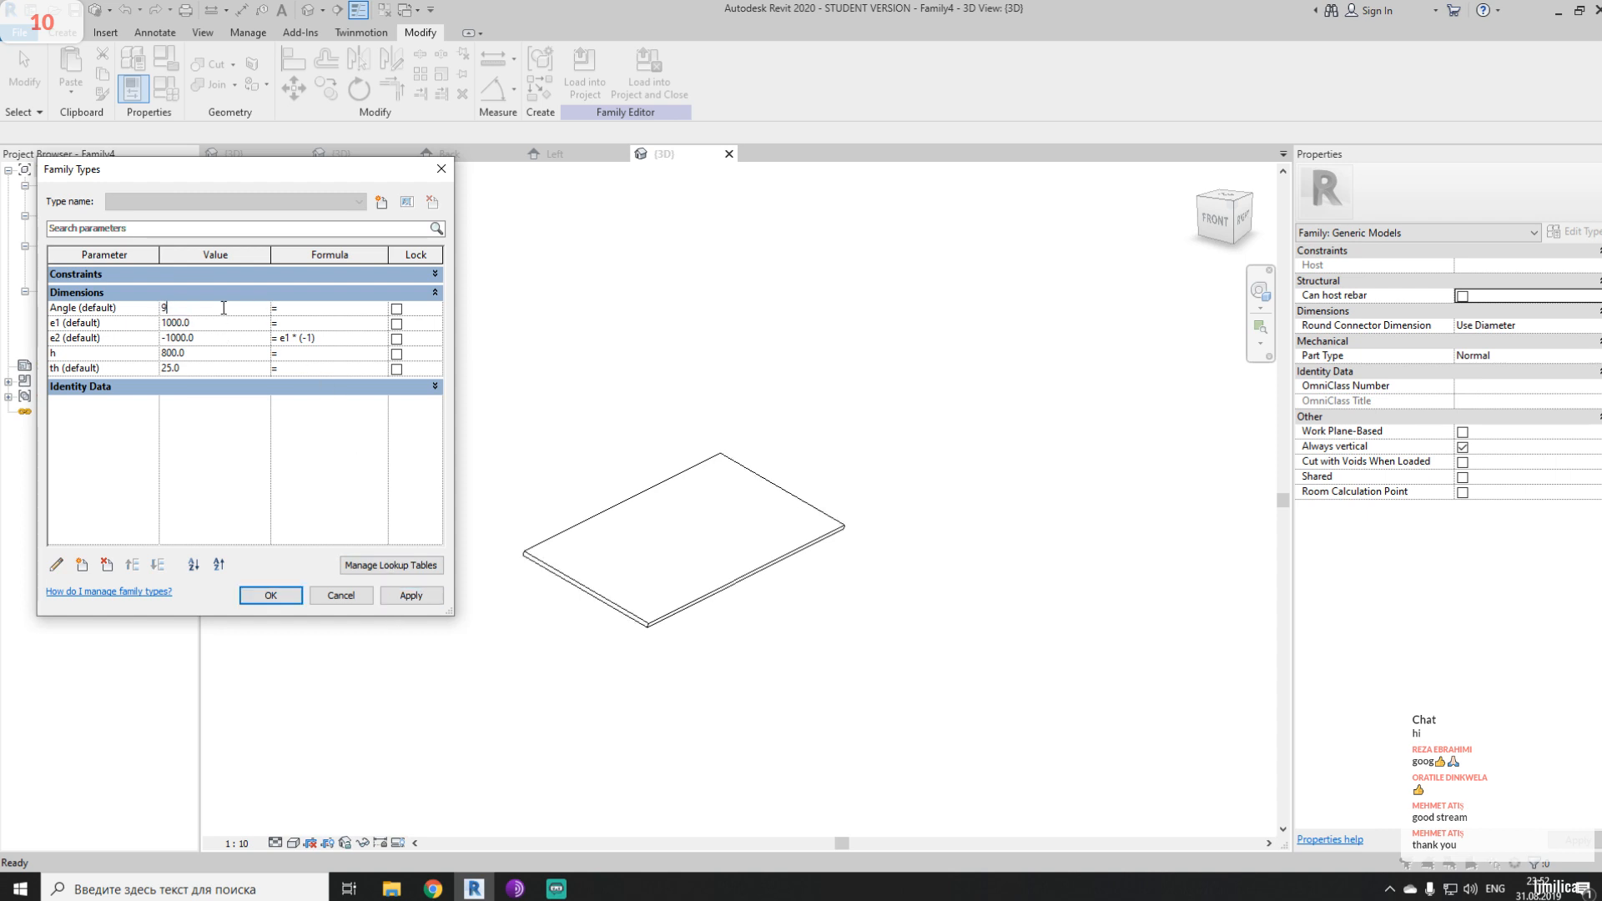
left_click(409, 596)
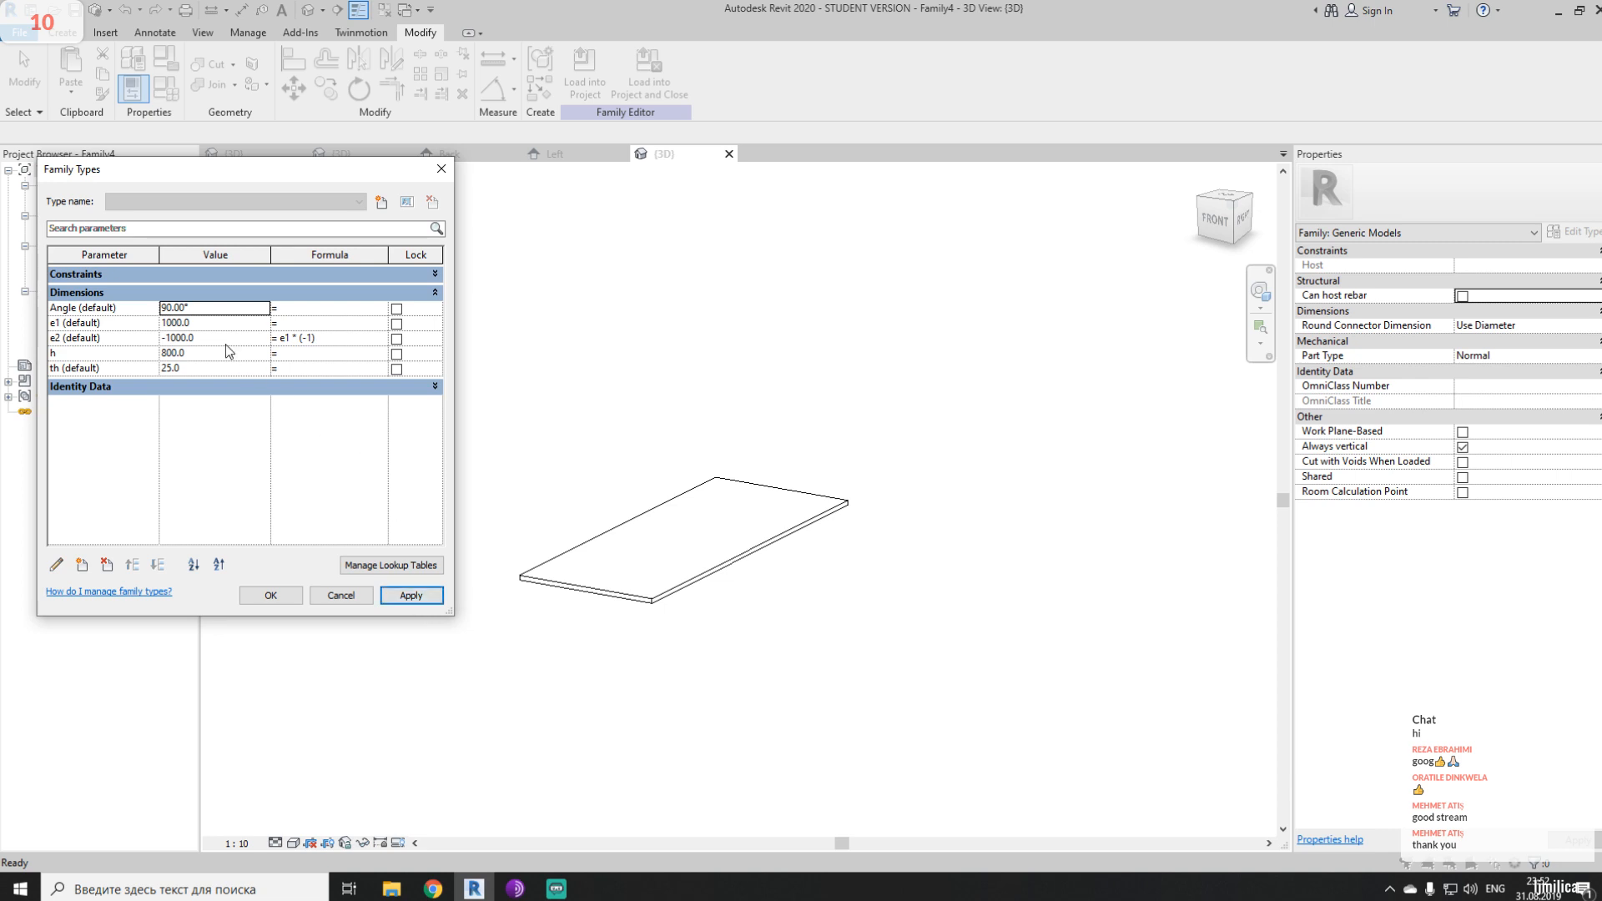
- Try the Angle parameter at 45° and at 1°, and leave the family types
left_click(243, 308)
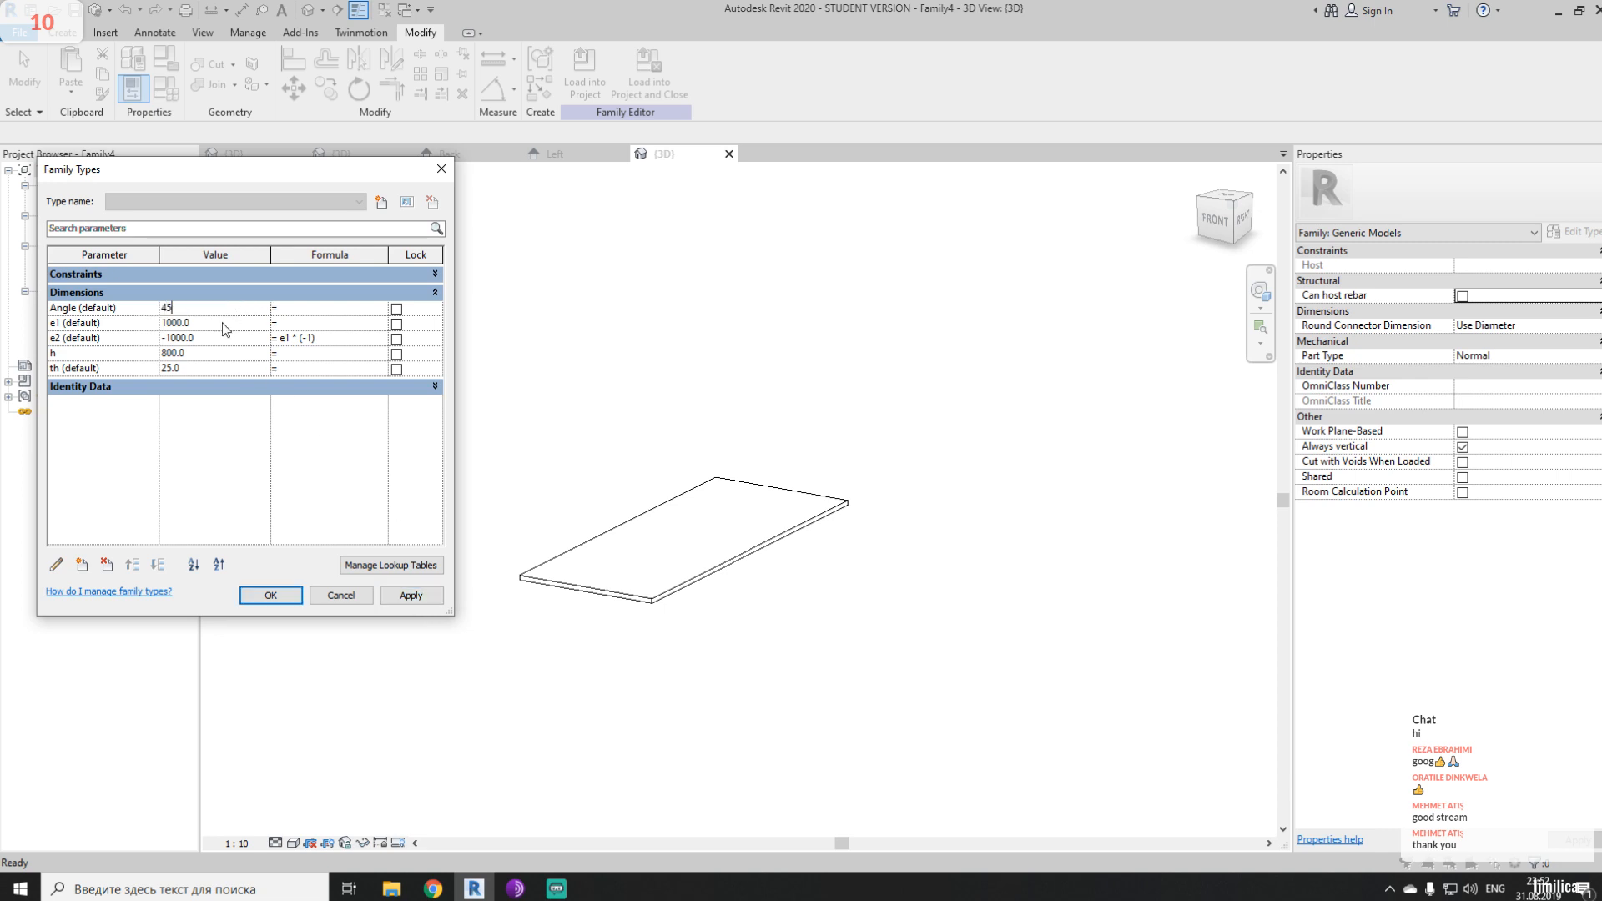
type("45")
left_click(411, 596)
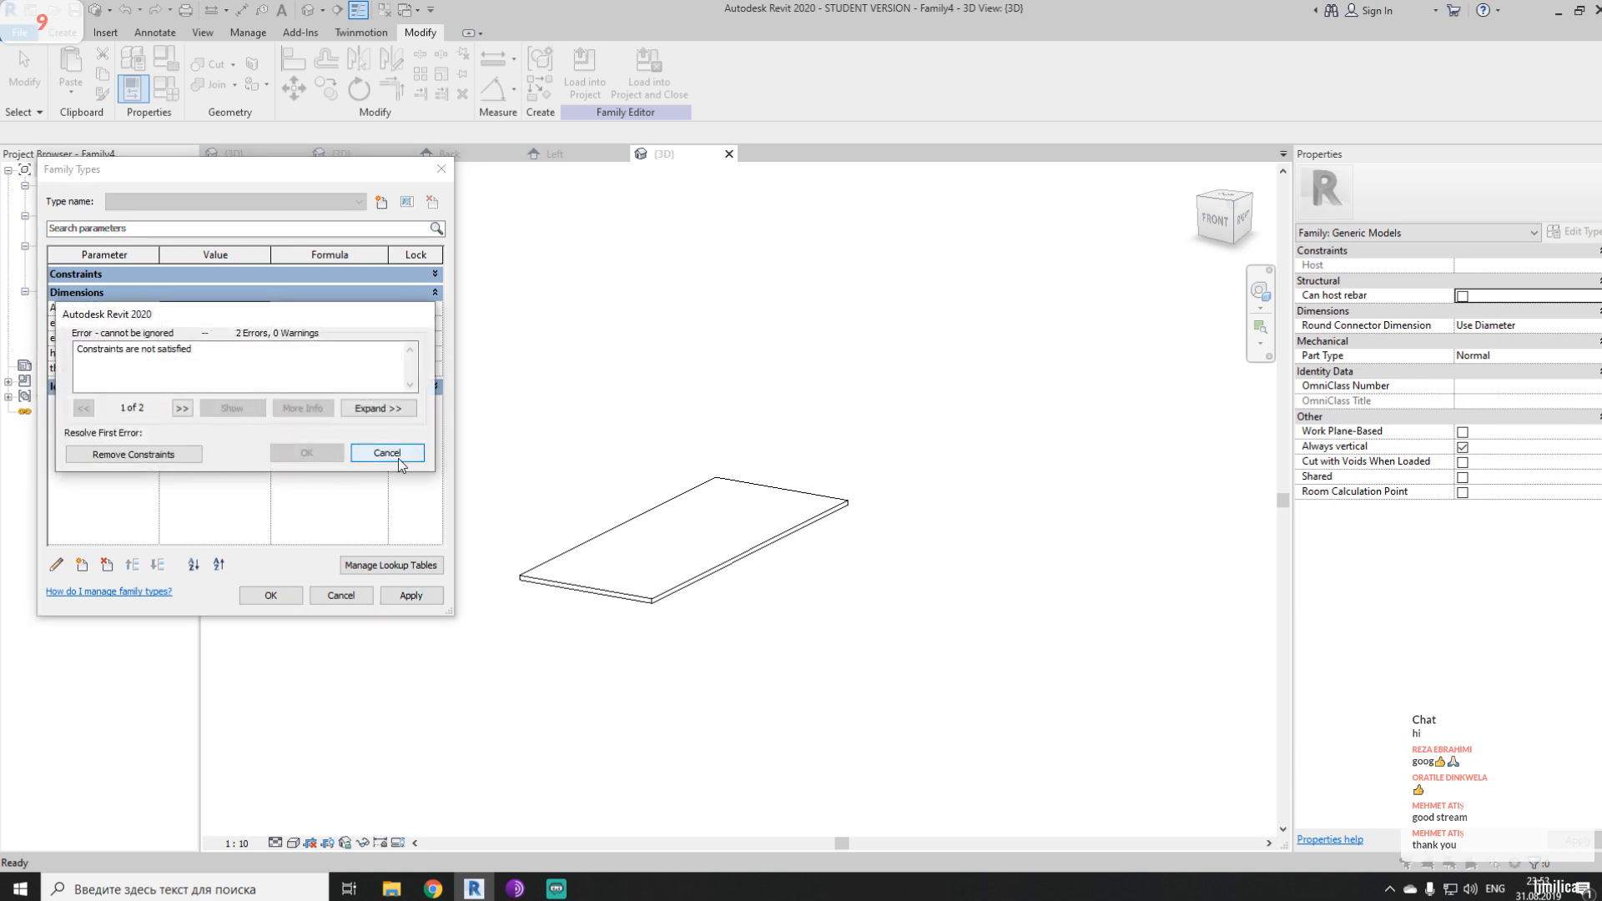
left_click(387, 453)
left_click(223, 311)
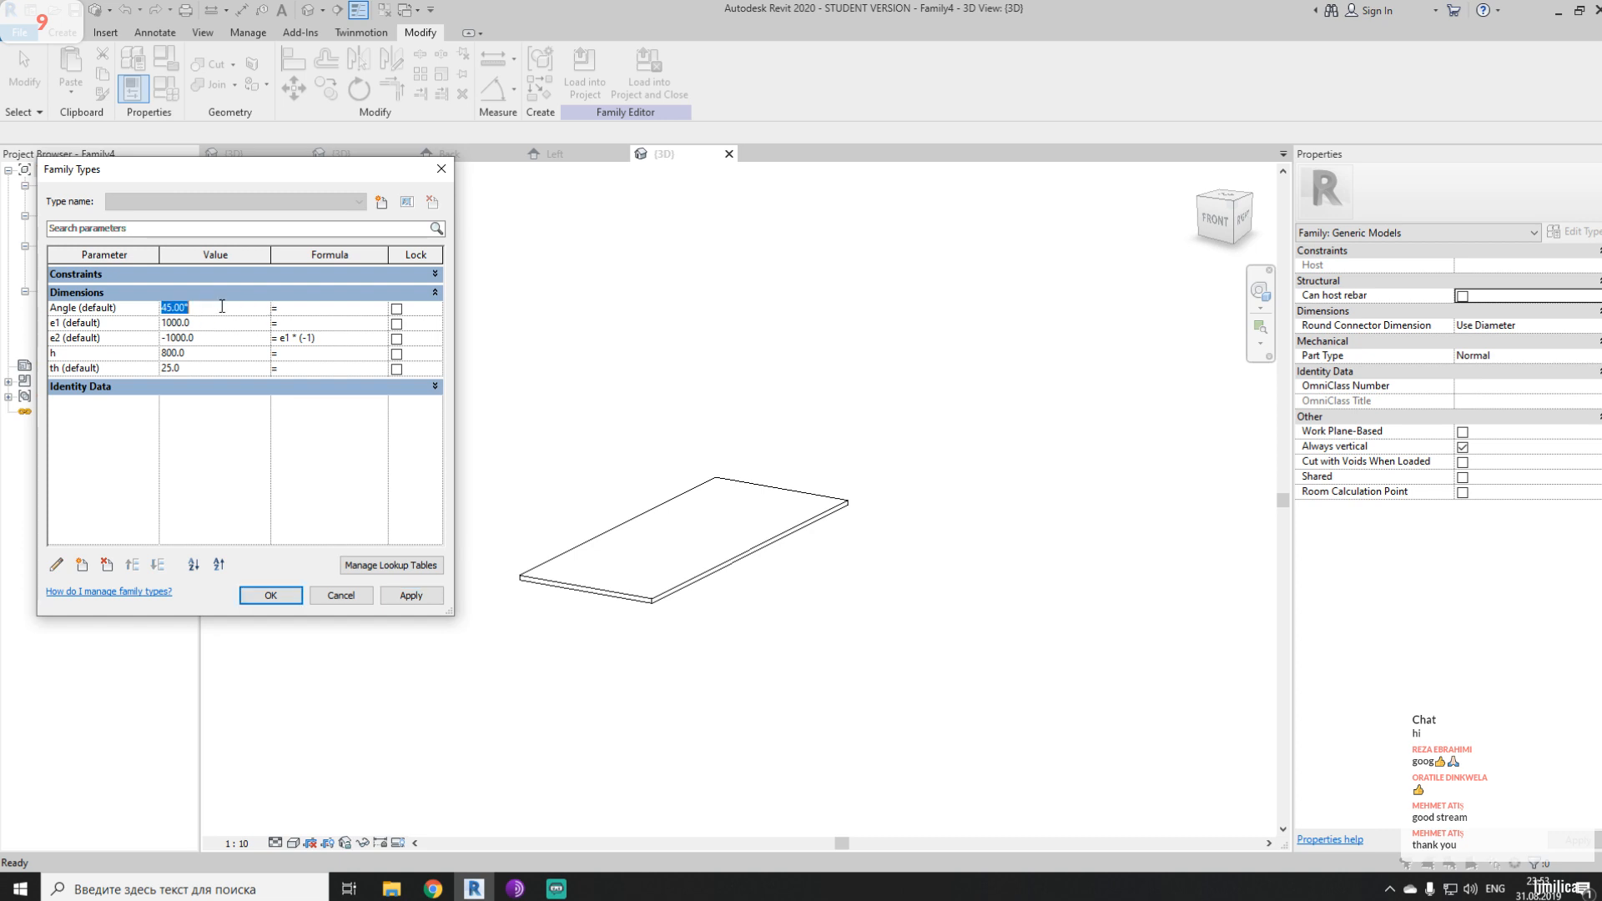
type("1")
left_click(436, 599)
left_click(374, 450)
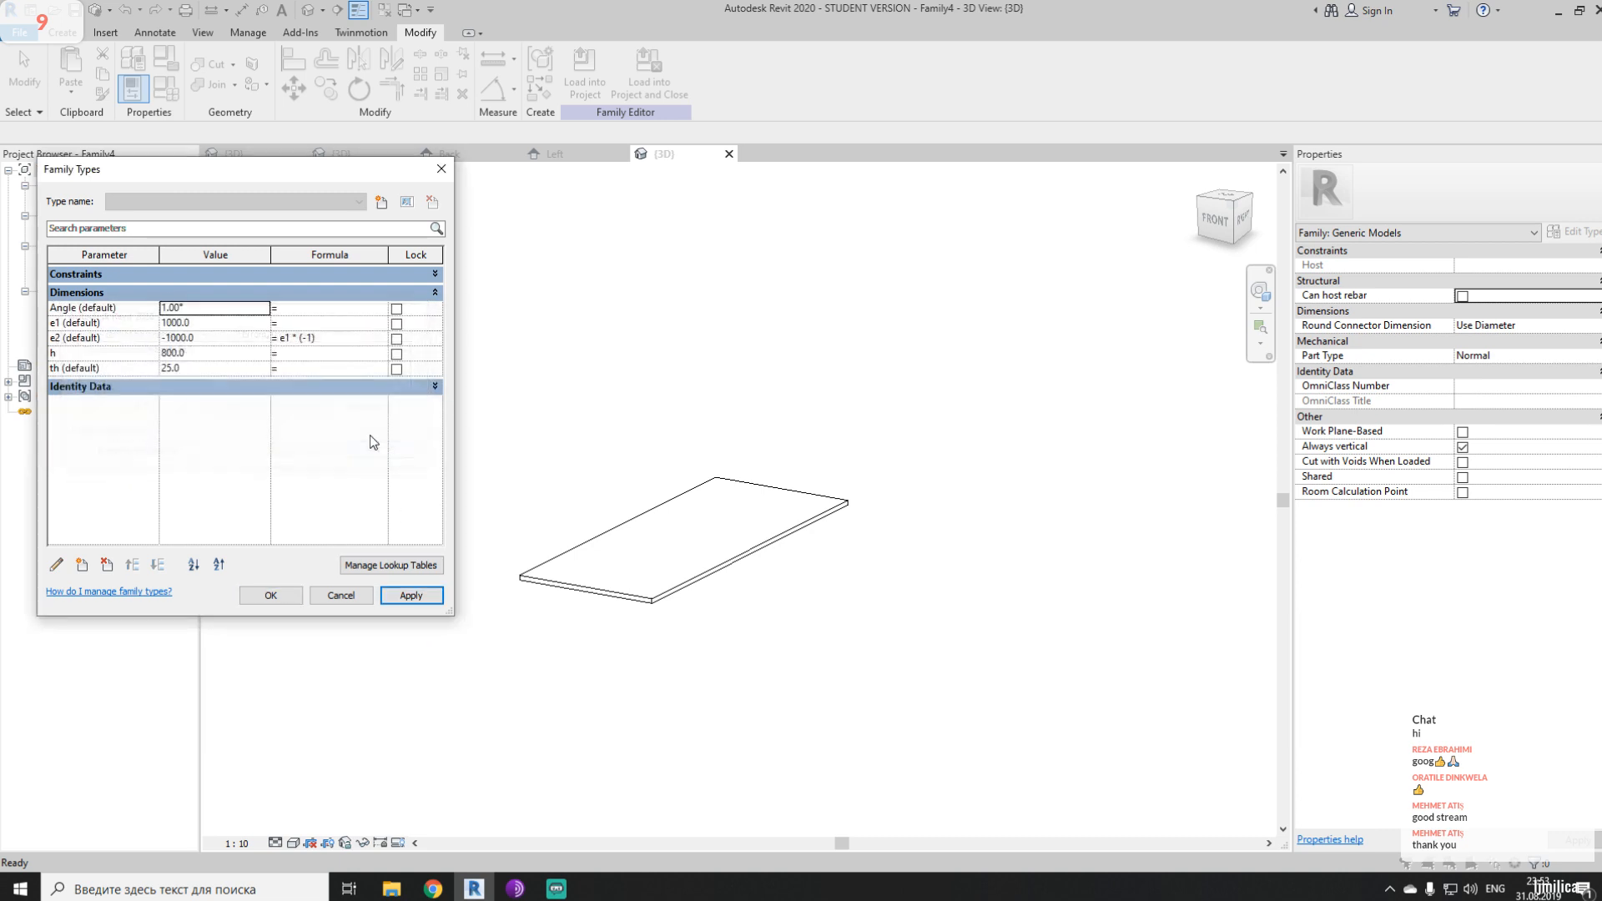
left_click(268, 596)
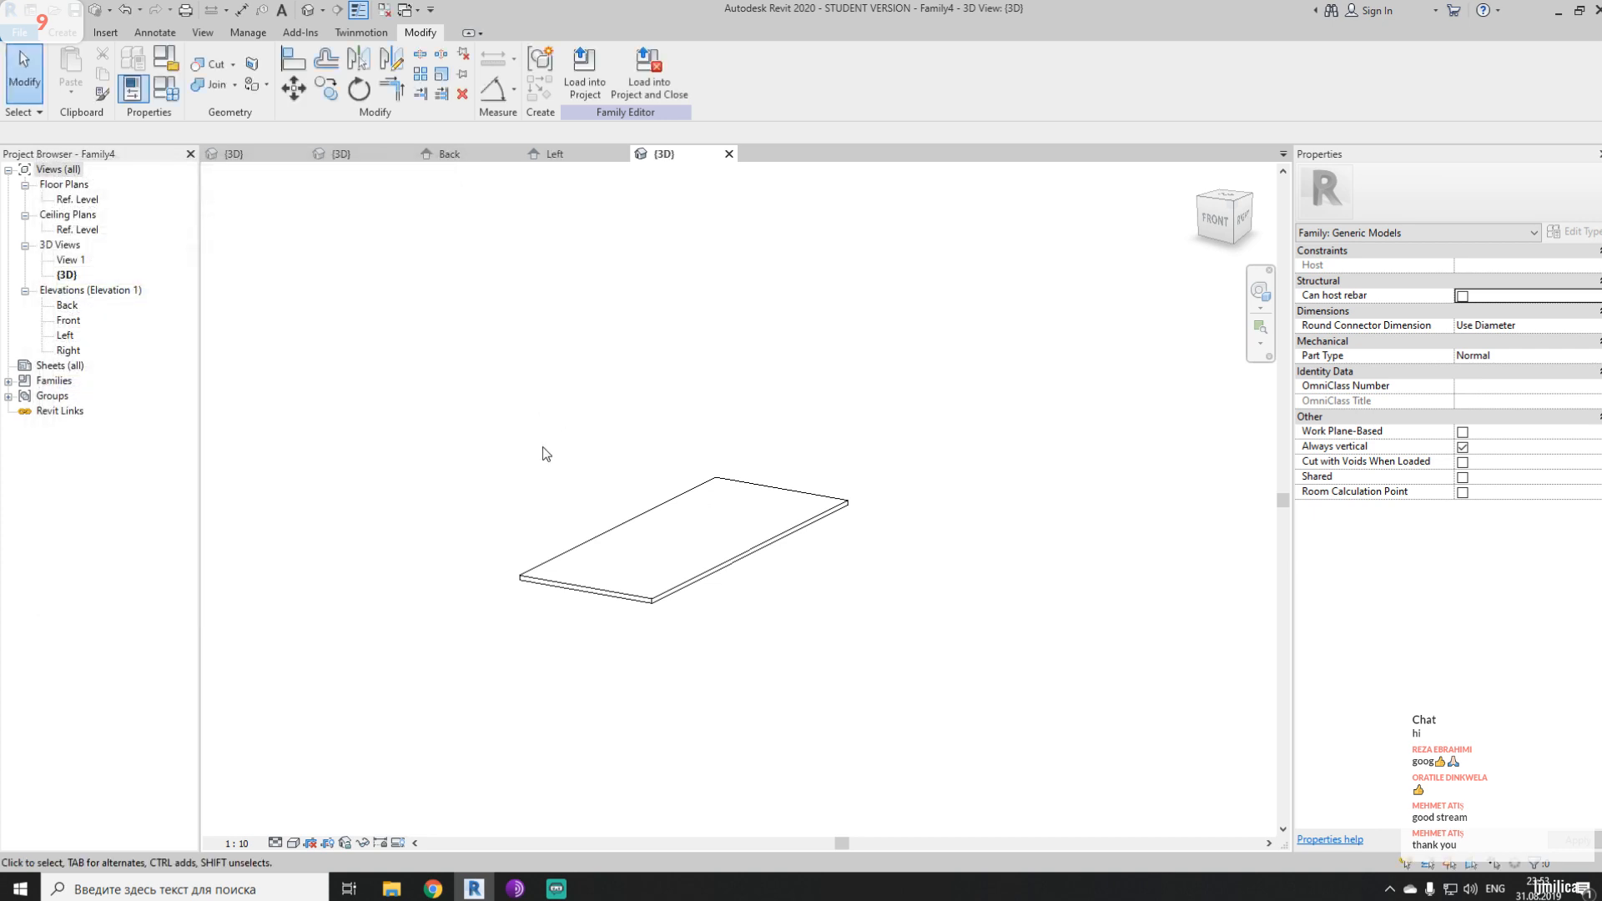
- Open the panel extrusion's sketch and compare it with the Left elevation of Panel.rfa
double_click(617, 597)
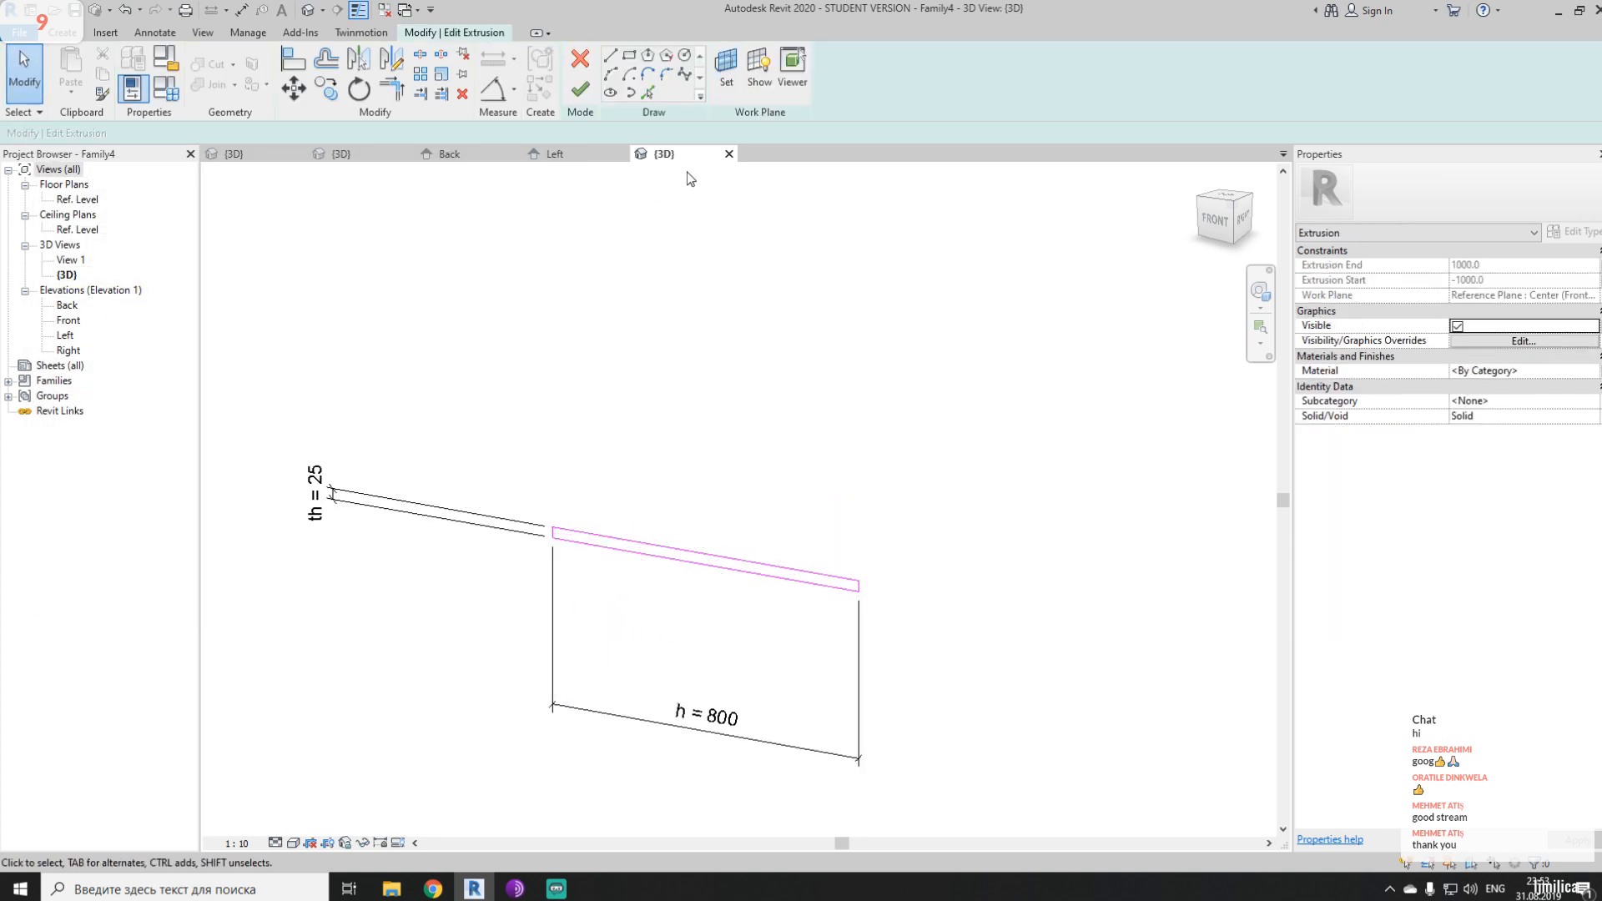
left_click(553, 153)
middle_click_drag(598, 522, 626, 641)
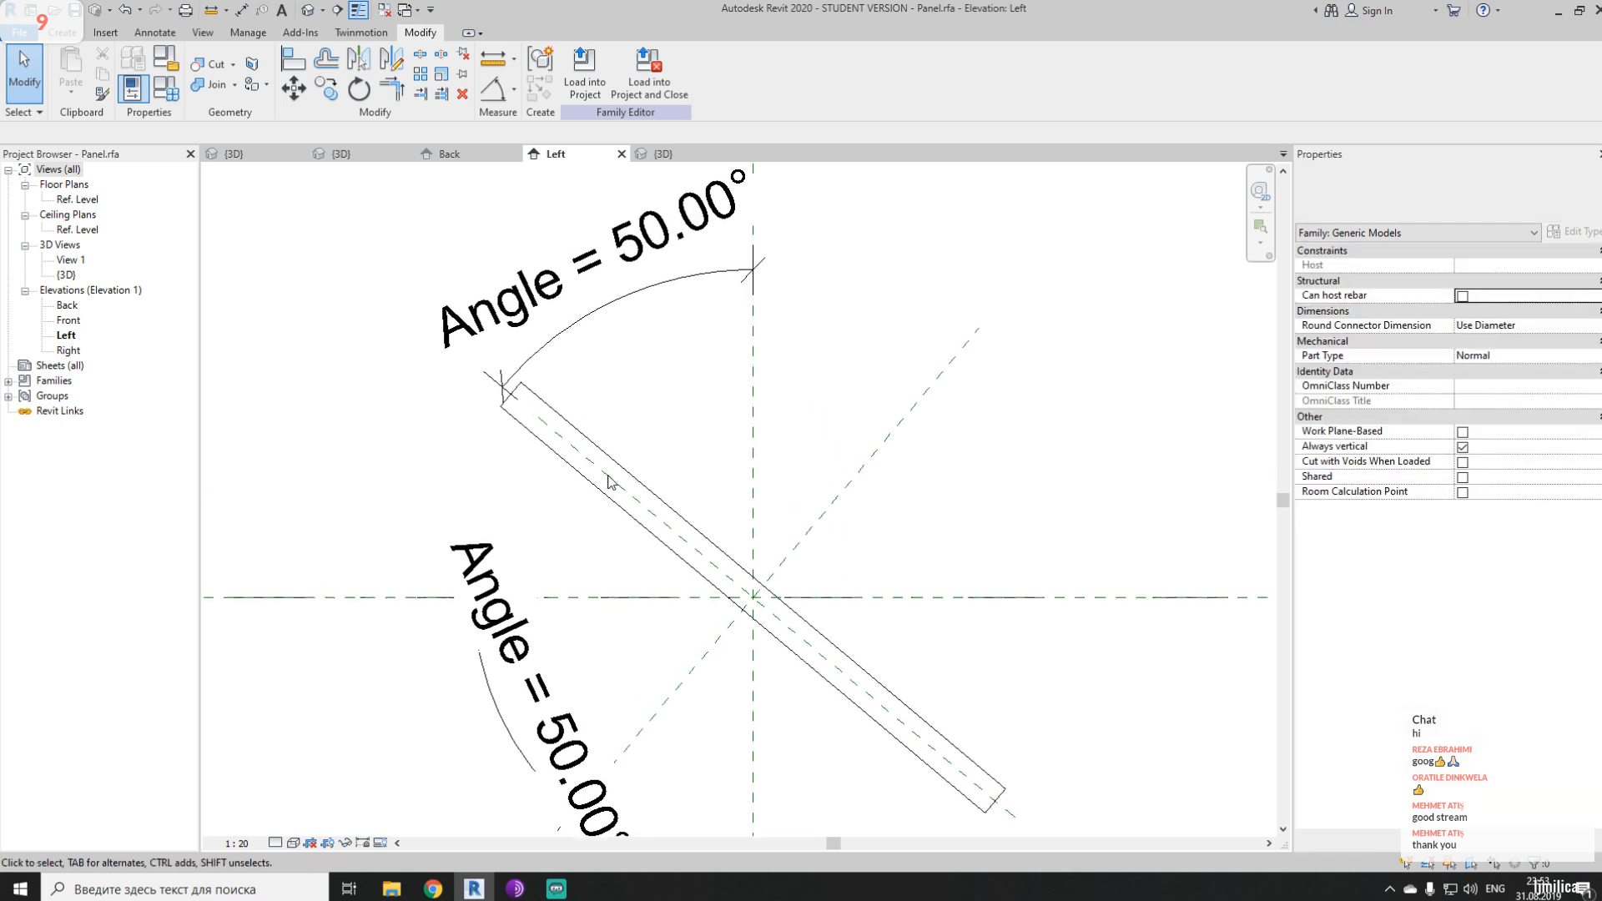
middle_click_drag(630, 435, 591, 415)
scroll(592, 406, "down", 2)
scroll(594, 409, "down", 1)
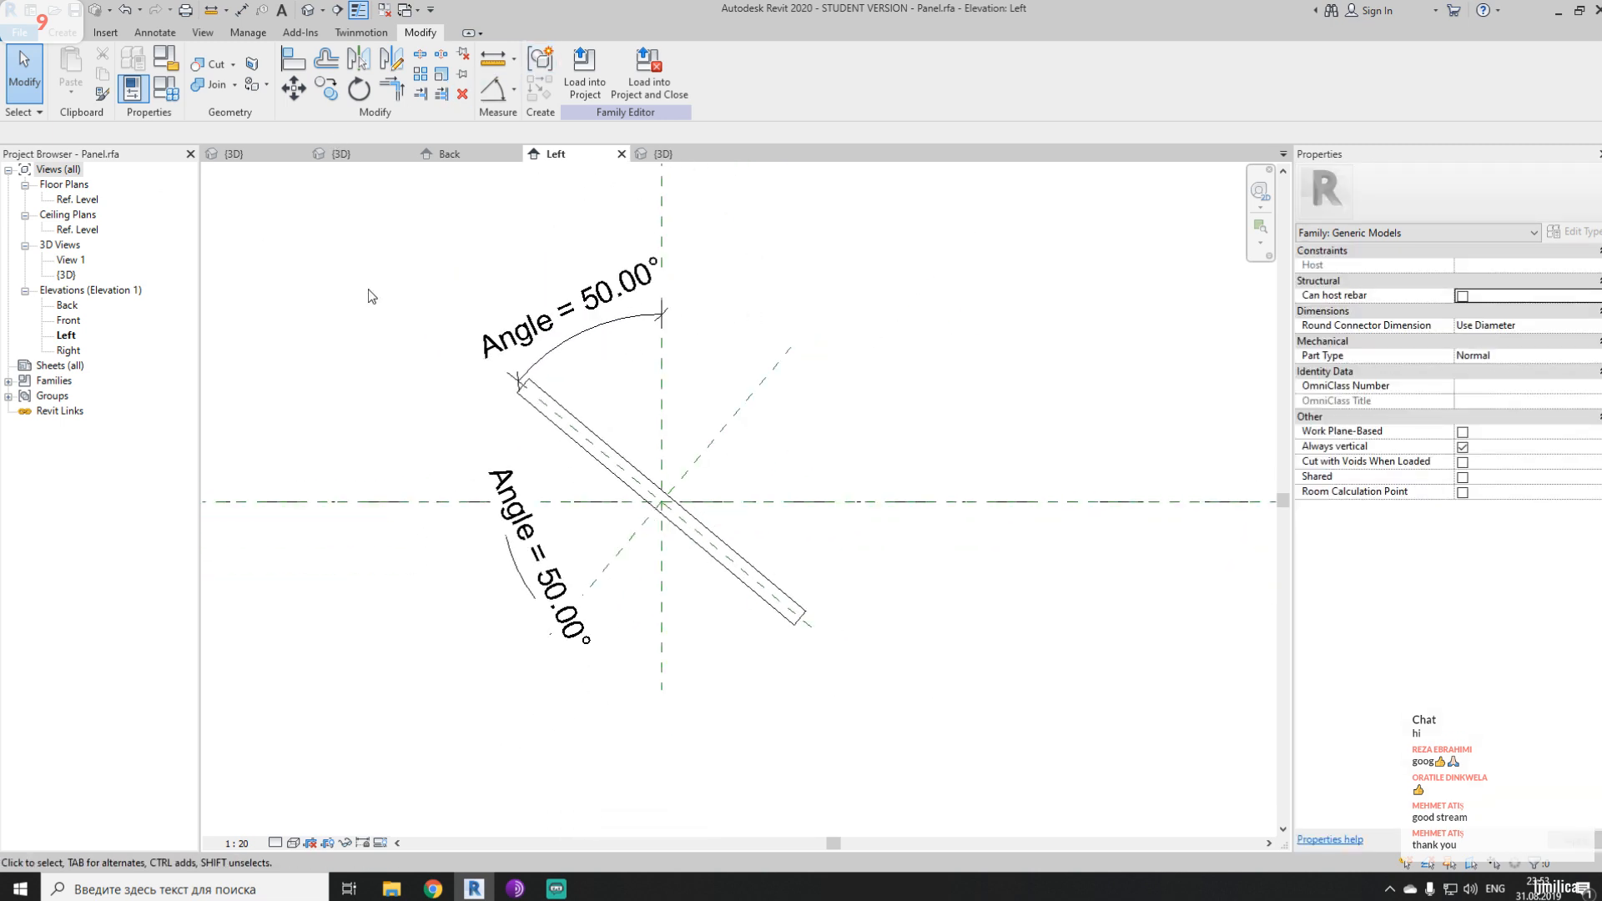
- Finish the extrusion's sketch editing and close Panel.rfa without saving its changes
left_click(664, 153)
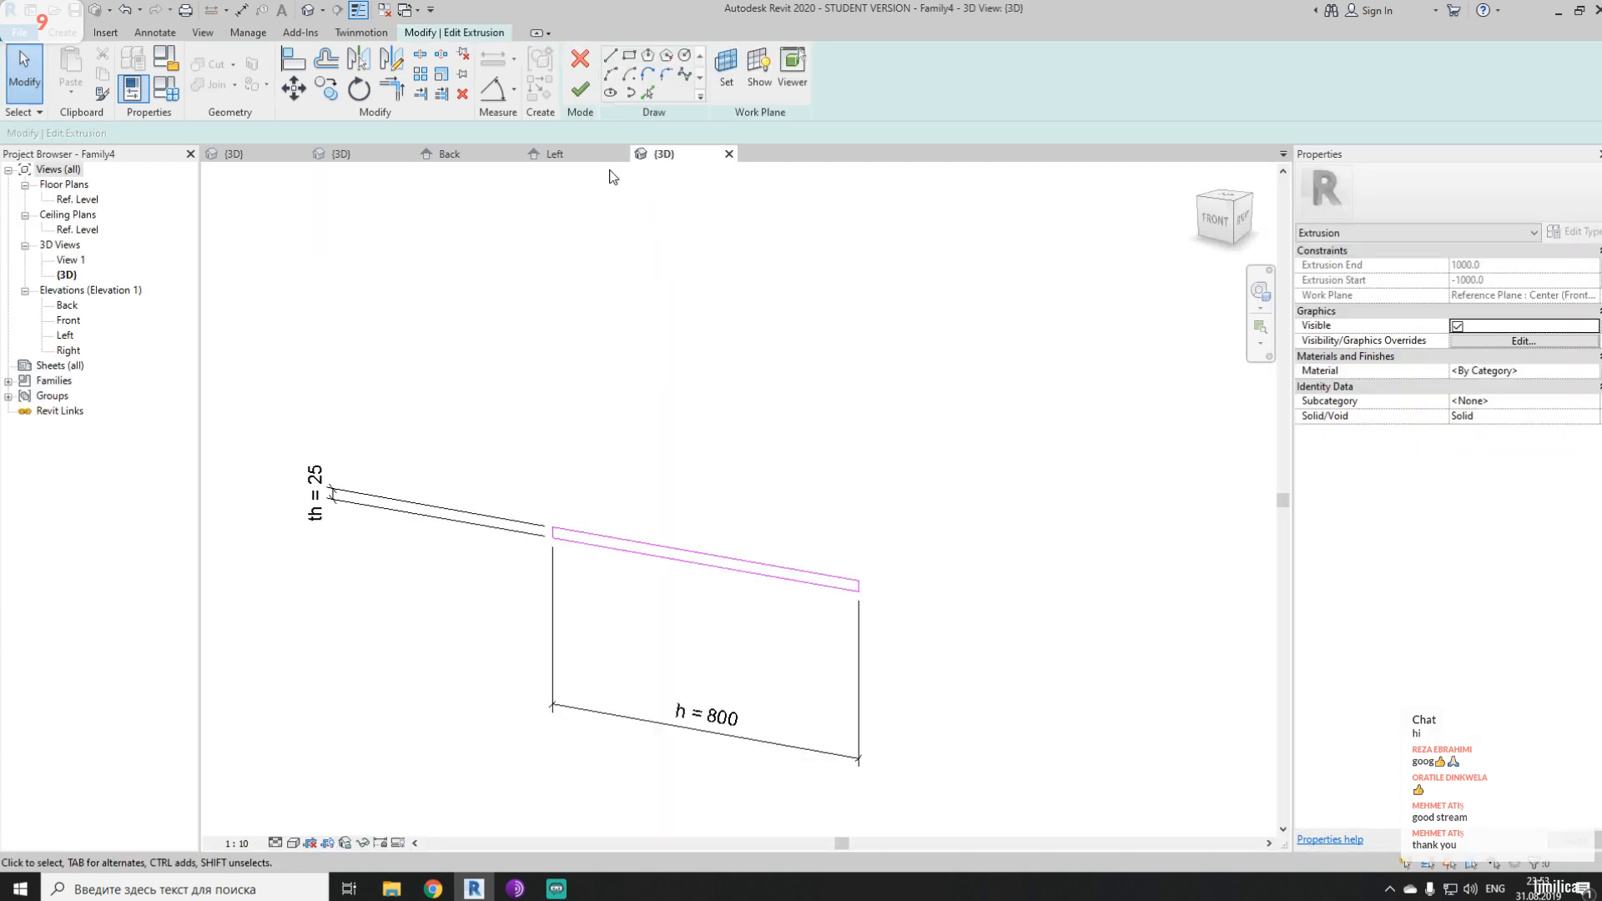
left_click(580, 86)
left_click(555, 154)
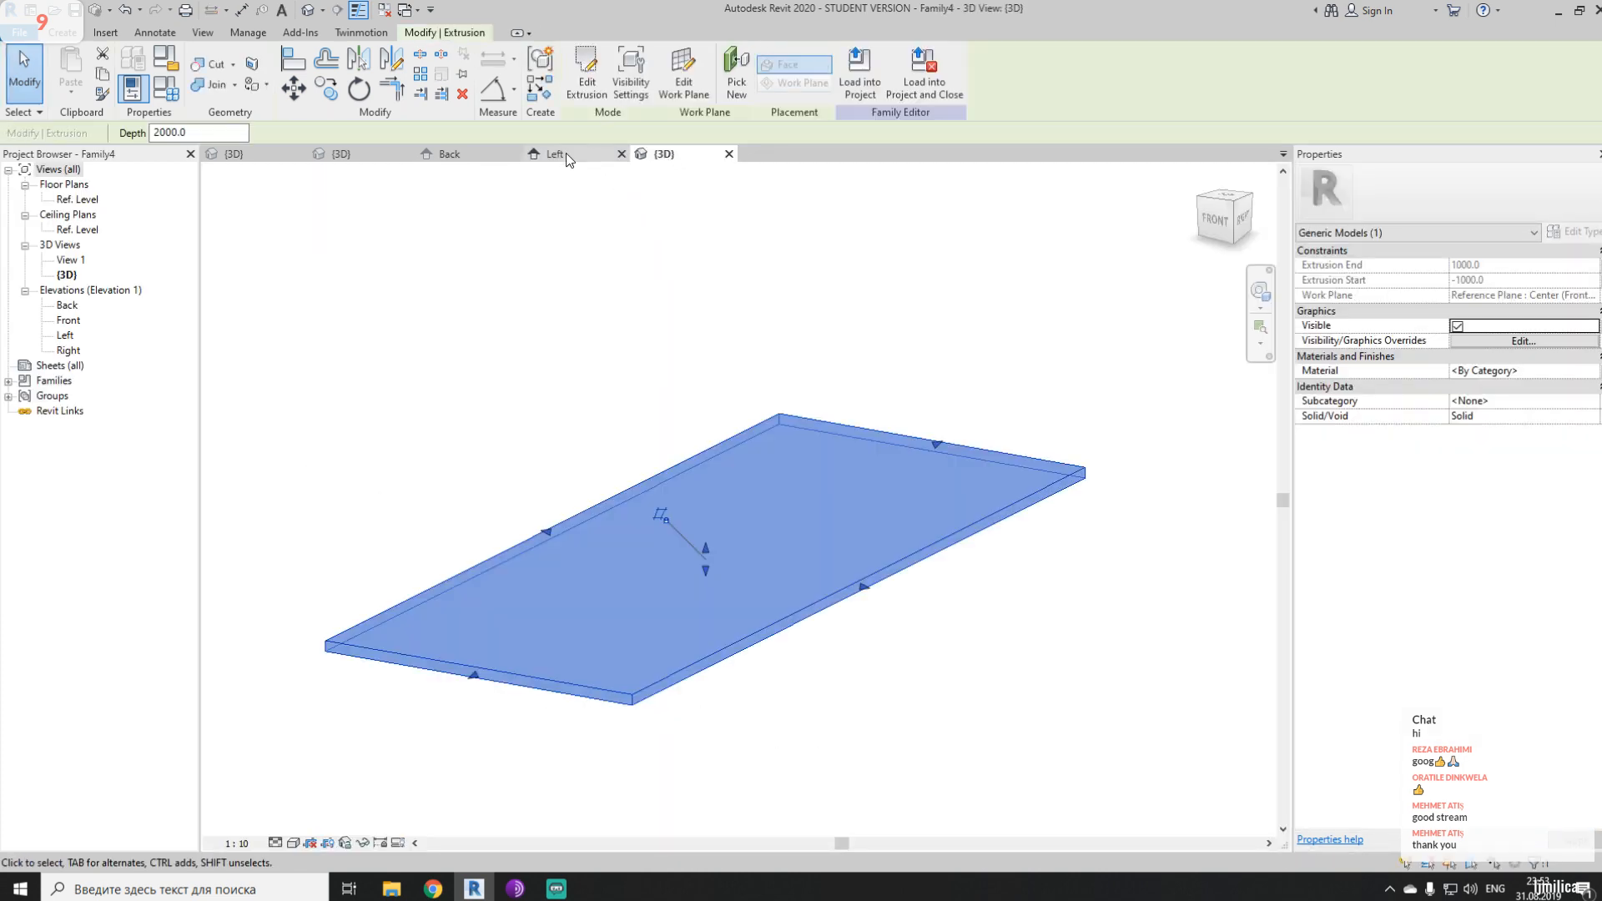
left_click(622, 154)
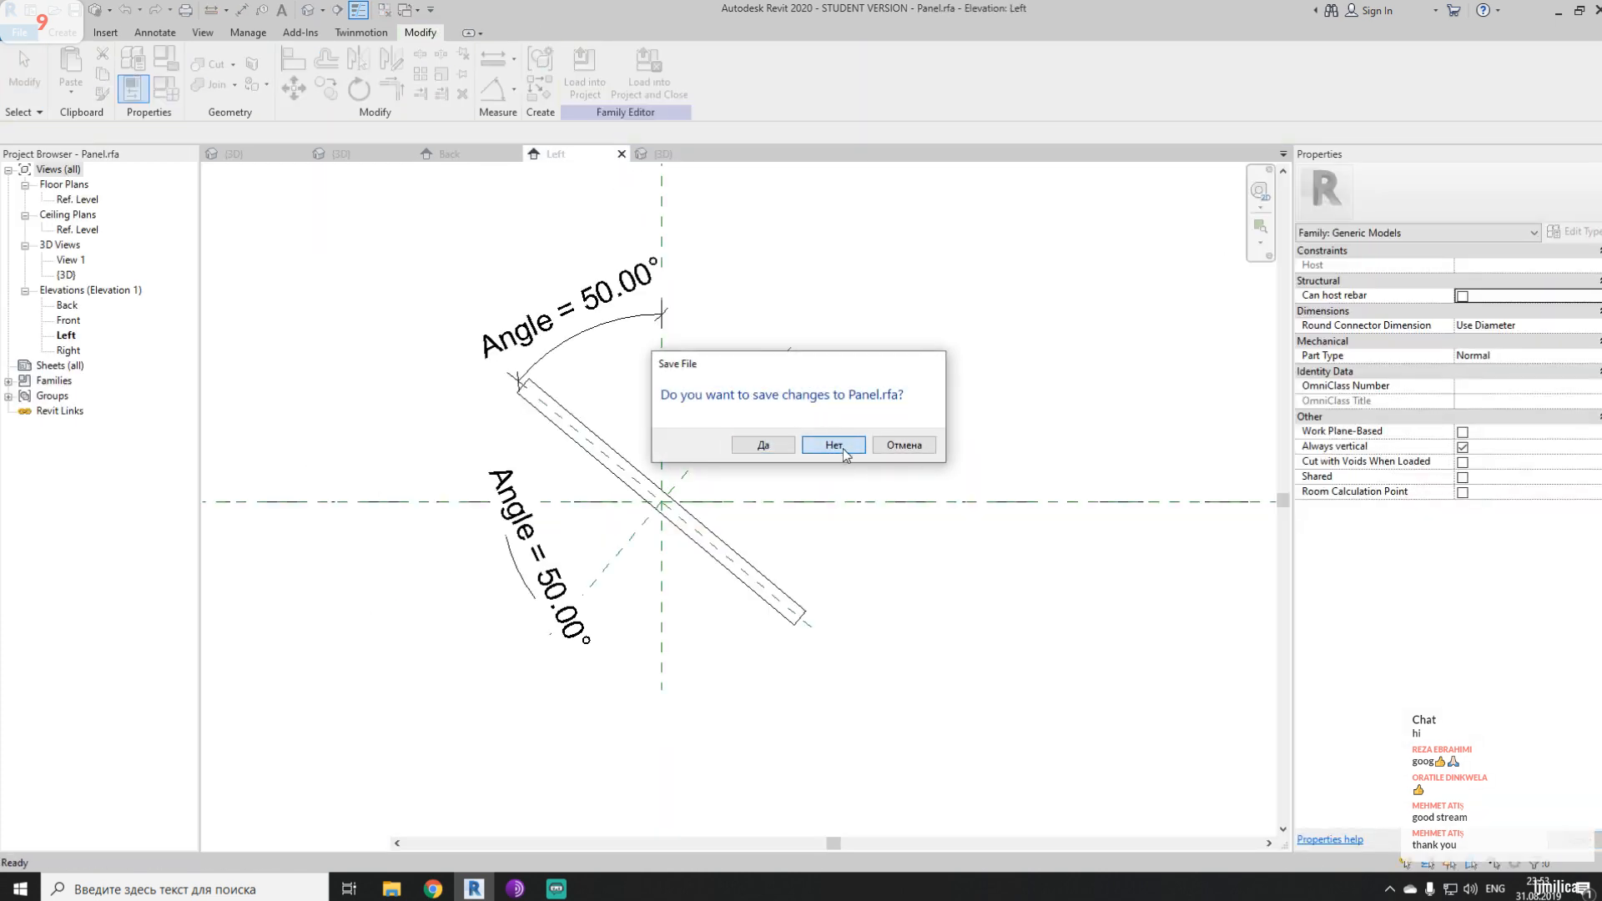
left_click(835, 448)
- In the Back elevation, try the Angle parameter at 91° in the family types, removing the unsatisfied constraints
left_click(494, 153)
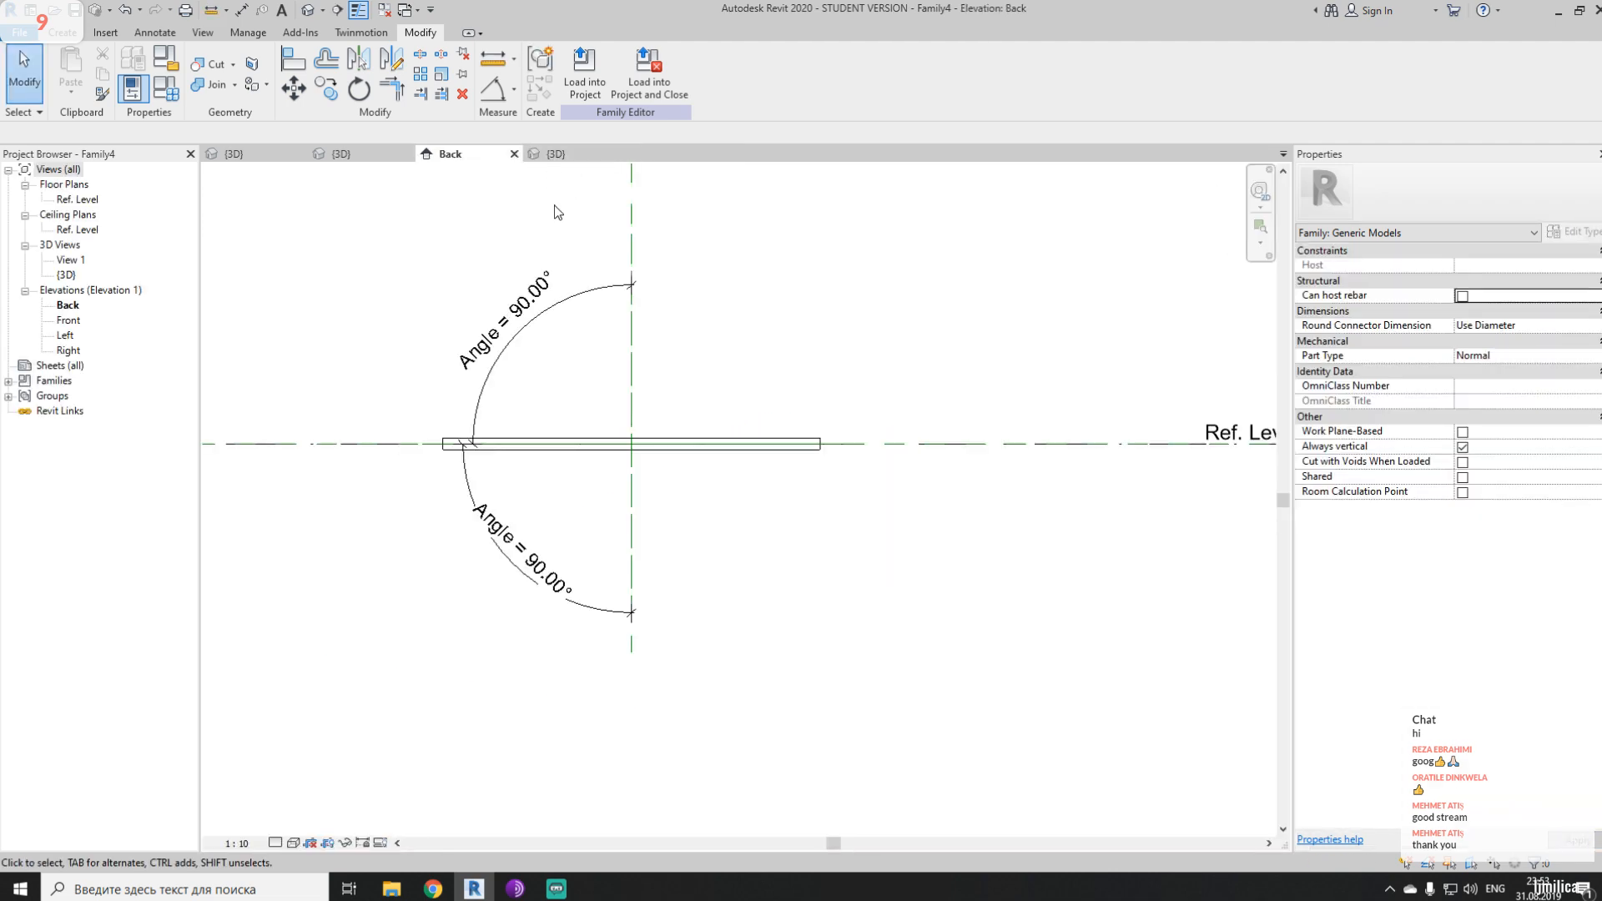
scroll(594, 509, "up", 3)
scroll(594, 509, "down", 2)
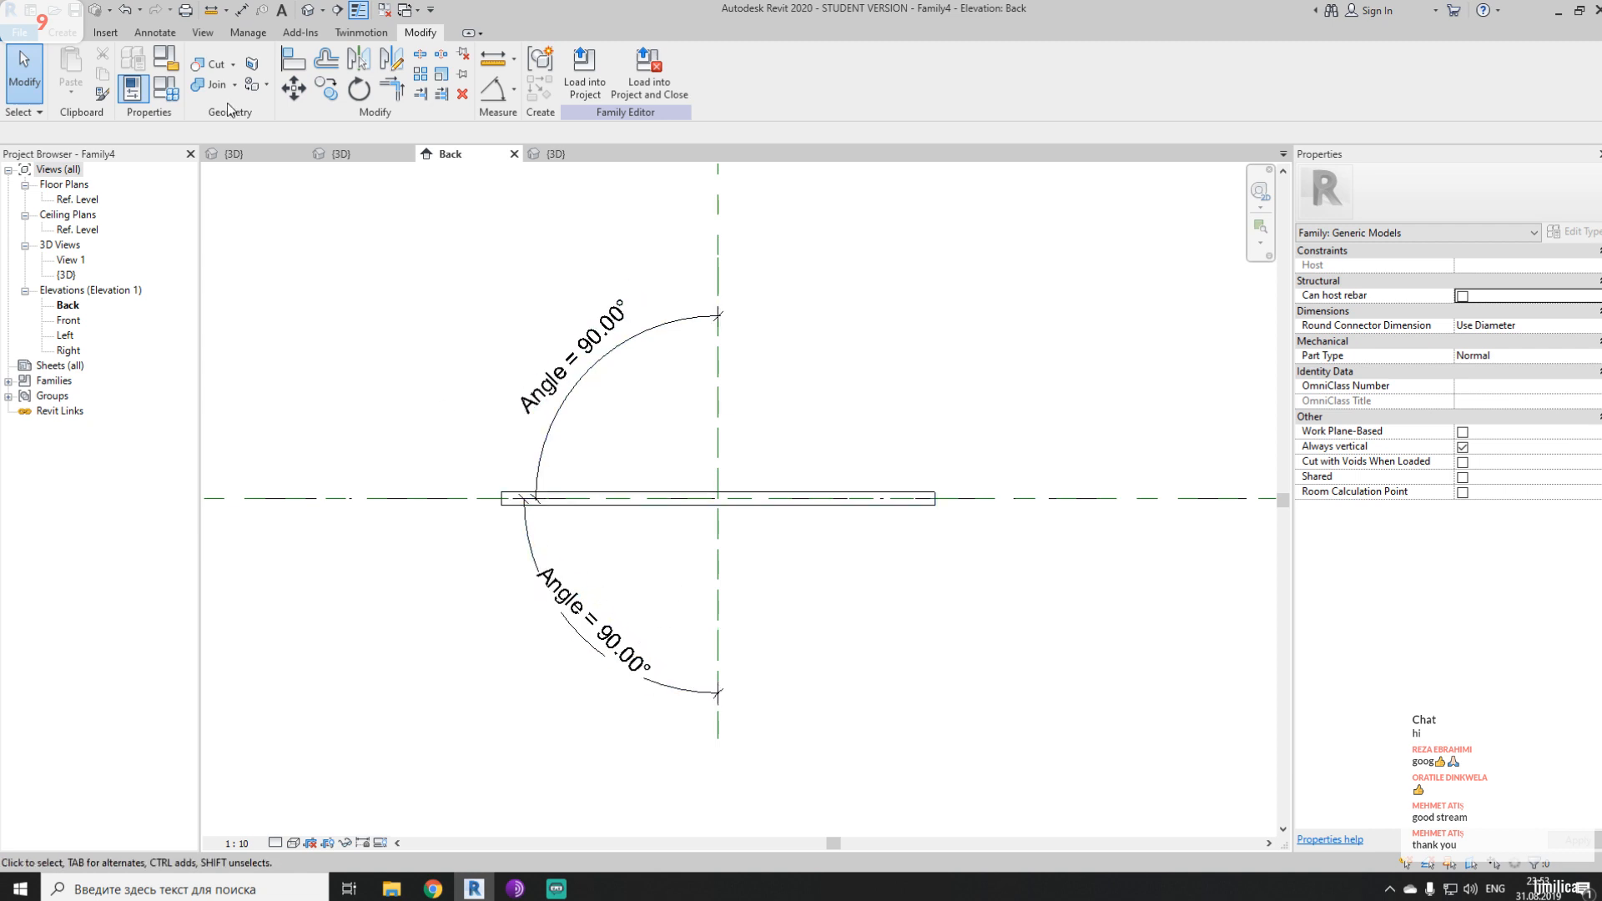
left_click(155, 98)
left_click(216, 297)
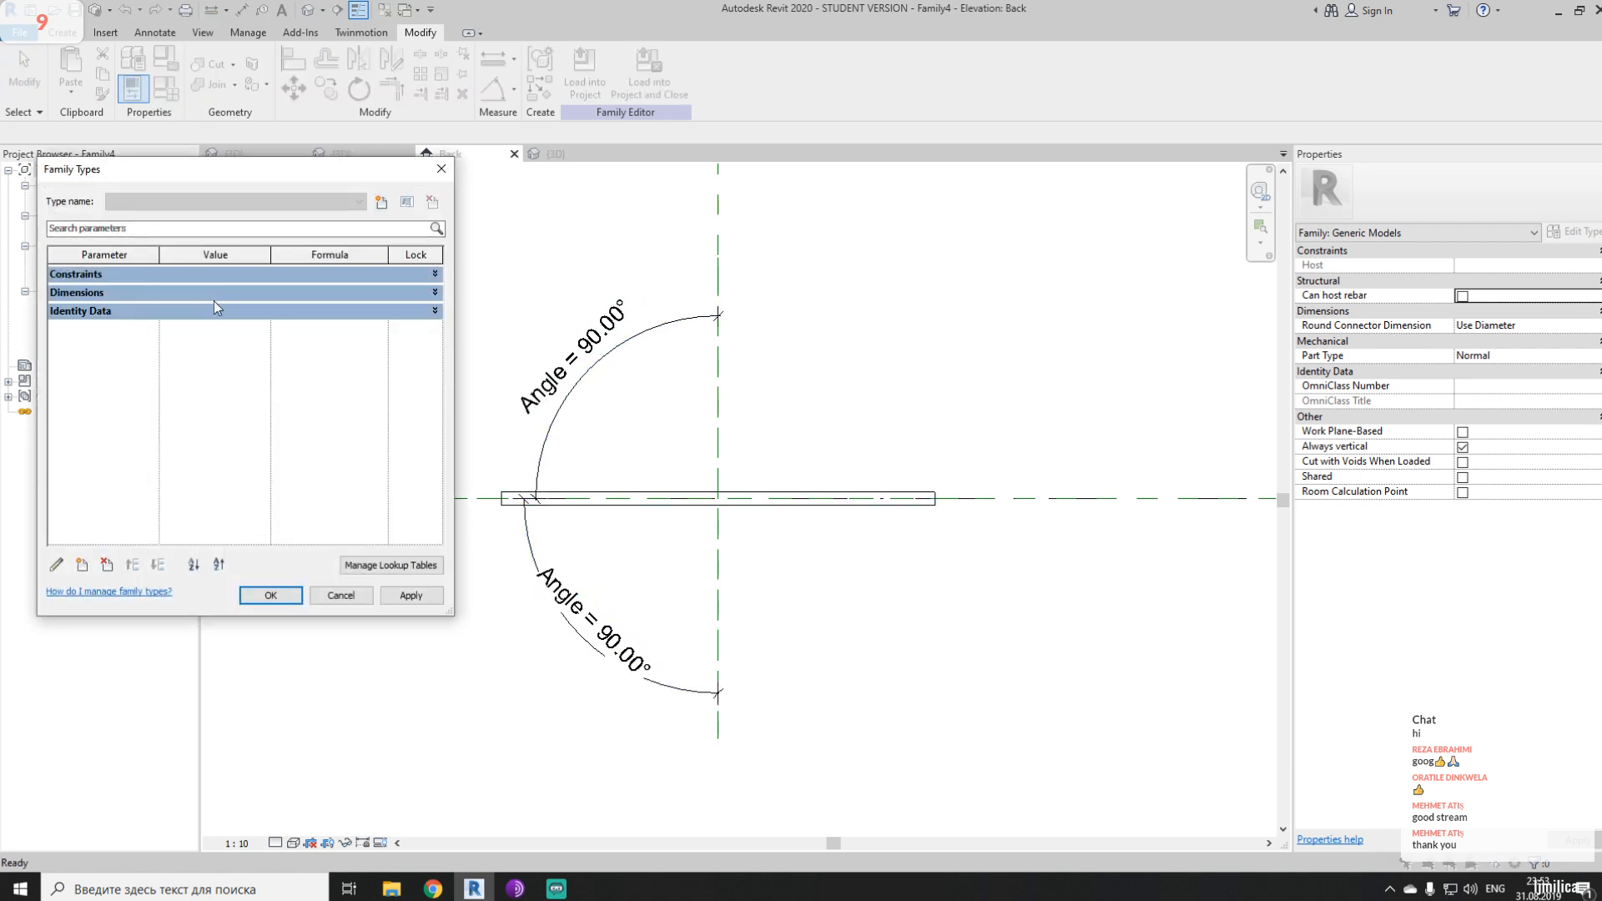
left_click(215, 297)
left_click(209, 311)
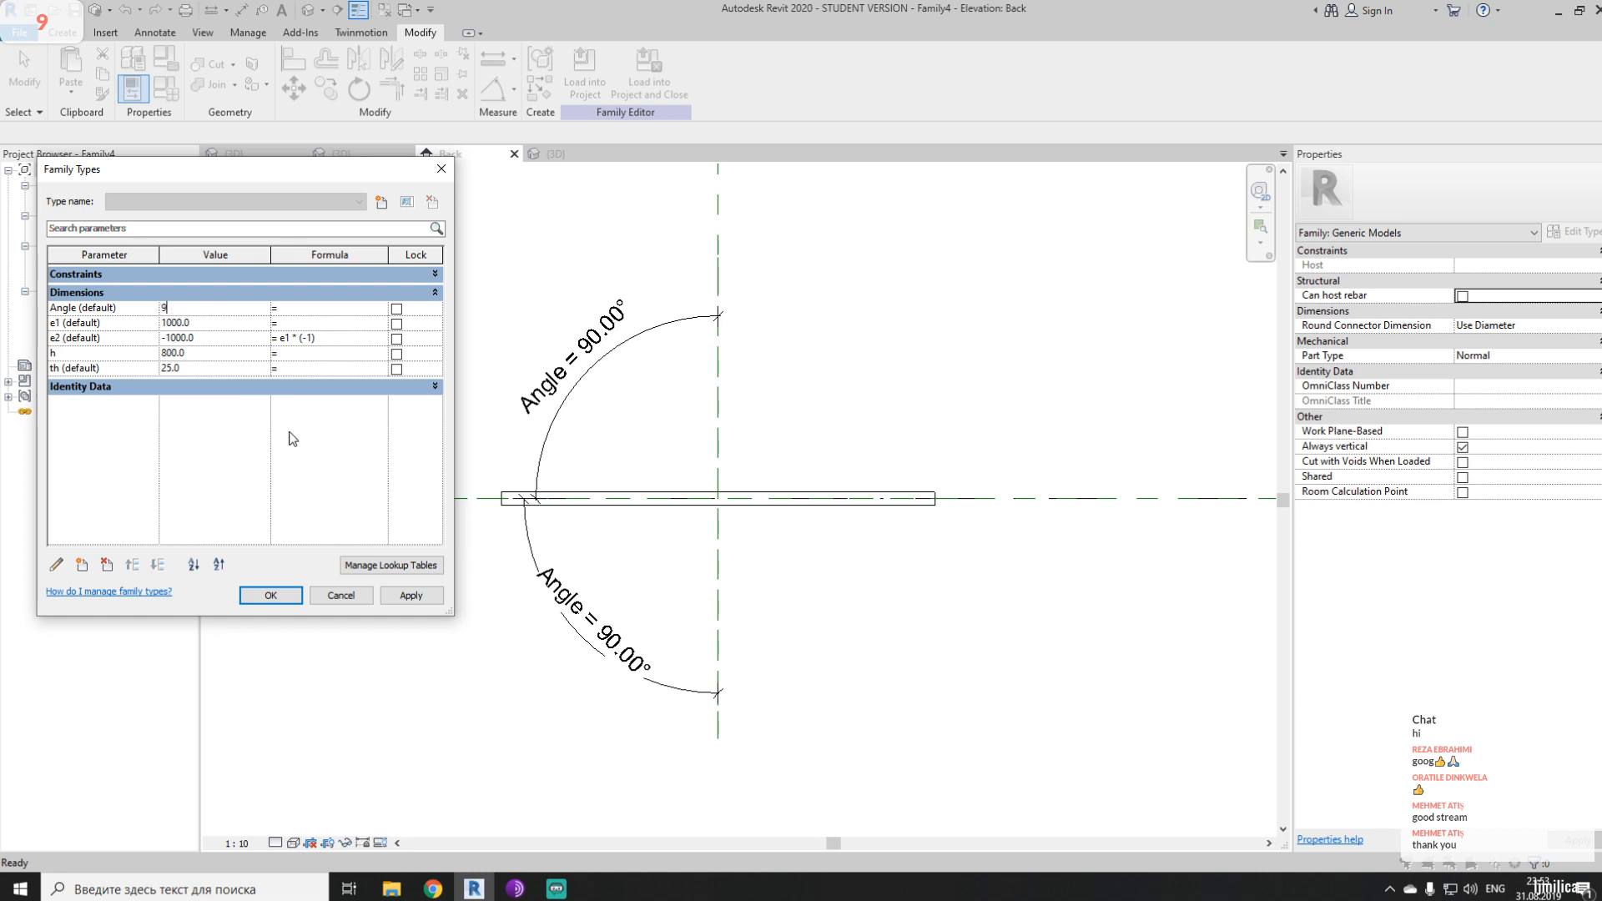
left_click(410, 595)
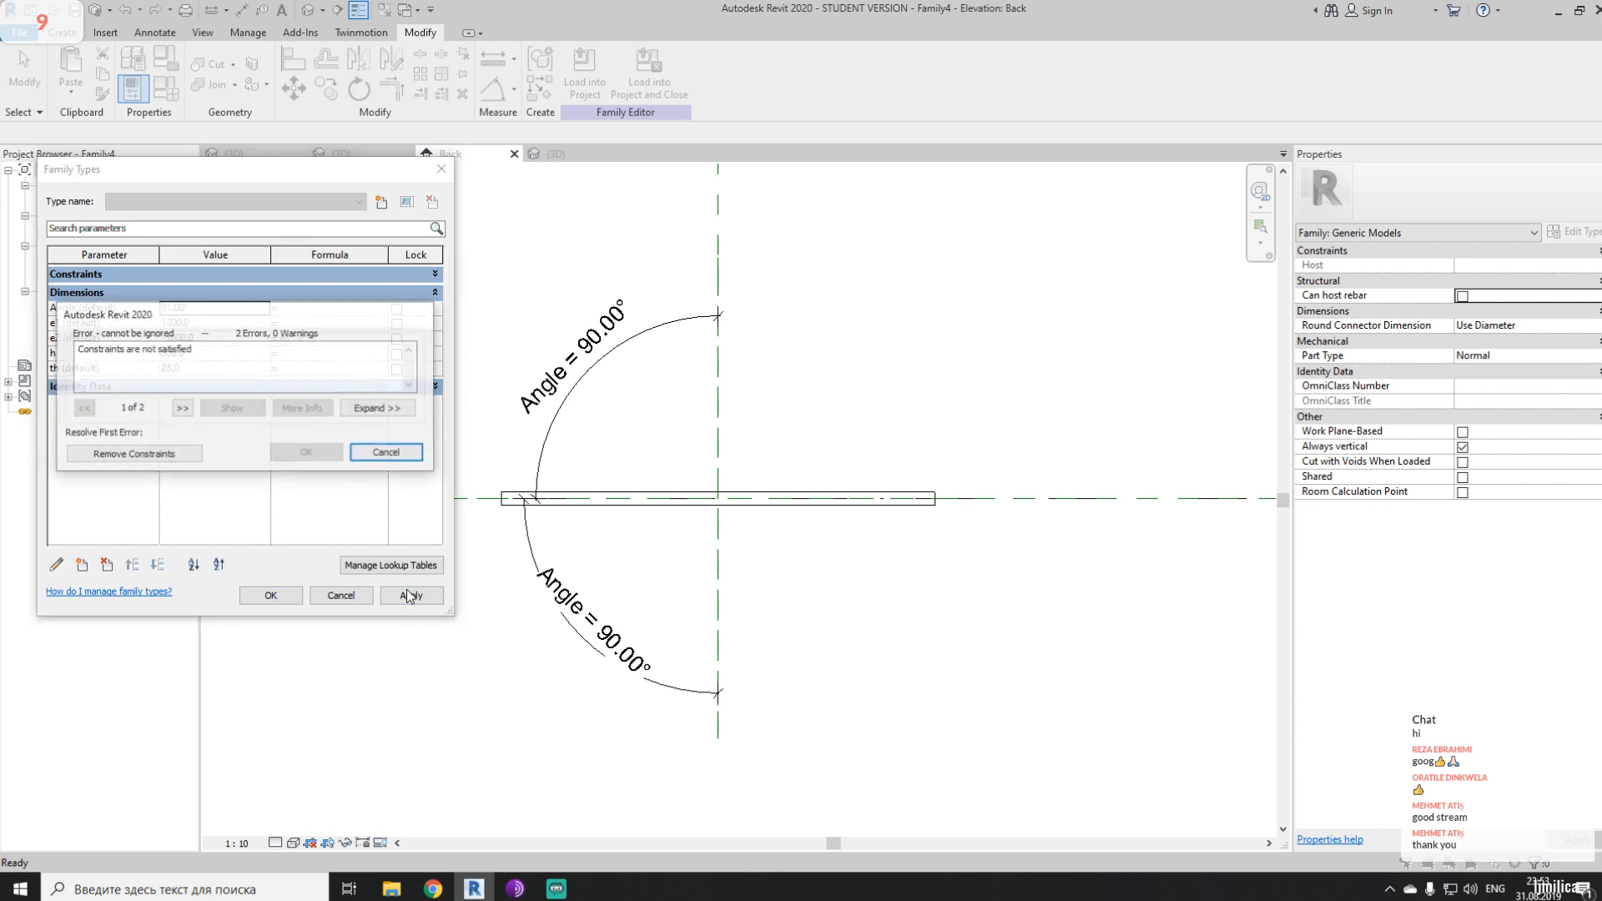
left_click(179, 457)
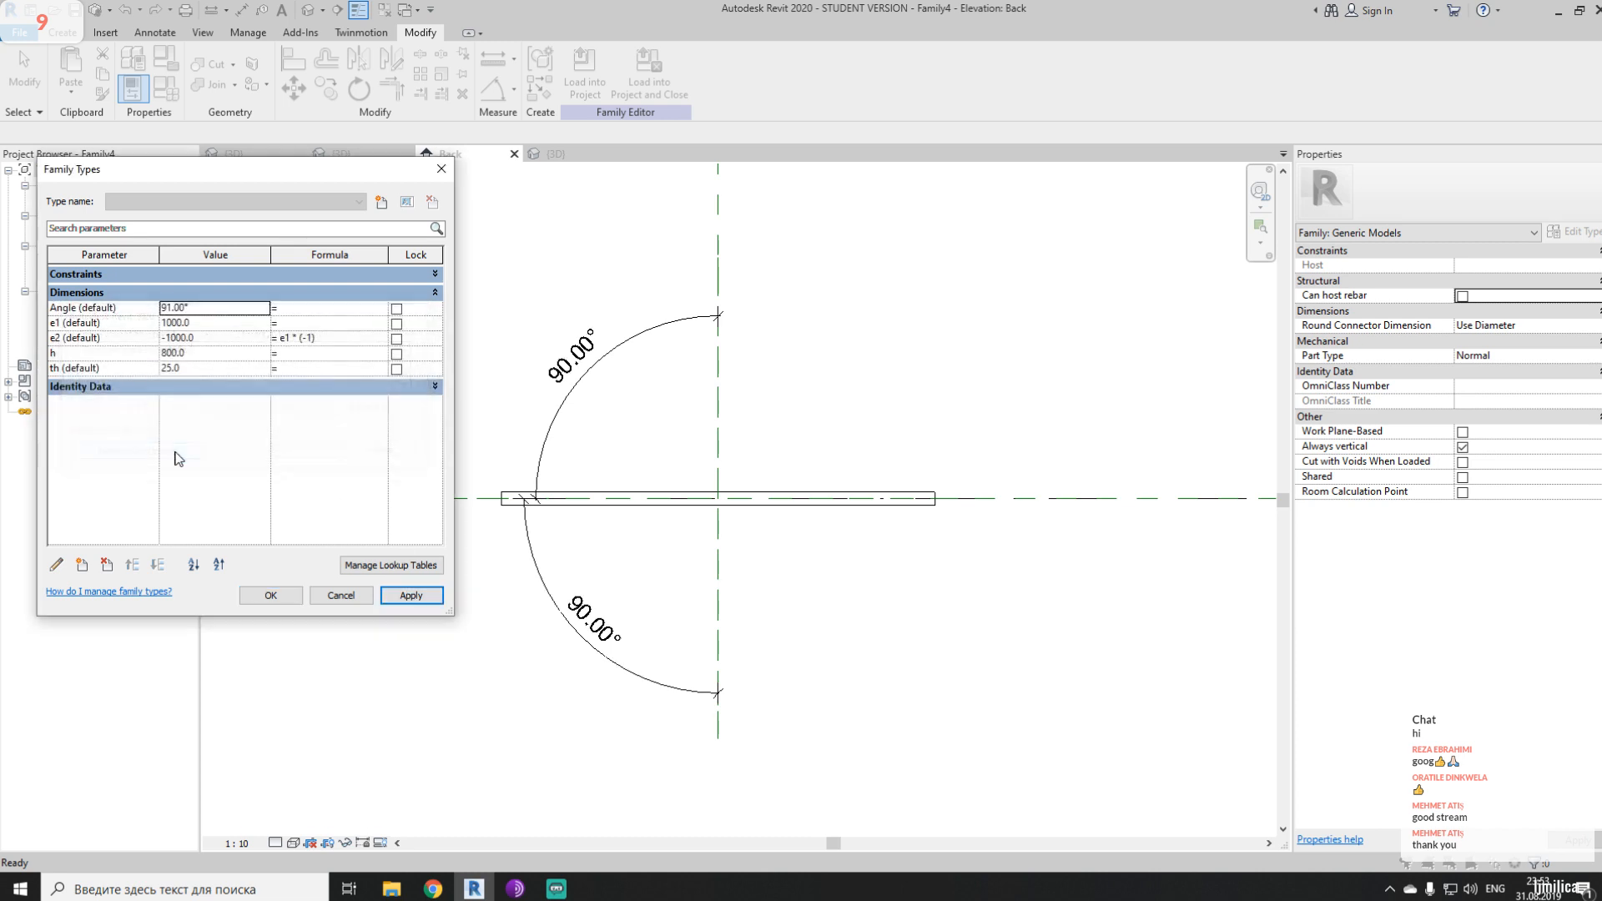
left_click(355, 596)
- Undo the last changes back to the 70° panel tilt and delete the upper Angle dimension
key("ctrl+z")
key("ctrl+z")
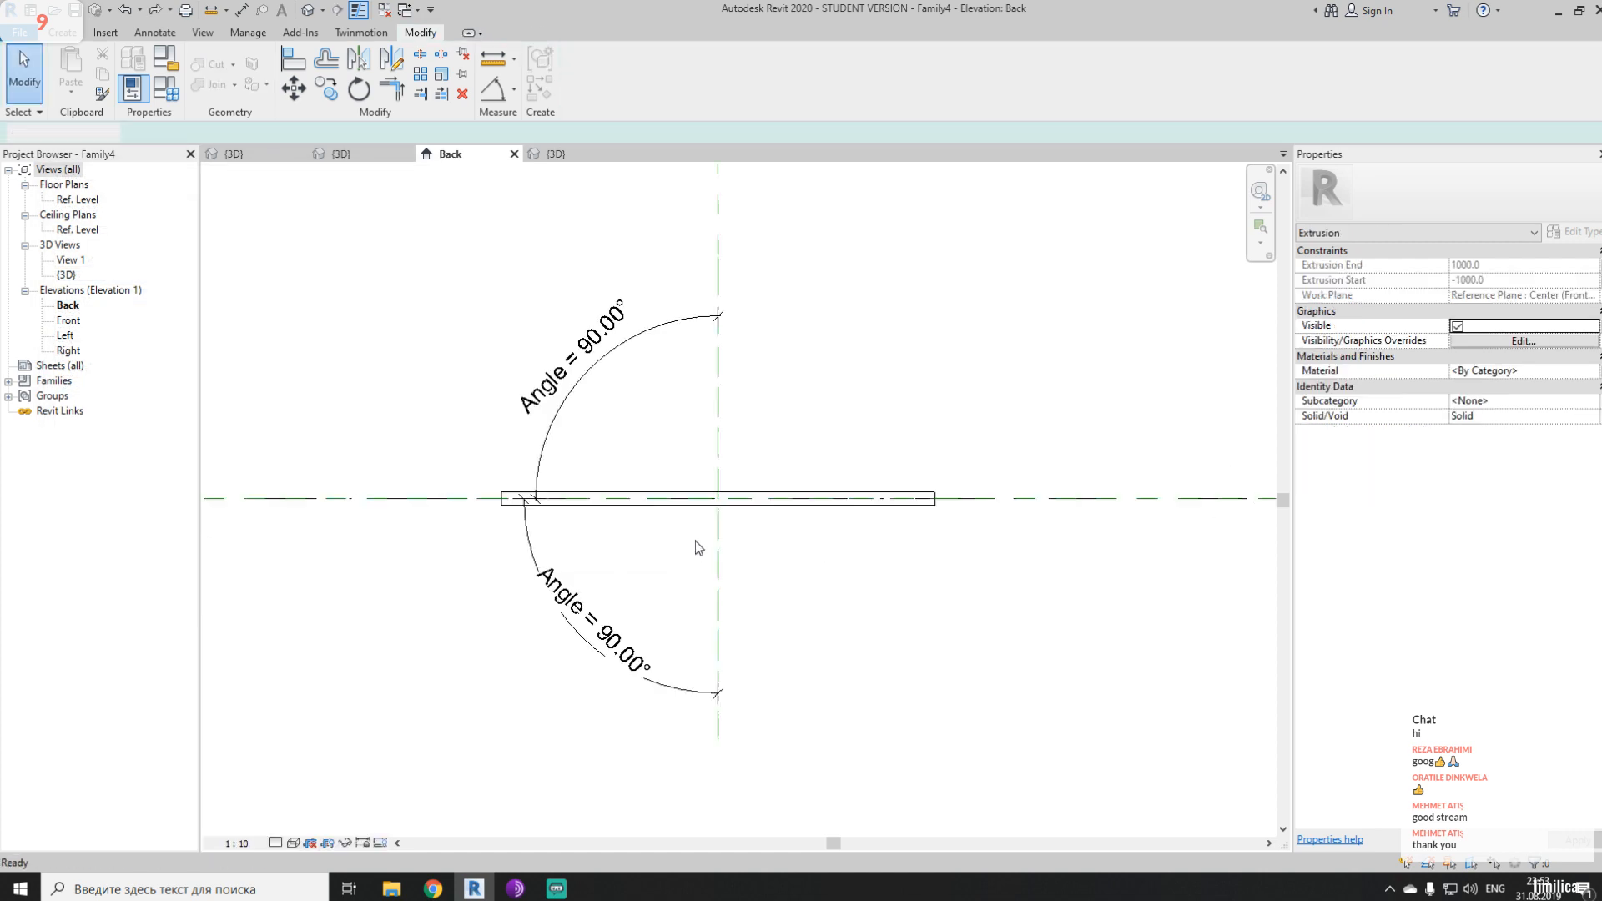
key("ctrl+z")
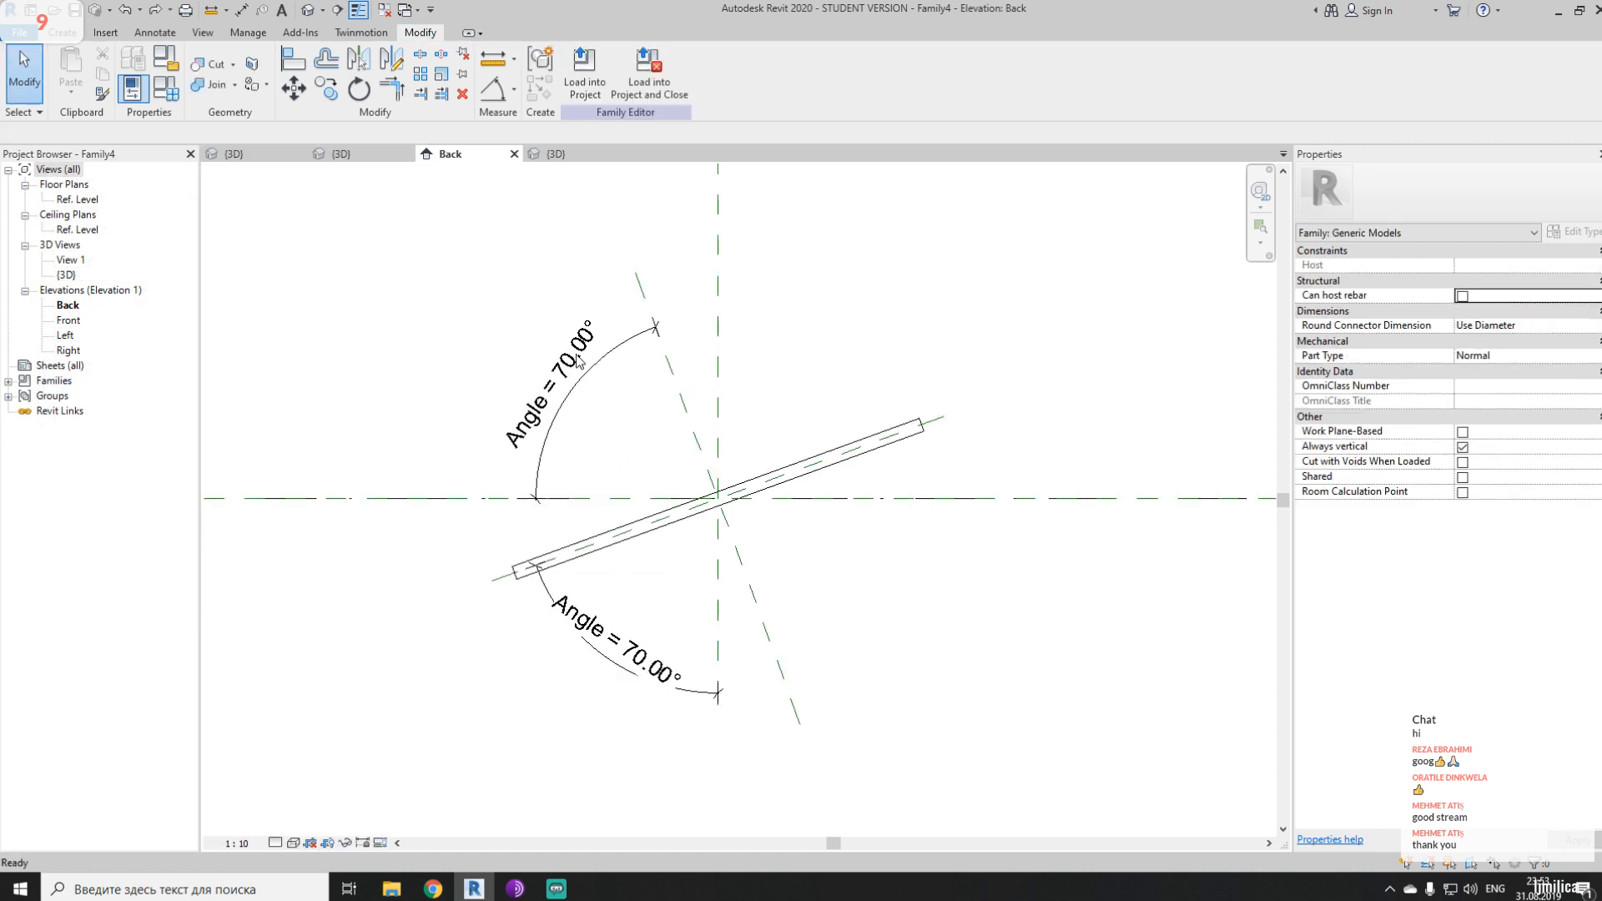
left_click(559, 427)
key("Delete")
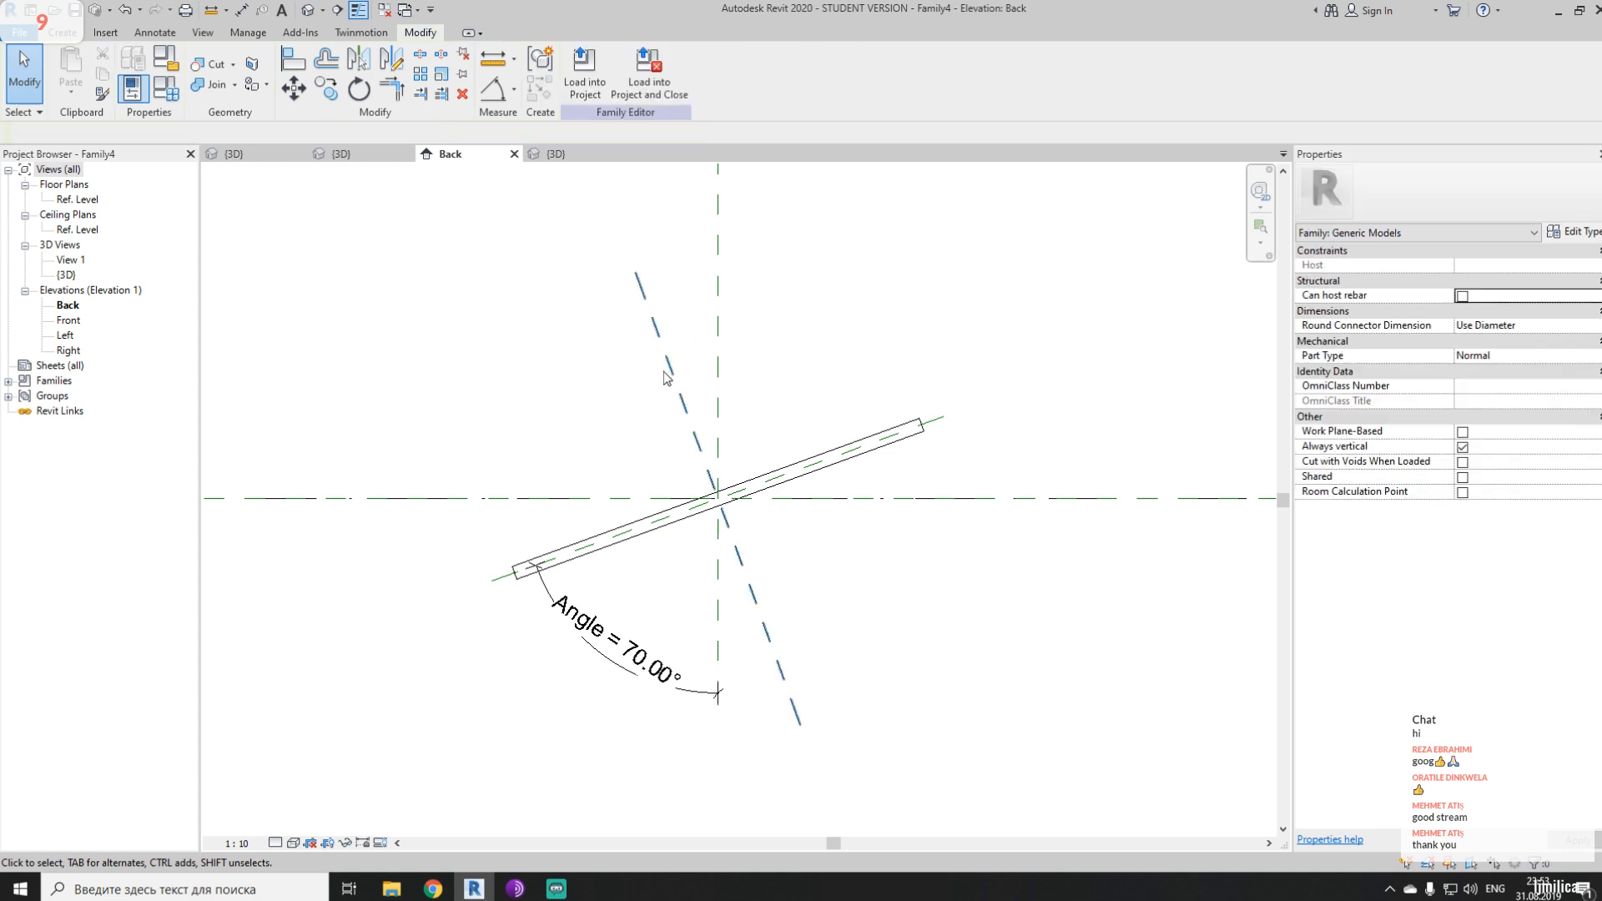
- Place an angular dimension above the panel between the vertical center plane and the reference plane perpendicular to the panel
key("d")
key("i")
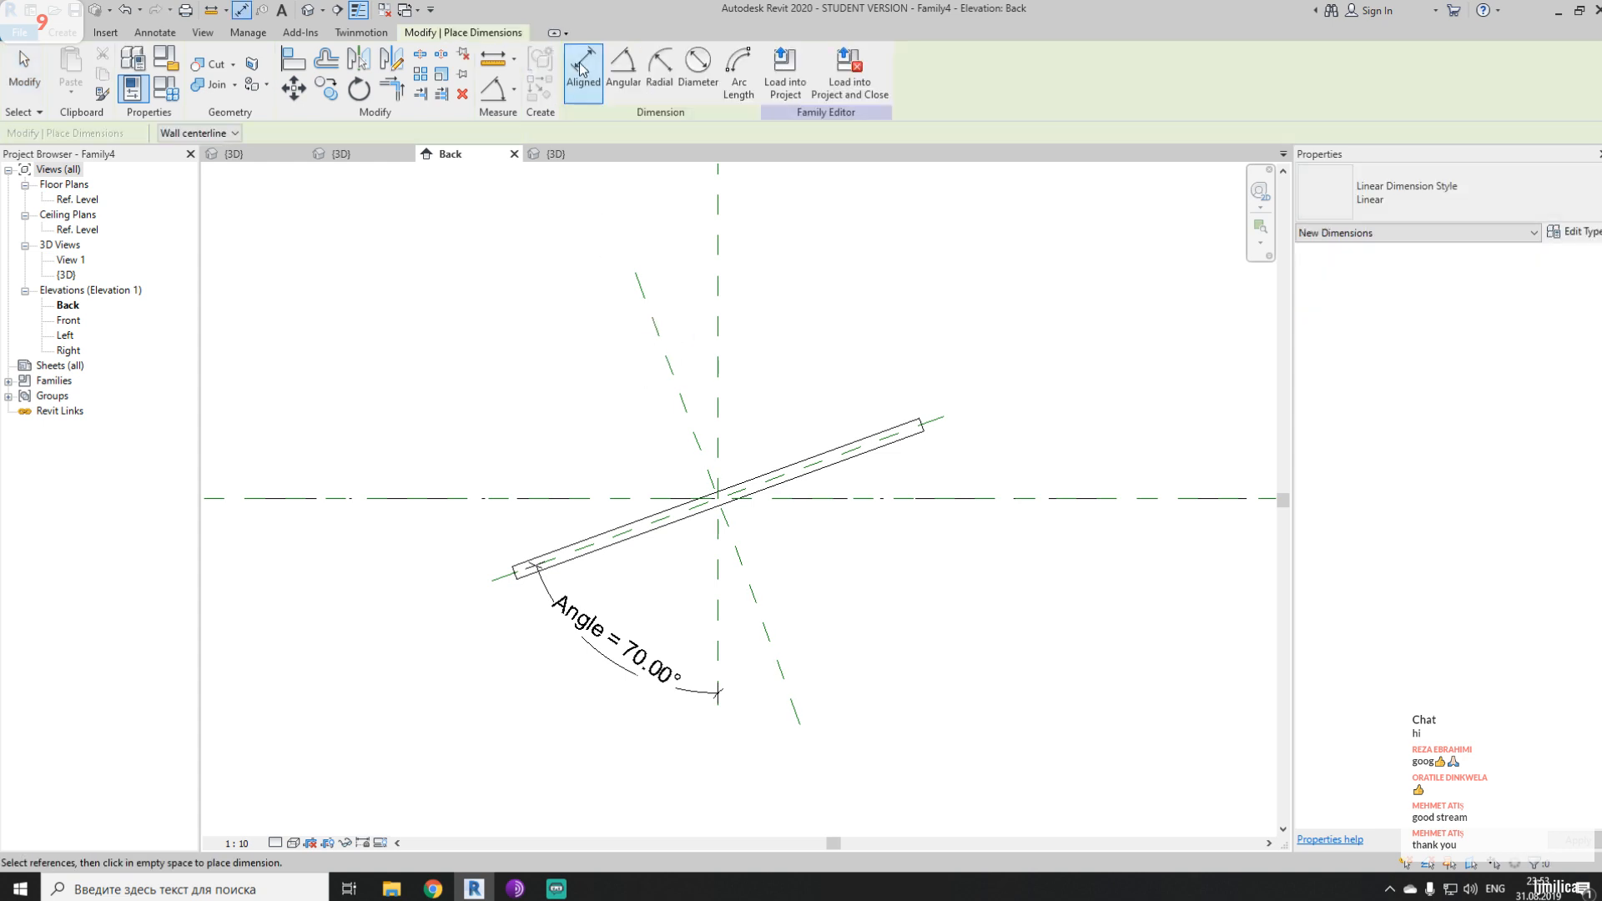
left_click(718, 312)
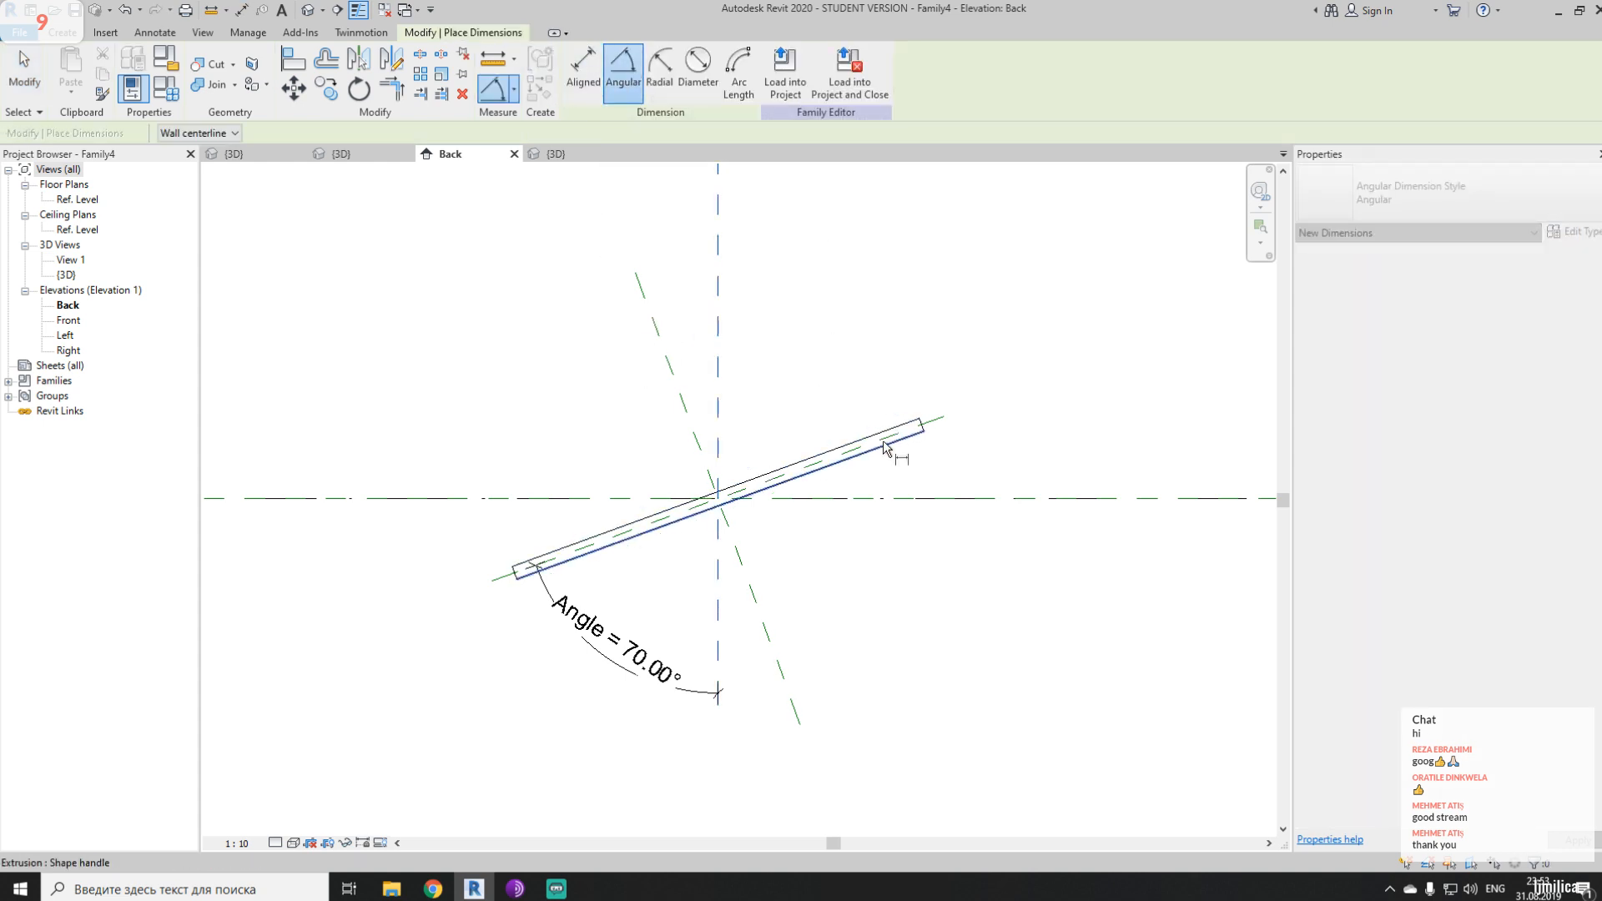
left_click(880, 447)
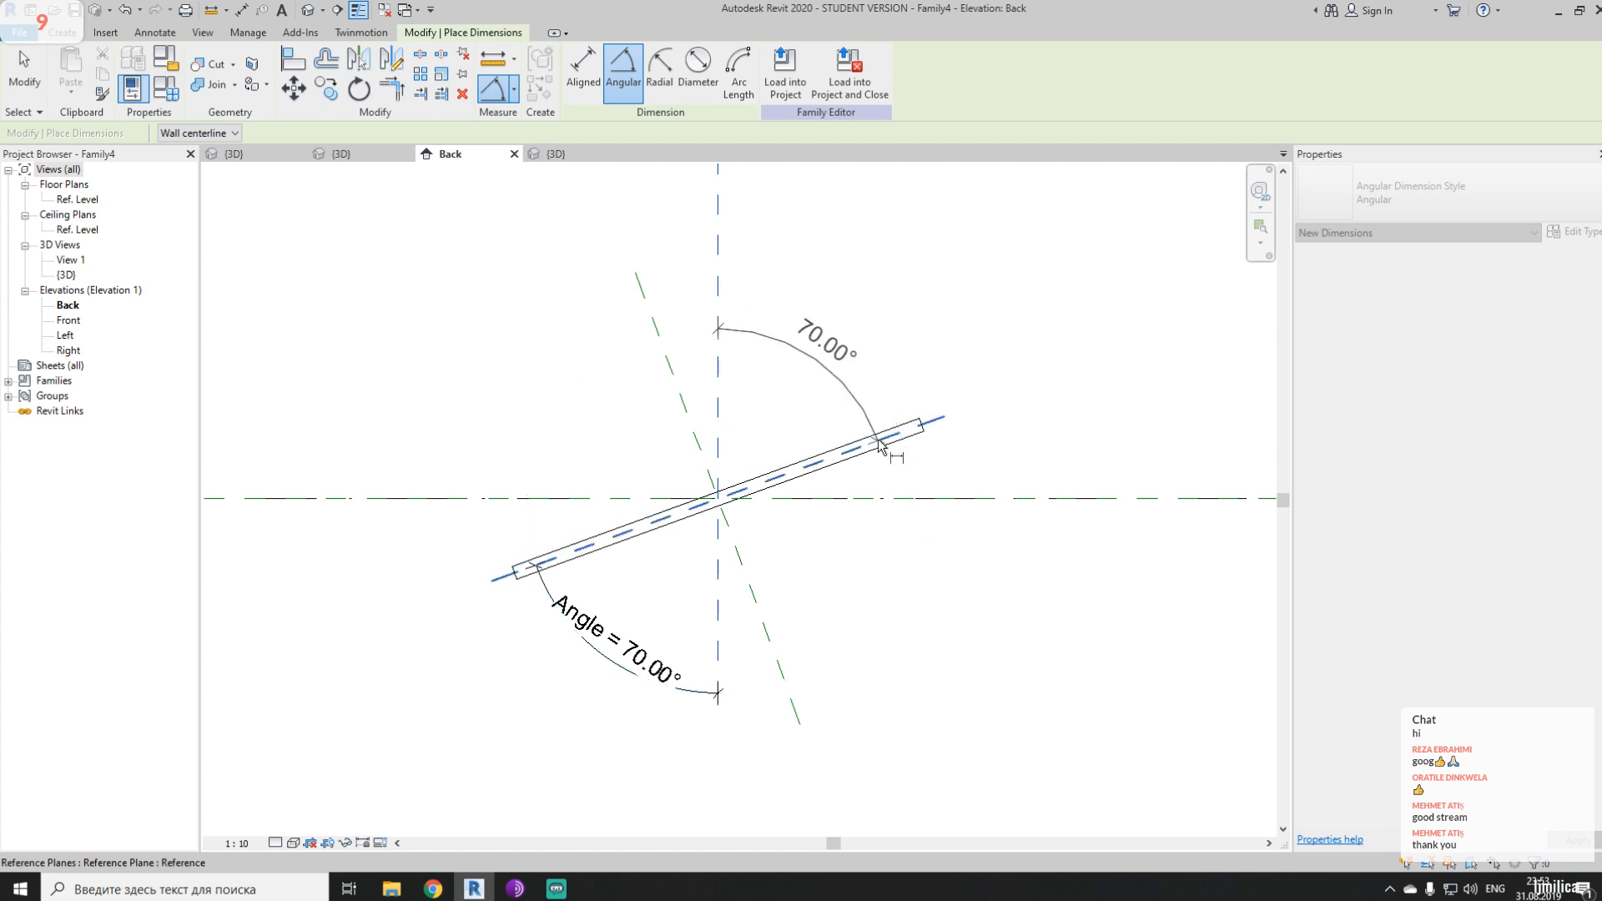
key("Escape")
left_click(655, 348)
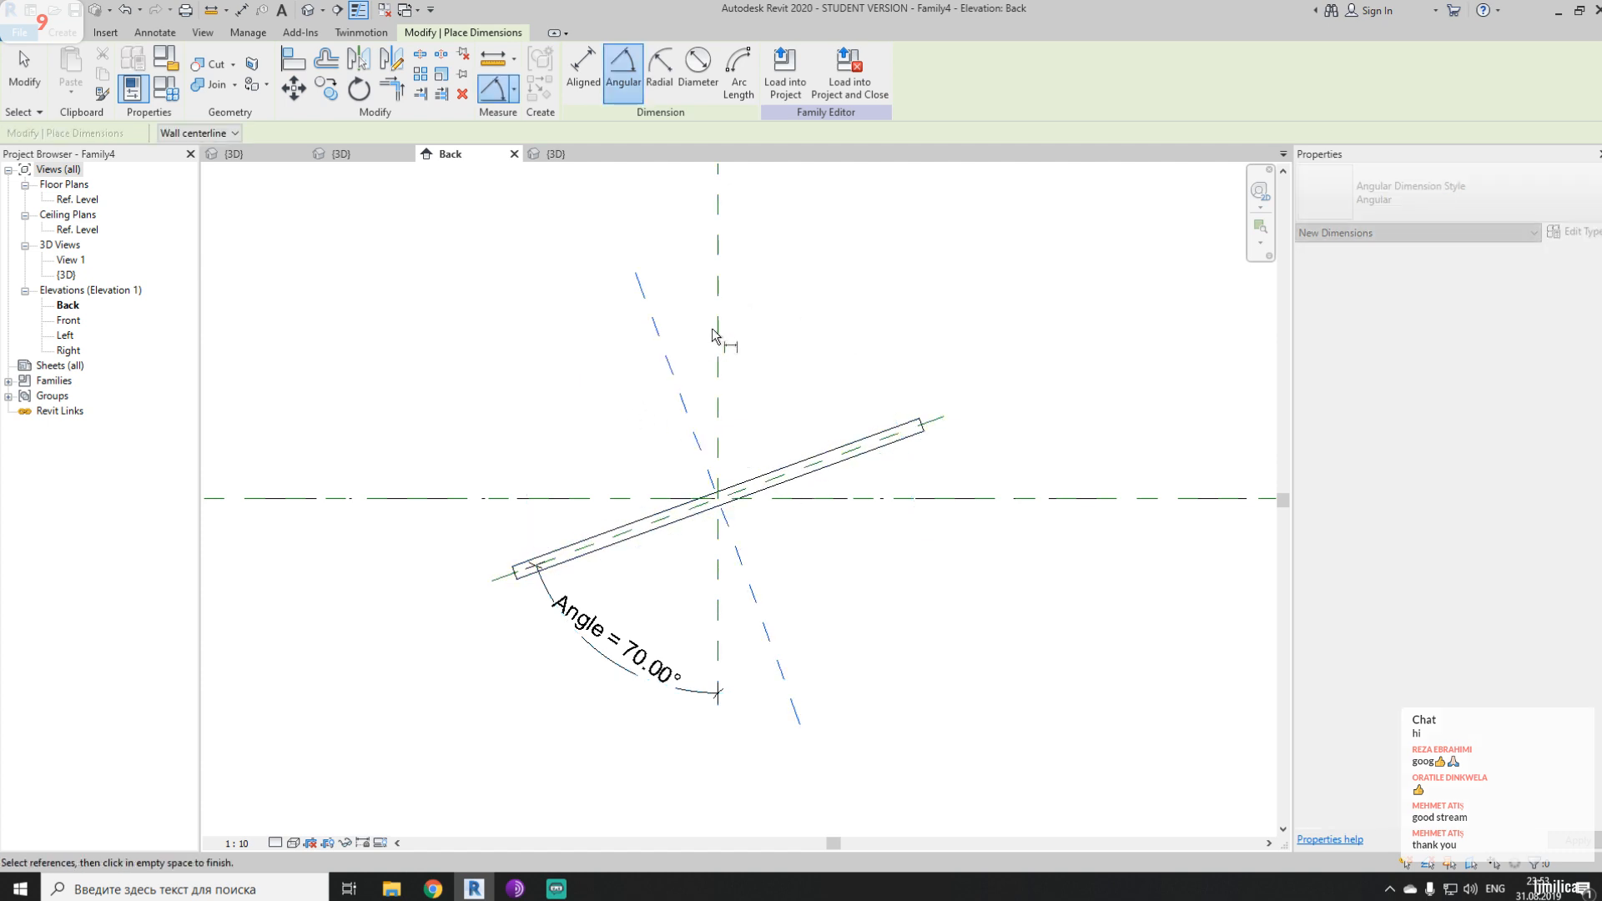
left_click(667, 232)
key("Escape")
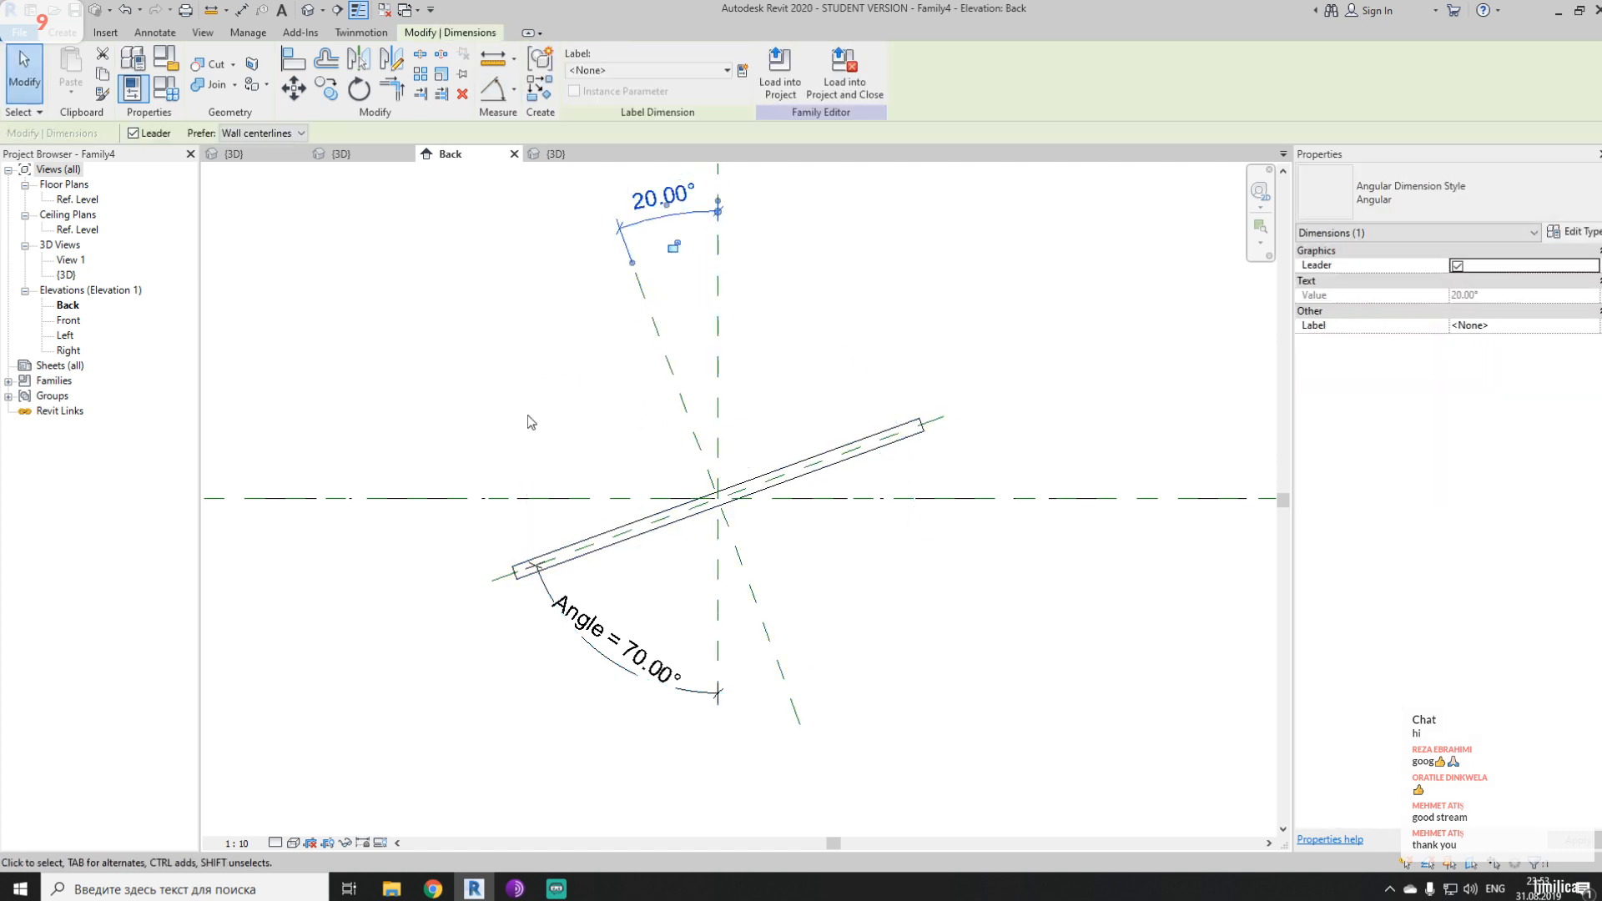
- Try to label the new angular dimension above the panel with the Angle parameter
left_click(711, 70)
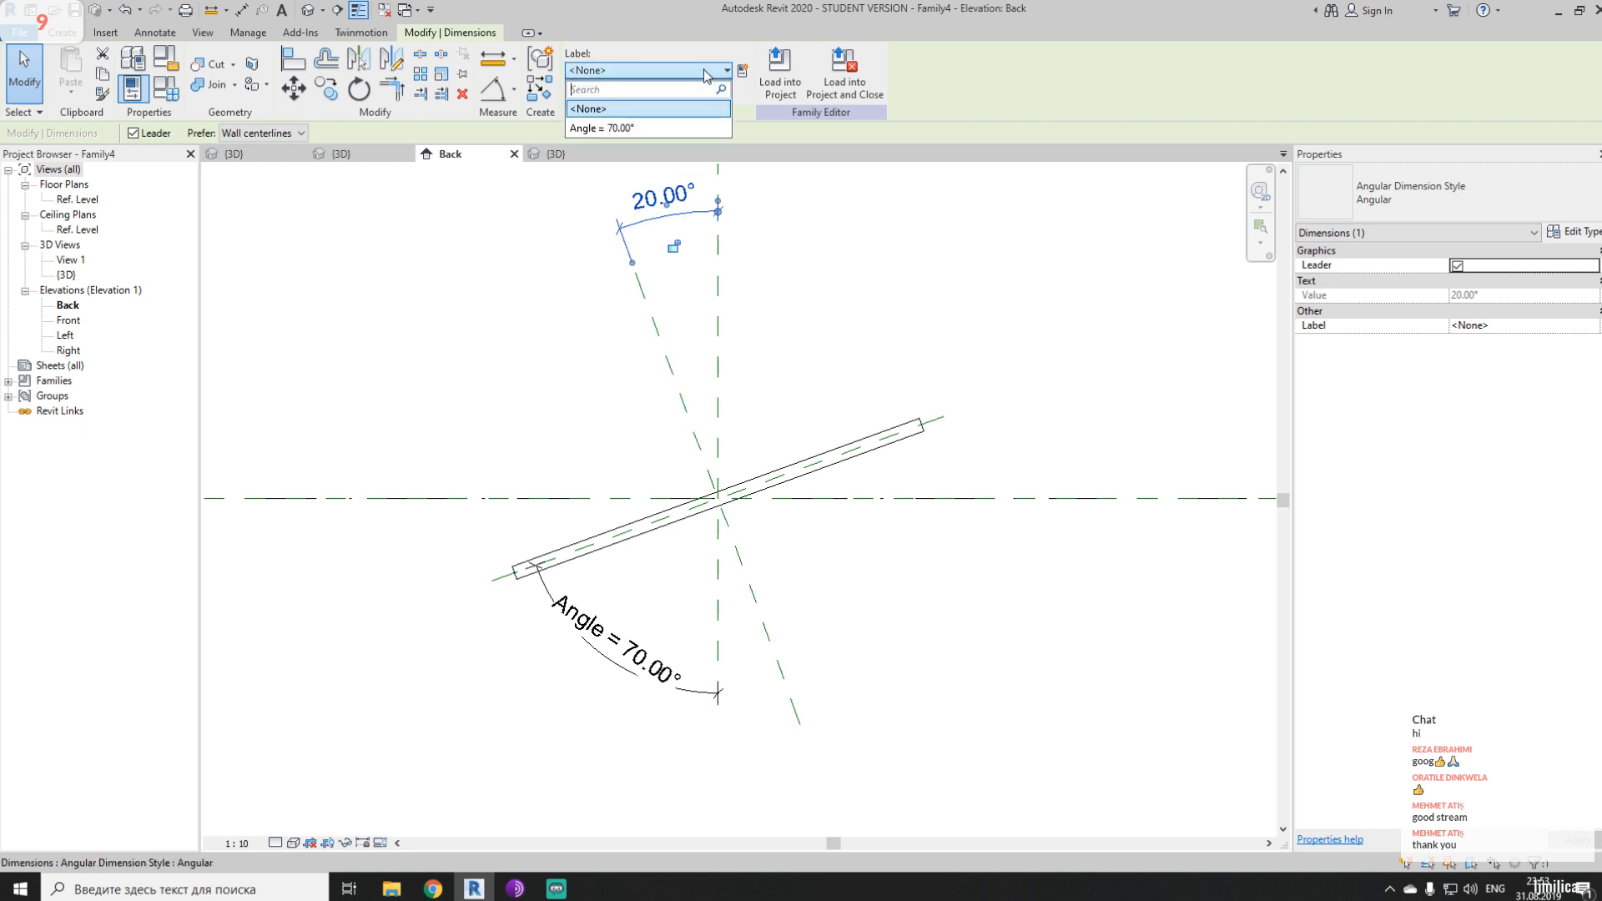
left_click(617, 126)
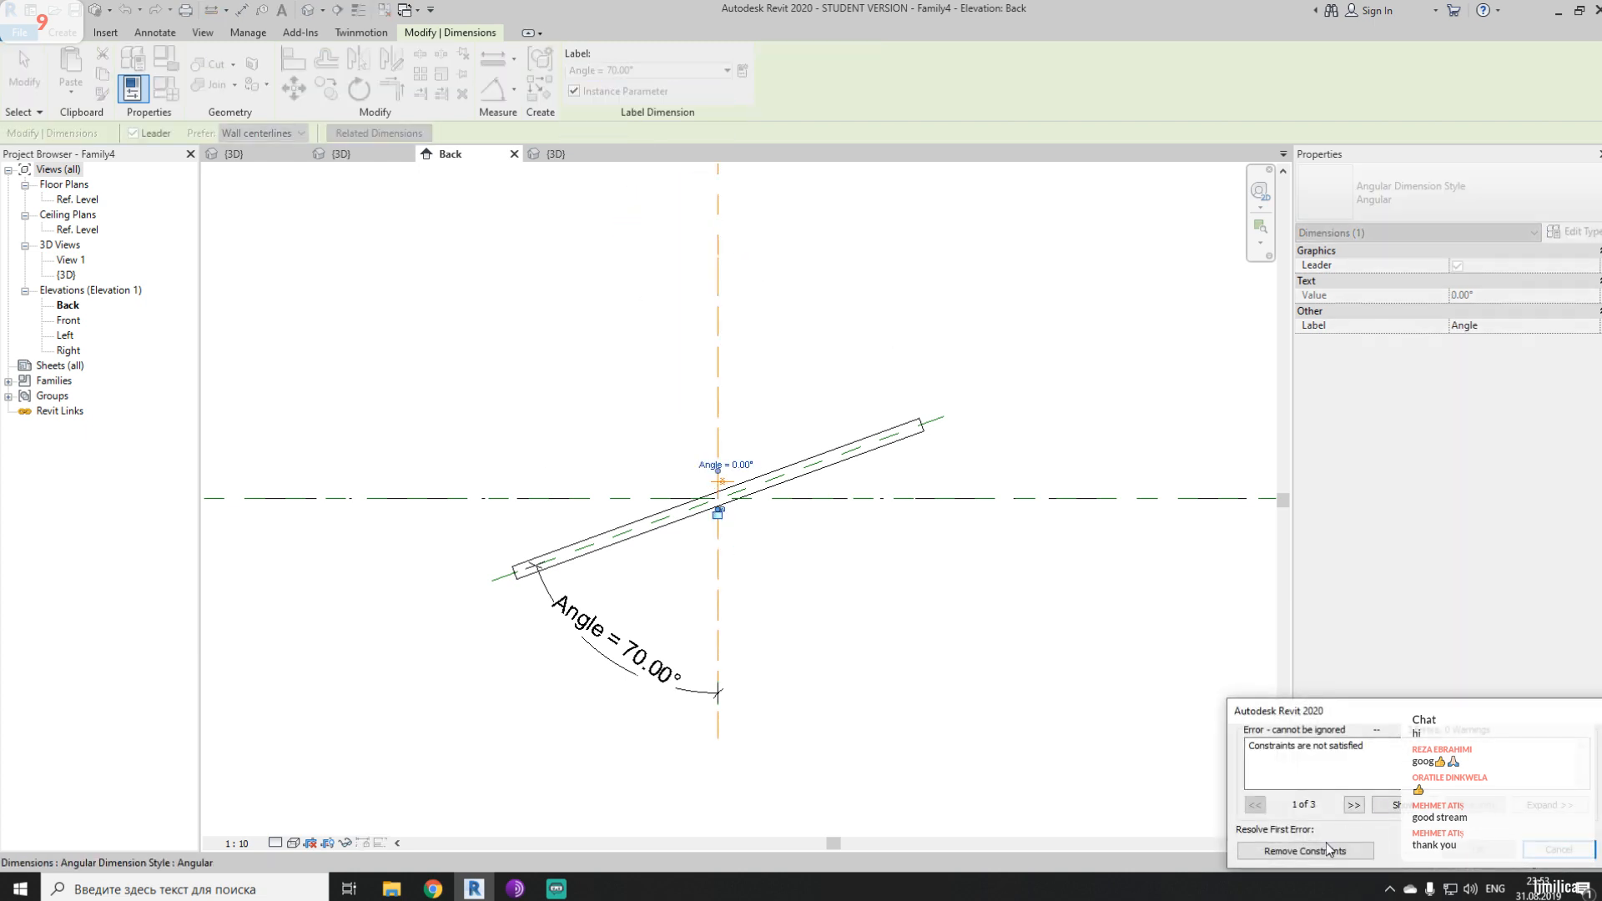
left_click(1325, 848)
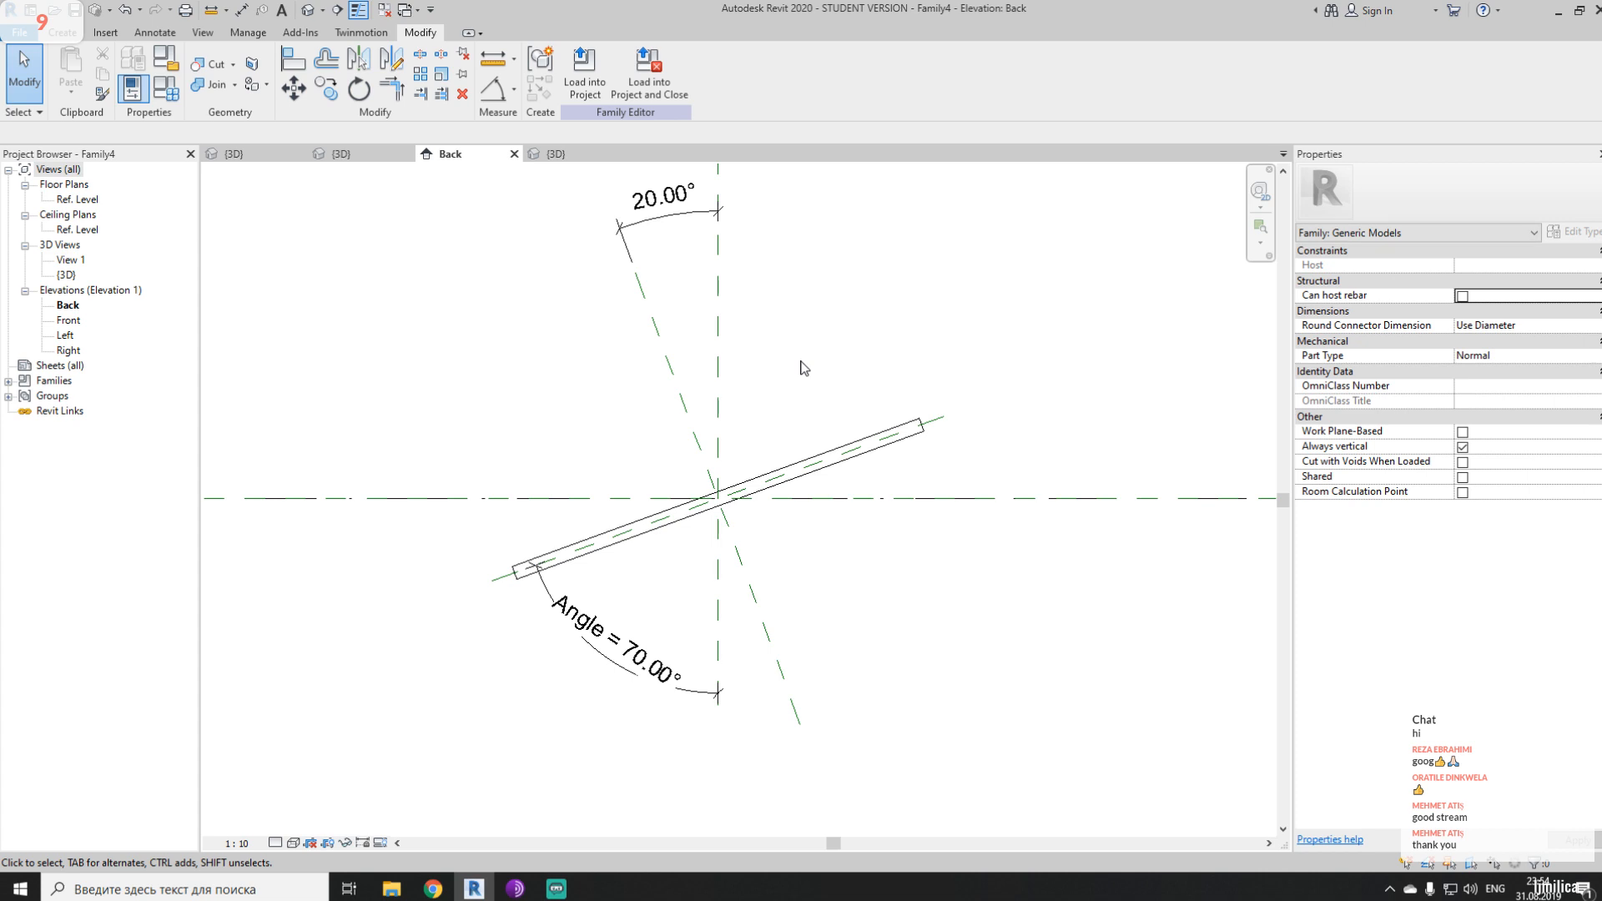
- Place an angular dimension below the panel between the perpendicular reference plane and the Ref. Level
key("i")
left_click(624, 77)
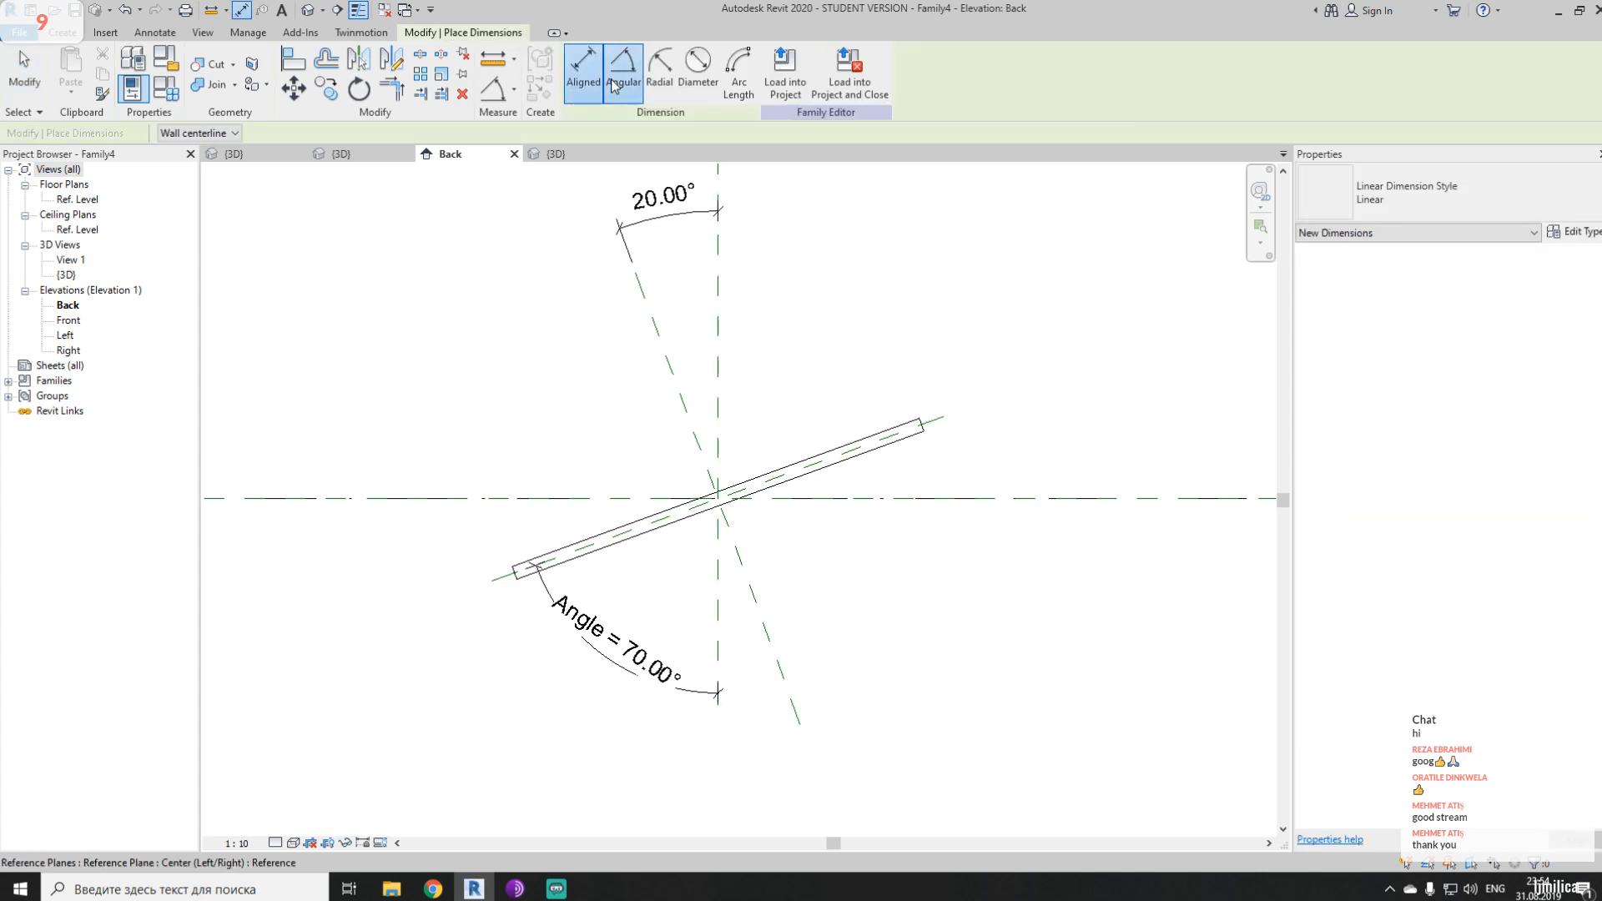
left_click(769, 619)
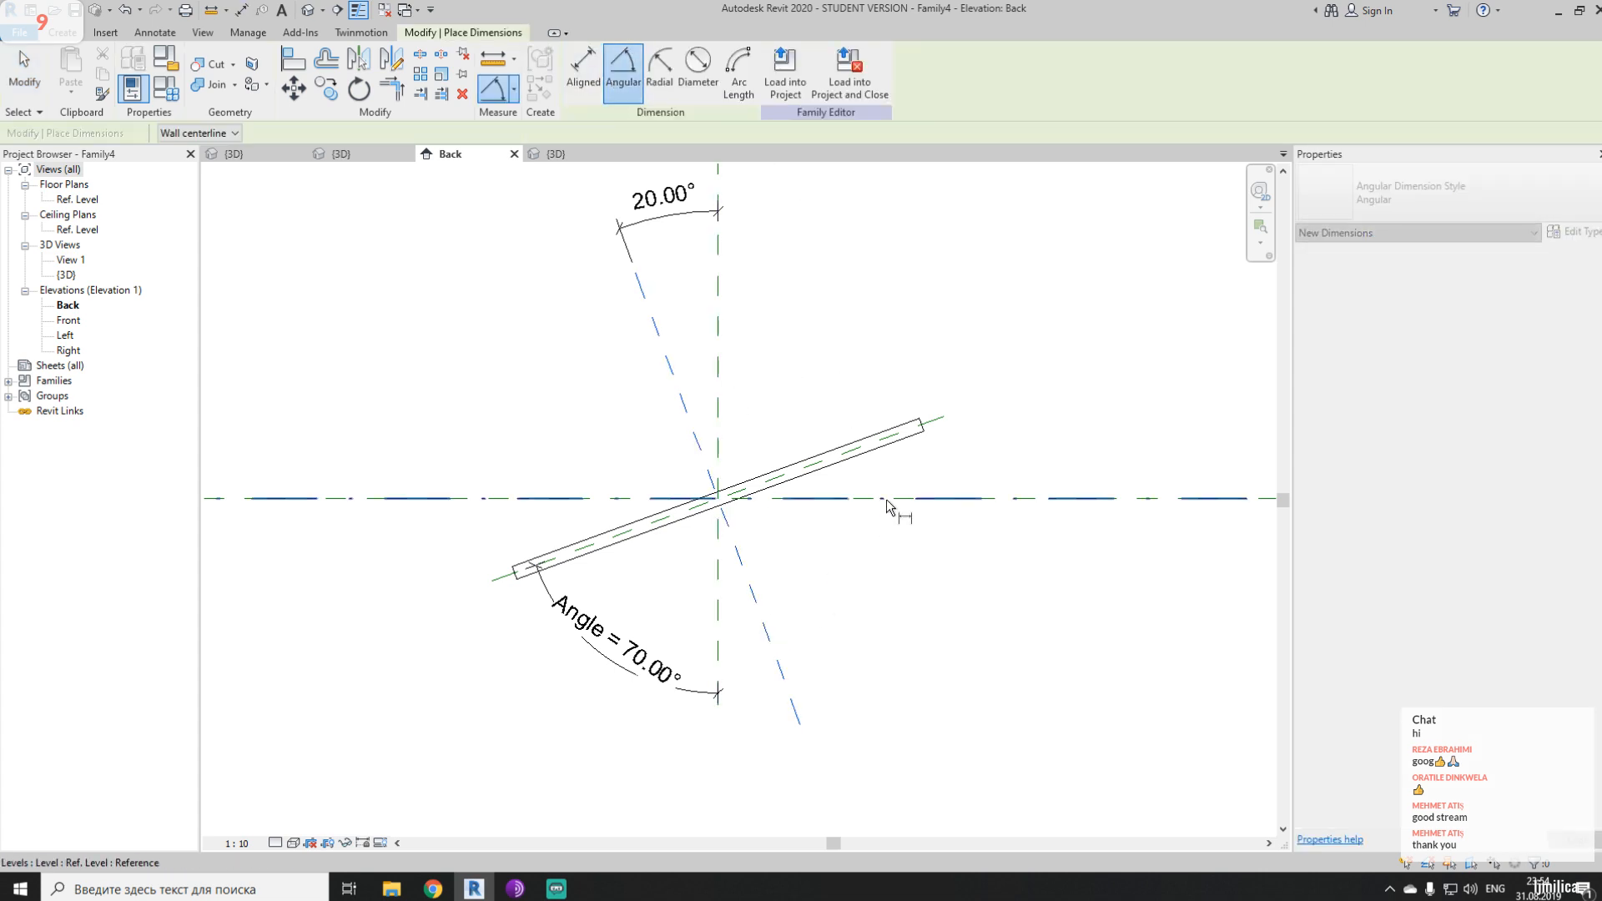
left_click(886, 499)
left_click(853, 585)
key("Escape")
key("Escape")
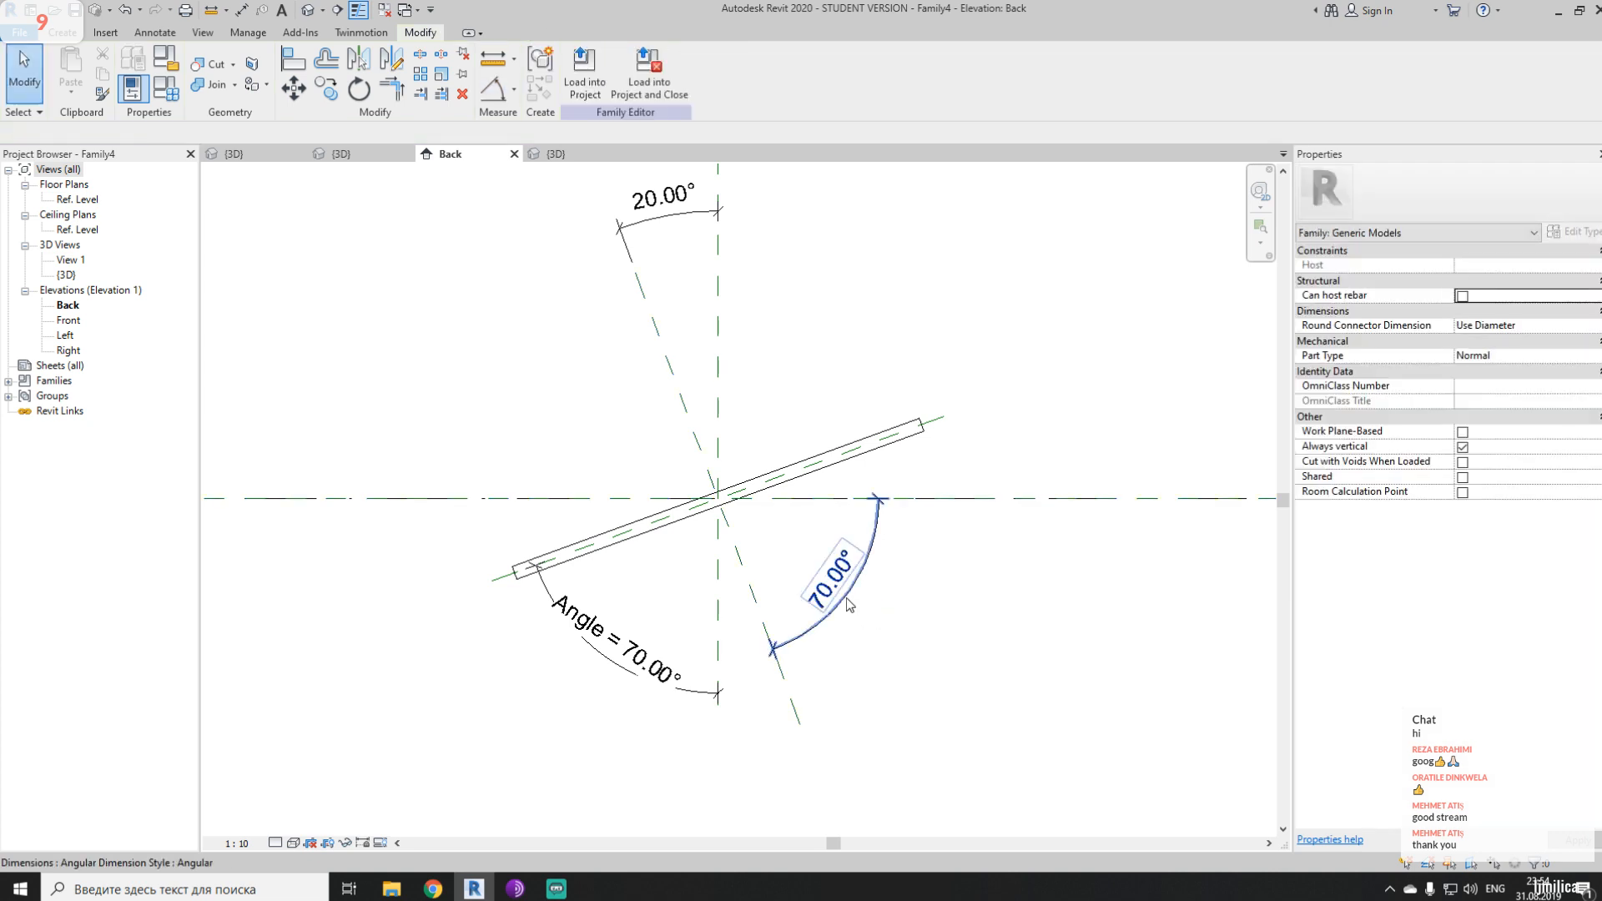
- Try to label the angular dimension at the Ref. Level with the Angle parameter, and cancel the change
left_click(846, 597)
left_click(676, 73)
left_click(628, 128)
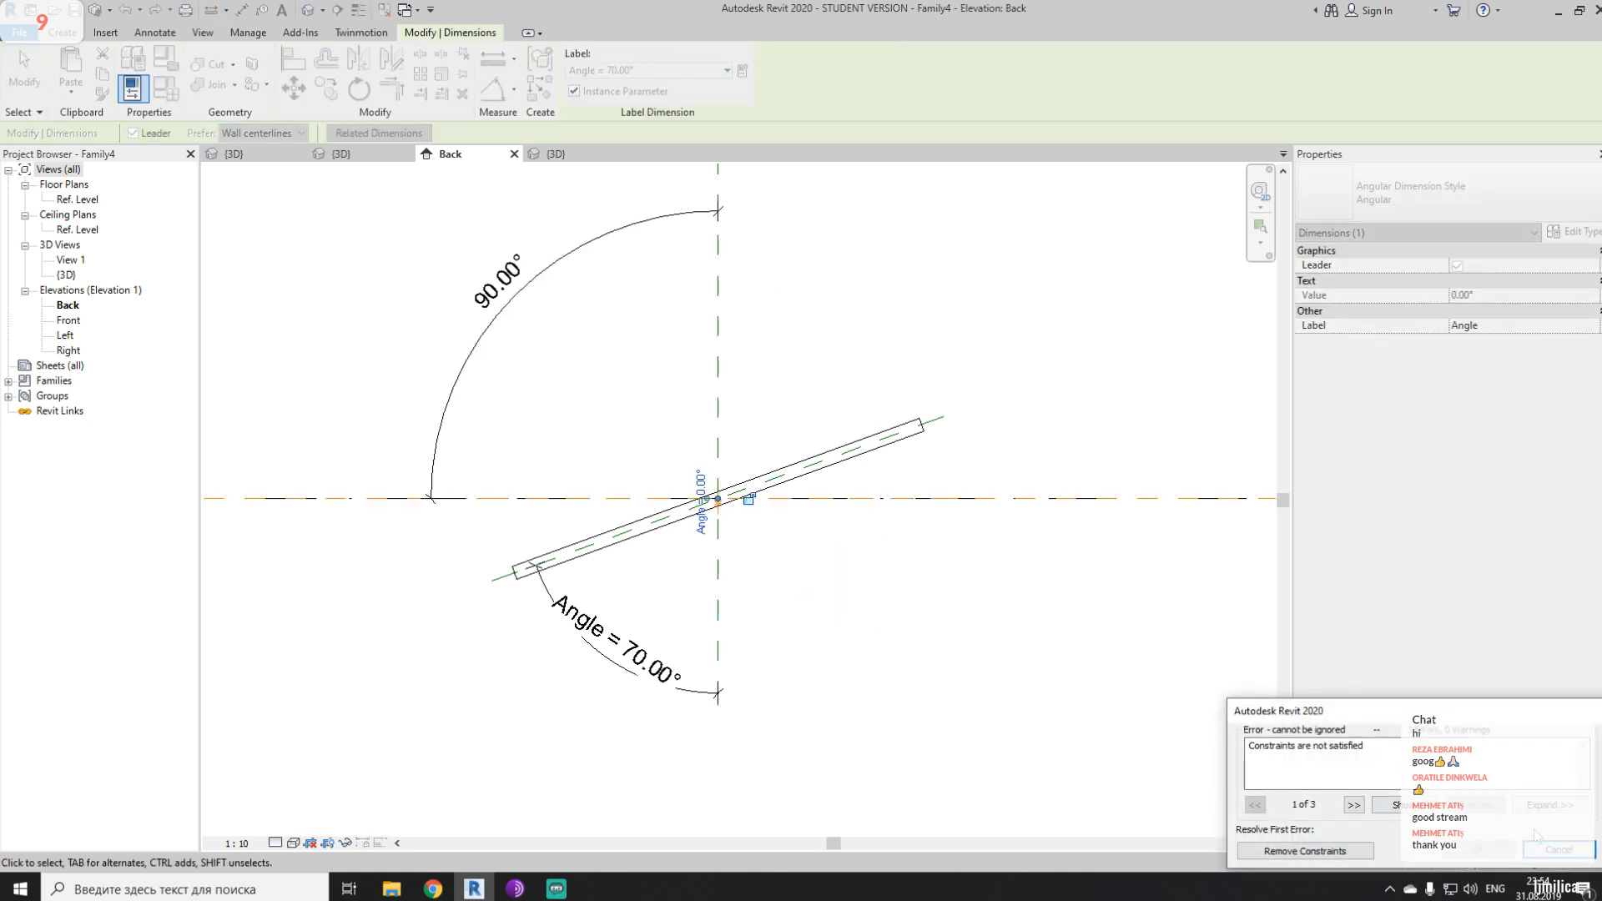
left_click(1557, 849)
- Delete the two new unlabelled angular dimensions and the remaining Angle dimension under the panel
left_click(835, 613)
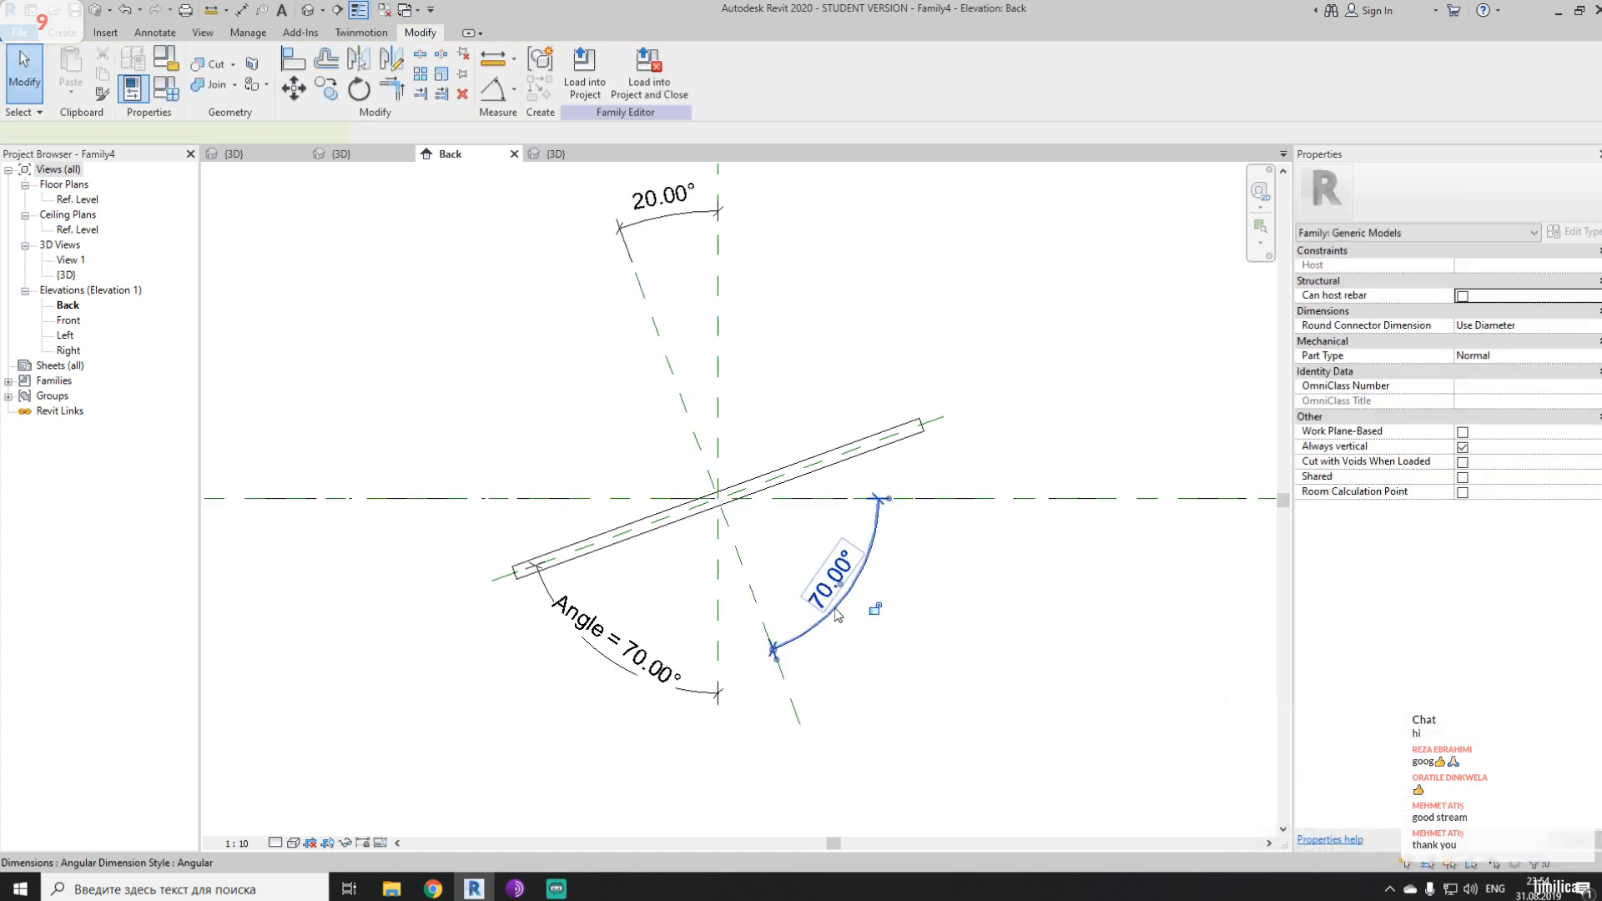
key("Delete")
left_click(655, 219)
key("Delete")
left_click(581, 635)
key("Delete")
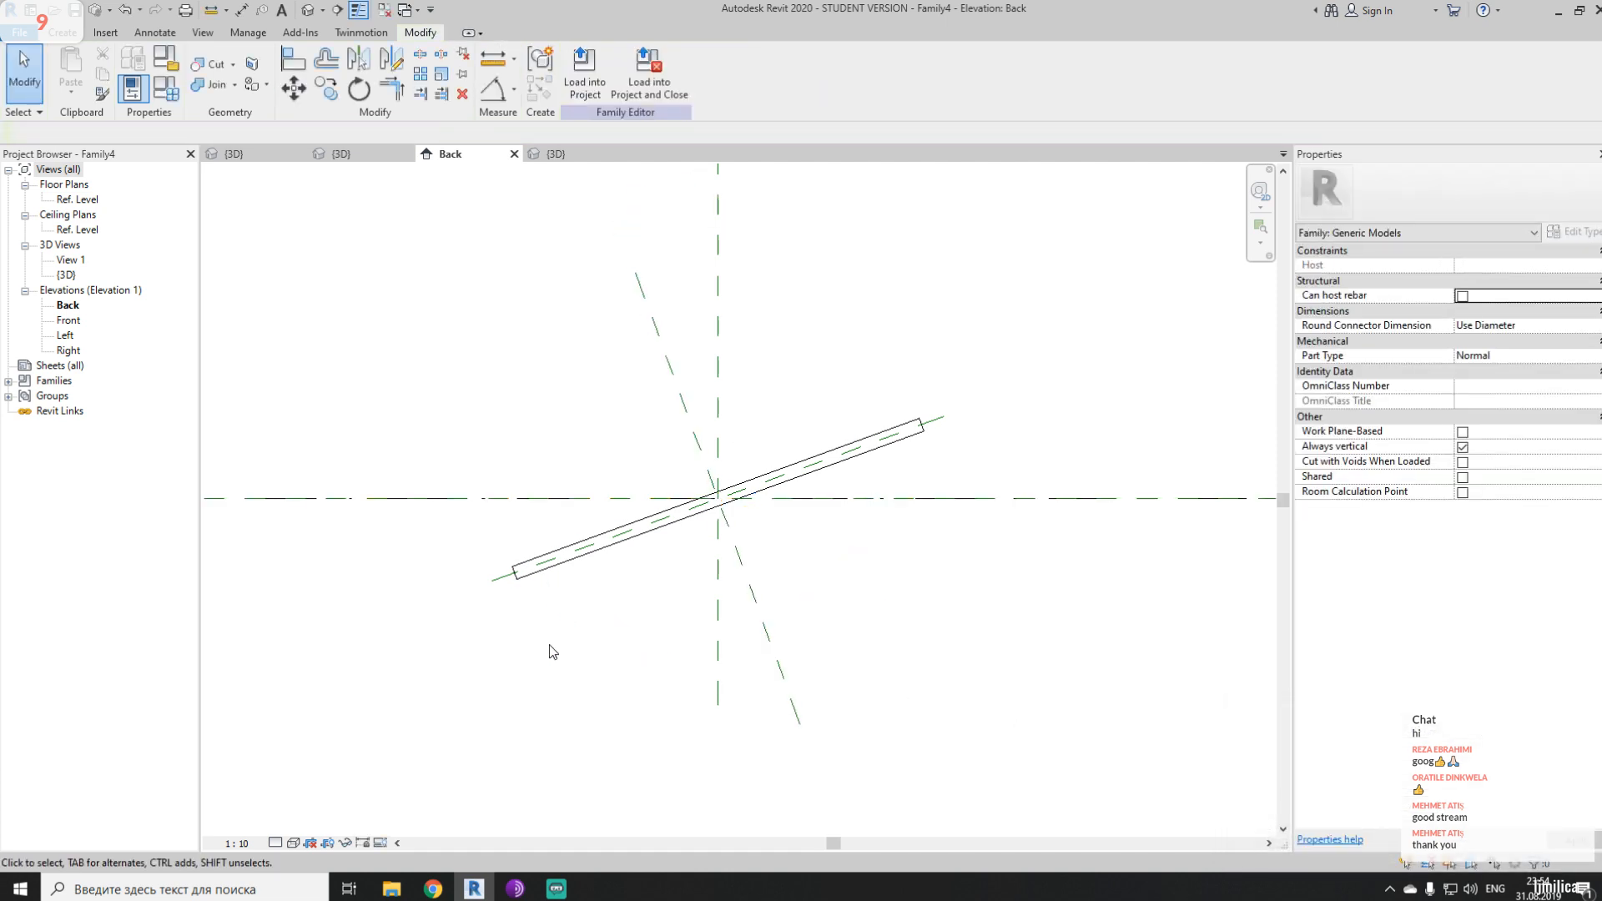
- Place an angular dimension under the panel between its tilted reference plane and the vertical center plane
key("d")
key("i")
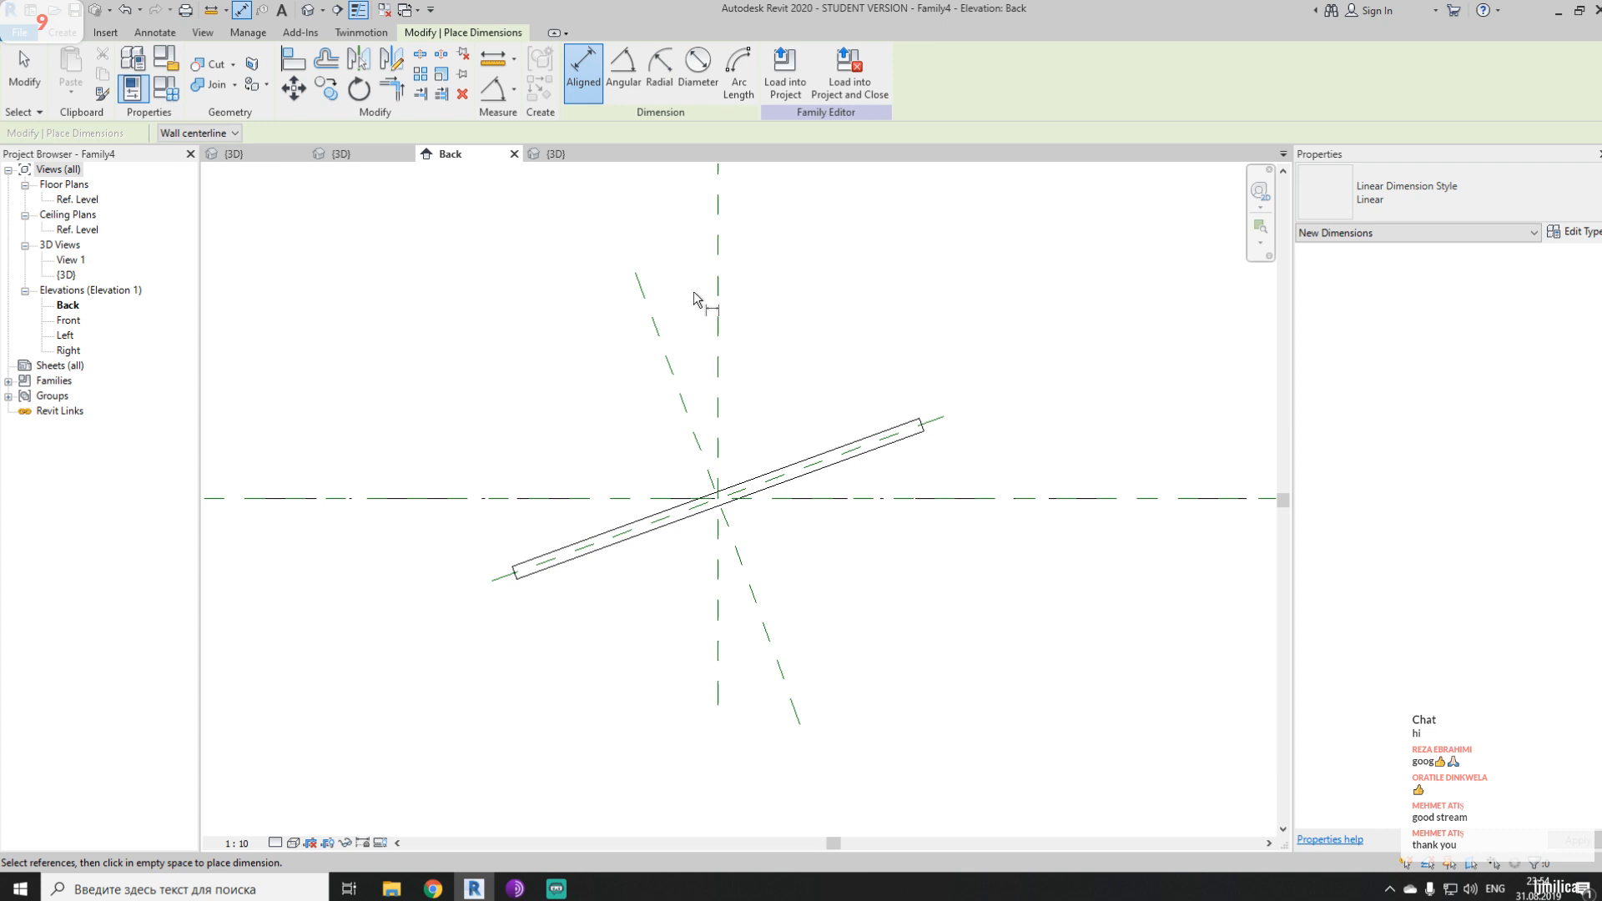
left_click(625, 68)
left_click(499, 584)
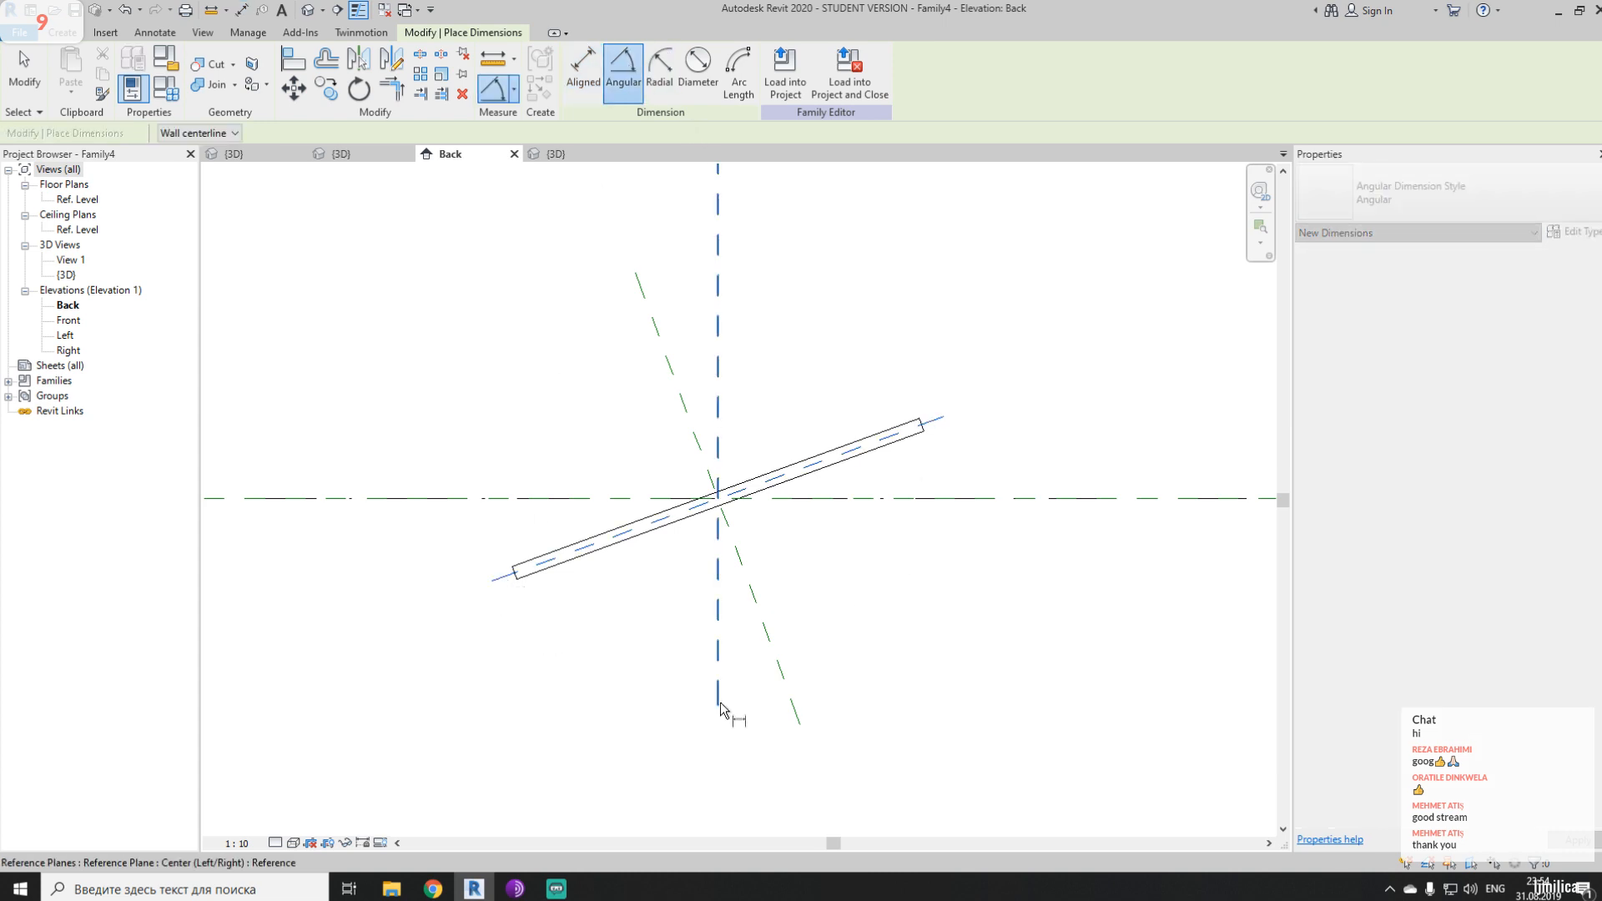
left_click(719, 702)
left_click(554, 731)
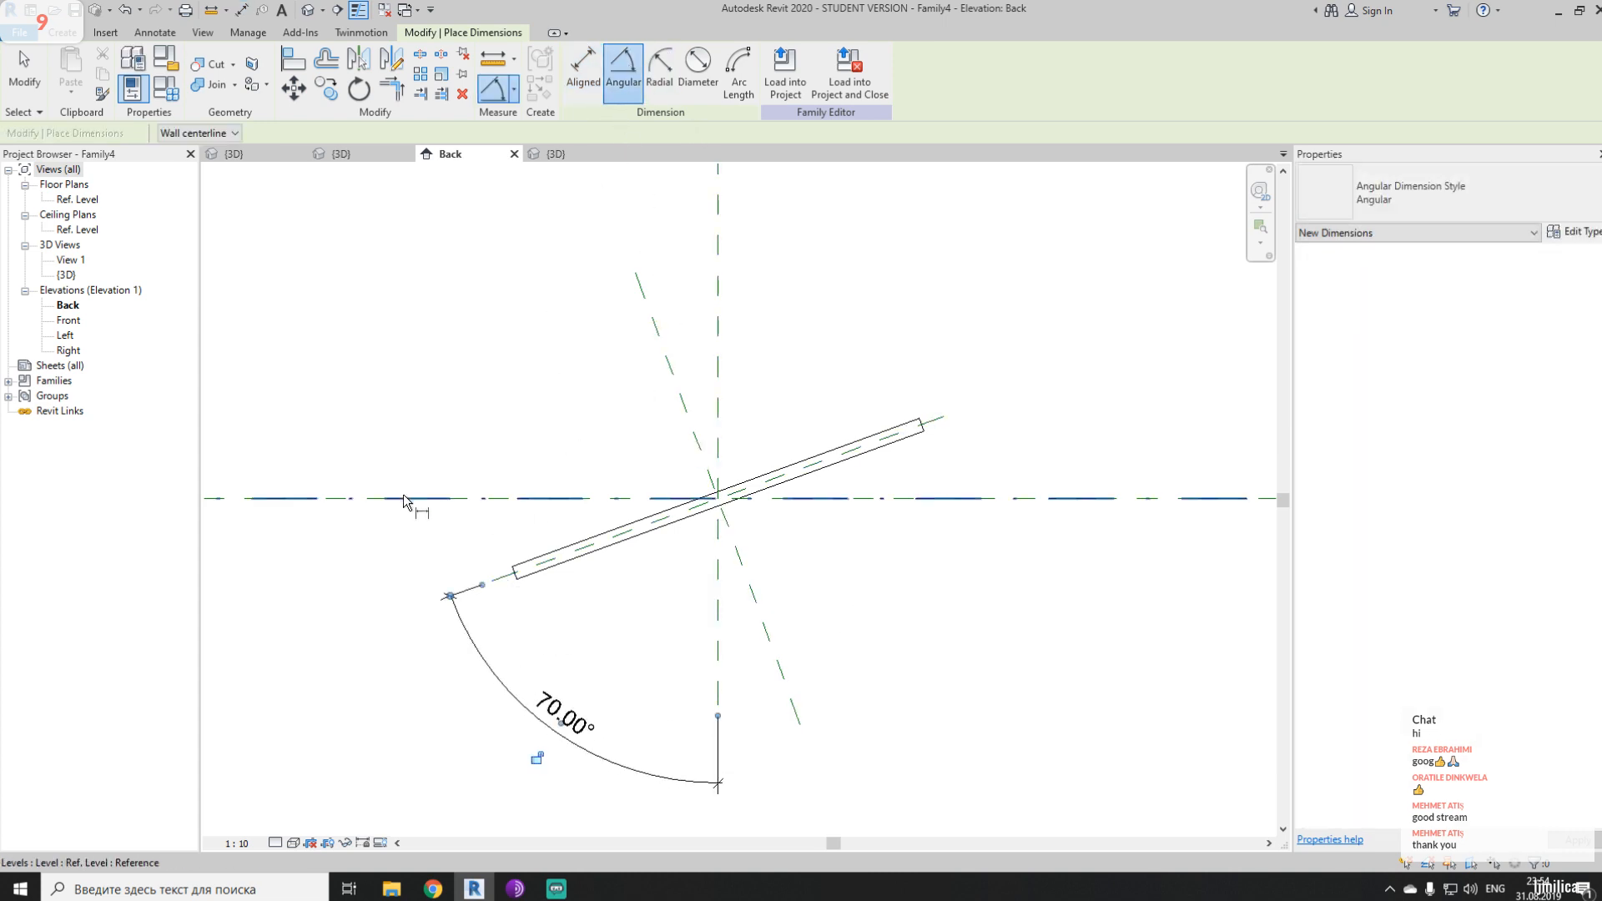
- Add a second angular dimension above the panel between the Ref. Level and the perpendicular reference plane
left_click(377, 500)
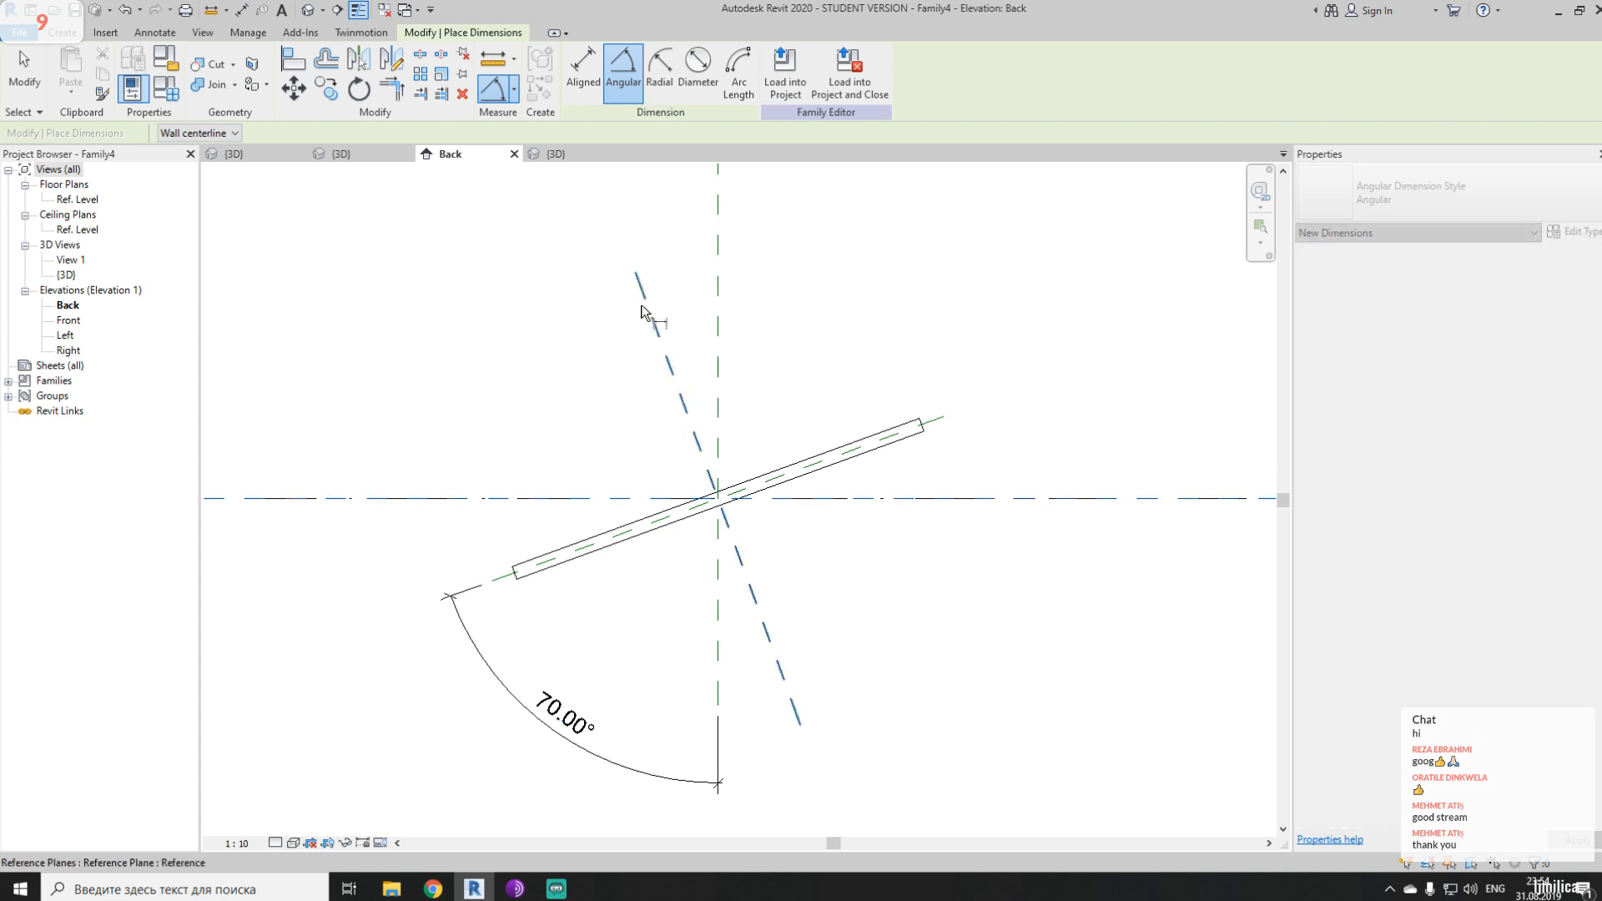
left_click(644, 315)
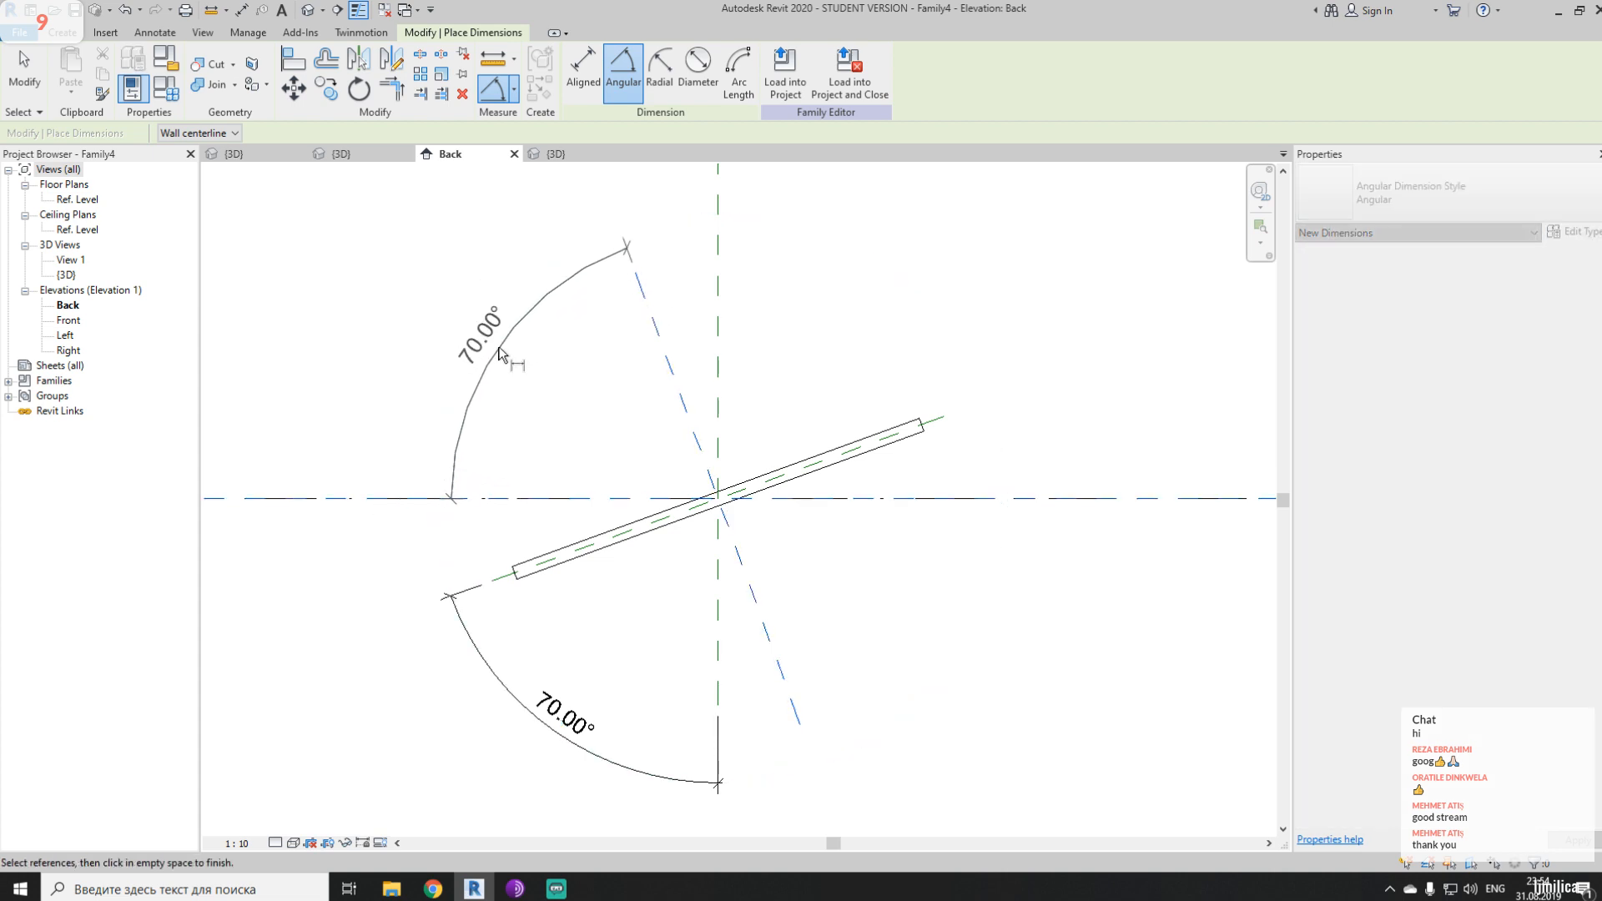
left_click(499, 354)
key("Escape")
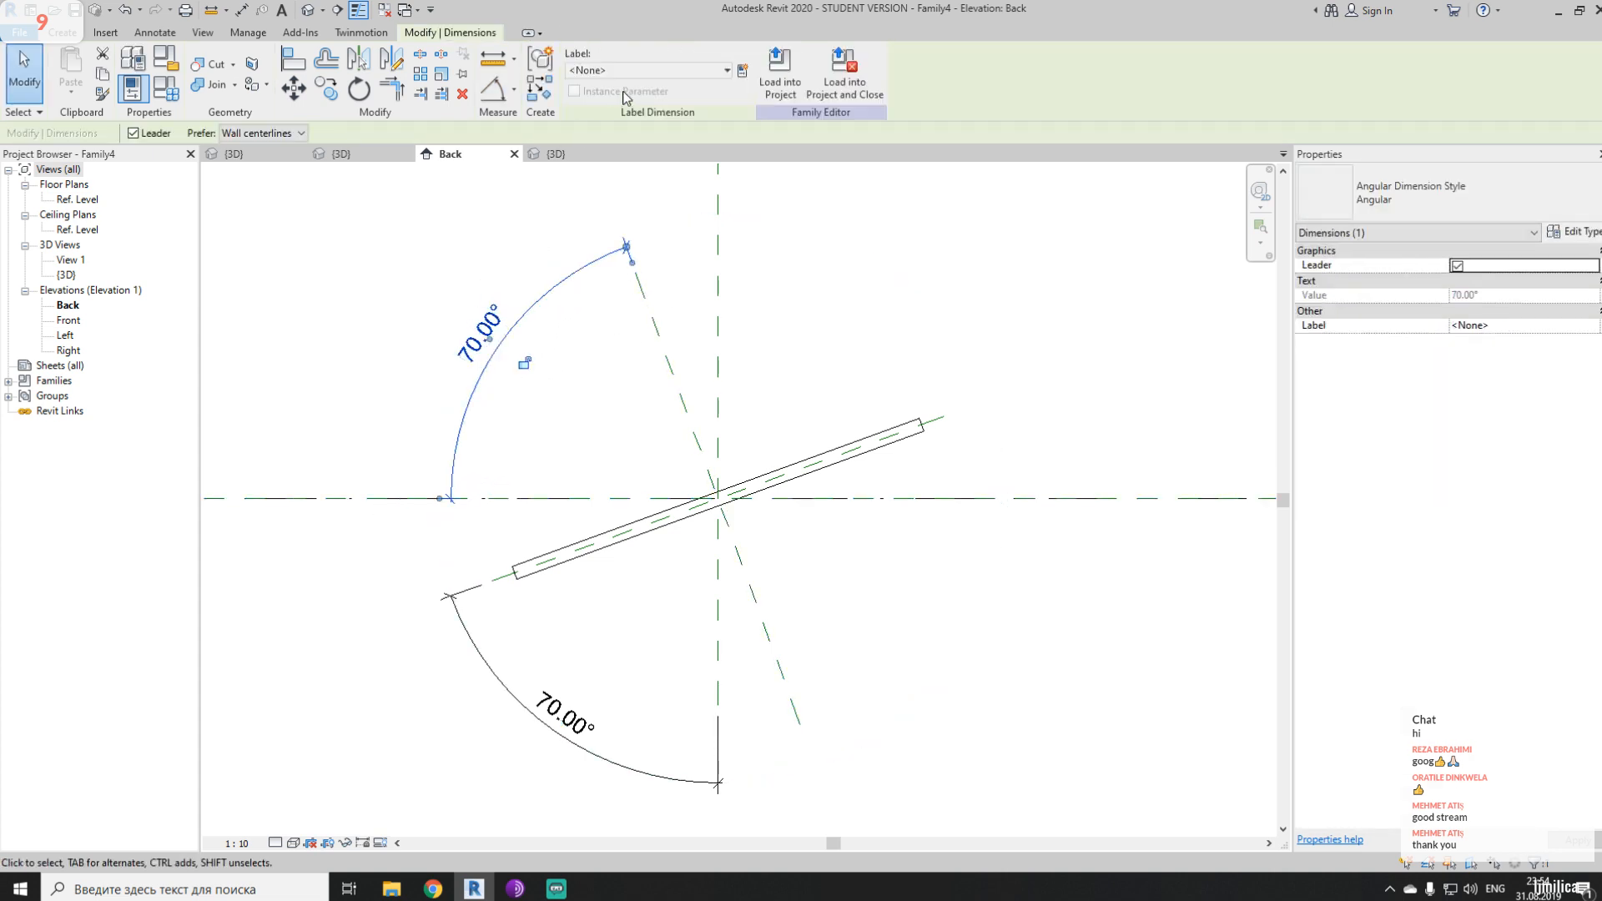
- Try to label the angular dimension above the panel with the Angle parameter, and cancel the change
left_click(634, 71)
left_click(605, 136)
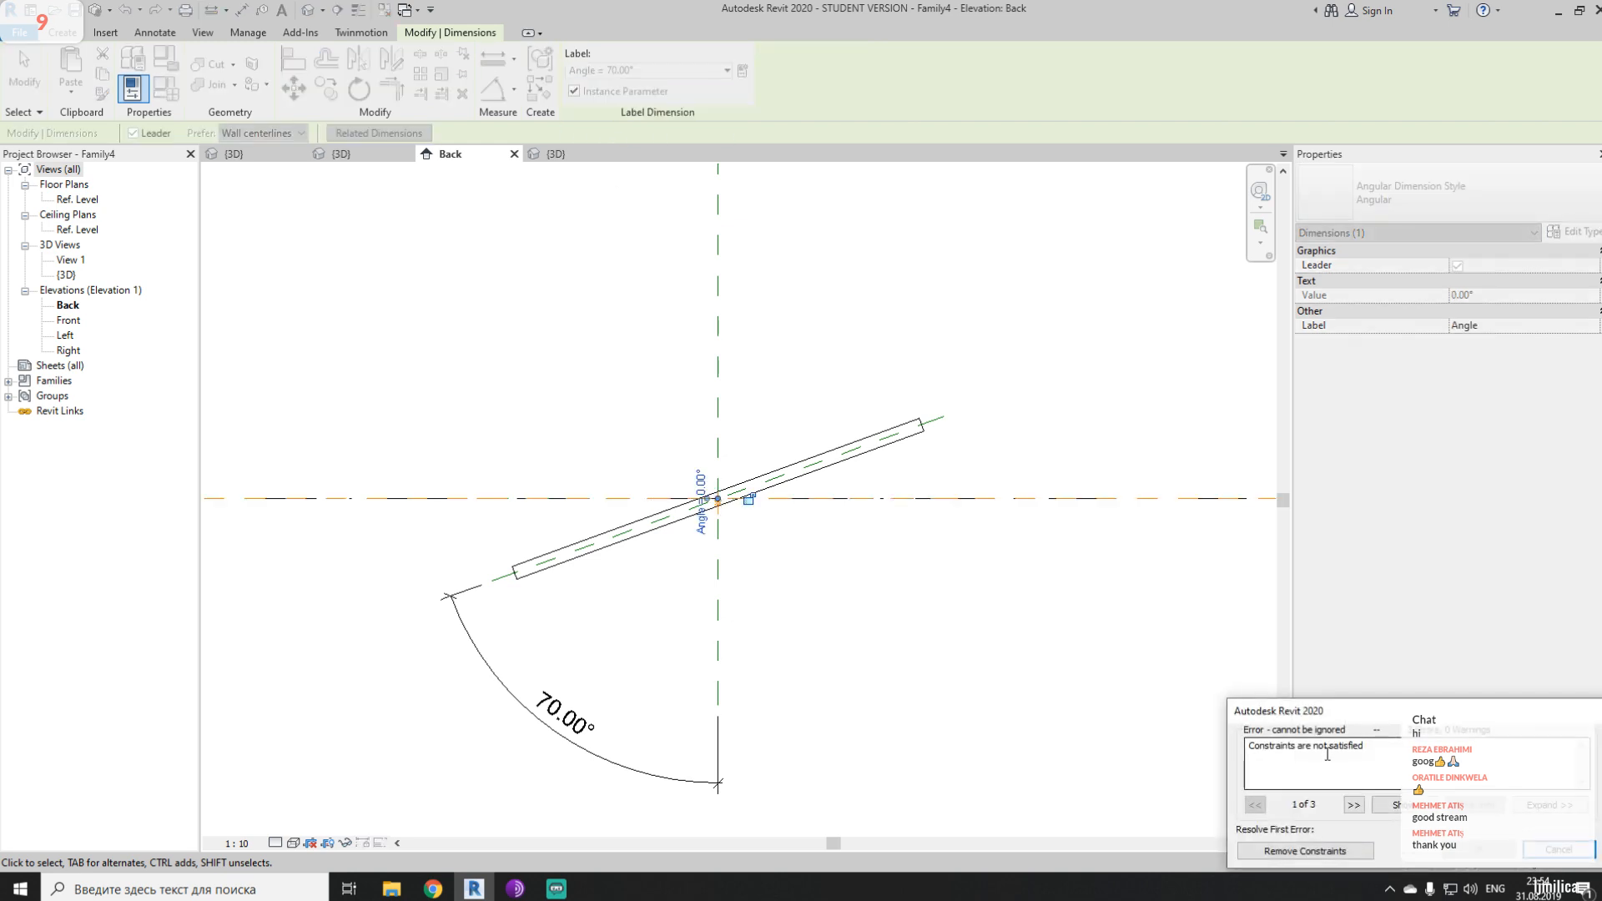
left_click(1557, 851)
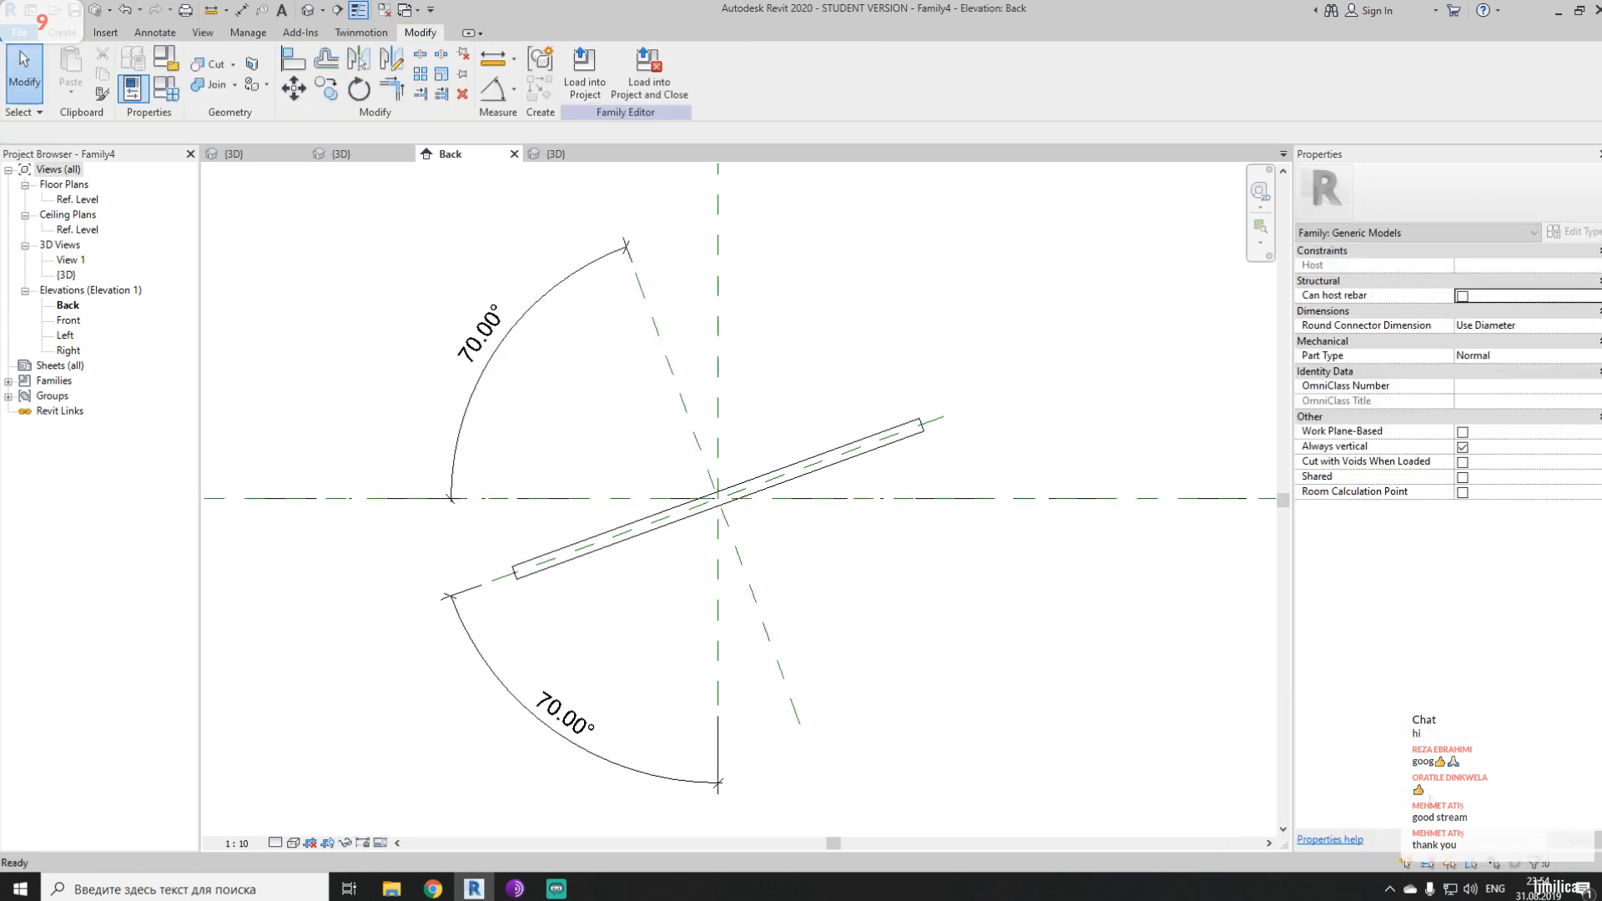
- Create an instance parameter named Angle2 and label the angular dimension between the Ref. Level and the perpendicular plane with it
left_click(547, 289)
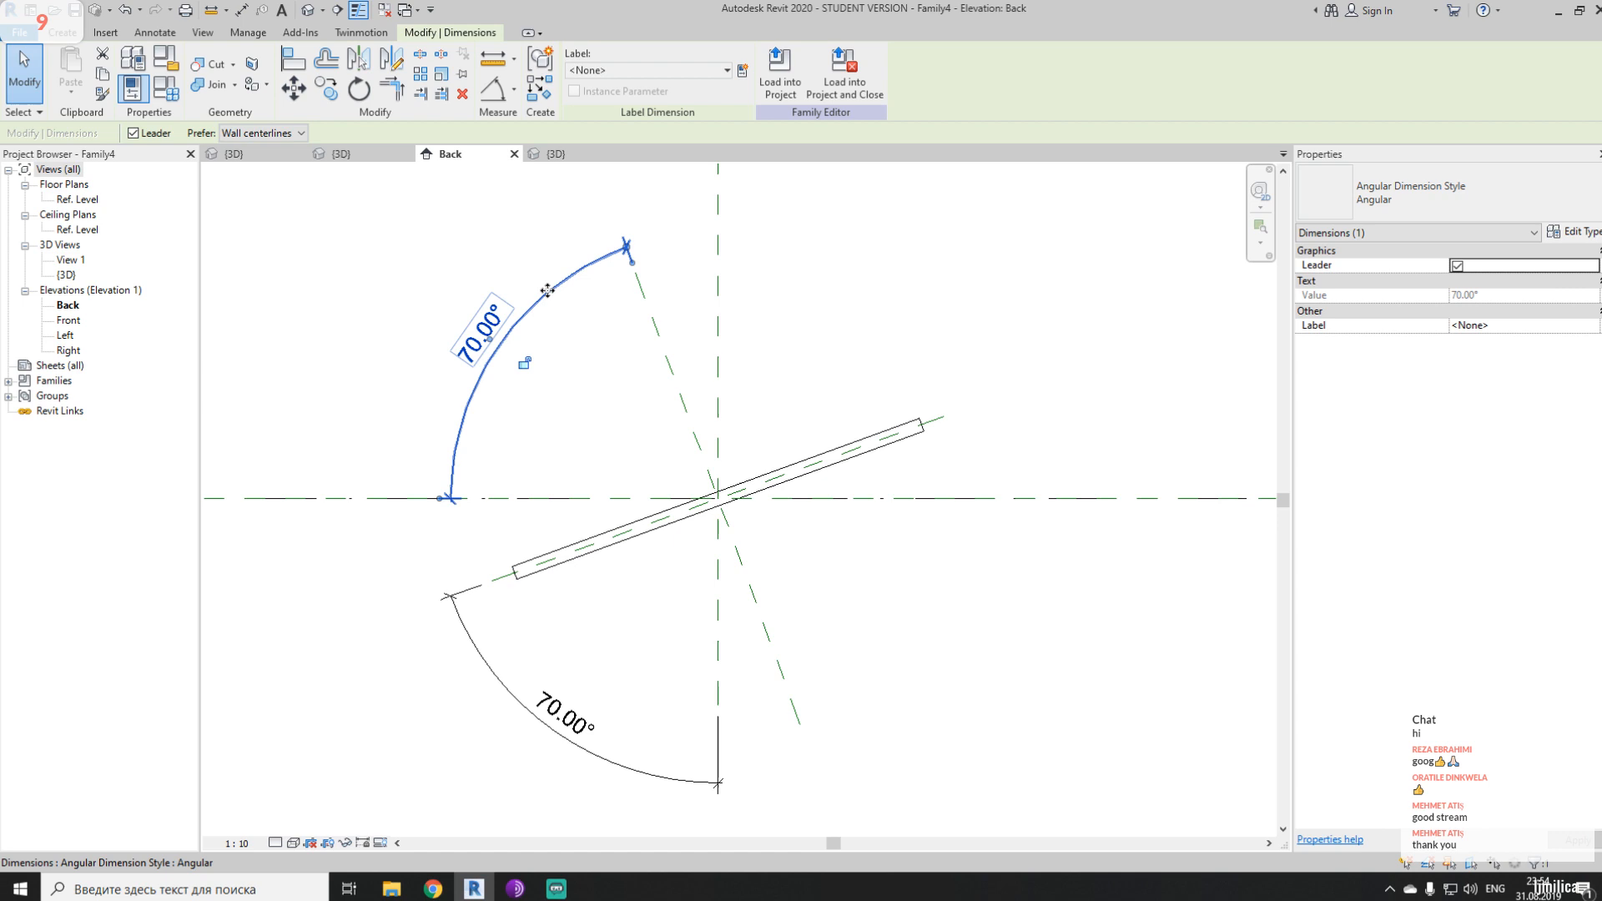
left_click(742, 70)
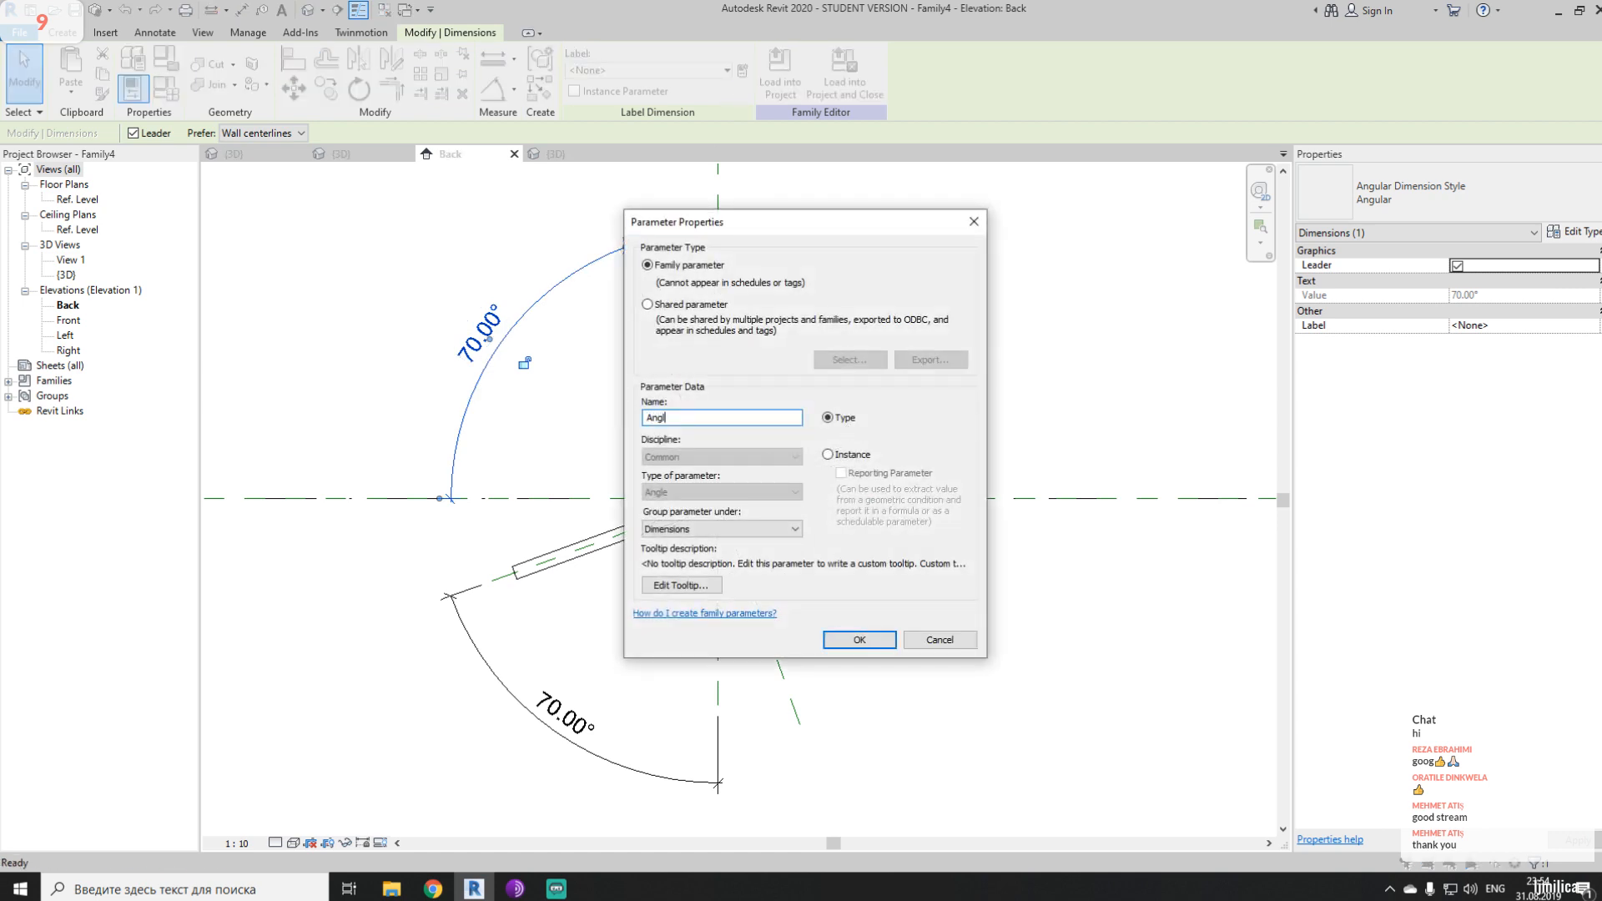
left_click(855, 454)
left_click(863, 642)
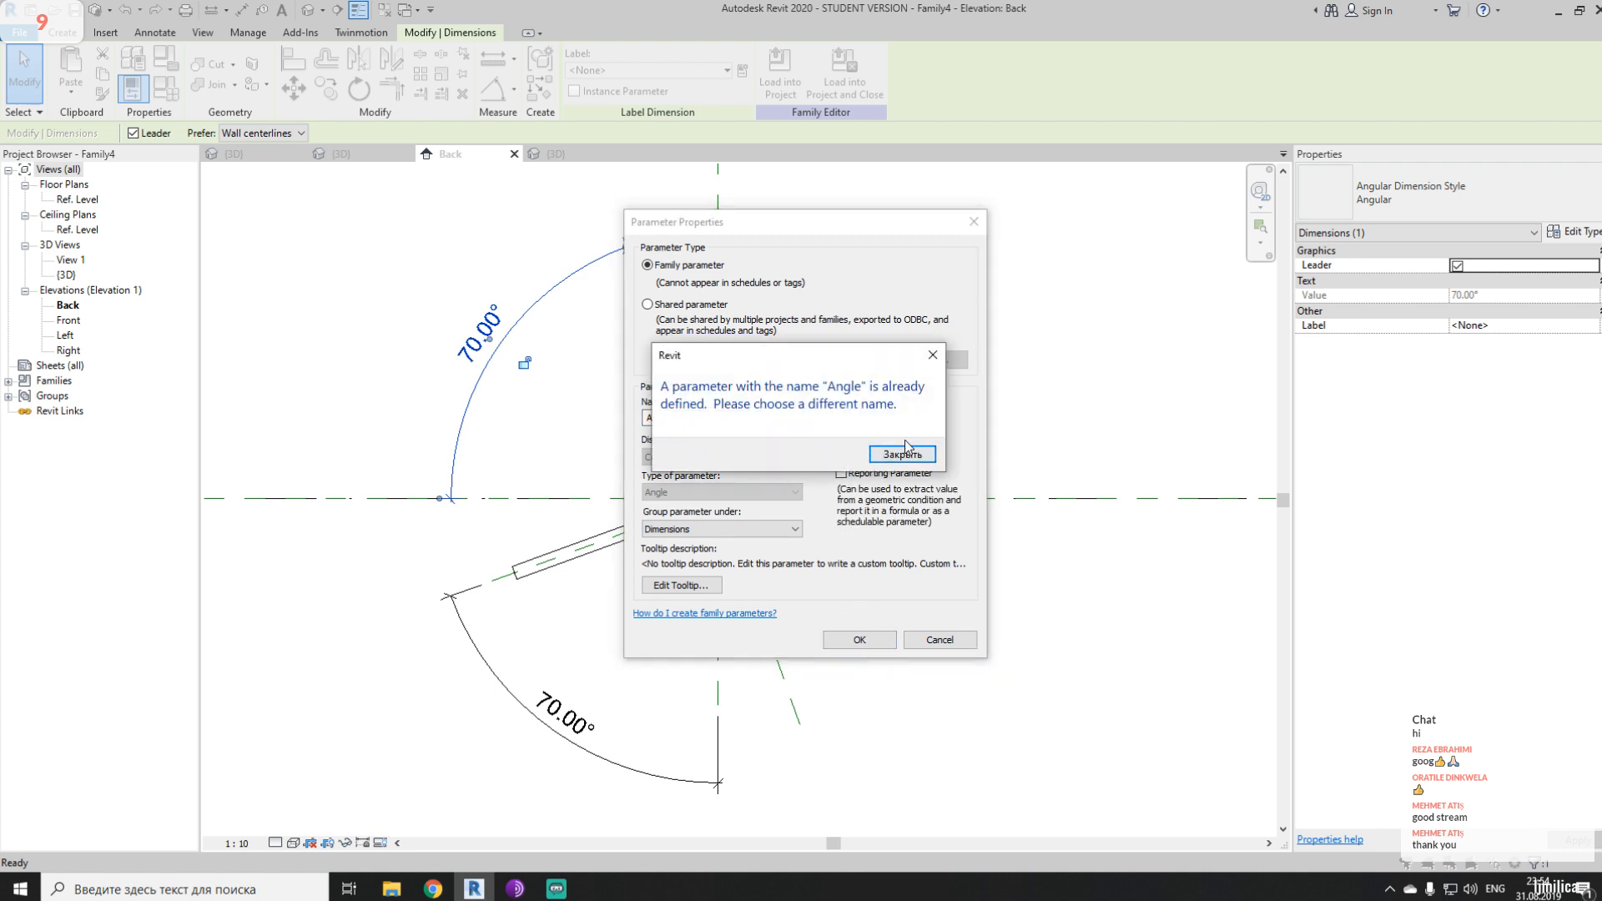
left_click(902, 453)
left_click(695, 417)
left_click(851, 636)
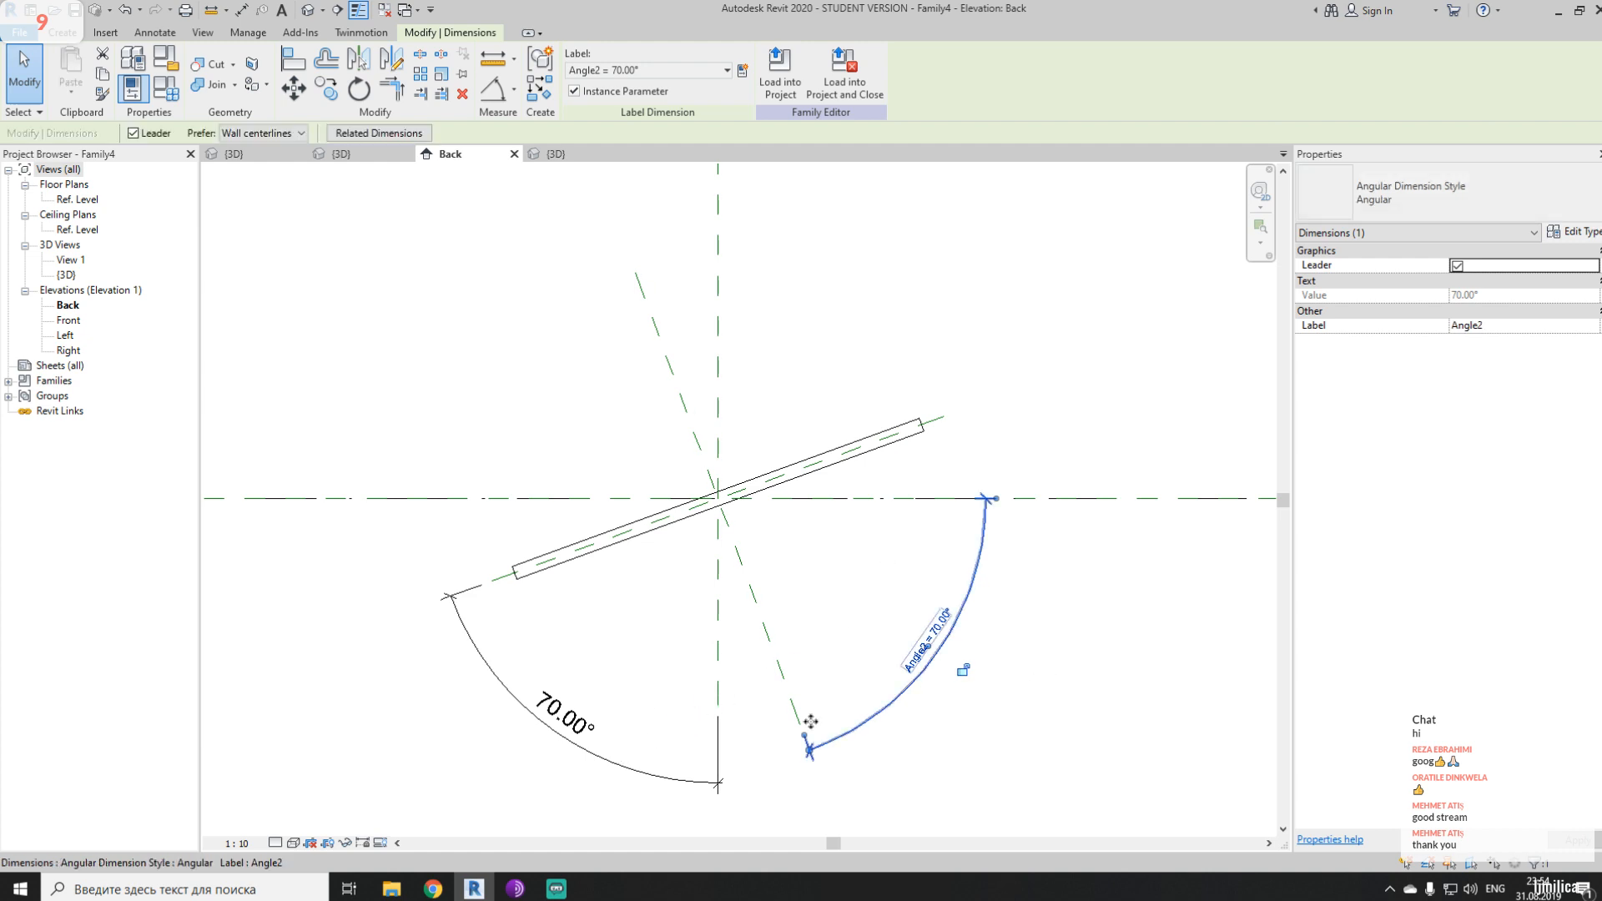
- Try to label the angular dimension under the panel with Angle2, cancel the change, and delete that dimension
left_click(638, 769)
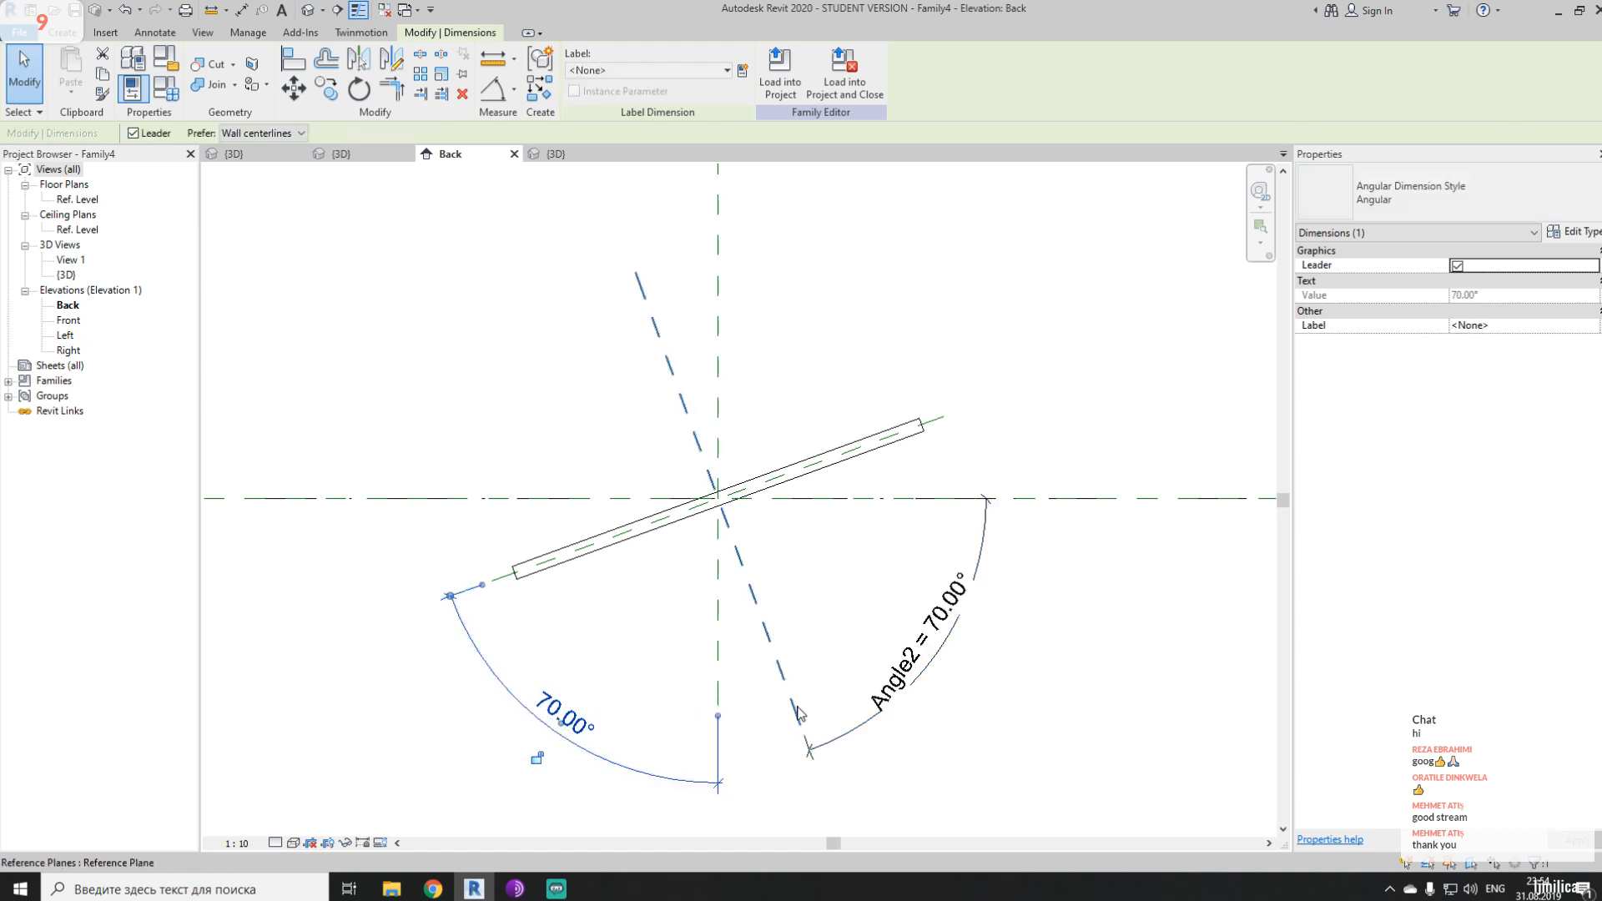
left_click(634, 70)
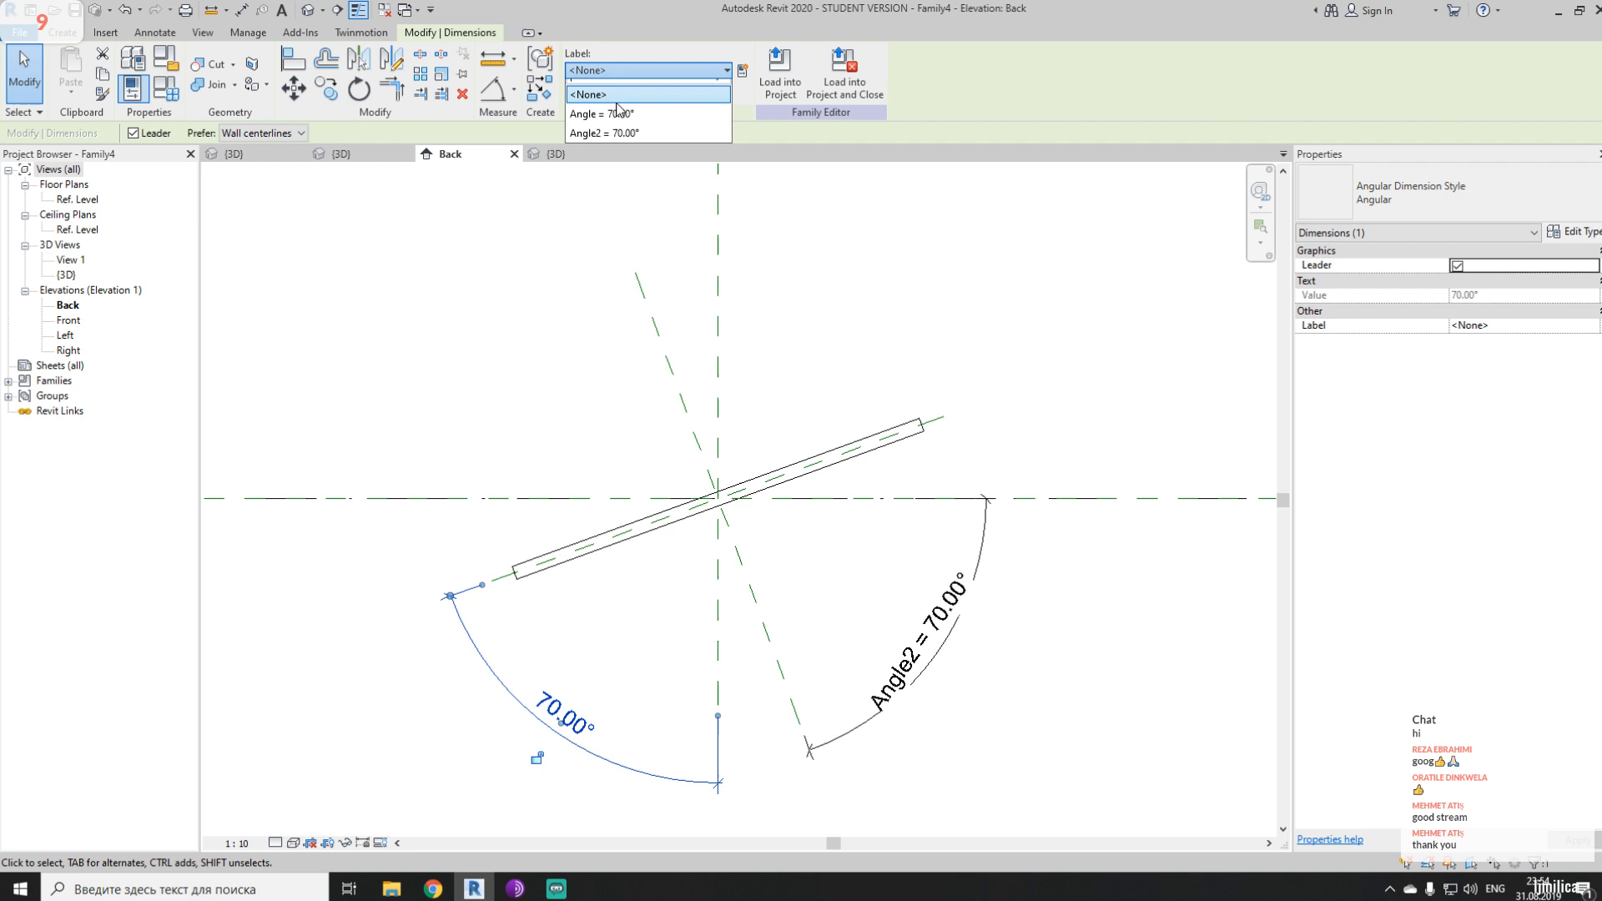
left_click(603, 149)
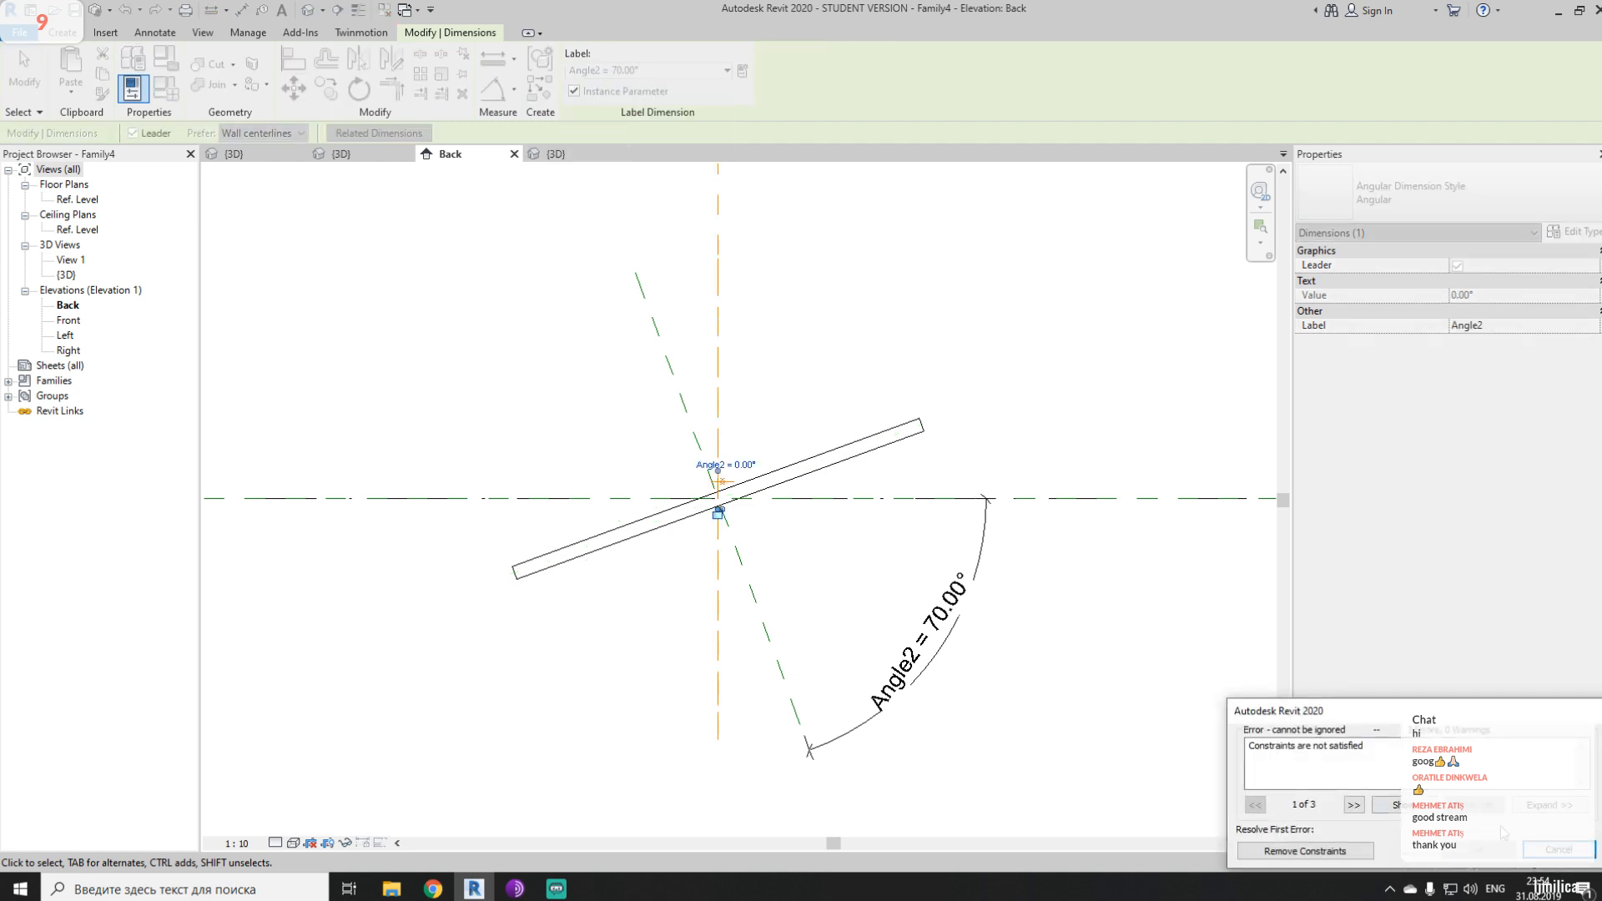
left_click(1557, 849)
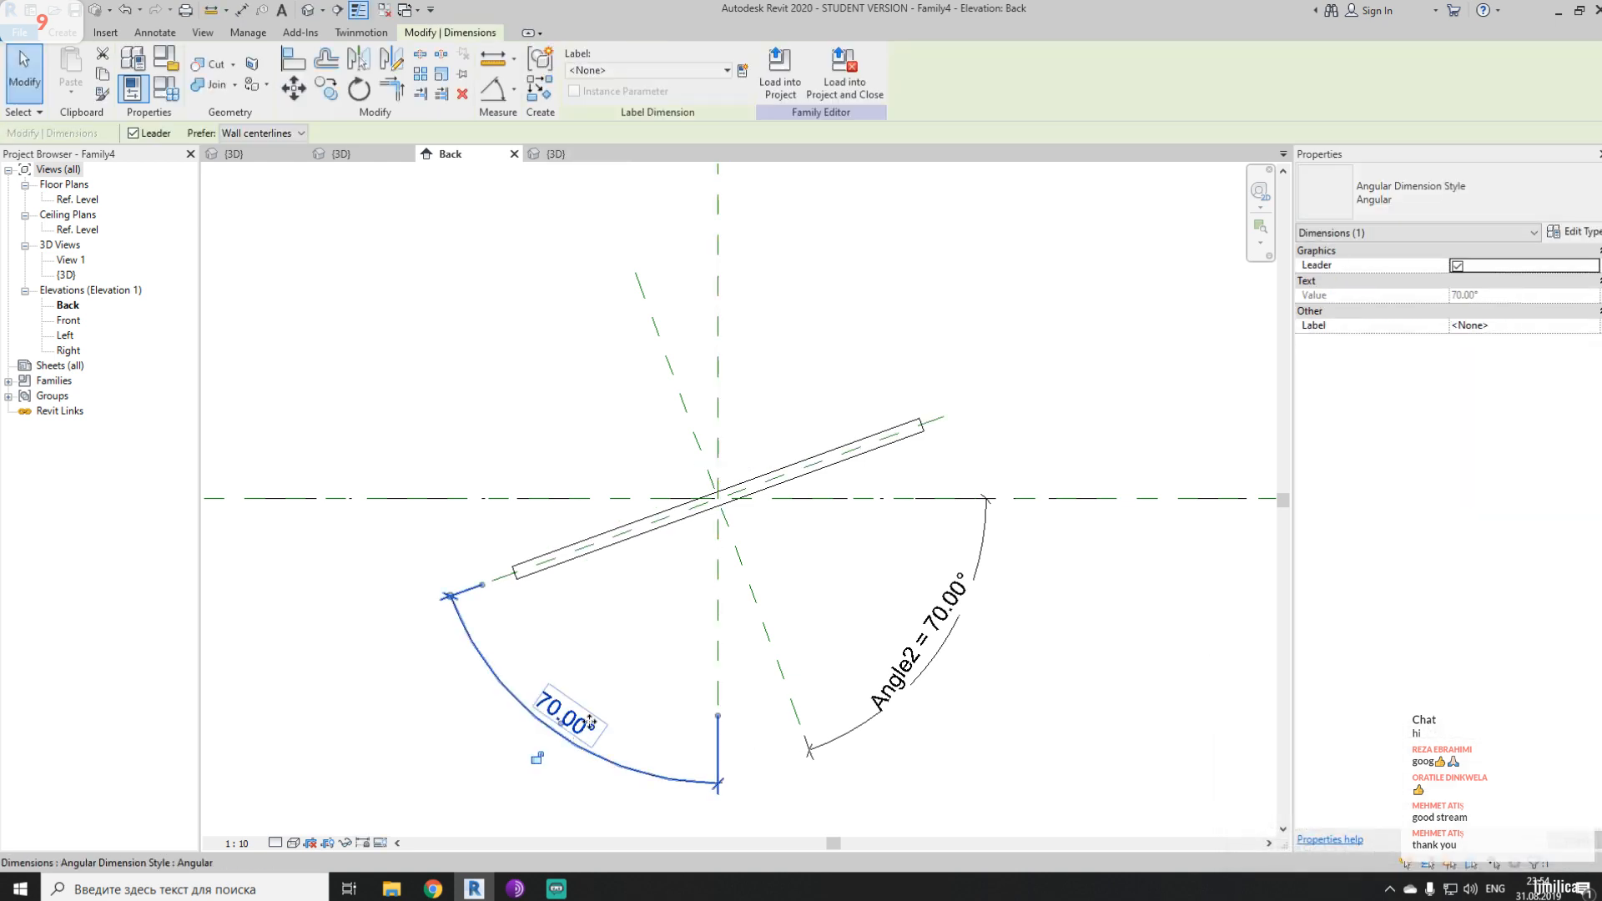
key("Delete")
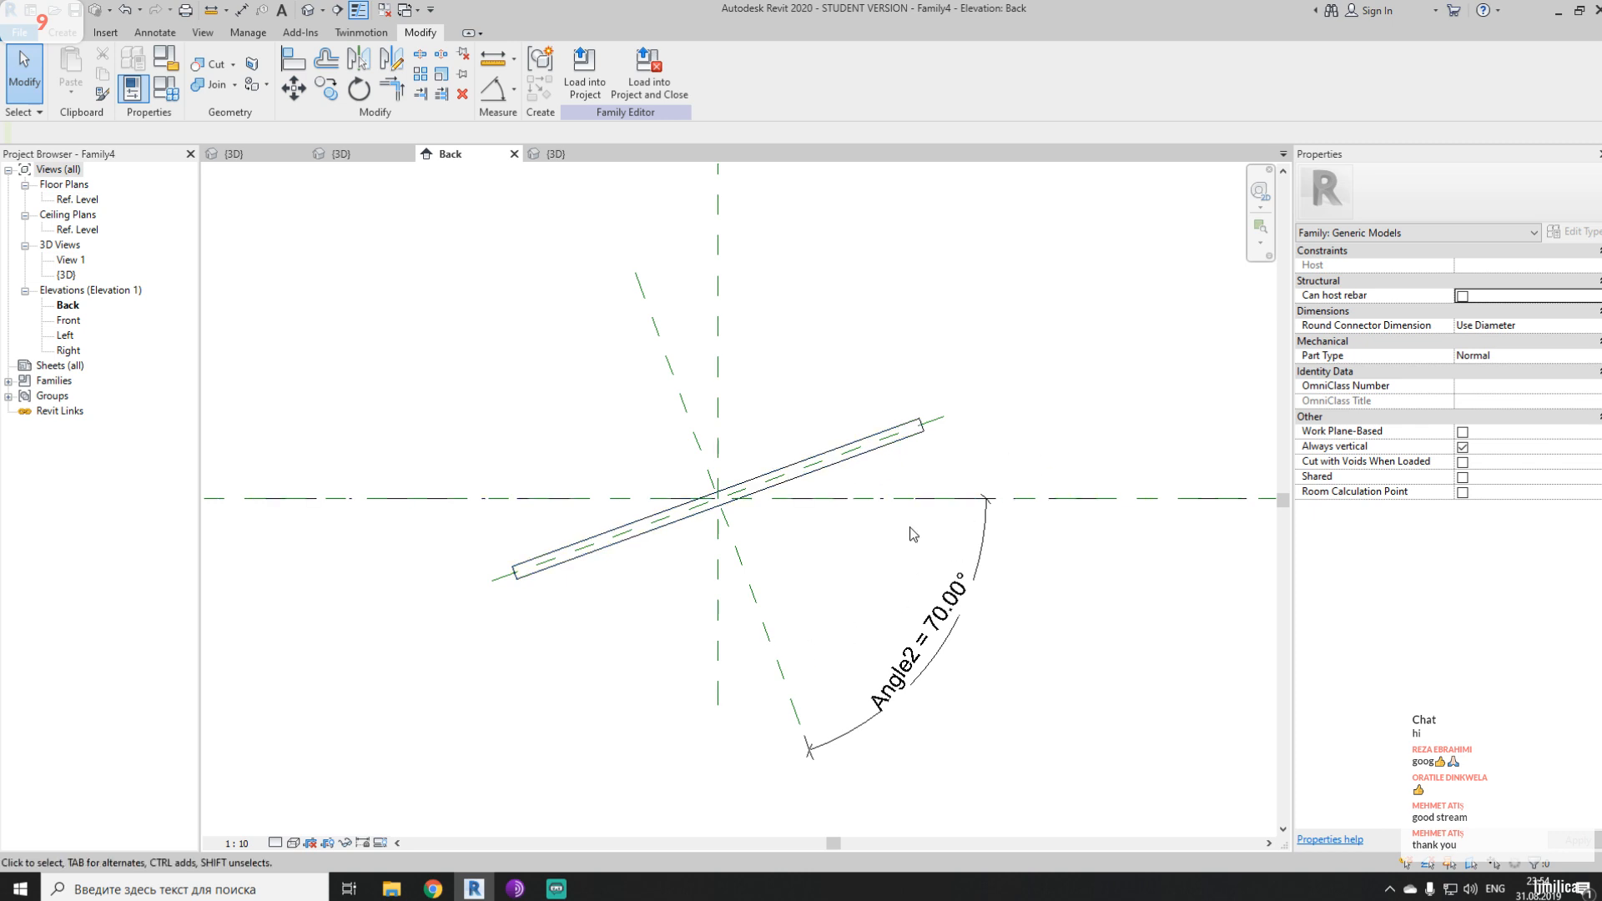
- Try a new value for Angle2 in the family types, and cancel the change
left_click(164, 102)
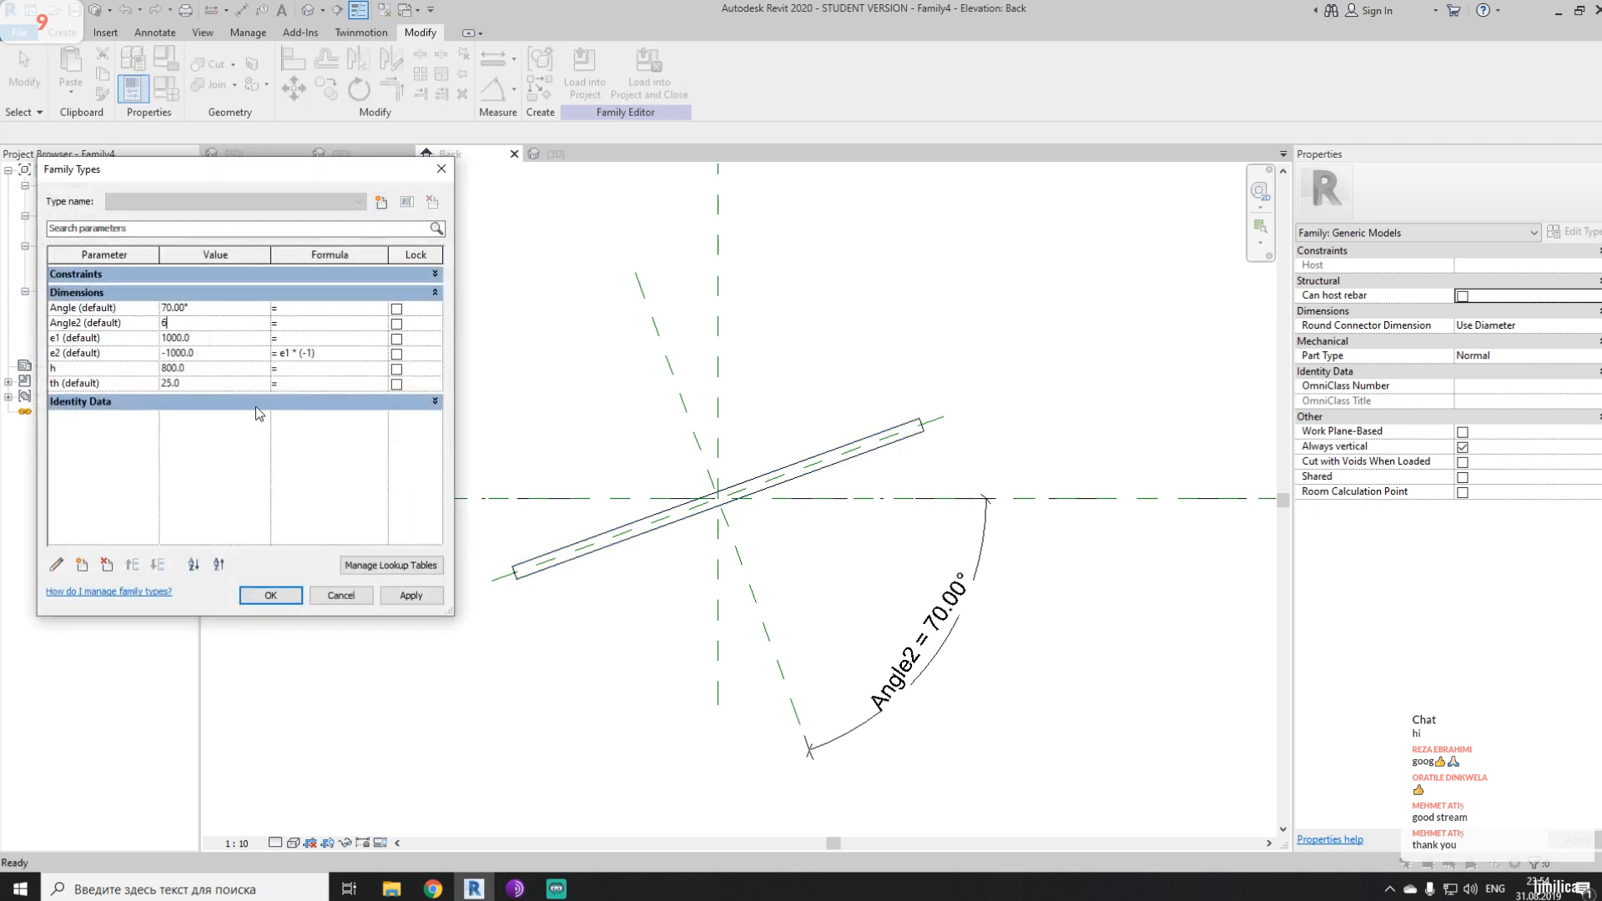
left_click(408, 595)
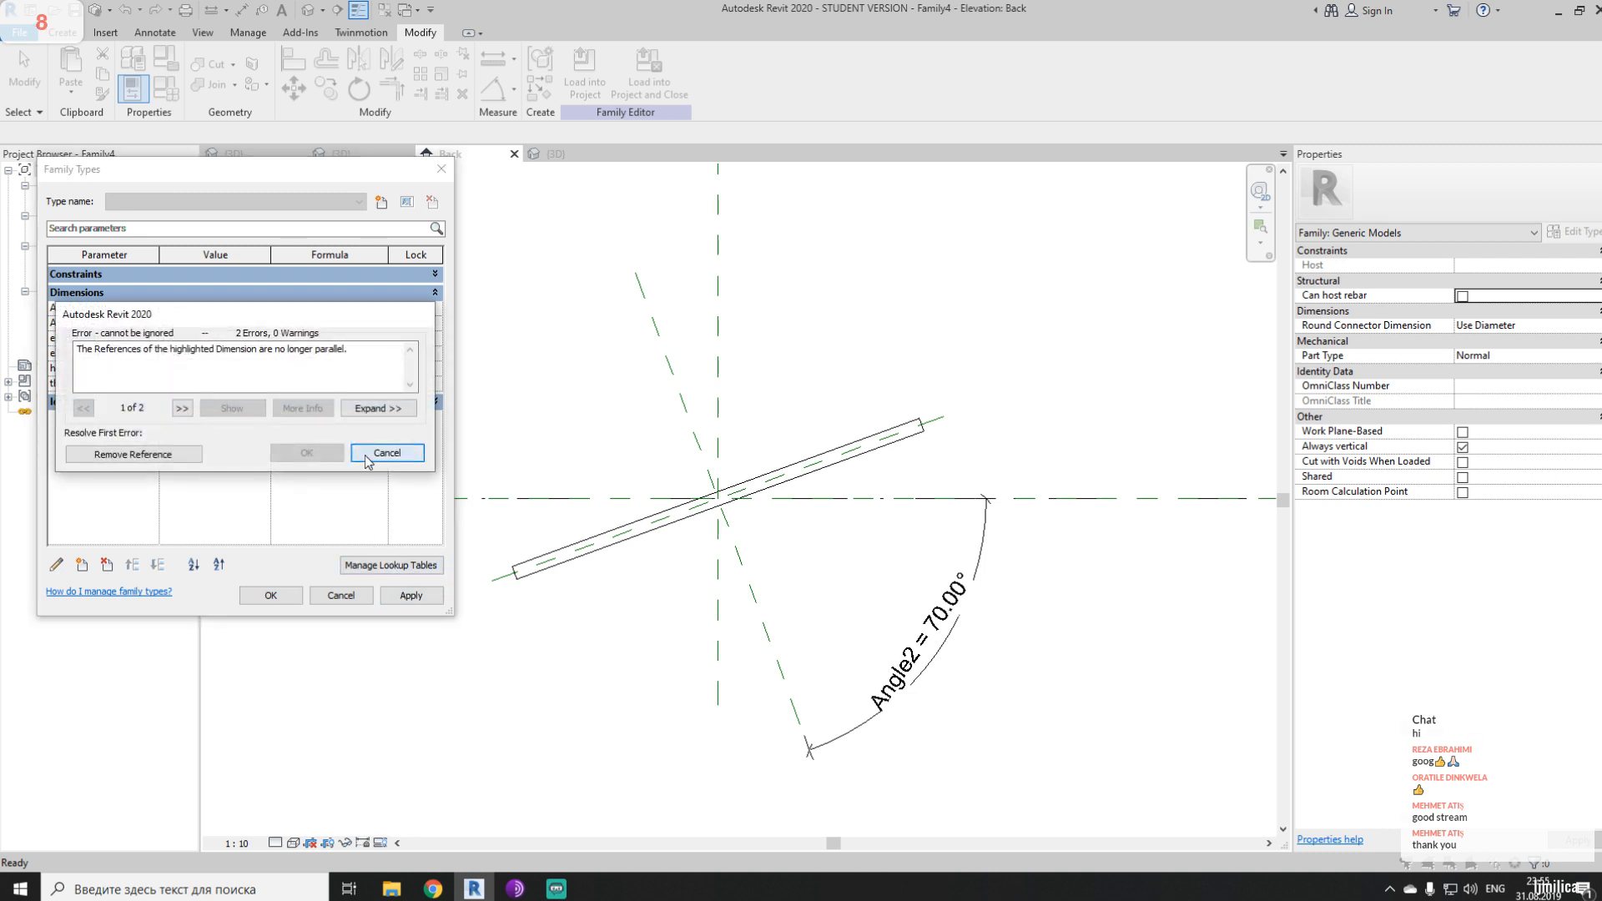
left_click(367, 457)
left_click(340, 595)
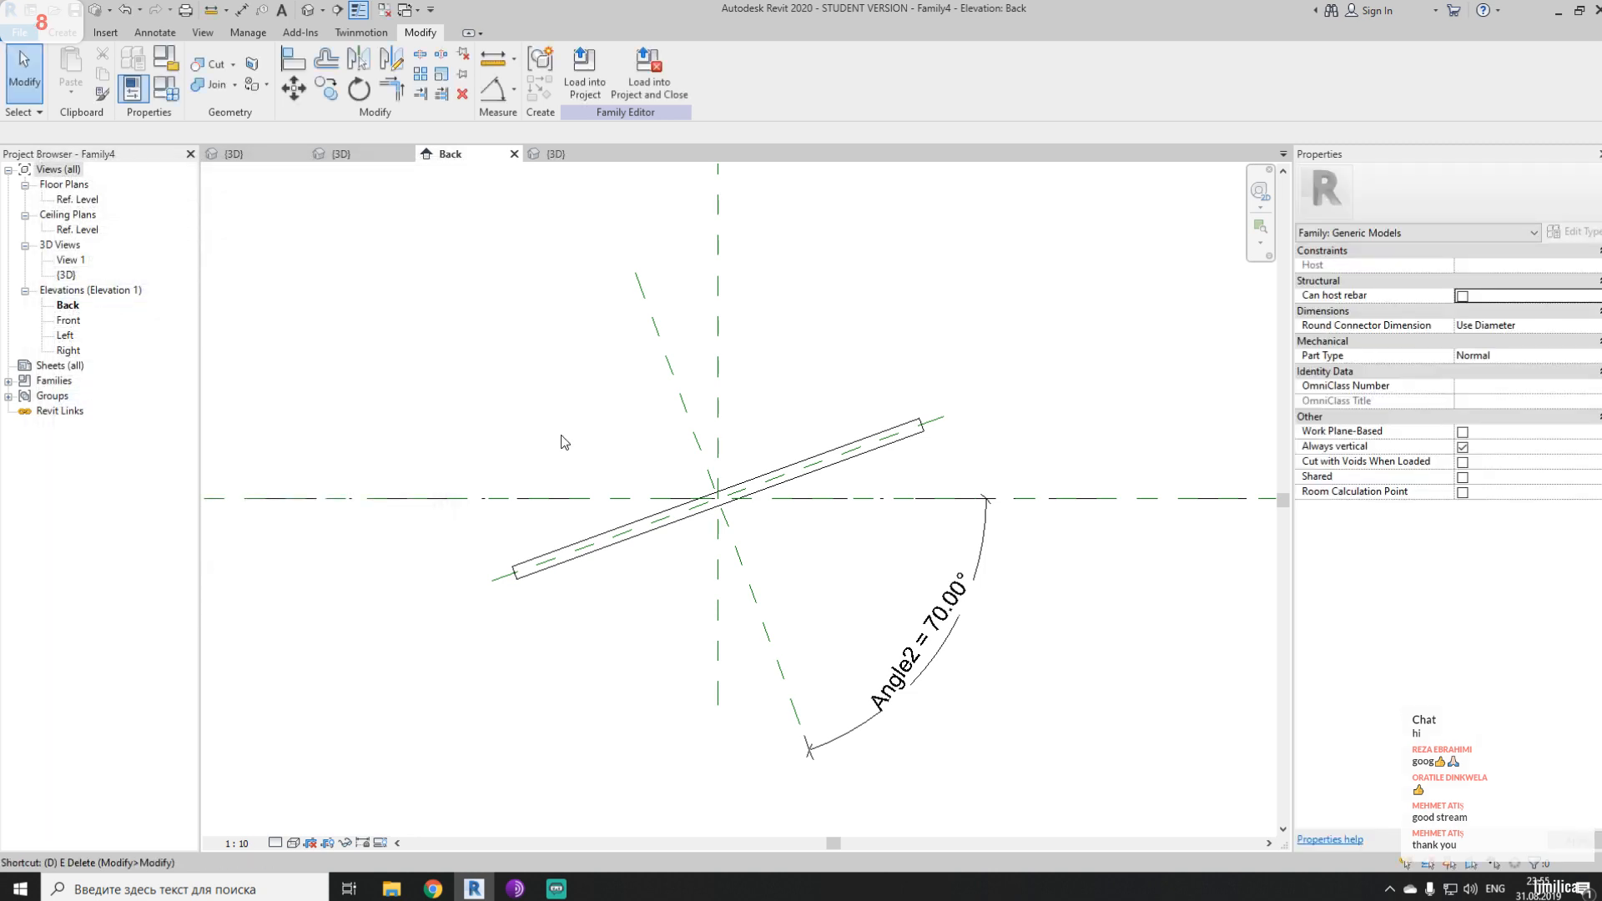
- Place an angular dimension between the perpendicular reference plane and the vertical center plane above the panel, and delete it
key("i")
left_click(624, 71)
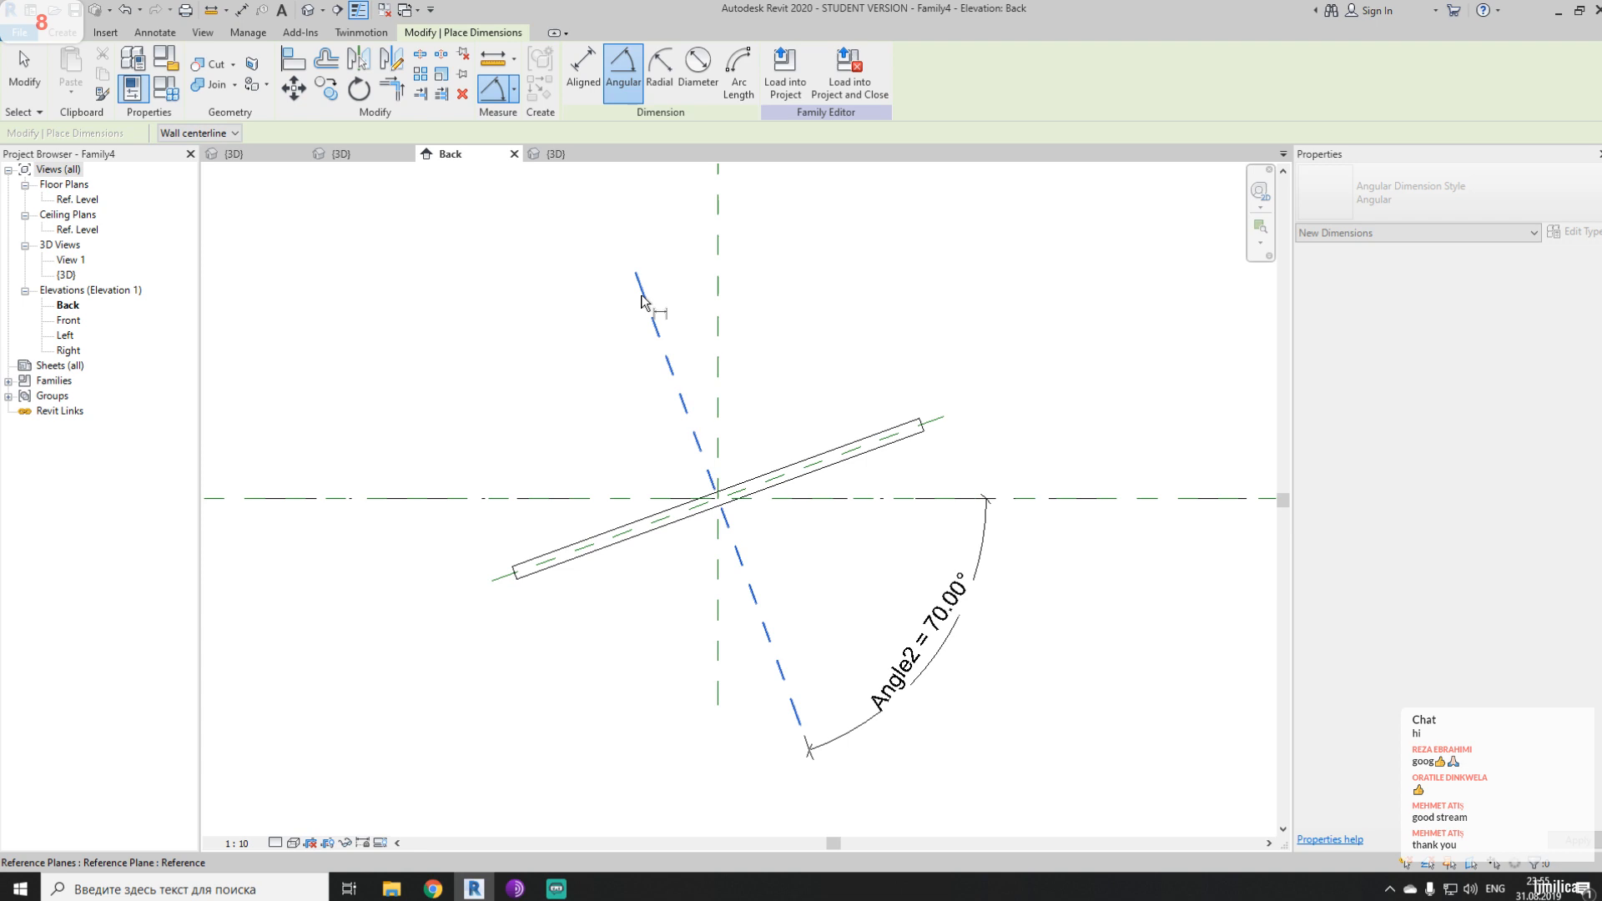
left_click(718, 300)
left_click(667, 219)
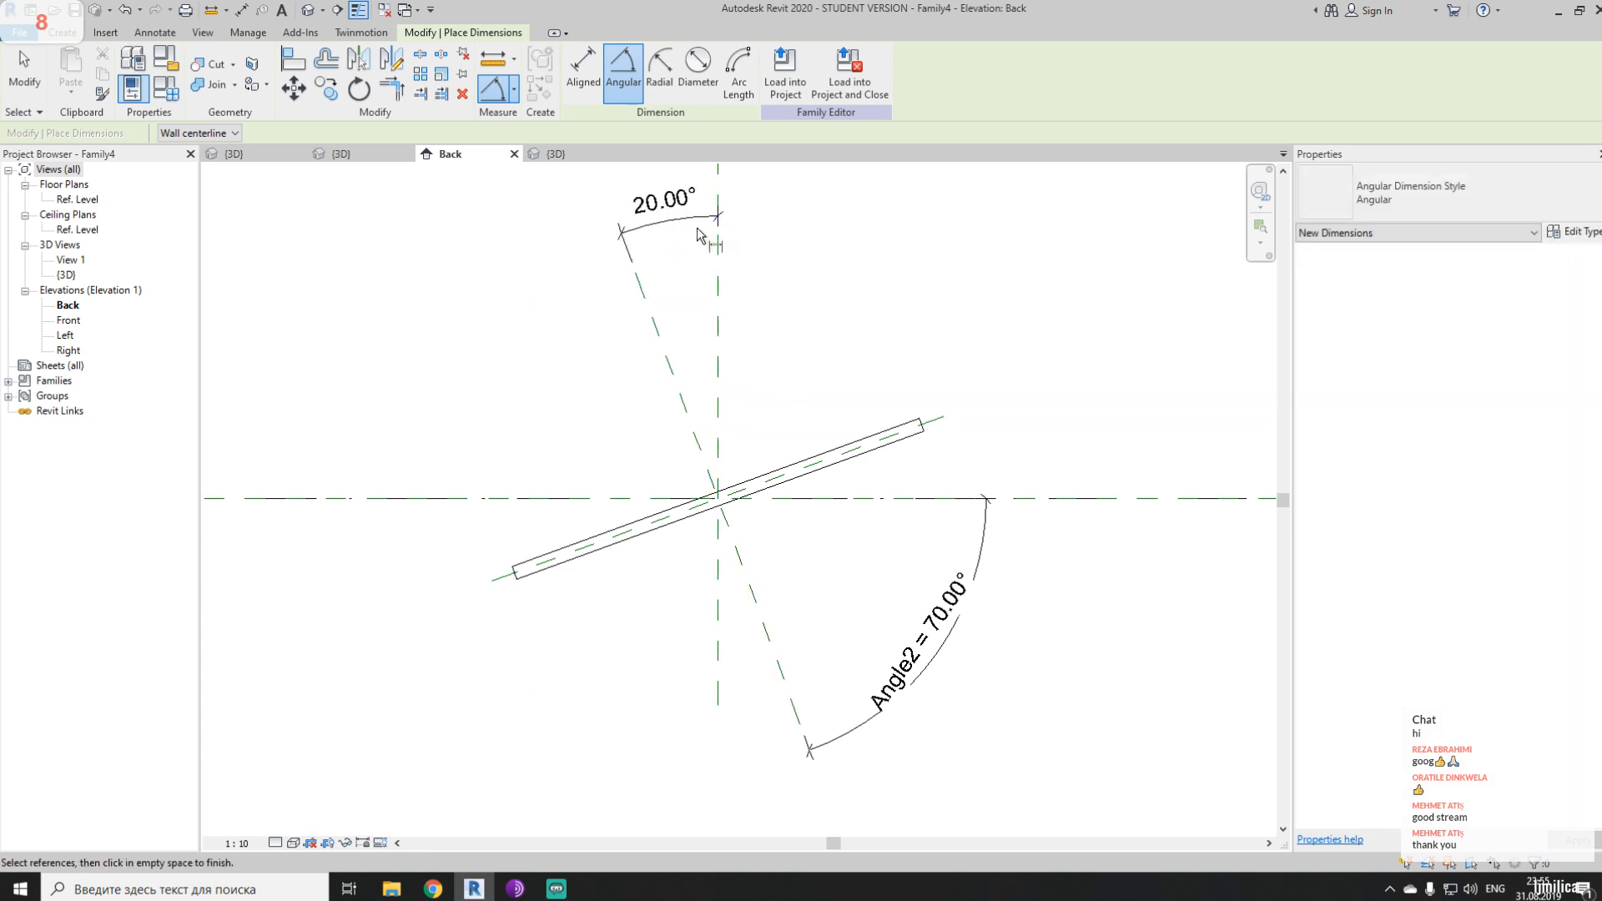
key("Escape")
left_click(677, 227)
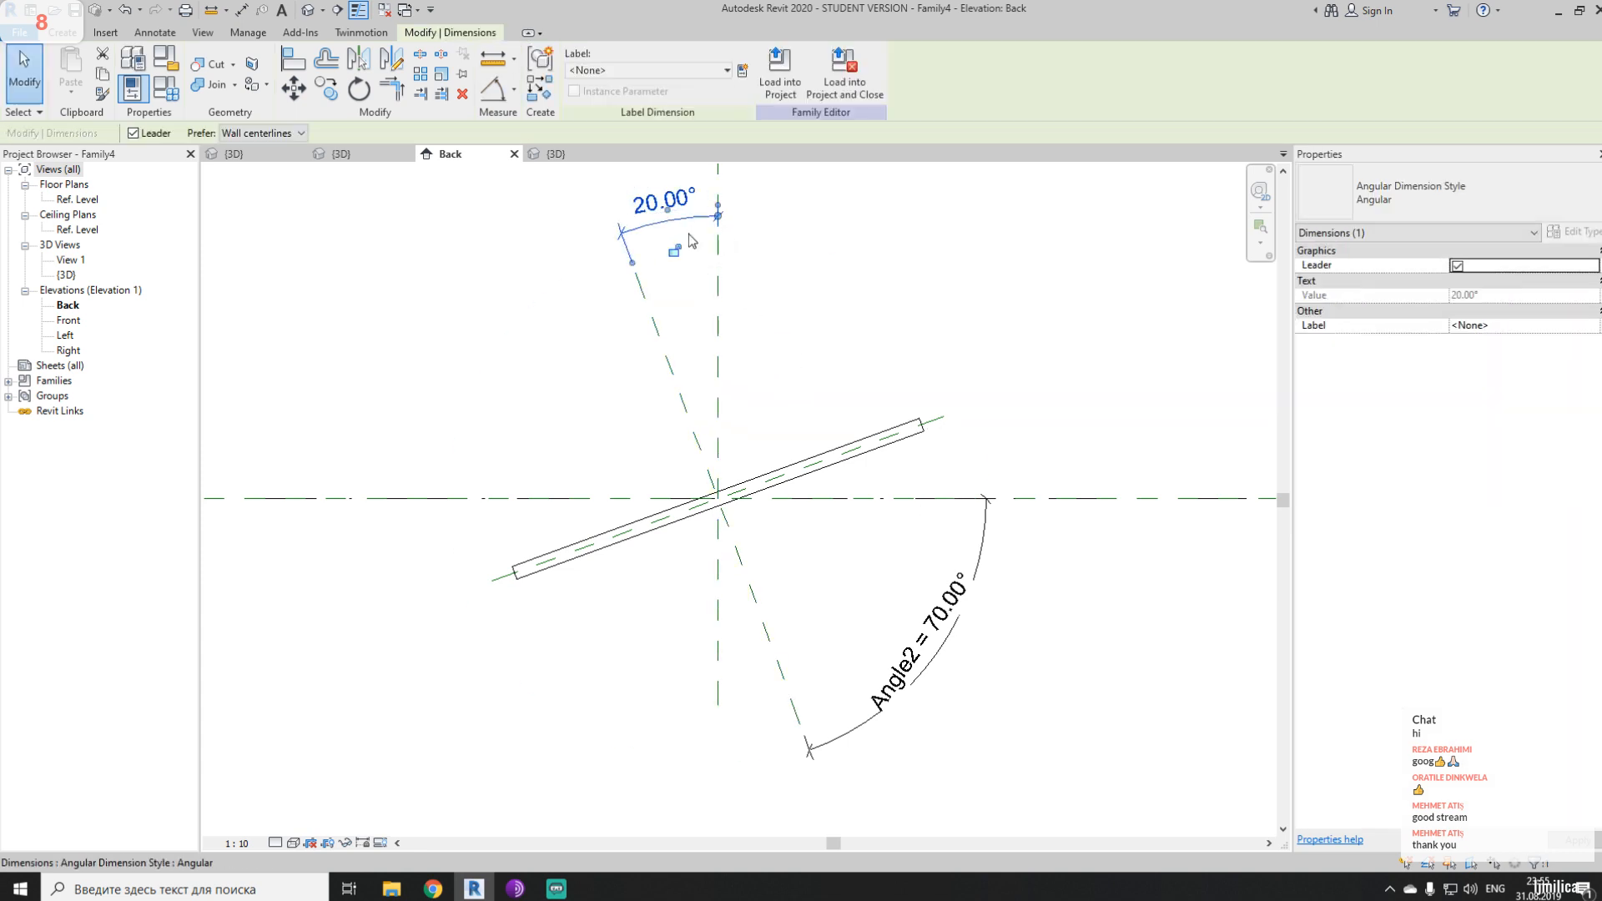
key("Delete")
- Place an angular dimension beyond the panel's upper end between its tilted reference plane and the Ref. Level
middle_click_drag(942, 428, 813, 428)
left_click(481, 100)
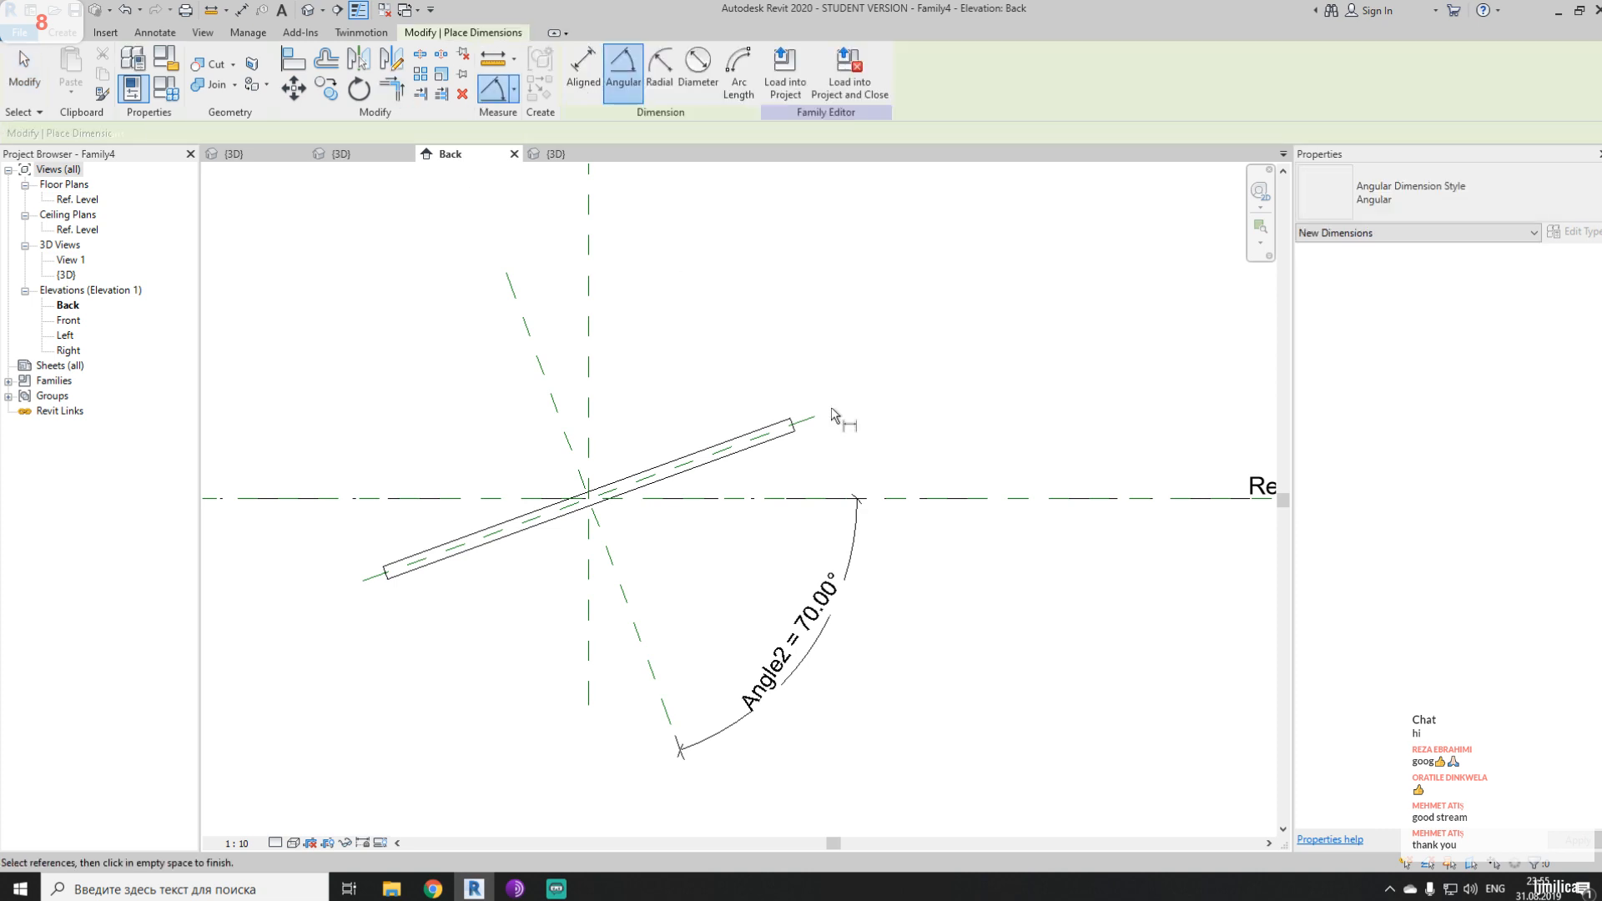
left_click(785, 505)
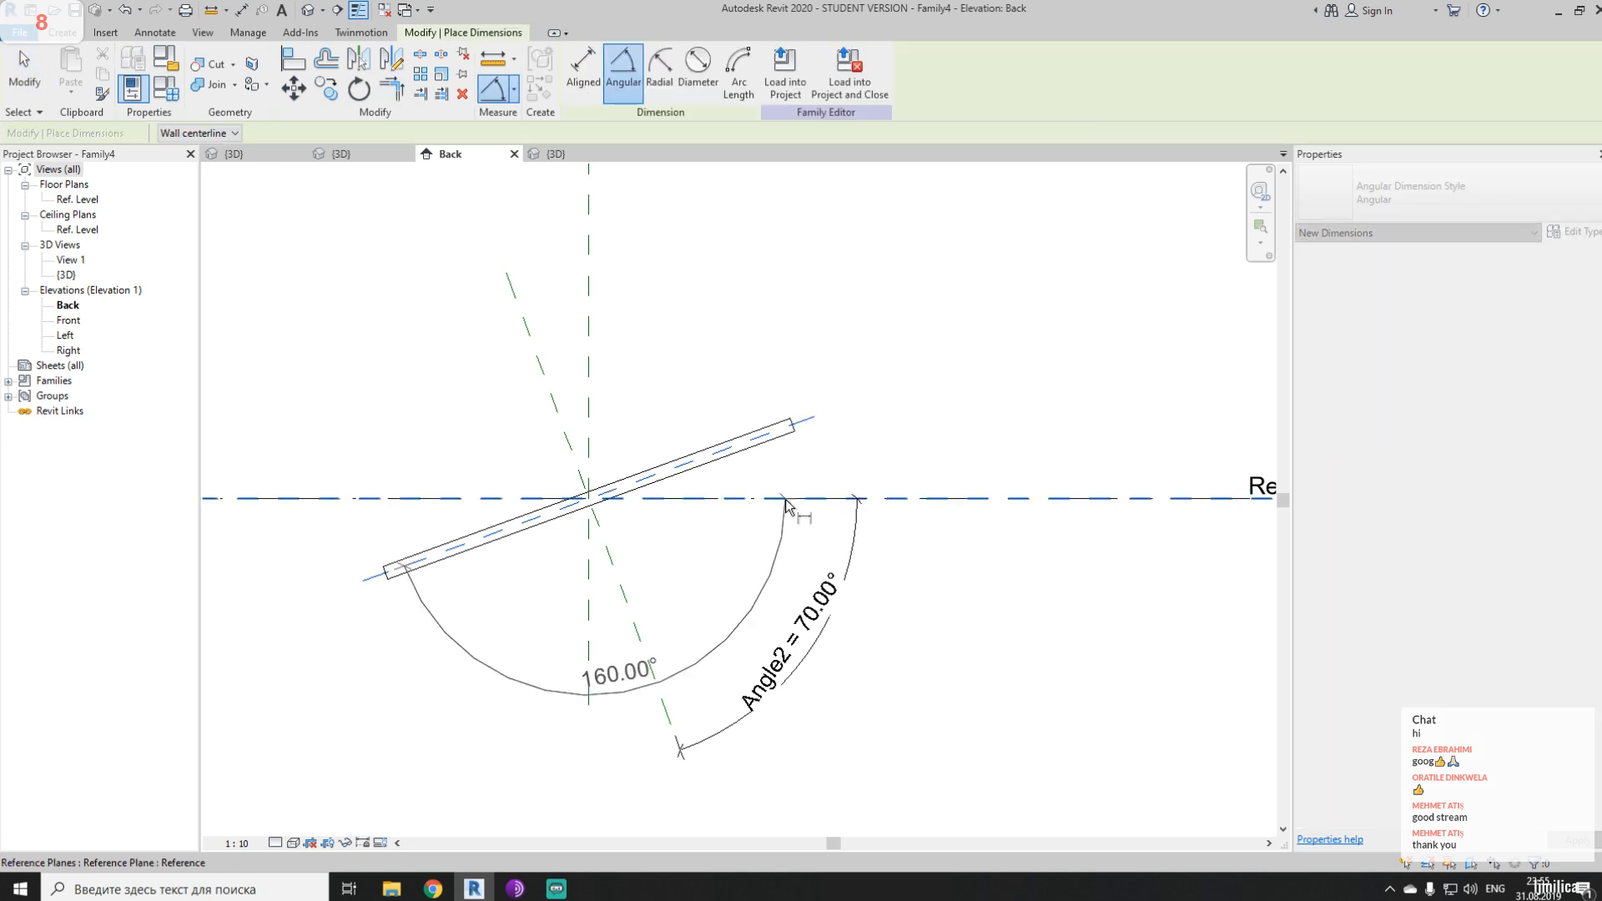
left_click(1014, 418)
key("Escape")
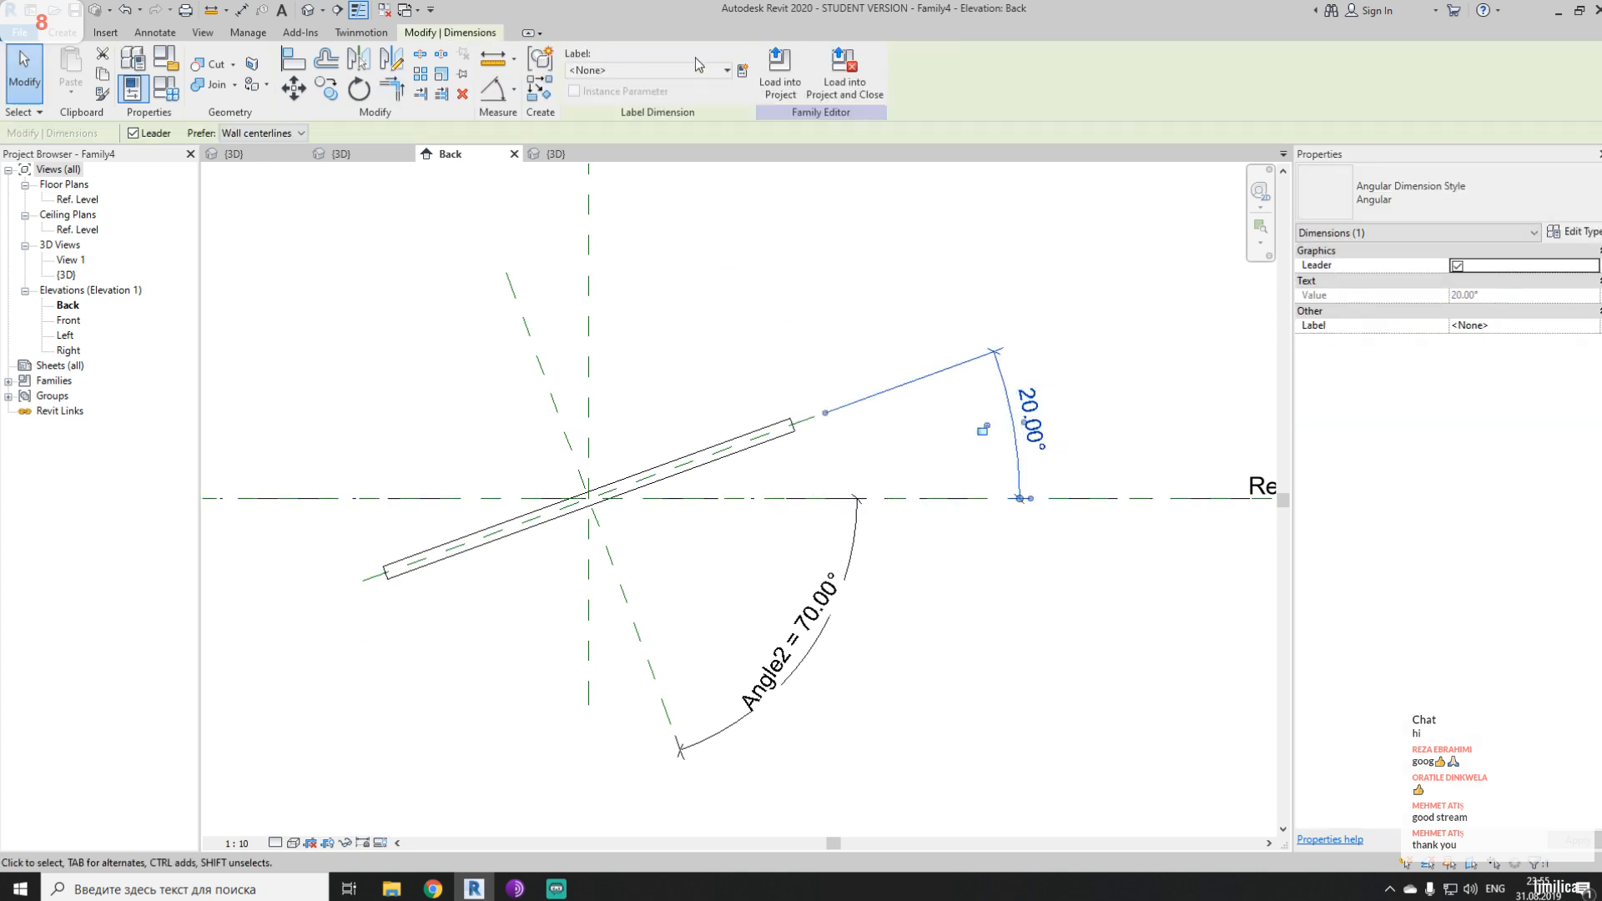
- Try to label the angular dimension at the panel's upper end with Angle2, and cancel the change
left_click(688, 70)
left_click(630, 141)
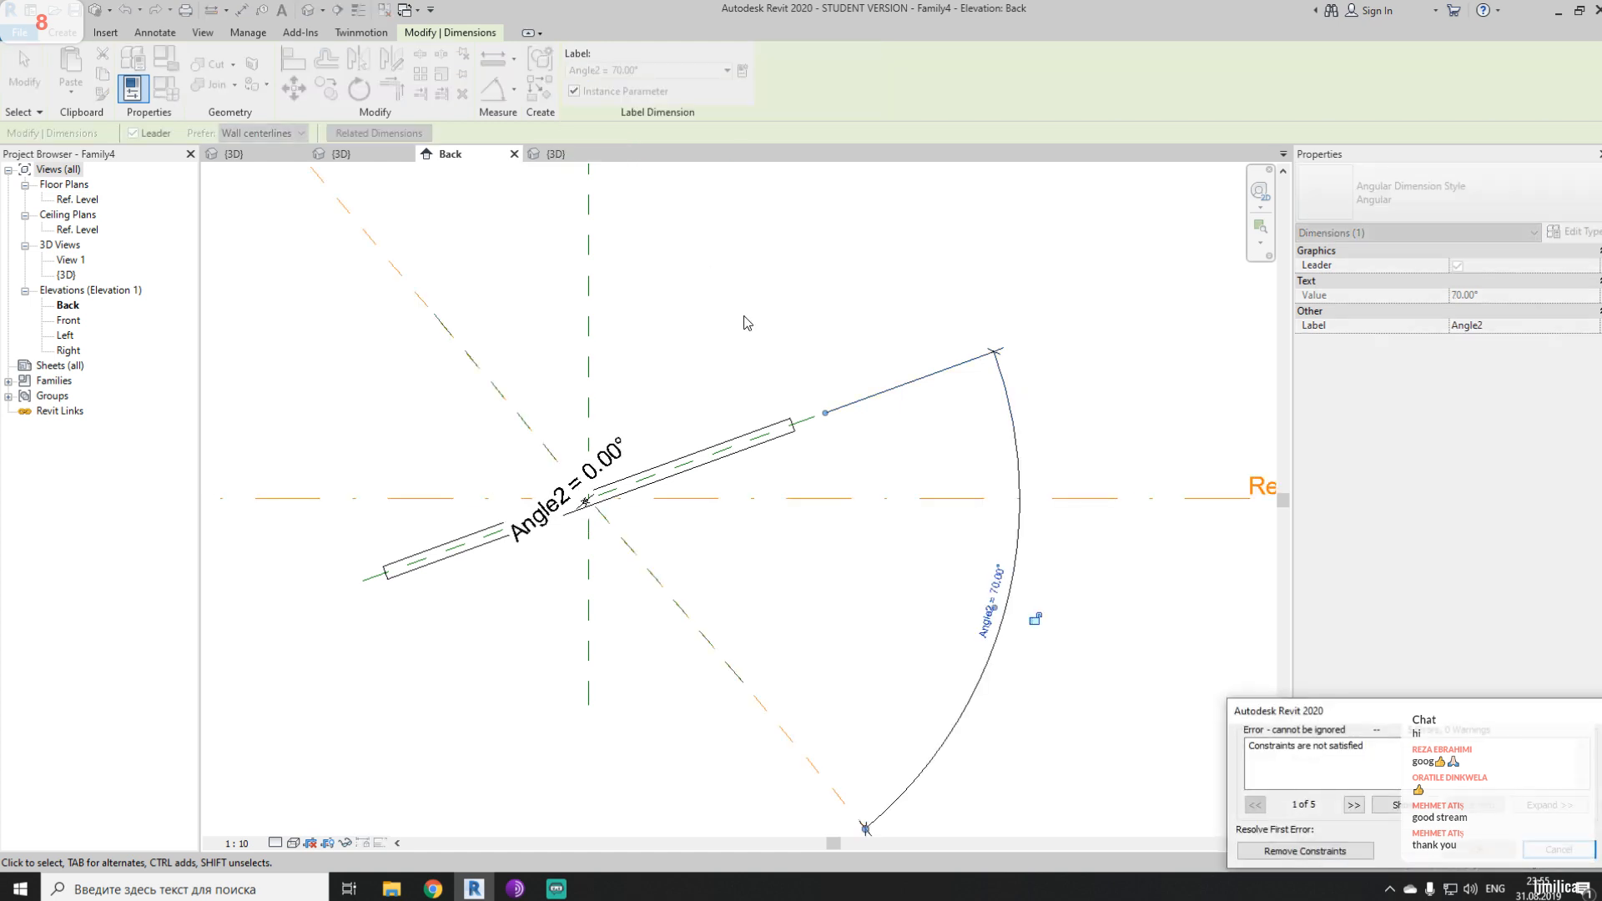
left_click(1539, 849)
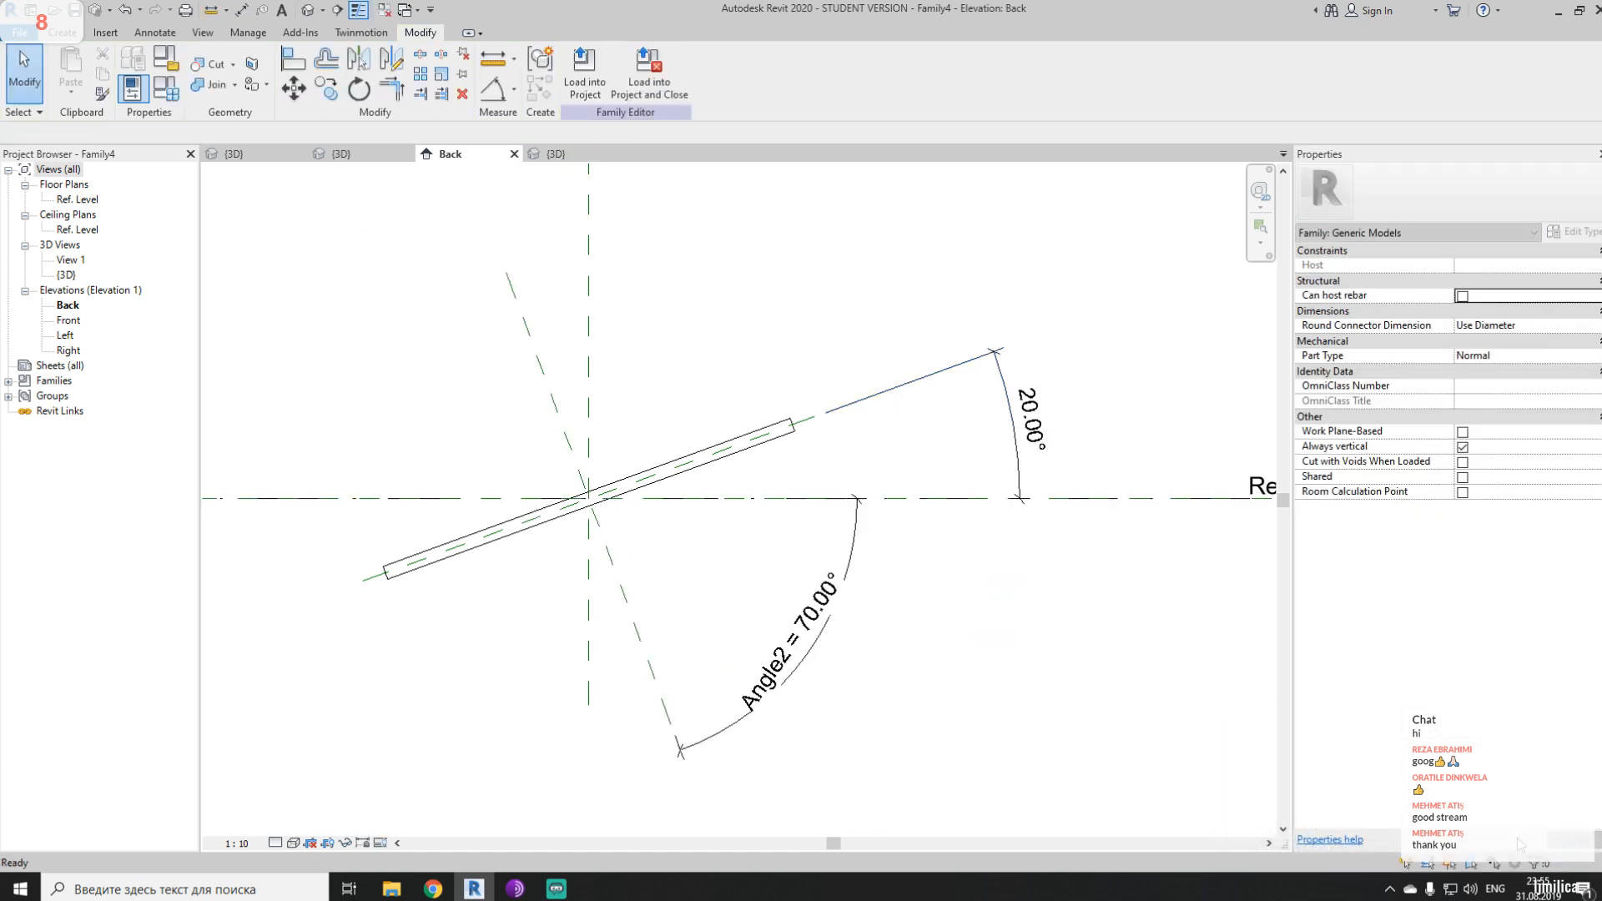
- Delete the angular dimension labelled Angle2 and the unlabelled one at the panel's upper end
left_click(870, 632)
key("Delete")
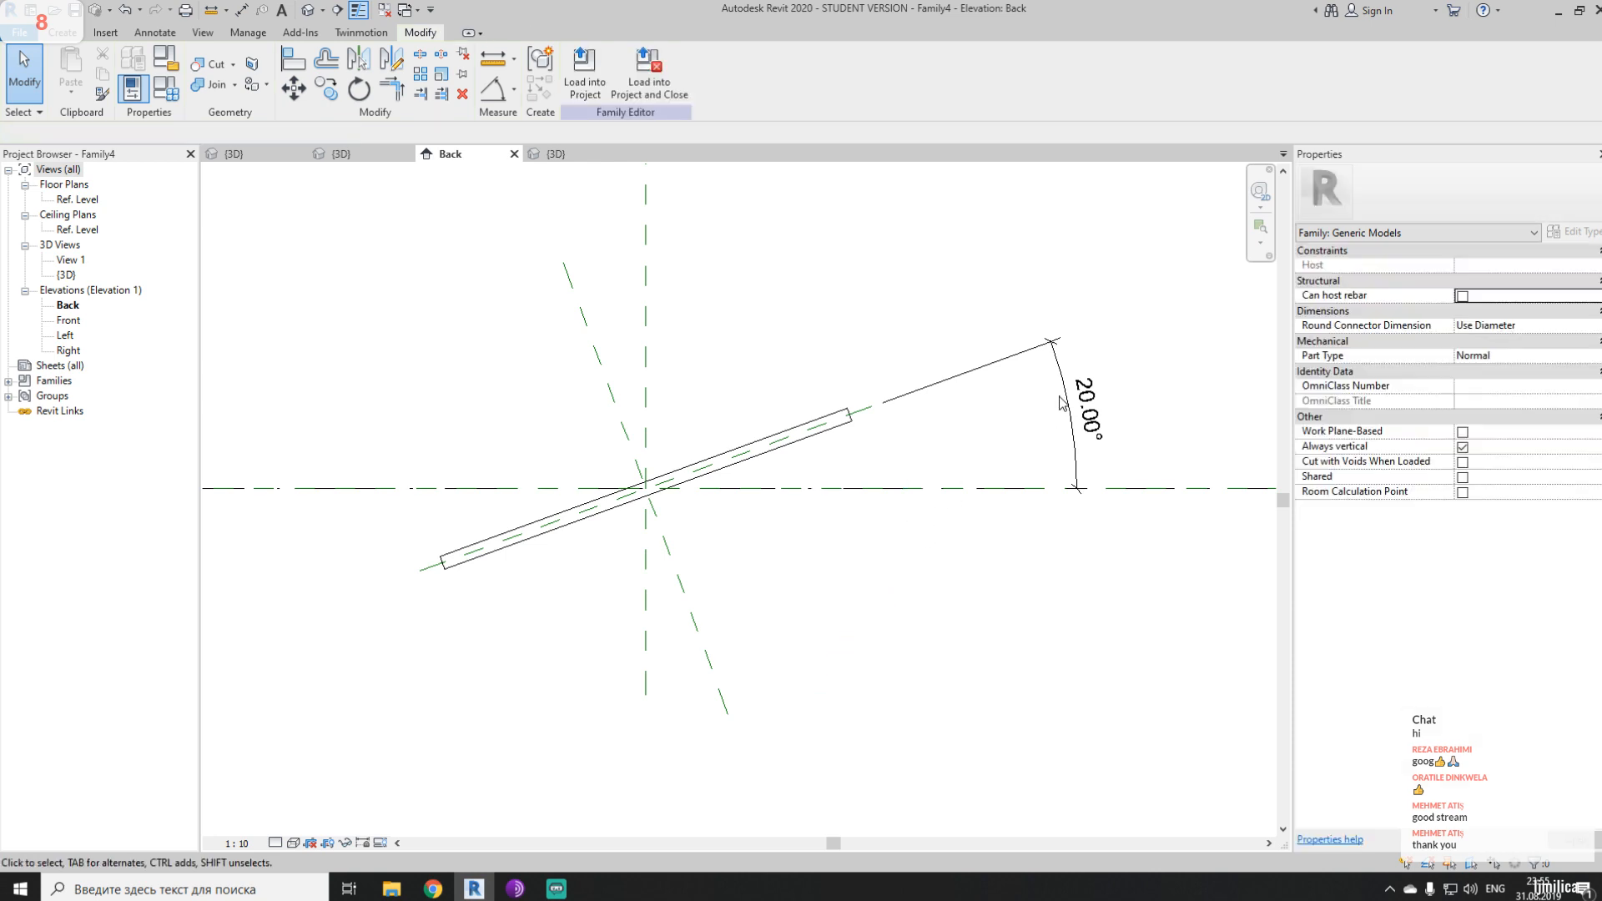
left_click(1067, 398)
key("Delete")
middle_click_drag(859, 439, 893, 447)
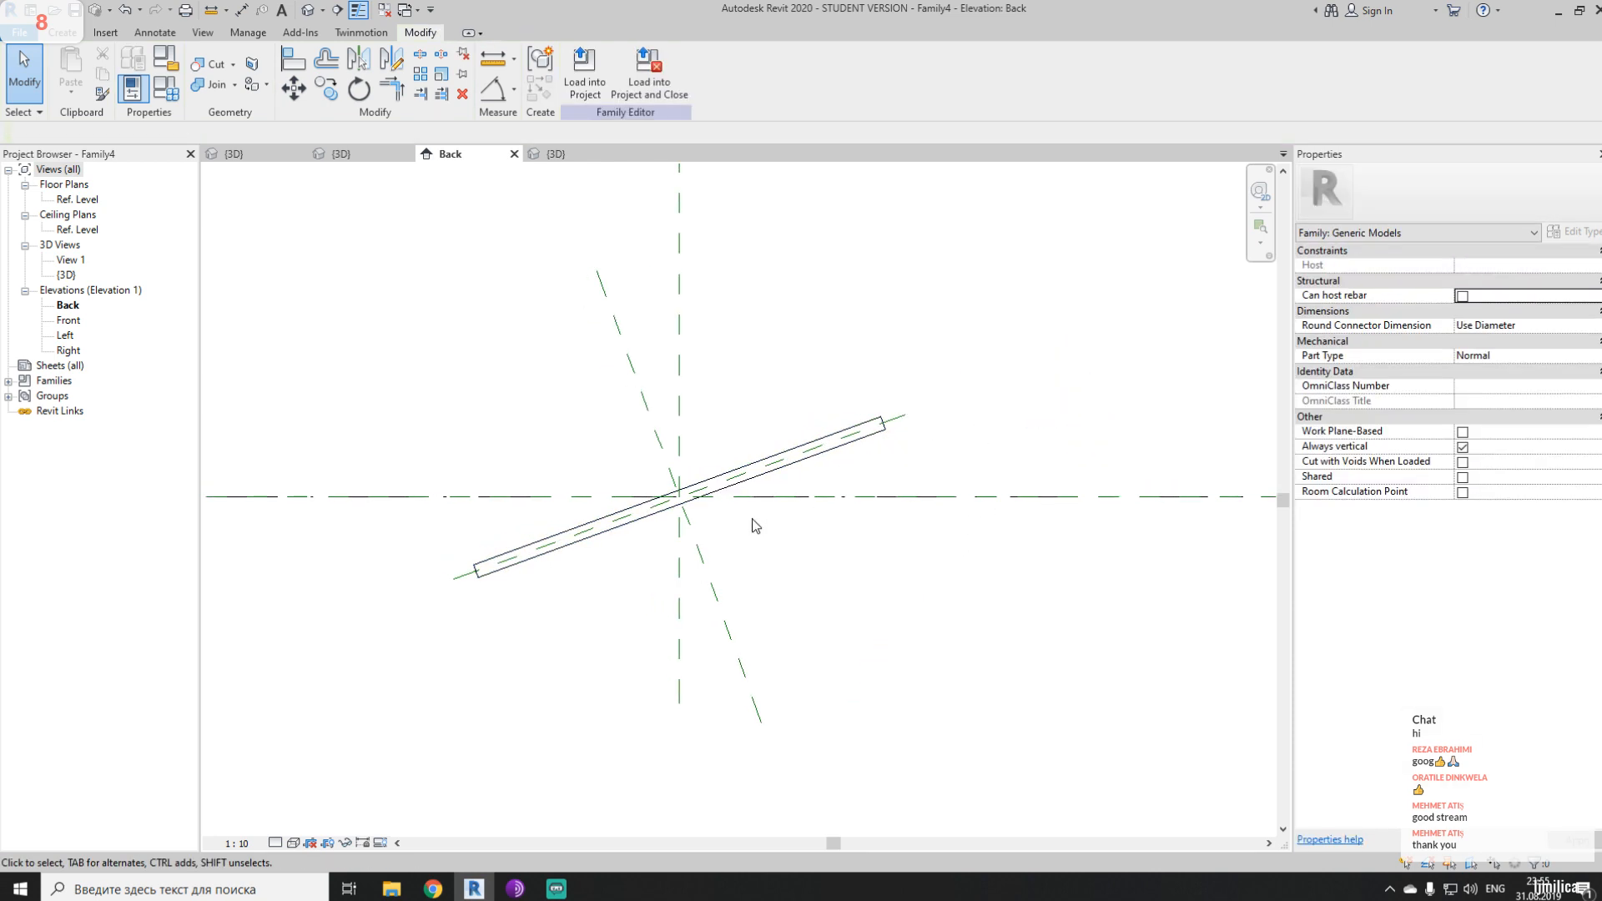
- Place a new angular dimension under the panel from its tilted reference plane to the vertical center plane
key("d")
key("i")
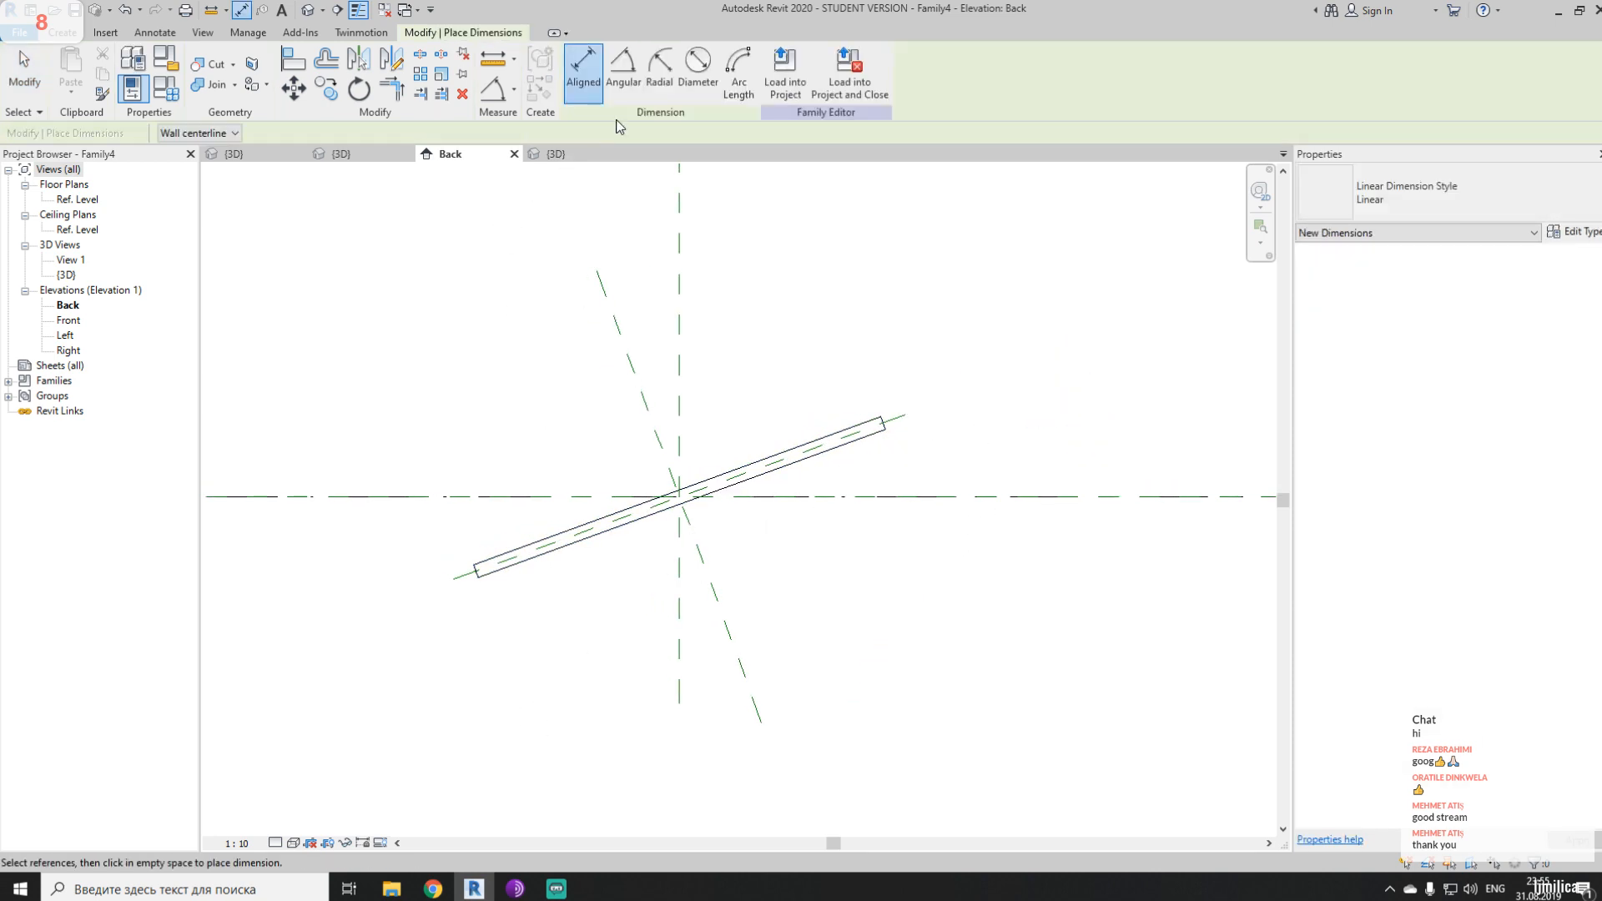
left_click(623, 66)
scroll(690, 429, "up", 1)
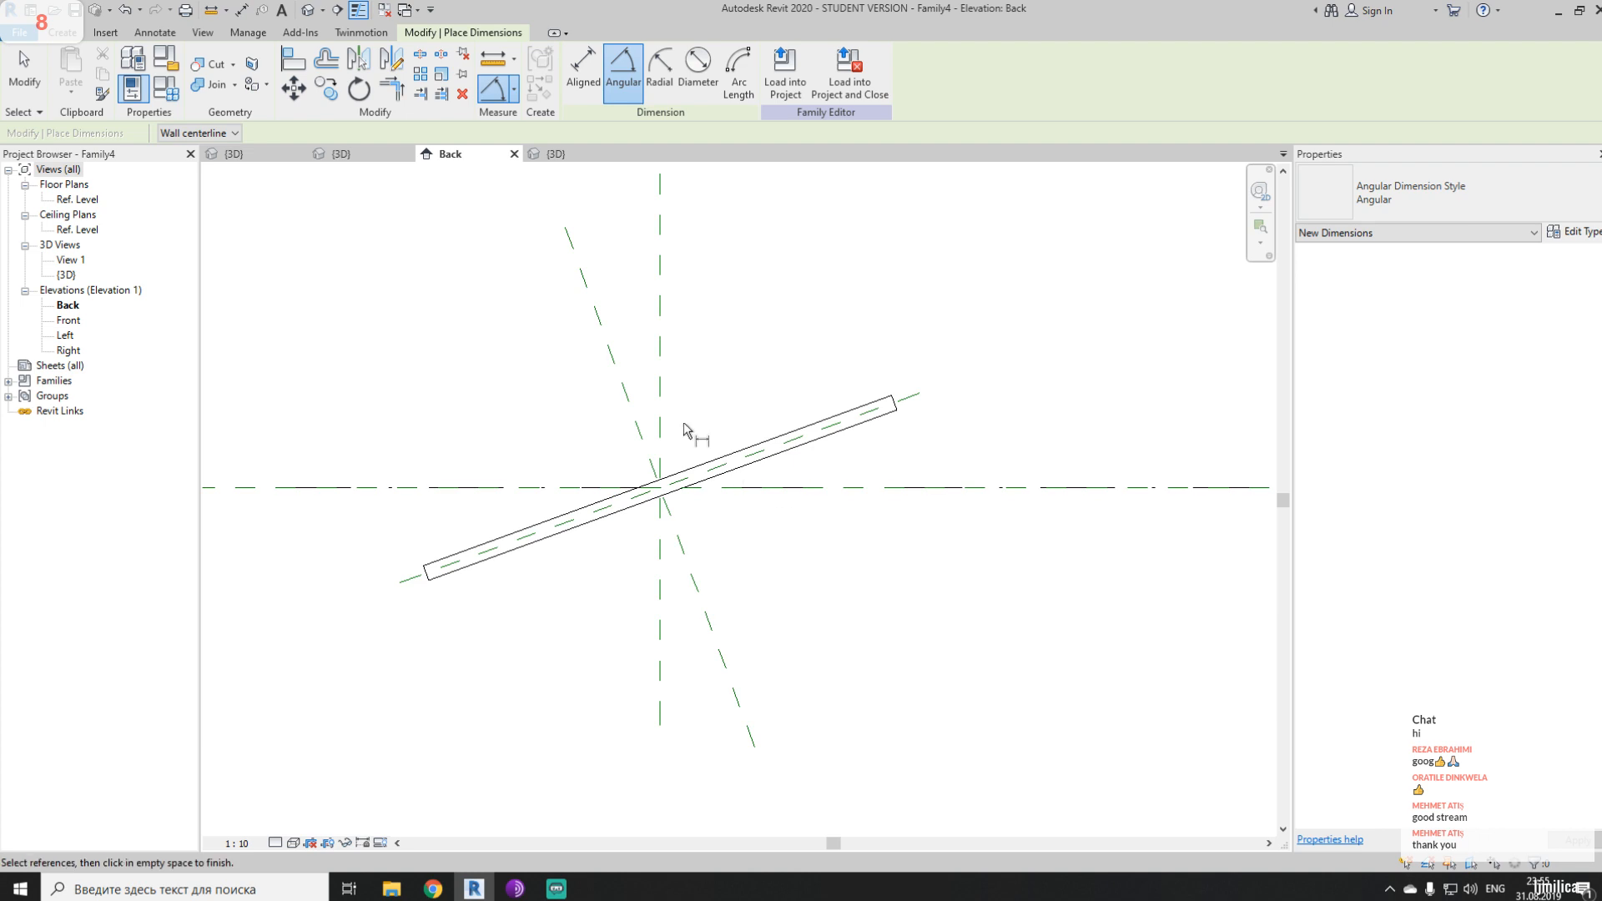
left_click(704, 480)
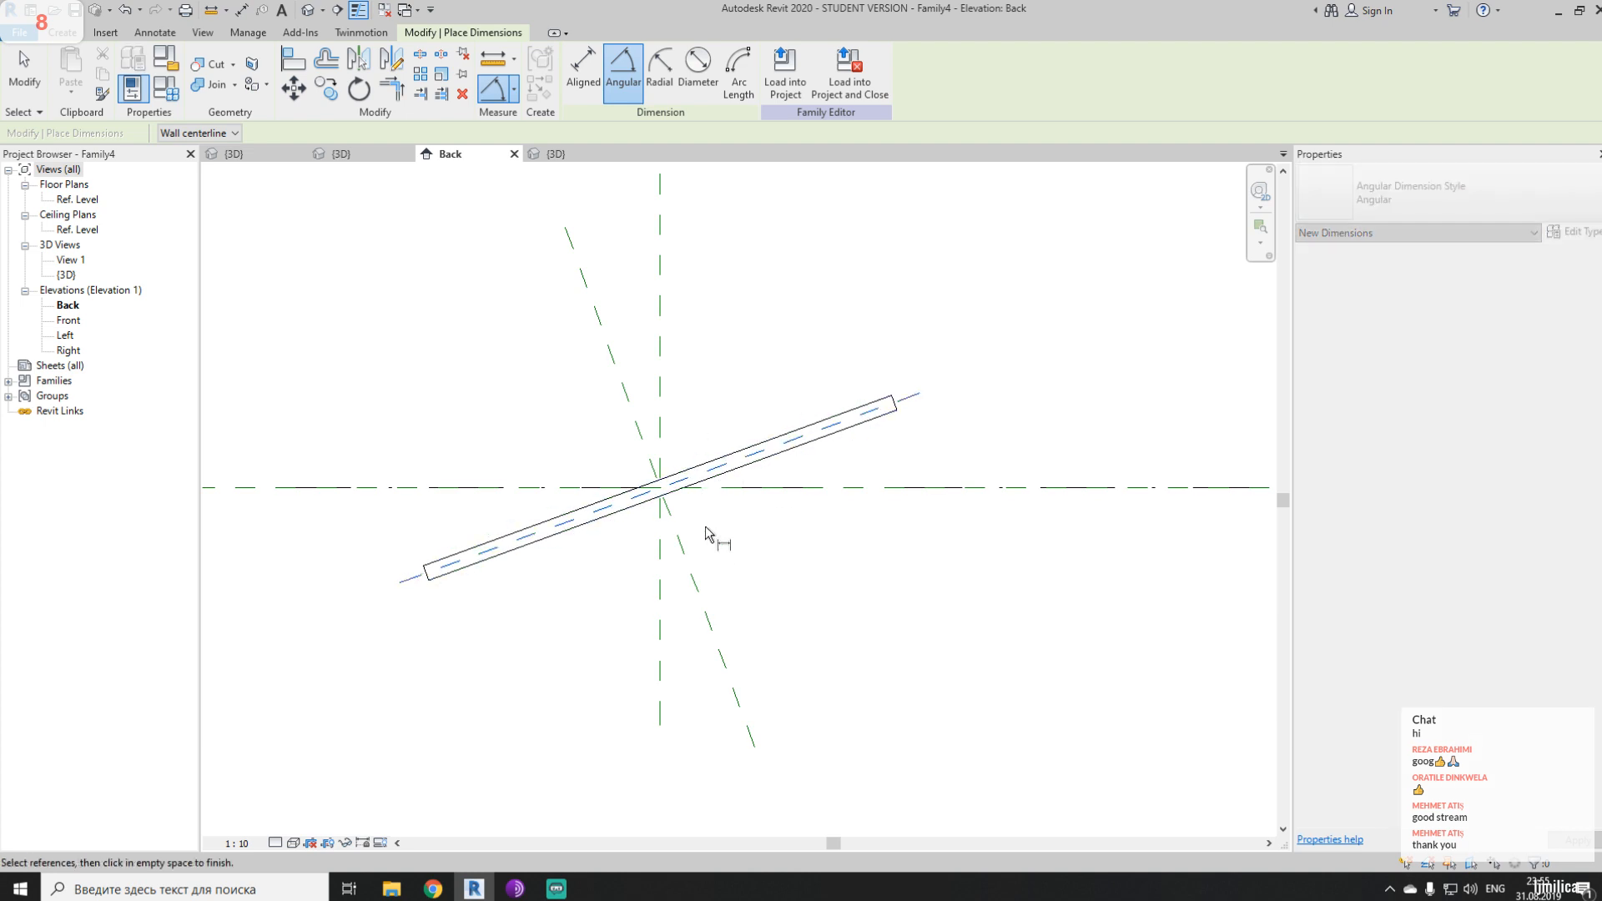
left_click(731, 487)
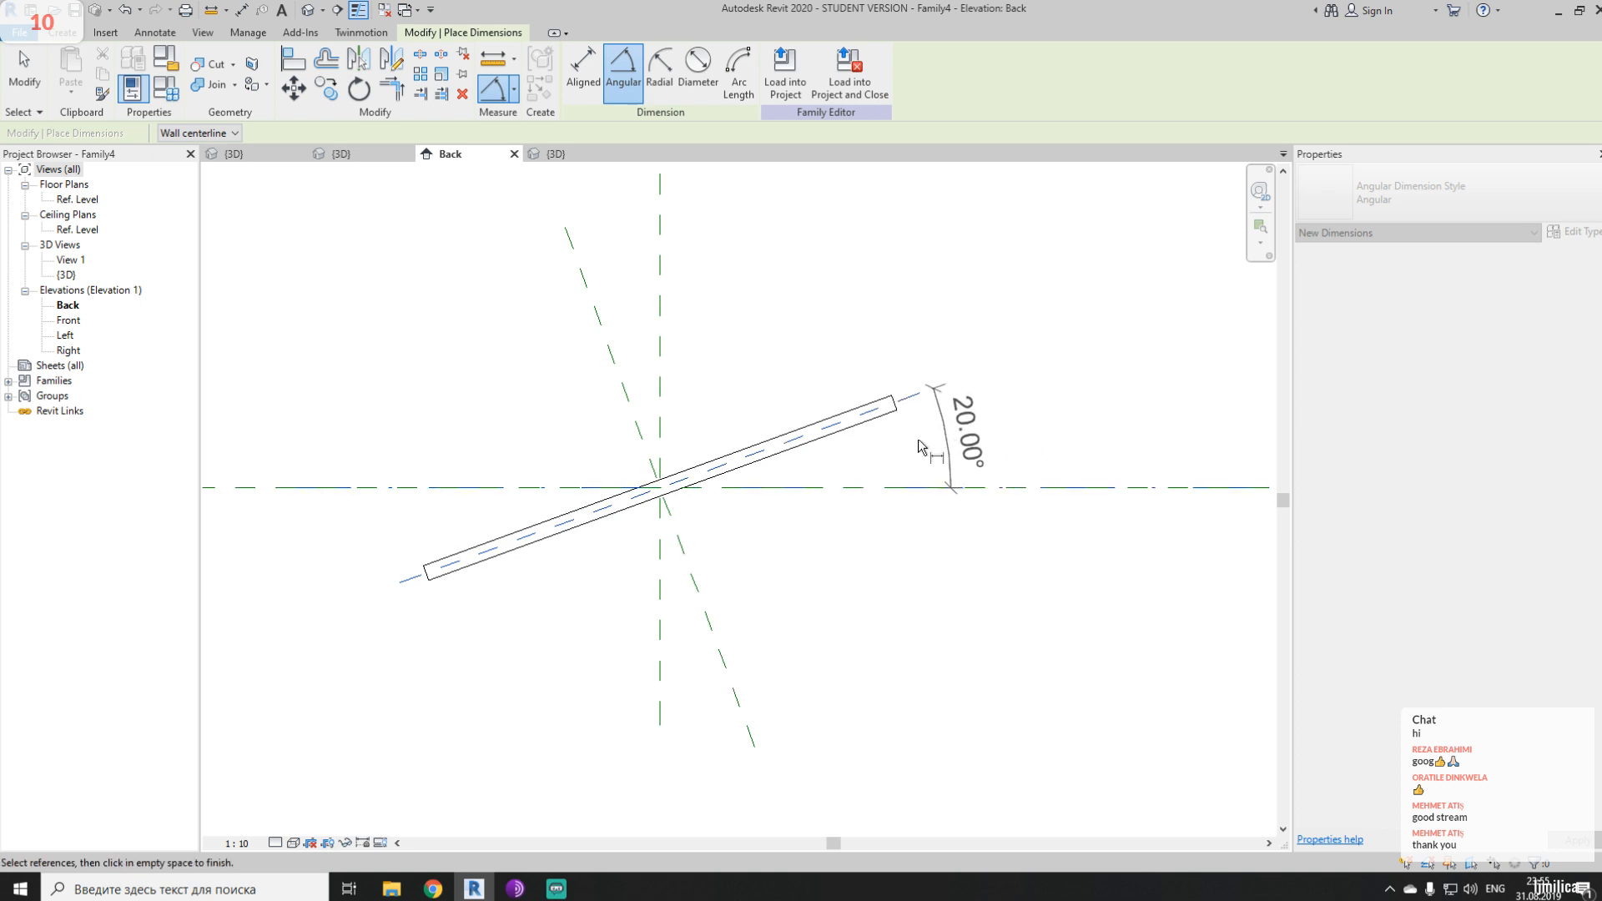
key("Escape")
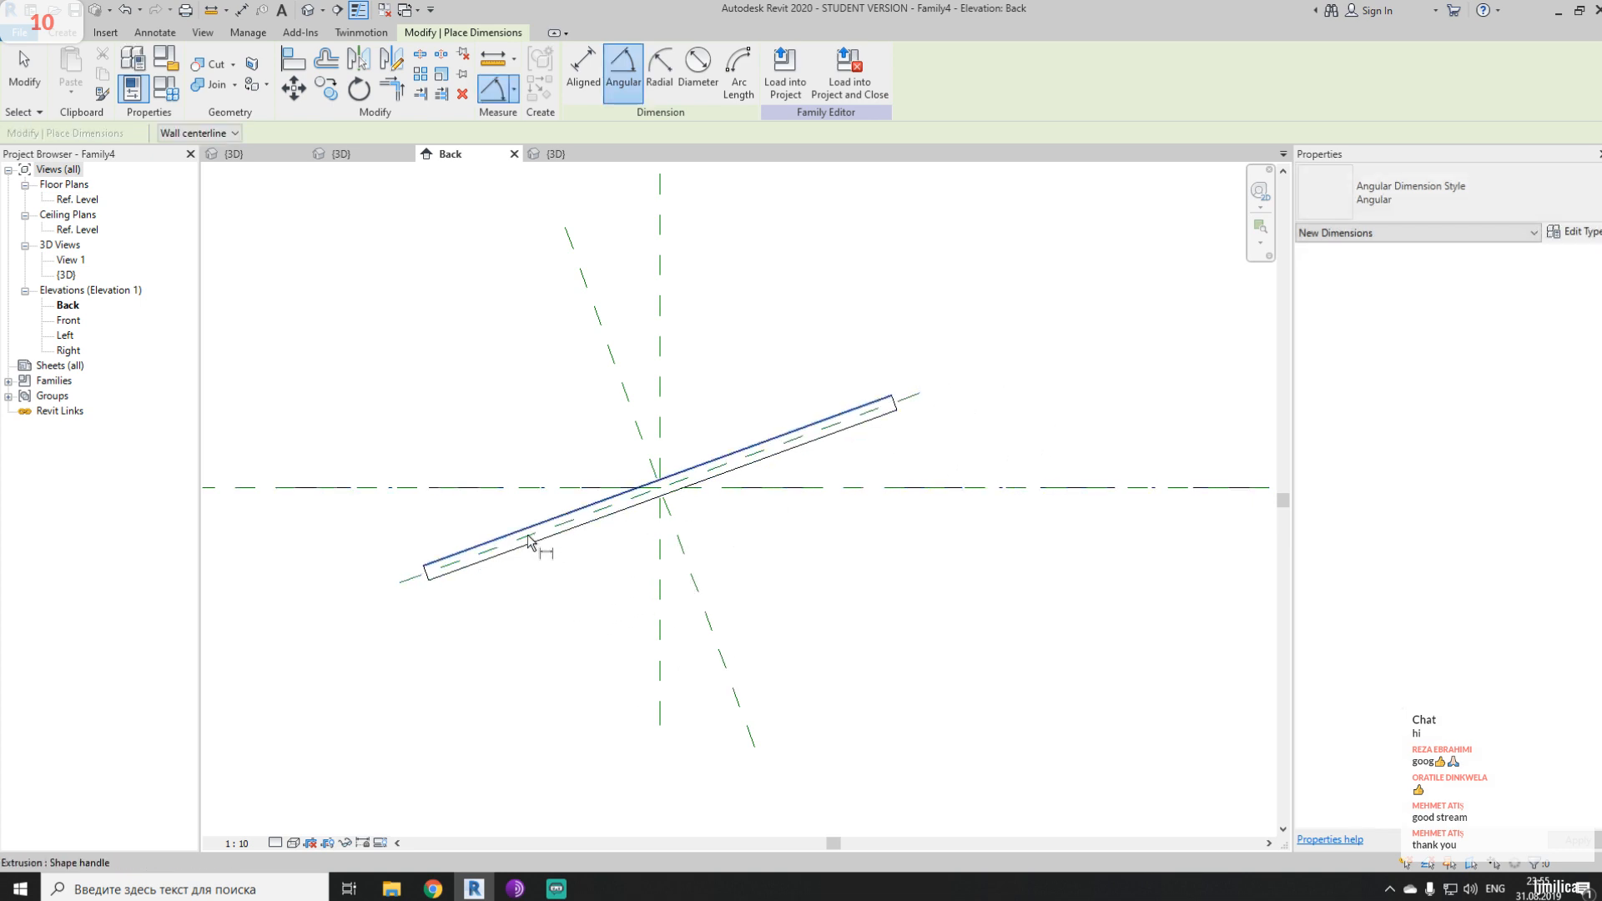
left_click(398, 583)
left_click(659, 592)
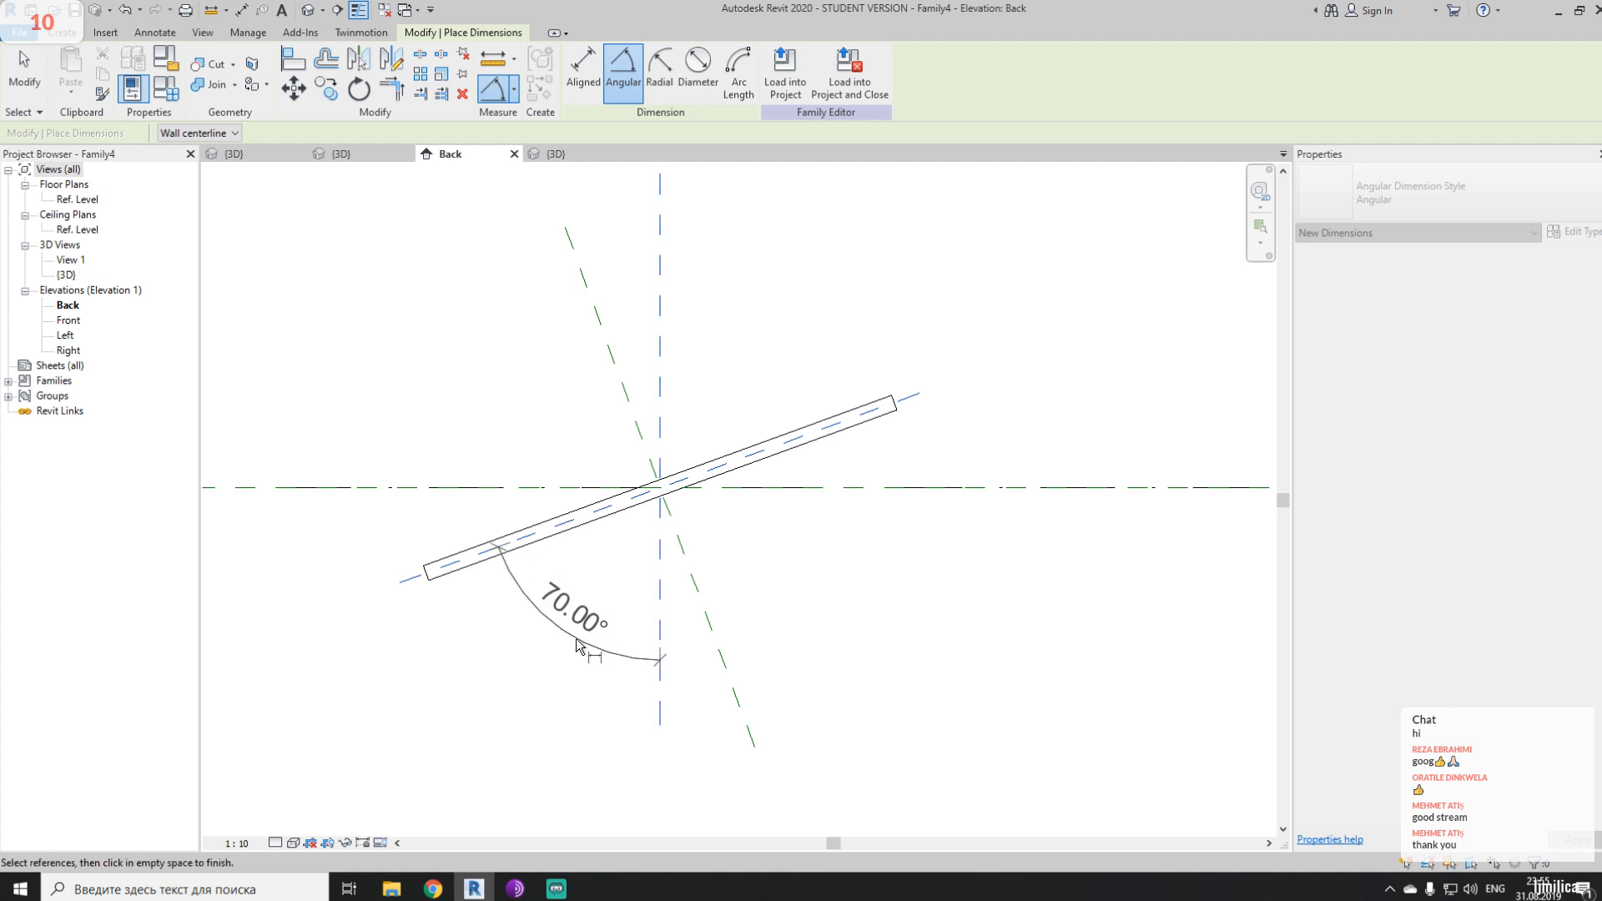
left_click(488, 738)
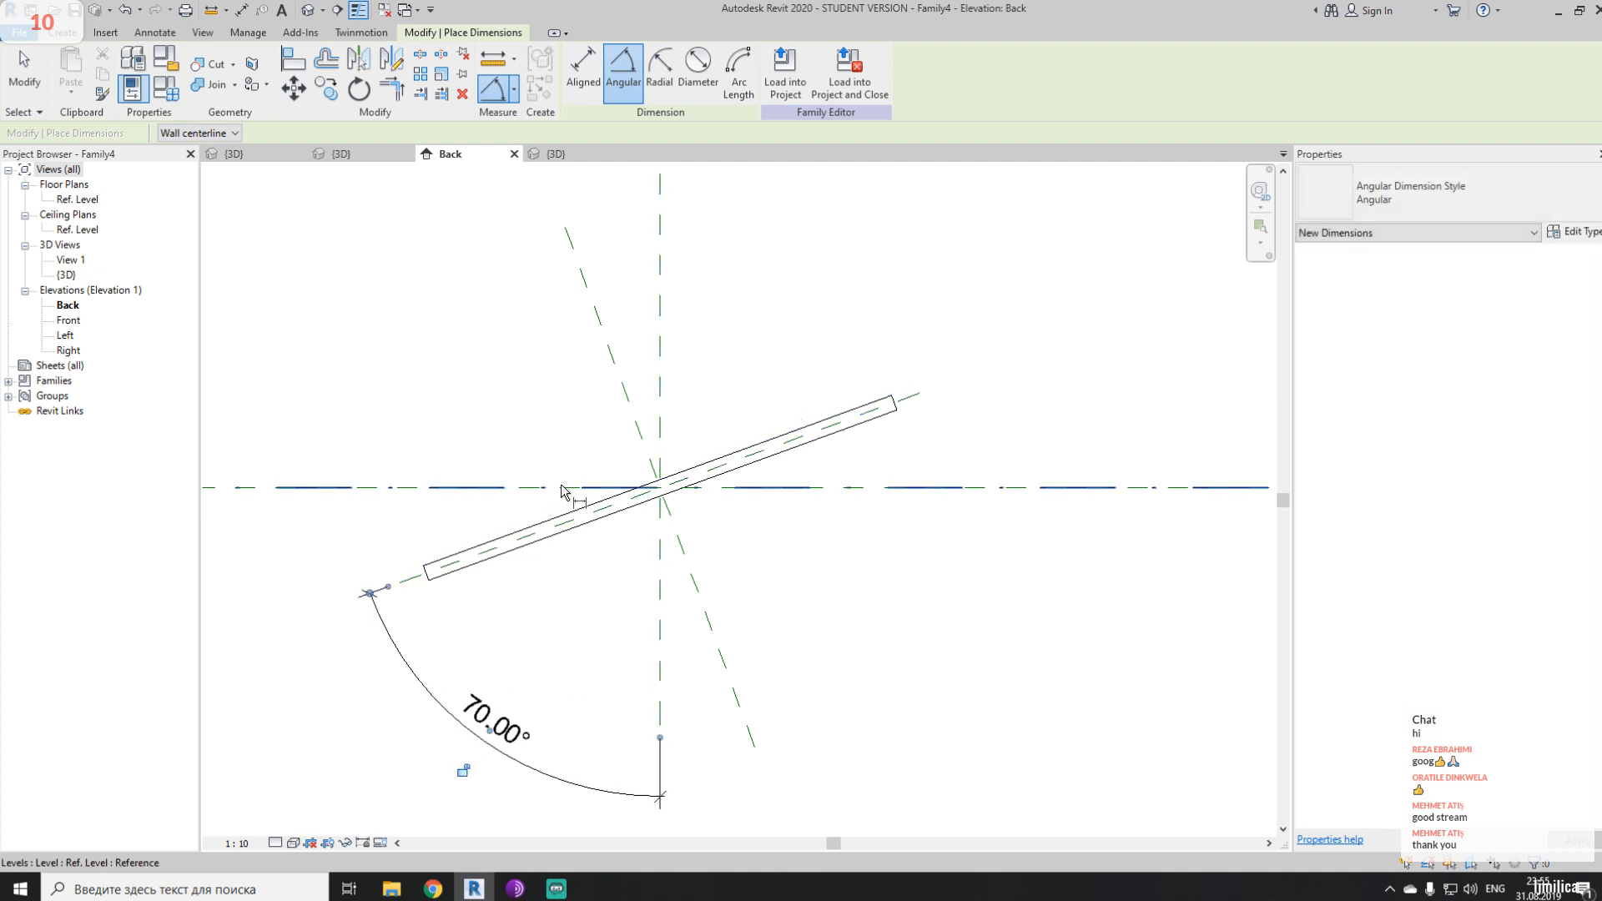
- Place an angular dimension above the panel between the perpendicular reference plane and the Ref. Level
left_click(615, 365)
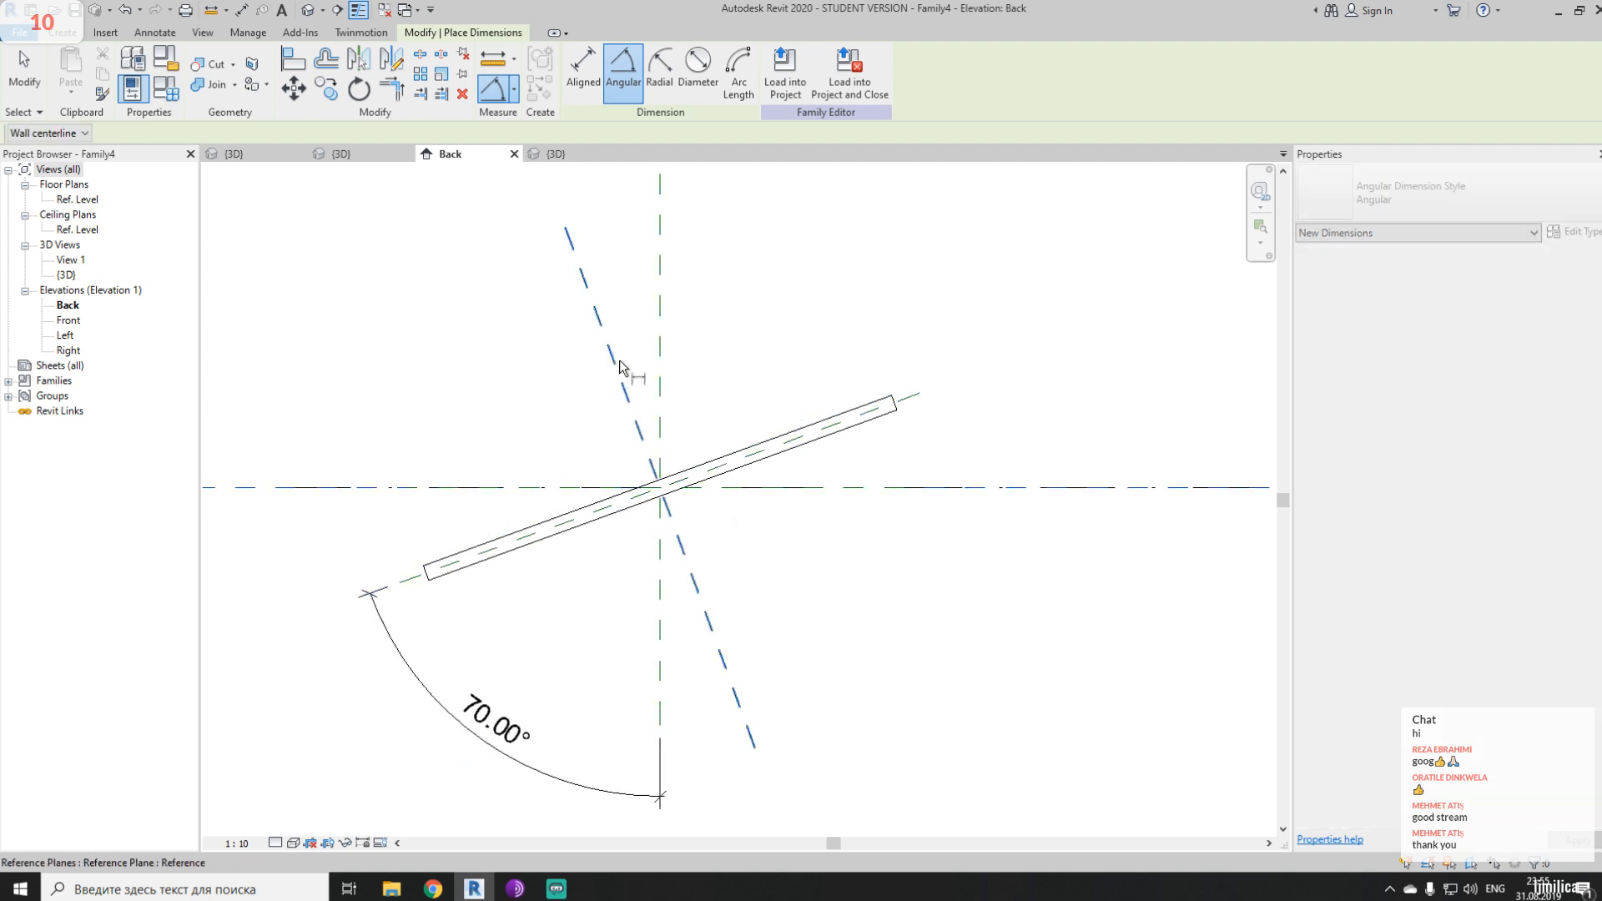
left_click(544, 486)
left_click(507, 409)
key("Escape")
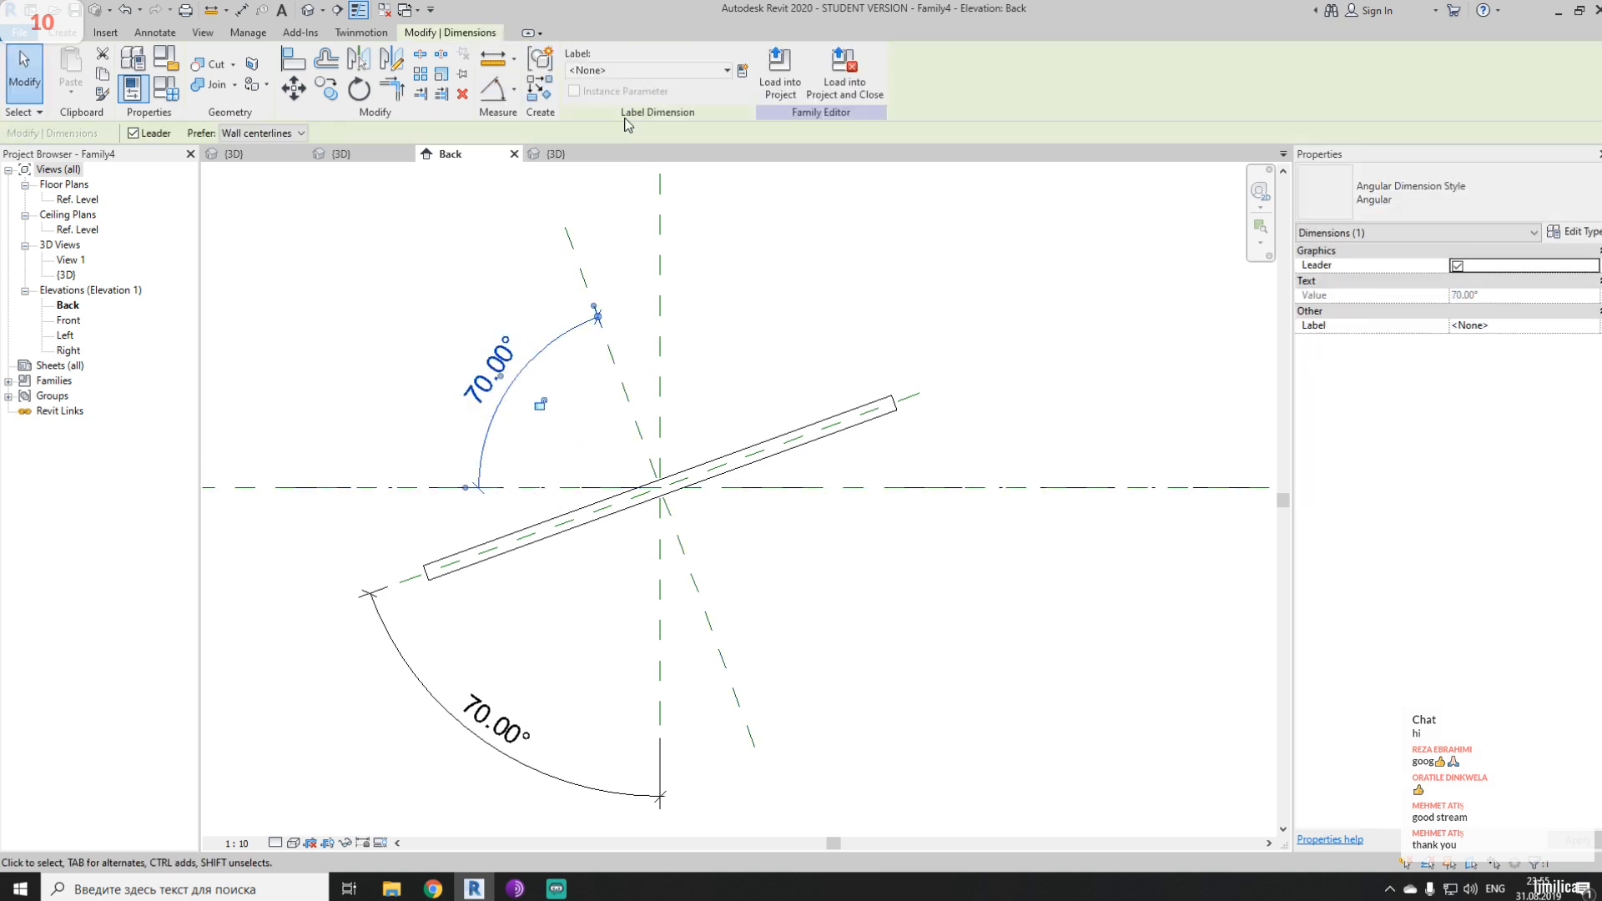
- Try to label both angular dimensions together with the Angle2 parameter, and cancel the change
left_click(390, 632, "ctrl")
left_click(651, 70)
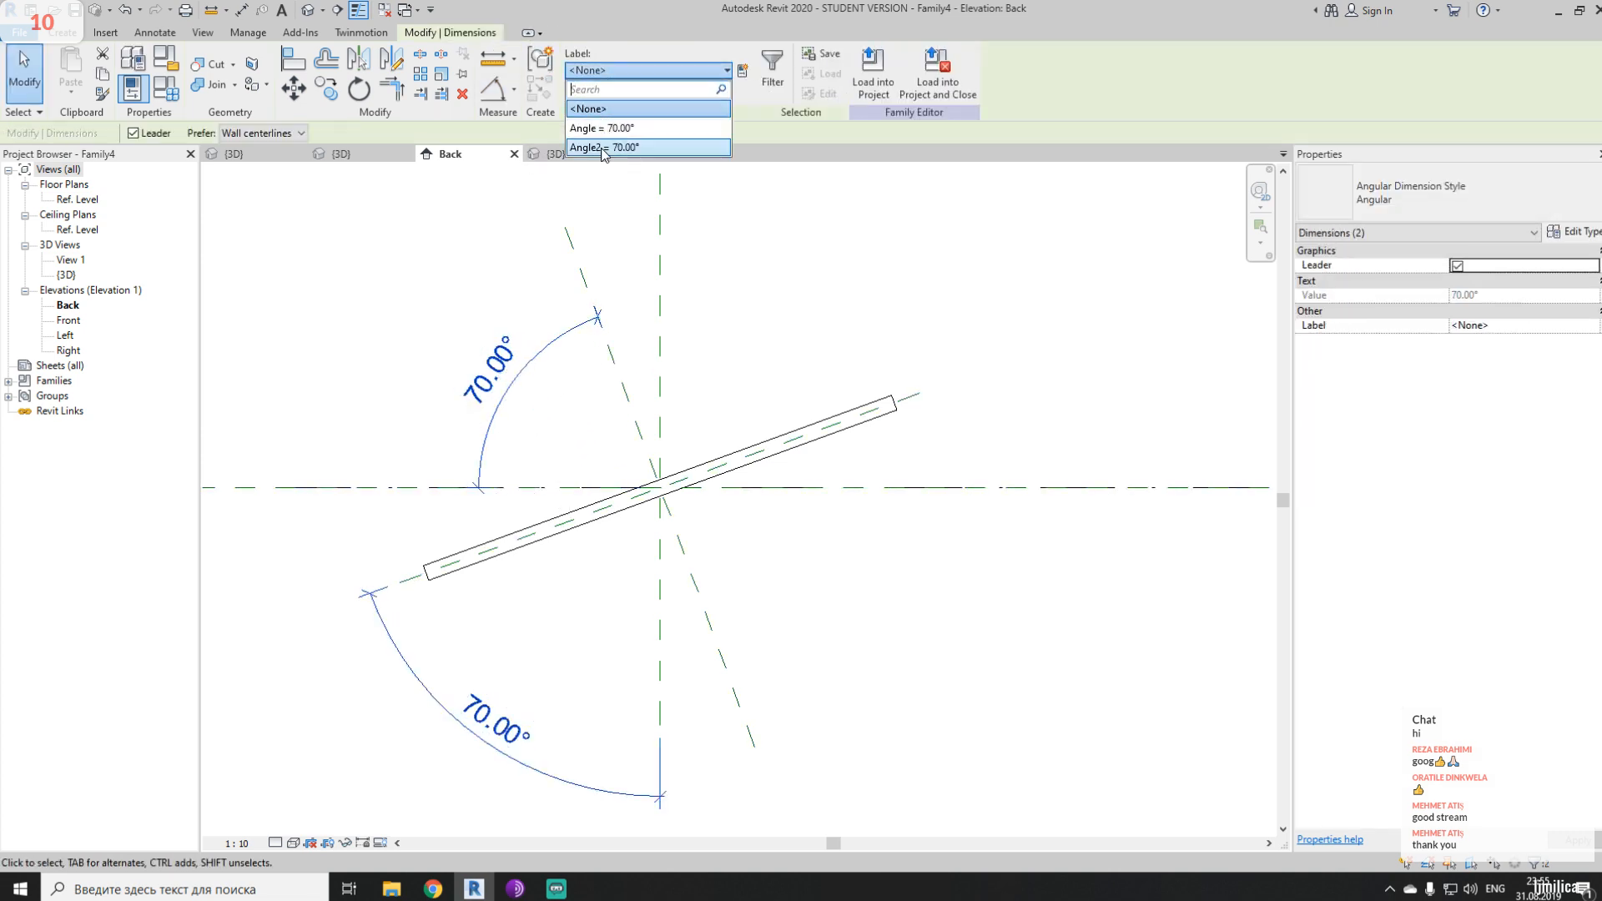
left_click(607, 156)
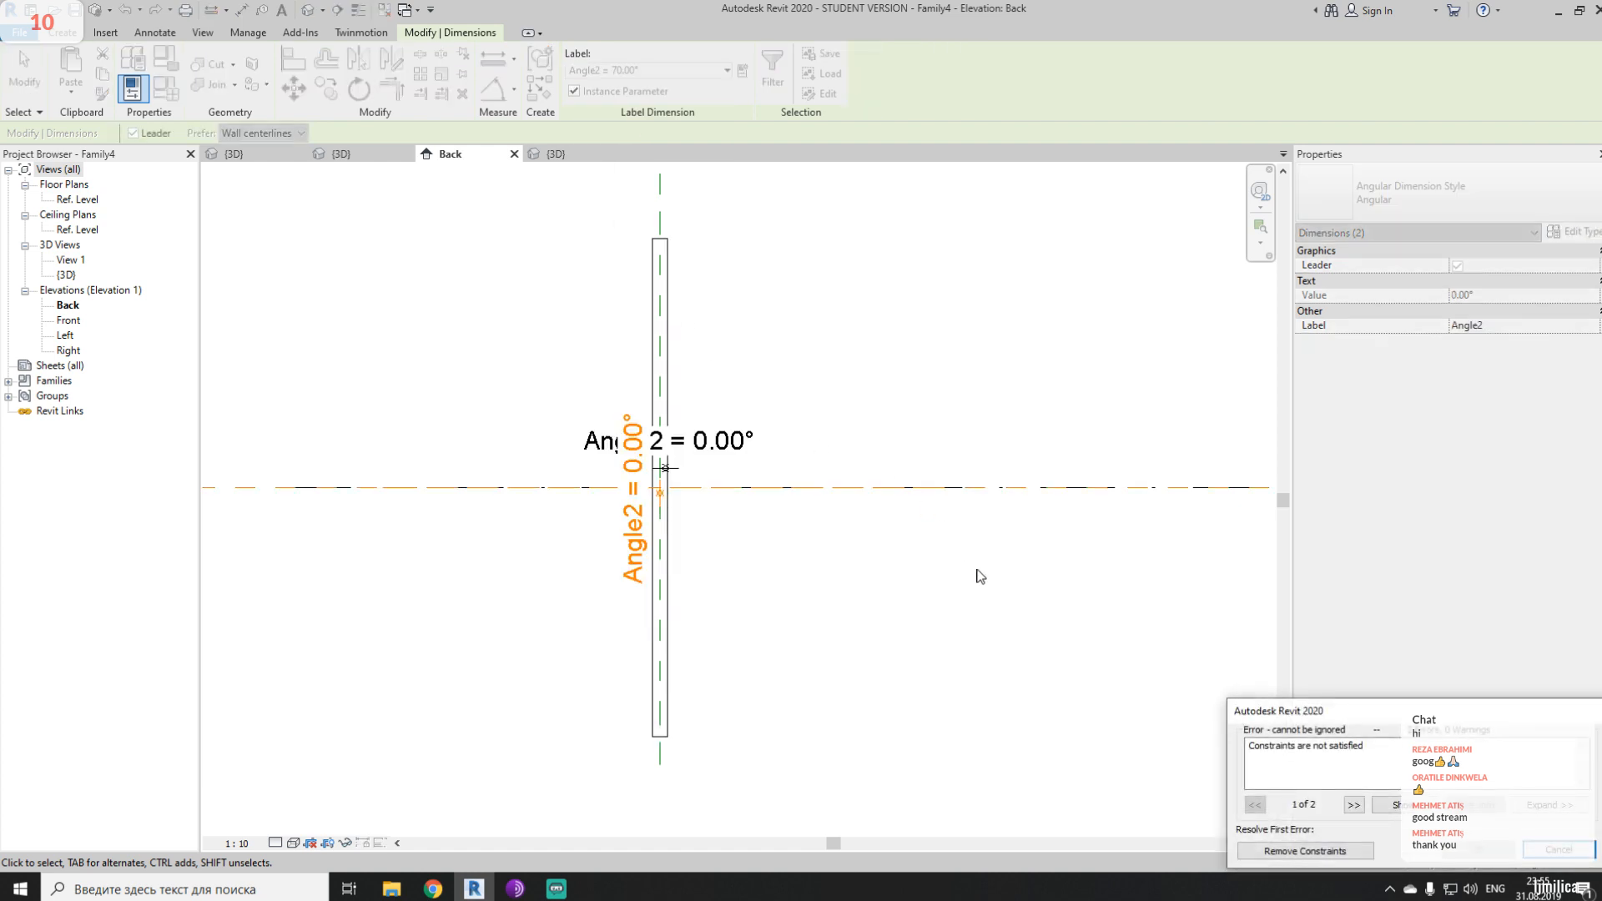
left_click(1545, 854)
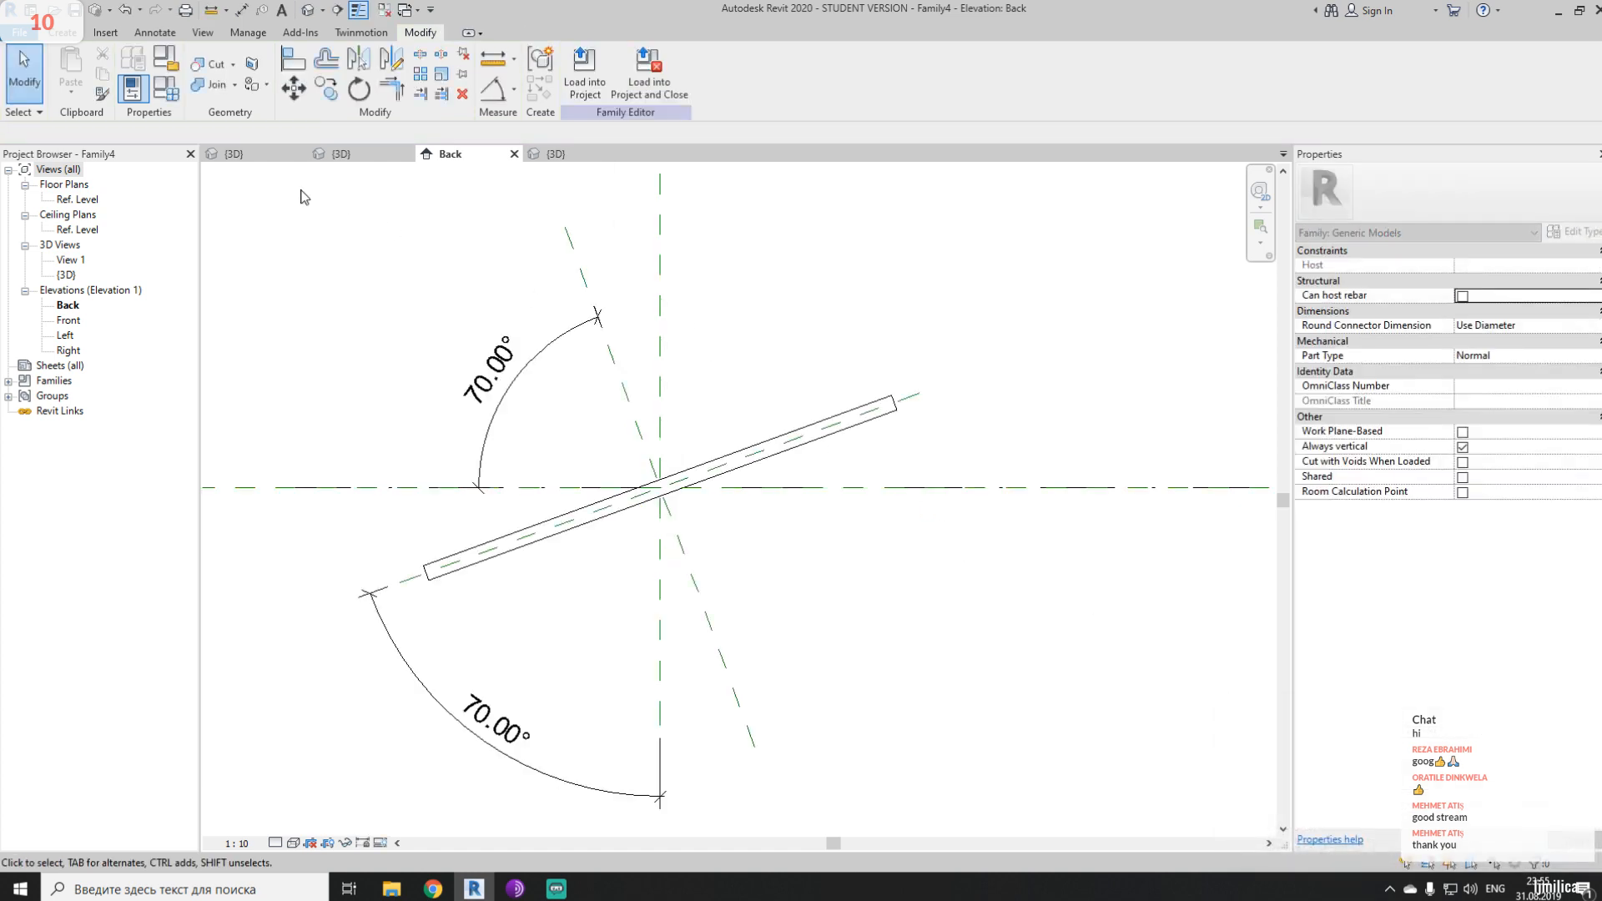
- Set the Angle2 family parameter to 45°
left_click(166, 87)
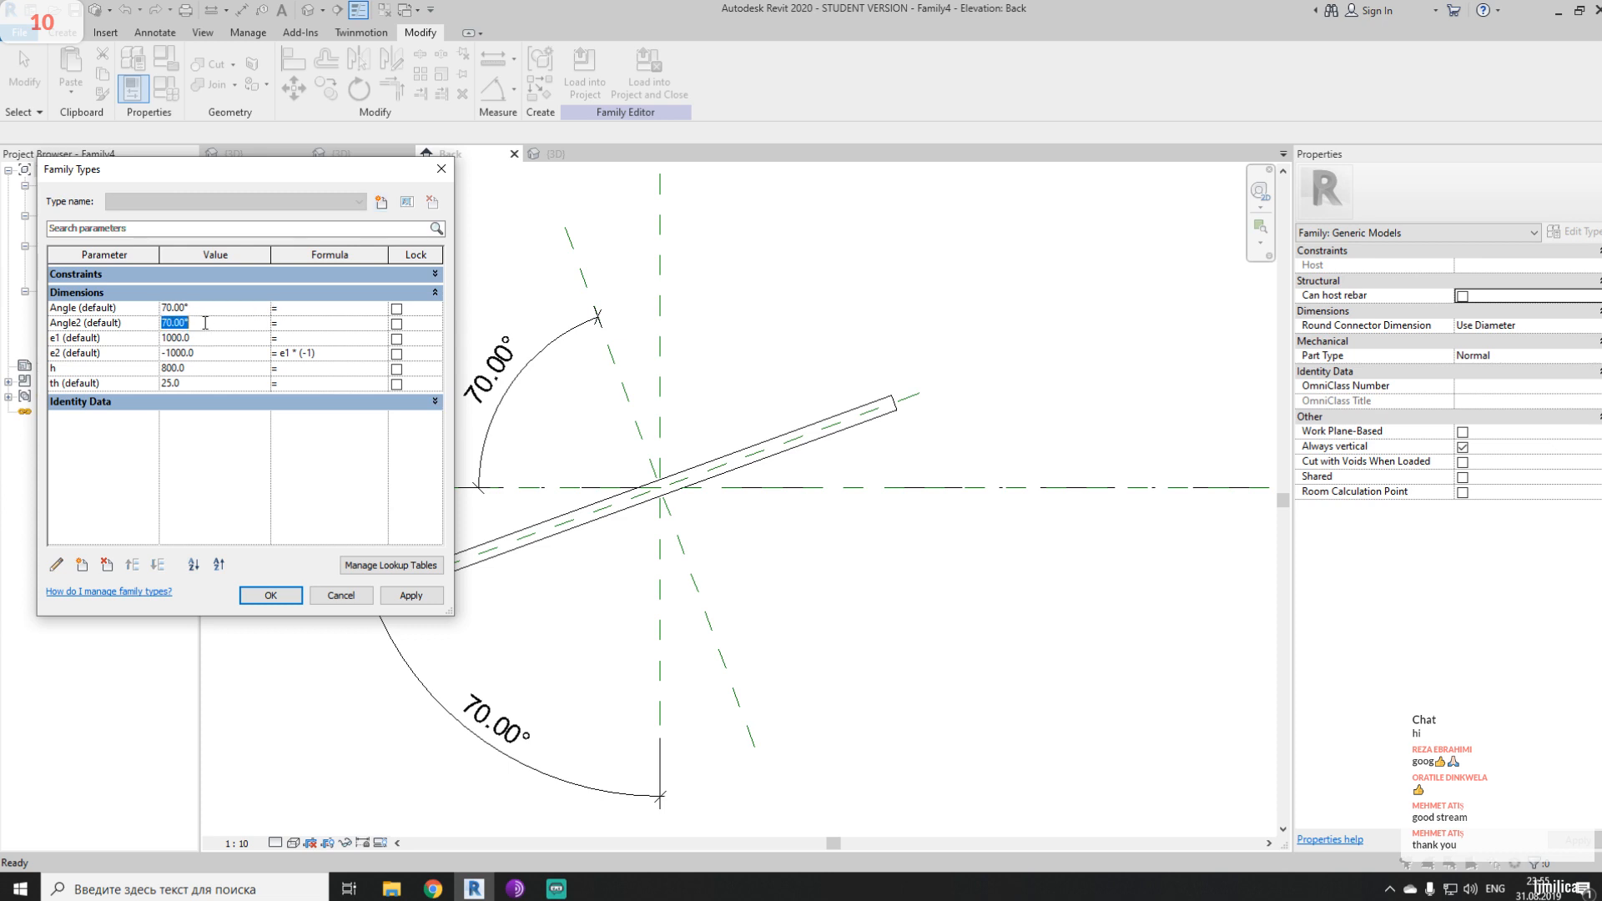
left_click(283, 598)
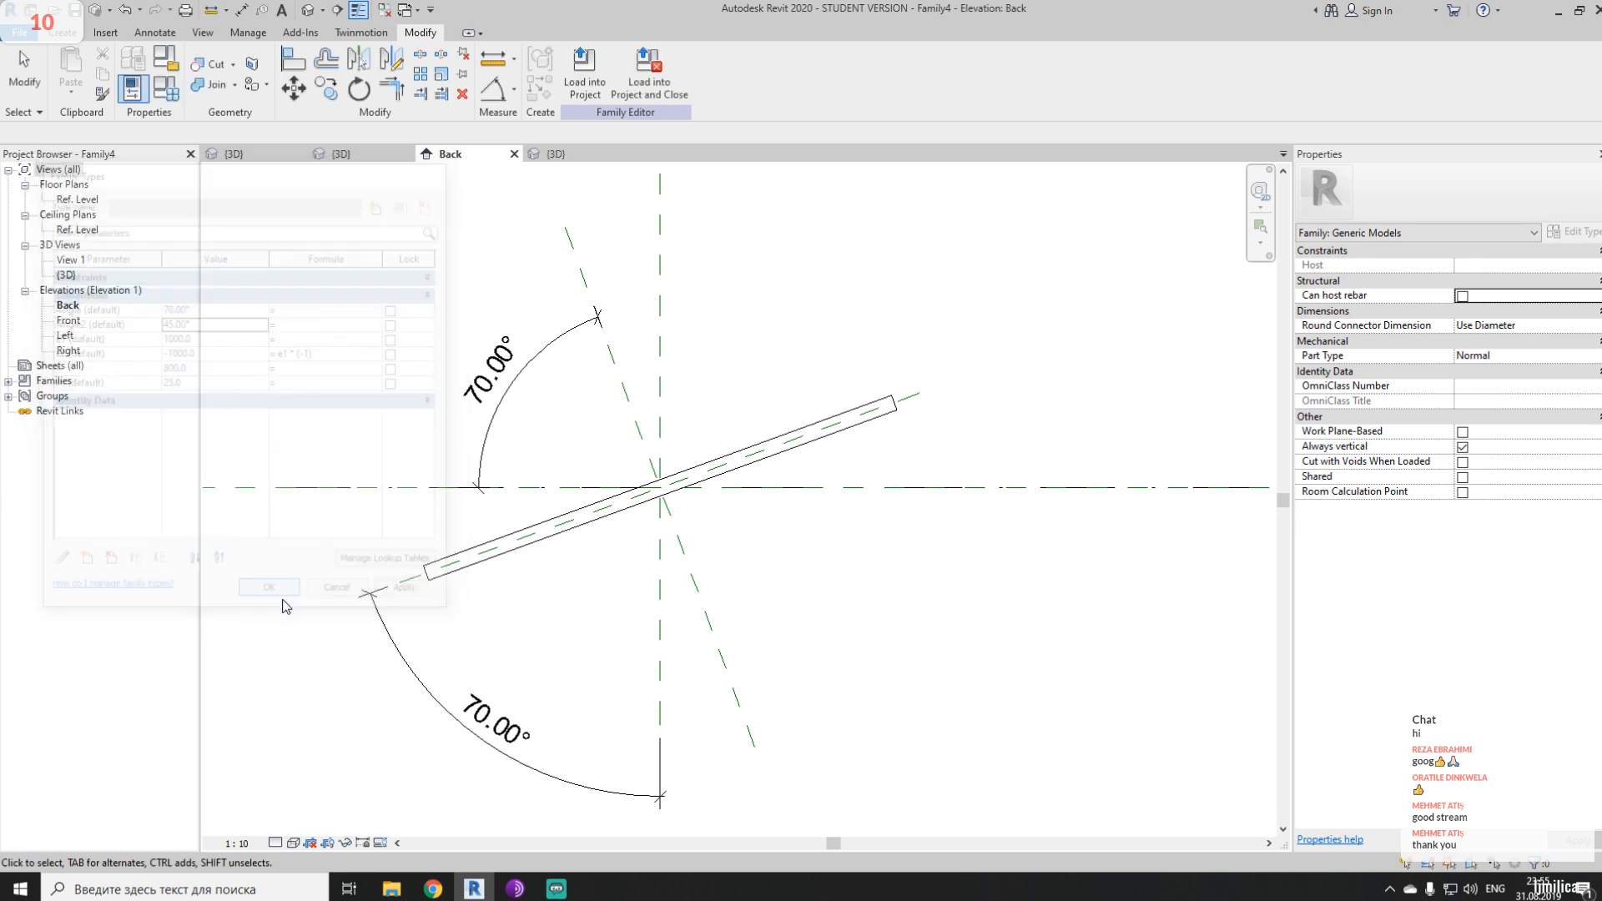
- Try to label the angular dimension above the panel with Angle2 by removing constraints, inspect the pivot point, and cancel the change
left_click(505, 379)
left_click(634, 70)
left_click(591, 92)
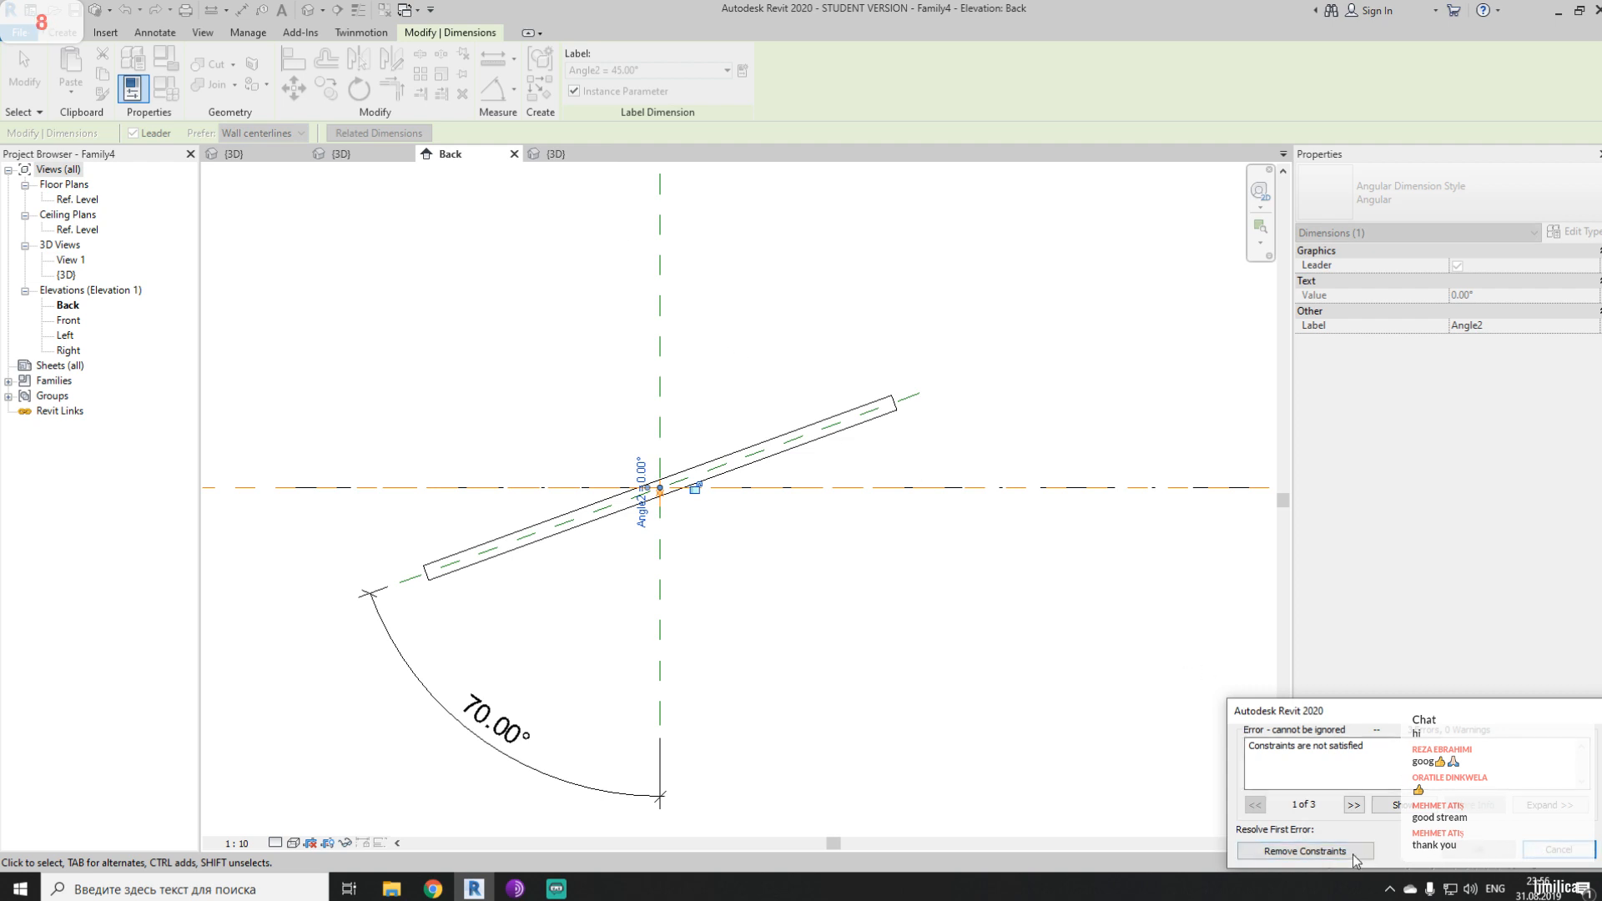
left_click(1304, 851)
scroll(642, 492, "up", 5)
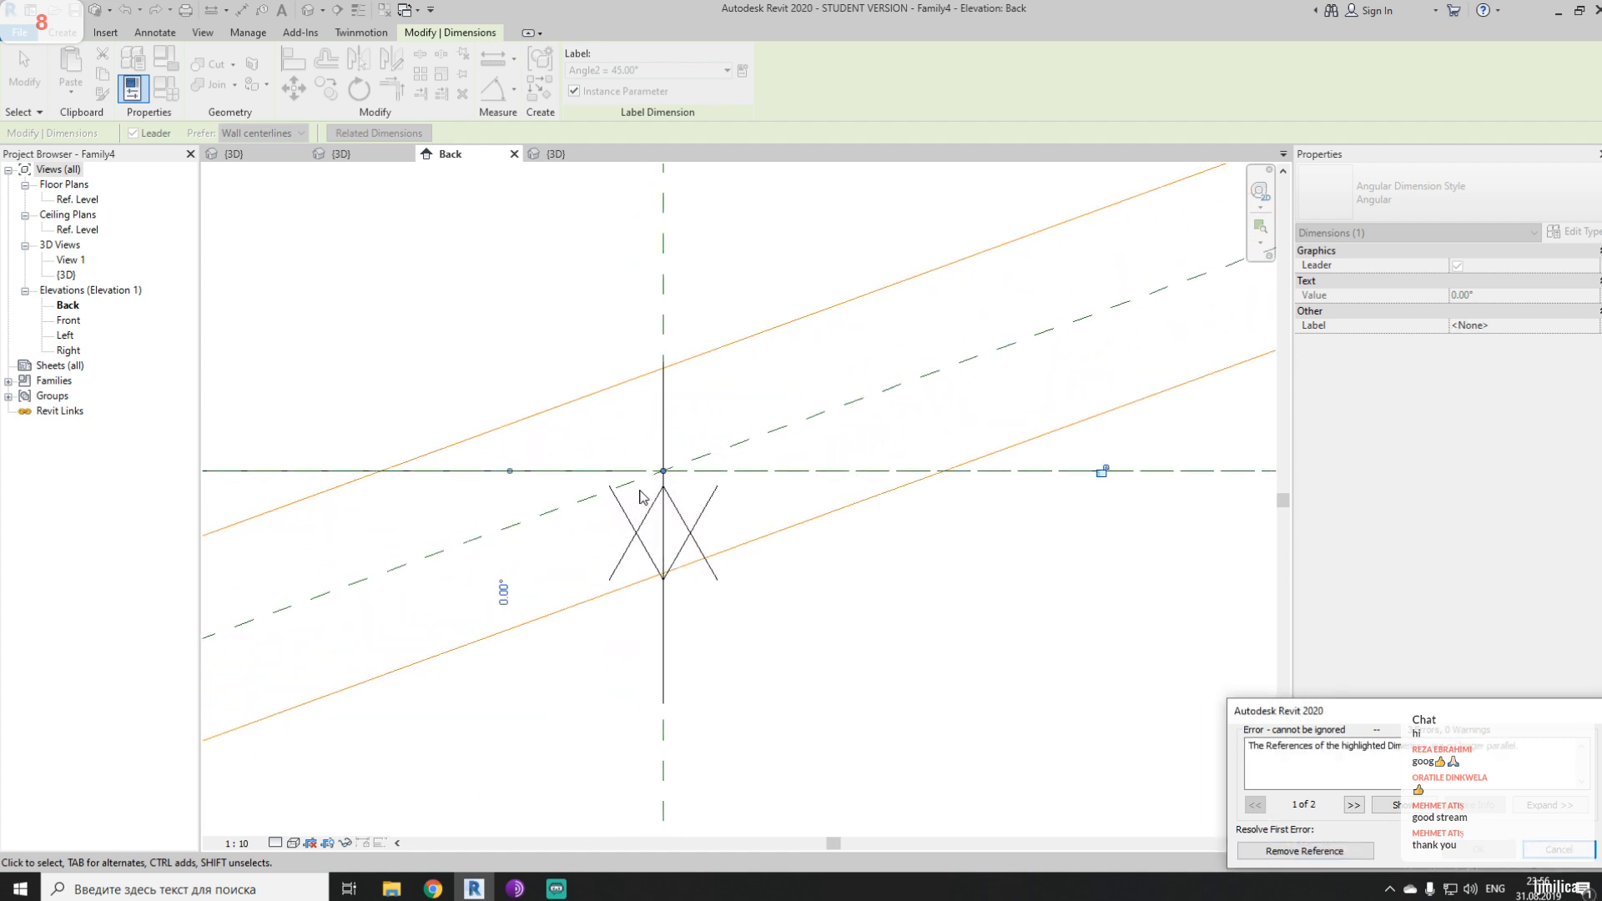
scroll(640, 498, "up", 5)
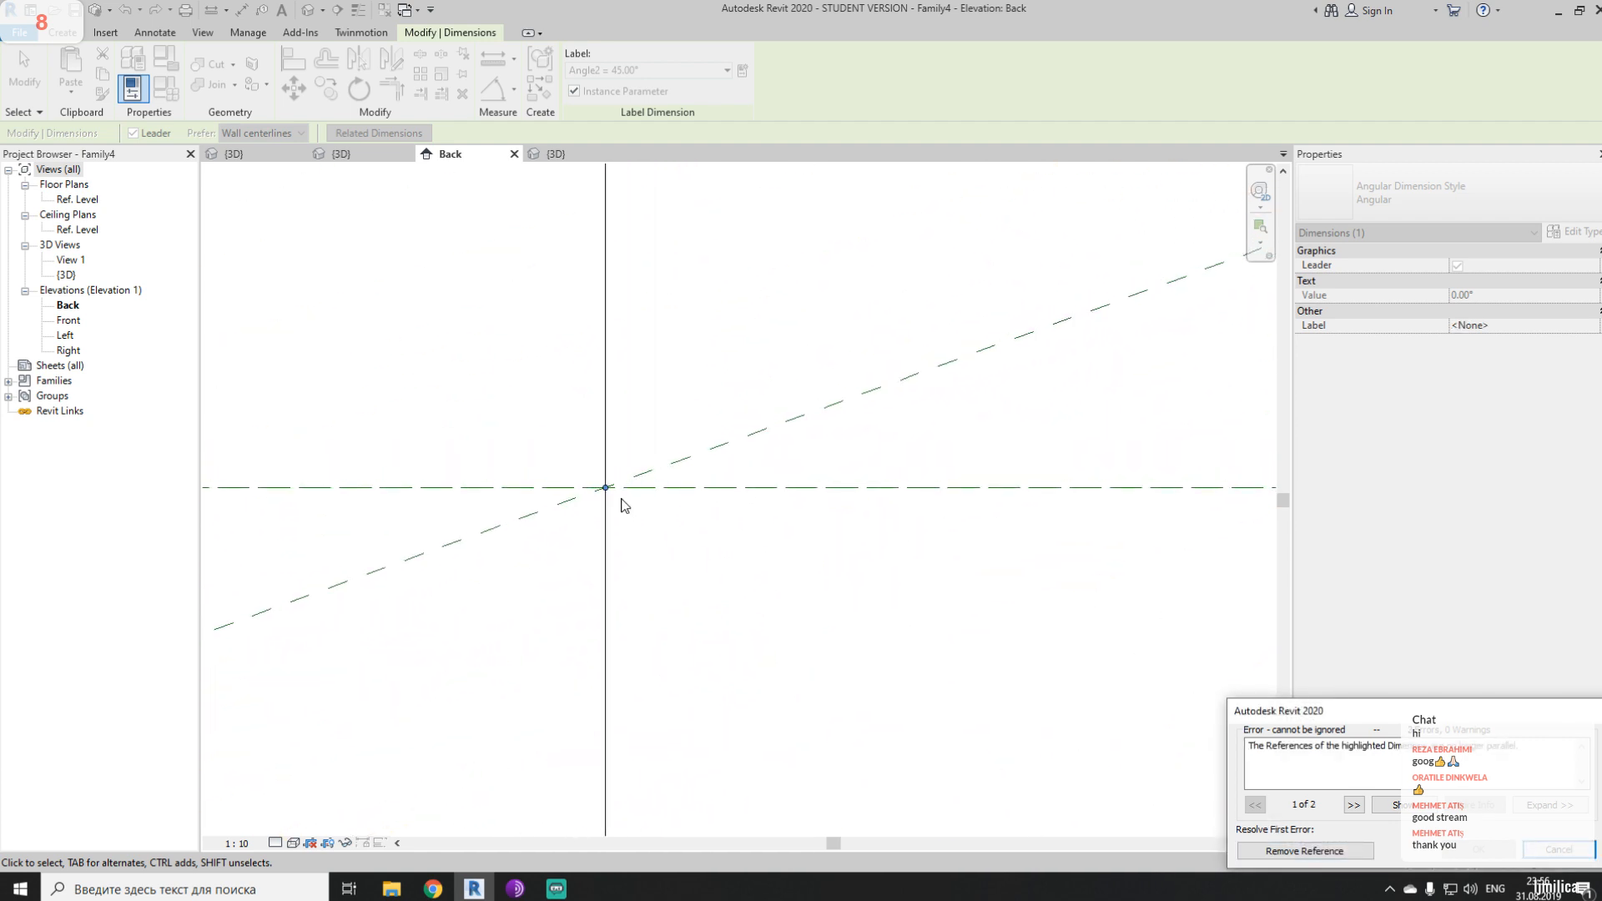
scroll(620, 509, "down", 5)
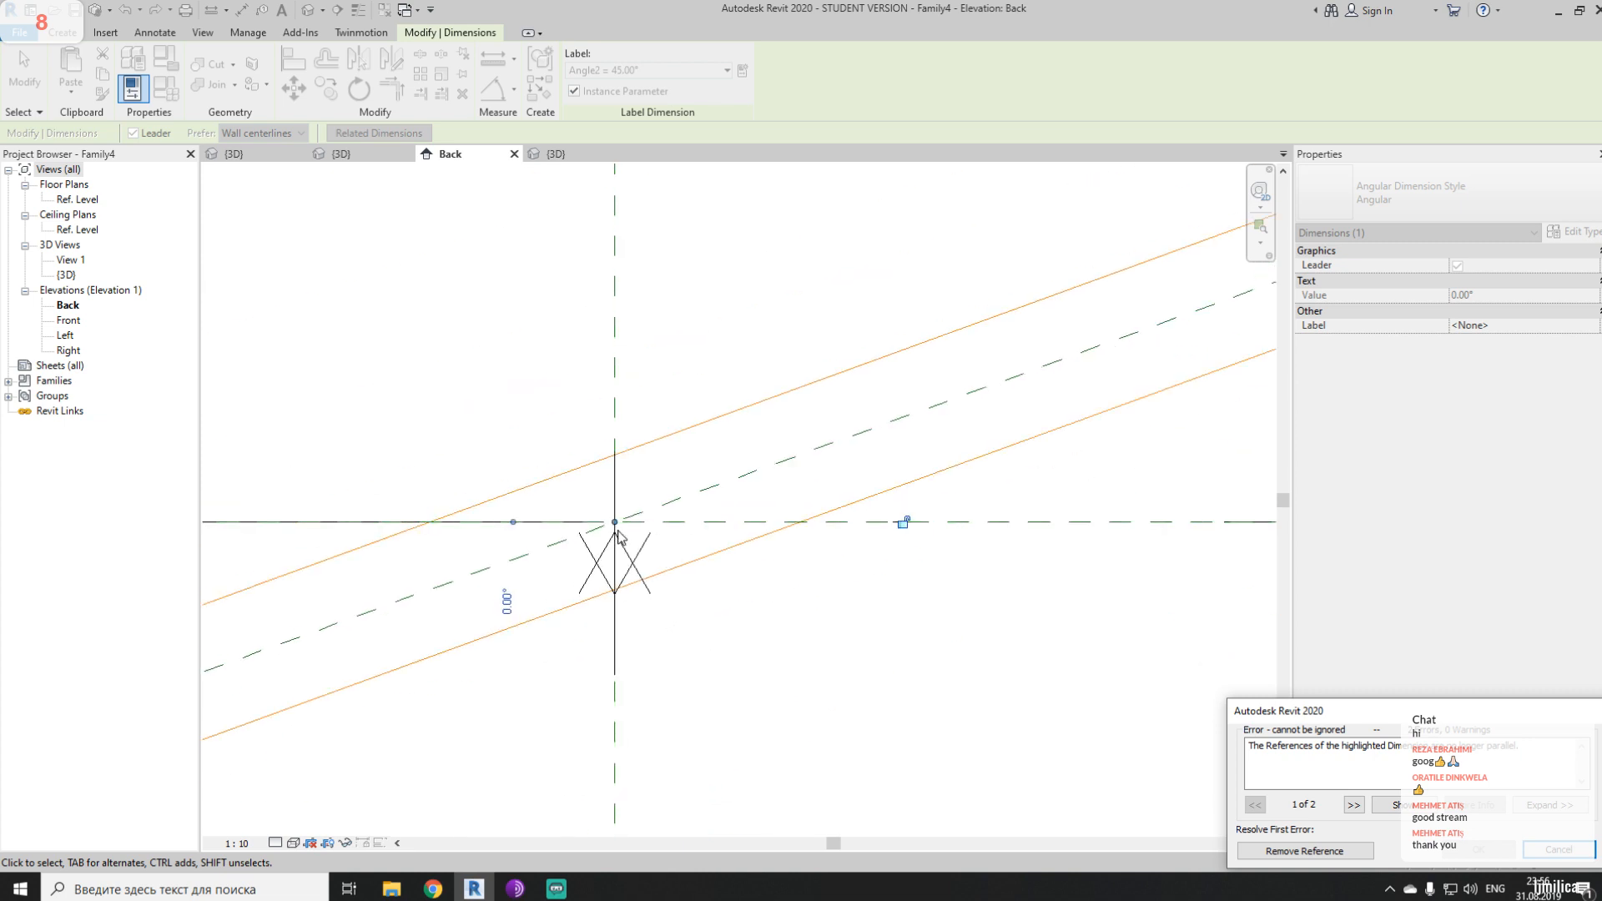
scroll(619, 535, "down", 3)
left_click(1554, 850)
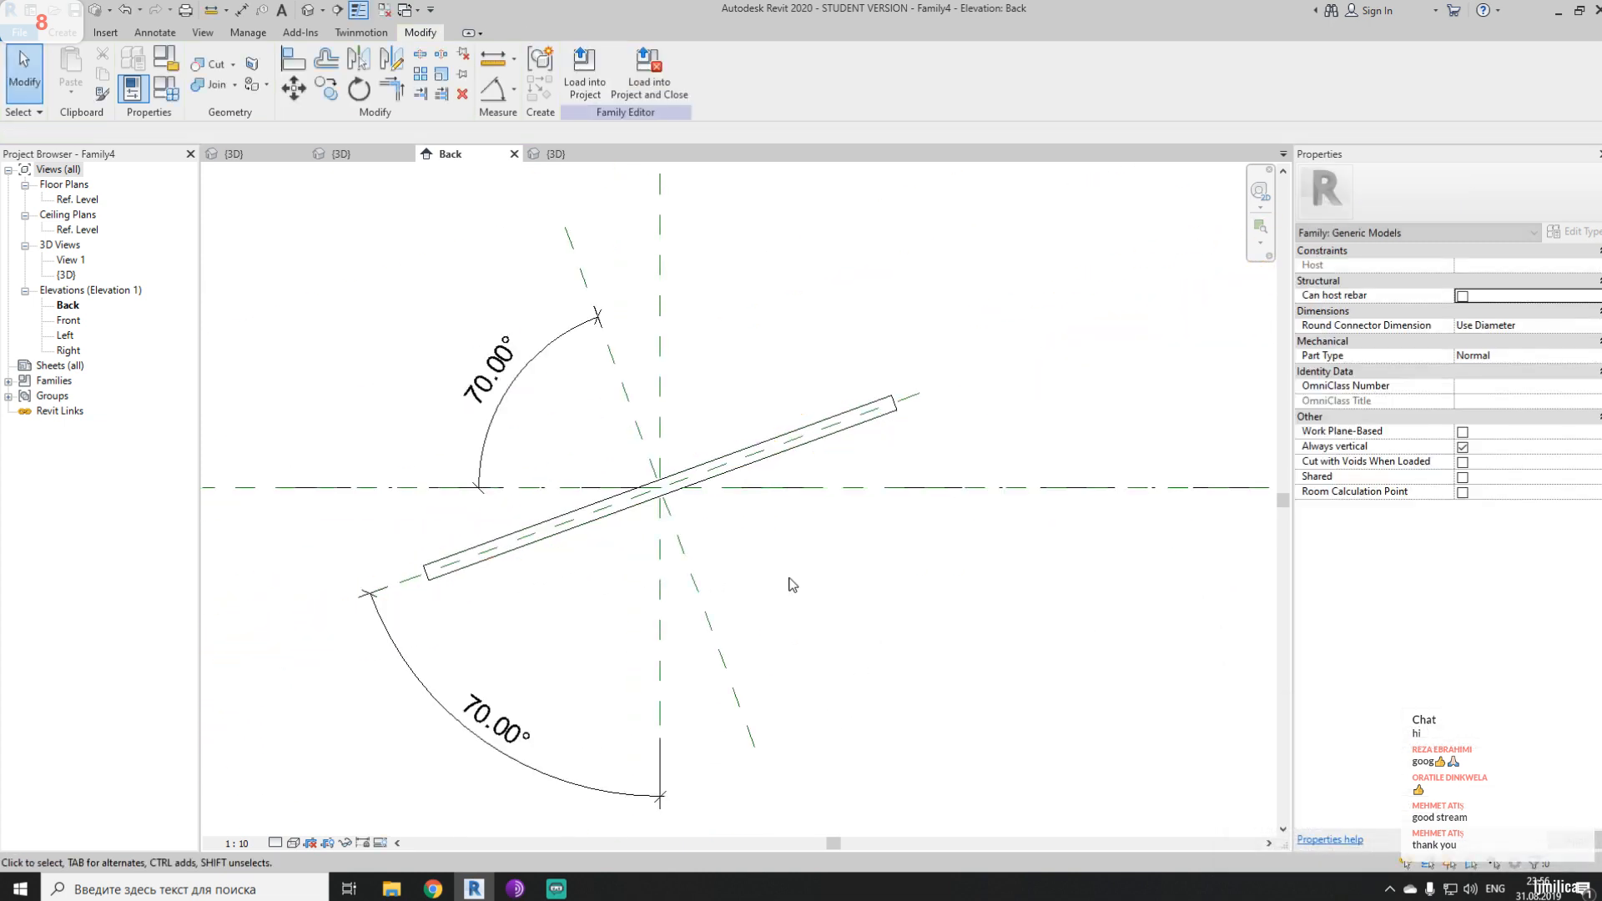
- Delete the unlabelled angular dimensions above and below the panel
left_click(534, 398)
key("Delete")
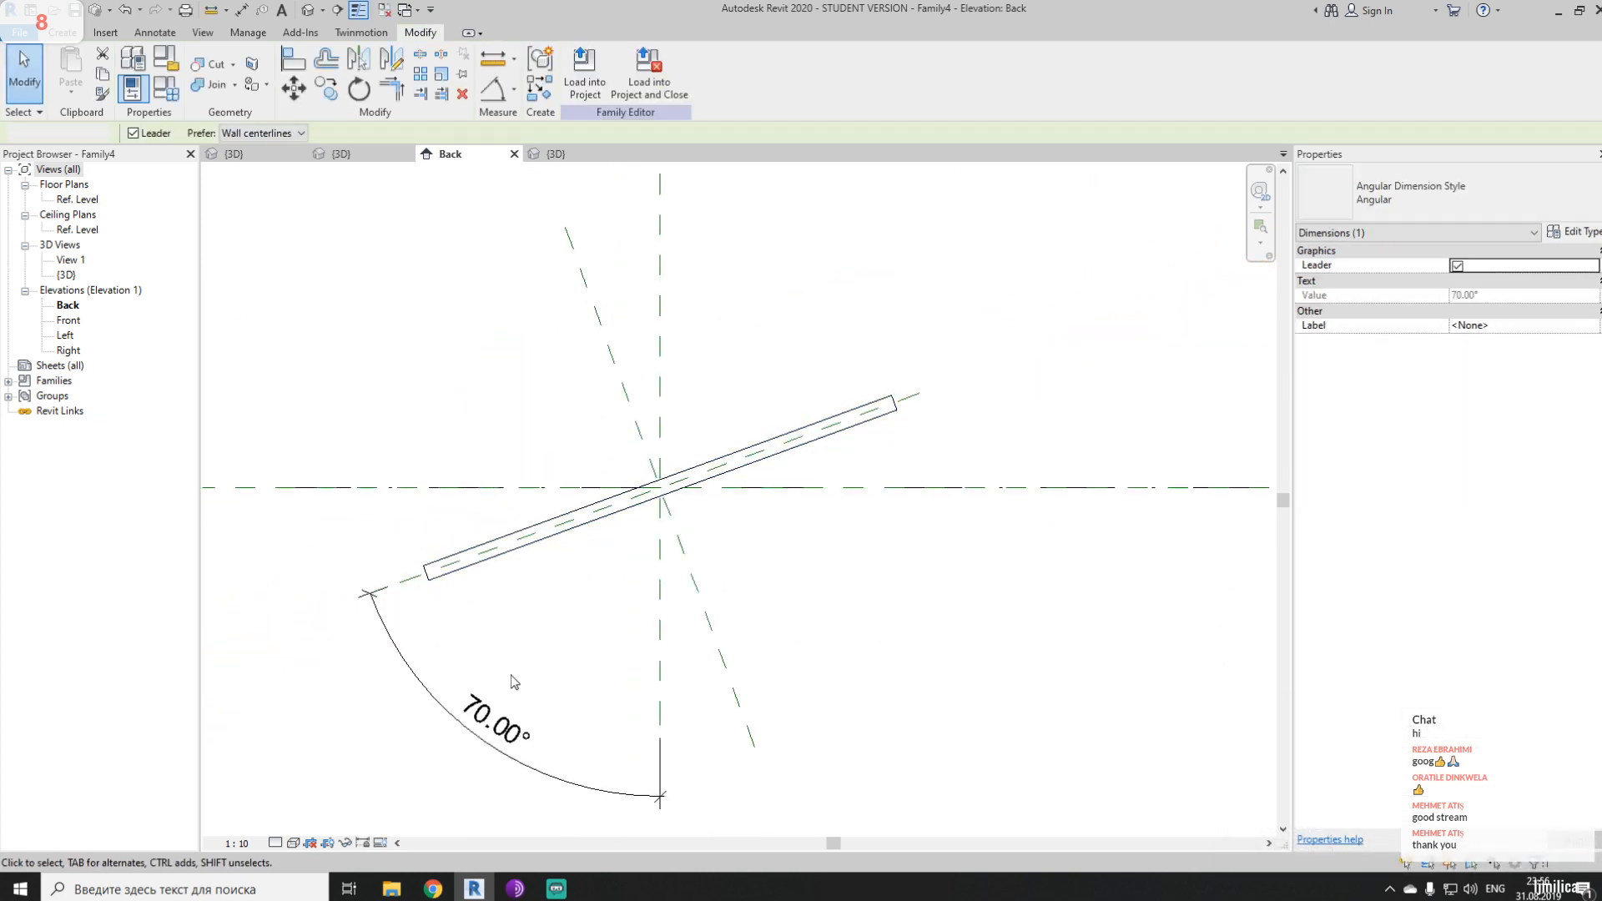
left_click(509, 709)
key("Delete")
- Inspect the panel's extrusion sketch where the reference planes cross, and finish the sketch unchanged
double_click(677, 494)
scroll(676, 480, "up", 6)
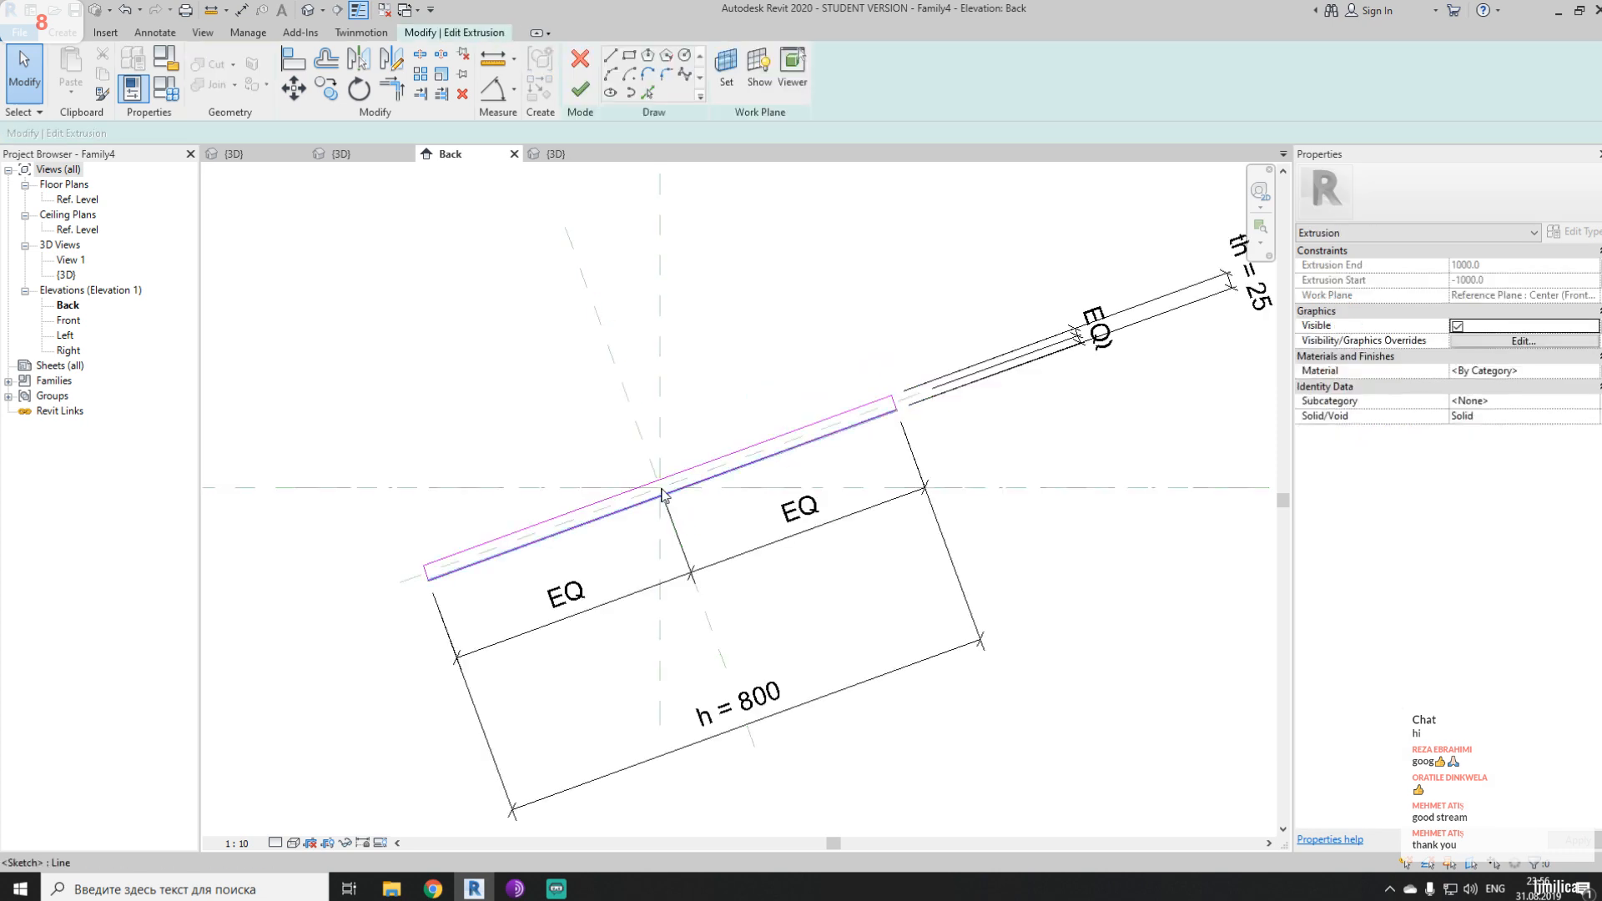
scroll(672, 479, "up", 7)
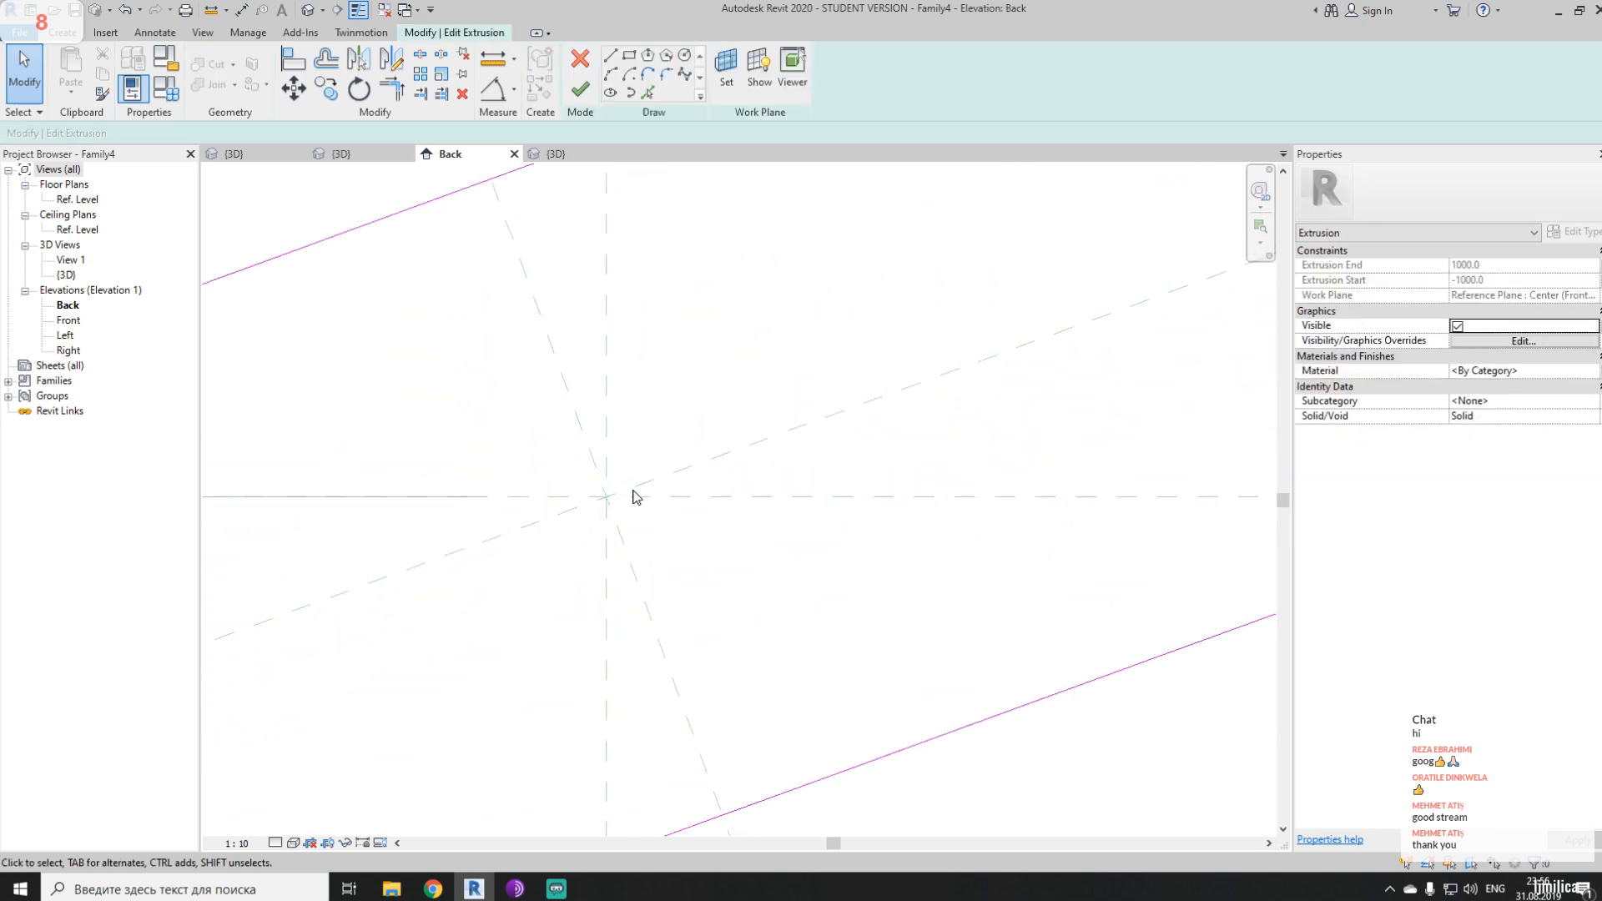
scroll(653, 478, "down", 5)
scroll(652, 478, "down", 6)
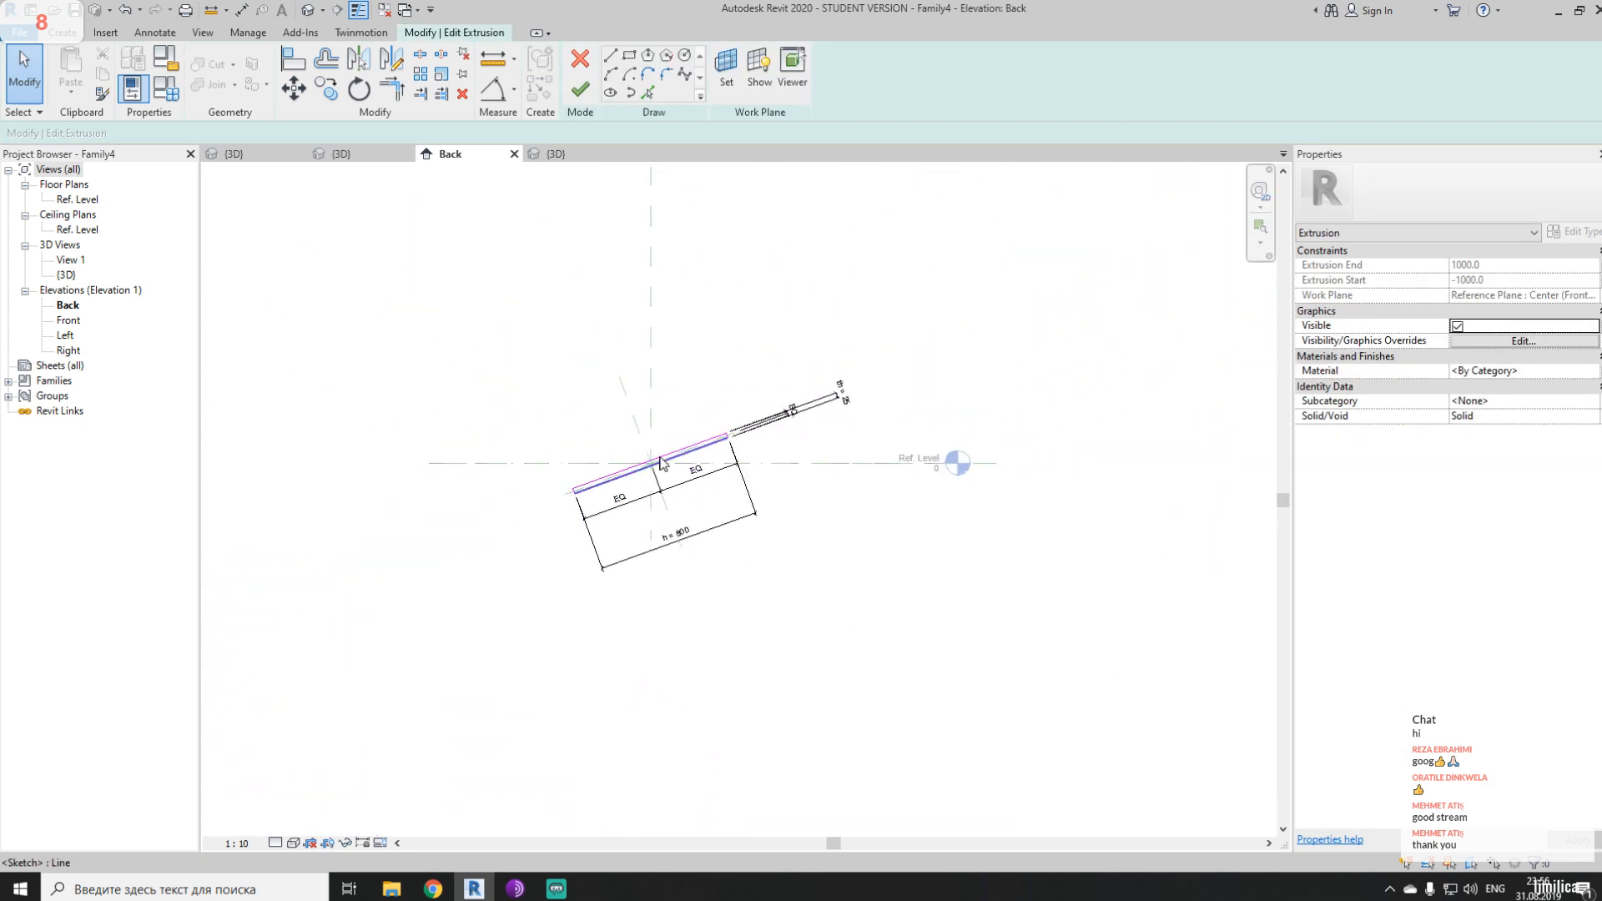
scroll(582, 309, "up", 2)
left_click(582, 88)
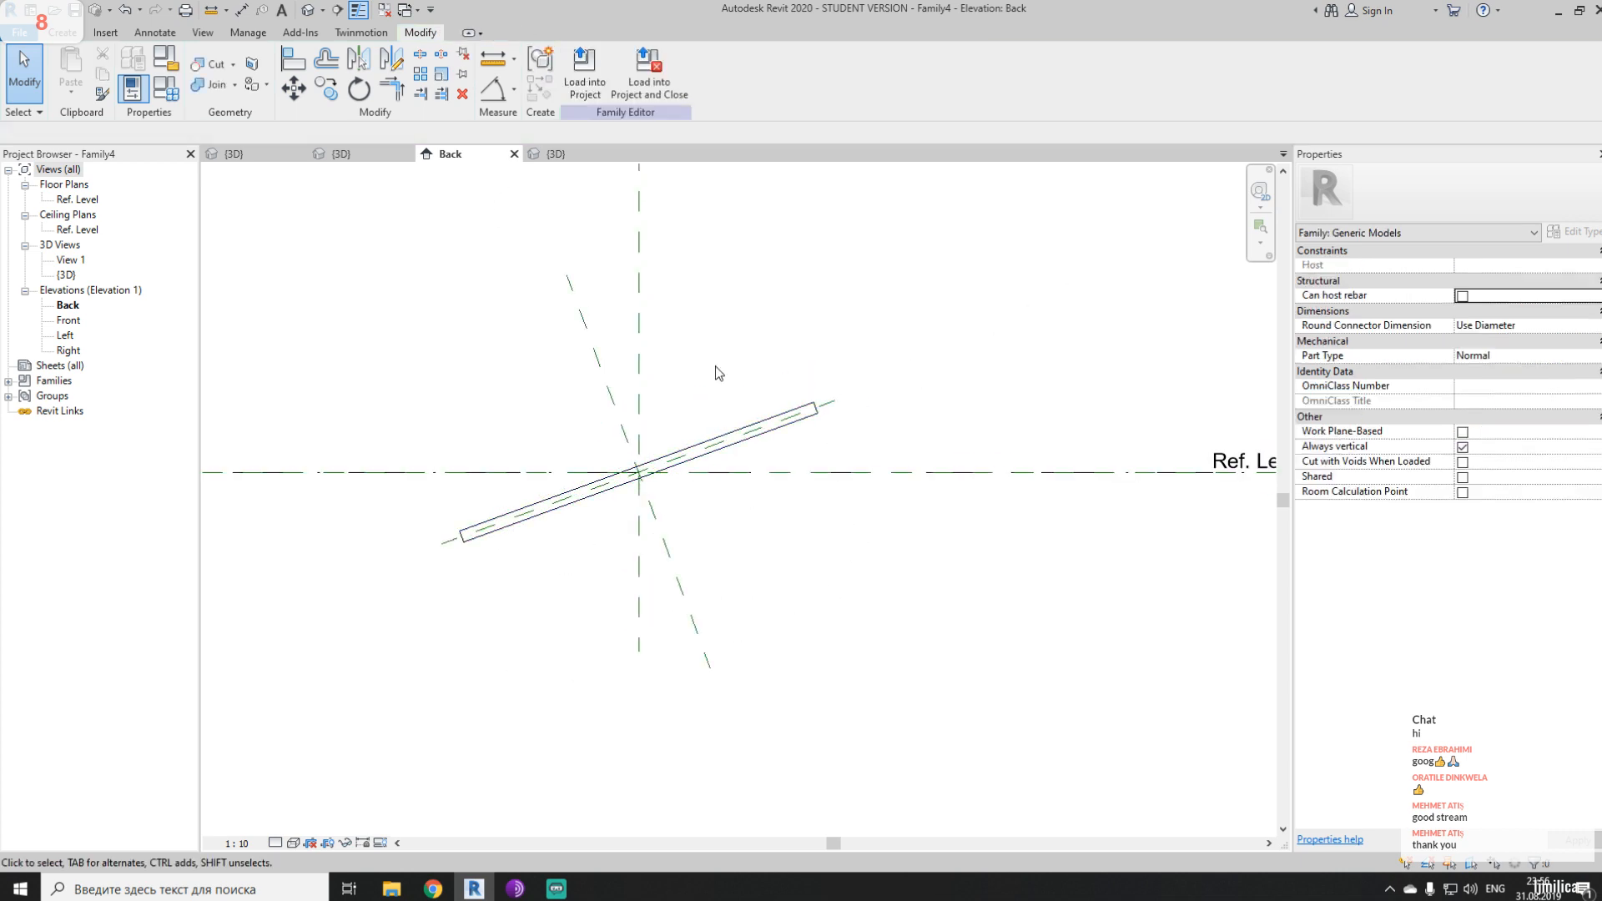
left_click(604, 386)
middle_click_drag(684, 549, 720, 563)
left_click(843, 619)
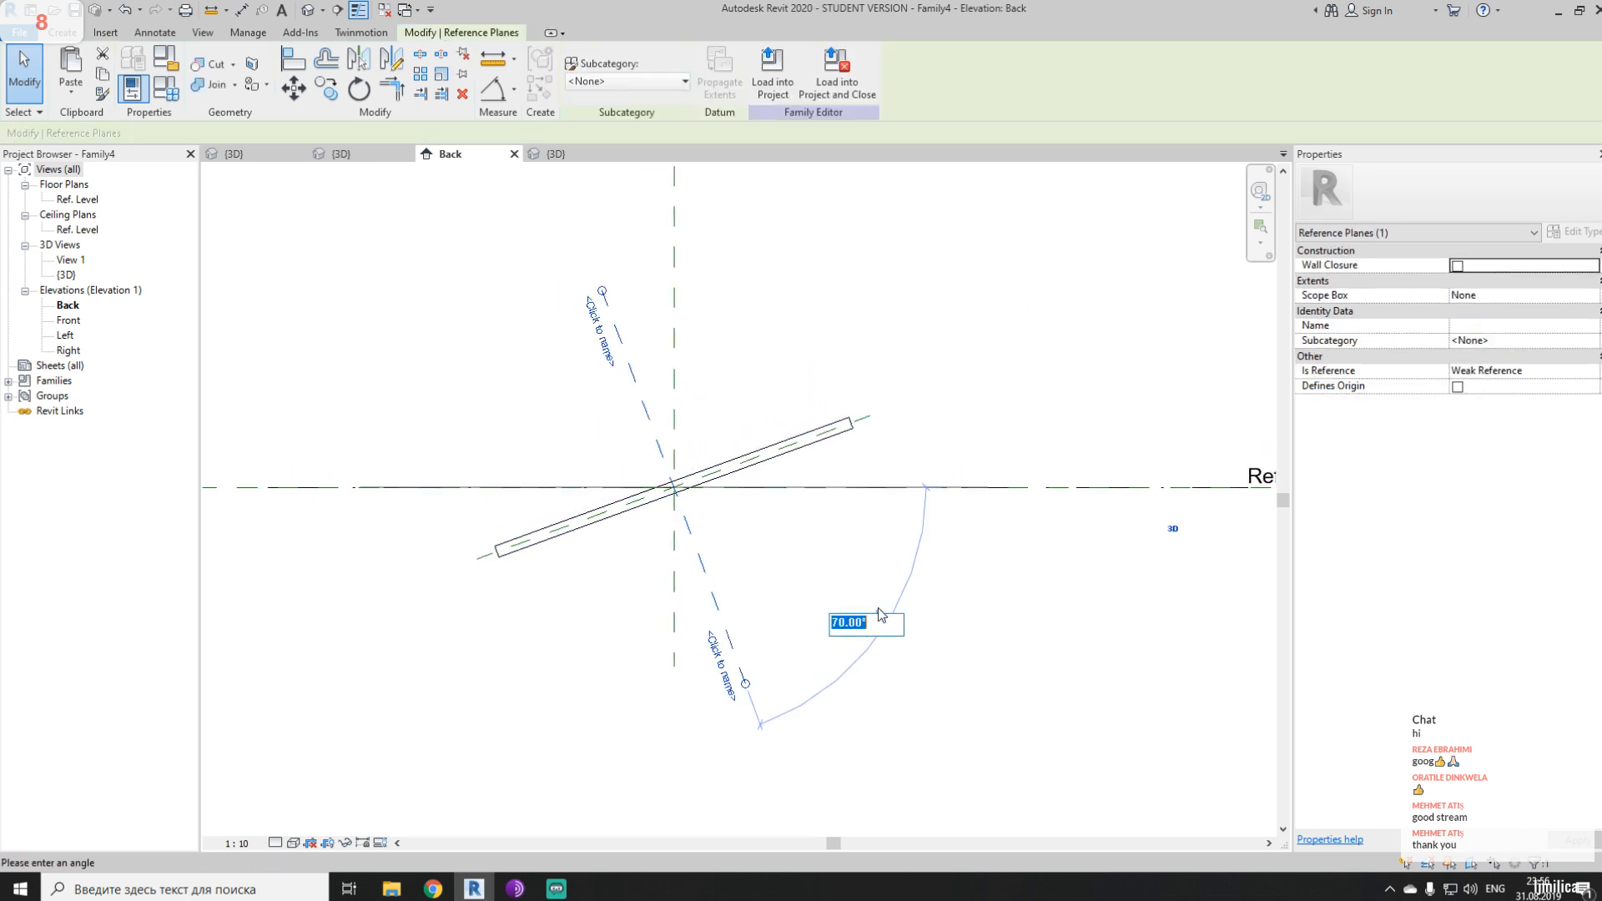
left_click(1039, 642)
left_click(860, 327)
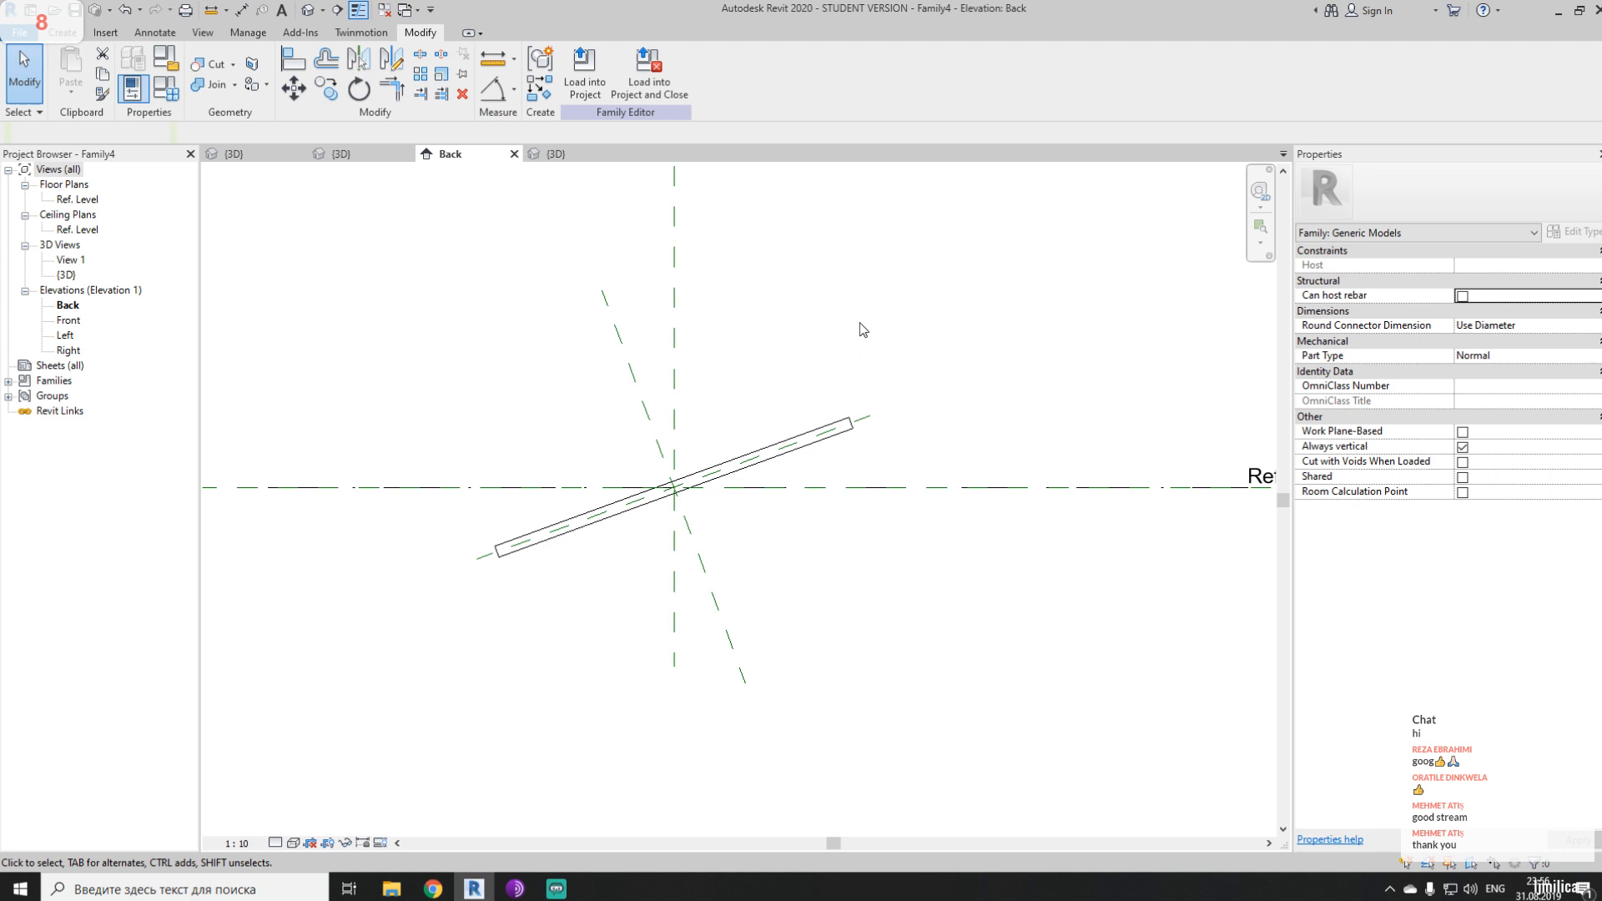
left_click(721, 631)
middle_click_drag(861, 677, 731, 594)
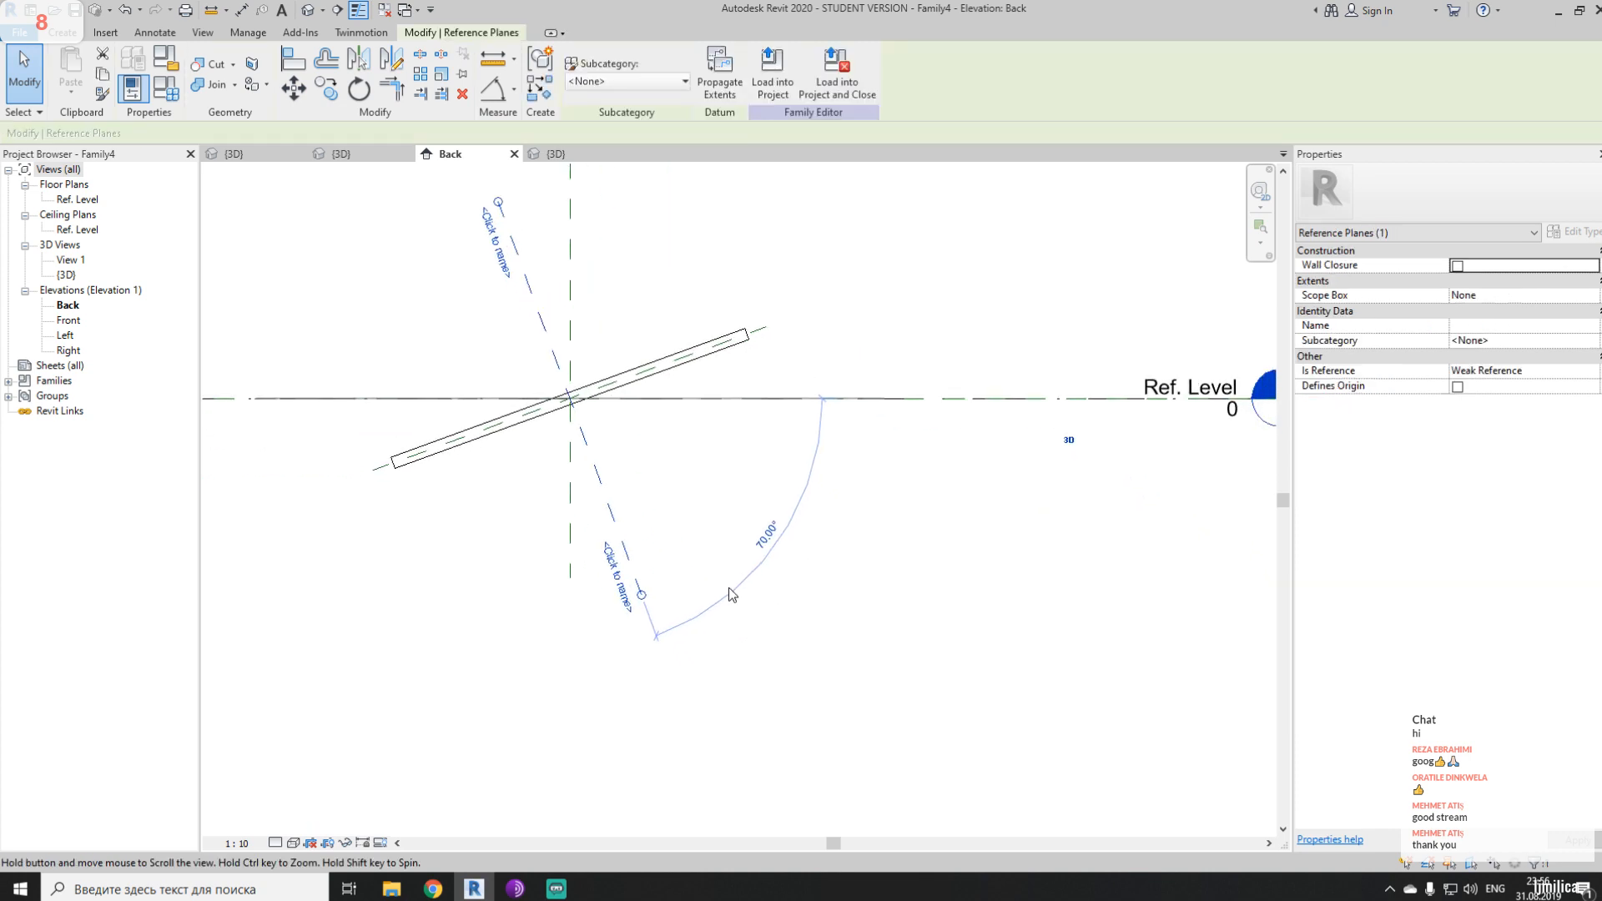
key("Escape")
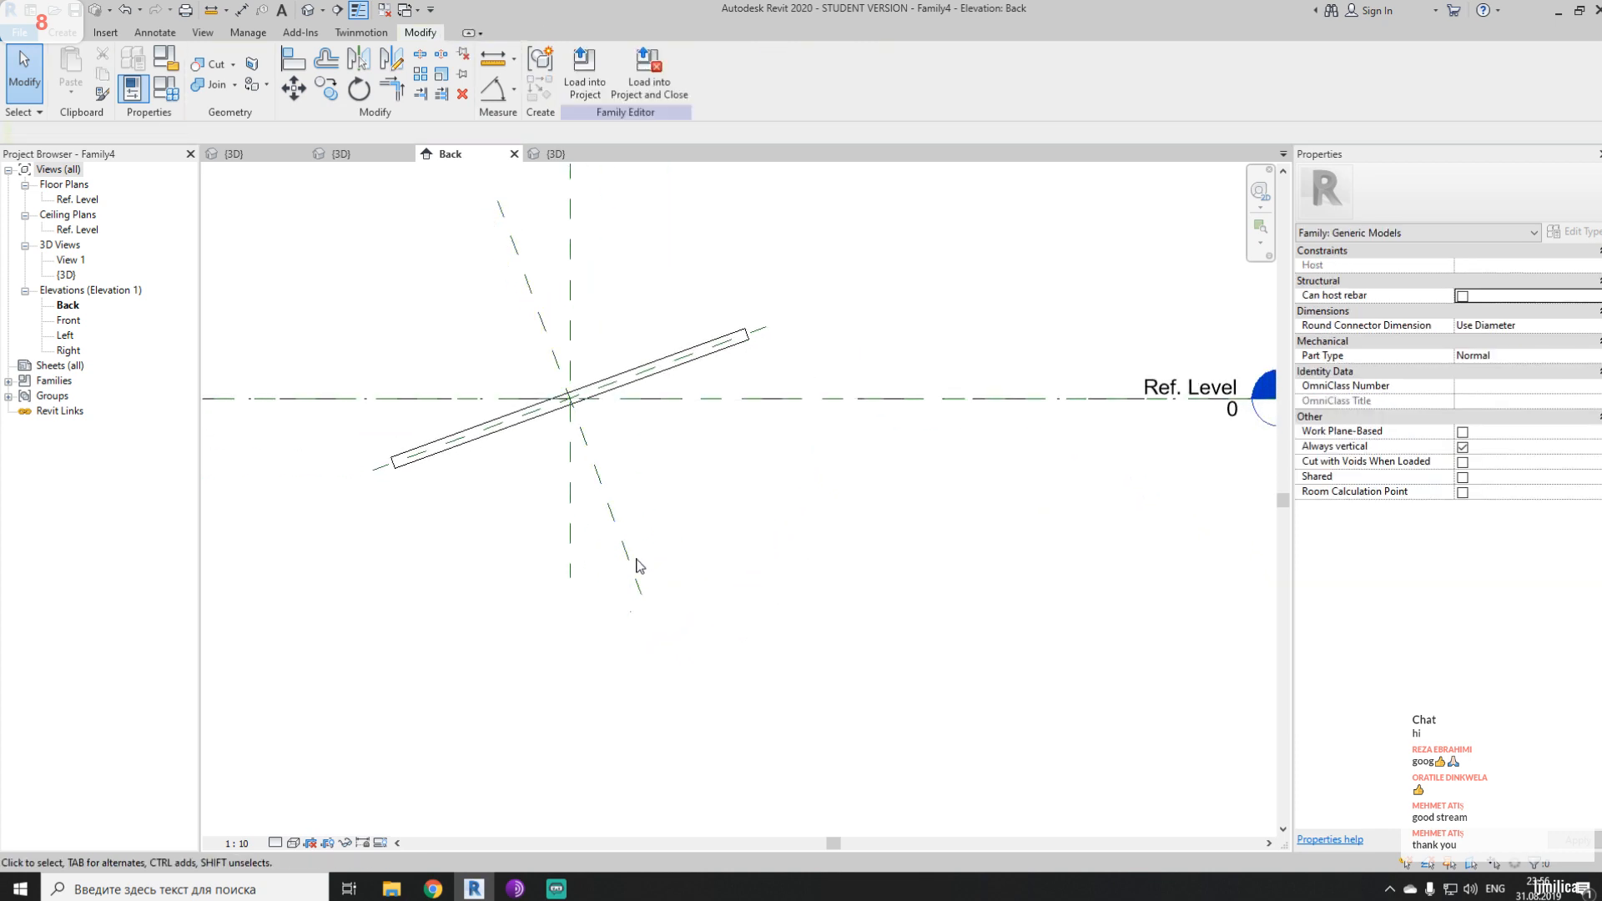
- Set the angle between the panel's perpendicular reference plane and the Ref. Level to 45°, removing the conflicting dimension references
left_click(638, 566)
left_click(766, 534)
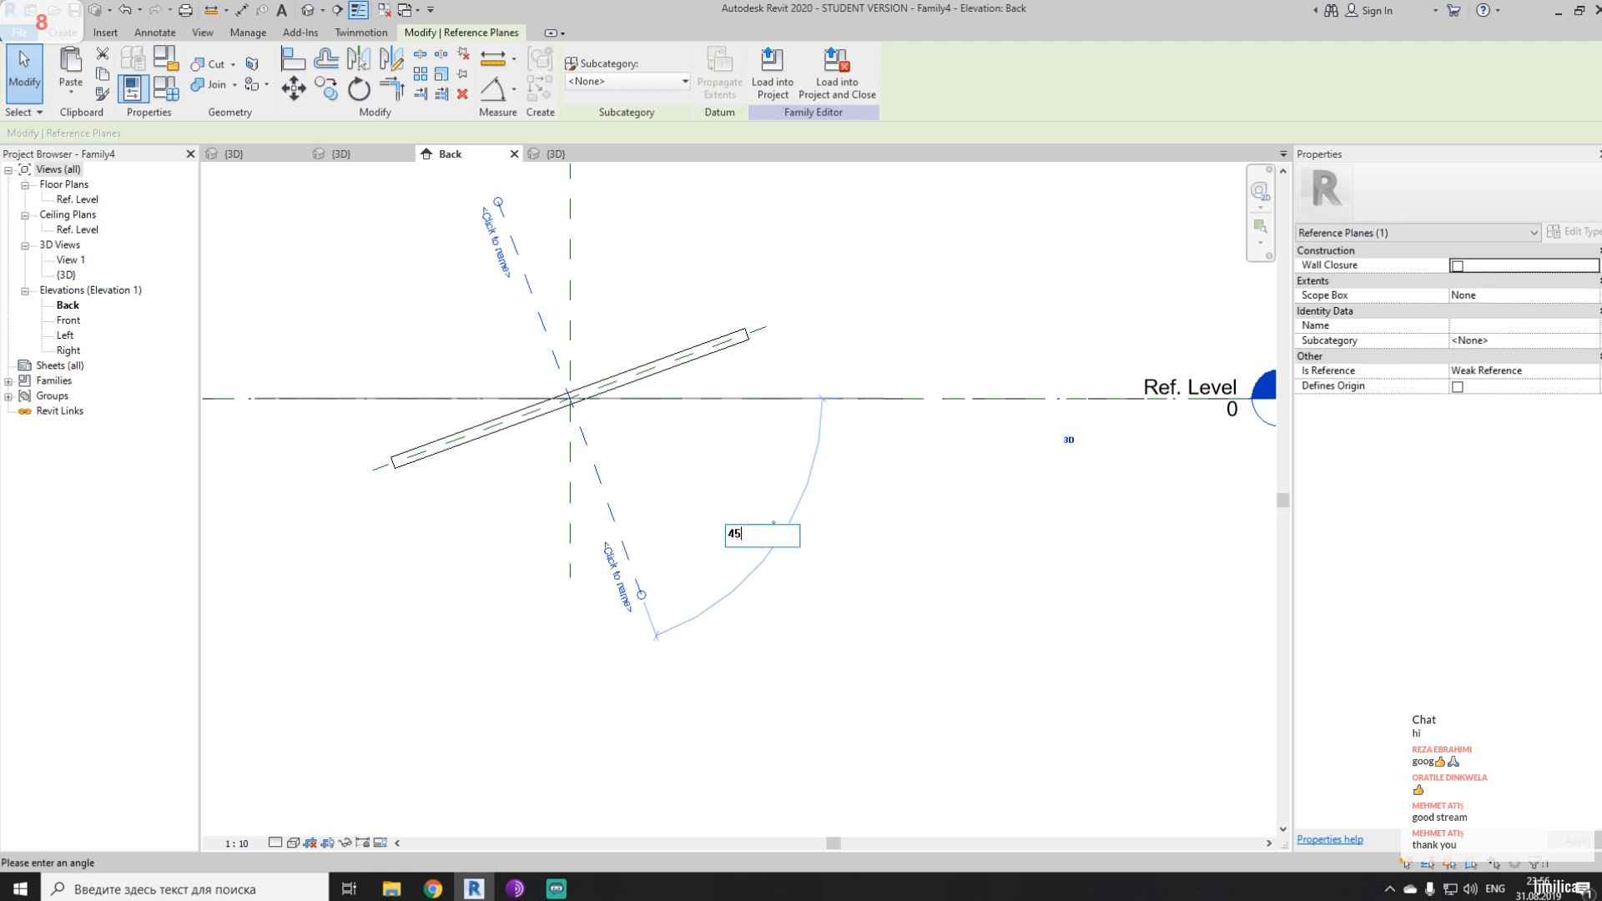
type("45")
key("Return")
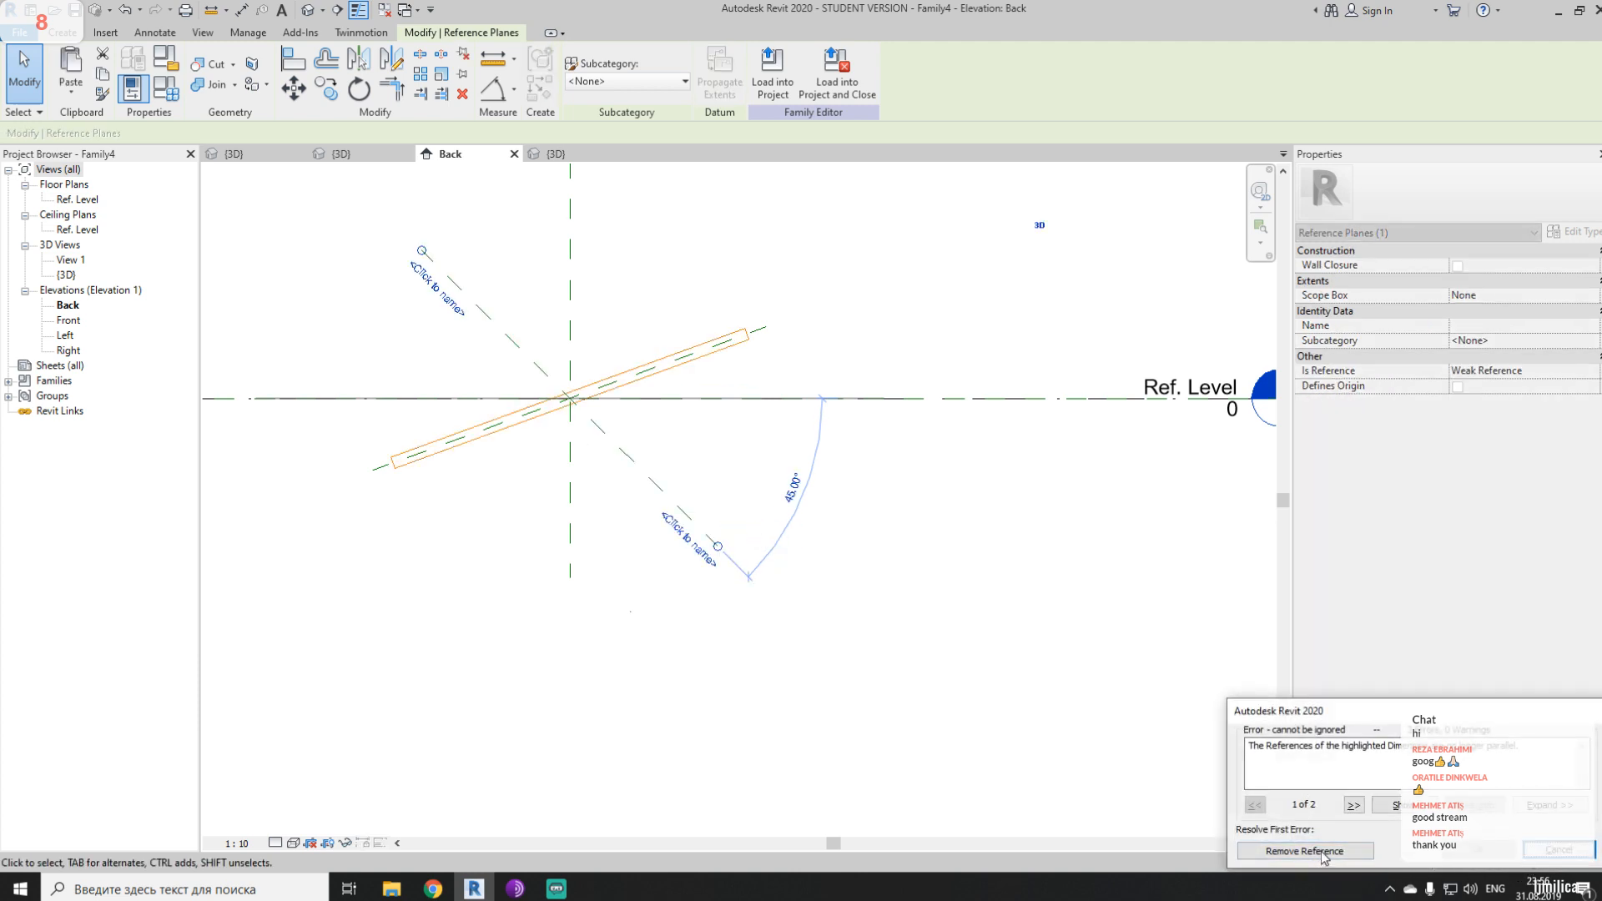
left_click(1323, 851)
left_click(822, 477)
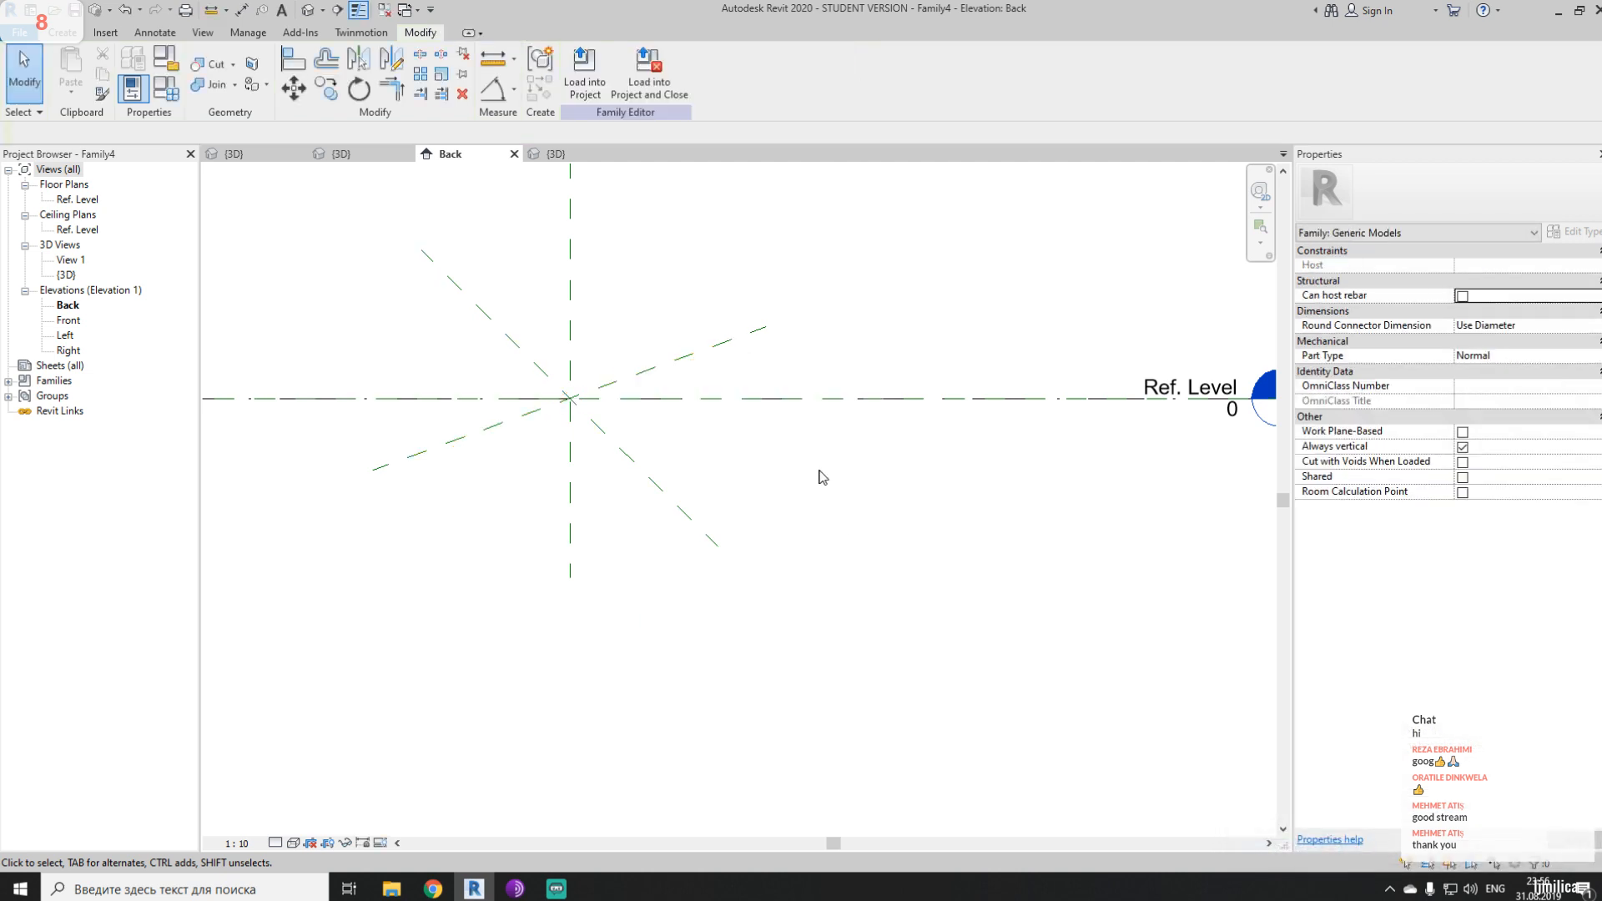
- Try to set the tilted reference plane's angle to the Ref. Level to 45°, and undo the change
left_click(673, 361)
middle_click_drag(430, 313, 512, 523)
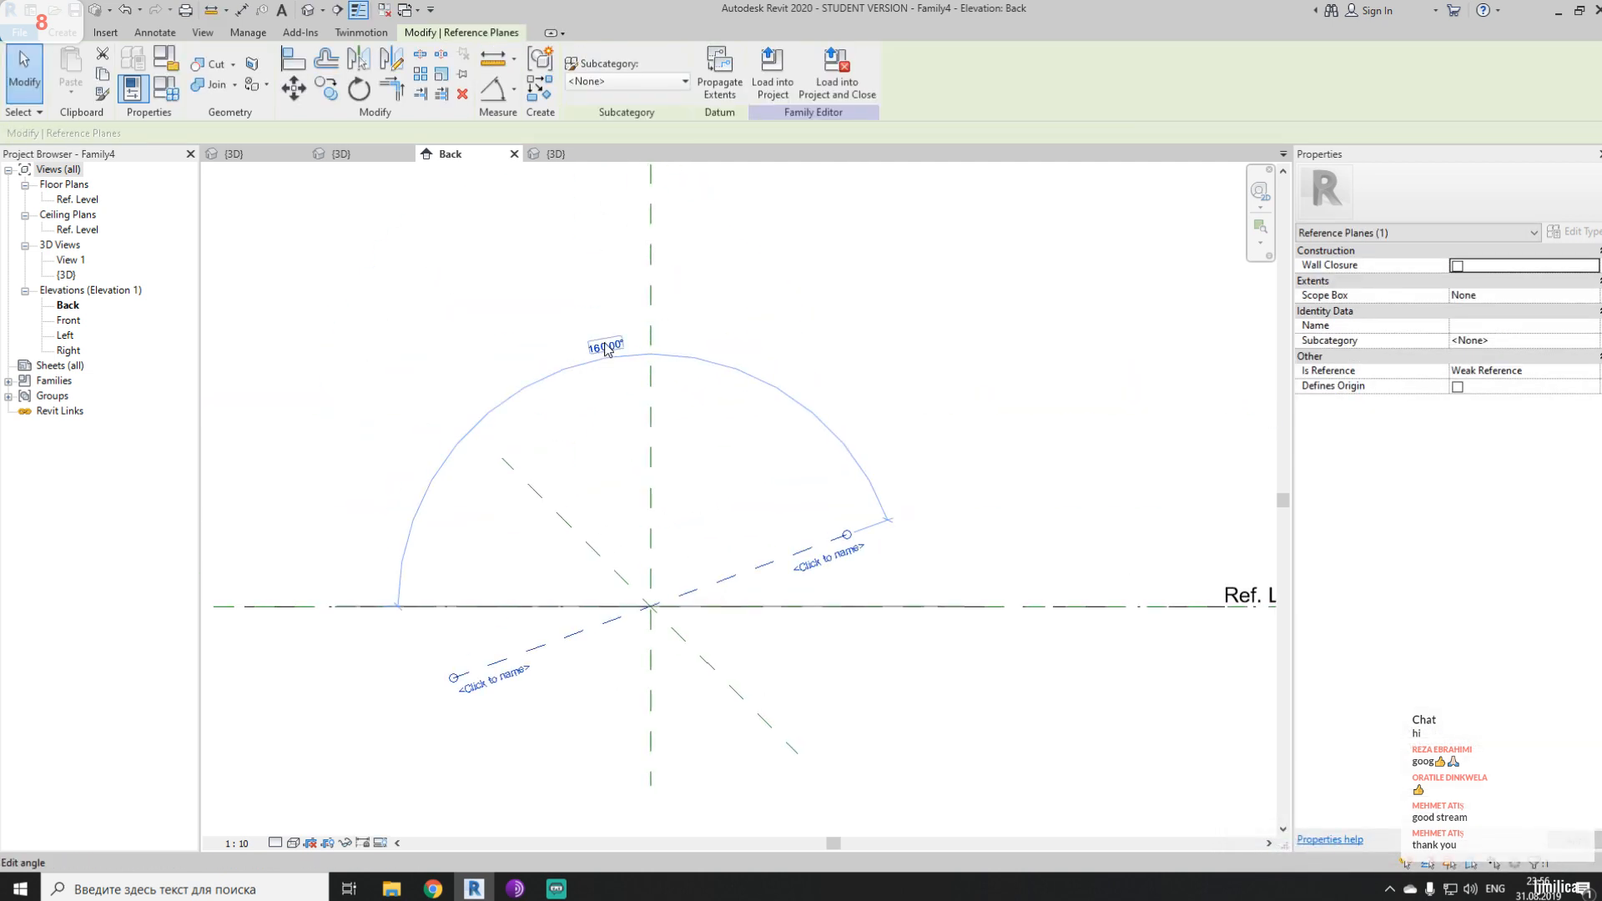
left_click(607, 348)
type("45")
key("Return")
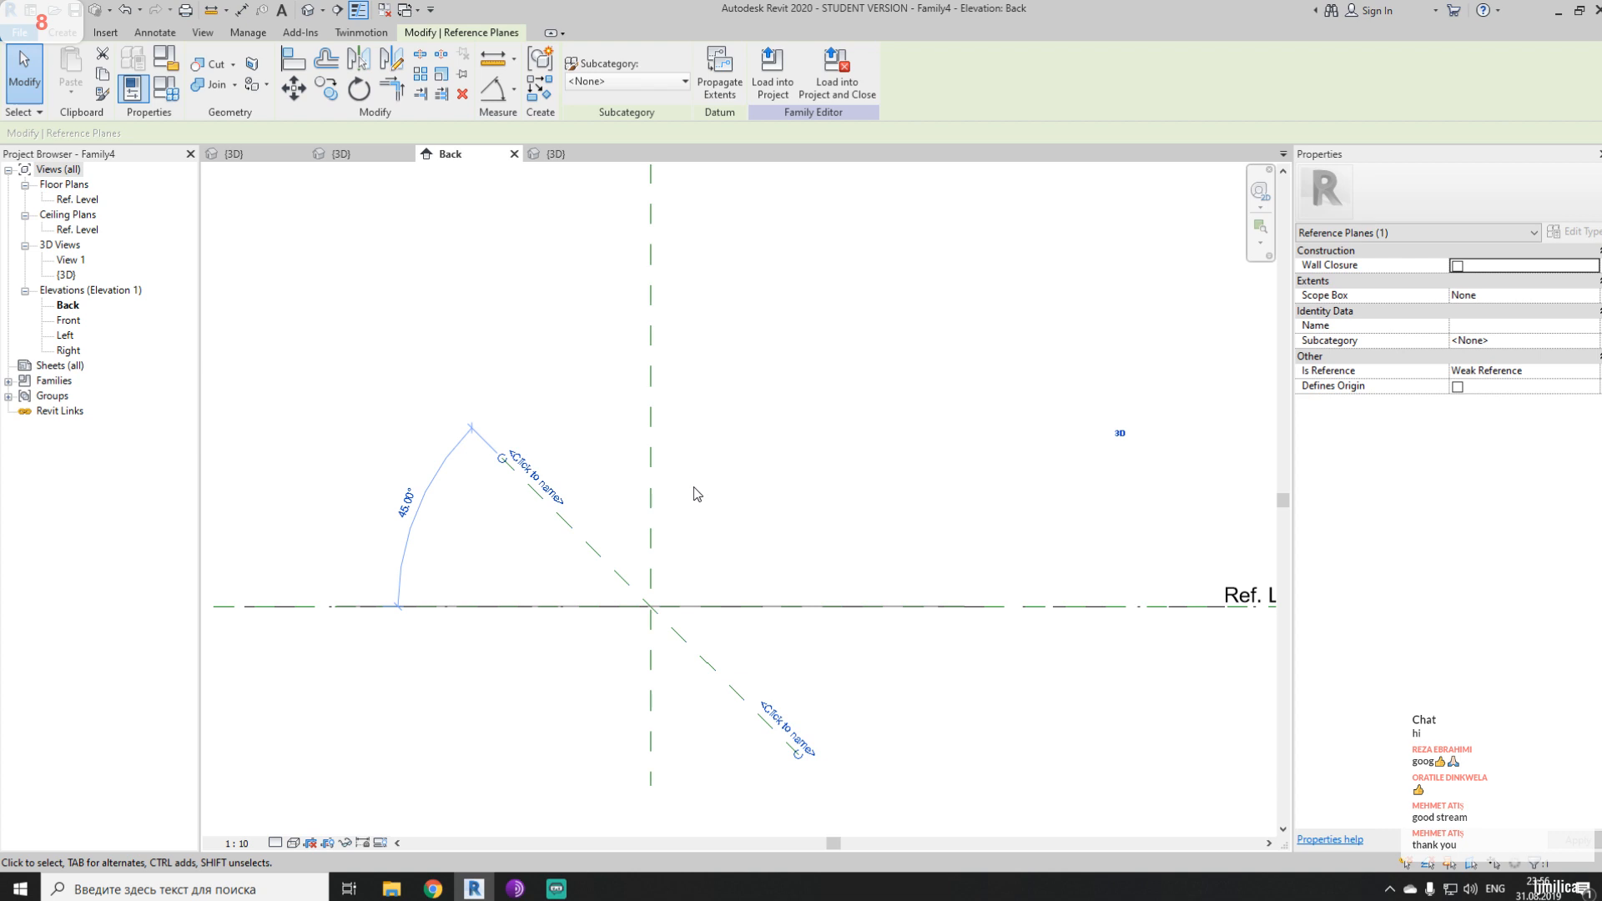
left_click(680, 502)
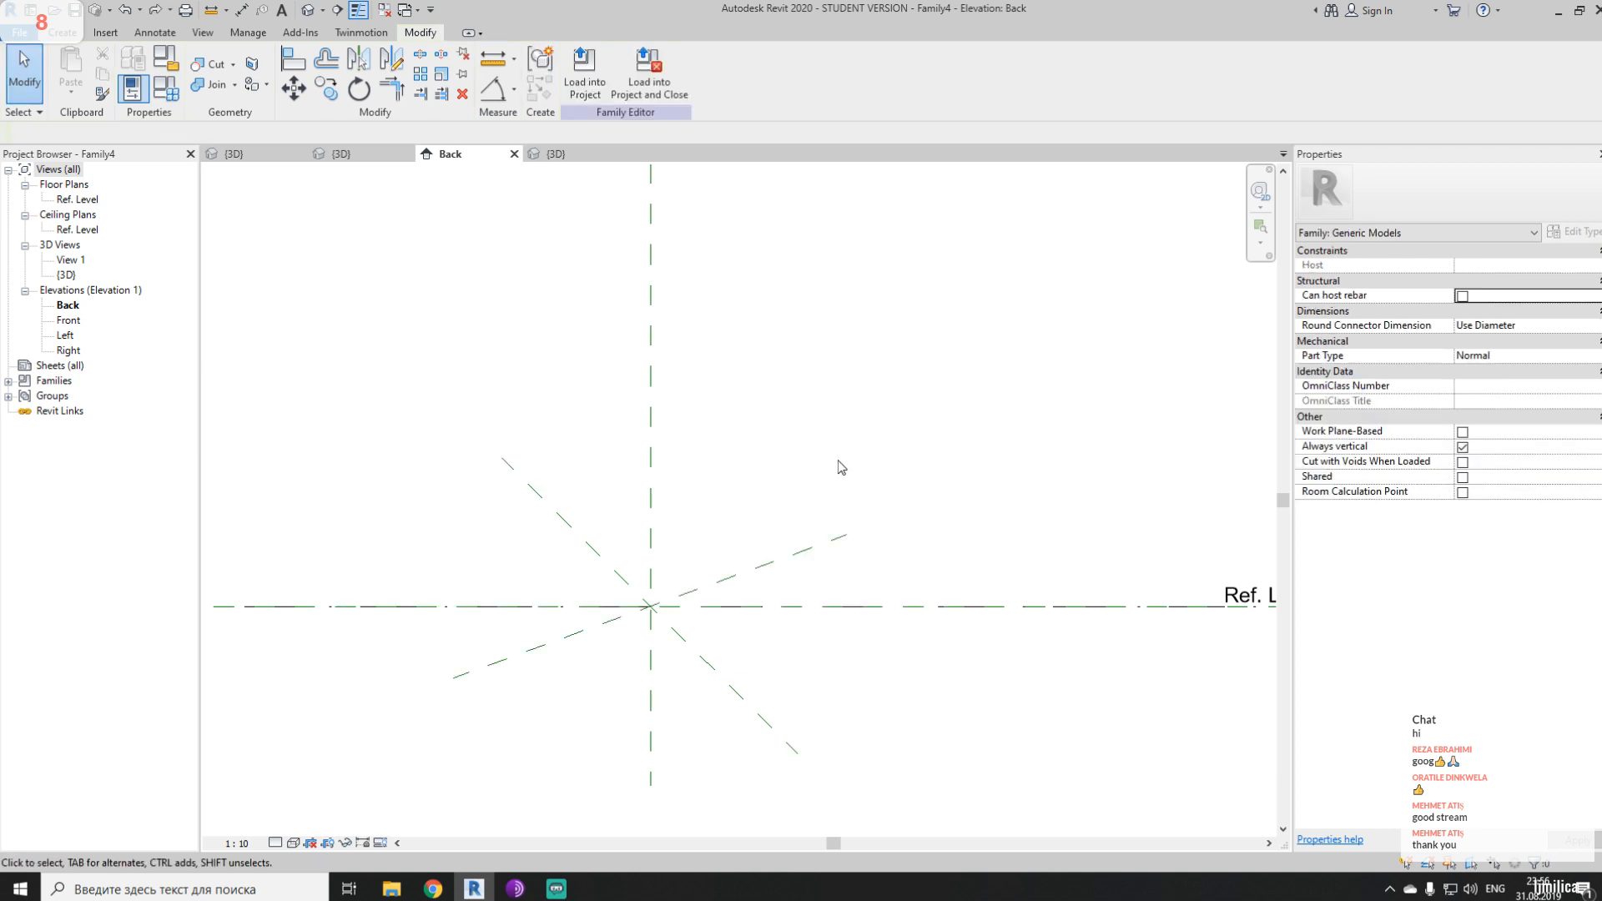
- Place an angular dimension above the Ref. Level between the vertical center plane and the tilted reference plane
key("d")
key("i")
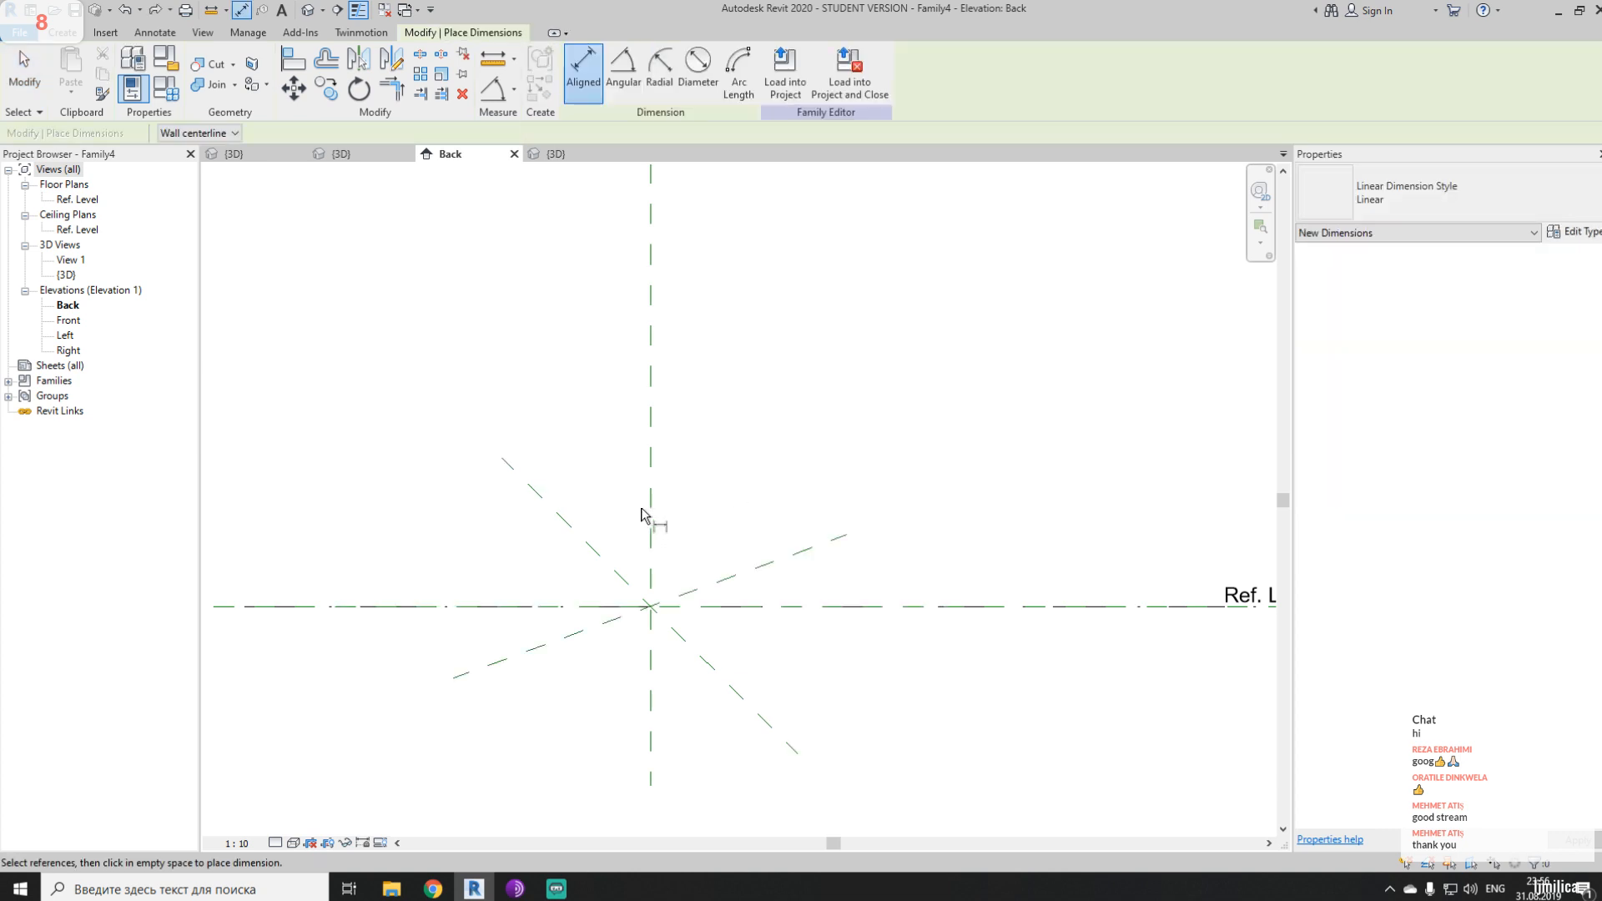
left_click(630, 82)
left_click(652, 503)
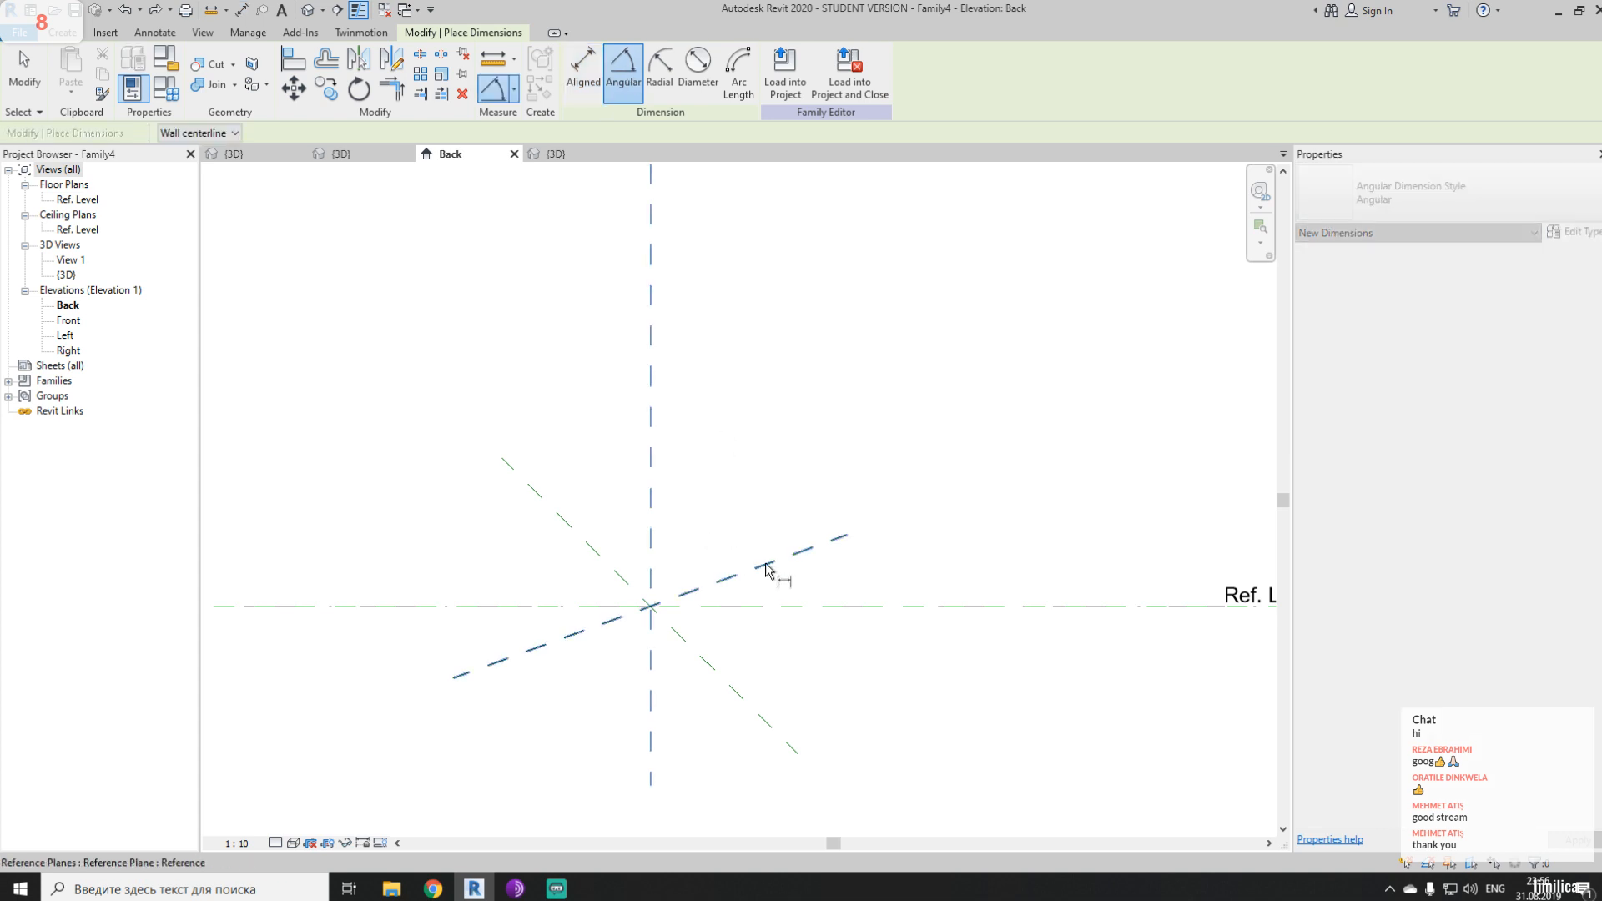
left_click(762, 565)
left_click(771, 478)
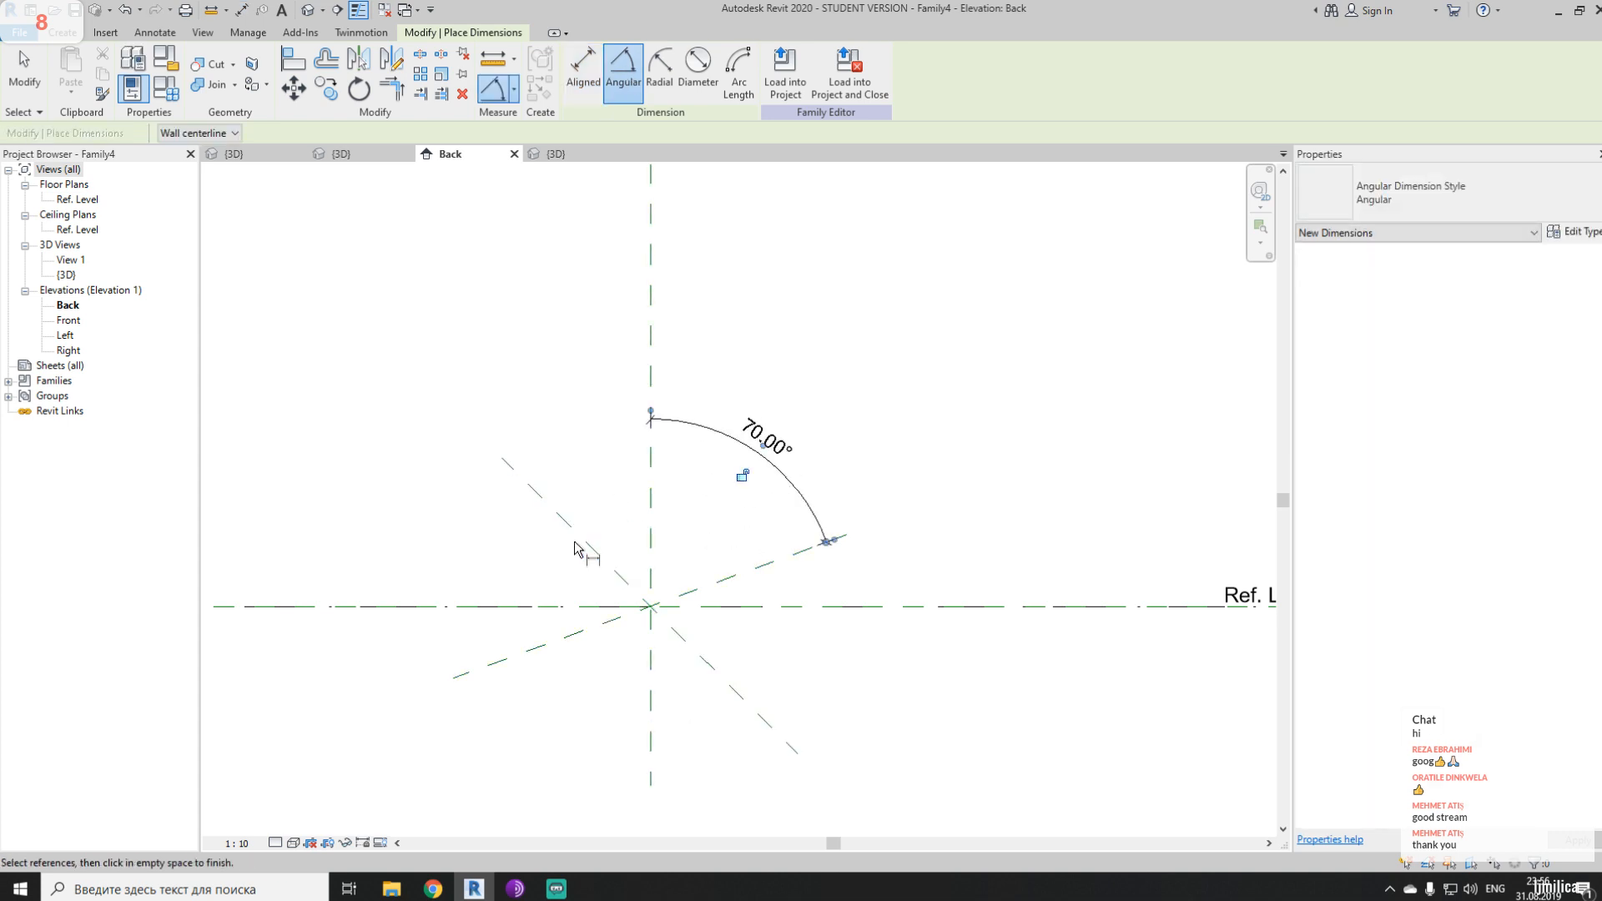
- Place an angular dimension between the 45° reference plane and the Ref. Level
left_click(586, 538)
left_click(549, 607)
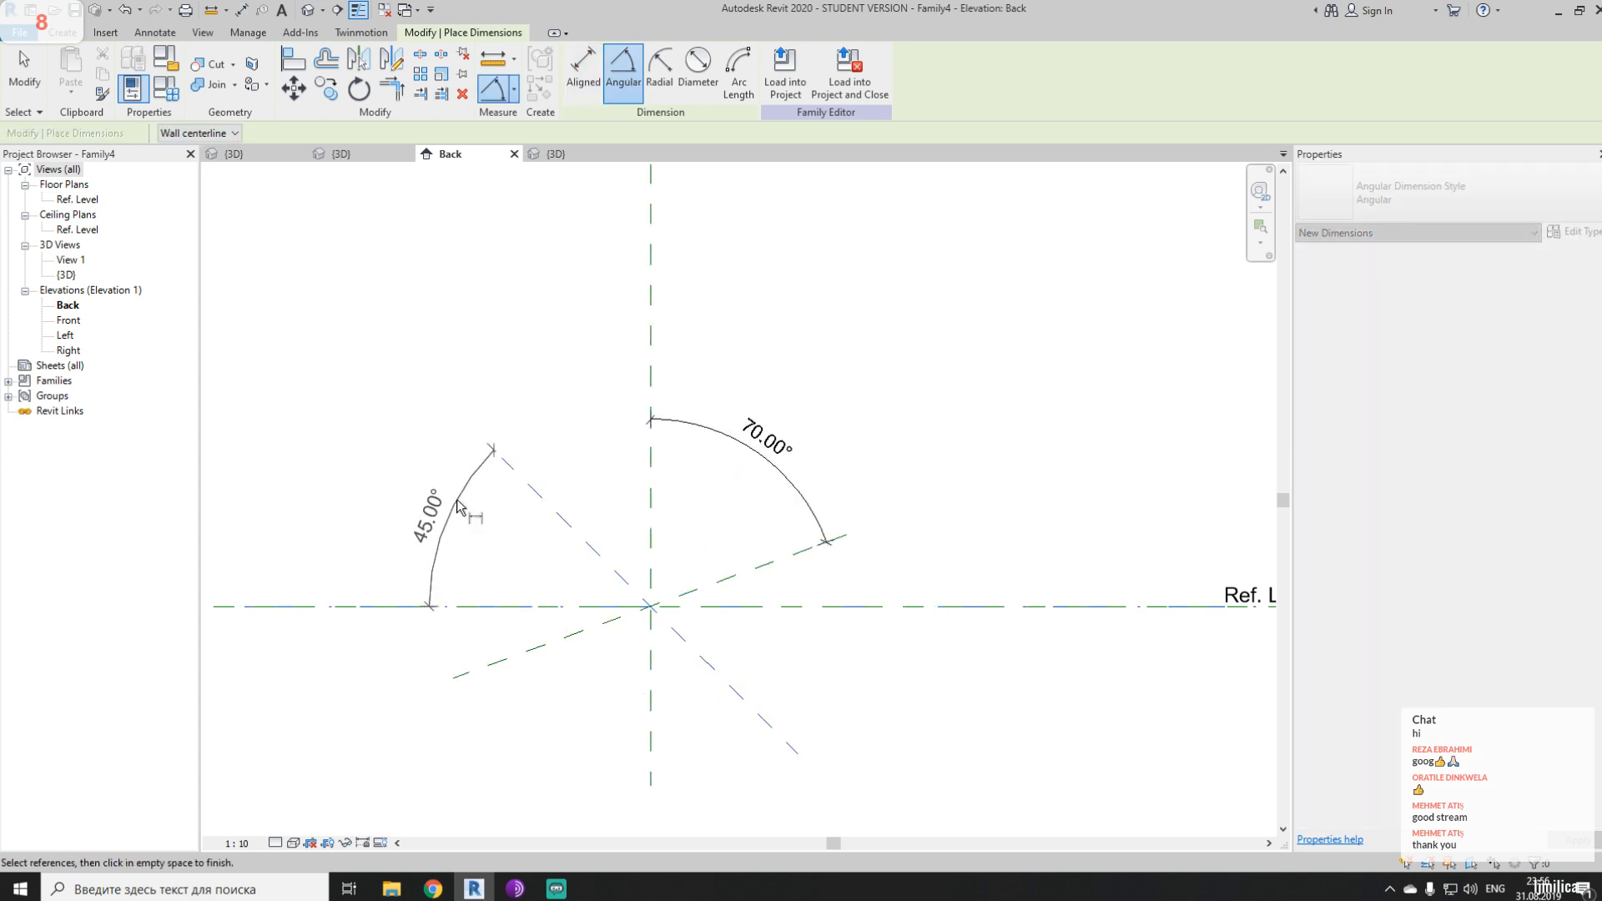
key("Escape")
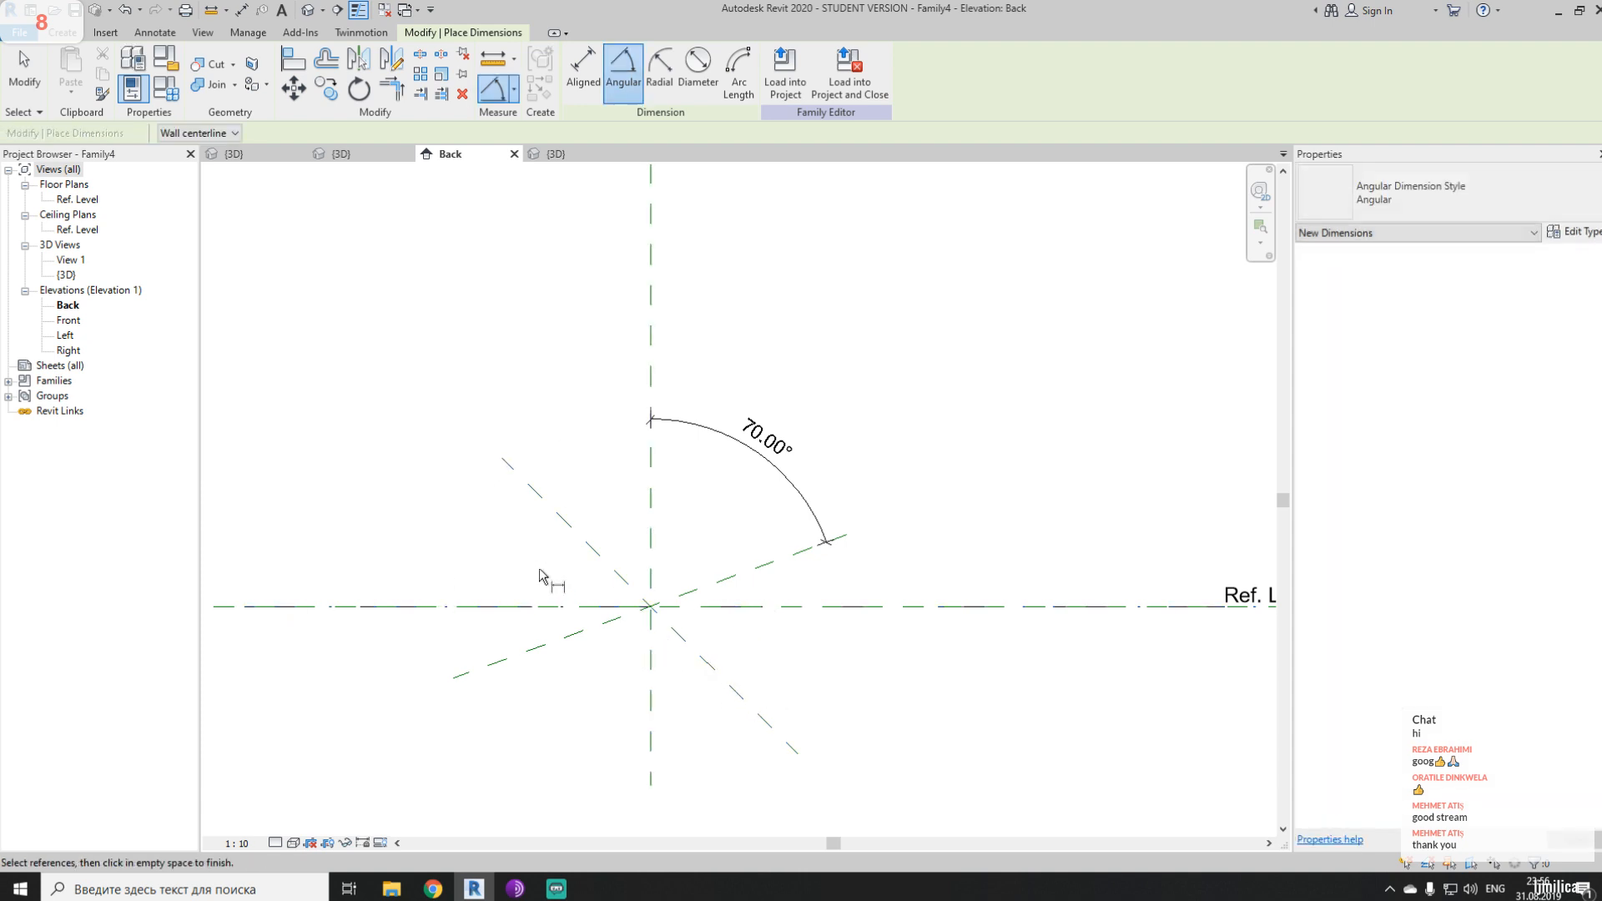
left_click(446, 532)
key("Escape")
key("Escape")
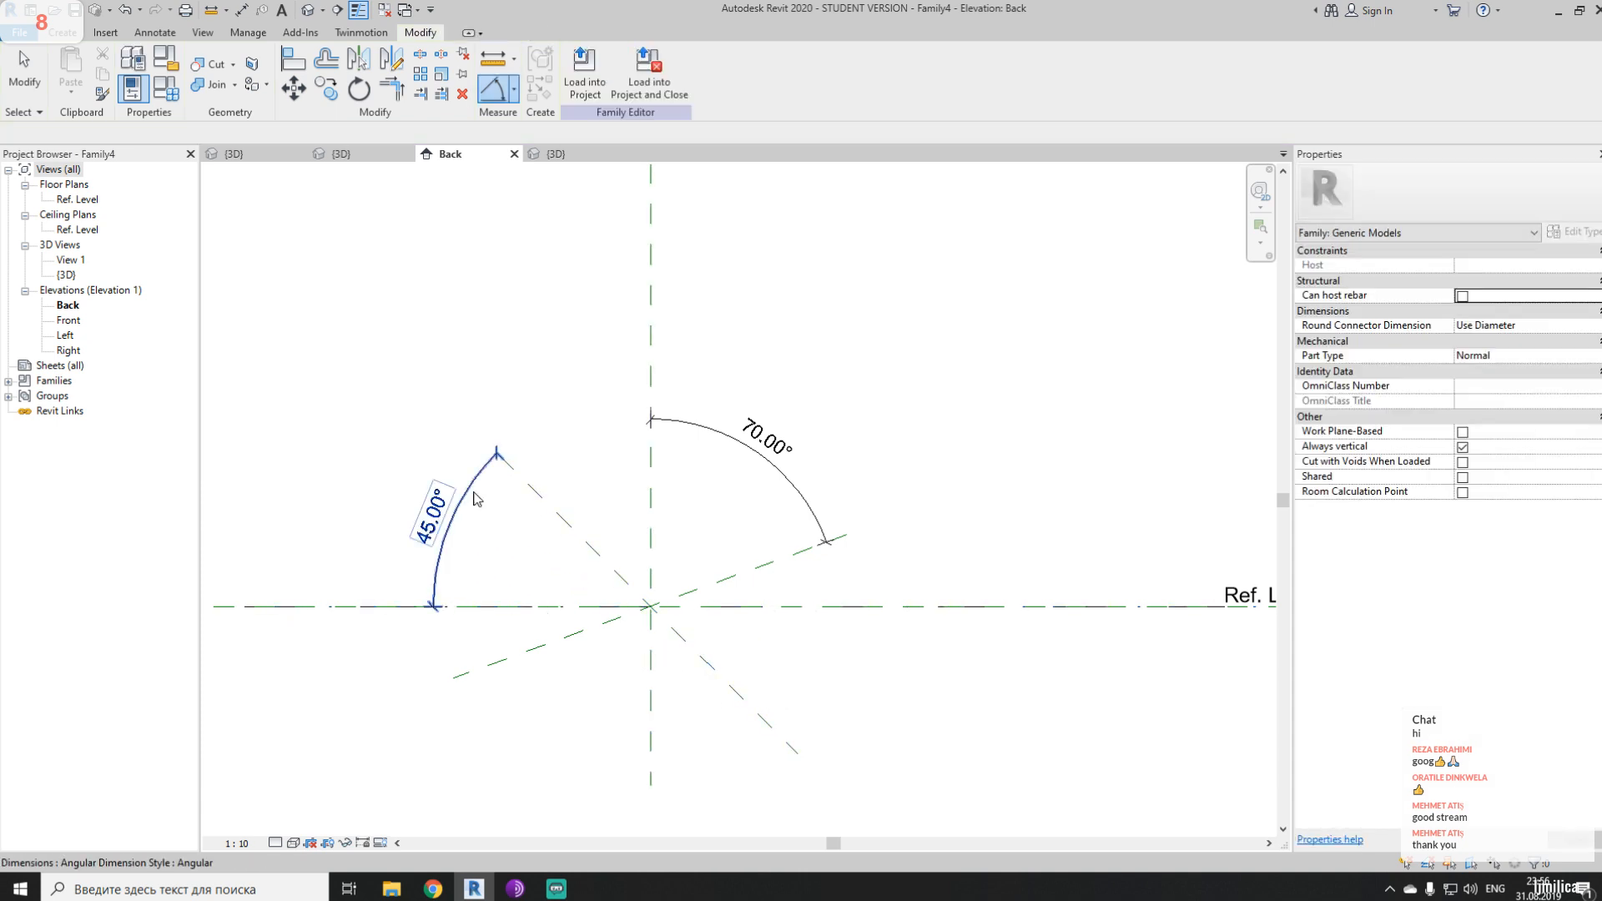
- Try to label the 45° angular dimension with Angle2, removing the conflicting constraints, and delete the collapsed dimension
left_click(471, 492)
left_click(617, 72)
left_click(621, 138)
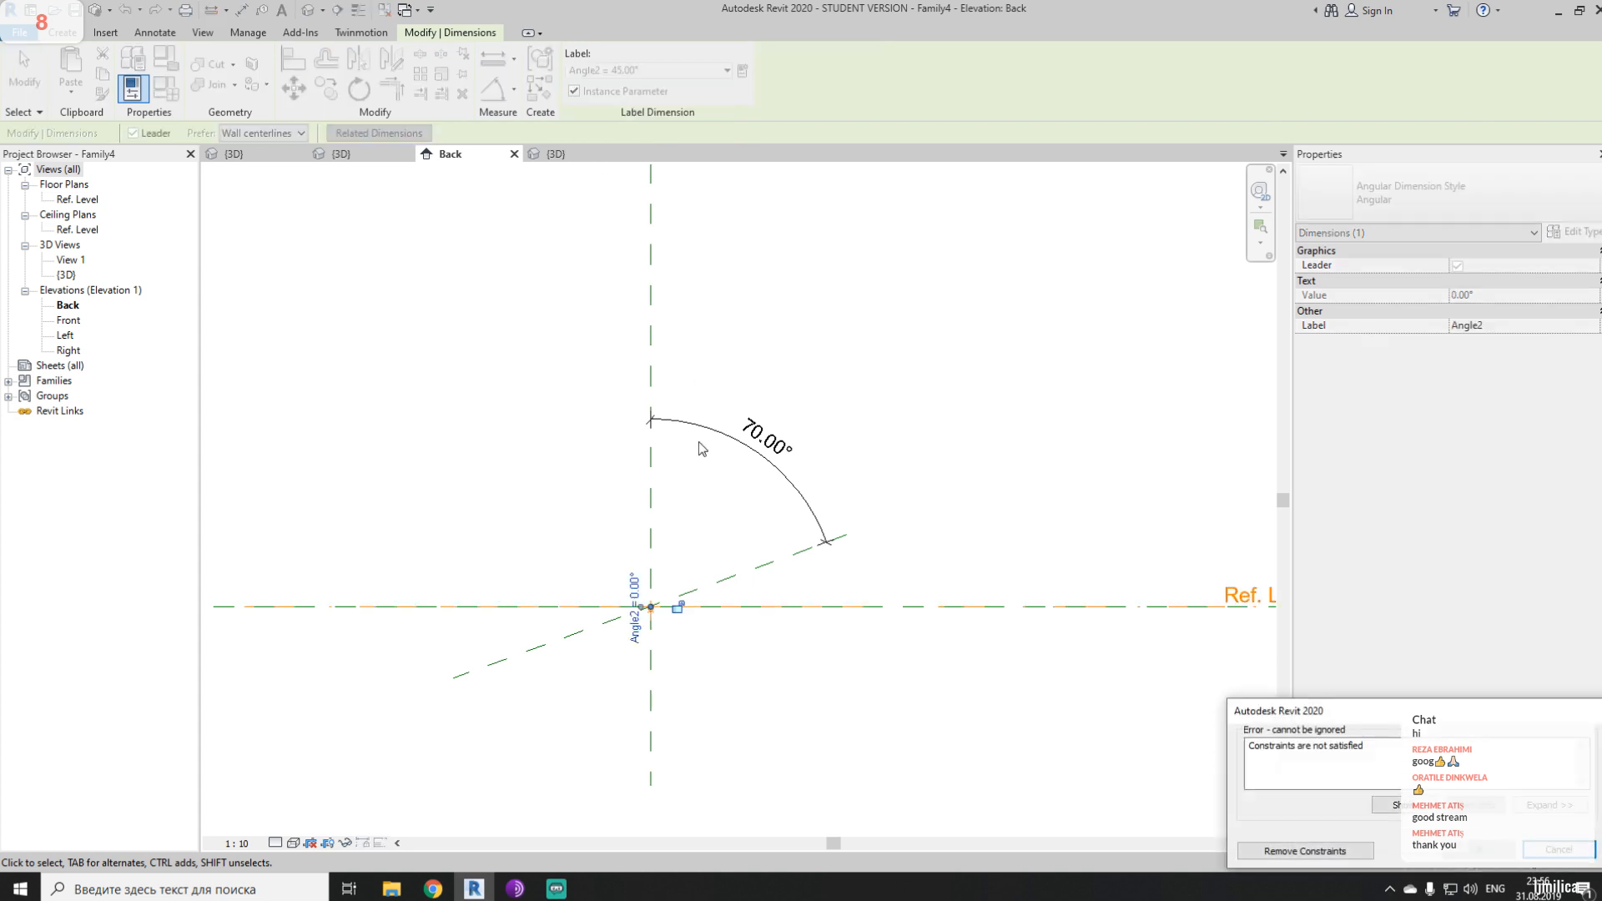
left_click(1304, 850)
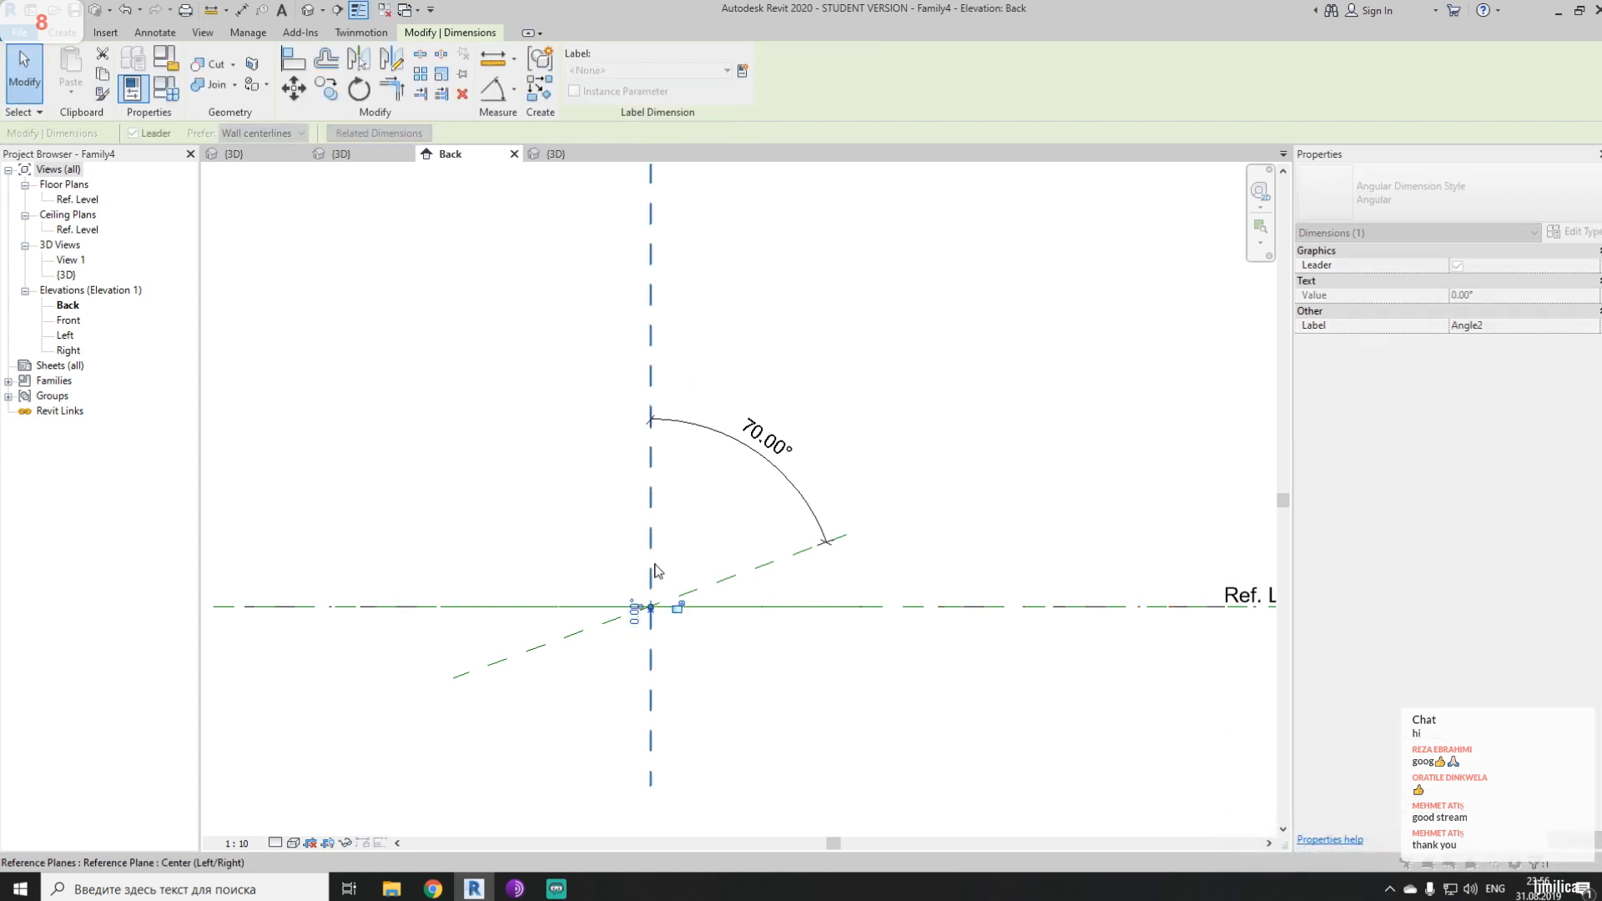
key("Escape")
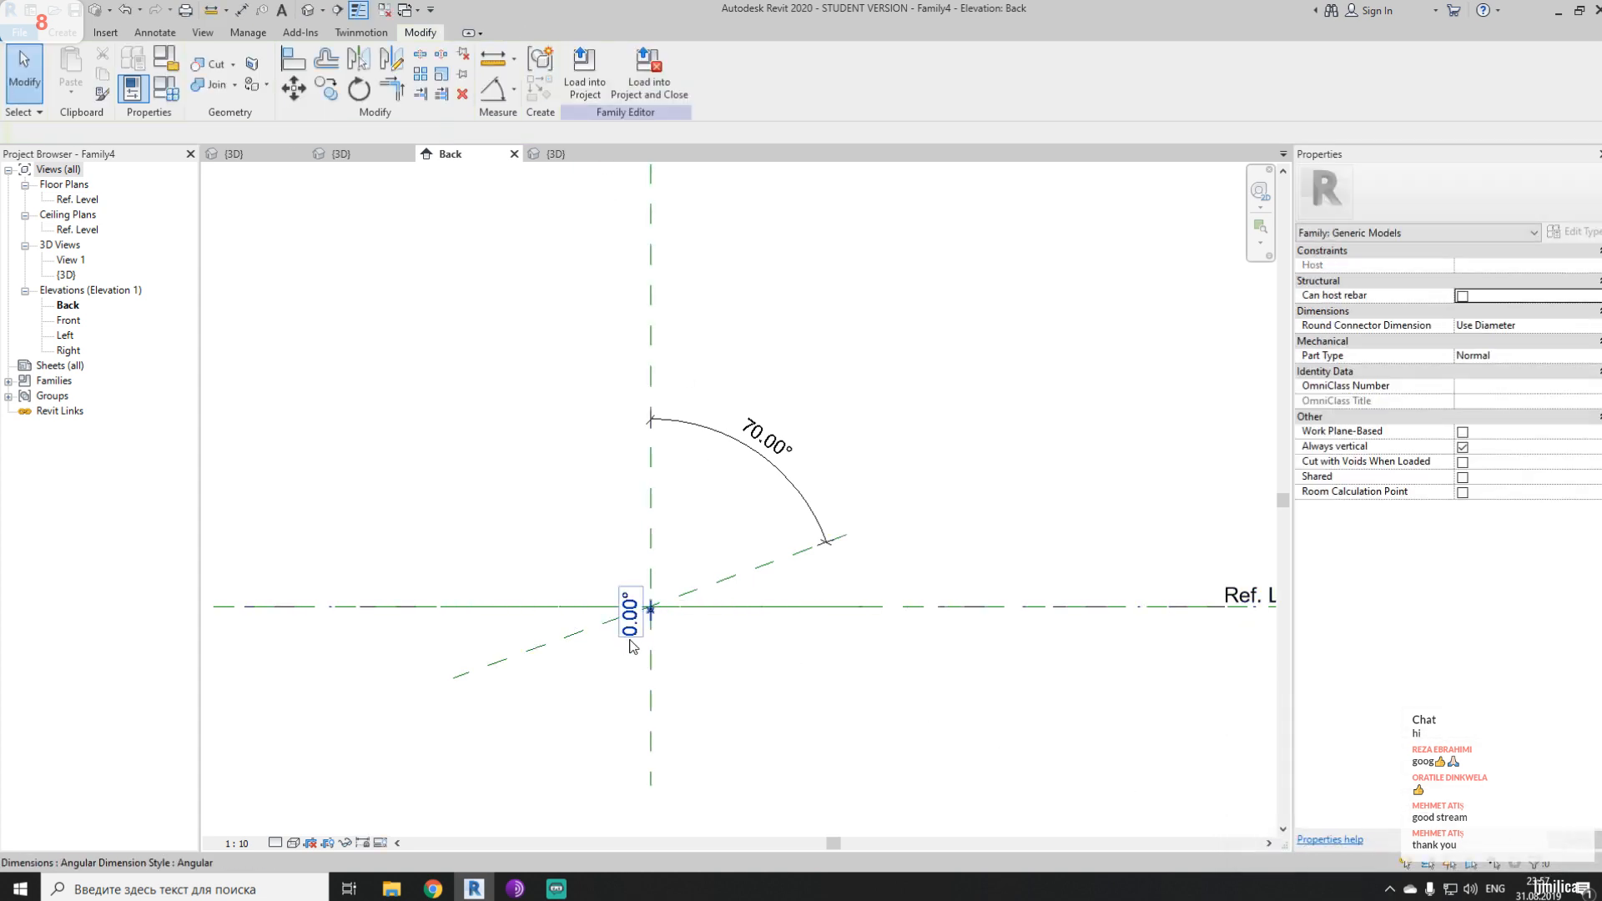
left_click(564, 622)
key("Escape")
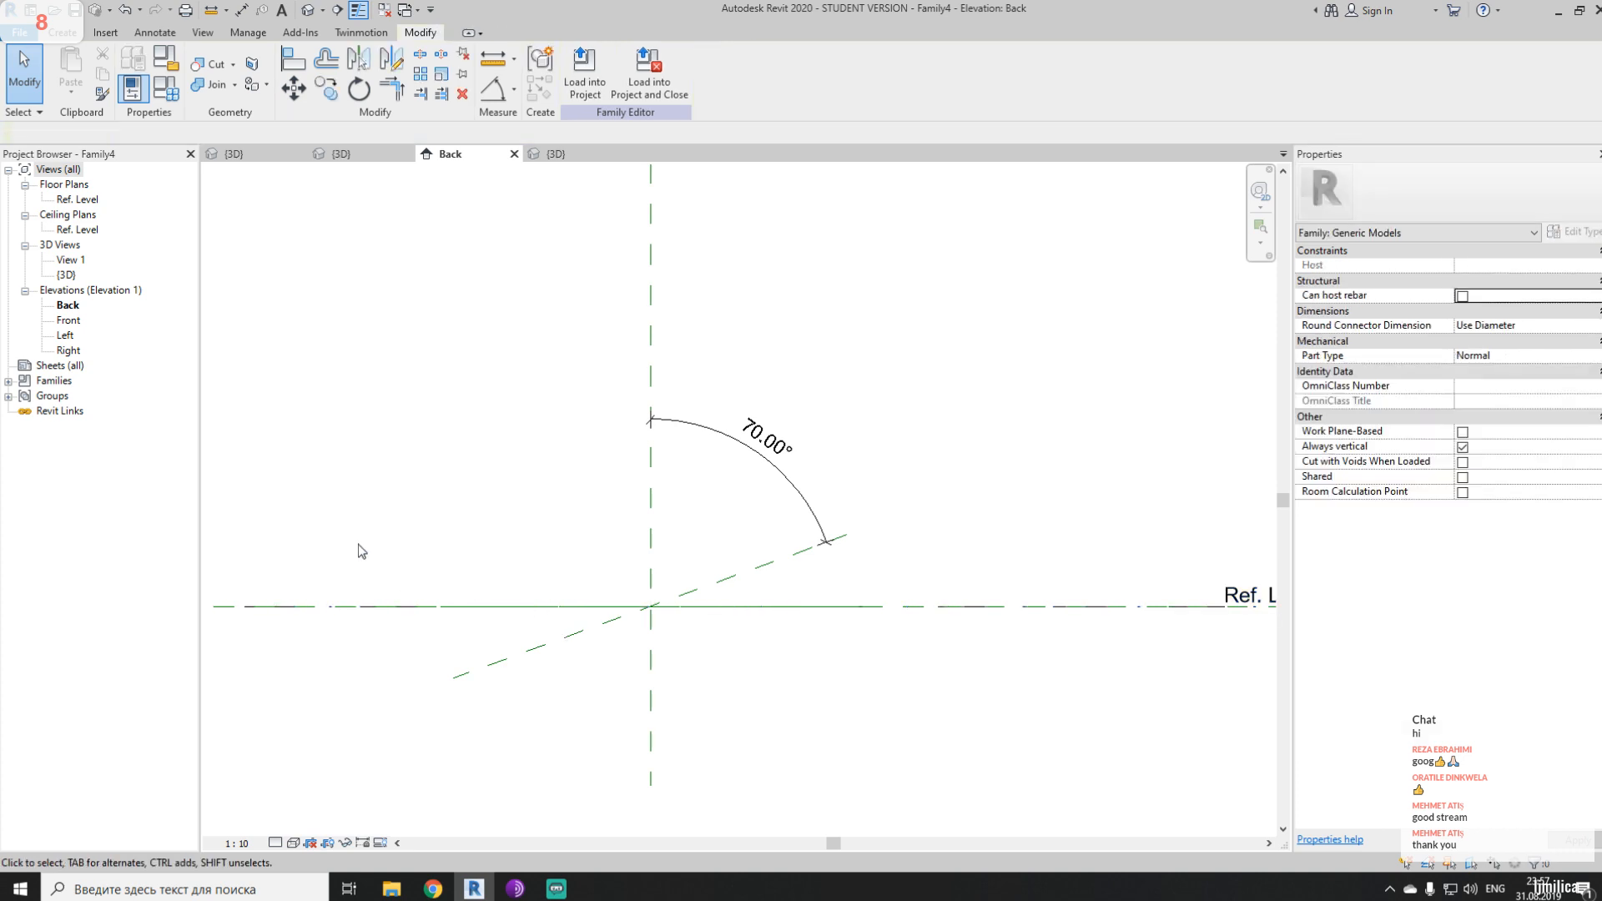
- Undo the deletion and labelling attempt to restore the 45° reference plane and its unlabelled angular dimension
left_click_drag(323, 520, 886, 669)
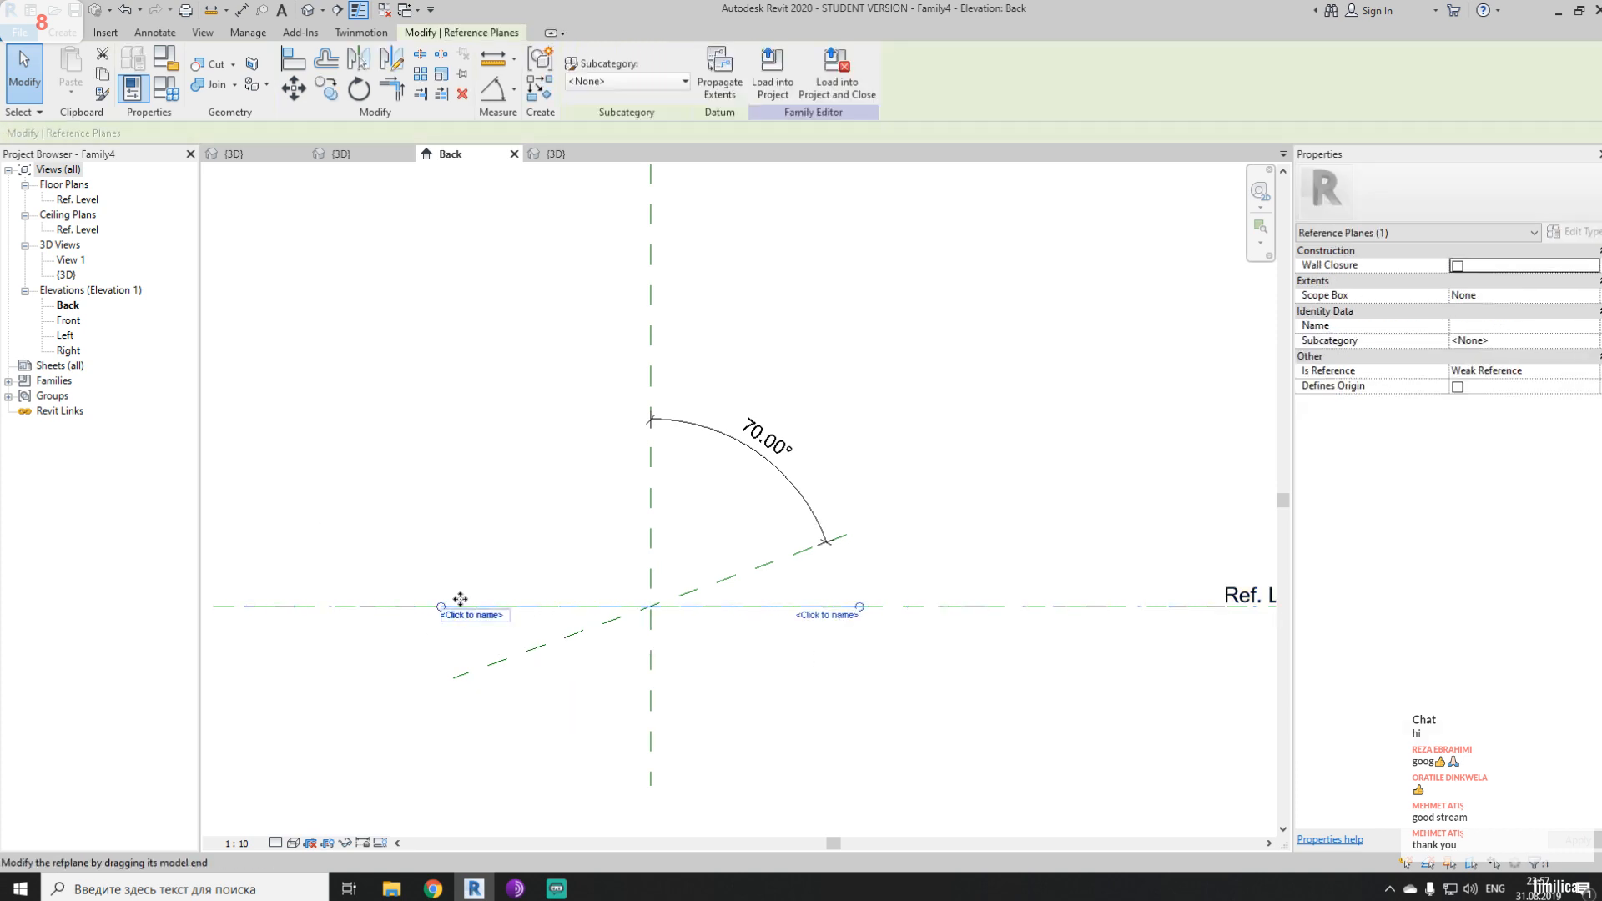
left_click(537, 512)
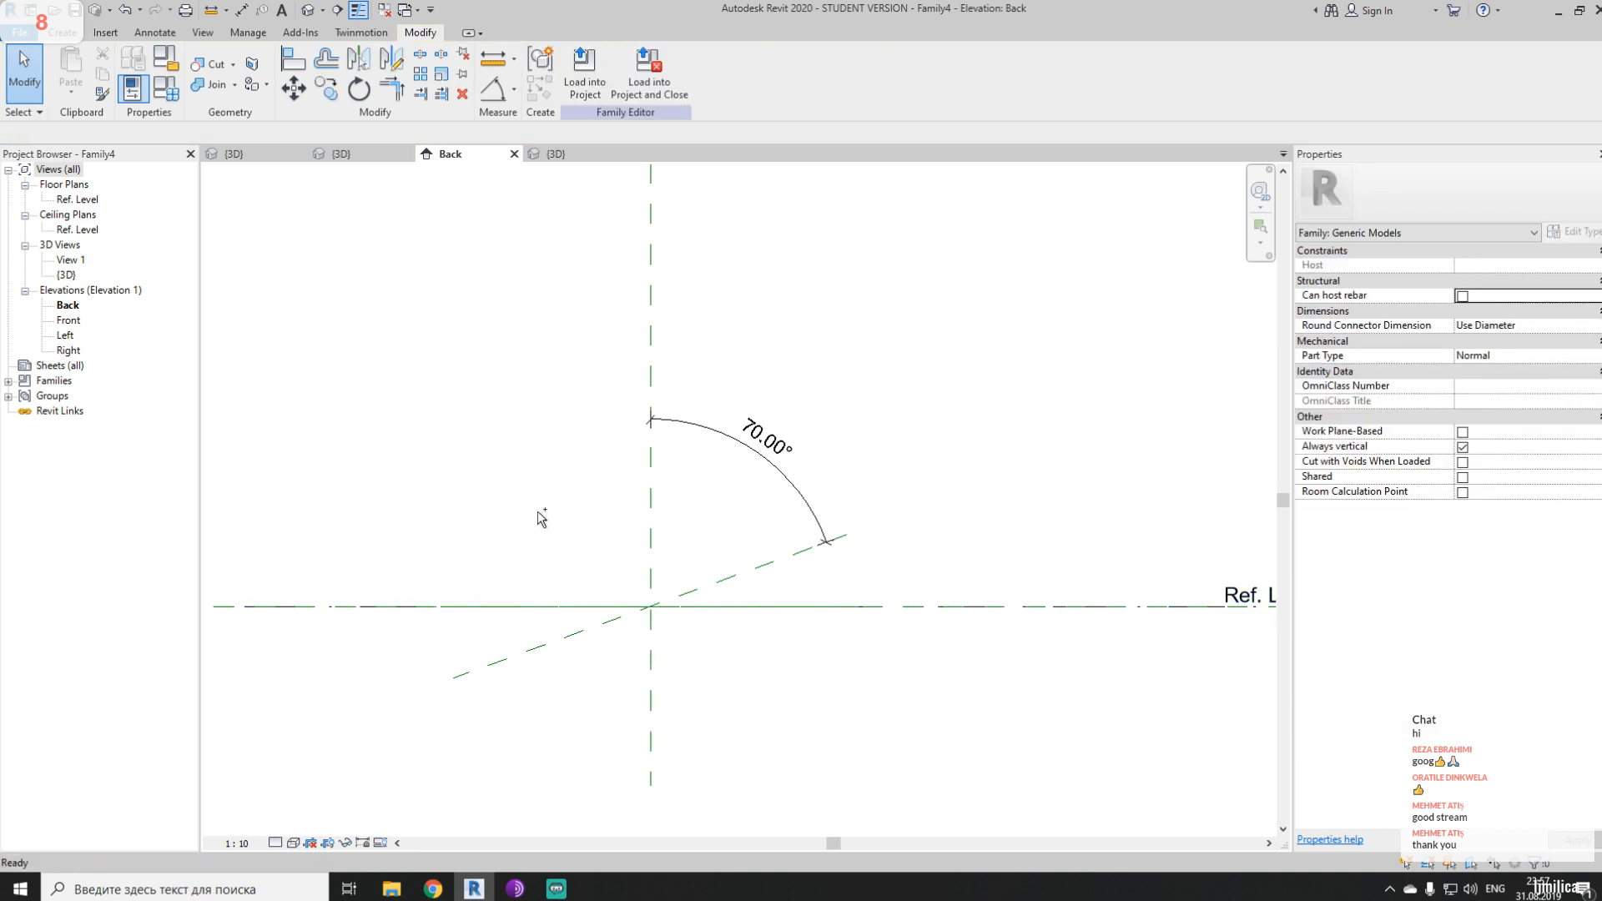
key("ctrl+z")
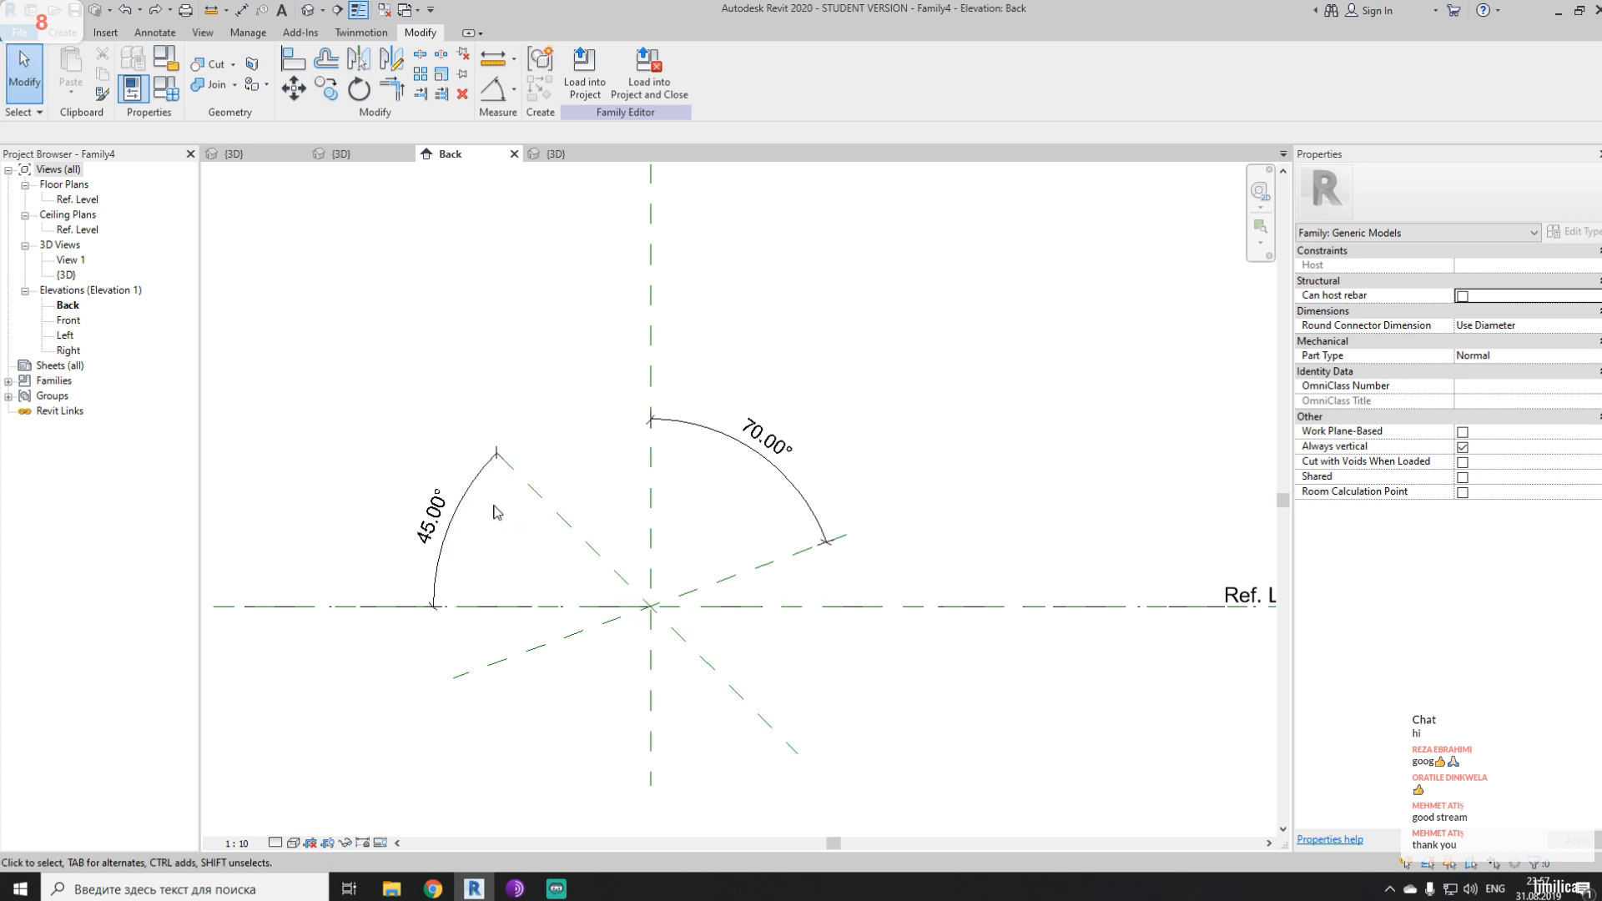
- Try to label the 45° angular dimension with the Angle parameter, cancelling the label assignment
left_click(461, 491)
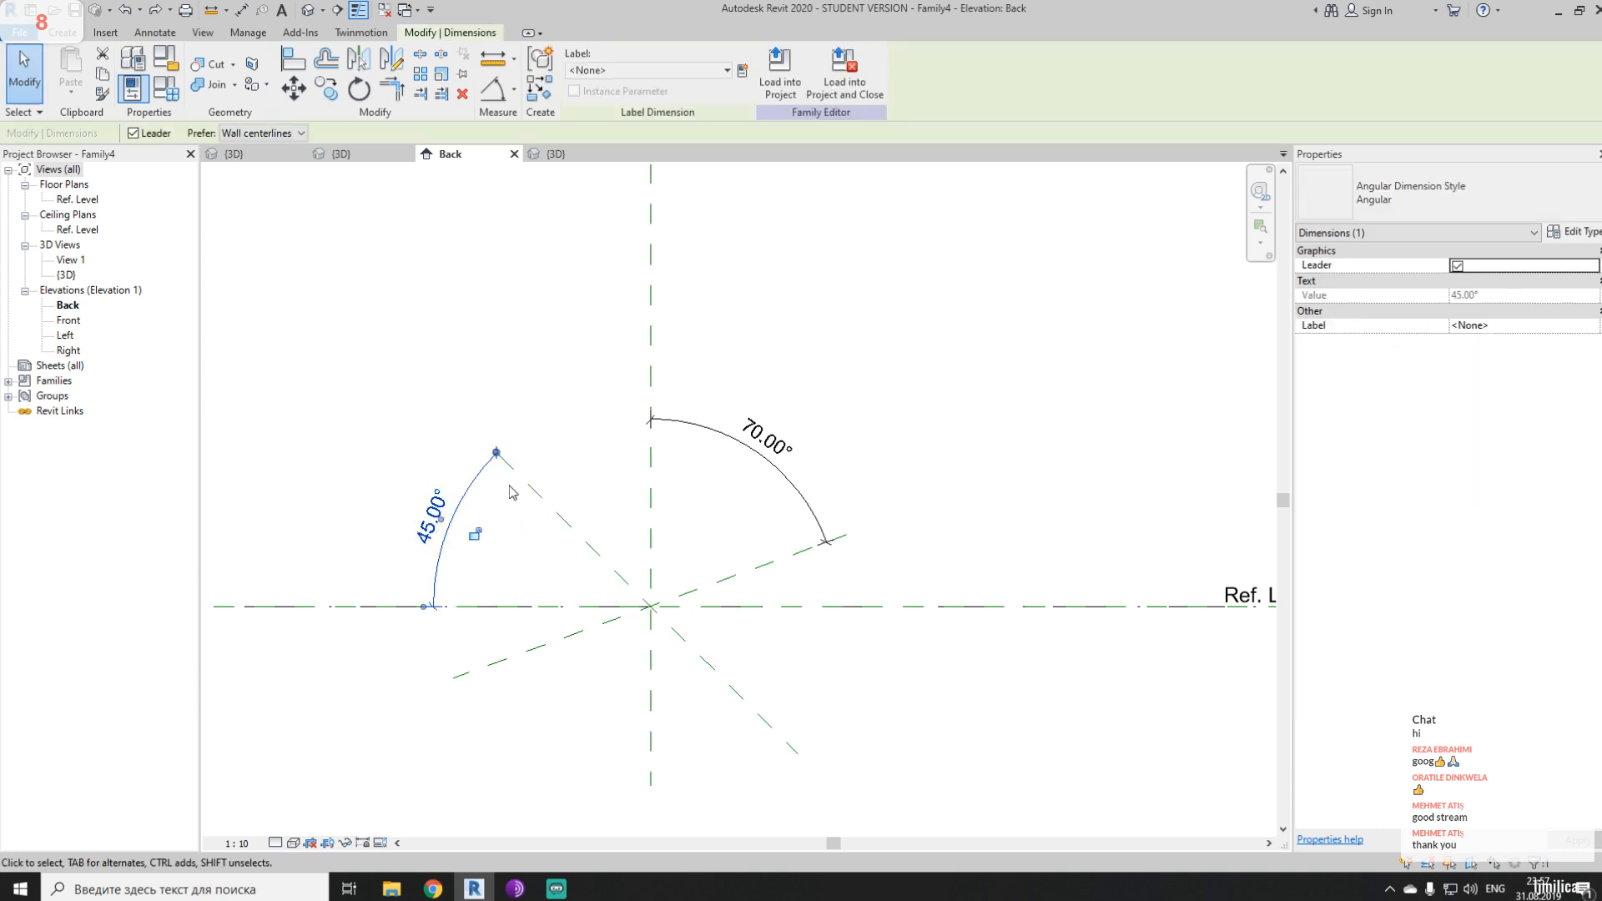
left_click(614, 132)
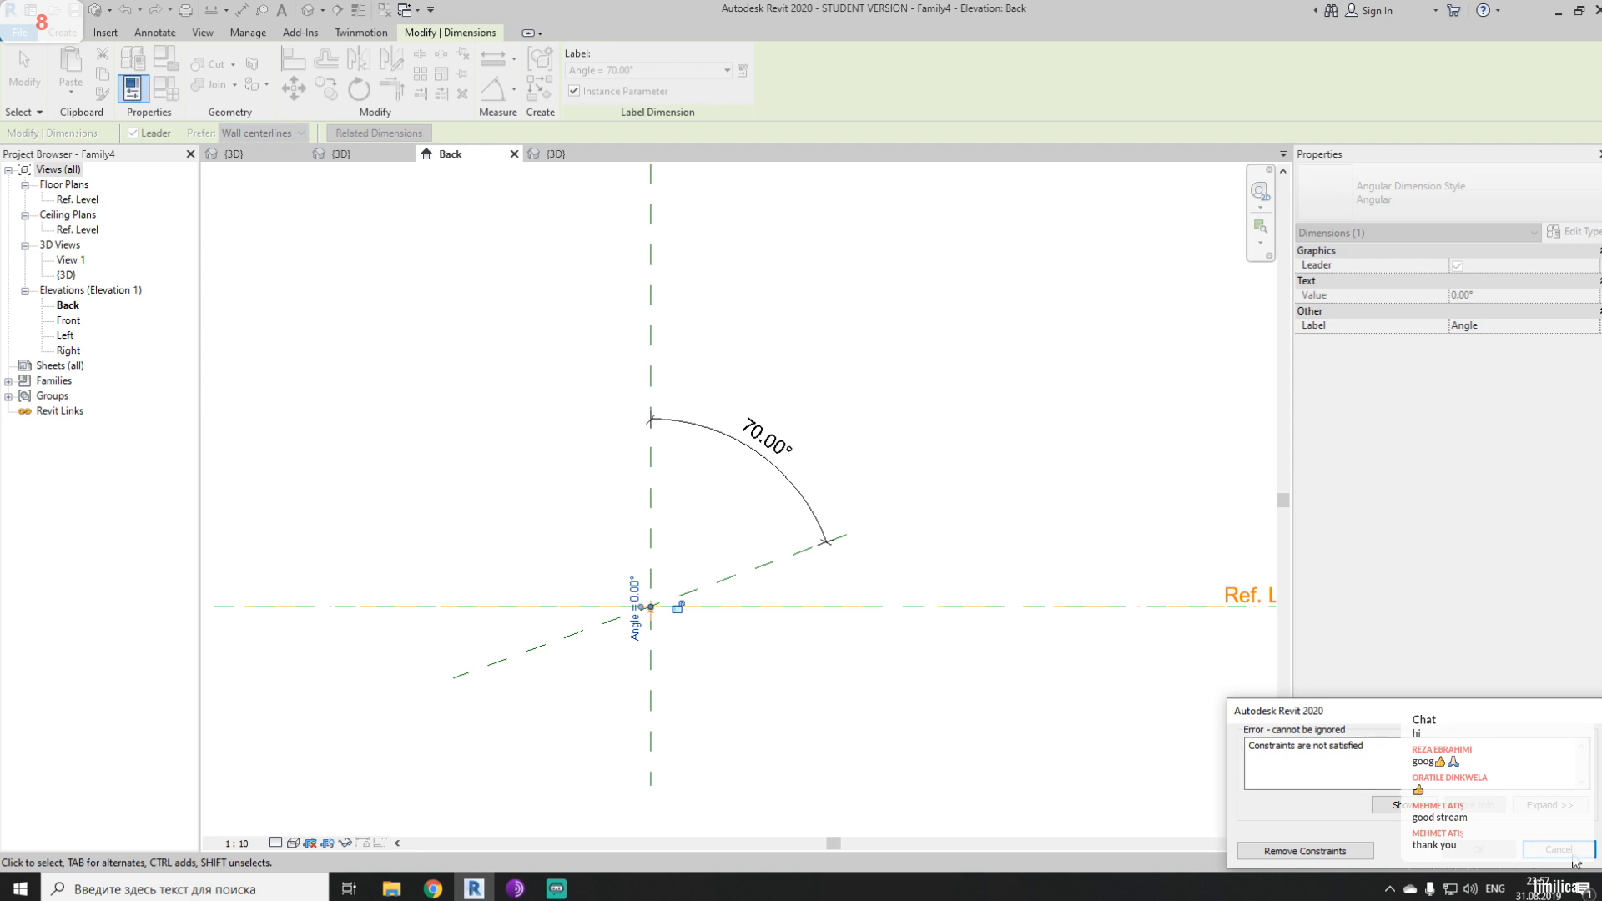
left_click(1559, 851)
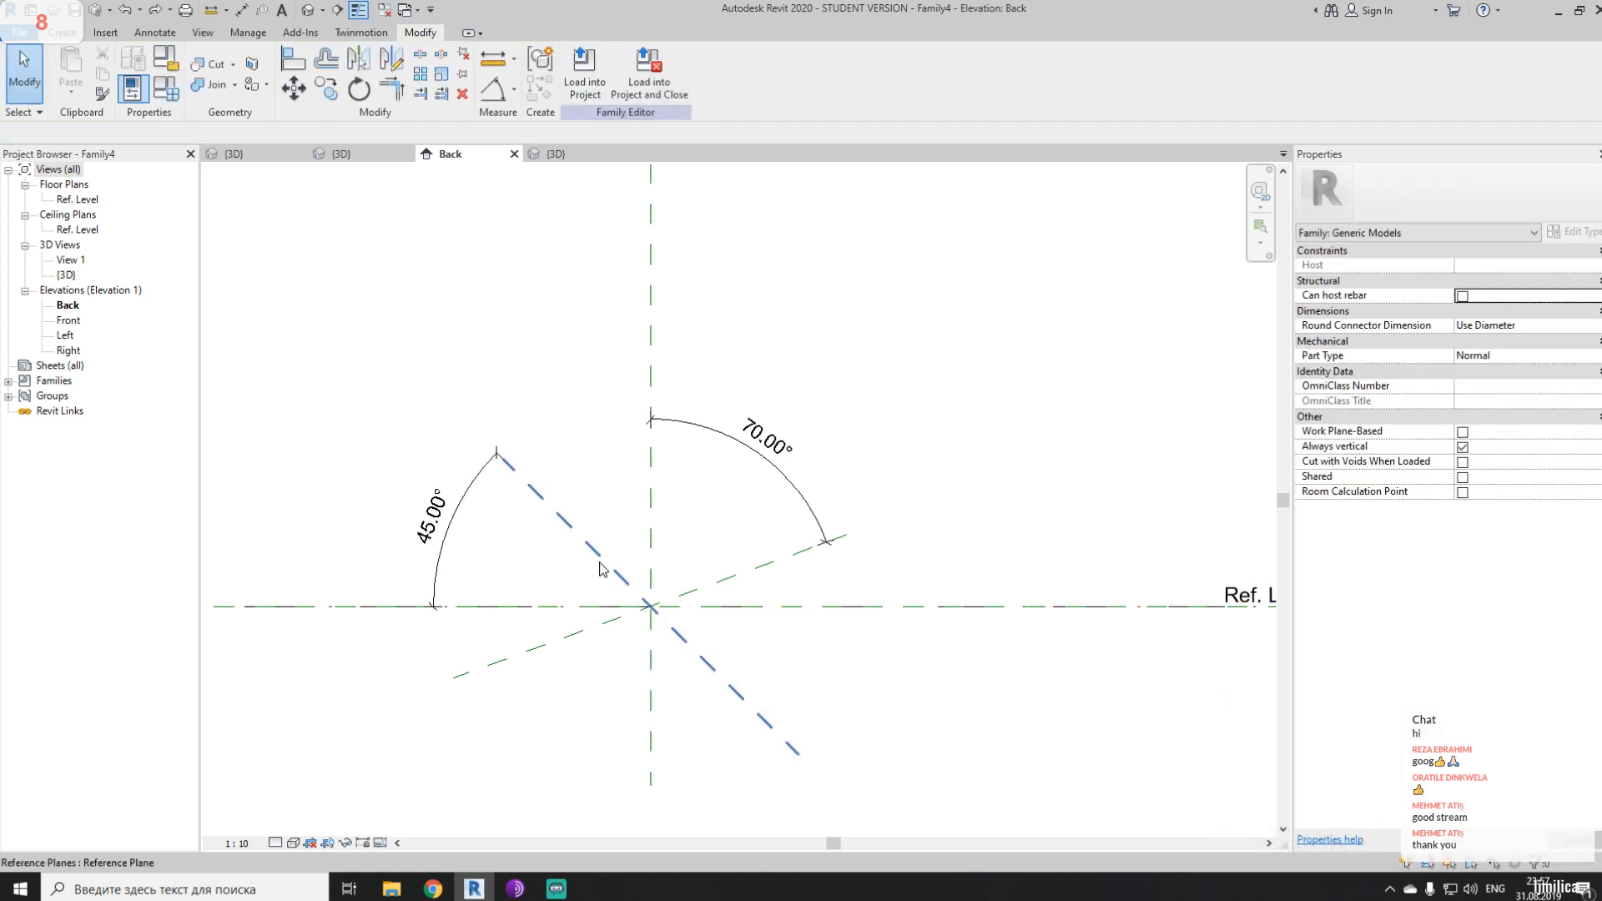
left_click(600, 570)
key("Escape")
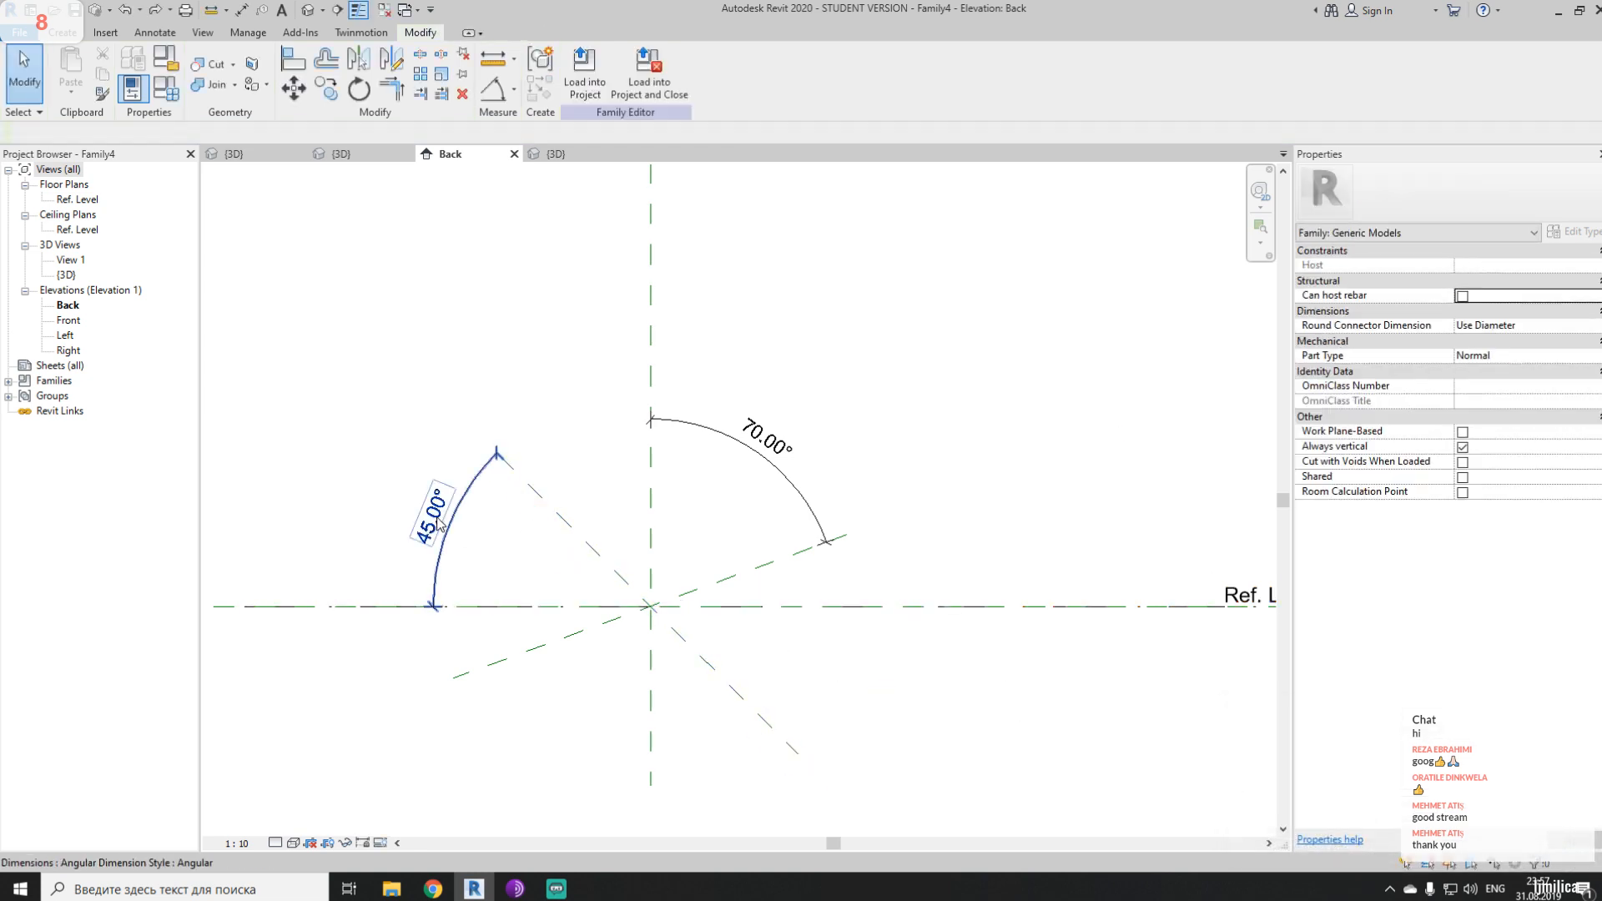
- Delete the 45° angular dimension and the tilted reference plane it measures
left_click(440, 524)
key("Delete")
left_click(585, 541)
key("Delete")
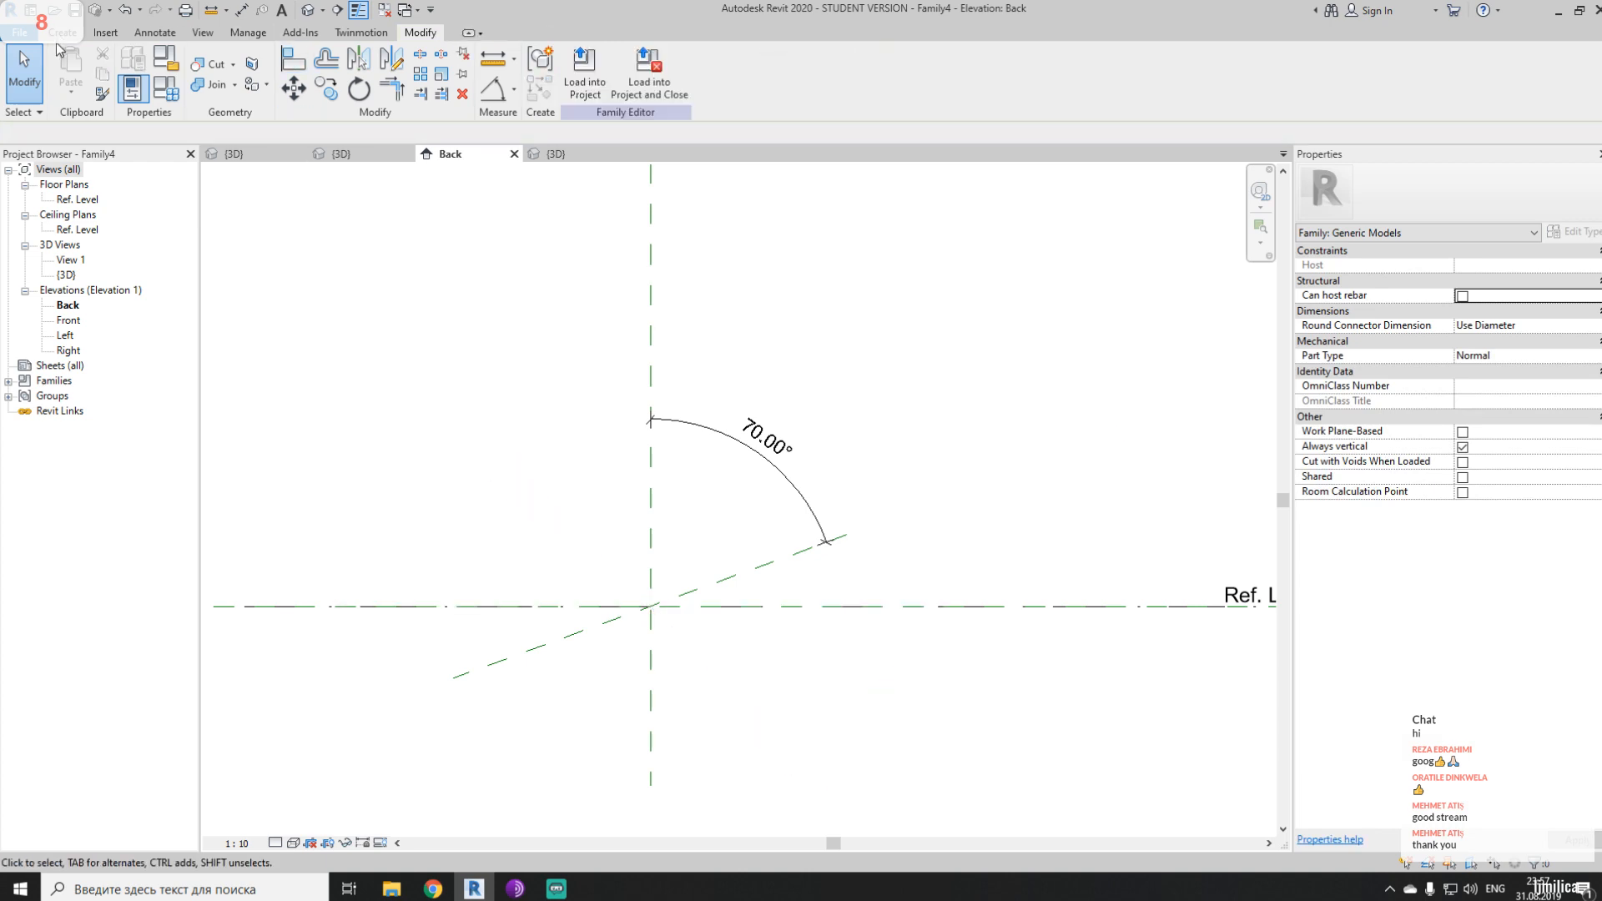
- Draw a reference plane from the intersection of the center plane and Ref. Level, sloping down to the right at about 45°
left_click(62, 33)
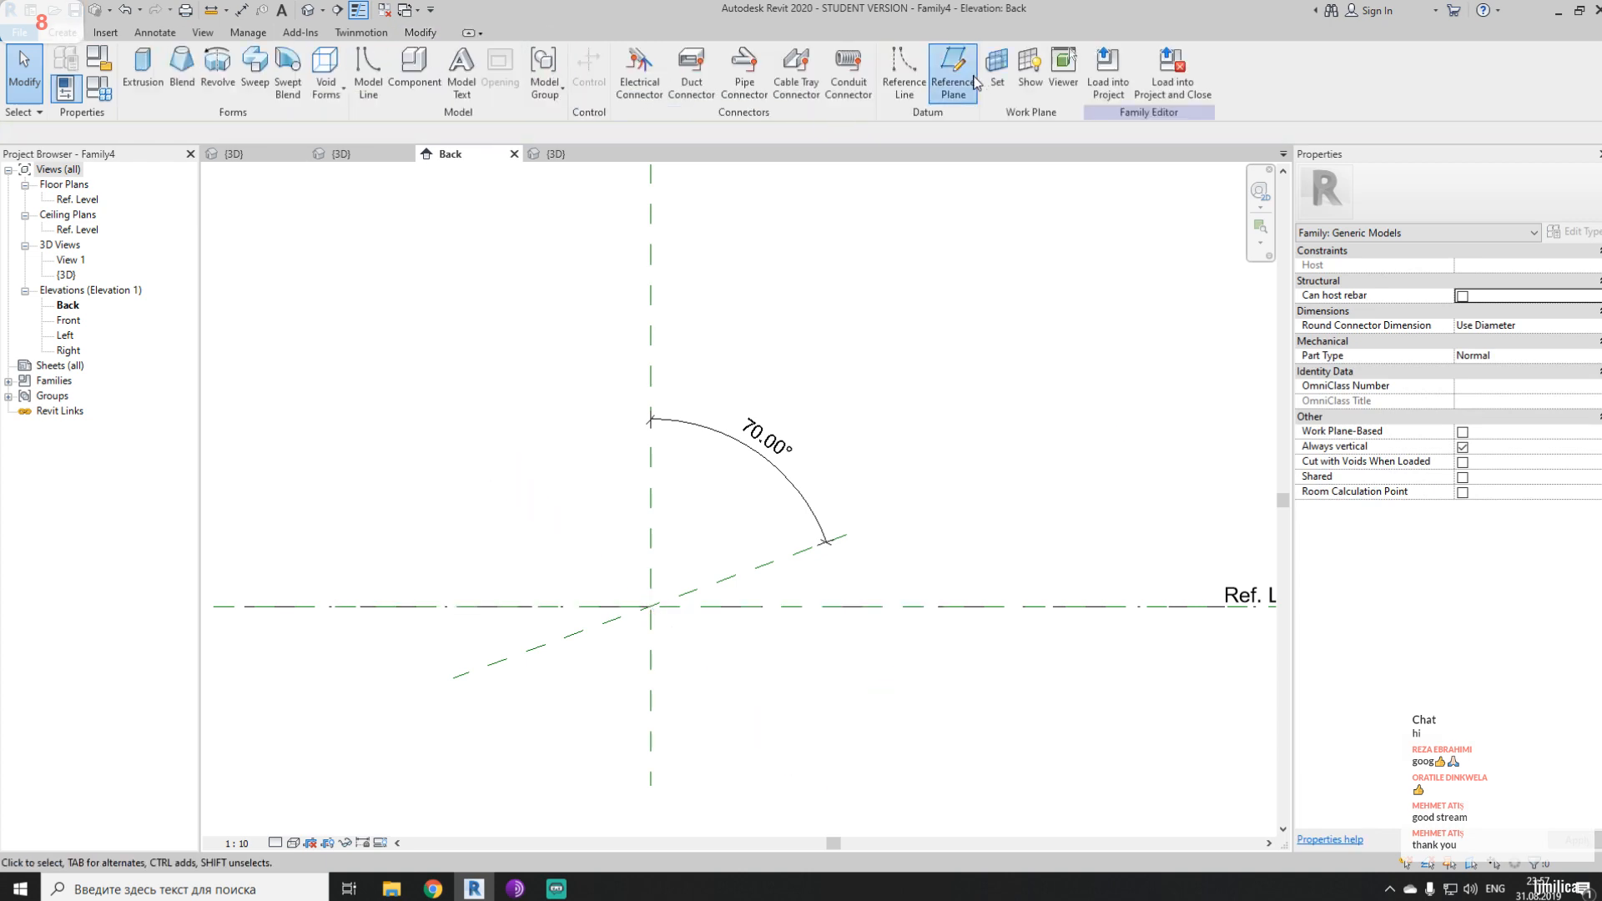
left_click(960, 74)
left_click(651, 607)
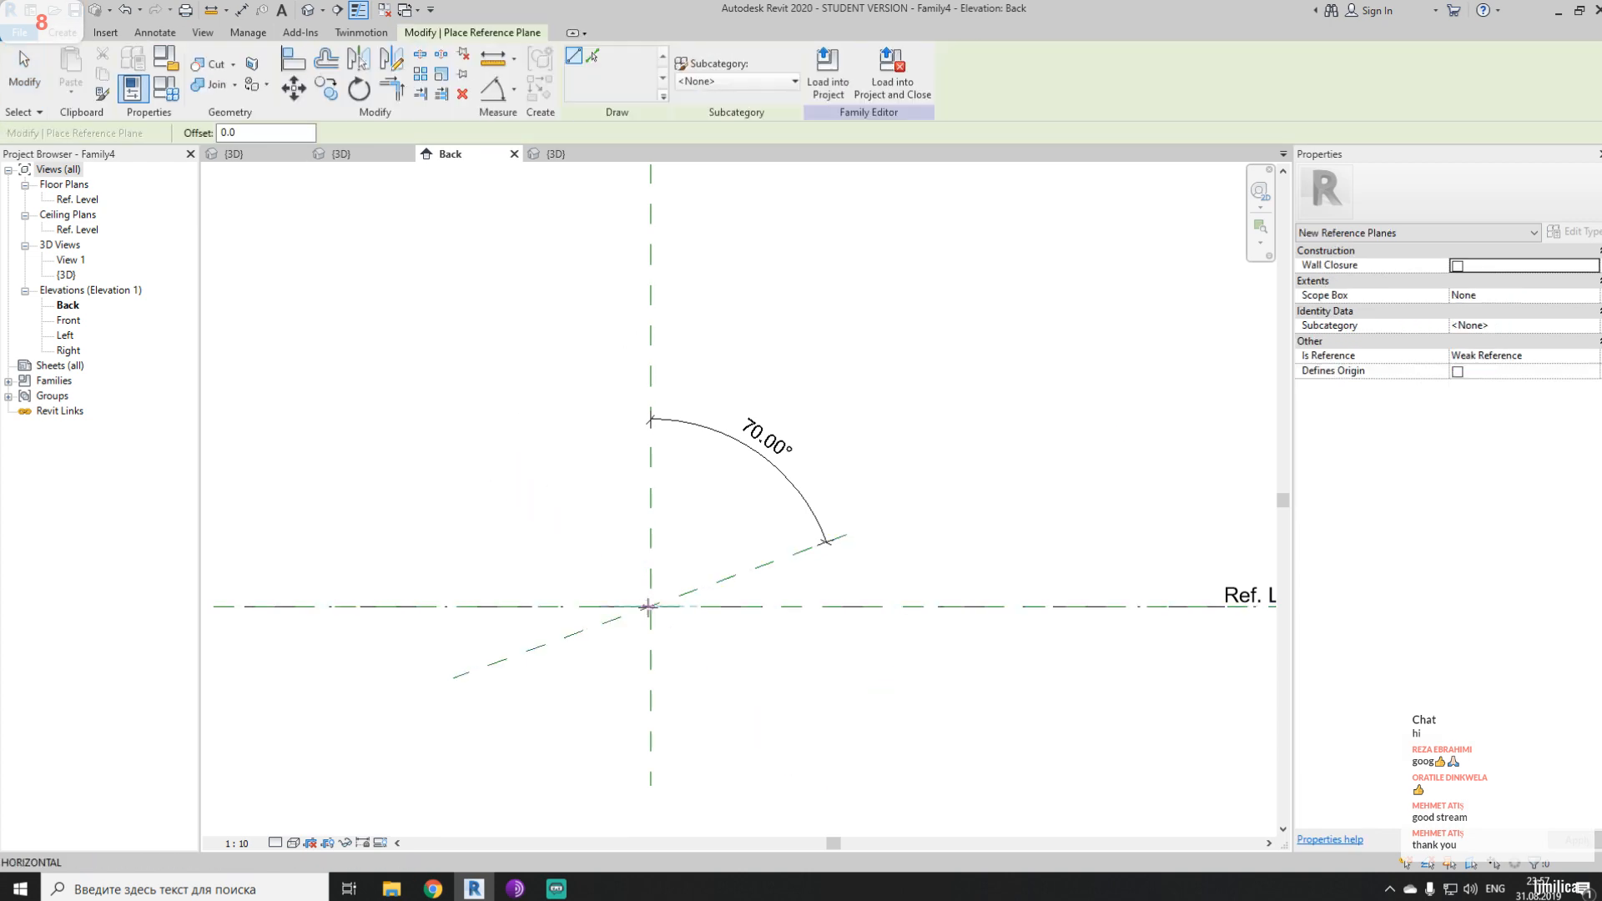
left_click(843, 798)
key("Escape")
key("Escape")
middle_click_drag(711, 691, 630, 560)
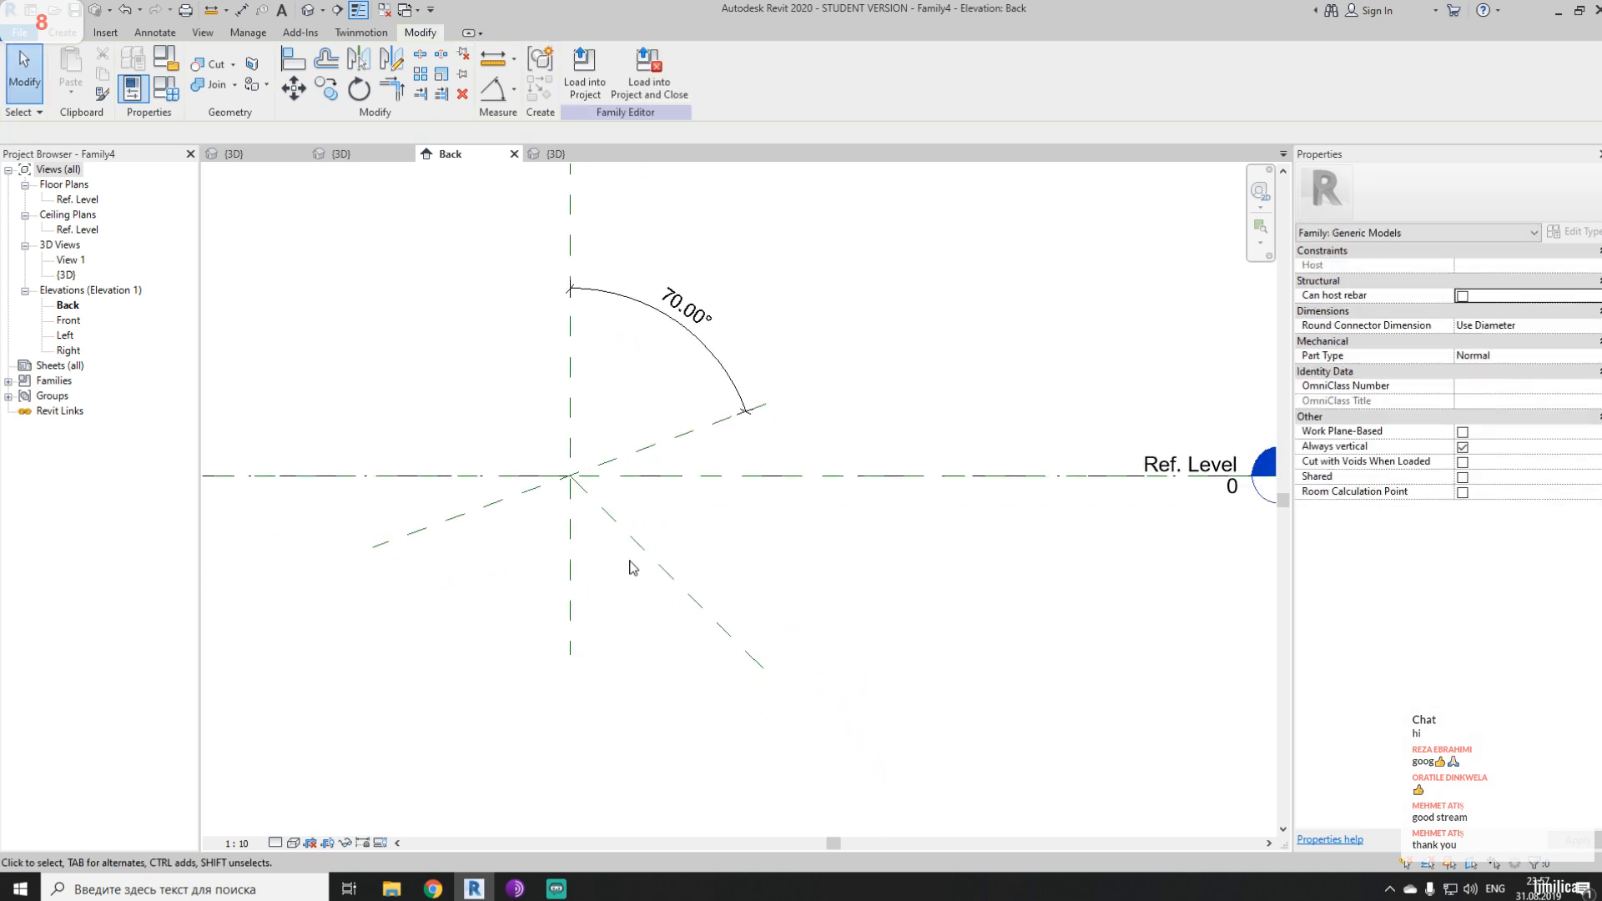
left_click(653, 560)
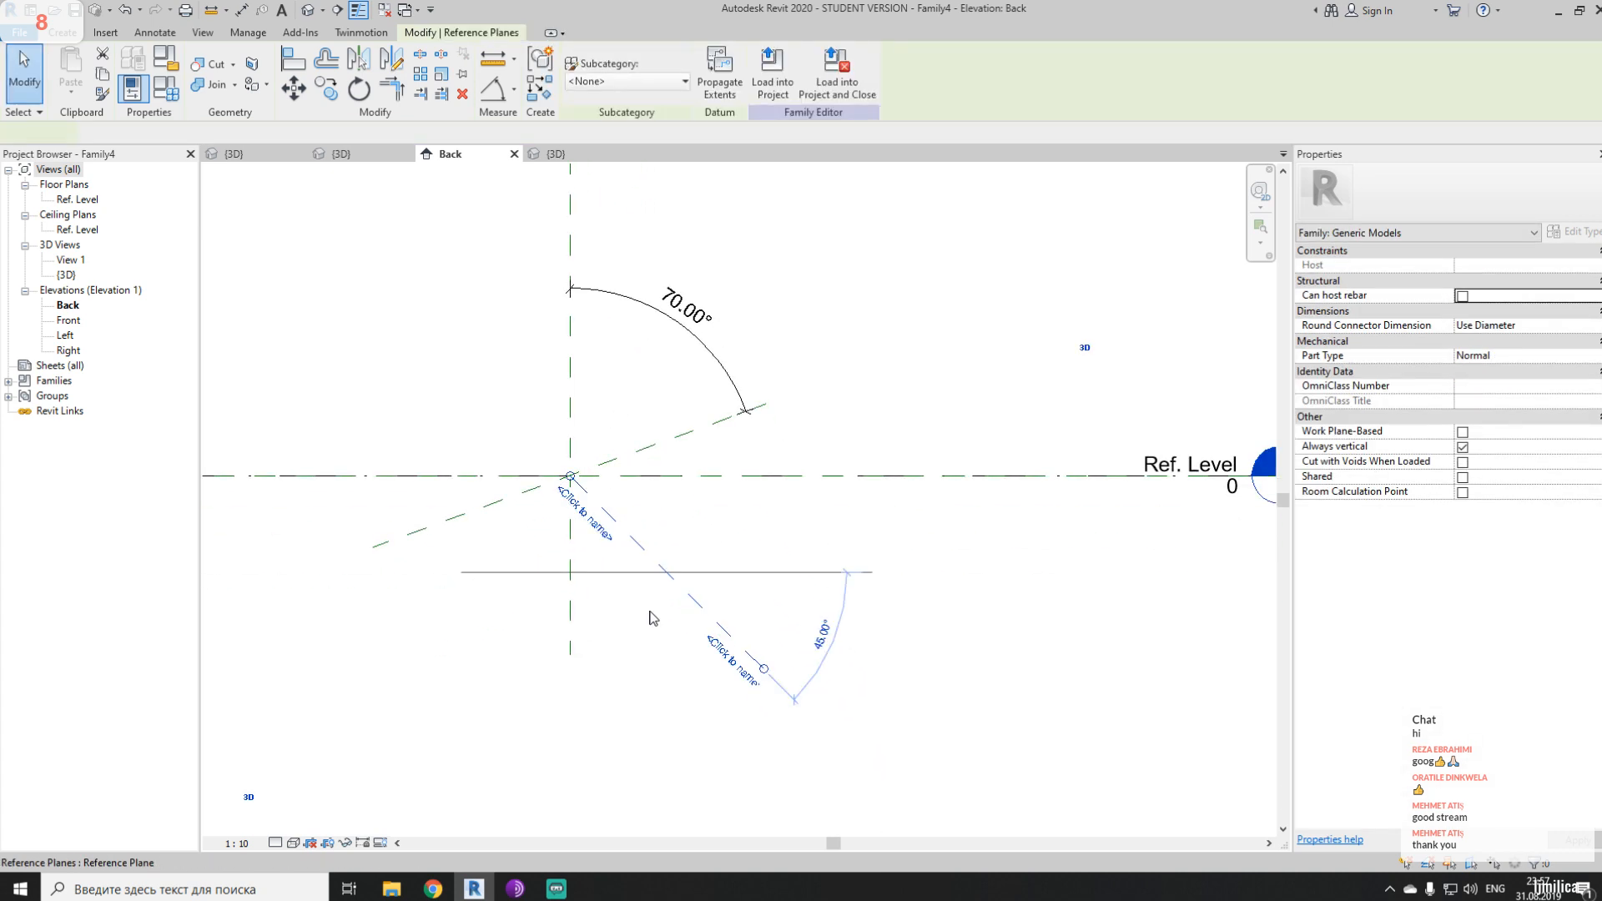
left_click(973, 521)
- Place an angular dimension below the Ref. Level between the level and the new sloping reference plane
key("a")
key("n")
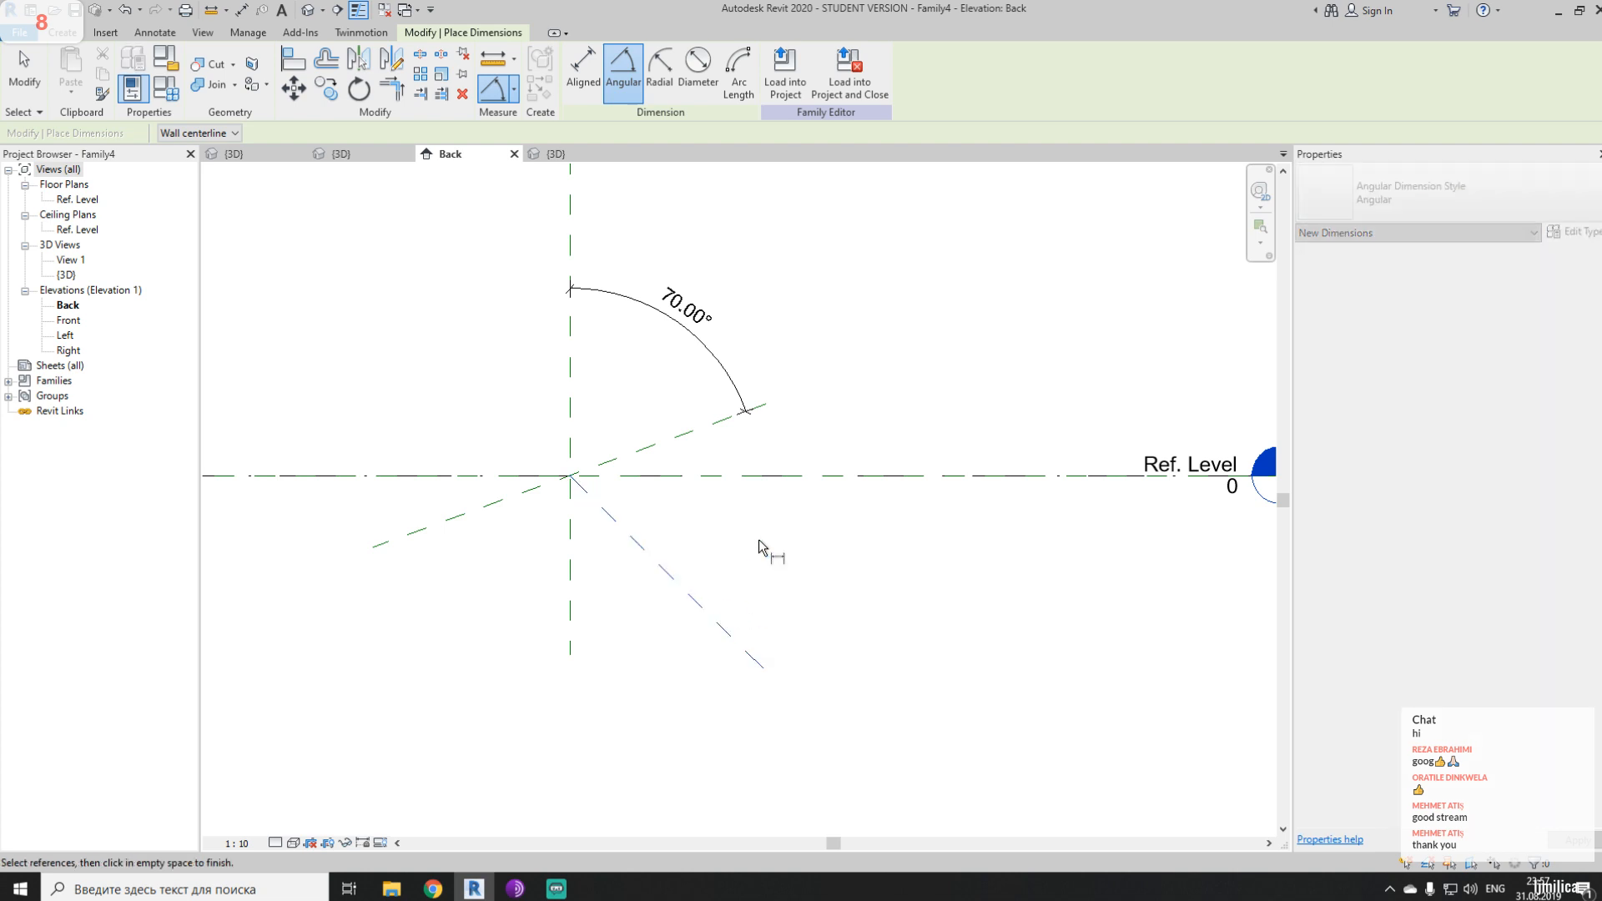
left_click(784, 476)
left_click(808, 536)
key("Escape")
key("Escape")
- Try to label the angular dimension below the Ref. Level with Angle, cancelling the assignment
left_click(805, 547)
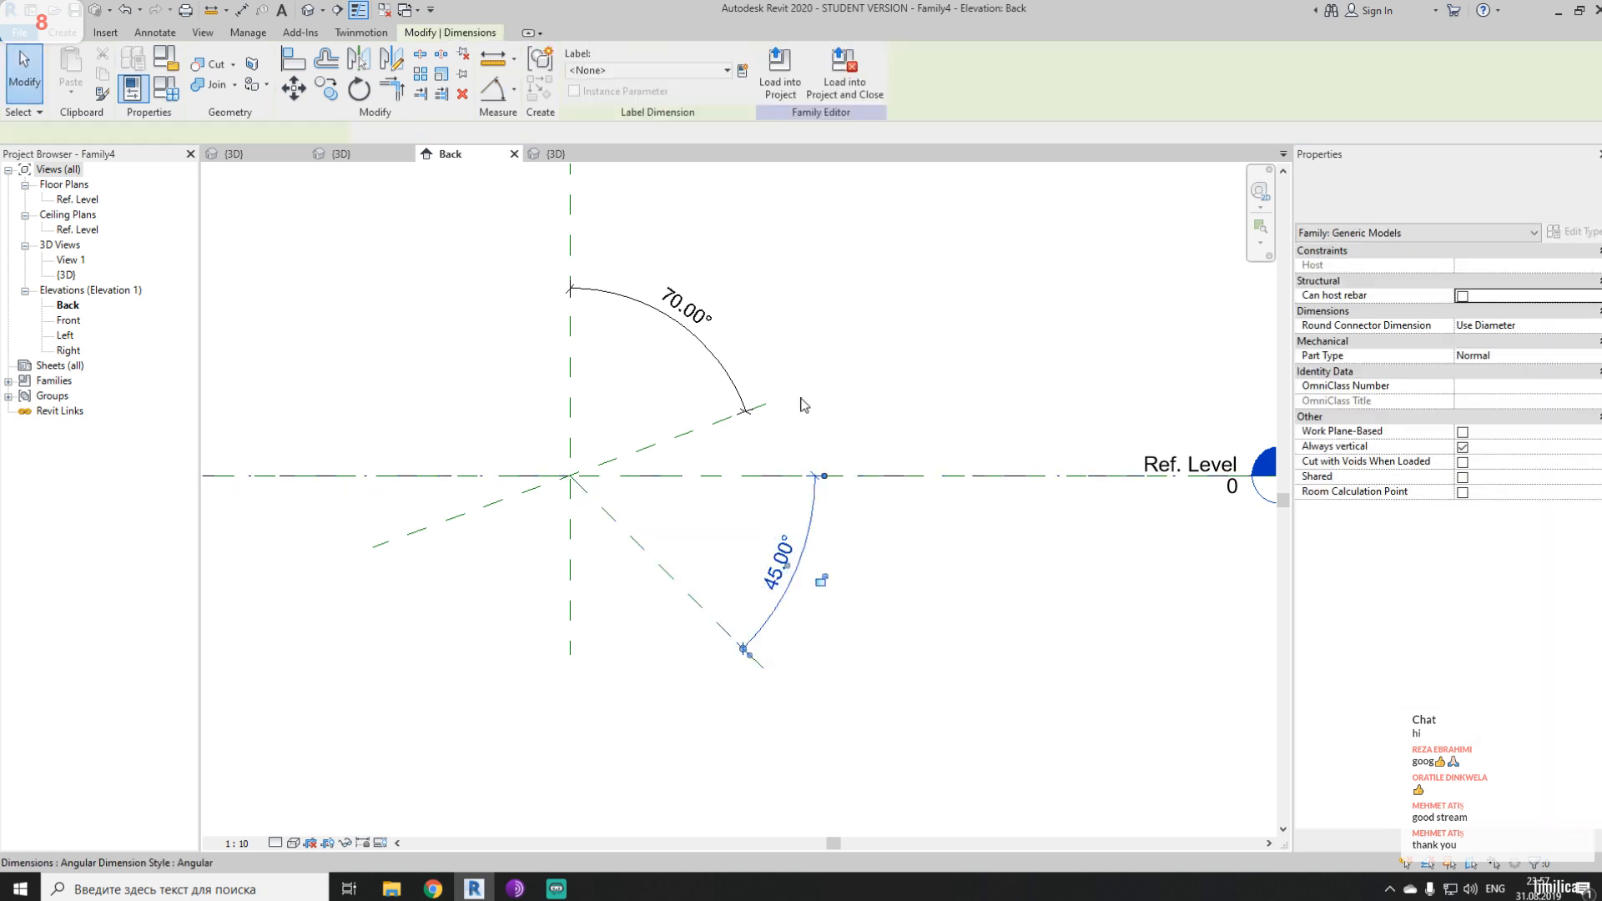
left_click(680, 70)
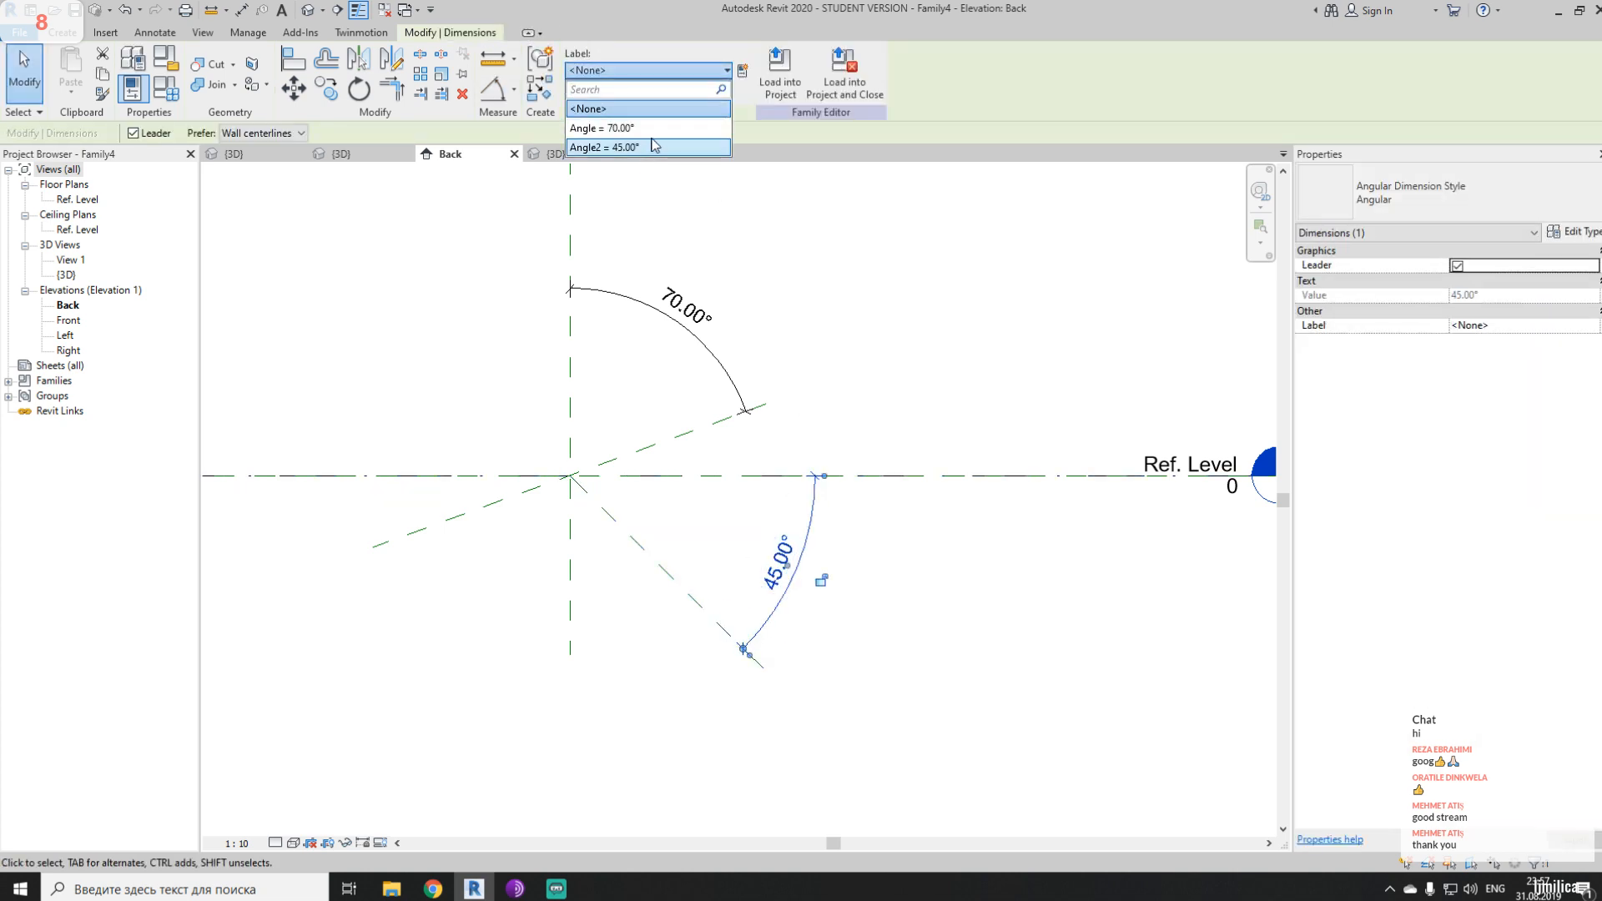
left_click(635, 127)
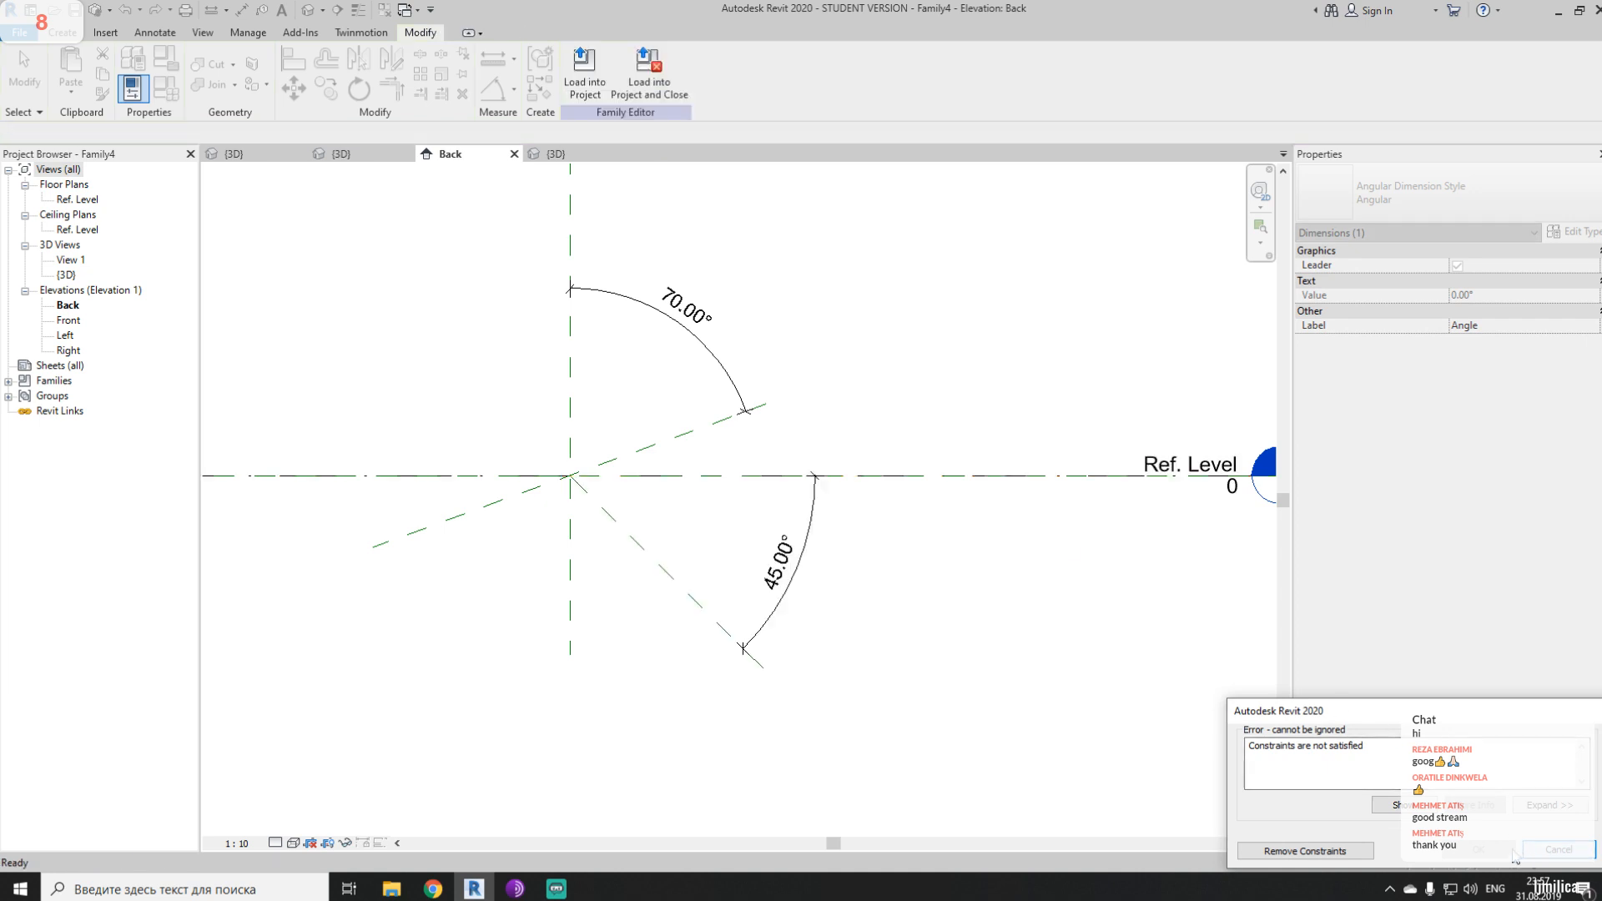
left_click(1541, 851)
- Extend the sloping reference plane's upper end through the intersection to well above the Ref. Level
left_click(637, 542)
left_click_drag(570, 477, 342, 249)
left_click(720, 636)
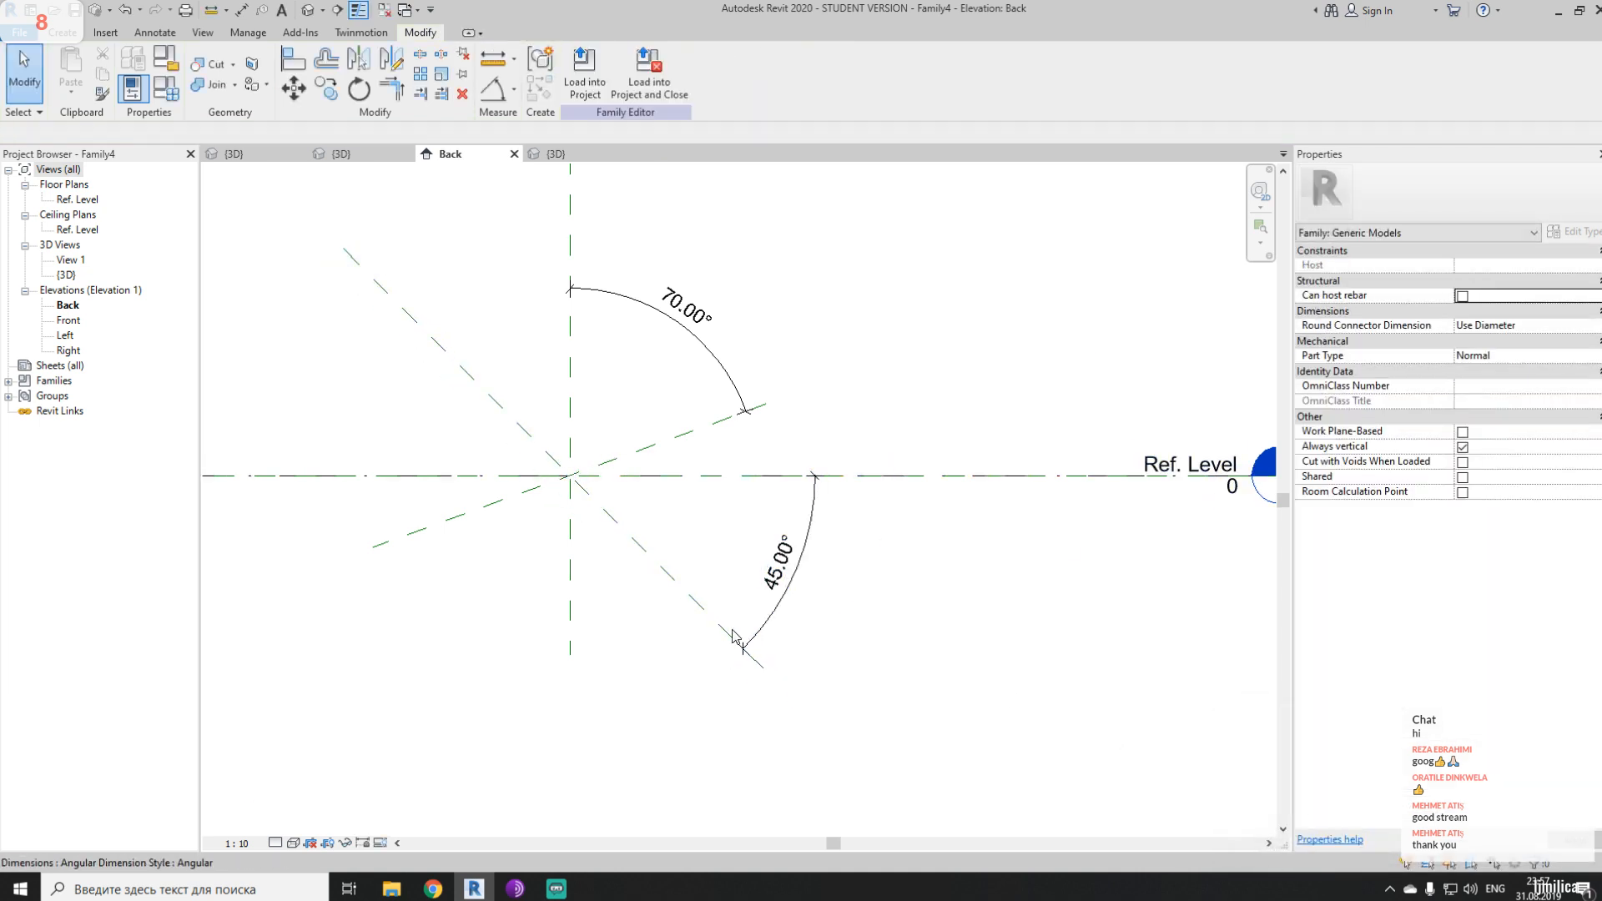
- Set the sloping reference plane's angle to the Ref. Level to 60°
left_click(734, 637)
left_click(797, 560)
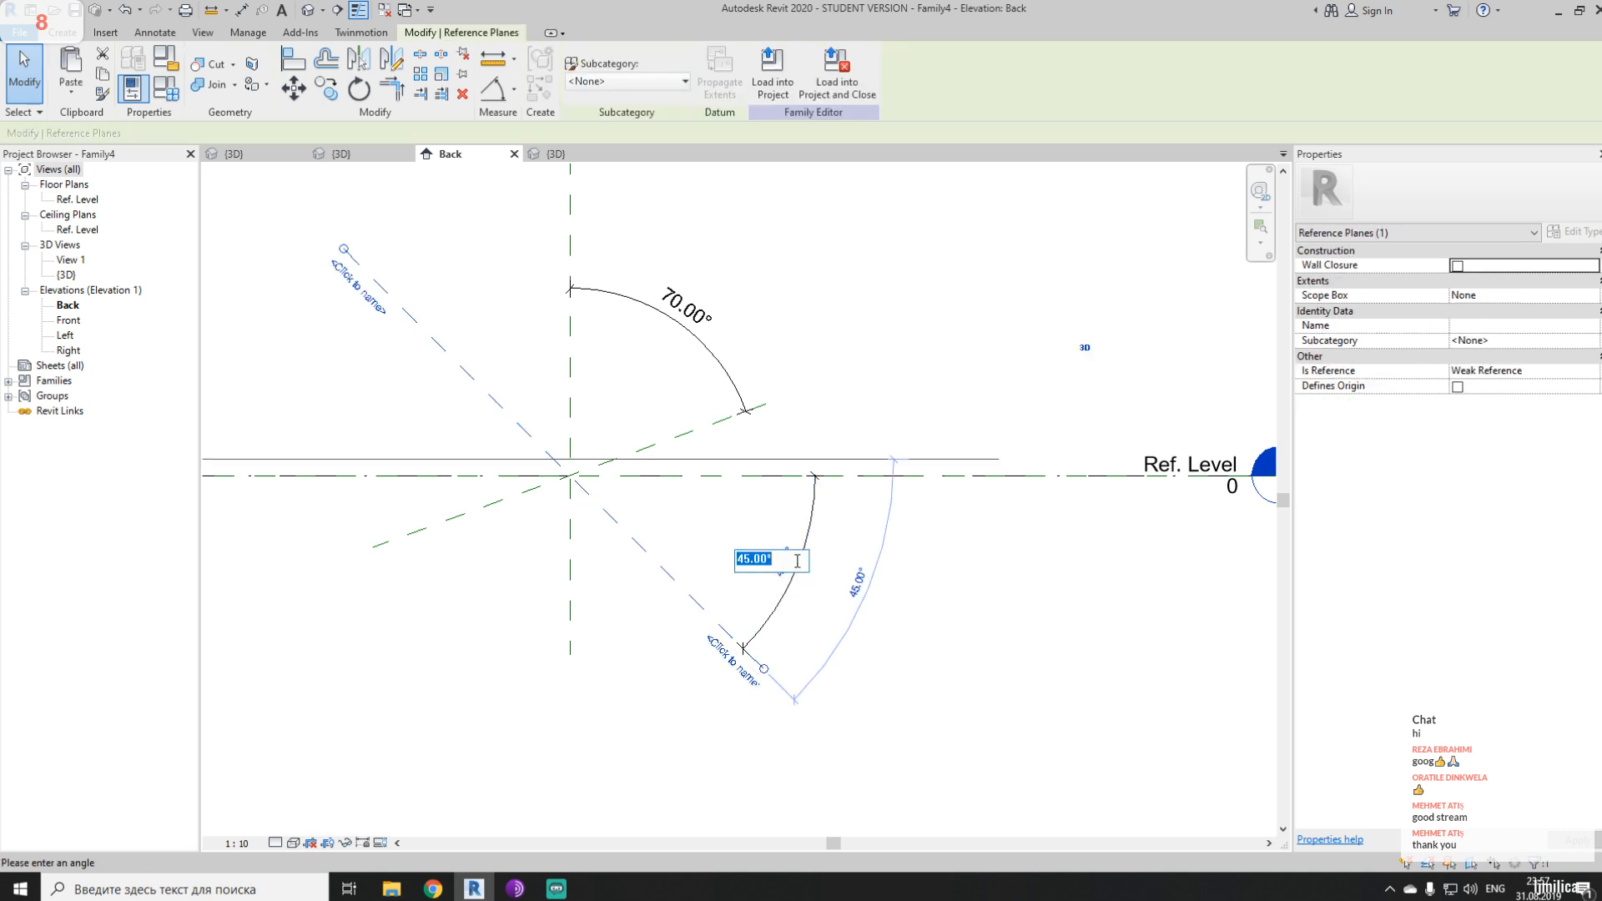
type("60")
key("Return")
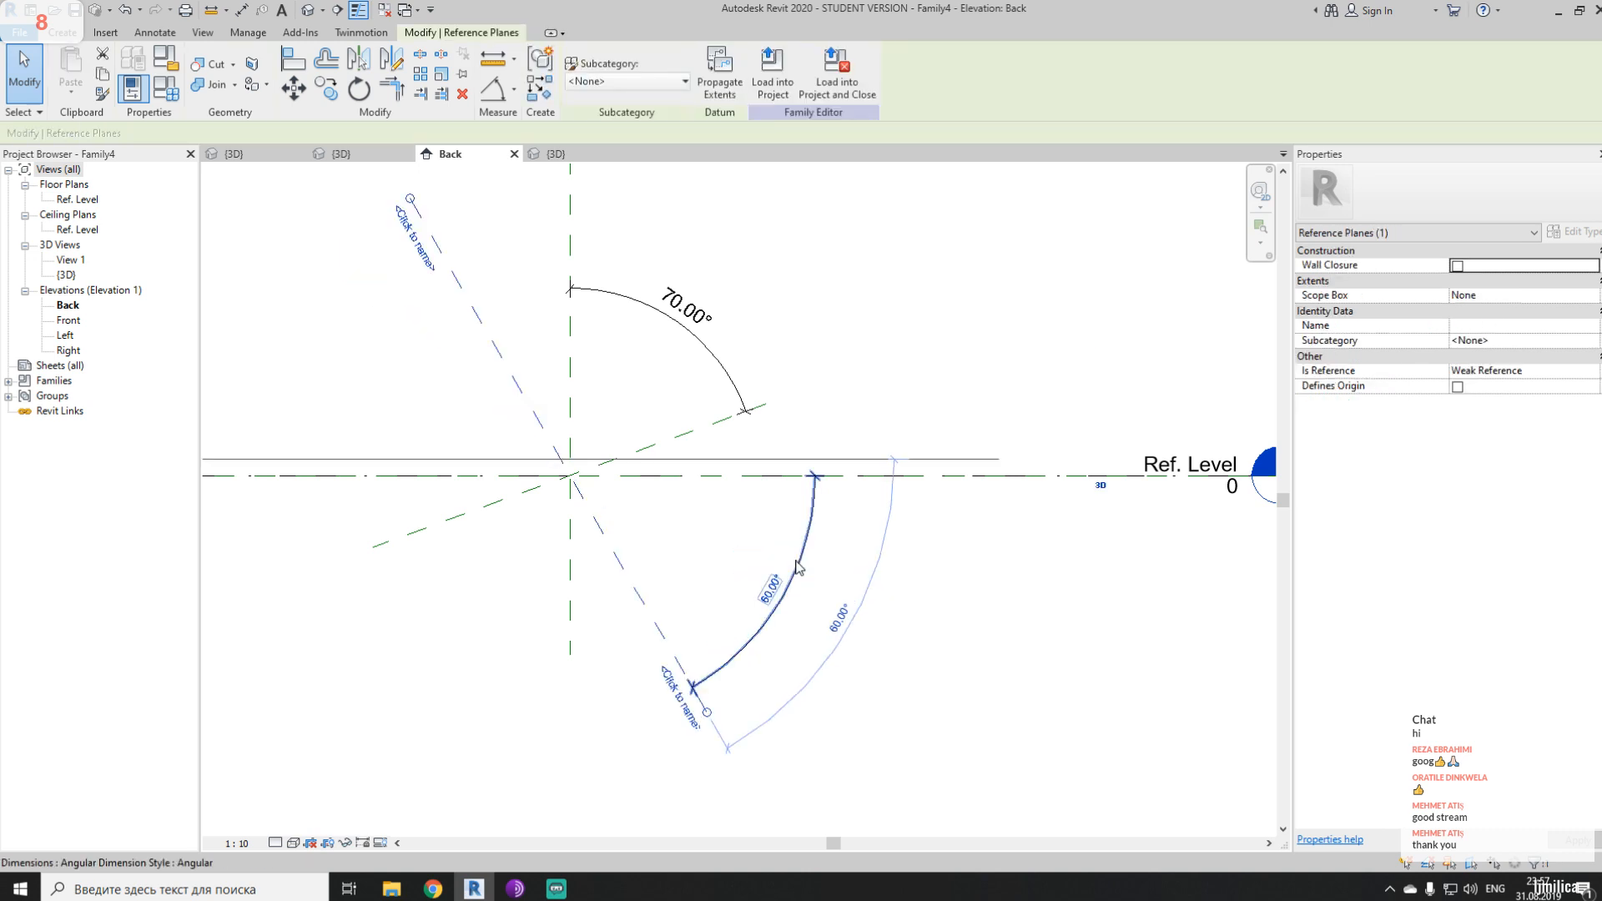
left_click(902, 609)
left_click(689, 672)
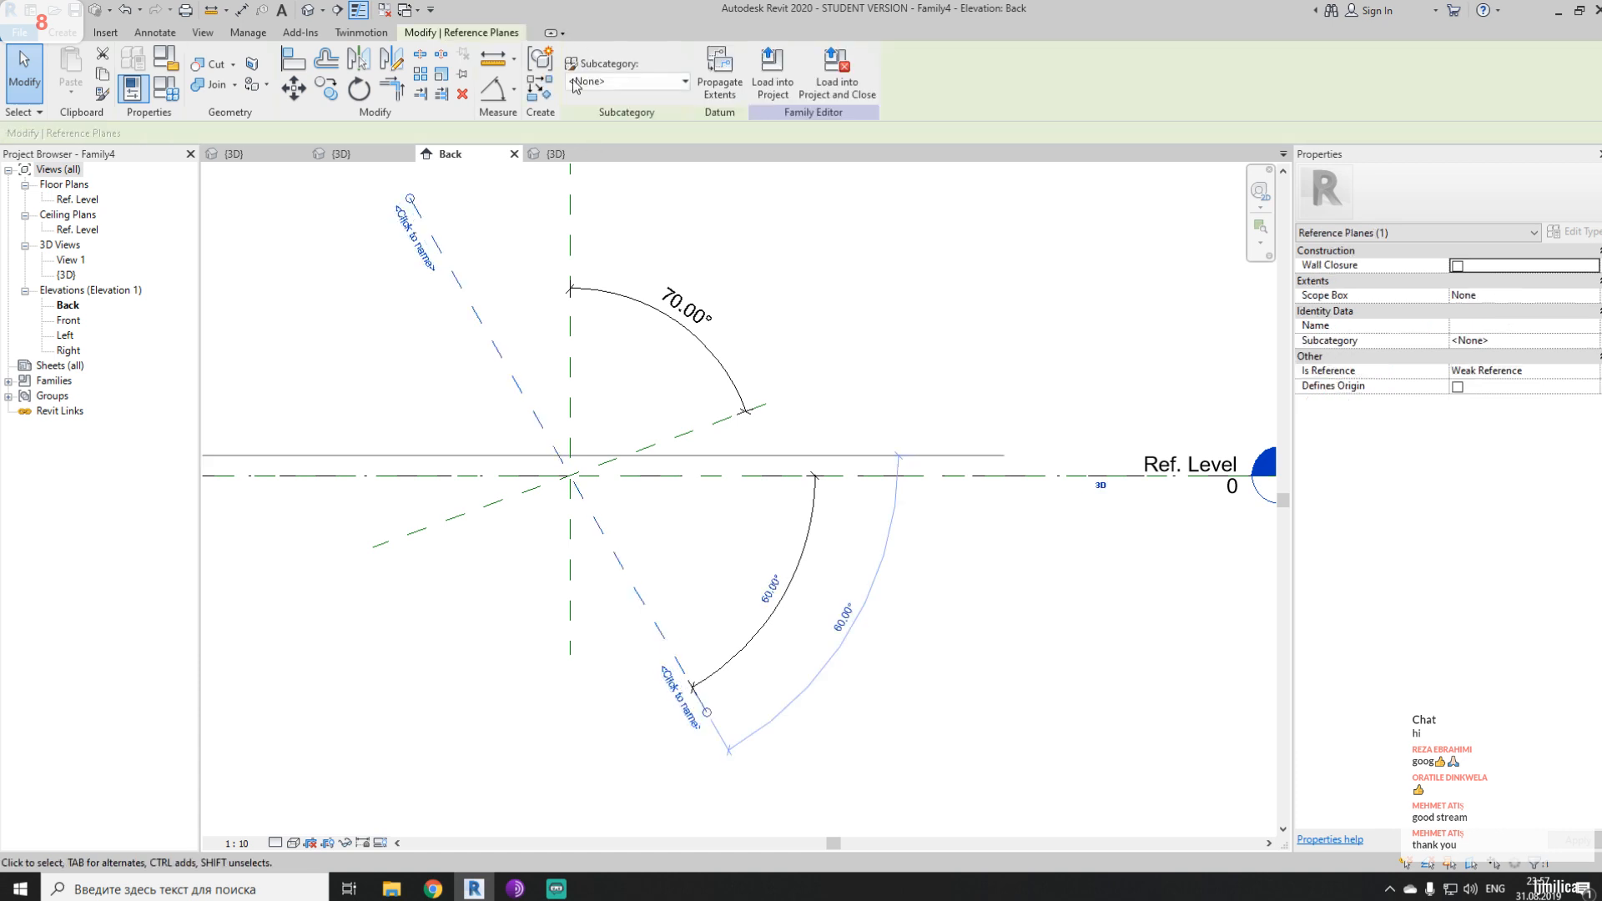
- Label the 60° angular dimension below the Ref. Level with the Angle parameter
left_click(795, 576)
left_click(672, 72)
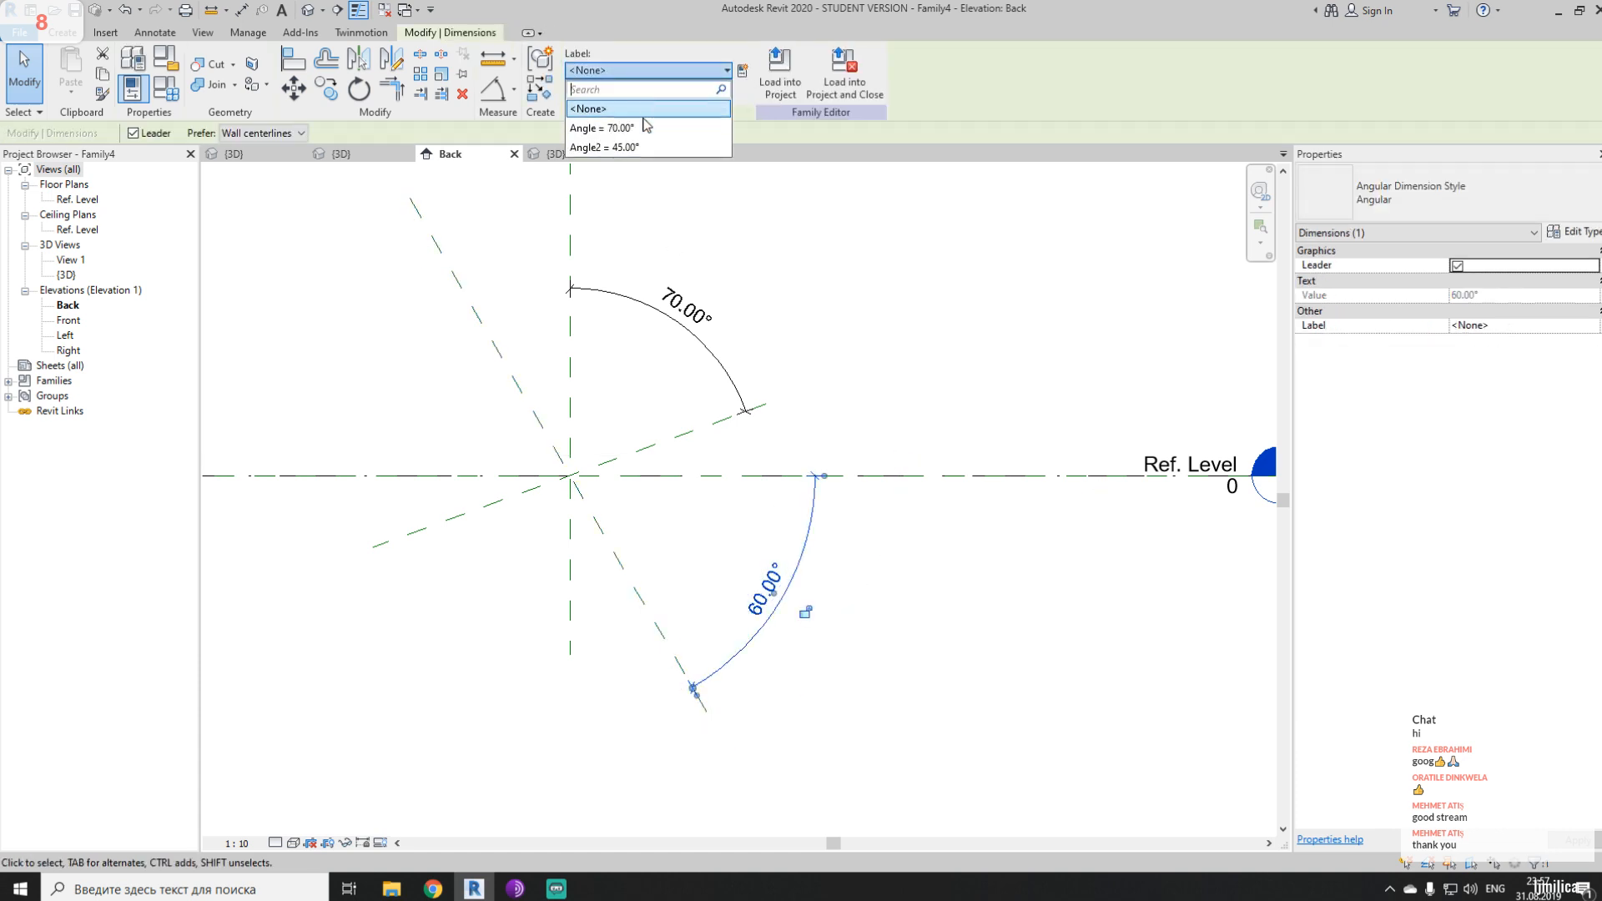
left_click(609, 103)
left_click(948, 491)
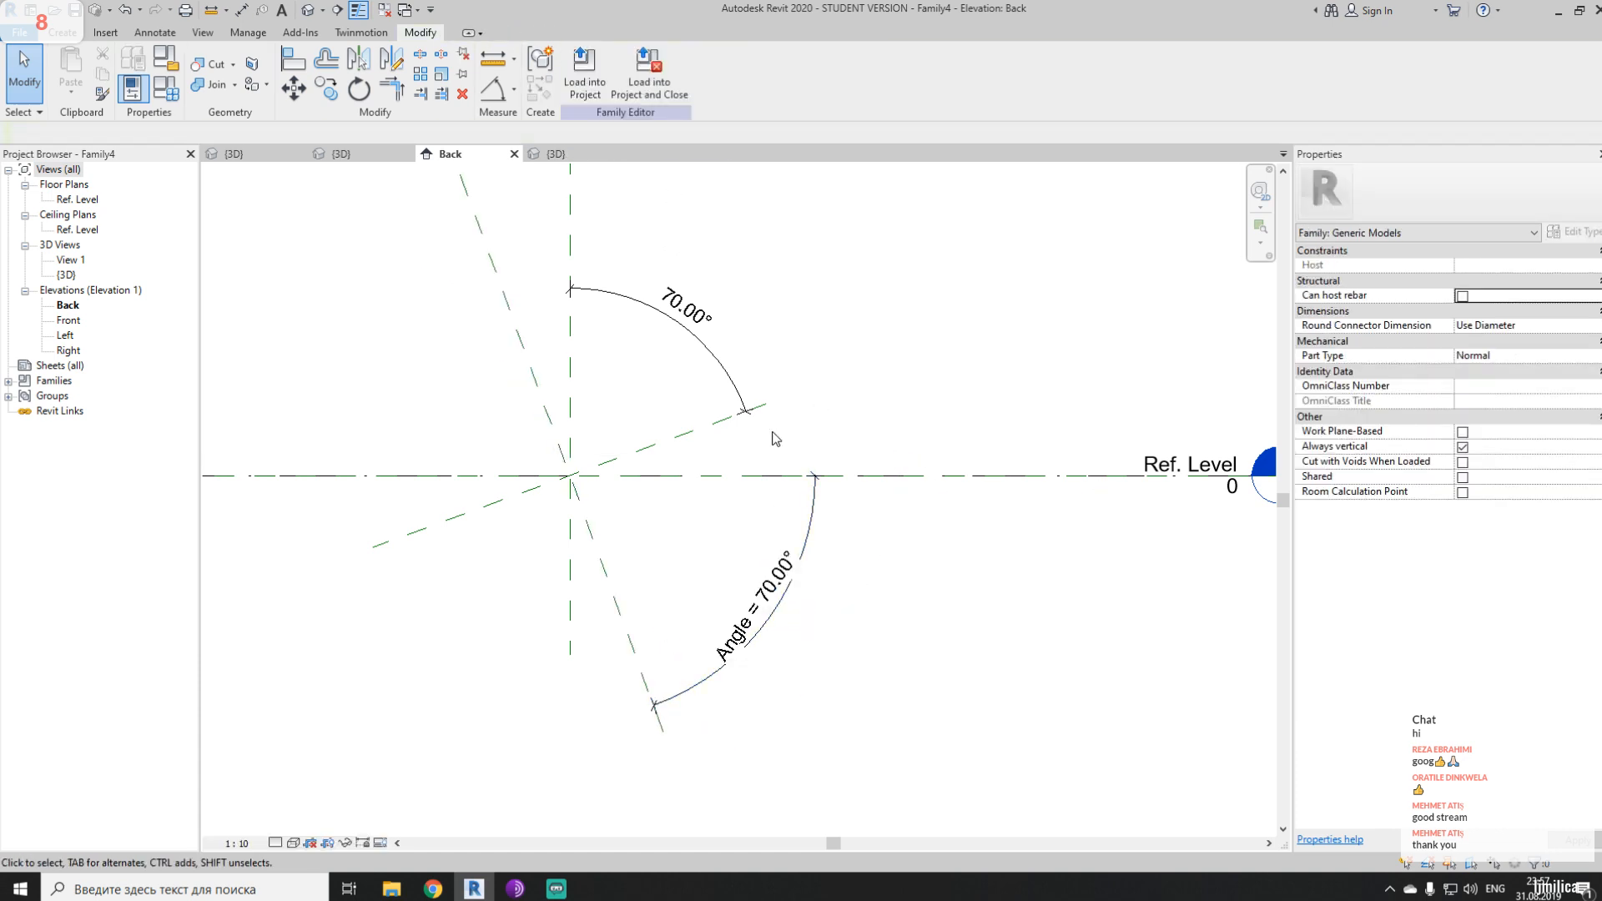
- Try to label the unlabelled 70° angular dimension above the Ref. Level with Angle, cancelling the assignment
middle_click_drag(512, 288, 628, 408)
scroll(616, 385, "down", 2)
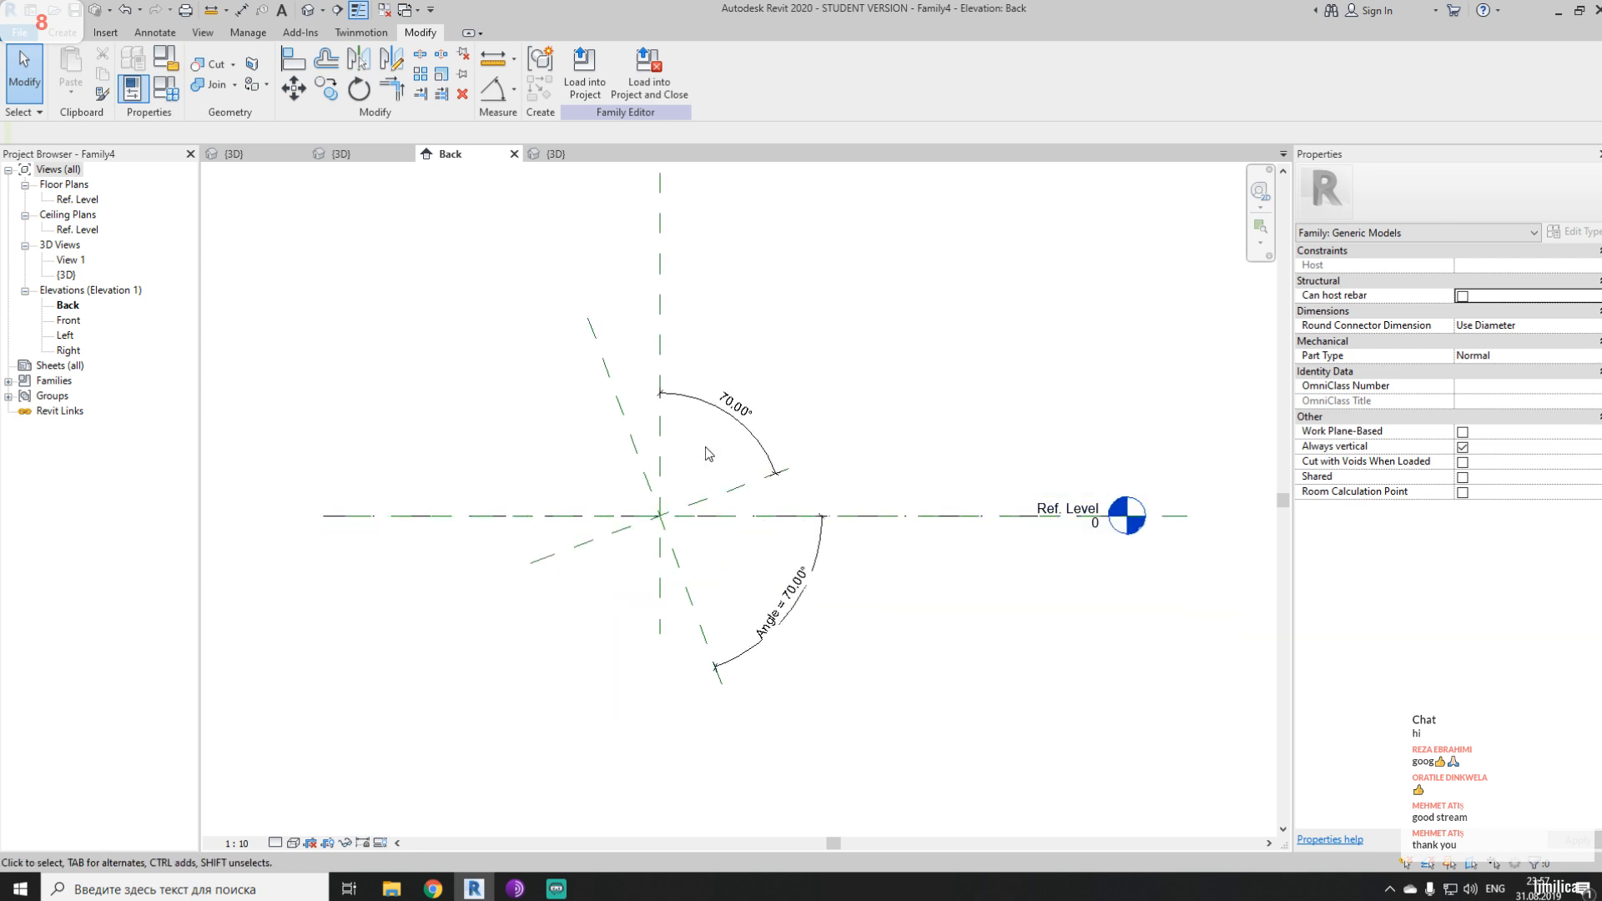
left_click(738, 438)
left_click(667, 71)
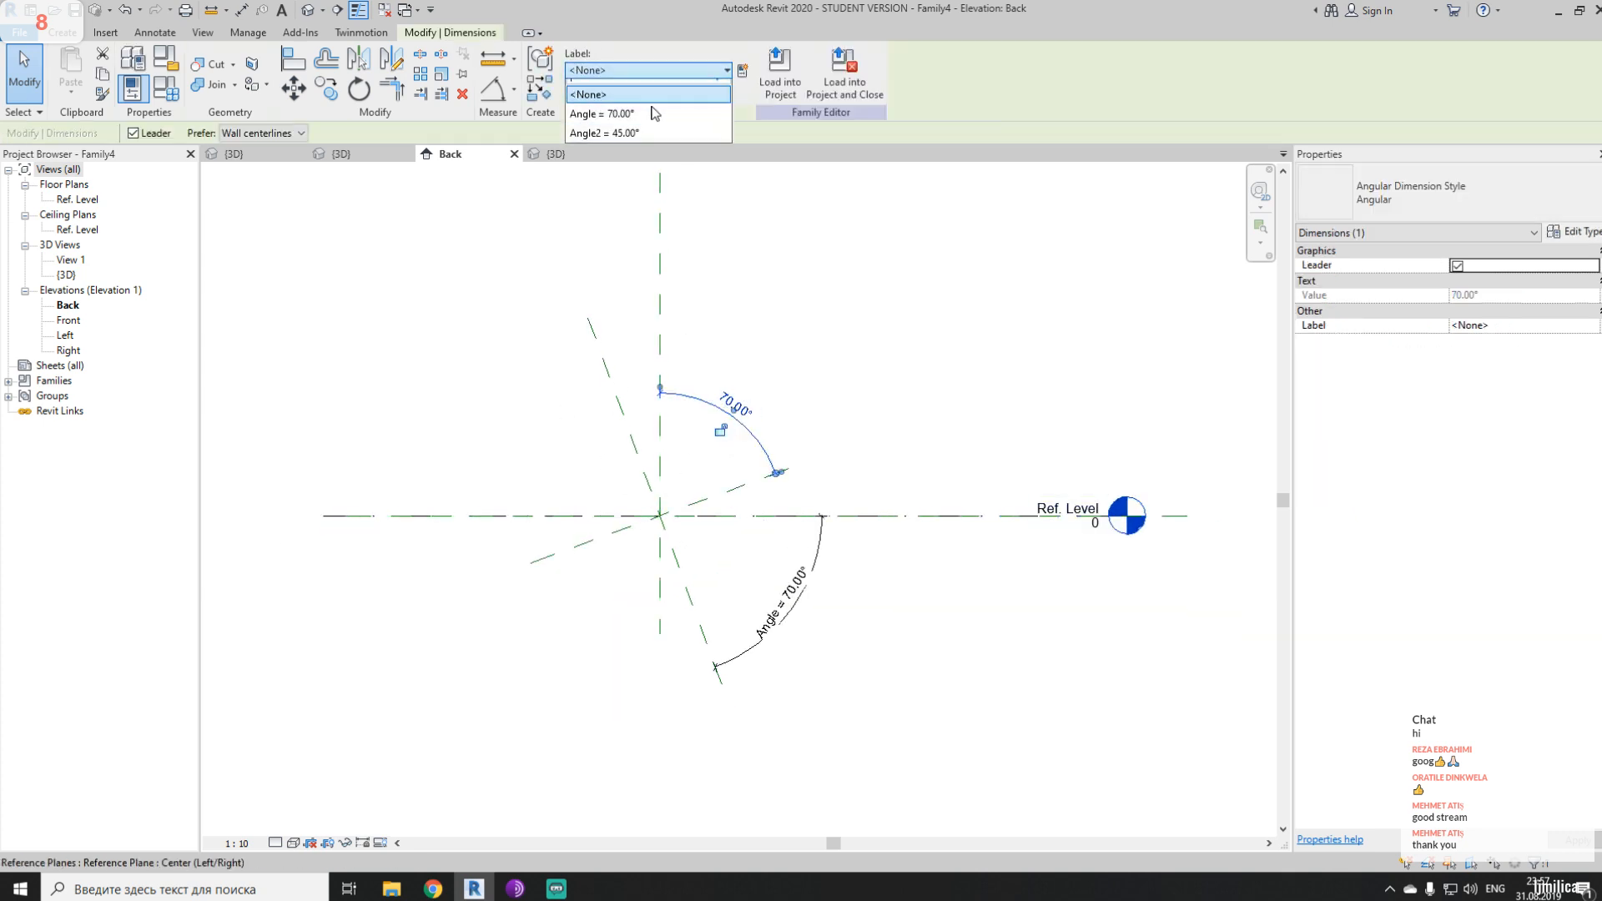
left_click(640, 129)
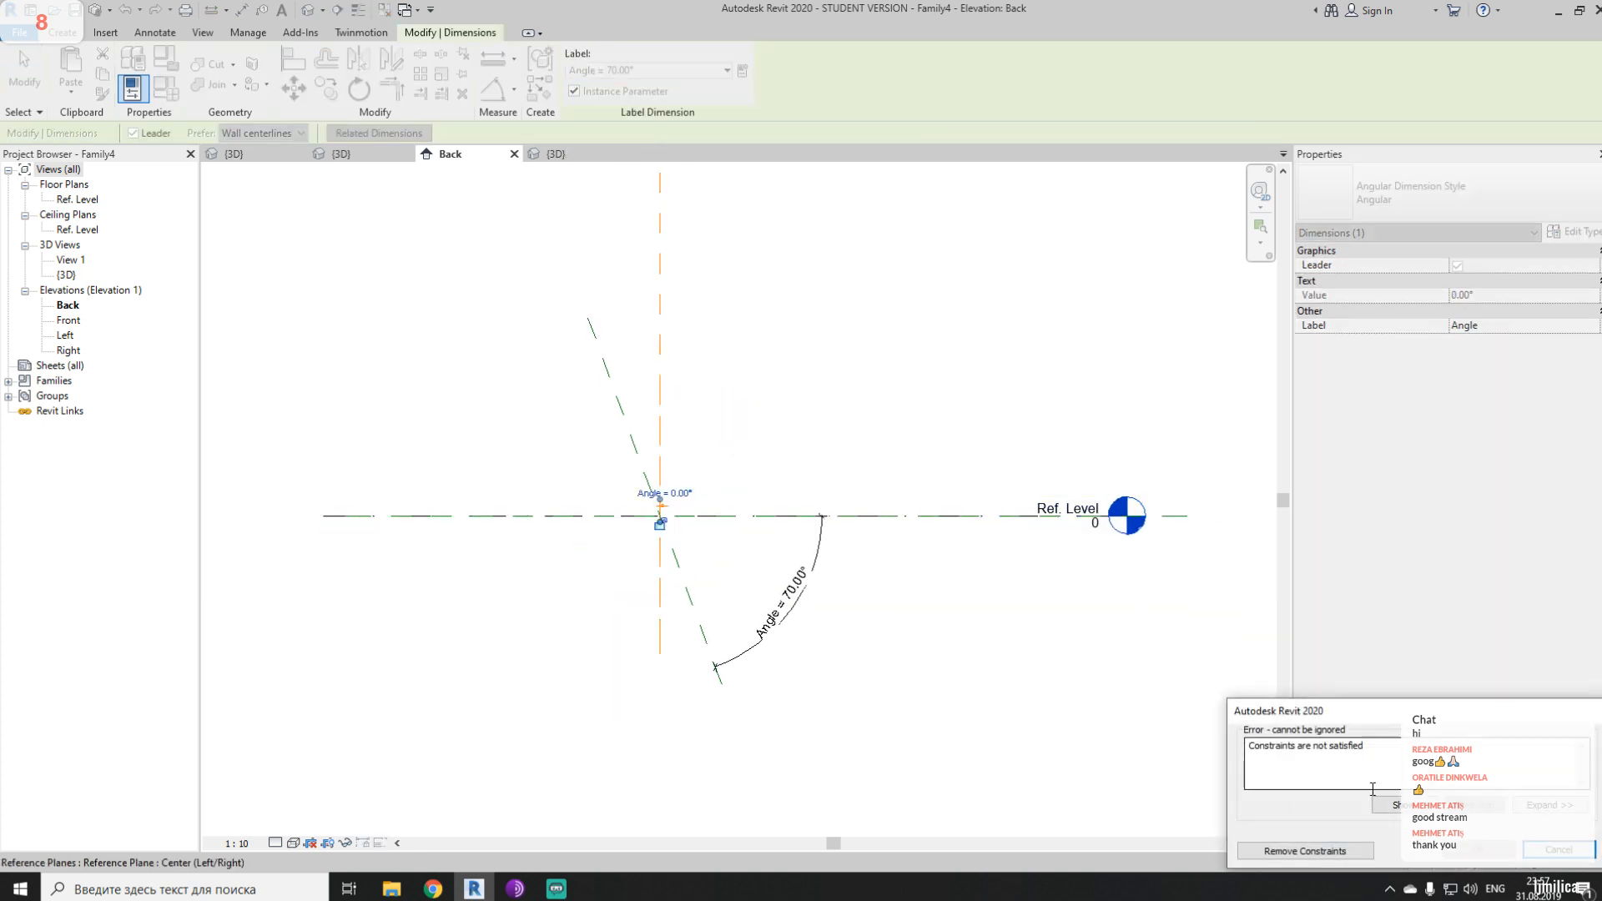
left_click(1536, 848)
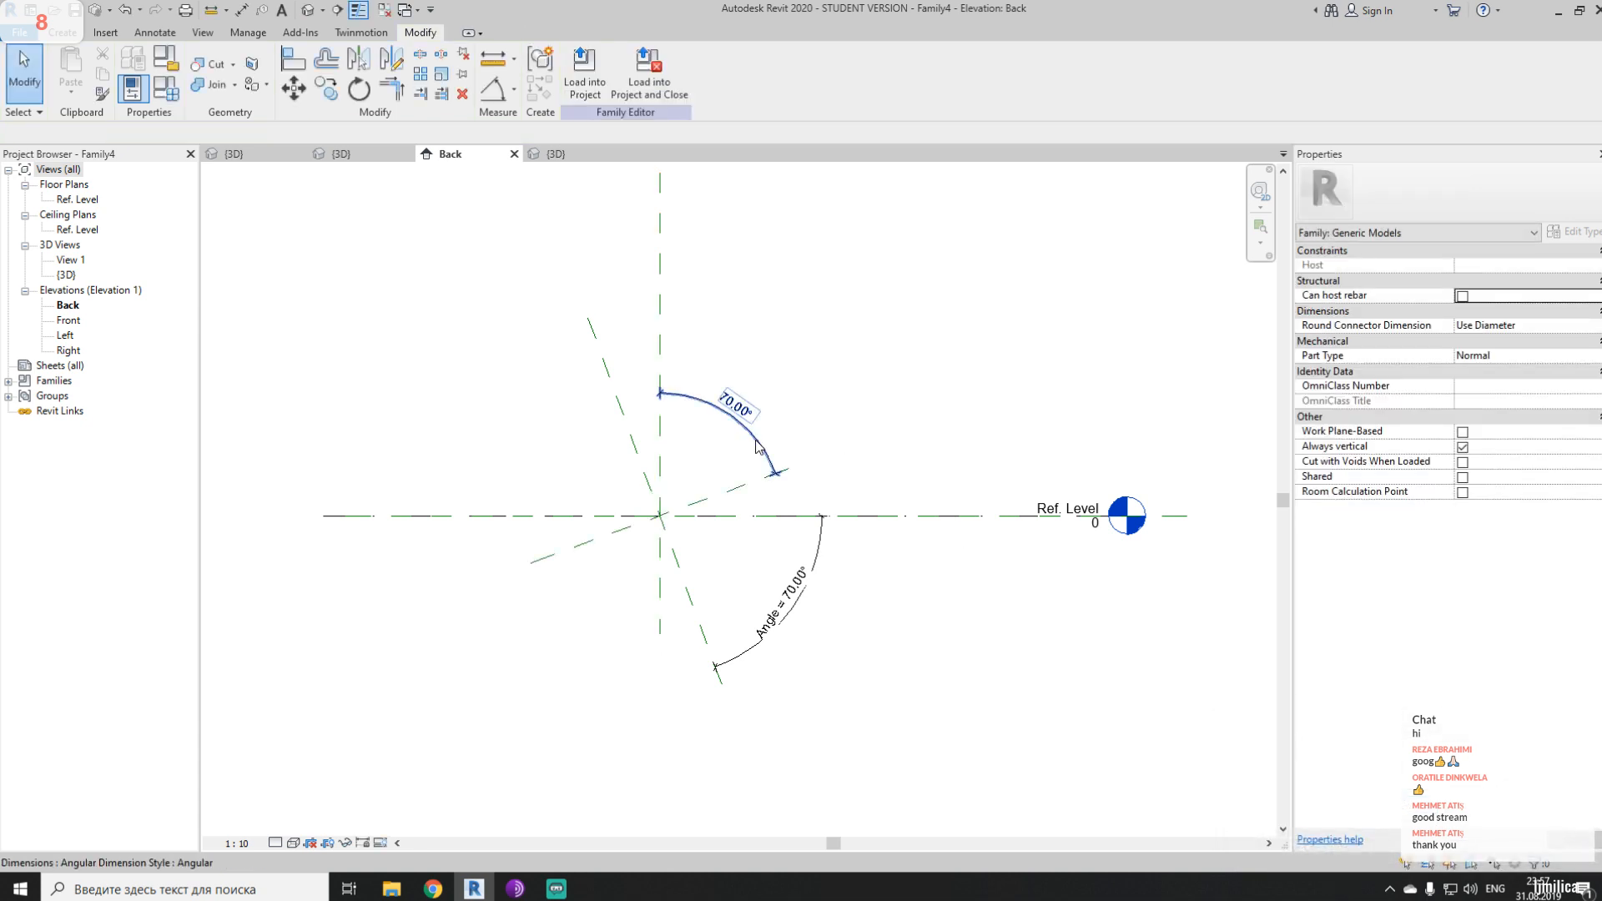
- Set the angle between the vertical center plane and the upper tilted reference plane to 45°
left_click(726, 491)
left_click(748, 411)
type("45")
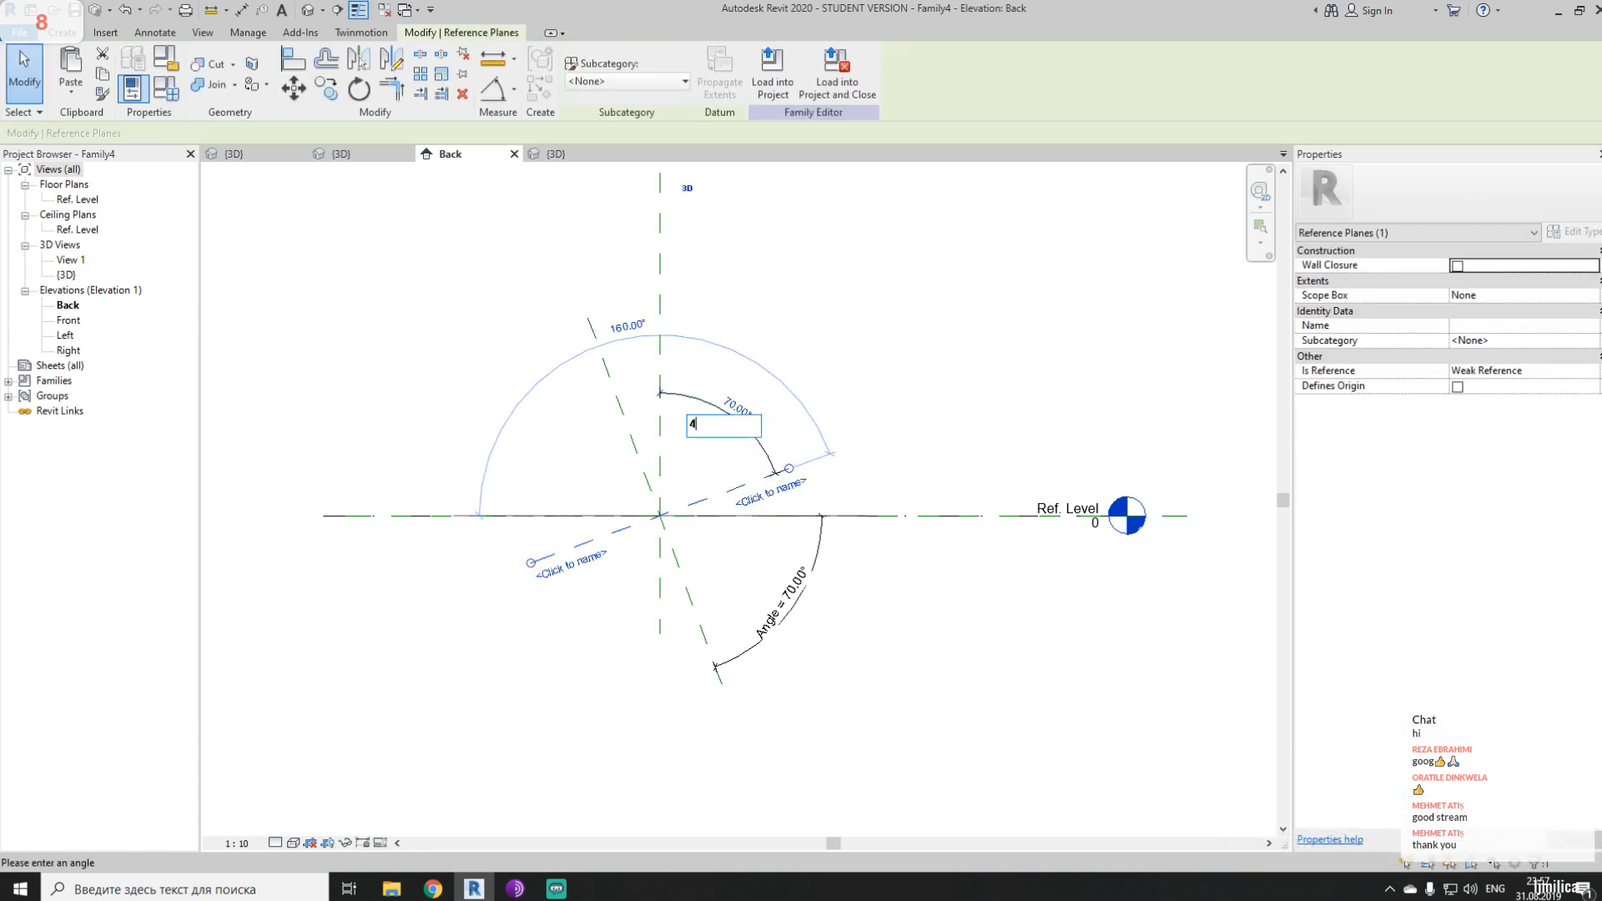
key("Return")
key("Escape")
- Label the angular dimension above the Ref. Level with the Angle parameter
left_click(716, 399)
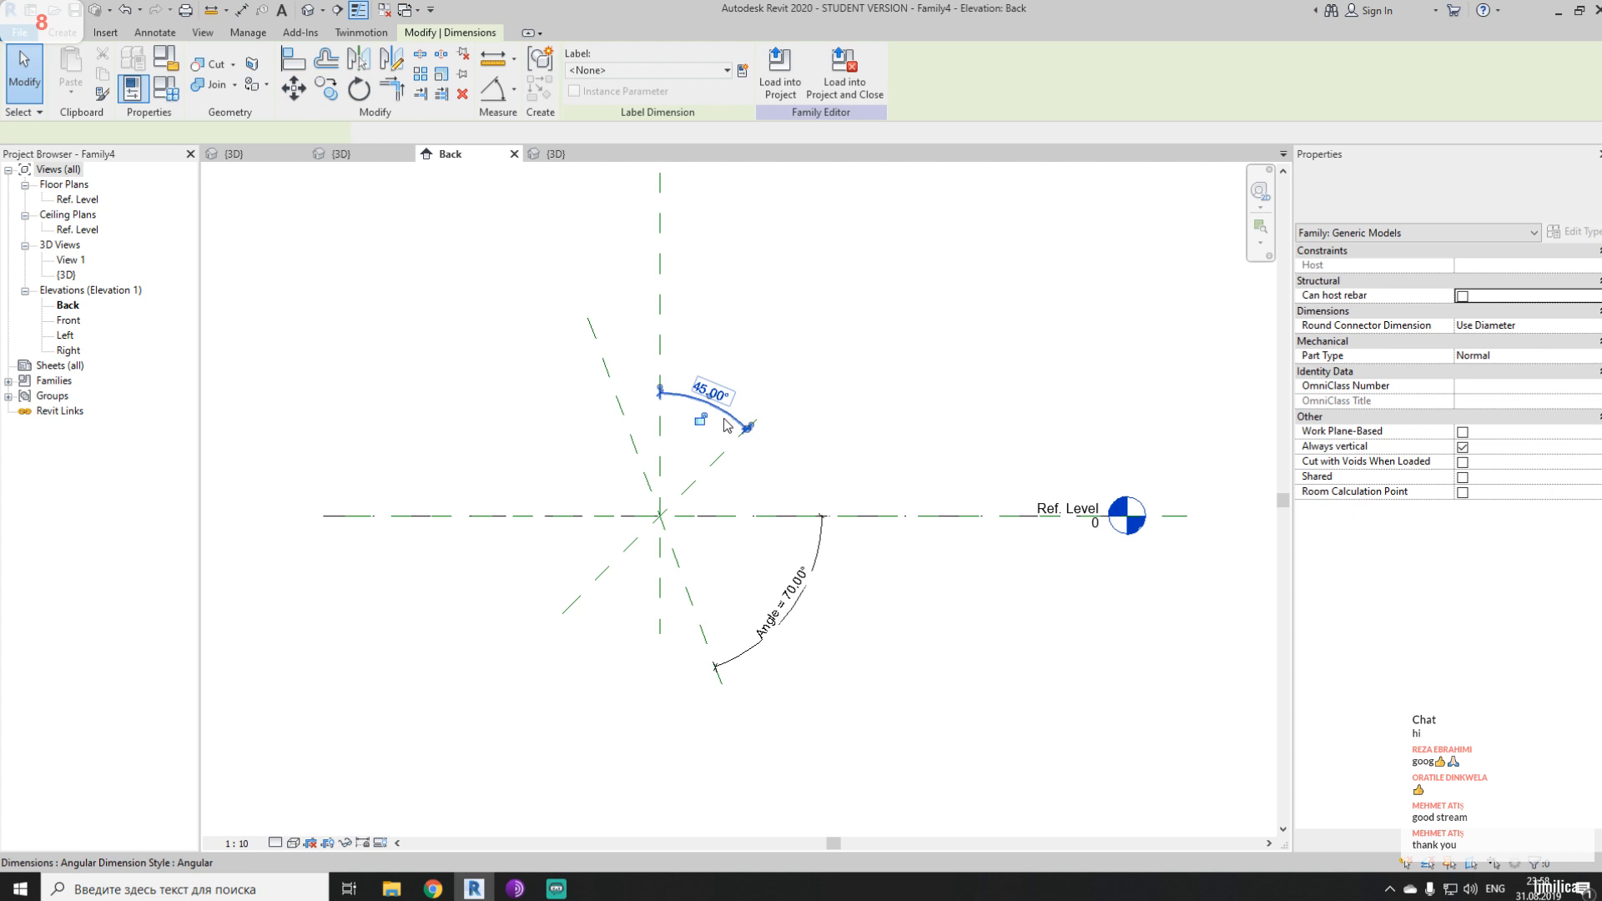
left_click(648, 70)
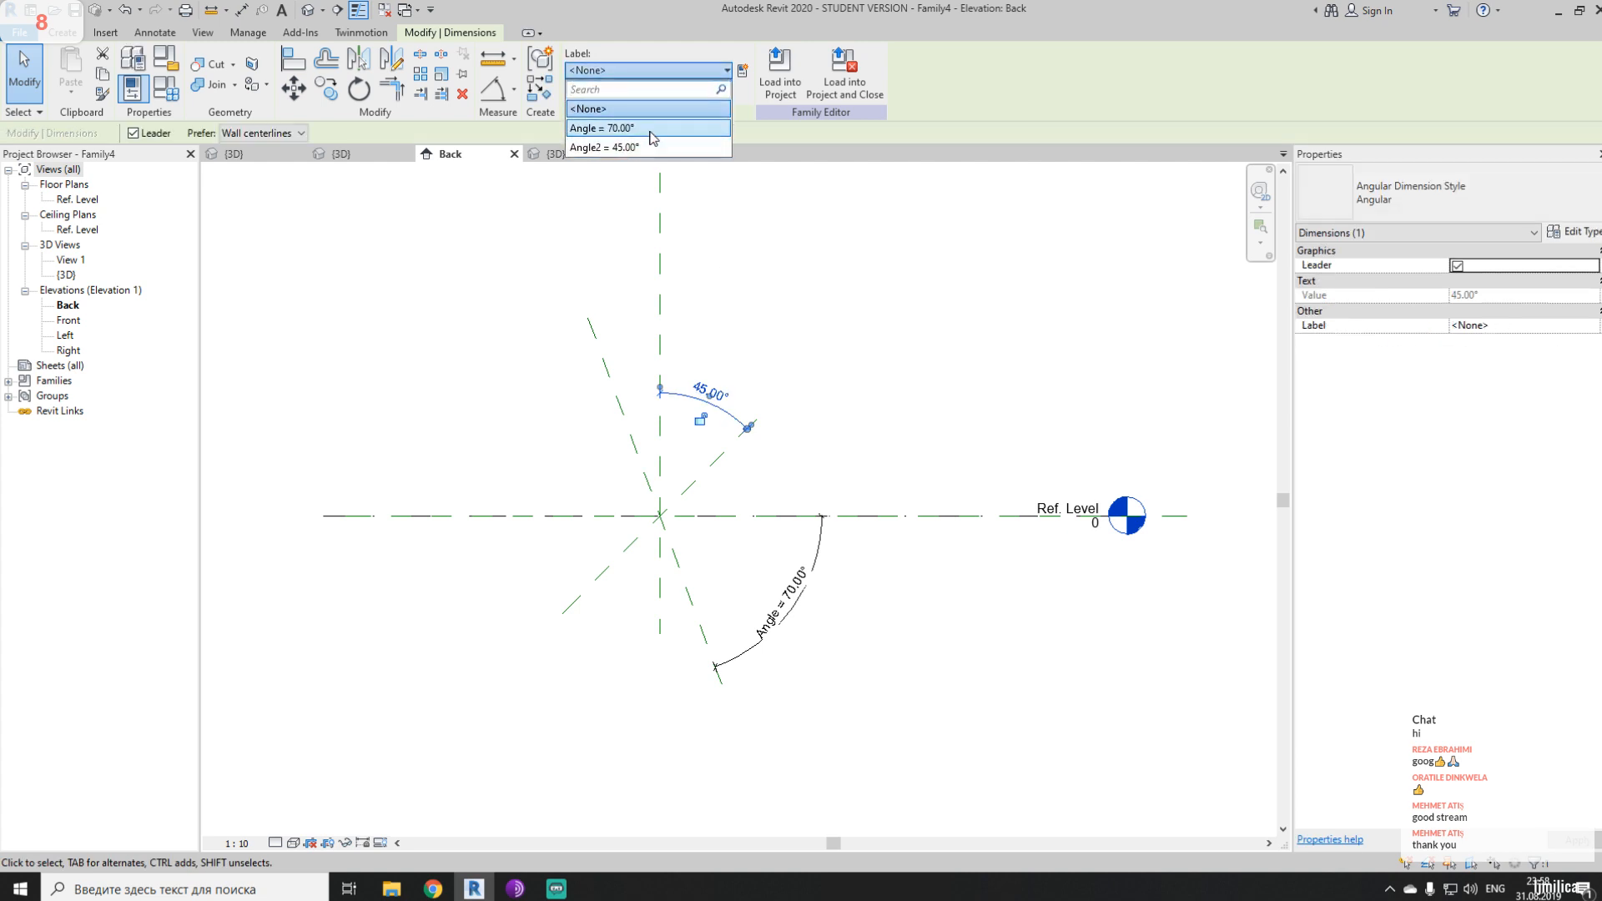
left_click(650, 130)
left_click(988, 441)
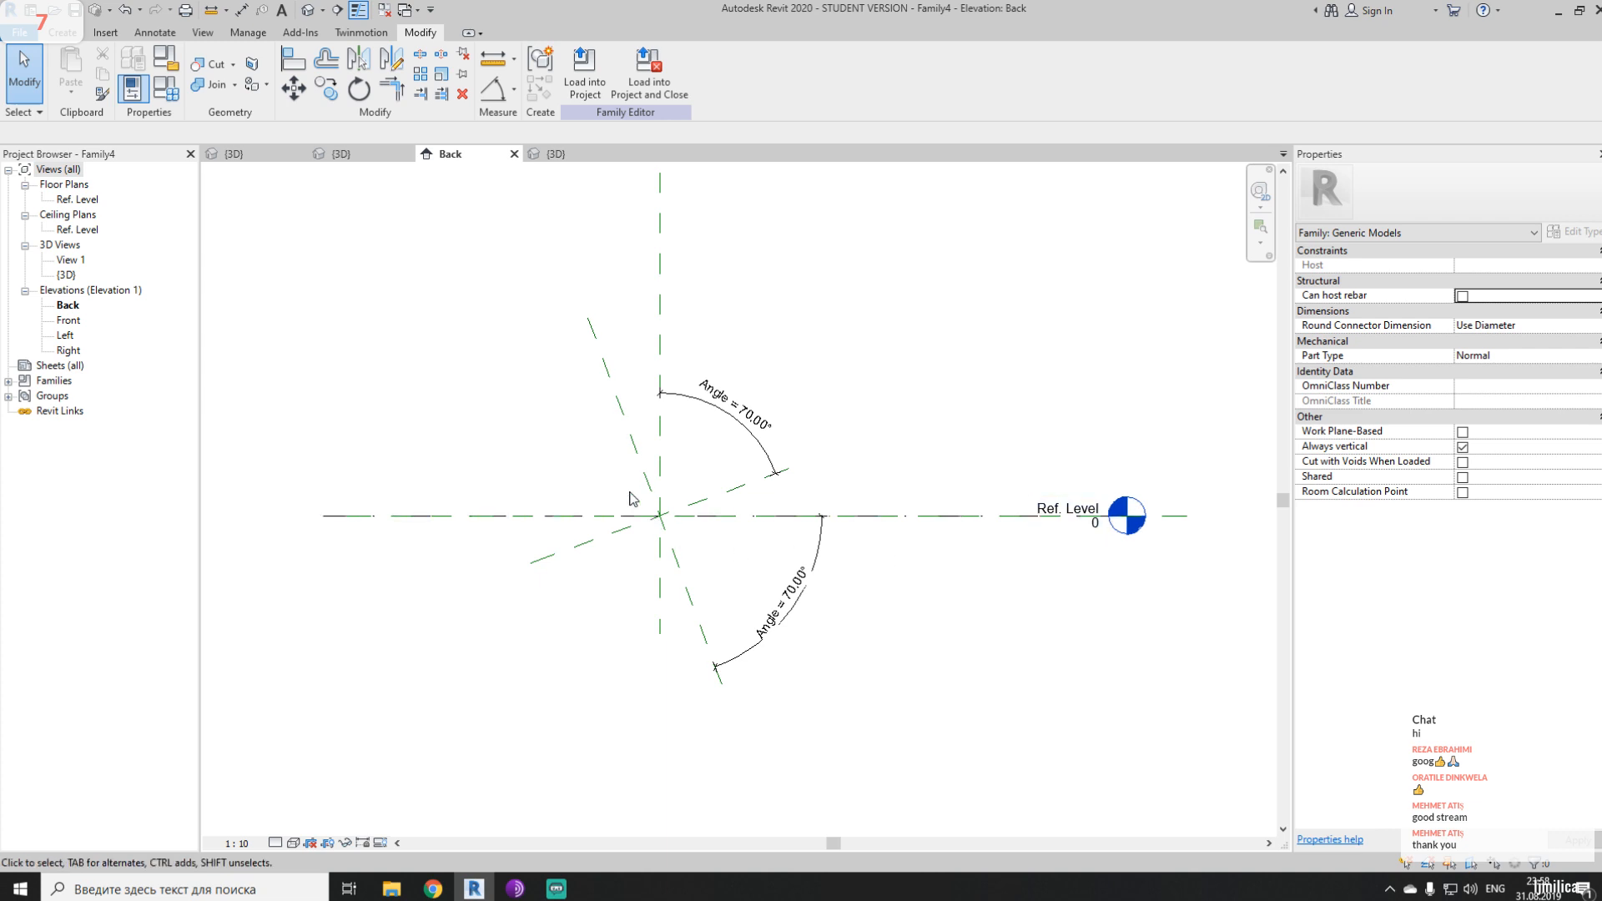
left_click(611, 398)
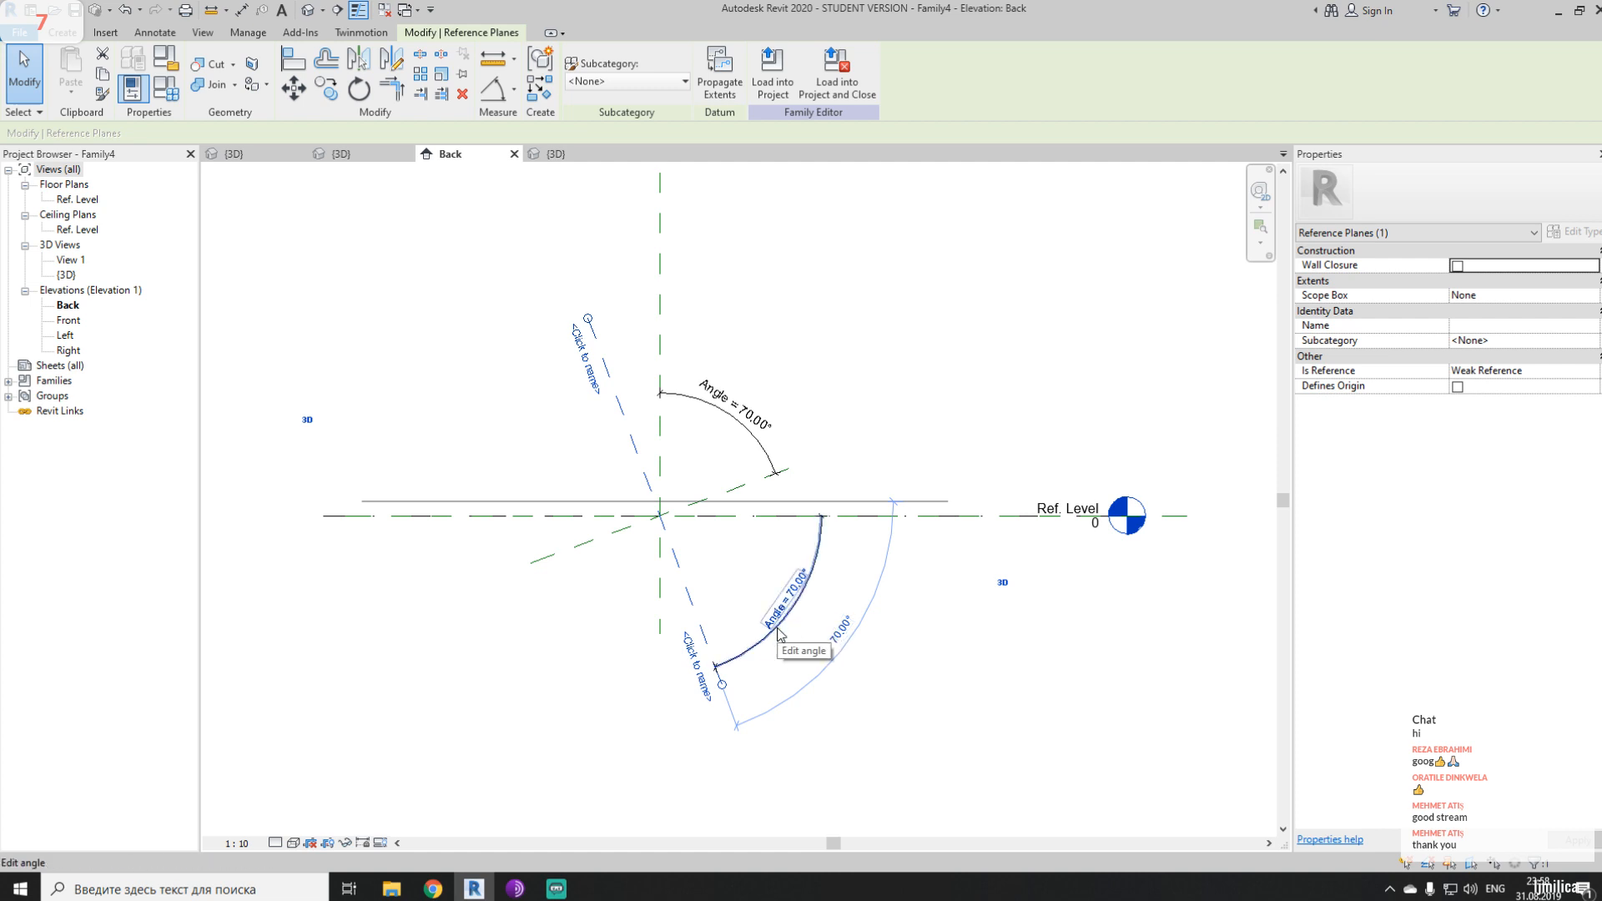
key("Escape")
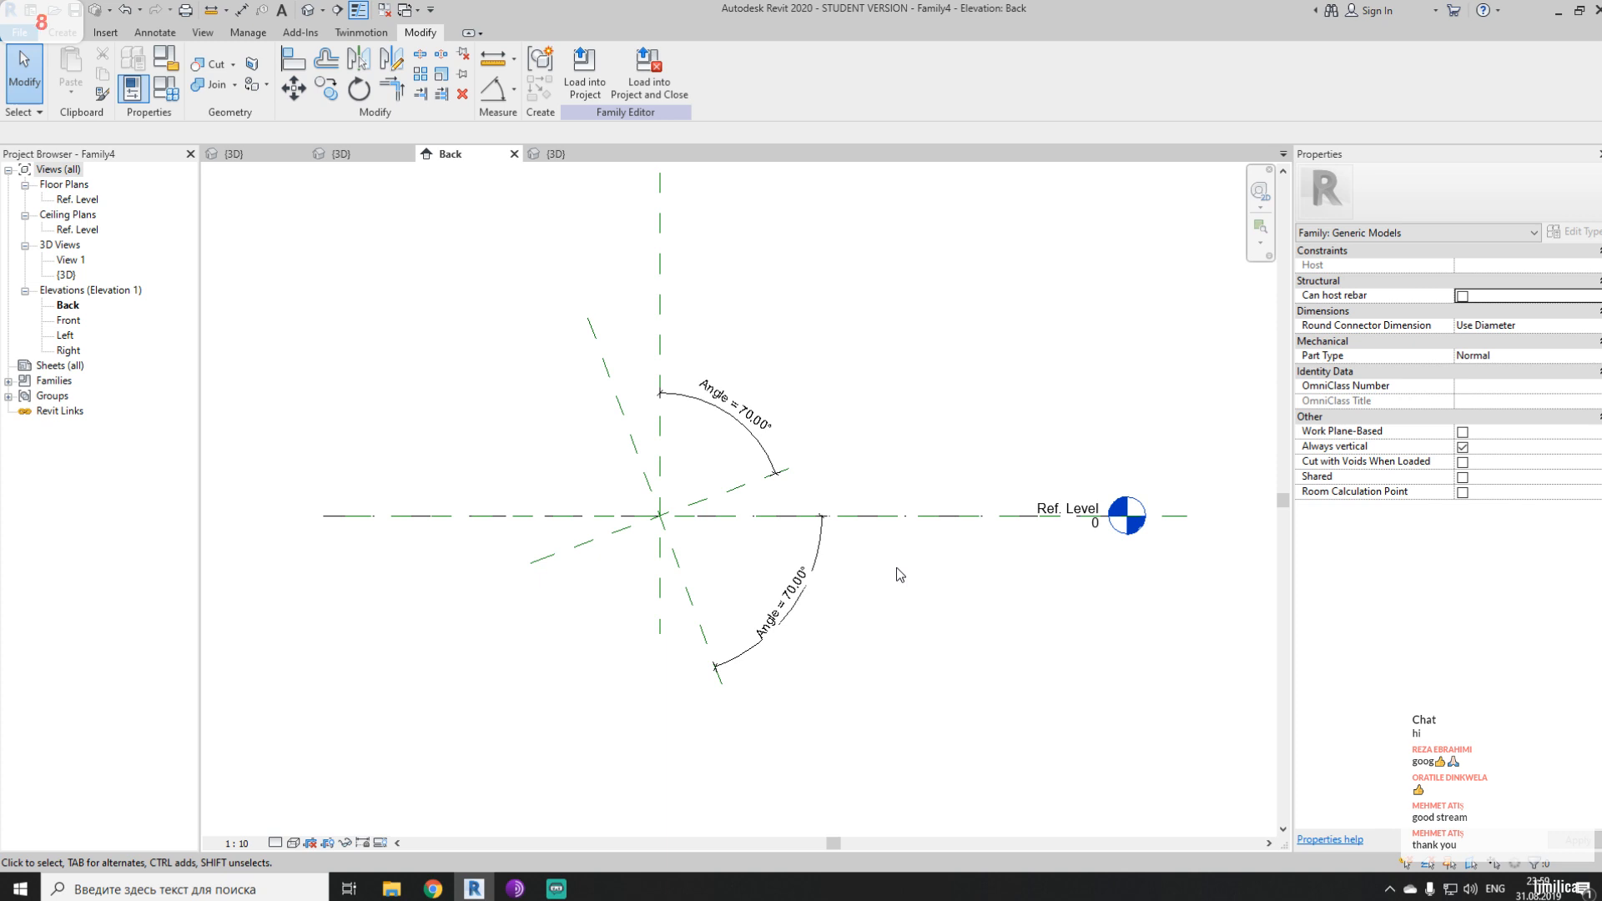
- Start an extrusion in the Back elevation and create a sketch line by picking the steep tilted reference plane
scroll(659, 575, "up", 4)
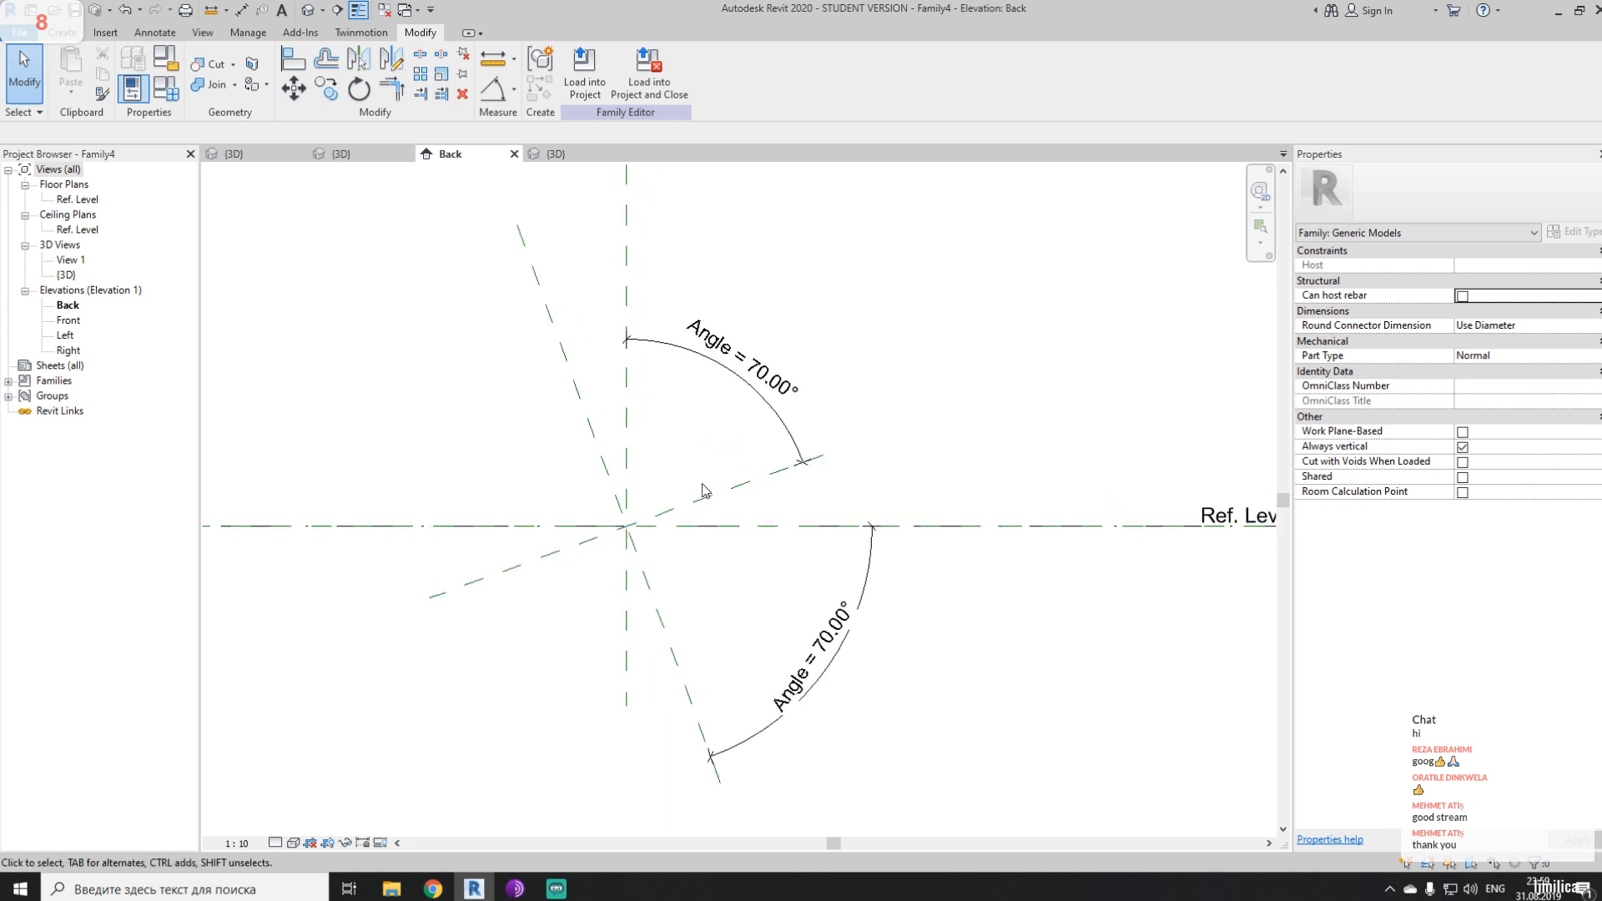
left_click(62, 32)
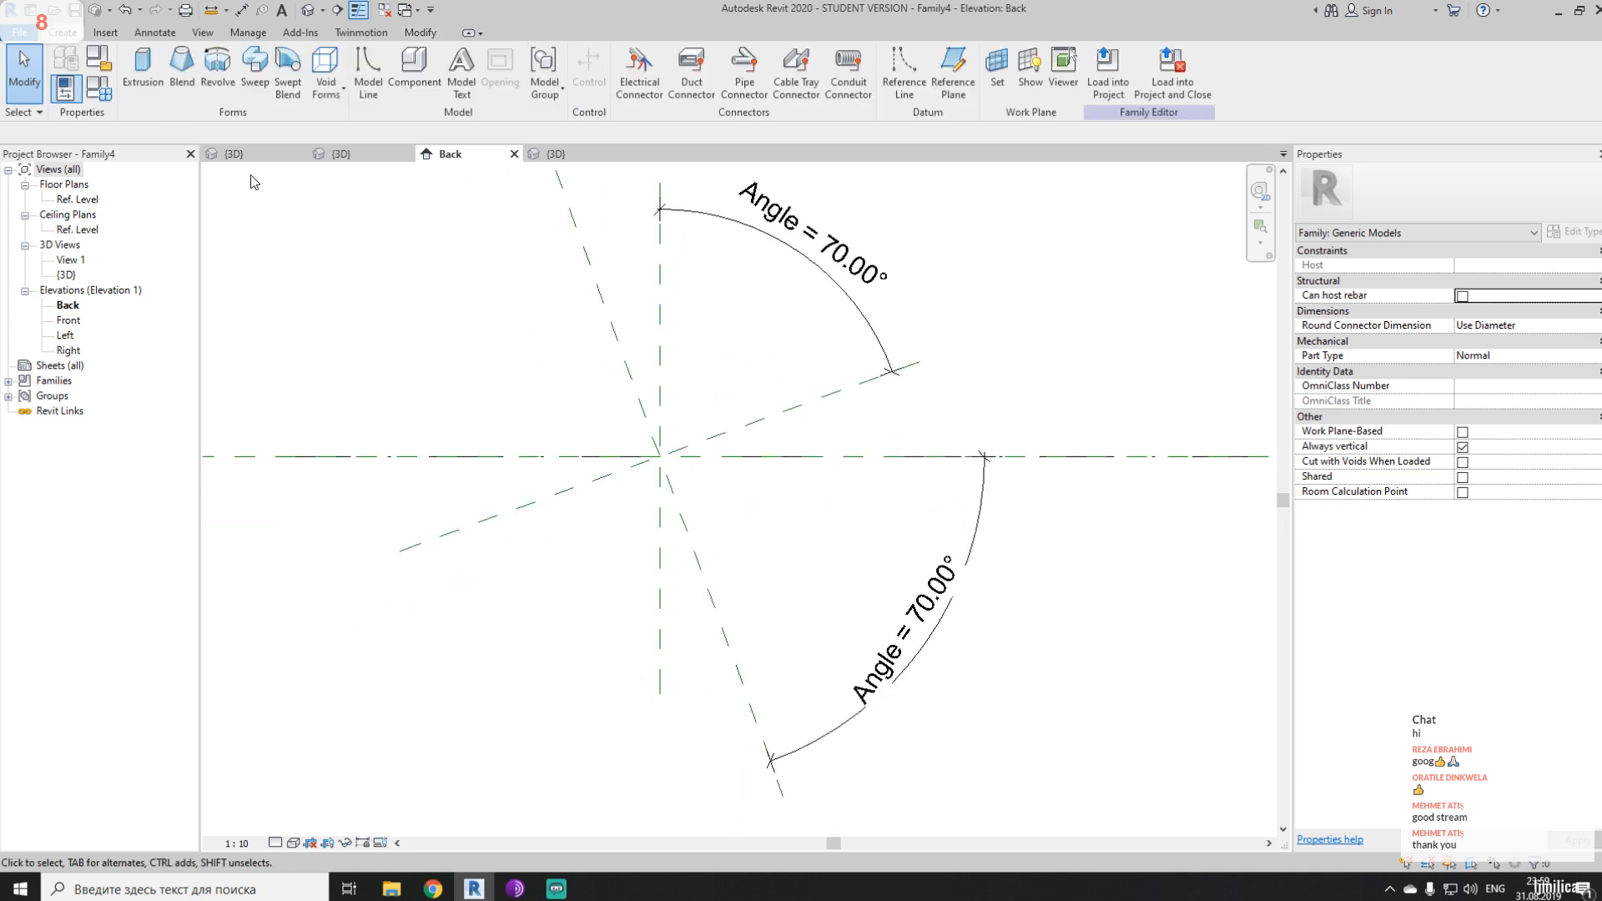
left_click(144, 75)
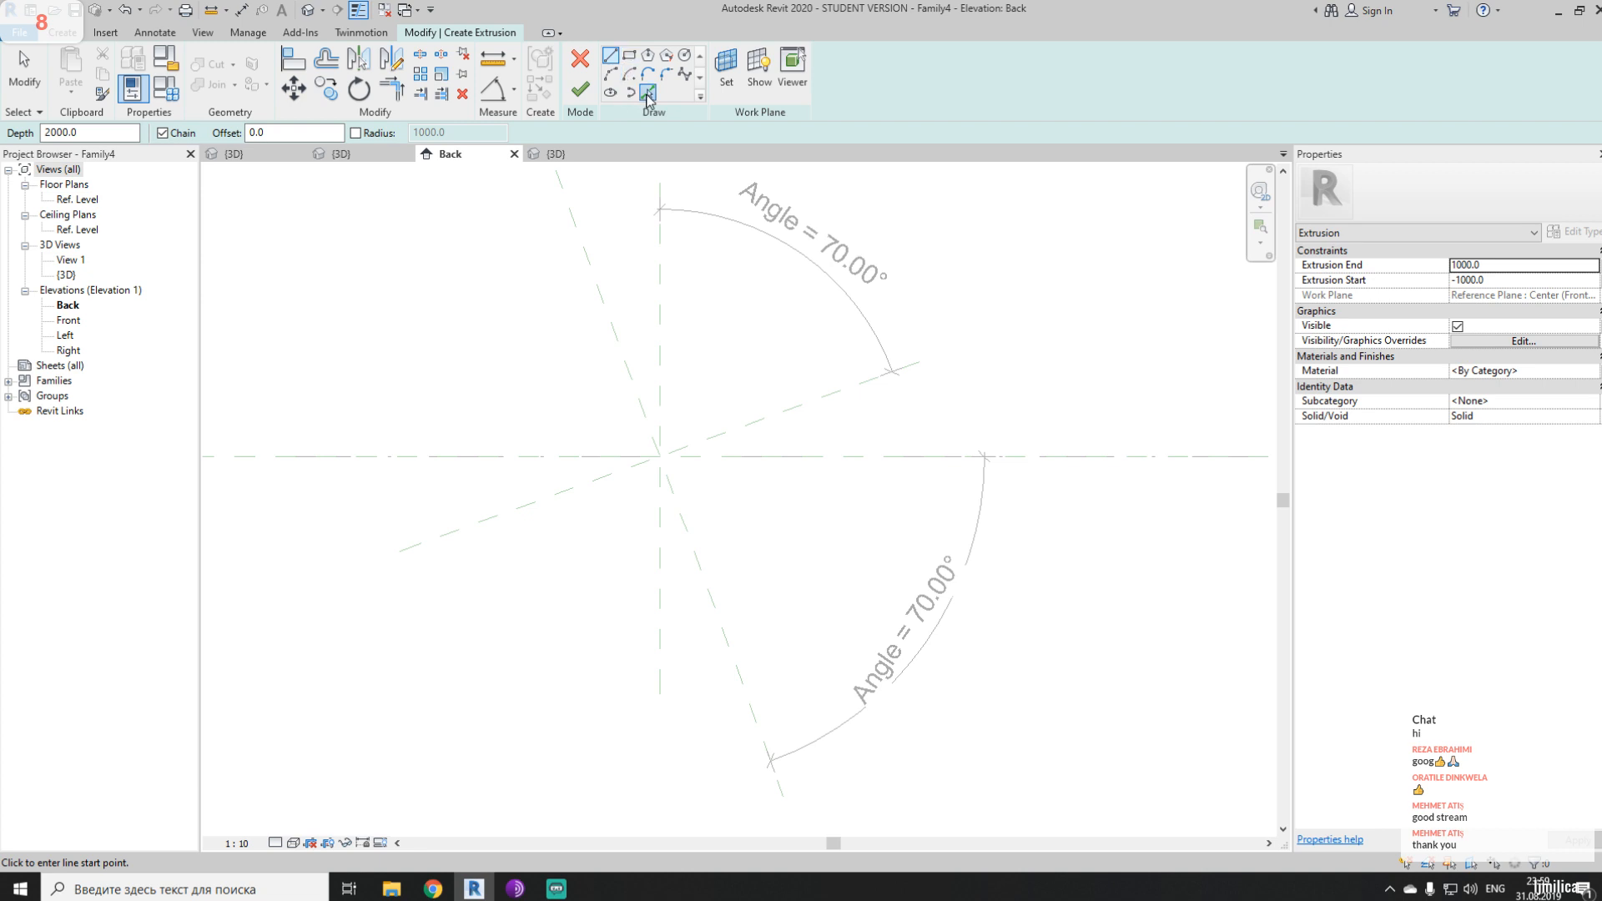
left_click(647, 91)
left_click(624, 352)
key("Escape")
key("Escape")
left_click(626, 355)
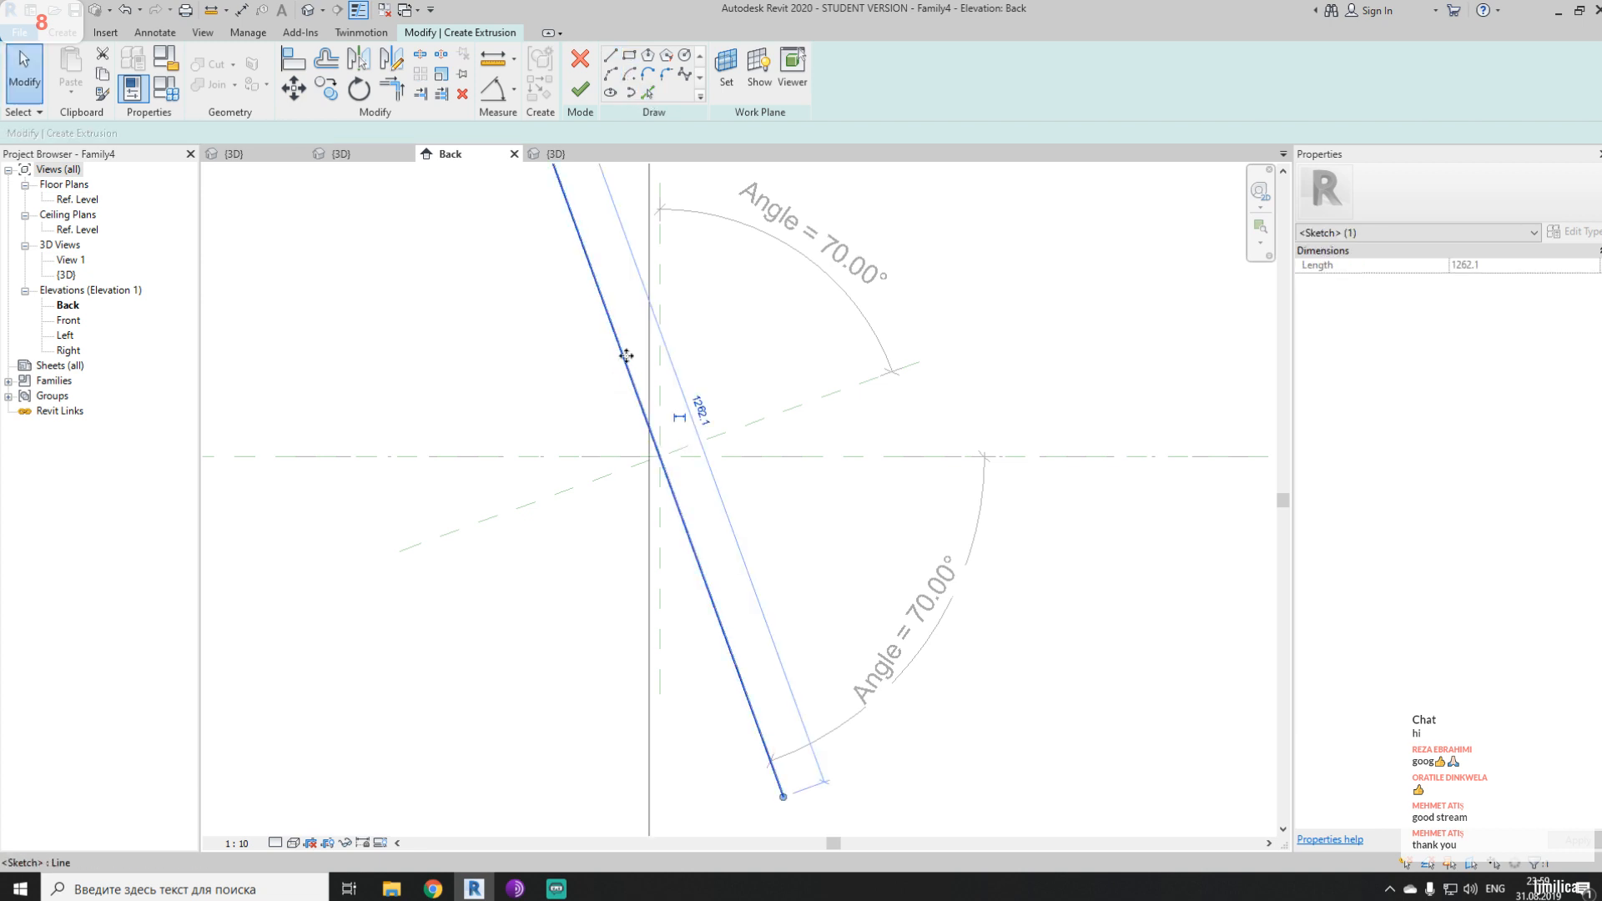
key("Escape")
- Offset copies of the tilted sketch line by 100 mm to both of its sides
left_click(325, 61)
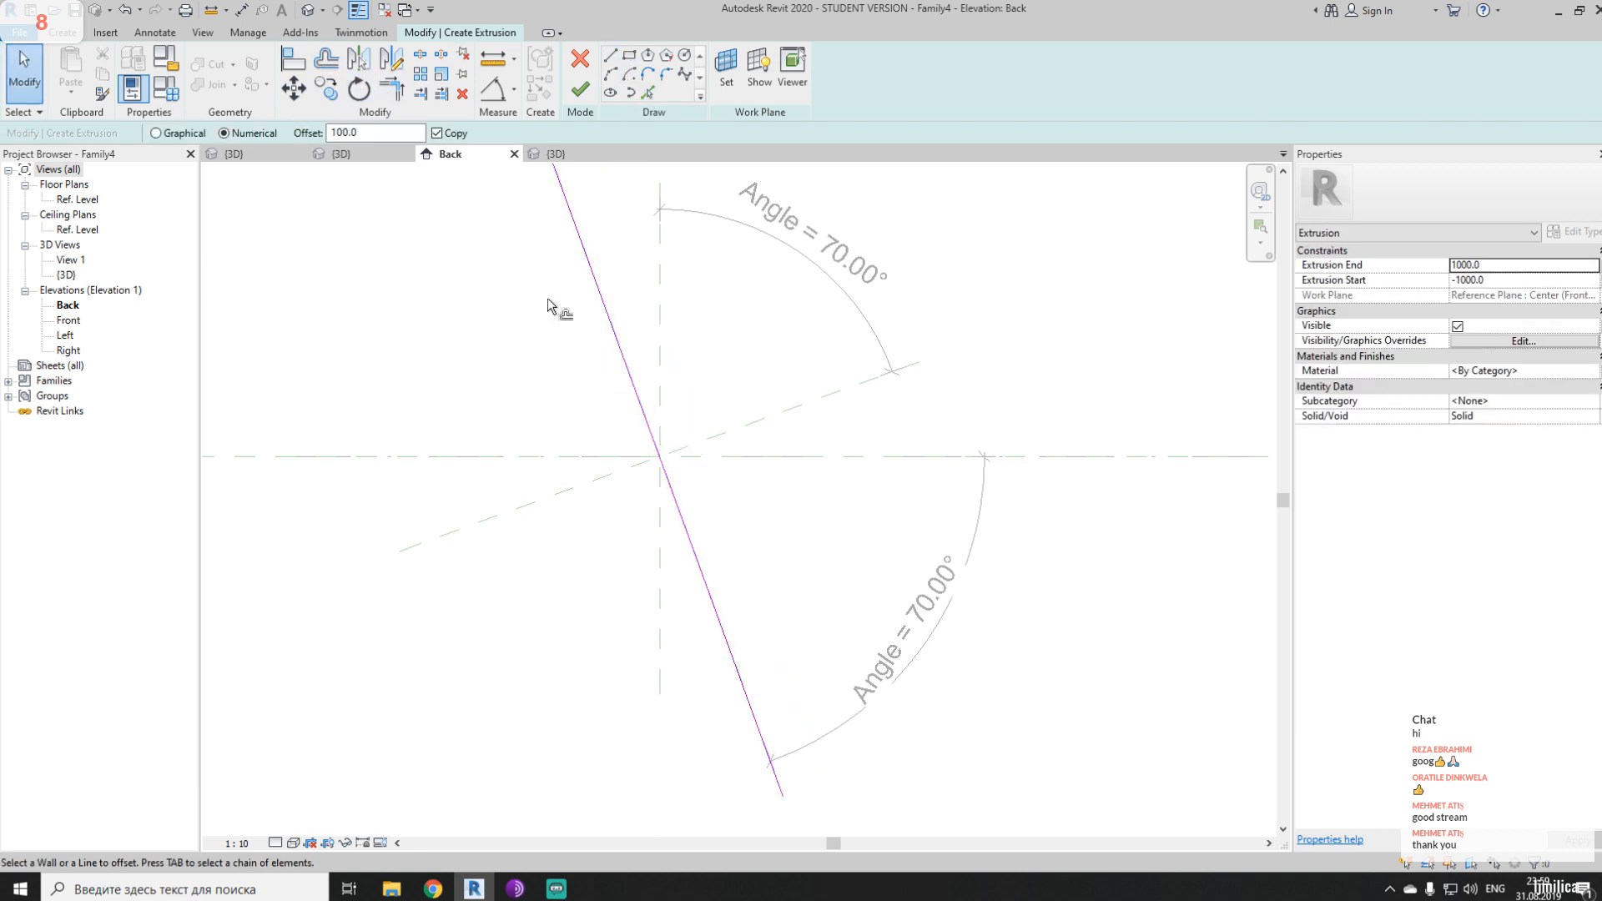
left_click(605, 326)
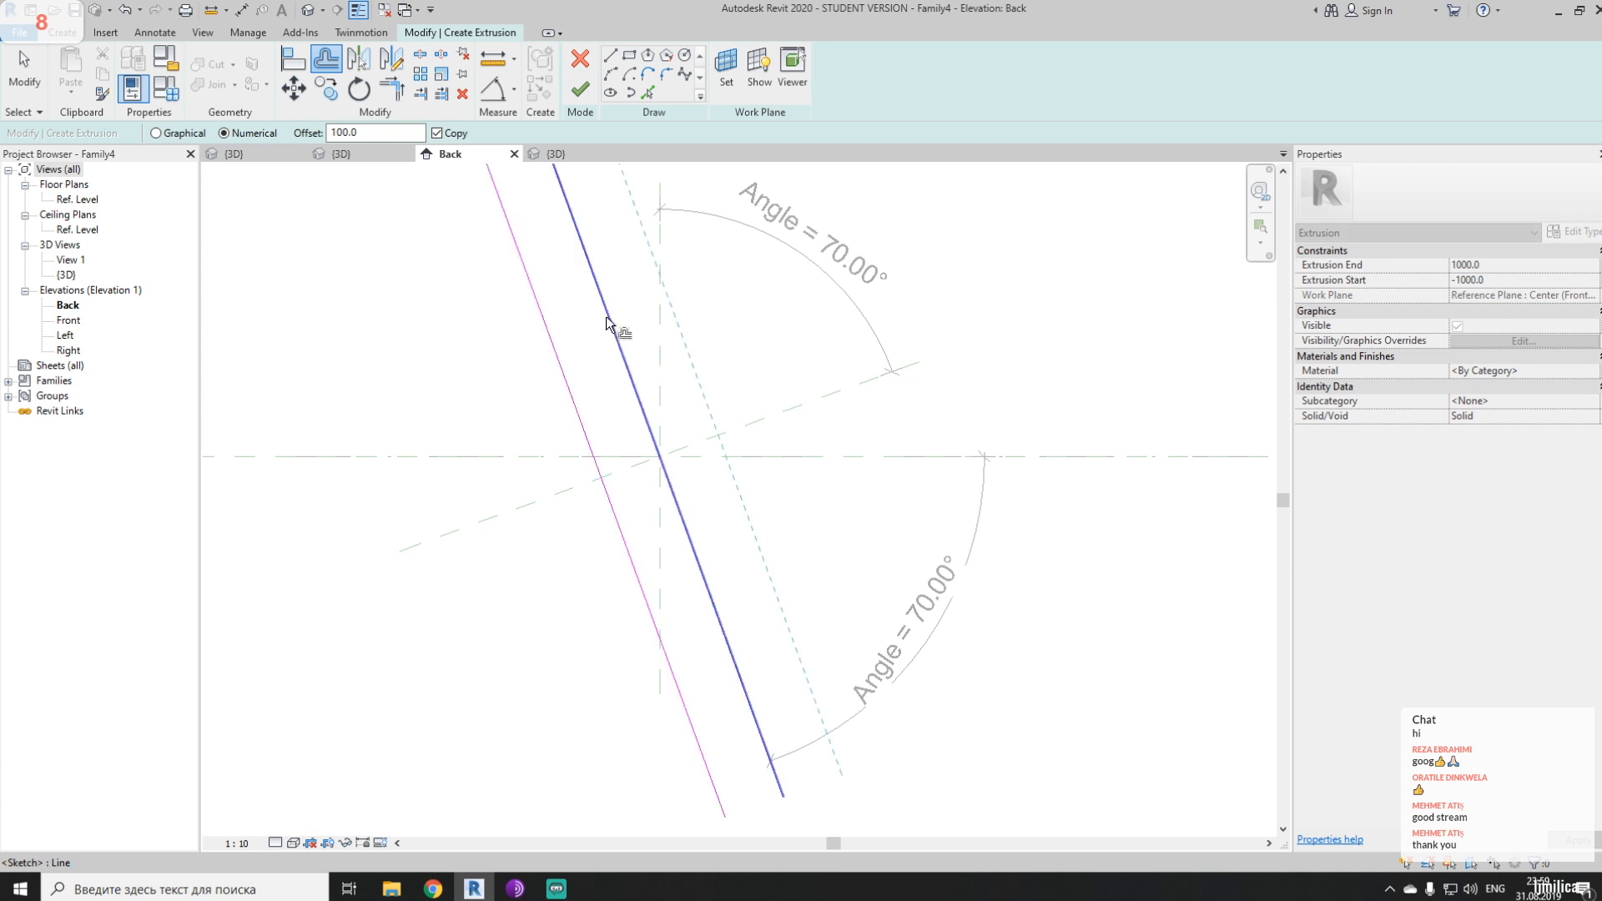
left_click(608, 324)
key("Escape")
- Join the upper ends of the two outer lines with a sketch line and delete the middle line
scroll(659, 399, "down", 2)
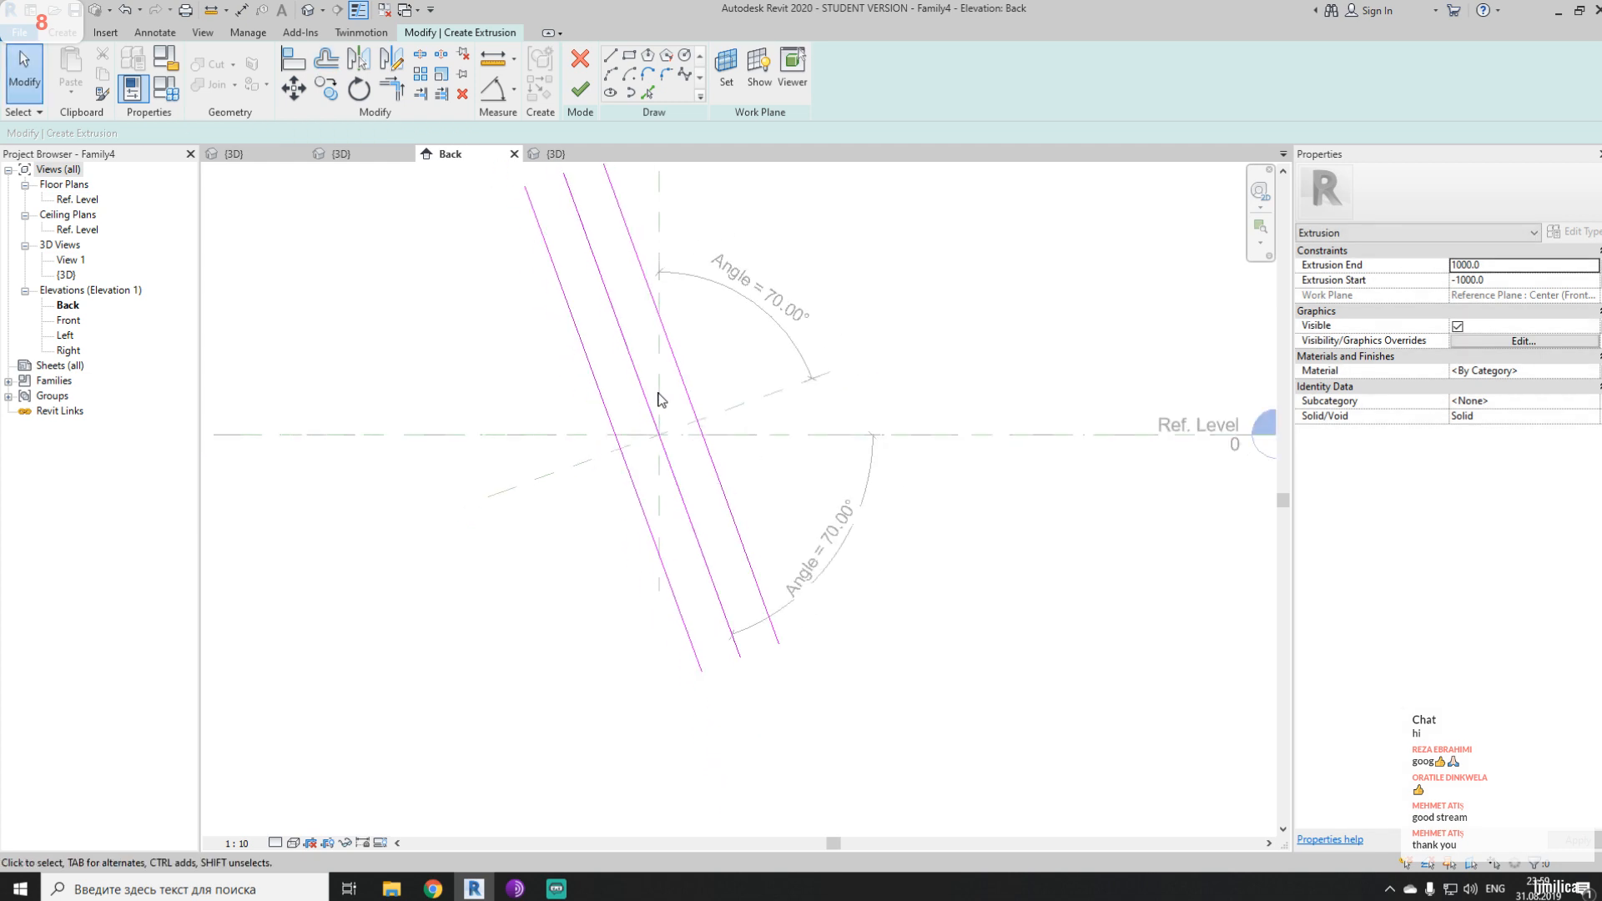
middle_click_drag(662, 400, 674, 634)
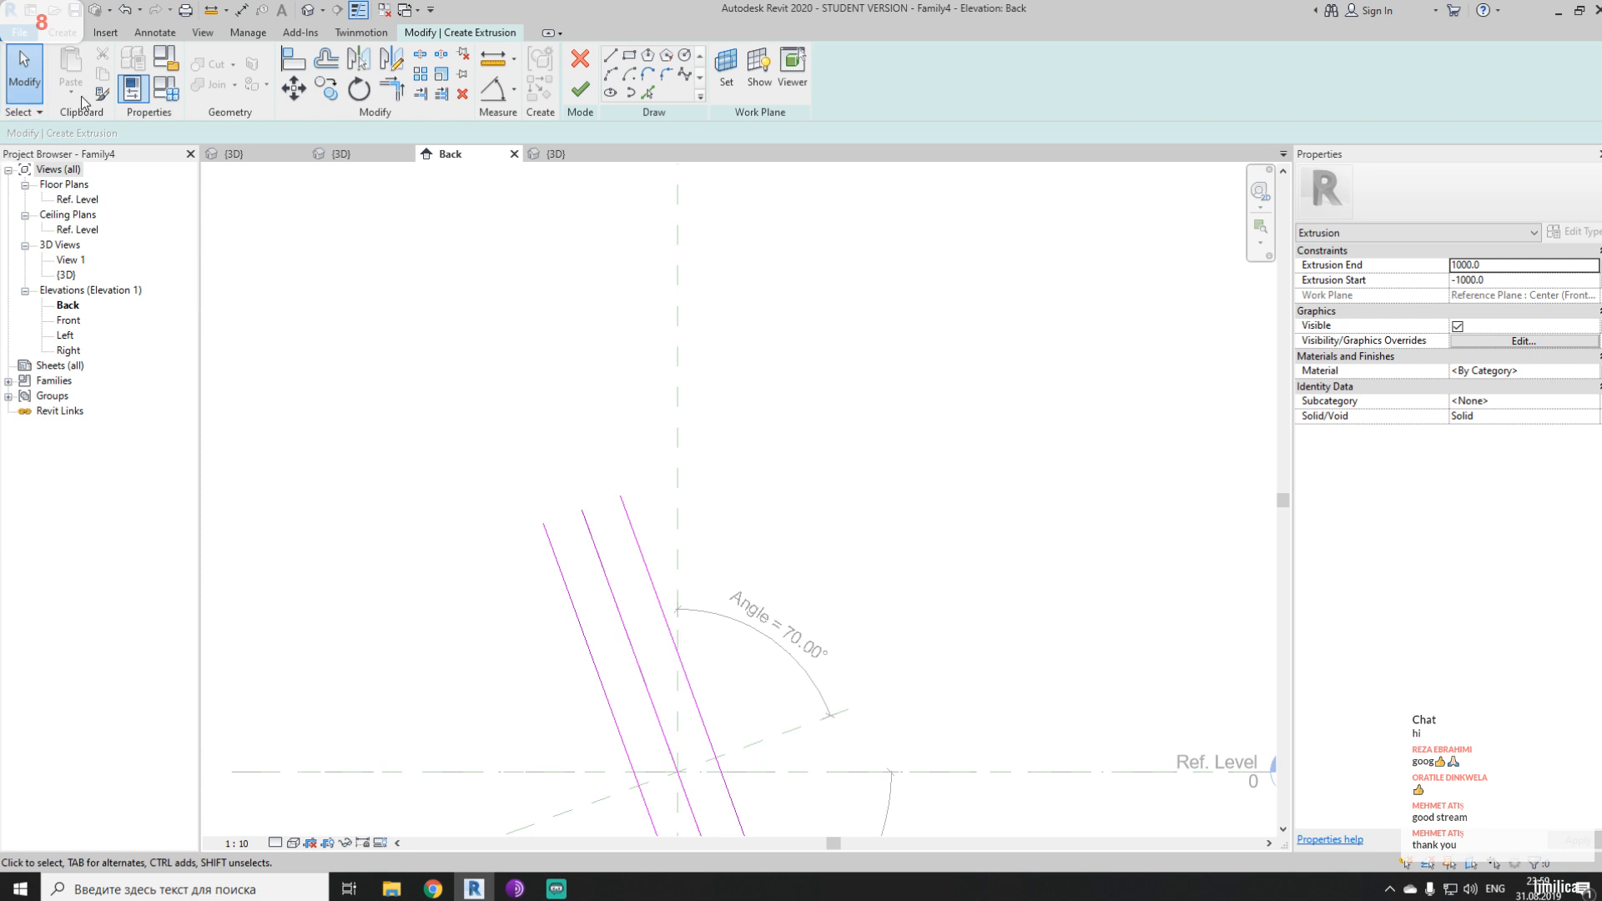
left_click(608, 56)
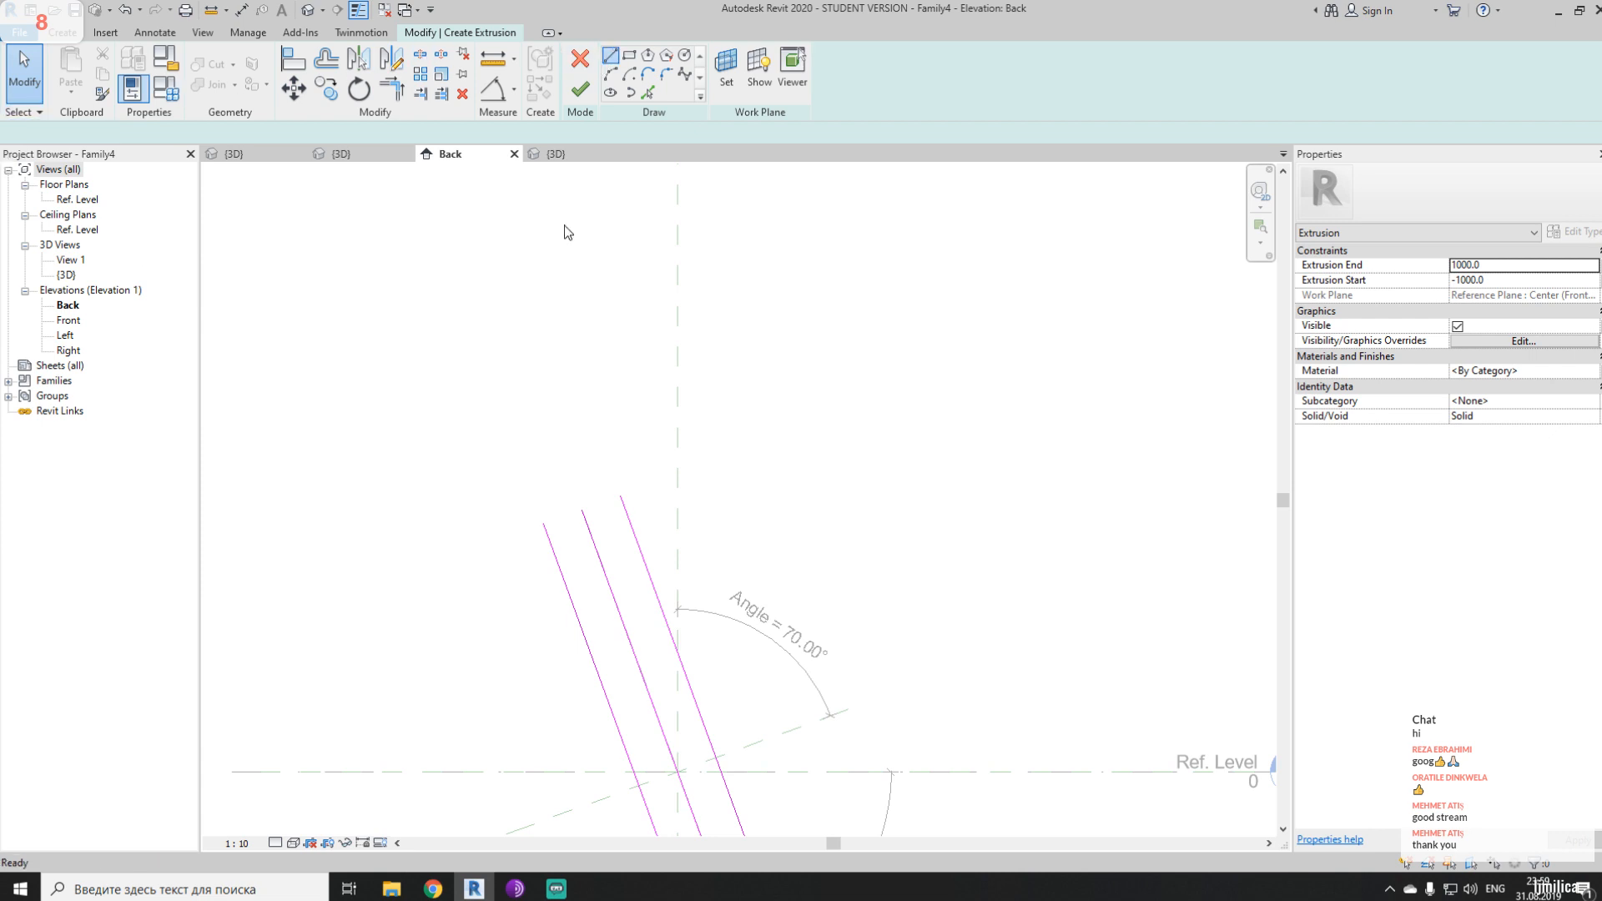
left_click(543, 524)
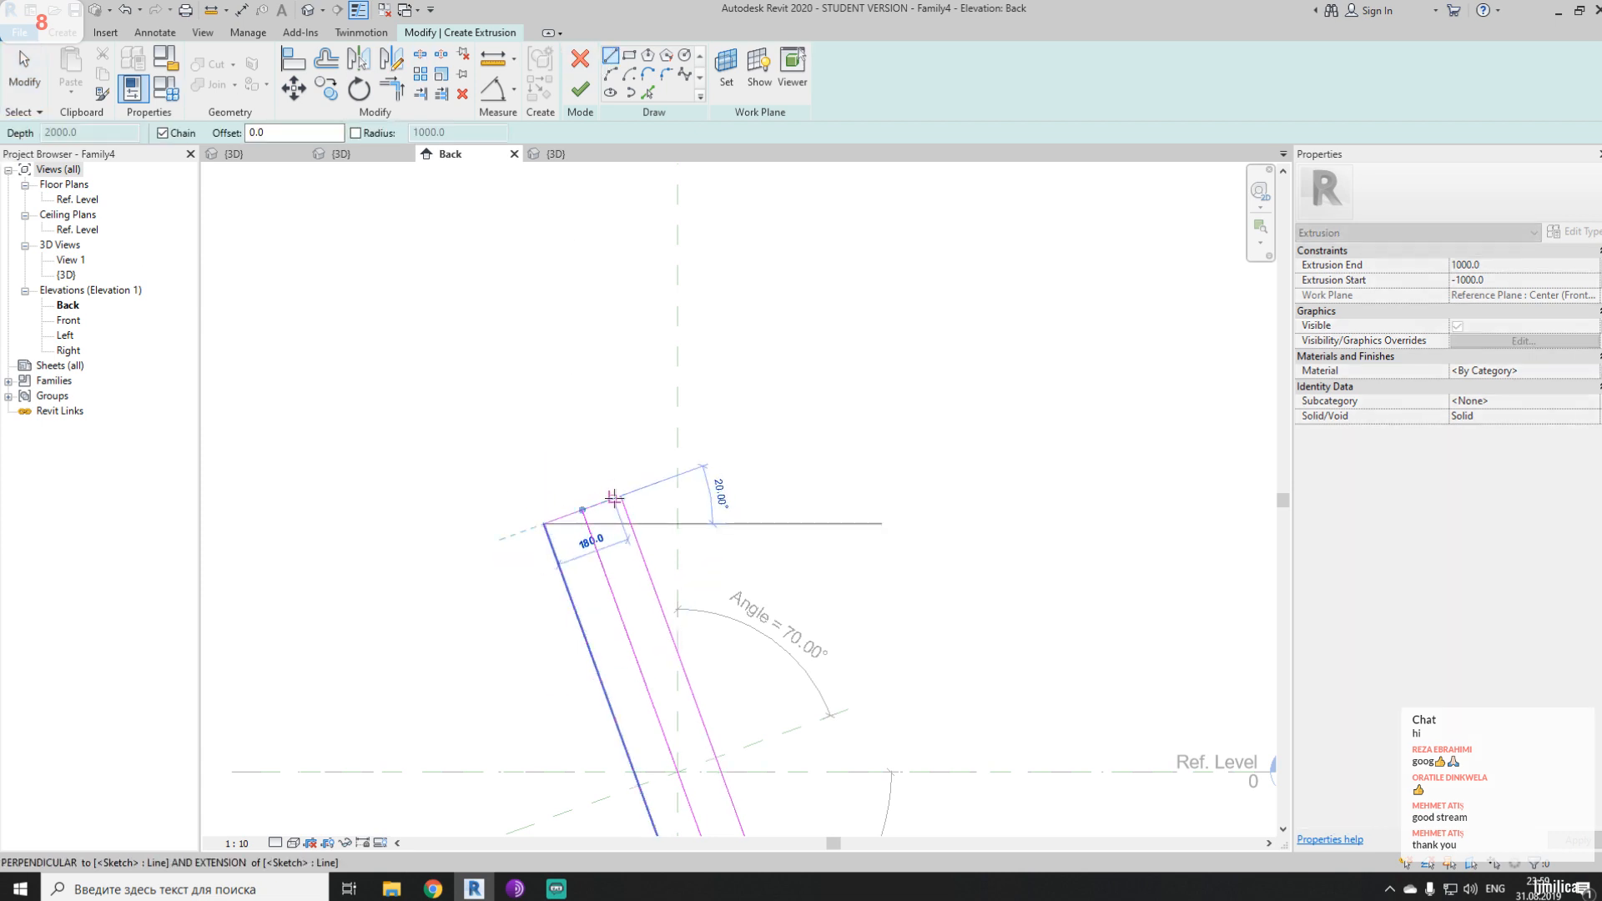
left_click(621, 495)
key("Escape")
left_click(592, 537)
key("Delete")
- Close the extrusion profile with a line between the lower ends of the two long sketch lines
middle_click_drag(902, 666, 697, 259)
middle_click_drag(752, 549, 733, 369)
middle_click_drag(766, 474, 821, 543)
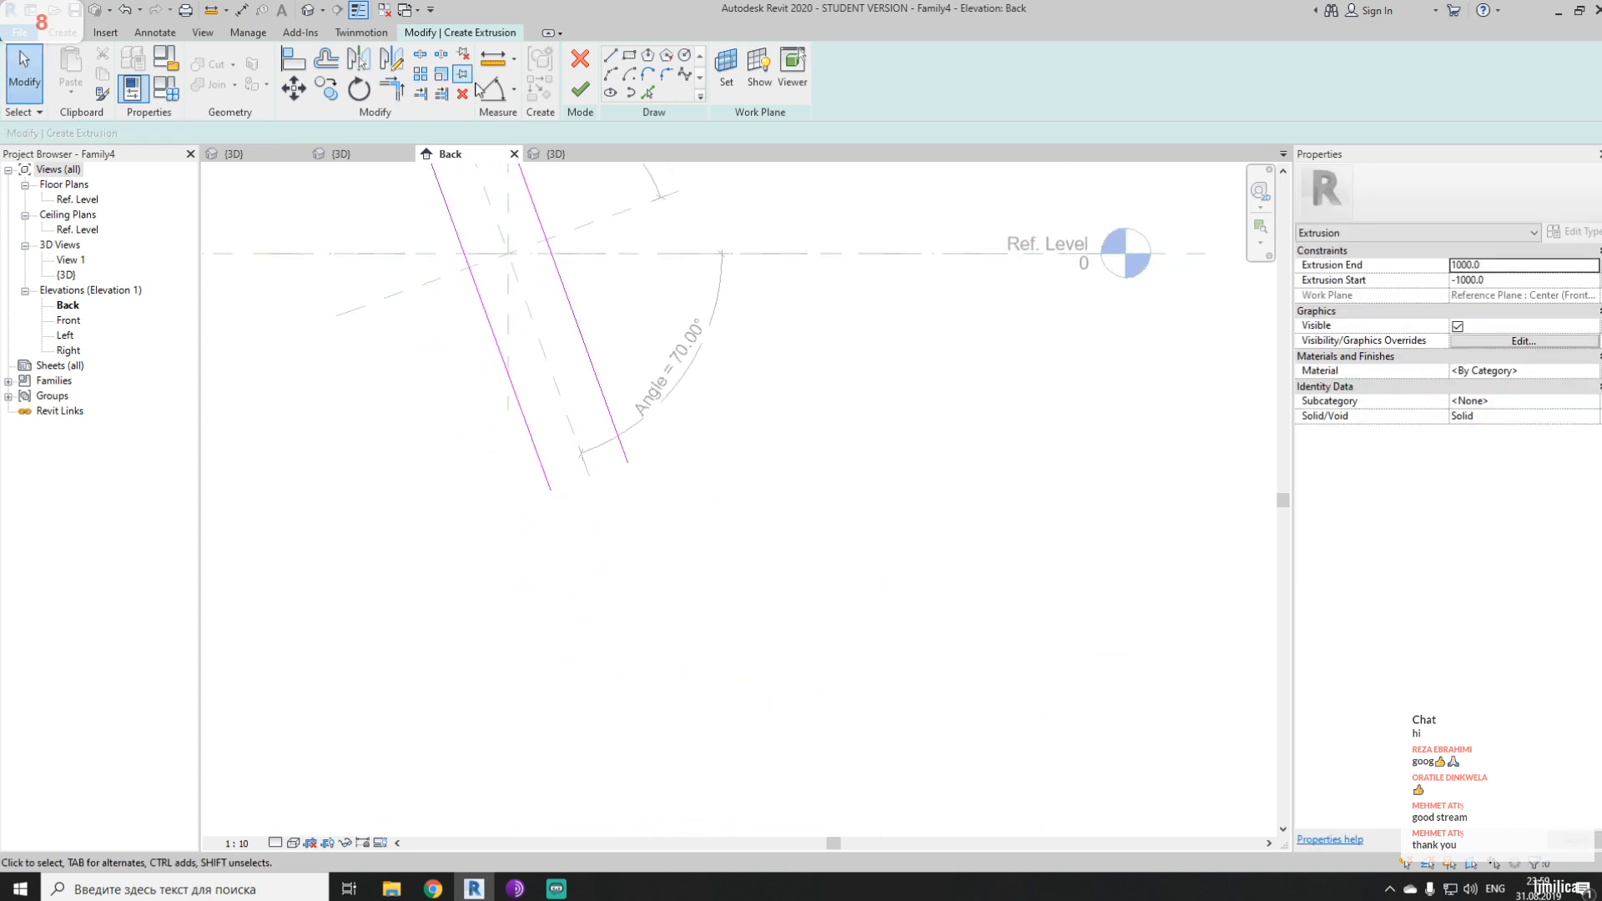
left_click(610, 56)
left_click(558, 498)
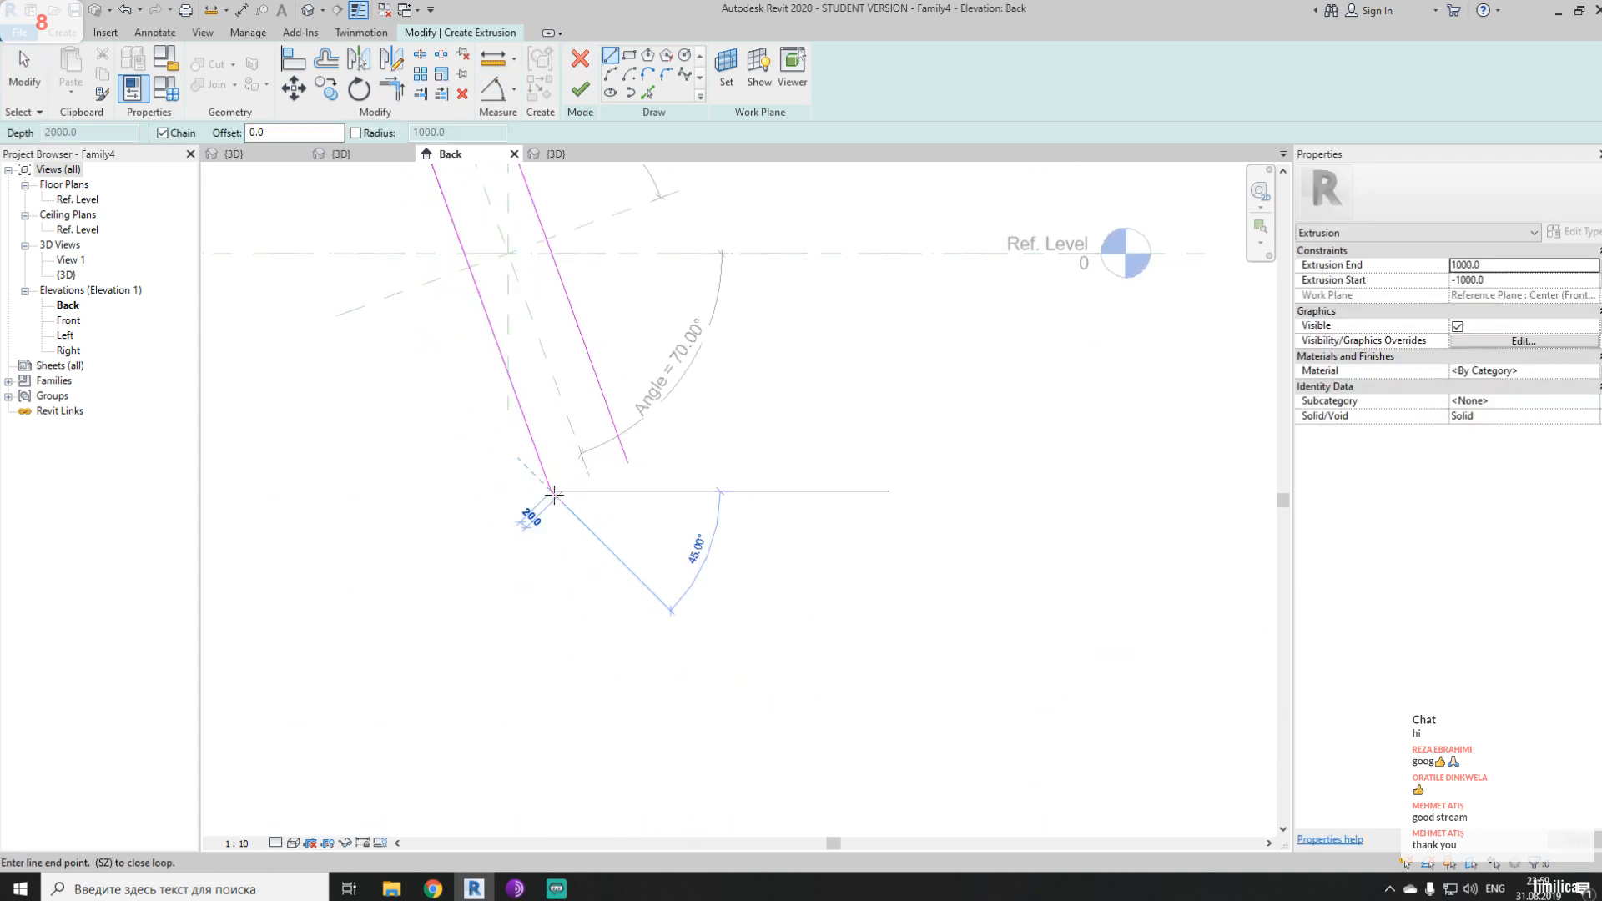
left_click(627, 462)
key("Escape")
key("Escape")
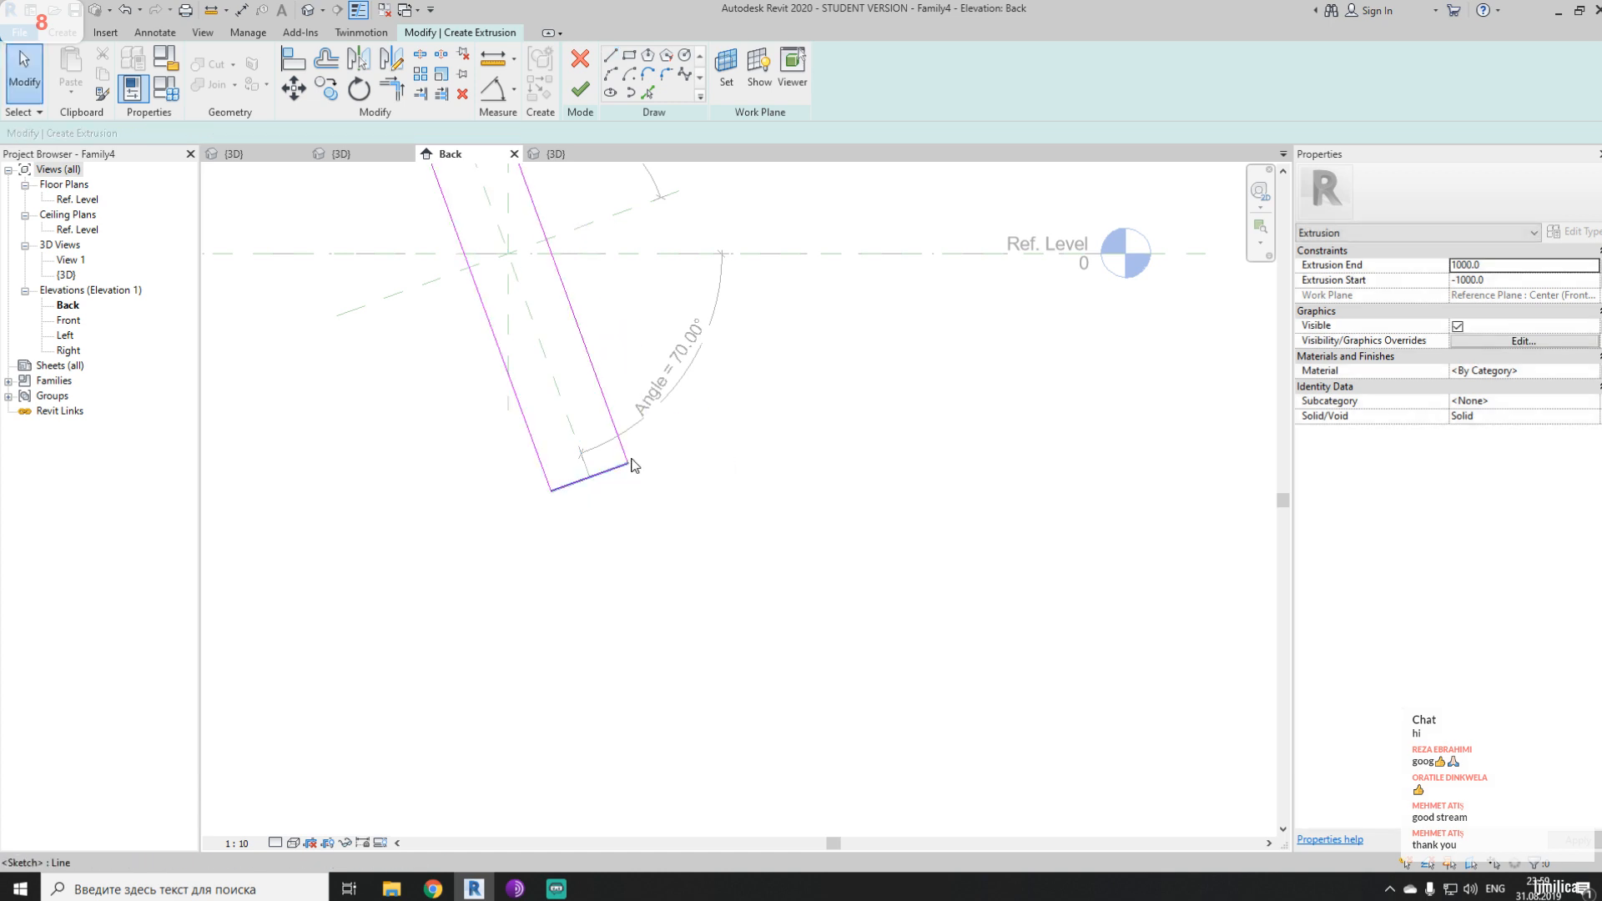
- Dimension both long profile lines against the tilted reference plane between them and set the segments to EQ
key("i")
left_click(528, 434)
left_click(567, 412)
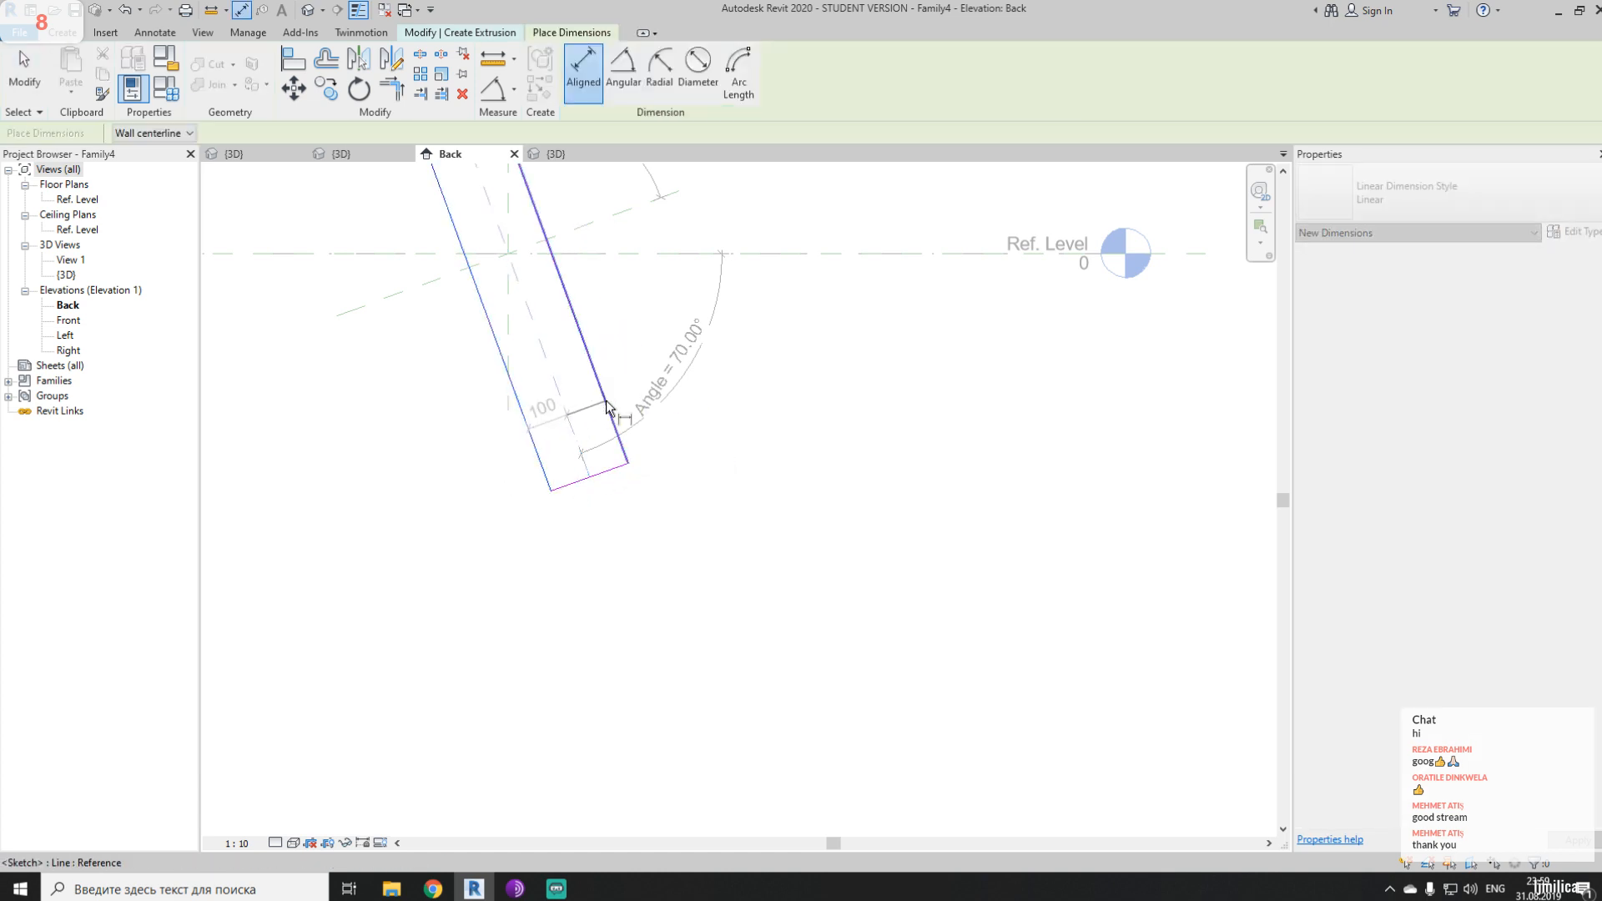
left_click(607, 404)
left_click(655, 597)
left_click(627, 561)
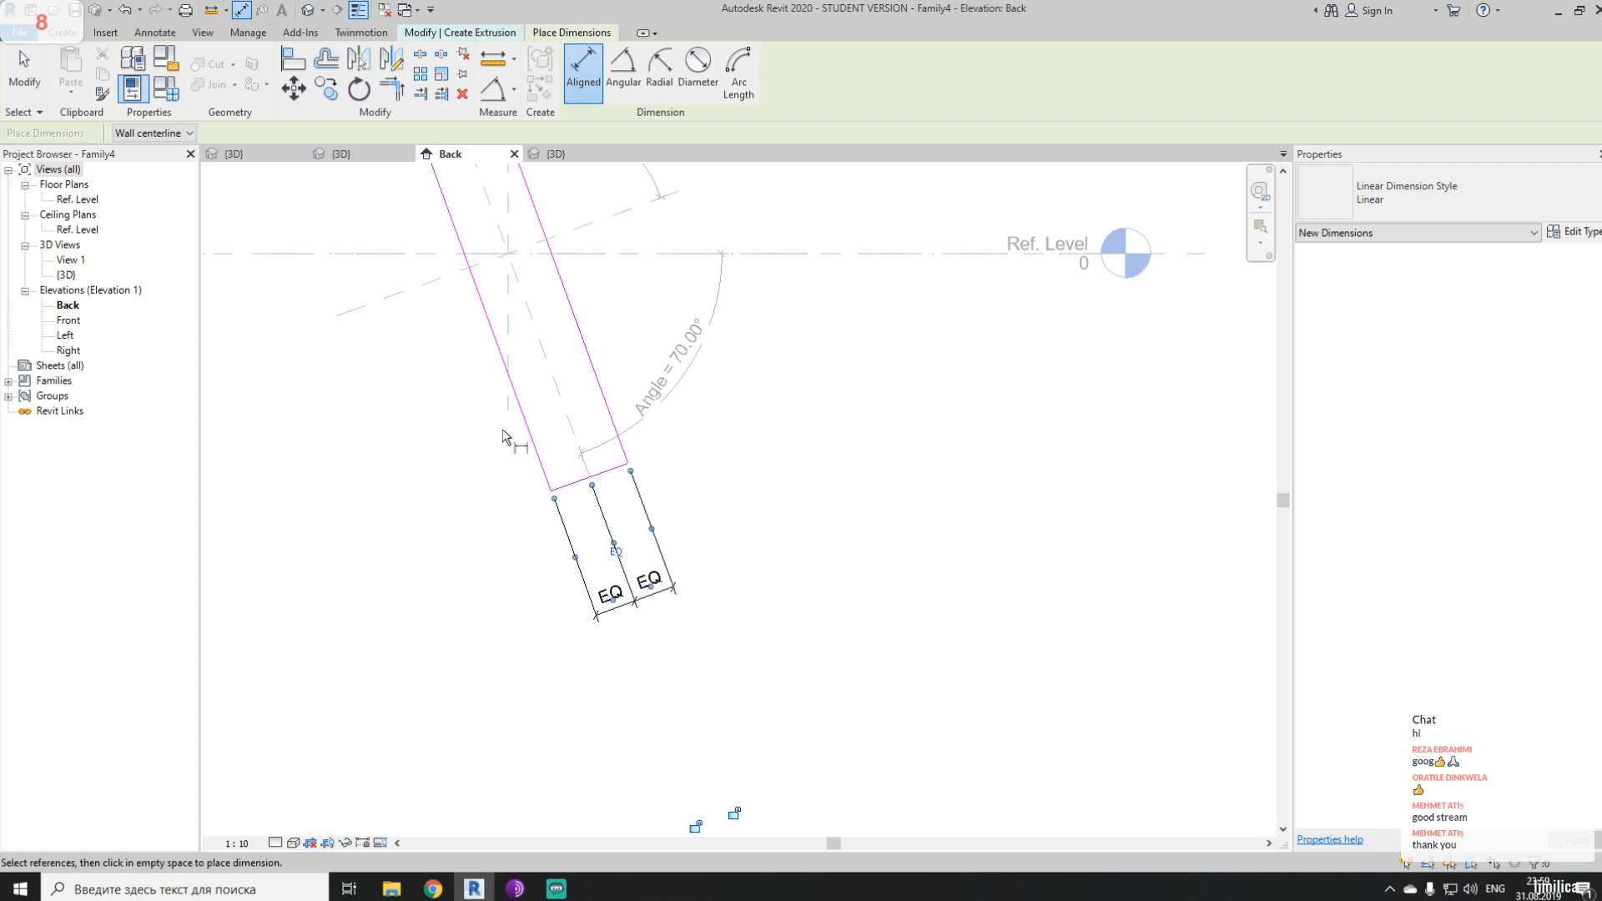
- Dimension the profile's full thickness between its two long lines and label that dimension with the th parameter
left_click(565, 444)
left_click(615, 425)
left_click(697, 666)
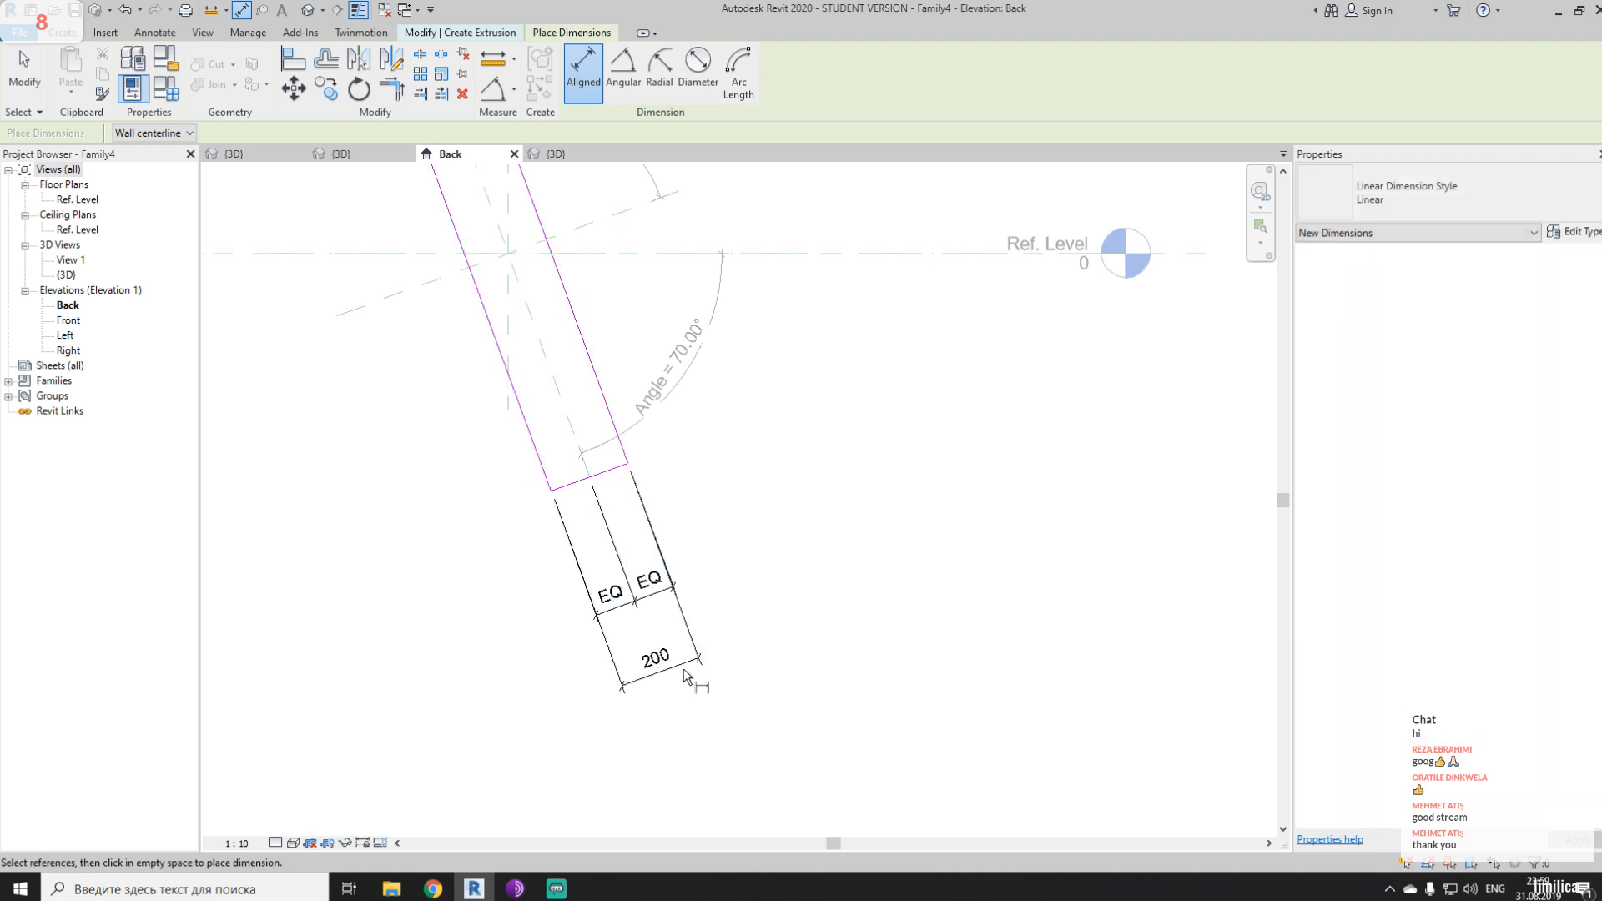
key("Escape")
left_click(626, 71)
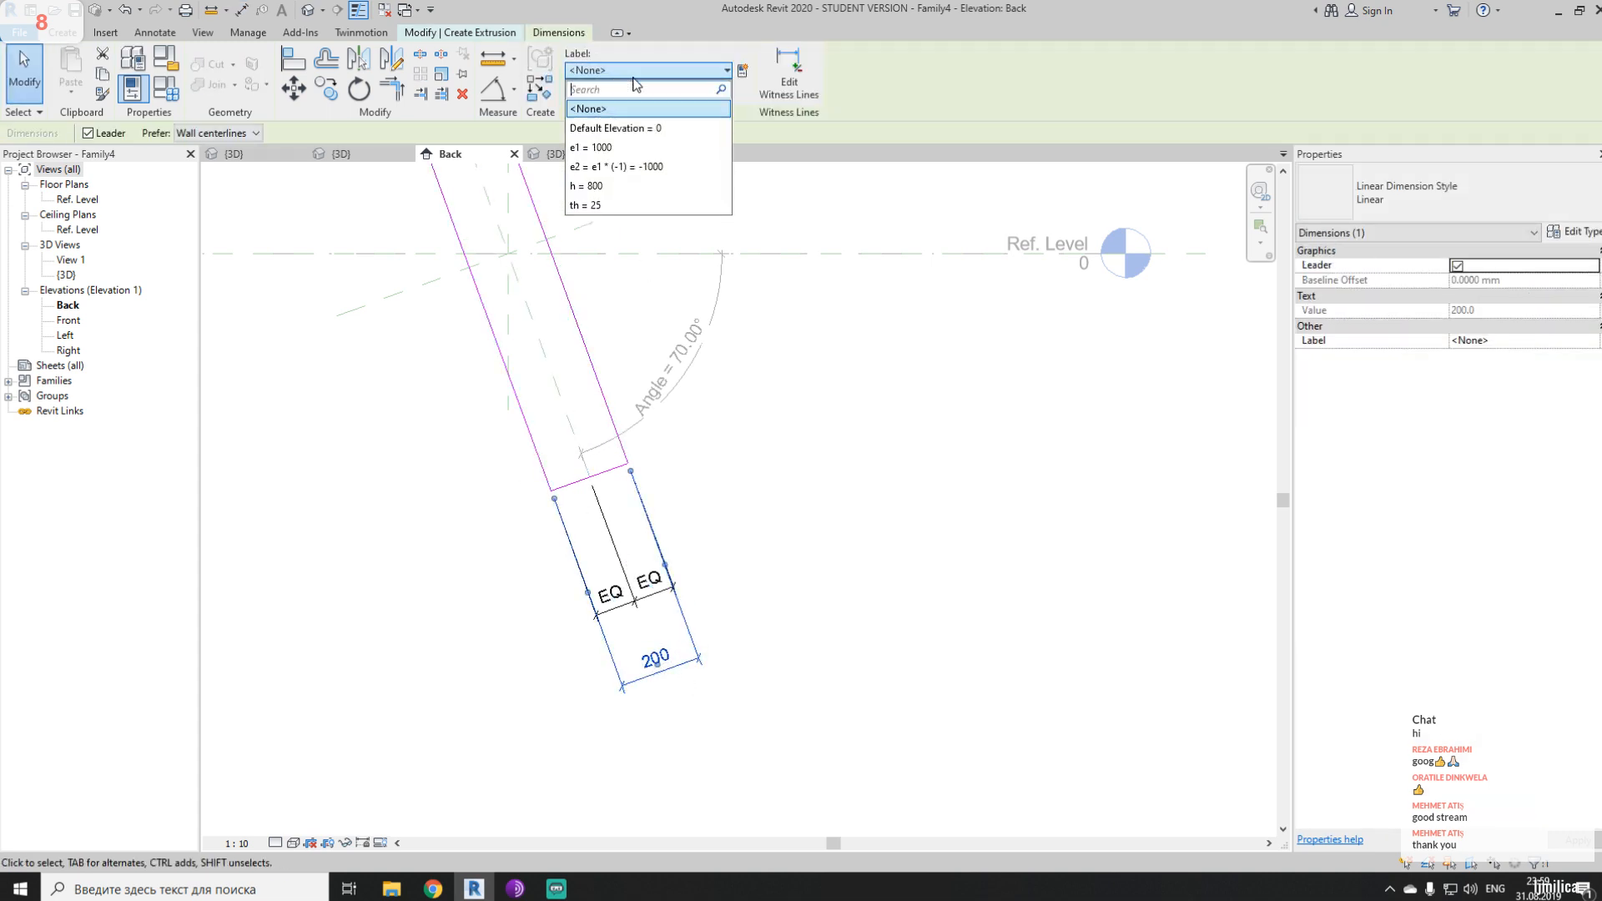
left_click(604, 205)
left_click(787, 517)
- Dimension the profile's two short end lines through the perpendicular tilted reference plane and set the segments to EQ
scroll(801, 584, "up", 3)
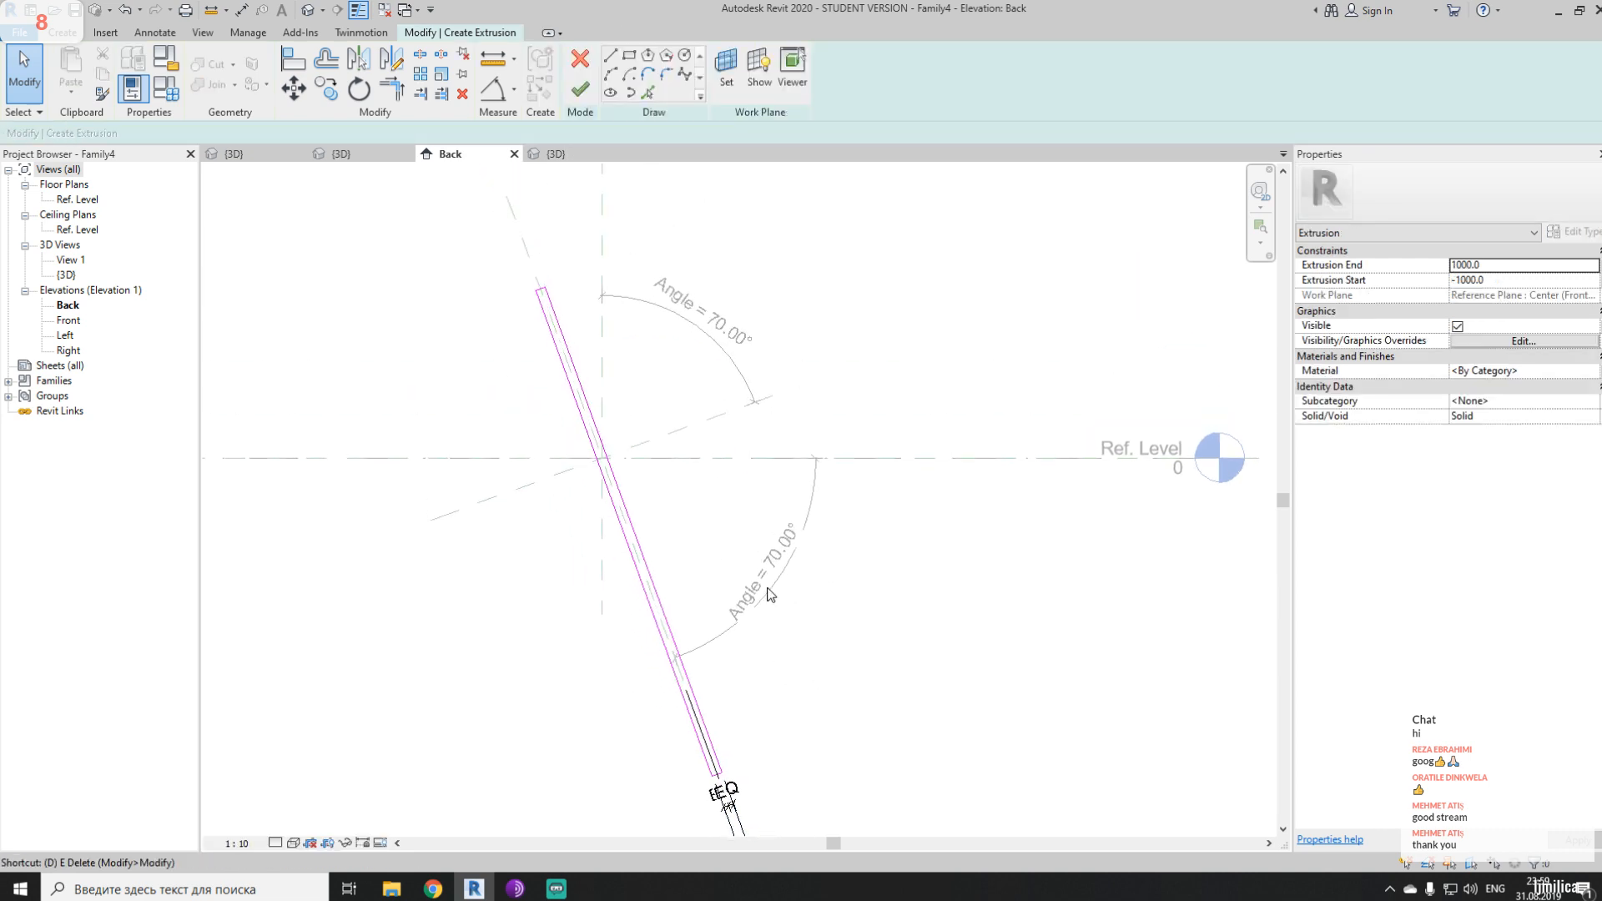
key("d")
key("i")
scroll(542, 300, "up", 4)
scroll(678, 288, "up", 2)
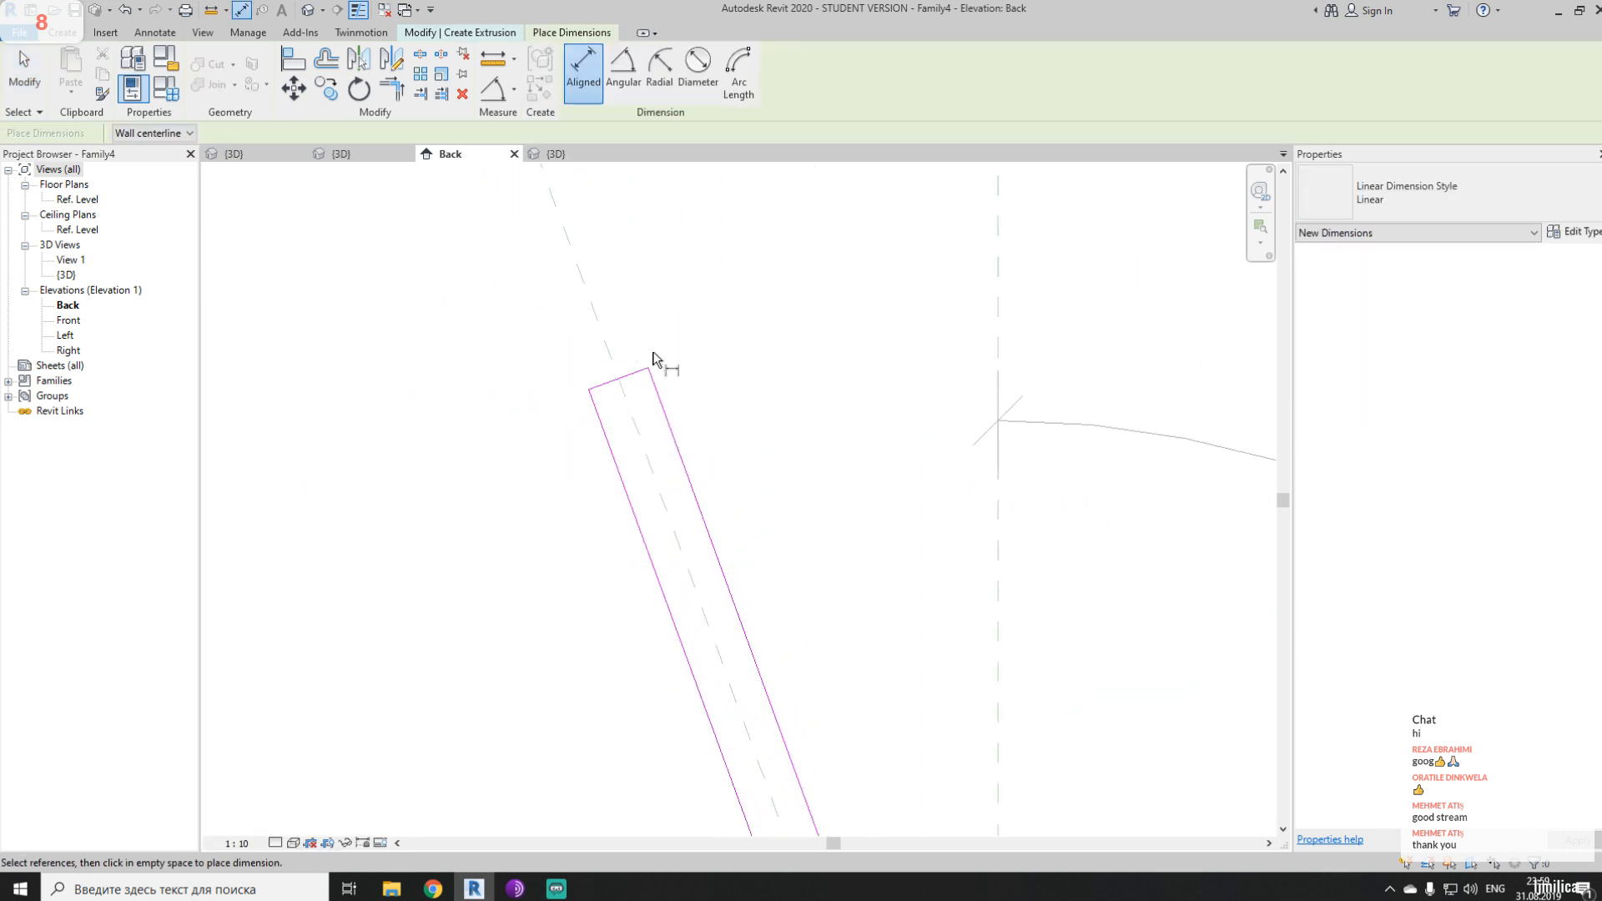
left_click(640, 371)
scroll(653, 321, "down", 8)
middle_click_drag(696, 506, 640, 394)
scroll(631, 387, "up", 1)
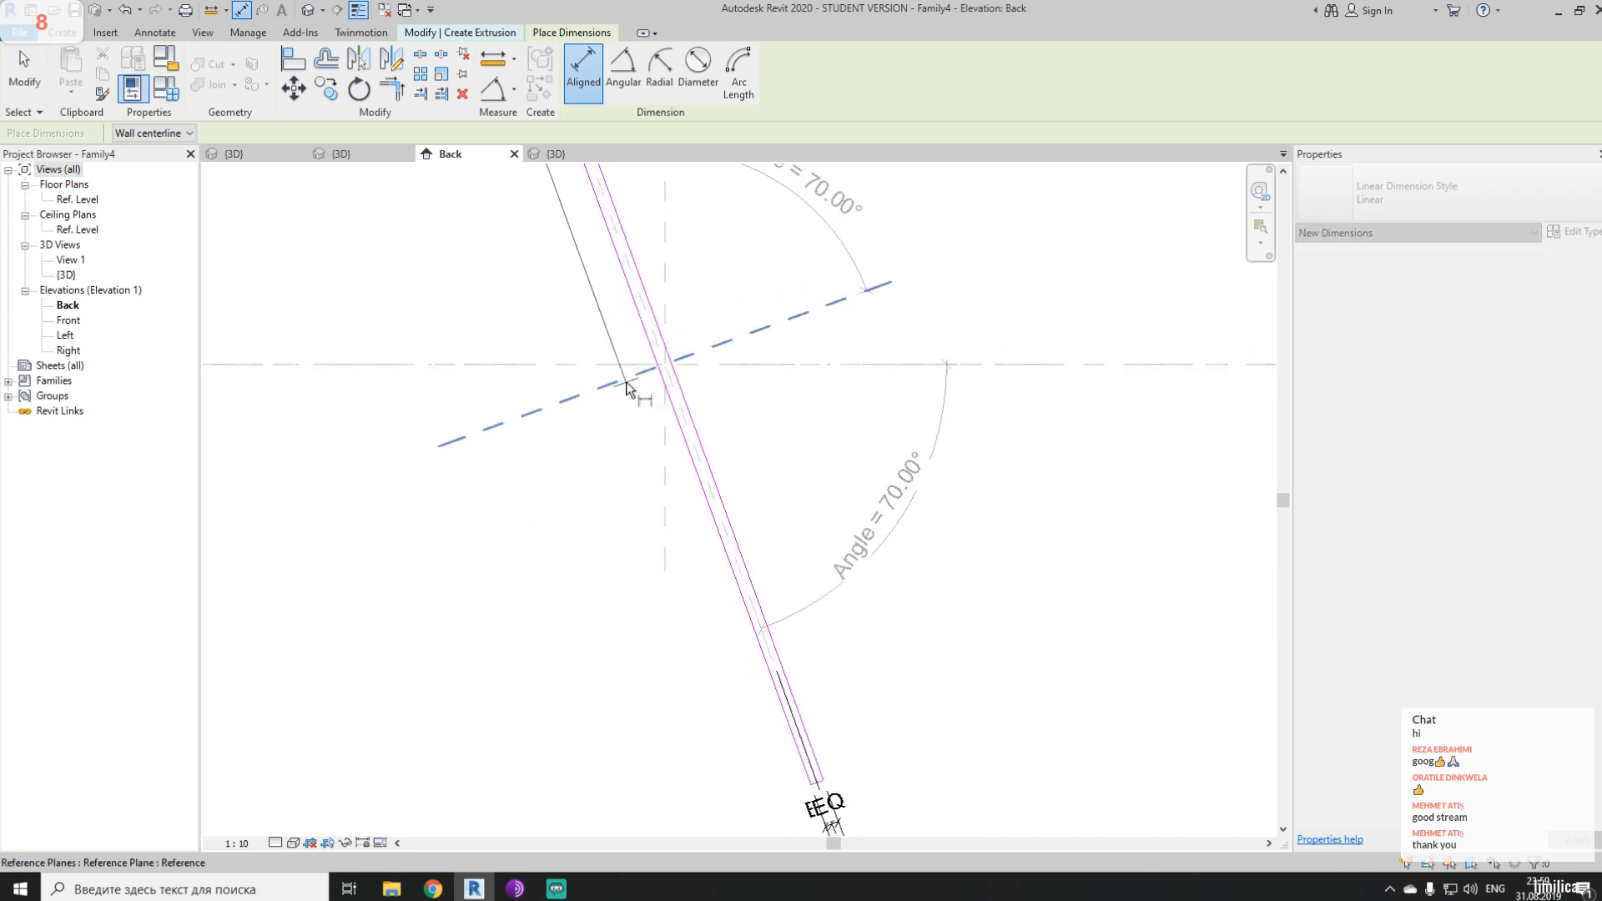
left_click(628, 381)
middle_click_drag(828, 710, 818, 530)
scroll(795, 600, "up", 3)
left_click(797, 607)
scroll(796, 606, "down", 5)
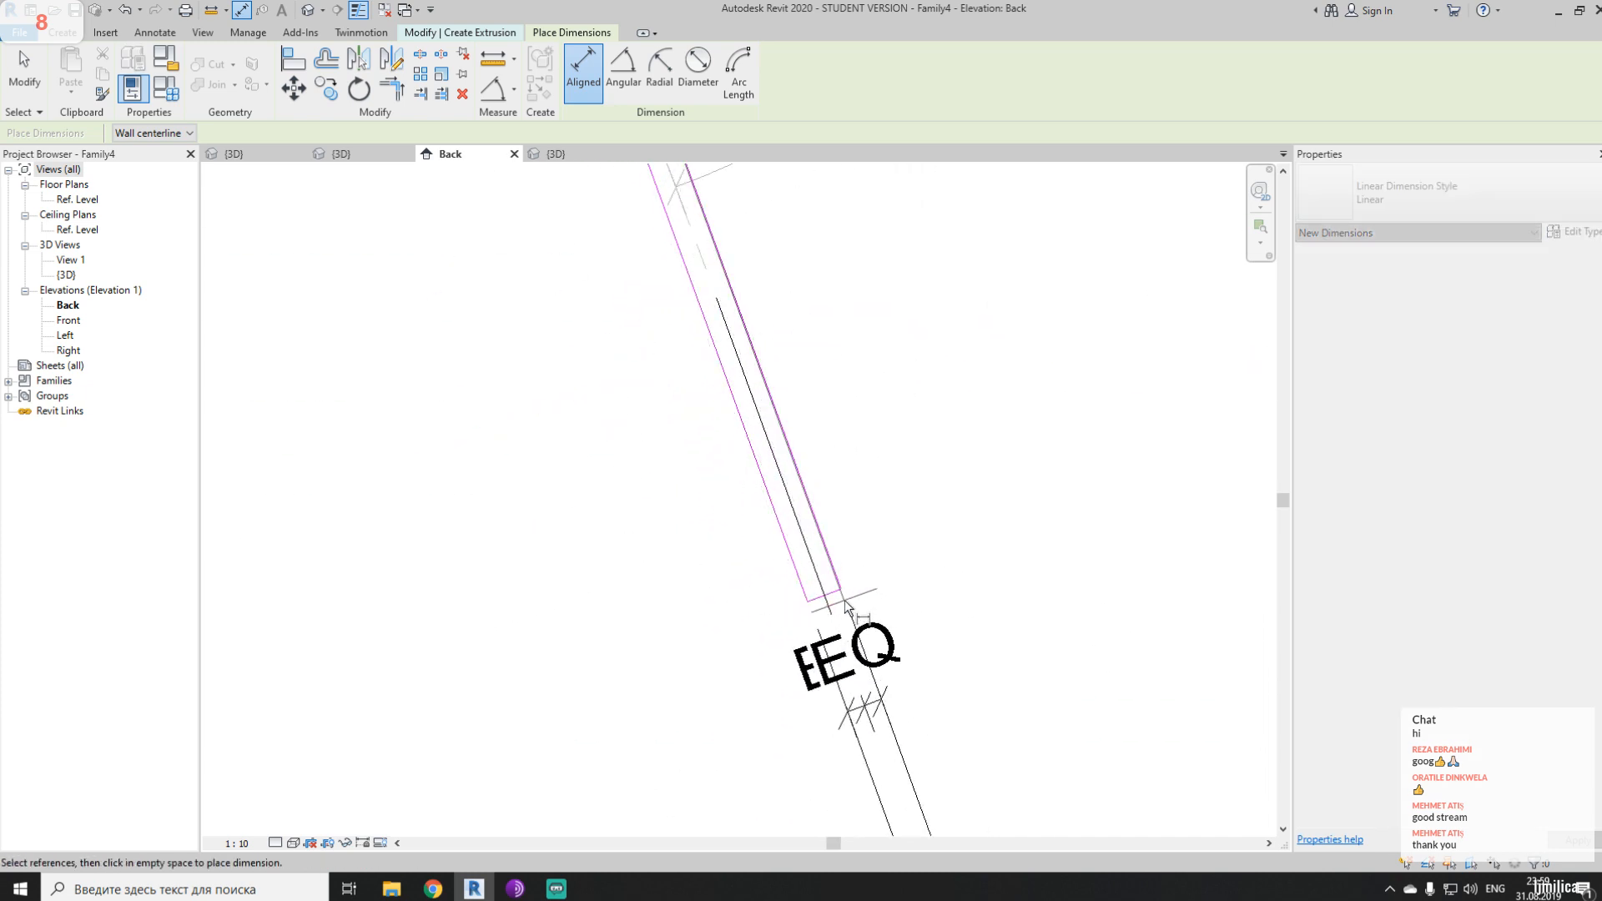
left_click(636, 505)
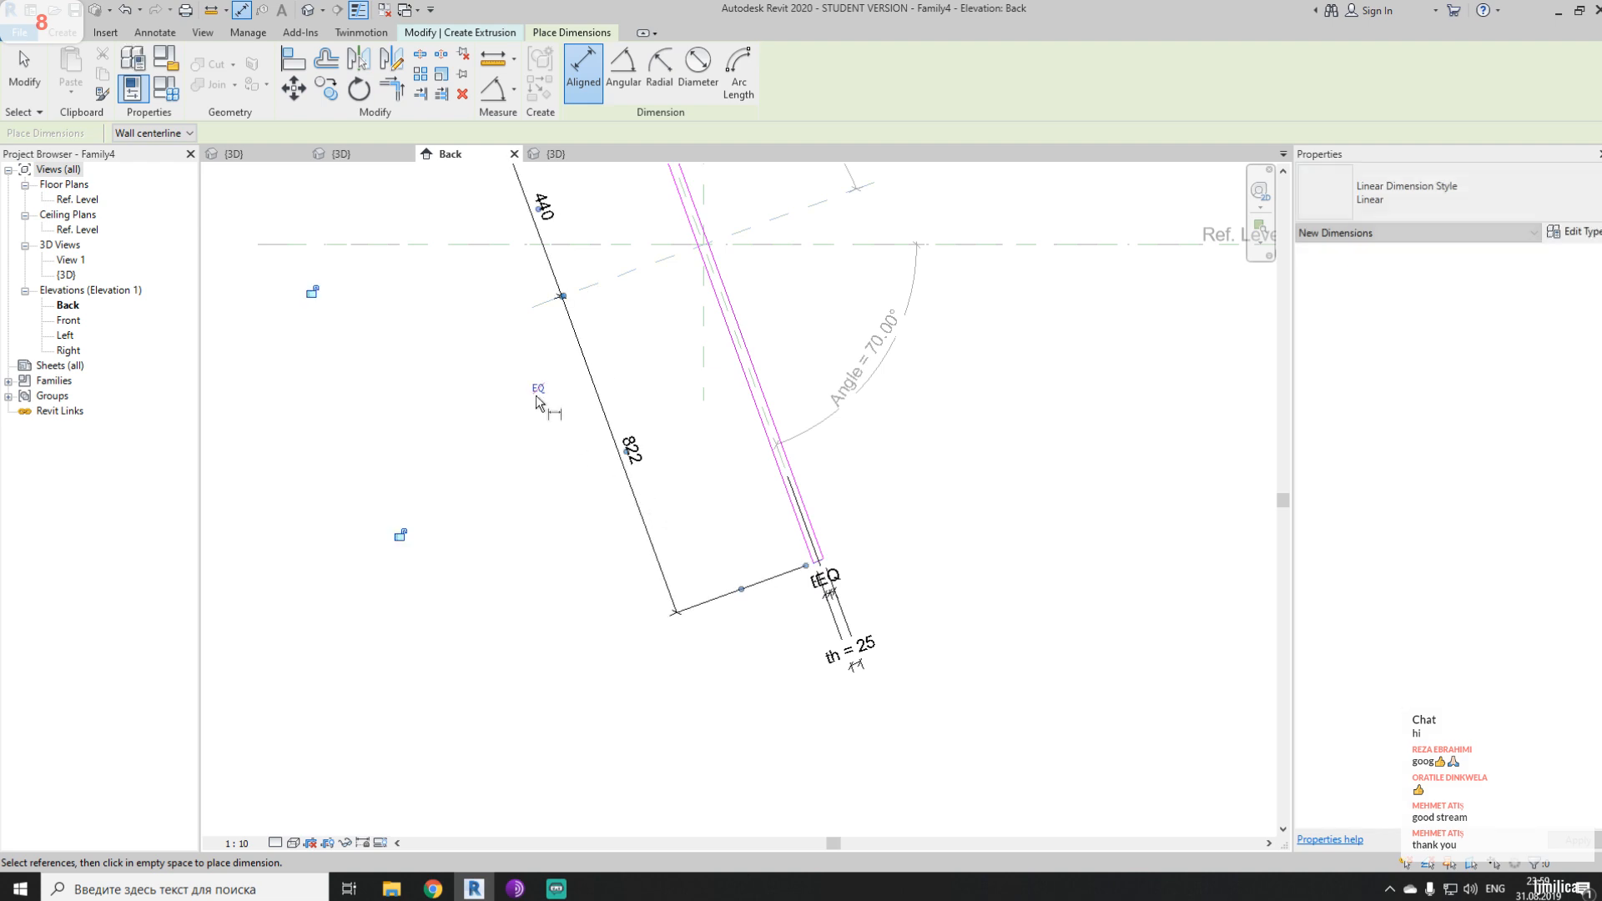
left_click(542, 390)
- Add an overall aligned dimension between the profile's upper and lower short end lines, outside the EQ dimension
middle_click_drag(569, 370, 594, 502)
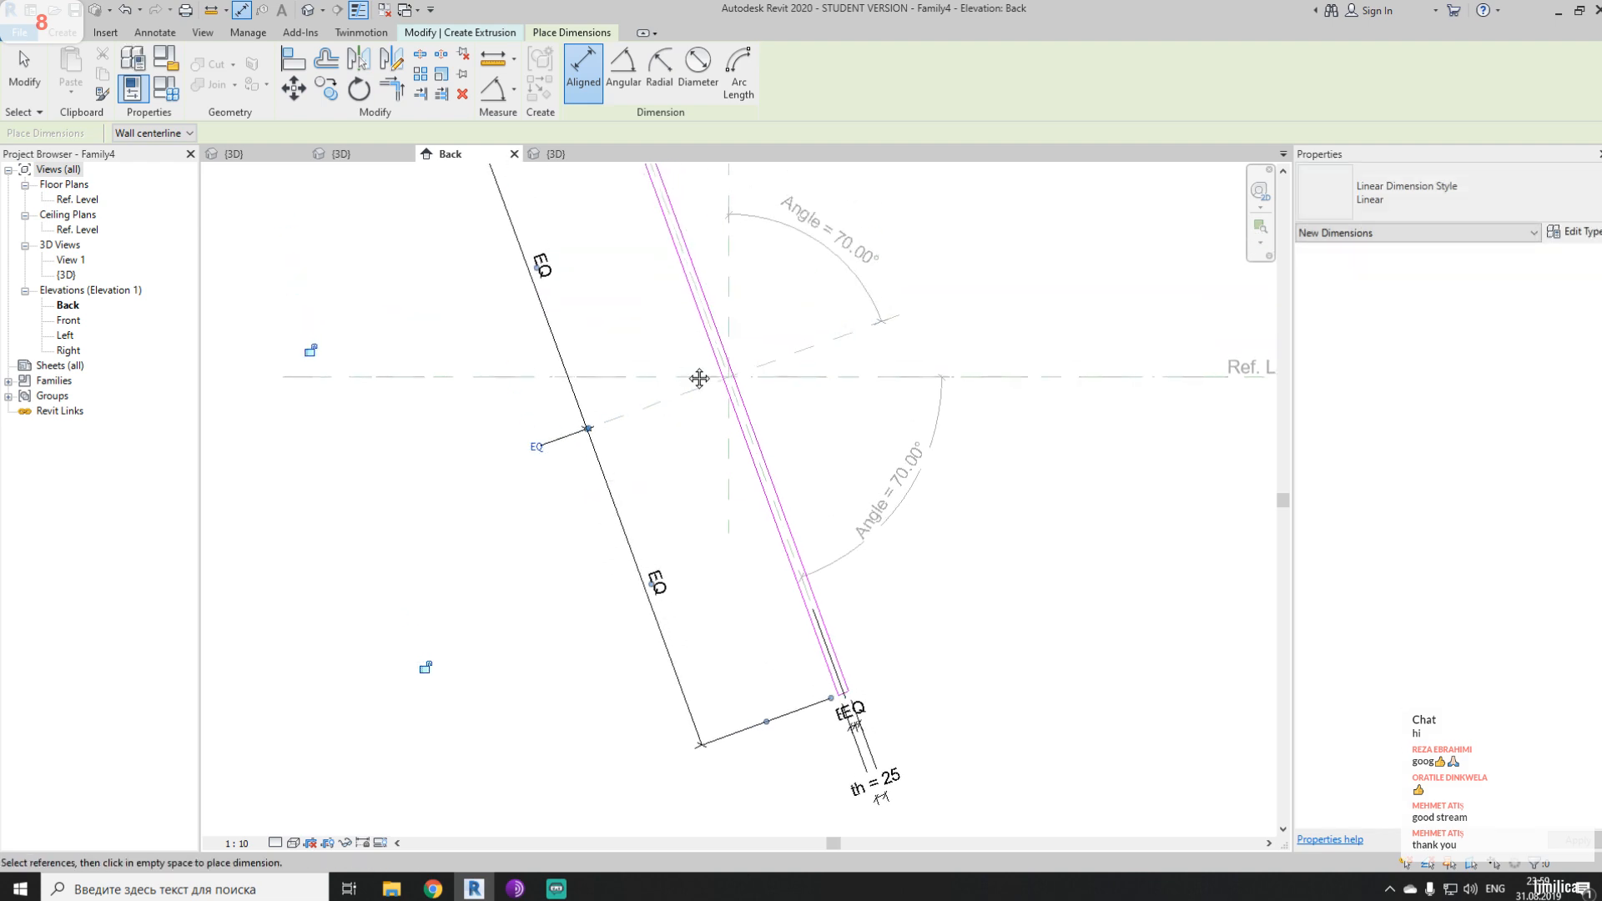
middle_click_drag(699, 379, 594, 670)
scroll(493, 333, "up", 5)
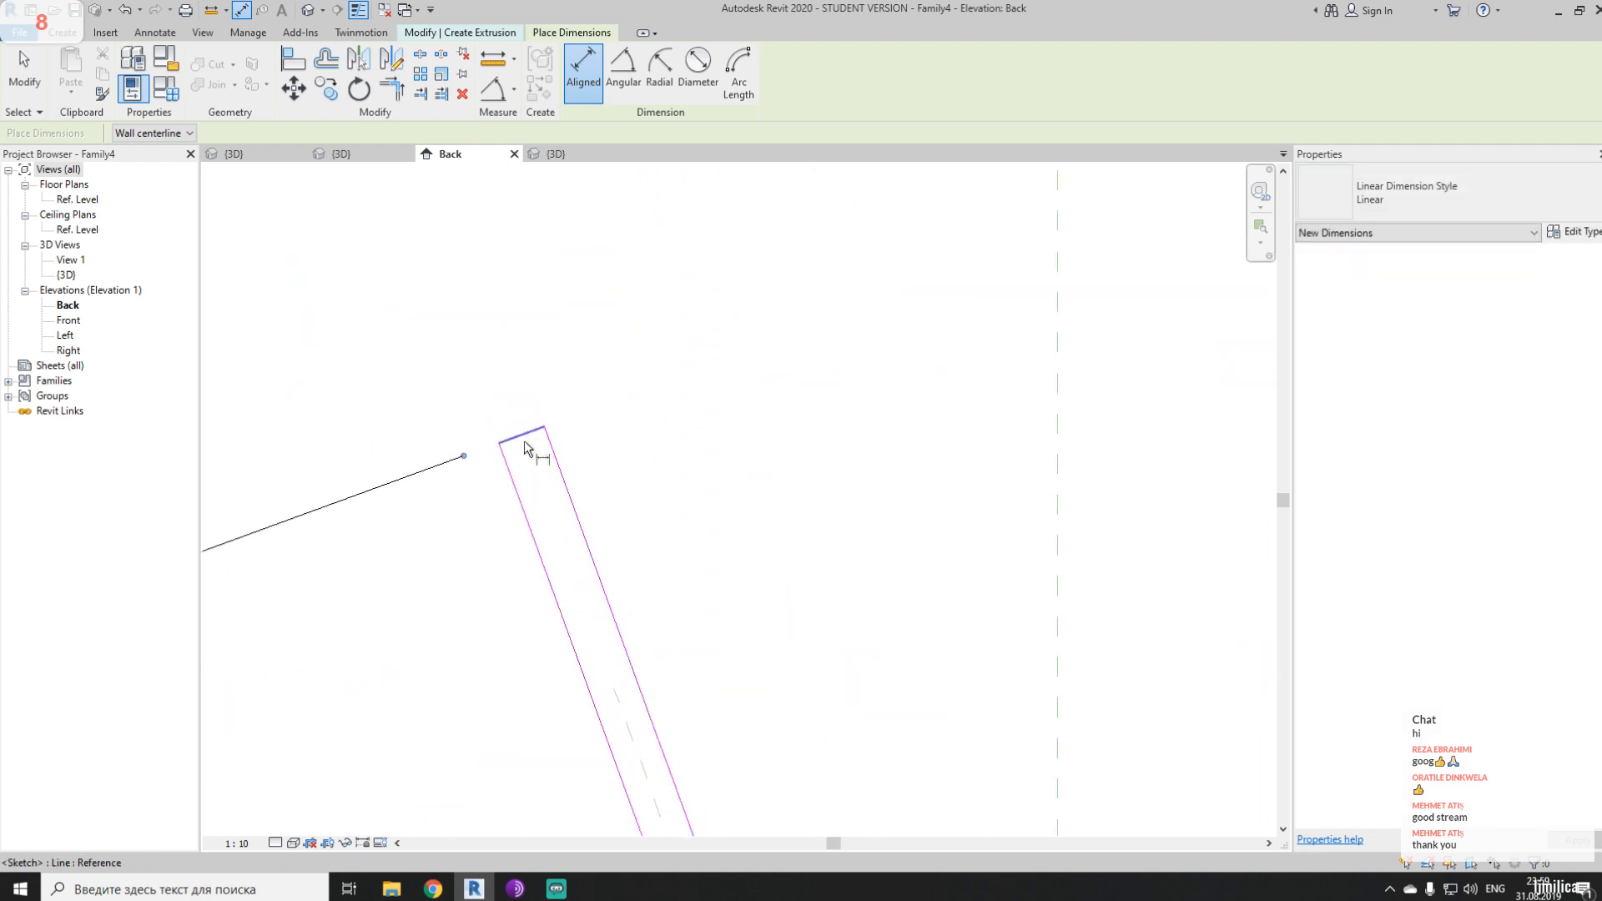
left_click(524, 441)
scroll(538, 405, "down", 7)
middle_click_drag(557, 744, 639, 438)
scroll(641, 434, "up", 3)
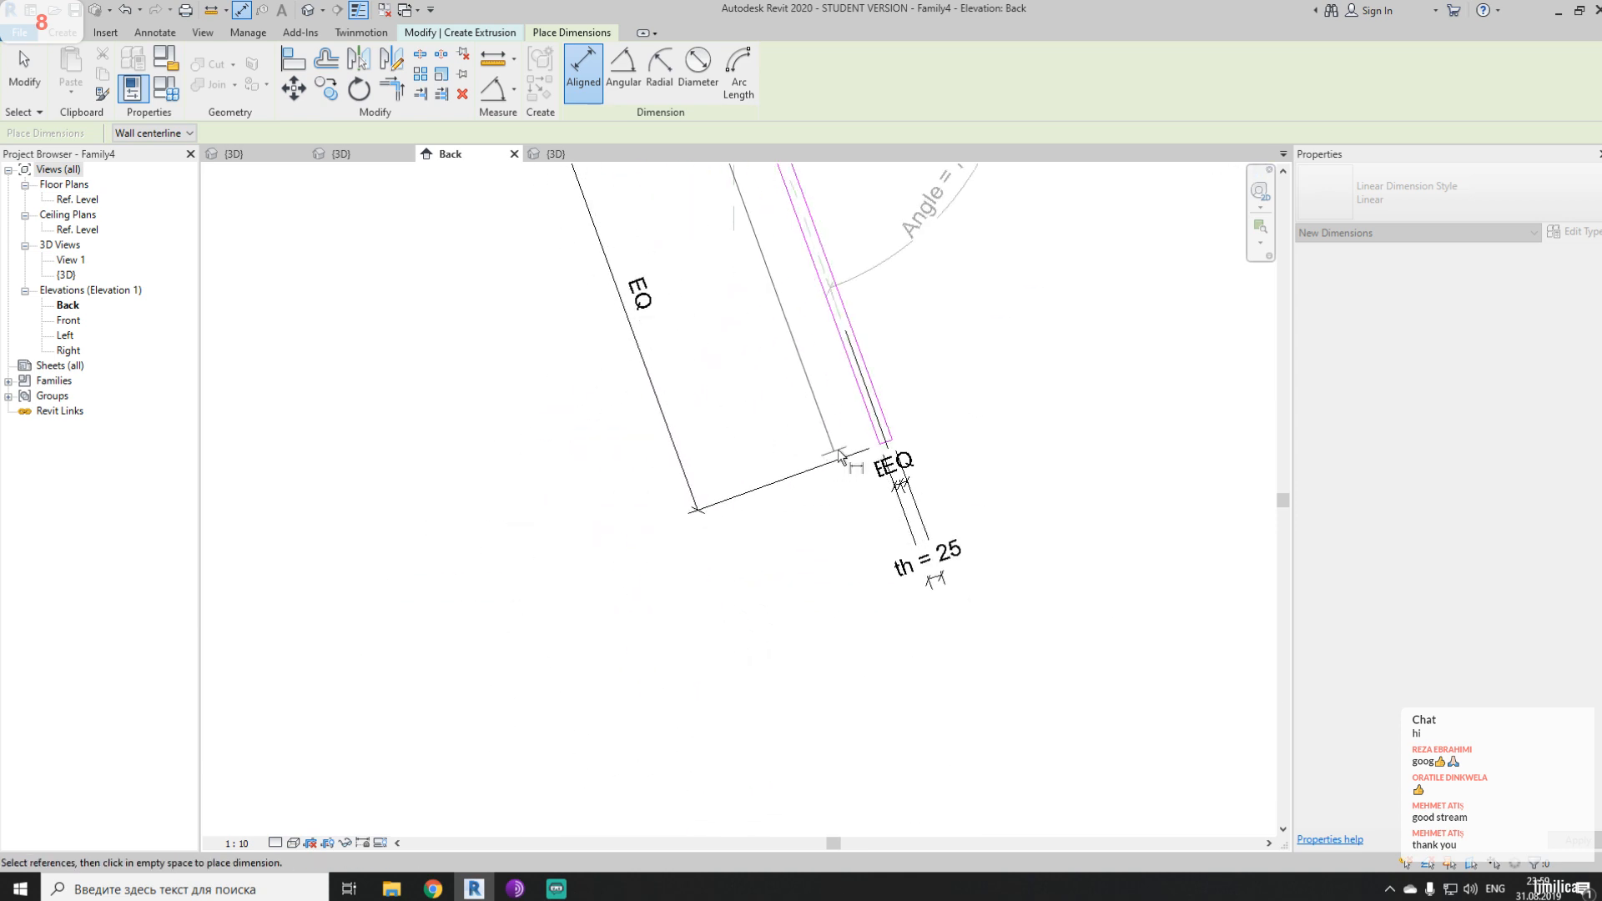
scroll(841, 457, "up", 3)
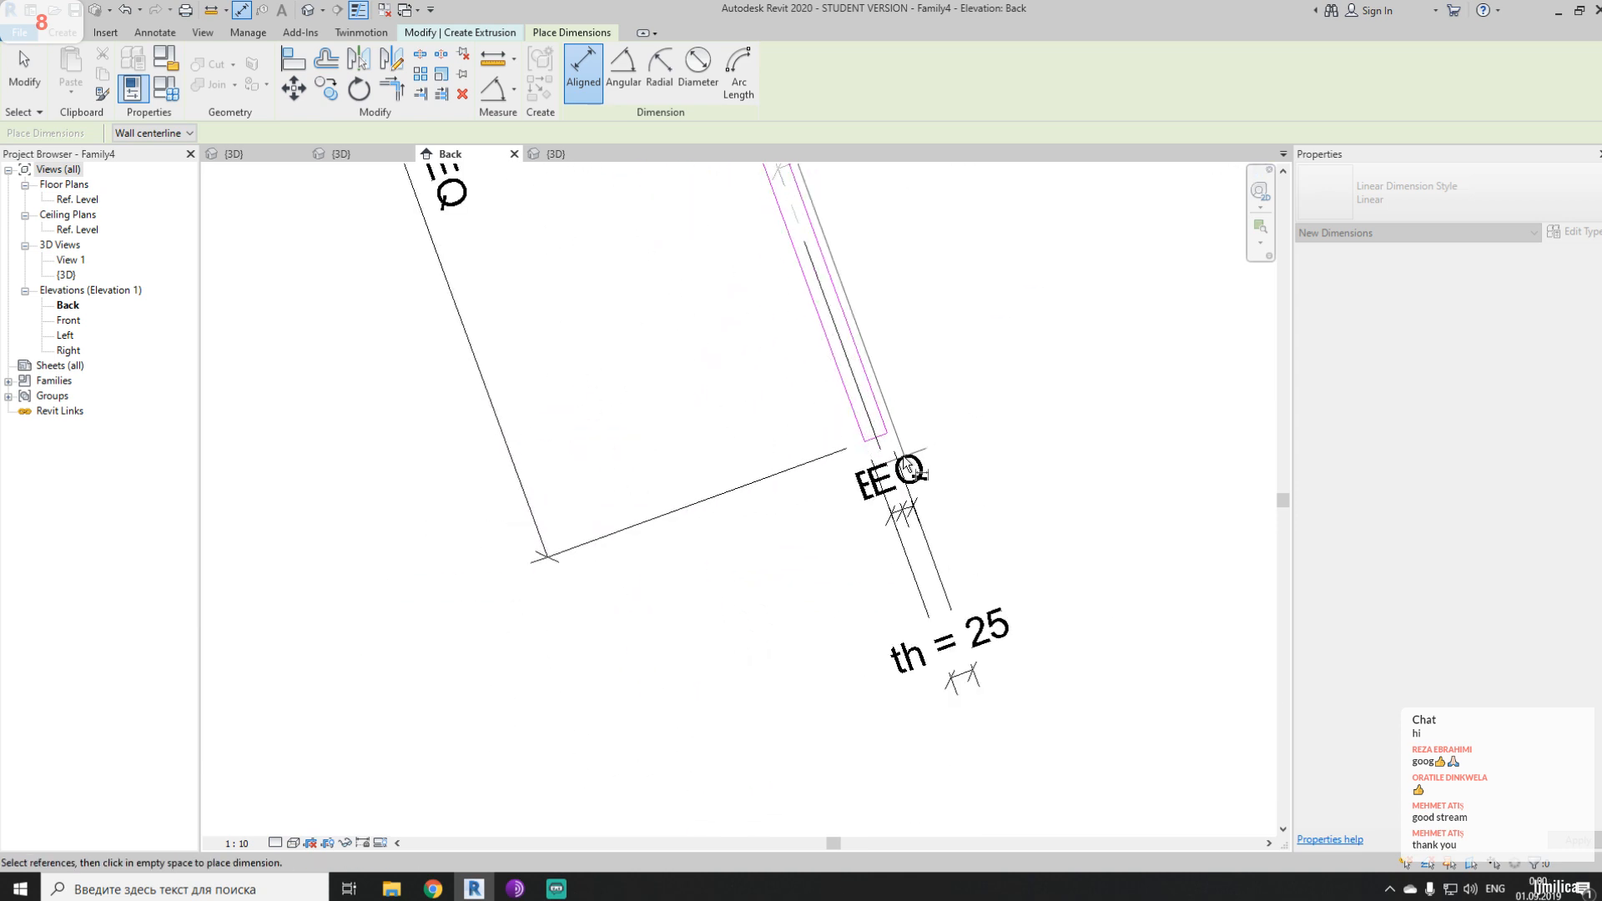
left_click(866, 429)
scroll(864, 429, "down", 2)
left_click(502, 461)
key("Escape")
- Label the profile's overall length dimension with the h parameter
left_click(502, 462)
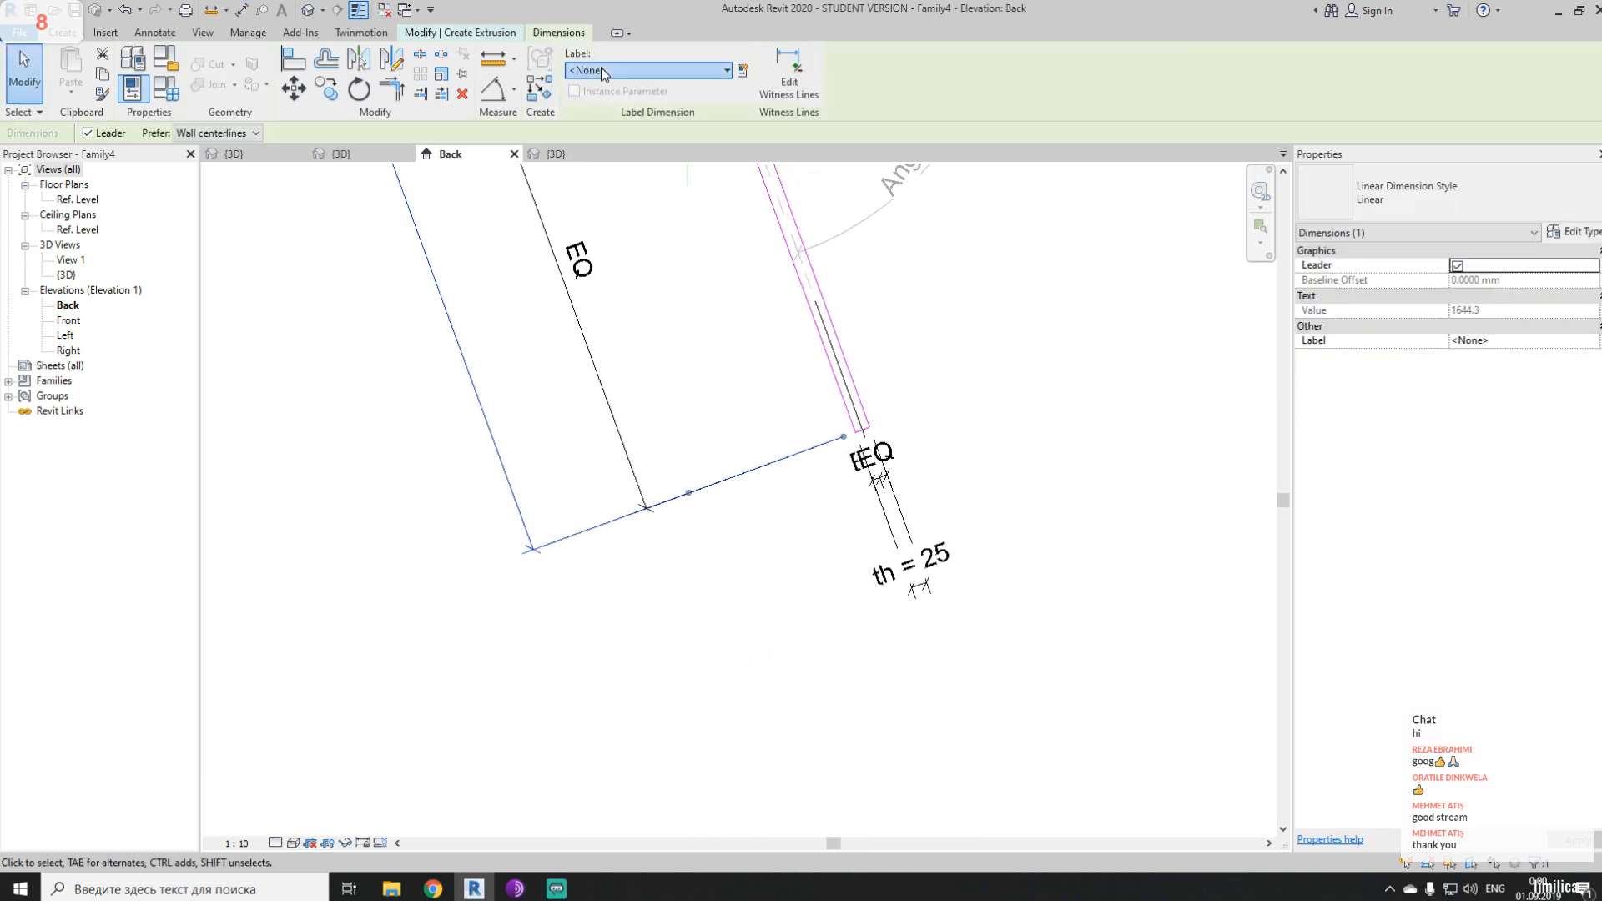
left_click(601, 70)
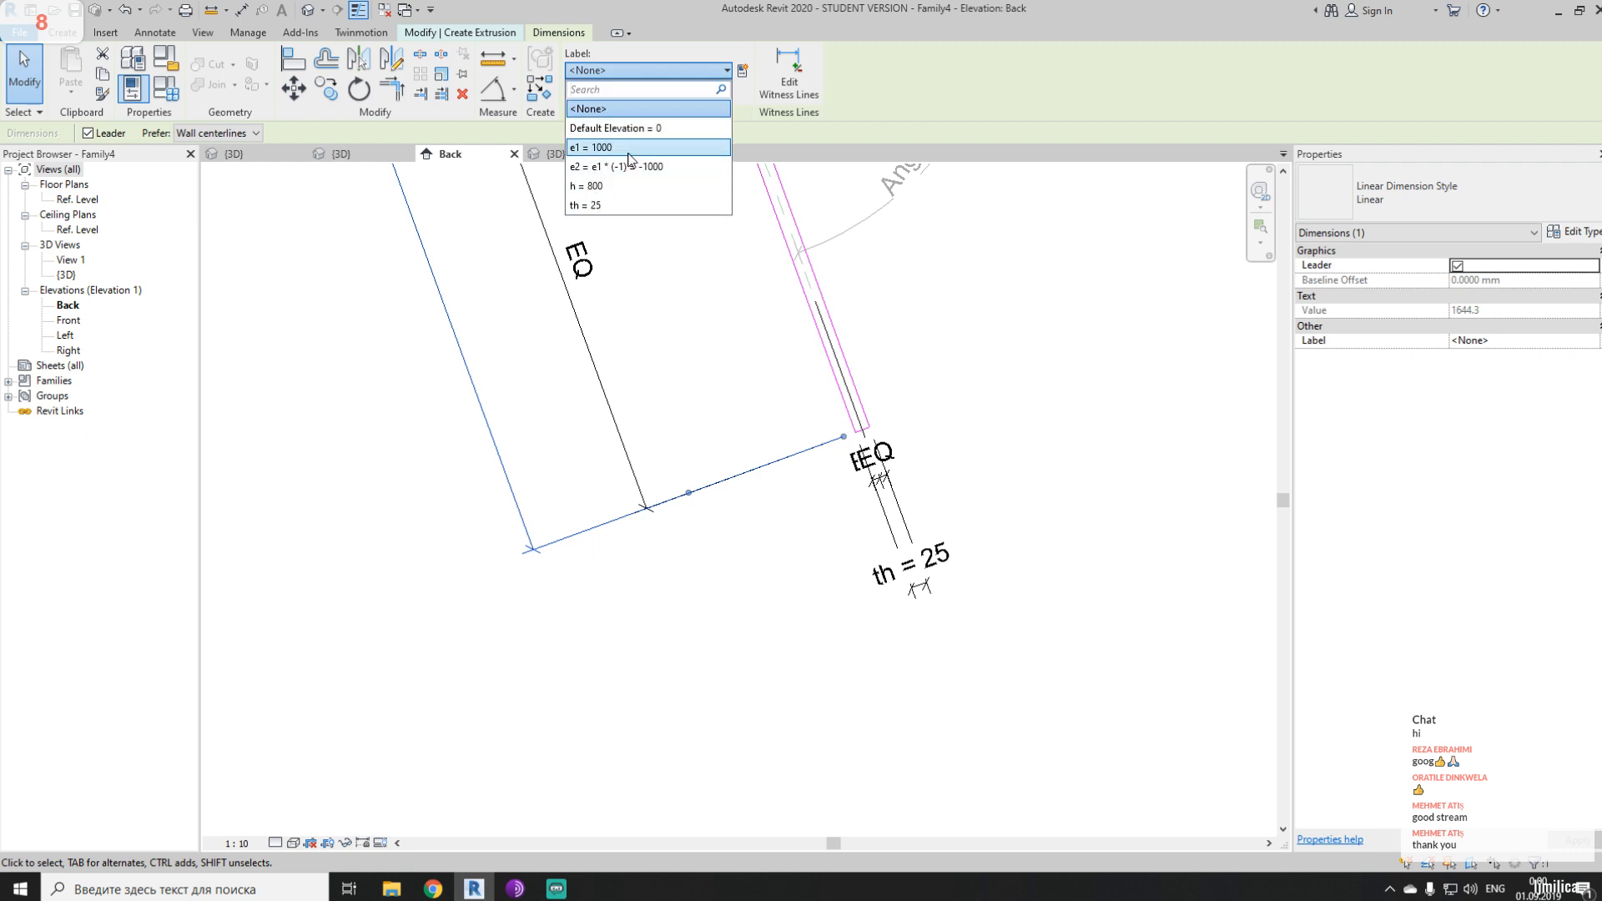
left_click(612, 185)
left_click(723, 527)
- Finish the extrusion sketch and load the panel family into Family1
scroll(726, 491, "down", 3)
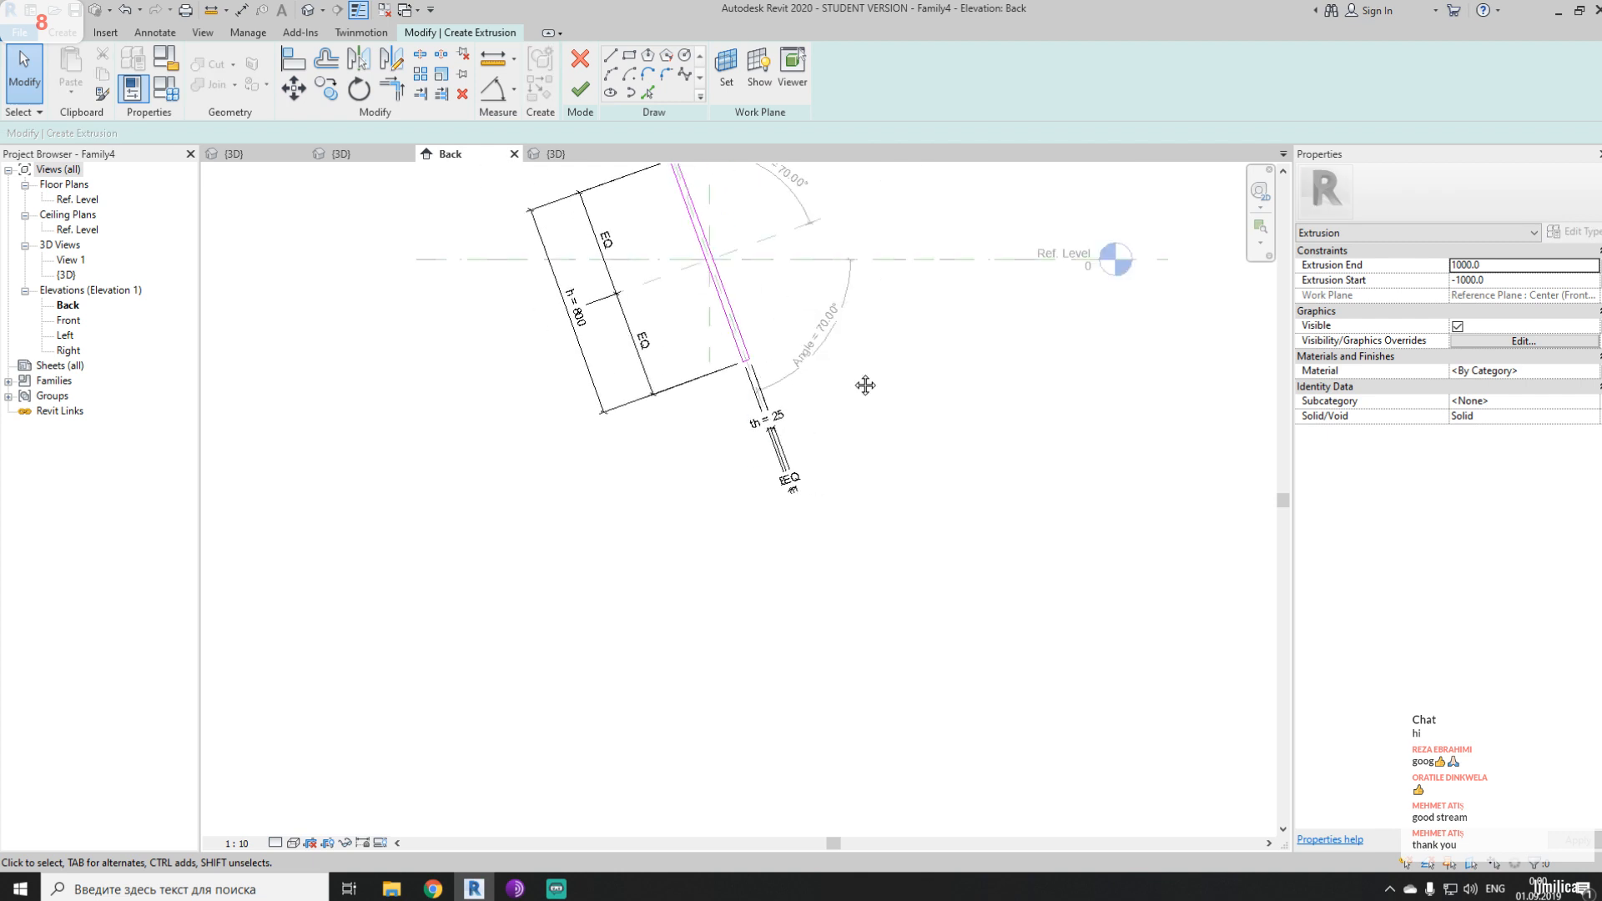
middle_click_drag(865, 386, 821, 532)
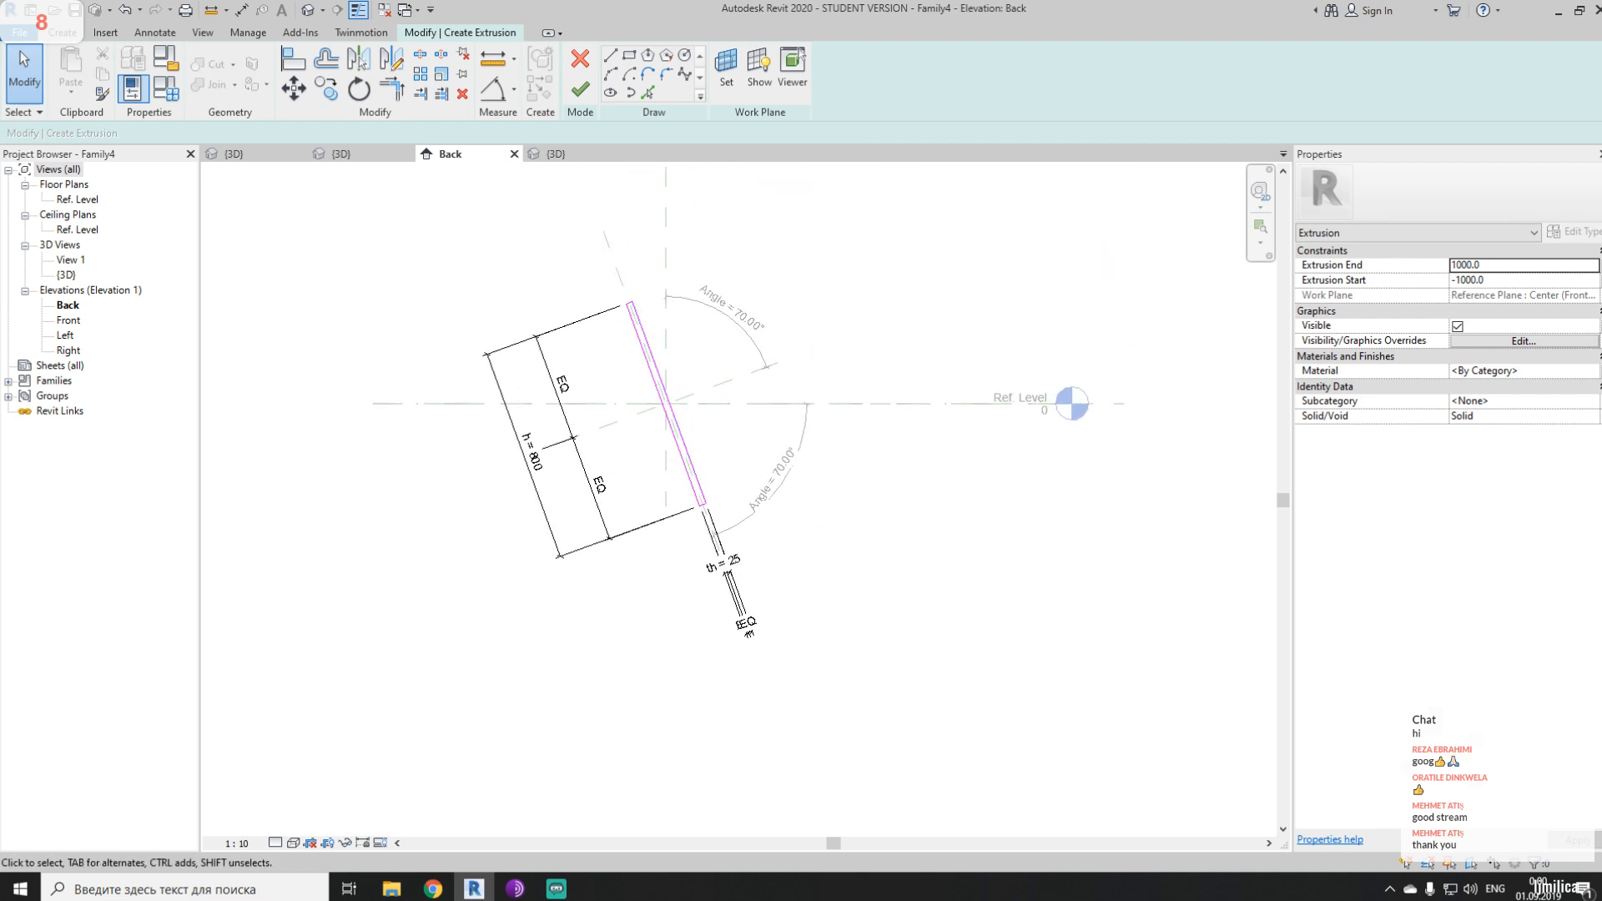
left_click(580, 89)
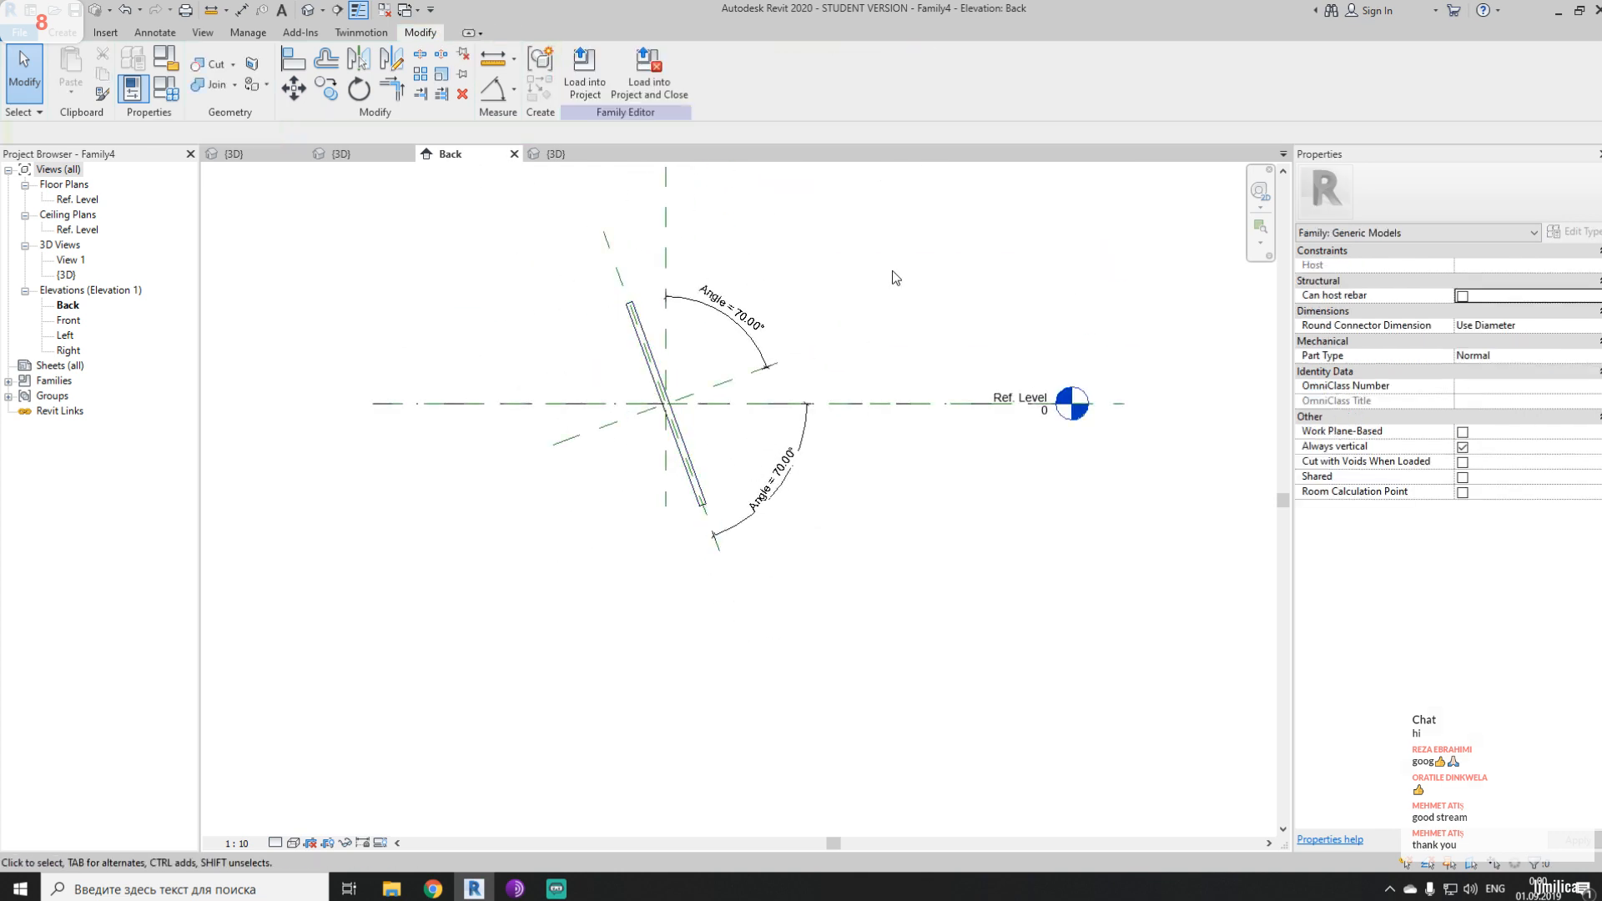
left_click(584, 73)
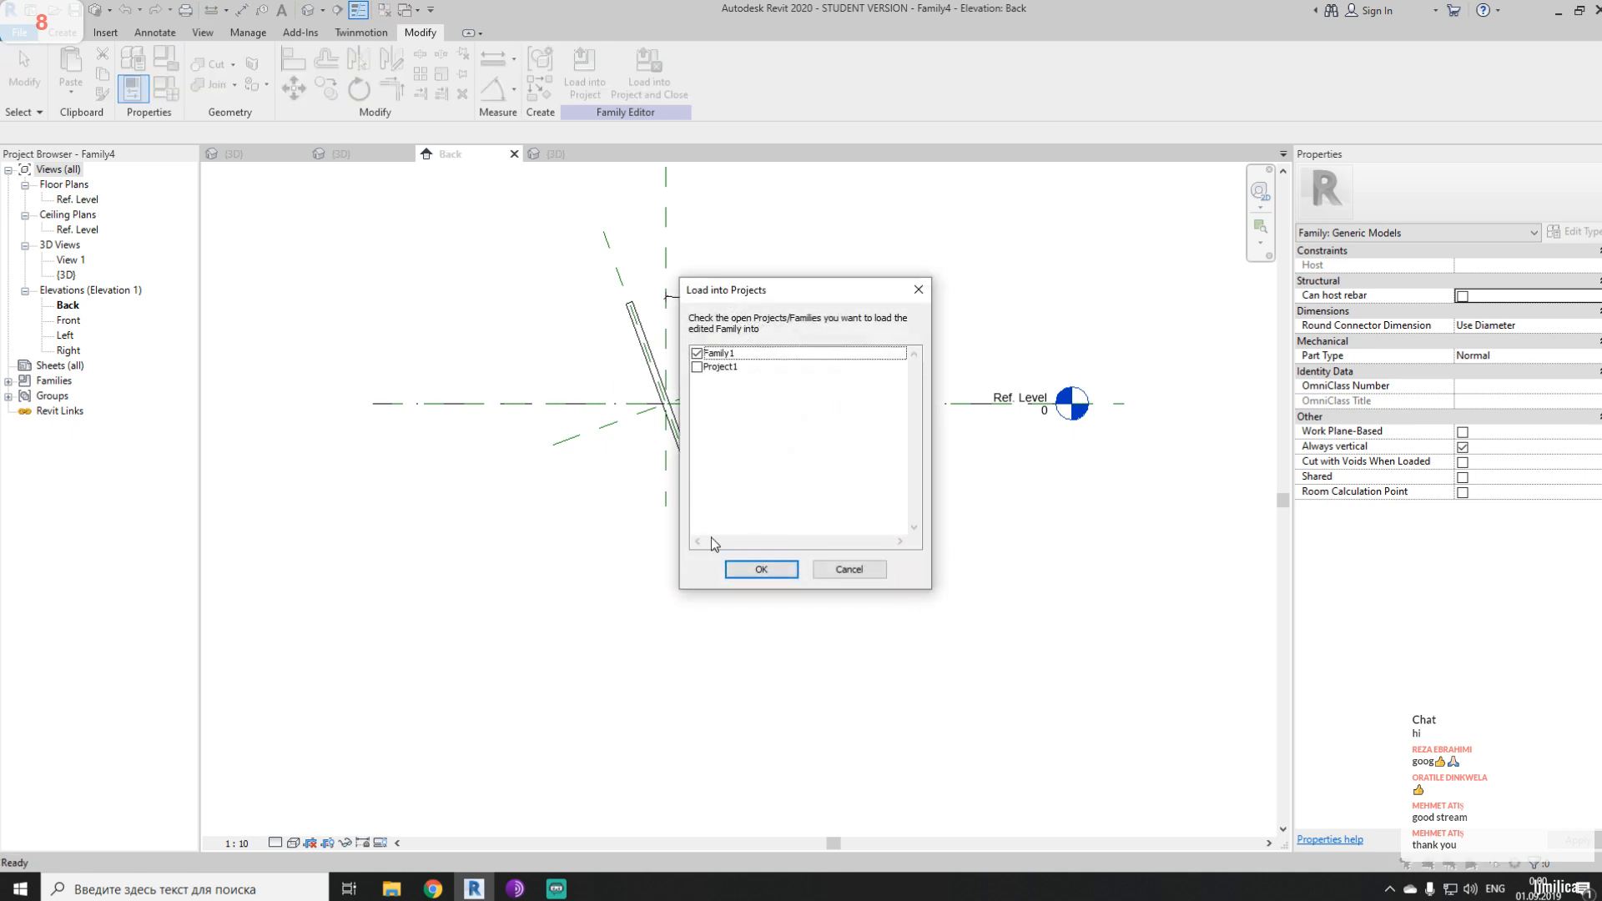
left_click(745, 571)
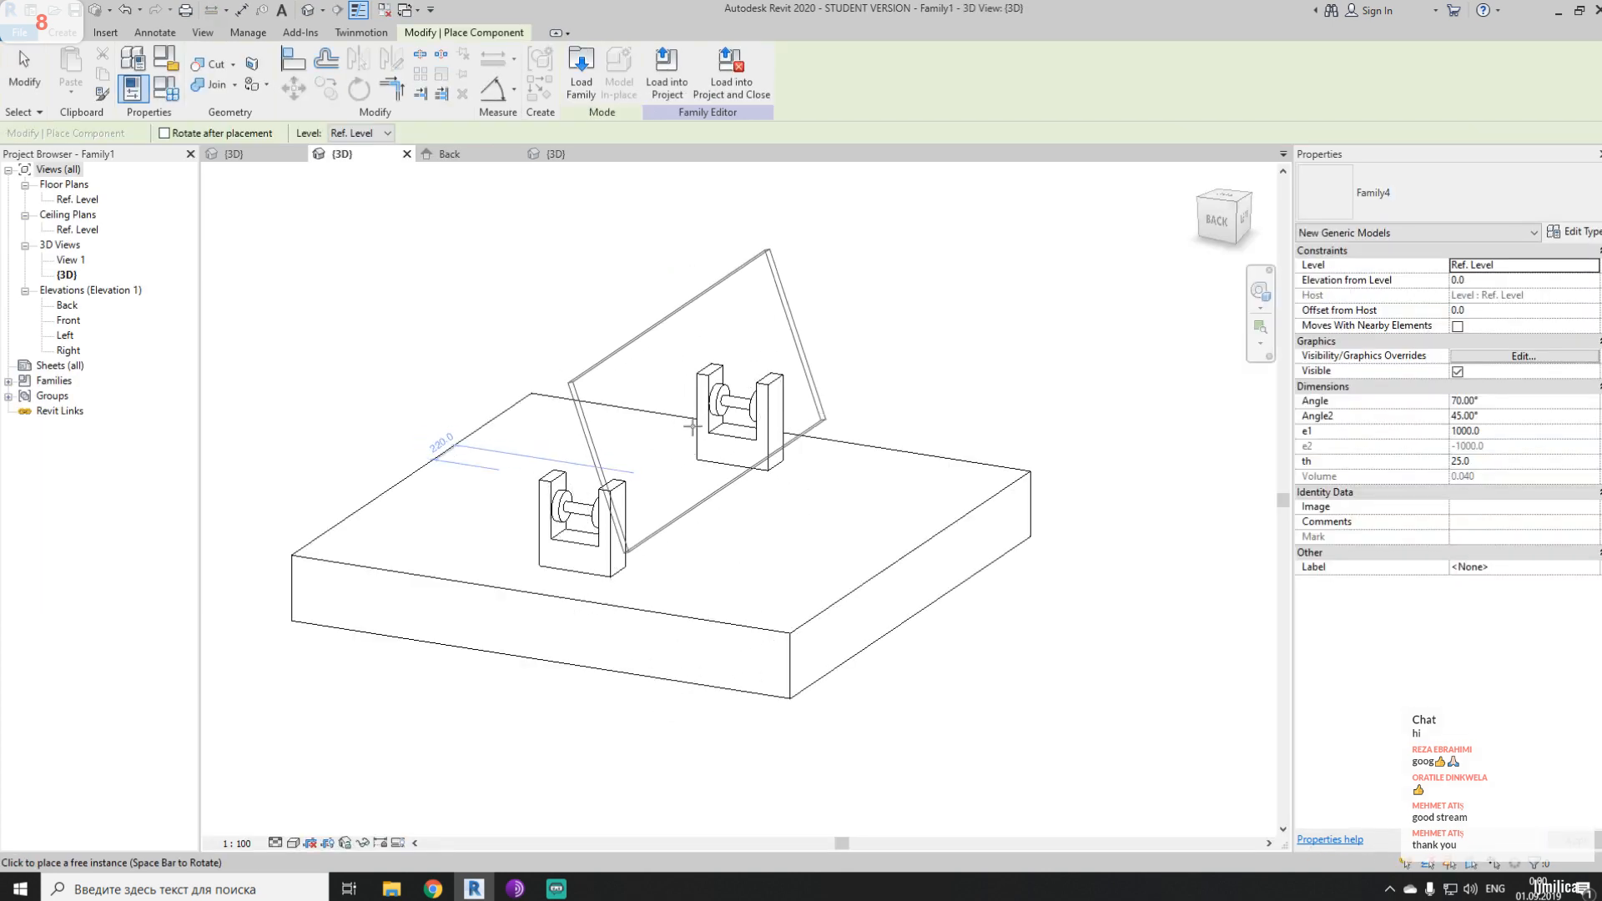
- Place one instance of the loaded panel family on the slab in the 3D view, finish placing, and select the panel
left_click(672, 470)
middle_click_drag(675, 534, 947, 524, "shift")
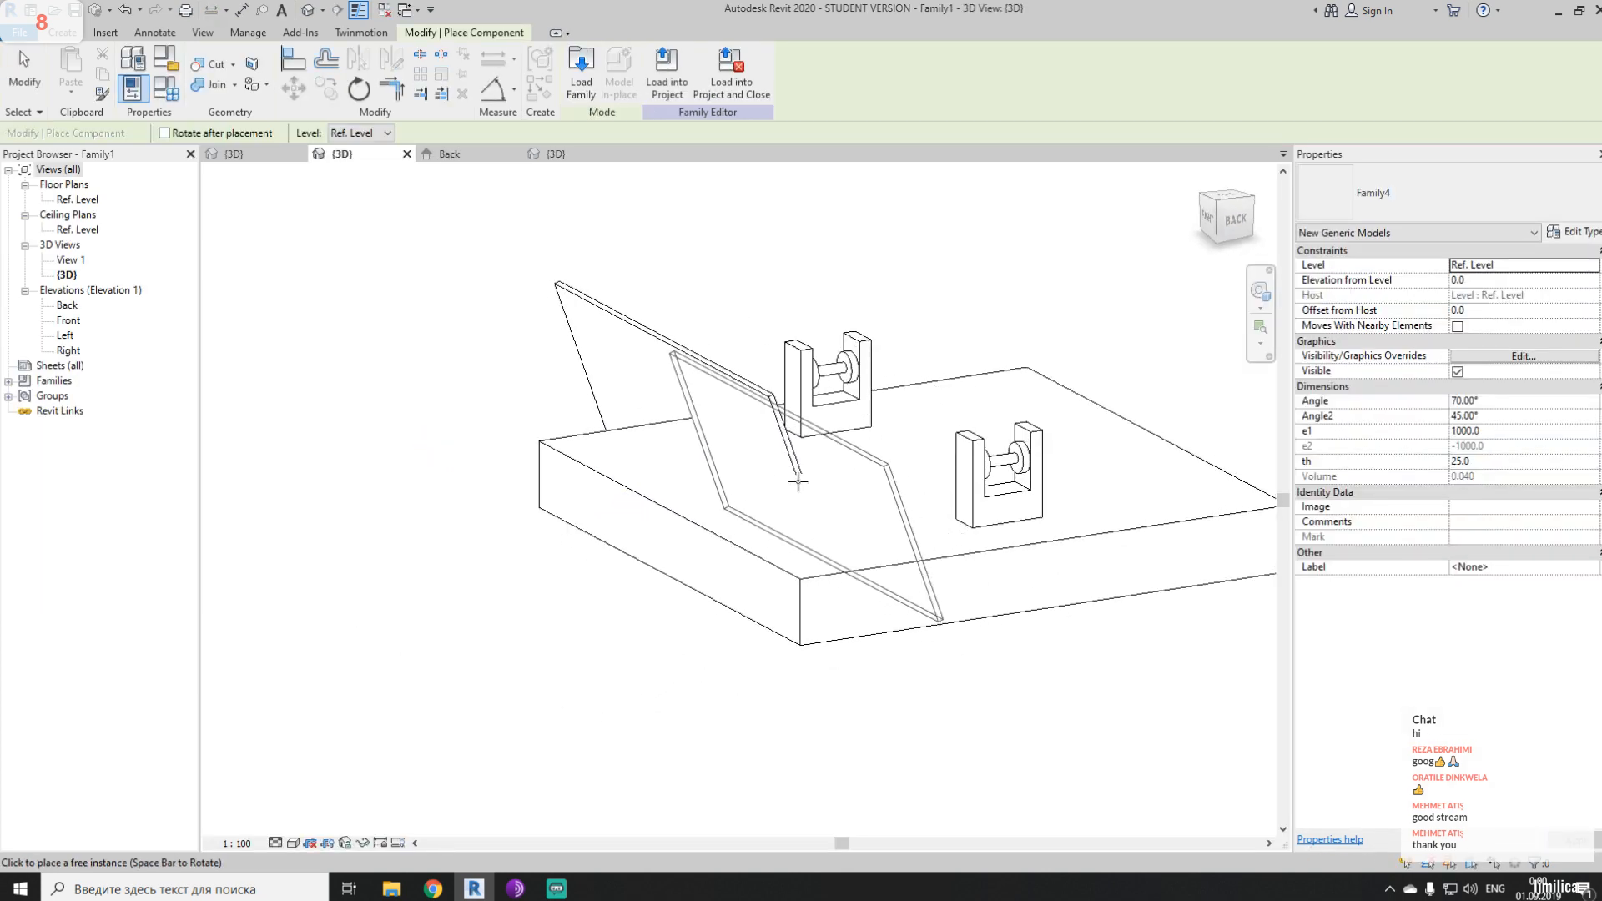
key("Escape")
key("Escape")
left_click(657, 352)
- Examine the complete sun-shade assembly in Project1's 3D view for reference, and return to the Family1 3D view
left_click(268, 156)
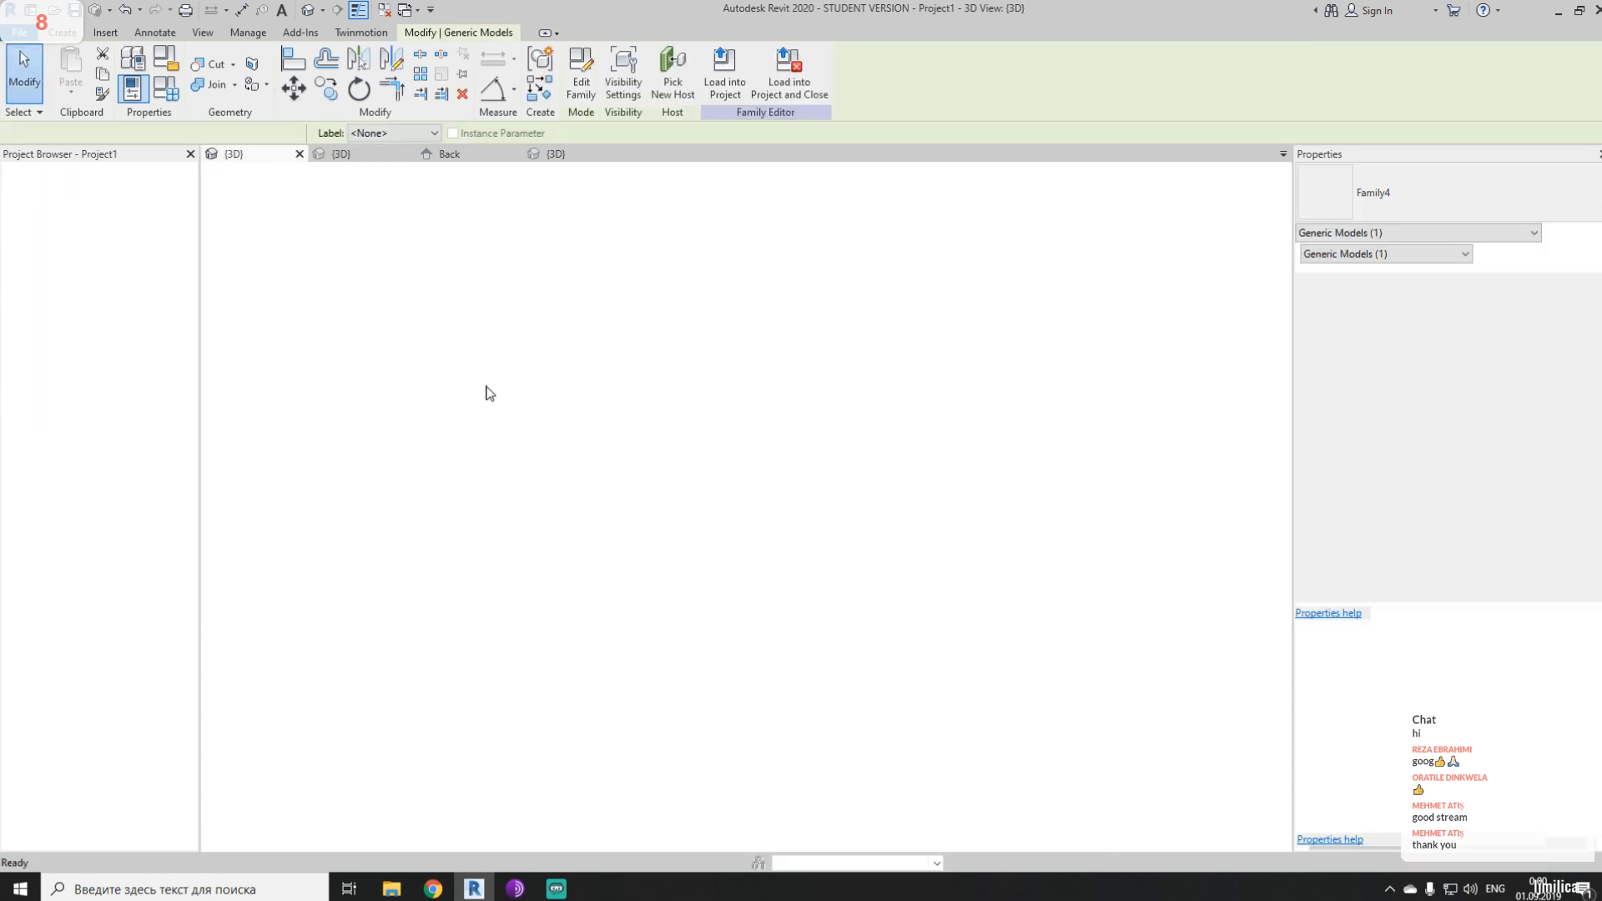
left_click(605, 451)
middle_click_drag(605, 451, 613, 404, "shift")
left_click(334, 156)
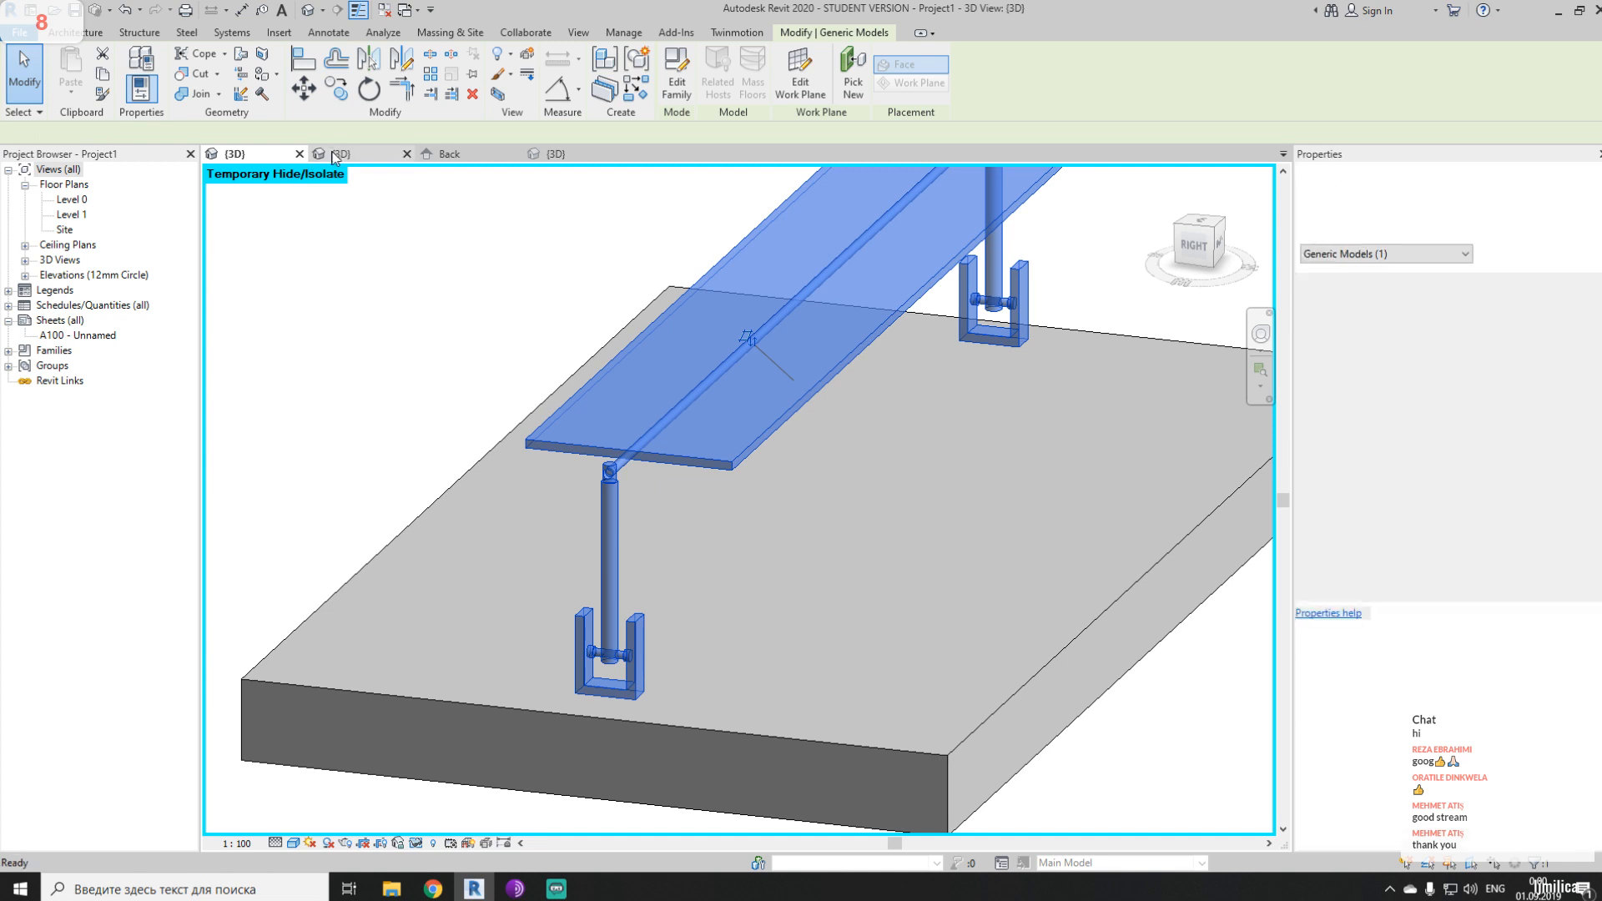
- Set the placed panel's Angle parameter to 60°
left_click(685, 366)
left_click_drag(673, 350, 715, 299)
left_click(1501, 404)
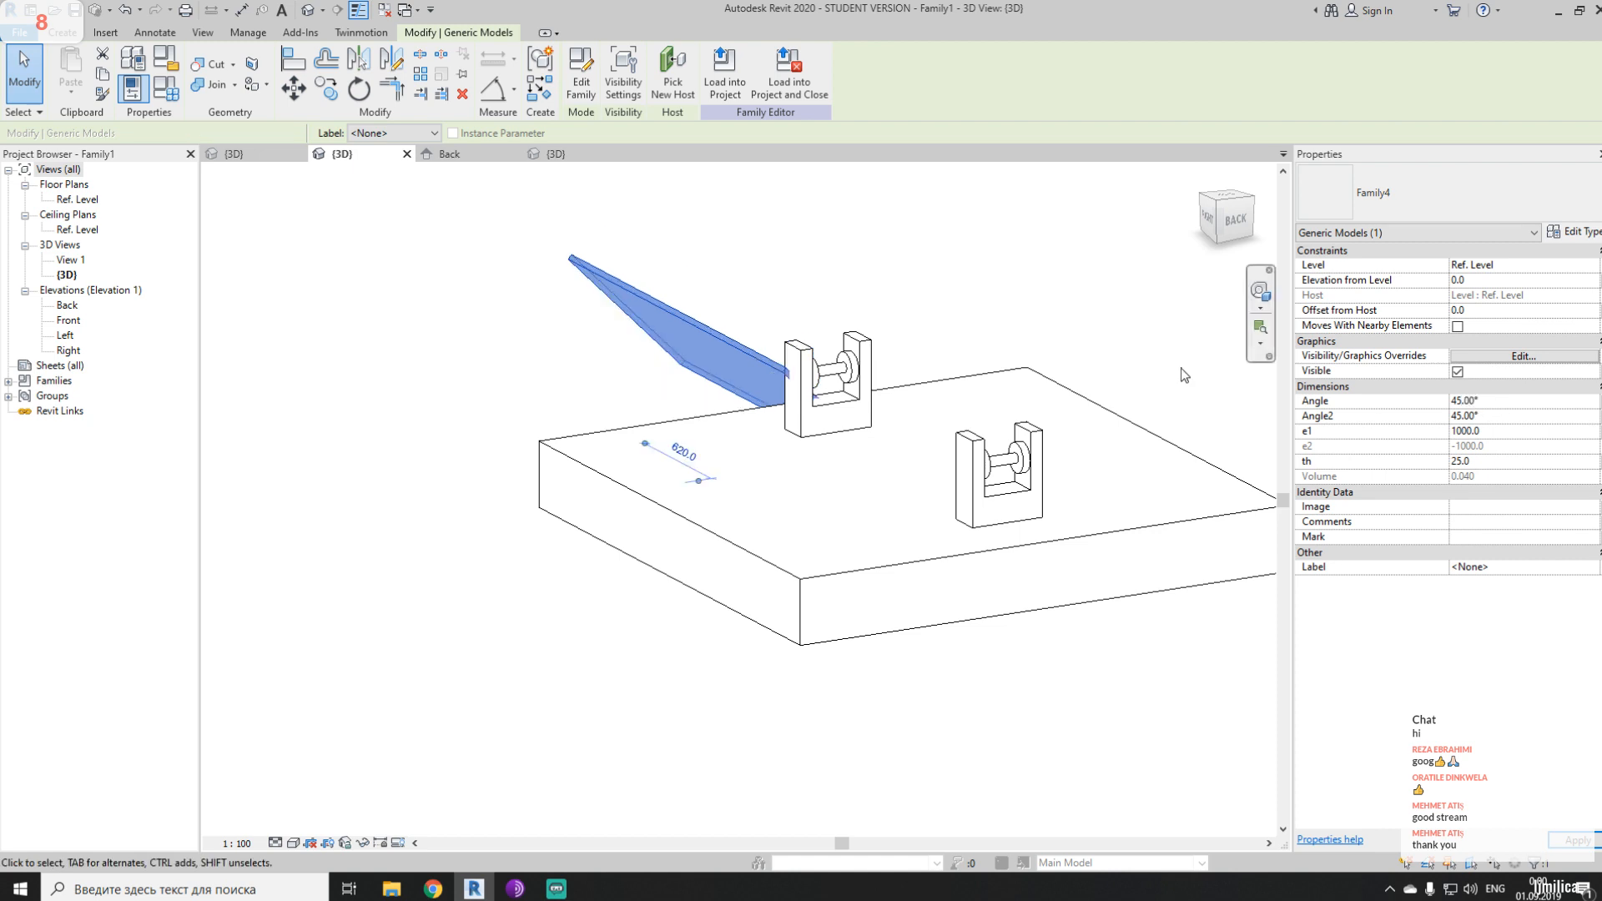
left_click(1494, 401)
type("60")
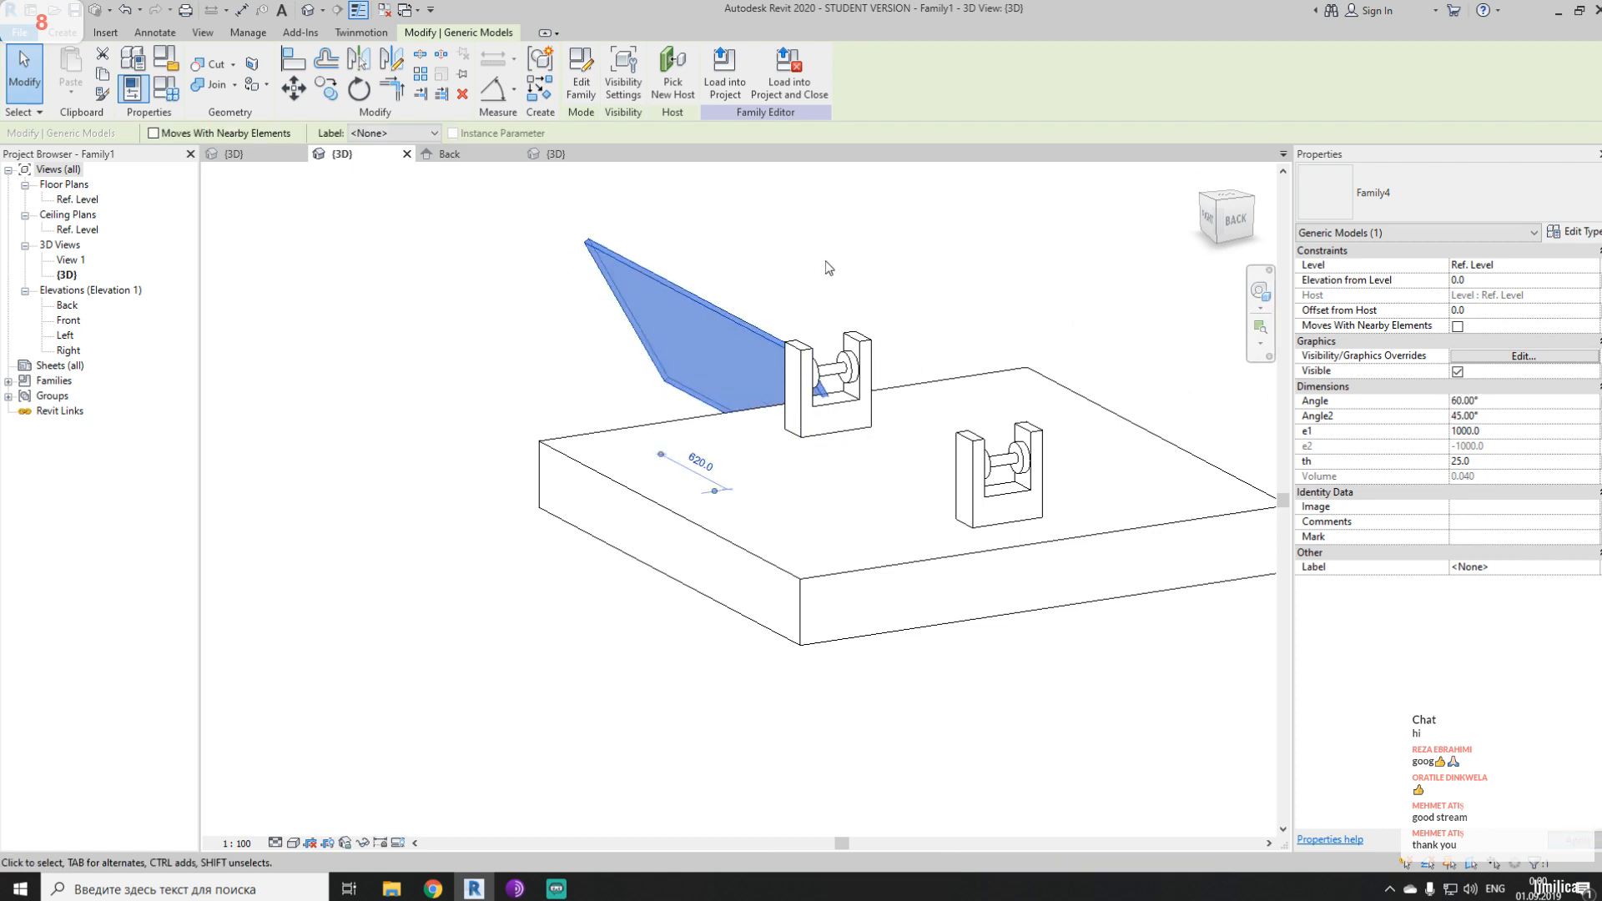
- Move the panel over to the brackets and raise it in the front view to an elevation of about 297
middle_click_drag(821, 269, 646, 517, "shift")
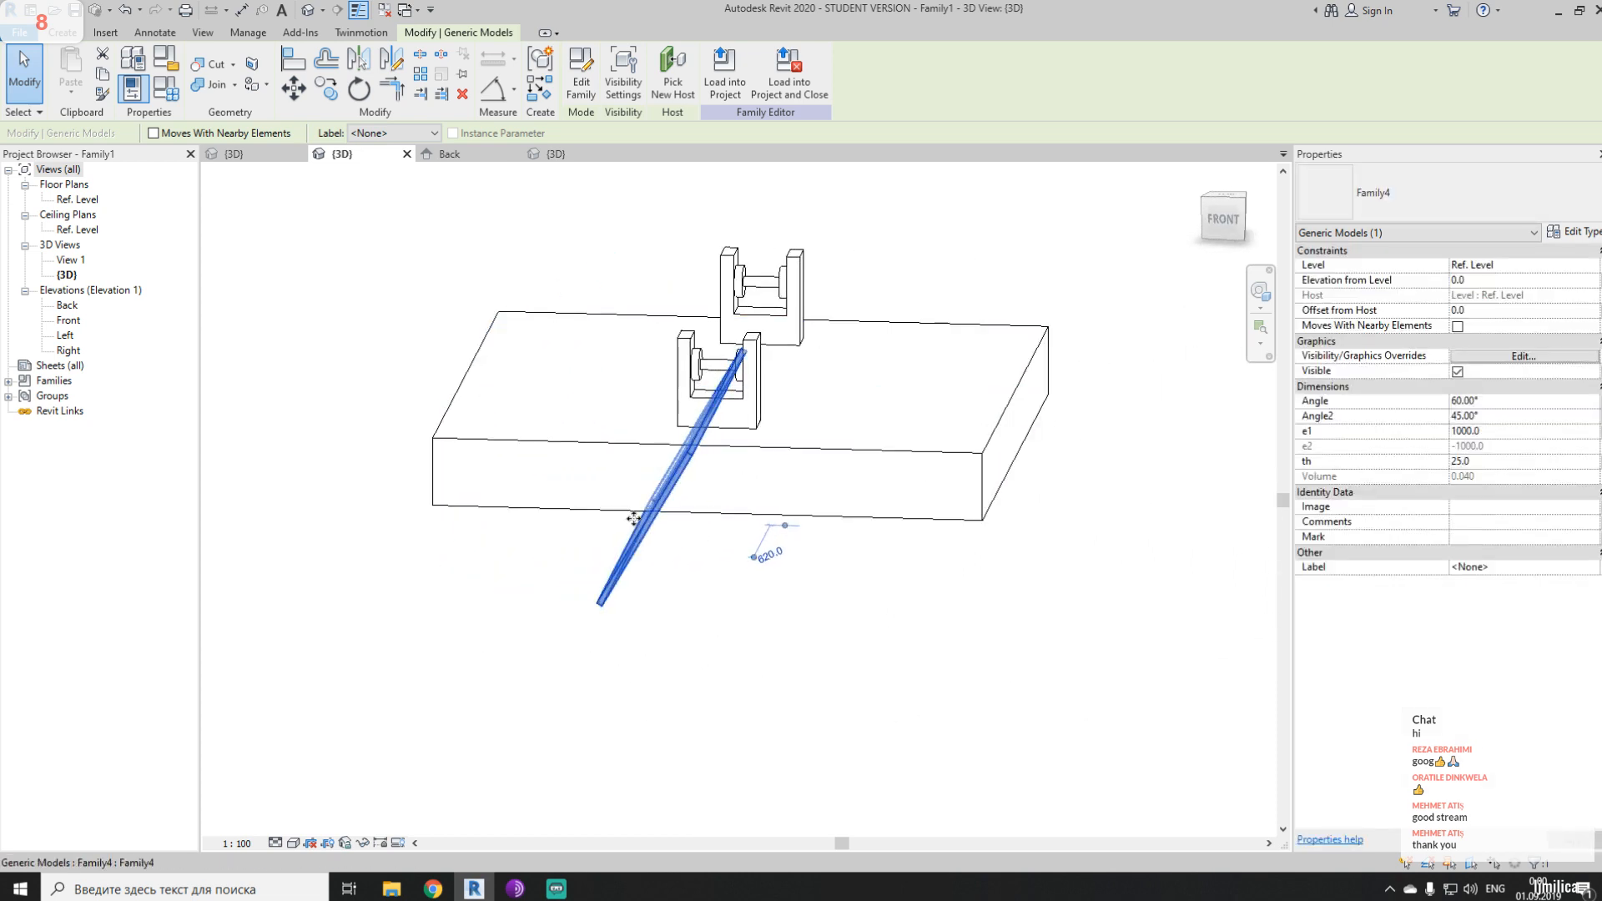
left_click_drag(659, 513, 742, 331)
middle_click_drag(741, 442, 763, 474, "shift")
left_click(1225, 221)
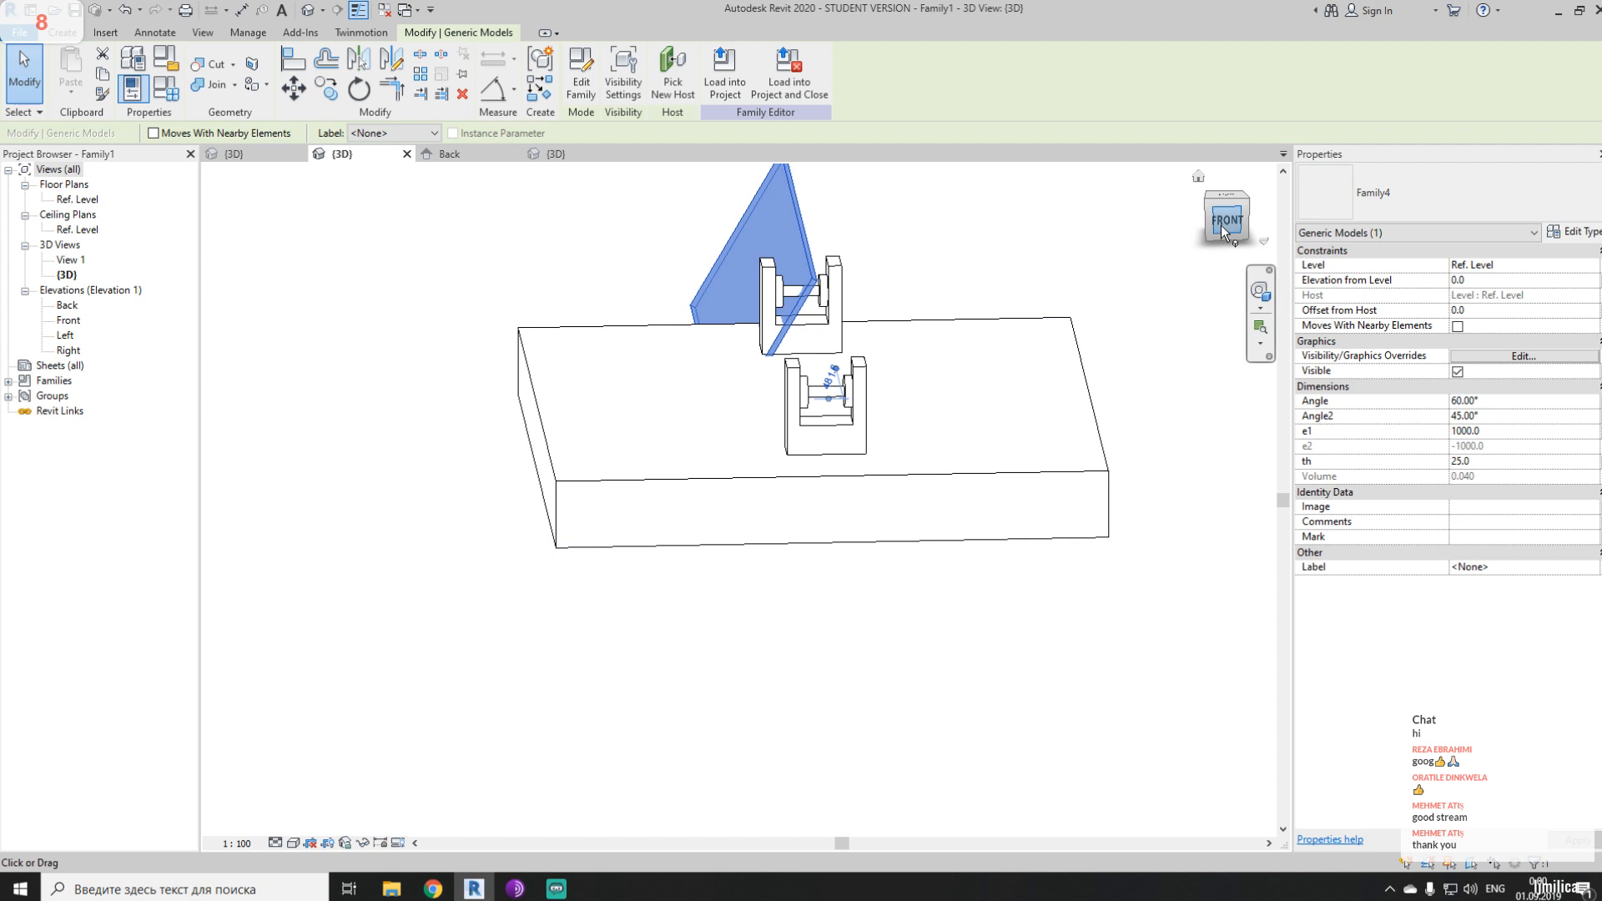
left_click_drag(774, 445, 830, 355)
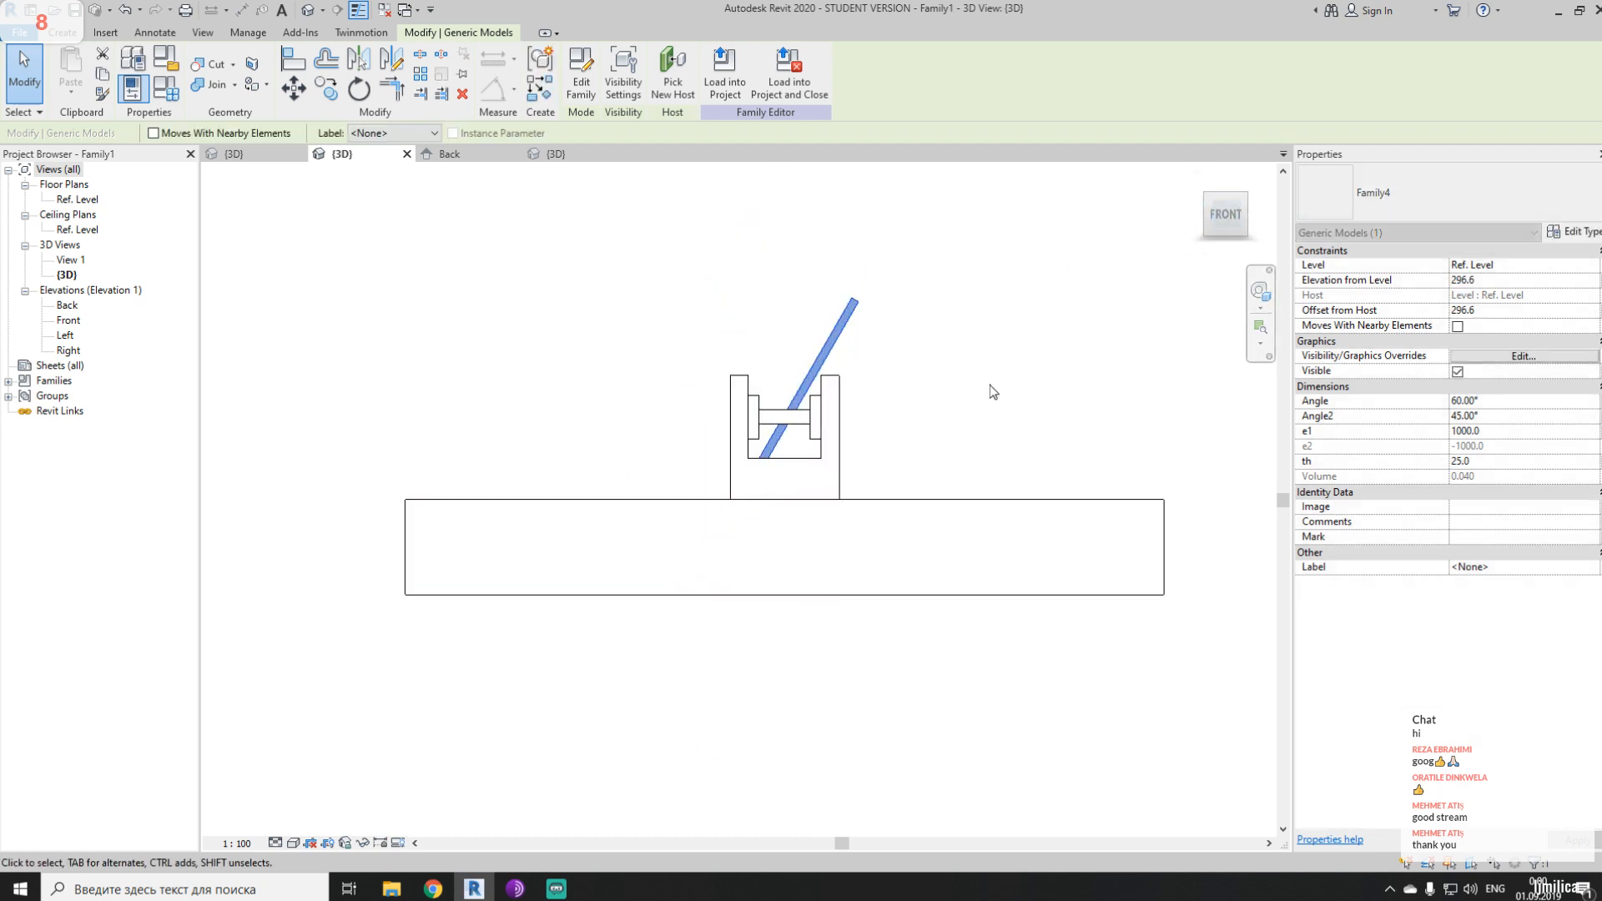
- Move the tilted panel sideways away from the brackets toward the slab's end, and clear the selection
left_click(590, 418)
middle_click_drag(590, 418, 562, 791, "shift")
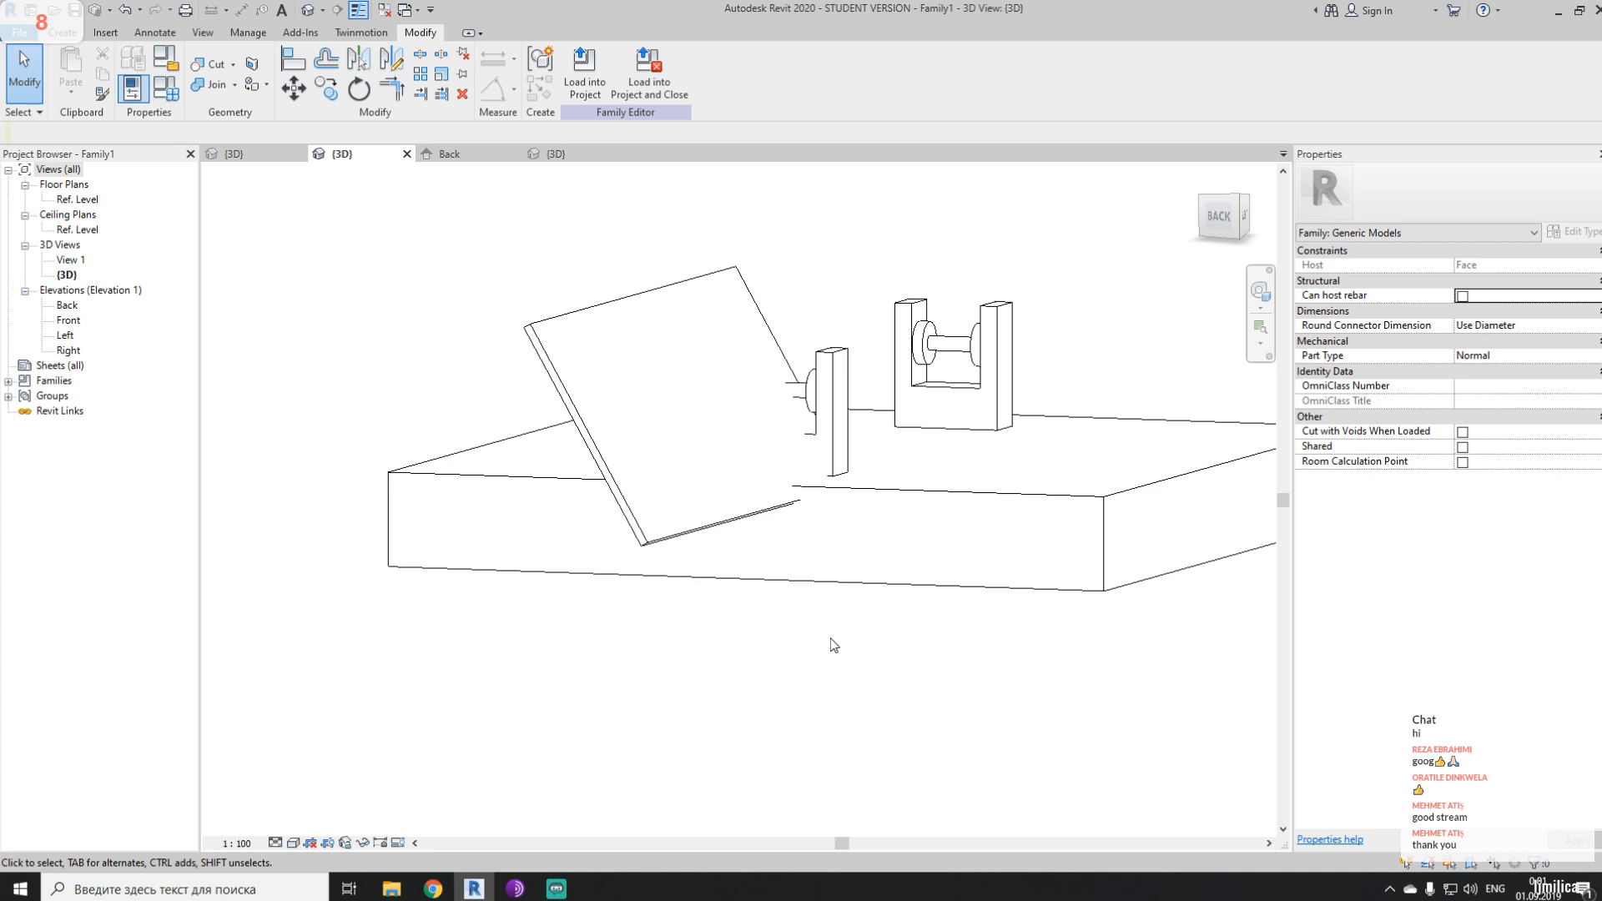
left_click(746, 393)
left_click_drag(628, 338, 703, 236)
middle_click_drag(589, 386, 634, 401, "shift")
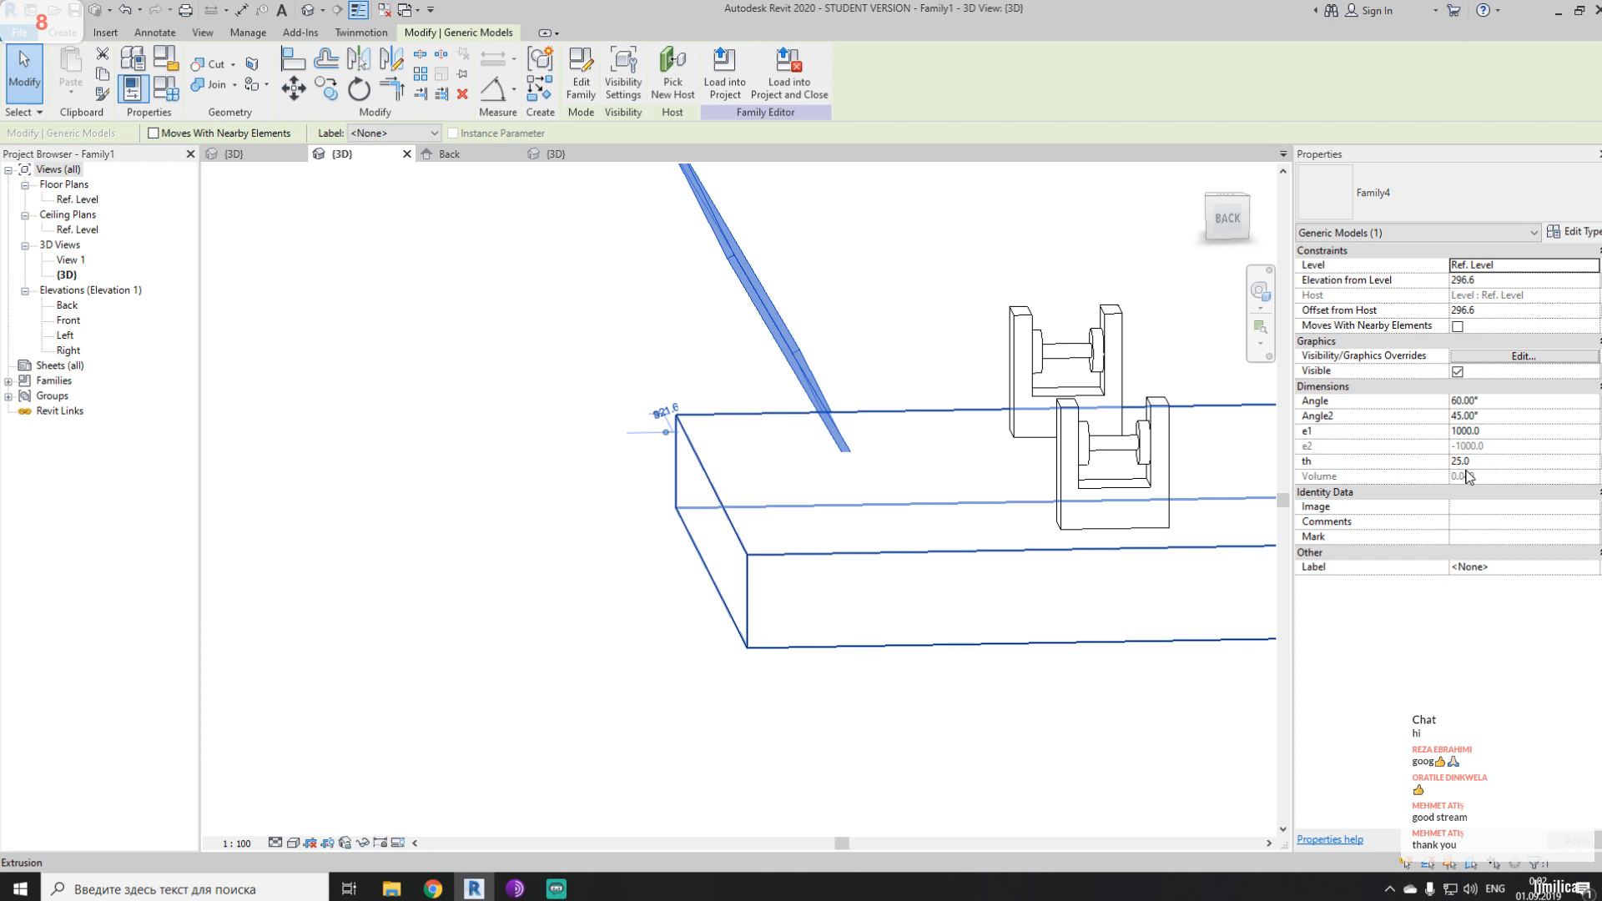
key("Escape")
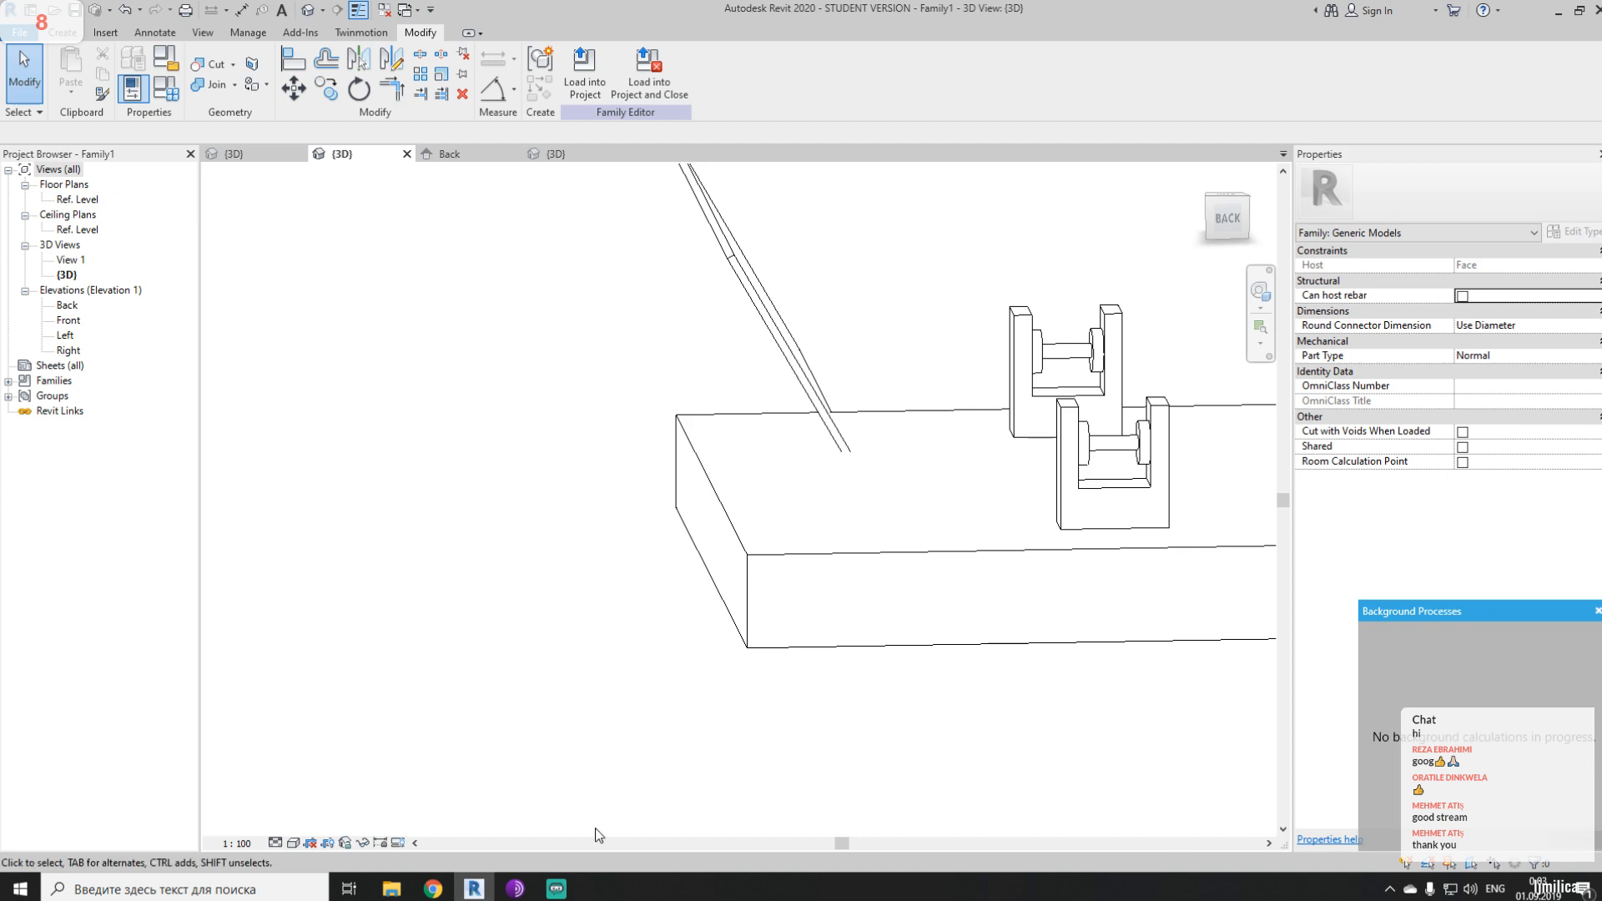
left_click(551, 888)
left_click(134, 705)
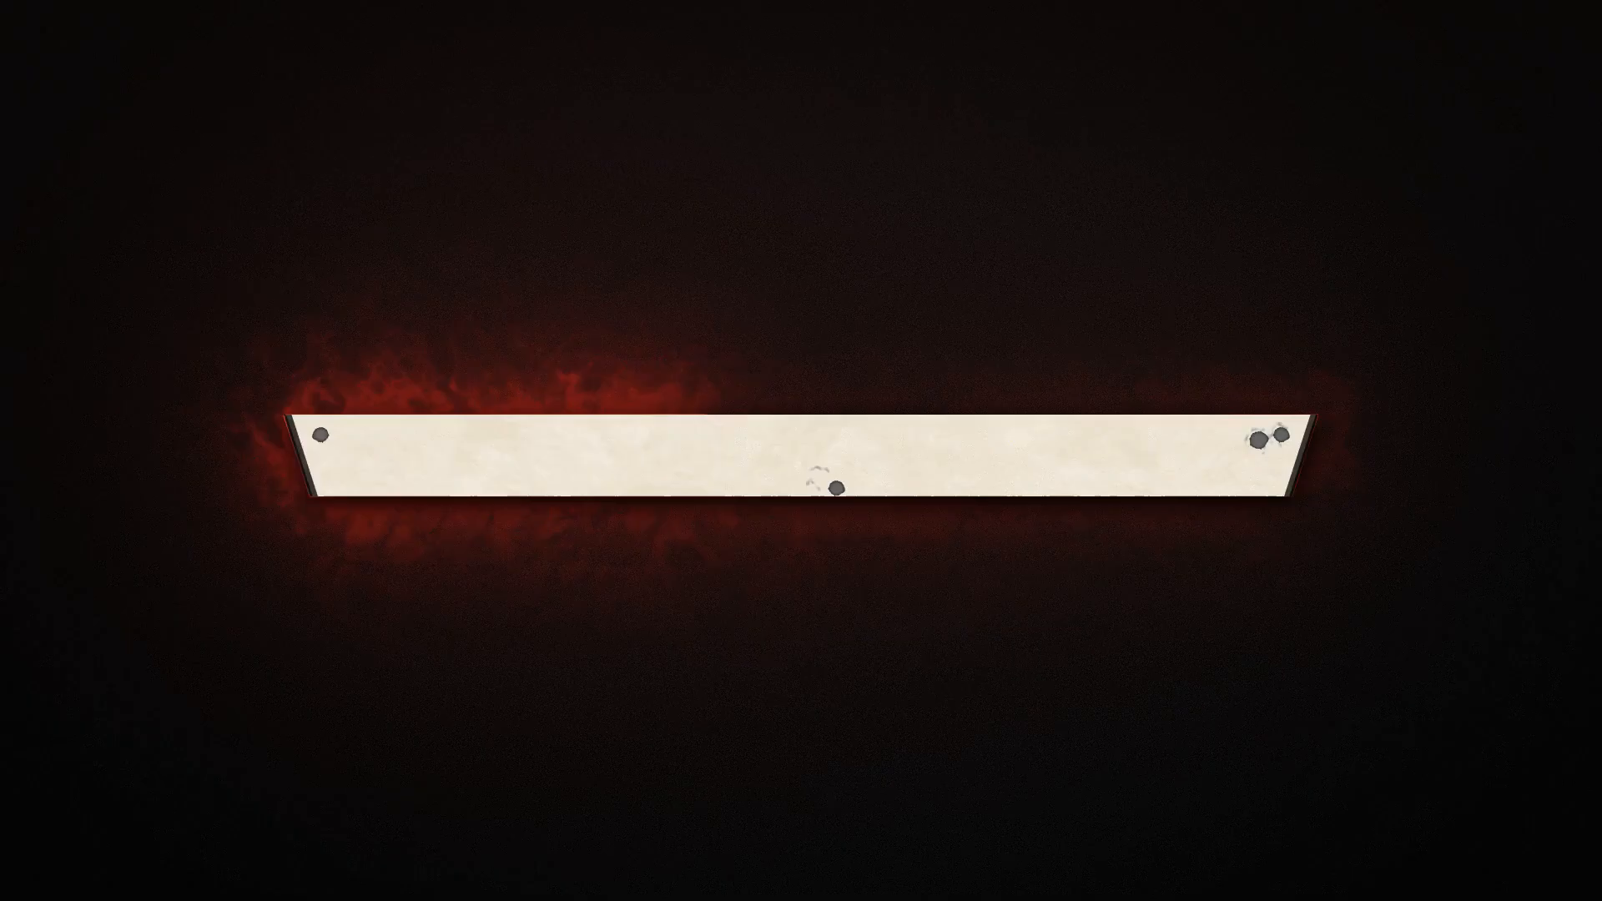